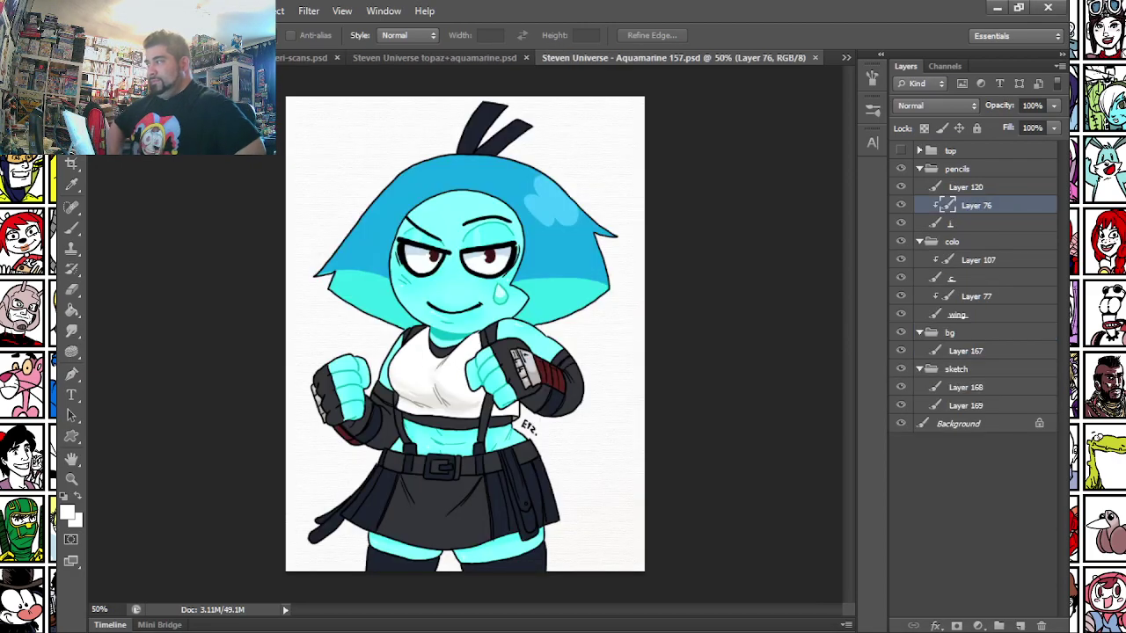
- Select the whole canvas and clear the old artwork from the layers in the pencils and colo groups
{"action": "key", "text": "ctrl+0"}
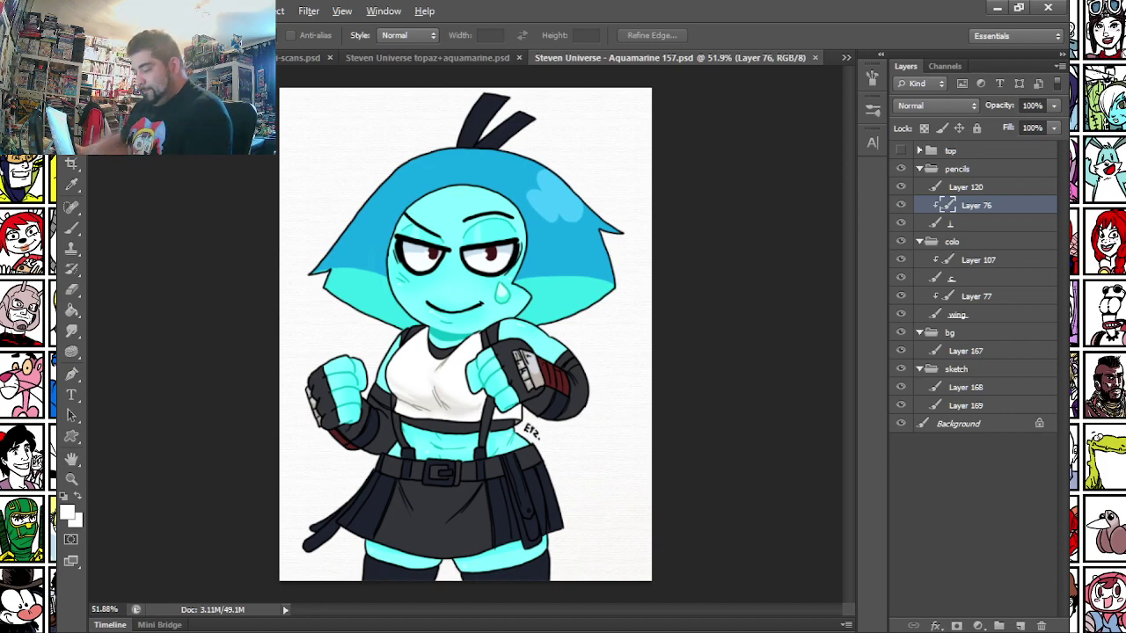
{"action": "key", "text": "ctrl+a"}
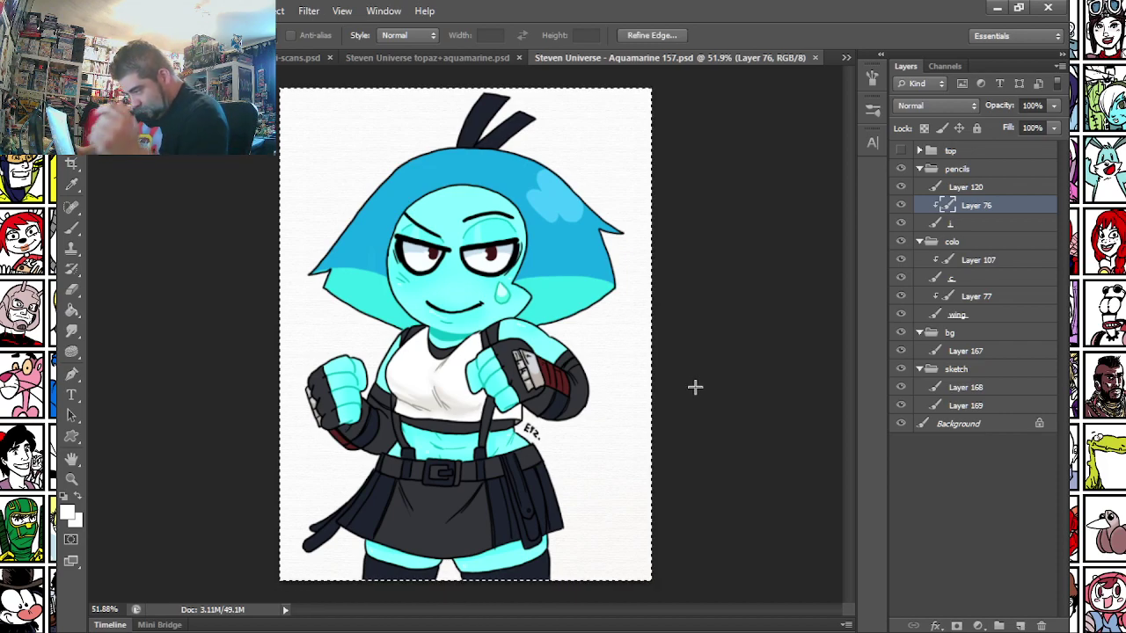
{"action": "left_click", "coordinate": [71, 227]}
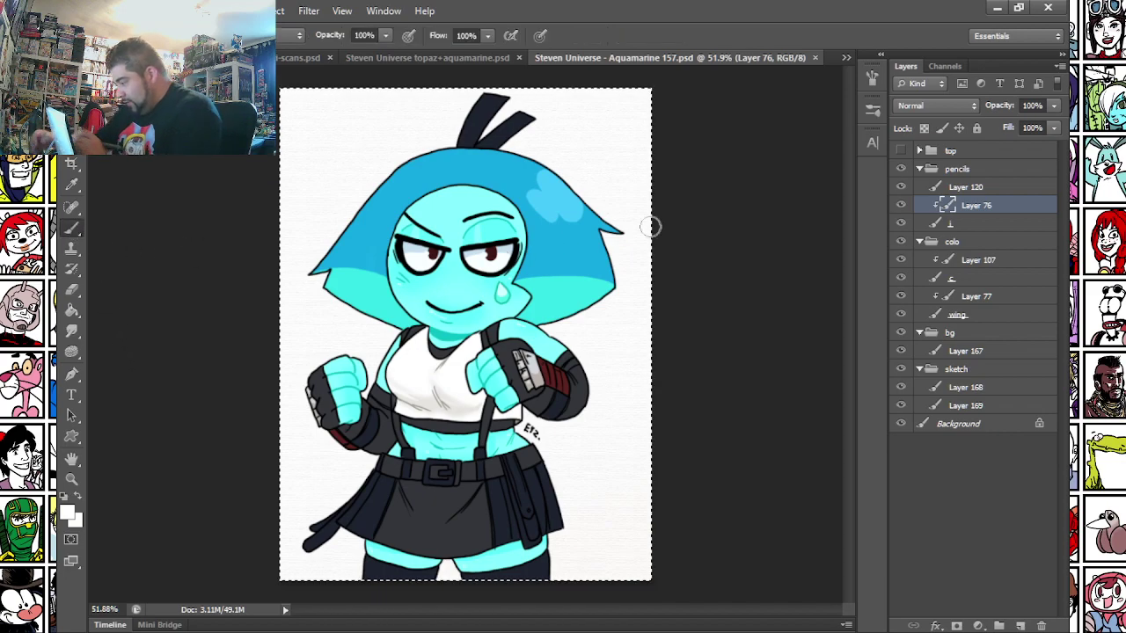
{"action": "left_click", "coordinate": [966, 187]}
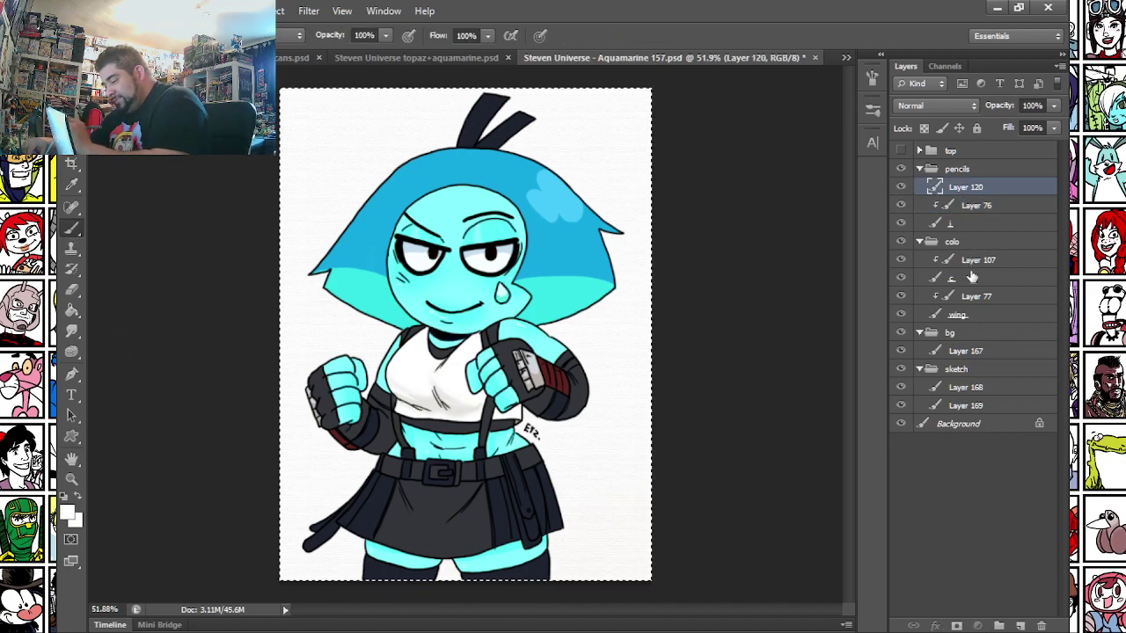
{"action": "left_click", "coordinate": [959, 225]}
{"action": "key", "text": "Delete"}
{"action": "left_click", "coordinate": [967, 260]}
{"action": "left_click", "coordinate": [954, 278]}
{"action": "left_click", "coordinate": [968, 297]}
{"action": "key", "text": "Delete"}
{"action": "left_click", "coordinate": [956, 315]}
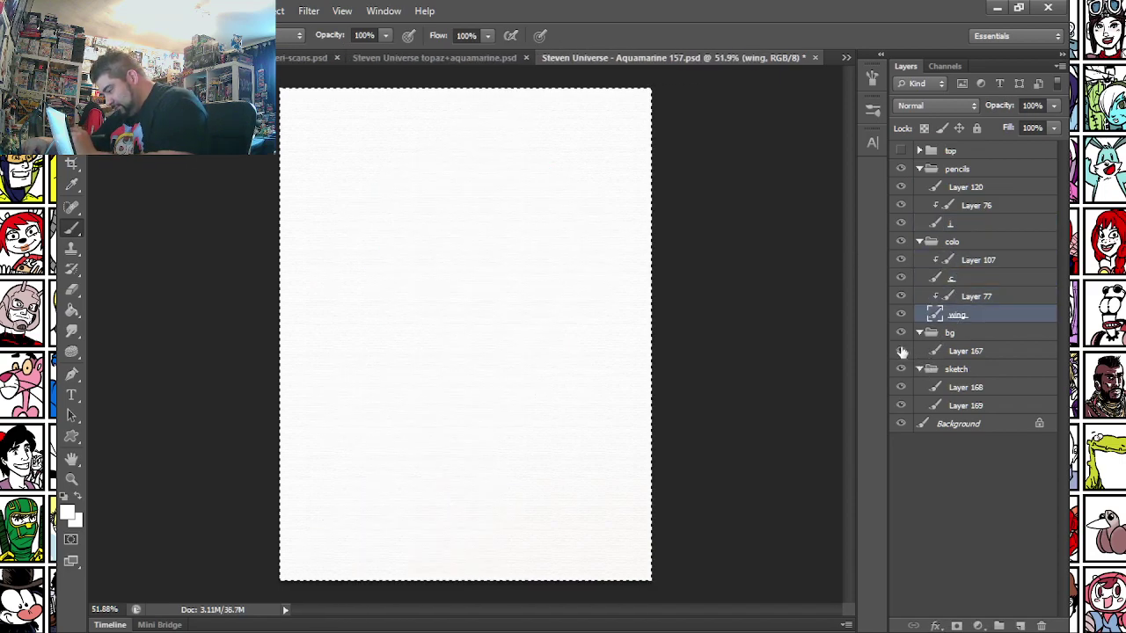
- Hide the bg group and replace the old drawings in the sketch group with new blank layers
{"action": "left_click", "coordinate": [900, 332]}
{"action": "left_click", "coordinate": [965, 387]}
{"action": "left_click", "coordinate": [1040, 625]}
{"action": "key", "text": "Return"}
{"action": "left_click", "coordinate": [1040, 626]}
{"action": "key", "text": "Return"}
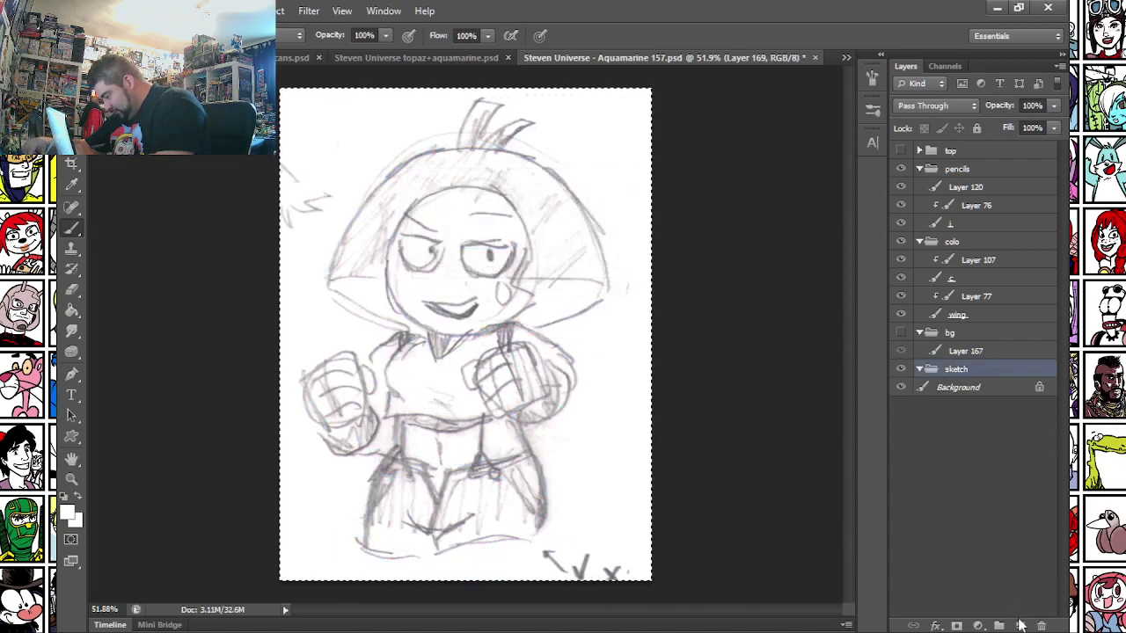
{"action": "left_click", "coordinate": [1020, 625]}
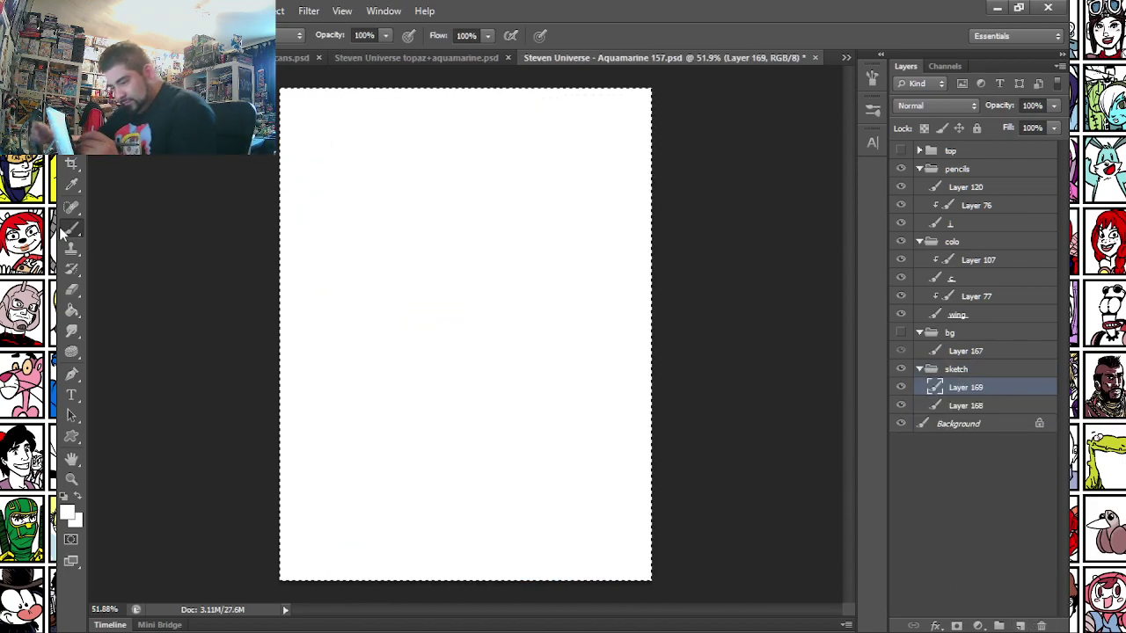
- Set the foreground colour to a light blue, #97c6f2
{"action": "left_click", "coordinate": [69, 514]}
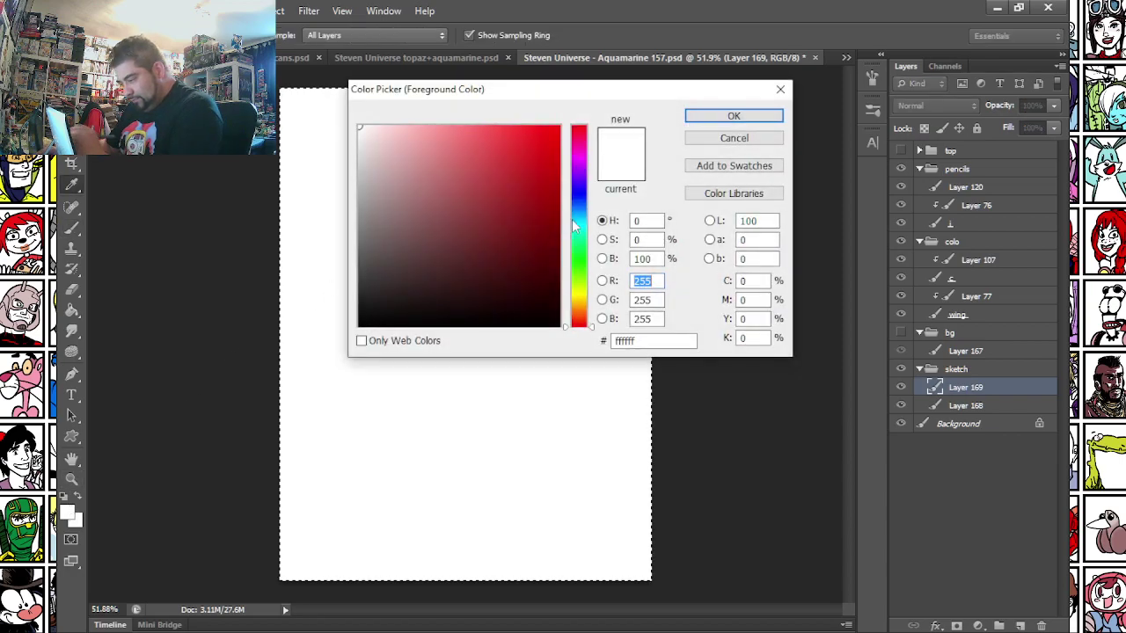
{"action": "left_click", "coordinate": [577, 210]}
{"action": "left_click_drag", "start_coordinate": [398, 132], "coordinate": [434, 133]}
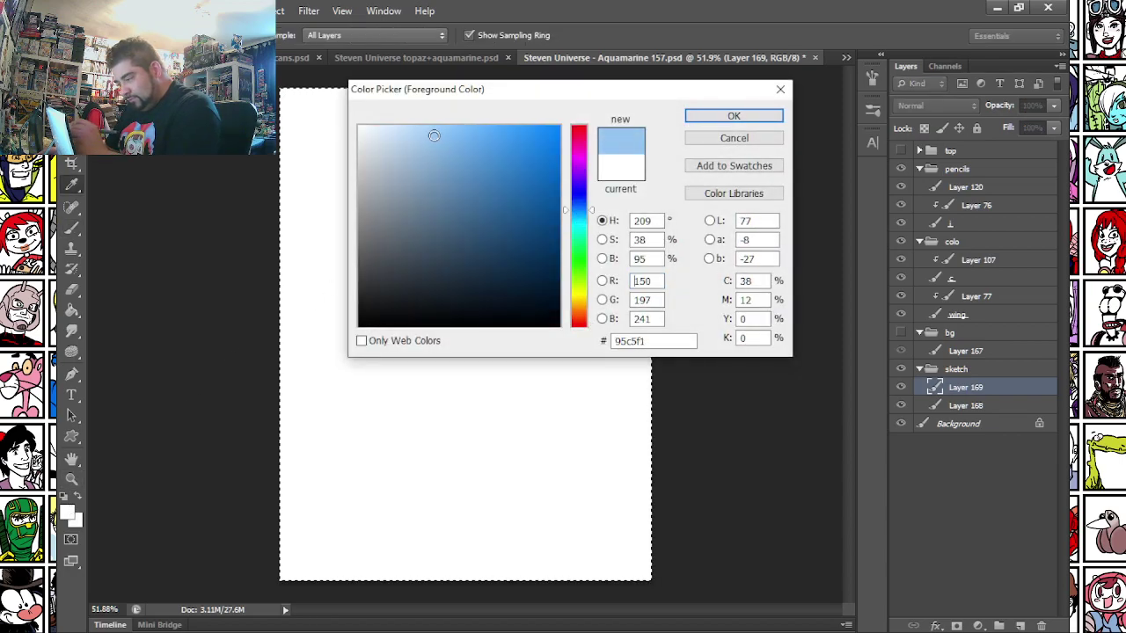
{"action": "key", "text": "Return"}
- Choose the 19 px hard round brush preset at 100% hardness for sketching
{"action": "key", "text": "b"}
{"action": "right_click", "coordinate": [375, 171]}
{"action": "mouse_move", "coordinate": [542, 299]}
{"action": "left_mouse_down"}
{"action": "mouse_move", "coordinate": [540, 449]}
{"action": "mouse_move", "coordinate": [528, 394]}
{"action": "left_mouse_up"}
{"action": "left_click", "coordinate": [470, 373]}
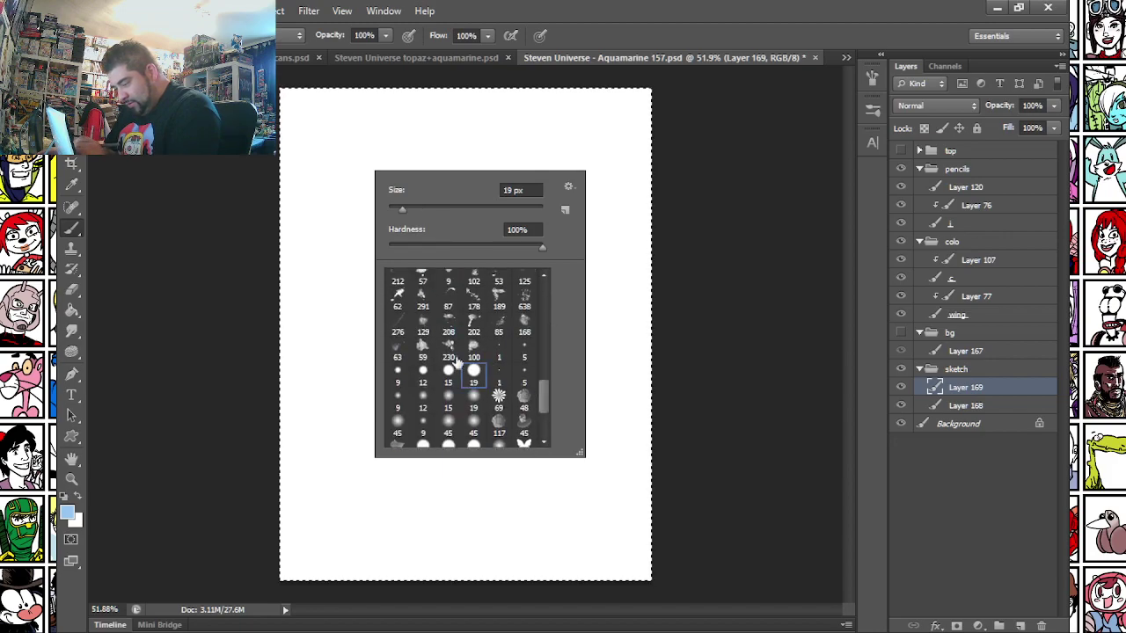
{"action": "left_click", "coordinate": [238, 172]}
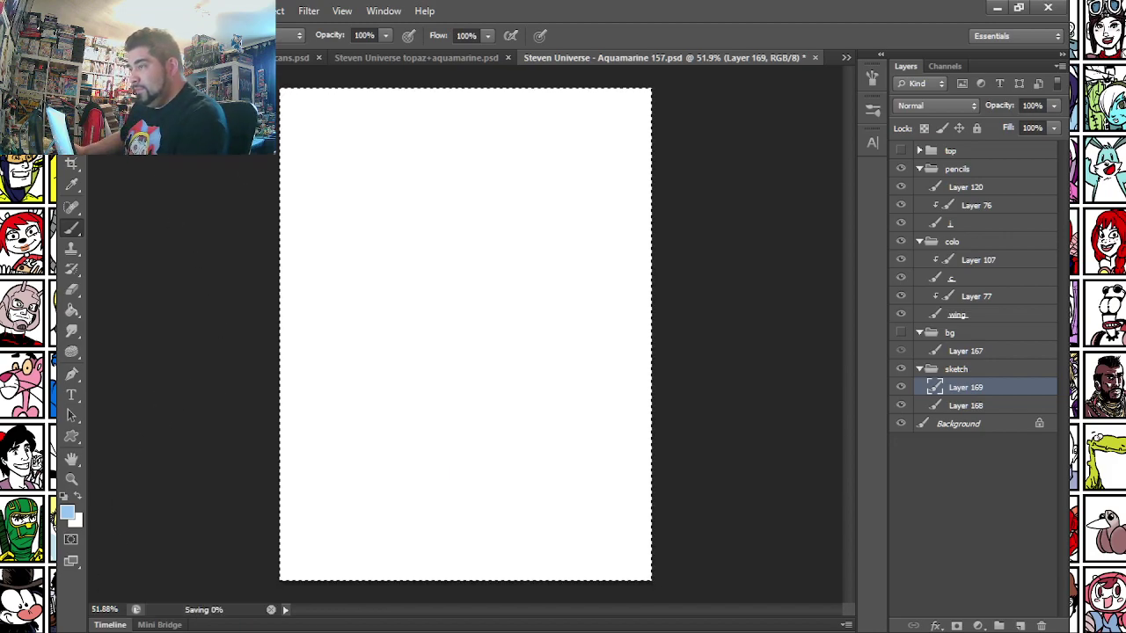
- Save the cleared document and open Steven Universe - Aquamarine 120.png
{"action": "key", "text": "ctrl+s"}
{"action": "key", "text": "ctrl+o"}
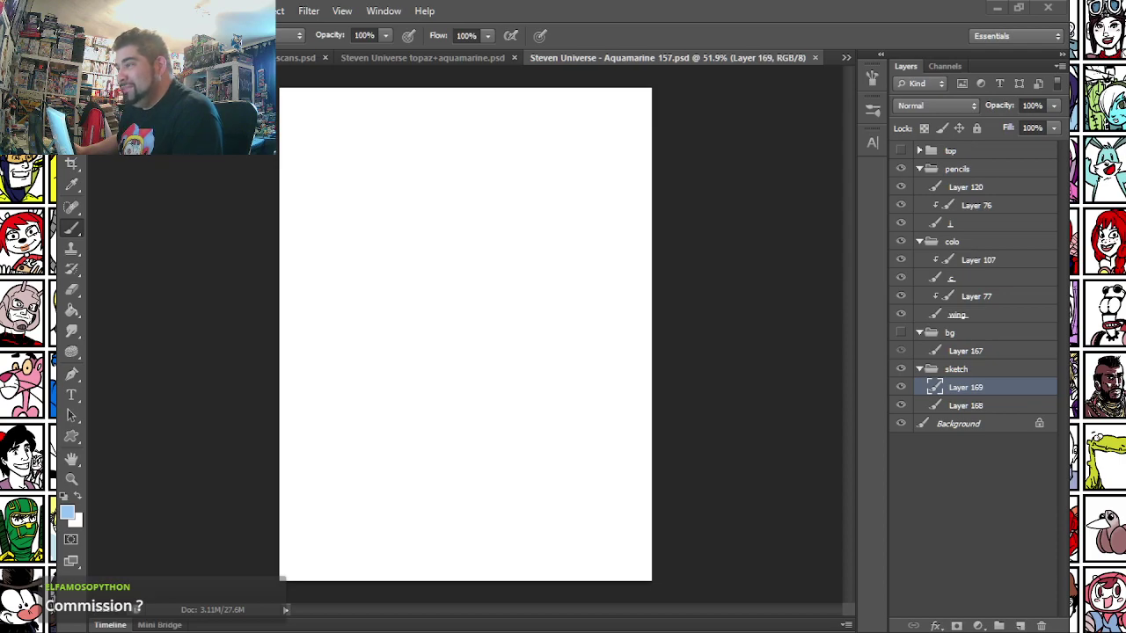
{"action": "left_click_drag", "start_coordinate": [364, 311], "coordinate": [423, 4]}
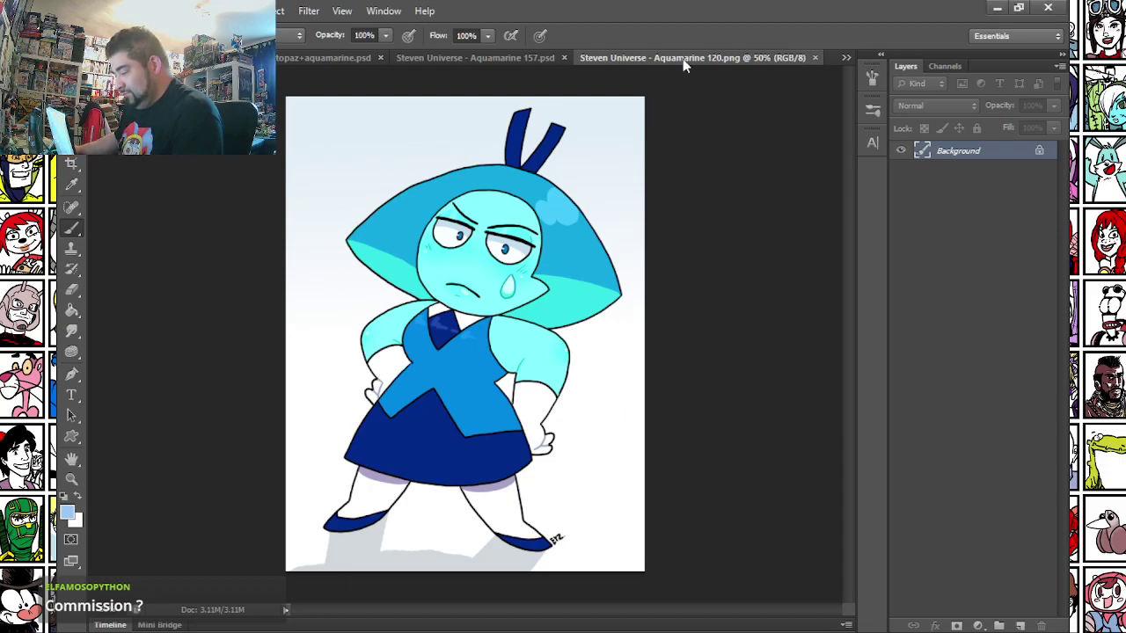
{"action": "scroll", "coordinate": [635, 123], "scroll_direction": "down", "scroll_amount": 1}
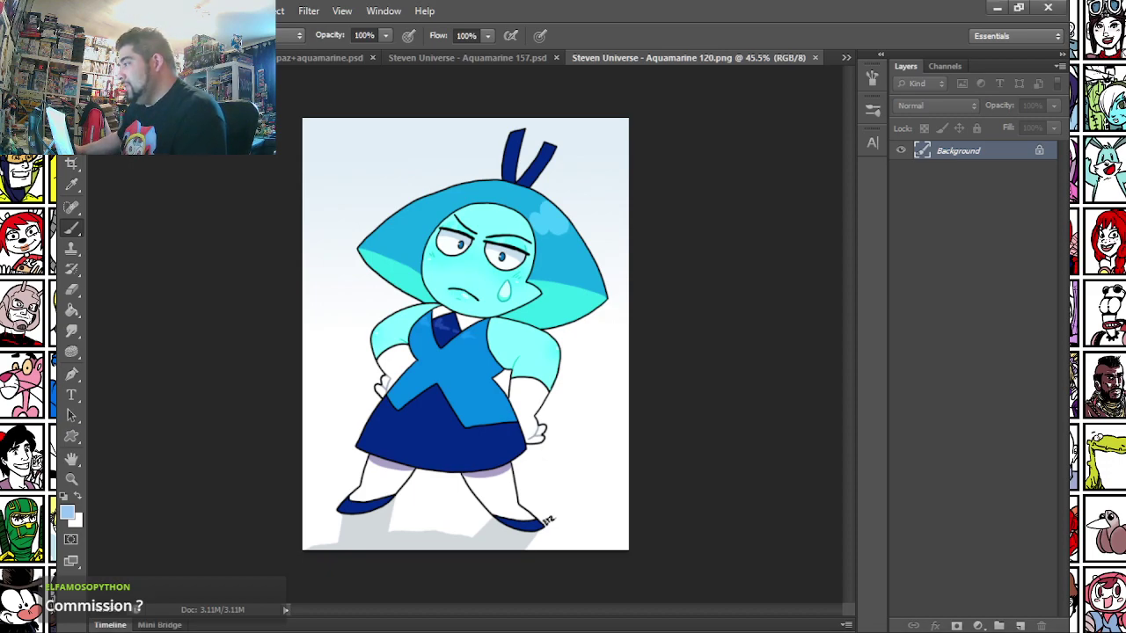
- View the reference images jw064oi3.bmp and 1amam3c.bmp and close each, returning to melvinunleashed.psd
{"action": "key", "text": "ctrl+Tab"}
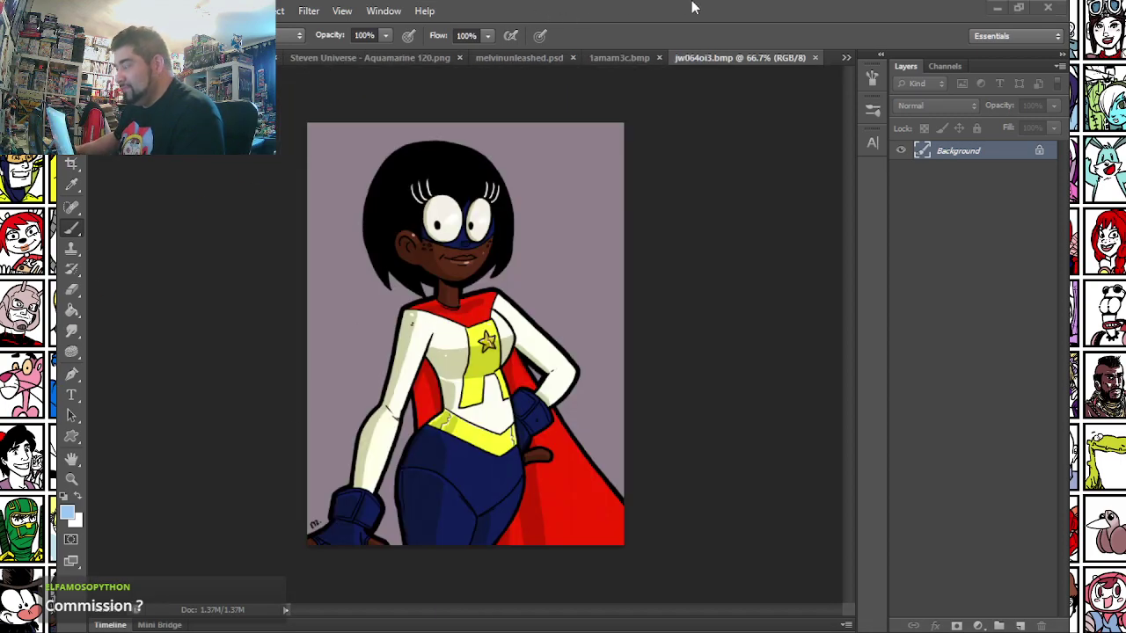
{"action": "scroll", "coordinate": [695, 101], "scroll_direction": "down", "scroll_amount": 1}
{"action": "key", "text": "ctrl+w"}
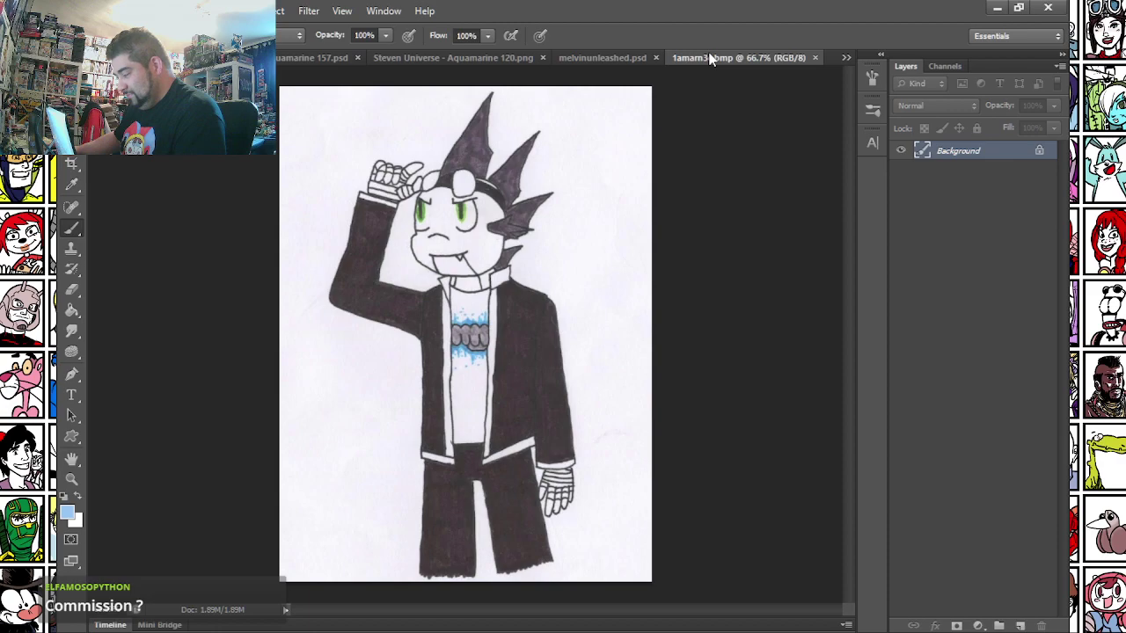
{"action": "scroll", "coordinate": [669, 104], "scroll_direction": "down", "scroll_amount": 1}
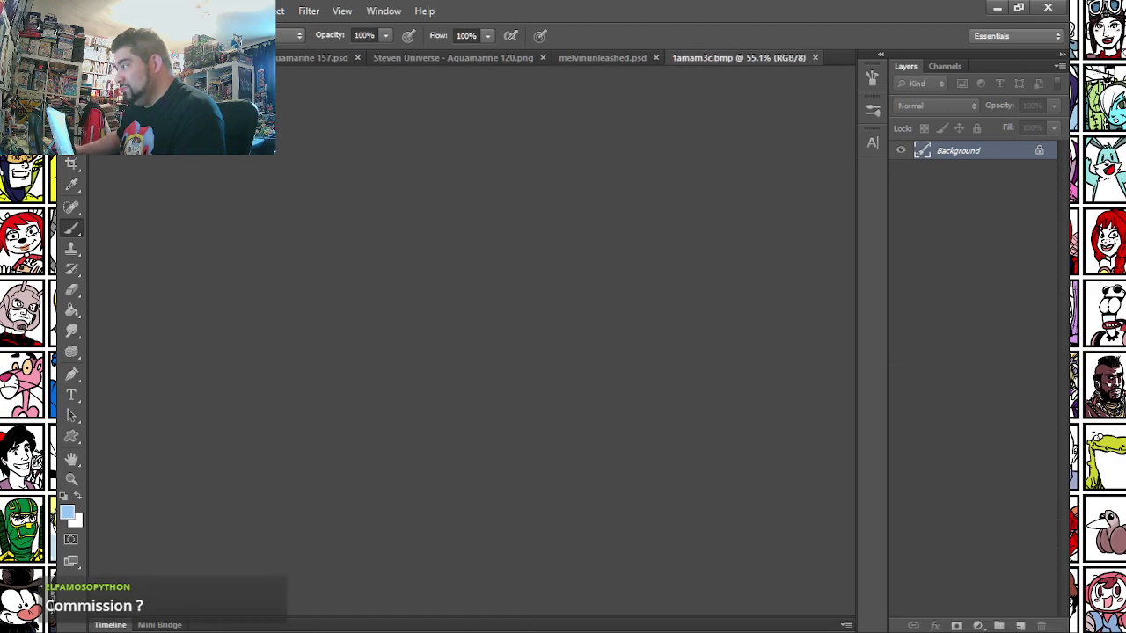
{"action": "key", "text": "ctrl+w"}
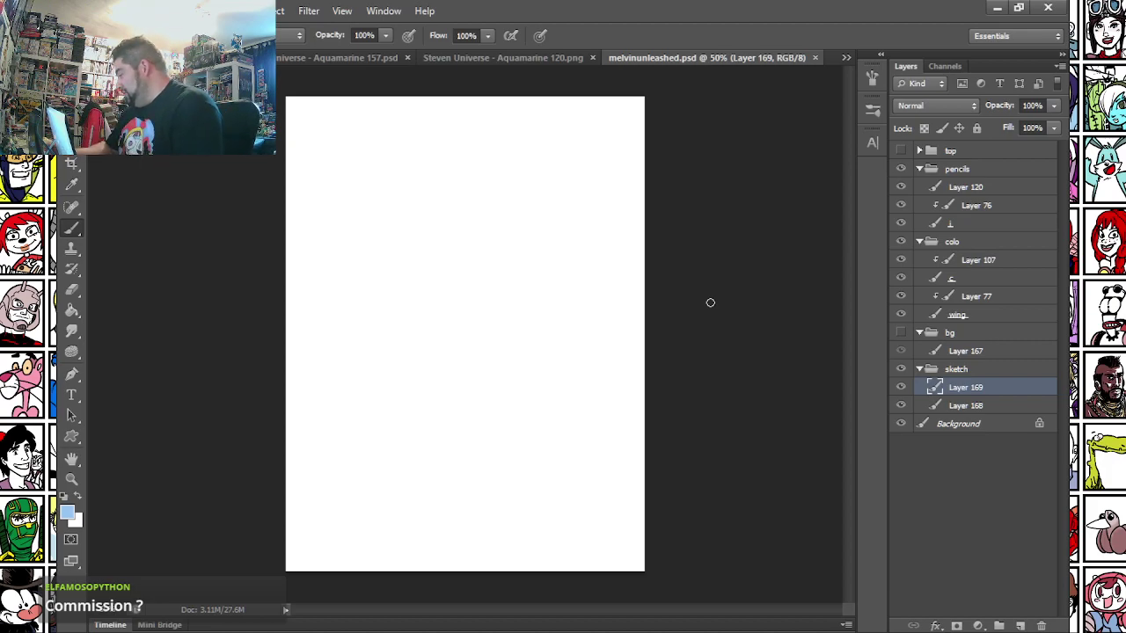
- Sketch a round head in the upper canvas on Layer 169, with vertical centre and curved eye guidelines
{"action": "left_click", "coordinate": [306, 220]}
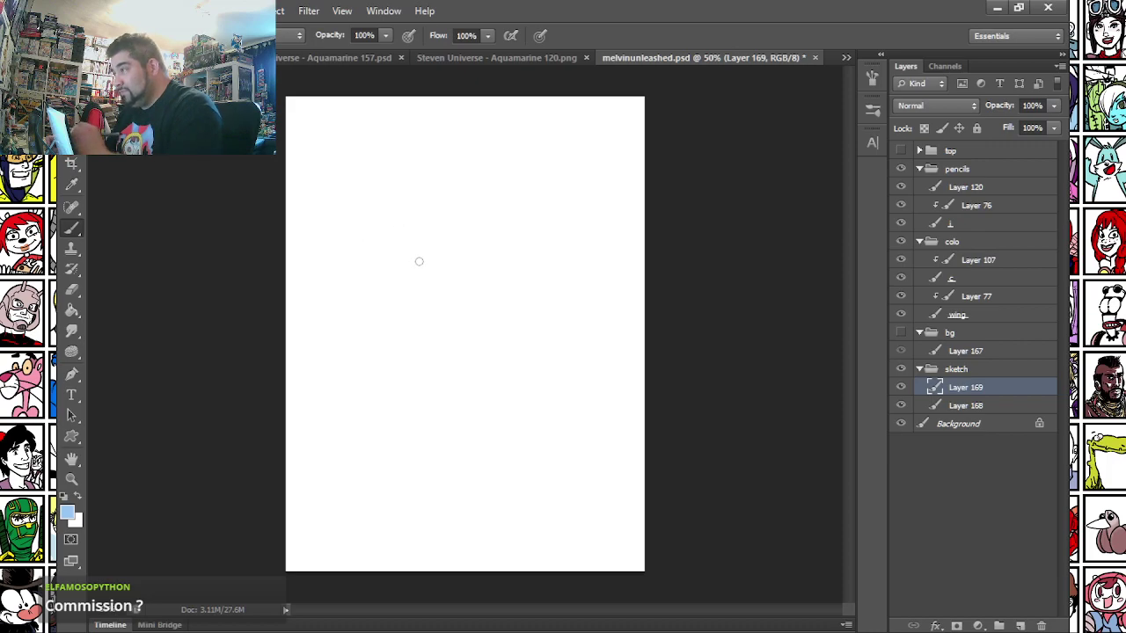
{"action": "mouse_move", "coordinate": [489, 280]}
{"action": "left_mouse_down"}
{"action": "mouse_move", "coordinate": [475, 161]}
{"action": "mouse_move", "coordinate": [401, 245]}
{"action": "mouse_move", "coordinate": [486, 300]}
{"action": "mouse_move", "coordinate": [472, 158]}
{"action": "mouse_move", "coordinate": [406, 239]}
{"action": "left_mouse_up"}
{"action": "left_click_drag", "start_coordinate": [455, 162], "coordinate": [444, 312]}
{"action": "mouse_move", "coordinate": [406, 230]}
{"action": "left_mouse_down"}
{"action": "mouse_move", "coordinate": [440, 244]}
{"action": "mouse_move", "coordinate": [510, 239]}
{"action": "left_mouse_up"}
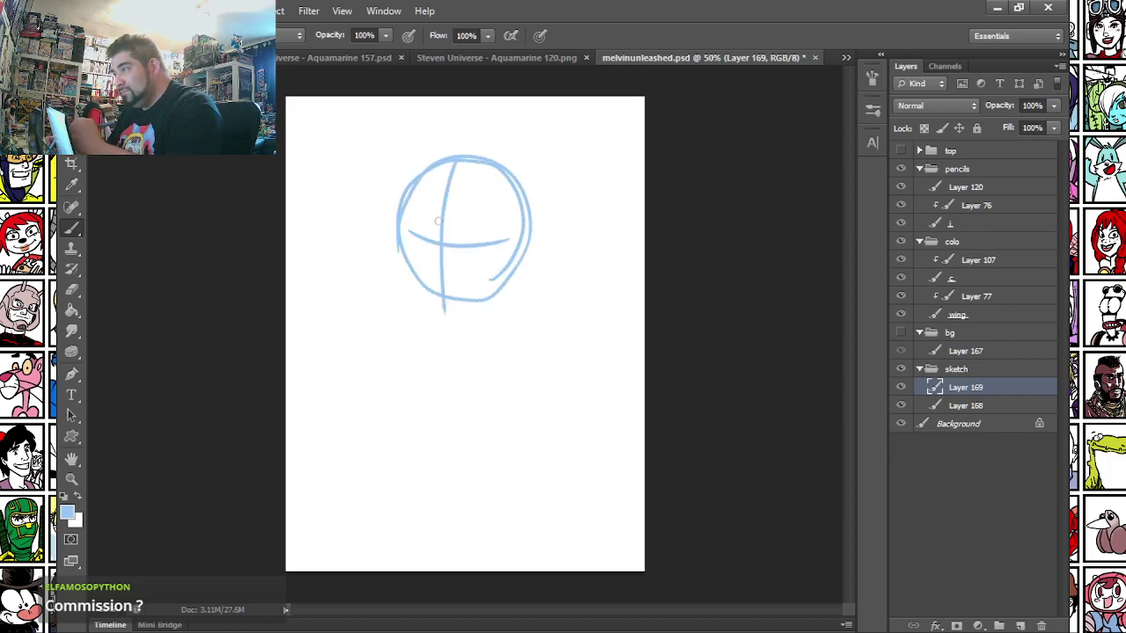
- Sketch tall oval eyes with pupils, angled brows, a cheek contour and a smiling mouth on the head
{"action": "left_click_drag", "start_coordinate": [418, 239], "coordinate": [480, 238]}
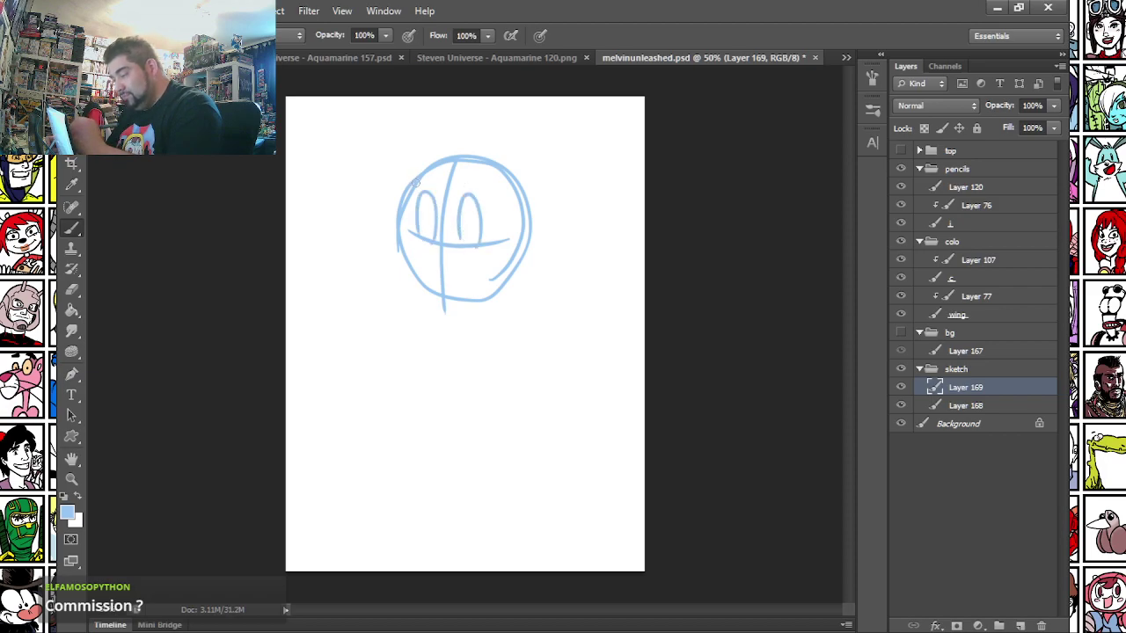
{"action": "mouse_move", "coordinate": [413, 175]}
{"action": "left_mouse_down"}
{"action": "mouse_move", "coordinate": [428, 199]}
{"action": "mouse_move", "coordinate": [470, 209]}
{"action": "mouse_move", "coordinate": [432, 227]}
{"action": "mouse_move", "coordinate": [471, 233]}
{"action": "mouse_move", "coordinate": [402, 244]}
{"action": "mouse_move", "coordinate": [402, 256]}
{"action": "left_mouse_up"}
{"action": "mouse_move", "coordinate": [407, 266]}
{"action": "left_mouse_down"}
{"action": "mouse_move", "coordinate": [436, 290]}
{"action": "mouse_move", "coordinate": [496, 289]}
{"action": "left_mouse_up"}
{"action": "left_click_drag", "start_coordinate": [429, 267], "coordinate": [490, 257]}
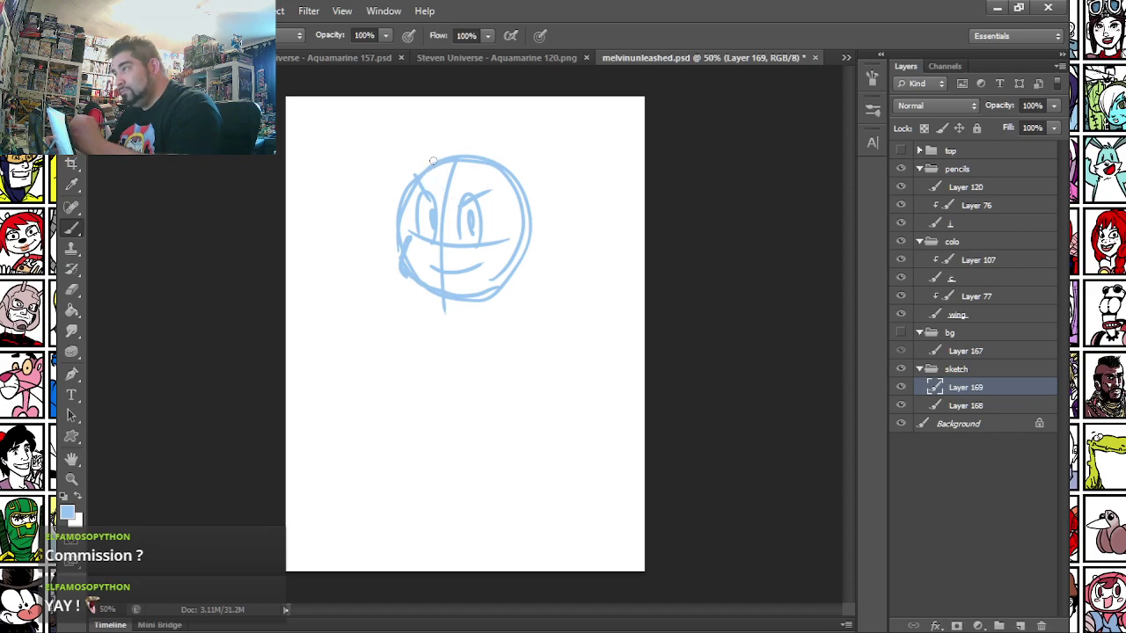
- Sketch large pointed hair spikes sweeping up and back from the top and rear of the head
{"action": "mouse_move", "coordinate": [504, 172]}
{"action": "left_mouse_down"}
{"action": "mouse_move", "coordinate": [510, 286]}
{"action": "mouse_move", "coordinate": [463, 98]}
{"action": "left_mouse_up"}
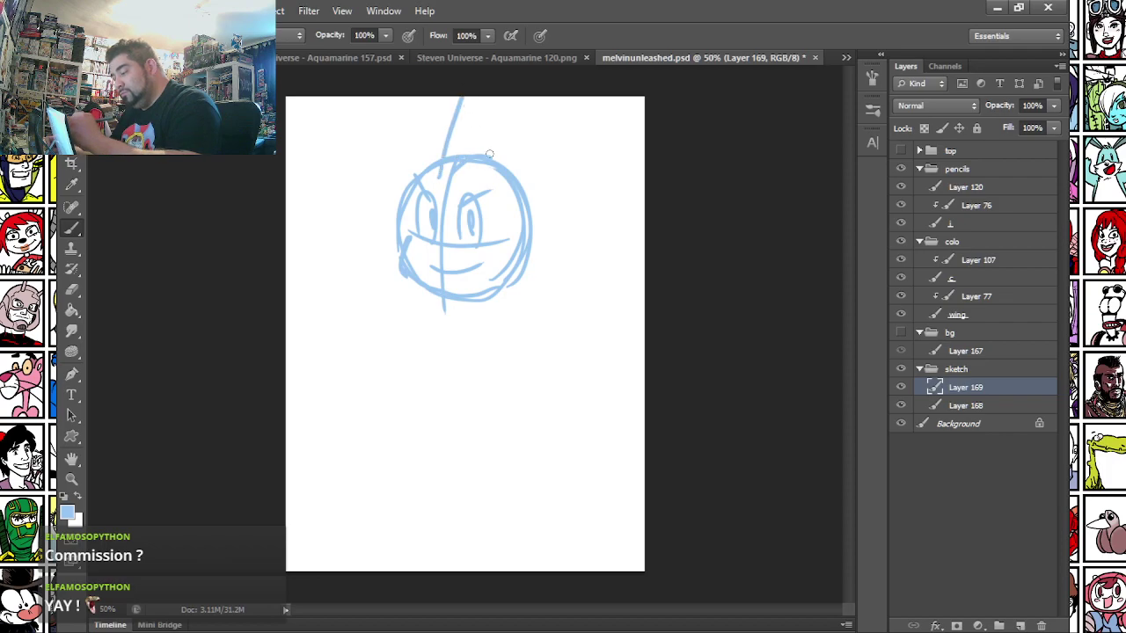
{"action": "left_click_drag", "start_coordinate": [487, 155], "coordinate": [491, 99]}
{"action": "mouse_move", "coordinate": [490, 163]}
{"action": "left_mouse_down"}
{"action": "mouse_move", "coordinate": [526, 129]}
{"action": "mouse_move", "coordinate": [586, 108]}
{"action": "mouse_move", "coordinate": [550, 170]}
{"action": "mouse_move", "coordinate": [632, 185]}
{"action": "mouse_move", "coordinate": [572, 215]}
{"action": "mouse_move", "coordinate": [571, 228]}
{"action": "mouse_move", "coordinate": [493, 244]}
{"action": "mouse_move", "coordinate": [500, 251]}
{"action": "mouse_move", "coordinate": [506, 233]}
{"action": "mouse_move", "coordinate": [519, 252]}
{"action": "mouse_move", "coordinate": [554, 253]}
{"action": "mouse_move", "coordinate": [566, 227]}
{"action": "left_mouse_up"}
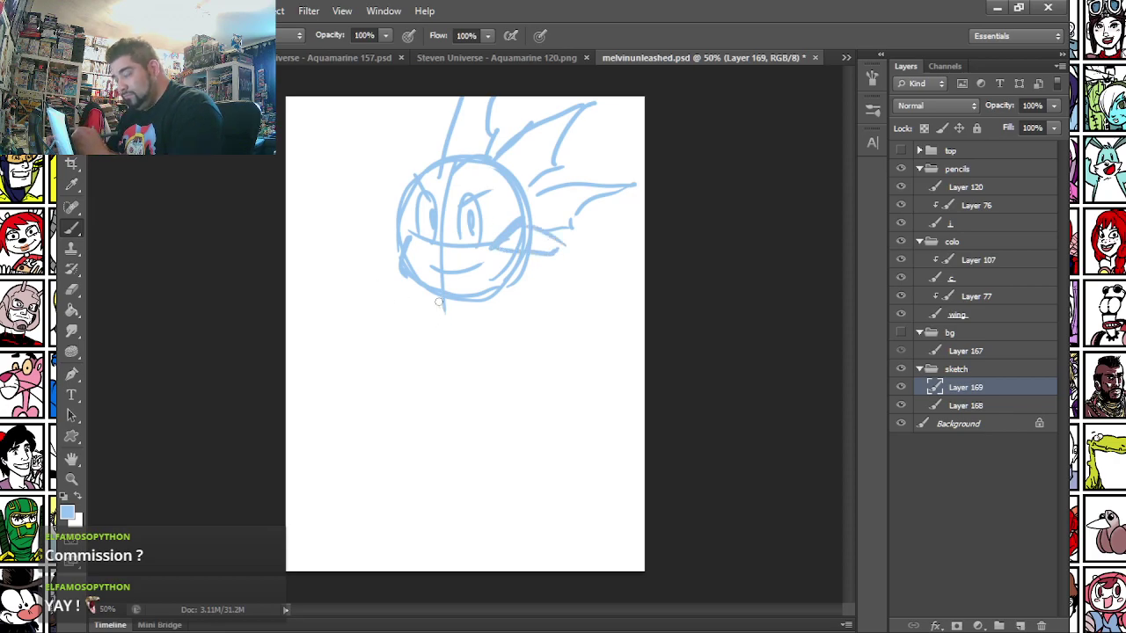
- Sketch the neck, the shoulder line and both sides of the torso below the head
{"action": "mouse_move", "coordinate": [473, 300]}
{"action": "left_mouse_down"}
{"action": "mouse_move", "coordinate": [474, 320]}
{"action": "mouse_move", "coordinate": [457, 301]}
{"action": "mouse_move", "coordinate": [472, 315]}
{"action": "mouse_move", "coordinate": [419, 319]}
{"action": "mouse_move", "coordinate": [479, 310]}
{"action": "left_mouse_up"}
{"action": "mouse_move", "coordinate": [411, 324]}
{"action": "left_mouse_down"}
{"action": "mouse_move", "coordinate": [392, 431]}
{"action": "mouse_move", "coordinate": [405, 463]}
{"action": "left_mouse_up"}
{"action": "mouse_move", "coordinate": [506, 310]}
{"action": "left_mouse_down"}
{"action": "mouse_move", "coordinate": [497, 382]}
{"action": "mouse_move", "coordinate": [513, 432]}
{"action": "left_mouse_up"}
{"action": "left_click_drag", "start_coordinate": [505, 362], "coordinate": [517, 441]}
{"action": "left_click_drag", "start_coordinate": [414, 331], "coordinate": [406, 433]}
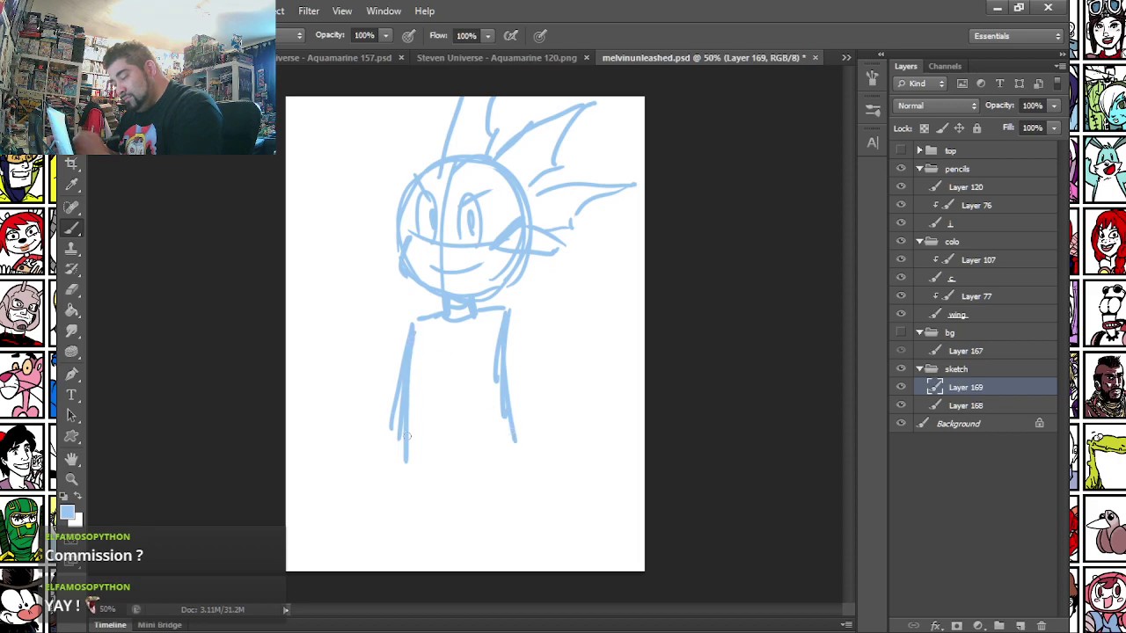
- Sketch the hips and both legs down to the canvas edge, with V-shaped lines across the waist
{"action": "left_click_drag", "start_coordinate": [509, 404], "coordinate": [542, 508]}
{"action": "left_click_drag", "start_coordinate": [513, 442], "coordinate": [551, 572]}
{"action": "left_click_drag", "start_coordinate": [403, 436], "coordinate": [390, 570]}
{"action": "mouse_move", "coordinate": [406, 475]}
{"action": "left_mouse_down"}
{"action": "mouse_move", "coordinate": [397, 568]}
{"action": "mouse_move", "coordinate": [489, 499]}
{"action": "mouse_move", "coordinate": [498, 563]}
{"action": "left_mouse_up"}
{"action": "left_click_drag", "start_coordinate": [478, 505], "coordinate": [510, 570]}
{"action": "mouse_move", "coordinate": [436, 500]}
{"action": "left_mouse_down"}
{"action": "mouse_move", "coordinate": [432, 570]}
{"action": "mouse_move", "coordinate": [426, 558]}
{"action": "left_mouse_up"}
{"action": "mouse_move", "coordinate": [405, 445]}
{"action": "left_mouse_down"}
{"action": "mouse_move", "coordinate": [460, 472]}
{"action": "mouse_move", "coordinate": [512, 435]}
{"action": "left_mouse_up"}
{"action": "left_click_drag", "start_coordinate": [401, 421], "coordinate": [475, 433]}
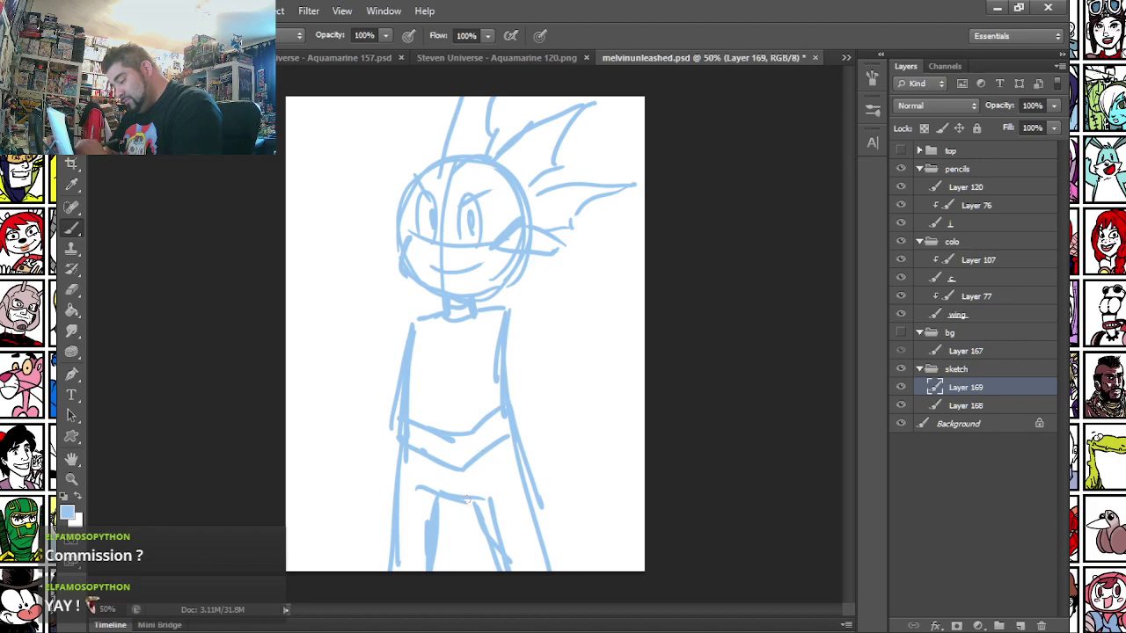
- Reinforce the inner and outer contours of both legs with additional strokes
{"action": "left_click_drag", "start_coordinate": [466, 500], "coordinate": [482, 565]}
{"action": "left_click_drag", "start_coordinate": [473, 506], "coordinate": [492, 577]}
{"action": "left_click_drag", "start_coordinate": [517, 443], "coordinate": [538, 523]}
{"action": "left_click_drag", "start_coordinate": [533, 526], "coordinate": [544, 563]}
{"action": "left_click_drag", "start_coordinate": [440, 548], "coordinate": [436, 574]}
{"action": "left_click_drag", "start_coordinate": [433, 496], "coordinate": [431, 519]}
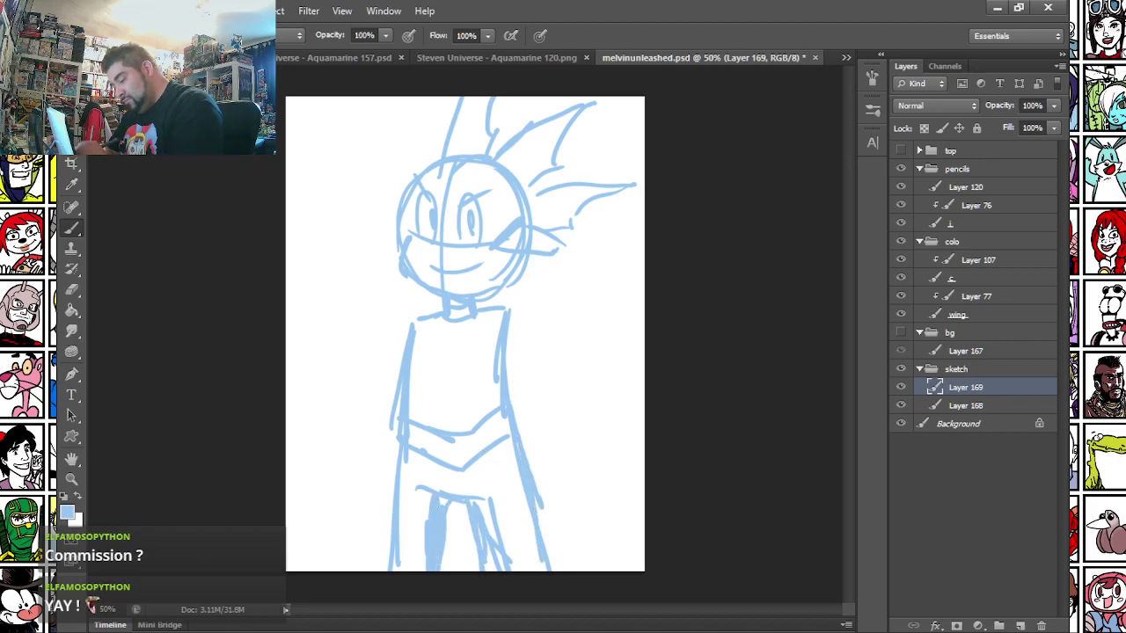
- Sketch the tapered panel and central emblem shapes on the front of the torso
{"action": "left_click_drag", "start_coordinate": [424, 431], "coordinate": [440, 336]}
{"action": "mouse_move", "coordinate": [426, 376]}
{"action": "left_mouse_down"}
{"action": "mouse_move", "coordinate": [452, 334]}
{"action": "mouse_move", "coordinate": [474, 422]}
{"action": "left_mouse_up"}
{"action": "mouse_move", "coordinate": [452, 355]}
{"action": "left_mouse_down"}
{"action": "mouse_move", "coordinate": [456, 378]}
{"action": "mouse_move", "coordinate": [473, 341]}
{"action": "mouse_move", "coordinate": [484, 410]}
{"action": "left_mouse_up"}
{"action": "mouse_move", "coordinate": [468, 349]}
{"action": "left_mouse_down"}
{"action": "mouse_move", "coordinate": [480, 415]}
{"action": "mouse_move", "coordinate": [445, 402]}
{"action": "mouse_move", "coordinate": [459, 432]}
{"action": "left_mouse_up"}
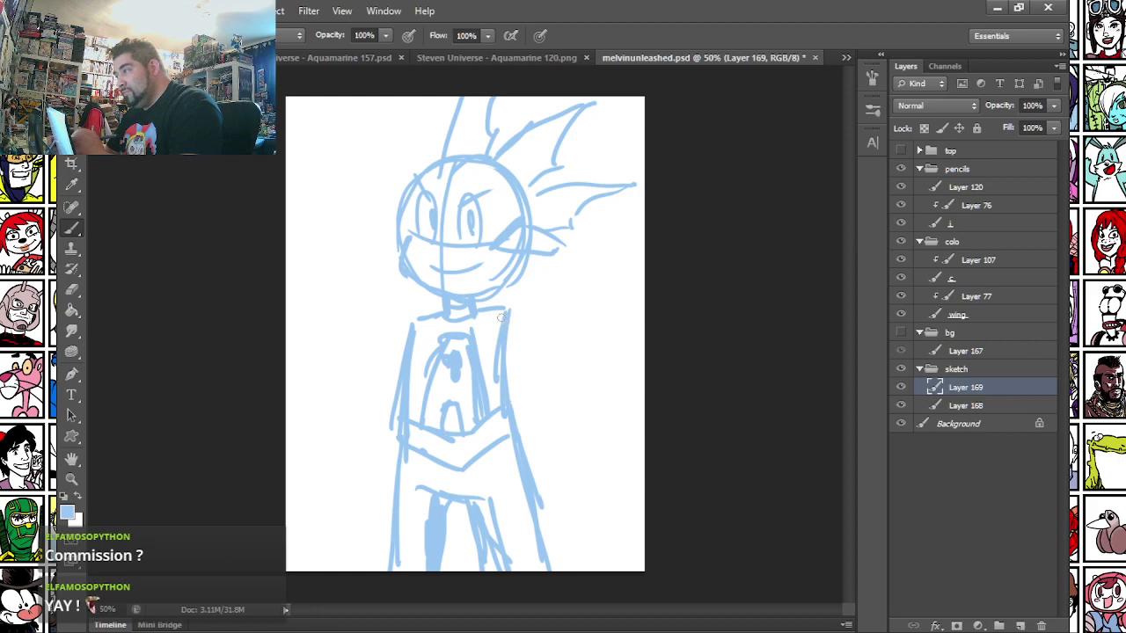
- Sketch both arms bent outward with the fists resting on the hips
{"action": "left_click_drag", "start_coordinate": [503, 308], "coordinate": [584, 358]}
{"action": "left_click_drag", "start_coordinate": [507, 363], "coordinate": [559, 381]}
{"action": "left_click_drag", "start_coordinate": [415, 322], "coordinate": [343, 357]}
{"action": "mouse_move", "coordinate": [352, 374]}
{"action": "left_mouse_down"}
{"action": "mouse_move", "coordinate": [397, 366]}
{"action": "mouse_move", "coordinate": [368, 391]}
{"action": "mouse_move", "coordinate": [387, 420]}
{"action": "left_mouse_up"}
{"action": "mouse_move", "coordinate": [525, 401]}
{"action": "left_mouse_down"}
{"action": "mouse_move", "coordinate": [553, 379]}
{"action": "mouse_move", "coordinate": [526, 415]}
{"action": "mouse_move", "coordinate": [512, 393]}
{"action": "mouse_move", "coordinate": [508, 431]}
{"action": "left_mouse_up"}
{"action": "mouse_move", "coordinate": [519, 437]}
{"action": "left_mouse_down"}
{"action": "mouse_move", "coordinate": [541, 433]}
{"action": "mouse_move", "coordinate": [532, 410]}
{"action": "left_mouse_up"}
{"action": "mouse_move", "coordinate": [393, 396]}
{"action": "left_mouse_down"}
{"action": "mouse_move", "coordinate": [375, 420]}
{"action": "mouse_move", "coordinate": [399, 425]}
{"action": "left_mouse_up"}
{"action": "mouse_move", "coordinate": [383, 403]}
{"action": "left_mouse_down"}
{"action": "mouse_move", "coordinate": [409, 410]}
{"action": "mouse_move", "coordinate": [370, 431]}
{"action": "left_mouse_up"}
{"action": "left_click_drag", "start_coordinate": [370, 431], "coordinate": [387, 446]}
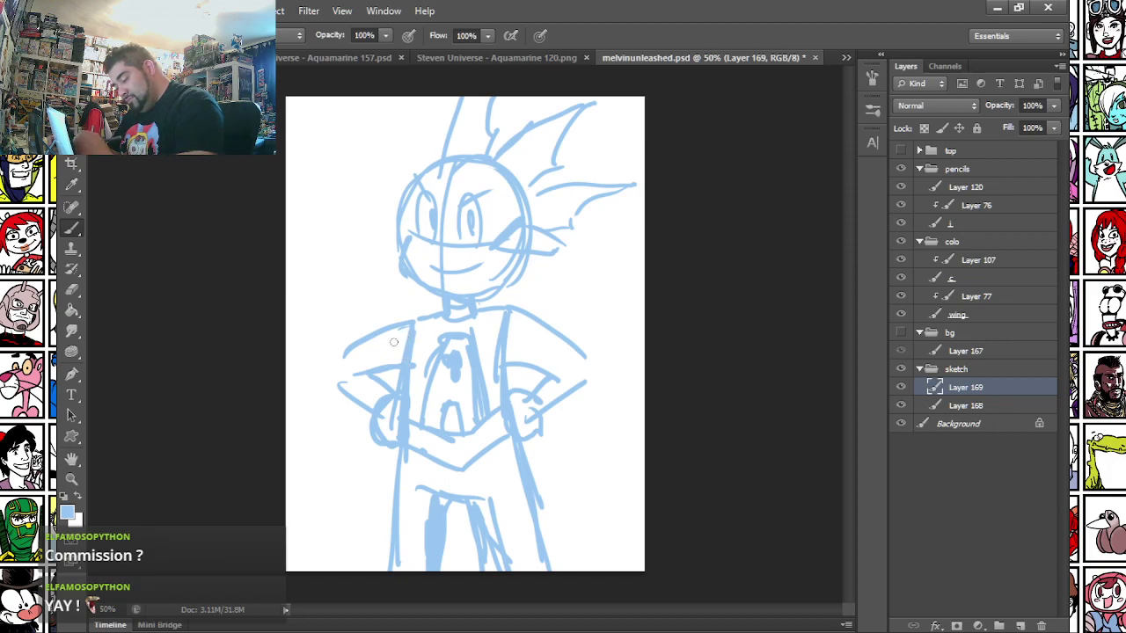
- Sketch a cape flowing out behind the body on both sides and add a small nose mark to the face
{"action": "left_click_drag", "start_coordinate": [371, 431], "coordinate": [286, 519]}
{"action": "left_click_drag", "start_coordinate": [514, 321], "coordinate": [583, 570]}
{"action": "mouse_move", "coordinate": [368, 431]}
{"action": "left_mouse_down"}
{"action": "mouse_move", "coordinate": [315, 471]}
{"action": "mouse_move", "coordinate": [215, 482]}
{"action": "mouse_move", "coordinate": [321, 573]}
{"action": "left_mouse_up"}
{"action": "left_click_drag", "start_coordinate": [372, 413], "coordinate": [224, 463]}
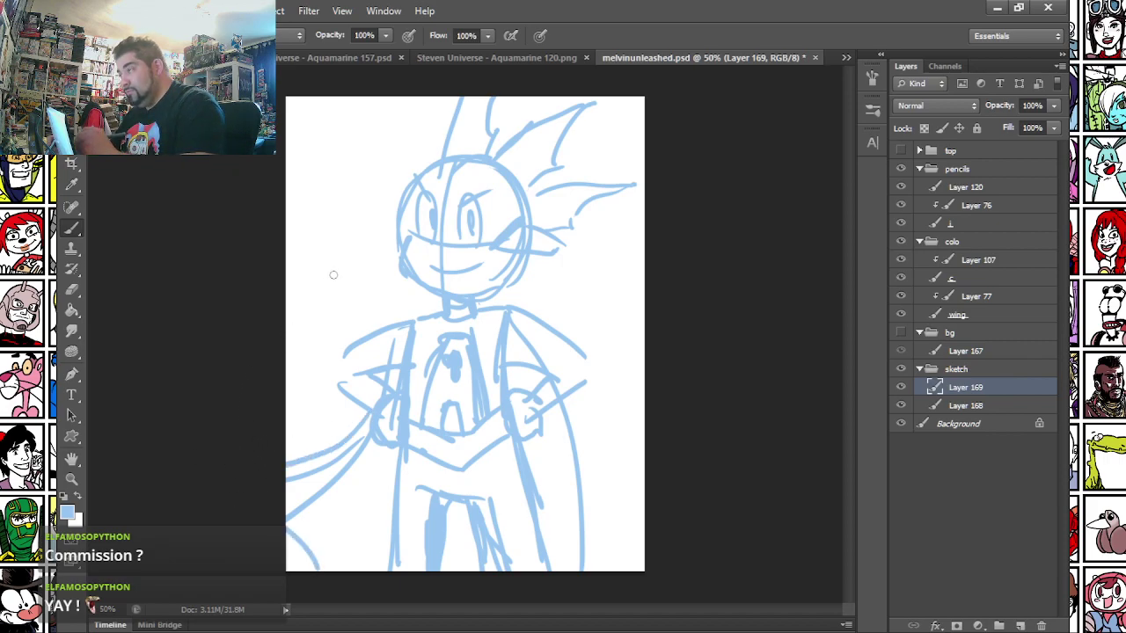
{"action": "left_click_drag", "start_coordinate": [446, 193], "coordinate": [448, 293]}
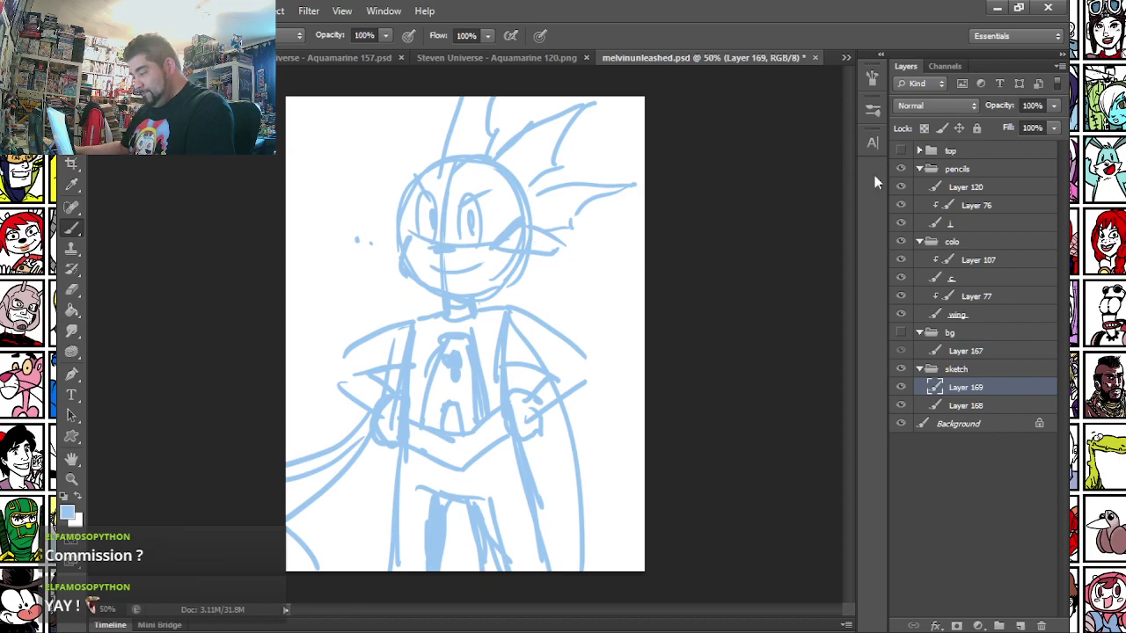
- Change the foreground colour to a darker blue and paint a short test stroke beside the head on Layer 169
{"action": "left_click", "coordinate": [985, 223]}
{"action": "scroll", "coordinate": [405, 233], "scroll_direction": "up", "scroll_amount": 3}
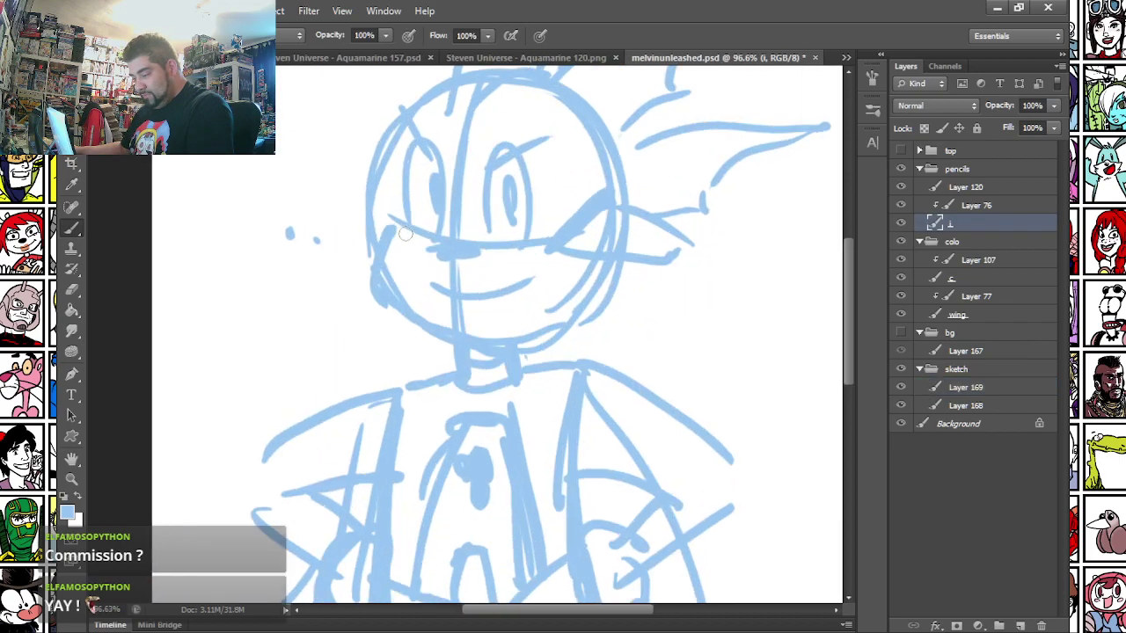
{"action": "scroll", "coordinate": [406, 233], "scroll_direction": "up", "scroll_amount": 2}
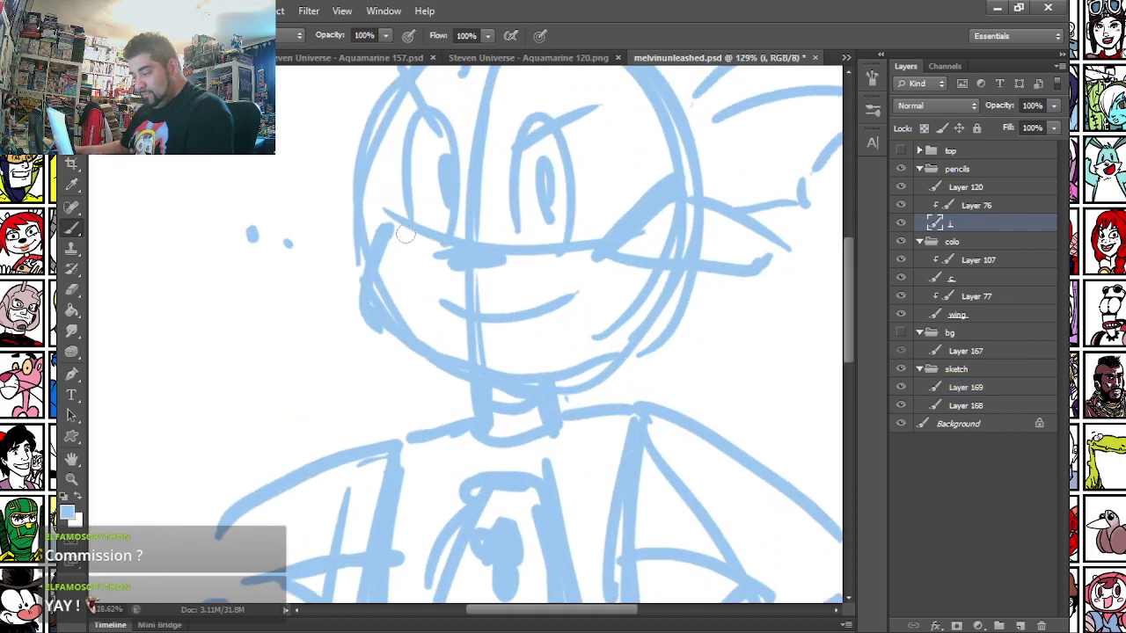
{"action": "left_click", "coordinate": [891, 387]}
{"action": "left_click", "coordinate": [68, 515]}
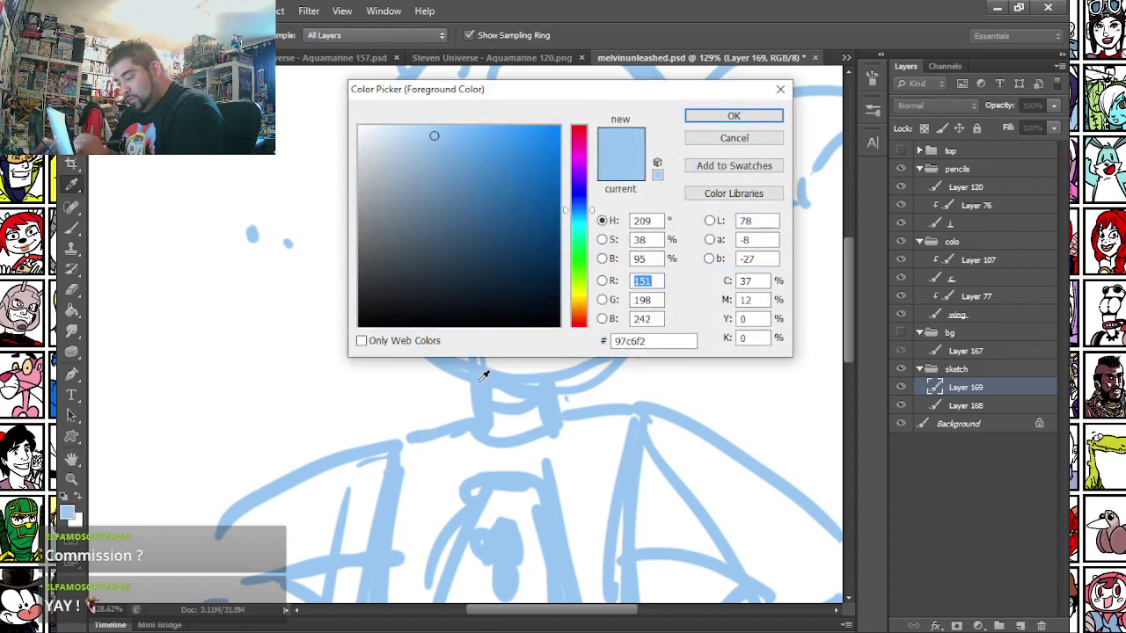
{"action": "left_click", "coordinate": [464, 157]}
{"action": "key", "text": "Return"}
{"action": "left_click_drag", "start_coordinate": [244, 211], "coordinate": [220, 211]}
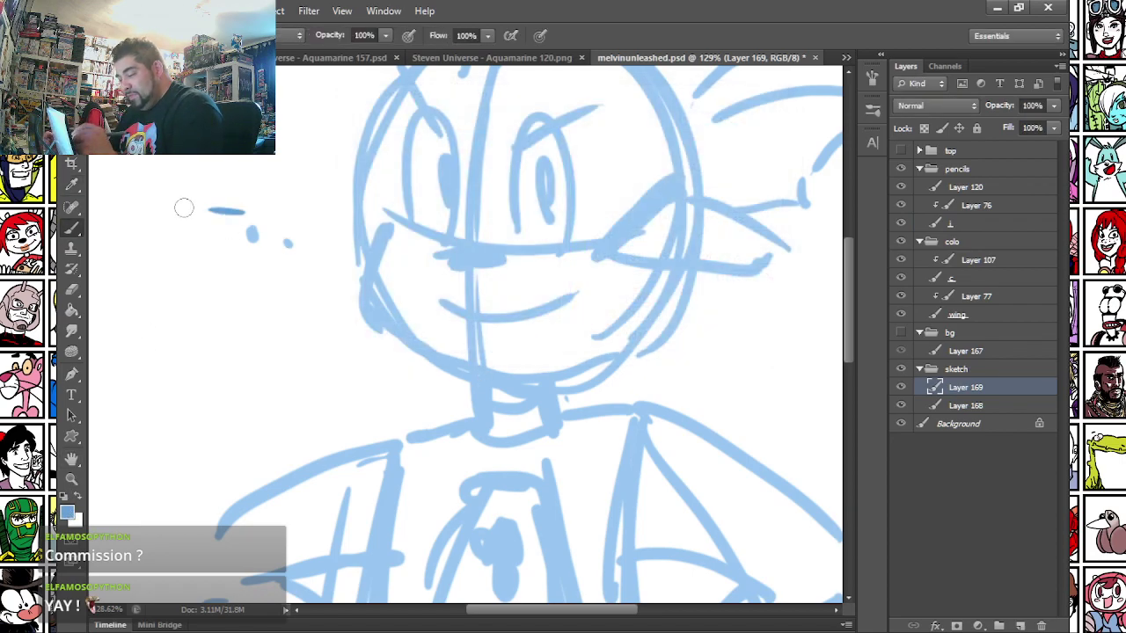
- Pick a brush and sketch the curved muzzle line across the lower face in darker blue on Layer 169
{"action": "right_click", "coordinate": [374, 179]}
{"action": "left_click", "coordinate": [423, 384]}
{"action": "left_click", "coordinate": [266, 207]}
{"action": "left_click_drag", "start_coordinate": [291, 172], "coordinate": [220, 285]}
{"action": "left_click_drag", "start_coordinate": [320, 347], "coordinate": [402, 402]}
{"action": "left_click_drag", "start_coordinate": [417, 401], "coordinate": [568, 362]}
{"action": "mouse_move", "coordinate": [302, 345]}
{"action": "left_mouse_down"}
{"action": "mouse_move", "coordinate": [390, 406]}
{"action": "mouse_move", "coordinate": [565, 353]}
{"action": "left_mouse_up"}
{"action": "mouse_move", "coordinate": [233, 443]}
{"action": "left_mouse_down"}
{"action": "mouse_move", "coordinate": [243, 307]}
{"action": "mouse_move", "coordinate": [237, 399]}
{"action": "mouse_move", "coordinate": [252, 437]}
{"action": "mouse_move", "coordinate": [229, 397]}
{"action": "left_mouse_up"}
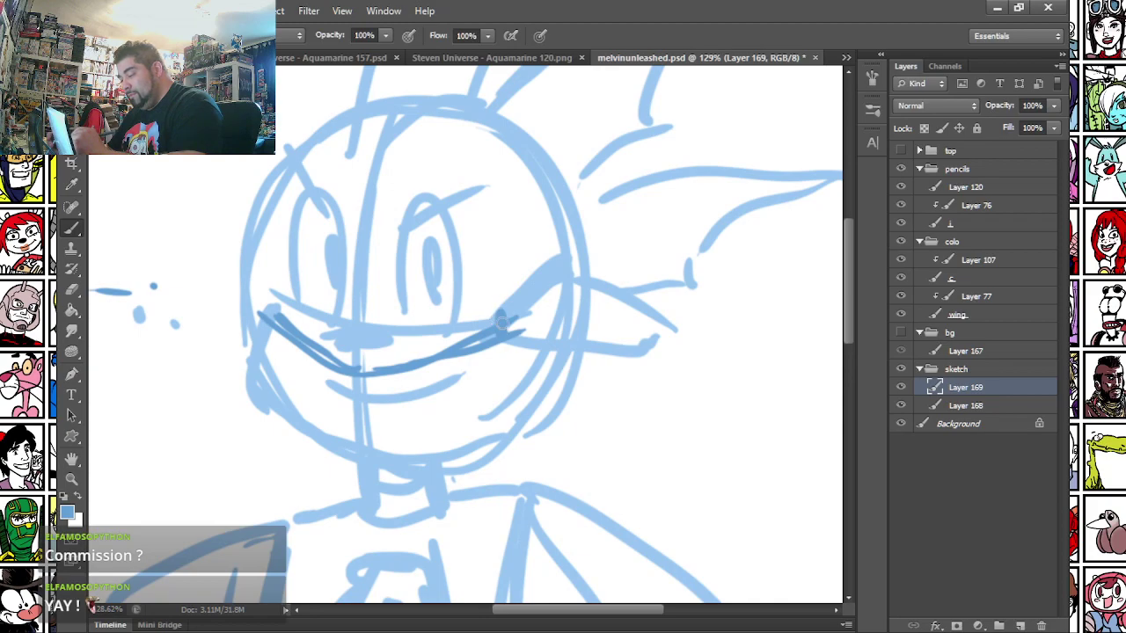
- Sketch the three-pointed ear fin at the side of the head in darker blue
{"action": "left_click_drag", "start_coordinate": [499, 328], "coordinate": [577, 273]}
{"action": "left_click_drag", "start_coordinate": [515, 304], "coordinate": [550, 311]}
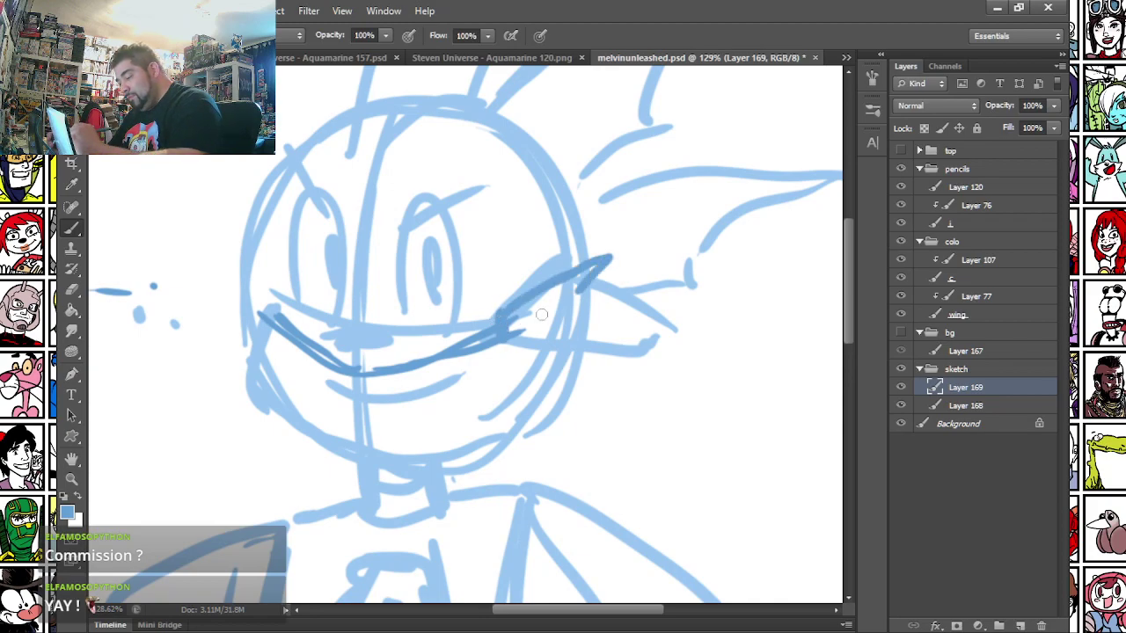
{"action": "mouse_move", "coordinate": [499, 340]}
{"action": "left_mouse_down"}
{"action": "mouse_move", "coordinate": [586, 354]}
{"action": "mouse_move", "coordinate": [704, 345]}
{"action": "mouse_move", "coordinate": [594, 290]}
{"action": "left_mouse_up"}
{"action": "scroll", "coordinate": [184, 361], "scroll_direction": "down", "scroll_amount": 5}
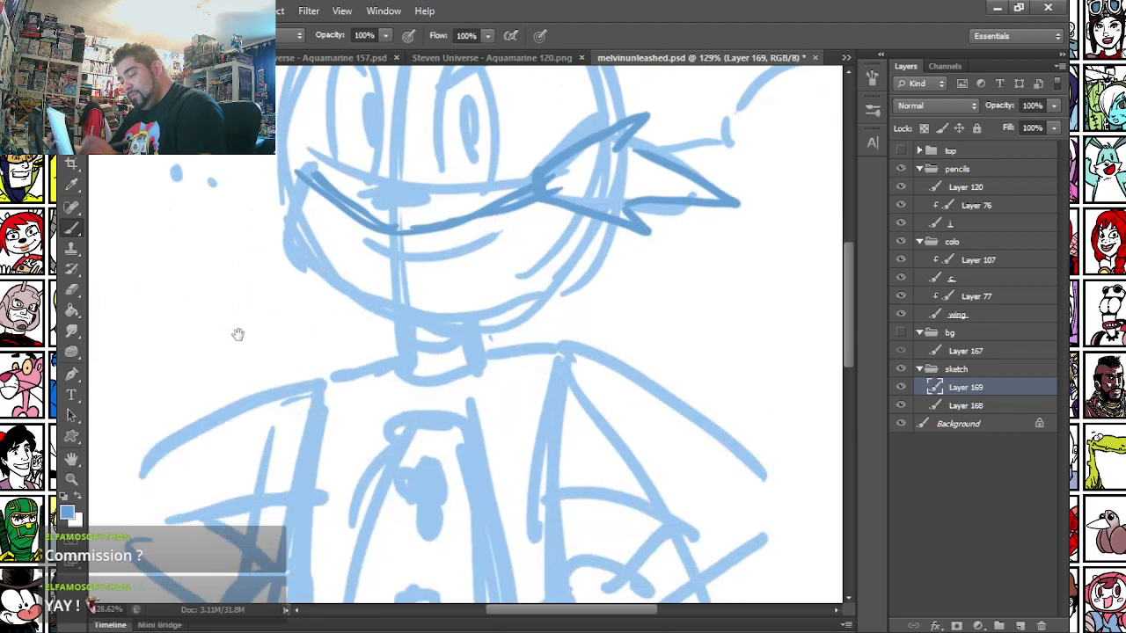
- Refine the neck in darker blue and sketch the collar spreading over both shoulders
{"action": "left_click_drag", "start_coordinate": [447, 279], "coordinate": [452, 332]}
{"action": "left_click_drag", "start_coordinate": [529, 276], "coordinate": [526, 316]}
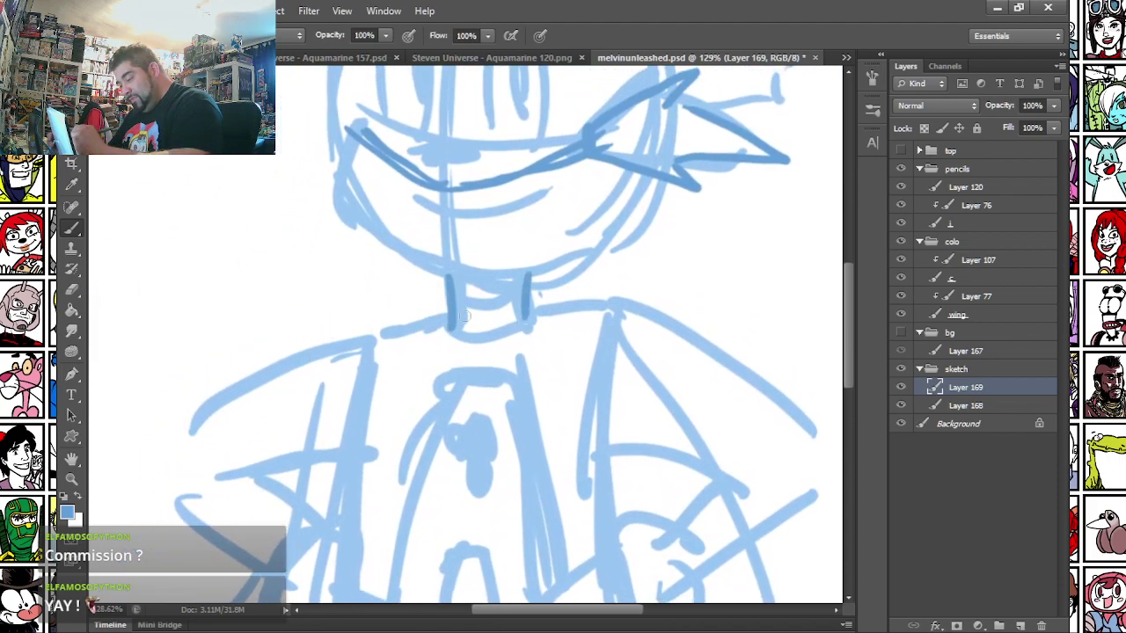
{"action": "left_click_drag", "start_coordinate": [450, 330], "coordinate": [519, 324]}
{"action": "mouse_move", "coordinate": [290, 357]}
{"action": "left_mouse_down"}
{"action": "mouse_move", "coordinate": [456, 387]}
{"action": "mouse_move", "coordinate": [730, 352]}
{"action": "left_mouse_up"}
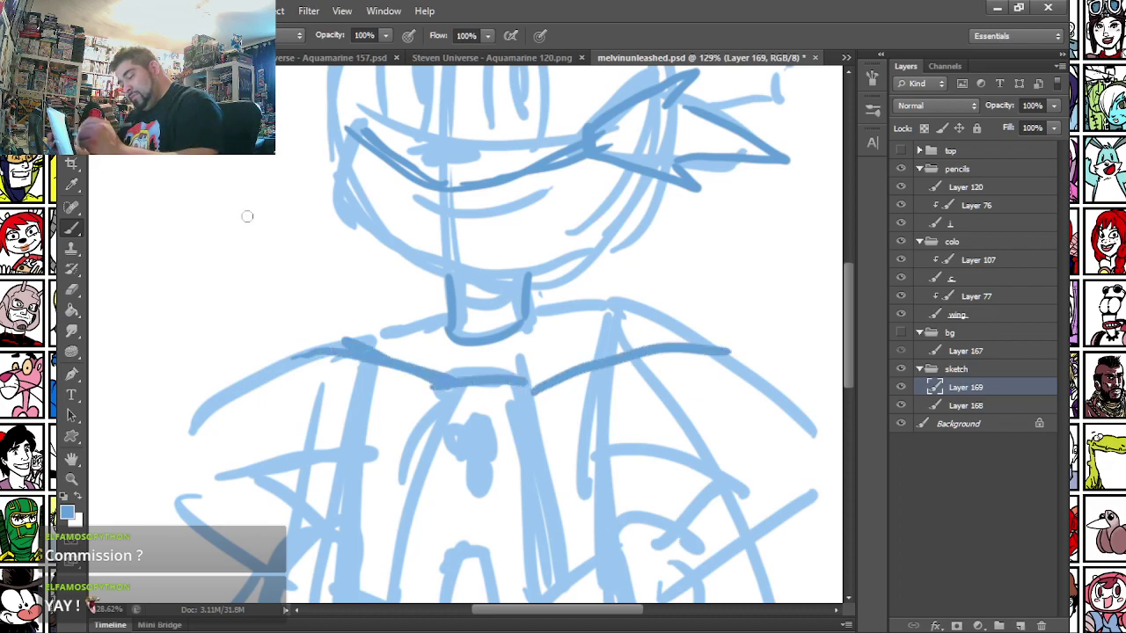
{"action": "mouse_move", "coordinate": [318, 344]}
{"action": "left_mouse_down"}
{"action": "mouse_move", "coordinate": [351, 324]}
{"action": "mouse_move", "coordinate": [458, 322]}
{"action": "left_mouse_up"}
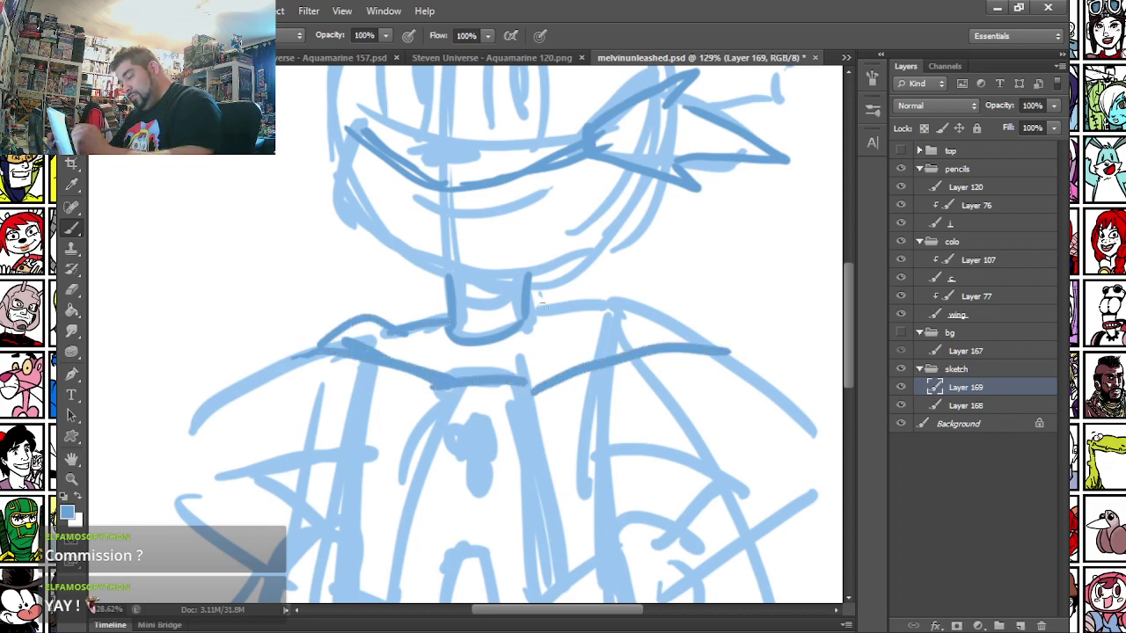
{"action": "left_click_drag", "start_coordinate": [528, 309], "coordinate": [607, 303]}
{"action": "mouse_move", "coordinate": [559, 336]}
{"action": "left_mouse_down"}
{"action": "mouse_move", "coordinate": [668, 304]}
{"action": "mouse_move", "coordinate": [731, 350]}
{"action": "left_mouse_up"}
- Select layer i in the pencils group and reset the foreground colour to black
{"action": "mouse_move", "coordinate": [209, 314]}
{"action": "left_mouse_down"}
{"action": "mouse_move", "coordinate": [246, 402]}
{"action": "mouse_move", "coordinate": [275, 403]}
{"action": "left_mouse_up"}
{"action": "left_click_drag", "start_coordinate": [295, 493], "coordinate": [276, 202]}
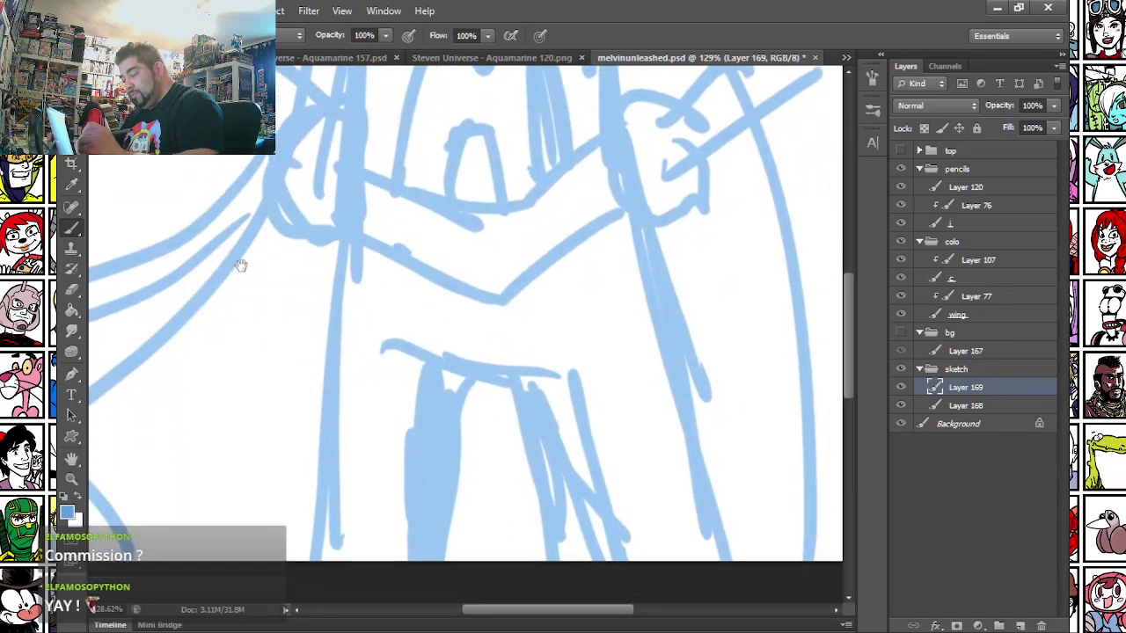
{"action": "left_click_drag", "start_coordinate": [219, 313], "coordinate": [254, 389]}
{"action": "left_click_drag", "start_coordinate": [276, 345], "coordinate": [297, 395]}
{"action": "scroll", "coordinate": [304, 409], "scroll_direction": "up", "scroll_amount": 3}
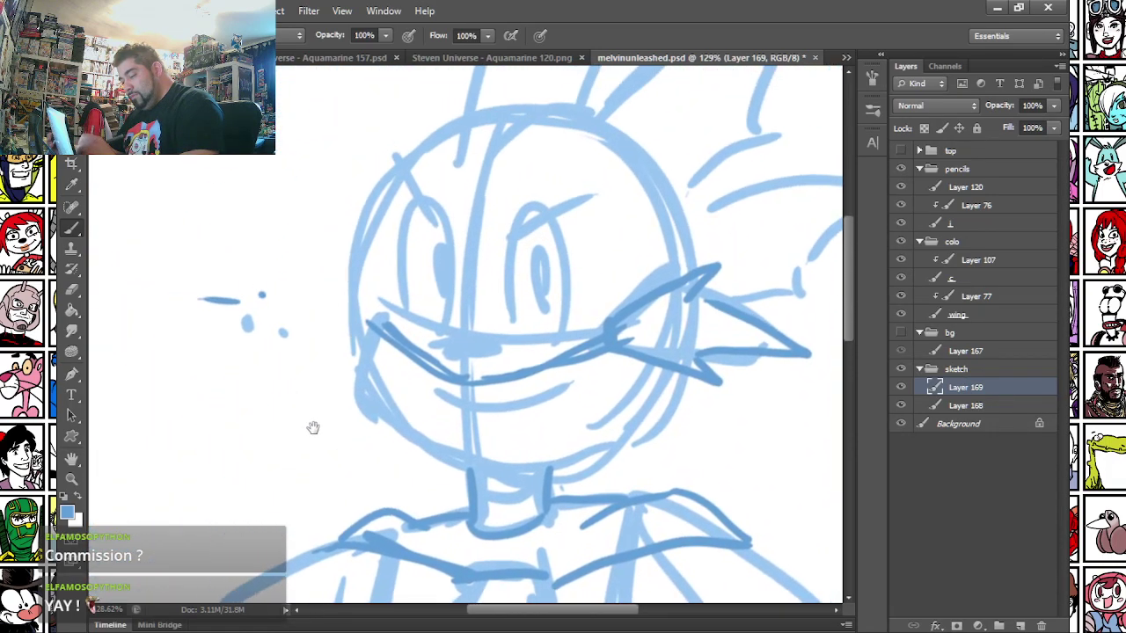
{"action": "left_click", "coordinate": [949, 226]}
{"action": "left_click", "coordinate": [65, 497]}
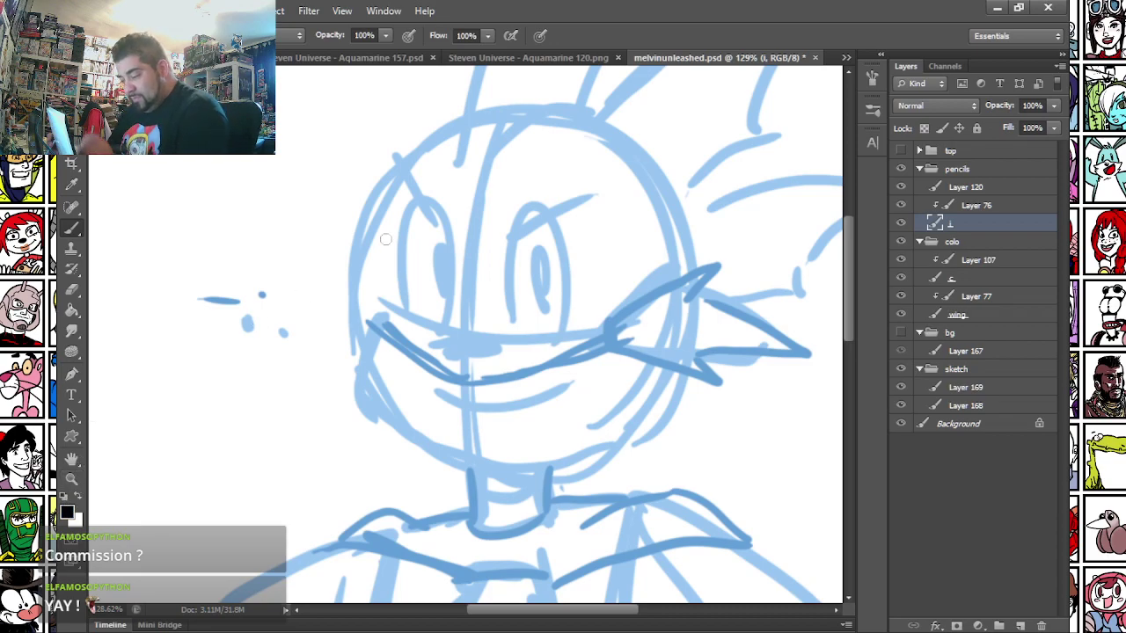
- Choose a finer brush and ink the two slanted eyebrows in black
{"action": "right_click", "coordinate": [420, 209]}
{"action": "double_click", "coordinate": [570, 395]}
{"action": "scroll", "coordinate": [353, 336], "scroll_direction": "up", "scroll_amount": 3}
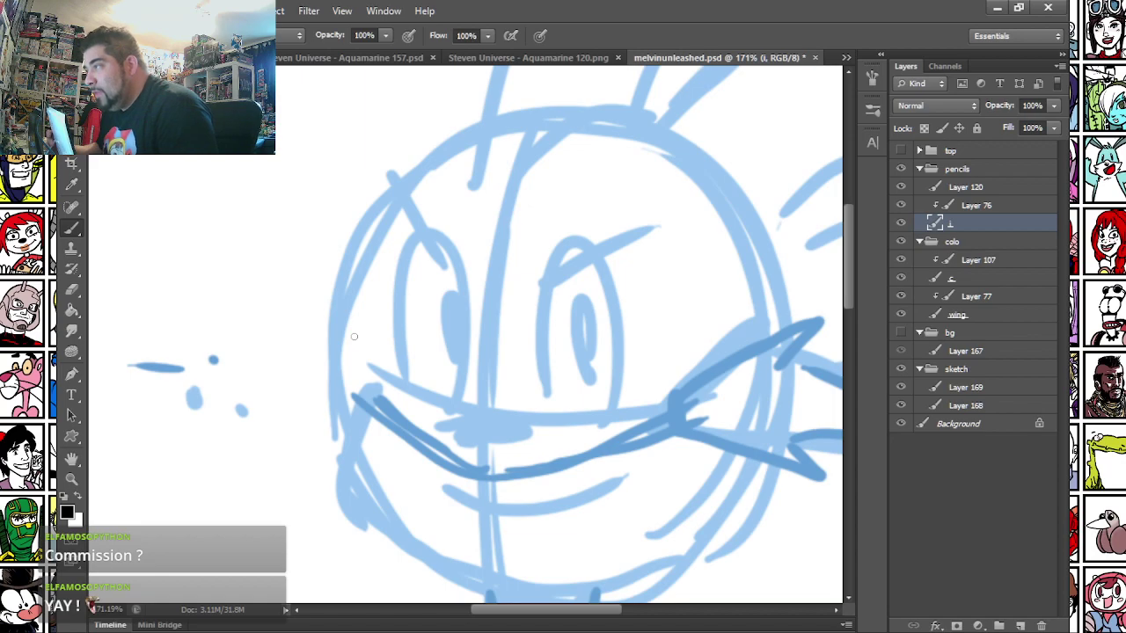
{"action": "mouse_move", "coordinate": [423, 225]}
{"action": "left_mouse_down"}
{"action": "mouse_move", "coordinate": [472, 274]}
{"action": "mouse_move", "coordinate": [520, 282]}
{"action": "mouse_move", "coordinate": [662, 228]}
{"action": "left_mouse_up"}
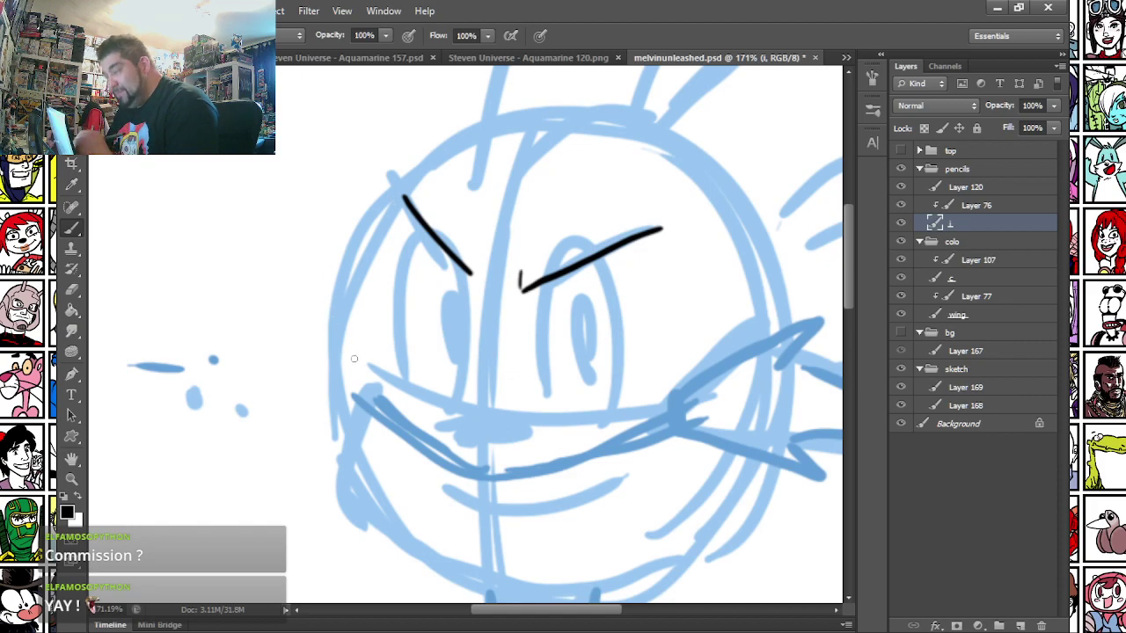
{"action": "left_click_drag", "start_coordinate": [385, 282], "coordinate": [303, 296]}
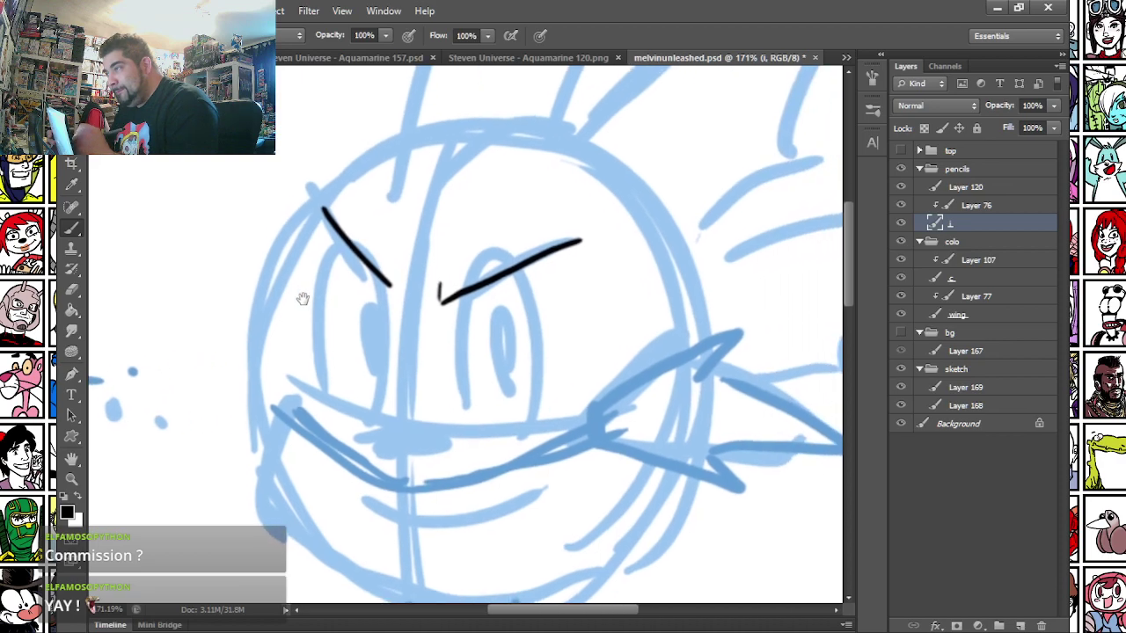
{"action": "mouse_move", "coordinate": [281, 409]}
{"action": "left_mouse_down"}
{"action": "mouse_move", "coordinate": [330, 216]}
{"action": "mouse_move", "coordinate": [396, 148]}
{"action": "left_mouse_up"}
{"action": "key", "text": "ctrl+z"}
{"action": "left_click_drag", "start_coordinate": [274, 406], "coordinate": [298, 231]}
{"action": "key", "text": "ctrl+z"}
{"action": "mouse_move", "coordinate": [277, 407]}
{"action": "left_mouse_down"}
{"action": "mouse_move", "coordinate": [286, 303]}
{"action": "mouse_move", "coordinate": [318, 215]}
{"action": "mouse_move", "coordinate": [405, 136]}
{"action": "left_mouse_up"}
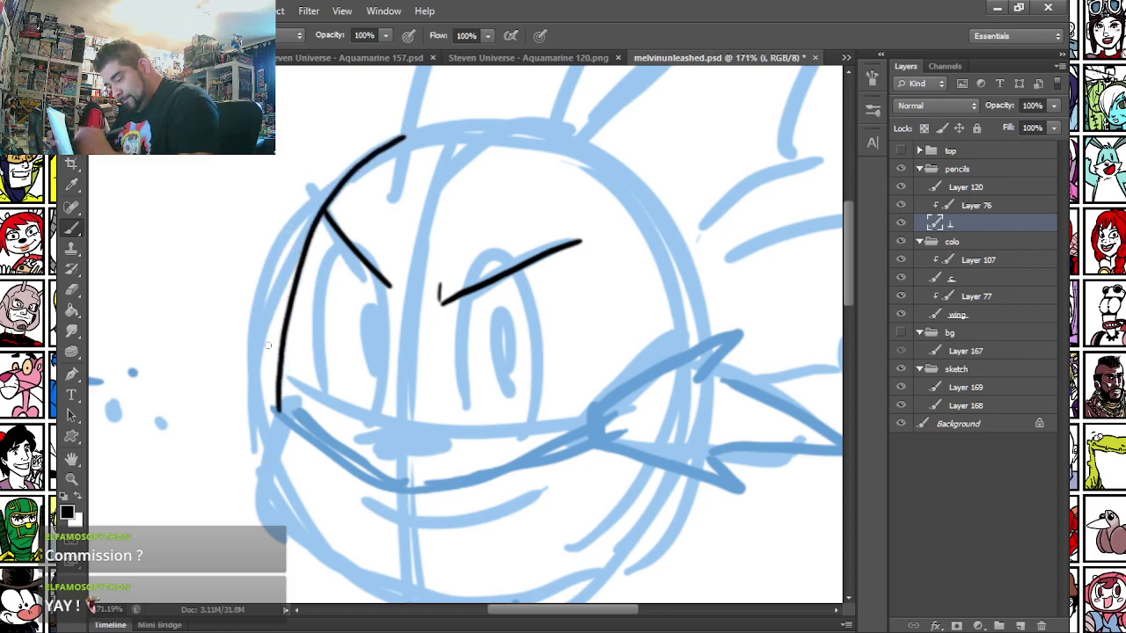
{"action": "key", "text": "ctrl+z"}
- Ink the front outline of the head, the pointed hairline and both sides of the tall spike on top
{"action": "mouse_move", "coordinate": [279, 407]}
{"action": "left_mouse_down"}
{"action": "mouse_move", "coordinate": [302, 235]}
{"action": "mouse_move", "coordinate": [401, 139]}
{"action": "mouse_move", "coordinate": [308, 290]}
{"action": "left_mouse_up"}
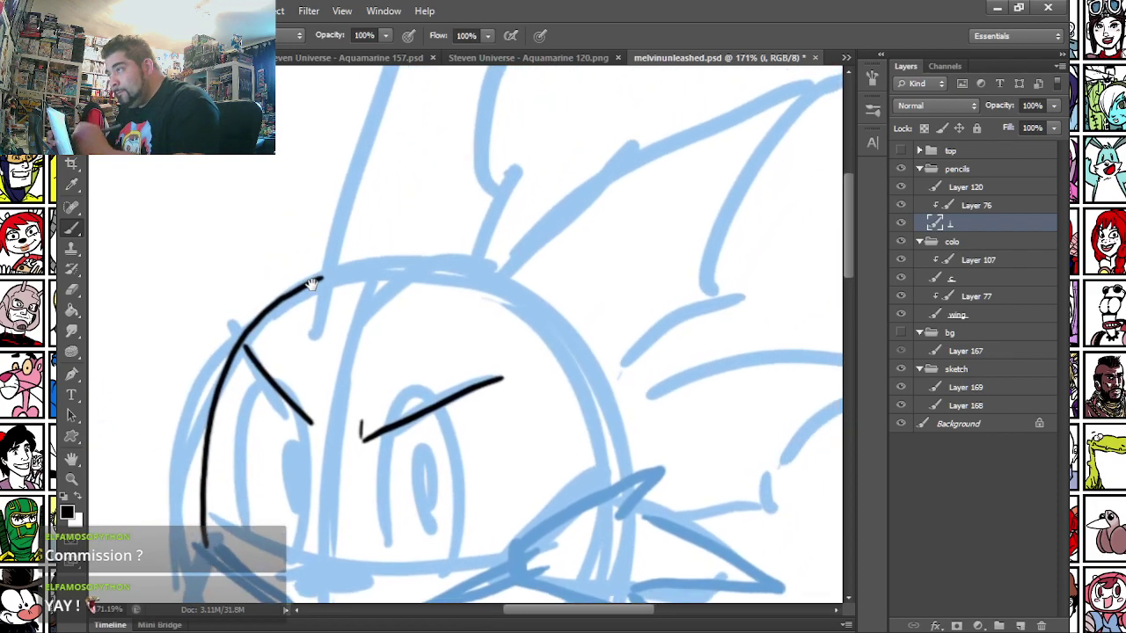
{"action": "left_click_drag", "start_coordinate": [324, 344], "coordinate": [467, 273]}
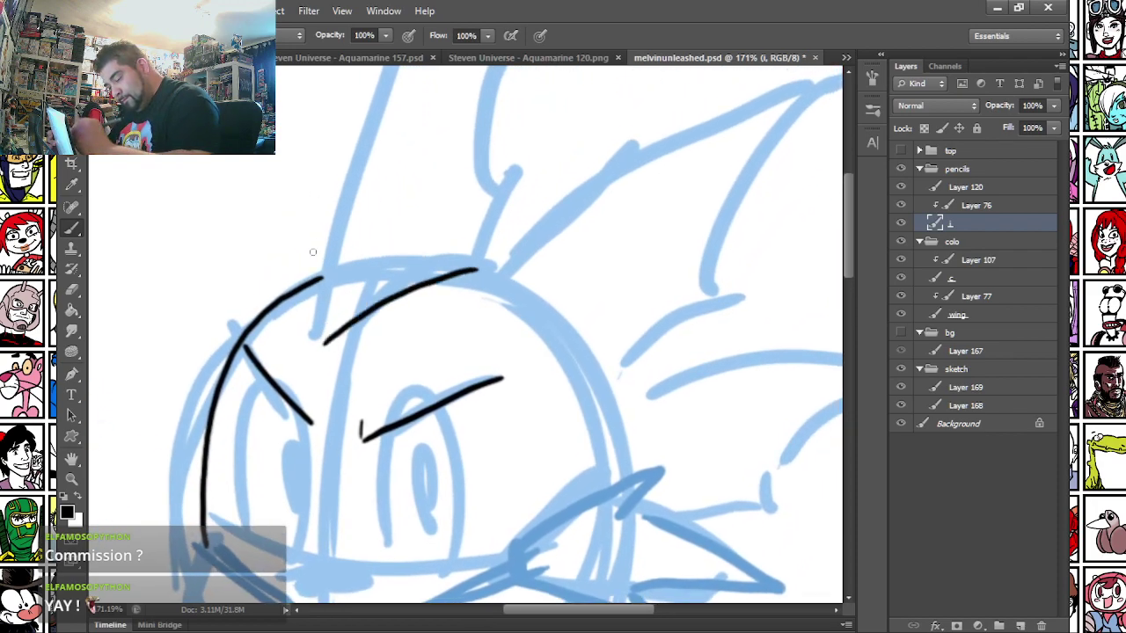
{"action": "left_click_drag", "start_coordinate": [319, 333], "coordinate": [330, 422]}
{"action": "mouse_move", "coordinate": [333, 437]}
{"action": "left_mouse_down"}
{"action": "mouse_move", "coordinate": [340, 378]}
{"action": "mouse_move", "coordinate": [416, 152]}
{"action": "left_mouse_up"}
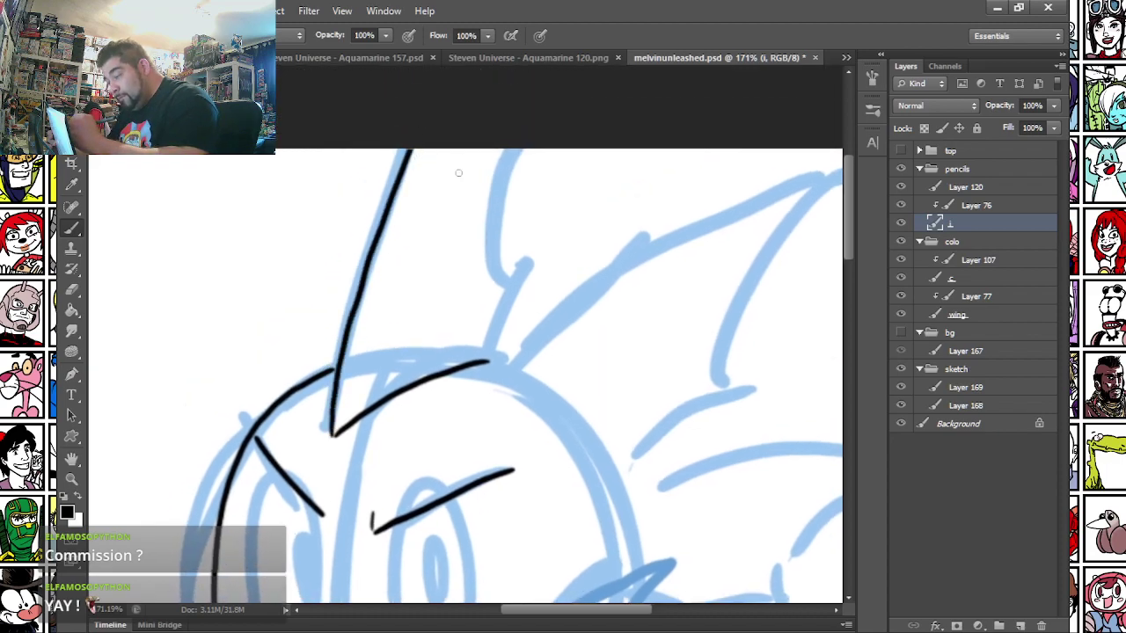
{"action": "mouse_move", "coordinate": [501, 148]}
{"action": "left_mouse_down"}
{"action": "mouse_move", "coordinate": [525, 264]}
{"action": "mouse_move", "coordinate": [486, 361]}
{"action": "left_mouse_up"}
- Ink the back curve of the head and the three-pointed ear fin, joining the two outlines
{"action": "left_click_drag", "start_coordinate": [431, 364], "coordinate": [354, 162]}
{"action": "mouse_move", "coordinate": [426, 164]}
{"action": "left_mouse_down"}
{"action": "mouse_move", "coordinate": [526, 255]}
{"action": "mouse_move", "coordinate": [557, 366]}
{"action": "left_mouse_up"}
{"action": "mouse_move", "coordinate": [454, 443]}
{"action": "left_mouse_down"}
{"action": "mouse_move", "coordinate": [405, 301]}
{"action": "mouse_move", "coordinate": [551, 378]}
{"action": "left_mouse_up"}
{"action": "mouse_move", "coordinate": [404, 296]}
{"action": "left_mouse_down"}
{"action": "mouse_move", "coordinate": [519, 230]}
{"action": "mouse_move", "coordinate": [514, 275]}
{"action": "mouse_move", "coordinate": [682, 341]}
{"action": "left_mouse_up"}
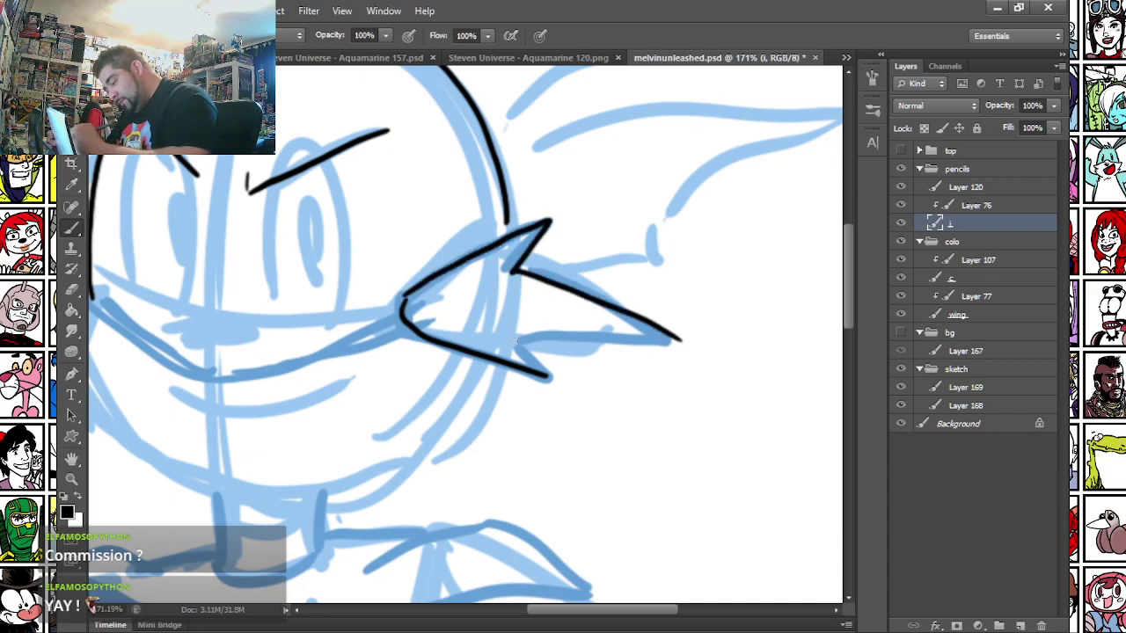
{"action": "mouse_move", "coordinate": [506, 335]}
{"action": "left_mouse_down"}
{"action": "mouse_move", "coordinate": [551, 376]}
{"action": "mouse_move", "coordinate": [634, 332]}
{"action": "mouse_move", "coordinate": [679, 338]}
{"action": "left_mouse_up"}
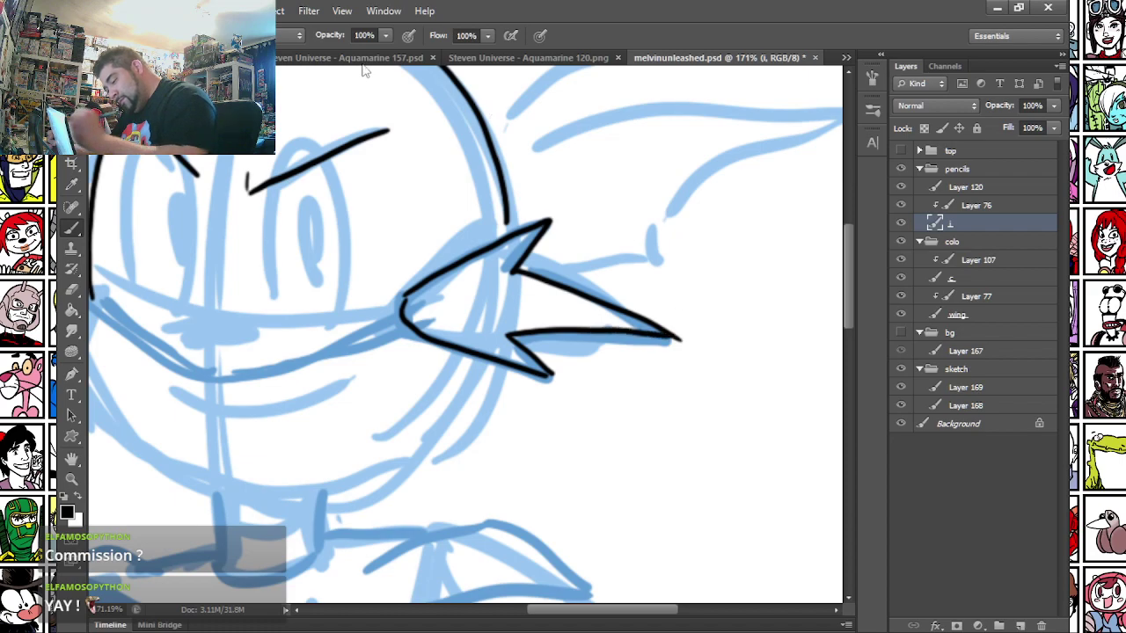
{"action": "left_click_drag", "start_coordinate": [505, 214], "coordinate": [510, 234]}
- Ink the jaw from the cheek around to the ear fin and a smiling mouth with a small fang
{"action": "key", "text": "space"}
{"action": "left_click_drag", "start_coordinate": [231, 348], "coordinate": [438, 281]}
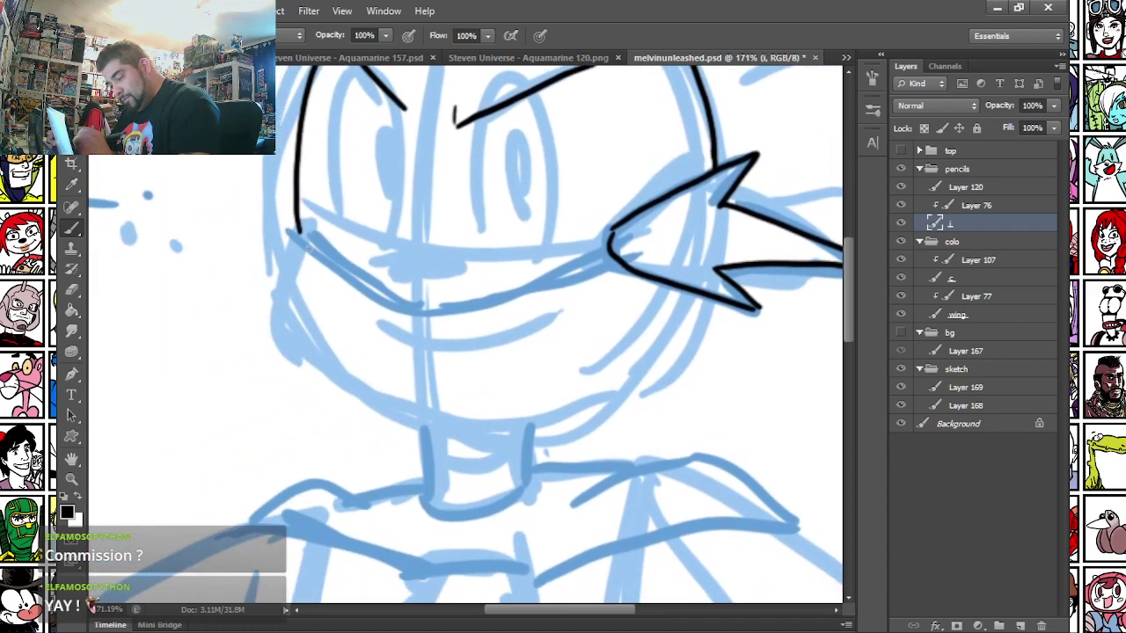
{"action": "mouse_move", "coordinate": [296, 231]}
{"action": "left_mouse_down"}
{"action": "mouse_move", "coordinate": [282, 322]}
{"action": "mouse_move", "coordinate": [398, 408]}
{"action": "mouse_move", "coordinate": [510, 430]}
{"action": "mouse_move", "coordinate": [638, 384]}
{"action": "mouse_move", "coordinate": [711, 297]}
{"action": "left_mouse_up"}
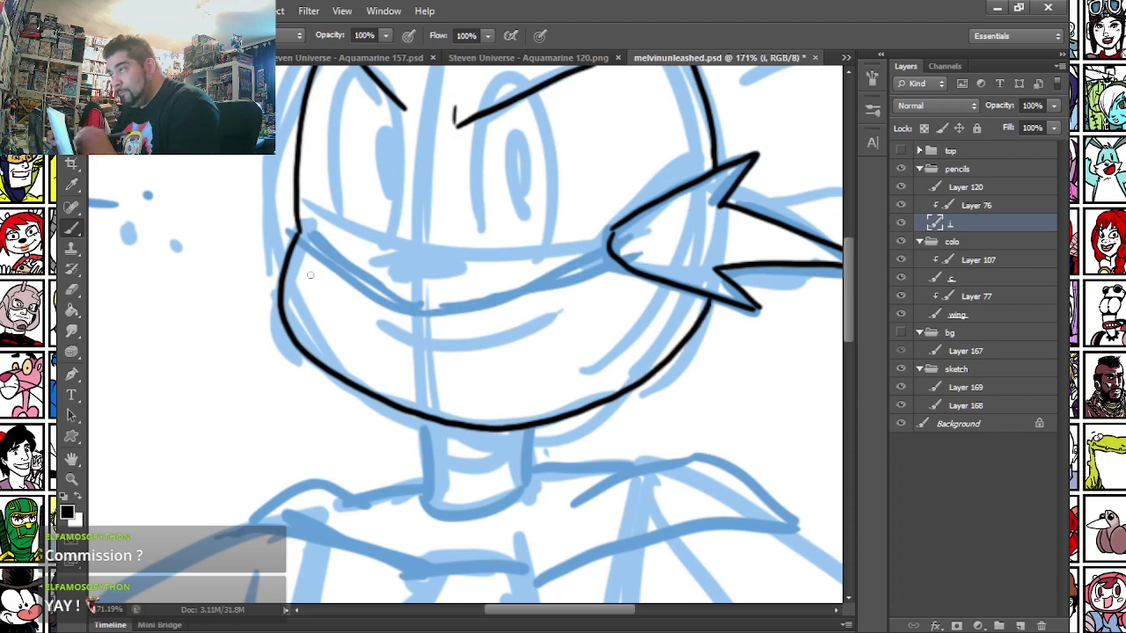
{"action": "mouse_move", "coordinate": [376, 322]}
{"action": "left_mouse_down"}
{"action": "mouse_move", "coordinate": [478, 345]}
{"action": "mouse_move", "coordinate": [550, 313]}
{"action": "left_mouse_up"}
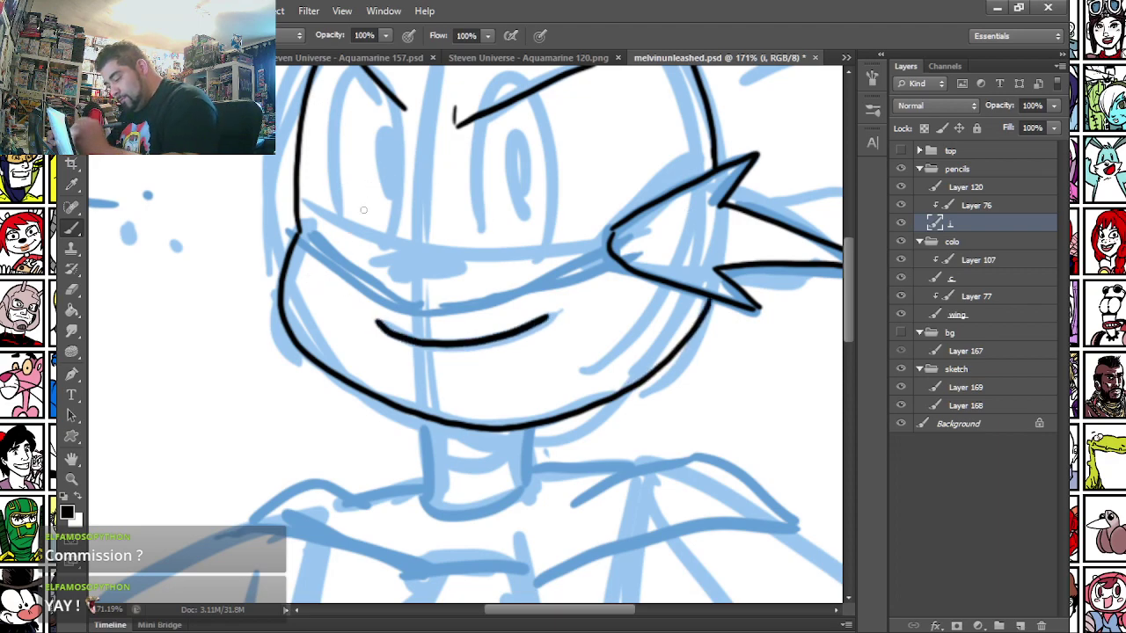
{"action": "key", "text": "ctrl+z"}
{"action": "mouse_move", "coordinate": [379, 324]}
{"action": "left_mouse_down"}
{"action": "mouse_move", "coordinate": [418, 343]}
{"action": "mouse_move", "coordinate": [555, 324]}
{"action": "mouse_move", "coordinate": [519, 354]}
{"action": "mouse_move", "coordinate": [531, 330]}
{"action": "left_mouse_up"}
{"action": "key", "text": "ctrl+z"}
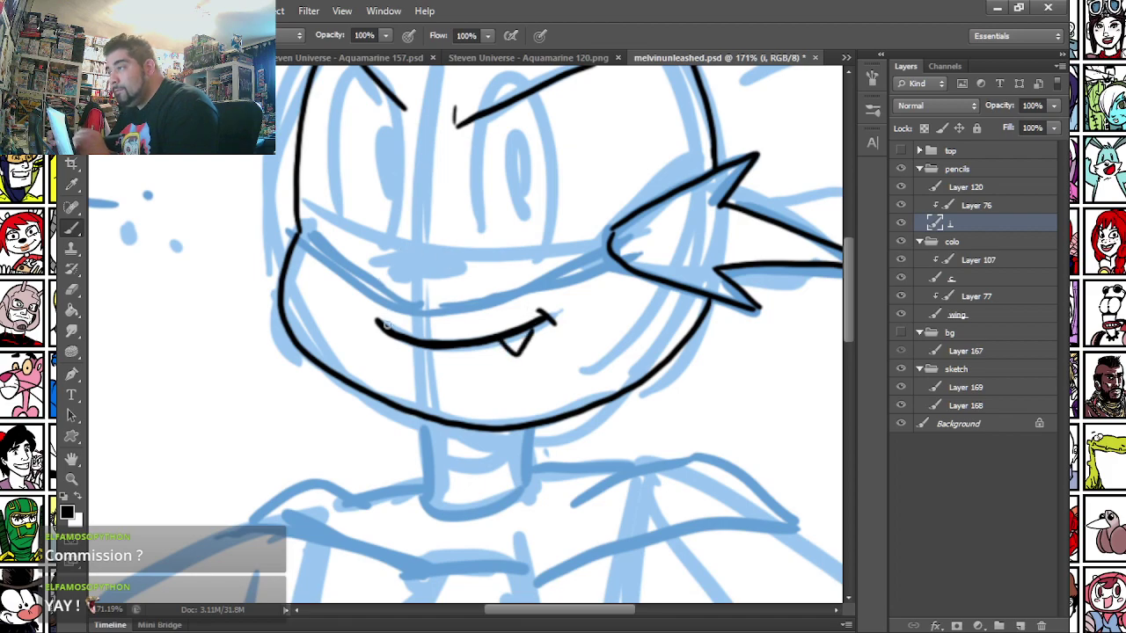
- Ink the lines running down from the mouth, the sides of the neck and a black shadow under the chin
{"action": "left_click_drag", "start_coordinate": [378, 329], "coordinate": [382, 383]}
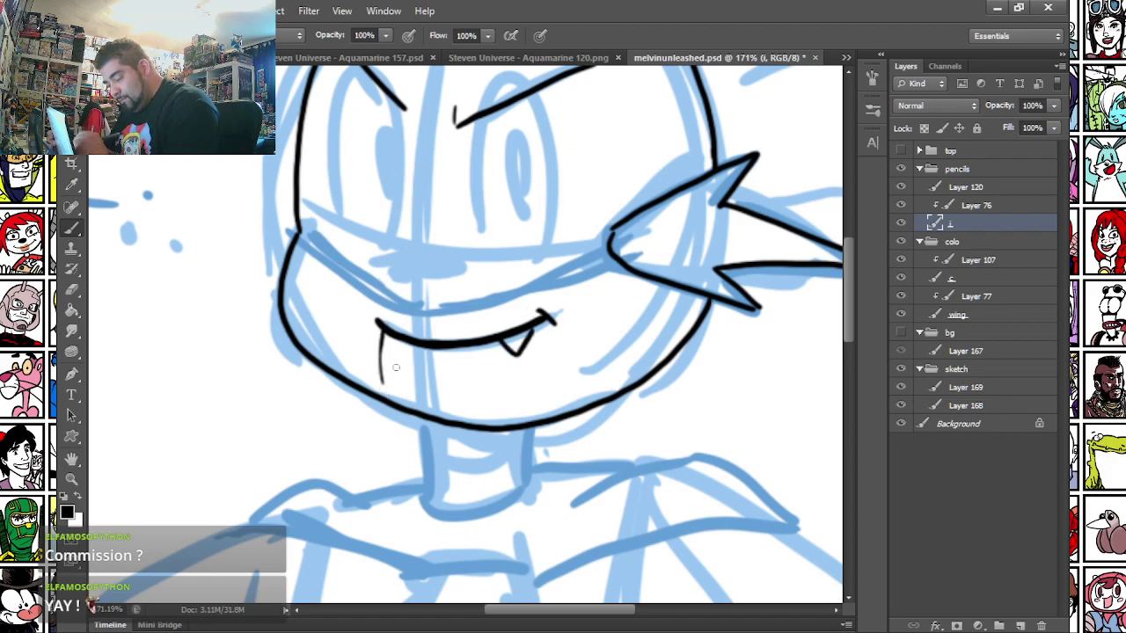
{"action": "left_click_drag", "start_coordinate": [519, 356], "coordinate": [530, 420]}
{"action": "left_click_drag", "start_coordinate": [423, 475], "coordinate": [424, 415]}
{"action": "left_click_drag", "start_coordinate": [526, 429], "coordinate": [526, 475]}
{"action": "mouse_move", "coordinate": [523, 433]}
{"action": "left_mouse_down"}
{"action": "mouse_move", "coordinate": [429, 466]}
{"action": "mouse_move", "coordinate": [442, 447]}
{"action": "mouse_move", "coordinate": [517, 431]}
{"action": "mouse_move", "coordinate": [424, 433]}
{"action": "mouse_move", "coordinate": [430, 457]}
{"action": "mouse_move", "coordinate": [444, 456]}
{"action": "left_mouse_up"}
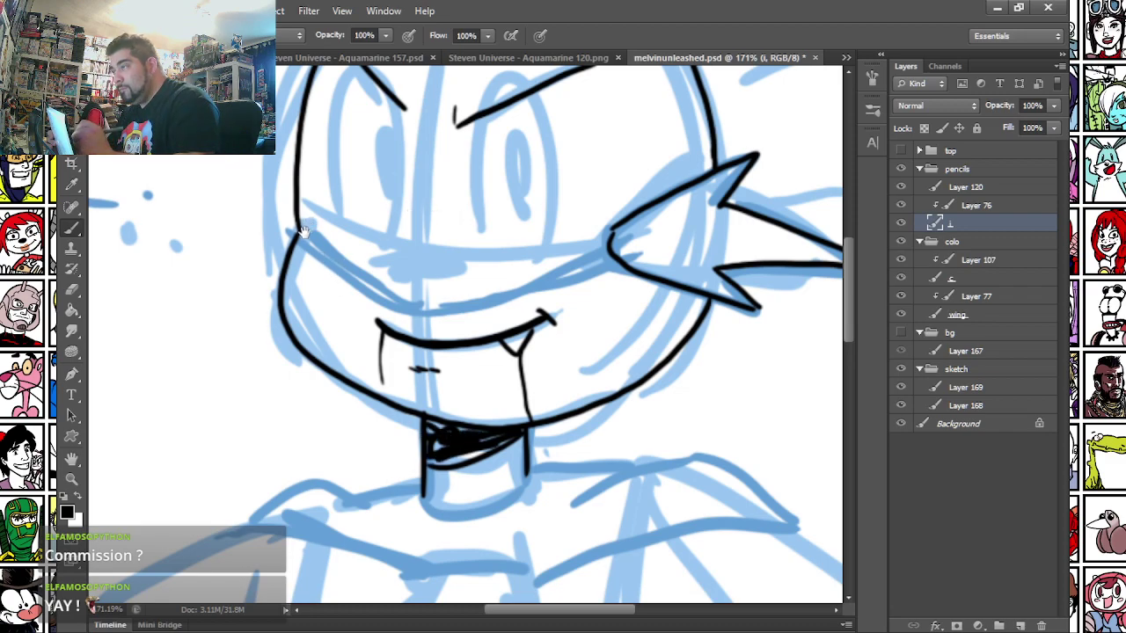
- Ink the muzzle line across the face and a curved nose above it, redrawing the nose once
{"action": "left_click_drag", "start_coordinate": [311, 223], "coordinate": [310, 283]}
{"action": "mouse_move", "coordinate": [322, 308]}
{"action": "left_mouse_down"}
{"action": "mouse_move", "coordinate": [428, 363]}
{"action": "mouse_move", "coordinate": [491, 363]}
{"action": "mouse_move", "coordinate": [623, 320]}
{"action": "left_mouse_up"}
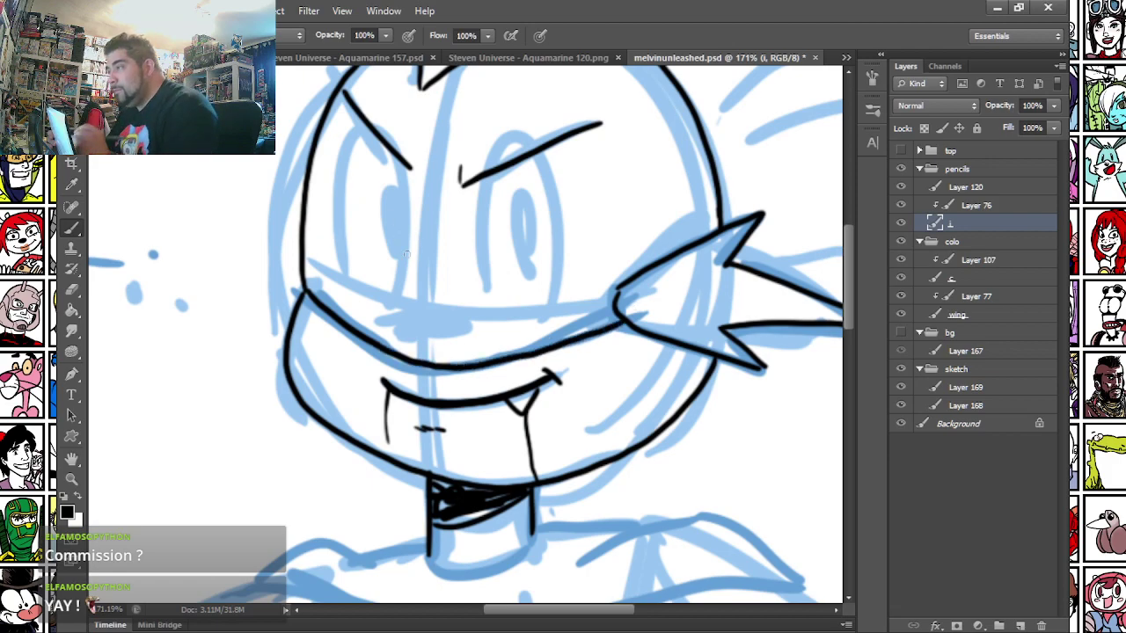
{"action": "mouse_move", "coordinate": [386, 328]}
{"action": "left_mouse_down"}
{"action": "mouse_move", "coordinate": [410, 312]}
{"action": "mouse_move", "coordinate": [462, 331]}
{"action": "left_mouse_up"}
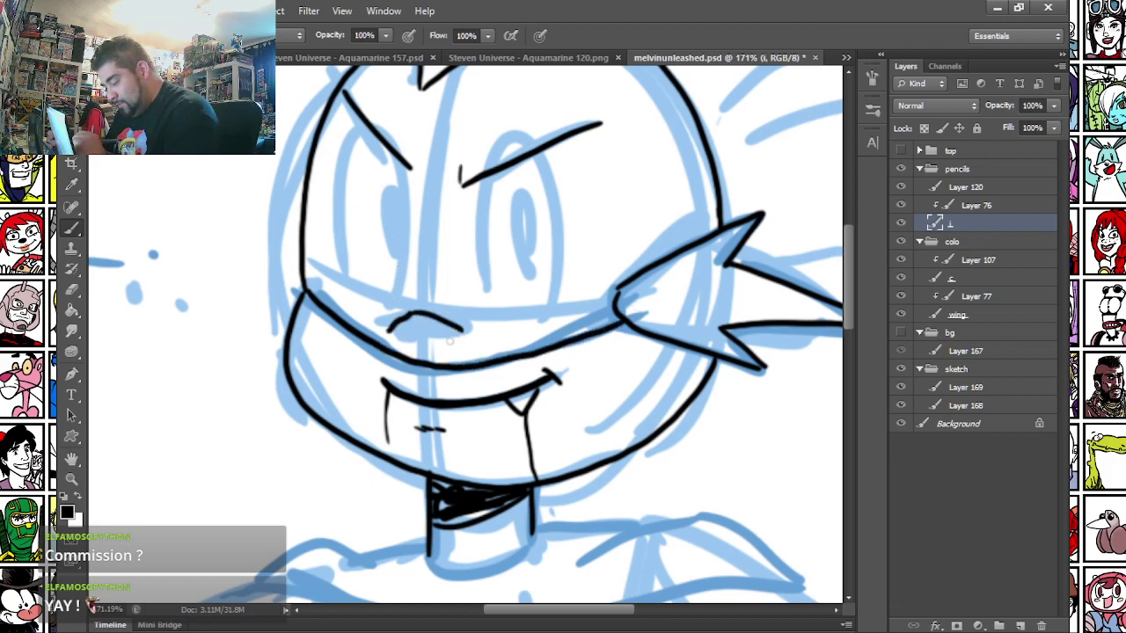
{"action": "key", "text": "ctrl+alt+z"}
{"action": "key", "text": "ctrl+alt+z"}
{"action": "mouse_move", "coordinate": [391, 332]}
{"action": "left_mouse_down"}
{"action": "mouse_move", "coordinate": [410, 312]}
{"action": "mouse_move", "coordinate": [463, 330]}
{"action": "left_mouse_up"}
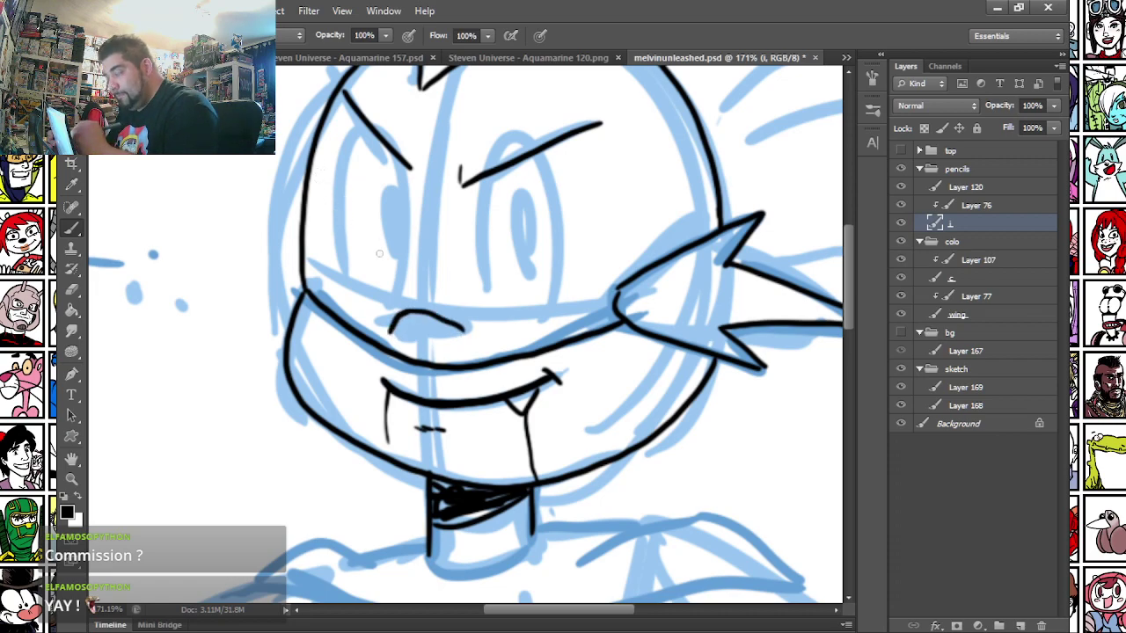
- Ink the tall outlines of both eyes beneath the eyebrows
{"action": "mouse_move", "coordinate": [392, 299]}
{"action": "left_mouse_down"}
{"action": "mouse_move", "coordinate": [402, 202]}
{"action": "mouse_move", "coordinate": [393, 157]}
{"action": "mouse_move", "coordinate": [365, 125]}
{"action": "mouse_move", "coordinate": [334, 179]}
{"action": "mouse_move", "coordinate": [354, 288]}
{"action": "left_mouse_up"}
{"action": "left_click_drag", "start_coordinate": [480, 299], "coordinate": [491, 170]}
{"action": "mouse_move", "coordinate": [524, 309]}
{"action": "left_mouse_down"}
{"action": "mouse_move", "coordinate": [560, 260]}
{"action": "mouse_move", "coordinate": [561, 185]}
{"action": "mouse_move", "coordinate": [535, 149]}
{"action": "left_mouse_up"}
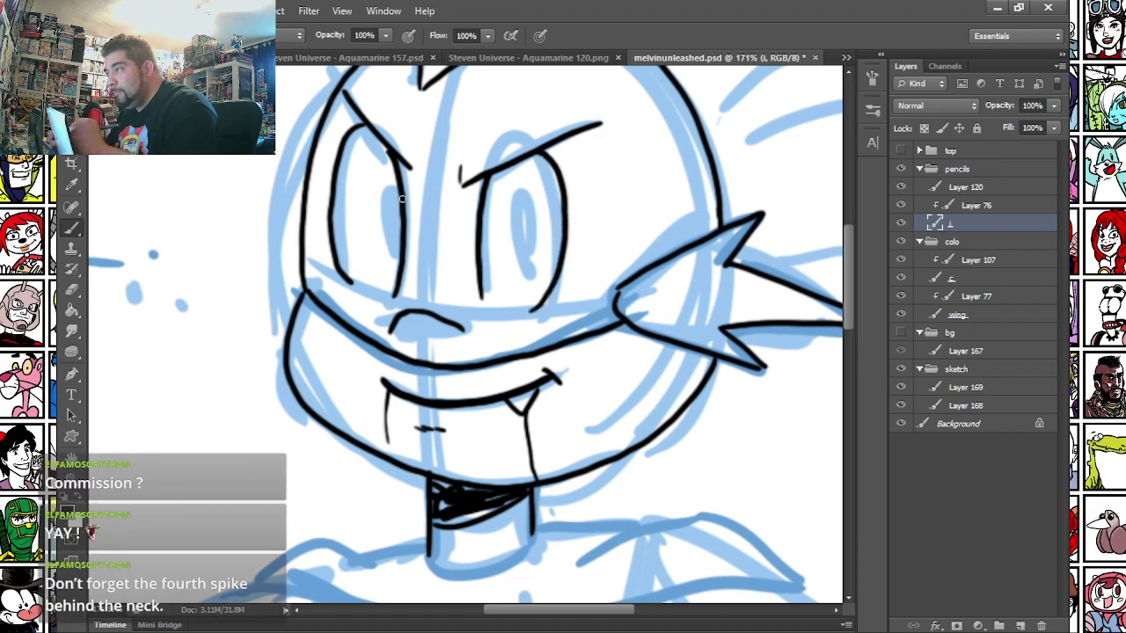
- Ink the irises and pupils in both eyes and add short crease marks below each eye
{"action": "mouse_move", "coordinate": [394, 192]}
{"action": "left_mouse_down"}
{"action": "mouse_move", "coordinate": [386, 253]}
{"action": "mouse_move", "coordinate": [396, 257]}
{"action": "left_mouse_up"}
{"action": "left_click_drag", "start_coordinate": [392, 217], "coordinate": [393, 234]}
{"action": "mouse_move", "coordinate": [528, 269]}
{"action": "left_mouse_down"}
{"action": "mouse_move", "coordinate": [525, 216]}
{"action": "mouse_move", "coordinate": [524, 263]}
{"action": "mouse_move", "coordinate": [526, 227]}
{"action": "mouse_move", "coordinate": [525, 248]}
{"action": "left_mouse_up"}
{"action": "left_click_drag", "start_coordinate": [536, 321], "coordinate": [586, 295]}
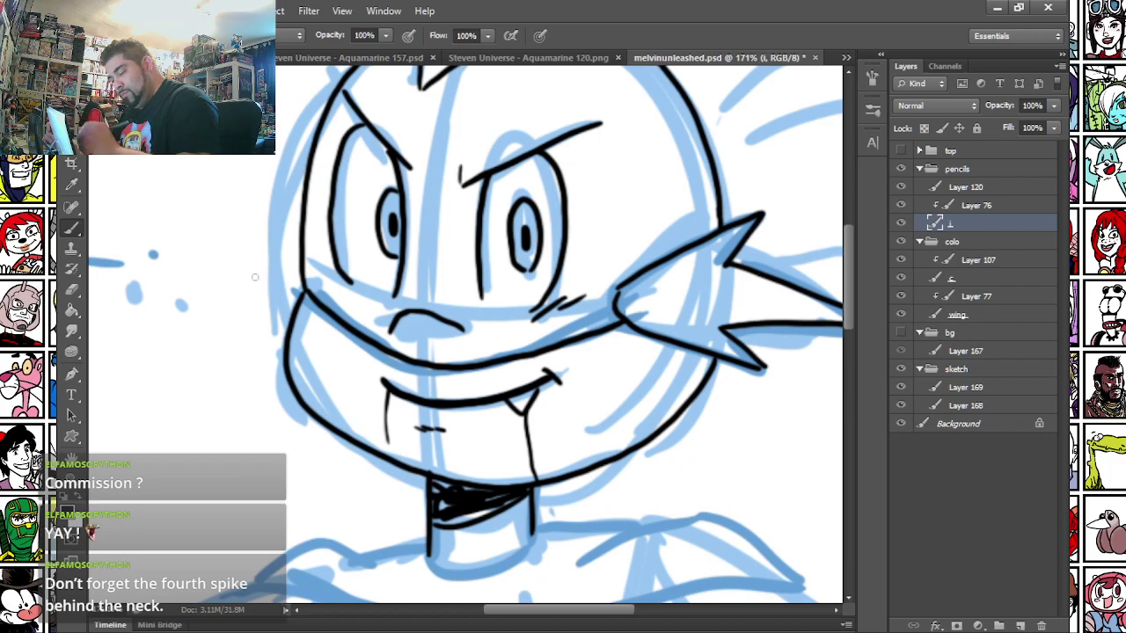
{"action": "left_click_drag", "start_coordinate": [324, 269], "coordinate": [347, 290]}
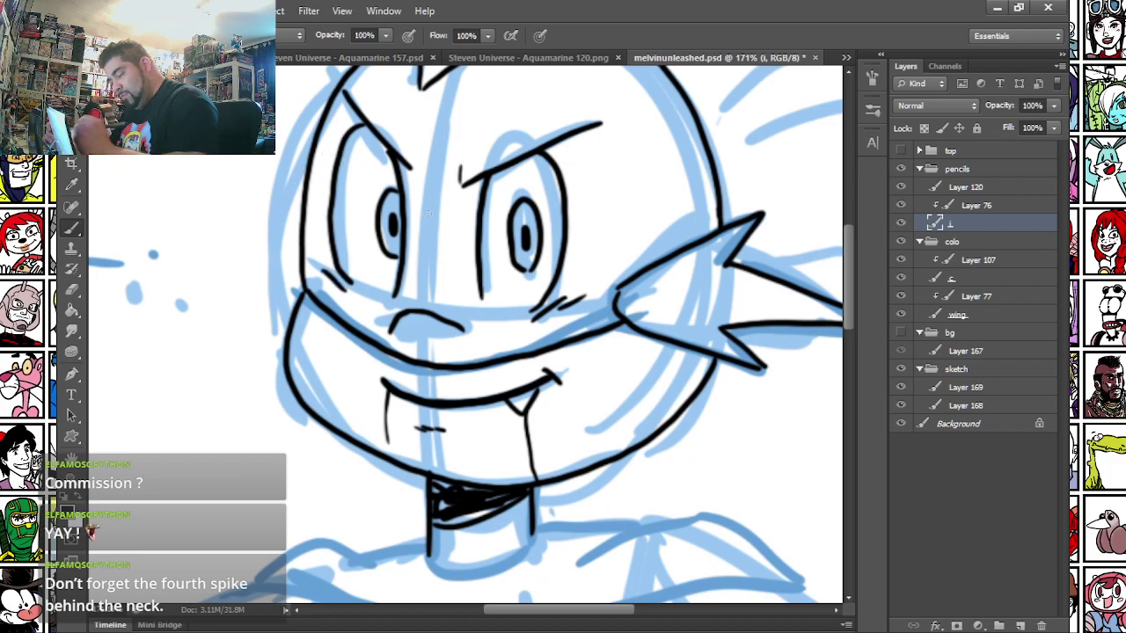
- Dab a white highlight onto each eye's iris with a 15 px hard round brush
{"action": "right_click", "coordinate": [586, 196]}
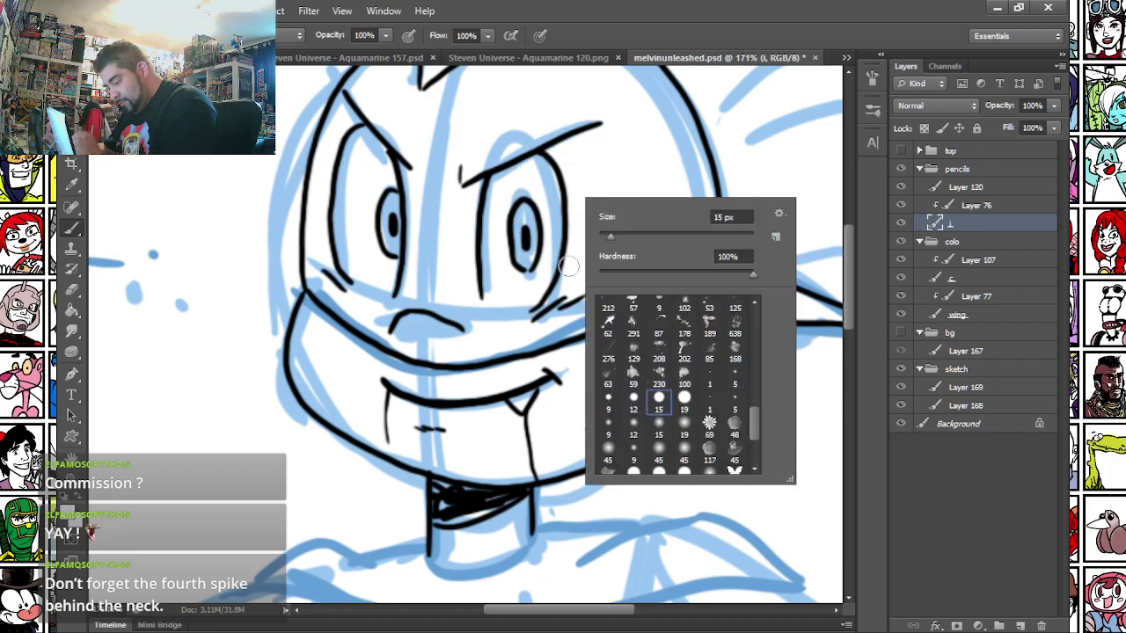
{"action": "left_click", "coordinate": [517, 222]}
{"action": "left_click", "coordinate": [382, 211]}
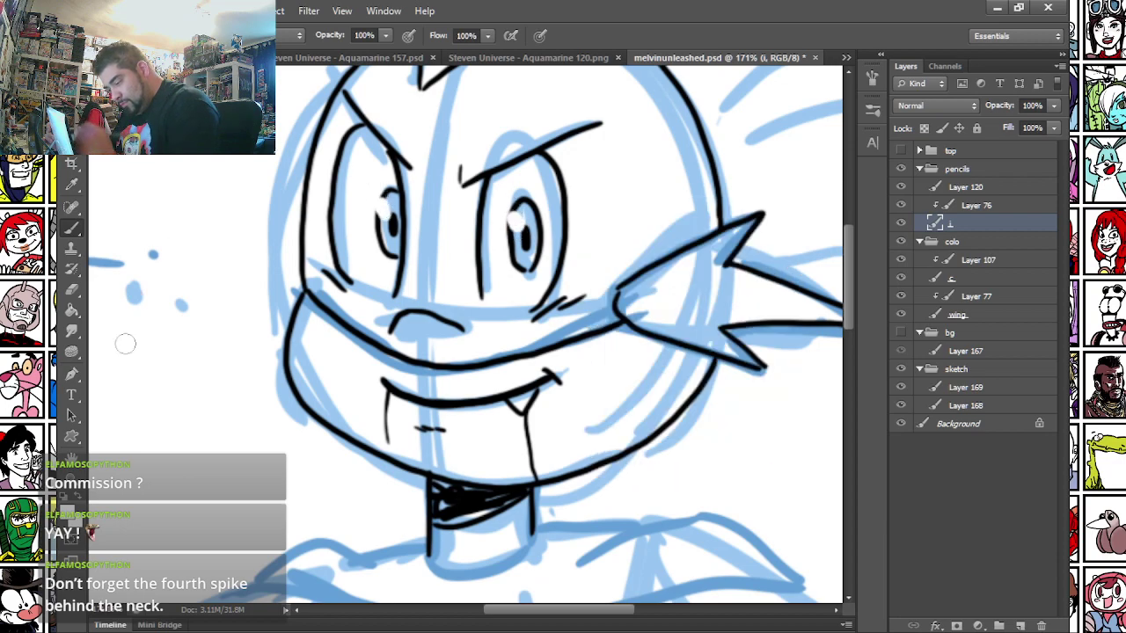
- Return to the fine black brush and ink the pointed spikes extending from the back of the head
{"action": "right_click", "coordinate": [398, 174]}
{"action": "left_click", "coordinate": [560, 343]}
{"action": "mouse_move", "coordinate": [387, 115]}
{"action": "left_mouse_down"}
{"action": "mouse_move", "coordinate": [329, 281]}
{"action": "mouse_move", "coordinate": [234, 299]}
{"action": "mouse_move", "coordinate": [284, 347]}
{"action": "mouse_move", "coordinate": [420, 263]}
{"action": "left_mouse_up"}
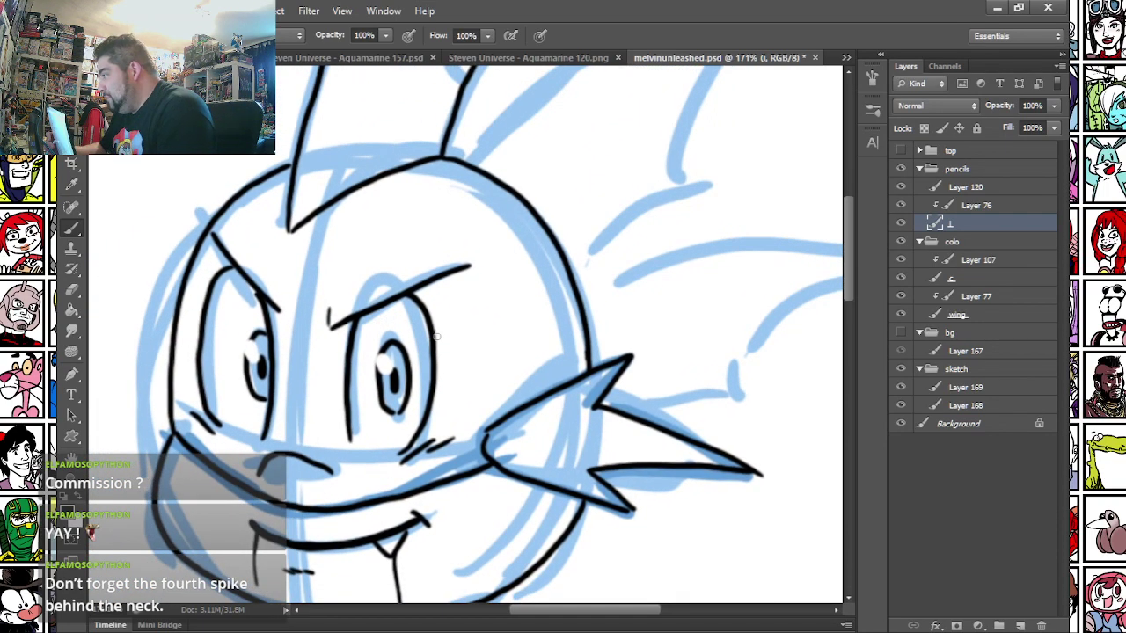
{"action": "mouse_move", "coordinate": [391, 176]}
{"action": "left_mouse_down"}
{"action": "mouse_move", "coordinate": [274, 284]}
{"action": "mouse_move", "coordinate": [285, 266]}
{"action": "mouse_move", "coordinate": [349, 270]}
{"action": "mouse_move", "coordinate": [441, 204]}
{"action": "mouse_move", "coordinate": [651, 106]}
{"action": "mouse_move", "coordinate": [623, 128]}
{"action": "mouse_move", "coordinate": [552, 249]}
{"action": "mouse_move", "coordinate": [546, 325]}
{"action": "mouse_move", "coordinate": [434, 419]}
{"action": "mouse_move", "coordinate": [369, 337]}
{"action": "mouse_move", "coordinate": [314, 230]}
{"action": "mouse_move", "coordinate": [506, 194]}
{"action": "mouse_move", "coordinate": [721, 202]}
{"action": "mouse_move", "coordinate": [633, 232]}
{"action": "mouse_move", "coordinate": [509, 314]}
{"action": "mouse_move", "coordinate": [501, 342]}
{"action": "left_mouse_up"}
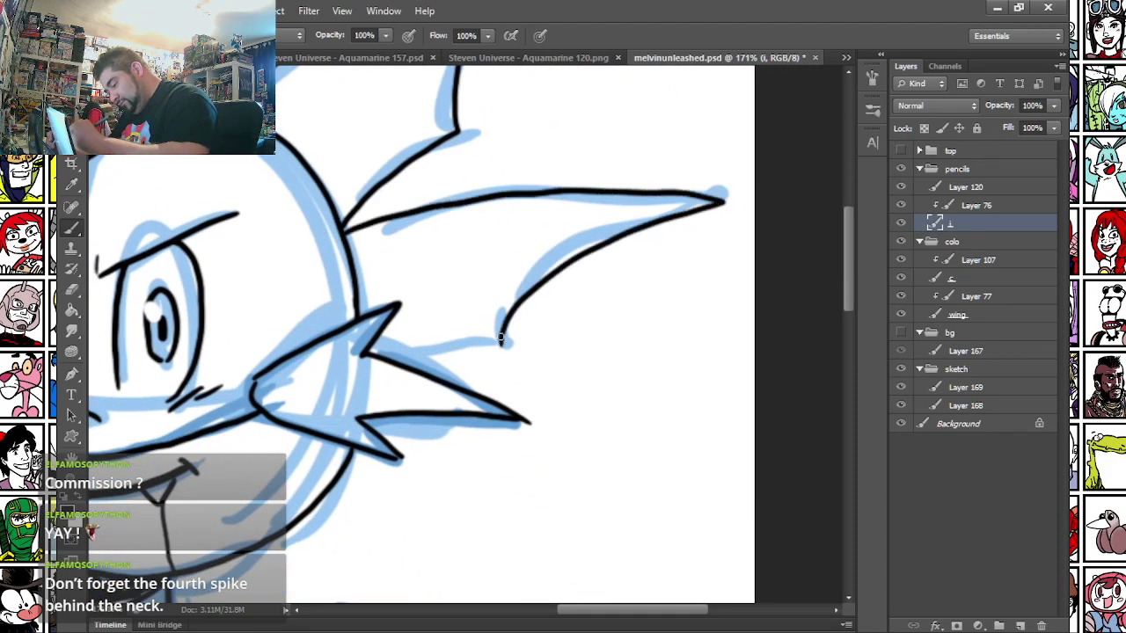
{"action": "left_click_drag", "start_coordinate": [399, 364], "coordinate": [501, 342]}
- Ink the tapered chest emblem in black, with straight sides, a flat top and a notch cut into its base
{"action": "mouse_move", "coordinate": [194, 445]}
{"action": "left_mouse_down"}
{"action": "mouse_move", "coordinate": [323, 397]}
{"action": "mouse_move", "coordinate": [208, 409]}
{"action": "mouse_move", "coordinate": [212, 450]}
{"action": "mouse_move", "coordinate": [269, 408]}
{"action": "mouse_move", "coordinate": [287, 258]}
{"action": "left_mouse_up"}
{"action": "mouse_move", "coordinate": [307, 195]}
{"action": "left_mouse_down"}
{"action": "mouse_move", "coordinate": [377, 162]}
{"action": "mouse_move", "coordinate": [457, 205]}
{"action": "mouse_move", "coordinate": [473, 162]}
{"action": "mouse_move", "coordinate": [499, 190]}
{"action": "mouse_move", "coordinate": [532, 189]}
{"action": "mouse_move", "coordinate": [590, 150]}
{"action": "mouse_move", "coordinate": [504, 182]}
{"action": "mouse_move", "coordinate": [419, 238]}
{"action": "mouse_move", "coordinate": [552, 238]}
{"action": "left_mouse_up"}
{"action": "mouse_move", "coordinate": [449, 288]}
{"action": "left_mouse_down"}
{"action": "mouse_move", "coordinate": [563, 232]}
{"action": "mouse_move", "coordinate": [713, 282]}
{"action": "left_mouse_up"}
{"action": "mouse_move", "coordinate": [301, 348]}
{"action": "left_mouse_down"}
{"action": "mouse_move", "coordinate": [360, 211]}
{"action": "mouse_move", "coordinate": [517, 211]}
{"action": "left_mouse_up"}
{"action": "mouse_move", "coordinate": [353, 305]}
{"action": "left_mouse_down"}
{"action": "mouse_move", "coordinate": [353, 204]}
{"action": "mouse_move", "coordinate": [365, 179]}
{"action": "mouse_move", "coordinate": [372, 201]}
{"action": "left_mouse_up"}
{"action": "left_click_drag", "start_coordinate": [409, 112], "coordinate": [330, 375]}
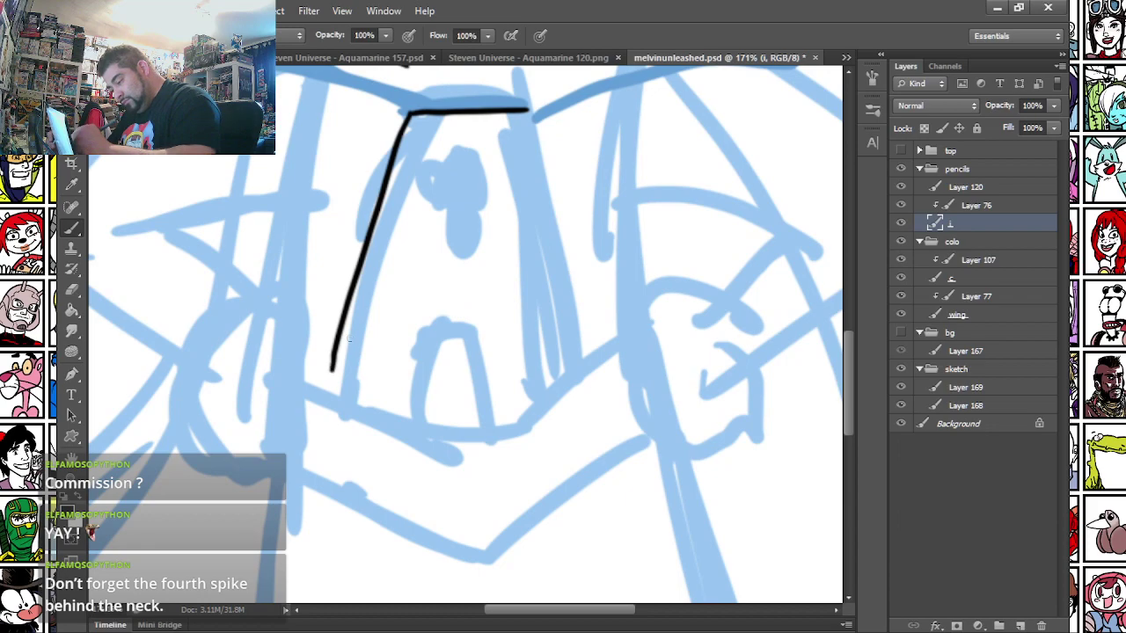
{"action": "key", "text": "ctrl+z"}
{"action": "mouse_move", "coordinate": [409, 113]}
{"action": "left_mouse_down"}
{"action": "mouse_move", "coordinate": [326, 382]}
{"action": "mouse_move", "coordinate": [403, 365]}
{"action": "mouse_move", "coordinate": [436, 280]}
{"action": "mouse_move", "coordinate": [476, 278]}
{"action": "mouse_move", "coordinate": [473, 352]}
{"action": "mouse_move", "coordinate": [563, 383]}
{"action": "left_mouse_up"}
{"action": "left_click_drag", "start_coordinate": [528, 110], "coordinate": [570, 383]}
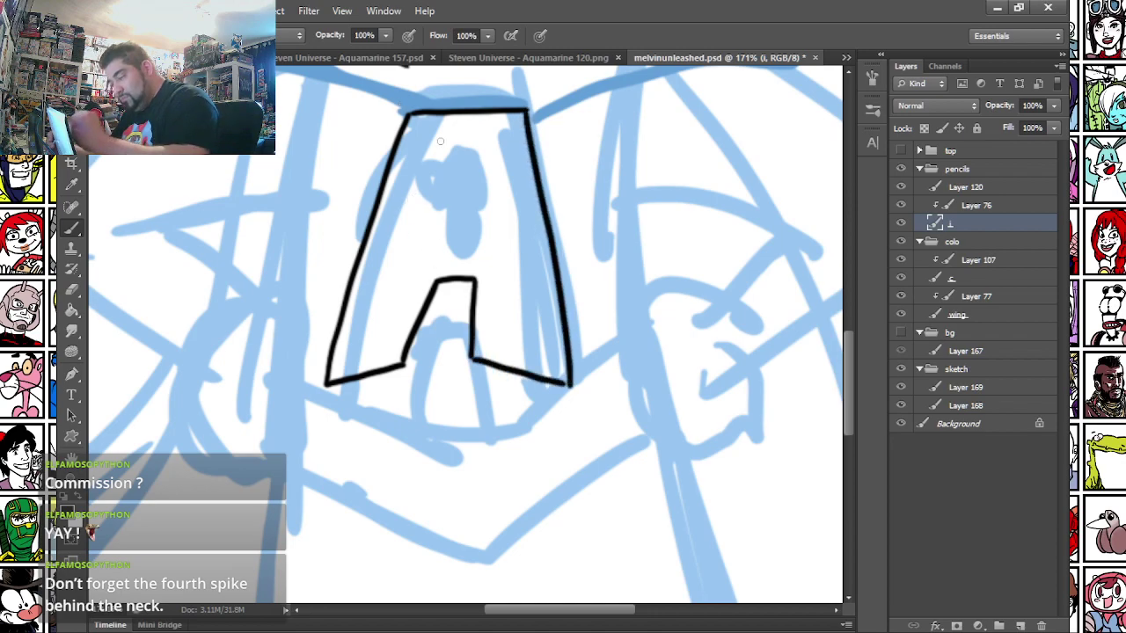
- Ink a five-pointed star in the upper part of the chest emblem and add short crease marks inside it
{"action": "mouse_move", "coordinate": [443, 181]}
{"action": "left_mouse_down"}
{"action": "mouse_move", "coordinate": [463, 154]}
{"action": "mouse_move", "coordinate": [446, 187]}
{"action": "mouse_move", "coordinate": [414, 199]}
{"action": "mouse_move", "coordinate": [429, 213]}
{"action": "mouse_move", "coordinate": [431, 246]}
{"action": "mouse_move", "coordinate": [446, 235]}
{"action": "mouse_move", "coordinate": [478, 244]}
{"action": "mouse_move", "coordinate": [414, 195]}
{"action": "mouse_move", "coordinate": [433, 213]}
{"action": "mouse_move", "coordinate": [419, 243]}
{"action": "mouse_move", "coordinate": [452, 234]}
{"action": "mouse_move", "coordinate": [491, 244]}
{"action": "mouse_move", "coordinate": [498, 186]}
{"action": "mouse_move", "coordinate": [482, 216]}
{"action": "left_mouse_up"}
{"action": "key", "text": "ctrl+z"}
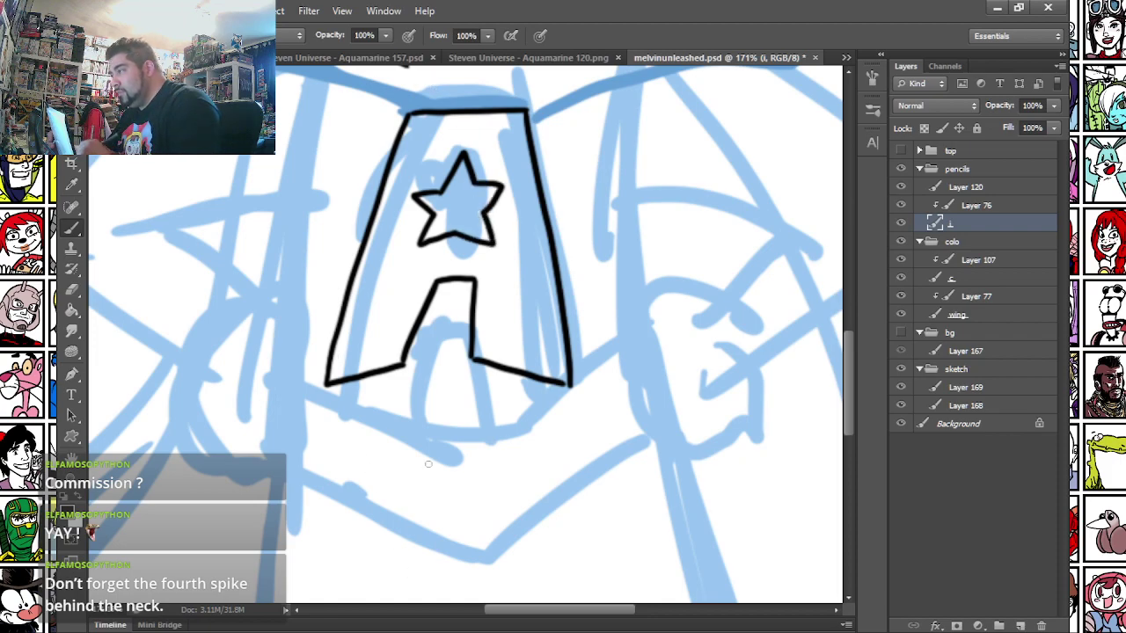
{"action": "left_click_drag", "start_coordinate": [462, 202], "coordinate": [482, 191]}
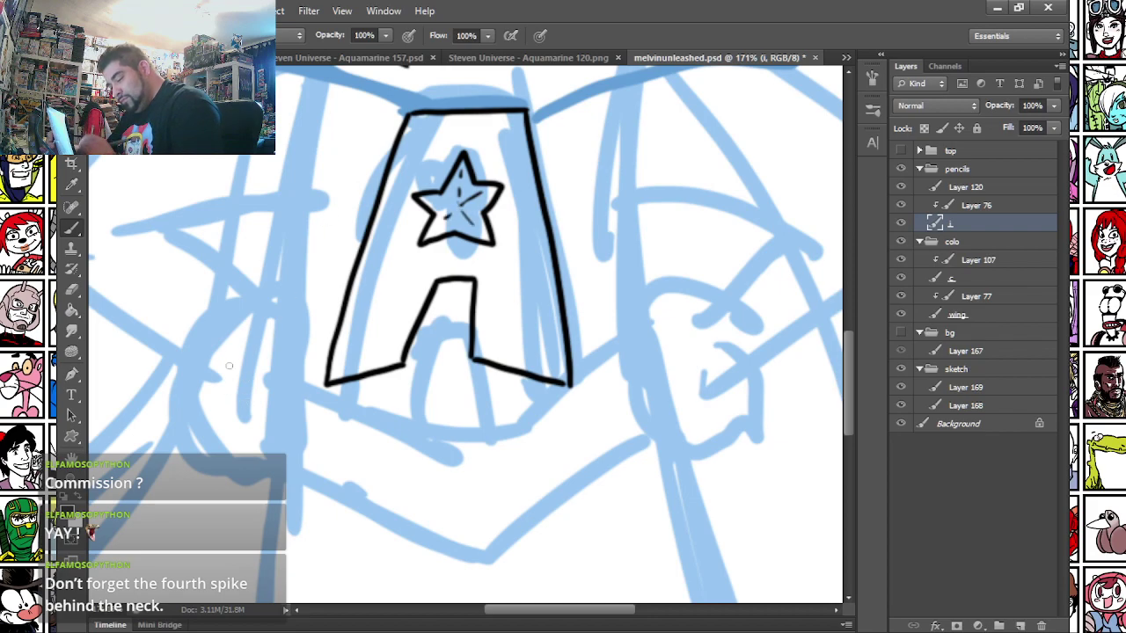
- Ink the body's left contour from beneath the shoulder cape down the torso and outer leg to the canvas edge
{"action": "scroll", "coordinate": [229, 377], "scroll_direction": "up", "scroll_amount": 3}
{"action": "mouse_move", "coordinate": [321, 148]}
{"action": "left_mouse_down"}
{"action": "mouse_move", "coordinate": [295, 274]}
{"action": "mouse_move", "coordinate": [301, 327]}
{"action": "left_mouse_up"}
{"action": "key", "text": "ctrl+z"}
{"action": "mouse_move", "coordinate": [324, 160]}
{"action": "left_mouse_down"}
{"action": "mouse_move", "coordinate": [297, 298]}
{"action": "mouse_move", "coordinate": [304, 357]}
{"action": "left_mouse_up"}
{"action": "left_click_drag", "start_coordinate": [294, 422], "coordinate": [320, 194]}
{"action": "left_click_drag", "start_coordinate": [326, 124], "coordinate": [308, 327]}
{"action": "scroll", "coordinate": [308, 316], "scroll_direction": "down", "scroll_amount": 6}
{"action": "left_click_drag", "start_coordinate": [313, 138], "coordinate": [277, 610]}
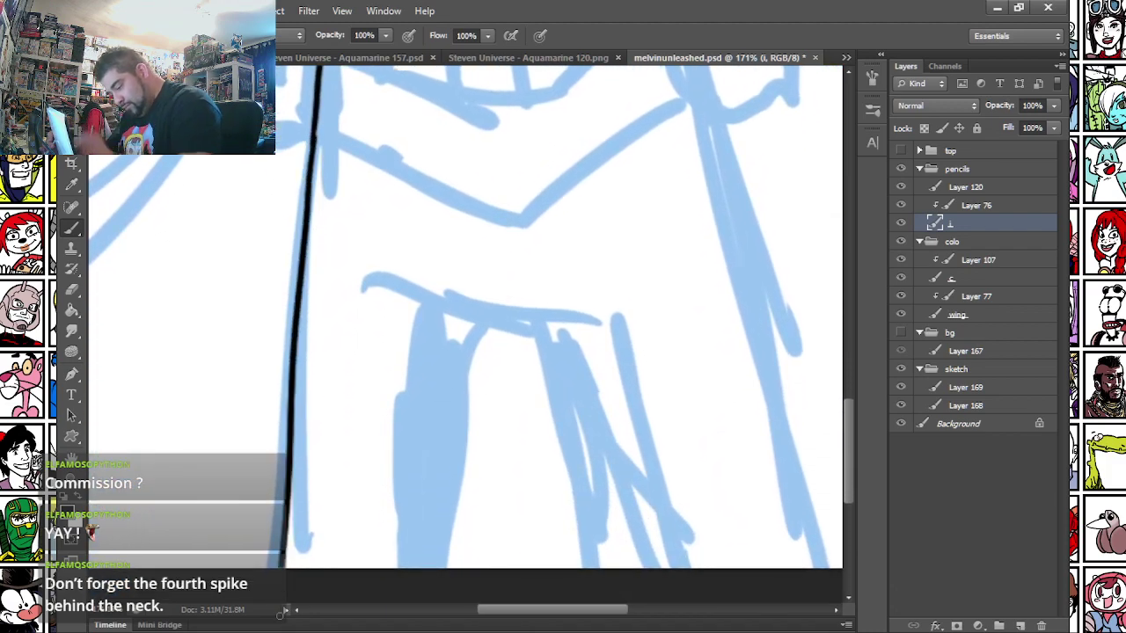
- Ink the crotch line, both inner leg lines and the right leg's outer contour down to the canvas edge
{"action": "left_click_drag", "start_coordinate": [469, 323], "coordinate": [438, 606]}
{"action": "mouse_move", "coordinate": [463, 317]}
{"action": "left_mouse_down"}
{"action": "mouse_move", "coordinate": [510, 332]}
{"action": "mouse_move", "coordinate": [550, 324]}
{"action": "mouse_move", "coordinate": [558, 410]}
{"action": "mouse_move", "coordinate": [607, 602]}
{"action": "left_mouse_up"}
{"action": "mouse_move", "coordinate": [704, 112]}
{"action": "left_mouse_down"}
{"action": "mouse_move", "coordinate": [767, 363]}
{"action": "mouse_move", "coordinate": [792, 556]}
{"action": "left_mouse_up"}
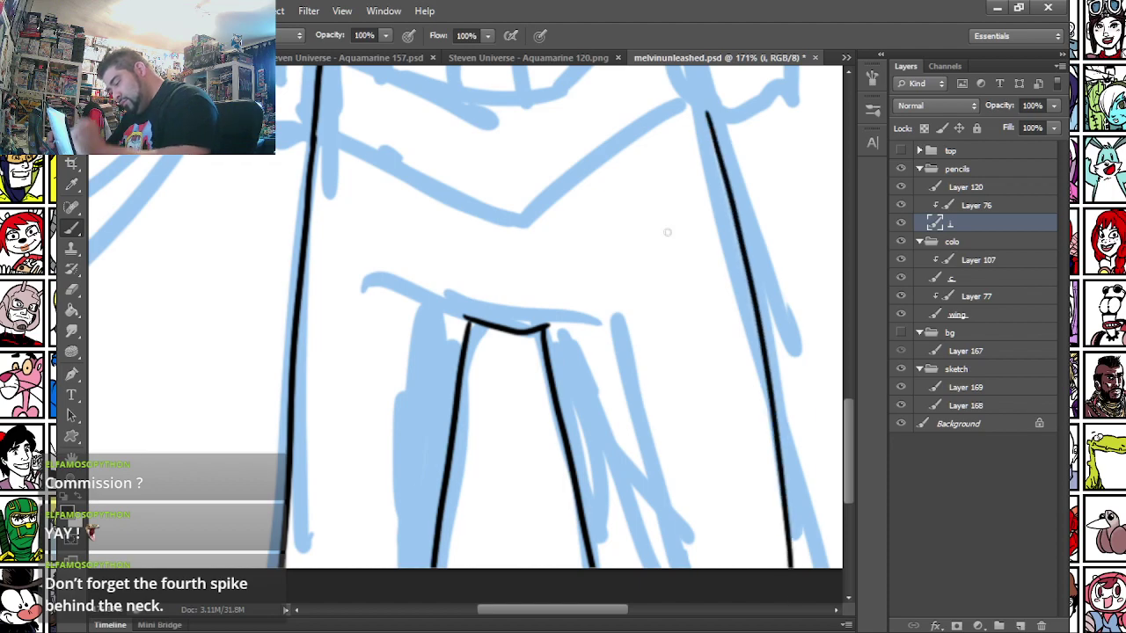
- Ink a fourth pointed spike behind the neck, running from the jaw out above the right shoulder
{"action": "left_click_drag", "start_coordinate": [331, 102], "coordinate": [316, 342]}
{"action": "left_click_drag", "start_coordinate": [437, 185], "coordinate": [216, 435]}
{"action": "mouse_move", "coordinate": [331, 70]}
{"action": "left_mouse_down"}
{"action": "mouse_move", "coordinate": [268, 227]}
{"action": "mouse_move", "coordinate": [324, 380]}
{"action": "mouse_move", "coordinate": [343, 290]}
{"action": "left_mouse_up"}
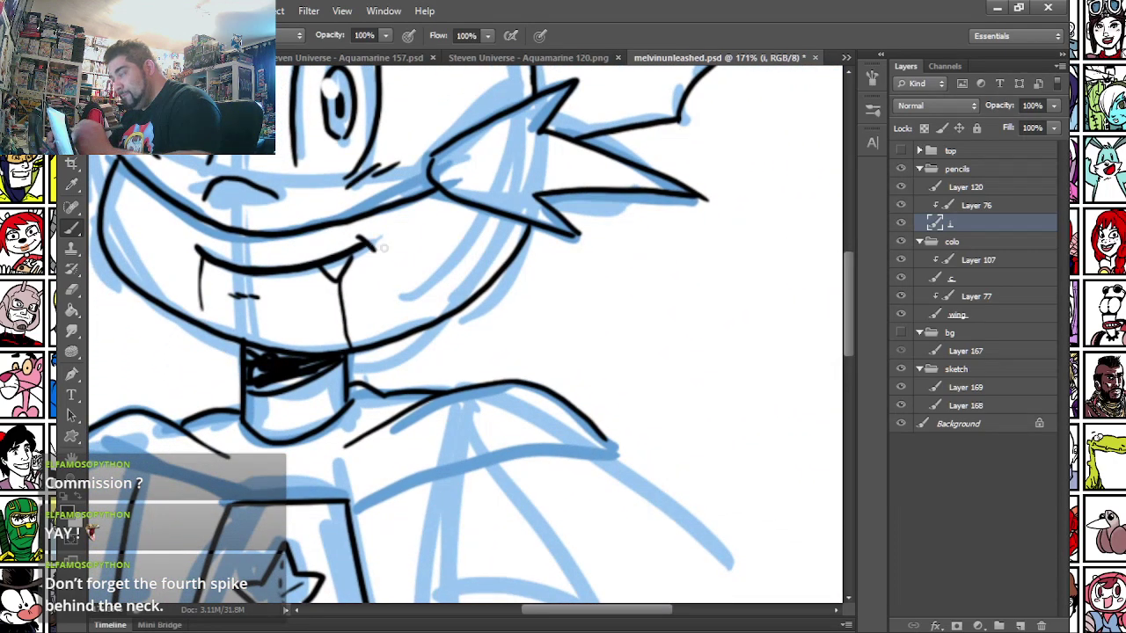
{"action": "left_click_drag", "start_coordinate": [495, 278], "coordinate": [655, 323]}
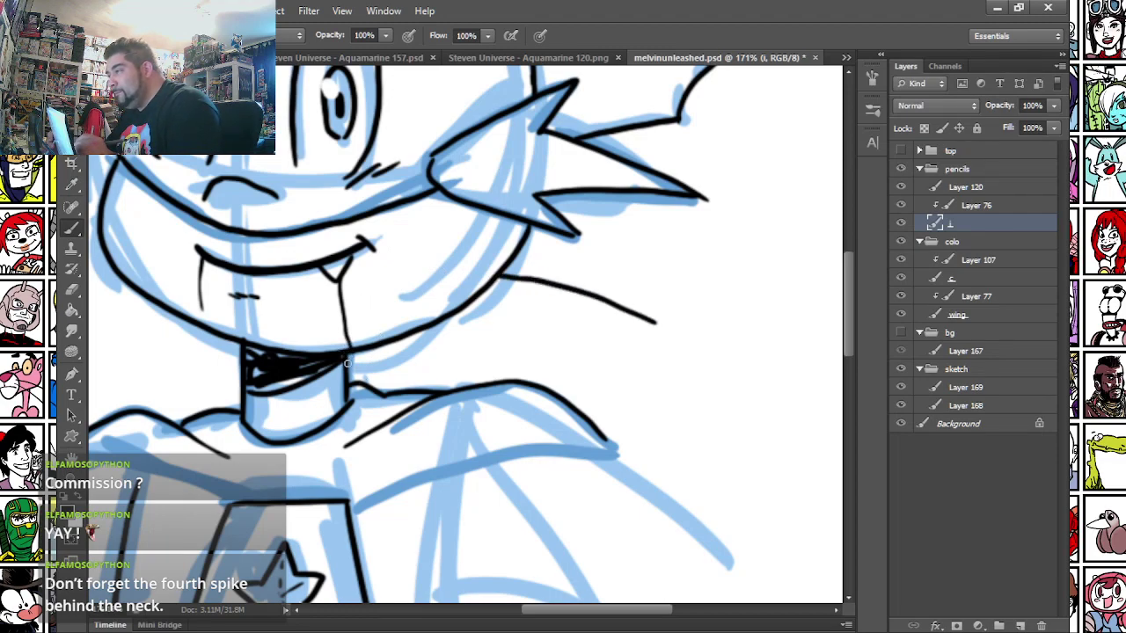
{"action": "mouse_move", "coordinate": [376, 348]}
{"action": "left_mouse_down"}
{"action": "mouse_move", "coordinate": [475, 382]}
{"action": "mouse_move", "coordinate": [530, 383]}
{"action": "mouse_move", "coordinate": [654, 330]}
{"action": "mouse_move", "coordinate": [619, 333]}
{"action": "mouse_move", "coordinate": [521, 387]}
{"action": "left_mouse_up"}
{"action": "key", "text": "ctrl+z"}
{"action": "left_click_drag", "start_coordinate": [227, 419], "coordinate": [408, 443]}
{"action": "left_click_drag", "start_coordinate": [322, 359], "coordinate": [320, 528]}
{"action": "left_click_drag", "start_coordinate": [278, 405], "coordinate": [331, 198]}
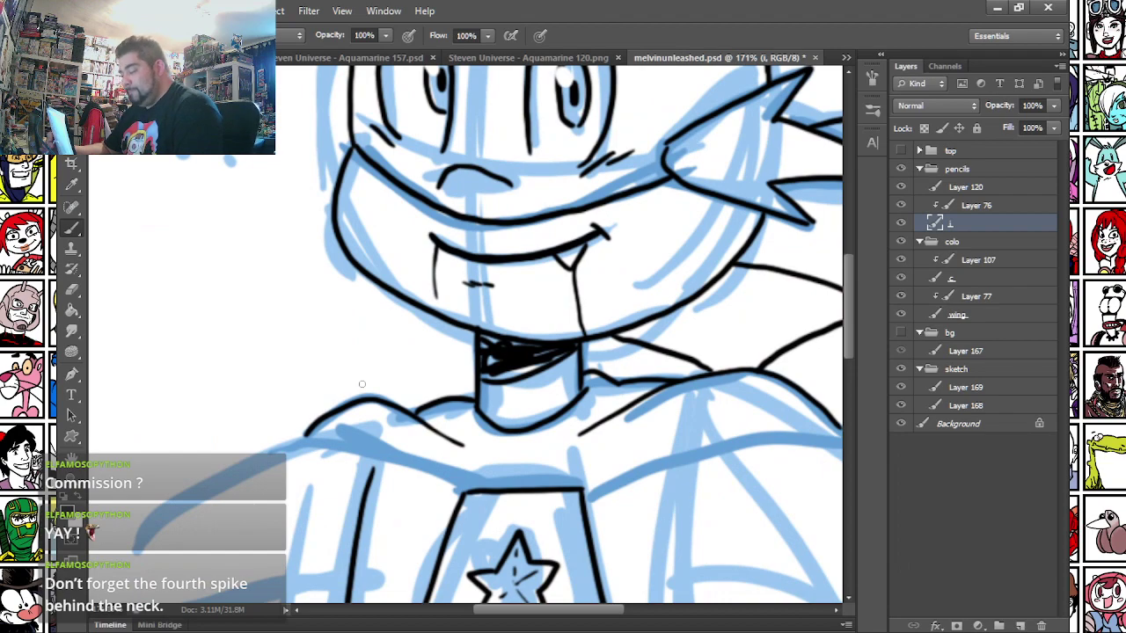
- Ink the right upper arm's outer and underarm lines, with a short crease at the inner elbow
{"action": "mouse_move", "coordinate": [335, 487]}
{"action": "left_mouse_down"}
{"action": "mouse_move", "coordinate": [276, 329]}
{"action": "mouse_move", "coordinate": [231, 316]}
{"action": "mouse_move", "coordinate": [286, 342]}
{"action": "left_mouse_up"}
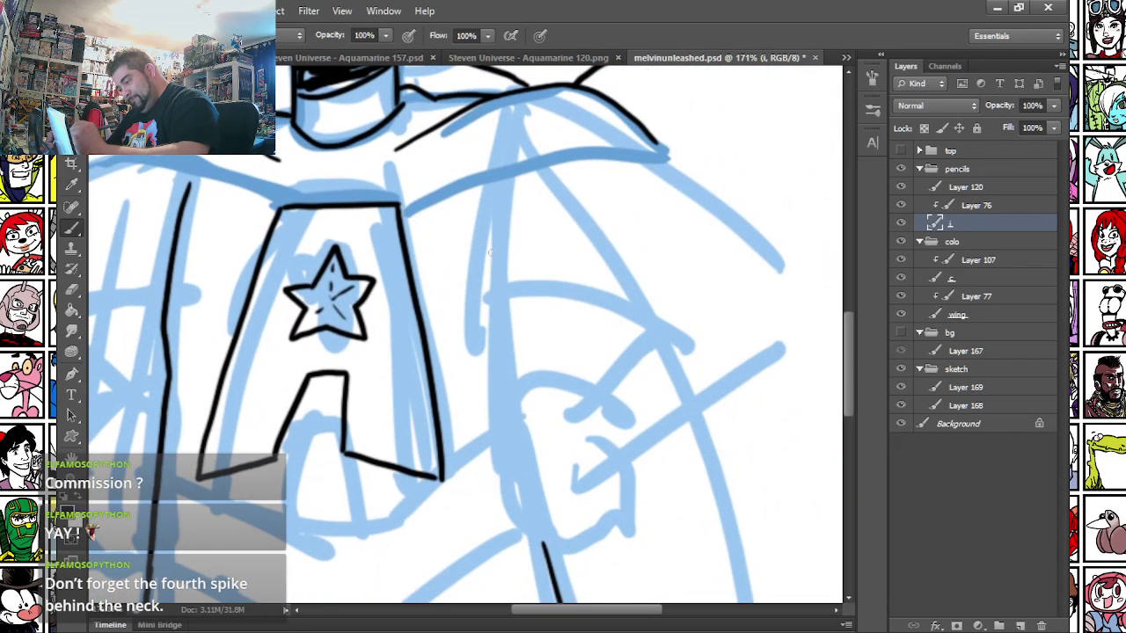
{"action": "left_click_drag", "start_coordinate": [493, 253], "coordinate": [666, 316]}
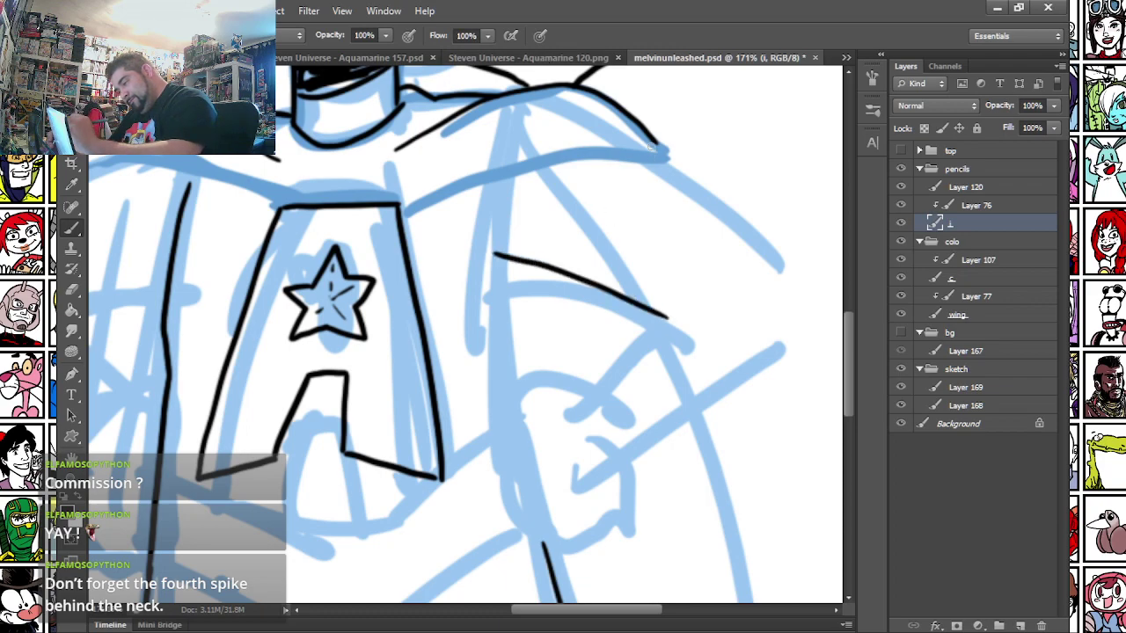
{"action": "left_click_drag", "start_coordinate": [651, 148], "coordinate": [802, 278]}
{"action": "left_click_drag", "start_coordinate": [665, 314], "coordinate": [735, 304]}
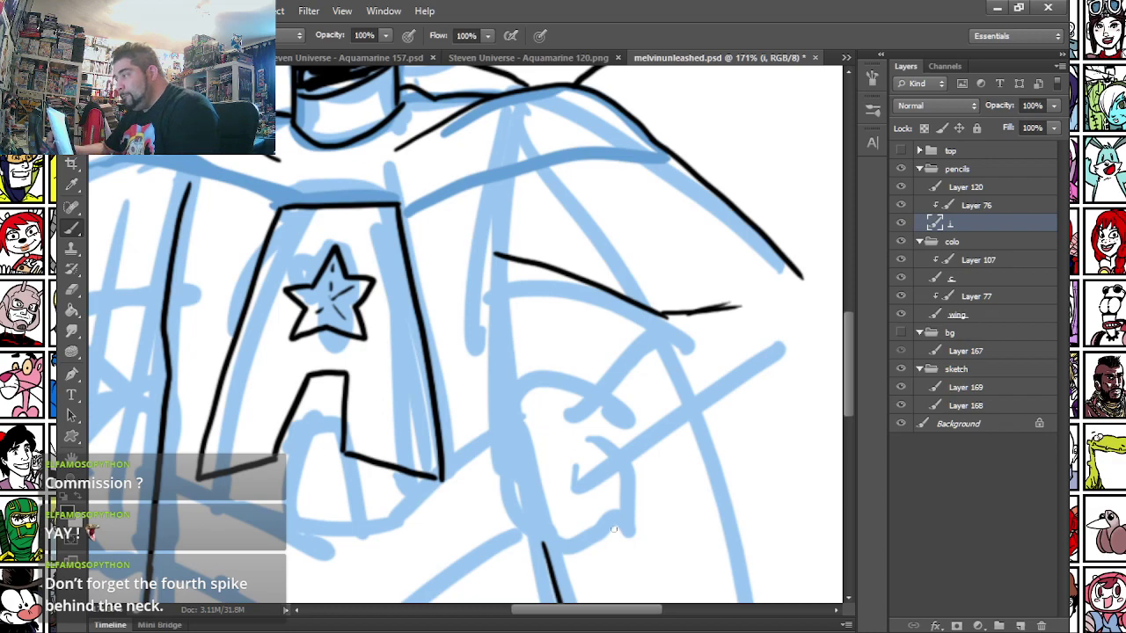
{"action": "mouse_move", "coordinate": [552, 385]}
{"action": "left_mouse_down"}
{"action": "mouse_move", "coordinate": [621, 459]}
{"action": "mouse_move", "coordinate": [596, 332]}
{"action": "mouse_move", "coordinate": [699, 414]}
{"action": "mouse_move", "coordinate": [708, 436]}
{"action": "left_mouse_up"}
{"action": "left_click_drag", "start_coordinate": [621, 459], "coordinate": [708, 438]}
{"action": "key", "text": "ctrl+z"}
{"action": "key", "text": "ctrl+alt+z"}
{"action": "key", "text": "ctrl+alt+z"}
{"action": "key", "text": "ctrl+alt+z"}
- Ink the flared glove cuff on the right wrist and the forearm lines joining it to the elbow
{"action": "mouse_move", "coordinate": [563, 393]}
{"action": "left_mouse_down"}
{"action": "mouse_move", "coordinate": [629, 469]}
{"action": "mouse_move", "coordinate": [603, 343]}
{"action": "mouse_move", "coordinate": [723, 444]}
{"action": "left_mouse_up"}
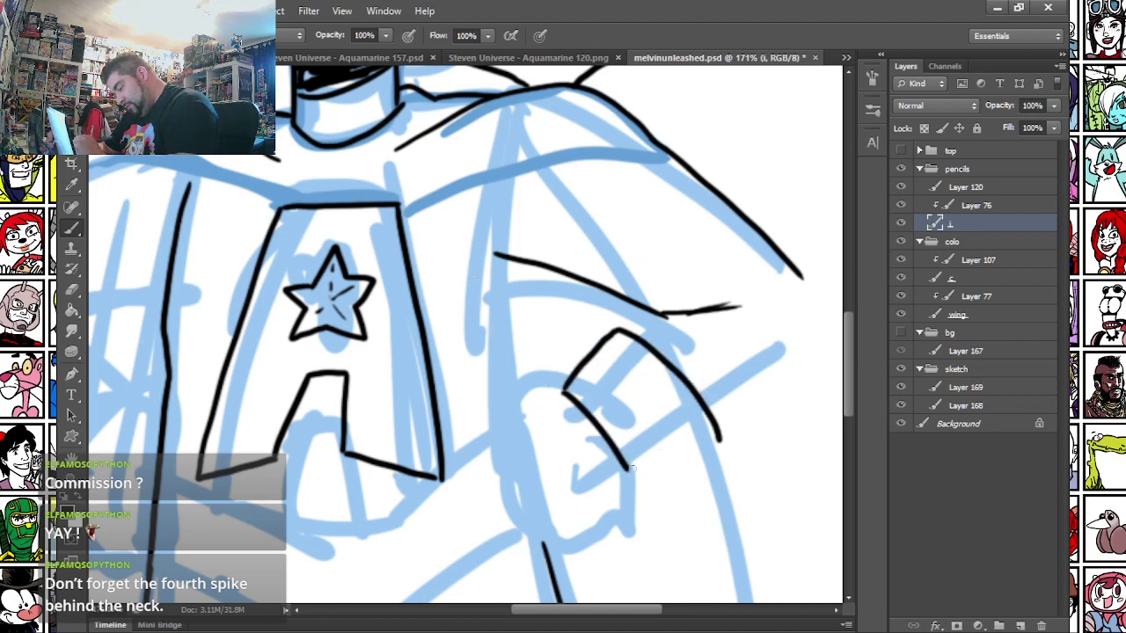
{"action": "left_click_drag", "start_coordinate": [632, 468], "coordinate": [723, 442]}
{"action": "left_click_drag", "start_coordinate": [640, 337], "coordinate": [669, 313]}
{"action": "mouse_move", "coordinate": [704, 404]}
{"action": "left_mouse_down"}
{"action": "mouse_move", "coordinate": [767, 364]}
{"action": "mouse_move", "coordinate": [813, 304]}
{"action": "left_mouse_up"}
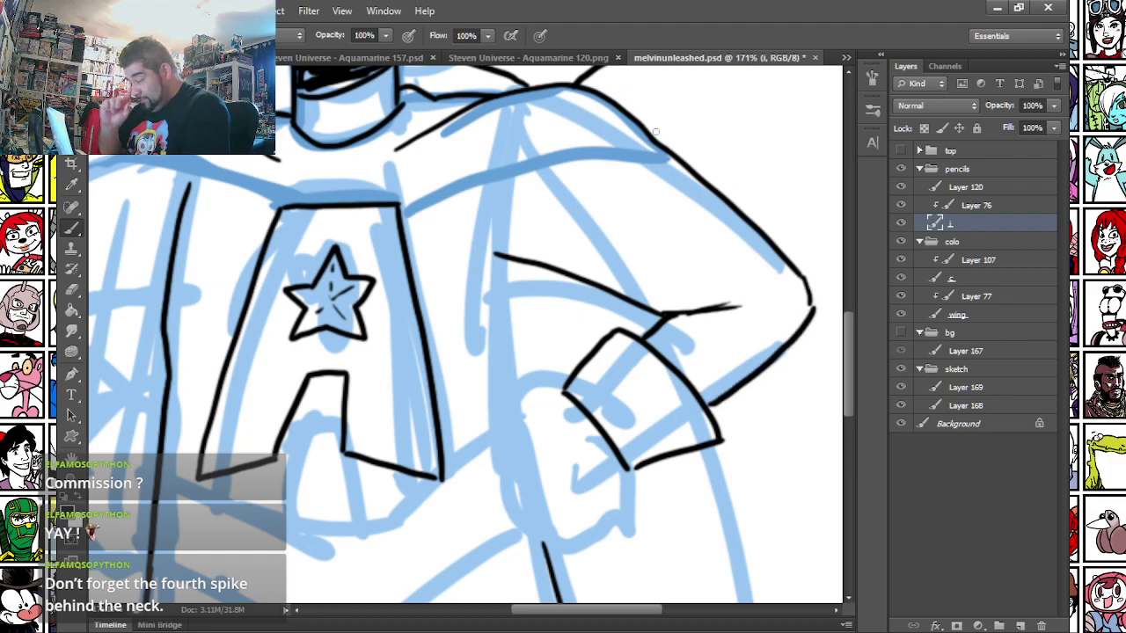
- Ink the shoulder cape's front hem from both shoulders to the top corners of the chest emblem
{"action": "mouse_move", "coordinate": [396, 205]}
{"action": "left_mouse_down"}
{"action": "mouse_move", "coordinate": [541, 153]}
{"action": "mouse_move", "coordinate": [665, 143]}
{"action": "left_mouse_up"}
{"action": "left_click_drag", "start_coordinate": [194, 289], "coordinate": [448, 297]}
{"action": "left_click_drag", "start_coordinate": [378, 159], "coordinate": [539, 213]}
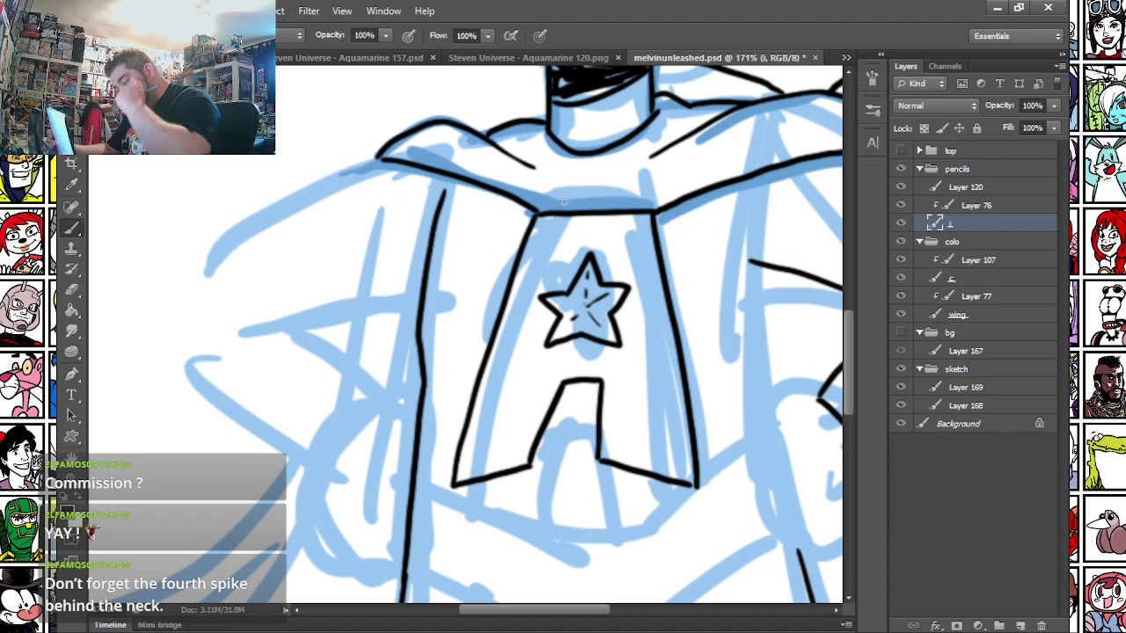
- Ink the right side of the torso from the underarm down to the outer leg line
{"action": "mouse_move", "coordinate": [756, 280]}
{"action": "left_mouse_down"}
{"action": "mouse_move", "coordinate": [759, 429]}
{"action": "mouse_move", "coordinate": [758, 302]}
{"action": "mouse_move", "coordinate": [673, 202]}
{"action": "mouse_move", "coordinate": [708, 327]}
{"action": "left_mouse_up"}
{"action": "key", "text": "ctrl+alt+z"}
{"action": "key", "text": "ctrl+alt+z"}
{"action": "left_click_drag", "start_coordinate": [634, 128], "coordinate": [595, 237]}
{"action": "mouse_move", "coordinate": [629, 150]}
{"action": "left_mouse_down"}
{"action": "mouse_move", "coordinate": [628, 244]}
{"action": "mouse_move", "coordinate": [670, 432]}
{"action": "left_mouse_up"}
- Ink the V-shaped belt's two edges across the waist and add small crease and shading marks inside it
{"action": "mouse_move", "coordinate": [284, 385]}
{"action": "left_mouse_down"}
{"action": "mouse_move", "coordinate": [278, 298]}
{"action": "mouse_move", "coordinate": [435, 363]}
{"action": "mouse_move", "coordinate": [649, 255]}
{"action": "left_mouse_up"}
{"action": "mouse_move", "coordinate": [272, 359]}
{"action": "left_mouse_down"}
{"action": "mouse_move", "coordinate": [435, 431]}
{"action": "mouse_move", "coordinate": [652, 327]}
{"action": "left_mouse_up"}
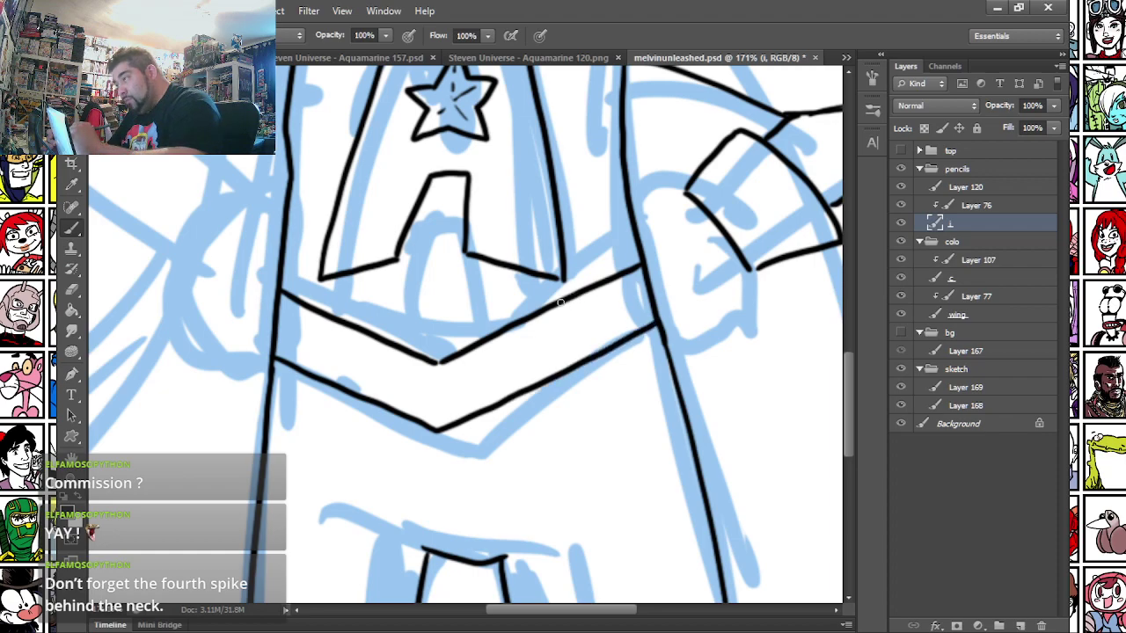
{"action": "mouse_move", "coordinate": [582, 291]}
{"action": "left_mouse_down"}
{"action": "mouse_move", "coordinate": [621, 288]}
{"action": "mouse_move", "coordinate": [624, 323]}
{"action": "left_mouse_up"}
{"action": "mouse_move", "coordinate": [371, 347]}
{"action": "left_mouse_down"}
{"action": "mouse_move", "coordinate": [409, 372]}
{"action": "mouse_move", "coordinate": [409, 400]}
{"action": "left_mouse_up"}
{"action": "left_click_drag", "start_coordinate": [299, 314], "coordinate": [301, 357]}
{"action": "left_click_drag", "start_coordinate": [368, 220], "coordinate": [348, 315]}
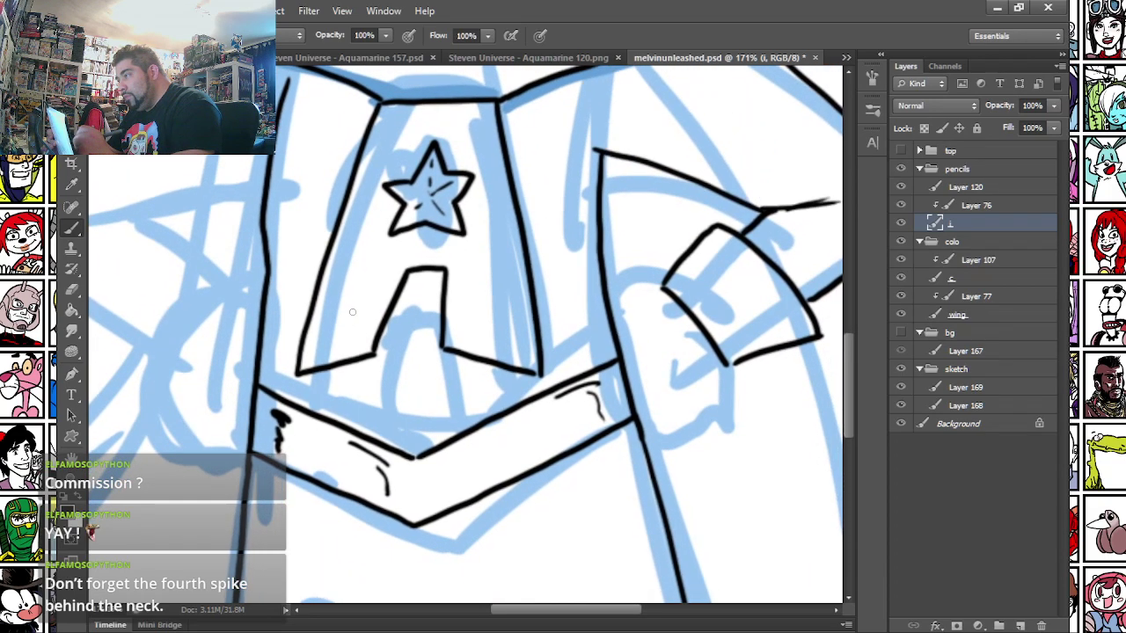
- Add short hatching and crease strokes along the inner sides of the chest emblem
{"action": "left_click_drag", "start_coordinate": [467, 111], "coordinate": [504, 190]}
{"action": "left_click_drag", "start_coordinate": [490, 248], "coordinate": [533, 359]}
{"action": "mouse_move", "coordinate": [357, 255]}
{"action": "left_mouse_down"}
{"action": "mouse_move", "coordinate": [327, 302]}
{"action": "mouse_move", "coordinate": [341, 269]}
{"action": "left_mouse_up"}
{"action": "left_click_drag", "start_coordinate": [337, 297], "coordinate": [319, 328]}
{"action": "left_click_drag", "start_coordinate": [397, 116], "coordinate": [382, 146]}
- Ink the top of the right hand resting on the hip and an inner trim line around its glove cuff
{"action": "mouse_move", "coordinate": [613, 320]}
{"action": "left_mouse_down"}
{"action": "mouse_move", "coordinate": [661, 288]}
{"action": "mouse_move", "coordinate": [703, 338]}
{"action": "left_mouse_up"}
{"action": "mouse_move", "coordinate": [601, 350]}
{"action": "left_mouse_down"}
{"action": "mouse_move", "coordinate": [402, 314]}
{"action": "mouse_move", "coordinate": [411, 319]}
{"action": "left_mouse_up"}
{"action": "left_click_drag", "start_coordinate": [476, 268], "coordinate": [506, 303]}
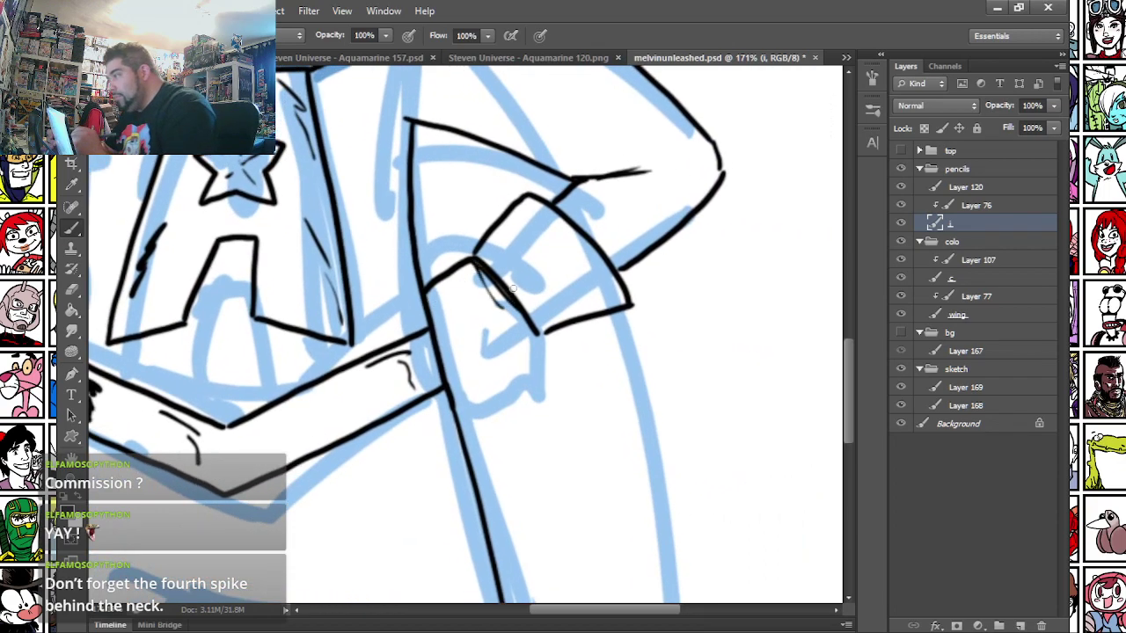
{"action": "mouse_move", "coordinate": [475, 255]}
{"action": "left_mouse_down"}
{"action": "mouse_move", "coordinate": [510, 289]}
{"action": "mouse_move", "coordinate": [603, 252]}
{"action": "left_mouse_up"}
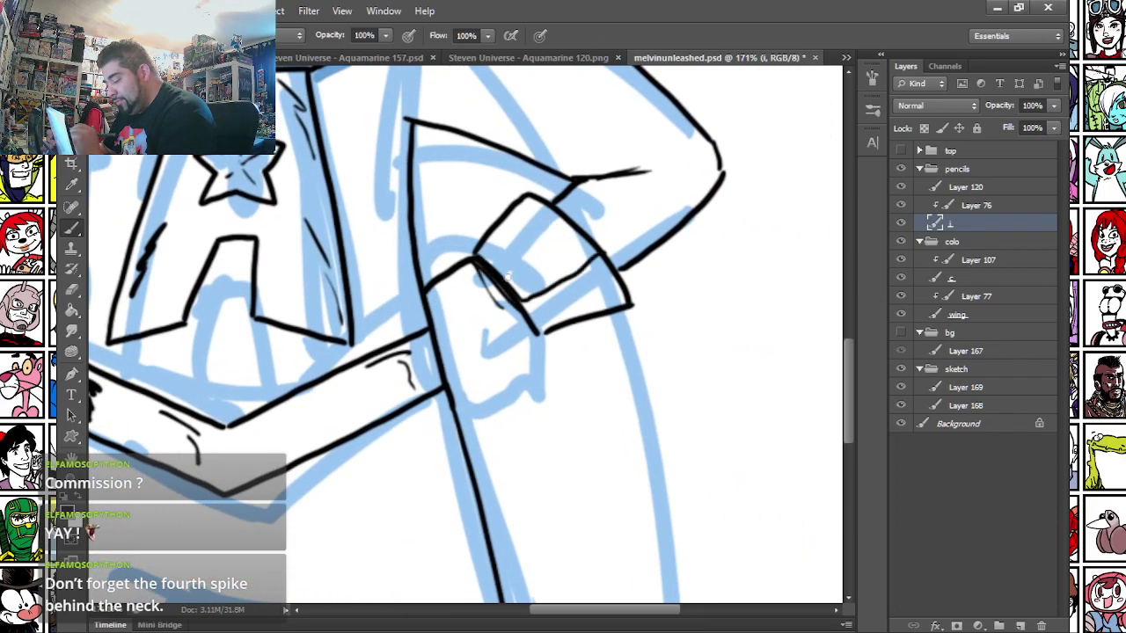
{"action": "mouse_move", "coordinate": [482, 248]}
{"action": "left_mouse_down"}
{"action": "mouse_move", "coordinate": [528, 294]}
{"action": "mouse_move", "coordinate": [587, 251]}
{"action": "left_mouse_up"}
{"action": "left_click_drag", "start_coordinate": [521, 201], "coordinate": [621, 297]}
- Ink the rest of the right hand's outline with its lower finger and add inner crease lines
{"action": "mouse_move", "coordinate": [530, 297]}
{"action": "left_mouse_down"}
{"action": "mouse_move", "coordinate": [536, 347]}
{"action": "mouse_move", "coordinate": [512, 394]}
{"action": "mouse_move", "coordinate": [463, 408]}
{"action": "mouse_move", "coordinate": [521, 424]}
{"action": "mouse_move", "coordinate": [535, 410]}
{"action": "mouse_move", "coordinate": [466, 427]}
{"action": "mouse_move", "coordinate": [465, 414]}
{"action": "left_mouse_up"}
{"action": "left_click_drag", "start_coordinate": [528, 325], "coordinate": [456, 403]}
{"action": "left_click_drag", "start_coordinate": [458, 267], "coordinate": [500, 336]}
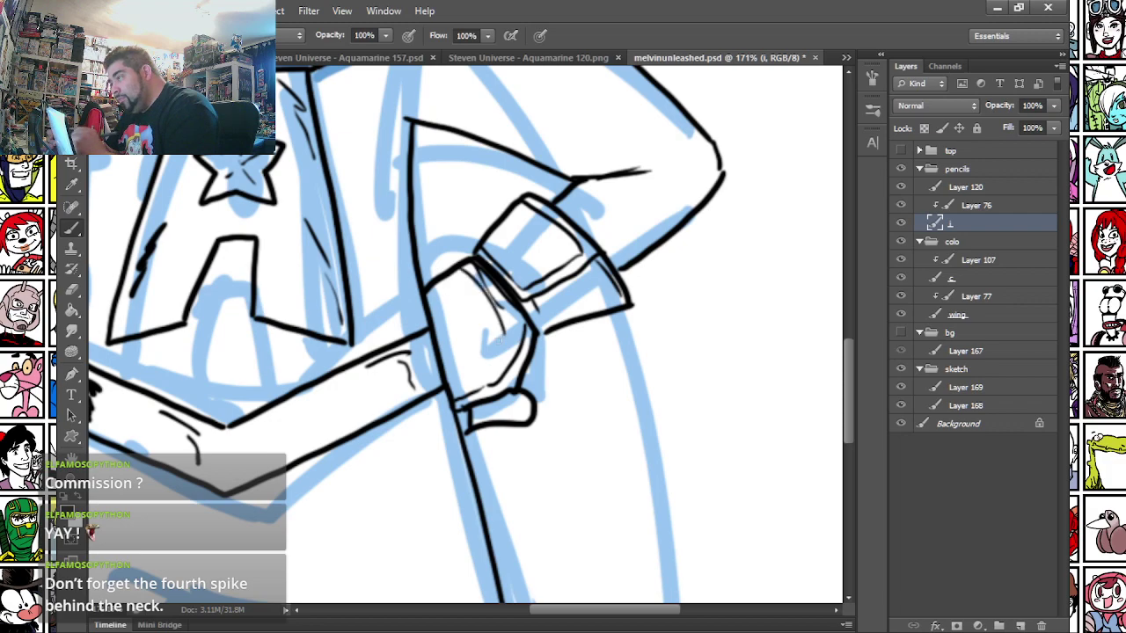
{"action": "left_click_drag", "start_coordinate": [456, 385], "coordinate": [505, 348]}
- Ink the rounded left hand on the hip, with finger separations and knuckle lines inside it
{"action": "left_click_drag", "start_coordinate": [202, 455], "coordinate": [570, 414]}
{"action": "left_click_drag", "start_coordinate": [319, 413], "coordinate": [380, 483]}
{"action": "mouse_move", "coordinate": [503, 289]}
{"action": "left_mouse_down"}
{"action": "mouse_move", "coordinate": [453, 297]}
{"action": "mouse_move", "coordinate": [387, 381]}
{"action": "mouse_move", "coordinate": [388, 416]}
{"action": "mouse_move", "coordinate": [464, 456]}
{"action": "mouse_move", "coordinate": [480, 440]}
{"action": "mouse_move", "coordinate": [433, 391]}
{"action": "left_mouse_up"}
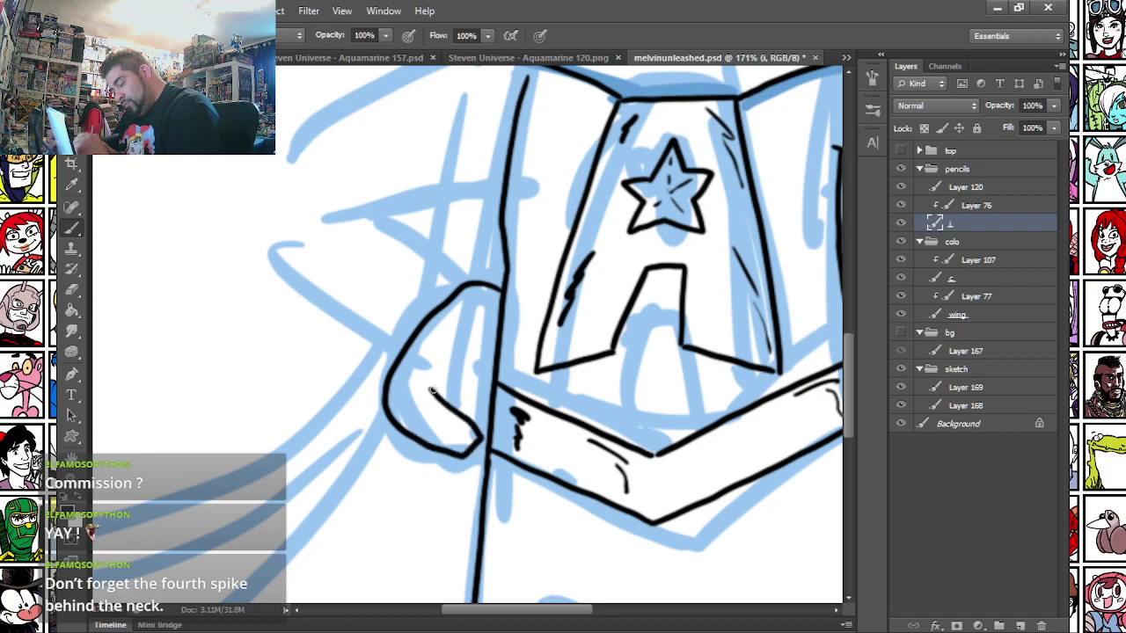
{"action": "left_click_drag", "start_coordinate": [448, 343], "coordinate": [489, 392]}
{"action": "left_click_drag", "start_coordinate": [470, 309], "coordinate": [498, 341]}
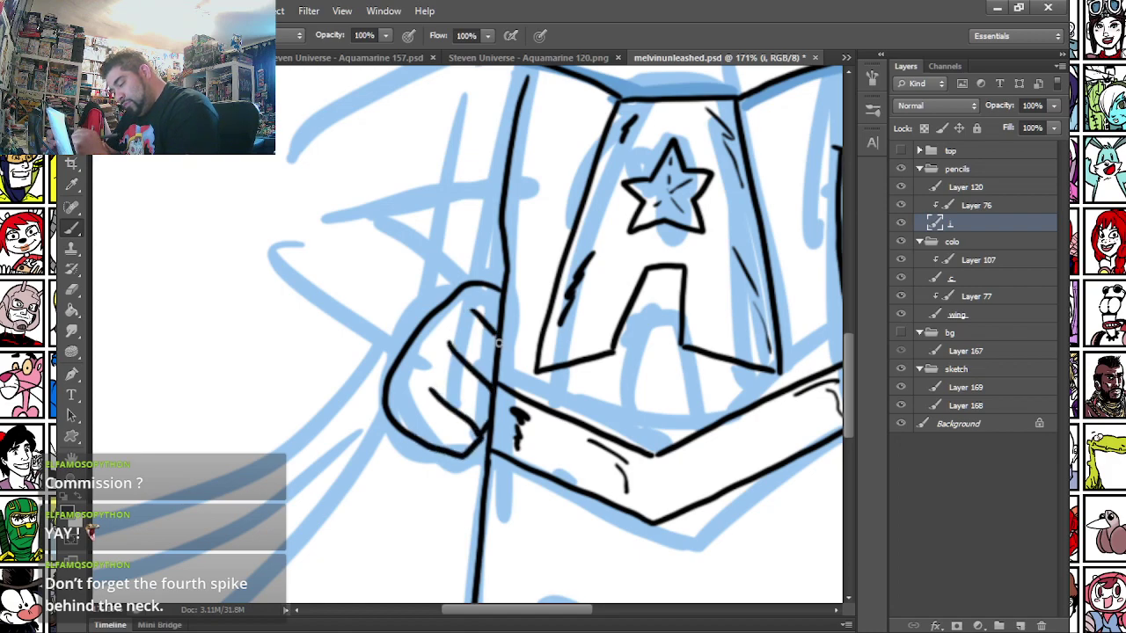
{"action": "left_click_drag", "start_coordinate": [404, 410], "coordinate": [478, 315]}
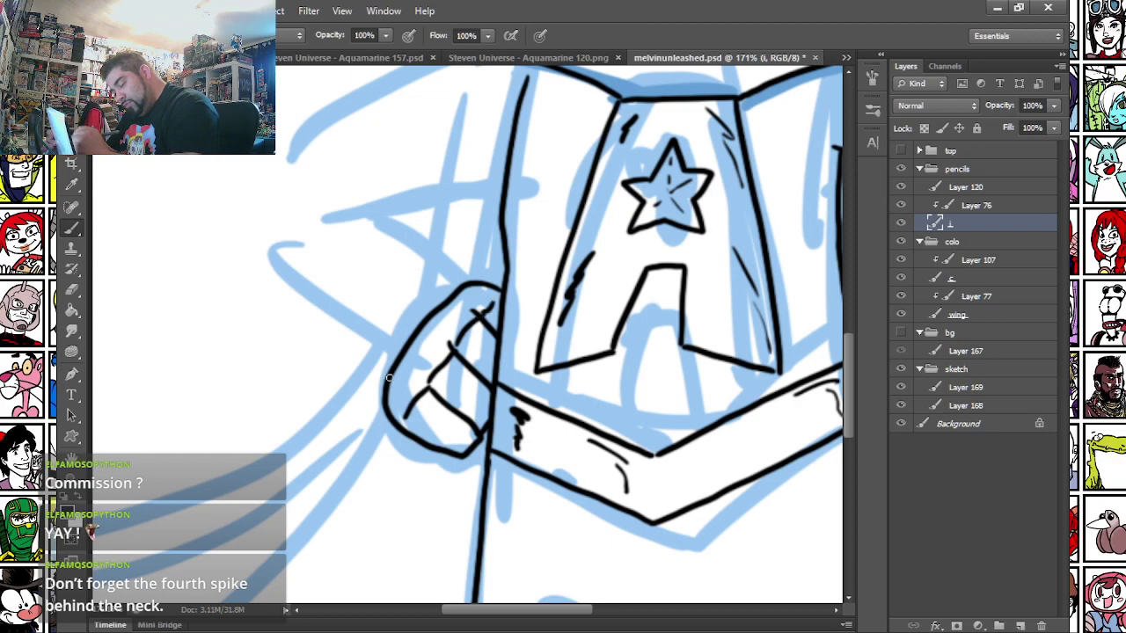
- Ink the left glove's doubled wrist edge and its rounded cuff with inner trim lines
{"action": "mouse_move", "coordinate": [378, 388]}
{"action": "left_mouse_down"}
{"action": "mouse_move", "coordinate": [403, 329]}
{"action": "mouse_move", "coordinate": [487, 274]}
{"action": "left_mouse_up"}
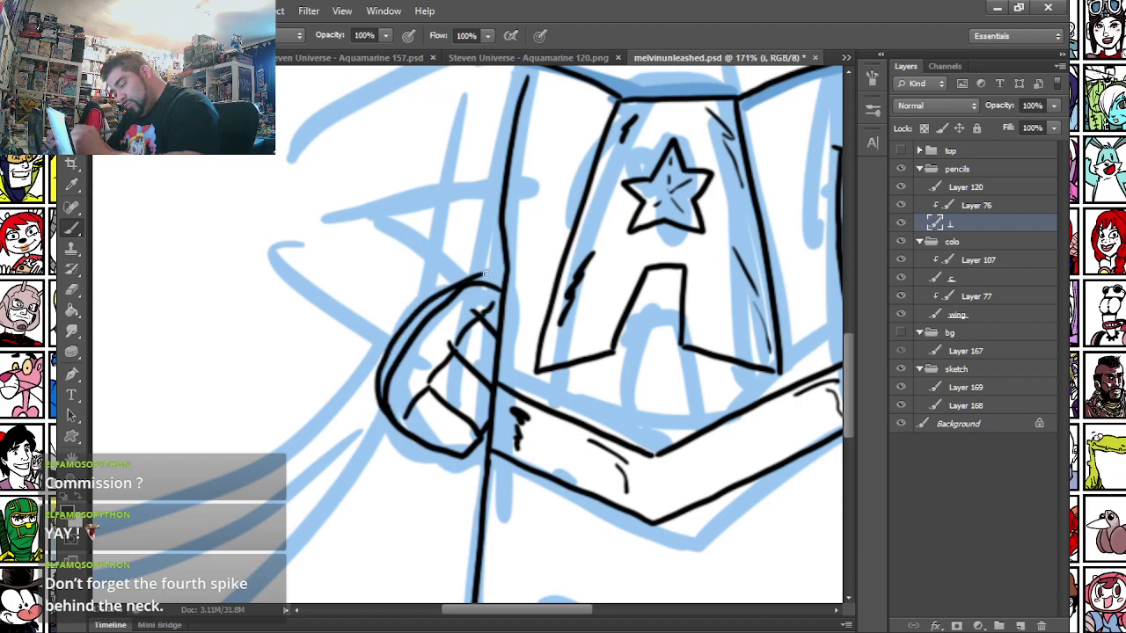
{"action": "key", "text": "ctrl+z"}
{"action": "mouse_move", "coordinate": [385, 422]}
{"action": "left_mouse_down"}
{"action": "mouse_move", "coordinate": [387, 360]}
{"action": "mouse_move", "coordinate": [440, 297]}
{"action": "mouse_move", "coordinate": [475, 281]}
{"action": "mouse_move", "coordinate": [433, 246]}
{"action": "mouse_move", "coordinate": [349, 330]}
{"action": "mouse_move", "coordinate": [351, 378]}
{"action": "mouse_move", "coordinate": [382, 406]}
{"action": "left_mouse_up"}
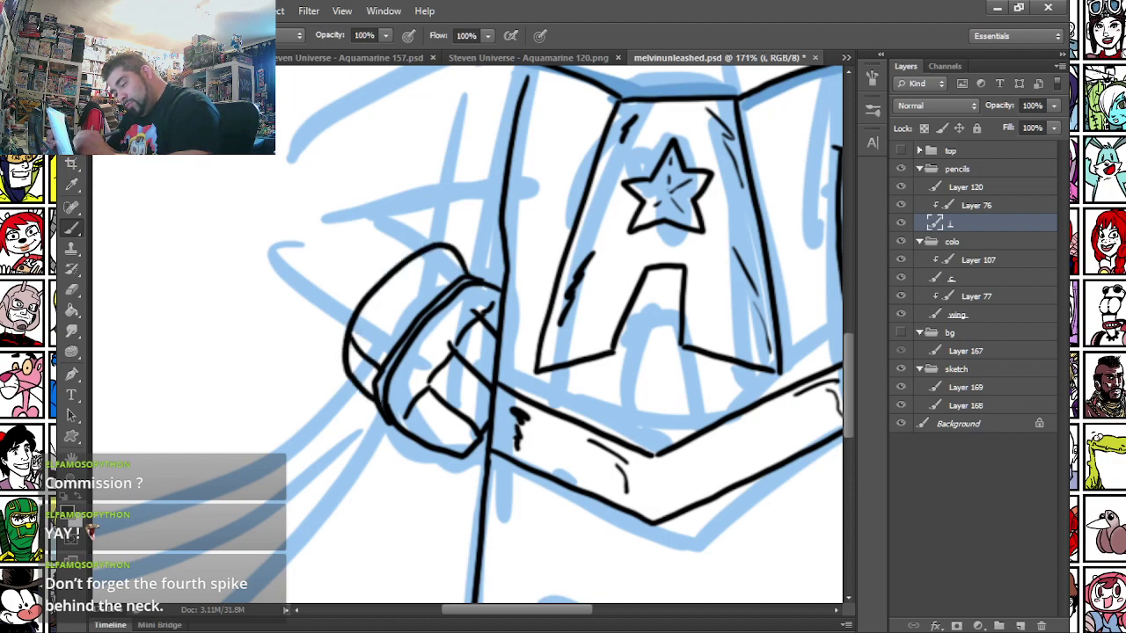
{"action": "key", "text": "ctrl+z"}
{"action": "mouse_move", "coordinate": [360, 328]}
{"action": "left_mouse_down"}
{"action": "mouse_move", "coordinate": [386, 357]}
{"action": "mouse_move", "coordinate": [401, 280]}
{"action": "mouse_move", "coordinate": [449, 254]}
{"action": "left_mouse_up"}
{"action": "left_click_drag", "start_coordinate": [360, 358], "coordinate": [371, 387]}
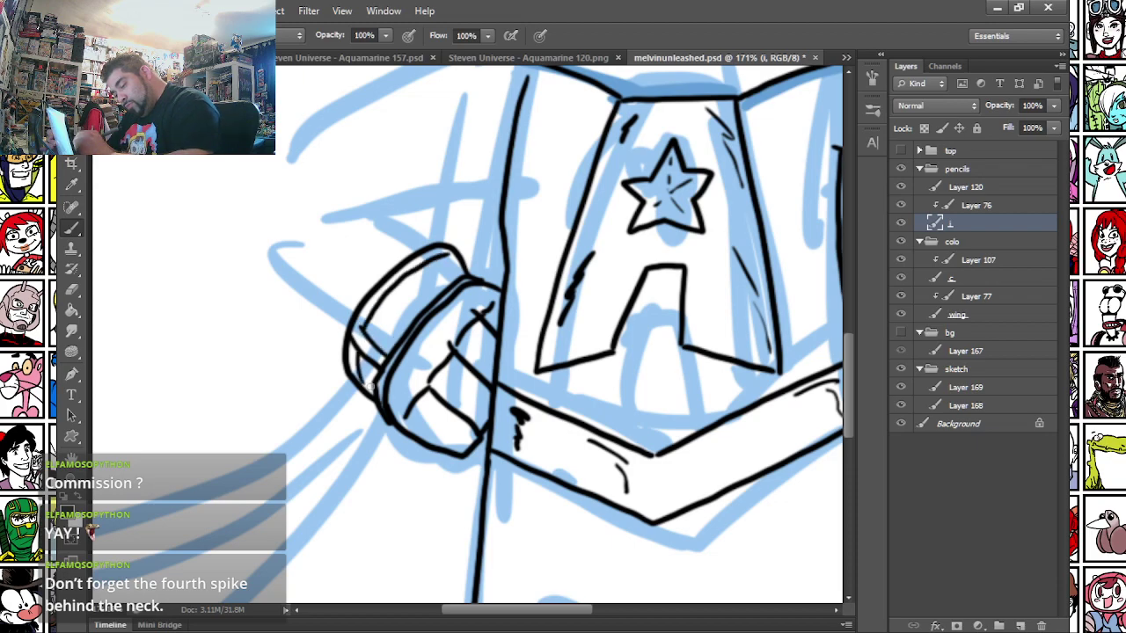
- Ink the bent left arm from the shoulder around the elbow to the cuff, including the underarm and inner forearm lines
{"action": "left_click_drag", "start_coordinate": [294, 220], "coordinate": [317, 415]}
{"action": "mouse_move", "coordinate": [486, 239]}
{"action": "left_mouse_down"}
{"action": "mouse_move", "coordinate": [366, 289]}
{"action": "mouse_move", "coordinate": [273, 350]}
{"action": "left_mouse_up"}
{"action": "mouse_move", "coordinate": [364, 408]}
{"action": "left_mouse_down"}
{"action": "mouse_move", "coordinate": [457, 393]}
{"action": "mouse_move", "coordinate": [526, 376]}
{"action": "left_mouse_up"}
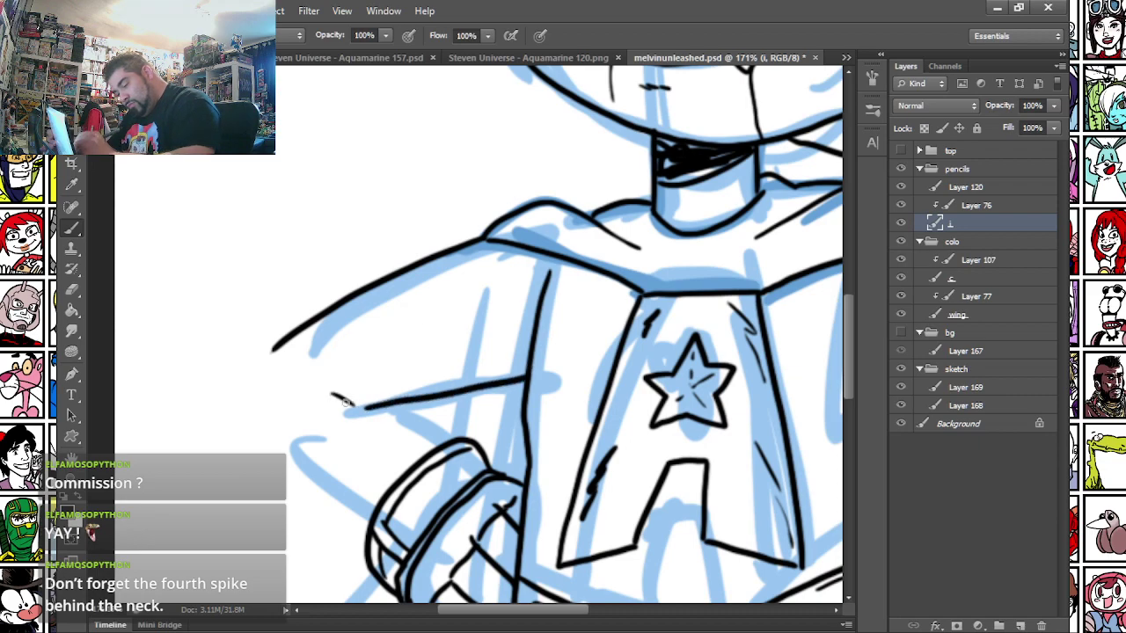
{"action": "mouse_move", "coordinate": [348, 408]}
{"action": "left_mouse_down"}
{"action": "mouse_move", "coordinate": [377, 417]}
{"action": "mouse_move", "coordinate": [424, 456]}
{"action": "left_mouse_up"}
{"action": "key", "text": "ctrl+z"}
{"action": "left_click_drag", "start_coordinate": [361, 528], "coordinate": [241, 439]}
{"action": "key", "text": "ctrl+z"}
{"action": "mouse_move", "coordinate": [362, 531]}
{"action": "left_mouse_down"}
{"action": "mouse_move", "coordinate": [229, 434]}
{"action": "mouse_move", "coordinate": [230, 410]}
{"action": "mouse_move", "coordinate": [272, 348]}
{"action": "left_mouse_up"}
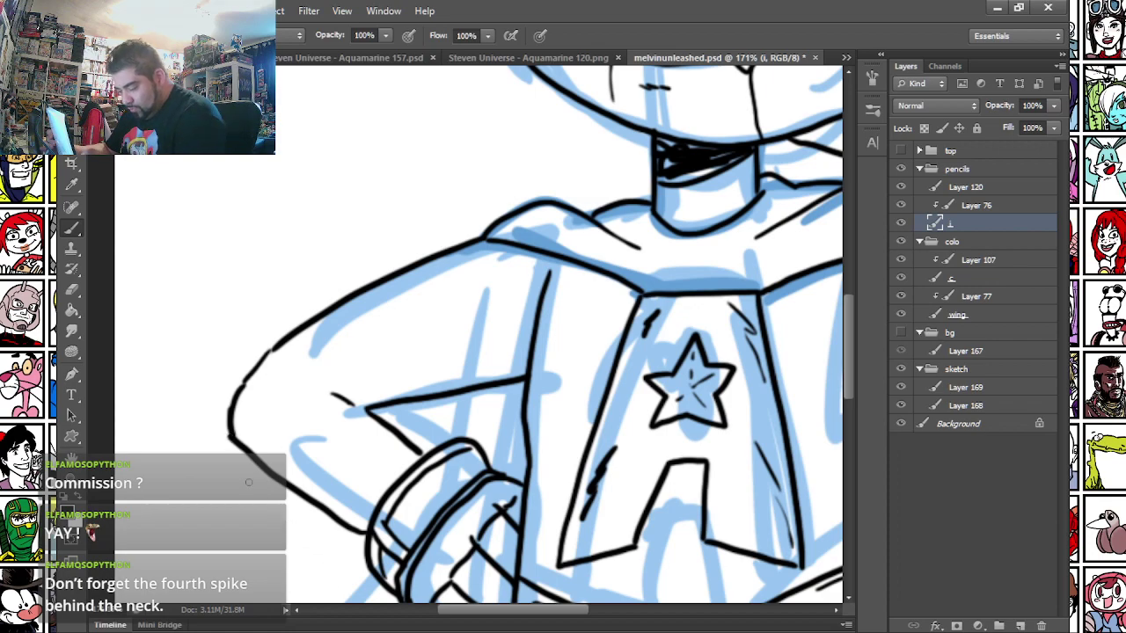
- Add short shading strokes where the forearms meet both glove cuffs
{"action": "scroll", "coordinate": [373, 342], "scroll_direction": "down", "scroll_amount": 3}
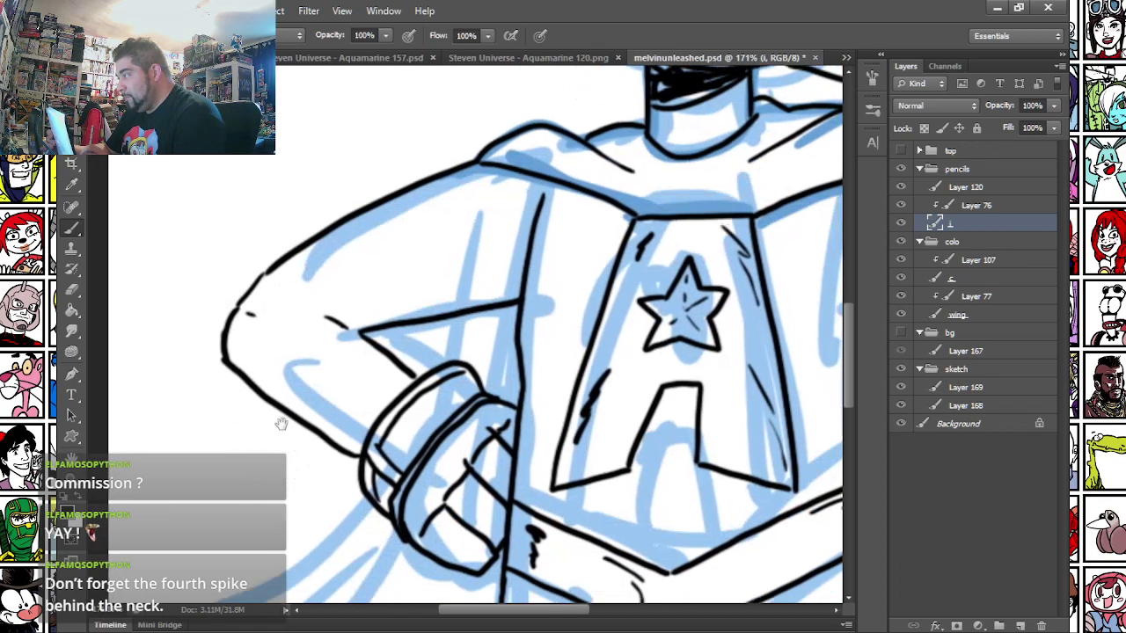
{"action": "left_click_drag", "start_coordinate": [411, 346], "coordinate": [350, 397]}
{"action": "left_click_drag", "start_coordinate": [409, 350], "coordinate": [355, 405]}
{"action": "mouse_move", "coordinate": [663, 448]}
{"action": "left_mouse_down"}
{"action": "mouse_move", "coordinate": [387, 379]}
{"action": "mouse_move", "coordinate": [187, 431]}
{"action": "left_mouse_up"}
{"action": "left_click_drag", "start_coordinate": [527, 308], "coordinate": [585, 356]}
{"action": "mouse_move", "coordinate": [106, 381]}
{"action": "left_mouse_down"}
{"action": "mouse_move", "coordinate": [390, 503]}
{"action": "mouse_move", "coordinate": [259, 354]}
{"action": "mouse_move", "coordinate": [435, 392]}
{"action": "mouse_move", "coordinate": [663, 414]}
{"action": "left_mouse_up"}
{"action": "left_click_drag", "start_coordinate": [296, 309], "coordinate": [298, 317]}
- Ink the cape folds sweeping out from behind the left wrist and the fold lines in the gap beneath the left arm
{"action": "left_click_drag", "start_coordinate": [552, 197], "coordinate": [218, 326]}
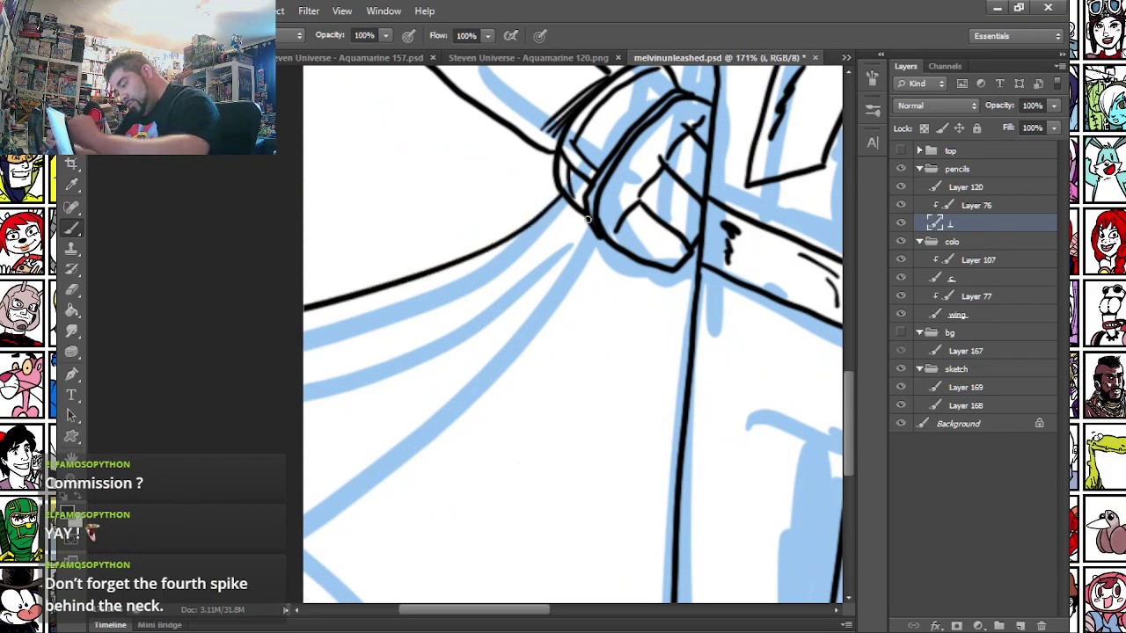
{"action": "mouse_move", "coordinate": [567, 239]}
{"action": "left_mouse_down"}
{"action": "mouse_move", "coordinate": [228, 423]}
{"action": "mouse_move", "coordinate": [177, 532]}
{"action": "left_mouse_up"}
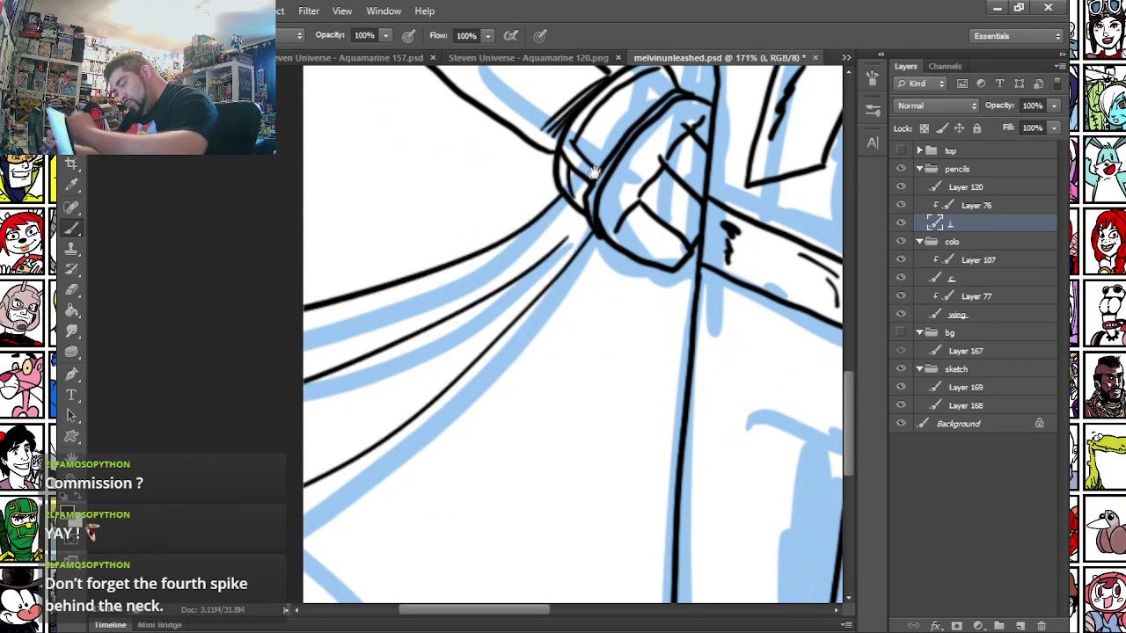
{"action": "left_click_drag", "start_coordinate": [597, 172], "coordinate": [457, 380]}
{"action": "left_click_drag", "start_coordinate": [494, 245], "coordinate": [484, 282]}
{"action": "mouse_move", "coordinate": [527, 236]}
{"action": "left_mouse_down"}
{"action": "mouse_move", "coordinate": [507, 296]}
{"action": "mouse_move", "coordinate": [541, 230]}
{"action": "mouse_move", "coordinate": [515, 300]}
{"action": "left_mouse_up"}
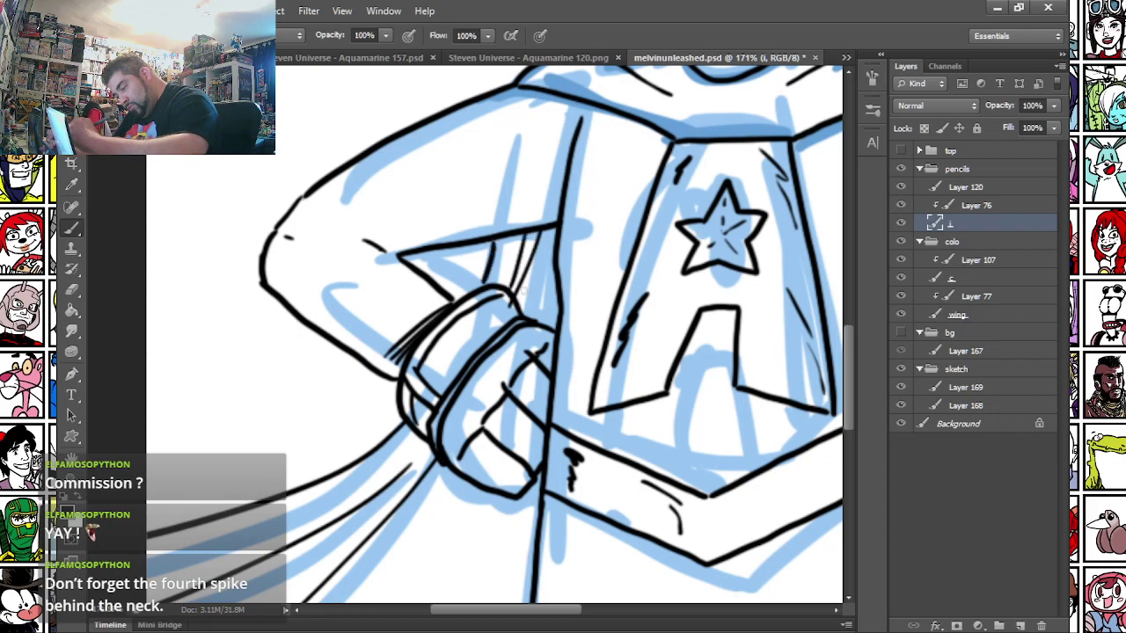
- Ink the cape's long outer edge falling from the right glove cuff down to the bottom of the canvas
{"action": "mouse_move", "coordinate": [271, 541]}
{"action": "left_mouse_down"}
{"action": "mouse_move", "coordinate": [361, 295]}
{"action": "mouse_move", "coordinate": [283, 293]}
{"action": "mouse_move", "coordinate": [392, 445]}
{"action": "mouse_move", "coordinate": [520, 372]}
{"action": "mouse_move", "coordinate": [632, 221]}
{"action": "mouse_move", "coordinate": [508, 445]}
{"action": "left_mouse_up"}
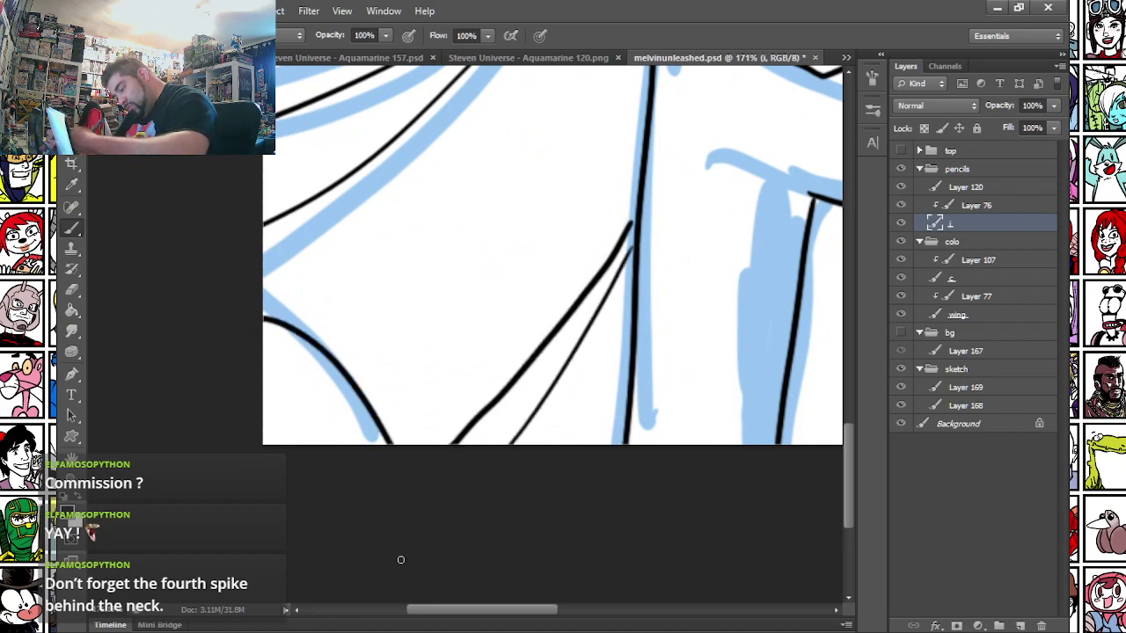
{"action": "left_click_drag", "start_coordinate": [704, 315], "coordinate": [490, 253]}
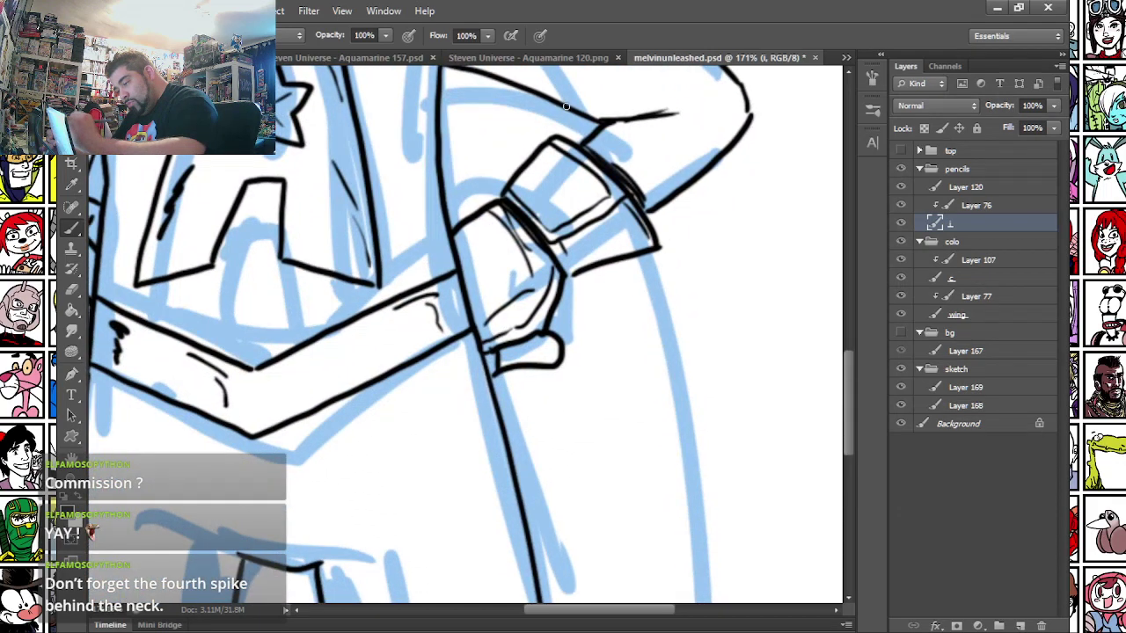
{"action": "left_click_drag", "start_coordinate": [554, 352], "coordinate": [521, 175]}
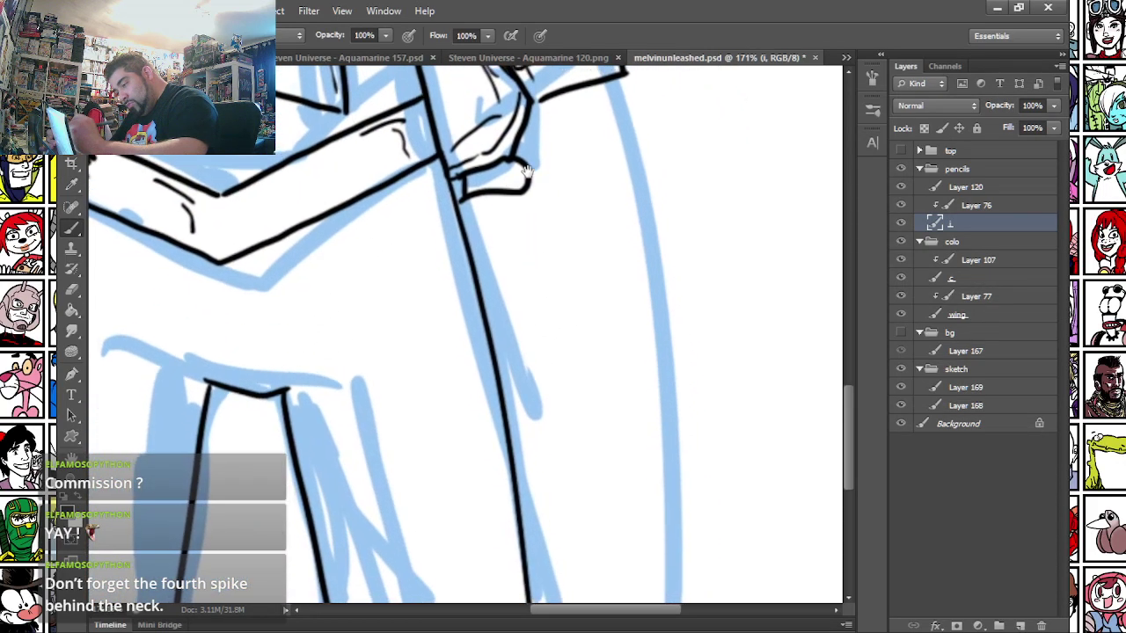
{"action": "left_click_drag", "start_coordinate": [645, 470], "coordinate": [689, 244]}
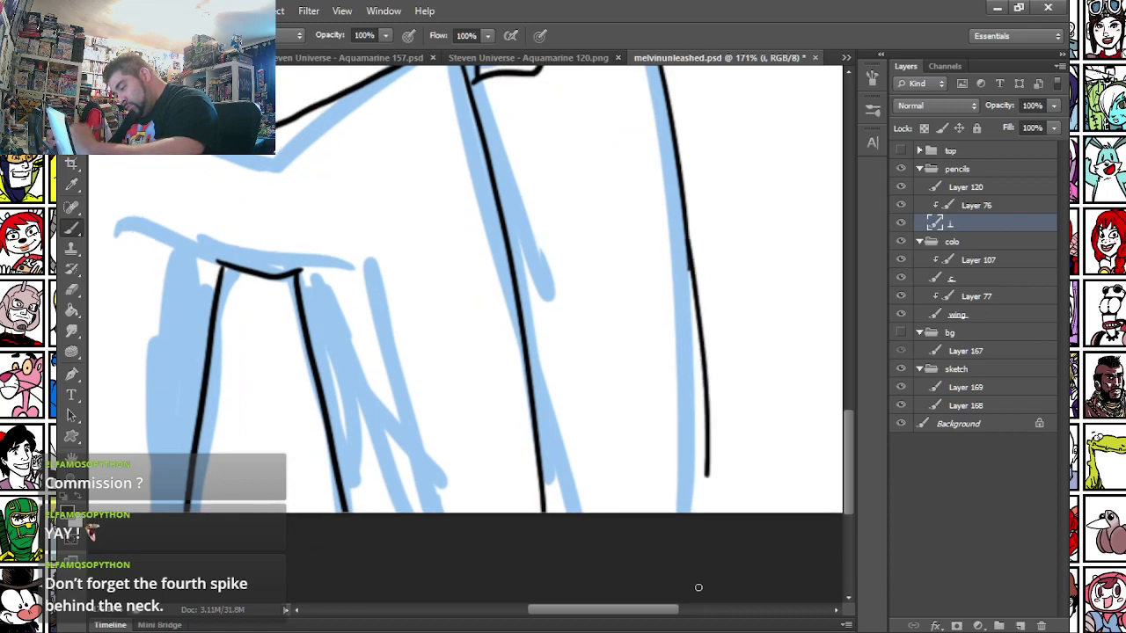
- Ink thin, long fold lines in the cape hanging beneath the right hand
{"action": "left_click_drag", "start_coordinate": [509, 130], "coordinate": [516, 135]}
{"action": "left_click_drag", "start_coordinate": [506, 93], "coordinate": [548, 516]}
{"action": "left_click_drag", "start_coordinate": [539, 131], "coordinate": [572, 338]}
- Ink slanted crease lines across both hips, beside the top of the gap between the legs
{"action": "mouse_move", "coordinate": [389, 224]}
{"action": "left_mouse_down"}
{"action": "mouse_move", "coordinate": [415, 335]}
{"action": "mouse_move", "coordinate": [384, 216]}
{"action": "left_mouse_up"}
{"action": "left_click_drag", "start_coordinate": [348, 290], "coordinate": [370, 264]}
{"action": "left_click_drag", "start_coordinate": [475, 356], "coordinate": [595, 282]}
{"action": "left_click_drag", "start_coordinate": [347, 349], "coordinate": [265, 317]}
- Add thin, broken detail strokes alongside the inner cape edges bordering both thighs
{"action": "left_click_drag", "start_coordinate": [598, 145], "coordinate": [645, 295]}
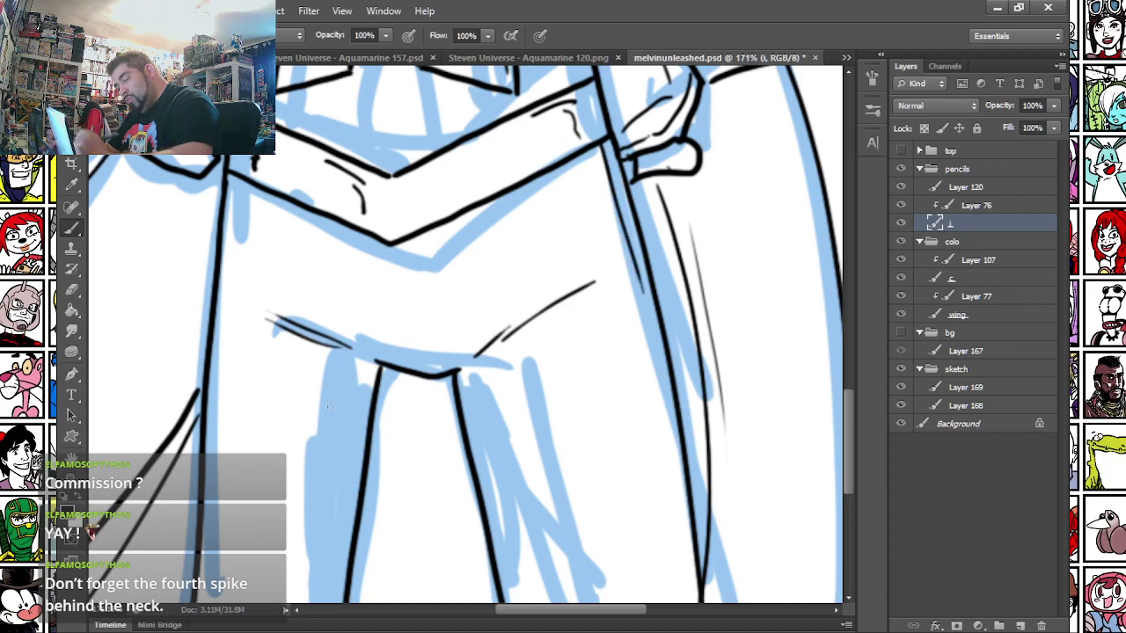
{"action": "left_click_drag", "start_coordinate": [231, 194], "coordinate": [228, 272]}
{"action": "left_click_drag", "start_coordinate": [273, 489], "coordinate": [291, 316]}
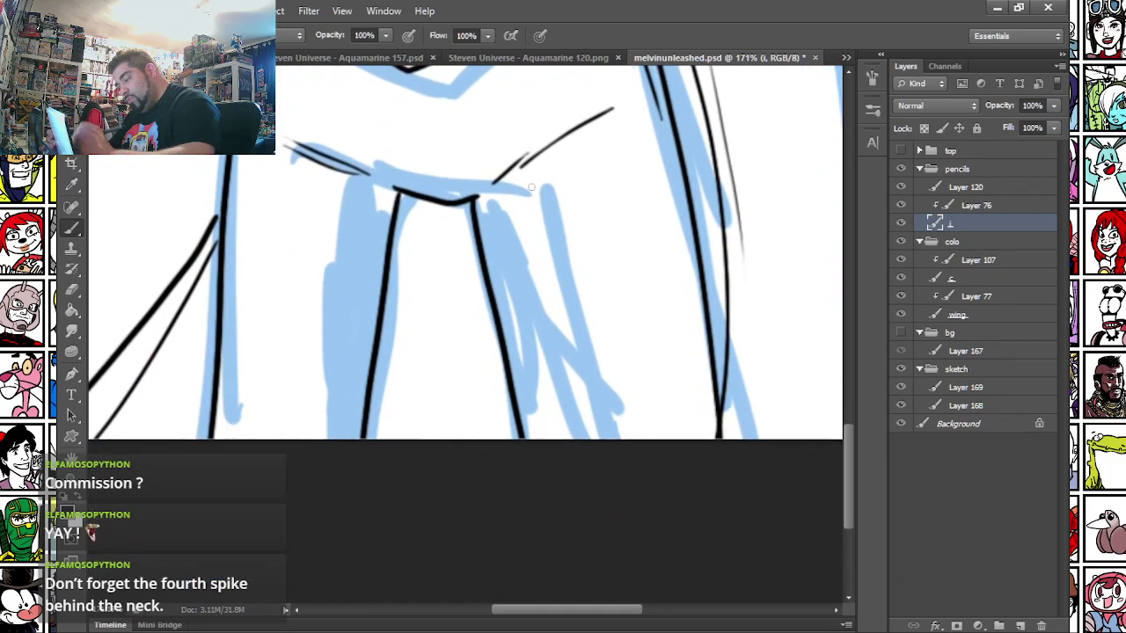
{"action": "left_click_drag", "start_coordinate": [691, 253], "coordinate": [668, 142]}
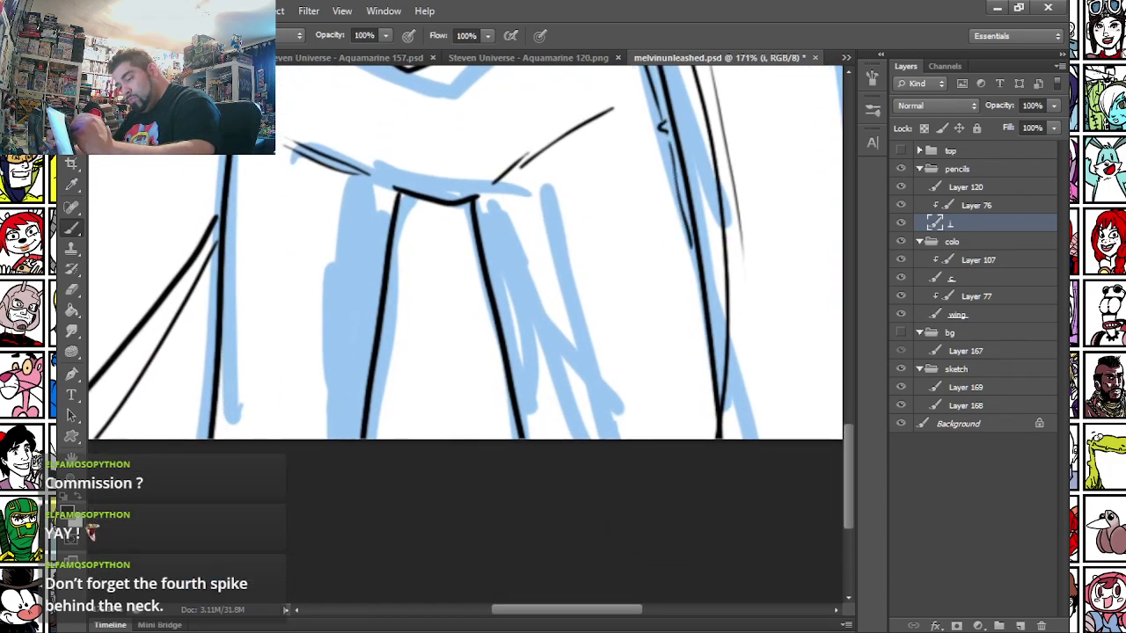
{"action": "left_click_drag", "start_coordinate": [238, 172], "coordinate": [232, 337]}
- Sign the drawing in small letters just outside the right elbow
{"action": "left_click_drag", "start_coordinate": [407, 212], "coordinate": [439, 437]}
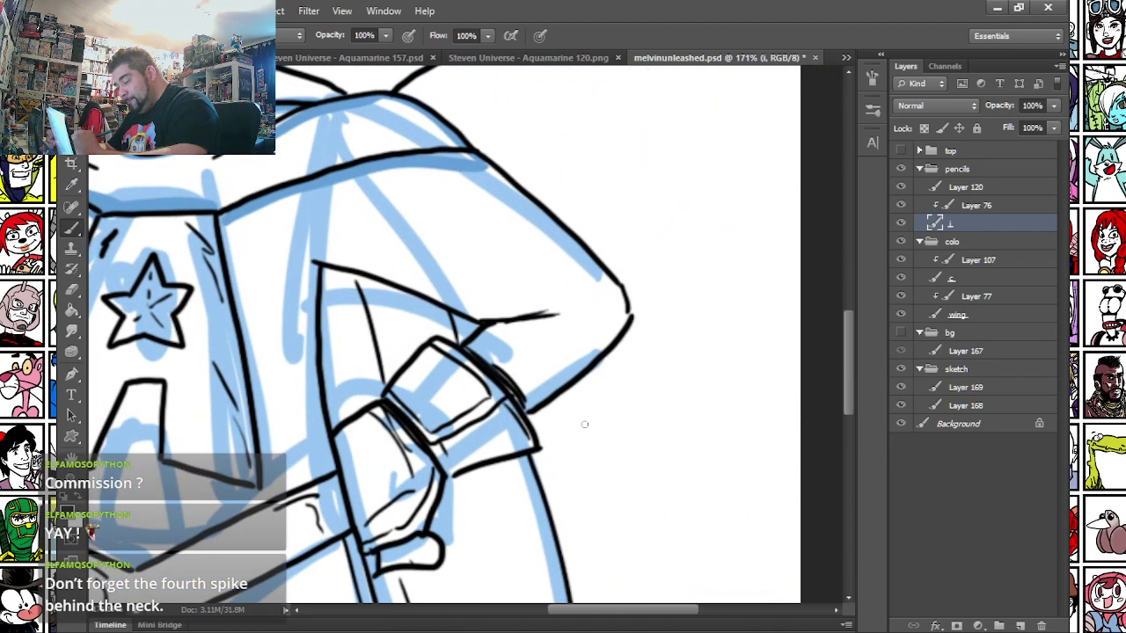
{"action": "left_click_drag", "start_coordinate": [628, 232], "coordinate": [637, 243]}
{"action": "left_click", "coordinate": [641, 243]}
- Add small shading ticks on both shoulders just beneath the cape collar
{"action": "left_click_drag", "start_coordinate": [267, 301], "coordinate": [281, 431]}
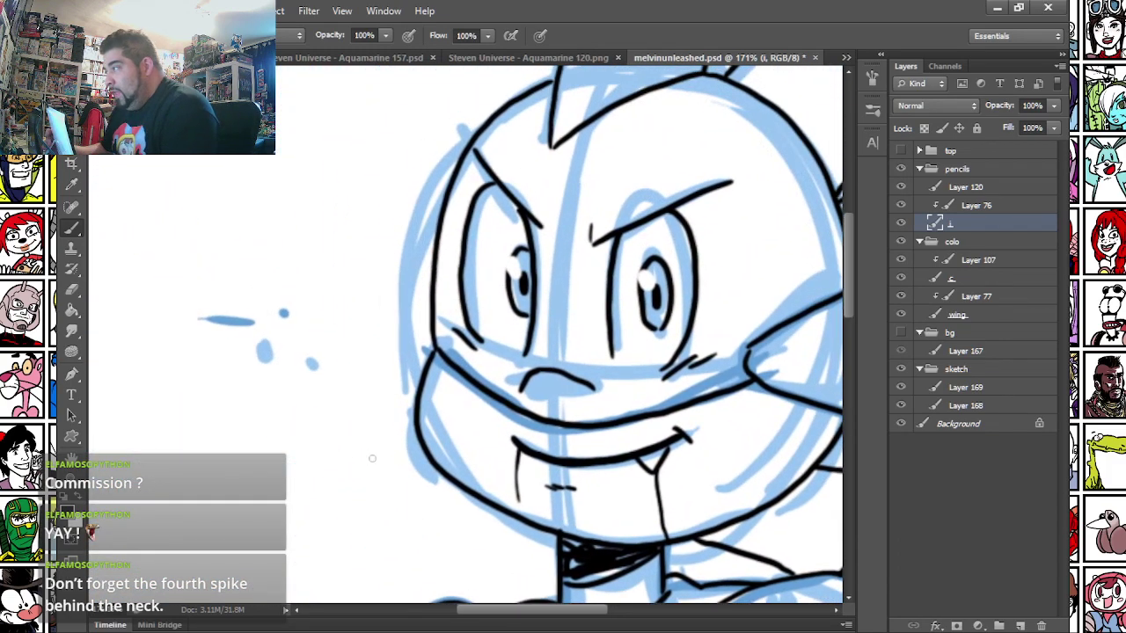
{"action": "left_click_drag", "start_coordinate": [419, 346], "coordinate": [211, 115]}
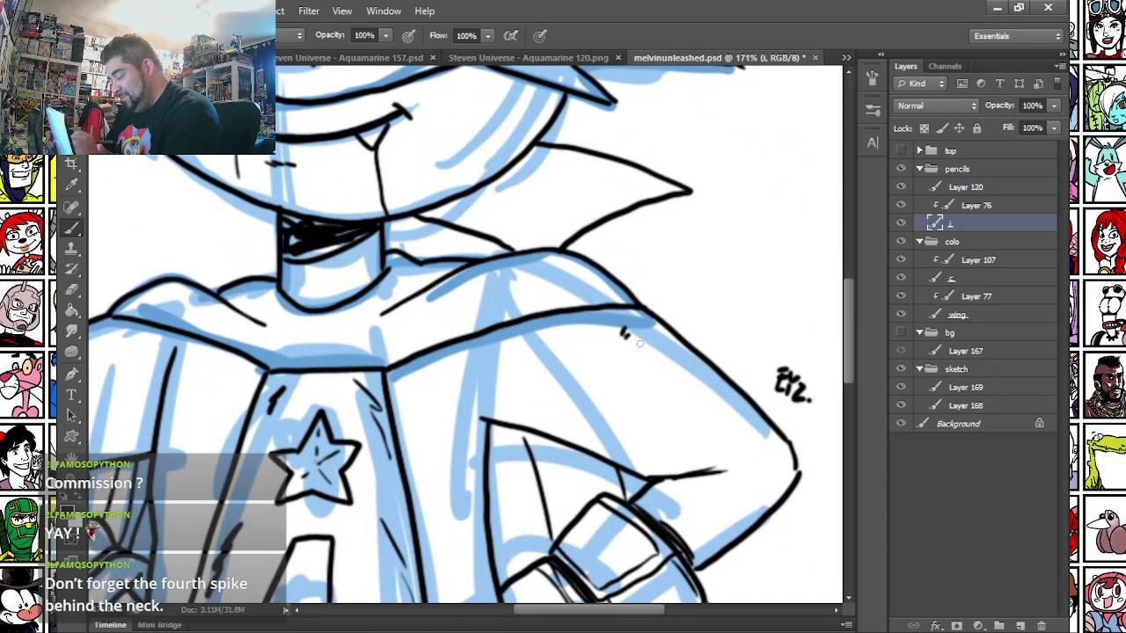
{"action": "scroll", "coordinate": [401, 488], "scroll_direction": "left", "scroll_amount": 5}
{"action": "scroll", "coordinate": [401, 488], "scroll_direction": "up", "scroll_amount": 1}
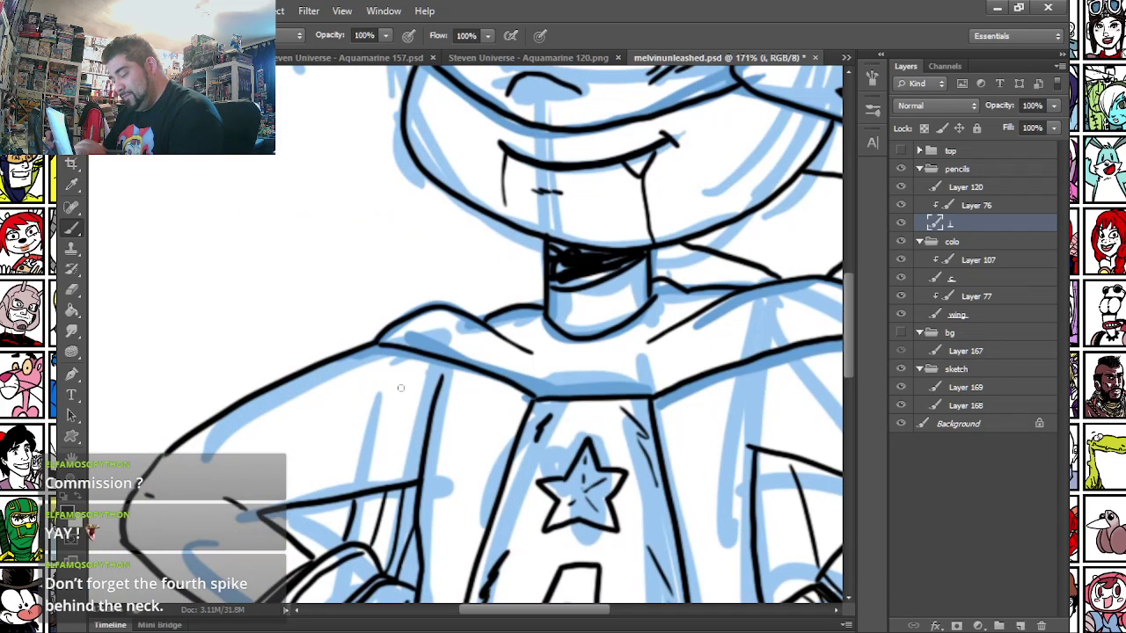
{"action": "scroll", "coordinate": [197, 380], "scroll_direction": "down", "scroll_amount": 3}
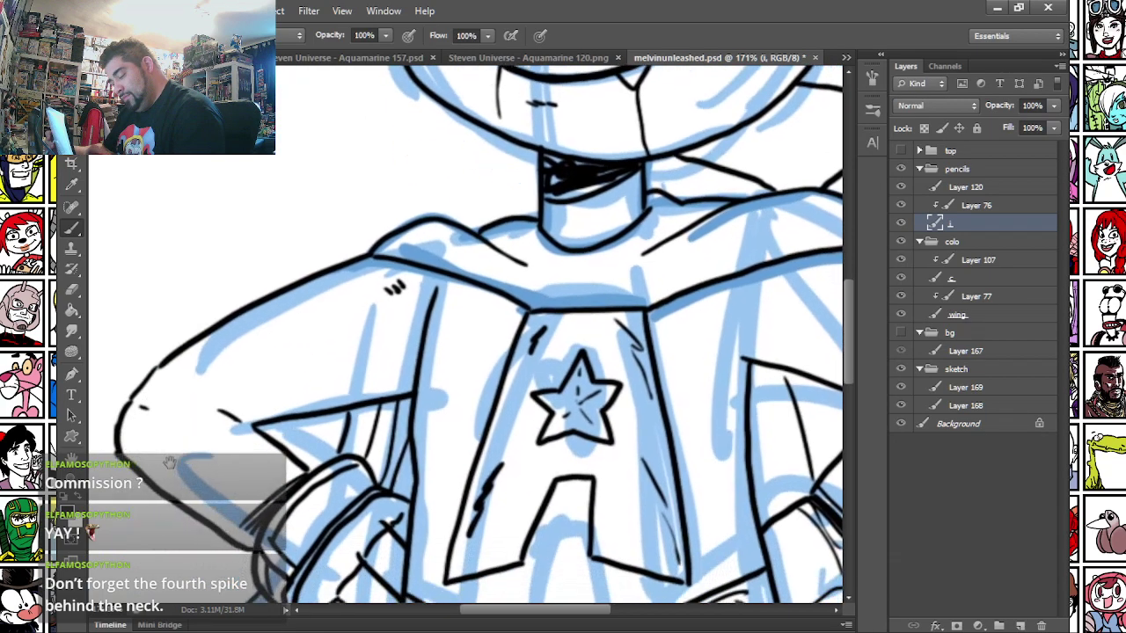
- Draw a thin, slightly arched line across the chest emblem between the star and the leg-shaped opening
{"action": "scroll", "coordinate": [315, 399], "scroll_direction": "right", "scroll_amount": 3}
{"action": "left_click_drag", "start_coordinate": [320, 420], "coordinate": [572, 404]}
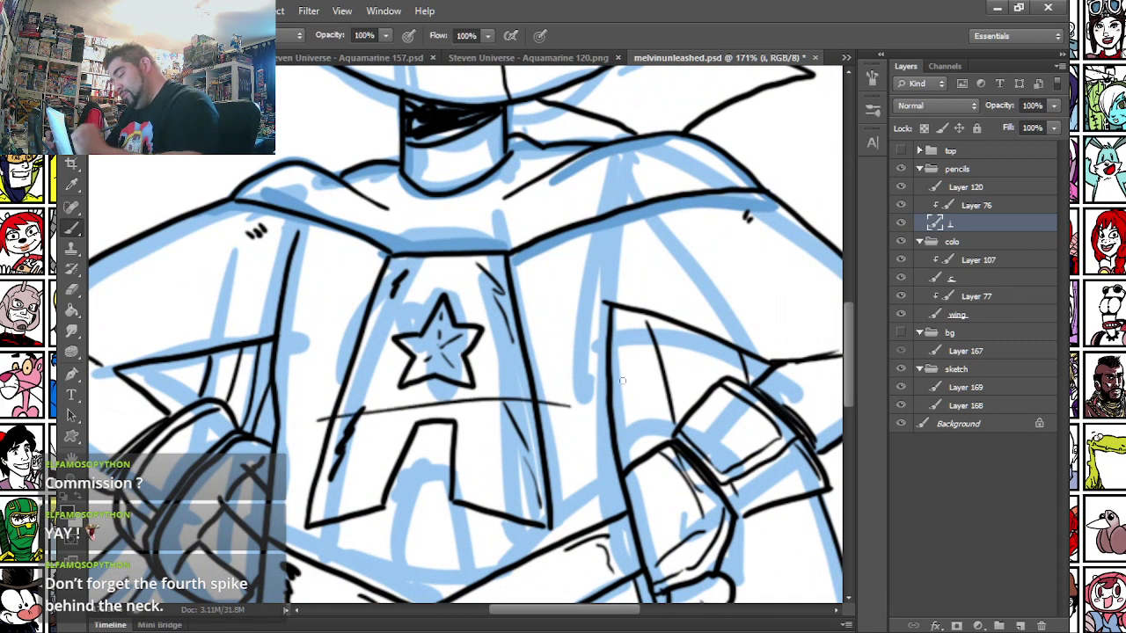
{"action": "scroll", "coordinate": [222, 319], "scroll_direction": "down", "scroll_amount": 4}
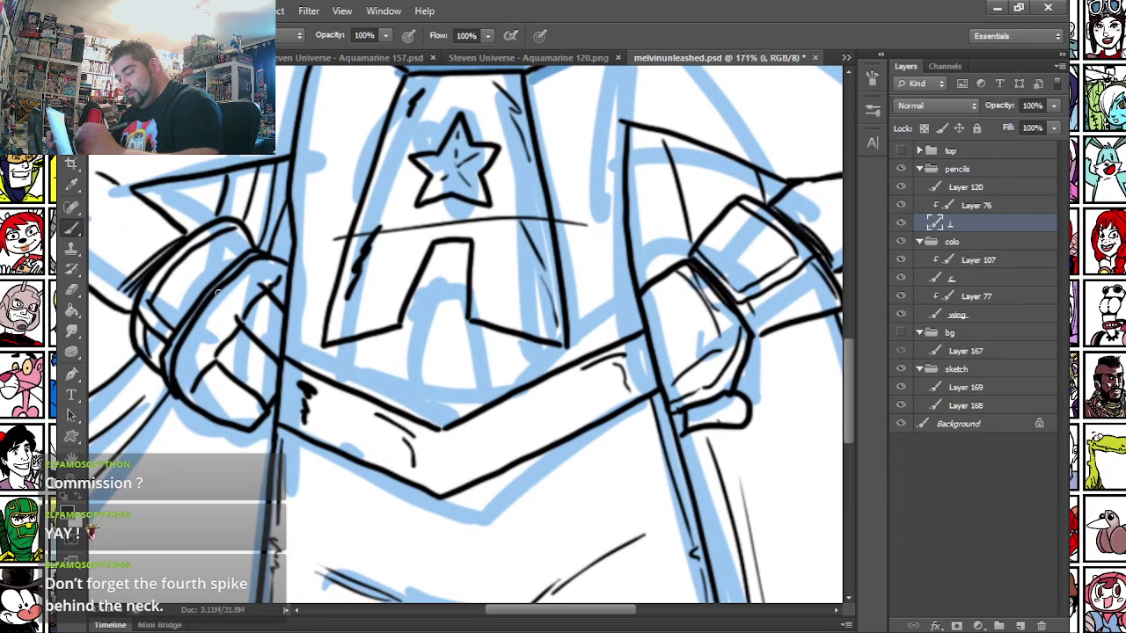
- Show the bg group to cover the sketch, and choose the hard 12 px brush for outlining on Layer 120
{"action": "scroll", "coordinate": [221, 290], "scroll_direction": "up", "scroll_amount": 12}
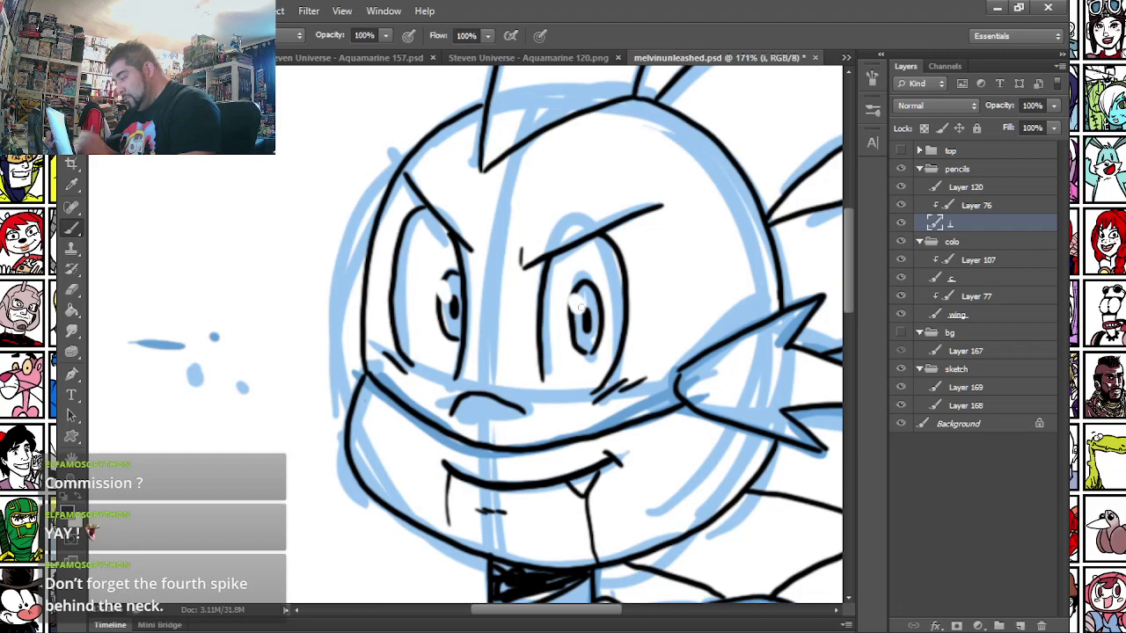
{"action": "left_click", "coordinate": [952, 189]}
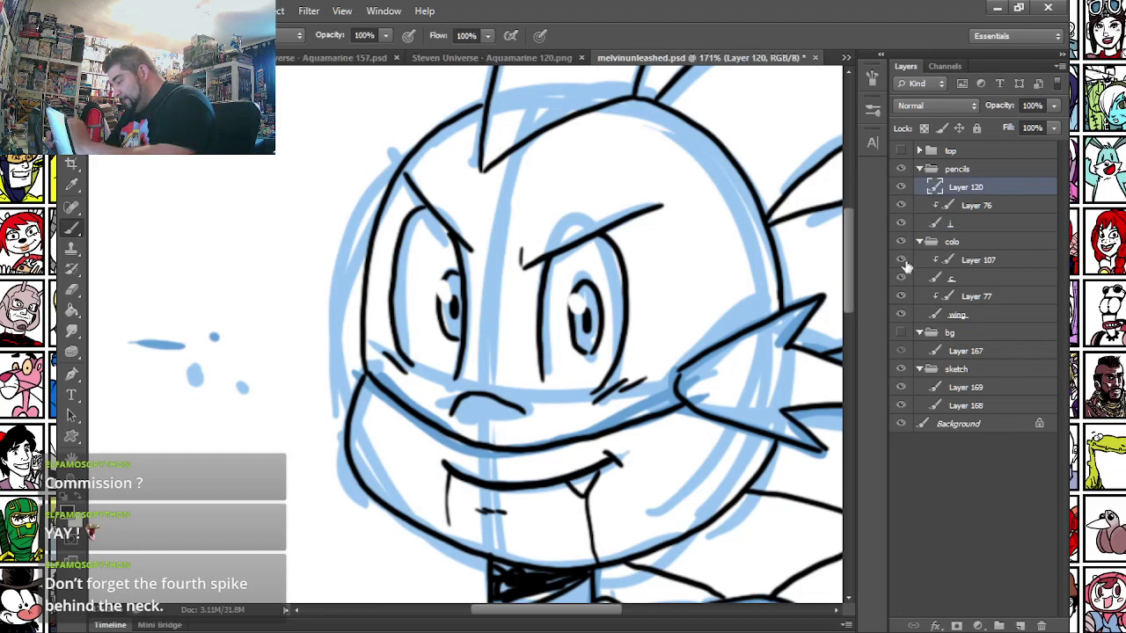
{"action": "left_click", "coordinate": [900, 333]}
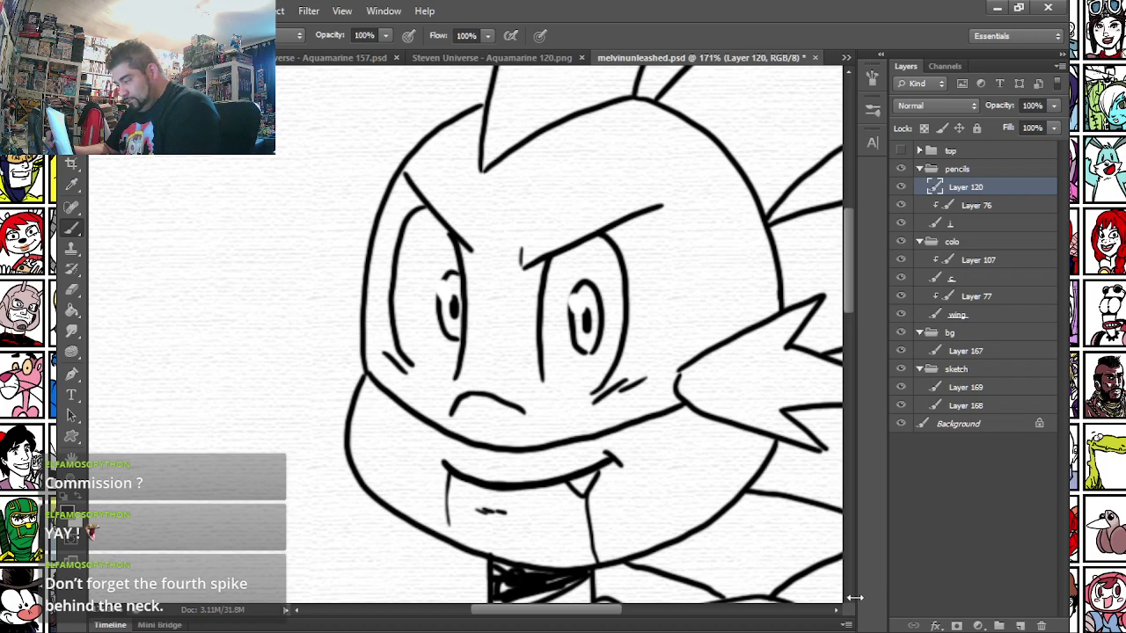
{"action": "right_click", "coordinate": [400, 277]}
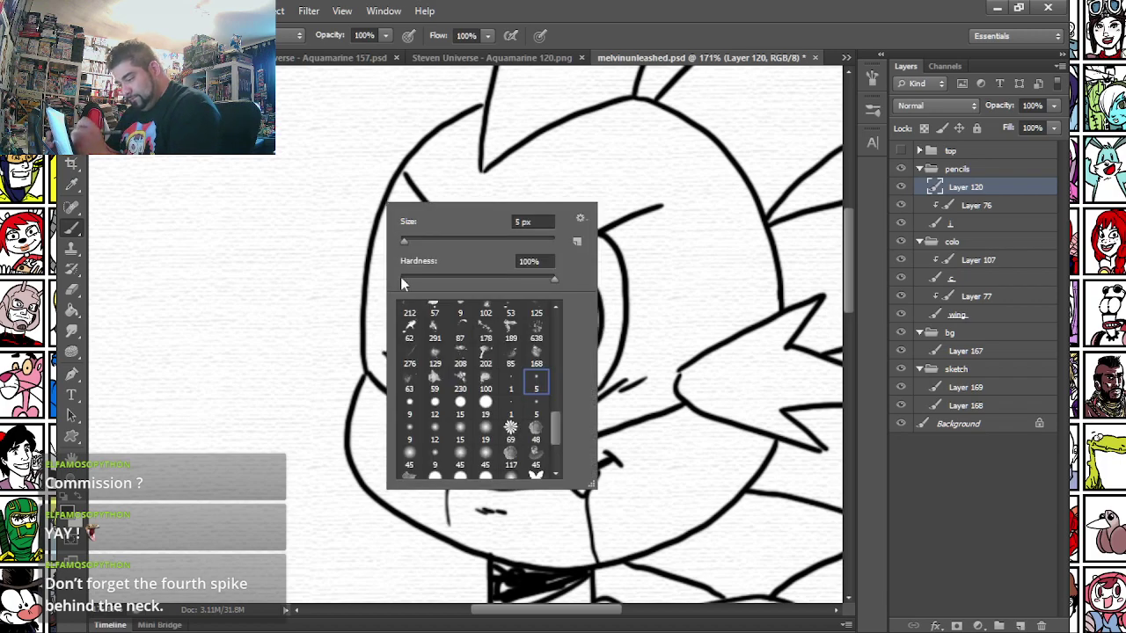
{"action": "left_click", "coordinate": [433, 411]}
- Thicken the curved cape hem at the lower left corner of the drawing
{"action": "left_click_drag", "start_coordinate": [325, 382], "coordinate": [312, 232]}
{"action": "mouse_move", "coordinate": [202, 563]}
{"action": "left_mouse_down"}
{"action": "mouse_move", "coordinate": [223, 349]}
{"action": "mouse_move", "coordinate": [338, 414]}
{"action": "mouse_move", "coordinate": [289, 184]}
{"action": "left_mouse_up"}
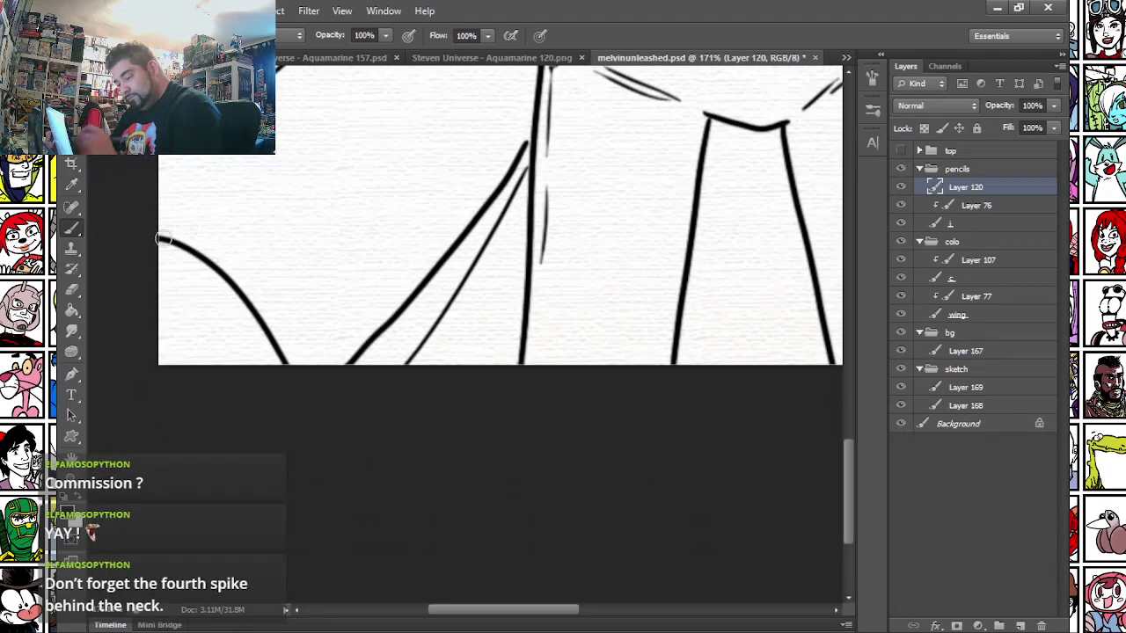
{"action": "mouse_move", "coordinate": [148, 237]}
{"action": "left_mouse_down"}
{"action": "mouse_move", "coordinate": [267, 321]}
{"action": "mouse_move", "coordinate": [307, 410]}
{"action": "left_mouse_up"}
- Thicken the edges of the small triangular gap between the bent left arm and the glove
{"action": "left_click_drag", "start_coordinate": [189, 168], "coordinate": [301, 604]}
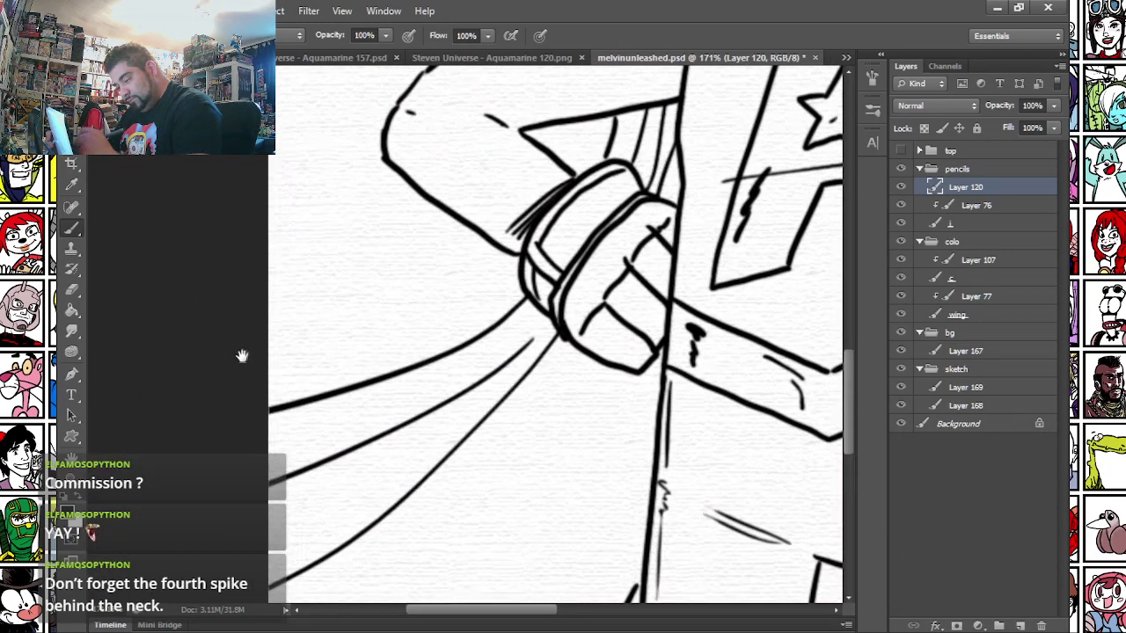
{"action": "left_click_drag", "start_coordinate": [528, 136], "coordinate": [570, 169]}
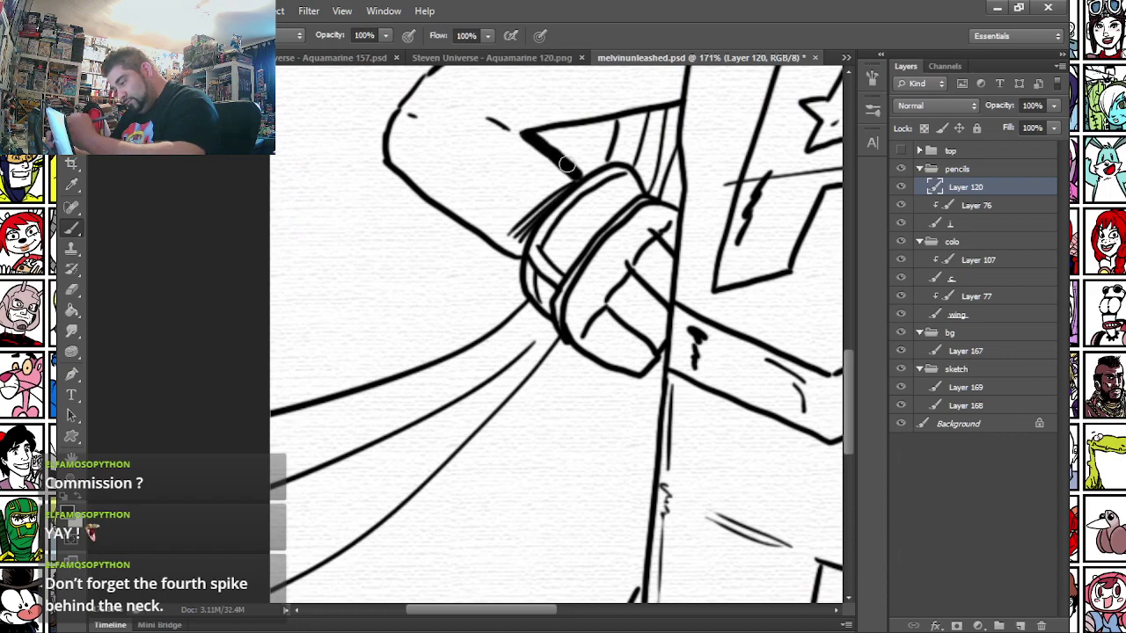
{"action": "mouse_move", "coordinate": [540, 134]}
{"action": "left_mouse_down"}
{"action": "mouse_move", "coordinate": [614, 123]}
{"action": "mouse_move", "coordinate": [603, 162]}
{"action": "mouse_move", "coordinate": [583, 175]}
{"action": "left_mouse_up"}
- Thicken the figure's left outer contour from the cape's upper edge and cuff around the elbow to the shoulder and neck
{"action": "mouse_move", "coordinate": [384, 153]}
{"action": "left_mouse_down"}
{"action": "mouse_move", "coordinate": [519, 258]}
{"action": "mouse_move", "coordinate": [524, 297]}
{"action": "mouse_move", "coordinate": [443, 351]}
{"action": "mouse_move", "coordinate": [255, 410]}
{"action": "left_mouse_up"}
{"action": "scroll", "coordinate": [324, 350], "scroll_direction": "up", "scroll_amount": 5}
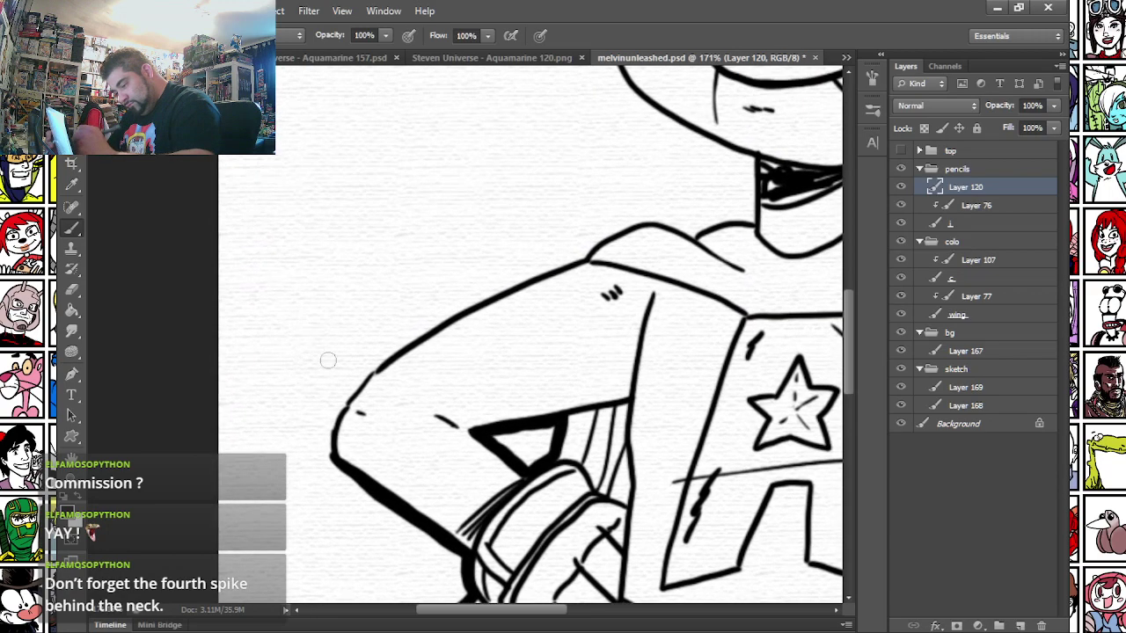
{"action": "mouse_move", "coordinate": [337, 460]}
{"action": "left_mouse_down"}
{"action": "mouse_move", "coordinate": [332, 420]}
{"action": "mouse_move", "coordinate": [373, 366]}
{"action": "mouse_move", "coordinate": [616, 232]}
{"action": "mouse_move", "coordinate": [750, 220]}
{"action": "mouse_move", "coordinate": [753, 160]}
{"action": "left_mouse_up"}
{"action": "left_click_drag", "start_coordinate": [606, 173], "coordinate": [482, 551]}
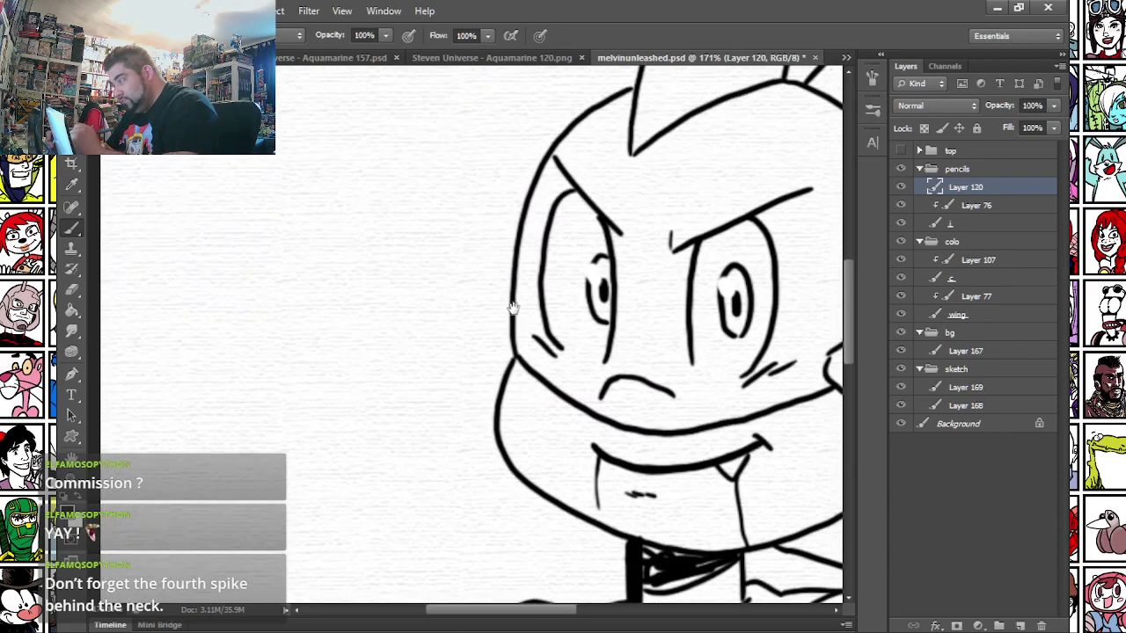
- Thicken the left jaw outline down toward the chin, undoing the stray extra stroke
{"action": "left_click_drag", "start_coordinate": [508, 353], "coordinate": [494, 435]}
{"action": "mouse_move", "coordinate": [513, 343]}
{"action": "left_mouse_down"}
{"action": "mouse_move", "coordinate": [387, 241]}
{"action": "mouse_move", "coordinate": [370, 319]}
{"action": "mouse_move", "coordinate": [391, 367]}
{"action": "mouse_move", "coordinate": [508, 443]}
{"action": "left_mouse_up"}
{"action": "key", "text": "ctrl+z"}
{"action": "left_click_drag", "start_coordinate": [388, 151], "coordinate": [373, 362]}
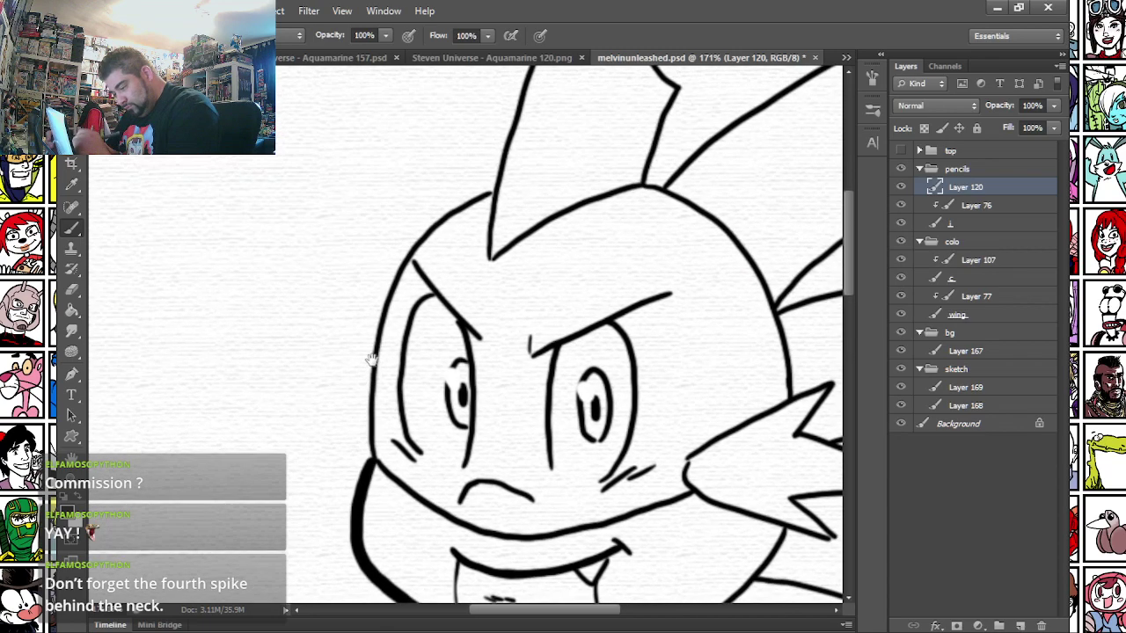
- Thicken the left side of the head and the outer outlines of the top two spikes
{"action": "mouse_move", "coordinate": [370, 458]}
{"action": "left_mouse_down"}
{"action": "mouse_move", "coordinate": [373, 332]}
{"action": "mouse_move", "coordinate": [404, 253]}
{"action": "mouse_move", "coordinate": [494, 188]}
{"action": "left_mouse_up"}
{"action": "left_click_drag", "start_coordinate": [483, 143], "coordinate": [424, 291]}
{"action": "left_click_drag", "start_coordinate": [377, 455], "coordinate": [453, 241]}
{"action": "mouse_move", "coordinate": [538, 256]}
{"action": "left_mouse_down"}
{"action": "mouse_move", "coordinate": [533, 336]}
{"action": "mouse_move", "coordinate": [559, 368]}
{"action": "mouse_move", "coordinate": [534, 433]}
{"action": "mouse_move", "coordinate": [539, 453]}
{"action": "mouse_move", "coordinate": [365, 276]}
{"action": "mouse_move", "coordinate": [431, 211]}
{"action": "mouse_move", "coordinate": [568, 127]}
{"action": "mouse_move", "coordinate": [682, 88]}
{"action": "mouse_move", "coordinate": [581, 217]}
{"action": "mouse_move", "coordinate": [570, 299]}
{"action": "mouse_move", "coordinate": [462, 406]}
{"action": "left_mouse_up"}
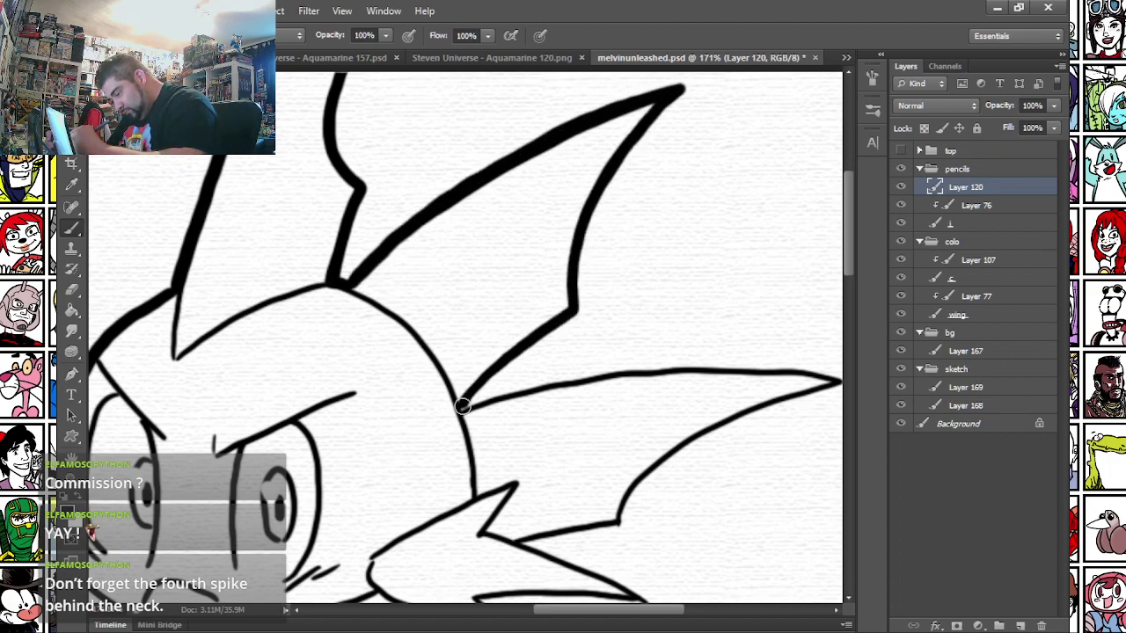
- Thicken the third head spike, the pointed tips of the ear fin and the jaw edge beneath it
{"action": "left_click_drag", "start_coordinate": [423, 543], "coordinate": [370, 341]}
{"action": "mouse_move", "coordinate": [406, 208]}
{"action": "left_mouse_down"}
{"action": "mouse_move", "coordinate": [622, 169]}
{"action": "mouse_move", "coordinate": [786, 180]}
{"action": "left_mouse_up"}
{"action": "mouse_move", "coordinate": [464, 344]}
{"action": "left_mouse_down"}
{"action": "mouse_move", "coordinate": [552, 324]}
{"action": "mouse_move", "coordinate": [591, 271]}
{"action": "mouse_move", "coordinate": [680, 214]}
{"action": "mouse_move", "coordinate": [781, 174]}
{"action": "left_mouse_up"}
{"action": "mouse_move", "coordinate": [402, 468]}
{"action": "left_mouse_down"}
{"action": "mouse_move", "coordinate": [435, 260]}
{"action": "mouse_move", "coordinate": [456, 227]}
{"action": "mouse_move", "coordinate": [501, 248]}
{"action": "mouse_move", "coordinate": [452, 201]}
{"action": "mouse_move", "coordinate": [614, 197]}
{"action": "mouse_move", "coordinate": [497, 154]}
{"action": "left_mouse_up"}
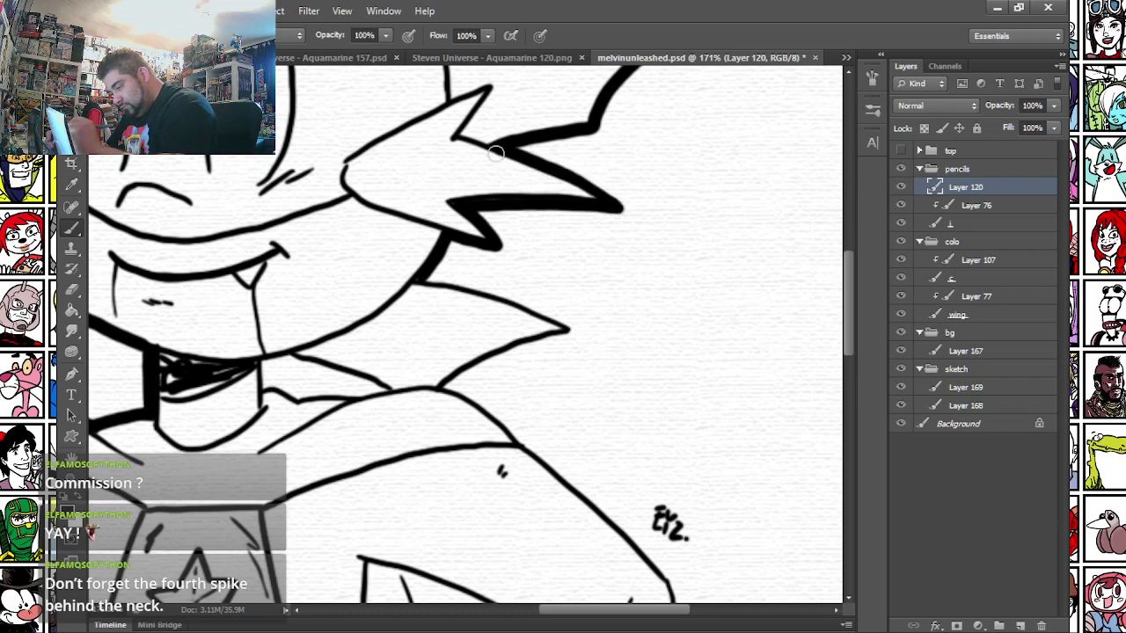
- Thicken the outline of the spike behind the neck and the adjoining right shoulder line
{"action": "mouse_move", "coordinate": [262, 384]}
{"action": "left_mouse_down"}
{"action": "mouse_move", "coordinate": [263, 360]}
{"action": "mouse_move", "coordinate": [298, 354]}
{"action": "mouse_move", "coordinate": [299, 397]}
{"action": "mouse_move", "coordinate": [364, 393]}
{"action": "left_mouse_up"}
{"action": "left_click_drag", "start_coordinate": [292, 352], "coordinate": [519, 445]}
{"action": "mouse_move", "coordinate": [445, 386]}
{"action": "left_mouse_down"}
{"action": "mouse_move", "coordinate": [494, 354]}
{"action": "mouse_move", "coordinate": [570, 332]}
{"action": "left_mouse_up"}
{"action": "left_click_drag", "start_coordinate": [418, 278], "coordinate": [576, 339]}
- Thicken the right arm's outer contour from the shoulder around the elbow to the glove cuff
{"action": "left_click_drag", "start_coordinate": [491, 503], "coordinate": [384, 234]}
{"action": "mouse_move", "coordinate": [400, 169]}
{"action": "left_mouse_down"}
{"action": "mouse_move", "coordinate": [490, 240]}
{"action": "mouse_move", "coordinate": [567, 335]}
{"action": "left_mouse_up"}
{"action": "left_click_drag", "start_coordinate": [461, 439], "coordinate": [565, 341]}
{"action": "left_click_drag", "start_coordinate": [467, 462], "coordinate": [479, 227]}
- Thicken the cape's outer right edge from the glove cuff to the bottom of the canvas
{"action": "left_click_drag", "start_coordinate": [452, 337], "coordinate": [455, 175]}
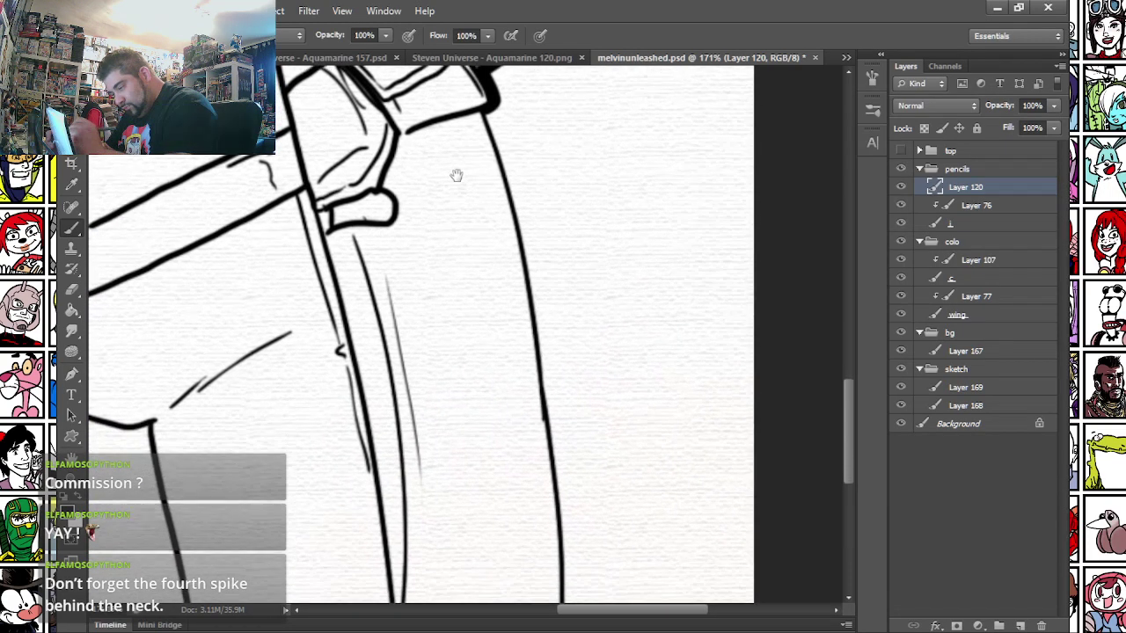
{"action": "mouse_move", "coordinate": [482, 106]}
{"action": "left_mouse_down"}
{"action": "mouse_move", "coordinate": [505, 159]}
{"action": "mouse_move", "coordinate": [542, 428]}
{"action": "left_mouse_up"}
{"action": "mouse_move", "coordinate": [540, 426]}
{"action": "left_mouse_down"}
{"action": "mouse_move", "coordinate": [538, 265]}
{"action": "mouse_move", "coordinate": [550, 590]}
{"action": "left_mouse_up"}
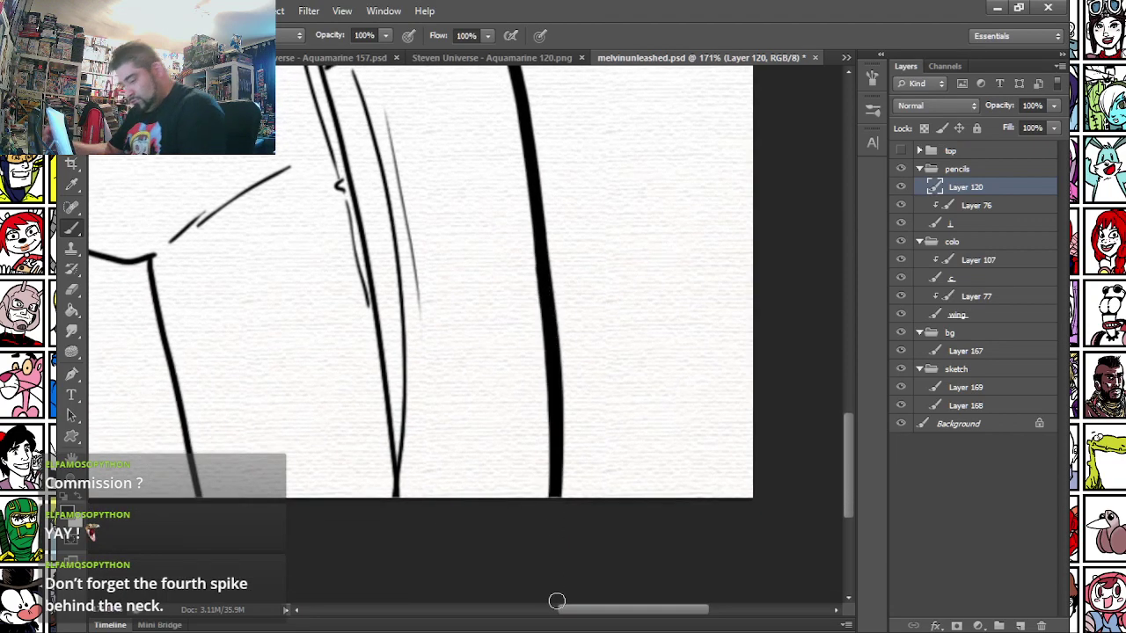
{"action": "scroll", "coordinate": [518, 551], "scroll_direction": "down", "scroll_amount": 10}
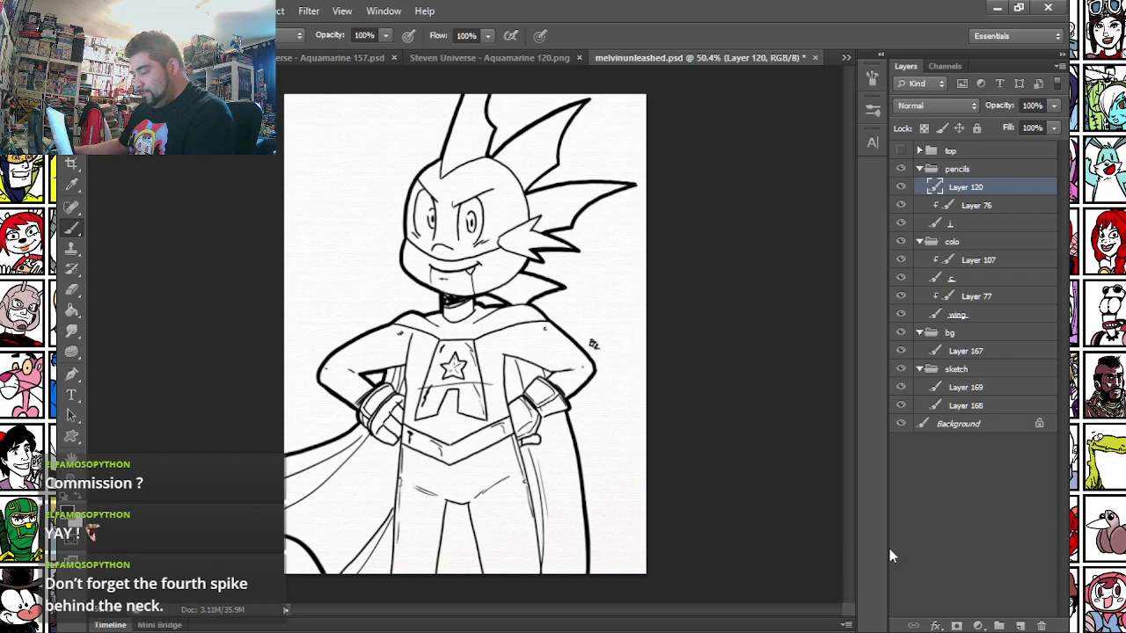
- On layer c, block in the shirt and sleeves in cream and start the pants in navy with a 72 px brush
{"action": "left_click", "coordinate": [969, 280]}
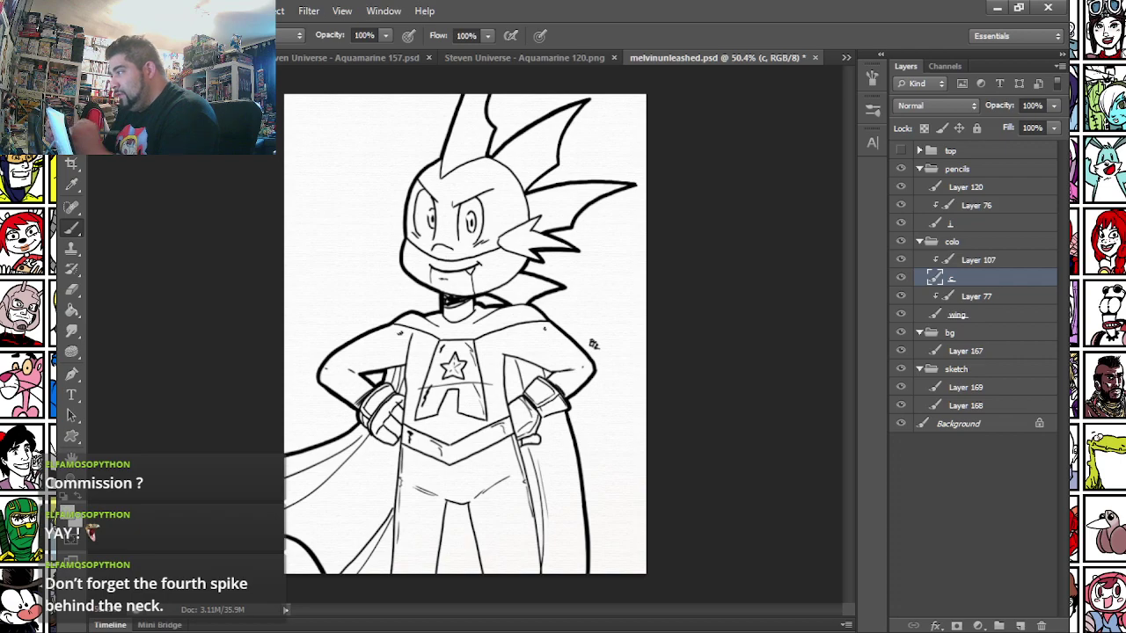
{"action": "right_click", "coordinate": [464, 295]}
{"action": "left_click", "coordinate": [540, 338]}
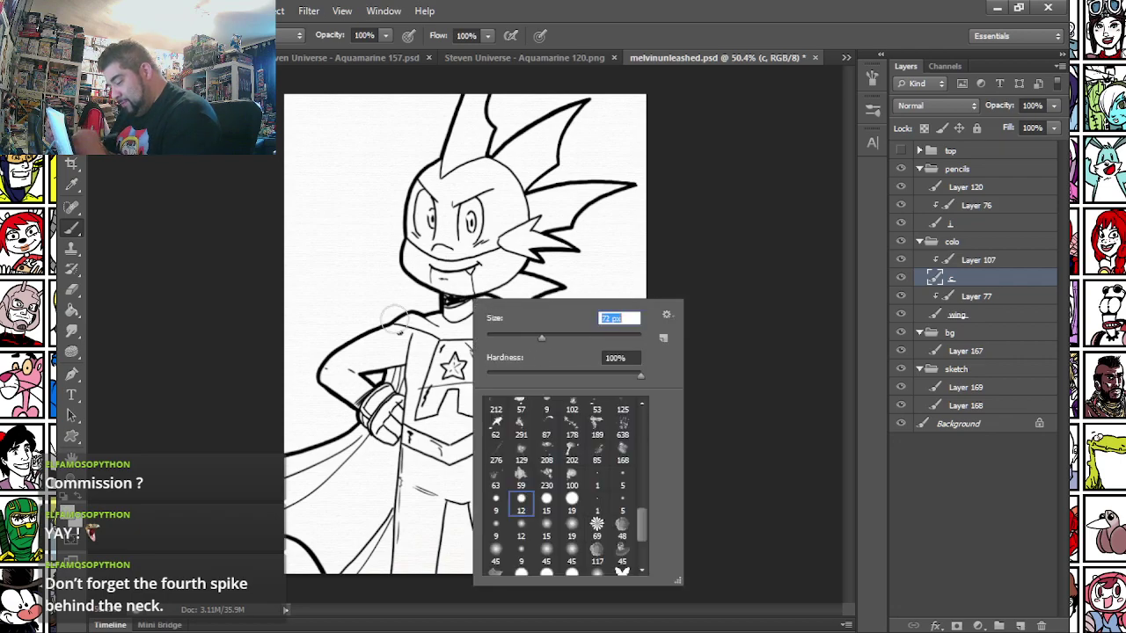
{"action": "left_click_drag", "start_coordinate": [340, 369], "coordinate": [389, 348]}
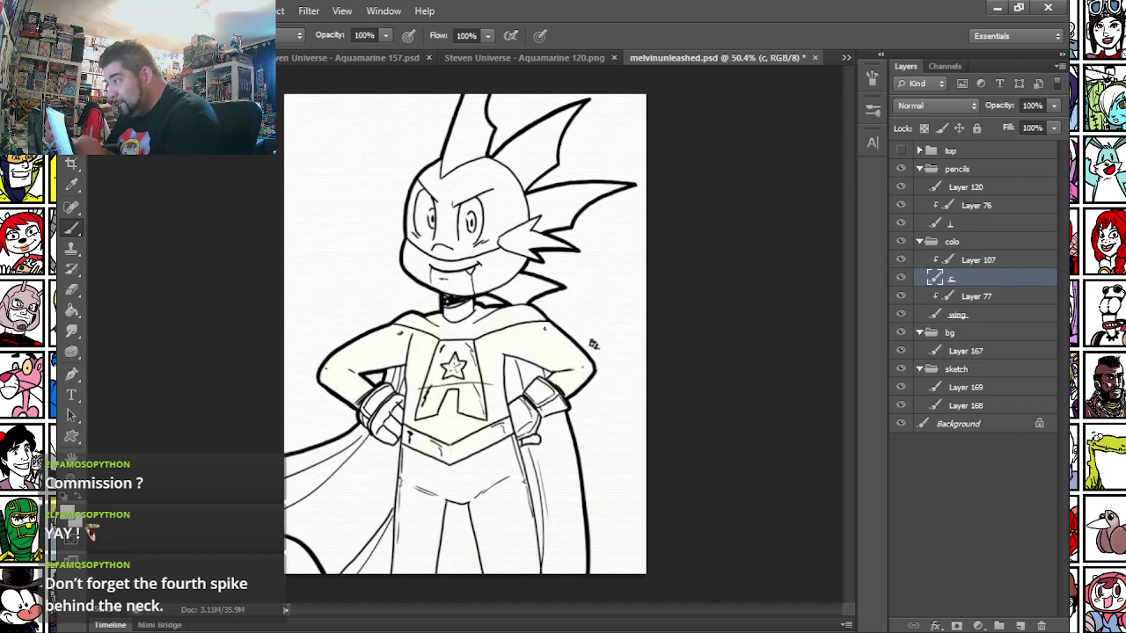
{"action": "mouse_move", "coordinate": [427, 497]}
{"action": "left_mouse_down"}
{"action": "mouse_move", "coordinate": [413, 561]}
{"action": "mouse_move", "coordinate": [429, 459]}
{"action": "mouse_move", "coordinate": [473, 463]}
{"action": "left_mouse_up"}
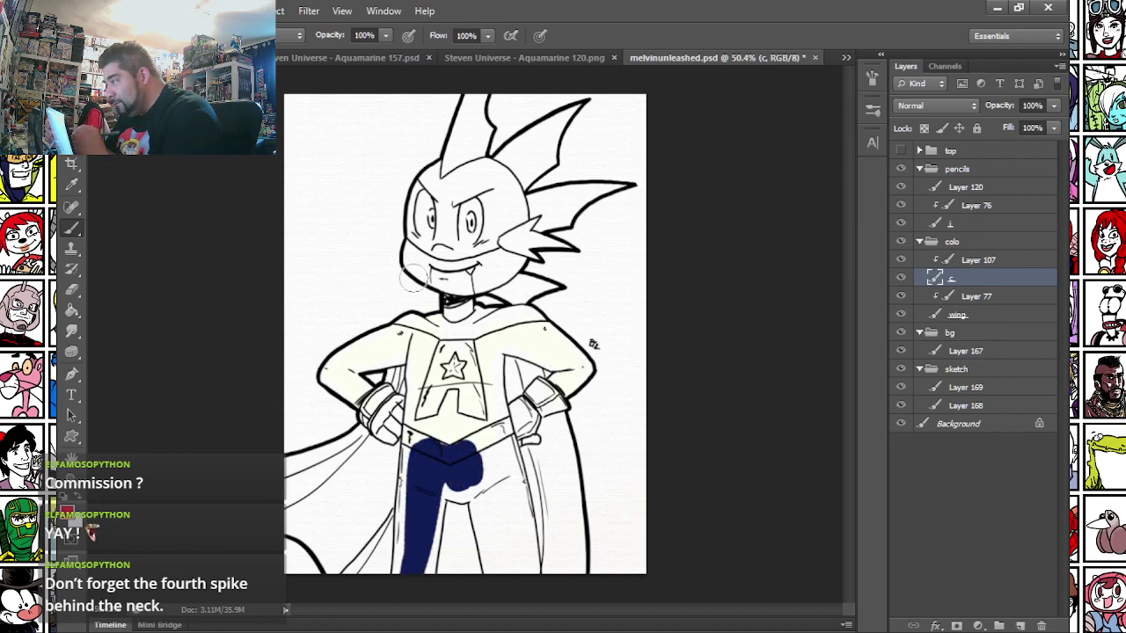
- Block in the cape, its collar and the cape area between the legs in red on layer c
{"action": "left_click_drag", "start_coordinate": [275, 476], "coordinate": [380, 428]}
{"action": "left_click_drag", "start_coordinate": [398, 361], "coordinate": [378, 596]}
{"action": "mouse_move", "coordinate": [440, 484]}
{"action": "left_mouse_down"}
{"action": "mouse_move", "coordinate": [433, 592]}
{"action": "mouse_move", "coordinate": [460, 531]}
{"action": "mouse_move", "coordinate": [489, 528]}
{"action": "left_mouse_up"}
{"action": "mouse_move", "coordinate": [506, 352]}
{"action": "left_mouse_down"}
{"action": "mouse_move", "coordinate": [516, 378]}
{"action": "mouse_move", "coordinate": [524, 354]}
{"action": "mouse_move", "coordinate": [545, 356]}
{"action": "mouse_move", "coordinate": [522, 374]}
{"action": "left_mouse_up"}
{"action": "left_click_drag", "start_coordinate": [401, 332], "coordinate": [541, 331]}
{"action": "mouse_move", "coordinate": [549, 433]}
{"action": "left_mouse_down"}
{"action": "mouse_move", "coordinate": [522, 473]}
{"action": "mouse_move", "coordinate": [541, 579]}
{"action": "left_mouse_up"}
{"action": "mouse_move", "coordinate": [273, 513]}
{"action": "left_mouse_down"}
{"action": "mouse_move", "coordinate": [347, 576]}
{"action": "mouse_move", "coordinate": [271, 492]}
{"action": "mouse_move", "coordinate": [329, 493]}
{"action": "mouse_move", "coordinate": [341, 473]}
{"action": "mouse_move", "coordinate": [363, 570]}
{"action": "left_mouse_up"}
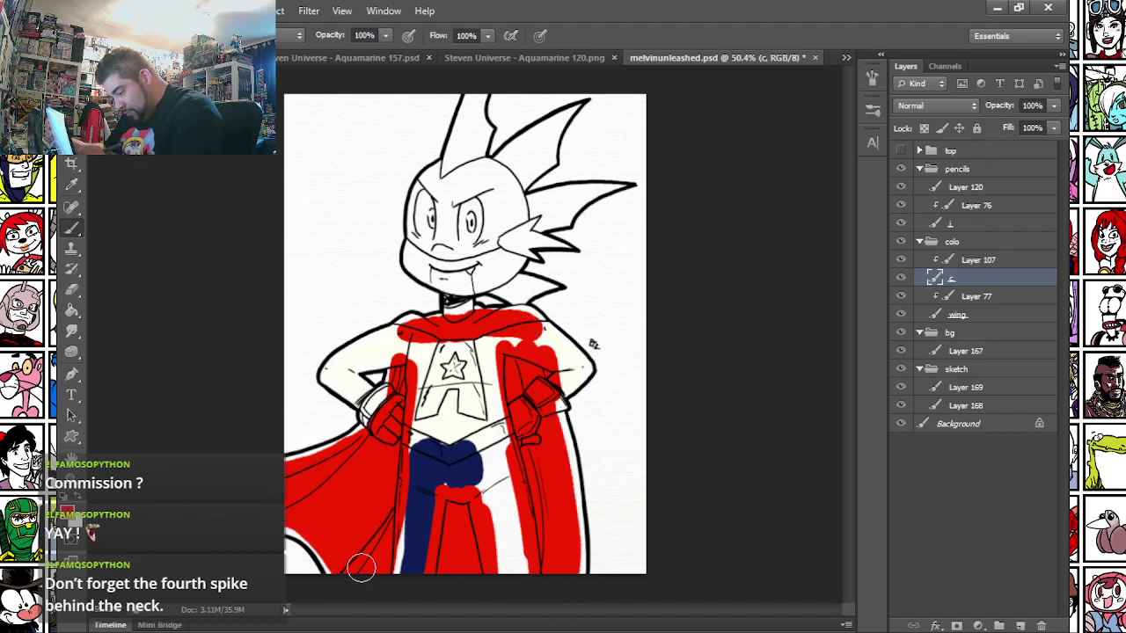
- Fill the remaining gaps along the upper edge of the cape's collar in red with a smaller brush
{"action": "scroll", "coordinate": [370, 505], "scroll_direction": "up", "scroll_amount": 4}
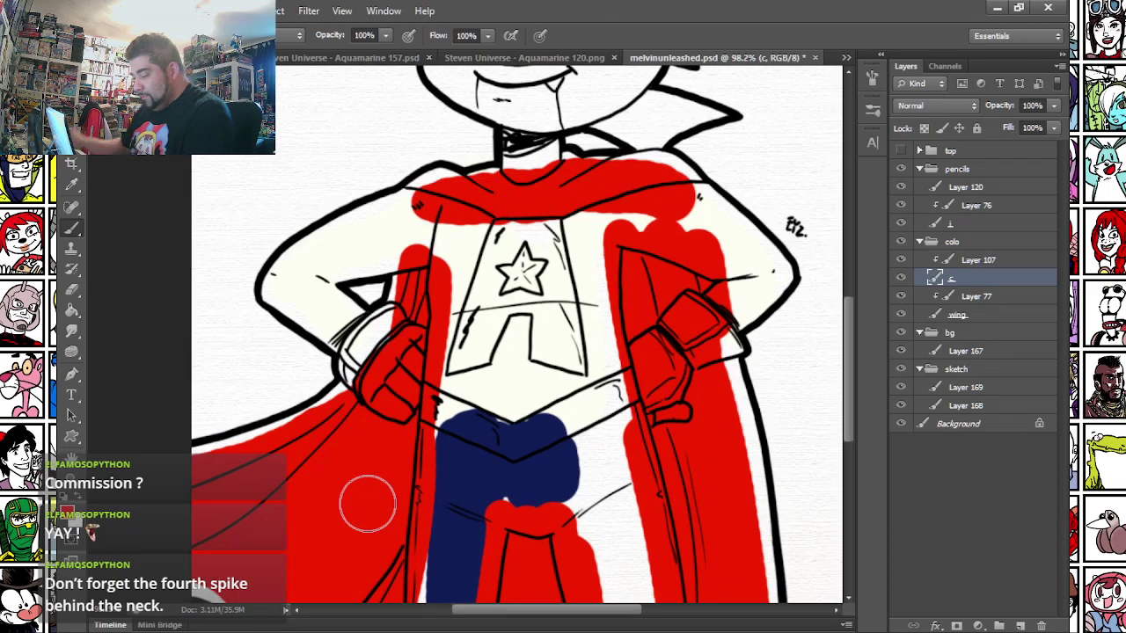
{"action": "right_click", "coordinate": [467, 193]}
{"action": "left_click", "coordinate": [511, 230]}
{"action": "left_click_drag", "start_coordinate": [468, 181], "coordinate": [490, 176]}
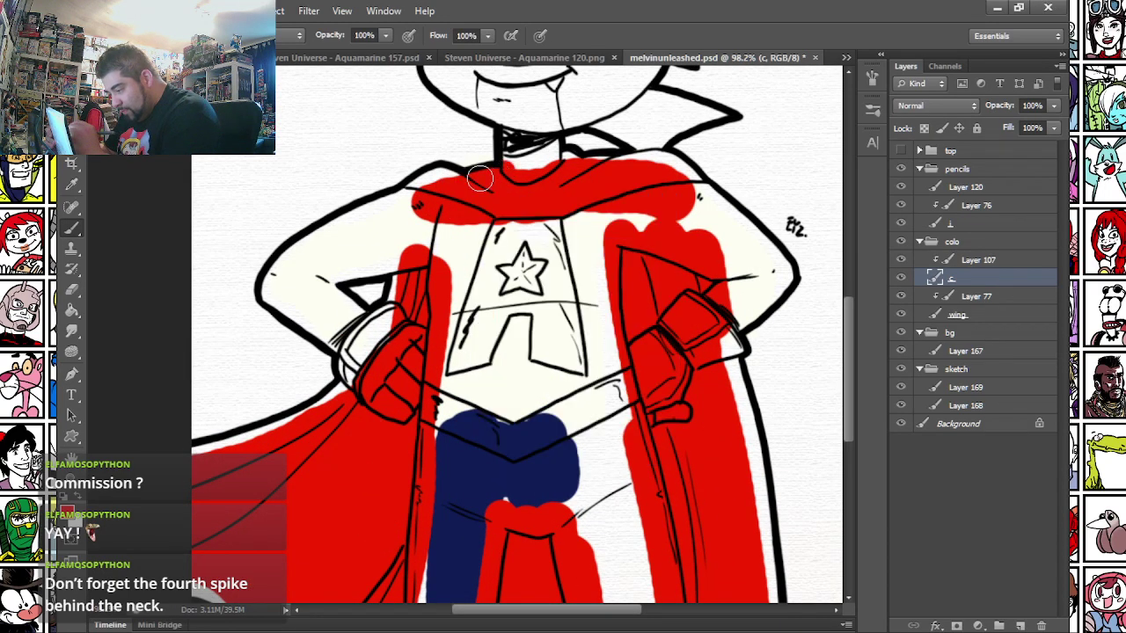
{"action": "left_click_drag", "start_coordinate": [410, 187], "coordinate": [451, 178]}
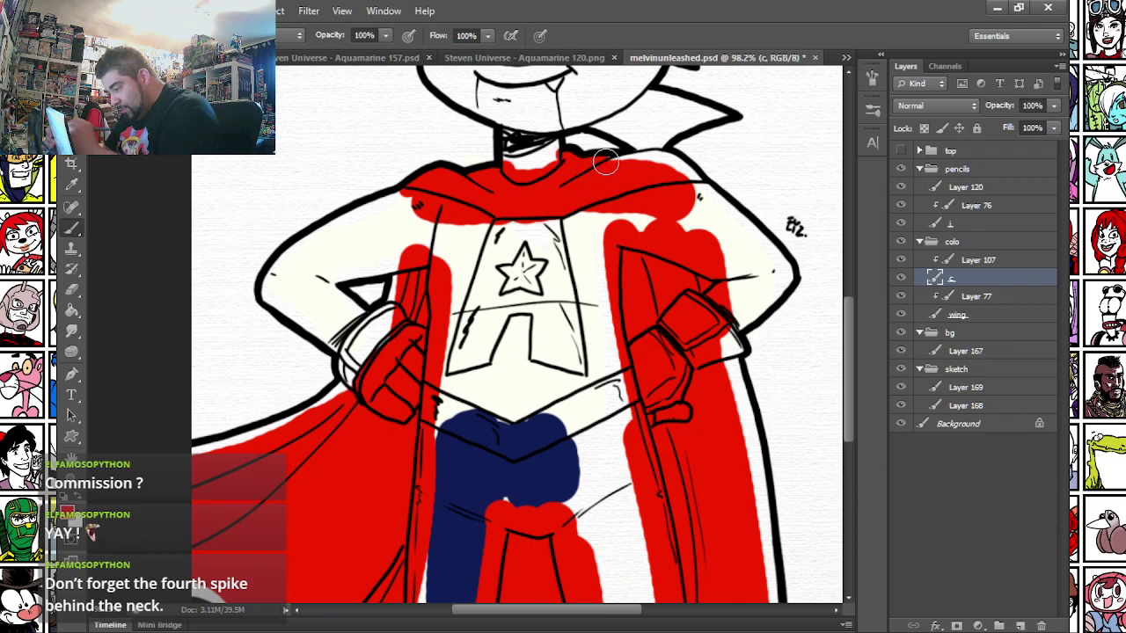
{"action": "mouse_move", "coordinate": [656, 159]}
{"action": "left_mouse_down"}
{"action": "mouse_move", "coordinate": [681, 167]}
{"action": "mouse_move", "coordinate": [698, 197]}
{"action": "left_mouse_up"}
- Extend the red fill to the outlines along the cape's right edge and its lower-left edges
{"action": "left_click_drag", "start_coordinate": [724, 348], "coordinate": [746, 466]}
{"action": "mouse_move", "coordinate": [713, 409]}
{"action": "left_mouse_down"}
{"action": "mouse_move", "coordinate": [739, 466]}
{"action": "mouse_move", "coordinate": [651, 199]}
{"action": "mouse_move", "coordinate": [667, 157]}
{"action": "mouse_move", "coordinate": [691, 298]}
{"action": "mouse_move", "coordinate": [694, 288]}
{"action": "mouse_move", "coordinate": [696, 435]}
{"action": "left_mouse_up"}
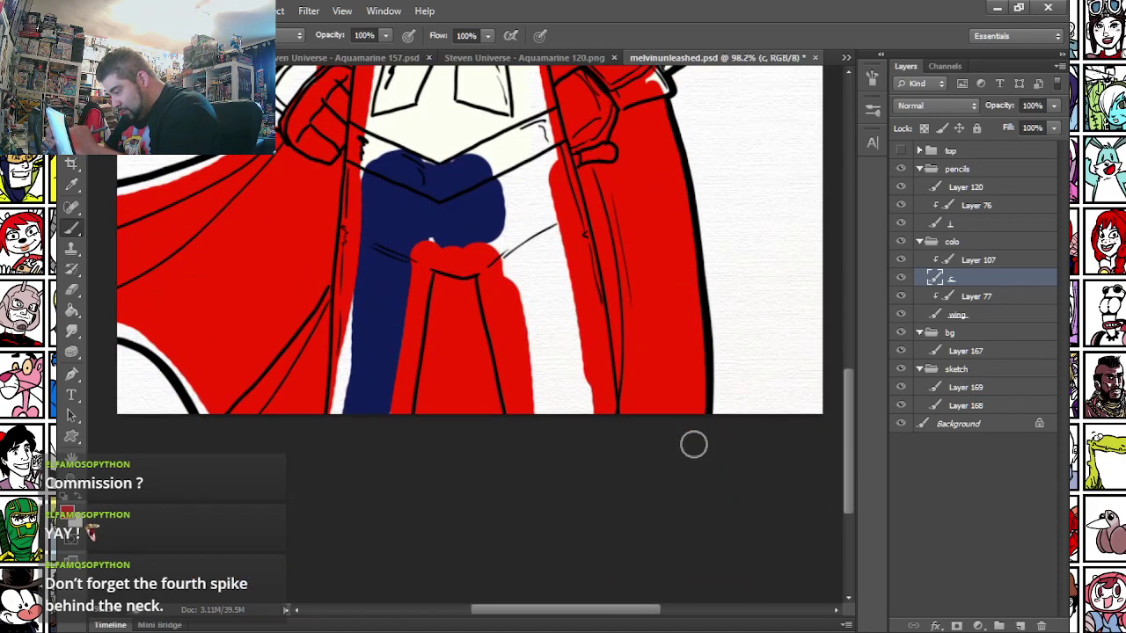
{"action": "mouse_move", "coordinate": [106, 309]}
{"action": "left_mouse_down"}
{"action": "mouse_move", "coordinate": [384, 329]}
{"action": "mouse_move", "coordinate": [456, 386]}
{"action": "left_mouse_up"}
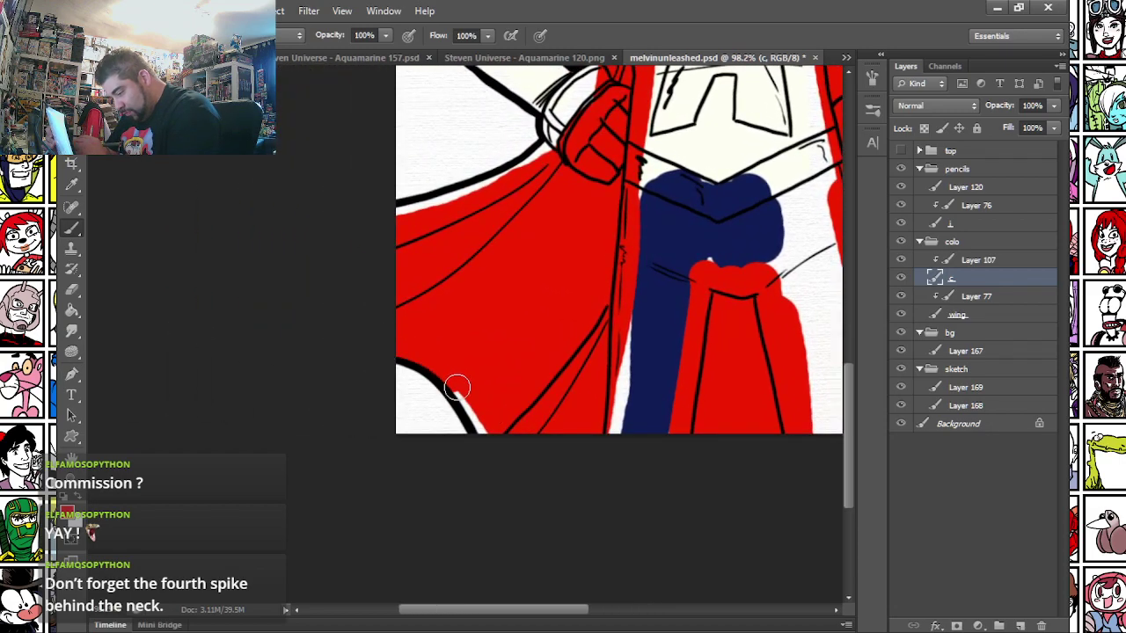
{"action": "left_click_drag", "start_coordinate": [395, 212], "coordinate": [470, 195]}
{"action": "mouse_move", "coordinate": [533, 81]}
{"action": "left_mouse_down"}
{"action": "mouse_move", "coordinate": [483, 256]}
{"action": "mouse_move", "coordinate": [458, 431]}
{"action": "mouse_move", "coordinate": [540, 357]}
{"action": "left_mouse_up"}
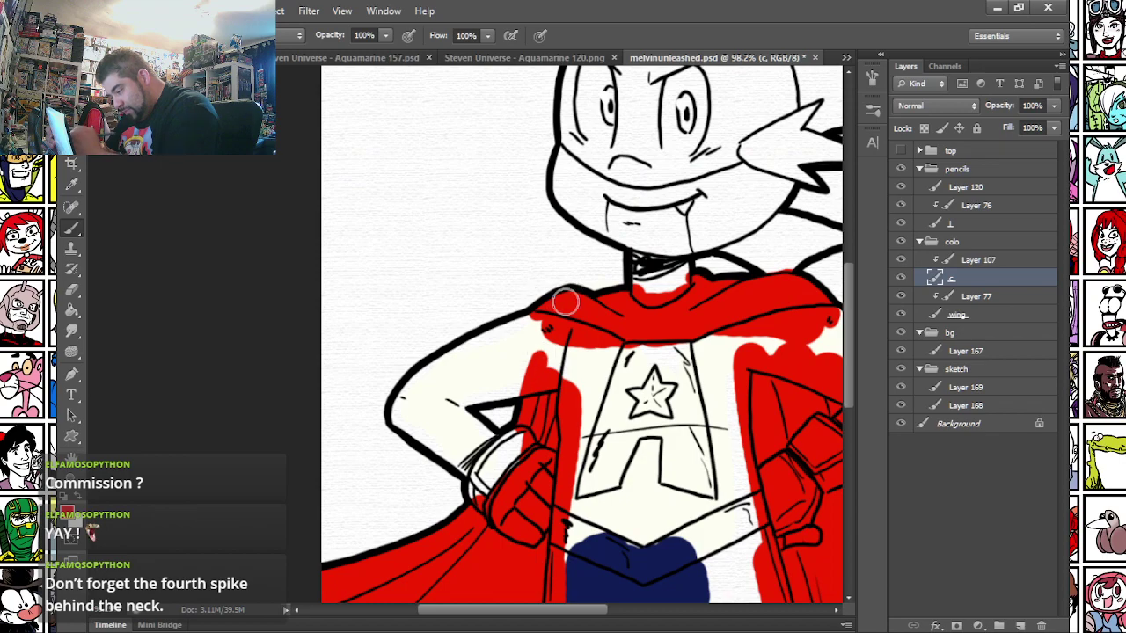
{"action": "mouse_move", "coordinate": [565, 283]}
{"action": "left_mouse_down"}
{"action": "mouse_move", "coordinate": [440, 238]}
{"action": "mouse_move", "coordinate": [443, 218]}
{"action": "left_mouse_up"}
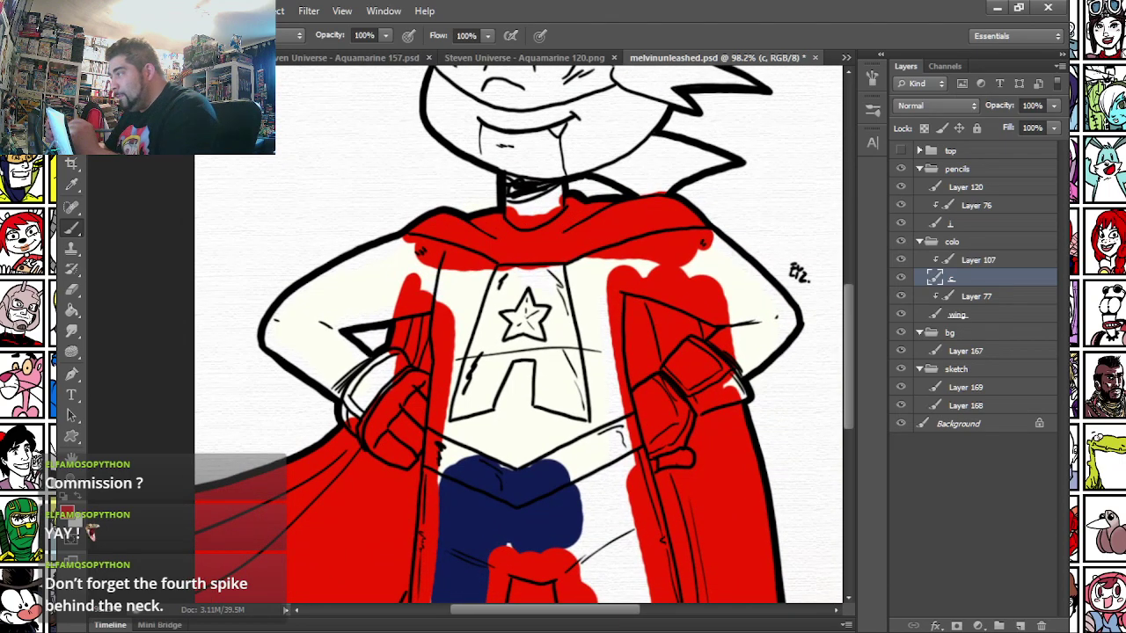
- Shade the cape in darker red on the lower-left fold, between the legs and inside the right side
{"action": "mouse_move", "coordinate": [332, 295]}
{"action": "left_mouse_down"}
{"action": "mouse_move", "coordinate": [343, 213]}
{"action": "mouse_move", "coordinate": [385, 166]}
{"action": "left_mouse_up"}
{"action": "mouse_move", "coordinate": [485, 317]}
{"action": "left_mouse_down"}
{"action": "mouse_move", "coordinate": [374, 465]}
{"action": "mouse_move", "coordinate": [453, 381]}
{"action": "mouse_move", "coordinate": [494, 324]}
{"action": "mouse_move", "coordinate": [353, 483]}
{"action": "left_mouse_up"}
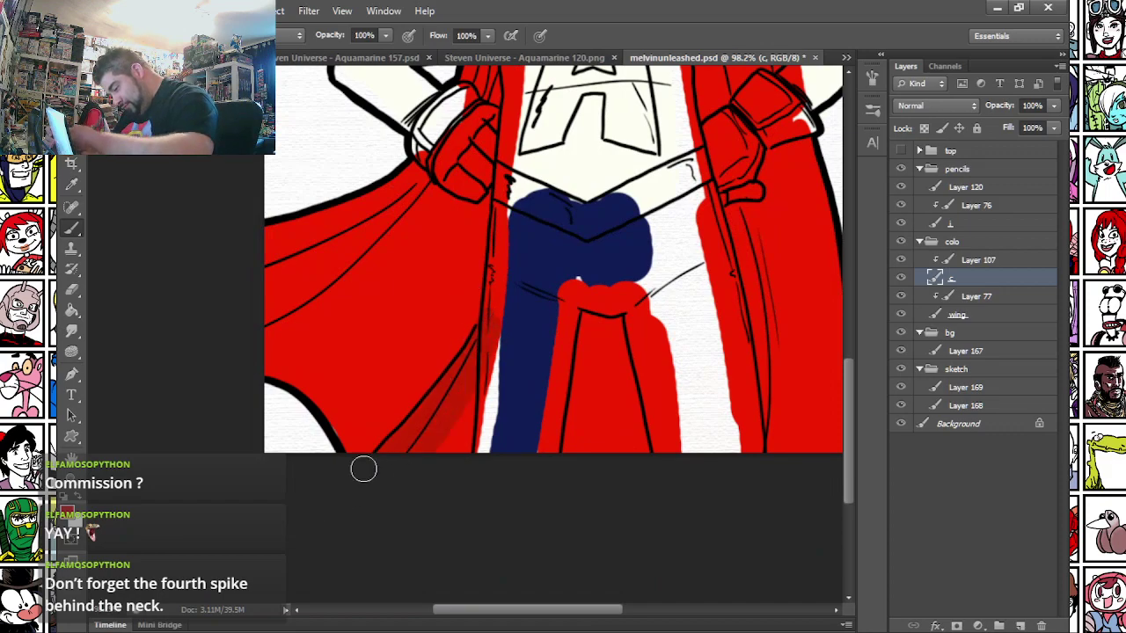
{"action": "mouse_move", "coordinate": [601, 291]}
{"action": "left_mouse_down"}
{"action": "mouse_move", "coordinate": [530, 532]}
{"action": "mouse_move", "coordinate": [597, 287]}
{"action": "left_mouse_up"}
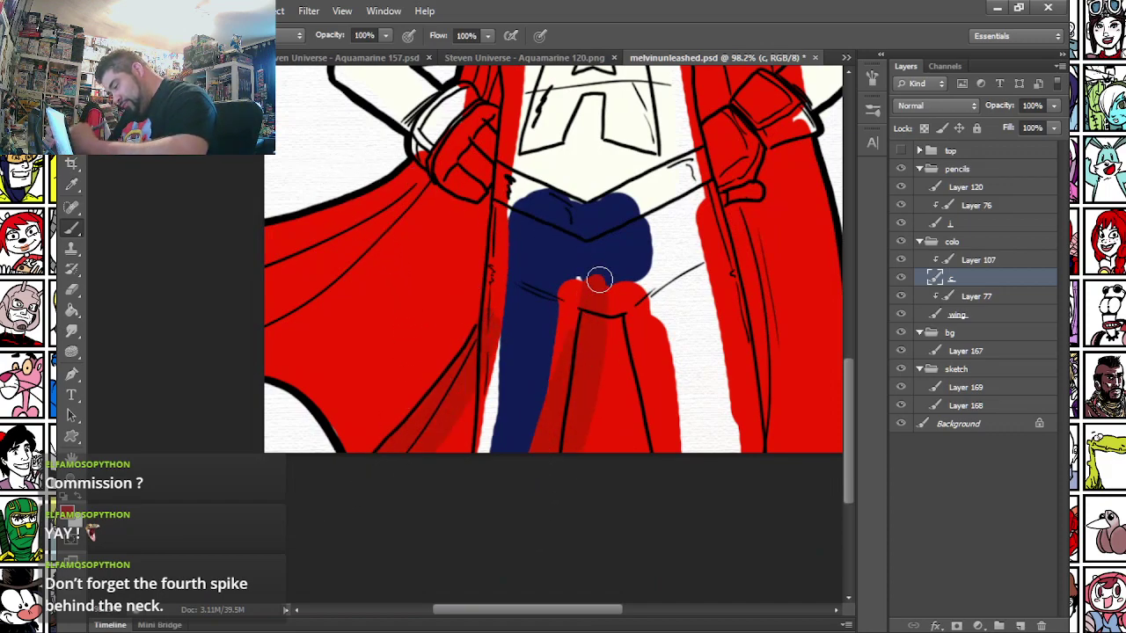
{"action": "left_click_drag", "start_coordinate": [715, 157], "coordinate": [765, 458]}
{"action": "left_click_drag", "start_coordinate": [703, 220], "coordinate": [667, 394]}
{"action": "left_click_drag", "start_coordinate": [660, 189], "coordinate": [664, 410]}
- Shade the cape's collar directly beneath the neck in darker red
{"action": "mouse_move", "coordinate": [276, 361]}
{"action": "left_mouse_down"}
{"action": "mouse_move", "coordinate": [364, 326]}
{"action": "mouse_move", "coordinate": [322, 216]}
{"action": "mouse_move", "coordinate": [335, 385]}
{"action": "left_mouse_up"}
{"action": "left_click_drag", "start_coordinate": [385, 213], "coordinate": [360, 346]}
{"action": "left_click_drag", "start_coordinate": [411, 263], "coordinate": [356, 367]}
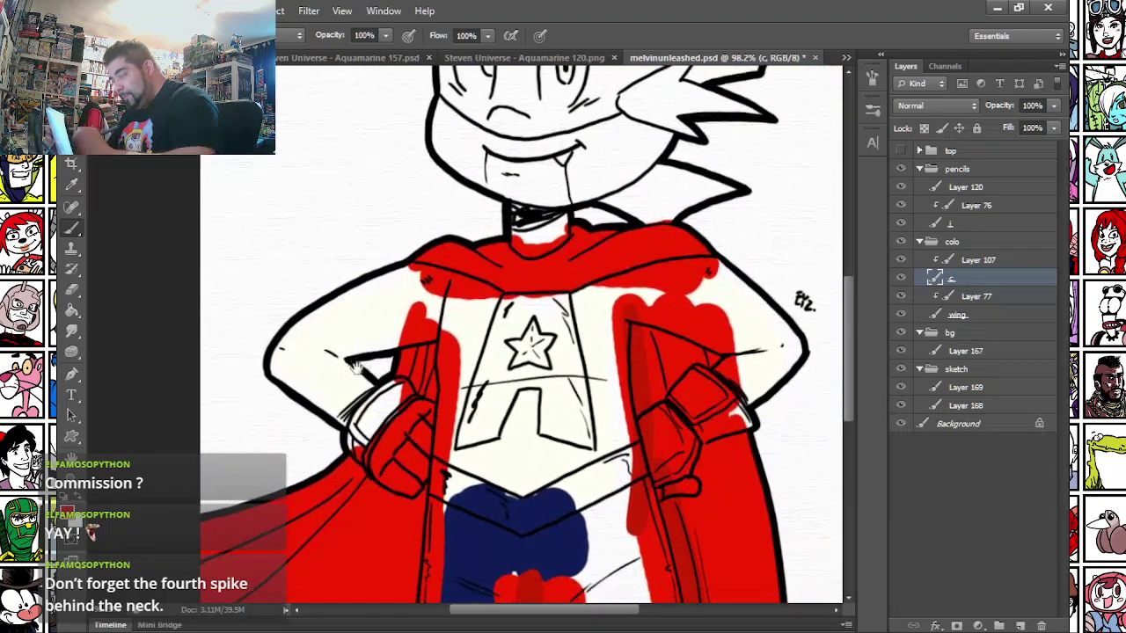
{"action": "left_click_drag", "start_coordinate": [510, 250], "coordinate": [552, 237]}
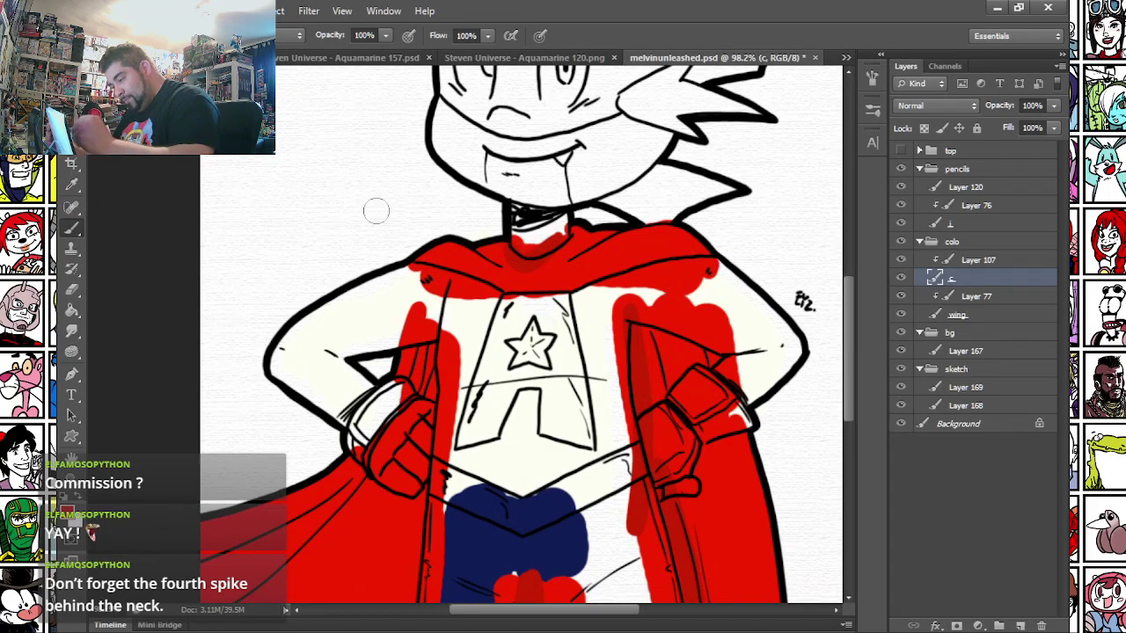
- Sample the navy from the pants and fill the left leg up to its inner and outer outlines
{"action": "scroll", "coordinate": [379, 213], "scroll_direction": "down", "scroll_amount": 10}
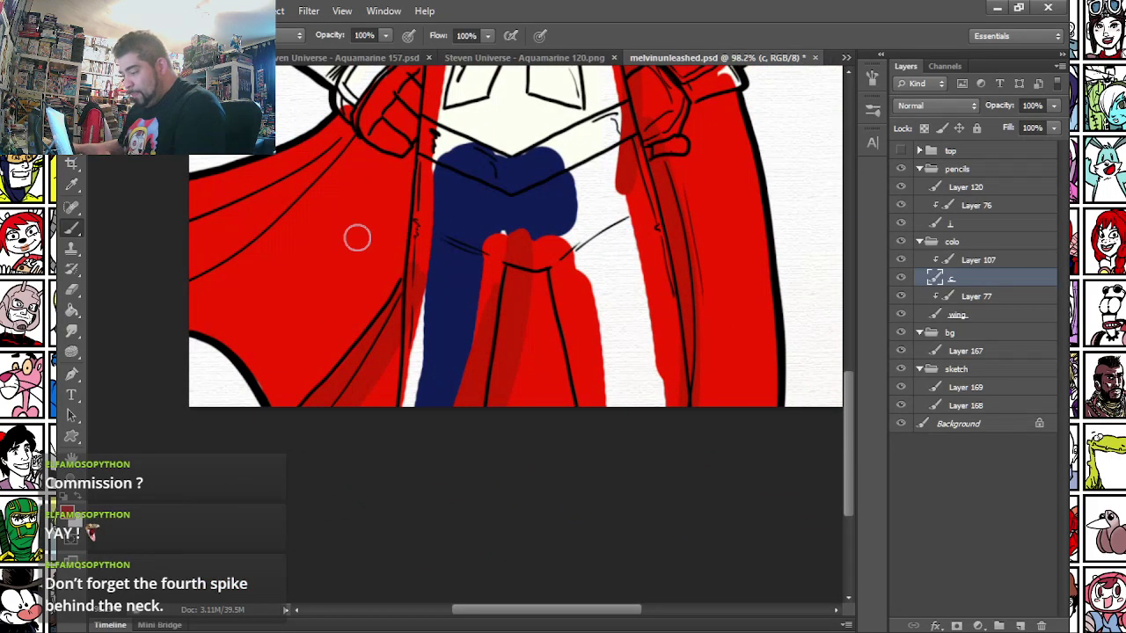
{"action": "scroll", "coordinate": [358, 238], "scroll_direction": "up", "scroll_amount": 3}
{"action": "left_click", "coordinate": [485, 156], "text": "alt"}
{"action": "mouse_move", "coordinate": [466, 110]}
{"action": "left_mouse_down"}
{"action": "mouse_move", "coordinate": [467, 294]}
{"action": "mouse_move", "coordinate": [462, 312]}
{"action": "mouse_move", "coordinate": [455, 166]}
{"action": "mouse_move", "coordinate": [428, 496]}
{"action": "mouse_move", "coordinate": [454, 361]}
{"action": "left_mouse_up"}
{"action": "left_click_drag", "start_coordinate": [560, 230], "coordinate": [486, 544]}
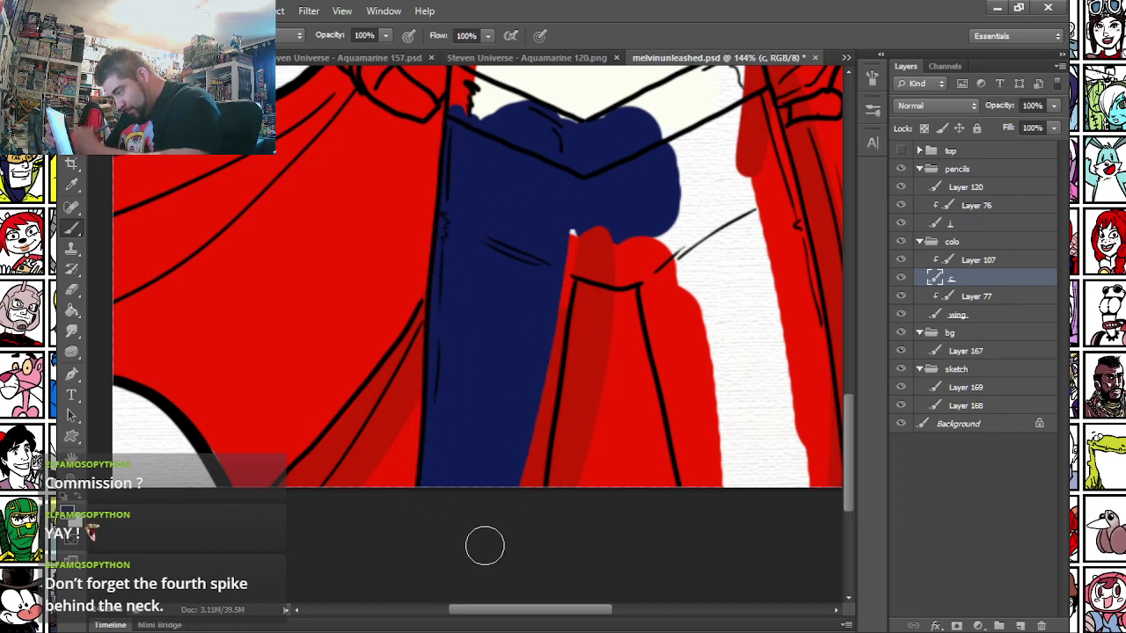
{"action": "left_click_drag", "start_coordinate": [571, 224], "coordinate": [523, 510]}
- Fill the hips and the whole right leg of the pants in navy, up to the crotch and inner leg lines
{"action": "scroll", "coordinate": [498, 312], "scroll_direction": "right", "scroll_amount": 5}
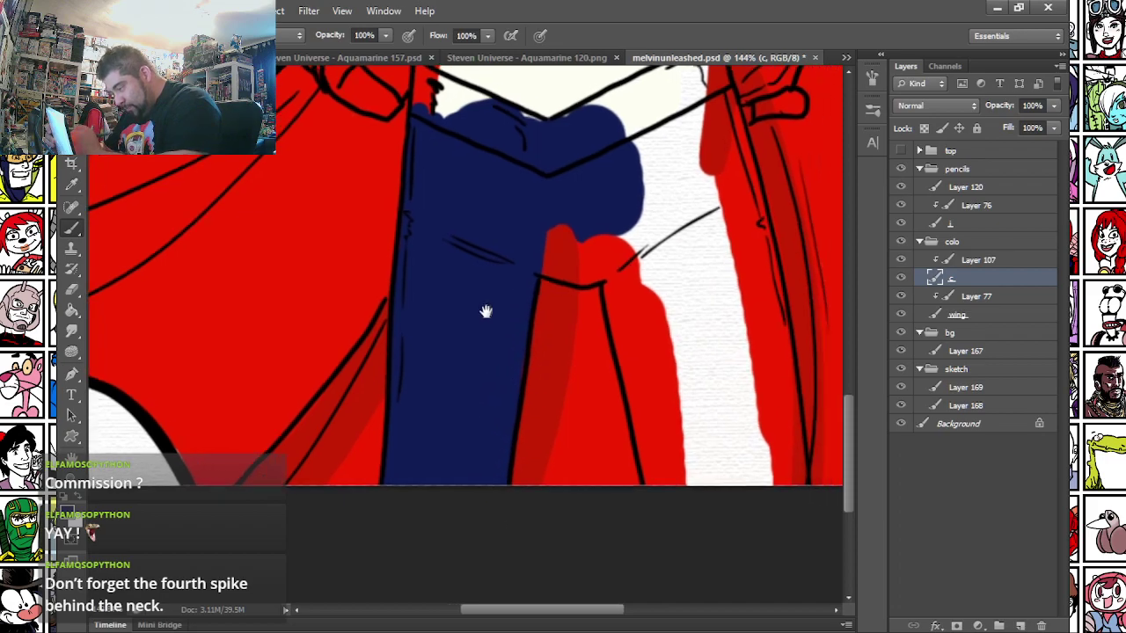
{"action": "mouse_move", "coordinate": [617, 97]}
{"action": "left_mouse_down"}
{"action": "mouse_move", "coordinate": [671, 352]}
{"action": "mouse_move", "coordinate": [685, 495]}
{"action": "mouse_move", "coordinate": [664, 522]}
{"action": "mouse_move", "coordinate": [613, 188]}
{"action": "mouse_move", "coordinate": [623, 242]}
{"action": "mouse_move", "coordinate": [559, 95]}
{"action": "mouse_move", "coordinate": [526, 123]}
{"action": "mouse_move", "coordinate": [521, 200]}
{"action": "mouse_move", "coordinate": [464, 159]}
{"action": "mouse_move", "coordinate": [429, 239]}
{"action": "mouse_move", "coordinate": [513, 237]}
{"action": "mouse_move", "coordinate": [425, 261]}
{"action": "mouse_move", "coordinate": [481, 272]}
{"action": "mouse_move", "coordinate": [523, 243]}
{"action": "mouse_move", "coordinate": [601, 467]}
{"action": "mouse_move", "coordinate": [596, 250]}
{"action": "left_mouse_up"}
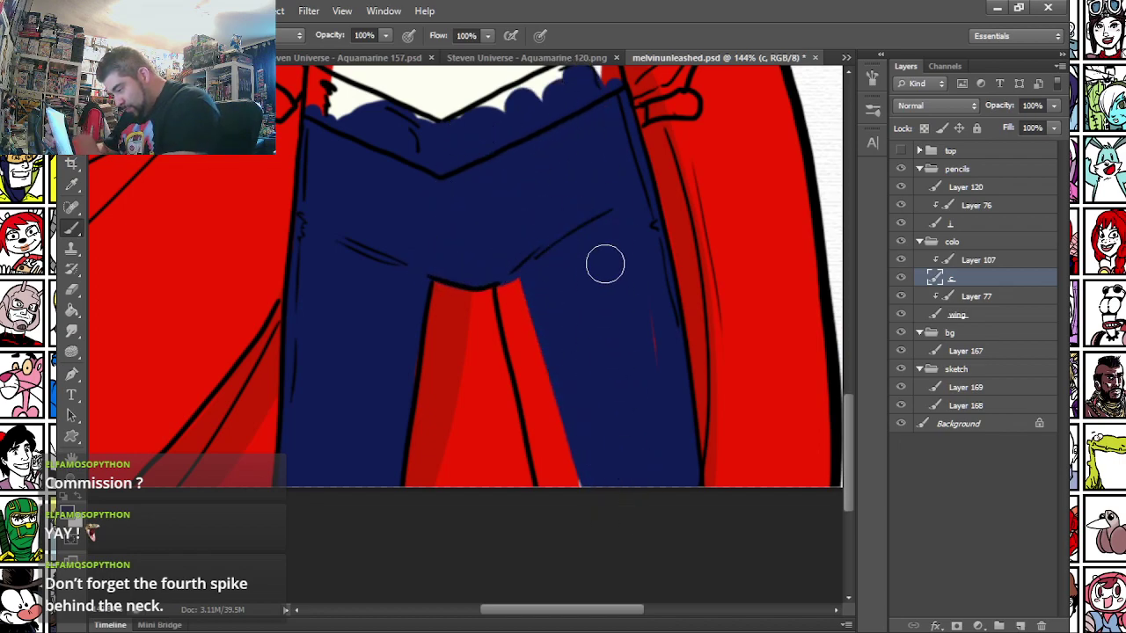
{"action": "left_click_drag", "start_coordinate": [534, 269], "coordinate": [541, 343]}
{"action": "left_click_drag", "start_coordinate": [504, 291], "coordinate": [550, 495]}
- Paint both gloves and their cuffs in navy over the red
{"action": "mouse_move", "coordinate": [415, 151]}
{"action": "left_mouse_down"}
{"action": "mouse_move", "coordinate": [395, 339]}
{"action": "mouse_move", "coordinate": [455, 204]}
{"action": "left_mouse_up"}
{"action": "mouse_move", "coordinate": [324, 250]}
{"action": "left_mouse_down"}
{"action": "mouse_move", "coordinate": [367, 291]}
{"action": "mouse_move", "coordinate": [388, 250]}
{"action": "mouse_move", "coordinate": [326, 242]}
{"action": "mouse_move", "coordinate": [335, 210]}
{"action": "mouse_move", "coordinate": [393, 172]}
{"action": "mouse_move", "coordinate": [429, 203]}
{"action": "mouse_move", "coordinate": [380, 267]}
{"action": "mouse_move", "coordinate": [342, 227]}
{"action": "left_mouse_up"}
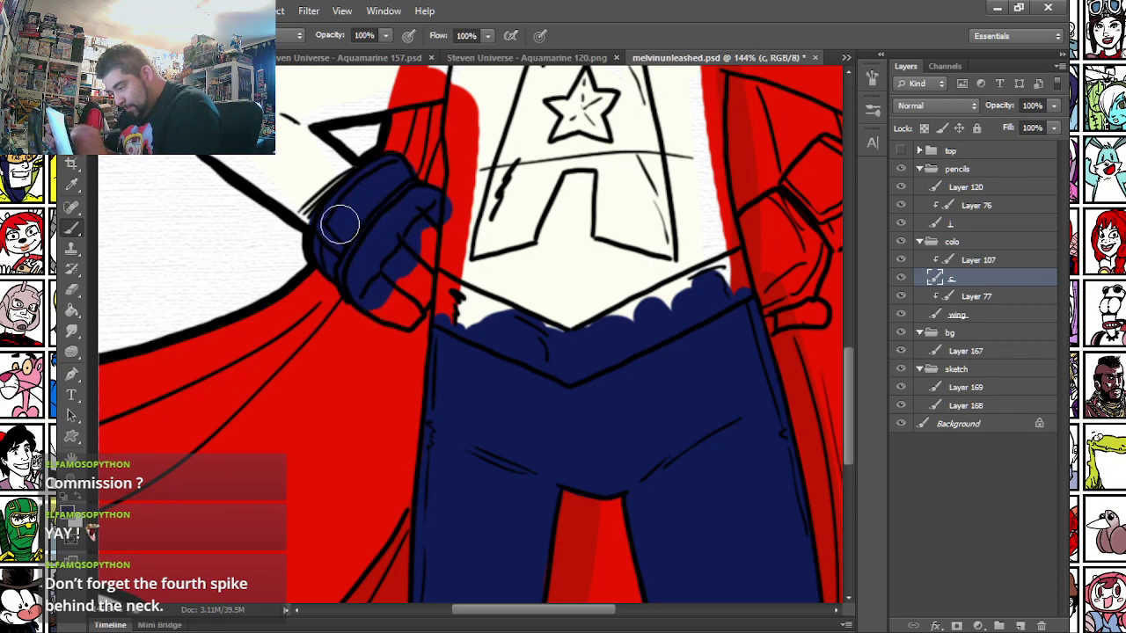
{"action": "left_click_drag", "start_coordinate": [520, 254], "coordinate": [247, 258]}
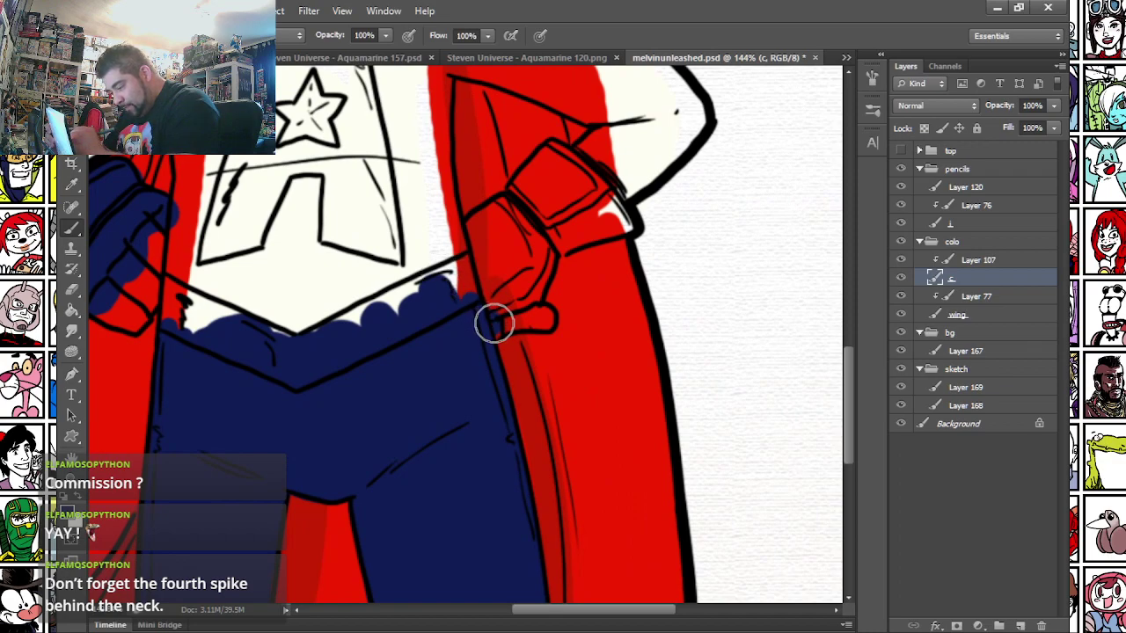
{"action": "mouse_move", "coordinate": [508, 309]}
{"action": "left_mouse_down"}
{"action": "mouse_move", "coordinate": [543, 254]}
{"action": "mouse_move", "coordinate": [504, 306]}
{"action": "mouse_move", "coordinate": [489, 299]}
{"action": "mouse_move", "coordinate": [466, 238]}
{"action": "mouse_move", "coordinate": [513, 210]}
{"action": "mouse_move", "coordinate": [545, 162]}
{"action": "mouse_move", "coordinate": [567, 162]}
{"action": "mouse_move", "coordinate": [591, 187]}
{"action": "mouse_move", "coordinate": [496, 240]}
{"action": "mouse_move", "coordinate": [463, 275]}
{"action": "mouse_move", "coordinate": [570, 173]}
{"action": "mouse_move", "coordinate": [486, 264]}
{"action": "mouse_move", "coordinate": [623, 224]}
{"action": "mouse_move", "coordinate": [608, 200]}
{"action": "mouse_move", "coordinate": [517, 238]}
{"action": "left_mouse_up"}
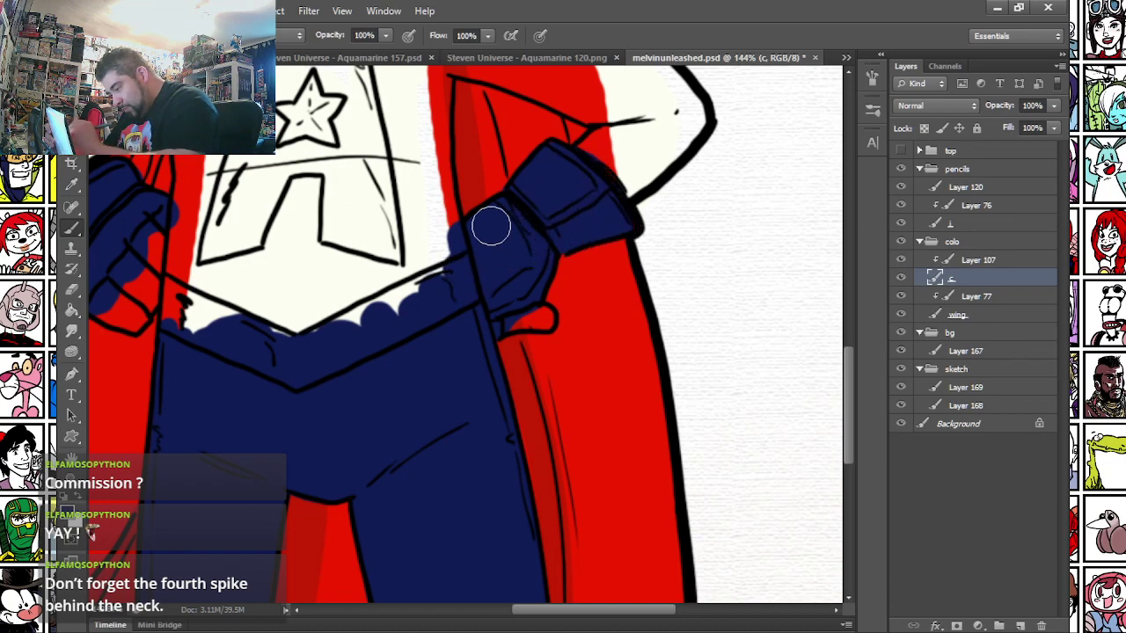
- Block in the mask in navy over the upper head, the eyes and down to the mouth line
{"action": "left_click_drag", "start_coordinate": [279, 273], "coordinate": [457, 384]}
{"action": "left_click_drag", "start_coordinate": [312, 297], "coordinate": [369, 372]}
{"action": "left_click_drag", "start_coordinate": [385, 139], "coordinate": [394, 395]}
{"action": "mouse_move", "coordinate": [441, 223]}
{"action": "left_mouse_down"}
{"action": "mouse_move", "coordinate": [393, 343]}
{"action": "mouse_move", "coordinate": [315, 374]}
{"action": "mouse_move", "coordinate": [308, 325]}
{"action": "mouse_move", "coordinate": [326, 189]}
{"action": "mouse_move", "coordinate": [378, 122]}
{"action": "mouse_move", "coordinate": [517, 104]}
{"action": "mouse_move", "coordinate": [595, 156]}
{"action": "mouse_move", "coordinate": [635, 237]}
{"action": "mouse_move", "coordinate": [598, 352]}
{"action": "mouse_move", "coordinate": [547, 322]}
{"action": "mouse_move", "coordinate": [516, 269]}
{"action": "mouse_move", "coordinate": [444, 339]}
{"action": "mouse_move", "coordinate": [365, 369]}
{"action": "mouse_move", "coordinate": [312, 338]}
{"action": "mouse_move", "coordinate": [344, 234]}
{"action": "mouse_move", "coordinate": [440, 131]}
{"action": "mouse_move", "coordinate": [488, 202]}
{"action": "mouse_move", "coordinate": [528, 188]}
{"action": "mouse_move", "coordinate": [576, 190]}
{"action": "mouse_move", "coordinate": [583, 202]}
{"action": "left_mouse_up"}
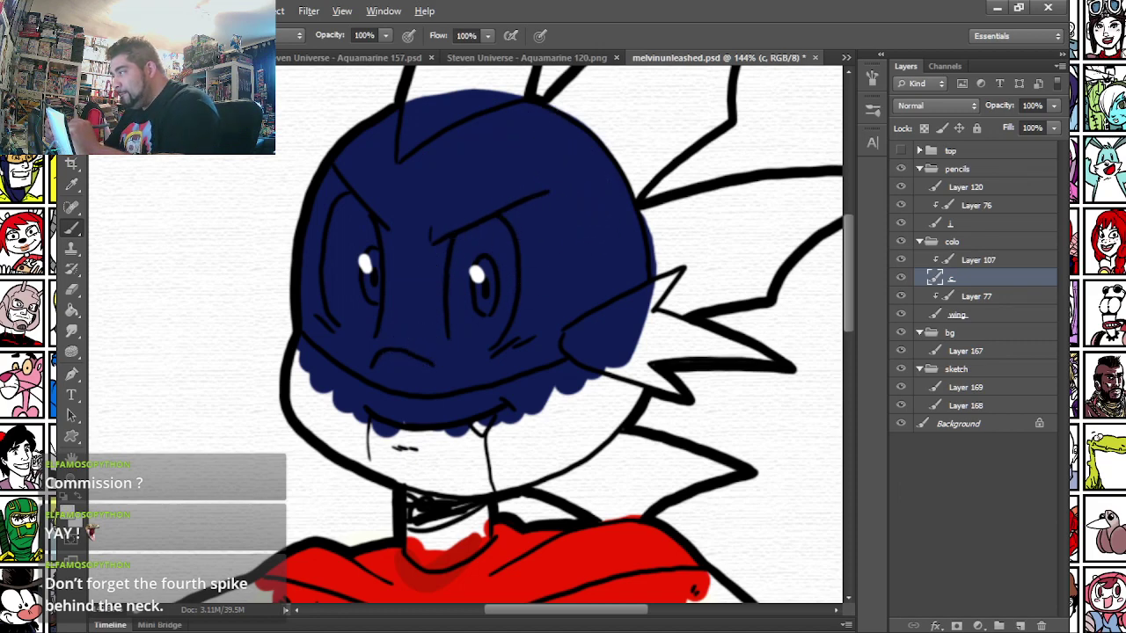
- Paint cream over the red and navy spill on the left shoulder, the left side of the torso and the waist
{"action": "scroll", "coordinate": [304, 421], "scroll_direction": "down", "scroll_amount": 5}
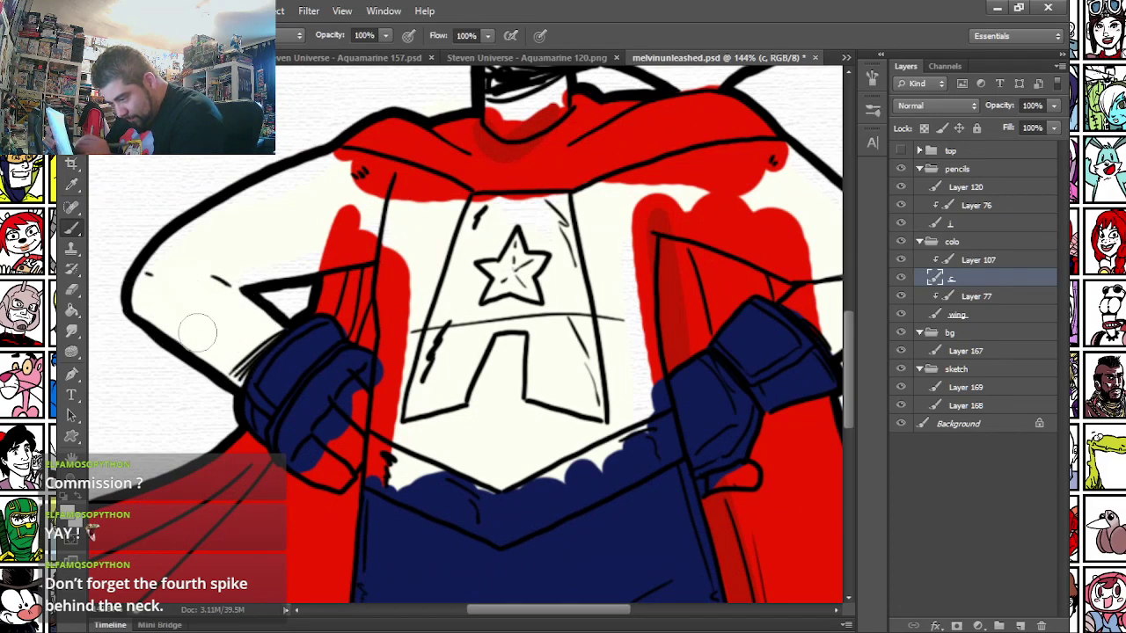
{"action": "mouse_move", "coordinate": [316, 176]}
{"action": "left_mouse_down"}
{"action": "mouse_move", "coordinate": [356, 169]}
{"action": "mouse_move", "coordinate": [456, 200]}
{"action": "left_mouse_up"}
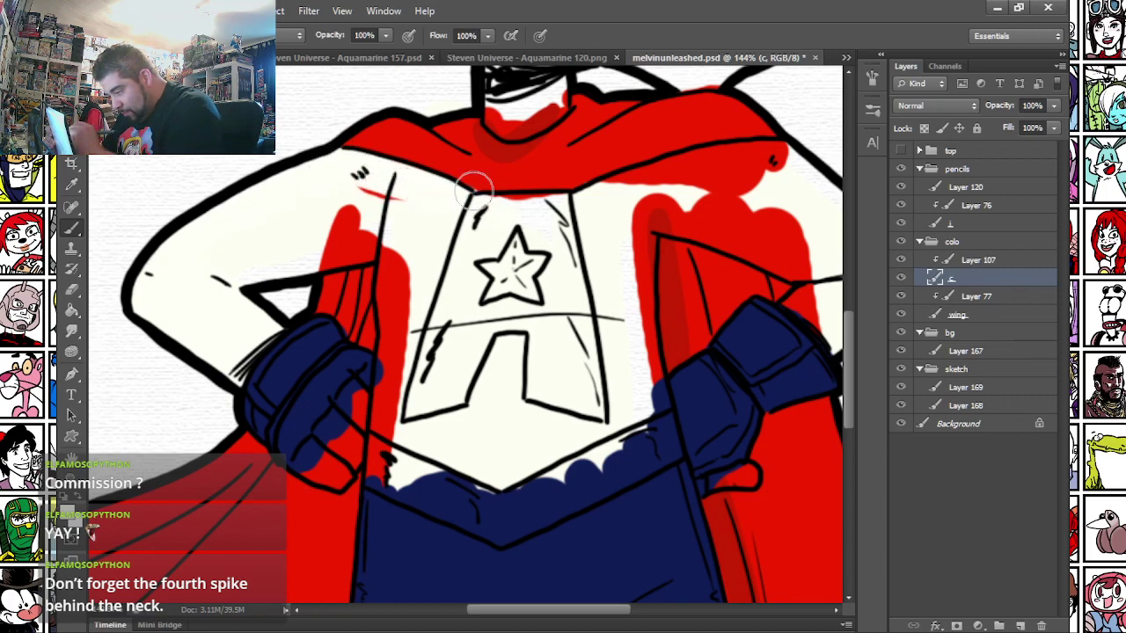
{"action": "mouse_move", "coordinate": [279, 266]}
{"action": "left_mouse_down"}
{"action": "mouse_move", "coordinate": [328, 255]}
{"action": "mouse_move", "coordinate": [370, 202]}
{"action": "mouse_move", "coordinate": [302, 253]}
{"action": "left_mouse_up"}
{"action": "mouse_move", "coordinate": [380, 433]}
{"action": "left_mouse_down"}
{"action": "mouse_move", "coordinate": [396, 275]}
{"action": "mouse_move", "coordinate": [400, 413]}
{"action": "mouse_move", "coordinate": [445, 432]}
{"action": "mouse_move", "coordinate": [506, 365]}
{"action": "mouse_move", "coordinate": [541, 347]}
{"action": "mouse_move", "coordinate": [651, 363]}
{"action": "mouse_move", "coordinate": [661, 410]}
{"action": "mouse_move", "coordinate": [626, 380]}
{"action": "left_mouse_up"}
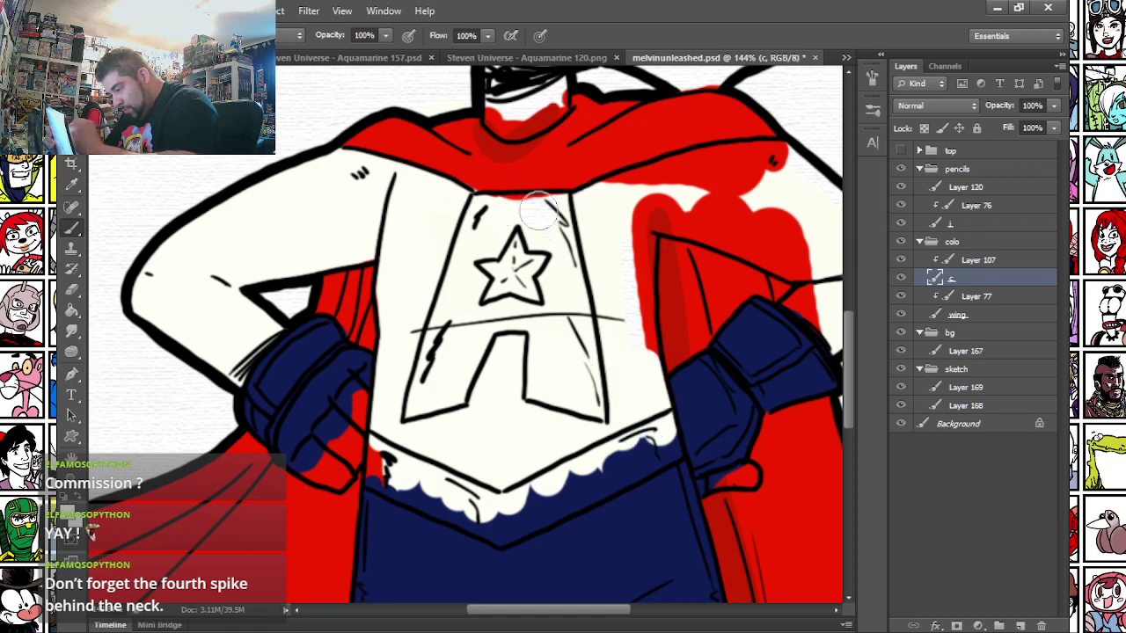
- Paint cream over the red spill on the right side of the chest and the right sleeve up to the outlines
{"action": "mouse_move", "coordinate": [619, 268]}
{"action": "left_mouse_down"}
{"action": "mouse_move", "coordinate": [638, 227]}
{"action": "mouse_move", "coordinate": [640, 343]}
{"action": "left_mouse_up"}
{"action": "mouse_move", "coordinate": [566, 240]}
{"action": "left_mouse_down"}
{"action": "mouse_move", "coordinate": [393, 222]}
{"action": "mouse_move", "coordinate": [430, 183]}
{"action": "mouse_move", "coordinate": [598, 140]}
{"action": "mouse_move", "coordinate": [459, 187]}
{"action": "mouse_move", "coordinate": [625, 251]}
{"action": "mouse_move", "coordinate": [609, 277]}
{"action": "mouse_move", "coordinate": [658, 312]}
{"action": "left_mouse_up"}
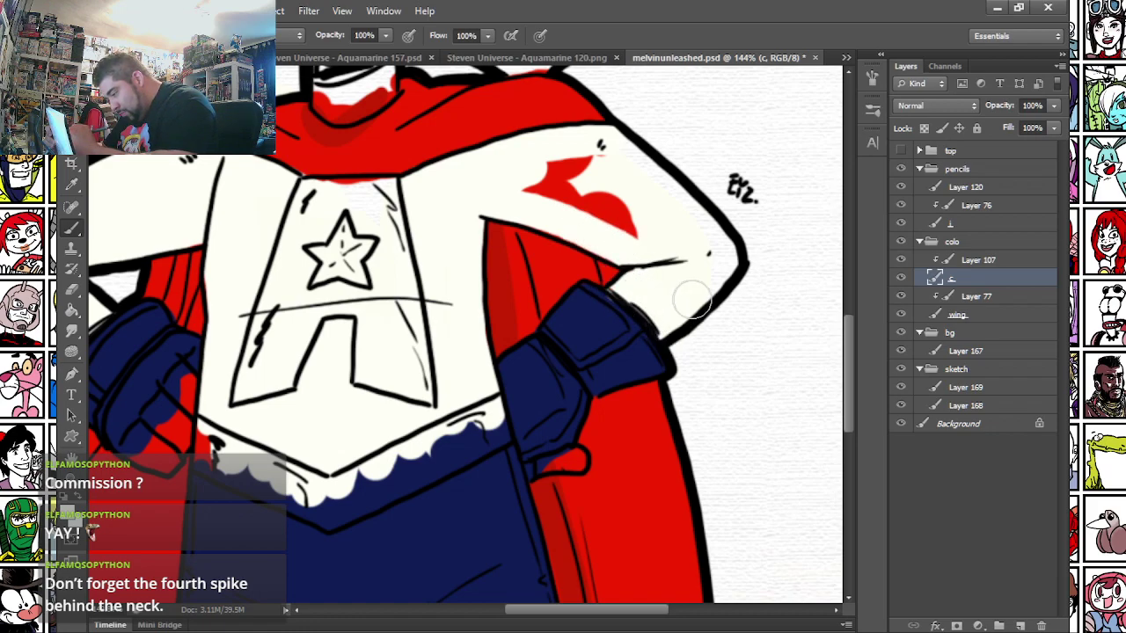
{"action": "mouse_move", "coordinate": [626, 163]}
{"action": "left_mouse_down"}
{"action": "mouse_move", "coordinate": [498, 171]}
{"action": "mouse_move", "coordinate": [604, 196]}
{"action": "mouse_move", "coordinate": [656, 182]}
{"action": "left_mouse_up"}
{"action": "left_click_drag", "start_coordinate": [250, 426], "coordinate": [416, 427]}
{"action": "left_click_drag", "start_coordinate": [447, 560], "coordinate": [444, 493]}
{"action": "scroll", "coordinate": [444, 495], "scroll_direction": "up", "scroll_amount": 3}
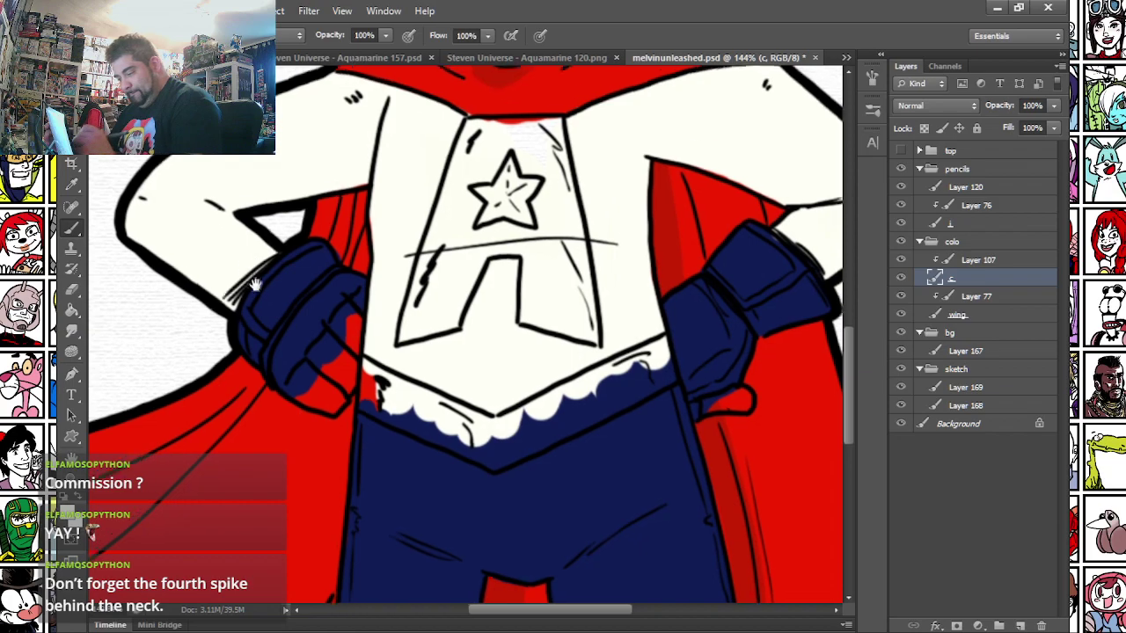
{"action": "scroll", "coordinate": [444, 495], "scroll_direction": "down", "scroll_amount": 2}
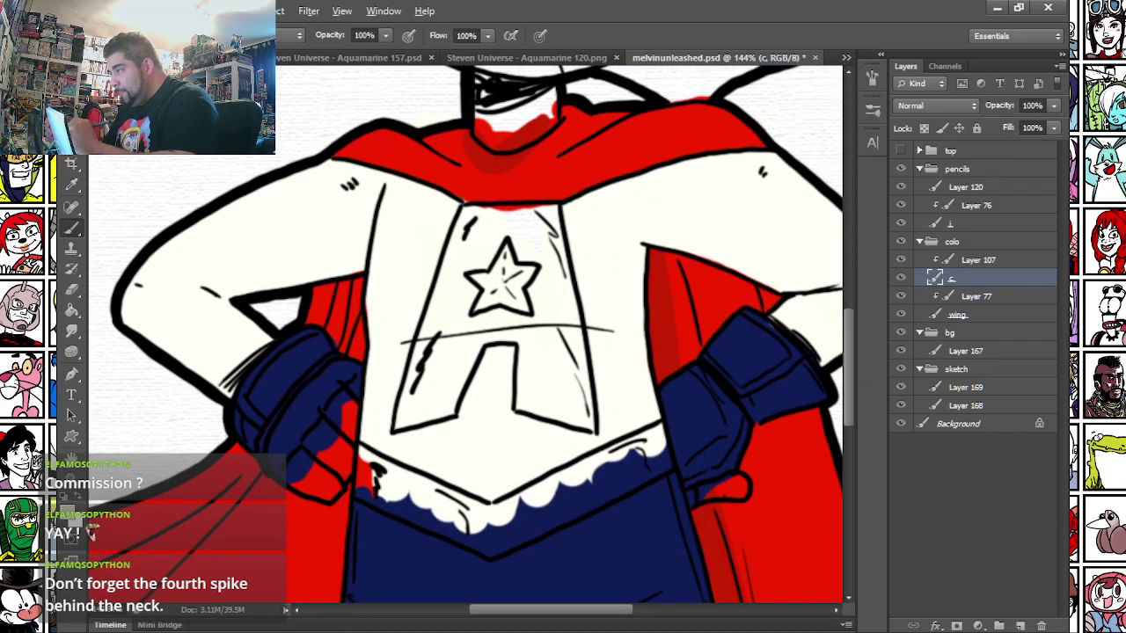
{"action": "left_click_drag", "start_coordinate": [384, 352], "coordinate": [618, 340]}
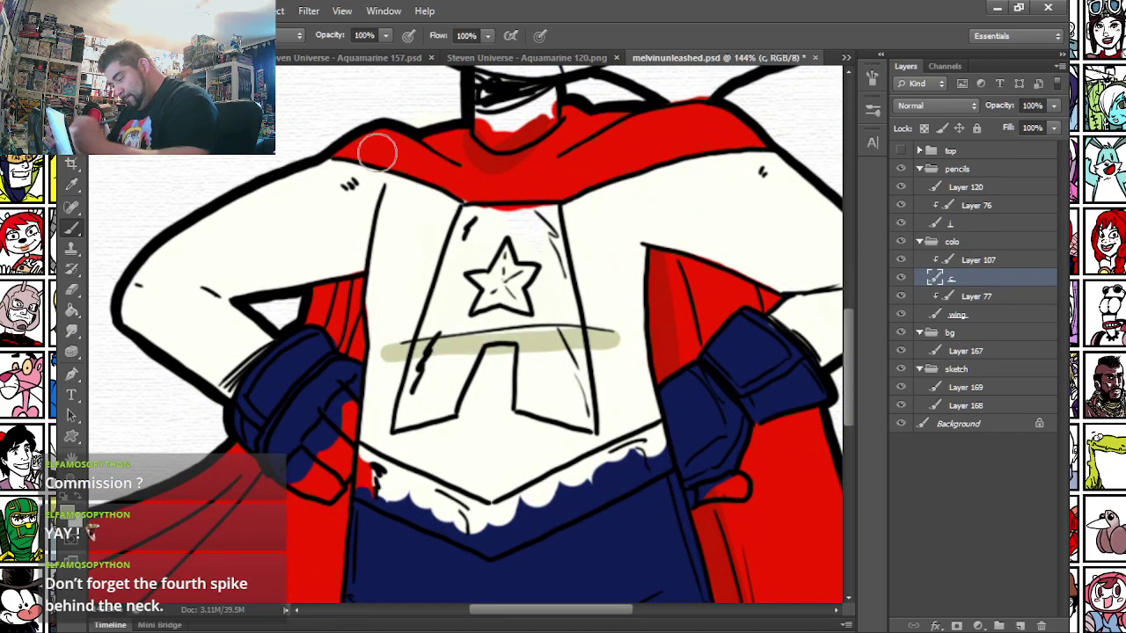
{"action": "key", "text": "ctrl+z"}
{"action": "left_click_drag", "start_coordinate": [330, 163], "coordinate": [477, 208]}
{"action": "key", "text": "ctrl+z"}
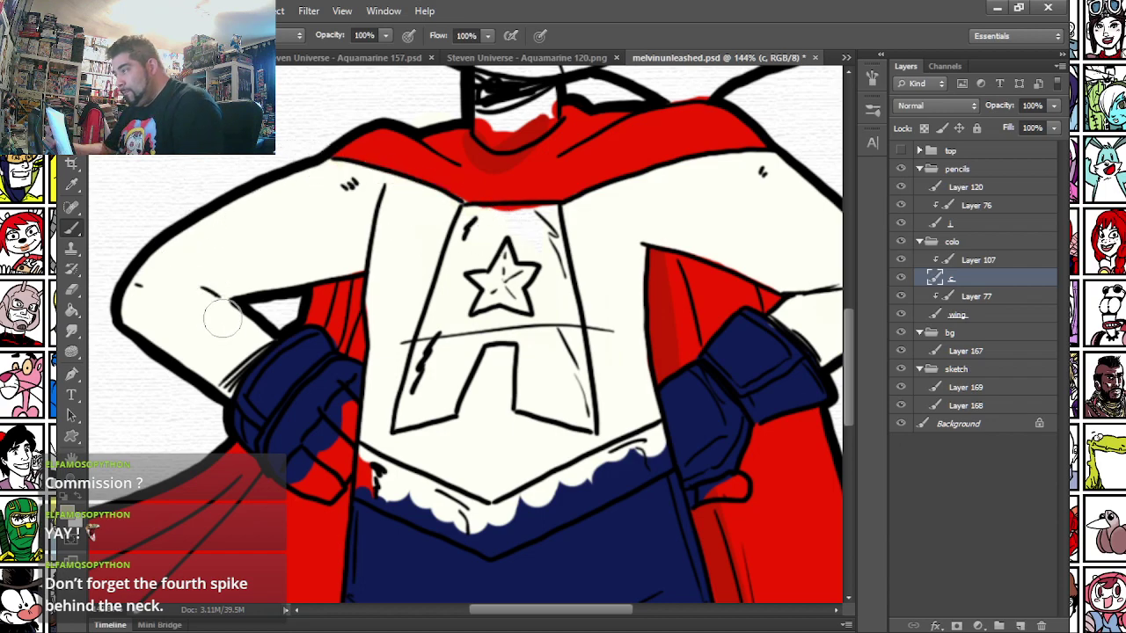
- Shade the shirt in darker cream along both forearms' undersides, the right arm's outer edge and the torso's right side
{"action": "left_click_drag", "start_coordinate": [121, 318], "coordinate": [230, 391]}
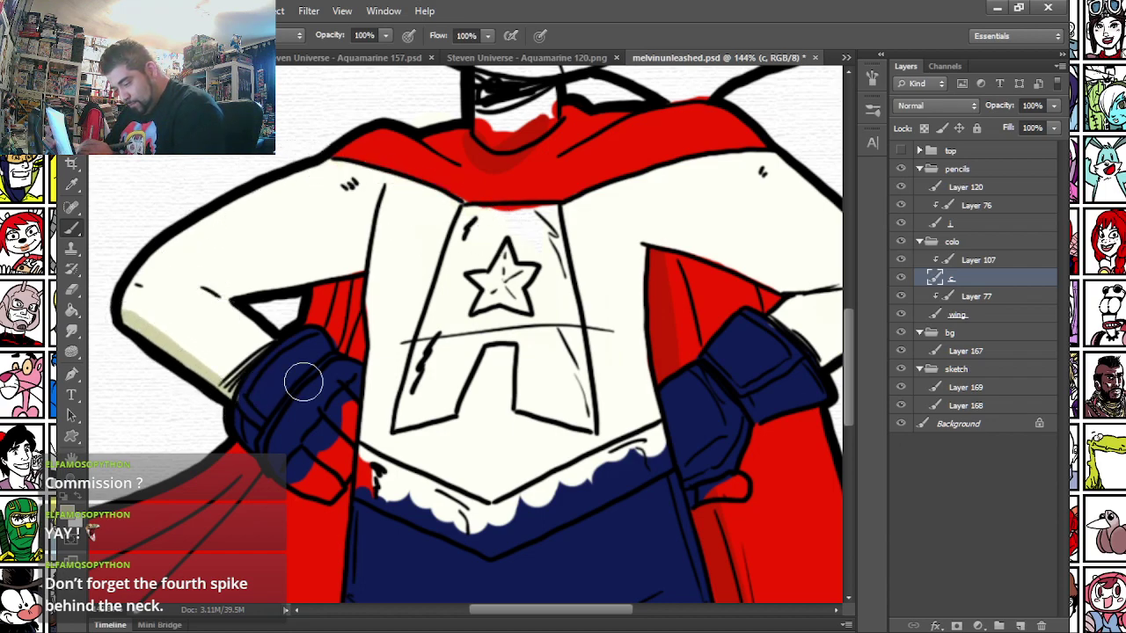
{"action": "left_click_drag", "start_coordinate": [702, 374], "coordinate": [596, 413]}
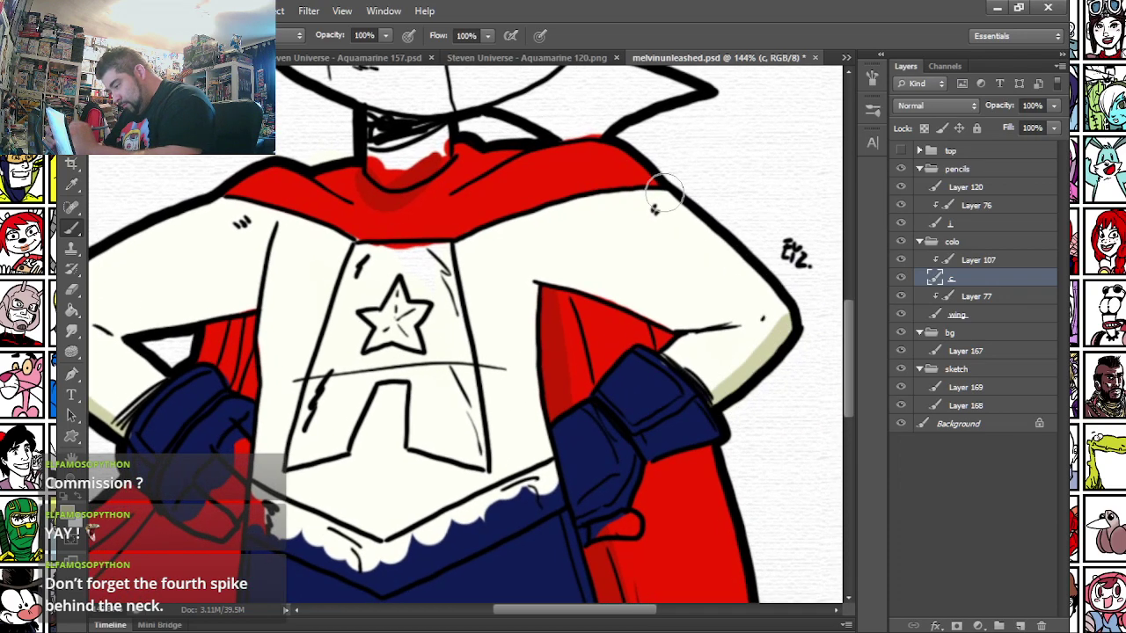
{"action": "left_click_drag", "start_coordinate": [690, 214], "coordinate": [792, 325]}
{"action": "left_click_drag", "start_coordinate": [275, 505], "coordinate": [359, 405]}
{"action": "mouse_move", "coordinate": [618, 191]}
{"action": "left_mouse_down"}
{"action": "mouse_move", "coordinate": [613, 278]}
{"action": "mouse_move", "coordinate": [633, 374]}
{"action": "left_mouse_up"}
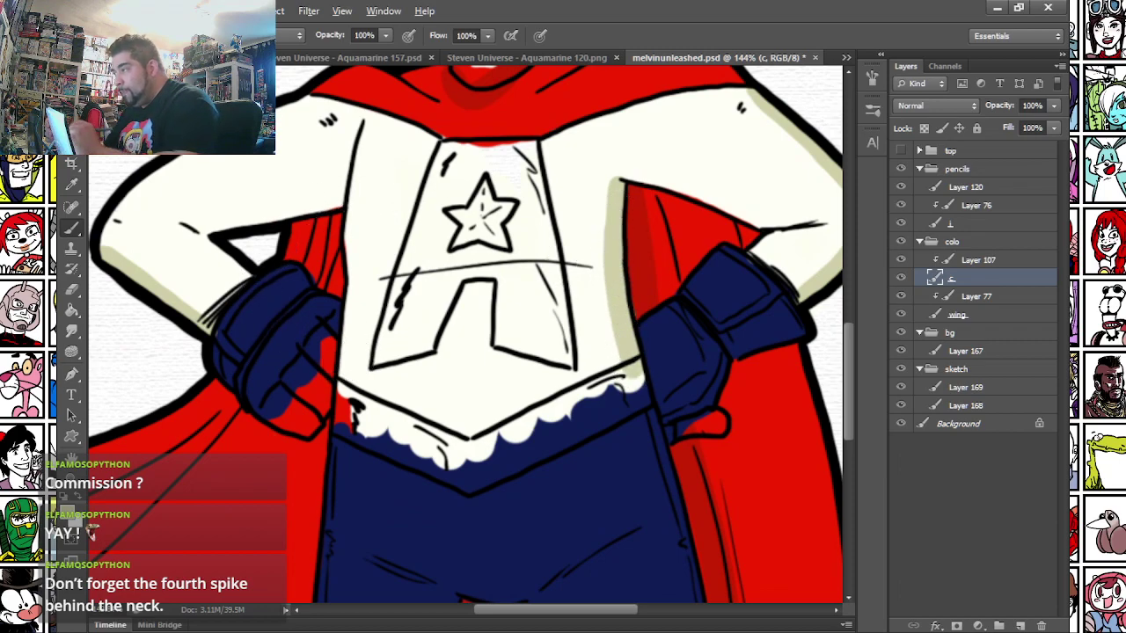
- Fill the belt and the chest's letter A emblem in yellow, leaving the shirt cream, and darken the belt's right end
{"action": "mouse_move", "coordinate": [341, 387]}
{"action": "left_mouse_down"}
{"action": "mouse_move", "coordinate": [345, 431]}
{"action": "mouse_move", "coordinate": [478, 477]}
{"action": "mouse_move", "coordinate": [548, 448]}
{"action": "mouse_move", "coordinate": [635, 387]}
{"action": "left_mouse_up"}
{"action": "mouse_move", "coordinate": [349, 401]}
{"action": "left_mouse_down"}
{"action": "mouse_move", "coordinate": [466, 444]}
{"action": "mouse_move", "coordinate": [604, 390]}
{"action": "left_mouse_up"}
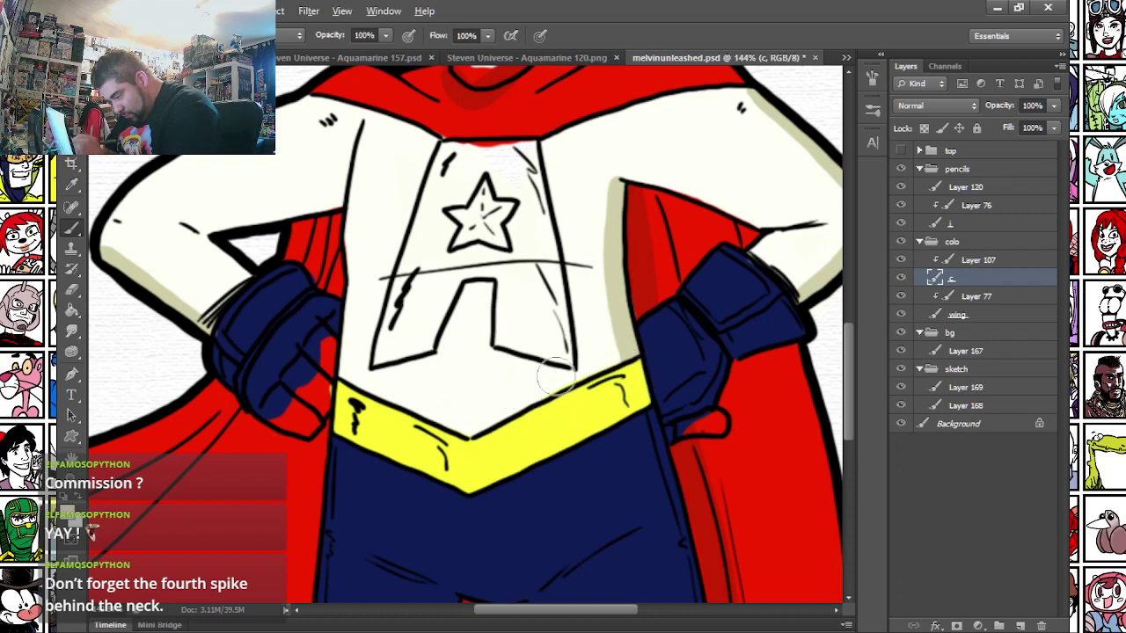
{"action": "scroll", "coordinate": [513, 449], "scroll_direction": "up", "scroll_amount": 2}
{"action": "mouse_move", "coordinate": [456, 189]}
{"action": "left_mouse_down"}
{"action": "mouse_move", "coordinate": [404, 372]}
{"action": "mouse_move", "coordinate": [444, 368]}
{"action": "mouse_move", "coordinate": [461, 290]}
{"action": "mouse_move", "coordinate": [493, 299]}
{"action": "mouse_move", "coordinate": [517, 365]}
{"action": "mouse_move", "coordinate": [506, 387]}
{"action": "mouse_move", "coordinate": [563, 400]}
{"action": "mouse_move", "coordinate": [533, 193]}
{"action": "mouse_move", "coordinate": [484, 195]}
{"action": "mouse_move", "coordinate": [482, 248]}
{"action": "mouse_move", "coordinate": [506, 255]}
{"action": "mouse_move", "coordinate": [544, 377]}
{"action": "left_mouse_up"}
{"action": "left_click_drag", "start_coordinate": [315, 310], "coordinate": [326, 315]}
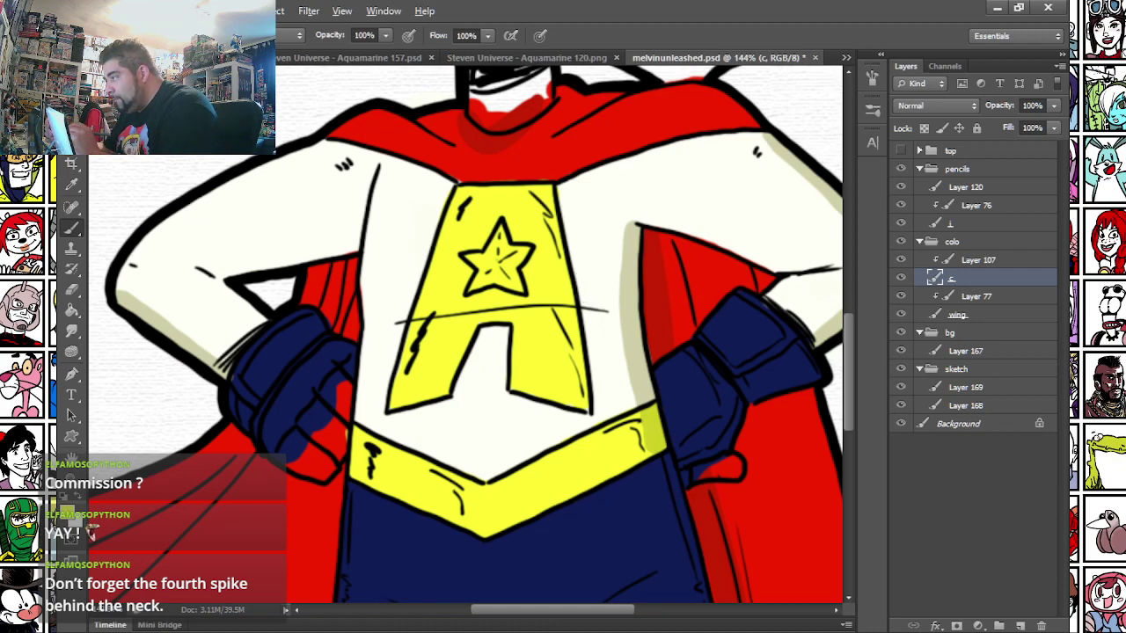
- Pick a pale yellow, highlight the left edges of the belt and the A emblem, and resample the emblem's base yellow
{"action": "left_click", "coordinate": [70, 520]}
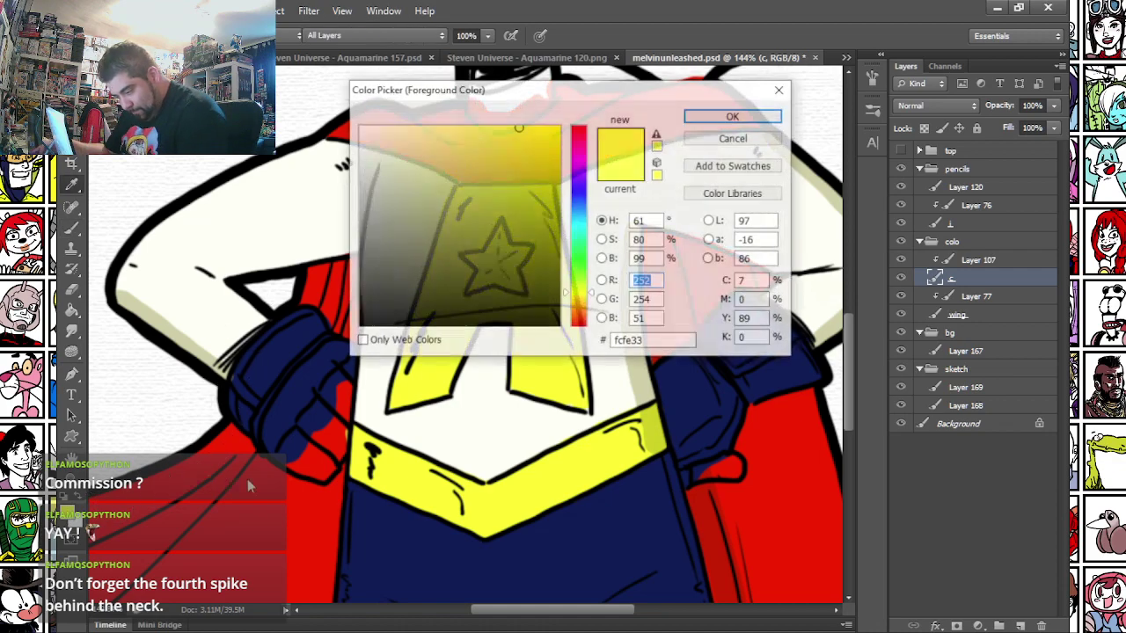
{"action": "left_click", "coordinate": [395, 126]}
{"action": "key", "text": "Return"}
{"action": "left_click_drag", "start_coordinate": [354, 472], "coordinate": [356, 440]}
{"action": "mouse_move", "coordinate": [397, 394]}
{"action": "left_mouse_down"}
{"action": "mouse_move", "coordinate": [444, 236]}
{"action": "mouse_move", "coordinate": [480, 189]}
{"action": "mouse_move", "coordinate": [539, 198]}
{"action": "left_mouse_up"}
{"action": "left_click", "coordinate": [483, 219], "text": "alt"}
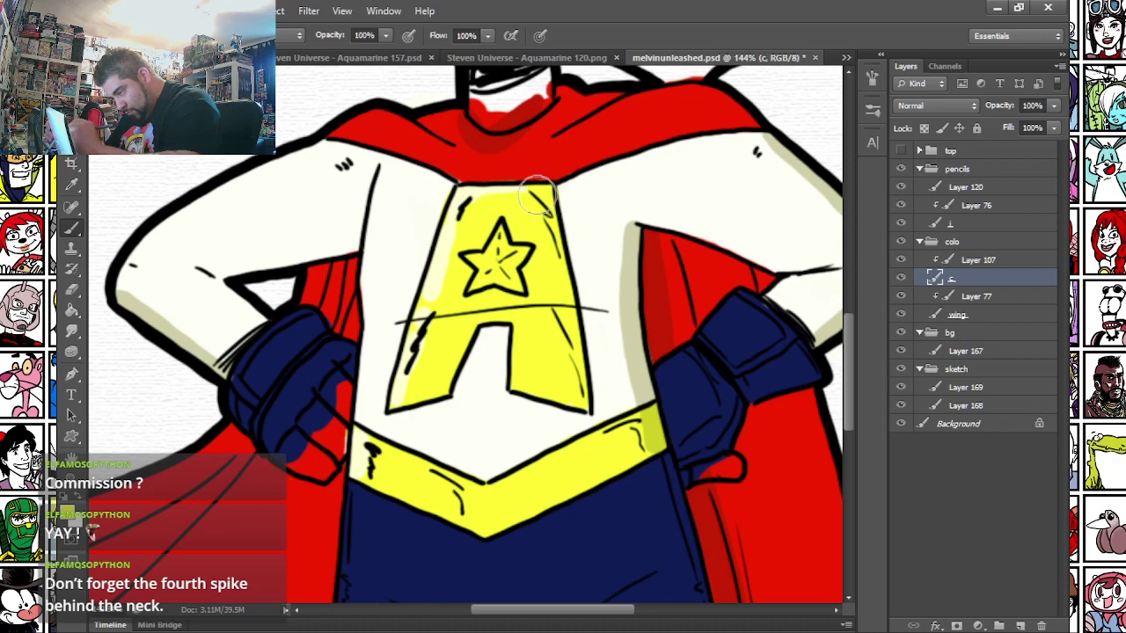
- Fill the star in the chest emblem with a darker gold and save the drawing
{"action": "left_click", "coordinate": [475, 188], "text": "alt"}
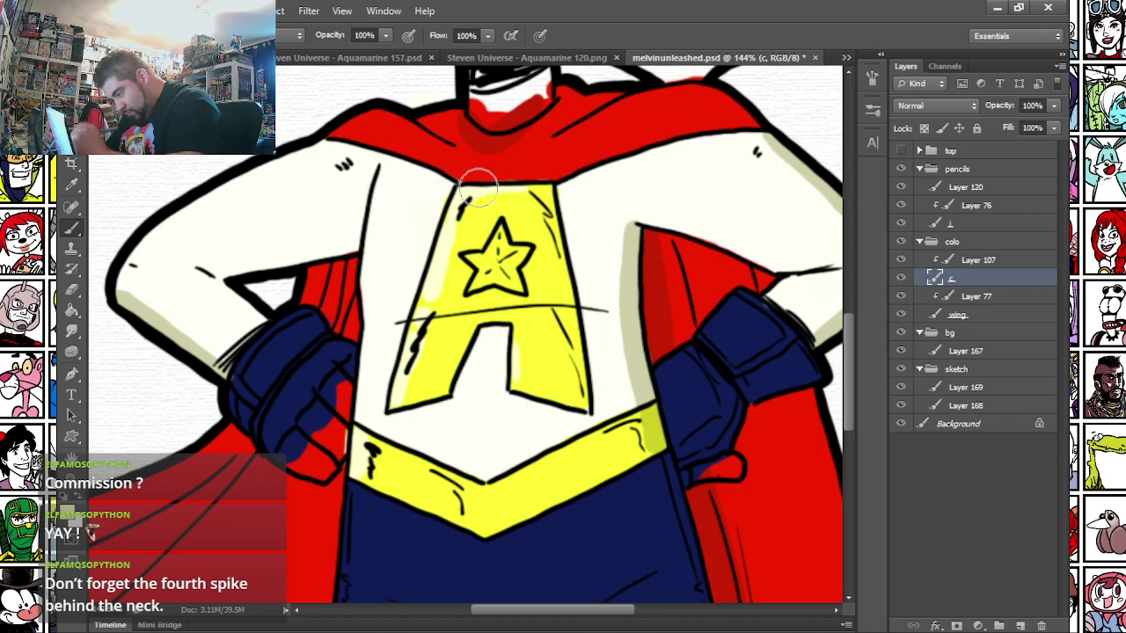
{"action": "mouse_move", "coordinate": [482, 258]}
{"action": "left_mouse_down"}
{"action": "mouse_move", "coordinate": [498, 247]}
{"action": "mouse_move", "coordinate": [490, 278]}
{"action": "mouse_move", "coordinate": [518, 291]}
{"action": "mouse_move", "coordinate": [512, 252]}
{"action": "left_mouse_up"}
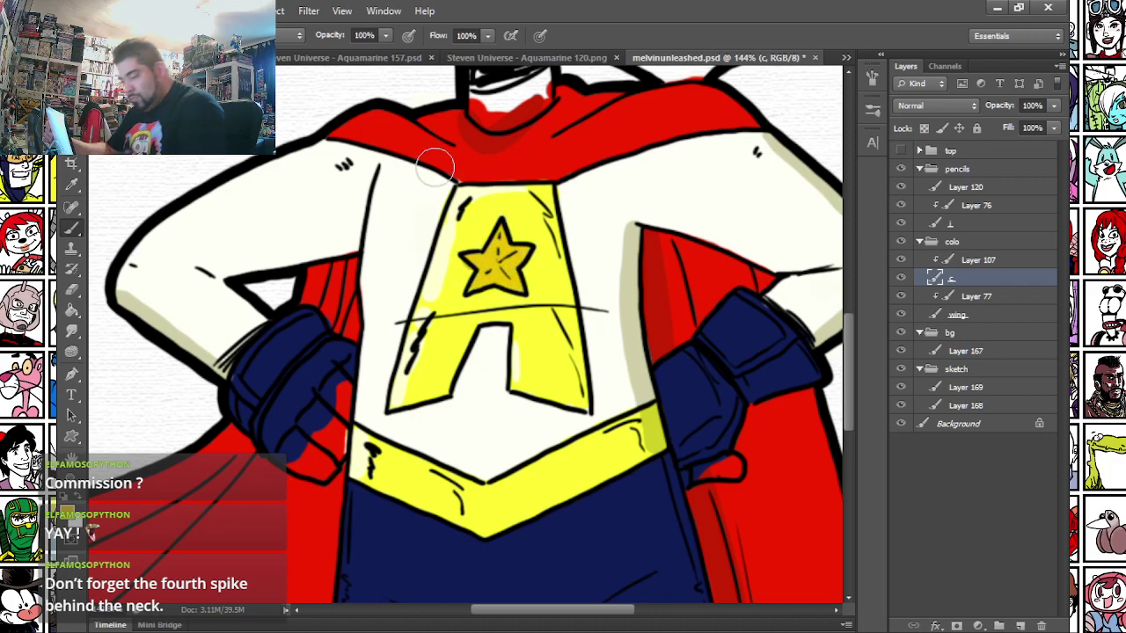
{"action": "left_click_drag", "start_coordinate": [332, 452], "coordinate": [332, 427]}
{"action": "mouse_move", "coordinate": [308, 118]}
{"action": "left_mouse_down"}
{"action": "mouse_move", "coordinate": [305, 527]}
{"action": "mouse_move", "coordinate": [319, 503]}
{"action": "mouse_move", "coordinate": [251, 264]}
{"action": "mouse_move", "coordinate": [365, 361]}
{"action": "mouse_move", "coordinate": [388, 411]}
{"action": "left_mouse_up"}
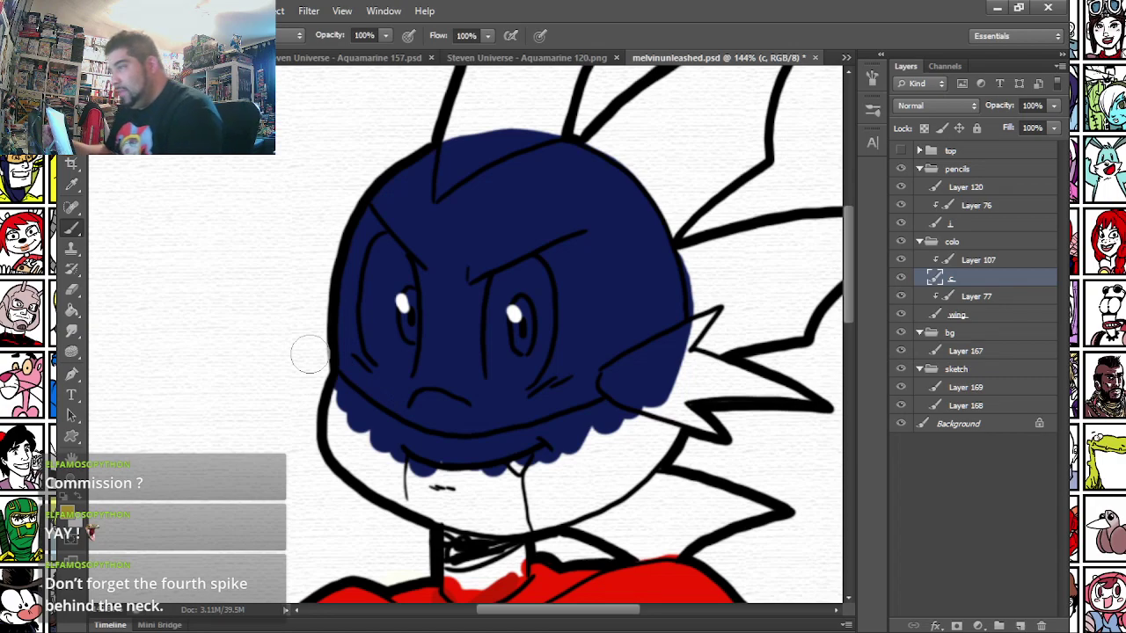
{"action": "key", "text": "ctrl+s"}
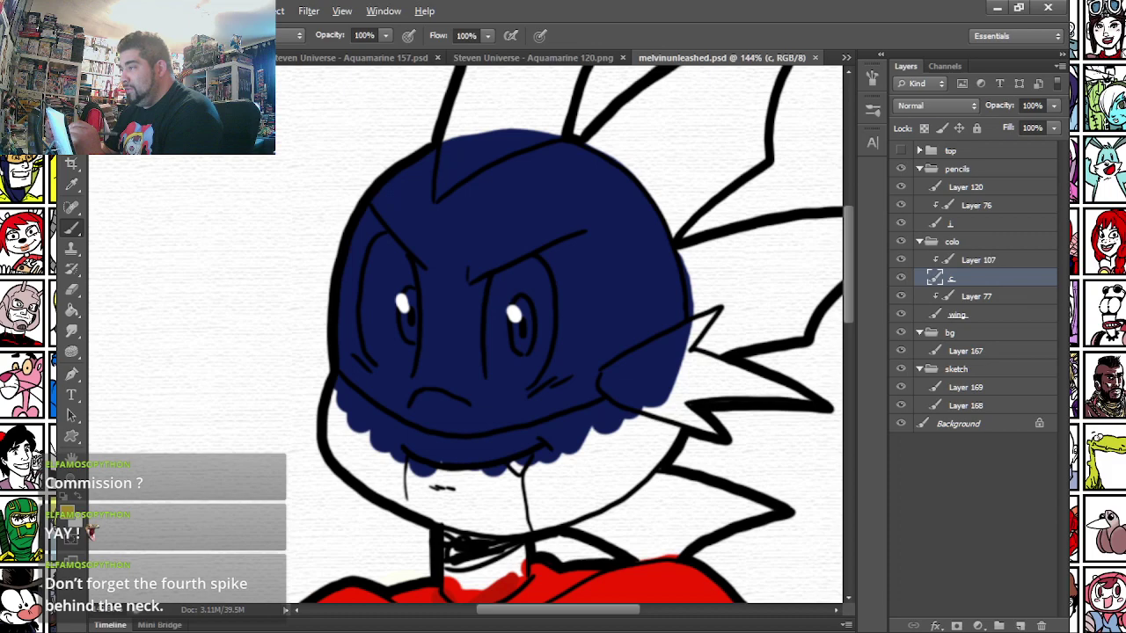
- Brush pale lavender across the jaw, add a dark grey-purple patch inside the upper head spike, and save the file
{"action": "mouse_move", "coordinate": [370, 440]}
{"action": "left_mouse_down"}
{"action": "mouse_move", "coordinate": [573, 472]}
{"action": "mouse_move", "coordinate": [425, 464]}
{"action": "mouse_move", "coordinate": [582, 485]}
{"action": "left_mouse_up"}
{"action": "mouse_move", "coordinate": [655, 176]}
{"action": "left_mouse_down"}
{"action": "mouse_move", "coordinate": [673, 113]}
{"action": "mouse_move", "coordinate": [726, 119]}
{"action": "left_mouse_up"}
{"action": "scroll", "coordinate": [726, 119], "scroll_direction": "down", "scroll_amount": 4}
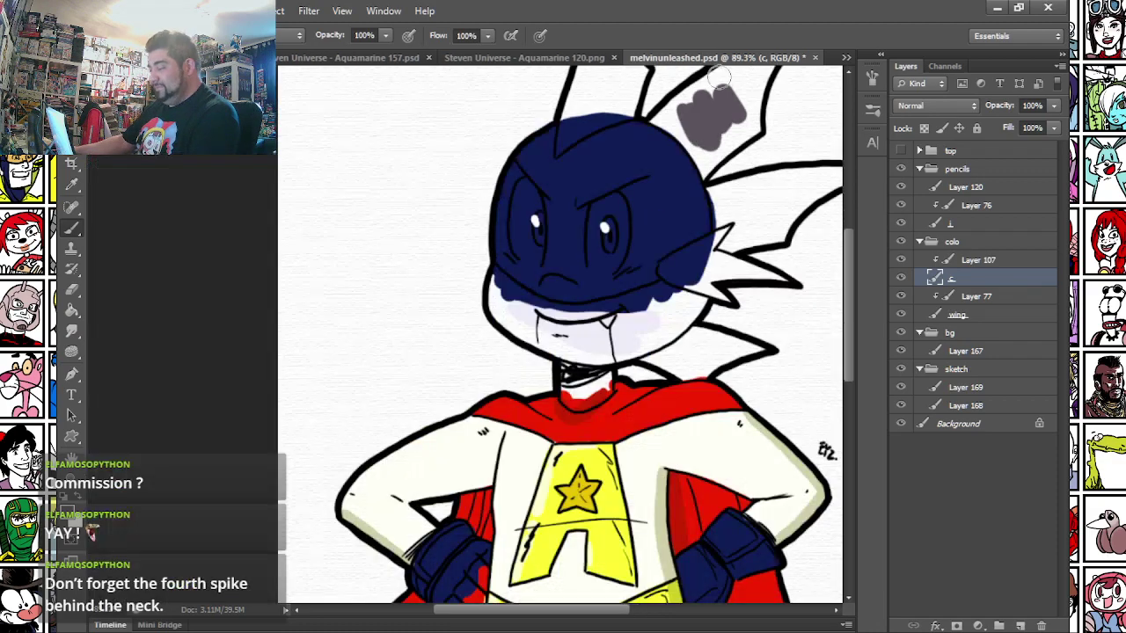
{"action": "scroll", "coordinate": [724, 174], "scroll_direction": "down", "scroll_amount": 2}
{"action": "scroll", "coordinate": [660, 178], "scroll_direction": "up", "scroll_amount": 1}
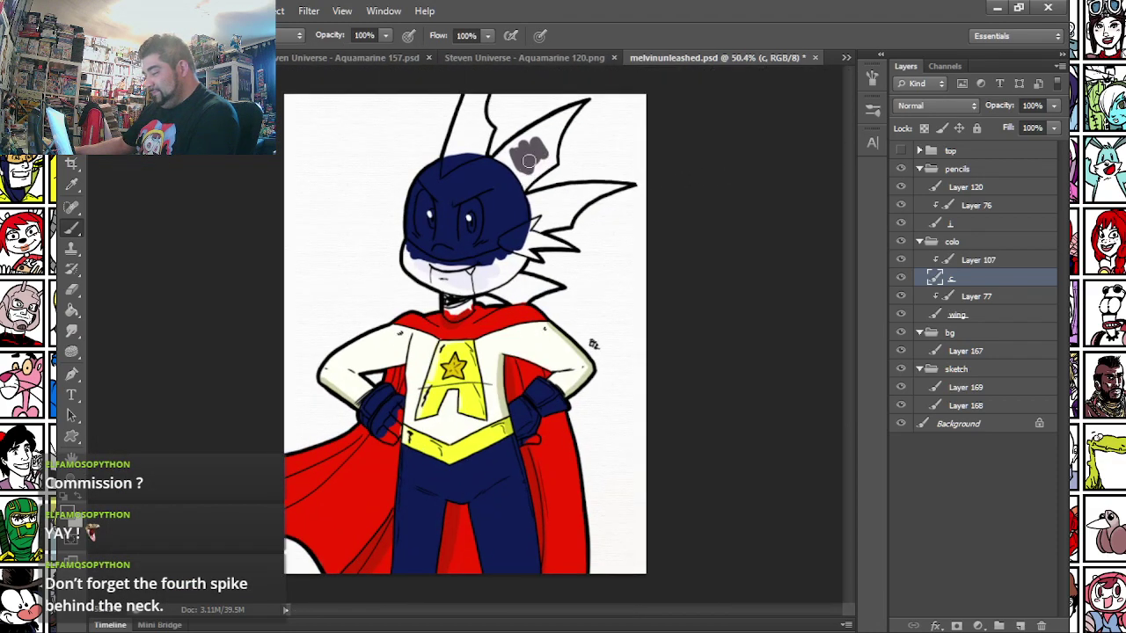
{"action": "left_click", "coordinate": [106, 10]}
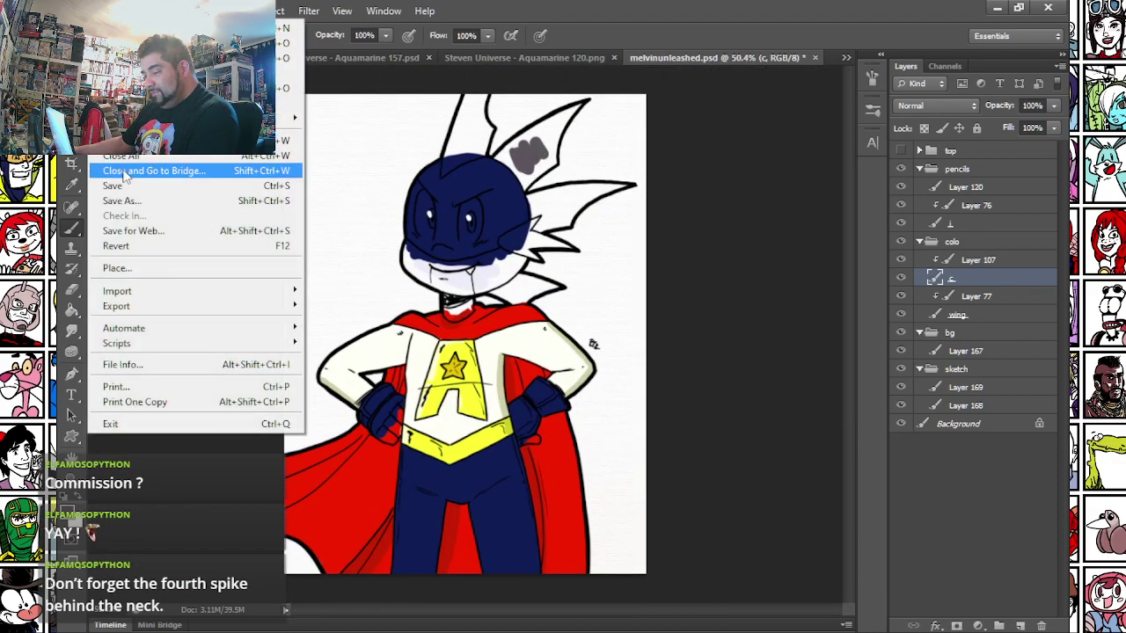
{"action": "left_click", "coordinate": [120, 179]}
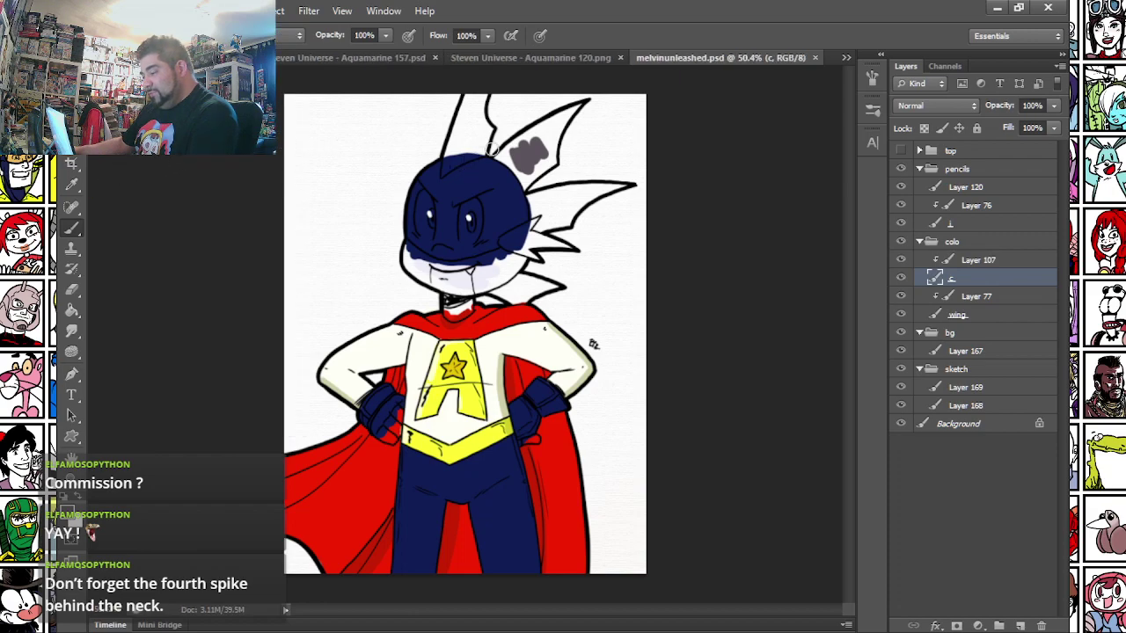
- View the finished Steven Universe - Aquamarine 120.png drawing and close it
{"action": "left_click", "coordinate": [536, 56]}
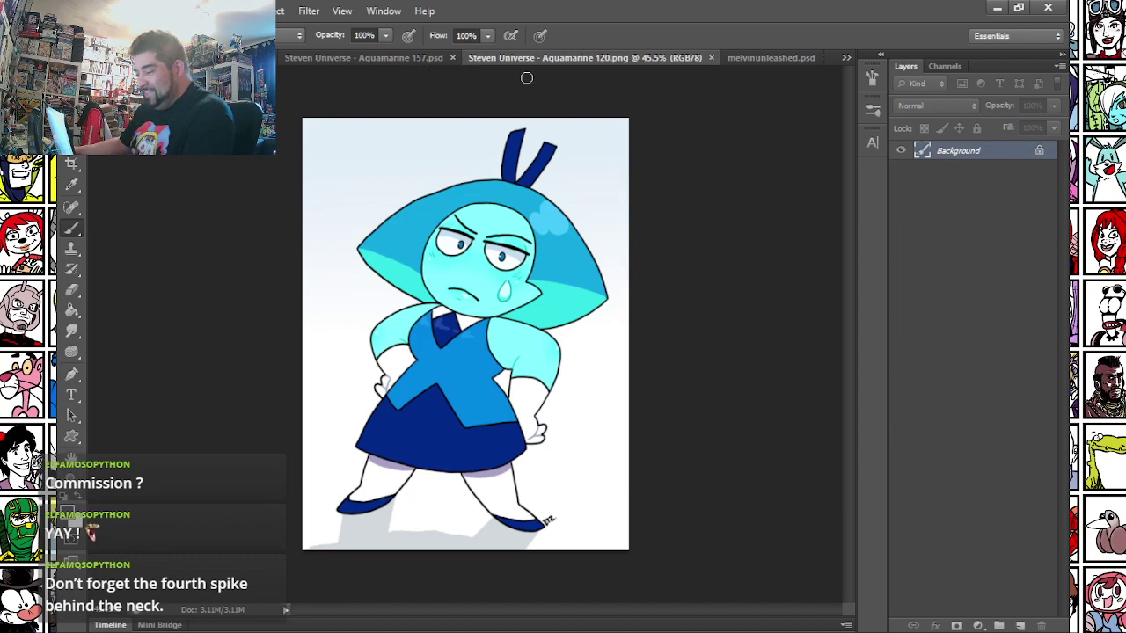
{"action": "scroll", "coordinate": [531, 87], "scroll_direction": "down", "scroll_amount": 1}
{"action": "scroll", "coordinate": [531, 87], "scroll_direction": "up", "scroll_amount": 1}
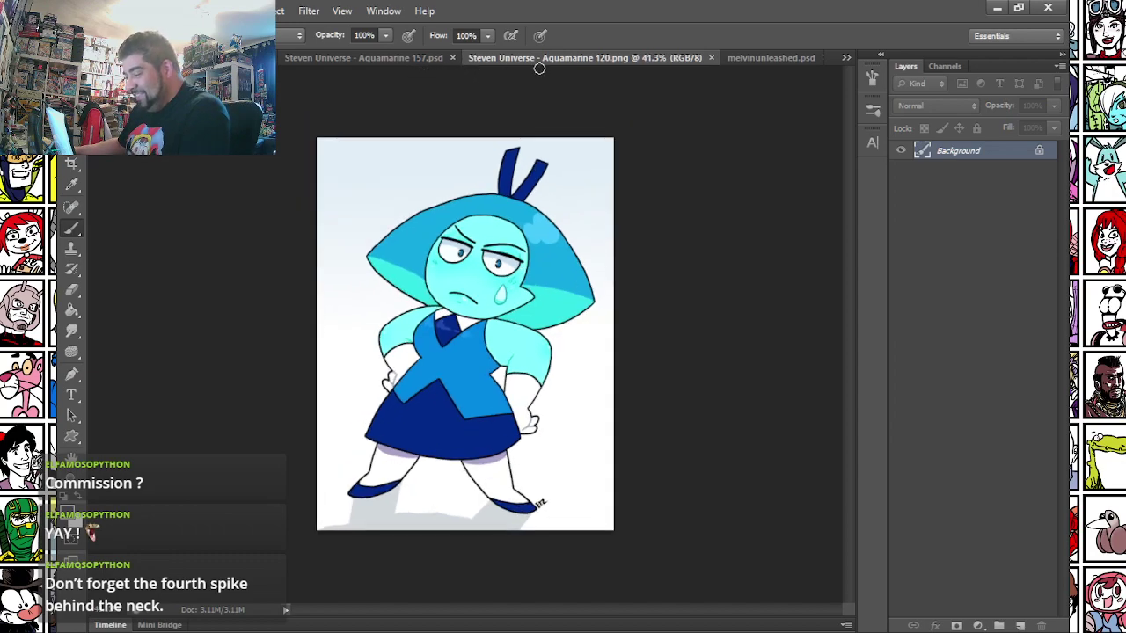
{"action": "left_click_drag", "start_coordinate": [547, 57], "coordinate": [547, 97]}
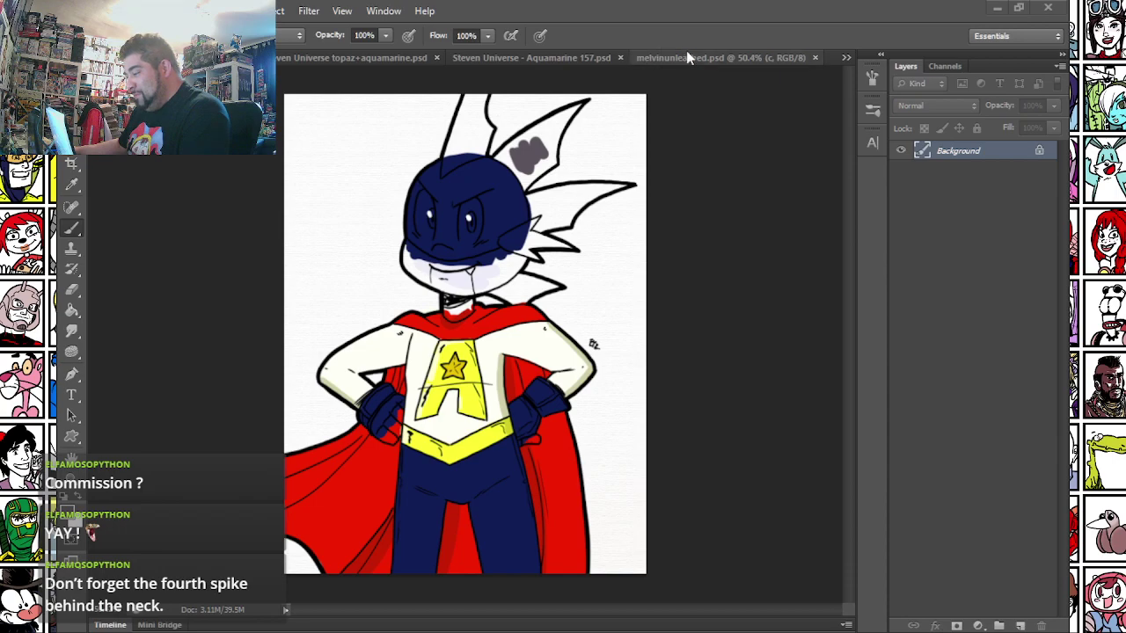
- Copy the pencil sketch from the scan document into Layer 169 of Steven Universe - Aquamarine 157.psd
{"action": "left_click", "coordinate": [594, 58]}
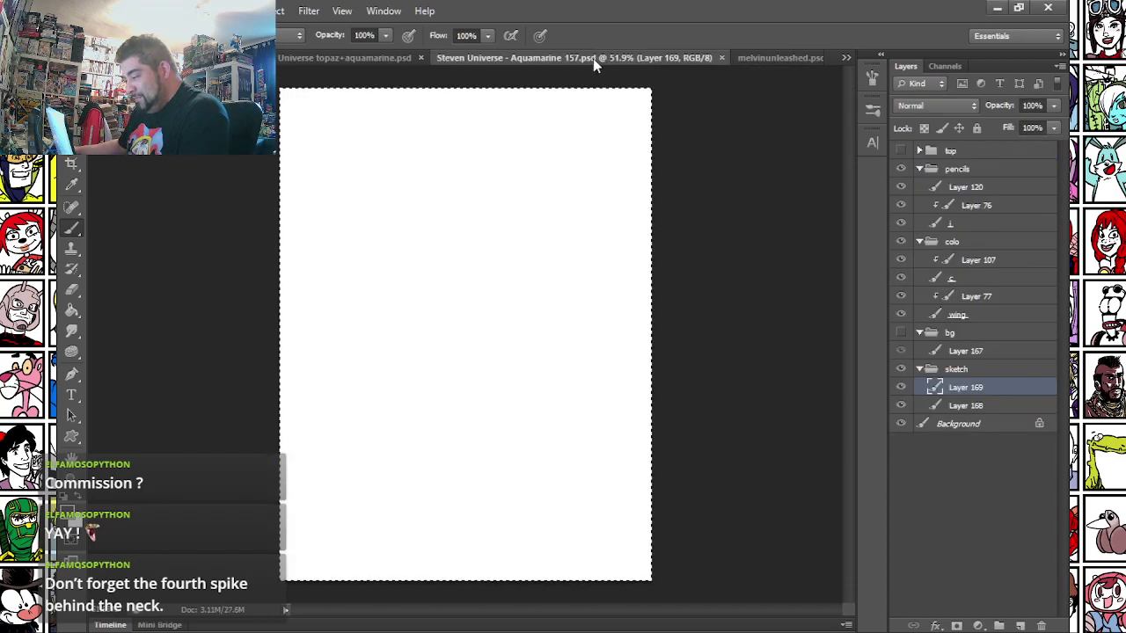
{"action": "key", "text": "m"}
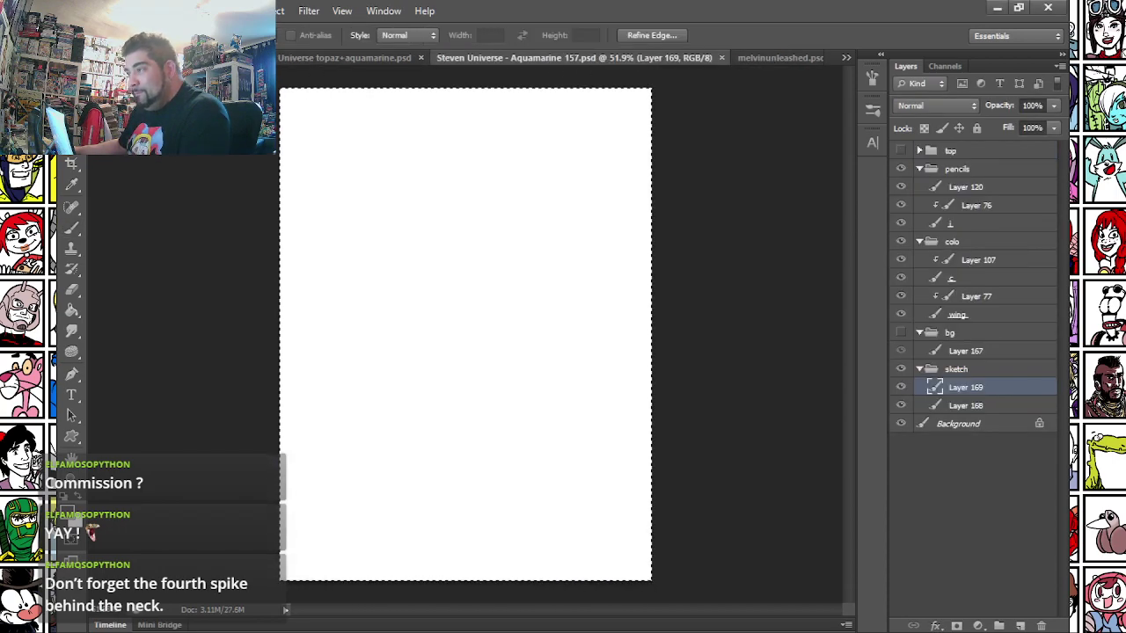
{"action": "key", "text": "ctrl+Tab"}
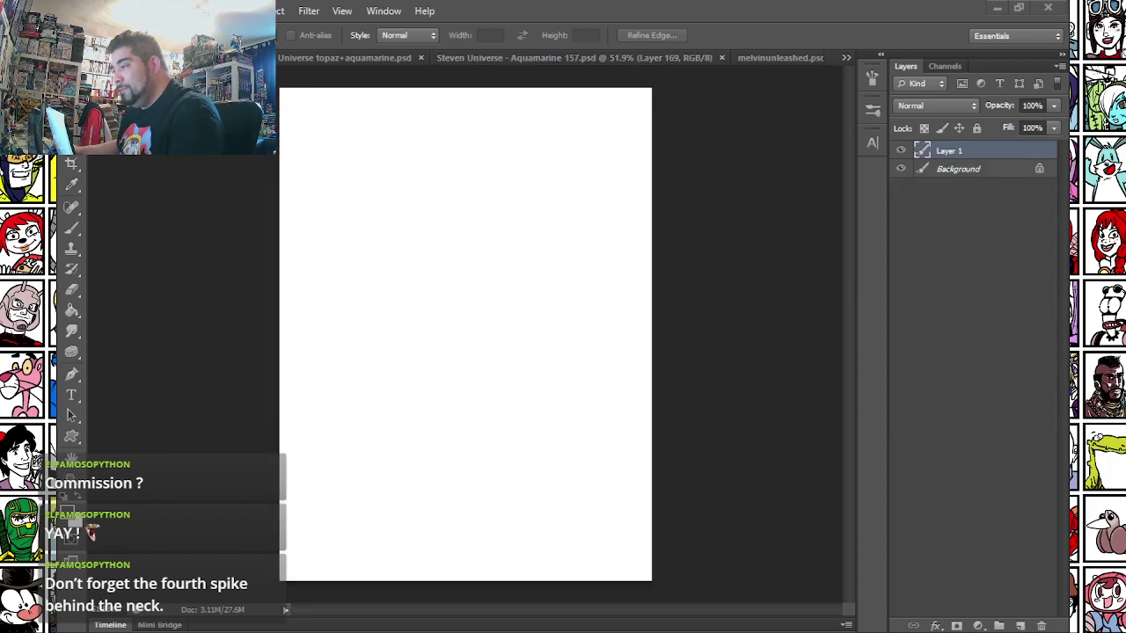
{"action": "key", "text": "ctrl+a"}
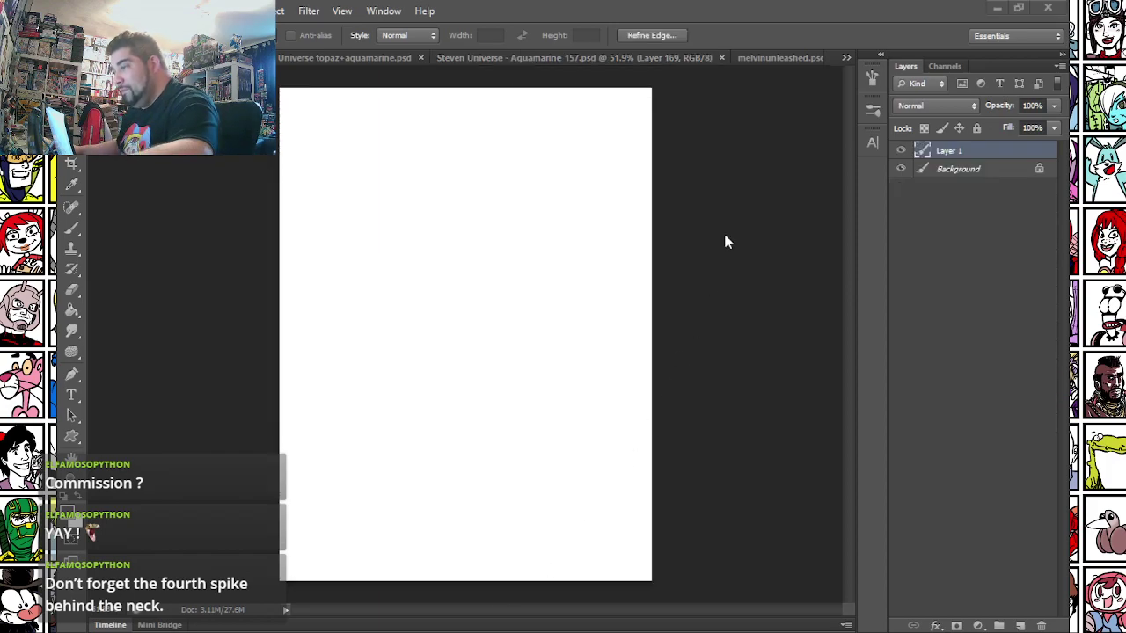
{"action": "key", "text": "ctrl+Tab"}
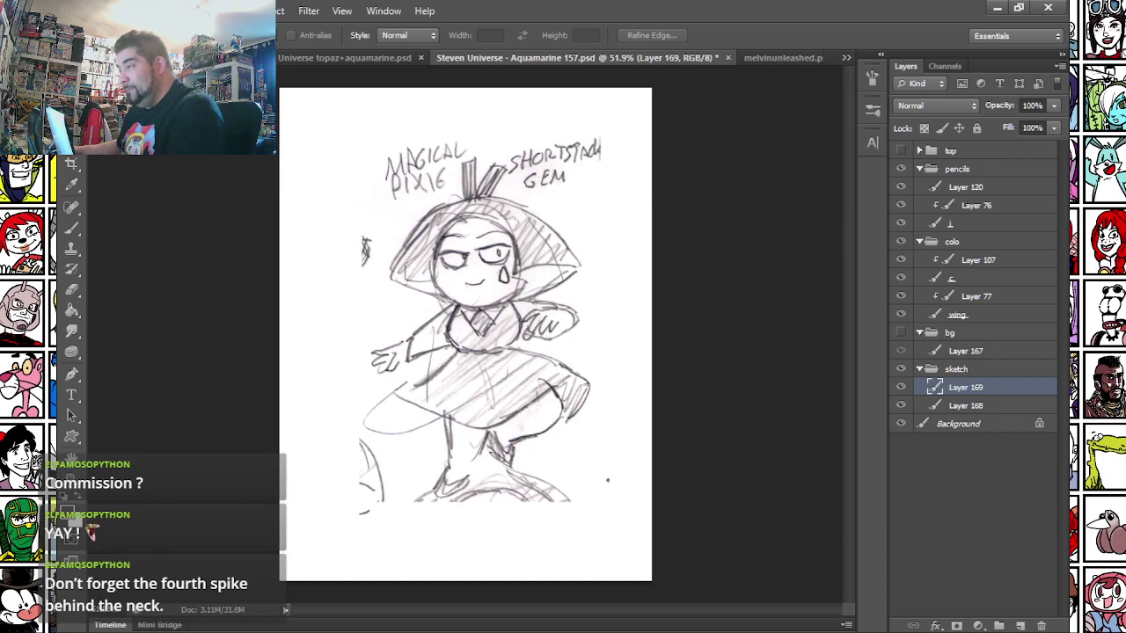
{"action": "key", "text": "ctrl+Tab"}
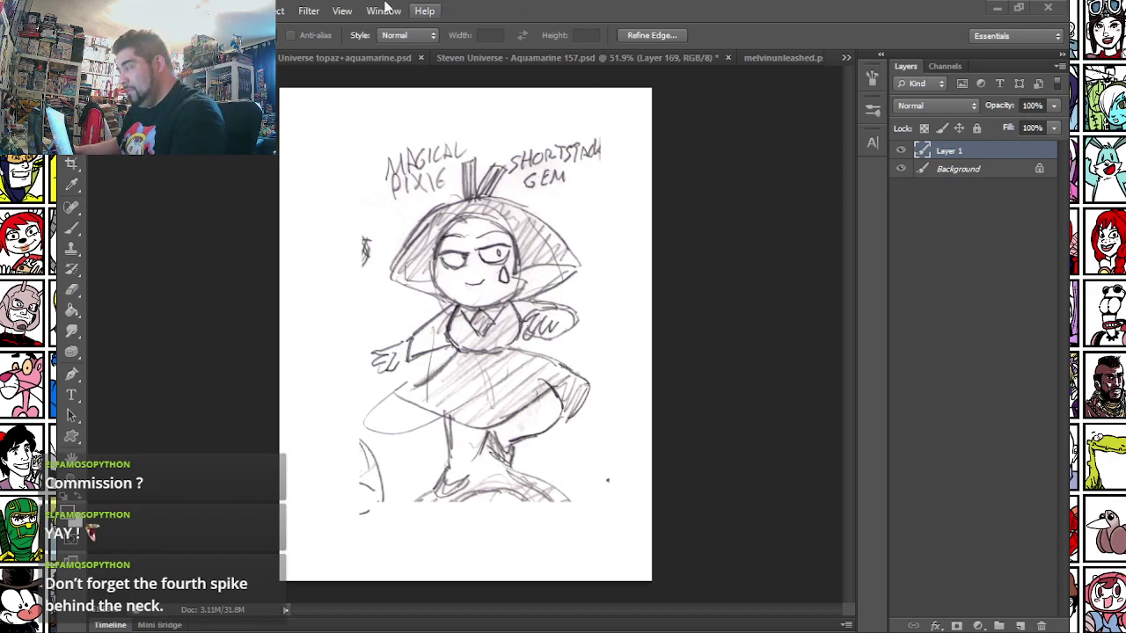
{"action": "left_click", "coordinate": [158, 11]}
{"action": "left_click", "coordinate": [174, 171]}
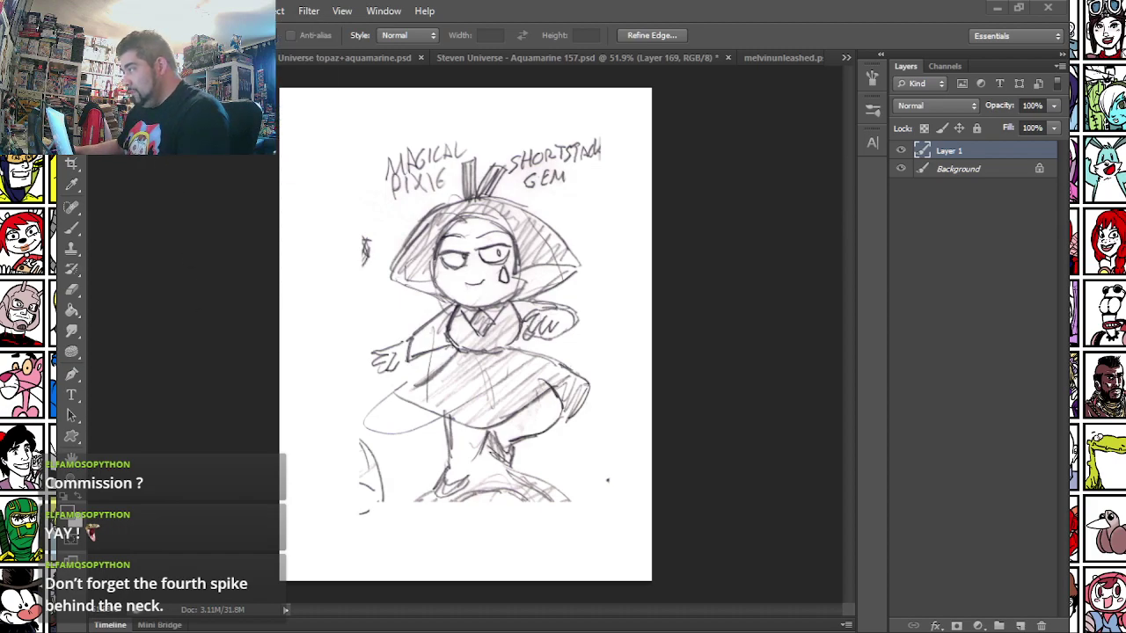
- Free-transform the pasted sketch to about 134% and position it so the figure fills the page
{"action": "right_click", "coordinate": [444, 199]}
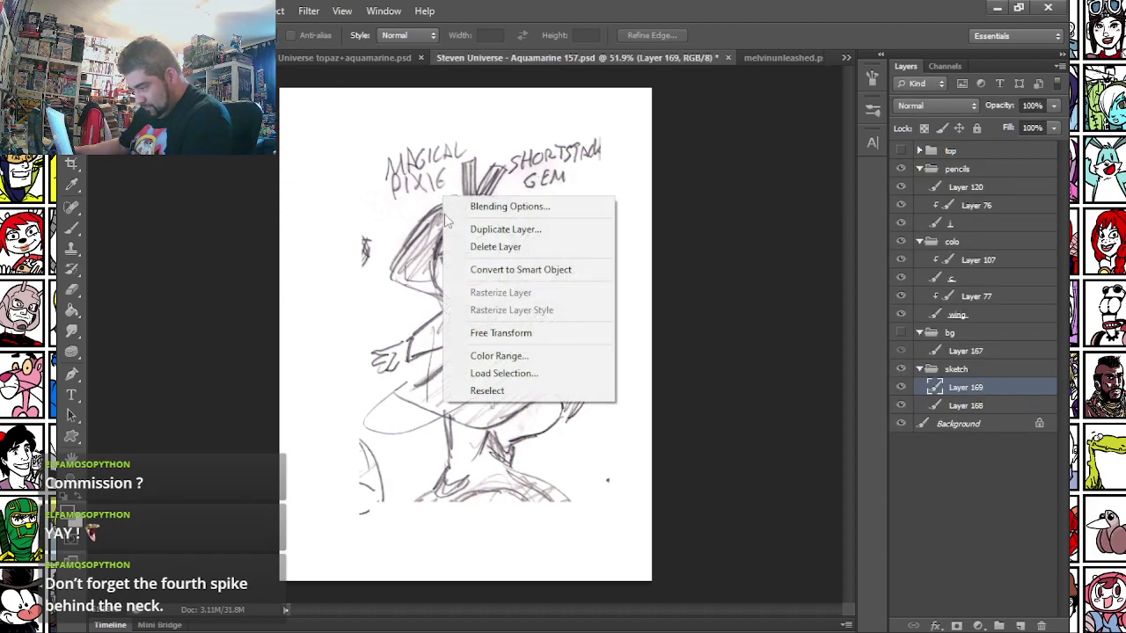
{"action": "left_click", "coordinate": [501, 334]}
{"action": "left_click_drag", "start_coordinate": [527, 255], "coordinate": [464, 317]}
{"action": "left_click_drag", "start_coordinate": [545, 198], "coordinate": [656, 71]}
{"action": "left_click_drag", "start_coordinate": [561, 155], "coordinate": [550, 170]}
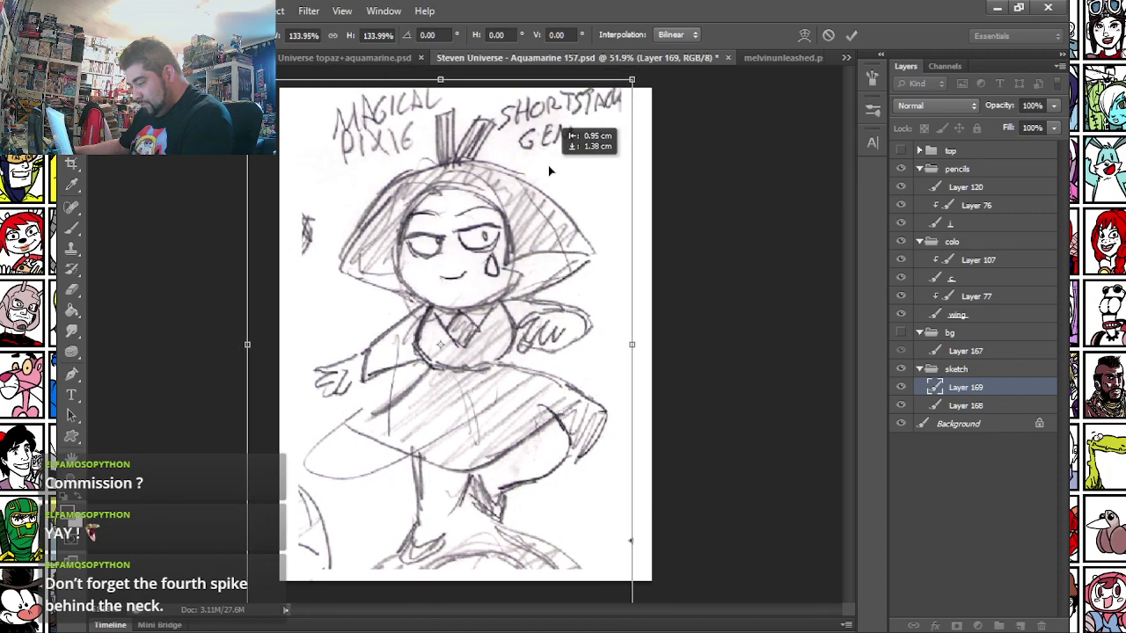
{"action": "key", "text": "Return"}
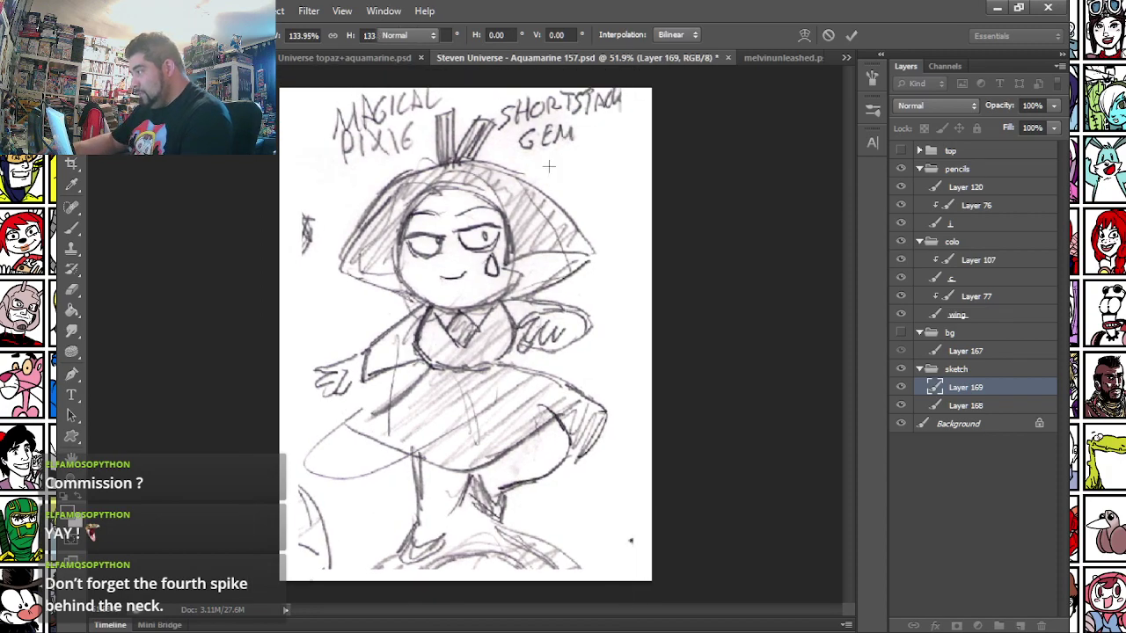
- Lower the opacity of the sketch on Layer 169 to 35%
{"action": "left_click", "coordinate": [1055, 106]}
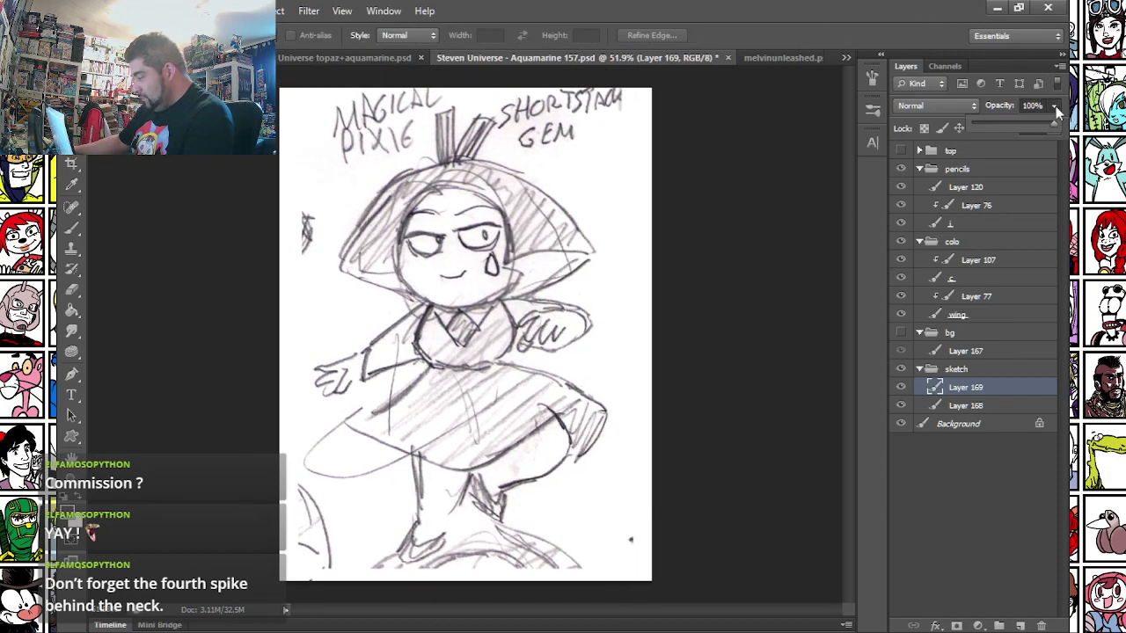
{"action": "left_click", "coordinate": [1009, 124]}
{"action": "left_click_drag", "start_coordinate": [1005, 122], "coordinate": [1002, 122]}
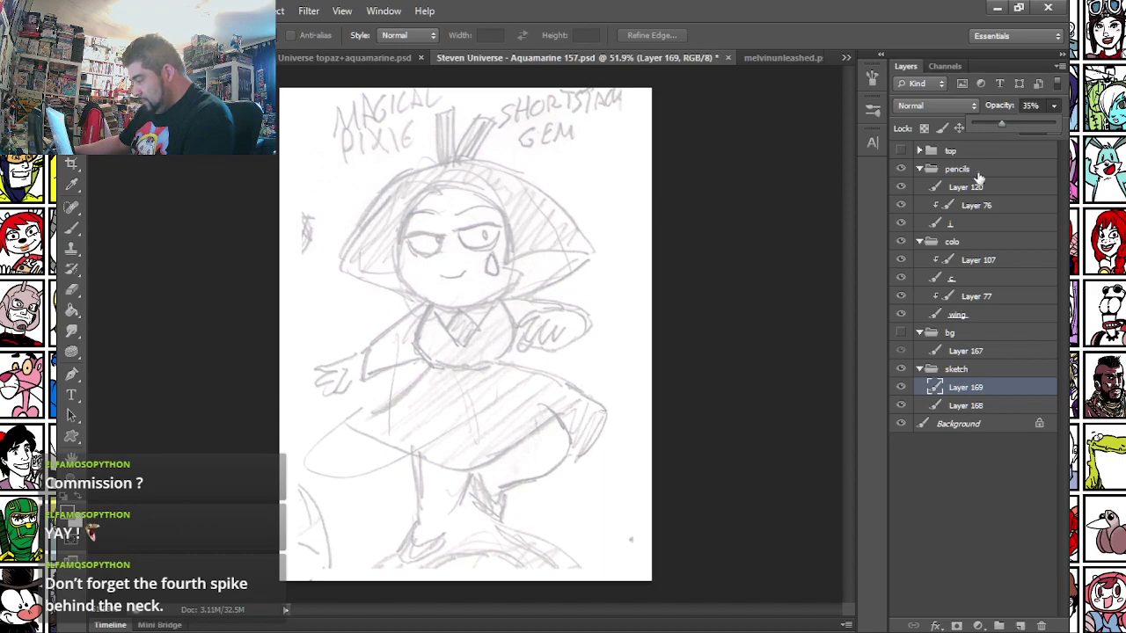
- Make layer i in the pencils group active and choose the 9 px Hard Round brush at 100% hardness for inking
{"action": "left_click", "coordinate": [950, 228]}
{"action": "scroll", "coordinate": [477, 216], "scroll_direction": "up", "scroll_amount": 2}
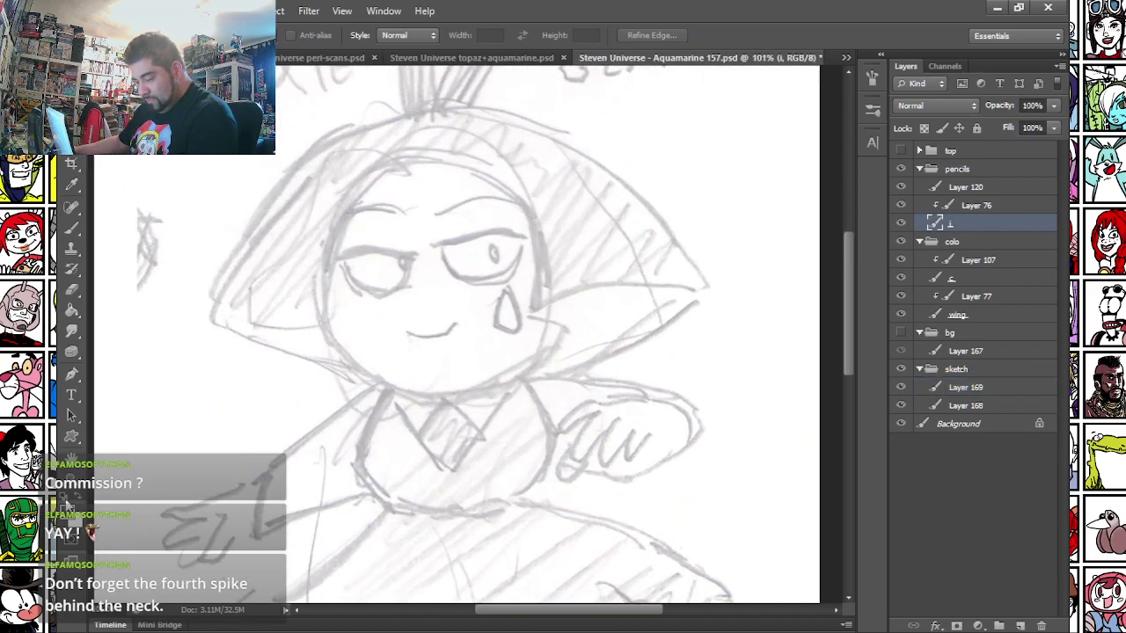
{"action": "scroll", "coordinate": [466, 220], "scroll_direction": "up", "scroll_amount": 1}
{"action": "key", "text": "b"}
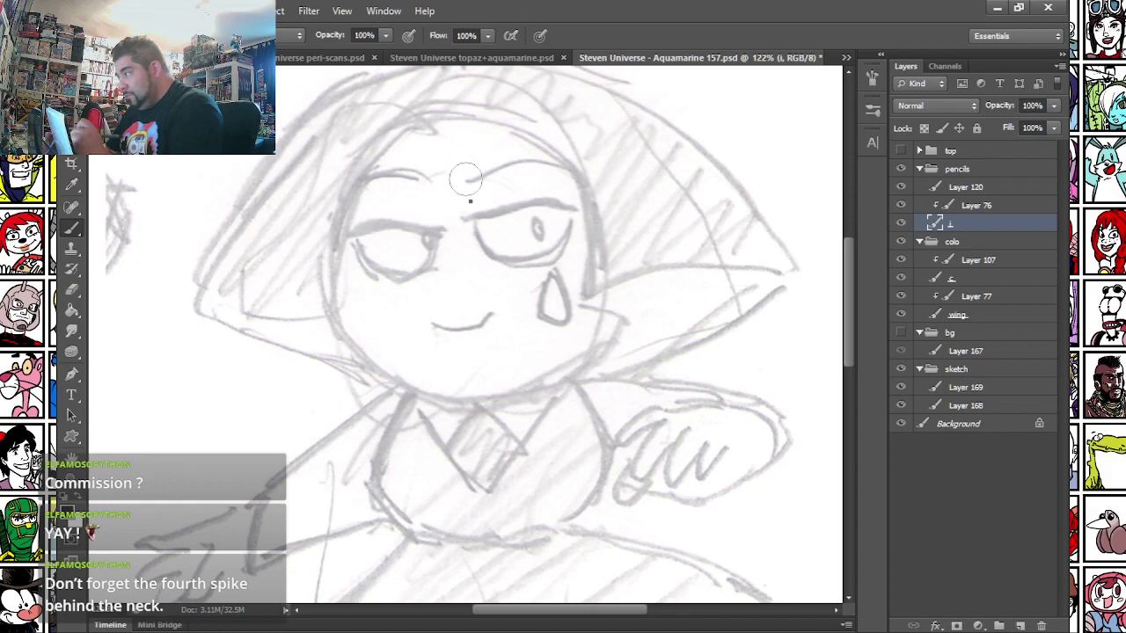
{"action": "right_click", "coordinate": [466, 181]}
{"action": "left_click", "coordinate": [618, 384]}
{"action": "left_click", "coordinate": [491, 405]}
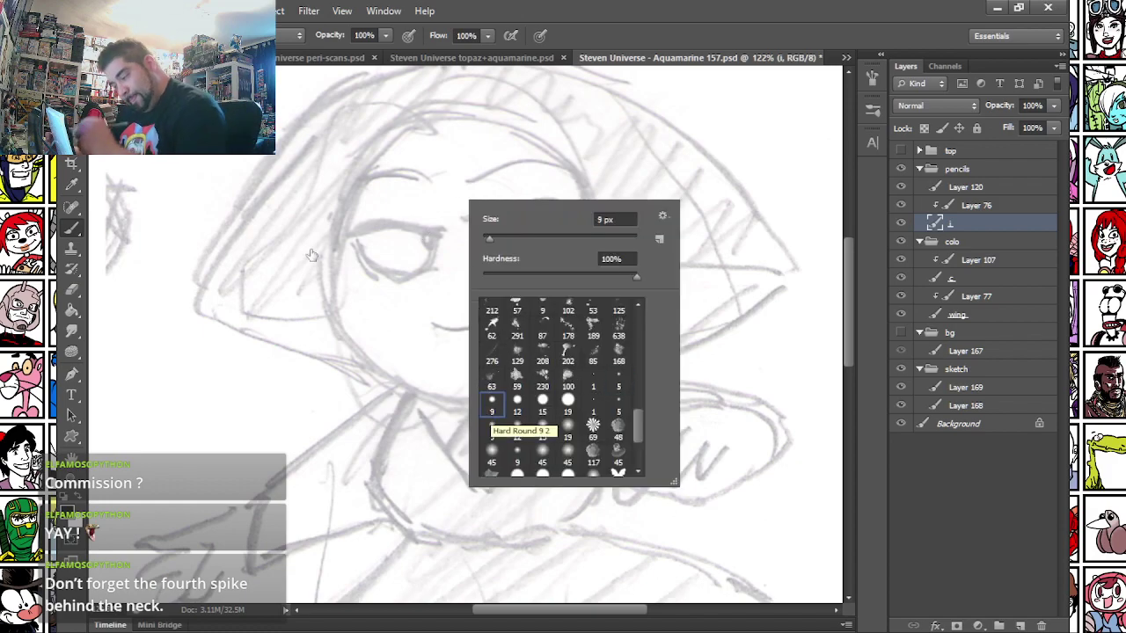
{"action": "left_click", "coordinate": [354, 235]}
{"action": "scroll", "coordinate": [352, 186], "scroll_direction": "up", "scroll_amount": 2}
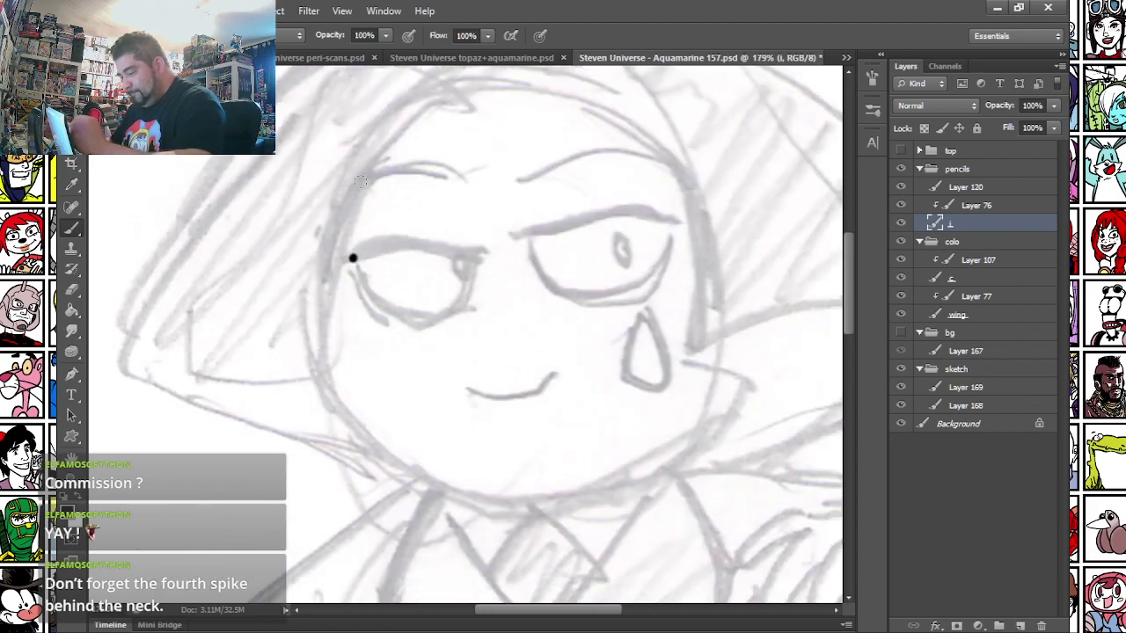
- Ink both eyebrows, the thick upper eyelids and the curved lower eye outlines over the sketched face
{"action": "mouse_move", "coordinate": [358, 187]}
{"action": "left_mouse_down"}
{"action": "mouse_move", "coordinate": [623, 162]}
{"action": "mouse_move", "coordinate": [667, 174]}
{"action": "left_mouse_up"}
{"action": "mouse_move", "coordinate": [519, 239]}
{"action": "left_mouse_down"}
{"action": "mouse_move", "coordinate": [586, 215]}
{"action": "mouse_move", "coordinate": [686, 216]}
{"action": "left_mouse_up"}
{"action": "mouse_move", "coordinate": [349, 259]}
{"action": "left_mouse_down"}
{"action": "mouse_move", "coordinate": [405, 242]}
{"action": "mouse_move", "coordinate": [476, 247]}
{"action": "left_mouse_up"}
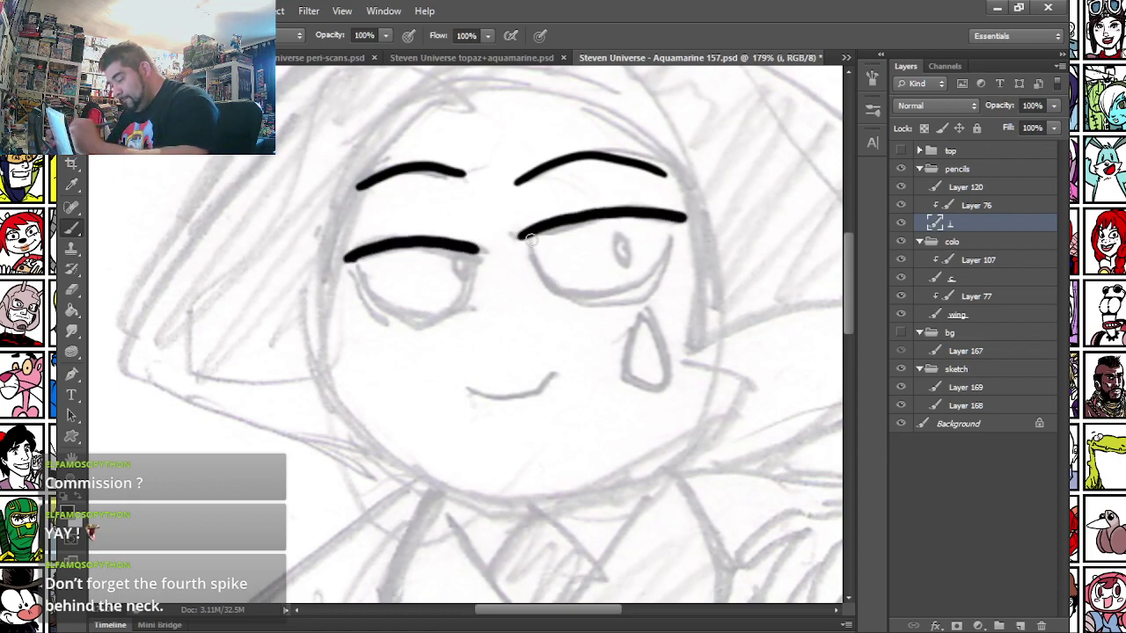
{"action": "mouse_move", "coordinate": [526, 238]}
{"action": "left_mouse_down"}
{"action": "mouse_move", "coordinate": [545, 280]}
{"action": "mouse_move", "coordinate": [583, 297]}
{"action": "mouse_move", "coordinate": [642, 289]}
{"action": "mouse_move", "coordinate": [677, 220]}
{"action": "left_mouse_up"}
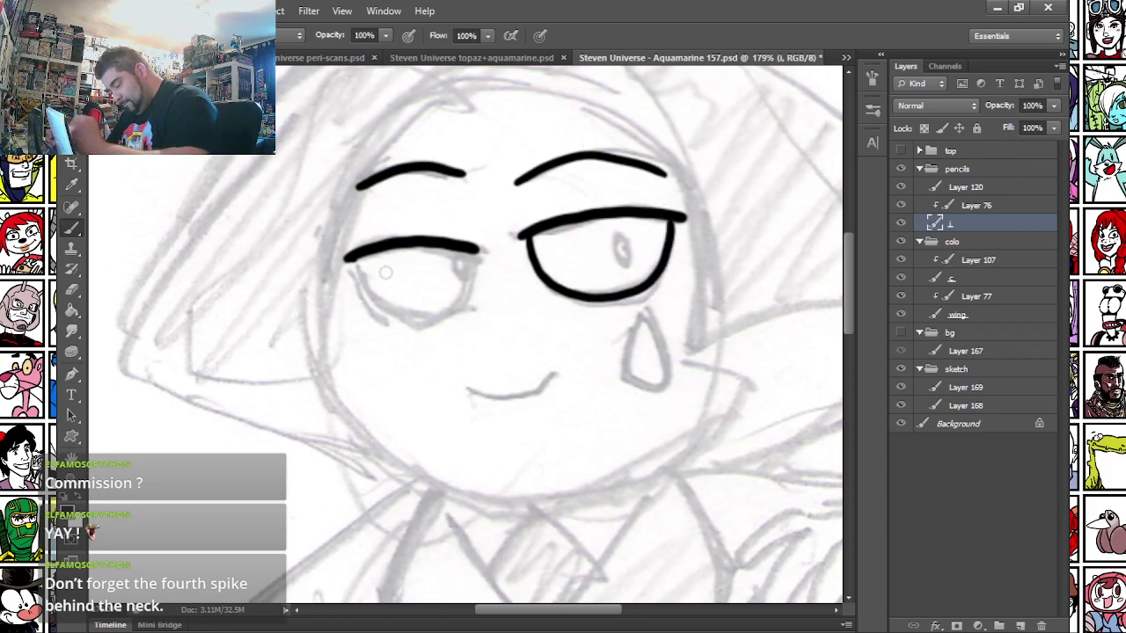
{"action": "mouse_move", "coordinate": [349, 259]}
{"action": "left_mouse_down"}
{"action": "mouse_move", "coordinate": [365, 305]}
{"action": "mouse_move", "coordinate": [416, 321]}
{"action": "mouse_move", "coordinate": [462, 296]}
{"action": "mouse_move", "coordinate": [473, 247]}
{"action": "left_mouse_up"}
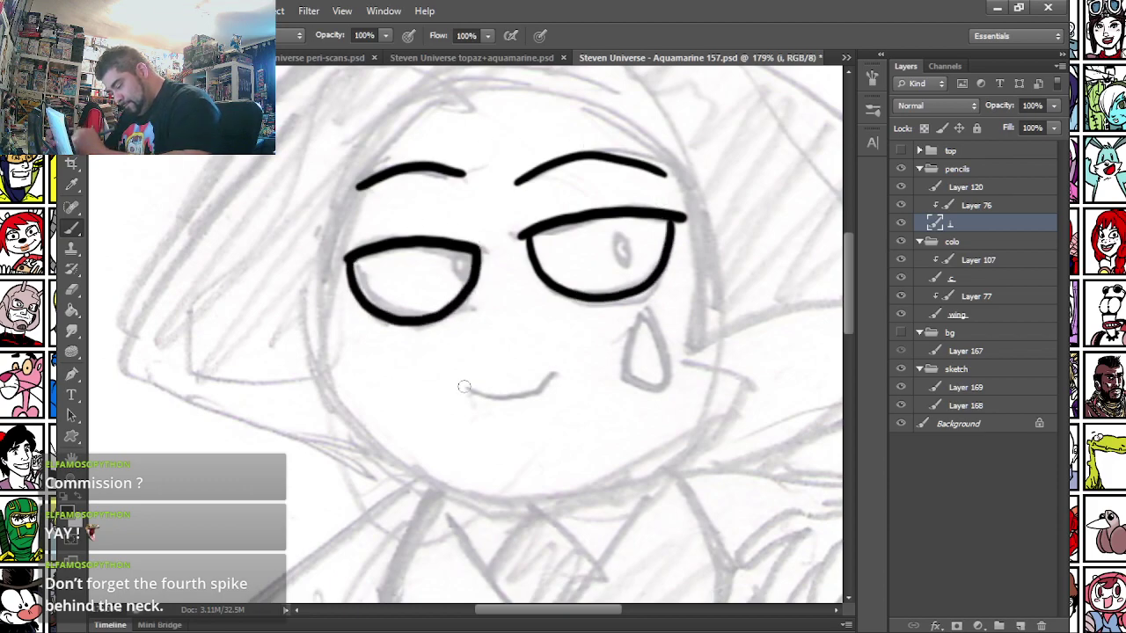
- Ink the smile and solid black oval pupils, and add small white highlights to the pupils on Layer 120
{"action": "mouse_move", "coordinate": [459, 380]}
{"action": "left_mouse_down"}
{"action": "mouse_move", "coordinate": [481, 398]}
{"action": "mouse_move", "coordinate": [560, 368]}
{"action": "left_mouse_up"}
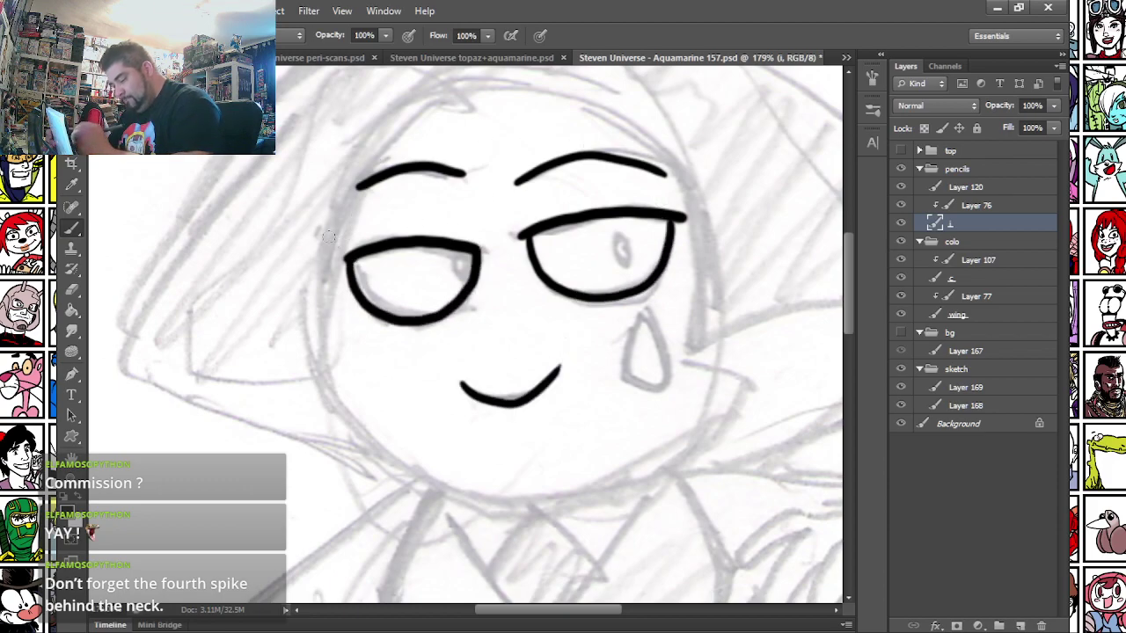
{"action": "mouse_move", "coordinate": [436, 286]}
{"action": "left_mouse_down"}
{"action": "mouse_move", "coordinate": [440, 264]}
{"action": "mouse_move", "coordinate": [445, 284]}
{"action": "left_mouse_up"}
{"action": "left_click_drag", "start_coordinate": [614, 263], "coordinate": [609, 269]}
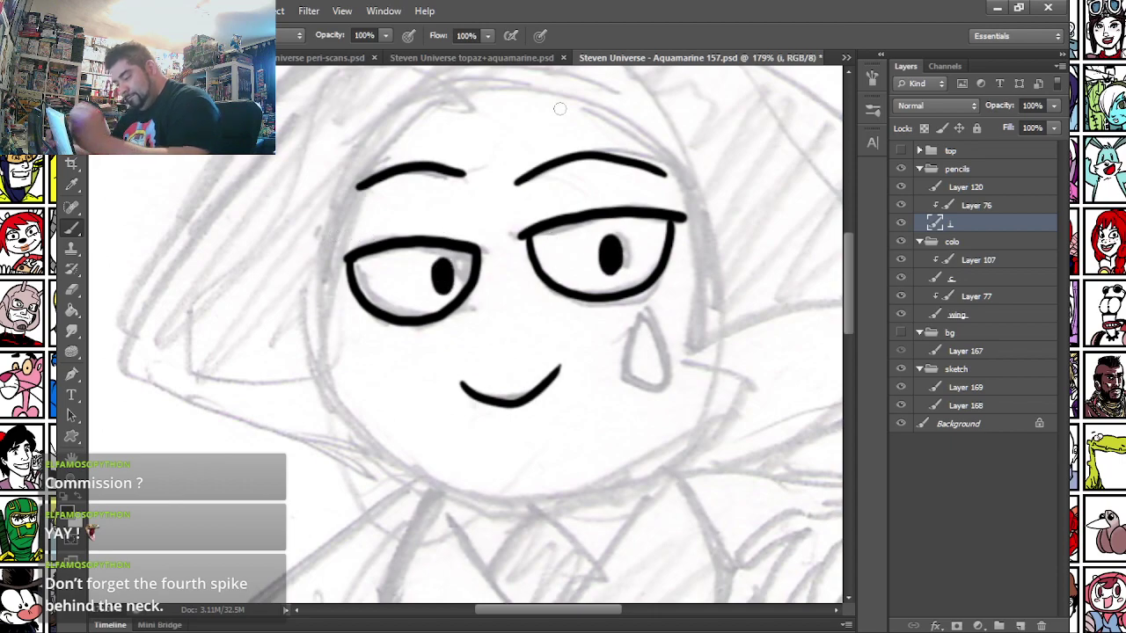
{"action": "left_click", "coordinate": [962, 188]}
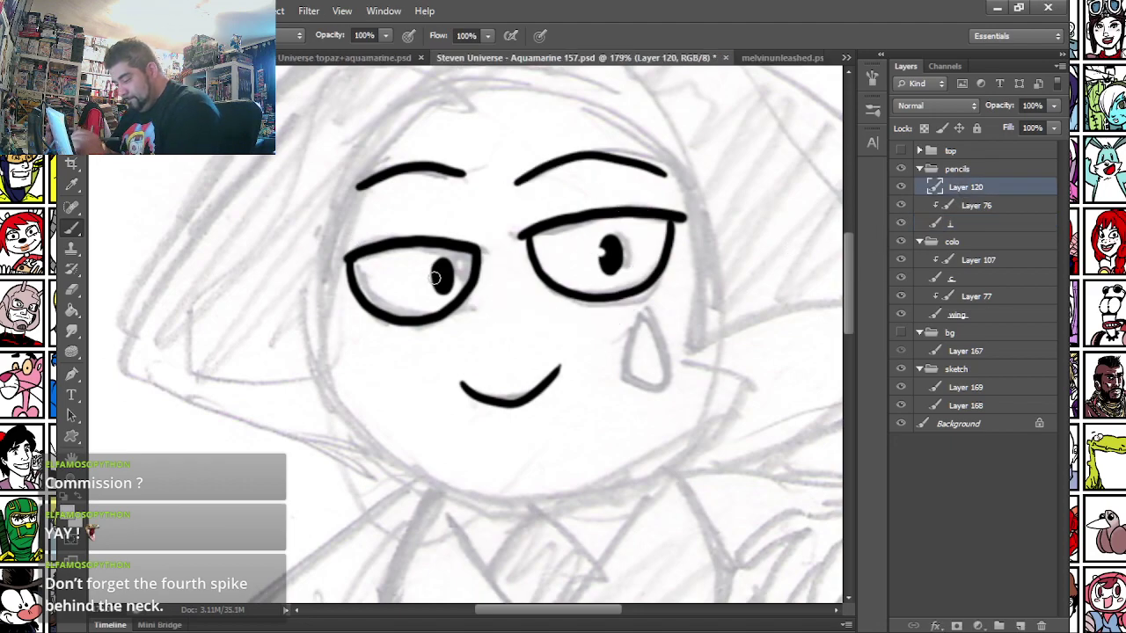
- Make layer i active and ink the teardrop gem on the cheek and the thin crease lines beneath both eyebrows
{"action": "left_click", "coordinate": [960, 226]}
{"action": "right_click", "coordinate": [531, 298]}
{"action": "left_click", "coordinate": [655, 401]}
{"action": "left_click_drag", "start_coordinate": [498, 273], "coordinate": [500, 255]}
{"action": "mouse_move", "coordinate": [643, 299]}
{"action": "left_mouse_down"}
{"action": "mouse_move", "coordinate": [633, 361]}
{"action": "mouse_move", "coordinate": [668, 349]}
{"action": "mouse_move", "coordinate": [643, 300]}
{"action": "left_mouse_up"}
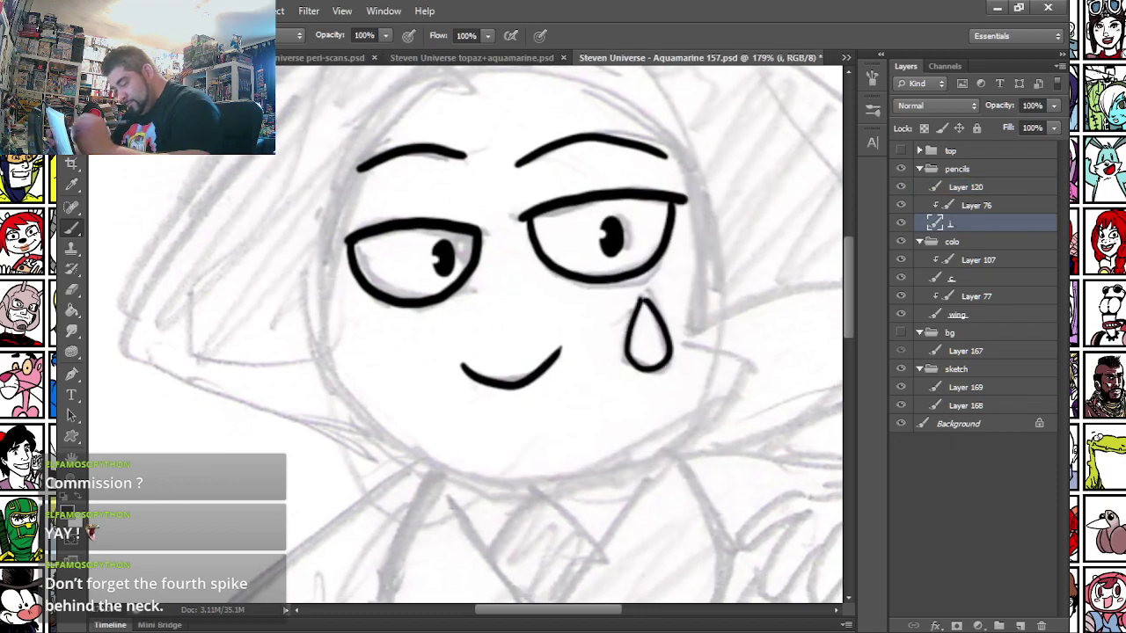
{"action": "mouse_move", "coordinate": [356, 199]}
{"action": "left_mouse_down"}
{"action": "mouse_move", "coordinate": [381, 180]}
{"action": "mouse_move", "coordinate": [460, 180]}
{"action": "left_mouse_up"}
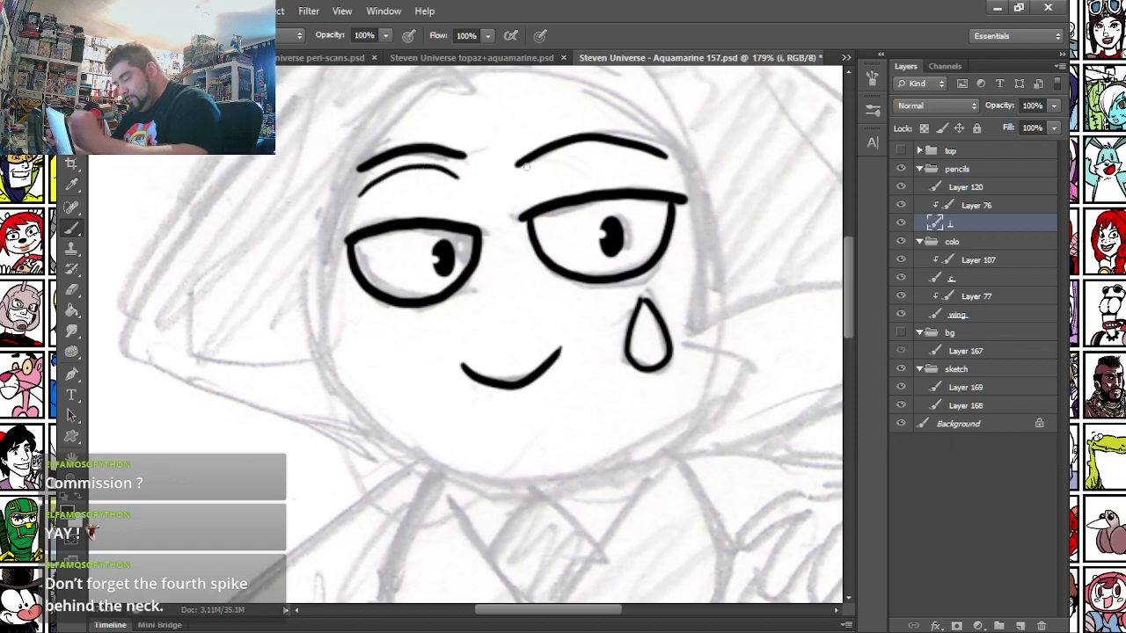
{"action": "mouse_move", "coordinate": [534, 176]}
{"action": "left_mouse_down"}
{"action": "mouse_move", "coordinate": [614, 141]}
{"action": "mouse_move", "coordinate": [654, 160]}
{"action": "left_mouse_up"}
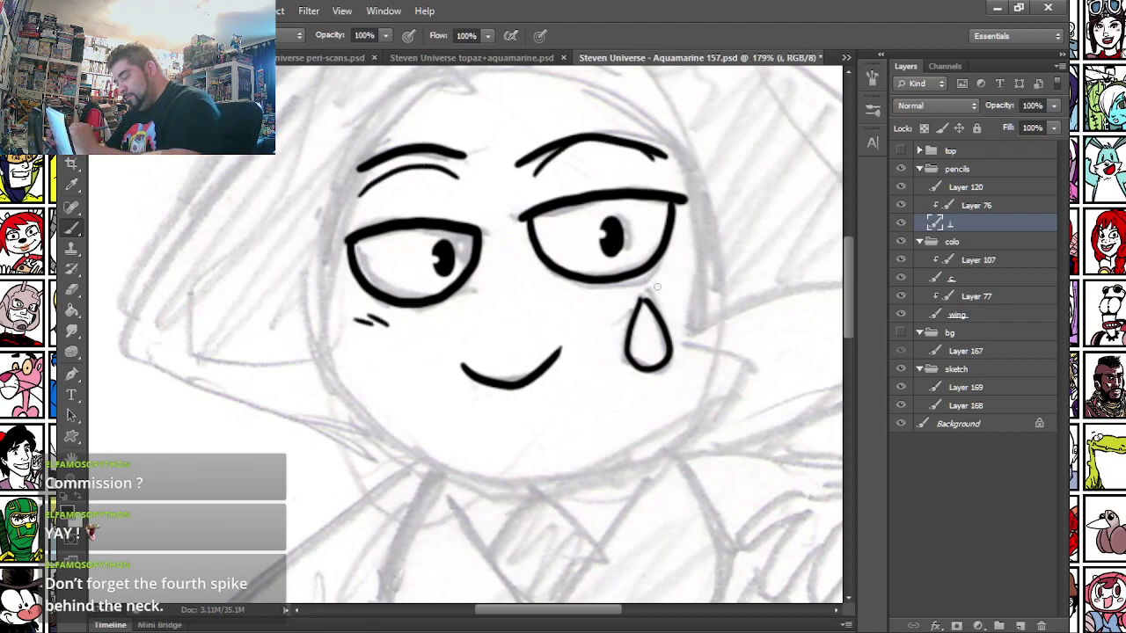
- Ink the short cheek marks and the rounded face outline with its pointed cheek bulge
{"action": "mouse_move", "coordinate": [308, 235]}
{"action": "left_mouse_down"}
{"action": "mouse_move", "coordinate": [284, 292]}
{"action": "mouse_move", "coordinate": [268, 298]}
{"action": "left_mouse_up"}
{"action": "mouse_move", "coordinate": [278, 387]}
{"action": "left_mouse_down"}
{"action": "mouse_move", "coordinate": [300, 253]}
{"action": "mouse_move", "coordinate": [349, 186]}
{"action": "mouse_move", "coordinate": [421, 148]}
{"action": "mouse_move", "coordinate": [514, 136]}
{"action": "mouse_move", "coordinate": [607, 172]}
{"action": "mouse_move", "coordinate": [658, 259]}
{"action": "mouse_move", "coordinate": [656, 400]}
{"action": "mouse_move", "coordinate": [704, 429]}
{"action": "left_mouse_up"}
{"action": "mouse_move", "coordinate": [275, 377]}
{"action": "left_mouse_down"}
{"action": "mouse_move", "coordinate": [292, 431]}
{"action": "mouse_move", "coordinate": [336, 492]}
{"action": "mouse_move", "coordinate": [405, 531]}
{"action": "mouse_move", "coordinate": [490, 546]}
{"action": "mouse_move", "coordinate": [625, 508]}
{"action": "mouse_move", "coordinate": [681, 466]}
{"action": "mouse_move", "coordinate": [704, 431]}
{"action": "left_mouse_up"}
{"action": "left_click_drag", "start_coordinate": [271, 391], "coordinate": [276, 395]}
- Ink the drooping fingers, thumb and upper edge of the hand on the bent arm
{"action": "left_click_drag", "start_coordinate": [292, 490], "coordinate": [272, 326]}
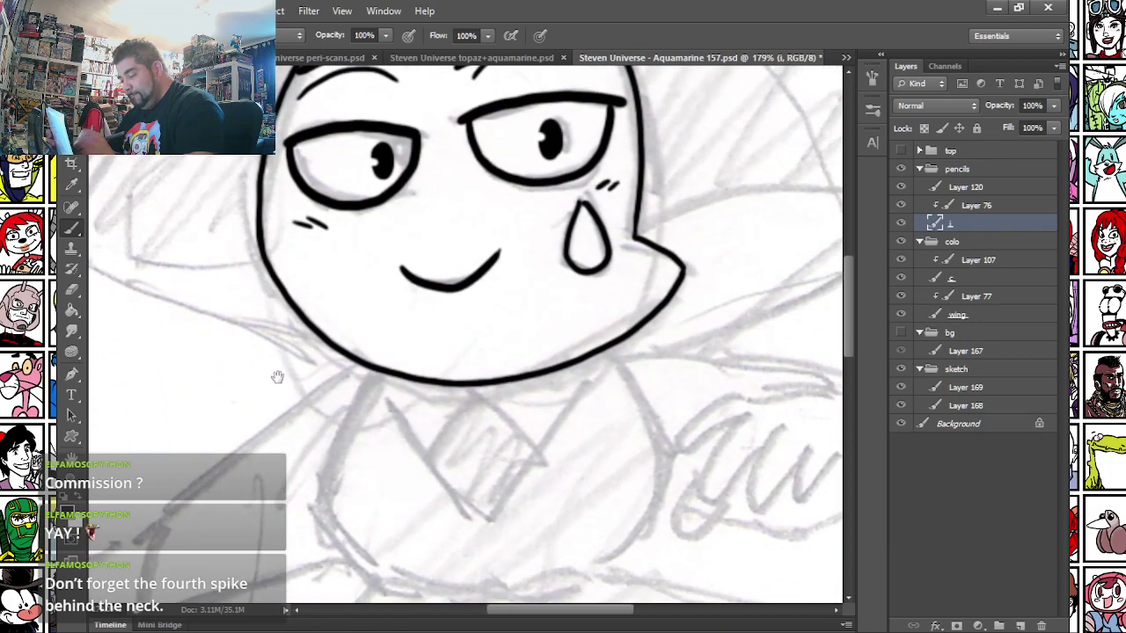
{"action": "left_click_drag", "start_coordinate": [264, 522], "coordinate": [262, 304]}
{"action": "mouse_move", "coordinate": [361, 317]}
{"action": "left_mouse_down"}
{"action": "mouse_move", "coordinate": [227, 320]}
{"action": "mouse_move", "coordinate": [183, 461]}
{"action": "left_mouse_up"}
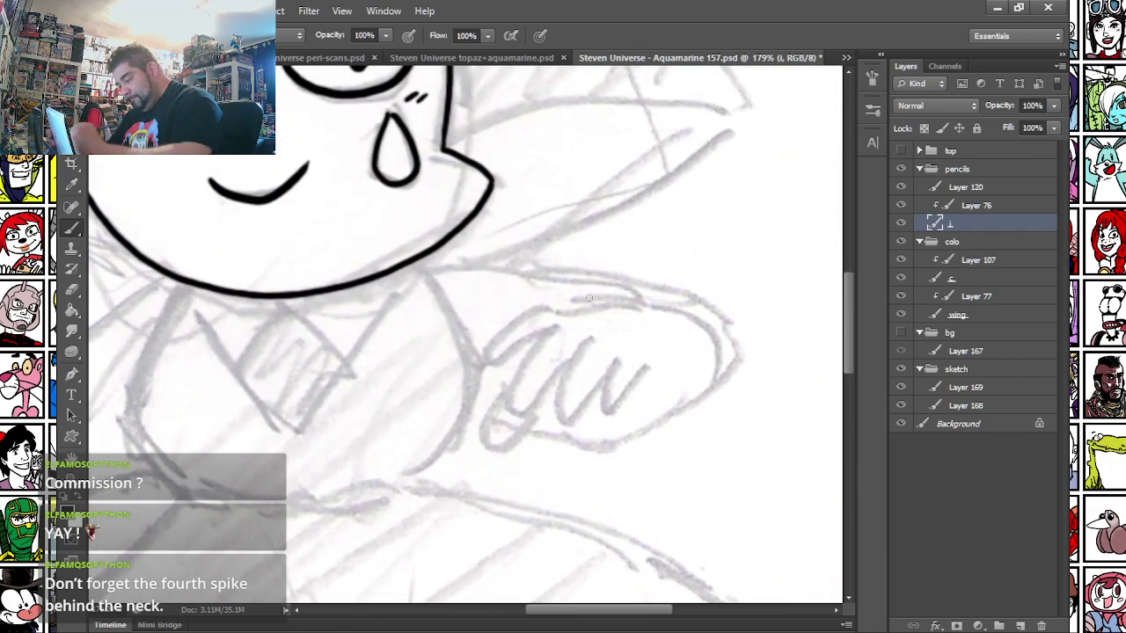
{"action": "left_click_drag", "start_coordinate": [617, 298], "coordinate": [570, 304]}
{"action": "mouse_move", "coordinate": [595, 356]}
{"action": "left_mouse_down"}
{"action": "mouse_move", "coordinate": [595, 429]}
{"action": "mouse_move", "coordinate": [627, 401]}
{"action": "mouse_move", "coordinate": [567, 414]}
{"action": "mouse_move", "coordinate": [607, 360]}
{"action": "left_mouse_up"}
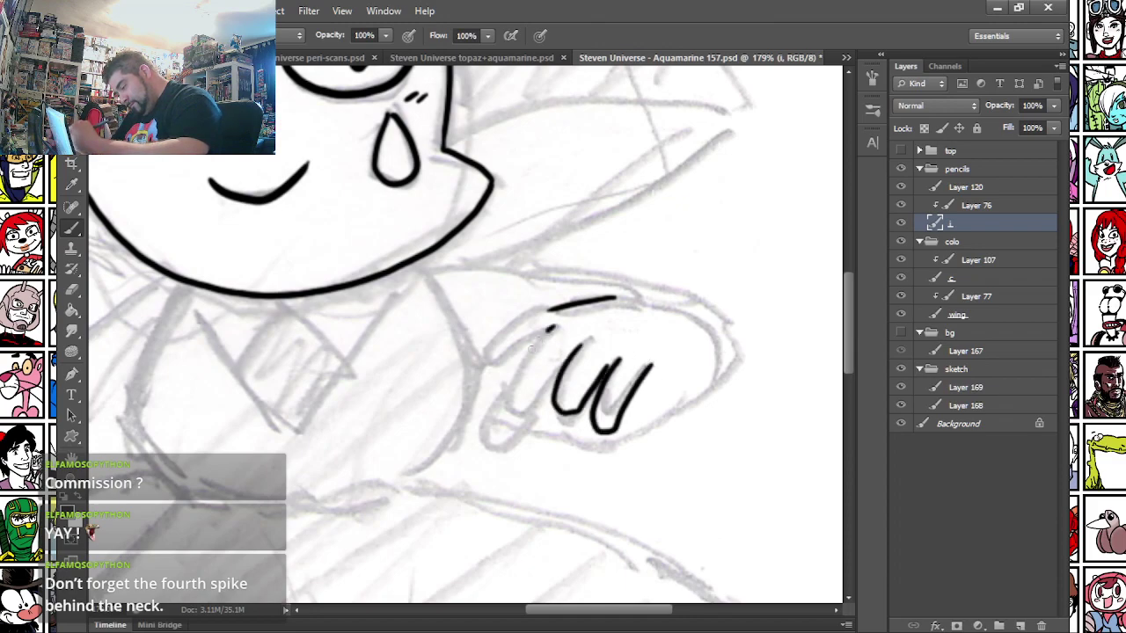
{"action": "left_click_drag", "start_coordinate": [546, 331], "coordinate": [551, 410]}
{"action": "mouse_move", "coordinate": [550, 307]}
{"action": "left_mouse_down"}
{"action": "mouse_move", "coordinate": [482, 376]}
{"action": "mouse_move", "coordinate": [510, 377]}
{"action": "mouse_move", "coordinate": [476, 441]}
{"action": "mouse_move", "coordinate": [507, 445]}
{"action": "mouse_move", "coordinate": [535, 418]}
{"action": "mouse_move", "coordinate": [556, 422]}
{"action": "mouse_move", "coordinate": [591, 420]}
{"action": "left_mouse_up"}
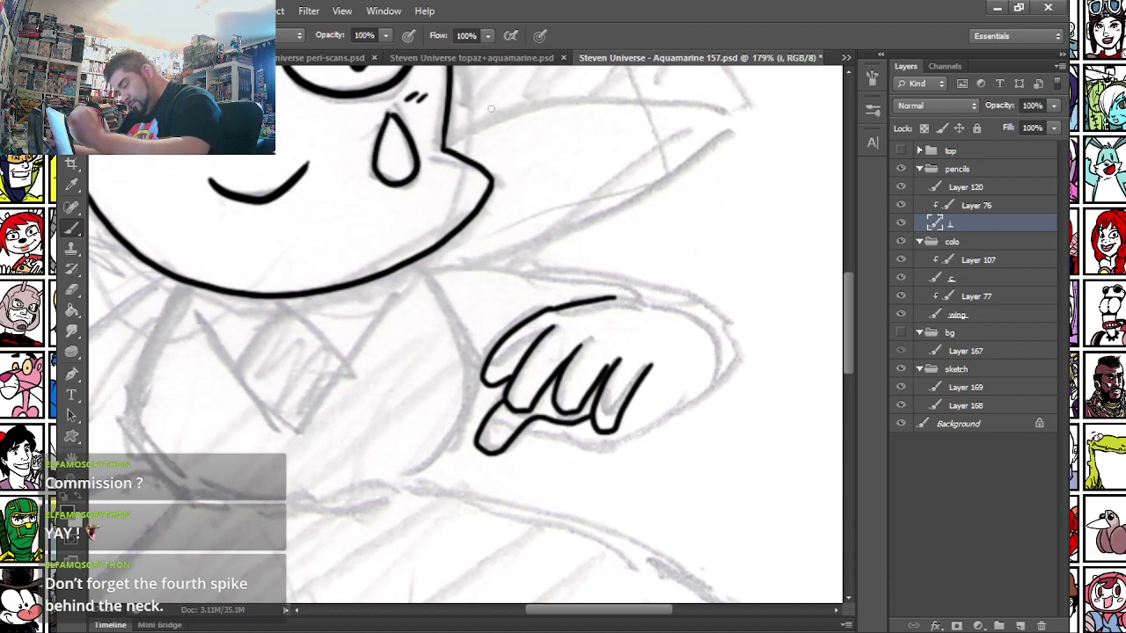
- Ink the bent arm's outer contour, sweeping wide from under the cheek around to the hand
{"action": "mouse_move", "coordinate": [422, 257]}
{"action": "left_mouse_down"}
{"action": "mouse_move", "coordinate": [611, 253]}
{"action": "mouse_move", "coordinate": [702, 278]}
{"action": "mouse_move", "coordinate": [718, 346]}
{"action": "mouse_move", "coordinate": [660, 413]}
{"action": "left_mouse_up"}
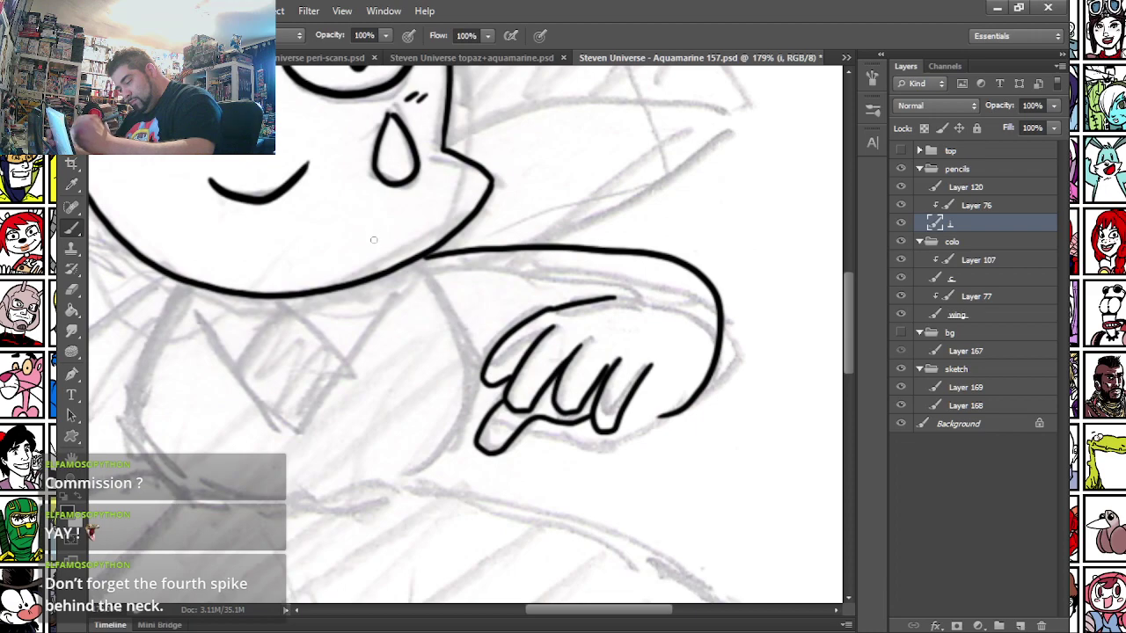
{"action": "key", "text": "ctrl+z"}
{"action": "mouse_move", "coordinate": [433, 248]}
{"action": "left_mouse_down"}
{"action": "mouse_move", "coordinate": [574, 231]}
{"action": "mouse_move", "coordinate": [721, 267]}
{"action": "mouse_move", "coordinate": [733, 359]}
{"action": "mouse_move", "coordinate": [651, 403]}
{"action": "left_mouse_up"}
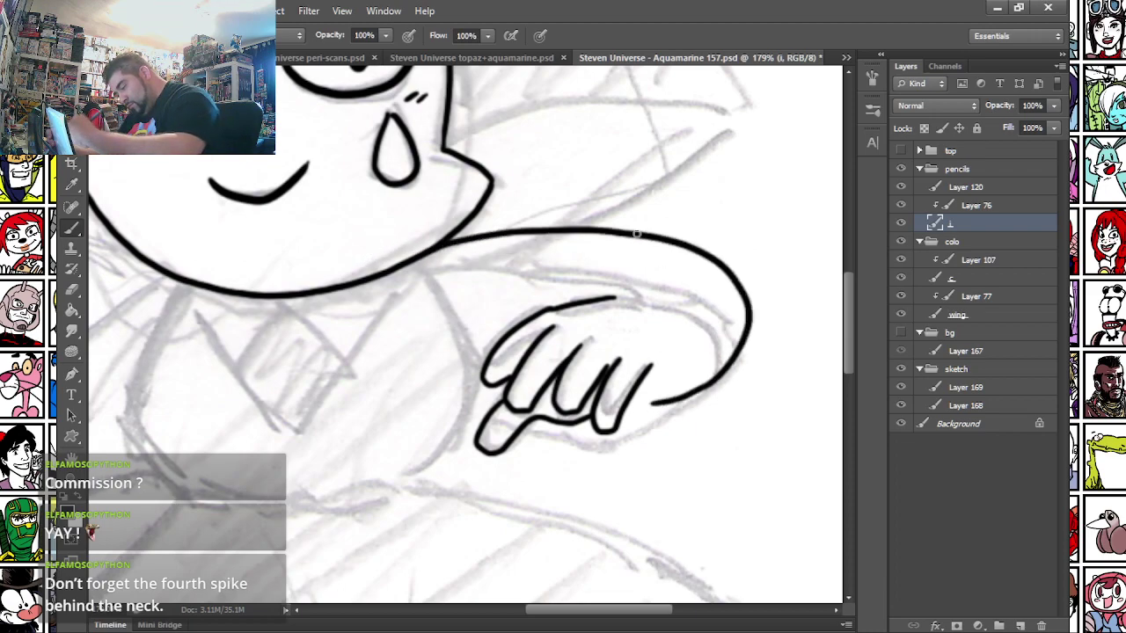
- Erase the upper end of the outermost finger line and join that finger to the arm contour with a short stroke
{"action": "left_click", "coordinate": [78, 304]}
{"action": "left_click", "coordinate": [72, 290]}
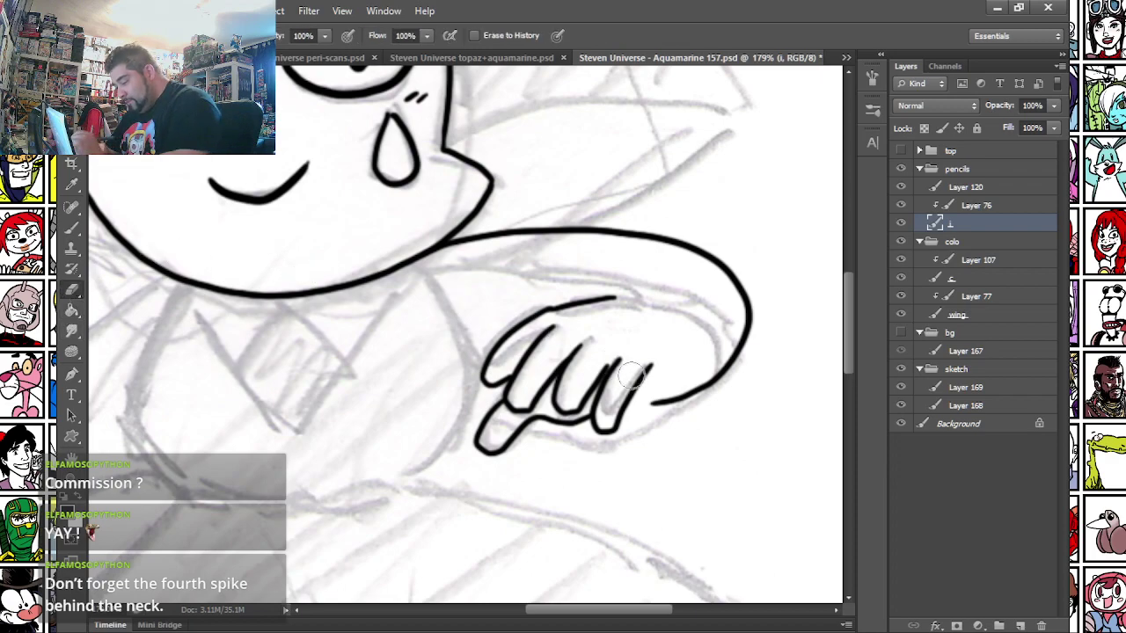
{"action": "left_click", "coordinate": [72, 227]}
{"action": "left_click_drag", "start_coordinate": [621, 404], "coordinate": [658, 400]}
{"action": "key", "text": "ctrl+z"}
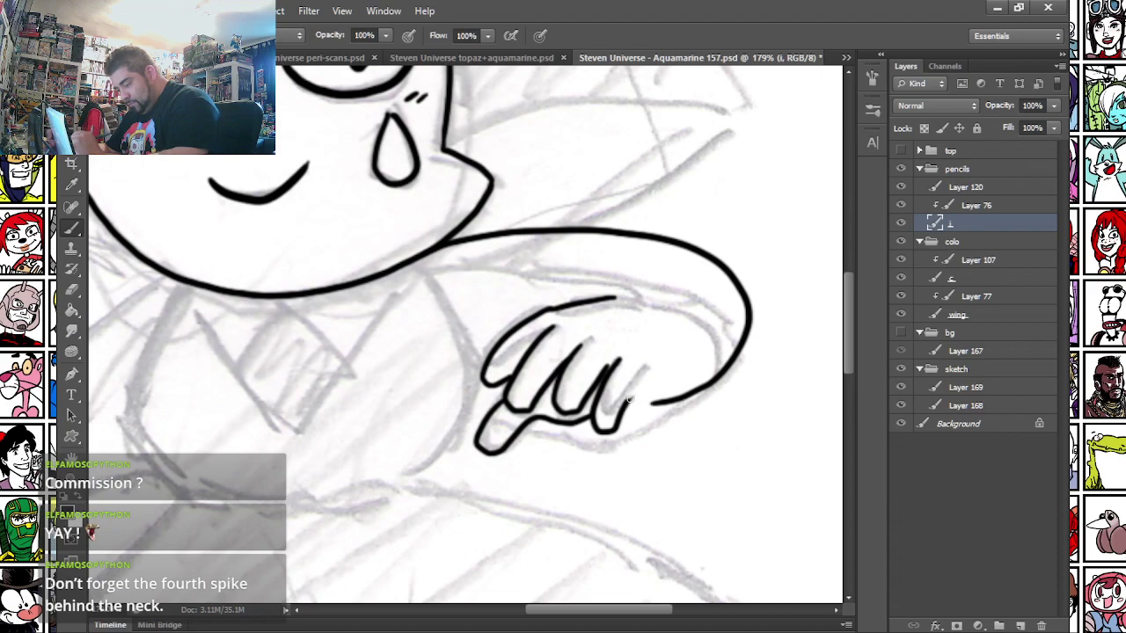
{"action": "left_click_drag", "start_coordinate": [623, 402], "coordinate": [656, 400]}
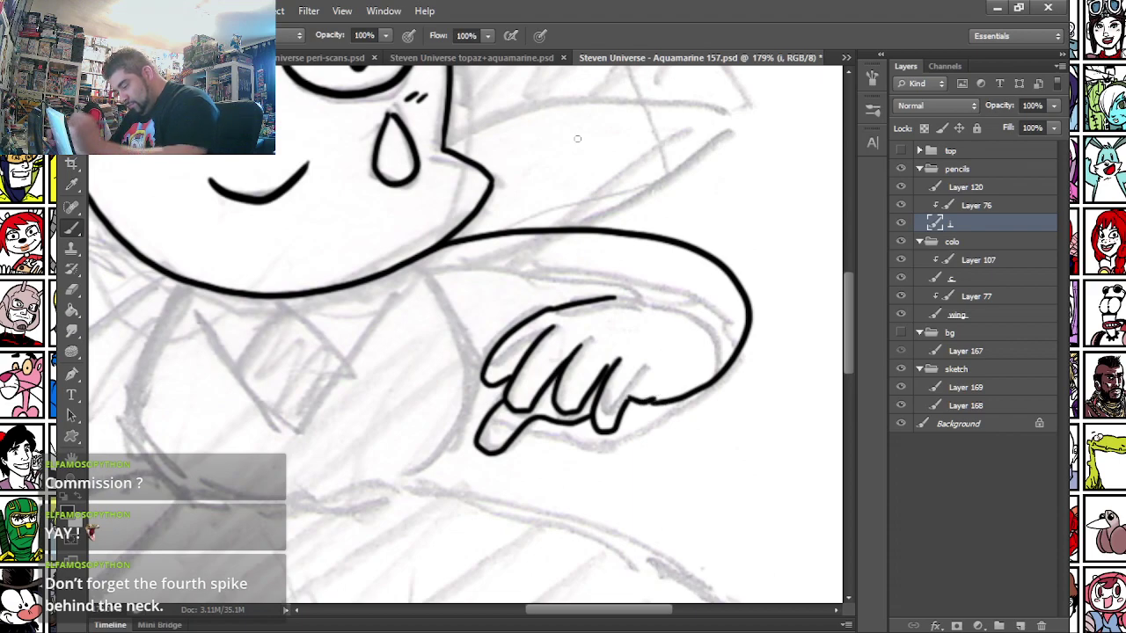
- Ink the curve over the back of the hand, joining it to the lower end of the arm contour
{"action": "left_click_drag", "start_coordinate": [616, 297], "coordinate": [717, 387]}
{"action": "key", "text": "ctrl+z"}
{"action": "mouse_move", "coordinate": [602, 295]}
{"action": "left_mouse_down"}
{"action": "mouse_move", "coordinate": [651, 299]}
{"action": "mouse_move", "coordinate": [702, 387]}
{"action": "left_mouse_up"}
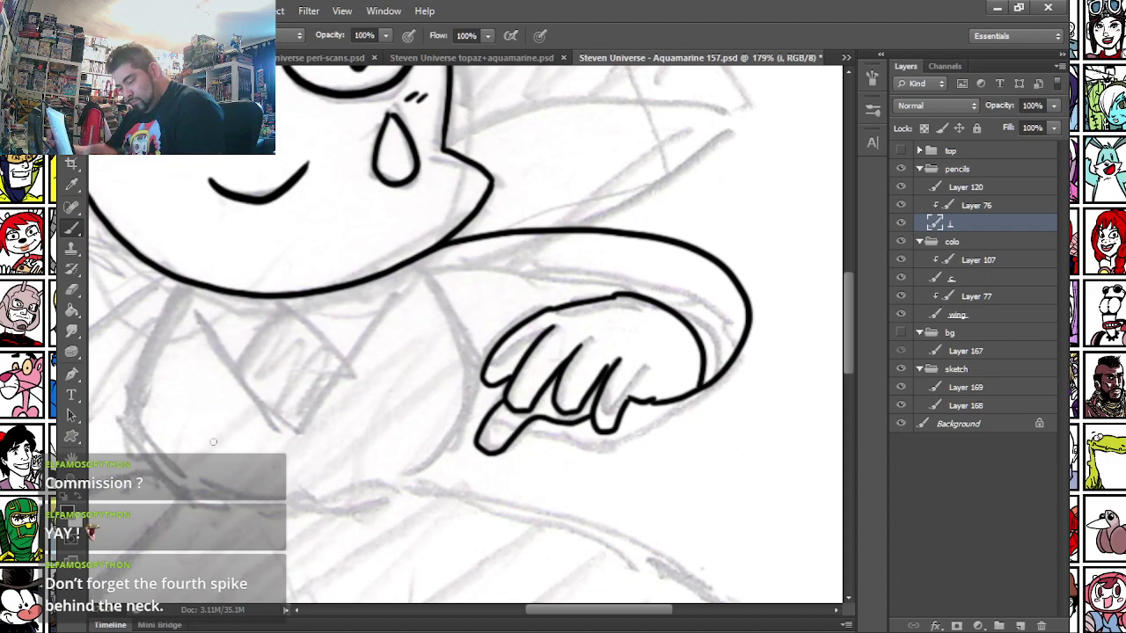
- Ink both curved sides of the torso from beneath the chin down to the waist
{"action": "left_click_drag", "start_coordinate": [213, 441], "coordinate": [315, 320]}
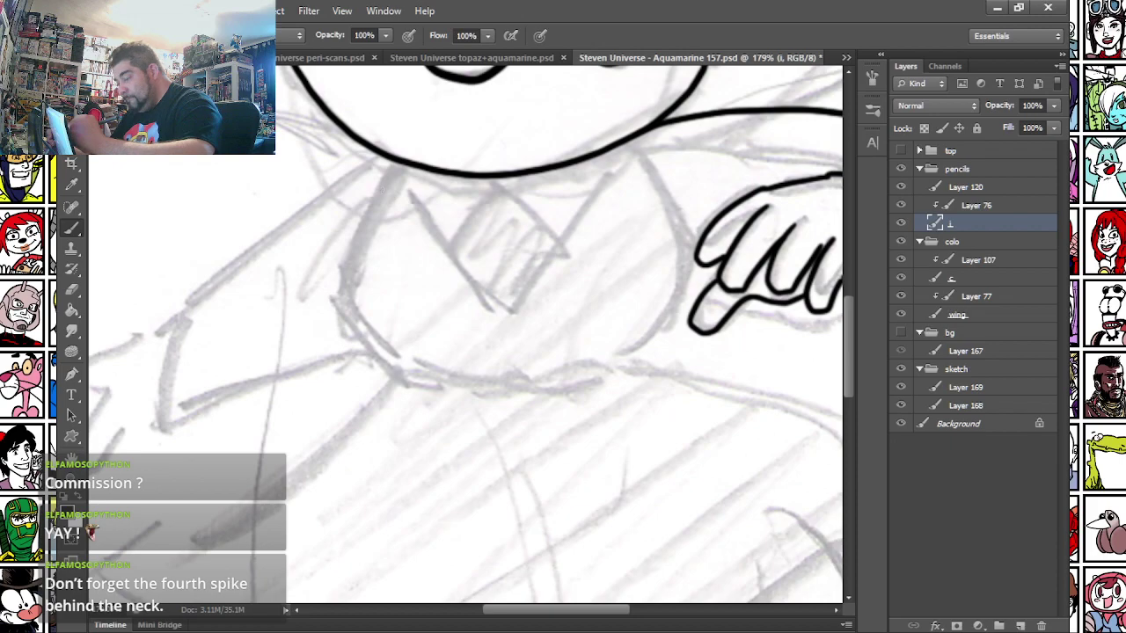
{"action": "mouse_move", "coordinate": [396, 164]}
{"action": "left_mouse_down"}
{"action": "mouse_move", "coordinate": [345, 254]}
{"action": "mouse_move", "coordinate": [347, 321]}
{"action": "mouse_move", "coordinate": [394, 364]}
{"action": "left_mouse_up"}
{"action": "mouse_move", "coordinate": [628, 145]}
{"action": "left_mouse_down"}
{"action": "mouse_move", "coordinate": [680, 208]}
{"action": "mouse_move", "coordinate": [684, 300]}
{"action": "mouse_move", "coordinate": [644, 355]}
{"action": "left_mouse_up"}
- Ink the flared jacket hem below the waist, with pointed corners and a V-shaped notch in the middle
{"action": "mouse_move", "coordinate": [236, 424]}
{"action": "left_mouse_down"}
{"action": "mouse_move", "coordinate": [339, 212]}
{"action": "mouse_move", "coordinate": [194, 303]}
{"action": "left_mouse_up"}
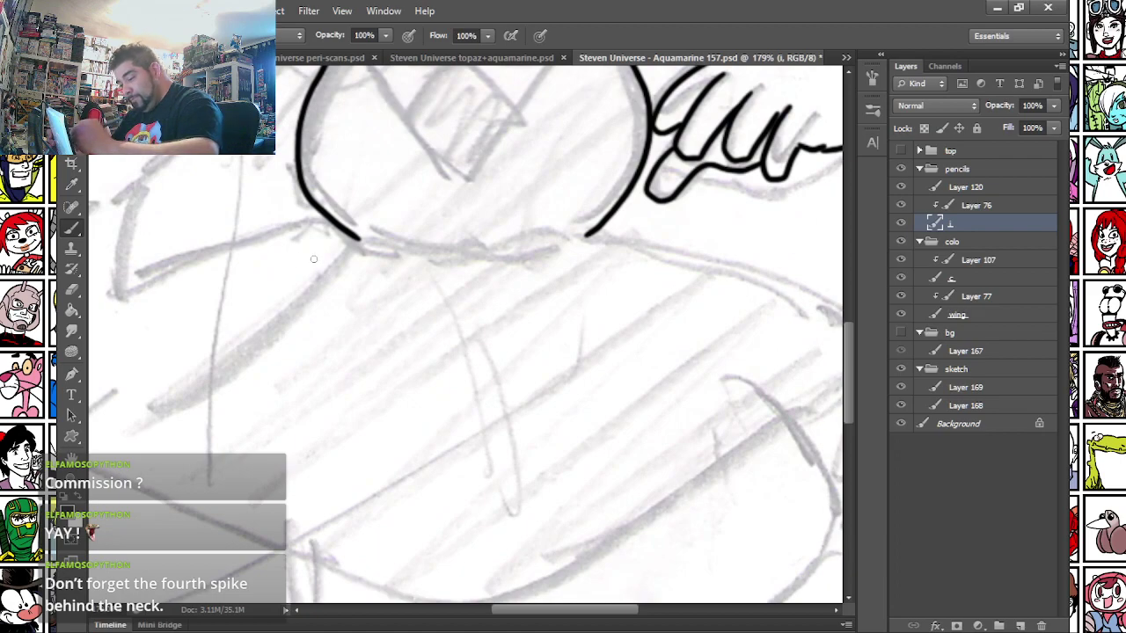
{"action": "mouse_move", "coordinate": [354, 240]}
{"action": "left_mouse_down"}
{"action": "mouse_move", "coordinate": [216, 368]}
{"action": "mouse_move", "coordinate": [315, 405]}
{"action": "mouse_move", "coordinate": [351, 387]}
{"action": "left_mouse_up"}
{"action": "key", "text": "ctrl+z"}
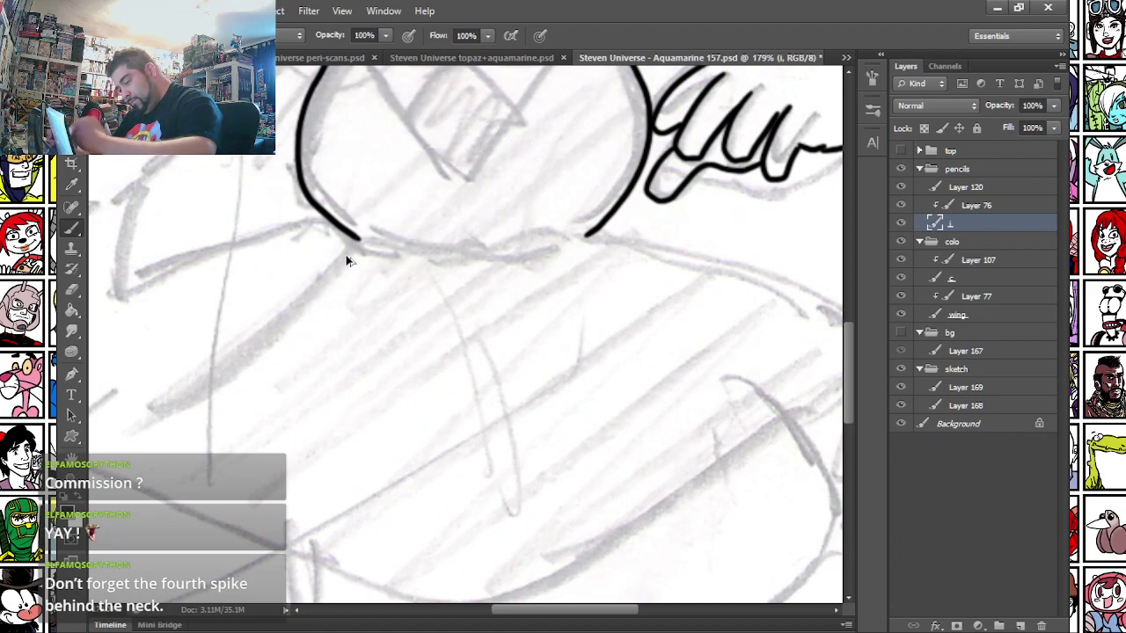
{"action": "mouse_move", "coordinate": [353, 239]}
{"action": "left_mouse_down"}
{"action": "mouse_move", "coordinate": [221, 352]}
{"action": "mouse_move", "coordinate": [356, 416]}
{"action": "mouse_move", "coordinate": [444, 295]}
{"action": "left_mouse_up"}
{"action": "key", "text": "ctrl+z"}
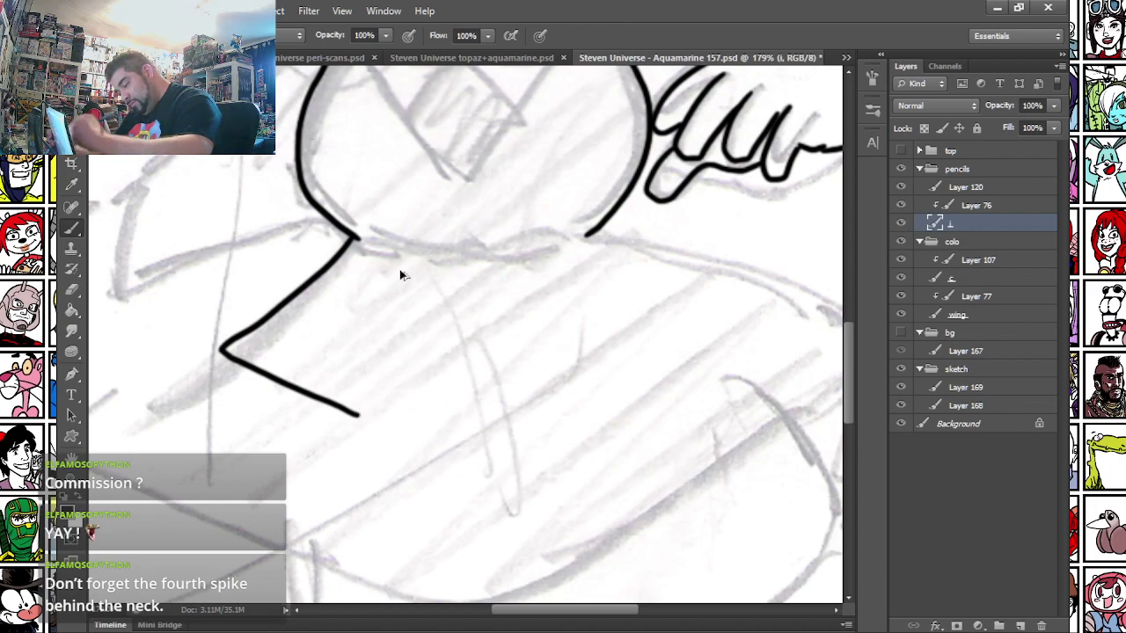
{"action": "mouse_move", "coordinate": [359, 412]}
{"action": "left_mouse_down"}
{"action": "mouse_move", "coordinate": [456, 293]}
{"action": "mouse_move", "coordinate": [523, 415]}
{"action": "left_mouse_up"}
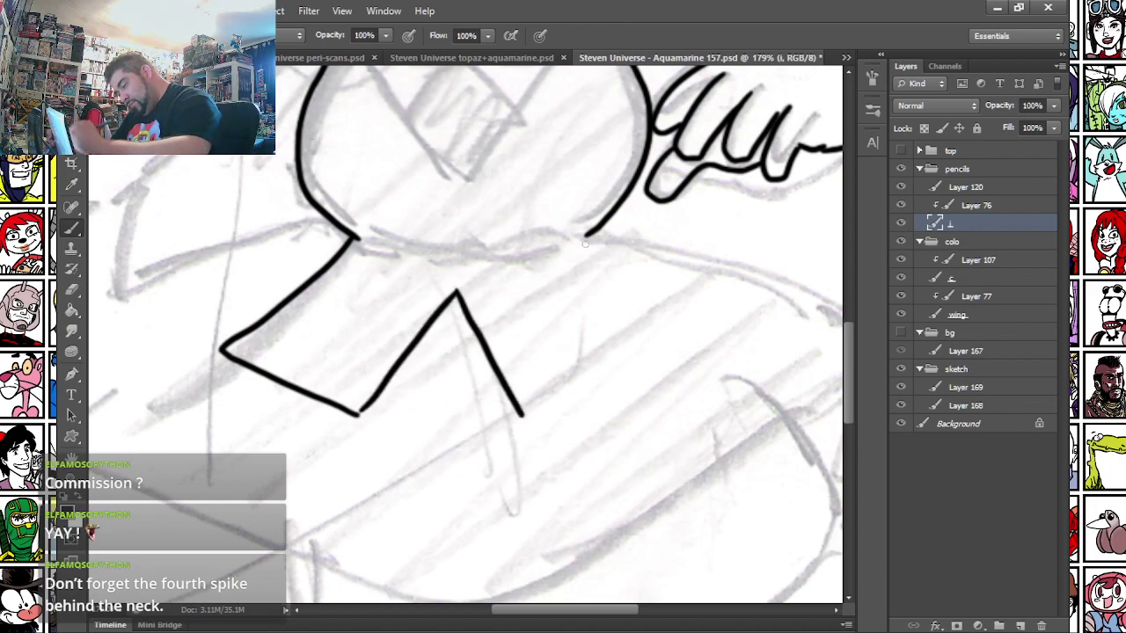
{"action": "left_click_drag", "start_coordinate": [589, 233], "coordinate": [711, 274]}
{"action": "left_click_drag", "start_coordinate": [523, 414], "coordinate": [712, 271]}
- Ink the jacket's V-neckline with its diamond-shaped inset, and add the short overlapping lines at the waist
{"action": "left_click_drag", "start_coordinate": [338, 207], "coordinate": [381, 436]}
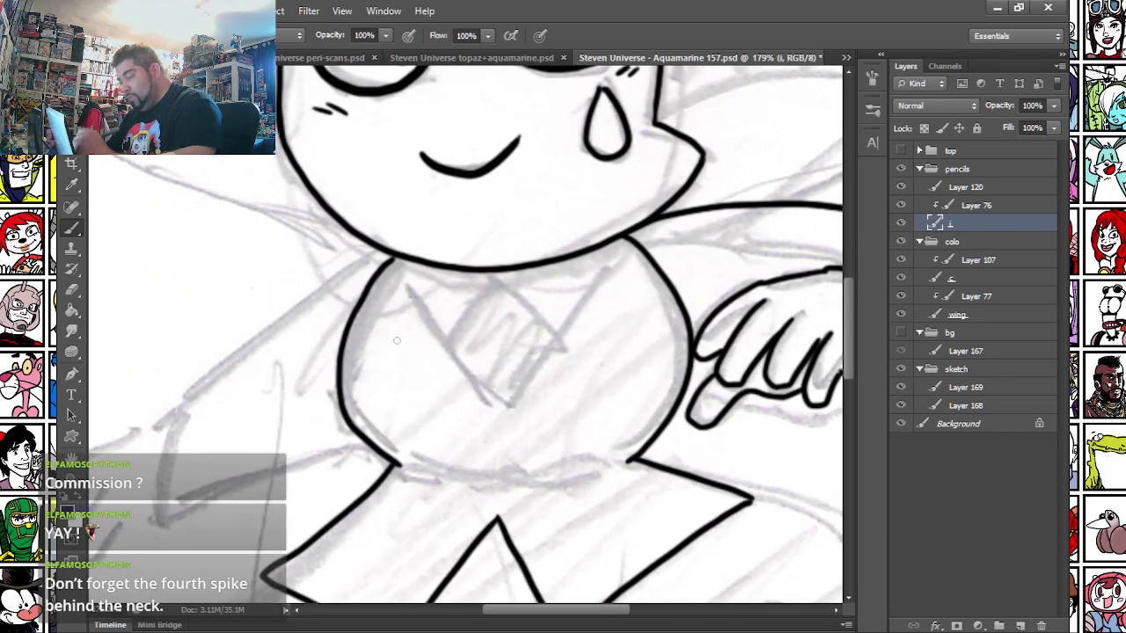
{"action": "mouse_move", "coordinate": [392, 259]}
{"action": "left_mouse_down"}
{"action": "mouse_move", "coordinate": [473, 389]}
{"action": "mouse_move", "coordinate": [509, 402]}
{"action": "mouse_move", "coordinate": [622, 228]}
{"action": "left_mouse_up"}
{"action": "mouse_move", "coordinate": [436, 331]}
{"action": "left_mouse_down"}
{"action": "mouse_move", "coordinate": [501, 271]}
{"action": "mouse_move", "coordinate": [556, 326]}
{"action": "left_mouse_up"}
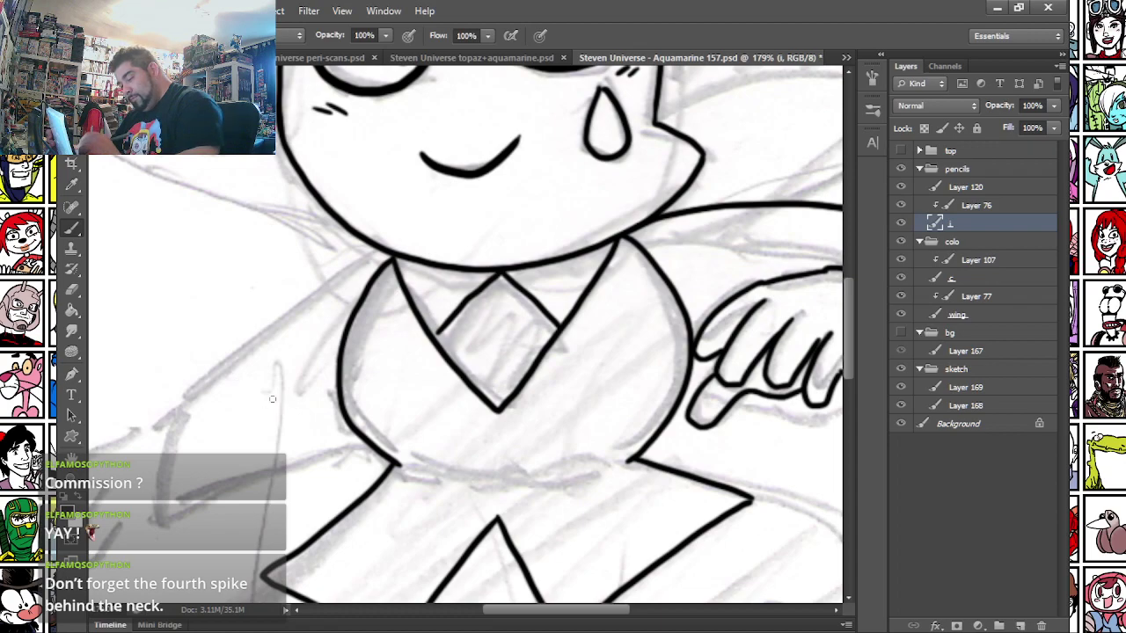
{"action": "left_click_drag", "start_coordinate": [430, 477], "coordinate": [577, 475]}
- Ink the outstretched arm with its cuff line and the hand with spread fingers
{"action": "left_click_drag", "start_coordinate": [98, 373], "coordinate": [348, 269]}
{"action": "mouse_move", "coordinate": [336, 371]}
{"action": "left_mouse_down"}
{"action": "mouse_move", "coordinate": [342, 401]}
{"action": "mouse_move", "coordinate": [313, 458]}
{"action": "mouse_move", "coordinate": [368, 425]}
{"action": "mouse_move", "coordinate": [405, 380]}
{"action": "left_mouse_up"}
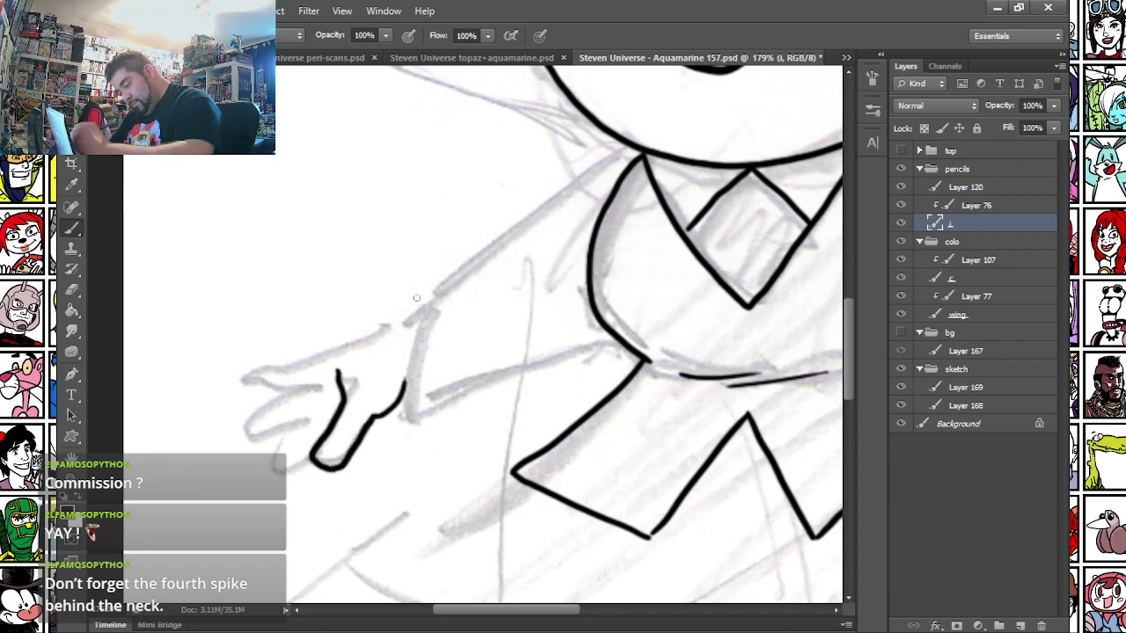
{"action": "mouse_move", "coordinate": [632, 155]}
{"action": "left_mouse_down"}
{"action": "mouse_move", "coordinate": [594, 159]}
{"action": "mouse_move", "coordinate": [419, 287]}
{"action": "mouse_move", "coordinate": [240, 385]}
{"action": "mouse_move", "coordinate": [327, 378]}
{"action": "mouse_move", "coordinate": [280, 403]}
{"action": "mouse_move", "coordinate": [255, 439]}
{"action": "mouse_move", "coordinate": [324, 408]}
{"action": "mouse_move", "coordinate": [280, 464]}
{"action": "mouse_move", "coordinate": [339, 482]}
{"action": "mouse_move", "coordinate": [434, 380]}
{"action": "mouse_move", "coordinate": [602, 325]}
{"action": "left_mouse_up"}
{"action": "mouse_move", "coordinate": [409, 293]}
{"action": "left_mouse_down"}
{"action": "mouse_move", "coordinate": [436, 317]}
{"action": "mouse_move", "coordinate": [458, 375]}
{"action": "left_mouse_up"}
{"action": "left_click_drag", "start_coordinate": [382, 256], "coordinate": [431, 448]}
{"action": "mouse_move", "coordinate": [388, 255]}
{"action": "left_mouse_down"}
{"action": "mouse_move", "coordinate": [276, 365]}
{"action": "mouse_move", "coordinate": [246, 375]}
{"action": "mouse_move", "coordinate": [482, 471]}
{"action": "left_mouse_up"}
- Ink the wide, pointed hair outline around the face and the two upright ribbon ends on top
{"action": "left_click_drag", "start_coordinate": [261, 274], "coordinate": [203, 428]}
{"action": "mouse_move", "coordinate": [162, 501]}
{"action": "left_mouse_down"}
{"action": "mouse_move", "coordinate": [270, 326]}
{"action": "mouse_move", "coordinate": [345, 247]}
{"action": "mouse_move", "coordinate": [436, 188]}
{"action": "mouse_move", "coordinate": [548, 152]}
{"action": "mouse_move", "coordinate": [709, 160]}
{"action": "mouse_move", "coordinate": [528, 285]}
{"action": "mouse_move", "coordinate": [268, 256]}
{"action": "mouse_move", "coordinate": [525, 194]}
{"action": "mouse_move", "coordinate": [672, 361]}
{"action": "mouse_move", "coordinate": [695, 412]}
{"action": "left_mouse_up"}
{"action": "mouse_move", "coordinate": [529, 534]}
{"action": "left_mouse_down"}
{"action": "mouse_move", "coordinate": [605, 500]}
{"action": "mouse_move", "coordinate": [699, 420]}
{"action": "left_mouse_up"}
{"action": "mouse_move", "coordinate": [302, 303]}
{"action": "left_mouse_down"}
{"action": "mouse_move", "coordinate": [341, 350]}
{"action": "mouse_move", "coordinate": [419, 382]}
{"action": "left_mouse_up"}
{"action": "mouse_move", "coordinate": [486, 418]}
{"action": "left_mouse_down"}
{"action": "mouse_move", "coordinate": [471, 345]}
{"action": "mouse_move", "coordinate": [474, 215]}
{"action": "mouse_move", "coordinate": [521, 202]}
{"action": "mouse_move", "coordinate": [537, 406]}
{"action": "mouse_move", "coordinate": [559, 340]}
{"action": "mouse_move", "coordinate": [626, 220]}
{"action": "mouse_move", "coordinate": [679, 231]}
{"action": "mouse_move", "coordinate": [598, 409]}
{"action": "left_mouse_up"}
- Ink the skirt's left edge and its long curved front hem below the notched jacket
{"action": "left_click_drag", "start_coordinate": [346, 461], "coordinate": [384, 139]}
{"action": "left_click_drag", "start_coordinate": [326, 572], "coordinate": [351, 235]}
{"action": "left_click_drag", "start_coordinate": [298, 411], "coordinate": [256, 295]}
{"action": "left_click_drag", "start_coordinate": [285, 392], "coordinate": [304, 131]}
{"action": "left_click_drag", "start_coordinate": [273, 359], "coordinate": [297, 387]}
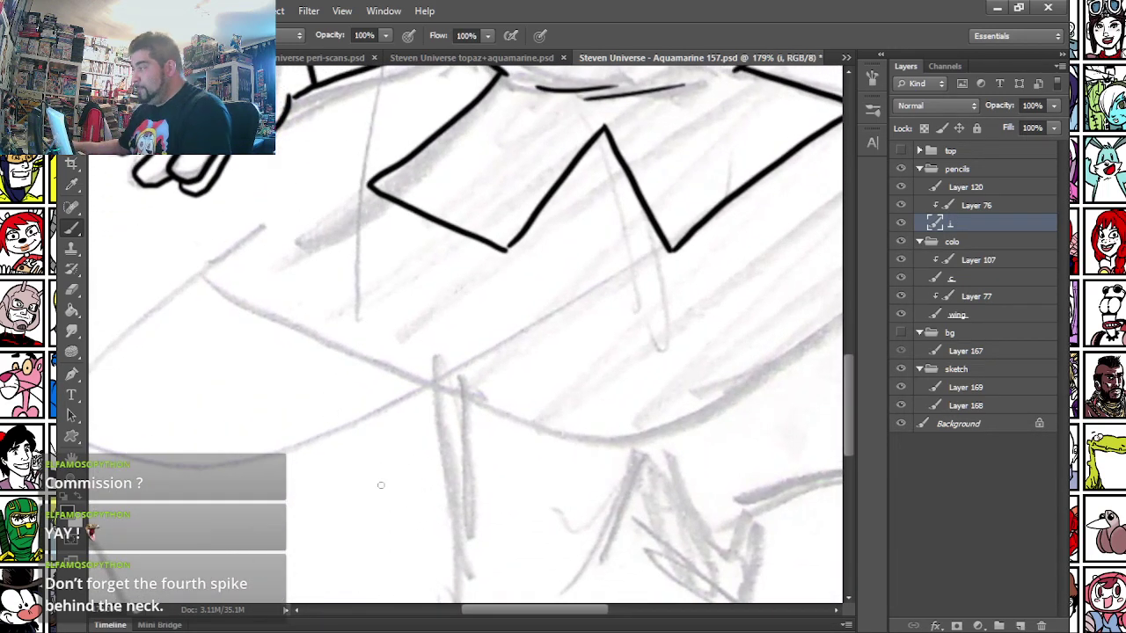
{"action": "scroll", "coordinate": [384, 485], "scroll_direction": "down", "scroll_amount": 2}
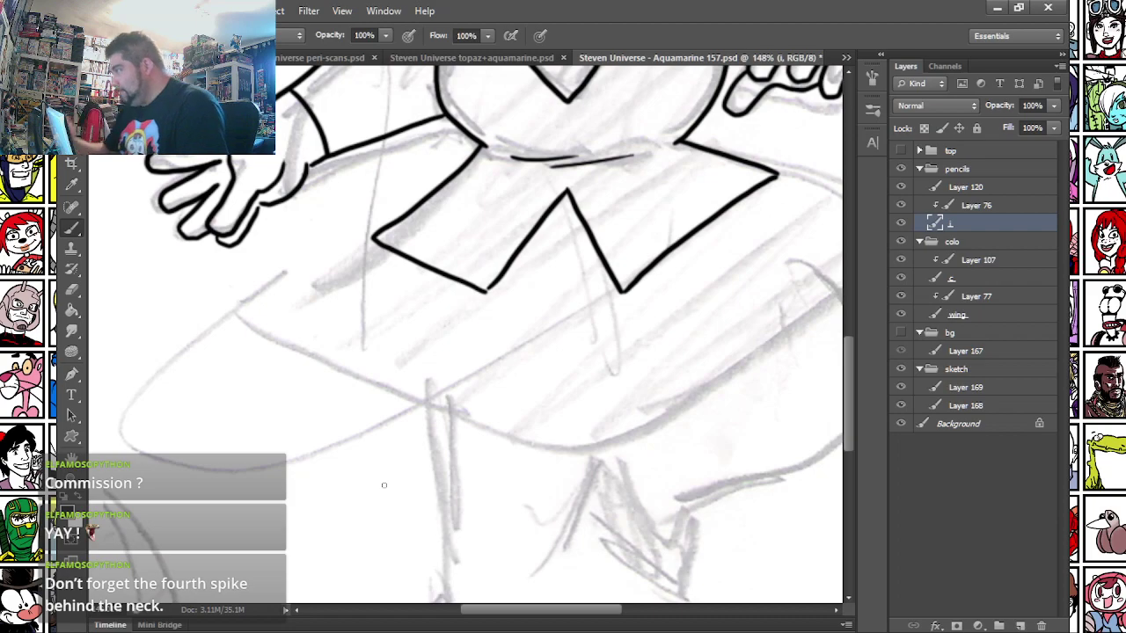
{"action": "left_click_drag", "start_coordinate": [299, 362], "coordinate": [201, 302]}
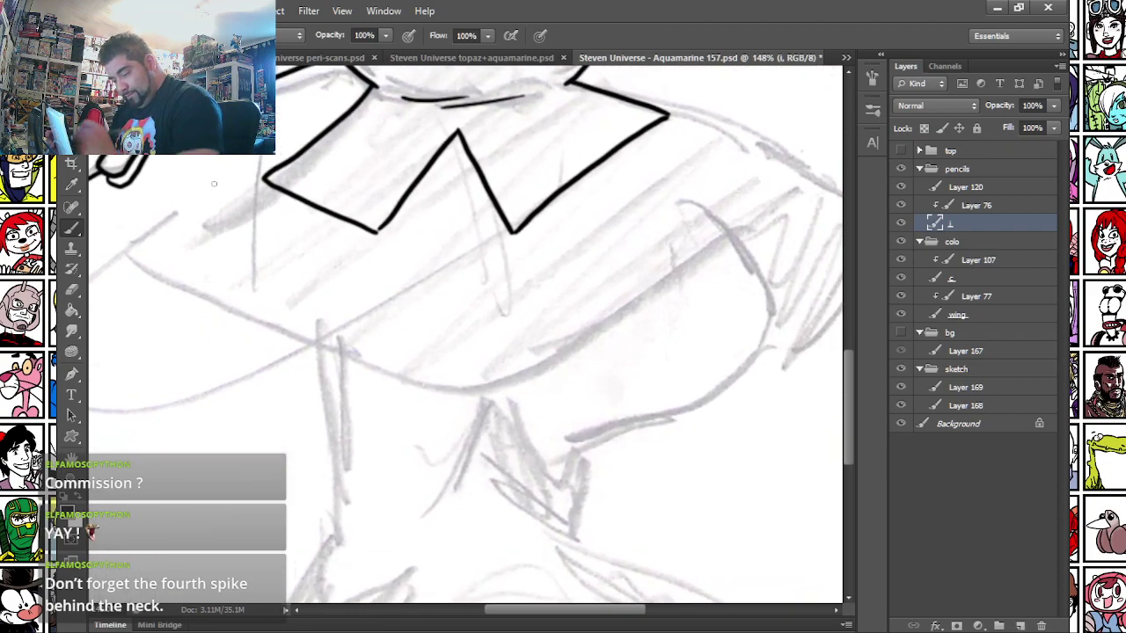
{"action": "mouse_move", "coordinate": [261, 178]}
{"action": "left_mouse_down"}
{"action": "mouse_move", "coordinate": [154, 256]}
{"action": "mouse_move", "coordinate": [352, 369]}
{"action": "mouse_move", "coordinate": [603, 327]}
{"action": "mouse_move", "coordinate": [802, 203]}
{"action": "mouse_move", "coordinate": [847, 199]}
{"action": "left_mouse_up"}
- Ink the skirt's right edge, curving from the jacket corner around the flared tip to the back of the raised leg
{"action": "mouse_move", "coordinate": [591, 160]}
{"action": "left_mouse_down"}
{"action": "mouse_move", "coordinate": [438, 170]}
{"action": "mouse_move", "coordinate": [397, 155]}
{"action": "left_mouse_up"}
{"action": "left_click_drag", "start_coordinate": [471, 110], "coordinate": [661, 204]}
{"action": "key", "text": "ctrl+z"}
{"action": "mouse_move", "coordinate": [470, 100]}
{"action": "left_mouse_down"}
{"action": "mouse_move", "coordinate": [578, 150]}
{"action": "mouse_move", "coordinate": [667, 211]}
{"action": "mouse_move", "coordinate": [600, 332]}
{"action": "mouse_move", "coordinate": [554, 355]}
{"action": "left_mouse_up"}
- Ink the raised leg and the standing leg, each with a rounded slip-on shoe
{"action": "left_click_drag", "start_coordinate": [174, 433], "coordinate": [354, 285]}
{"action": "mouse_move", "coordinate": [490, 236]}
{"action": "left_mouse_down"}
{"action": "mouse_move", "coordinate": [487, 306]}
{"action": "mouse_move", "coordinate": [528, 358]}
{"action": "mouse_move", "coordinate": [559, 366]}
{"action": "mouse_move", "coordinate": [580, 278]}
{"action": "mouse_move", "coordinate": [680, 245]}
{"action": "mouse_move", "coordinate": [750, 179]}
{"action": "mouse_move", "coordinate": [750, 132]}
{"action": "mouse_move", "coordinate": [719, 83]}
{"action": "left_mouse_up"}
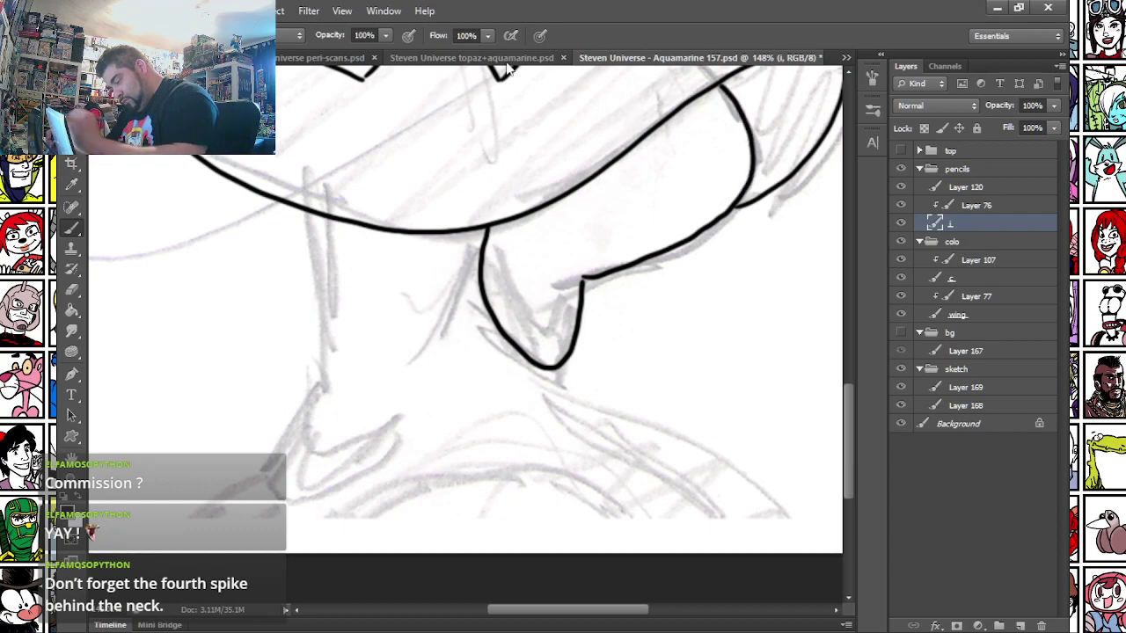
{"action": "mouse_move", "coordinate": [502, 224]}
{"action": "left_mouse_down"}
{"action": "mouse_move", "coordinate": [526, 299]}
{"action": "mouse_move", "coordinate": [563, 327]}
{"action": "mouse_move", "coordinate": [579, 296]}
{"action": "left_mouse_up"}
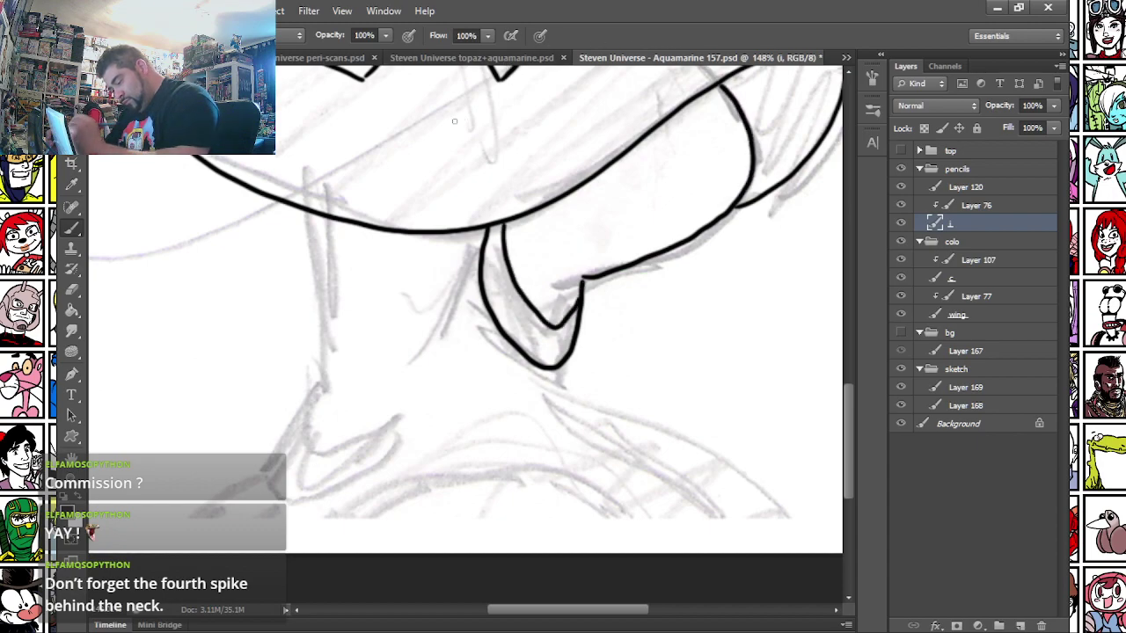
{"action": "mouse_move", "coordinate": [312, 217]}
{"action": "left_mouse_down"}
{"action": "mouse_move", "coordinate": [320, 387]}
{"action": "mouse_move", "coordinate": [274, 483]}
{"action": "mouse_move", "coordinate": [288, 499]}
{"action": "mouse_move", "coordinate": [338, 495]}
{"action": "mouse_move", "coordinate": [390, 462]}
{"action": "mouse_move", "coordinate": [422, 414]}
{"action": "mouse_move", "coordinate": [480, 230]}
{"action": "left_mouse_up"}
{"action": "mouse_move", "coordinate": [319, 389]}
{"action": "left_mouse_down"}
{"action": "mouse_move", "coordinate": [306, 452]}
{"action": "mouse_move", "coordinate": [387, 426]}
{"action": "mouse_move", "coordinate": [427, 391]}
{"action": "left_mouse_up"}
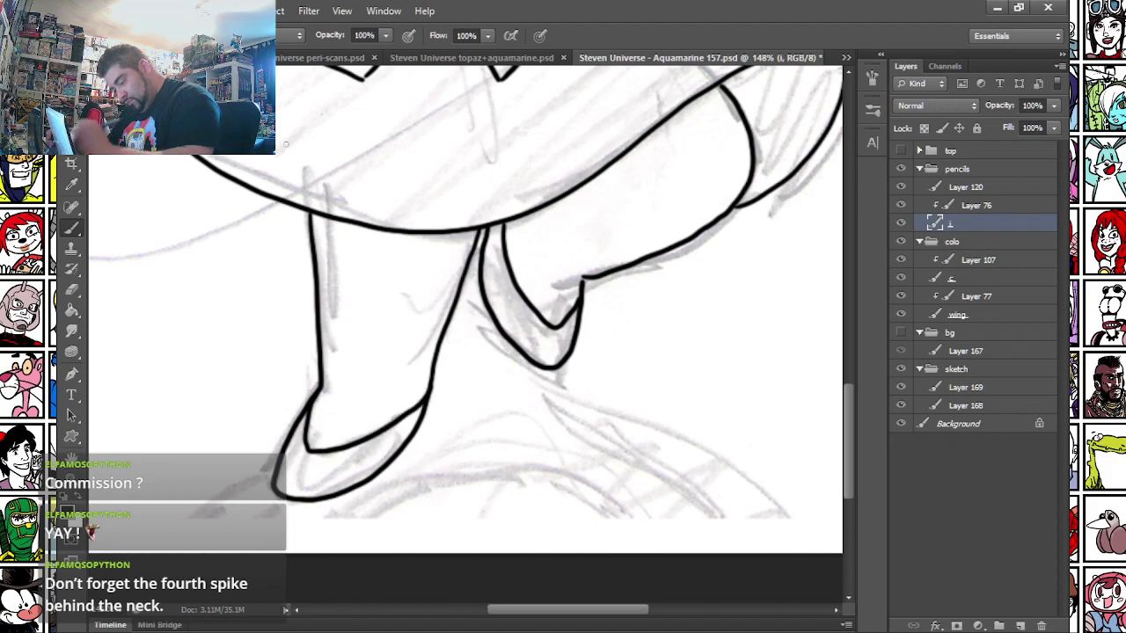
- Ink a short ground line beside the standing foot and sign the drawing with the artist's initials near the raised leg
{"action": "left_click_drag", "start_coordinate": [178, 188], "coordinate": [263, 319]}
{"action": "scroll", "coordinate": [263, 319], "scroll_direction": "down", "scroll_amount": 5}
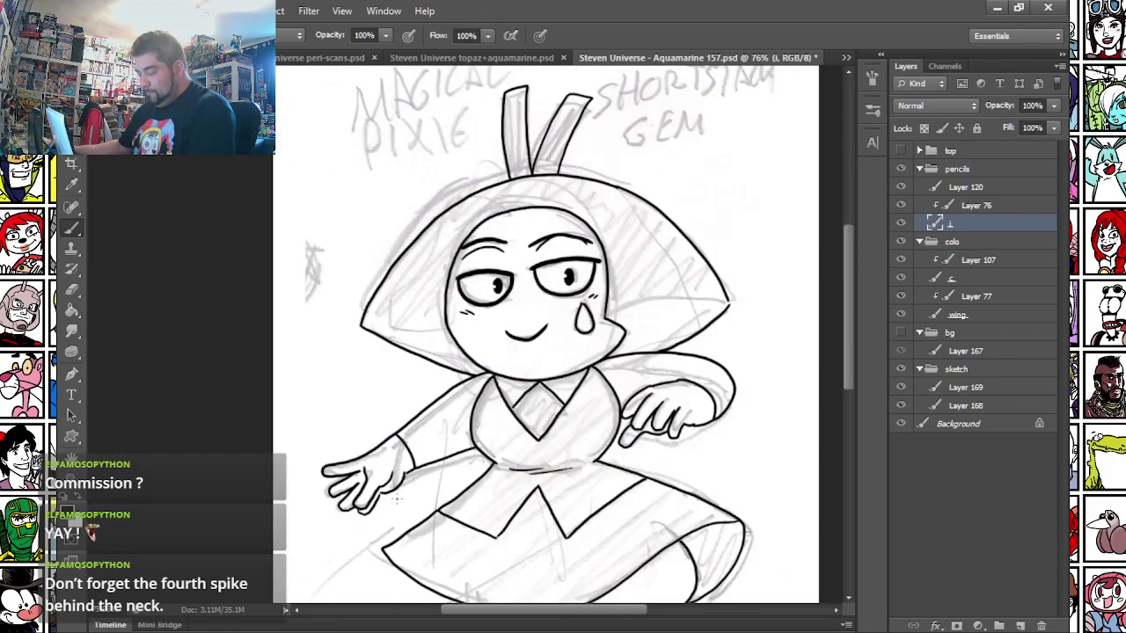
{"action": "scroll", "coordinate": [441, 495], "scroll_direction": "up", "scroll_amount": 8}
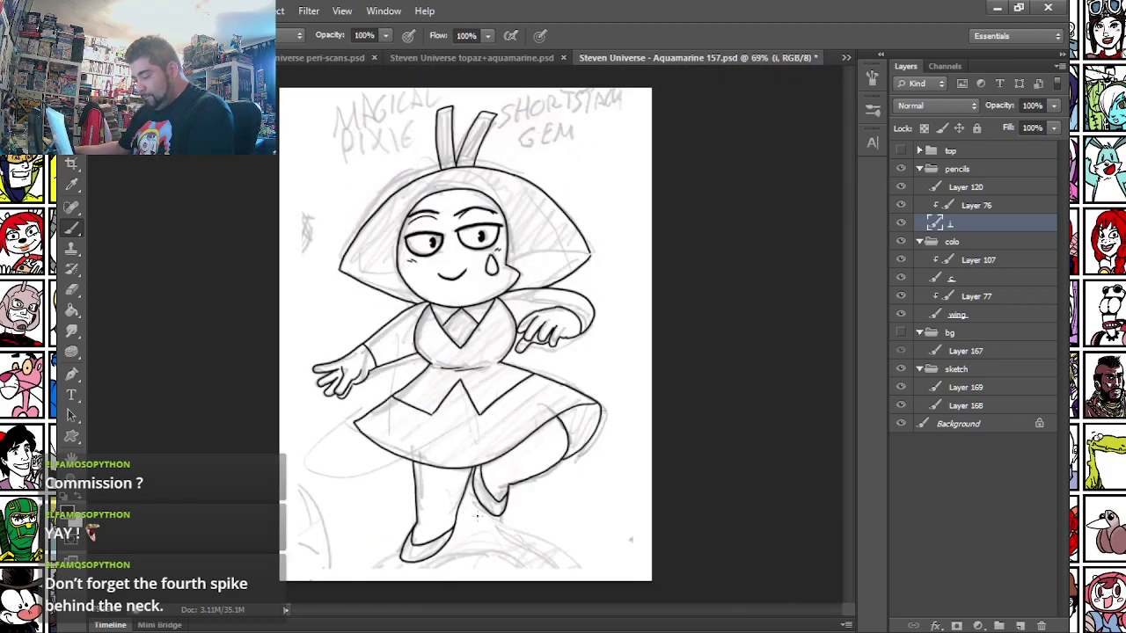
{"action": "mouse_move", "coordinate": [397, 598]}
{"action": "left_mouse_down"}
{"action": "mouse_move", "coordinate": [337, 185]}
{"action": "mouse_move", "coordinate": [334, 431]}
{"action": "left_mouse_up"}
{"action": "left_click_drag", "start_coordinate": [363, 369], "coordinate": [515, 368]}
{"action": "left_click_drag", "start_coordinate": [432, 77], "coordinate": [354, 284]}
{"action": "mouse_move", "coordinate": [518, 431]}
{"action": "left_mouse_down"}
{"action": "mouse_move", "coordinate": [517, 445]}
{"action": "mouse_move", "coordinate": [526, 427]}
{"action": "mouse_move", "coordinate": [530, 443]}
{"action": "mouse_move", "coordinate": [546, 438]}
{"action": "left_mouse_up"}
- Ink the scalloped upper wing on the character's left side of the drawing, from the hair down to the outstretched arm
{"action": "left_click_drag", "start_coordinate": [211, 238], "coordinate": [285, 338]}
{"action": "left_click_drag", "start_coordinate": [247, 262], "coordinate": [304, 319]}
{"action": "mouse_move", "coordinate": [369, 188]}
{"action": "left_mouse_down"}
{"action": "mouse_move", "coordinate": [376, 273]}
{"action": "mouse_move", "coordinate": [284, 70]}
{"action": "left_mouse_up"}
{"action": "mouse_move", "coordinate": [207, 156]}
{"action": "left_mouse_down"}
{"action": "mouse_move", "coordinate": [327, 301]}
{"action": "mouse_move", "coordinate": [187, 319]}
{"action": "mouse_move", "coordinate": [280, 478]}
{"action": "mouse_move", "coordinate": [367, 525]}
{"action": "mouse_move", "coordinate": [354, 576]}
{"action": "left_mouse_up"}
- Ink the matching scalloped upper wing from behind the ribbons around to the bent arm
{"action": "left_click_drag", "start_coordinate": [584, 297], "coordinate": [358, 347]}
{"action": "left_click_drag", "start_coordinate": [394, 256], "coordinate": [377, 204]}
{"action": "mouse_move", "coordinate": [356, 153]}
{"action": "left_mouse_down"}
{"action": "mouse_move", "coordinate": [385, 71]}
{"action": "mouse_move", "coordinate": [508, 109]}
{"action": "mouse_move", "coordinate": [537, 251]}
{"action": "mouse_move", "coordinate": [549, 221]}
{"action": "mouse_move", "coordinate": [648, 193]}
{"action": "mouse_move", "coordinate": [649, 414]}
{"action": "mouse_move", "coordinate": [690, 407]}
{"action": "mouse_move", "coordinate": [660, 510]}
{"action": "mouse_move", "coordinate": [613, 554]}
{"action": "left_mouse_up"}
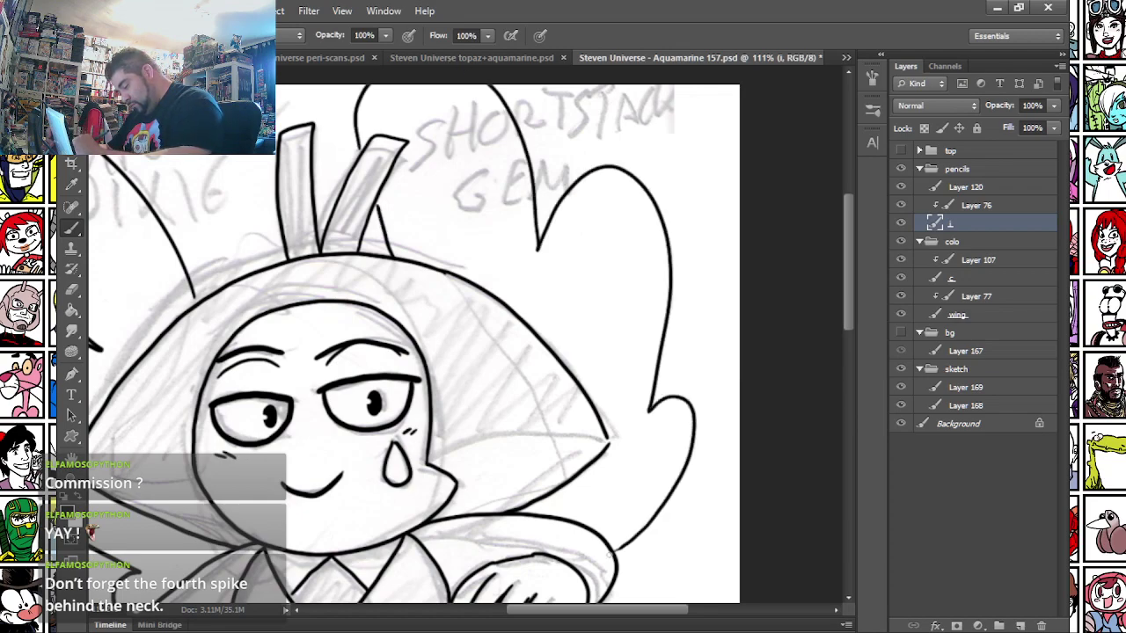
- Ink loose oval droplets around the upper wings, including two near the page's right edge
{"action": "left_click_drag", "start_coordinate": [211, 319], "coordinate": [379, 435]}
{"action": "mouse_move", "coordinate": [248, 198]}
{"action": "left_mouse_down"}
{"action": "mouse_move", "coordinate": [392, 285]}
{"action": "mouse_move", "coordinate": [322, 114]}
{"action": "left_mouse_up"}
{"action": "left_click_drag", "start_coordinate": [599, 338], "coordinate": [331, 252]}
{"action": "left_click_drag", "start_coordinate": [638, 264], "coordinate": [675, 269]}
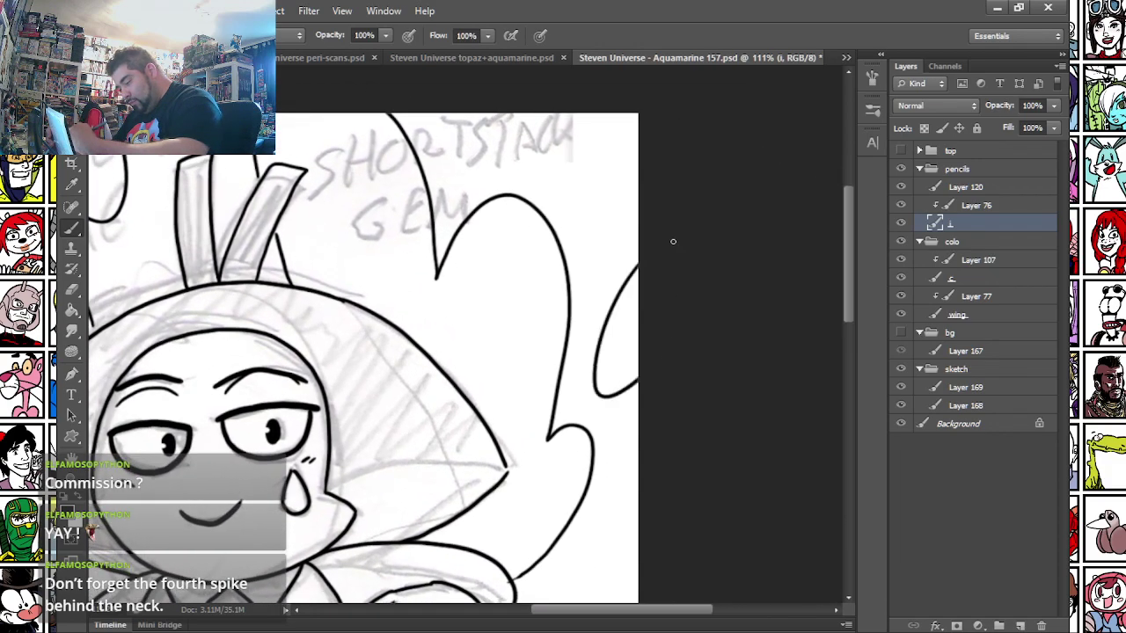
{"action": "mouse_move", "coordinate": [615, 208]}
{"action": "left_mouse_down"}
{"action": "mouse_move", "coordinate": [600, 242]}
{"action": "mouse_move", "coordinate": [615, 211]}
{"action": "left_mouse_up"}
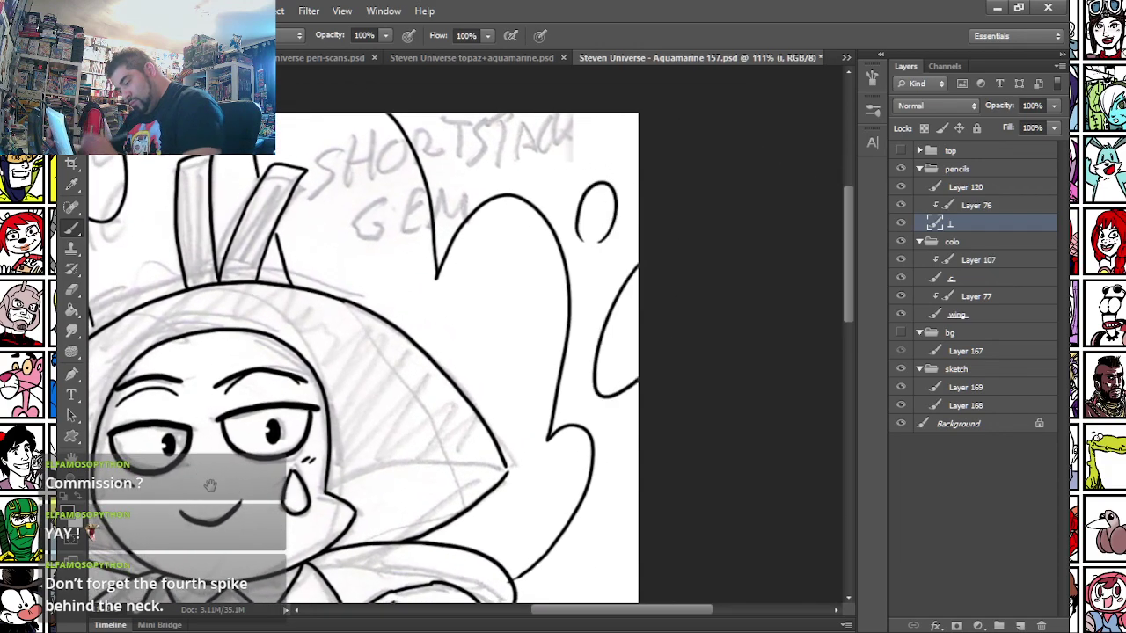
- Ink an oval droplet beside the left wing above the outstretched hand, undoing the first strokes and redrawing them
{"action": "left_click_drag", "start_coordinate": [206, 485], "coordinate": [538, 250]}
{"action": "mouse_move", "coordinate": [272, 328]}
{"action": "left_mouse_down"}
{"action": "mouse_move", "coordinate": [420, 240]}
{"action": "mouse_move", "coordinate": [440, 292]}
{"action": "mouse_move", "coordinate": [400, 299]}
{"action": "mouse_move", "coordinate": [369, 274]}
{"action": "mouse_move", "coordinate": [439, 301]}
{"action": "mouse_move", "coordinate": [349, 277]}
{"action": "left_mouse_up"}
{"action": "key", "text": "ctrl+z"}
{"action": "key", "text": "ctrl+z"}
{"action": "key", "text": "ctrl+z"}
{"action": "mouse_move", "coordinate": [444, 288]}
{"action": "left_mouse_down"}
{"action": "mouse_move", "coordinate": [363, 264]}
{"action": "mouse_move", "coordinate": [441, 308]}
{"action": "left_mouse_up"}
- Ink the pair of scalloped lower wings spreading from the waist on both sides of the skirt
{"action": "left_click_drag", "start_coordinate": [652, 492], "coordinate": [409, 476]}
{"action": "left_click_drag", "start_coordinate": [231, 442], "coordinate": [402, 308]}
{"action": "mouse_move", "coordinate": [526, 243]}
{"action": "left_mouse_down"}
{"action": "mouse_move", "coordinate": [462, 255]}
{"action": "mouse_move", "coordinate": [325, 466]}
{"action": "mouse_move", "coordinate": [422, 479]}
{"action": "mouse_move", "coordinate": [453, 421]}
{"action": "left_mouse_up"}
{"action": "left_click_drag", "start_coordinate": [531, 294], "coordinate": [193, 324]}
{"action": "mouse_move", "coordinate": [392, 261]}
{"action": "left_mouse_down"}
{"action": "mouse_move", "coordinate": [631, 262]}
{"action": "mouse_move", "coordinate": [557, 309]}
{"action": "mouse_move", "coordinate": [584, 361]}
{"action": "left_mouse_up"}
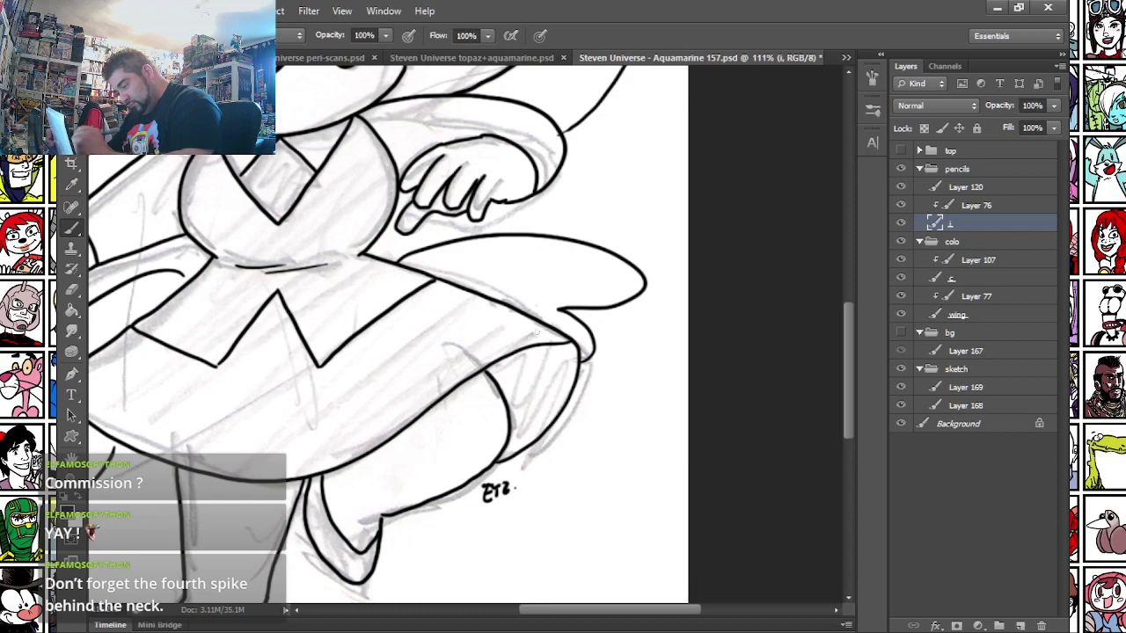
- Ink a small oval droplet beside the lower right wing and save the document
{"action": "left_click_drag", "start_coordinate": [653, 366], "coordinate": [641, 381]}
{"action": "left_click_drag", "start_coordinate": [216, 482], "coordinate": [495, 387]}
{"action": "mouse_move", "coordinate": [312, 562]}
{"action": "left_mouse_down"}
{"action": "mouse_move", "coordinate": [274, 395]}
{"action": "mouse_move", "coordinate": [305, 588]}
{"action": "left_mouse_up"}
{"action": "scroll", "coordinate": [370, 460], "scroll_direction": "down", "scroll_amount": 5}
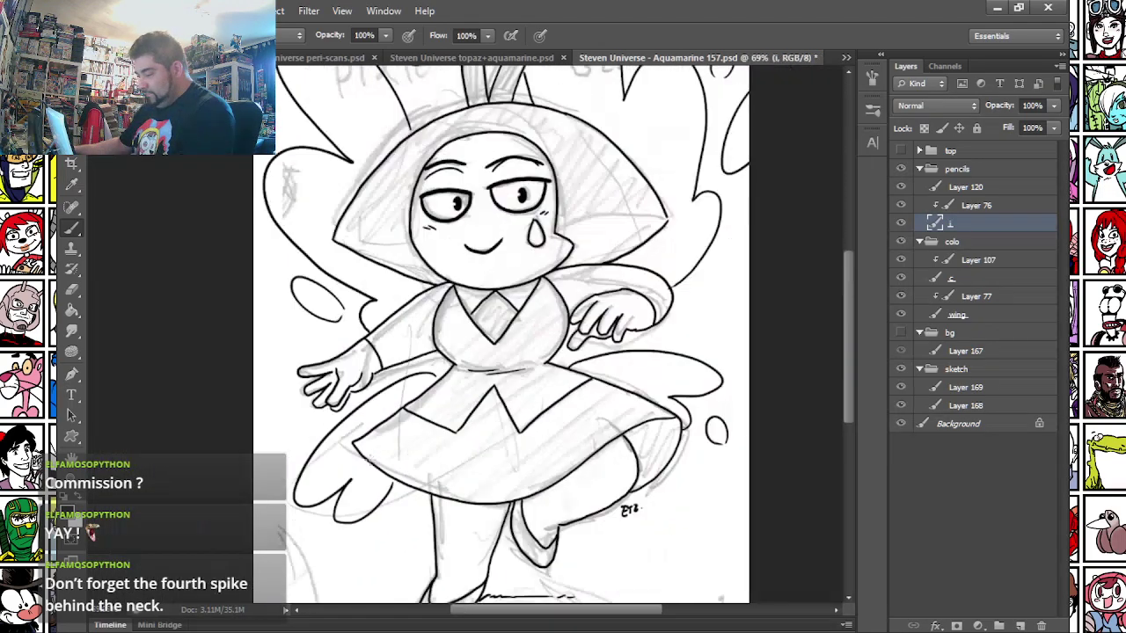
{"action": "scroll", "coordinate": [458, 447], "scroll_direction": "down", "scroll_amount": 1}
{"action": "scroll", "coordinate": [457, 446], "scroll_direction": "up", "scroll_amount": 3}
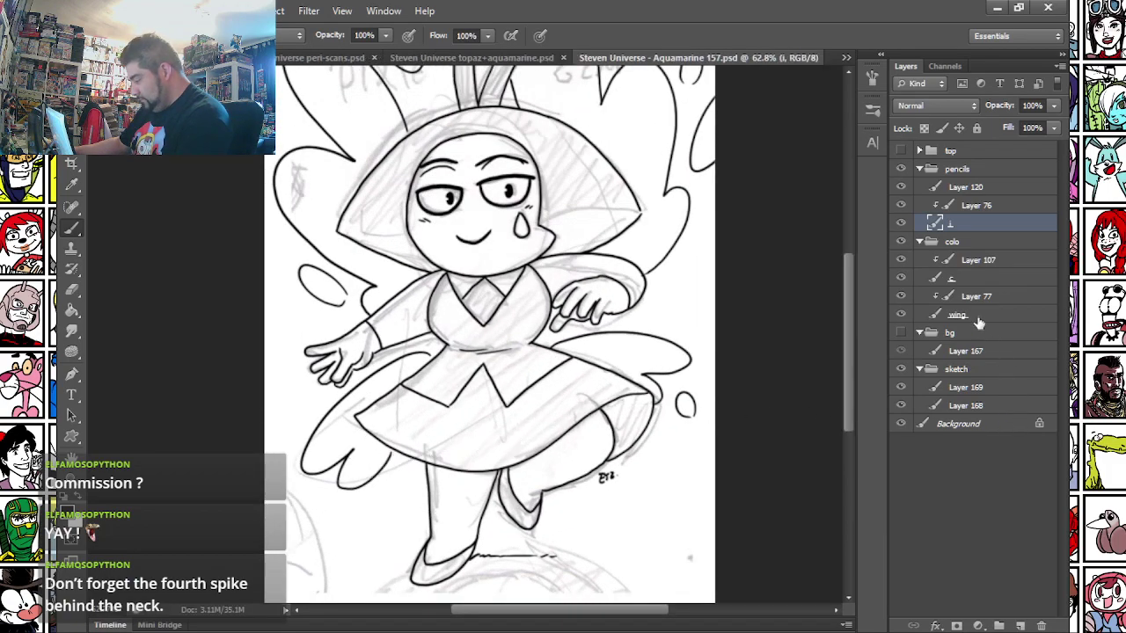
- Show the bg group and paste the pink-and-teal pyramid landscape above Layer 167 as the background
{"action": "left_click", "coordinate": [899, 332]}
{"action": "left_click", "coordinate": [959, 351]}
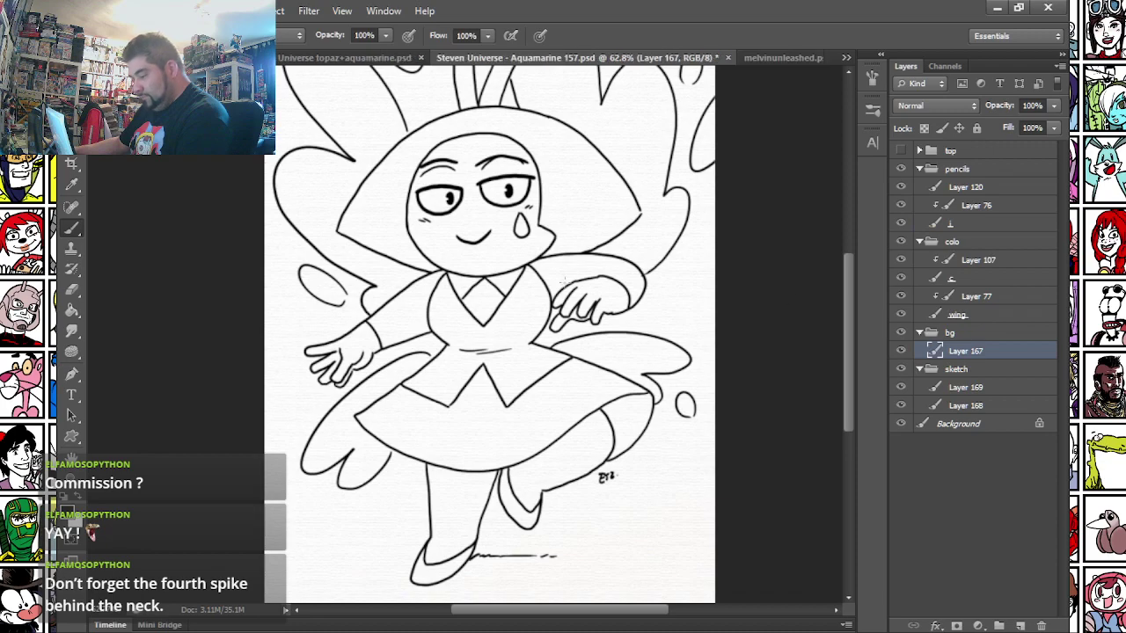
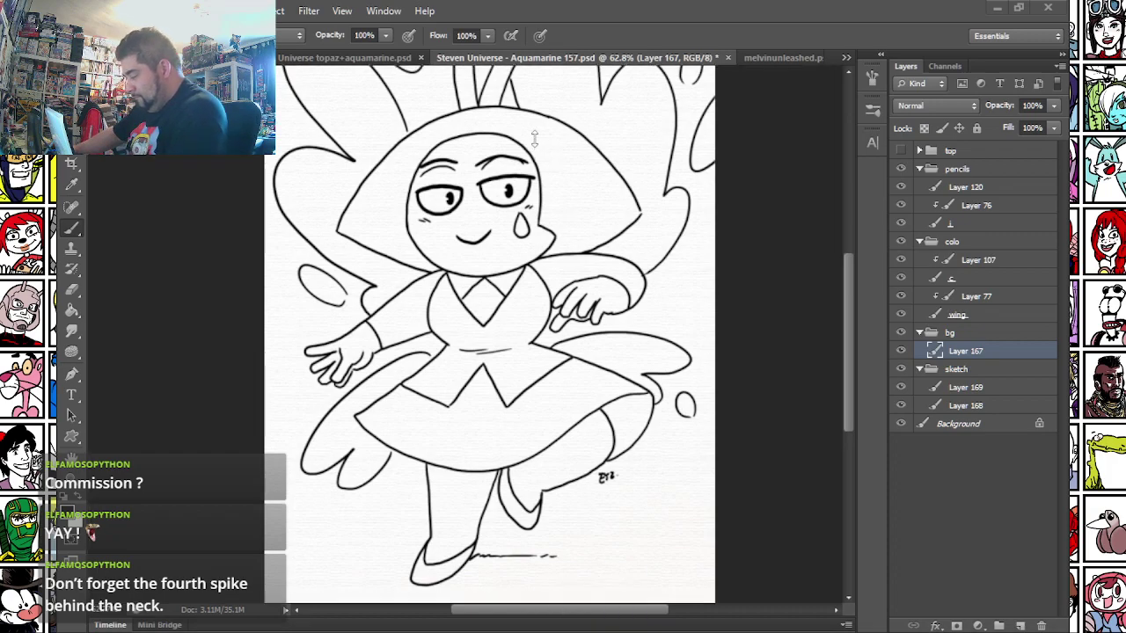
{"action": "key", "text": "ctrl+v"}
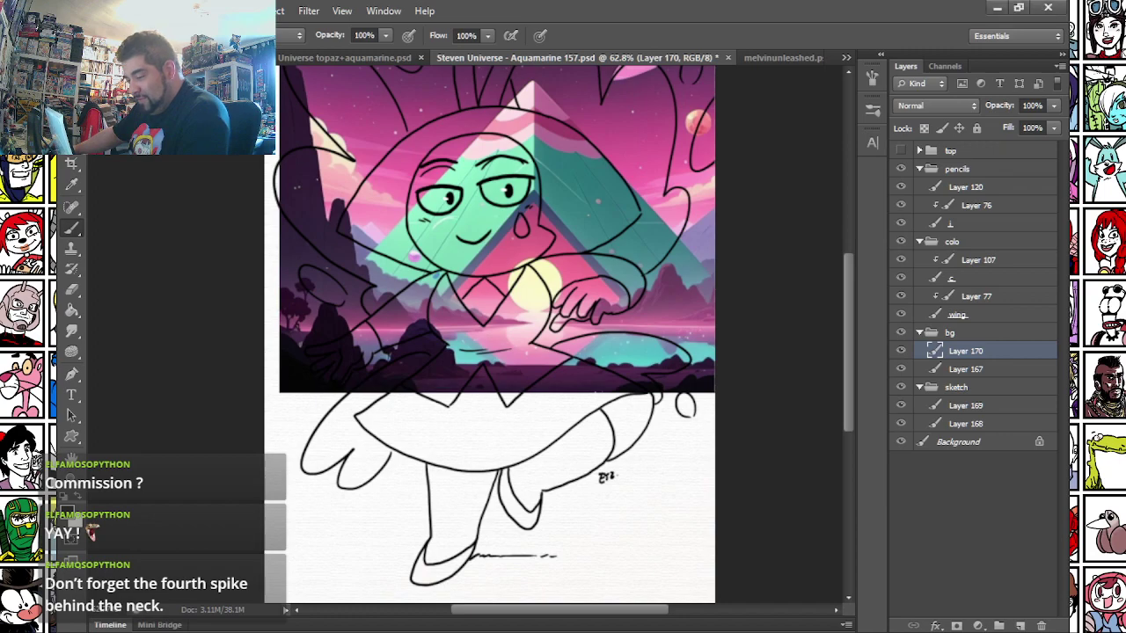
- Free-transform the pasted landscape, repositioning it and stretching its height to about 300% so it covers the whole page
{"action": "key", "text": "m"}
{"action": "right_click", "coordinate": [397, 186]}
{"action": "left_click", "coordinate": [418, 323]}
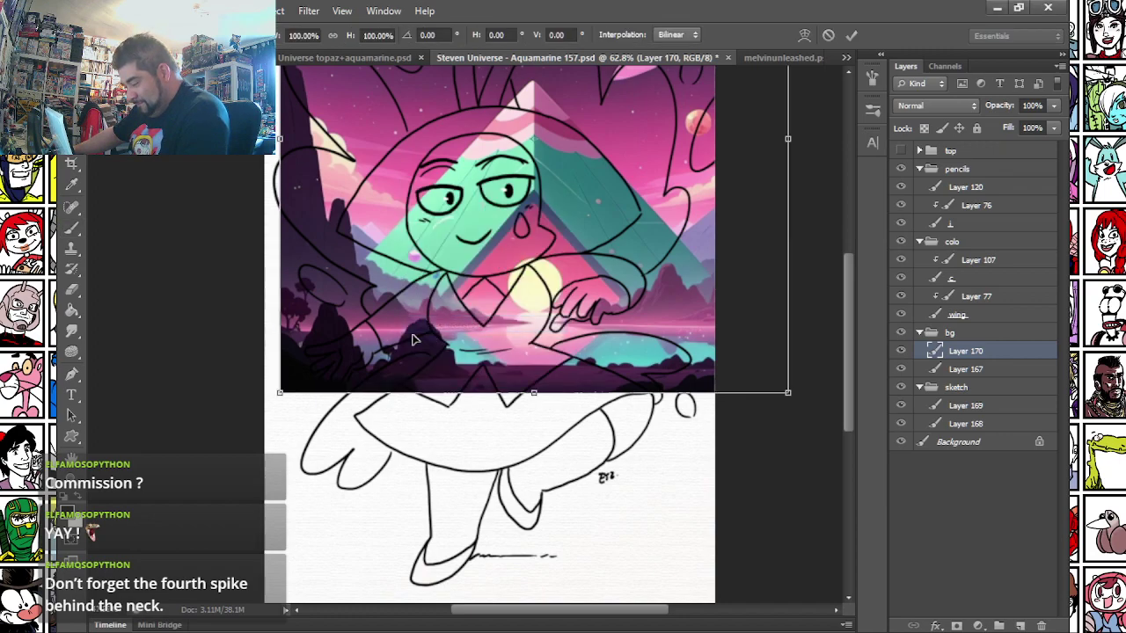
{"action": "scroll", "coordinate": [413, 340], "scroll_direction": "down", "scroll_amount": 2}
{"action": "left_click_drag", "start_coordinate": [504, 275], "coordinate": [446, 416]}
{"action": "left_click_drag", "start_coordinate": [440, 205], "coordinate": [439, 9]}
{"action": "left_click_drag", "start_coordinate": [598, 265], "coordinate": [649, 265]}
{"action": "scroll", "coordinate": [649, 265], "scroll_direction": "down", "scroll_amount": 3}
{"action": "left_click_drag", "start_coordinate": [460, 187], "coordinate": [466, 5]}
{"action": "scroll", "coordinate": [515, 321], "scroll_direction": "up", "scroll_amount": 4}
{"action": "mouse_move", "coordinate": [520, 315]}
{"action": "left_mouse_down"}
{"action": "mouse_move", "coordinate": [497, 255]}
{"action": "mouse_move", "coordinate": [514, 233]}
{"action": "mouse_move", "coordinate": [508, 313]}
{"action": "left_mouse_up"}
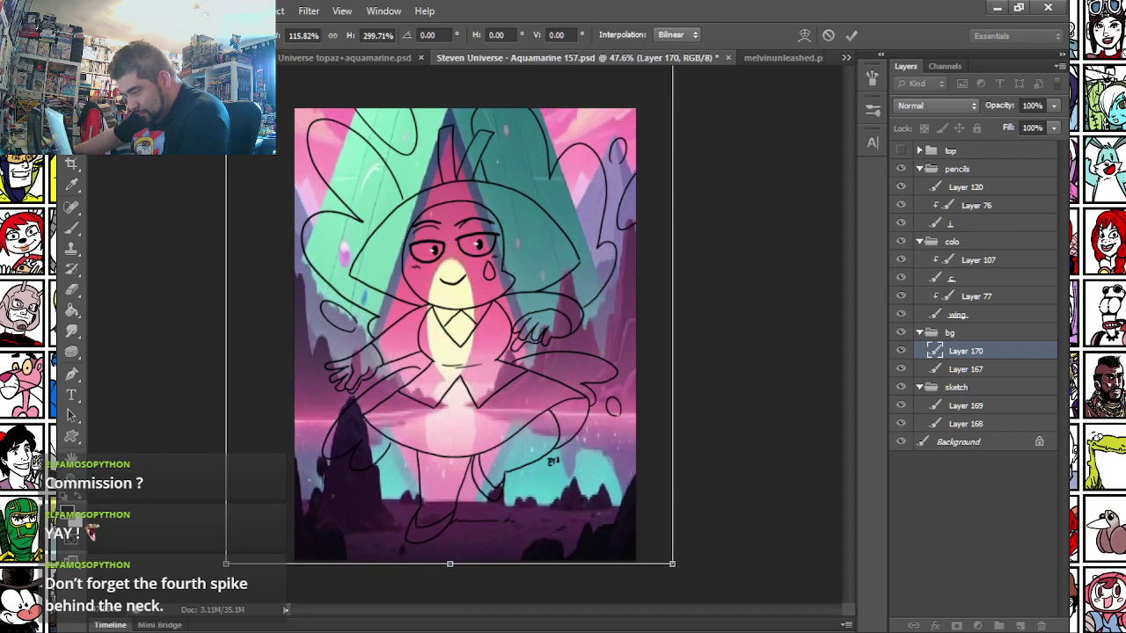
- Widen the landscape to about 224% so the pyramid sits centred behind the character, and apply the transform
{"action": "scroll", "coordinate": [475, 325], "scroll_direction": "down", "scroll_amount": 1}
{"action": "left_click_drag", "start_coordinate": [454, 73], "coordinate": [380, 73]}
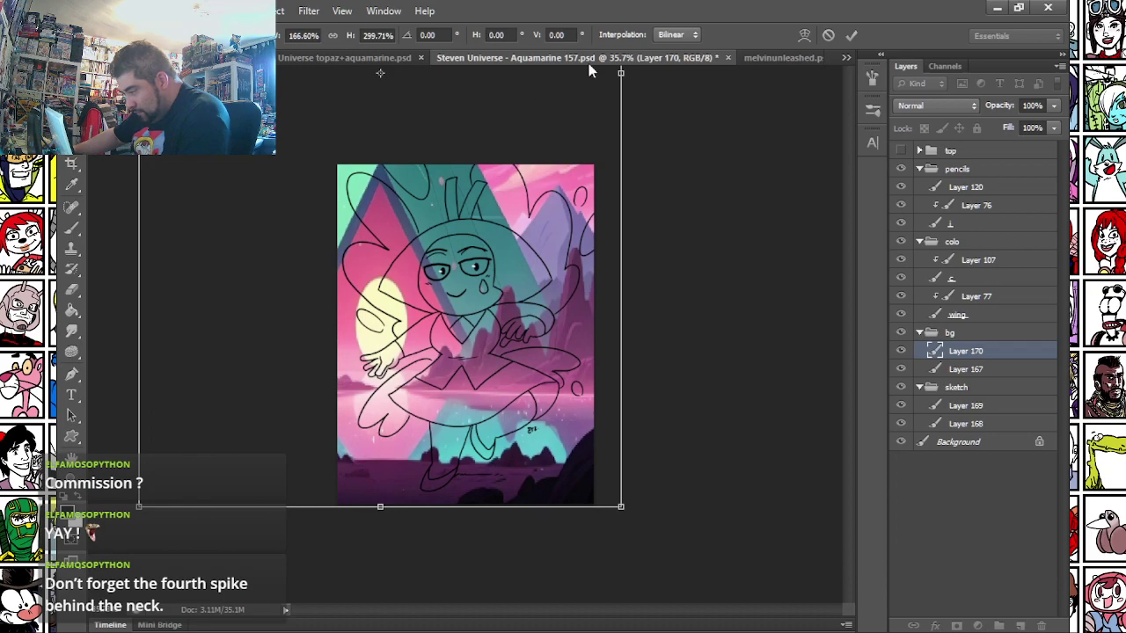
{"action": "left_click_drag", "start_coordinate": [621, 73], "coordinate": [781, 86]}
{"action": "left_click_drag", "start_coordinate": [779, 86], "coordinate": [783, 86]}
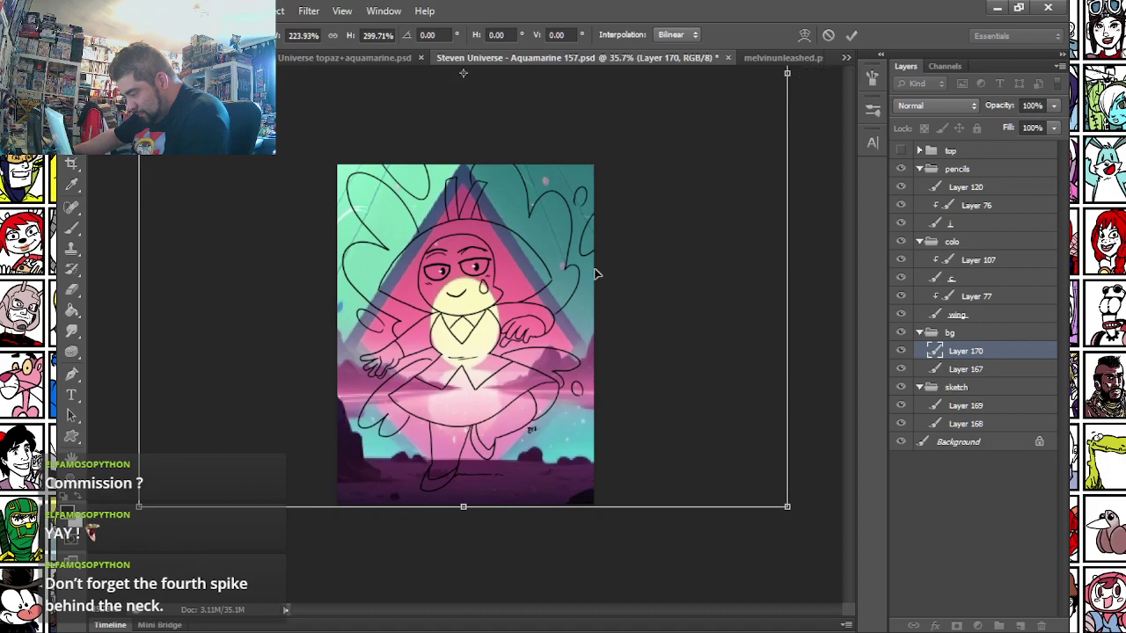
{"action": "key", "text": "Return"}
{"action": "scroll", "coordinate": [437, 299], "scroll_direction": "up", "scroll_amount": 5}
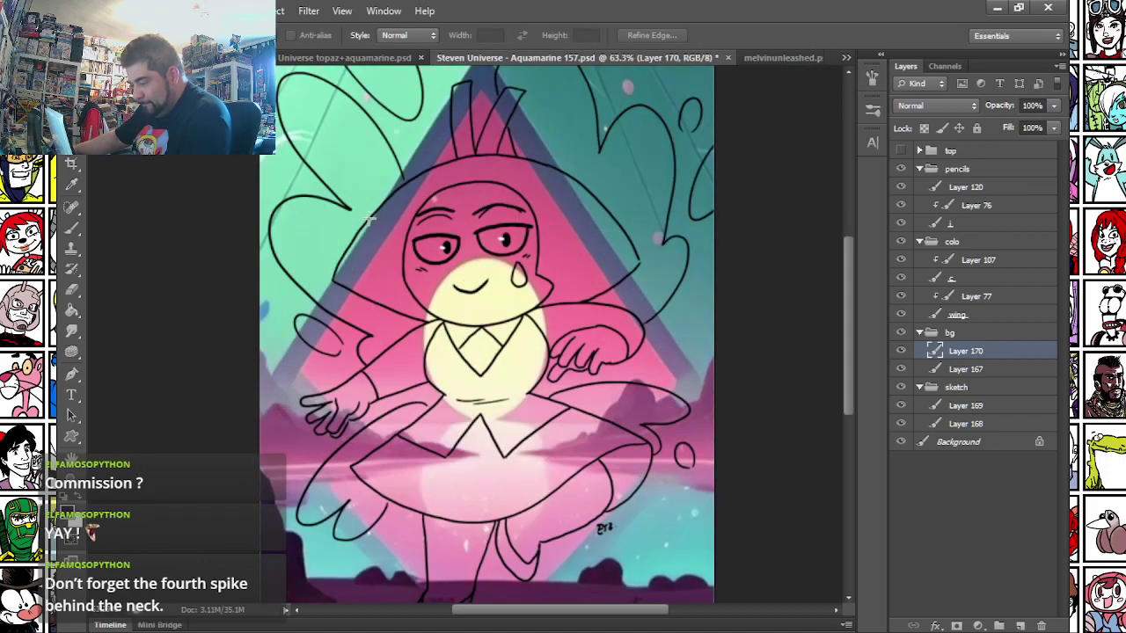
- Brighten the landscape layer with Levels by lowering the white input level to about 214
{"action": "left_click", "coordinate": [200, 10]}
{"action": "mouse_move", "coordinate": [163, 11]}
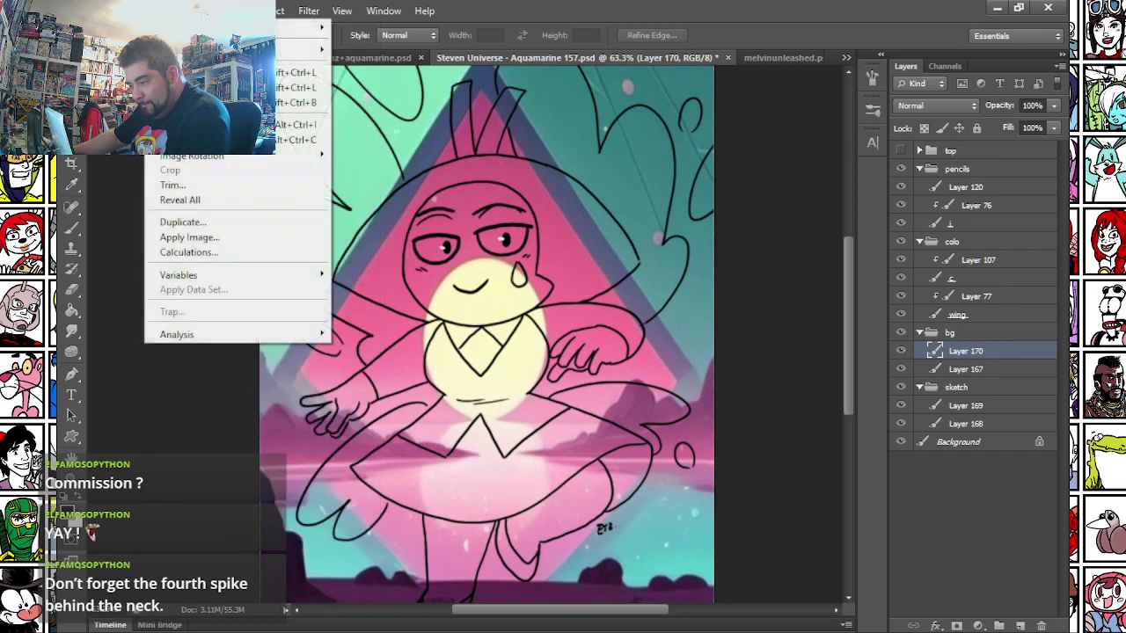
{"action": "left_click", "coordinate": [211, 87]}
{"action": "left_click", "coordinate": [200, 11]}
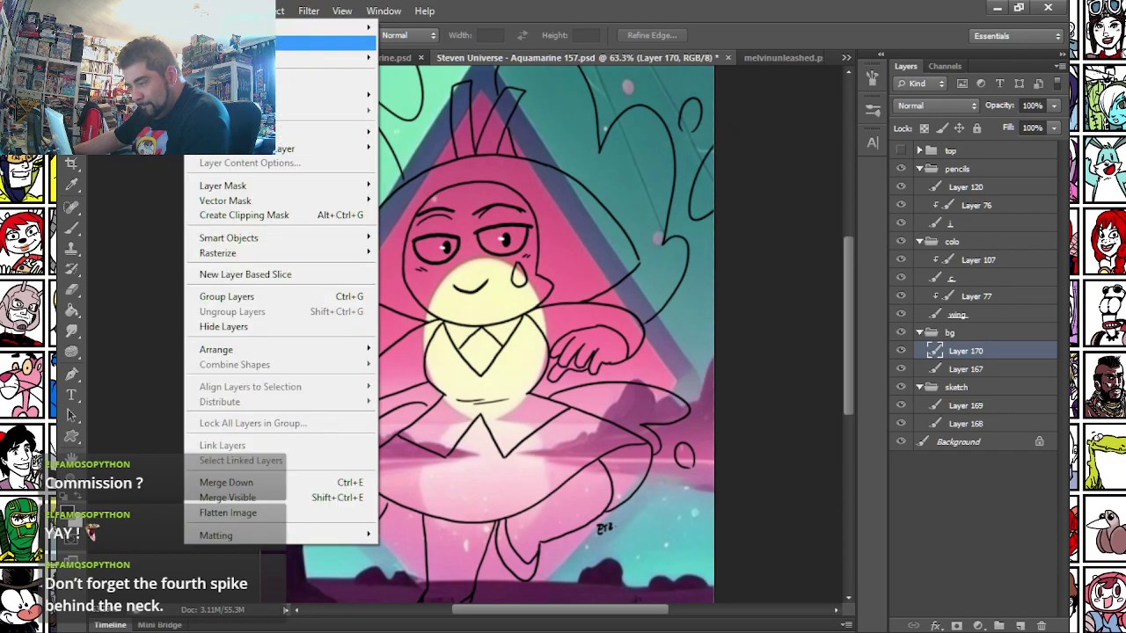
{"action": "mouse_move", "coordinate": [264, 50]}
{"action": "left_click", "coordinate": [379, 66]}
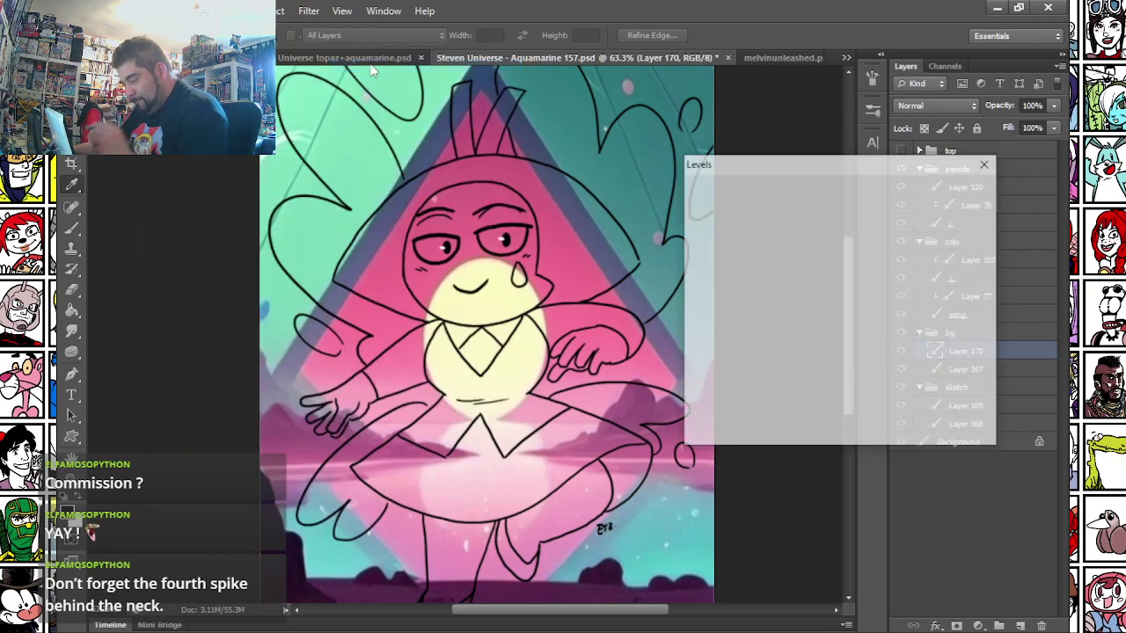
{"action": "left_click_drag", "start_coordinate": [904, 340], "coordinate": [881, 340]}
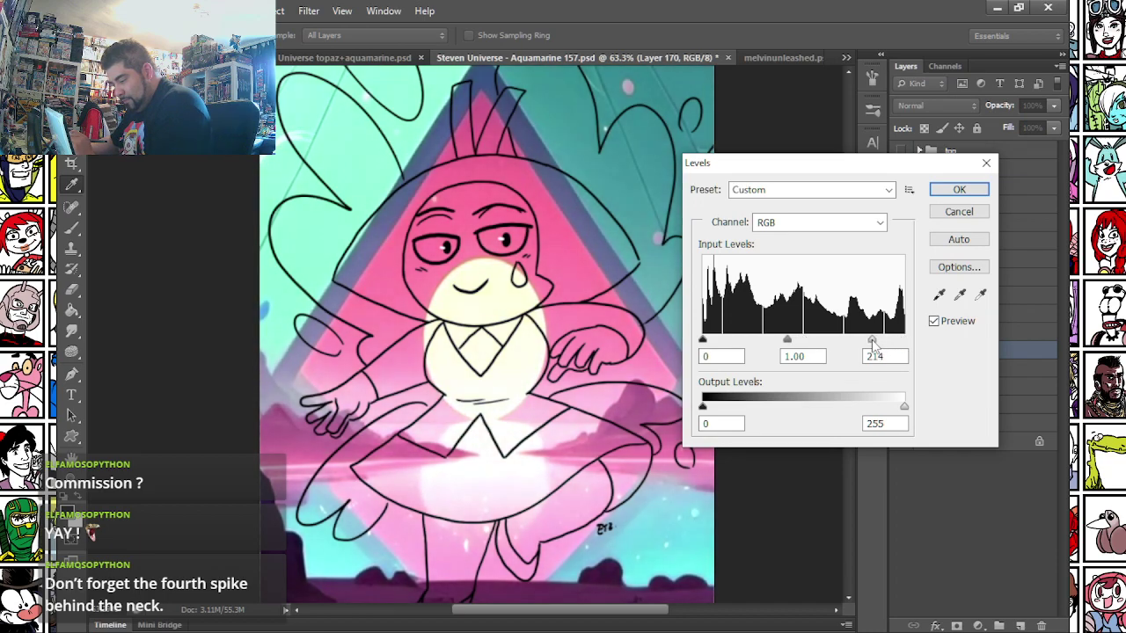
{"action": "left_click", "coordinate": [959, 189]}
- Apply the Paint Daubs filter to the landscape with brush size 14, sharpness 0 and the Wide Blurry brush type
{"action": "left_click", "coordinate": [342, 11]}
{"action": "mouse_move", "coordinate": [309, 10]}
{"action": "left_click", "coordinate": [333, 74]}
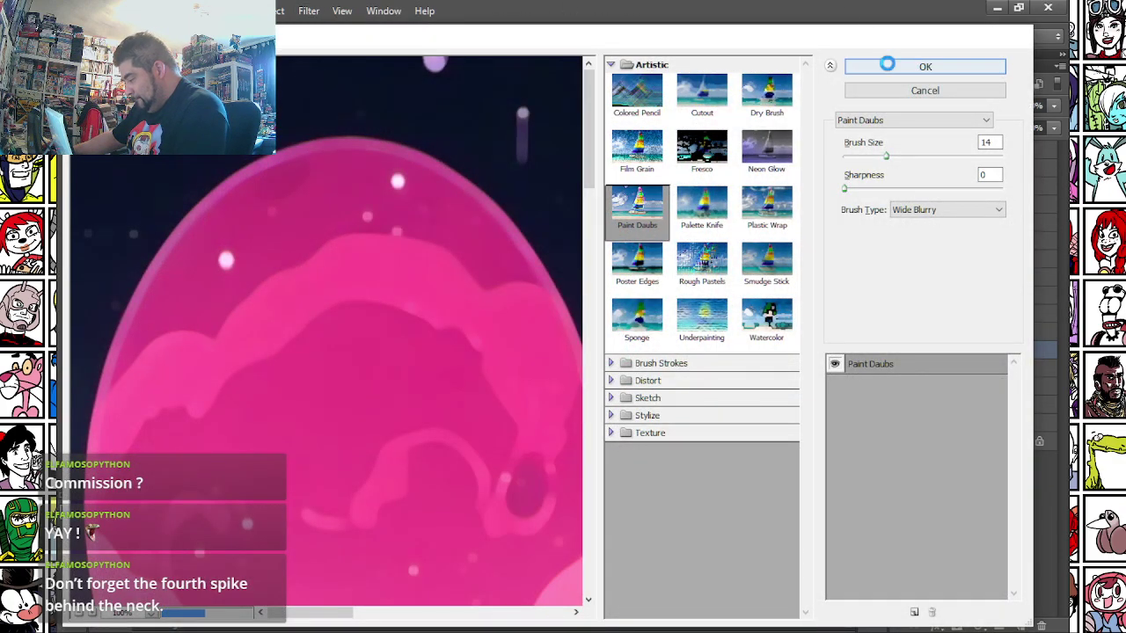
{"action": "left_click", "coordinate": [888, 66]}
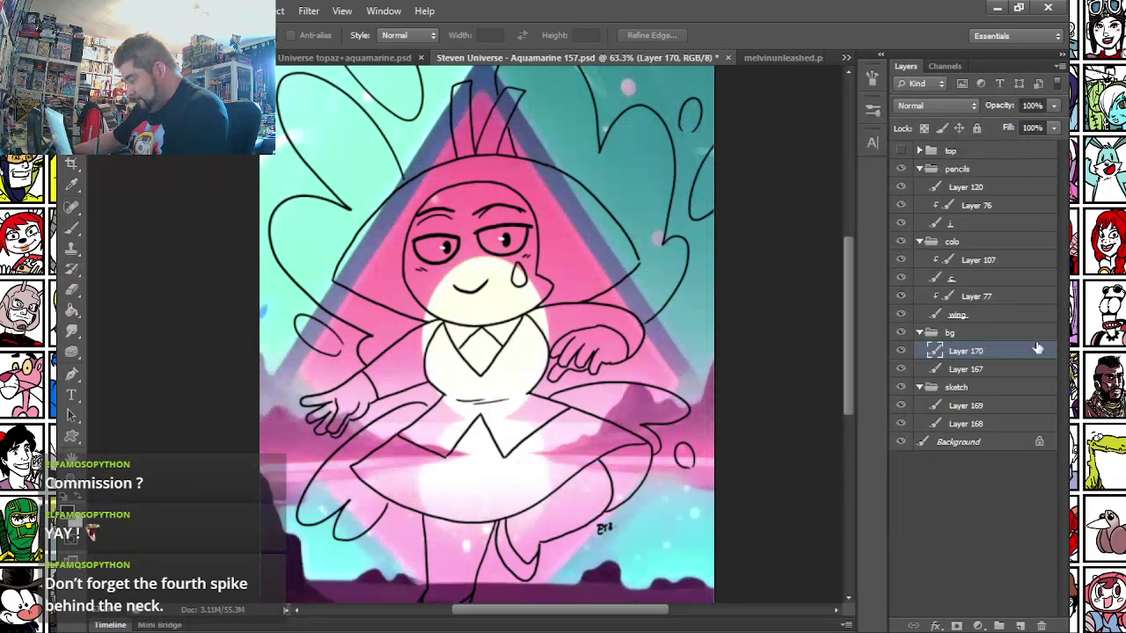
- On the wing layer, choose a light blue brush colour and fill the rounded shape left of the hair spikes
{"action": "left_click", "coordinate": [963, 315]}
{"action": "scroll", "coordinate": [296, 149], "scroll_direction": "up", "scroll_amount": 6}
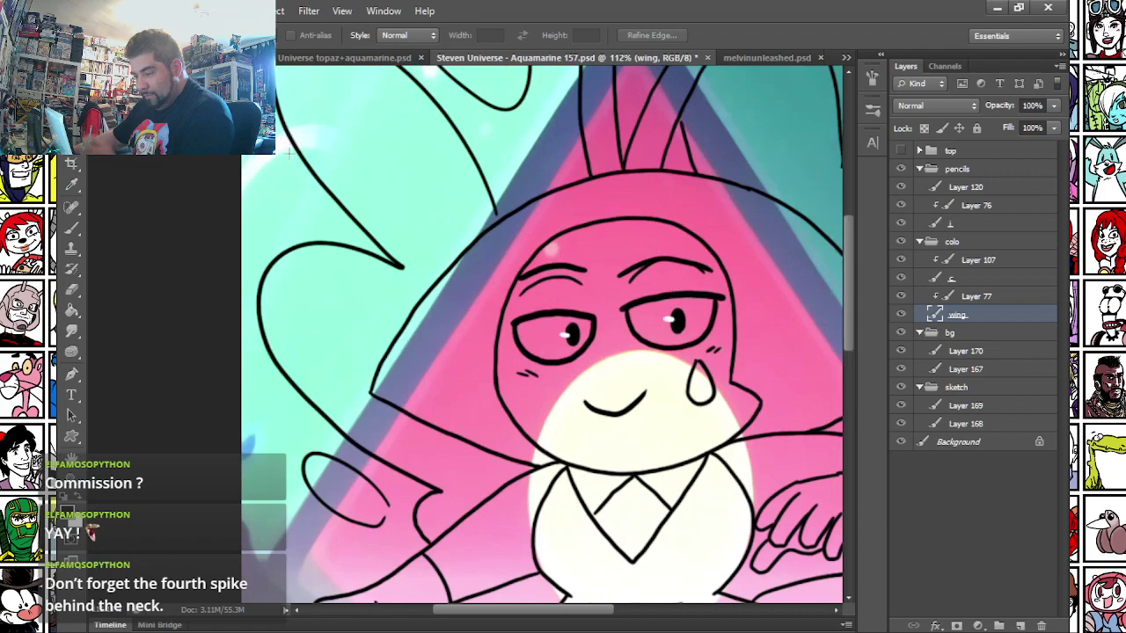
{"action": "left_click", "coordinate": [72, 229]}
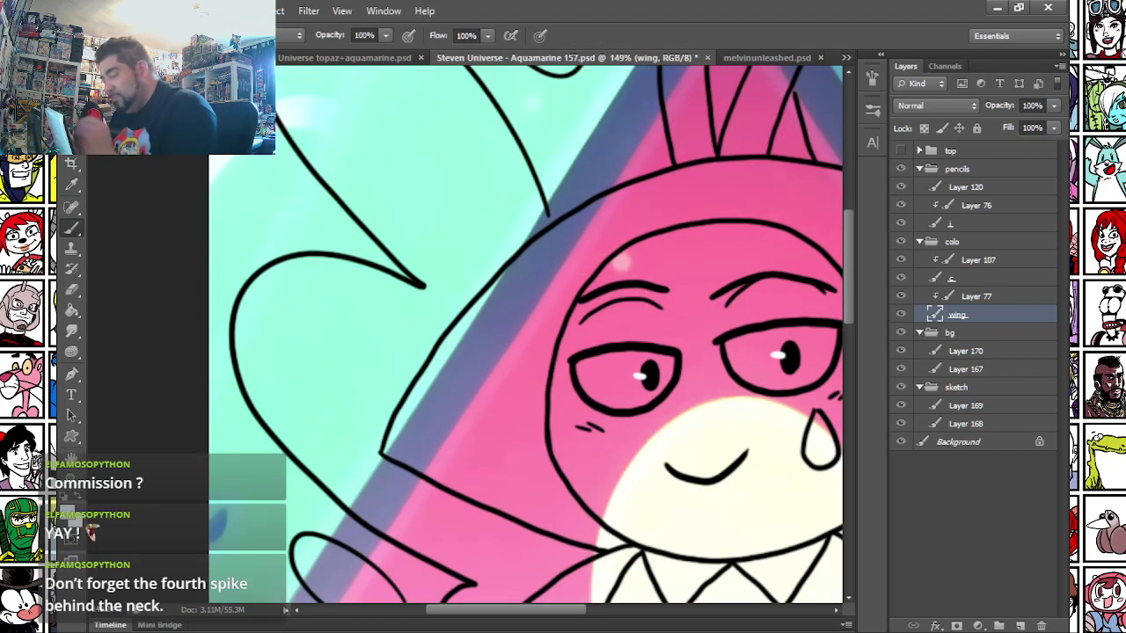
{"action": "left_click_drag", "start_coordinate": [413, 208], "coordinate": [428, 233]}
{"action": "left_click", "coordinate": [70, 517]}
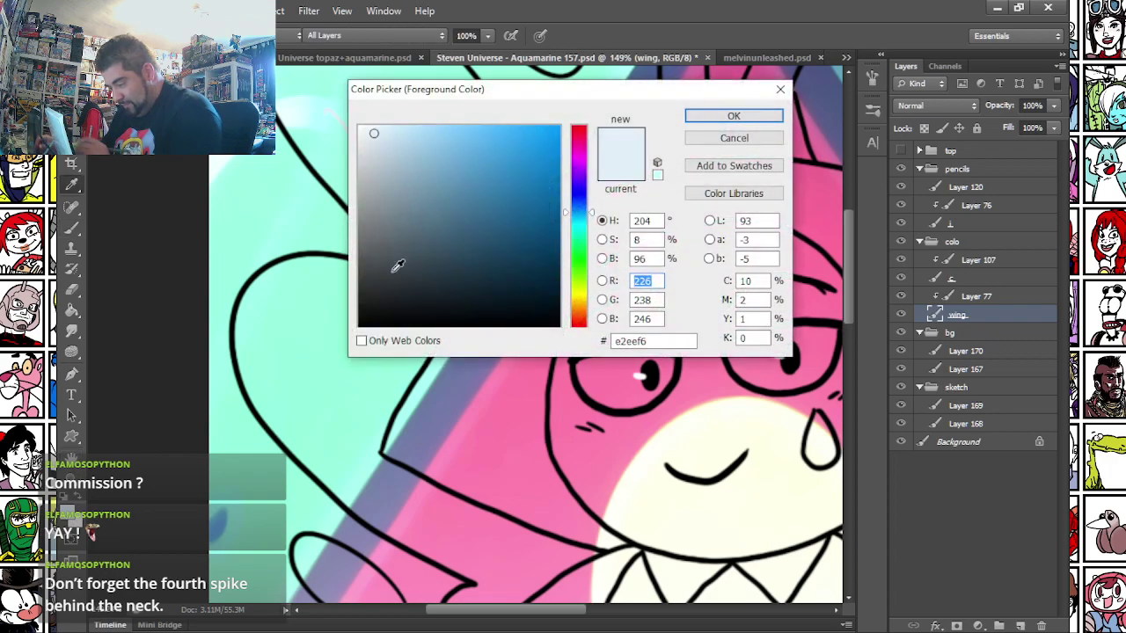
{"action": "left_click", "coordinate": [400, 134]}
{"action": "key", "text": "Return"}
{"action": "left_click_drag", "start_coordinate": [394, 141], "coordinate": [347, 313]}
{"action": "right_click", "coordinate": [447, 118]}
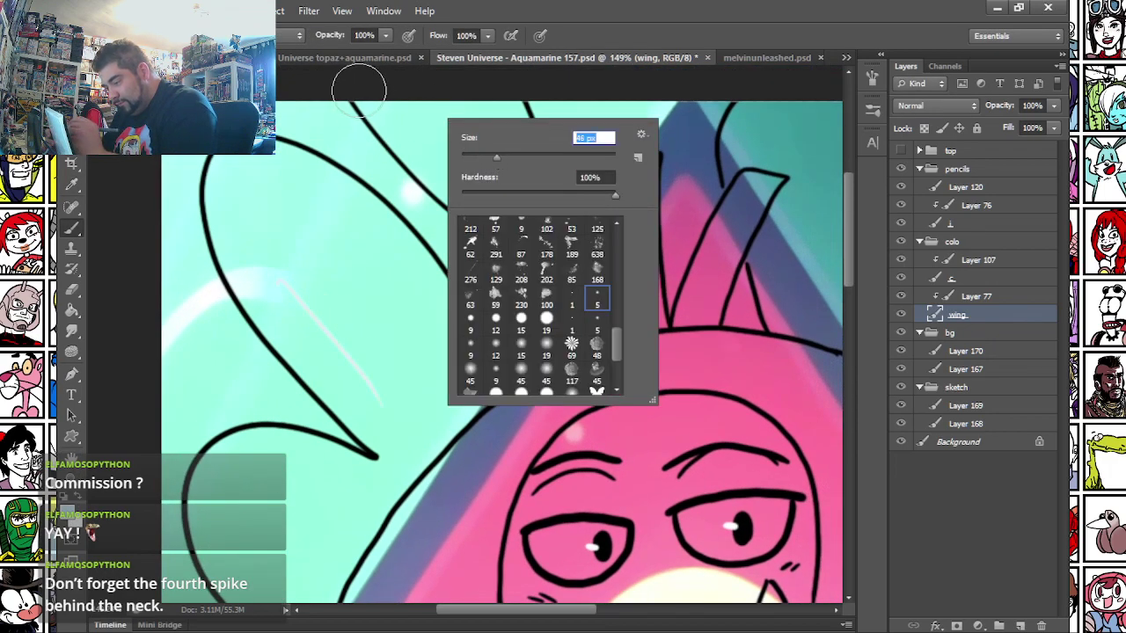
{"action": "left_click_drag", "start_coordinate": [358, 90], "coordinate": [403, 135]}
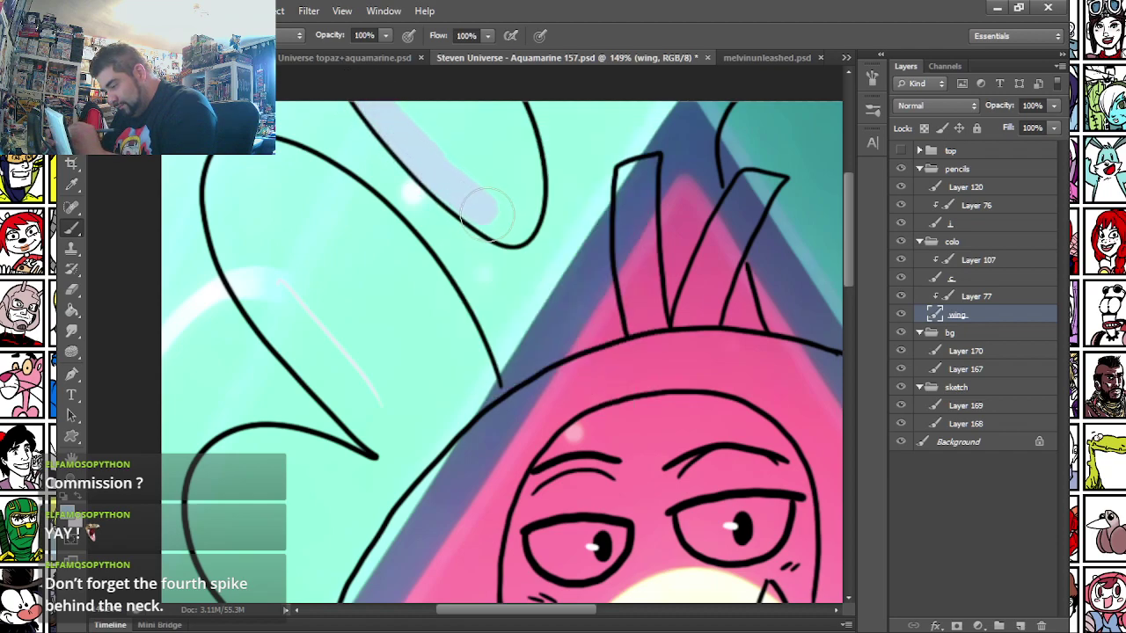
{"action": "left_click_drag", "start_coordinate": [426, 97], "coordinate": [382, 114]}
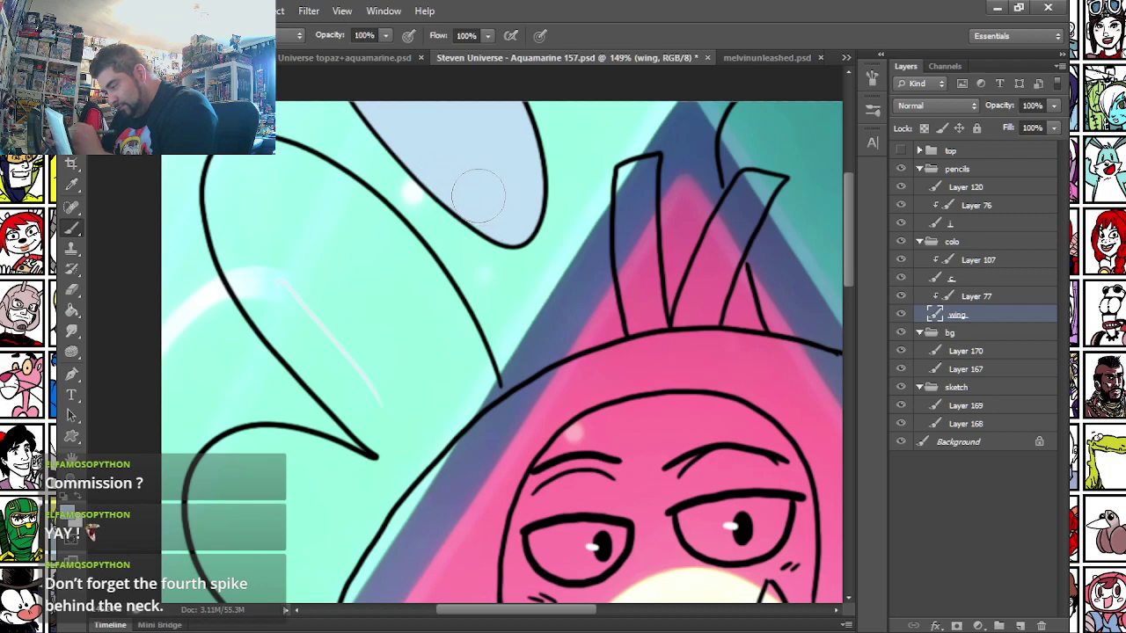
- Fill the large top lobe of the upper left wing with light blue down to the hair outline
{"action": "mouse_move", "coordinate": [232, 197]}
{"action": "left_mouse_down"}
{"action": "mouse_move", "coordinate": [257, 158]}
{"action": "mouse_move", "coordinate": [285, 165]}
{"action": "mouse_move", "coordinate": [272, 158]}
{"action": "mouse_move", "coordinate": [355, 205]}
{"action": "mouse_move", "coordinate": [411, 262]}
{"action": "left_mouse_up"}
{"action": "mouse_move", "coordinate": [455, 335]}
{"action": "left_mouse_down"}
{"action": "mouse_move", "coordinate": [491, 451]}
{"action": "mouse_move", "coordinate": [317, 205]}
{"action": "mouse_move", "coordinate": [432, 398]}
{"action": "mouse_move", "coordinate": [319, 292]}
{"action": "mouse_move", "coordinate": [255, 203]}
{"action": "mouse_move", "coordinate": [310, 302]}
{"action": "mouse_move", "coordinate": [244, 218]}
{"action": "mouse_move", "coordinate": [218, 203]}
{"action": "mouse_move", "coordinate": [251, 295]}
{"action": "left_mouse_up"}
{"action": "mouse_move", "coordinate": [227, 290]}
{"action": "left_mouse_down"}
{"action": "mouse_move", "coordinate": [245, 181]}
{"action": "mouse_move", "coordinate": [291, 193]}
{"action": "left_mouse_up"}
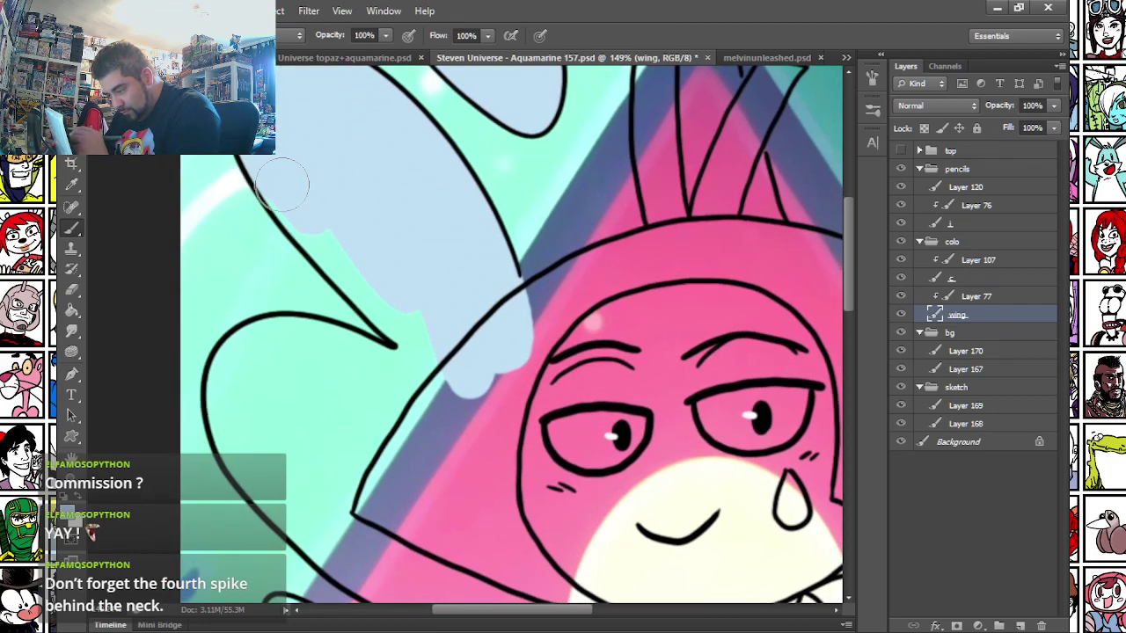
{"action": "left_click_drag", "start_coordinate": [392, 325], "coordinate": [448, 382]}
- Fill the lower lobe of the upper left wing down to the arm in light blue, plus the oval droplet beside it
{"action": "mouse_move", "coordinate": [253, 412]}
{"action": "left_mouse_down"}
{"action": "mouse_move", "coordinate": [283, 305]}
{"action": "mouse_move", "coordinate": [255, 254]}
{"action": "mouse_move", "coordinate": [267, 227]}
{"action": "left_mouse_up"}
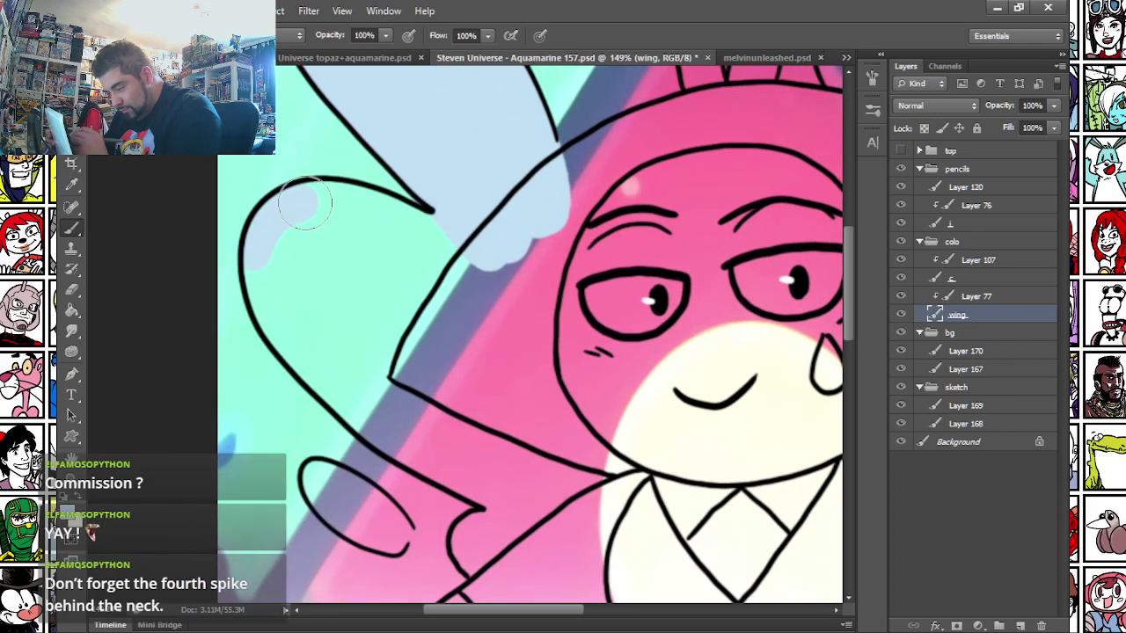
{"action": "mouse_move", "coordinate": [424, 236]}
{"action": "left_mouse_down"}
{"action": "mouse_move", "coordinate": [294, 204]}
{"action": "mouse_move", "coordinate": [277, 240]}
{"action": "left_mouse_up"}
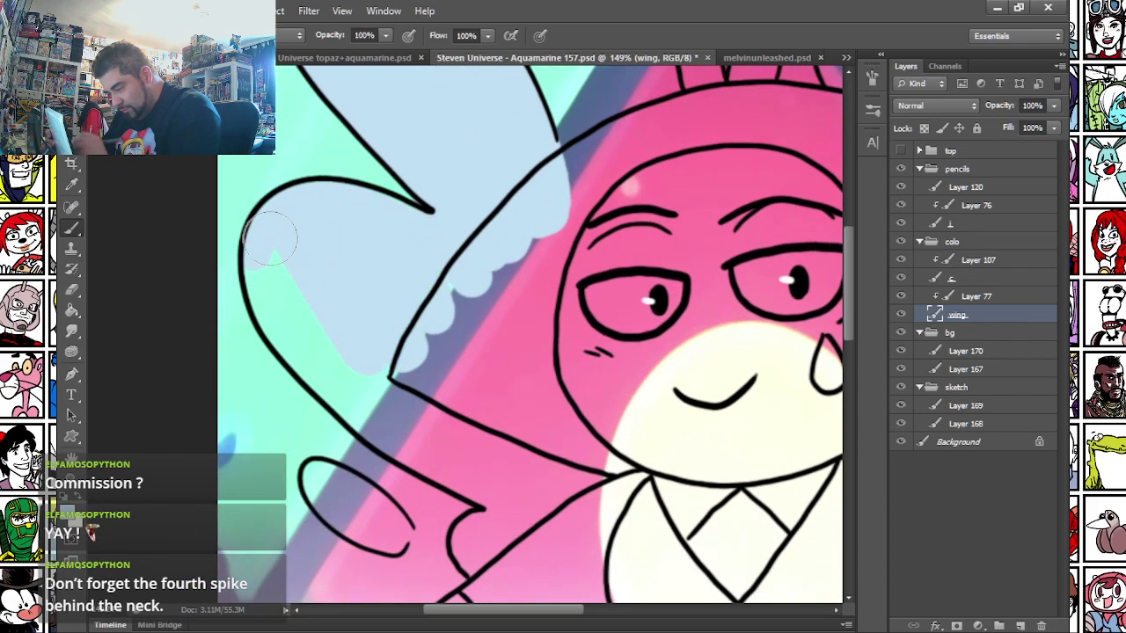
{"action": "mouse_move", "coordinate": [335, 382]}
{"action": "left_mouse_down"}
{"action": "mouse_move", "coordinate": [500, 497]}
{"action": "mouse_move", "coordinate": [606, 478]}
{"action": "mouse_move", "coordinate": [568, 492]}
{"action": "mouse_move", "coordinate": [521, 444]}
{"action": "mouse_move", "coordinate": [402, 403]}
{"action": "left_mouse_up"}
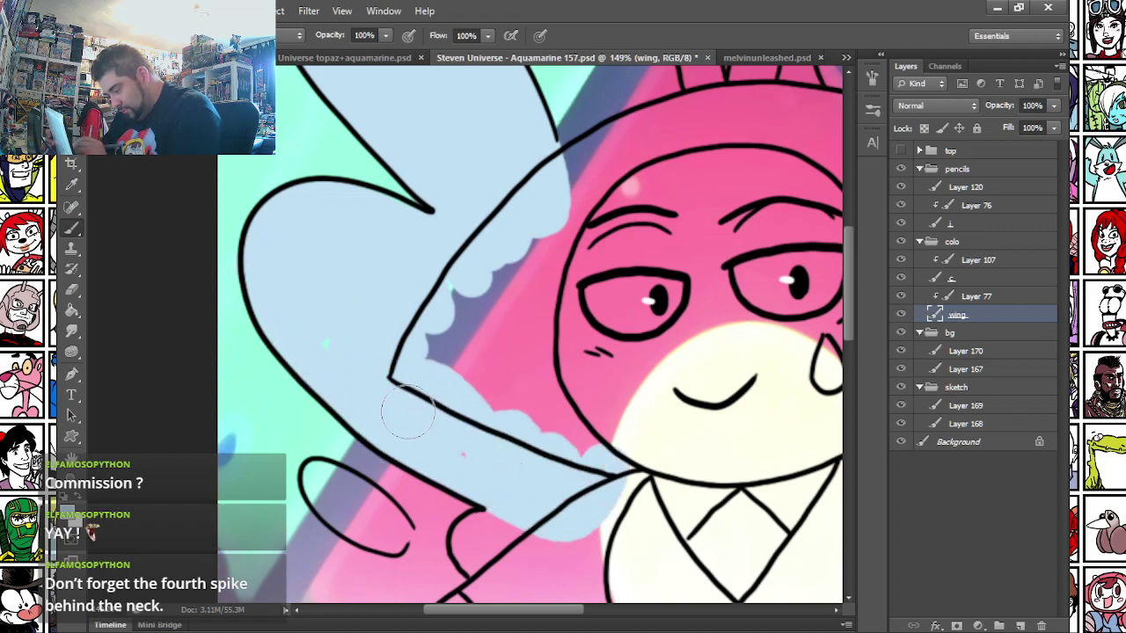
{"action": "mouse_move", "coordinate": [304, 505]}
{"action": "left_mouse_down"}
{"action": "mouse_move", "coordinate": [269, 307]}
{"action": "mouse_move", "coordinate": [269, 226]}
{"action": "mouse_move", "coordinate": [292, 220]}
{"action": "mouse_move", "coordinate": [356, 262]}
{"action": "mouse_move", "coordinate": [300, 211]}
{"action": "left_mouse_up"}
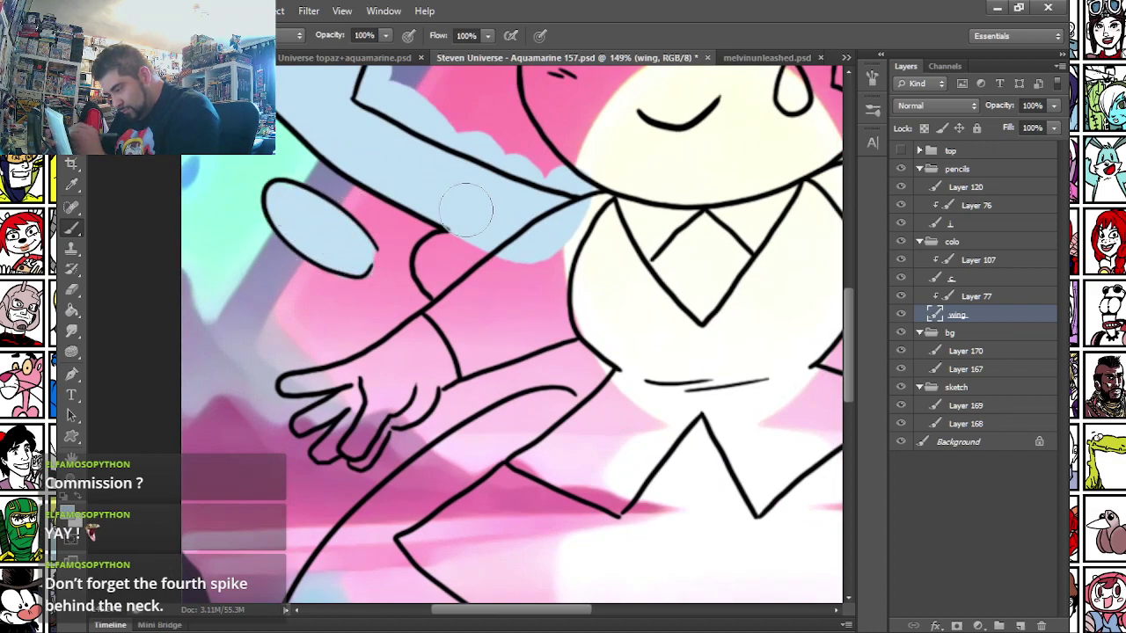
{"action": "mouse_move", "coordinate": [426, 259]}
{"action": "left_mouse_down"}
{"action": "mouse_move", "coordinate": [450, 245]}
{"action": "mouse_move", "coordinate": [424, 259]}
{"action": "mouse_move", "coordinate": [440, 279]}
{"action": "mouse_move", "coordinate": [497, 249]}
{"action": "left_mouse_up"}
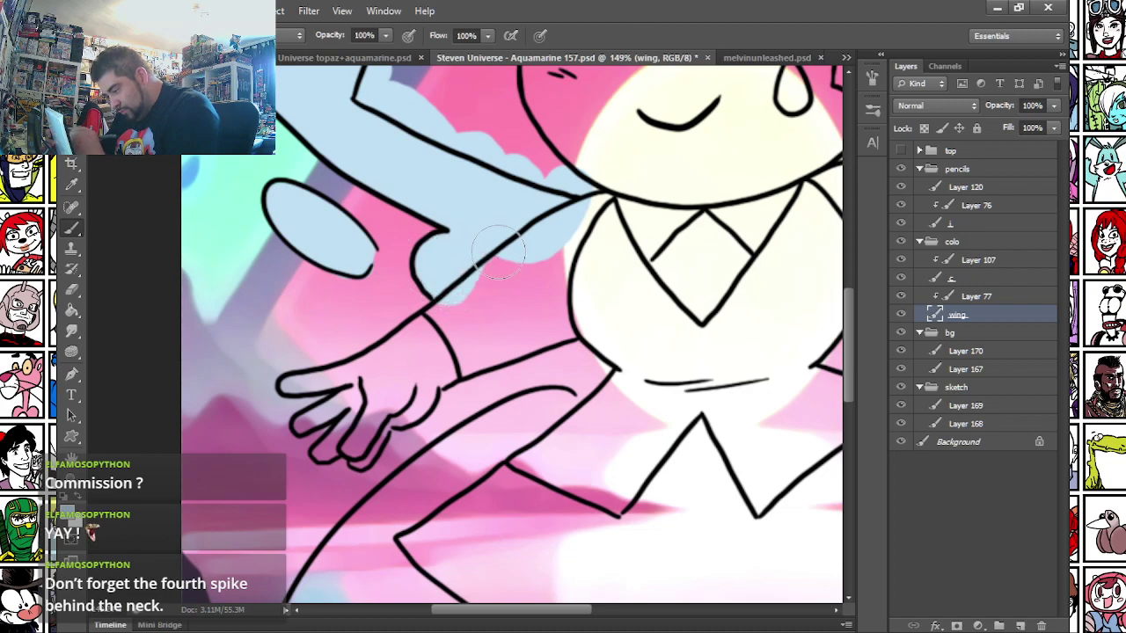
- Fill the scalloped lower left wing beside the skirt with light blue
{"action": "left_click_drag", "start_coordinate": [262, 454], "coordinate": [240, 222]}
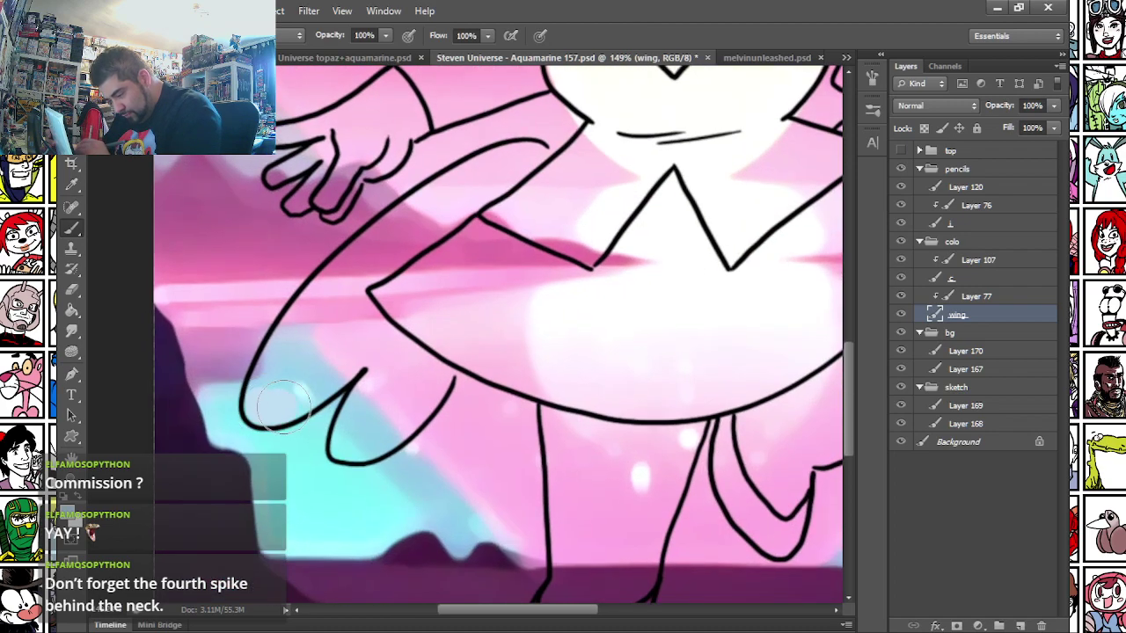
{"action": "left_click_drag", "start_coordinate": [281, 406], "coordinate": [363, 345]}
{"action": "mouse_move", "coordinate": [369, 385]}
{"action": "left_mouse_down"}
{"action": "mouse_move", "coordinate": [344, 447]}
{"action": "mouse_move", "coordinate": [395, 425]}
{"action": "mouse_move", "coordinate": [439, 358]}
{"action": "mouse_move", "coordinate": [381, 400]}
{"action": "left_mouse_up"}
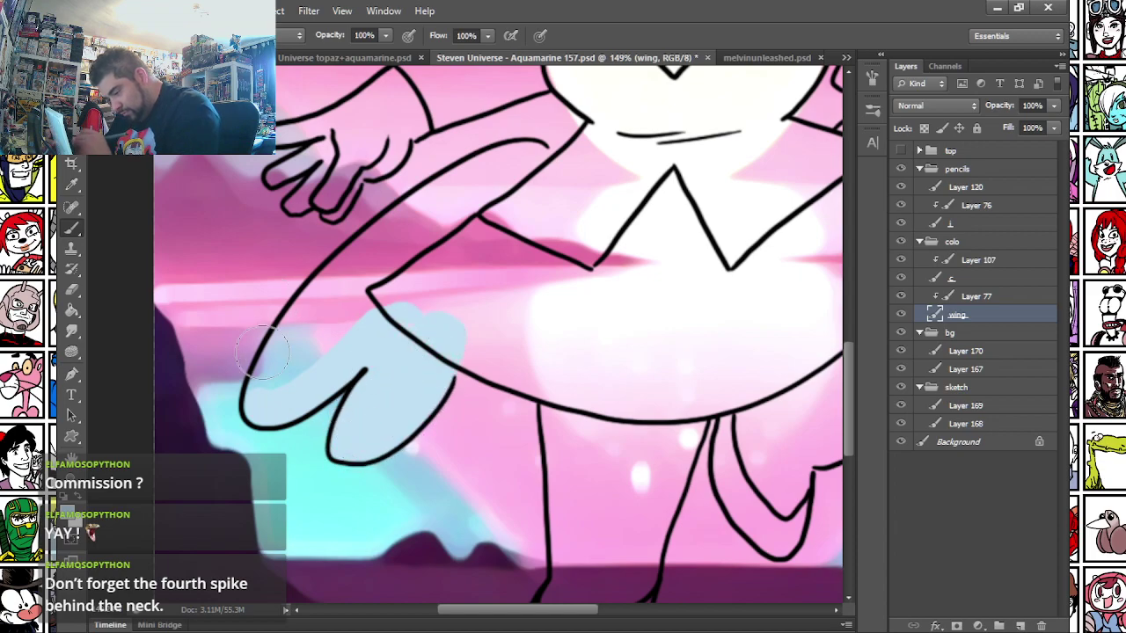
{"action": "mouse_move", "coordinate": [262, 400]}
{"action": "left_mouse_down"}
{"action": "mouse_move", "coordinate": [289, 337]}
{"action": "mouse_move", "coordinate": [341, 276]}
{"action": "mouse_move", "coordinate": [461, 182]}
{"action": "mouse_move", "coordinate": [536, 160]}
{"action": "mouse_move", "coordinate": [481, 188]}
{"action": "mouse_move", "coordinate": [303, 362]}
{"action": "left_mouse_up"}
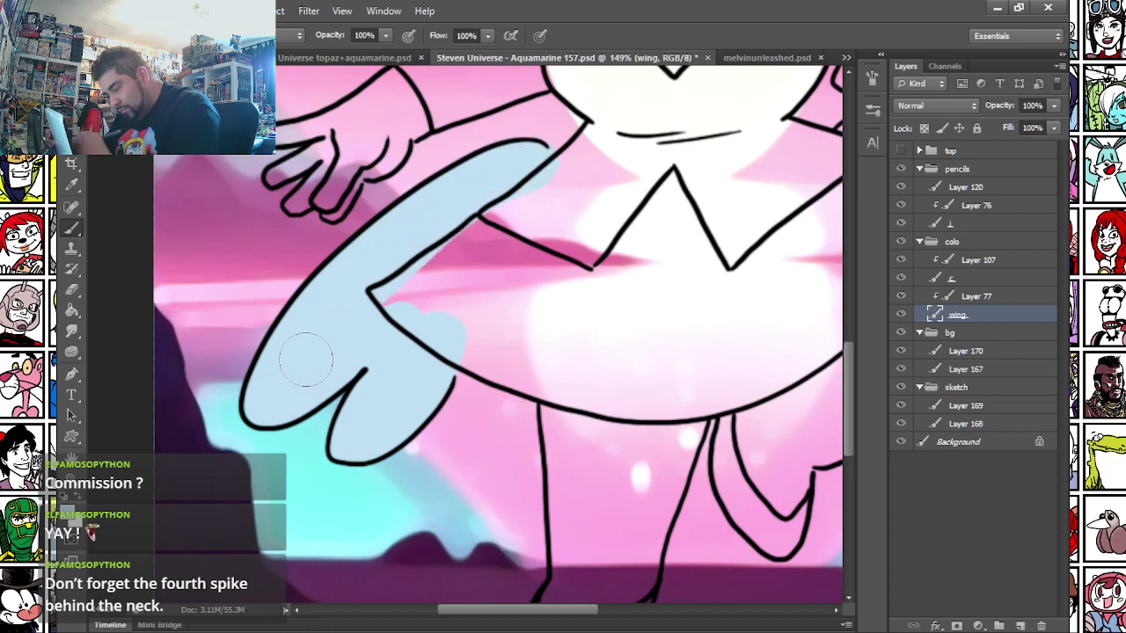
- On landscape Layer 170, paint pink patches over the white glow at both sides of the waist
{"action": "left_click_drag", "start_coordinate": [550, 264], "coordinate": [494, 316]}
{"action": "left_click", "coordinate": [963, 369]}
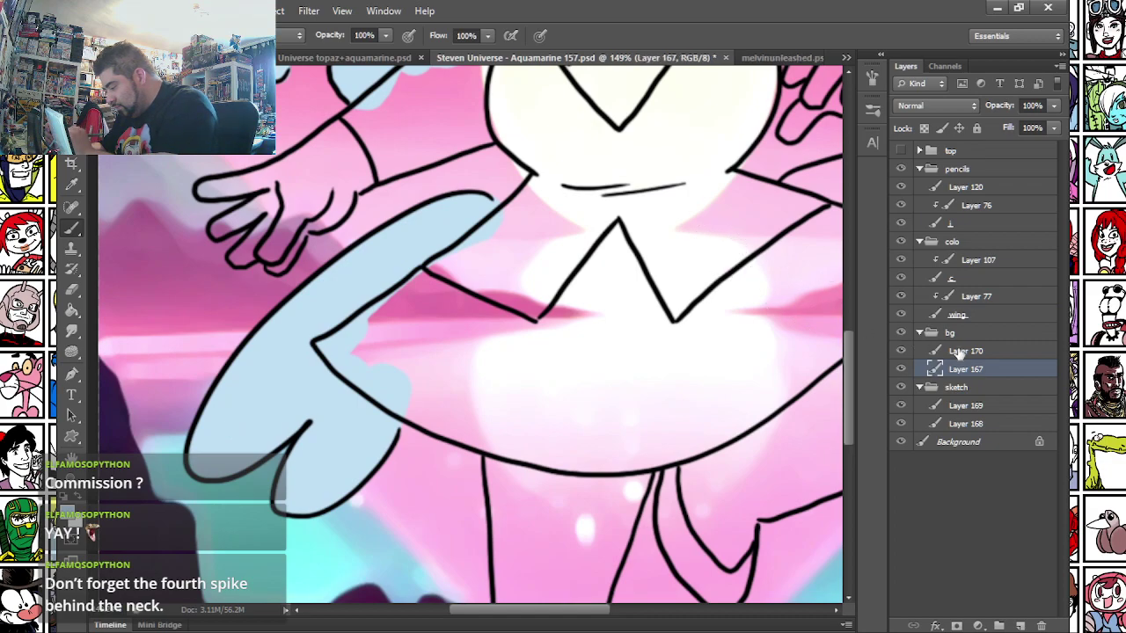
{"action": "left_click", "coordinate": [947, 350]}
{"action": "left_click_drag", "start_coordinate": [515, 172], "coordinate": [530, 178]}
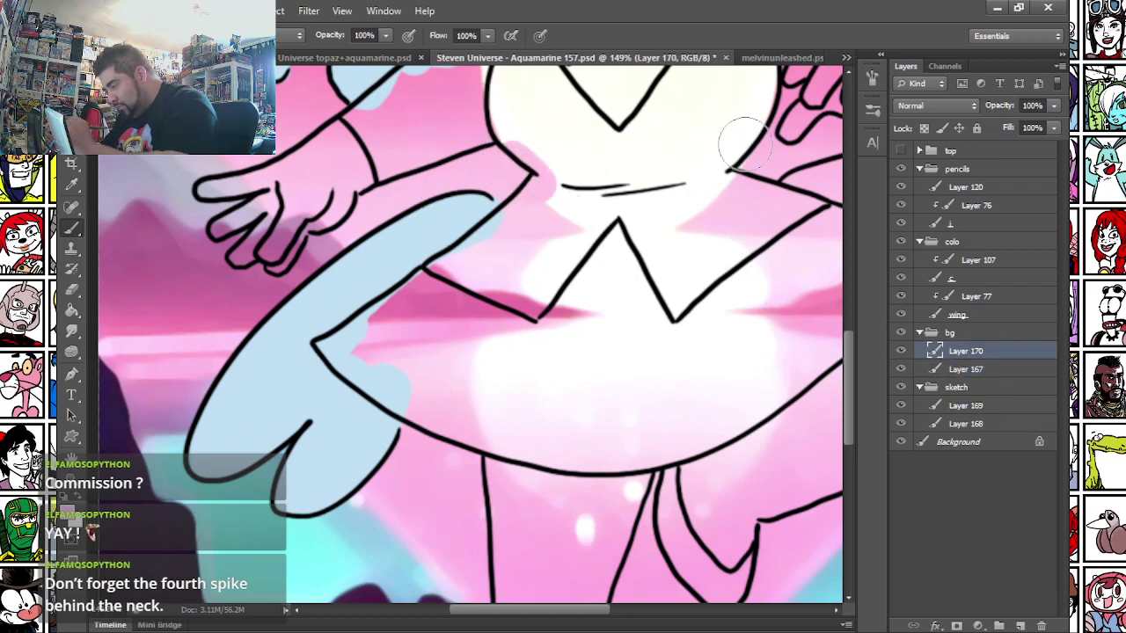
{"action": "mouse_move", "coordinate": [746, 142]}
{"action": "left_mouse_down"}
{"action": "mouse_move", "coordinate": [710, 183]}
{"action": "mouse_move", "coordinate": [777, 272]}
{"action": "left_mouse_up"}
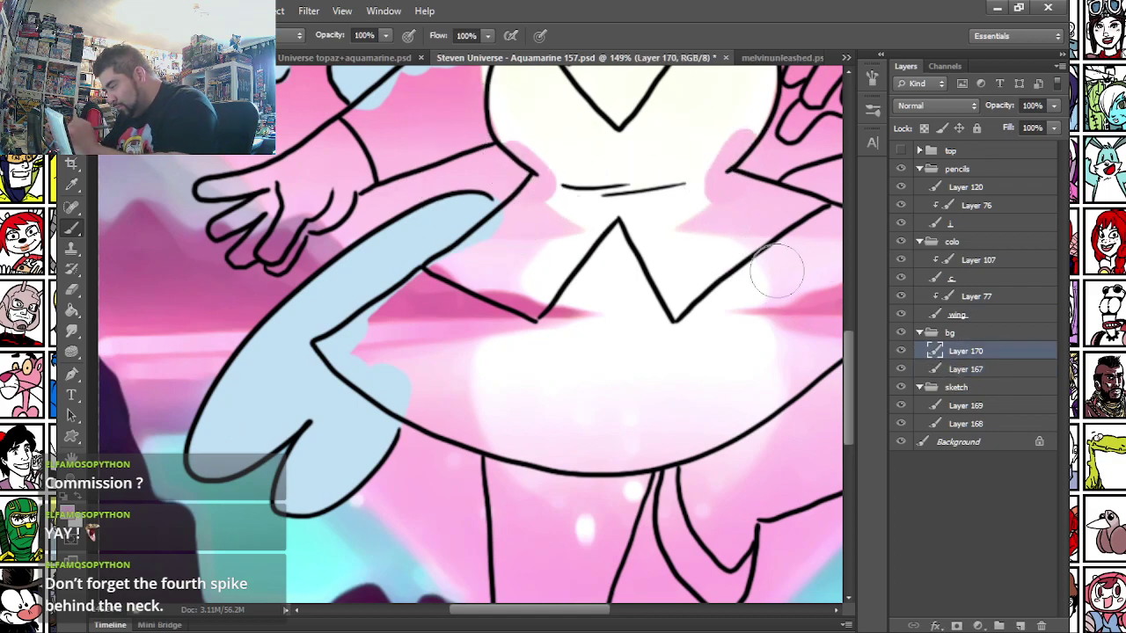
- Back on the wing layer, fill the lower right wing and its small oval droplet with light blue
{"action": "left_click", "coordinate": [959, 314]}
{"action": "left_click_drag", "start_coordinate": [478, 369], "coordinate": [300, 419]}
{"action": "left_click_drag", "start_coordinate": [642, 335], "coordinate": [661, 351]}
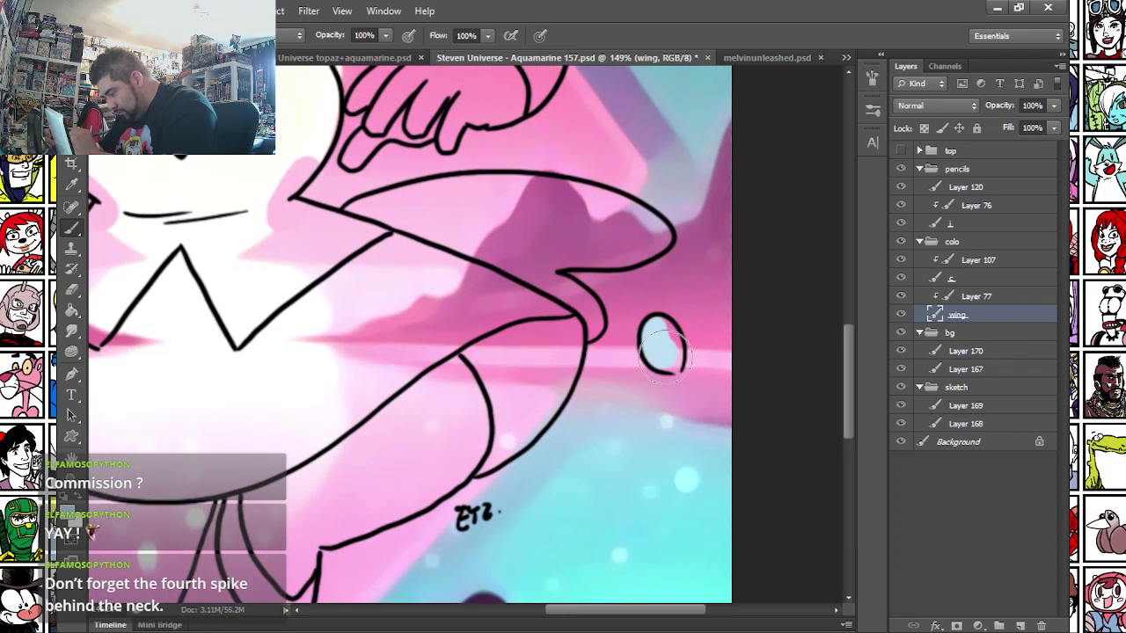
{"action": "mouse_move", "coordinate": [368, 213]}
{"action": "left_mouse_down"}
{"action": "mouse_move", "coordinate": [501, 267]}
{"action": "mouse_move", "coordinate": [583, 324]}
{"action": "left_mouse_up"}
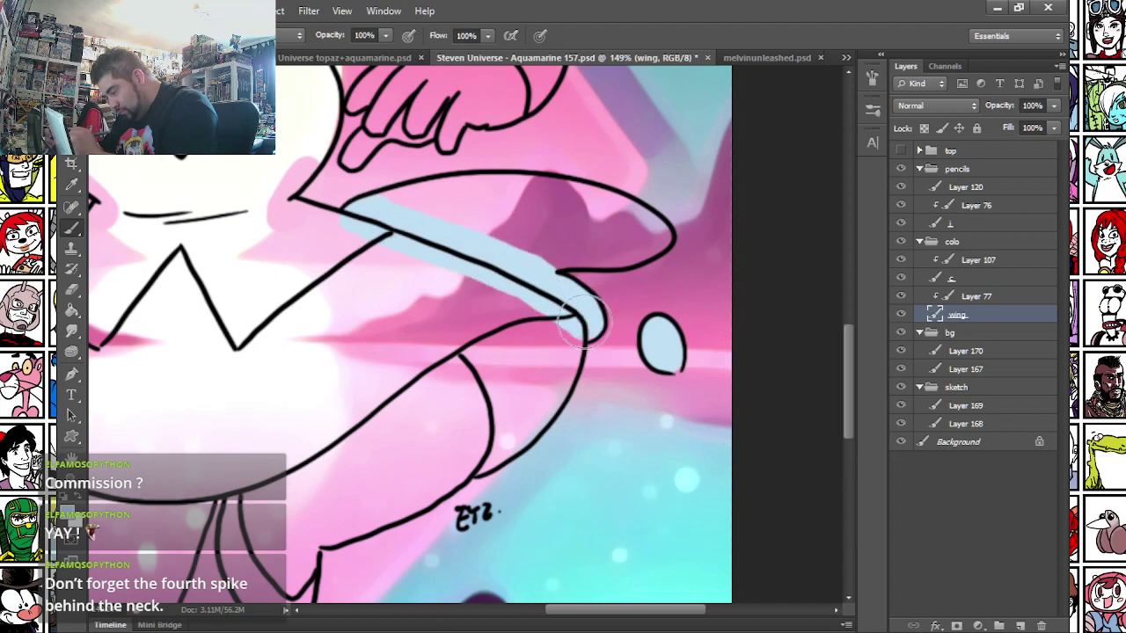
{"action": "mouse_move", "coordinate": [528, 253]}
{"action": "left_mouse_down"}
{"action": "mouse_move", "coordinate": [651, 239]}
{"action": "mouse_move", "coordinate": [658, 225]}
{"action": "mouse_move", "coordinate": [547, 200]}
{"action": "mouse_move", "coordinate": [382, 214]}
{"action": "mouse_move", "coordinate": [565, 234]}
{"action": "left_mouse_up"}
- Fill the lower lobe of the upper right wing and the two oval droplets beside it with light blue
{"action": "mouse_move", "coordinate": [299, 173]}
{"action": "left_mouse_down"}
{"action": "mouse_move", "coordinate": [343, 369]}
{"action": "mouse_move", "coordinate": [284, 468]}
{"action": "left_mouse_up"}
{"action": "mouse_move", "coordinate": [421, 491]}
{"action": "left_mouse_down"}
{"action": "mouse_move", "coordinate": [651, 317]}
{"action": "mouse_move", "coordinate": [708, 348]}
{"action": "mouse_move", "coordinate": [690, 414]}
{"action": "mouse_move", "coordinate": [655, 453]}
{"action": "mouse_move", "coordinate": [633, 362]}
{"action": "left_mouse_up"}
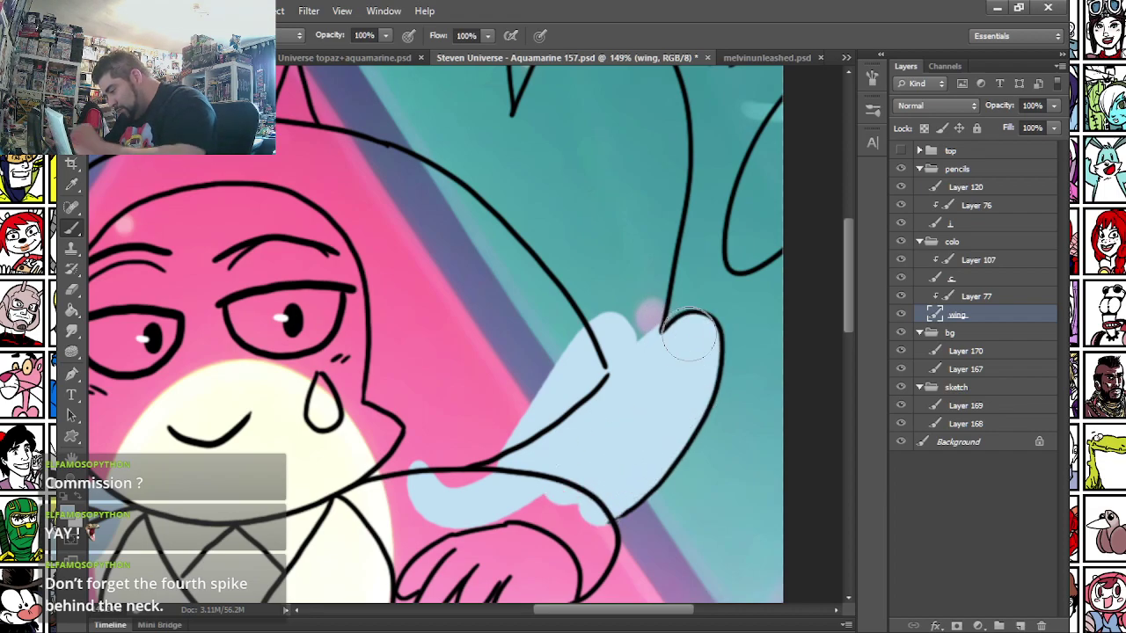
{"action": "left_click_drag", "start_coordinate": [619, 202], "coordinate": [586, 331]}
{"action": "mouse_move", "coordinate": [681, 158]}
{"action": "left_mouse_down"}
{"action": "mouse_move", "coordinate": [686, 174]}
{"action": "mouse_move", "coordinate": [695, 137]}
{"action": "mouse_move", "coordinate": [696, 151]}
{"action": "left_mouse_up"}
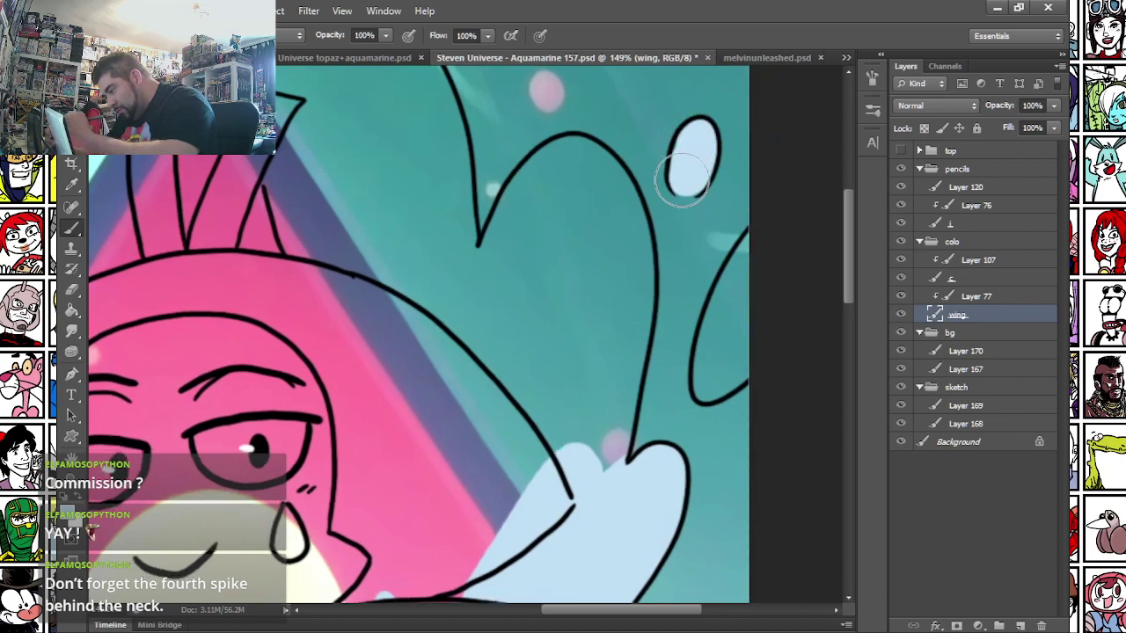
{"action": "mouse_move", "coordinate": [735, 256]}
{"action": "left_mouse_down"}
{"action": "mouse_move", "coordinate": [736, 269]}
{"action": "mouse_move", "coordinate": [759, 246]}
{"action": "mouse_move", "coordinate": [729, 302]}
{"action": "mouse_move", "coordinate": [709, 387]}
{"action": "mouse_move", "coordinate": [736, 368]}
{"action": "mouse_move", "coordinate": [746, 312]}
{"action": "left_mouse_up"}
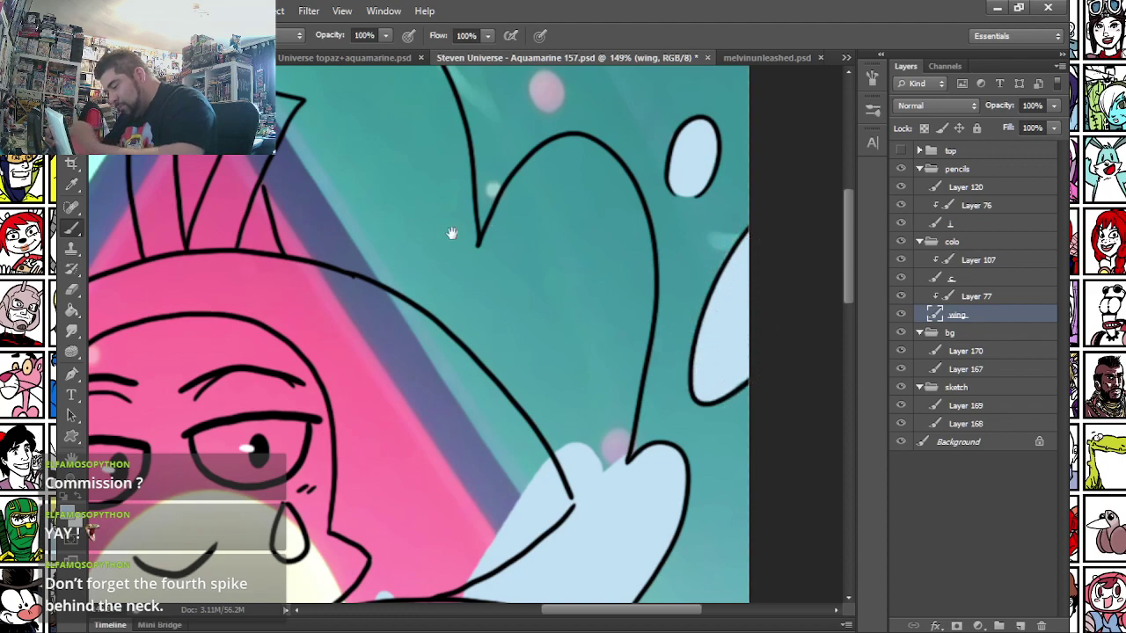
- Fill the rest of the upper right wing up to the hair with light blue, and erase the overspill at the notch between its lobes
{"action": "left_click_drag", "start_coordinate": [451, 233], "coordinate": [574, 382]}
{"action": "mouse_move", "coordinate": [374, 207]}
{"action": "left_mouse_down"}
{"action": "mouse_move", "coordinate": [420, 401]}
{"action": "mouse_move", "coordinate": [376, 261]}
{"action": "mouse_move", "coordinate": [384, 193]}
{"action": "mouse_move", "coordinate": [399, 175]}
{"action": "mouse_move", "coordinate": [481, 174]}
{"action": "mouse_move", "coordinate": [515, 187]}
{"action": "mouse_move", "coordinate": [567, 291]}
{"action": "mouse_move", "coordinate": [575, 380]}
{"action": "mouse_move", "coordinate": [563, 363]}
{"action": "mouse_move", "coordinate": [526, 422]}
{"action": "mouse_move", "coordinate": [437, 325]}
{"action": "mouse_move", "coordinate": [479, 305]}
{"action": "mouse_move", "coordinate": [526, 451]}
{"action": "mouse_move", "coordinate": [349, 265]}
{"action": "left_mouse_up"}
{"action": "mouse_move", "coordinate": [514, 374]}
{"action": "left_mouse_down"}
{"action": "mouse_move", "coordinate": [417, 254]}
{"action": "mouse_move", "coordinate": [426, 265]}
{"action": "mouse_move", "coordinate": [449, 216]}
{"action": "mouse_move", "coordinate": [431, 230]}
{"action": "mouse_move", "coordinate": [464, 176]}
{"action": "mouse_move", "coordinate": [512, 125]}
{"action": "mouse_move", "coordinate": [550, 142]}
{"action": "mouse_move", "coordinate": [582, 245]}
{"action": "mouse_move", "coordinate": [556, 424]}
{"action": "mouse_move", "coordinate": [559, 370]}
{"action": "mouse_move", "coordinate": [509, 454]}
{"action": "mouse_move", "coordinate": [503, 198]}
{"action": "mouse_move", "coordinate": [470, 204]}
{"action": "mouse_move", "coordinate": [511, 291]}
{"action": "left_mouse_up"}
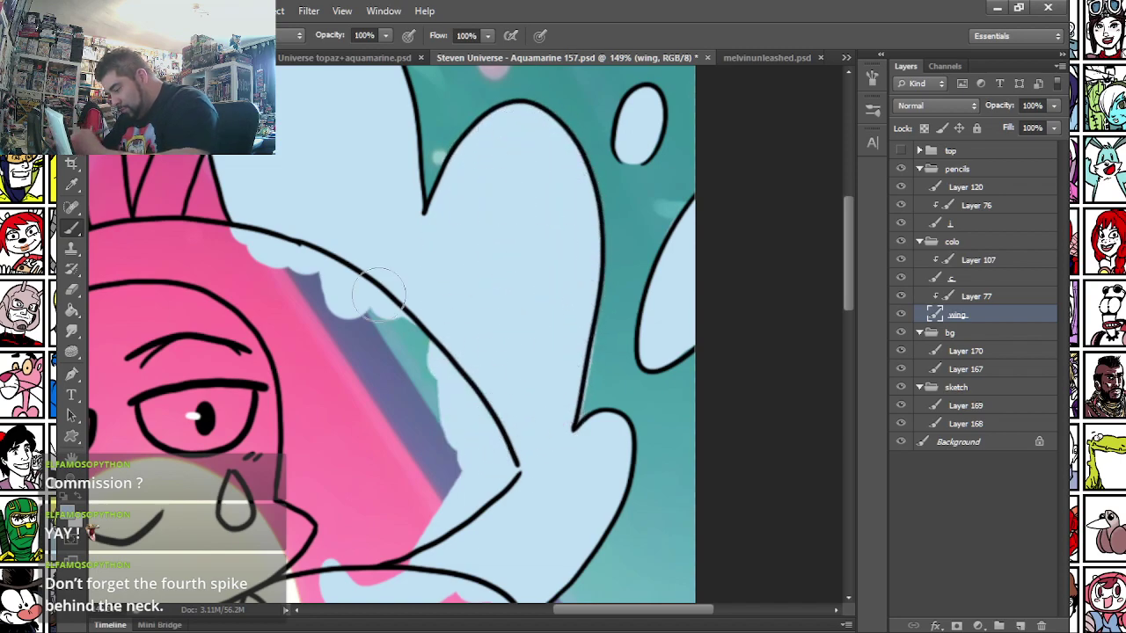
{"action": "left_click", "coordinate": [72, 288]}
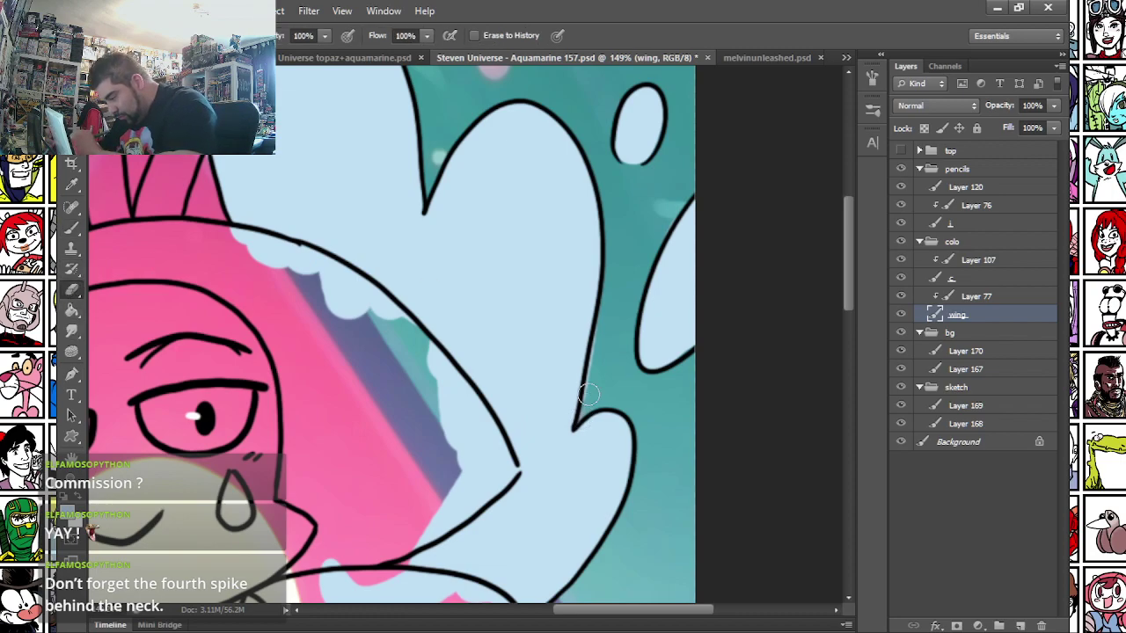
{"action": "left_click", "coordinate": [70, 228]}
- Lower the wing layer's opacity to 75% so the landscape shows through the wings
{"action": "left_click_drag", "start_coordinate": [242, 378], "coordinate": [743, 308]}
{"action": "mouse_move", "coordinate": [317, 332]}
{"action": "left_mouse_down"}
{"action": "mouse_move", "coordinate": [358, 352]}
{"action": "mouse_move", "coordinate": [357, 416]}
{"action": "mouse_move", "coordinate": [350, 79]}
{"action": "left_mouse_up"}
{"action": "left_click_drag", "start_coordinate": [339, 468], "coordinate": [279, 252]}
{"action": "mouse_move", "coordinate": [440, 206]}
{"action": "left_mouse_down"}
{"action": "mouse_move", "coordinate": [309, 352]}
{"action": "mouse_move", "coordinate": [317, 370]}
{"action": "left_mouse_up"}
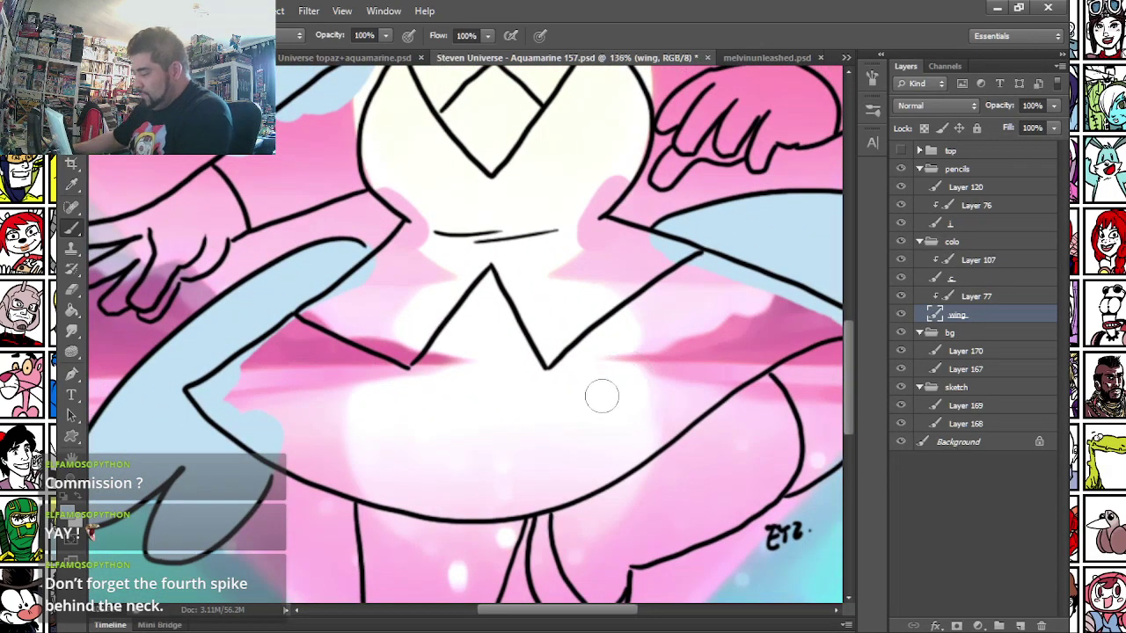
{"action": "scroll", "coordinate": [607, 352], "scroll_direction": "down", "scroll_amount": 5}
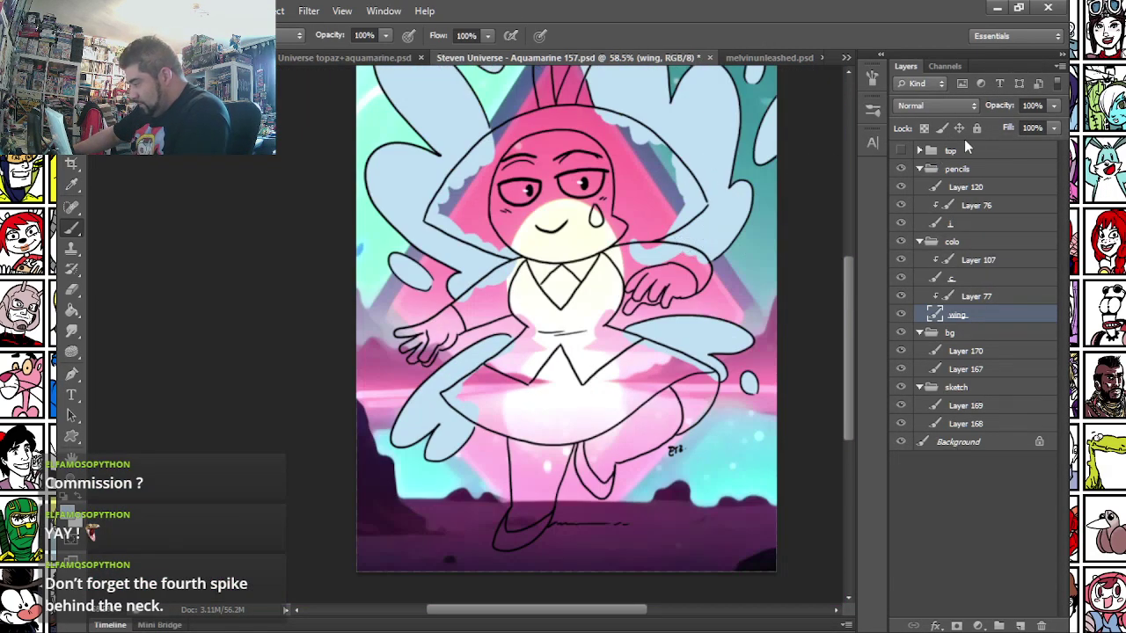
{"action": "left_click", "coordinate": [1056, 105]}
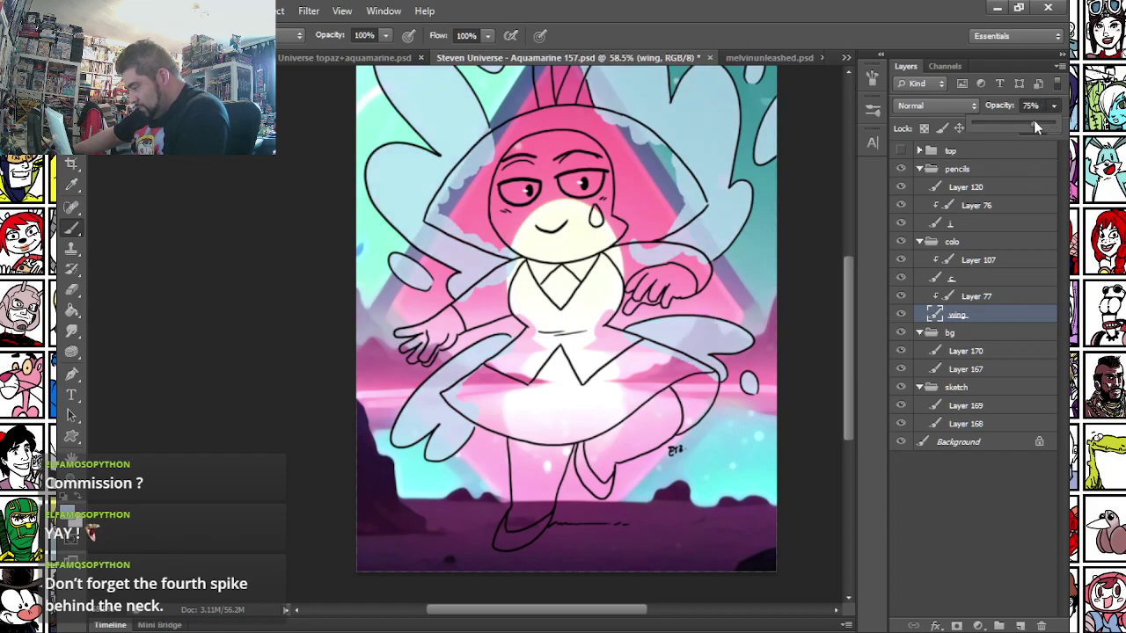
- On layer c, fill the face and the left upper arm with bright cyan
{"action": "left_click", "coordinate": [957, 278]}
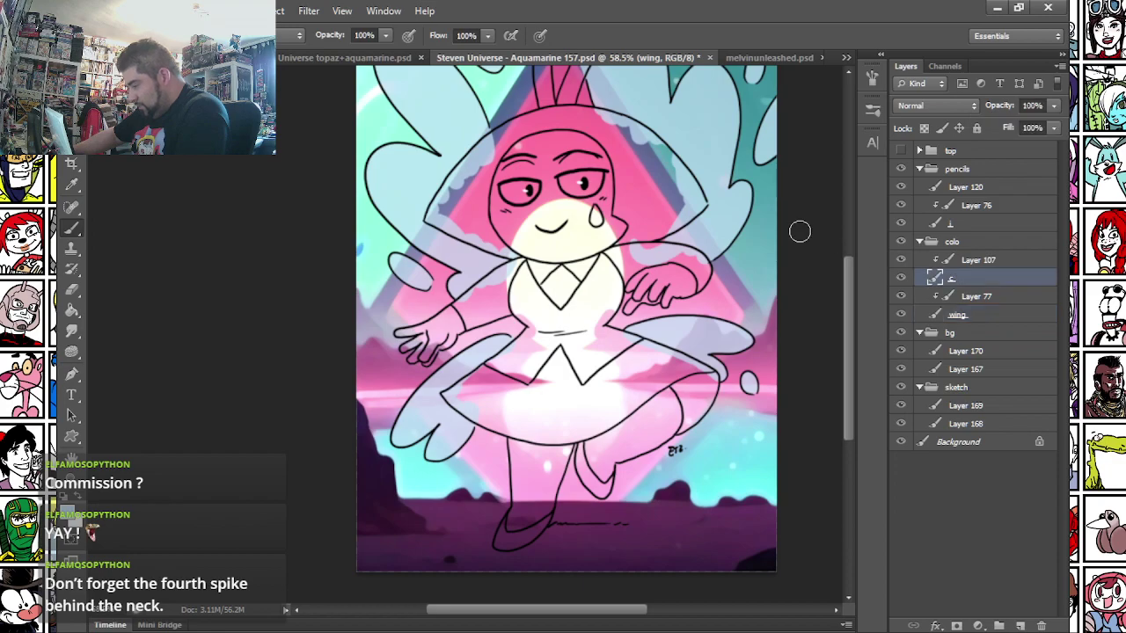
{"action": "scroll", "coordinate": [576, 181], "scroll_direction": "up", "scroll_amount": 4}
{"action": "left_click_drag", "start_coordinate": [275, 387], "coordinate": [262, 428]}
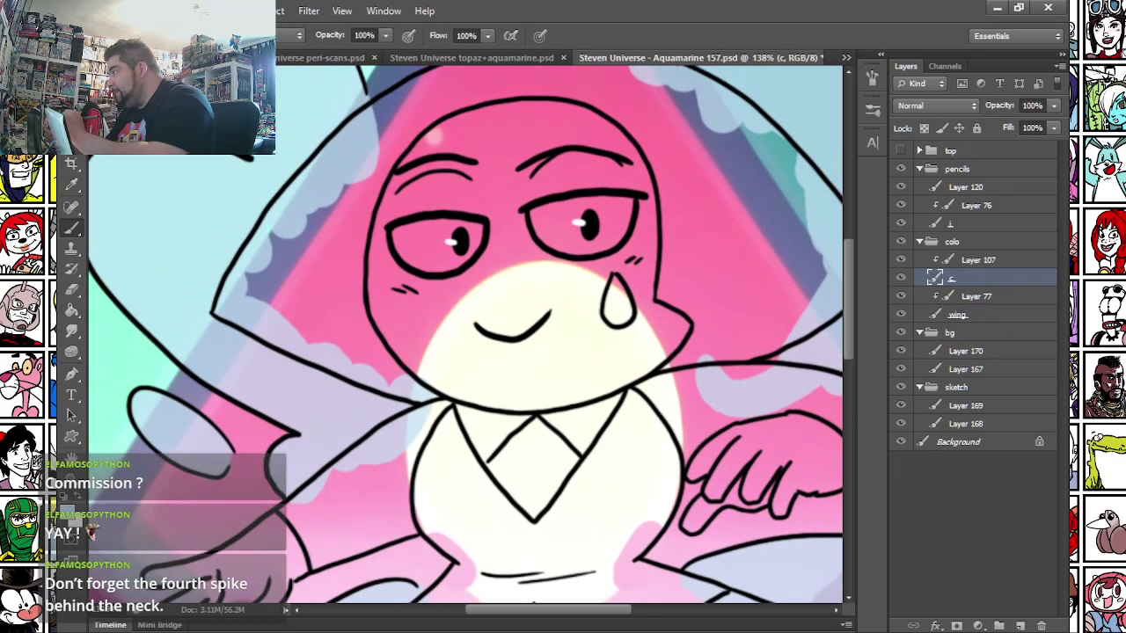
{"action": "mouse_move", "coordinate": [363, 170]}
{"action": "left_mouse_down"}
{"action": "mouse_move", "coordinate": [413, 350]}
{"action": "mouse_move", "coordinate": [457, 380]}
{"action": "mouse_move", "coordinate": [595, 384]}
{"action": "mouse_move", "coordinate": [689, 222]}
{"action": "mouse_move", "coordinate": [606, 176]}
{"action": "mouse_move", "coordinate": [497, 167]}
{"action": "mouse_move", "coordinate": [396, 264]}
{"action": "mouse_move", "coordinate": [467, 365]}
{"action": "mouse_move", "coordinate": [646, 231]}
{"action": "left_mouse_up"}
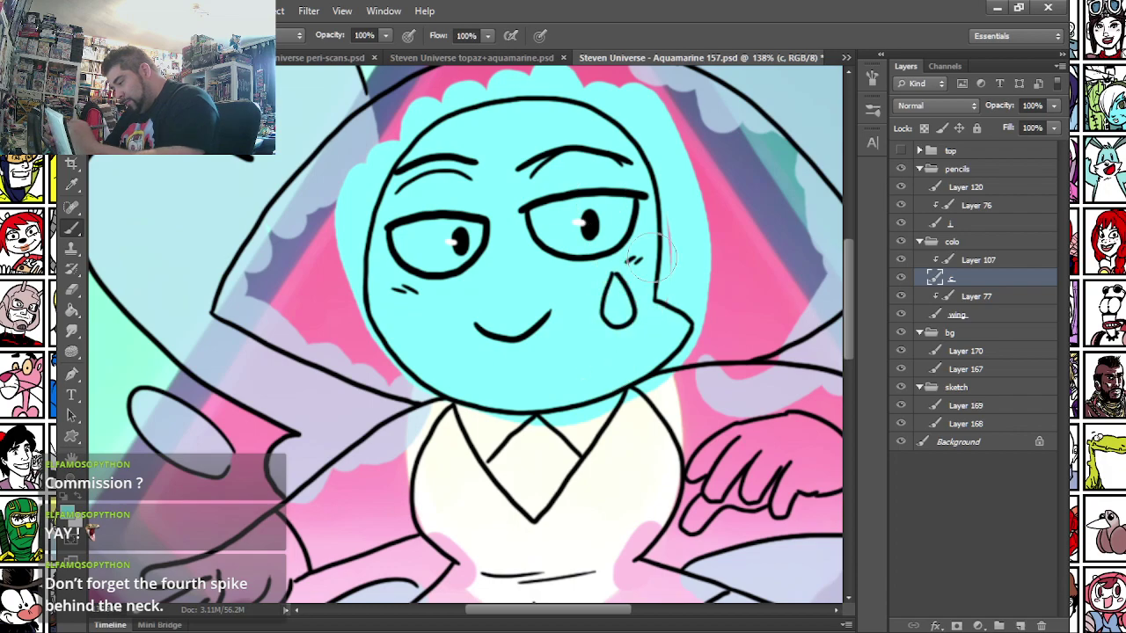
{"action": "mouse_move", "coordinate": [296, 513]}
{"action": "left_mouse_down"}
{"action": "mouse_move", "coordinate": [351, 308]}
{"action": "mouse_move", "coordinate": [484, 230]}
{"action": "mouse_move", "coordinate": [347, 340]}
{"action": "mouse_move", "coordinate": [418, 334]}
{"action": "mouse_move", "coordinate": [480, 295]}
{"action": "mouse_move", "coordinate": [350, 323]}
{"action": "left_mouse_up"}
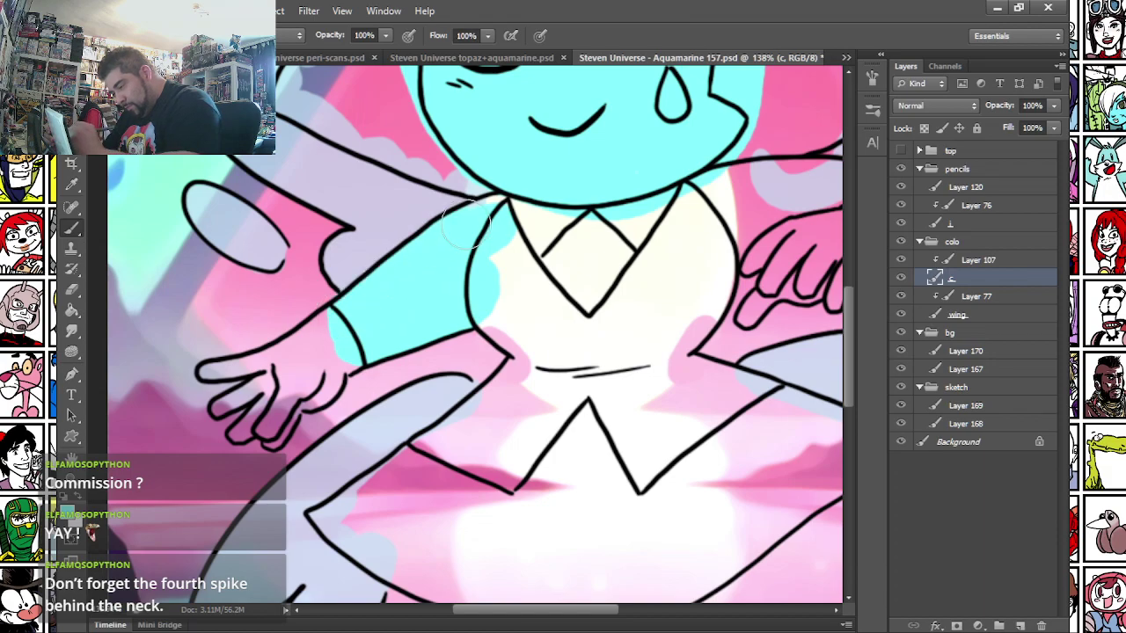
- Fill both legs with white, and the right arm and back of its hand with bright cyan
{"action": "scroll", "coordinate": [475, 224], "scroll_direction": "down", "scroll_amount": 10}
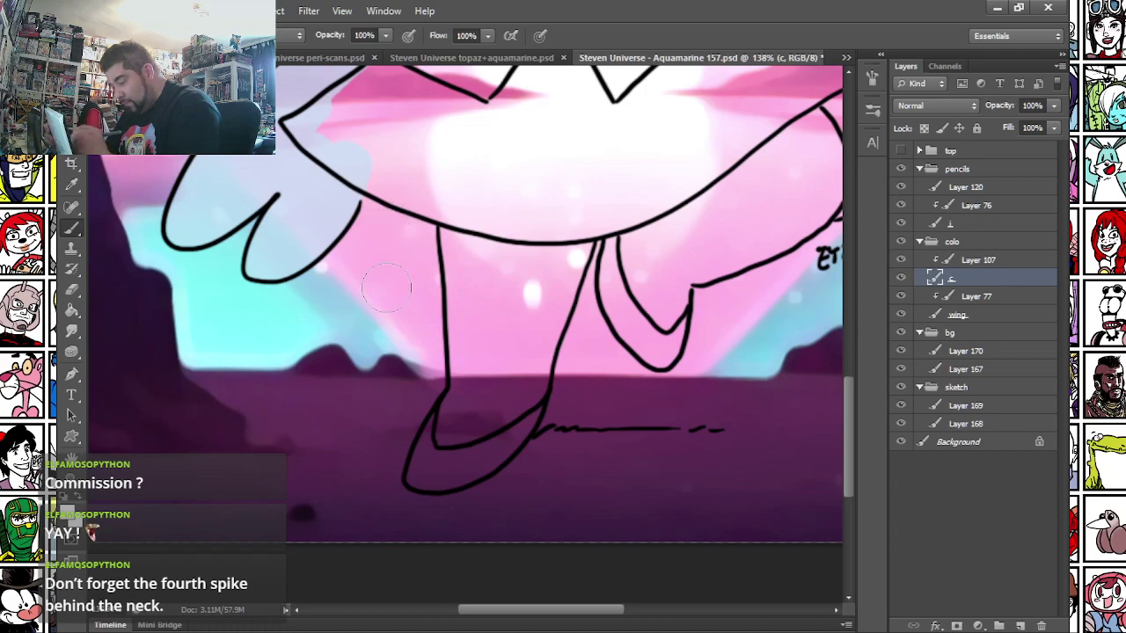
{"action": "mouse_move", "coordinate": [450, 213]}
{"action": "left_mouse_down"}
{"action": "mouse_move", "coordinate": [453, 409]}
{"action": "mouse_move", "coordinate": [485, 382]}
{"action": "mouse_move", "coordinate": [573, 214]}
{"action": "mouse_move", "coordinate": [515, 414]}
{"action": "mouse_move", "coordinate": [624, 238]}
{"action": "mouse_move", "coordinate": [673, 321]}
{"action": "mouse_move", "coordinate": [686, 255]}
{"action": "mouse_move", "coordinate": [655, 192]}
{"action": "mouse_move", "coordinate": [498, 270]}
{"action": "left_mouse_up"}
{"action": "mouse_move", "coordinate": [536, 329]}
{"action": "left_mouse_down"}
{"action": "mouse_move", "coordinate": [658, 279]}
{"action": "mouse_move", "coordinate": [678, 176]}
{"action": "mouse_move", "coordinate": [604, 259]}
{"action": "mouse_move", "coordinate": [531, 273]}
{"action": "left_mouse_up"}
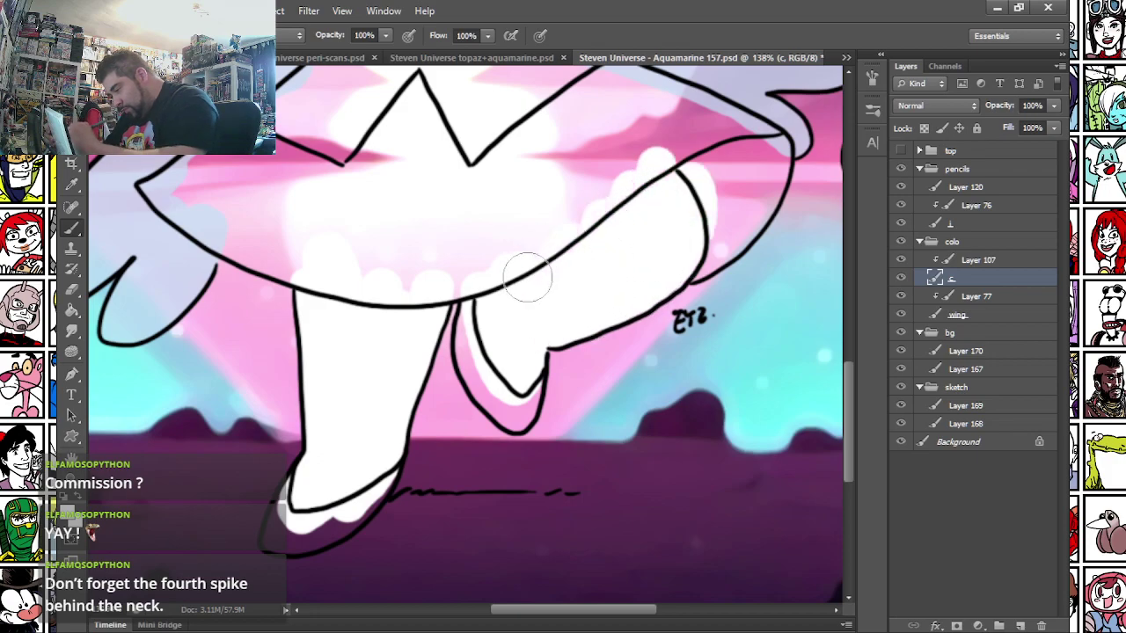
{"action": "left_click_drag", "start_coordinate": [300, 200], "coordinate": [302, 476]}
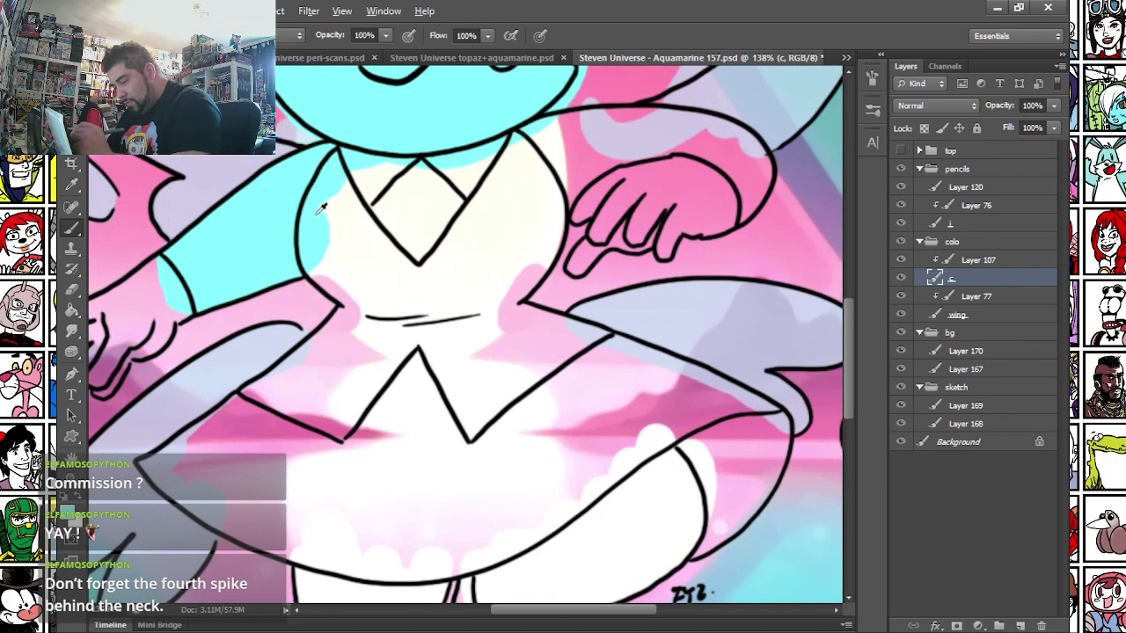
{"action": "mouse_move", "coordinate": [543, 229]}
{"action": "left_mouse_down"}
{"action": "mouse_move", "coordinate": [554, 246]}
{"action": "mouse_move", "coordinate": [571, 176]}
{"action": "mouse_move", "coordinate": [536, 132]}
{"action": "mouse_move", "coordinate": [601, 189]}
{"action": "mouse_move", "coordinate": [743, 211]}
{"action": "mouse_move", "coordinate": [757, 167]}
{"action": "mouse_move", "coordinate": [705, 138]}
{"action": "mouse_move", "coordinate": [607, 123]}
{"action": "mouse_move", "coordinate": [668, 172]}
{"action": "mouse_move", "coordinate": [721, 181]}
{"action": "left_mouse_up"}
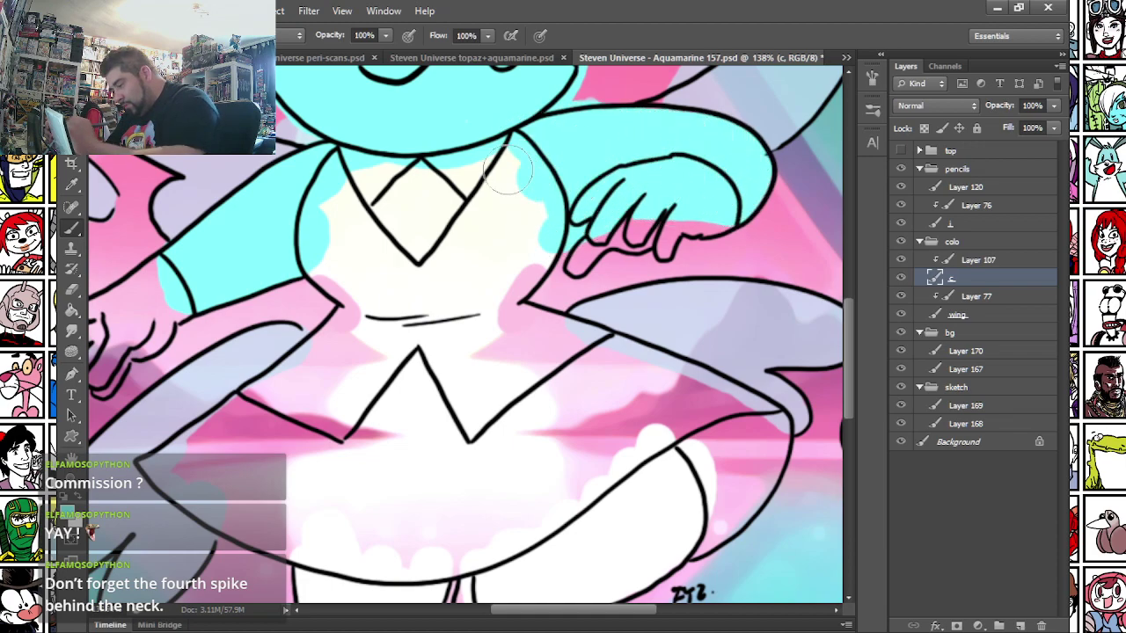
- With a soft round brush, shade the cheeks, the area under the mouth and the shoulders in a deeper cyan
{"action": "left_click_drag", "start_coordinate": [189, 97], "coordinate": [336, 408]}
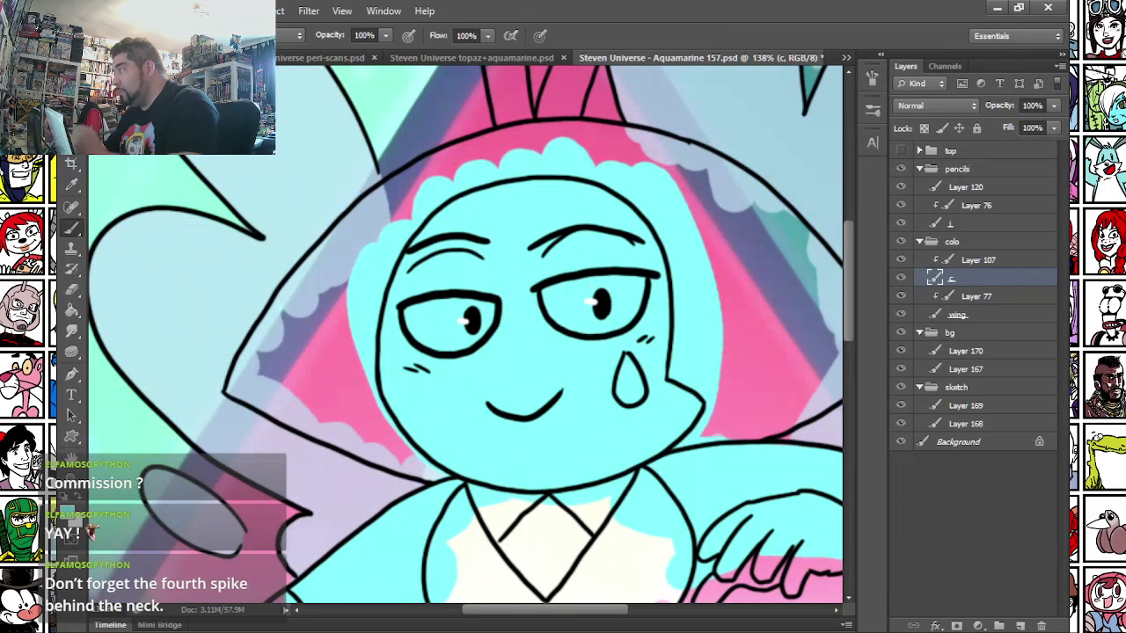
{"action": "right_click", "coordinate": [478, 248]}
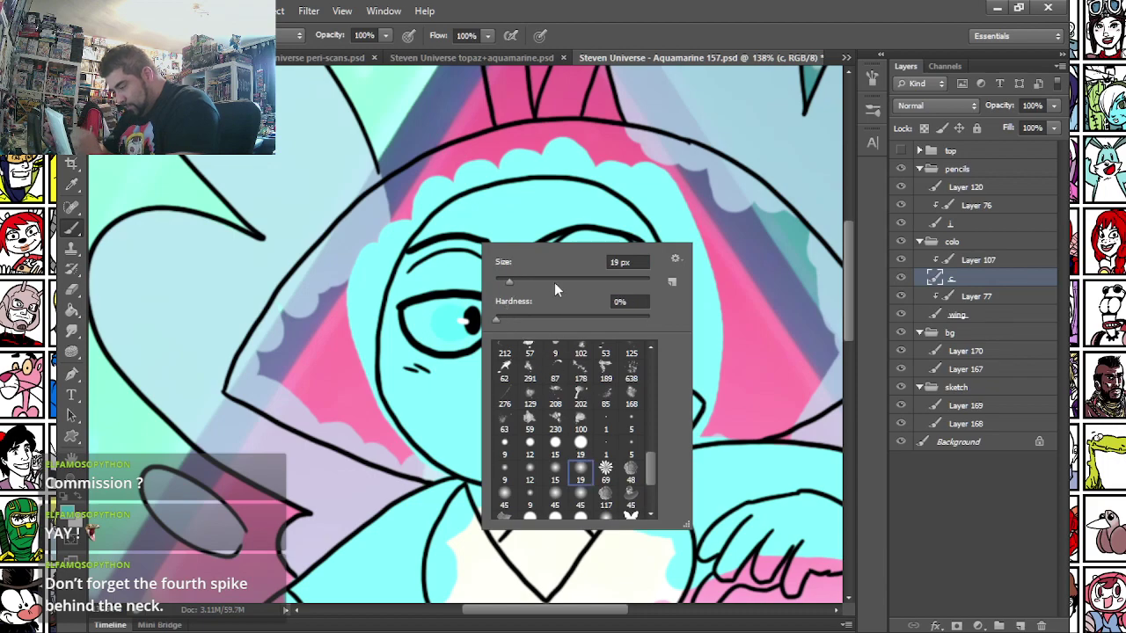
{"action": "key", "text": "Return"}
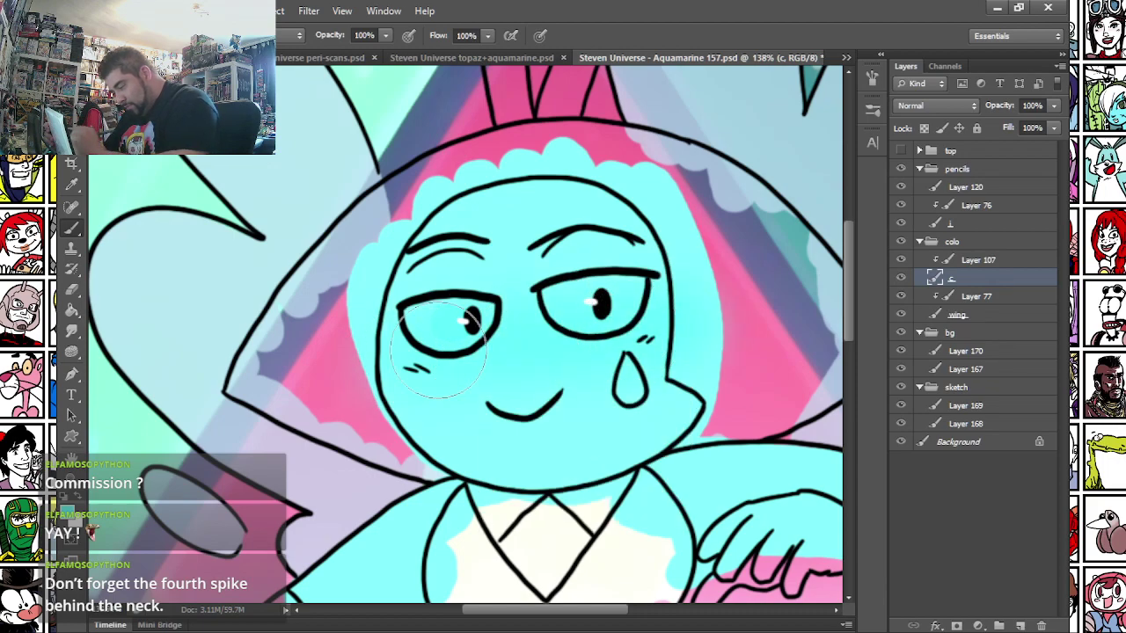
{"action": "right_click", "coordinate": [538, 317]}
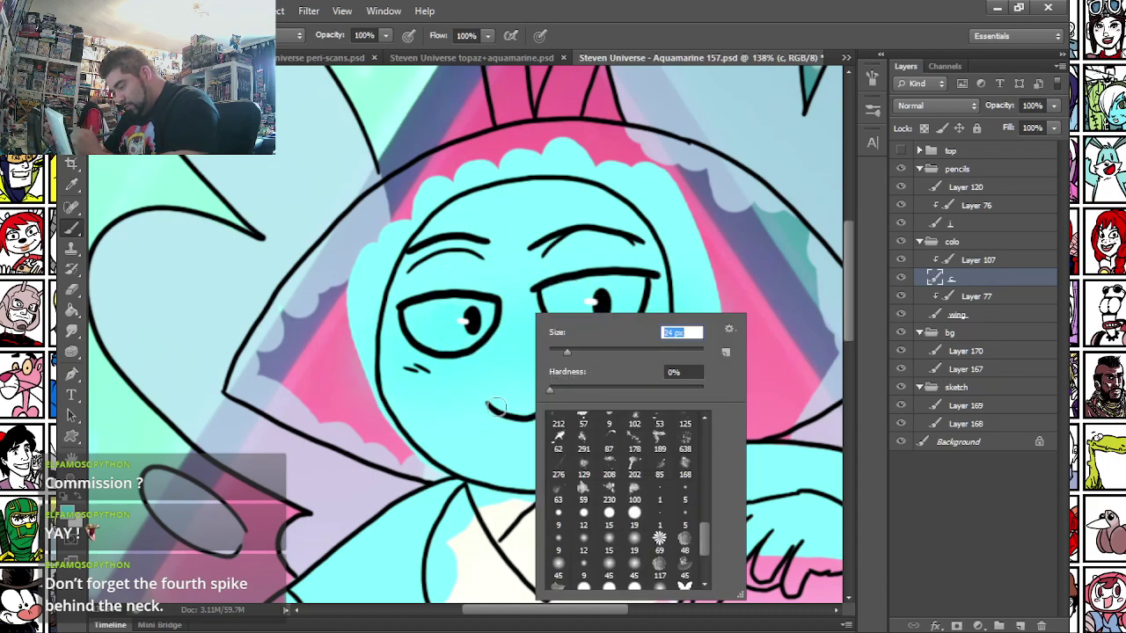
{"action": "key", "text": "Return"}
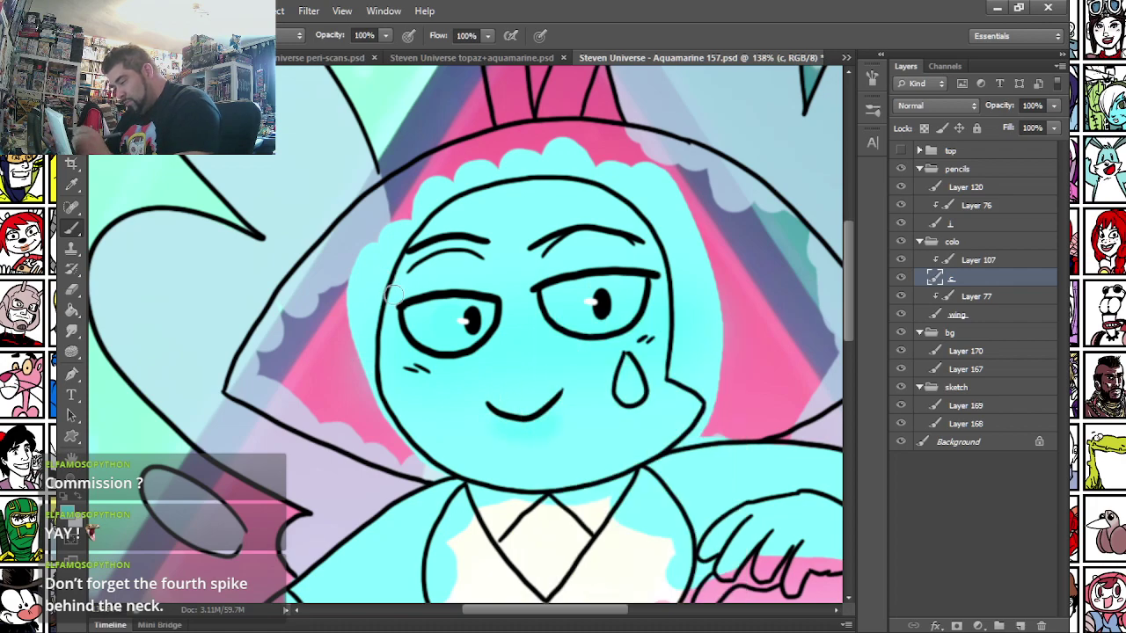
{"action": "mouse_move", "coordinate": [347, 329]}
{"action": "left_mouse_down"}
{"action": "mouse_move", "coordinate": [427, 93]}
{"action": "mouse_move", "coordinate": [421, 78]}
{"action": "left_mouse_up"}
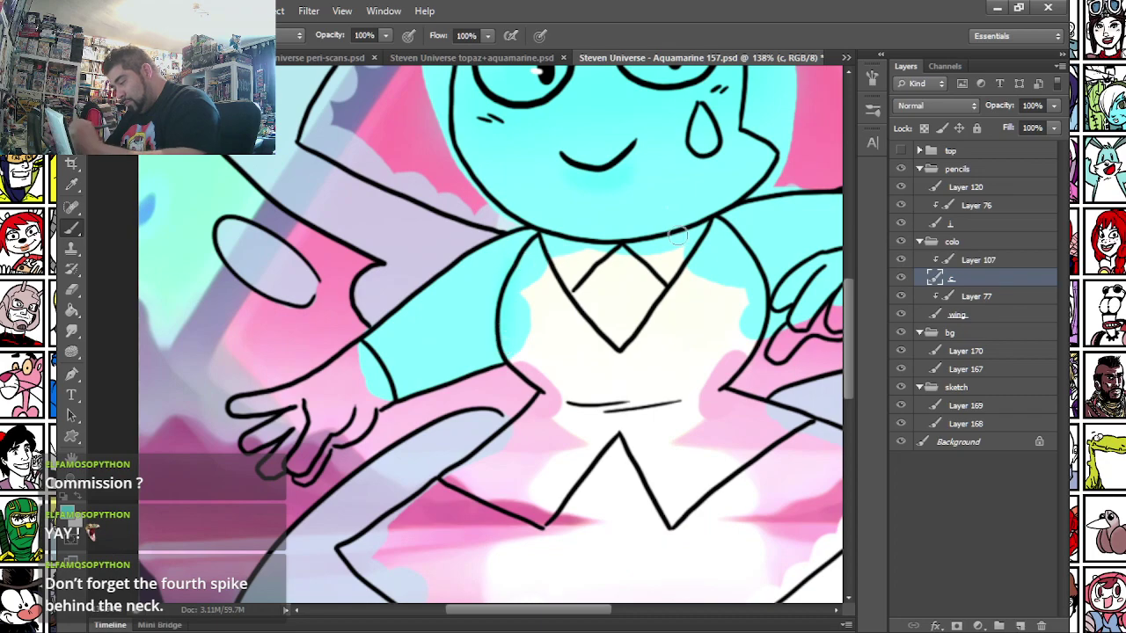
{"action": "left_click_drag", "start_coordinate": [440, 216], "coordinate": [381, 143]}
{"action": "mouse_move", "coordinate": [373, 388]}
{"action": "left_mouse_down"}
{"action": "mouse_move", "coordinate": [357, 219]}
{"action": "mouse_move", "coordinate": [369, 501]}
{"action": "left_mouse_up"}
{"action": "left_click_drag", "start_coordinate": [384, 230], "coordinate": [407, 378]}
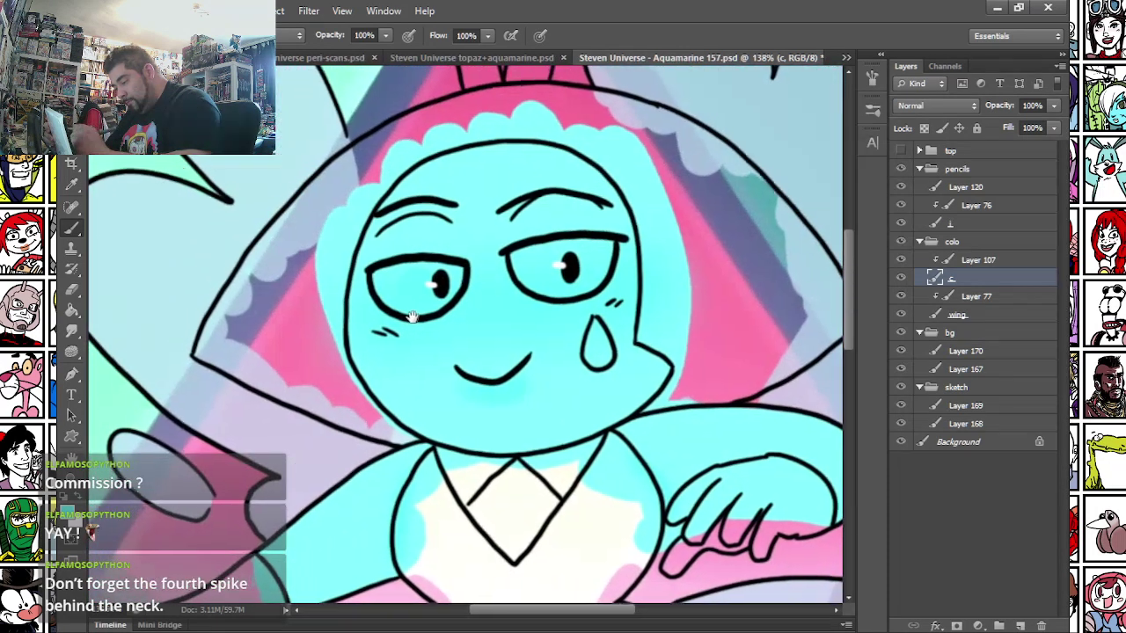
- Paint deeper cyan eyelids between the eyebrows and eyes, with lighter vertical shine bands across them
{"action": "right_click", "coordinate": [558, 260]}
{"action": "left_click", "coordinate": [651, 464]}
{"action": "left_click", "coordinate": [608, 300]}
{"action": "left_click", "coordinate": [385, 258]}
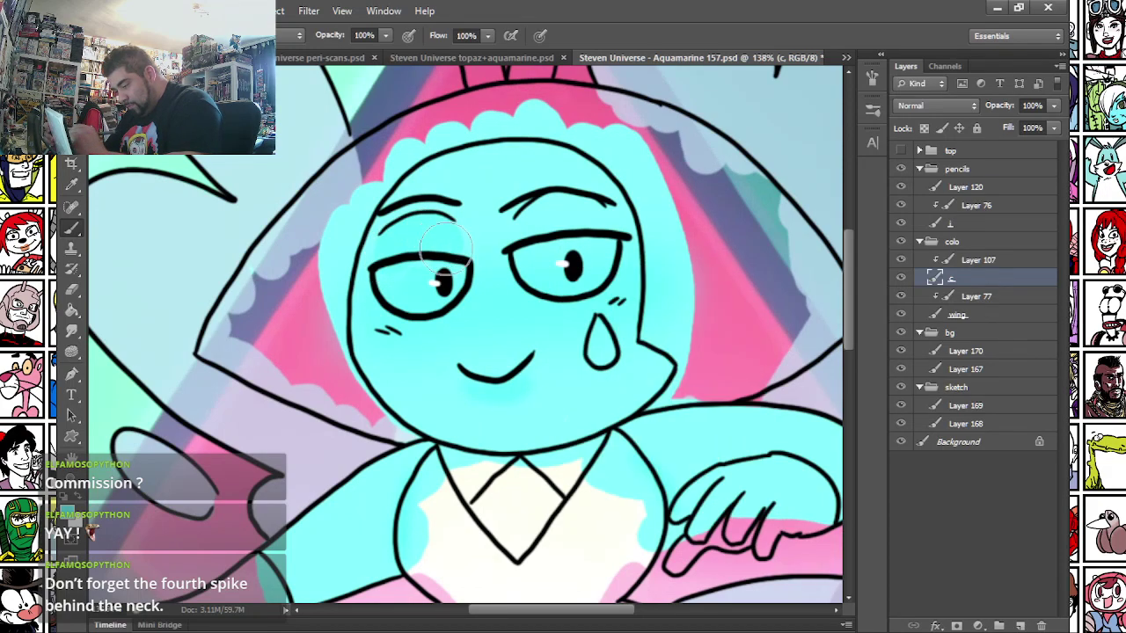
{"action": "mouse_move", "coordinate": [537, 238]}
{"action": "left_mouse_down"}
{"action": "mouse_move", "coordinate": [545, 211]}
{"action": "mouse_move", "coordinate": [587, 224]}
{"action": "left_mouse_up"}
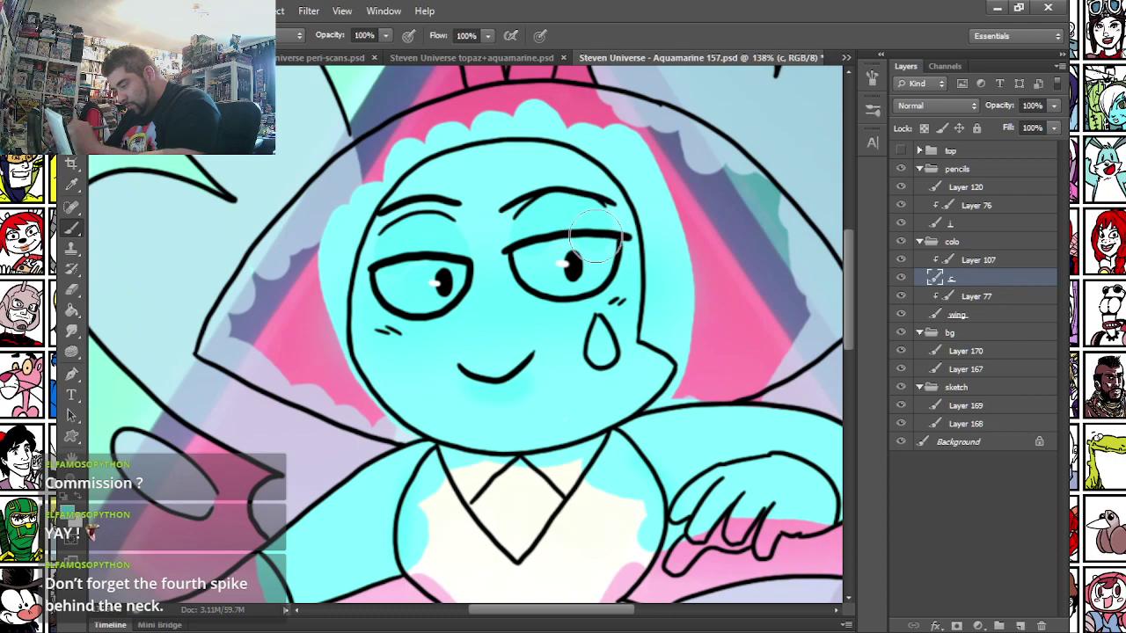
{"action": "left_click_drag", "start_coordinate": [558, 177], "coordinate": [552, 234]}
{"action": "left_click_drag", "start_coordinate": [410, 195], "coordinate": [417, 242]}
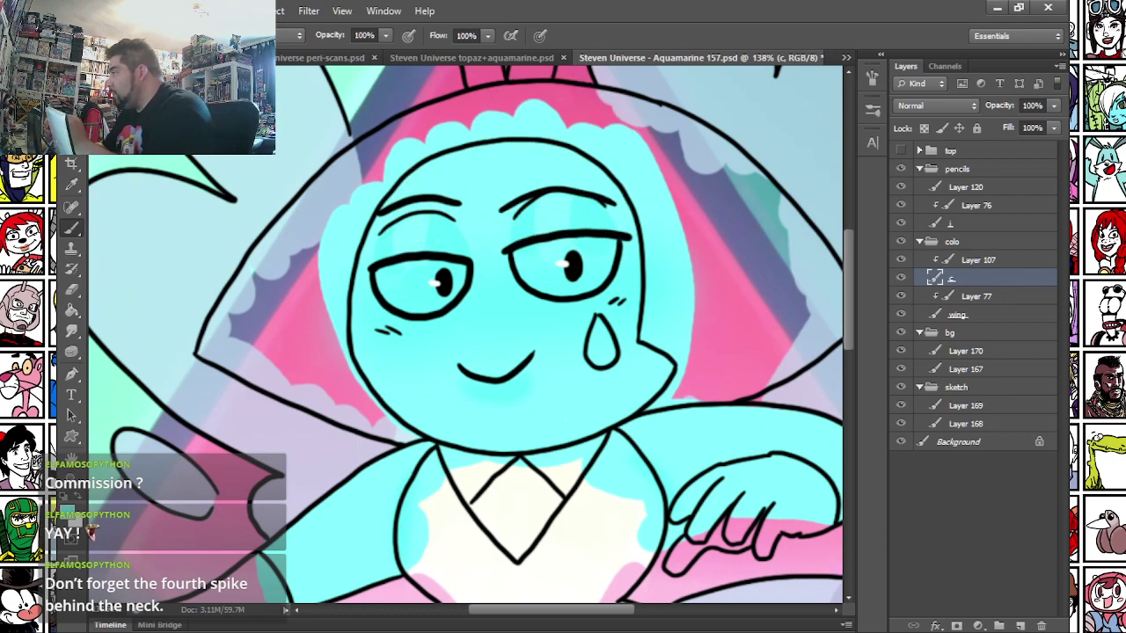
- Colour the teardrop gem white with a teal base, and paint both eyes white with pale grey shading under the lids
{"action": "right_click", "coordinate": [619, 336]}
{"action": "left_click", "coordinate": [650, 374]}
{"action": "left_click", "coordinate": [600, 351]}
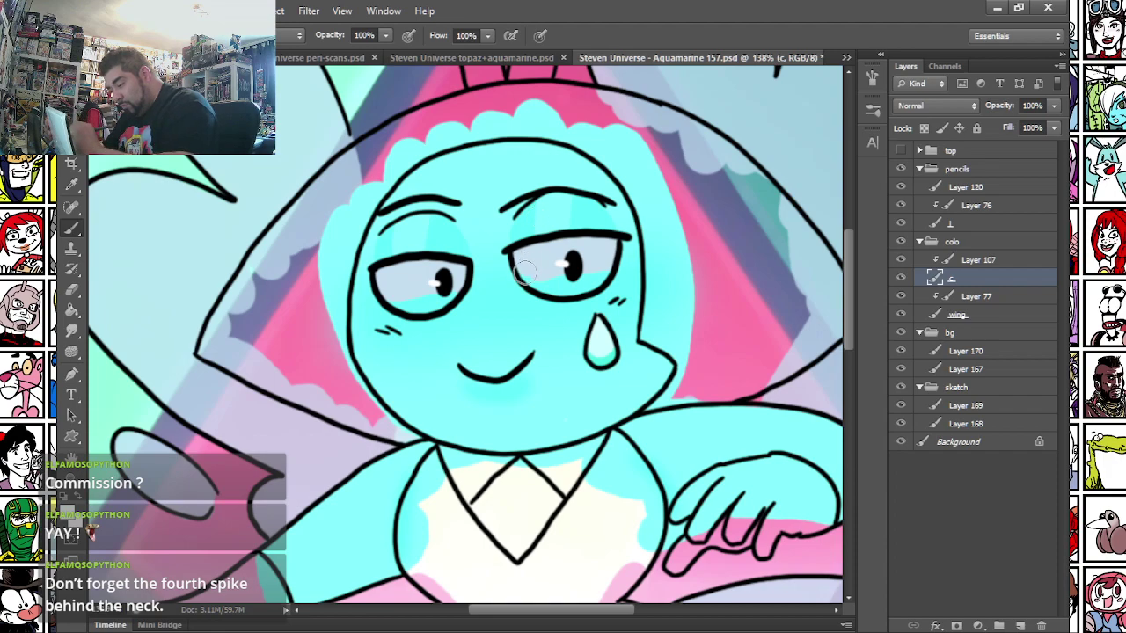
{"action": "left_click_drag", "start_coordinate": [526, 272], "coordinate": [598, 263]}
{"action": "mouse_move", "coordinate": [396, 288]}
{"action": "left_mouse_down"}
{"action": "mouse_move", "coordinate": [452, 293]}
{"action": "mouse_move", "coordinate": [385, 301]}
{"action": "mouse_move", "coordinate": [416, 306]}
{"action": "left_mouse_up"}
{"action": "left_click_drag", "start_coordinate": [541, 283], "coordinate": [596, 277]}
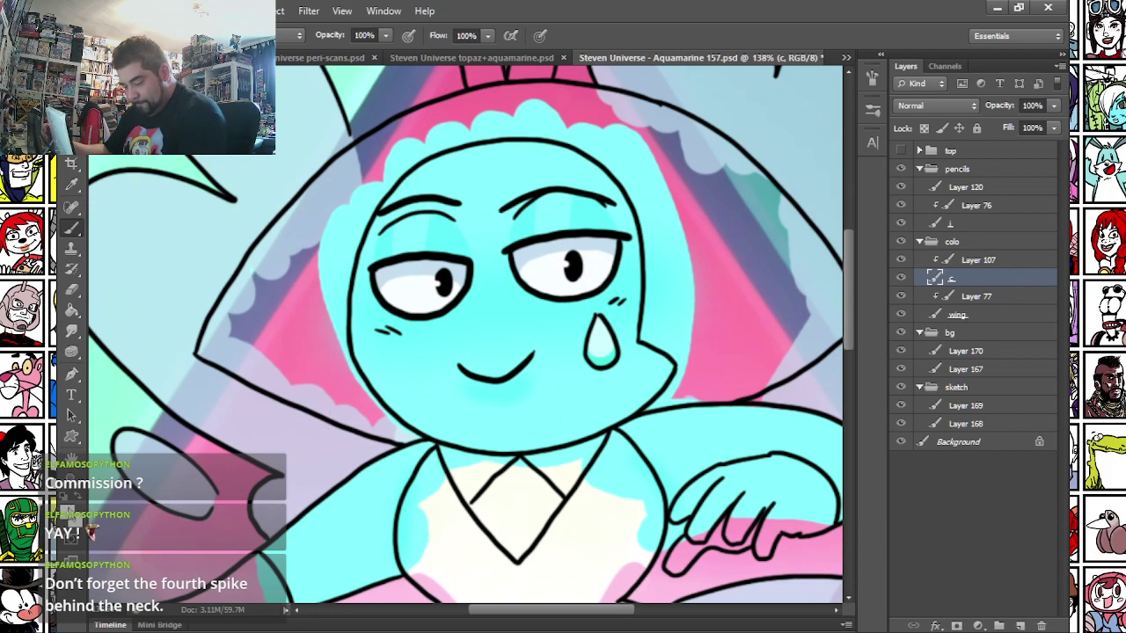
- Dab small pale cyan highlights on the cheeks, lower lip and shoulder with a 5 px hard brush
{"action": "left_click", "coordinate": [70, 514]}
{"action": "left_click", "coordinate": [399, 408]}
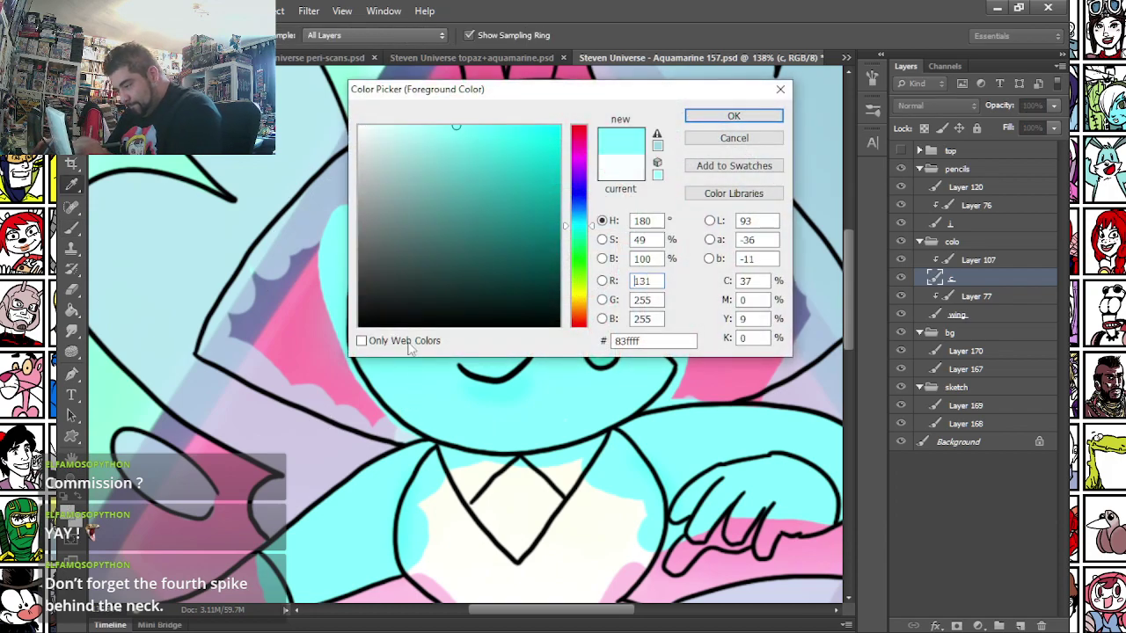
{"action": "left_click", "coordinate": [389, 127]}
{"action": "key", "text": "Return"}
{"action": "right_click", "coordinate": [530, 266]}
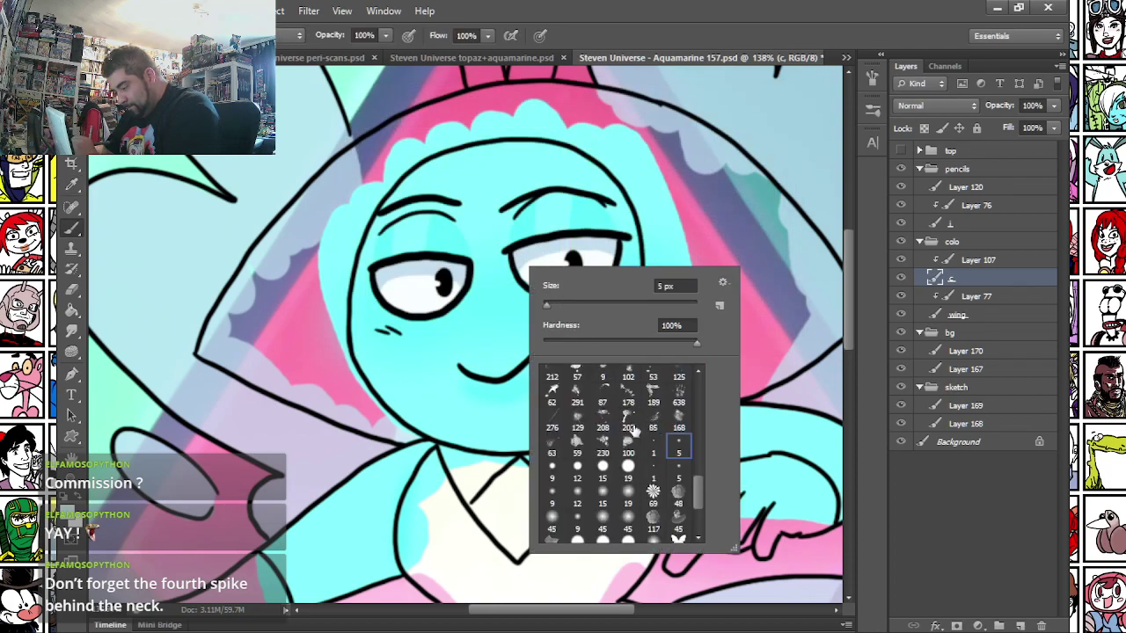
{"action": "key", "text": "Return"}
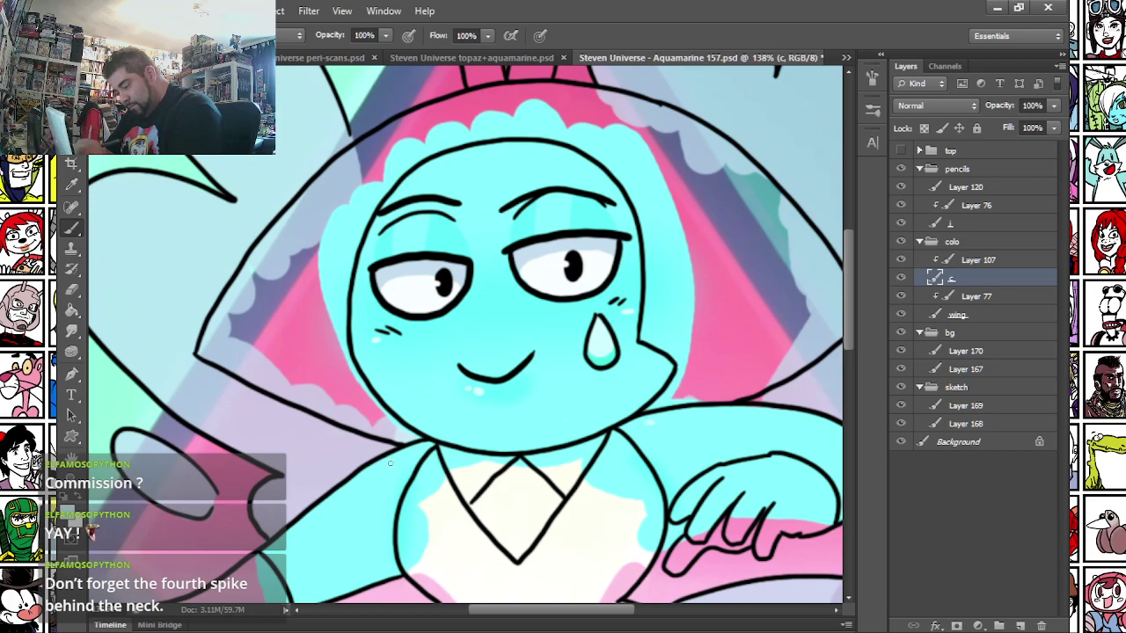
- Paint the upright spikes on top of the head in dark blue
{"action": "mouse_move", "coordinate": [535, 502]}
{"action": "left_mouse_down"}
{"action": "mouse_move", "coordinate": [541, 275]}
{"action": "mouse_move", "coordinate": [365, 356]}
{"action": "left_mouse_up"}
{"action": "left_click_drag", "start_coordinate": [380, 223], "coordinate": [444, 306]}
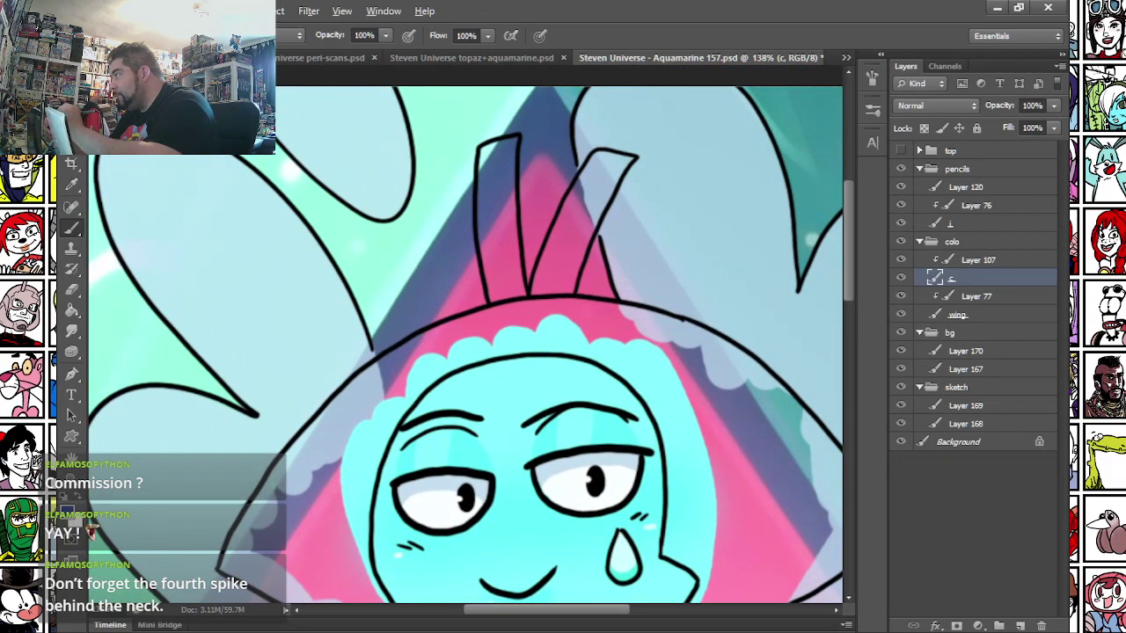
{"action": "right_click", "coordinate": [503, 189]}
{"action": "left_click", "coordinate": [531, 228]}
{"action": "left_click", "coordinate": [484, 151]}
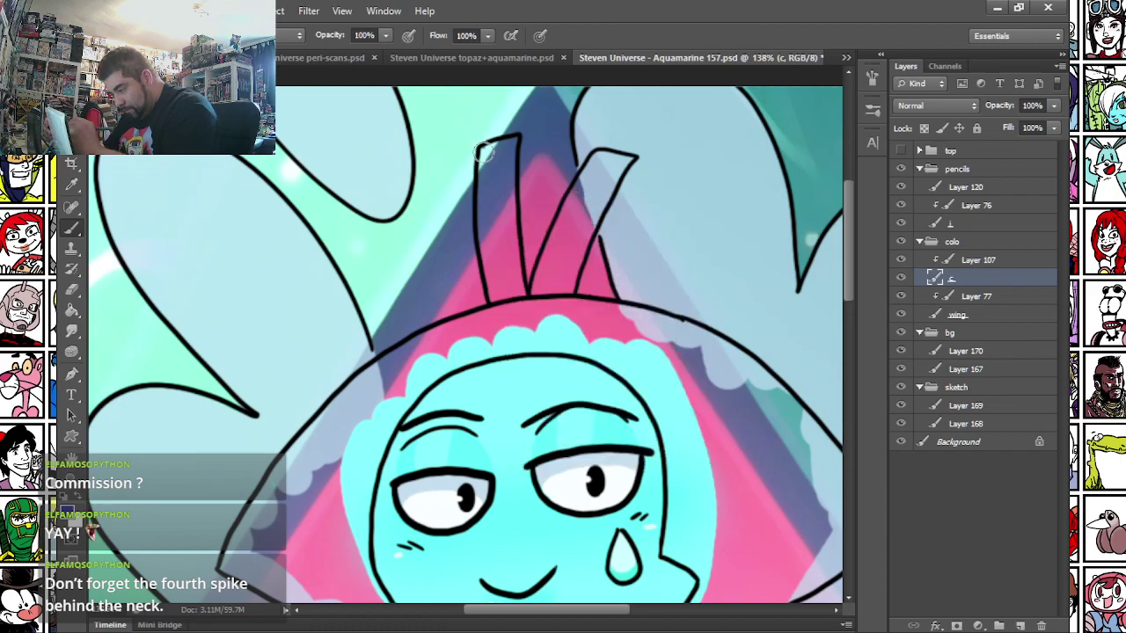
{"action": "right_click", "coordinate": [488, 168]}
{"action": "key", "text": "Return"}
{"action": "mouse_move", "coordinate": [492, 151]}
{"action": "left_mouse_down"}
{"action": "mouse_move", "coordinate": [487, 237]}
{"action": "mouse_move", "coordinate": [498, 308]}
{"action": "left_mouse_up"}
{"action": "mouse_move", "coordinate": [494, 205]}
{"action": "left_mouse_down"}
{"action": "mouse_move", "coordinate": [497, 150]}
{"action": "mouse_move", "coordinate": [513, 144]}
{"action": "mouse_move", "coordinate": [504, 194]}
{"action": "mouse_move", "coordinate": [518, 318]}
{"action": "mouse_move", "coordinate": [536, 304]}
{"action": "mouse_move", "coordinate": [595, 169]}
{"action": "mouse_move", "coordinate": [626, 158]}
{"action": "mouse_move", "coordinate": [552, 304]}
{"action": "left_mouse_up"}
- Block in dark blue patches on the toes of both shoes
{"action": "left_click_drag", "start_coordinate": [390, 565], "coordinate": [318, 105]}
{"action": "mouse_move", "coordinate": [342, 475]}
{"action": "left_mouse_down"}
{"action": "mouse_move", "coordinate": [324, 358]}
{"action": "mouse_move", "coordinate": [387, 149]}
{"action": "left_mouse_up"}
{"action": "mouse_move", "coordinate": [310, 343]}
{"action": "left_mouse_down"}
{"action": "mouse_move", "coordinate": [332, 289]}
{"action": "mouse_move", "coordinate": [304, 214]}
{"action": "left_mouse_up"}
{"action": "left_click_drag", "start_coordinate": [368, 400], "coordinate": [407, 406]}
{"action": "left_click_drag", "start_coordinate": [561, 232], "coordinate": [585, 251]}
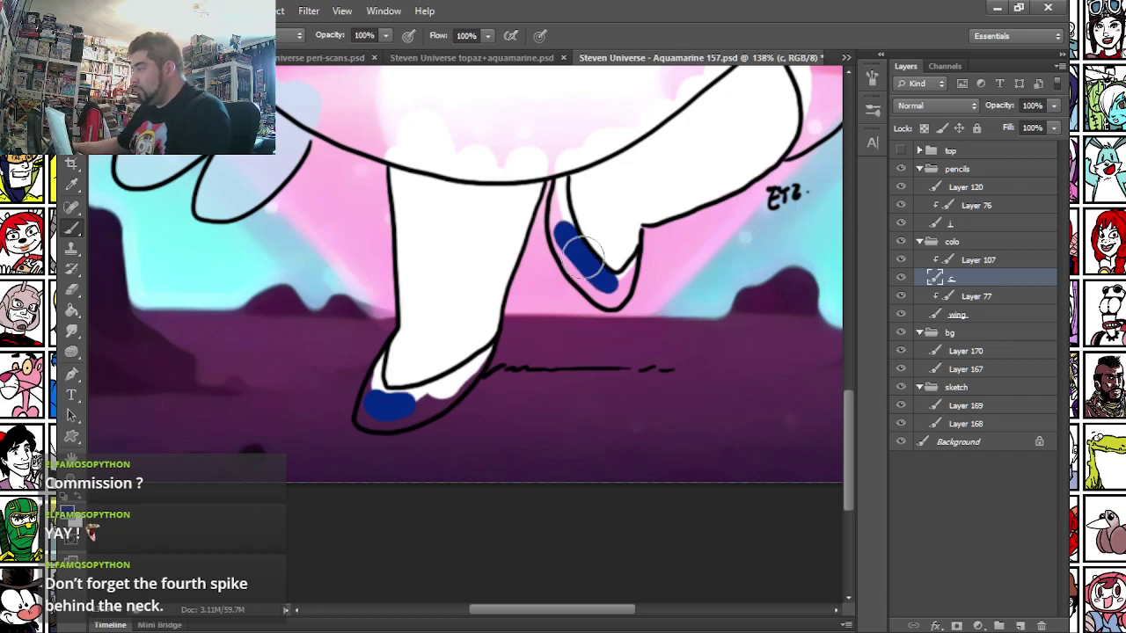
- Paint muted lavender shadows across the tops of both white legs along the skirt hem
{"action": "scroll", "coordinate": [516, 231], "scroll_direction": "up", "scroll_amount": 2}
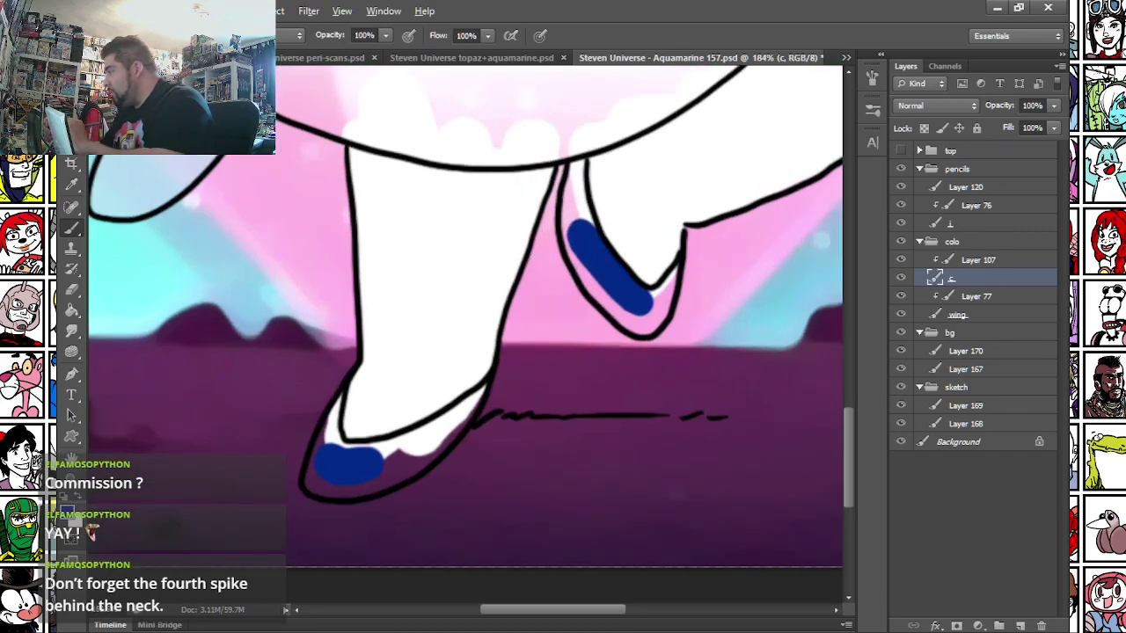
{"action": "mouse_move", "coordinate": [360, 153]}
{"action": "left_mouse_down"}
{"action": "mouse_move", "coordinate": [434, 178]}
{"action": "mouse_move", "coordinate": [518, 170]}
{"action": "mouse_move", "coordinate": [544, 148]}
{"action": "left_mouse_up"}
{"action": "left_click_drag", "start_coordinate": [388, 171], "coordinate": [160, 429]}
{"action": "mouse_move", "coordinate": [374, 400]}
{"action": "left_mouse_down"}
{"action": "mouse_move", "coordinate": [360, 389]}
{"action": "mouse_move", "coordinate": [484, 352]}
{"action": "mouse_move", "coordinate": [659, 226]}
{"action": "mouse_move", "coordinate": [444, 324]}
{"action": "left_mouse_up"}
{"action": "left_click_drag", "start_coordinate": [265, 380], "coordinate": [289, 345]}
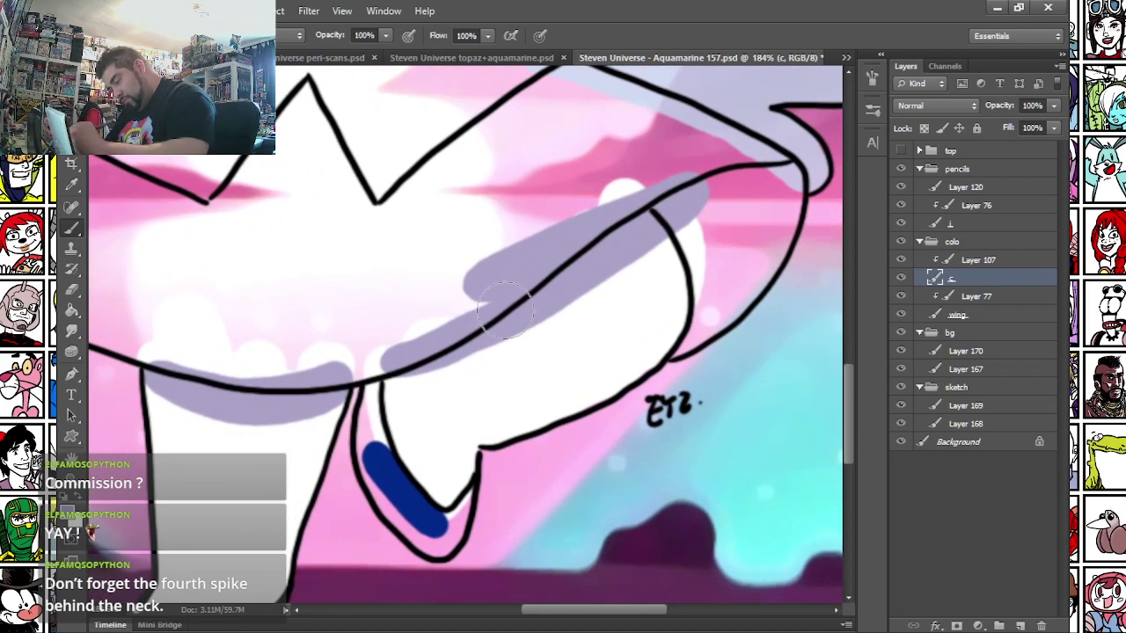
{"action": "left_click_drag", "start_coordinate": [598, 260], "coordinate": [692, 202]}
- Fill both shoes completely with dark blue up to the ink lines, using a smaller hard brush
{"action": "left_click_drag", "start_coordinate": [268, 384], "coordinate": [387, 147]}
{"action": "right_click", "coordinate": [484, 161]}
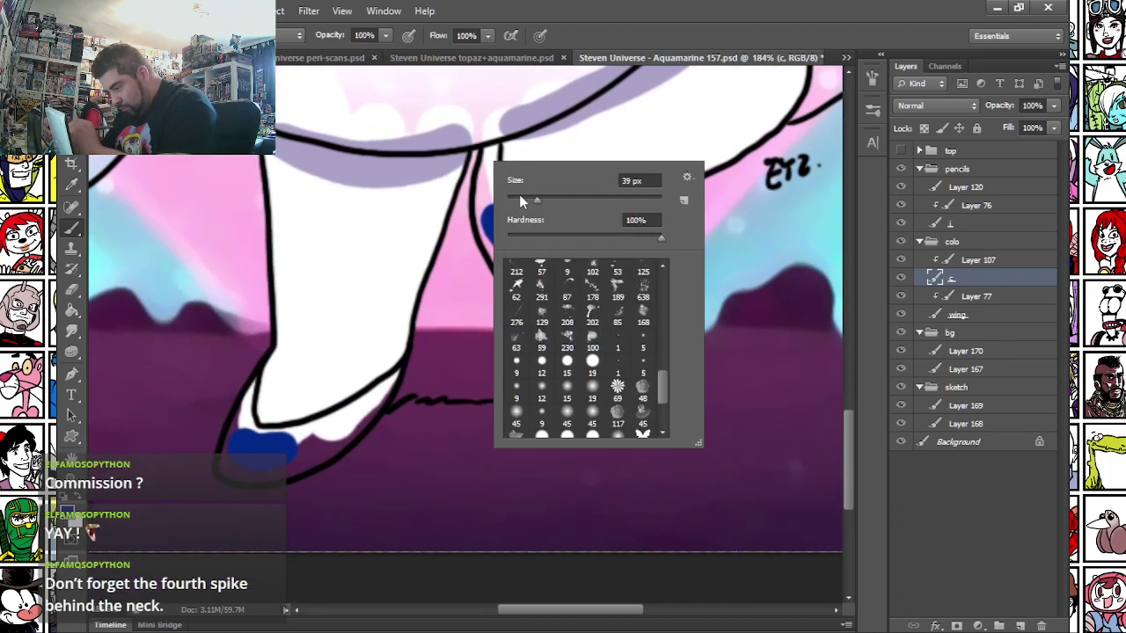
{"action": "key", "text": "Return"}
{"action": "mouse_move", "coordinate": [490, 148]}
{"action": "left_mouse_down"}
{"action": "mouse_move", "coordinate": [483, 202]}
{"action": "mouse_move", "coordinate": [507, 266]}
{"action": "mouse_move", "coordinate": [549, 307]}
{"action": "mouse_move", "coordinate": [591, 256]}
{"action": "mouse_move", "coordinate": [558, 309]}
{"action": "left_mouse_up"}
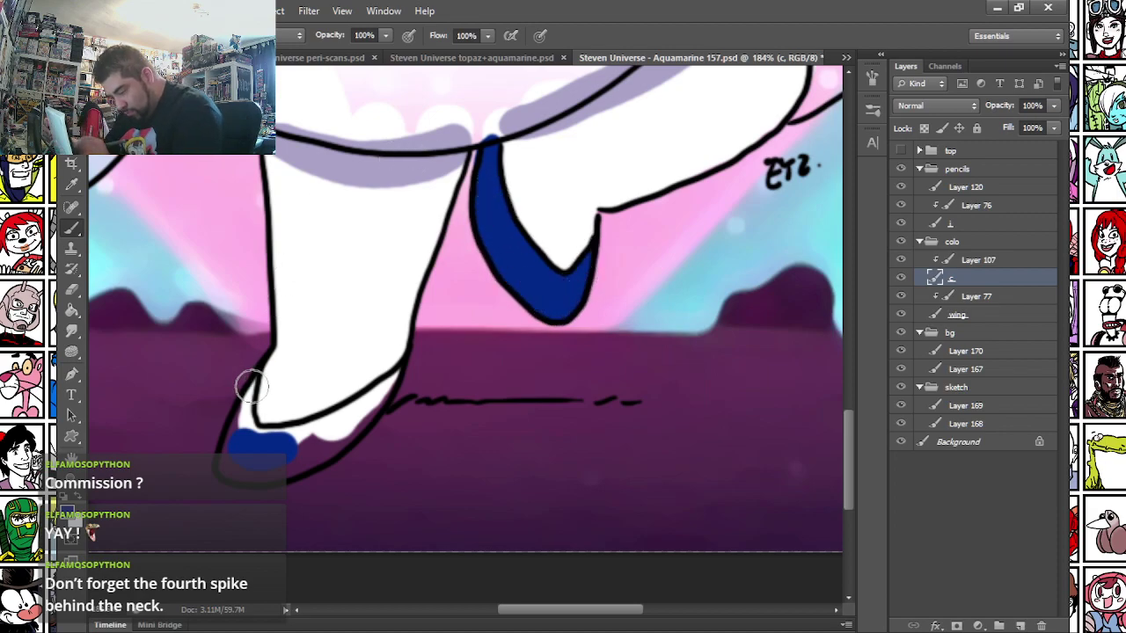
{"action": "mouse_move", "coordinate": [248, 390]}
{"action": "left_mouse_down"}
{"action": "mouse_move", "coordinate": [227, 461]}
{"action": "mouse_move", "coordinate": [254, 471]}
{"action": "mouse_move", "coordinate": [342, 439]}
{"action": "mouse_move", "coordinate": [398, 371]}
{"action": "mouse_move", "coordinate": [362, 409]}
{"action": "mouse_move", "coordinate": [282, 447]}
{"action": "mouse_move", "coordinate": [254, 444]}
{"action": "mouse_move", "coordinate": [243, 421]}
{"action": "mouse_move", "coordinate": [252, 437]}
{"action": "mouse_move", "coordinate": [295, 435]}
{"action": "left_mouse_up"}
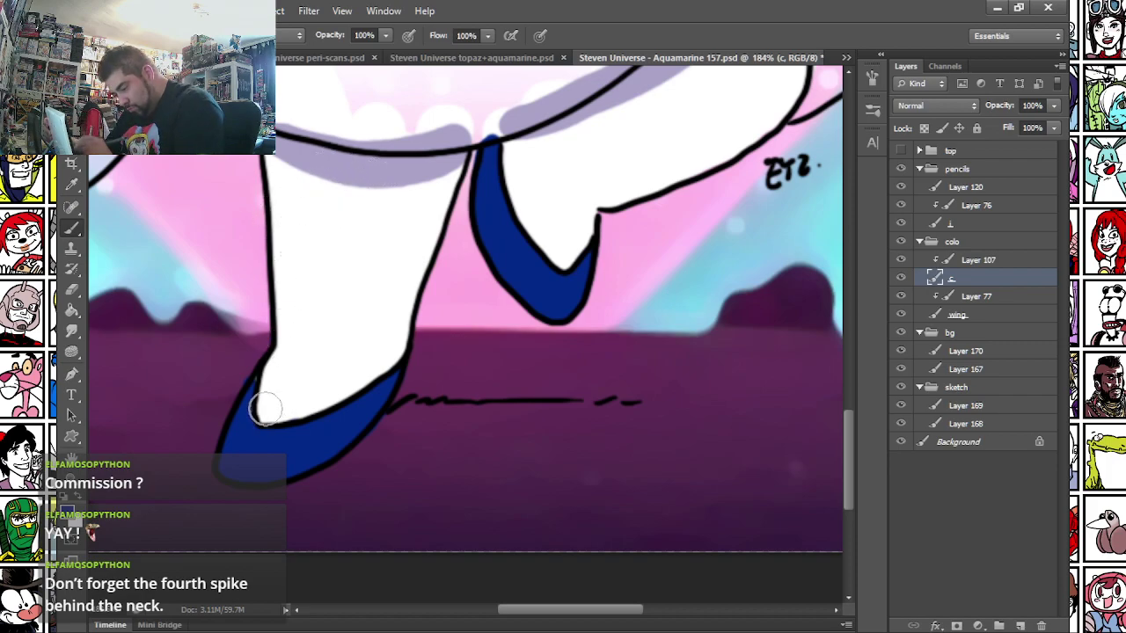
- Dab dark blue marks on the skirt front and fill its inner side behind the raised leg with a darker navy
{"action": "left_click_drag", "start_coordinate": [304, 200], "coordinate": [281, 372]}
{"action": "left_click_drag", "start_coordinate": [351, 159], "coordinate": [202, 291]}
{"action": "left_click_drag", "start_coordinate": [563, 325], "coordinate": [422, 279]}
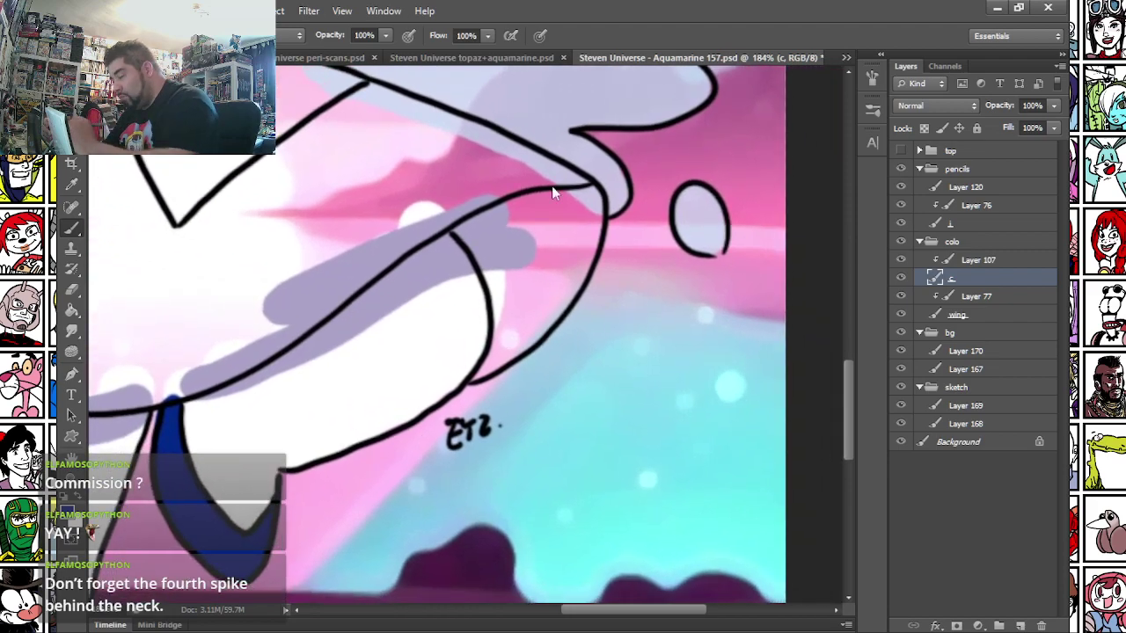
{"action": "left_click_drag", "start_coordinate": [392, 157], "coordinate": [294, 257]}
{"action": "left_click_drag", "start_coordinate": [324, 172], "coordinate": [361, 211]}
{"action": "left_click", "coordinate": [69, 515]}
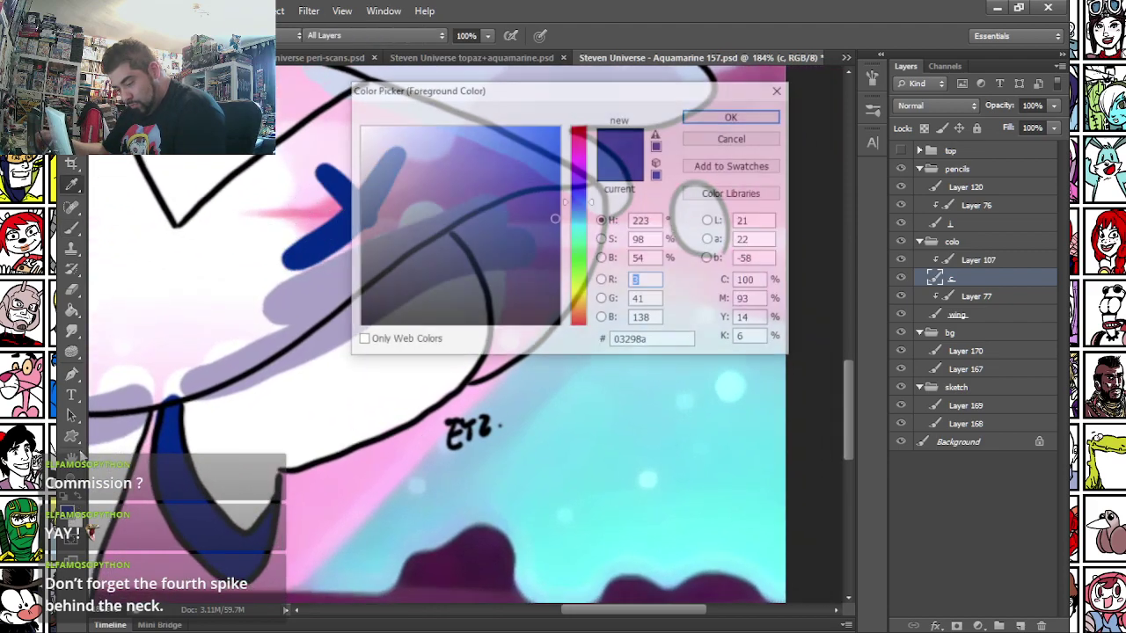
{"action": "left_click", "coordinate": [550, 240]}
{"action": "key", "text": "Return"}
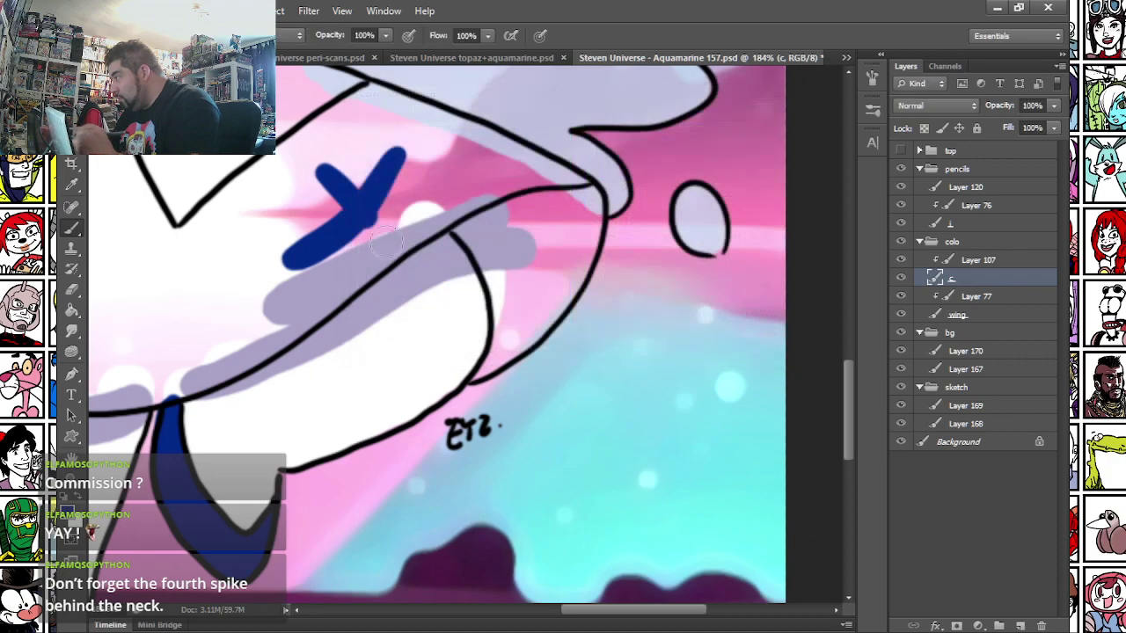
{"action": "mouse_move", "coordinate": [457, 230]}
{"action": "left_mouse_down"}
{"action": "mouse_move", "coordinate": [485, 259]}
{"action": "mouse_move", "coordinate": [495, 300]}
{"action": "mouse_move", "coordinate": [493, 353]}
{"action": "mouse_move", "coordinate": [476, 376]}
{"action": "mouse_move", "coordinate": [575, 279]}
{"action": "mouse_move", "coordinate": [592, 206]}
{"action": "mouse_move", "coordinate": [577, 195]}
{"action": "mouse_move", "coordinate": [556, 212]}
{"action": "mouse_move", "coordinate": [540, 278]}
{"action": "mouse_move", "coordinate": [471, 219]}
{"action": "mouse_move", "coordinate": [534, 312]}
{"action": "left_mouse_up"}
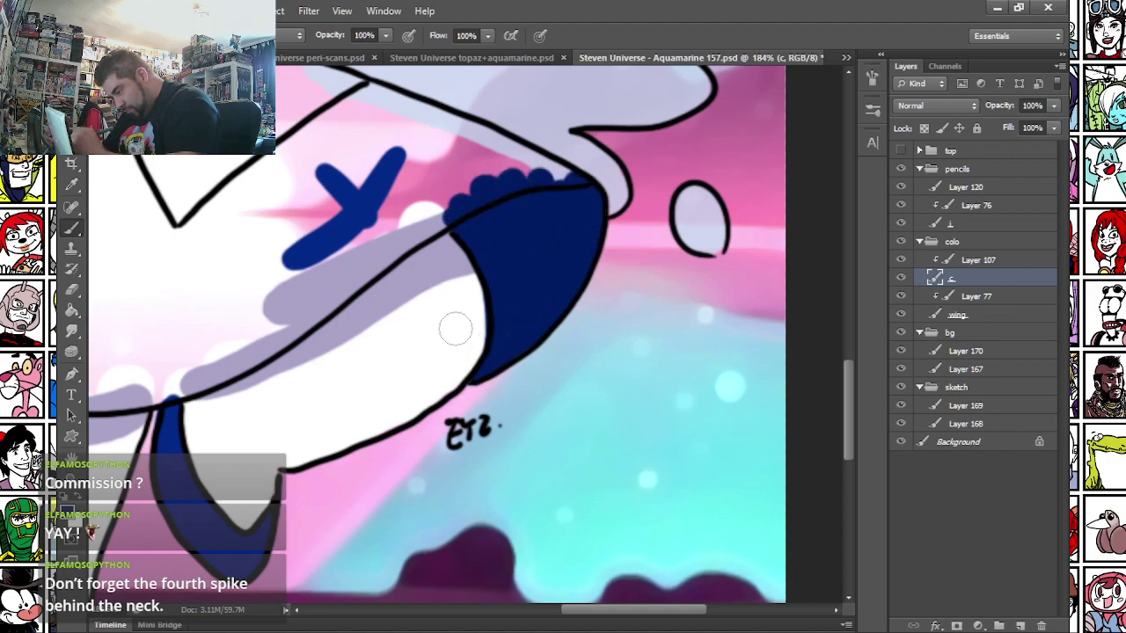
- Edge the skirt's outline in dark blue, then fill its whole front up to the pointed vest hem
{"action": "left_click_drag", "start_coordinate": [226, 344], "coordinate": [385, 405]}
{"action": "mouse_move", "coordinate": [587, 286]}
{"action": "left_mouse_down"}
{"action": "mouse_move", "coordinate": [687, 243]}
{"action": "mouse_move", "coordinate": [745, 247]}
{"action": "mouse_move", "coordinate": [553, 165]}
{"action": "mouse_move", "coordinate": [482, 148]}
{"action": "left_mouse_up"}
{"action": "left_click_drag", "start_coordinate": [161, 385], "coordinate": [320, 304]}
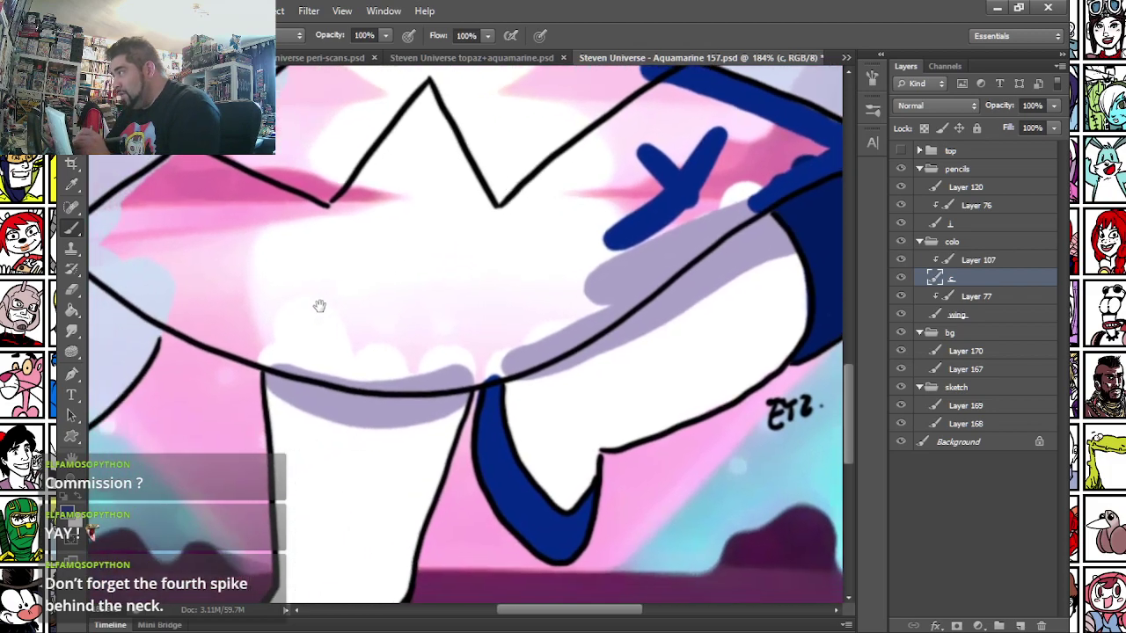
{"action": "left_click_drag", "start_coordinate": [131, 280], "coordinate": [212, 299]}
{"action": "left_click_drag", "start_coordinate": [139, 256], "coordinate": [280, 158]}
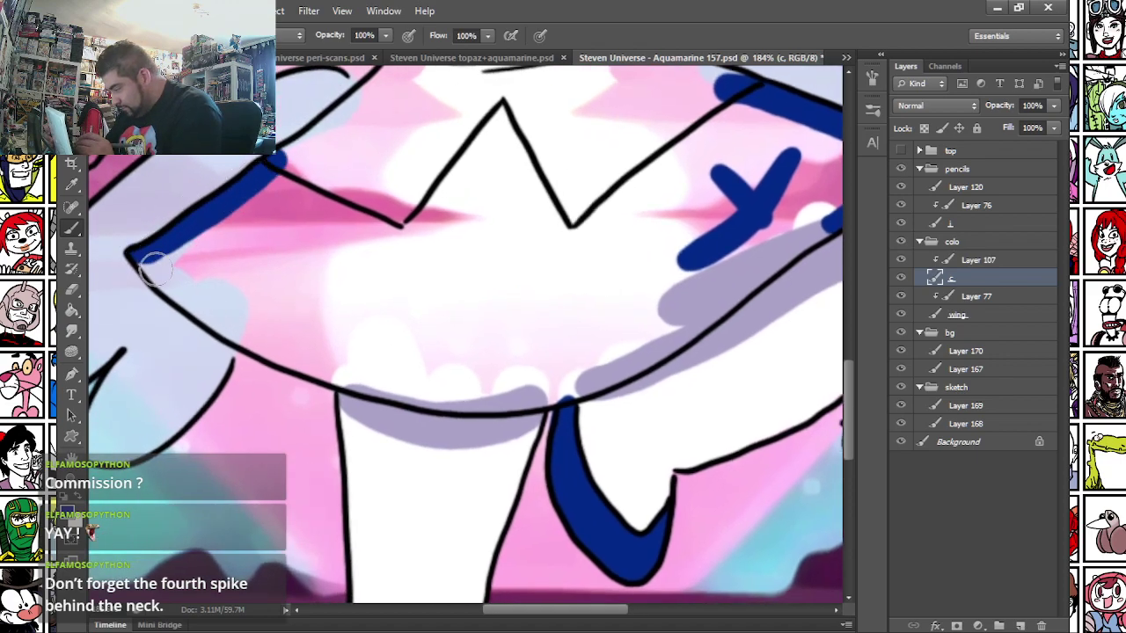
{"action": "left_click_drag", "start_coordinate": [149, 273], "coordinate": [225, 329]}
{"action": "right_click", "coordinate": [233, 295]}
{"action": "key", "text": "Return"}
{"action": "mouse_move", "coordinate": [163, 268]}
{"action": "left_mouse_down"}
{"action": "mouse_move", "coordinate": [275, 183]}
{"action": "mouse_move", "coordinate": [292, 207]}
{"action": "mouse_move", "coordinate": [211, 275]}
{"action": "mouse_move", "coordinate": [185, 270]}
{"action": "mouse_move", "coordinate": [181, 282]}
{"action": "mouse_move", "coordinate": [331, 366]}
{"action": "mouse_move", "coordinate": [505, 395]}
{"action": "mouse_move", "coordinate": [612, 368]}
{"action": "mouse_move", "coordinate": [741, 272]}
{"action": "mouse_move", "coordinate": [673, 341]}
{"action": "mouse_move", "coordinate": [683, 358]}
{"action": "mouse_move", "coordinate": [821, 253]}
{"action": "mouse_move", "coordinate": [684, 208]}
{"action": "mouse_move", "coordinate": [722, 307]}
{"action": "mouse_move", "coordinate": [696, 319]}
{"action": "mouse_move", "coordinate": [620, 213]}
{"action": "mouse_move", "coordinate": [567, 212]}
{"action": "mouse_move", "coordinate": [523, 239]}
{"action": "mouse_move", "coordinate": [472, 244]}
{"action": "mouse_move", "coordinate": [368, 365]}
{"action": "mouse_move", "coordinate": [285, 355]}
{"action": "mouse_move", "coordinate": [244, 322]}
{"action": "mouse_move", "coordinate": [160, 352]}
{"action": "mouse_move", "coordinate": [282, 420]}
{"action": "mouse_move", "coordinate": [425, 441]}
{"action": "mouse_move", "coordinate": [608, 382]}
{"action": "mouse_move", "coordinate": [407, 390]}
{"action": "mouse_move", "coordinate": [332, 374]}
{"action": "mouse_move", "coordinate": [576, 373]}
{"action": "mouse_move", "coordinate": [384, 420]}
{"action": "mouse_move", "coordinate": [466, 381]}
{"action": "left_mouse_up"}
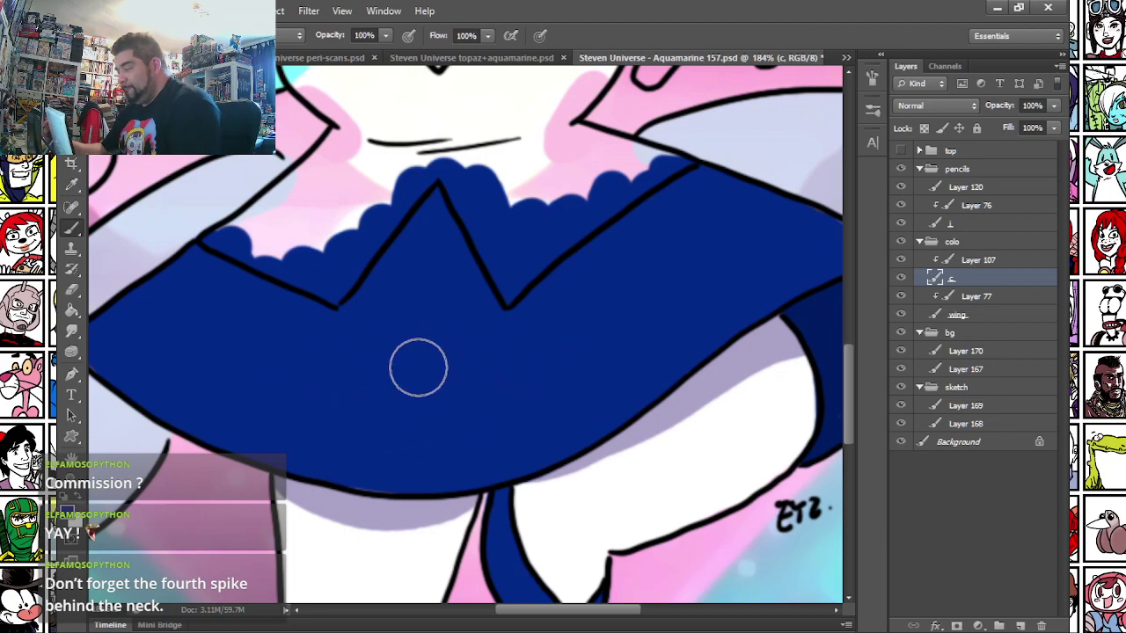
- Paint the diamond-shaped tie dark blue and fill both collar points with white
{"action": "scroll", "coordinate": [387, 326], "scroll_direction": "up", "scroll_amount": 5}
{"action": "mouse_move", "coordinate": [392, 299]}
{"action": "left_mouse_down"}
{"action": "mouse_move", "coordinate": [448, 251]}
{"action": "mouse_move", "coordinate": [529, 275]}
{"action": "left_mouse_up"}
{"action": "mouse_move", "coordinate": [521, 335]}
{"action": "left_mouse_down"}
{"action": "mouse_move", "coordinate": [439, 360]}
{"action": "mouse_move", "coordinate": [572, 262]}
{"action": "left_mouse_up"}
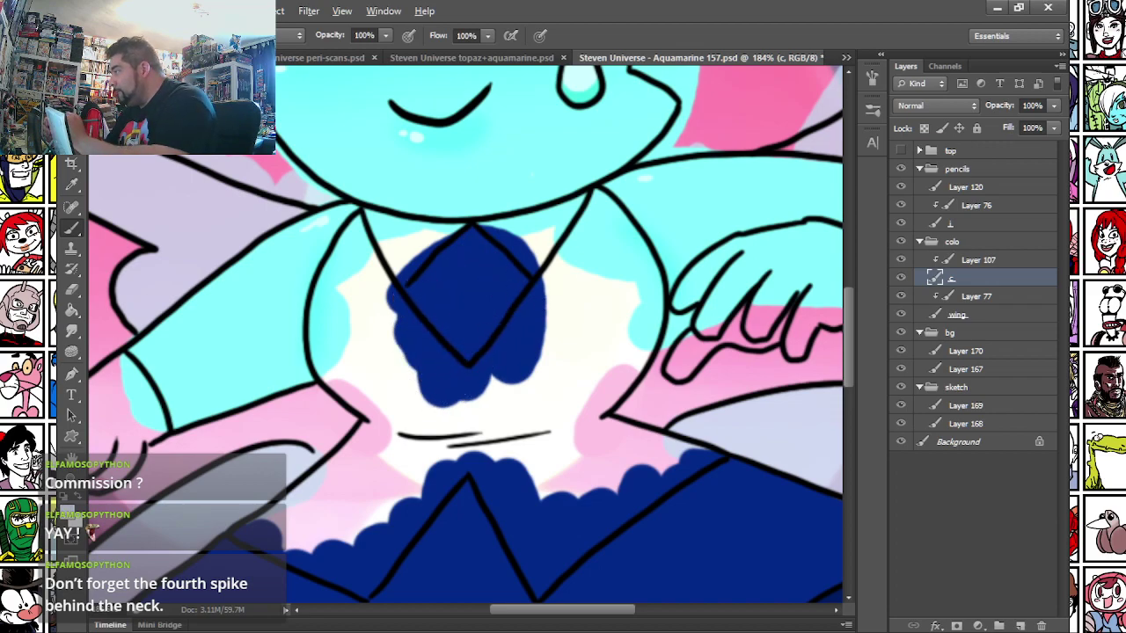
{"action": "right_click", "coordinate": [430, 172]}
{"action": "key", "text": "Return"}
{"action": "mouse_move", "coordinate": [367, 219]}
{"action": "left_mouse_down"}
{"action": "mouse_move", "coordinate": [397, 278]}
{"action": "mouse_move", "coordinate": [435, 242]}
{"action": "left_mouse_up"}
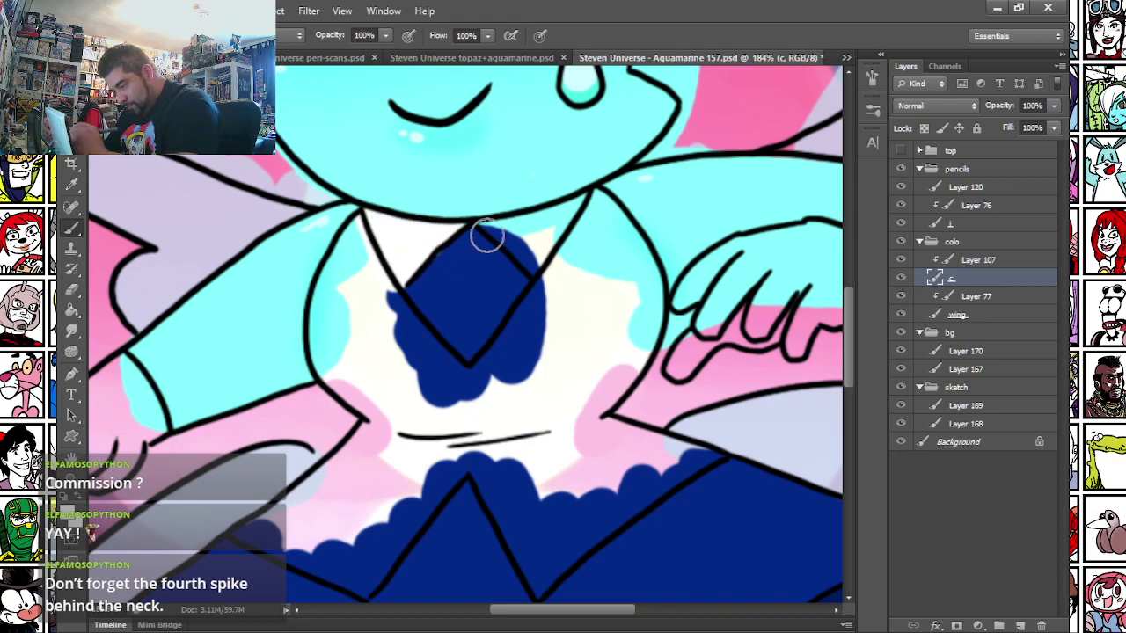
{"action": "mouse_move", "coordinate": [484, 229]}
{"action": "left_mouse_down"}
{"action": "mouse_move", "coordinate": [528, 254]}
{"action": "mouse_move", "coordinate": [494, 225]}
{"action": "mouse_move", "coordinate": [563, 213]}
{"action": "mouse_move", "coordinate": [542, 243]}
{"action": "left_mouse_up"}
- Fill both gloved hands with white, from the fingertips to the cuffs
{"action": "left_click_drag", "start_coordinate": [106, 378], "coordinate": [346, 285]}
{"action": "left_click_drag", "start_coordinate": [236, 337], "coordinate": [340, 322]}
{"action": "left_click_drag", "start_coordinate": [250, 386], "coordinate": [332, 335]}
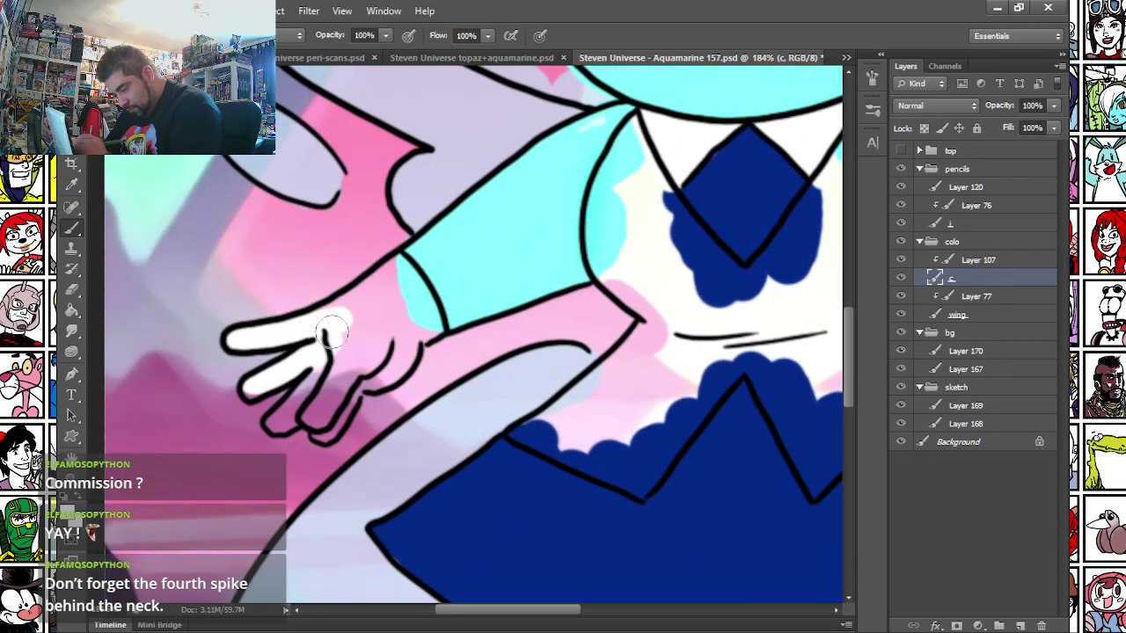
{"action": "left_click_drag", "start_coordinate": [275, 421], "coordinate": [334, 336]}
{"action": "mouse_move", "coordinate": [303, 412]}
{"action": "left_mouse_down"}
{"action": "mouse_move", "coordinate": [331, 434]}
{"action": "mouse_move", "coordinate": [378, 362]}
{"action": "mouse_move", "coordinate": [429, 324]}
{"action": "mouse_move", "coordinate": [396, 277]}
{"action": "left_mouse_up"}
{"action": "mouse_move", "coordinate": [303, 321]}
{"action": "left_mouse_down"}
{"action": "mouse_move", "coordinate": [387, 274]}
{"action": "mouse_move", "coordinate": [422, 299]}
{"action": "mouse_move", "coordinate": [380, 352]}
{"action": "mouse_move", "coordinate": [345, 343]}
{"action": "mouse_move", "coordinate": [332, 364]}
{"action": "left_mouse_up"}
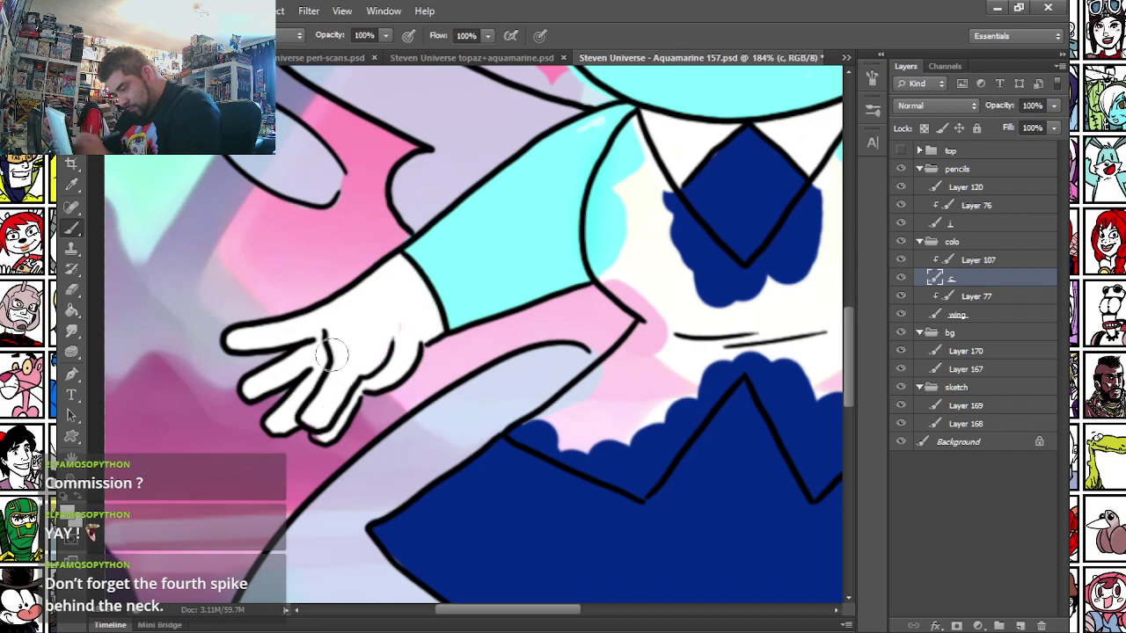
{"action": "mouse_move", "coordinate": [501, 373]}
{"action": "left_mouse_down"}
{"action": "mouse_move", "coordinate": [364, 432]}
{"action": "mouse_move", "coordinate": [603, 410]}
{"action": "mouse_move", "coordinate": [609, 438]}
{"action": "left_mouse_up"}
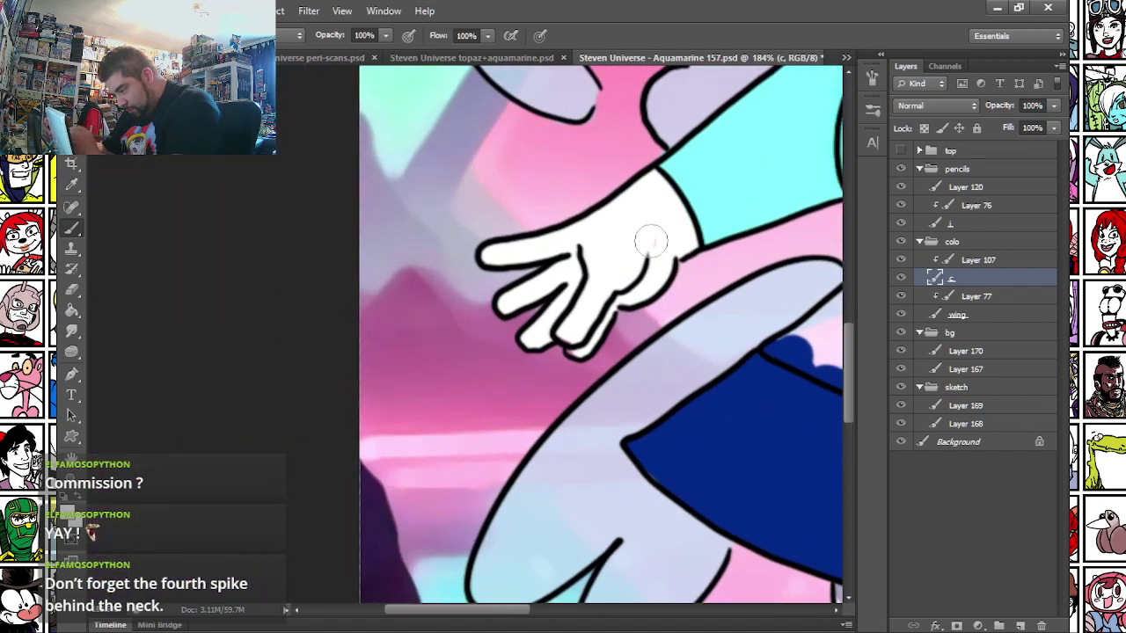
{"action": "left_click_drag", "start_coordinate": [635, 356], "coordinate": [447, 387]}
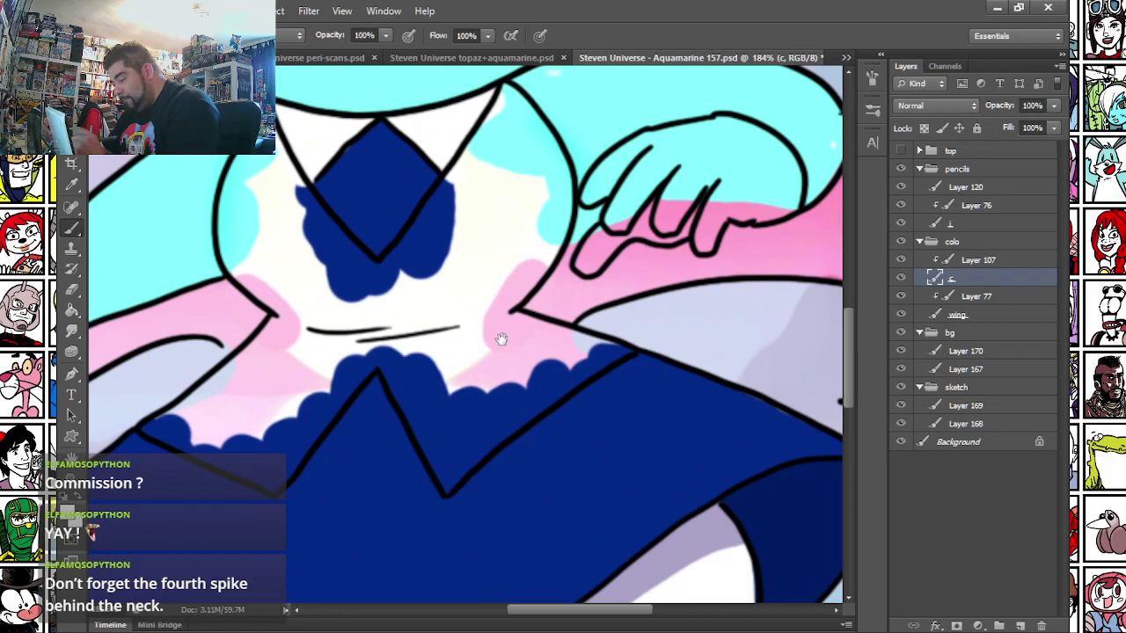
{"action": "left_click_drag", "start_coordinate": [503, 340], "coordinate": [344, 393]}
{"action": "mouse_move", "coordinate": [422, 320]}
{"action": "left_mouse_down"}
{"action": "mouse_move", "coordinate": [475, 238]}
{"action": "mouse_move", "coordinate": [445, 228]}
{"action": "mouse_move", "coordinate": [493, 193]}
{"action": "mouse_move", "coordinate": [459, 283]}
{"action": "mouse_move", "coordinate": [541, 274]}
{"action": "mouse_move", "coordinate": [555, 294]}
{"action": "mouse_move", "coordinate": [629, 245]}
{"action": "mouse_move", "coordinate": [605, 193]}
{"action": "mouse_move", "coordinate": [565, 181]}
{"action": "mouse_move", "coordinate": [477, 211]}
{"action": "mouse_move", "coordinate": [503, 264]}
{"action": "mouse_move", "coordinate": [536, 224]}
{"action": "mouse_move", "coordinate": [589, 206]}
{"action": "mouse_move", "coordinate": [607, 244]}
{"action": "left_mouse_up"}
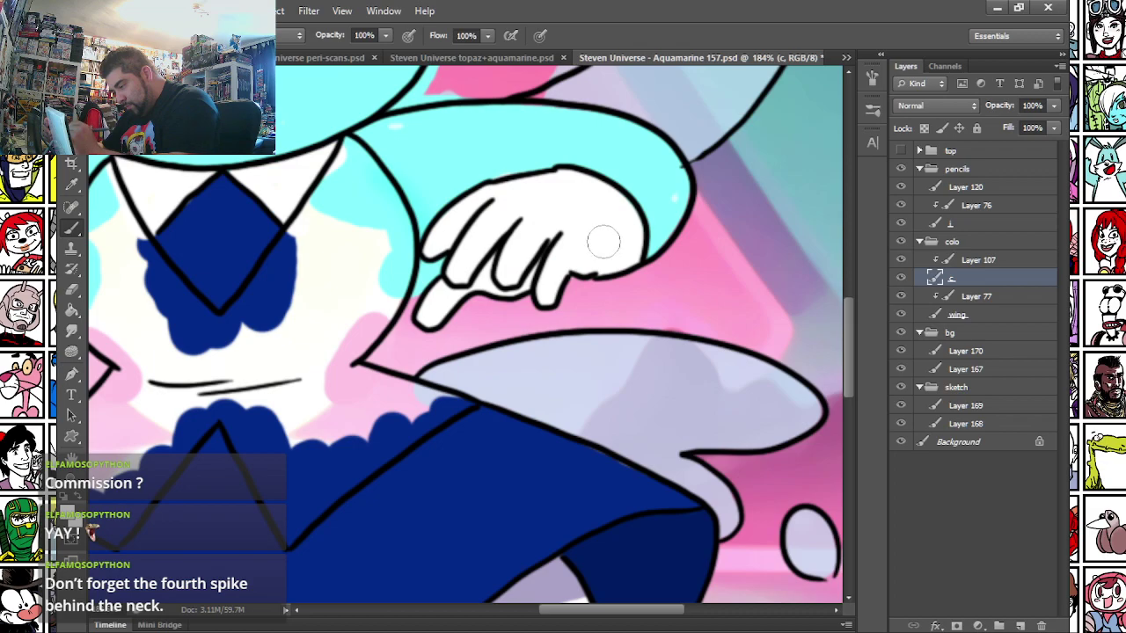
- Choose the light periwinkle blue 7894dd and paint a thin highlight stroke across the dark blue tie
{"action": "left_click_drag", "start_coordinate": [317, 334], "coordinate": [599, 340]}
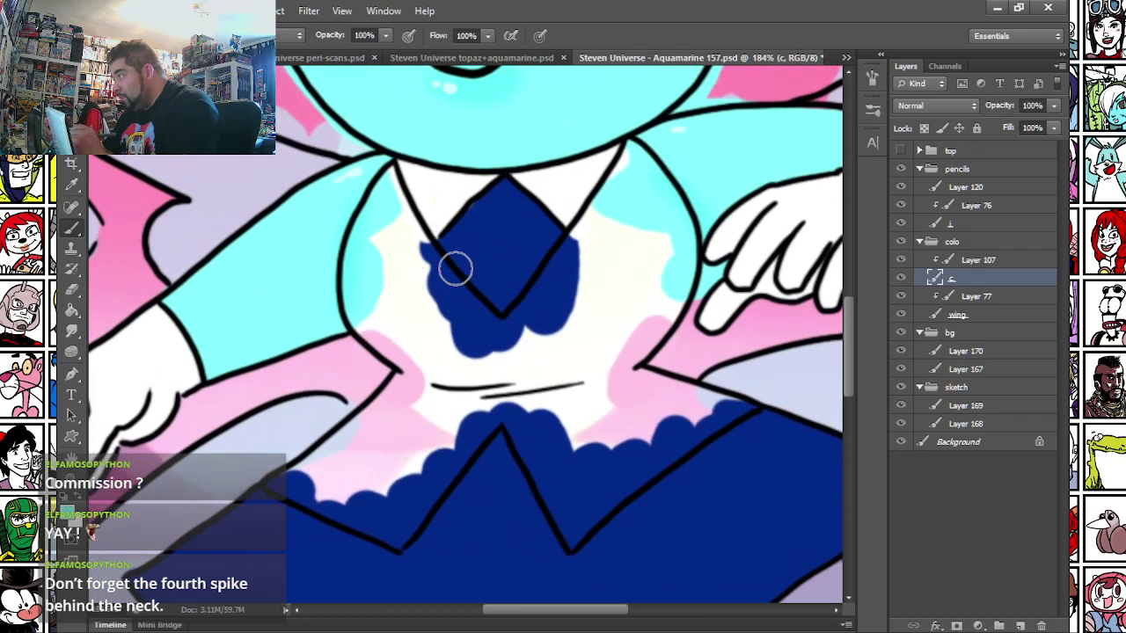
{"action": "left_click", "coordinate": [65, 510]}
{"action": "left_click_drag", "start_coordinate": [295, 328], "coordinate": [119, 471]}
{"action": "left_click", "coordinate": [308, 393]}
{"action": "key", "text": "Return"}
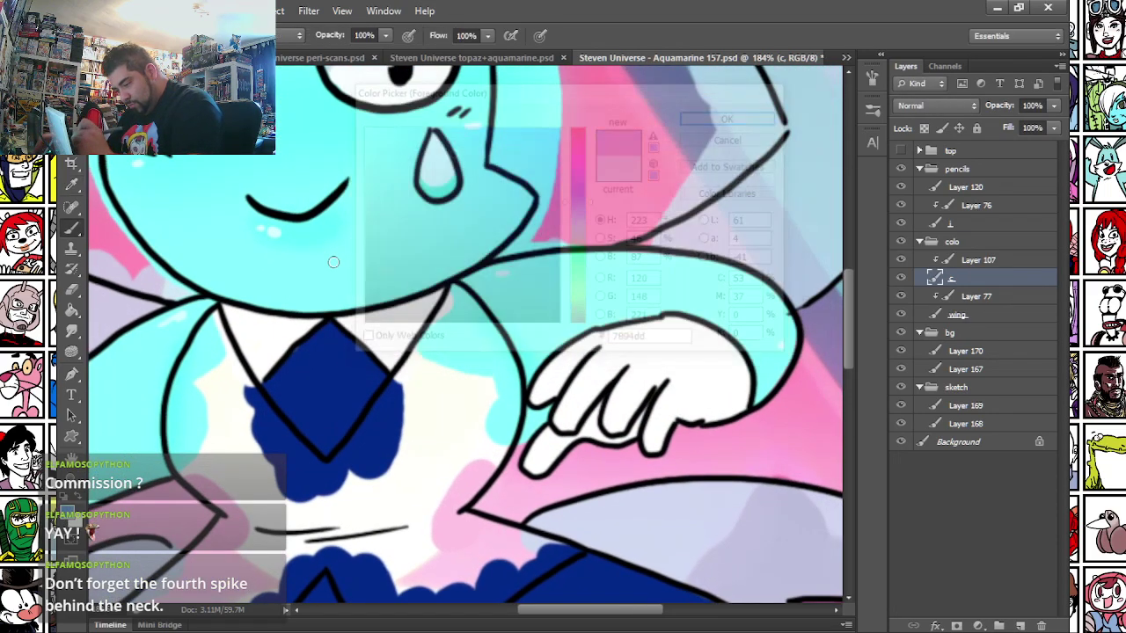
{"action": "right_click", "coordinate": [352, 330]}
{"action": "left_click_drag", "start_coordinate": [282, 396], "coordinate": [357, 386]}
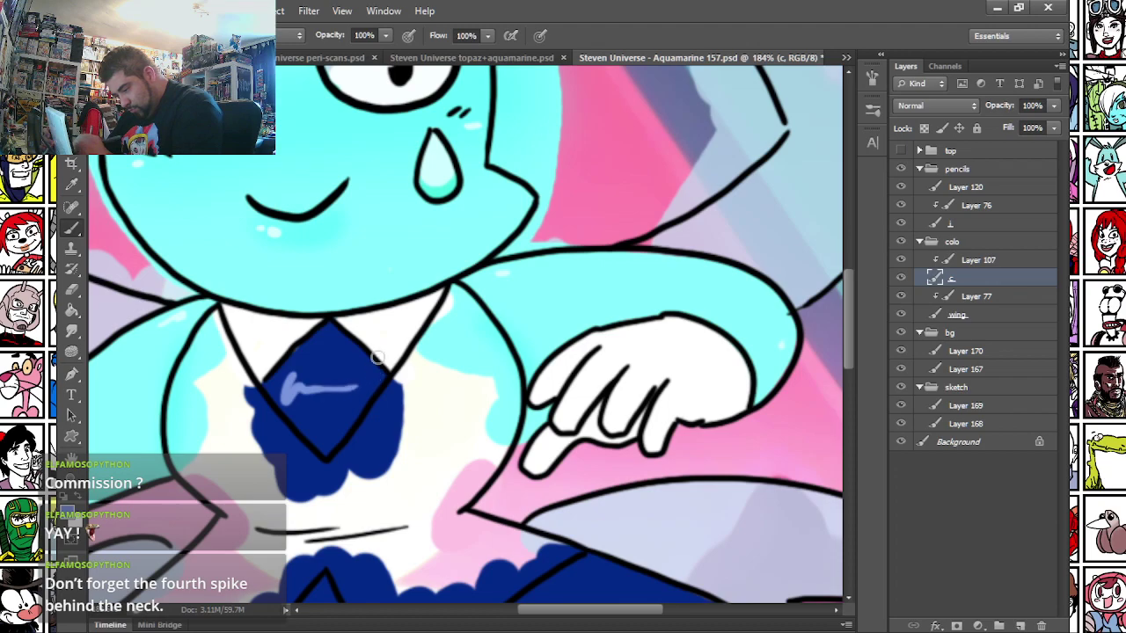
- Fill the vest with medium blue around the collar and tie, down to its pointed hem
{"action": "left_click_drag", "start_coordinate": [179, 534], "coordinate": [271, 421]}
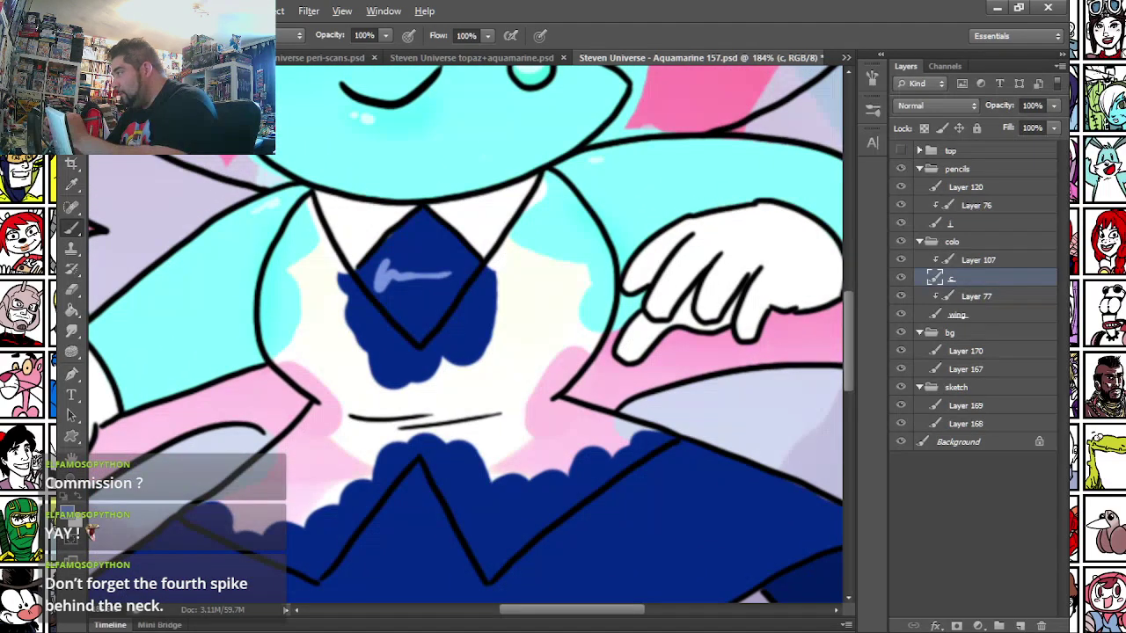
{"action": "left_click_drag", "start_coordinate": [293, 264], "coordinate": [358, 380]}
{"action": "right_click", "coordinate": [334, 200]}
{"action": "left_click_drag", "start_coordinate": [370, 239], "coordinate": [390, 240]}
{"action": "mouse_move", "coordinate": [342, 156]}
{"action": "left_mouse_down"}
{"action": "mouse_move", "coordinate": [364, 223]}
{"action": "mouse_move", "coordinate": [340, 205]}
{"action": "mouse_move", "coordinate": [334, 236]}
{"action": "mouse_move", "coordinate": [391, 296]}
{"action": "mouse_move", "coordinate": [301, 411]}
{"action": "mouse_move", "coordinate": [360, 391]}
{"action": "mouse_move", "coordinate": [430, 303]}
{"action": "mouse_move", "coordinate": [490, 274]}
{"action": "mouse_move", "coordinate": [572, 144]}
{"action": "mouse_move", "coordinate": [589, 172]}
{"action": "mouse_move", "coordinate": [488, 330]}
{"action": "mouse_move", "coordinate": [532, 403]}
{"action": "mouse_move", "coordinate": [599, 356]}
{"action": "mouse_move", "coordinate": [423, 231]}
{"action": "left_mouse_up"}
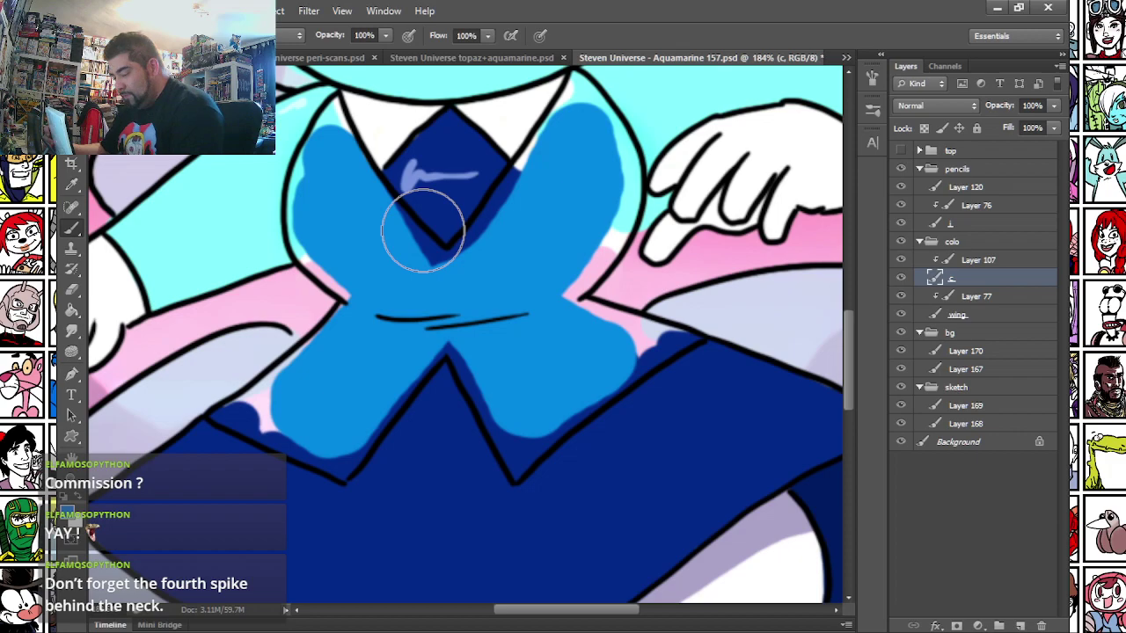
{"action": "right_click", "coordinate": [331, 135]}
{"action": "left_click_drag", "start_coordinate": [389, 176], "coordinate": [370, 176]}
{"action": "mouse_move", "coordinate": [334, 103]}
{"action": "left_mouse_down"}
{"action": "mouse_move", "coordinate": [303, 178]}
{"action": "mouse_move", "coordinate": [304, 242]}
{"action": "mouse_move", "coordinate": [345, 287]}
{"action": "mouse_move", "coordinate": [356, 204]}
{"action": "mouse_move", "coordinate": [331, 110]}
{"action": "mouse_move", "coordinate": [392, 220]}
{"action": "mouse_move", "coordinate": [440, 268]}
{"action": "mouse_move", "coordinate": [479, 239]}
{"action": "mouse_move", "coordinate": [575, 80]}
{"action": "mouse_move", "coordinate": [627, 186]}
{"action": "mouse_move", "coordinate": [613, 234]}
{"action": "mouse_move", "coordinate": [538, 309]}
{"action": "left_mouse_up"}
{"action": "mouse_move", "coordinate": [220, 417]}
{"action": "left_mouse_down"}
{"action": "mouse_move", "coordinate": [349, 312]}
{"action": "mouse_move", "coordinate": [342, 272]}
{"action": "left_mouse_up"}
{"action": "mouse_move", "coordinate": [235, 414]}
{"action": "left_mouse_down"}
{"action": "mouse_move", "coordinate": [342, 472]}
{"action": "mouse_move", "coordinate": [443, 336]}
{"action": "mouse_move", "coordinate": [468, 362]}
{"action": "mouse_move", "coordinate": [516, 477]}
{"action": "mouse_move", "coordinate": [589, 402]}
{"action": "mouse_move", "coordinate": [697, 342]}
{"action": "mouse_move", "coordinate": [572, 309]}
{"action": "left_mouse_up"}
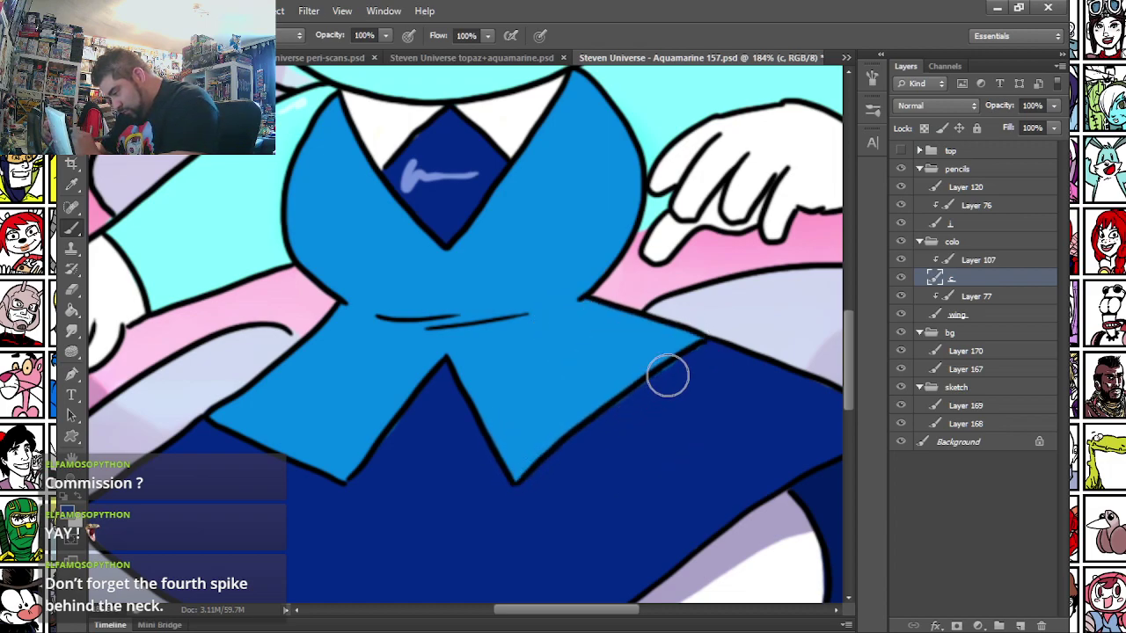
- Paint a cerulean blue border along the hair's outer edge and around the face outline
{"action": "left_click_drag", "start_coordinate": [239, 209], "coordinate": [282, 356]}
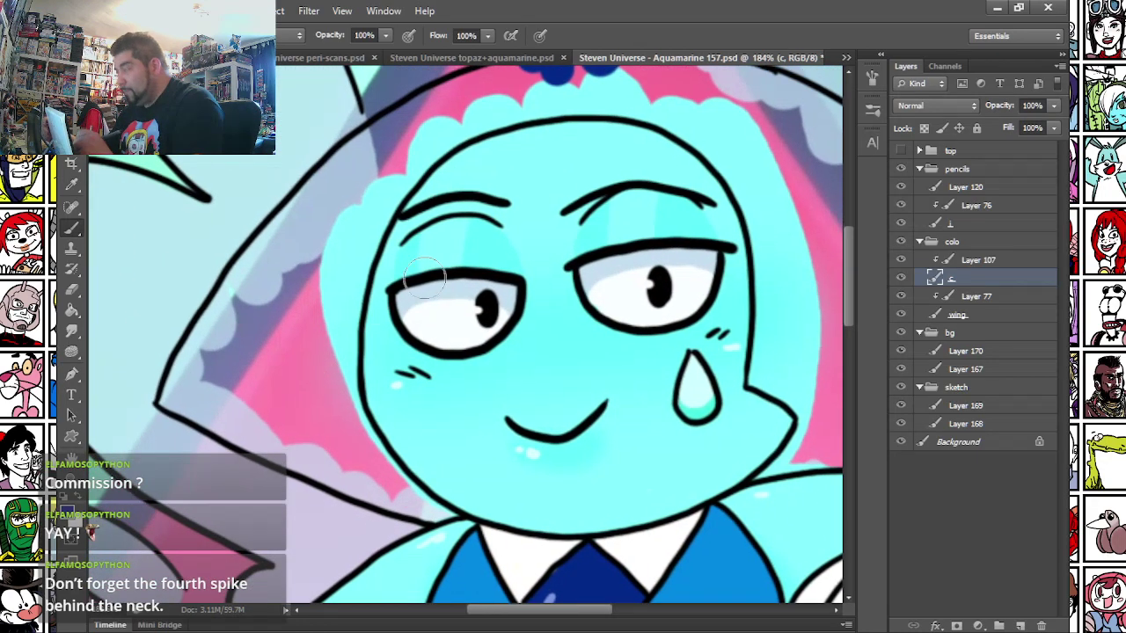
{"action": "left_click_drag", "start_coordinate": [161, 397], "coordinate": [362, 435]}
{"action": "mouse_move", "coordinate": [519, 471]}
{"action": "left_mouse_down"}
{"action": "mouse_move", "coordinate": [324, 443]}
{"action": "mouse_move", "coordinate": [576, 413]}
{"action": "left_mouse_up"}
{"action": "key", "text": "ctrl+z"}
{"action": "mouse_move", "coordinate": [382, 305]}
{"action": "left_mouse_down"}
{"action": "mouse_move", "coordinate": [380, 316]}
{"action": "mouse_move", "coordinate": [440, 340]}
{"action": "mouse_move", "coordinate": [565, 367]}
{"action": "mouse_move", "coordinate": [552, 259]}
{"action": "left_mouse_up"}
{"action": "left_click_drag", "start_coordinate": [507, 285], "coordinate": [118, 330]}
{"action": "mouse_move", "coordinate": [577, 333]}
{"action": "left_mouse_down"}
{"action": "mouse_move", "coordinate": [594, 367]}
{"action": "mouse_move", "coordinate": [737, 400]}
{"action": "left_mouse_up"}
{"action": "mouse_move", "coordinate": [737, 400]}
{"action": "left_mouse_down"}
{"action": "mouse_move", "coordinate": [651, 446]}
{"action": "mouse_move", "coordinate": [739, 397]}
{"action": "mouse_move", "coordinate": [779, 359]}
{"action": "mouse_move", "coordinate": [756, 332]}
{"action": "left_mouse_up"}
{"action": "left_click_drag", "start_coordinate": [266, 234], "coordinate": [293, 296]}
{"action": "mouse_move", "coordinate": [200, 167]}
{"action": "left_mouse_down"}
{"action": "mouse_move", "coordinate": [364, 125]}
{"action": "mouse_move", "coordinate": [505, 150]}
{"action": "mouse_move", "coordinate": [591, 185]}
{"action": "mouse_move", "coordinate": [647, 233]}
{"action": "mouse_move", "coordinate": [745, 356]}
{"action": "mouse_move", "coordinate": [733, 325]}
{"action": "mouse_move", "coordinate": [776, 409]}
{"action": "left_mouse_up"}
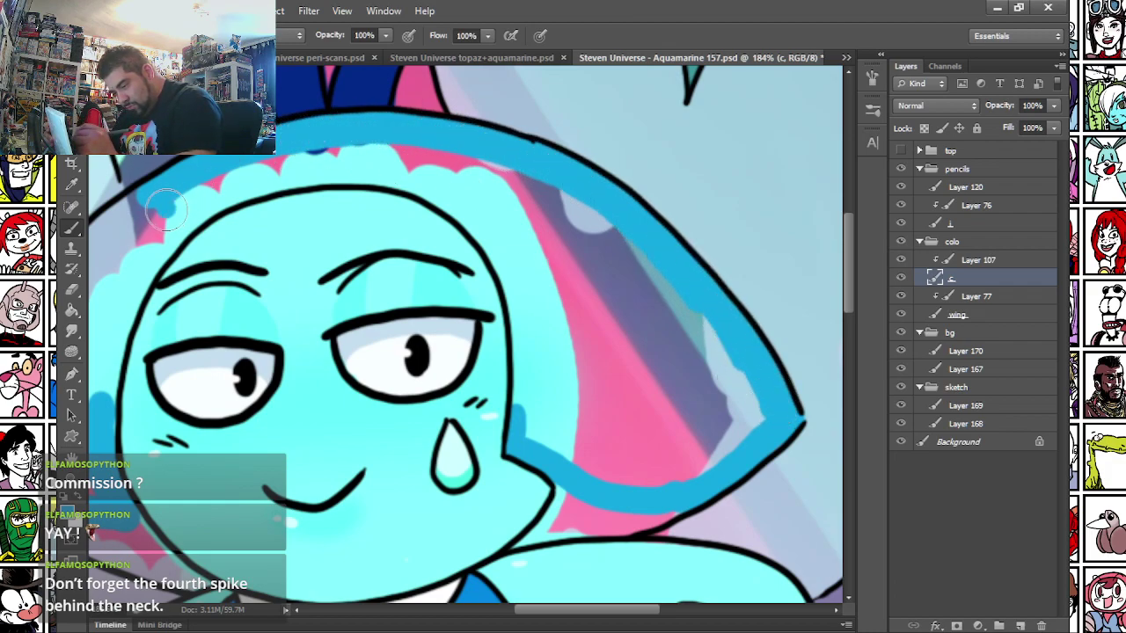
{"action": "left_click_drag", "start_coordinate": [165, 208], "coordinate": [215, 180]}
{"action": "mouse_move", "coordinate": [180, 220]}
{"action": "left_mouse_down"}
{"action": "mouse_move", "coordinate": [302, 174]}
{"action": "mouse_move", "coordinate": [403, 181]}
{"action": "mouse_move", "coordinate": [453, 204]}
{"action": "mouse_move", "coordinate": [521, 294]}
{"action": "mouse_move", "coordinate": [537, 424]}
{"action": "left_mouse_up"}
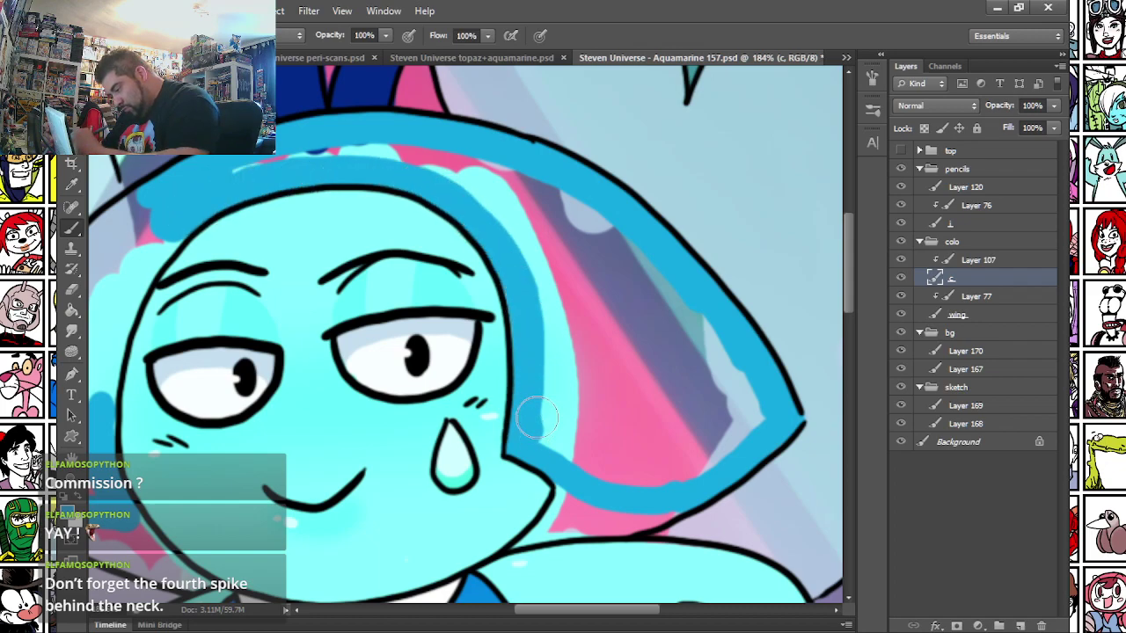
- Fill the rest of the hair with cerulean blue on both sides of the face, adjusting the brush size
{"action": "right_click", "coordinate": [329, 152]}
{"action": "left_click_drag", "start_coordinate": [373, 187], "coordinate": [389, 188]}
{"action": "mouse_move", "coordinate": [158, 223]}
{"action": "left_mouse_down"}
{"action": "mouse_move", "coordinate": [233, 175]}
{"action": "mouse_move", "coordinate": [350, 148]}
{"action": "mouse_move", "coordinate": [502, 201]}
{"action": "mouse_move", "coordinate": [586, 361]}
{"action": "mouse_move", "coordinate": [546, 295]}
{"action": "mouse_move", "coordinate": [558, 426]}
{"action": "mouse_move", "coordinate": [588, 456]}
{"action": "mouse_move", "coordinate": [688, 465]}
{"action": "mouse_move", "coordinate": [742, 400]}
{"action": "mouse_move", "coordinate": [582, 227]}
{"action": "mouse_move", "coordinate": [579, 274]}
{"action": "mouse_move", "coordinate": [621, 337]}
{"action": "mouse_move", "coordinate": [675, 369]}
{"action": "mouse_move", "coordinate": [635, 364]}
{"action": "mouse_move", "coordinate": [698, 350]}
{"action": "left_mouse_up"}
{"action": "left_click_drag", "start_coordinate": [260, 369], "coordinate": [553, 345]}
{"action": "right_click", "coordinate": [287, 363]}
{"action": "left_click_drag", "start_coordinate": [325, 386], "coordinate": [317, 386]}
{"action": "left_click", "coordinate": [233, 433]}
{"action": "mouse_move", "coordinate": [236, 426]}
{"action": "left_mouse_down"}
{"action": "mouse_move", "coordinate": [331, 279]}
{"action": "mouse_move", "coordinate": [424, 189]}
{"action": "mouse_move", "coordinate": [286, 358]}
{"action": "mouse_move", "coordinate": [265, 431]}
{"action": "mouse_move", "coordinate": [328, 456]}
{"action": "mouse_move", "coordinate": [362, 376]}
{"action": "mouse_move", "coordinate": [352, 345]}
{"action": "mouse_move", "coordinate": [305, 393]}
{"action": "mouse_move", "coordinate": [439, 209]}
{"action": "mouse_move", "coordinate": [399, 308]}
{"action": "mouse_move", "coordinate": [471, 203]}
{"action": "mouse_move", "coordinate": [414, 283]}
{"action": "mouse_move", "coordinate": [388, 398]}
{"action": "mouse_move", "coordinate": [445, 205]}
{"action": "left_mouse_up"}
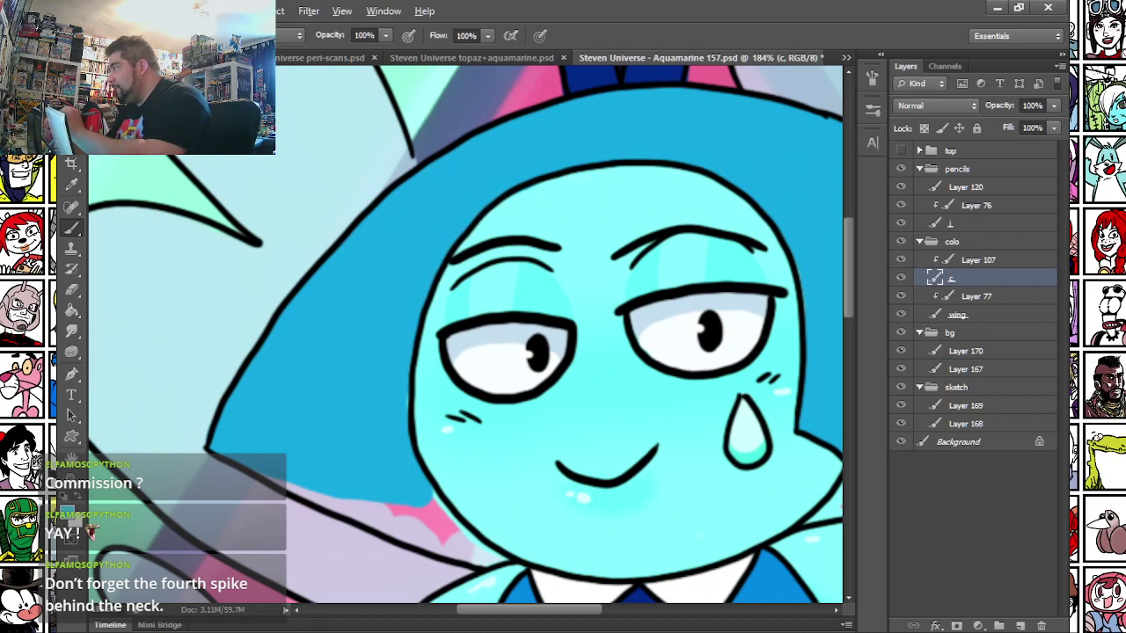
- Paint a lighter blue rounded shine patch on the hair's upper curve beside the forehead
{"action": "left_click_drag", "start_coordinate": [800, 177], "coordinate": [568, 173]}
{"action": "mouse_move", "coordinate": [690, 217]}
{"action": "left_mouse_down"}
{"action": "mouse_move", "coordinate": [678, 241]}
{"action": "mouse_move", "coordinate": [607, 160]}
{"action": "mouse_move", "coordinate": [672, 219]}
{"action": "left_mouse_up"}
{"action": "key", "text": "ctrl+z"}
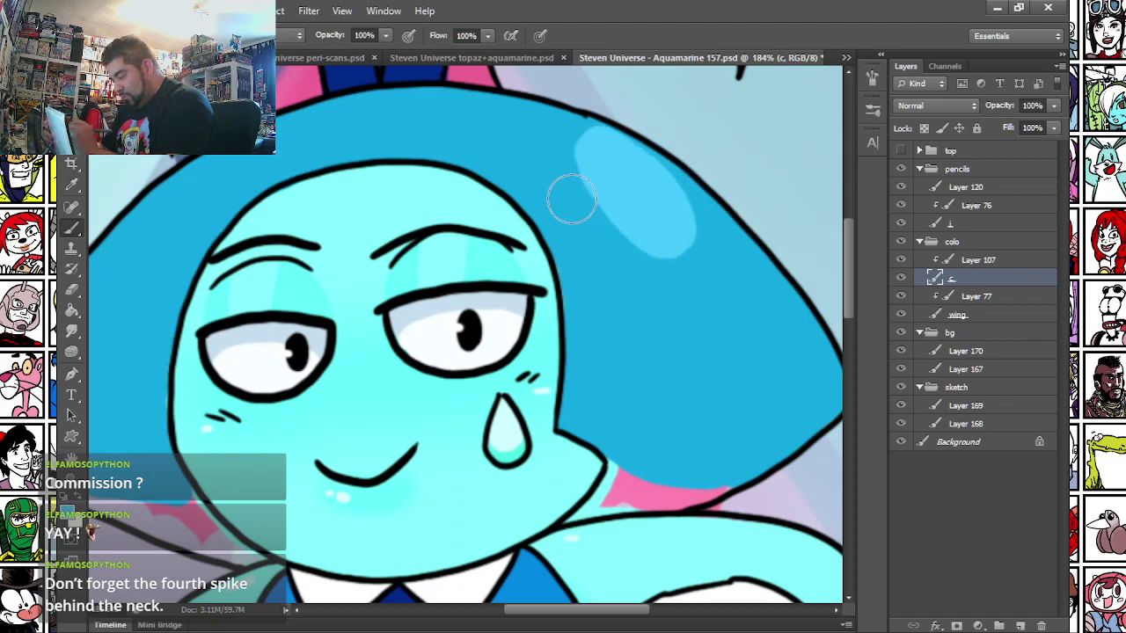
{"action": "mouse_move", "coordinate": [570, 197]}
{"action": "left_mouse_down"}
{"action": "mouse_move", "coordinate": [603, 225]}
{"action": "mouse_move", "coordinate": [580, 201]}
{"action": "left_mouse_up"}
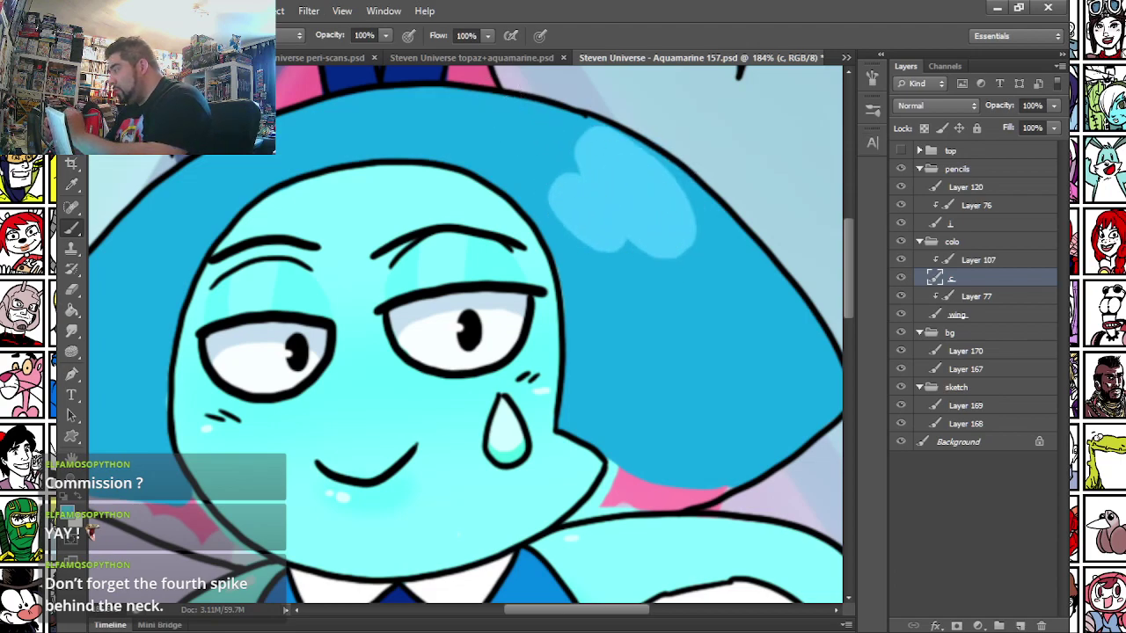
- Paint the undersides of both hair sections in turquoise, with a curved edge running from each tip to the face
{"action": "left_click_drag", "start_coordinate": [669, 452], "coordinate": [659, 445]}
{"action": "left_click_drag", "start_coordinate": [343, 448], "coordinate": [683, 274]}
{"action": "left_click_drag", "start_coordinate": [467, 332], "coordinate": [501, 344]}
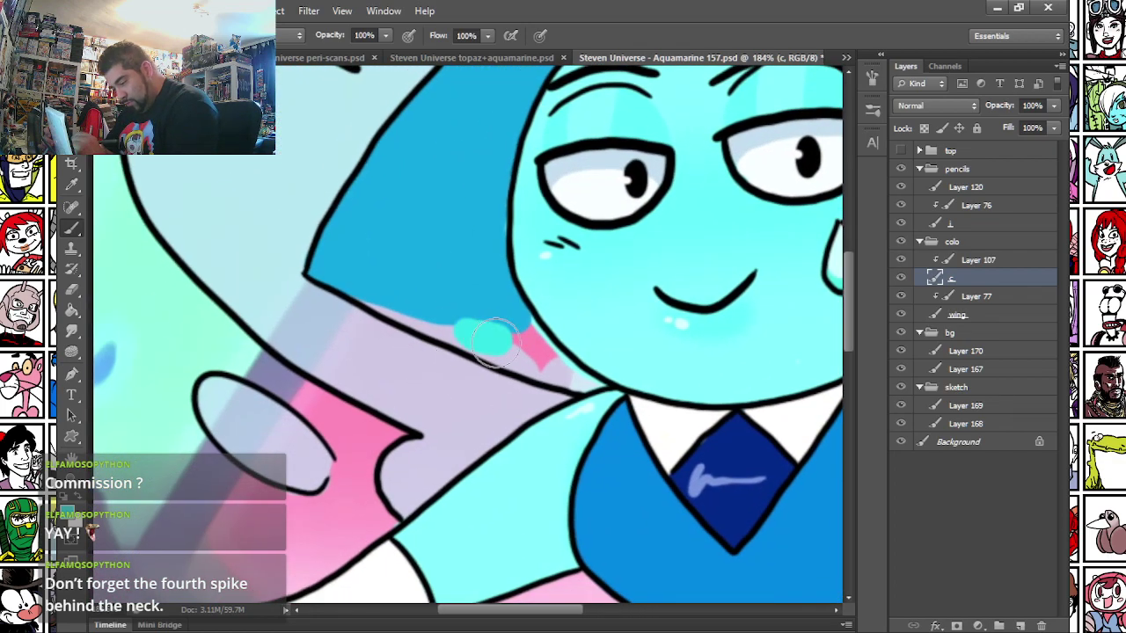
{"action": "right_click", "coordinate": [422, 268]}
{"action": "mouse_move", "coordinate": [312, 279]}
{"action": "left_mouse_down"}
{"action": "mouse_move", "coordinate": [475, 284]}
{"action": "mouse_move", "coordinate": [515, 299]}
{"action": "left_mouse_up"}
{"action": "mouse_move", "coordinate": [352, 286]}
{"action": "left_mouse_down"}
{"action": "mouse_move", "coordinate": [601, 390]}
{"action": "mouse_move", "coordinate": [510, 308]}
{"action": "mouse_move", "coordinate": [516, 315]}
{"action": "mouse_move", "coordinate": [490, 328]}
{"action": "mouse_move", "coordinate": [394, 299]}
{"action": "left_mouse_up"}
{"action": "left_click_drag", "start_coordinate": [826, 380], "coordinate": [397, 387]}
{"action": "mouse_move", "coordinate": [467, 262]}
{"action": "left_mouse_down"}
{"action": "mouse_move", "coordinate": [613, 238]}
{"action": "mouse_move", "coordinate": [746, 234]}
{"action": "left_mouse_up"}
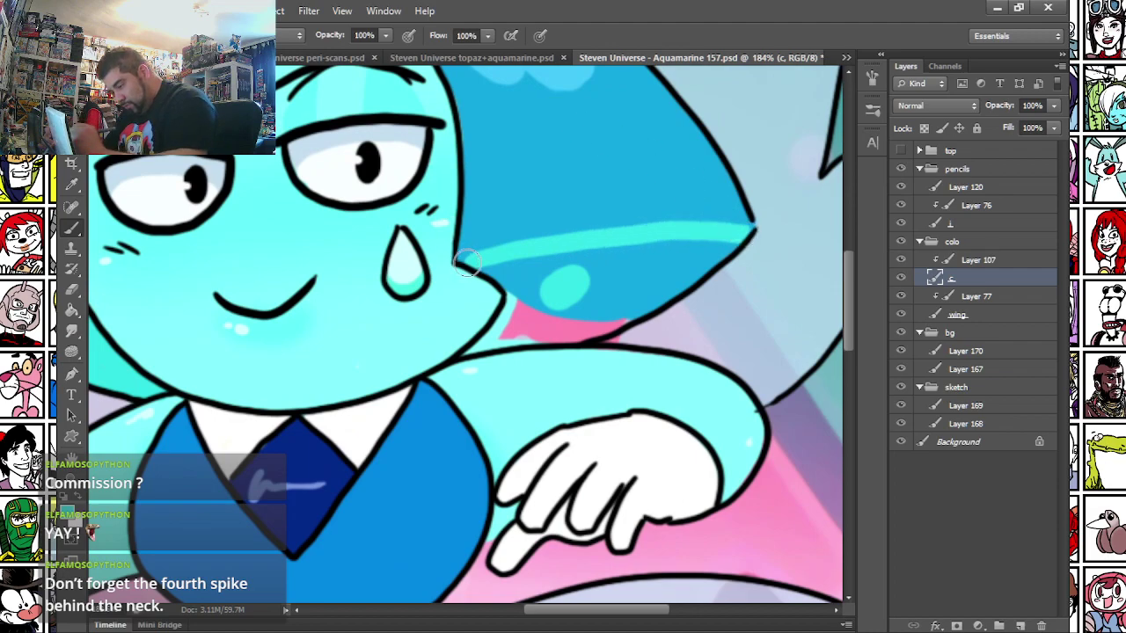
{"action": "left_click_drag", "start_coordinate": [468, 262], "coordinate": [516, 299]}
{"action": "mouse_move", "coordinate": [492, 340]}
{"action": "left_mouse_down"}
{"action": "mouse_move", "coordinate": [520, 299]}
{"action": "mouse_move", "coordinate": [499, 341]}
{"action": "mouse_move", "coordinate": [629, 314]}
{"action": "mouse_move", "coordinate": [725, 247]}
{"action": "mouse_move", "coordinate": [691, 256]}
{"action": "mouse_move", "coordinate": [647, 298]}
{"action": "mouse_move", "coordinate": [624, 297]}
{"action": "mouse_move", "coordinate": [603, 249]}
{"action": "mouse_move", "coordinate": [542, 325]}
{"action": "mouse_move", "coordinate": [526, 299]}
{"action": "left_mouse_up"}
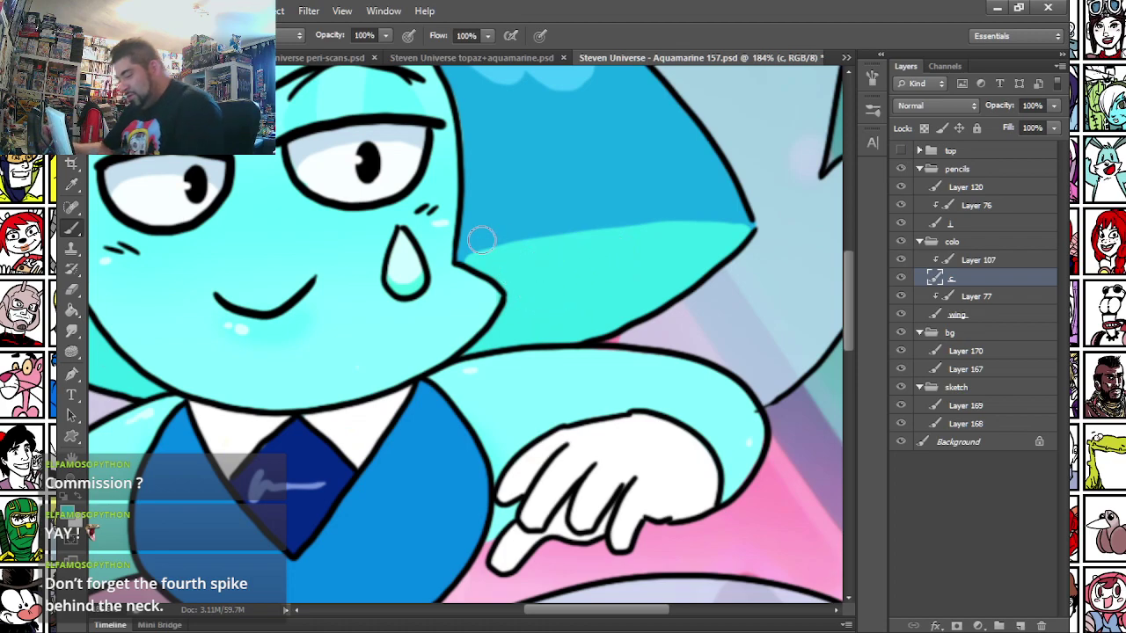
- On Layer 76, recolour the outlines of the upper-left wing's top lobe and the nearby droplet in light blue #44bce9
{"action": "key", "text": "ctrl+0"}
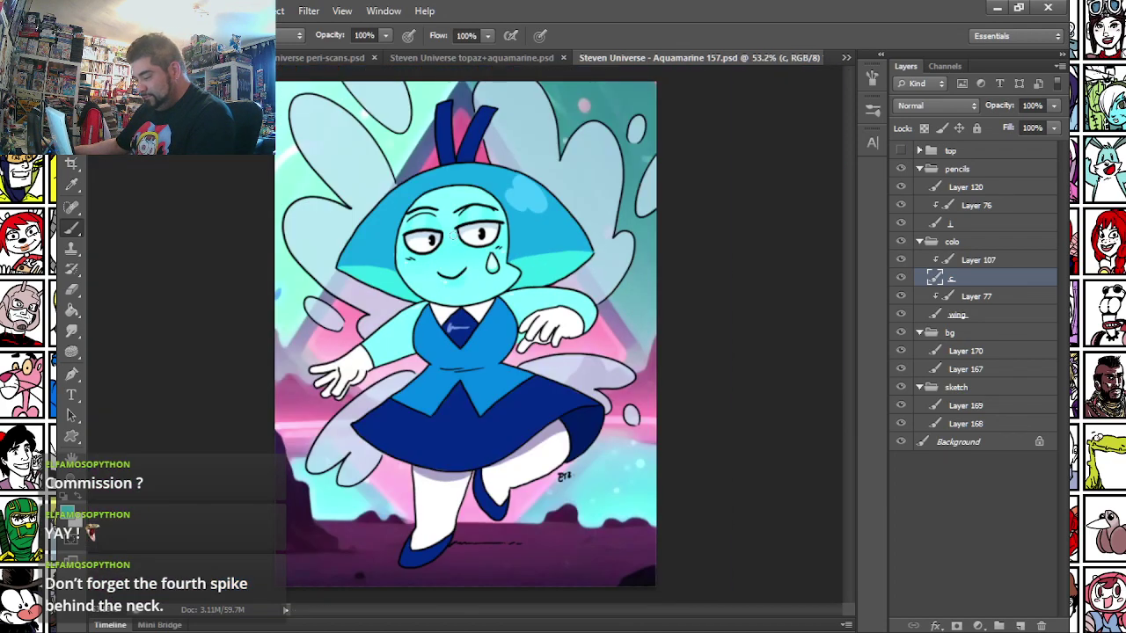
{"action": "left_click", "coordinate": [965, 205]}
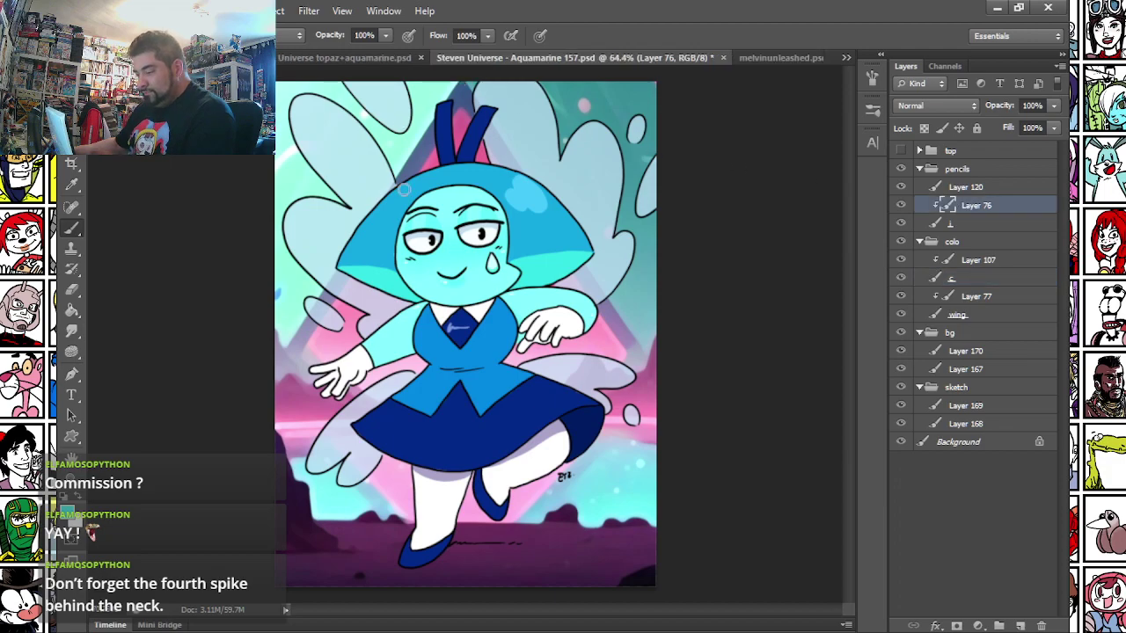
{"action": "scroll", "coordinate": [418, 231], "scroll_direction": "up", "scroll_amount": 2}
{"action": "left_click", "coordinate": [68, 511]}
{"action": "left_click_drag", "start_coordinate": [150, 216], "coordinate": [274, 340]}
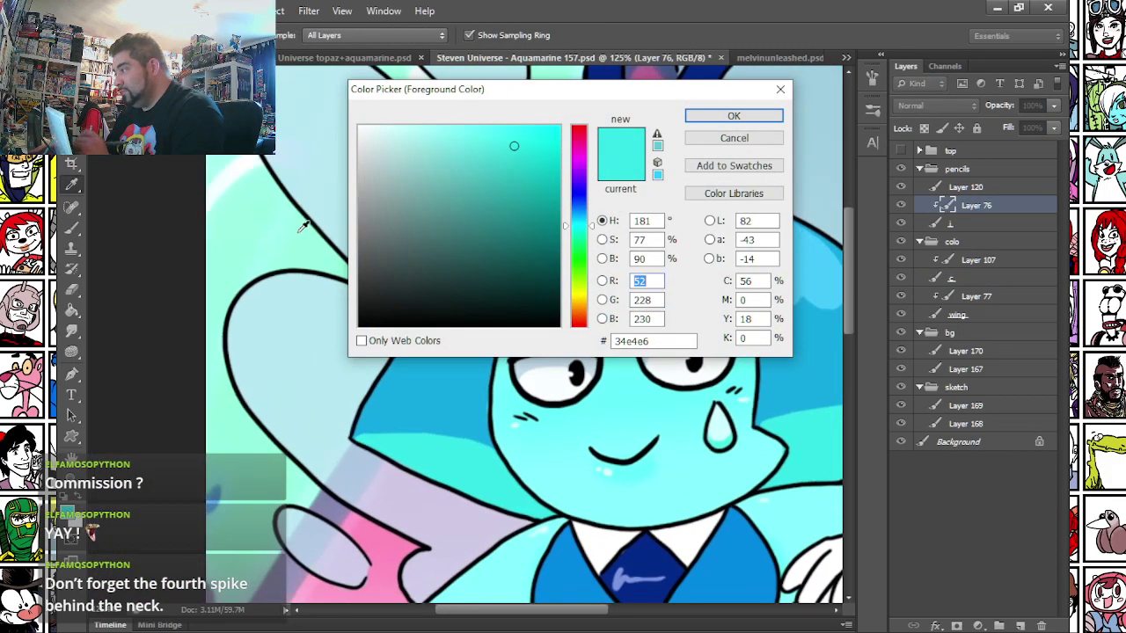
{"action": "left_click", "coordinate": [318, 141]}
{"action": "left_click", "coordinate": [501, 142]}
{"action": "key", "text": "Return"}
{"action": "mouse_move", "coordinate": [262, 206]}
{"action": "left_mouse_down"}
{"action": "mouse_move", "coordinate": [268, 323]}
{"action": "mouse_move", "coordinate": [299, 327]}
{"action": "left_mouse_up"}
{"action": "mouse_move", "coordinate": [402, 109]}
{"action": "left_mouse_down"}
{"action": "mouse_move", "coordinate": [453, 184]}
{"action": "mouse_move", "coordinate": [563, 236]}
{"action": "mouse_move", "coordinate": [552, 125]}
{"action": "left_mouse_up"}
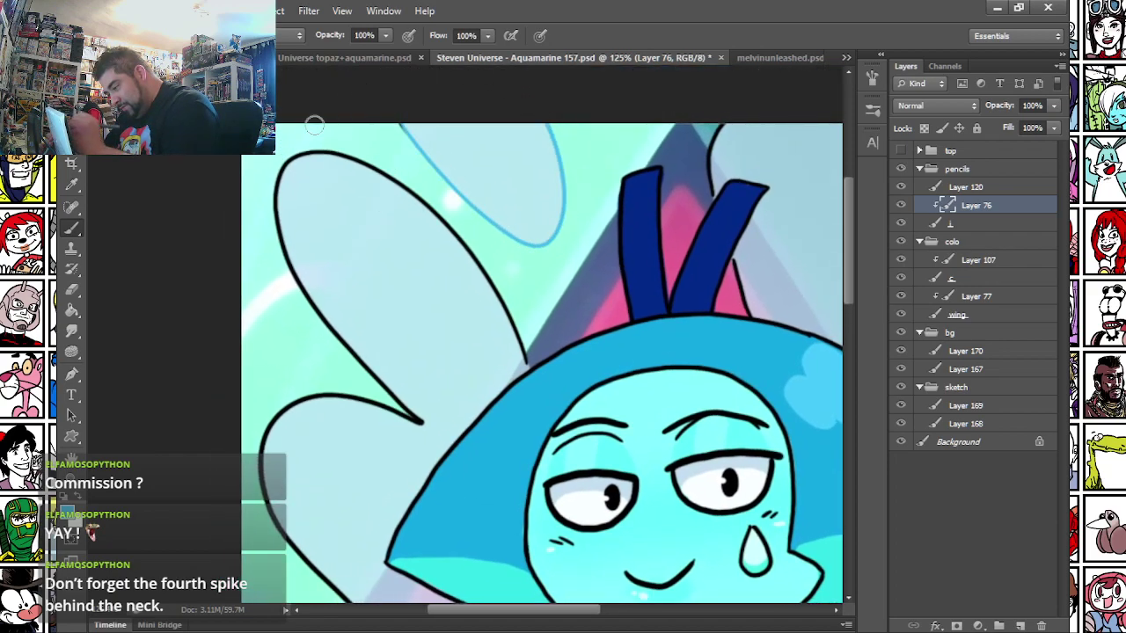
{"action": "mouse_move", "coordinate": [402, 411]}
{"action": "left_mouse_down"}
{"action": "mouse_move", "coordinate": [326, 317]}
{"action": "mouse_move", "coordinate": [277, 206]}
{"action": "left_mouse_up"}
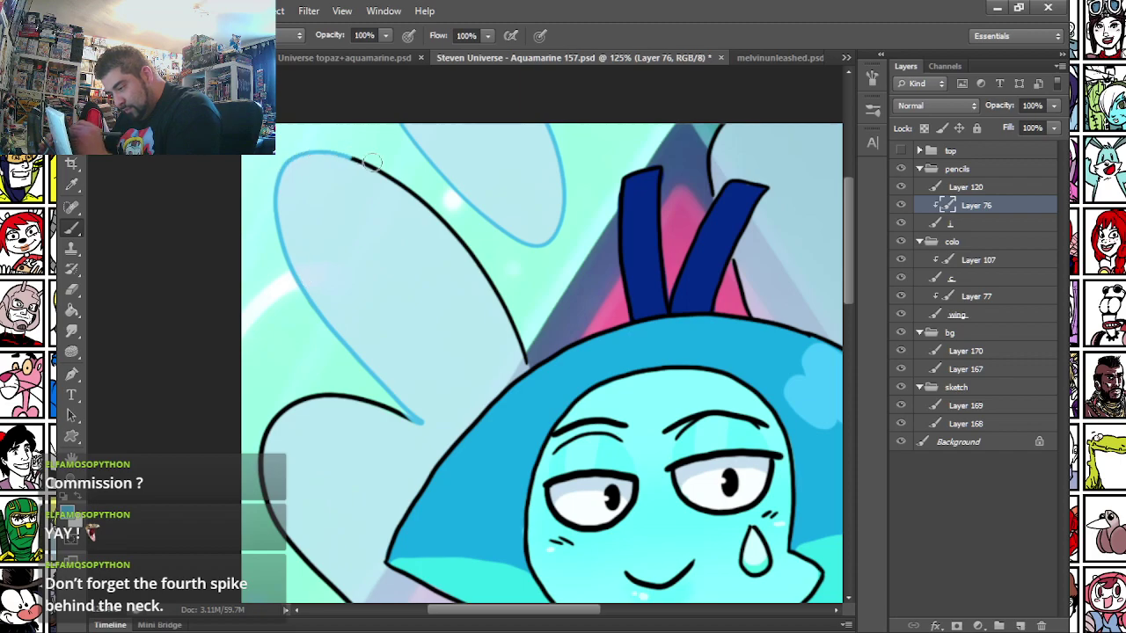
{"action": "left_click_drag", "start_coordinate": [366, 159], "coordinate": [499, 288]}
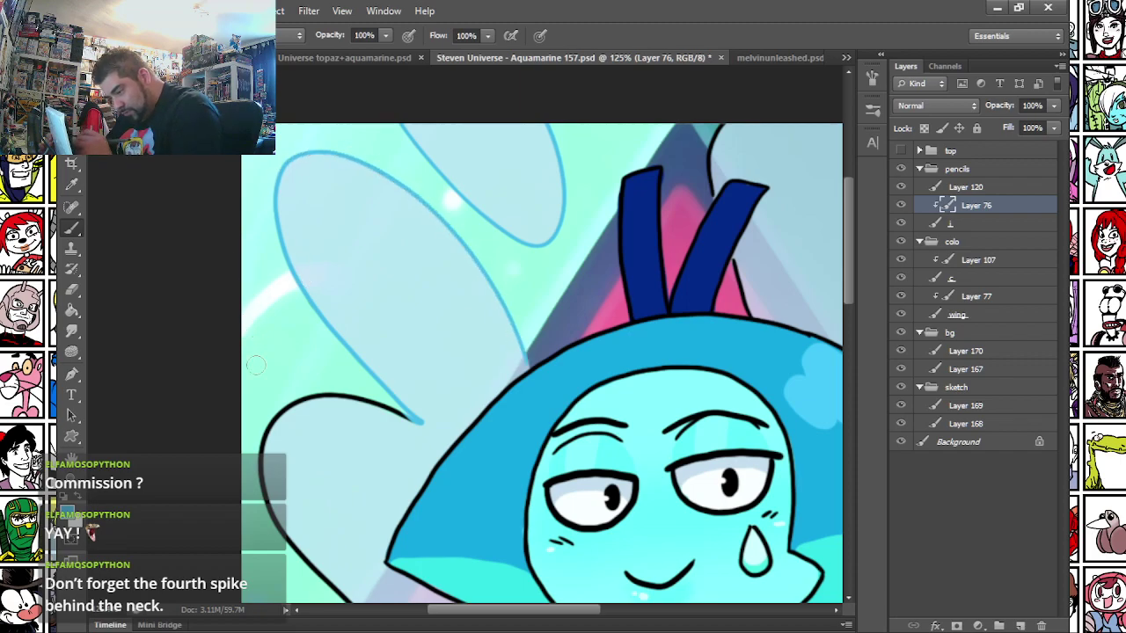
- Recolour the outlines of the upper-left wing's lower lobe and the small droplet beneath it in the same light blue
{"action": "left_click_drag", "start_coordinate": [251, 433], "coordinate": [285, 180]}
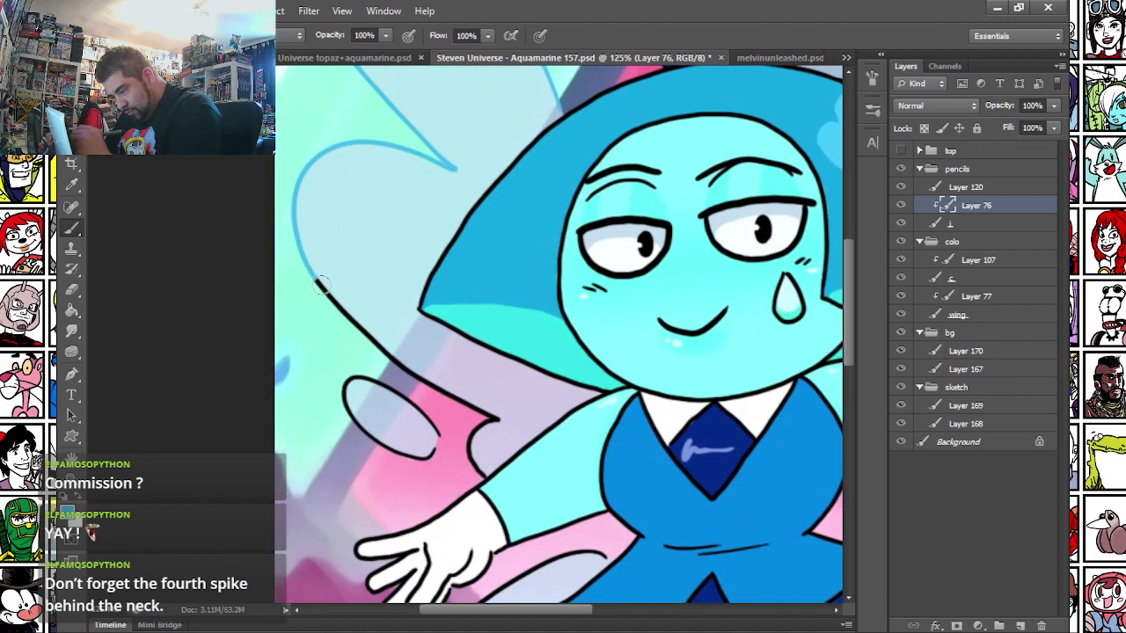
{"action": "left_click_drag", "start_coordinate": [318, 280], "coordinate": [365, 360]}
{"action": "left_click_drag", "start_coordinate": [440, 449], "coordinate": [364, 378]}
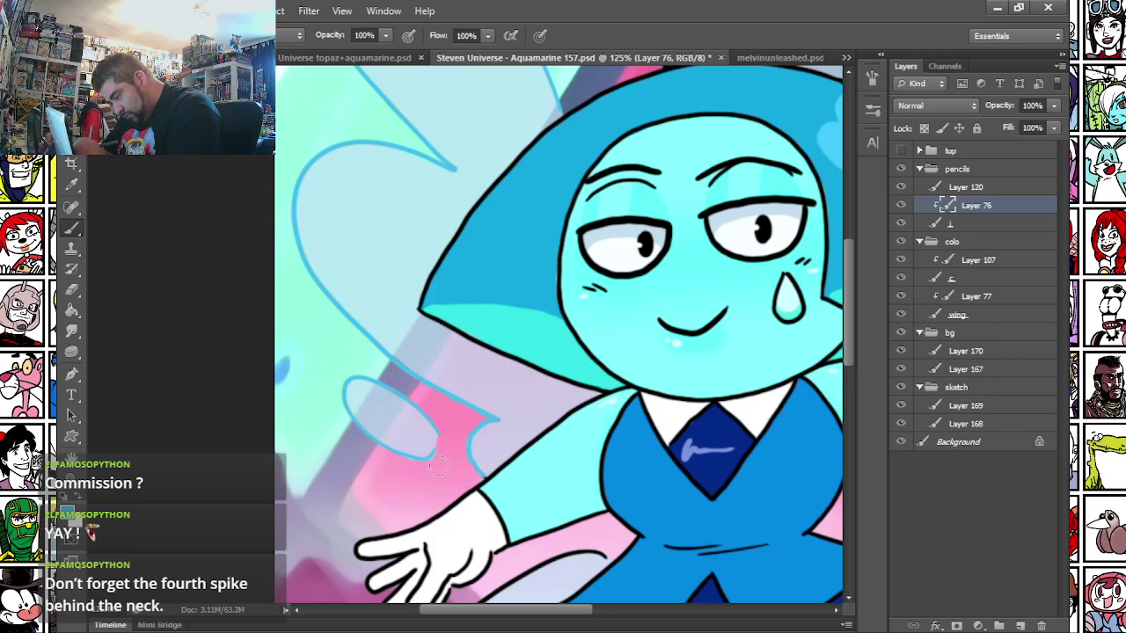
- Recolour the lower-left wing's outline beside the skirt in light blue, including the notch between its lobes
{"action": "left_click_drag", "start_coordinate": [373, 598], "coordinate": [347, 287]}
{"action": "left_click_drag", "start_coordinate": [350, 466], "coordinate": [398, 471]}
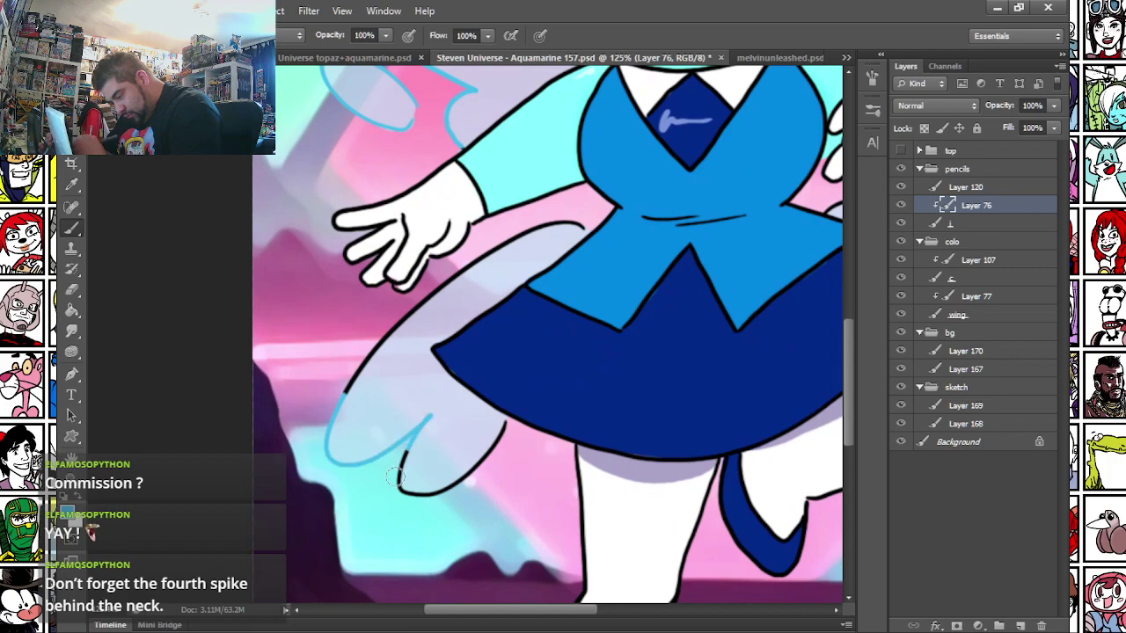
{"action": "left_click_drag", "start_coordinate": [354, 380], "coordinate": [466, 268]}
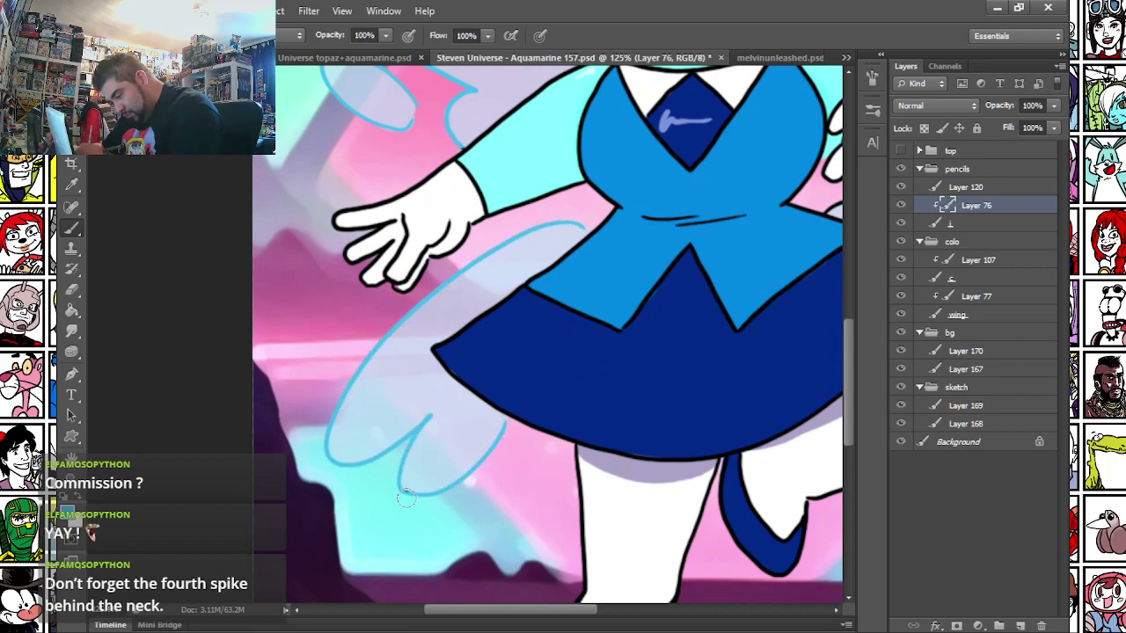
- Recolour the outlines of the lower-right wing and its small droplet in light blue
{"action": "left_click_drag", "start_coordinate": [616, 438], "coordinate": [276, 448]}
{"action": "left_click_drag", "start_coordinate": [528, 405], "coordinate": [336, 479]}
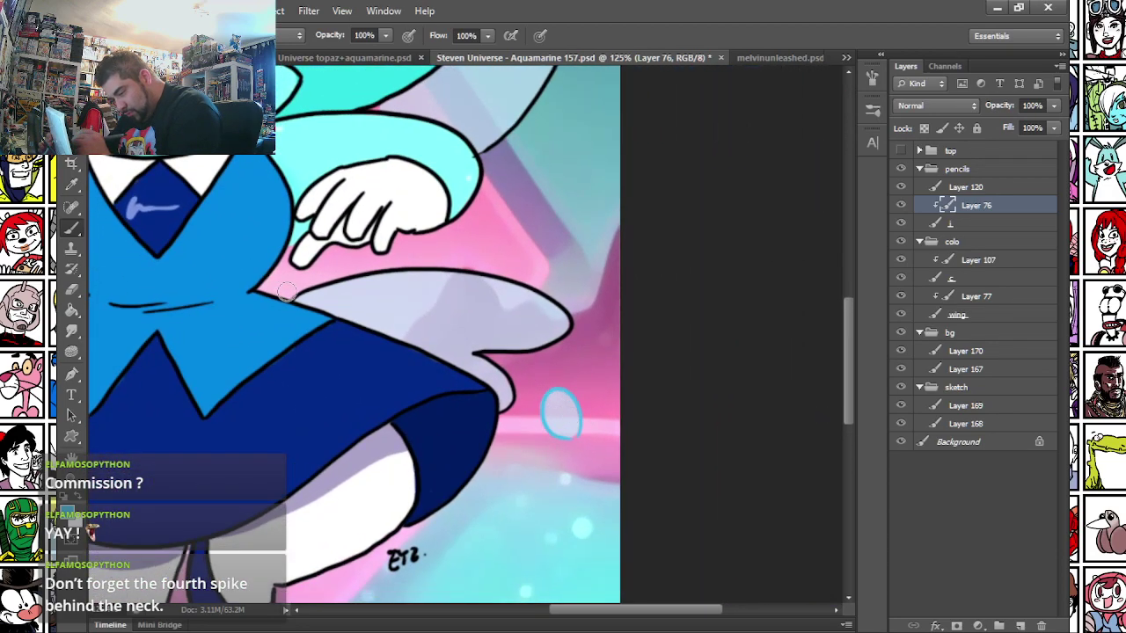
{"action": "mouse_move", "coordinate": [298, 295]}
{"action": "left_mouse_down"}
{"action": "mouse_move", "coordinate": [435, 269]}
{"action": "mouse_move", "coordinate": [570, 321]}
{"action": "left_mouse_up"}
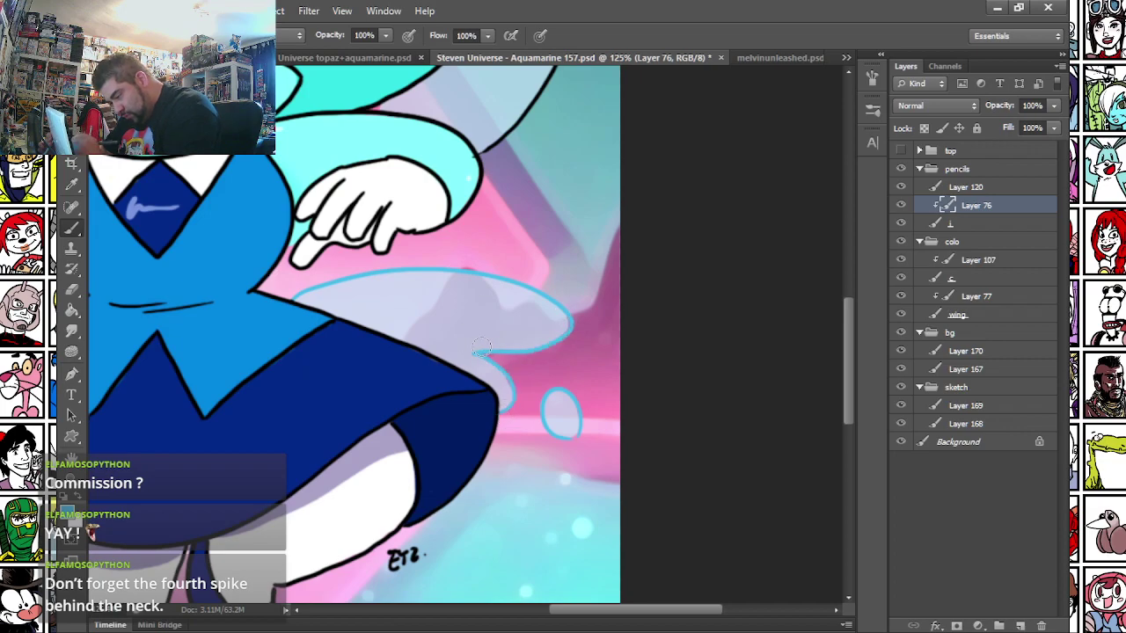
- Recolour the upper-right wing's outline, its droplets and the short wing line beside the hair bow in light blue
{"action": "scroll", "coordinate": [468, 411], "scroll_direction": "up", "scroll_amount": 6}
{"action": "scroll", "coordinate": [468, 411], "scroll_direction": "left", "scroll_amount": 2}
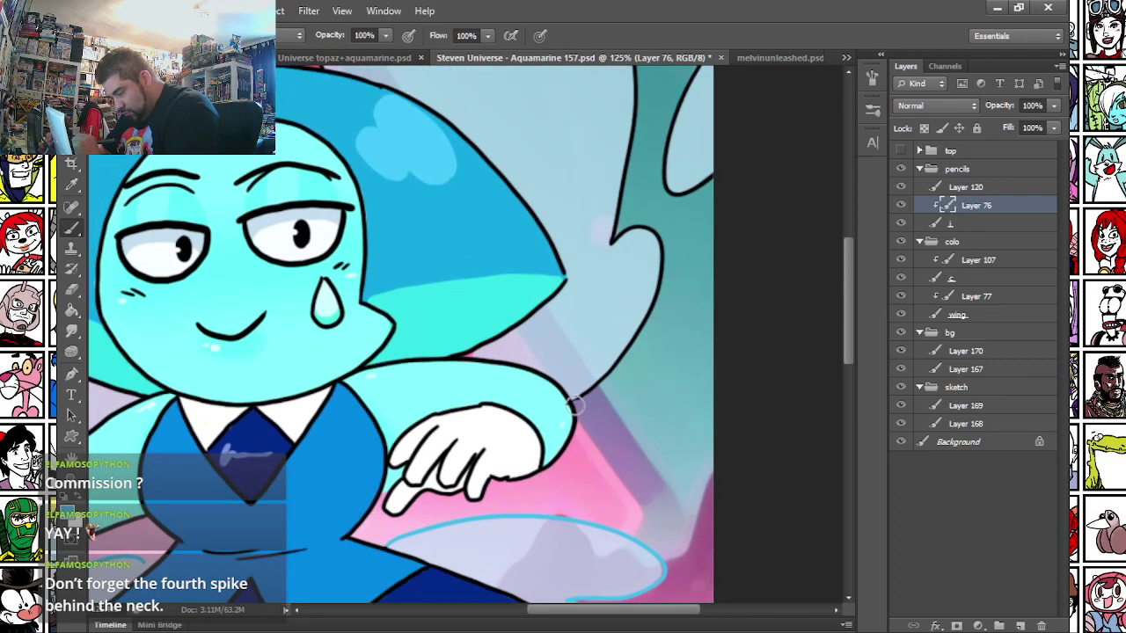
{"action": "mouse_move", "coordinate": [579, 396]}
{"action": "left_mouse_down"}
{"action": "mouse_move", "coordinate": [653, 283]}
{"action": "mouse_move", "coordinate": [649, 230]}
{"action": "mouse_move", "coordinate": [649, 373]}
{"action": "left_mouse_up"}
{"action": "scroll", "coordinate": [629, 189], "scroll_direction": "up", "scroll_amount": 5}
{"action": "left_click_drag", "start_coordinate": [649, 146], "coordinate": [632, 220]}
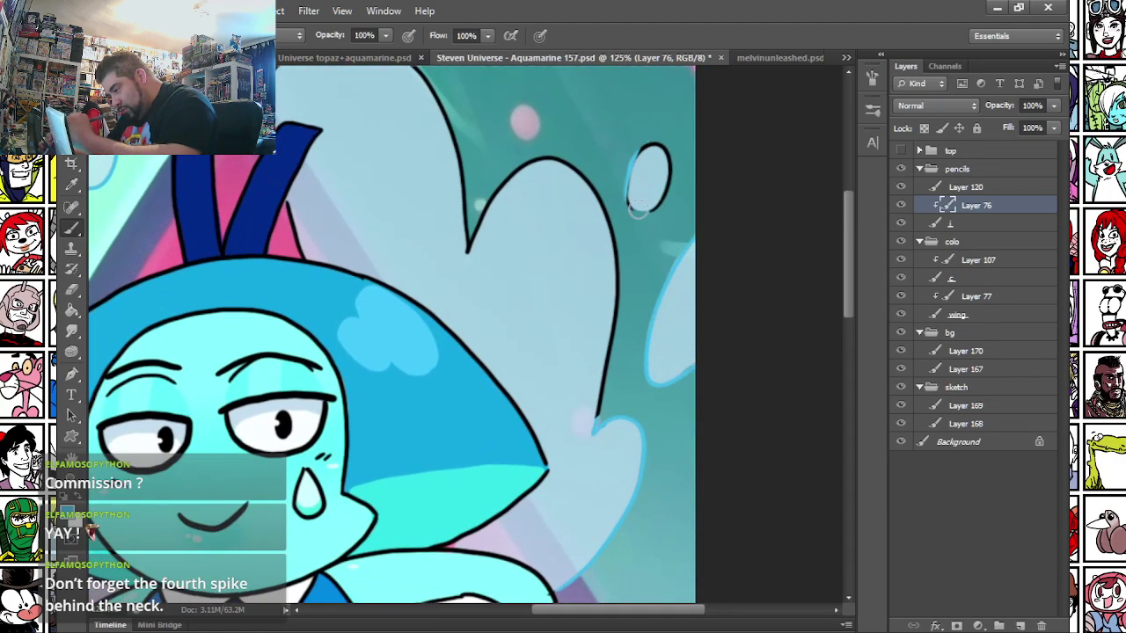
{"action": "mouse_move", "coordinate": [463, 257]}
{"action": "left_mouse_down"}
{"action": "mouse_move", "coordinate": [536, 156]}
{"action": "mouse_move", "coordinate": [614, 261]}
{"action": "left_mouse_up"}
{"action": "left_click_drag", "start_coordinate": [284, 261], "coordinate": [416, 384]}
{"action": "mouse_move", "coordinate": [390, 255]}
{"action": "left_mouse_down"}
{"action": "mouse_move", "coordinate": [502, 179]}
{"action": "mouse_move", "coordinate": [598, 370]}
{"action": "left_mouse_up"}
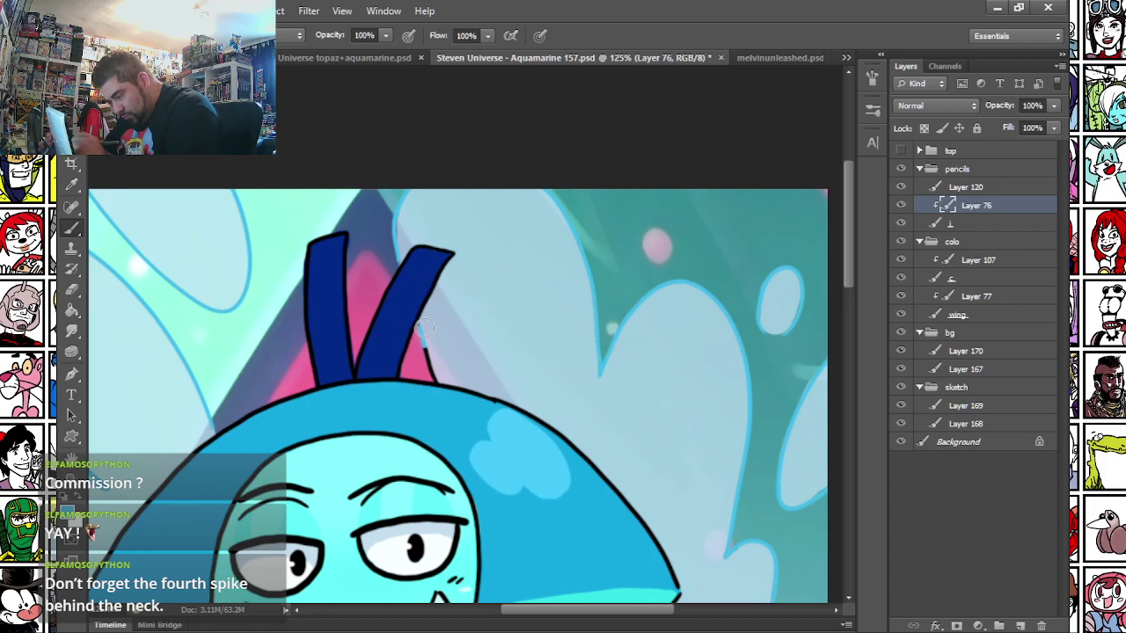
{"action": "mouse_move", "coordinate": [201, 449]}
{"action": "left_mouse_down"}
{"action": "mouse_move", "coordinate": [372, 364]}
{"action": "mouse_move", "coordinate": [335, 304]}
{"action": "left_mouse_up"}
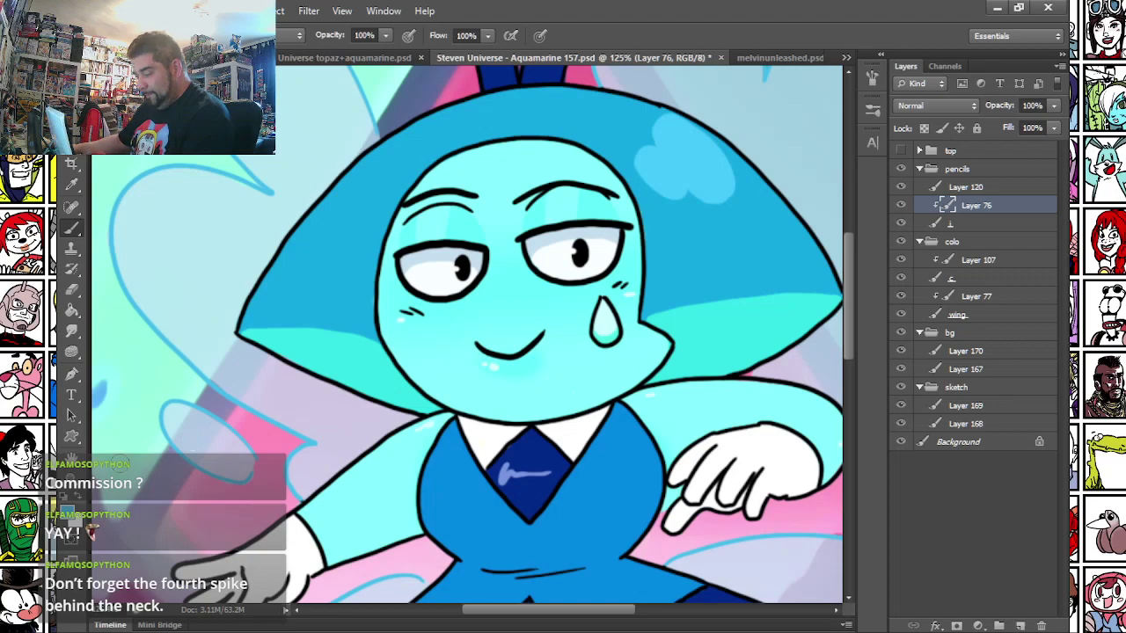
- Recolour the teardrop gem's outline on the cheek in teal green #17baac
{"action": "scroll", "coordinate": [120, 455], "scroll_direction": "up", "scroll_amount": 1}
{"action": "left_click", "coordinate": [70, 515]}
{"action": "left_click_drag", "start_coordinate": [340, 375], "coordinate": [201, 515]}
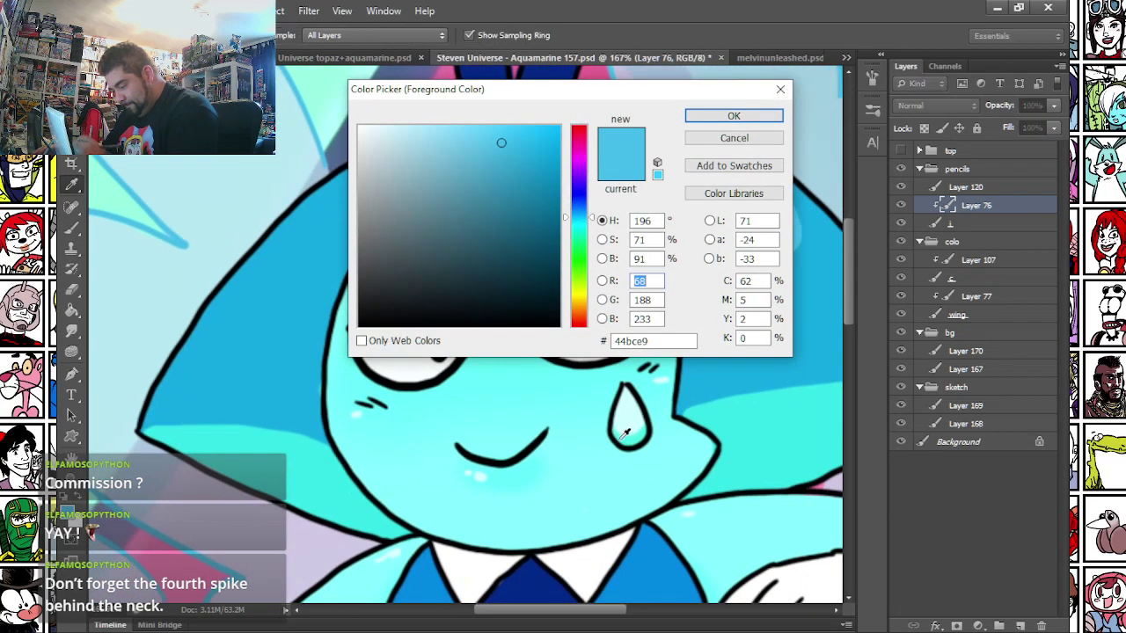
{"action": "left_click", "coordinate": [629, 438]}
{"action": "left_click", "coordinate": [533, 180]}
{"action": "key", "text": "Return"}
{"action": "left_click_drag", "start_coordinate": [623, 389], "coordinate": [641, 412]}
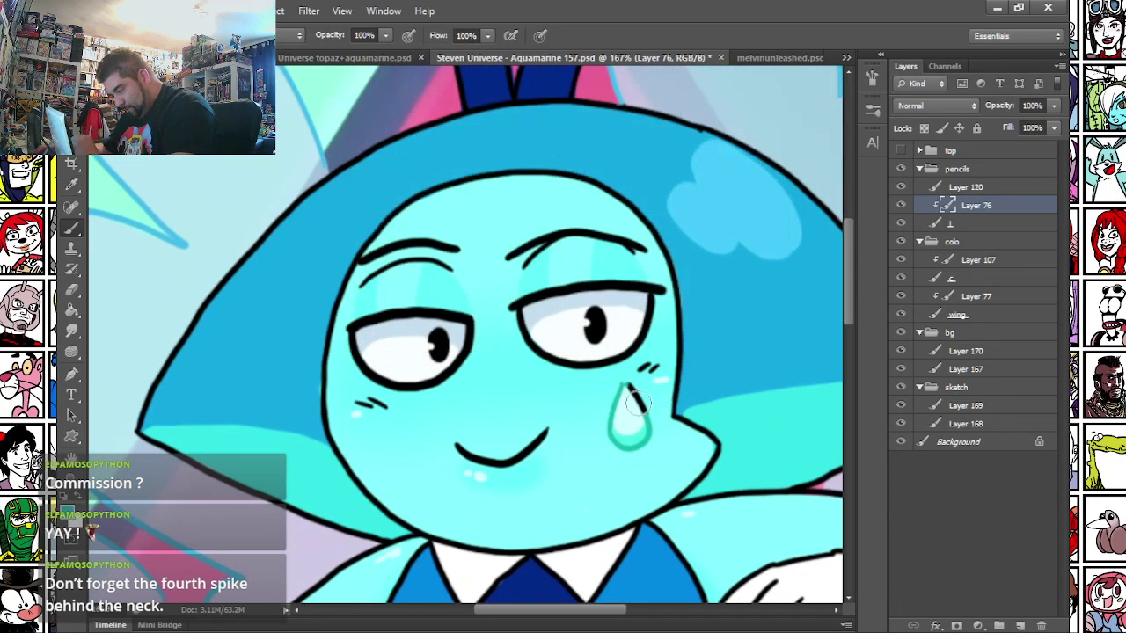
- Recolour the eyelid creases and the small cheek marks under both eyes in a medium teal based on the skin colour
{"action": "left_click", "coordinate": [70, 514]}
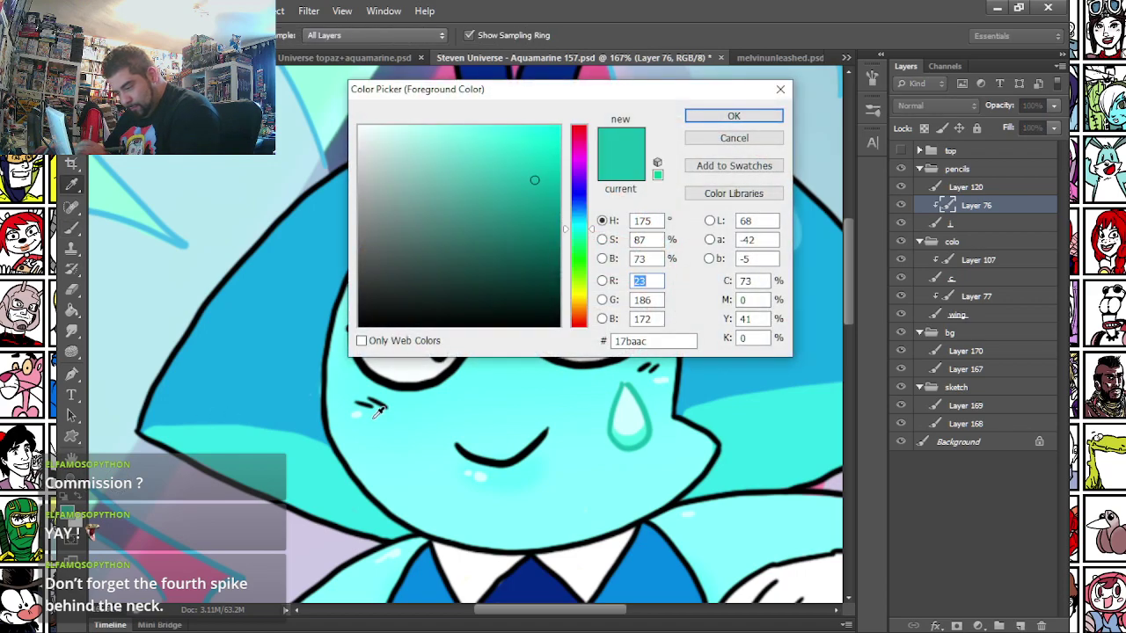
{"action": "left_click", "coordinate": [359, 387]}
{"action": "left_click_drag", "start_coordinate": [515, 153], "coordinate": [543, 173]}
{"action": "key", "text": "Return"}
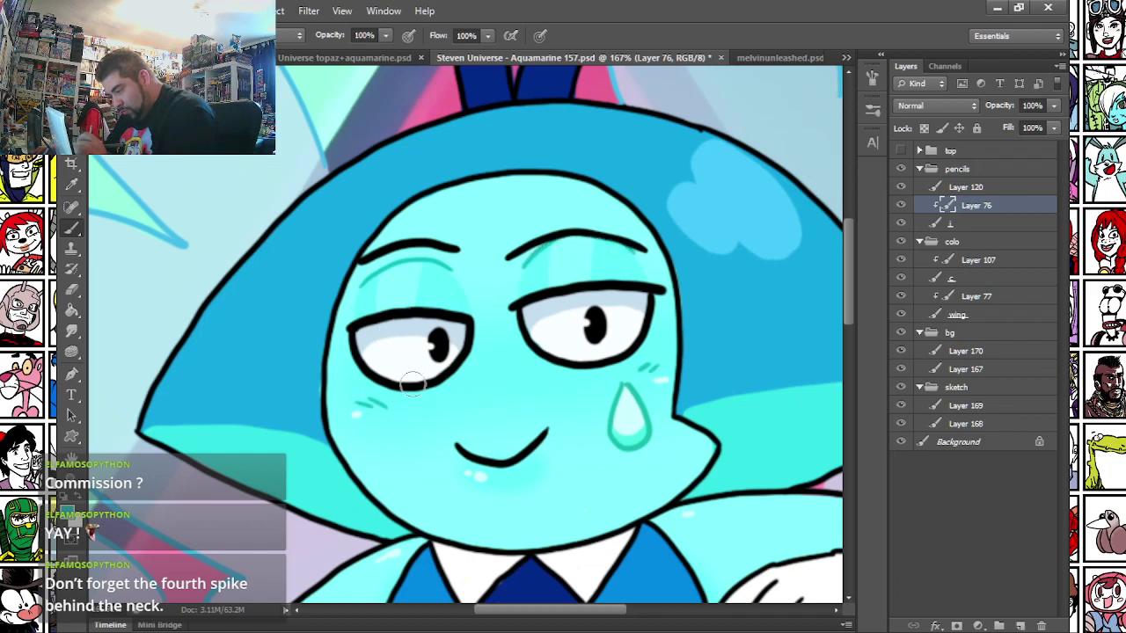
- Recolour the waist crease lines on the blue top in dark blue #005fa0
{"action": "scroll", "coordinate": [411, 376], "scroll_direction": "down", "scroll_amount": 10}
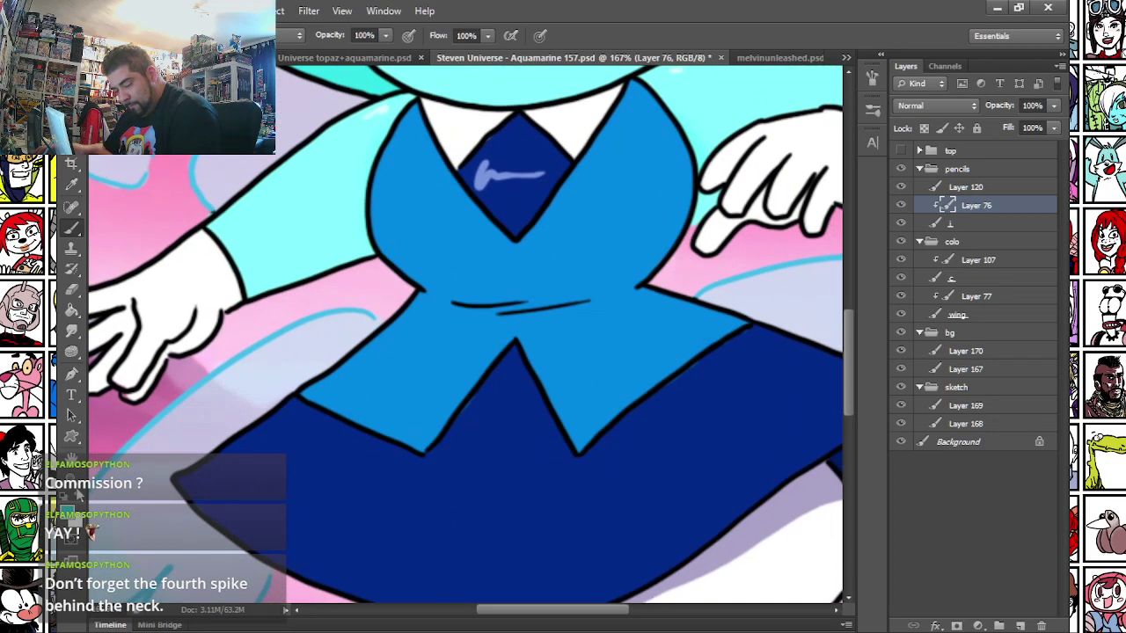
{"action": "left_click", "coordinate": [373, 361]}
{"action": "left_click", "coordinate": [555, 199]}
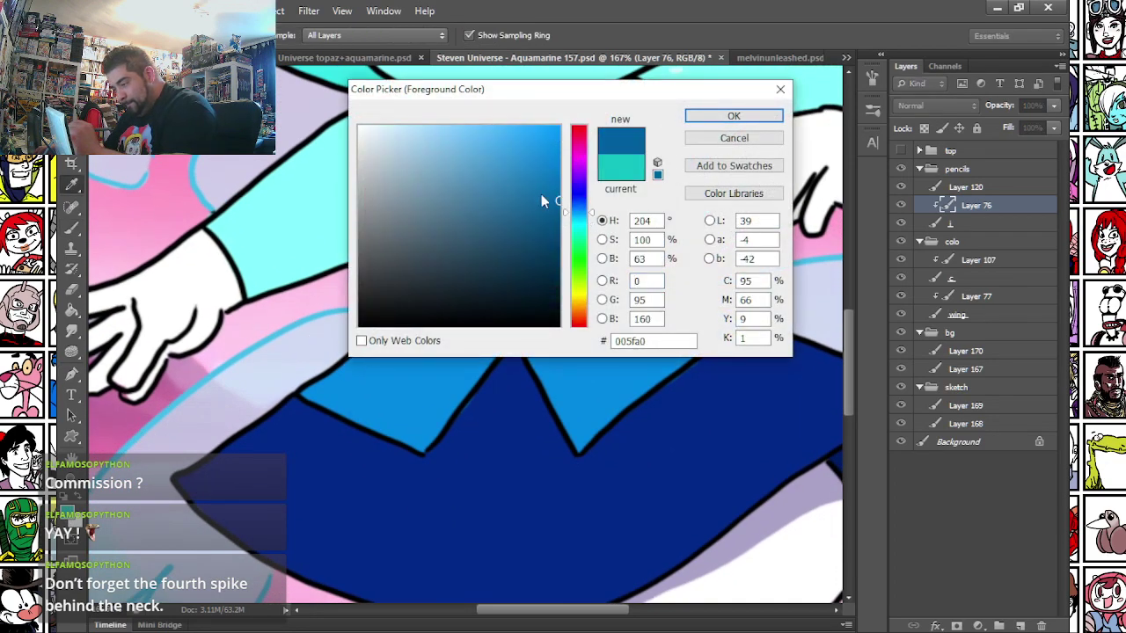
{"action": "key", "text": "Return"}
{"action": "left_click_drag", "start_coordinate": [470, 308], "coordinate": [458, 306]}
- Recolour the inner finger lines of the outstretched left glove in a pale greyish lavender
{"action": "left_click_drag", "start_coordinate": [287, 436], "coordinate": [581, 323]}
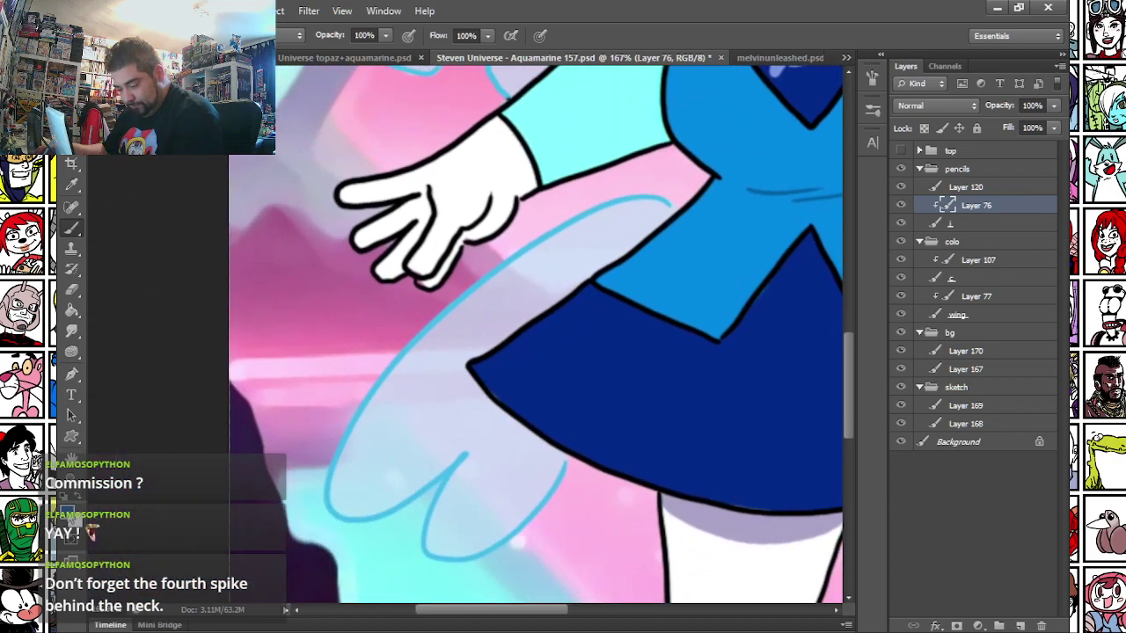
{"action": "left_click", "coordinate": [70, 516]}
{"action": "left_click", "coordinate": [343, 196]}
{"action": "left_click", "coordinate": [387, 173]}
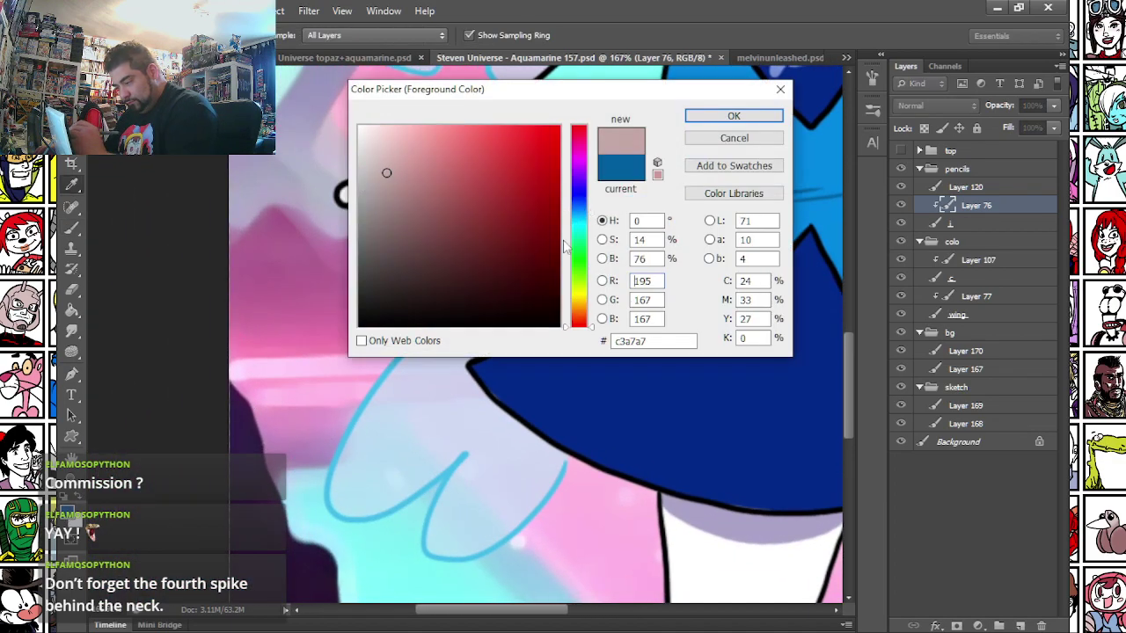
{"action": "left_click", "coordinate": [579, 201]}
{"action": "key", "text": "Return"}
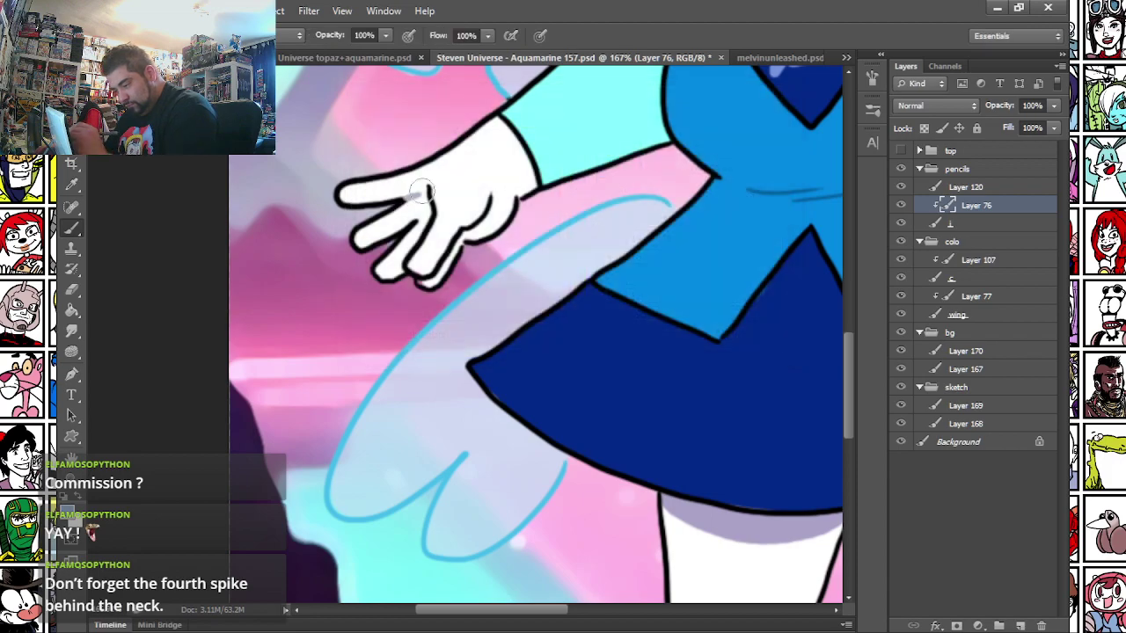
{"action": "left_click_drag", "start_coordinate": [429, 268], "coordinate": [493, 198]}
- Recolour the inner finger lines of the right glove in the same greyish lavender
{"action": "key", "text": "space"}
{"action": "left_click_drag", "start_coordinate": [644, 360], "coordinate": [352, 387]}
{"action": "left_click_drag", "start_coordinate": [721, 290], "coordinate": [445, 377]}
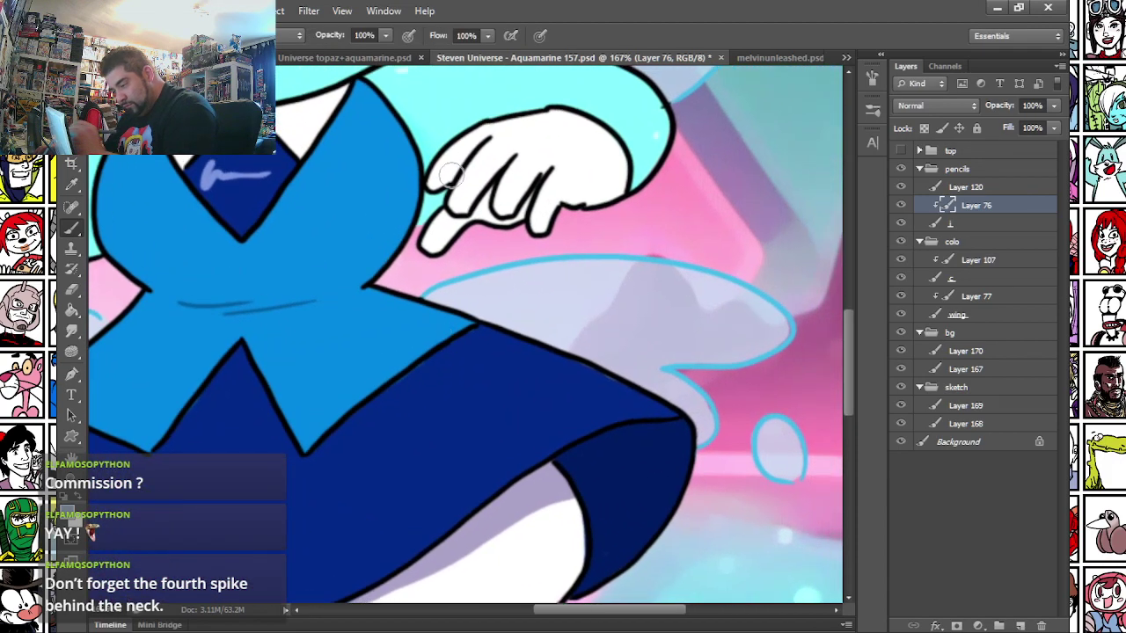
{"action": "mouse_move", "coordinate": [453, 212]}
{"action": "left_mouse_down"}
{"action": "mouse_move", "coordinate": [496, 176]}
{"action": "mouse_move", "coordinate": [560, 154]}
{"action": "left_mouse_up"}
- Check the skirt and legs, fit the whole Aquamarine drawing in view and save the document
{"action": "left_click_drag", "start_coordinate": [385, 296], "coordinate": [653, 148]}
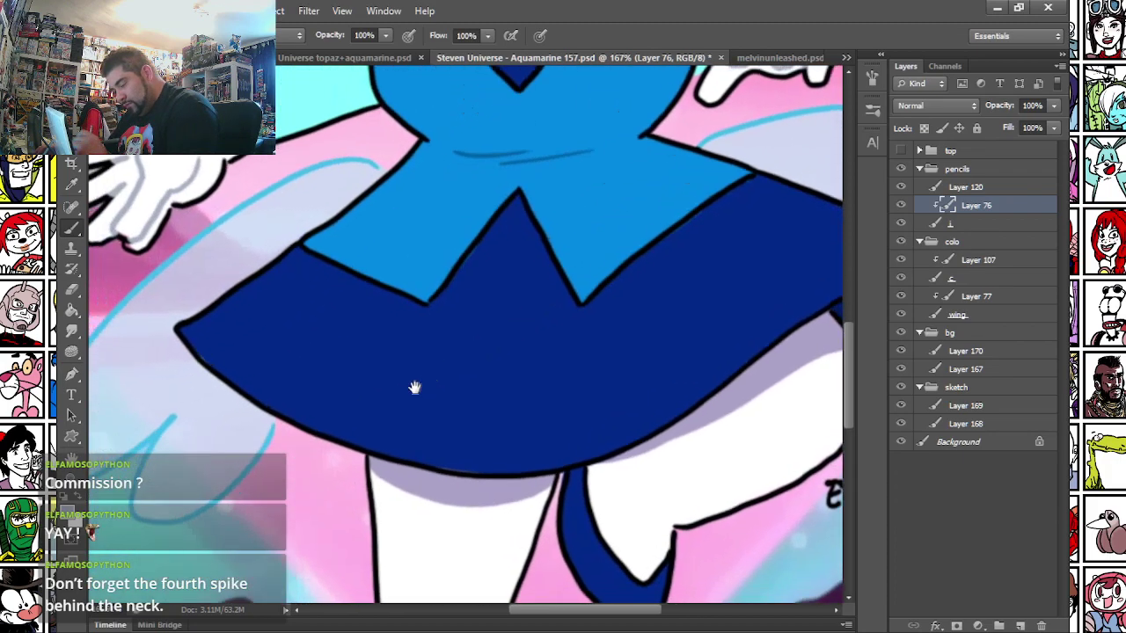
{"action": "left_click_drag", "start_coordinate": [311, 475], "coordinate": [329, 274]}
{"action": "mouse_move", "coordinate": [374, 172]}
{"action": "left_mouse_down"}
{"action": "mouse_move", "coordinate": [382, 498]}
{"action": "mouse_move", "coordinate": [393, 493]}
{"action": "left_mouse_up"}
{"action": "key", "text": "ctrl+0"}
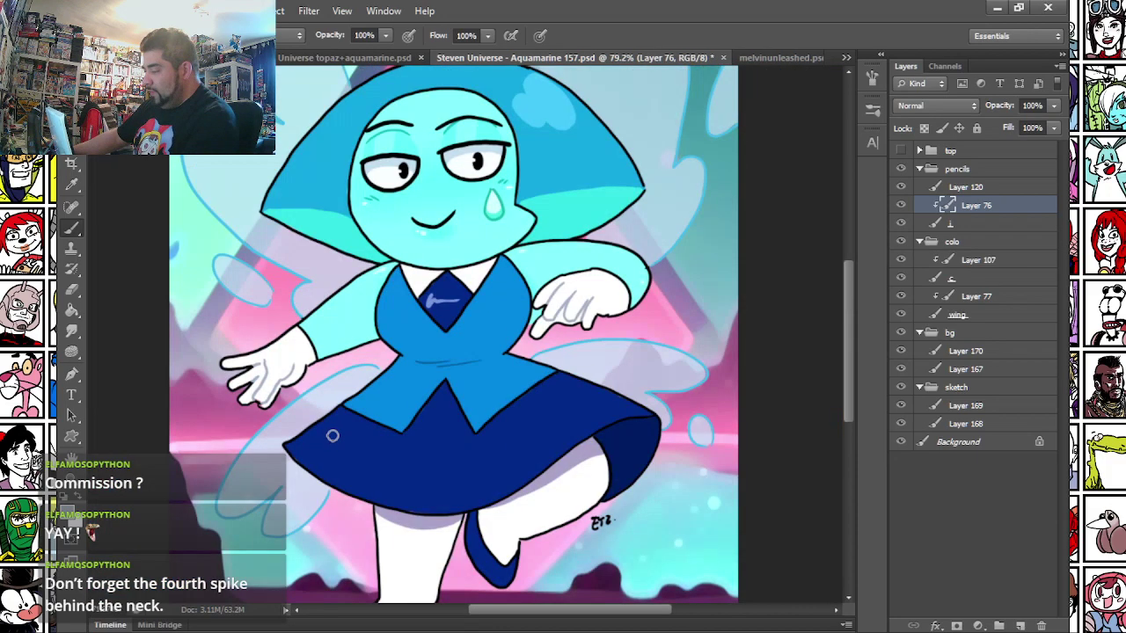
{"action": "key", "text": "ctrl+s"}
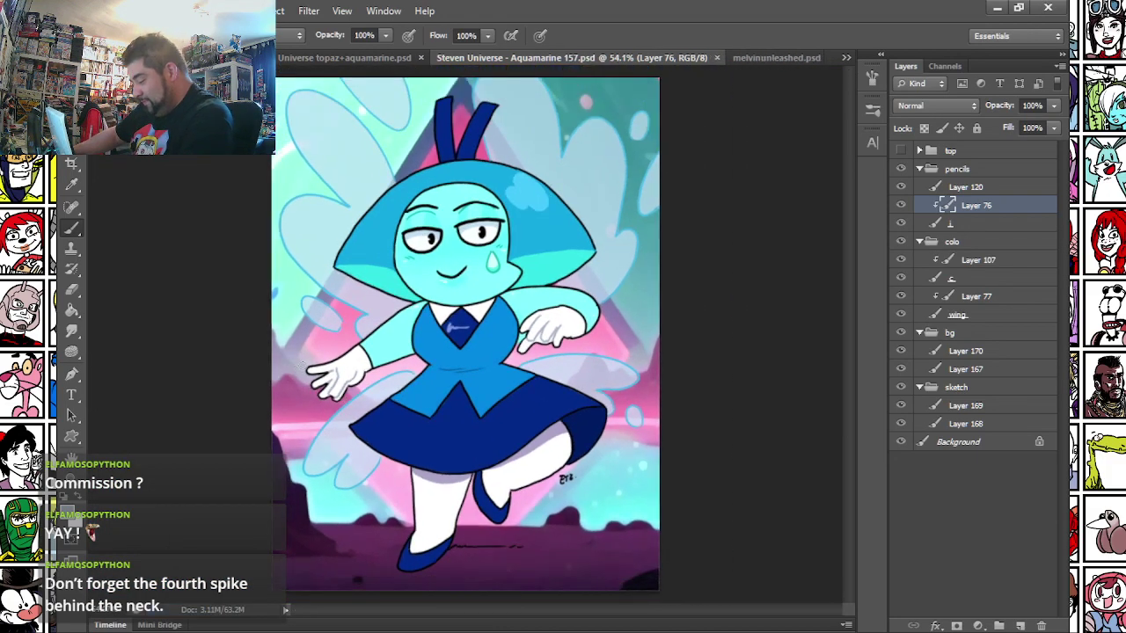
- Save a PNG version of the drawing as Steven Universe - Aquamarine 157 with the default PNG options
{"action": "left_click", "coordinate": [99, 11]}
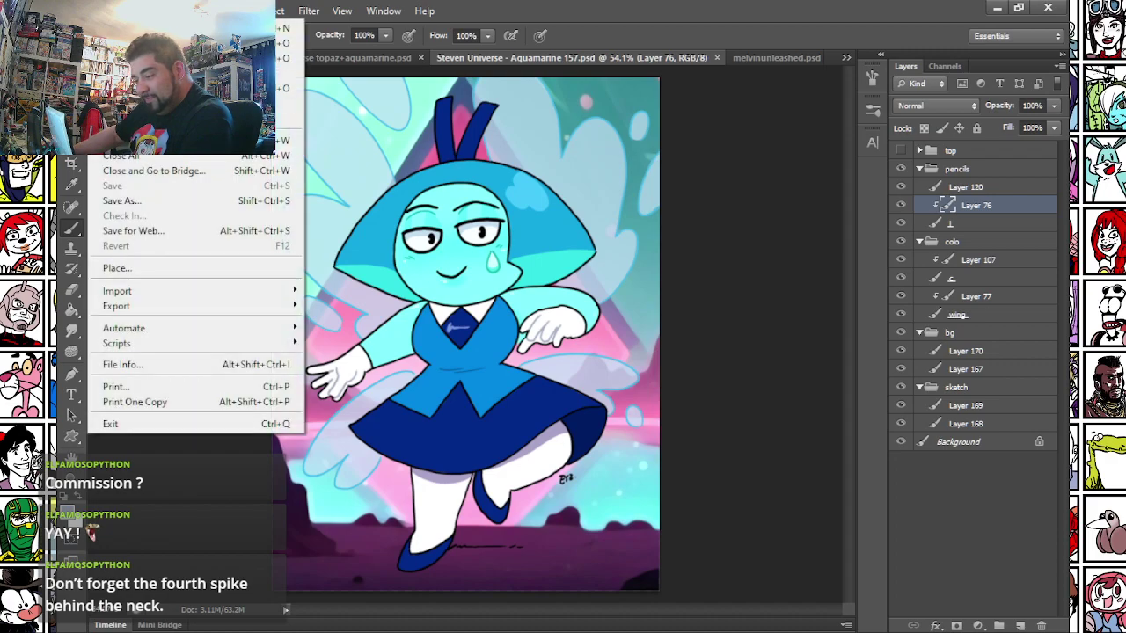
{"action": "left_click", "coordinate": [113, 202]}
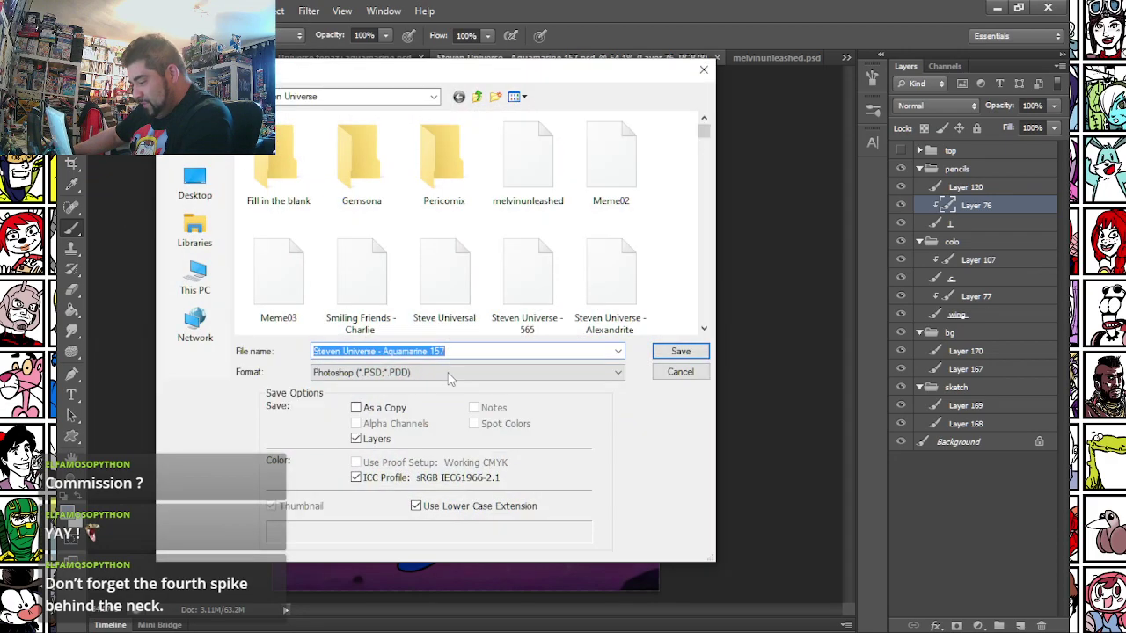
{"action": "left_click", "coordinate": [458, 371]}
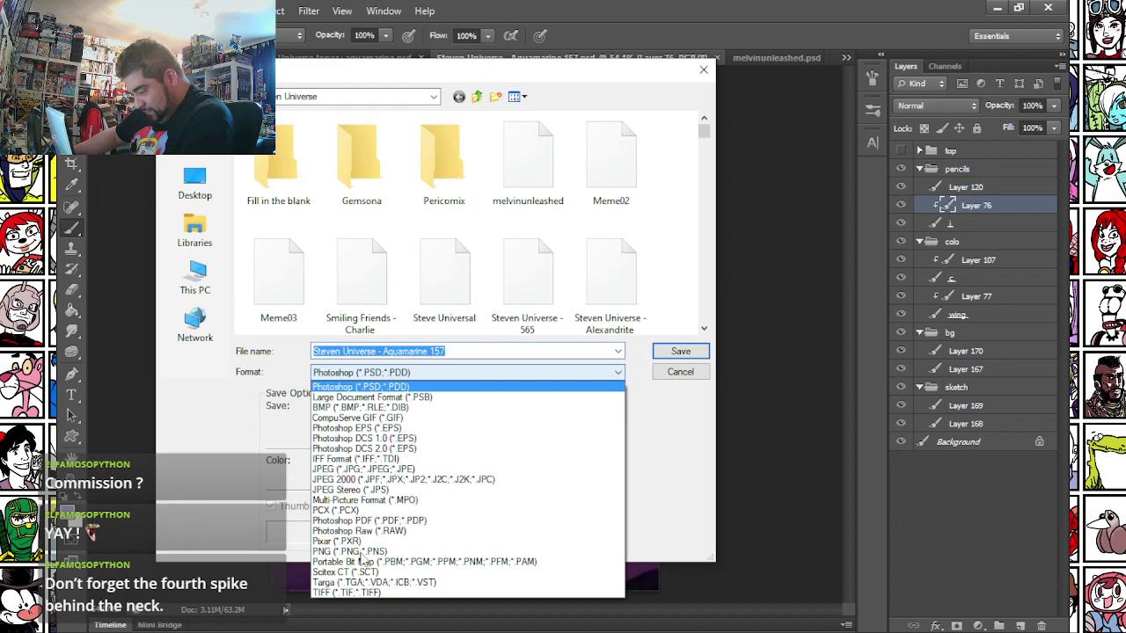
{"action": "left_click", "coordinate": [350, 551]}
{"action": "key", "text": "Return"}
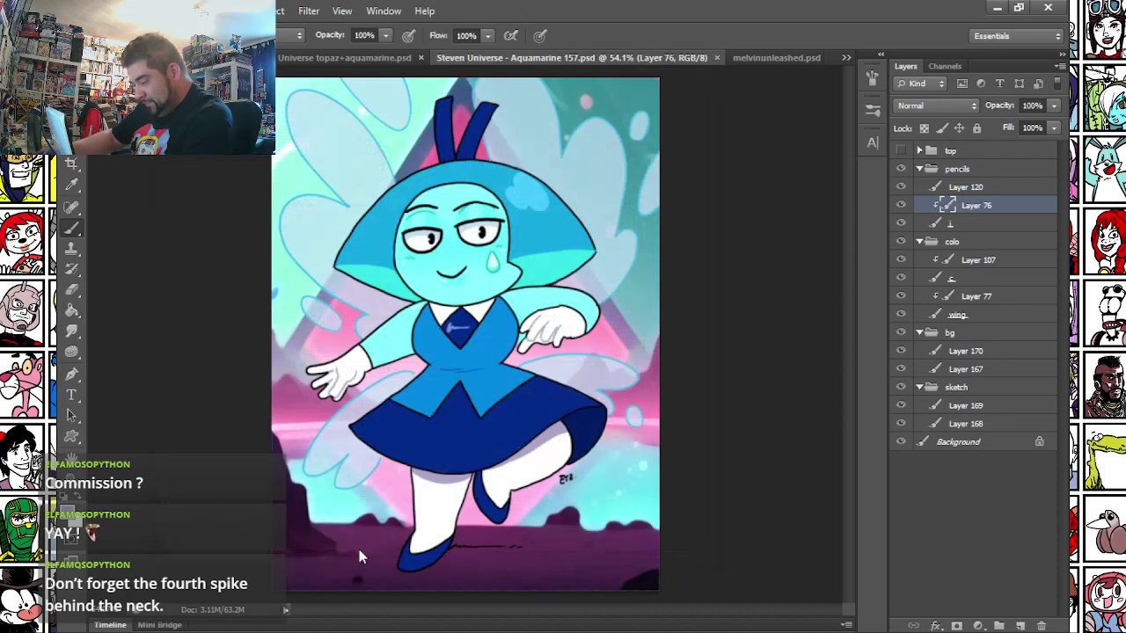
{"action": "key", "text": "Return"}
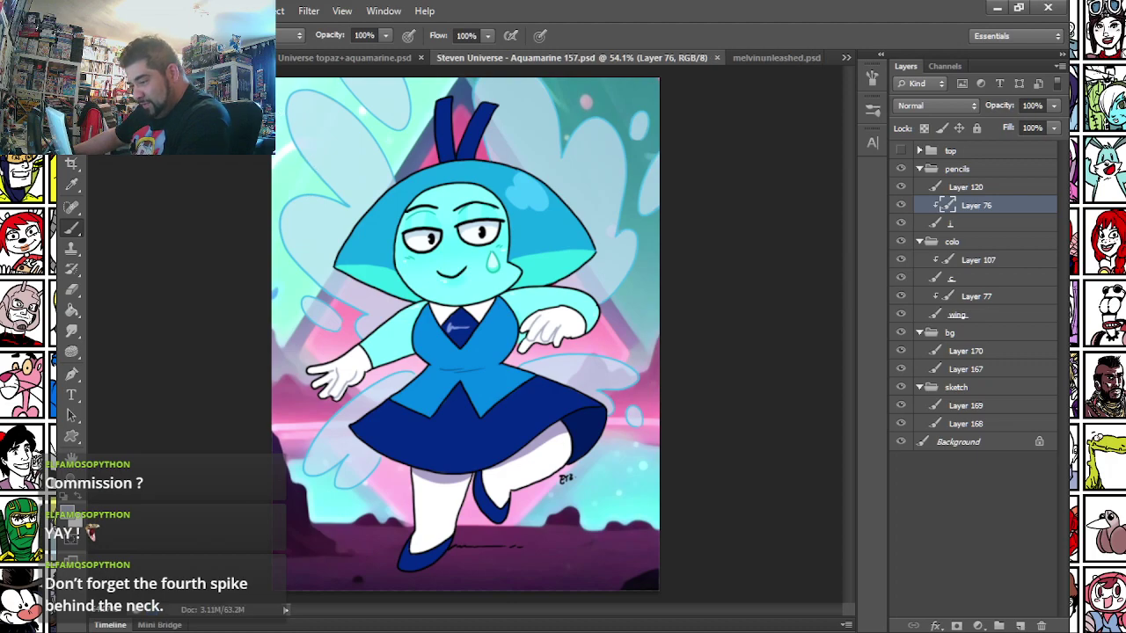
- Switch to the melvinunleashed.psd document with the marquee selection tool active
{"action": "key", "text": "m"}
{"action": "left_click", "coordinate": [768, 58]}
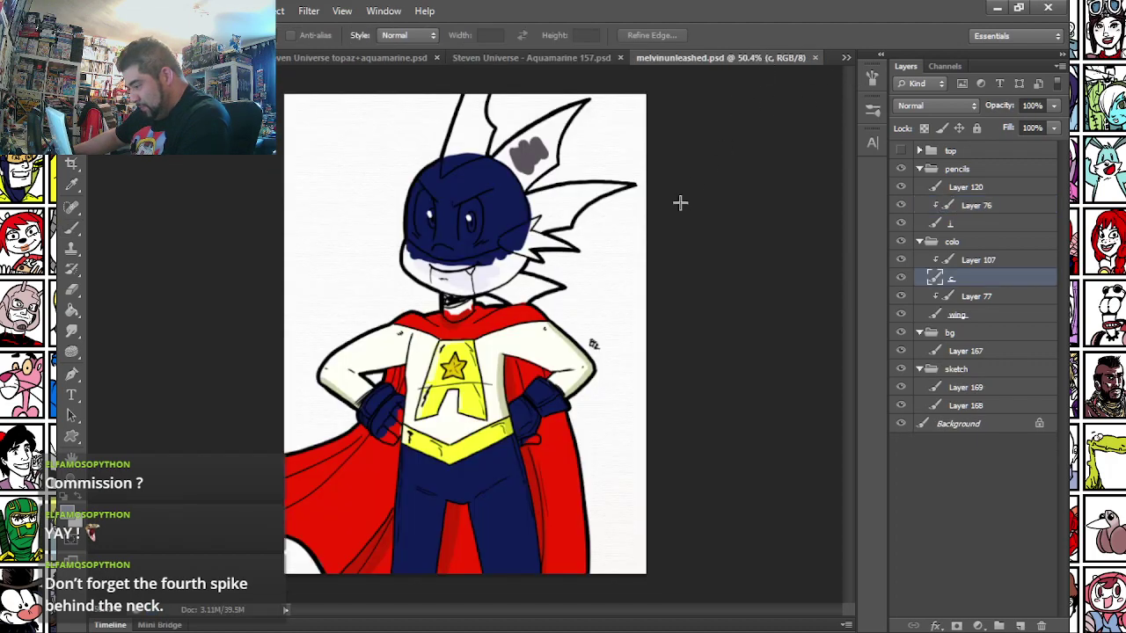
- Paint the whites of both of the hero's eyes over the dark blue mask with the Brush tool
{"action": "scroll", "coordinate": [387, 176], "scroll_direction": "up", "scroll_amount": 11}
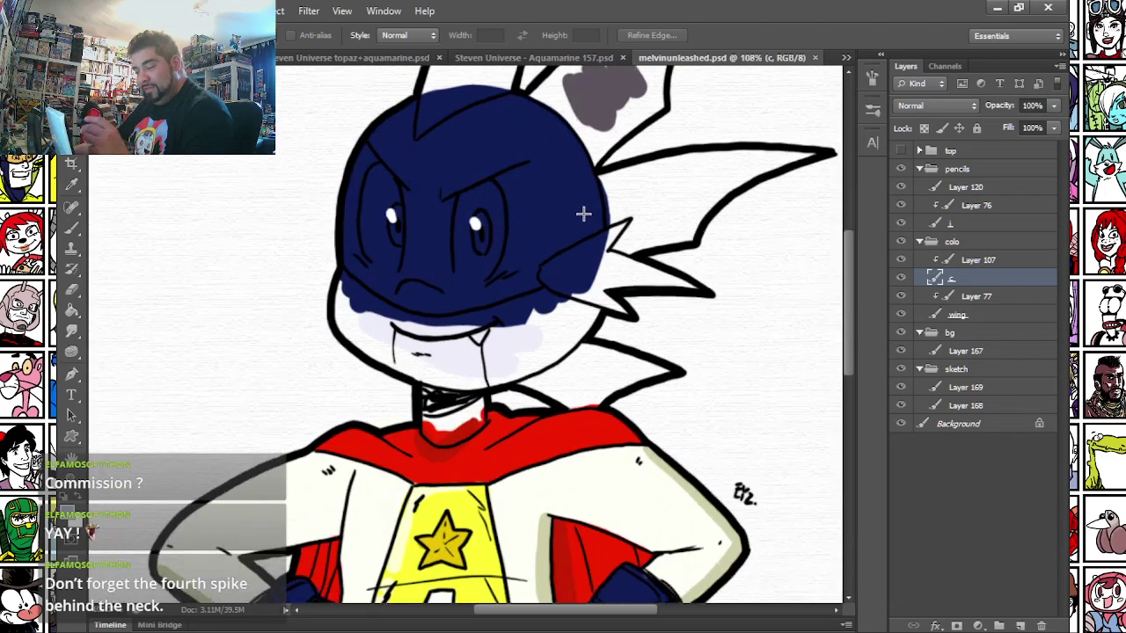
{"action": "left_click", "coordinate": [74, 227]}
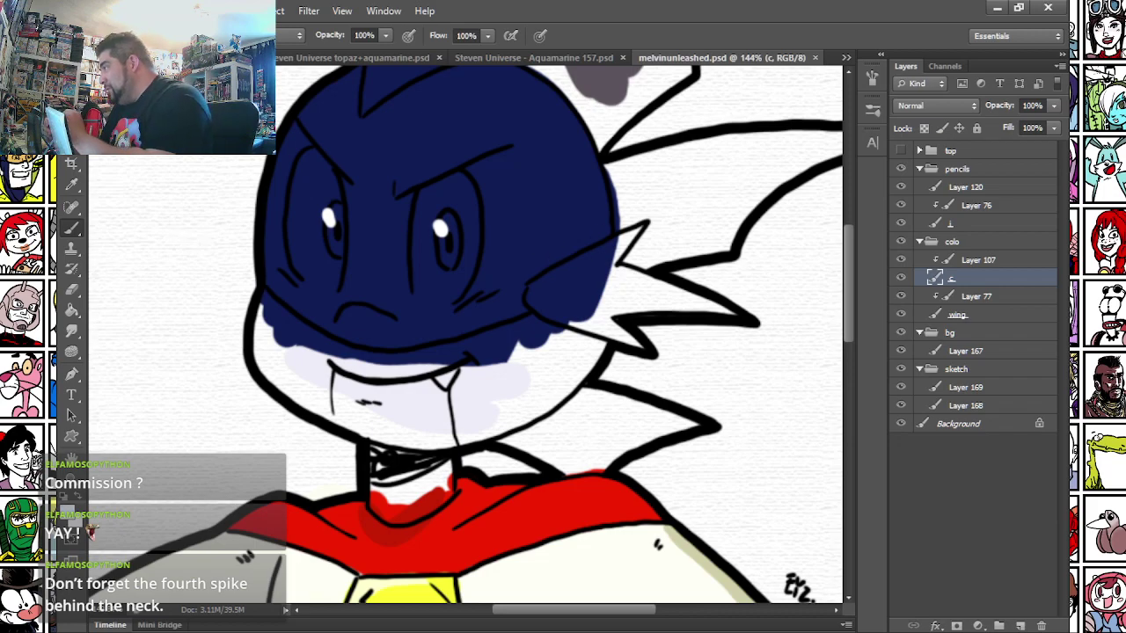
{"action": "left_click", "coordinate": [298, 212]}
{"action": "right_click", "coordinate": [309, 194]}
{"action": "left_click", "coordinate": [346, 227]}
{"action": "left_click", "coordinate": [299, 213]}
{"action": "mouse_move", "coordinate": [299, 212]}
{"action": "left_mouse_down"}
{"action": "mouse_move", "coordinate": [308, 173]}
{"action": "mouse_move", "coordinate": [319, 176]}
{"action": "mouse_move", "coordinate": [332, 198]}
{"action": "mouse_move", "coordinate": [317, 227]}
{"action": "left_mouse_up"}
{"action": "mouse_move", "coordinate": [429, 227]}
{"action": "left_mouse_down"}
{"action": "mouse_move", "coordinate": [431, 197]}
{"action": "mouse_move", "coordinate": [460, 187]}
{"action": "mouse_move", "coordinate": [465, 240]}
{"action": "mouse_move", "coordinate": [439, 245]}
{"action": "mouse_move", "coordinate": [423, 209]}
{"action": "mouse_move", "coordinate": [421, 243]}
{"action": "mouse_move", "coordinate": [462, 240]}
{"action": "left_mouse_up"}
{"action": "mouse_move", "coordinate": [296, 220]}
{"action": "left_mouse_down"}
{"action": "mouse_move", "coordinate": [334, 233]}
{"action": "mouse_move", "coordinate": [297, 218]}
{"action": "mouse_move", "coordinate": [304, 264]}
{"action": "mouse_move", "coordinate": [328, 284]}
{"action": "mouse_move", "coordinate": [313, 235]}
{"action": "left_mouse_up"}
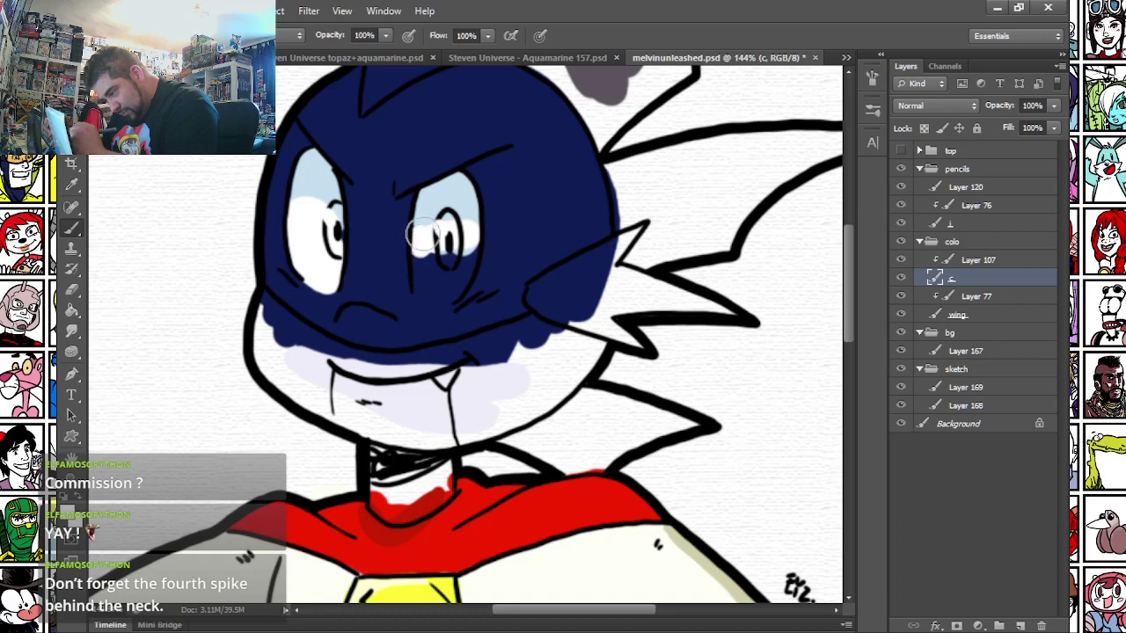
{"action": "mouse_move", "coordinate": [448, 220]}
{"action": "left_mouse_down"}
{"action": "mouse_move", "coordinate": [407, 215]}
{"action": "mouse_move", "coordinate": [422, 286]}
{"action": "mouse_move", "coordinate": [444, 294]}
{"action": "mouse_move", "coordinate": [466, 253]}
{"action": "mouse_move", "coordinate": [440, 264]}
{"action": "left_mouse_up"}
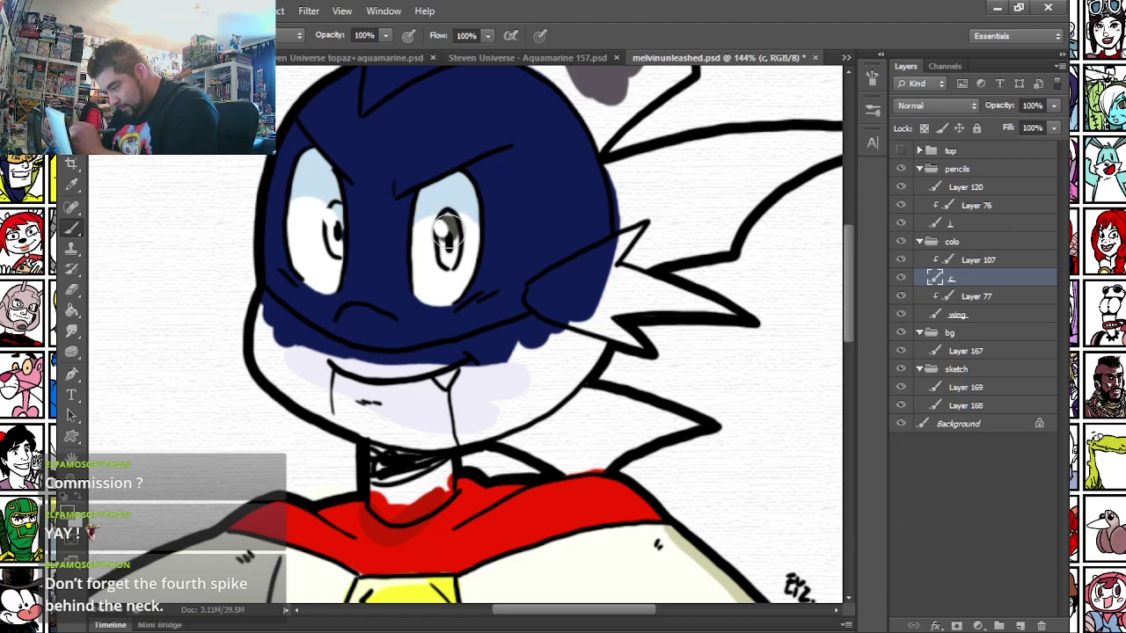
- Set the foreground colour to green #3fb642 and paint the irises of both eyes
{"action": "left_click", "coordinate": [70, 517]}
{"action": "left_click_drag", "start_coordinate": [443, 209], "coordinate": [490, 183]}
{"action": "left_click", "coordinate": [576, 258]}
{"action": "key", "text": "Return"}
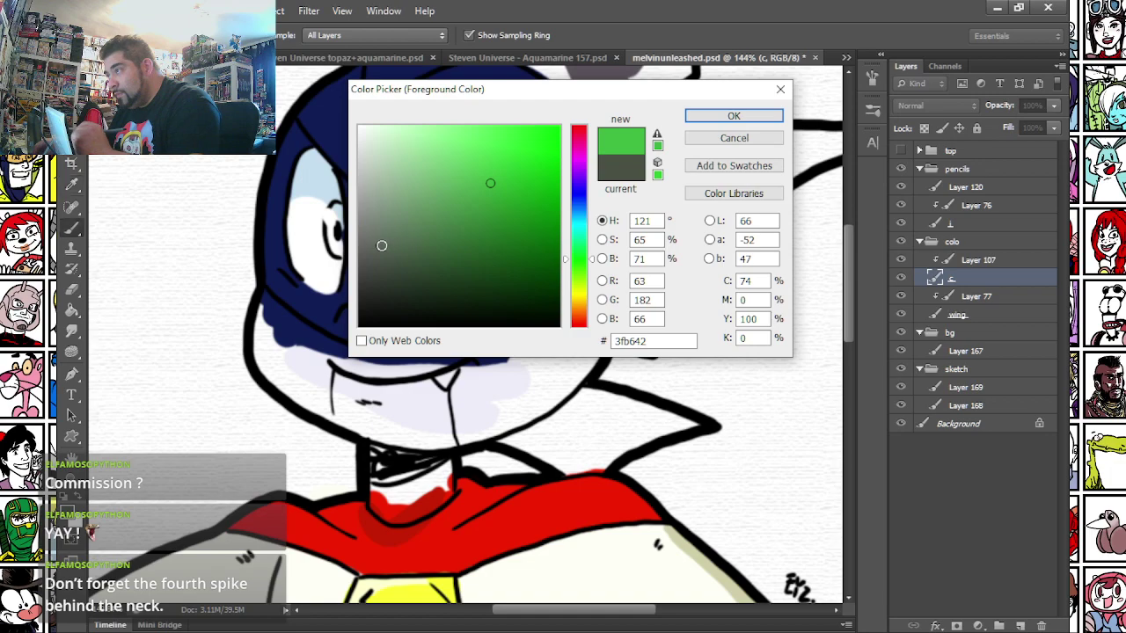
{"action": "left_click_drag", "start_coordinate": [331, 214], "coordinate": [338, 252]}
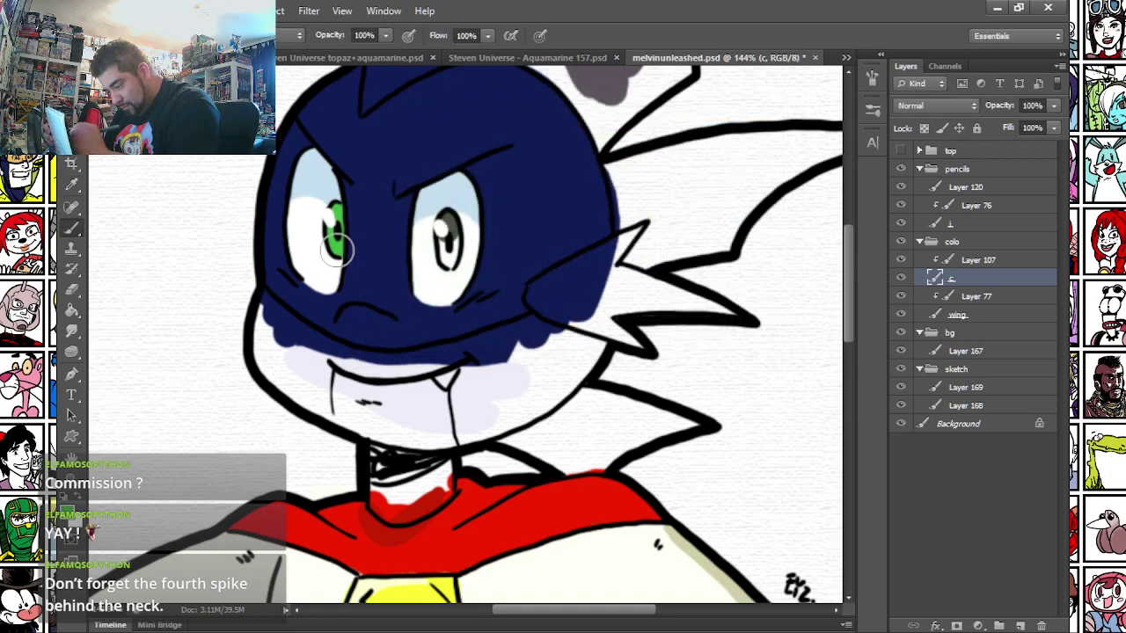
{"action": "left_click_drag", "start_coordinate": [448, 224], "coordinate": [448, 250]}
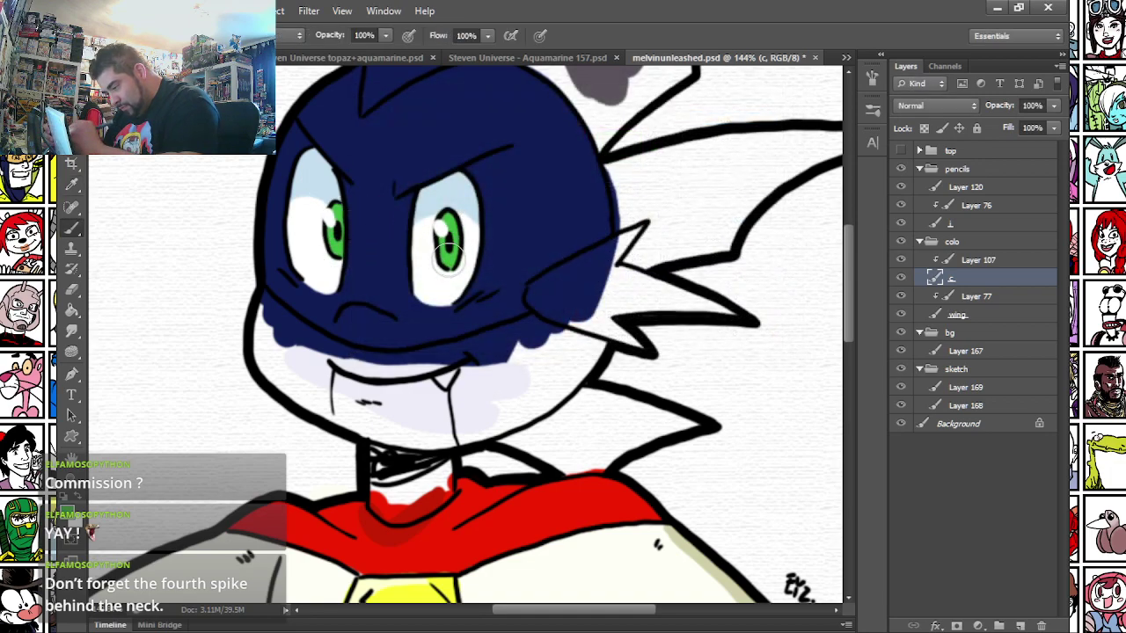
- Set the foreground colour to off-white #f9f5ed and paint the lower face below the mask and the neck
{"action": "left_click_drag", "start_coordinate": [226, 341], "coordinate": [242, 312]}
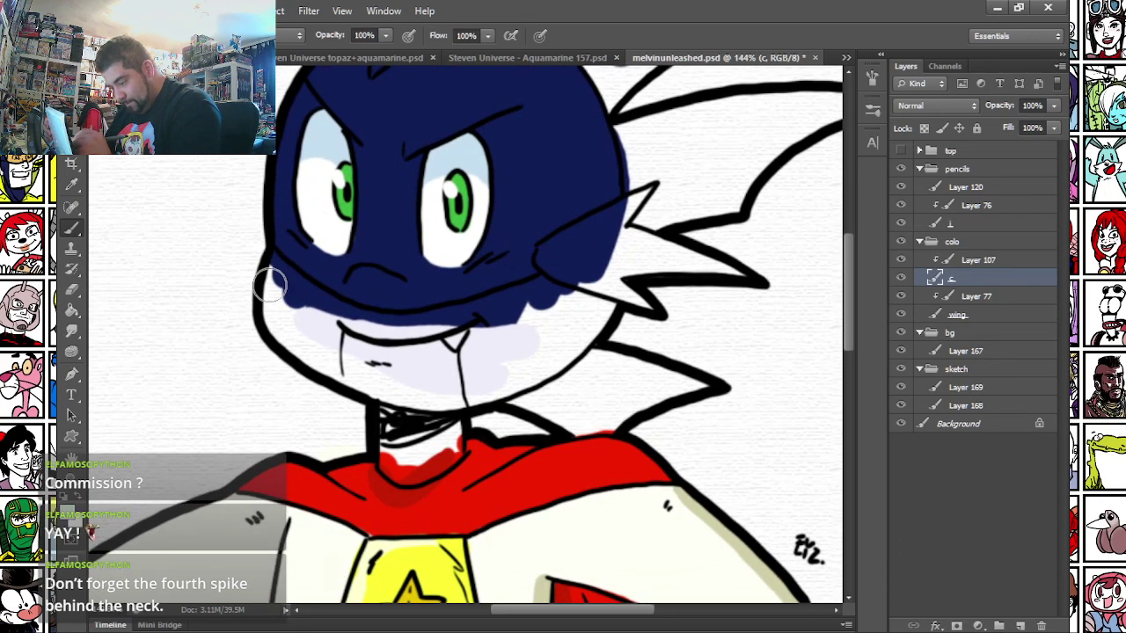
{"action": "mouse_move", "coordinate": [267, 314]}
{"action": "left_mouse_down"}
{"action": "mouse_move", "coordinate": [308, 347]}
{"action": "mouse_move", "coordinate": [280, 339]}
{"action": "left_mouse_up"}
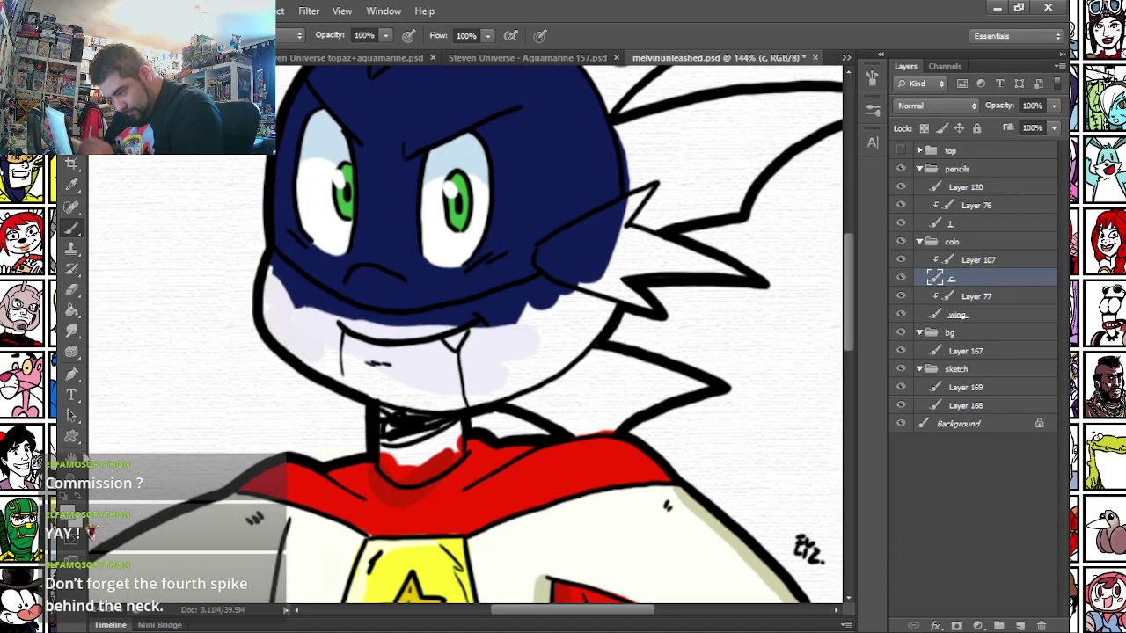
{"action": "left_click", "coordinate": [67, 519]}
{"action": "left_click", "coordinate": [579, 304]}
{"action": "left_click", "coordinate": [368, 130]}
{"action": "key", "text": "Return"}
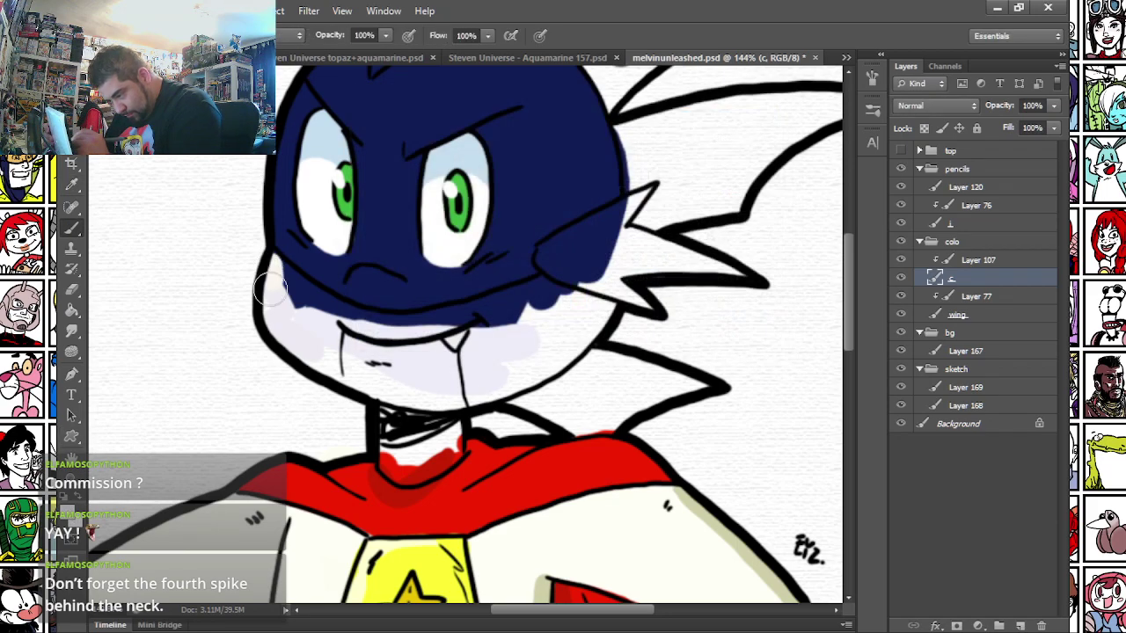
{"action": "mouse_move", "coordinate": [299, 350]}
{"action": "left_mouse_down"}
{"action": "mouse_move", "coordinate": [387, 388]}
{"action": "mouse_move", "coordinate": [393, 460]}
{"action": "mouse_move", "coordinate": [410, 471]}
{"action": "mouse_move", "coordinate": [446, 452]}
{"action": "mouse_move", "coordinate": [449, 421]}
{"action": "mouse_move", "coordinate": [389, 386]}
{"action": "left_mouse_up"}
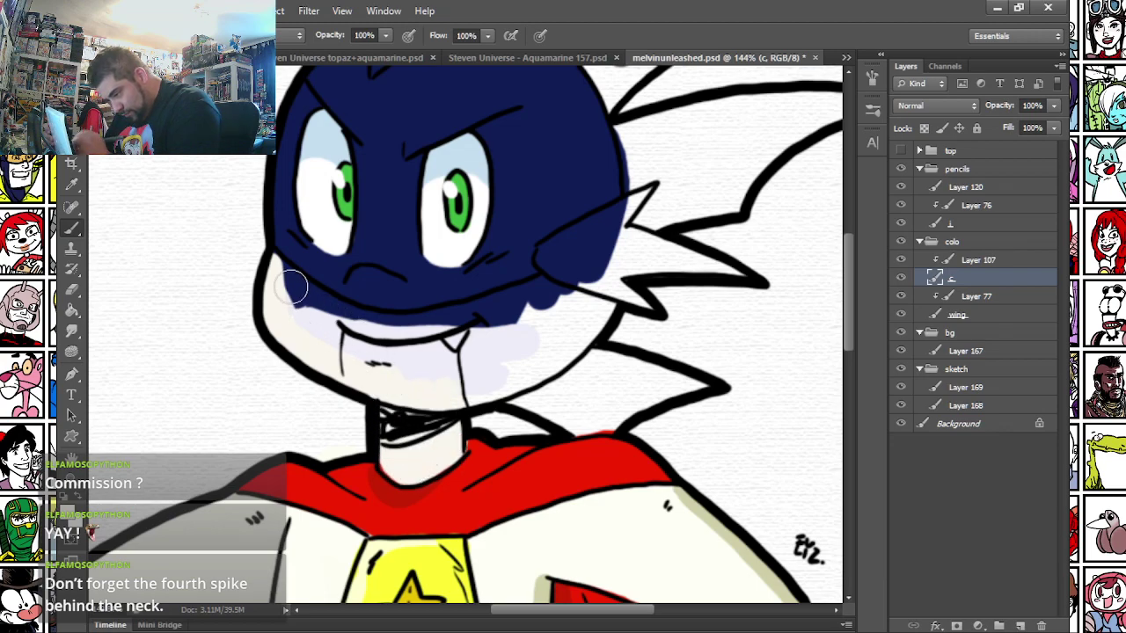
{"action": "mouse_move", "coordinate": [273, 267]}
{"action": "left_mouse_down"}
{"action": "mouse_move", "coordinate": [297, 289]}
{"action": "mouse_move", "coordinate": [303, 317]}
{"action": "mouse_move", "coordinate": [299, 292]}
{"action": "mouse_move", "coordinate": [376, 325]}
{"action": "mouse_move", "coordinate": [420, 324]}
{"action": "mouse_move", "coordinate": [565, 282]}
{"action": "mouse_move", "coordinate": [594, 287]}
{"action": "mouse_move", "coordinate": [604, 307]}
{"action": "mouse_move", "coordinate": [579, 339]}
{"action": "mouse_move", "coordinate": [534, 304]}
{"action": "left_mouse_up"}
{"action": "mouse_move", "coordinate": [514, 377]}
{"action": "left_mouse_down"}
{"action": "mouse_move", "coordinate": [488, 393]}
{"action": "mouse_move", "coordinate": [484, 375]}
{"action": "mouse_move", "coordinate": [440, 363]}
{"action": "left_mouse_up"}
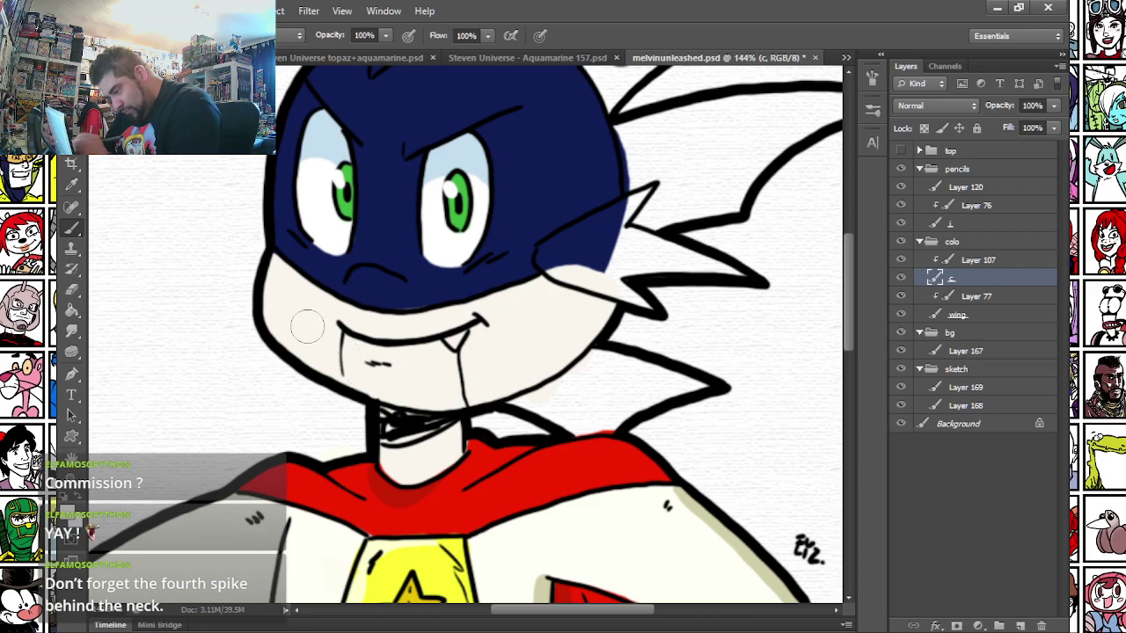
- Paint the exposed fingers of both gloved hands in the same off-white as the face
{"action": "left_click_drag", "start_coordinate": [189, 523], "coordinate": [261, 241]}
{"action": "left_click_drag", "start_coordinate": [195, 484], "coordinate": [241, 323]}
{"action": "mouse_move", "coordinate": [313, 344]}
{"action": "left_mouse_down"}
{"action": "mouse_move", "coordinate": [320, 359]}
{"action": "mouse_move", "coordinate": [384, 266]}
{"action": "mouse_move", "coordinate": [377, 303]}
{"action": "mouse_move", "coordinate": [333, 356]}
{"action": "mouse_move", "coordinate": [348, 380]}
{"action": "mouse_move", "coordinate": [371, 319]}
{"action": "mouse_move", "coordinate": [354, 361]}
{"action": "left_mouse_up"}
{"action": "left_click_drag", "start_coordinate": [521, 360], "coordinate": [197, 359]}
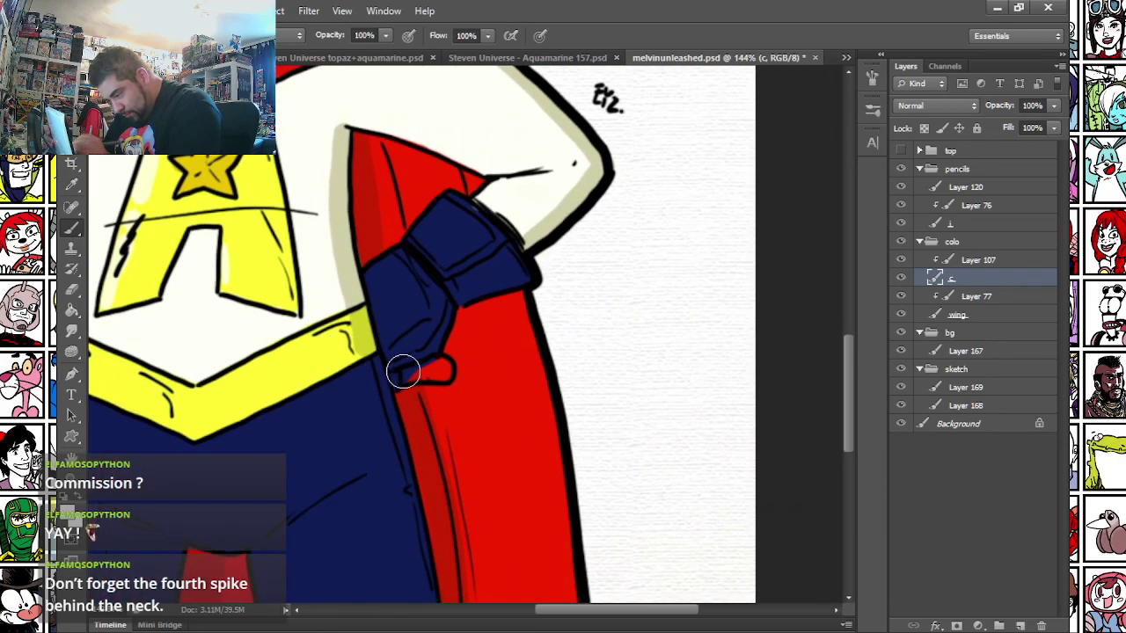
{"action": "left_click_drag", "start_coordinate": [406, 374], "coordinate": [445, 370]}
{"action": "key", "text": "ctrl+z"}
{"action": "mouse_move", "coordinate": [218, 342]}
{"action": "left_mouse_down"}
{"action": "mouse_move", "coordinate": [360, 322]}
{"action": "mouse_move", "coordinate": [567, 261]}
{"action": "left_mouse_up"}
{"action": "mouse_move", "coordinate": [296, 139]}
{"action": "left_mouse_down"}
{"action": "mouse_move", "coordinate": [231, 344]}
{"action": "mouse_move", "coordinate": [201, 513]}
{"action": "left_mouse_up"}
{"action": "left_click_drag", "start_coordinate": [258, 352], "coordinate": [281, 145]}
{"action": "left_click_drag", "start_coordinate": [175, 361], "coordinate": [154, 471]}
- Set the foreground colour to a slightly darker beige than the off-white used on the face and fingers
{"action": "left_click", "coordinate": [69, 530]}
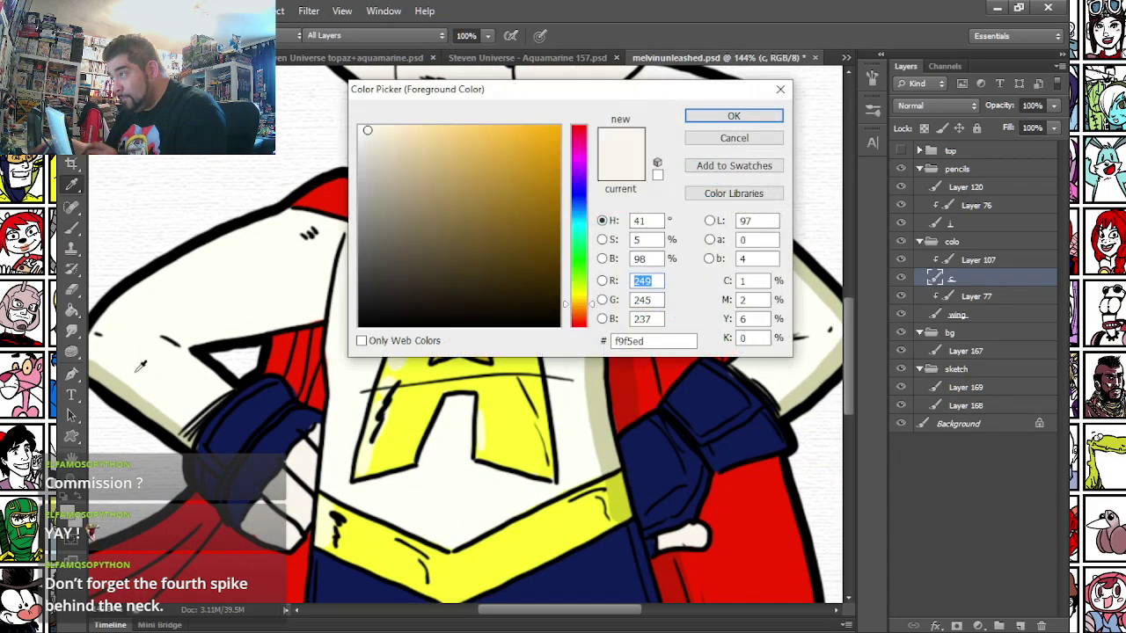
{"action": "left_click_drag", "start_coordinate": [396, 173], "coordinate": [387, 160]}
{"action": "key", "text": "Return"}
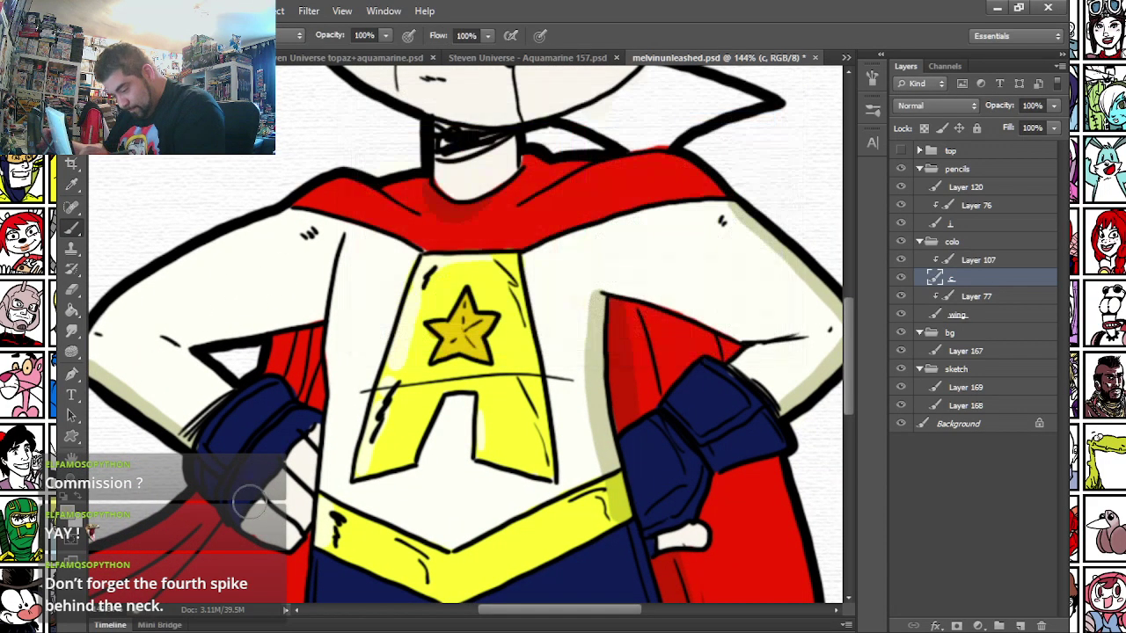
- Shade the fingers of the fist beside the flowing cape with a 12 px hard brush
{"action": "right_click", "coordinate": [261, 460]}
{"action": "left_click", "coordinate": [315, 560]}
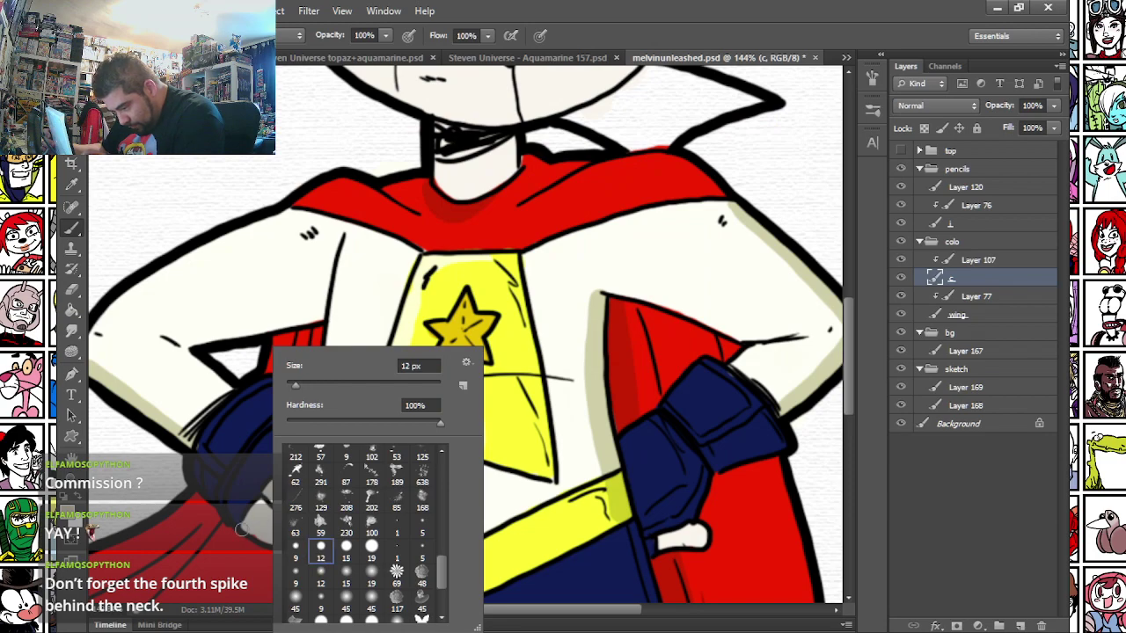
{"action": "left_click_drag", "start_coordinate": [242, 531], "coordinate": [265, 513]}
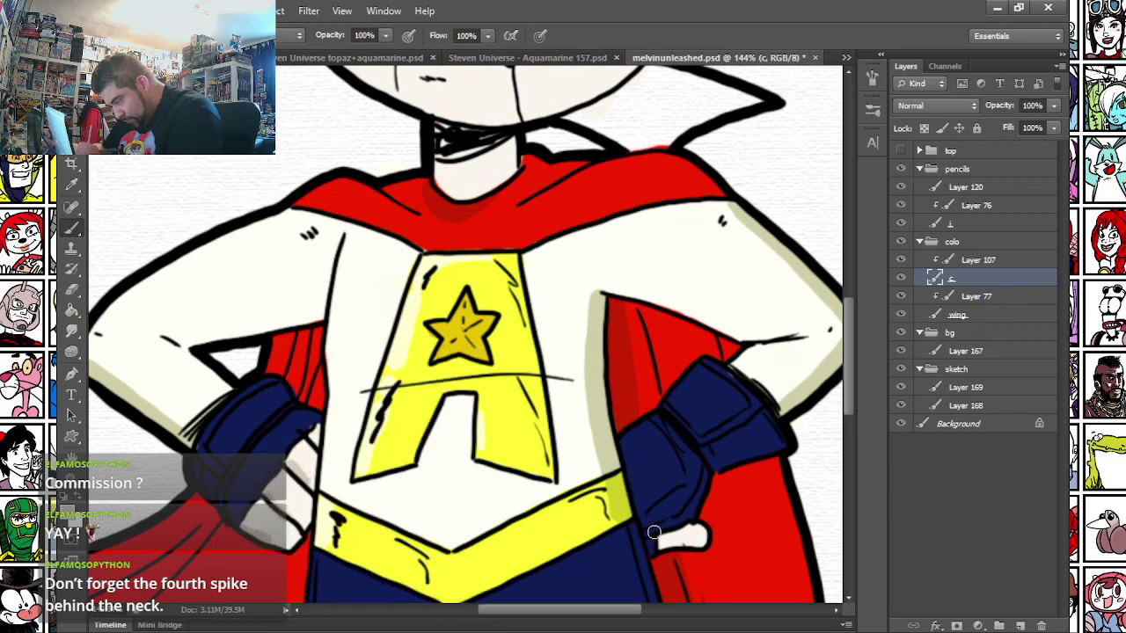
- Paint a shadow across the character's neck just below the chin
{"action": "scroll", "coordinate": [339, 66], "scroll_direction": "up", "scroll_amount": 3}
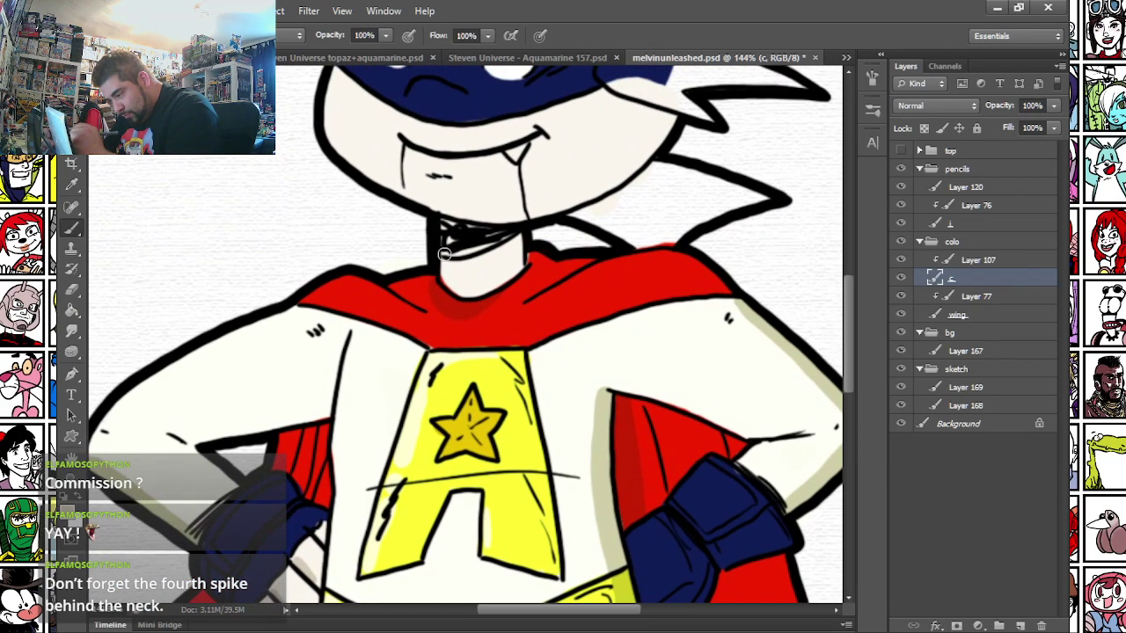
{"action": "right_click", "coordinate": [455, 248]}
{"action": "key", "text": "Return"}
{"action": "mouse_move", "coordinate": [455, 238]}
{"action": "left_mouse_down"}
{"action": "mouse_move", "coordinate": [487, 250]}
{"action": "mouse_move", "coordinate": [519, 217]}
{"action": "left_mouse_up"}
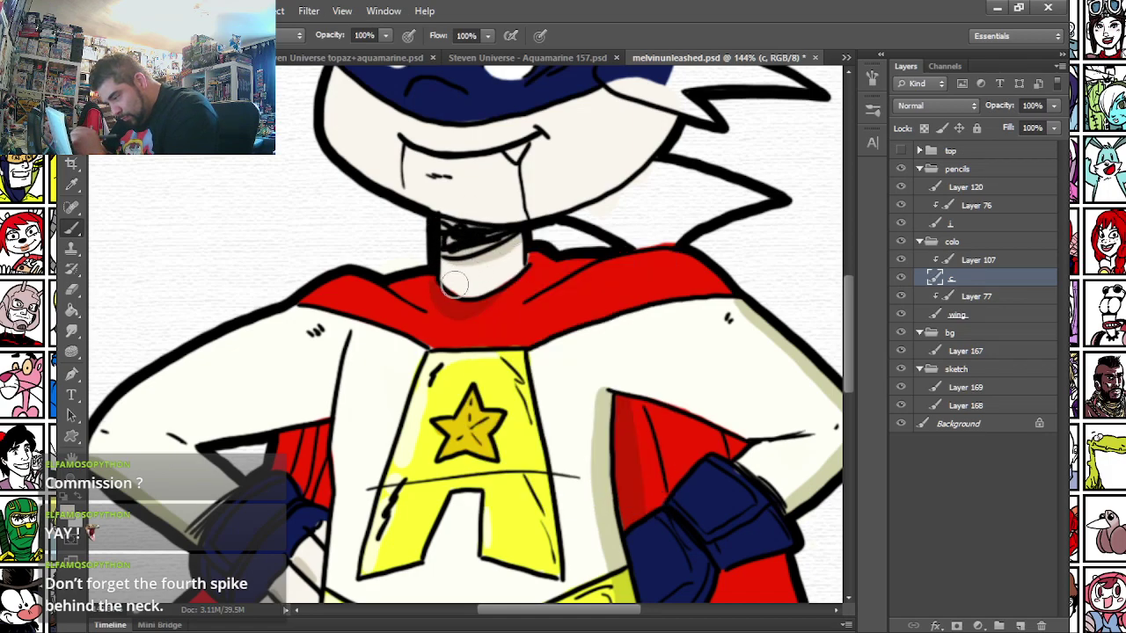
- Fill the spike behind the neck with dark purplish grey on the colour layer
{"action": "mouse_move", "coordinate": [393, 199]}
{"action": "left_mouse_down"}
{"action": "mouse_move", "coordinate": [343, 322]}
{"action": "mouse_move", "coordinate": [274, 370]}
{"action": "left_mouse_up"}
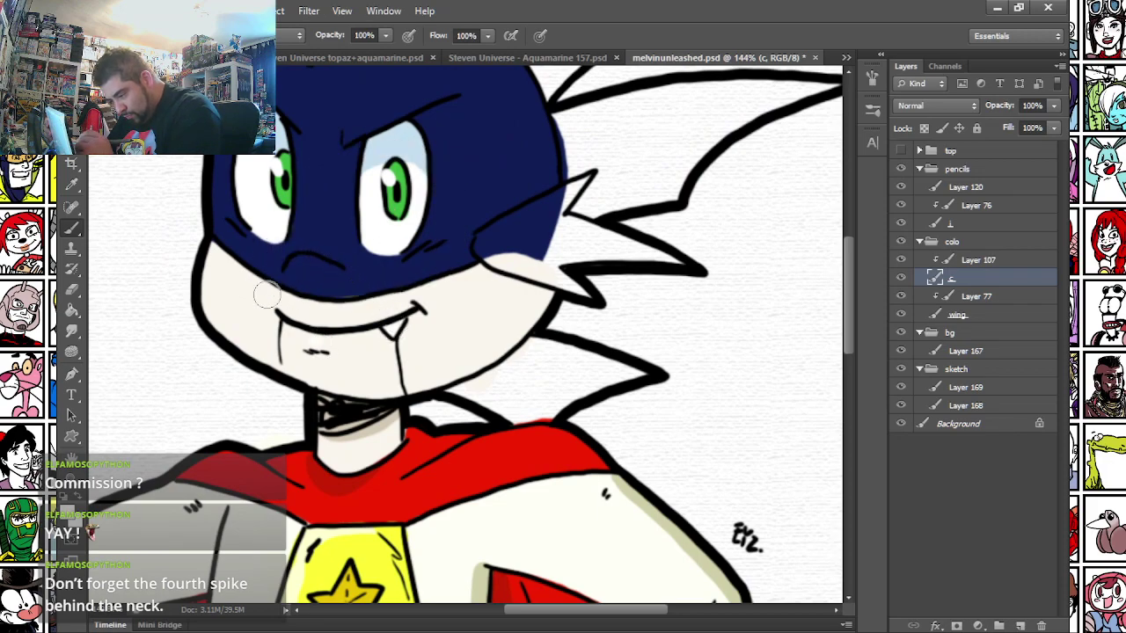
{"action": "left_click_drag", "start_coordinate": [312, 232], "coordinate": [313, 385]}
{"action": "left_click", "coordinate": [536, 153], "text": "alt"}
{"action": "left_click_drag", "start_coordinate": [422, 492], "coordinate": [319, 263]}
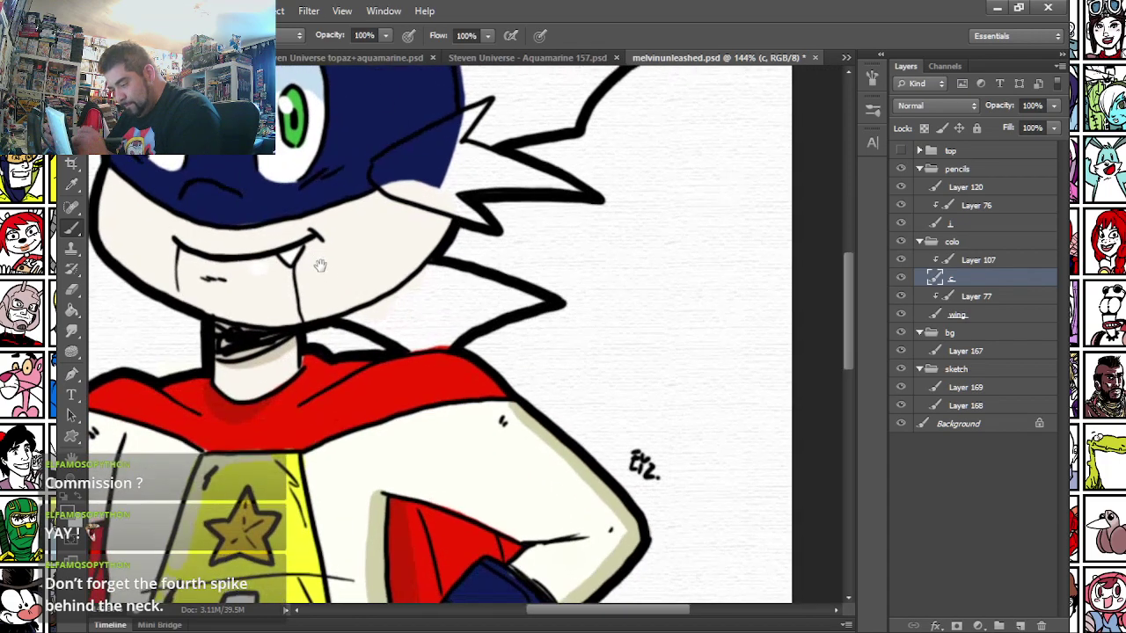
{"action": "mouse_move", "coordinate": [350, 318]}
{"action": "left_mouse_down"}
{"action": "mouse_move", "coordinate": [426, 277]}
{"action": "mouse_move", "coordinate": [369, 314]}
{"action": "mouse_move", "coordinate": [418, 337]}
{"action": "mouse_move", "coordinate": [533, 296]}
{"action": "mouse_move", "coordinate": [450, 279]}
{"action": "mouse_move", "coordinate": [389, 314]}
{"action": "mouse_move", "coordinate": [441, 303]}
{"action": "left_mouse_up"}
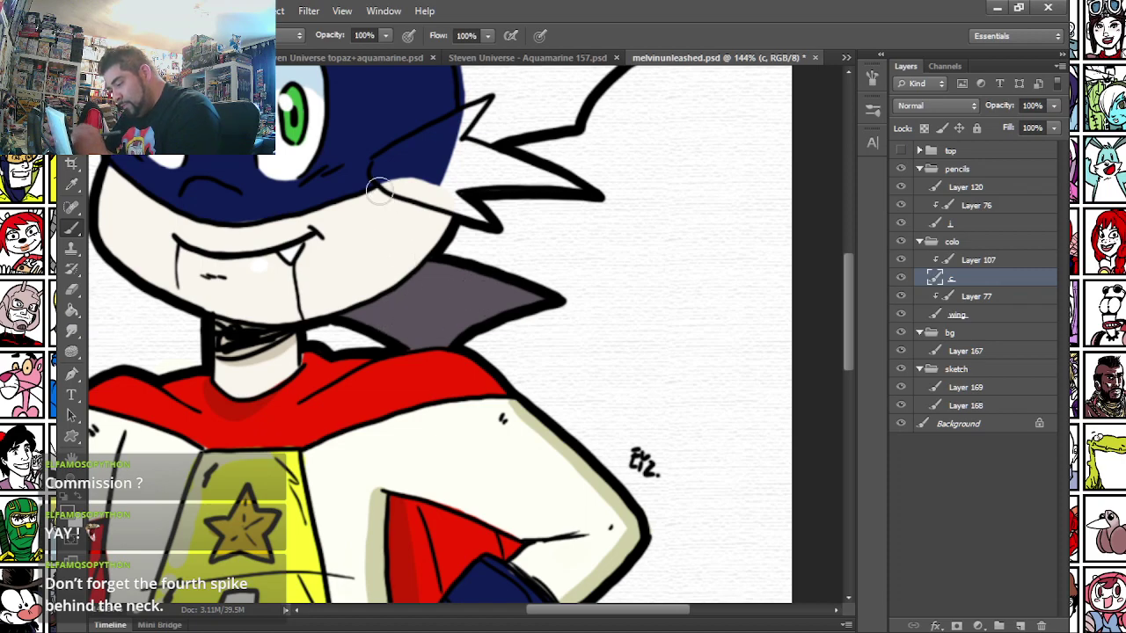
- Paint the pointed ear and the lowest spike behind the head in the same dark grey
{"action": "left_click_drag", "start_coordinate": [377, 165], "coordinate": [482, 220]}
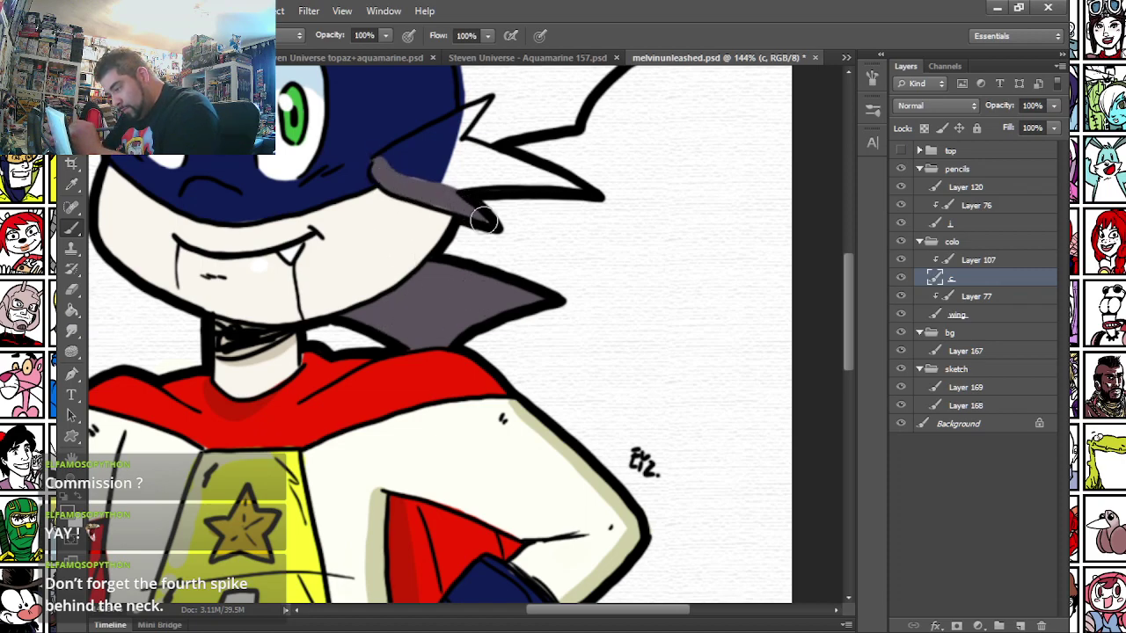
{"action": "mouse_move", "coordinate": [399, 182]}
{"action": "left_mouse_down"}
{"action": "mouse_move", "coordinate": [443, 200]}
{"action": "mouse_move", "coordinate": [382, 166]}
{"action": "mouse_move", "coordinate": [468, 118]}
{"action": "mouse_move", "coordinate": [400, 166]}
{"action": "mouse_move", "coordinate": [575, 187]}
{"action": "mouse_move", "coordinate": [529, 172]}
{"action": "mouse_move", "coordinate": [497, 142]}
{"action": "mouse_move", "coordinate": [473, 144]}
{"action": "mouse_move", "coordinate": [434, 149]}
{"action": "left_mouse_up"}
{"action": "left_click_drag", "start_coordinate": [350, 153], "coordinate": [328, 384]}
{"action": "mouse_move", "coordinate": [430, 264]}
{"action": "left_mouse_down"}
{"action": "mouse_move", "coordinate": [455, 354]}
{"action": "mouse_move", "coordinate": [532, 343]}
{"action": "mouse_move", "coordinate": [647, 248]}
{"action": "mouse_move", "coordinate": [715, 230]}
{"action": "mouse_move", "coordinate": [468, 251]}
{"action": "mouse_move", "coordinate": [451, 287]}
{"action": "mouse_move", "coordinate": [464, 336]}
{"action": "mouse_move", "coordinate": [506, 249]}
{"action": "mouse_move", "coordinate": [506, 322]}
{"action": "mouse_move", "coordinate": [608, 259]}
{"action": "mouse_move", "coordinate": [547, 316]}
{"action": "mouse_move", "coordinate": [543, 246]}
{"action": "left_mouse_up"}
- Fill the two upper head spikes with the same dark grey, right up to their outlines
{"action": "left_click_drag", "start_coordinate": [238, 211], "coordinate": [293, 347]}
{"action": "mouse_move", "coordinate": [253, 279]}
{"action": "left_mouse_down"}
{"action": "mouse_move", "coordinate": [245, 339]}
{"action": "mouse_move", "coordinate": [365, 276]}
{"action": "mouse_move", "coordinate": [380, 224]}
{"action": "mouse_move", "coordinate": [359, 153]}
{"action": "mouse_move", "coordinate": [369, 78]}
{"action": "left_mouse_up"}
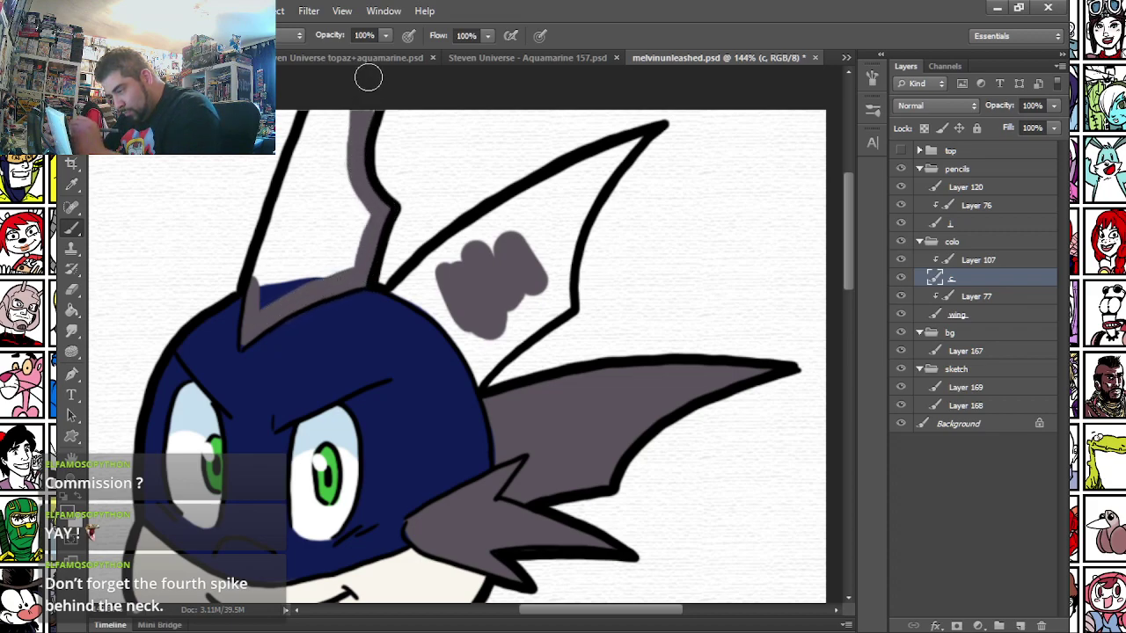
{"action": "mouse_move", "coordinate": [264, 276]}
{"action": "left_mouse_down"}
{"action": "mouse_move", "coordinate": [314, 116]}
{"action": "mouse_move", "coordinate": [309, 196]}
{"action": "mouse_move", "coordinate": [366, 114]}
{"action": "mouse_move", "coordinate": [254, 318]}
{"action": "mouse_move", "coordinate": [308, 288]}
{"action": "mouse_move", "coordinate": [354, 203]}
{"action": "mouse_move", "coordinate": [395, 293]}
{"action": "mouse_move", "coordinate": [460, 330]}
{"action": "mouse_move", "coordinate": [478, 381]}
{"action": "mouse_move", "coordinate": [447, 327]}
{"action": "mouse_move", "coordinate": [398, 283]}
{"action": "mouse_move", "coordinate": [640, 136]}
{"action": "mouse_move", "coordinate": [604, 174]}
{"action": "mouse_move", "coordinate": [554, 284]}
{"action": "left_mouse_up"}
{"action": "mouse_move", "coordinate": [478, 373]}
{"action": "left_mouse_down"}
{"action": "mouse_move", "coordinate": [560, 306]}
{"action": "mouse_move", "coordinate": [554, 268]}
{"action": "mouse_move", "coordinate": [572, 208]}
{"action": "mouse_move", "coordinate": [539, 266]}
{"action": "mouse_move", "coordinate": [517, 217]}
{"action": "mouse_move", "coordinate": [445, 290]}
{"action": "mouse_move", "coordinate": [423, 286]}
{"action": "mouse_move", "coordinate": [492, 284]}
{"action": "mouse_move", "coordinate": [520, 299]}
{"action": "mouse_move", "coordinate": [501, 339]}
{"action": "left_mouse_up"}
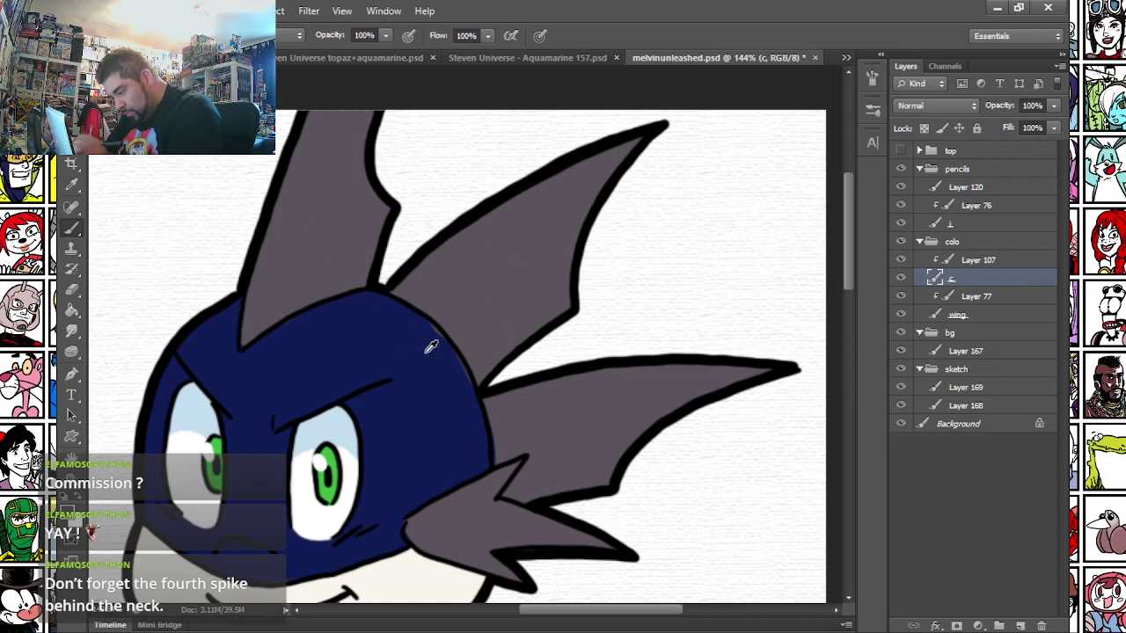
- Add thin highlights along the edges of the spikes and ear with a 9 px brush in lighter grey 79737a
{"action": "mouse_move", "coordinate": [172, 439]}
{"action": "left_mouse_down"}
{"action": "mouse_move", "coordinate": [241, 350]}
{"action": "mouse_move", "coordinate": [240, 378]}
{"action": "mouse_move", "coordinate": [221, 385]}
{"action": "left_mouse_up"}
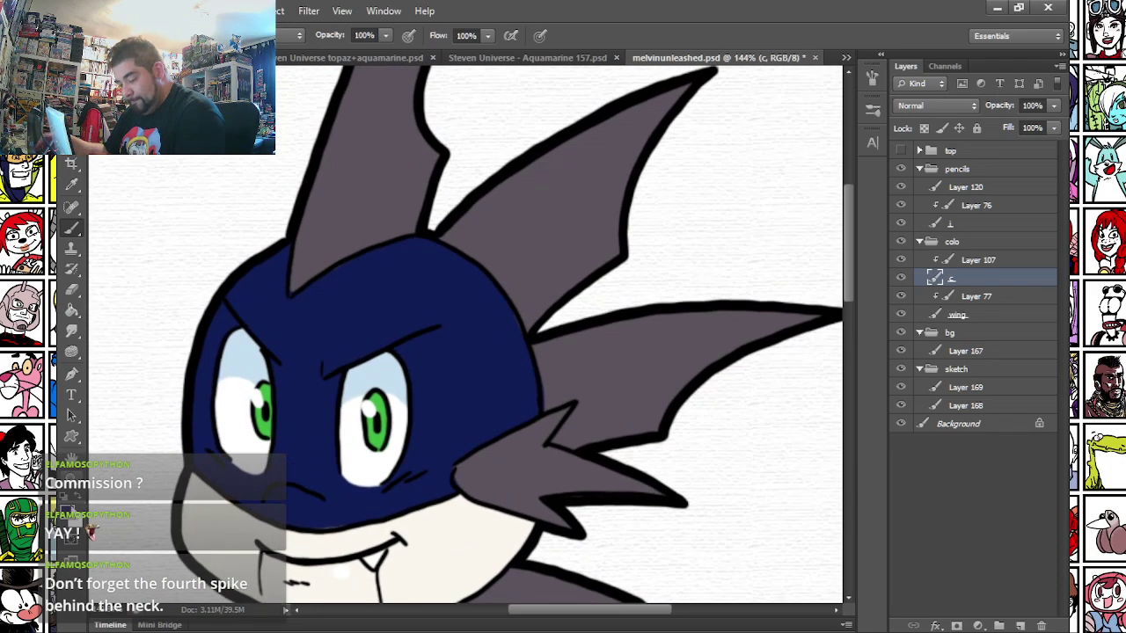
{"action": "left_click", "coordinate": [69, 510]}
{"action": "left_click", "coordinate": [324, 226]}
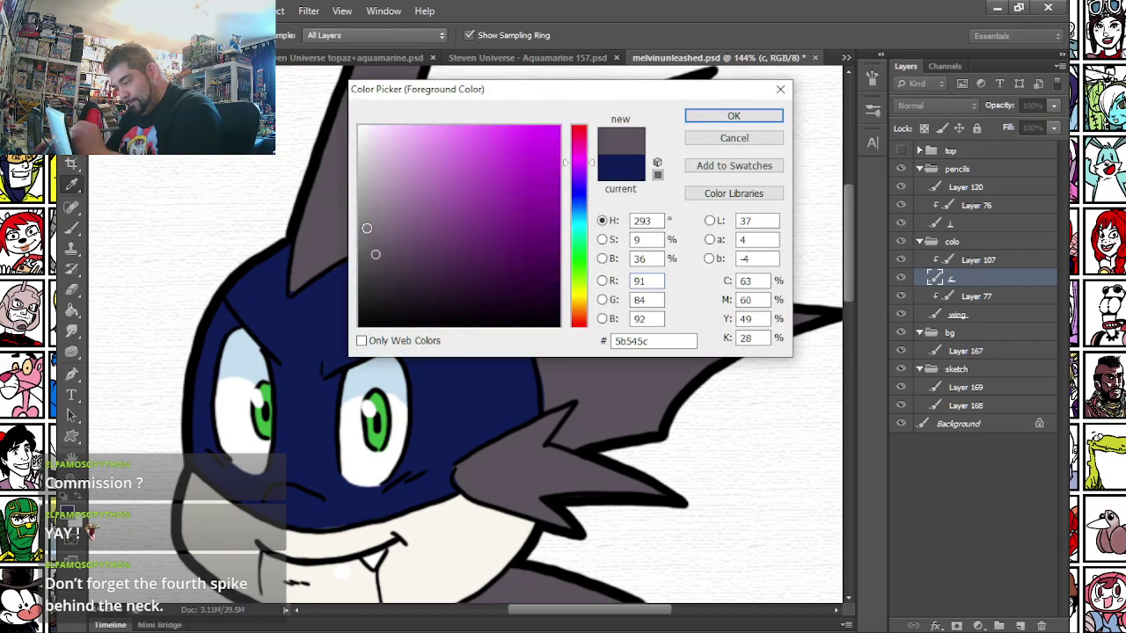
{"action": "key", "text": "Return"}
{"action": "right_click", "coordinate": [339, 213]}
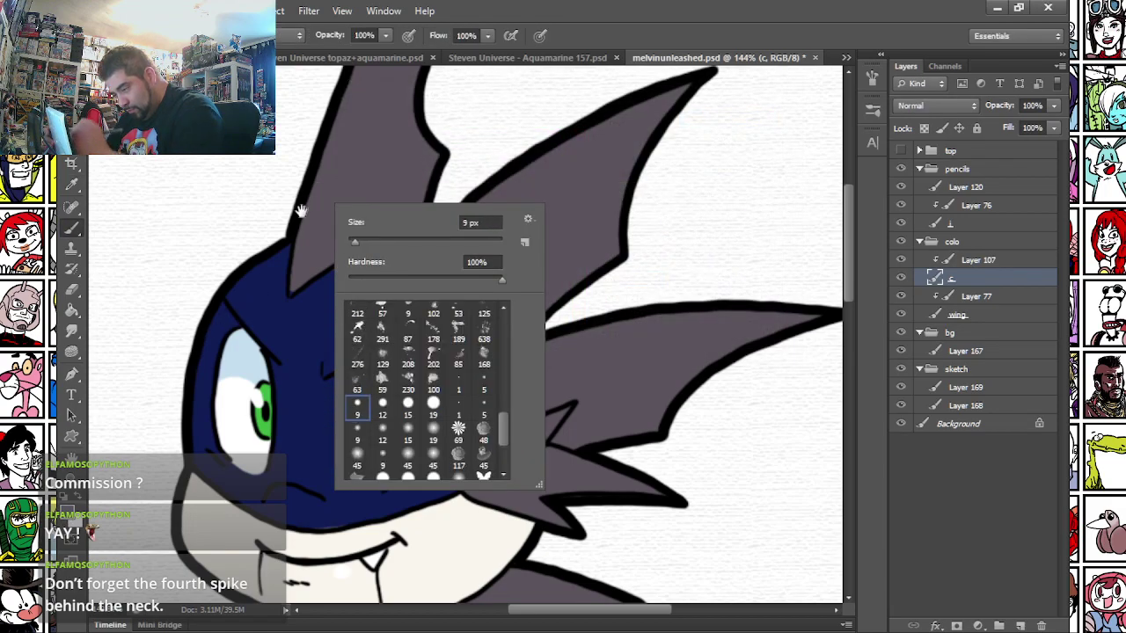
{"action": "left_click_drag", "start_coordinate": [299, 204], "coordinate": [316, 300]}
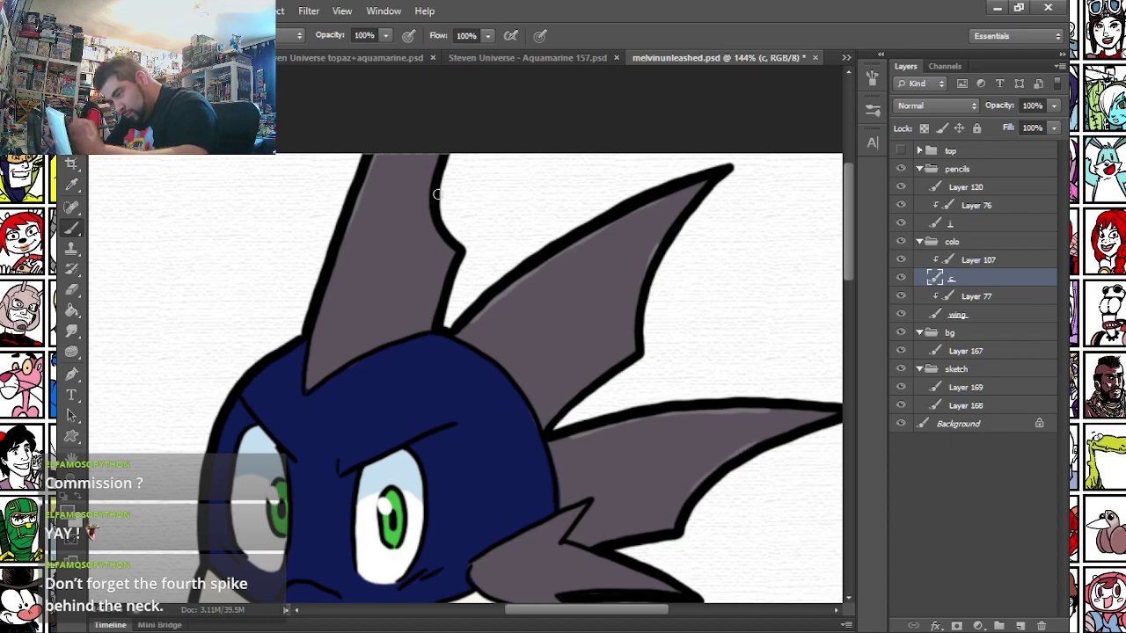
{"action": "left_click_drag", "start_coordinate": [433, 390], "coordinate": [403, 138]}
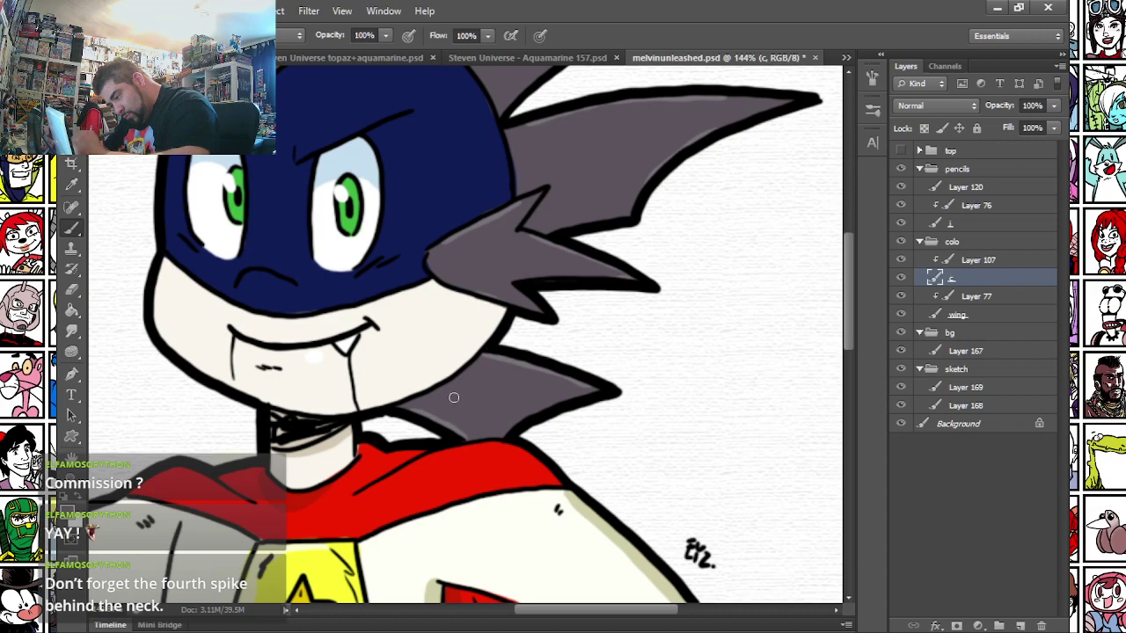
- On Layer 76, recolour the black scribbled shading lines on the neck with brownish grey 685e59
{"action": "scroll", "coordinate": [345, 526], "scroll_direction": "down", "scroll_amount": 5}
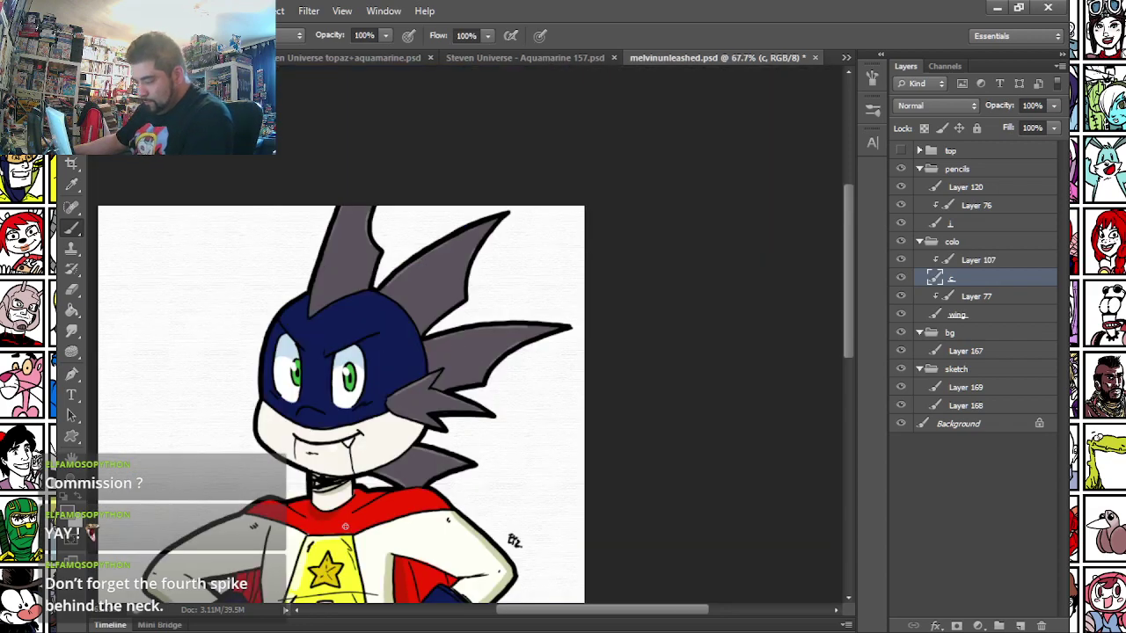
{"action": "key", "text": "ctrl+0"}
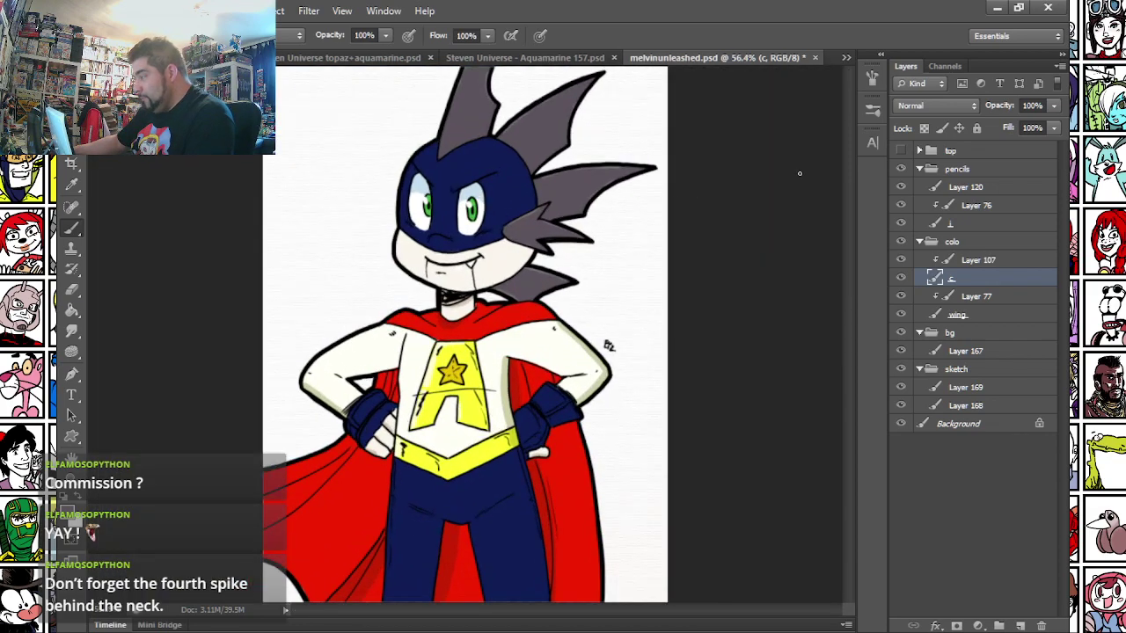
{"action": "left_click", "coordinate": [977, 205]}
{"action": "scroll", "coordinate": [460, 257], "scroll_direction": "up", "scroll_amount": 3}
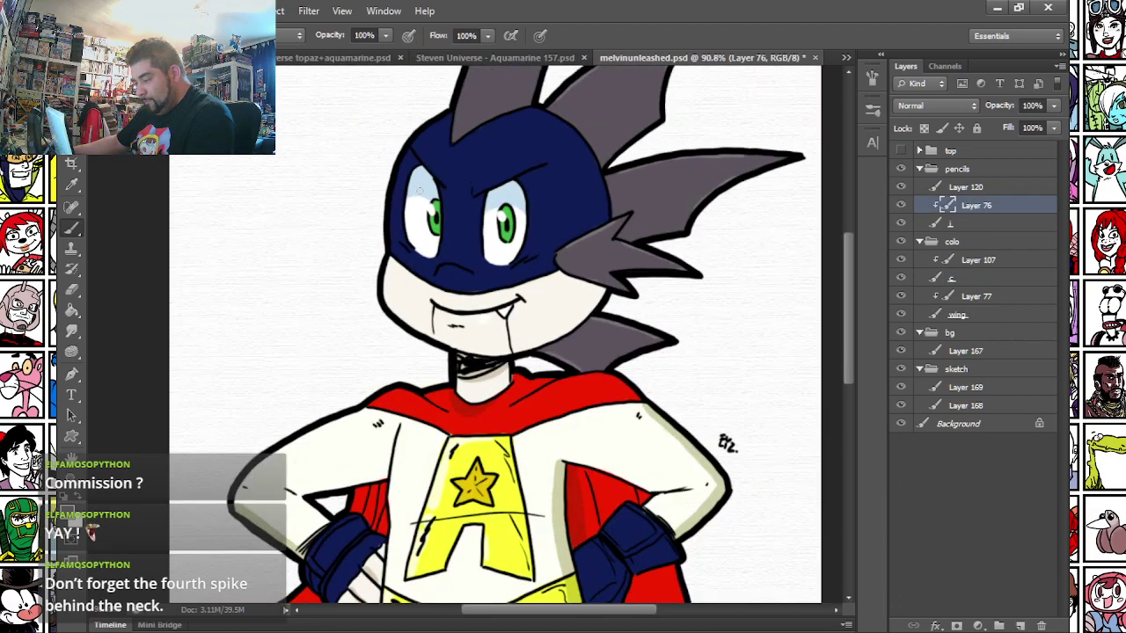
{"action": "left_click", "coordinate": [74, 517]}
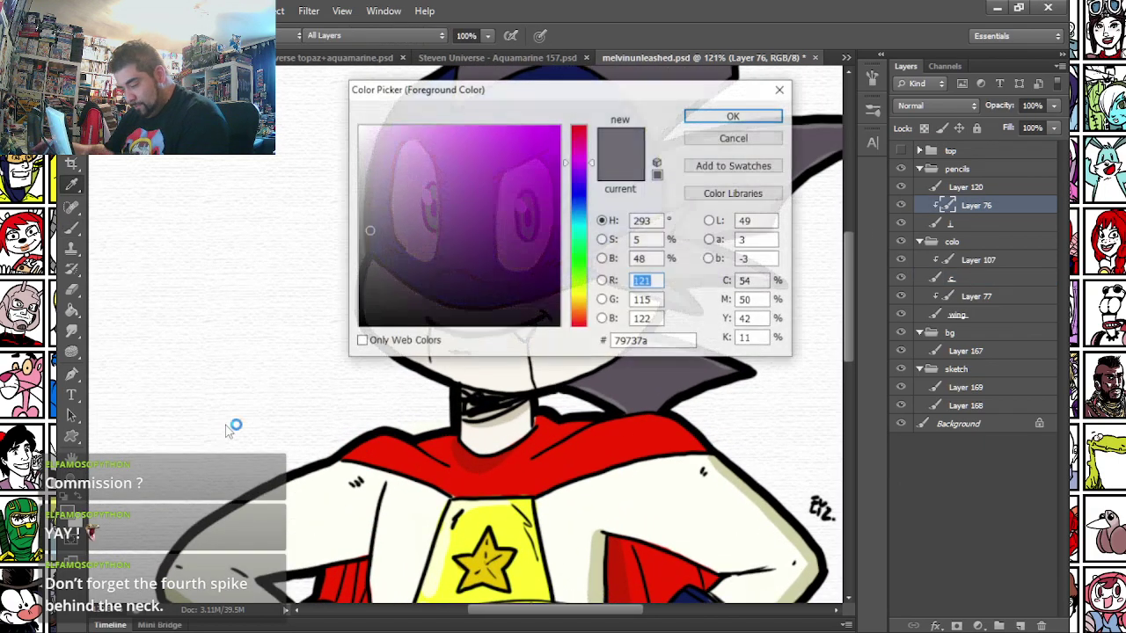
{"action": "left_click", "coordinate": [579, 322]}
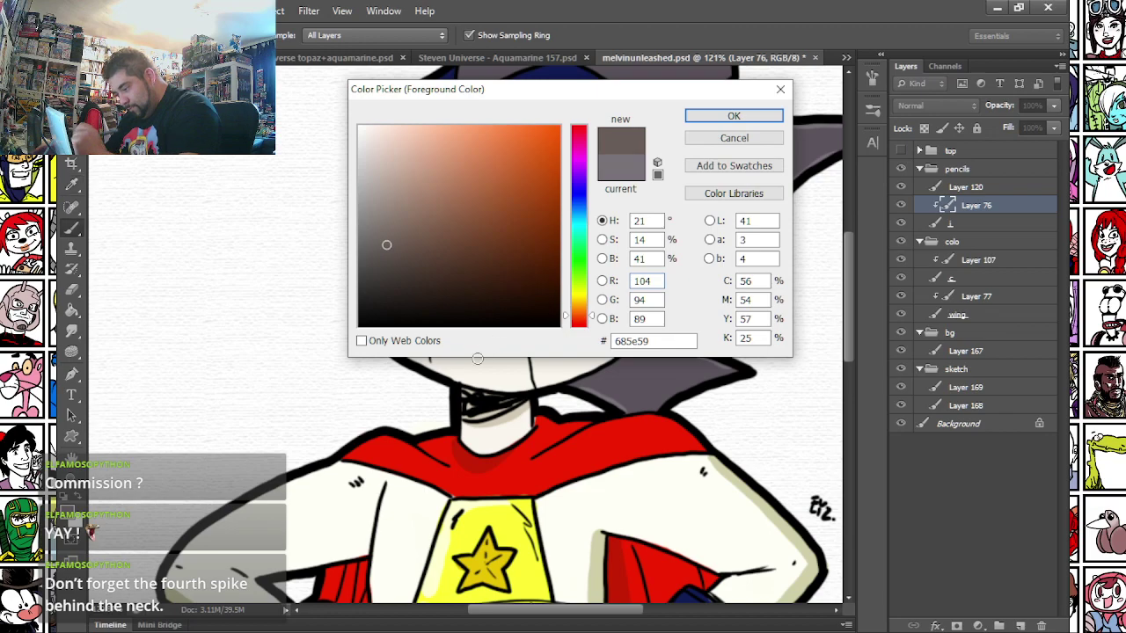
{"action": "key", "text": "Return"}
{"action": "key", "text": "b"}
{"action": "right_click", "coordinate": [472, 344]}
{"action": "left_click", "coordinate": [454, 354]}
{"action": "mouse_move", "coordinate": [469, 423]}
{"action": "left_mouse_down"}
{"action": "mouse_move", "coordinate": [471, 378]}
{"action": "mouse_move", "coordinate": [520, 393]}
{"action": "left_mouse_up"}
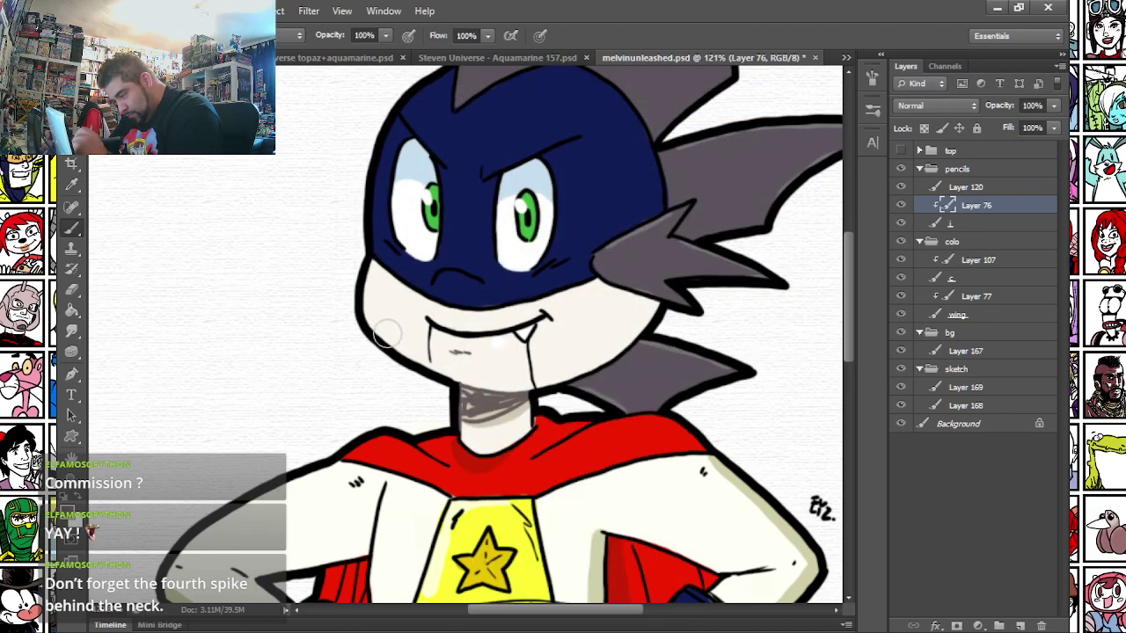
- Recolour the inner detail lines of the yellow A emblem and belt with a darker yellow based on the emblem's colour
{"action": "left_click_drag", "start_coordinate": [298, 493], "coordinate": [264, 414]}
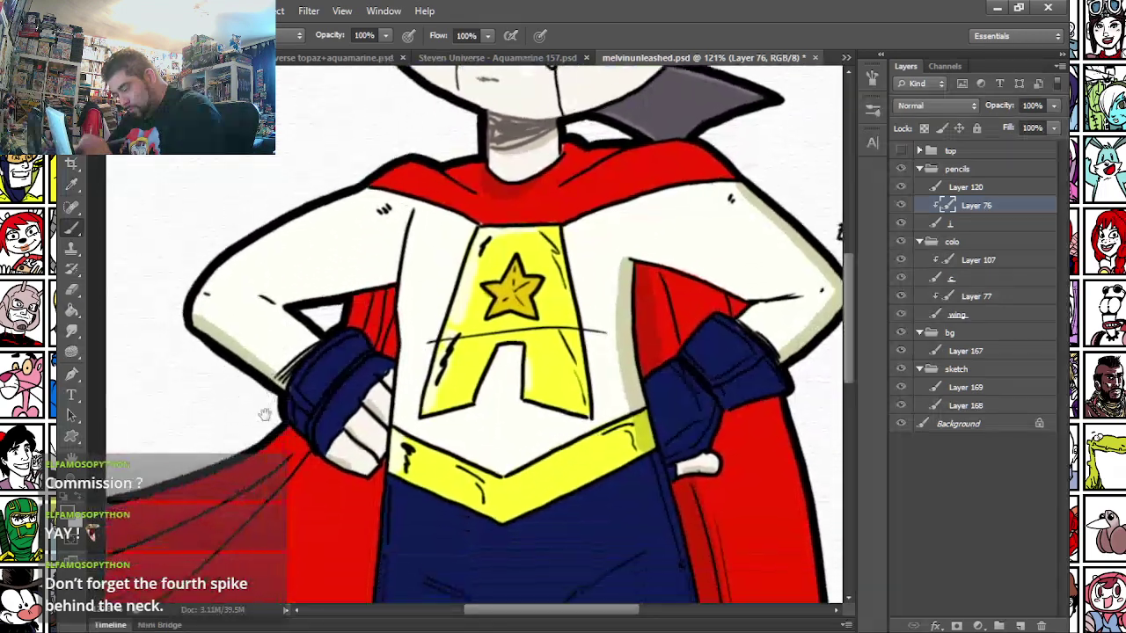
{"action": "left_click", "coordinate": [69, 518]}
{"action": "left_click_drag", "start_coordinate": [262, 289], "coordinate": [176, 440]}
{"action": "left_click", "coordinate": [383, 404]}
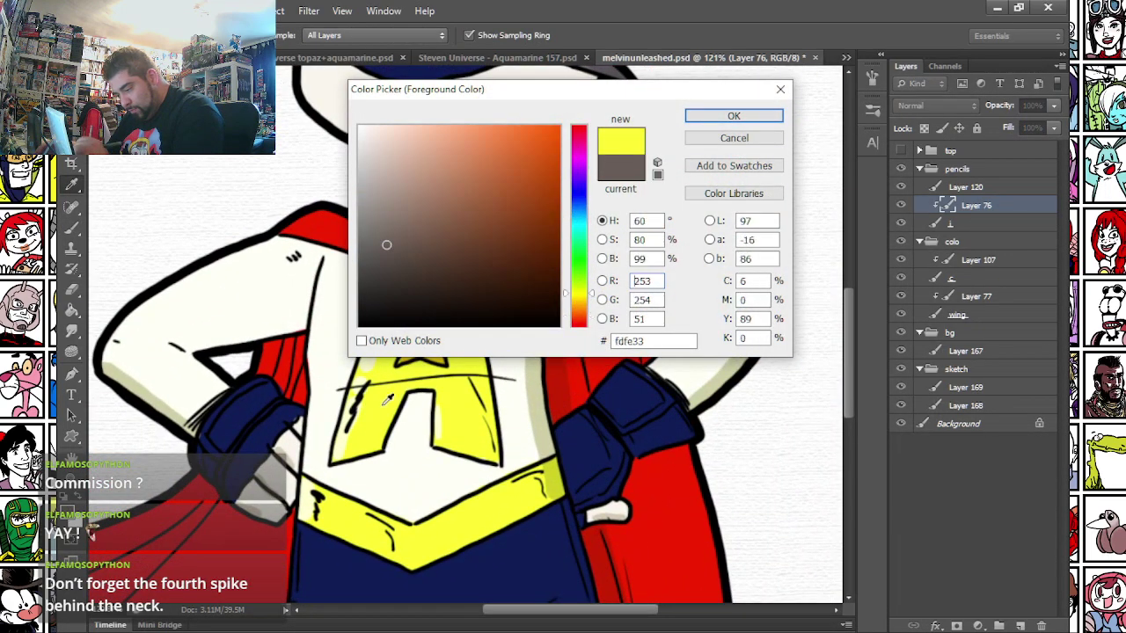
{"action": "left_click", "coordinate": [576, 301]}
{"action": "left_click_drag", "start_coordinate": [536, 146], "coordinate": [533, 159]}
{"action": "key", "text": "Return"}
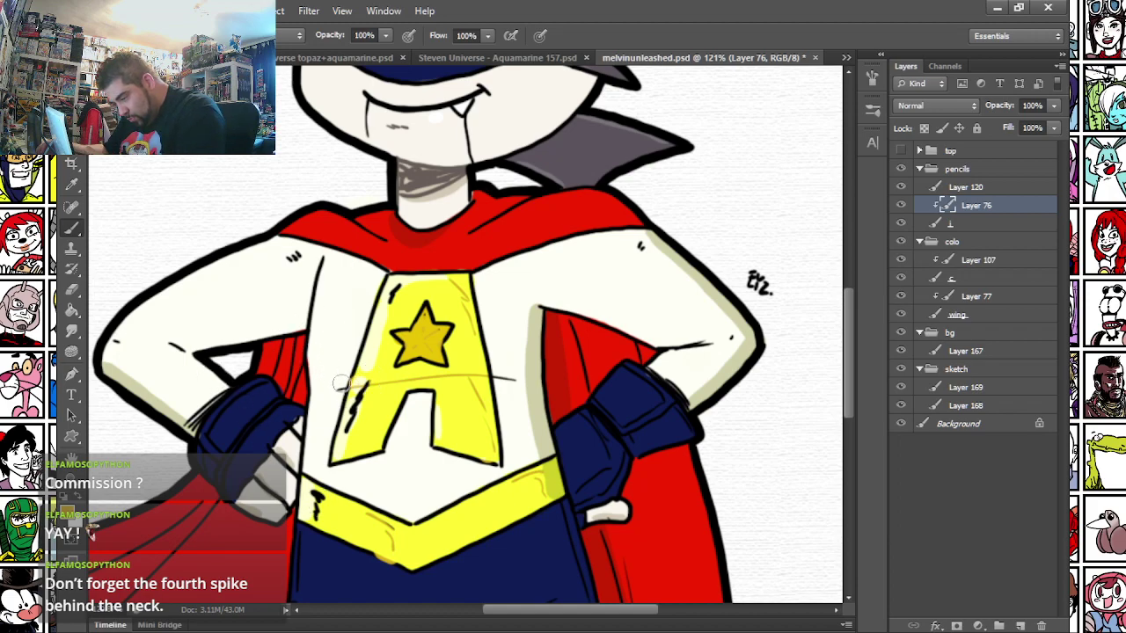
- Examine the coloured line work up close and the whole illustration at reduced size
{"action": "left_click_drag", "start_coordinate": [180, 581], "coordinate": [274, 445]}
{"action": "left_click_drag", "start_coordinate": [311, 206], "coordinate": [312, 437]}
{"action": "left_click_drag", "start_coordinate": [296, 246], "coordinate": [314, 344]}
{"action": "scroll", "coordinate": [314, 342], "scroll_direction": "down", "scroll_amount": 2}
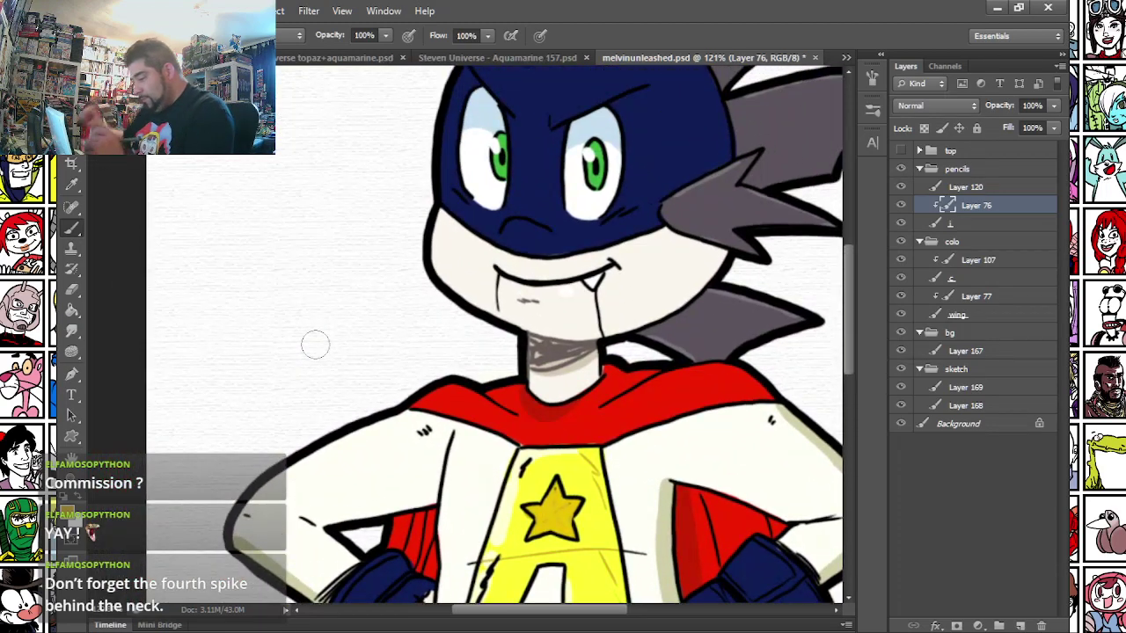
{"action": "scroll", "coordinate": [466, 170], "scroll_direction": "down", "scroll_amount": 1}
{"action": "scroll", "coordinate": [466, 169], "scroll_direction": "down", "scroll_amount": 1}
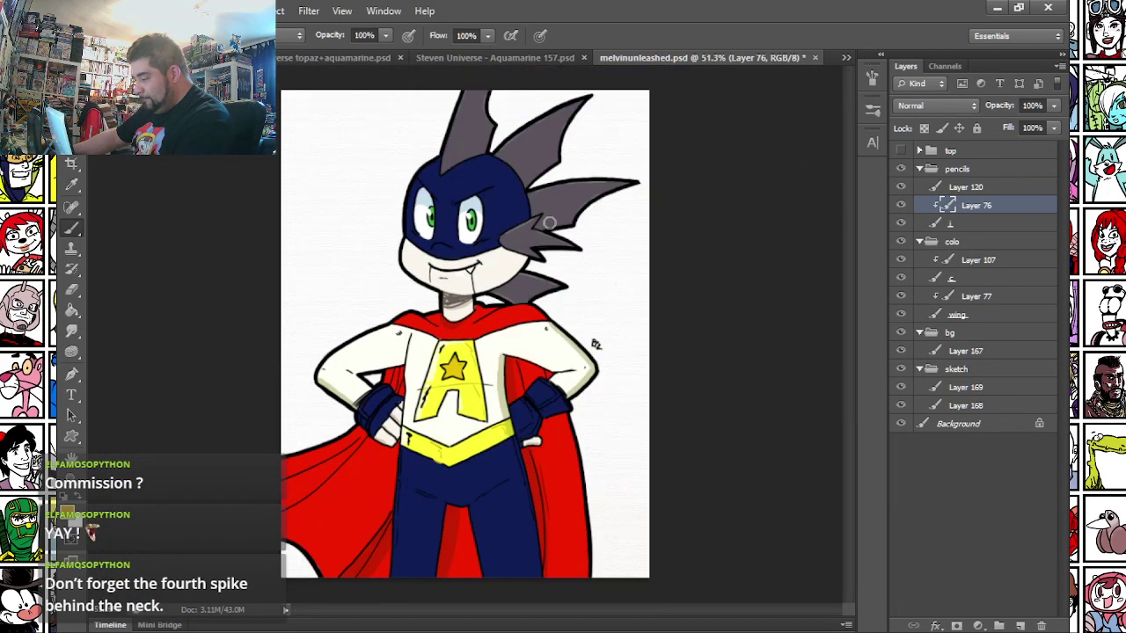
{"action": "scroll", "coordinate": [536, 227], "scroll_direction": "up", "scroll_amount": 1}
{"action": "scroll", "coordinate": [528, 228], "scroll_direction": "up", "scroll_amount": 1}
{"action": "scroll", "coordinate": [459, 206], "scroll_direction": "down", "scroll_amount": 4}
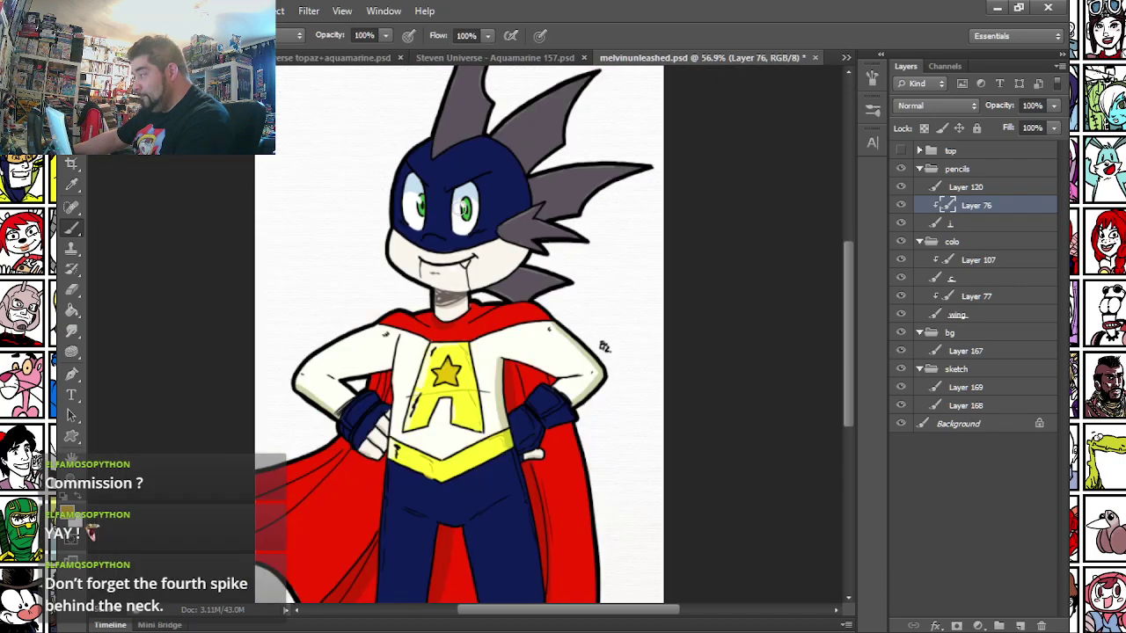
- Save the illustration and export a PNG copy named melvinunleashed.png in the same folder
{"action": "key", "text": "ctrl+s"}
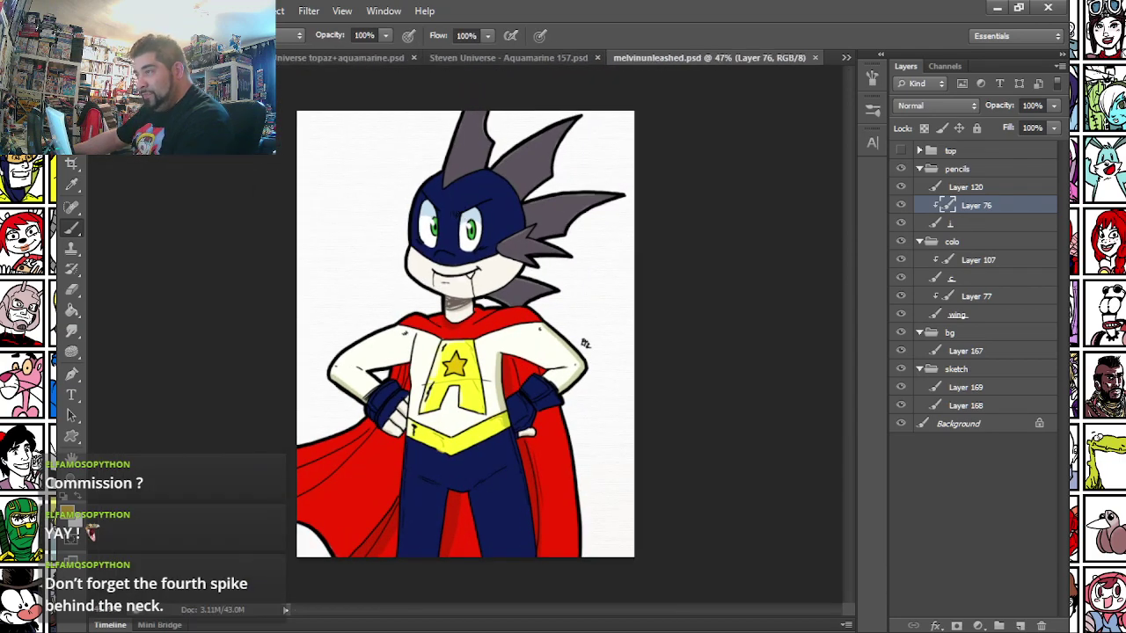
{"action": "left_click", "coordinate": [99, 11]}
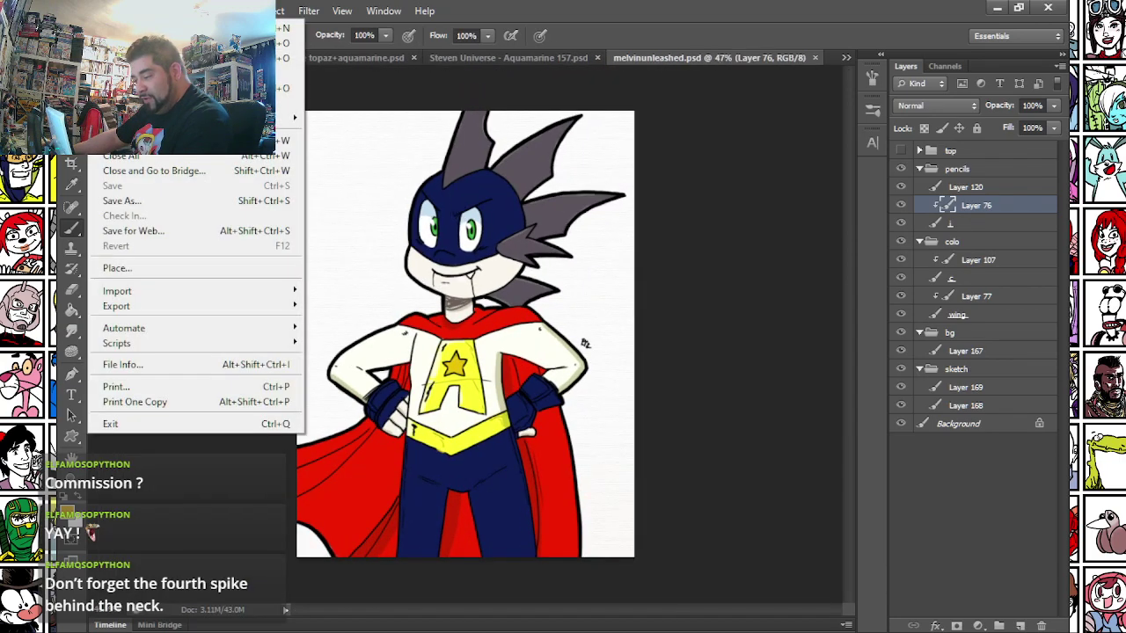
{"action": "left_click", "coordinate": [152, 203]}
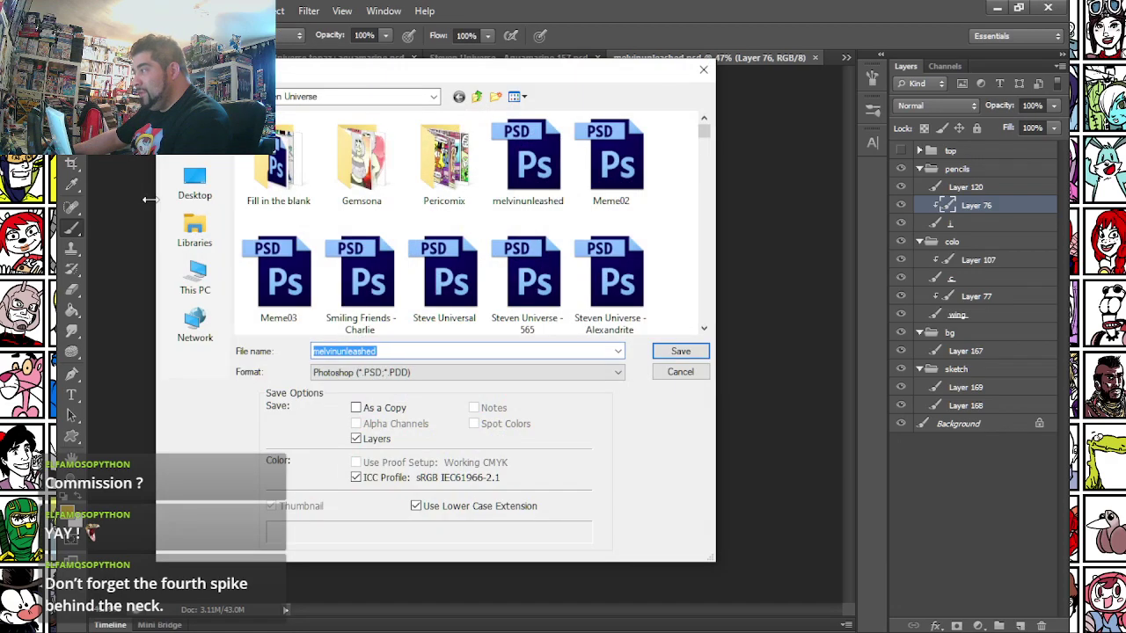
{"action": "left_click", "coordinate": [392, 373]}
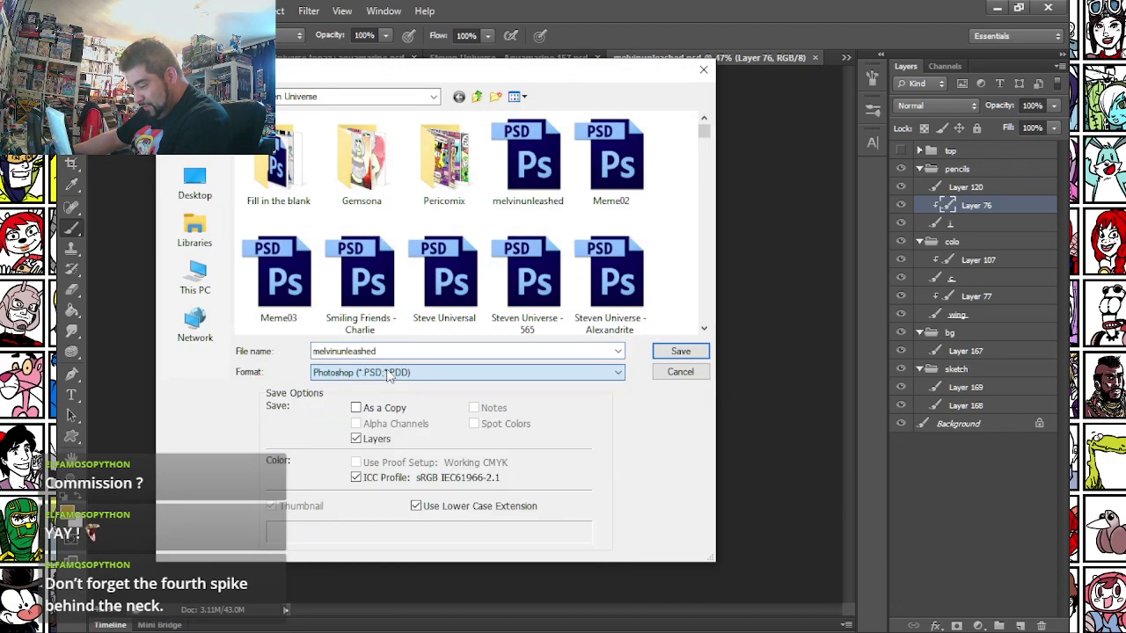
{"action": "left_click", "coordinate": [342, 551]}
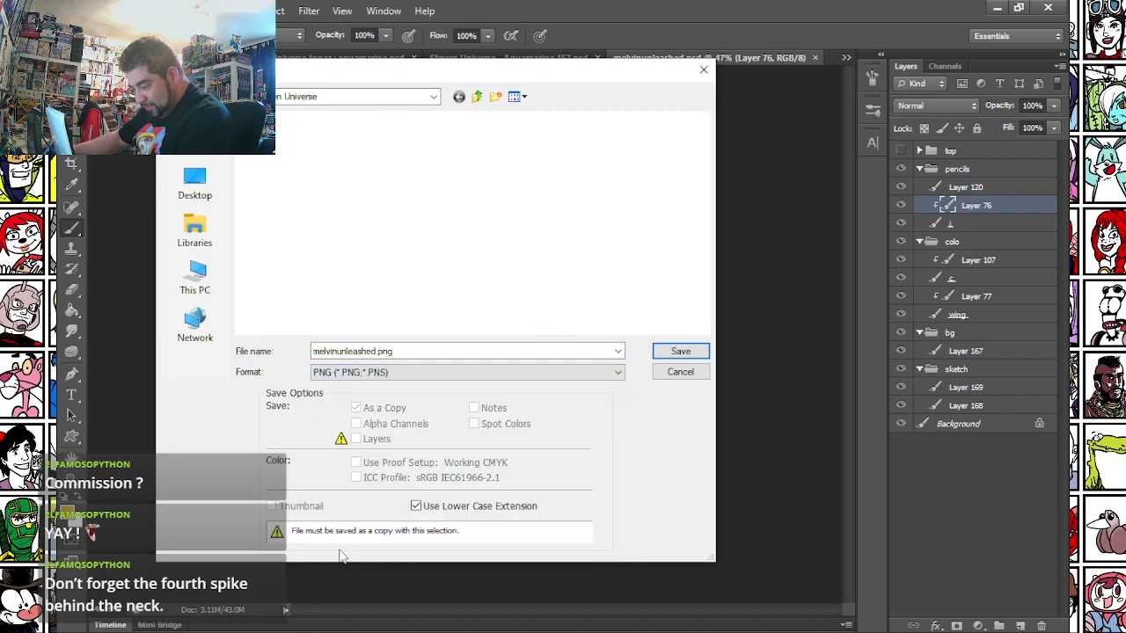
{"action": "key", "text": "Return"}
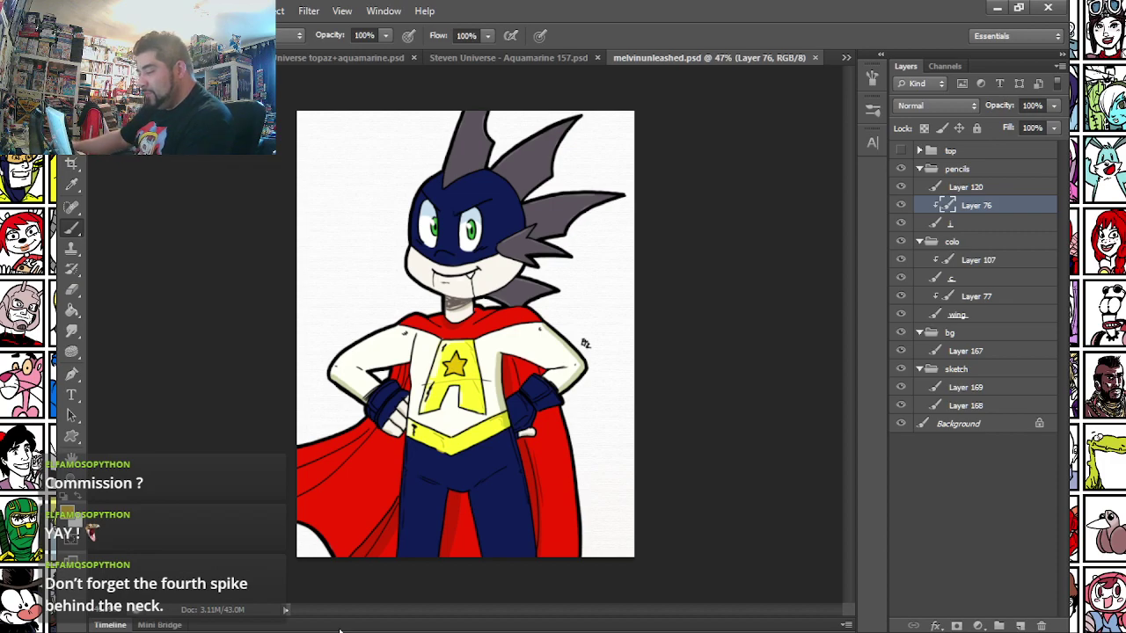
- Close the melvinunleashed.psd document and bring up the blank Steven Universe - Aquamarine 158.psd page
{"action": "left_click", "coordinate": [815, 58]}
{"action": "key", "text": "m"}
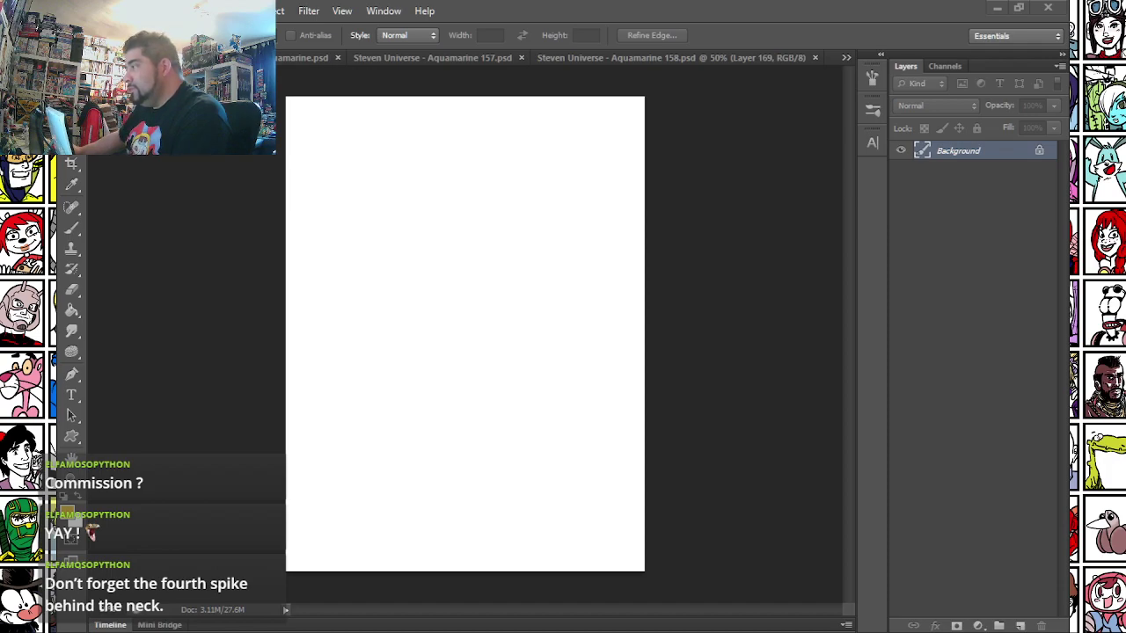
{"action": "left_click", "coordinate": [840, 33]}
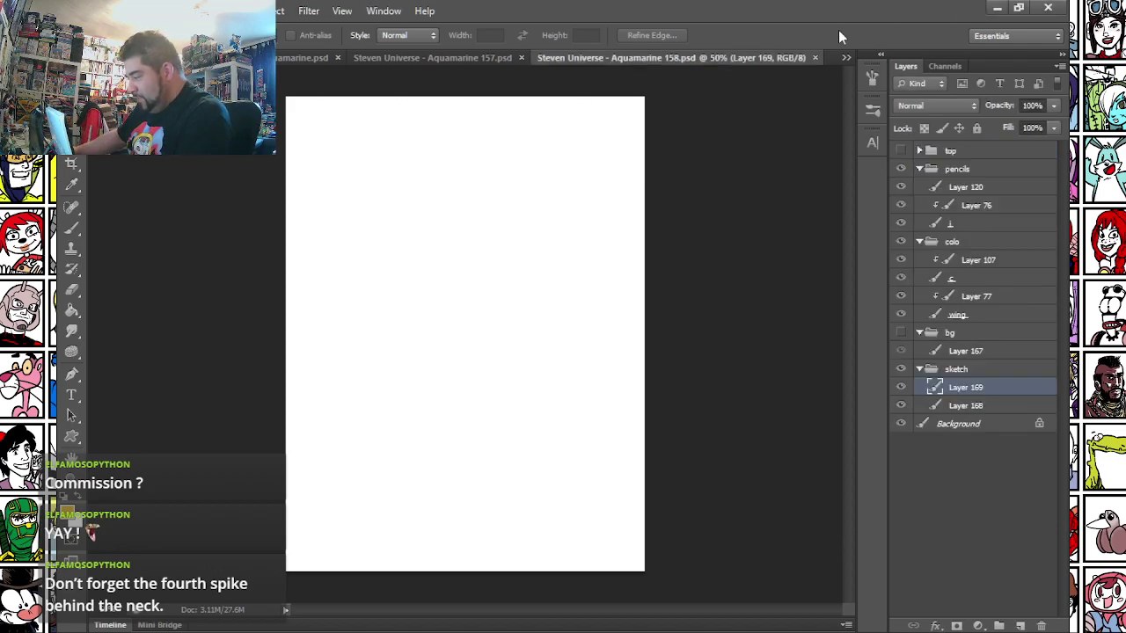
- Bring up Steven Universe - Aquamarine 98.psd and examine its pencil sketches up close
{"action": "left_click", "coordinate": [843, 58]}
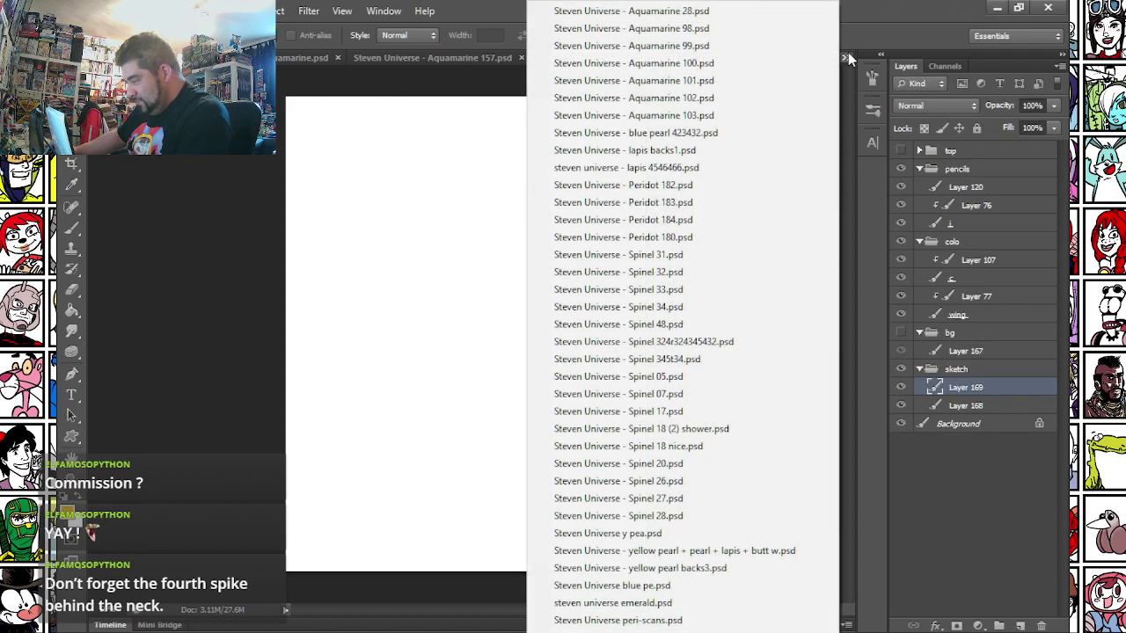
{"action": "left_click", "coordinate": [654, 29]}
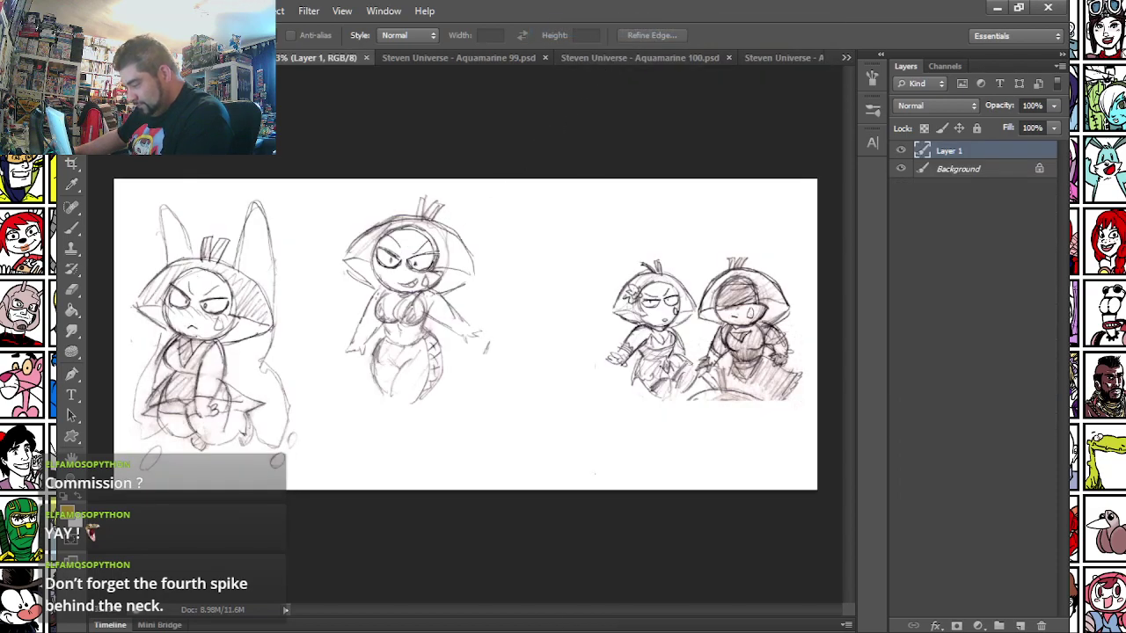
{"action": "scroll", "coordinate": [752, 325], "scroll_direction": "up", "scroll_amount": 2}
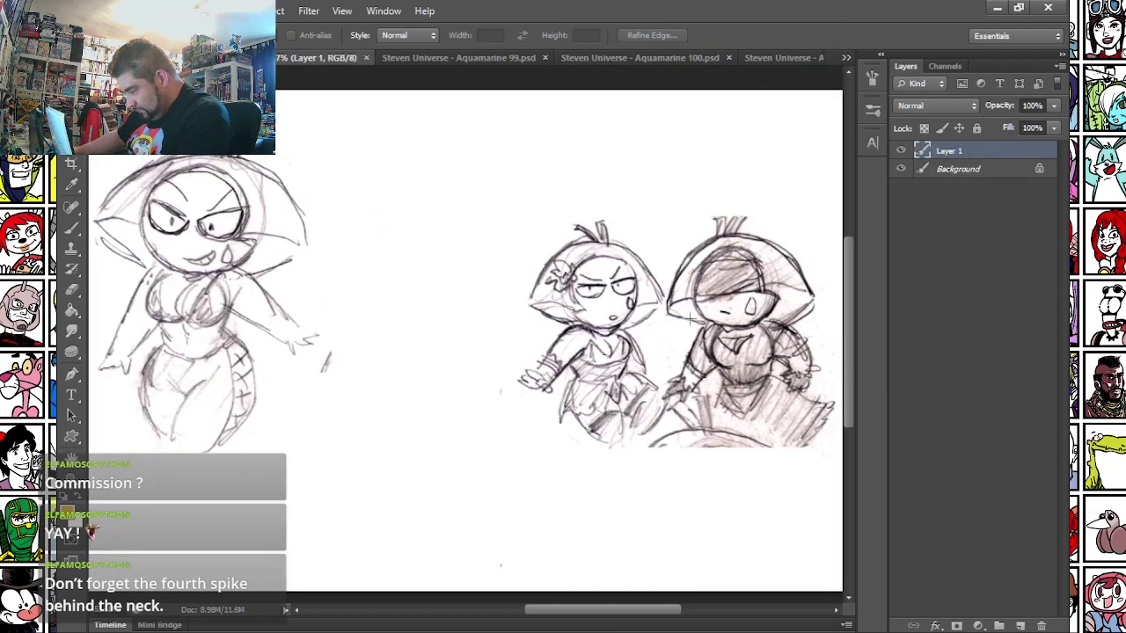
{"action": "left_click_drag", "start_coordinate": [683, 181], "coordinate": [796, 486]}
{"action": "scroll", "coordinate": [478, 344], "scroll_direction": "down", "scroll_amount": 2}
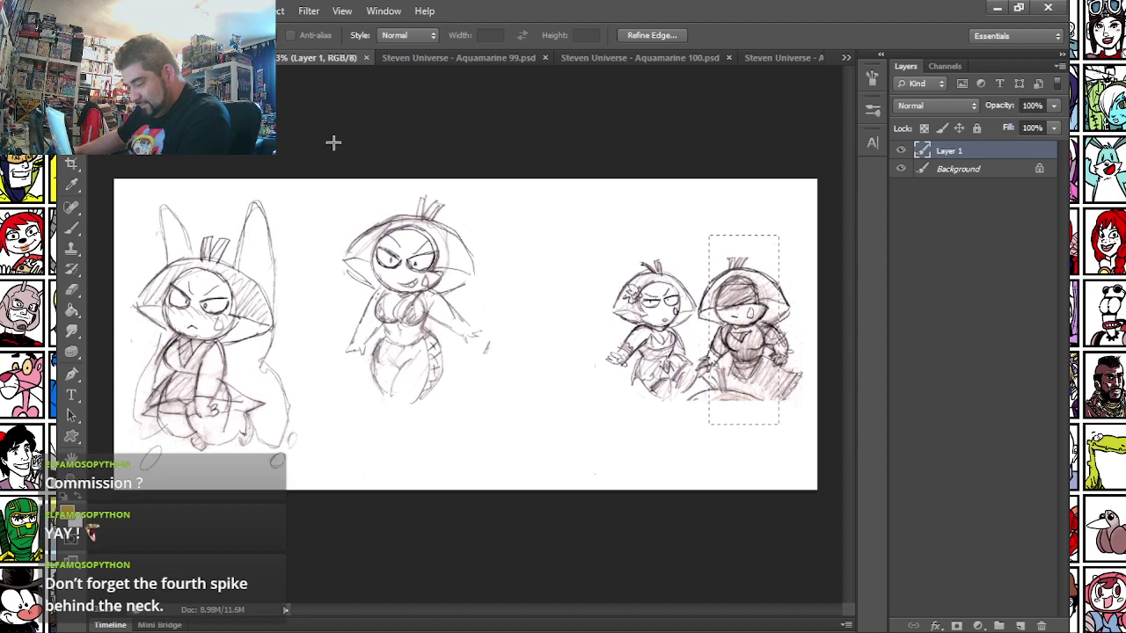
{"action": "scroll", "coordinate": [647, 303], "scroll_direction": "up", "scroll_amount": 1}
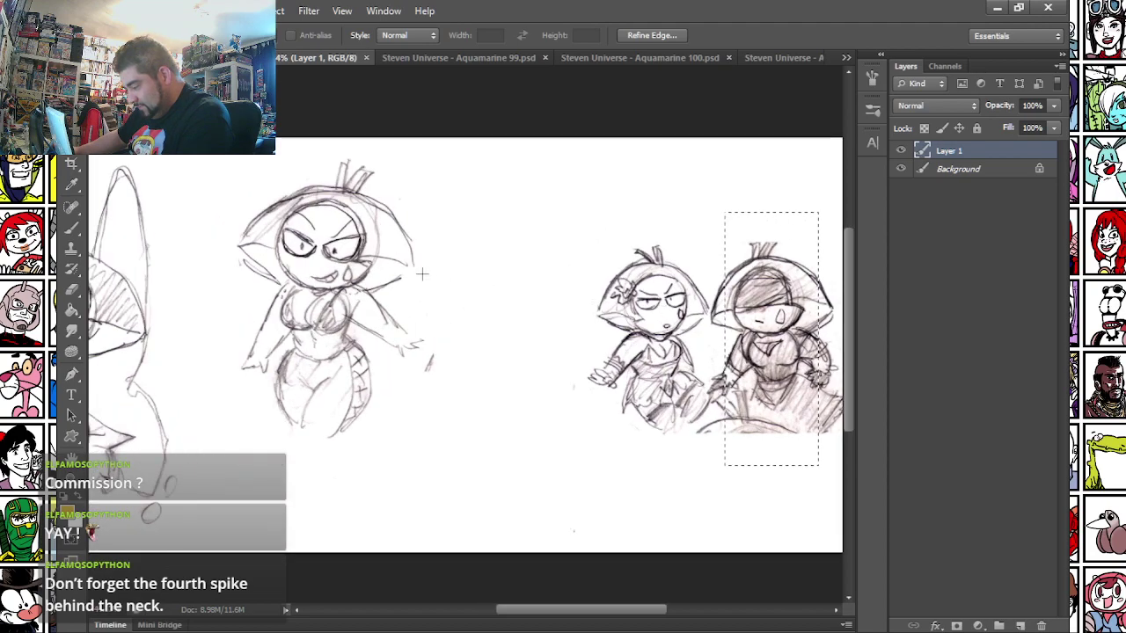
{"action": "scroll", "coordinate": [318, 239], "scroll_direction": "up", "scroll_amount": 2}
{"action": "scroll", "coordinate": [315, 235], "scroll_direction": "down", "scroll_amount": 1}
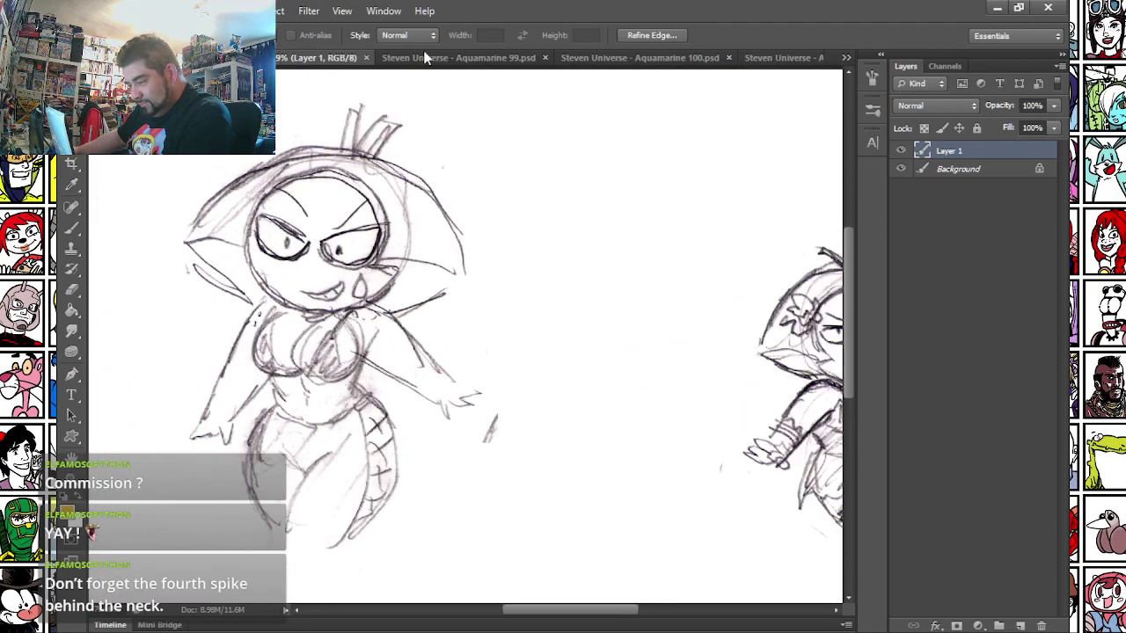
- Bring up Steven Universe - Aquamarine 28.psd to view its sketches, and close that document
{"action": "left_click", "coordinate": [846, 60]}
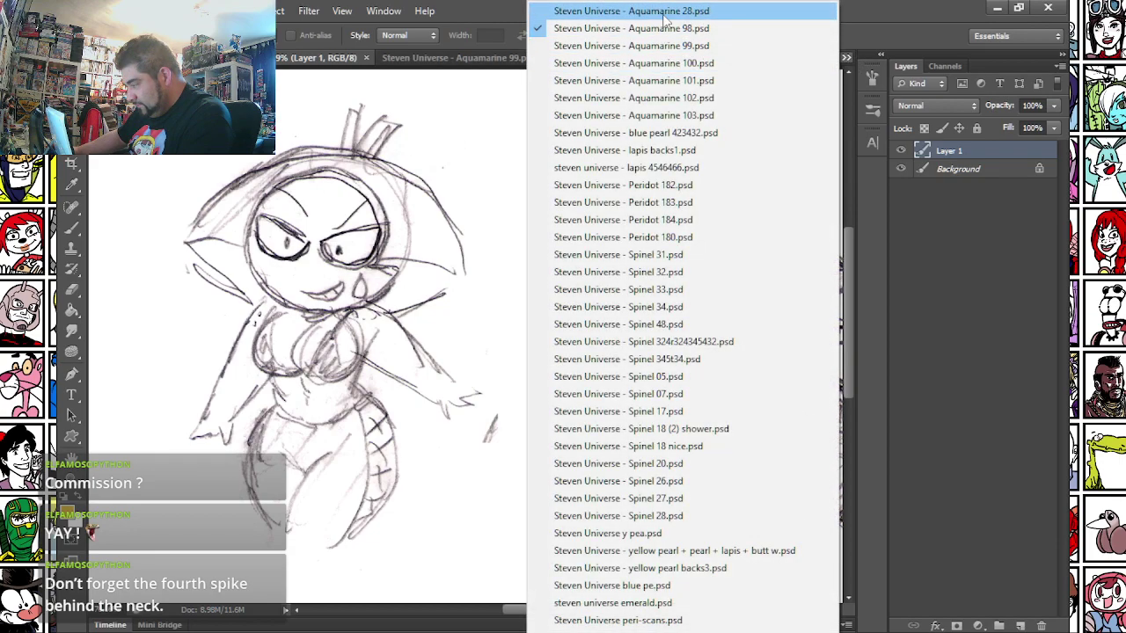
{"action": "left_click", "coordinate": [664, 11]}
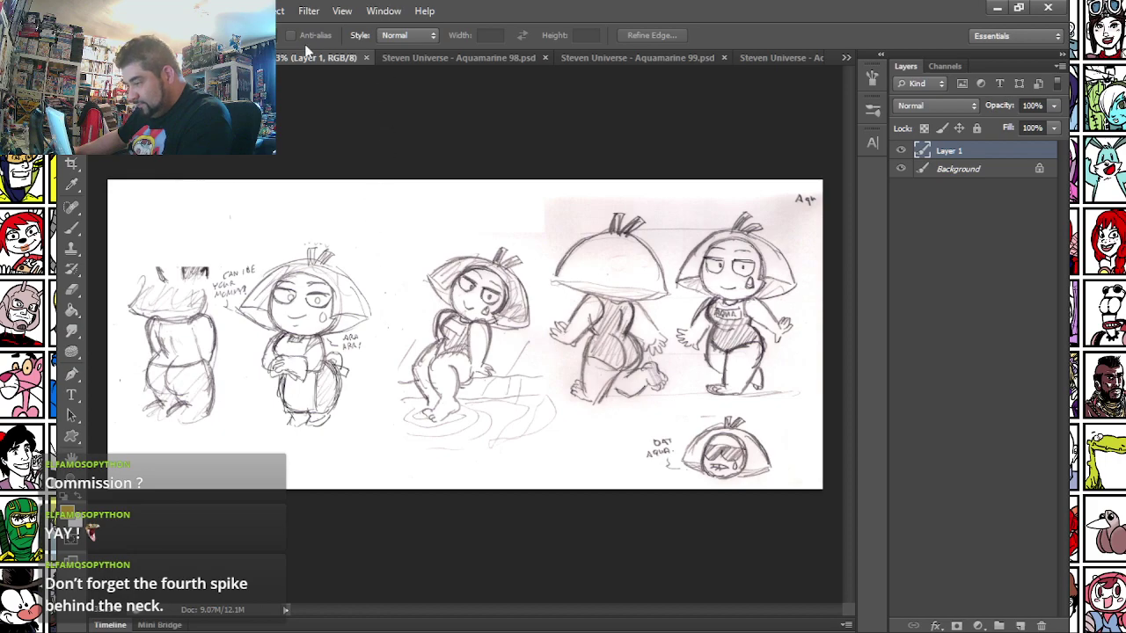
{"action": "left_click", "coordinate": [365, 57]}
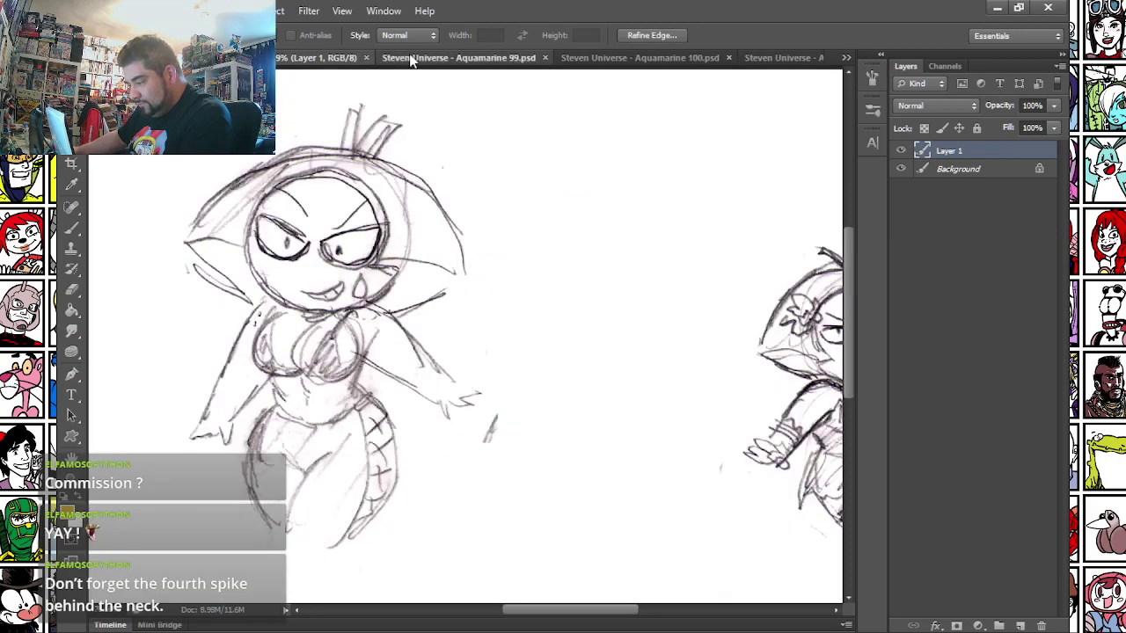
{"action": "key", "text": "ctrl+w"}
- Cut the middle sketch of the character in suspenders out of Steven Universe - Aquamarine 100.psd
{"action": "left_click", "coordinate": [605, 57]}
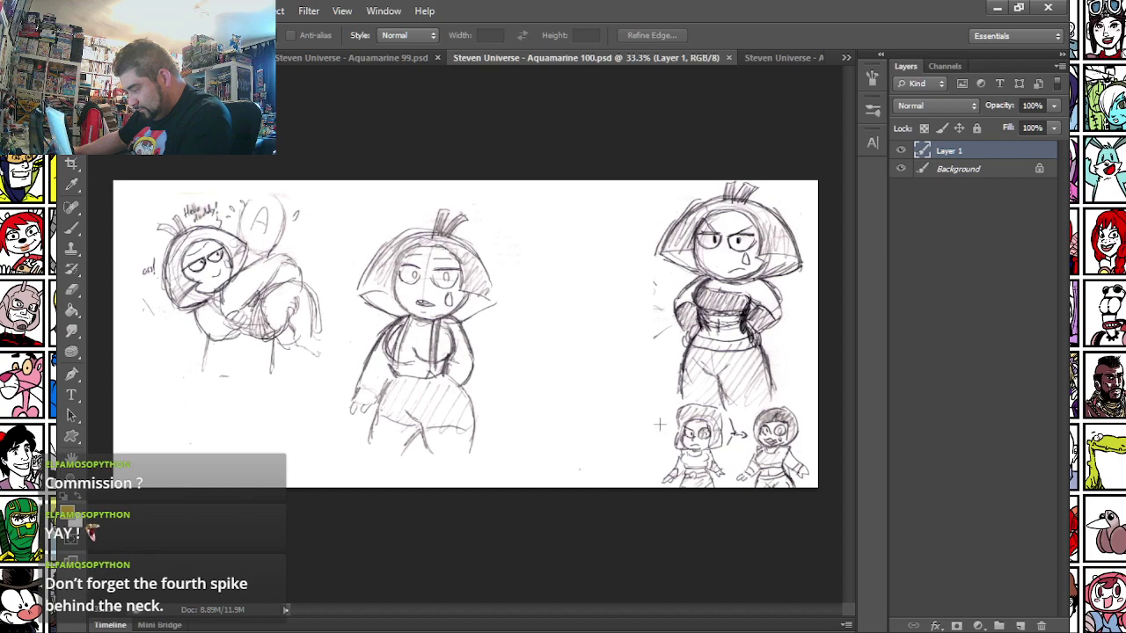
{"action": "scroll", "coordinate": [447, 332], "scroll_direction": "up", "scroll_amount": 4}
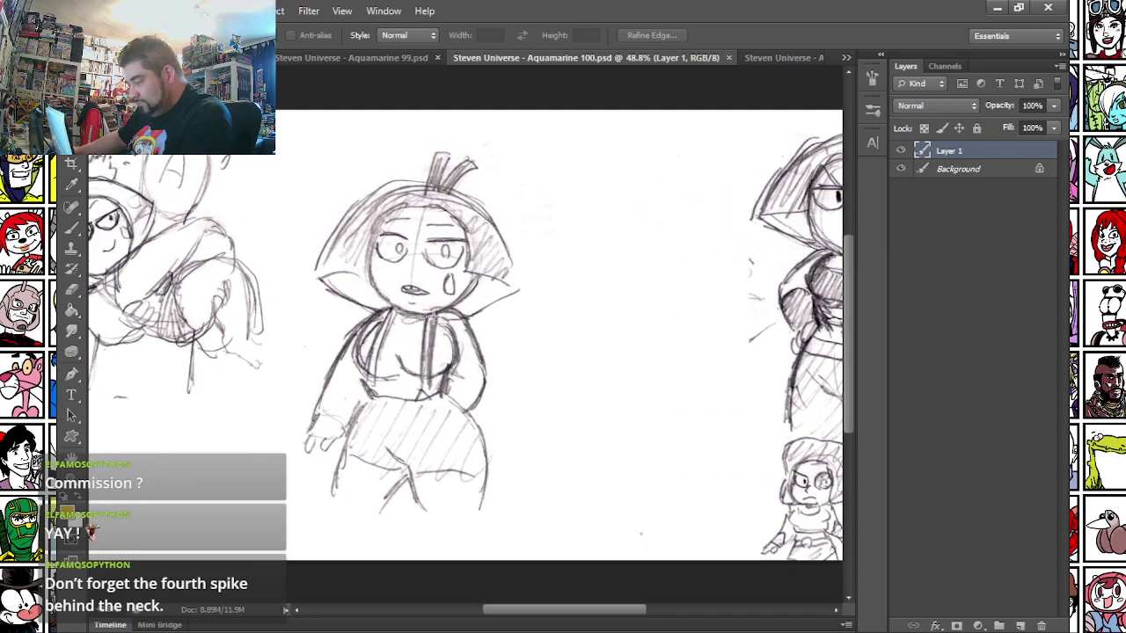
{"action": "left_click_drag", "start_coordinate": [289, 138], "coordinate": [563, 534]}
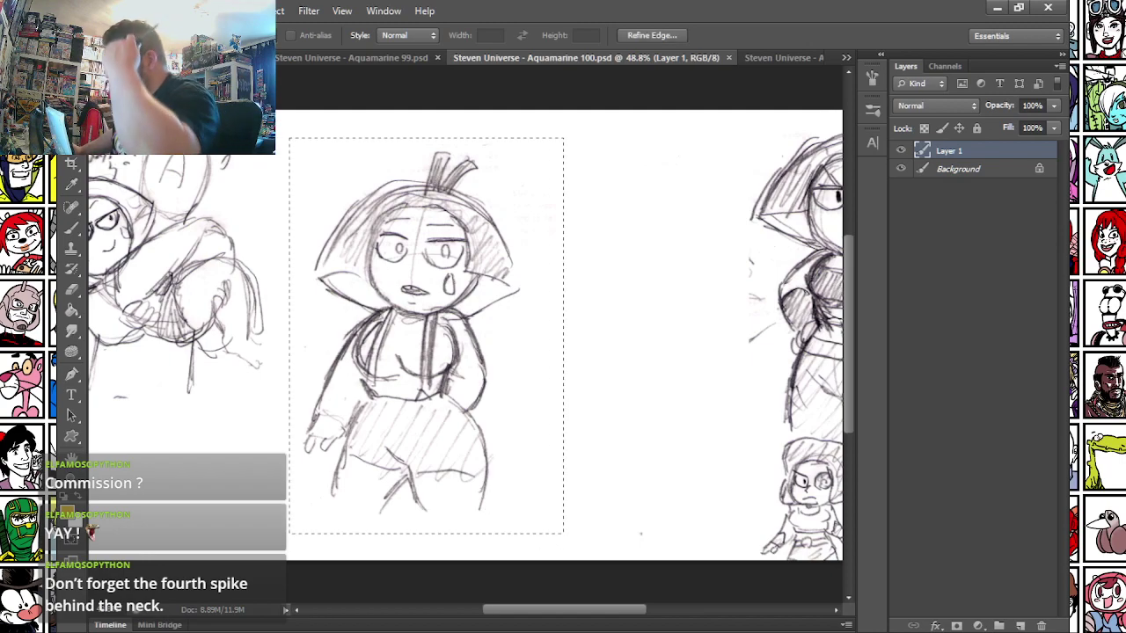
{"action": "key", "text": "ctrl+d"}
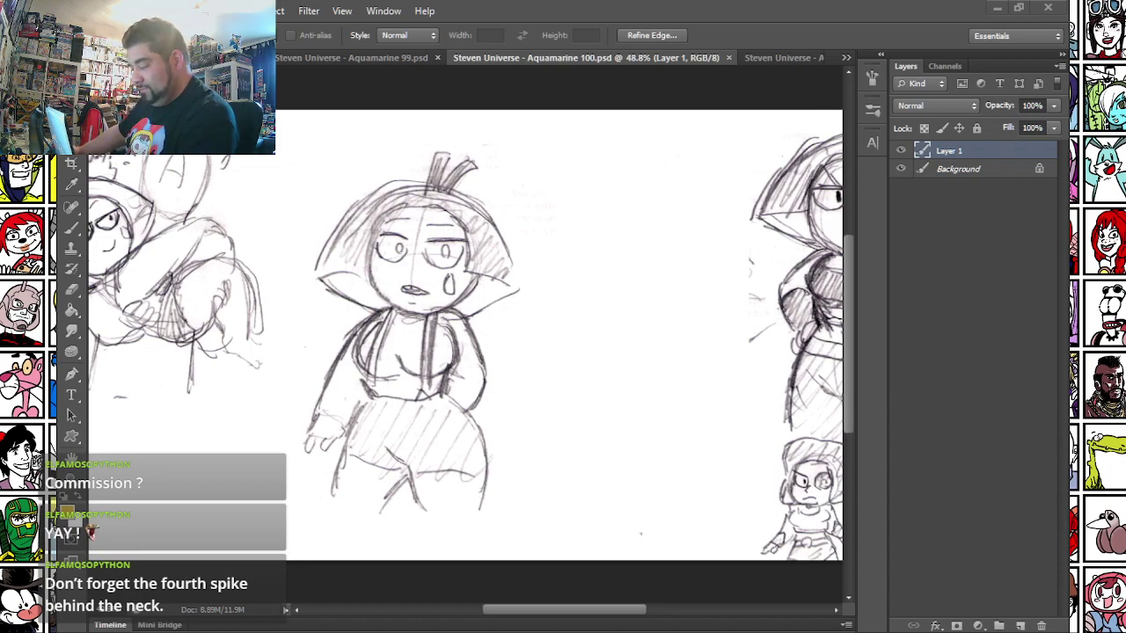
{"action": "left_click_drag", "start_coordinate": [290, 138], "coordinate": [563, 534]}
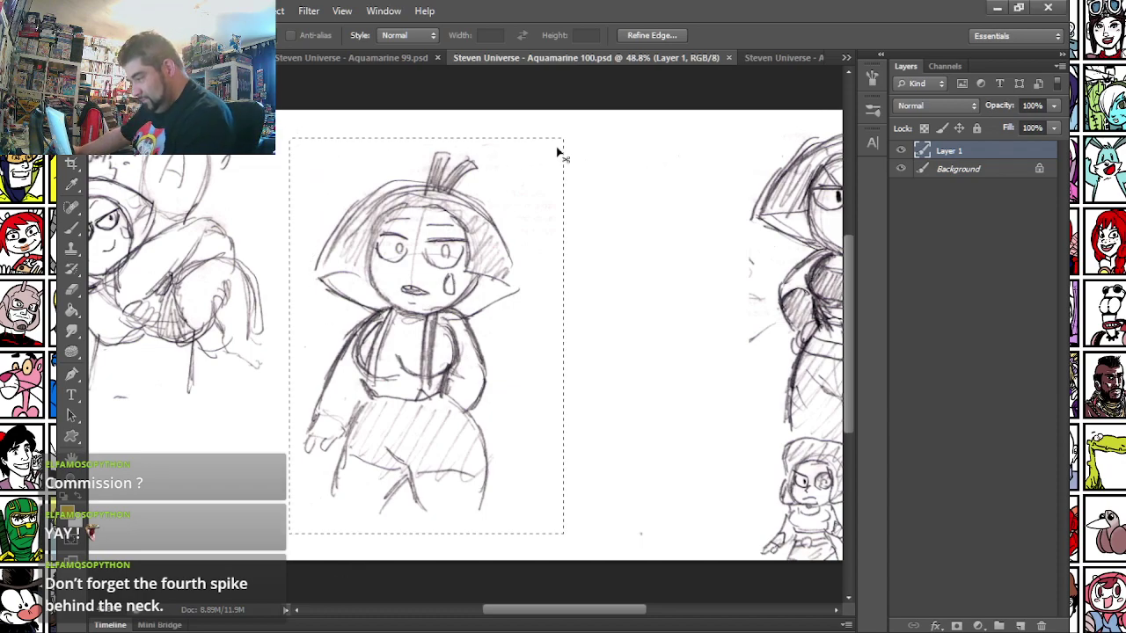
{"action": "key", "text": "ctrl+x"}
{"action": "key", "text": "ctrl+minus"}
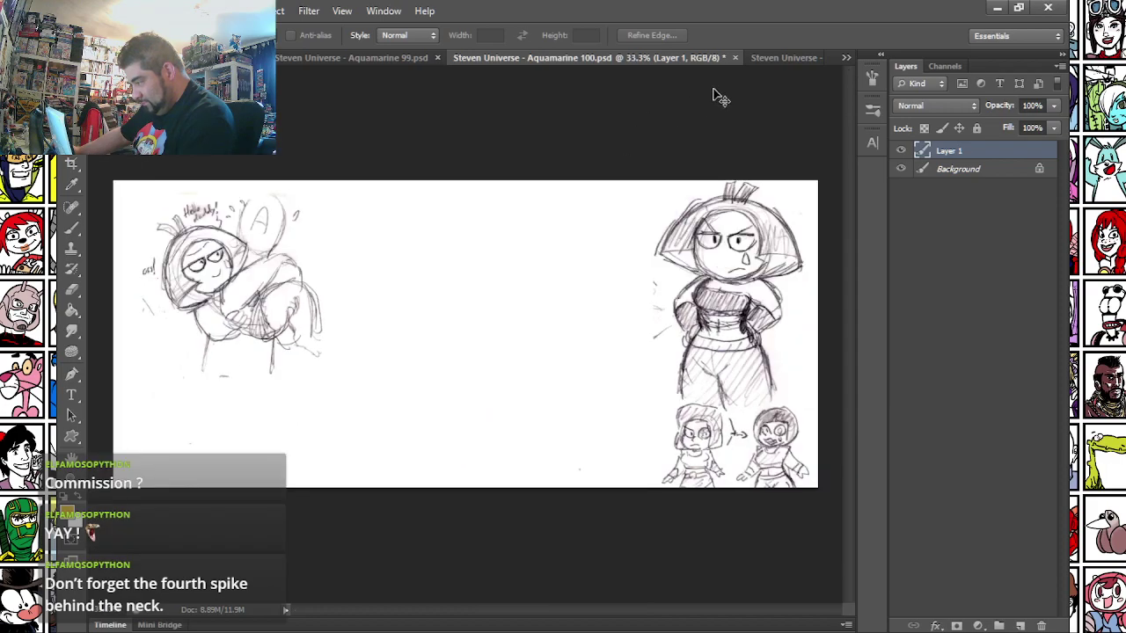
- Return to Steven Universe - Aquamarine 158.psd and paste the cut sketch into Layer 169 in the sketch group
{"action": "left_click", "coordinate": [848, 58]}
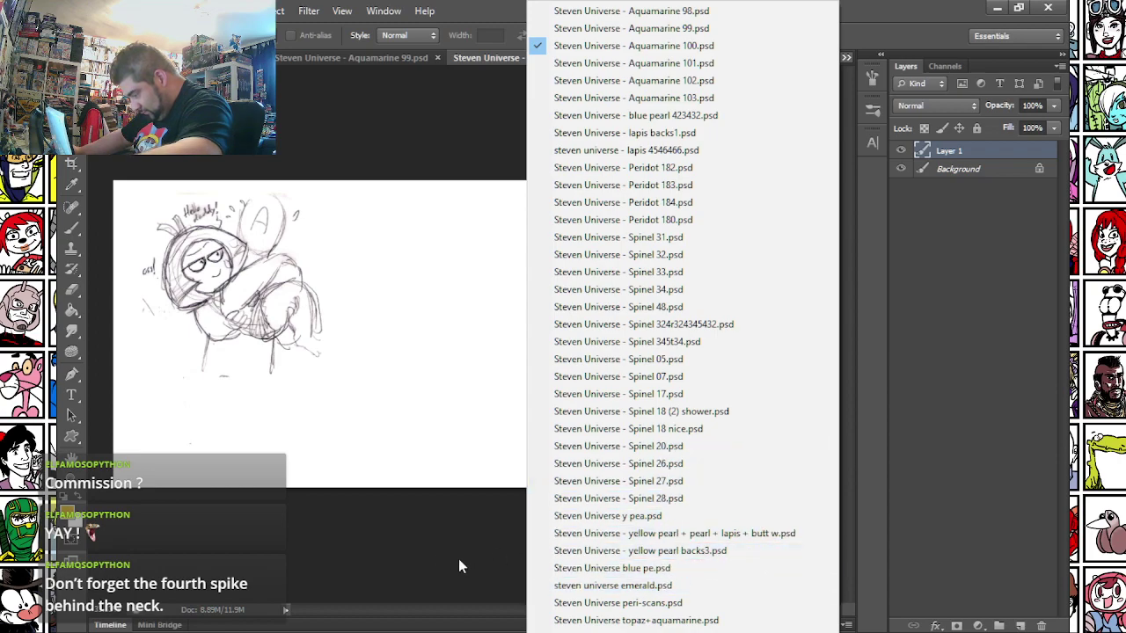
{"action": "left_click", "coordinate": [587, 604]}
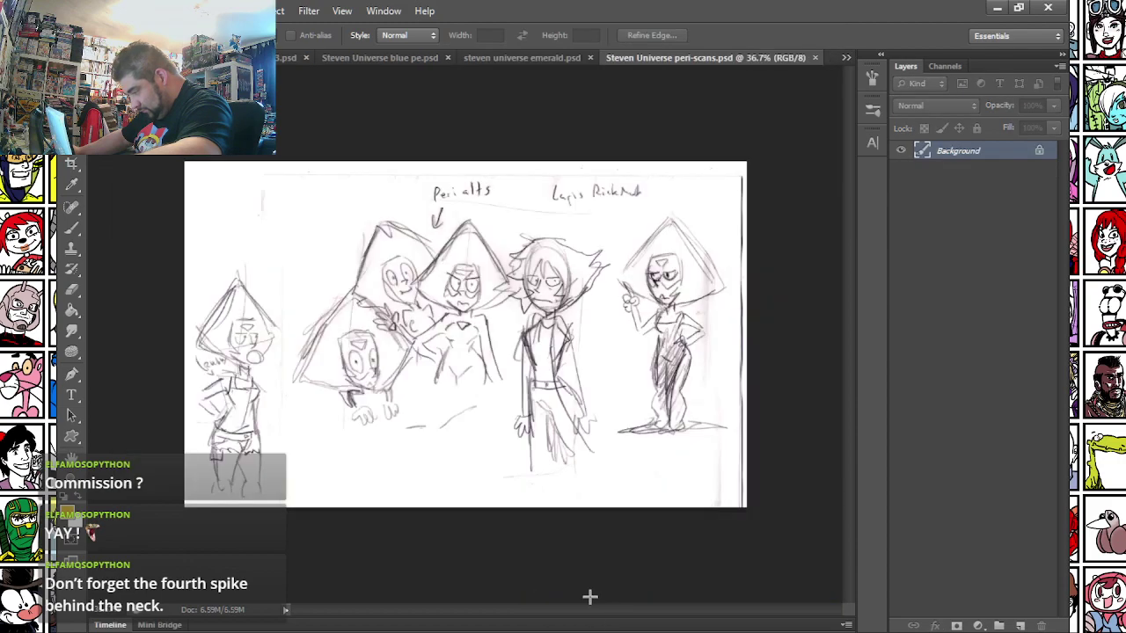
{"action": "left_click", "coordinate": [845, 60]}
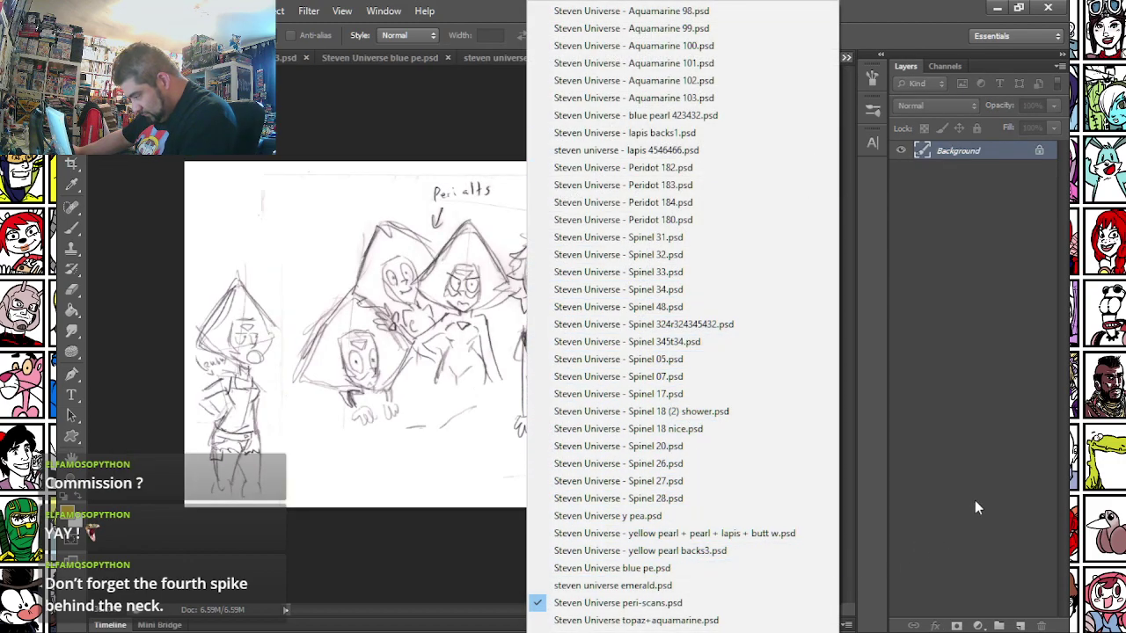
{"action": "left_click", "coordinate": [988, 464]}
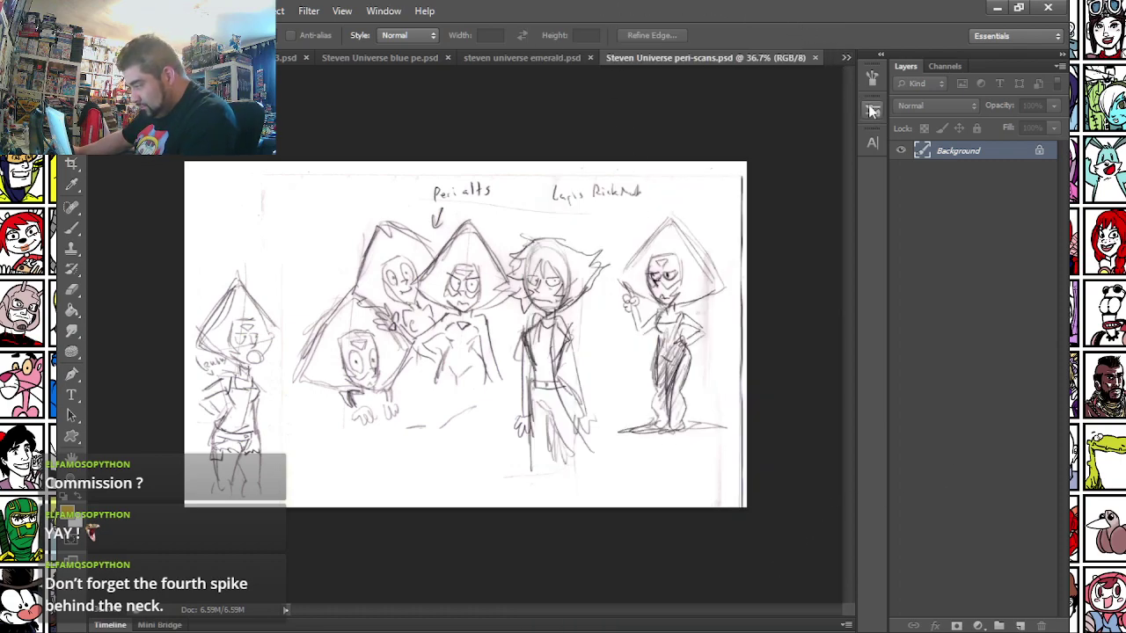
{"action": "left_click", "coordinate": [847, 58]}
{"action": "left_click", "coordinate": [371, 13]}
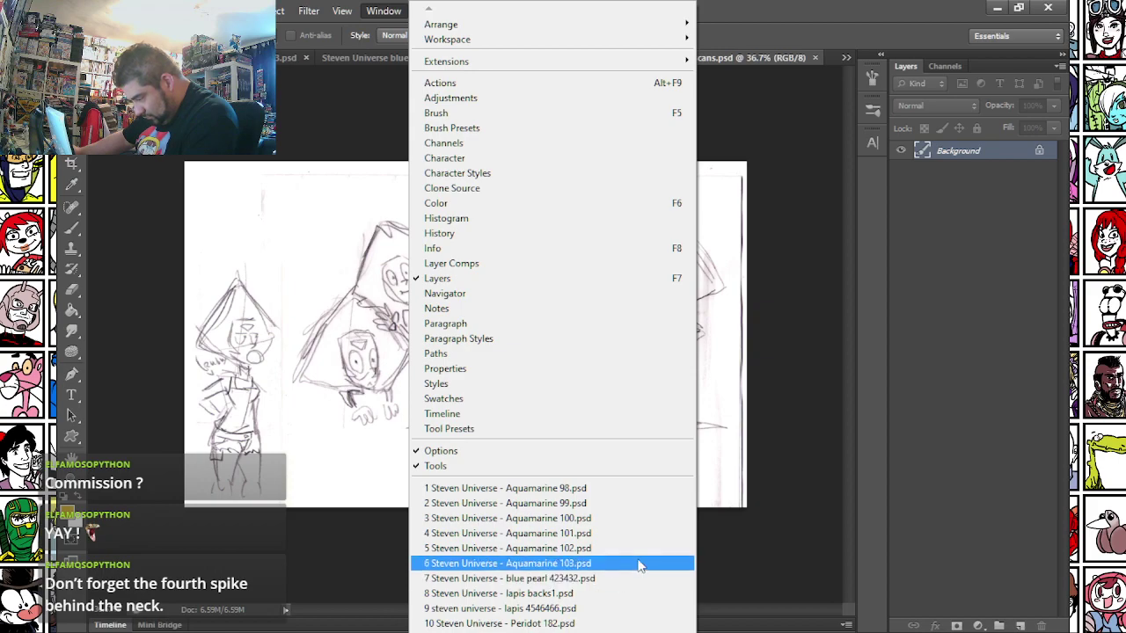
{"action": "left_click", "coordinate": [961, 336]}
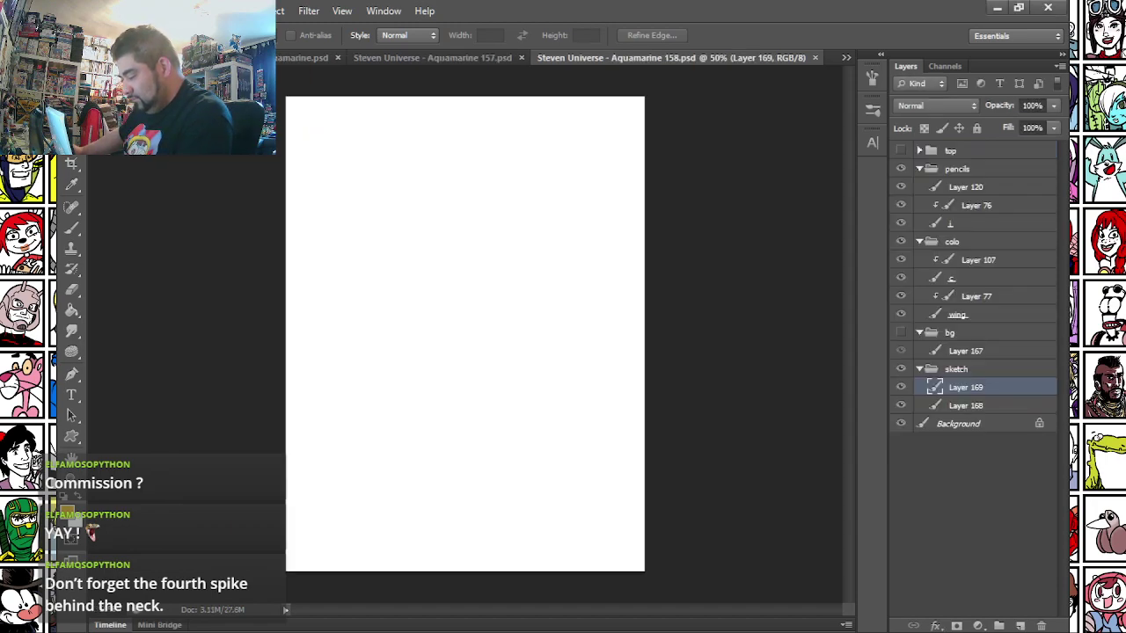
{"action": "key", "text": "ctrl+v"}
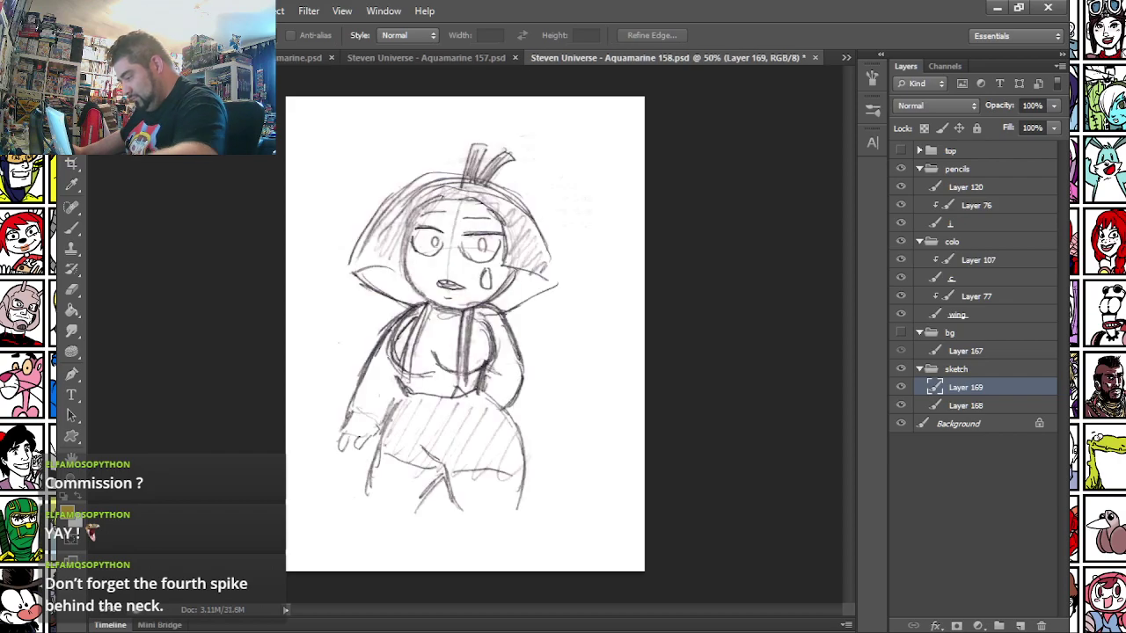
- In Steven Universe - Aquamarine 100.psd, move the remaining left sketch toward the middle and crop away the empty strip on the left
{"action": "left_click", "coordinate": [845, 58]}
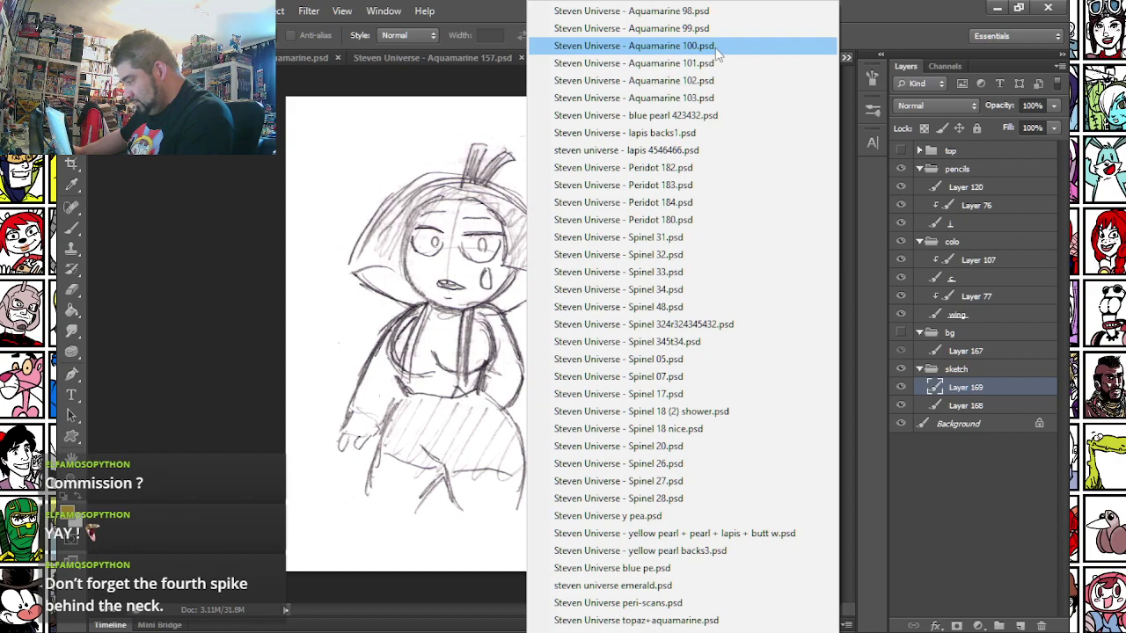
{"action": "left_click", "coordinate": [715, 49]}
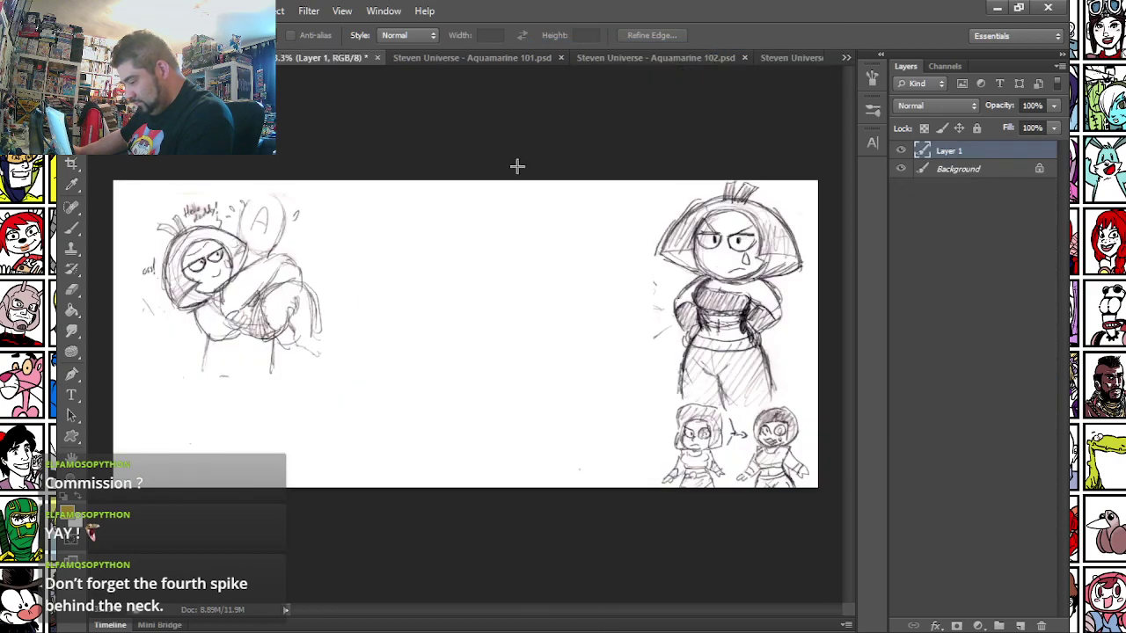
{"action": "scroll", "coordinate": [472, 205], "scroll_direction": "down", "scroll_amount": 3}
{"action": "mouse_move", "coordinate": [195, 200]}
{"action": "left_mouse_down"}
{"action": "mouse_move", "coordinate": [432, 357]}
{"action": "mouse_move", "coordinate": [428, 382]}
{"action": "left_mouse_up"}
{"action": "left_click_drag", "start_coordinate": [455, 337], "coordinate": [490, 336]}
{"action": "left_click_drag", "start_coordinate": [386, 202], "coordinate": [969, 605]}
{"action": "left_click", "coordinate": [162, 10]}
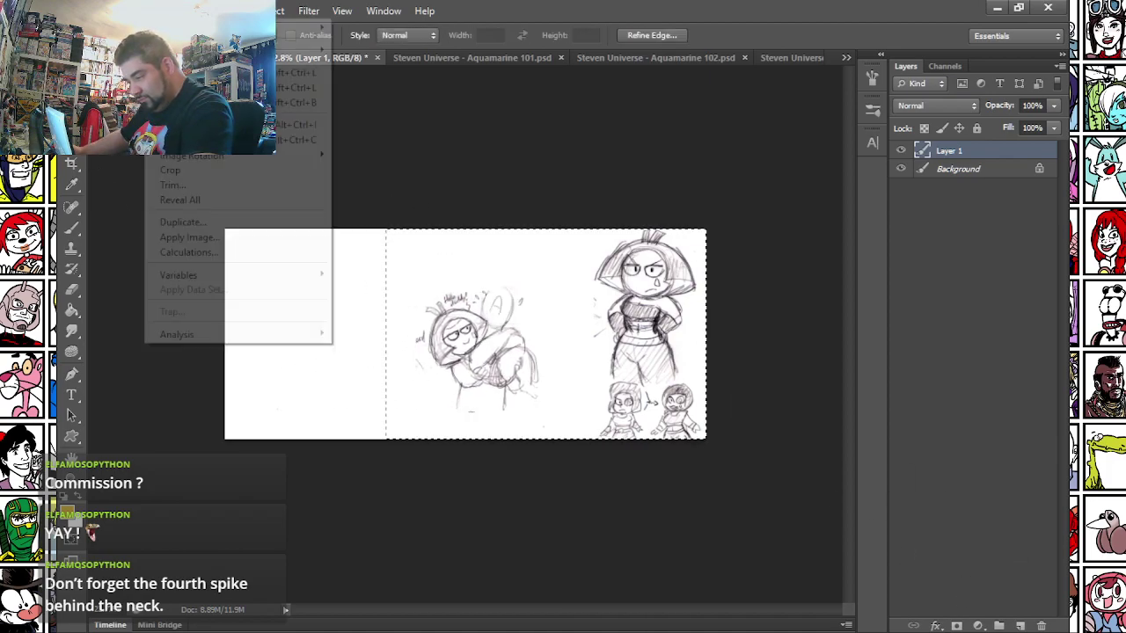
{"action": "left_click", "coordinate": [176, 170]}
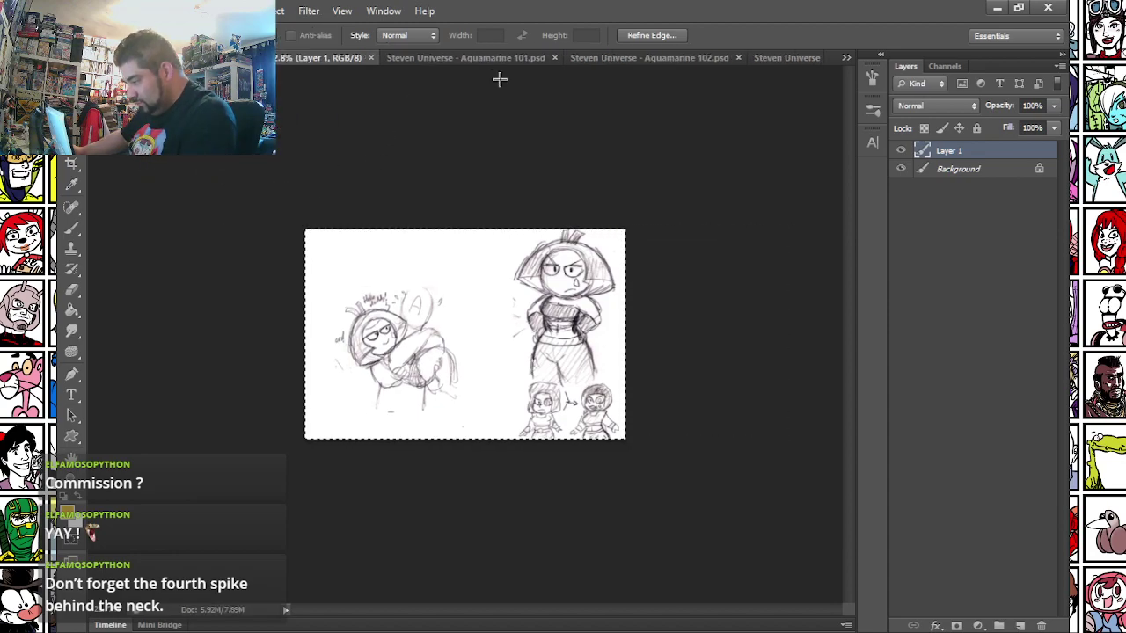
- View the sketches in Steven Universe - Aquamarine 101.psd and Aquamarine 102.psd, and close both documents
{"action": "left_click", "coordinate": [504, 61]}
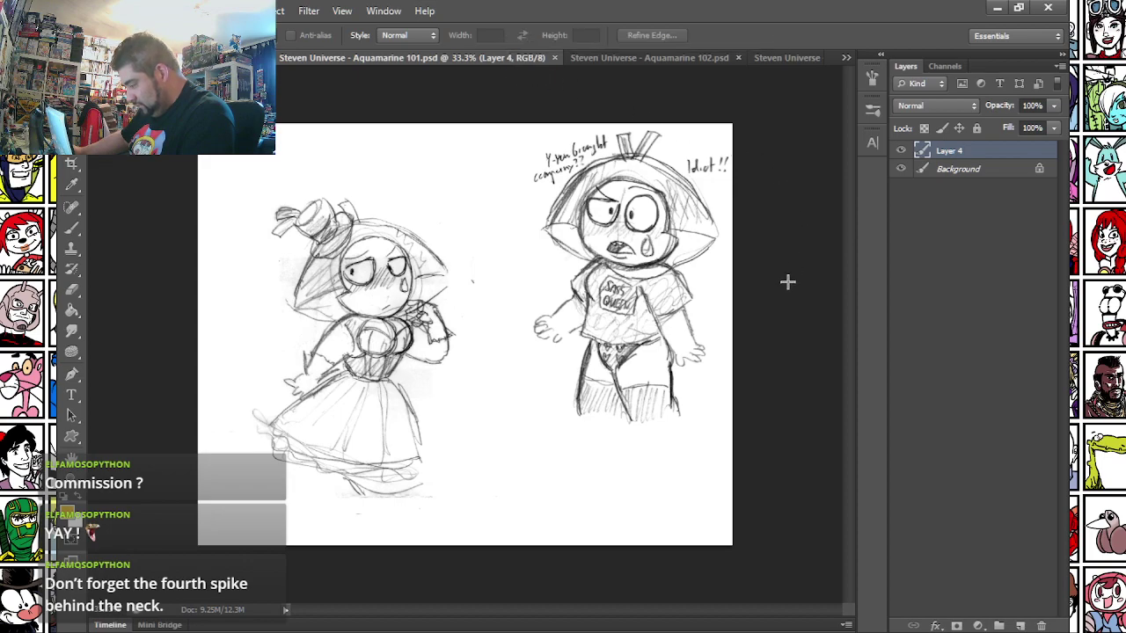
{"action": "left_click", "coordinate": [554, 57]}
{"action": "left_click", "coordinate": [490, 58]}
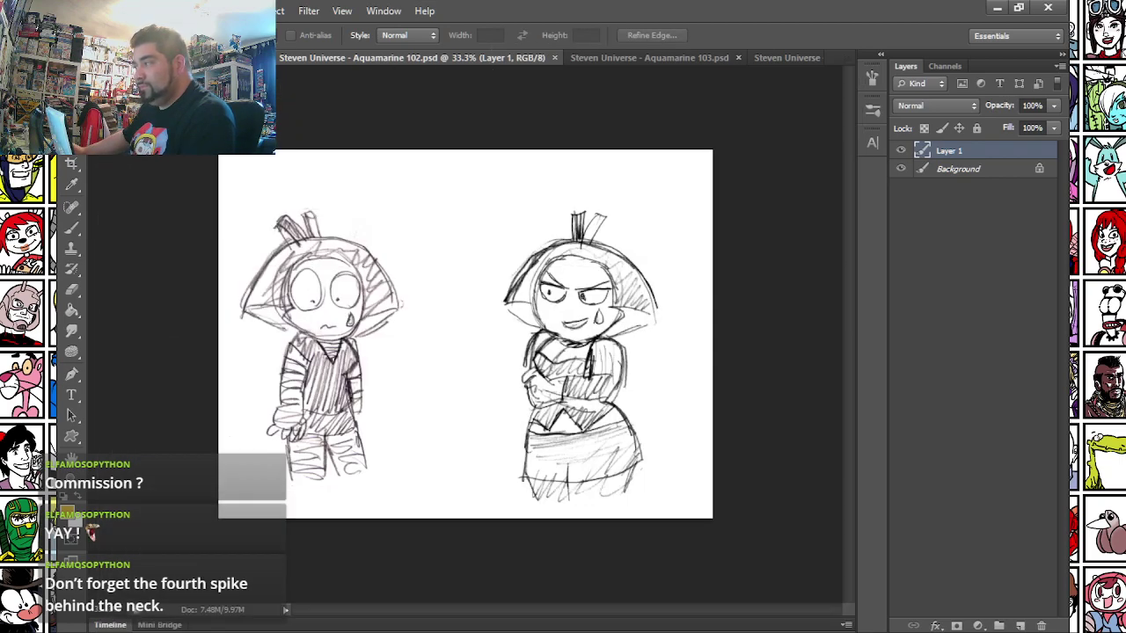
{"action": "left_click", "coordinate": [290, 55]}
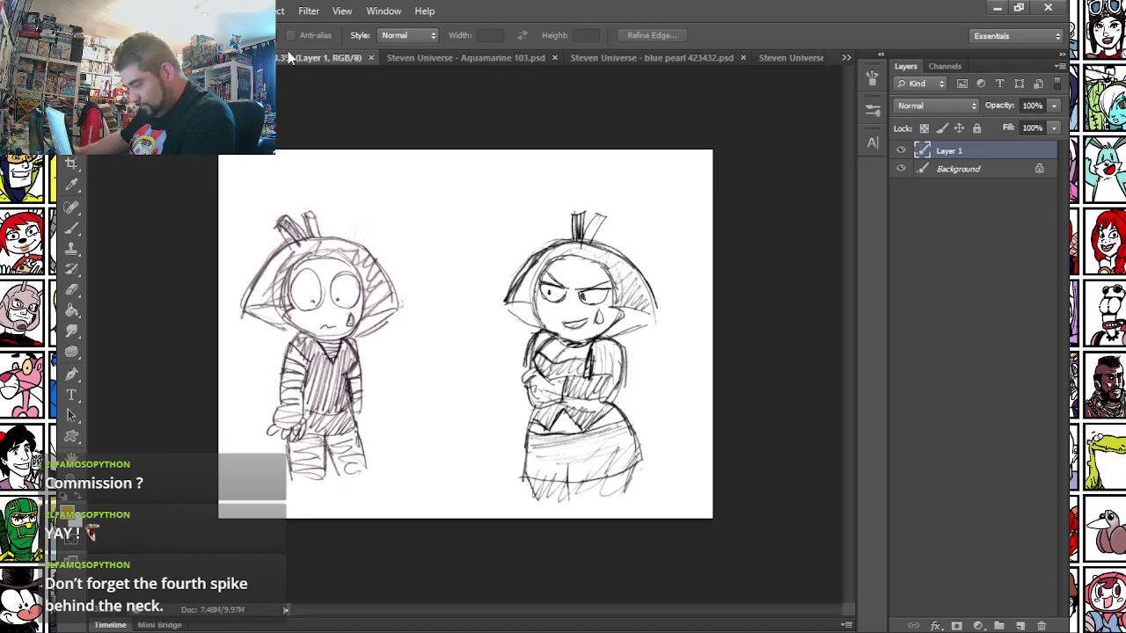
{"action": "left_click", "coordinate": [371, 57]}
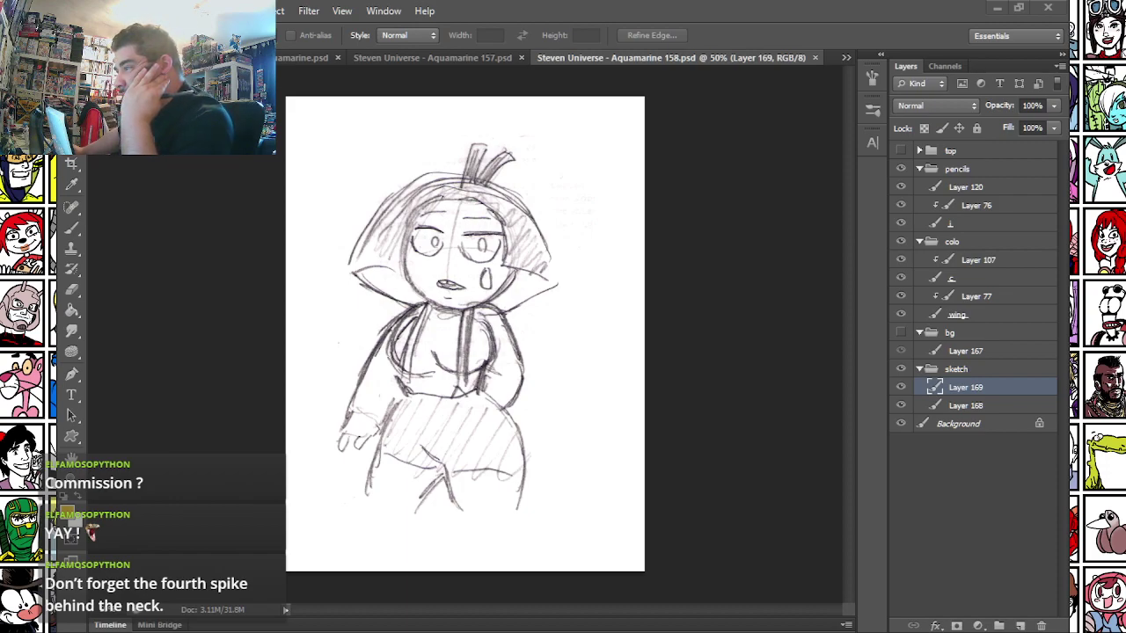
- Bring up the reference image Steven Universe - Doc 15.png and detach it into its own window away from the sketch page
{"action": "left_click", "coordinate": [496, 7]}
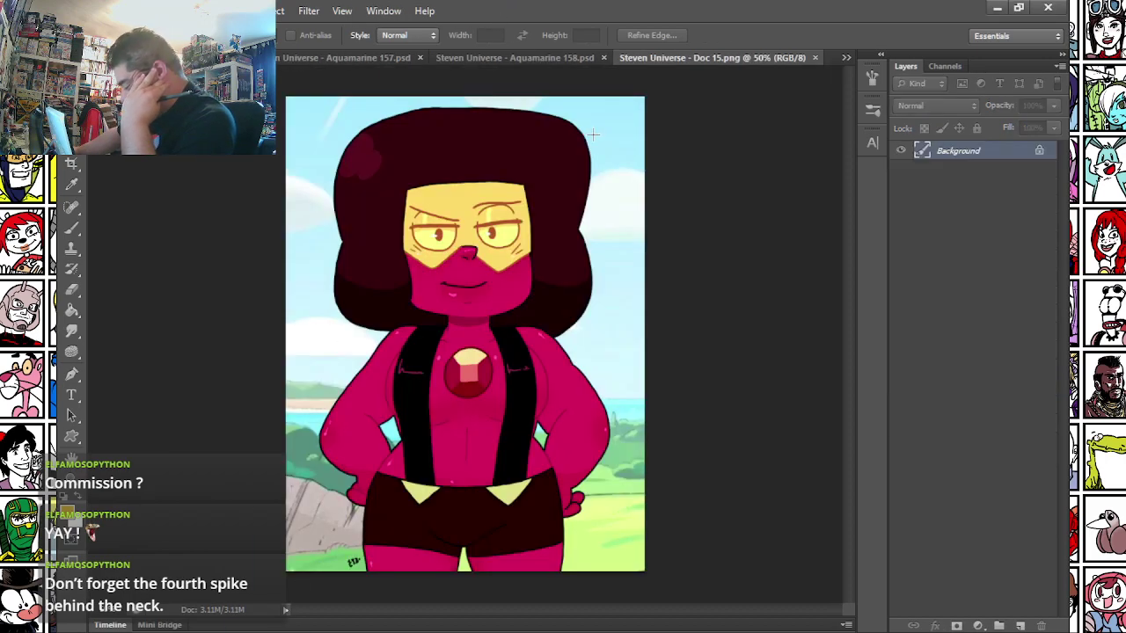
{"action": "left_click_drag", "start_coordinate": [664, 58], "coordinate": [695, 628]}
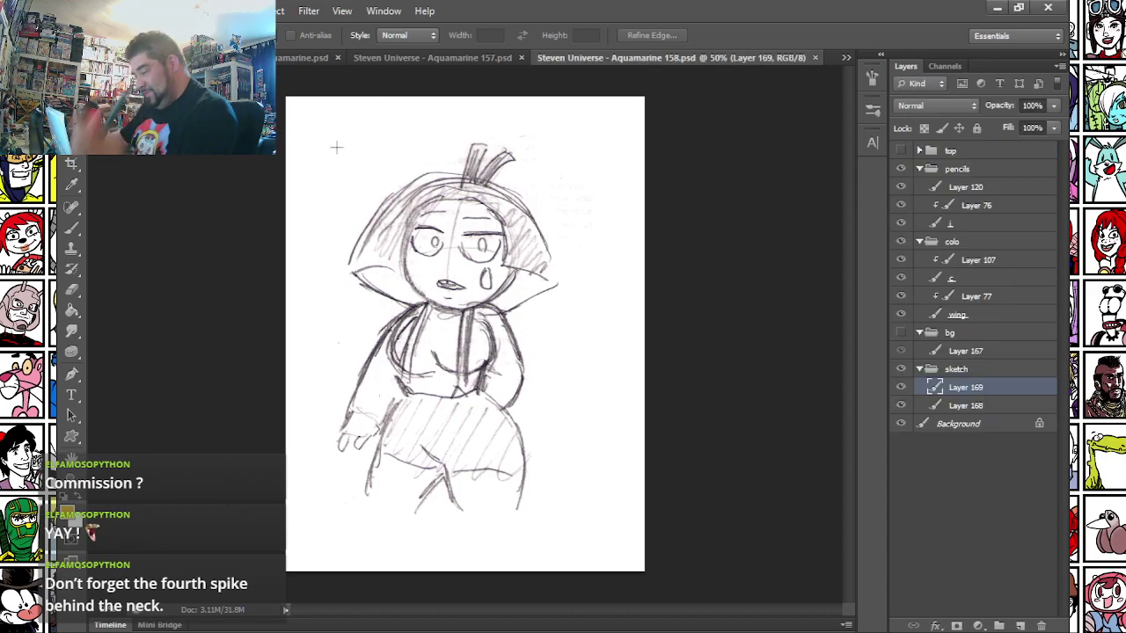
- Enlarge the pasted sketch in Aquamarine 158.psd to about 124% with Free Transform and position it to fill the page
{"action": "right_click", "coordinate": [448, 169]}
{"action": "left_click", "coordinate": [497, 319]}
{"action": "left_click_drag", "start_coordinate": [498, 276], "coordinate": [488, 341]}
{"action": "left_click_drag", "start_coordinate": [591, 192], "coordinate": [677, 113]}
{"action": "left_click_drag", "start_coordinate": [588, 163], "coordinate": [580, 184]}
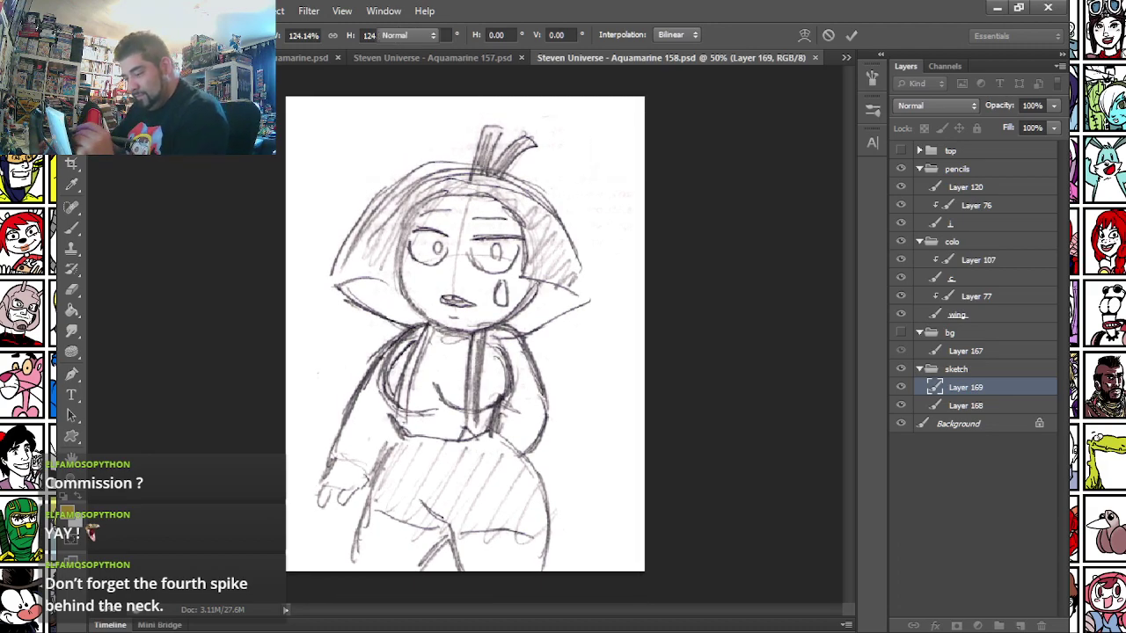
{"action": "key", "text": "Return"}
- Commit the sketch's transform, lasso the character's head and enlarge it slightly with Free Transform, clearing the selection when done
{"action": "left_click", "coordinate": [337, 322]}
{"action": "key", "text": "Escape"}
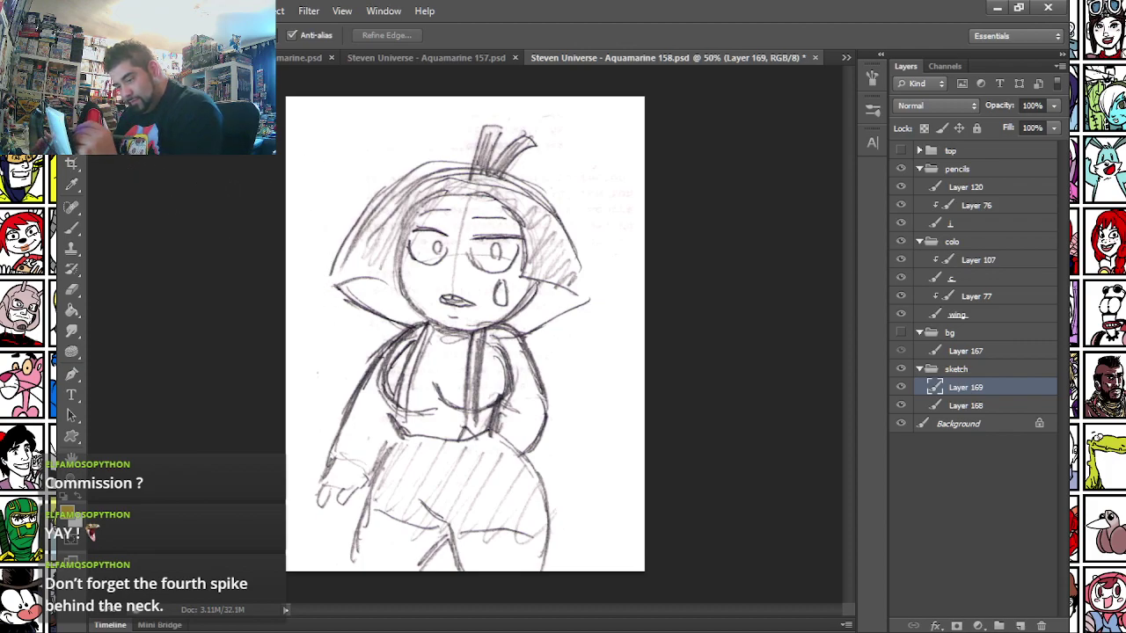
{"action": "mouse_move", "coordinate": [381, 109]}
{"action": "left_mouse_down"}
{"action": "mouse_move", "coordinate": [296, 299]}
{"action": "mouse_move", "coordinate": [359, 326]}
{"action": "mouse_move", "coordinate": [461, 334]}
{"action": "mouse_move", "coordinate": [504, 324]}
{"action": "mouse_move", "coordinate": [528, 336]}
{"action": "mouse_move", "coordinate": [646, 268]}
{"action": "mouse_move", "coordinate": [394, 102]}
{"action": "left_mouse_up"}
{"action": "right_click", "coordinate": [422, 216]}
{"action": "left_click", "coordinate": [475, 469]}
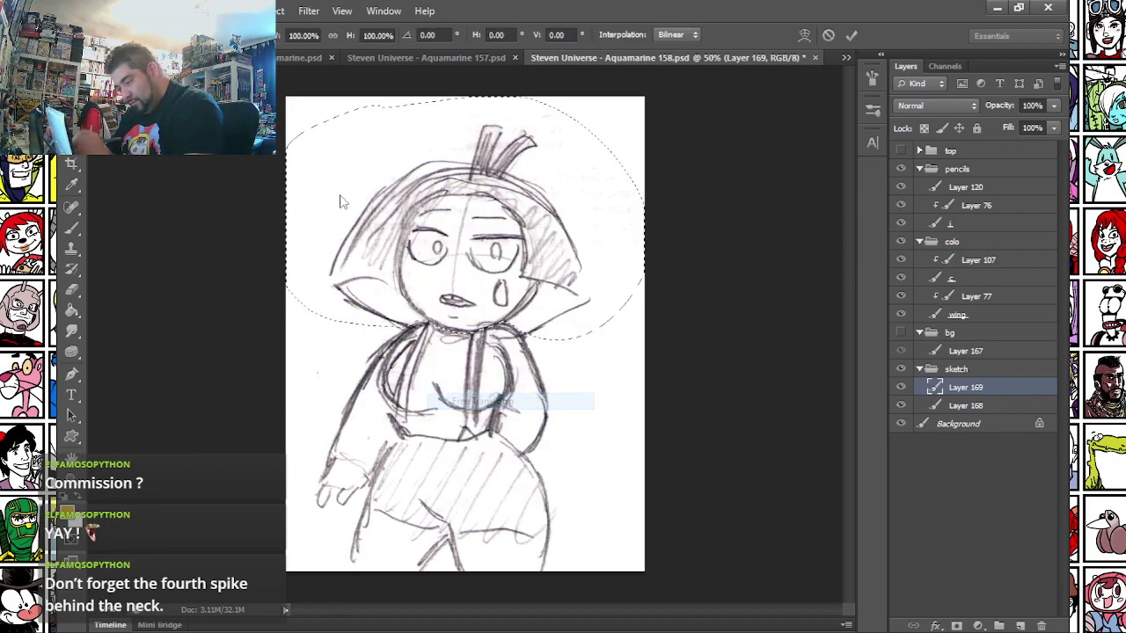
{"action": "left_click_drag", "start_coordinate": [279, 93], "coordinate": [259, 79]}
{"action": "left_click_drag", "start_coordinate": [351, 209], "coordinate": [358, 214]}
{"action": "key", "text": "Return"}
{"action": "key", "text": "ctrl+d"}
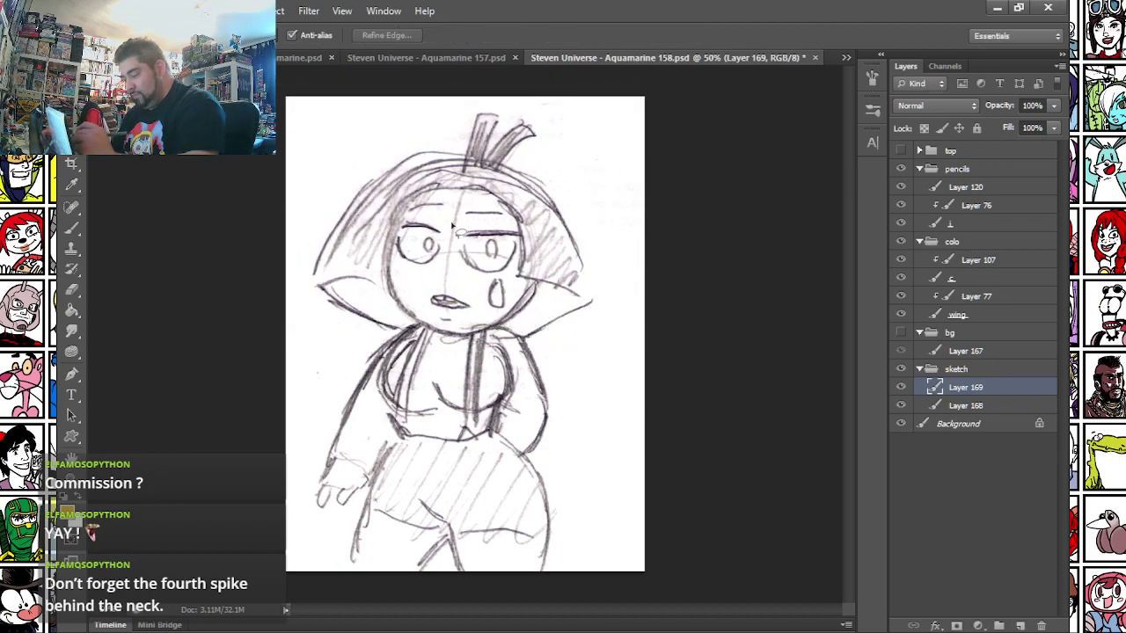
- Move Layer 168 above the pencil sketch layer, choose a light blue foreground colour and test the brush in the page's upper-left corner
{"action": "left_click_drag", "start_coordinate": [954, 409], "coordinate": [957, 380]}
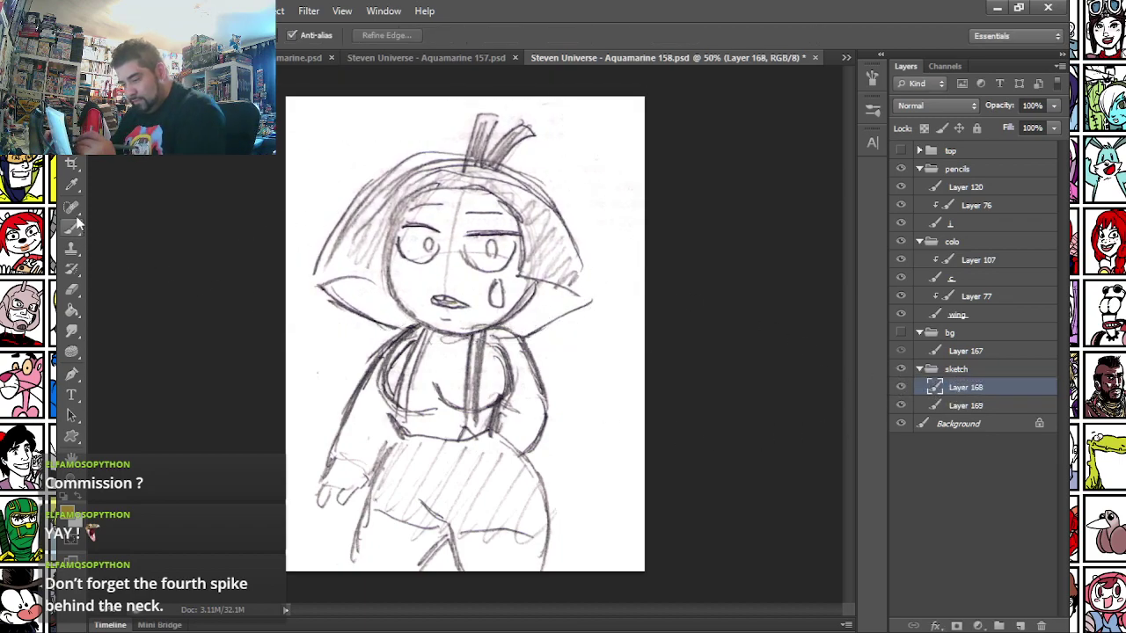
{"action": "key", "text": "i"}
{"action": "left_click", "coordinate": [69, 523]}
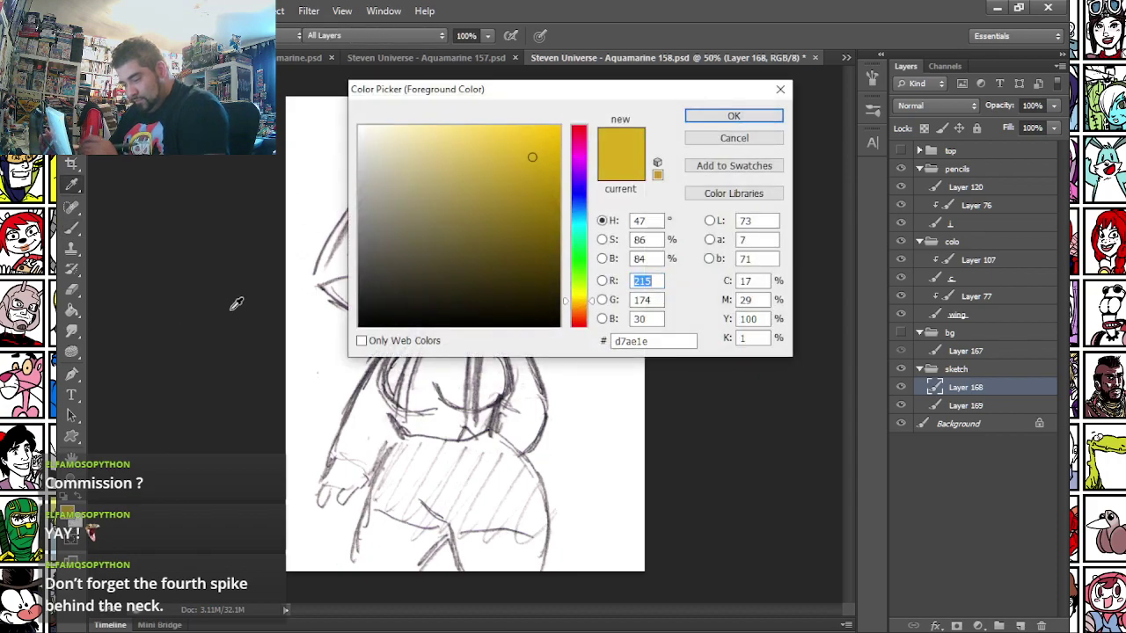
{"action": "left_click", "coordinate": [578, 209]}
{"action": "left_click_drag", "start_coordinate": [419, 135], "coordinate": [435, 140]}
{"action": "key", "text": "Return"}
{"action": "mouse_move", "coordinate": [321, 105]}
{"action": "left_mouse_down"}
{"action": "mouse_move", "coordinate": [318, 115]}
{"action": "mouse_move", "coordinate": [324, 109]}
{"action": "left_mouse_up"}
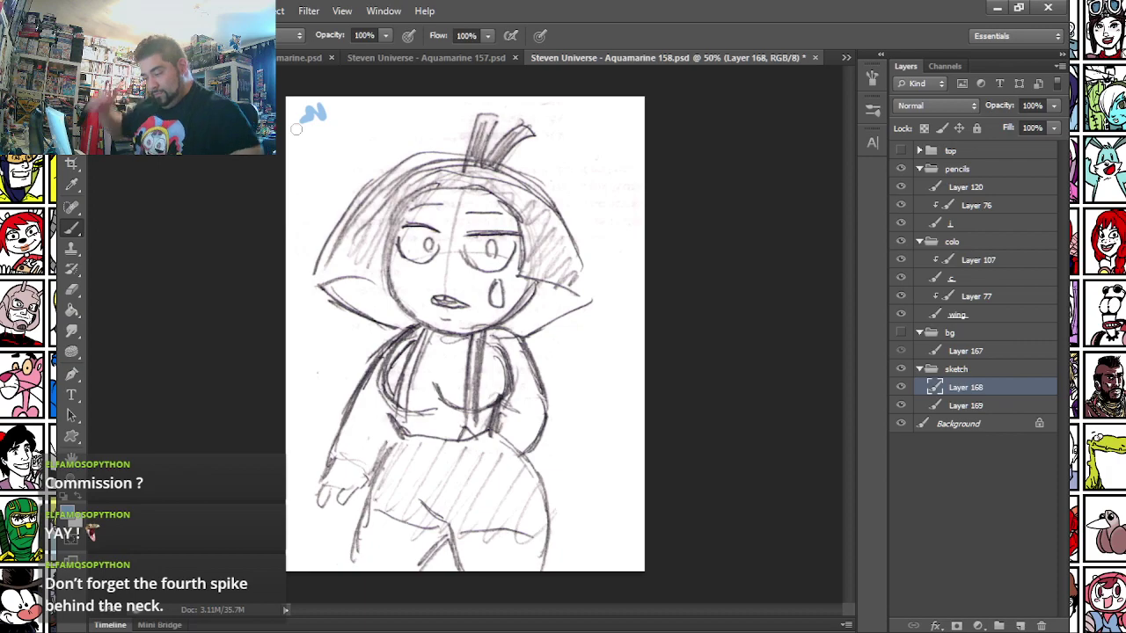
- Choose a small hard round brush and trace the left side of the character's chest in blue
{"action": "scroll", "coordinate": [611, 176], "scroll_direction": "up", "scroll_amount": 5}
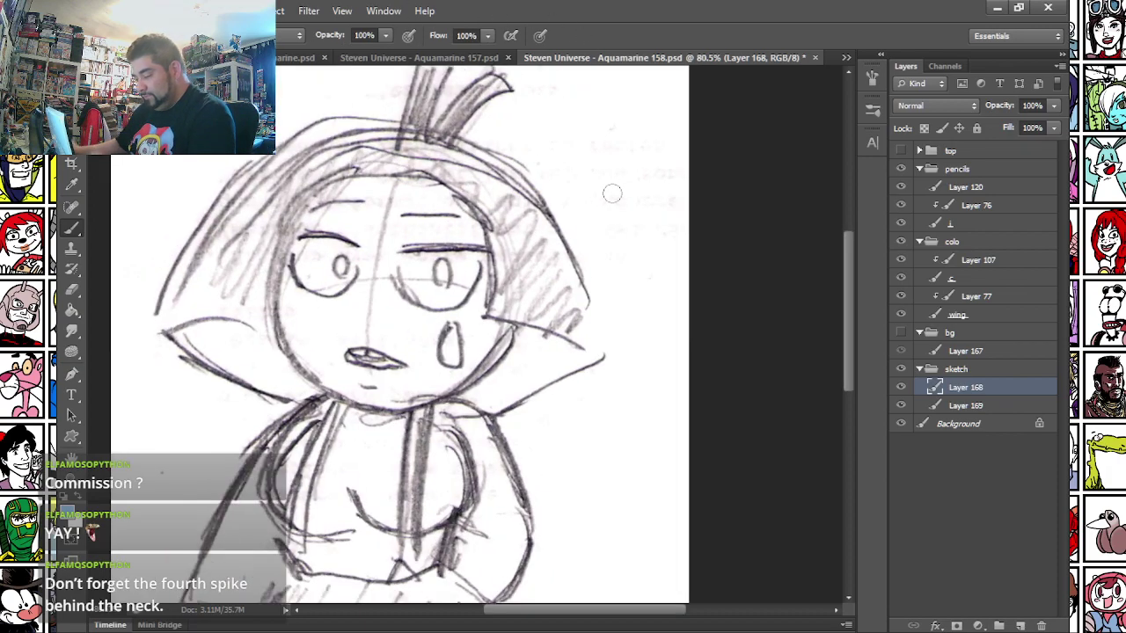
{"action": "left_click_drag", "start_coordinate": [218, 464], "coordinate": [276, 288]}
{"action": "right_click", "coordinate": [359, 226]}
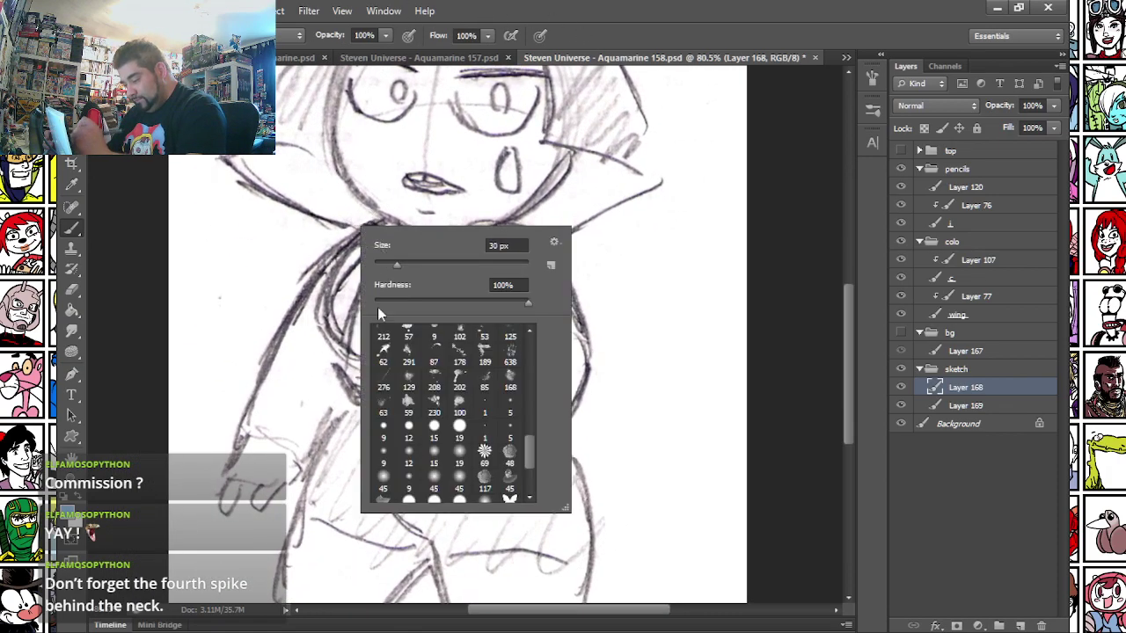
{"action": "left_click", "coordinate": [431, 431]}
{"action": "left_click_drag", "start_coordinate": [279, 249], "coordinate": [285, 254]}
{"action": "mouse_move", "coordinate": [368, 231]}
{"action": "left_mouse_down"}
{"action": "mouse_move", "coordinate": [320, 299]}
{"action": "mouse_move", "coordinate": [320, 347]}
{"action": "left_mouse_up"}
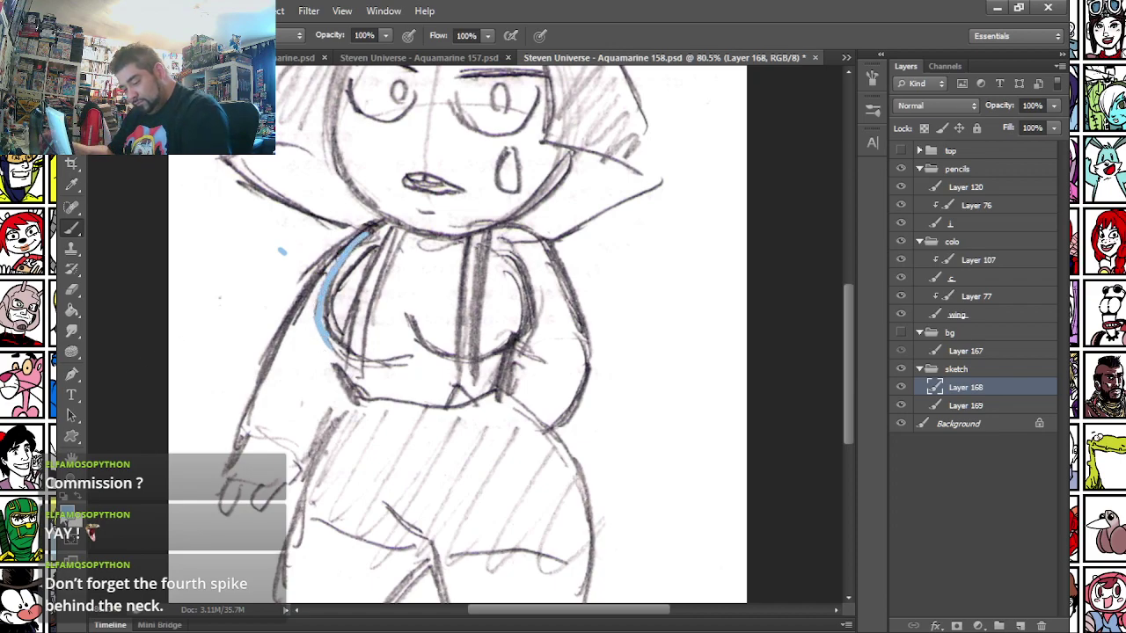
- Lower the pencil sketch on Layer 169 to 36% opacity and make Layer 168 active for drawing
{"action": "left_click", "coordinate": [963, 406]}
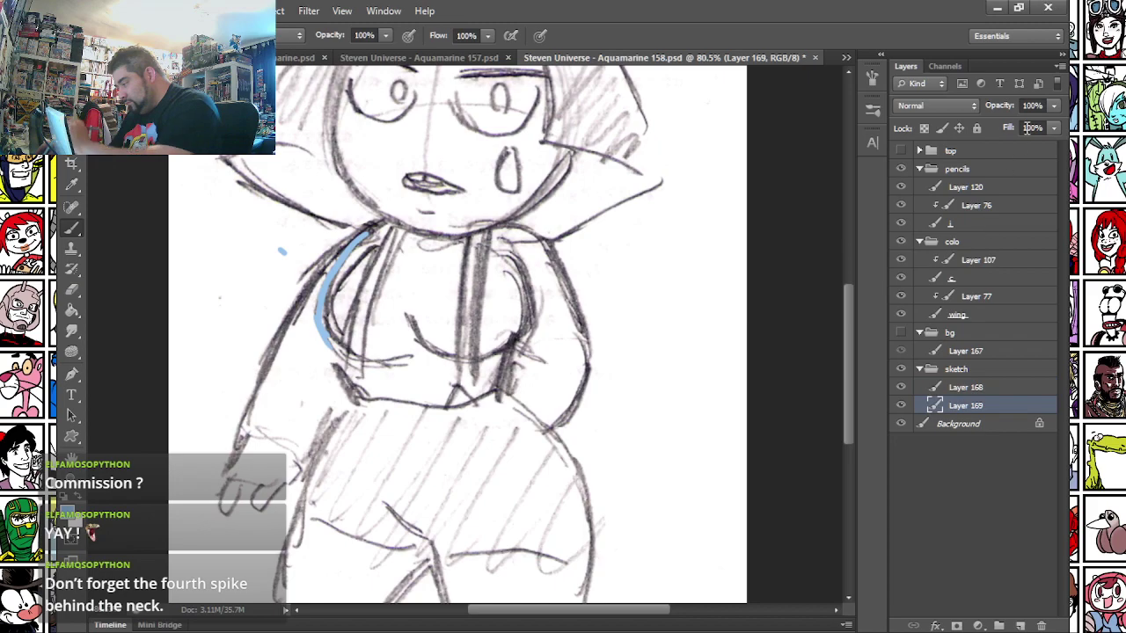
{"action": "left_click", "coordinate": [1053, 104]}
{"action": "left_click", "coordinate": [1000, 125]}
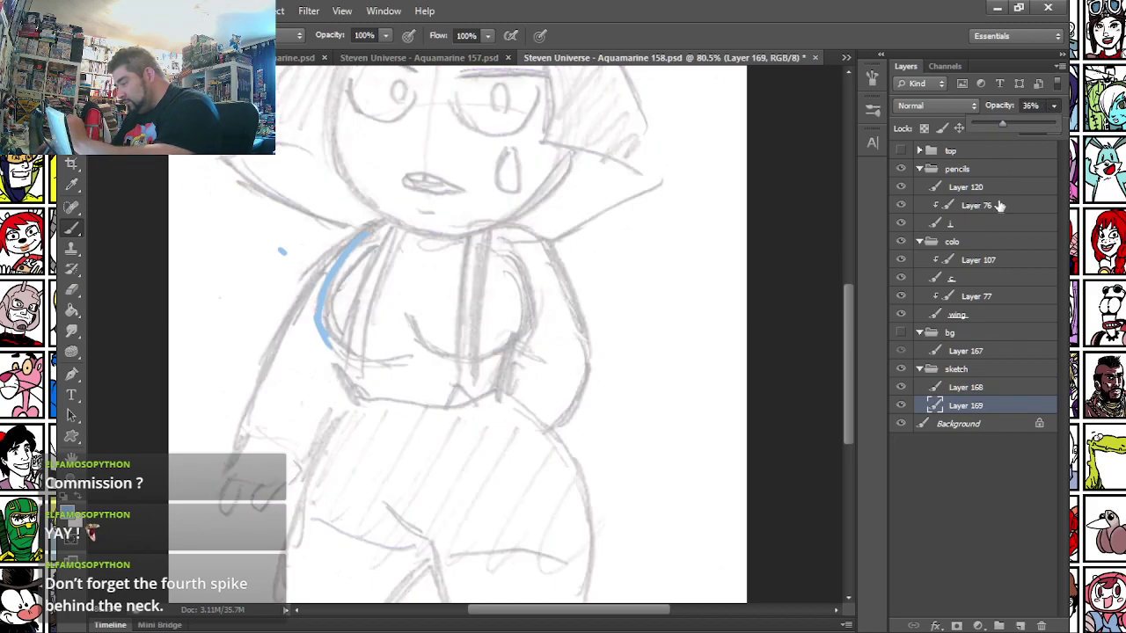
{"action": "left_click", "coordinate": [932, 388]}
- Trace the right side of the chest, both sides of the waist and the curved waistband in blue
{"action": "mouse_move", "coordinate": [495, 235]}
{"action": "left_mouse_down"}
{"action": "mouse_move", "coordinate": [528, 281]}
{"action": "mouse_move", "coordinate": [502, 239]}
{"action": "mouse_move", "coordinate": [515, 350]}
{"action": "left_mouse_up"}
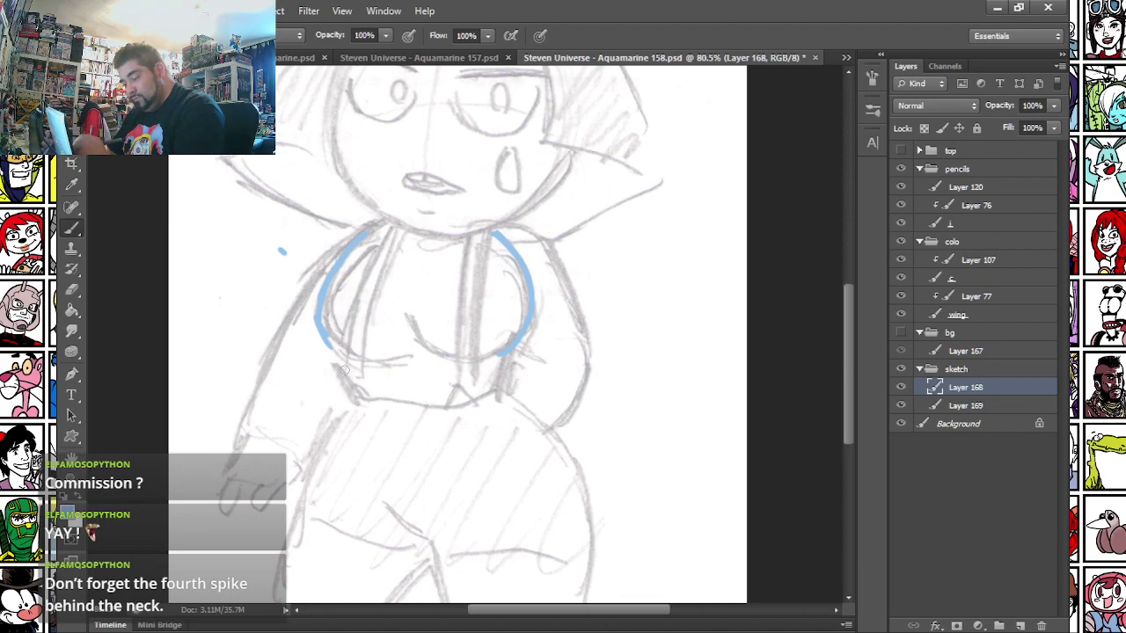
{"action": "left_click_drag", "start_coordinate": [340, 358], "coordinate": [356, 383]}
{"action": "mouse_move", "coordinate": [517, 343]}
{"action": "left_mouse_down"}
{"action": "mouse_move", "coordinate": [508, 392]}
{"action": "mouse_move", "coordinate": [546, 444]}
{"action": "left_mouse_up"}
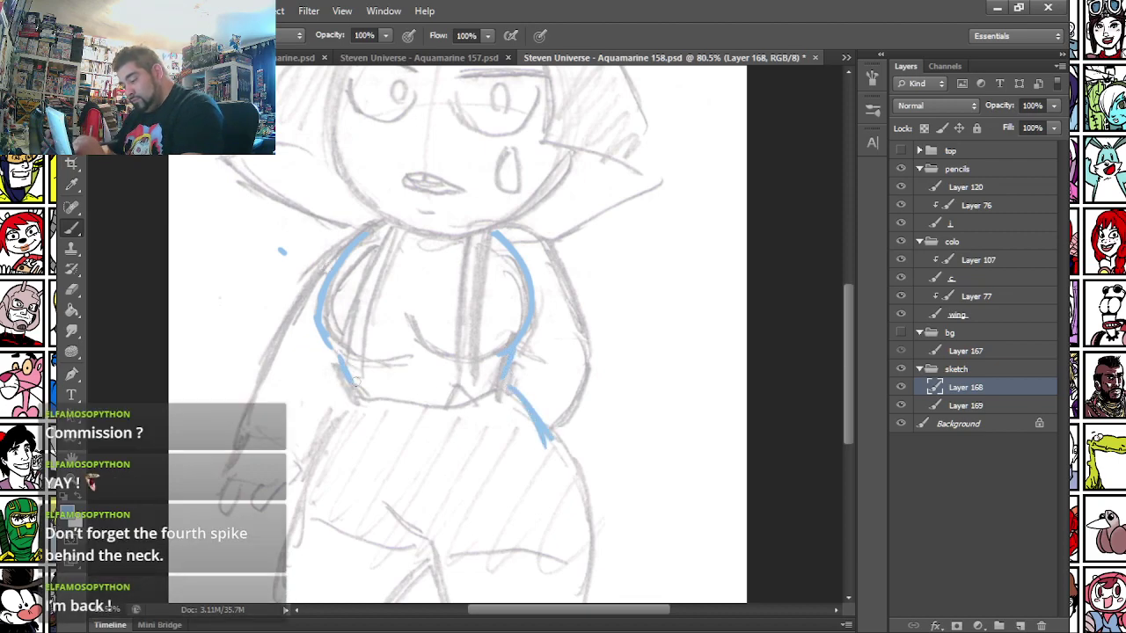
{"action": "mouse_move", "coordinate": [343, 387]}
{"action": "left_mouse_down"}
{"action": "mouse_move", "coordinate": [318, 428]}
{"action": "mouse_move", "coordinate": [319, 418]}
{"action": "mouse_move", "coordinate": [329, 450]}
{"action": "mouse_move", "coordinate": [415, 461]}
{"action": "mouse_move", "coordinate": [567, 440]}
{"action": "left_mouse_up"}
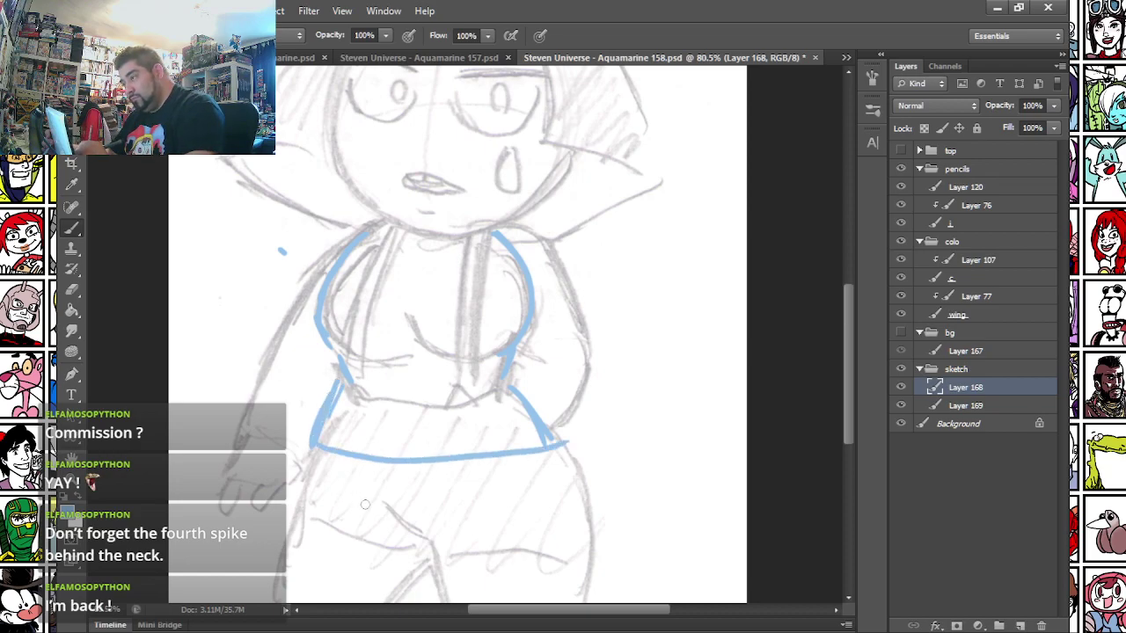
- Draw the widened hips, outer thighs, crotch lines and the hems of both shorts legs
{"action": "mouse_move", "coordinate": [371, 503]}
{"action": "left_mouse_down"}
{"action": "mouse_move", "coordinate": [437, 550]}
{"action": "mouse_move", "coordinate": [447, 603]}
{"action": "left_mouse_up"}
{"action": "left_click_drag", "start_coordinate": [510, 373], "coordinate": [582, 445]}
{"action": "mouse_move", "coordinate": [540, 396]}
{"action": "left_mouse_down"}
{"action": "mouse_move", "coordinate": [605, 482]}
{"action": "mouse_move", "coordinate": [581, 604]}
{"action": "left_mouse_up"}
{"action": "left_click_drag", "start_coordinate": [329, 388], "coordinate": [282, 559]}
{"action": "left_click_drag", "start_coordinate": [313, 421], "coordinate": [277, 604]}
{"action": "left_click_drag", "start_coordinate": [299, 447], "coordinate": [260, 603]}
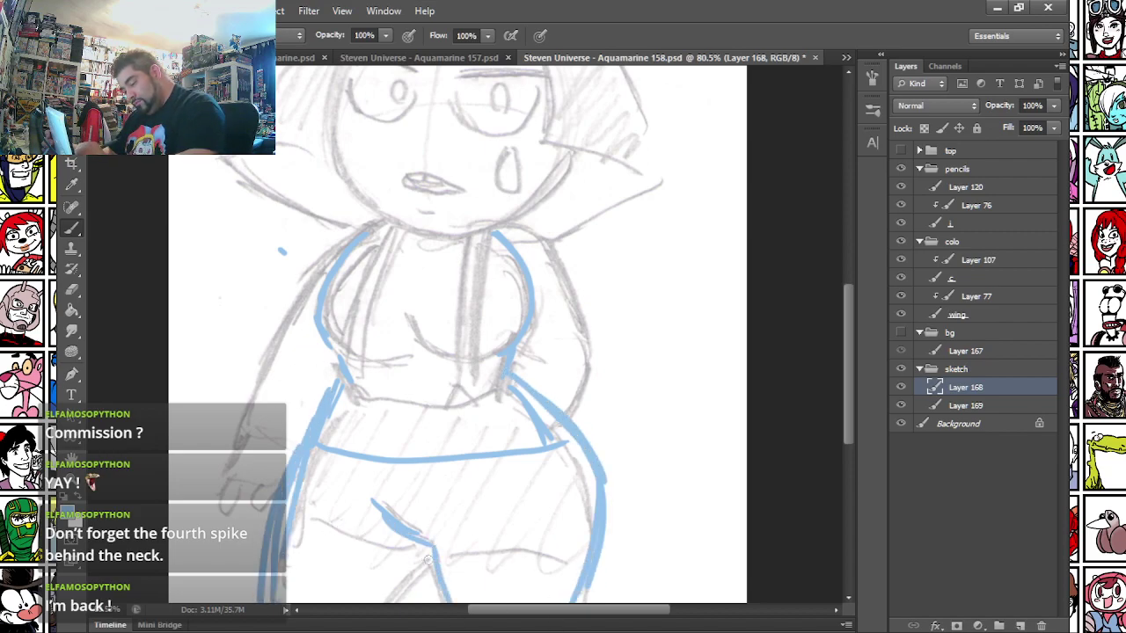
{"action": "left_click_drag", "start_coordinate": [427, 560], "coordinate": [405, 604]}
{"action": "mouse_move", "coordinate": [290, 535]}
{"action": "left_mouse_down"}
{"action": "mouse_move", "coordinate": [448, 565]}
{"action": "mouse_move", "coordinate": [589, 541]}
{"action": "left_mouse_up"}
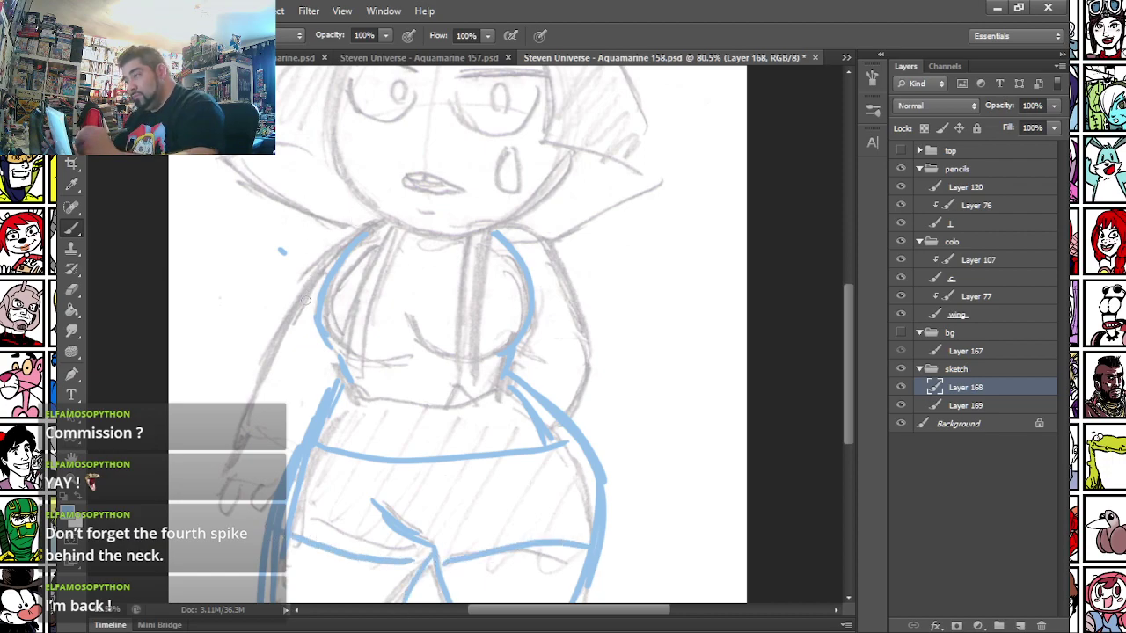
- Draw the two suspender straps down the torso with pointed tabs at the waistband
{"action": "left_click_drag", "start_coordinate": [472, 476], "coordinate": [510, 458]}
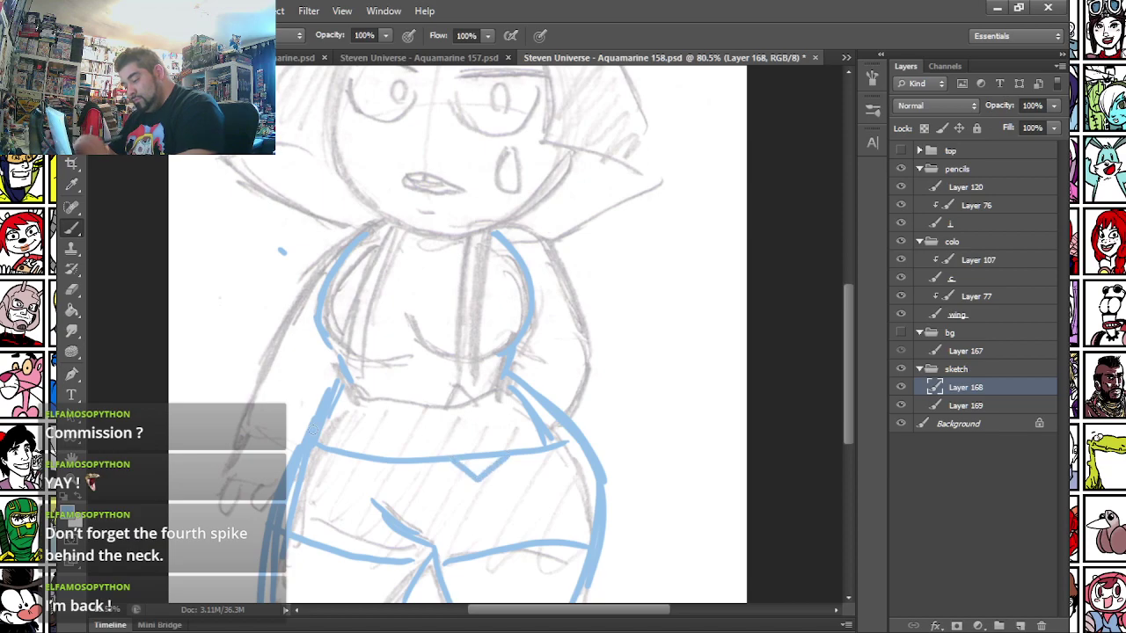
{"action": "left_click_drag", "start_coordinate": [326, 453], "coordinate": [374, 466]}
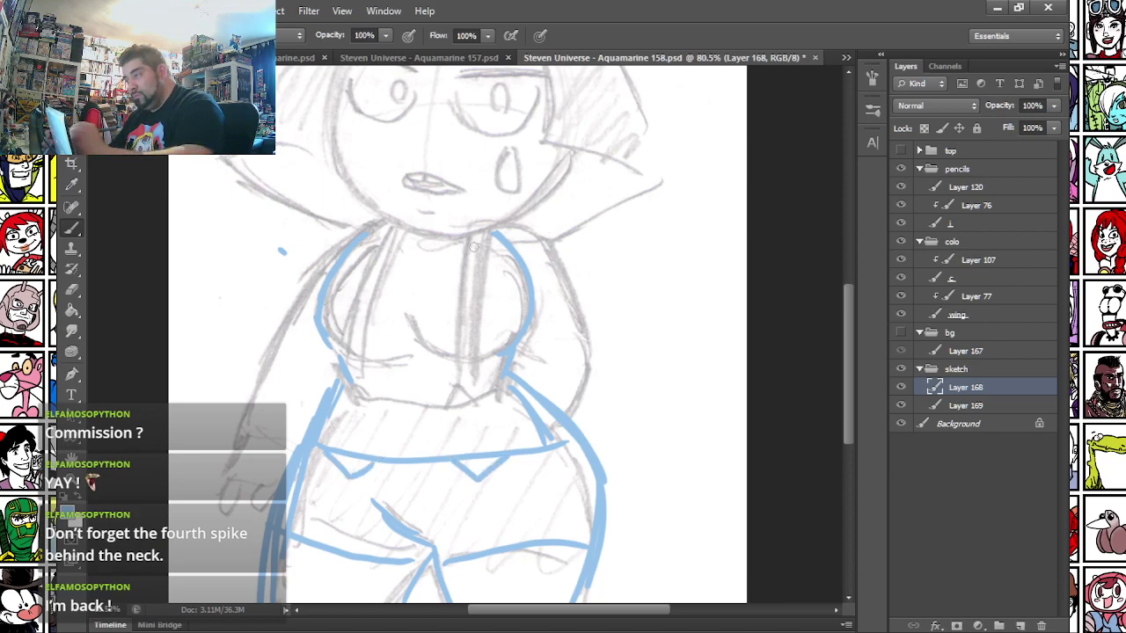
{"action": "mouse_move", "coordinate": [464, 244]}
{"action": "left_mouse_down"}
{"action": "mouse_move", "coordinate": [456, 412]}
{"action": "mouse_move", "coordinate": [458, 454]}
{"action": "left_mouse_up"}
{"action": "mouse_move", "coordinate": [482, 240]}
{"action": "left_mouse_down"}
{"action": "mouse_move", "coordinate": [480, 453]}
{"action": "mouse_move", "coordinate": [468, 243]}
{"action": "left_mouse_up"}
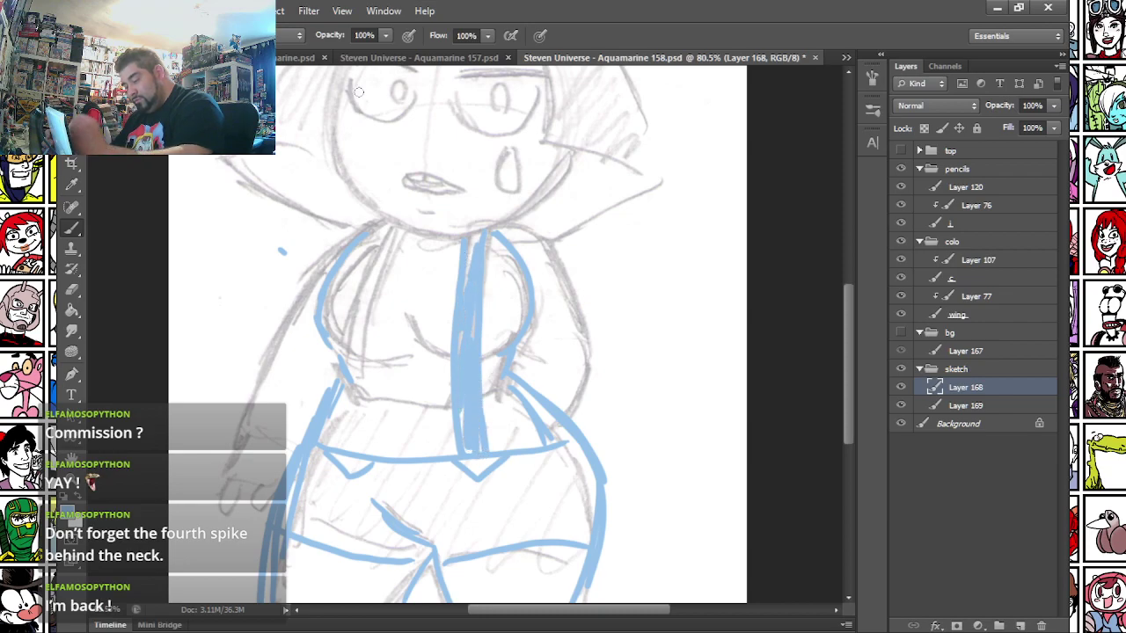
{"action": "mouse_move", "coordinate": [388, 216]}
{"action": "left_mouse_down"}
{"action": "mouse_move", "coordinate": [343, 351]}
{"action": "mouse_move", "coordinate": [336, 428]}
{"action": "mouse_move", "coordinate": [356, 446]}
{"action": "mouse_move", "coordinate": [393, 235]}
{"action": "mouse_move", "coordinate": [356, 338]}
{"action": "mouse_move", "coordinate": [343, 478]}
{"action": "mouse_move", "coordinate": [369, 269]}
{"action": "left_mouse_up"}
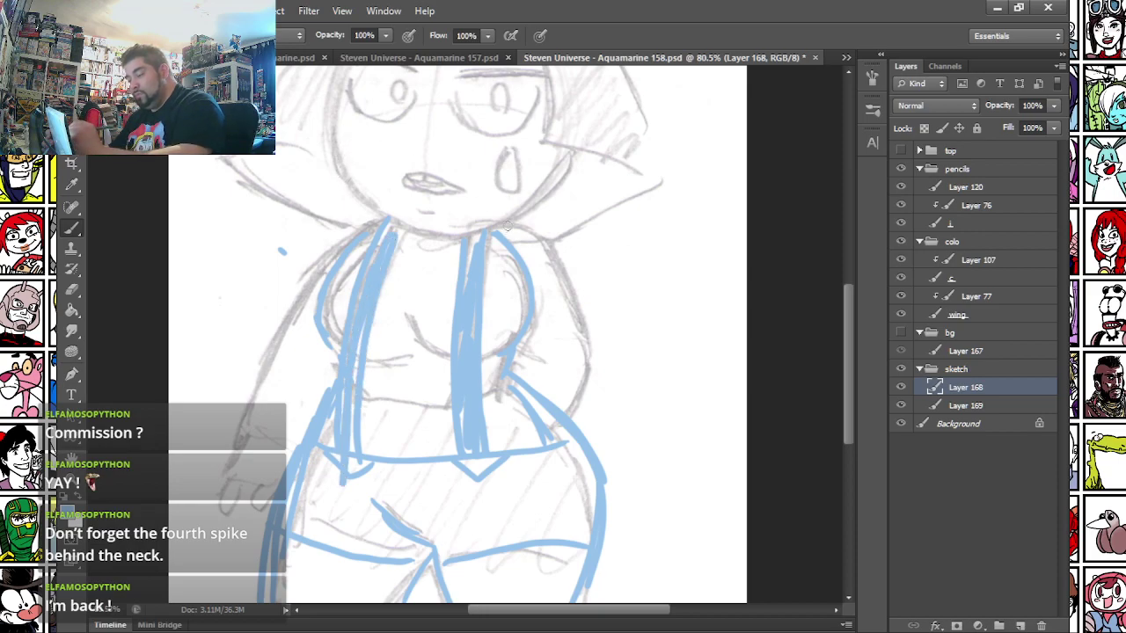
- Draw the bent arm on the page's right side, from the shoulder around the elbow to the waist
{"action": "mouse_move", "coordinate": [530, 218]}
{"action": "left_mouse_down"}
{"action": "mouse_move", "coordinate": [639, 322]}
{"action": "mouse_move", "coordinate": [603, 280]}
{"action": "mouse_move", "coordinate": [630, 313]}
{"action": "left_mouse_up"}
{"action": "left_click_drag", "start_coordinate": [582, 426], "coordinate": [646, 368]}
{"action": "left_click_drag", "start_coordinate": [539, 220], "coordinate": [647, 362]}
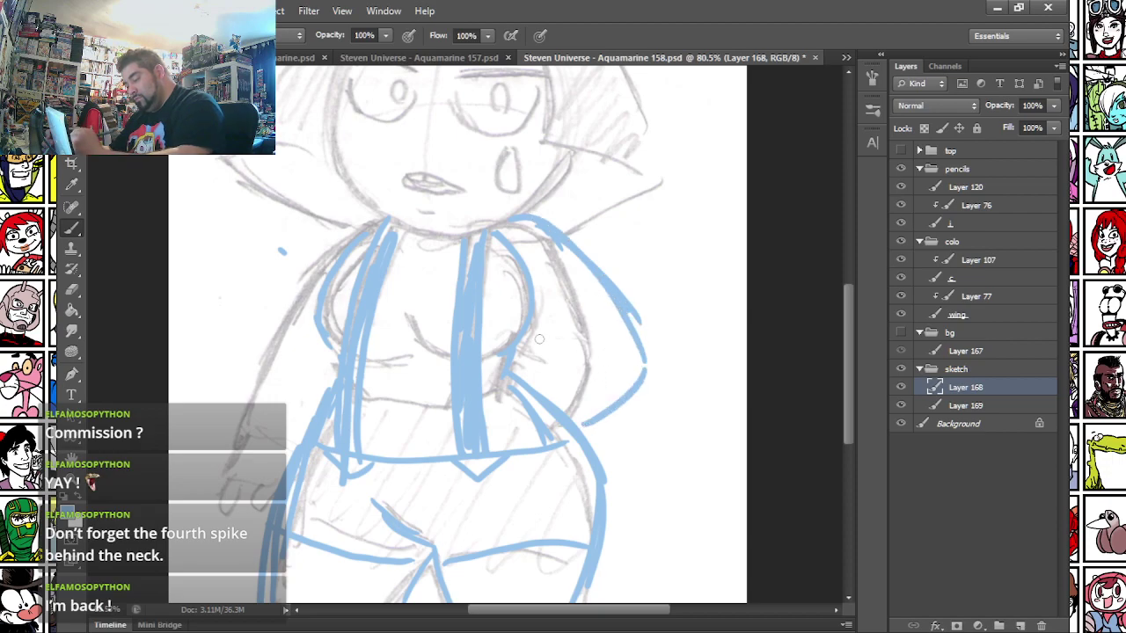
{"action": "mouse_move", "coordinate": [544, 349]}
{"action": "left_mouse_down"}
{"action": "mouse_move", "coordinate": [530, 377]}
{"action": "mouse_move", "coordinate": [540, 385]}
{"action": "mouse_move", "coordinate": [526, 398]}
{"action": "left_mouse_up"}
{"action": "mouse_move", "coordinate": [535, 227]}
{"action": "left_mouse_down"}
{"action": "mouse_move", "coordinate": [595, 265]}
{"action": "mouse_move", "coordinate": [641, 371]}
{"action": "mouse_move", "coordinate": [584, 425]}
{"action": "left_mouse_up"}
- Draw the hanging arm on the page's left side from the shoulder to the hand with its fingers
{"action": "left_click_drag", "start_coordinate": [375, 218], "coordinate": [251, 312]}
{"action": "left_click_drag", "start_coordinate": [364, 218], "coordinate": [290, 291]}
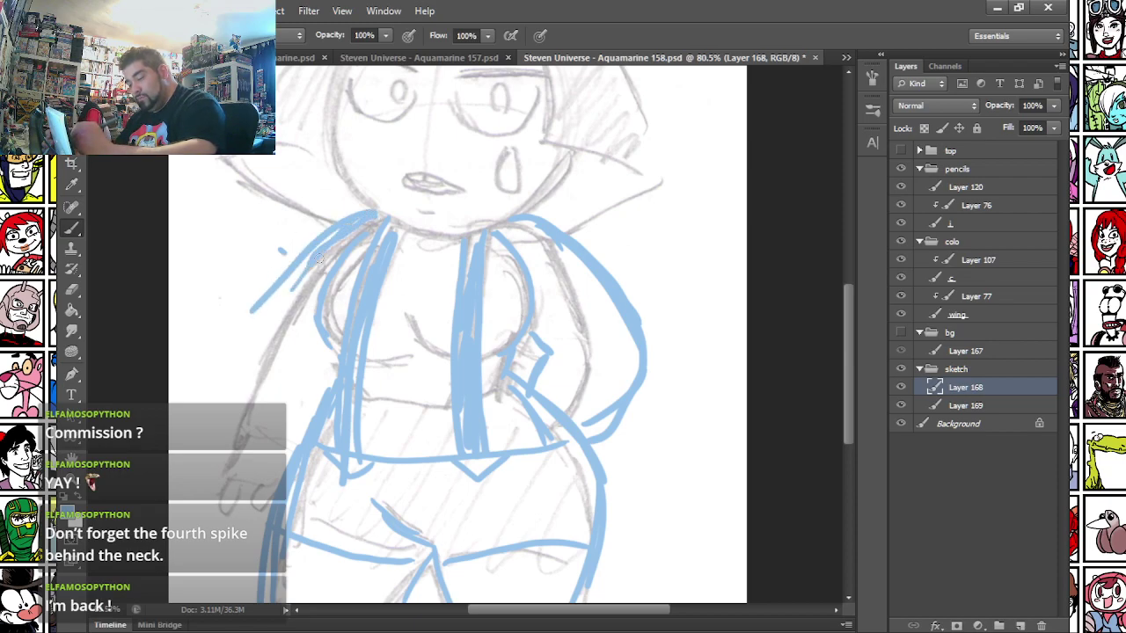
{"action": "left_click_drag", "start_coordinate": [336, 233], "coordinate": [250, 353]}
{"action": "left_click_drag", "start_coordinate": [323, 256], "coordinate": [231, 430]}
{"action": "mouse_move", "coordinate": [257, 380]}
{"action": "left_mouse_down"}
{"action": "mouse_move", "coordinate": [188, 561]}
{"action": "mouse_move", "coordinate": [248, 521]}
{"action": "mouse_move", "coordinate": [238, 529]}
{"action": "left_mouse_up"}
{"action": "mouse_move", "coordinate": [196, 533]}
{"action": "left_mouse_down"}
{"action": "mouse_move", "coordinate": [199, 588]}
{"action": "mouse_move", "coordinate": [222, 566]}
{"action": "mouse_move", "coordinate": [225, 583]}
{"action": "mouse_move", "coordinate": [257, 580]}
{"action": "left_mouse_up"}
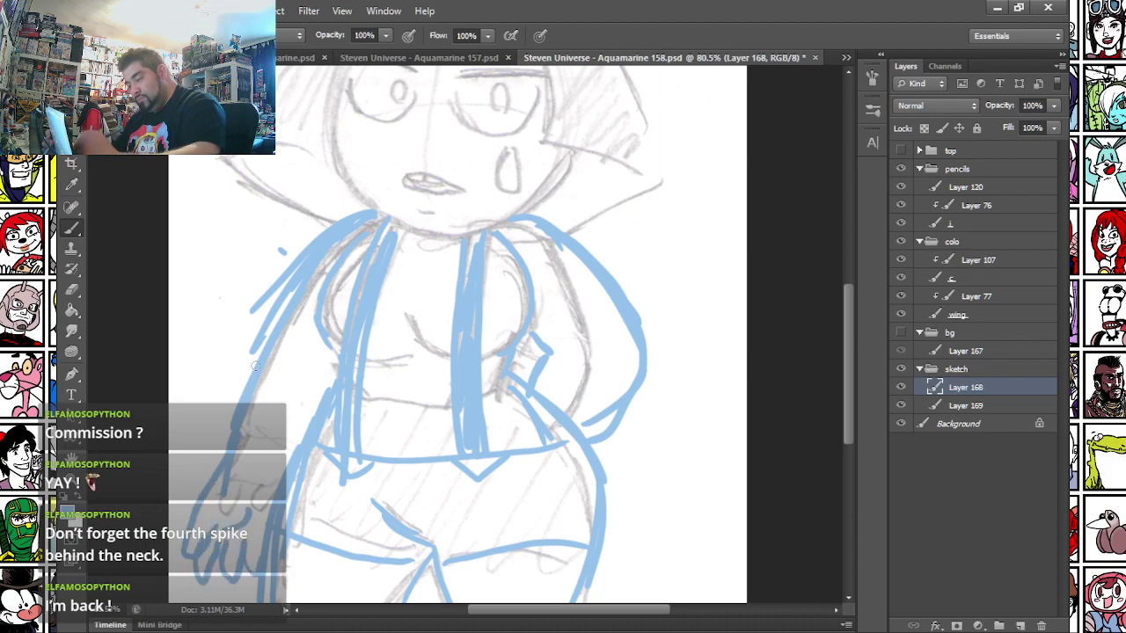
- Shift the whole sketch group slightly to the right on the page and return to Layer 168 with the Brush tool
{"action": "left_click_drag", "start_coordinate": [206, 251], "coordinate": [246, 394]}
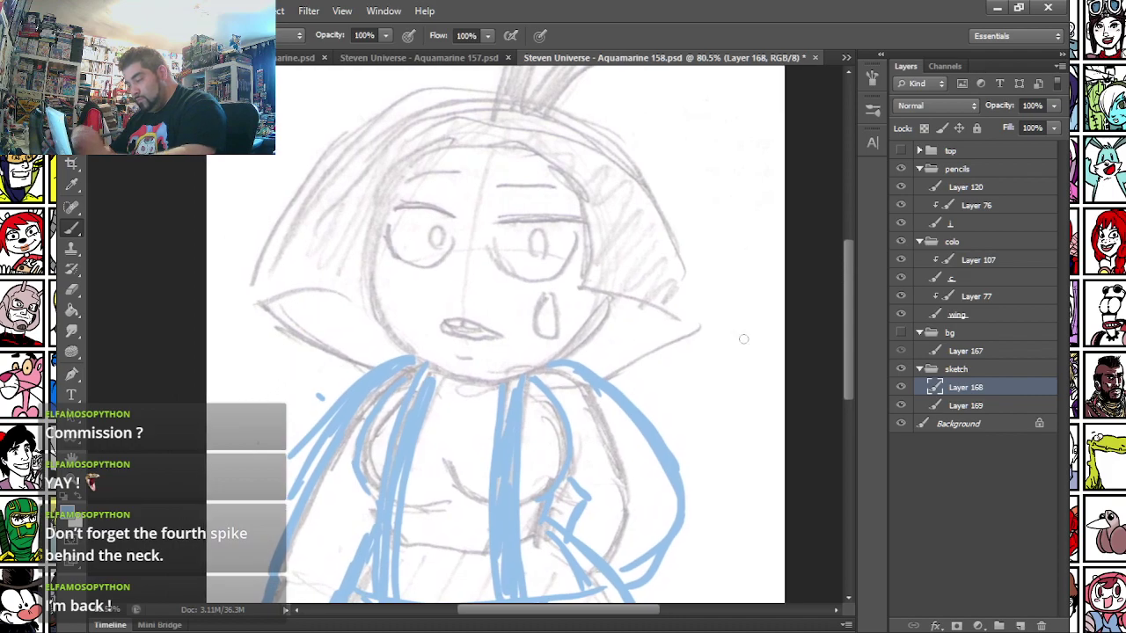
{"action": "left_click", "coordinate": [954, 369]}
{"action": "key", "text": "v"}
{"action": "left_click_drag", "start_coordinate": [265, 225], "coordinate": [292, 228]}
{"action": "key", "text": "alt+["}
{"action": "key", "text": "b"}
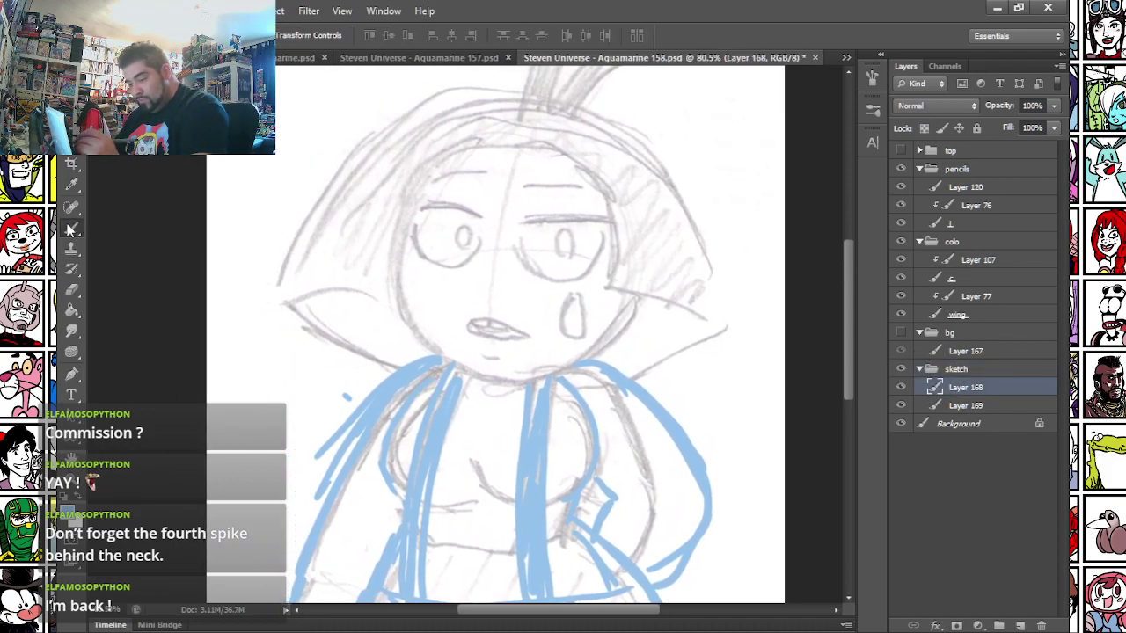
- Draw the hair's outer dome in blue and its lower edges running in toward the shoulders
{"action": "mouse_move", "coordinate": [271, 305]}
{"action": "left_mouse_down"}
{"action": "mouse_move", "coordinate": [187, 398]}
{"action": "mouse_move", "coordinate": [247, 320]}
{"action": "left_mouse_up"}
{"action": "left_click_drag", "start_coordinate": [208, 378], "coordinate": [306, 247]}
{"action": "mouse_move", "coordinate": [248, 306]}
{"action": "left_mouse_down"}
{"action": "mouse_move", "coordinate": [387, 190]}
{"action": "mouse_move", "coordinate": [554, 211]}
{"action": "mouse_move", "coordinate": [631, 291]}
{"action": "mouse_move", "coordinate": [668, 383]}
{"action": "left_mouse_up"}
{"action": "left_click_drag", "start_coordinate": [207, 387], "coordinate": [319, 461]}
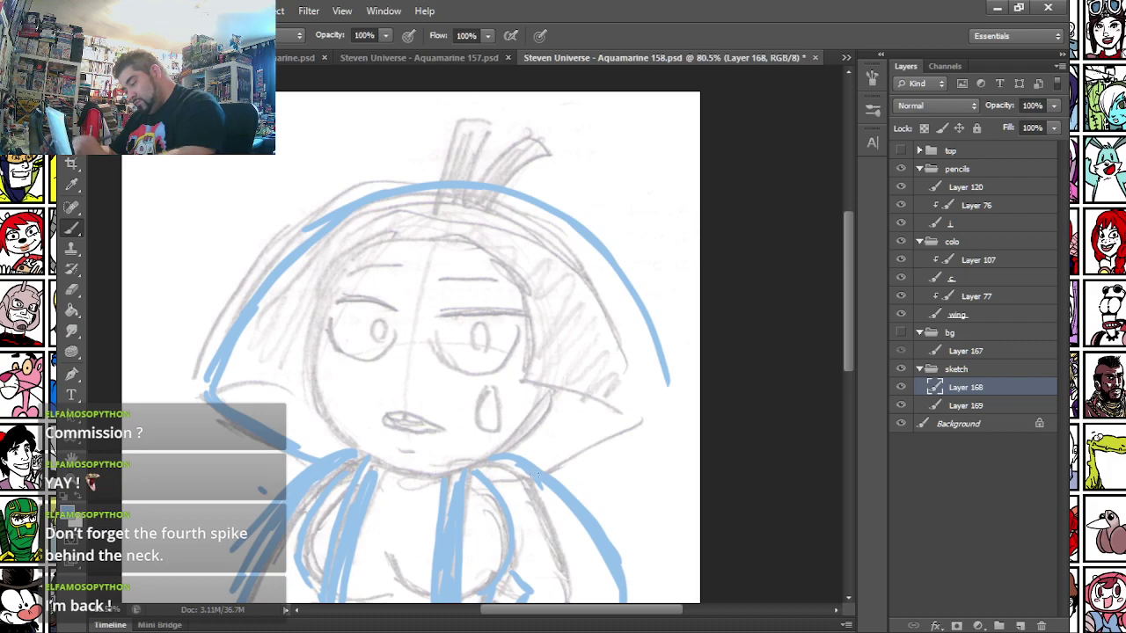
{"action": "left_click_drag", "start_coordinate": [544, 473], "coordinate": [672, 403]}
- Outline the round face in blue, including the chin, hairline and notch at the right cheek
{"action": "left_click_drag", "start_coordinate": [514, 381], "coordinate": [533, 385]}
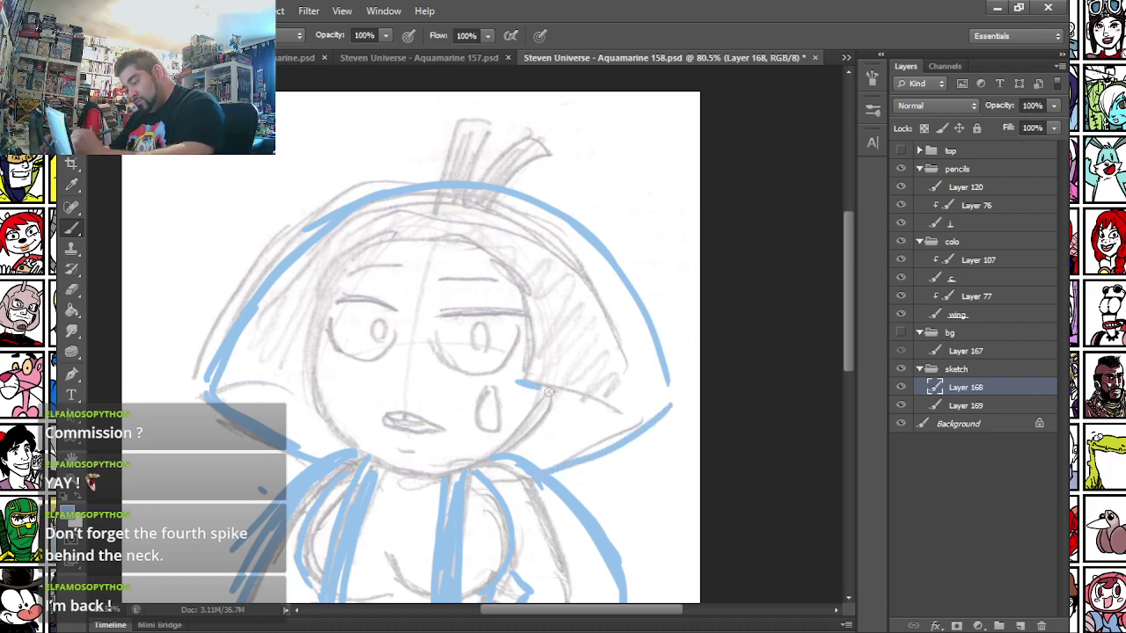
{"action": "left_click_drag", "start_coordinate": [512, 447], "coordinate": [503, 454]}
{"action": "mouse_move", "coordinate": [307, 383]}
{"action": "left_mouse_down"}
{"action": "mouse_move", "coordinate": [312, 330]}
{"action": "mouse_move", "coordinate": [412, 233]}
{"action": "mouse_move", "coordinate": [528, 368]}
{"action": "left_mouse_up"}
{"action": "mouse_move", "coordinate": [306, 361]}
{"action": "left_mouse_down"}
{"action": "mouse_move", "coordinate": [338, 444]}
{"action": "mouse_move", "coordinate": [378, 457]}
{"action": "mouse_move", "coordinate": [529, 428]}
{"action": "left_mouse_up"}
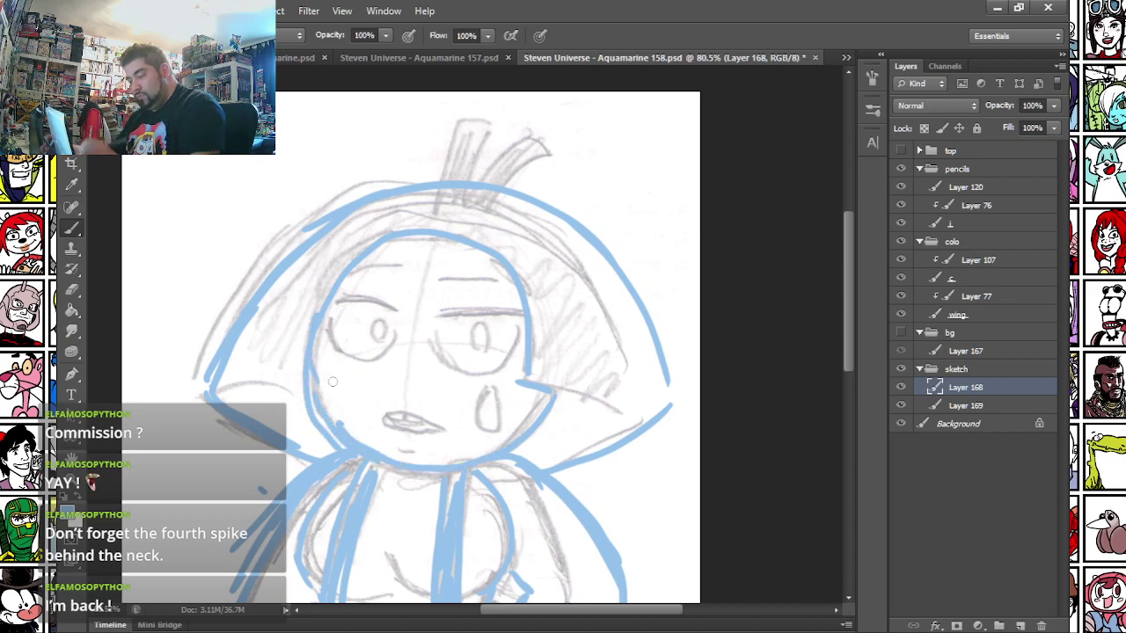
- Draw and shade the two bow spikes standing on top of the character's head
{"action": "mouse_move", "coordinate": [461, 93]}
{"action": "left_mouse_down"}
{"action": "mouse_move", "coordinate": [439, 179]}
{"action": "mouse_move", "coordinate": [499, 104]}
{"action": "mouse_move", "coordinate": [471, 181]}
{"action": "mouse_move", "coordinate": [482, 178]}
{"action": "left_mouse_up"}
{"action": "mouse_move", "coordinate": [504, 136]}
{"action": "left_mouse_down"}
{"action": "mouse_move", "coordinate": [554, 104]}
{"action": "mouse_move", "coordinate": [576, 123]}
{"action": "mouse_move", "coordinate": [498, 180]}
{"action": "left_mouse_up"}
{"action": "left_click_drag", "start_coordinate": [539, 127], "coordinate": [503, 127]}
{"action": "scroll", "coordinate": [502, 131], "scroll_direction": "down", "scroll_amount": 3}
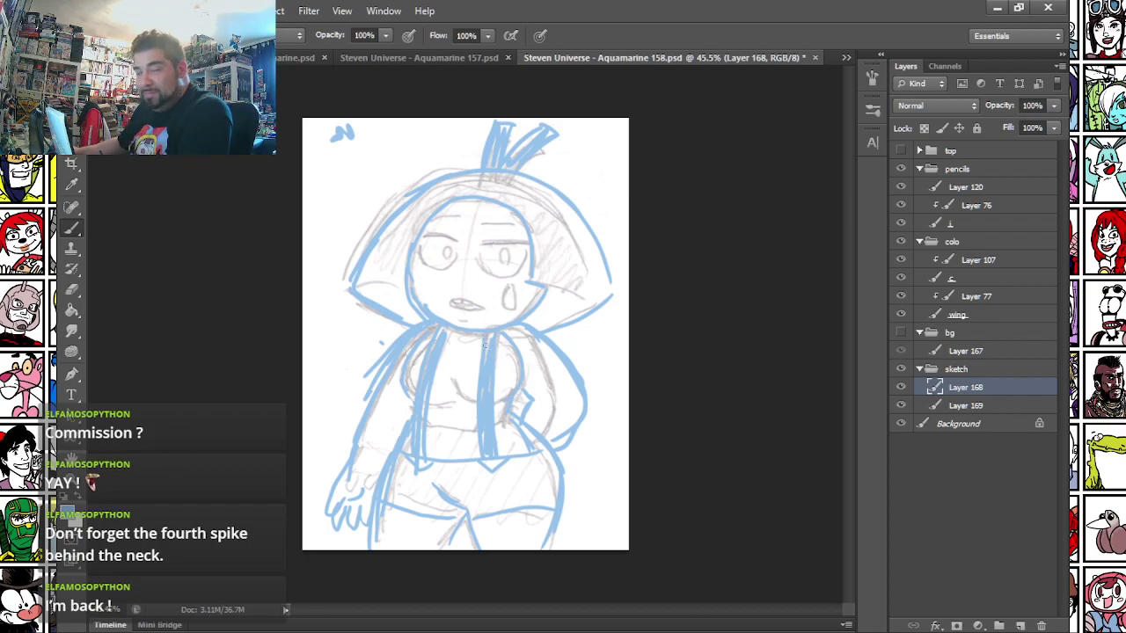
- Add the chest's lower curves and a centre line on the belly, and reinforce the outline of the bent arm
{"action": "scroll", "coordinate": [490, 302], "scroll_direction": "up", "scroll_amount": 4}
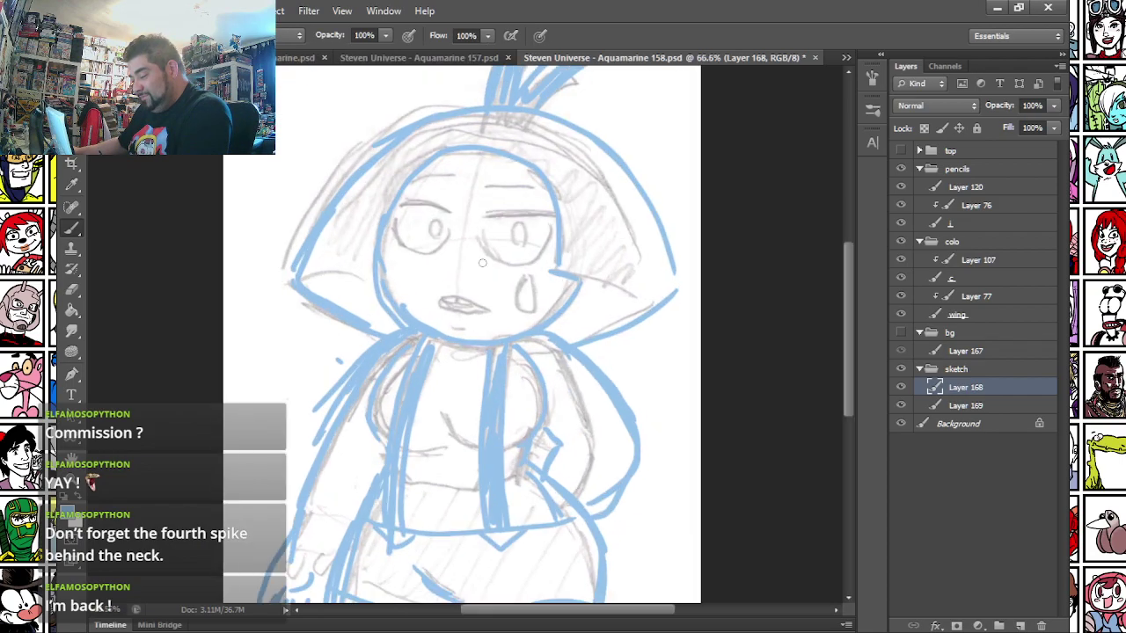
{"action": "left_click_drag", "start_coordinate": [295, 403], "coordinate": [300, 177]}
{"action": "left_click_drag", "start_coordinate": [438, 328], "coordinate": [438, 400]}
{"action": "left_click_drag", "start_coordinate": [348, 201], "coordinate": [329, 259]}
{"action": "left_click_drag", "start_coordinate": [449, 292], "coordinate": [570, 241]}
{"action": "left_click_drag", "start_coordinate": [337, 151], "coordinate": [310, 271]}
{"action": "mouse_move", "coordinate": [517, 261]}
{"action": "left_mouse_down"}
{"action": "mouse_move", "coordinate": [586, 279]}
{"action": "mouse_move", "coordinate": [682, 433]}
{"action": "mouse_move", "coordinate": [618, 518]}
{"action": "left_mouse_up"}
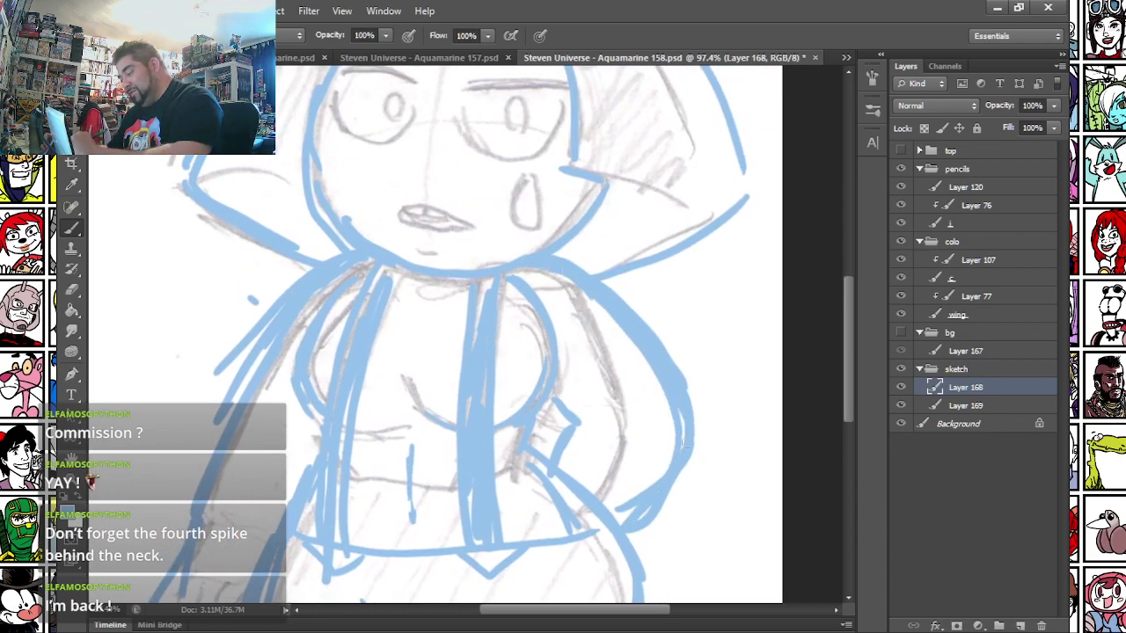
{"action": "mouse_move", "coordinate": [616, 435]}
{"action": "left_mouse_down"}
{"action": "mouse_move", "coordinate": [572, 440]}
{"action": "mouse_move", "coordinate": [586, 433]}
{"action": "mouse_move", "coordinate": [543, 428]}
{"action": "left_mouse_up"}
{"action": "mouse_move", "coordinate": [276, 336]}
{"action": "left_mouse_down"}
{"action": "mouse_move", "coordinate": [215, 497]}
{"action": "mouse_move", "coordinate": [232, 410]}
{"action": "left_mouse_up"}
- Draw the upper eyelids and eyebrows in blue and fill in both pupils on the face
{"action": "left_click_drag", "start_coordinate": [332, 151], "coordinate": [335, 367]}
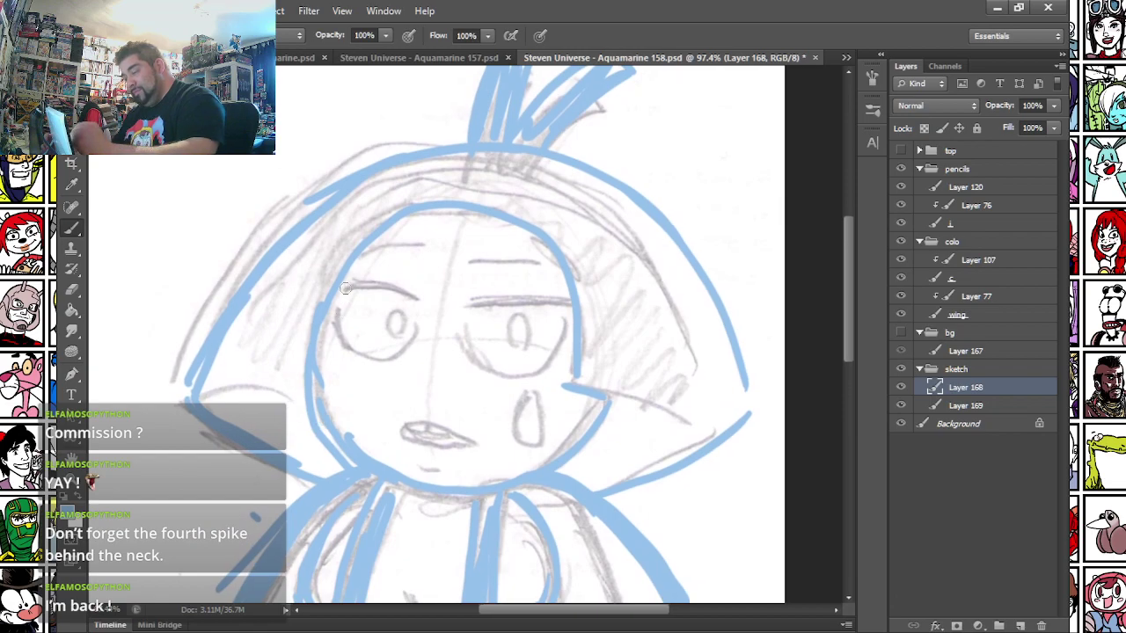
{"action": "left_click_drag", "start_coordinate": [345, 291], "coordinate": [565, 298]}
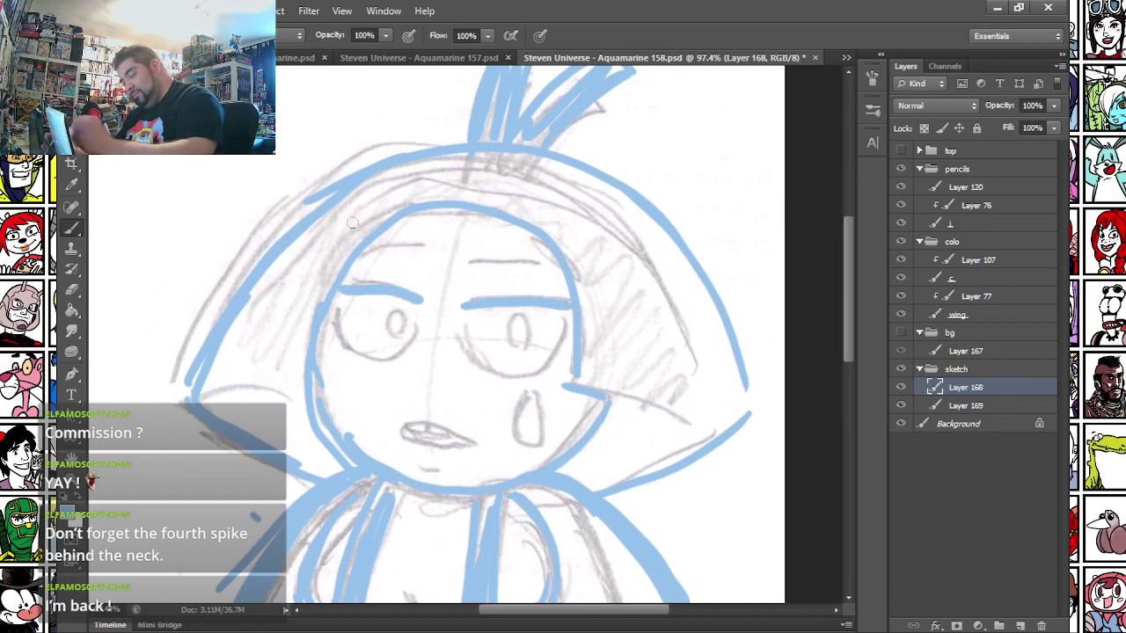
{"action": "mouse_move", "coordinate": [356, 241]}
{"action": "left_mouse_down"}
{"action": "mouse_move", "coordinate": [429, 279]}
{"action": "mouse_move", "coordinate": [556, 255]}
{"action": "left_mouse_up"}
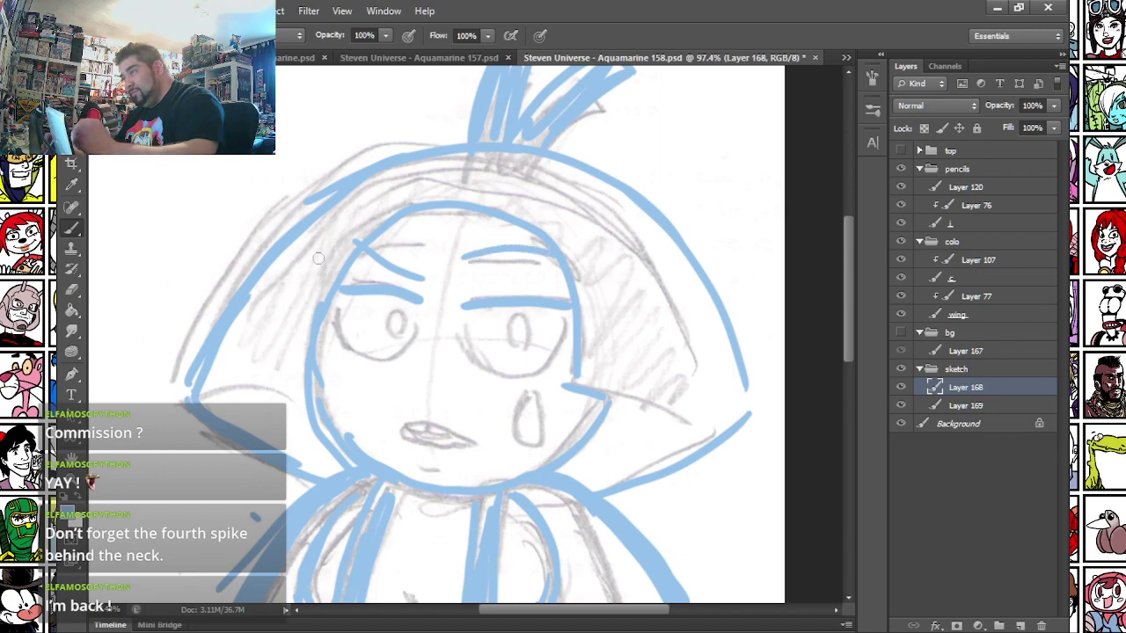
{"action": "left_click_drag", "start_coordinate": [391, 313], "coordinate": [398, 334]}
{"action": "left_click_drag", "start_coordinate": [517, 322], "coordinate": [520, 343]}
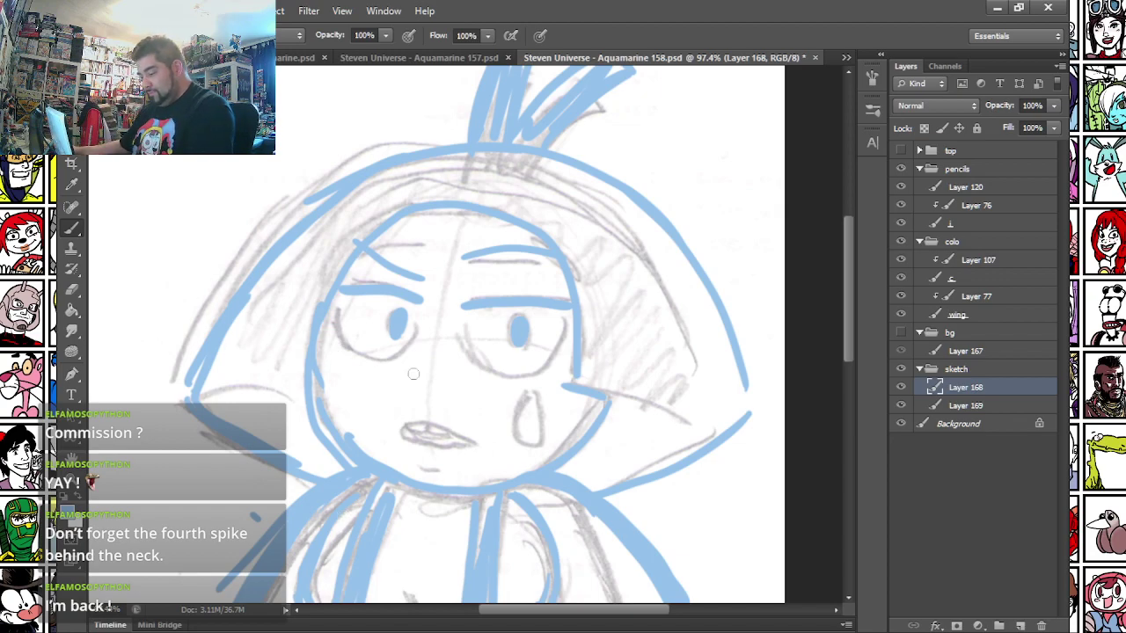
- On the ink layer in the pencils group, ink both eyebrows in black over the blue sketch
{"action": "left_click", "coordinate": [975, 223]}
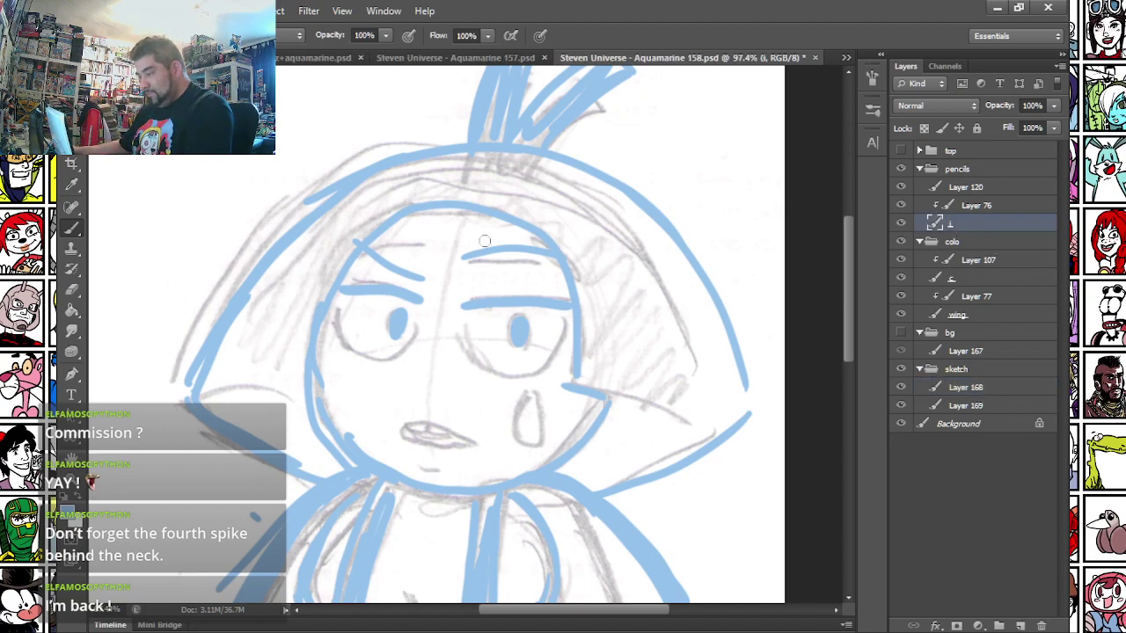
{"action": "scroll", "coordinate": [396, 272], "scroll_direction": "up", "scroll_amount": 3}
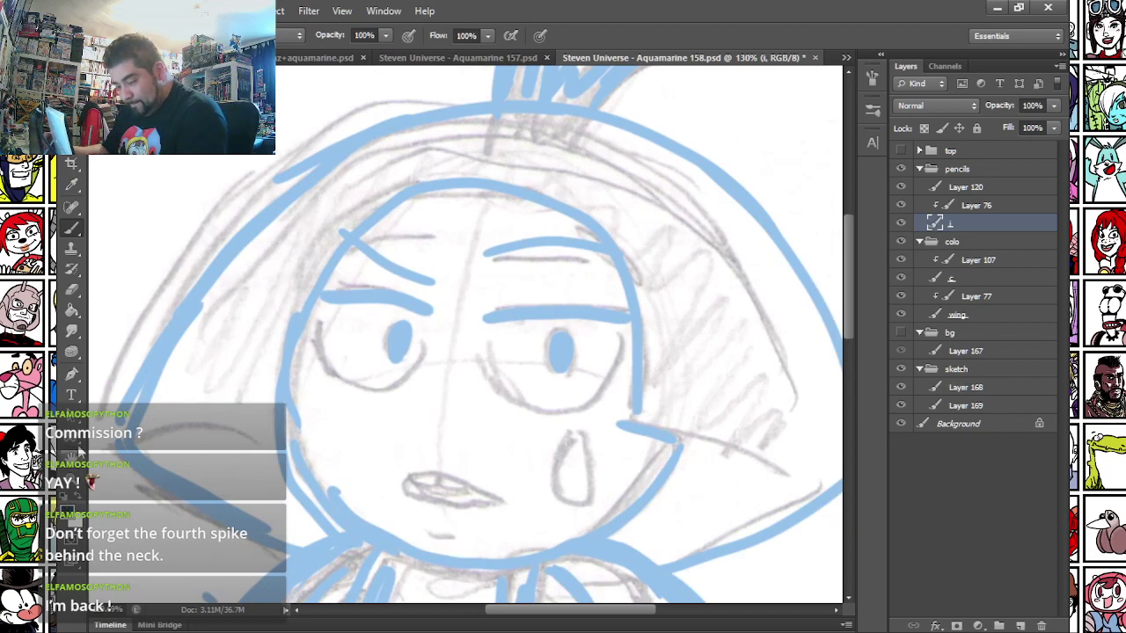
{"action": "right_click", "coordinate": [366, 262]}
{"action": "left_click_drag", "start_coordinate": [326, 320], "coordinate": [288, 275]}
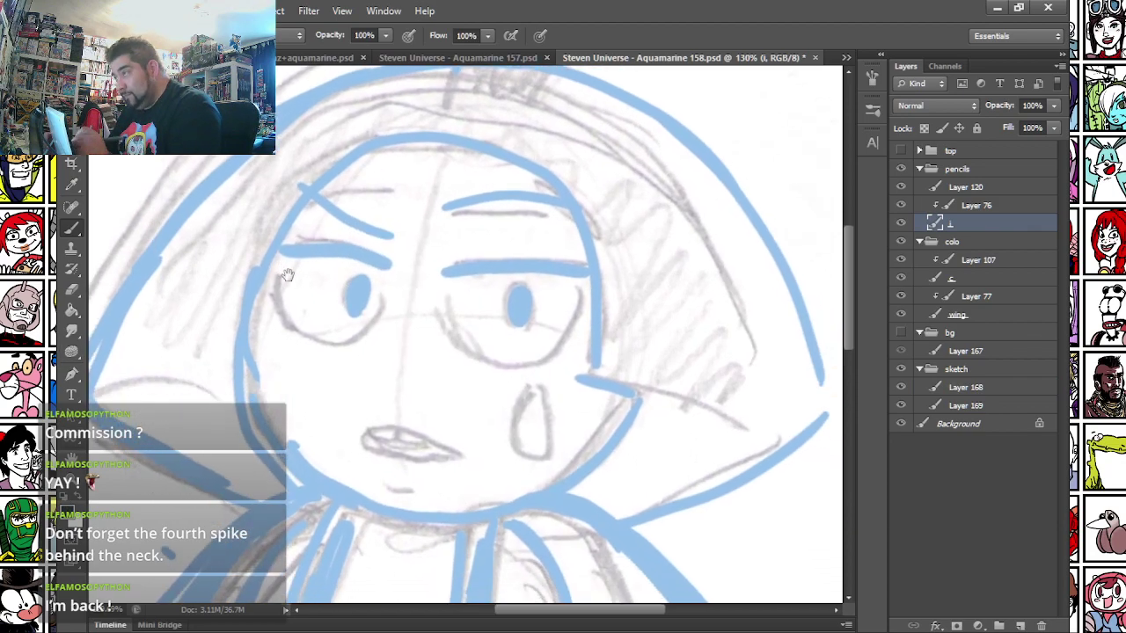
{"action": "left_click_drag", "start_coordinate": [308, 191], "coordinate": [393, 241]}
{"action": "left_click_drag", "start_coordinate": [440, 212], "coordinate": [570, 202]}
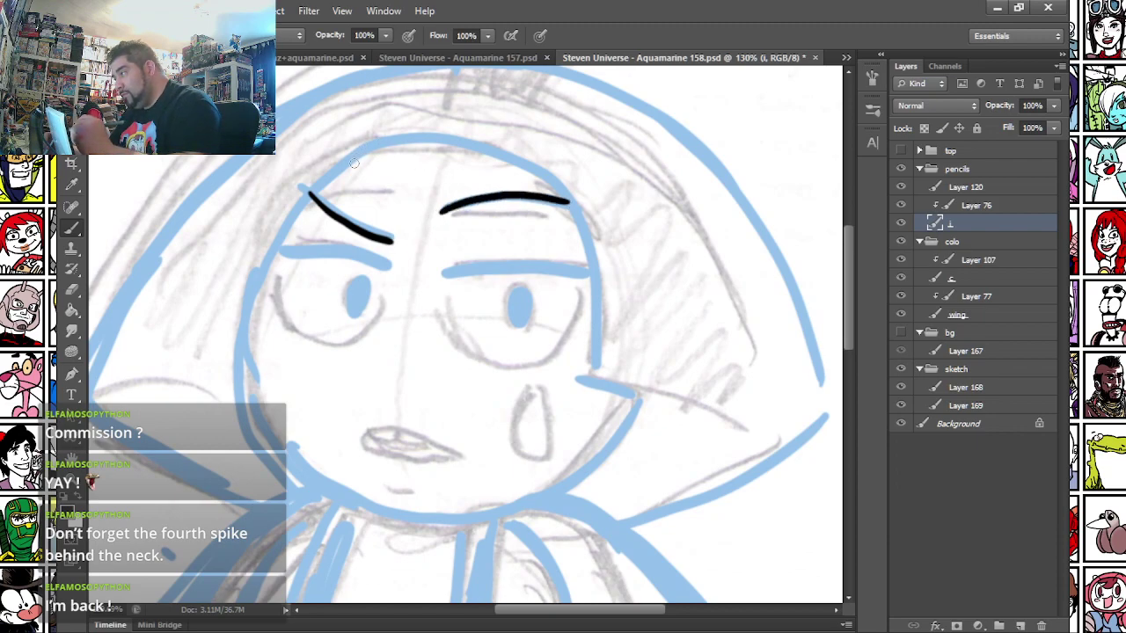
- Ink the thick upper eyelids, the rounded eye outlines and the solid black pupils
{"action": "mouse_move", "coordinate": [438, 278]}
{"action": "left_mouse_down"}
{"action": "mouse_move", "coordinate": [539, 266]}
{"action": "mouse_move", "coordinate": [588, 274]}
{"action": "left_mouse_up"}
{"action": "left_click_drag", "start_coordinate": [277, 261], "coordinate": [392, 269]}
{"action": "mouse_move", "coordinate": [274, 260]}
{"action": "left_mouse_down"}
{"action": "mouse_move", "coordinate": [395, 274]}
{"action": "mouse_move", "coordinate": [589, 274]}
{"action": "left_mouse_up"}
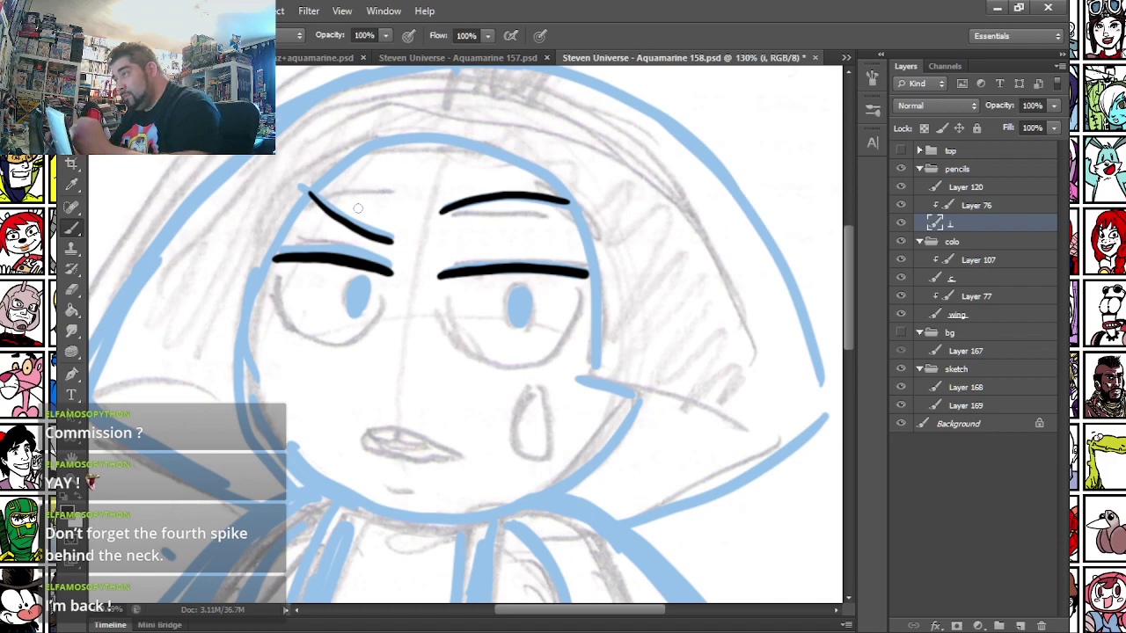
{"action": "mouse_move", "coordinate": [446, 266]}
{"action": "left_mouse_down"}
{"action": "mouse_move", "coordinate": [443, 299]}
{"action": "mouse_move", "coordinate": [479, 350]}
{"action": "mouse_move", "coordinate": [552, 344]}
{"action": "mouse_move", "coordinate": [583, 269]}
{"action": "left_mouse_up"}
{"action": "mouse_move", "coordinate": [282, 256]}
{"action": "left_mouse_down"}
{"action": "mouse_move", "coordinate": [276, 298]}
{"action": "mouse_move", "coordinate": [295, 329]}
{"action": "mouse_move", "coordinate": [331, 339]}
{"action": "mouse_move", "coordinate": [370, 322]}
{"action": "mouse_move", "coordinate": [387, 284]}
{"action": "mouse_move", "coordinate": [358, 302]}
{"action": "left_mouse_up"}
{"action": "mouse_move", "coordinate": [527, 317]}
{"action": "left_mouse_down"}
{"action": "mouse_move", "coordinate": [514, 314]}
{"action": "mouse_move", "coordinate": [521, 308]}
{"action": "left_mouse_up"}
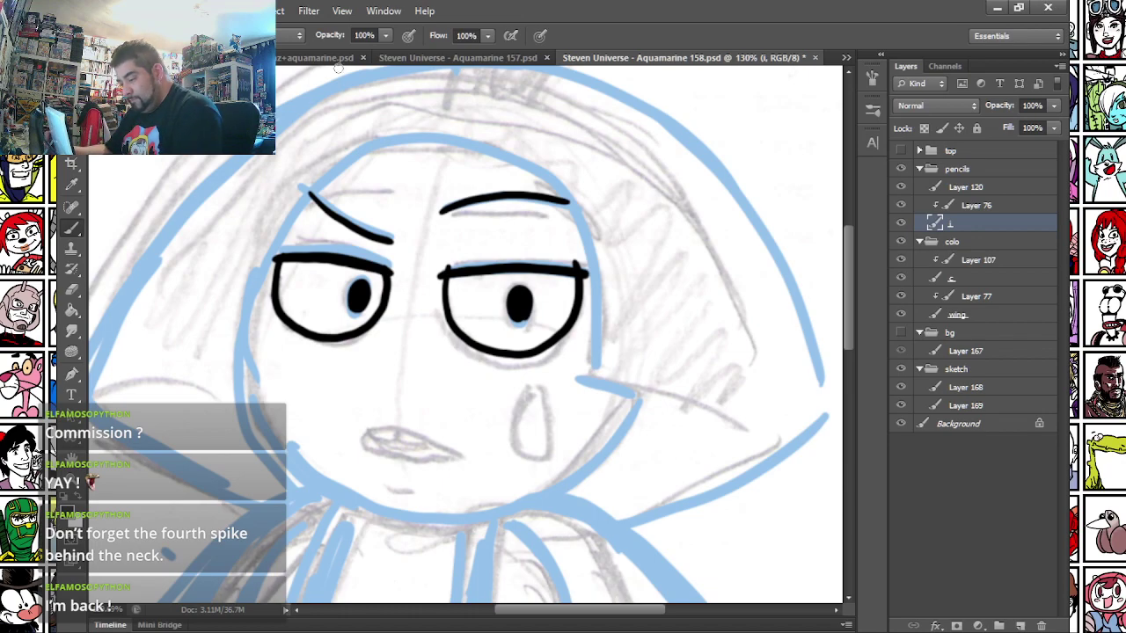
- Ink the teardrop outline on the cheek below the character's right-hand eye with a thinner brush
{"action": "right_click", "coordinate": [436, 280]}
{"action": "left_click", "coordinate": [584, 464]}
{"action": "left_click_drag", "start_coordinate": [388, 342], "coordinate": [399, 284]}
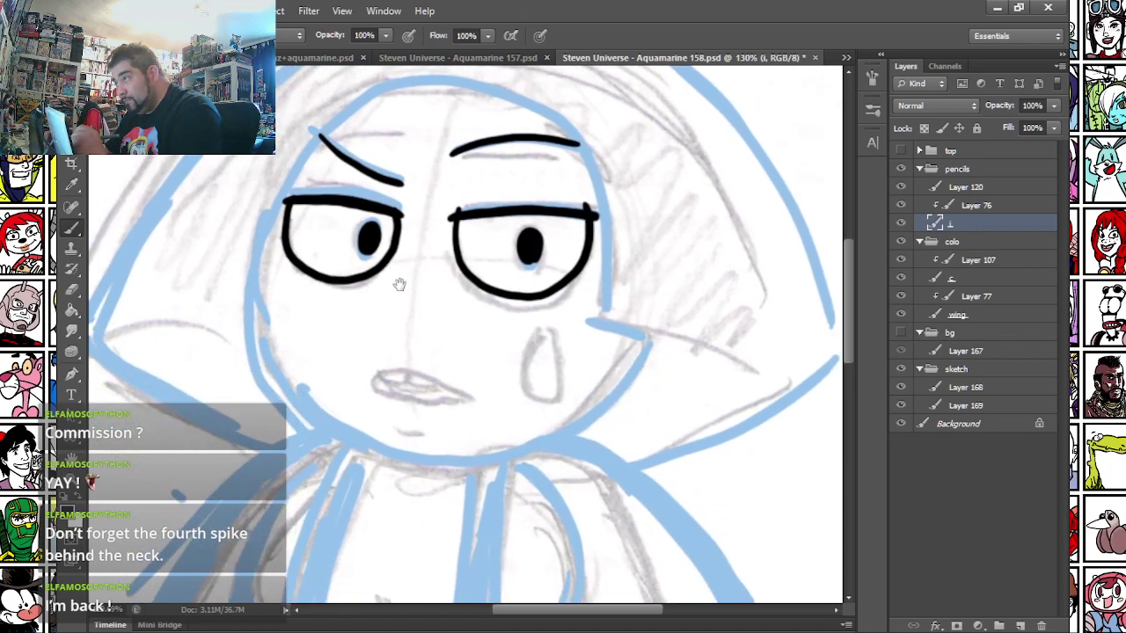
{"action": "mouse_move", "coordinate": [531, 353]}
{"action": "left_mouse_down"}
{"action": "mouse_move", "coordinate": [557, 387]}
{"action": "mouse_move", "coordinate": [544, 334]}
{"action": "left_mouse_up"}
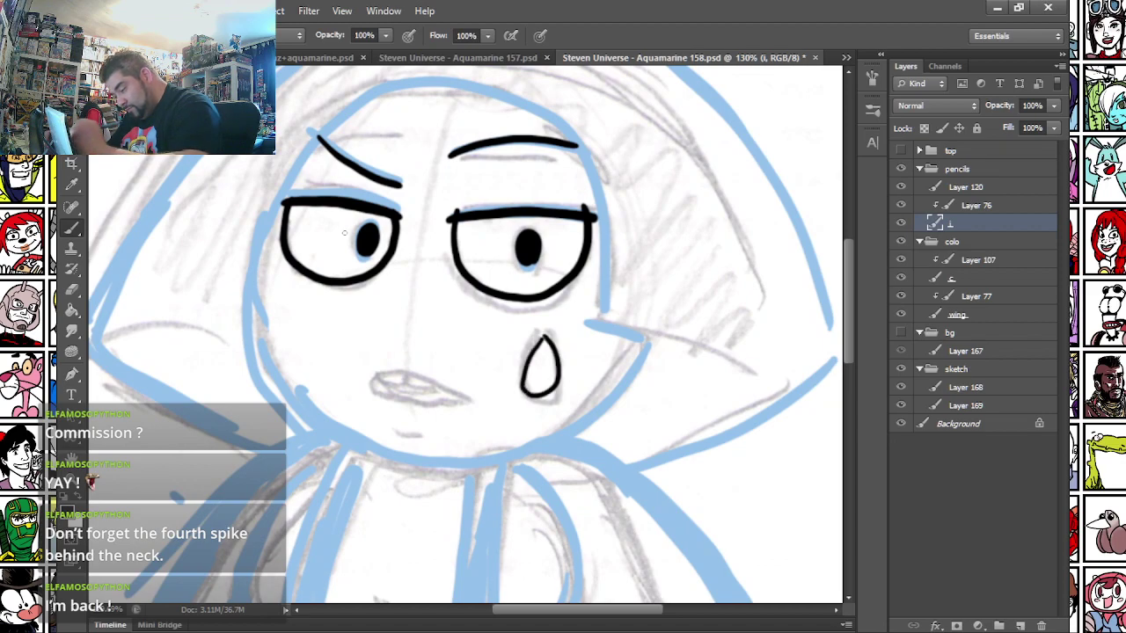
- Ink the lips with their parting line and add a short line beneath the lower lip
{"action": "mouse_move", "coordinate": [360, 377]}
{"action": "left_mouse_down"}
{"action": "mouse_move", "coordinate": [411, 374]}
{"action": "mouse_move", "coordinate": [471, 404]}
{"action": "left_mouse_up"}
{"action": "mouse_move", "coordinate": [365, 377]}
{"action": "left_mouse_down"}
{"action": "mouse_move", "coordinate": [407, 409]}
{"action": "mouse_move", "coordinate": [475, 402]}
{"action": "left_mouse_up"}
{"action": "left_click_drag", "start_coordinate": [374, 375], "coordinate": [439, 385]}
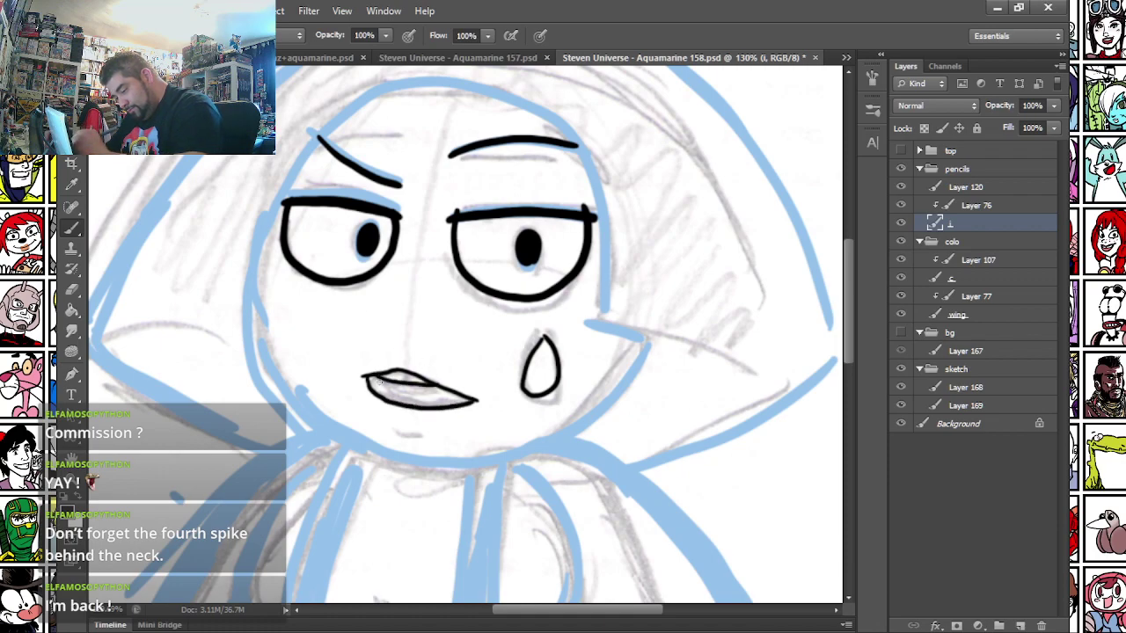
{"action": "key", "text": "ctrl+z"}
{"action": "mouse_move", "coordinate": [365, 377]}
{"action": "left_mouse_down"}
{"action": "mouse_move", "coordinate": [393, 403]}
{"action": "mouse_move", "coordinate": [447, 389]}
{"action": "left_mouse_up"}
{"action": "left_click_drag", "start_coordinate": [383, 423], "coordinate": [438, 432]}
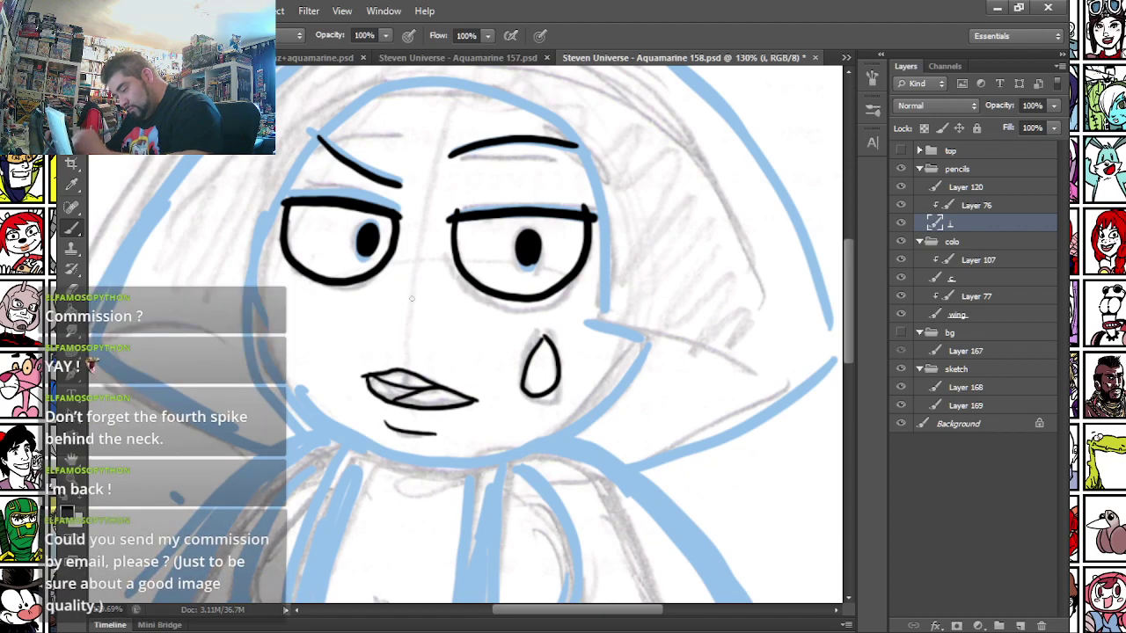
- Ink the curved hairline around the forehead and the upper edge of the notch at the right cheek
{"action": "left_click_drag", "start_coordinate": [497, 285], "coordinate": [483, 342]}
{"action": "left_click_drag", "start_coordinate": [576, 376], "coordinate": [641, 398]}
{"action": "mouse_move", "coordinate": [233, 354]}
{"action": "left_mouse_down"}
{"action": "mouse_move", "coordinate": [258, 262]}
{"action": "mouse_move", "coordinate": [292, 204]}
{"action": "mouse_move", "coordinate": [339, 158]}
{"action": "mouse_move", "coordinate": [405, 137]}
{"action": "mouse_move", "coordinate": [498, 148]}
{"action": "mouse_move", "coordinate": [571, 204]}
{"action": "mouse_move", "coordinate": [580, 377]}
{"action": "left_mouse_up"}
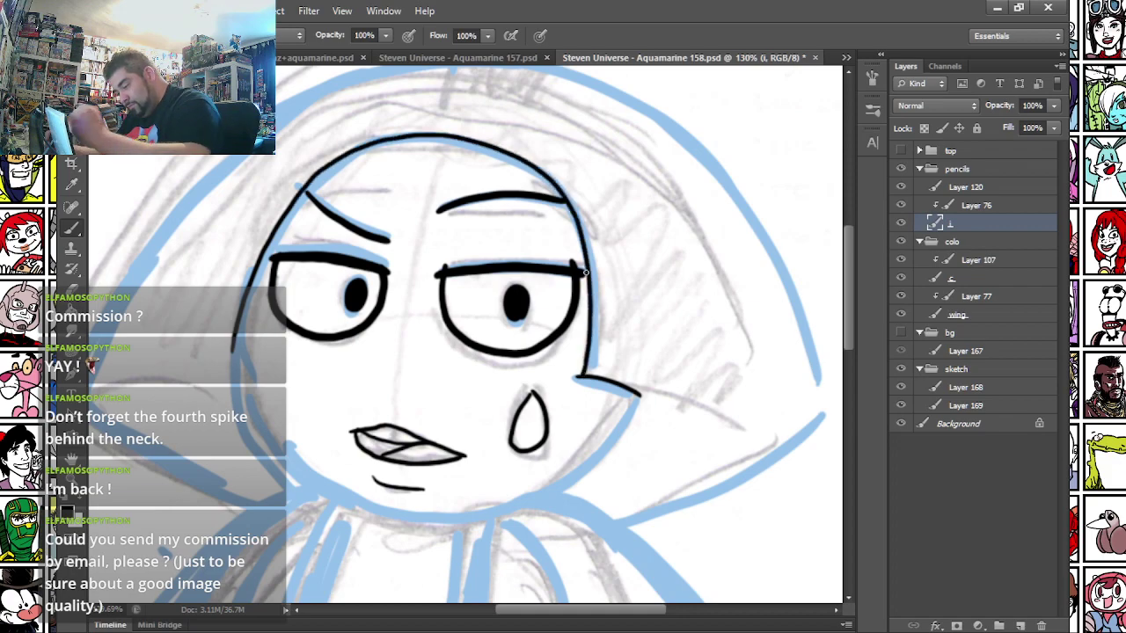
{"action": "key", "text": "ctrl+z"}
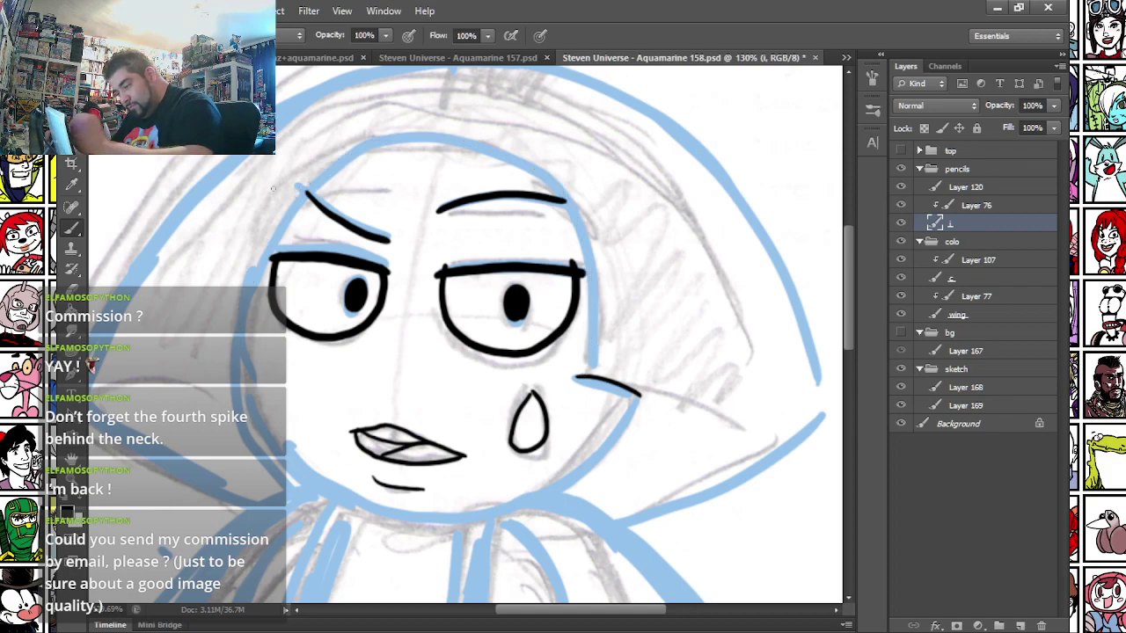
{"action": "mouse_move", "coordinate": [258, 269]}
{"action": "left_mouse_down"}
{"action": "mouse_move", "coordinate": [305, 186]}
{"action": "mouse_move", "coordinate": [408, 143]}
{"action": "mouse_move", "coordinate": [475, 147]}
{"action": "mouse_move", "coordinate": [547, 178]}
{"action": "mouse_move", "coordinate": [586, 229]}
{"action": "mouse_move", "coordinate": [581, 373]}
{"action": "left_mouse_up"}
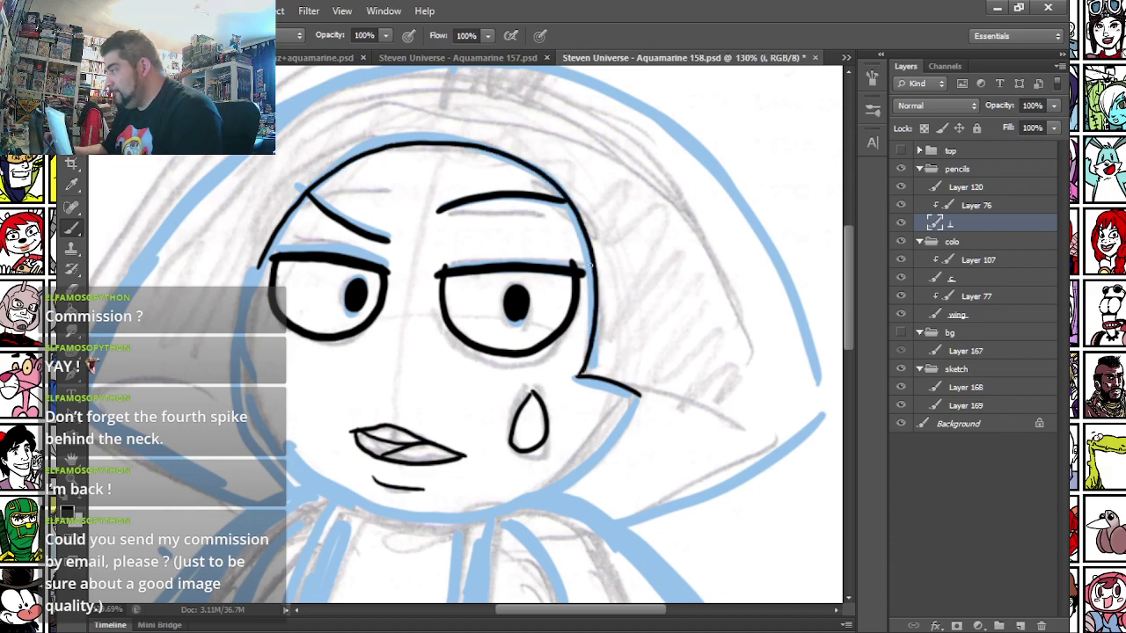
- Ink the cheeks and chin to close the face outline up to the tip of the right cheek notch
{"action": "left_click_drag", "start_coordinate": [235, 292], "coordinate": [248, 222]}
{"action": "left_click_drag", "start_coordinate": [287, 172], "coordinate": [261, 264]}
{"action": "key", "text": "ctrl+z"}
{"action": "mouse_move", "coordinate": [283, 183]}
{"action": "left_mouse_down"}
{"action": "mouse_move", "coordinate": [261, 262]}
{"action": "mouse_move", "coordinate": [278, 190]}
{"action": "mouse_move", "coordinate": [260, 328]}
{"action": "mouse_move", "coordinate": [306, 398]}
{"action": "mouse_move", "coordinate": [368, 434]}
{"action": "mouse_move", "coordinate": [470, 450]}
{"action": "mouse_move", "coordinate": [569, 414]}
{"action": "mouse_move", "coordinate": [652, 320]}
{"action": "left_mouse_up"}
{"action": "key", "text": "ctrl+z"}
{"action": "key", "text": "e"}
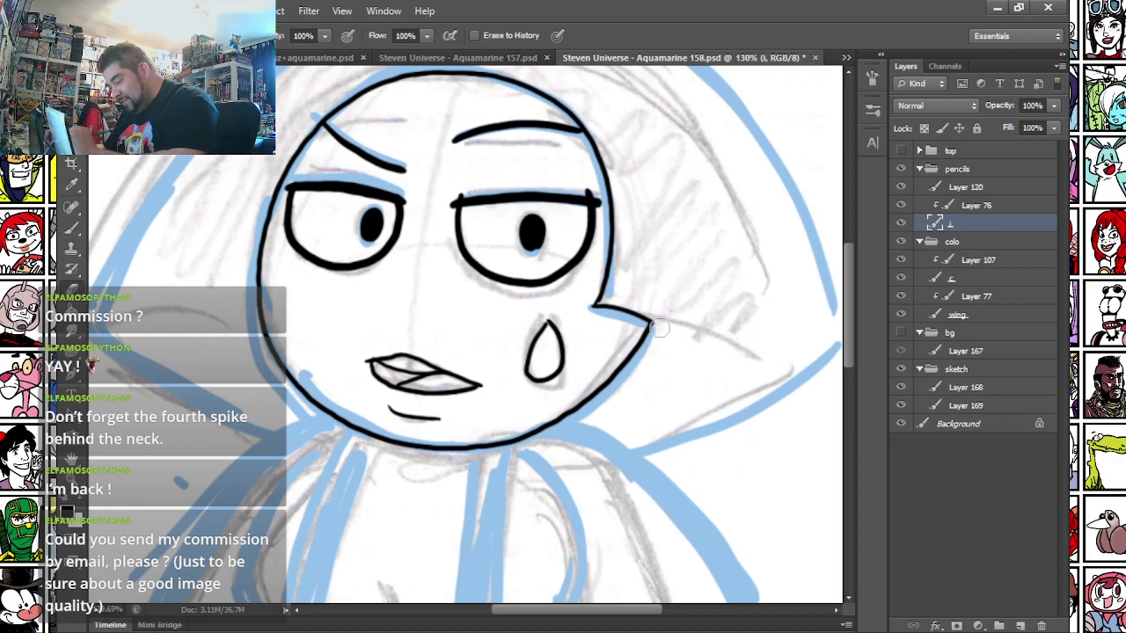
{"action": "key", "text": "b"}
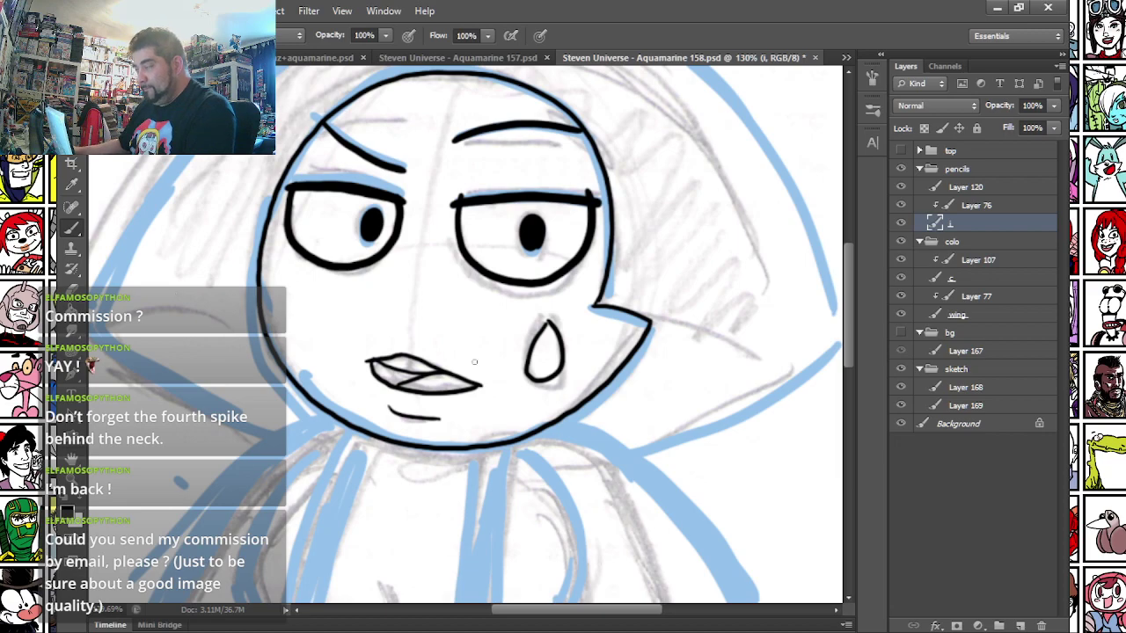
- Rework the line beneath the lower lip into a shorter, heavier mark
{"action": "scroll", "coordinate": [474, 361], "scroll_direction": "up", "scroll_amount": 3}
{"action": "key", "text": "e"}
{"action": "mouse_move", "coordinate": [354, 430]}
{"action": "left_mouse_down"}
{"action": "mouse_move", "coordinate": [412, 447]}
{"action": "mouse_move", "coordinate": [352, 425]}
{"action": "mouse_move", "coordinate": [412, 441]}
{"action": "mouse_move", "coordinate": [452, 417]}
{"action": "mouse_move", "coordinate": [375, 429]}
{"action": "mouse_move", "coordinate": [405, 438]}
{"action": "mouse_move", "coordinate": [378, 437]}
{"action": "mouse_move", "coordinate": [407, 440]}
{"action": "left_mouse_up"}
{"action": "key", "text": "b"}
{"action": "key", "text": "ctrl+alt+z"}
{"action": "key", "text": "ctrl+alt+z"}
- Draw a zigzag mask edge across the face below the eyes, peaking at the nose
{"action": "mouse_move", "coordinate": [197, 263]}
{"action": "left_mouse_down"}
{"action": "mouse_move", "coordinate": [218, 346]}
{"action": "mouse_move", "coordinate": [209, 369]}
{"action": "mouse_move", "coordinate": [271, 396]}
{"action": "mouse_move", "coordinate": [308, 406]}
{"action": "mouse_move", "coordinate": [422, 335]}
{"action": "left_mouse_up"}
{"action": "key", "text": "ctrl+alt+z"}
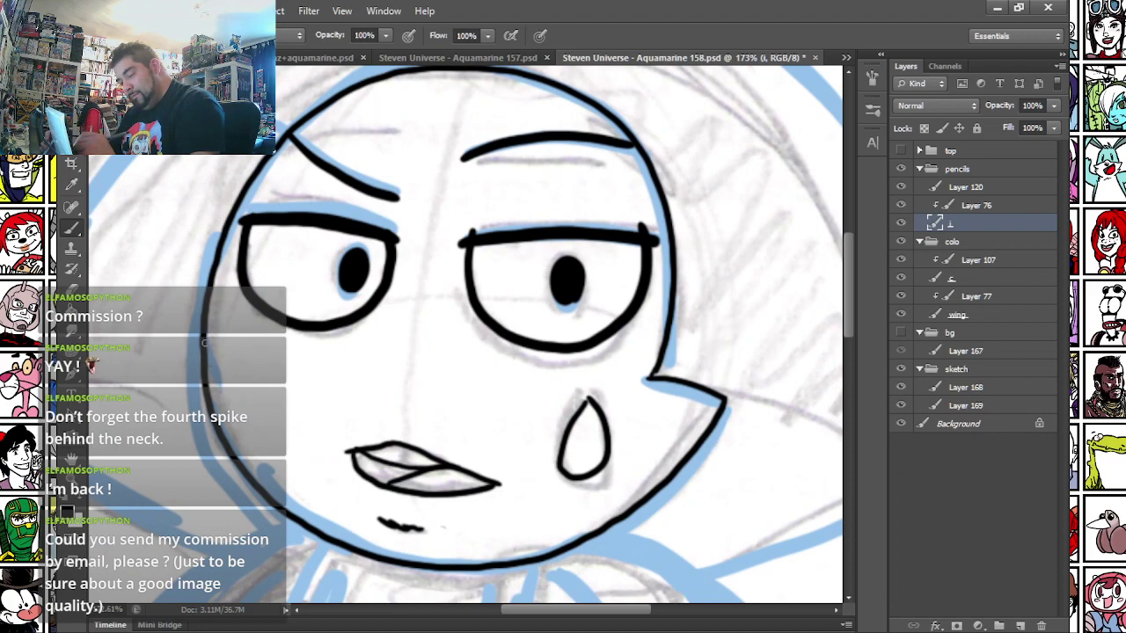
{"action": "mouse_move", "coordinate": [208, 345]}
{"action": "left_mouse_down"}
{"action": "mouse_move", "coordinate": [310, 401]}
{"action": "mouse_move", "coordinate": [407, 339]}
{"action": "left_mouse_up"}
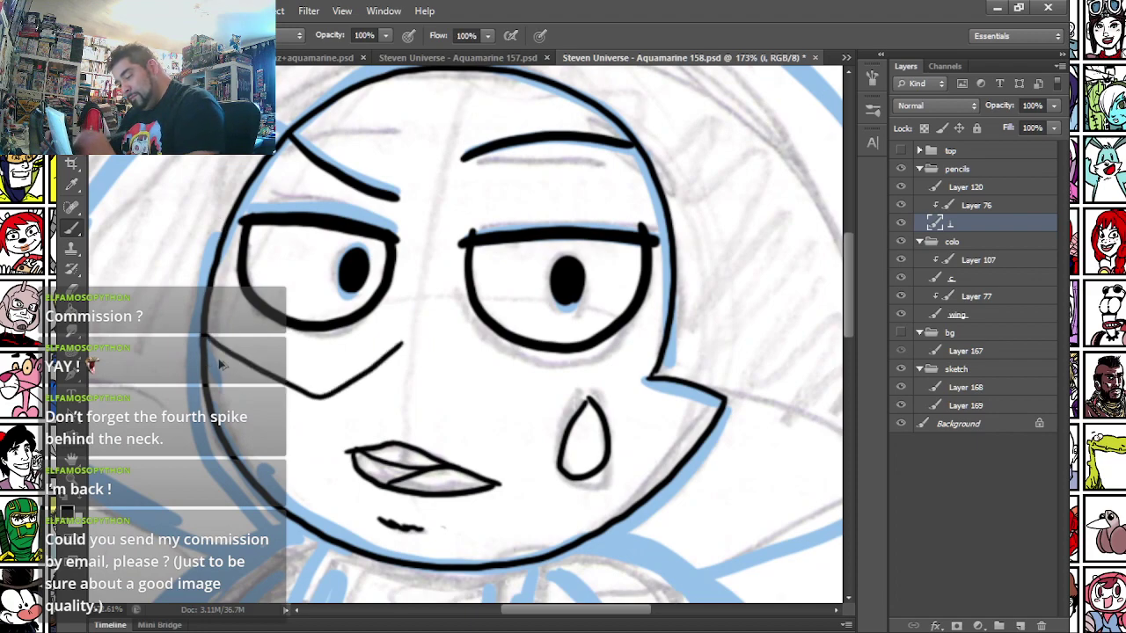
{"action": "key", "text": "ctrl+z"}
{"action": "mouse_move", "coordinate": [206, 345]}
{"action": "left_mouse_down"}
{"action": "mouse_move", "coordinate": [303, 405]}
{"action": "mouse_move", "coordinate": [414, 334]}
{"action": "mouse_move", "coordinate": [504, 412]}
{"action": "mouse_move", "coordinate": [543, 404]}
{"action": "mouse_move", "coordinate": [620, 374]}
{"action": "mouse_move", "coordinate": [673, 242]}
{"action": "left_mouse_up"}
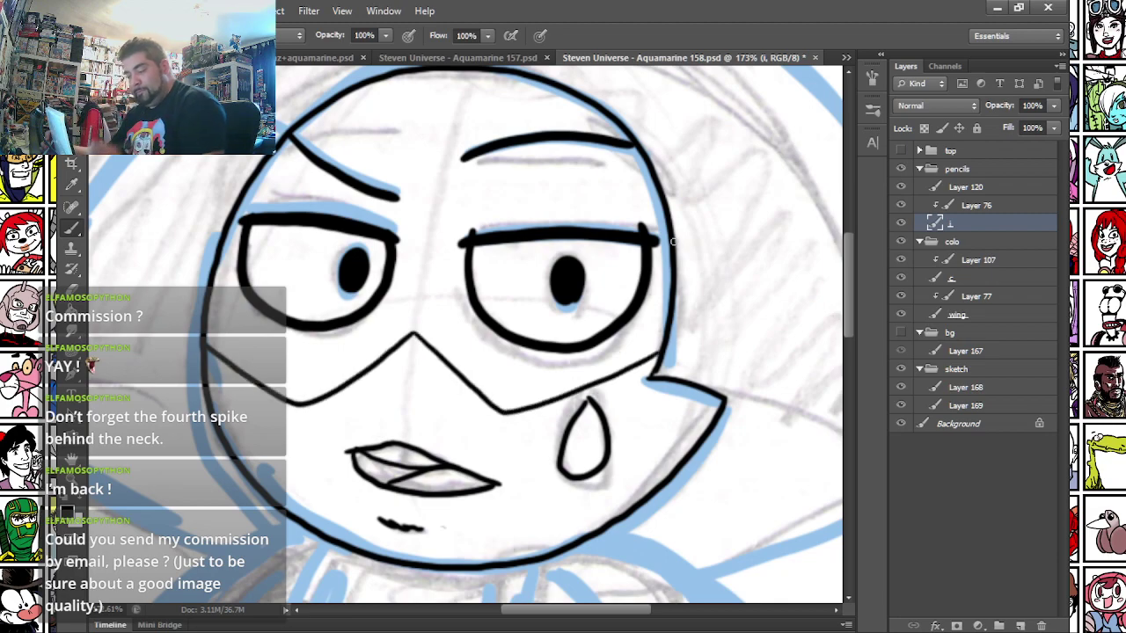
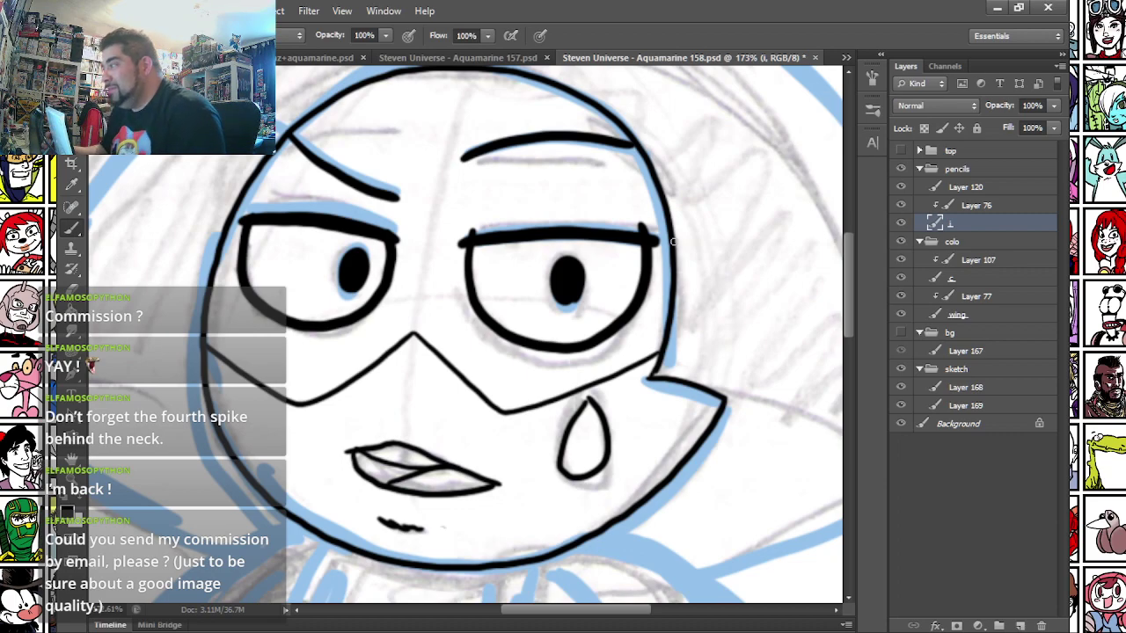
{"action": "key", "text": "ctrl+z"}
{"action": "mouse_move", "coordinate": [204, 333]}
{"action": "left_mouse_down"}
{"action": "mouse_move", "coordinate": [310, 406]}
{"action": "mouse_move", "coordinate": [412, 348]}
{"action": "mouse_move", "coordinate": [477, 410]}
{"action": "mouse_move", "coordinate": [516, 419]}
{"action": "mouse_move", "coordinate": [661, 354]}
{"action": "left_mouse_up"}
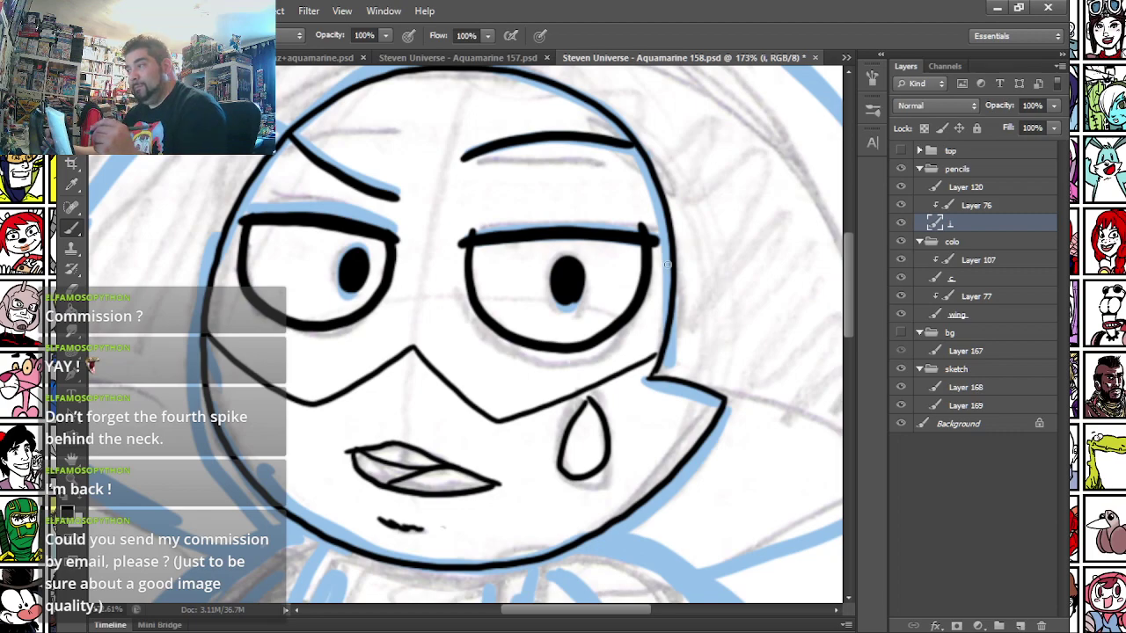
- Add two short hatch marks beside the lower outer edge of each eye
{"action": "left_click_drag", "start_coordinate": [239, 312], "coordinate": [262, 334]}
{"action": "left_click_drag", "start_coordinate": [227, 316], "coordinate": [244, 330]}
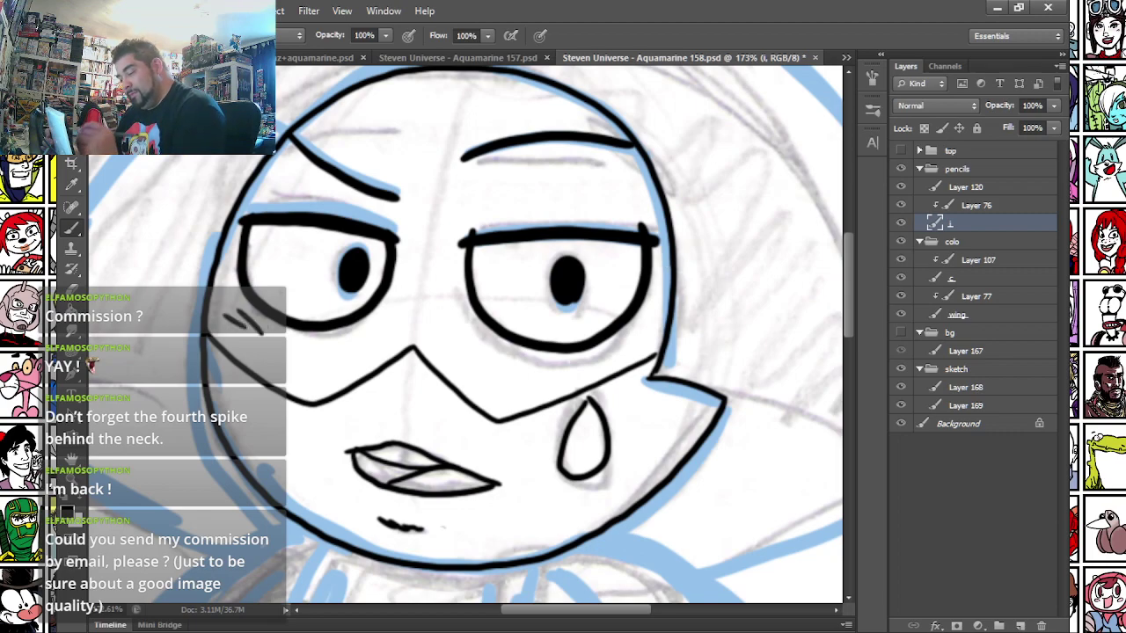
{"action": "mouse_move", "coordinate": [614, 351]}
{"action": "left_mouse_down"}
{"action": "mouse_move", "coordinate": [598, 362]}
{"action": "mouse_move", "coordinate": [659, 338]}
{"action": "mouse_move", "coordinate": [632, 346]}
{"action": "mouse_move", "coordinate": [644, 341]}
{"action": "left_mouse_up"}
{"action": "key", "text": "ctrl+z"}
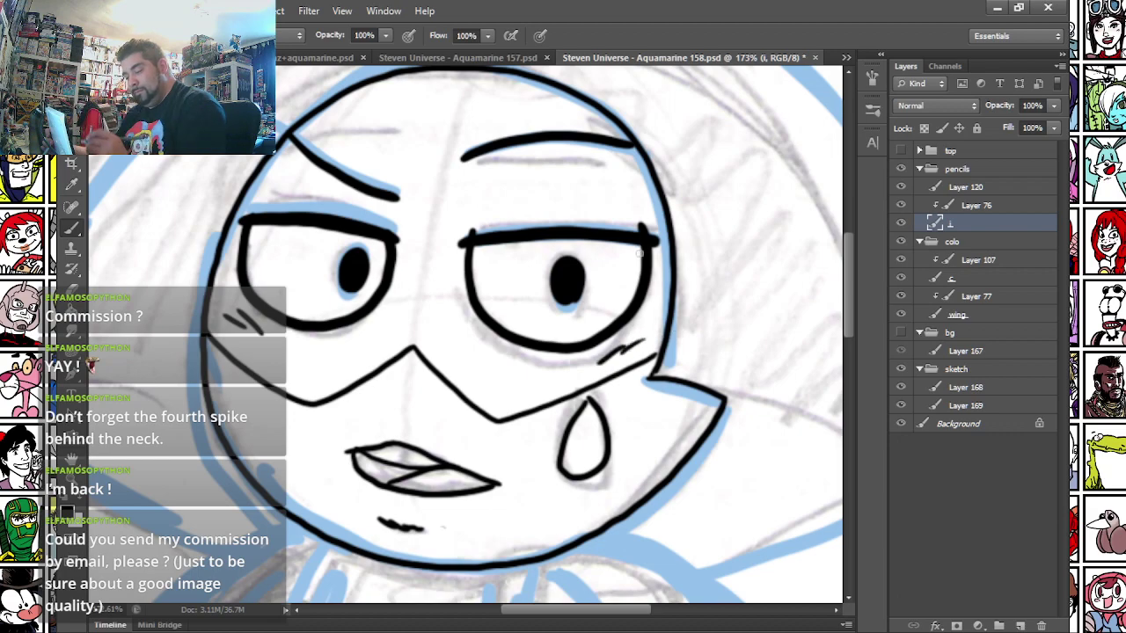
- Ink the outer shoulder and arm contours running down from the chin on both sides of the torso
{"action": "mouse_move", "coordinate": [152, 278]}
{"action": "left_mouse_down"}
{"action": "mouse_move", "coordinate": [171, 308]}
{"action": "mouse_move", "coordinate": [354, 276]}
{"action": "mouse_move", "coordinate": [349, 291]}
{"action": "left_mouse_up"}
{"action": "scroll", "coordinate": [316, 264], "scroll_direction": "down", "scroll_amount": 3}
{"action": "left_click_drag", "start_coordinate": [350, 596], "coordinate": [303, 302]}
{"action": "scroll", "coordinate": [301, 326], "scroll_direction": "up", "scroll_amount": 1}
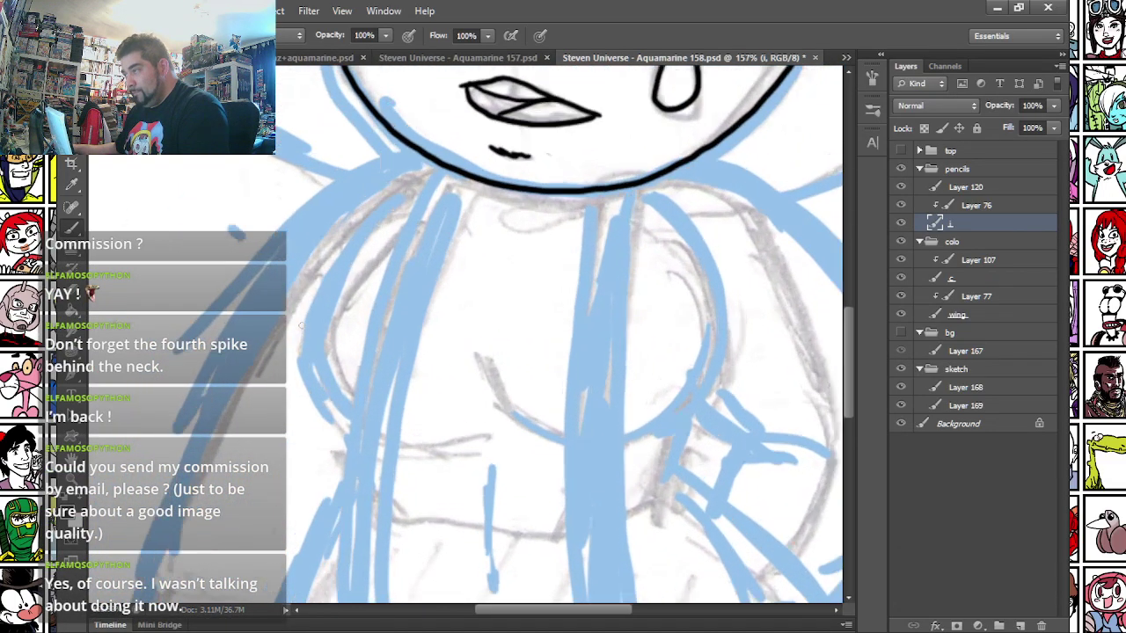
{"action": "left_click_drag", "start_coordinate": [250, 329], "coordinate": [342, 191]}
{"action": "key", "text": "ctrl+z"}
{"action": "mouse_move", "coordinate": [211, 432]}
{"action": "left_mouse_down"}
{"action": "mouse_move", "coordinate": [308, 232]}
{"action": "mouse_move", "coordinate": [354, 178]}
{"action": "mouse_move", "coordinate": [415, 156]}
{"action": "left_mouse_up"}
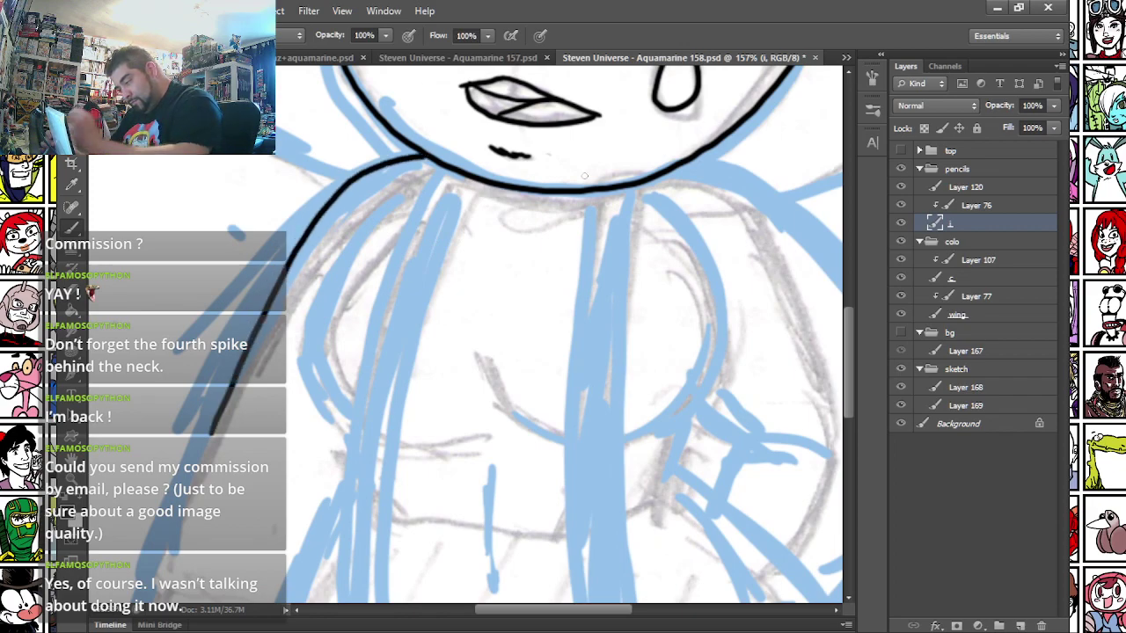
{"action": "left_click_drag", "start_coordinate": [630, 220], "coordinate": [417, 170]}
{"action": "mouse_move", "coordinate": [455, 121]}
{"action": "left_mouse_down"}
{"action": "mouse_move", "coordinate": [528, 132]}
{"action": "mouse_move", "coordinate": [606, 199]}
{"action": "mouse_move", "coordinate": [710, 349]}
{"action": "mouse_move", "coordinate": [714, 398]}
{"action": "mouse_move", "coordinate": [670, 502]}
{"action": "mouse_move", "coordinate": [630, 551]}
{"action": "left_mouse_up"}
- Ink the outer curves on both sides of the chest
{"action": "left_click_drag", "start_coordinate": [181, 220], "coordinate": [334, 248]}
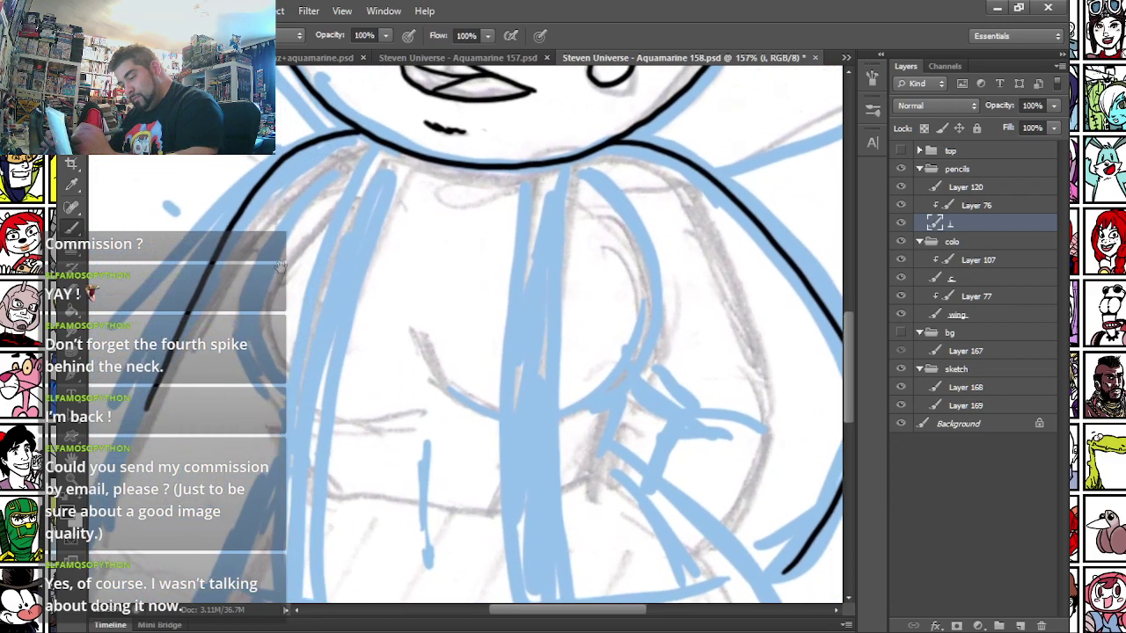
{"action": "mouse_move", "coordinate": [337, 172]}
{"action": "left_mouse_down"}
{"action": "mouse_move", "coordinate": [304, 205]}
{"action": "mouse_move", "coordinate": [256, 313]}
{"action": "mouse_move", "coordinate": [299, 398]}
{"action": "left_mouse_up"}
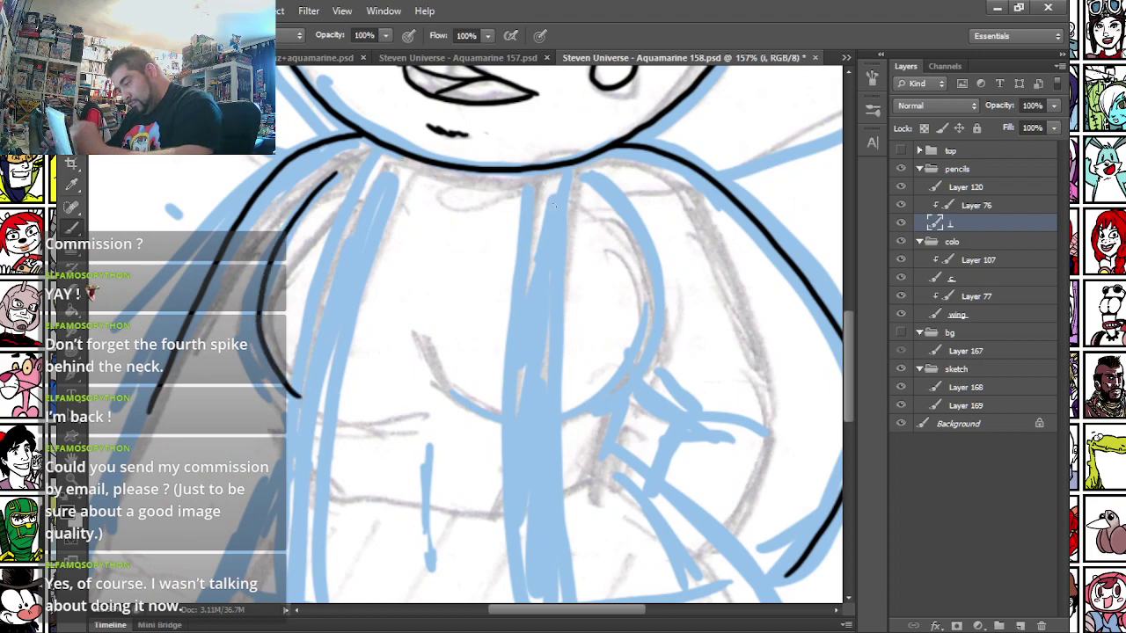
{"action": "mouse_move", "coordinate": [591, 174]}
{"action": "left_mouse_down"}
{"action": "mouse_move", "coordinate": [654, 313]}
{"action": "mouse_move", "coordinate": [545, 427]}
{"action": "left_mouse_up"}
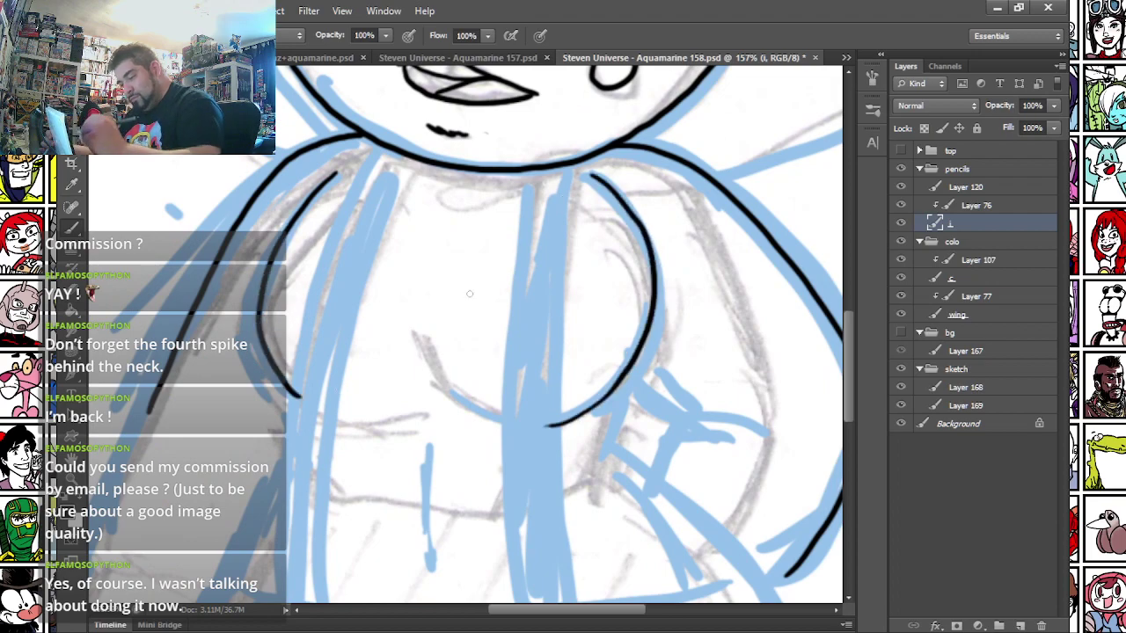
- Fill the neck area under the chin with solid black using the 19 px hard round brush
{"action": "left_click_drag", "start_coordinate": [264, 117], "coordinate": [239, 265]}
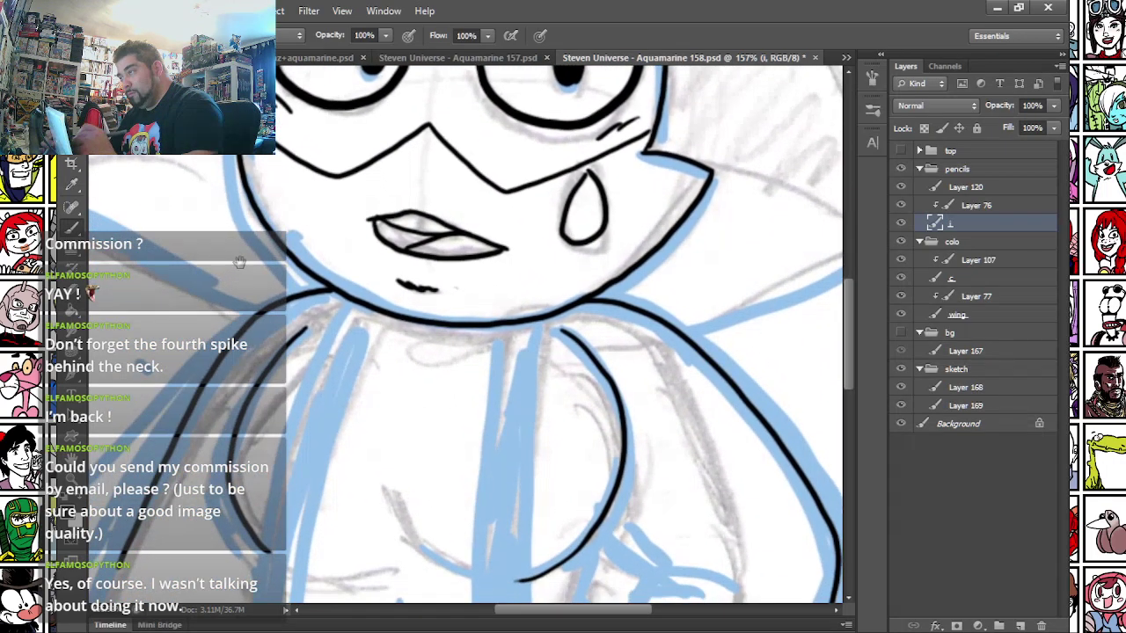
{"action": "right_click", "coordinate": [427, 284]}
{"action": "left_click", "coordinate": [526, 486]}
{"action": "mouse_move", "coordinate": [369, 312]}
{"action": "left_mouse_down"}
{"action": "mouse_move", "coordinate": [498, 334]}
{"action": "mouse_move", "coordinate": [422, 334]}
{"action": "mouse_move", "coordinate": [467, 335]}
{"action": "left_mouse_up"}
- Ink the hair's lower left edge and its outer left contour up over the head with a thinner brush
{"action": "right_click", "coordinate": [350, 164]}
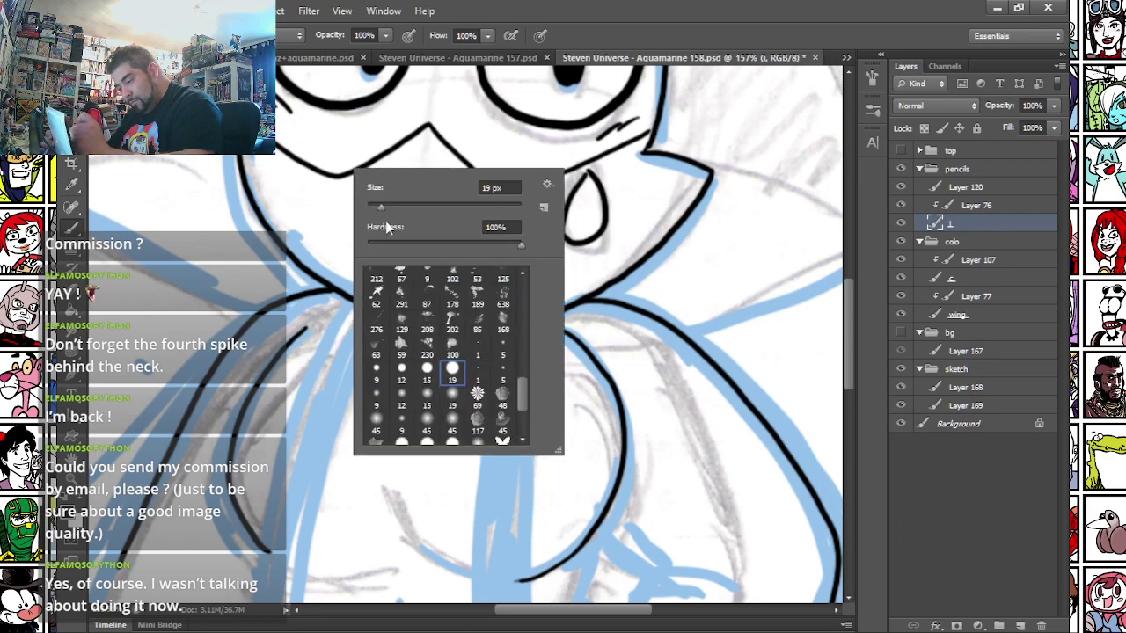
{"action": "left_click", "coordinate": [503, 348]}
{"action": "key", "text": "Return"}
{"action": "mouse_move", "coordinate": [133, 97]}
{"action": "left_mouse_down"}
{"action": "mouse_move", "coordinate": [313, 291]}
{"action": "mouse_move", "coordinate": [307, 314]}
{"action": "mouse_move", "coordinate": [248, 269]}
{"action": "left_mouse_up"}
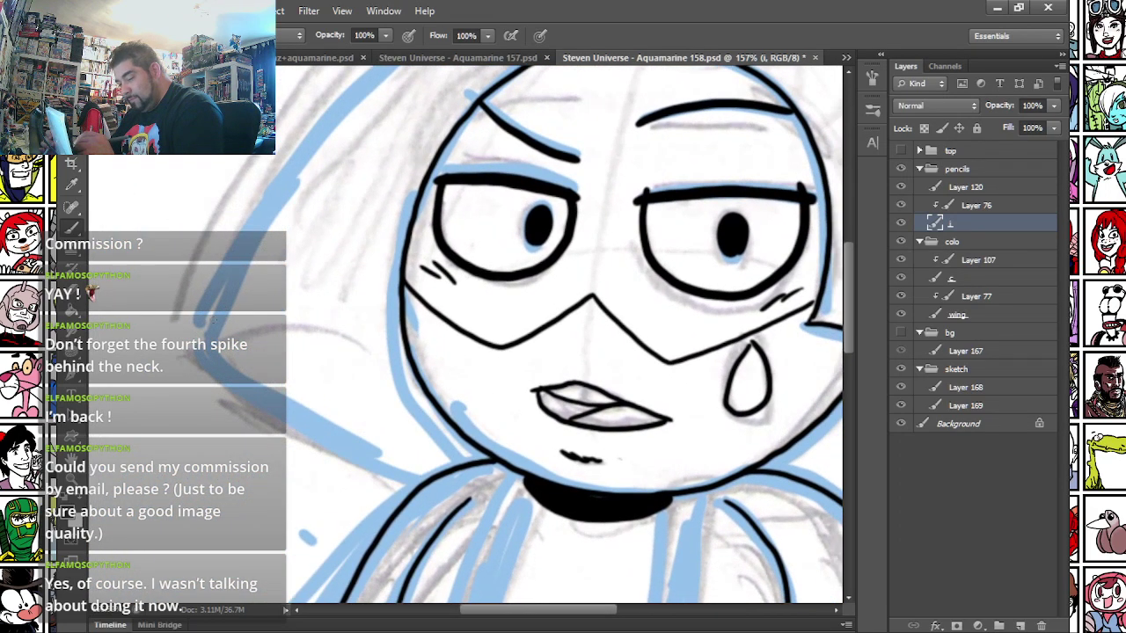
{"action": "left_click_drag", "start_coordinate": [206, 349], "coordinate": [433, 478]}
{"action": "left_click_drag", "start_coordinate": [205, 255], "coordinate": [176, 395]}
{"action": "mouse_move", "coordinate": [176, 498]}
{"action": "left_mouse_down"}
{"action": "mouse_move", "coordinate": [205, 413]}
{"action": "mouse_move", "coordinate": [361, 209]}
{"action": "left_mouse_up"}
{"action": "key", "text": "ctrl+z"}
{"action": "mouse_move", "coordinate": [176, 497]}
{"action": "left_mouse_down"}
{"action": "mouse_move", "coordinate": [204, 412]}
{"action": "mouse_move", "coordinate": [308, 250]}
{"action": "mouse_move", "coordinate": [501, 110]}
{"action": "mouse_move", "coordinate": [629, 88]}
{"action": "left_mouse_up"}
- Ink the hair's outer right contour and its lower right edge back toward the shoulder
{"action": "mouse_move", "coordinate": [602, 150]}
{"action": "left_mouse_down"}
{"action": "mouse_move", "coordinate": [296, 151]}
{"action": "mouse_move", "coordinate": [316, 151]}
{"action": "left_mouse_up"}
{"action": "mouse_move", "coordinate": [322, 84]}
{"action": "left_mouse_down"}
{"action": "mouse_move", "coordinate": [352, 85]}
{"action": "mouse_move", "coordinate": [662, 238]}
{"action": "mouse_move", "coordinate": [783, 503]}
{"action": "left_mouse_up"}
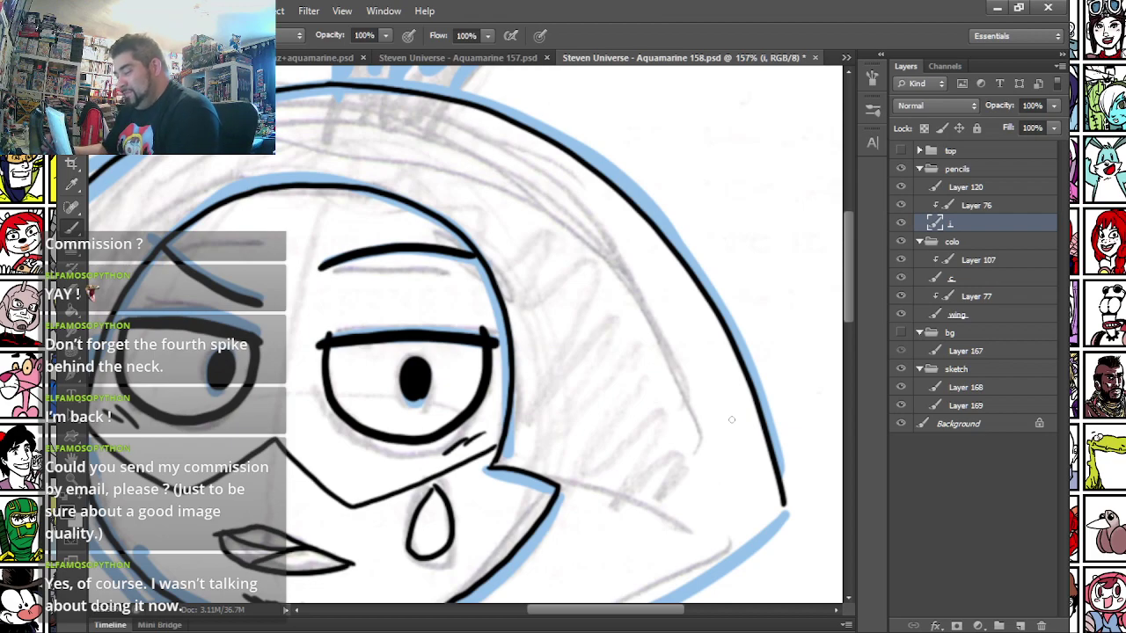
{"action": "left_click_drag", "start_coordinate": [439, 467], "coordinate": [349, 238]}
{"action": "mouse_move", "coordinate": [424, 415]}
{"action": "left_mouse_down"}
{"action": "mouse_move", "coordinate": [641, 304]}
{"action": "mouse_move", "coordinate": [686, 267]}
{"action": "left_mouse_up"}
- Ink the outlines of the two bow spikes on top of the head
{"action": "left_click_drag", "start_coordinate": [312, 170], "coordinate": [596, 531]}
{"action": "left_click_drag", "start_coordinate": [498, 158], "coordinate": [448, 317]}
{"action": "mouse_move", "coordinate": [519, 197]}
{"action": "left_mouse_down"}
{"action": "mouse_move", "coordinate": [576, 208]}
{"action": "mouse_move", "coordinate": [531, 359]}
{"action": "left_mouse_up"}
{"action": "left_click_drag", "start_coordinate": [513, 198], "coordinate": [459, 359]}
{"action": "mouse_move", "coordinate": [531, 352]}
{"action": "left_mouse_down"}
{"action": "mouse_move", "coordinate": [540, 324]}
{"action": "mouse_move", "coordinate": [667, 212]}
{"action": "mouse_move", "coordinate": [737, 233]}
{"action": "left_mouse_up"}
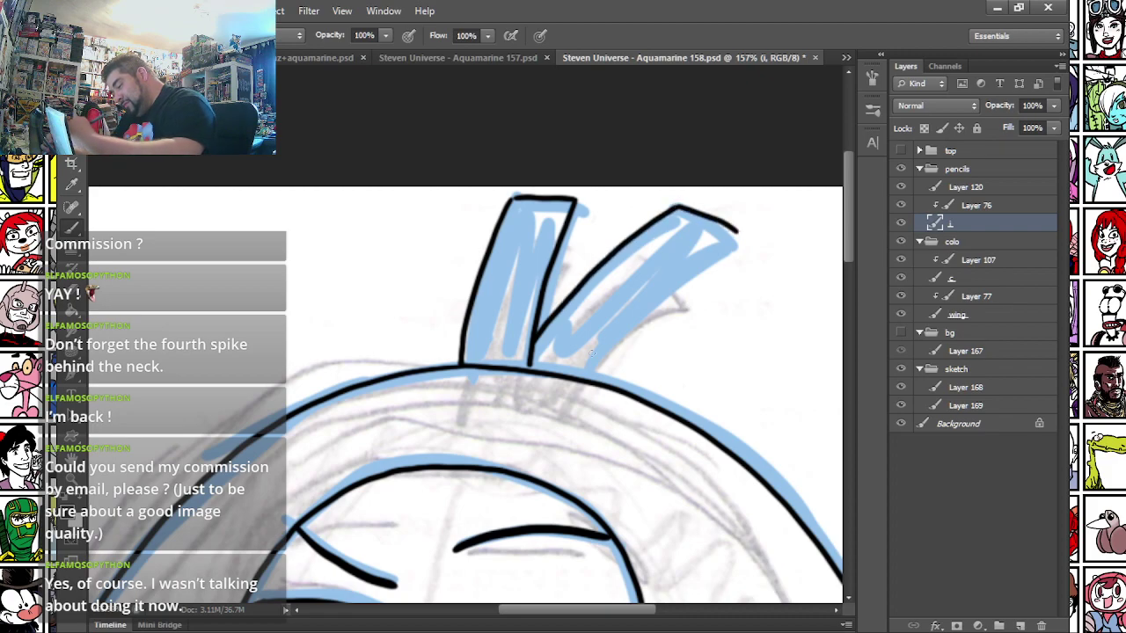
{"action": "left_click_drag", "start_coordinate": [582, 372], "coordinate": [737, 233]}
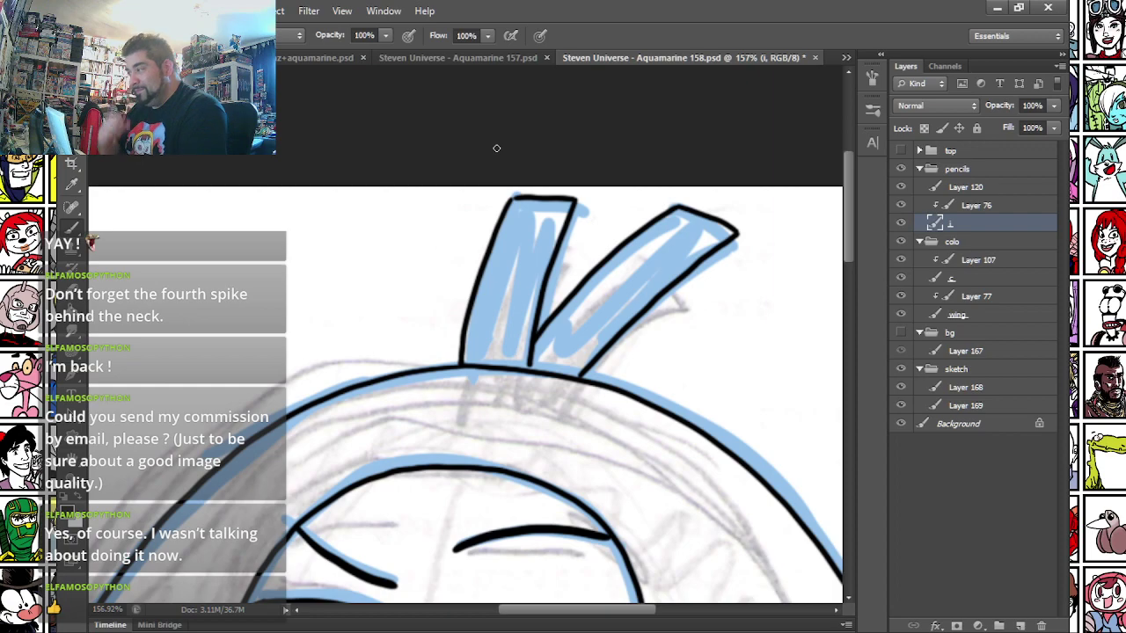
- Ink the belly's centre line and the two short side lines of the waist below the chest
{"action": "left_click_drag", "start_coordinate": [238, 344], "coordinate": [255, 114]}
{"action": "left_click_drag", "start_coordinate": [264, 457], "coordinate": [220, 196]}
{"action": "left_click_drag", "start_coordinate": [250, 388], "coordinate": [258, 279]}
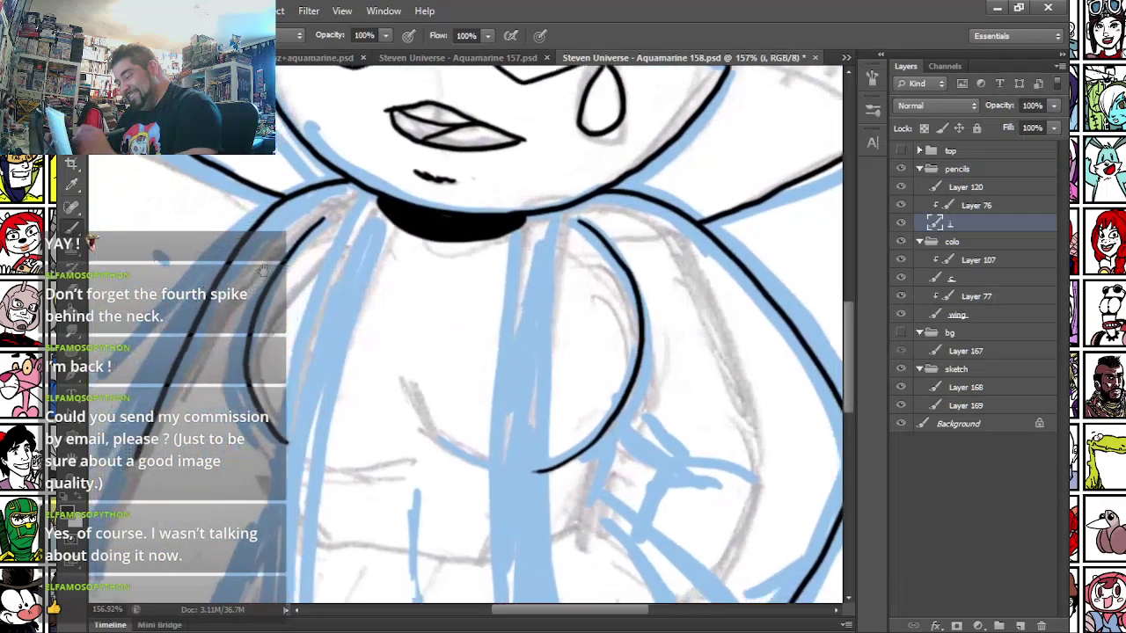
{"action": "scroll", "coordinate": [465, 257], "scroll_direction": "down", "scroll_amount": 6}
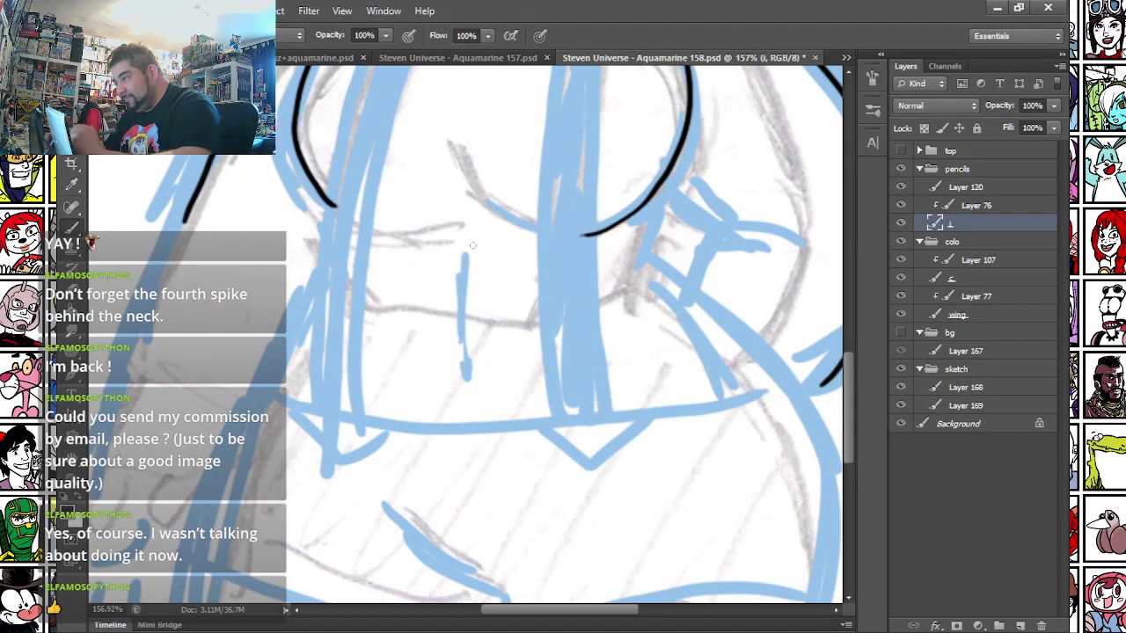
{"action": "left_click_drag", "start_coordinate": [464, 253], "coordinate": [463, 398]}
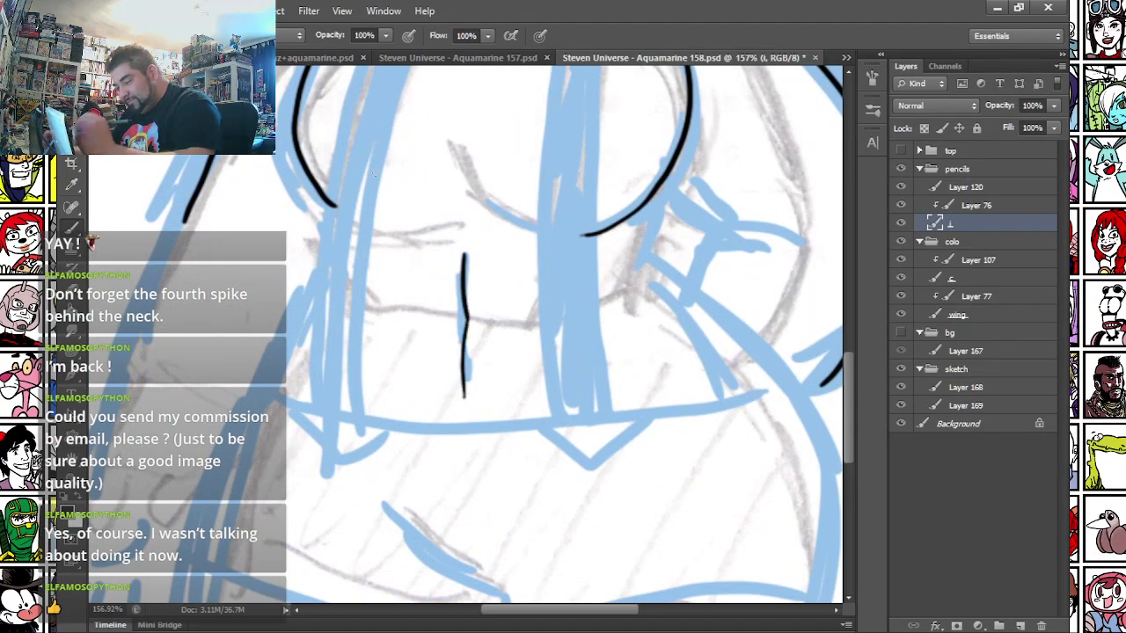
{"action": "scroll", "coordinate": [232, 268], "scroll_direction": "up", "scroll_amount": 1}
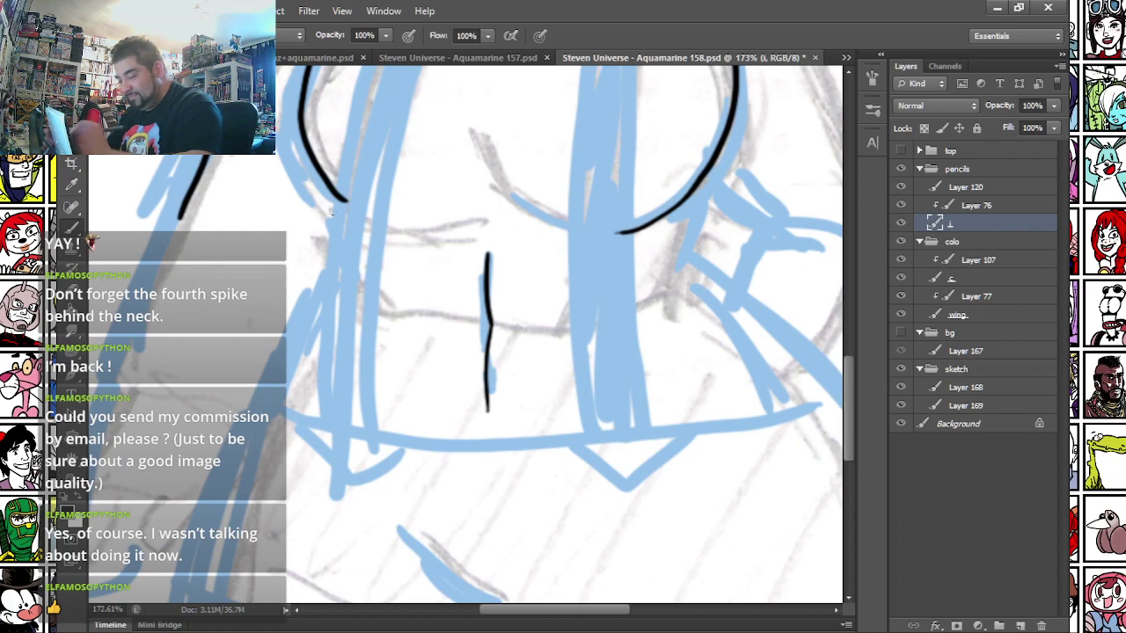
{"action": "left_click_drag", "start_coordinate": [335, 214], "coordinate": [345, 266]}
{"action": "left_click_drag", "start_coordinate": [709, 167], "coordinate": [689, 272]}
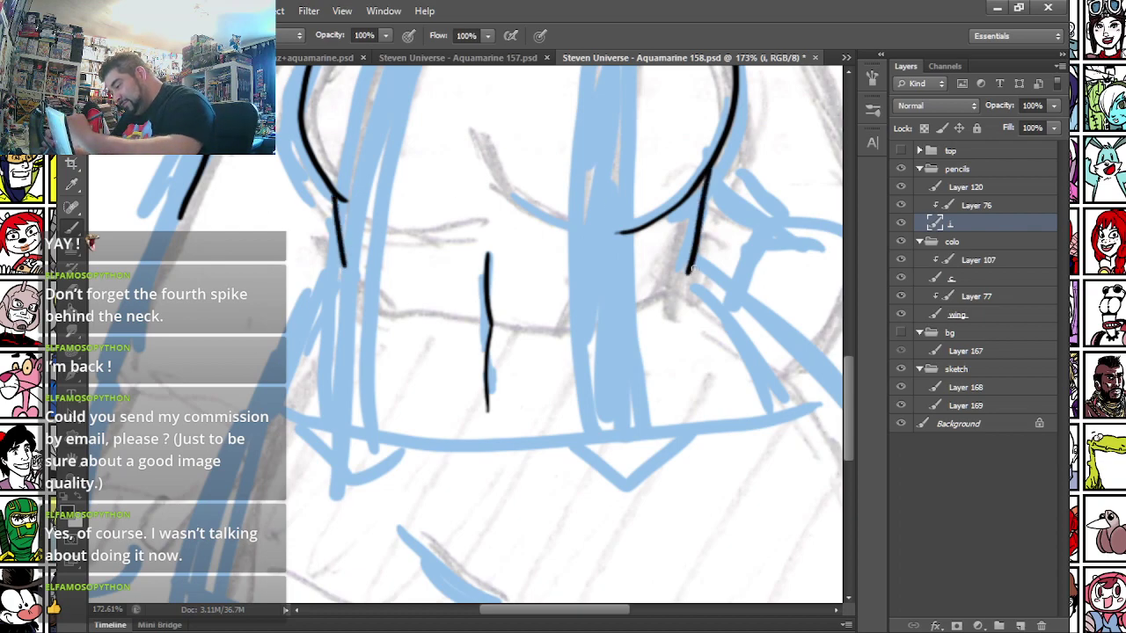
- Ink the curved waistband line and the outer right contour of the hip and thigh
{"action": "left_click_drag", "start_coordinate": [658, 314], "coordinate": [393, 274]}
{"action": "left_click_drag", "start_coordinate": [435, 223], "coordinate": [581, 354]}
{"action": "left_click_drag", "start_coordinate": [210, 325], "coordinate": [480, 393]}
{"action": "mouse_move", "coordinate": [347, 295]}
{"action": "left_mouse_down"}
{"action": "mouse_move", "coordinate": [265, 433]}
{"action": "mouse_move", "coordinate": [225, 401]}
{"action": "mouse_move", "coordinate": [215, 357]}
{"action": "mouse_move", "coordinate": [493, 400]}
{"action": "mouse_move", "coordinate": [735, 357]}
{"action": "mouse_move", "coordinate": [776, 337]}
{"action": "mouse_move", "coordinate": [658, 188]}
{"action": "mouse_move", "coordinate": [726, 323]}
{"action": "mouse_move", "coordinate": [655, 567]}
{"action": "left_mouse_up"}
- Ink the two crotch creases, the right inner thigh line and the right leg hem
{"action": "left_click_drag", "start_coordinate": [224, 314], "coordinate": [356, 410]}
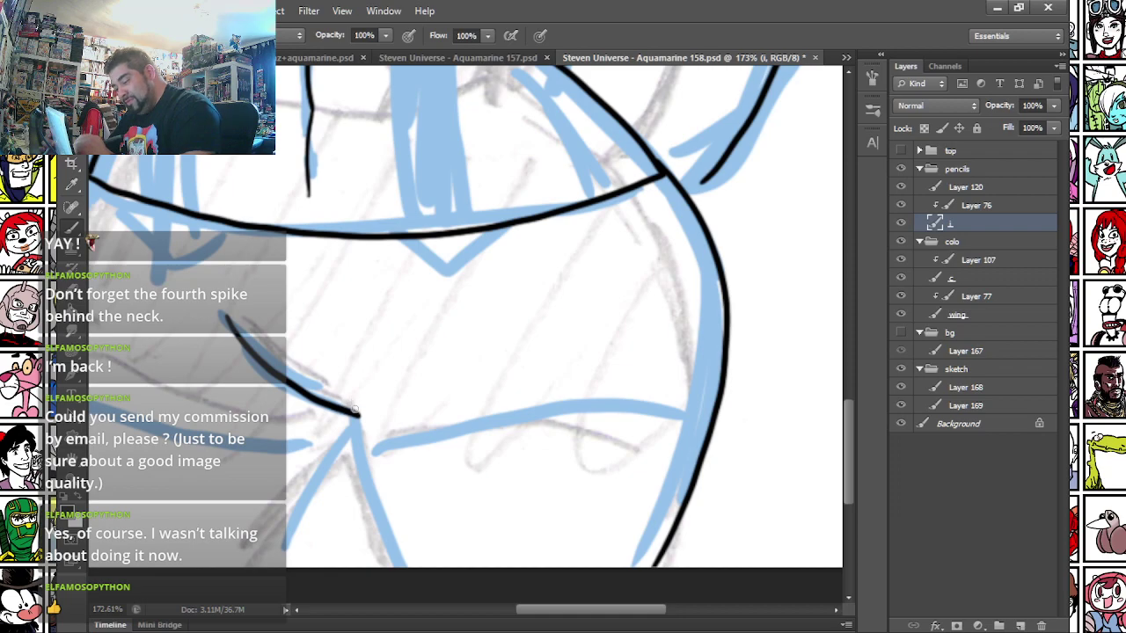
{"action": "left_click_drag", "start_coordinate": [355, 409], "coordinate": [461, 349]}
{"action": "mouse_move", "coordinate": [358, 410]}
{"action": "left_mouse_down"}
{"action": "mouse_move", "coordinate": [363, 474]}
{"action": "mouse_move", "coordinate": [410, 597]}
{"action": "left_mouse_up"}
{"action": "mouse_move", "coordinate": [368, 455]}
{"action": "left_mouse_down"}
{"action": "mouse_move", "coordinate": [444, 424]}
{"action": "mouse_move", "coordinate": [718, 412]}
{"action": "left_mouse_up"}
- Ink the left outer hip and thigh contour with its inner thigh line and leg hem
{"action": "left_click_drag", "start_coordinate": [60, 377], "coordinate": [324, 327]}
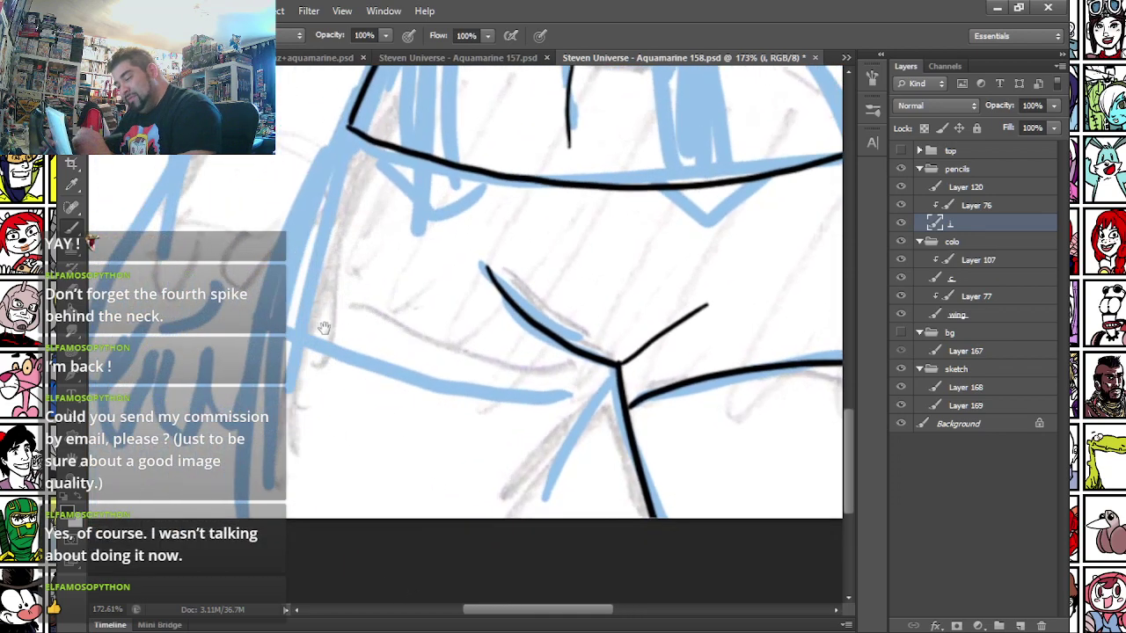
{"action": "mouse_move", "coordinate": [354, 123]}
{"action": "left_mouse_down"}
{"action": "mouse_move", "coordinate": [309, 211]}
{"action": "mouse_move", "coordinate": [253, 519]}
{"action": "left_mouse_up"}
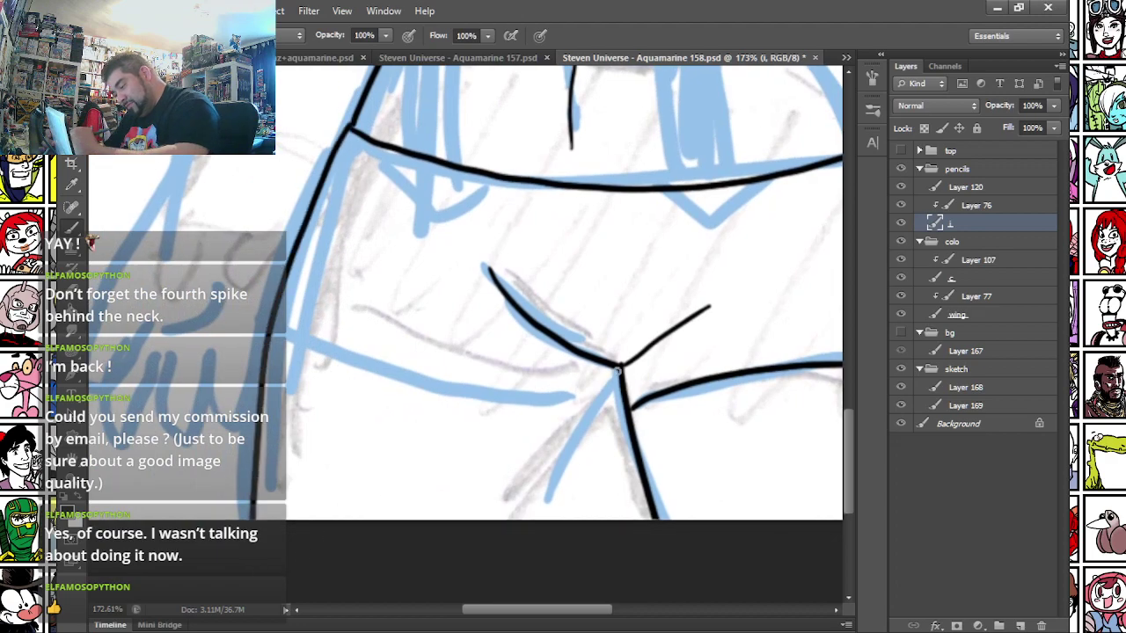
{"action": "left_click_drag", "start_coordinate": [619, 370], "coordinate": [527, 526]}
{"action": "mouse_move", "coordinate": [279, 314]}
{"action": "left_mouse_down"}
{"action": "mouse_move", "coordinate": [397, 372]}
{"action": "mouse_move", "coordinate": [522, 404]}
{"action": "mouse_move", "coordinate": [590, 406]}
{"action": "left_mouse_up"}
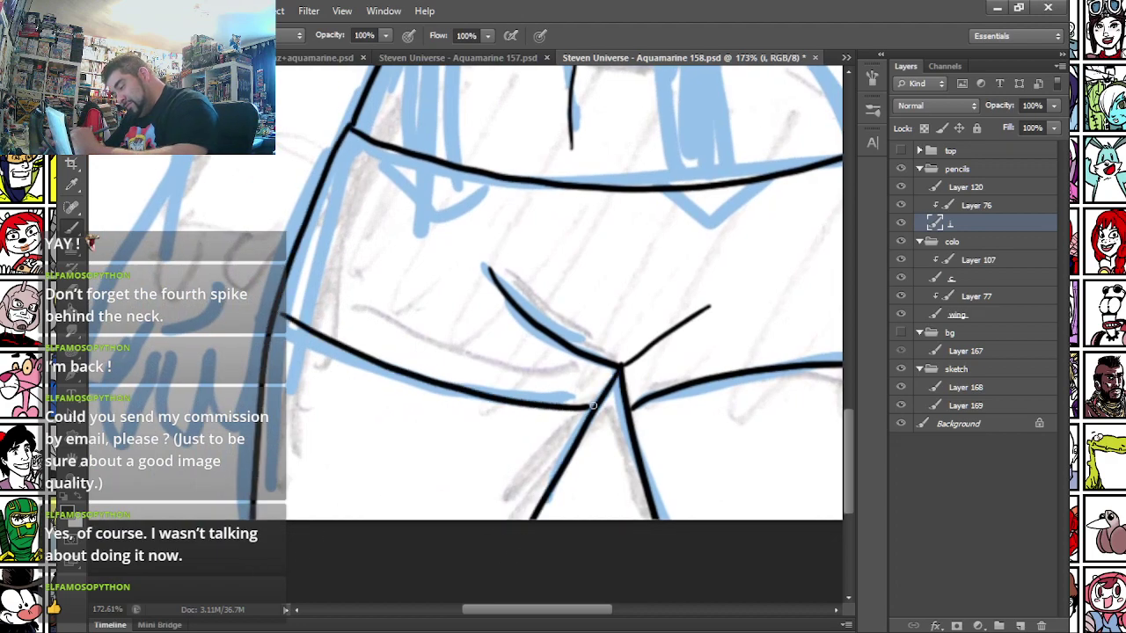
- Ink the two V-shaped strap points hanging below the waistband
{"action": "mouse_move", "coordinate": [419, 180]}
{"action": "left_mouse_down"}
{"action": "mouse_move", "coordinate": [337, 367]}
{"action": "mouse_move", "coordinate": [345, 308]}
{"action": "left_mouse_up"}
{"action": "mouse_move", "coordinate": [582, 322]}
{"action": "left_mouse_down"}
{"action": "mouse_move", "coordinate": [631, 355]}
{"action": "mouse_move", "coordinate": [695, 310]}
{"action": "left_mouse_up"}
{"action": "mouse_move", "coordinate": [313, 288]}
{"action": "left_mouse_down"}
{"action": "mouse_move", "coordinate": [367, 343]}
{"action": "mouse_move", "coordinate": [421, 310]}
{"action": "left_mouse_up"}
- Ink the left forearm's outer contour and the hand with its fingers beside the hip
{"action": "mouse_move", "coordinate": [278, 226]}
{"action": "left_mouse_down"}
{"action": "mouse_move", "coordinate": [316, 519]}
{"action": "mouse_move", "coordinate": [264, 545]}
{"action": "left_mouse_up"}
{"action": "left_click_drag", "start_coordinate": [227, 385], "coordinate": [372, 254]}
{"action": "left_click_drag", "start_coordinate": [287, 285], "coordinate": [364, 221]}
{"action": "mouse_move", "coordinate": [415, 148]}
{"action": "left_mouse_down"}
{"action": "mouse_move", "coordinate": [236, 569]}
{"action": "mouse_move", "coordinate": [348, 518]}
{"action": "mouse_move", "coordinate": [375, 487]}
{"action": "left_mouse_up"}
{"action": "mouse_move", "coordinate": [264, 582]}
{"action": "left_mouse_down"}
{"action": "mouse_move", "coordinate": [298, 424]}
{"action": "mouse_move", "coordinate": [313, 475]}
{"action": "mouse_move", "coordinate": [361, 384]}
{"action": "mouse_move", "coordinate": [345, 489]}
{"action": "mouse_move", "coordinate": [394, 422]}
{"action": "mouse_move", "coordinate": [402, 375]}
{"action": "mouse_move", "coordinate": [396, 466]}
{"action": "mouse_move", "coordinate": [440, 450]}
{"action": "mouse_move", "coordinate": [438, 417]}
{"action": "left_mouse_up"}
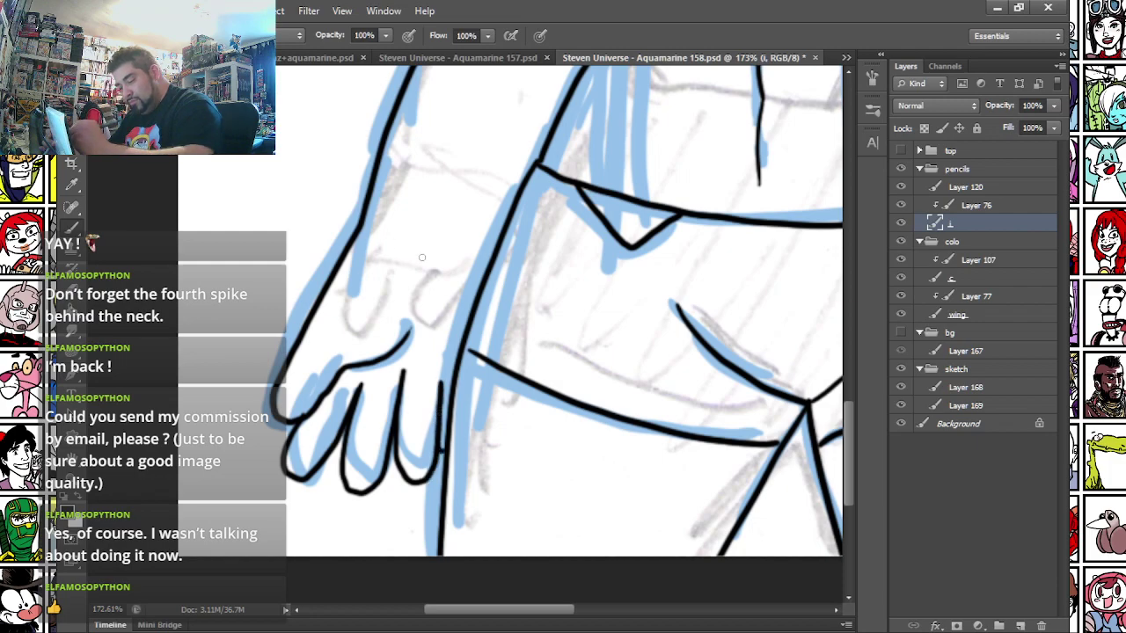
{"action": "mouse_move", "coordinate": [357, 373]}
{"action": "left_mouse_down"}
{"action": "mouse_move", "coordinate": [426, 368]}
{"action": "mouse_move", "coordinate": [401, 375]}
{"action": "mouse_move", "coordinate": [428, 380]}
{"action": "left_mouse_up"}
{"action": "key", "text": "ctrl+z"}
- Ink the angular bent-arm lines between the right side of the chest and the hip
{"action": "left_click_drag", "start_coordinate": [375, 160], "coordinate": [347, 255]}
{"action": "left_click_drag", "start_coordinate": [439, 91], "coordinate": [233, 309]}
{"action": "mouse_move", "coordinate": [720, 237]}
{"action": "left_mouse_down"}
{"action": "mouse_move", "coordinate": [546, 287]}
{"action": "mouse_move", "coordinate": [360, 241]}
{"action": "mouse_move", "coordinate": [393, 229]}
{"action": "mouse_move", "coordinate": [446, 282]}
{"action": "left_mouse_up"}
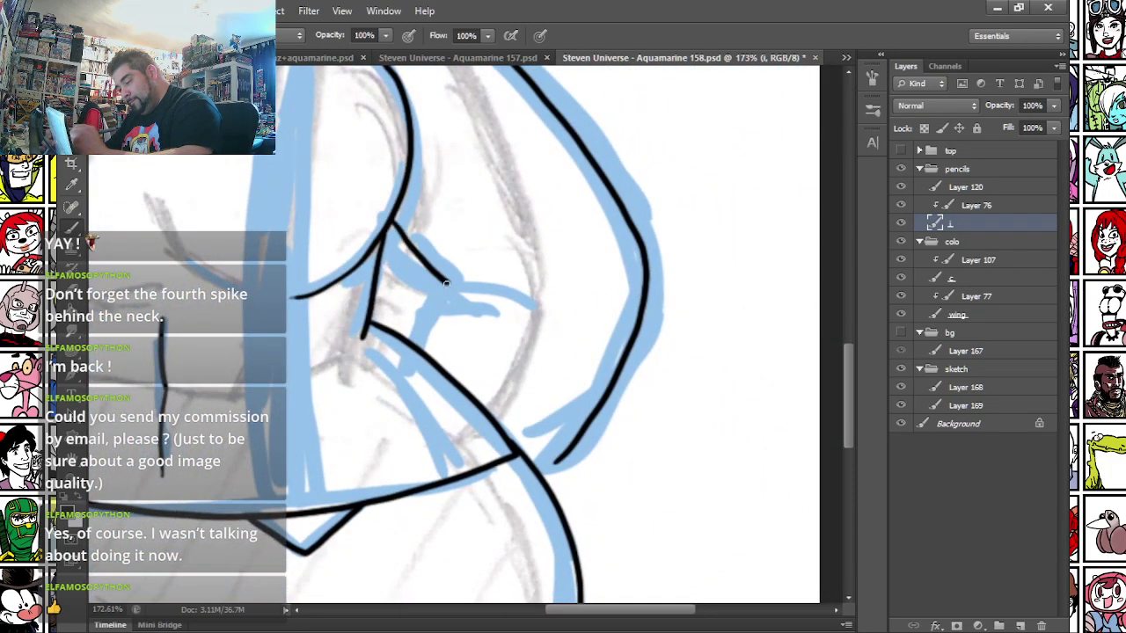
{"action": "mouse_move", "coordinate": [417, 343]}
{"action": "left_mouse_down"}
{"action": "mouse_move", "coordinate": [457, 291]}
{"action": "mouse_move", "coordinate": [526, 286]}
{"action": "left_mouse_up"}
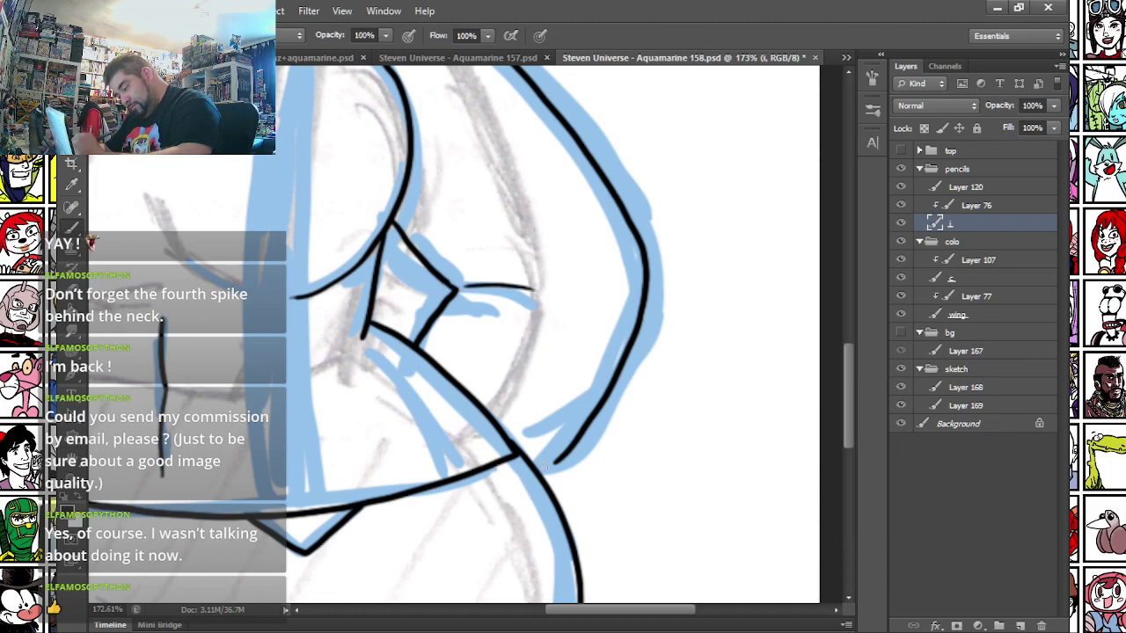
- Ink thin curved eyelid creases above both eyes and a short line under the left eyebrow's inner end
{"action": "left_click_drag", "start_coordinate": [175, 304], "coordinate": [460, 387]}
{"action": "left_click_drag", "start_coordinate": [264, 267], "coordinate": [340, 427]}
{"action": "left_click_drag", "start_coordinate": [346, 275], "coordinate": [347, 410]}
{"action": "left_click_drag", "start_coordinate": [370, 322], "coordinate": [362, 465]}
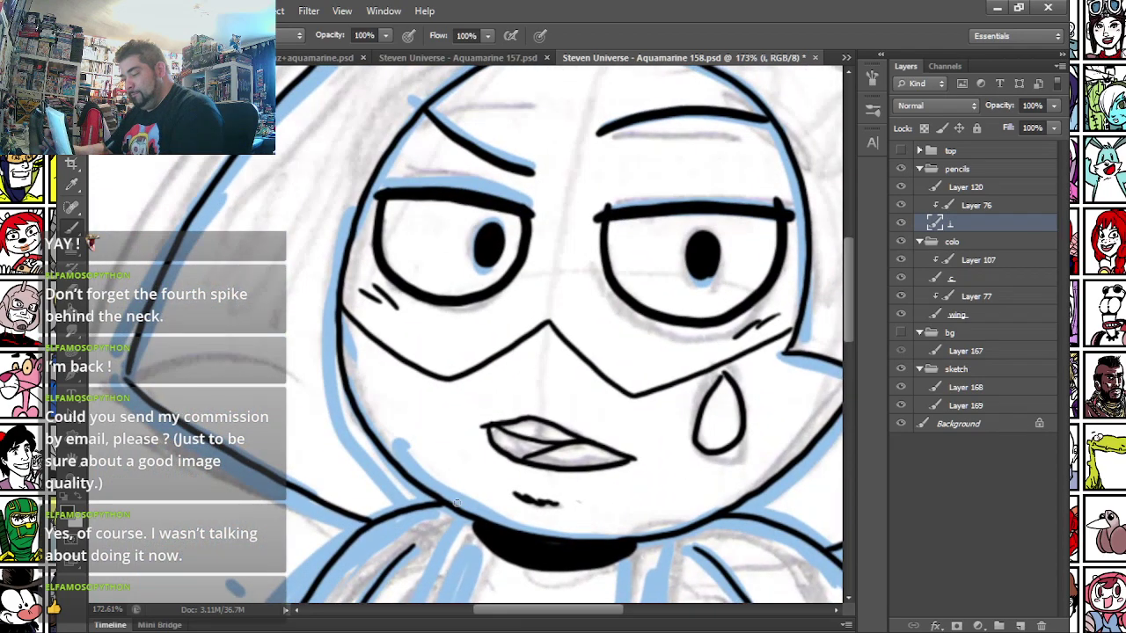
{"action": "left_click_drag", "start_coordinate": [393, 167], "coordinate": [456, 139]}
{"action": "mouse_move", "coordinate": [614, 171]}
{"action": "left_mouse_down"}
{"action": "mouse_move", "coordinate": [657, 134]}
{"action": "mouse_move", "coordinate": [731, 134]}
{"action": "mouse_move", "coordinate": [777, 174]}
{"action": "left_mouse_up"}
{"action": "key", "text": "ctrl+z"}
{"action": "mouse_move", "coordinate": [614, 173]}
{"action": "left_mouse_down"}
{"action": "mouse_move", "coordinate": [654, 145]}
{"action": "mouse_move", "coordinate": [772, 170]}
{"action": "left_mouse_up"}
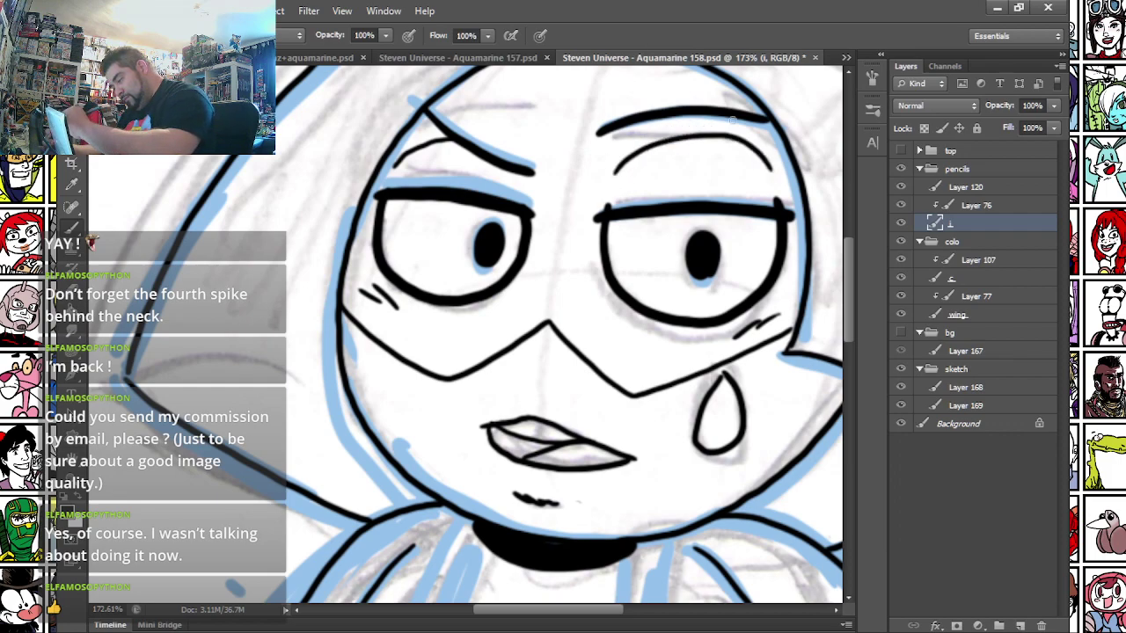
{"action": "left_click_drag", "start_coordinate": [519, 190], "coordinate": [520, 174]}
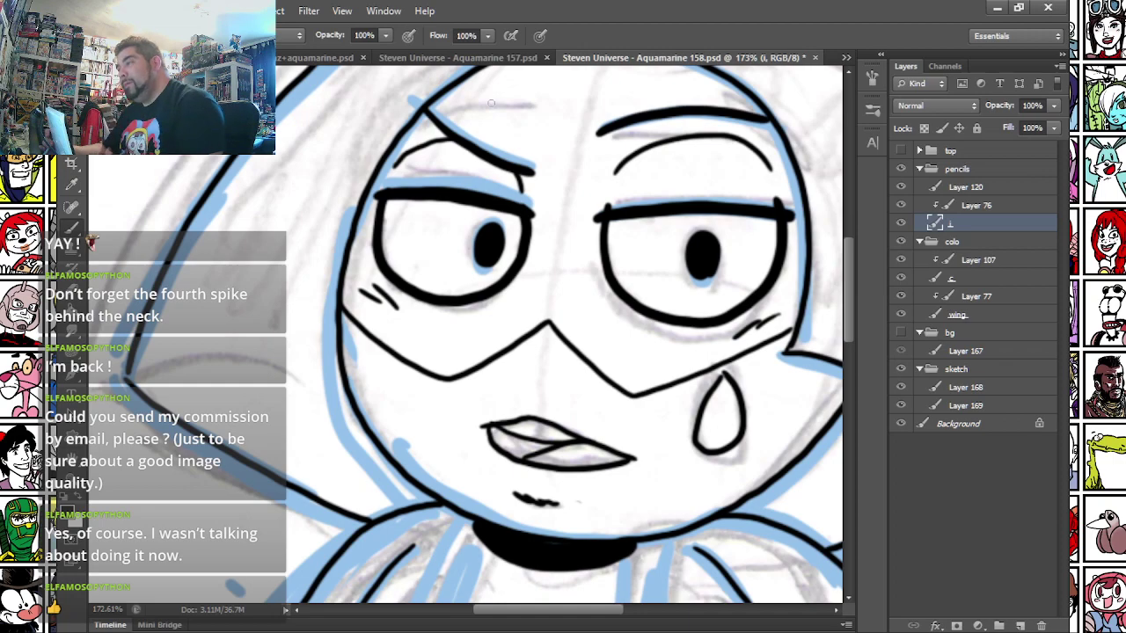
- Add white highlights to both pupils on Layer 120 and thicken the upper lash lines on the ink layer
{"action": "left_click", "coordinate": [945, 183]}
{"action": "left_click", "coordinate": [675, 227], "text": "alt"}
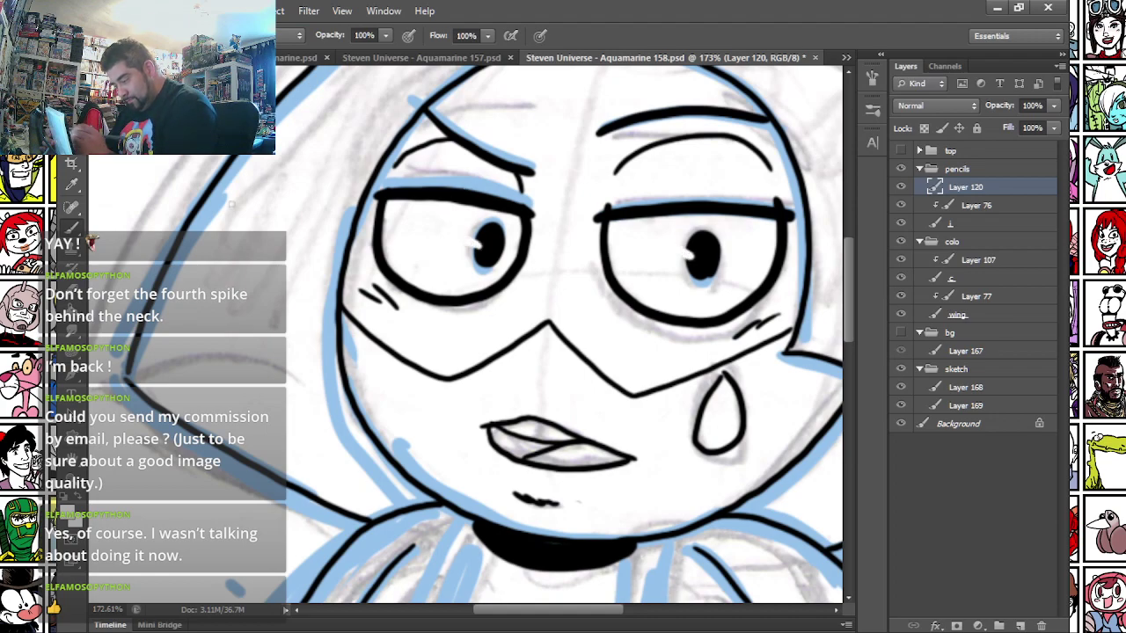
{"action": "left_click", "coordinate": [950, 225]}
{"action": "mouse_move", "coordinate": [602, 213]}
{"action": "left_mouse_down"}
{"action": "mouse_move", "coordinate": [761, 205]}
{"action": "mouse_move", "coordinate": [749, 211]}
{"action": "mouse_move", "coordinate": [689, 208]}
{"action": "mouse_move", "coordinate": [792, 205]}
{"action": "left_mouse_up"}
{"action": "left_click_drag", "start_coordinate": [370, 190], "coordinate": [503, 194]}
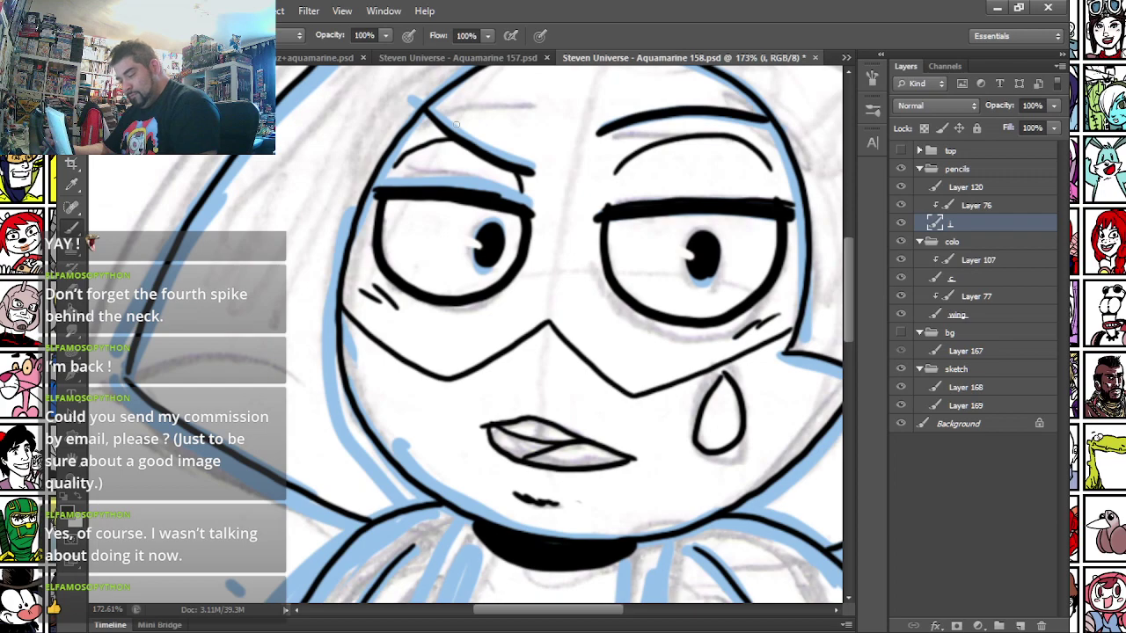
{"action": "key", "text": "ctrl+z"}
{"action": "mouse_move", "coordinate": [377, 192]}
{"action": "left_mouse_down"}
{"action": "mouse_move", "coordinate": [498, 203]}
{"action": "mouse_move", "coordinate": [384, 184]}
{"action": "left_mouse_up"}
- Ink the two short collarbone lines and the curved lines under the chest
{"action": "scroll", "coordinate": [396, 314], "scroll_direction": "down", "scroll_amount": 8}
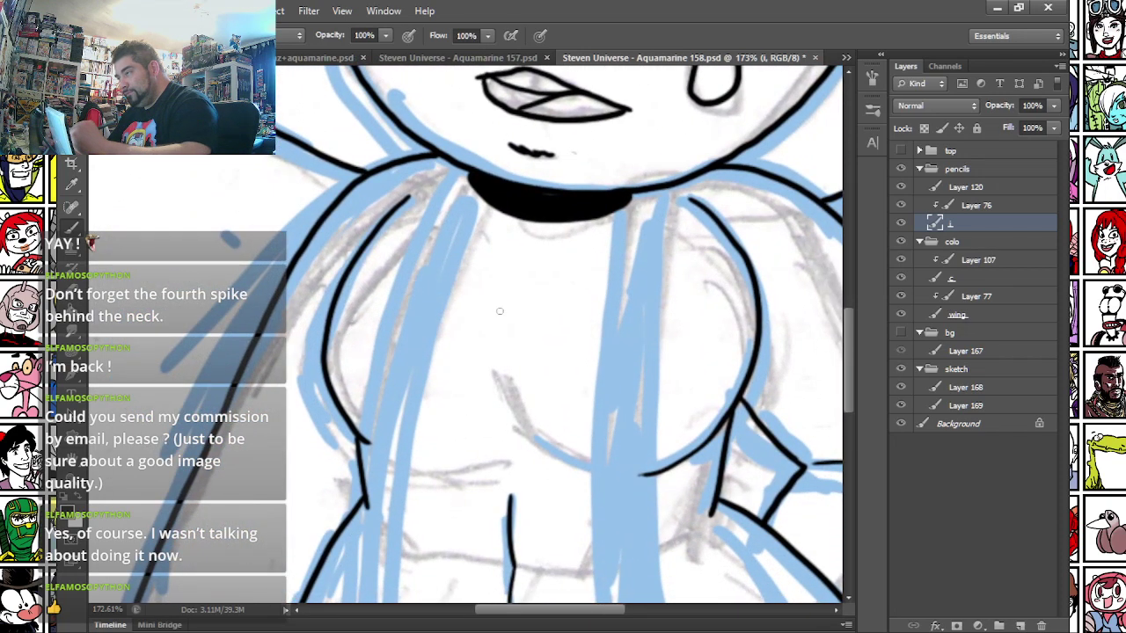
{"action": "mouse_move", "coordinate": [609, 236]}
{"action": "left_mouse_down"}
{"action": "mouse_move", "coordinate": [572, 241]}
{"action": "mouse_move", "coordinate": [591, 231]}
{"action": "left_mouse_up"}
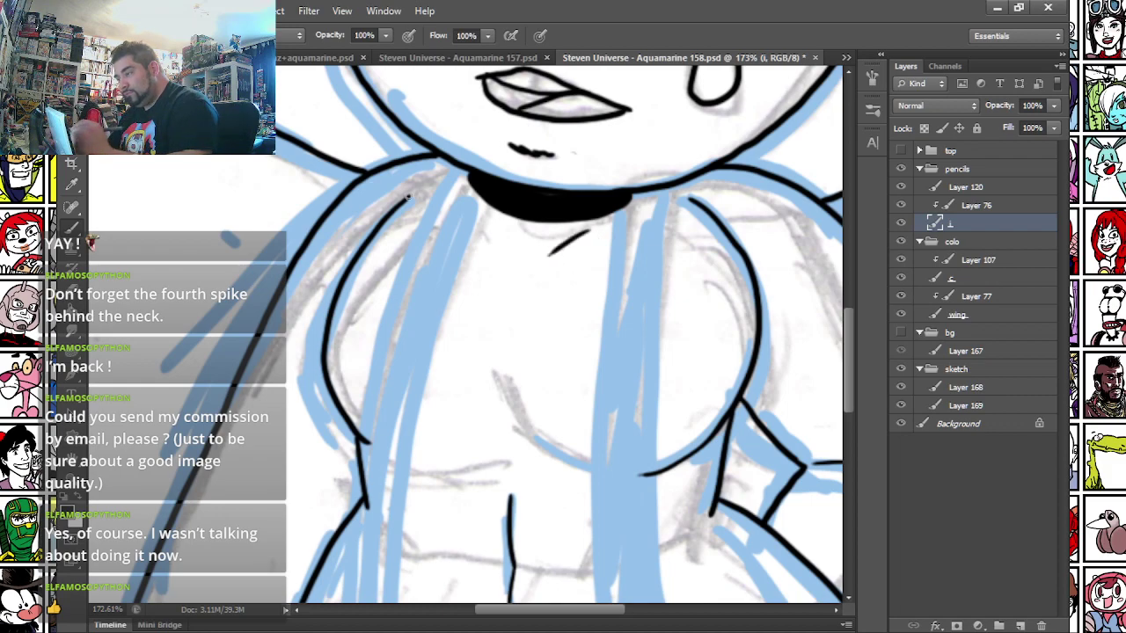
{"action": "left_click_drag", "start_coordinate": [484, 235], "coordinate": [458, 219]}
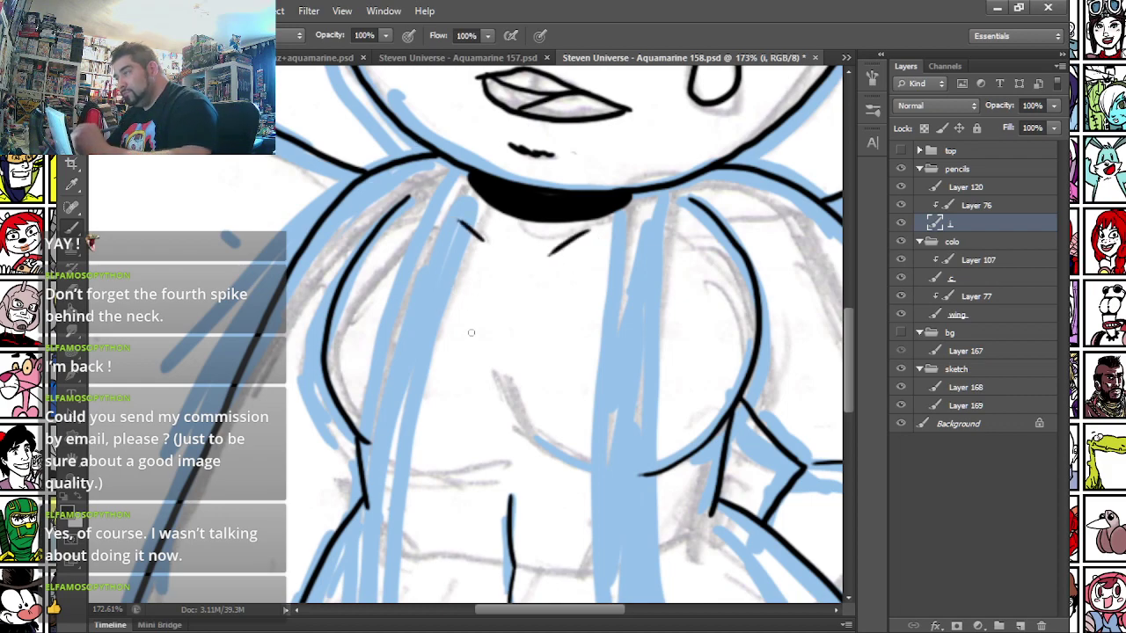
{"action": "mouse_move", "coordinate": [495, 371]}
{"action": "left_mouse_down"}
{"action": "mouse_move", "coordinate": [498, 406]}
{"action": "mouse_move", "coordinate": [523, 441]}
{"action": "mouse_move", "coordinate": [642, 473]}
{"action": "left_mouse_up"}
{"action": "left_click_drag", "start_coordinate": [366, 438], "coordinate": [464, 448]}
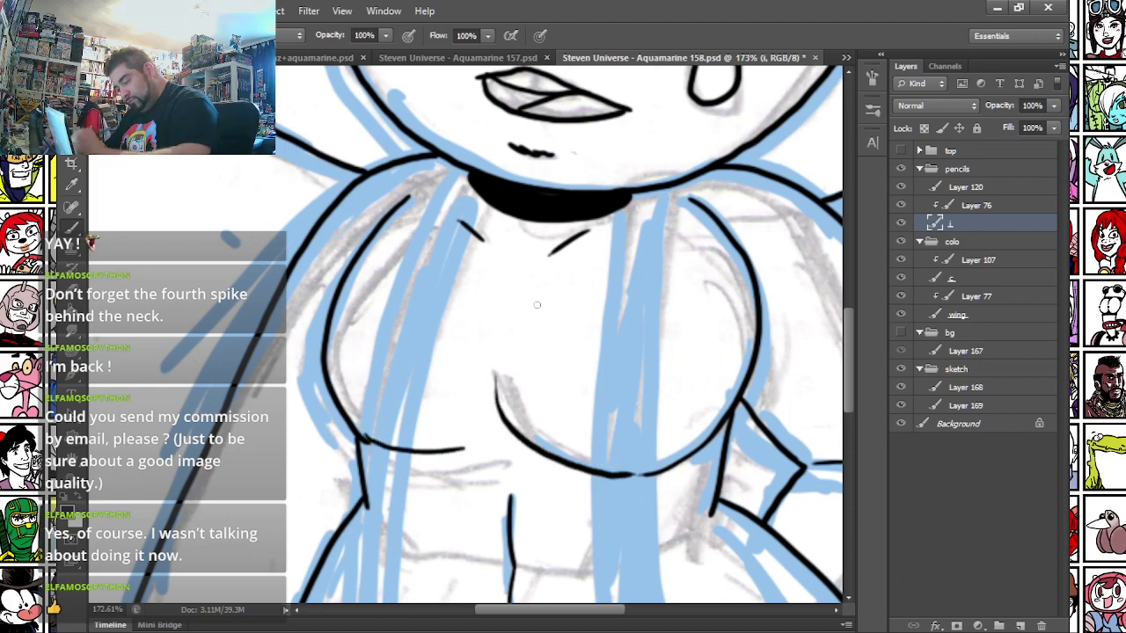
{"action": "key", "text": "ctrl+z"}
{"action": "mouse_move", "coordinate": [385, 447]}
{"action": "left_mouse_down"}
{"action": "mouse_move", "coordinate": [502, 443]}
{"action": "mouse_move", "coordinate": [449, 462]}
{"action": "mouse_move", "coordinate": [390, 453]}
{"action": "left_mouse_up"}
{"action": "key", "text": "ctrl+z"}
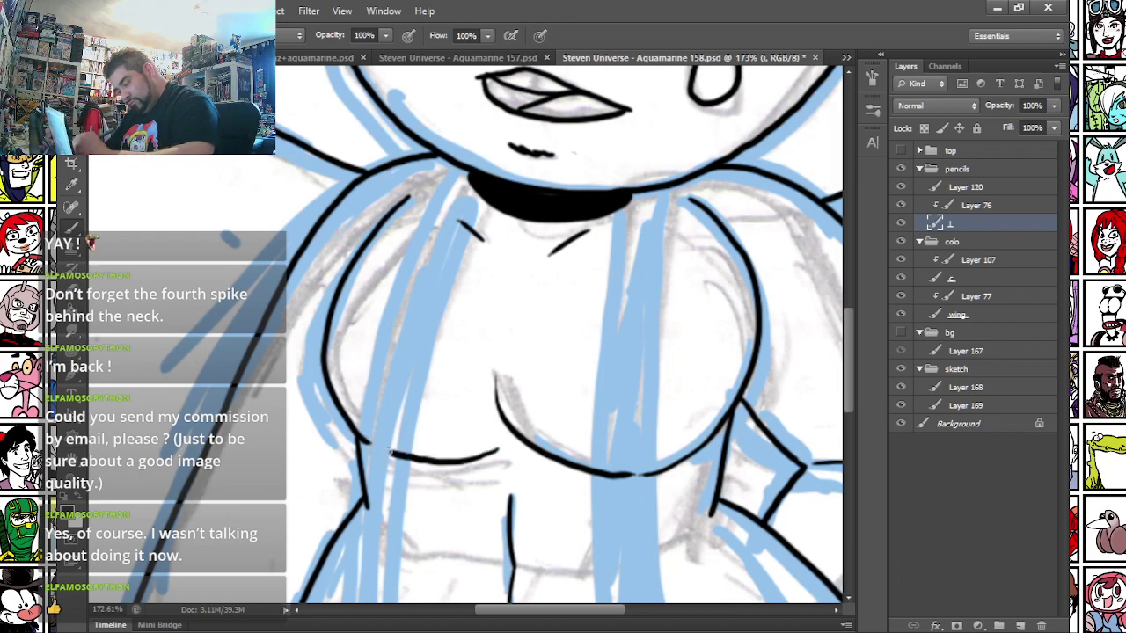
- Paint the right suspender strap solid black from the neck to the waistband with a thicker brush
{"action": "mouse_move", "coordinate": [422, 303]}
{"action": "left_mouse_down"}
{"action": "mouse_move", "coordinate": [427, 165]}
{"action": "mouse_move", "coordinate": [424, 247]}
{"action": "left_mouse_up"}
{"action": "right_click", "coordinate": [493, 253]}
{"action": "left_click", "coordinate": [564, 459]}
{"action": "mouse_move", "coordinate": [633, 106]}
{"action": "left_mouse_down"}
{"action": "mouse_move", "coordinate": [614, 357]}
{"action": "mouse_move", "coordinate": [631, 593]}
{"action": "left_mouse_up"}
{"action": "left_click_drag", "start_coordinate": [665, 90], "coordinate": [659, 395]}
{"action": "mouse_move", "coordinate": [660, 396]}
{"action": "left_mouse_down"}
{"action": "mouse_move", "coordinate": [659, 243]}
{"action": "mouse_move", "coordinate": [675, 468]}
{"action": "mouse_move", "coordinate": [651, 460]}
{"action": "mouse_move", "coordinate": [648, 445]}
{"action": "mouse_move", "coordinate": [638, 330]}
{"action": "mouse_move", "coordinate": [649, 246]}
{"action": "mouse_move", "coordinate": [615, 393]}
{"action": "left_mouse_up"}
{"action": "mouse_move", "coordinate": [663, 154]}
{"action": "left_mouse_down"}
{"action": "mouse_move", "coordinate": [678, 144]}
{"action": "mouse_move", "coordinate": [661, 214]}
{"action": "mouse_move", "coordinate": [653, 401]}
{"action": "left_mouse_up"}
- Outline both edges of the left suspender strap from the neck to the waistband with a thinner brush
{"action": "left_click_drag", "start_coordinate": [335, 262], "coordinate": [385, 186]}
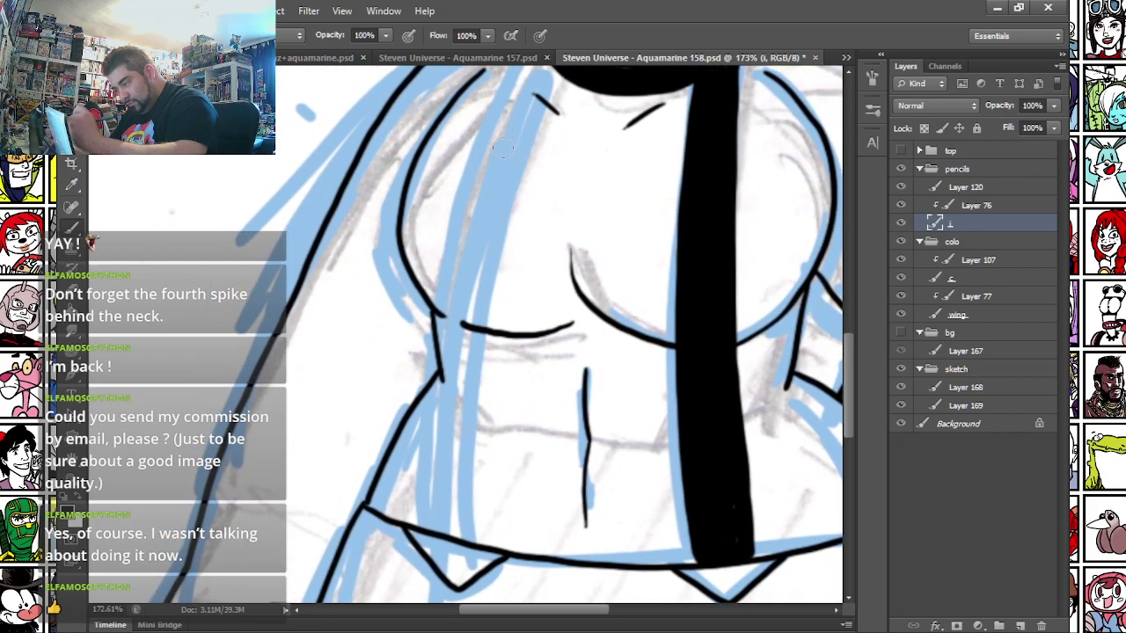
{"action": "right_click", "coordinate": [514, 129]}
{"action": "left_click", "coordinate": [664, 315]}
{"action": "left_click_drag", "start_coordinate": [431, 175], "coordinate": [430, 196]}
{"action": "mouse_move", "coordinate": [554, 79]}
{"action": "left_mouse_down"}
{"action": "mouse_move", "coordinate": [504, 215]}
{"action": "mouse_move", "coordinate": [487, 327]}
{"action": "left_mouse_up"}
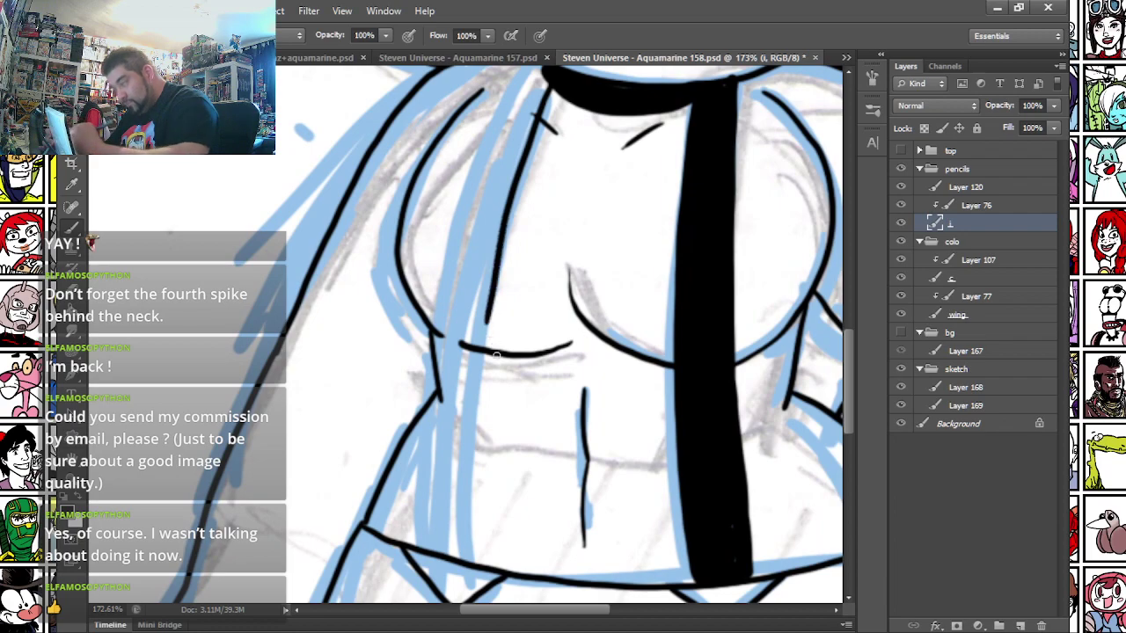
{"action": "key", "text": "ctrl+z"}
{"action": "mouse_move", "coordinate": [552, 83]}
{"action": "left_mouse_down"}
{"action": "mouse_move", "coordinate": [510, 154]}
{"action": "mouse_move", "coordinate": [479, 278]}
{"action": "mouse_move", "coordinate": [486, 568]}
{"action": "left_mouse_up"}
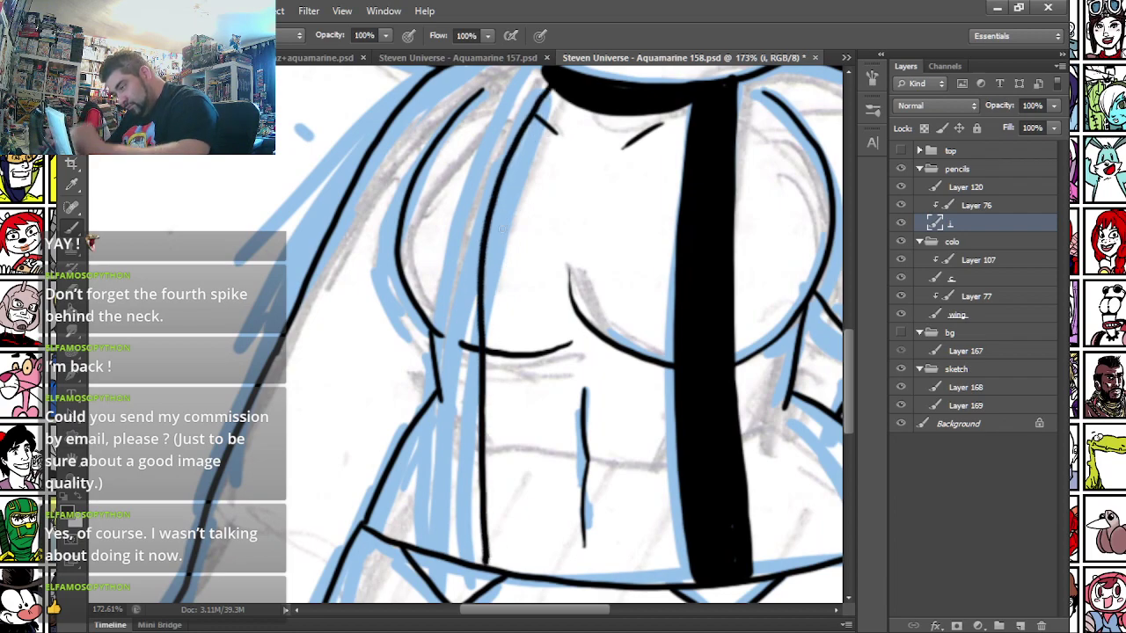
{"action": "left_click_drag", "start_coordinate": [489, 144], "coordinate": [486, 167]}
{"action": "mouse_move", "coordinate": [526, 77]}
{"action": "left_mouse_down"}
{"action": "mouse_move", "coordinate": [465, 160]}
{"action": "mouse_move", "coordinate": [432, 267]}
{"action": "mouse_move", "coordinate": [442, 361]}
{"action": "mouse_move", "coordinate": [448, 252]}
{"action": "mouse_move", "coordinate": [442, 445]}
{"action": "left_mouse_up"}
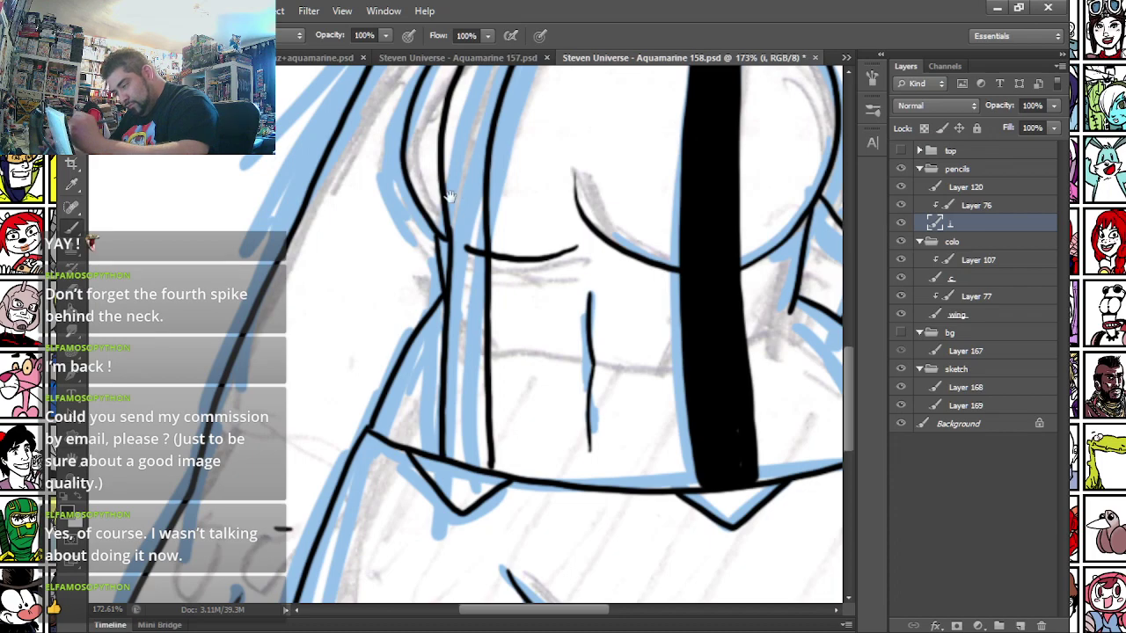
{"action": "left_click_drag", "start_coordinate": [451, 182], "coordinate": [445, 352]}
- Fill the left suspender strap with solid black using a thicker brush
{"action": "right_click", "coordinate": [498, 197]}
{"action": "mouse_move", "coordinate": [514, 148]}
{"action": "left_mouse_down"}
{"action": "mouse_move", "coordinate": [538, 151]}
{"action": "mouse_move", "coordinate": [500, 211]}
{"action": "mouse_move", "coordinate": [467, 311]}
{"action": "mouse_move", "coordinate": [470, 390]}
{"action": "left_mouse_up"}
{"action": "mouse_move", "coordinate": [518, 160]}
{"action": "left_mouse_down"}
{"action": "mouse_move", "coordinate": [511, 150]}
{"action": "mouse_move", "coordinate": [460, 229]}
{"action": "left_mouse_up"}
{"action": "mouse_move", "coordinate": [480, 186]}
{"action": "left_mouse_down"}
{"action": "mouse_move", "coordinate": [433, 304]}
{"action": "mouse_move", "coordinate": [444, 414]}
{"action": "mouse_move", "coordinate": [447, 294]}
{"action": "mouse_move", "coordinate": [469, 243]}
{"action": "left_mouse_up"}
{"action": "scroll", "coordinate": [435, 170], "scroll_direction": "down", "scroll_amount": 5}
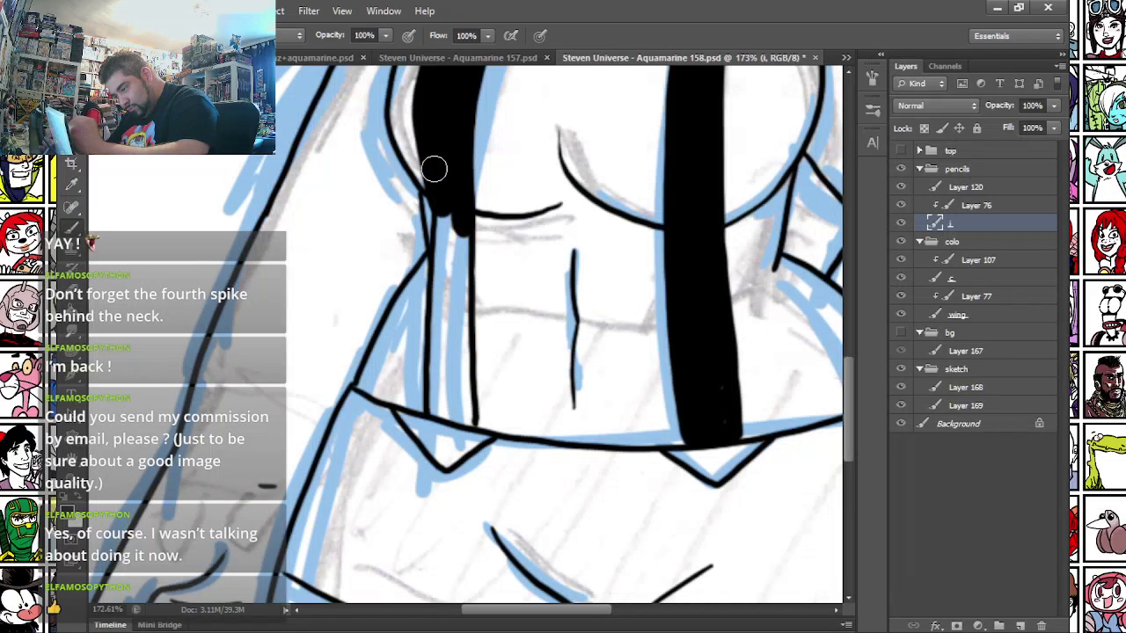
{"action": "left_click_drag", "start_coordinate": [429, 179], "coordinate": [431, 409]}
{"action": "mouse_move", "coordinate": [431, 222]}
{"action": "left_mouse_down"}
{"action": "mouse_move", "coordinate": [422, 402]}
{"action": "mouse_move", "coordinate": [459, 417]}
{"action": "mouse_move", "coordinate": [442, 343]}
{"action": "mouse_move", "coordinate": [446, 379]}
{"action": "left_mouse_up"}
{"action": "left_click_drag", "start_coordinate": [462, 241], "coordinate": [447, 387]}
{"action": "left_click_drag", "start_coordinate": [462, 342], "coordinate": [465, 417]}
{"action": "left_click_drag", "start_coordinate": [399, 148], "coordinate": [397, 388]}
{"action": "left_click_drag", "start_coordinate": [409, 285], "coordinate": [397, 221]}
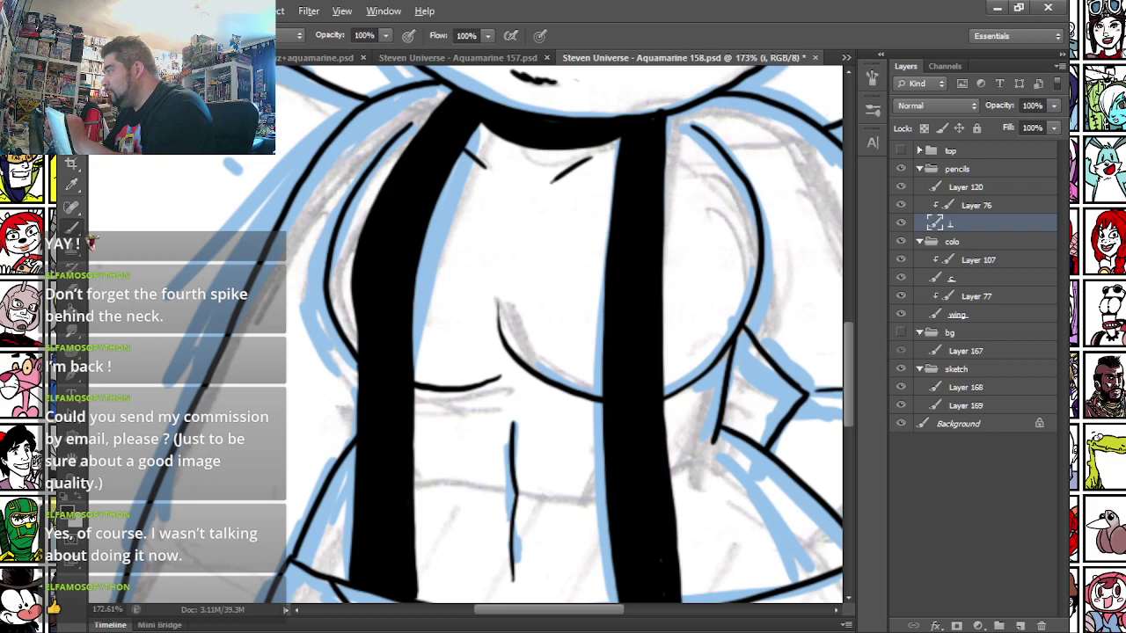
- Draw a small dark blue fold mark on each black strap at chest height with a thin brush
{"action": "right_click", "coordinate": [543, 216]}
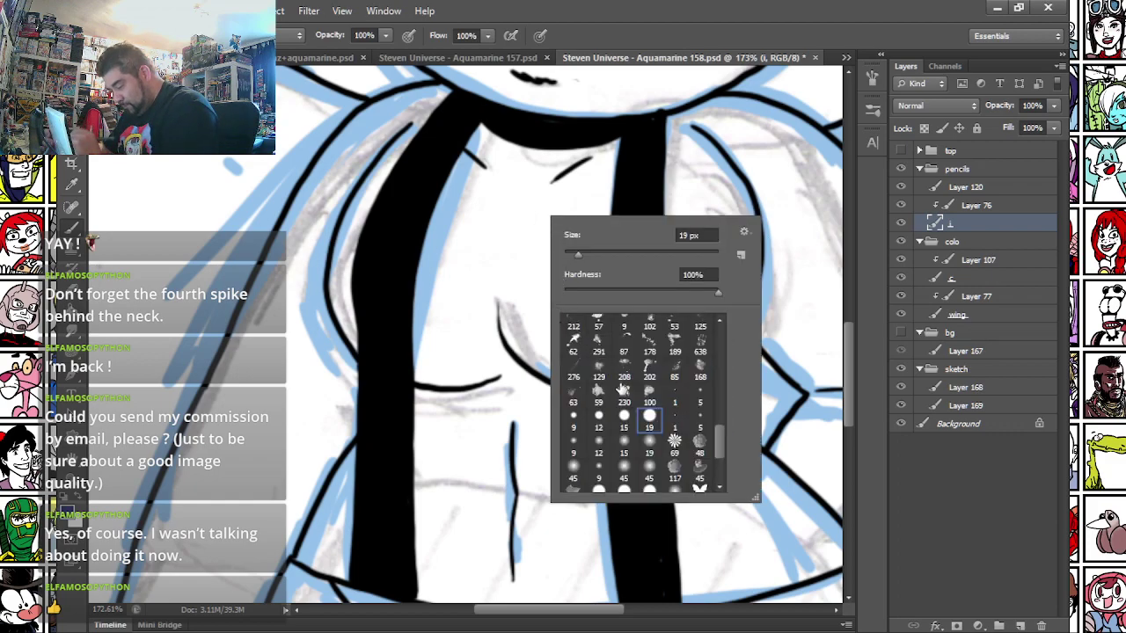
{"action": "mouse_move", "coordinate": [409, 257]}
{"action": "left_mouse_down"}
{"action": "mouse_move", "coordinate": [423, 267]}
{"action": "mouse_move", "coordinate": [391, 246]}
{"action": "left_mouse_up"}
{"action": "left_click_drag", "start_coordinate": [631, 273], "coordinate": [664, 282]}
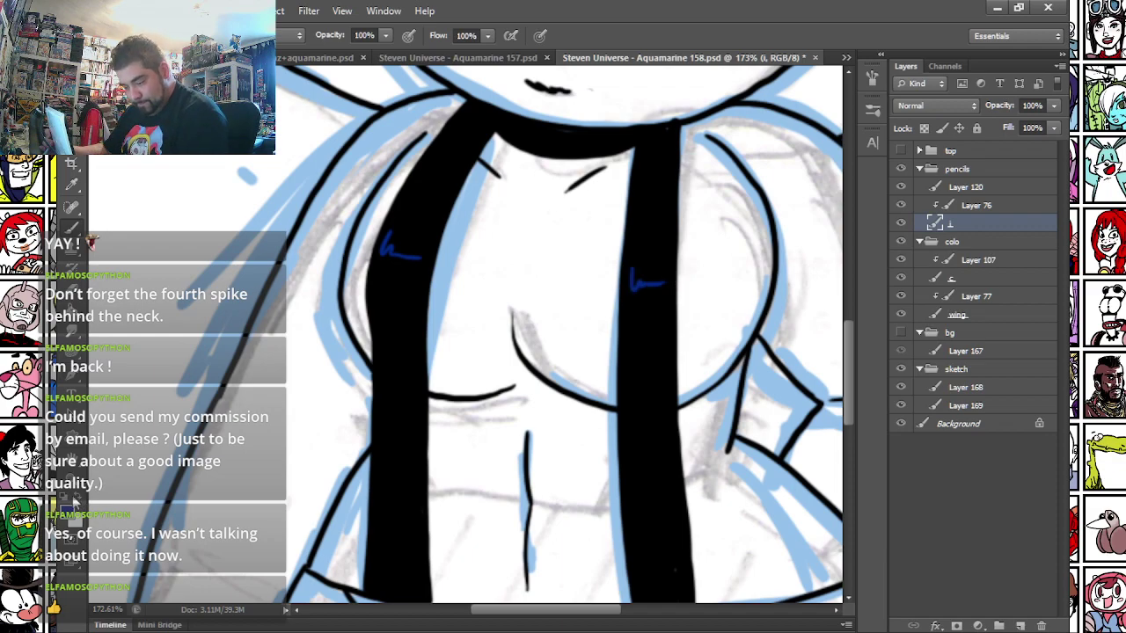
- Ink a short black crease at the left arm's elbow and small ticks on the waistband line
{"action": "left_click_drag", "start_coordinate": [264, 424], "coordinate": [288, 466]}
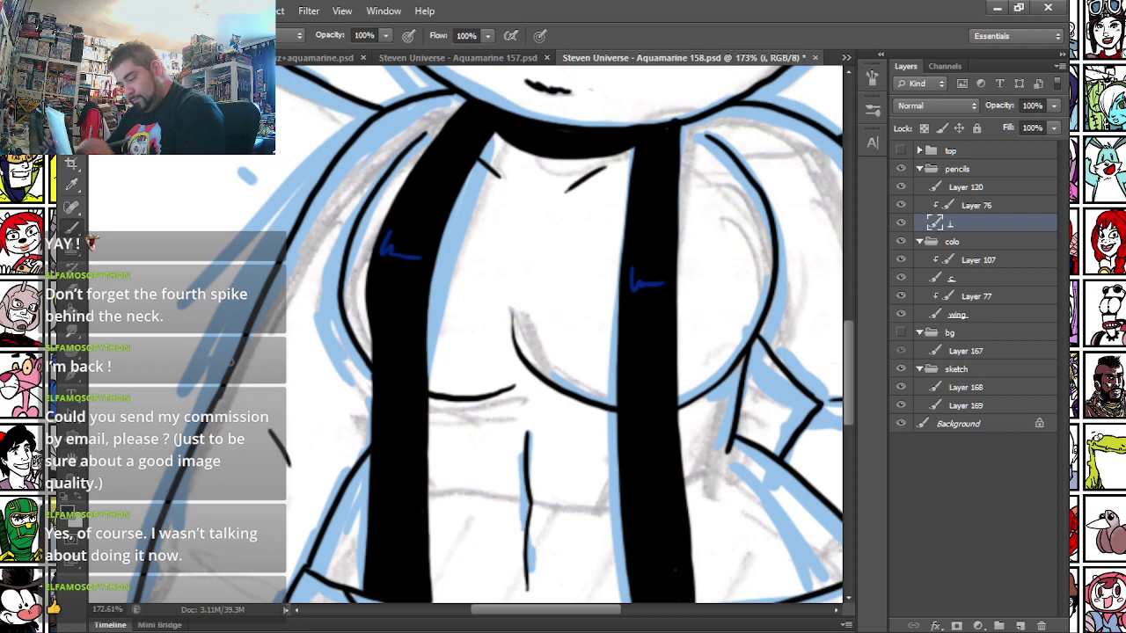
{"action": "key", "text": "ctrl+z"}
{"action": "mouse_move", "coordinate": [273, 413]}
{"action": "left_mouse_down"}
{"action": "mouse_move", "coordinate": [248, 398]}
{"action": "mouse_move", "coordinate": [237, 406]}
{"action": "left_mouse_up"}
{"action": "key", "text": "ctrl+z"}
{"action": "left_click_drag", "start_coordinate": [501, 379], "coordinate": [269, 357]}
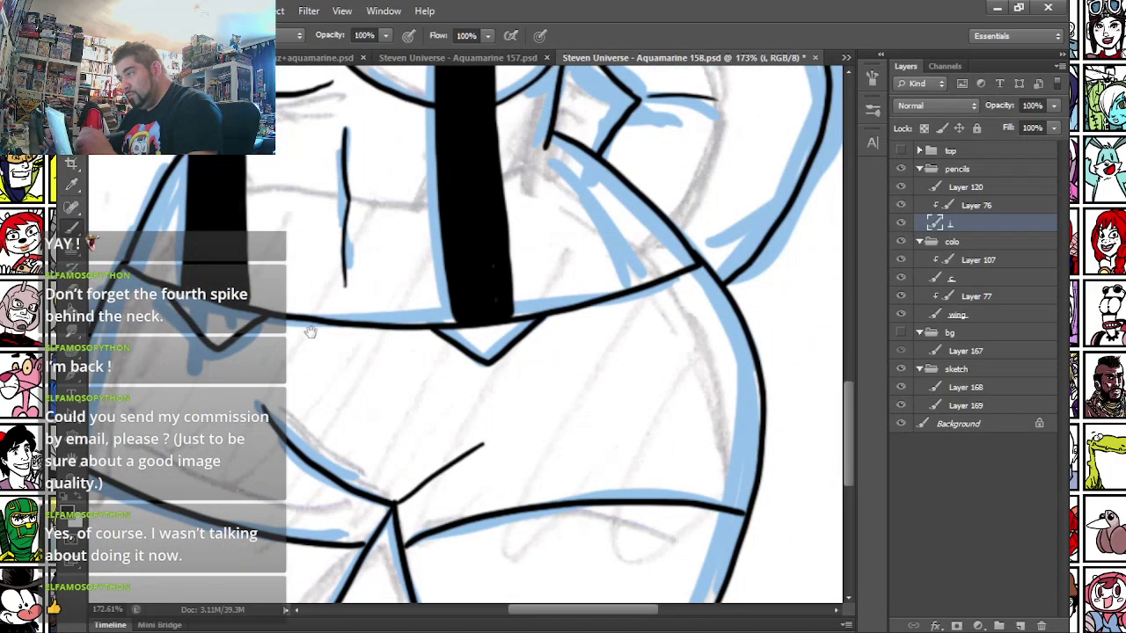
{"action": "left_click_drag", "start_coordinate": [568, 311], "coordinate": [576, 294]}
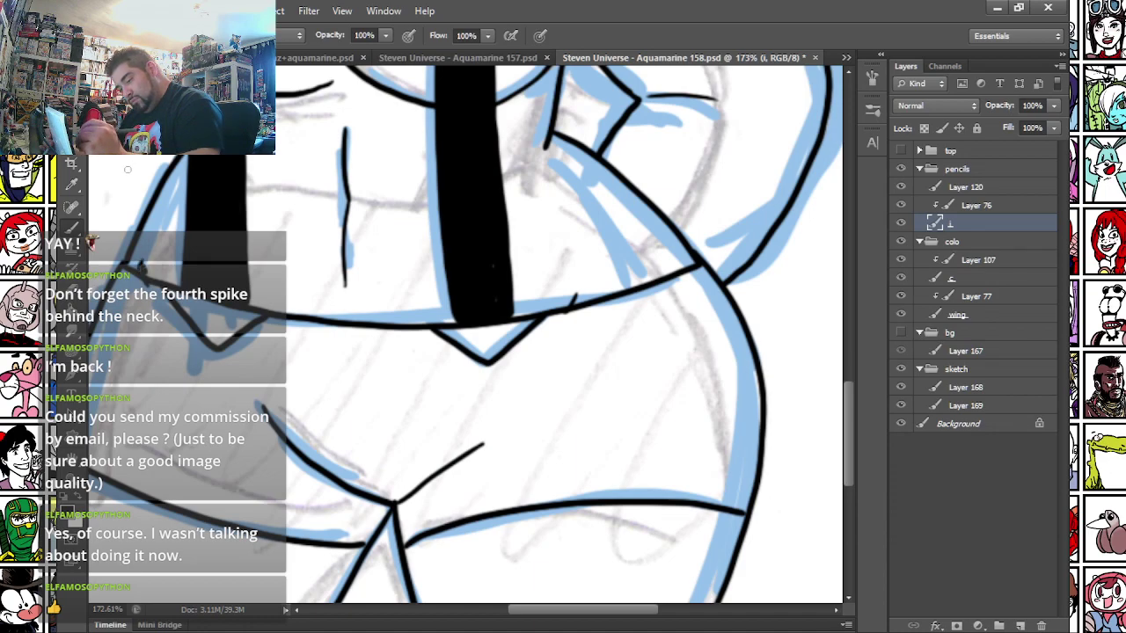
- Examine the inked figure from the torso down to the thighs for missing lines
{"action": "left_click_drag", "start_coordinate": [167, 260], "coordinate": [251, 444]}
{"action": "left_click_drag", "start_coordinate": [197, 163], "coordinate": [281, 444]}
{"action": "left_click_drag", "start_coordinate": [275, 176], "coordinate": [284, 442]}
{"action": "scroll", "coordinate": [338, 446], "scroll_direction": "down", "scroll_amount": 1}
{"action": "scroll", "coordinate": [339, 447], "scroll_direction": "down", "scroll_amount": 11}
{"action": "scroll", "coordinate": [339, 446], "scroll_direction": "down", "scroll_amount": 7}
{"action": "scroll", "coordinate": [431, 329], "scroll_direction": "up", "scroll_amount": 7}
{"action": "scroll", "coordinate": [430, 326], "scroll_direction": "up", "scroll_amount": 3}
{"action": "left_click_drag", "start_coordinate": [354, 496], "coordinate": [290, 282]}
{"action": "left_click_drag", "start_coordinate": [260, 404], "coordinate": [255, 306]}
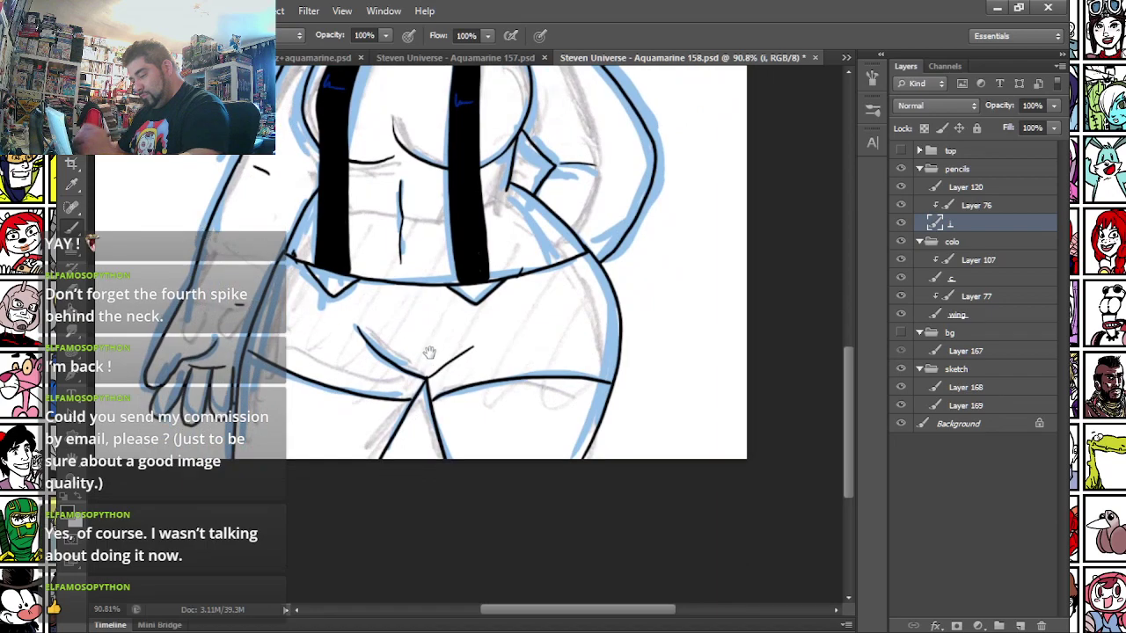
- Write the artist's signature in small black letters beside the right thigh's outer contour
{"action": "scroll", "coordinate": [406, 348], "scroll_direction": "up", "scroll_amount": 5}
{"action": "left_click_drag", "start_coordinate": [503, 346], "coordinate": [512, 368]}
{"action": "mouse_move", "coordinate": [507, 350]}
{"action": "left_mouse_down"}
{"action": "mouse_move", "coordinate": [526, 347]}
{"action": "mouse_move", "coordinate": [540, 364]}
{"action": "left_mouse_up"}
{"action": "left_click", "coordinate": [545, 359]}
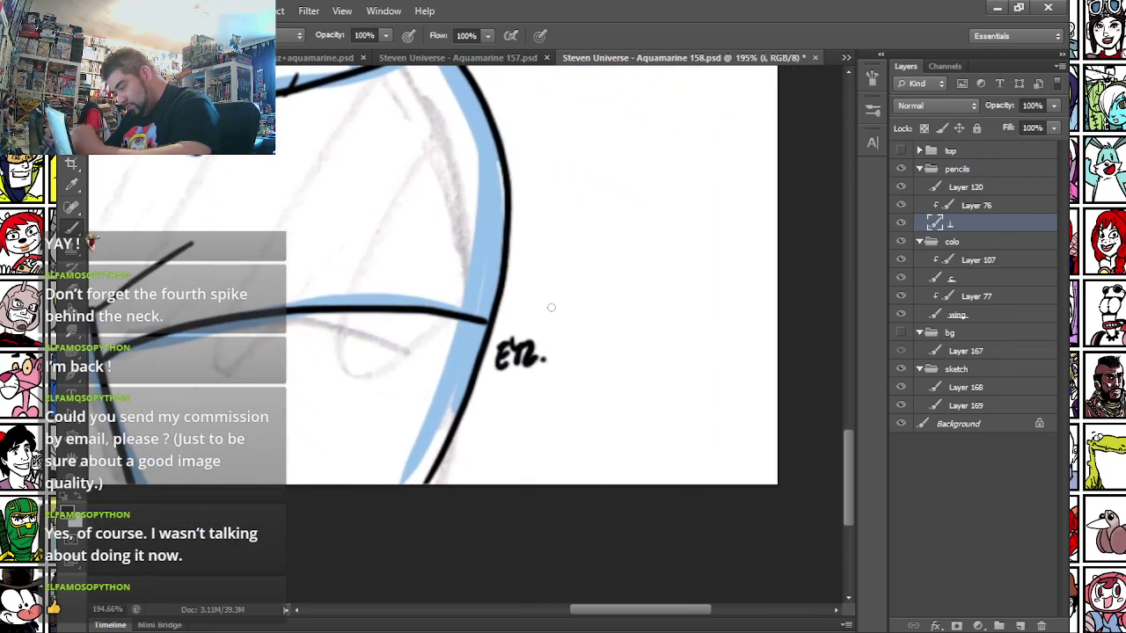
- Show the bg group's white paper texture behind the inked figure and save the file
{"action": "scroll", "coordinate": [470, 245], "scroll_direction": "down", "scroll_amount": 8}
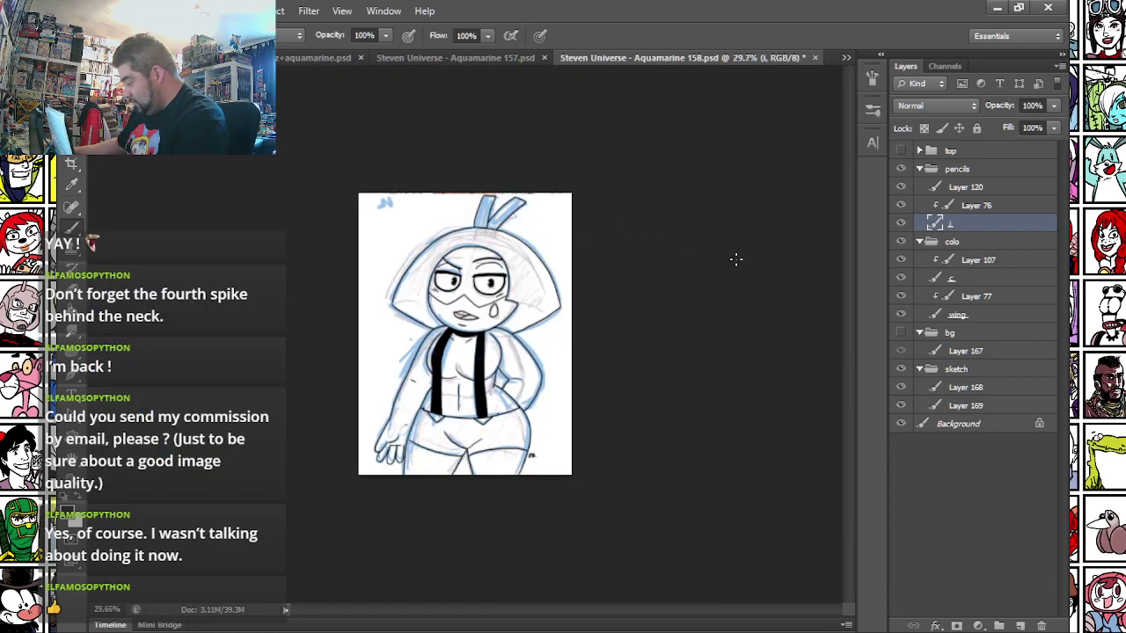
{"action": "left_click", "coordinate": [1008, 353]}
{"action": "left_click", "coordinate": [900, 334]}
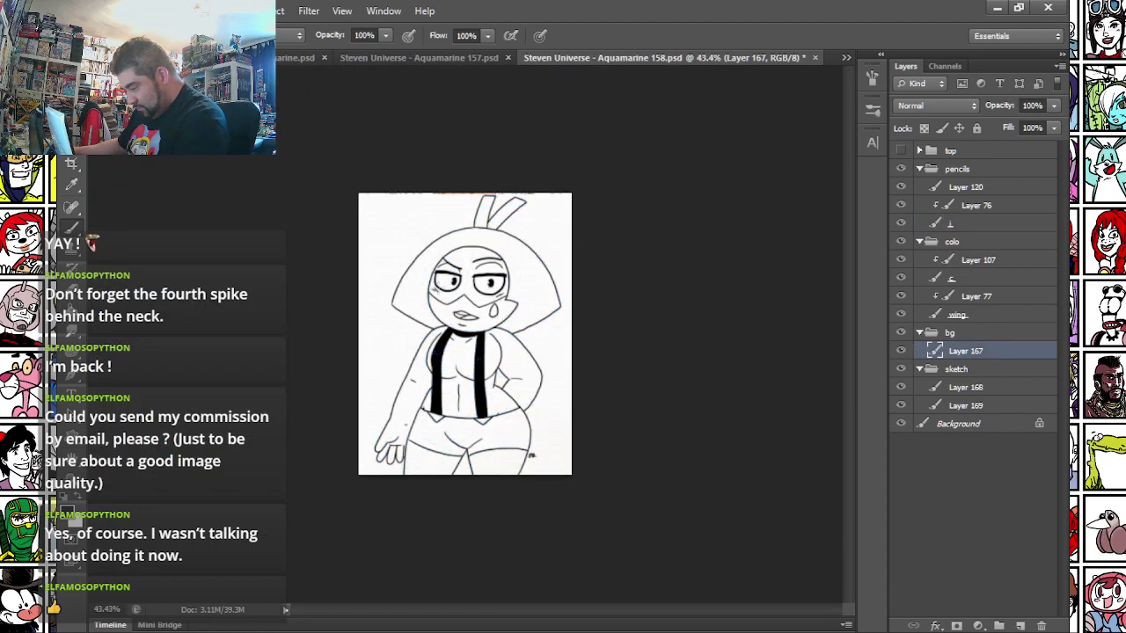
{"action": "scroll", "coordinate": [437, 295], "scroll_direction": "up", "scroll_amount": 2}
{"action": "key", "text": "ctrl+s"}
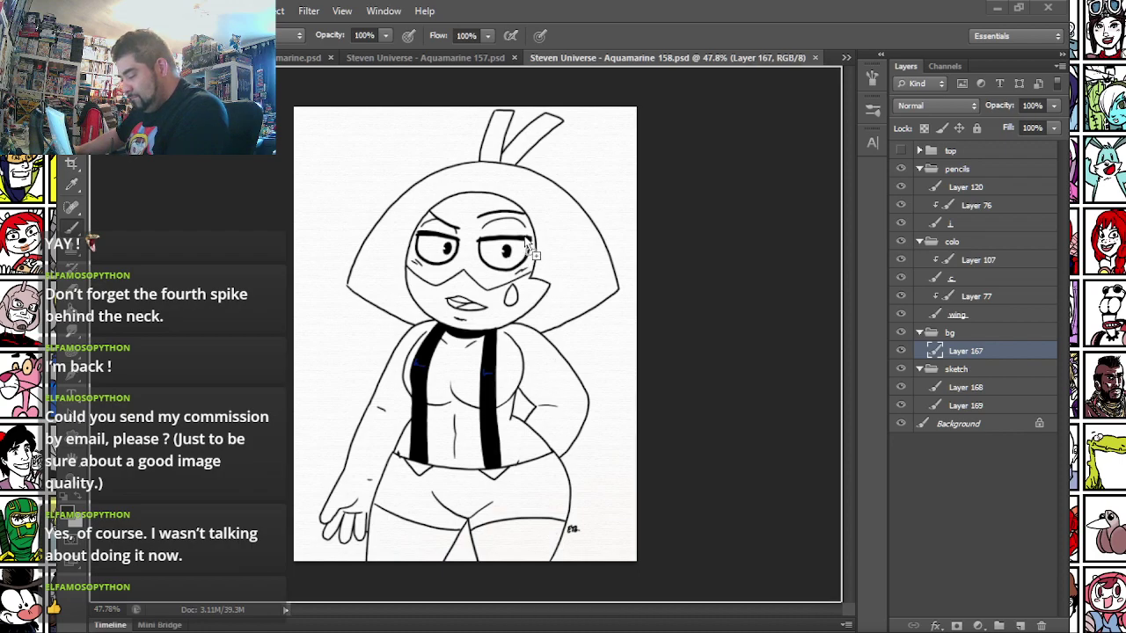
- Paste the pastel street image into the bg group and scale it to about 150% wide and 141% high, covering the page
{"action": "key", "text": "ctrl+v"}
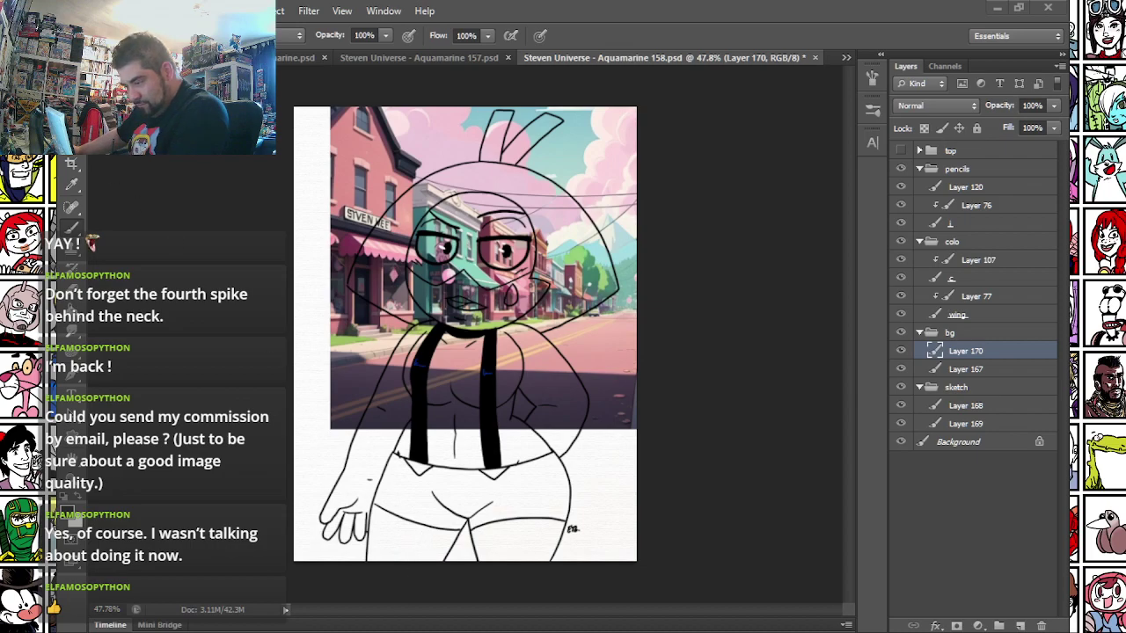
{"action": "key", "text": "m"}
{"action": "right_click", "coordinate": [445, 258]}
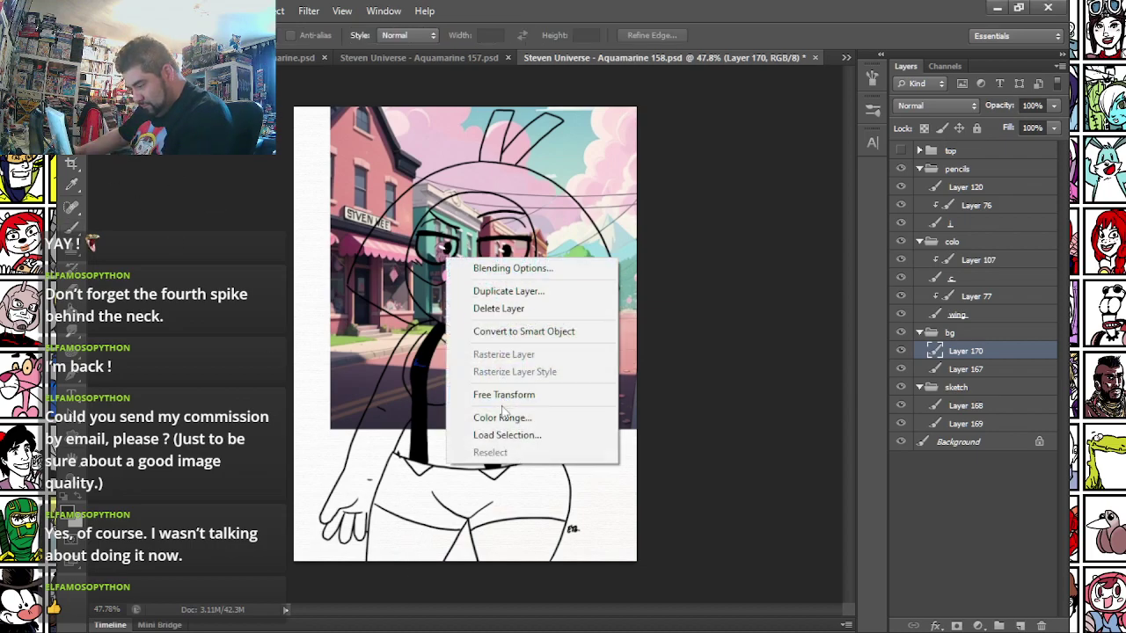
{"action": "left_click", "coordinate": [503, 397]}
{"action": "left_click_drag", "start_coordinate": [516, 240], "coordinate": [456, 385]}
{"action": "left_click_drag", "start_coordinate": [457, 179], "coordinate": [460, 21]}
{"action": "left_click_drag", "start_coordinate": [272, 299], "coordinate": [80, 299]}
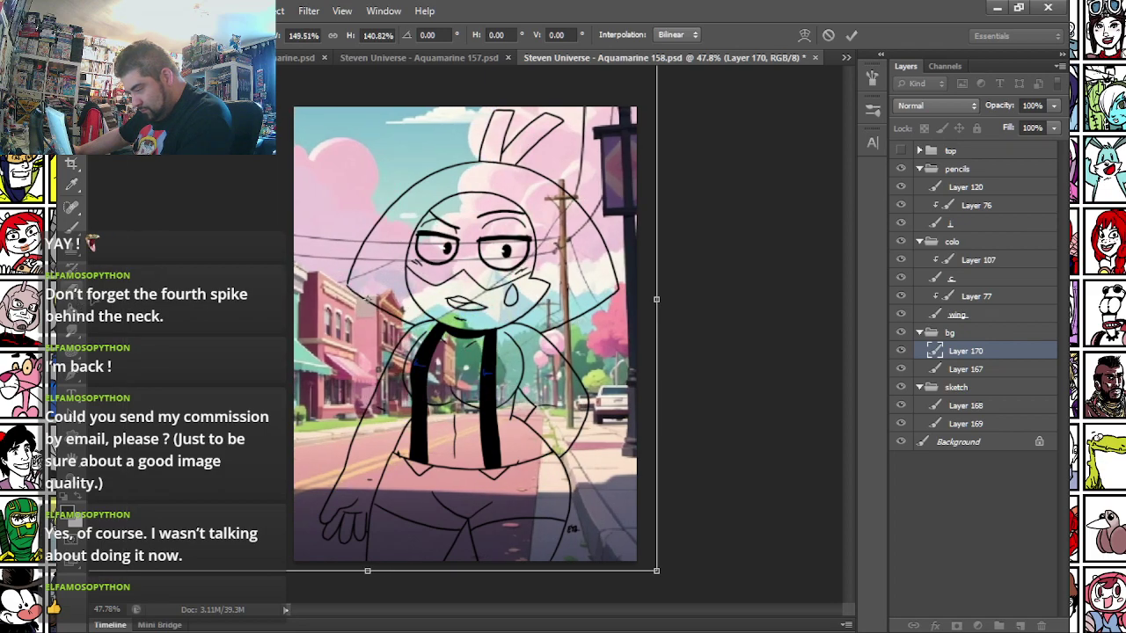
{"action": "key", "text": "Return"}
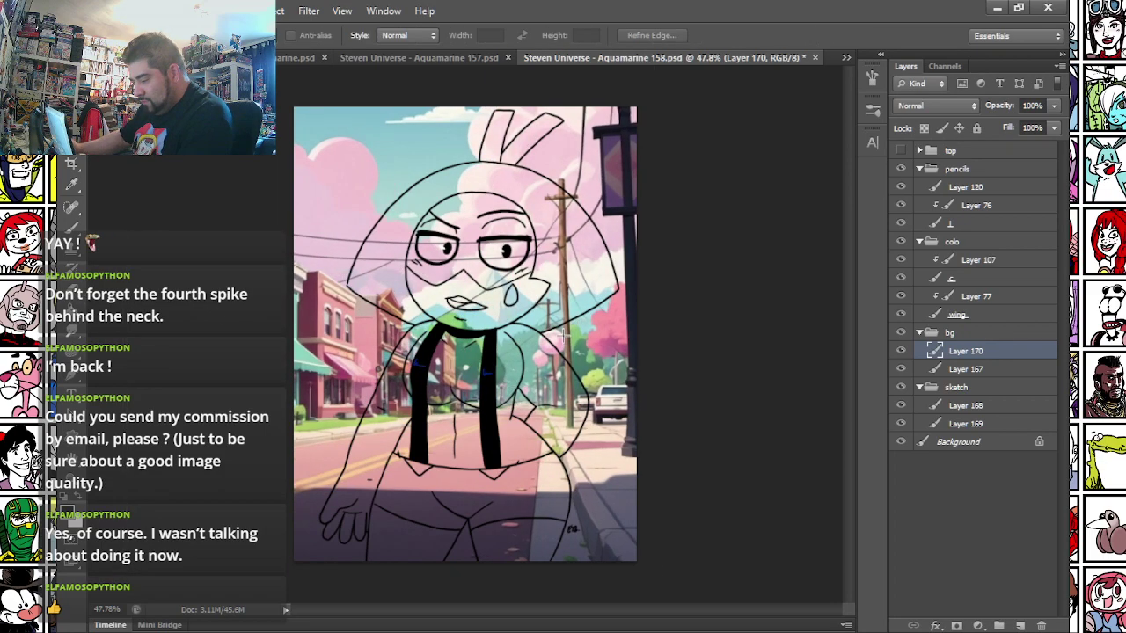
- Adjust the street image with Hue/Saturation to saturation +29 and lightness +15
{"action": "left_click", "coordinate": [128, 10]}
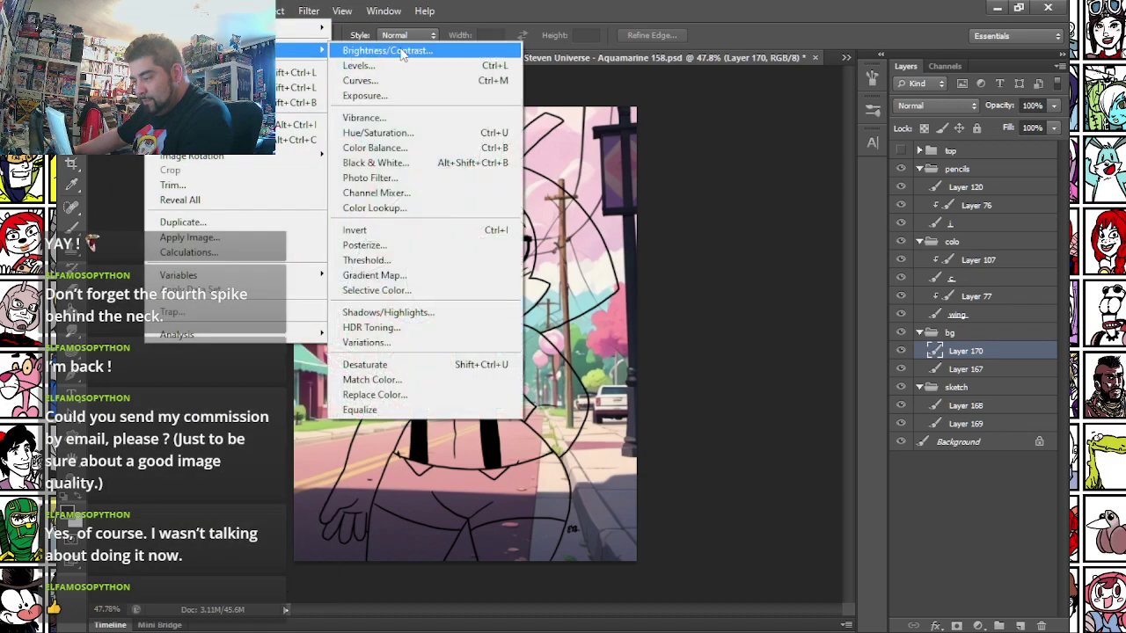
{"action": "left_click", "coordinate": [400, 136]}
{"action": "left_click", "coordinate": [803, 290]}
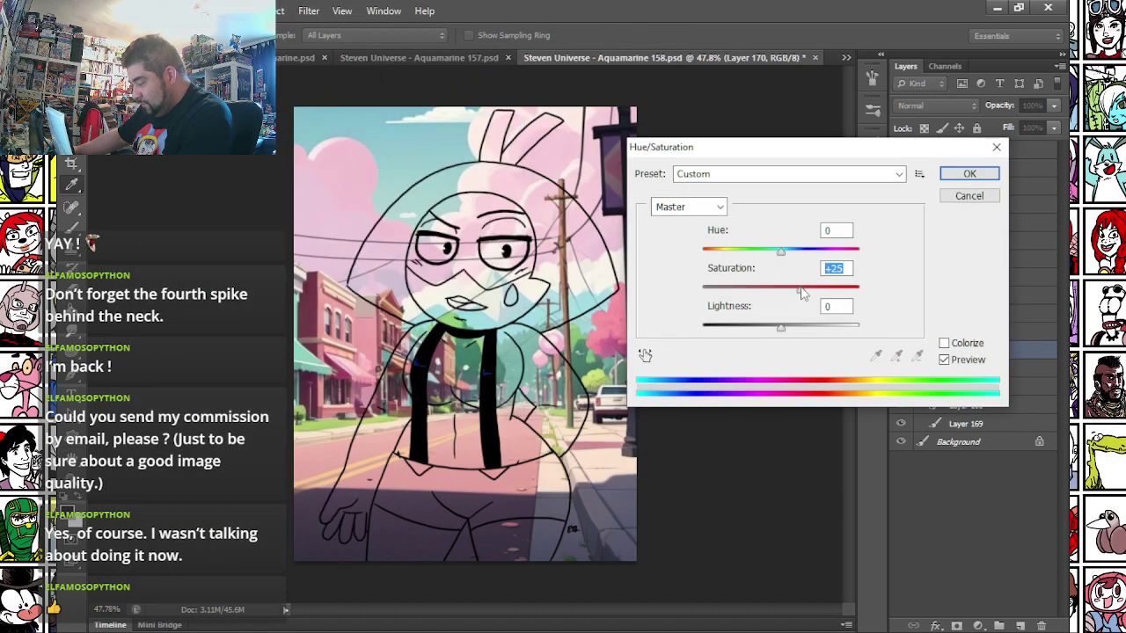
{"action": "left_click_drag", "start_coordinate": [784, 326], "coordinate": [794, 332]}
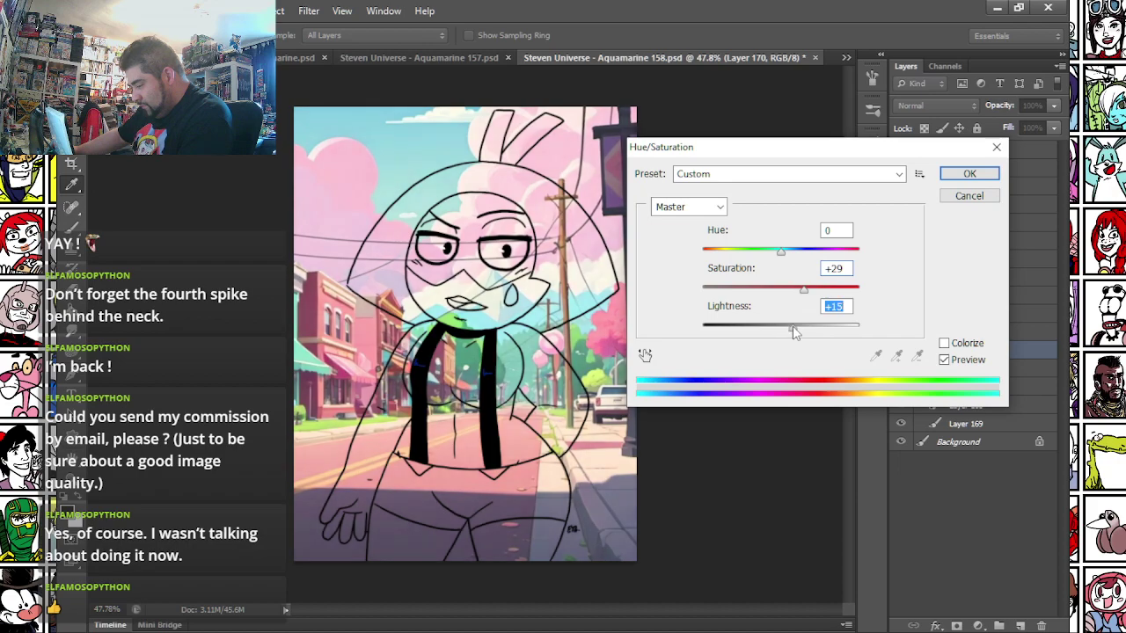
{"action": "left_click", "coordinate": [969, 174]}
- Apply the Paint Daubs filter to the street image with brush size 14, sharpness 0 and the Wide Blurry brush type
{"action": "left_click", "coordinate": [308, 10]}
{"action": "left_click", "coordinate": [323, 74]}
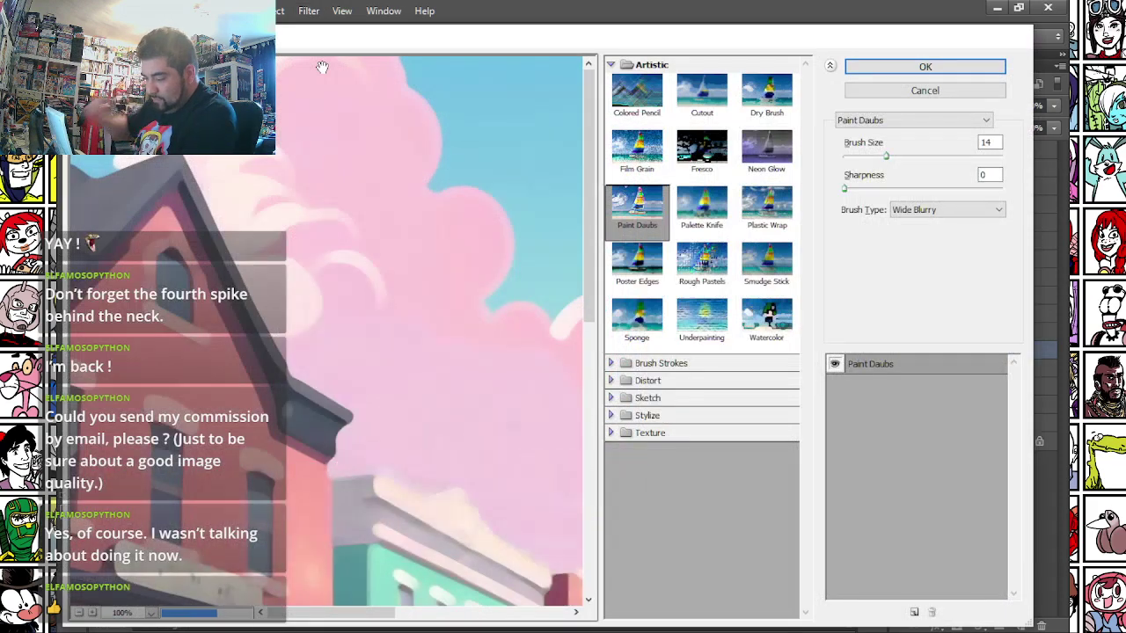
{"action": "left_click", "coordinate": [972, 70]}
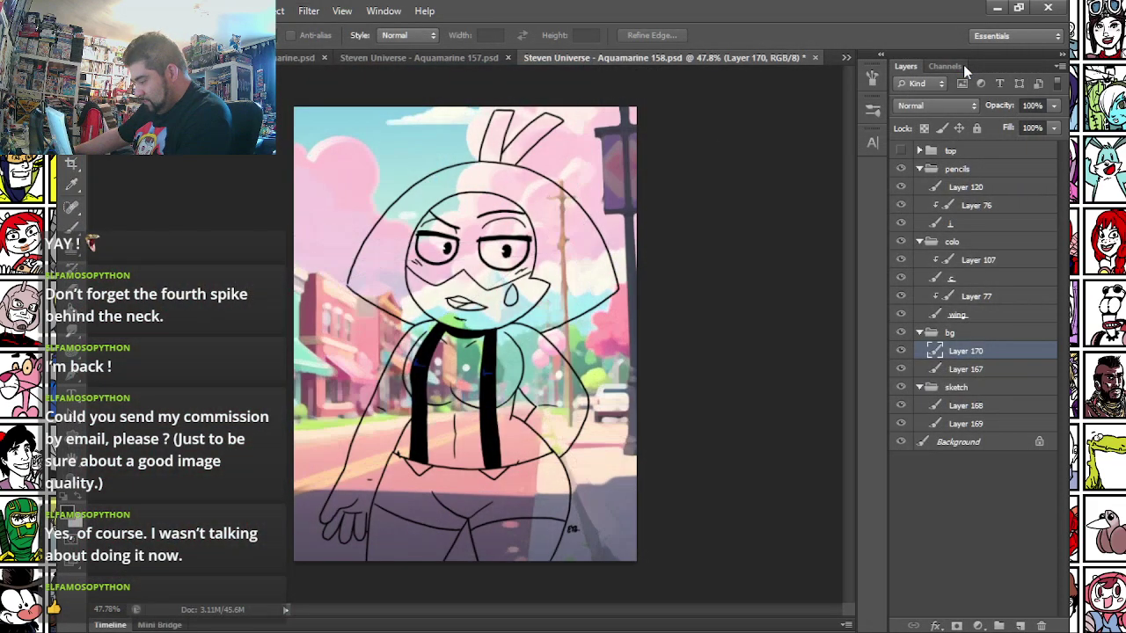
- On the c layer, paint the character's lower face light cyan with an enlarged hard brush
{"action": "left_click", "coordinate": [954, 267]}
{"action": "left_click", "coordinate": [954, 278]}
{"action": "left_click_drag", "start_coordinate": [435, 214], "coordinate": [461, 212]}
{"action": "key", "text": "b"}
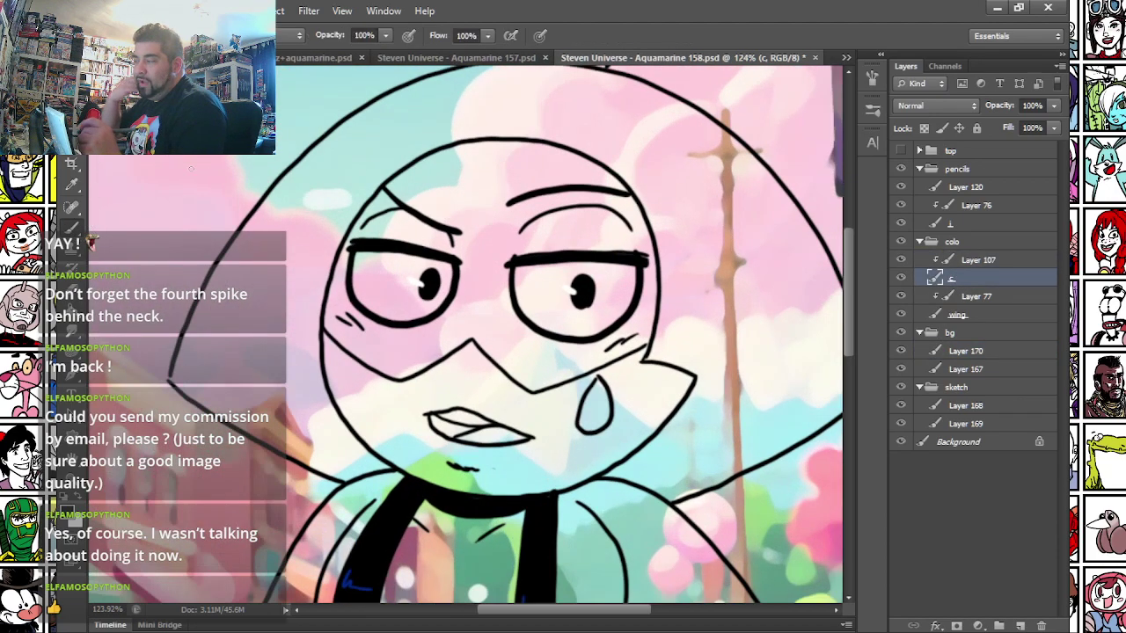
{"action": "left_click_drag", "start_coordinate": [632, 264], "coordinate": [638, 151]}
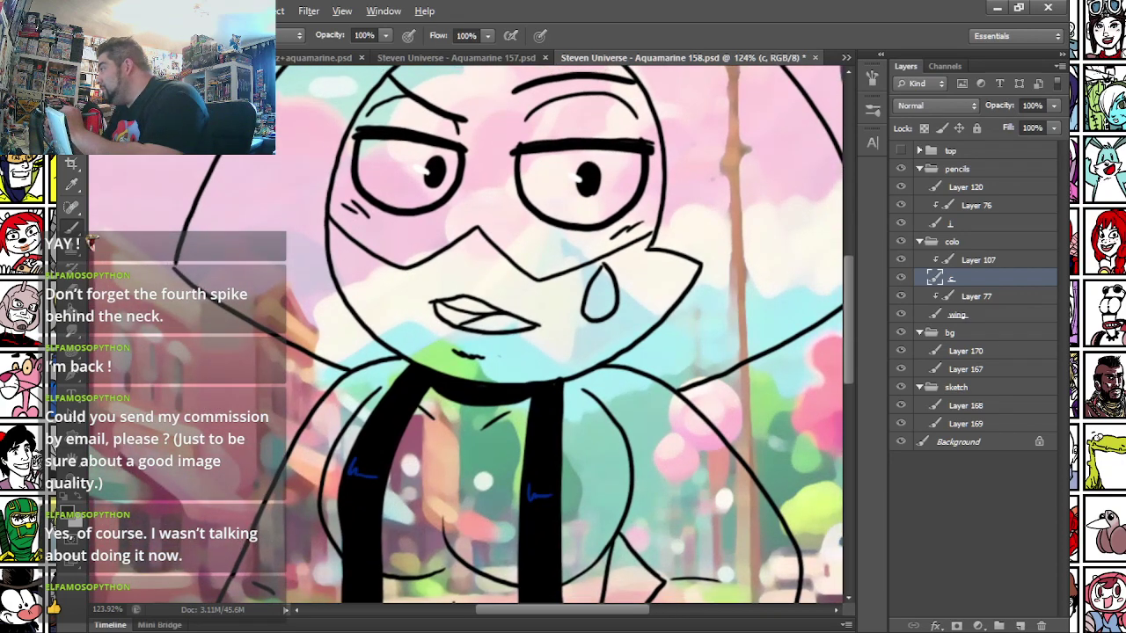
{"action": "right_click", "coordinate": [401, 232]}
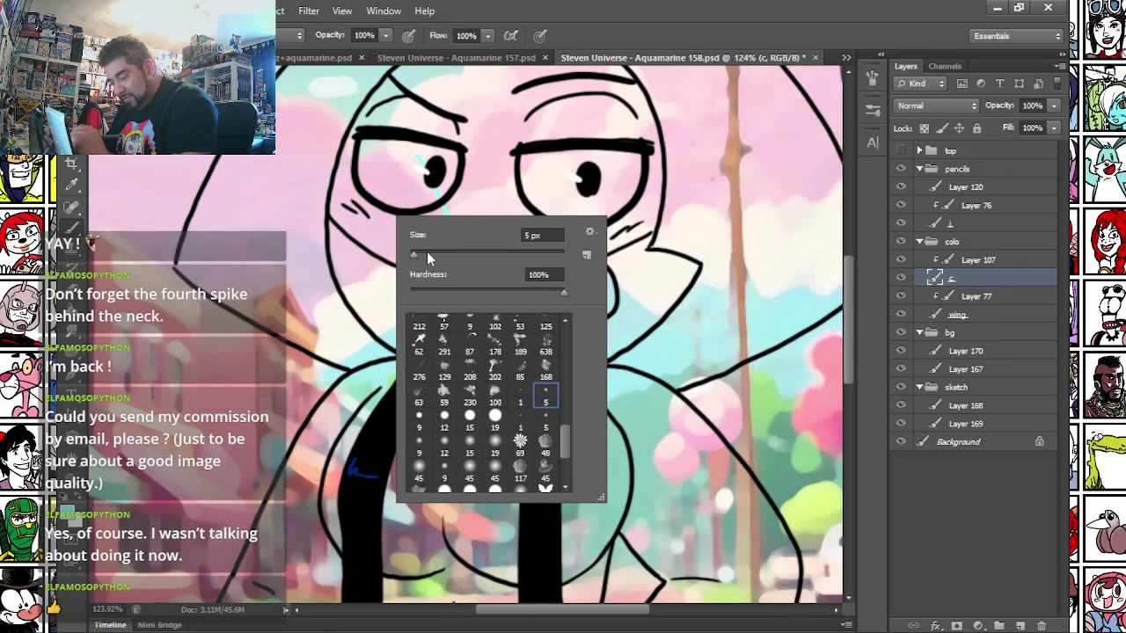
{"action": "left_click_drag", "start_coordinate": [454, 255], "coordinate": [466, 254]}
{"action": "mouse_move", "coordinate": [339, 220]}
{"action": "left_mouse_down"}
{"action": "mouse_move", "coordinate": [330, 229]}
{"action": "mouse_move", "coordinate": [410, 397]}
{"action": "mouse_move", "coordinate": [469, 212]}
{"action": "mouse_move", "coordinate": [675, 242]}
{"action": "mouse_move", "coordinate": [616, 251]}
{"action": "left_mouse_up"}
- Paint the arm hanging beside the body and both thighs in the same light cyan on the c layer
{"action": "left_click_drag", "start_coordinate": [344, 378], "coordinate": [385, 88]}
{"action": "left_click", "coordinate": [213, 525]}
{"action": "left_click_drag", "start_coordinate": [191, 544], "coordinate": [274, 371]}
{"action": "mouse_move", "coordinate": [264, 429]}
{"action": "left_mouse_down"}
{"action": "mouse_move", "coordinate": [277, 386]}
{"action": "mouse_move", "coordinate": [341, 406]}
{"action": "mouse_move", "coordinate": [353, 366]}
{"action": "mouse_move", "coordinate": [310, 338]}
{"action": "mouse_move", "coordinate": [315, 325]}
{"action": "mouse_move", "coordinate": [368, 360]}
{"action": "mouse_move", "coordinate": [434, 196]}
{"action": "mouse_move", "coordinate": [464, 167]}
{"action": "mouse_move", "coordinate": [460, 238]}
{"action": "mouse_move", "coordinate": [384, 378]}
{"action": "mouse_move", "coordinate": [390, 412]}
{"action": "mouse_move", "coordinate": [421, 381]}
{"action": "mouse_move", "coordinate": [535, 407]}
{"action": "mouse_move", "coordinate": [544, 429]}
{"action": "mouse_move", "coordinate": [595, 399]}
{"action": "mouse_move", "coordinate": [653, 410]}
{"action": "mouse_move", "coordinate": [741, 376]}
{"action": "mouse_move", "coordinate": [762, 422]}
{"action": "left_mouse_up"}
{"action": "left_click_drag", "start_coordinate": [736, 381], "coordinate": [553, 397]}
{"action": "left_click_drag", "start_coordinate": [623, 405], "coordinate": [590, 396]}
{"action": "left_click_drag", "start_coordinate": [347, 159], "coordinate": [424, 324]}
{"action": "left_click_drag", "start_coordinate": [295, 374], "coordinate": [324, 236]}
{"action": "mouse_move", "coordinate": [238, 413]}
{"action": "left_mouse_down"}
{"action": "mouse_move", "coordinate": [309, 280]}
{"action": "mouse_move", "coordinate": [390, 176]}
{"action": "left_mouse_up"}
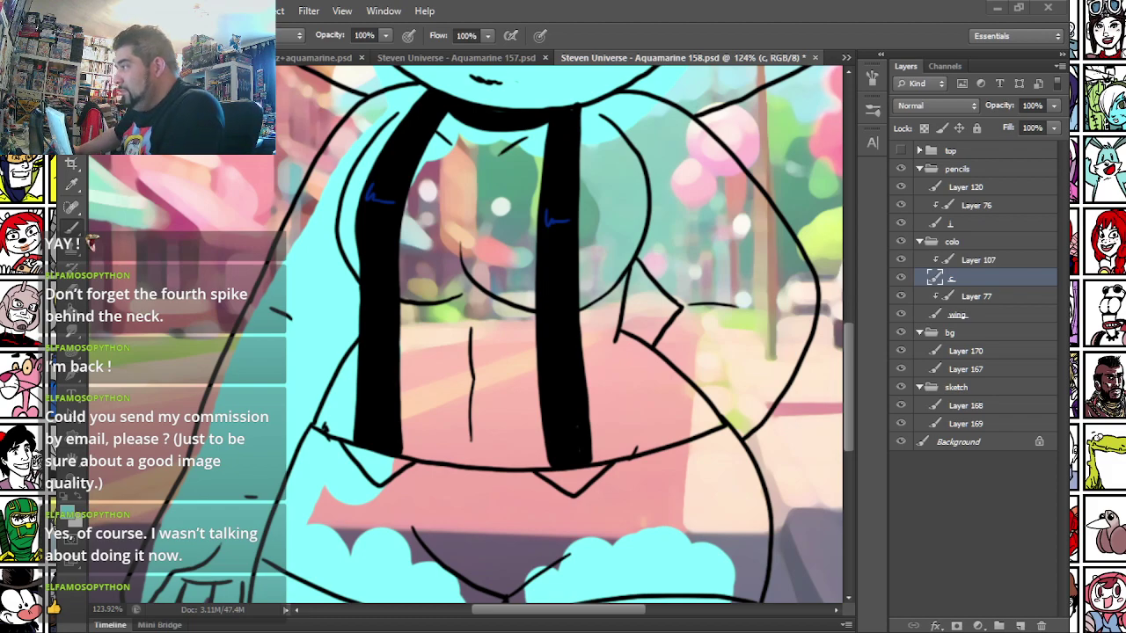
{"action": "mouse_move", "coordinate": [422, 413]}
{"action": "left_mouse_down"}
{"action": "mouse_move", "coordinate": [422, 132]}
{"action": "mouse_move", "coordinate": [378, 63]}
{"action": "mouse_move", "coordinate": [339, 60]}
{"action": "left_mouse_up"}
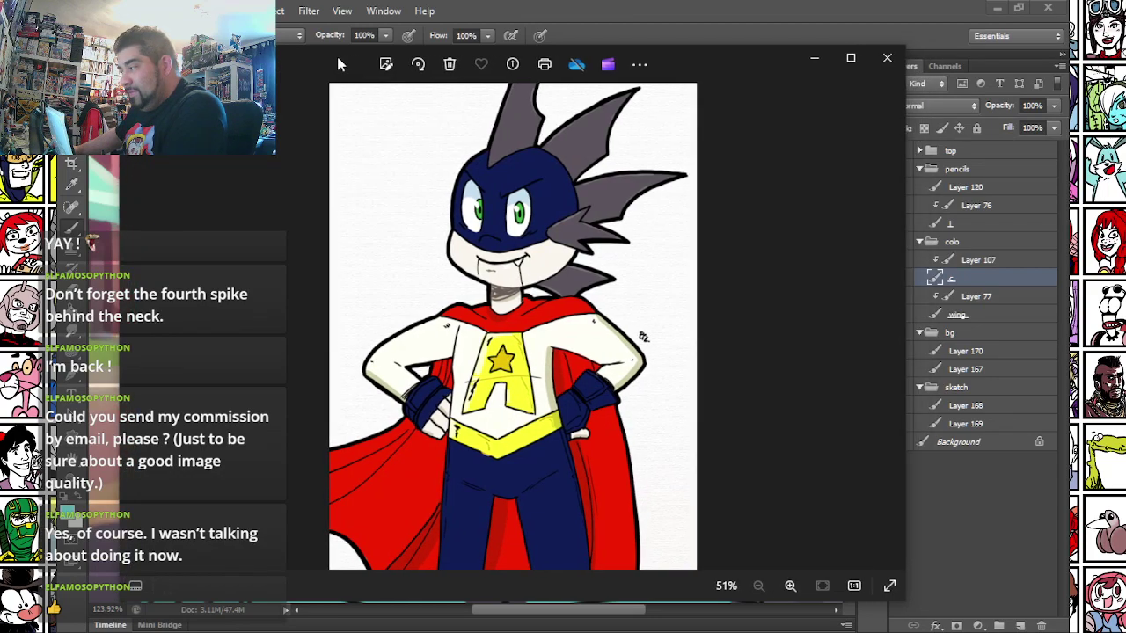
{"action": "left_click_drag", "start_coordinate": [341, 65], "coordinate": [352, 632]}
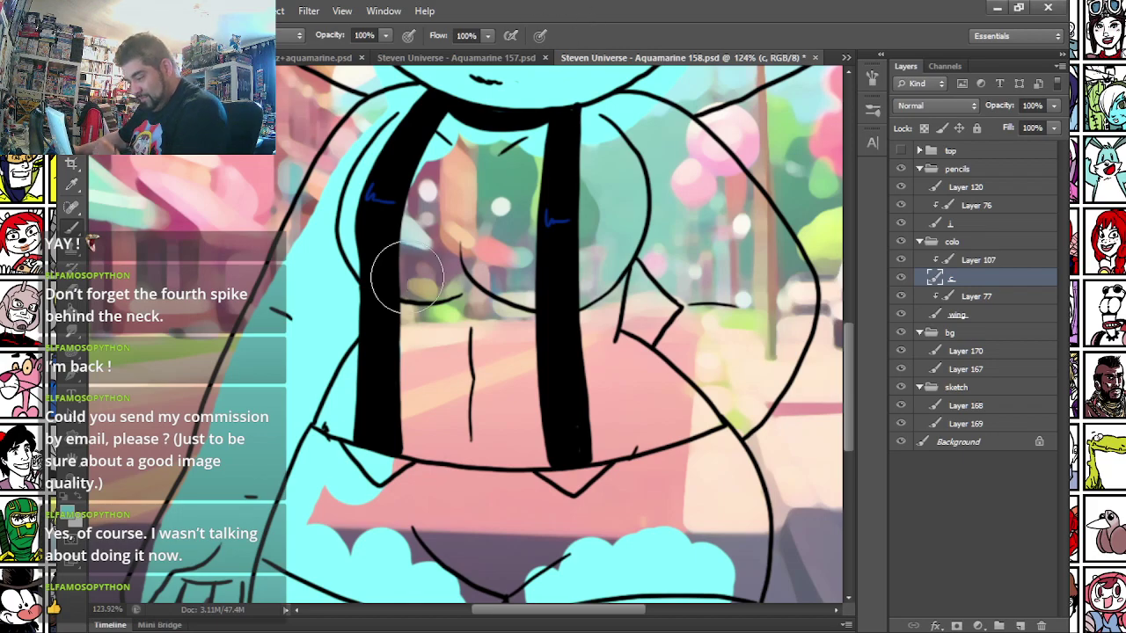
- Paint light cyan over the chest and belly around the black straps
{"action": "mouse_move", "coordinate": [423, 197]}
{"action": "left_mouse_down"}
{"action": "mouse_move", "coordinate": [532, 115]}
{"action": "mouse_move", "coordinate": [585, 186]}
{"action": "mouse_move", "coordinate": [607, 176]}
{"action": "mouse_move", "coordinate": [577, 312]}
{"action": "mouse_move", "coordinate": [598, 365]}
{"action": "mouse_move", "coordinate": [650, 392]}
{"action": "mouse_move", "coordinate": [721, 317]}
{"action": "mouse_move", "coordinate": [626, 207]}
{"action": "mouse_move", "coordinate": [730, 314]}
{"action": "mouse_move", "coordinate": [640, 186]}
{"action": "mouse_move", "coordinate": [623, 127]}
{"action": "mouse_move", "coordinate": [727, 220]}
{"action": "mouse_move", "coordinate": [747, 323]}
{"action": "mouse_move", "coordinate": [712, 407]}
{"action": "mouse_move", "coordinate": [648, 314]}
{"action": "mouse_move", "coordinate": [558, 302]}
{"action": "mouse_move", "coordinate": [509, 359]}
{"action": "mouse_move", "coordinate": [672, 447]}
{"action": "mouse_move", "coordinate": [613, 498]}
{"action": "mouse_move", "coordinate": [485, 490]}
{"action": "mouse_move", "coordinate": [387, 442]}
{"action": "left_mouse_up"}
{"action": "mouse_move", "coordinate": [303, 259]}
{"action": "left_mouse_down"}
{"action": "mouse_move", "coordinate": [331, 588]}
{"action": "mouse_move", "coordinate": [326, 300]}
{"action": "mouse_move", "coordinate": [314, 274]}
{"action": "mouse_move", "coordinate": [343, 252]}
{"action": "left_mouse_up"}
{"action": "scroll", "coordinate": [380, 408], "scroll_direction": "up", "scroll_amount": 4}
{"action": "left_click_drag", "start_coordinate": [330, 360], "coordinate": [332, 164]}
- Reduce the brush to 28 px and fill the rest of the torso and the limbs' edges with light cyan
{"action": "right_click", "coordinate": [603, 241]}
{"action": "left_click", "coordinate": [638, 278]}
{"action": "left_click", "coordinate": [583, 246]}
{"action": "left_click_drag", "start_coordinate": [696, 283], "coordinate": [734, 395]}
{"action": "mouse_move", "coordinate": [636, 275]}
{"action": "left_mouse_down"}
{"action": "mouse_move", "coordinate": [619, 339]}
{"action": "mouse_move", "coordinate": [554, 424]}
{"action": "left_mouse_up"}
{"action": "left_click_drag", "start_coordinate": [281, 259], "coordinate": [442, 323]}
{"action": "left_click_drag", "start_coordinate": [467, 459], "coordinate": [478, 290]}
{"action": "mouse_move", "coordinate": [448, 349]}
{"action": "left_mouse_down"}
{"action": "mouse_move", "coordinate": [417, 330]}
{"action": "mouse_move", "coordinate": [435, 374]}
{"action": "left_mouse_up"}
{"action": "mouse_move", "coordinate": [294, 321]}
{"action": "left_mouse_down"}
{"action": "mouse_move", "coordinate": [306, 369]}
{"action": "mouse_move", "coordinate": [320, 338]}
{"action": "mouse_move", "coordinate": [304, 376]}
{"action": "mouse_move", "coordinate": [354, 318]}
{"action": "mouse_move", "coordinate": [374, 325]}
{"action": "mouse_move", "coordinate": [370, 393]}
{"action": "mouse_move", "coordinate": [398, 324]}
{"action": "left_mouse_up"}
{"action": "mouse_move", "coordinate": [302, 295]}
{"action": "left_mouse_down"}
{"action": "mouse_move", "coordinate": [299, 311]}
{"action": "mouse_move", "coordinate": [304, 264]}
{"action": "mouse_move", "coordinate": [379, 140]}
{"action": "left_mouse_up"}
- Fill the remaining gaps along the bent arm's outline with light cyan, leaving the opening beside the waist unpainted
{"action": "scroll", "coordinate": [379, 141], "scroll_direction": "up", "scroll_amount": 5}
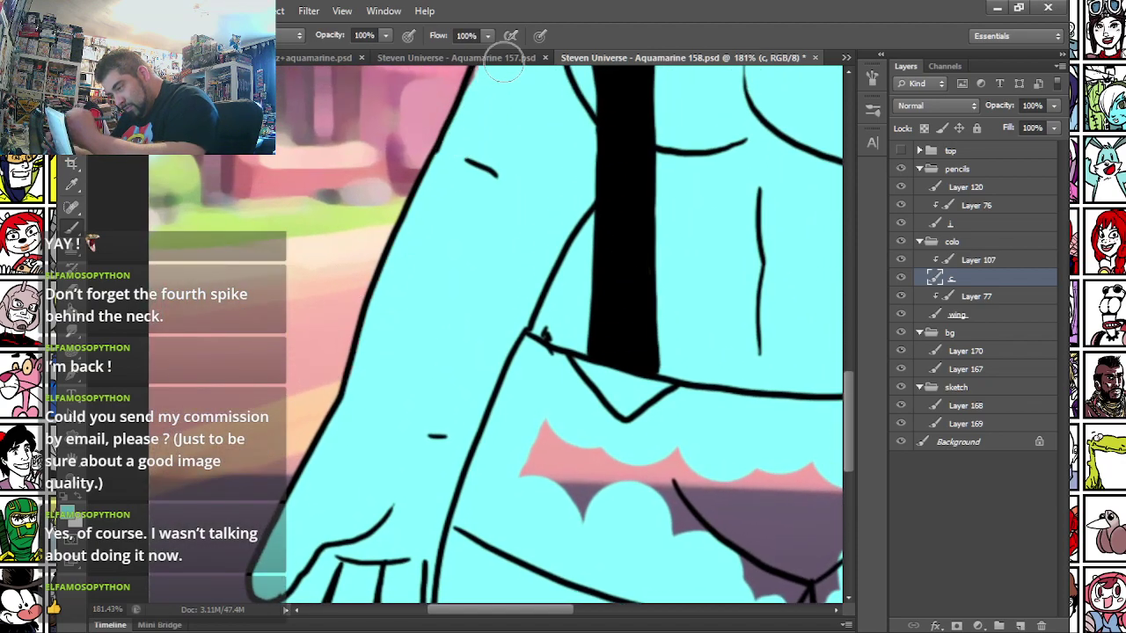
{"action": "scroll", "coordinate": [405, 264], "scroll_direction": "up", "scroll_amount": 5}
{"action": "mouse_move", "coordinate": [430, 292]}
{"action": "left_mouse_down"}
{"action": "mouse_move", "coordinate": [516, 167]}
{"action": "mouse_move", "coordinate": [555, 160]}
{"action": "mouse_move", "coordinate": [431, 375]}
{"action": "mouse_move", "coordinate": [363, 401]}
{"action": "mouse_move", "coordinate": [373, 392]}
{"action": "left_mouse_up"}
{"action": "key", "text": "space"}
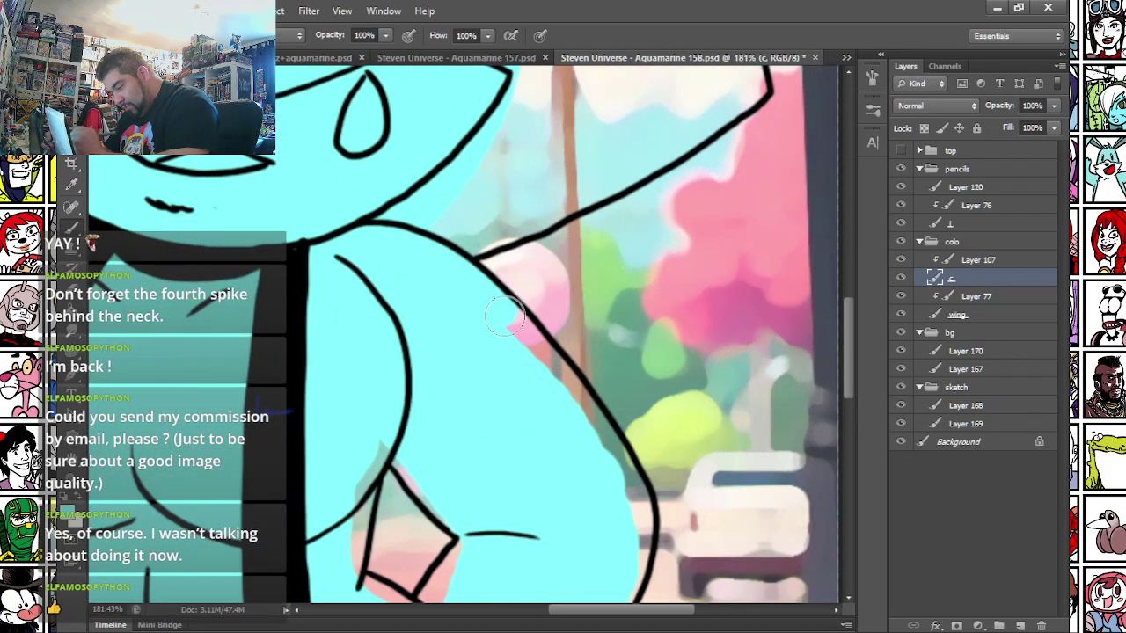
{"action": "left_click_drag", "start_coordinate": [483, 460], "coordinate": [432, 232]}
{"action": "mouse_move", "coordinate": [350, 233]}
{"action": "left_mouse_down"}
{"action": "mouse_move", "coordinate": [422, 301]}
{"action": "mouse_move", "coordinate": [337, 214]}
{"action": "mouse_move", "coordinate": [317, 257]}
{"action": "mouse_move", "coordinate": [301, 389]}
{"action": "mouse_move", "coordinate": [320, 359]}
{"action": "mouse_move", "coordinate": [369, 394]}
{"action": "mouse_move", "coordinate": [390, 390]}
{"action": "mouse_move", "coordinate": [417, 348]}
{"action": "left_mouse_up"}
{"action": "mouse_move", "coordinate": [528, 199]}
{"action": "left_mouse_down"}
{"action": "mouse_move", "coordinate": [549, 204]}
{"action": "mouse_move", "coordinate": [598, 274]}
{"action": "mouse_move", "coordinate": [591, 367]}
{"action": "mouse_move", "coordinate": [522, 472]}
{"action": "mouse_move", "coordinate": [477, 484]}
{"action": "left_mouse_up"}
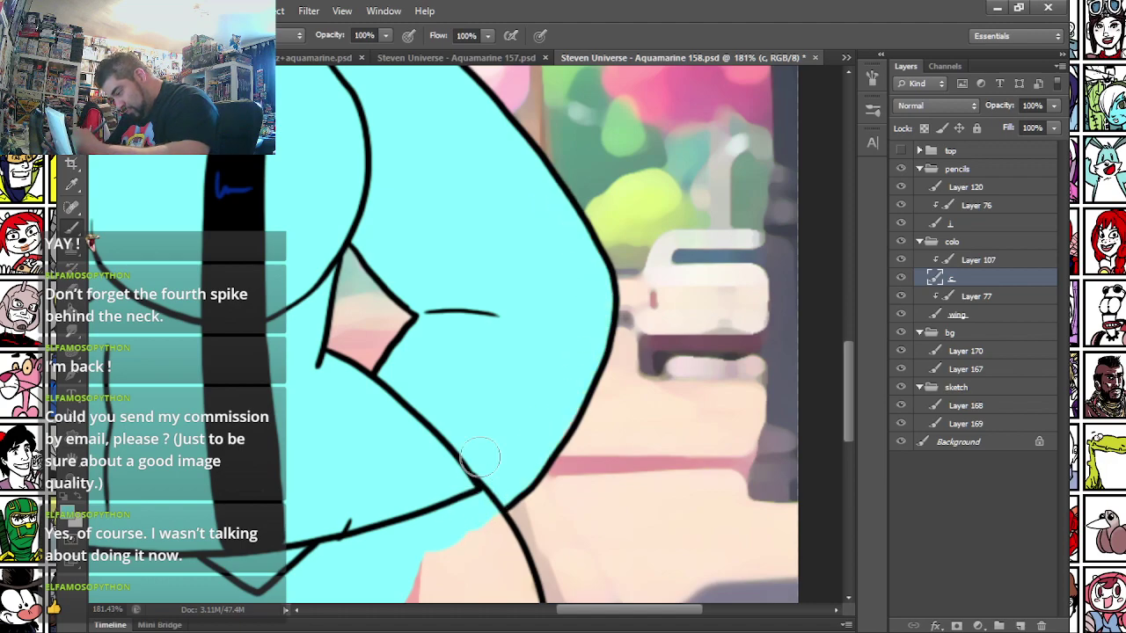
- Touch up the light cyan skin fill along the waist, hand and leg outlines
{"action": "key", "text": "space"}
{"action": "left_click_drag", "start_coordinate": [324, 482], "coordinate": [378, 299]}
{"action": "left_click_drag", "start_coordinate": [282, 591], "coordinate": [372, 344]}
{"action": "mouse_move", "coordinate": [657, 248]}
{"action": "left_mouse_down"}
{"action": "mouse_move", "coordinate": [586, 430]}
{"action": "mouse_move", "coordinate": [603, 410]}
{"action": "left_mouse_up"}
{"action": "key", "text": "space"}
{"action": "left_click_drag", "start_coordinate": [273, 286], "coordinate": [556, 574]}
{"action": "left_click_drag", "start_coordinate": [488, 211], "coordinate": [510, 476]}
- Add a layer clipped to the c layer and shade the lower face in deeper cyan with a large soft brush
{"action": "left_click", "coordinate": [1021, 626]}
{"action": "key", "text": "space"}
{"action": "left_click_drag", "start_coordinate": [510, 201], "coordinate": [519, 563]}
{"action": "left_click_drag", "start_coordinate": [478, 141], "coordinate": [344, 144]}
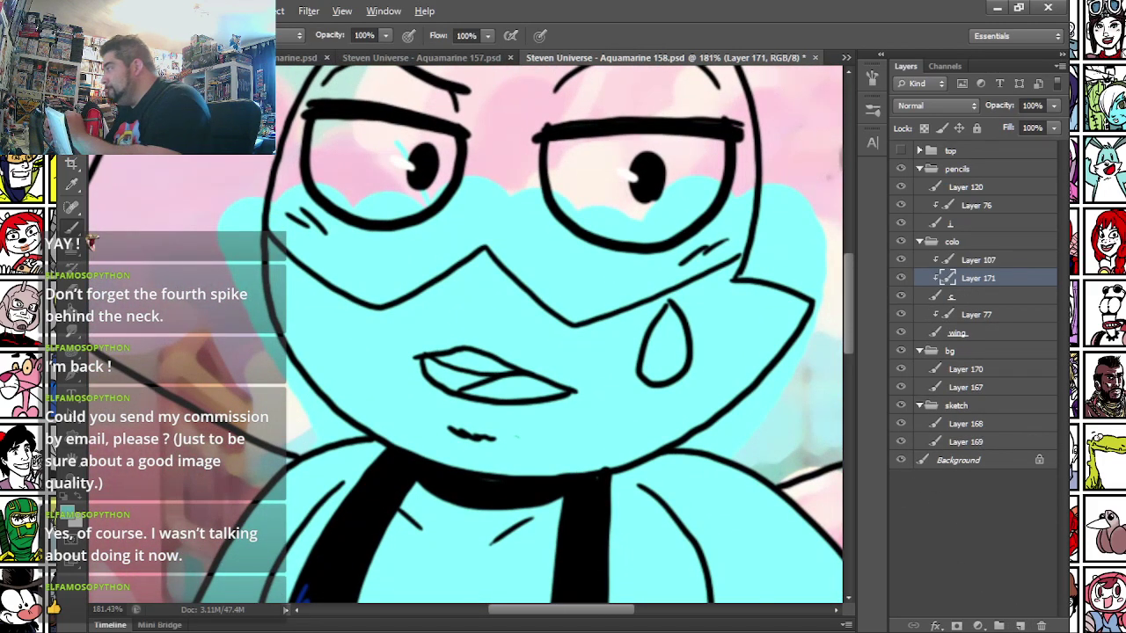
{"action": "right_click", "coordinate": [407, 211]}
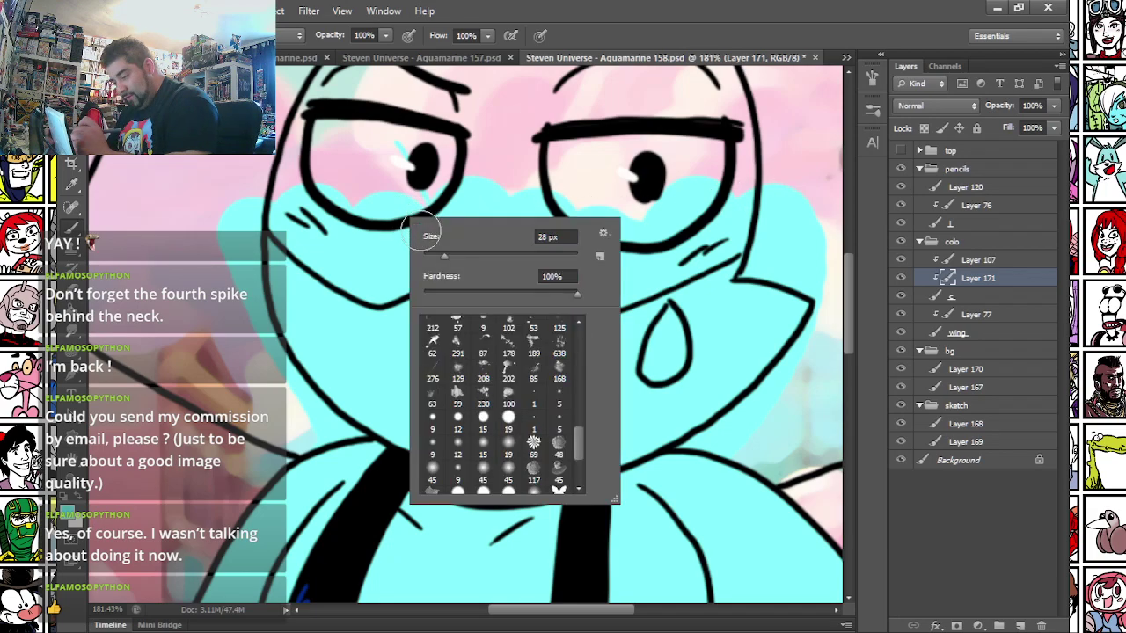
{"action": "left_click", "coordinate": [512, 448]}
{"action": "left_click_drag", "start_coordinate": [446, 257], "coordinate": [490, 257]}
{"action": "mouse_move", "coordinate": [313, 237]}
{"action": "left_mouse_down"}
{"action": "mouse_move", "coordinate": [501, 251]}
{"action": "mouse_move", "coordinate": [571, 198]}
{"action": "left_mouse_up"}
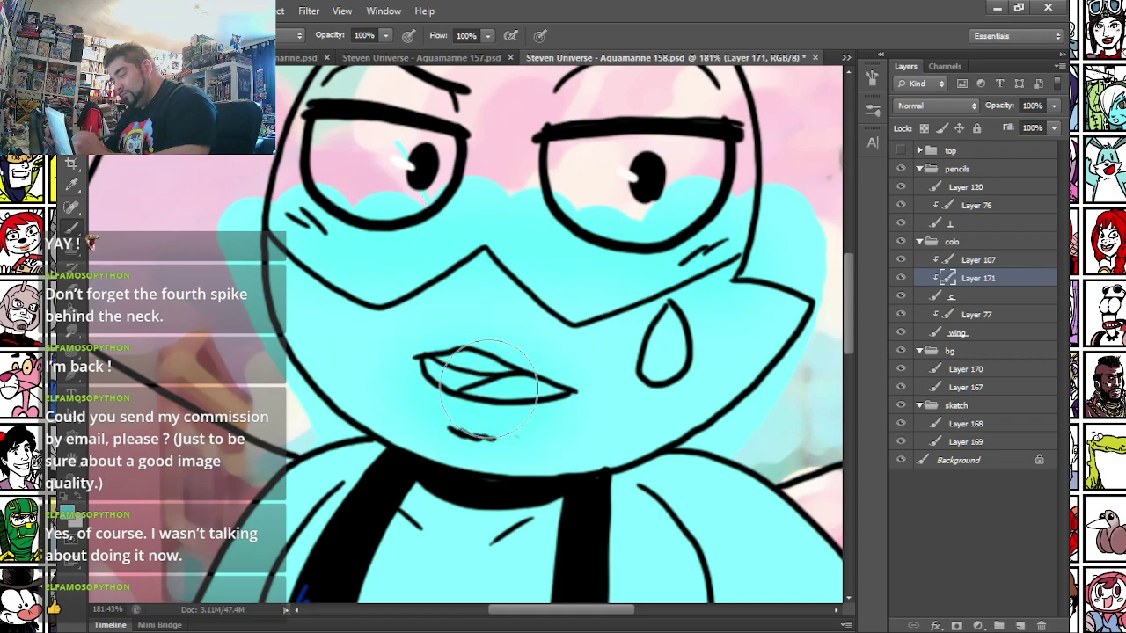
- Softly shade the shoulders and chest in deeper cyan on the clipped layer
{"action": "scroll", "coordinate": [477, 335], "scroll_direction": "down", "scroll_amount": 10}
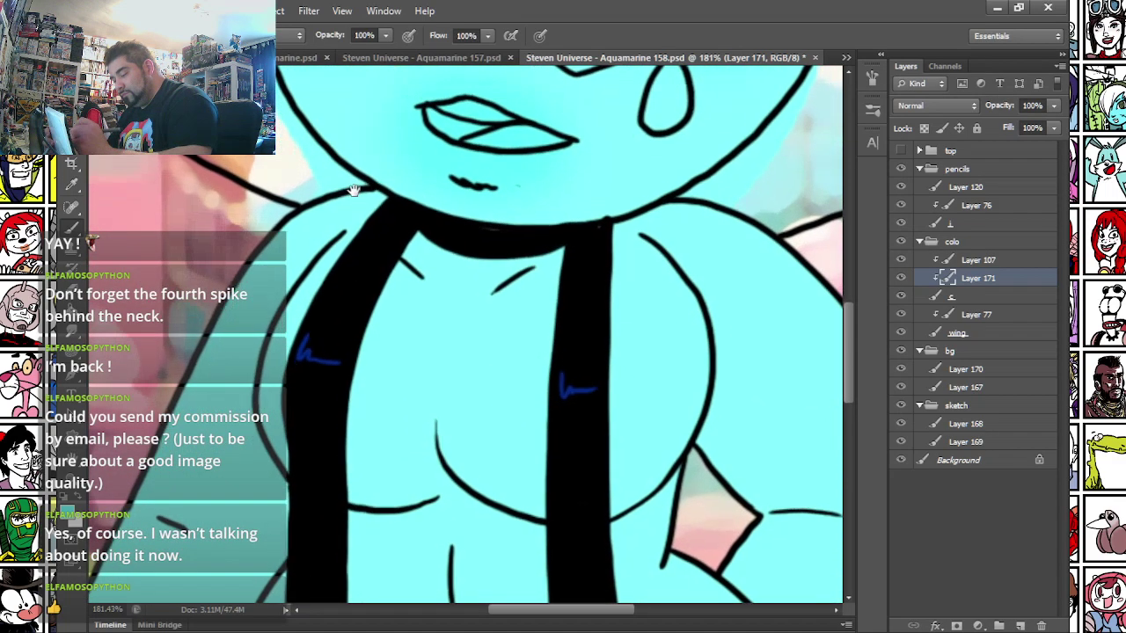
{"action": "left_click_drag", "start_coordinate": [379, 239], "coordinate": [382, 240]}
{"action": "mouse_move", "coordinate": [339, 325]}
{"action": "left_mouse_down"}
{"action": "mouse_move", "coordinate": [372, 364]}
{"action": "mouse_move", "coordinate": [453, 348]}
{"action": "left_mouse_up"}
{"action": "mouse_move", "coordinate": [384, 354]}
{"action": "left_mouse_down"}
{"action": "mouse_move", "coordinate": [466, 281]}
{"action": "mouse_move", "coordinate": [425, 304]}
{"action": "mouse_move", "coordinate": [543, 366]}
{"action": "mouse_move", "coordinate": [666, 337]}
{"action": "left_mouse_up"}
- Softly shade the belly and the bent arm in deeper cyan on the clipped layer
{"action": "scroll", "coordinate": [334, 394], "scroll_direction": "down", "scroll_amount": 7}
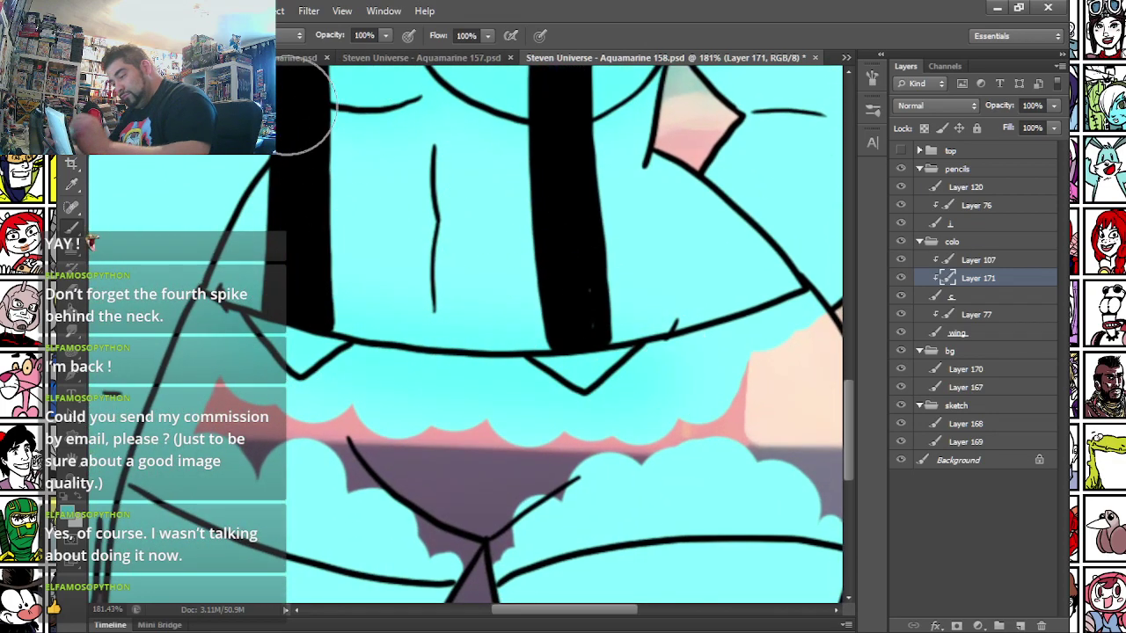
{"action": "left_click_drag", "start_coordinate": [544, 188], "coordinate": [229, 323]}
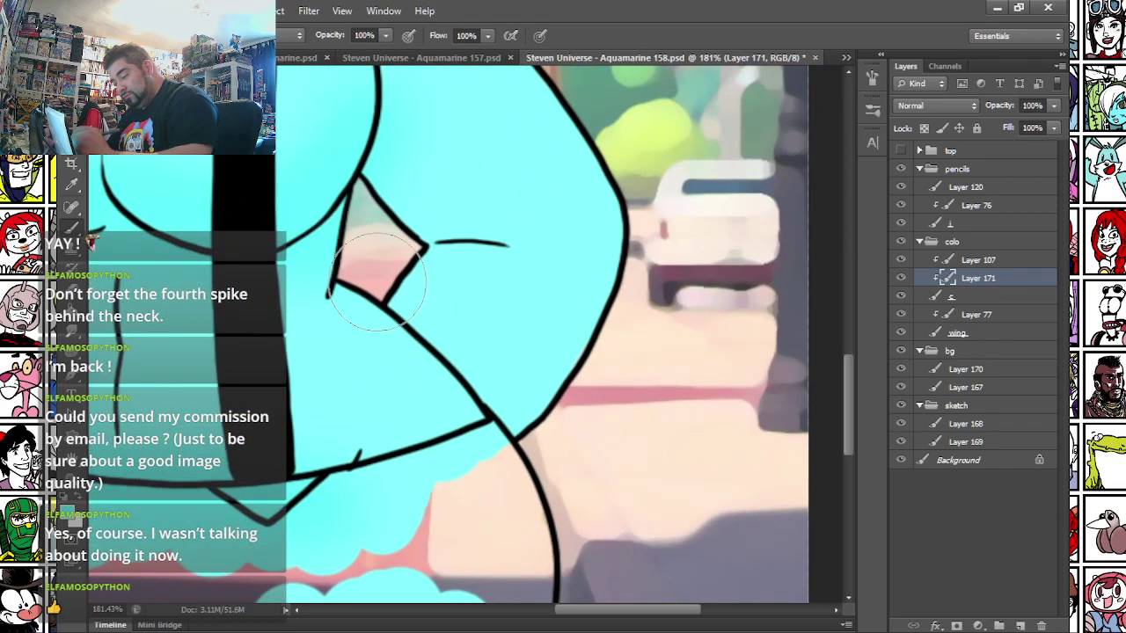
{"action": "left_click_drag", "start_coordinate": [572, 370], "coordinate": [635, 220]}
{"action": "left_click_drag", "start_coordinate": [158, 300], "coordinate": [427, 445]}
{"action": "left_click_drag", "start_coordinate": [120, 284], "coordinate": [296, 352]}
{"action": "left_click_drag", "start_coordinate": [217, 522], "coordinate": [357, 214]}
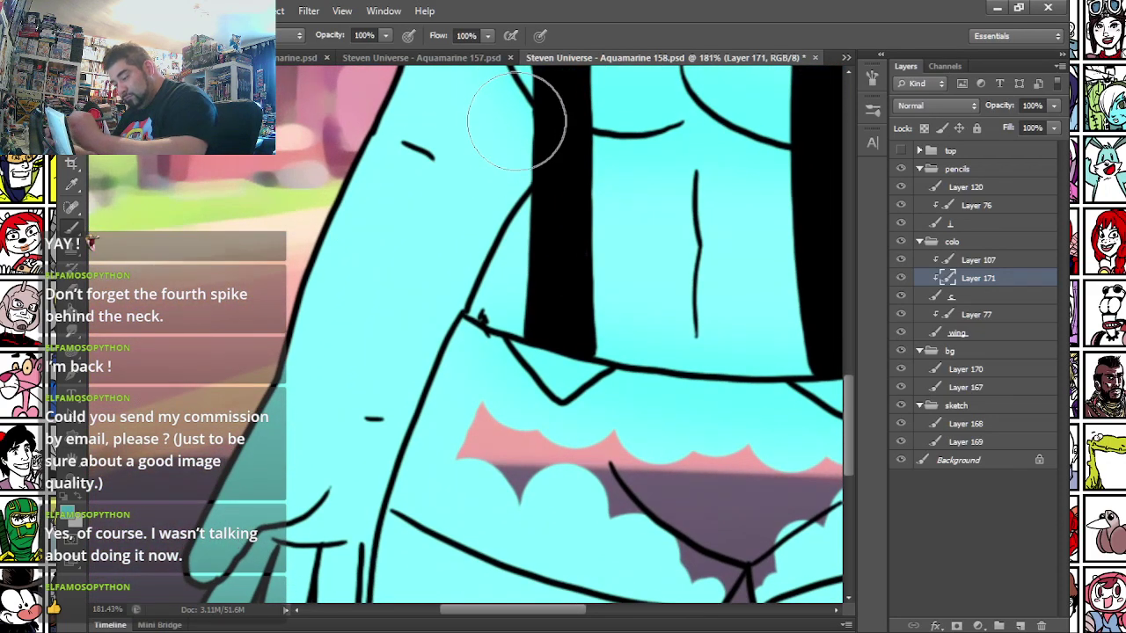
- Softly shade the hanging arm, hand and thighs in deeper cyan on the clipped layer
{"action": "left_click_drag", "start_coordinate": [328, 358], "coordinate": [387, 210]}
{"action": "left_click_drag", "start_coordinate": [407, 367], "coordinate": [196, 331]}
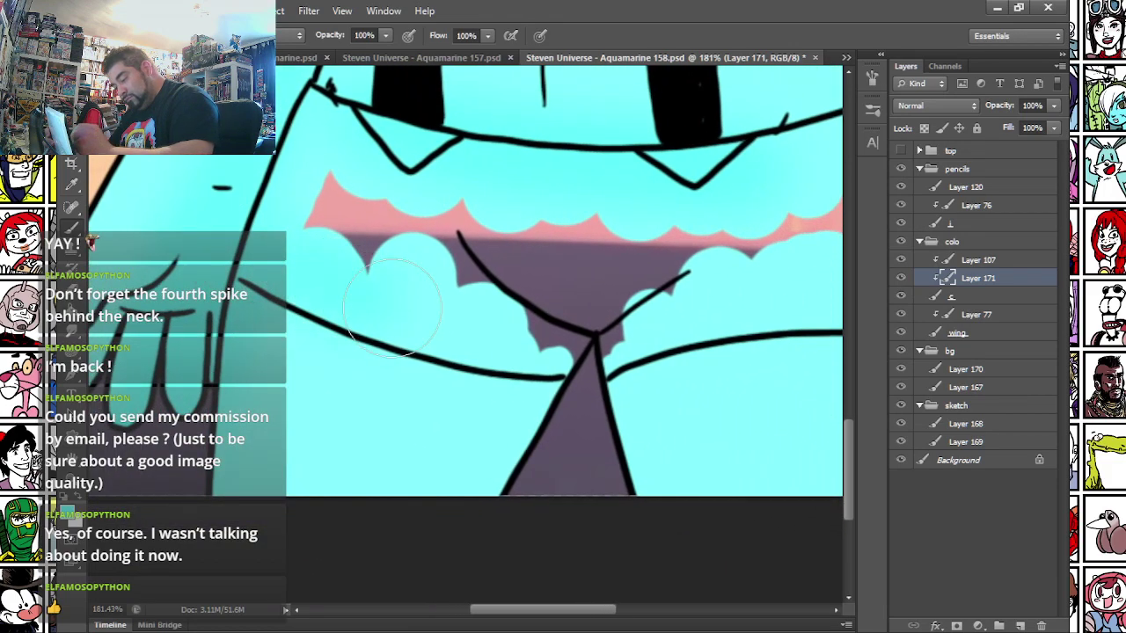
{"action": "mouse_move", "coordinate": [665, 489]}
{"action": "left_mouse_down"}
{"action": "mouse_move", "coordinate": [610, 472]}
{"action": "mouse_move", "coordinate": [350, 441]}
{"action": "left_mouse_up"}
{"action": "left_click_drag", "start_coordinate": [326, 165], "coordinate": [394, 366]}
{"action": "left_click_drag", "start_coordinate": [431, 493], "coordinate": [331, 289]}
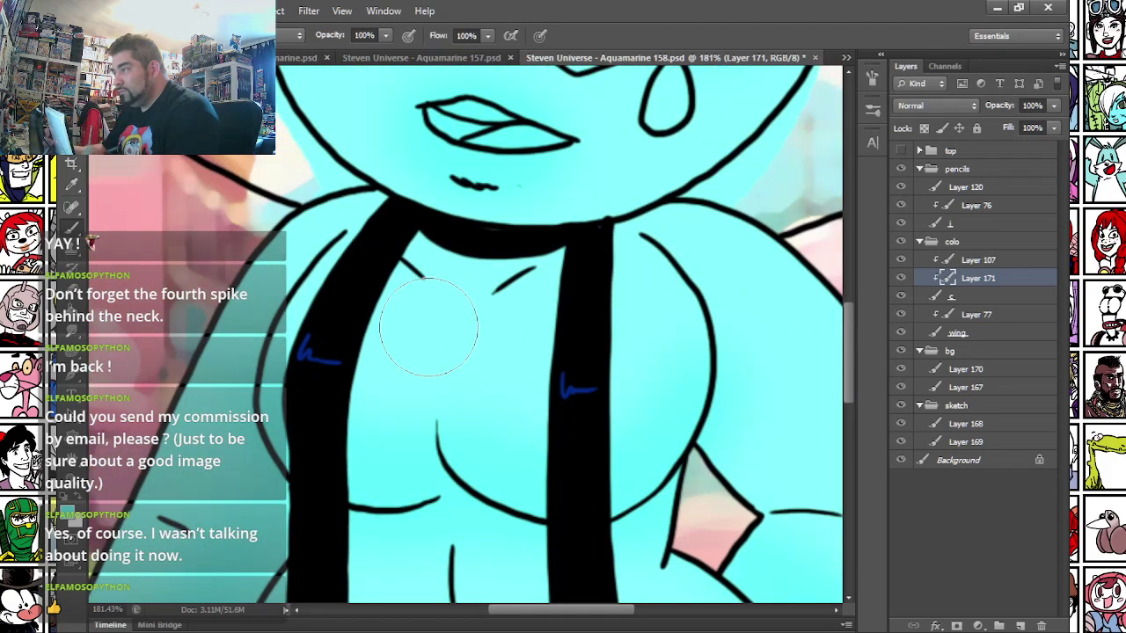
- Dab a pale cyan (#ceffff) highlight just below the lower lip on Layer 171 with a small brush
{"action": "mouse_move", "coordinate": [428, 327]}
{"action": "left_mouse_down"}
{"action": "mouse_move", "coordinate": [310, 410]}
{"action": "mouse_move", "coordinate": [296, 297]}
{"action": "mouse_move", "coordinate": [339, 384]}
{"action": "mouse_move", "coordinate": [406, 382]}
{"action": "left_mouse_up"}
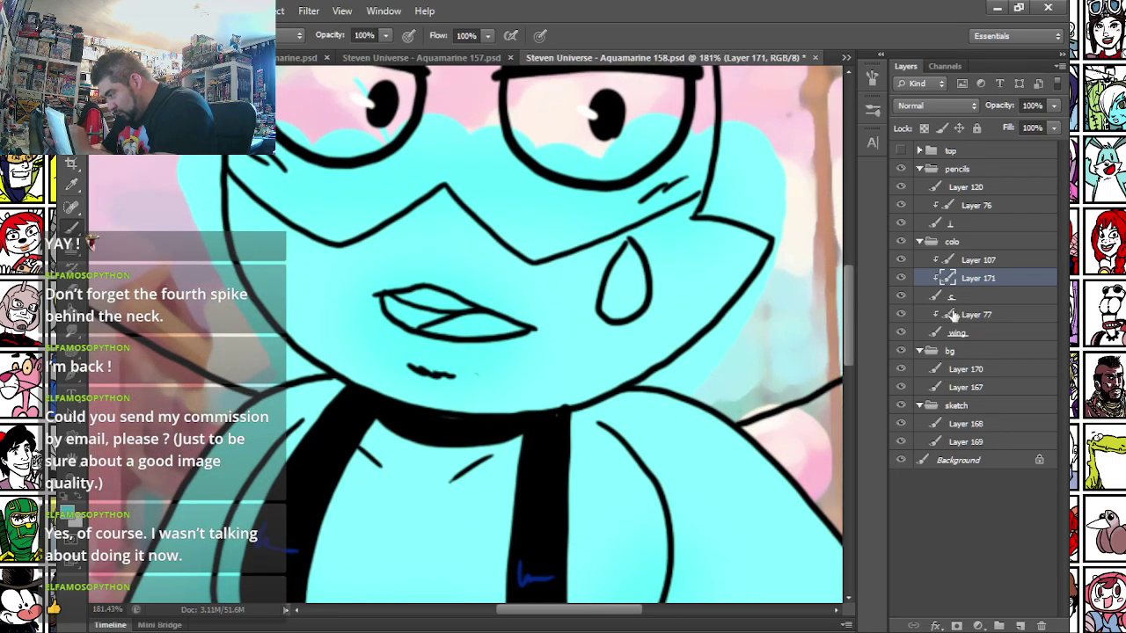
{"action": "left_click", "coordinate": [963, 223]}
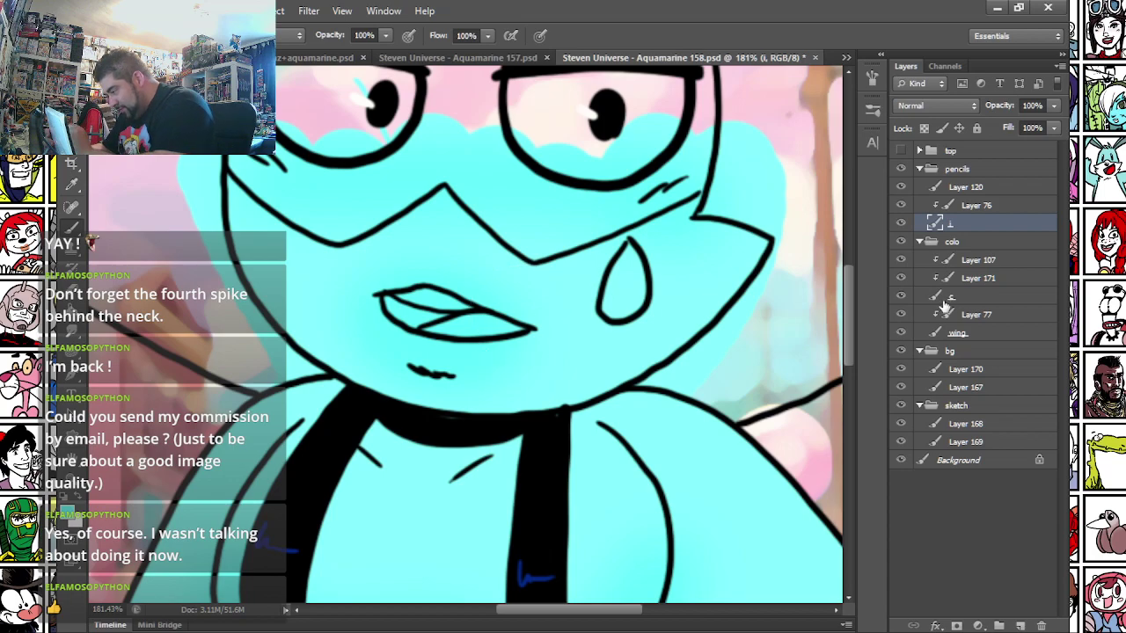
{"action": "left_click", "coordinate": [978, 278]}
{"action": "left_click", "coordinate": [71, 514]}
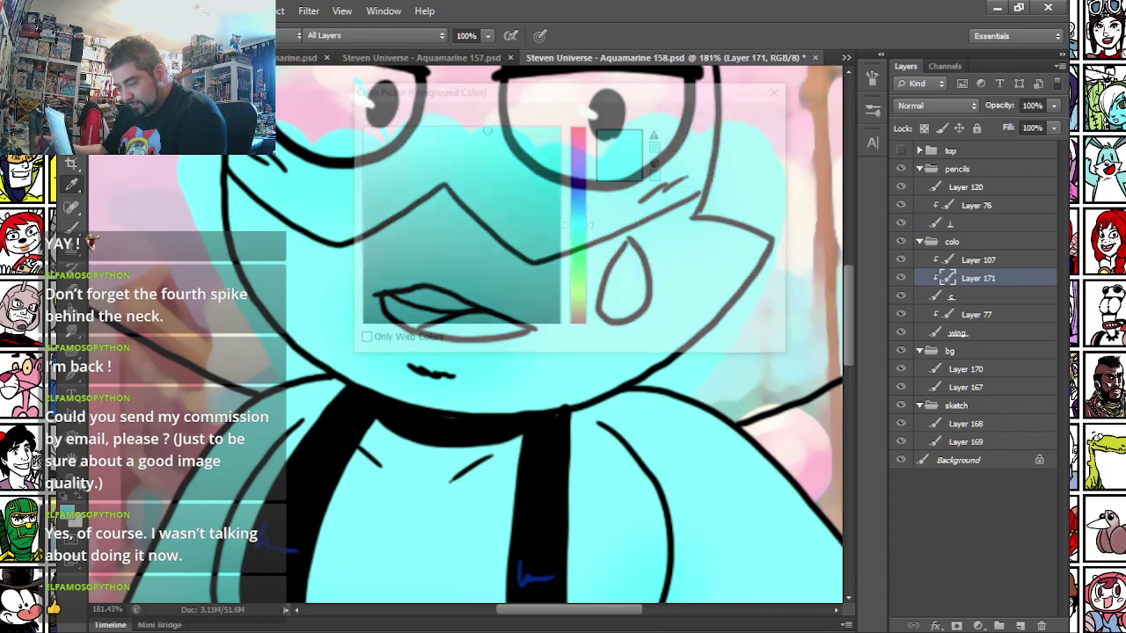
{"action": "left_click", "coordinate": [289, 179]}
{"action": "left_click", "coordinate": [402, 126]}
{"action": "key", "text": "Return"}
{"action": "right_click", "coordinate": [472, 213]}
{"action": "left_click", "coordinate": [491, 412]}
{"action": "left_click", "coordinate": [405, 347]}
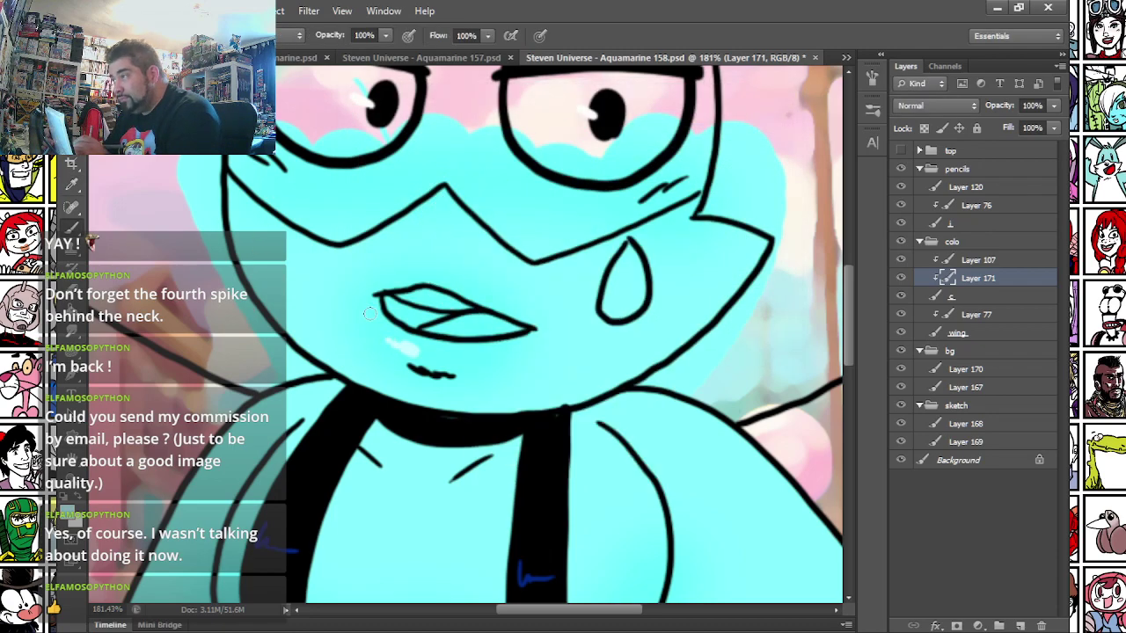
- Dab small pale cyan highlights on the upper chest beneath the collarbones and on the shoulder
{"action": "left_click_drag", "start_coordinate": [304, 497], "coordinate": [351, 357]}
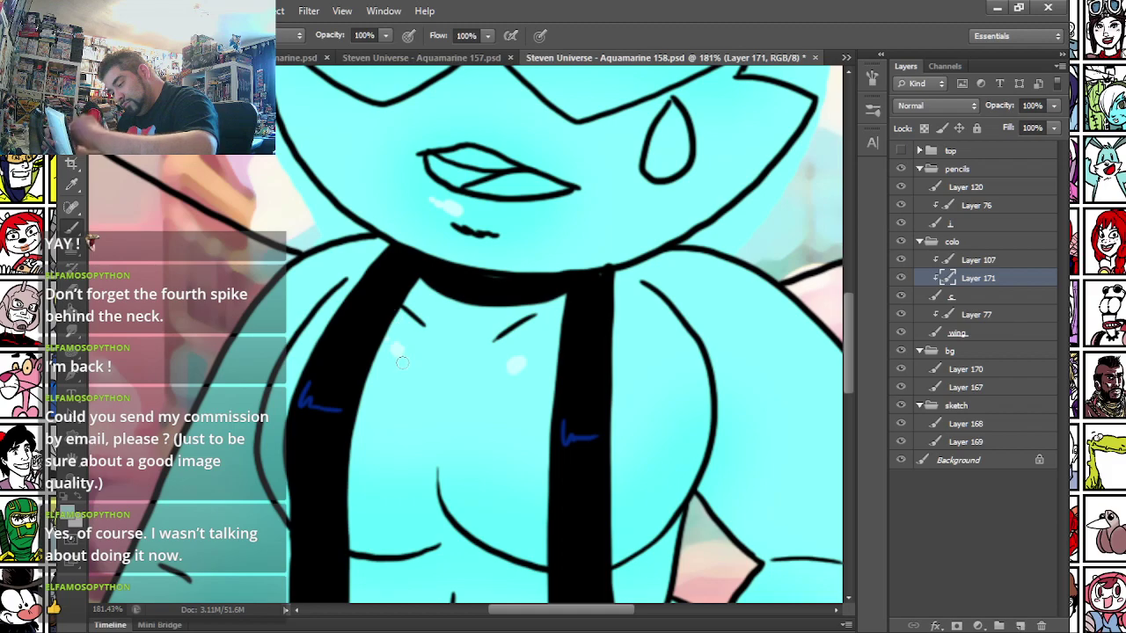
{"action": "left_click_drag", "start_coordinate": [458, 367], "coordinate": [347, 353]}
{"action": "left_click_drag", "start_coordinate": [607, 256], "coordinate": [605, 252]}
{"action": "left_click_drag", "start_coordinate": [615, 337], "coordinate": [397, 205]}
{"action": "left_click_drag", "start_coordinate": [277, 349], "coordinate": [416, 320]}
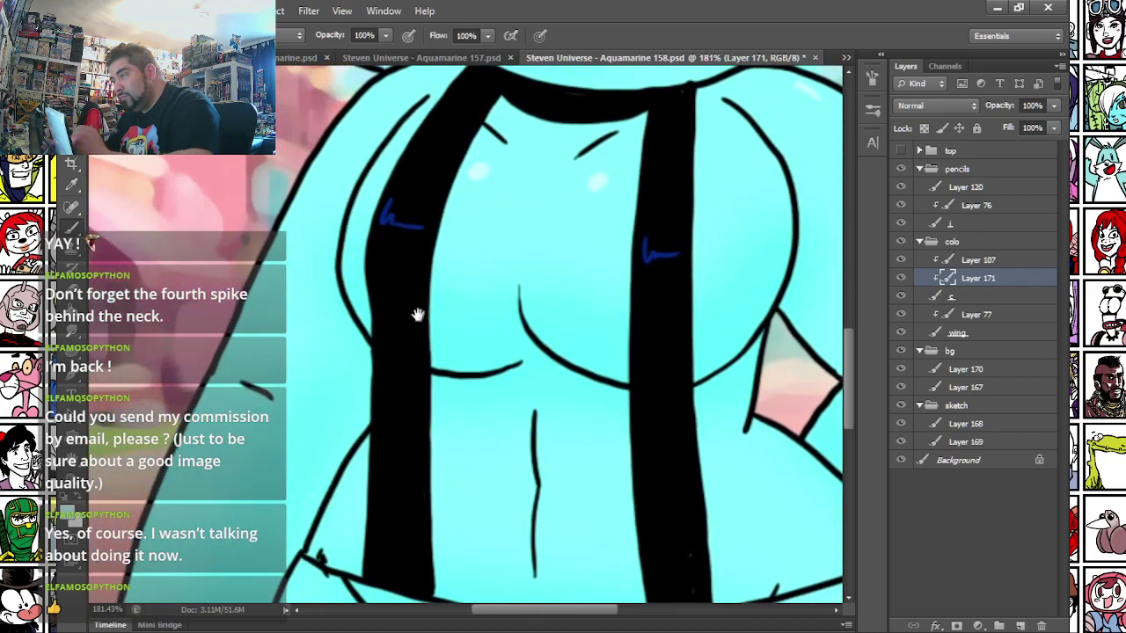
{"action": "scroll", "coordinate": [353, 224], "scroll_direction": "up", "scroll_amount": 3}
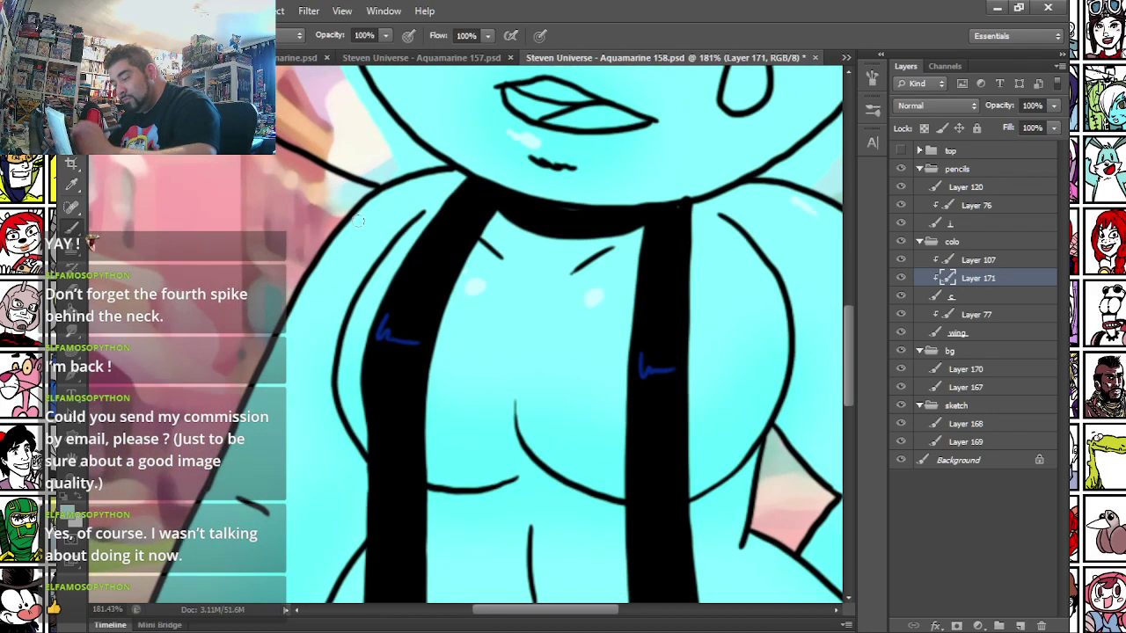
- Add small pale cyan highlights to the thighs and the lower edge of the belly
{"action": "scroll", "coordinate": [324, 233], "scroll_direction": "down", "scroll_amount": 10}
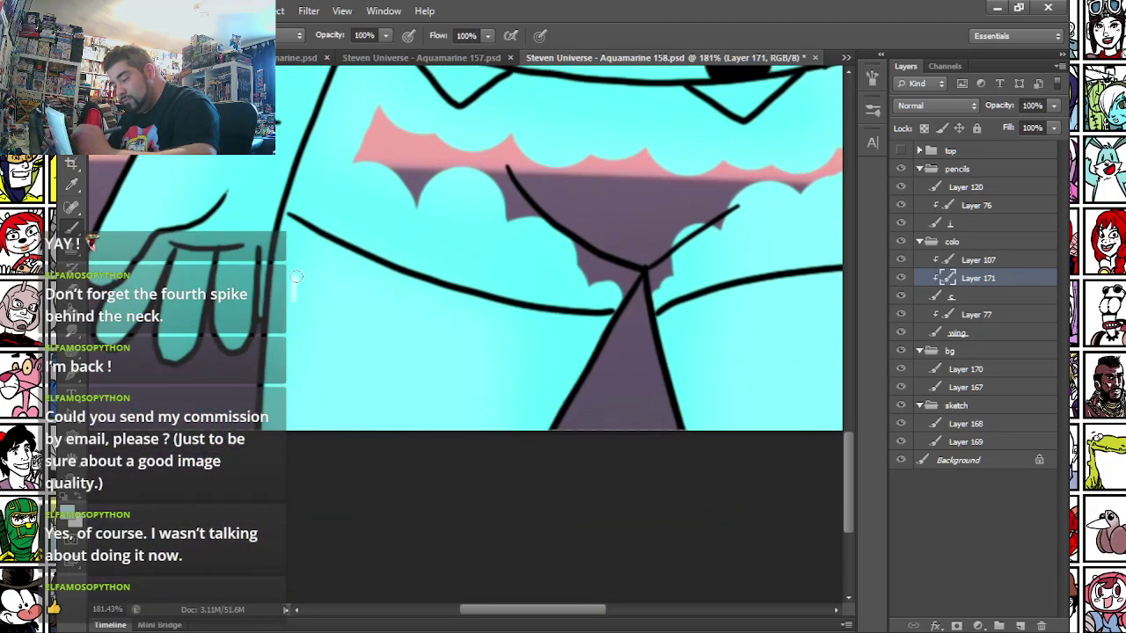
{"action": "left_click_drag", "start_coordinate": [407, 262], "coordinate": [310, 450]}
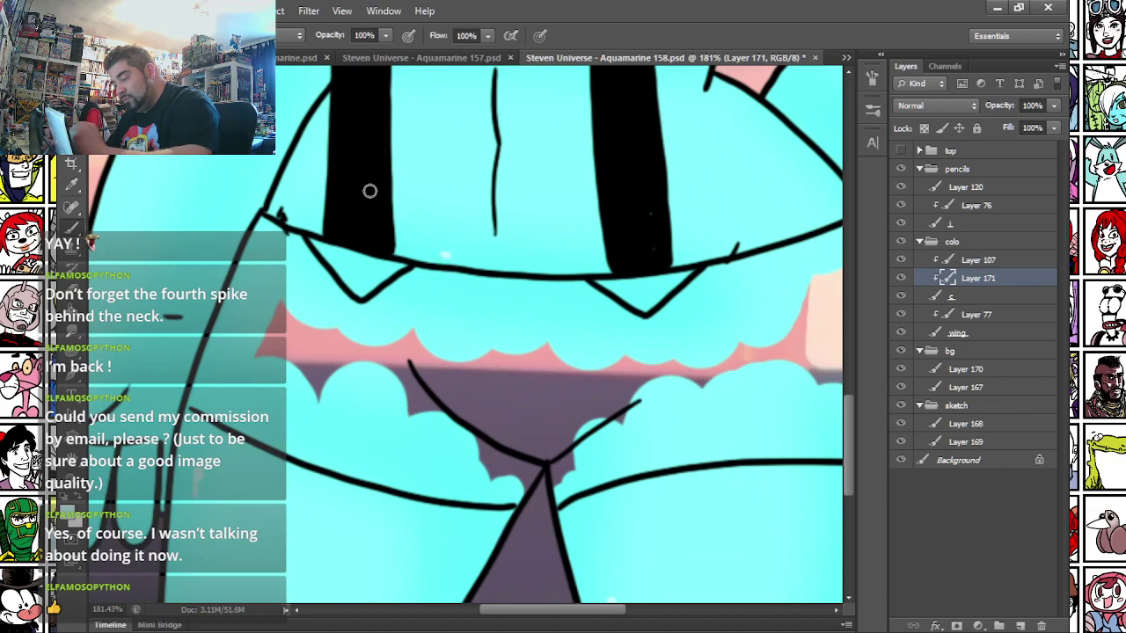
{"action": "left_click_drag", "start_coordinate": [346, 194], "coordinate": [291, 343]}
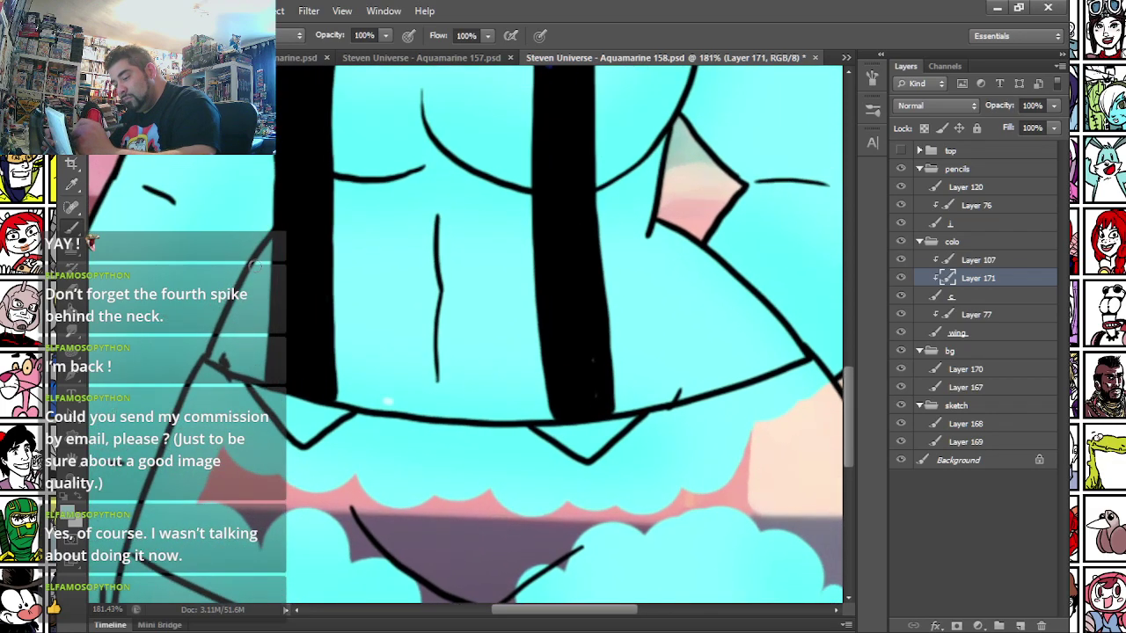
{"action": "left_click_drag", "start_coordinate": [324, 244], "coordinate": [348, 598]}
{"action": "left_click_drag", "start_coordinate": [344, 366], "coordinate": [276, 239]}
{"action": "scroll", "coordinate": [275, 240], "scroll_direction": "up", "scroll_amount": 5}
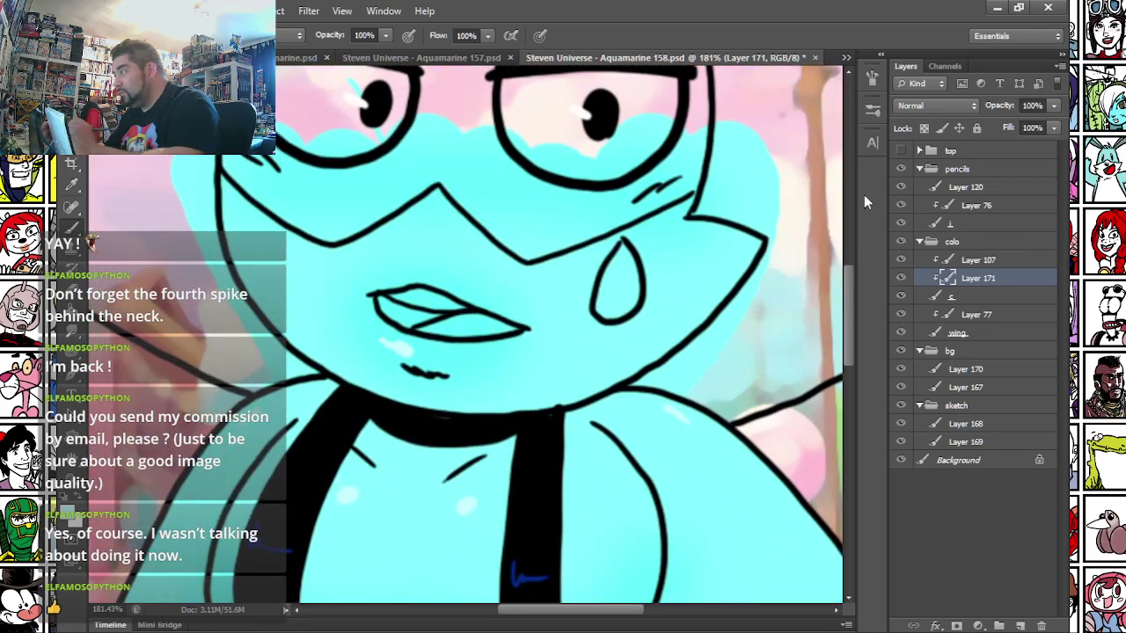
- Fill the teardrop gem on the cheek with pale cyan using a larger brush, leaving its lower tip deeper cyan
{"action": "right_click", "coordinate": [623, 272]}
{"action": "mouse_move", "coordinate": [644, 310]}
{"action": "left_mouse_down"}
{"action": "mouse_move", "coordinate": [660, 309]}
{"action": "mouse_move", "coordinate": [616, 276]}
{"action": "mouse_move", "coordinate": [605, 292]}
{"action": "mouse_move", "coordinate": [620, 293]}
{"action": "mouse_move", "coordinate": [621, 262]}
{"action": "left_mouse_up"}
{"action": "key", "text": "ctrl+z"}
{"action": "key", "text": "ctrl+z"}
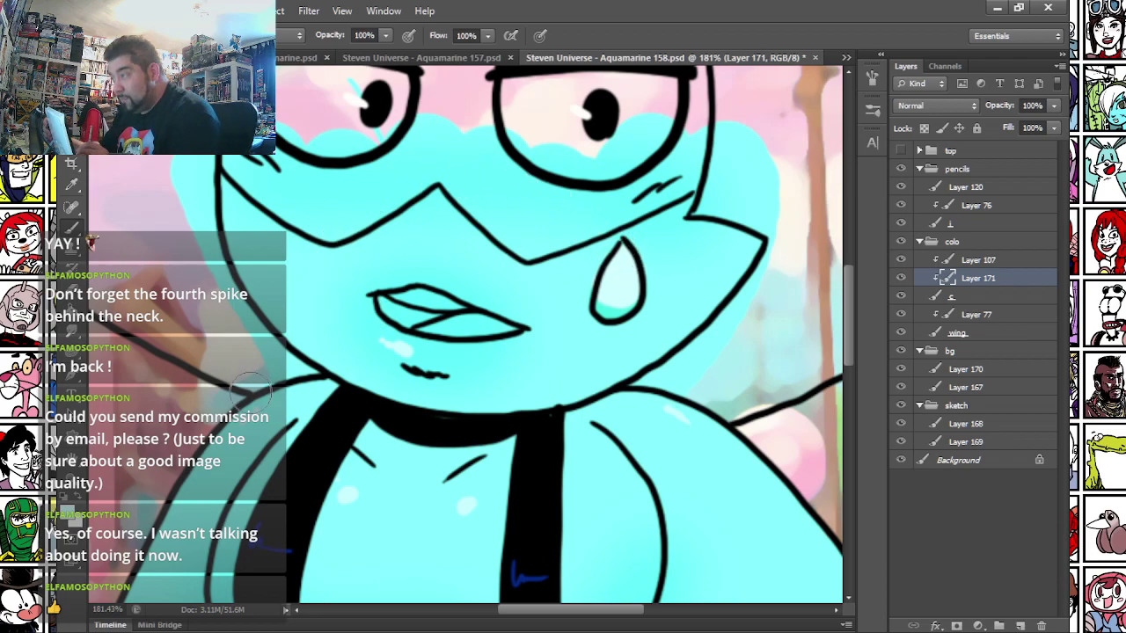
- Paint the dark inside of the open mouth in slate blue (#51829c)
{"action": "left_click", "coordinate": [72, 510]}
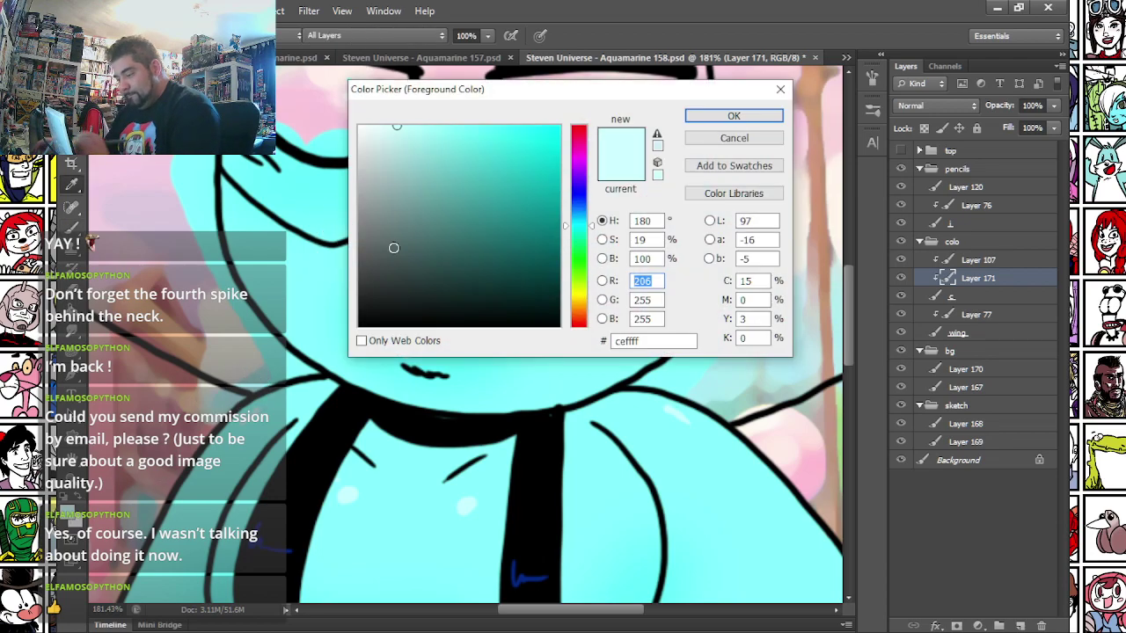
{"action": "left_click", "coordinate": [443, 179]}
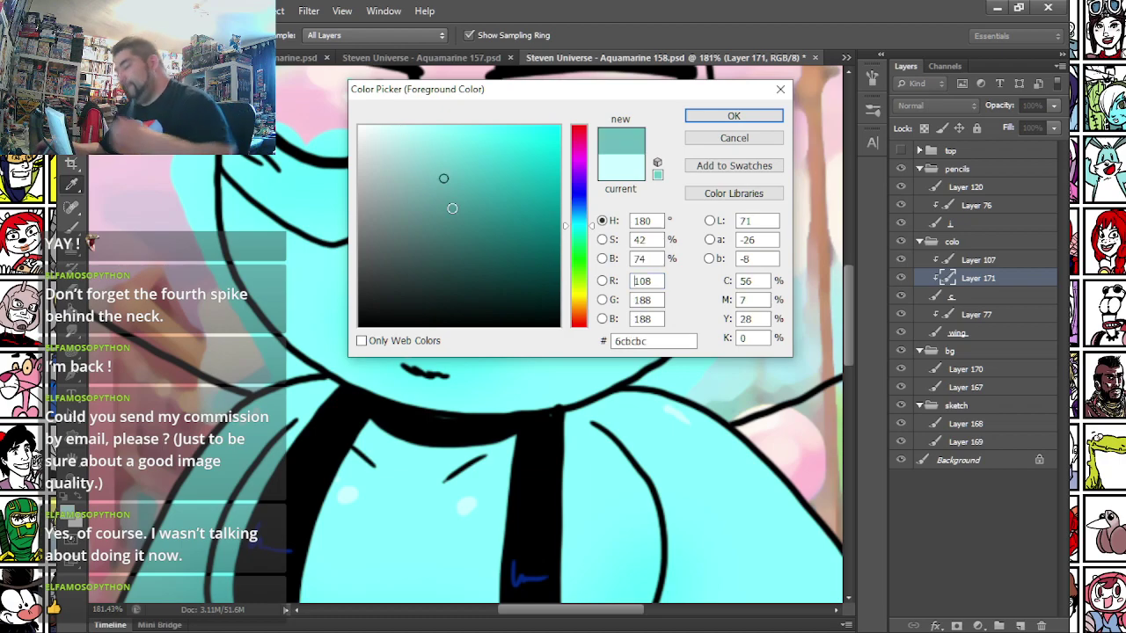
{"action": "left_click_drag", "start_coordinate": [577, 233], "coordinate": [577, 215]}
{"action": "left_click", "coordinate": [457, 200]}
{"action": "key", "text": "Return"}
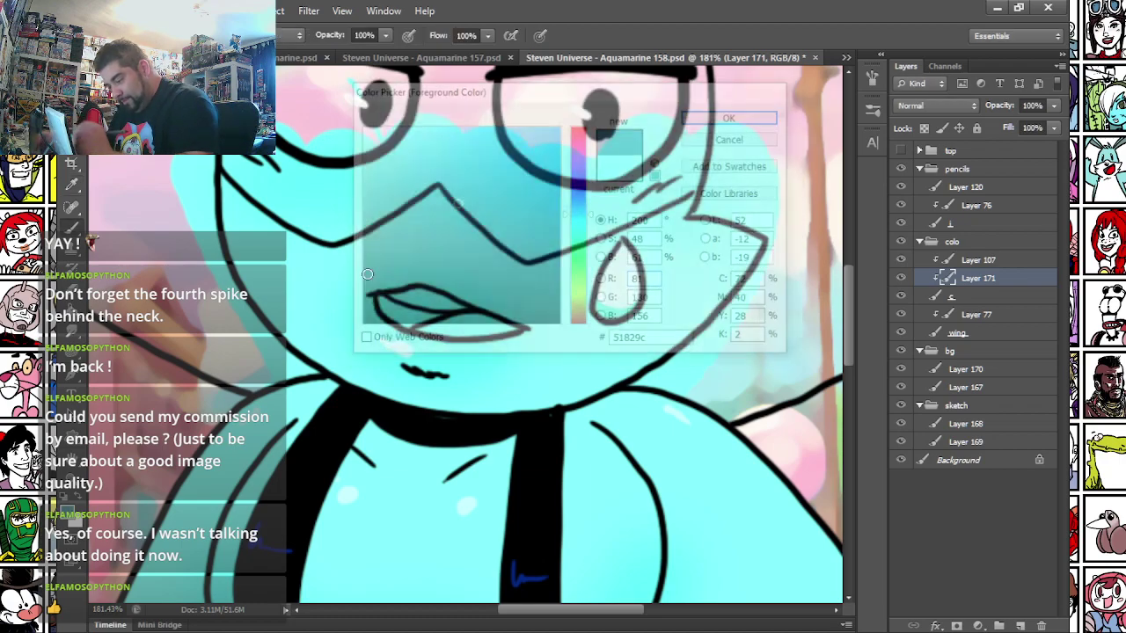
{"action": "mouse_move", "coordinate": [386, 299]}
{"action": "left_mouse_down"}
{"action": "mouse_move", "coordinate": [430, 318]}
{"action": "mouse_move", "coordinate": [391, 303]}
{"action": "left_mouse_up"}
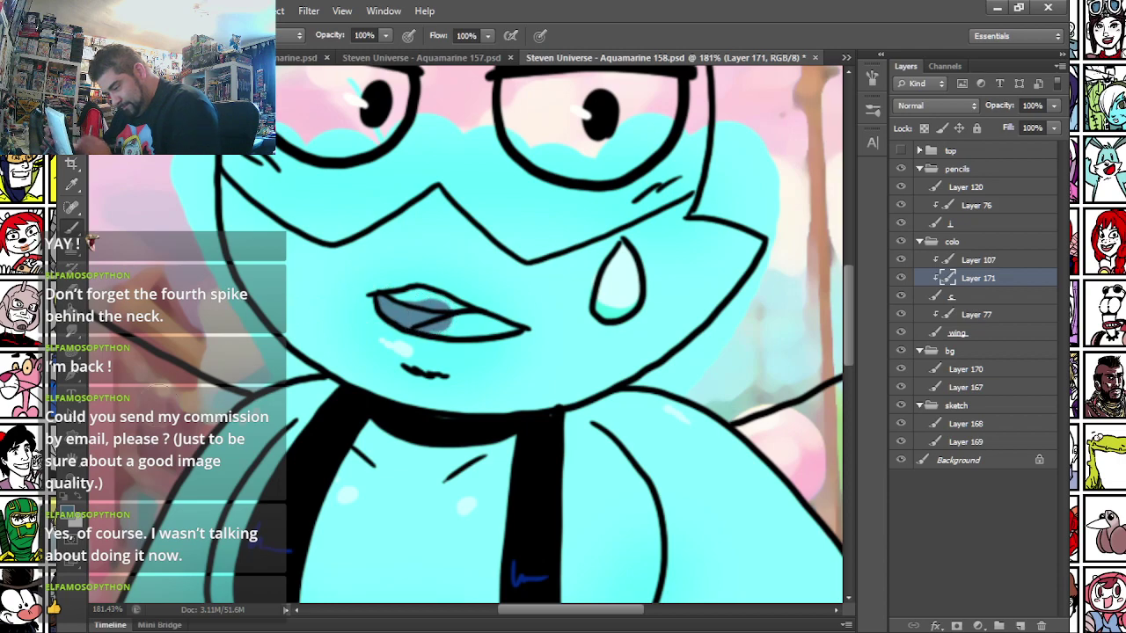
- Paint the tongue in the lower part of the mouth light blue (#a6d8f1)
{"action": "left_click", "coordinate": [70, 514]}
{"action": "left_click", "coordinate": [421, 138]}
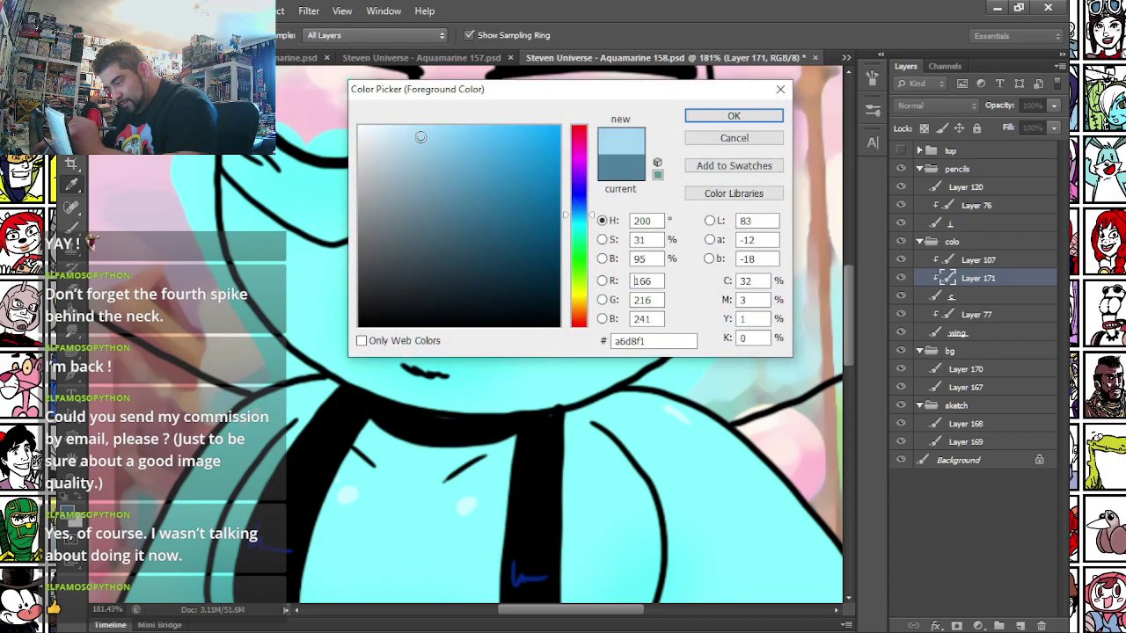
{"action": "key", "text": "Return"}
{"action": "left_click_drag", "start_coordinate": [396, 330], "coordinate": [472, 323]}
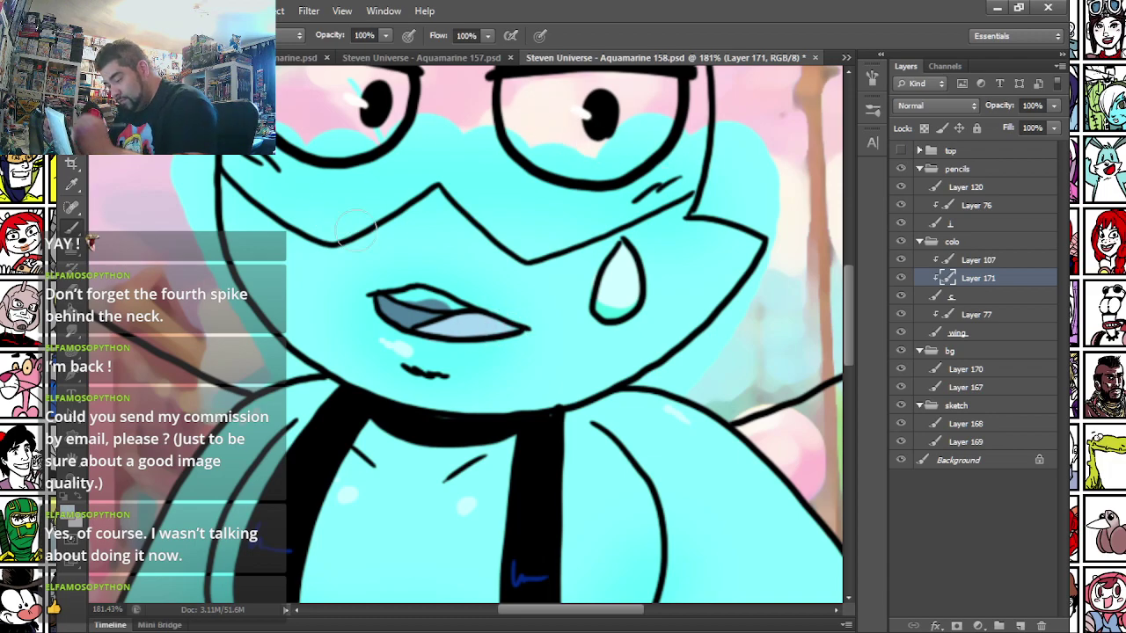
- Paint the upper teeth white with a smaller brush
{"action": "right_click", "coordinate": [452, 252]}
{"action": "left_click", "coordinate": [530, 460]}
{"action": "left_click_drag", "start_coordinate": [392, 297], "coordinate": [462, 308]}
- Merge the clipped shading layer into the c layer and paint the visor and forehead area aqua green (#87ffed) with a larger brush
{"action": "left_click_drag", "start_coordinate": [361, 231], "coordinate": [360, 302]}
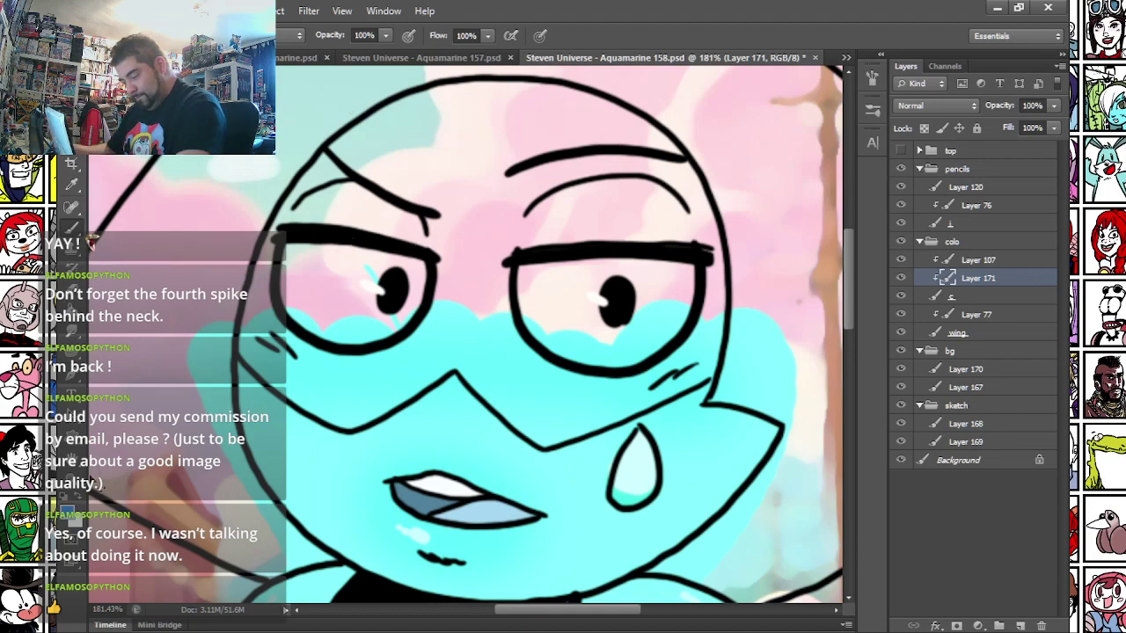
{"action": "key", "text": "Delete"}
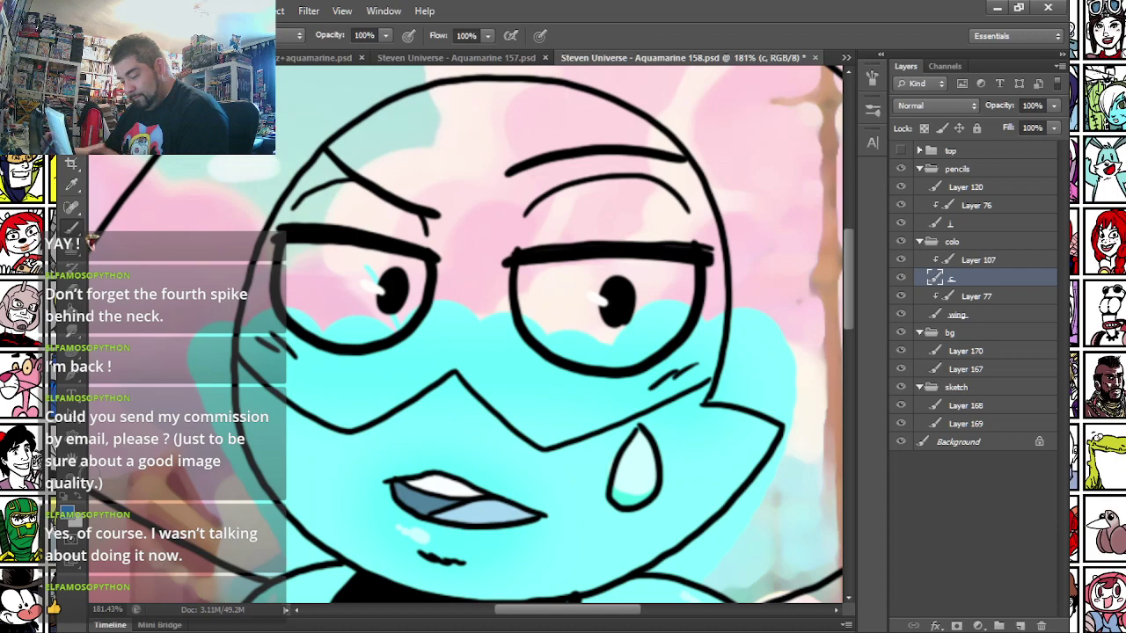
{"action": "left_click", "coordinate": [71, 518]}
{"action": "mouse_move", "coordinate": [570, 236]}
{"action": "left_mouse_down"}
{"action": "mouse_move", "coordinate": [573, 220]}
{"action": "mouse_move", "coordinate": [578, 236]}
{"action": "left_mouse_up"}
{"action": "left_click_drag", "start_coordinate": [436, 144], "coordinate": [453, 124]}
{"action": "key", "text": "Return"}
{"action": "right_click", "coordinate": [330, 199]}
{"action": "left_click_drag", "start_coordinate": [355, 237], "coordinate": [381, 239]}
{"action": "key", "text": "Return"}
{"action": "mouse_move", "coordinate": [290, 361]}
{"action": "left_mouse_down"}
{"action": "mouse_move", "coordinate": [348, 402]}
{"action": "mouse_move", "coordinate": [483, 308]}
{"action": "mouse_move", "coordinate": [431, 233]}
{"action": "mouse_move", "coordinate": [416, 257]}
{"action": "mouse_move", "coordinate": [461, 334]}
{"action": "mouse_move", "coordinate": [545, 417]}
{"action": "mouse_move", "coordinate": [681, 357]}
{"action": "mouse_move", "coordinate": [728, 228]}
{"action": "mouse_move", "coordinate": [691, 276]}
{"action": "mouse_move", "coordinate": [568, 103]}
{"action": "mouse_move", "coordinate": [480, 68]}
{"action": "mouse_move", "coordinate": [354, 236]}
{"action": "mouse_move", "coordinate": [272, 305]}
{"action": "mouse_move", "coordinate": [351, 295]}
{"action": "mouse_move", "coordinate": [409, 236]}
{"action": "mouse_move", "coordinate": [475, 251]}
{"action": "mouse_move", "coordinate": [545, 344]}
{"action": "mouse_move", "coordinate": [604, 355]}
{"action": "mouse_move", "coordinate": [675, 283]}
{"action": "mouse_move", "coordinate": [542, 93]}
{"action": "left_mouse_up"}
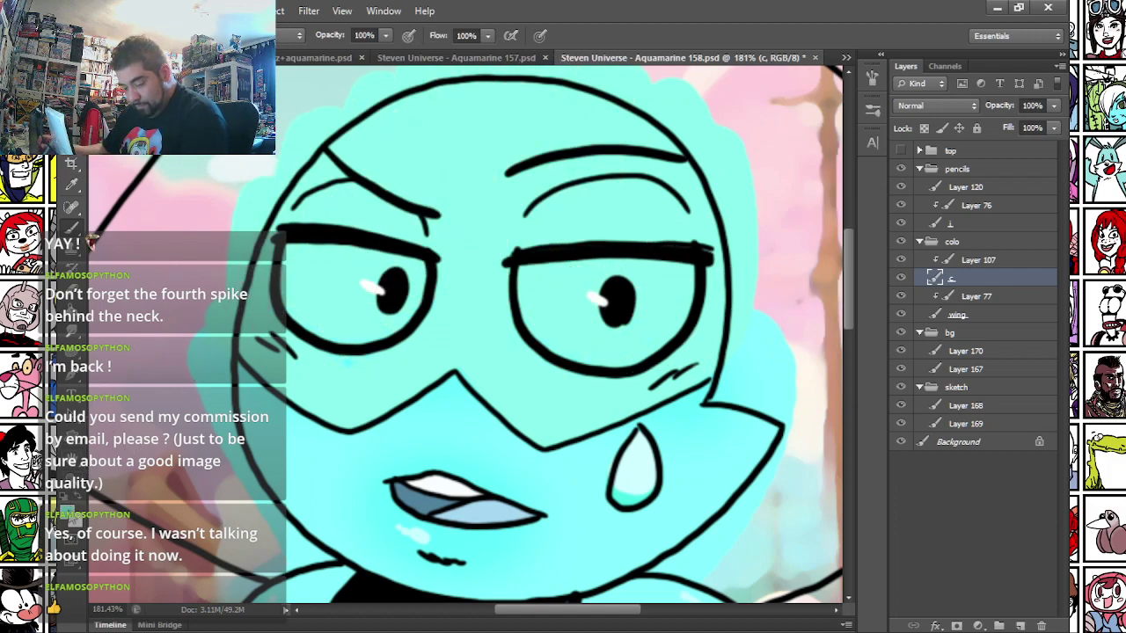
- Paint the lower part of both eyeballs in a paler mint, leaving the aqua tint beneath the upper lids
{"action": "left_click", "coordinate": [71, 517]}
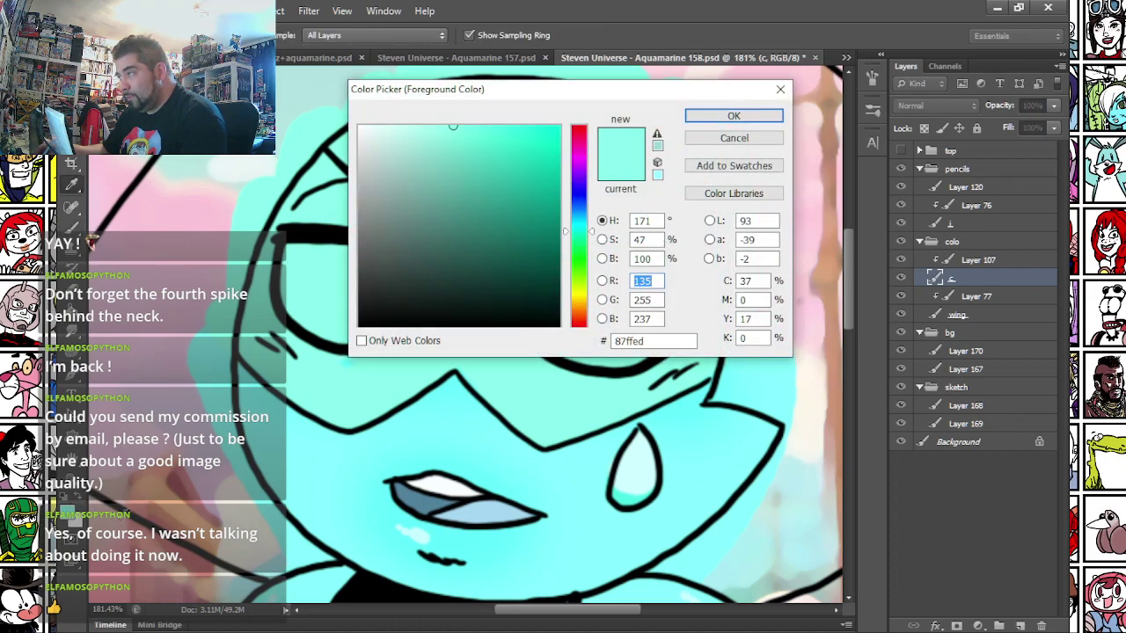
{"action": "left_click_drag", "start_coordinate": [578, 235], "coordinate": [579, 241]}
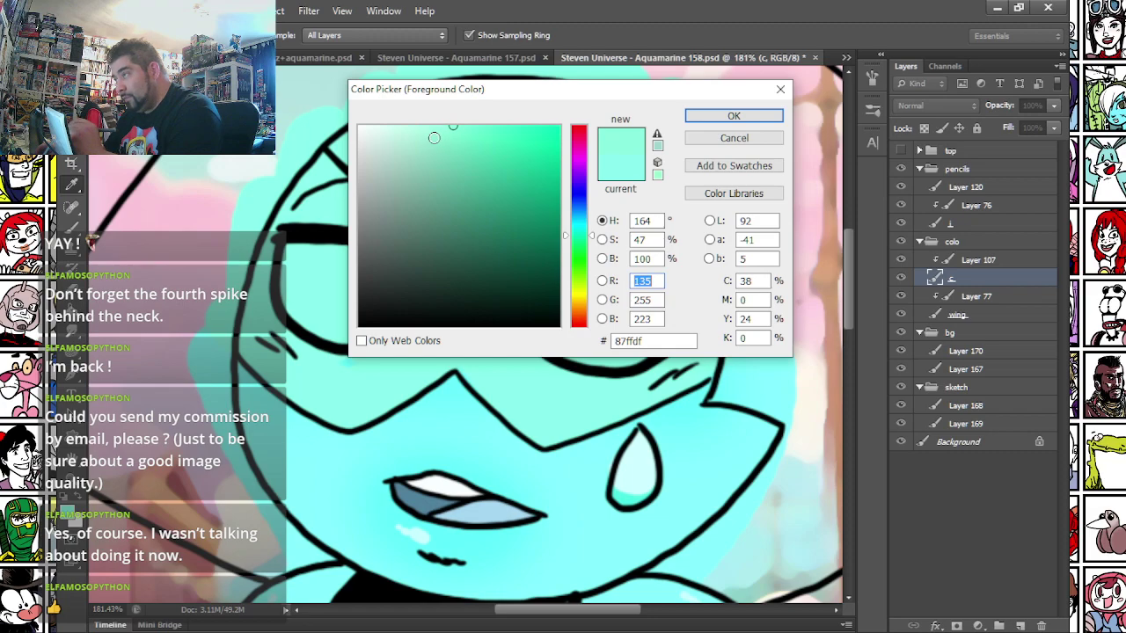
{"action": "key", "text": "Return"}
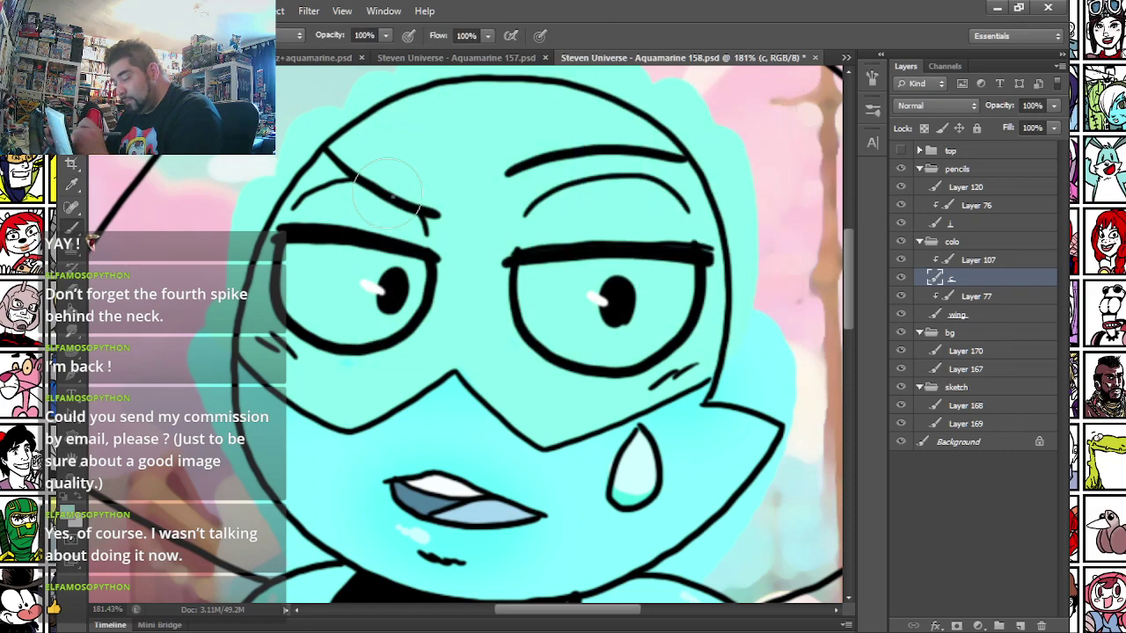
{"action": "right_click", "coordinate": [394, 197]}
{"action": "left_click", "coordinate": [431, 233]}
{"action": "left_click_drag", "start_coordinate": [290, 287], "coordinate": [402, 310]}
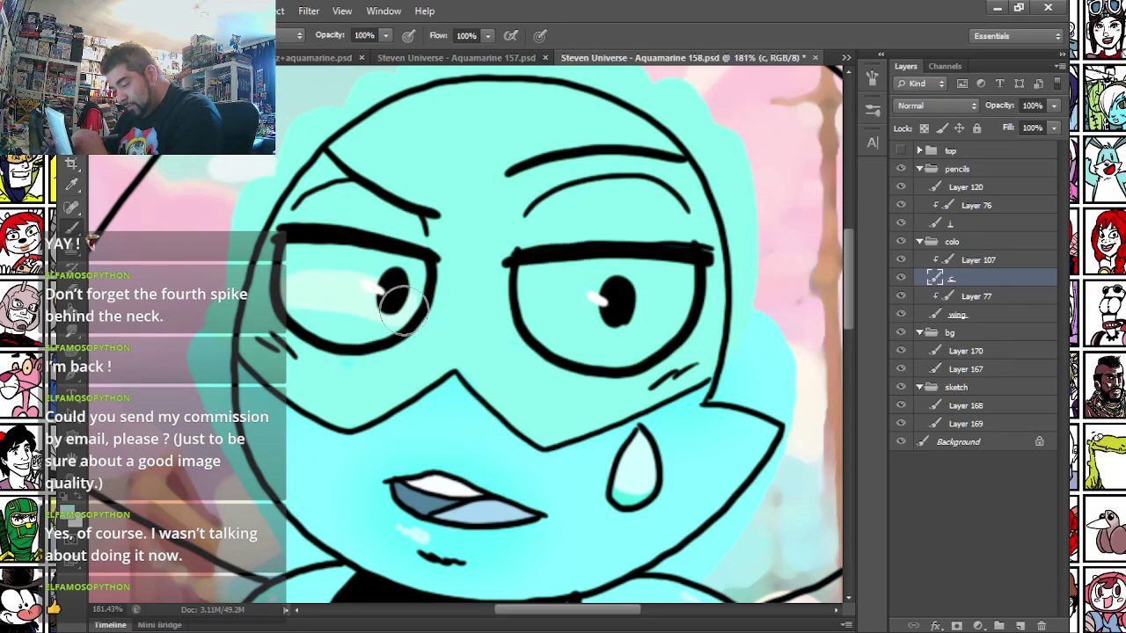
{"action": "mouse_move", "coordinate": [292, 304]}
{"action": "left_mouse_down"}
{"action": "mouse_move", "coordinate": [326, 322]}
{"action": "mouse_move", "coordinate": [382, 322]}
{"action": "left_mouse_up"}
{"action": "left_click_drag", "start_coordinate": [534, 311], "coordinate": [668, 321]}
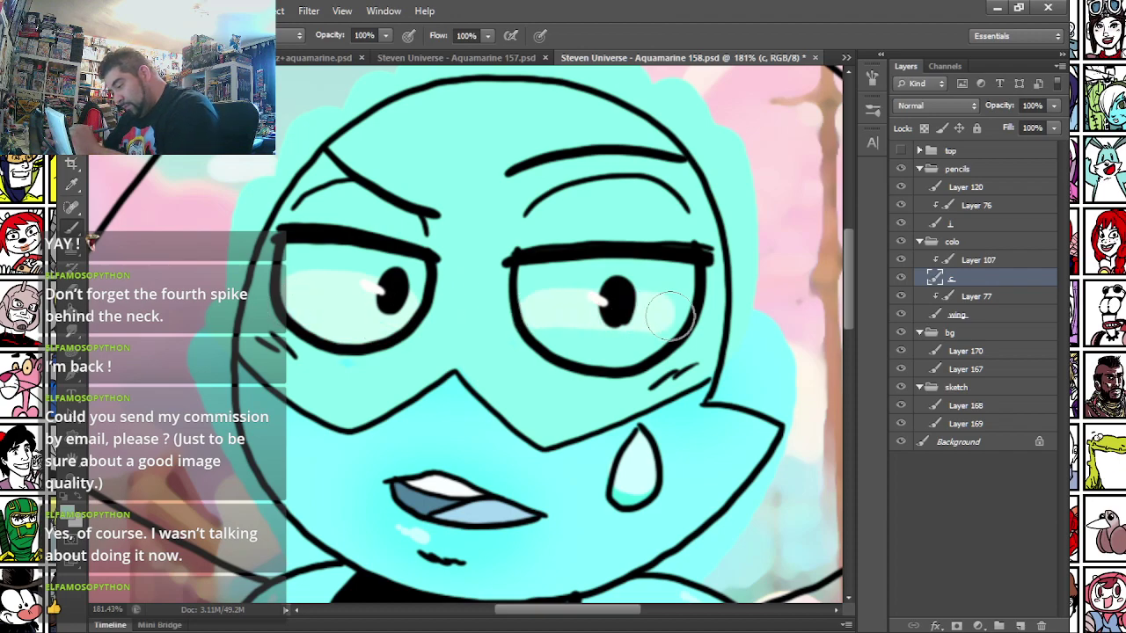
{"action": "mouse_move", "coordinate": [540, 307]}
{"action": "left_mouse_down"}
{"action": "mouse_move", "coordinate": [631, 347]}
{"action": "mouse_move", "coordinate": [651, 299]}
{"action": "left_mouse_up"}
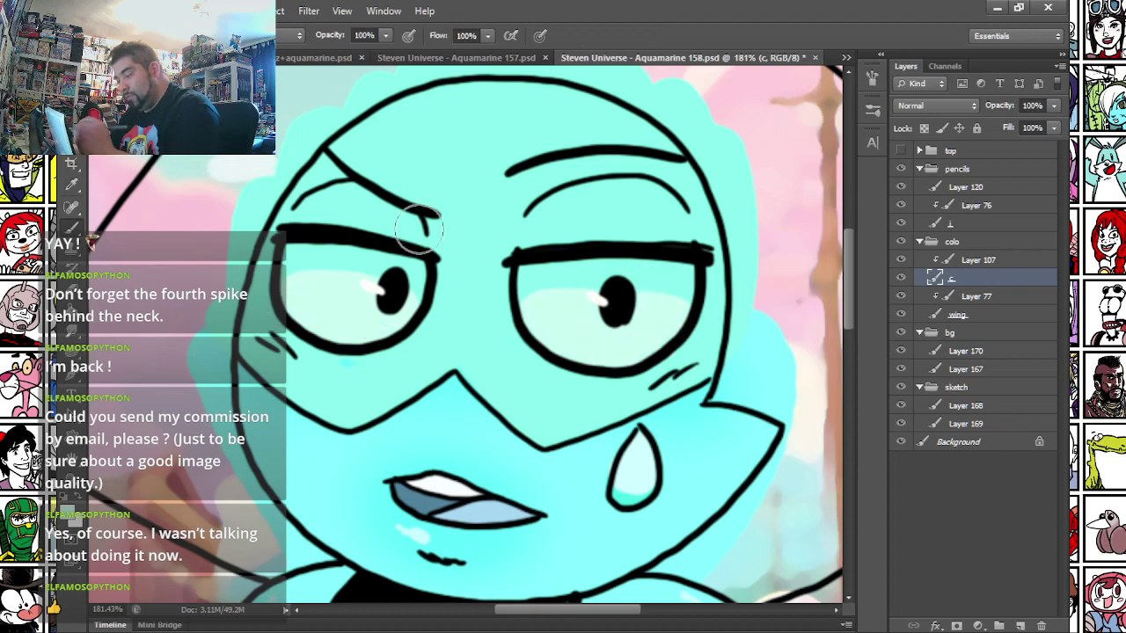
- Add pale slanted glints to both upper eyelids and lighten the upper edge of both eyes' pale areas with a smaller brush
{"action": "mouse_move", "coordinate": [331, 253]}
{"action": "left_mouse_down"}
{"action": "mouse_move", "coordinate": [360, 309]}
{"action": "mouse_move", "coordinate": [354, 356]}
{"action": "left_mouse_up"}
{"action": "right_click", "coordinate": [385, 262]}
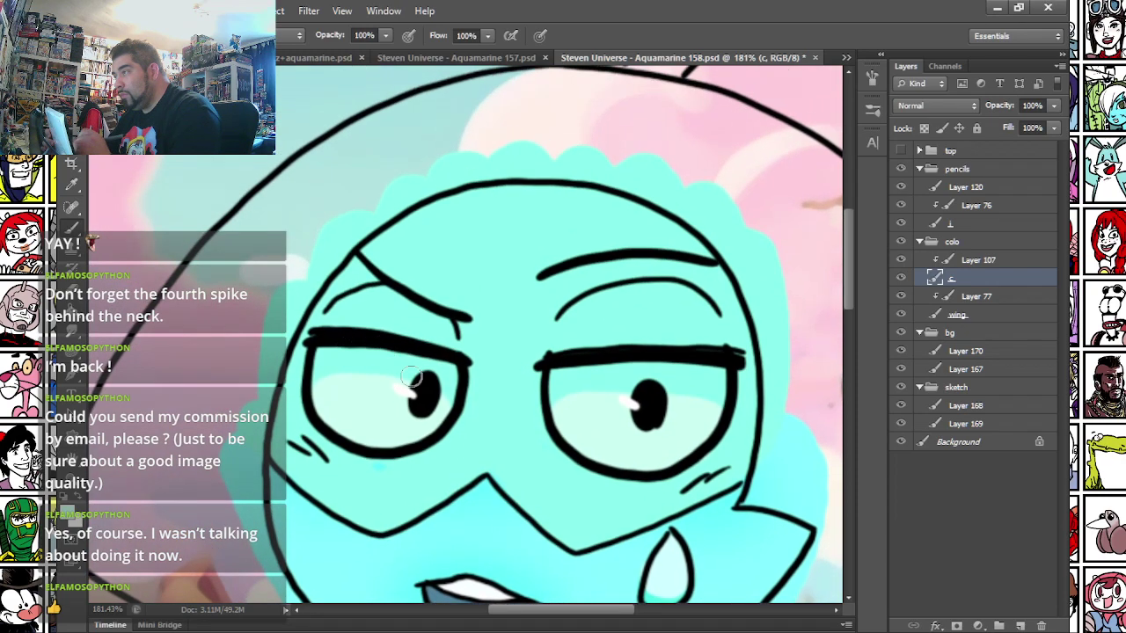
{"action": "left_click_drag", "start_coordinate": [376, 299], "coordinate": [357, 352]}
{"action": "key", "text": "ctrl+z"}
{"action": "left_click_drag", "start_coordinate": [382, 291], "coordinate": [367, 334]}
{"action": "mouse_move", "coordinate": [616, 296]}
{"action": "left_mouse_down"}
{"action": "mouse_move", "coordinate": [600, 344]}
{"action": "mouse_move", "coordinate": [602, 304]}
{"action": "left_mouse_up"}
{"action": "mouse_move", "coordinate": [286, 360]}
{"action": "left_mouse_down"}
{"action": "mouse_move", "coordinate": [281, 277]}
{"action": "mouse_move", "coordinate": [262, 301]}
{"action": "mouse_move", "coordinate": [249, 282]}
{"action": "mouse_move", "coordinate": [379, 308]}
{"action": "left_mouse_up"}
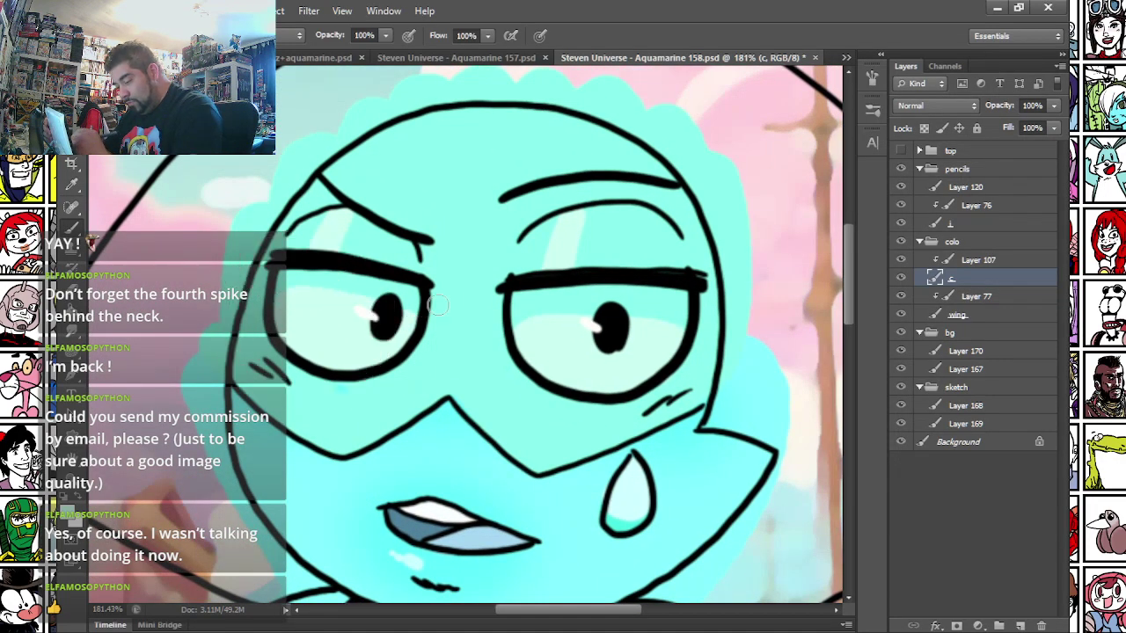
{"action": "left_click_drag", "start_coordinate": [525, 321], "coordinate": [693, 325]}
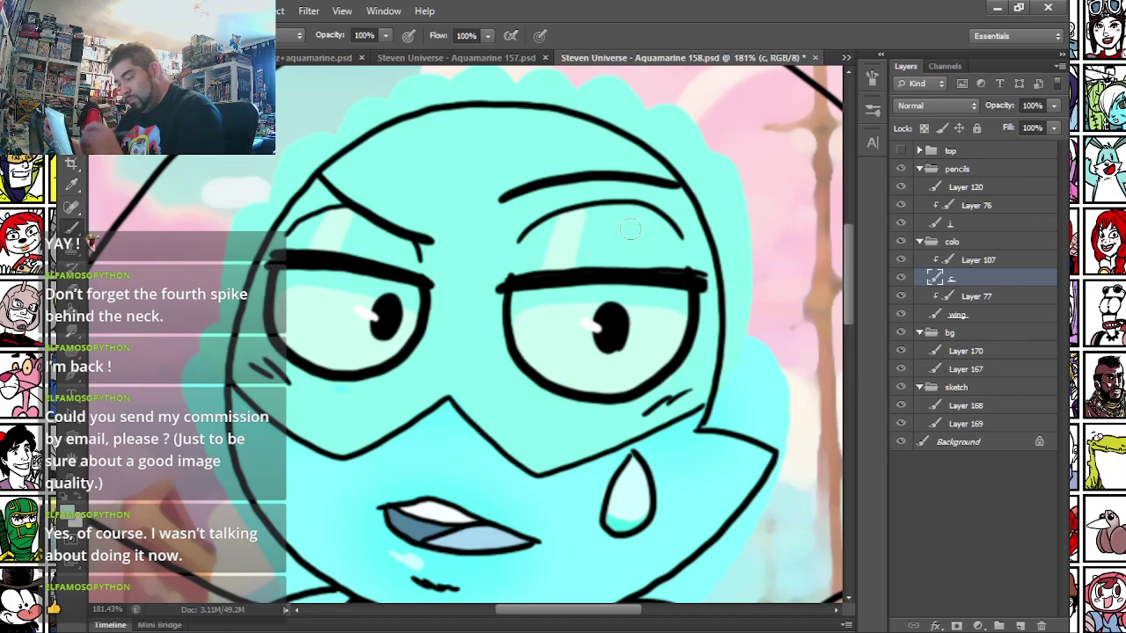
- Fill both strips of the hair ribbon on top of the head with dark blue on the c layer
{"action": "key", "text": "ctrl+0"}
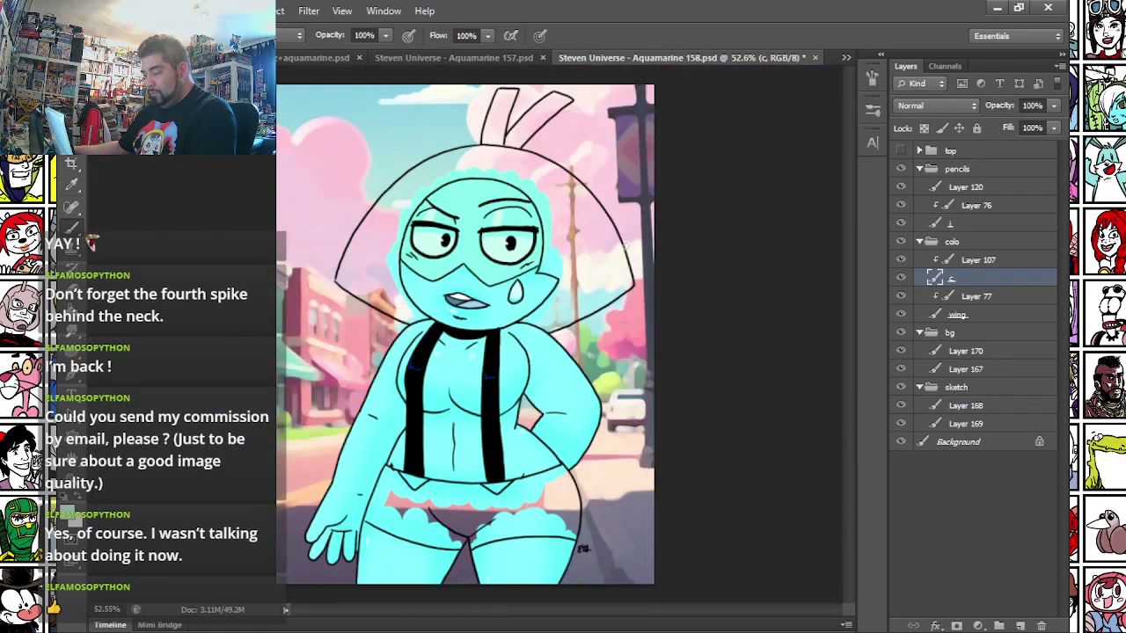
{"action": "scroll", "coordinate": [503, 109], "scroll_direction": "up", "scroll_amount": 5}
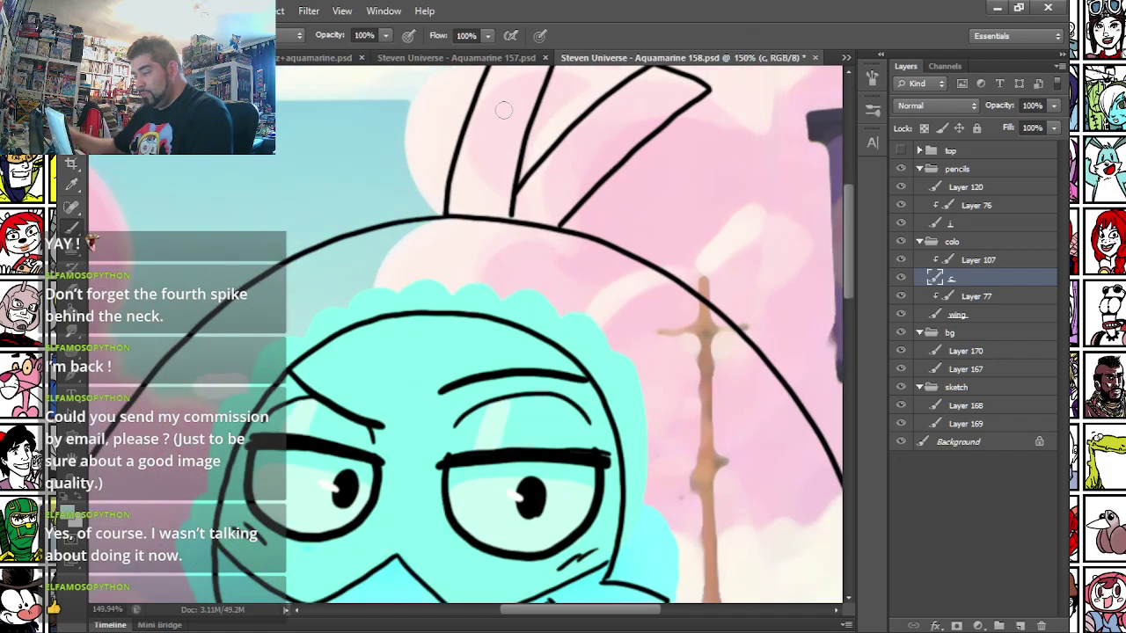
{"action": "scroll", "coordinate": [440, 263], "scroll_direction": "up", "scroll_amount": 5}
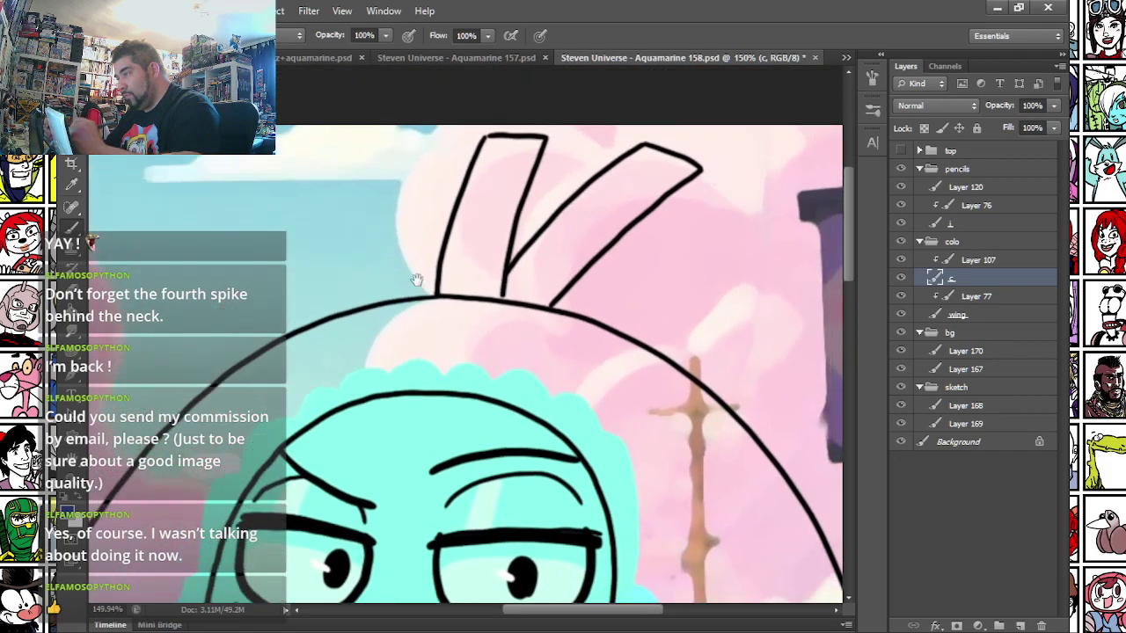
{"action": "right_click", "coordinate": [477, 337]}
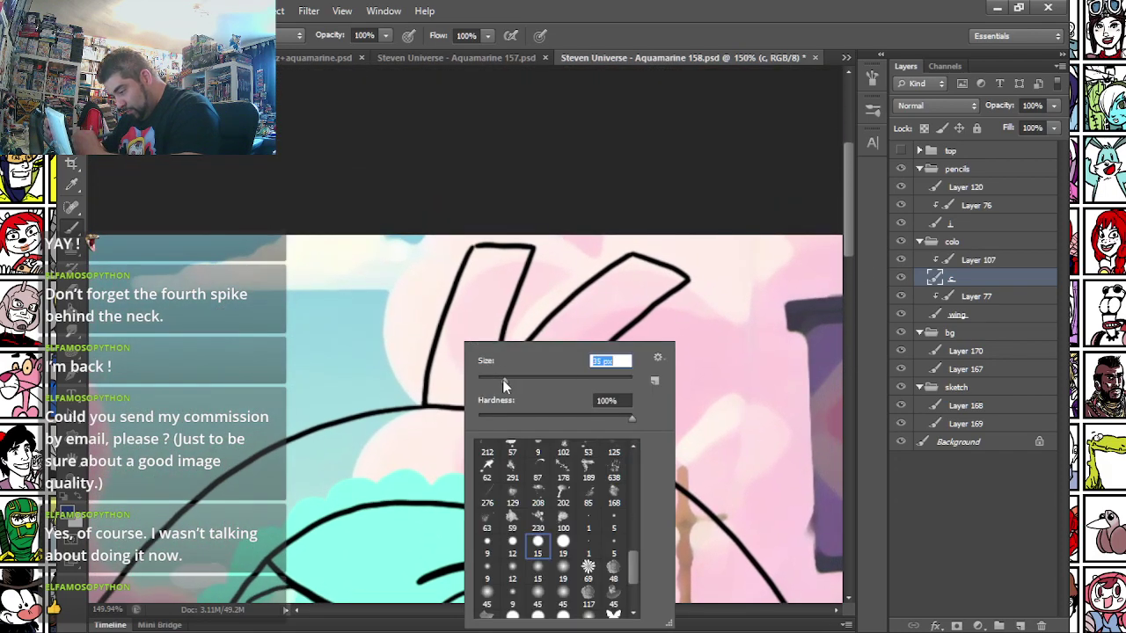
{"action": "mouse_move", "coordinate": [436, 411]}
{"action": "left_mouse_down"}
{"action": "mouse_move", "coordinate": [478, 256]}
{"action": "mouse_move", "coordinate": [518, 259]}
{"action": "mouse_move", "coordinate": [510, 254]}
{"action": "mouse_move", "coordinate": [478, 320]}
{"action": "mouse_move", "coordinate": [477, 406]}
{"action": "mouse_move", "coordinate": [633, 266]}
{"action": "mouse_move", "coordinate": [665, 273]}
{"action": "mouse_move", "coordinate": [488, 449]}
{"action": "left_mouse_up"}
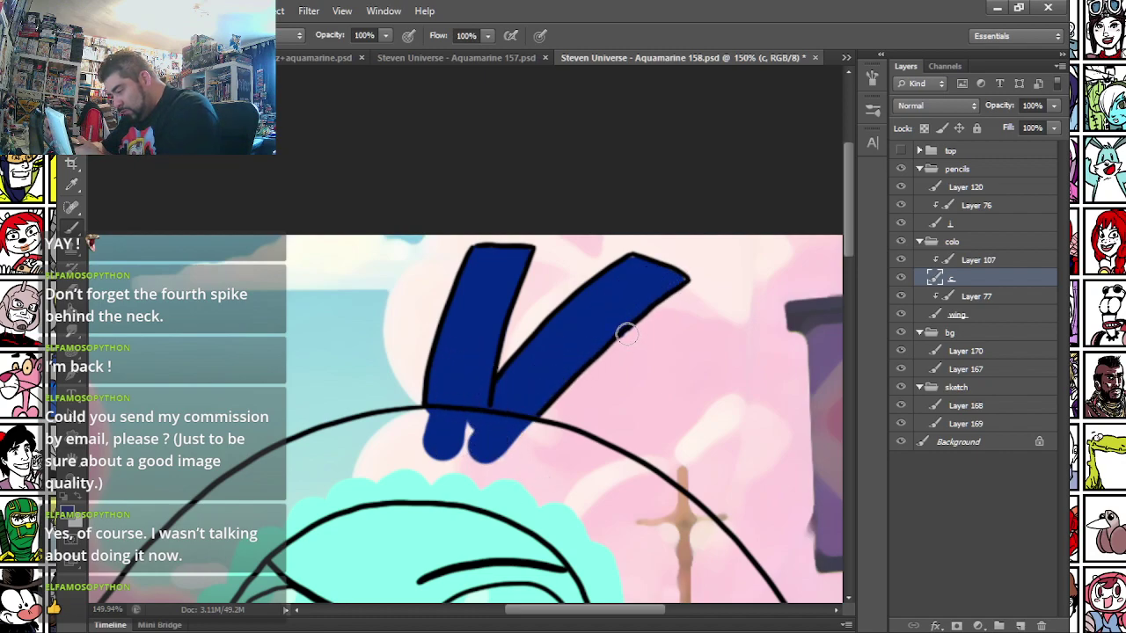
- Paint a medium-blue band along the hair's outer edge, over the top of the head, and begin filling the hair's left side
{"action": "key", "text": "space"}
{"action": "left_click_drag", "start_coordinate": [262, 479], "coordinate": [352, 343]}
{"action": "mouse_move", "coordinate": [255, 500]}
{"action": "left_mouse_down"}
{"action": "mouse_move", "coordinate": [349, 354]}
{"action": "mouse_move", "coordinate": [347, 381]}
{"action": "mouse_move", "coordinate": [300, 249]}
{"action": "mouse_move", "coordinate": [284, 504]}
{"action": "left_mouse_up"}
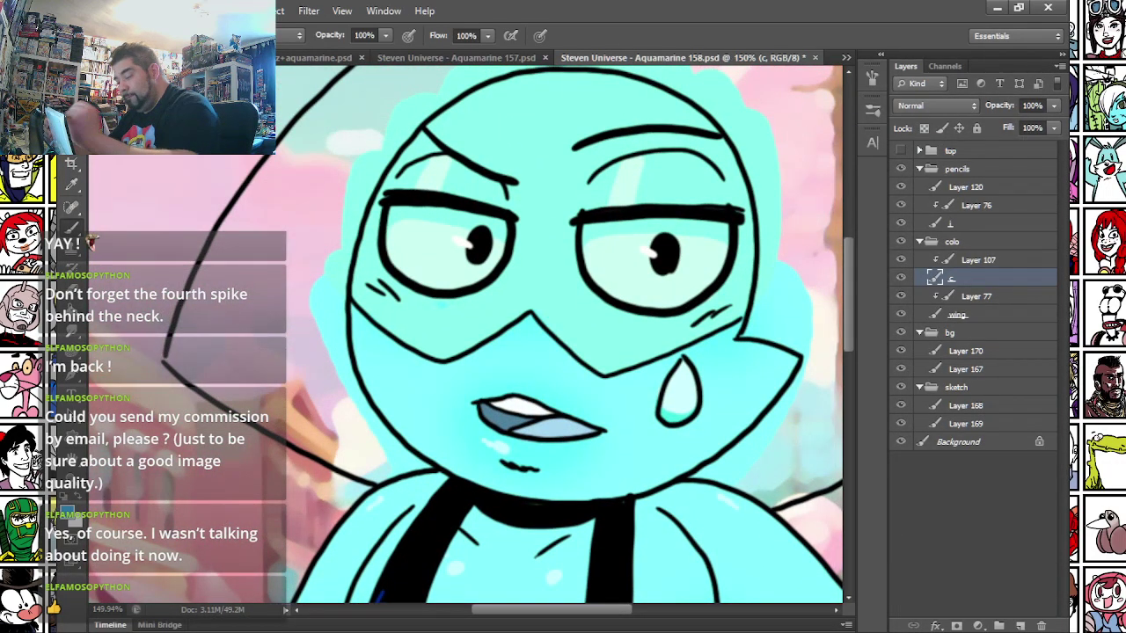
{"action": "mouse_move", "coordinate": [178, 350]}
{"action": "left_mouse_down"}
{"action": "mouse_move", "coordinate": [219, 378]}
{"action": "mouse_move", "coordinate": [350, 411]}
{"action": "left_mouse_up"}
{"action": "key", "text": "space"}
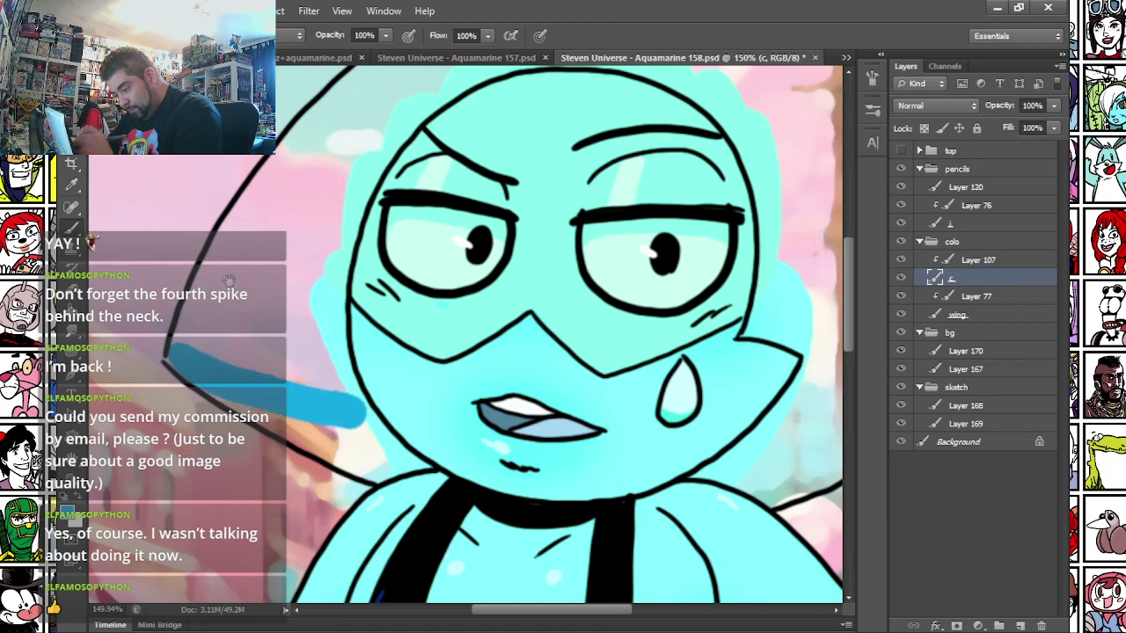
{"action": "left_click_drag", "start_coordinate": [229, 281], "coordinate": [196, 363]}
{"action": "mouse_move", "coordinate": [164, 387]}
{"action": "left_mouse_down"}
{"action": "mouse_move", "coordinate": [192, 313]}
{"action": "mouse_move", "coordinate": [284, 202]}
{"action": "mouse_move", "coordinate": [354, 139]}
{"action": "mouse_move", "coordinate": [462, 89]}
{"action": "mouse_move", "coordinate": [719, 106]}
{"action": "mouse_move", "coordinate": [796, 156]}
{"action": "mouse_move", "coordinate": [858, 225]}
{"action": "left_mouse_up"}
{"action": "mouse_move", "coordinate": [199, 341]}
{"action": "left_mouse_down"}
{"action": "mouse_move", "coordinate": [213, 319]}
{"action": "mouse_move", "coordinate": [243, 440]}
{"action": "mouse_move", "coordinate": [266, 448]}
{"action": "left_mouse_up"}
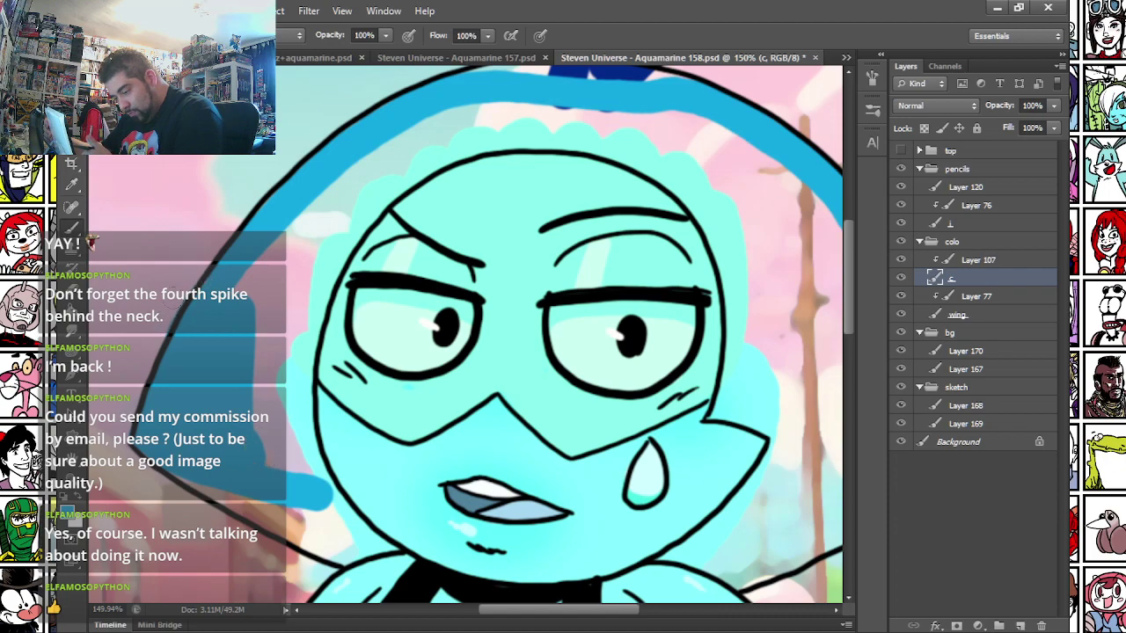
- Fill the rest of the hair around the face with medium blue, leaving the lower underside of the right half unpainted
{"action": "mouse_move", "coordinate": [232, 277]}
{"action": "left_mouse_down"}
{"action": "mouse_move", "coordinate": [293, 470]}
{"action": "mouse_move", "coordinate": [324, 497]}
{"action": "mouse_move", "coordinate": [300, 434]}
{"action": "mouse_move", "coordinate": [301, 359]}
{"action": "mouse_move", "coordinate": [330, 260]}
{"action": "mouse_move", "coordinate": [236, 249]}
{"action": "mouse_move", "coordinate": [180, 268]}
{"action": "left_mouse_up"}
{"action": "mouse_move", "coordinate": [231, 208]}
{"action": "left_mouse_down"}
{"action": "mouse_move", "coordinate": [534, 126]}
{"action": "mouse_move", "coordinate": [779, 430]}
{"action": "left_mouse_up"}
{"action": "mouse_move", "coordinate": [605, 420]}
{"action": "left_mouse_down"}
{"action": "mouse_move", "coordinate": [788, 485]}
{"action": "mouse_move", "coordinate": [831, 394]}
{"action": "left_mouse_up"}
{"action": "mouse_move", "coordinate": [762, 284]}
{"action": "left_mouse_down"}
{"action": "mouse_move", "coordinate": [746, 241]}
{"action": "mouse_move", "coordinate": [805, 345]}
{"action": "mouse_move", "coordinate": [801, 327]}
{"action": "mouse_move", "coordinate": [829, 400]}
{"action": "mouse_move", "coordinate": [776, 285]}
{"action": "mouse_move", "coordinate": [791, 308]}
{"action": "left_mouse_up"}
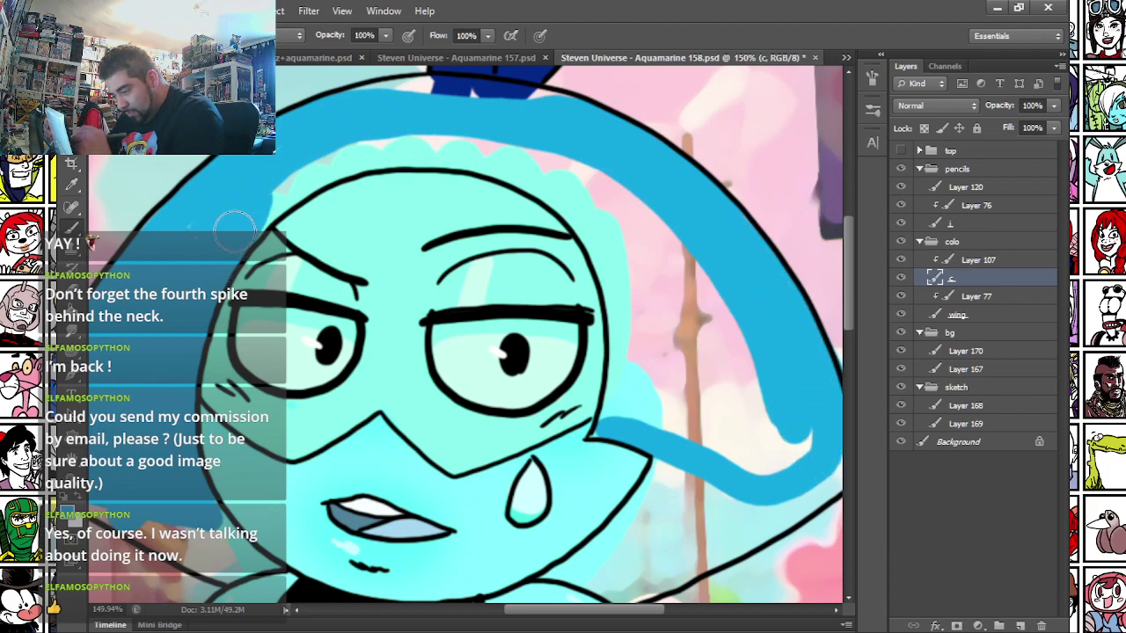
{"action": "mouse_move", "coordinate": [275, 196]}
{"action": "left_mouse_down"}
{"action": "mouse_move", "coordinate": [375, 151]}
{"action": "mouse_move", "coordinate": [515, 169]}
{"action": "mouse_move", "coordinate": [563, 198]}
{"action": "mouse_move", "coordinate": [611, 285]}
{"action": "mouse_move", "coordinate": [621, 376]}
{"action": "mouse_move", "coordinate": [615, 417]}
{"action": "mouse_move", "coordinate": [596, 434]}
{"action": "mouse_move", "coordinate": [619, 378]}
{"action": "mouse_move", "coordinate": [638, 405]}
{"action": "mouse_move", "coordinate": [669, 382]}
{"action": "mouse_move", "coordinate": [722, 476]}
{"action": "mouse_move", "coordinate": [798, 412]}
{"action": "mouse_move", "coordinate": [790, 454]}
{"action": "mouse_move", "coordinate": [697, 358]}
{"action": "mouse_move", "coordinate": [750, 398]}
{"action": "mouse_move", "coordinate": [703, 379]}
{"action": "mouse_move", "coordinate": [674, 348]}
{"action": "mouse_move", "coordinate": [609, 218]}
{"action": "mouse_move", "coordinate": [513, 144]}
{"action": "mouse_move", "coordinate": [372, 100]}
{"action": "mouse_move", "coordinate": [440, 94]}
{"action": "mouse_move", "coordinate": [430, 91]}
{"action": "mouse_move", "coordinate": [565, 115]}
{"action": "mouse_move", "coordinate": [435, 96]}
{"action": "left_mouse_up"}
{"action": "mouse_move", "coordinate": [623, 431]}
{"action": "left_mouse_down"}
{"action": "mouse_move", "coordinate": [430, 285]}
{"action": "mouse_move", "coordinate": [440, 294]}
{"action": "left_mouse_up"}
{"action": "mouse_move", "coordinate": [573, 375]}
{"action": "left_mouse_down"}
{"action": "mouse_move", "coordinate": [665, 331]}
{"action": "mouse_move", "coordinate": [633, 253]}
{"action": "mouse_move", "coordinate": [666, 217]}
{"action": "left_mouse_up"}
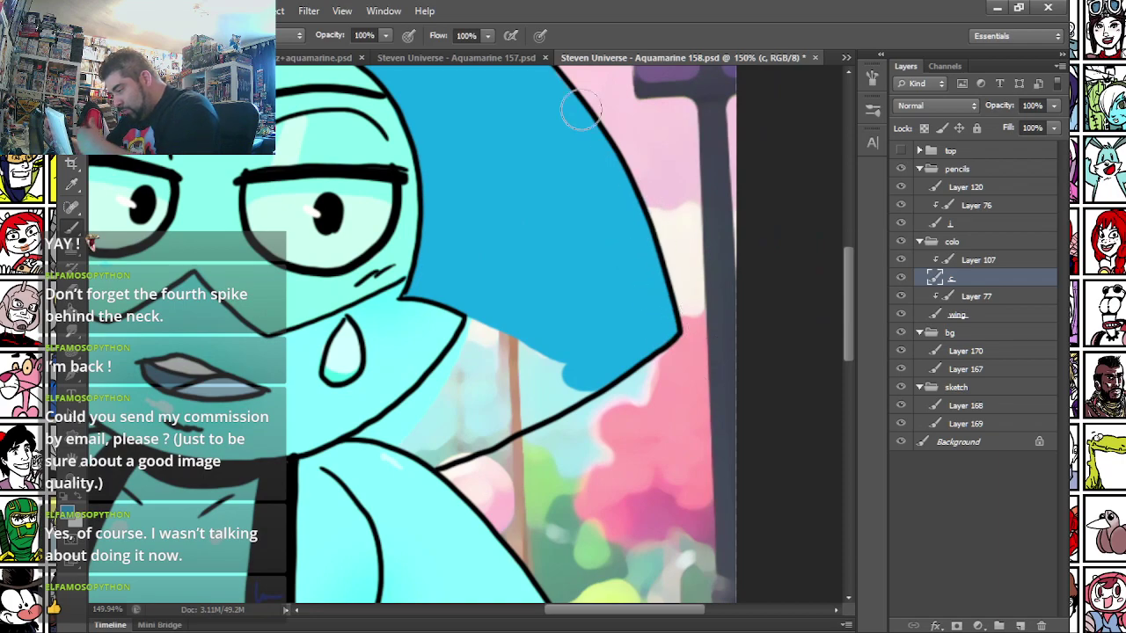
- Paint the hair's underside on the left of the face turquoise, with a curved upper edge against the blue
{"action": "left_click_drag", "start_coordinate": [240, 430], "coordinate": [395, 480]}
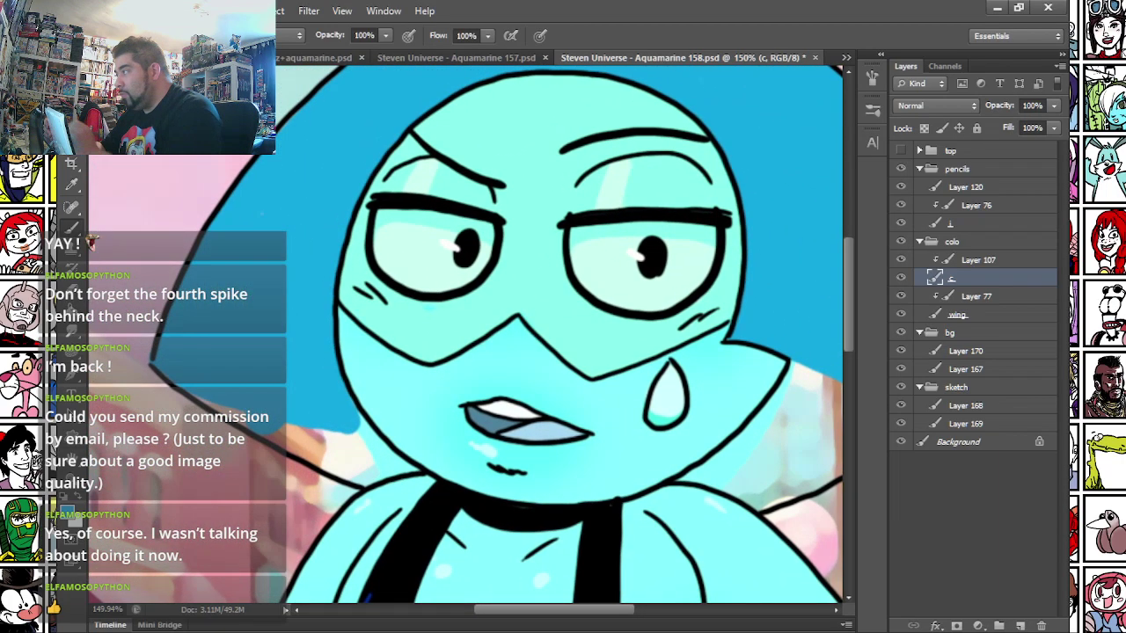
{"action": "right_click", "coordinate": [237, 324]}
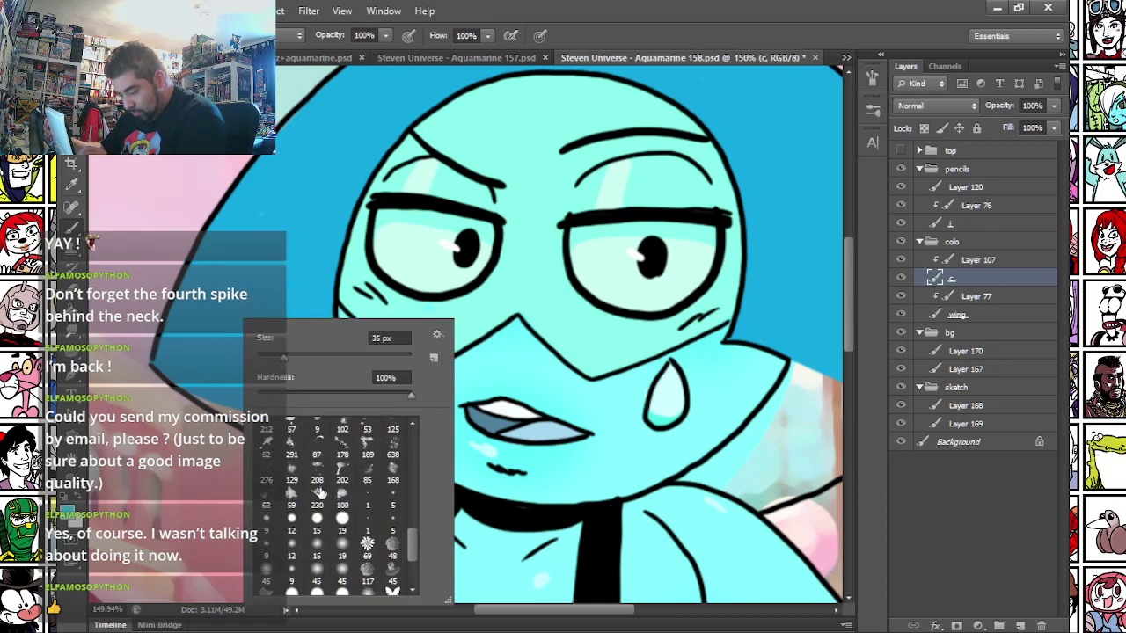
{"action": "left_click_drag", "start_coordinate": [159, 369], "coordinate": [337, 388]}
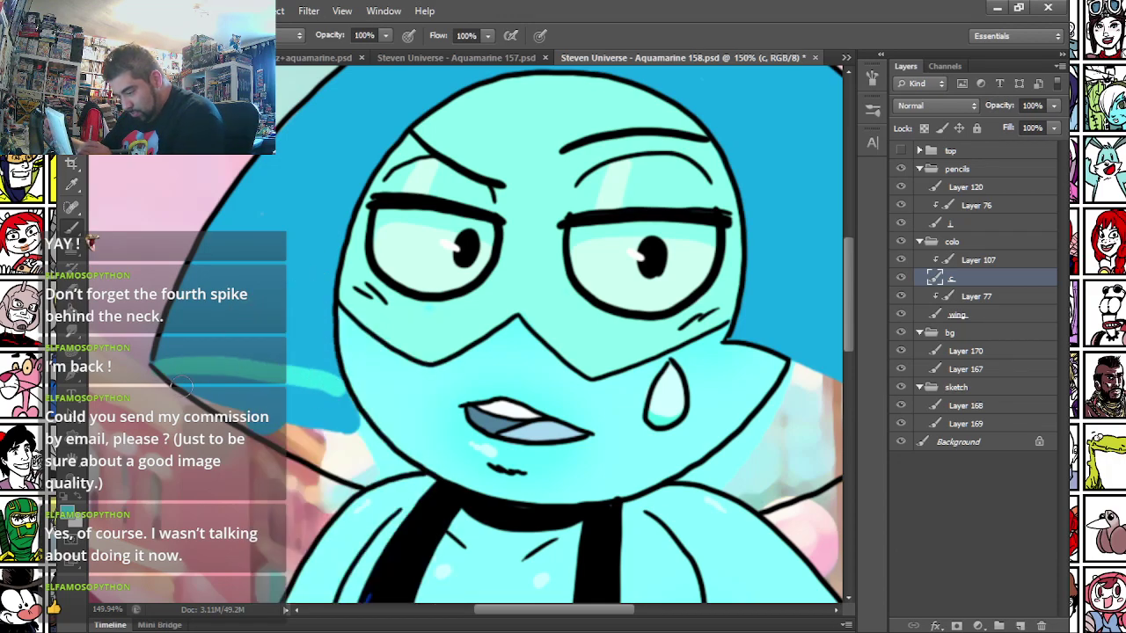
{"action": "mouse_move", "coordinate": [200, 391]}
{"action": "left_mouse_down"}
{"action": "mouse_move", "coordinate": [360, 480]}
{"action": "mouse_move", "coordinate": [408, 467]}
{"action": "mouse_move", "coordinate": [334, 392]}
{"action": "mouse_move", "coordinate": [300, 389]}
{"action": "mouse_move", "coordinate": [286, 430]}
{"action": "mouse_move", "coordinate": [200, 377]}
{"action": "left_mouse_up"}
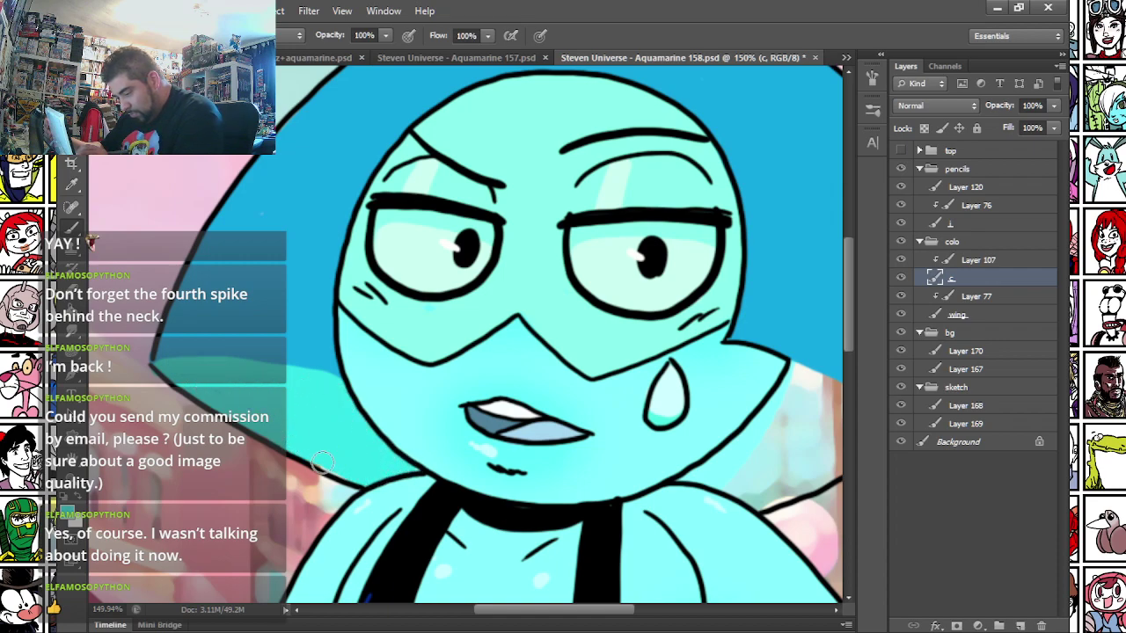
- Paint the hair's underside on the right turquoise, from a curved upper edge down to the ear and shoulder outlines
{"action": "left_click_drag", "start_coordinate": [469, 453], "coordinate": [423, 378]}
{"action": "mouse_move", "coordinate": [461, 315]}
{"action": "left_mouse_down"}
{"action": "mouse_move", "coordinate": [548, 319]}
{"action": "mouse_move", "coordinate": [723, 350]}
{"action": "left_mouse_up"}
{"action": "mouse_move", "coordinate": [410, 456]}
{"action": "left_mouse_down"}
{"action": "mouse_move", "coordinate": [482, 409]}
{"action": "mouse_move", "coordinate": [526, 348]}
{"action": "left_mouse_up"}
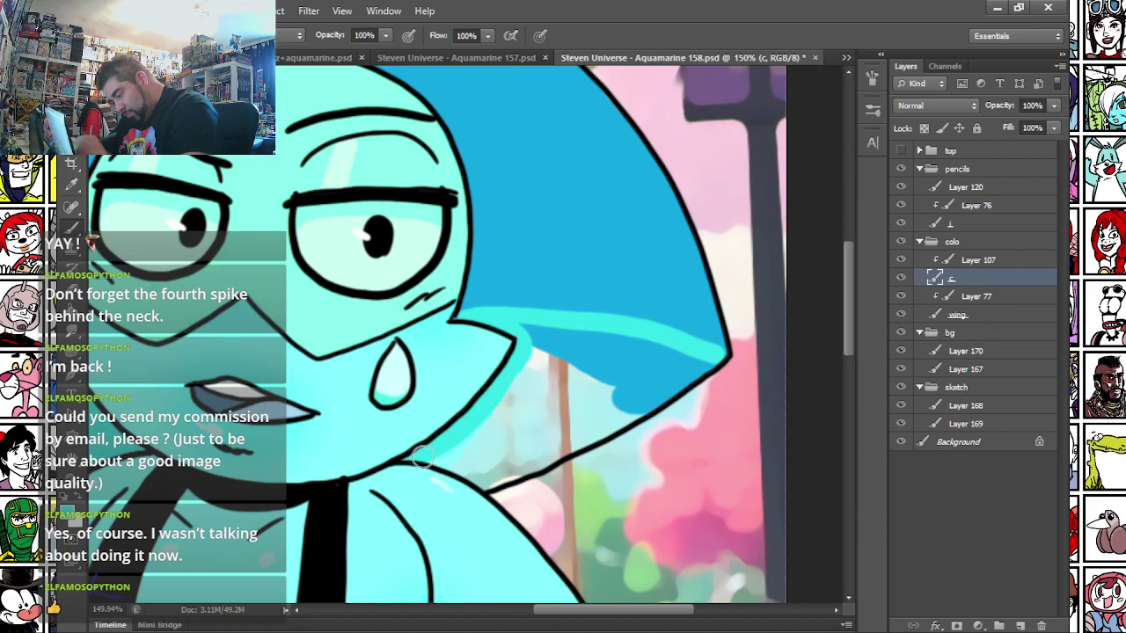
{"action": "left_click_drag", "start_coordinate": [422, 456], "coordinate": [475, 477]}
{"action": "mouse_move", "coordinate": [540, 463]}
{"action": "left_mouse_down"}
{"action": "mouse_move", "coordinate": [711, 356]}
{"action": "mouse_move", "coordinate": [650, 401]}
{"action": "mouse_move", "coordinate": [643, 347]}
{"action": "mouse_move", "coordinate": [580, 396]}
{"action": "mouse_move", "coordinate": [569, 374]}
{"action": "mouse_move", "coordinate": [577, 335]}
{"action": "mouse_move", "coordinate": [528, 339]}
{"action": "mouse_move", "coordinate": [533, 328]}
{"action": "mouse_move", "coordinate": [492, 420]}
{"action": "mouse_move", "coordinate": [460, 445]}
{"action": "mouse_move", "coordinate": [469, 459]}
{"action": "mouse_move", "coordinate": [451, 453]}
{"action": "mouse_move", "coordinate": [519, 405]}
{"action": "mouse_move", "coordinate": [516, 467]}
{"action": "mouse_move", "coordinate": [605, 407]}
{"action": "mouse_move", "coordinate": [622, 379]}
{"action": "left_mouse_up"}
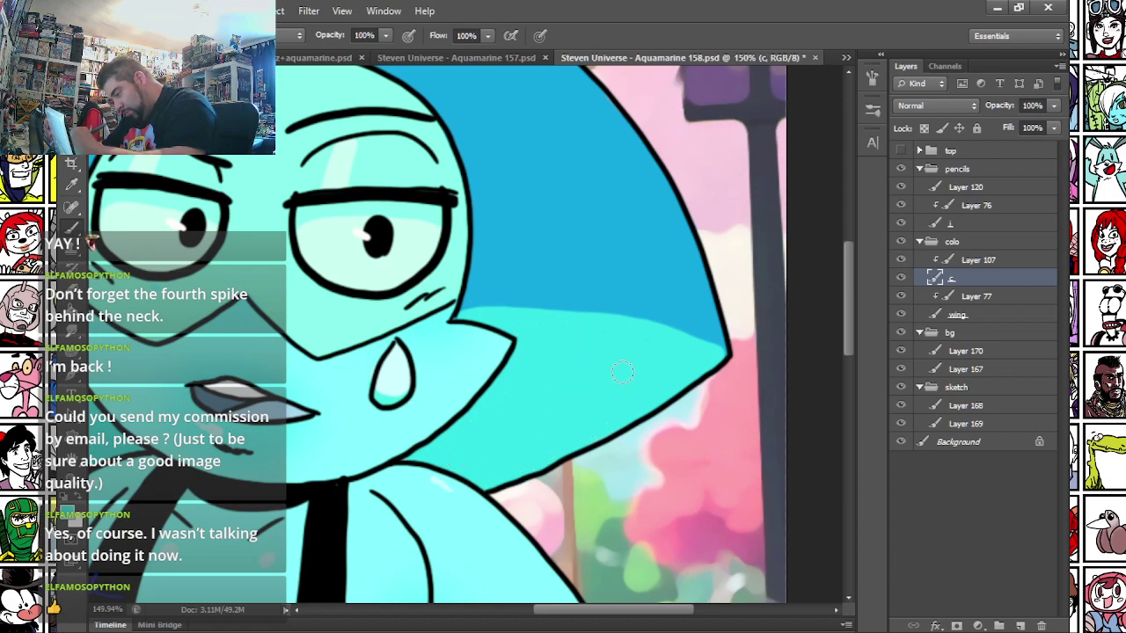
- Add a light-blue zigzag-edged highlight to the upper right of the hair
{"action": "left_click_drag", "start_coordinate": [198, 304], "coordinate": [239, 496]}
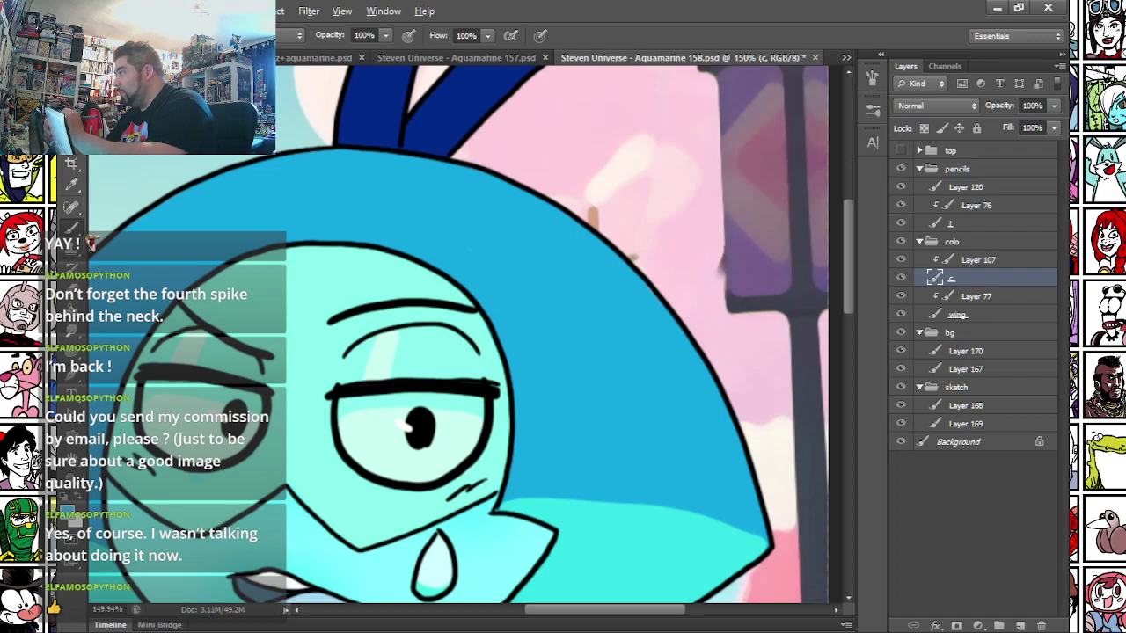
{"action": "mouse_move", "coordinate": [651, 350]}
{"action": "left_mouse_down"}
{"action": "mouse_move", "coordinate": [621, 332]}
{"action": "mouse_move", "coordinate": [639, 341]}
{"action": "mouse_move", "coordinate": [619, 296]}
{"action": "left_mouse_up"}
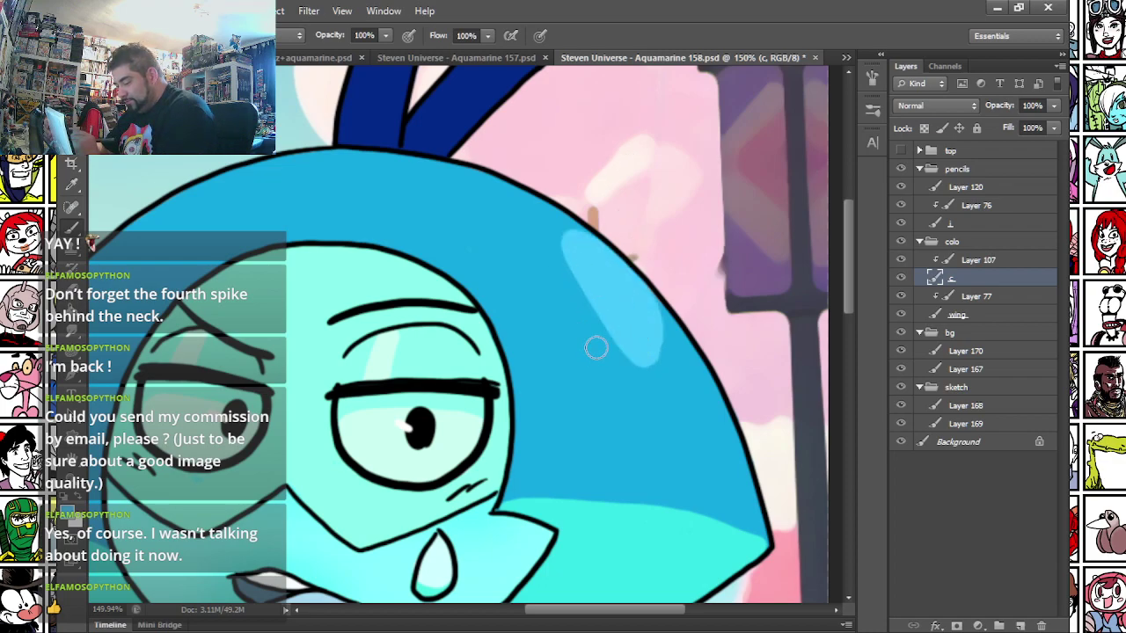
{"action": "left_click_drag", "start_coordinate": [595, 352], "coordinate": [549, 294]}
{"action": "left_click_drag", "start_coordinate": [537, 332], "coordinate": [553, 280]}
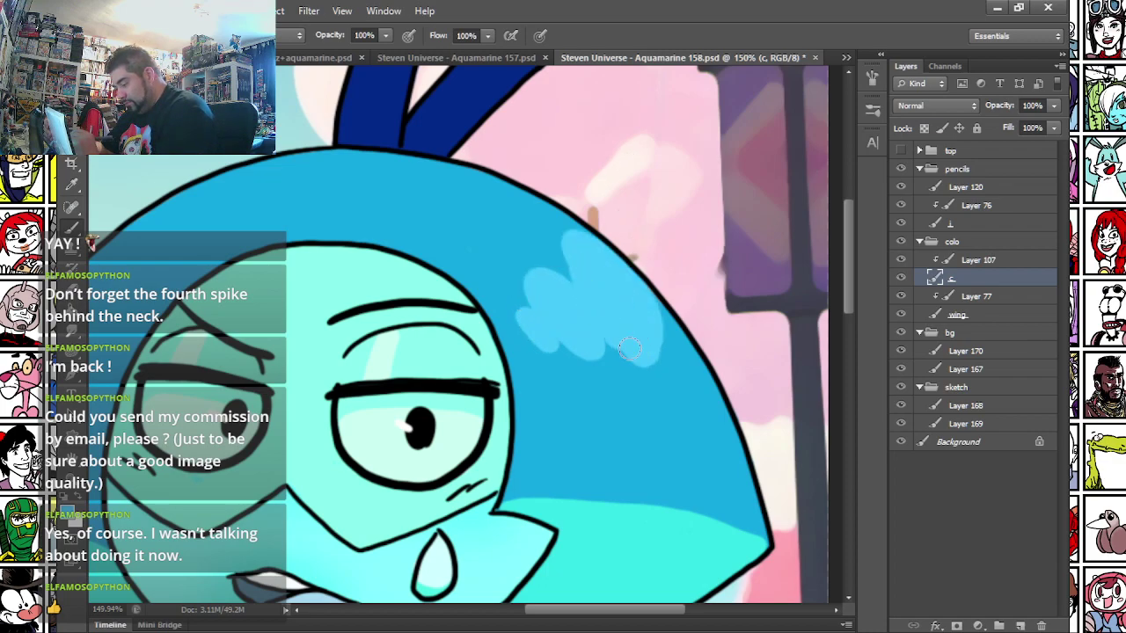
{"action": "left_click_drag", "start_coordinate": [625, 348], "coordinate": [627, 286]}
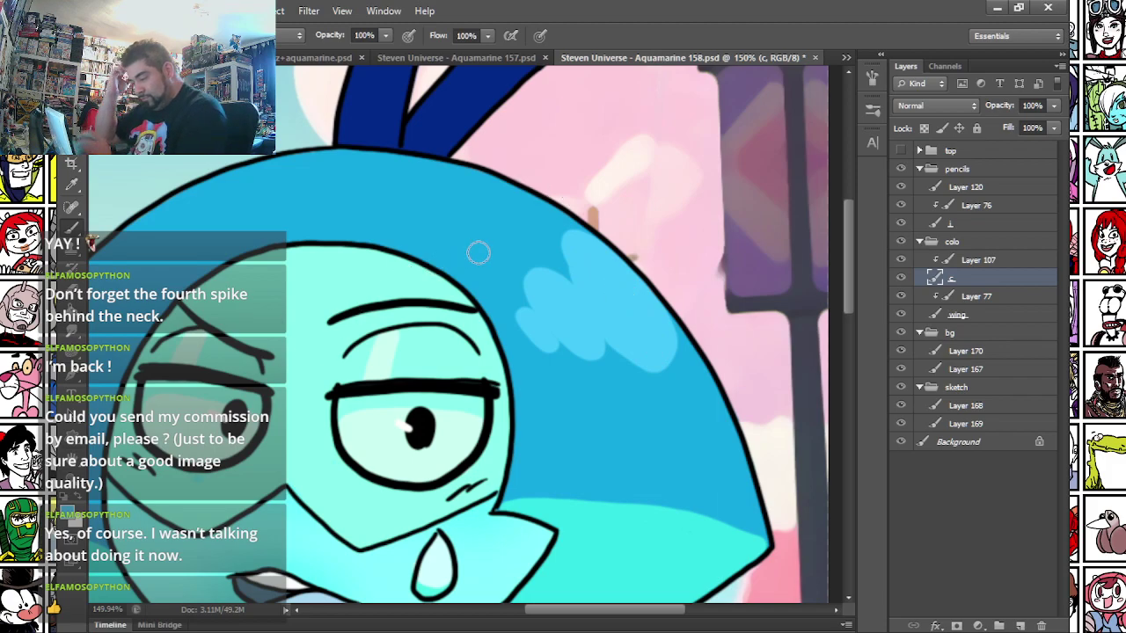
- Paint the two small triangles under the suspender ends at the waist of the shorts bright blue
{"action": "left_click_drag", "start_coordinate": [191, 459], "coordinate": [368, 220]}
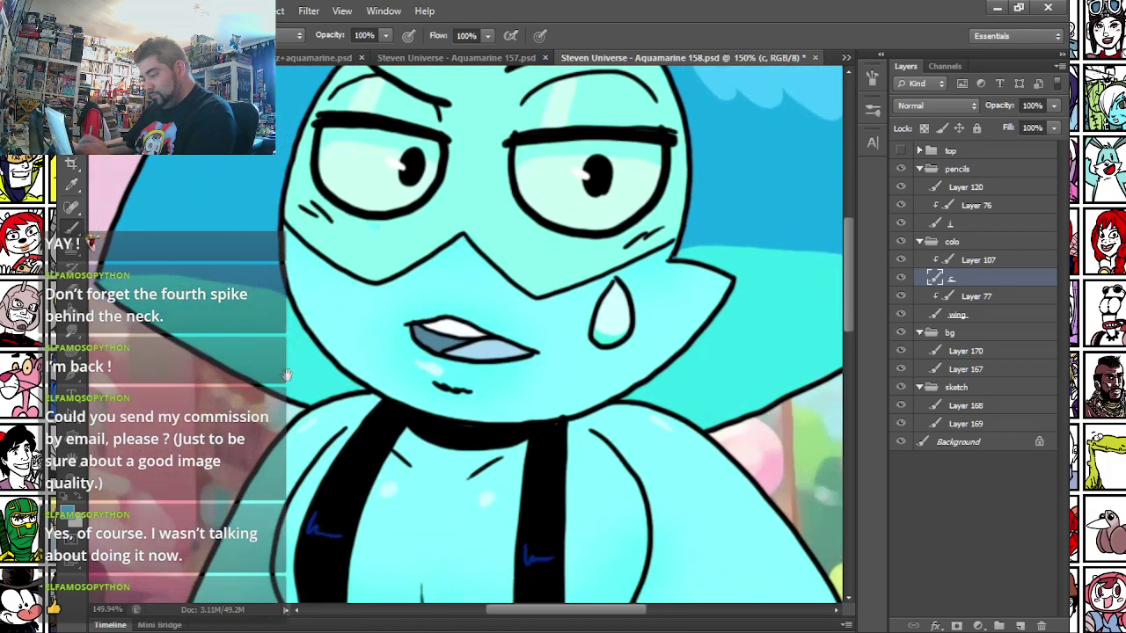
{"action": "left_click_drag", "start_coordinate": [259, 519], "coordinate": [360, 270]}
{"action": "left_click_drag", "start_coordinate": [247, 580], "coordinate": [273, 287]}
{"action": "left_click_drag", "start_coordinate": [378, 264], "coordinate": [360, 293]}
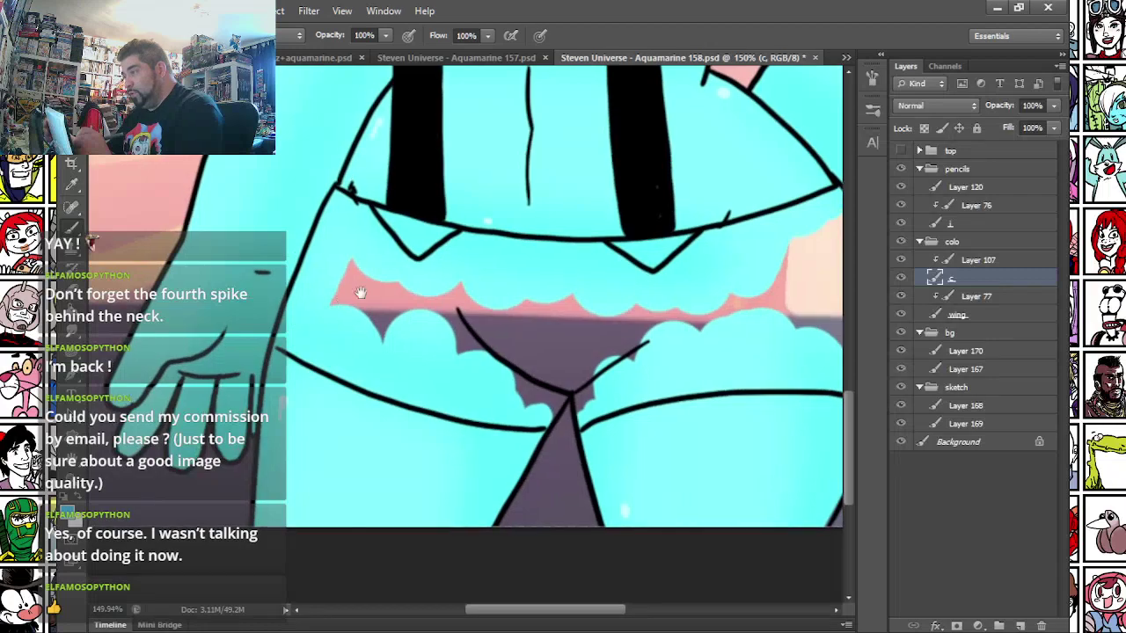
{"action": "right_click", "coordinate": [447, 241]}
{"action": "left_click", "coordinate": [484, 279]}
{"action": "mouse_move", "coordinate": [375, 223]}
{"action": "left_mouse_down"}
{"action": "mouse_move", "coordinate": [417, 237]}
{"action": "mouse_move", "coordinate": [414, 274]}
{"action": "left_mouse_up"}
{"action": "mouse_move", "coordinate": [604, 251]}
{"action": "left_mouse_down"}
{"action": "mouse_move", "coordinate": [686, 255]}
{"action": "mouse_move", "coordinate": [726, 242]}
{"action": "left_mouse_up"}
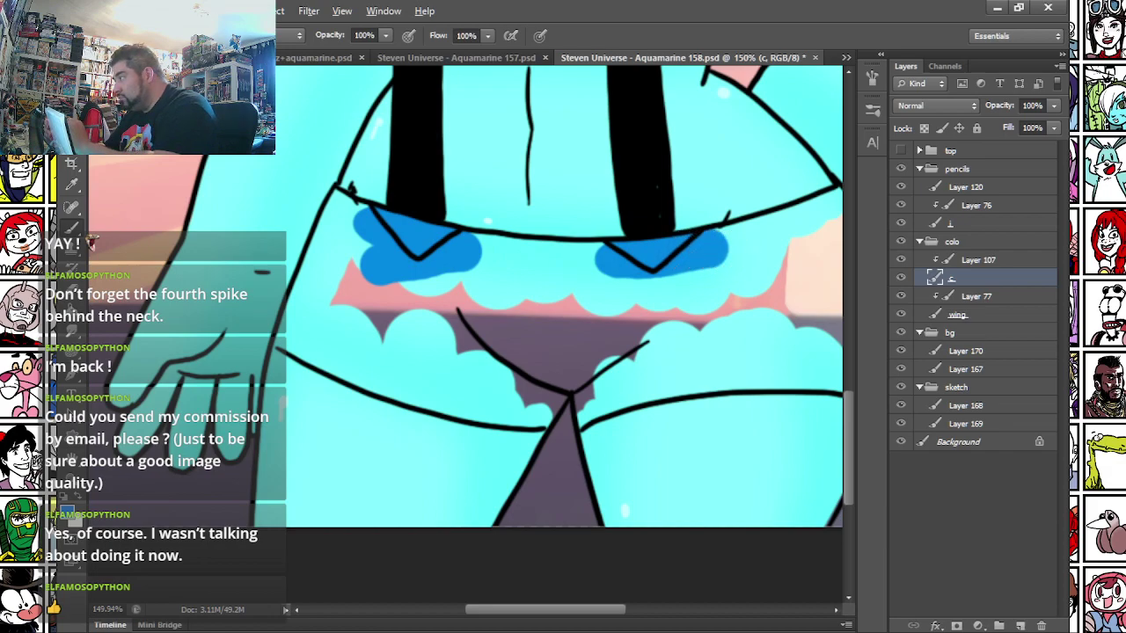
- Fill the shorts with dark blue from the waistline to both leg hems, keeping the two bright-blue triangles
{"action": "mouse_move", "coordinate": [314, 251]}
{"action": "left_mouse_down"}
{"action": "mouse_move", "coordinate": [307, 334]}
{"action": "mouse_move", "coordinate": [384, 277]}
{"action": "mouse_move", "coordinate": [414, 370]}
{"action": "mouse_move", "coordinate": [520, 289]}
{"action": "mouse_move", "coordinate": [533, 374]}
{"action": "mouse_move", "coordinate": [630, 313]}
{"action": "mouse_move", "coordinate": [672, 314]}
{"action": "mouse_move", "coordinate": [690, 359]}
{"action": "mouse_move", "coordinate": [756, 286]}
{"action": "left_mouse_up"}
{"action": "mouse_move", "coordinate": [744, 287]}
{"action": "left_mouse_down"}
{"action": "mouse_move", "coordinate": [634, 288]}
{"action": "mouse_move", "coordinate": [730, 343]}
{"action": "mouse_move", "coordinate": [747, 290]}
{"action": "left_mouse_up"}
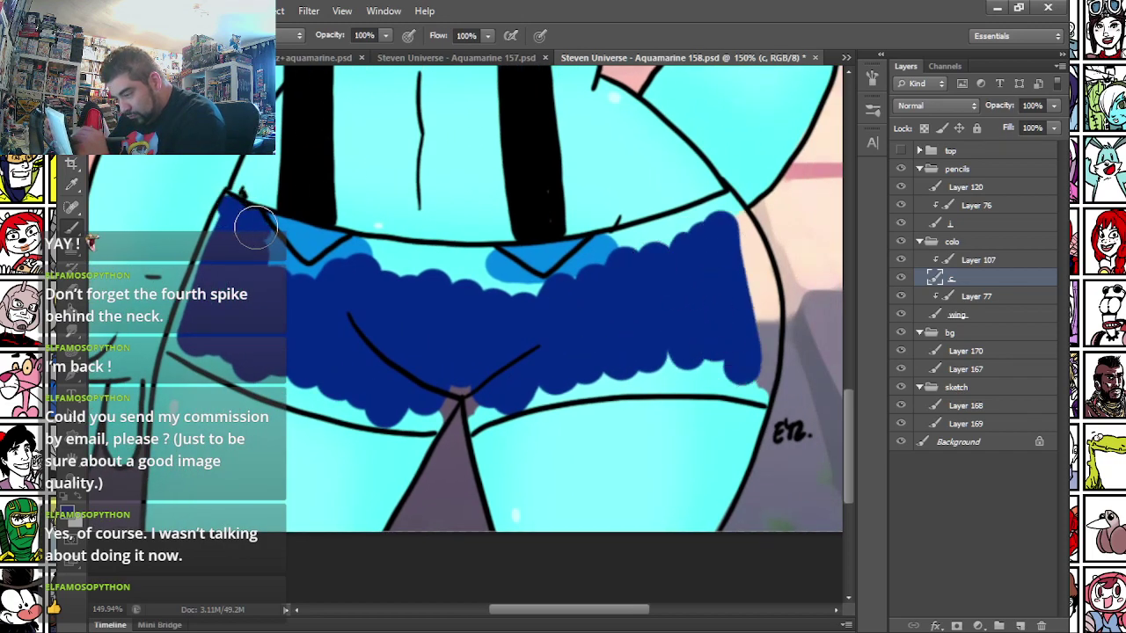
{"action": "mouse_move", "coordinate": [244, 219]}
{"action": "left_mouse_down"}
{"action": "mouse_move", "coordinate": [297, 272]}
{"action": "mouse_move", "coordinate": [364, 255]}
{"action": "mouse_move", "coordinate": [484, 258]}
{"action": "mouse_move", "coordinate": [533, 294]}
{"action": "mouse_move", "coordinate": [530, 284]}
{"action": "mouse_move", "coordinate": [624, 245]}
{"action": "mouse_move", "coordinate": [724, 211]}
{"action": "mouse_move", "coordinate": [729, 221]}
{"action": "mouse_move", "coordinate": [654, 238]}
{"action": "left_mouse_up"}
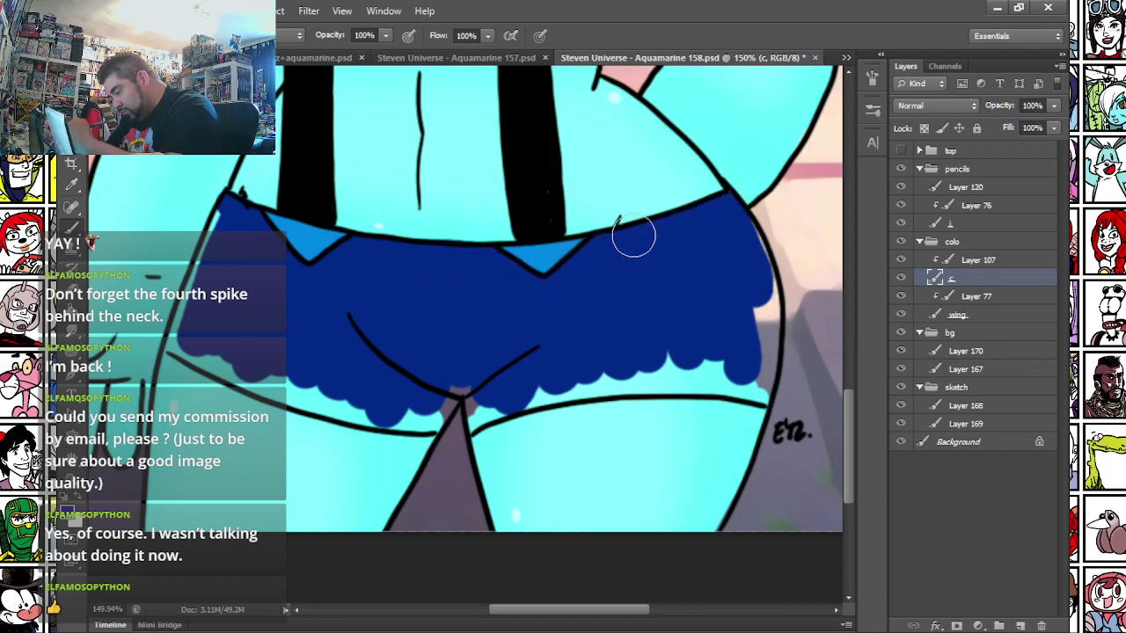
{"action": "mouse_move", "coordinate": [463, 397]}
{"action": "left_mouse_down"}
{"action": "mouse_move", "coordinate": [472, 427]}
{"action": "mouse_move", "coordinate": [568, 384]}
{"action": "mouse_move", "coordinate": [529, 358]}
{"action": "mouse_move", "coordinate": [472, 427]}
{"action": "mouse_move", "coordinate": [513, 401]}
{"action": "mouse_move", "coordinate": [597, 379]}
{"action": "mouse_move", "coordinate": [716, 379]}
{"action": "mouse_move", "coordinate": [762, 394]}
{"action": "mouse_move", "coordinate": [764, 297]}
{"action": "mouse_move", "coordinate": [741, 243]}
{"action": "left_mouse_up"}
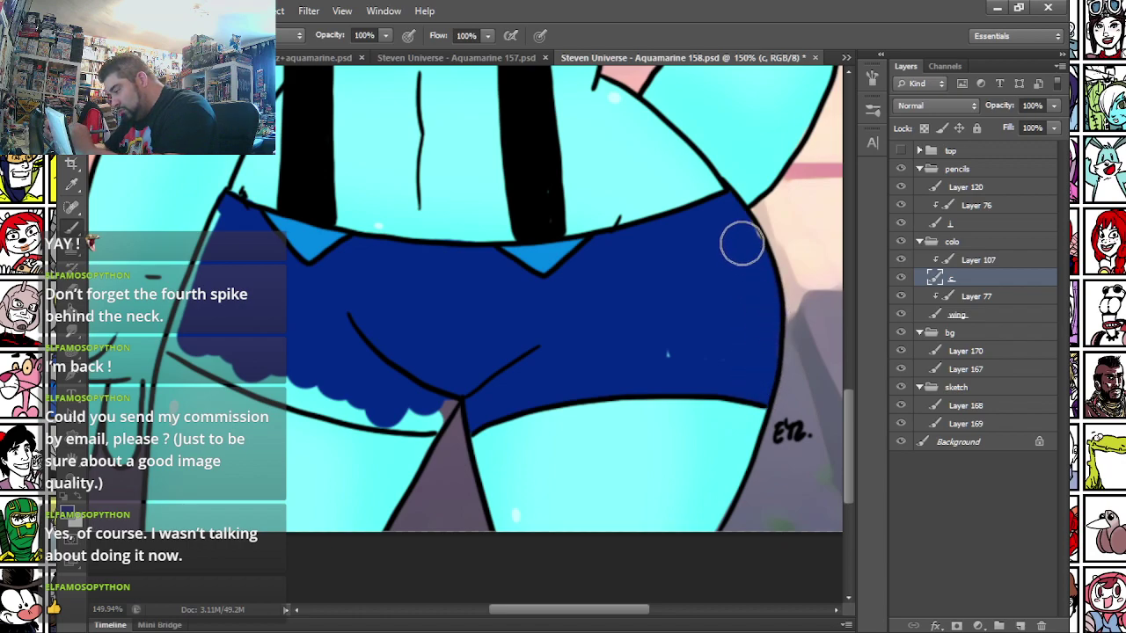
{"action": "mouse_move", "coordinate": [171, 343]}
{"action": "left_mouse_down"}
{"action": "mouse_move", "coordinate": [373, 413]}
{"action": "mouse_move", "coordinate": [432, 407]}
{"action": "left_mouse_up"}
{"action": "mouse_move", "coordinate": [180, 339]}
{"action": "left_mouse_down"}
{"action": "mouse_move", "coordinate": [233, 220]}
{"action": "mouse_move", "coordinate": [264, 317]}
{"action": "left_mouse_up"}
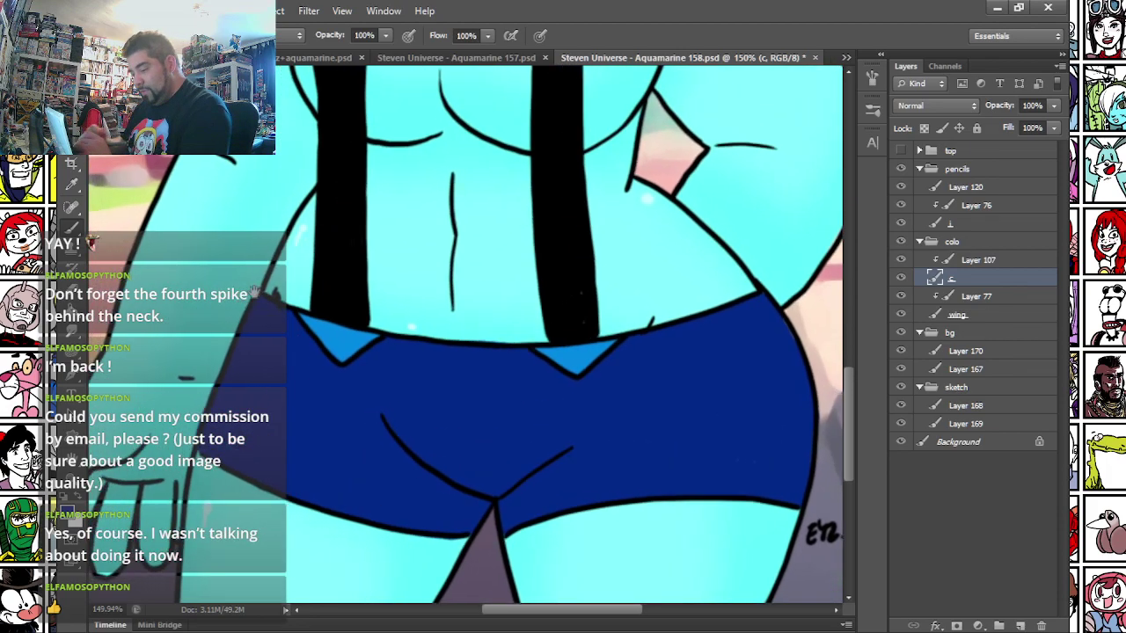
- Select Layer 76, clipped to the line art in the pencils group, and save the page
{"action": "left_click_drag", "start_coordinate": [230, 74], "coordinate": [313, 364]}
{"action": "left_click_drag", "start_coordinate": [369, 148], "coordinate": [311, 484]}
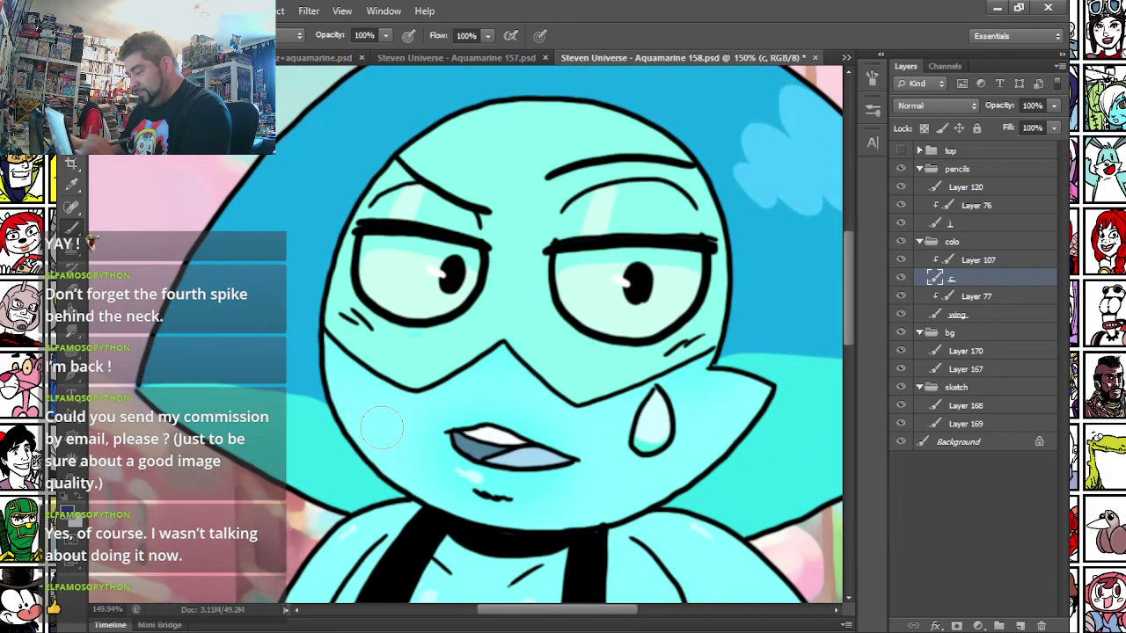
{"action": "left_click", "coordinate": [975, 207]}
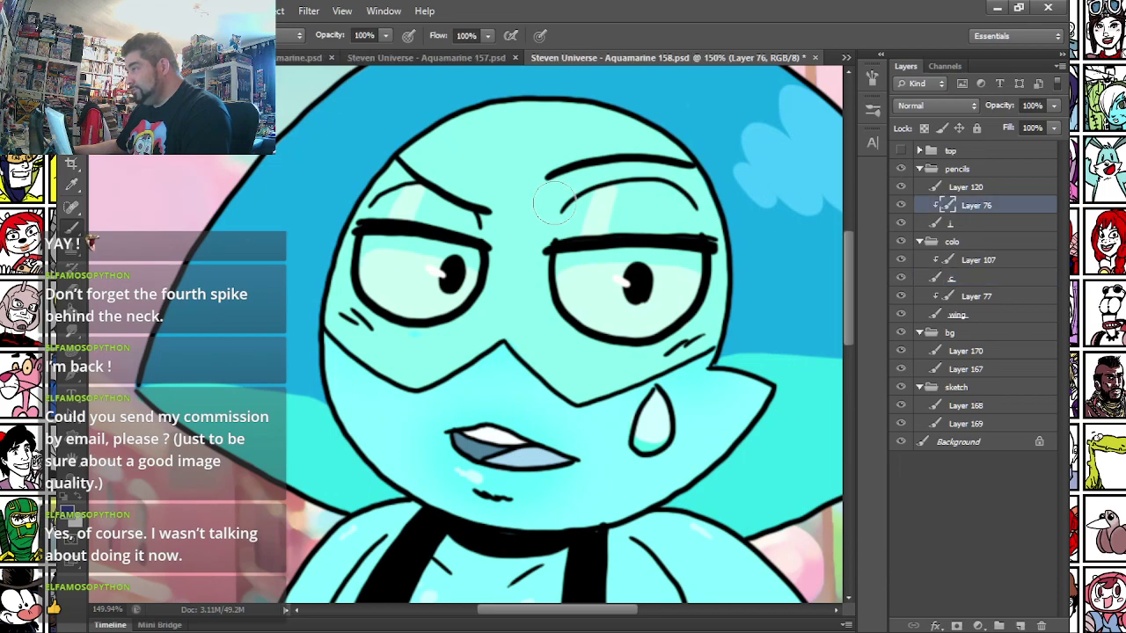
{"action": "scroll", "coordinate": [527, 200], "scroll_direction": "down", "scroll_amount": 4}
{"action": "scroll", "coordinate": [556, 206], "scroll_direction": "up", "scroll_amount": 2}
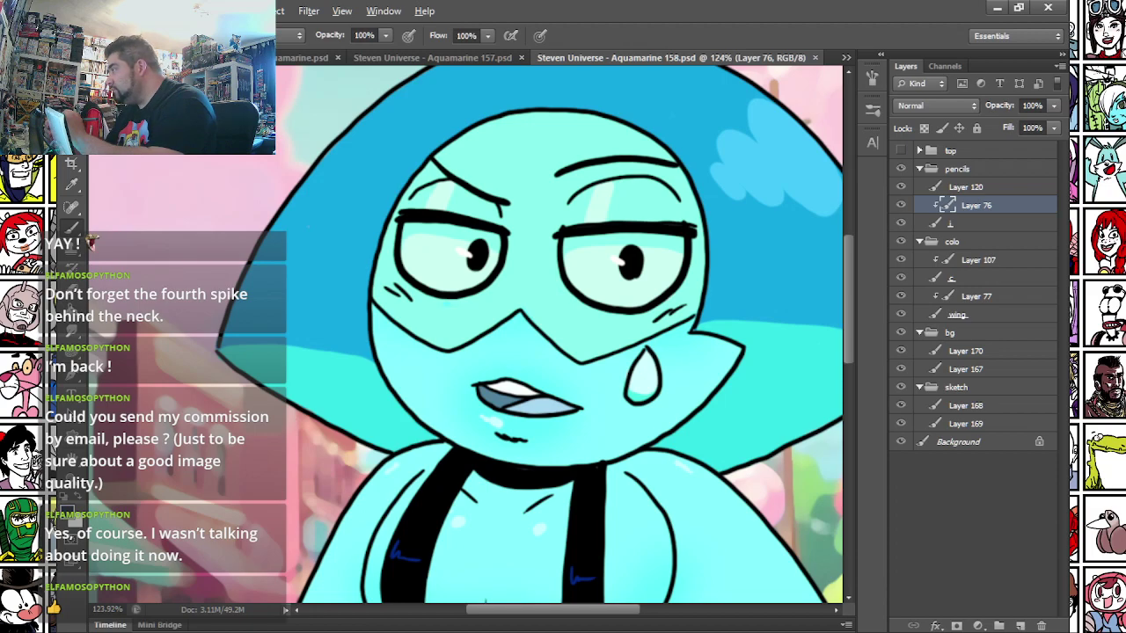
{"action": "left_click", "coordinate": [639, 236]}
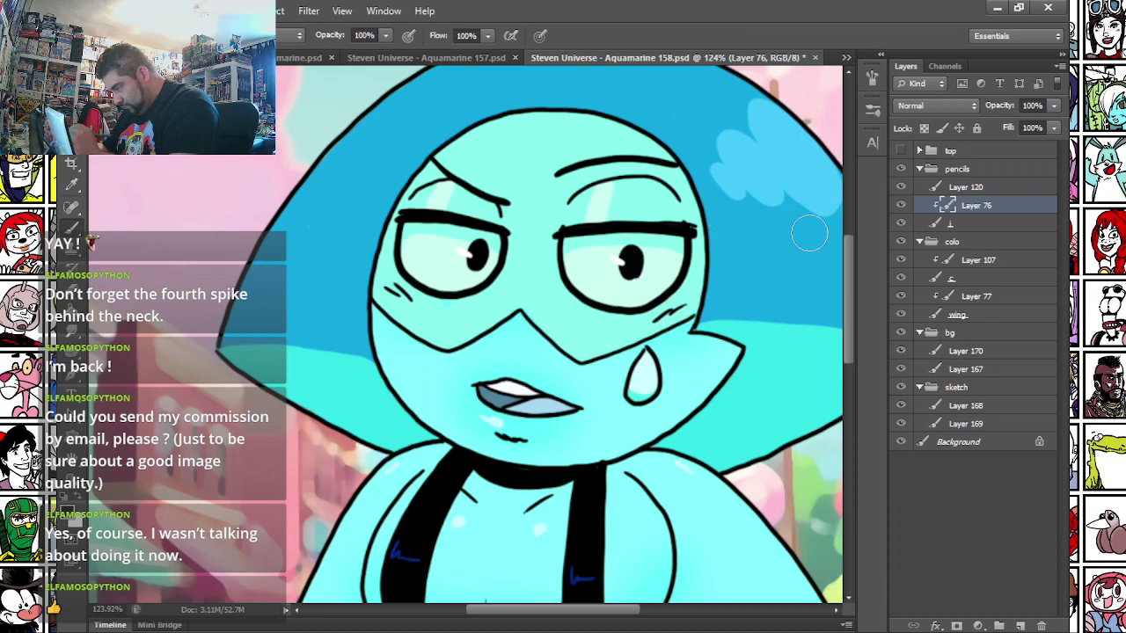
- Hide and show the line art layer i to examine the flat colours, and review the whole figure
{"action": "left_click", "coordinate": [903, 225]}
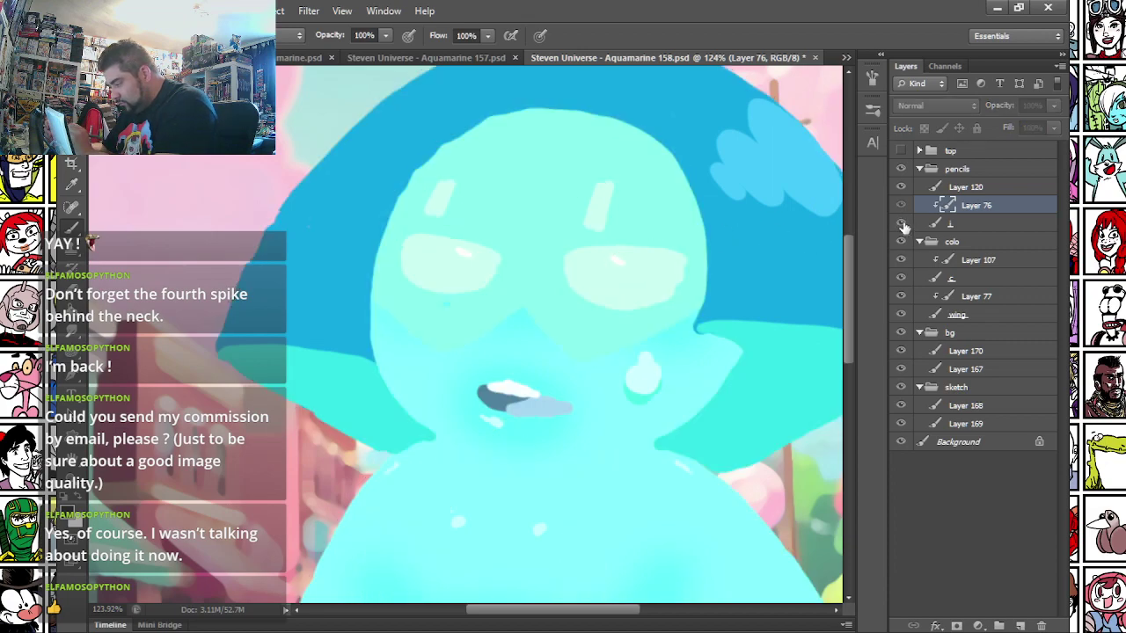
{"action": "left_click", "coordinate": [902, 224]}
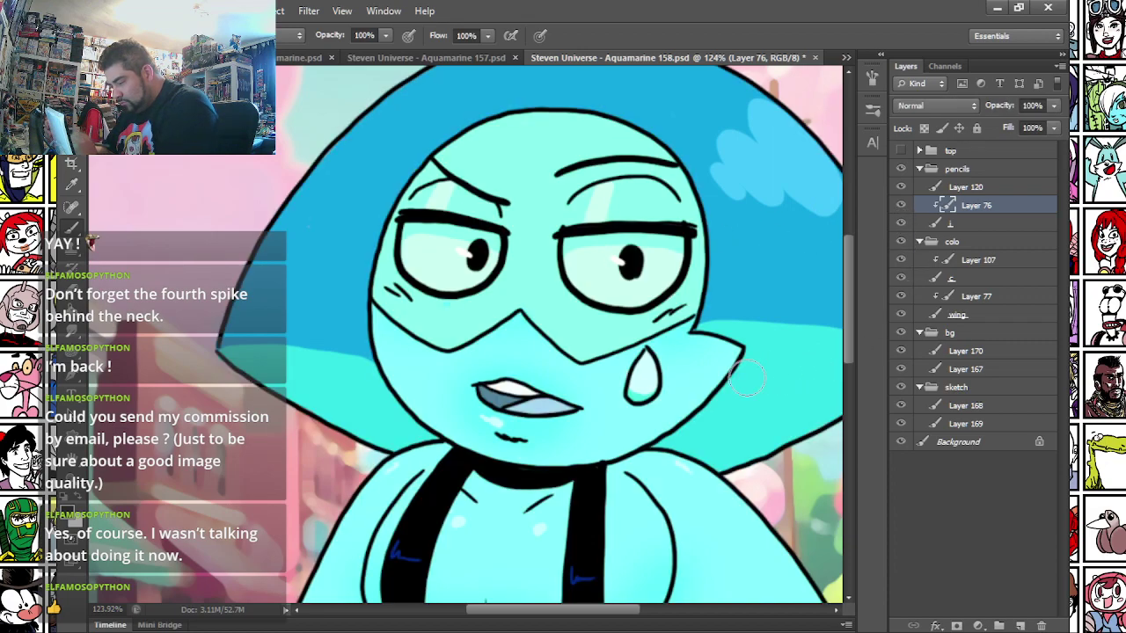
{"action": "key", "text": "m"}
{"action": "key", "text": "b"}
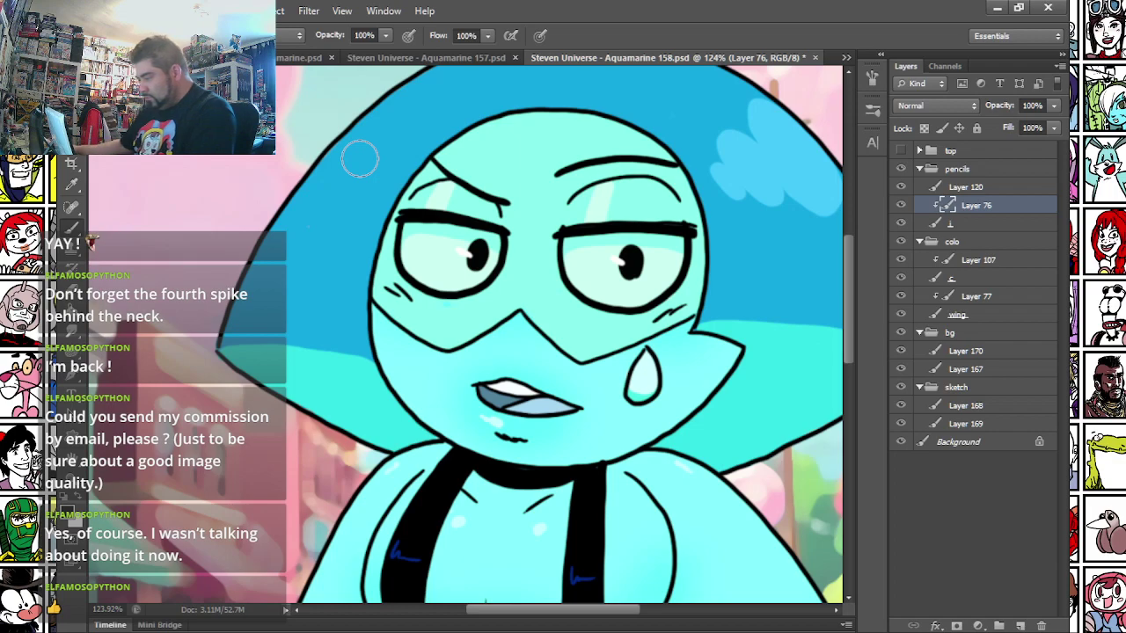
{"action": "scroll", "coordinate": [360, 159], "scroll_direction": "down", "scroll_amount": 5}
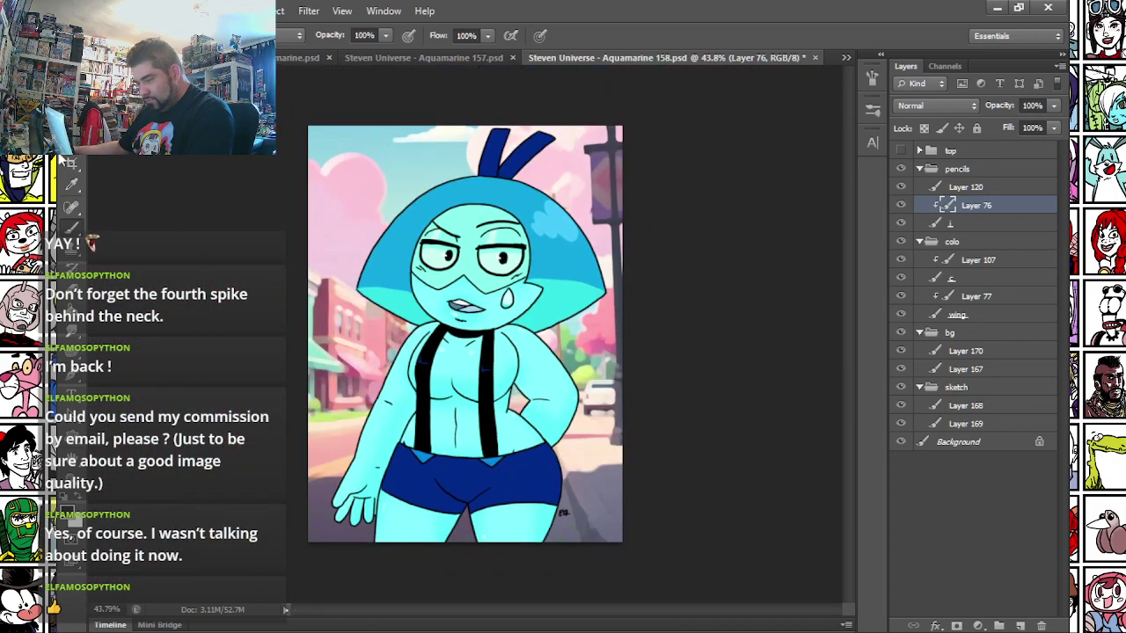
{"action": "key", "text": "m"}
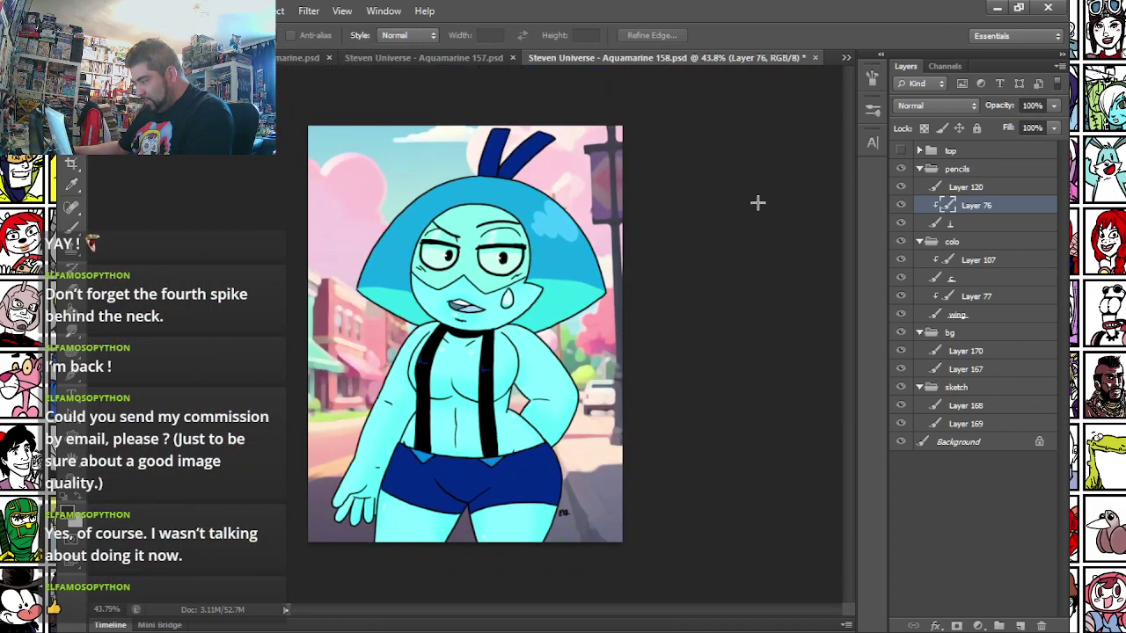
{"action": "scroll", "coordinate": [556, 255], "scroll_direction": "up", "scroll_amount": 3}
{"action": "key", "text": "b"}
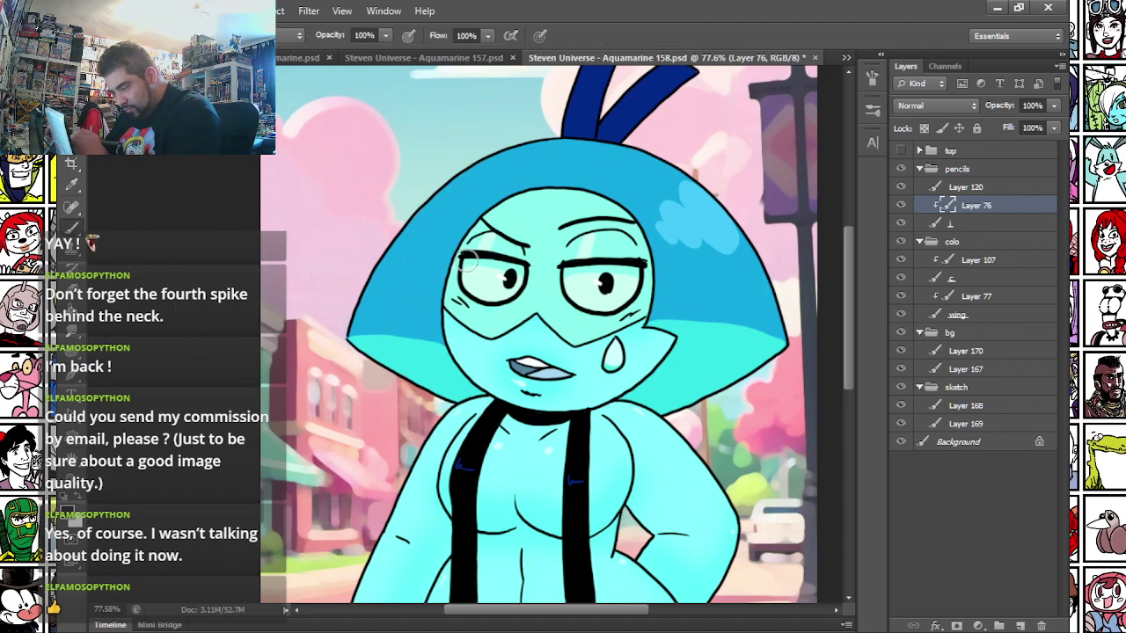
{"action": "key", "text": "m"}
{"action": "mouse_move", "coordinate": [293, 163]}
{"action": "left_mouse_down"}
{"action": "mouse_move", "coordinate": [527, 263]}
{"action": "mouse_move", "coordinate": [581, 363]}
{"action": "left_mouse_up"}
{"action": "key", "text": "b"}
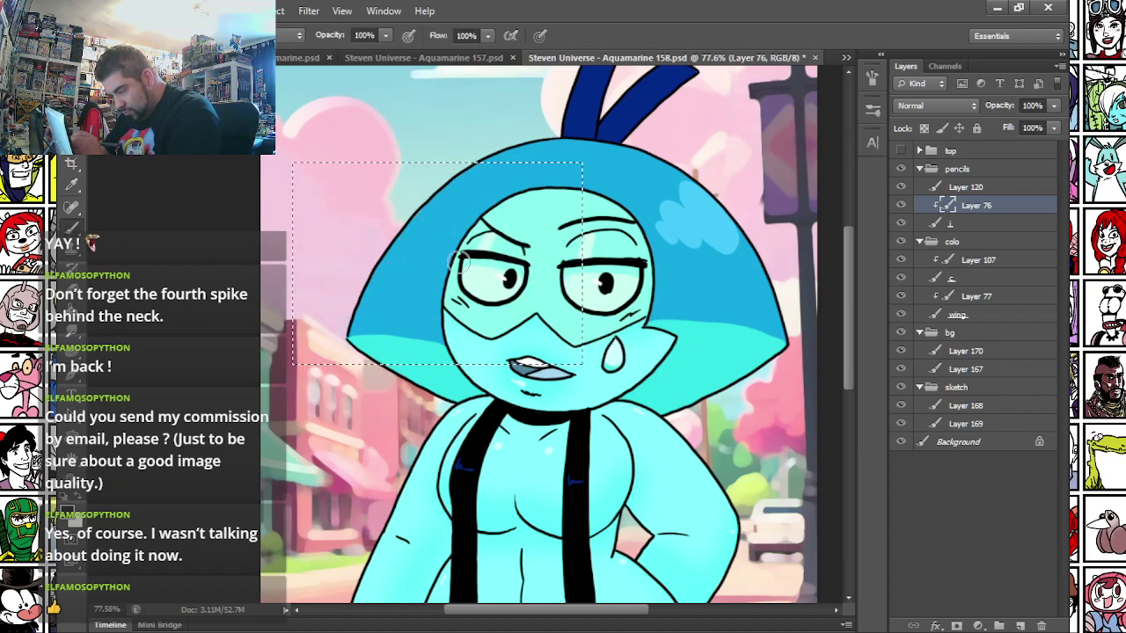
{"action": "key", "text": "m"}
{"action": "left_click", "coordinate": [693, 253]}
- Hide and show the line art layer i and the colo group to examine the colours without outlines
{"action": "left_click", "coordinate": [951, 225]}
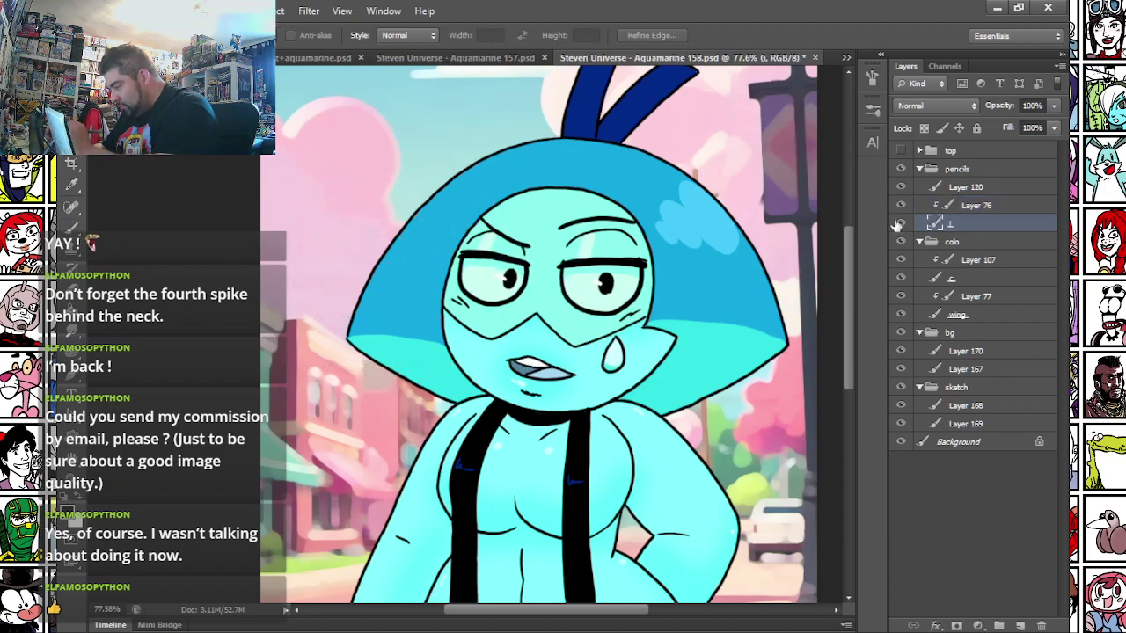
{"action": "left_click", "coordinate": [899, 224]}
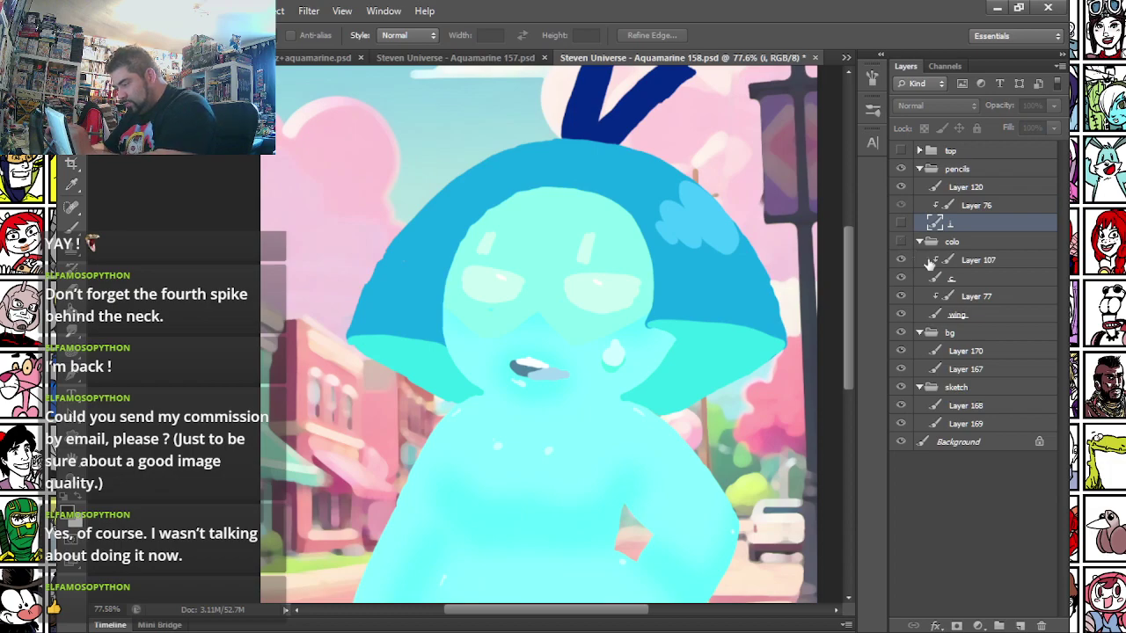
{"action": "left_click", "coordinate": [901, 241]}
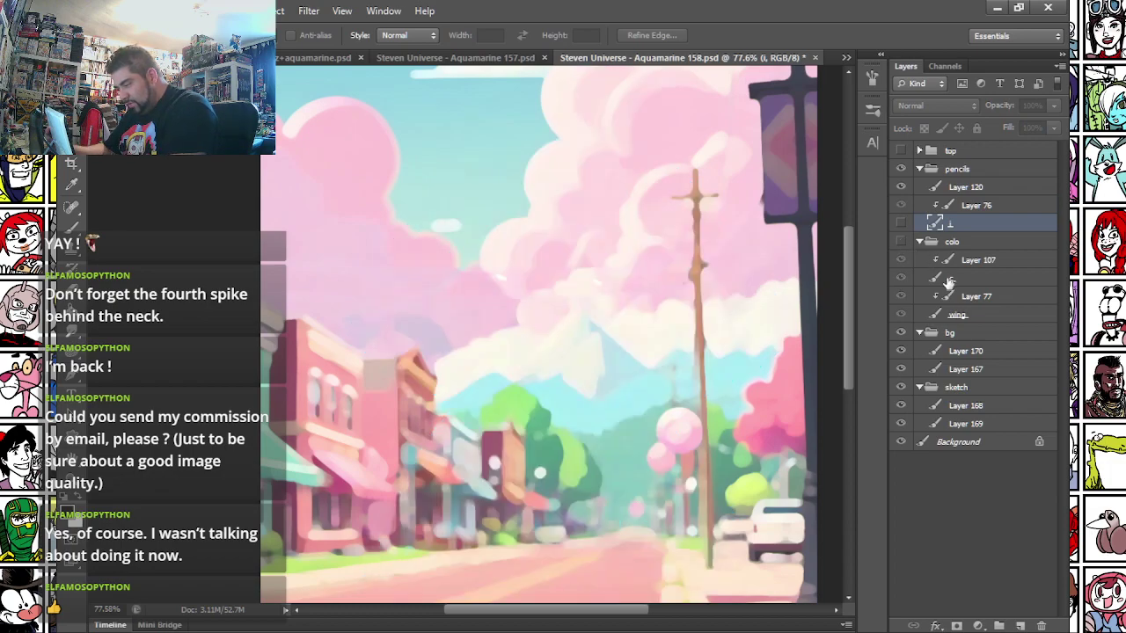
{"action": "left_click", "coordinate": [899, 241]}
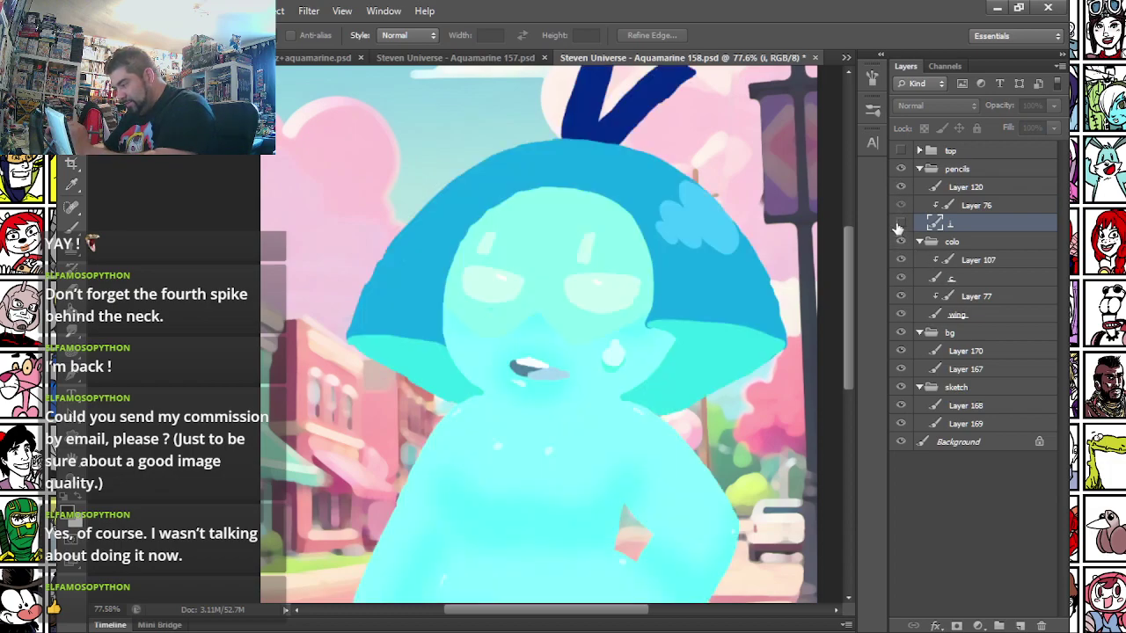
{"action": "left_click", "coordinate": [899, 225]}
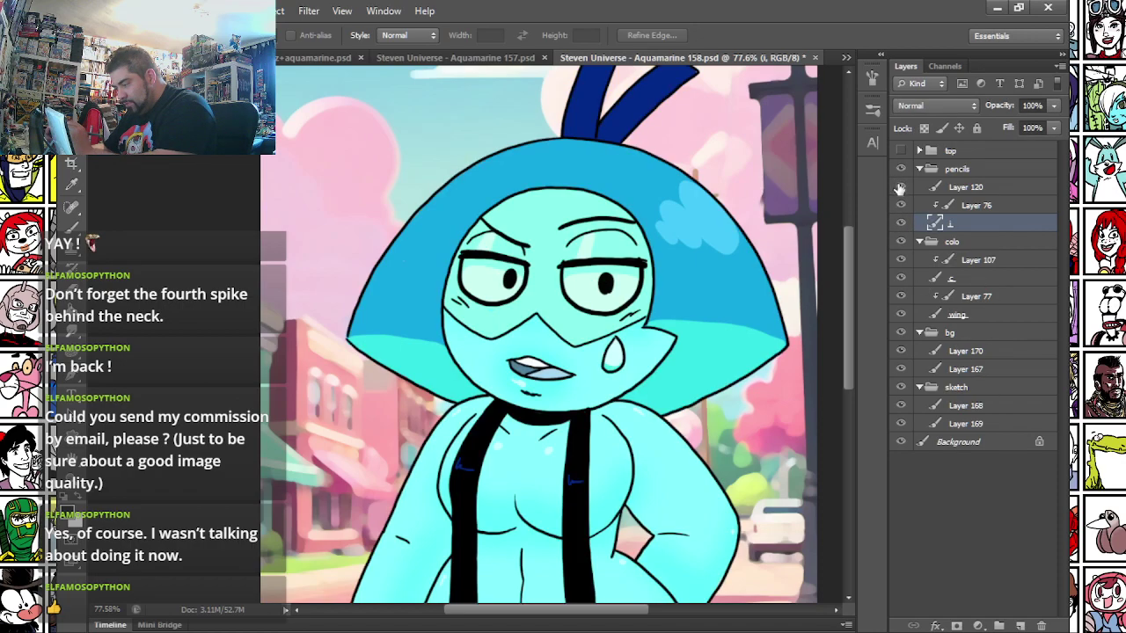
{"action": "left_click", "coordinate": [901, 223]}
{"action": "left_click", "coordinate": [901, 224]}
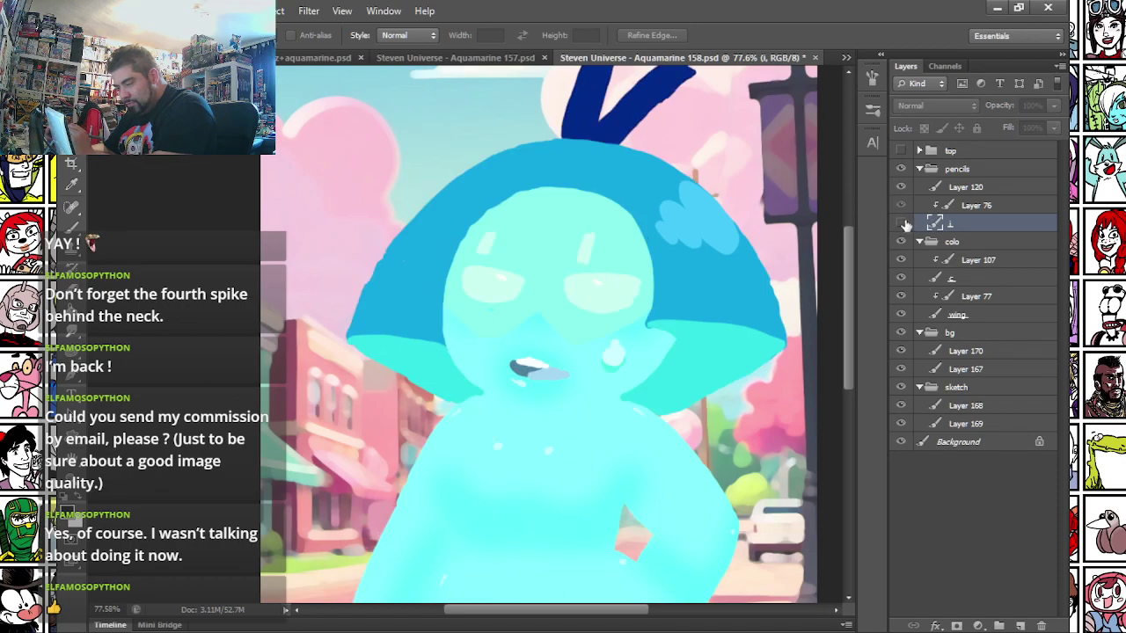
- Recolour the line art of both pupils blue on Layer 76 with the Brush
{"action": "left_click", "coordinate": [963, 205]}
{"action": "left_click", "coordinate": [73, 227]}
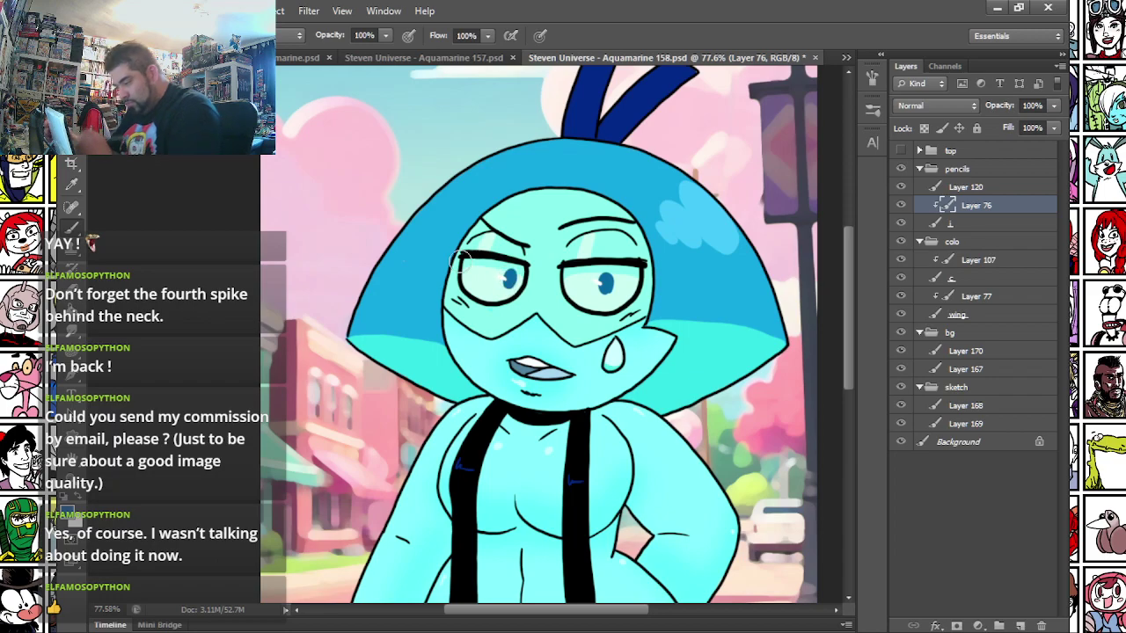
{"action": "scroll", "coordinate": [574, 284], "scroll_direction": "up", "scroll_amount": 3}
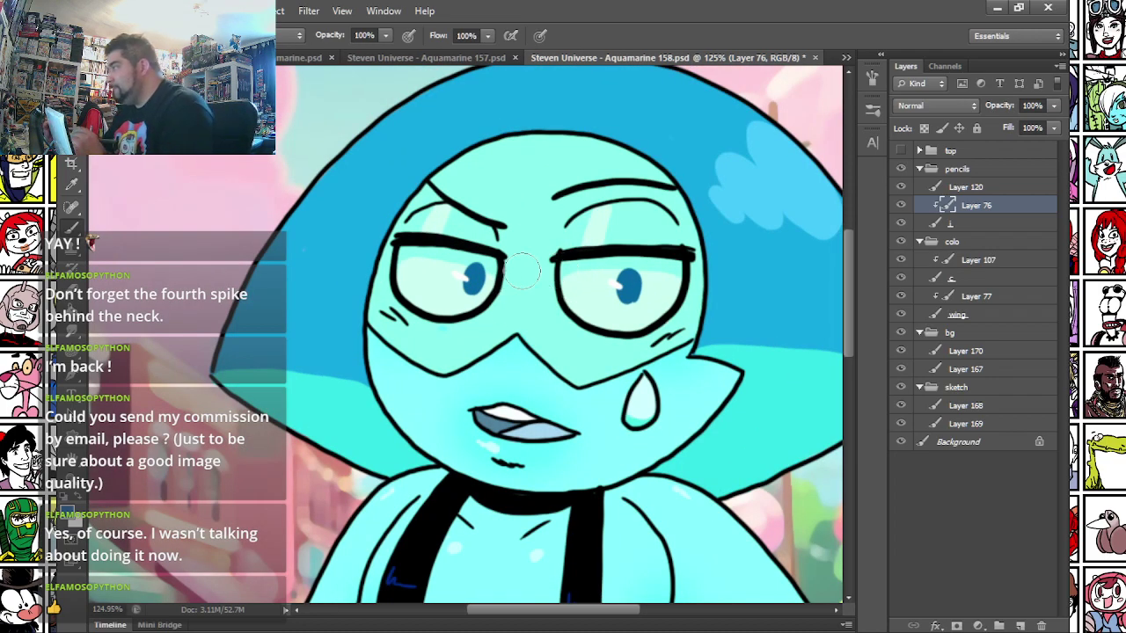
- Choose a dark teal as the brush colour and repaint the outline of the teardrop on the cheek
{"action": "left_click", "coordinate": [67, 514]}
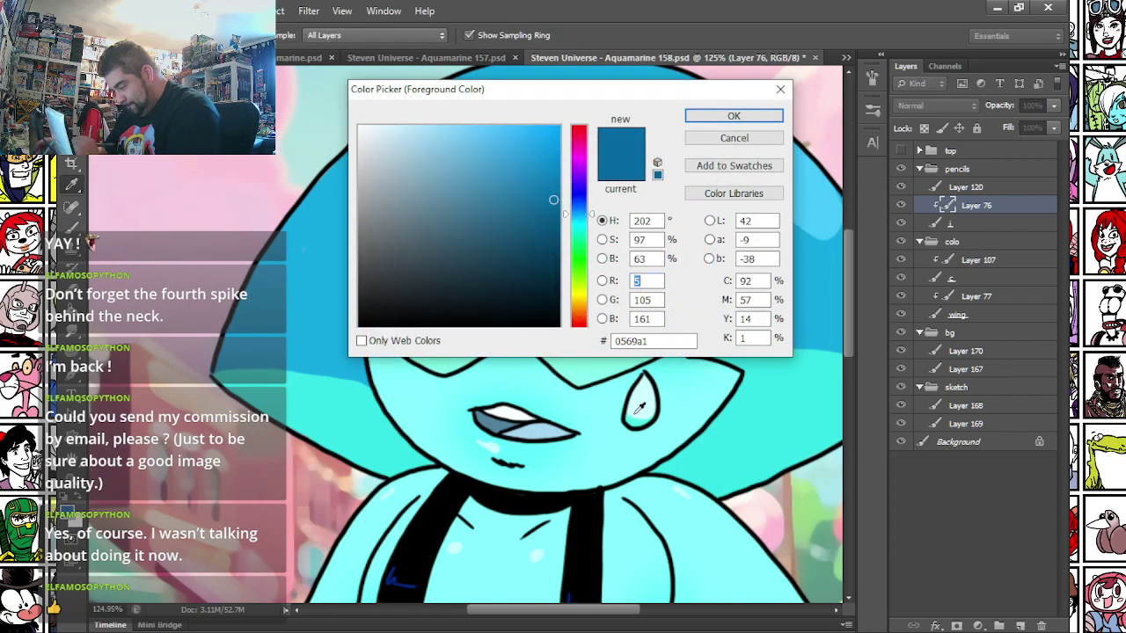
{"action": "left_click", "coordinate": [635, 418]}
{"action": "left_click", "coordinate": [542, 207]}
{"action": "left_click_drag", "start_coordinate": [542, 206], "coordinate": [545, 213]}
{"action": "key", "text": "Return"}
{"action": "left_click_drag", "start_coordinate": [647, 380], "coordinate": [641, 413]}
- Pick a green-teal based on the mask's colour and recolour the mask's zigzag lower edge and the adjoining cheek marks
{"action": "left_click", "coordinate": [66, 519]}
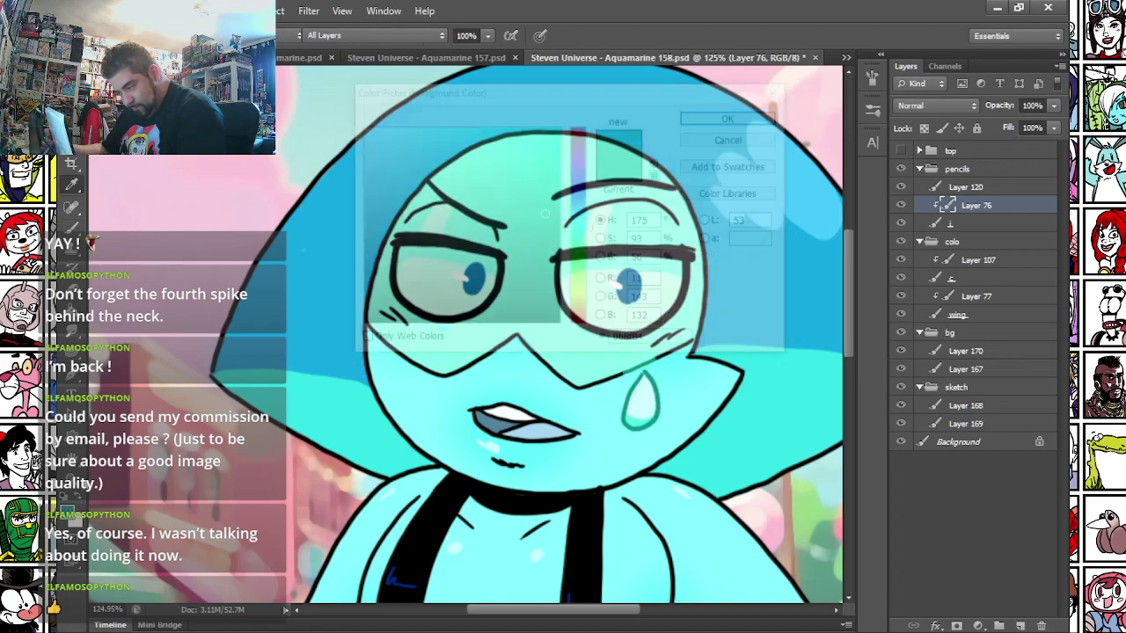
{"action": "left_click_drag", "start_coordinate": [294, 353], "coordinate": [231, 352]}
{"action": "left_click", "coordinate": [319, 294]}
{"action": "left_click_drag", "start_coordinate": [533, 174], "coordinate": [540, 185]}
{"action": "key", "text": "Return"}
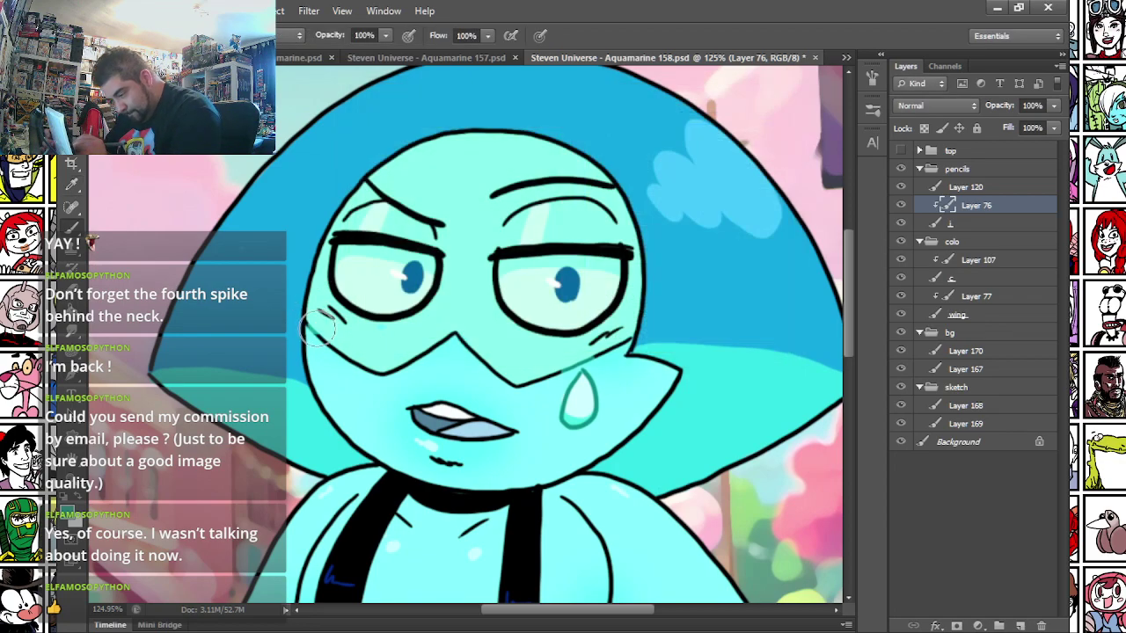
{"action": "left_click_drag", "start_coordinate": [343, 351], "coordinate": [421, 362]}
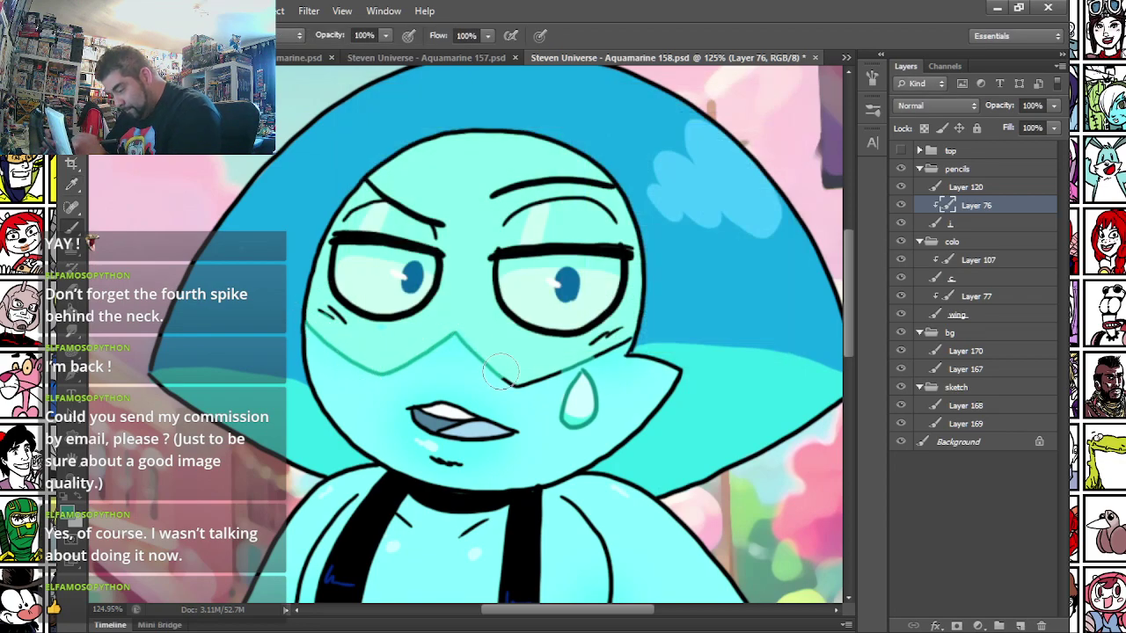
{"action": "left_click_drag", "start_coordinate": [563, 361], "coordinate": [603, 337]}
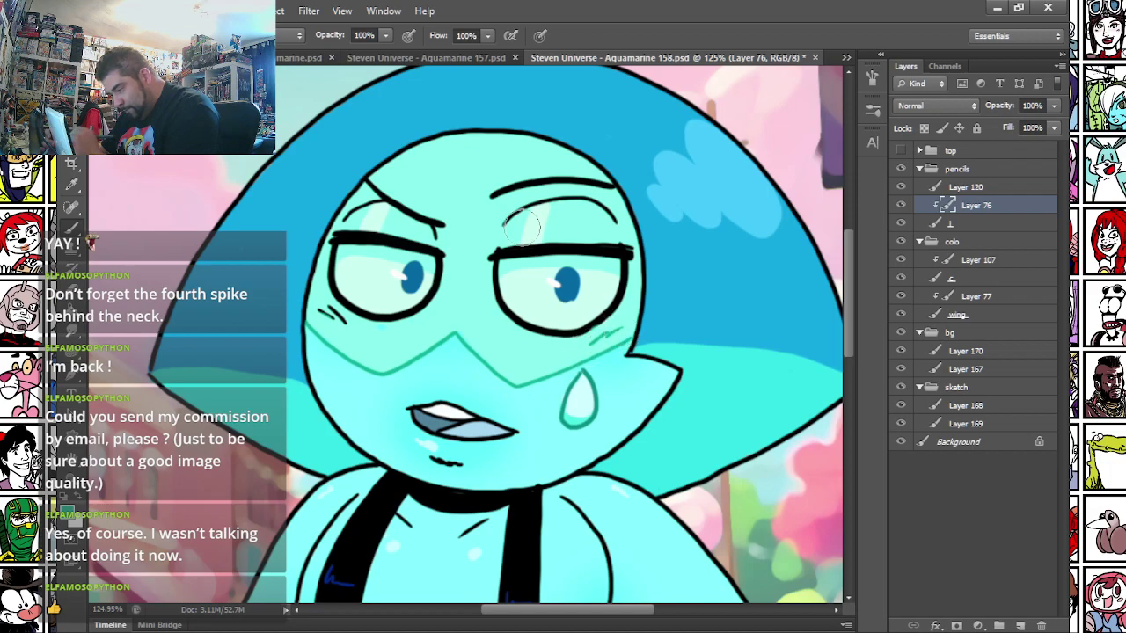
- Recolour the eyebrows, eyelids and outlines of both eyes with the same green-teal
{"action": "mouse_move", "coordinate": [336, 288]}
{"action": "left_mouse_down"}
{"action": "mouse_move", "coordinate": [340, 246]}
{"action": "mouse_move", "coordinate": [378, 188]}
{"action": "left_mouse_up"}
{"action": "left_click_drag", "start_coordinate": [533, 183], "coordinate": [597, 192]}
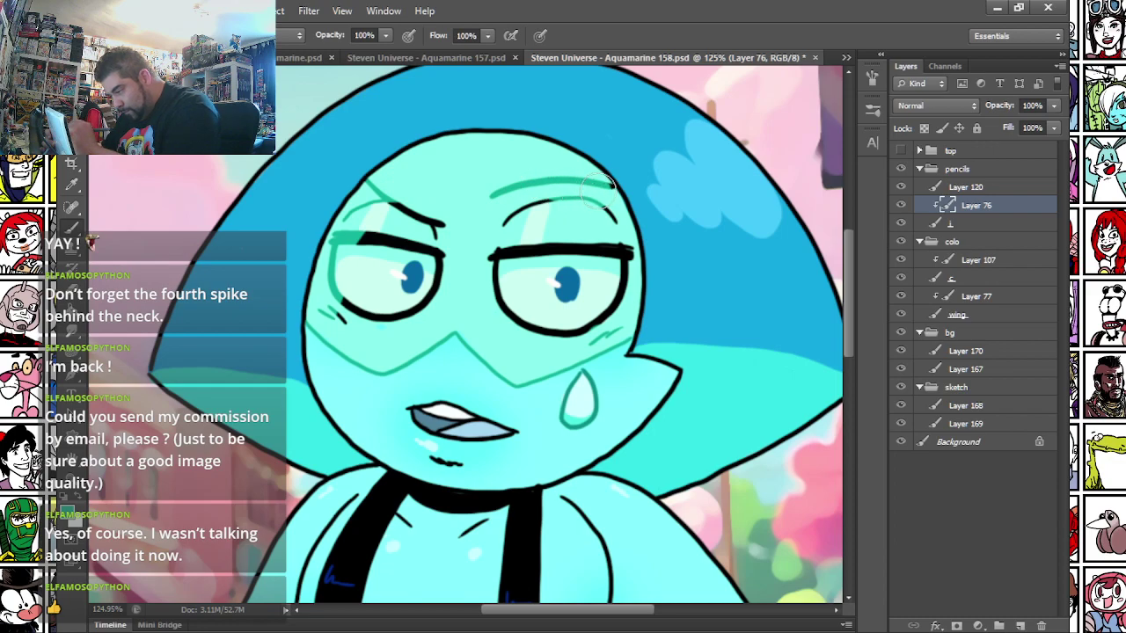
{"action": "left_click_drag", "start_coordinate": [618, 245], "coordinate": [601, 314]}
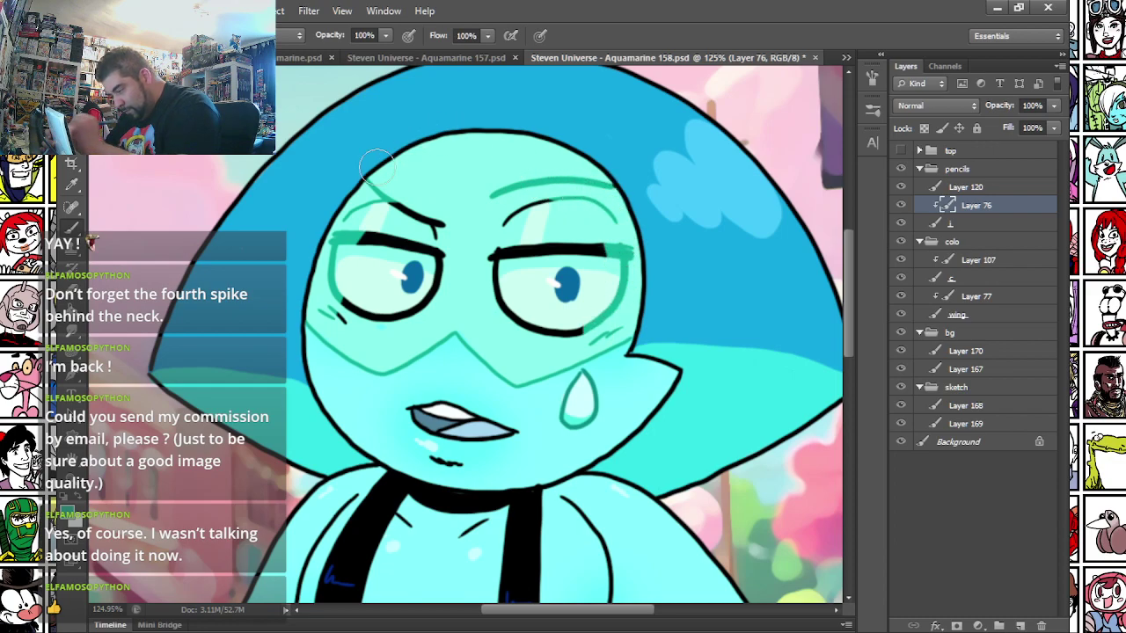
{"action": "mouse_move", "coordinate": [343, 271]}
{"action": "left_mouse_down"}
{"action": "mouse_move", "coordinate": [356, 309]}
{"action": "mouse_move", "coordinate": [388, 316]}
{"action": "mouse_move", "coordinate": [333, 316]}
{"action": "mouse_move", "coordinate": [439, 297]}
{"action": "mouse_move", "coordinate": [445, 245]}
{"action": "mouse_move", "coordinate": [353, 238]}
{"action": "mouse_move", "coordinate": [388, 209]}
{"action": "mouse_move", "coordinate": [454, 234]}
{"action": "mouse_move", "coordinate": [552, 206]}
{"action": "mouse_move", "coordinate": [493, 262]}
{"action": "mouse_move", "coordinate": [510, 318]}
{"action": "mouse_move", "coordinate": [598, 323]}
{"action": "left_mouse_up"}
{"action": "left_click_drag", "start_coordinate": [497, 255], "coordinate": [609, 250]}
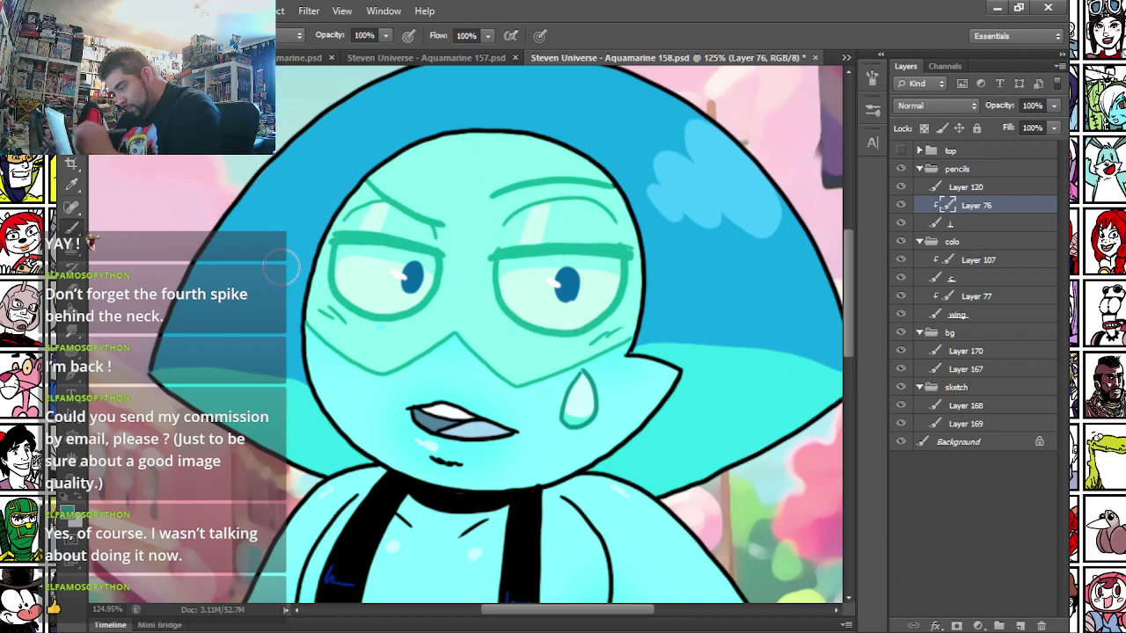
- Darken the line colours on Layer 76 with Hue/Saturation, using Lightness -26 and a slightly higher saturation
{"action": "mouse_move", "coordinate": [272, 444]}
{"action": "left_mouse_down"}
{"action": "mouse_move", "coordinate": [267, 363]}
{"action": "mouse_move", "coordinate": [262, 383]}
{"action": "left_mouse_up"}
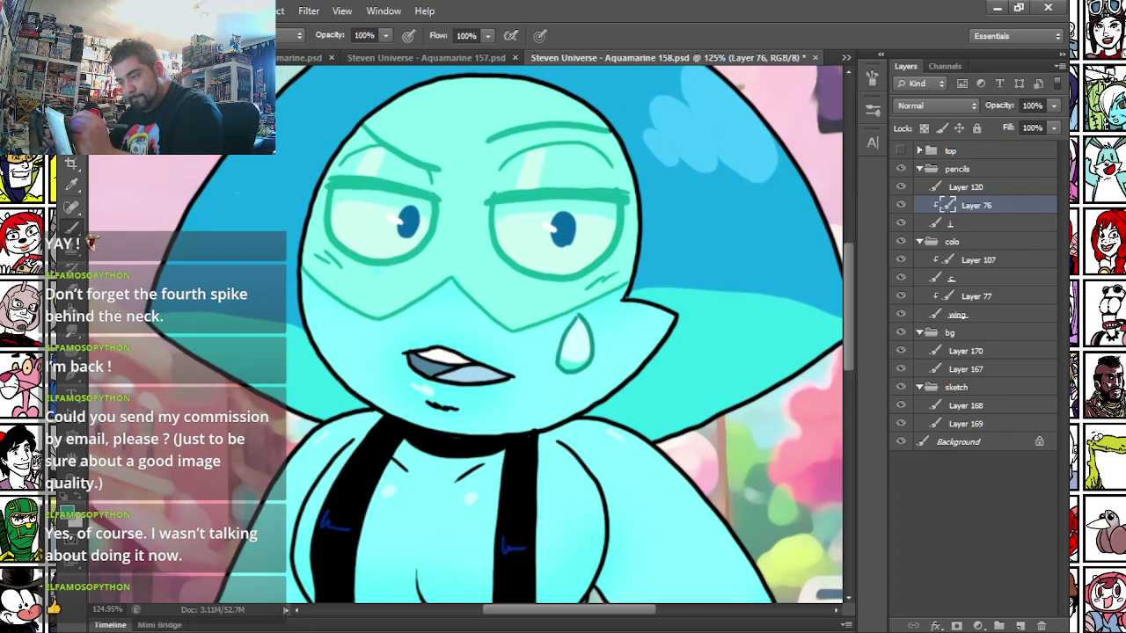
{"action": "left_click", "coordinate": [161, 11]}
{"action": "mouse_move", "coordinate": [203, 39]}
{"action": "left_click", "coordinate": [370, 136]}
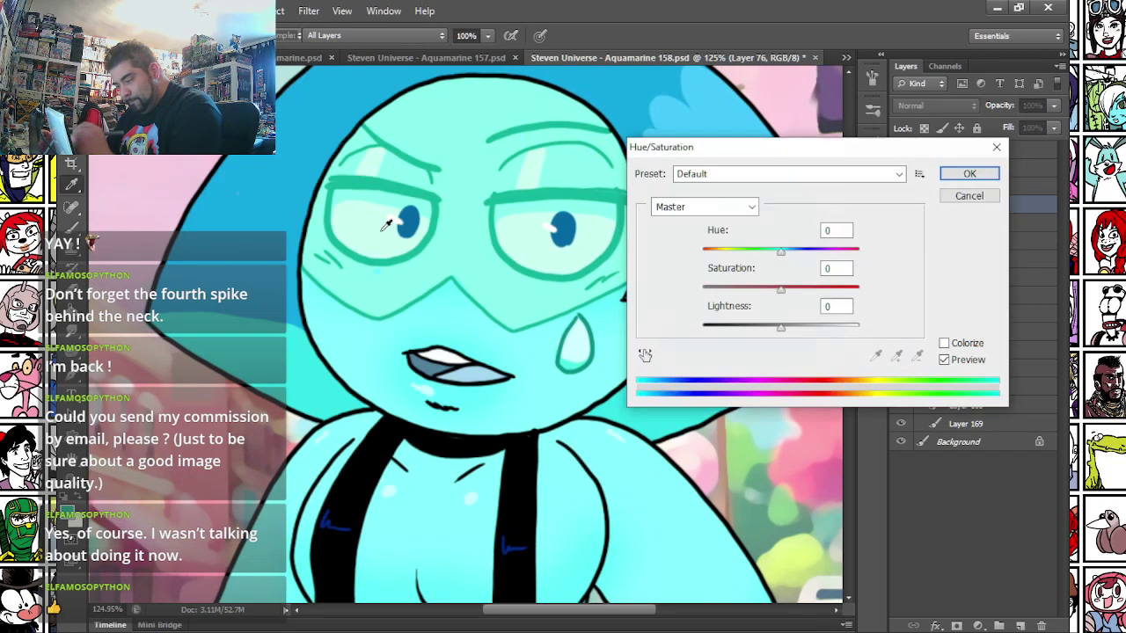
{"action": "left_click", "coordinate": [761, 326]}
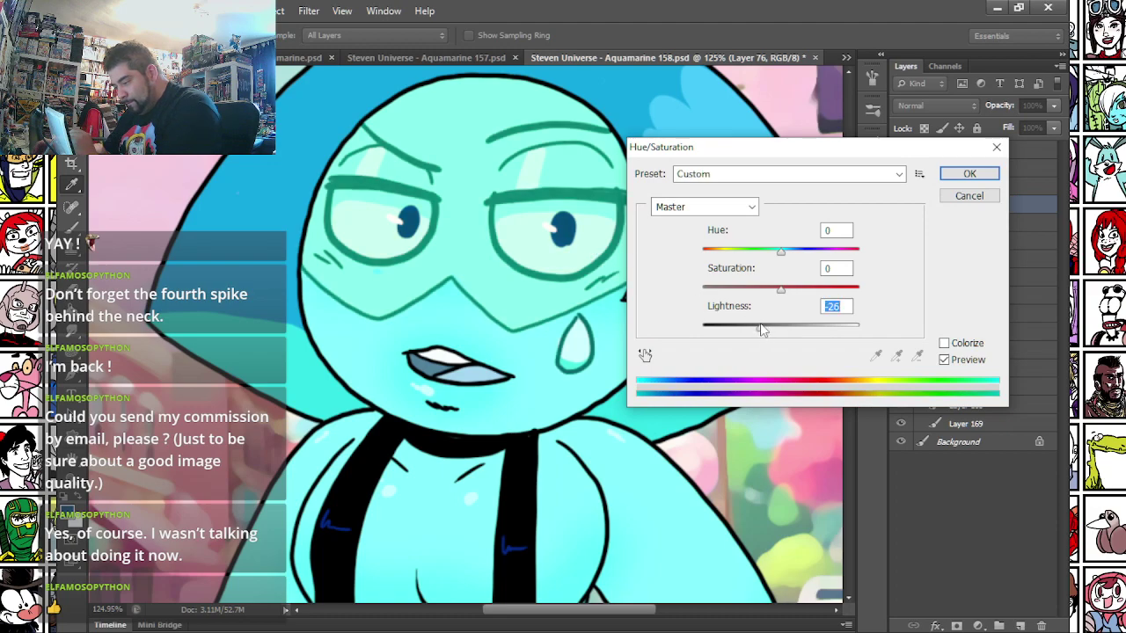
{"action": "left_click", "coordinate": [792, 289]}
{"action": "key", "text": "Return"}
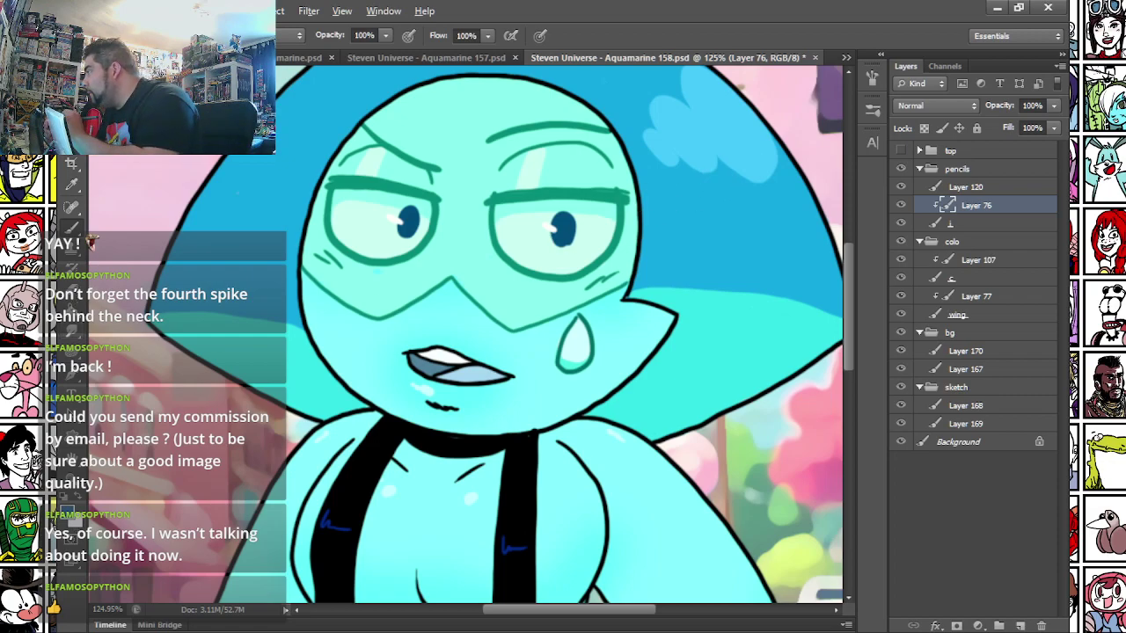
- Repaint both pupils and the teardrop's outline in a lighter blue
{"action": "left_click_drag", "start_coordinate": [556, 231], "coordinate": [563, 227]}
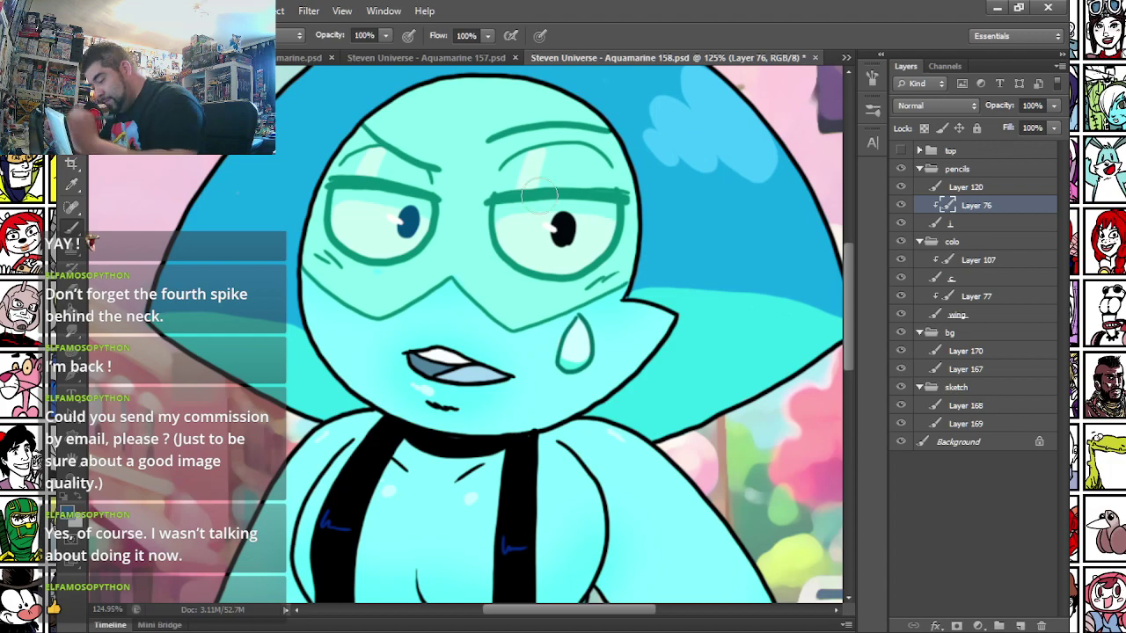
{"action": "key", "text": "ctrl+z"}
{"action": "left_click_drag", "start_coordinate": [285, 384], "coordinate": [269, 280]}
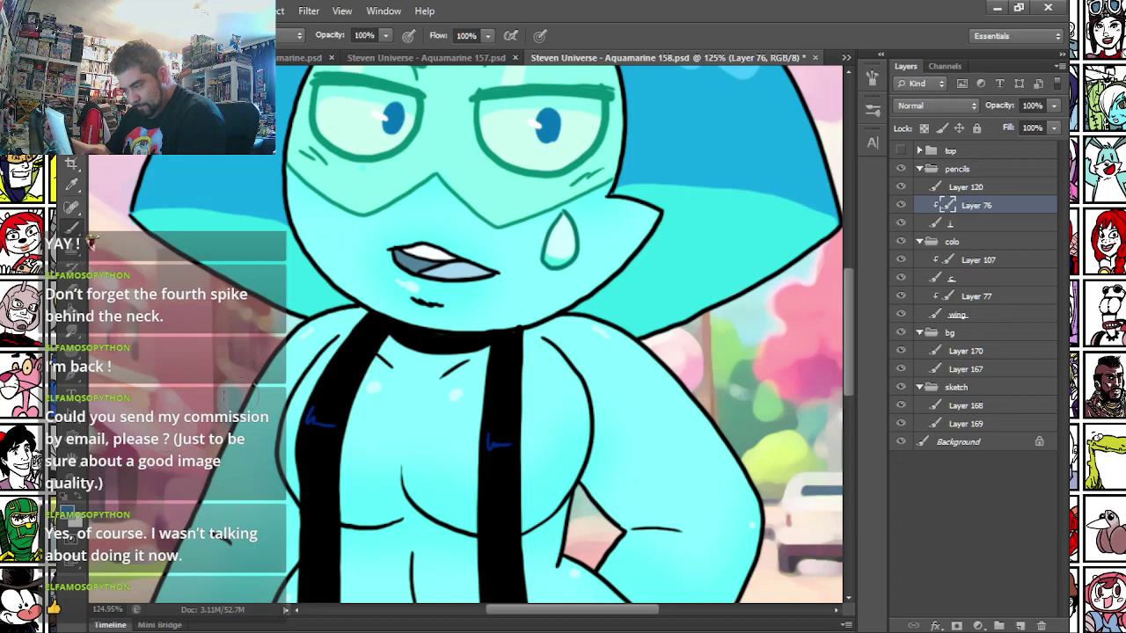
{"action": "mouse_move", "coordinate": [540, 252]}
{"action": "left_mouse_down"}
{"action": "mouse_move", "coordinate": [555, 229]}
{"action": "mouse_move", "coordinate": [572, 232]}
{"action": "mouse_move", "coordinate": [535, 264]}
{"action": "left_mouse_up"}
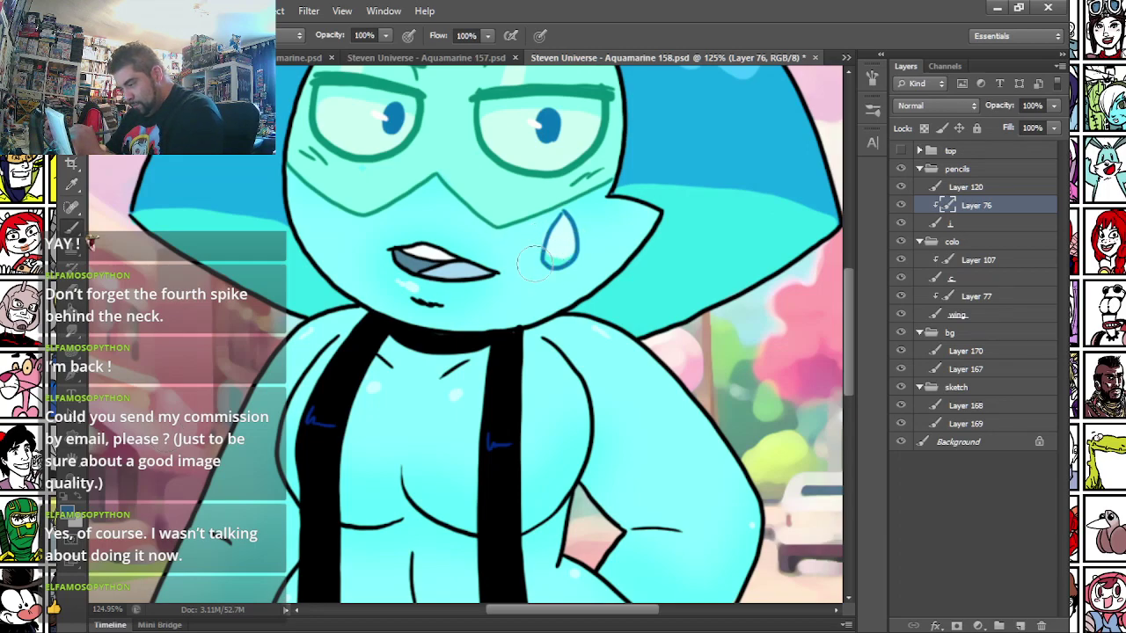
- Set the brush colour to teal #2fadae and recolour the chin mark, the black neck shadow and the collarbone lines
{"action": "left_click", "coordinate": [67, 512]}
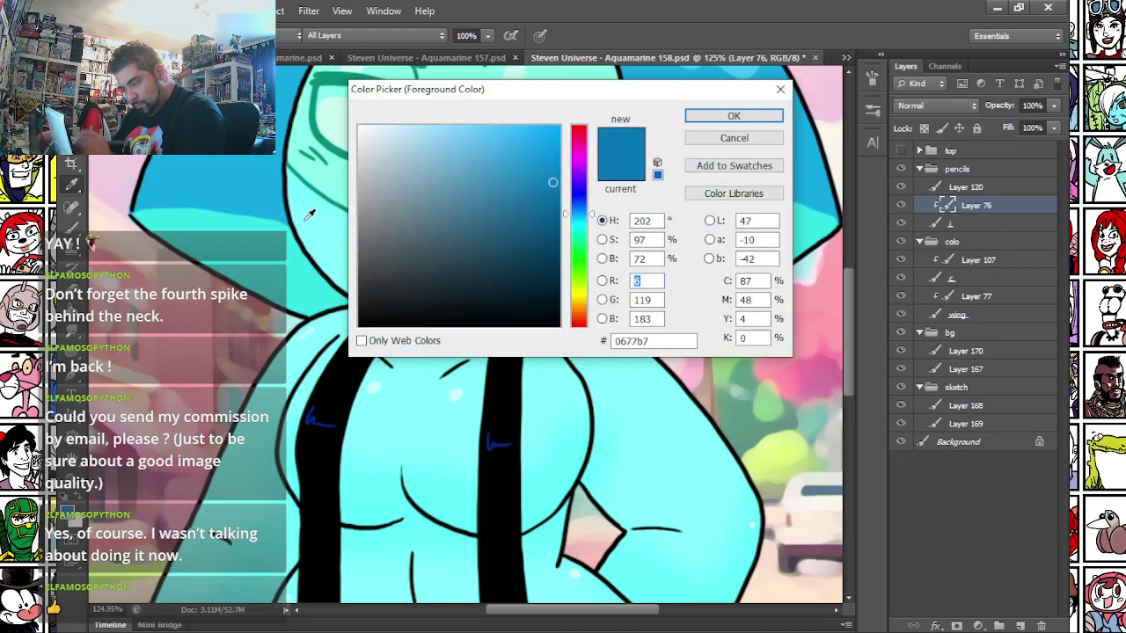
{"action": "left_click", "coordinate": [314, 215]}
{"action": "left_click_drag", "start_coordinate": [485, 156], "coordinate": [506, 190]}
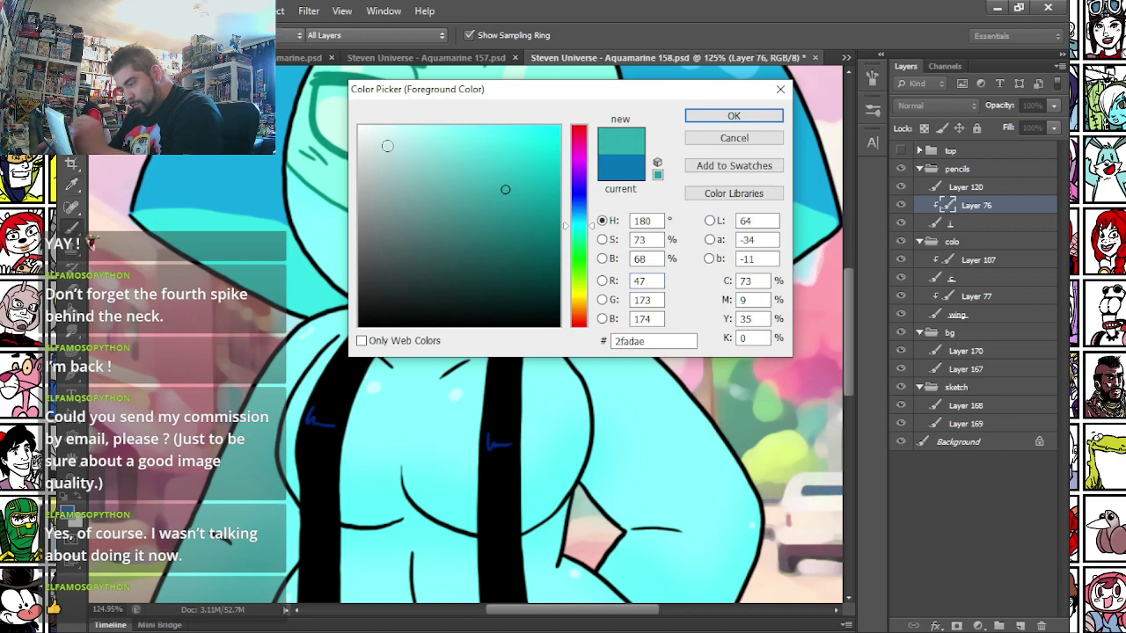
{"action": "key", "text": "Return"}
{"action": "mouse_move", "coordinate": [408, 324]}
{"action": "left_mouse_down"}
{"action": "mouse_move", "coordinate": [461, 367]}
{"action": "mouse_move", "coordinate": [475, 343]}
{"action": "mouse_move", "coordinate": [473, 325]}
{"action": "mouse_move", "coordinate": [415, 365]}
{"action": "left_mouse_up"}
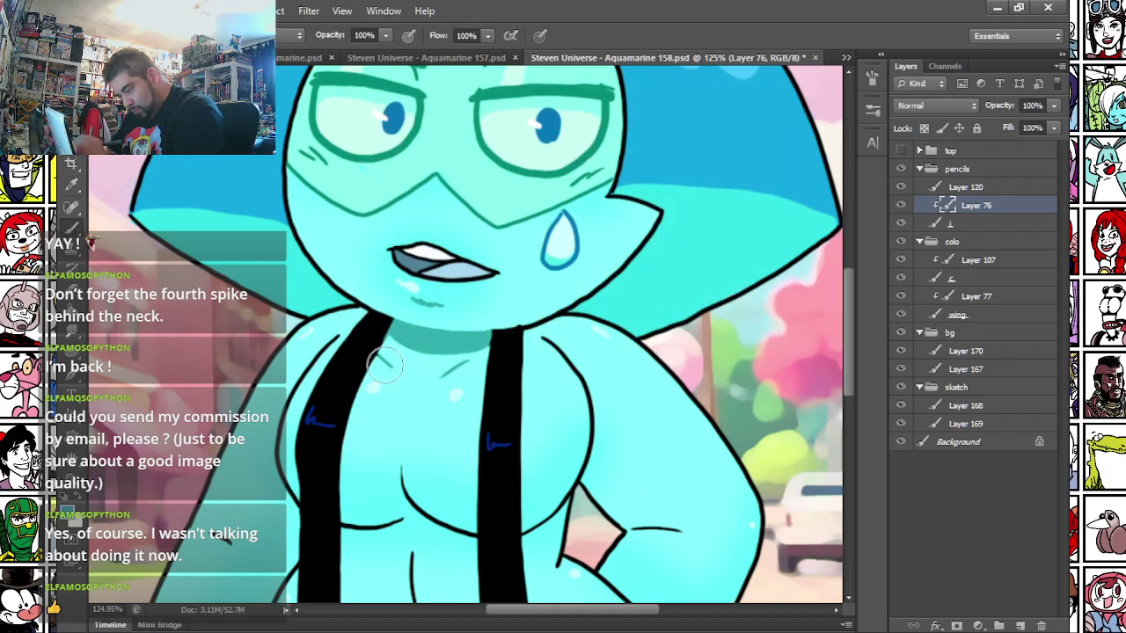
- Recolour the inner lines of the chest, stomach, hanging arm and its hand with the same teal
{"action": "left_click_drag", "start_coordinate": [234, 462], "coordinate": [346, 231]}
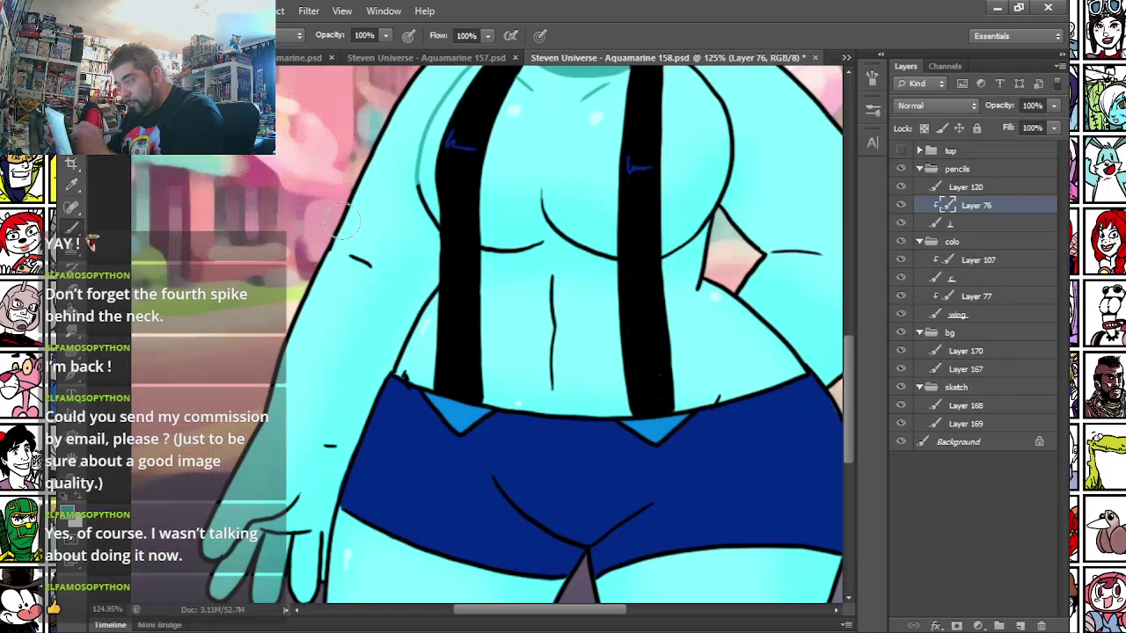
{"action": "left_click_drag", "start_coordinate": [330, 445], "coordinate": [299, 342]}
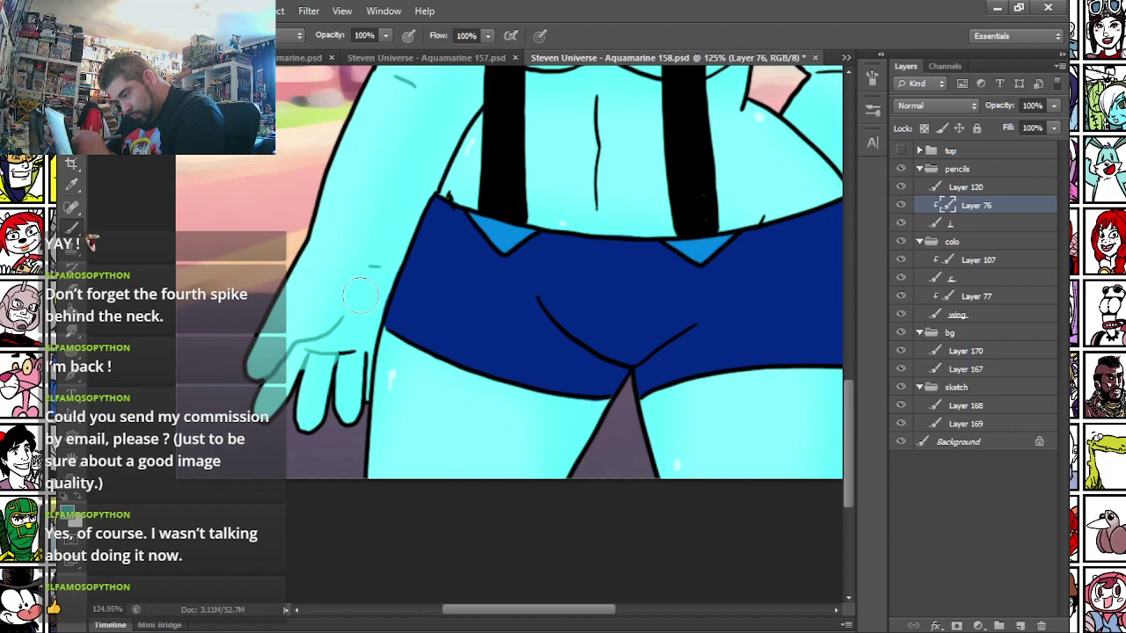
{"action": "mouse_move", "coordinate": [335, 345]}
{"action": "left_mouse_down"}
{"action": "mouse_move", "coordinate": [322, 374]}
{"action": "mouse_move", "coordinate": [359, 345]}
{"action": "mouse_move", "coordinate": [361, 389]}
{"action": "mouse_move", "coordinate": [353, 346]}
{"action": "mouse_move", "coordinate": [343, 364]}
{"action": "mouse_move", "coordinate": [368, 367]}
{"action": "mouse_move", "coordinate": [368, 332]}
{"action": "left_mouse_up"}
{"action": "mouse_move", "coordinate": [447, 188]}
{"action": "left_mouse_down"}
{"action": "mouse_move", "coordinate": [342, 478]}
{"action": "mouse_move", "coordinate": [336, 389]}
{"action": "mouse_move", "coordinate": [341, 402]}
{"action": "mouse_move", "coordinate": [322, 380]}
{"action": "mouse_move", "coordinate": [359, 317]}
{"action": "mouse_move", "coordinate": [357, 295]}
{"action": "mouse_move", "coordinate": [339, 390]}
{"action": "mouse_move", "coordinate": [358, 309]}
{"action": "left_mouse_up"}
{"action": "mouse_move", "coordinate": [350, 197]}
{"action": "left_mouse_down"}
{"action": "mouse_move", "coordinate": [354, 235]}
{"action": "mouse_move", "coordinate": [303, 176]}
{"action": "mouse_move", "coordinate": [345, 162]}
{"action": "mouse_move", "coordinate": [381, 94]}
{"action": "mouse_move", "coordinate": [435, 171]}
{"action": "mouse_move", "coordinate": [390, 265]}
{"action": "mouse_move", "coordinate": [394, 294]}
{"action": "left_mouse_up"}
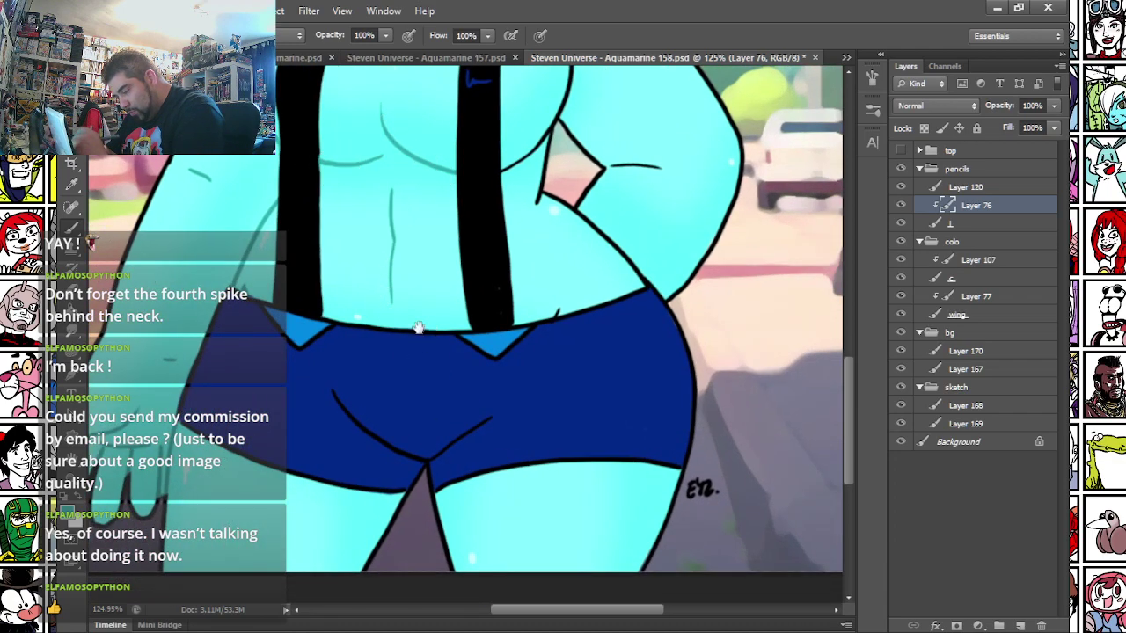
- Recolour the remaining chest outline, the bent arm's elbow crease and the adjoining waist line with the same teal
{"action": "left_click_drag", "start_coordinate": [434, 332], "coordinate": [332, 426]}
{"action": "left_click_drag", "start_coordinate": [448, 408], "coordinate": [454, 398]}
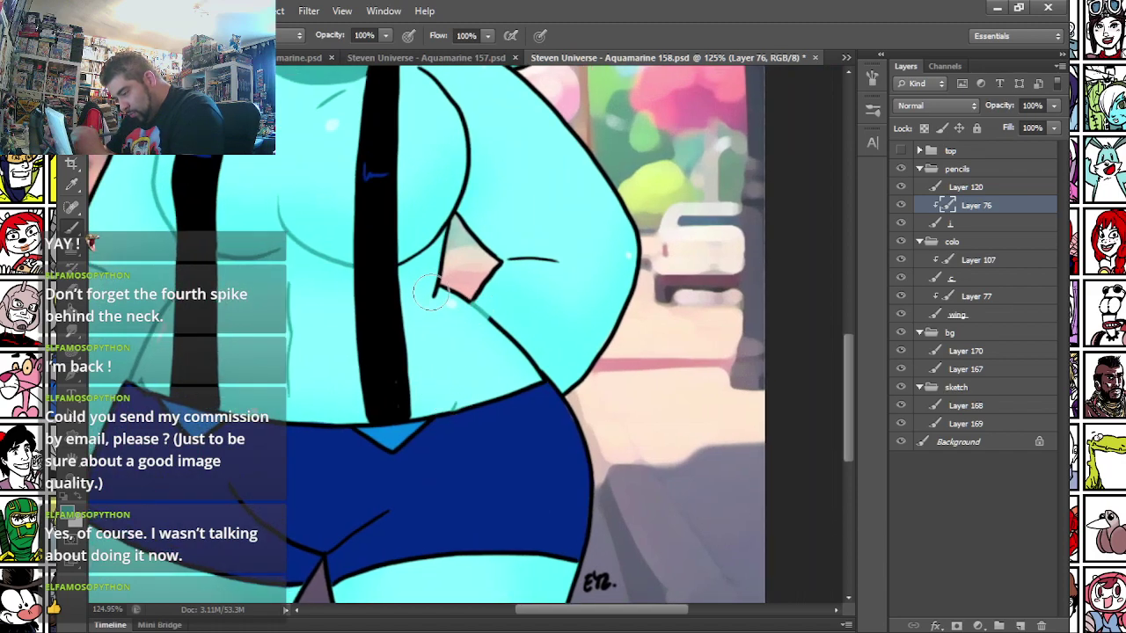
{"action": "mouse_move", "coordinate": [409, 255]}
{"action": "left_mouse_down"}
{"action": "mouse_move", "coordinate": [435, 246]}
{"action": "mouse_move", "coordinate": [462, 194]}
{"action": "mouse_move", "coordinate": [456, 88]}
{"action": "left_mouse_up"}
{"action": "left_click_drag", "start_coordinate": [510, 260], "coordinate": [559, 257]}
{"action": "left_click_drag", "start_coordinate": [468, 300], "coordinate": [537, 371]}
{"action": "left_click_drag", "start_coordinate": [369, 209], "coordinate": [454, 414]}
{"action": "mouse_move", "coordinate": [514, 289]}
{"action": "left_mouse_down"}
{"action": "mouse_move", "coordinate": [495, 274]}
{"action": "mouse_move", "coordinate": [510, 260]}
{"action": "left_mouse_up"}
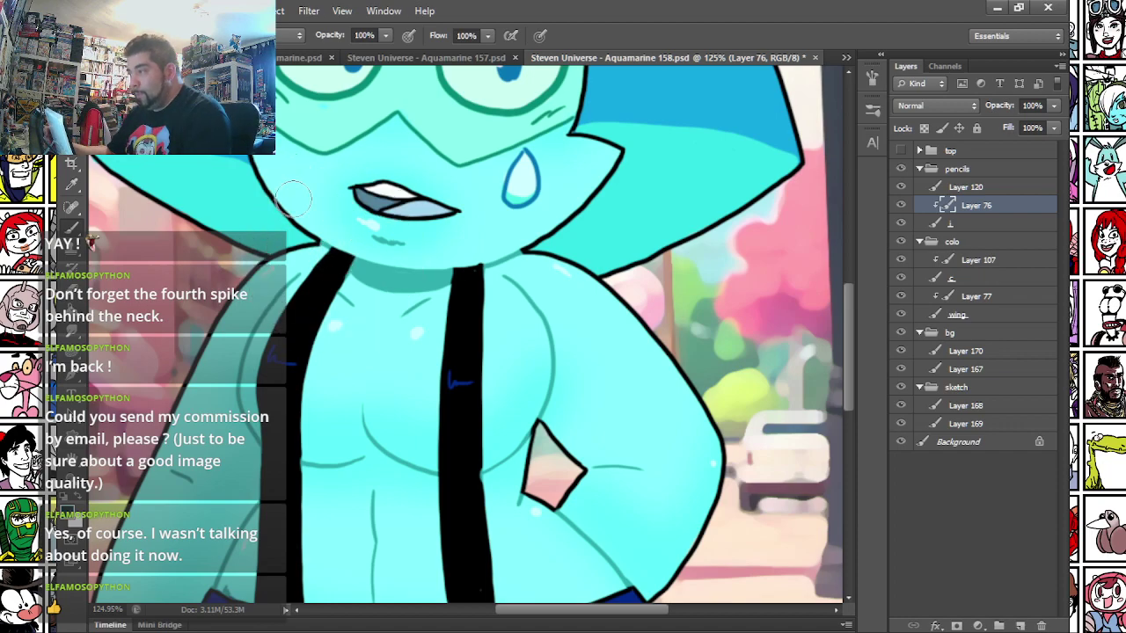
- Review the whole figure, lower the opacity of Layer 76 to 90%, and save the page
{"action": "mouse_move", "coordinate": [243, 482]}
{"action": "left_mouse_down"}
{"action": "mouse_move", "coordinate": [228, 322]}
{"action": "mouse_move", "coordinate": [257, 350]}
{"action": "mouse_move", "coordinate": [329, 487]}
{"action": "mouse_move", "coordinate": [331, 580]}
{"action": "left_mouse_up"}
{"action": "mouse_move", "coordinate": [299, 329]}
{"action": "left_mouse_down"}
{"action": "mouse_move", "coordinate": [265, 437]}
{"action": "mouse_move", "coordinate": [260, 521]}
{"action": "left_mouse_up"}
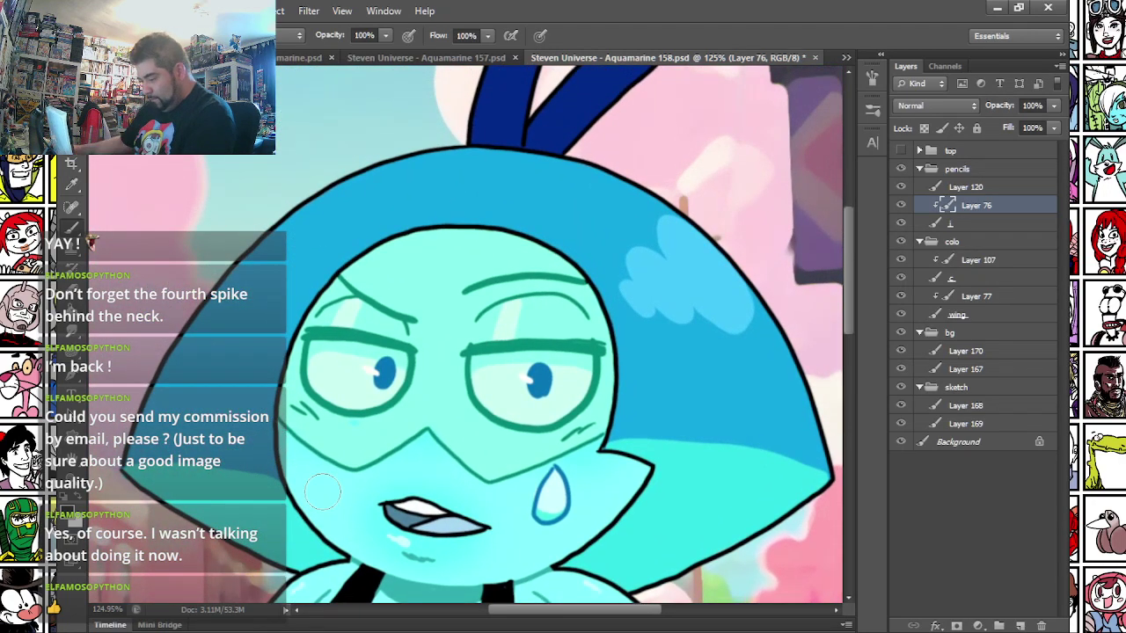
{"action": "scroll", "coordinate": [323, 491], "scroll_direction": "down", "scroll_amount": 11}
{"action": "scroll", "coordinate": [321, 487], "scroll_direction": "up", "scroll_amount": 1}
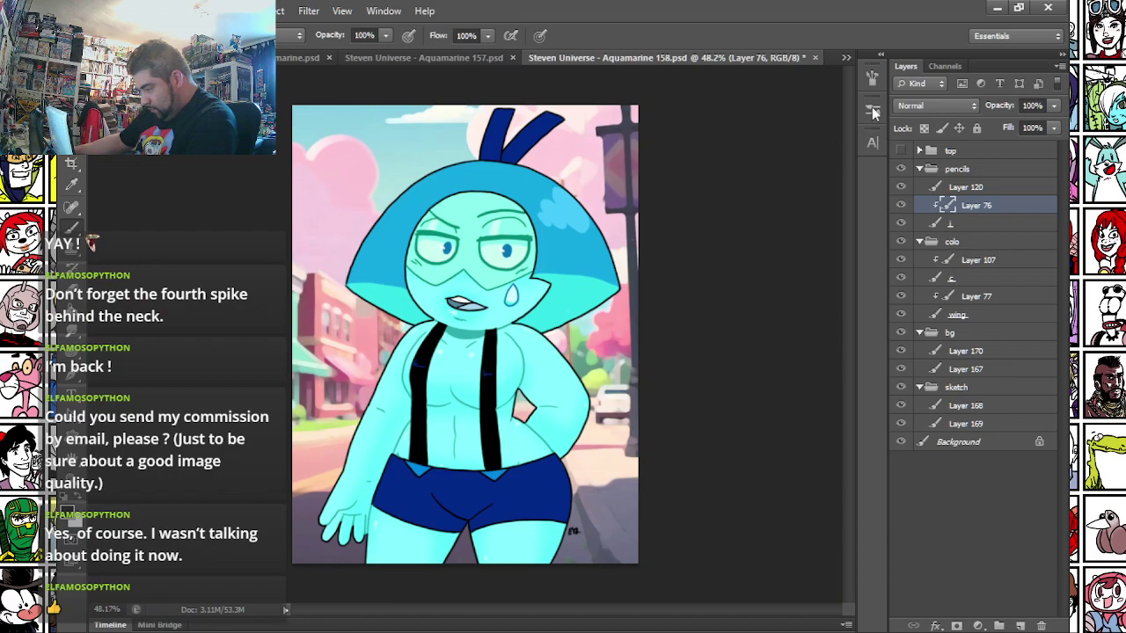
{"action": "left_click", "coordinate": [1054, 105]}
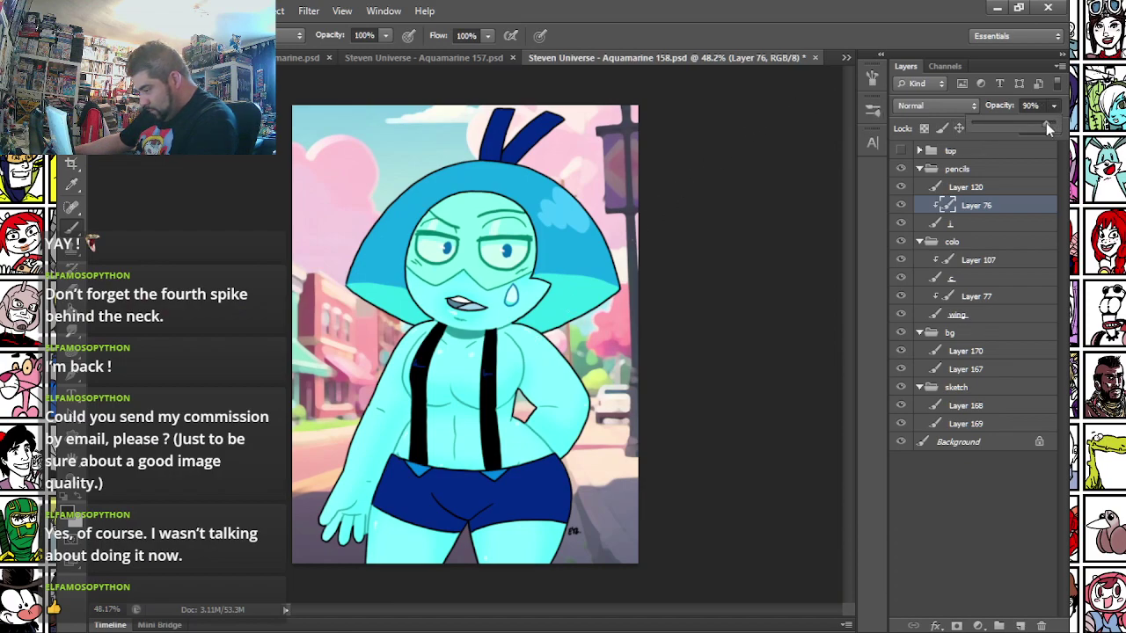
{"action": "key", "text": "ctrl+s"}
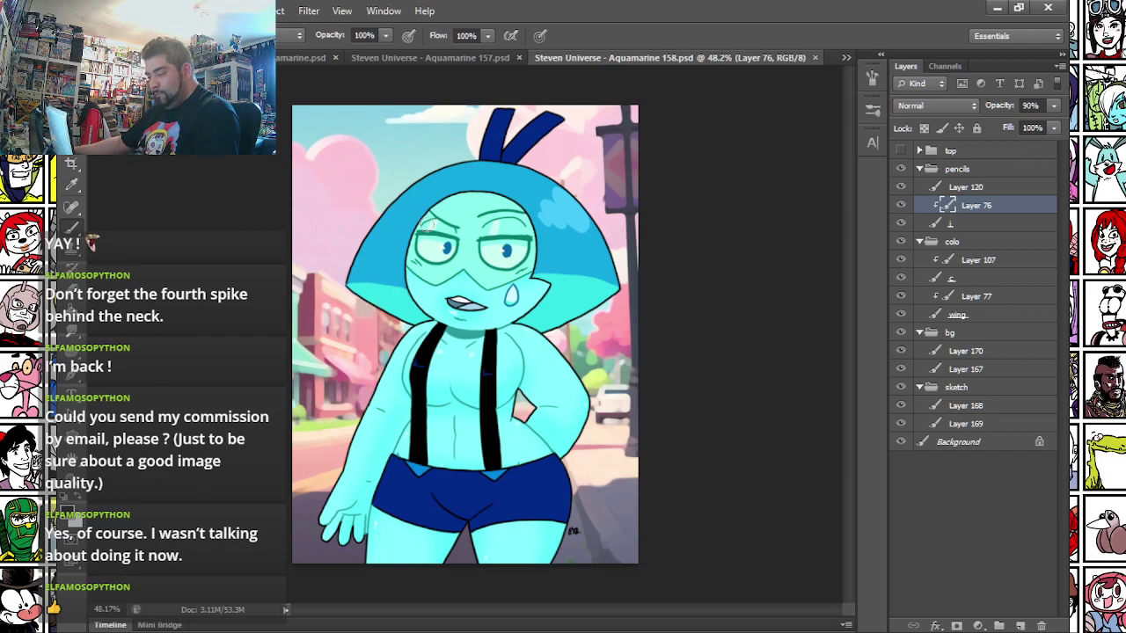
- Review the finished figure and save a copy of the page in PNG format as Steven Universe - Aquamarine 158.png
{"action": "scroll", "coordinate": [427, 225], "scroll_direction": "up", "scroll_amount": 3}
{"action": "scroll", "coordinate": [427, 226], "scroll_direction": "down", "scroll_amount": 4}
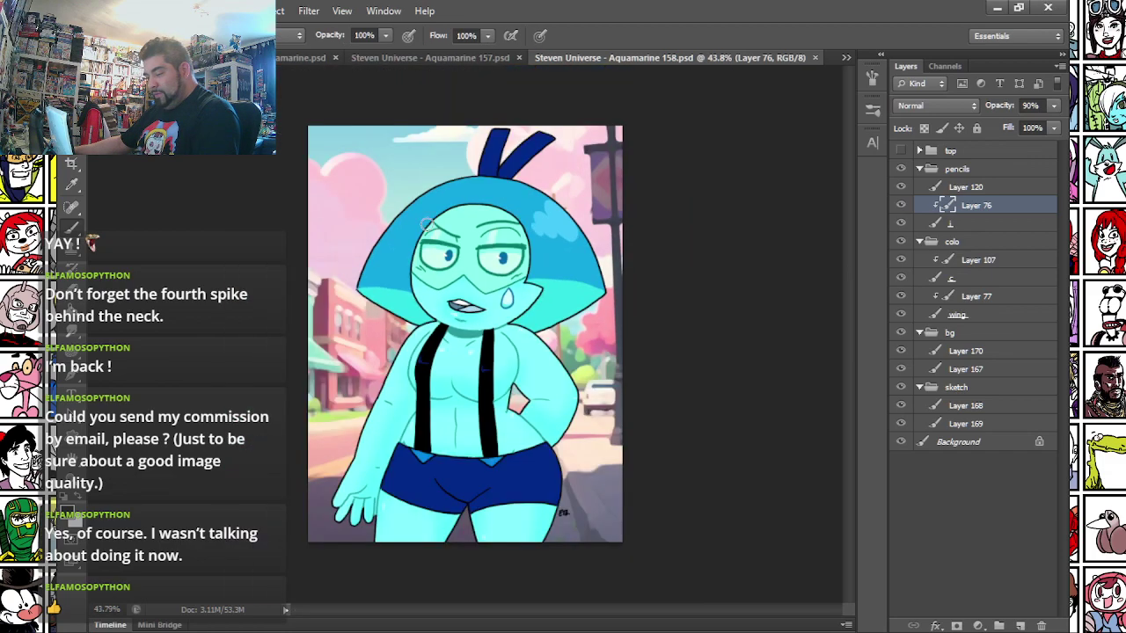
{"action": "scroll", "coordinate": [427, 225], "scroll_direction": "up", "scroll_amount": 1}
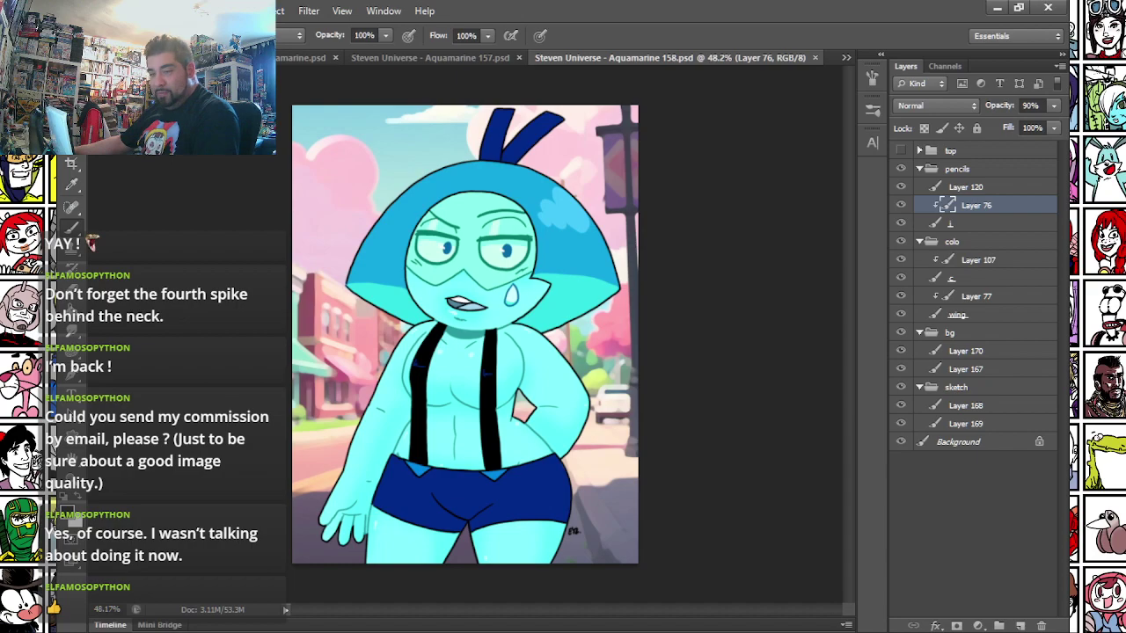
{"action": "left_click", "coordinate": [104, 11]}
{"action": "left_click", "coordinate": [146, 195]}
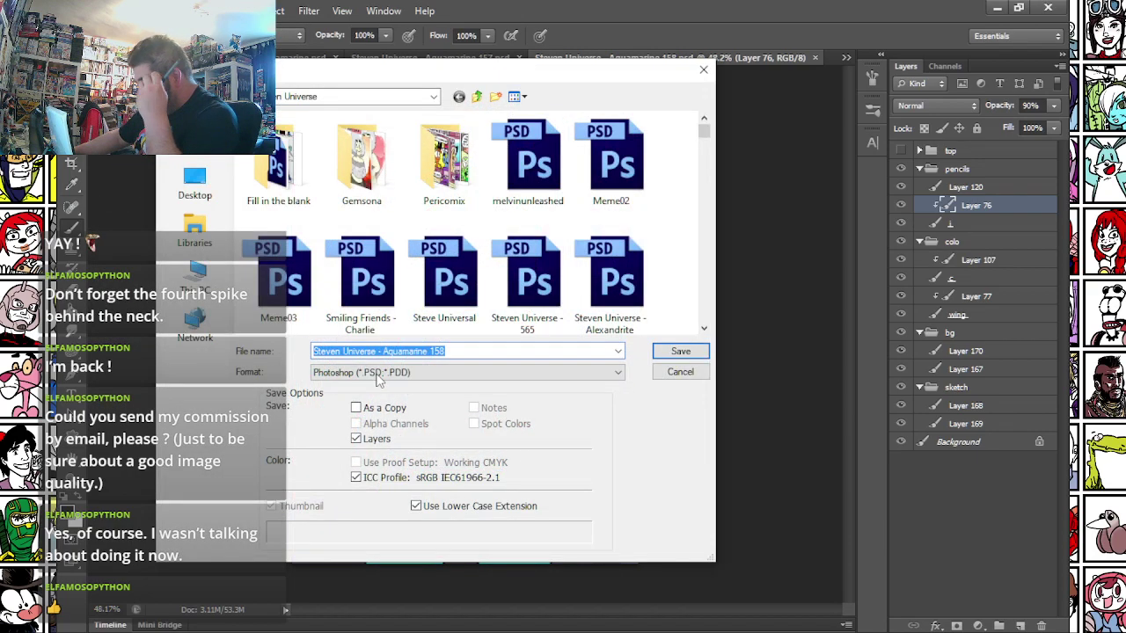
{"action": "left_click", "coordinate": [347, 372]}
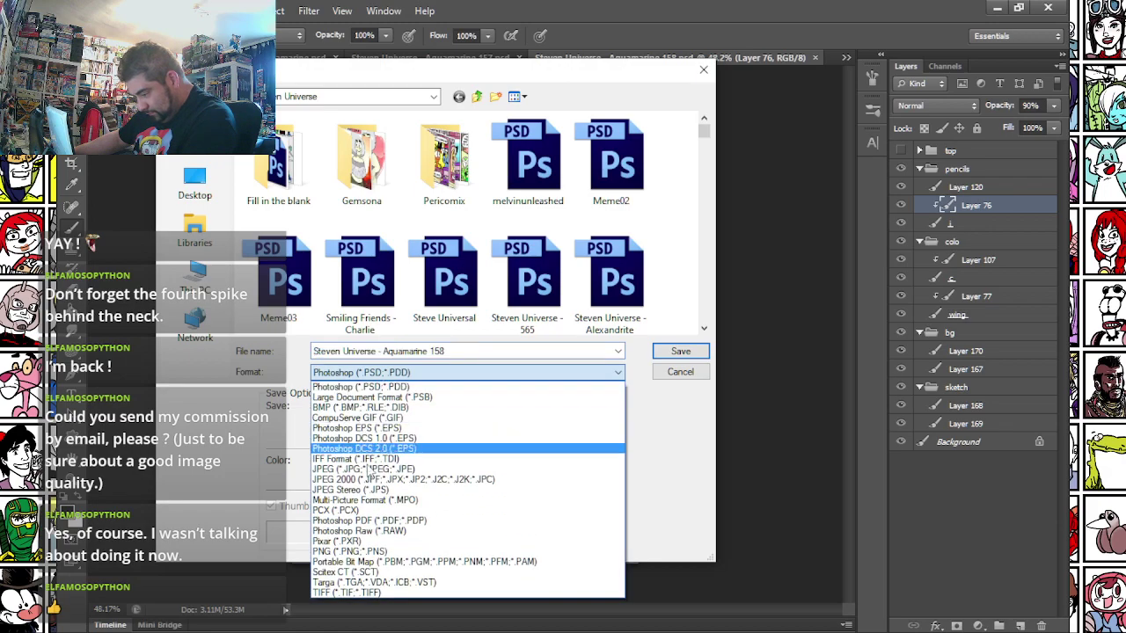
{"action": "left_click", "coordinate": [371, 551]}
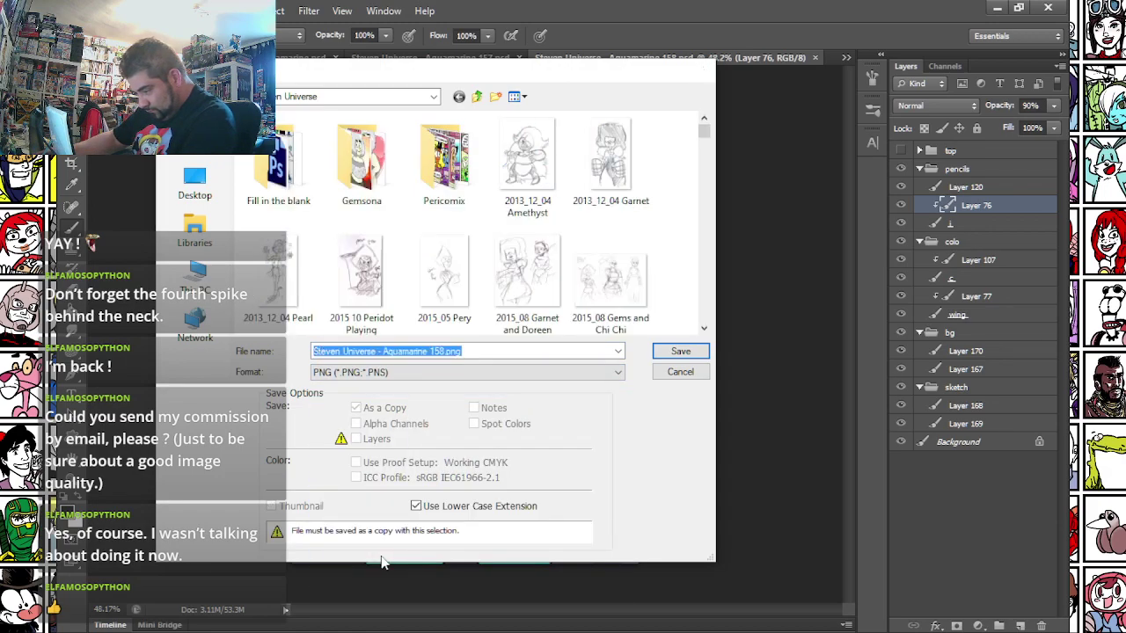
{"action": "key", "text": "Return"}
{"action": "key", "text": "Return"}
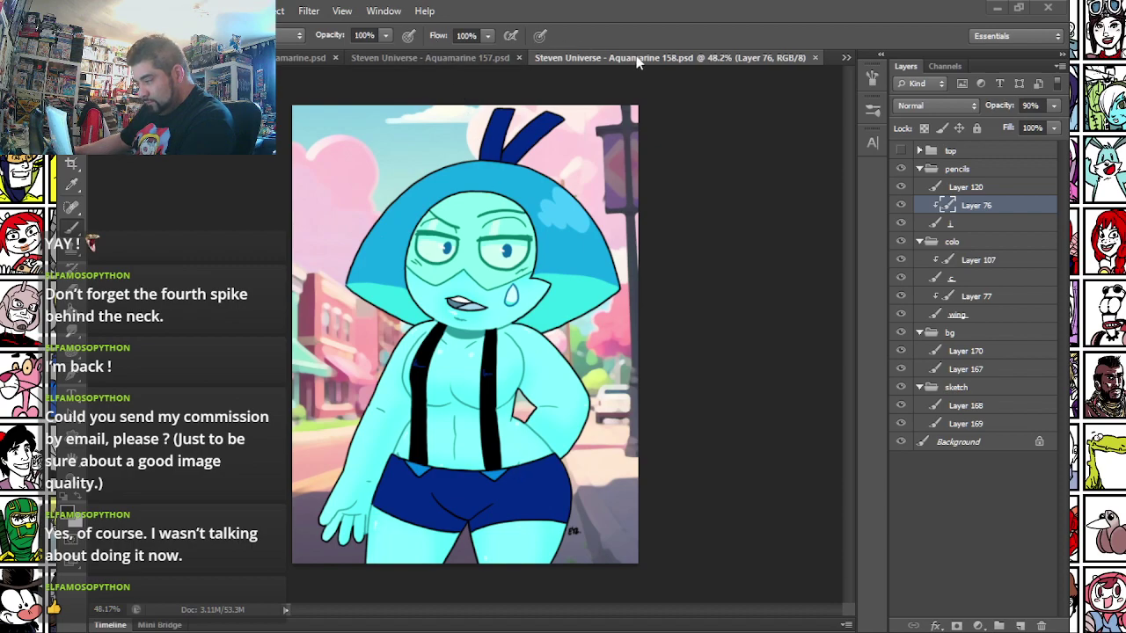
- Look through the older Aquamarine 98, 99 and 103 sketches for a figure to reuse, closing Aquamarine 99
{"action": "key", "text": "m"}
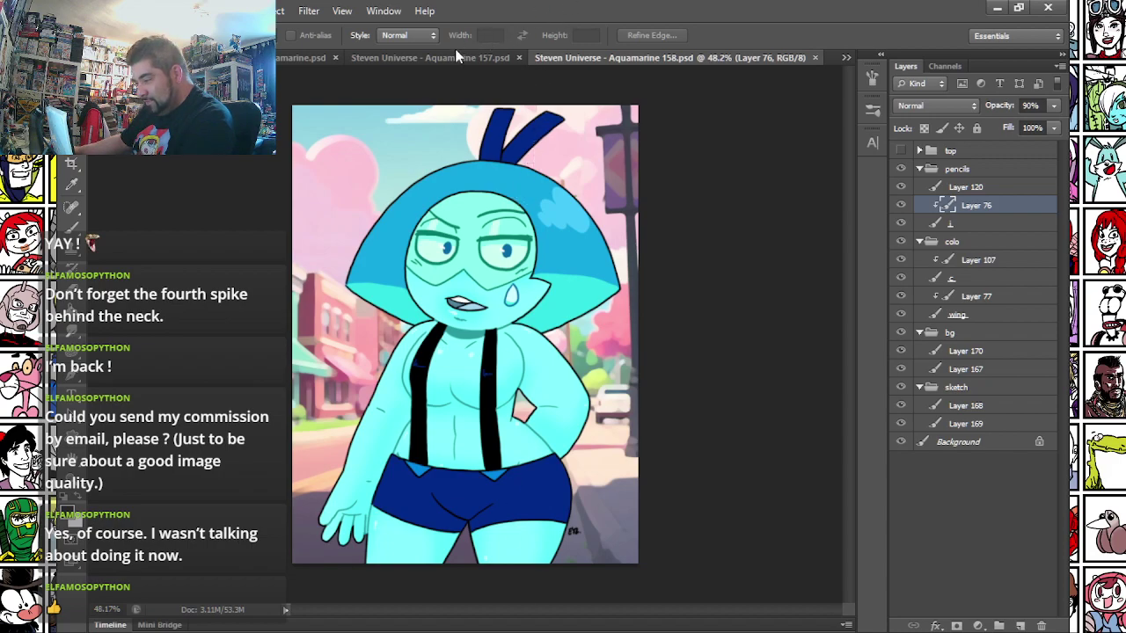
{"action": "left_click", "coordinate": [846, 57]}
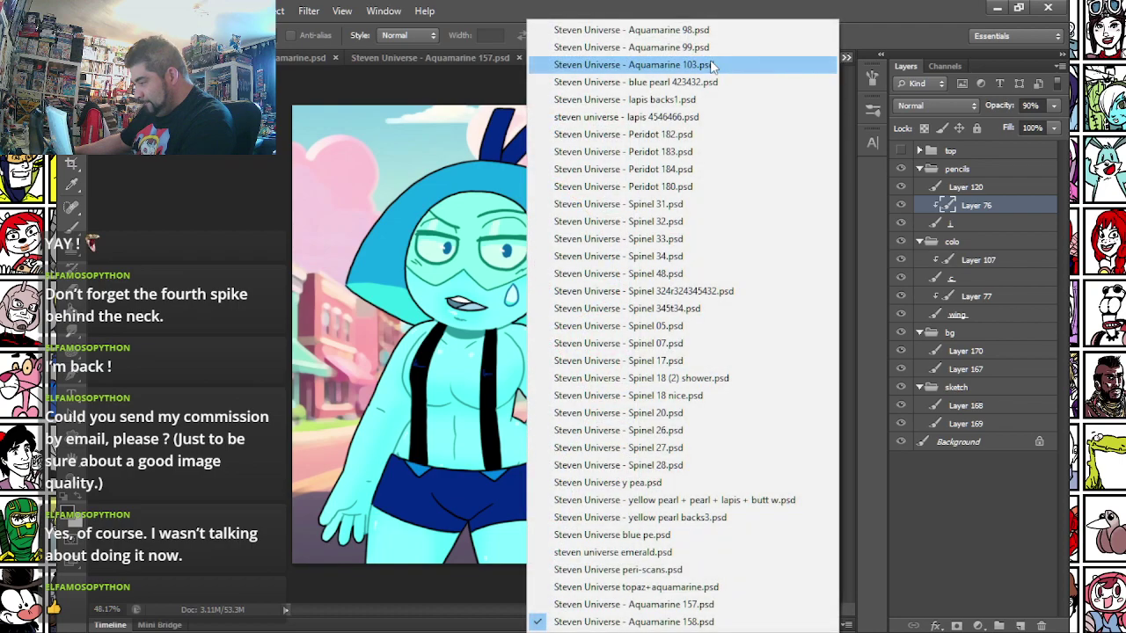
{"action": "left_click", "coordinate": [664, 30]}
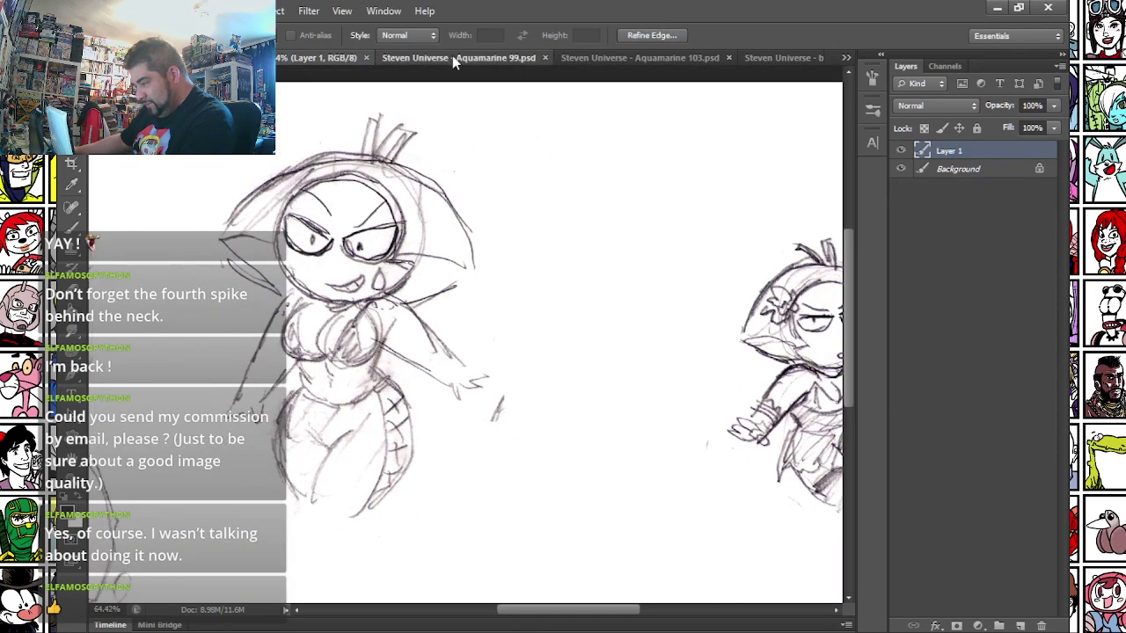
{"action": "left_click", "coordinate": [452, 56]}
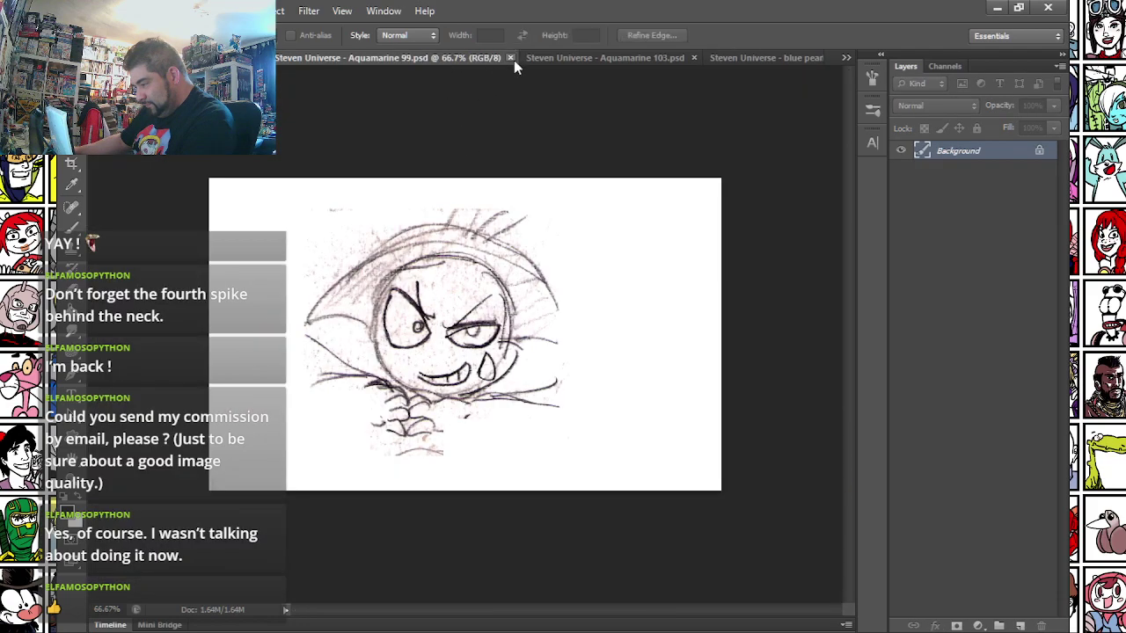
{"action": "left_click", "coordinate": [513, 60]}
{"action": "left_click", "coordinate": [465, 58]}
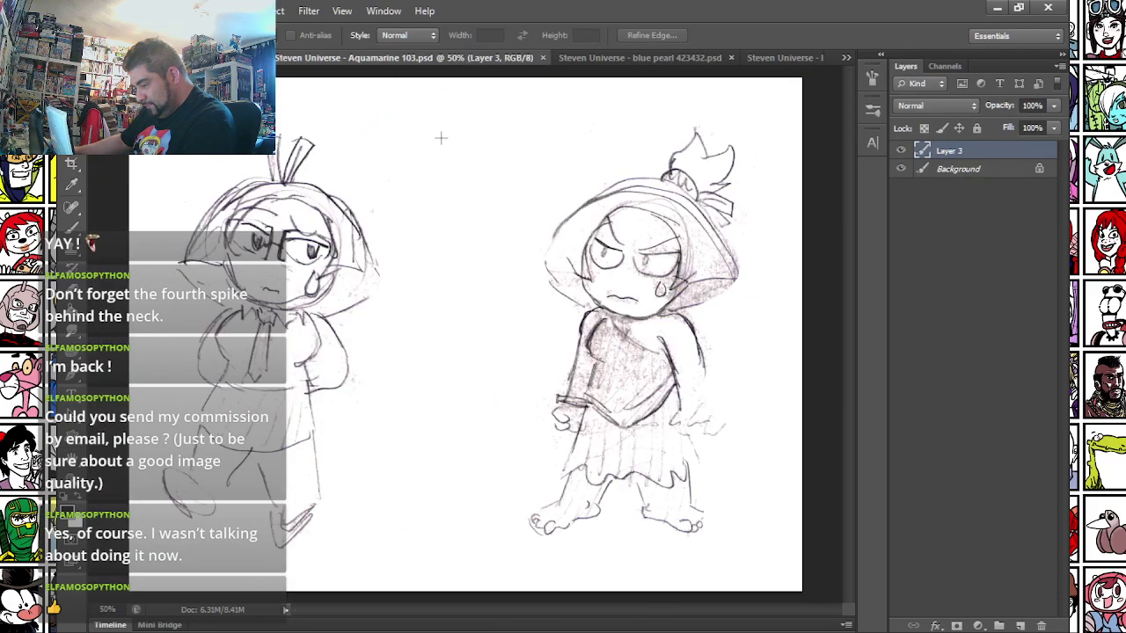
- Marquee-select the figure with glasses and a tie in Aquamarine 103 and close that sketch
{"action": "left_click_drag", "start_coordinate": [489, 105], "coordinate": [845, 621]}
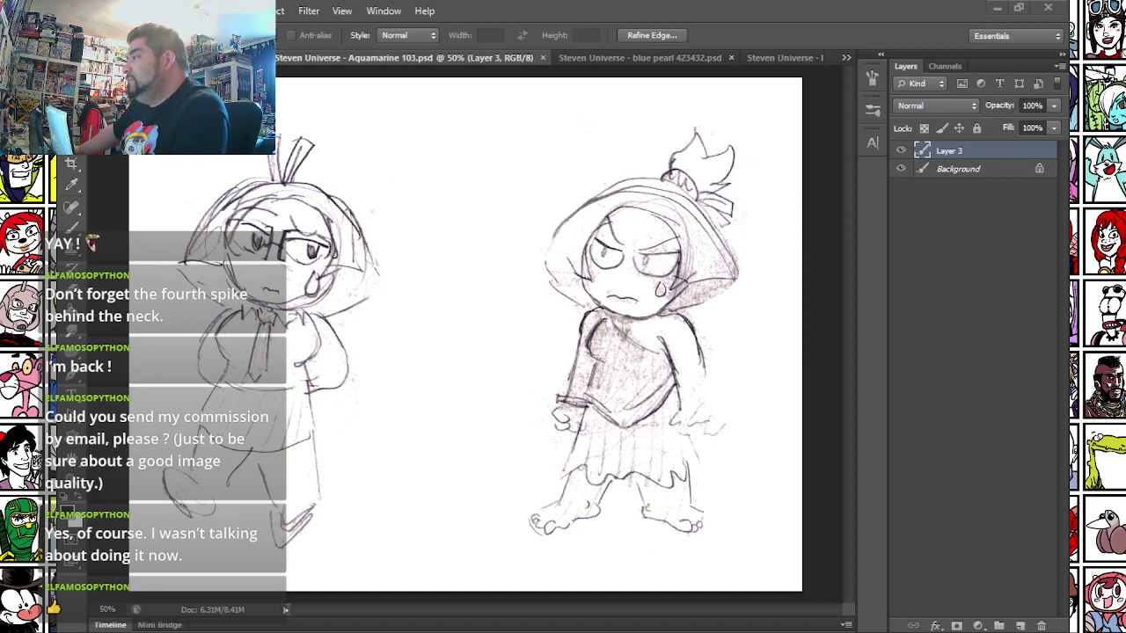
{"action": "mouse_move", "coordinate": [648, 632]}
{"action": "left_mouse_down"}
{"action": "mouse_move", "coordinate": [655, 134]}
{"action": "mouse_move", "coordinate": [609, 505]}
{"action": "mouse_move", "coordinate": [607, 628]}
{"action": "left_mouse_up"}
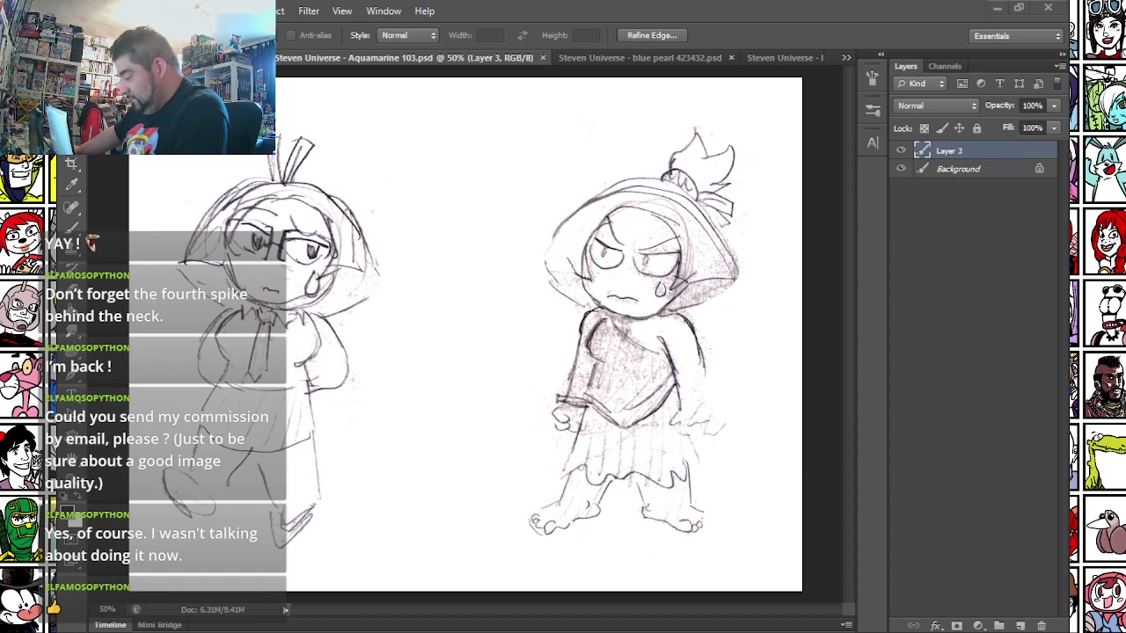
{"action": "left_click_drag", "start_coordinate": [423, 108], "coordinate": [132, 588]}
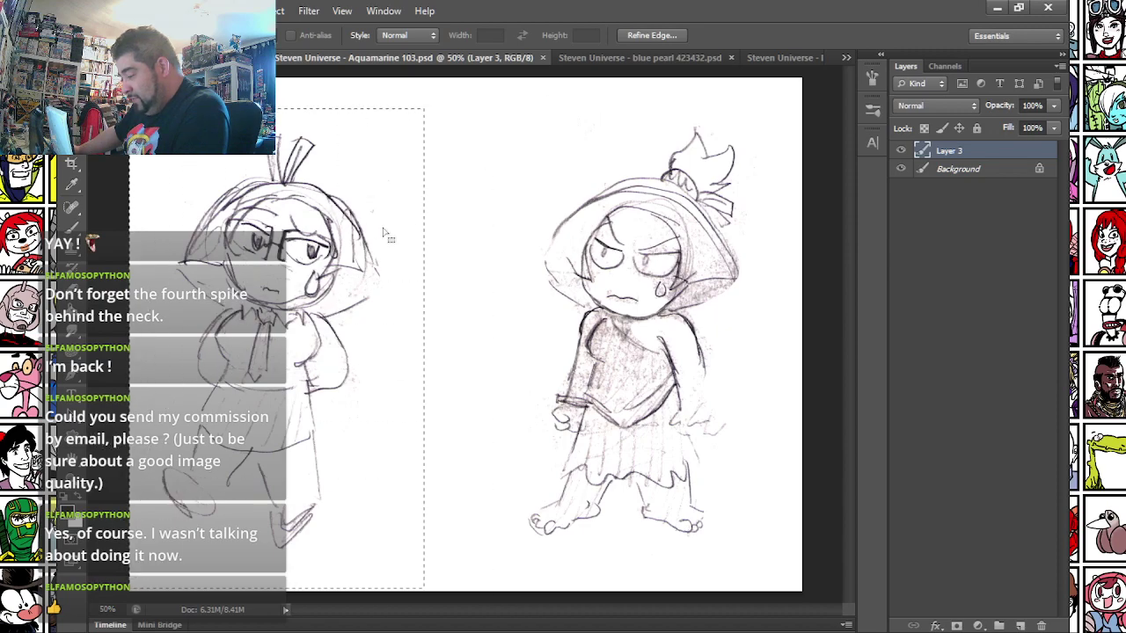
{"action": "scroll", "coordinate": [493, 119], "scroll_direction": "down", "scroll_amount": 2}
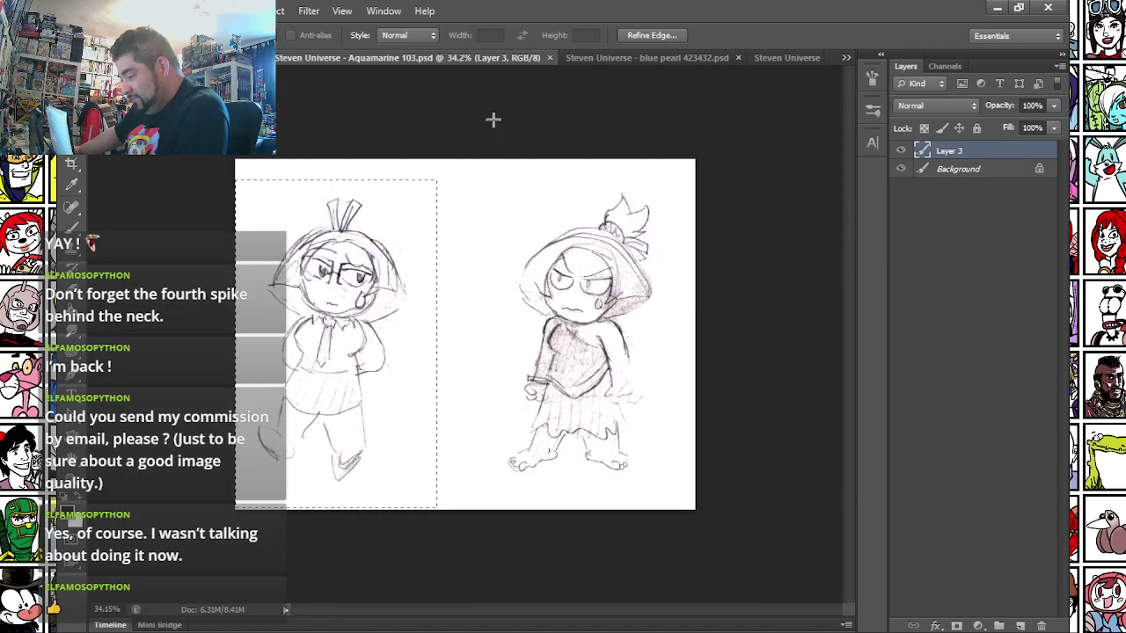
{"action": "left_click", "coordinate": [550, 58]}
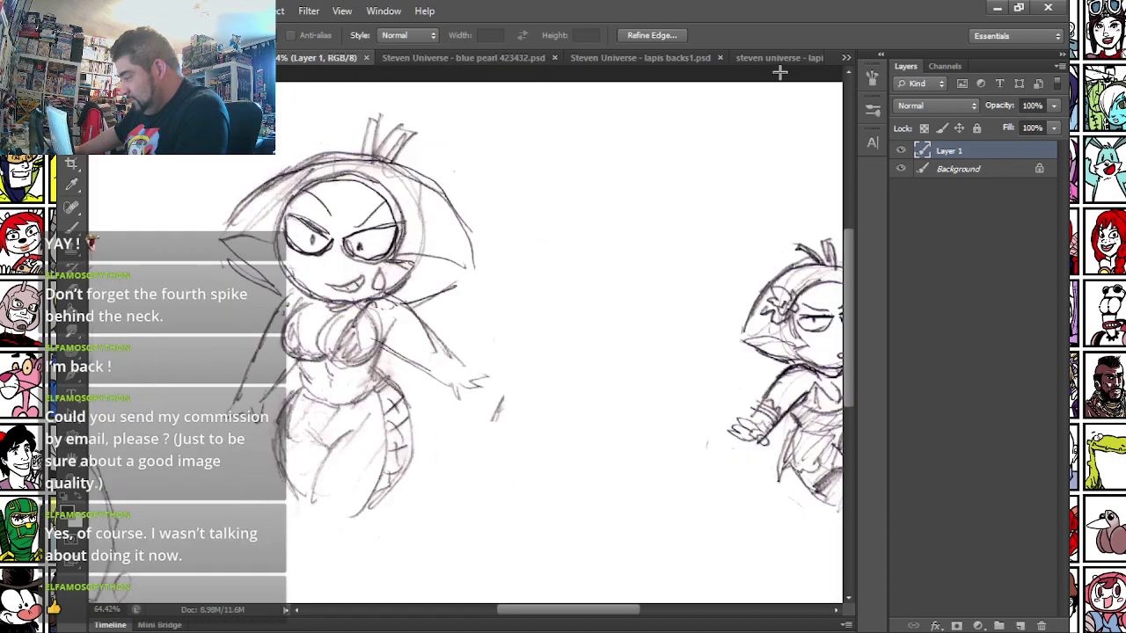
- Select the grinning middle figure in the Aquamarine 98 sketch sheet with a rectangular marquee
{"action": "left_click", "coordinate": [846, 58]}
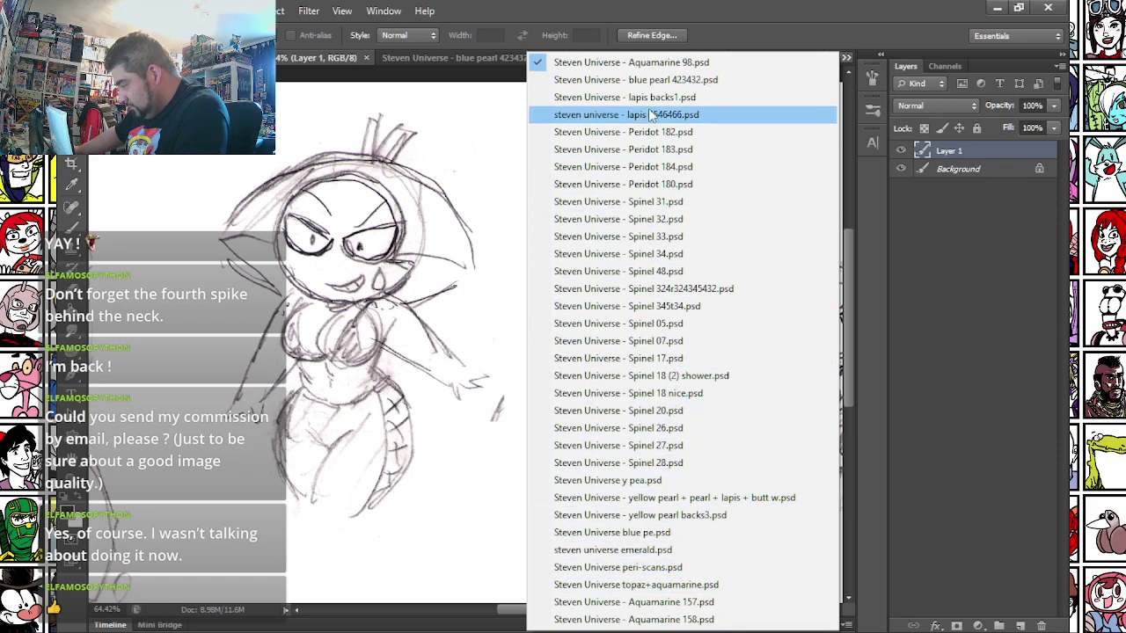
{"action": "left_click", "coordinate": [608, 66]}
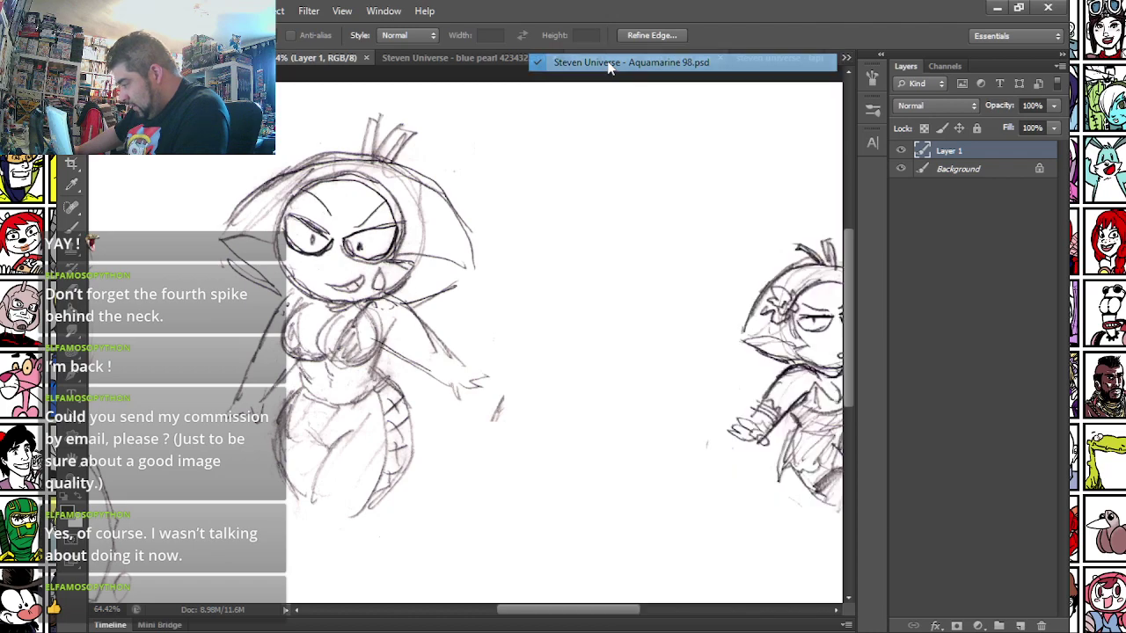
{"action": "scroll", "coordinate": [538, 269], "scroll_direction": "down", "scroll_amount": 5}
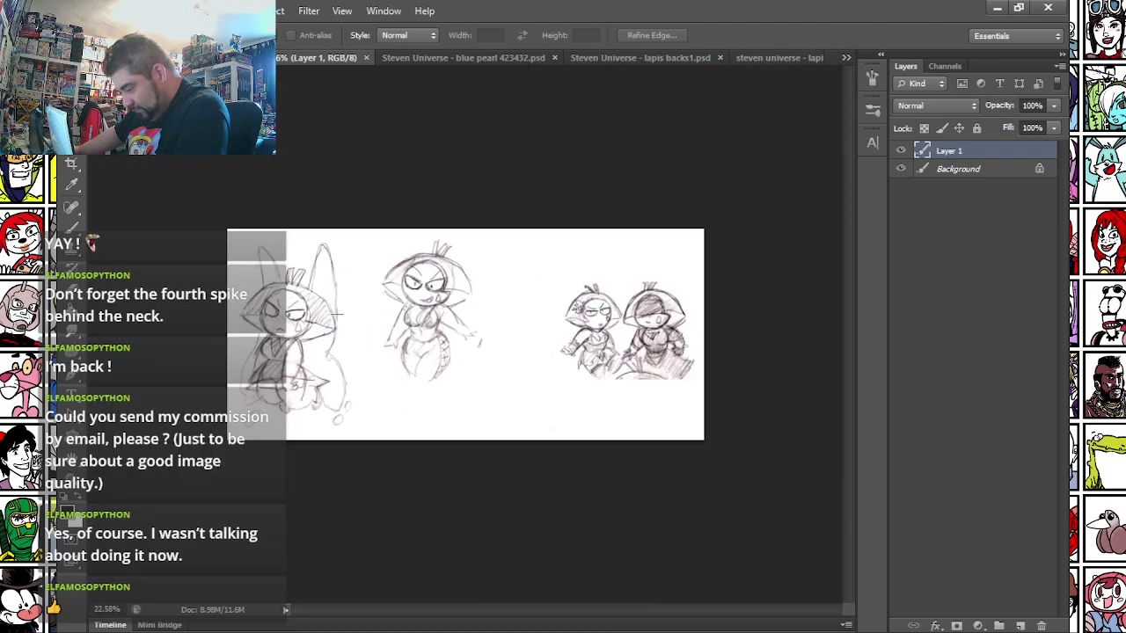
{"action": "scroll", "coordinate": [417, 250], "scroll_direction": "up", "scroll_amount": 5}
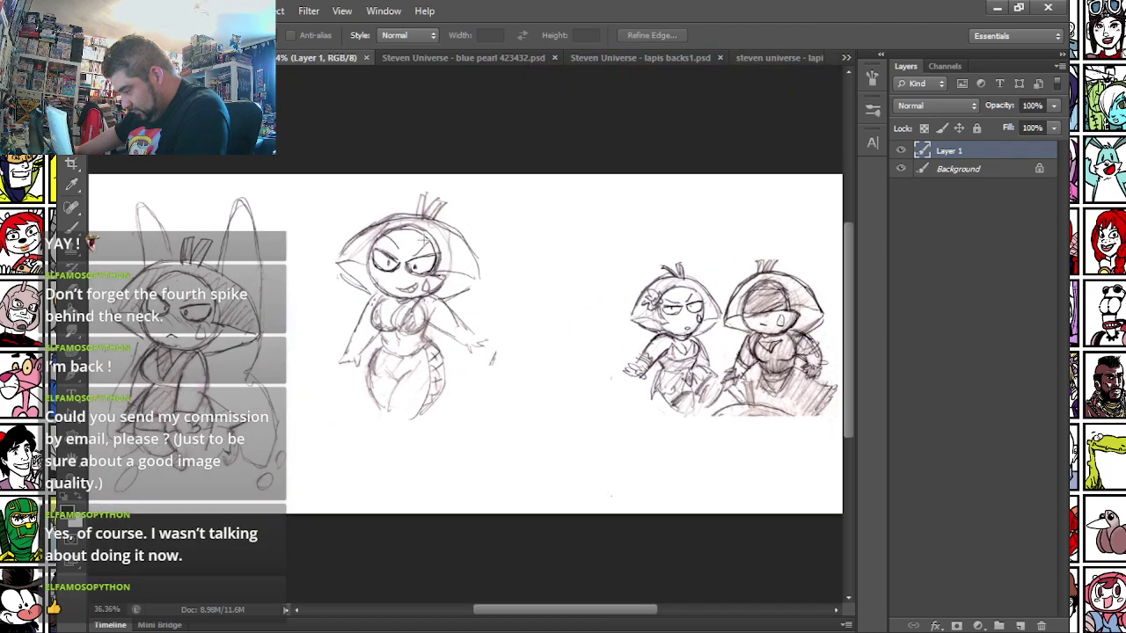
{"action": "scroll", "coordinate": [321, 161], "scroll_direction": "up", "scroll_amount": 1}
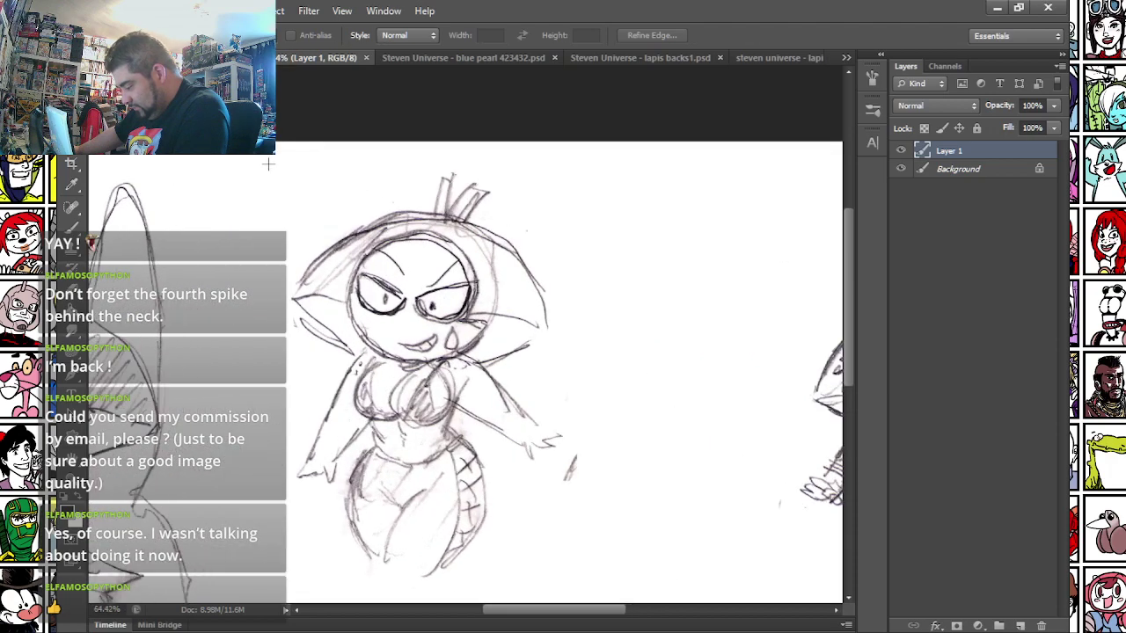
{"action": "mouse_move", "coordinate": [260, 161]}
{"action": "left_mouse_down"}
{"action": "mouse_move", "coordinate": [578, 520]}
{"action": "mouse_move", "coordinate": [626, 533]}
{"action": "mouse_move", "coordinate": [626, 577]}
{"action": "left_mouse_up"}
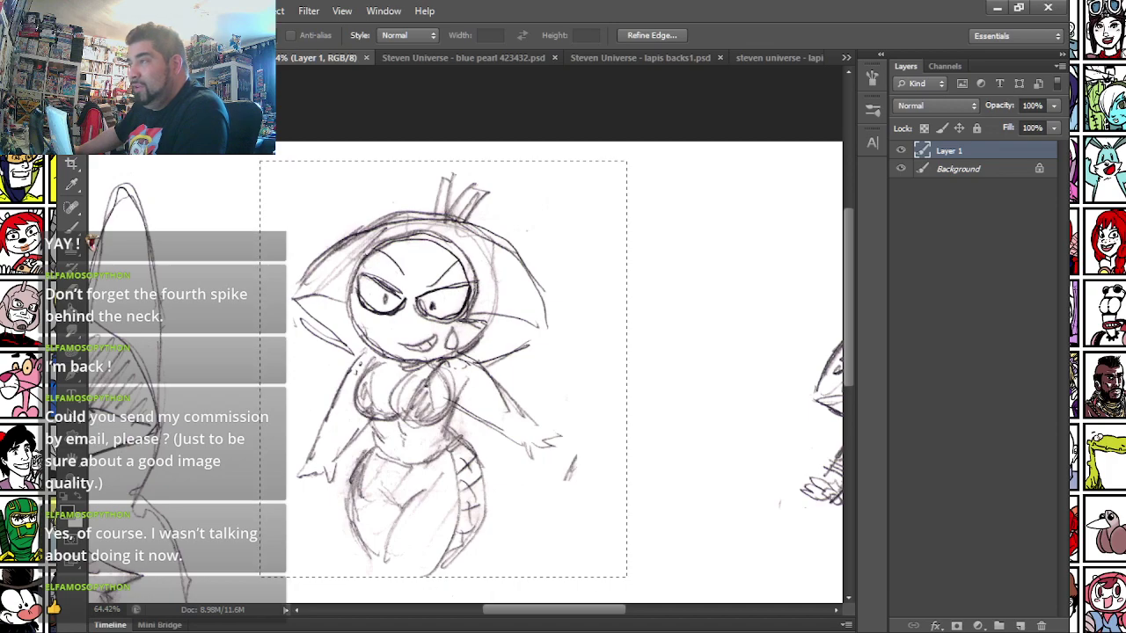
{"action": "key", "text": "ctrl+d"}
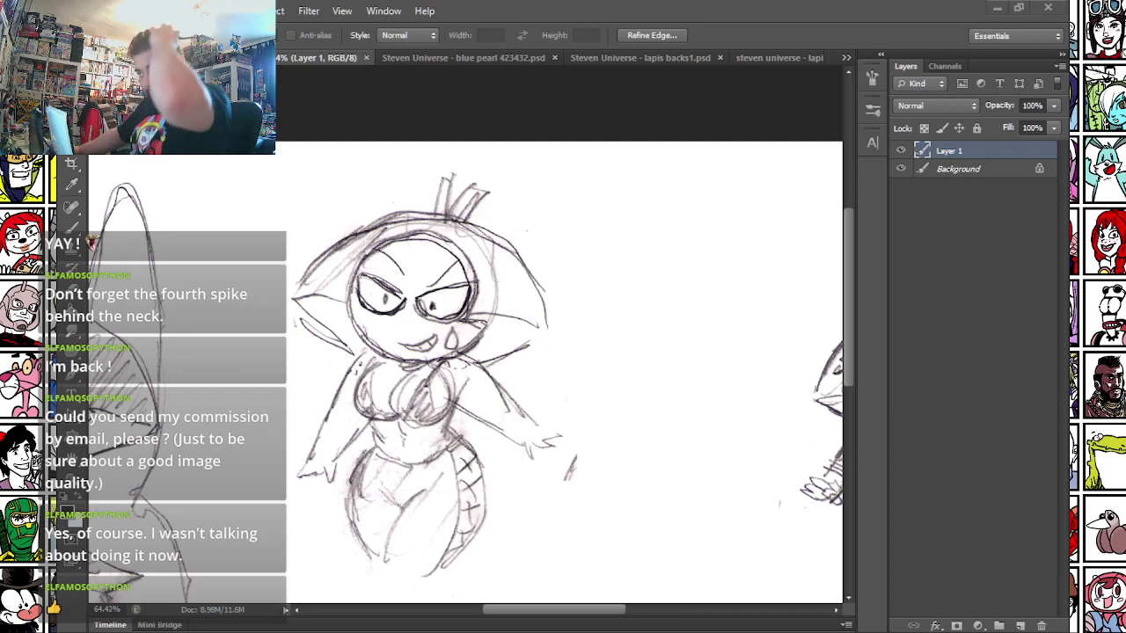
- Copy the selected Aquamarine 98 figure into Layer 169 of Aquamarine 159 and place that layer below Layer 168
{"action": "key", "text": "ctrl+Tab"}
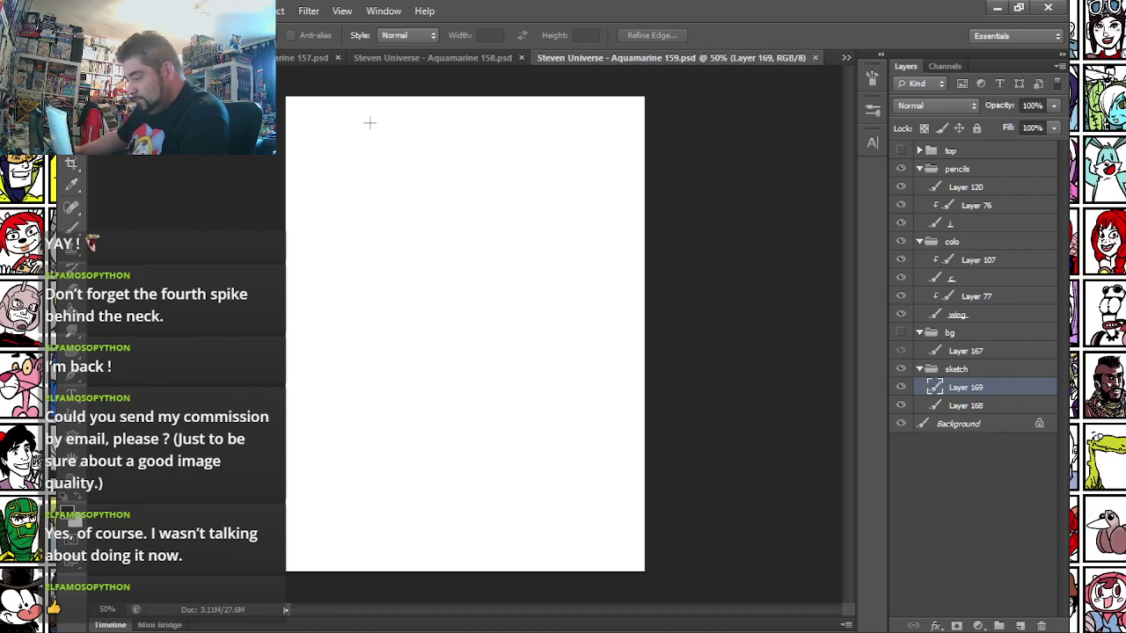
{"action": "left_click", "coordinate": [846, 58]}
{"action": "left_click", "coordinate": [705, 55]}
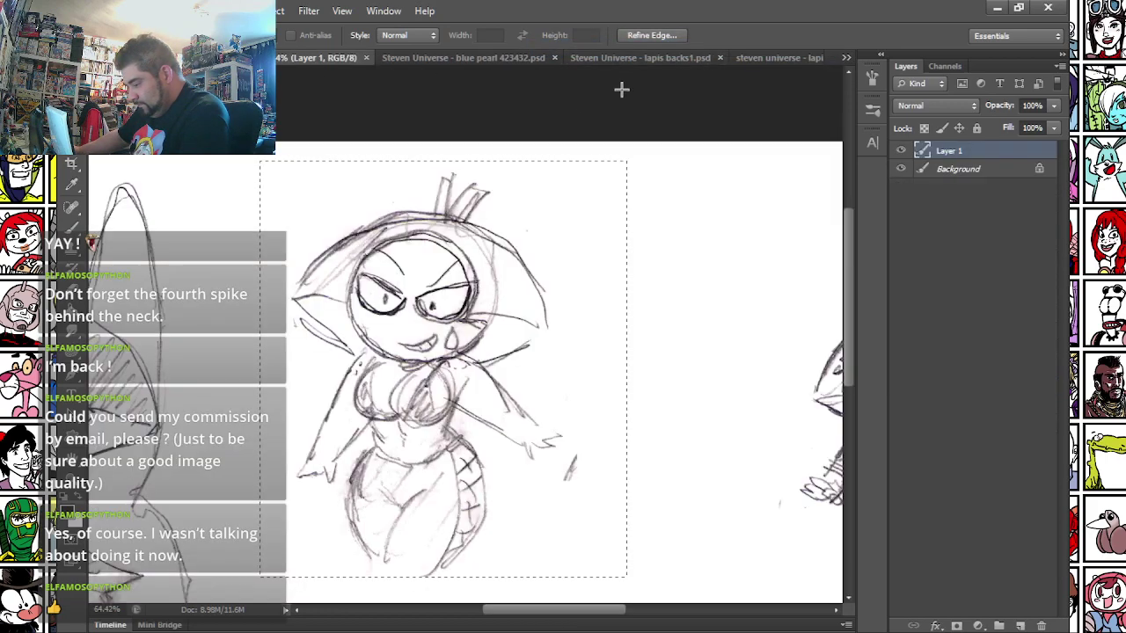
{"action": "scroll", "coordinate": [625, 85], "scroll_direction": "down", "scroll_amount": 2}
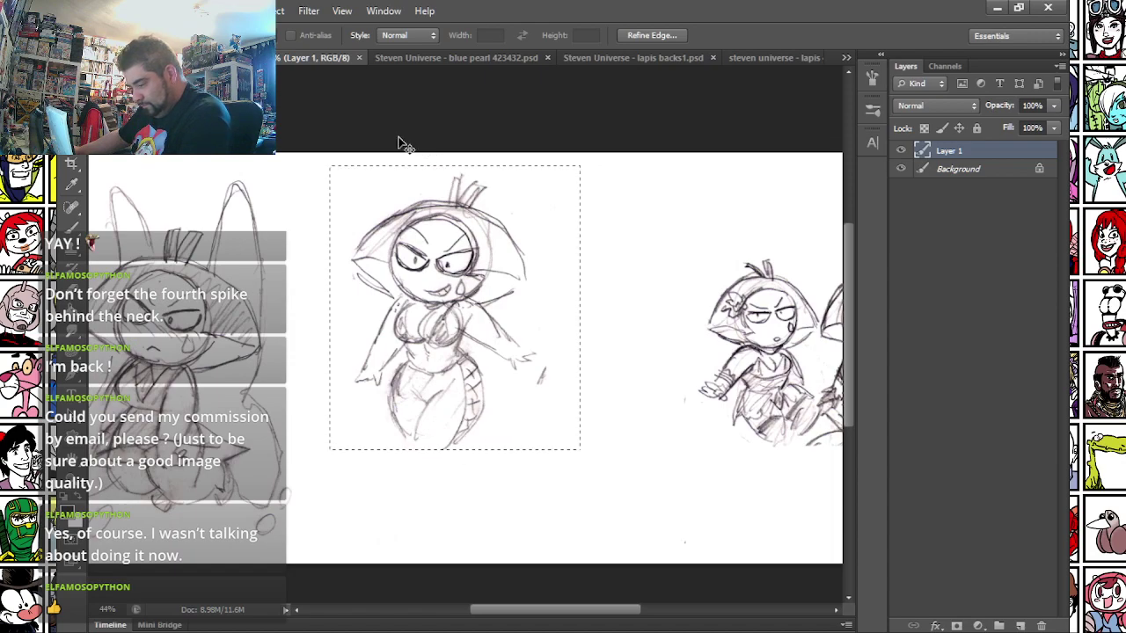
{"action": "key", "text": "ctrl+w"}
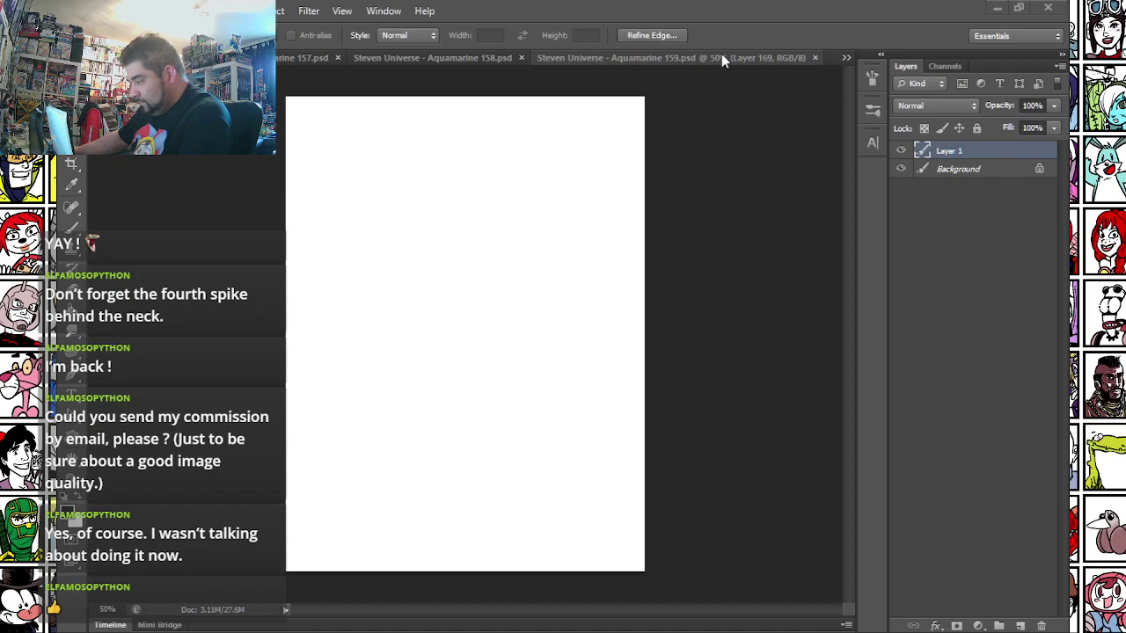
{"action": "key", "text": "ctrl+Tab"}
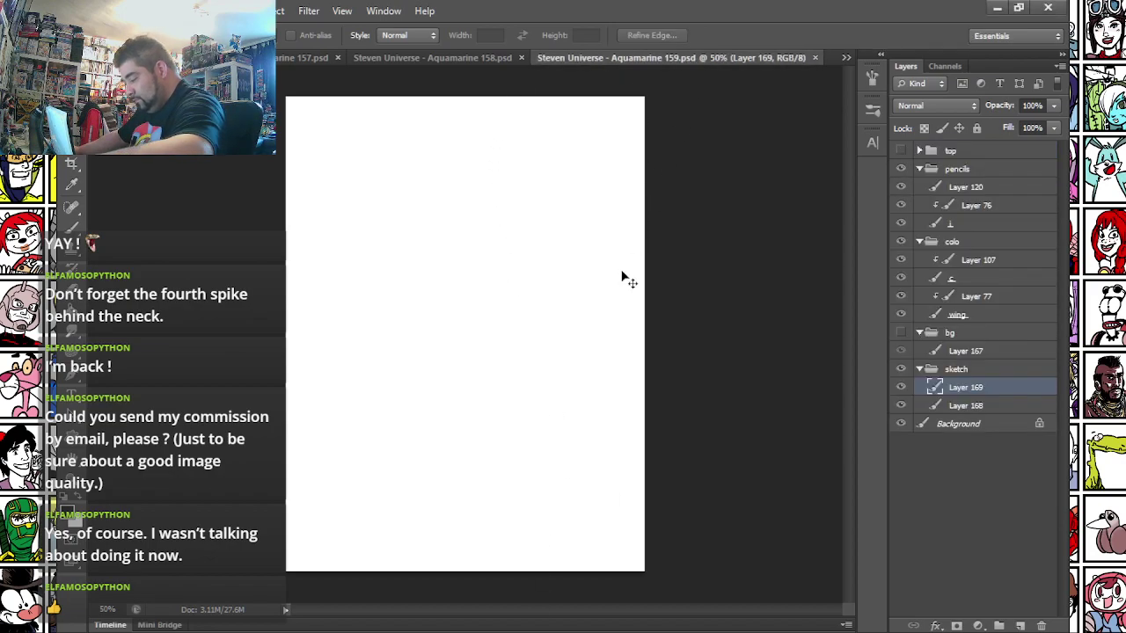
{"action": "left_click_drag", "start_coordinate": [941, 388], "coordinate": [939, 407]}
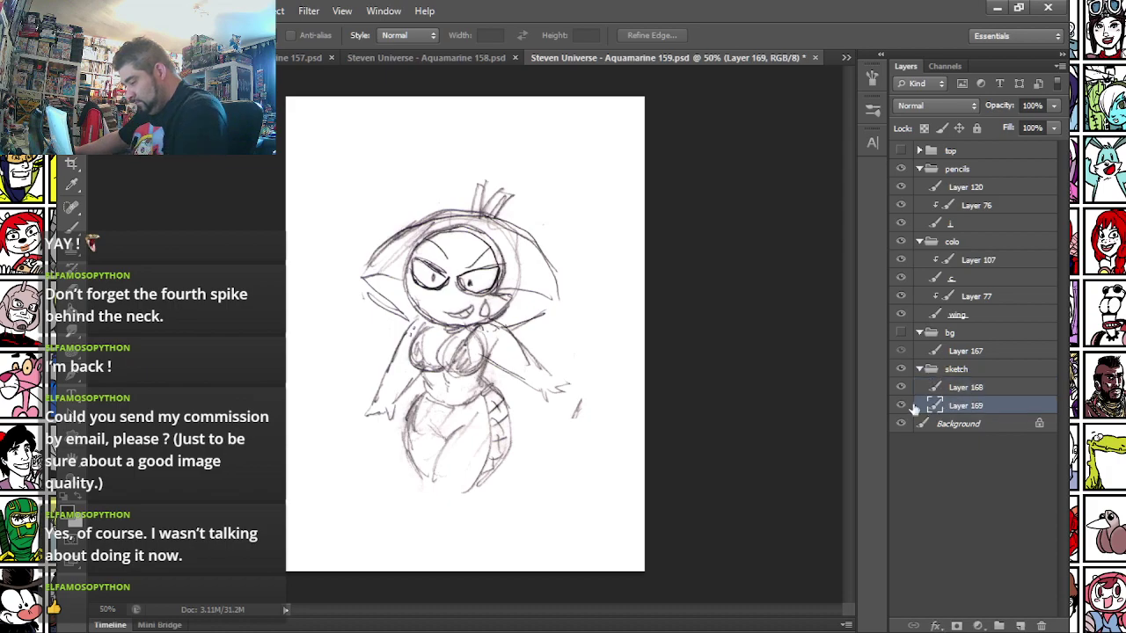
- Return to the Aquamarine 98 sketch sheet, clear its selection and merge Layer 1 into the Background
{"action": "key", "text": "ctrl+Tab"}
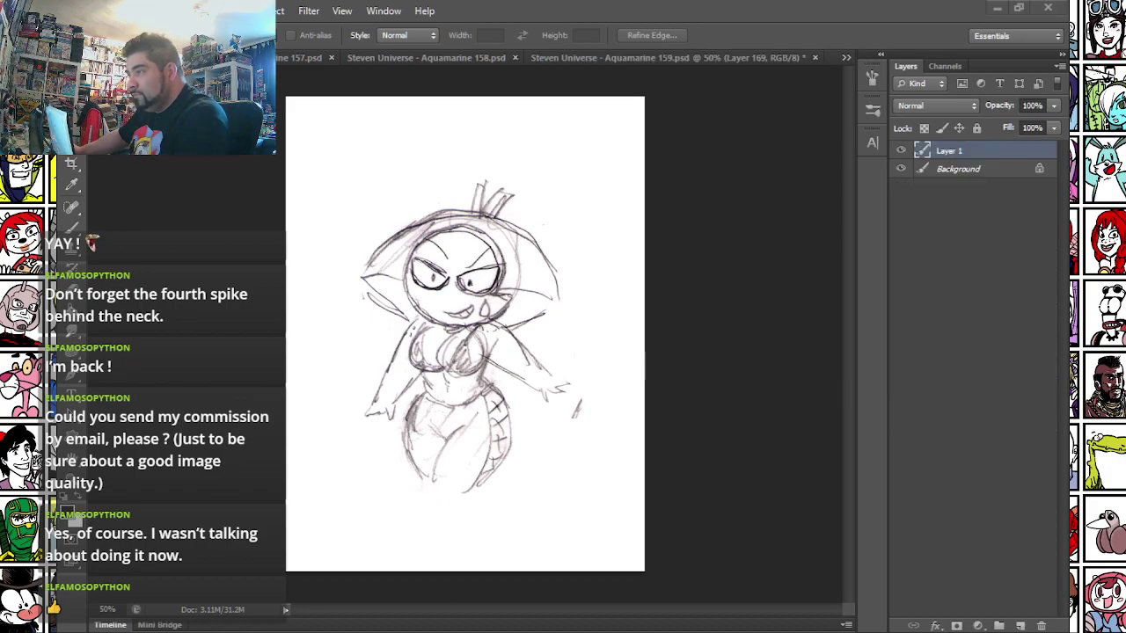
{"action": "key", "text": "v"}
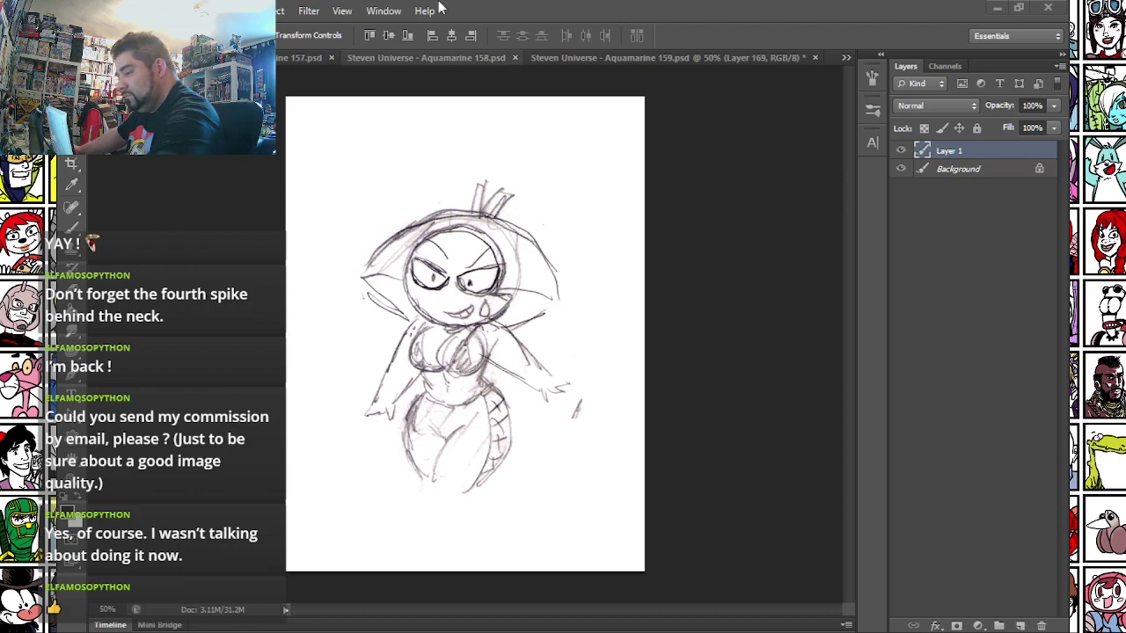
{"action": "key", "text": "m"}
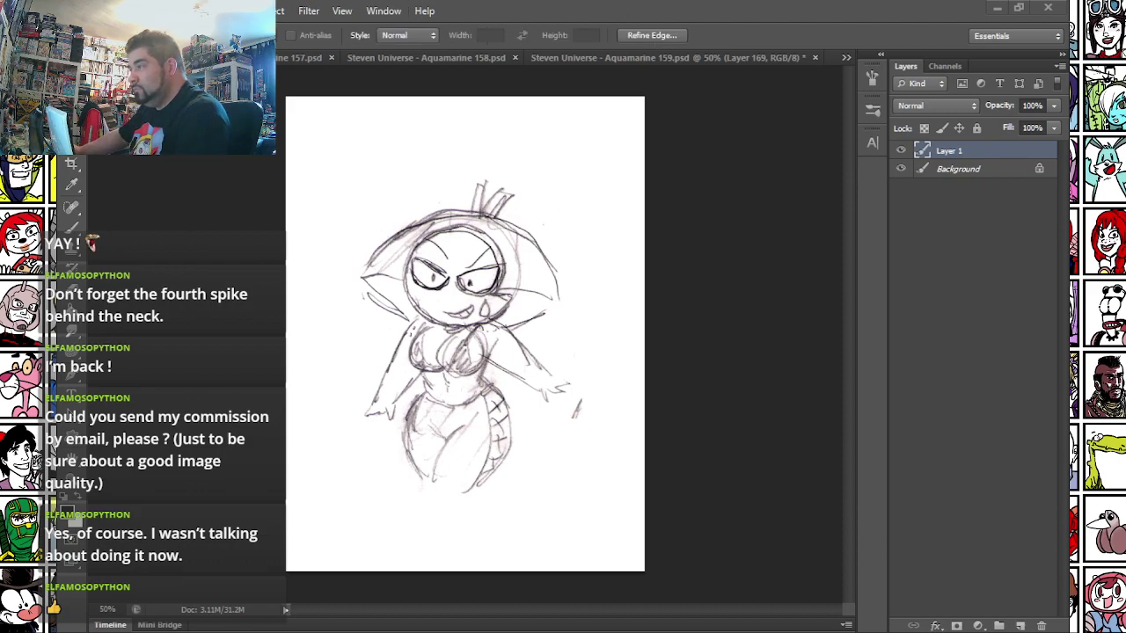
{"action": "left_click", "coordinate": [163, 11]}
{"action": "left_click", "coordinate": [193, 175]}
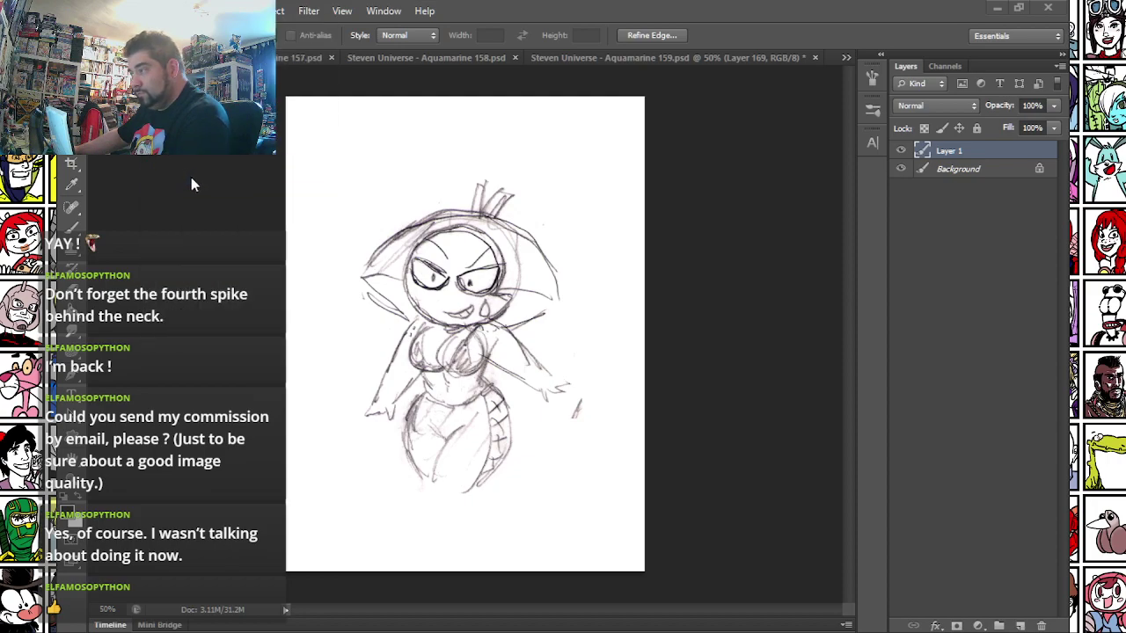
{"action": "key", "text": "ctrl+d"}
{"action": "key", "text": "ctrl+e"}
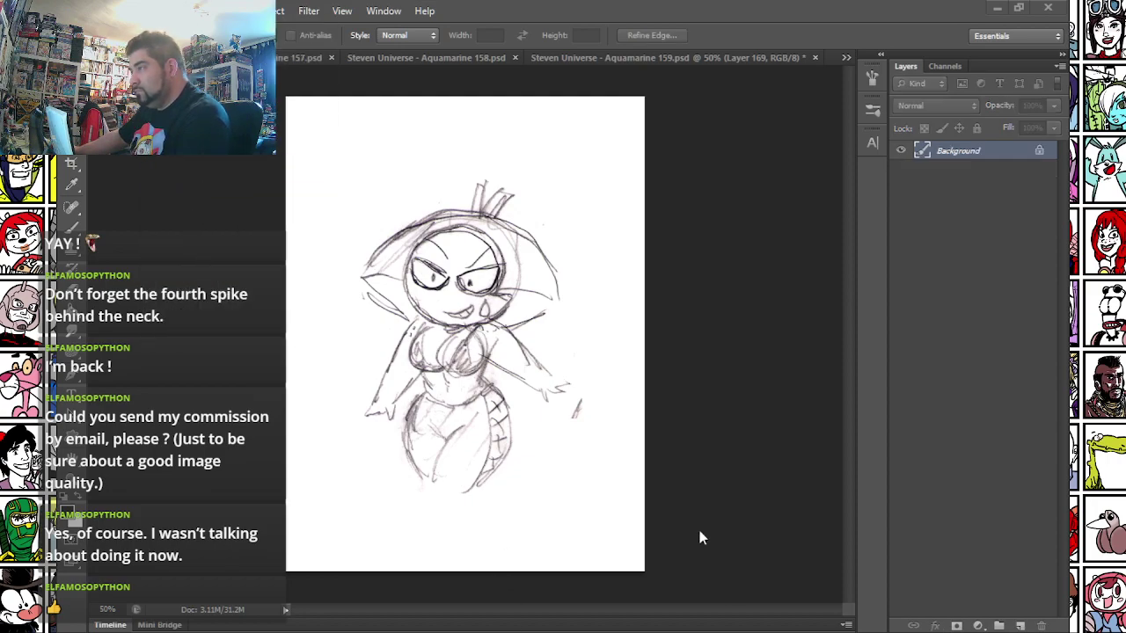
- Enlarge Layer 169's pencil figure to about 153% wide and 156% high, fill the page with it, and lower its opacity to 45%
{"action": "left_click", "coordinate": [685, 199]}
{"action": "right_click", "coordinate": [479, 203]}
{"action": "left_click", "coordinate": [521, 346]}
{"action": "left_click_drag", "start_coordinate": [515, 309], "coordinate": [472, 411]}
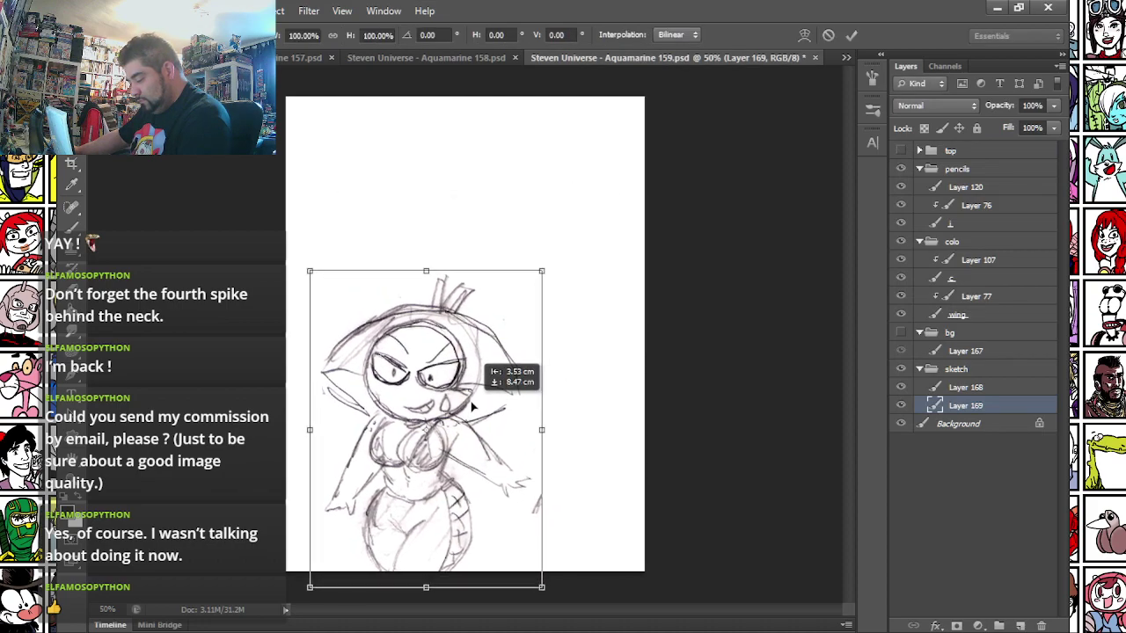
{"action": "left_click_drag", "start_coordinate": [426, 270], "coordinate": [425, 264]}
{"action": "left_click_drag", "start_coordinate": [532, 264], "coordinate": [703, 132]}
{"action": "left_click_drag", "start_coordinate": [621, 175], "coordinate": [611, 176]}
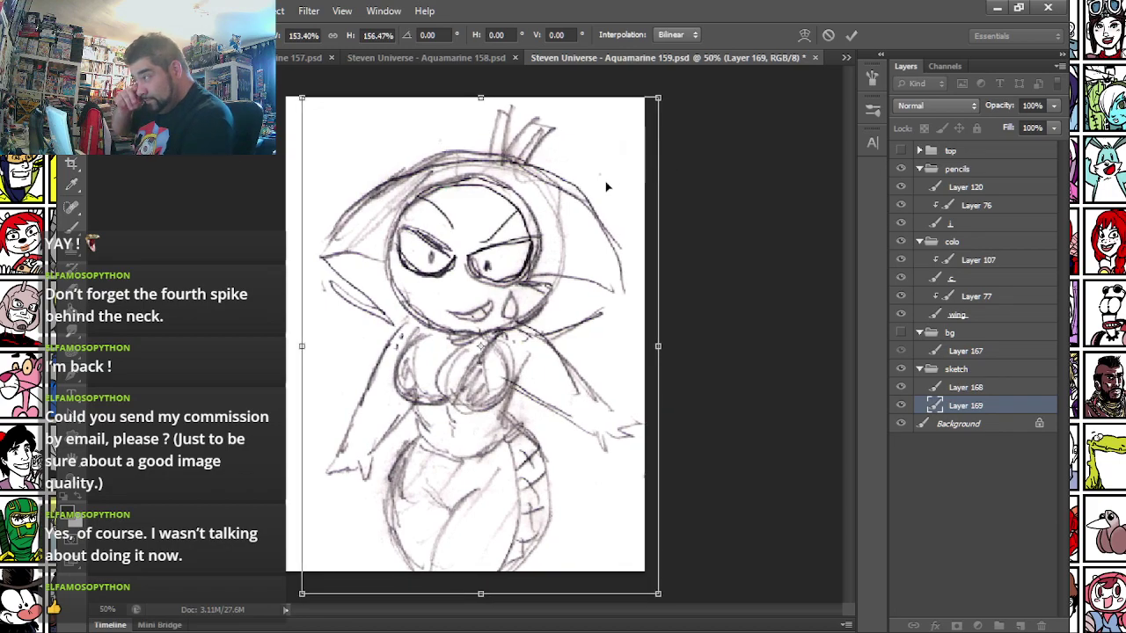
{"action": "left_click", "coordinate": [851, 35]}
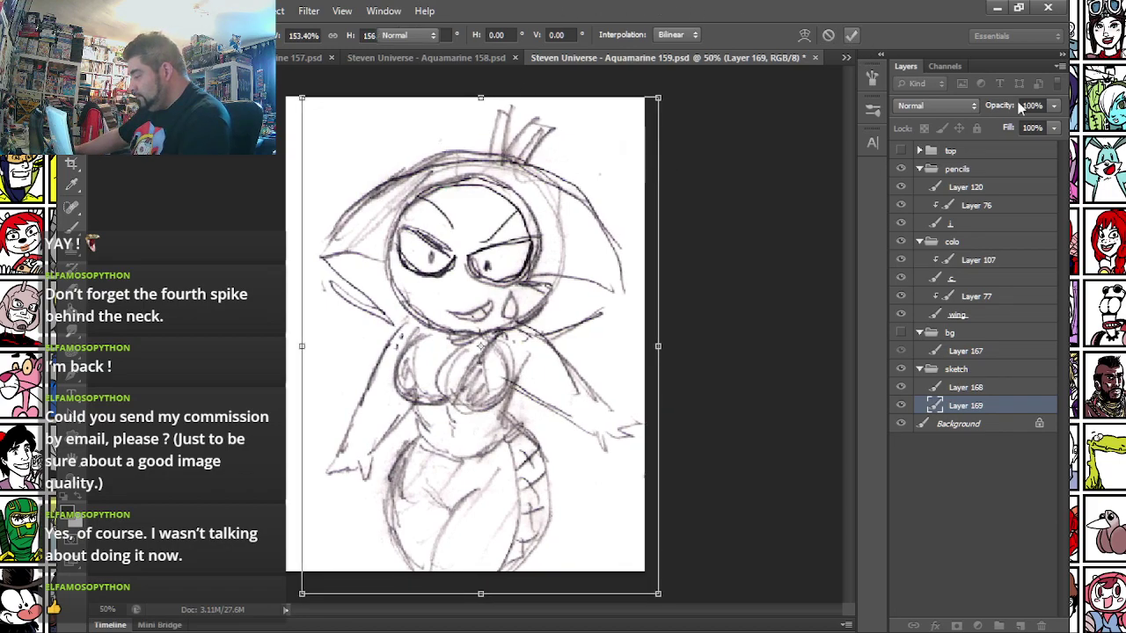
{"action": "left_click", "coordinate": [1056, 106]}
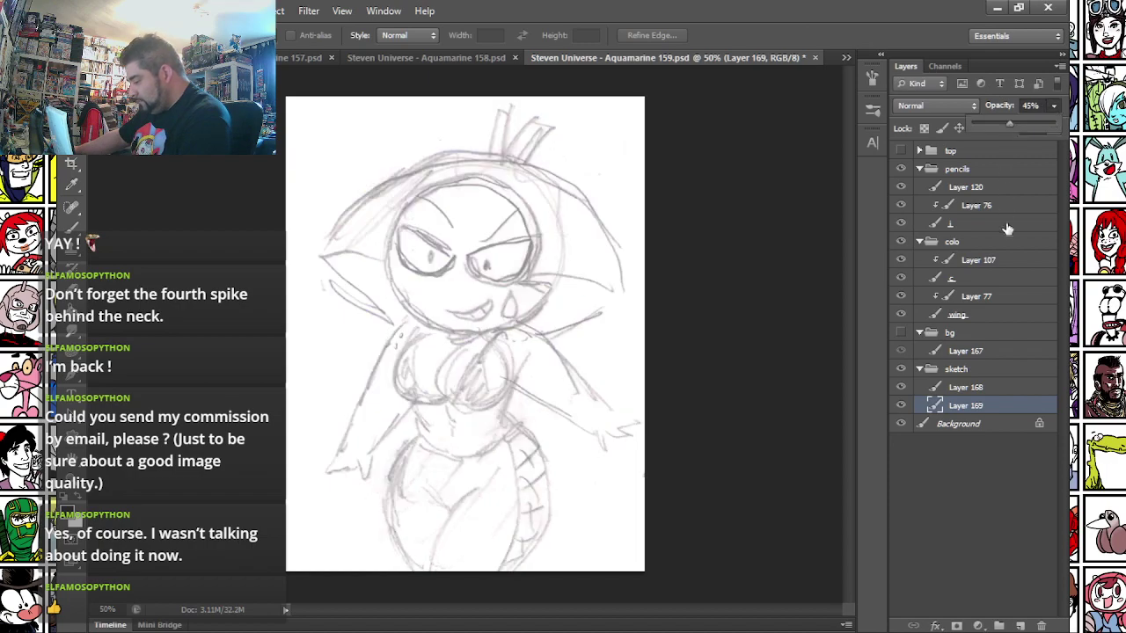
- Set up a small light-blue brush for sketching on Layer 168, testing it in the page's upper-left corner
{"action": "left_click", "coordinate": [963, 387]}
{"action": "key", "text": "ctrl+0"}
{"action": "key", "text": "b"}
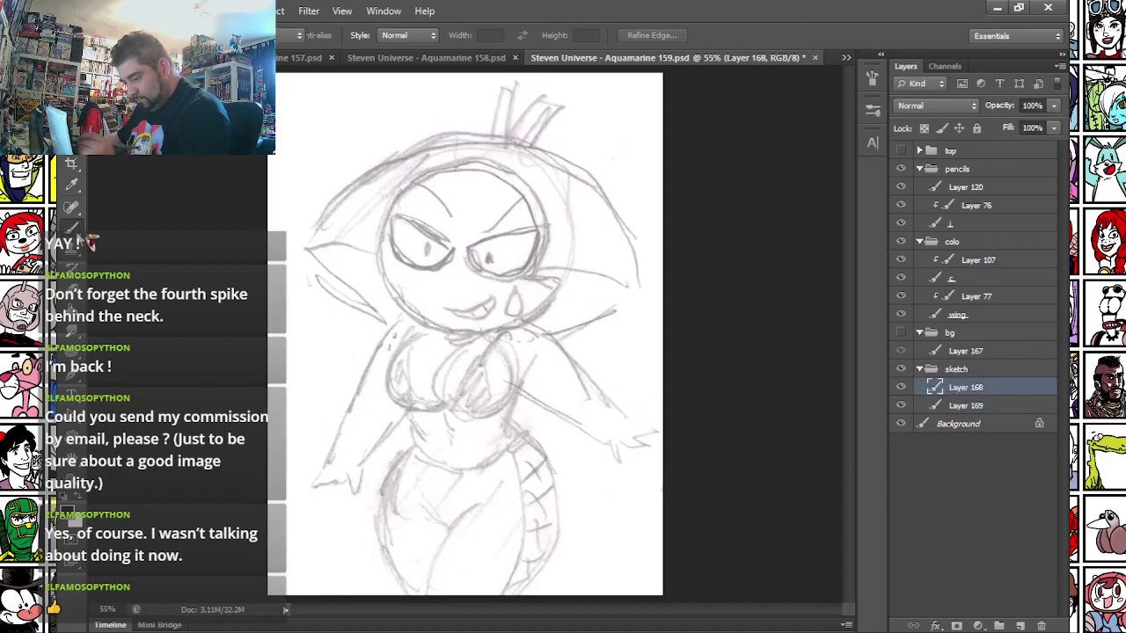
{"action": "left_click", "coordinate": [69, 514]}
{"action": "left_click", "coordinate": [579, 215]}
{"action": "left_click", "coordinate": [452, 138]}
{"action": "left_click", "coordinate": [457, 143]}
{"action": "key", "text": "Return"}
{"action": "key", "text": "b"}
{"action": "left_click_drag", "start_coordinate": [291, 100], "coordinate": [288, 118]}
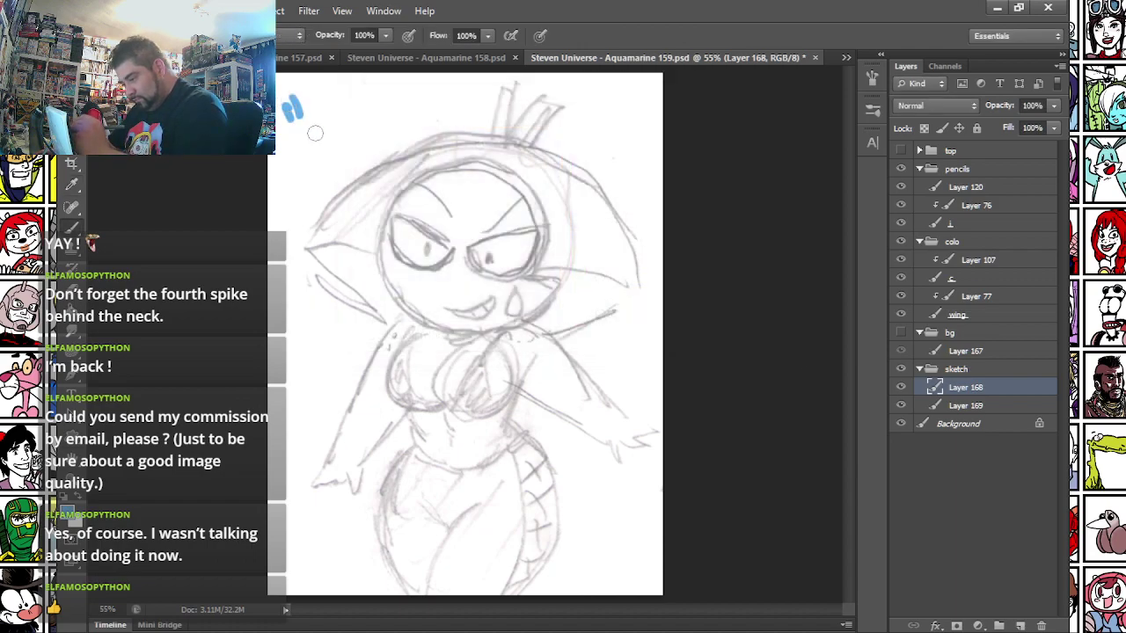
{"action": "right_click", "coordinate": [340, 123]}
{"action": "double_click", "coordinate": [421, 333]}
- Sketch the large hair outline around the head in blue, following the pencil drawing beneath
{"action": "mouse_move", "coordinate": [319, 251]}
{"action": "left_mouse_down"}
{"action": "mouse_move", "coordinate": [360, 186]}
{"action": "mouse_move", "coordinate": [411, 150]}
{"action": "left_mouse_up"}
{"action": "left_click_drag", "start_coordinate": [349, 213], "coordinate": [475, 138]}
{"action": "mouse_move", "coordinate": [404, 154]}
{"action": "left_mouse_down"}
{"action": "mouse_move", "coordinate": [519, 132]}
{"action": "mouse_move", "coordinate": [603, 190]}
{"action": "mouse_move", "coordinate": [637, 289]}
{"action": "left_mouse_up"}
{"action": "left_click_drag", "start_coordinate": [320, 264], "coordinate": [398, 321]}
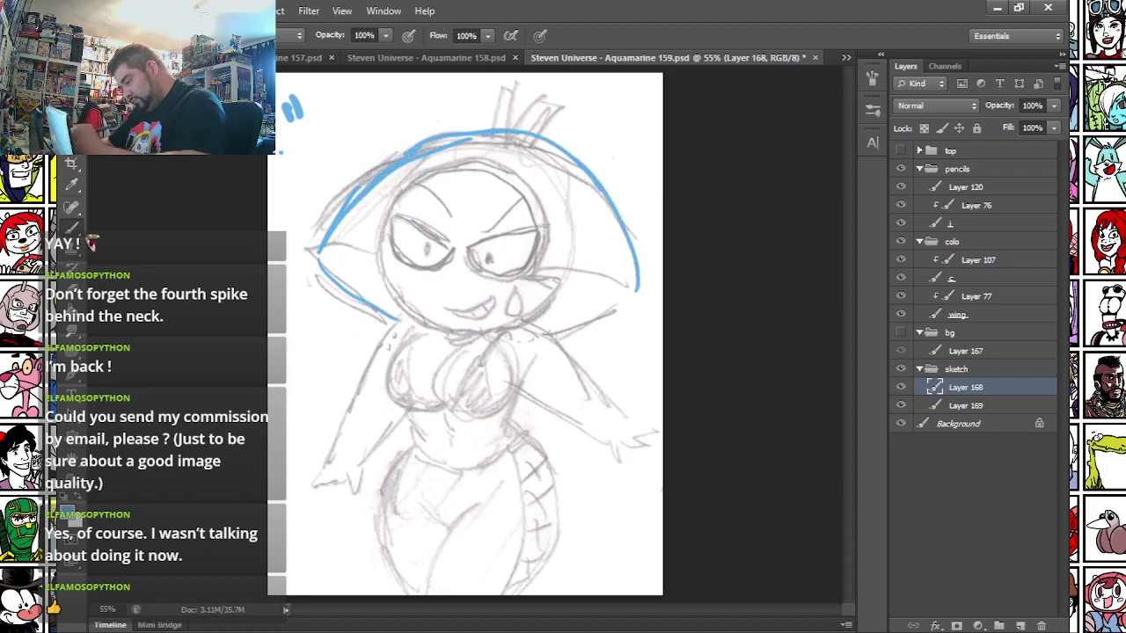
{"action": "left_click_drag", "start_coordinate": [632, 297], "coordinate": [552, 334]}
- Rough in the figure's arm, waist, hips and thighs with blue strokes over the pencil drawing
{"action": "left_click_drag", "start_coordinate": [408, 322], "coordinate": [334, 429]}
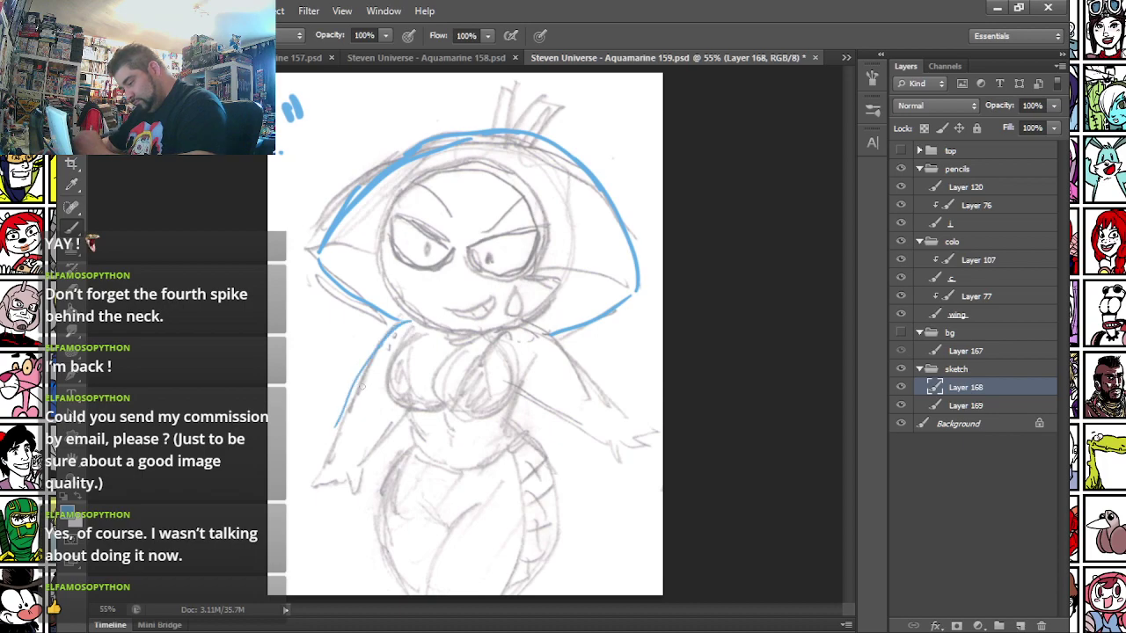
{"action": "left_click_drag", "start_coordinate": [417, 431], "coordinate": [385, 488]}
{"action": "mouse_move", "coordinate": [512, 380]}
{"action": "left_mouse_down"}
{"action": "mouse_move", "coordinate": [515, 419]}
{"action": "mouse_move", "coordinate": [565, 514]}
{"action": "mouse_move", "coordinate": [542, 548]}
{"action": "left_mouse_up"}
{"action": "mouse_move", "coordinate": [540, 551]}
{"action": "left_mouse_down"}
{"action": "mouse_move", "coordinate": [577, 479]}
{"action": "mouse_move", "coordinate": [561, 454]}
{"action": "left_mouse_up"}
{"action": "mouse_move", "coordinate": [401, 458]}
{"action": "left_mouse_down"}
{"action": "mouse_move", "coordinate": [455, 468]}
{"action": "mouse_move", "coordinate": [526, 440]}
{"action": "left_mouse_up"}
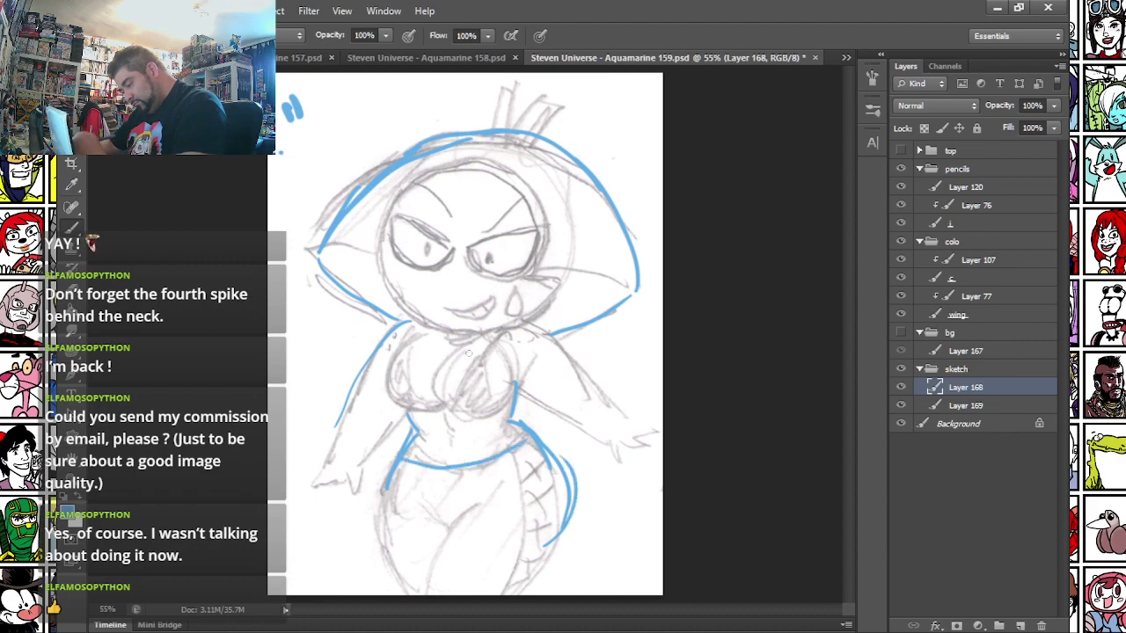
{"action": "mouse_move", "coordinate": [416, 509]}
{"action": "left_mouse_down"}
{"action": "mouse_move", "coordinate": [480, 497]}
{"action": "mouse_move", "coordinate": [428, 592]}
{"action": "left_mouse_up"}
{"action": "left_click_drag", "start_coordinate": [459, 521], "coordinate": [533, 545]}
{"action": "left_click_drag", "start_coordinate": [550, 542], "coordinate": [524, 586]}
{"action": "mouse_move", "coordinate": [387, 496]}
{"action": "left_mouse_down"}
{"action": "mouse_move", "coordinate": [410, 588]}
{"action": "mouse_move", "coordinate": [393, 583]}
{"action": "left_mouse_up"}
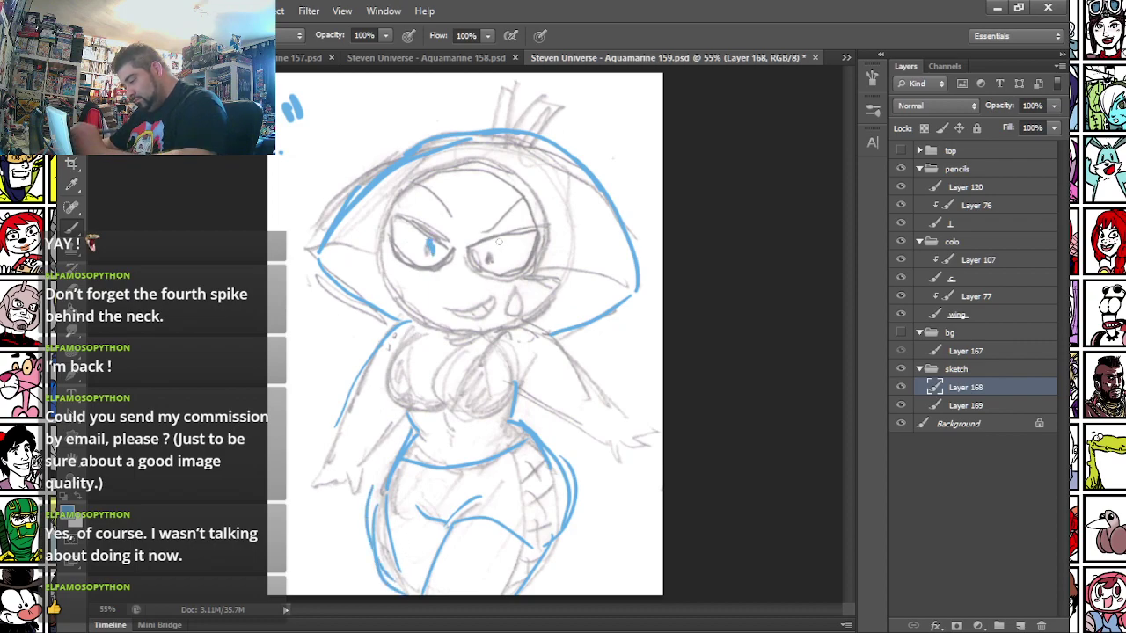
- Sketch the pupils, round face outline and protruding cheek in blue
{"action": "mouse_move", "coordinate": [387, 264]}
{"action": "left_mouse_down"}
{"action": "mouse_move", "coordinate": [442, 176]}
{"action": "mouse_move", "coordinate": [522, 209]}
{"action": "mouse_move", "coordinate": [535, 253]}
{"action": "left_mouse_up"}
{"action": "left_click_drag", "start_coordinate": [456, 172], "coordinate": [529, 211]}
{"action": "mouse_move", "coordinate": [389, 271]}
{"action": "left_mouse_down"}
{"action": "mouse_move", "coordinate": [438, 327]}
{"action": "mouse_move", "coordinate": [503, 331]}
{"action": "mouse_move", "coordinate": [529, 287]}
{"action": "mouse_move", "coordinate": [519, 280]}
{"action": "mouse_move", "coordinate": [551, 308]}
{"action": "left_mouse_up"}
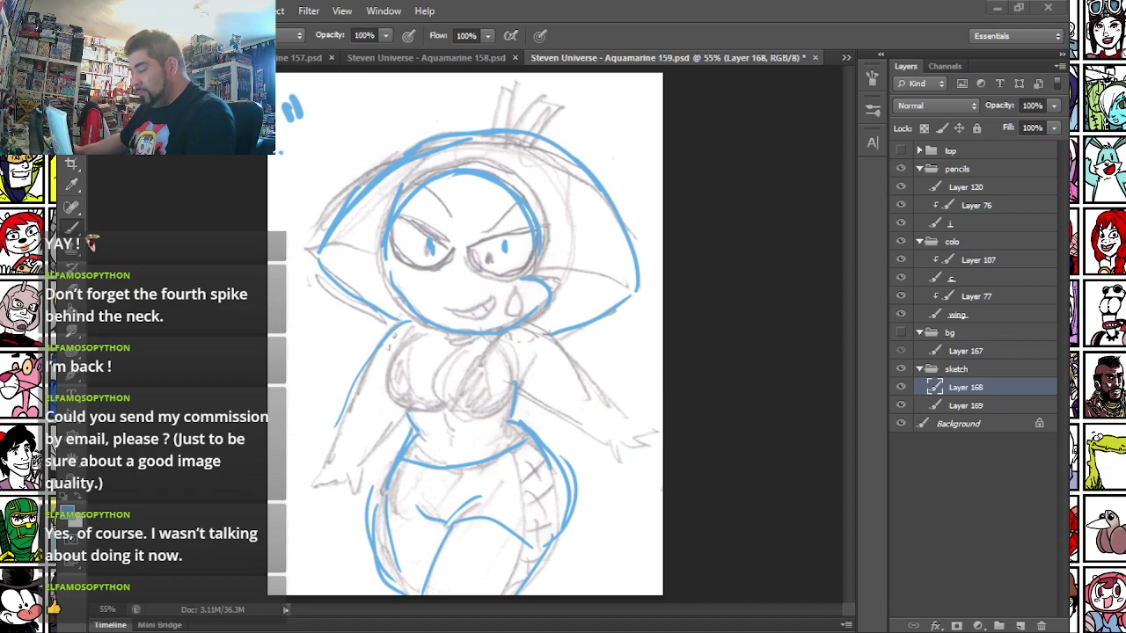
- Ink the two slanted eyebrows in black on layer i of the pencils group
{"action": "scroll", "coordinate": [479, 154], "scroll_direction": "up", "scroll_amount": 8}
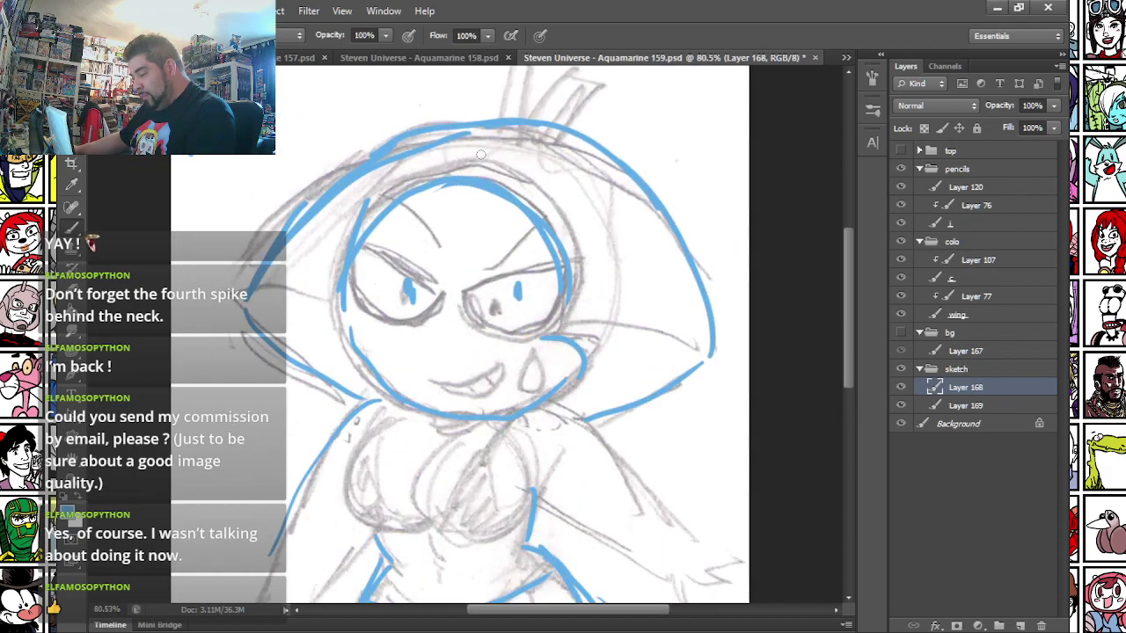
{"action": "left_click", "coordinate": [974, 227]}
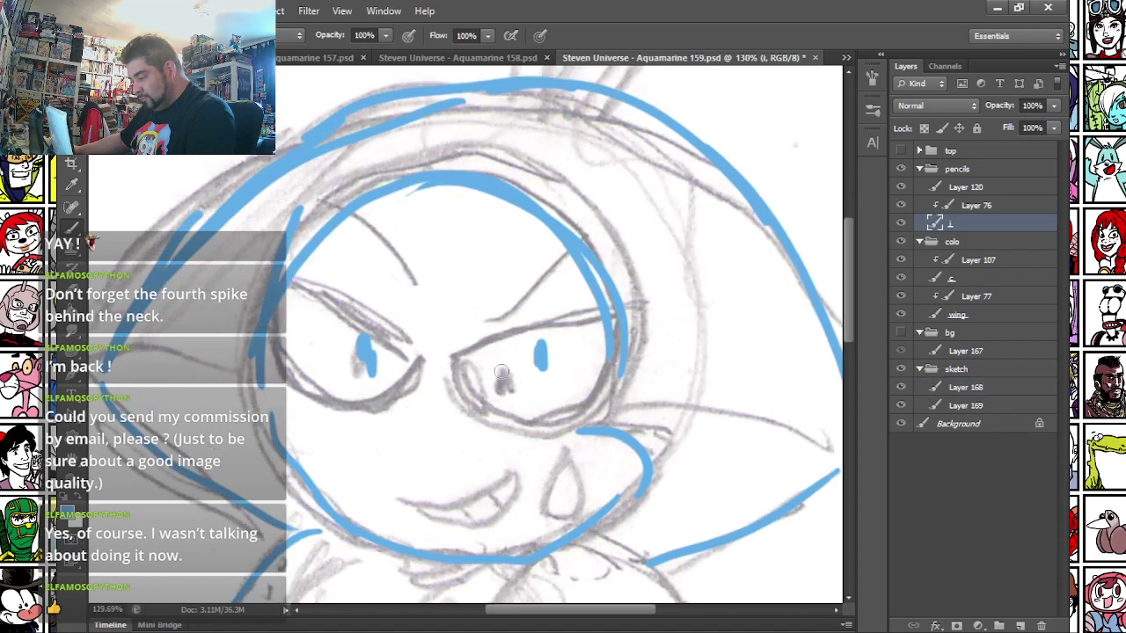
{"action": "scroll", "coordinate": [499, 366], "scroll_direction": "up", "scroll_amount": 2}
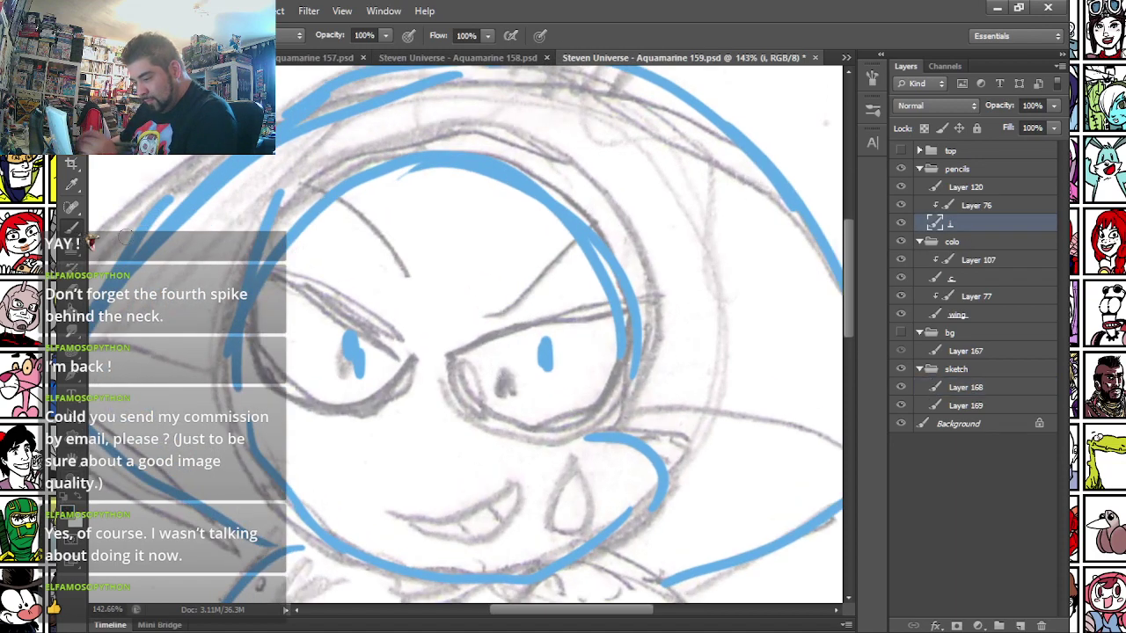
{"action": "right_click", "coordinate": [330, 271]}
{"action": "left_click", "coordinate": [367, 468]}
{"action": "mouse_move", "coordinate": [284, 242]}
{"action": "left_mouse_down"}
{"action": "mouse_move", "coordinate": [305, 140]}
{"action": "mouse_move", "coordinate": [314, 181]}
{"action": "left_mouse_up"}
{"action": "scroll", "coordinate": [305, 139], "scroll_direction": "up", "scroll_amount": 2}
{"action": "left_click_drag", "start_coordinate": [352, 114], "coordinate": [466, 225]}
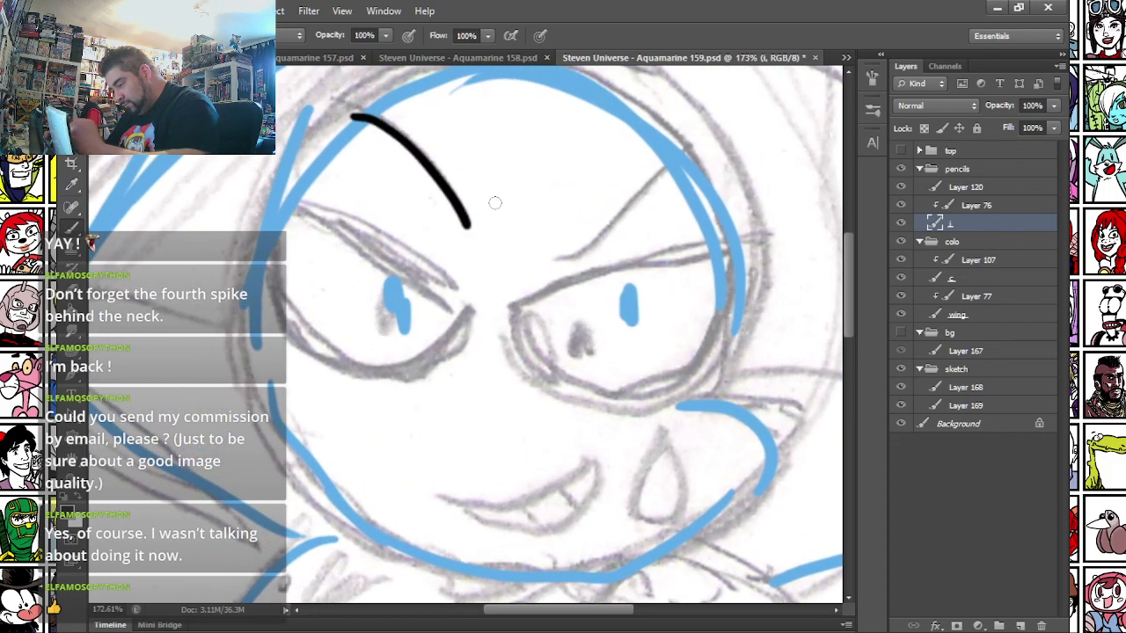
{"action": "mouse_move", "coordinate": [521, 263]}
{"action": "left_mouse_down"}
{"action": "mouse_move", "coordinate": [613, 234]}
{"action": "mouse_move", "coordinate": [677, 173]}
{"action": "left_mouse_up"}
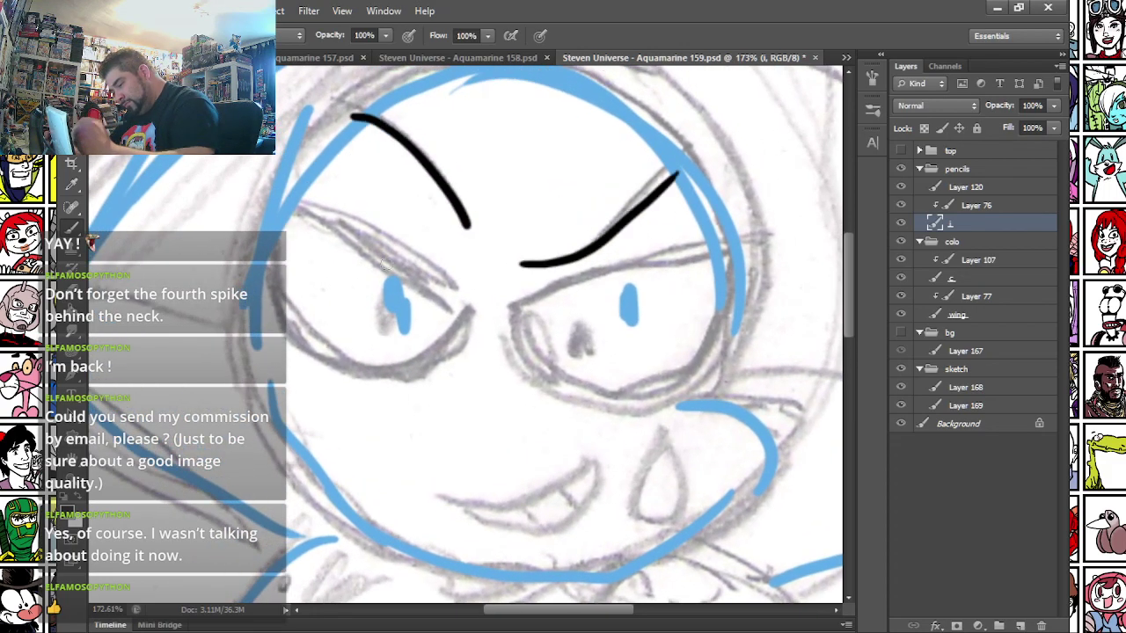
- Ink both eyes with thickened upper lids, curved lower outlines and solid black oval pupils
{"action": "mouse_move", "coordinate": [501, 310]}
{"action": "left_mouse_down"}
{"action": "mouse_move", "coordinate": [630, 264]}
{"action": "mouse_move", "coordinate": [723, 251]}
{"action": "left_mouse_up"}
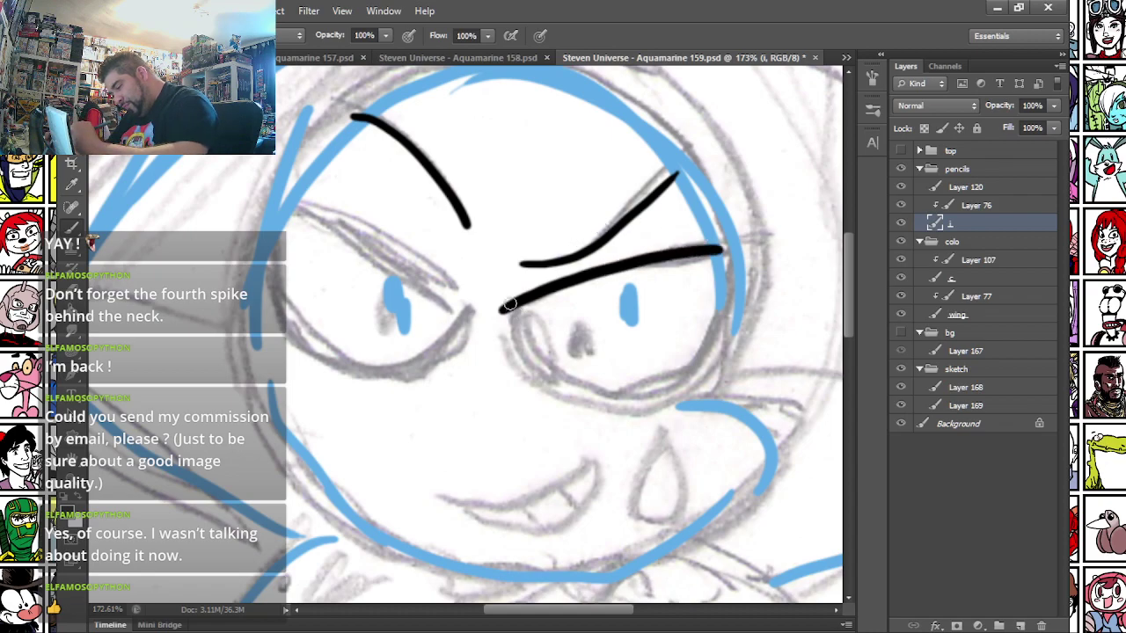
{"action": "mouse_move", "coordinate": [510, 304]}
{"action": "left_mouse_down"}
{"action": "mouse_move", "coordinate": [615, 258]}
{"action": "mouse_move", "coordinate": [718, 244]}
{"action": "left_mouse_up"}
{"action": "mouse_move", "coordinate": [514, 301]}
{"action": "left_mouse_down"}
{"action": "mouse_move", "coordinate": [513, 327]}
{"action": "mouse_move", "coordinate": [537, 368]}
{"action": "mouse_move", "coordinate": [588, 392]}
{"action": "mouse_move", "coordinate": [646, 393]}
{"action": "mouse_move", "coordinate": [699, 349]}
{"action": "mouse_move", "coordinate": [711, 260]}
{"action": "left_mouse_up"}
{"action": "left_click_drag", "start_coordinate": [288, 209], "coordinate": [466, 311]}
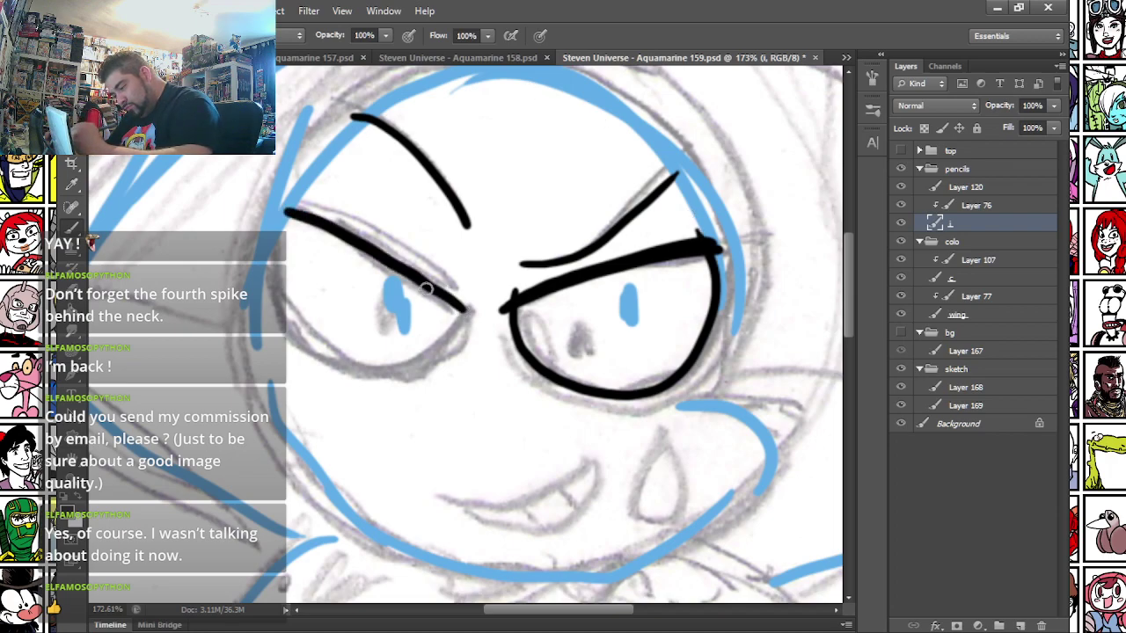
{"action": "left_click_drag", "start_coordinate": [288, 208], "coordinate": [410, 273]}
{"action": "mouse_move", "coordinate": [286, 210]}
{"action": "left_mouse_down"}
{"action": "mouse_move", "coordinate": [280, 236]}
{"action": "mouse_move", "coordinate": [294, 324]}
{"action": "mouse_move", "coordinate": [359, 365]}
{"action": "mouse_move", "coordinate": [422, 357]}
{"action": "mouse_move", "coordinate": [454, 313]}
{"action": "mouse_move", "coordinate": [410, 313]}
{"action": "left_mouse_up"}
{"action": "mouse_move", "coordinate": [625, 293]}
{"action": "left_mouse_down"}
{"action": "mouse_move", "coordinate": [628, 327]}
{"action": "mouse_move", "coordinate": [630, 309]}
{"action": "left_mouse_up"}
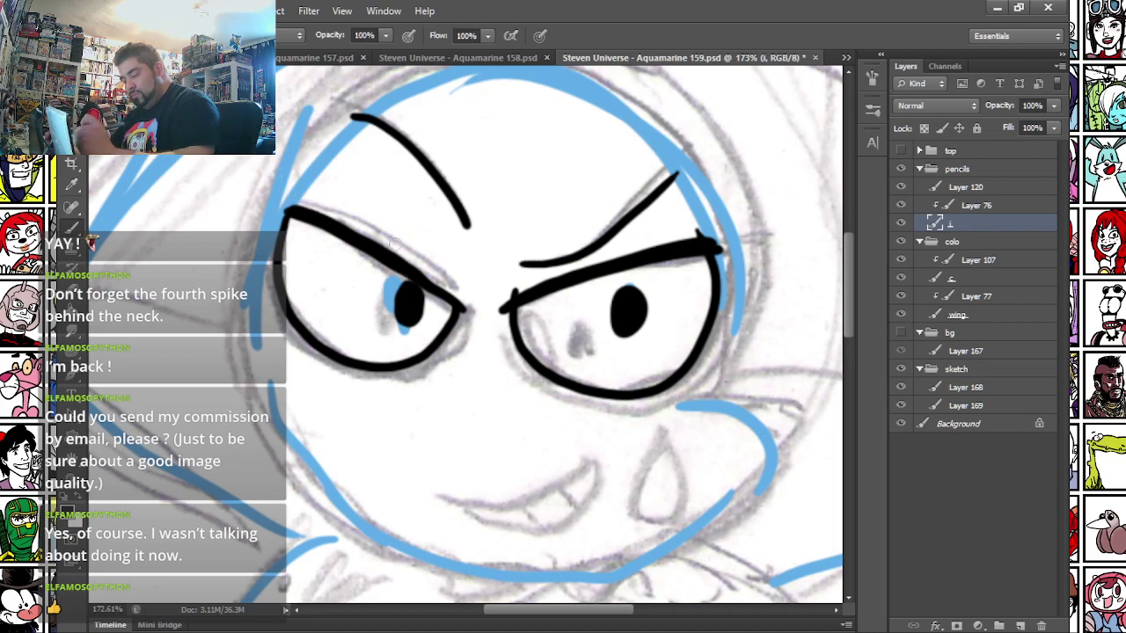
- Ink the teardrop gem, the toothy grin and the small cheek marks with a thinner brush
{"action": "right_click", "coordinate": [489, 260]}
{"action": "left_click", "coordinate": [648, 440]}
{"action": "left_click_drag", "start_coordinate": [458, 381], "coordinate": [466, 251]}
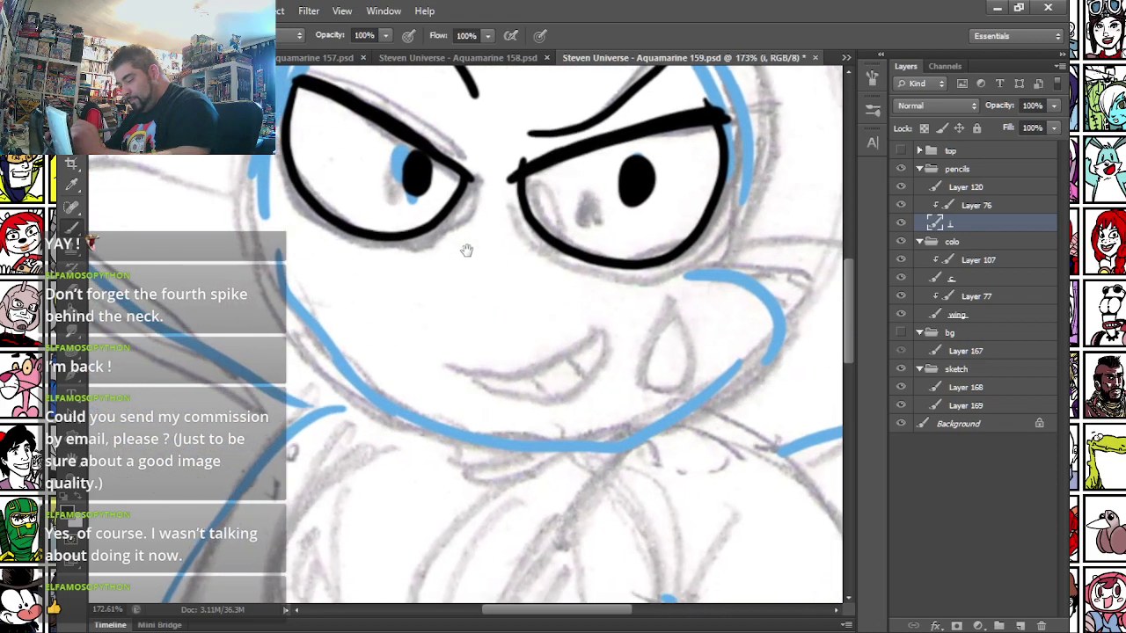
{"action": "mouse_move", "coordinate": [668, 306]}
{"action": "left_mouse_down"}
{"action": "mouse_move", "coordinate": [688, 370]}
{"action": "mouse_move", "coordinate": [668, 304]}
{"action": "left_mouse_up"}
{"action": "mouse_move", "coordinate": [426, 359]}
{"action": "left_mouse_down"}
{"action": "mouse_move", "coordinate": [515, 372]}
{"action": "mouse_move", "coordinate": [596, 324]}
{"action": "left_mouse_up"}
{"action": "mouse_move", "coordinate": [440, 371]}
{"action": "left_mouse_down"}
{"action": "mouse_move", "coordinate": [509, 403]}
{"action": "mouse_move", "coordinate": [576, 394]}
{"action": "mouse_move", "coordinate": [599, 319]}
{"action": "left_mouse_up"}
{"action": "mouse_move", "coordinate": [478, 375]}
{"action": "left_mouse_down"}
{"action": "mouse_move", "coordinate": [477, 388]}
{"action": "mouse_move", "coordinate": [541, 403]}
{"action": "left_mouse_up"}
{"action": "left_click_drag", "start_coordinate": [580, 346], "coordinate": [591, 371]}
{"action": "left_click_drag", "start_coordinate": [303, 224], "coordinate": [324, 248]}
{"action": "left_click_drag", "start_coordinate": [644, 285], "coordinate": [671, 278]}
{"action": "left_click_drag", "start_coordinate": [661, 289], "coordinate": [688, 282]}
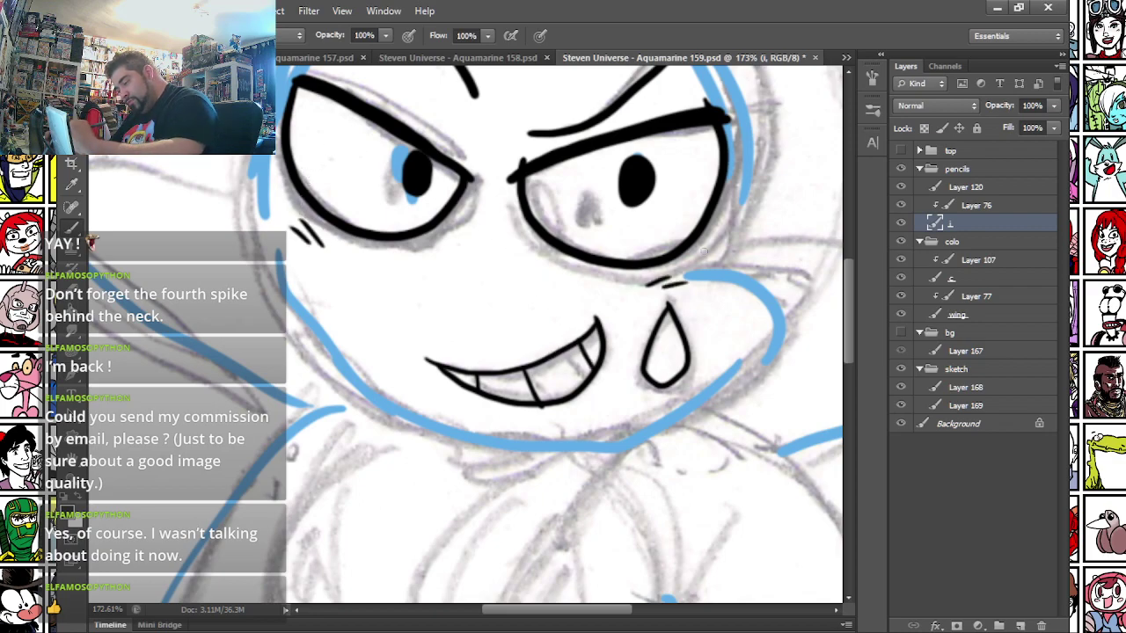
- Ink the face outline with its protruding cheek and add a trimmed chin line beneath the mouth
{"action": "mouse_move", "coordinate": [319, 127]}
{"action": "left_mouse_down"}
{"action": "mouse_move", "coordinate": [282, 175]}
{"action": "mouse_move", "coordinate": [241, 274]}
{"action": "mouse_move", "coordinate": [305, 155]}
{"action": "mouse_move", "coordinate": [380, 109]}
{"action": "mouse_move", "coordinate": [491, 102]}
{"action": "mouse_move", "coordinate": [612, 140]}
{"action": "mouse_move", "coordinate": [696, 254]}
{"action": "mouse_move", "coordinate": [705, 384]}
{"action": "mouse_move", "coordinate": [692, 439]}
{"action": "mouse_move", "coordinate": [752, 484]}
{"action": "left_mouse_up"}
{"action": "left_click_drag", "start_coordinate": [243, 308], "coordinate": [264, 225]}
{"action": "mouse_move", "coordinate": [265, 163]}
{"action": "left_mouse_down"}
{"action": "mouse_move", "coordinate": [266, 337]}
{"action": "mouse_move", "coordinate": [309, 420]}
{"action": "mouse_move", "coordinate": [366, 470]}
{"action": "mouse_move", "coordinate": [504, 522]}
{"action": "left_mouse_up"}
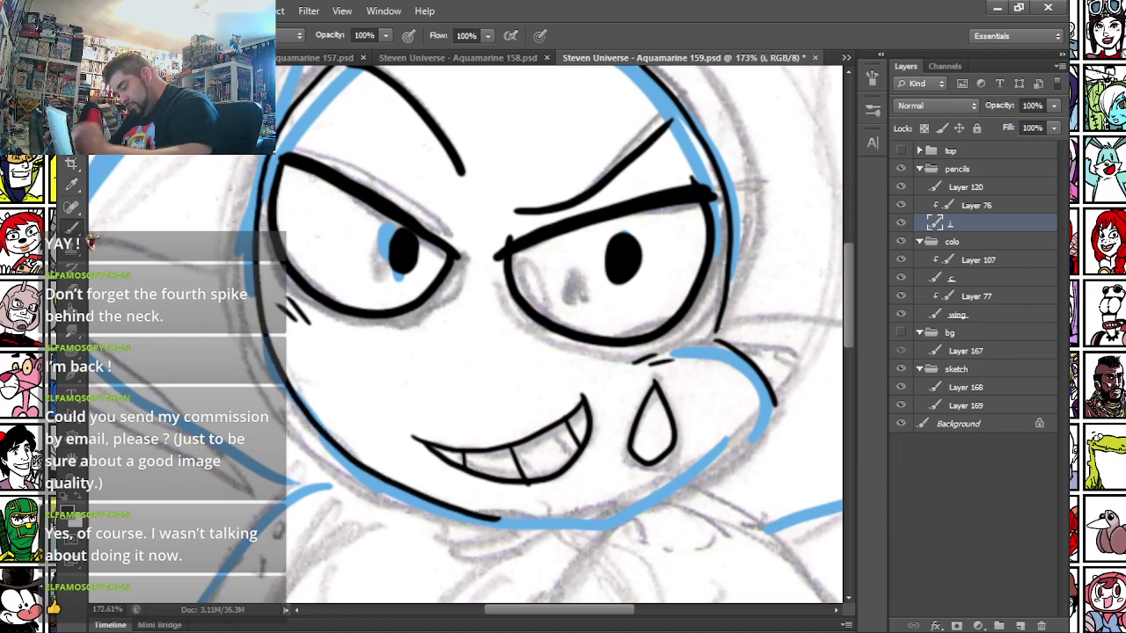
{"action": "key", "text": "ctrl+z"}
{"action": "left_click_drag", "start_coordinate": [281, 126], "coordinate": [256, 239]}
{"action": "key", "text": "ctrl+z"}
{"action": "mouse_move", "coordinate": [267, 162]}
{"action": "left_mouse_down"}
{"action": "mouse_move", "coordinate": [252, 250]}
{"action": "mouse_move", "coordinate": [284, 391]}
{"action": "mouse_move", "coordinate": [378, 488]}
{"action": "mouse_move", "coordinate": [494, 531]}
{"action": "mouse_move", "coordinate": [648, 515]}
{"action": "mouse_move", "coordinate": [773, 400]}
{"action": "left_mouse_up"}
{"action": "mouse_move", "coordinate": [503, 499]}
{"action": "left_mouse_down"}
{"action": "mouse_move", "coordinate": [544, 504]}
{"action": "mouse_move", "coordinate": [493, 507]}
{"action": "left_mouse_up"}
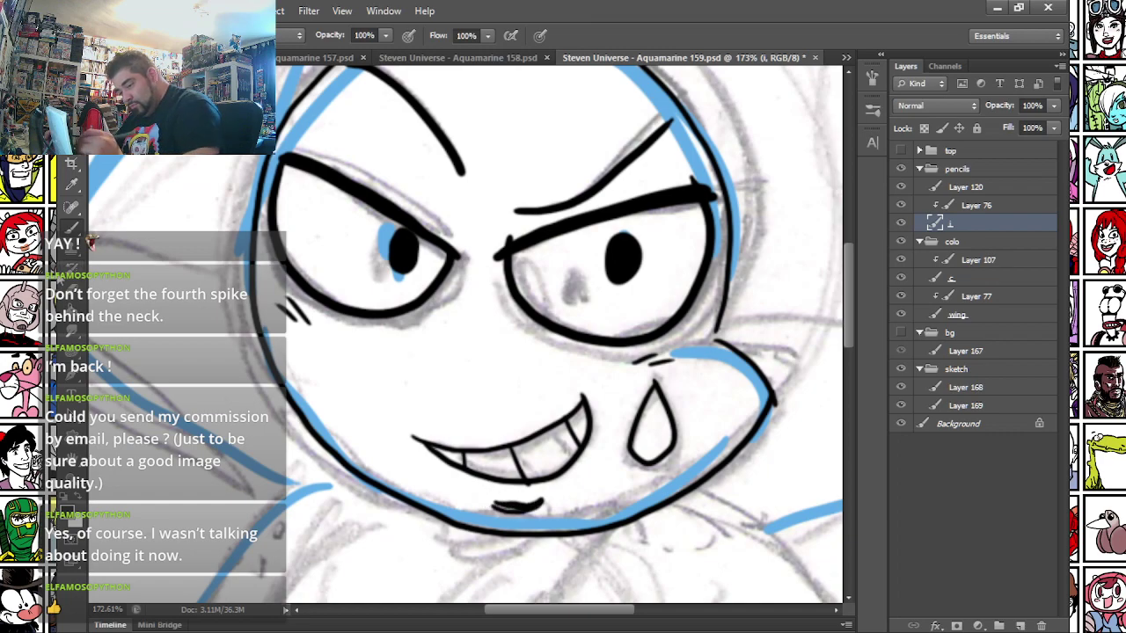
{"action": "key", "text": "e"}
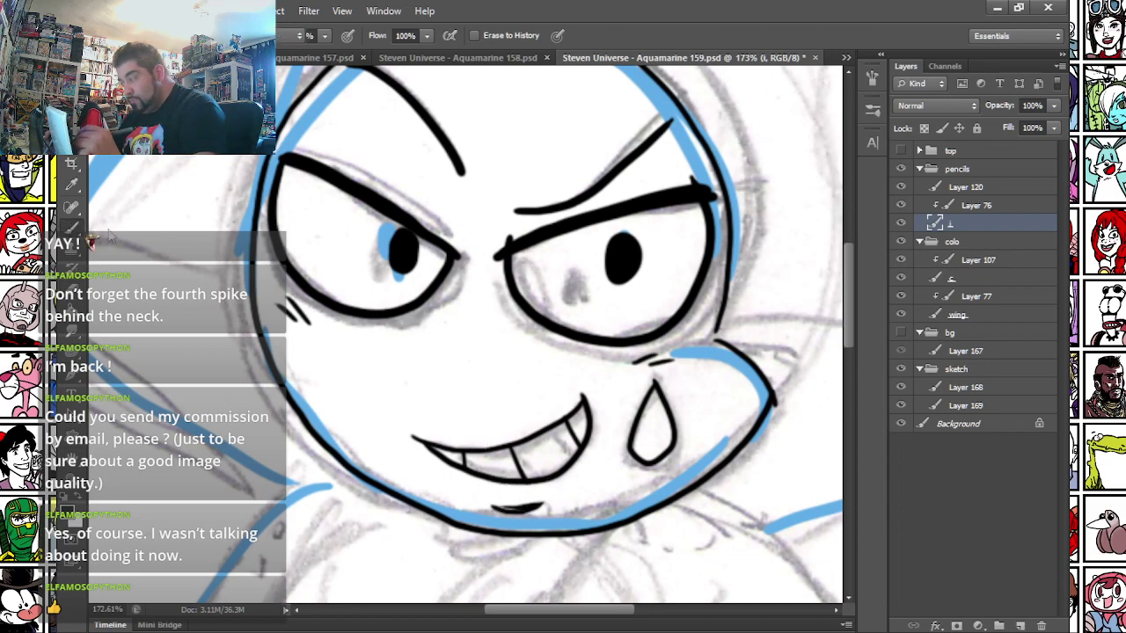
- Add thin contour lines under both eyebrows to give them a second edge
{"action": "key", "text": "b"}
{"action": "mouse_move", "coordinate": [299, 126]}
{"action": "left_mouse_down"}
{"action": "mouse_move", "coordinate": [376, 115]}
{"action": "mouse_move", "coordinate": [443, 167]}
{"action": "left_mouse_up"}
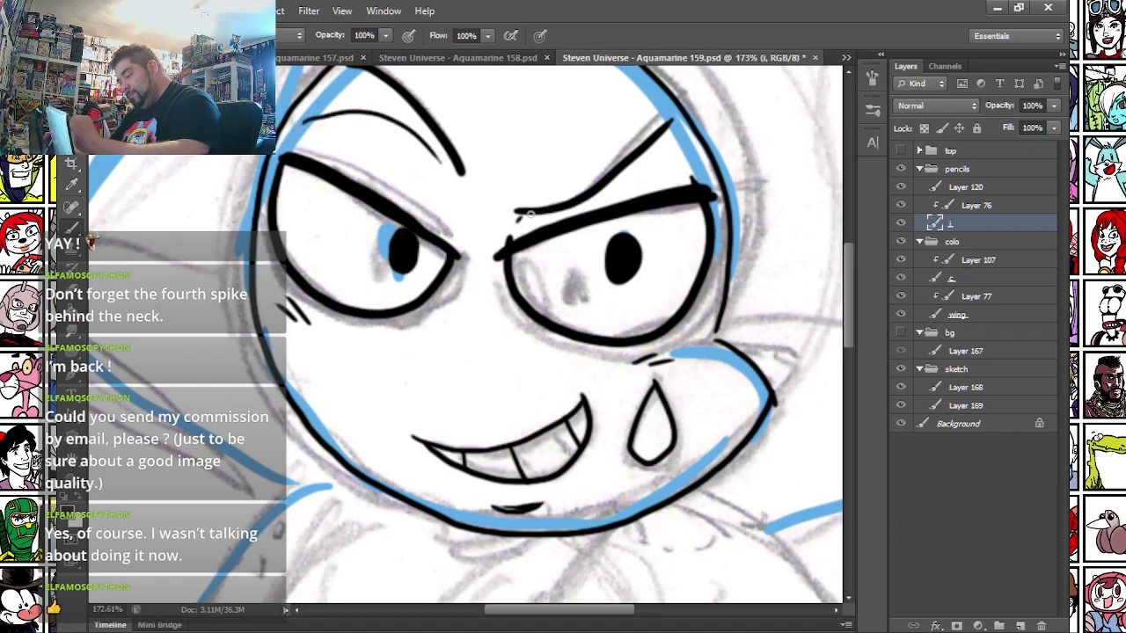
{"action": "left_click_drag", "start_coordinate": [651, 147], "coordinate": [679, 159]}
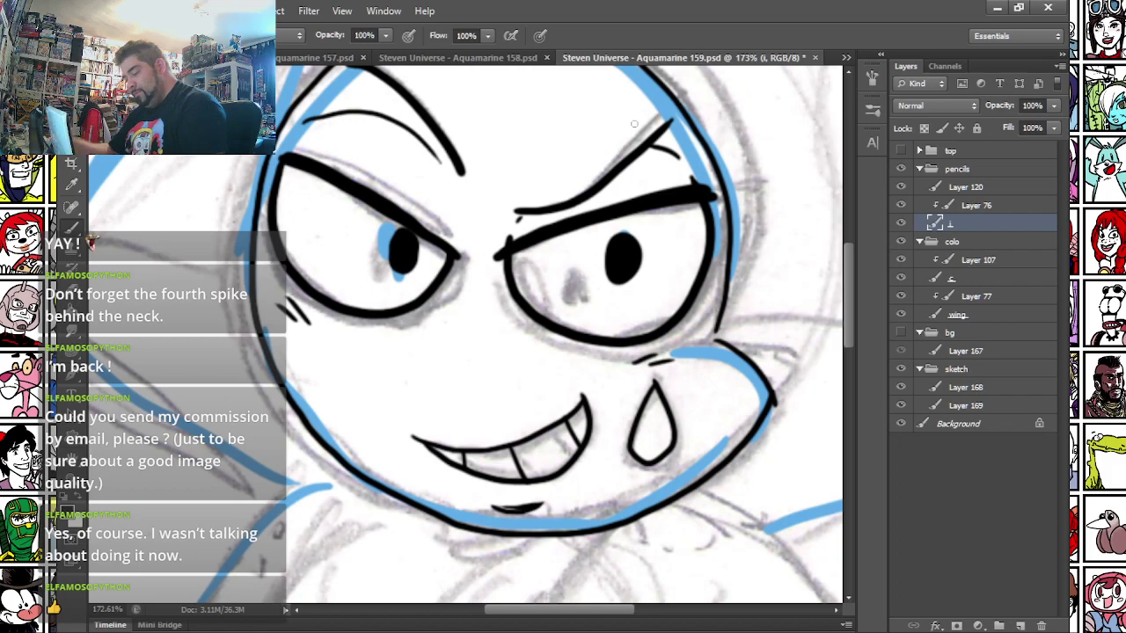
- Ink the shoulder and the upper and lower contours of the outstretched arm on the page's right side
{"action": "scroll", "coordinate": [634, 124], "scroll_direction": "down", "scroll_amount": 3}
{"action": "mouse_move", "coordinate": [604, 562]}
{"action": "left_mouse_down"}
{"action": "mouse_move", "coordinate": [561, 386]}
{"action": "mouse_move", "coordinate": [355, 258]}
{"action": "mouse_move", "coordinate": [312, 352]}
{"action": "left_mouse_up"}
{"action": "mouse_move", "coordinate": [369, 205]}
{"action": "left_mouse_down"}
{"action": "mouse_move", "coordinate": [441, 236]}
{"action": "mouse_move", "coordinate": [592, 372]}
{"action": "mouse_move", "coordinate": [623, 415]}
{"action": "left_mouse_up"}
{"action": "key", "text": "ctrl+alt+z"}
{"action": "key", "text": "ctrl+alt+z"}
{"action": "mouse_move", "coordinate": [349, 211]}
{"action": "left_mouse_down"}
{"action": "mouse_move", "coordinate": [407, 213]}
{"action": "mouse_move", "coordinate": [476, 265]}
{"action": "mouse_move", "coordinate": [513, 317]}
{"action": "mouse_move", "coordinate": [588, 380]}
{"action": "mouse_move", "coordinate": [621, 431]}
{"action": "left_mouse_up"}
{"action": "mouse_move", "coordinate": [349, 324]}
{"action": "left_mouse_down"}
{"action": "mouse_move", "coordinate": [401, 368]}
{"action": "mouse_move", "coordinate": [584, 476]}
{"action": "mouse_move", "coordinate": [602, 521]}
{"action": "mouse_move", "coordinate": [618, 478]}
{"action": "mouse_move", "coordinate": [665, 484]}
{"action": "mouse_move", "coordinate": [686, 474]}
{"action": "mouse_move", "coordinate": [657, 466]}
{"action": "mouse_move", "coordinate": [695, 430]}
{"action": "left_mouse_up"}
- Ink the outstretched hand's fingers, palm and wrist lines, plus a short elbow crease on the arm
{"action": "left_click_drag", "start_coordinate": [653, 459], "coordinate": [692, 431]}
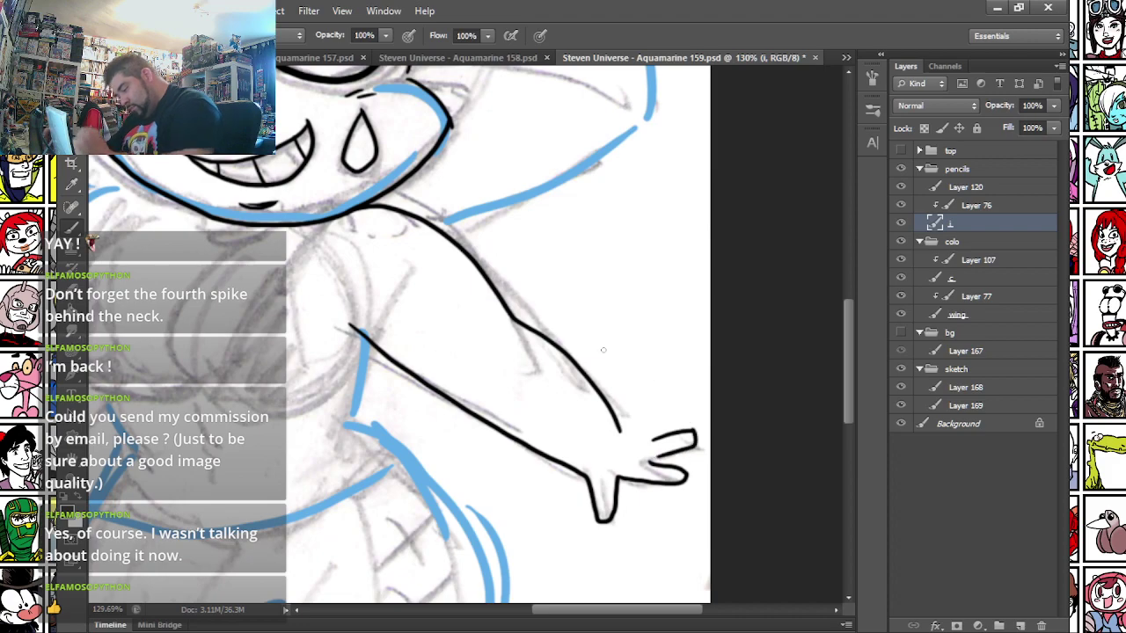
{"action": "scroll", "coordinate": [603, 350], "scroll_direction": "up", "scroll_amount": 2}
{"action": "mouse_move", "coordinate": [662, 467]}
{"action": "left_mouse_down"}
{"action": "mouse_move", "coordinate": [712, 441]}
{"action": "mouse_move", "coordinate": [718, 457]}
{"action": "mouse_move", "coordinate": [690, 479]}
{"action": "mouse_move", "coordinate": [687, 440]}
{"action": "left_mouse_up"}
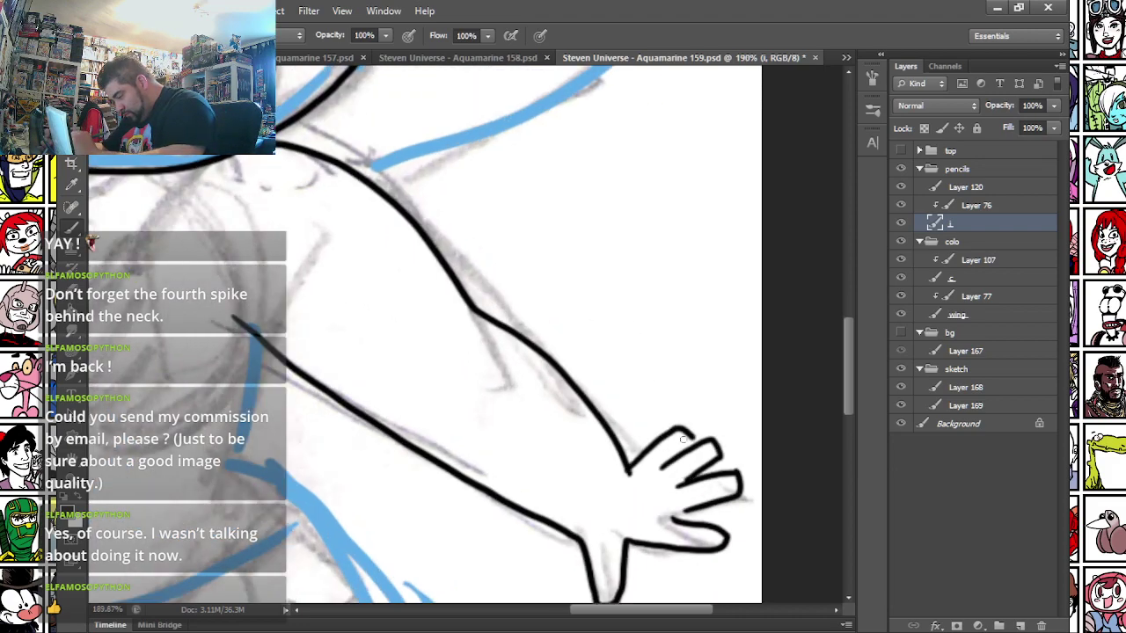
{"action": "left_click_drag", "start_coordinate": [654, 479], "coordinate": [673, 512]}
{"action": "left_click_drag", "start_coordinate": [628, 470], "coordinate": [617, 510]}
{"action": "left_click_drag", "start_coordinate": [464, 371], "coordinate": [460, 415]}
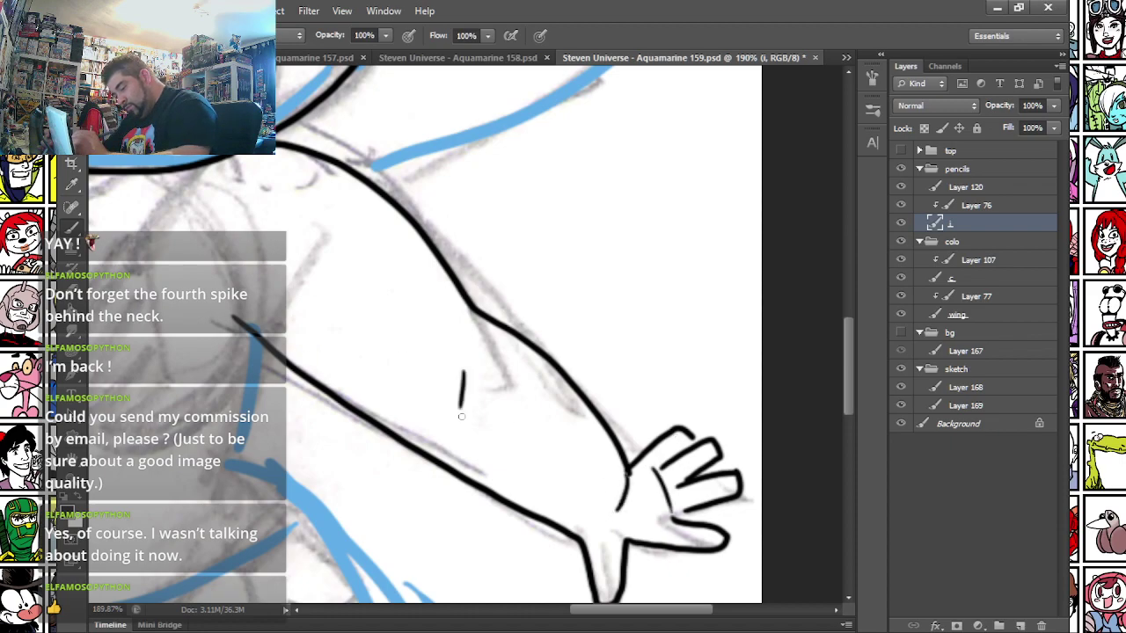
- Ink both sides of the waist and the curved waistline joining the hips
{"action": "left_click_drag", "start_coordinate": [386, 318], "coordinate": [710, 325]}
{"action": "left_click_drag", "start_coordinate": [372, 367], "coordinate": [490, 225]}
{"action": "left_click_drag", "start_coordinate": [707, 214], "coordinate": [676, 322]}
{"action": "key", "text": "ctrl+z"}
{"action": "mouse_move", "coordinate": [703, 209]}
{"action": "left_mouse_down"}
{"action": "mouse_move", "coordinate": [679, 317]}
{"action": "mouse_move", "coordinate": [756, 378]}
{"action": "left_mouse_up"}
{"action": "mouse_move", "coordinate": [327, 308]}
{"action": "left_mouse_down"}
{"action": "mouse_move", "coordinate": [352, 371]}
{"action": "mouse_move", "coordinate": [306, 453]}
{"action": "mouse_move", "coordinate": [353, 480]}
{"action": "mouse_move", "coordinate": [459, 498]}
{"action": "mouse_move", "coordinate": [573, 490]}
{"action": "mouse_move", "coordinate": [682, 443]}
{"action": "mouse_move", "coordinate": [757, 375]}
{"action": "left_mouse_up"}
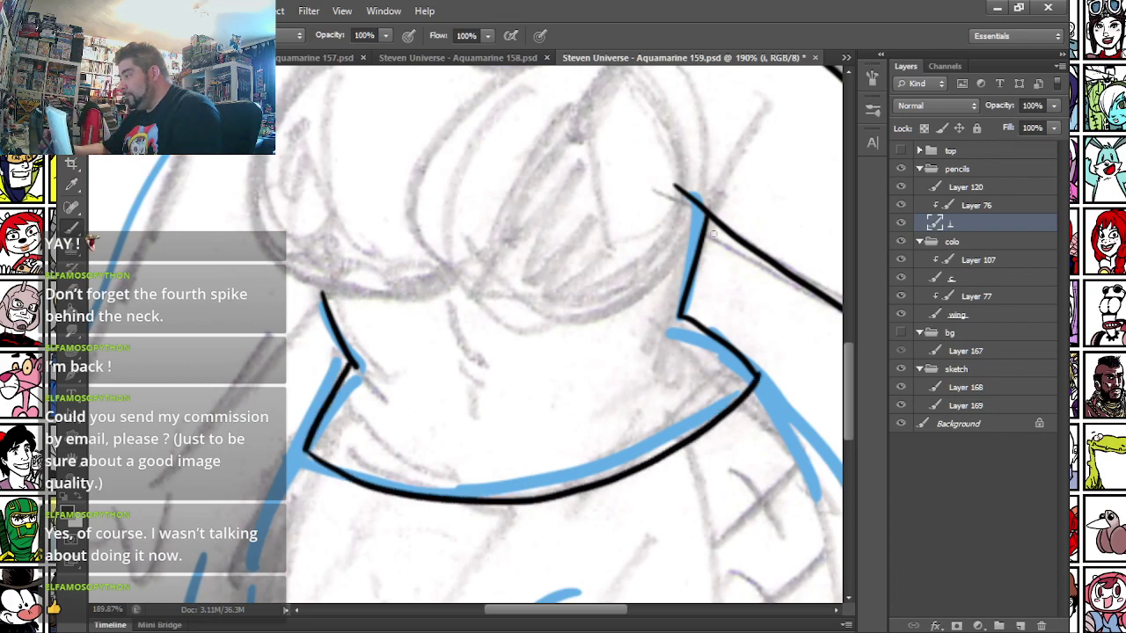
- Add the centre belly lines and short hip creases above the waistline
{"action": "mouse_move", "coordinate": [446, 312]}
{"action": "left_mouse_down"}
{"action": "mouse_move", "coordinate": [447, 343]}
{"action": "mouse_move", "coordinate": [472, 384]}
{"action": "left_mouse_up"}
{"action": "left_click_drag", "start_coordinate": [468, 396], "coordinate": [463, 445]}
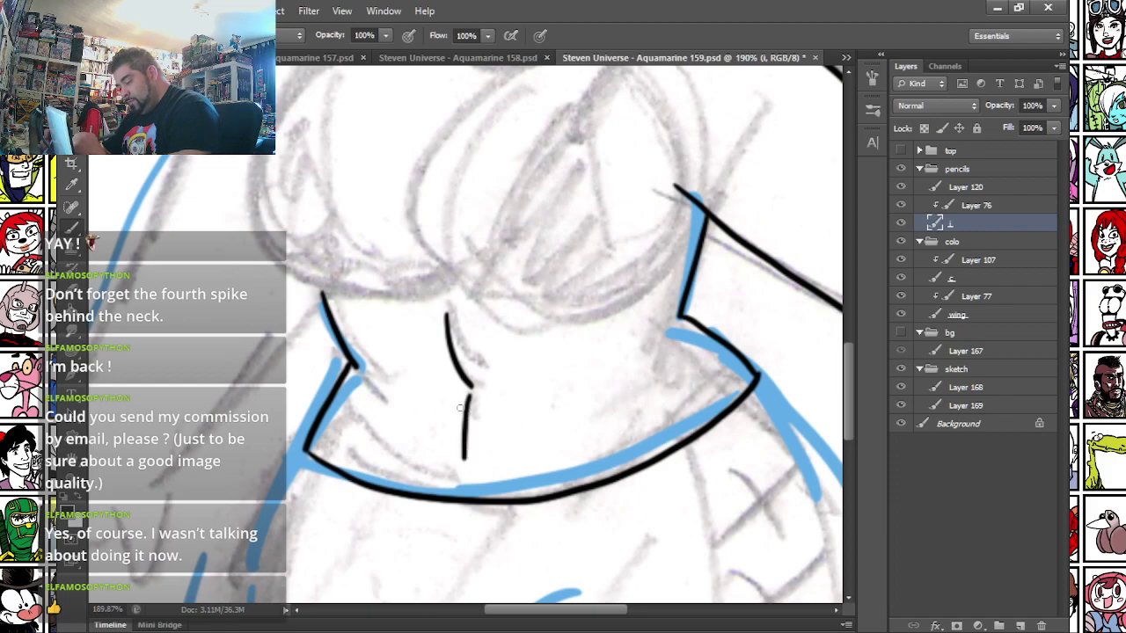
{"action": "key", "text": "ctrl+z"}
{"action": "left_click_drag", "start_coordinate": [634, 430], "coordinate": [613, 475]}
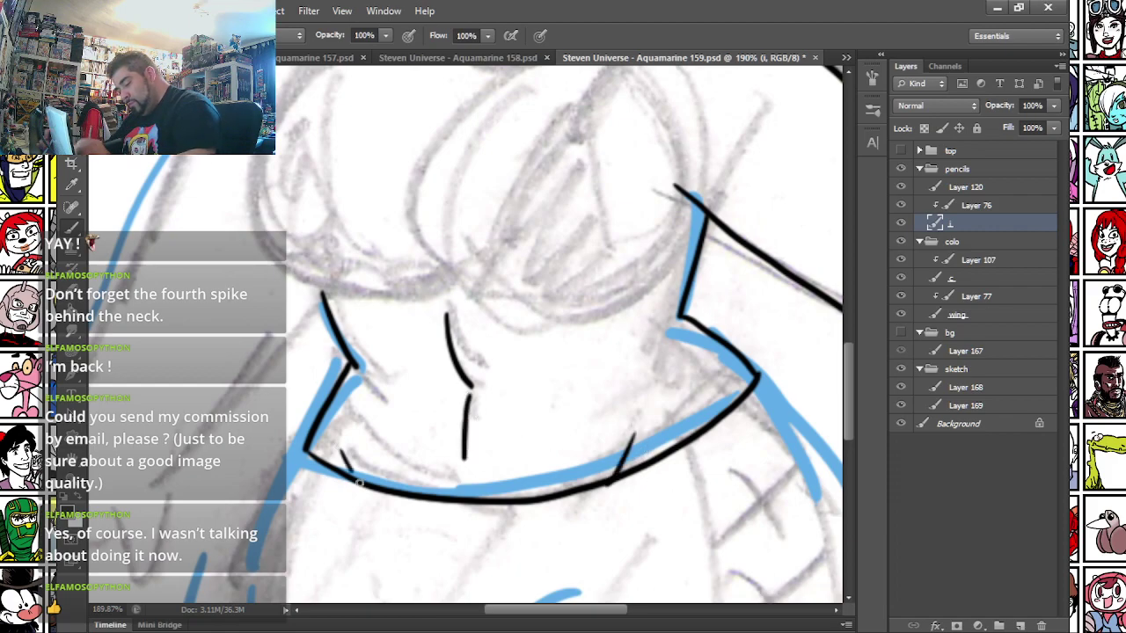
- Ink the rounded chest contours between the chin and the torso
{"action": "scroll", "coordinate": [357, 480], "scroll_direction": "down", "scroll_amount": 5}
{"action": "mouse_move", "coordinate": [559, 215]}
{"action": "left_mouse_down"}
{"action": "mouse_move", "coordinate": [465, 429]}
{"action": "mouse_move", "coordinate": [683, 456]}
{"action": "mouse_move", "coordinate": [711, 417]}
{"action": "left_mouse_up"}
{"action": "mouse_move", "coordinate": [410, 187]}
{"action": "left_mouse_down"}
{"action": "mouse_move", "coordinate": [330, 253]}
{"action": "mouse_move", "coordinate": [411, 469]}
{"action": "mouse_move", "coordinate": [480, 459]}
{"action": "left_mouse_up"}
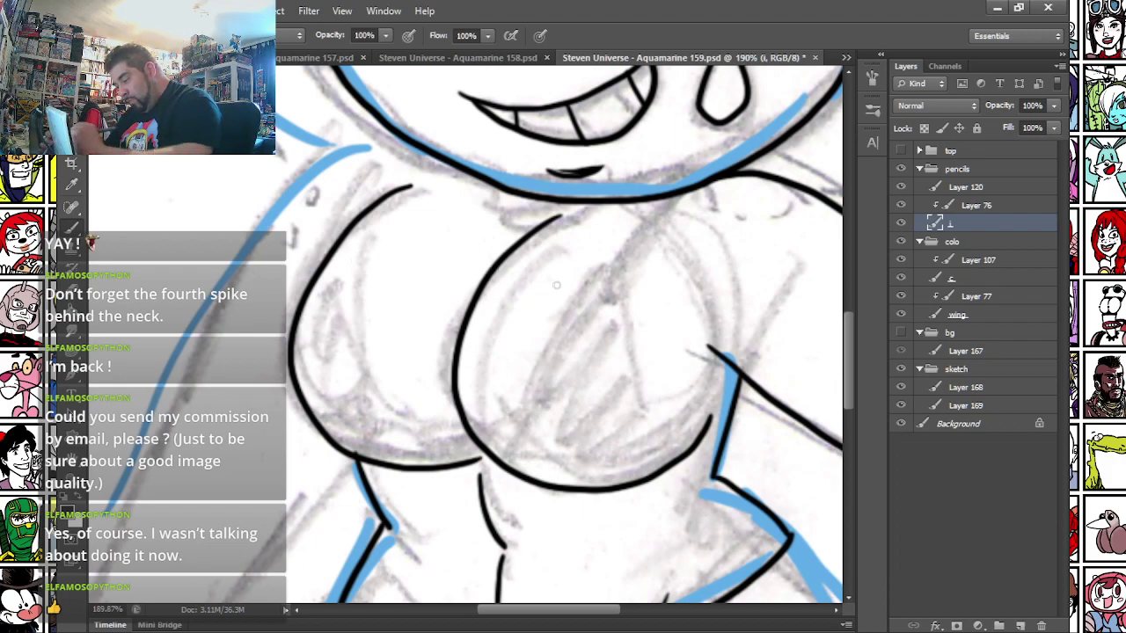
- Ink the two triangular bikini cups on the chest and the paired straps running up to the neck
{"action": "mouse_move", "coordinate": [601, 273]}
{"action": "left_mouse_down"}
{"action": "mouse_move", "coordinate": [493, 430]}
{"action": "mouse_move", "coordinate": [515, 444]}
{"action": "mouse_move", "coordinate": [618, 447]}
{"action": "mouse_move", "coordinate": [665, 426]}
{"action": "mouse_move", "coordinate": [635, 317]}
{"action": "mouse_move", "coordinate": [607, 271]}
{"action": "left_mouse_up"}
{"action": "mouse_move", "coordinate": [301, 393]}
{"action": "left_mouse_down"}
{"action": "mouse_move", "coordinate": [361, 296]}
{"action": "mouse_move", "coordinate": [402, 273]}
{"action": "mouse_move", "coordinate": [437, 422]}
{"action": "left_mouse_up"}
{"action": "key", "text": "ctrl+z"}
{"action": "mouse_move", "coordinate": [297, 334]}
{"action": "left_mouse_down"}
{"action": "mouse_move", "coordinate": [399, 240]}
{"action": "mouse_move", "coordinate": [426, 420]}
{"action": "left_mouse_up"}
{"action": "left_click_drag", "start_coordinate": [306, 404], "coordinate": [426, 426]}
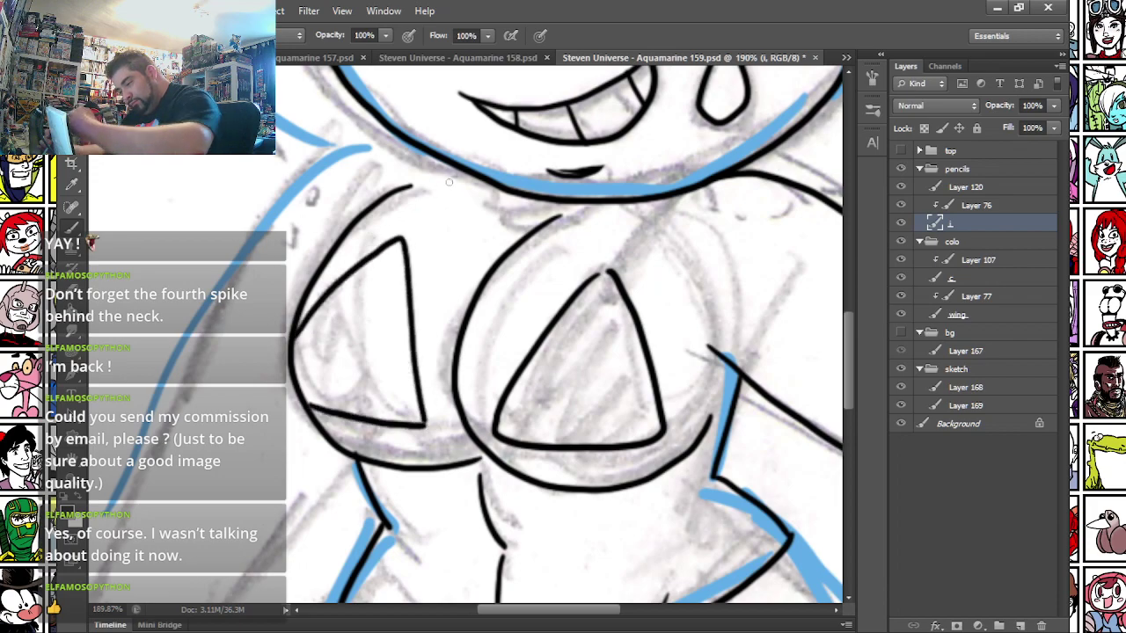
{"action": "mouse_move", "coordinate": [448, 165]}
{"action": "left_mouse_down"}
{"action": "mouse_move", "coordinate": [398, 239]}
{"action": "mouse_move", "coordinate": [412, 248]}
{"action": "left_mouse_up"}
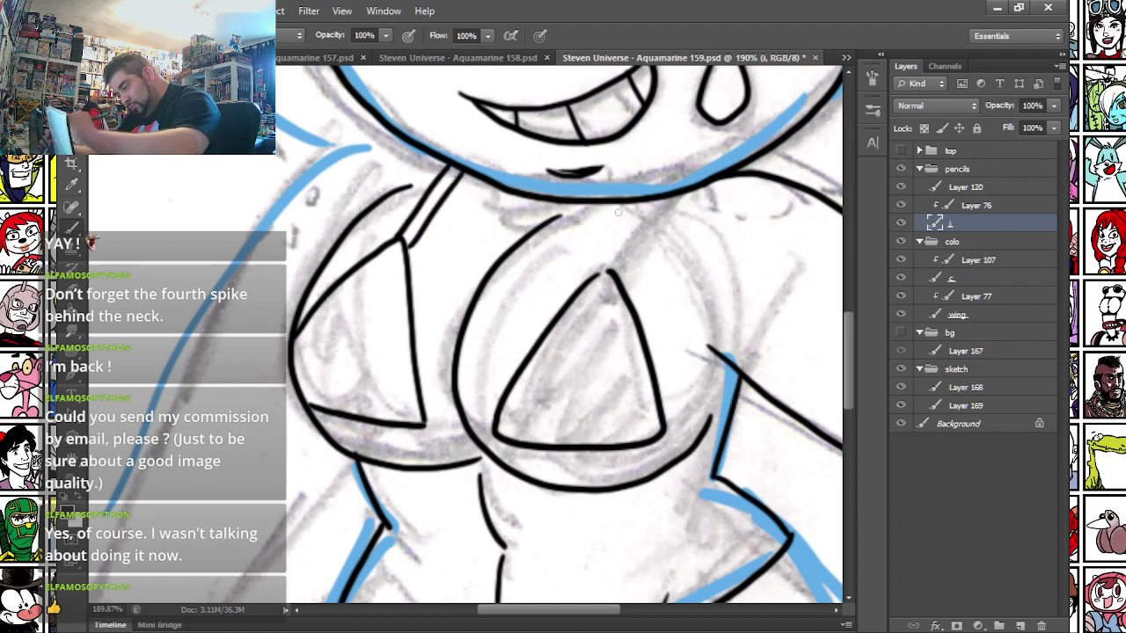
{"action": "mouse_move", "coordinate": [601, 266]}
{"action": "left_mouse_down"}
{"action": "mouse_move", "coordinate": [615, 212]}
{"action": "mouse_move", "coordinate": [619, 274]}
{"action": "left_mouse_up"}
- Fill the neck shadow beneath the chin, between the bikini straps, with solid black using a thicker brush
{"action": "right_click", "coordinate": [524, 173]}
{"action": "left_click", "coordinate": [609, 385]}
{"action": "left_click", "coordinate": [465, 180]}
{"action": "mouse_move", "coordinate": [462, 178]}
{"action": "left_mouse_down"}
{"action": "mouse_move", "coordinate": [500, 211]}
{"action": "mouse_move", "coordinate": [548, 220]}
{"action": "mouse_move", "coordinate": [608, 205]}
{"action": "mouse_move", "coordinate": [497, 193]}
{"action": "mouse_move", "coordinate": [599, 213]}
{"action": "left_mouse_up"}
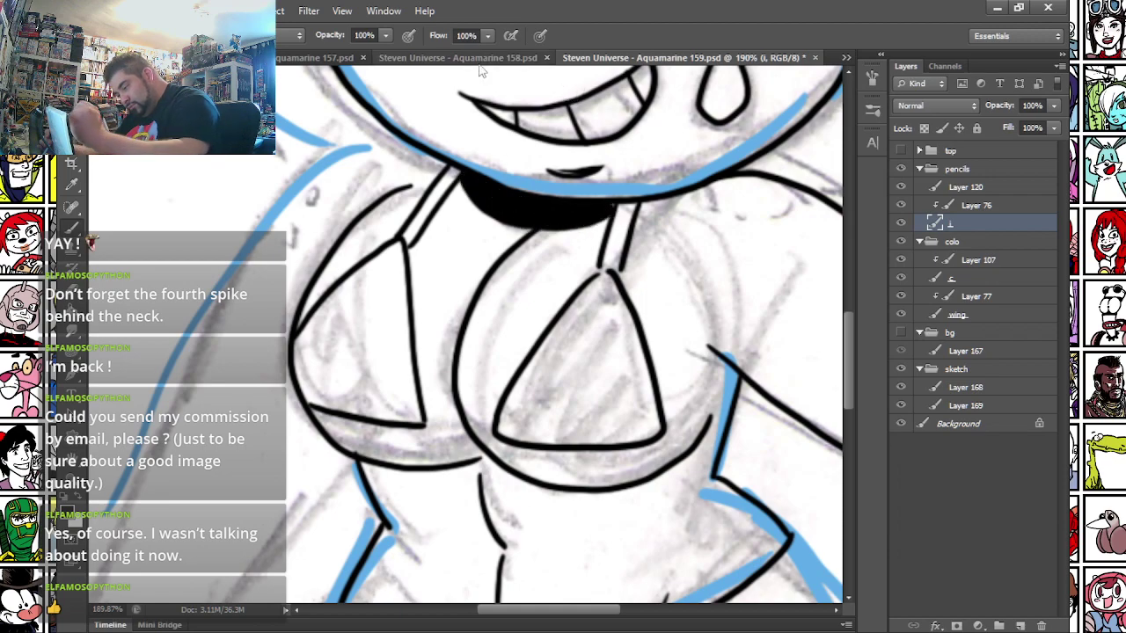
- Return to the thin inking brush and ink the bikini's side band and the short band joining the cups
{"action": "right_click", "coordinate": [514, 179]}
{"action": "left_click", "coordinate": [628, 339]}
{"action": "left_click", "coordinate": [383, 262]}
{"action": "mouse_move", "coordinate": [431, 343]}
{"action": "left_mouse_down"}
{"action": "mouse_move", "coordinate": [407, 249]}
{"action": "mouse_move", "coordinate": [382, 250]}
{"action": "left_mouse_up"}
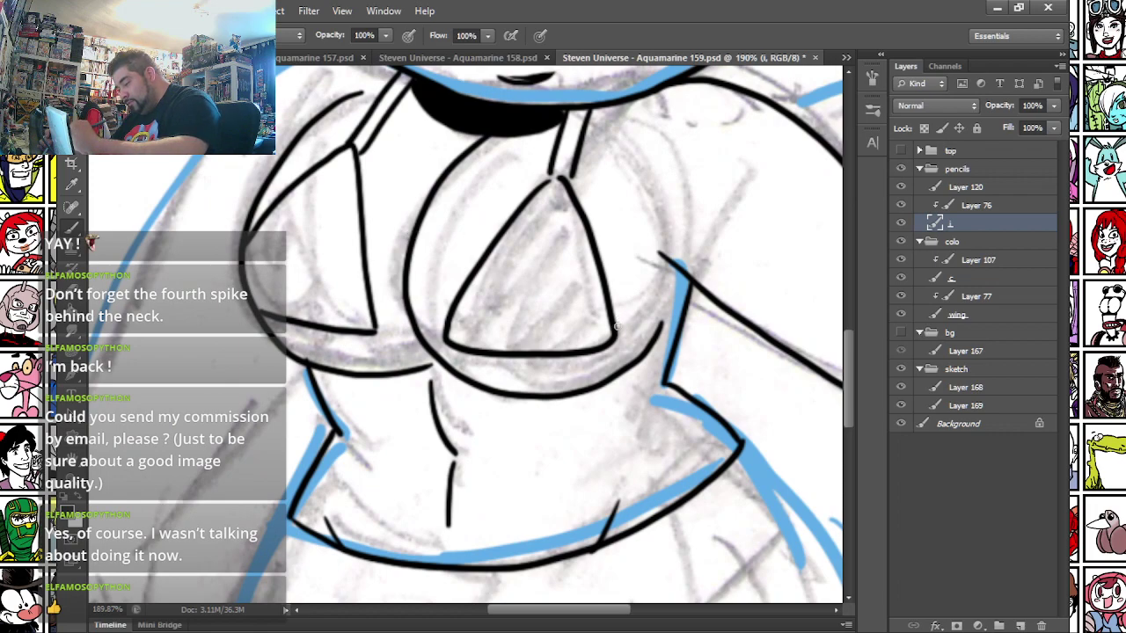
{"action": "left_click_drag", "start_coordinate": [616, 327], "coordinate": [685, 299]}
{"action": "left_click_drag", "start_coordinate": [606, 300], "coordinate": [691, 286]}
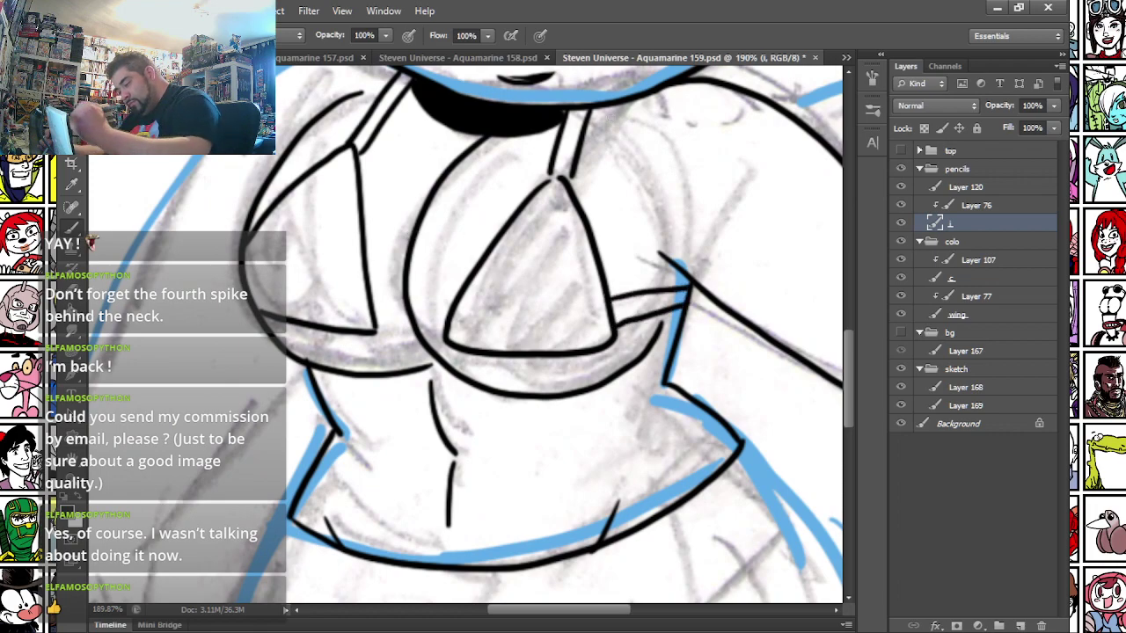
{"action": "mouse_move", "coordinate": [410, 331]}
{"action": "left_mouse_down"}
{"action": "mouse_move", "coordinate": [412, 312]}
{"action": "mouse_move", "coordinate": [442, 335]}
{"action": "left_mouse_up"}
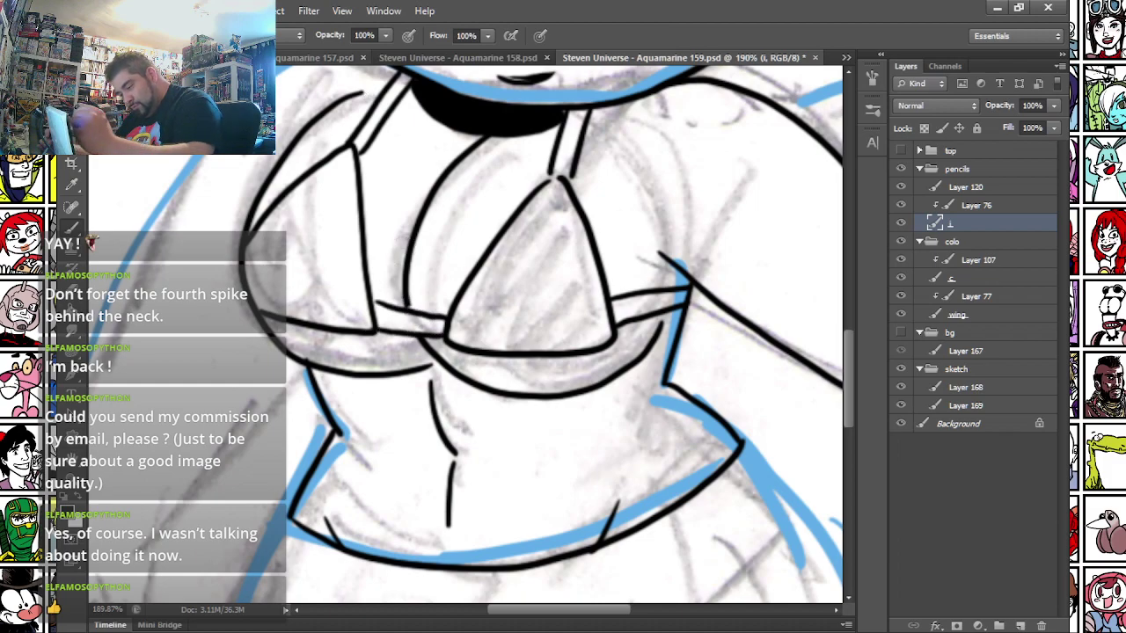
{"action": "key", "text": "ctrl+z"}
{"action": "left_click_drag", "start_coordinate": [372, 326], "coordinate": [438, 339]}
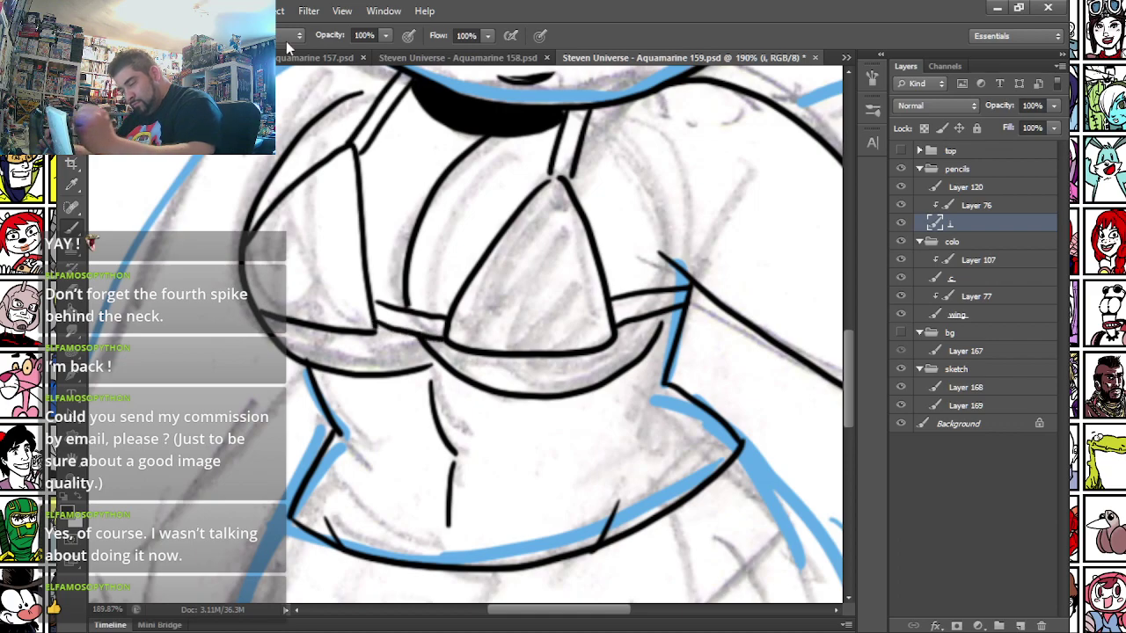
- Ink the outer hair outline in one long arc over the top of the head
{"action": "left_click_drag", "start_coordinate": [475, 290], "coordinate": [307, 321]}
{"action": "mouse_move", "coordinate": [528, 140]}
{"action": "left_mouse_down"}
{"action": "mouse_move", "coordinate": [469, 273]}
{"action": "mouse_move", "coordinate": [356, 435]}
{"action": "left_mouse_up"}
{"action": "mouse_move", "coordinate": [382, 528]}
{"action": "left_mouse_down"}
{"action": "mouse_move", "coordinate": [582, 462]}
{"action": "mouse_move", "coordinate": [691, 192]}
{"action": "left_mouse_up"}
{"action": "left_click_drag", "start_coordinate": [516, 174], "coordinate": [555, 335]}
{"action": "left_click_drag", "start_coordinate": [530, 235], "coordinate": [537, 330]}
{"action": "mouse_move", "coordinate": [356, 83]}
{"action": "left_mouse_down"}
{"action": "mouse_move", "coordinate": [441, 114]}
{"action": "mouse_move", "coordinate": [591, 230]}
{"action": "mouse_move", "coordinate": [689, 364]}
{"action": "mouse_move", "coordinate": [739, 475]}
{"action": "left_mouse_up"}
{"action": "left_click_drag", "start_coordinate": [277, 262], "coordinate": [646, 354]}
{"action": "mouse_move", "coordinate": [204, 356]}
{"action": "left_mouse_down"}
{"action": "mouse_move", "coordinate": [262, 308]}
{"action": "mouse_move", "coordinate": [479, 204]}
{"action": "mouse_move", "coordinate": [586, 180]}
{"action": "mouse_move", "coordinate": [750, 176]}
{"action": "left_mouse_up"}
{"action": "key", "text": "ctrl+z"}
{"action": "mouse_move", "coordinate": [204, 356]}
{"action": "left_mouse_down"}
{"action": "mouse_move", "coordinate": [313, 271]}
{"action": "mouse_move", "coordinate": [476, 200]}
{"action": "mouse_move", "coordinate": [627, 176]}
{"action": "mouse_move", "coordinate": [729, 179]}
{"action": "mouse_move", "coordinate": [804, 200]}
{"action": "left_mouse_up"}
{"action": "left_click_drag", "start_coordinate": [668, 80], "coordinate": [493, 354]}
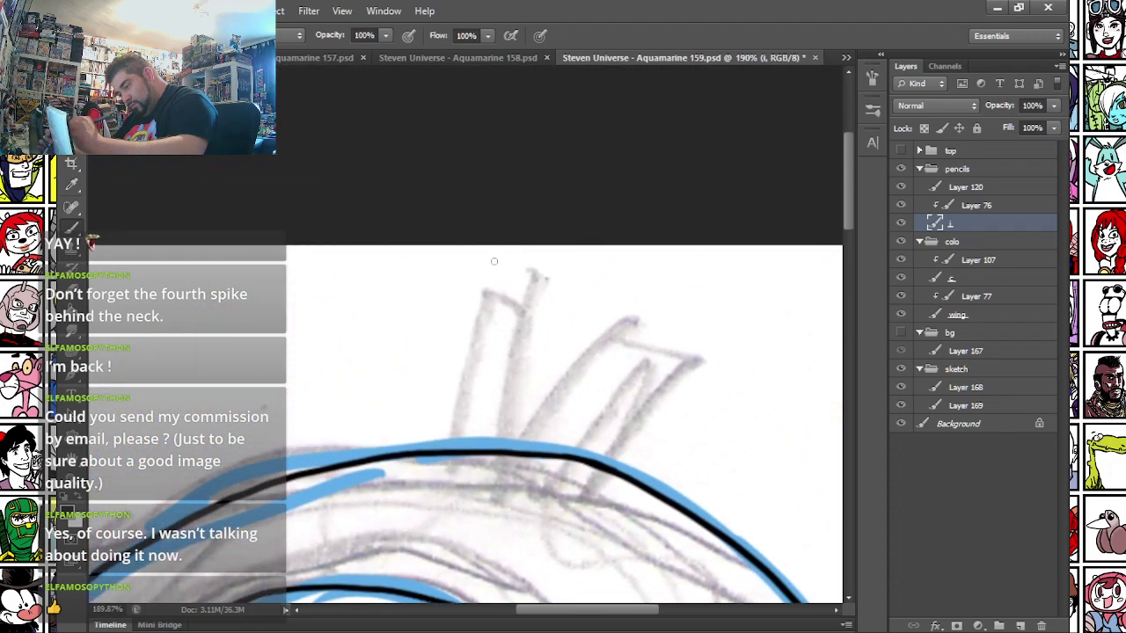
- Ink the upright pointed pieces sticking up from the top of the head, following the pencil sketch
{"action": "left_click_drag", "start_coordinate": [493, 260], "coordinate": [457, 448]}
{"action": "mouse_move", "coordinate": [492, 260]}
{"action": "left_mouse_down"}
{"action": "mouse_move", "coordinate": [542, 265]}
{"action": "mouse_move", "coordinate": [509, 451]}
{"action": "mouse_move", "coordinate": [569, 359]}
{"action": "mouse_move", "coordinate": [633, 290]}
{"action": "mouse_move", "coordinate": [694, 303]}
{"action": "left_mouse_up"}
{"action": "left_click_drag", "start_coordinate": [573, 437], "coordinate": [752, 237]}
- Ink the hair outline down the side of the face to its pointed tip and back toward the shoulder
{"action": "left_click_drag", "start_coordinate": [294, 422], "coordinate": [520, 70]}
{"action": "mouse_move", "coordinate": [195, 371]}
{"action": "left_mouse_down"}
{"action": "mouse_move", "coordinate": [219, 354]}
{"action": "mouse_move", "coordinate": [213, 374]}
{"action": "left_mouse_up"}
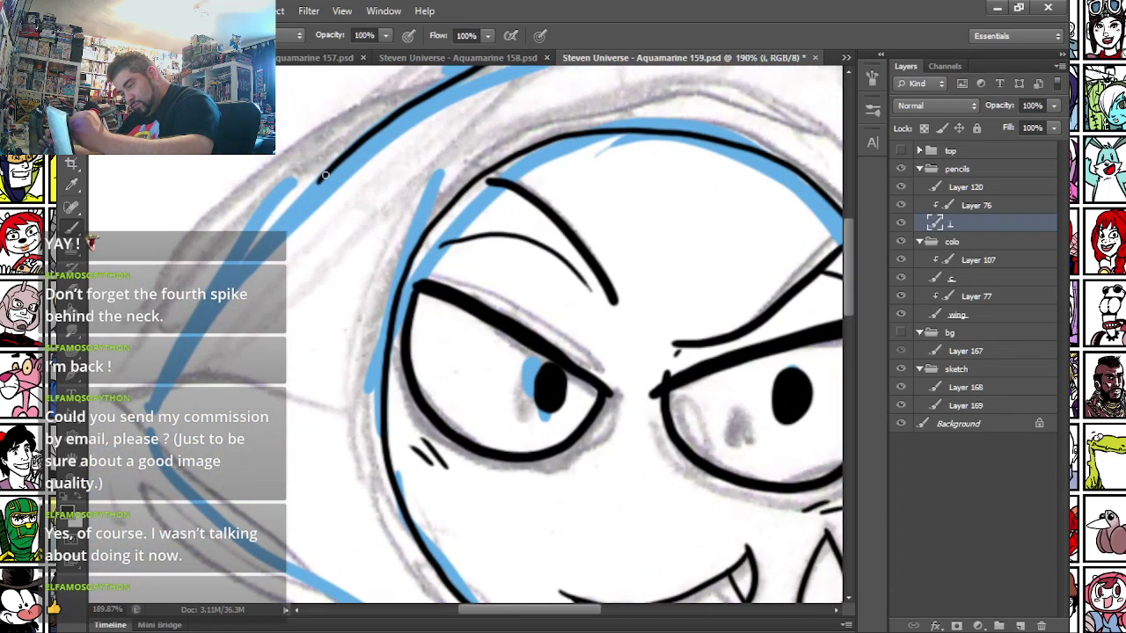
{"action": "mouse_move", "coordinate": [146, 433]}
{"action": "left_mouse_down"}
{"action": "mouse_move", "coordinate": [142, 169]}
{"action": "mouse_move", "coordinate": [203, 196]}
{"action": "mouse_move", "coordinate": [291, 288]}
{"action": "mouse_move", "coordinate": [502, 411]}
{"action": "mouse_move", "coordinate": [430, 358]}
{"action": "mouse_move", "coordinate": [414, 273]}
{"action": "left_mouse_up"}
- Ink the shoulder and both edges of the lowered arm down to the wrist
{"action": "mouse_move", "coordinate": [336, 438]}
{"action": "left_mouse_down"}
{"action": "mouse_move", "coordinate": [392, 315]}
{"action": "mouse_move", "coordinate": [463, 204]}
{"action": "mouse_move", "coordinate": [523, 162]}
{"action": "mouse_move", "coordinate": [574, 151]}
{"action": "left_mouse_up"}
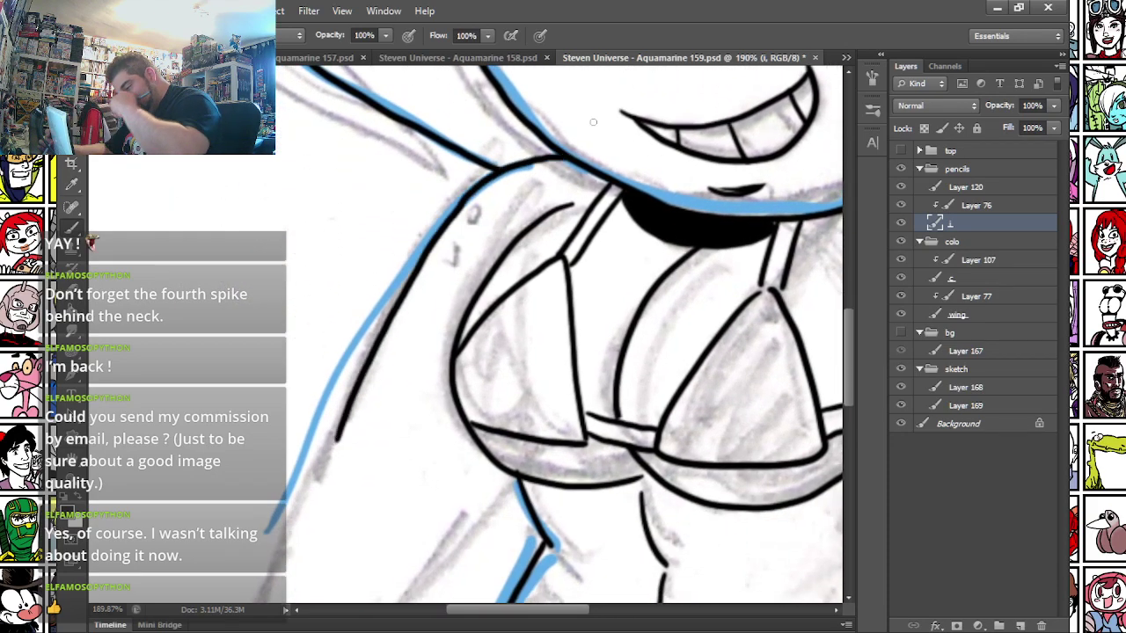
{"action": "left_click_drag", "start_coordinate": [301, 413], "coordinate": [419, 238]}
{"action": "mouse_move", "coordinate": [489, 163]}
{"action": "left_mouse_down"}
{"action": "mouse_move", "coordinate": [449, 222]}
{"action": "mouse_move", "coordinate": [405, 373]}
{"action": "left_mouse_up"}
- Ink the lowered hand's thumb, fingers and palm line at the end of the arm
{"action": "mouse_move", "coordinate": [458, 423]}
{"action": "left_mouse_down"}
{"action": "mouse_move", "coordinate": [486, 489]}
{"action": "mouse_move", "coordinate": [505, 413]}
{"action": "mouse_move", "coordinate": [661, 209]}
{"action": "mouse_move", "coordinate": [518, 406]}
{"action": "left_mouse_up"}
{"action": "key", "text": "ctrl+z"}
{"action": "mouse_move", "coordinate": [466, 458]}
{"action": "left_mouse_down"}
{"action": "mouse_move", "coordinate": [484, 497]}
{"action": "mouse_move", "coordinate": [509, 405]}
{"action": "left_mouse_up"}
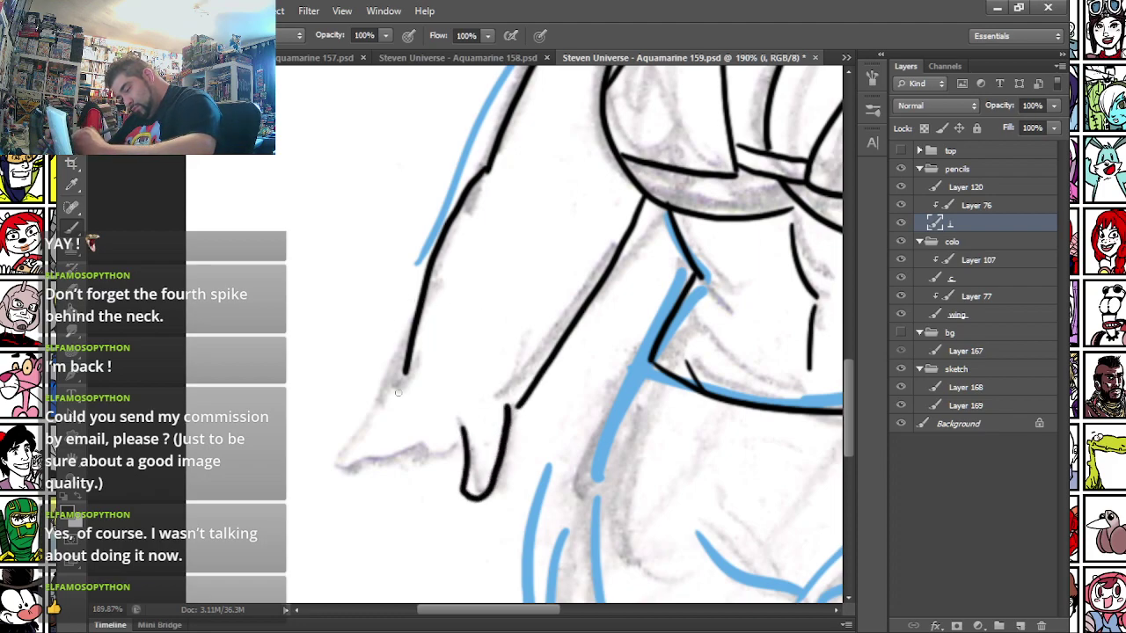
{"action": "mouse_move", "coordinate": [402, 383]}
{"action": "left_mouse_down"}
{"action": "mouse_move", "coordinate": [325, 475]}
{"action": "mouse_move", "coordinate": [432, 406]}
{"action": "mouse_move", "coordinate": [324, 475]}
{"action": "mouse_move", "coordinate": [362, 470]}
{"action": "mouse_move", "coordinate": [415, 420]}
{"action": "left_mouse_up"}
{"action": "key", "text": "ctrl+z"}
{"action": "mouse_move", "coordinate": [360, 475]}
{"action": "left_mouse_down"}
{"action": "mouse_move", "coordinate": [343, 519]}
{"action": "mouse_move", "coordinate": [428, 441]}
{"action": "mouse_move", "coordinate": [388, 521]}
{"action": "mouse_move", "coordinate": [452, 451]}
{"action": "mouse_move", "coordinate": [427, 507]}
{"action": "mouse_move", "coordinate": [465, 493]}
{"action": "left_mouse_up"}
{"action": "left_click_drag", "start_coordinate": [417, 398], "coordinate": [462, 426]}
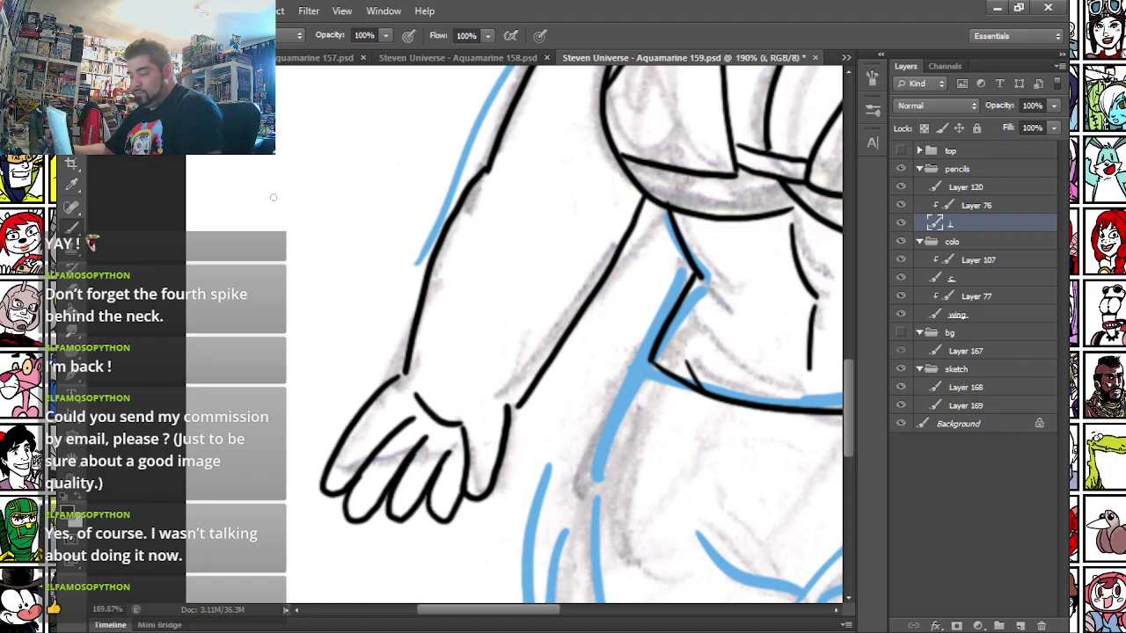
- Ink the crossing crotch creases, the line between the thighs and the upper fold of the raised thigh
{"action": "left_click_drag", "start_coordinate": [515, 191], "coordinate": [533, 222]}
{"action": "mouse_move", "coordinate": [631, 162]}
{"action": "left_mouse_down"}
{"action": "mouse_move", "coordinate": [545, 292]}
{"action": "mouse_move", "coordinate": [319, 353]}
{"action": "mouse_move", "coordinate": [251, 292]}
{"action": "mouse_move", "coordinate": [267, 495]}
{"action": "mouse_move", "coordinate": [348, 598]}
{"action": "mouse_move", "coordinate": [417, 435]}
{"action": "mouse_move", "coordinate": [176, 79]}
{"action": "mouse_move", "coordinate": [216, 339]}
{"action": "left_mouse_up"}
{"action": "mouse_move", "coordinate": [316, 294]}
{"action": "left_mouse_down"}
{"action": "mouse_move", "coordinate": [422, 364]}
{"action": "mouse_move", "coordinate": [568, 280]}
{"action": "left_mouse_up"}
{"action": "left_click_drag", "start_coordinate": [387, 396], "coordinate": [383, 229]}
{"action": "key", "text": "ctrl+z"}
{"action": "left_click_drag", "start_coordinate": [427, 190], "coordinate": [532, 113]}
{"action": "left_click_drag", "start_coordinate": [431, 189], "coordinate": [329, 518]}
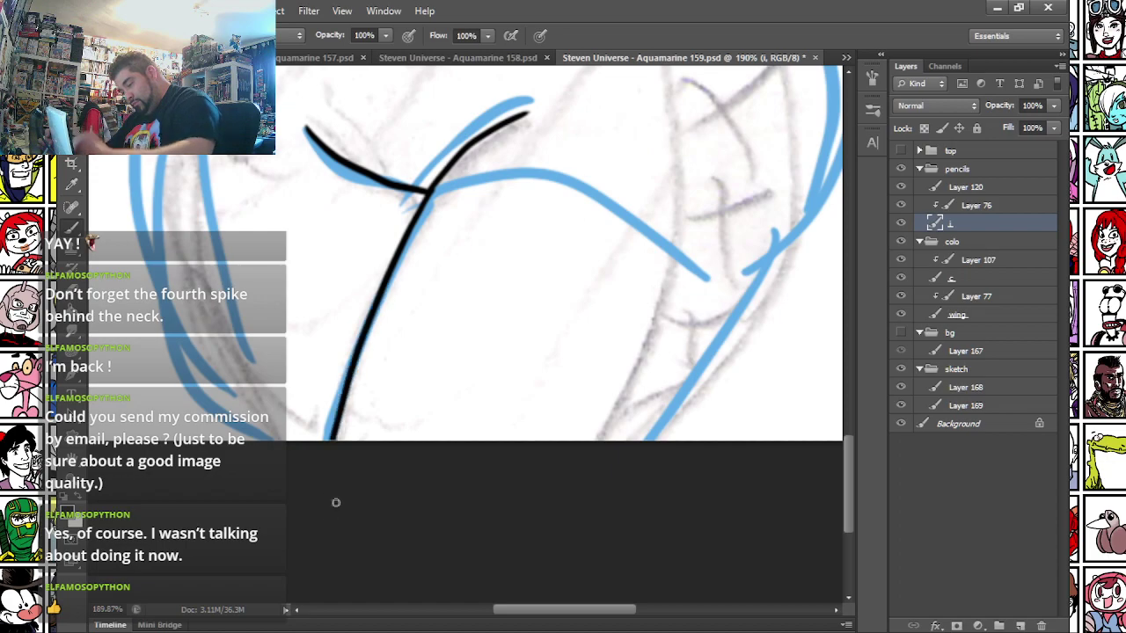
{"action": "left_click_drag", "start_coordinate": [438, 185], "coordinate": [663, 224]}
- Ink the outer hip and thigh contours on both sides, plus the inner edge of one laced side panel
{"action": "mouse_move", "coordinate": [619, 80]}
{"action": "left_mouse_down"}
{"action": "mouse_move", "coordinate": [515, 322]}
{"action": "mouse_move", "coordinate": [489, 348]}
{"action": "left_mouse_up"}
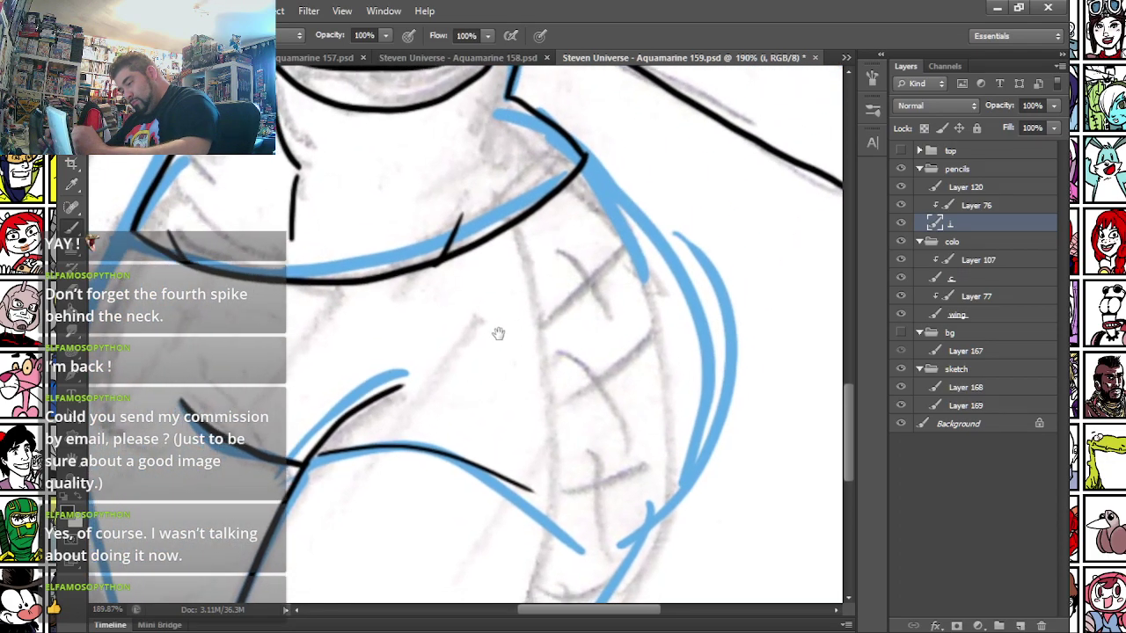
{"action": "mouse_move", "coordinate": [584, 154]}
{"action": "left_mouse_down"}
{"action": "mouse_move", "coordinate": [693, 430]}
{"action": "mouse_move", "coordinate": [633, 558]}
{"action": "mouse_move", "coordinate": [714, 267]}
{"action": "mouse_move", "coordinate": [597, 431]}
{"action": "left_mouse_up"}
{"action": "left_click_drag", "start_coordinate": [259, 176], "coordinate": [457, 432]}
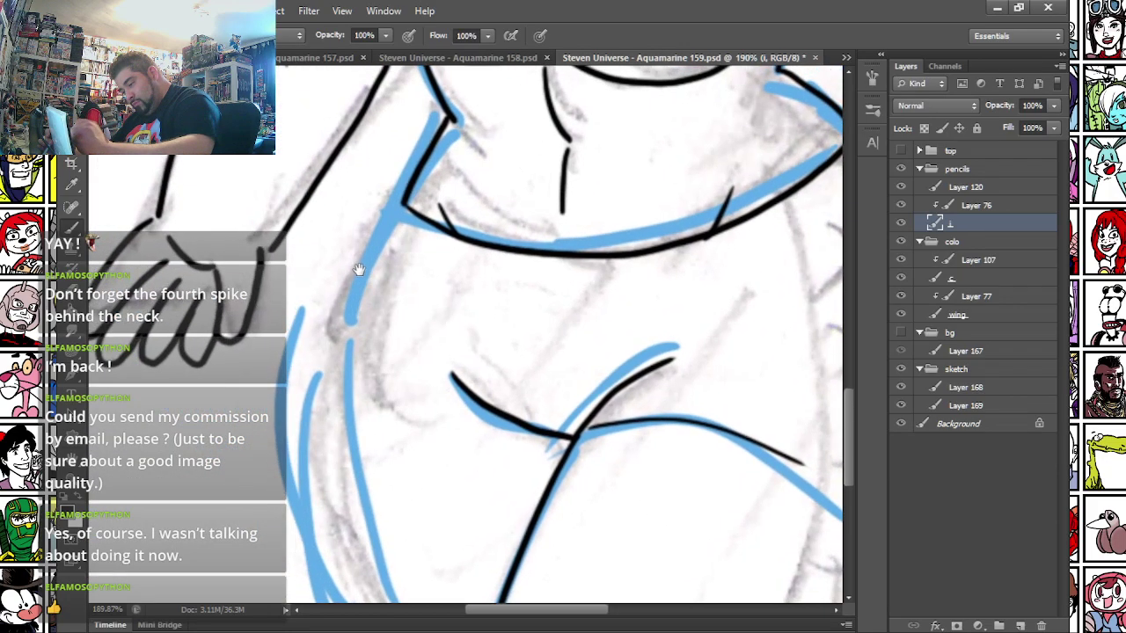
{"action": "left_click_drag", "start_coordinate": [402, 199], "coordinate": [349, 329]}
{"action": "left_click_drag", "start_coordinate": [337, 401], "coordinate": [359, 203]}
{"action": "mouse_move", "coordinate": [367, 124]}
{"action": "left_mouse_down"}
{"action": "mouse_move", "coordinate": [340, 244]}
{"action": "mouse_move", "coordinate": [462, 517]}
{"action": "left_mouse_up"}
{"action": "mouse_move", "coordinate": [450, 298]}
{"action": "left_mouse_down"}
{"action": "mouse_move", "coordinate": [402, 375]}
{"action": "mouse_move", "coordinate": [429, 394]}
{"action": "left_mouse_up"}
{"action": "mouse_move", "coordinate": [397, 117]}
{"action": "left_mouse_down"}
{"action": "mouse_move", "coordinate": [350, 343]}
{"action": "mouse_move", "coordinate": [380, 581]}
{"action": "left_mouse_up"}
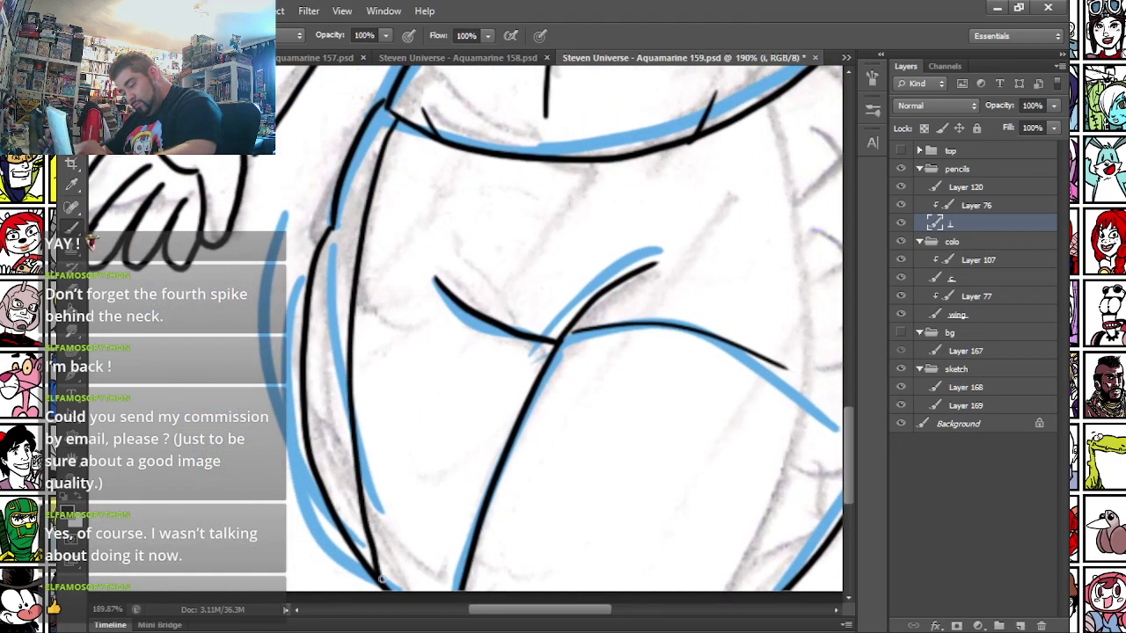
- Ink the crossed laces down the narrow side panel of the trousers beside the lowered hand
{"action": "mouse_move", "coordinate": [356, 157]}
{"action": "left_mouse_down"}
{"action": "mouse_move", "coordinate": [370, 168]}
{"action": "mouse_move", "coordinate": [340, 219]}
{"action": "mouse_move", "coordinate": [362, 234]}
{"action": "mouse_move", "coordinate": [320, 283]}
{"action": "mouse_move", "coordinate": [350, 299]}
{"action": "mouse_move", "coordinate": [306, 355]}
{"action": "left_mouse_up"}
{"action": "key", "text": "ctrl+z"}
{"action": "mouse_move", "coordinate": [309, 317]}
{"action": "left_mouse_down"}
{"action": "mouse_move", "coordinate": [345, 365]}
{"action": "mouse_move", "coordinate": [304, 429]}
{"action": "mouse_move", "coordinate": [350, 454]}
{"action": "left_mouse_up"}
{"action": "mouse_move", "coordinate": [322, 492]}
{"action": "left_mouse_down"}
{"action": "mouse_move", "coordinate": [353, 459]}
{"action": "mouse_move", "coordinate": [358, 499]}
{"action": "mouse_move", "coordinate": [341, 534]}
{"action": "left_mouse_up"}
{"action": "left_click_drag", "start_coordinate": [340, 517], "coordinate": [364, 542]}
- Ink the curved front seam of the trousers and the lower edge of the waistband
{"action": "left_click_drag", "start_coordinate": [442, 440], "coordinate": [314, 475]}
{"action": "left_click_drag", "start_coordinate": [398, 200], "coordinate": [420, 380]}
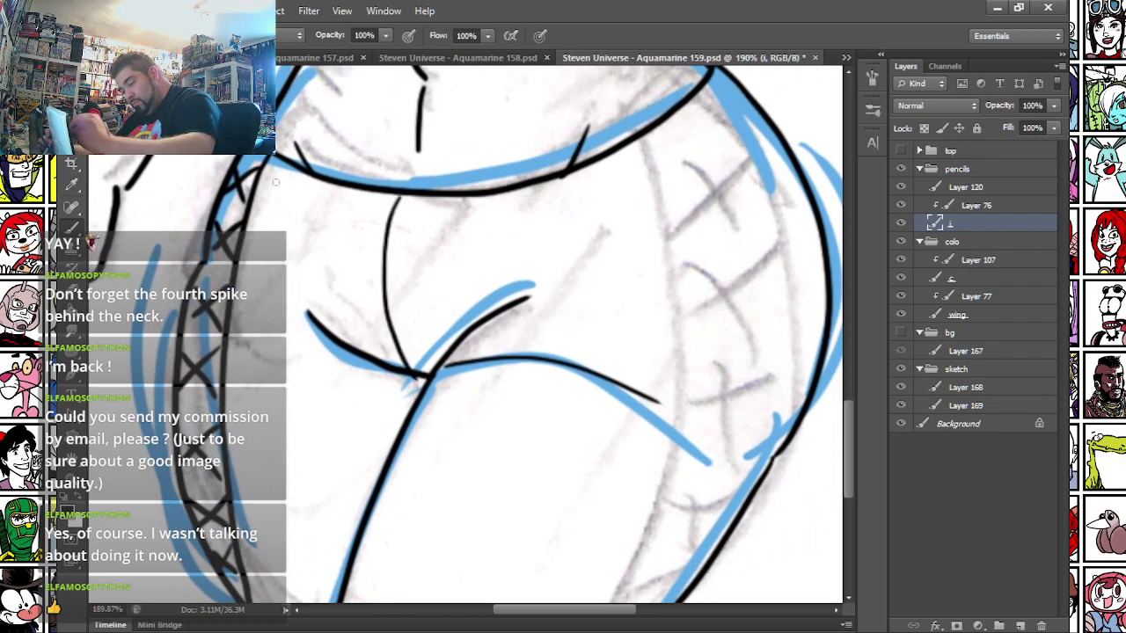
{"action": "mouse_move", "coordinate": [263, 188]}
{"action": "left_mouse_down"}
{"action": "mouse_move", "coordinate": [371, 232]}
{"action": "mouse_move", "coordinate": [540, 215]}
{"action": "mouse_move", "coordinate": [667, 150]}
{"action": "left_mouse_up"}
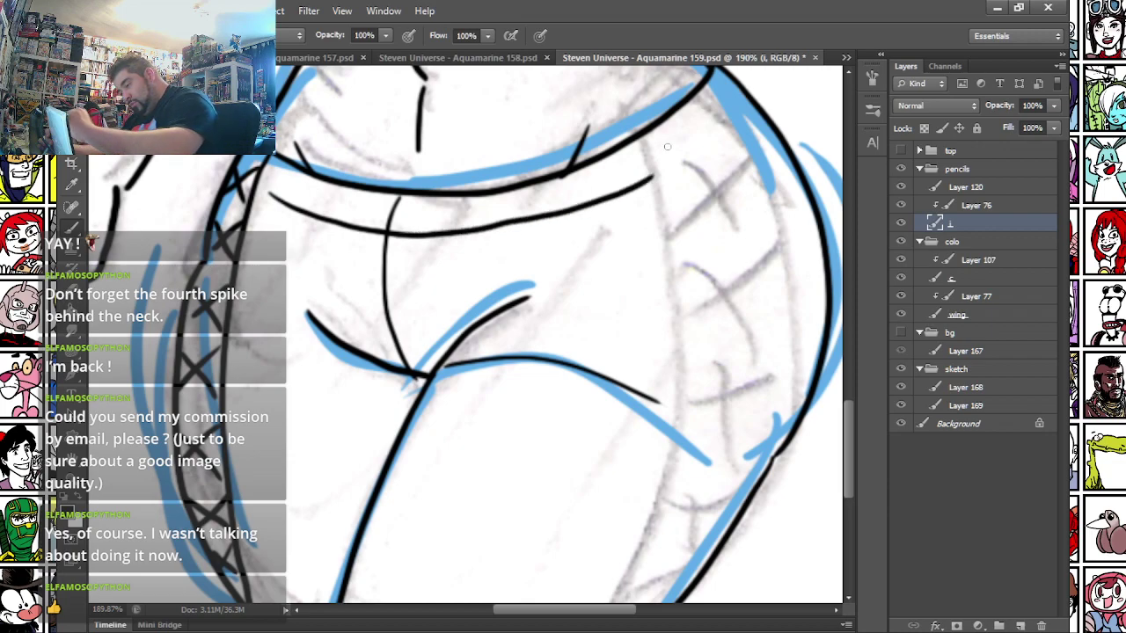
- Ink the two curved edges of the lace-up side panel along the hip and thigh on the picture's right side
{"action": "left_click_drag", "start_coordinate": [651, 189], "coordinate": [502, 183]}
{"action": "mouse_move", "coordinate": [498, 132]}
{"action": "left_mouse_down"}
{"action": "mouse_move", "coordinate": [534, 207]}
{"action": "mouse_move", "coordinate": [533, 471]}
{"action": "left_mouse_up"}
{"action": "mouse_move", "coordinate": [555, 81]}
{"action": "left_mouse_down"}
{"action": "mouse_move", "coordinate": [619, 238]}
{"action": "mouse_move", "coordinate": [587, 451]}
{"action": "left_mouse_up"}
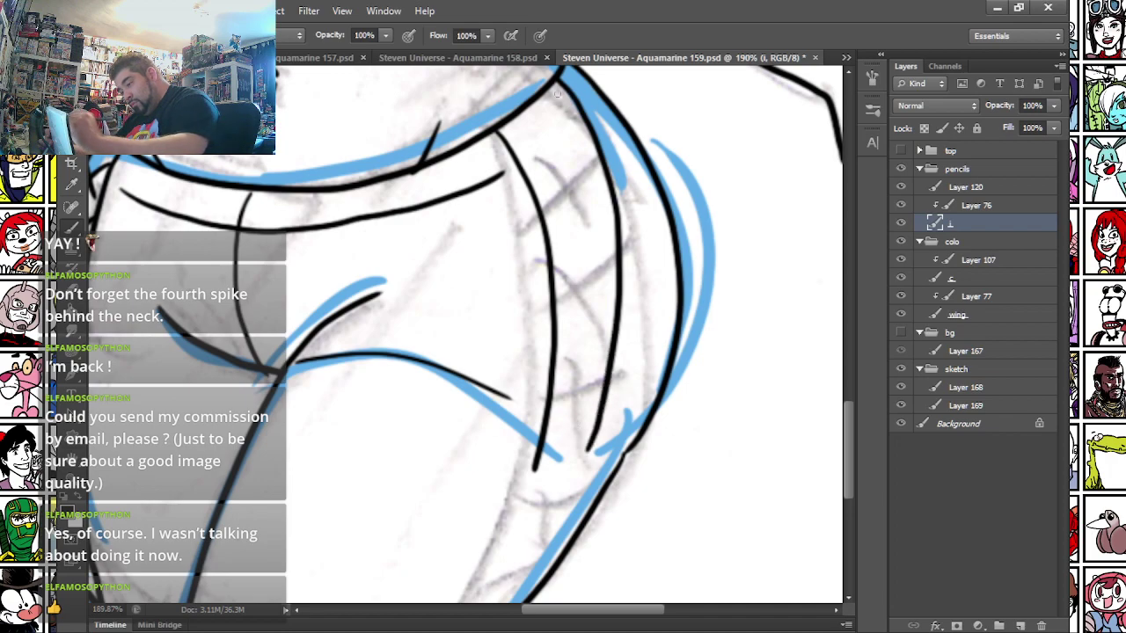
{"action": "key", "text": "ctrl+z"}
{"action": "mouse_move", "coordinate": [554, 83]}
{"action": "left_mouse_down"}
{"action": "mouse_move", "coordinate": [644, 278]}
{"action": "mouse_move", "coordinate": [613, 466]}
{"action": "left_mouse_up"}
{"action": "mouse_move", "coordinate": [470, 420]}
{"action": "left_mouse_down"}
{"action": "mouse_move", "coordinate": [512, 174]}
{"action": "mouse_move", "coordinate": [480, 405]}
{"action": "left_mouse_up"}
{"action": "mouse_move", "coordinate": [505, 169]}
{"action": "left_mouse_down"}
{"action": "mouse_move", "coordinate": [443, 565]}
{"action": "mouse_move", "coordinate": [495, 595]}
{"action": "left_mouse_up"}
- Draw the upper four X-shaped laces between the edges of the right-hand side panel, starting at the waistband
{"action": "left_click_drag", "start_coordinate": [551, 304], "coordinate": [589, 246]}
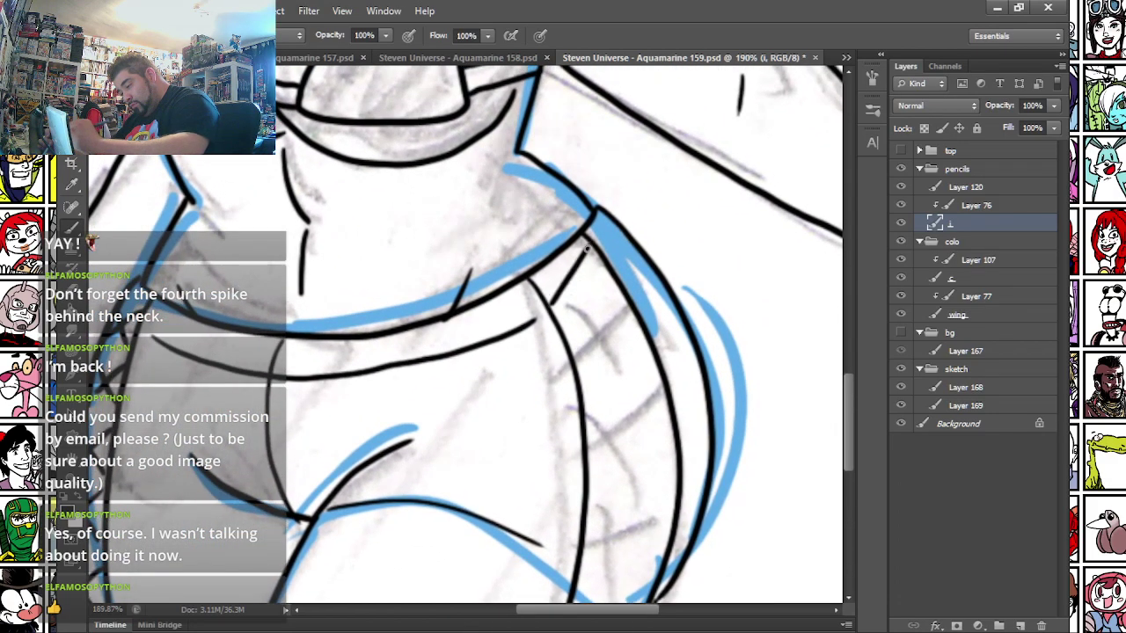
{"action": "left_click_drag", "start_coordinate": [530, 277], "coordinate": [607, 282]}
{"action": "left_click_drag", "start_coordinate": [570, 355], "coordinate": [628, 305]}
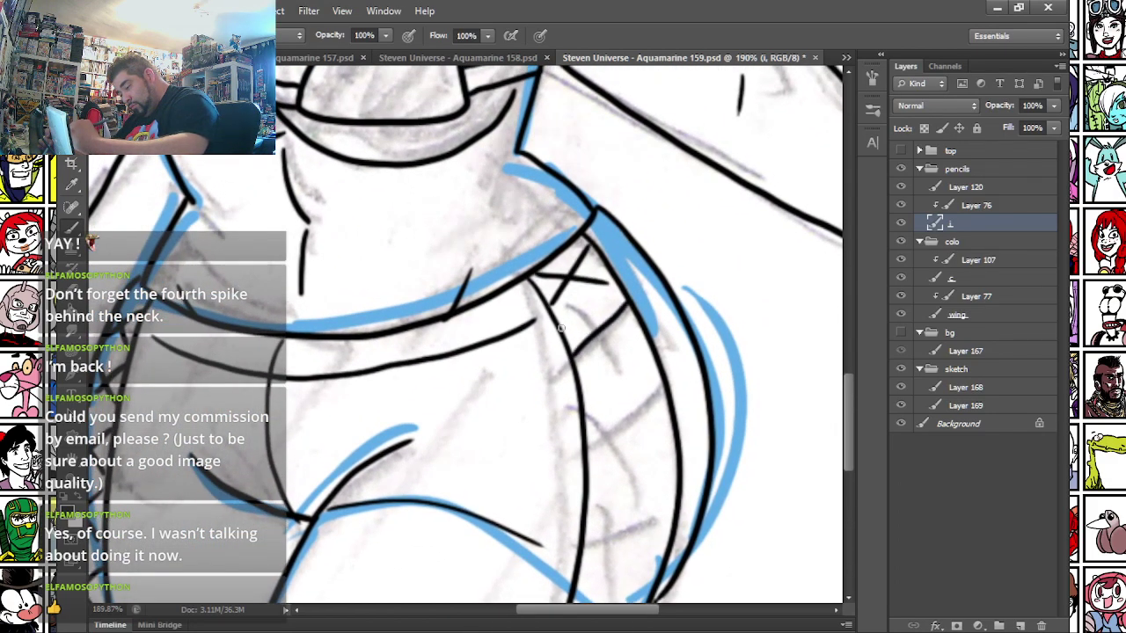
{"action": "left_click_drag", "start_coordinate": [561, 326], "coordinate": [640, 338]}
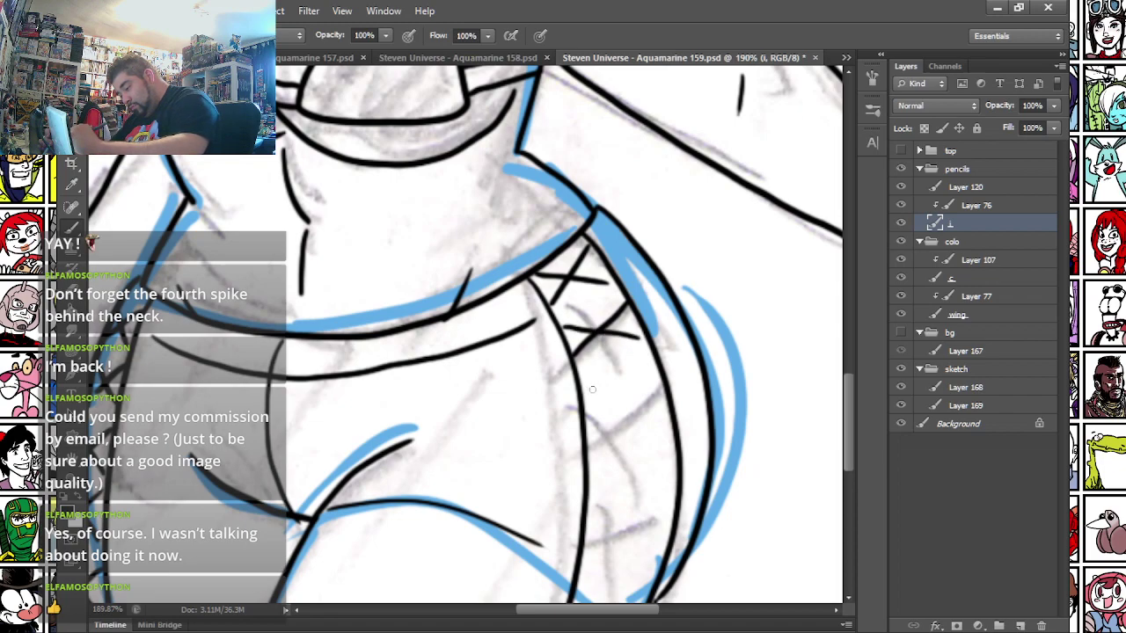
{"action": "left_click_drag", "start_coordinate": [590, 388], "coordinate": [673, 421]}
{"action": "left_click_drag", "start_coordinate": [598, 438], "coordinate": [670, 385]}
{"action": "key", "text": "ctrl+z"}
{"action": "left_click_drag", "start_coordinate": [595, 433], "coordinate": [655, 379]}
{"action": "scroll", "coordinate": [583, 393], "scroll_direction": "down", "scroll_amount": 3}
{"action": "left_click_drag", "start_coordinate": [588, 350], "coordinate": [674, 305]}
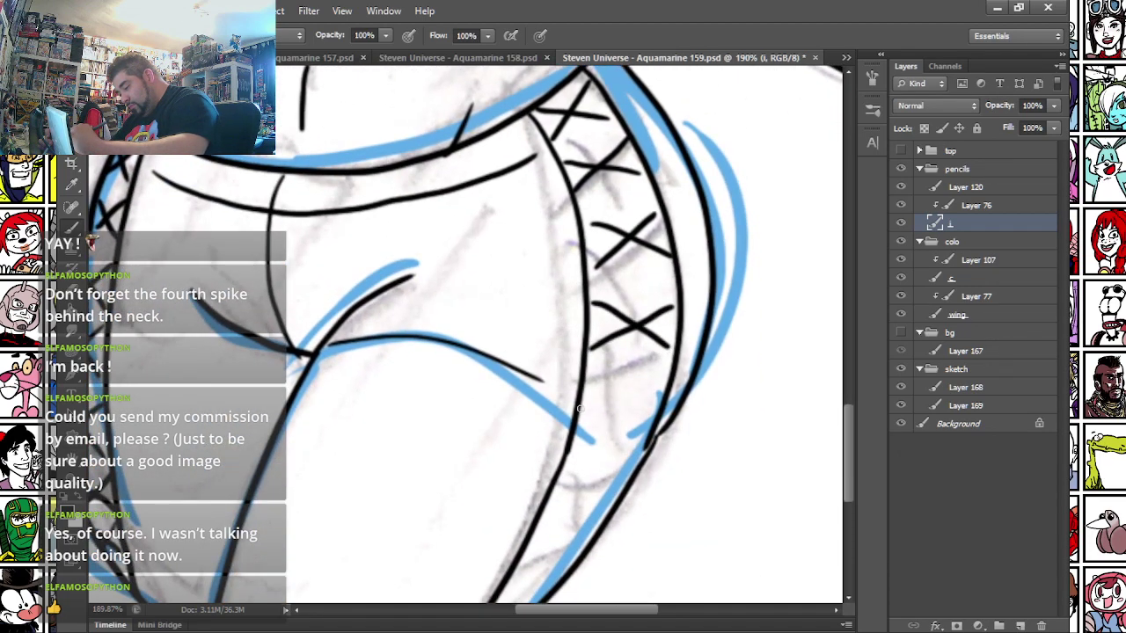
- Continue the X-shaped laces down the lower part of the right-hand side panel along the thigh
{"action": "left_click_drag", "start_coordinate": [580, 407], "coordinate": [660, 391]}
{"action": "left_click_drag", "start_coordinate": [588, 380], "coordinate": [649, 431]}
{"action": "mouse_move", "coordinate": [561, 482]}
{"action": "left_mouse_down"}
{"action": "mouse_move", "coordinate": [623, 474]}
{"action": "mouse_move", "coordinate": [603, 481]}
{"action": "mouse_move", "coordinate": [619, 495]}
{"action": "left_mouse_up"}
{"action": "left_click_drag", "start_coordinate": [531, 541], "coordinate": [597, 544]}
{"action": "left_click_drag", "start_coordinate": [545, 516], "coordinate": [578, 557]}
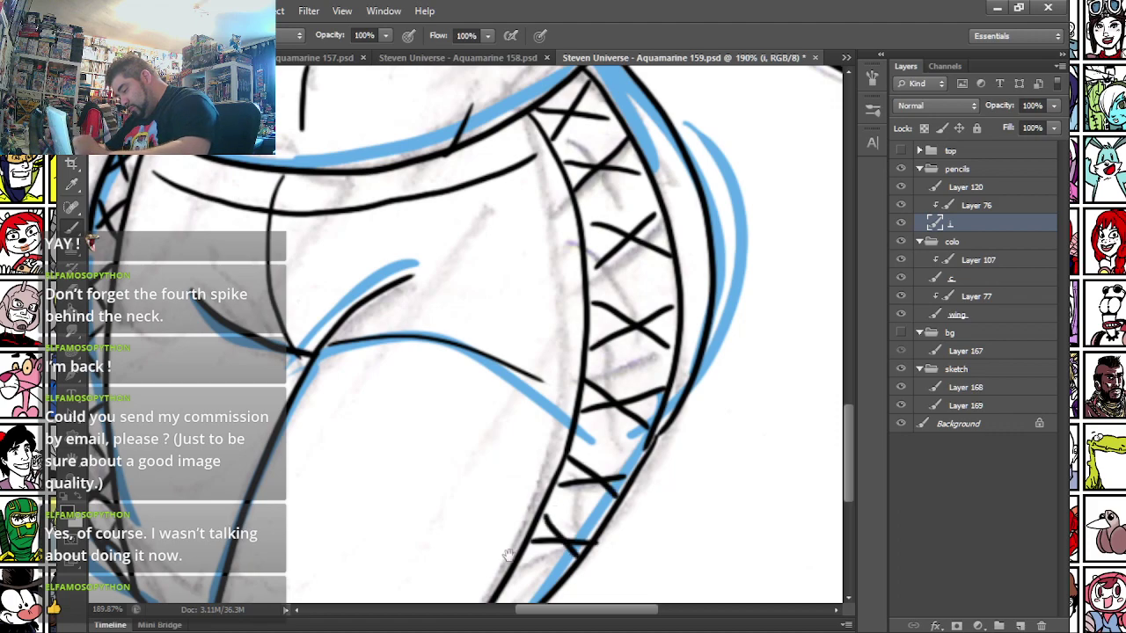
{"action": "left_click_drag", "start_coordinate": [486, 468], "coordinate": [522, 309]}
{"action": "left_click_drag", "start_coordinate": [539, 430], "coordinate": [589, 428]}
{"action": "left_click_drag", "start_coordinate": [555, 405], "coordinate": [578, 447]}
- Handwrite the artist's signature in black beside the right-hand thigh
{"action": "left_click_drag", "start_coordinate": [549, 365], "coordinate": [439, 588]}
{"action": "mouse_move", "coordinate": [602, 508]}
{"action": "left_mouse_down"}
{"action": "mouse_move", "coordinate": [593, 528]}
{"action": "mouse_move", "coordinate": [605, 528]}
{"action": "left_mouse_up"}
{"action": "left_click_drag", "start_coordinate": [594, 517], "coordinate": [608, 503]}
{"action": "left_click_drag", "start_coordinate": [607, 504], "coordinate": [619, 514]}
{"action": "mouse_move", "coordinate": [625, 504]}
{"action": "left_mouse_down"}
{"action": "mouse_move", "coordinate": [614, 526]}
{"action": "mouse_move", "coordinate": [640, 524]}
{"action": "left_mouse_up"}
{"action": "left_click_drag", "start_coordinate": [657, 520], "coordinate": [663, 516]}
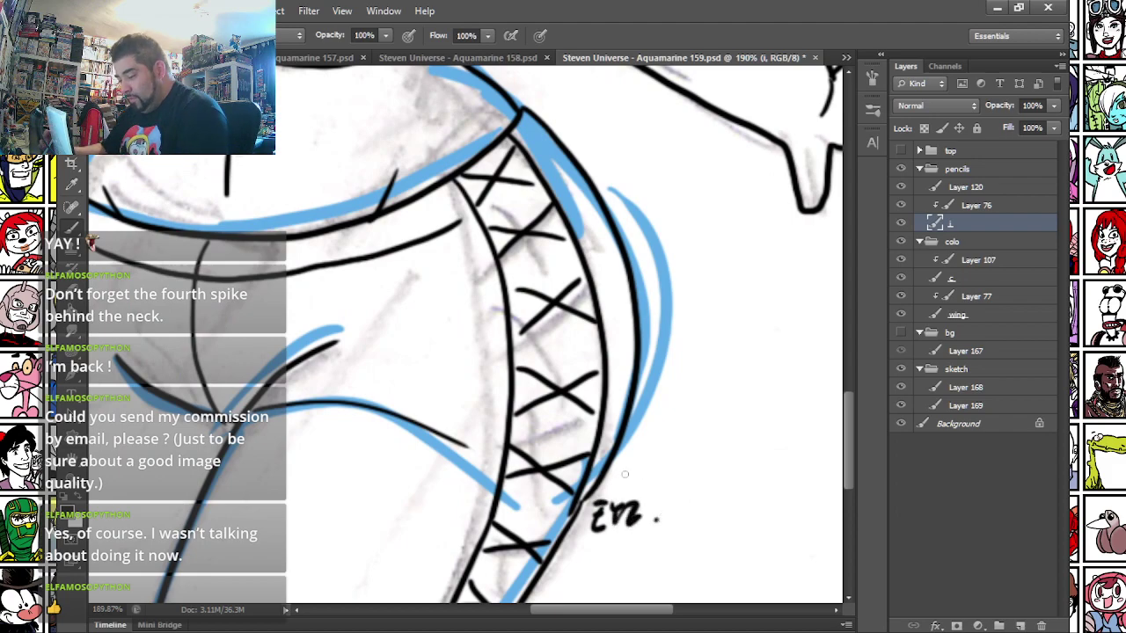
- Touch up the black pupils of both eyes with a larger brush
{"action": "left_click_drag", "start_coordinate": [118, 105], "coordinate": [294, 351]}
{"action": "left_click_drag", "start_coordinate": [232, 273], "coordinate": [237, 391]}
{"action": "scroll", "coordinate": [237, 389], "scroll_direction": "up", "scroll_amount": 5}
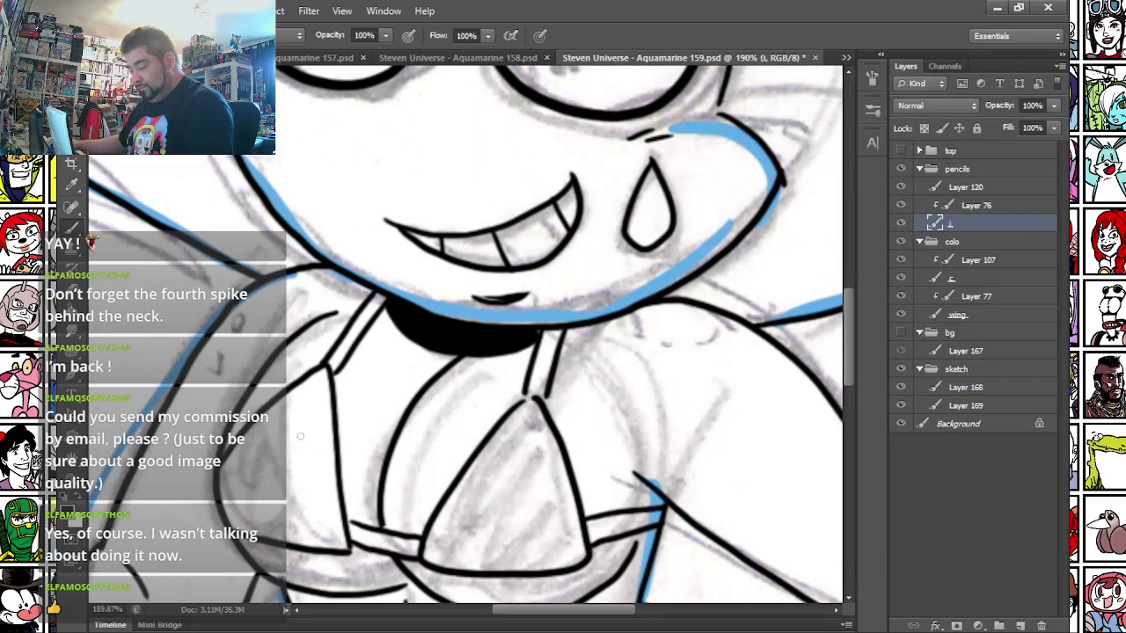
{"action": "key", "text": "ctrl+0"}
{"action": "scroll", "coordinate": [297, 432], "scroll_direction": "down", "scroll_amount": 5}
{"action": "scroll", "coordinate": [298, 432], "scroll_direction": "up", "scroll_amount": 4}
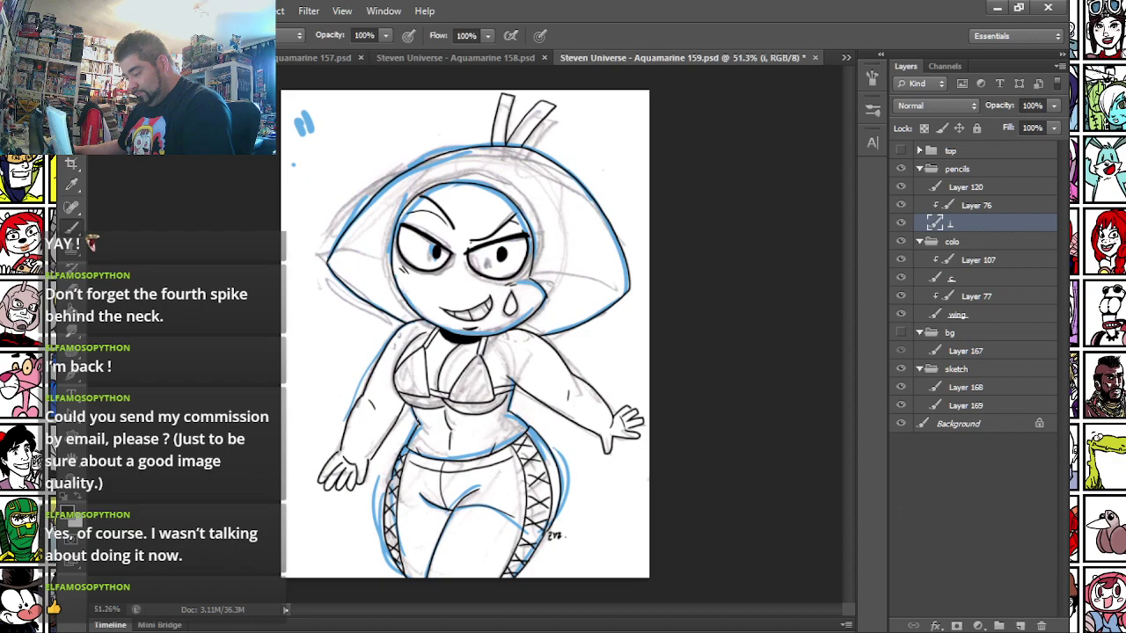
{"action": "scroll", "coordinate": [455, 285], "scroll_direction": "up", "scroll_amount": 5}
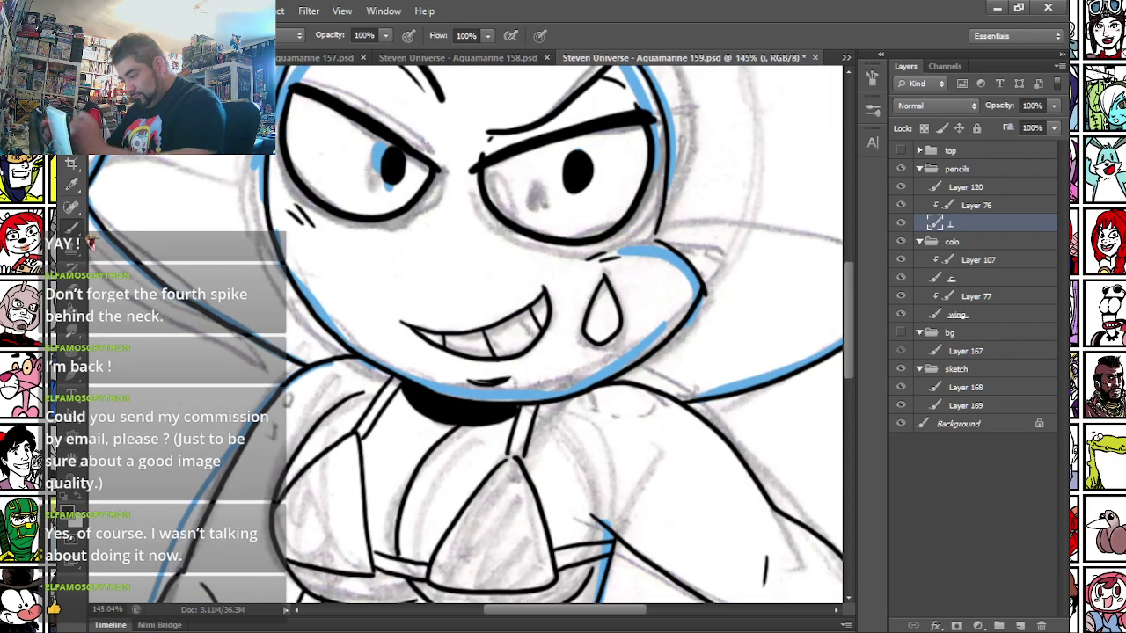
{"action": "right_click", "coordinate": [429, 145]}
{"action": "left_click", "coordinate": [510, 356]}
{"action": "left_click", "coordinate": [393, 171]}
{"action": "left_click_drag", "start_coordinate": [401, 172], "coordinate": [395, 156]}
{"action": "left_click_drag", "start_coordinate": [573, 156], "coordinate": [581, 177]}
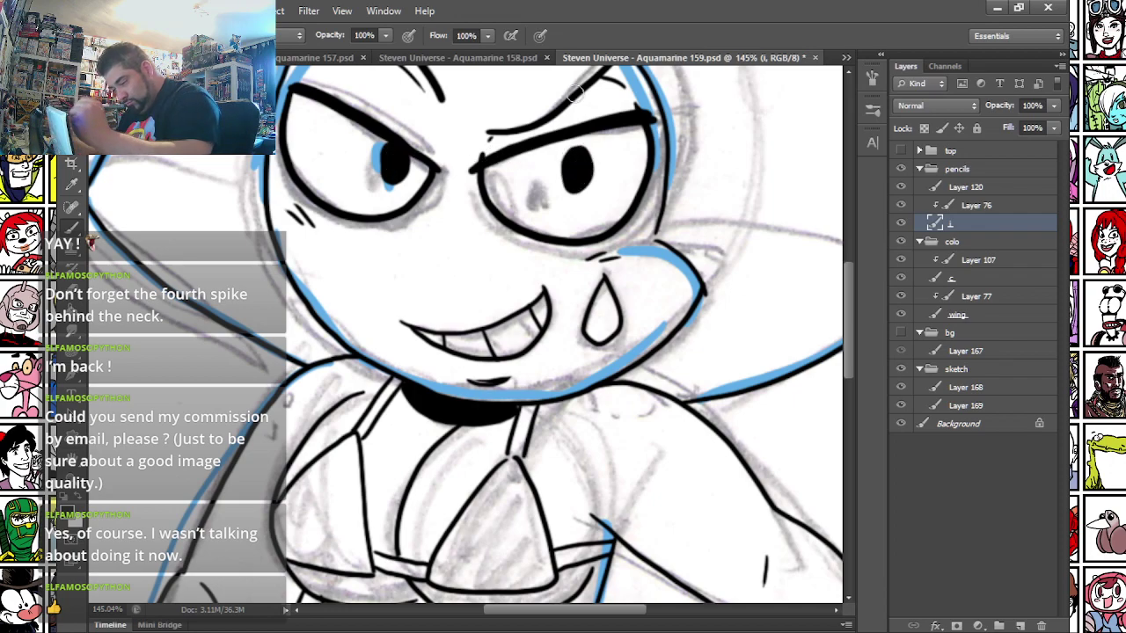
- Add a white highlight to each pupil on Layer 120
{"action": "left_click", "coordinate": [952, 191]}
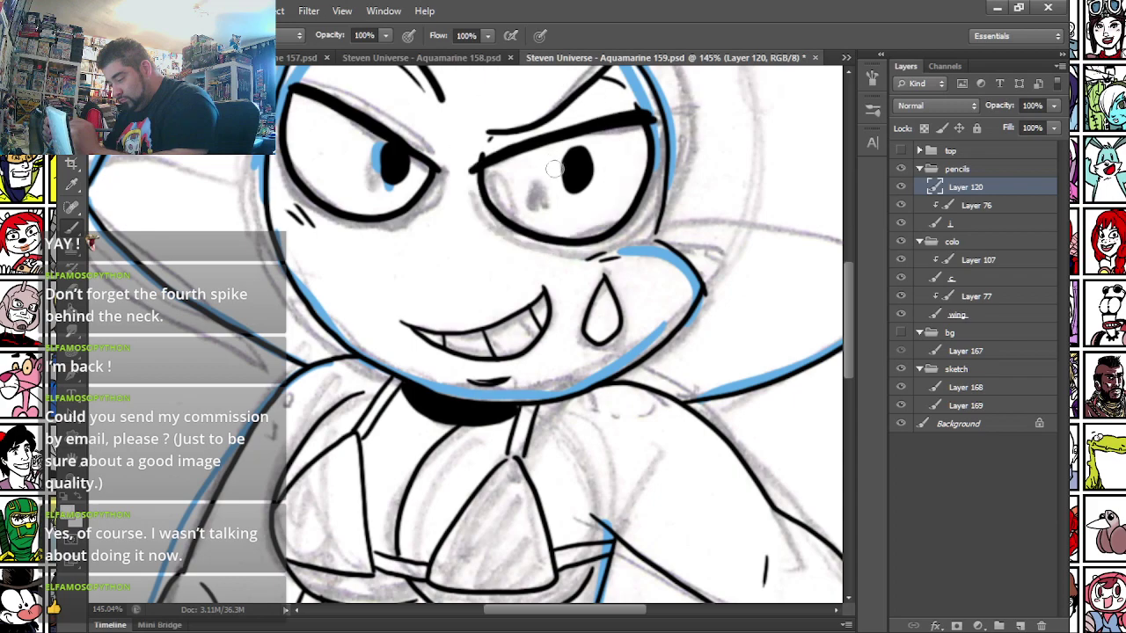
{"action": "left_click", "coordinate": [379, 163]}
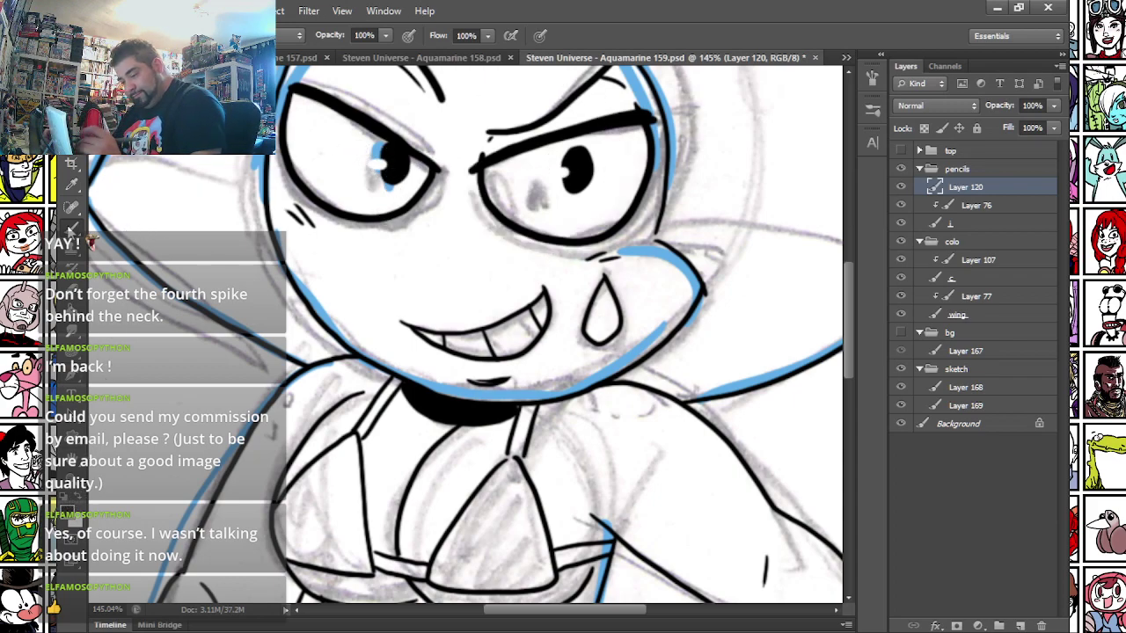
{"action": "scroll", "coordinate": [453, 184], "scroll_direction": "down", "scroll_amount": 6}
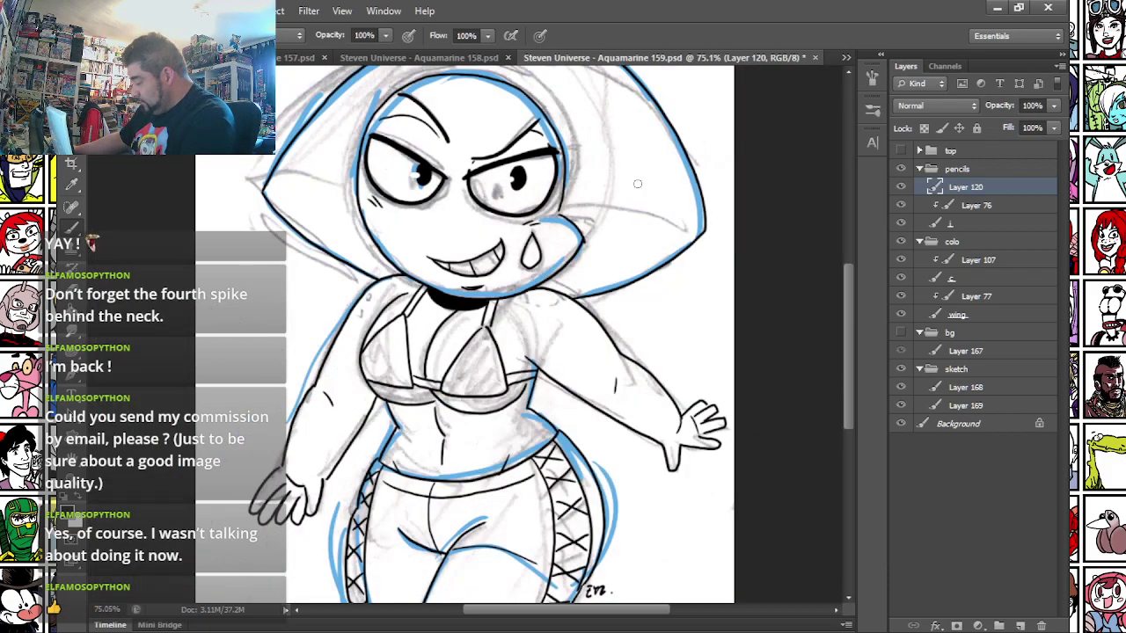
- Make the bg group visible, select Layer 167 in it, and save the file
{"action": "scroll", "coordinate": [638, 183], "scroll_direction": "down", "scroll_amount": 3}
{"action": "left_click", "coordinate": [900, 333]}
{"action": "left_click", "coordinate": [940, 352]}
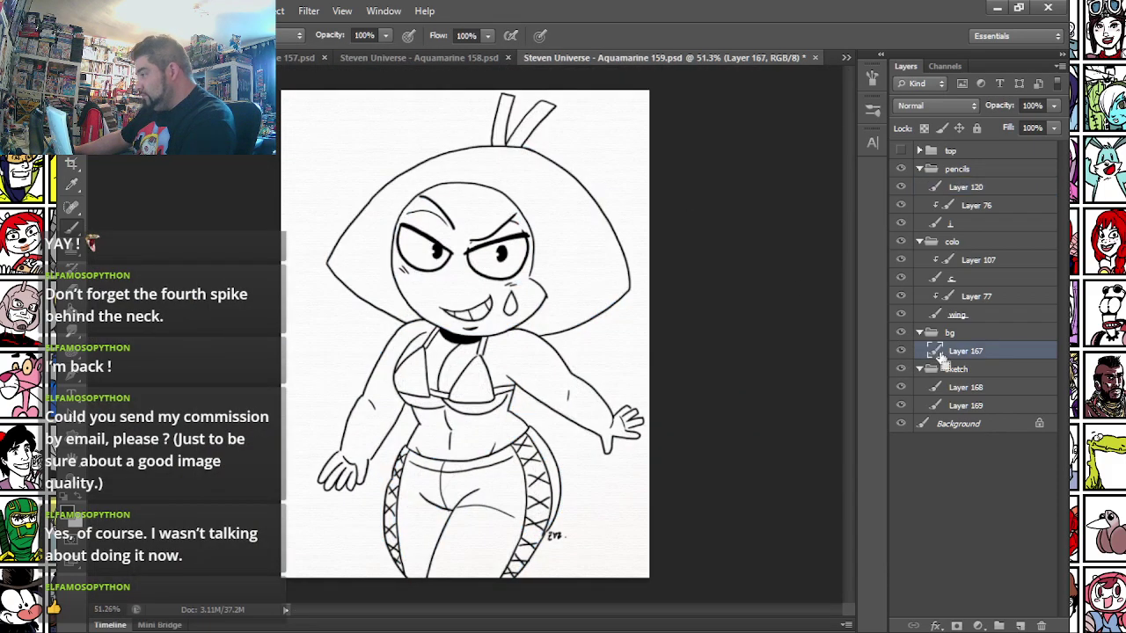
{"action": "key", "text": "ctrl+s"}
- Paste the street scene image as a new layer above Layer 167 in the bg group
{"action": "key", "text": "alt+Tab"}
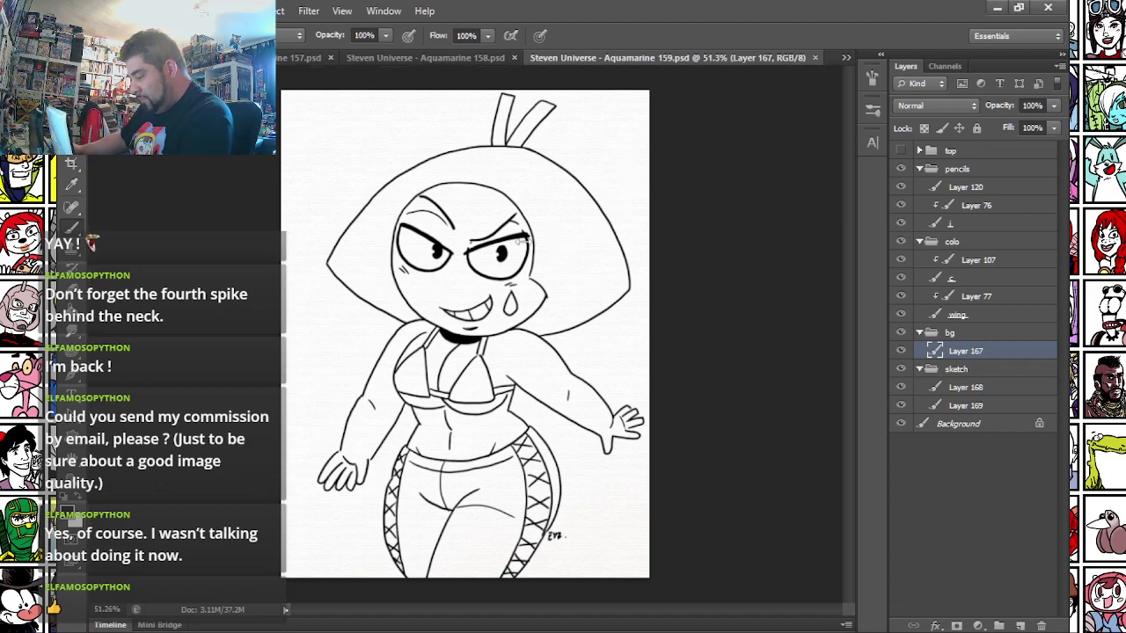
{"action": "key", "text": "ctrl+v"}
{"action": "key", "text": "m"}
{"action": "scroll", "coordinate": [423, 442], "scroll_direction": "down", "scroll_amount": 1}
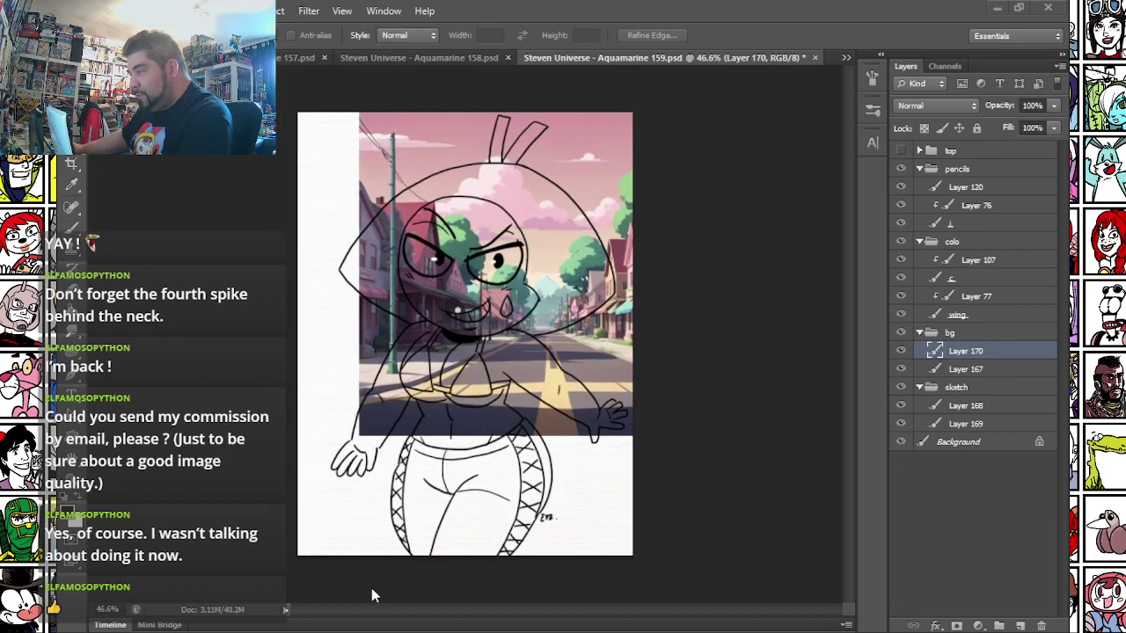
- Free Transform the street scene to 211.52% width and 166.99% height, and position it to cover the whole canvas behind the character
{"action": "scroll", "coordinate": [485, 131], "scroll_direction": "down", "scroll_amount": 5}
{"action": "right_click", "coordinate": [464, 238]}
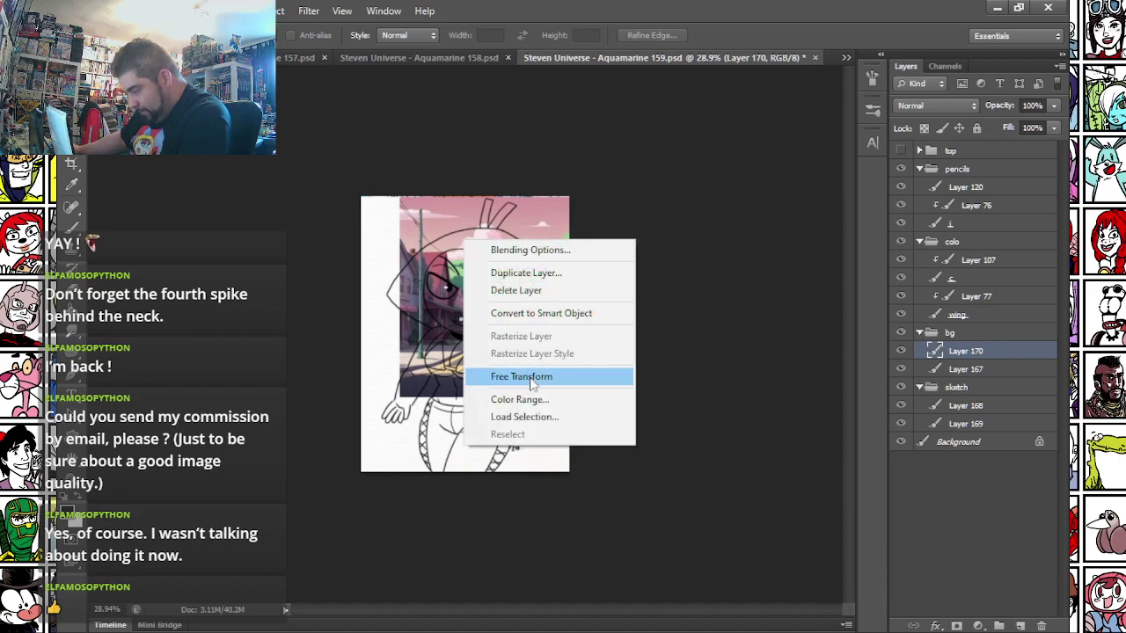
{"action": "left_click", "coordinate": [532, 377]}
{"action": "scroll", "coordinate": [472, 276], "scroll_direction": "up", "scroll_amount": 2}
{"action": "left_click_drag", "start_coordinate": [435, 162], "coordinate": [368, 303]}
{"action": "left_click_drag", "start_coordinate": [460, 234], "coordinate": [459, 4]}
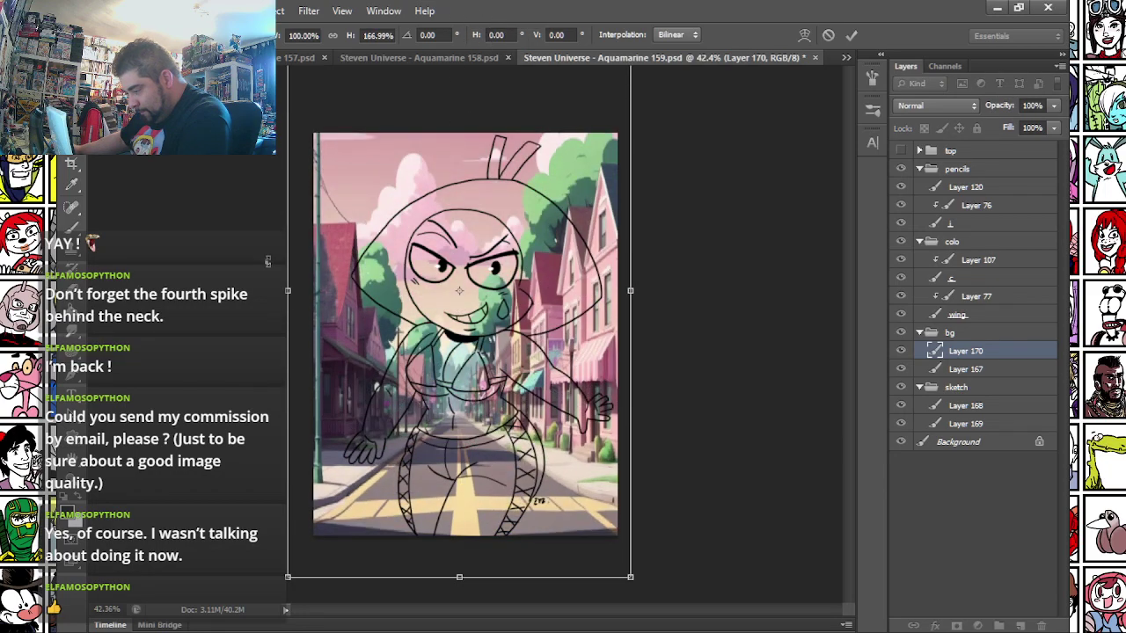
{"action": "left_click_drag", "start_coordinate": [290, 308], "coordinate": [184, 303]}
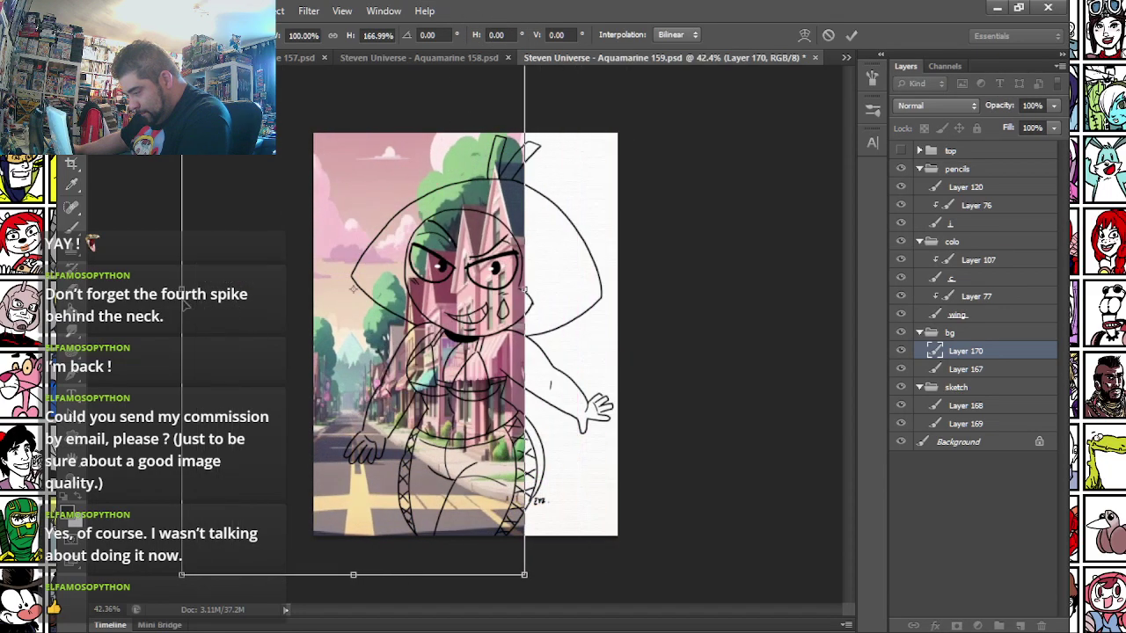
{"action": "left_click_drag", "start_coordinate": [525, 289], "coordinate": [909, 278]}
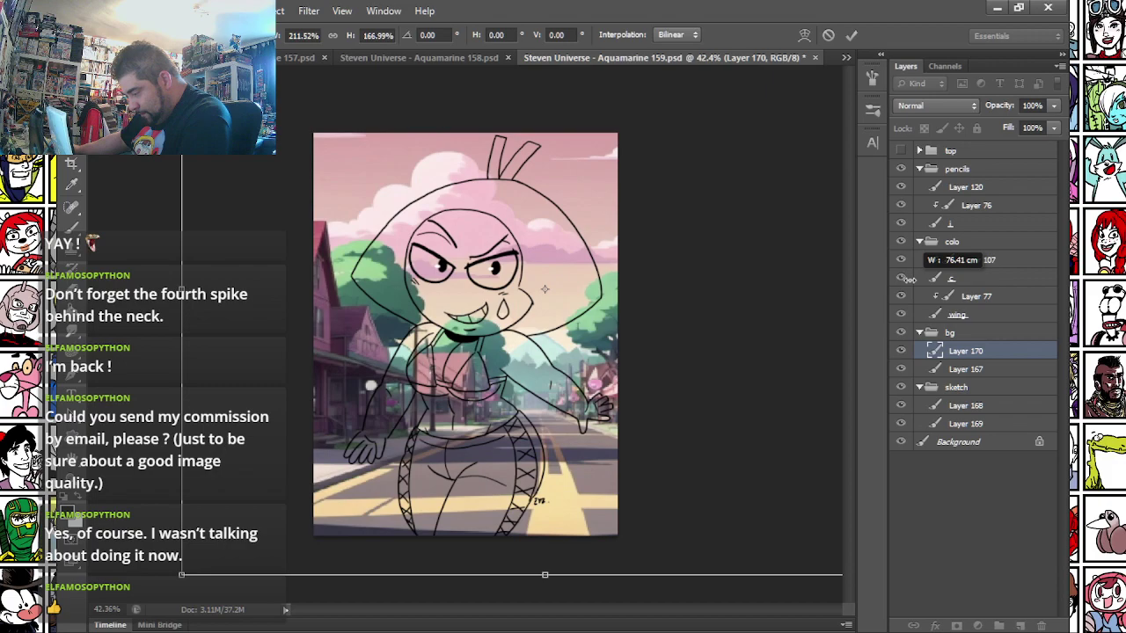
{"action": "left_click_drag", "start_coordinate": [674, 291], "coordinate": [625, 293]}
{"action": "key", "text": "Return"}
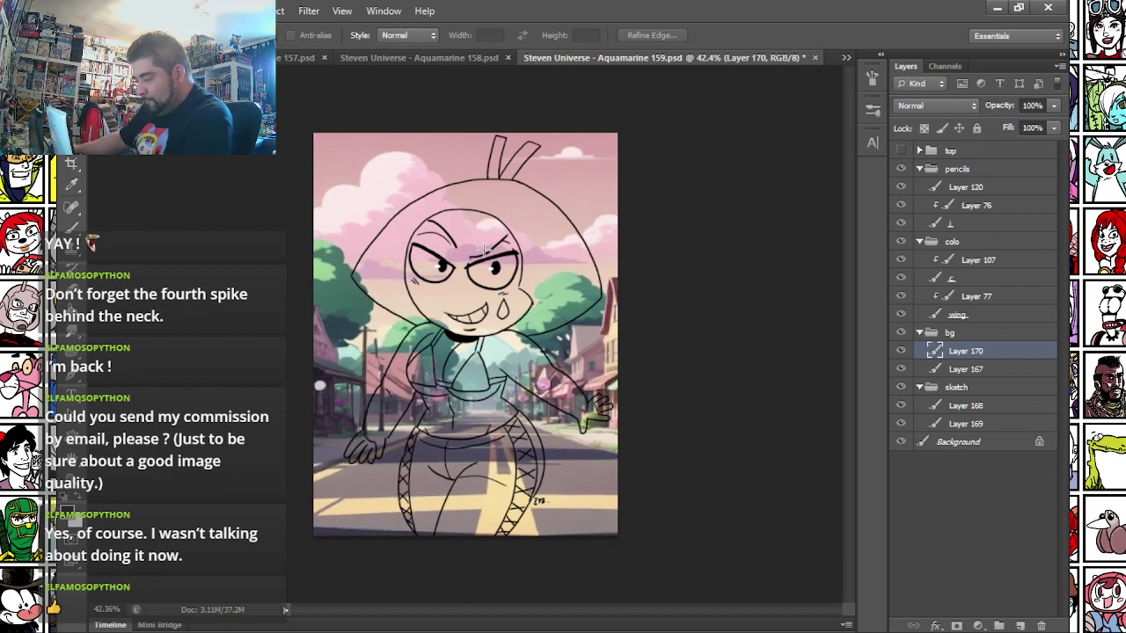
- Apply Hue/Saturation to the street background with Saturation +27 and Lightness +5
{"action": "scroll", "coordinate": [420, 293], "scroll_direction": "up", "scroll_amount": 2}
{"action": "left_click", "coordinate": [158, 10]}
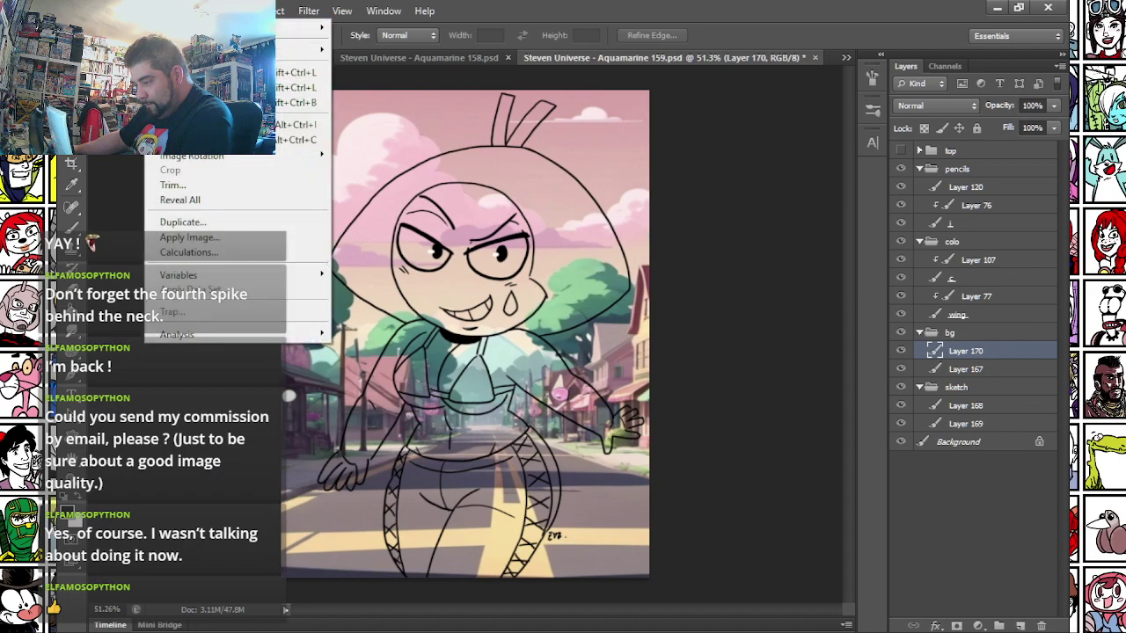
{"action": "mouse_move", "coordinate": [290, 50]}
{"action": "left_click", "coordinate": [461, 139]}
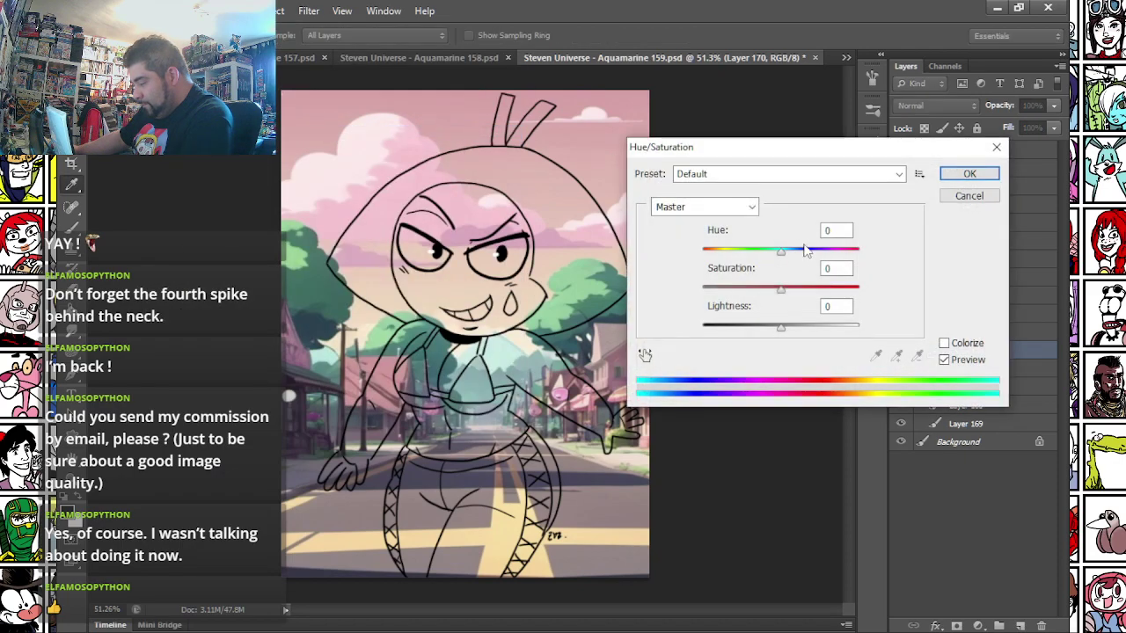
{"action": "left_click", "coordinate": [799, 288]}
{"action": "left_click_drag", "start_coordinate": [799, 288], "coordinate": [802, 288]}
{"action": "left_click", "coordinate": [784, 324]}
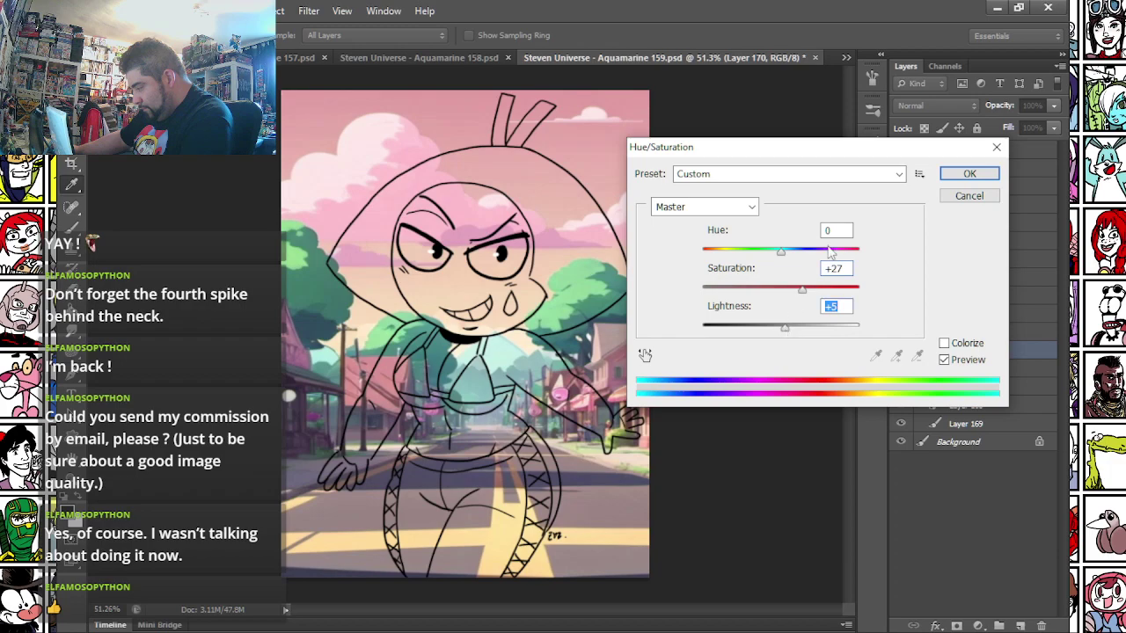
{"action": "left_click", "coordinate": [969, 173]}
- Apply the Paint Daubs filter to the street background with brush size 14, sharpness 0 and the Wide Blurry brush type
{"action": "left_click", "coordinate": [303, 11]}
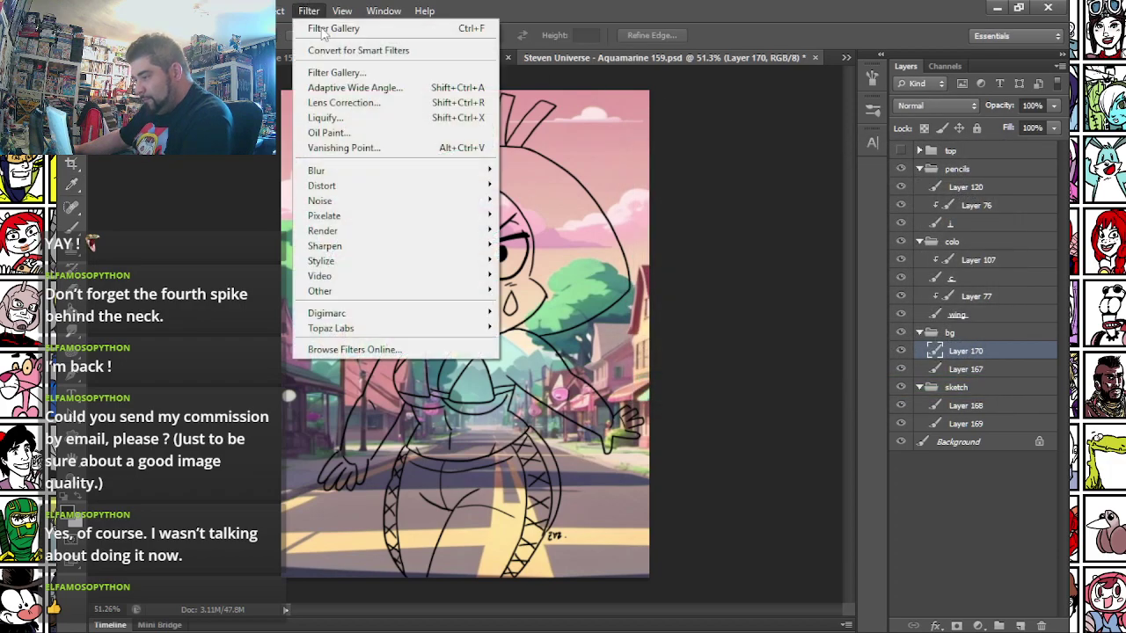
{"action": "left_click", "coordinate": [332, 73]}
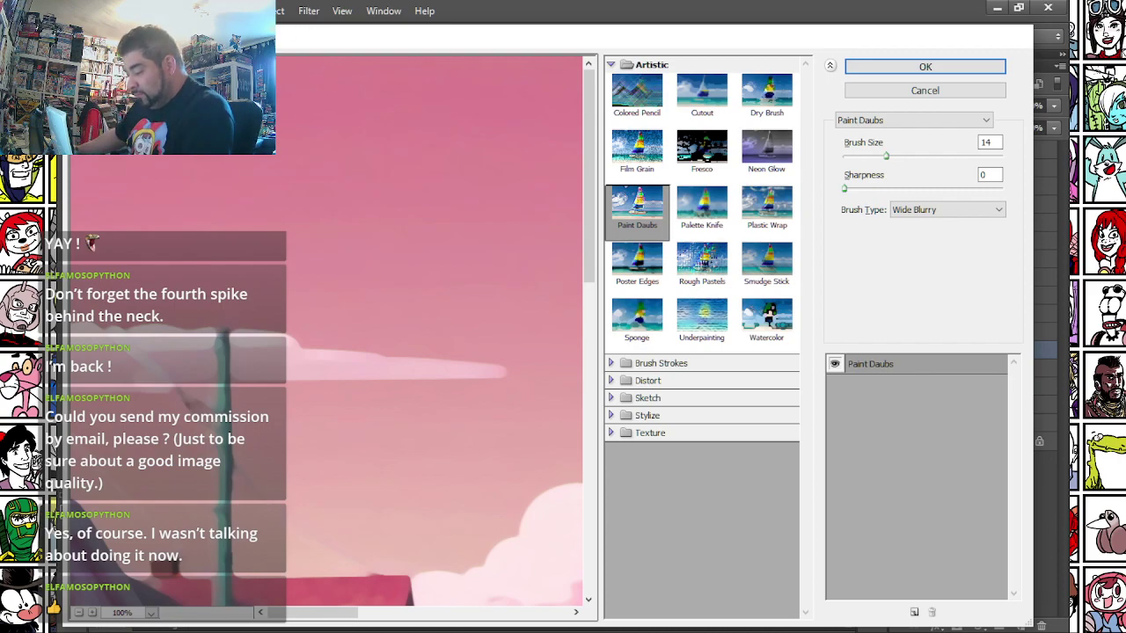
{"action": "left_click_drag", "start_coordinate": [375, 297], "coordinate": [217, 226]}
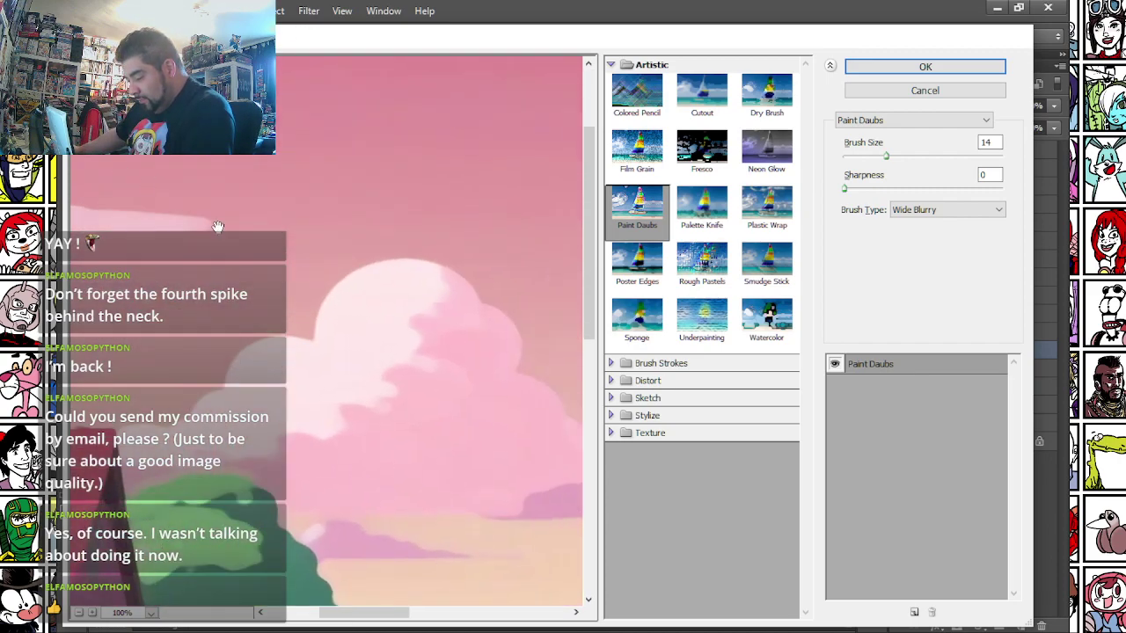
{"action": "left_click", "coordinate": [895, 71]}
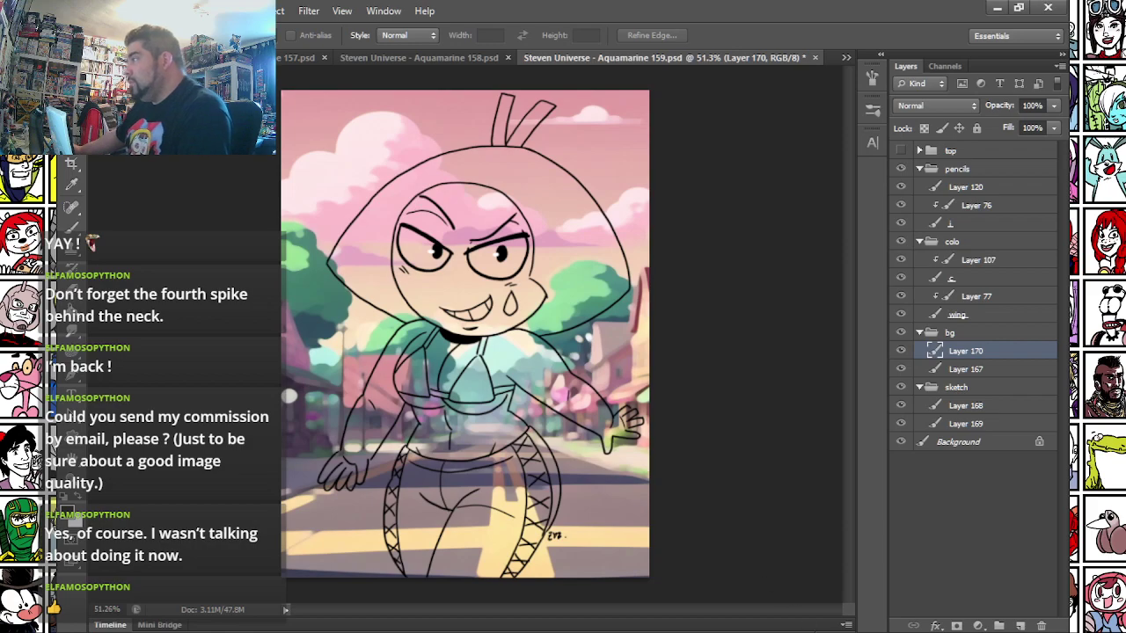
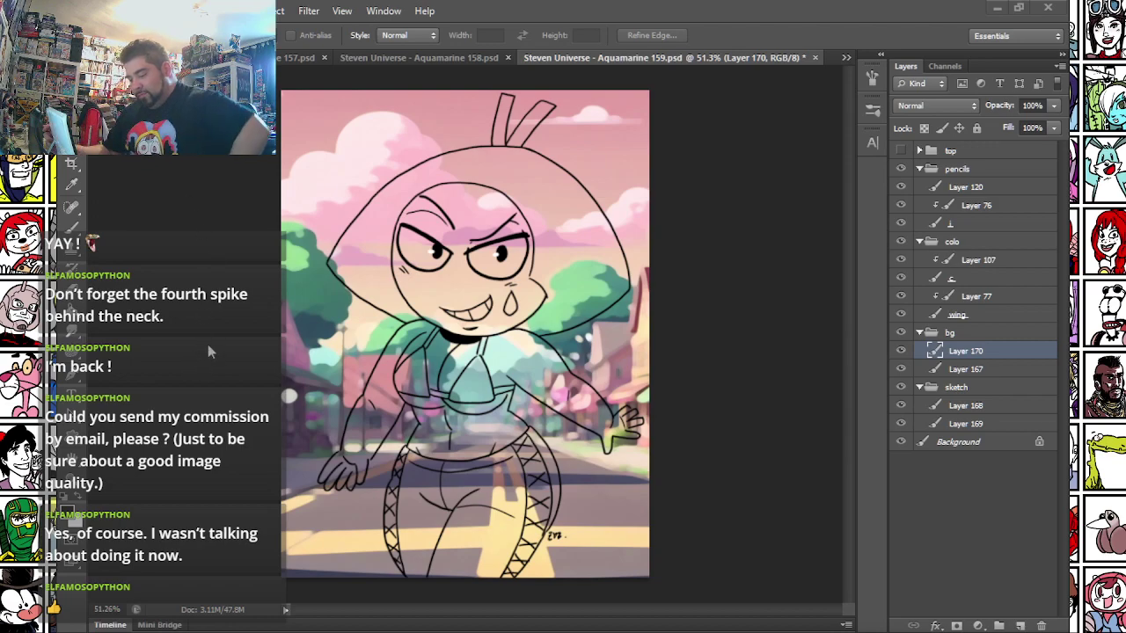
- Block in the skin of the face, torso and arms with light cyan on layer c using the brush
{"action": "left_click", "coordinate": [952, 279]}
{"action": "left_click", "coordinate": [73, 227]}
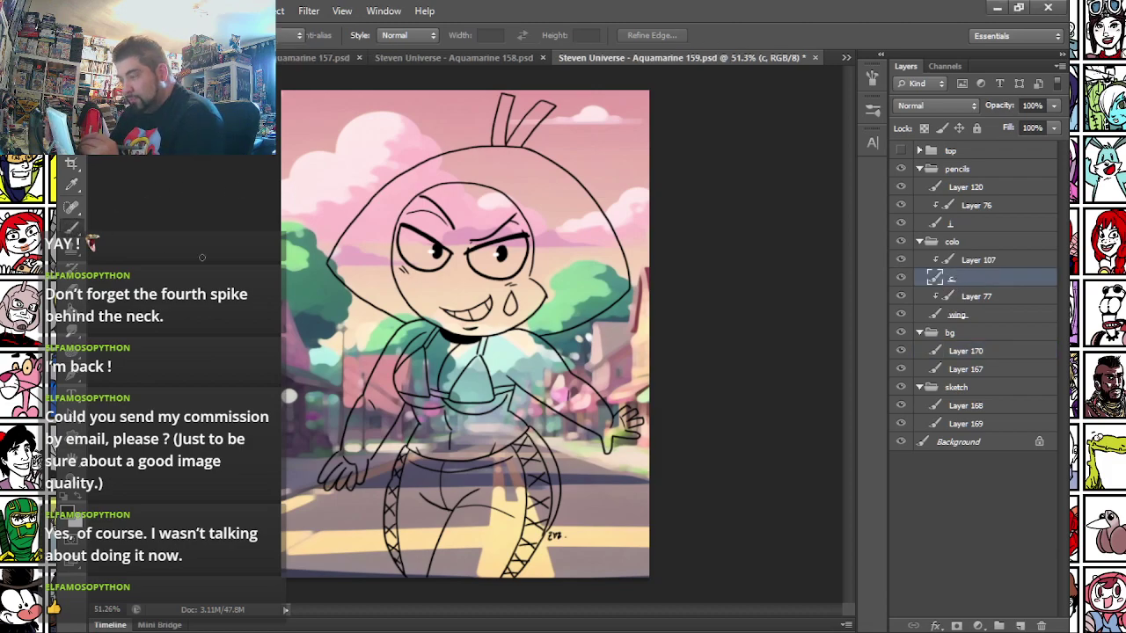
{"action": "mouse_move", "coordinate": [422, 217]}
{"action": "left_mouse_down"}
{"action": "mouse_move", "coordinate": [457, 261]}
{"action": "mouse_move", "coordinate": [507, 260]}
{"action": "left_mouse_up"}
{"action": "right_click", "coordinate": [427, 221]}
{"action": "mouse_move", "coordinate": [454, 186]}
{"action": "left_mouse_down"}
{"action": "mouse_move", "coordinate": [393, 236]}
{"action": "mouse_move", "coordinate": [413, 299]}
{"action": "mouse_move", "coordinate": [466, 339]}
{"action": "mouse_move", "coordinate": [532, 220]}
{"action": "mouse_move", "coordinate": [440, 275]}
{"action": "left_mouse_up"}
{"action": "mouse_move", "coordinate": [353, 453]}
{"action": "left_mouse_down"}
{"action": "mouse_move", "coordinate": [430, 327]}
{"action": "mouse_move", "coordinate": [435, 426]}
{"action": "mouse_move", "coordinate": [429, 468]}
{"action": "mouse_move", "coordinate": [428, 432]}
{"action": "mouse_move", "coordinate": [407, 473]}
{"action": "mouse_move", "coordinate": [435, 385]}
{"action": "mouse_move", "coordinate": [452, 477]}
{"action": "mouse_move", "coordinate": [499, 363]}
{"action": "mouse_move", "coordinate": [523, 363]}
{"action": "mouse_move", "coordinate": [604, 420]}
{"action": "left_mouse_up"}
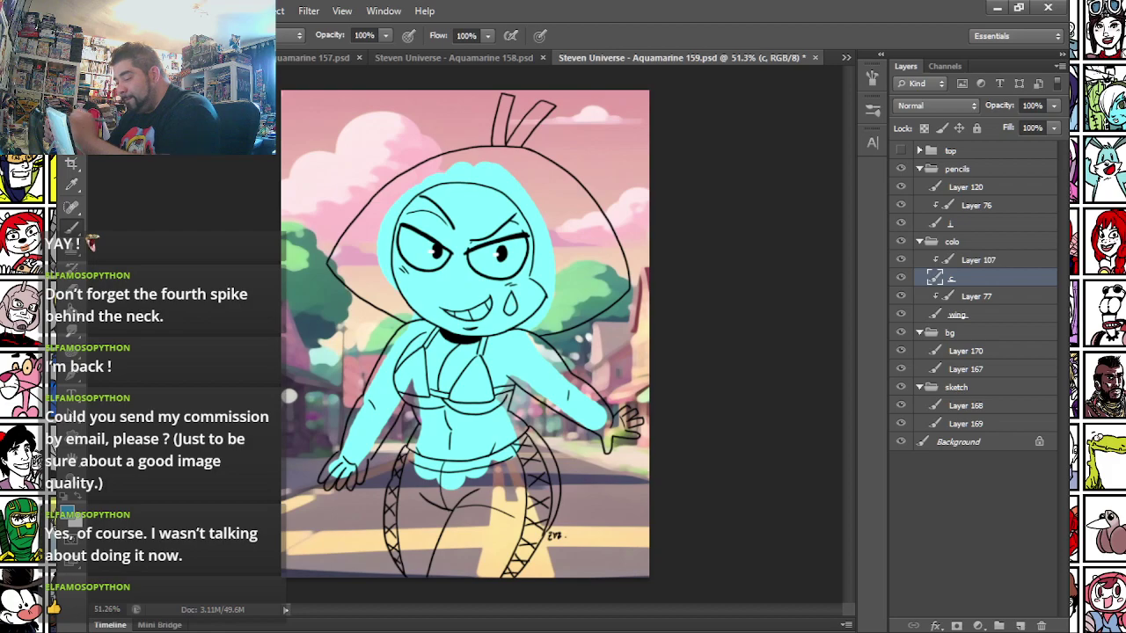
- Block in the hair with medium blue and brush turquoise patches at its lower ends on both sides
{"action": "mouse_move", "coordinate": [352, 258]}
{"action": "left_mouse_down"}
{"action": "mouse_move", "coordinate": [431, 172]}
{"action": "mouse_move", "coordinate": [484, 170]}
{"action": "mouse_move", "coordinate": [548, 211]}
{"action": "mouse_move", "coordinate": [556, 273]}
{"action": "mouse_move", "coordinate": [586, 289]}
{"action": "mouse_move", "coordinate": [589, 236]}
{"action": "mouse_move", "coordinate": [587, 262]}
{"action": "mouse_move", "coordinate": [525, 173]}
{"action": "mouse_move", "coordinate": [554, 180]}
{"action": "left_mouse_up"}
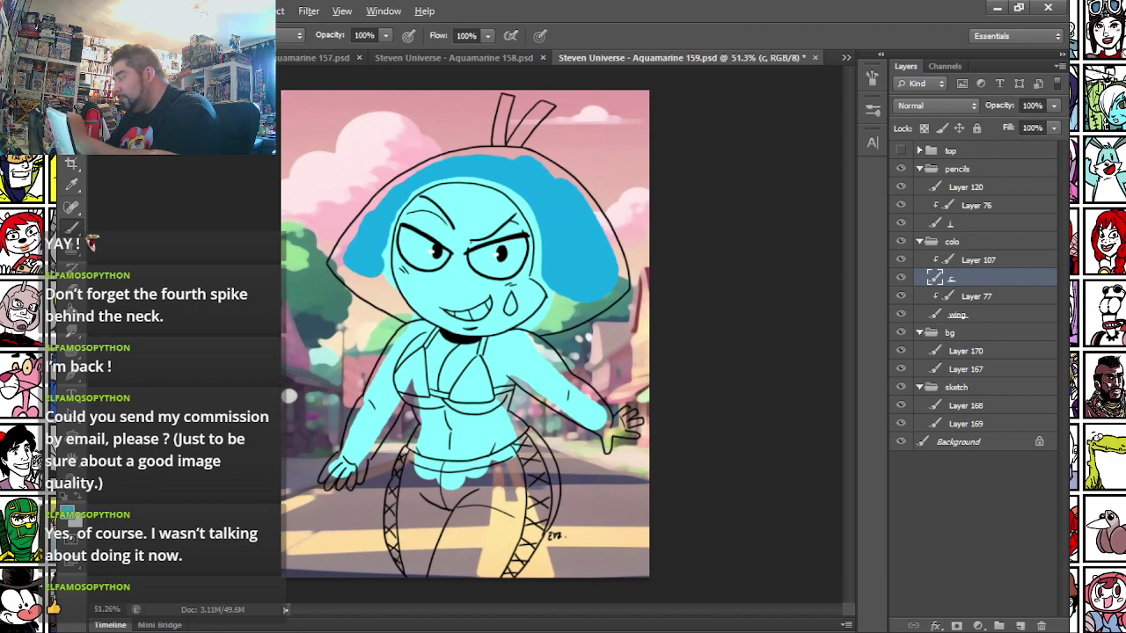
{"action": "left_click_drag", "start_coordinate": [572, 306], "coordinate": [550, 319]}
{"action": "mouse_move", "coordinate": [383, 292]}
{"action": "left_mouse_down"}
{"action": "mouse_move", "coordinate": [354, 241]}
{"action": "mouse_move", "coordinate": [397, 269]}
{"action": "left_mouse_up"}
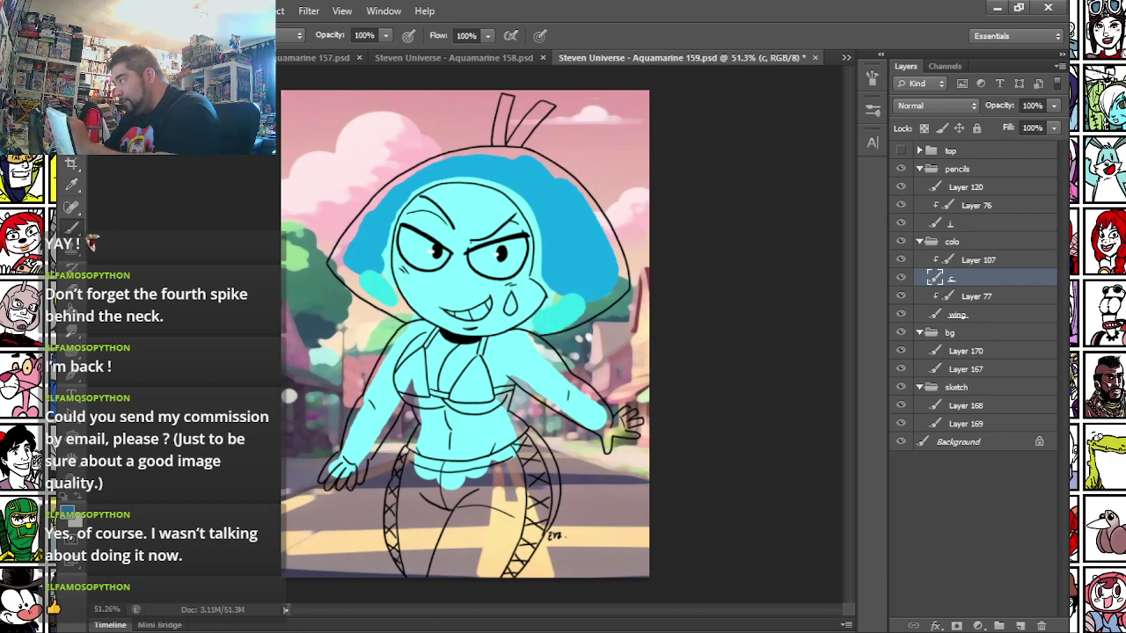
- Block in the pants with dark blue on layer c from the waistband to the canvas edge
{"action": "mouse_move", "coordinate": [422, 483]}
{"action": "left_mouse_down"}
{"action": "mouse_move", "coordinate": [501, 494]}
{"action": "mouse_move", "coordinate": [474, 497]}
{"action": "mouse_move", "coordinate": [424, 549]}
{"action": "mouse_move", "coordinate": [418, 521]}
{"action": "left_mouse_up"}
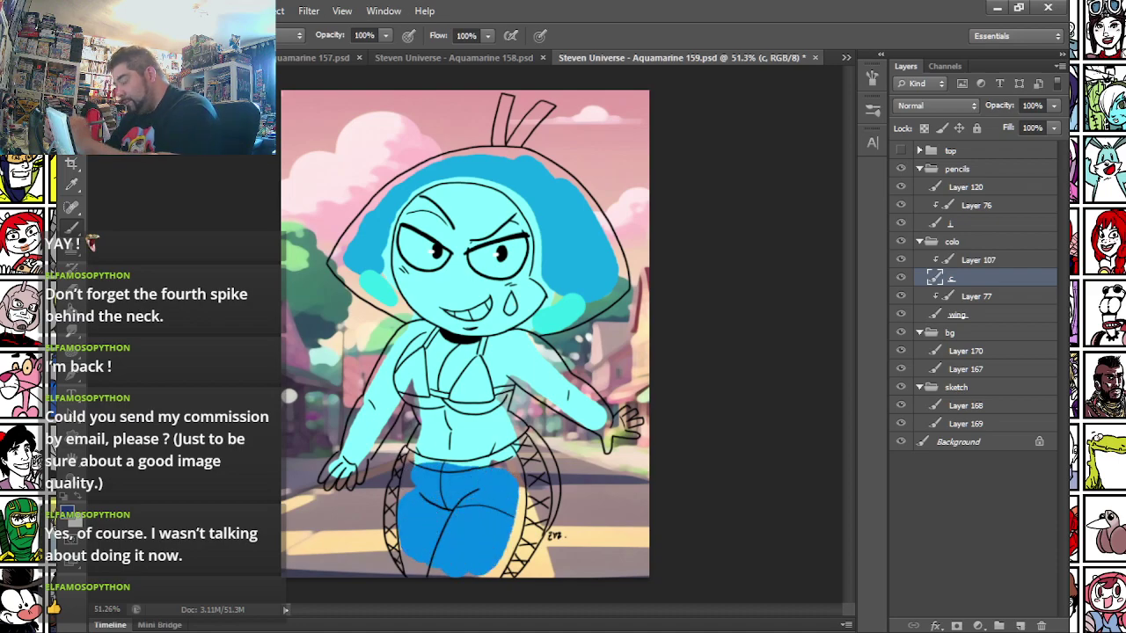
{"action": "mouse_move", "coordinate": [413, 473]}
{"action": "left_mouse_down"}
{"action": "mouse_move", "coordinate": [501, 478]}
{"action": "mouse_move", "coordinate": [481, 531]}
{"action": "mouse_move", "coordinate": [422, 503]}
{"action": "left_mouse_up"}
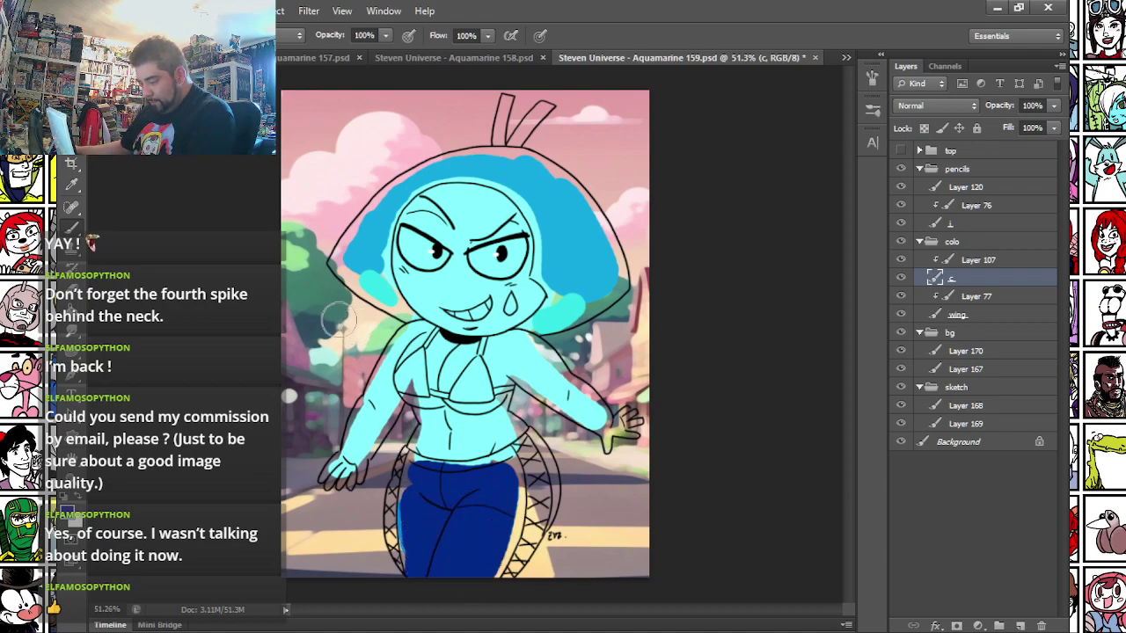
- Pick a turquoise and paint the laced side panels of the pants on both hips up to their outlines
{"action": "scroll", "coordinate": [425, 410], "scroll_direction": "up", "scroll_amount": 10}
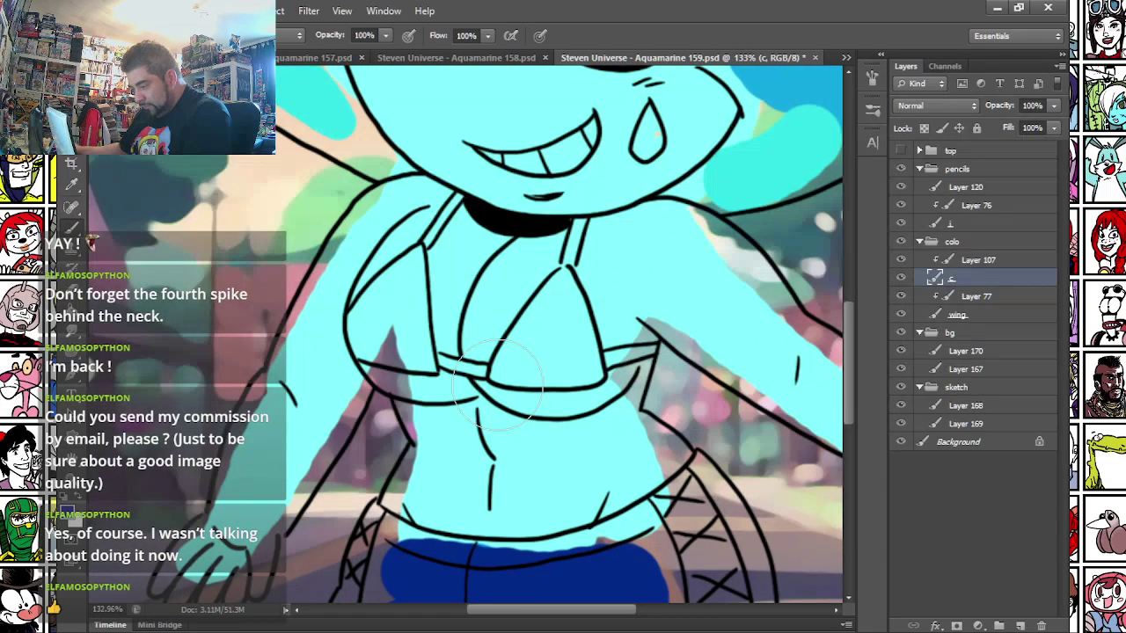
{"action": "scroll", "coordinate": [466, 326], "scroll_direction": "down", "scroll_amount": 5}
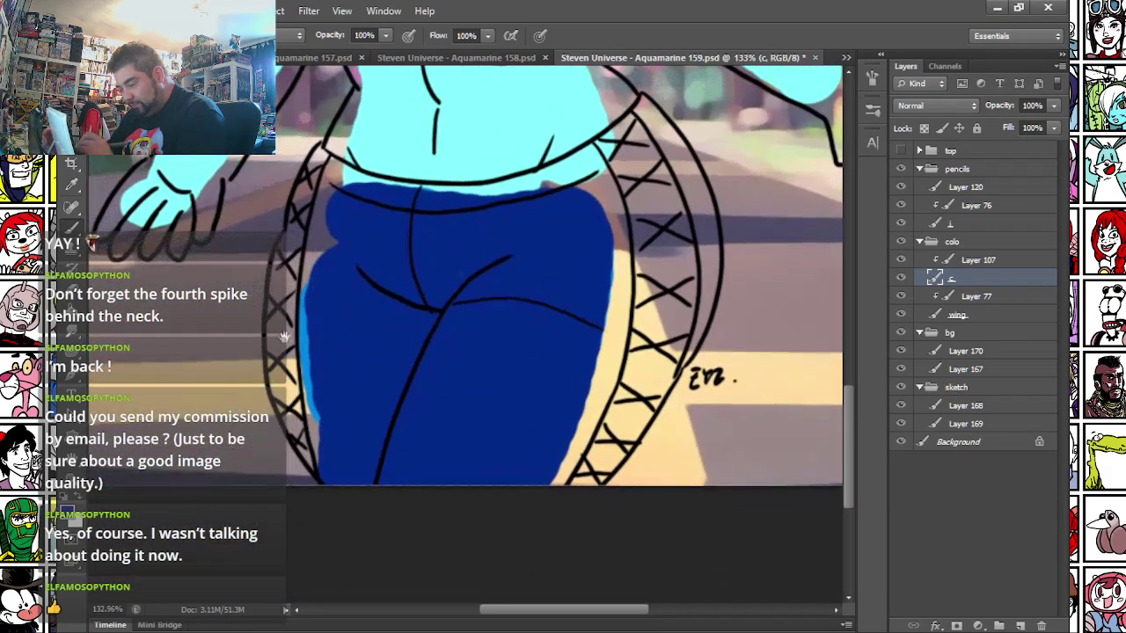
{"action": "left_click", "coordinate": [68, 499]}
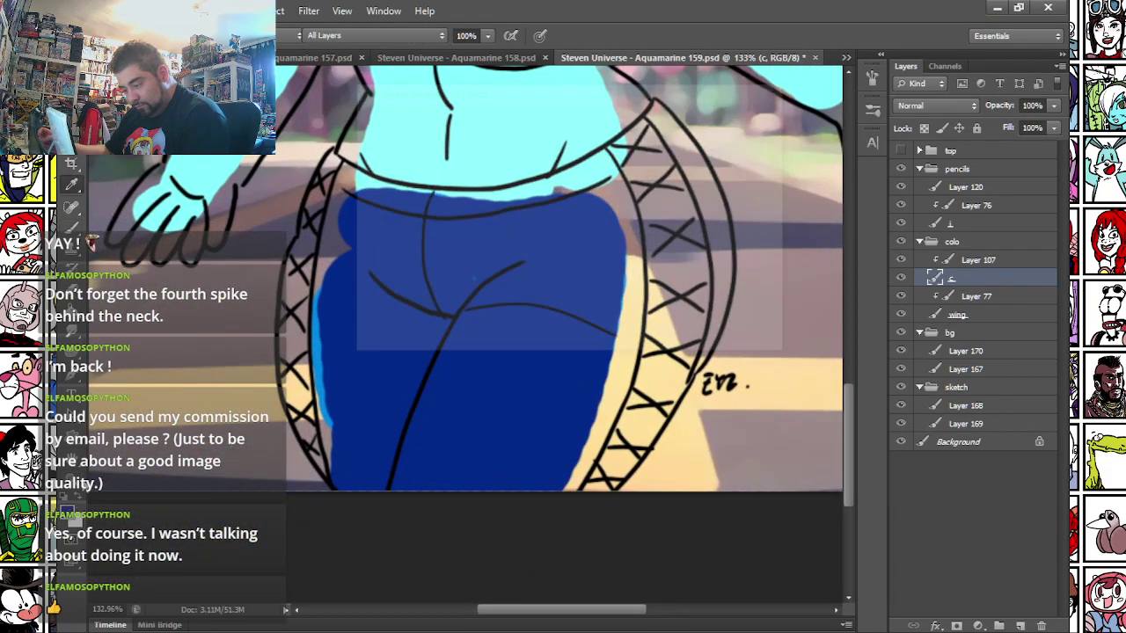
{"action": "left_click", "coordinate": [292, 129]}
{"action": "mouse_move", "coordinate": [511, 148]}
{"action": "left_mouse_down"}
{"action": "mouse_move", "coordinate": [562, 153]}
{"action": "mouse_move", "coordinate": [632, 128]}
{"action": "mouse_move", "coordinate": [681, 304]}
{"action": "mouse_move", "coordinate": [593, 488]}
{"action": "mouse_move", "coordinate": [662, 387]}
{"action": "mouse_move", "coordinate": [677, 321]}
{"action": "left_mouse_up"}
{"action": "key", "text": "Return"}
{"action": "right_click", "coordinate": [340, 220]}
{"action": "left_click", "coordinate": [379, 259]}
{"action": "left_click", "coordinate": [618, 158]}
{"action": "mouse_move", "coordinate": [336, 158]}
{"action": "left_mouse_down"}
{"action": "mouse_move", "coordinate": [297, 285]}
{"action": "mouse_move", "coordinate": [294, 348]}
{"action": "mouse_move", "coordinate": [325, 459]}
{"action": "mouse_move", "coordinate": [309, 307]}
{"action": "mouse_move", "coordinate": [330, 211]}
{"action": "left_mouse_up"}
{"action": "left_click_drag", "start_coordinate": [274, 260], "coordinate": [281, 259]}
- Extend the dark blue of the pants to their outlines, including the strip behind the laced panel on the wider hip
{"action": "mouse_move", "coordinate": [354, 151]}
{"action": "left_mouse_down"}
{"action": "mouse_move", "coordinate": [329, 330]}
{"action": "mouse_move", "coordinate": [348, 478]}
{"action": "mouse_move", "coordinate": [334, 401]}
{"action": "mouse_move", "coordinate": [345, 458]}
{"action": "mouse_move", "coordinate": [367, 176]}
{"action": "mouse_move", "coordinate": [396, 186]}
{"action": "mouse_move", "coordinate": [539, 189]}
{"action": "mouse_move", "coordinate": [554, 176]}
{"action": "mouse_move", "coordinate": [593, 178]}
{"action": "mouse_move", "coordinate": [590, 158]}
{"action": "mouse_move", "coordinate": [601, 187]}
{"action": "mouse_move", "coordinate": [602, 160]}
{"action": "mouse_move", "coordinate": [594, 148]}
{"action": "mouse_move", "coordinate": [617, 186]}
{"action": "mouse_move", "coordinate": [630, 286]}
{"action": "mouse_move", "coordinate": [624, 204]}
{"action": "mouse_move", "coordinate": [632, 219]}
{"action": "mouse_move", "coordinate": [635, 316]}
{"action": "mouse_move", "coordinate": [622, 383]}
{"action": "mouse_move", "coordinate": [584, 450]}
{"action": "mouse_move", "coordinate": [614, 409]}
{"action": "mouse_move", "coordinate": [566, 495]}
{"action": "mouse_move", "coordinate": [639, 333]}
{"action": "left_mouse_up"}
{"action": "mouse_move", "coordinate": [646, 98]}
{"action": "left_mouse_down"}
{"action": "mouse_move", "coordinate": [671, 126]}
{"action": "mouse_move", "coordinate": [723, 257]}
{"action": "left_mouse_up"}
{"action": "mouse_move", "coordinate": [701, 374]}
{"action": "left_mouse_down"}
{"action": "mouse_move", "coordinate": [729, 277]}
{"action": "mouse_move", "coordinate": [722, 224]}
{"action": "mouse_move", "coordinate": [728, 237]}
{"action": "mouse_move", "coordinate": [728, 262]}
{"action": "mouse_move", "coordinate": [701, 165]}
{"action": "mouse_move", "coordinate": [659, 106]}
{"action": "mouse_move", "coordinate": [707, 175]}
{"action": "mouse_move", "coordinate": [725, 242]}
{"action": "left_mouse_up"}
- Pick light cyan #90ffff and brush thin highlight streaks along the turquoise laced panels of the pants
{"action": "left_click_drag", "start_coordinate": [384, 251], "coordinate": [359, 297]}
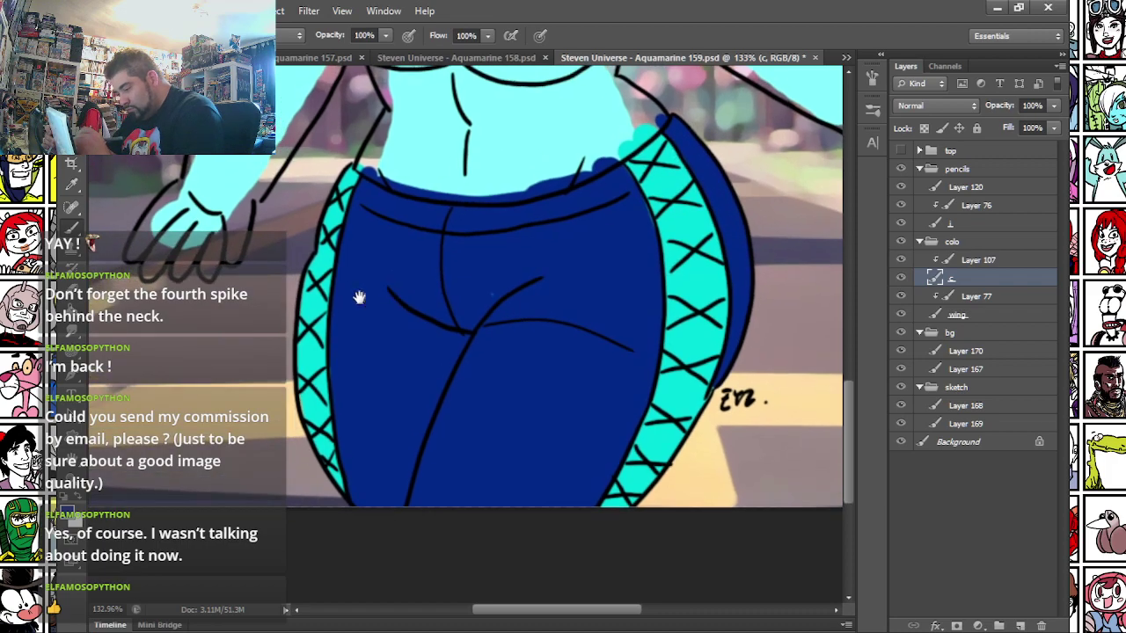
{"action": "left_click", "coordinate": [69, 513]}
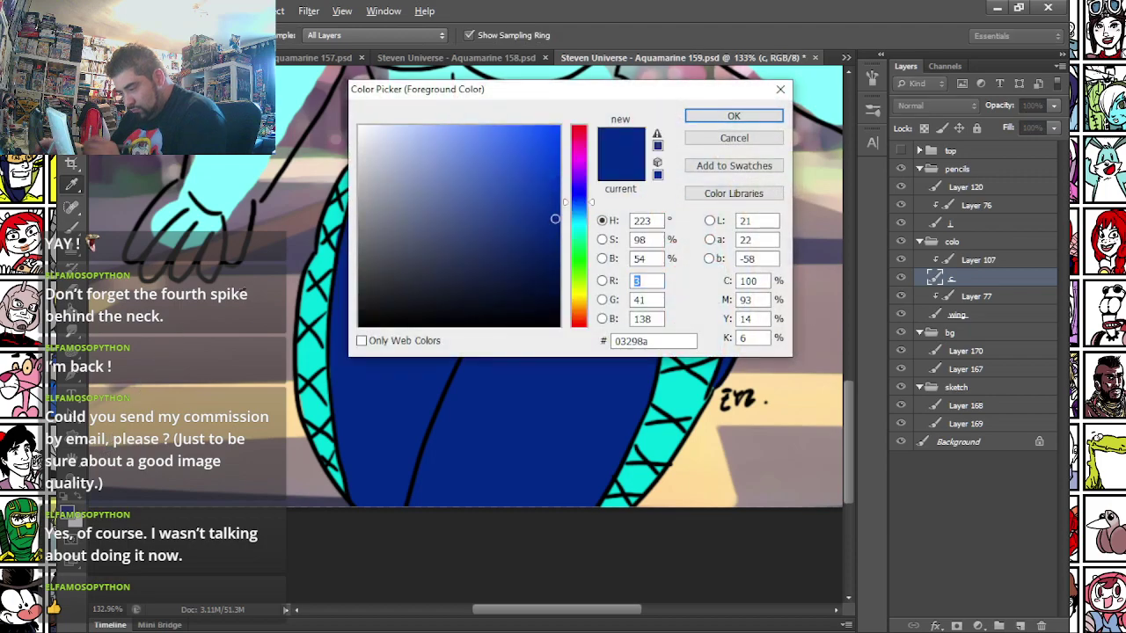
{"action": "left_click", "coordinate": [310, 343]}
{"action": "left_click_drag", "start_coordinate": [486, 131], "coordinate": [445, 124]}
{"action": "key", "text": "Return"}
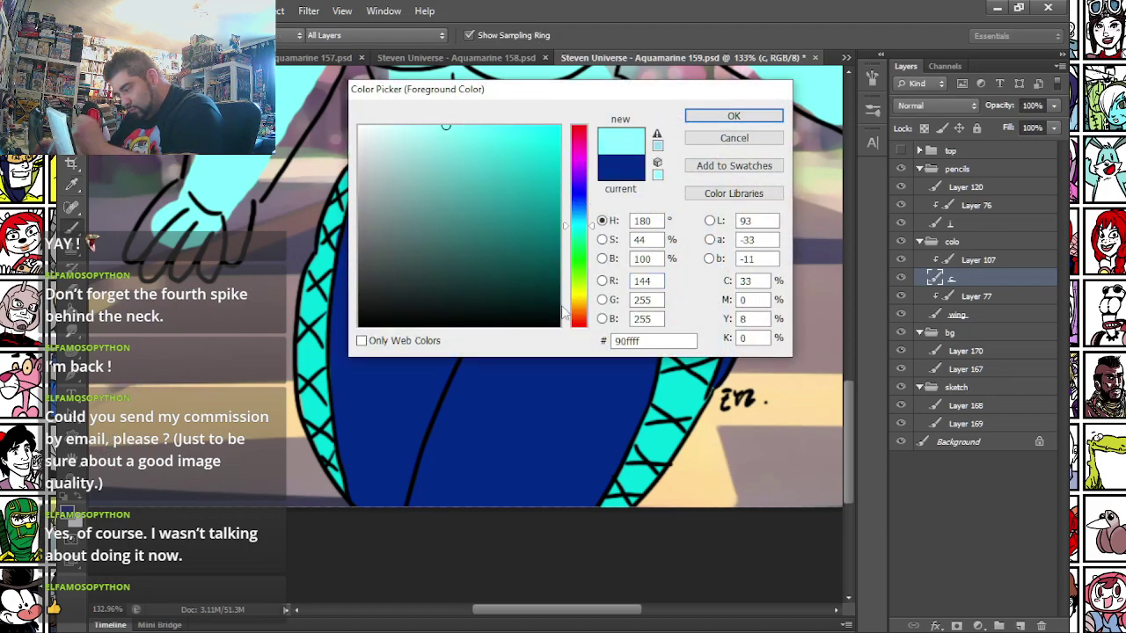
{"action": "right_click", "coordinate": [652, 315]}
{"action": "double_click", "coordinate": [676, 515]}
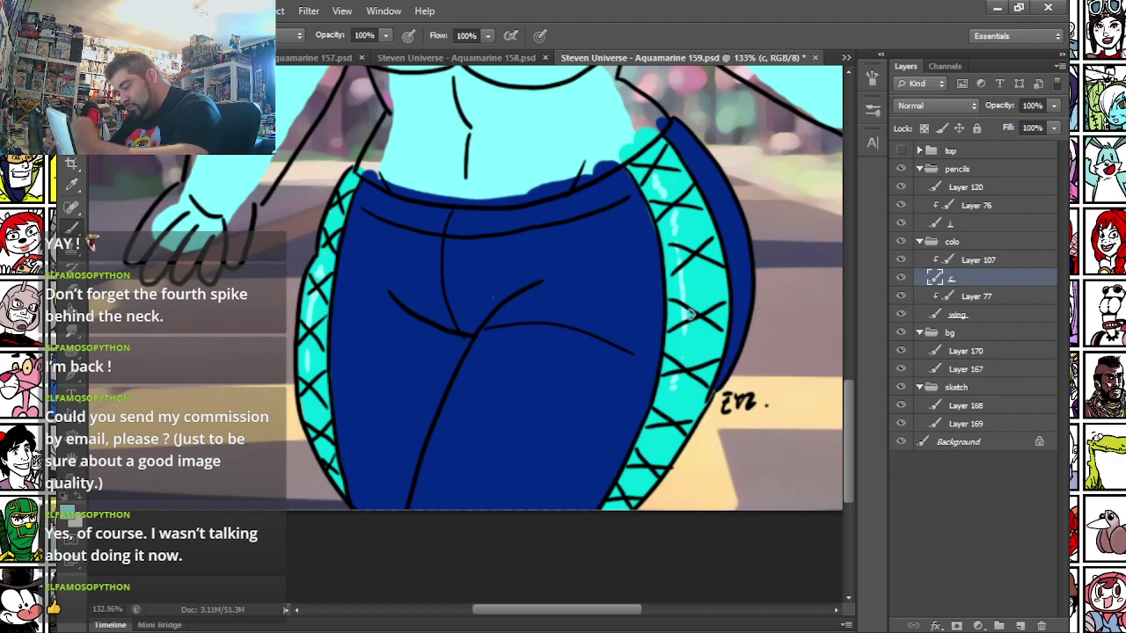
- Fill the two spikes on top of the head with blue #0288e3 on layer c
{"action": "left_click_drag", "start_coordinate": [252, 179], "coordinate": [283, 580]}
{"action": "left_click_drag", "start_coordinate": [264, 198], "coordinate": [233, 584]}
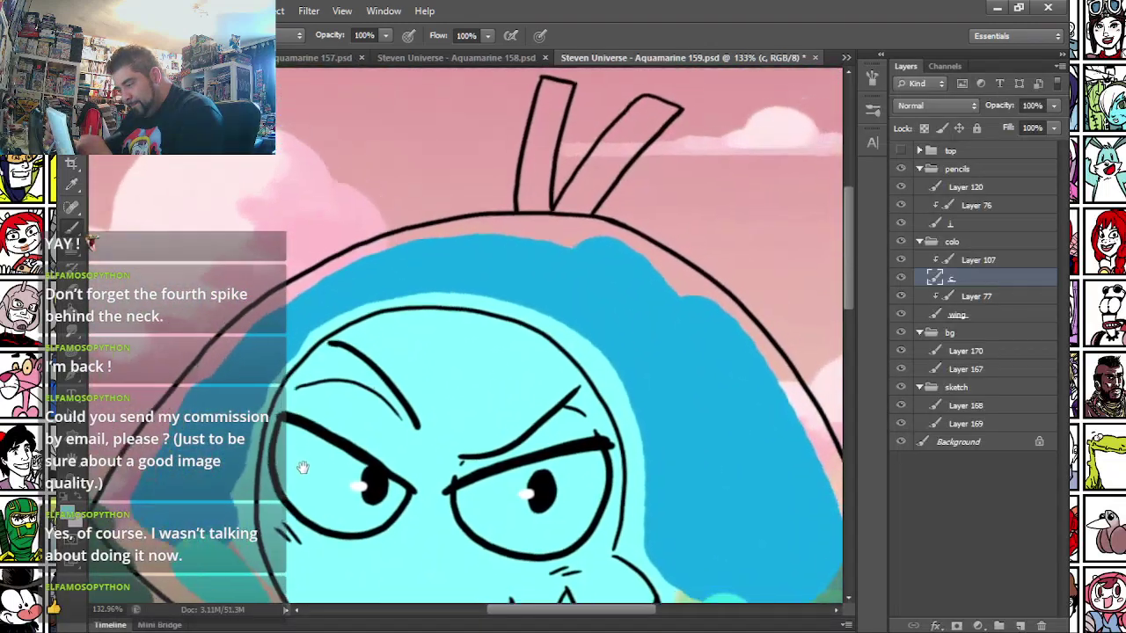
{"action": "left_click_drag", "start_coordinate": [462, 329], "coordinate": [444, 374]}
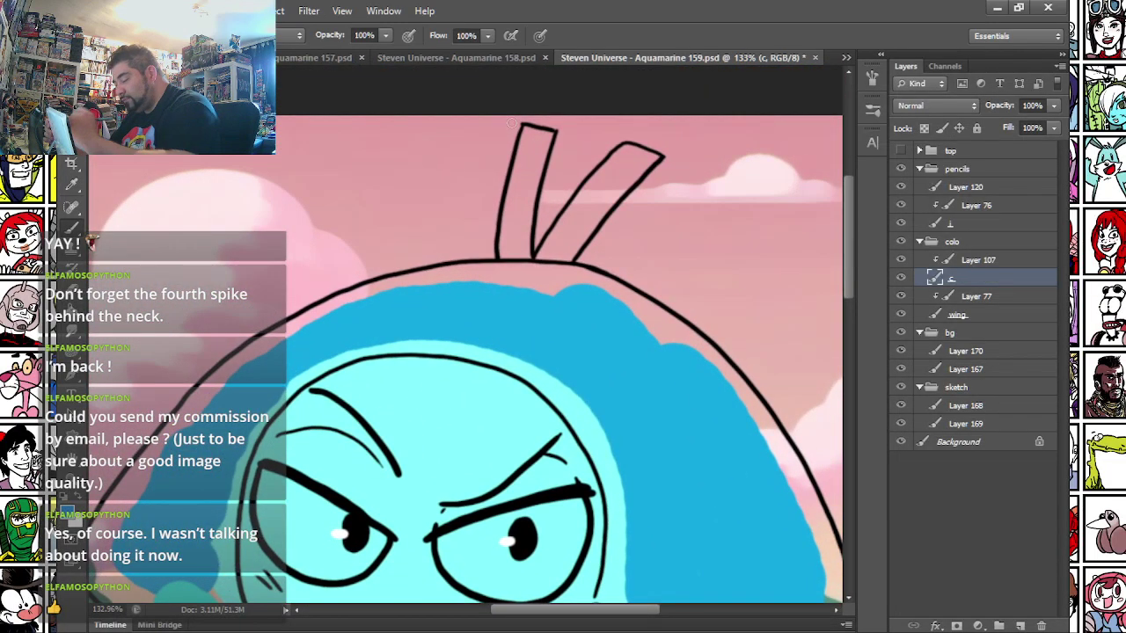
{"action": "right_click", "coordinate": [498, 180]}
{"action": "left_click_drag", "start_coordinate": [522, 203], "coordinate": [529, 204]}
{"action": "key", "text": "Return"}
{"action": "mouse_move", "coordinate": [528, 128]}
{"action": "left_mouse_down"}
{"action": "mouse_move", "coordinate": [505, 255]}
{"action": "mouse_move", "coordinate": [531, 136]}
{"action": "mouse_move", "coordinate": [545, 138]}
{"action": "mouse_move", "coordinate": [522, 263]}
{"action": "mouse_move", "coordinate": [611, 168]}
{"action": "mouse_move", "coordinate": [635, 151]}
{"action": "mouse_move", "coordinate": [656, 158]}
{"action": "mouse_move", "coordinate": [611, 192]}
{"action": "mouse_move", "coordinate": [544, 278]}
{"action": "left_mouse_up"}
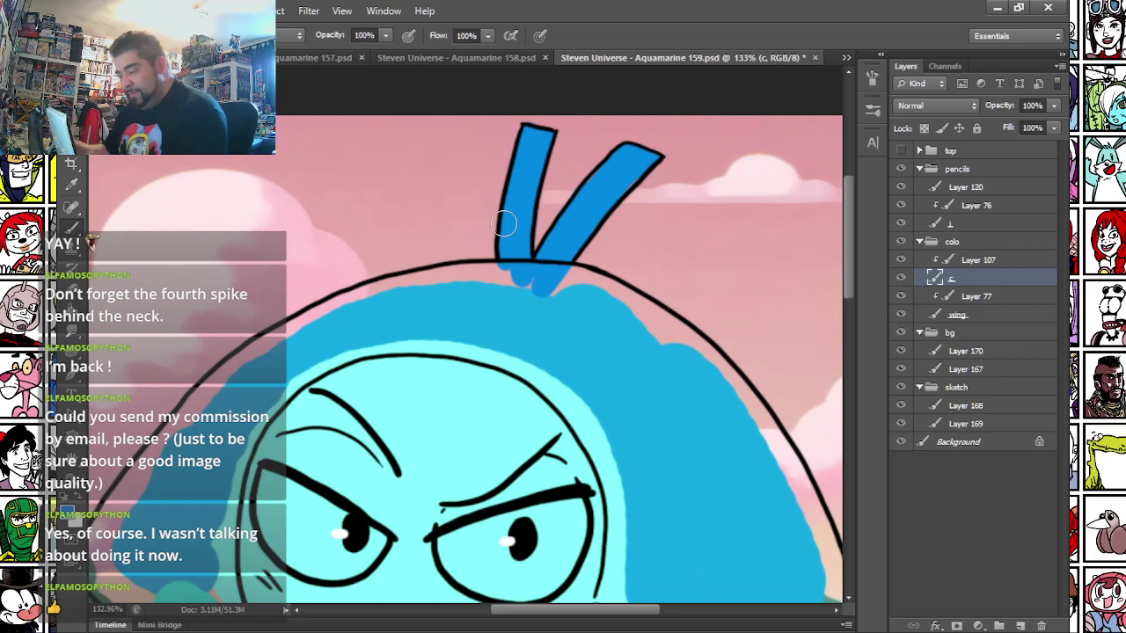
- Pick a lighter blue and draw small highlight marks on both head spikes with a 5 px brush
{"action": "left_click", "coordinate": [68, 513]}
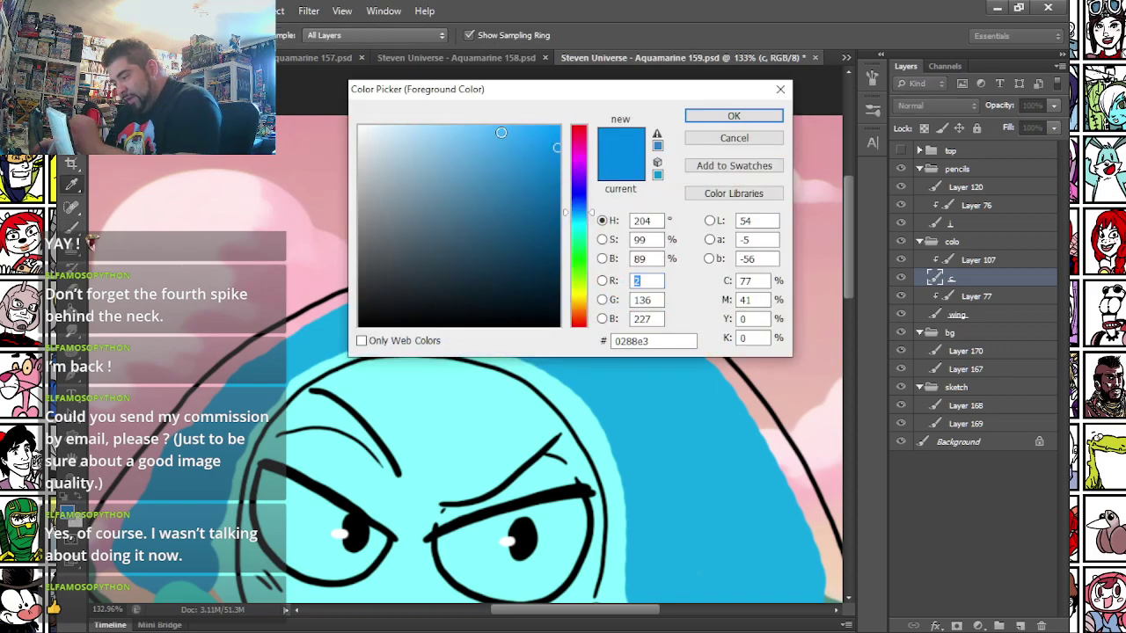
{"action": "left_click", "coordinate": [490, 125]}
{"action": "key", "text": "Return"}
{"action": "right_click", "coordinate": [483, 168]}
{"action": "left_click", "coordinate": [633, 350]}
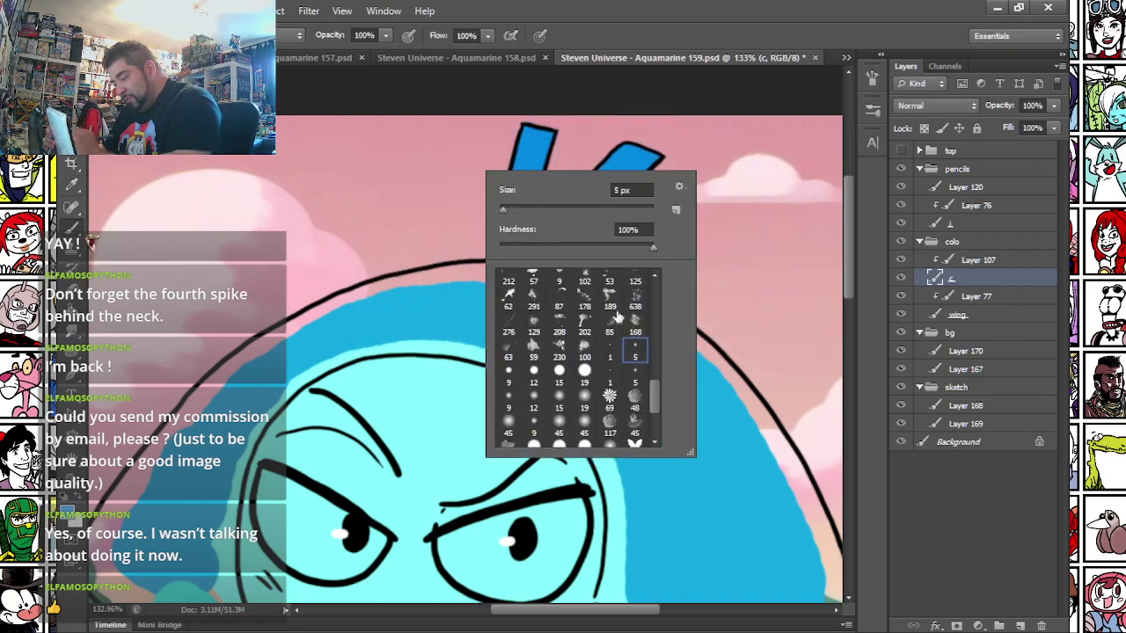
{"action": "key", "text": "Return"}
{"action": "left_click_drag", "start_coordinate": [434, 187], "coordinate": [438, 189]}
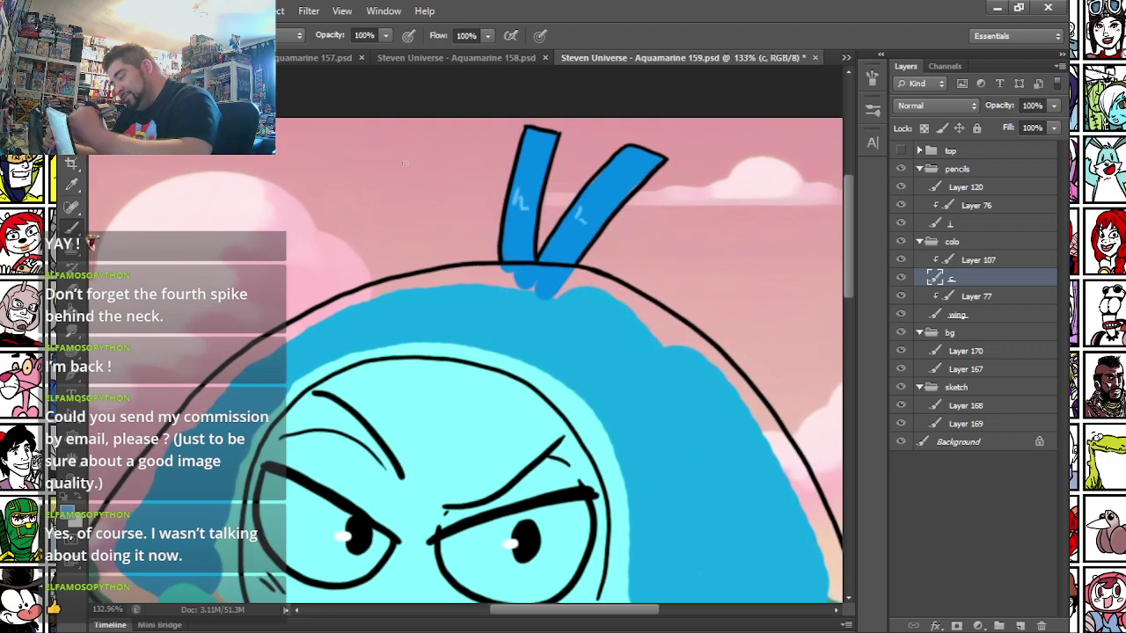
- Fill the torso with light cyan out to the waist outlines, covering the color overlaps above the pants' waistline
{"action": "scroll", "coordinate": [419, 174], "scroll_direction": "down", "scroll_amount": 10}
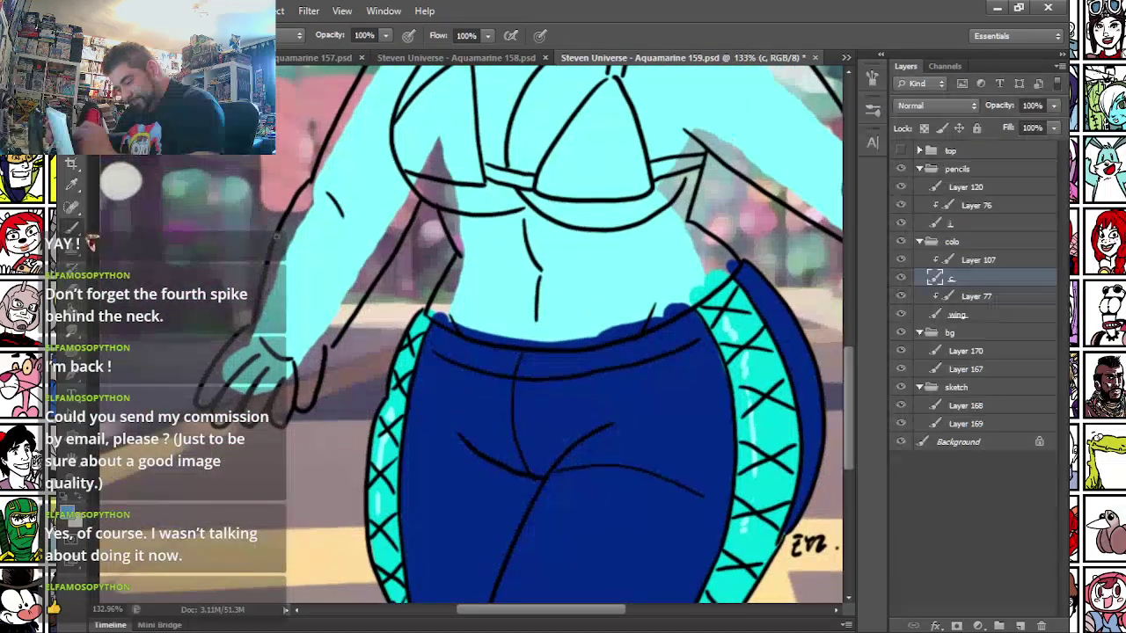
{"action": "right_click", "coordinate": [441, 224]}
{"action": "left_click", "coordinate": [469, 244]}
{"action": "key", "text": "Return"}
{"action": "mouse_move", "coordinate": [416, 176]}
{"action": "left_mouse_down"}
{"action": "mouse_move", "coordinate": [455, 191]}
{"action": "mouse_move", "coordinate": [446, 203]}
{"action": "mouse_move", "coordinate": [465, 253]}
{"action": "mouse_move", "coordinate": [432, 311]}
{"action": "mouse_move", "coordinate": [496, 331]}
{"action": "mouse_move", "coordinate": [608, 333]}
{"action": "mouse_move", "coordinate": [680, 304]}
{"action": "mouse_move", "coordinate": [731, 265]}
{"action": "mouse_move", "coordinate": [673, 233]}
{"action": "mouse_move", "coordinate": [691, 115]}
{"action": "mouse_move", "coordinate": [665, 148]}
{"action": "left_mouse_up"}
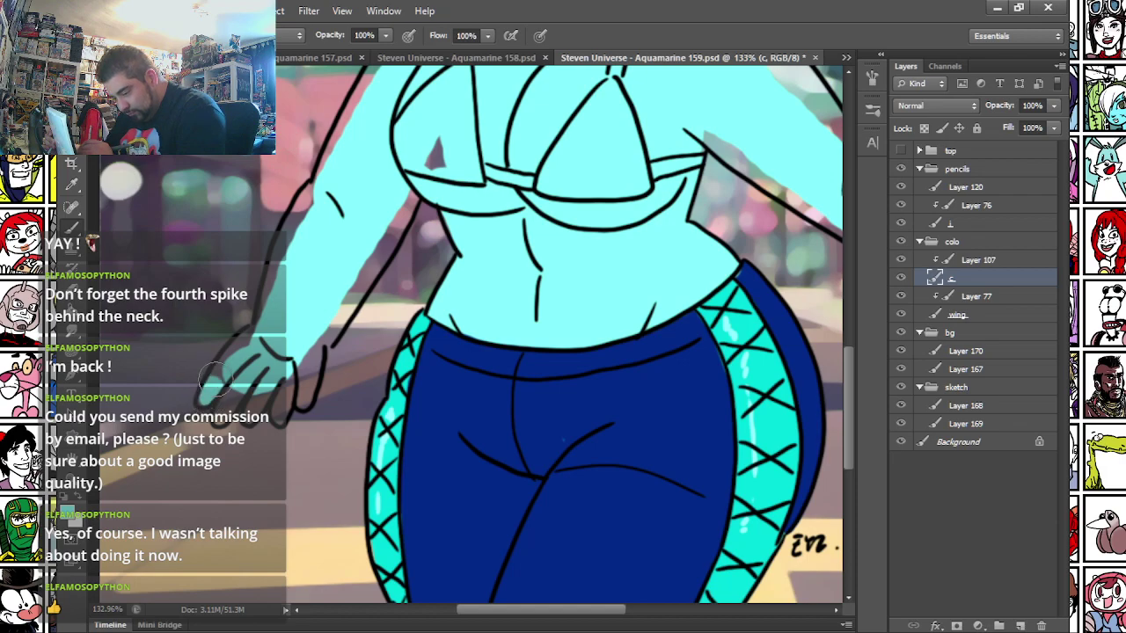
- Fill the fingers of the hand beside the hip with light cyan, undoing the last stroke at the thumb
{"action": "mouse_move", "coordinate": [219, 411]}
{"action": "left_mouse_down"}
{"action": "mouse_move", "coordinate": [246, 369]}
{"action": "mouse_move", "coordinate": [252, 422]}
{"action": "mouse_move", "coordinate": [281, 378]}
{"action": "mouse_move", "coordinate": [281, 415]}
{"action": "mouse_move", "coordinate": [301, 356]}
{"action": "left_mouse_up"}
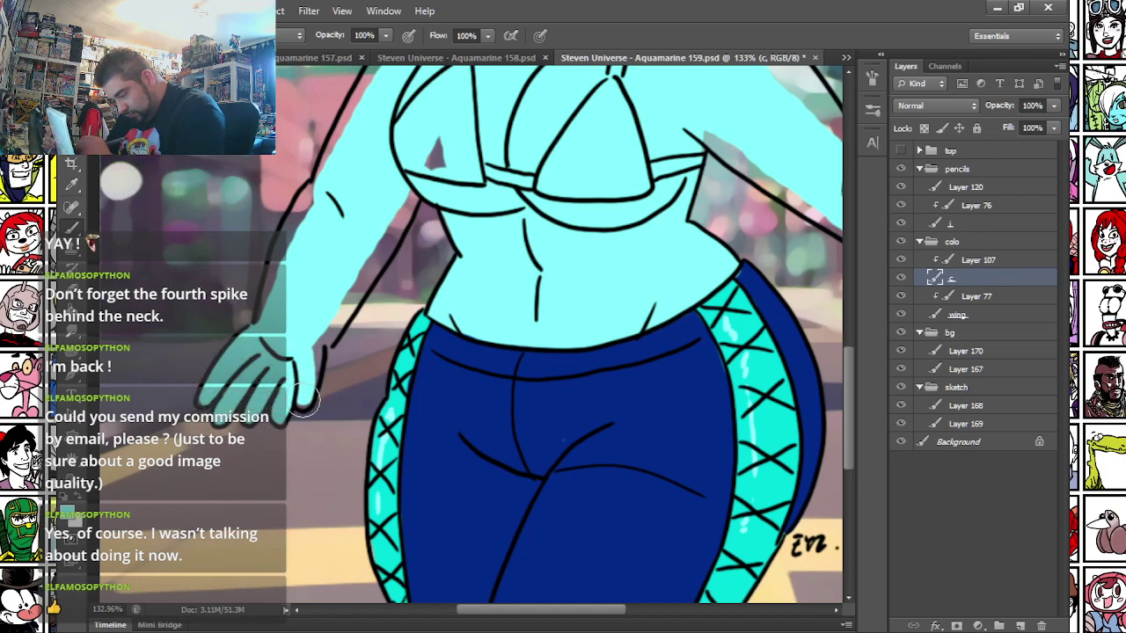
{"action": "mouse_move", "coordinate": [246, 239]}
{"action": "left_mouse_down"}
{"action": "mouse_move", "coordinate": [289, 314]}
{"action": "mouse_move", "coordinate": [299, 300]}
{"action": "left_mouse_up"}
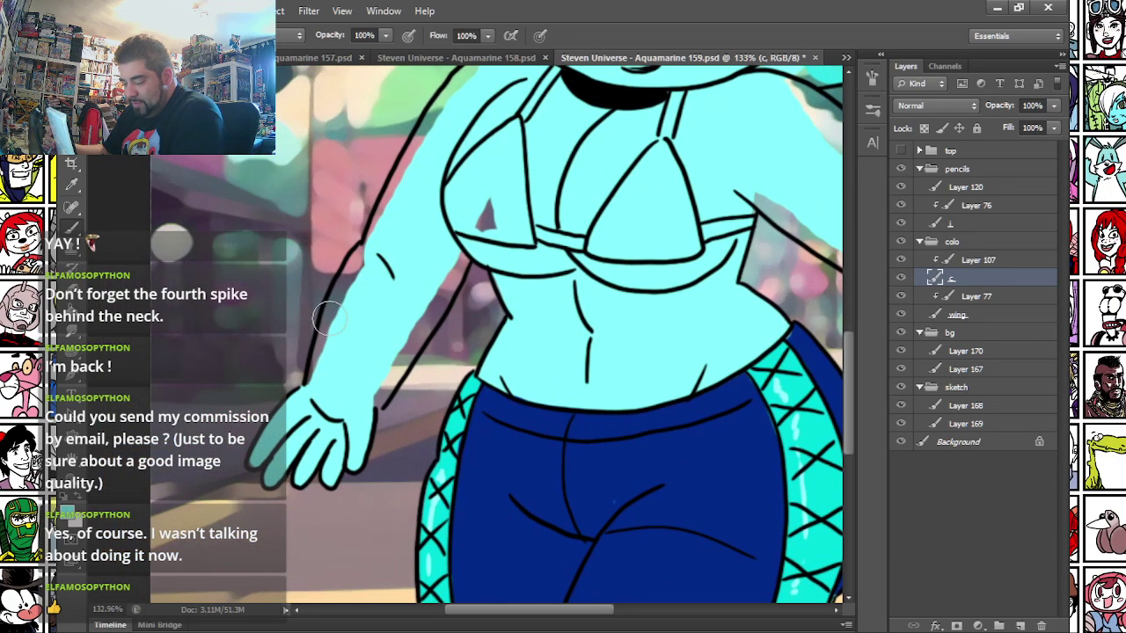
{"action": "key", "text": "ctrl+z"}
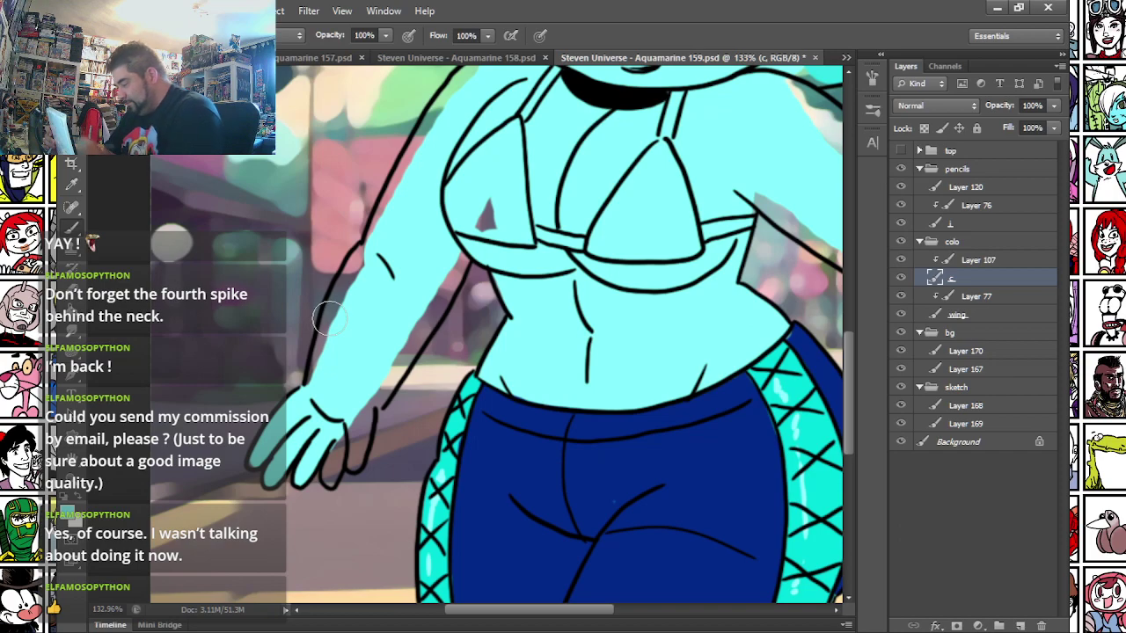
- Hide the bg and colo groups and erase the thumb and inner finger lines of the hand on ink layer i
{"action": "left_click", "coordinate": [901, 277]}
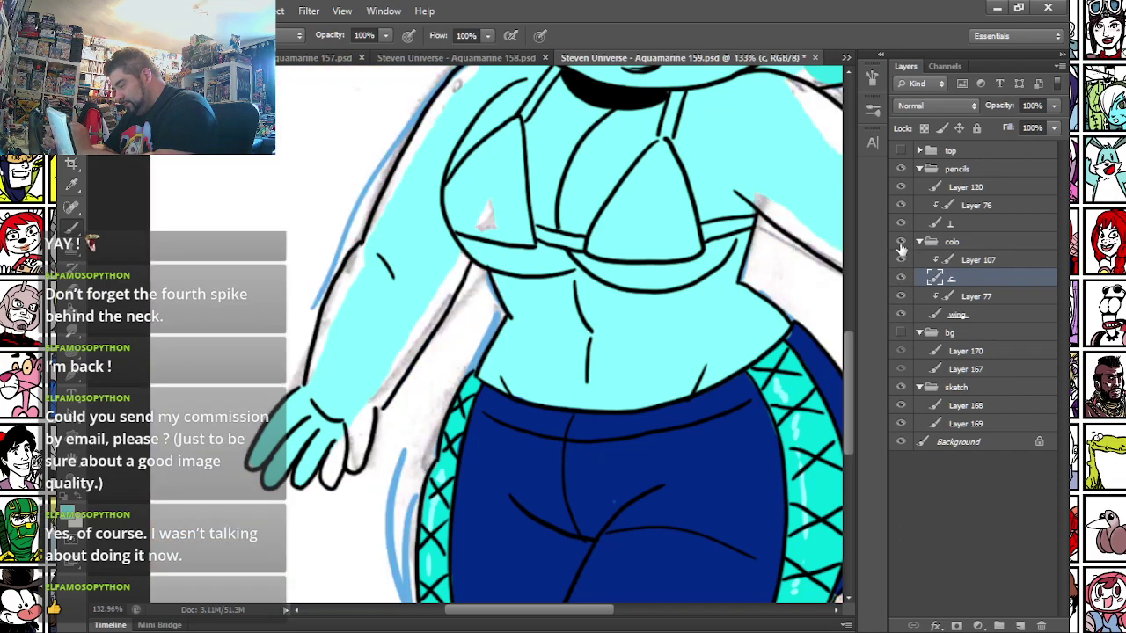
{"action": "left_click", "coordinate": [901, 242]}
{"action": "left_click", "coordinate": [950, 226]}
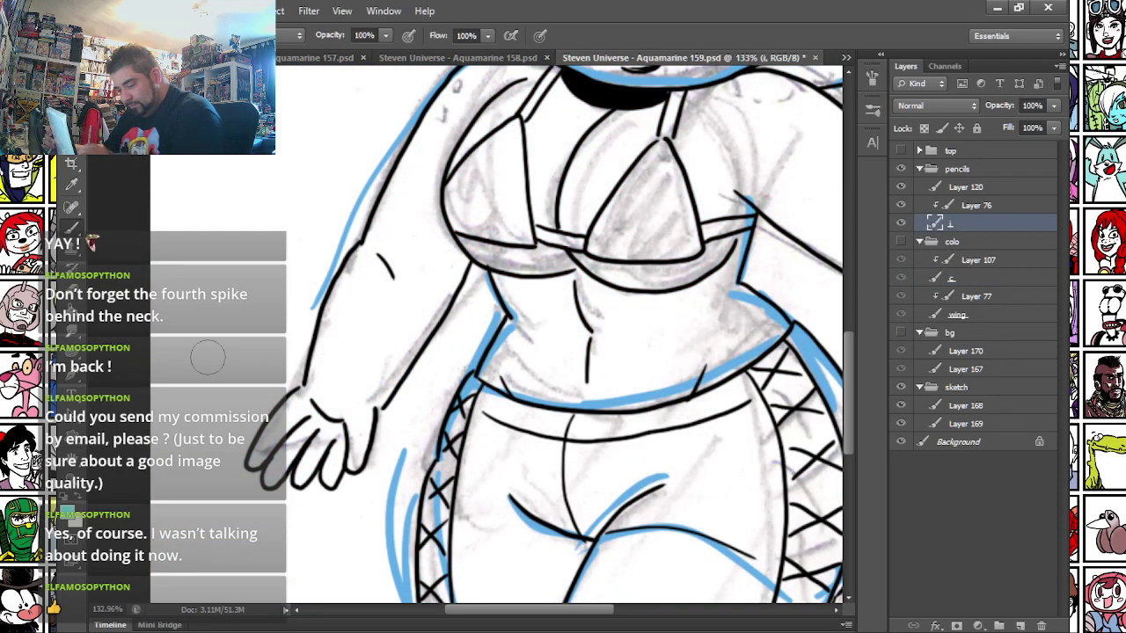
{"action": "key", "text": "e"}
{"action": "mouse_move", "coordinate": [312, 405]}
{"action": "left_mouse_down"}
{"action": "mouse_move", "coordinate": [352, 467]}
{"action": "mouse_move", "coordinate": [371, 443]}
{"action": "mouse_move", "coordinate": [367, 398]}
{"action": "left_mouse_up"}
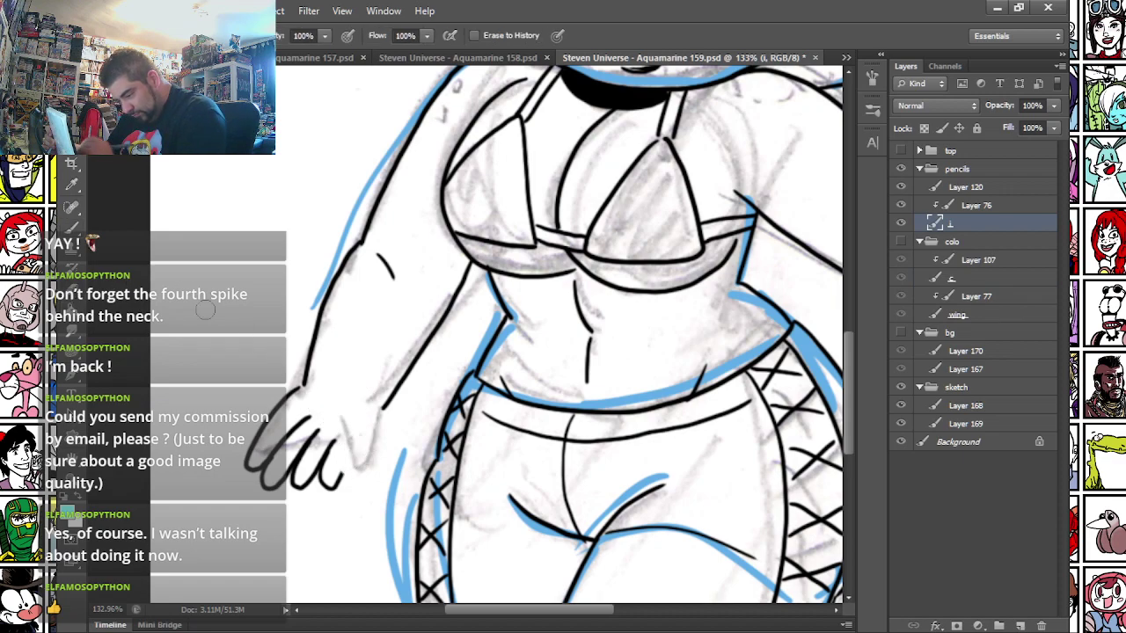
{"action": "key", "text": "b"}
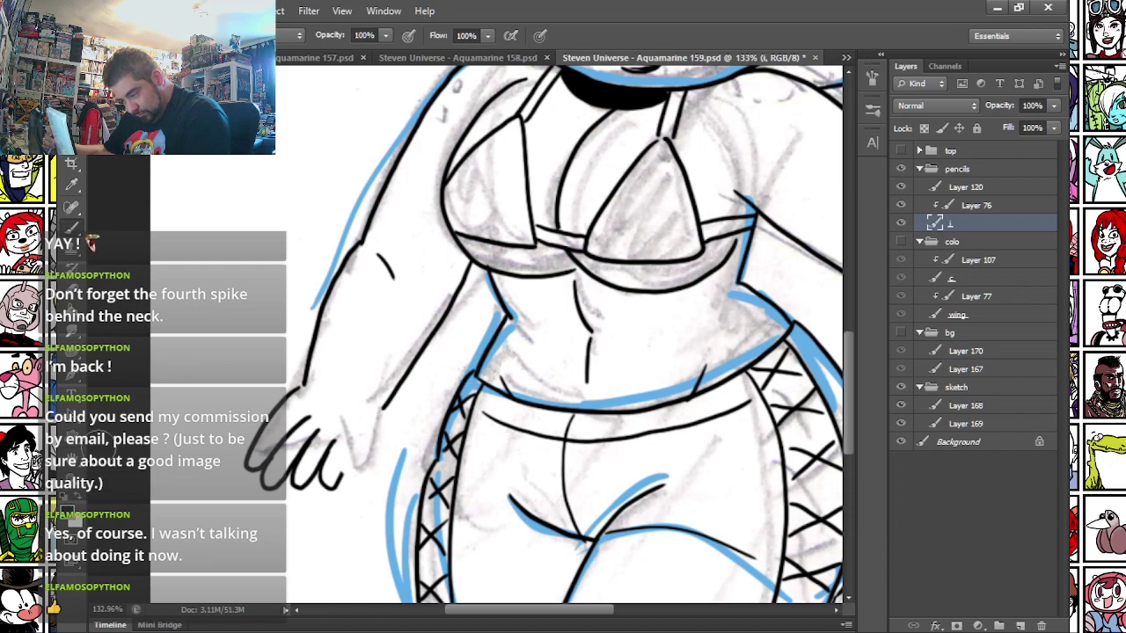
{"action": "right_click", "coordinate": [304, 324]}
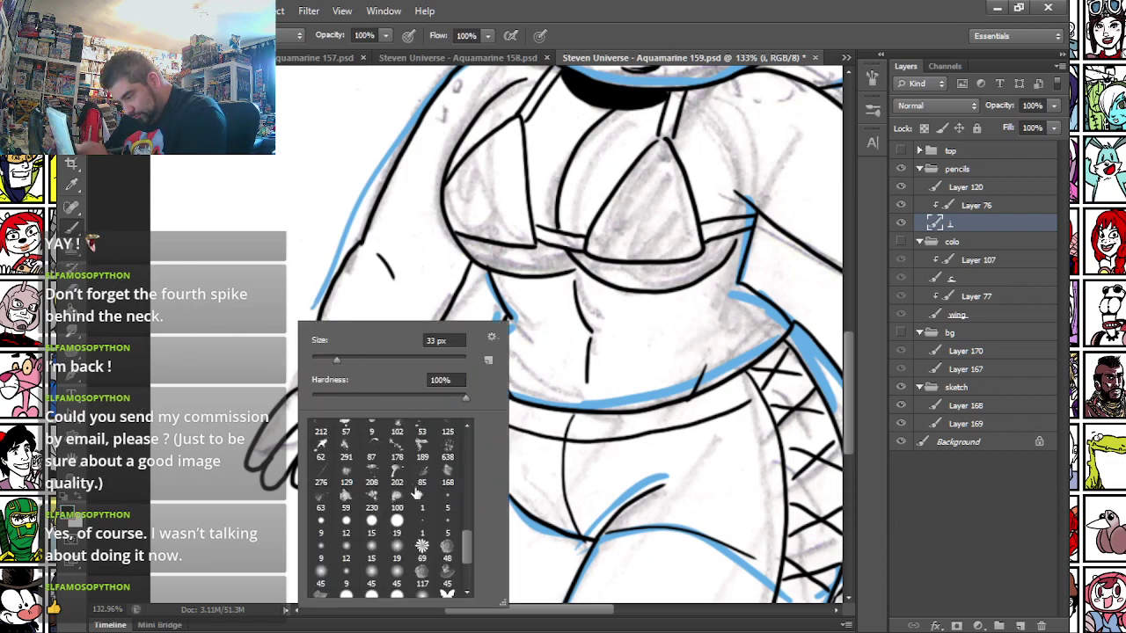
{"action": "key", "text": "Escape"}
{"action": "left_click_drag", "start_coordinate": [324, 413], "coordinate": [315, 467]}
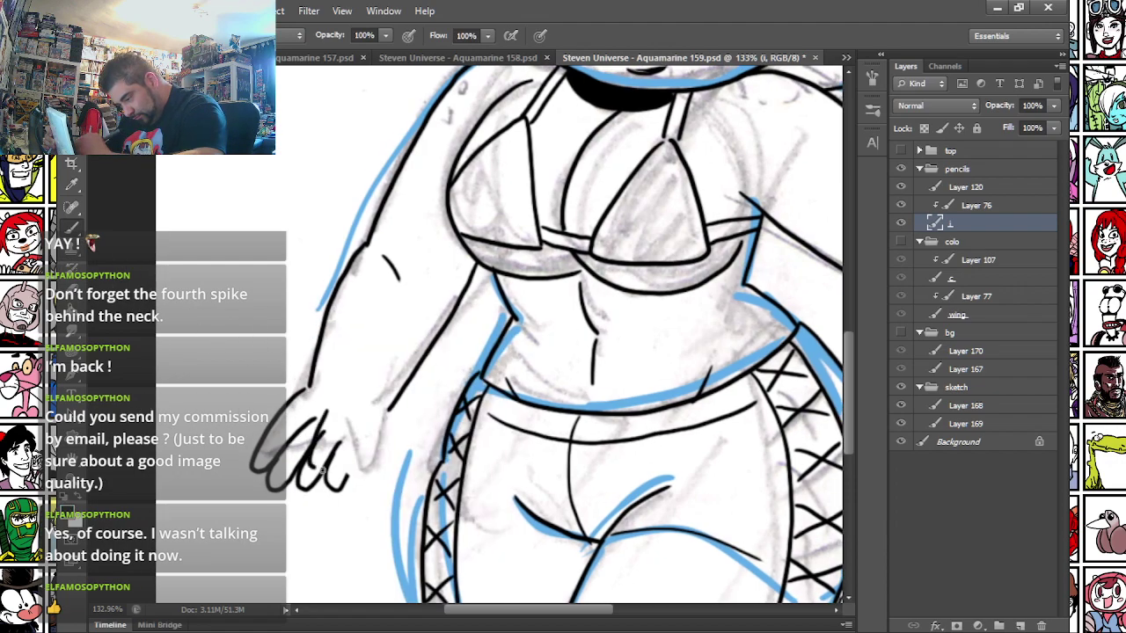
{"action": "key", "text": "ctrl+alt+z"}
{"action": "key", "text": "ctrl+alt+z"}
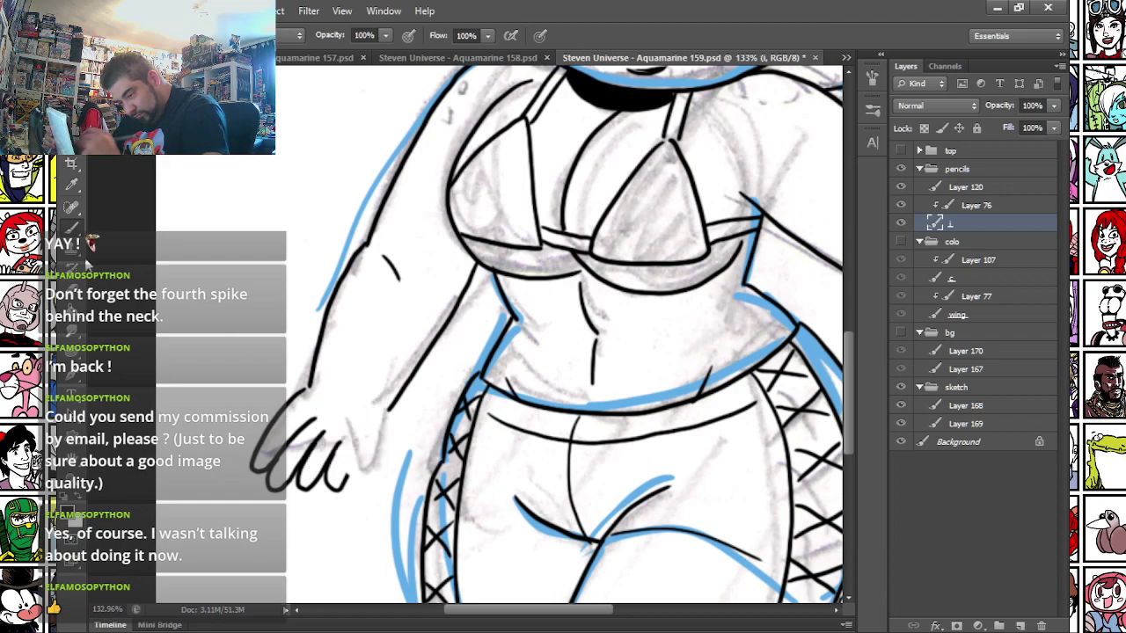
- Redraw the hand's fingers and thumb in black on layer i and ink small paired tick marks on the shoulders and waist
{"action": "left_click", "coordinate": [72, 294]}
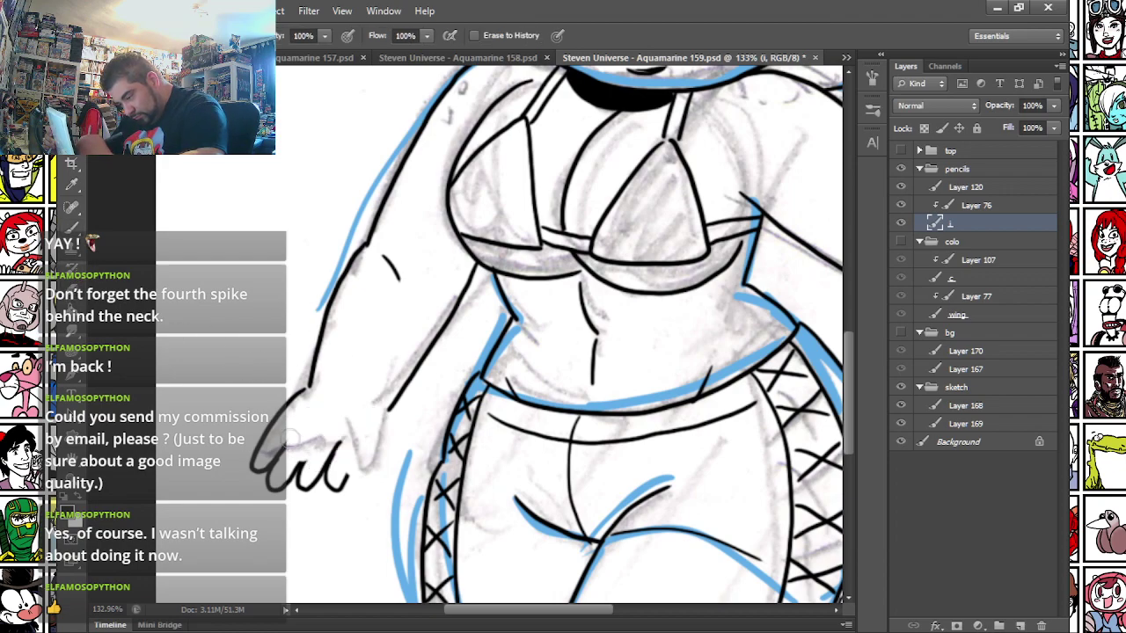
{"action": "left_click", "coordinate": [81, 233]}
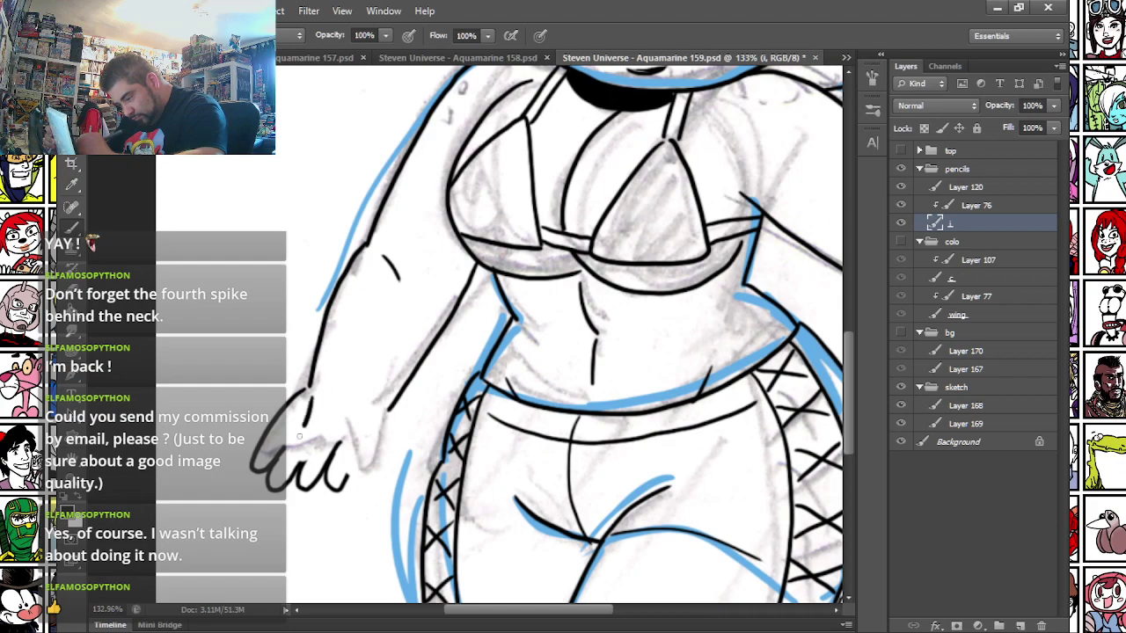
{"action": "key", "text": "ctrl+alt+z"}
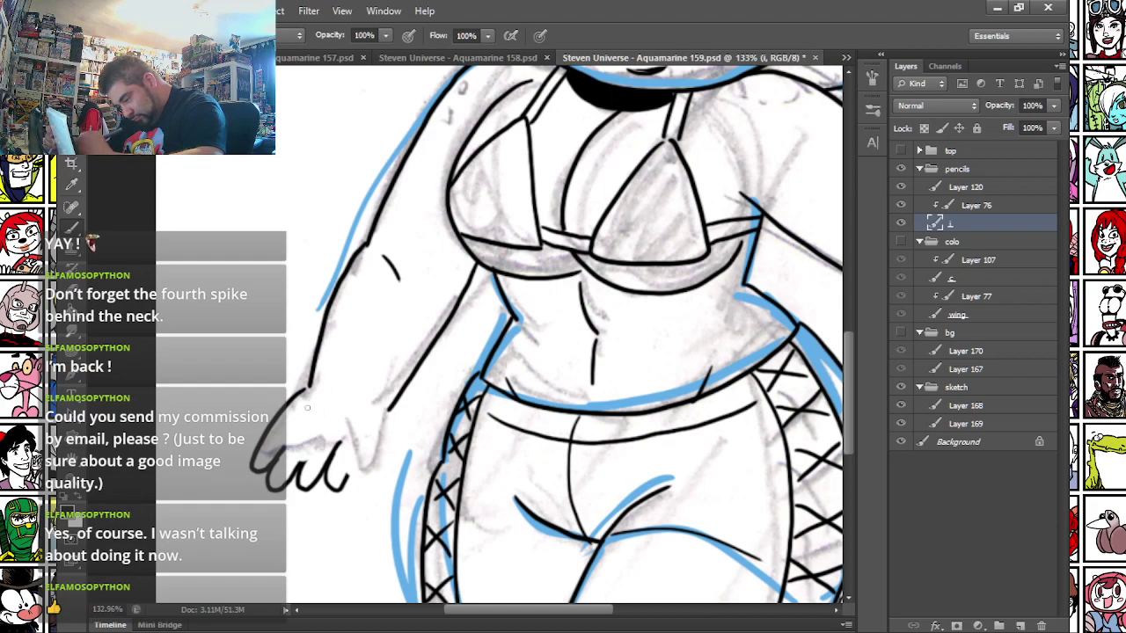
{"action": "key", "text": "ctrl+alt+z"}
{"action": "key", "text": "ctrl+alt+z"}
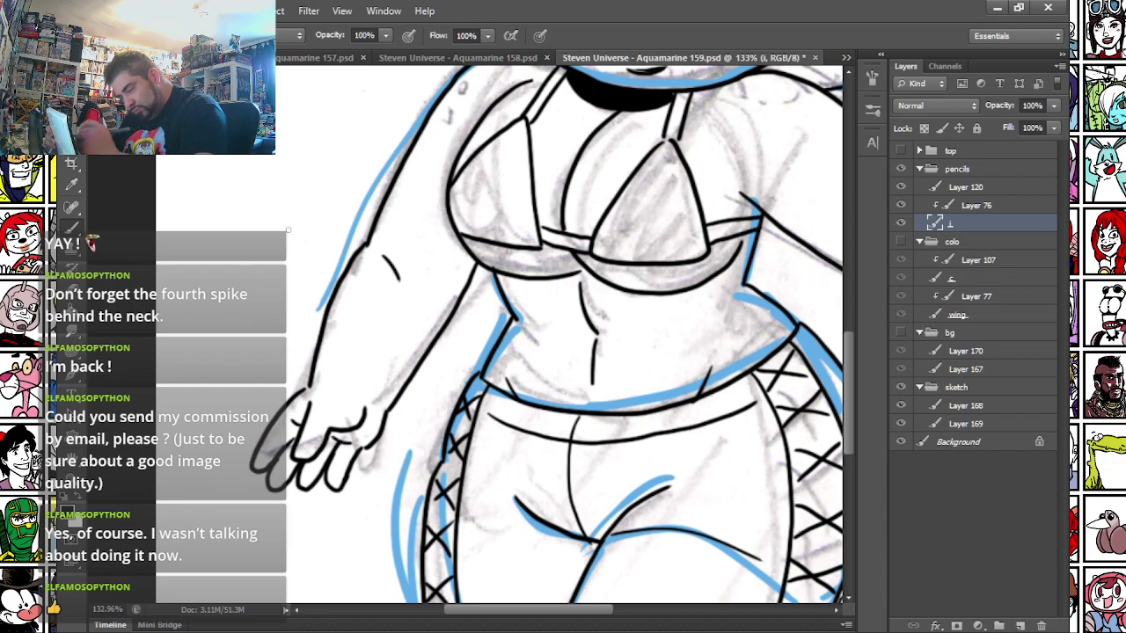
{"action": "left_click_drag", "start_coordinate": [370, 241], "coordinate": [233, 317]}
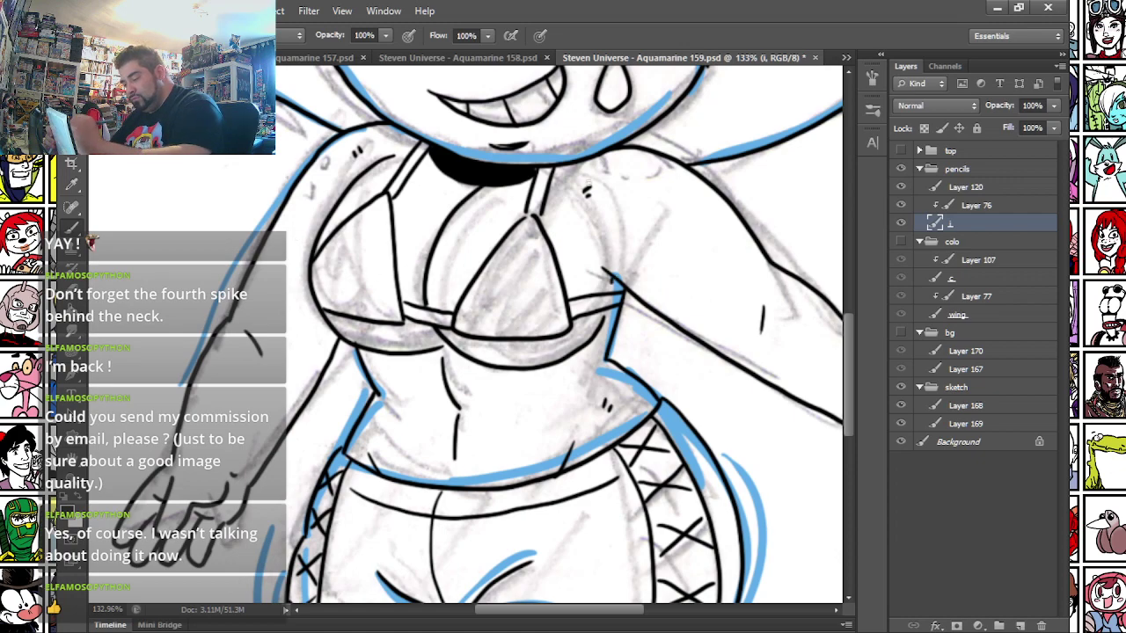
{"action": "left_click_drag", "start_coordinate": [271, 101], "coordinate": [299, 358]}
- Show the bg and colo groups again and fill the lowered arm and redrawn hand with the skin's light cyan on layer c
{"action": "left_click", "coordinate": [900, 333]}
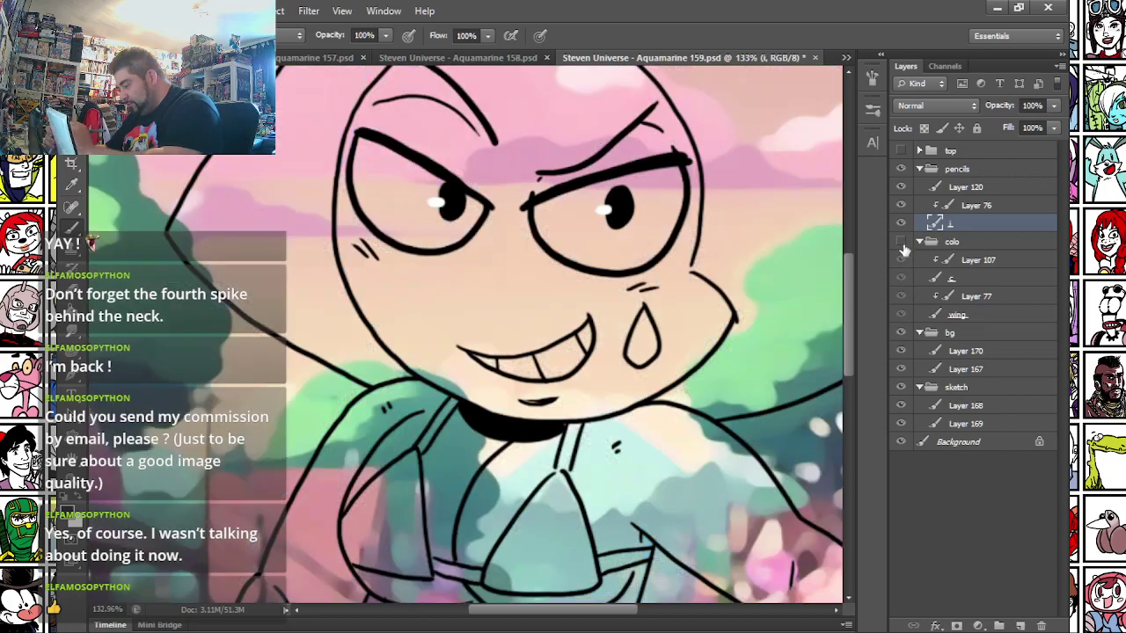
{"action": "left_click", "coordinate": [900, 241]}
{"action": "left_click", "coordinate": [955, 278]}
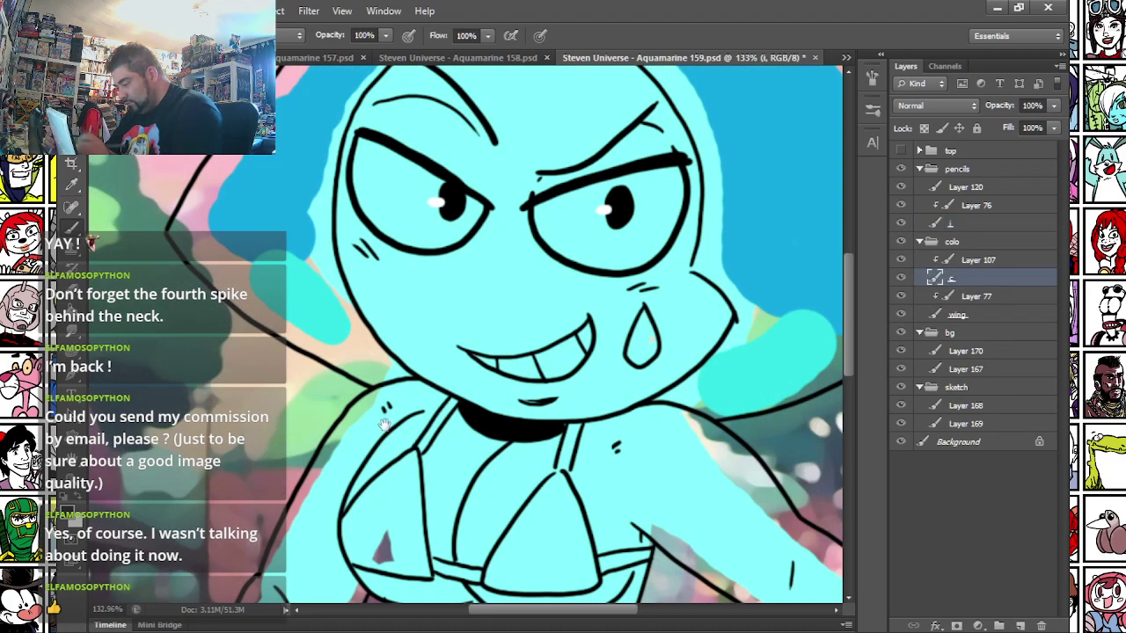
{"action": "scroll", "coordinate": [230, 328], "scroll_direction": "down", "scroll_amount": 6}
{"action": "left_click", "coordinate": [264, 334], "text": "alt"}
{"action": "right_click", "coordinate": [275, 252]}
{"action": "left_click", "coordinate": [301, 290]}
{"action": "left_click", "coordinate": [302, 232]}
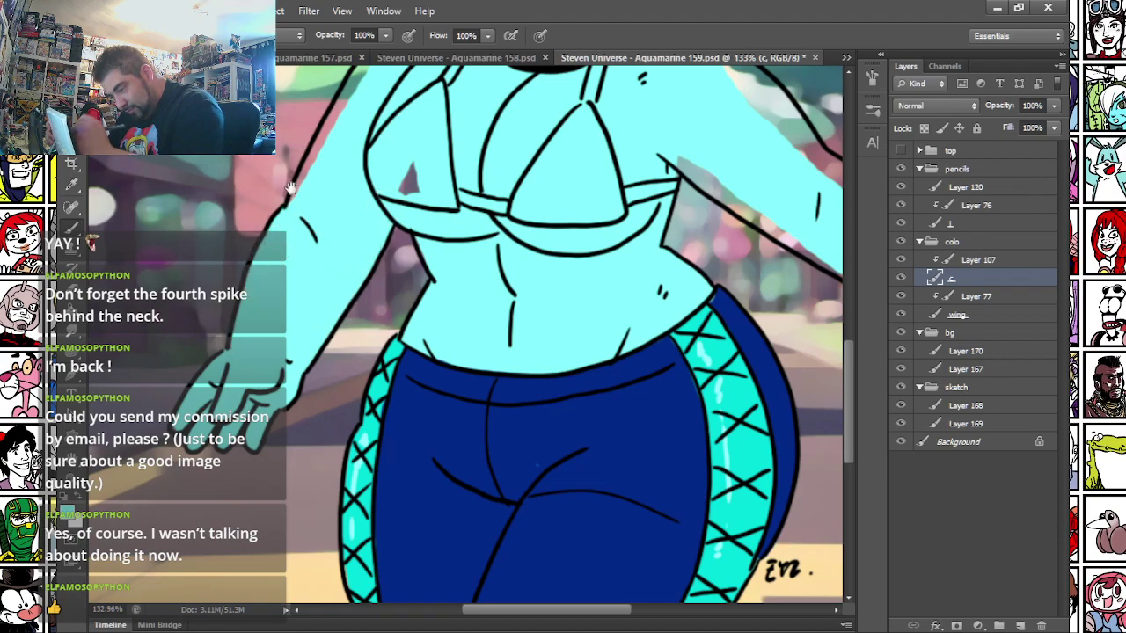
- Extend the light cyan skin fill at the shoulder and into the thumb and lowest finger of the outstretched hand
{"action": "left_click_drag", "start_coordinate": [291, 181], "coordinate": [308, 418]}
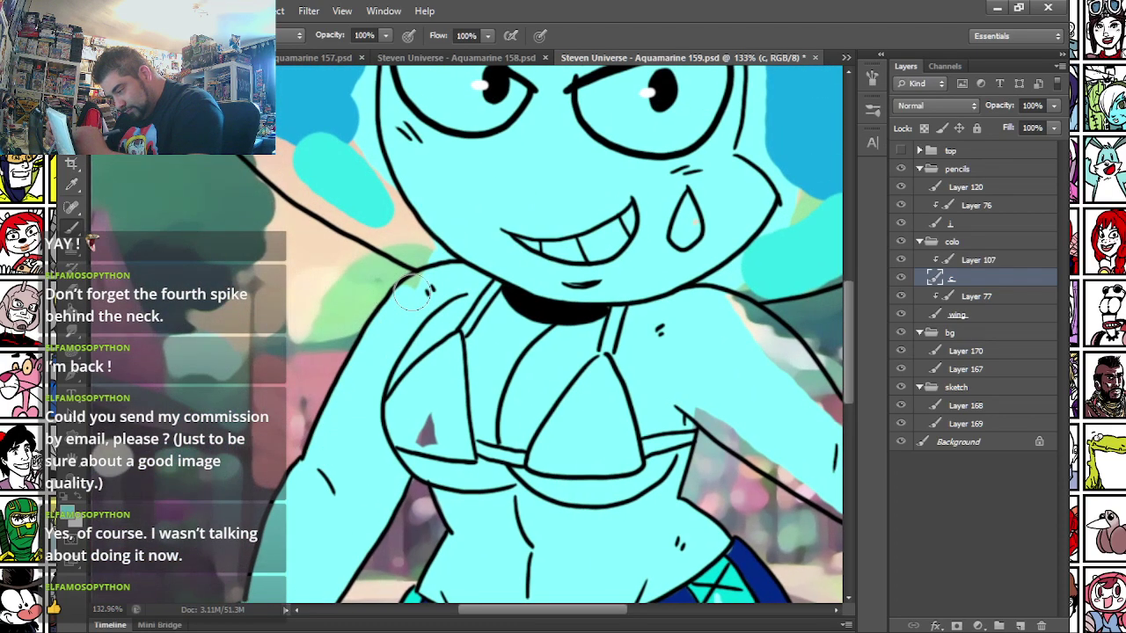
{"action": "left_click_drag", "start_coordinate": [350, 172], "coordinate": [325, 355]}
{"action": "left_click_drag", "start_coordinate": [445, 549], "coordinate": [178, 246]}
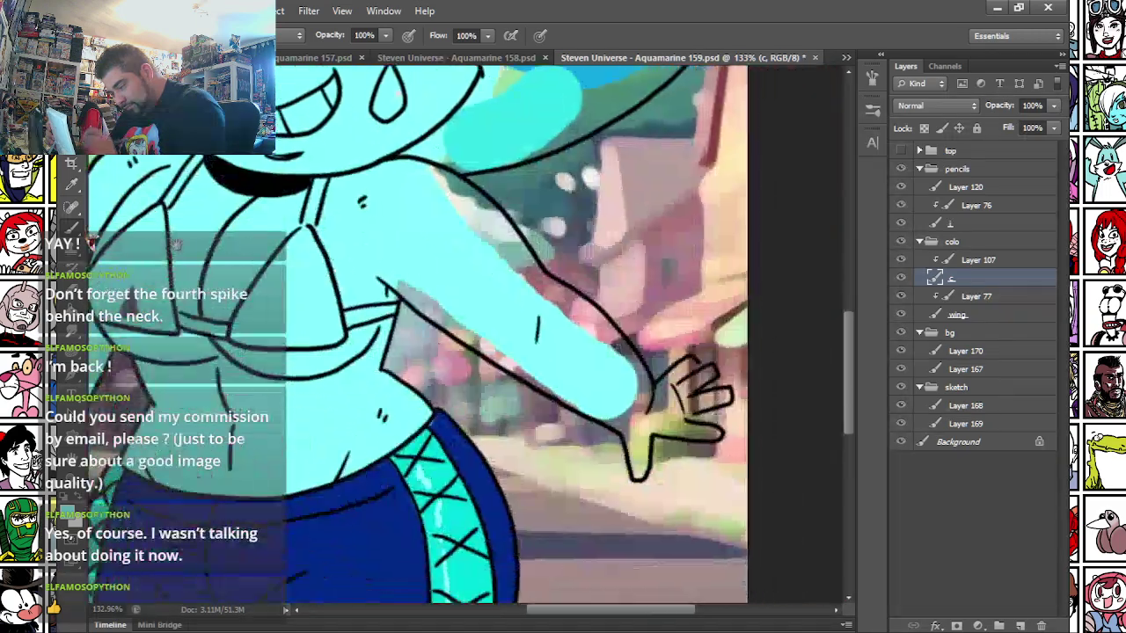
{"action": "left_click_drag", "start_coordinate": [280, 271], "coordinate": [273, 246]}
{"action": "mouse_move", "coordinate": [387, 249]}
{"action": "left_mouse_down"}
{"action": "mouse_move", "coordinate": [526, 350]}
{"action": "mouse_move", "coordinate": [637, 412]}
{"action": "mouse_move", "coordinate": [627, 449]}
{"action": "mouse_move", "coordinate": [643, 387]}
{"action": "mouse_move", "coordinate": [708, 410]}
{"action": "mouse_move", "coordinate": [651, 403]}
{"action": "left_mouse_up"}
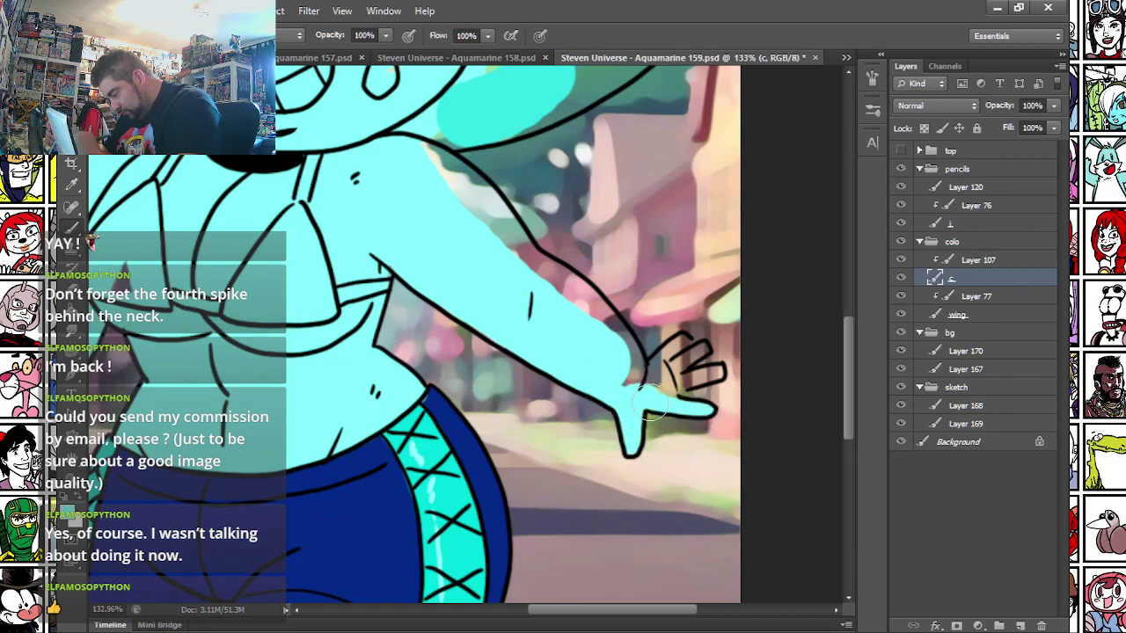
- Fill the remaining fingers of the outstretched hand and the unpainted upper edge of its arm with light cyan, redoing one finger stroke
{"action": "mouse_move", "coordinate": [711, 373]}
{"action": "left_mouse_down"}
{"action": "mouse_move", "coordinate": [643, 380]}
{"action": "mouse_move", "coordinate": [702, 350]}
{"action": "mouse_move", "coordinate": [684, 365]}
{"action": "mouse_move", "coordinate": [670, 353]}
{"action": "mouse_move", "coordinate": [683, 346]}
{"action": "mouse_move", "coordinate": [645, 389]}
{"action": "left_mouse_up"}
{"action": "key", "text": "ctrl+z"}
{"action": "mouse_move", "coordinate": [689, 343]}
{"action": "left_mouse_down"}
{"action": "mouse_move", "coordinate": [656, 385]}
{"action": "mouse_move", "coordinate": [616, 386]}
{"action": "left_mouse_up"}
{"action": "mouse_move", "coordinate": [414, 152]}
{"action": "left_mouse_down"}
{"action": "mouse_move", "coordinate": [452, 176]}
{"action": "mouse_move", "coordinate": [480, 224]}
{"action": "mouse_move", "coordinate": [454, 173]}
{"action": "mouse_move", "coordinate": [521, 256]}
{"action": "left_mouse_up"}
{"action": "mouse_move", "coordinate": [475, 195]}
{"action": "left_mouse_down"}
{"action": "mouse_move", "coordinate": [586, 302]}
{"action": "mouse_move", "coordinate": [638, 389]}
{"action": "left_mouse_up"}
- Shade the face softly with a deeper cyan across the eyes, cheeks and around the mouth, using large and smaller soft brushes
{"action": "left_click_drag", "start_coordinate": [236, 348], "coordinate": [482, 404]}
{"action": "mouse_move", "coordinate": [295, 164]}
{"action": "left_mouse_down"}
{"action": "mouse_move", "coordinate": [308, 393]}
{"action": "mouse_move", "coordinate": [229, 357]}
{"action": "left_mouse_up"}
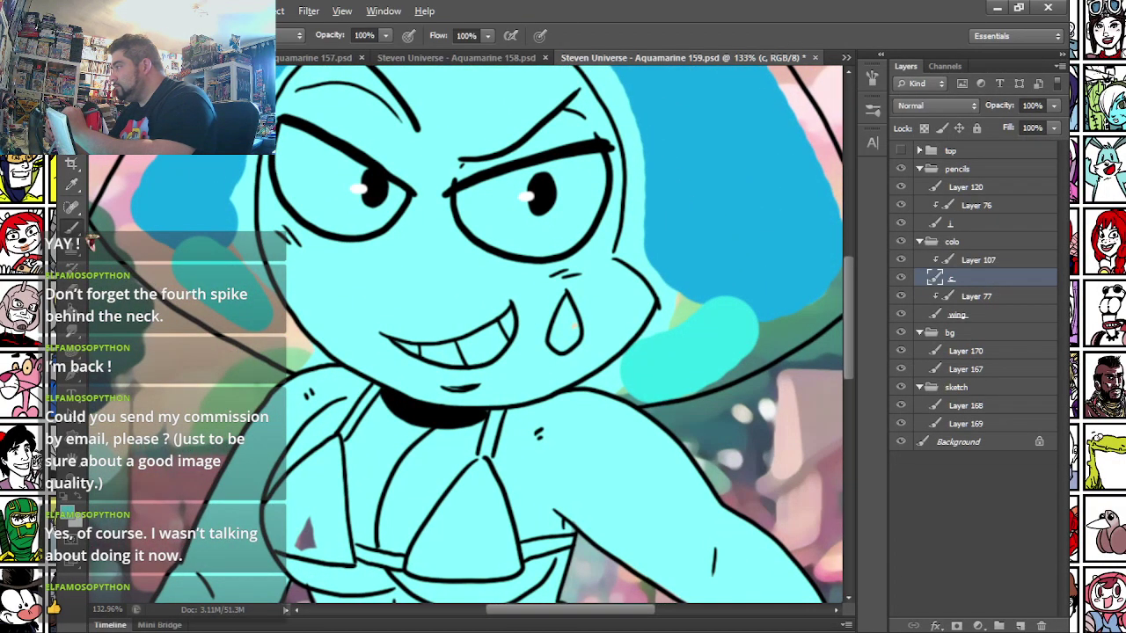
{"action": "right_click", "coordinate": [442, 190]}
{"action": "left_click", "coordinate": [537, 414]}
{"action": "left_click_drag", "start_coordinate": [498, 231], "coordinate": [536, 230]}
{"action": "left_click_drag", "start_coordinate": [299, 231], "coordinate": [464, 236]}
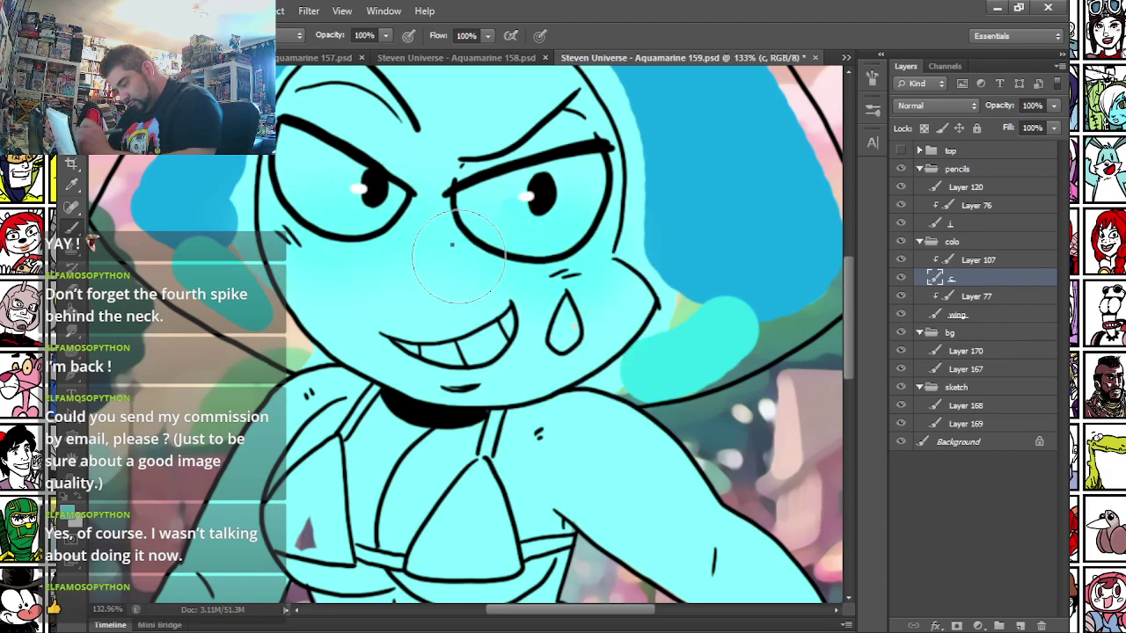
{"action": "right_click", "coordinate": [440, 244]}
{"action": "left_click", "coordinate": [503, 280]}
{"action": "left_click_drag", "start_coordinate": [393, 348], "coordinate": [407, 359]}
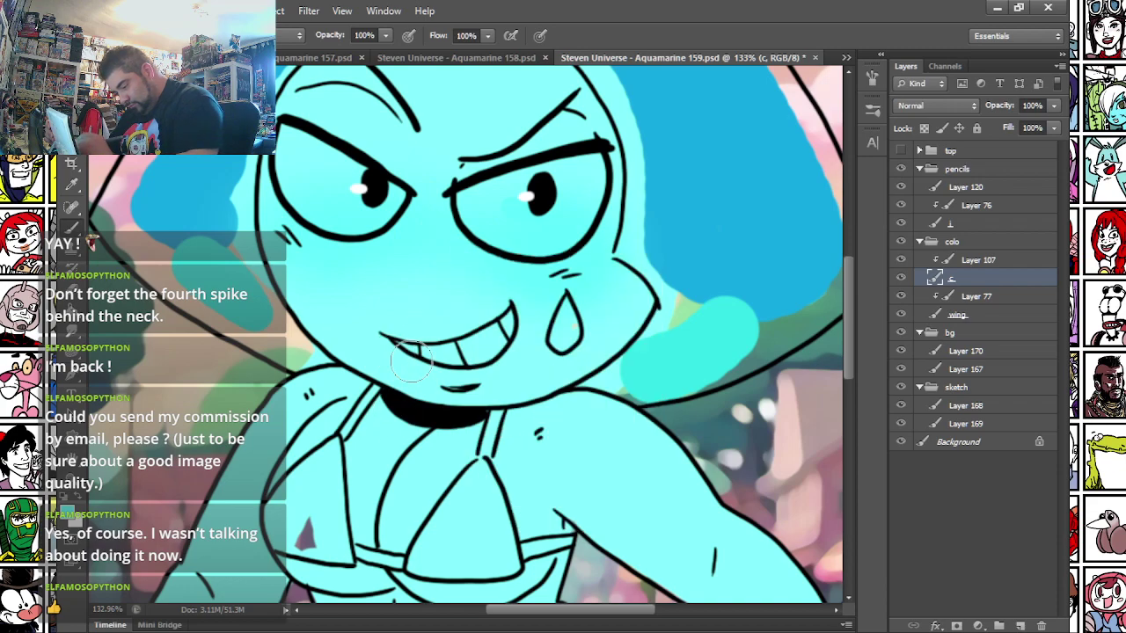
- Add a new layer clipped to layer c and softly shade the chest, belly and arms with the deeper cyan
{"action": "scroll", "coordinate": [514, 297], "scroll_direction": "down", "scroll_amount": 5}
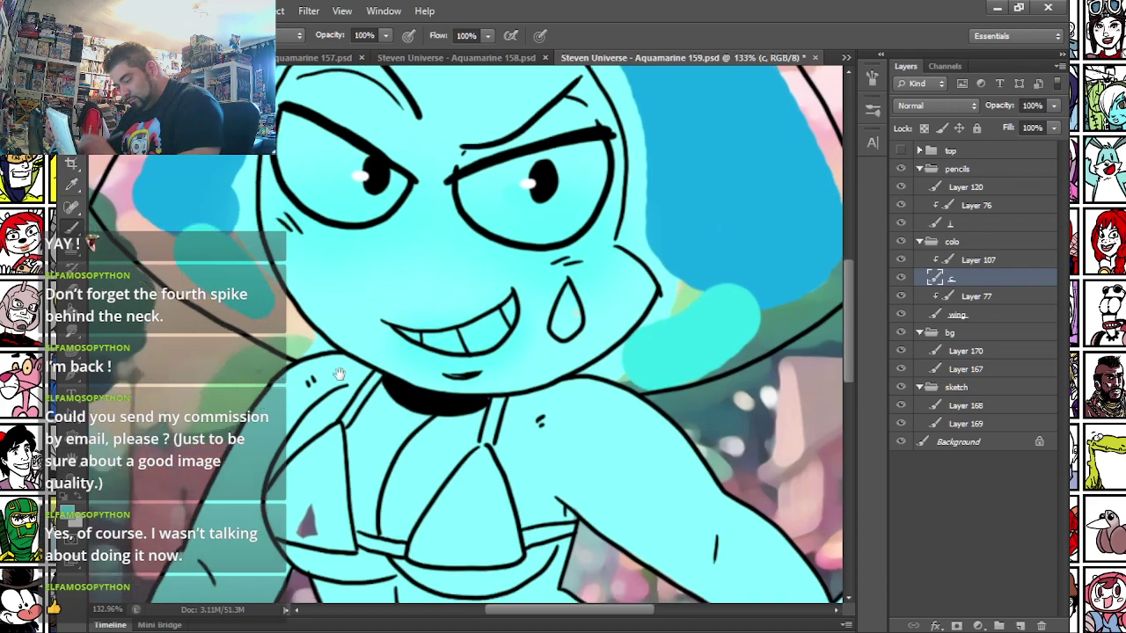
{"action": "left_click", "coordinate": [1020, 626]}
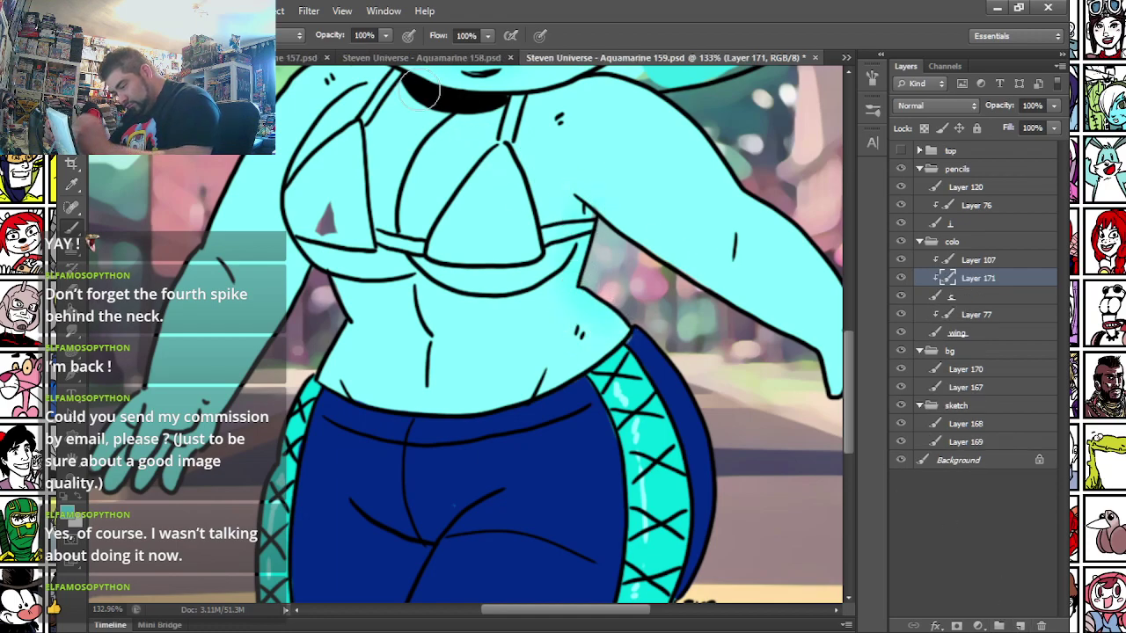
{"action": "mouse_move", "coordinate": [375, 365]}
{"action": "left_mouse_down"}
{"action": "mouse_move", "coordinate": [427, 403]}
{"action": "mouse_move", "coordinate": [537, 334]}
{"action": "left_mouse_up"}
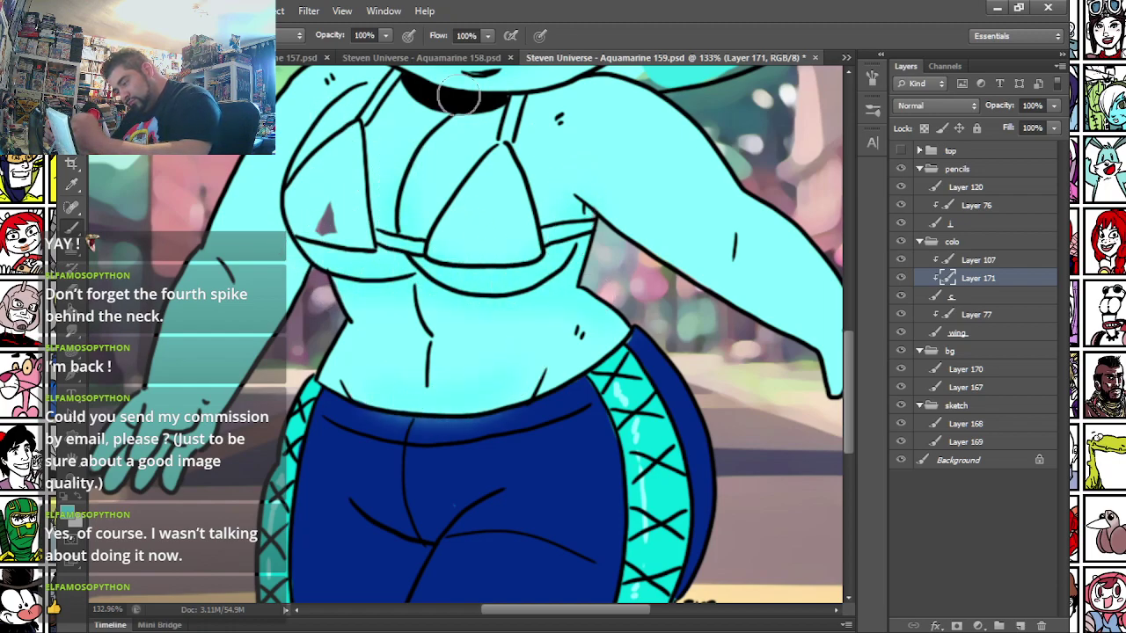
{"action": "right_click", "coordinate": [279, 237]}
{"action": "left_click_drag", "start_coordinate": [321, 273], "coordinate": [372, 273]}
{"action": "key", "text": "Return"}
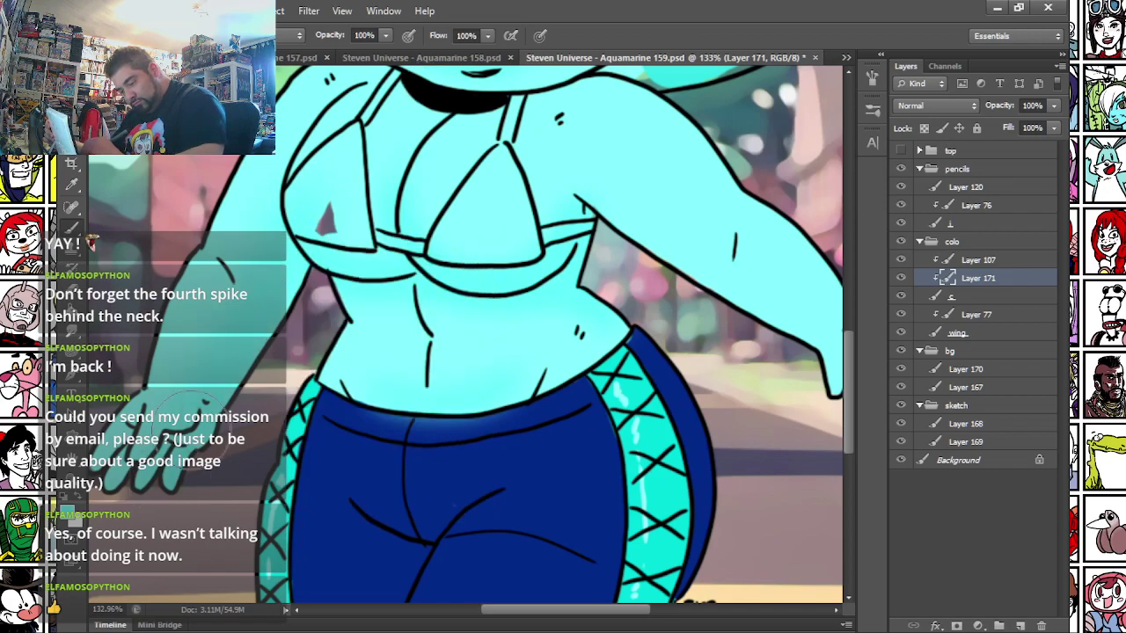
{"action": "mouse_move", "coordinate": [547, 350]}
{"action": "left_mouse_down"}
{"action": "mouse_move", "coordinate": [360, 357]}
{"action": "mouse_move", "coordinate": [382, 452]}
{"action": "left_mouse_up"}
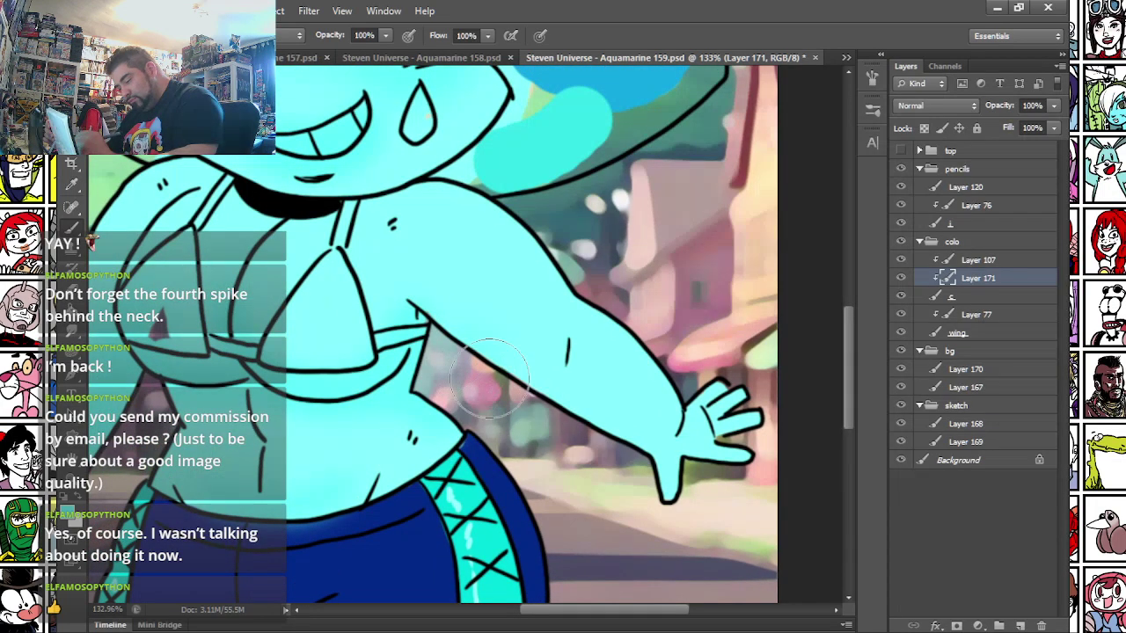
{"action": "scroll", "coordinate": [584, 431], "scroll_direction": "left", "scroll_amount": 5}
{"action": "scroll", "coordinate": [492, 457], "scroll_direction": "up", "scroll_amount": 3}
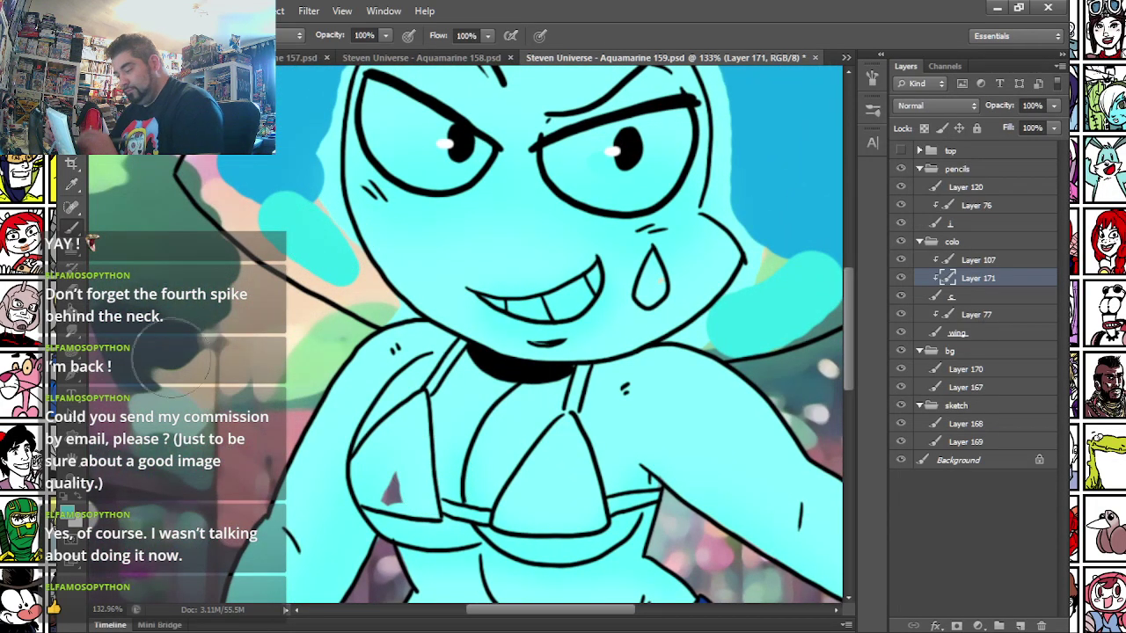
- Pick a very pale highlight color, dab small highlights on the cheek and chin, and merge the clipped layer into layer c
{"action": "left_click", "coordinate": [67, 511]}
{"action": "left_click_drag", "start_coordinate": [307, 181], "coordinate": [251, 299]}
{"action": "left_click", "coordinate": [338, 232]}
{"action": "left_click", "coordinate": [400, 125]}
{"action": "key", "text": "Return"}
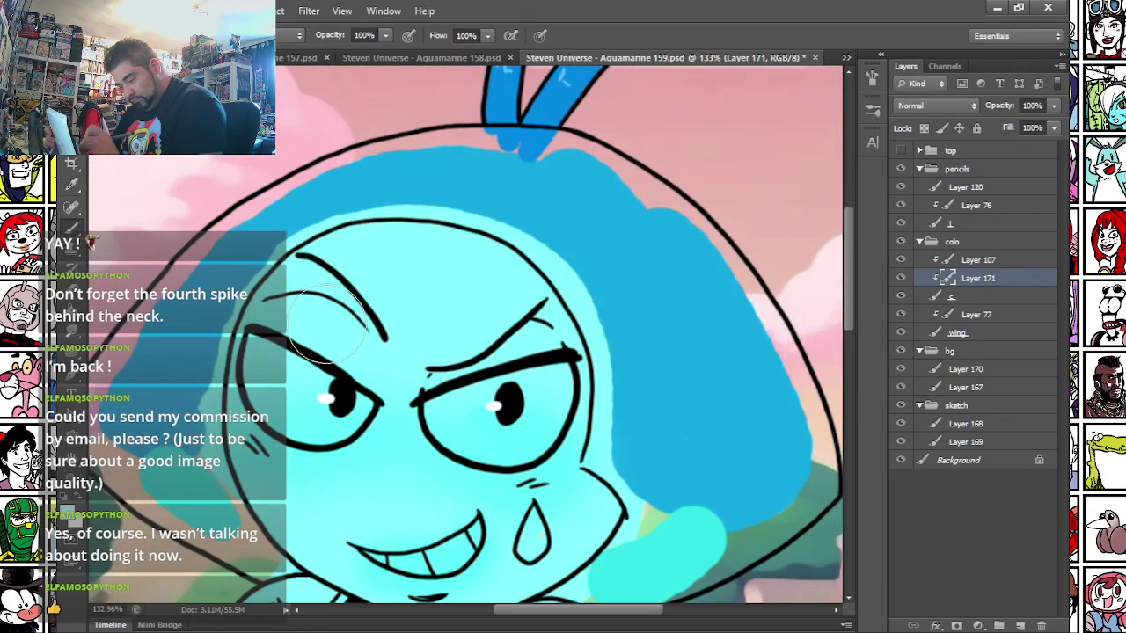
{"action": "right_click", "coordinate": [391, 350]}
{"action": "left_click", "coordinate": [510, 499]}
{"action": "left_click_drag", "start_coordinate": [301, 458], "coordinate": [307, 352]}
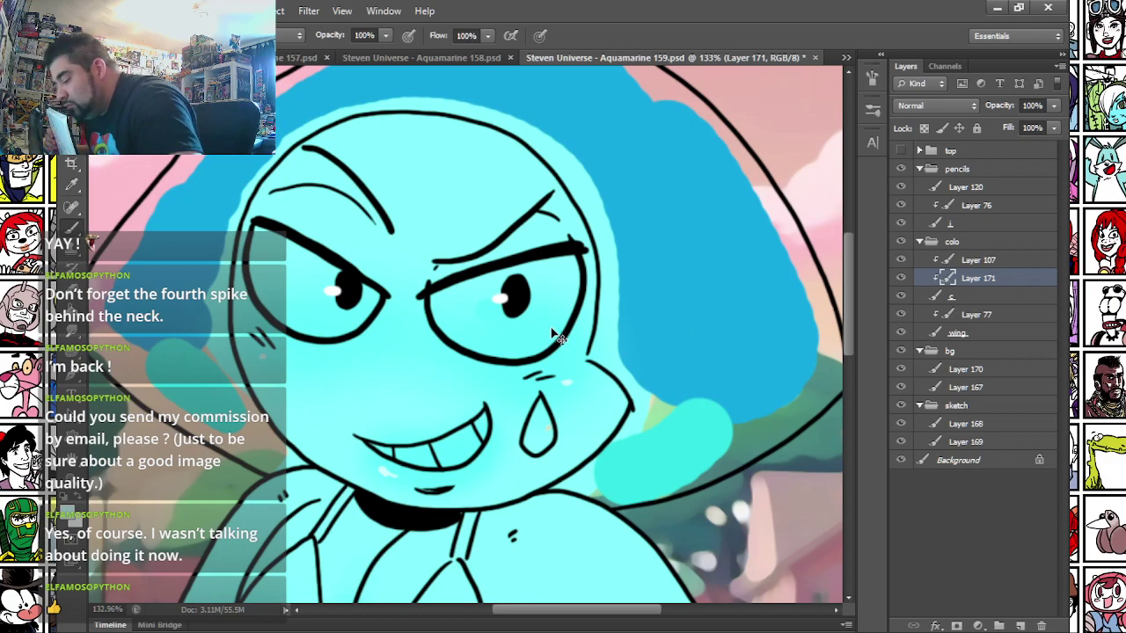
{"action": "key", "text": "ctrl+e"}
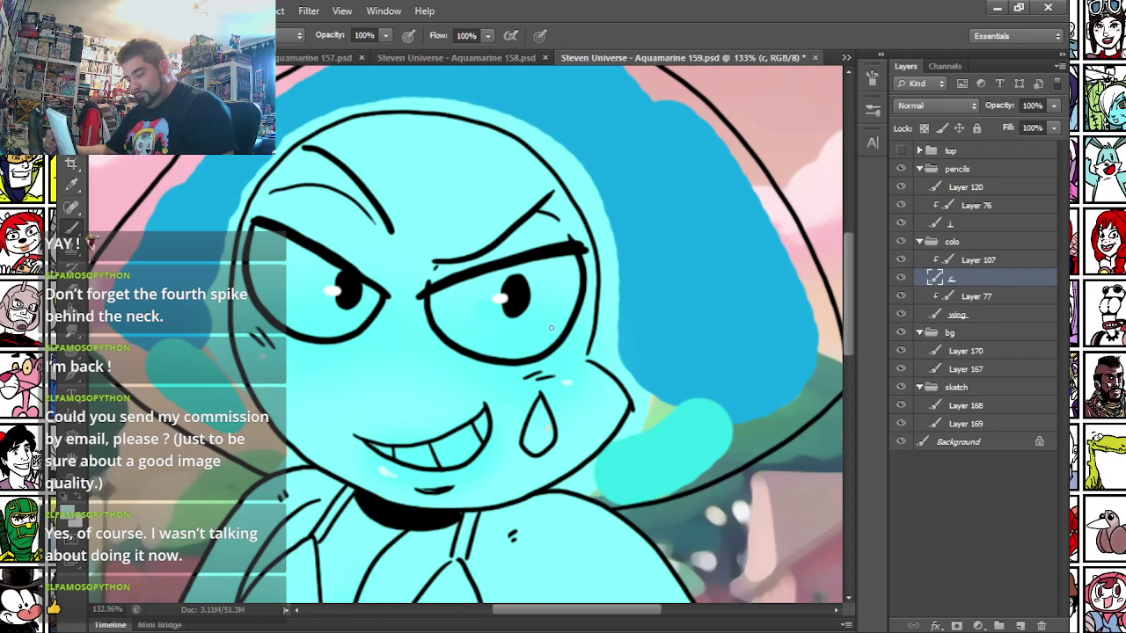
- Paint small pale highlights with a hard round brush above the eye and on the chest, outstretched arm and waist
{"action": "right_click", "coordinate": [351, 182]}
{"action": "left_click", "coordinate": [428, 393]}
{"action": "left_click_drag", "start_coordinate": [326, 198], "coordinate": [316, 215]}
{"action": "left_click", "coordinate": [312, 225]}
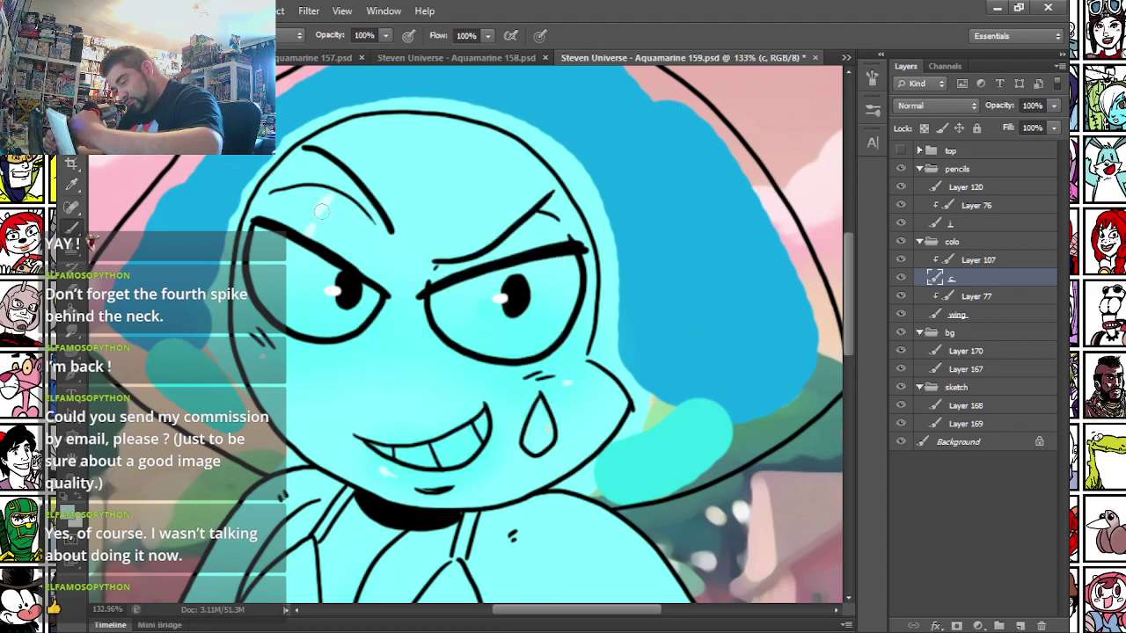
{"action": "right_click", "coordinate": [353, 257]}
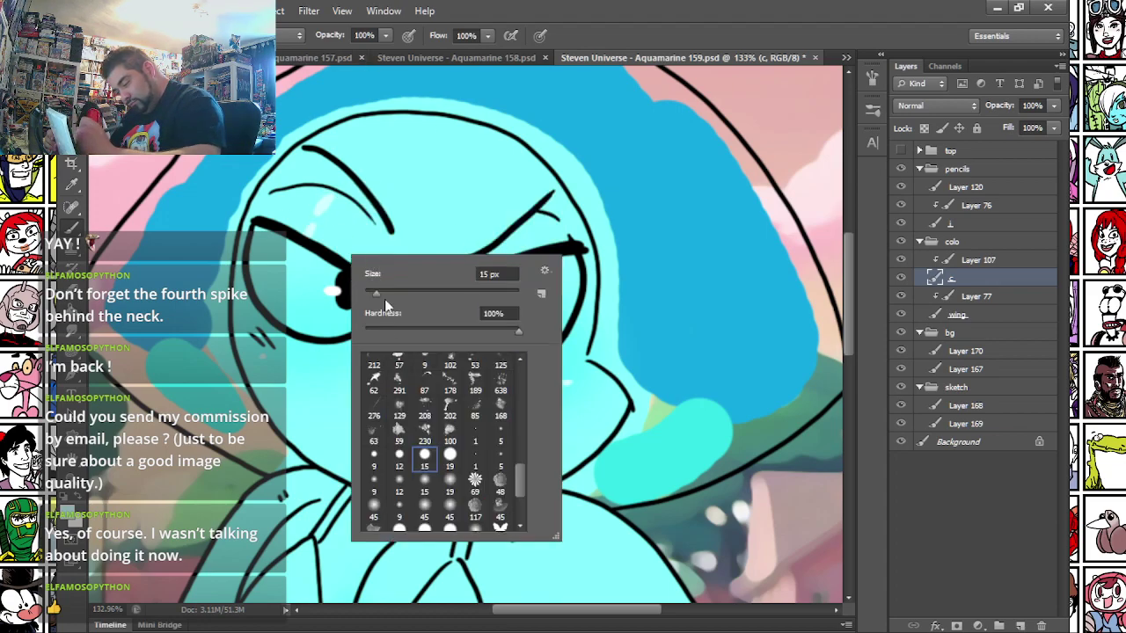
{"action": "left_click", "coordinate": [376, 472]}
{"action": "left_click_drag", "start_coordinate": [255, 421], "coordinate": [291, 166]}
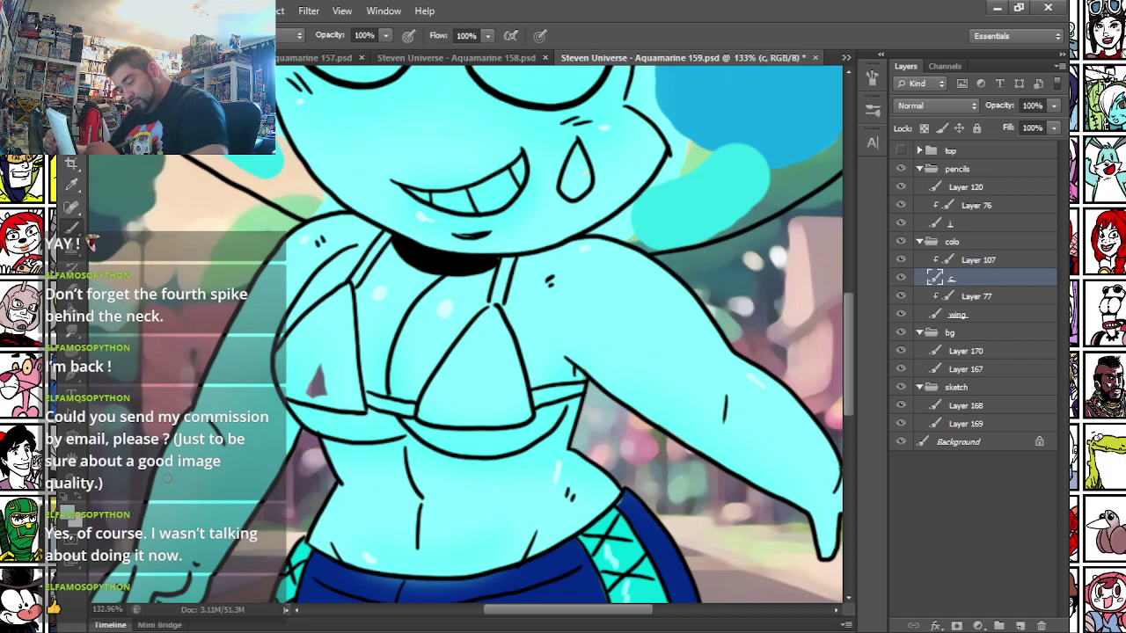
- Color the teardrop gem on the cheek teal with a white upper area, using a 24 px hard brush
{"action": "scroll", "coordinate": [546, 358], "scroll_direction": "up", "scroll_amount": 5}
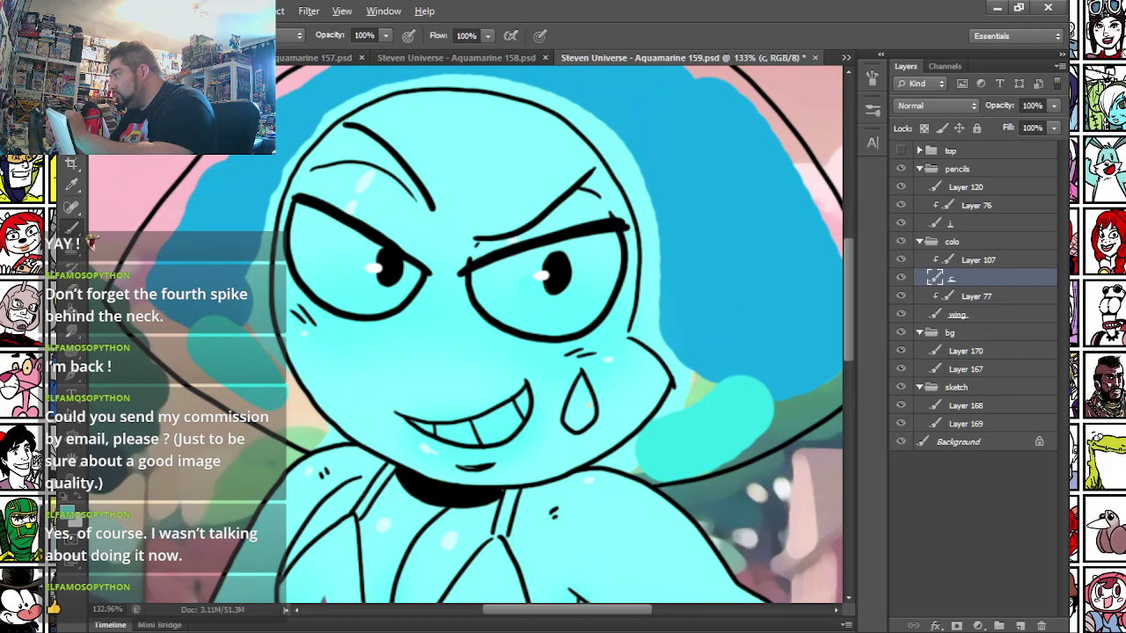
{"action": "right_click", "coordinate": [613, 332]}
{"action": "left_click", "coordinate": [650, 365]}
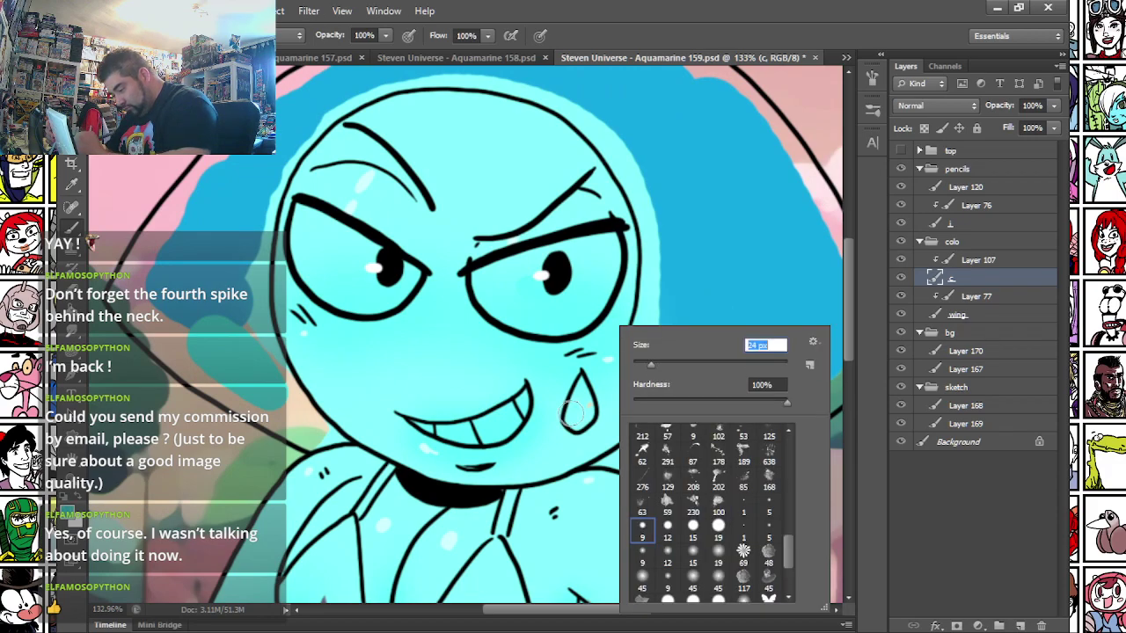
{"action": "left_click_drag", "start_coordinate": [567, 422], "coordinate": [583, 410]}
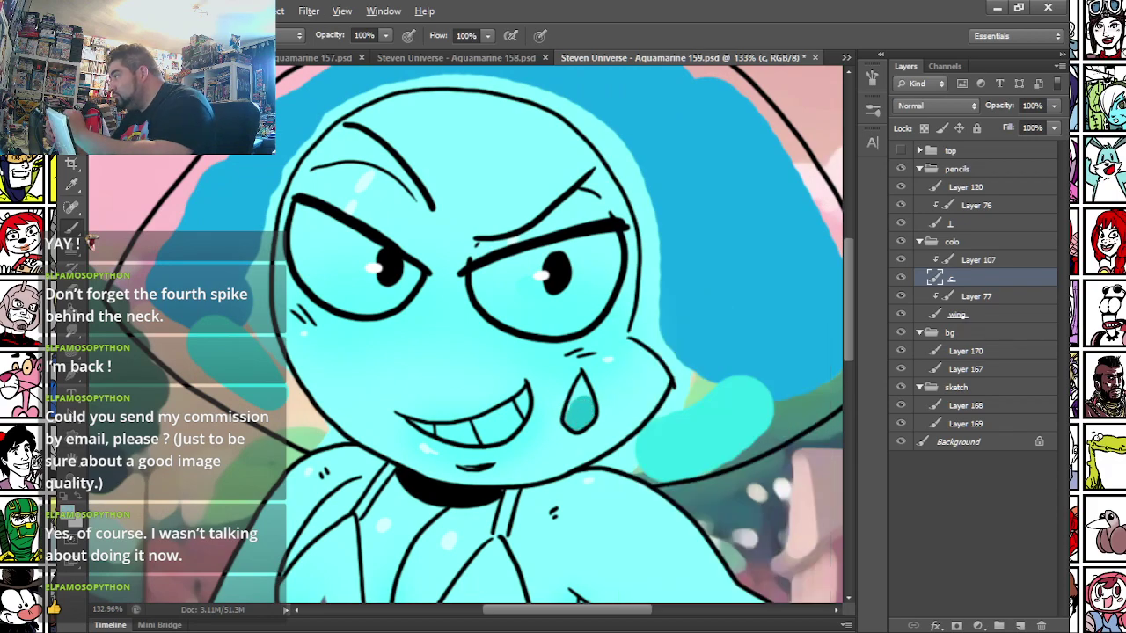
{"action": "left_click_drag", "start_coordinate": [577, 410], "coordinate": [581, 404]}
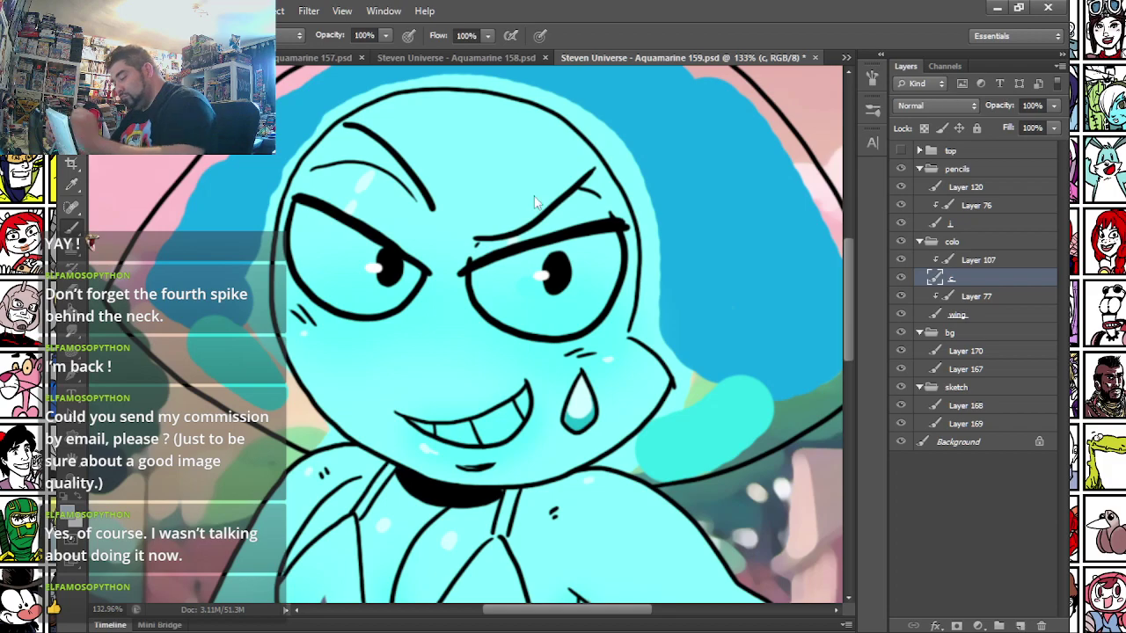
- Paint the upper part of both eyes pale grey-blue as the shadow beneath the lids
{"action": "right_click", "coordinate": [511, 251]}
{"action": "left_click", "coordinate": [552, 296]}
{"action": "left_click", "coordinate": [483, 278]}
{"action": "mouse_move", "coordinate": [499, 277]}
{"action": "left_mouse_down"}
{"action": "mouse_move", "coordinate": [608, 252]}
{"action": "mouse_move", "coordinate": [512, 280]}
{"action": "left_mouse_up"}
{"action": "mouse_move", "coordinate": [297, 227]}
{"action": "left_mouse_down"}
{"action": "mouse_move", "coordinate": [307, 254]}
{"action": "mouse_move", "coordinate": [404, 275]}
{"action": "mouse_move", "coordinate": [319, 231]}
{"action": "left_mouse_up"}
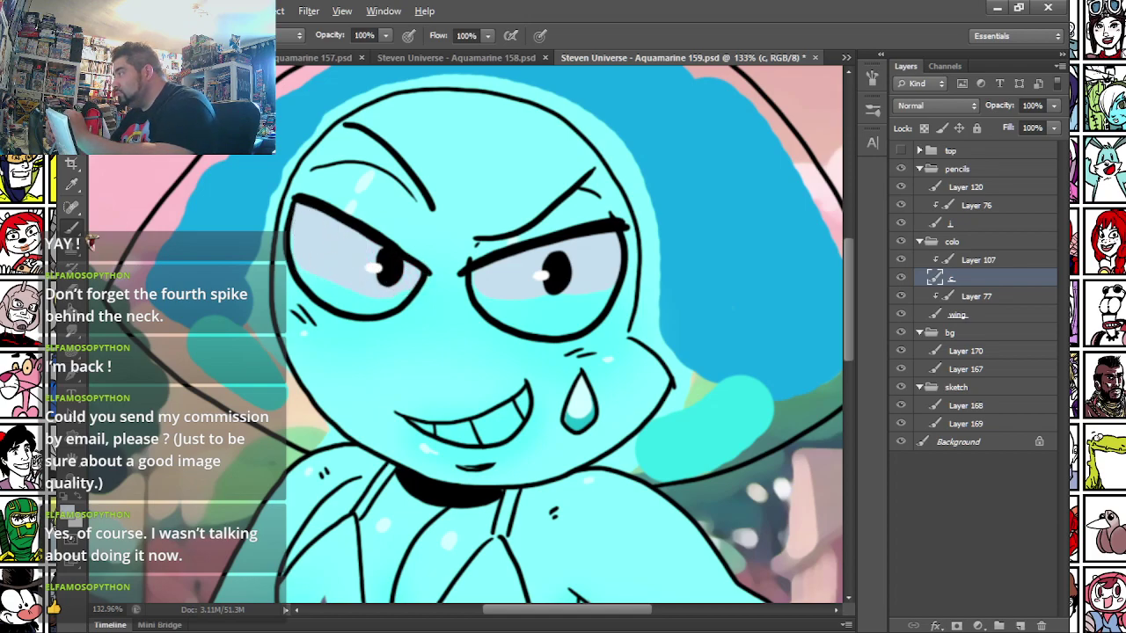
- Fill the lower part of both eyes with white, leaving the grey-blue shadow along the upper lids
{"action": "left_click_drag", "start_coordinate": [489, 294], "coordinate": [519, 301]}
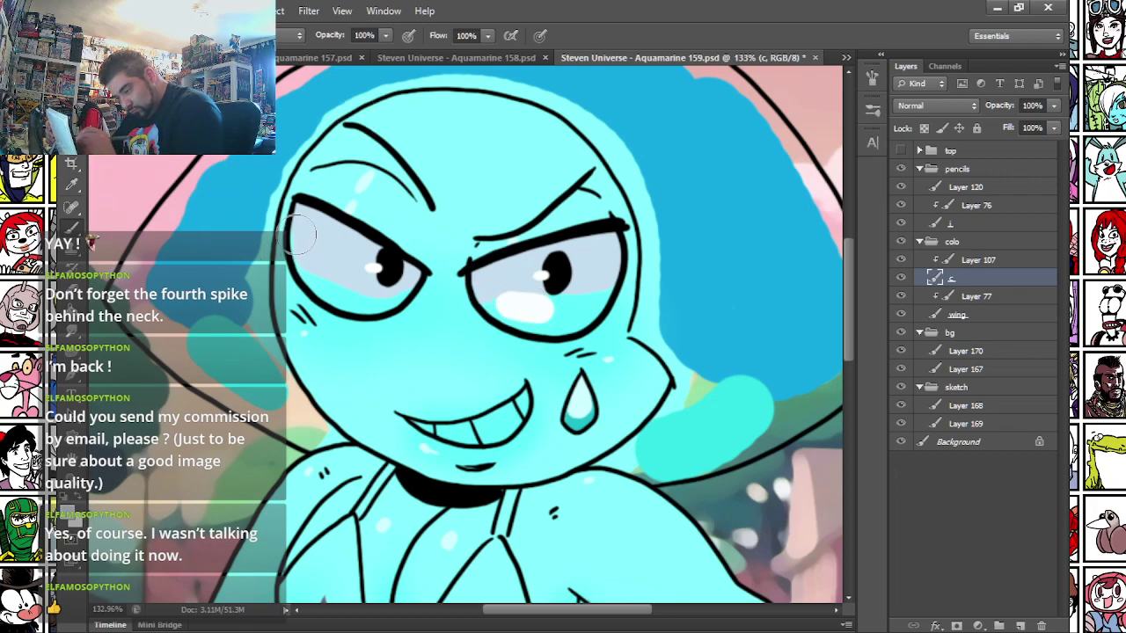
{"action": "left_click", "coordinate": [515, 305], "text": "alt"}
{"action": "mouse_move", "coordinate": [488, 297]}
{"action": "left_mouse_down"}
{"action": "mouse_move", "coordinate": [606, 279]}
{"action": "mouse_move", "coordinate": [526, 261]}
{"action": "mouse_move", "coordinate": [495, 306]}
{"action": "mouse_move", "coordinate": [568, 318]}
{"action": "mouse_move", "coordinate": [598, 293]}
{"action": "left_mouse_up"}
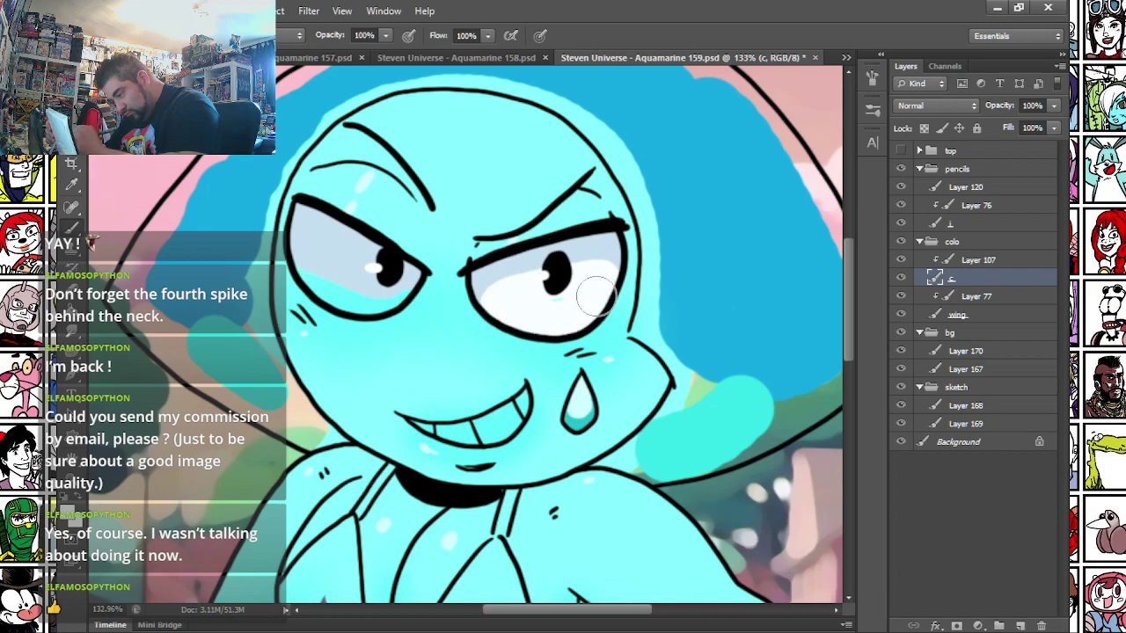
{"action": "mouse_move", "coordinate": [299, 243]}
{"action": "left_mouse_down"}
{"action": "mouse_move", "coordinate": [395, 289]}
{"action": "mouse_move", "coordinate": [306, 262]}
{"action": "mouse_move", "coordinate": [340, 295]}
{"action": "mouse_move", "coordinate": [387, 281]}
{"action": "left_mouse_up"}
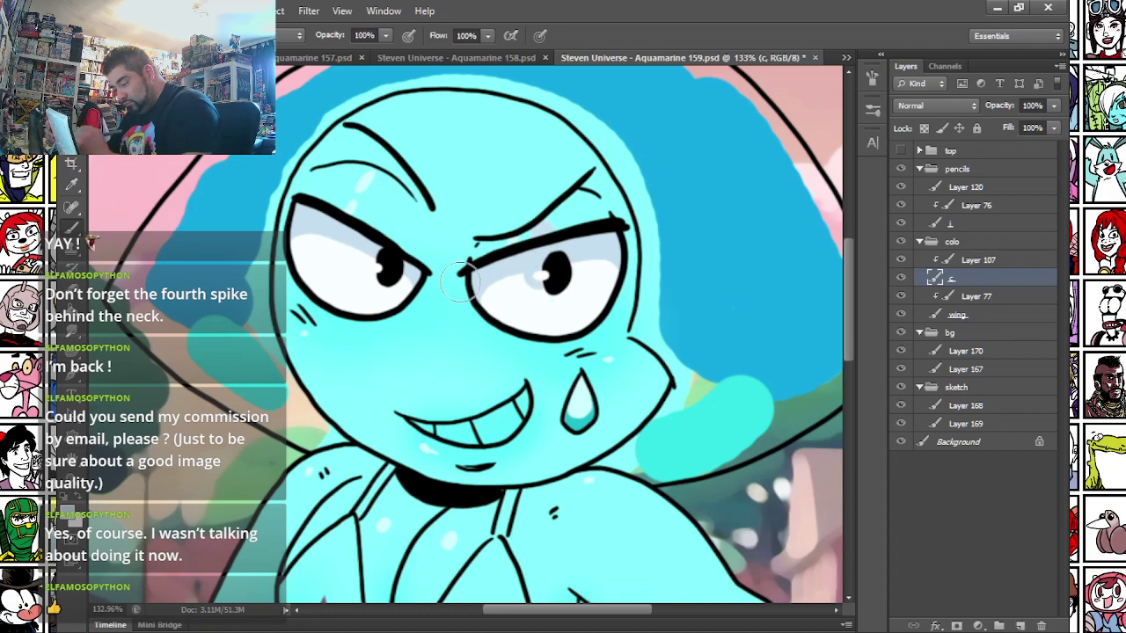
- Sample the white of the eye and fill the teeth of the grin with it using a smaller brush
{"action": "left_click", "coordinate": [515, 298], "text": "alt"}
{"action": "right_click", "coordinate": [477, 309]}
{"action": "left_click", "coordinate": [576, 518]}
{"action": "left_click", "coordinate": [420, 428]}
{"action": "mouse_move", "coordinate": [420, 425]}
{"action": "left_mouse_down"}
{"action": "mouse_move", "coordinate": [501, 437]}
{"action": "mouse_move", "coordinate": [523, 398]}
{"action": "mouse_move", "coordinate": [473, 428]}
{"action": "left_mouse_up"}
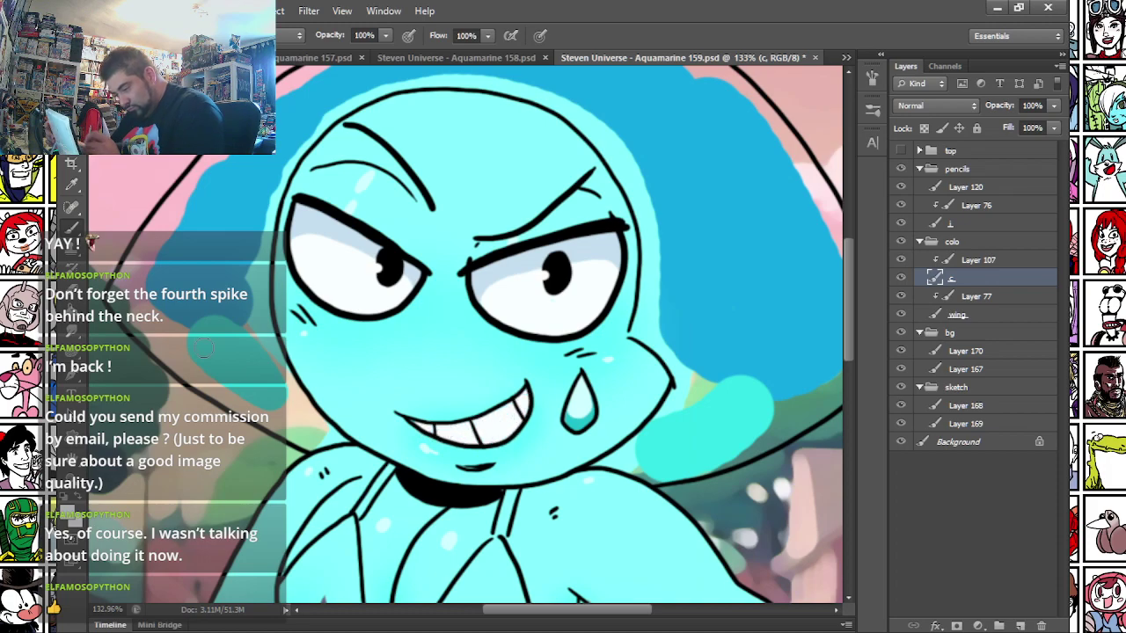
- Paint the bikini top's shoulder straps, center band and side strap white
{"action": "mouse_move", "coordinate": [283, 537]}
{"action": "left_mouse_down"}
{"action": "mouse_move", "coordinate": [336, 308]}
{"action": "mouse_move", "coordinate": [393, 253]}
{"action": "left_mouse_up"}
{"action": "left_click_drag", "start_coordinate": [473, 236], "coordinate": [486, 220]}
{"action": "left_click_drag", "start_coordinate": [463, 383], "coordinate": [533, 396]}
{"action": "left_click_drag", "start_coordinate": [609, 242], "coordinate": [587, 303]}
{"action": "left_click_drag", "start_coordinate": [621, 382], "coordinate": [678, 374]}
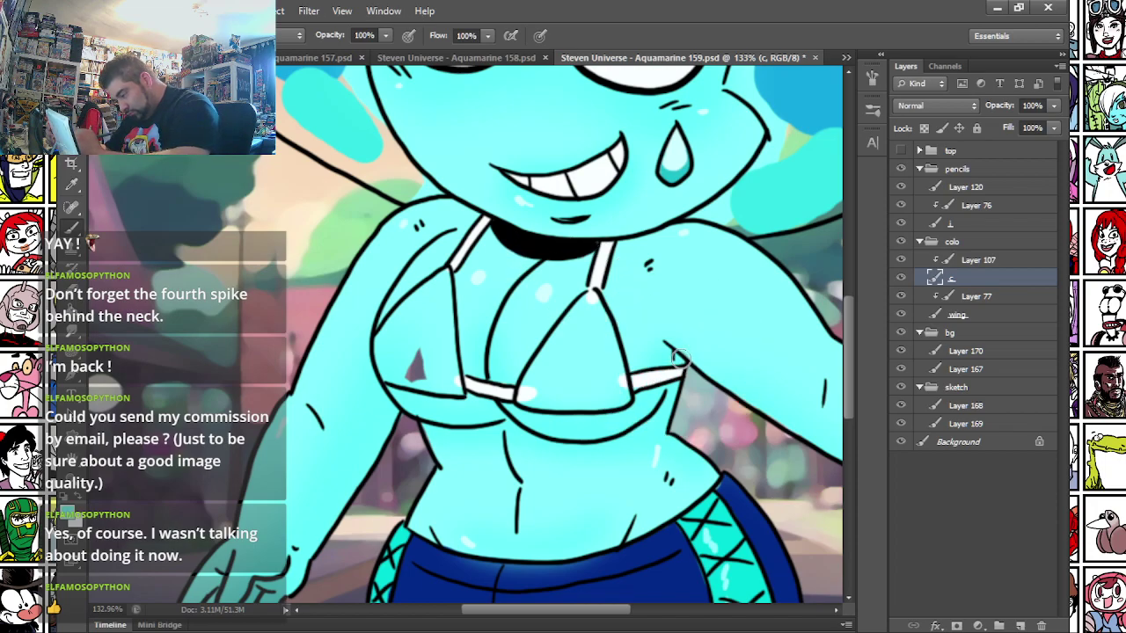
- Set the foreground color to pink ff637d and fill both bikini cups with it
{"action": "mouse_move", "coordinate": [339, 413]}
{"action": "left_mouse_down"}
{"action": "mouse_move", "coordinate": [369, 211]}
{"action": "mouse_move", "coordinate": [352, 115]}
{"action": "mouse_move", "coordinate": [322, 402]}
{"action": "mouse_move", "coordinate": [351, 410]}
{"action": "mouse_move", "coordinate": [337, 429]}
{"action": "left_mouse_up"}
{"action": "left_click", "coordinate": [69, 513]}
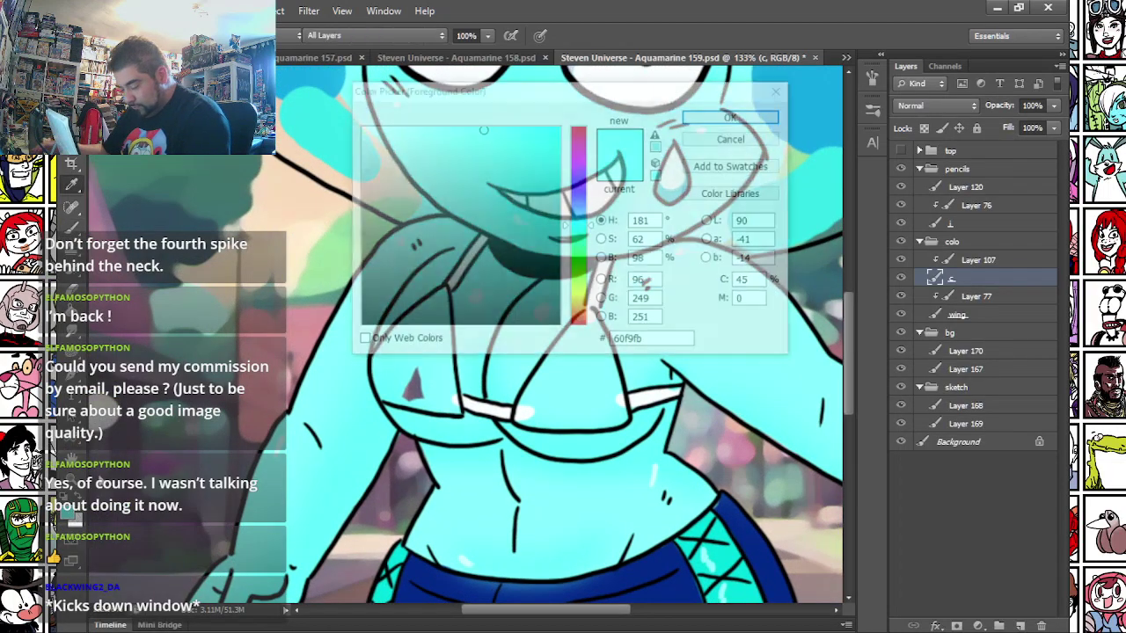
{"action": "left_click_drag", "start_coordinate": [576, 316], "coordinate": [576, 312]}
{"action": "left_click", "coordinate": [441, 140]}
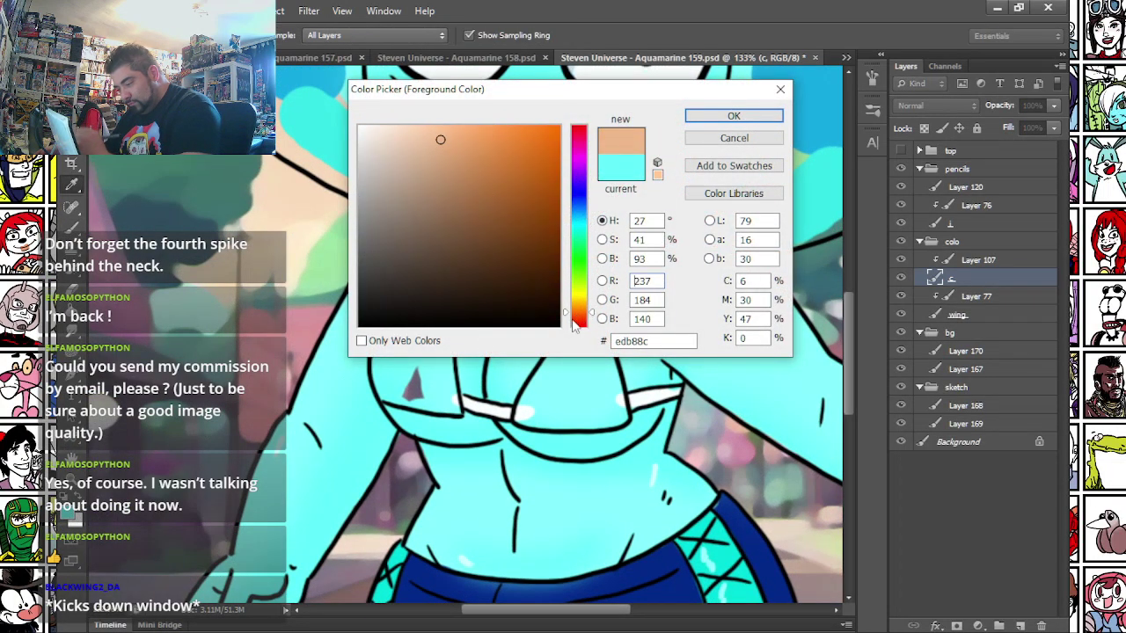
{"action": "left_click", "coordinate": [577, 319]}
{"action": "left_click", "coordinate": [577, 320]}
{"action": "left_click_drag", "start_coordinate": [443, 136], "coordinate": [481, 125]}
{"action": "left_click", "coordinate": [576, 134]}
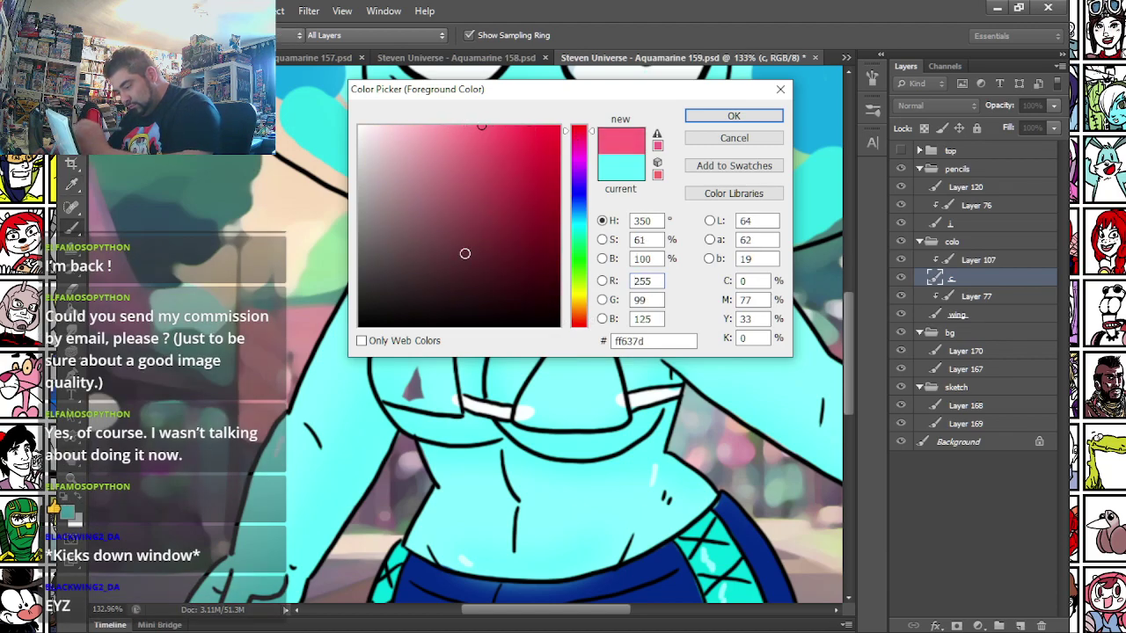
{"action": "key", "text": "Return"}
{"action": "right_click", "coordinate": [430, 371]}
{"action": "left_click", "coordinate": [451, 383]}
{"action": "mouse_move", "coordinate": [378, 359]}
{"action": "left_mouse_down"}
{"action": "mouse_move", "coordinate": [453, 410]}
{"action": "mouse_move", "coordinate": [441, 388]}
{"action": "mouse_move", "coordinate": [380, 356]}
{"action": "mouse_move", "coordinate": [441, 297]}
{"action": "mouse_move", "coordinate": [440, 350]}
{"action": "mouse_move", "coordinate": [427, 331]}
{"action": "mouse_move", "coordinate": [389, 366]}
{"action": "mouse_move", "coordinate": [424, 318]}
{"action": "left_mouse_up"}
{"action": "mouse_move", "coordinate": [587, 314]}
{"action": "left_mouse_down"}
{"action": "mouse_move", "coordinate": [516, 417]}
{"action": "mouse_move", "coordinate": [611, 415]}
{"action": "mouse_move", "coordinate": [587, 330]}
{"action": "mouse_move", "coordinate": [609, 405]}
{"action": "mouse_move", "coordinate": [555, 386]}
{"action": "mouse_move", "coordinate": [523, 417]}
{"action": "mouse_move", "coordinate": [541, 387]}
{"action": "left_mouse_up"}
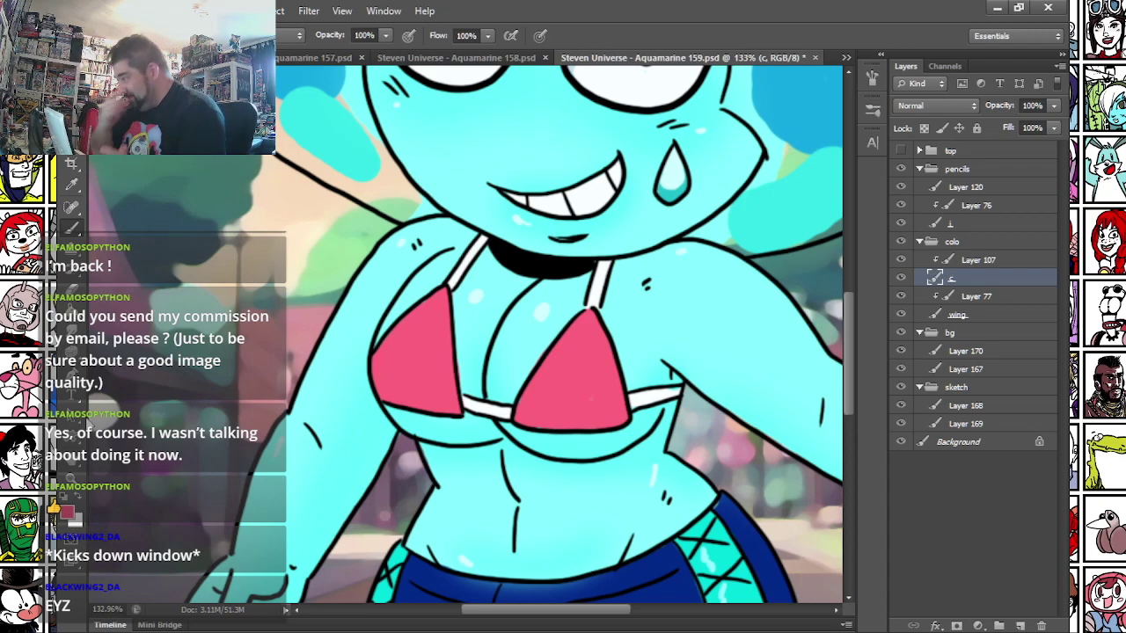
- Set the foreground color to pale yellow and paint a star on each pink bikini cup with a 15 px brush
{"action": "left_click", "coordinate": [70, 515]}
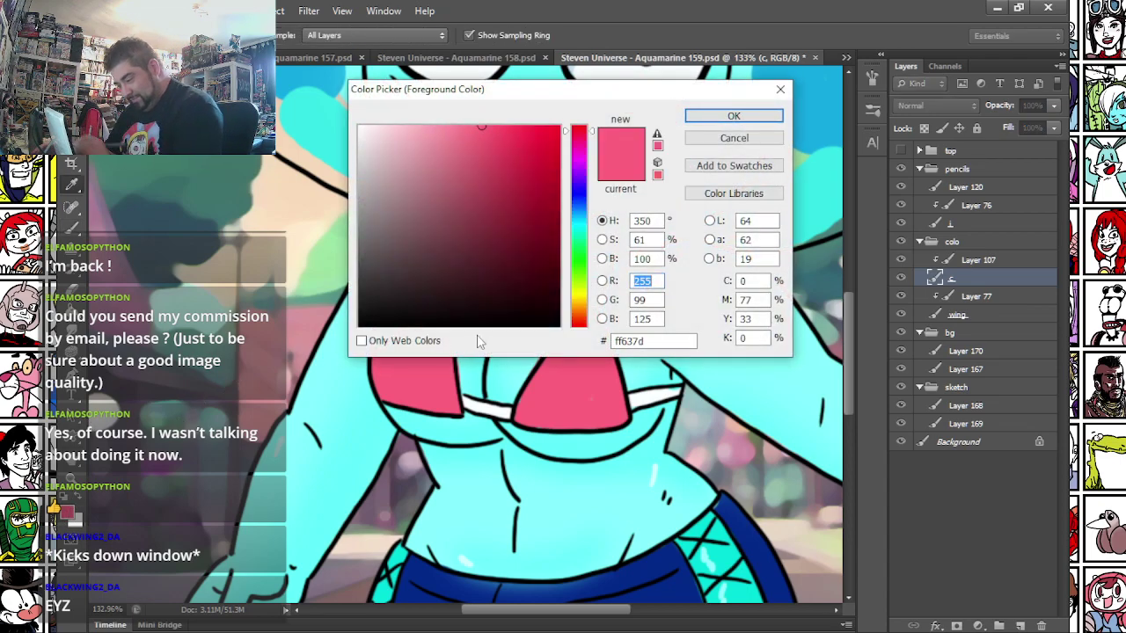
{"action": "left_click", "coordinate": [580, 301]}
{"action": "left_click_drag", "start_coordinate": [433, 171], "coordinate": [415, 130]}
{"action": "key", "text": "Return"}
{"action": "right_click", "coordinate": [396, 219]}
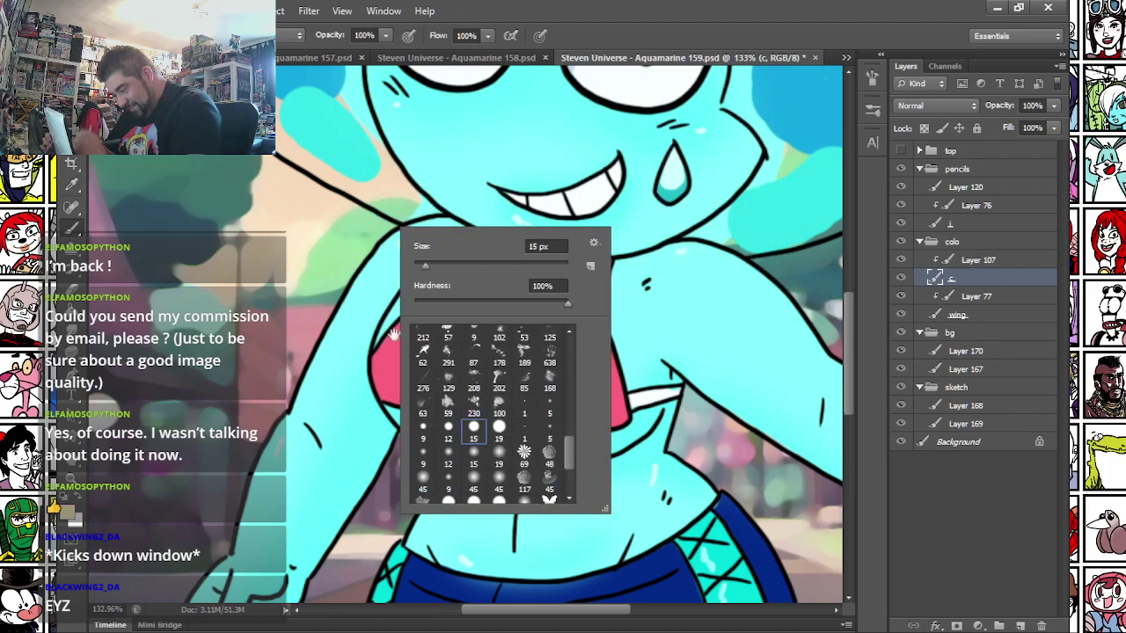
{"action": "key", "text": "Escape"}
{"action": "left_click_drag", "start_coordinate": [419, 338], "coordinate": [437, 335]}
{"action": "mouse_move", "coordinate": [568, 385]}
{"action": "left_mouse_down"}
{"action": "mouse_move", "coordinate": [601, 373]}
{"action": "mouse_move", "coordinate": [558, 371]}
{"action": "mouse_move", "coordinate": [557, 403]}
{"action": "mouse_move", "coordinate": [576, 393]}
{"action": "mouse_move", "coordinate": [590, 407]}
{"action": "mouse_move", "coordinate": [579, 381]}
{"action": "left_mouse_up"}
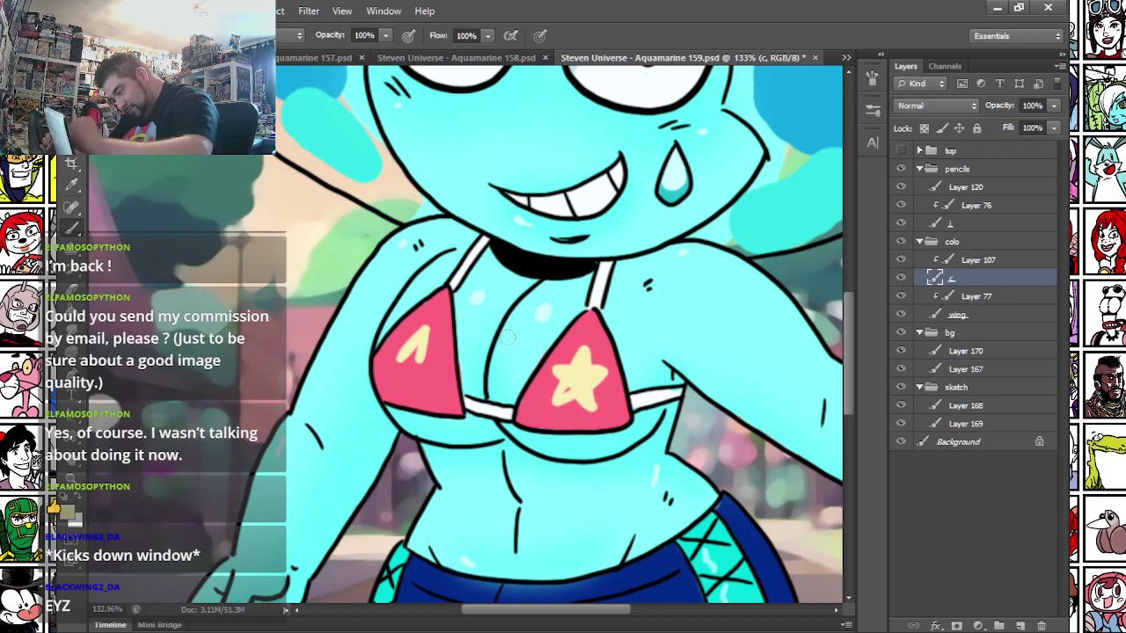
{"action": "mouse_move", "coordinate": [407, 350]}
{"action": "left_mouse_down"}
{"action": "mouse_move", "coordinate": [437, 362]}
{"action": "mouse_move", "coordinate": [391, 348]}
{"action": "mouse_move", "coordinate": [415, 379]}
{"action": "left_mouse_up"}
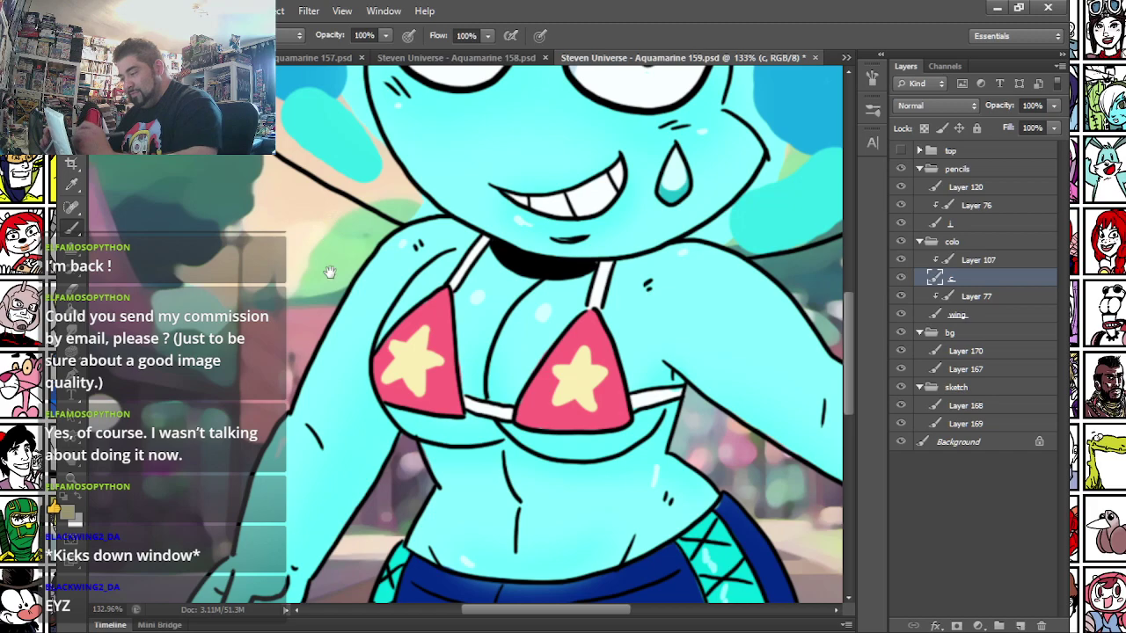
- Sample the hair's blue and fill the left side of the hair out to its outline with a larger brush
{"action": "scroll", "coordinate": [329, 272], "scroll_direction": "up", "scroll_amount": 10}
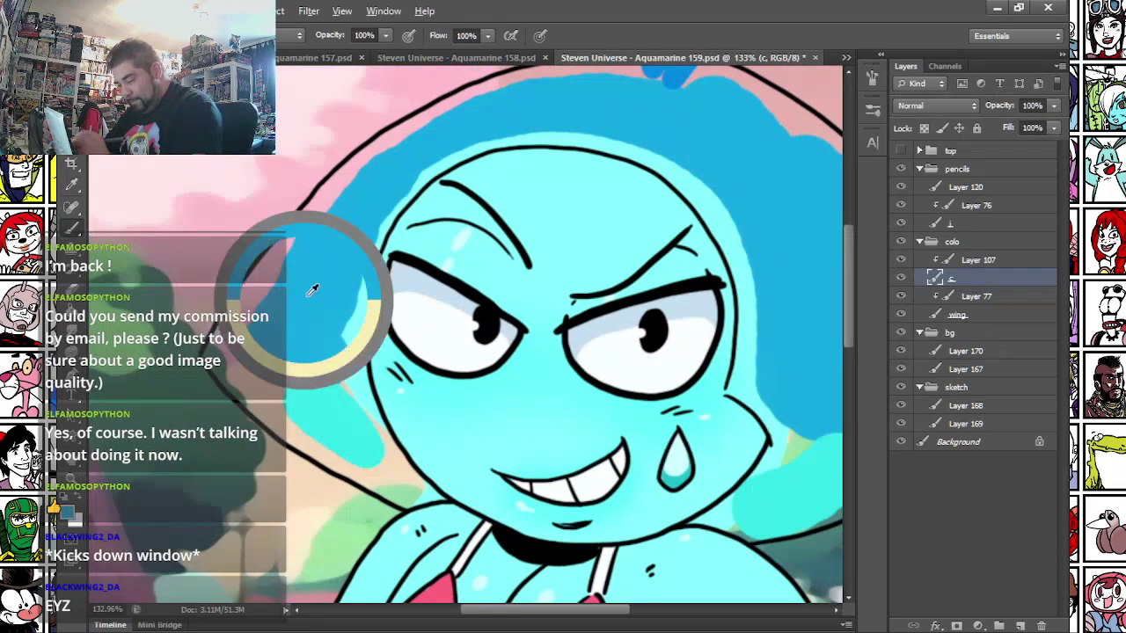
{"action": "right_click", "coordinate": [312, 292]}
{"action": "key", "text": "Escape"}
{"action": "mouse_move", "coordinate": [209, 357]}
{"action": "left_mouse_down"}
{"action": "mouse_move", "coordinate": [280, 406]}
{"action": "mouse_move", "coordinate": [378, 433]}
{"action": "left_mouse_up"}
{"action": "left_click_drag", "start_coordinate": [236, 343], "coordinate": [182, 390]}
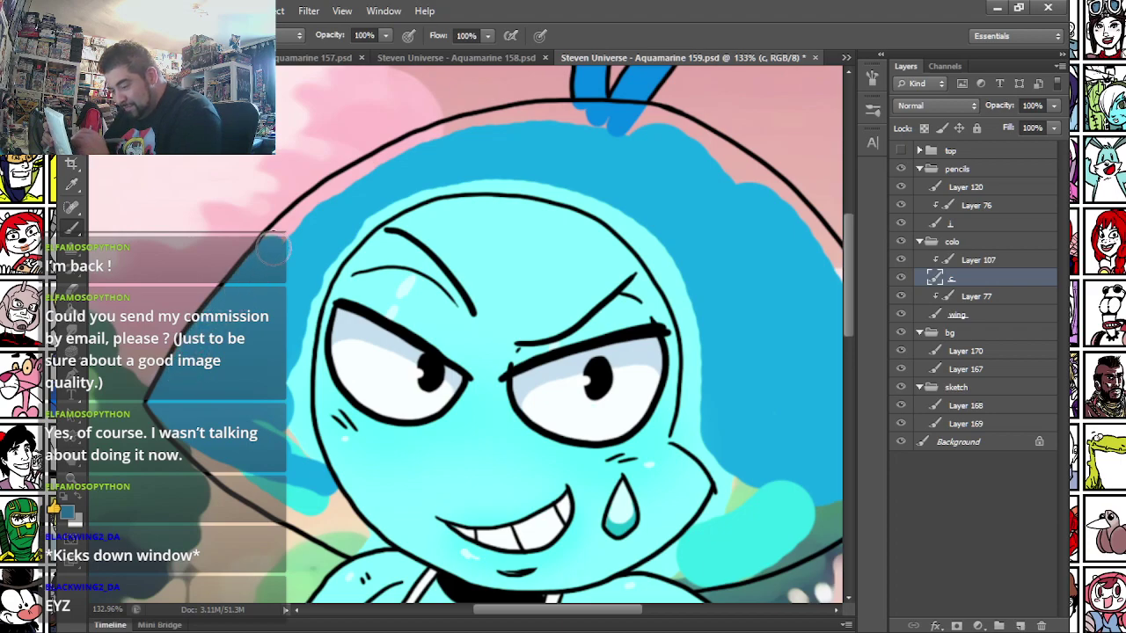
- Extend the blue hair fill across the crown and down the right side to the outline
{"action": "mouse_move", "coordinate": [339, 189]}
{"action": "left_mouse_down"}
{"action": "mouse_move", "coordinate": [490, 127]}
{"action": "mouse_move", "coordinate": [624, 119]}
{"action": "mouse_move", "coordinate": [657, 128]}
{"action": "mouse_move", "coordinate": [589, 135]}
{"action": "mouse_move", "coordinate": [679, 132]}
{"action": "mouse_move", "coordinate": [765, 186]}
{"action": "mouse_move", "coordinate": [796, 218]}
{"action": "mouse_move", "coordinate": [792, 285]}
{"action": "left_mouse_up"}
{"action": "mouse_move", "coordinate": [265, 415]}
{"action": "left_mouse_down"}
{"action": "mouse_move", "coordinate": [316, 471]}
{"action": "mouse_move", "coordinate": [295, 406]}
{"action": "mouse_move", "coordinate": [314, 304]}
{"action": "mouse_move", "coordinate": [344, 239]}
{"action": "mouse_move", "coordinate": [421, 188]}
{"action": "mouse_move", "coordinate": [522, 182]}
{"action": "mouse_move", "coordinate": [647, 237]}
{"action": "mouse_move", "coordinate": [703, 327]}
{"action": "mouse_move", "coordinate": [640, 244]}
{"action": "mouse_move", "coordinate": [688, 319]}
{"action": "mouse_move", "coordinate": [694, 380]}
{"action": "mouse_move", "coordinate": [545, 270]}
{"action": "mouse_move", "coordinate": [535, 256]}
{"action": "mouse_move", "coordinate": [564, 225]}
{"action": "mouse_move", "coordinate": [567, 276]}
{"action": "mouse_move", "coordinate": [562, 249]}
{"action": "mouse_move", "coordinate": [547, 290]}
{"action": "mouse_move", "coordinate": [563, 290]}
{"action": "mouse_move", "coordinate": [592, 330]}
{"action": "mouse_move", "coordinate": [589, 382]}
{"action": "mouse_move", "coordinate": [581, 370]}
{"action": "mouse_move", "coordinate": [609, 332]}
{"action": "left_mouse_up"}
{"action": "left_click_drag", "start_coordinate": [654, 380], "coordinate": [708, 377]}
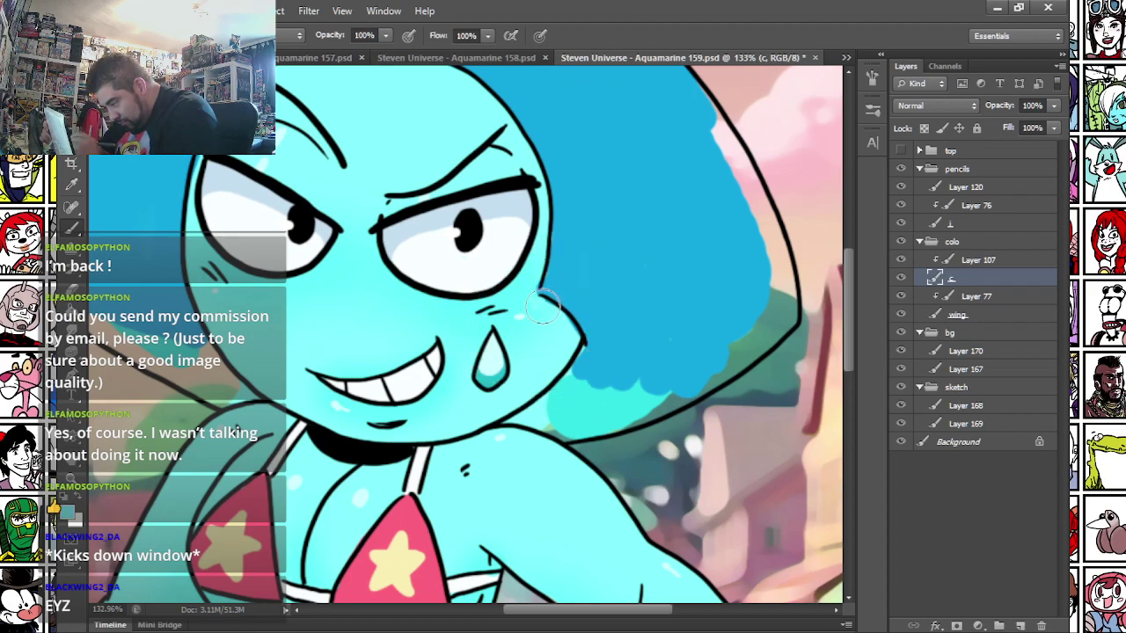
{"action": "mouse_move", "coordinate": [727, 359]}
{"action": "left_mouse_down"}
{"action": "mouse_move", "coordinate": [707, 379]}
{"action": "mouse_move", "coordinate": [762, 325]}
{"action": "left_mouse_up"}
{"action": "left_click_drag", "start_coordinate": [668, 172], "coordinate": [656, 204]}
{"action": "left_click_drag", "start_coordinate": [677, 125], "coordinate": [749, 291]}
{"action": "left_click_drag", "start_coordinate": [725, 197], "coordinate": [768, 335]}
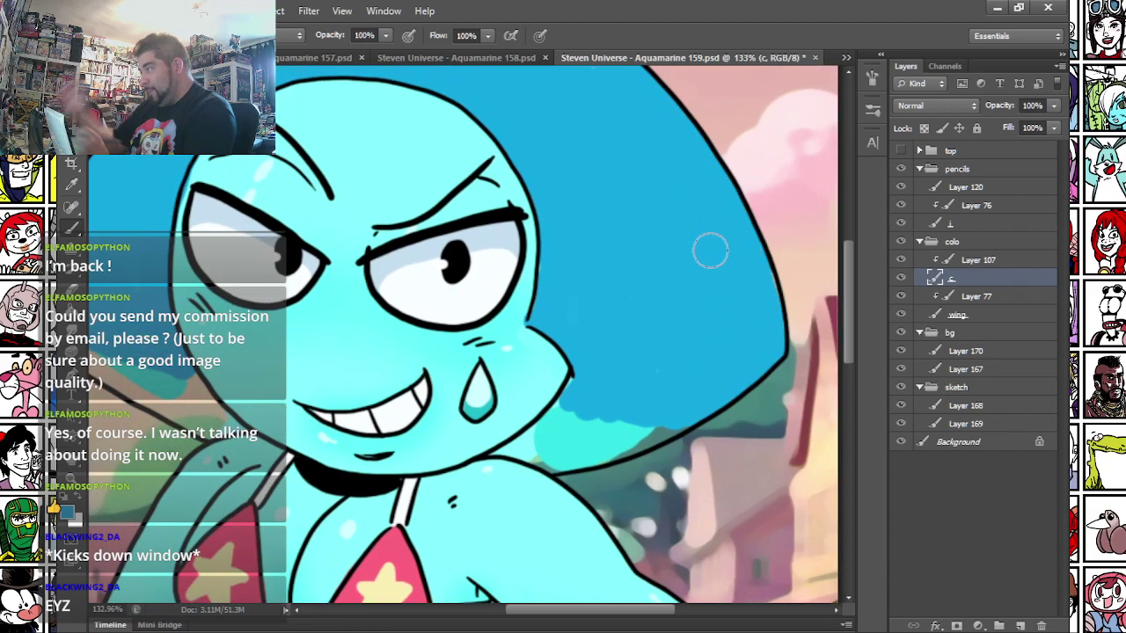
- Paint two overlapping light blue oval highlights on the upper right of the hair, undoing stray strokes
{"action": "mouse_move", "coordinate": [659, 182]}
{"action": "left_mouse_down"}
{"action": "mouse_move", "coordinate": [616, 97]}
{"action": "mouse_move", "coordinate": [583, 114]}
{"action": "mouse_move", "coordinate": [571, 145]}
{"action": "mouse_move", "coordinate": [600, 176]}
{"action": "left_mouse_up"}
{"action": "left_click_drag", "start_coordinate": [247, 185], "coordinate": [371, 257]}
{"action": "key", "text": "ctrl+alt+z"}
{"action": "key", "text": "ctrl+alt+z"}
{"action": "key", "text": "ctrl+alt+z"}
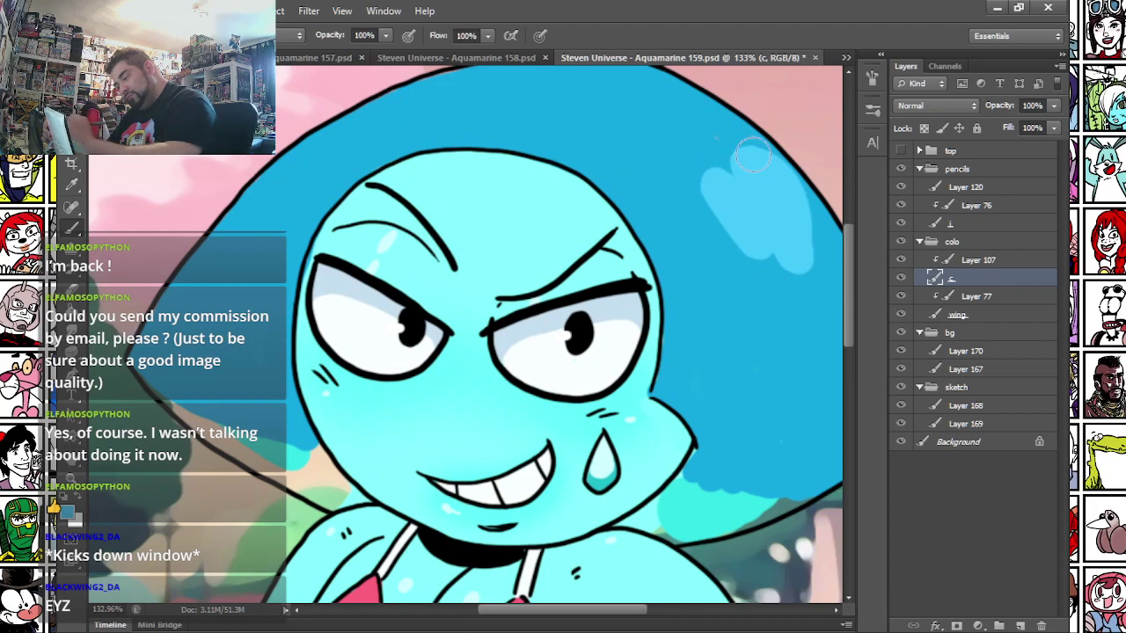
{"action": "mouse_move", "coordinate": [806, 244]}
{"action": "left_mouse_down"}
{"action": "mouse_move", "coordinate": [793, 206]}
{"action": "mouse_move", "coordinate": [799, 278]}
{"action": "mouse_move", "coordinate": [793, 250]}
{"action": "left_mouse_up"}
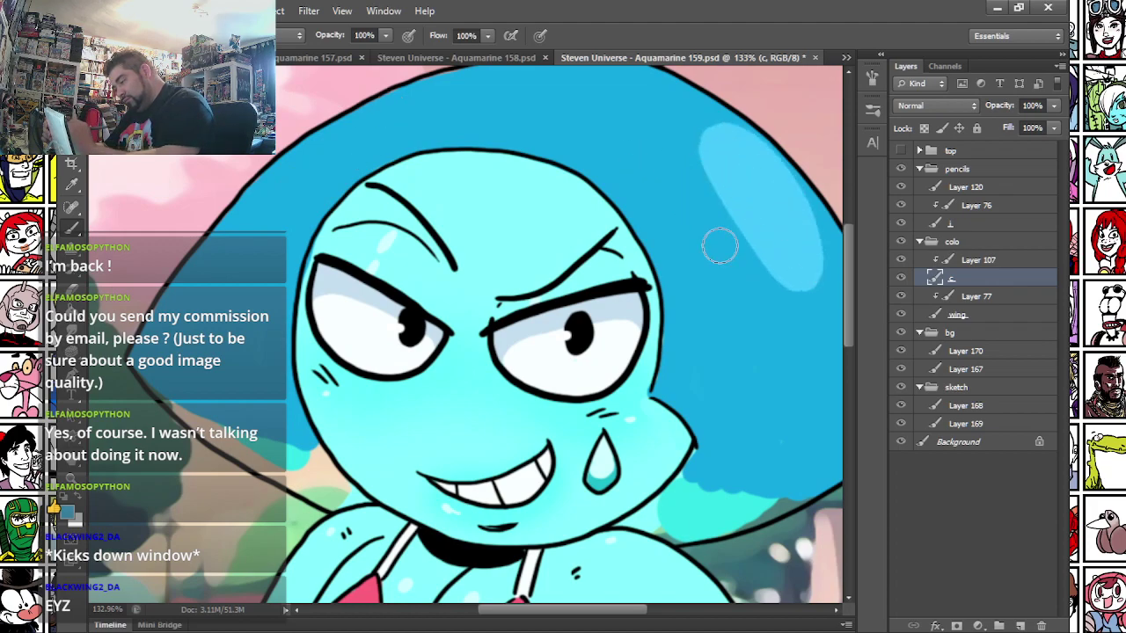
{"action": "mouse_move", "coordinate": [482, 502]}
{"action": "left_mouse_down"}
{"action": "mouse_move", "coordinate": [509, 374]}
{"action": "mouse_move", "coordinate": [425, 427]}
{"action": "left_mouse_up"}
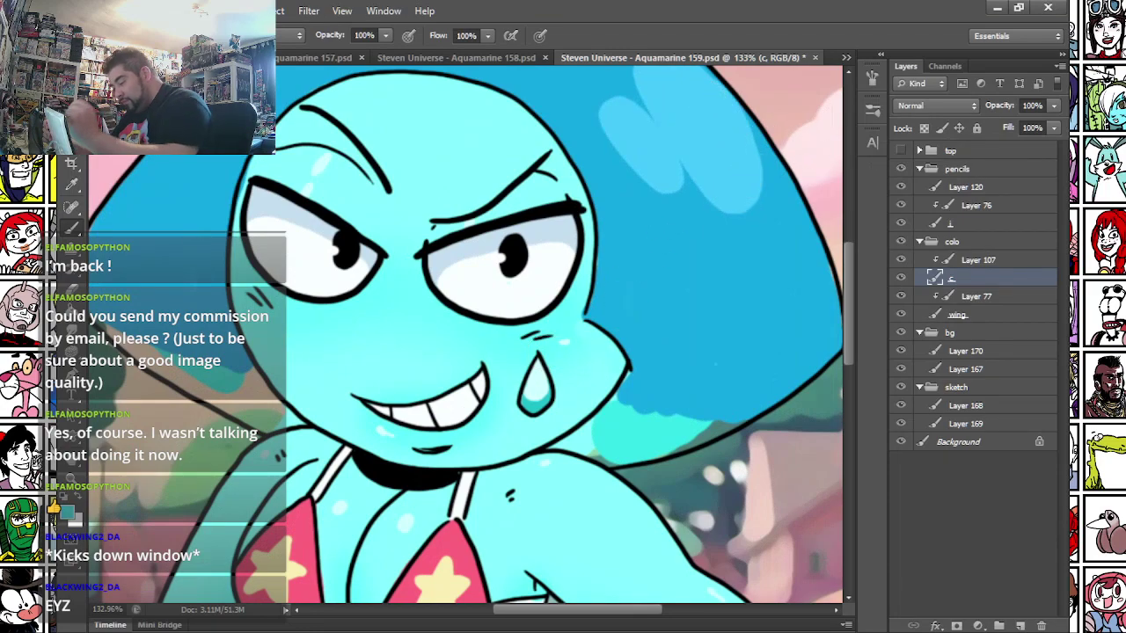
- Fill the underside of the hair right of the cheek with aqua, giving it a curved upper edge
{"action": "mouse_move", "coordinate": [585, 415]}
{"action": "left_mouse_down"}
{"action": "mouse_move", "coordinate": [541, 448]}
{"action": "mouse_move", "coordinate": [609, 453]}
{"action": "mouse_move", "coordinate": [729, 406]}
{"action": "left_mouse_up"}
{"action": "left_click_drag", "start_coordinate": [643, 447], "coordinate": [676, 438]}
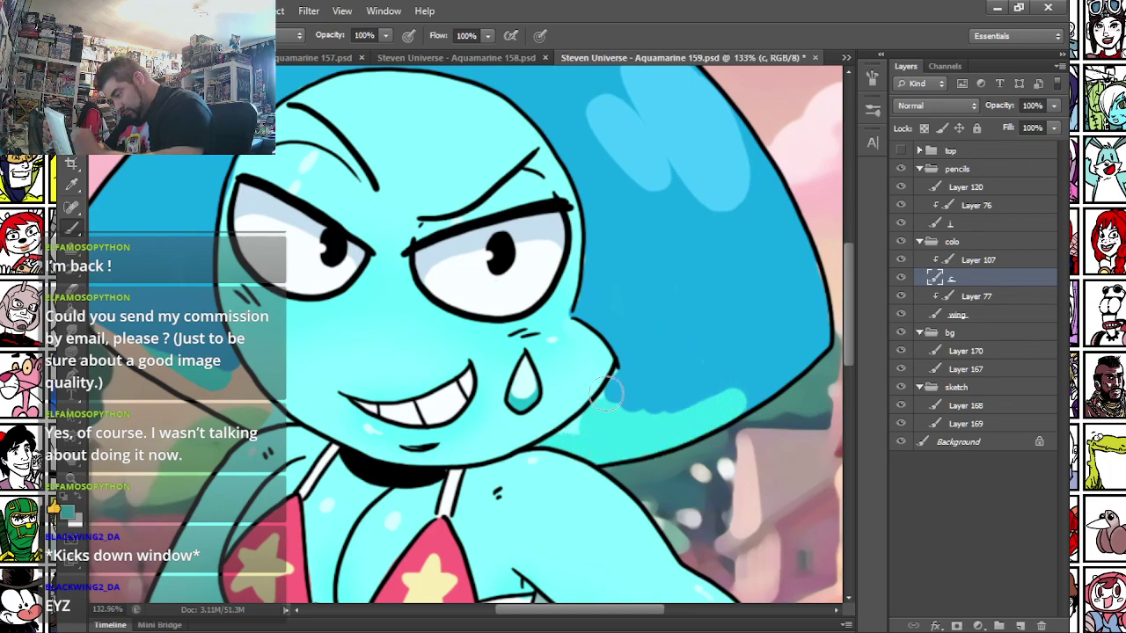
{"action": "left_click_drag", "start_coordinate": [599, 411], "coordinate": [624, 378]}
{"action": "mouse_move", "coordinate": [584, 319]}
{"action": "left_mouse_down"}
{"action": "mouse_move", "coordinate": [710, 317]}
{"action": "mouse_move", "coordinate": [804, 336]}
{"action": "mouse_move", "coordinate": [610, 327]}
{"action": "mouse_move", "coordinate": [626, 352]}
{"action": "mouse_move", "coordinate": [661, 327]}
{"action": "mouse_move", "coordinate": [676, 359]}
{"action": "mouse_move", "coordinate": [670, 398]}
{"action": "mouse_move", "coordinate": [703, 397]}
{"action": "mouse_move", "coordinate": [736, 359]}
{"action": "mouse_move", "coordinate": [764, 352]}
{"action": "mouse_move", "coordinate": [734, 402]}
{"action": "mouse_move", "coordinate": [796, 356]}
{"action": "left_mouse_up"}
- Fill the hair's underside left of the face with aqua out to the outline, matching the other side
{"action": "key", "text": "space"}
{"action": "left_click_drag", "start_coordinate": [188, 414], "coordinate": [387, 412]}
{"action": "left_click_drag", "start_coordinate": [261, 291], "coordinate": [412, 348]}
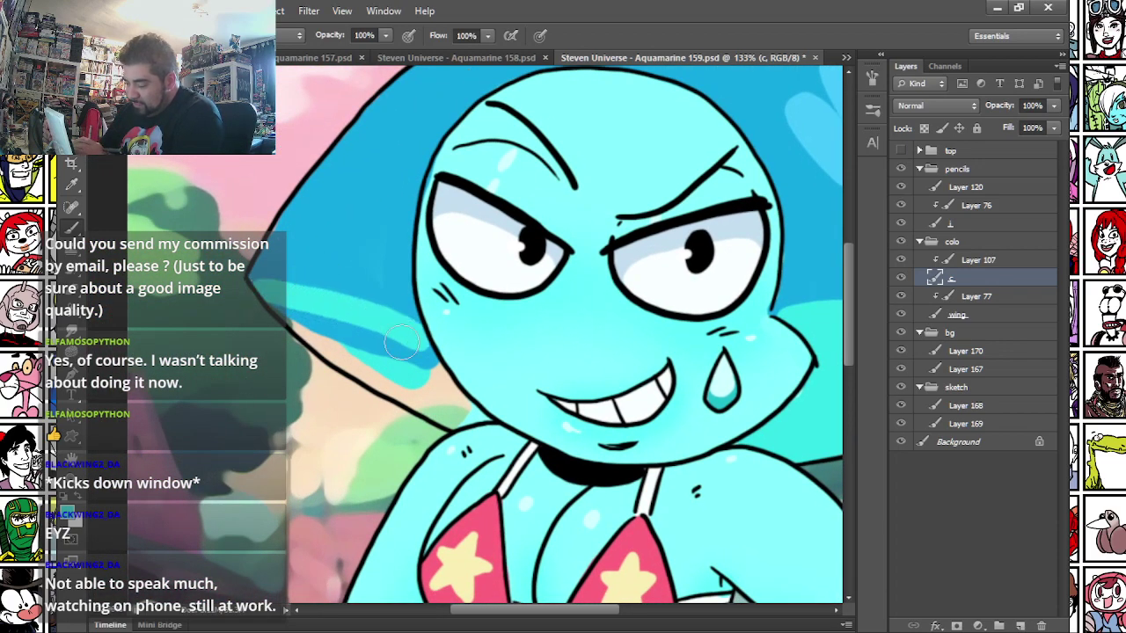
{"action": "mouse_move", "coordinate": [259, 295]}
{"action": "left_mouse_down"}
{"action": "mouse_move", "coordinate": [352, 366]}
{"action": "mouse_move", "coordinate": [438, 411]}
{"action": "mouse_move", "coordinate": [486, 417]}
{"action": "mouse_move", "coordinate": [448, 395]}
{"action": "mouse_move", "coordinate": [422, 357]}
{"action": "mouse_move", "coordinate": [365, 343]}
{"action": "left_mouse_up"}
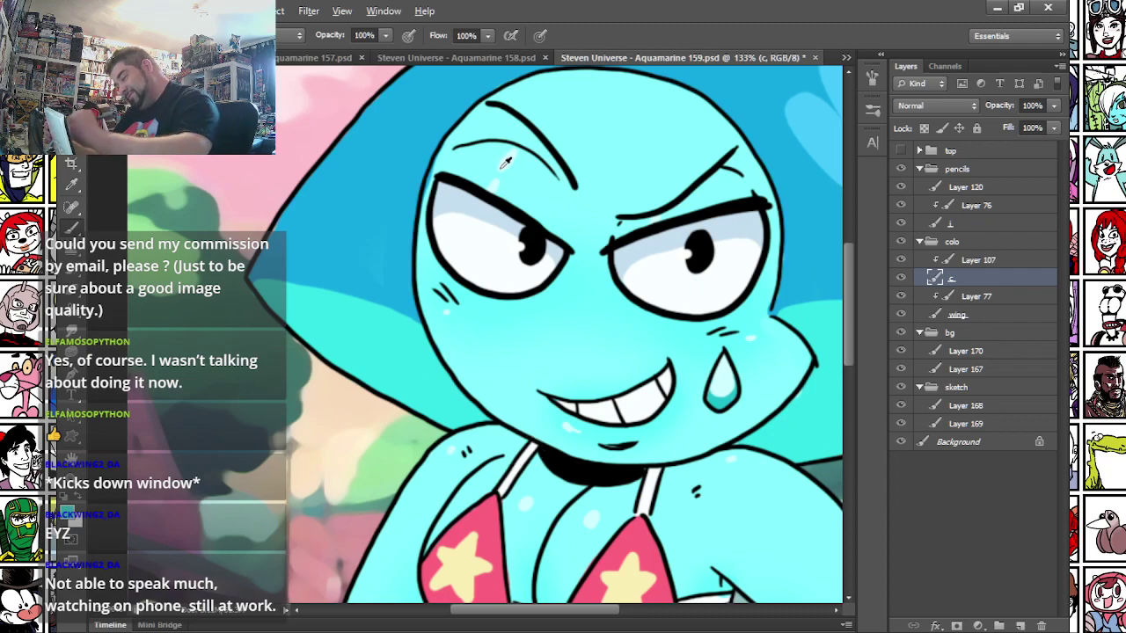
- Sample the pale forehead highlight and add small highlights below the eyebrow and on the hair strands with a smaller brush
{"action": "right_click", "coordinate": [558, 155]}
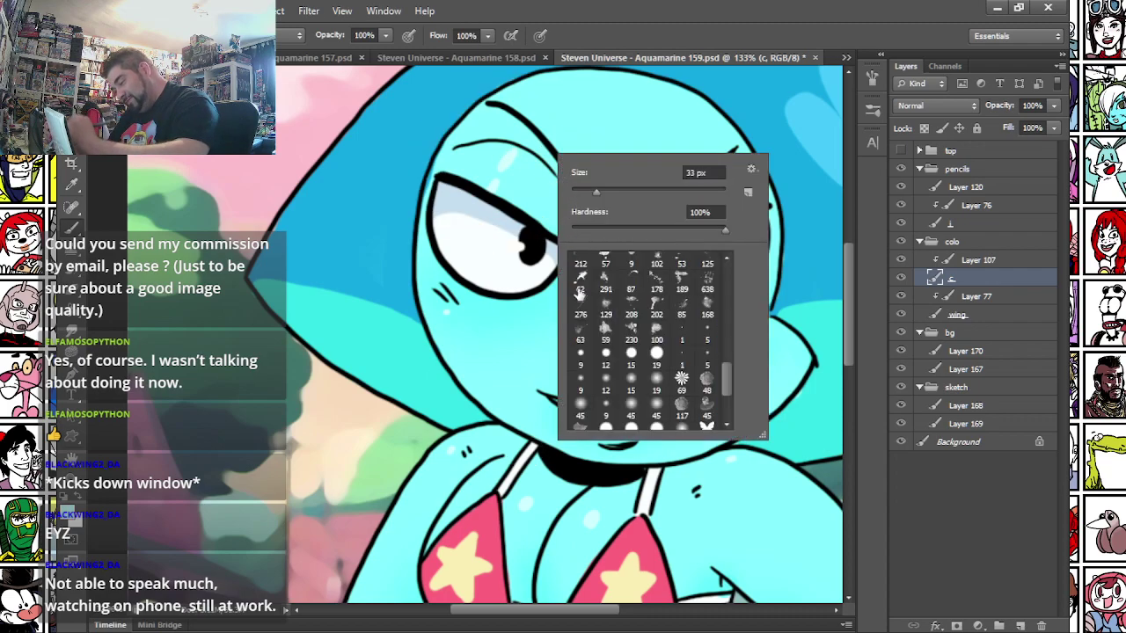
{"action": "left_click", "coordinate": [511, 148]}
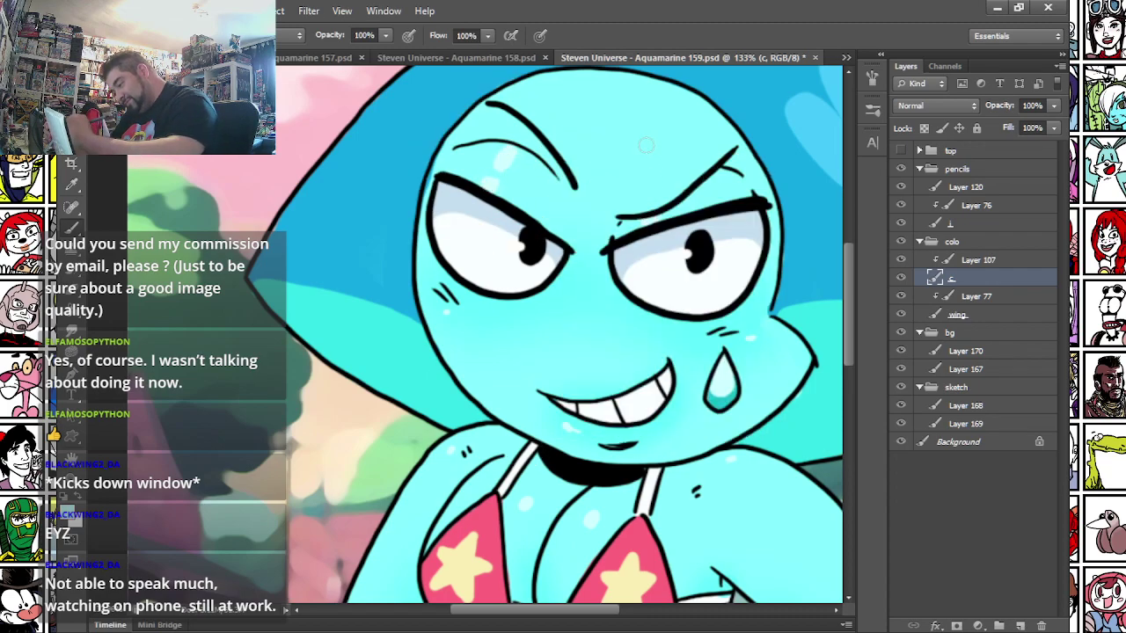
{"action": "left_click_drag", "start_coordinate": [371, 440], "coordinate": [317, 162]}
{"action": "mouse_move", "coordinate": [306, 446]}
{"action": "left_mouse_down"}
{"action": "mouse_move", "coordinate": [294, 372]}
{"action": "mouse_move", "coordinate": [315, 268]}
{"action": "mouse_move", "coordinate": [325, 401]}
{"action": "mouse_move", "coordinate": [248, 603]}
{"action": "left_mouse_up"}
{"action": "left_click_drag", "start_coordinate": [384, 142], "coordinate": [440, 544]}
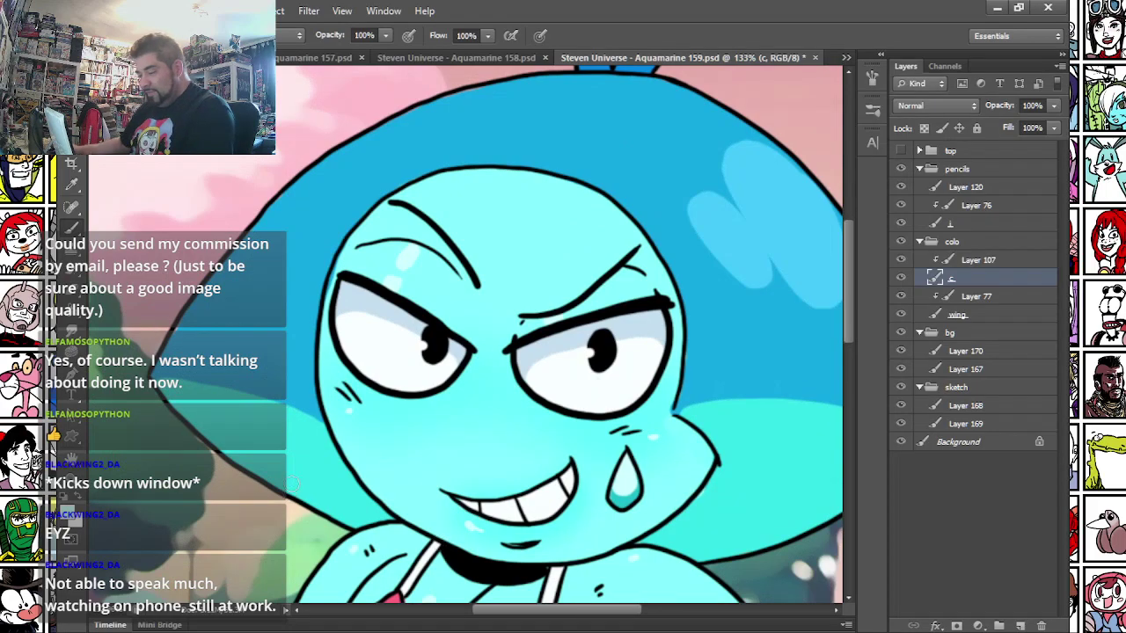
- Select Layer 76 above the line art and recolor both black pupils blue
{"action": "key", "text": "ctrl+0"}
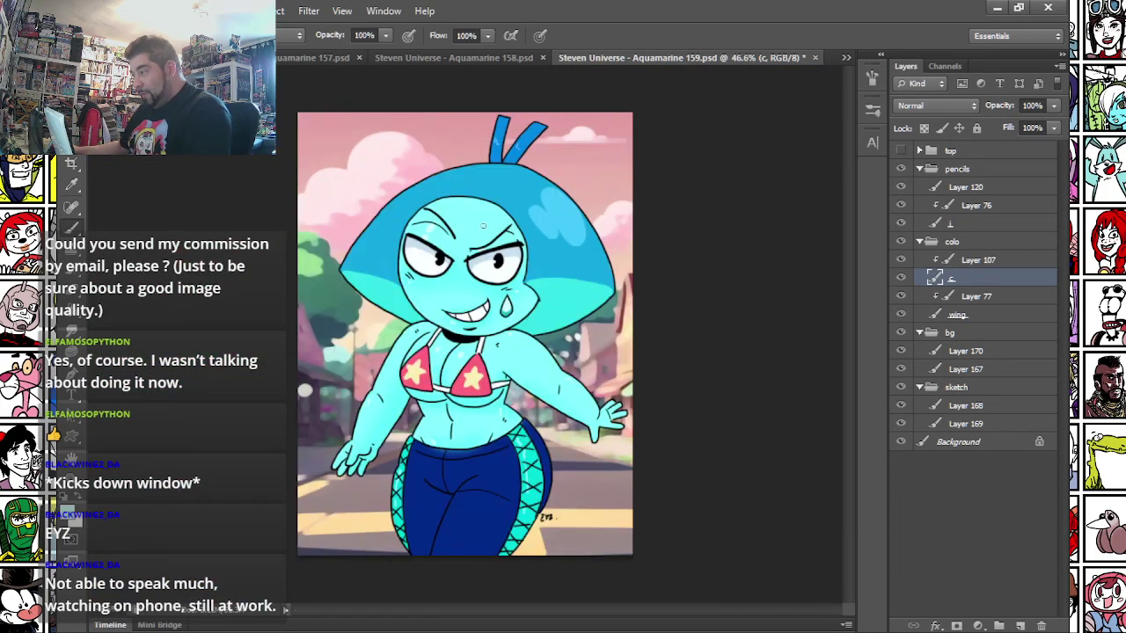
{"action": "scroll", "coordinate": [483, 219], "scroll_direction": "up", "scroll_amount": 2}
{"action": "scroll", "coordinate": [480, 224], "scroll_direction": "down", "scroll_amount": 1}
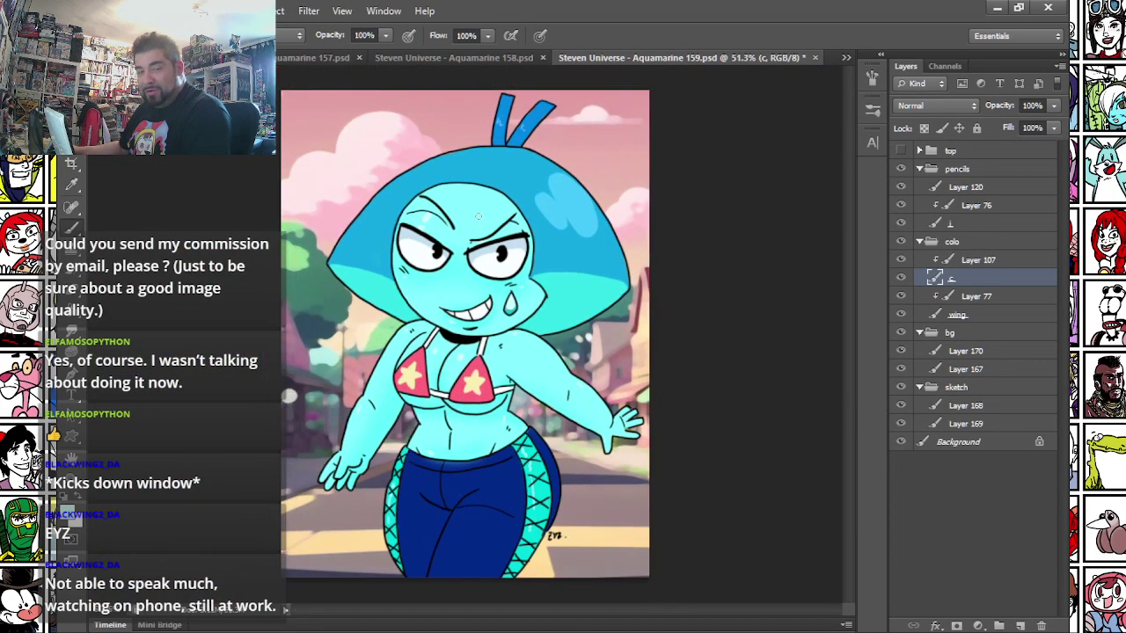
{"action": "left_click", "coordinate": [977, 205]}
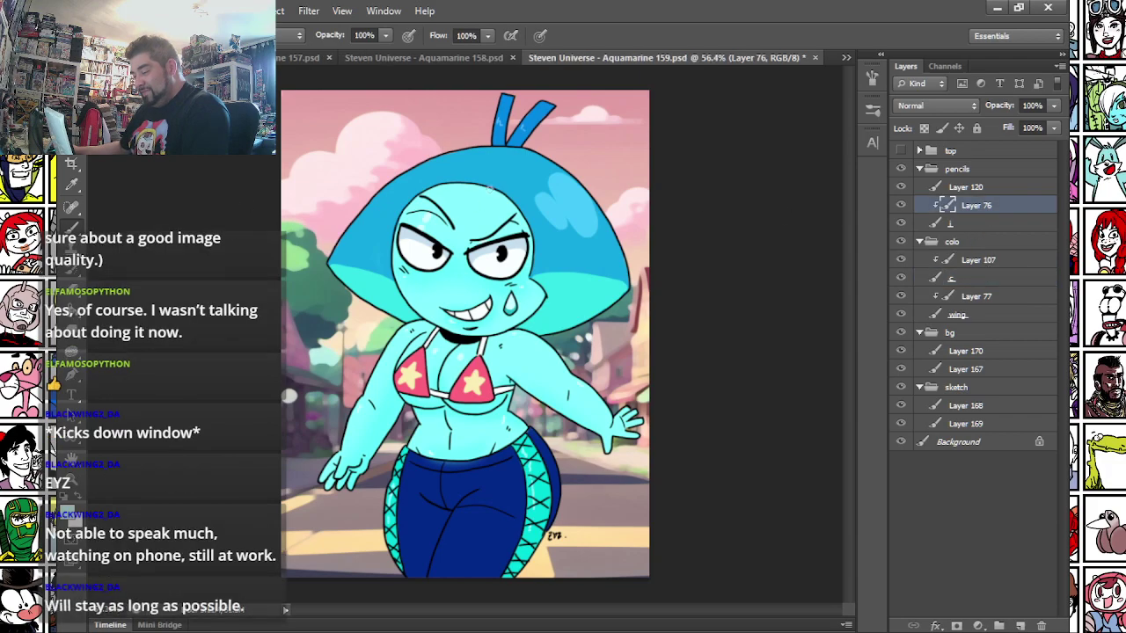
{"action": "scroll", "coordinate": [473, 207], "scroll_direction": "up", "scroll_amount": 3}
{"action": "scroll", "coordinate": [447, 316], "scroll_direction": "up", "scroll_amount": 1}
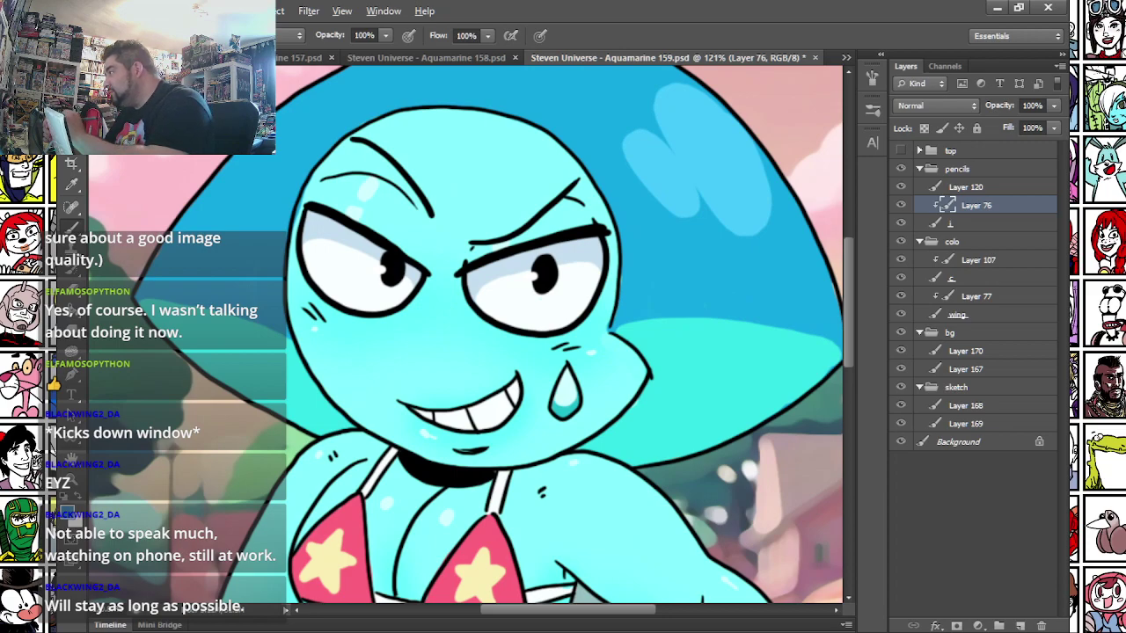
{"action": "left_click_drag", "start_coordinate": [532, 272], "coordinate": [548, 272]}
{"action": "left_click_drag", "start_coordinate": [385, 256], "coordinate": [386, 259]}
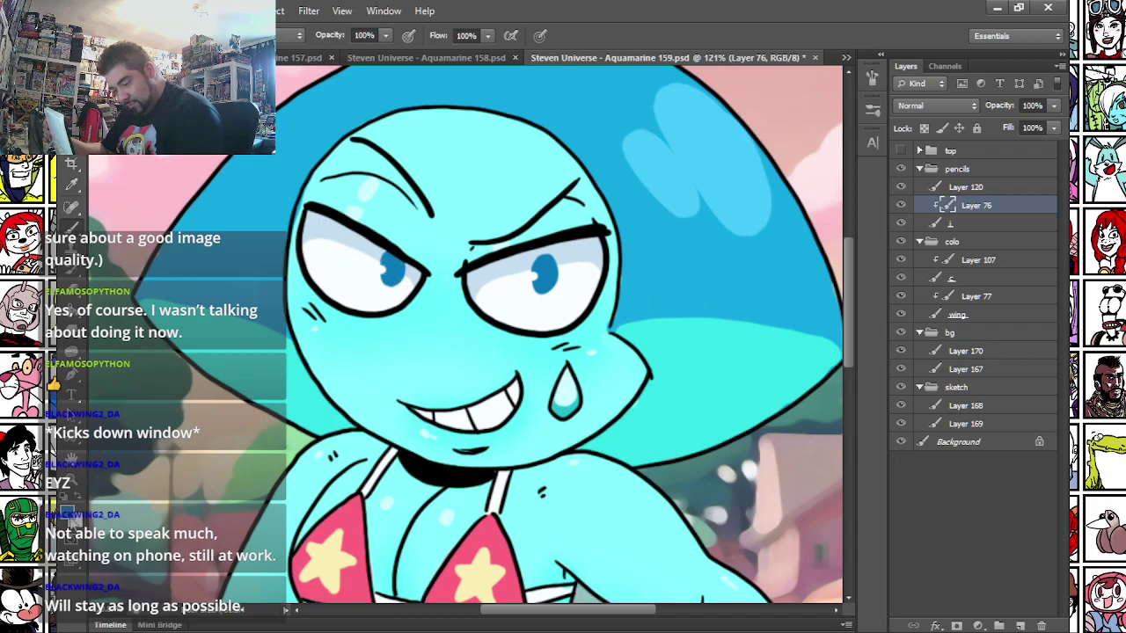
- Set the foreground color to teal 0baab5 and recolor the teardrop's outline on Layer 76
{"action": "left_click", "coordinate": [72, 523]}
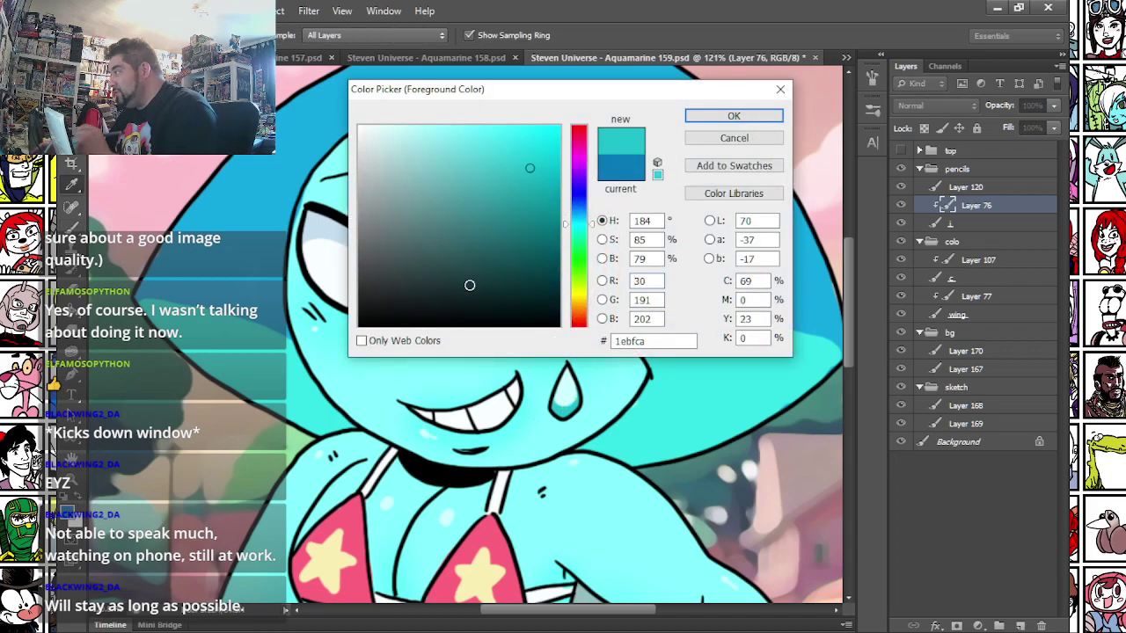
{"action": "left_click", "coordinate": [488, 192]}
{"action": "key", "text": "Return"}
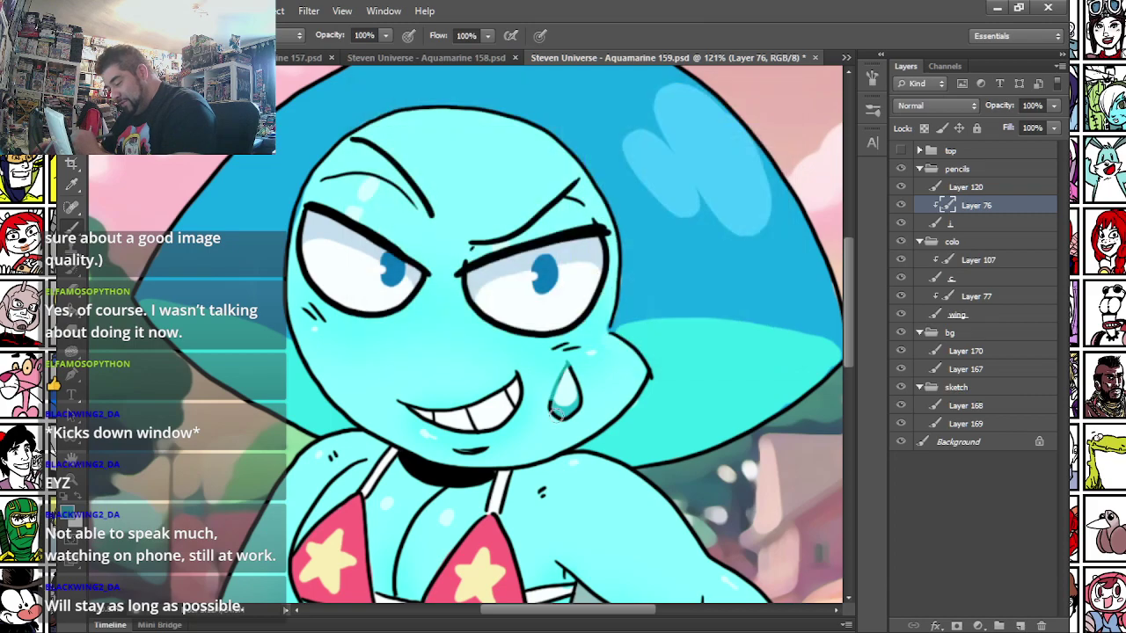
{"action": "mouse_move", "coordinate": [309, 449]}
{"action": "left_mouse_down"}
{"action": "mouse_move", "coordinate": [336, 322]}
{"action": "mouse_move", "coordinate": [327, 316]}
{"action": "left_mouse_up"}
{"action": "left_click", "coordinate": [71, 517]}
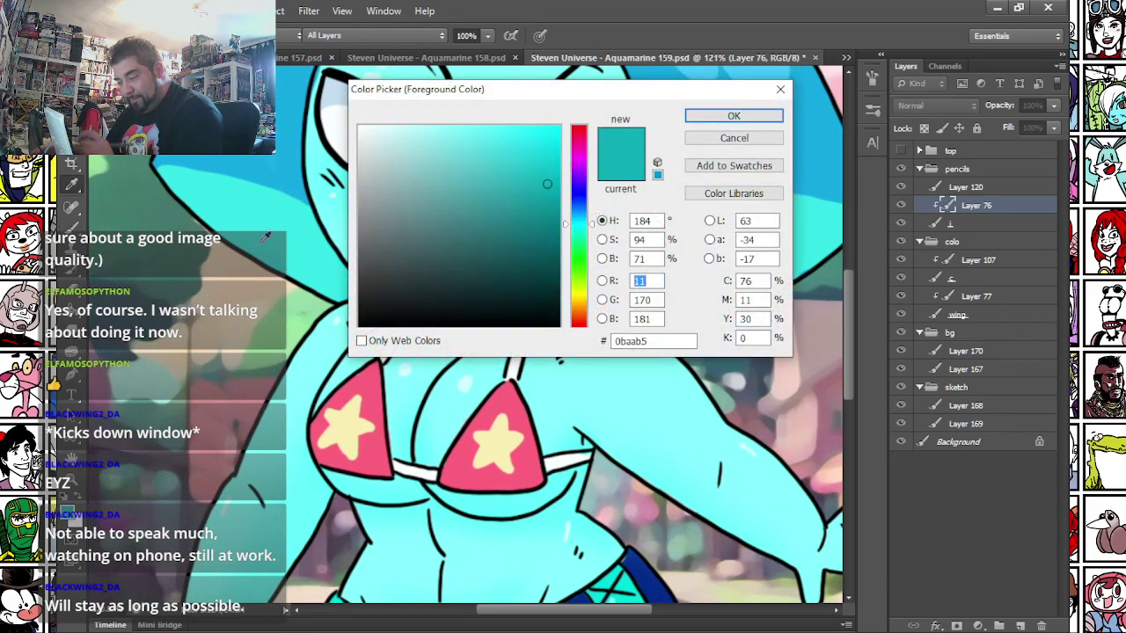
{"action": "mouse_move", "coordinate": [290, 176]}
{"action": "left_mouse_down"}
{"action": "mouse_move", "coordinate": [277, 321]}
{"action": "mouse_move", "coordinate": [191, 412]}
{"action": "mouse_move", "coordinate": [194, 437]}
{"action": "left_mouse_up"}
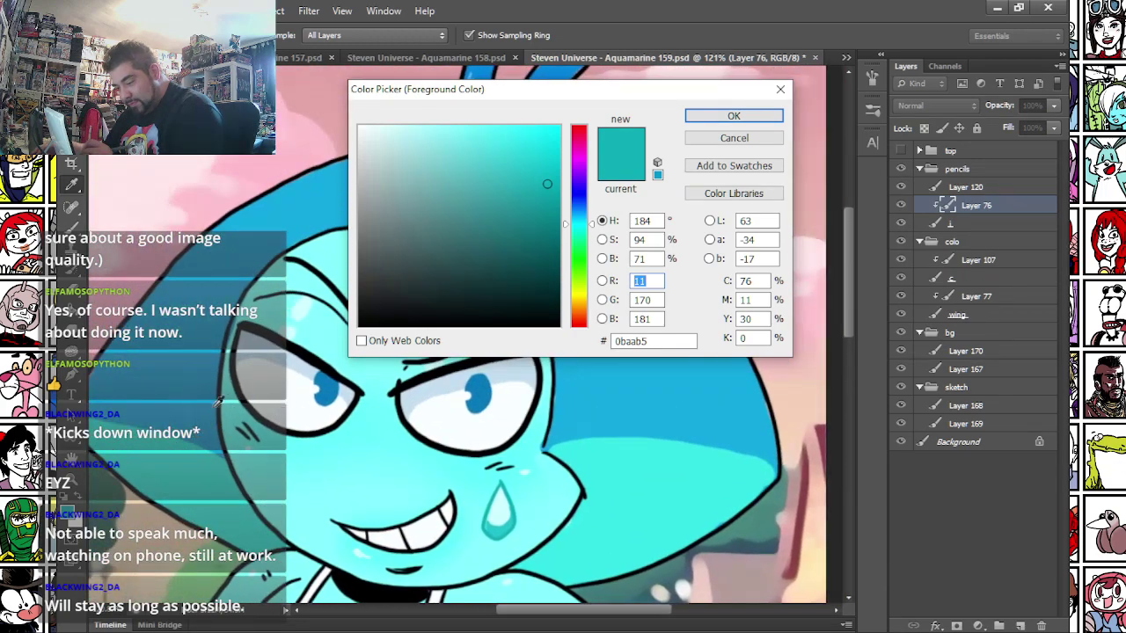
{"action": "key", "text": "Return"}
- Choose a darker teal based on the skin and recolor the eyelid creases, cheek marks and chin line on Layer 76
{"action": "left_click", "coordinate": [953, 279]}
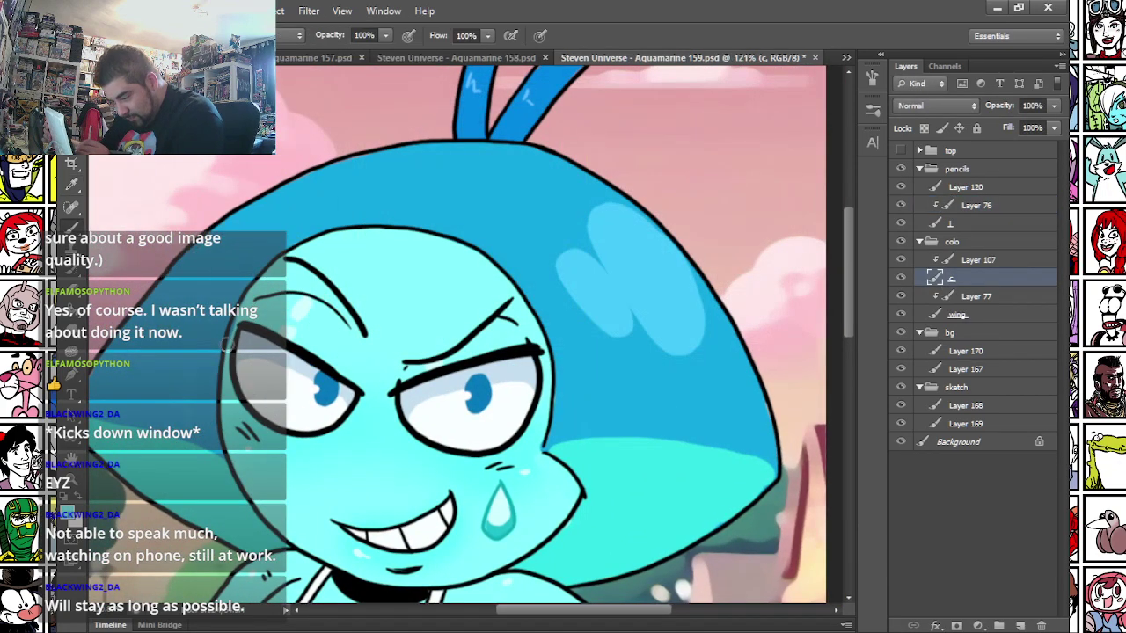
{"action": "left_click", "coordinate": [968, 207]}
{"action": "left_click_drag", "start_coordinate": [107, 497], "coordinate": [142, 394]}
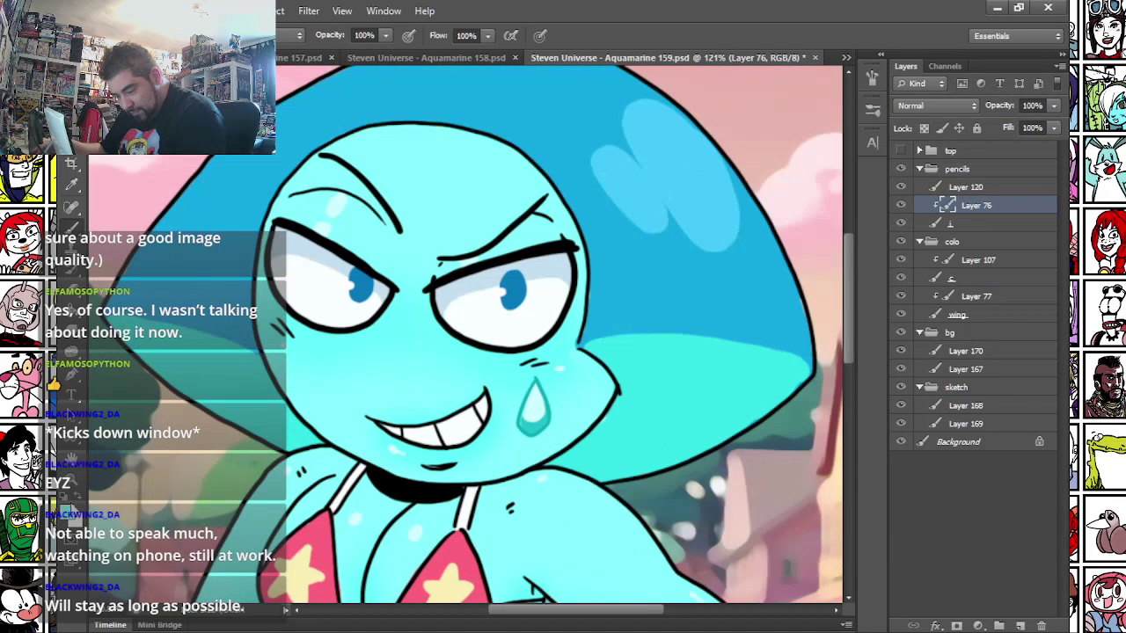
{"action": "left_click", "coordinate": [70, 514]}
{"action": "left_click", "coordinate": [269, 298]}
{"action": "left_click_drag", "start_coordinate": [525, 144], "coordinate": [538, 176]}
{"action": "key", "text": "Return"}
{"action": "right_click", "coordinate": [335, 248]}
{"action": "left_click_drag", "start_coordinate": [360, 284], "coordinate": [373, 284]}
{"action": "left_click_drag", "start_coordinate": [295, 195], "coordinate": [378, 231]}
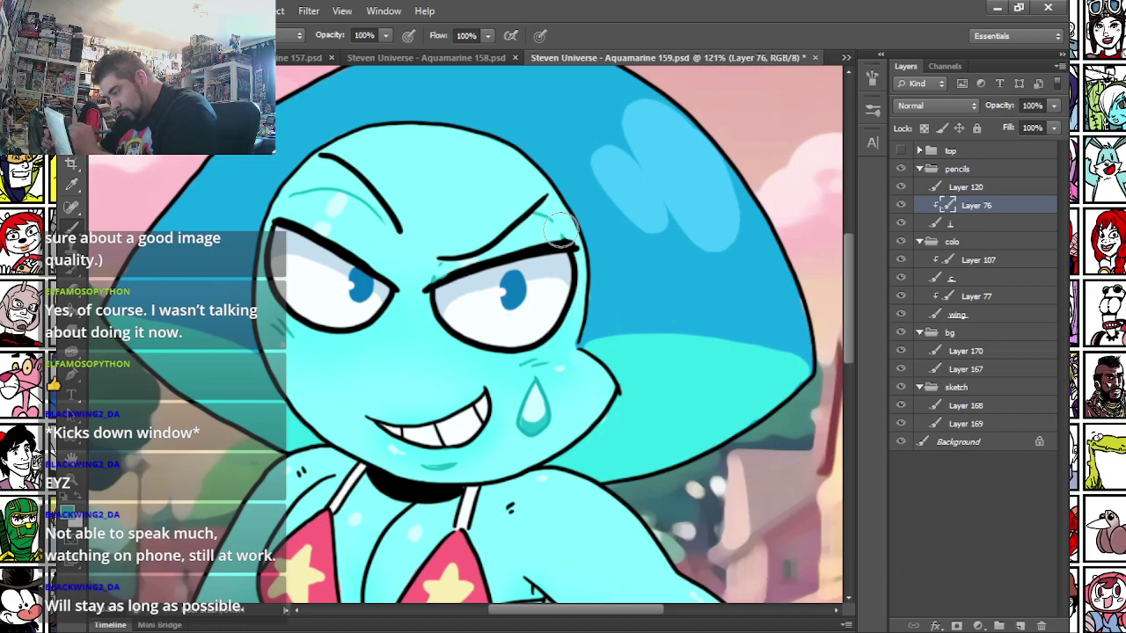
- Recolor the neck shadow, cleavage line and shoulder detail lines teal on Layer 76
{"action": "scroll", "coordinate": [561, 231], "scroll_direction": "down", "scroll_amount": 5}
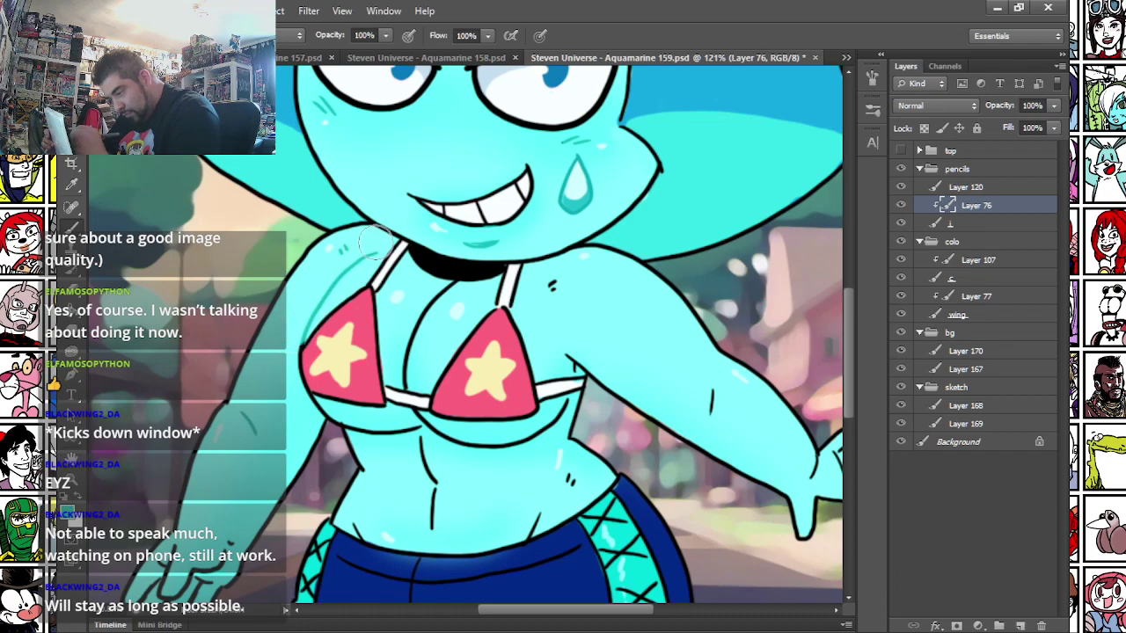
{"action": "mouse_move", "coordinate": [422, 271]}
{"action": "left_mouse_down"}
{"action": "mouse_move", "coordinate": [485, 274]}
{"action": "mouse_move", "coordinate": [427, 304]}
{"action": "left_mouse_up"}
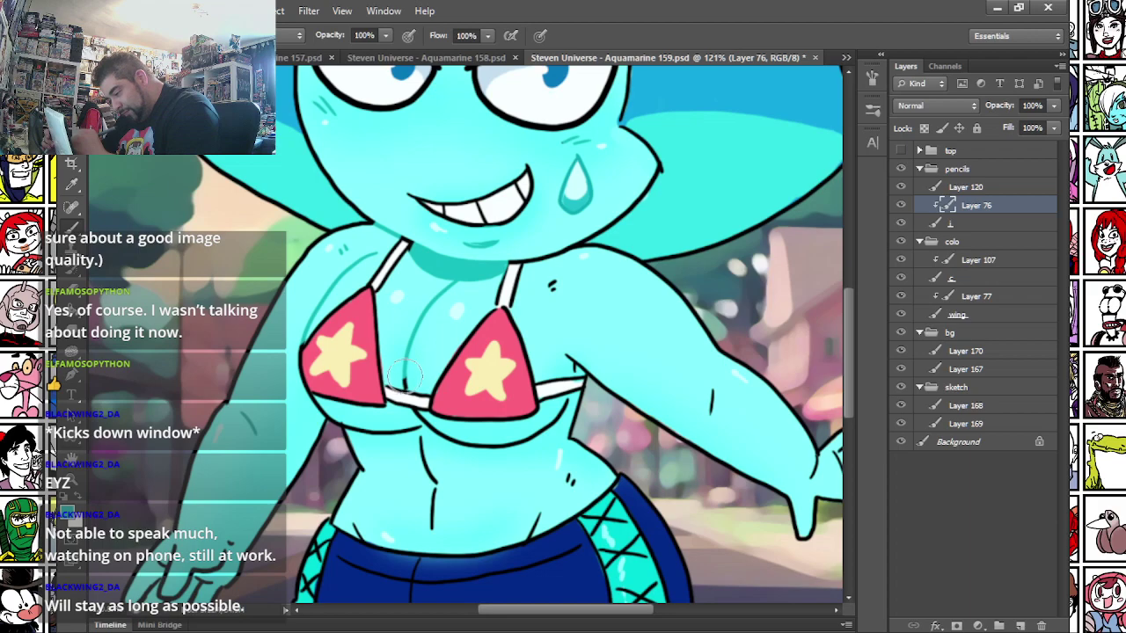
{"action": "mouse_move", "coordinate": [533, 282]}
{"action": "left_mouse_down"}
{"action": "mouse_move", "coordinate": [537, 255]}
{"action": "mouse_move", "coordinate": [562, 290]}
{"action": "mouse_move", "coordinate": [555, 253]}
{"action": "left_mouse_up"}
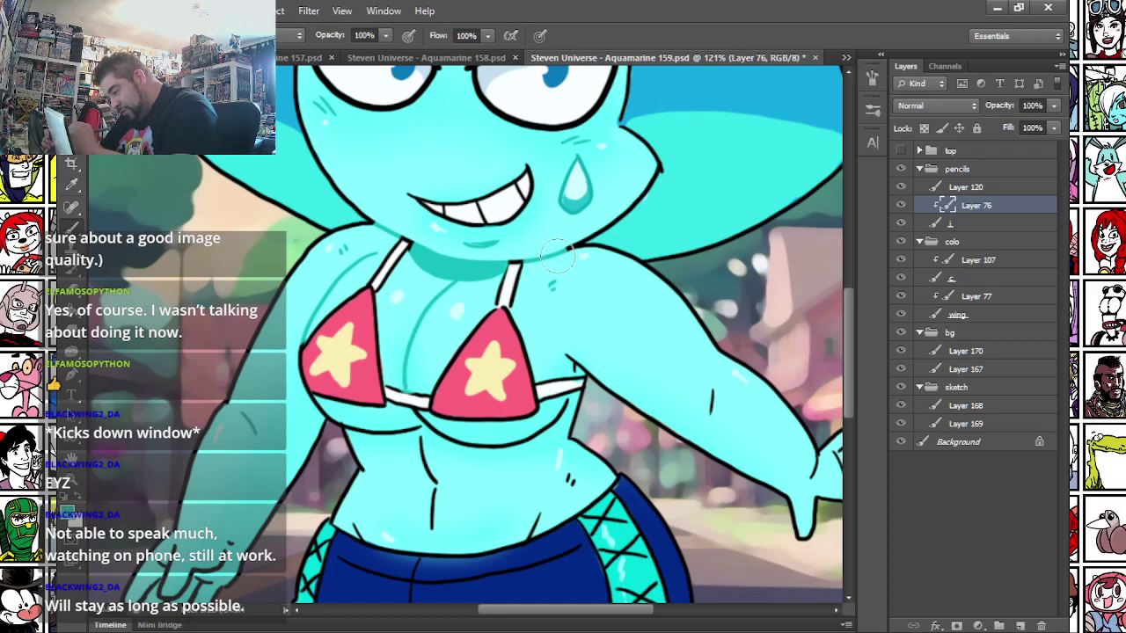
- Recolor the inner lines of the arms, hands, underbust and belly teal on Layer 76
{"action": "mouse_move", "coordinate": [762, 445]}
{"action": "left_mouse_down"}
{"action": "mouse_move", "coordinate": [582, 236]}
{"action": "mouse_move", "coordinate": [569, 263]}
{"action": "left_mouse_up"}
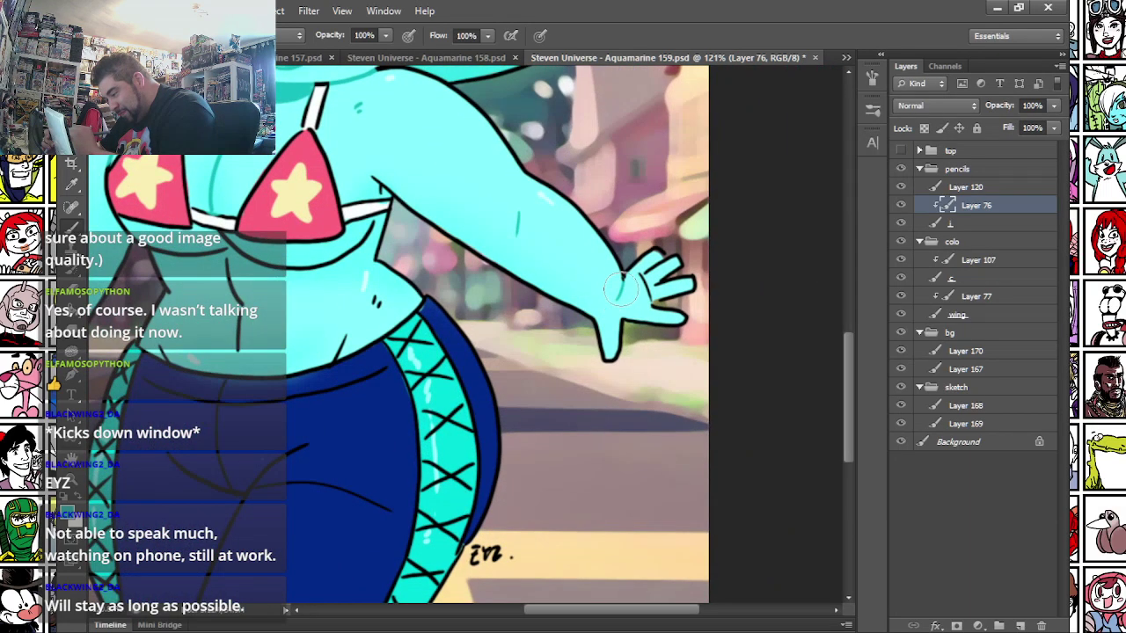
{"action": "left_click_drag", "start_coordinate": [282, 373], "coordinate": [587, 336]}
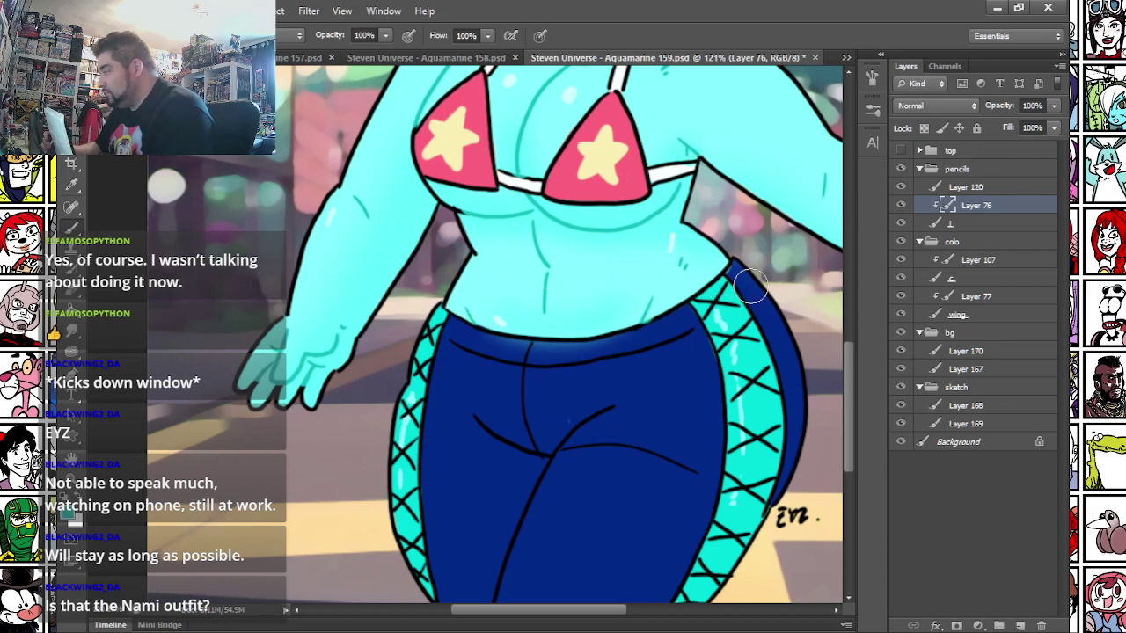
{"action": "left_click_drag", "start_coordinate": [371, 292], "coordinate": [347, 329]}
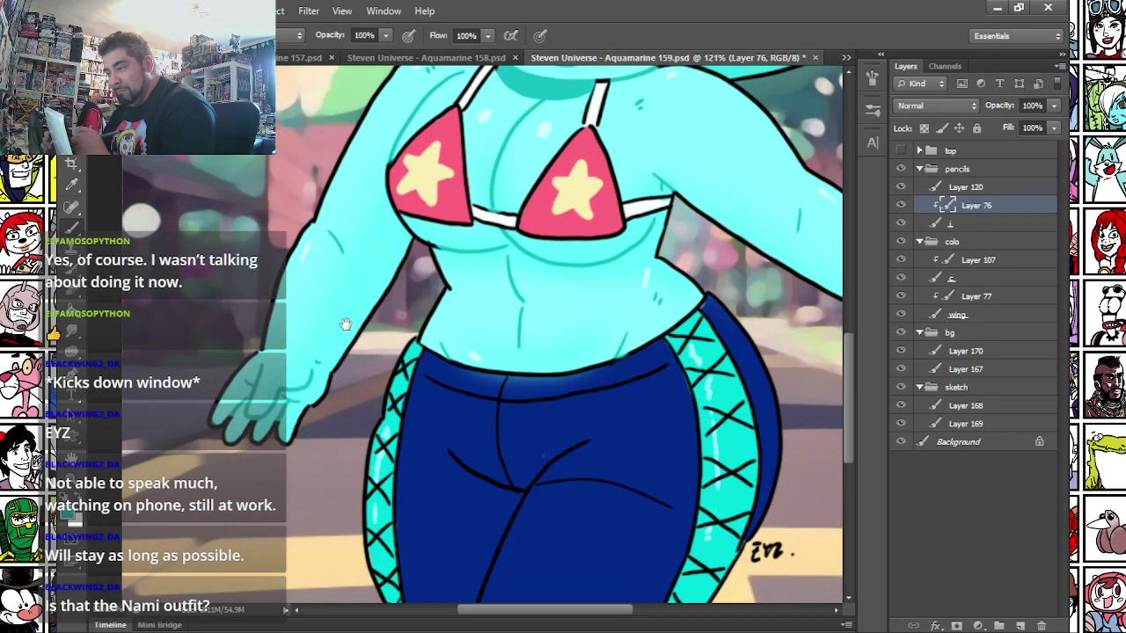
- Recolor the crisscross lacing on both side stripes of the leggings teal on Layer 76, undoing the last stray stroke
{"action": "scroll", "coordinate": [330, 327], "scroll_direction": "up", "scroll_amount": 3}
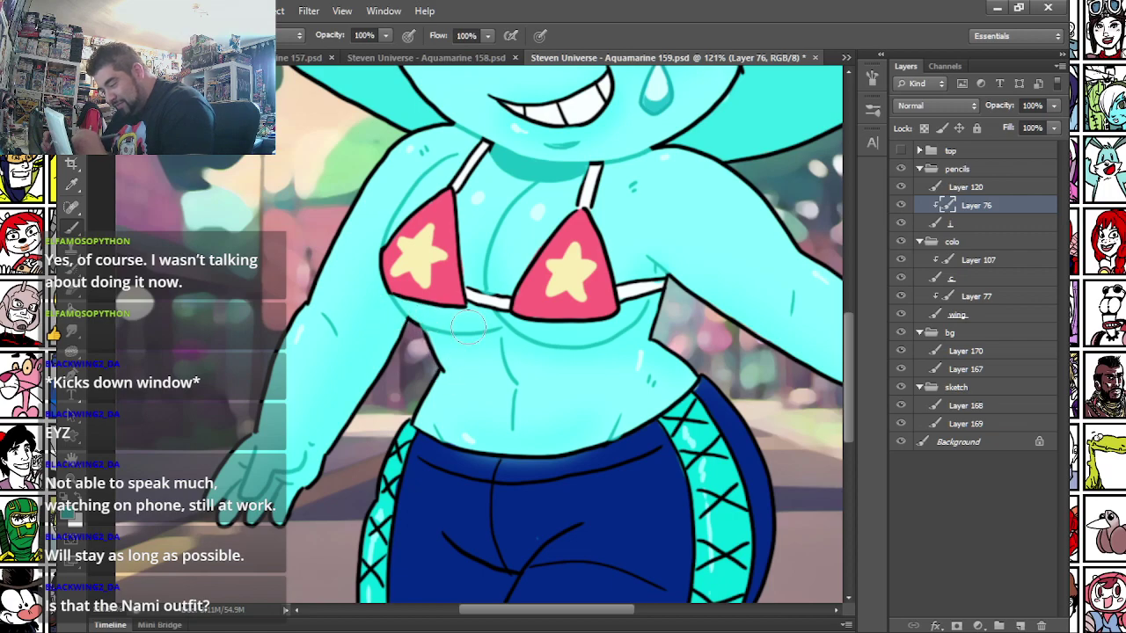
{"action": "left_click_drag", "start_coordinate": [343, 228], "coordinate": [350, 294]}
{"action": "left_click_drag", "start_coordinate": [323, 533], "coordinate": [293, 245]}
{"action": "scroll", "coordinate": [293, 243], "scroll_direction": "down", "scroll_amount": 1}
{"action": "left_click_drag", "start_coordinate": [268, 319], "coordinate": [88, 457]}
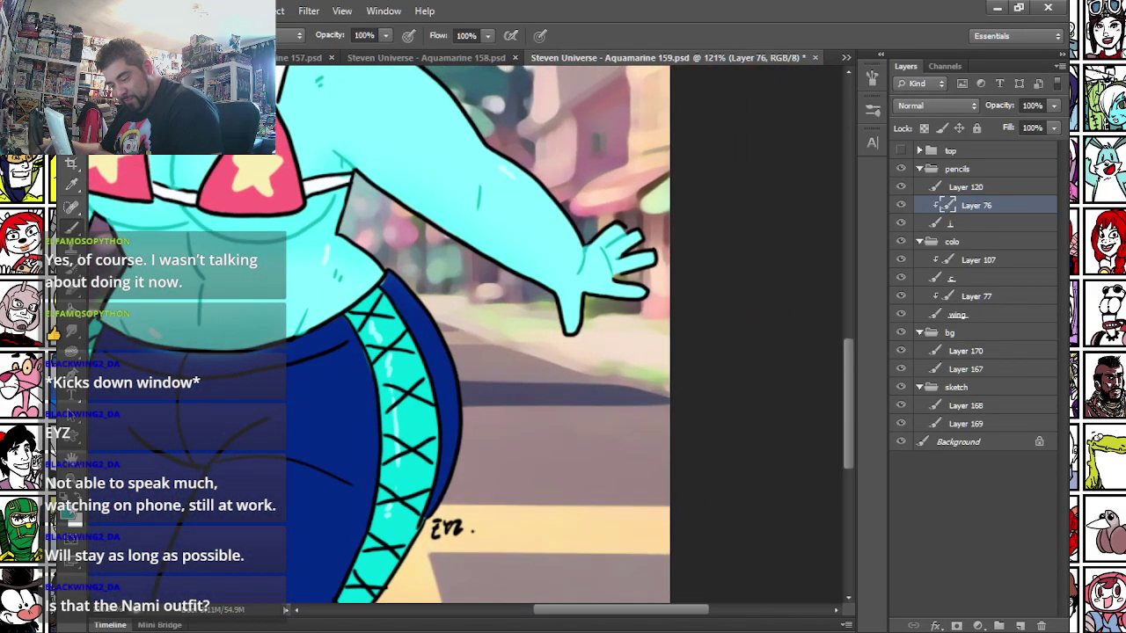
{"action": "mouse_move", "coordinate": [354, 305]}
{"action": "left_mouse_down"}
{"action": "mouse_move", "coordinate": [393, 369]}
{"action": "mouse_move", "coordinate": [337, 322]}
{"action": "mouse_move", "coordinate": [373, 254]}
{"action": "left_mouse_up"}
{"action": "mouse_move", "coordinate": [392, 193]}
{"action": "left_mouse_down"}
{"action": "mouse_move", "coordinate": [419, 226]}
{"action": "mouse_move", "coordinate": [388, 183]}
{"action": "mouse_move", "coordinate": [434, 293]}
{"action": "mouse_move", "coordinate": [431, 269]}
{"action": "mouse_move", "coordinate": [432, 328]}
{"action": "mouse_move", "coordinate": [430, 337]}
{"action": "mouse_move", "coordinate": [388, 204]}
{"action": "mouse_move", "coordinate": [424, 289]}
{"action": "mouse_move", "coordinate": [417, 410]}
{"action": "mouse_move", "coordinate": [361, 518]}
{"action": "mouse_move", "coordinate": [437, 386]}
{"action": "mouse_move", "coordinate": [432, 253]}
{"action": "mouse_move", "coordinate": [400, 170]}
{"action": "mouse_move", "coordinate": [436, 216]}
{"action": "mouse_move", "coordinate": [466, 311]}
{"action": "mouse_move", "coordinate": [461, 368]}
{"action": "mouse_move", "coordinate": [404, 471]}
{"action": "mouse_move", "coordinate": [448, 420]}
{"action": "mouse_move", "coordinate": [456, 385]}
{"action": "mouse_move", "coordinate": [448, 425]}
{"action": "mouse_move", "coordinate": [402, 497]}
{"action": "left_mouse_up"}
{"action": "left_click_drag", "start_coordinate": [189, 379], "coordinate": [411, 334]}
{"action": "mouse_move", "coordinate": [350, 157]}
{"action": "left_mouse_down"}
{"action": "mouse_move", "coordinate": [359, 163]}
{"action": "mouse_move", "coordinate": [325, 242]}
{"action": "mouse_move", "coordinate": [356, 179]}
{"action": "mouse_move", "coordinate": [330, 257]}
{"action": "mouse_move", "coordinate": [317, 458]}
{"action": "mouse_move", "coordinate": [324, 320]}
{"action": "mouse_move", "coordinate": [329, 448]}
{"action": "mouse_move", "coordinate": [331, 387]}
{"action": "mouse_move", "coordinate": [350, 491]}
{"action": "left_mouse_up"}
{"action": "key", "text": "ctrl+z"}
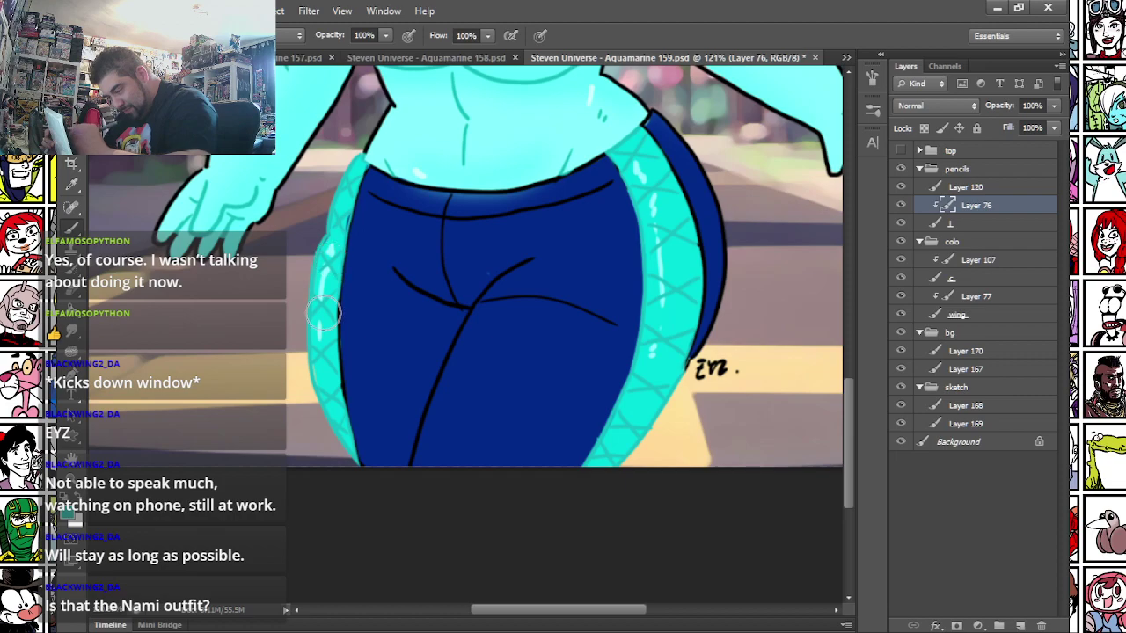
- Choose a navy based on the leggings and recolor their waistband, crease and inner leg lines on Layer 76
{"action": "left_click_drag", "start_coordinate": [279, 320], "coordinate": [268, 363]}
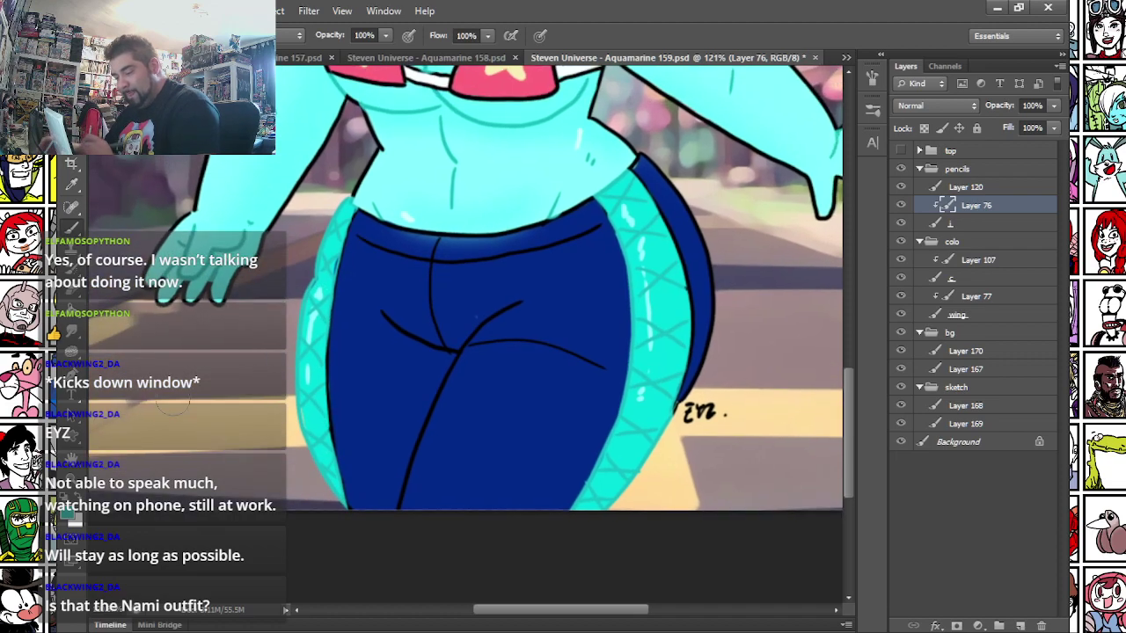
{"action": "left_click", "coordinate": [72, 517]}
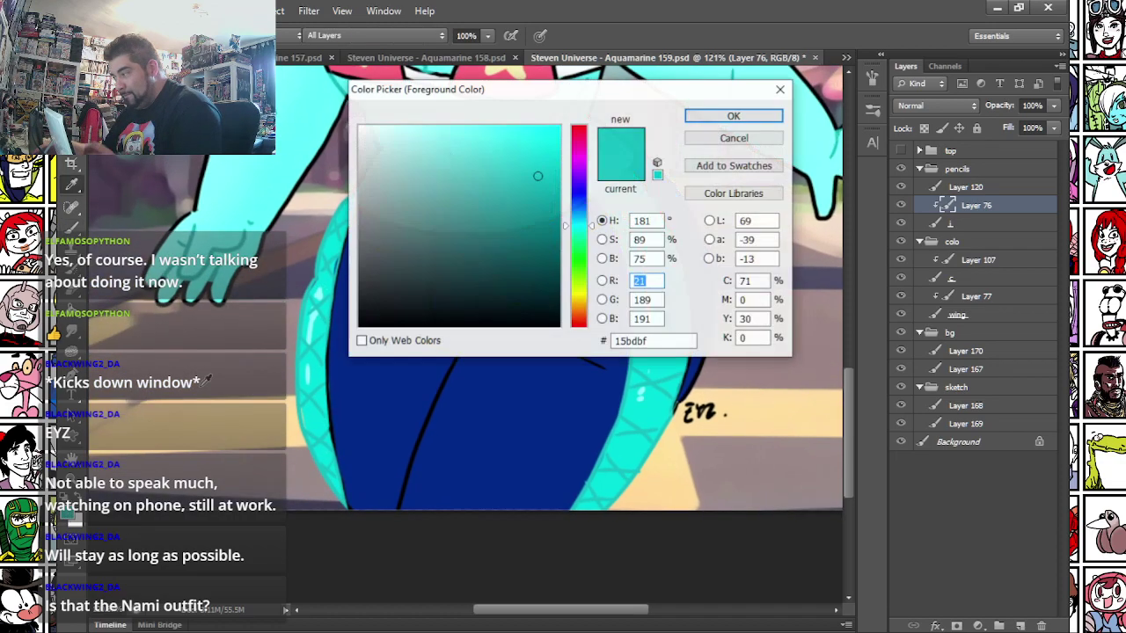
{"action": "left_click", "coordinate": [374, 406]}
{"action": "key", "text": "Return"}
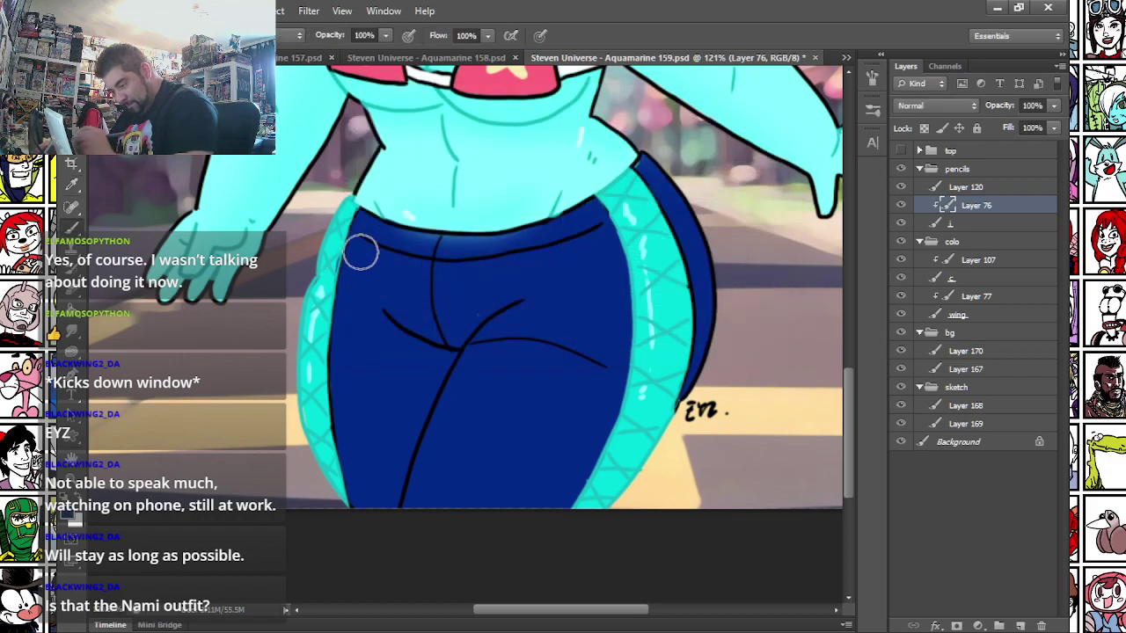
{"action": "mouse_move", "coordinate": [380, 304]}
{"action": "left_mouse_down"}
{"action": "mouse_move", "coordinate": [446, 345]}
{"action": "mouse_move", "coordinate": [398, 542]}
{"action": "left_mouse_up"}
{"action": "mouse_move", "coordinate": [512, 313]}
{"action": "left_mouse_down"}
{"action": "mouse_move", "coordinate": [502, 339]}
{"action": "mouse_move", "coordinate": [585, 350]}
{"action": "left_mouse_up"}
{"action": "mouse_move", "coordinate": [364, 238]}
{"action": "left_mouse_down"}
{"action": "mouse_move", "coordinate": [433, 251]}
{"action": "mouse_move", "coordinate": [434, 290]}
{"action": "mouse_move", "coordinate": [441, 275]}
{"action": "mouse_move", "coordinate": [594, 228]}
{"action": "left_mouse_up"}
{"action": "left_click_drag", "start_coordinate": [287, 336], "coordinate": [322, 473]}
{"action": "left_click_drag", "start_coordinate": [352, 338], "coordinate": [356, 523]}
{"action": "key", "text": "ctrl+minus"}
{"action": "key", "text": "ctrl+minus"}
{"action": "key", "text": "ctrl+minus"}
{"action": "key", "text": "ctrl+minus"}
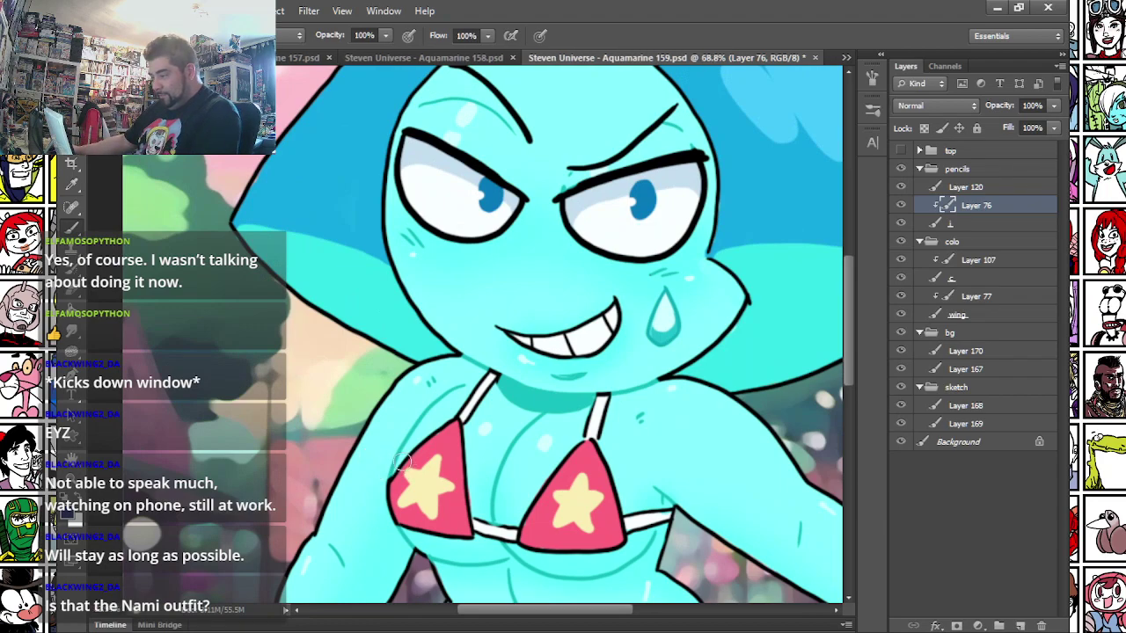
{"action": "key", "text": "ctrl+0"}
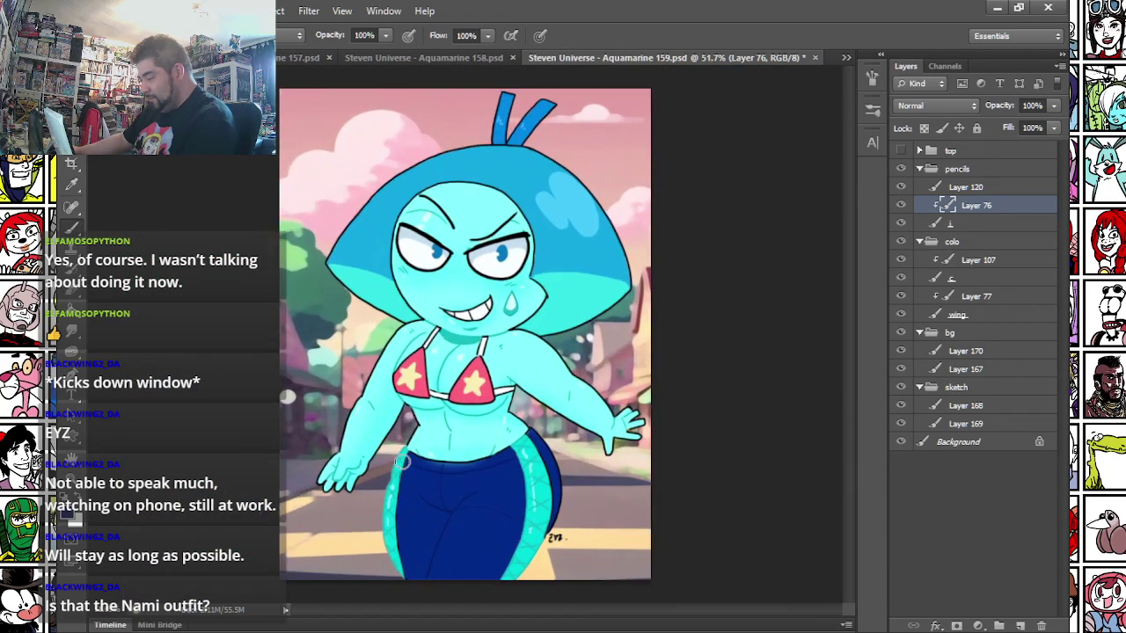
- Save the Aquamarine 159 document and save another version of the drawing in PNG format
{"action": "left_click", "coordinate": [98, 11]}
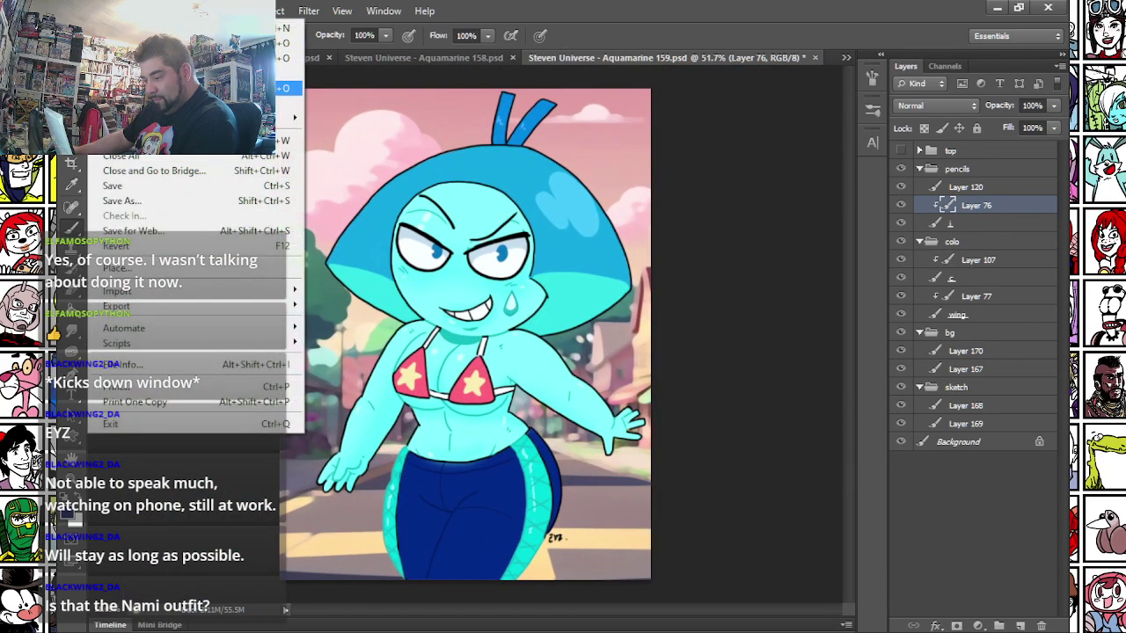
{"action": "left_click", "coordinate": [113, 183]}
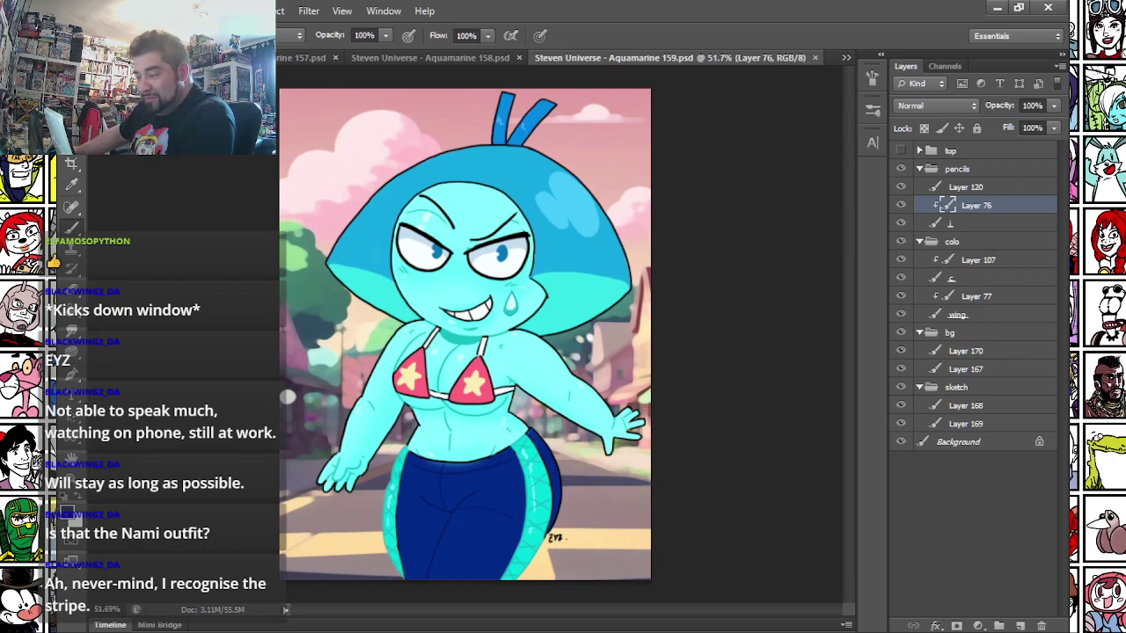
{"action": "left_click", "coordinate": [99, 10]}
{"action": "left_click", "coordinate": [109, 201]}
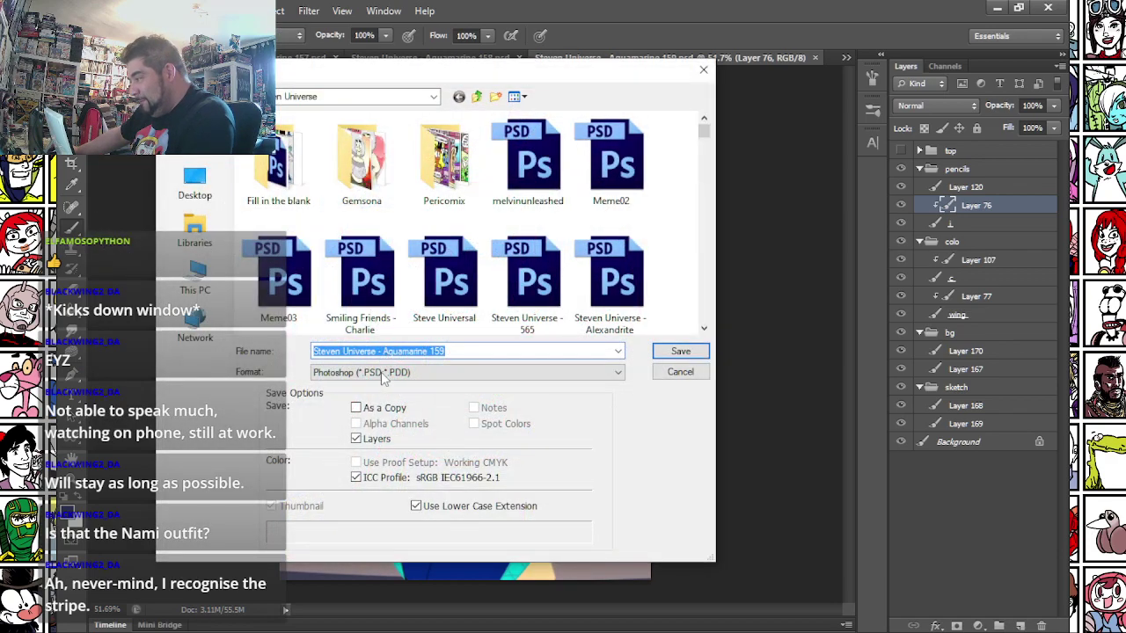
{"action": "left_click", "coordinate": [357, 377]}
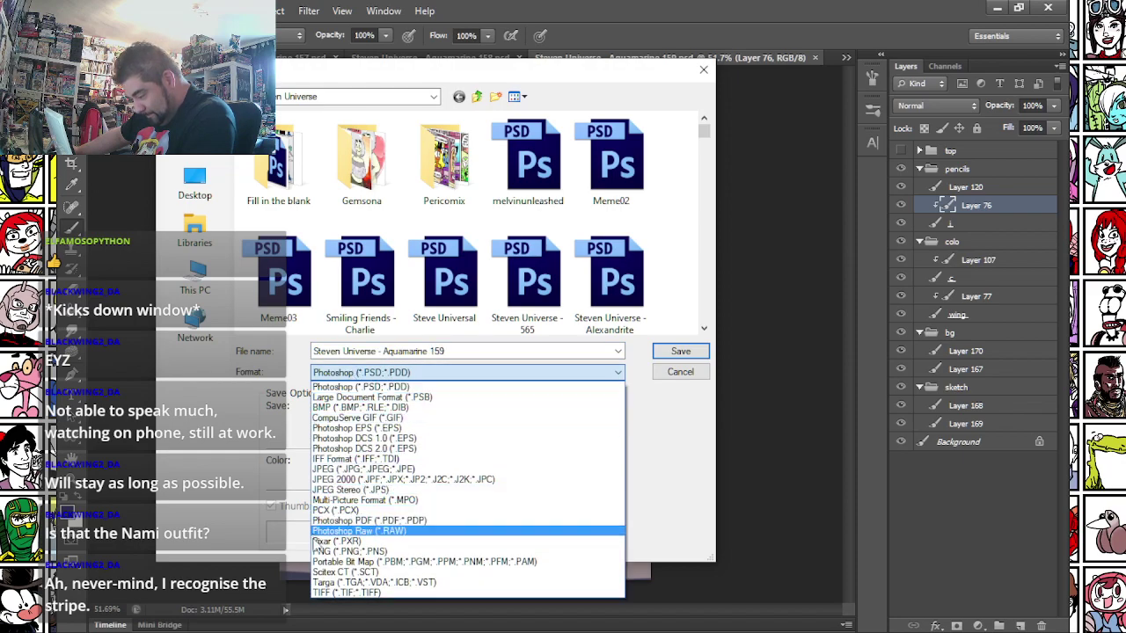
{"action": "left_click", "coordinate": [320, 538]}
{"action": "key", "text": "Return"}
{"action": "key", "text": "Return"}
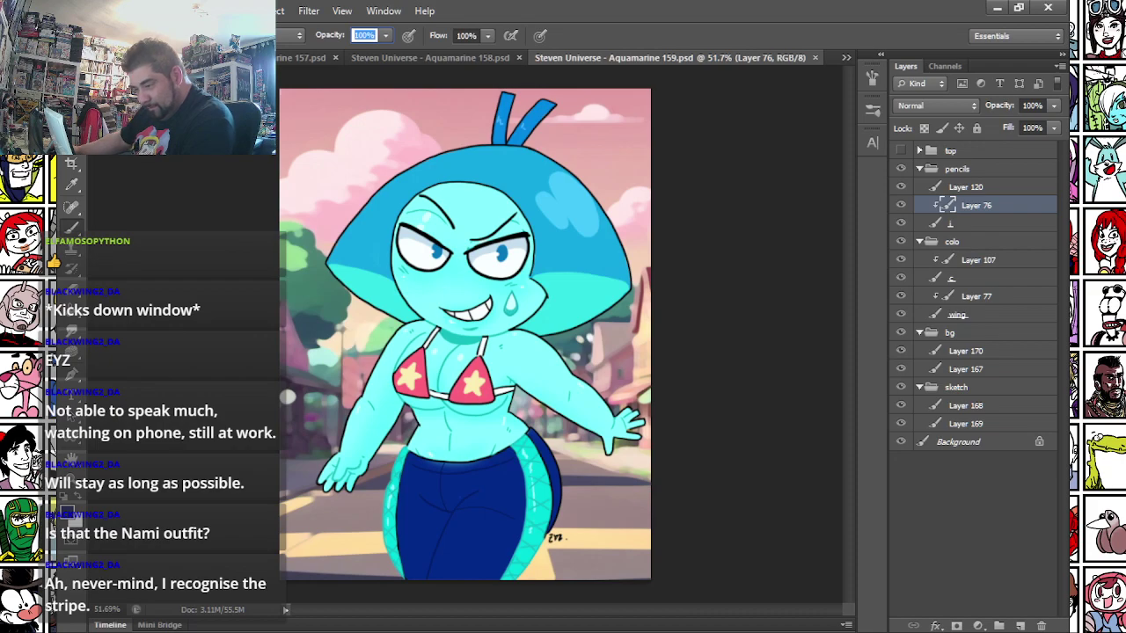
- Bring up Steven Universe topaz+aquamarine.psd, inspect its sketch, and detach the document into its own window away from the other documents
{"action": "key", "text": "m"}
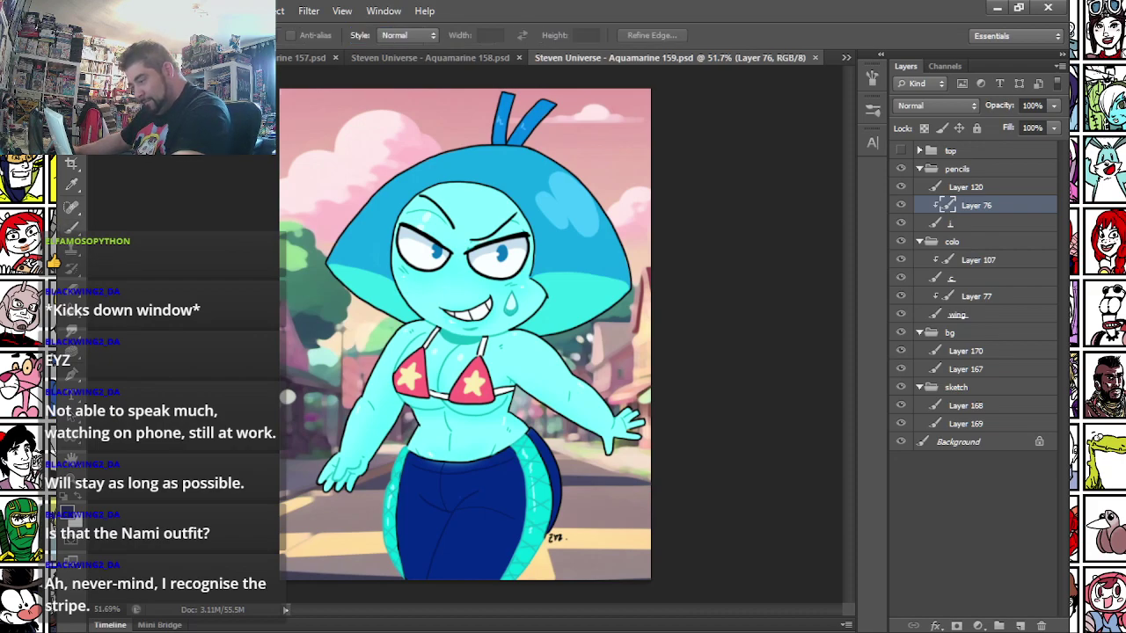
{"action": "left_click", "coordinate": [850, 59]}
{"action": "left_click", "coordinate": [850, 59]}
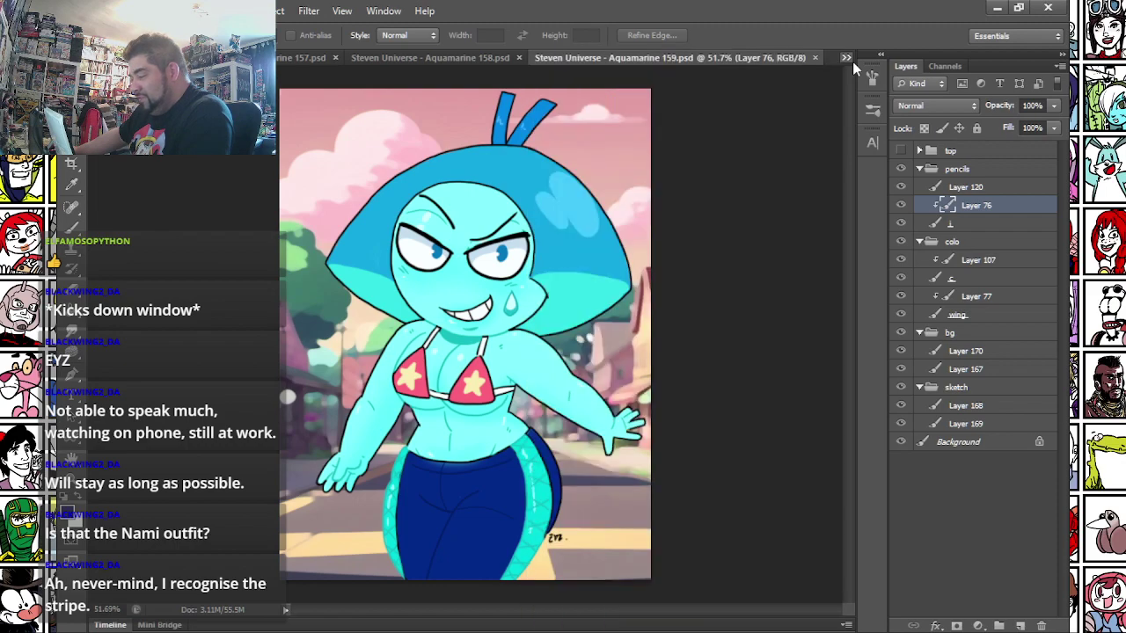
{"action": "left_click", "coordinate": [849, 59]}
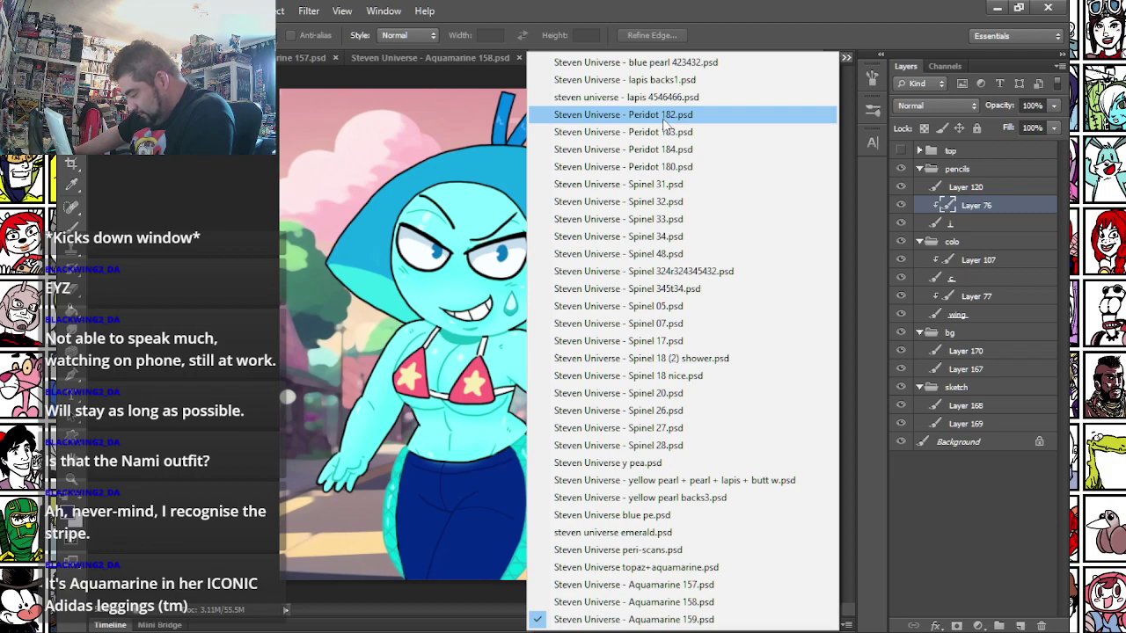
{"action": "left_click", "coordinate": [666, 569]}
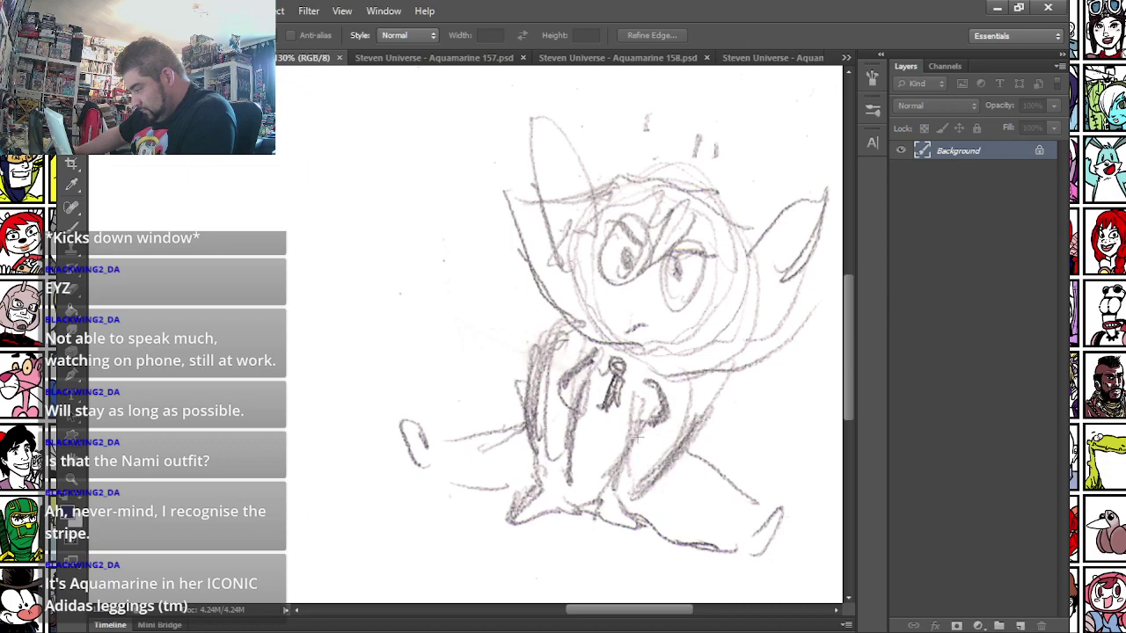
{"action": "scroll", "coordinate": [638, 437], "scroll_direction": "down", "scroll_amount": 1}
{"action": "scroll", "coordinate": [721, 414], "scroll_direction": "up", "scroll_amount": 5}
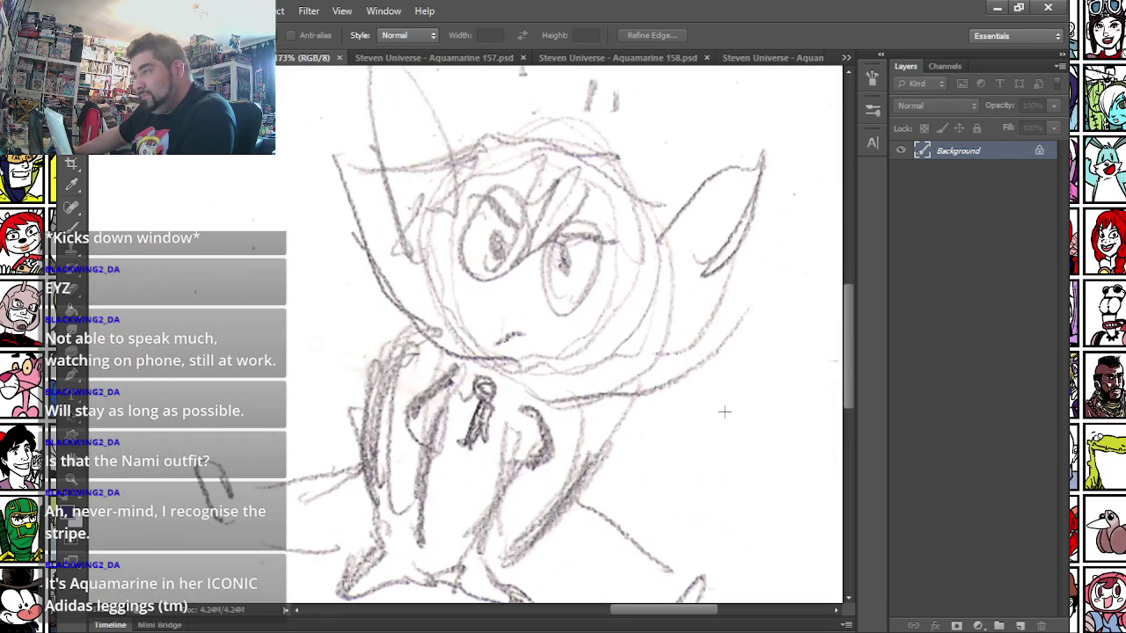
{"action": "scroll", "coordinate": [712, 409], "scroll_direction": "down", "scroll_amount": 1}
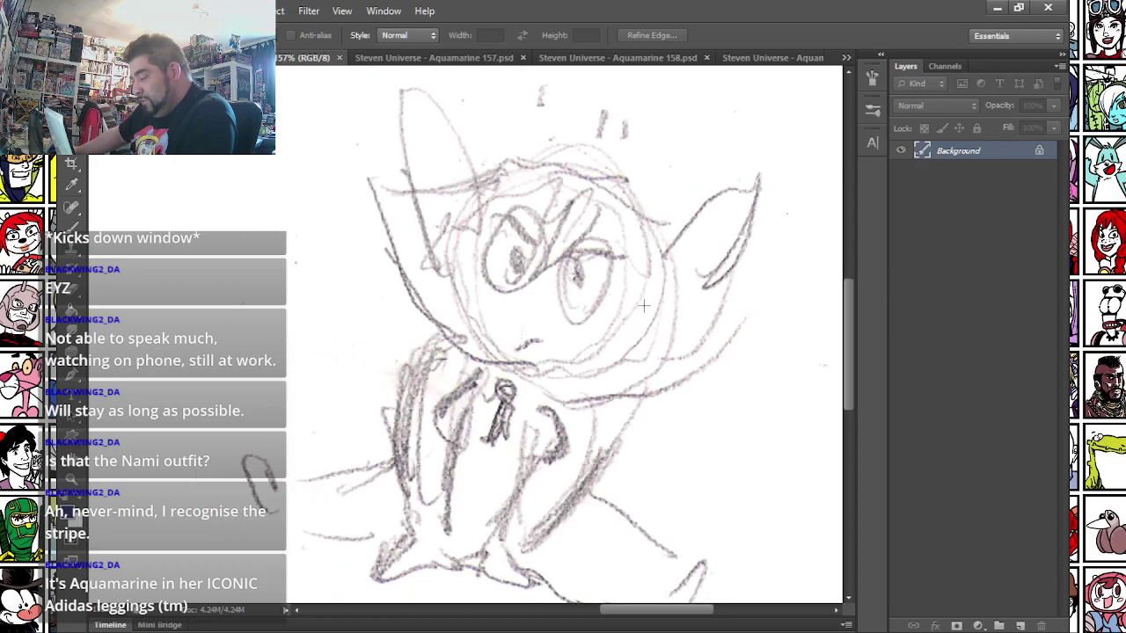
{"action": "scroll", "coordinate": [485, 361], "scroll_direction": "down", "scroll_amount": 2}
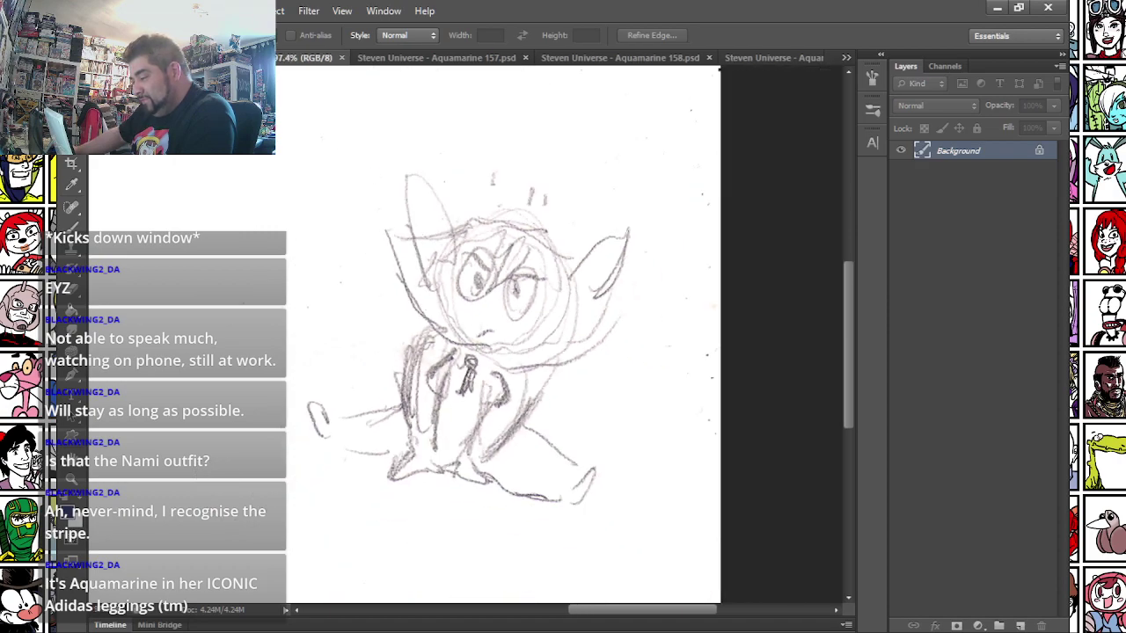
{"action": "mouse_move", "coordinate": [264, 57]}
{"action": "left_mouse_down"}
{"action": "mouse_move", "coordinate": [294, 247]}
{"action": "mouse_move", "coordinate": [294, 632]}
{"action": "left_mouse_up"}
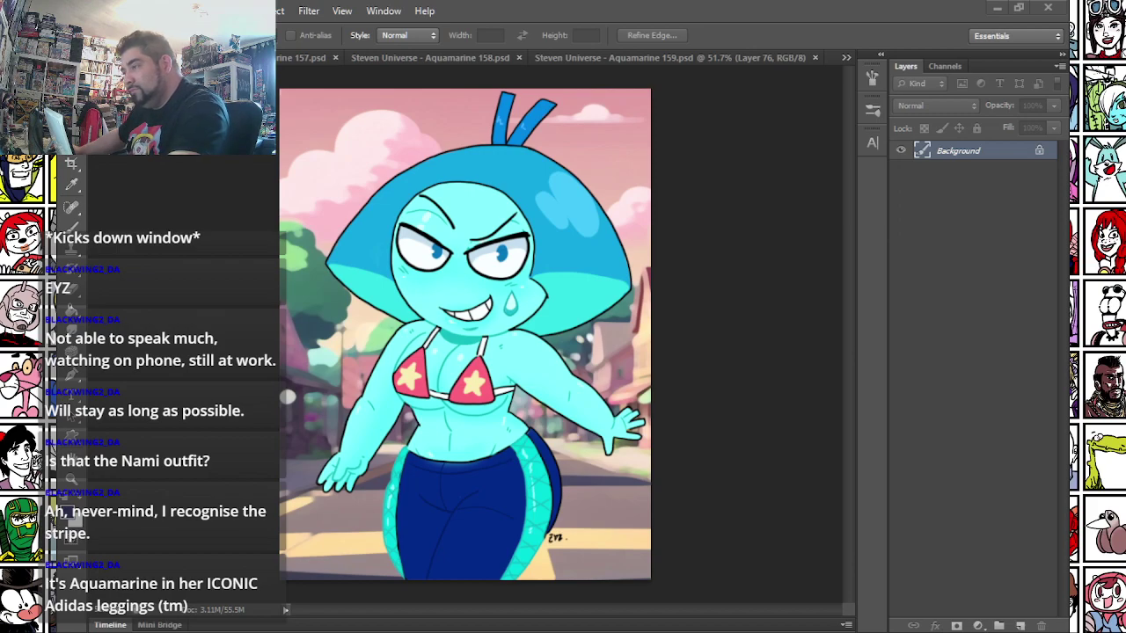
- Look at the Peridot 182 and Peridot 183 documents, and close Peridot 183.psd
{"action": "left_click", "coordinate": [847, 58]}
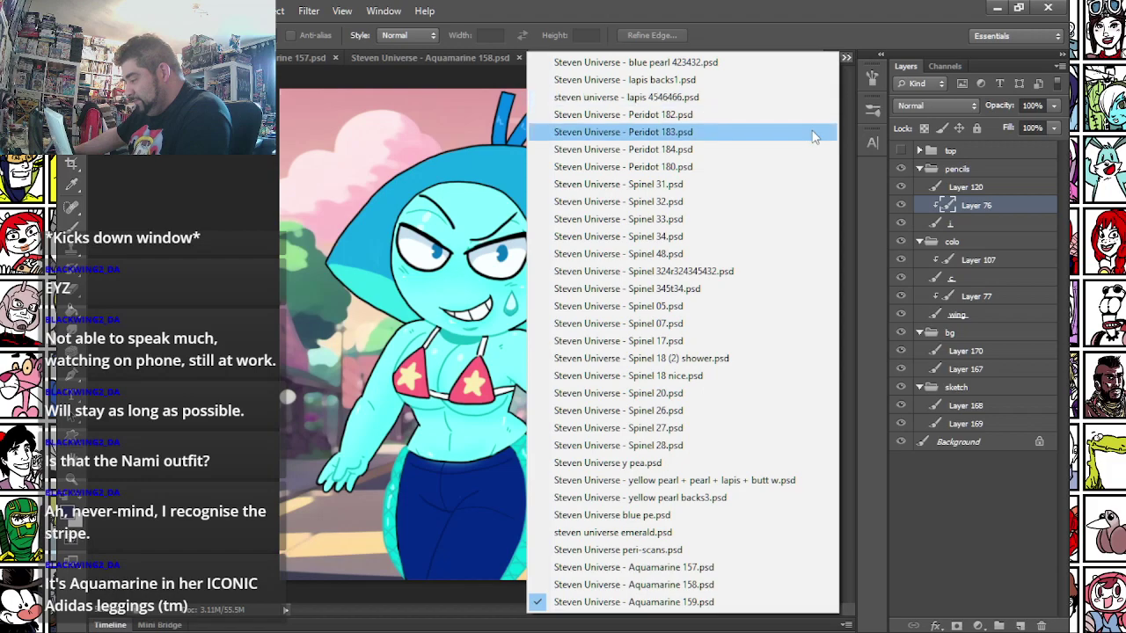
{"action": "left_click", "coordinate": [711, 115]}
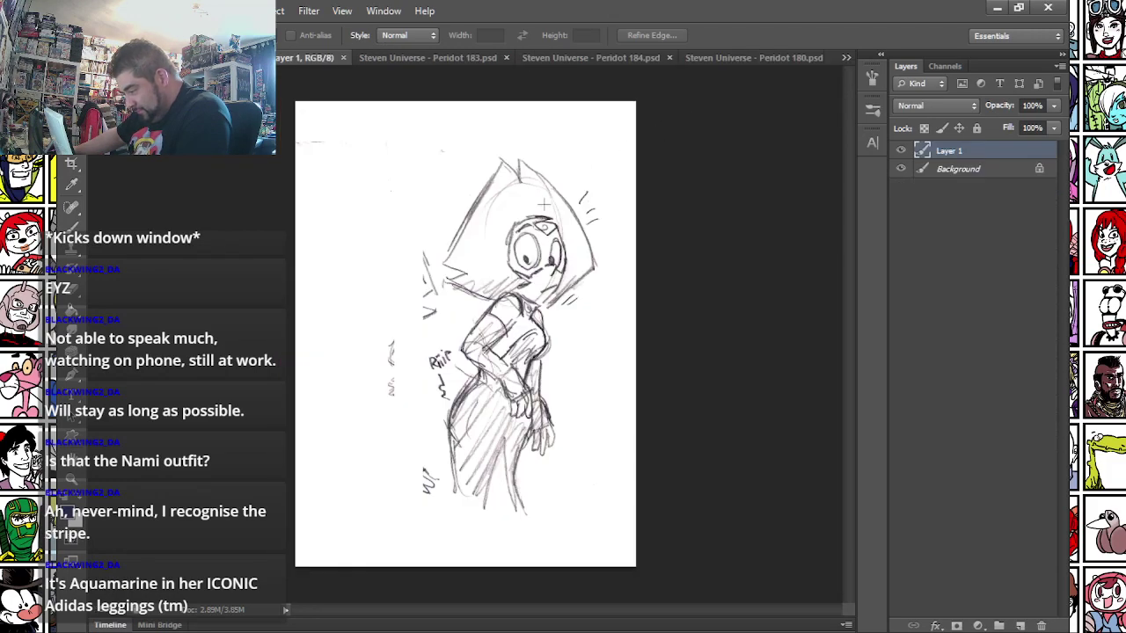
{"action": "left_click", "coordinate": [396, 54]}
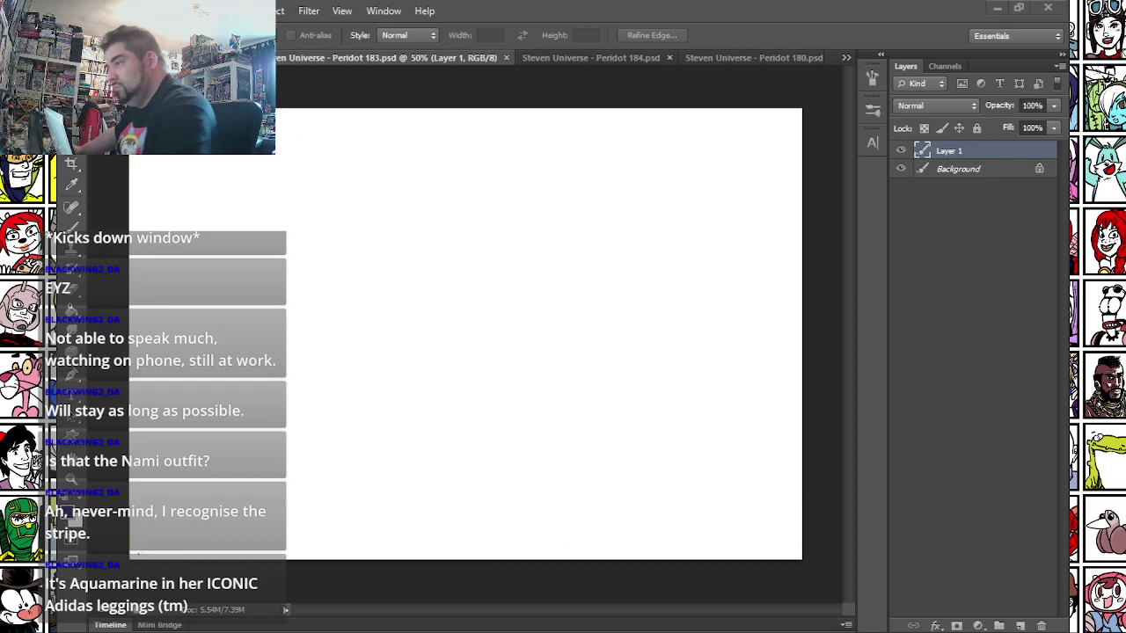
{"action": "left_click", "coordinate": [506, 57]}
{"action": "left_click", "coordinate": [343, 57]}
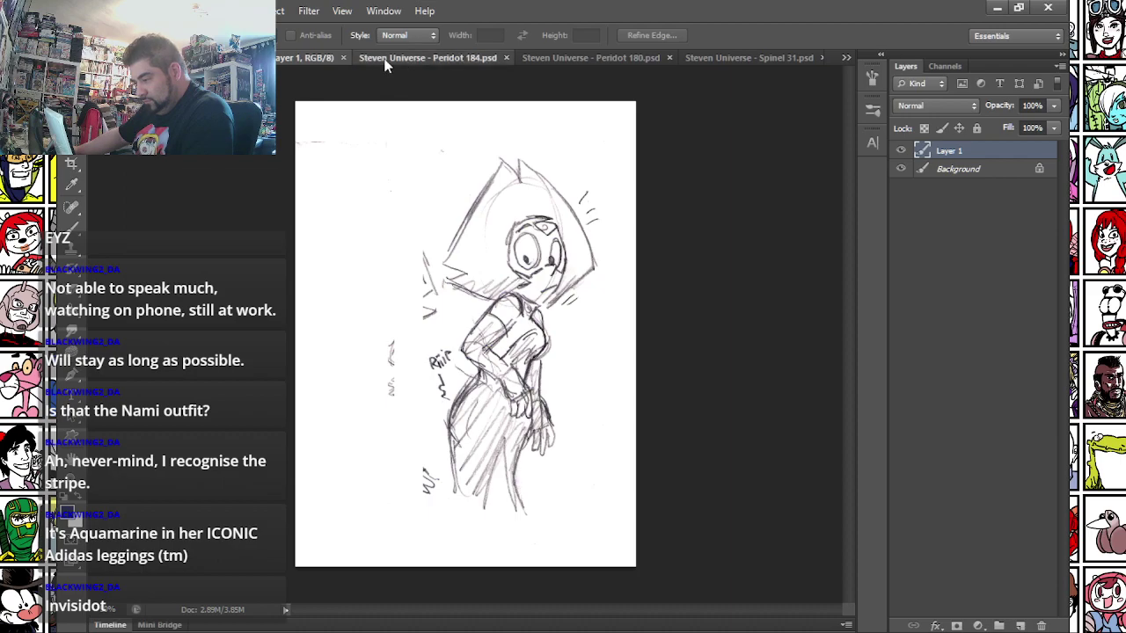
- Review the sketches in Peridot 184.psd and Peridot 180.psd, closing each document after viewing it
{"action": "scroll", "coordinate": [356, 122], "scroll_direction": "down", "scroll_amount": 2}
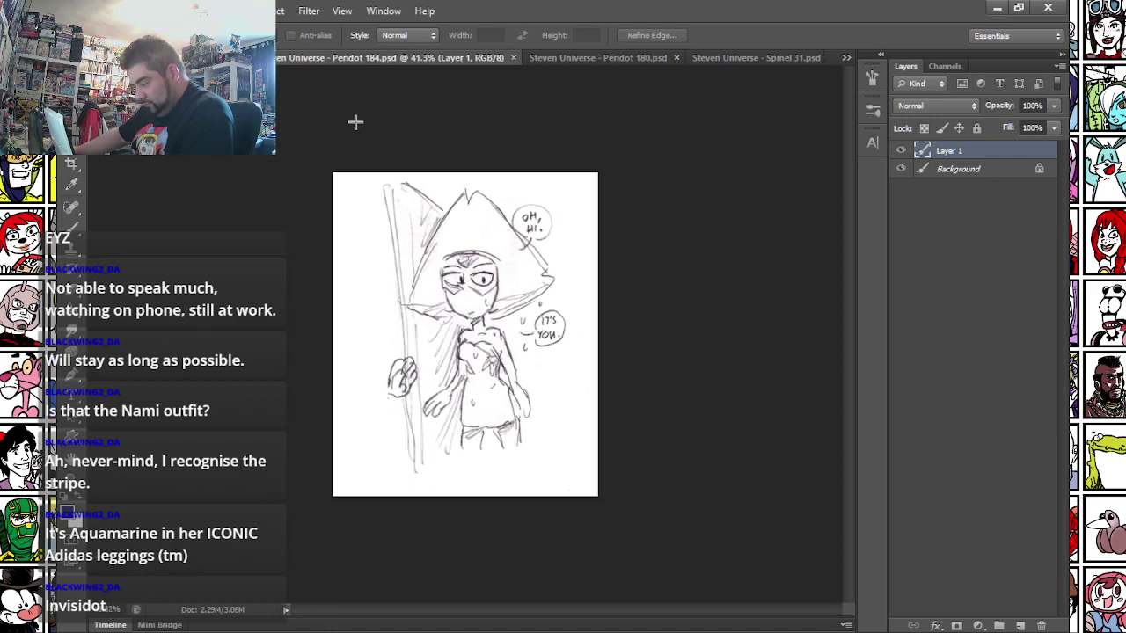
{"action": "scroll", "coordinate": [355, 122], "scroll_direction": "up", "scroll_amount": 3}
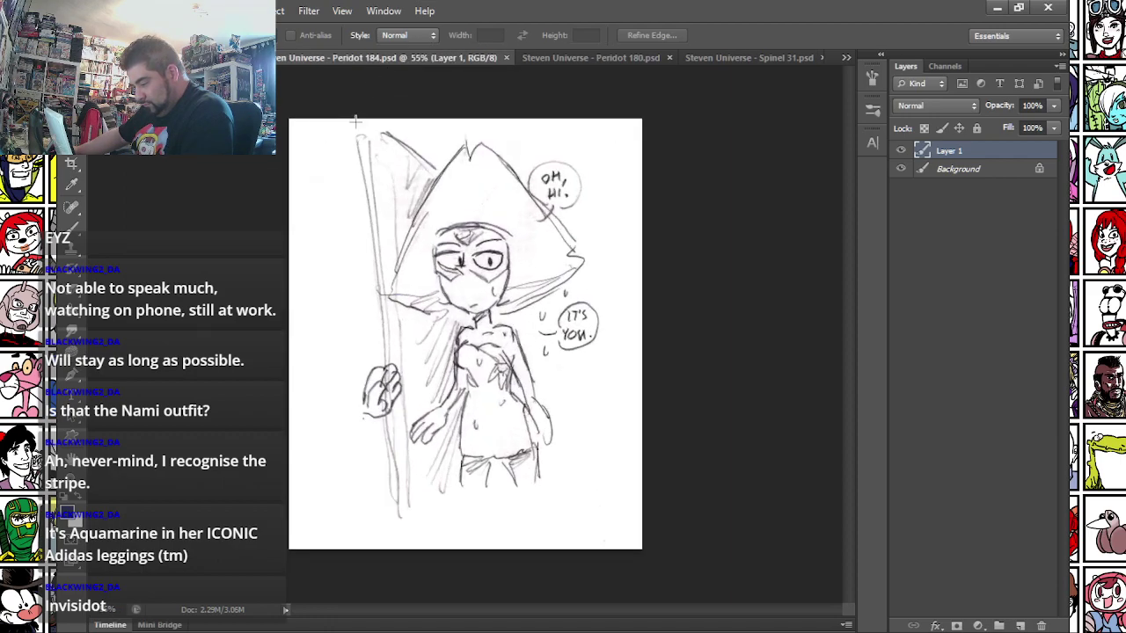
{"action": "left_click", "coordinate": [506, 58]}
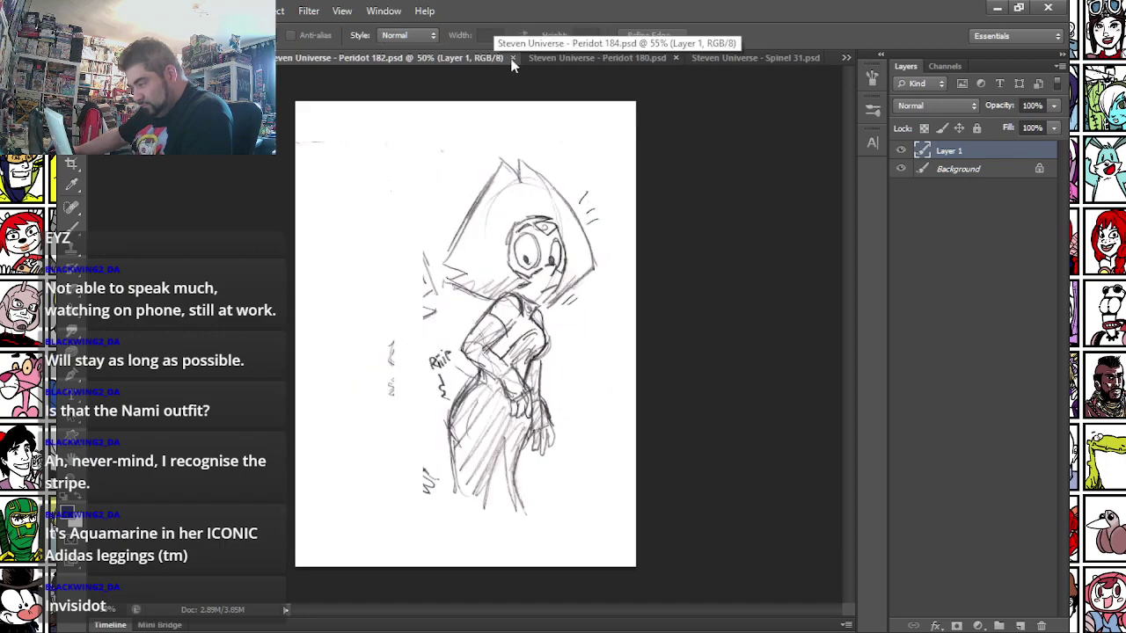
{"action": "left_click", "coordinate": [545, 58]}
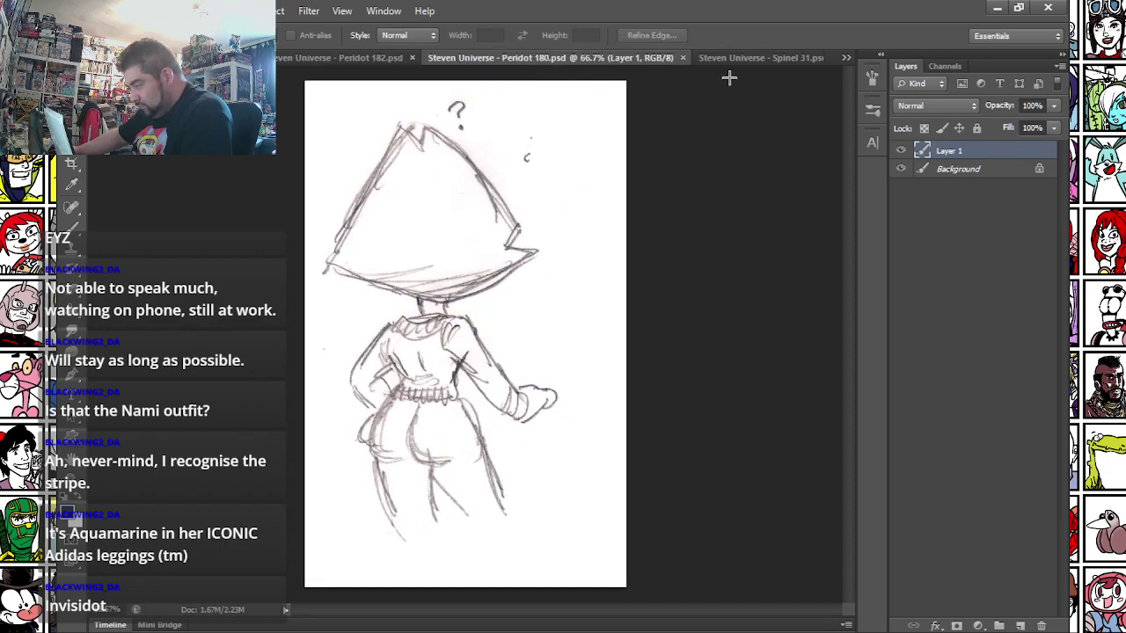
{"action": "left_click", "coordinate": [682, 58]}
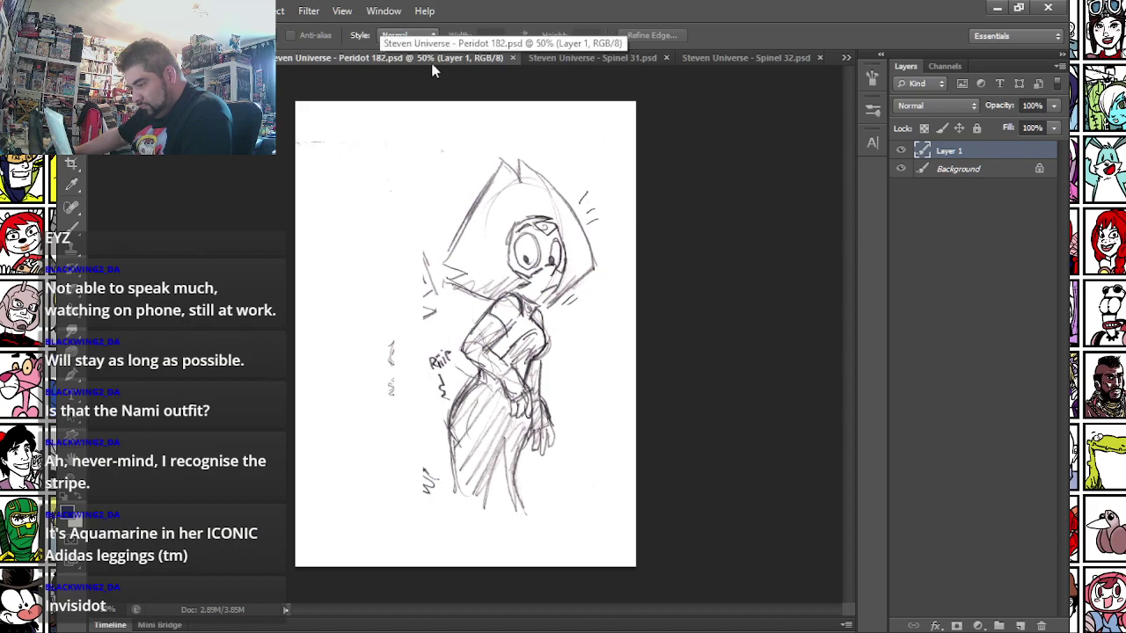
- Close Peridot 182.psd and bring up Steven Universe peri-scans.psd to examine its character sketches up close
{"action": "left_click", "coordinate": [846, 59]}
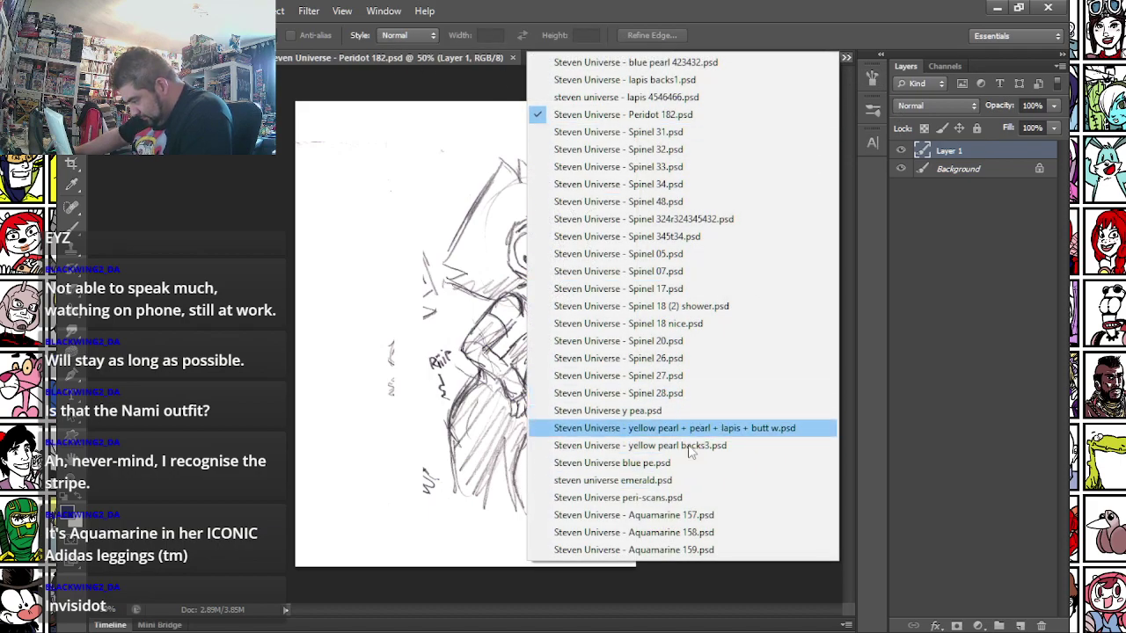
{"action": "left_click", "coordinate": [663, 499]}
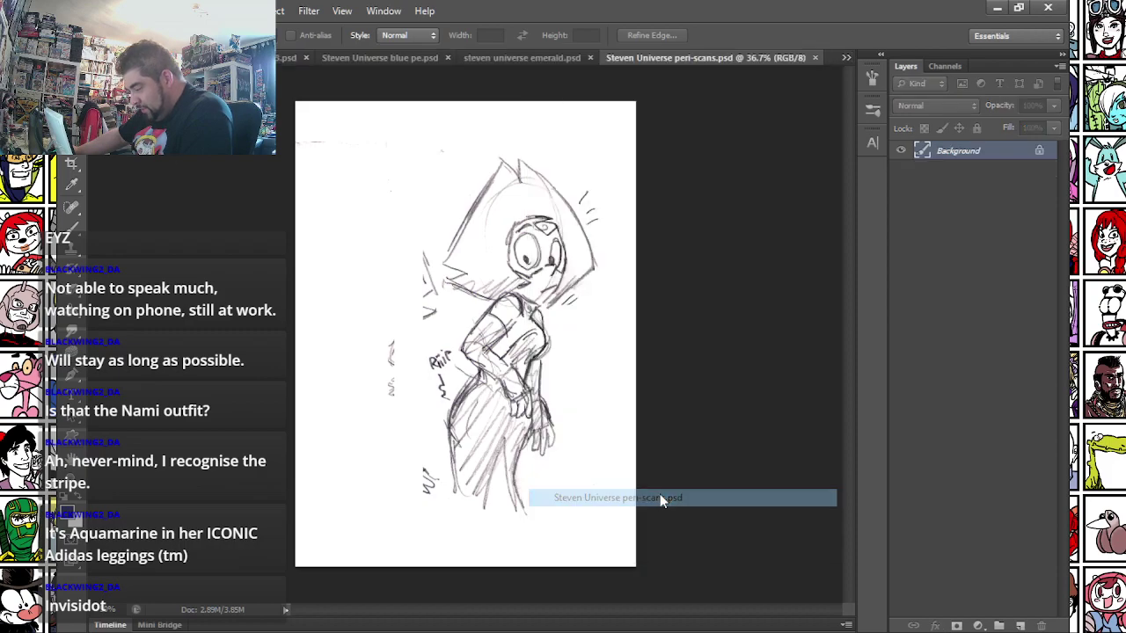
{"action": "left_click", "coordinate": [846, 57]}
{"action": "left_click", "coordinate": [678, 117]}
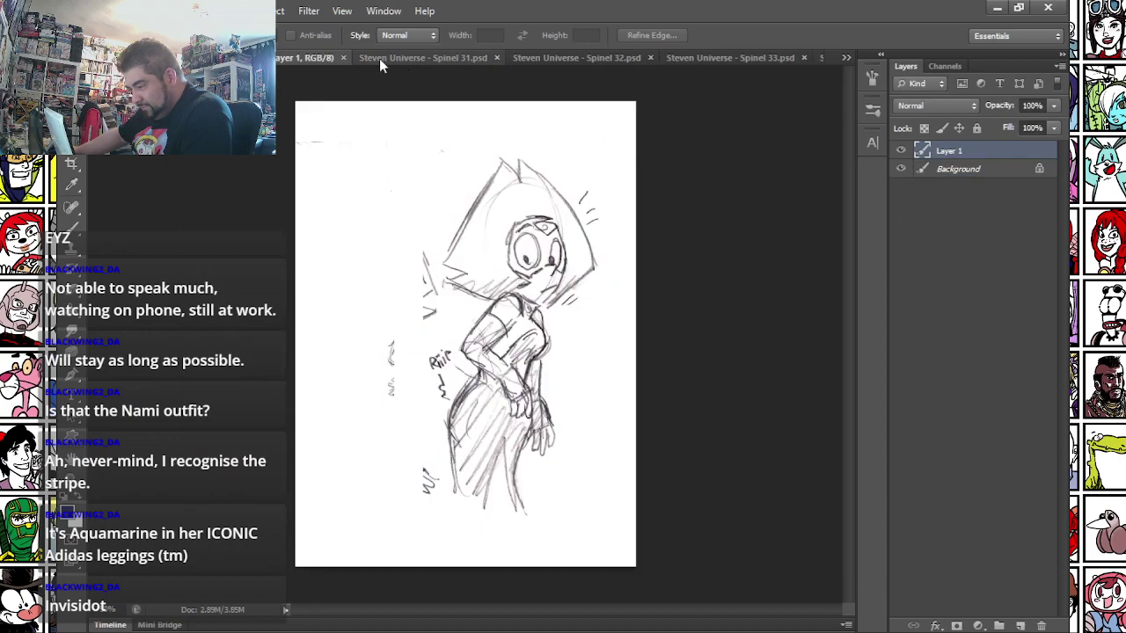
{"action": "left_click", "coordinate": [343, 55]}
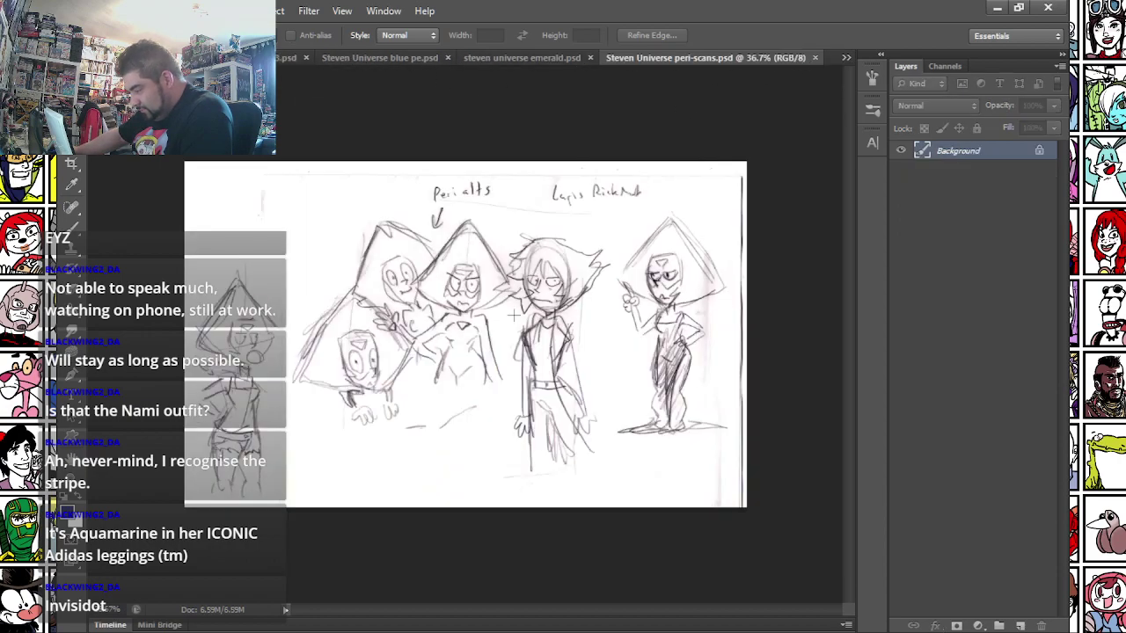
{"action": "scroll", "coordinate": [176, 397], "scroll_direction": "up", "scroll_amount": 5}
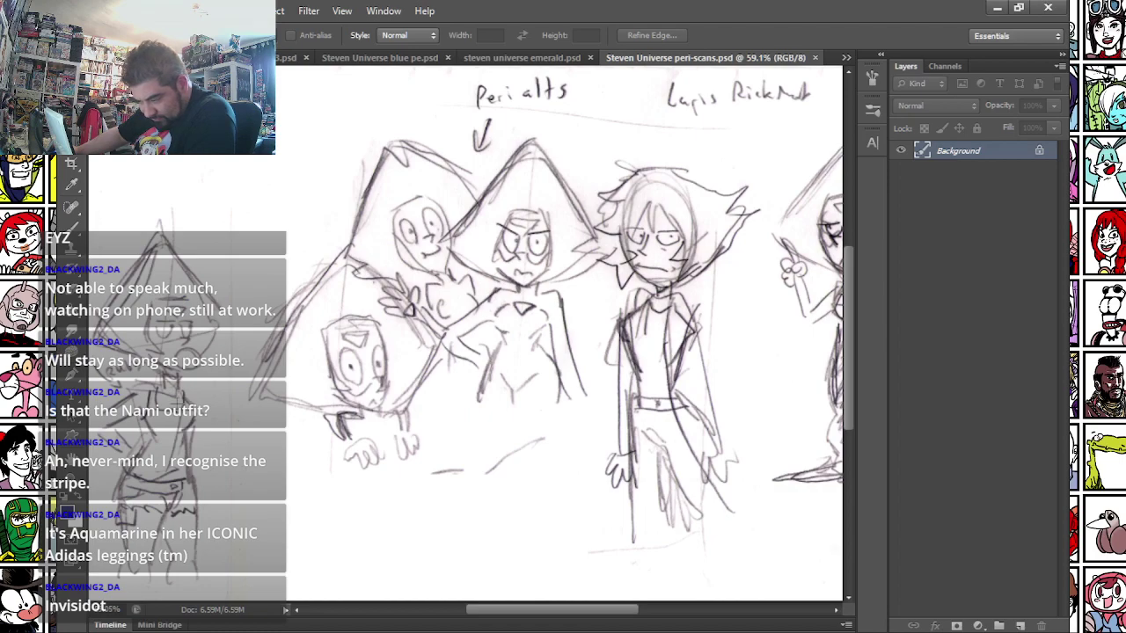
- Examine the "Peri alts" and Lapis sketches and the pointing Peridot up close, briefly marking off the Lapis caption
{"action": "scroll", "coordinate": [346, 384], "scroll_direction": "down", "scroll_amount": 2}
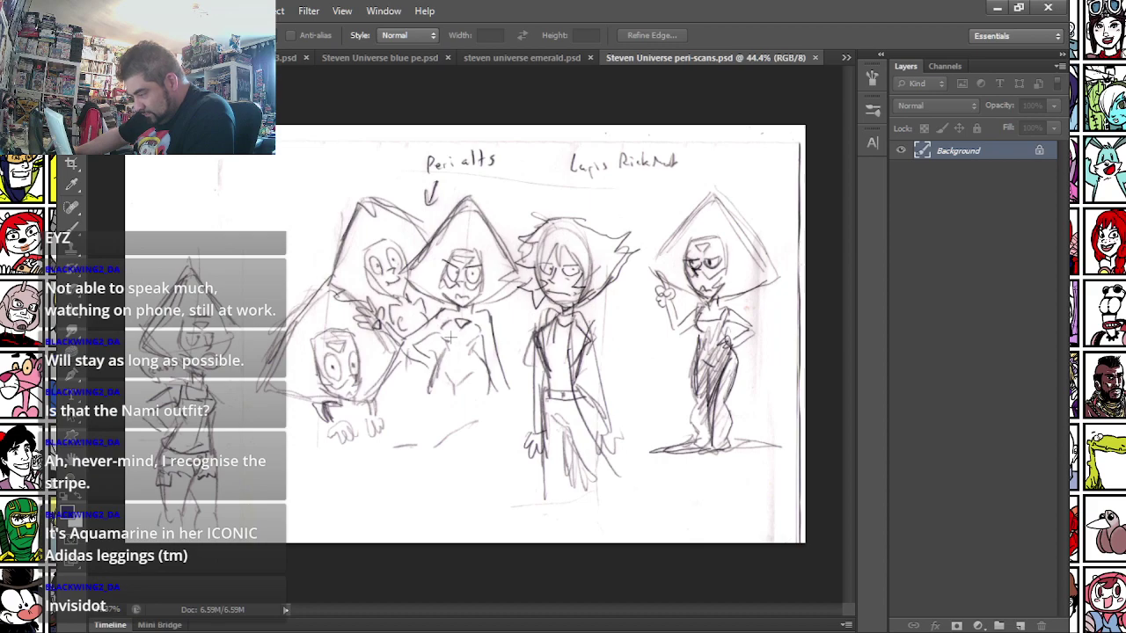
{"action": "scroll", "coordinate": [332, 432], "scroll_direction": "up", "scroll_amount": 2}
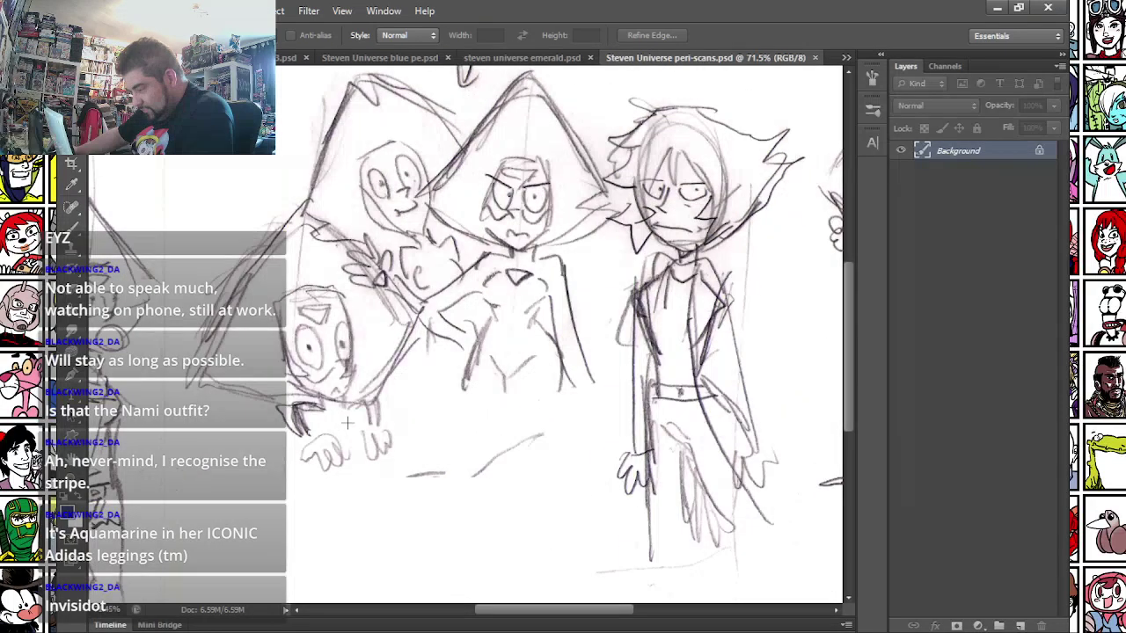
{"action": "scroll", "coordinate": [355, 379], "scroll_direction": "up", "scroll_amount": 1}
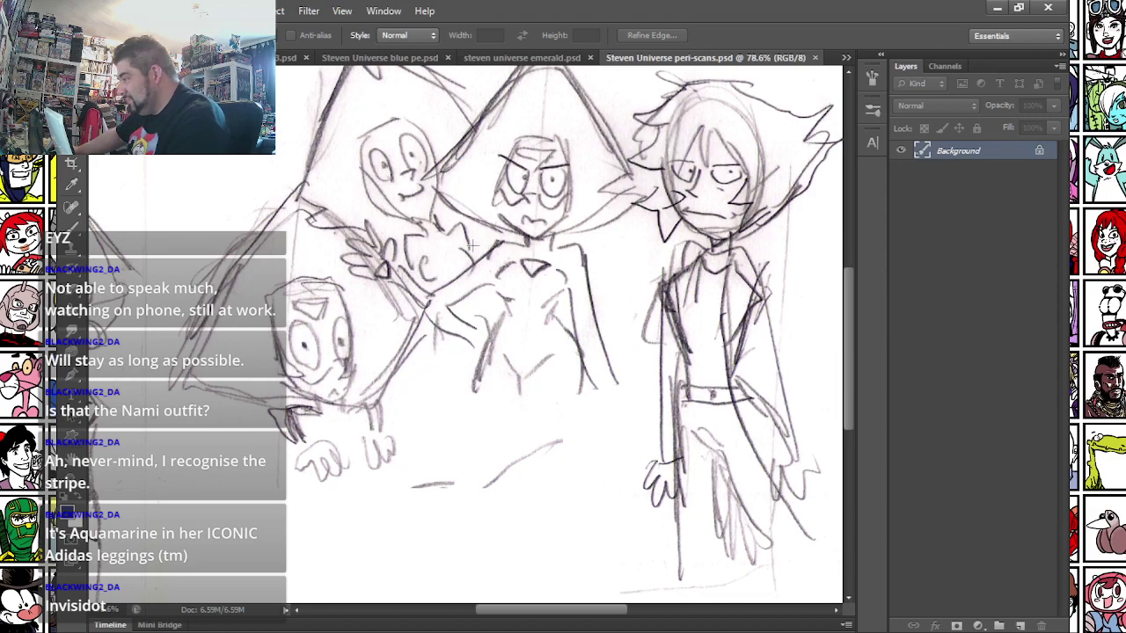
{"action": "mouse_move", "coordinate": [607, 242]}
{"action": "left_mouse_down"}
{"action": "mouse_move", "coordinate": [634, 314]}
{"action": "mouse_move", "coordinate": [475, 291]}
{"action": "mouse_move", "coordinate": [290, 334]}
{"action": "mouse_move", "coordinate": [218, 400]}
{"action": "left_mouse_up"}
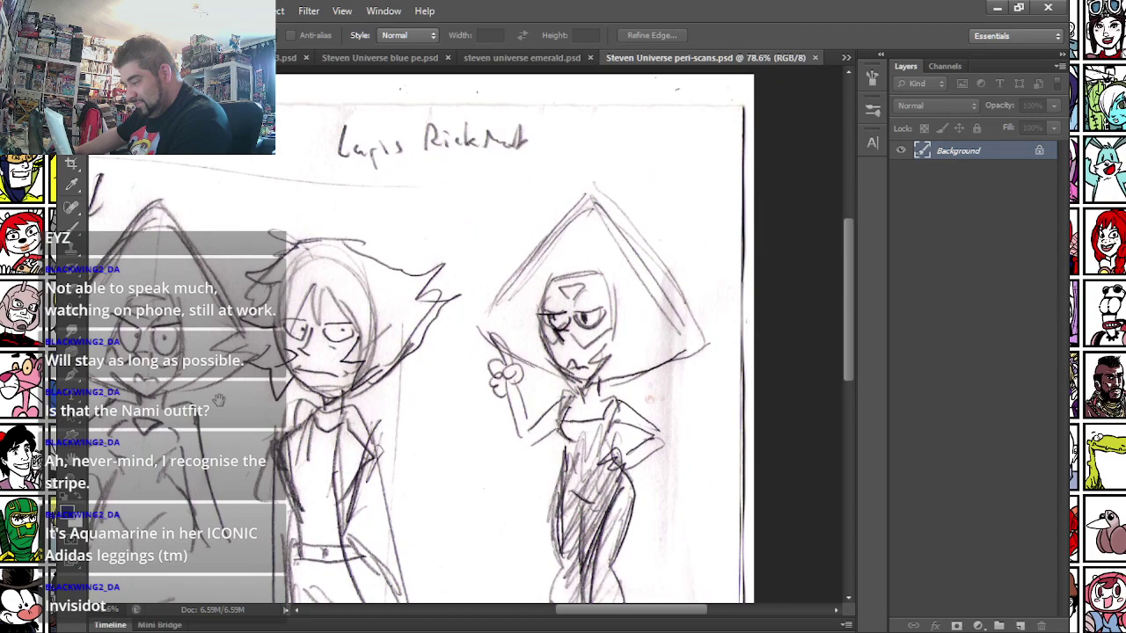
{"action": "left_click_drag", "start_coordinate": [310, 112], "coordinate": [563, 167]}
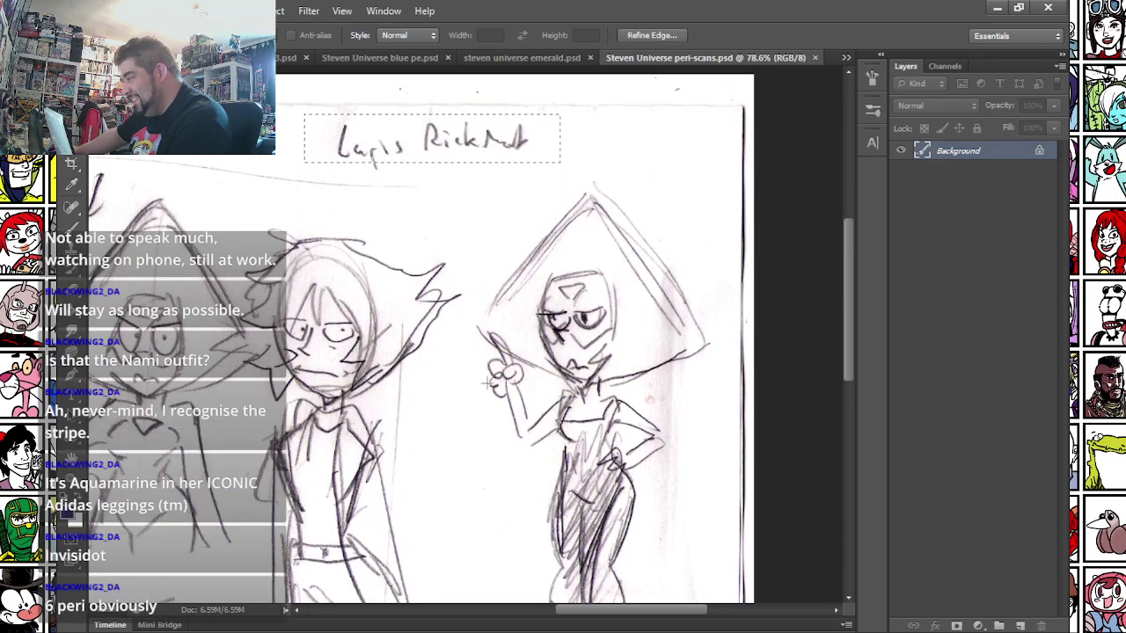
{"action": "key", "text": "ctrl+d"}
{"action": "left_click_drag", "start_coordinate": [317, 391], "coordinate": [601, 377]}
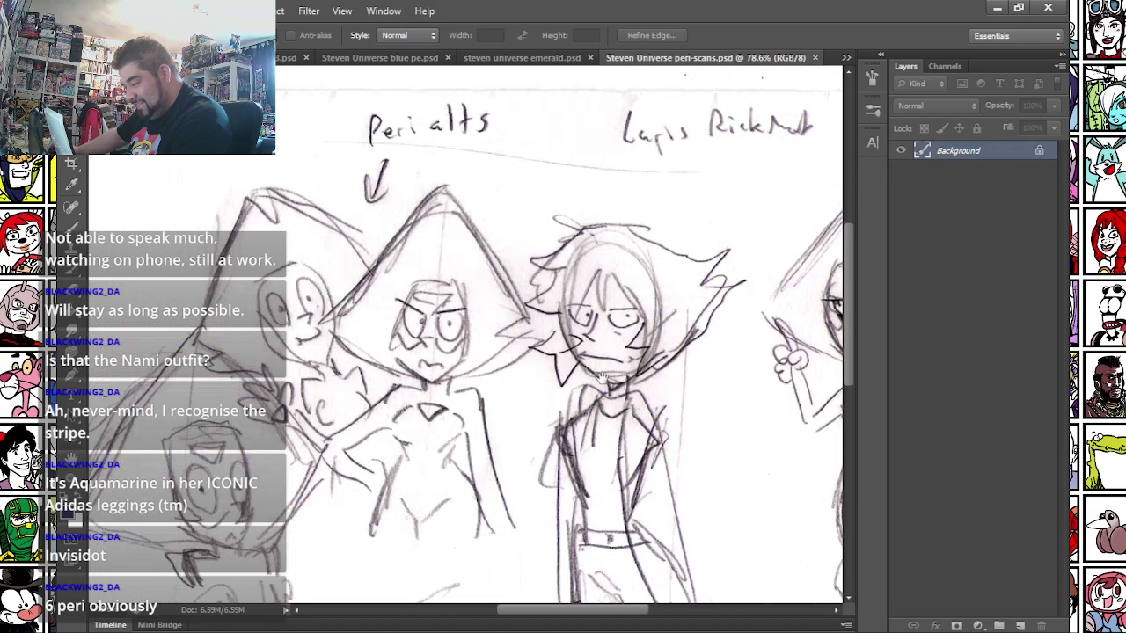
- Mark off the pointing Peridot and the frowning Peridot among the "Peri alts" with rectangular selections to consider each, clearing the selections
{"action": "mouse_move", "coordinate": [401, 372]}
{"action": "left_mouse_down"}
{"action": "mouse_move", "coordinate": [613, 265]}
{"action": "mouse_move", "coordinate": [660, 255]}
{"action": "mouse_move", "coordinate": [490, 330]}
{"action": "mouse_move", "coordinate": [57, 324]}
{"action": "left_mouse_up"}
{"action": "mouse_move", "coordinate": [402, 138]}
{"action": "left_mouse_down"}
{"action": "mouse_move", "coordinate": [645, 495]}
{"action": "mouse_move", "coordinate": [664, 540]}
{"action": "mouse_move", "coordinate": [654, 581]}
{"action": "left_mouse_up"}
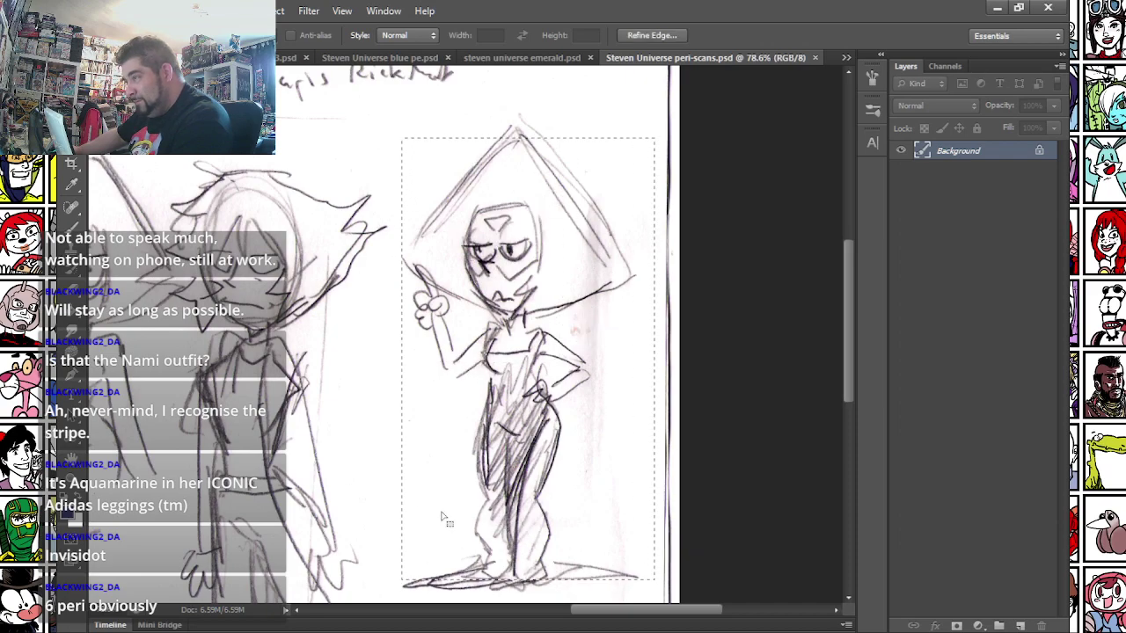
{"action": "scroll", "coordinate": [406, 513], "scroll_direction": "down", "scroll_amount": 3}
{"action": "key", "text": "ctrl+d"}
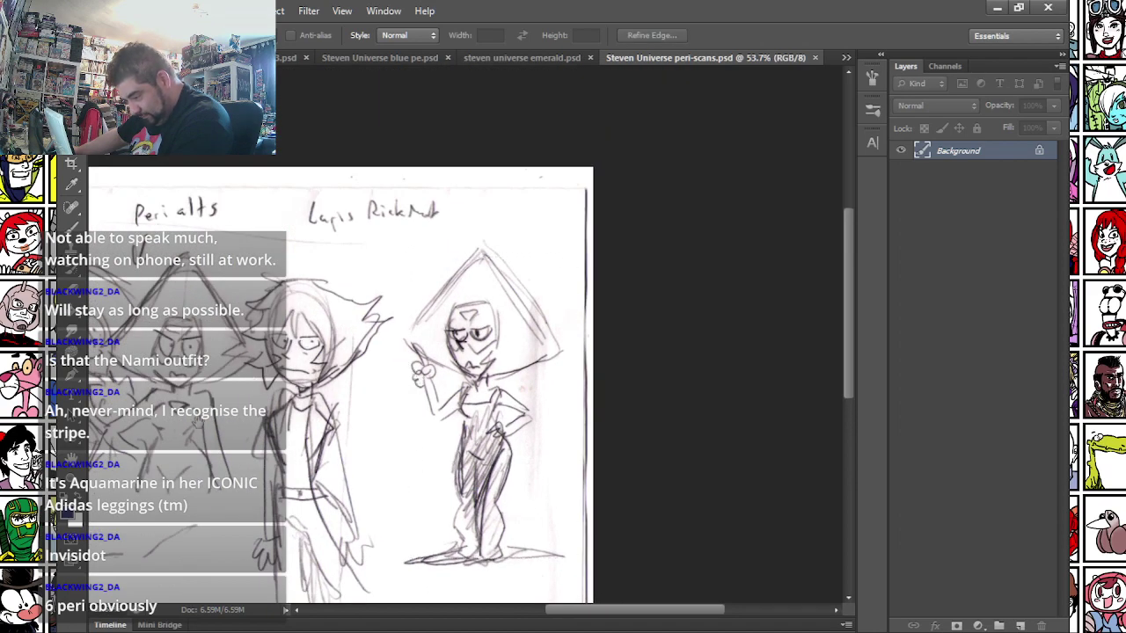
{"action": "left_click_drag", "start_coordinate": [197, 421], "coordinate": [514, 390]}
{"action": "left_click_drag", "start_coordinate": [395, 215], "coordinate": [570, 498]}
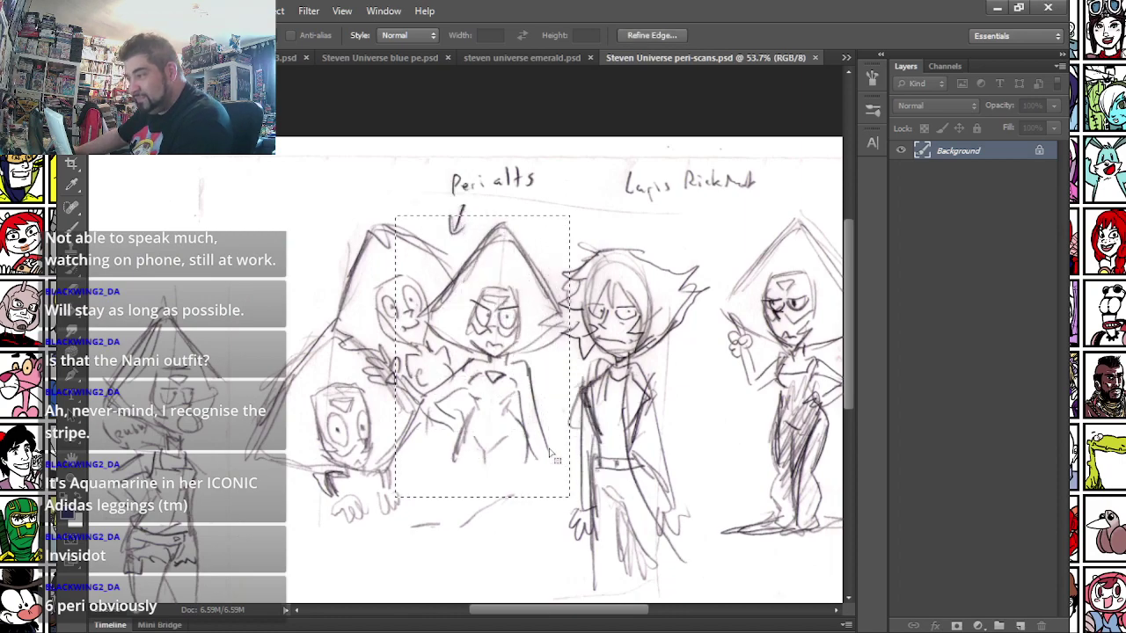
{"action": "key", "text": "ctrl+n"}
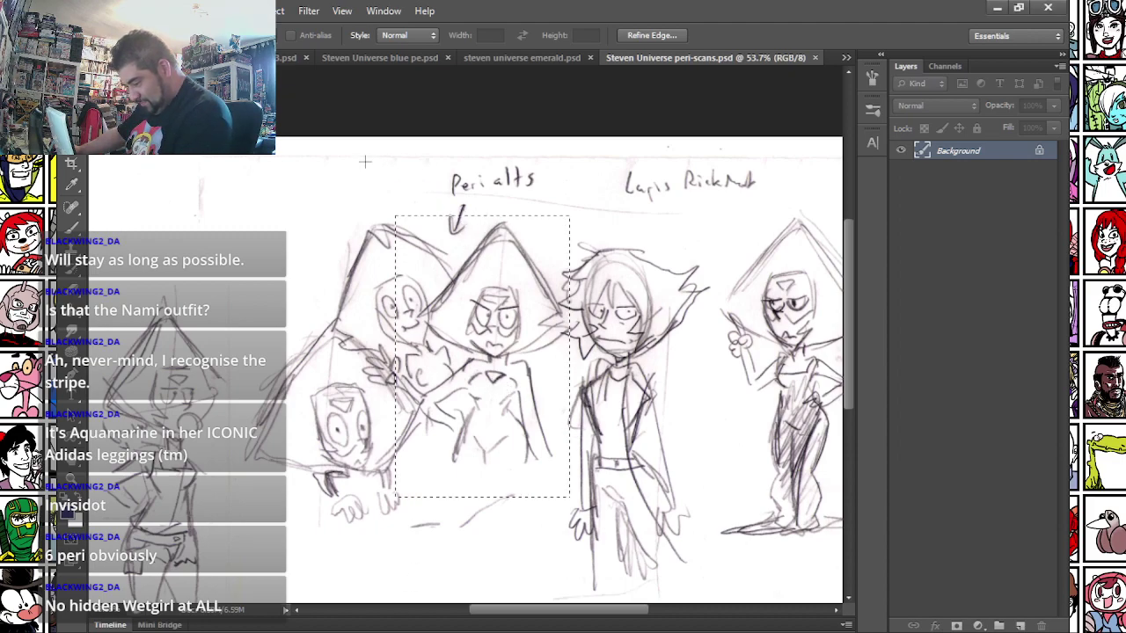
{"action": "key", "text": "ctrl+d"}
{"action": "scroll", "coordinate": [364, 158], "scroll_direction": "down", "scroll_amount": 2}
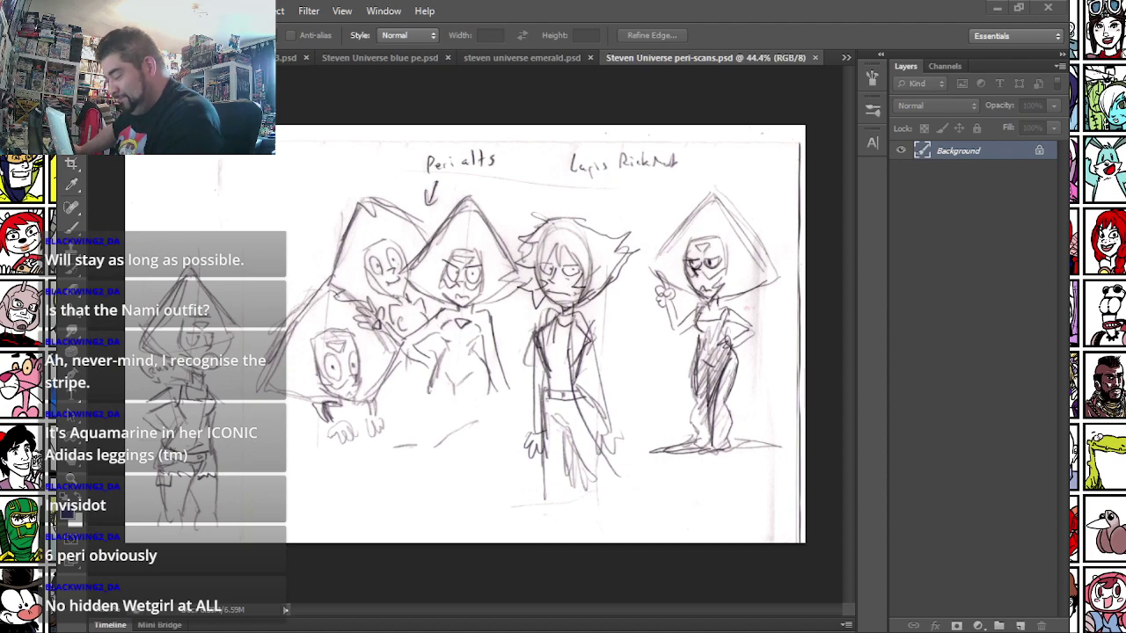
- Detach Steven Universe peri-scans.psd into its own window away from the other documents
{"action": "left_click", "coordinate": [642, 56]}
{"action": "scroll", "coordinate": [628, 128], "scroll_direction": "down", "scroll_amount": 2}
{"action": "left_click_drag", "start_coordinate": [647, 58], "coordinate": [623, 632]}
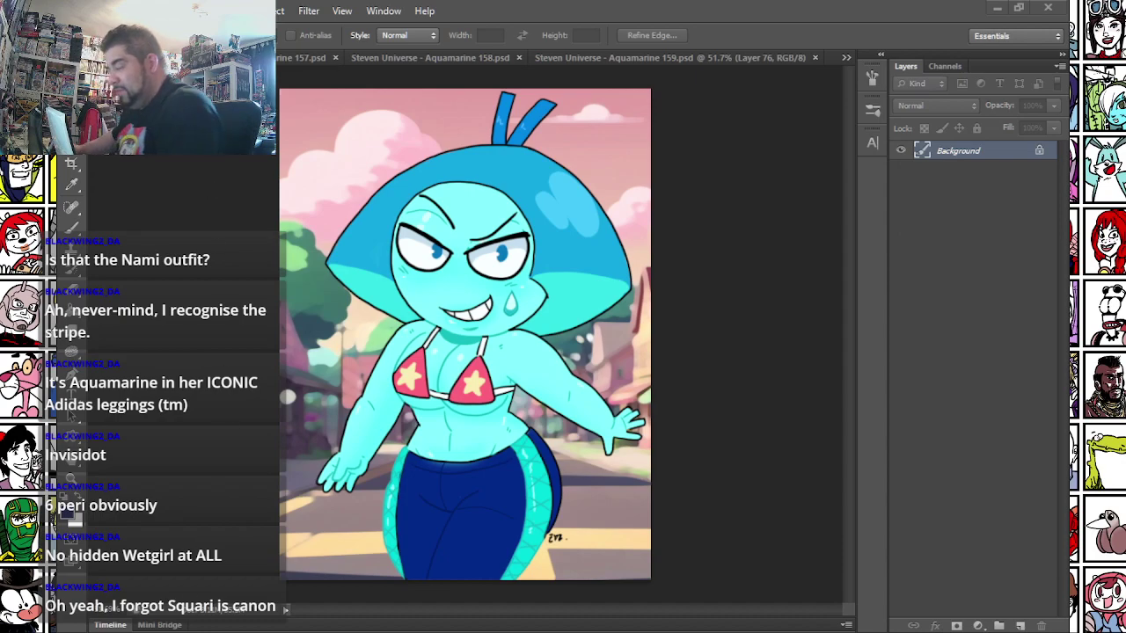
- Save a PNG version of Steven Universe - Aquamarine 159 with the default export options
{"action": "left_click", "coordinate": [664, 63]}
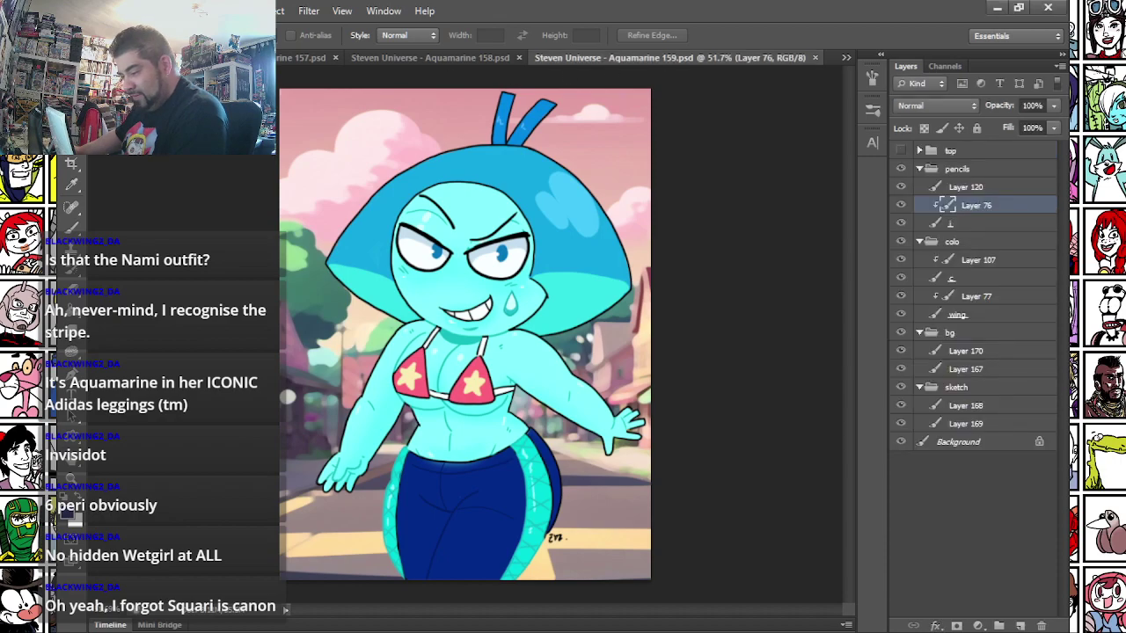
{"action": "left_click", "coordinate": [99, 11]}
{"action": "left_click", "coordinate": [173, 200]}
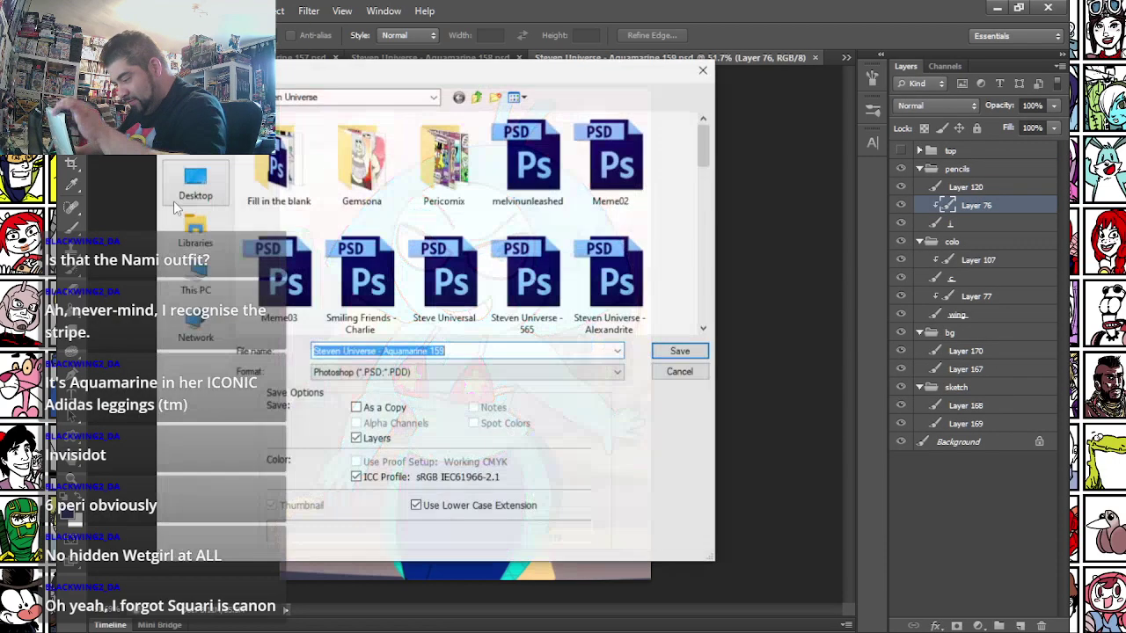
{"action": "left_click", "coordinate": [370, 372]}
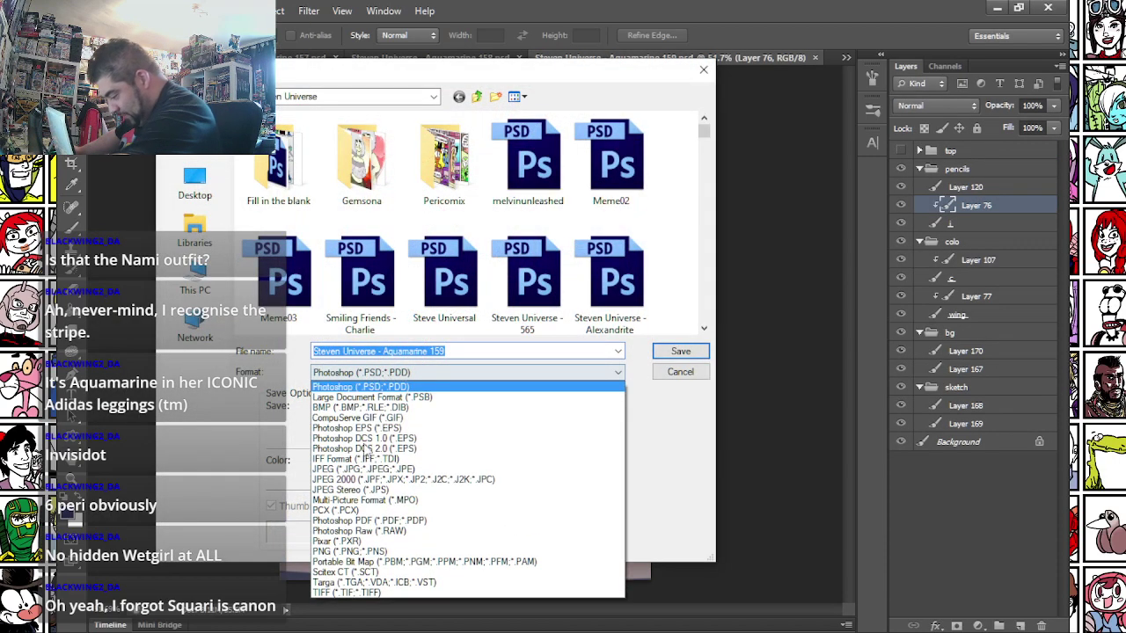
{"action": "left_click", "coordinate": [332, 552]}
{"action": "key", "text": "Return"}
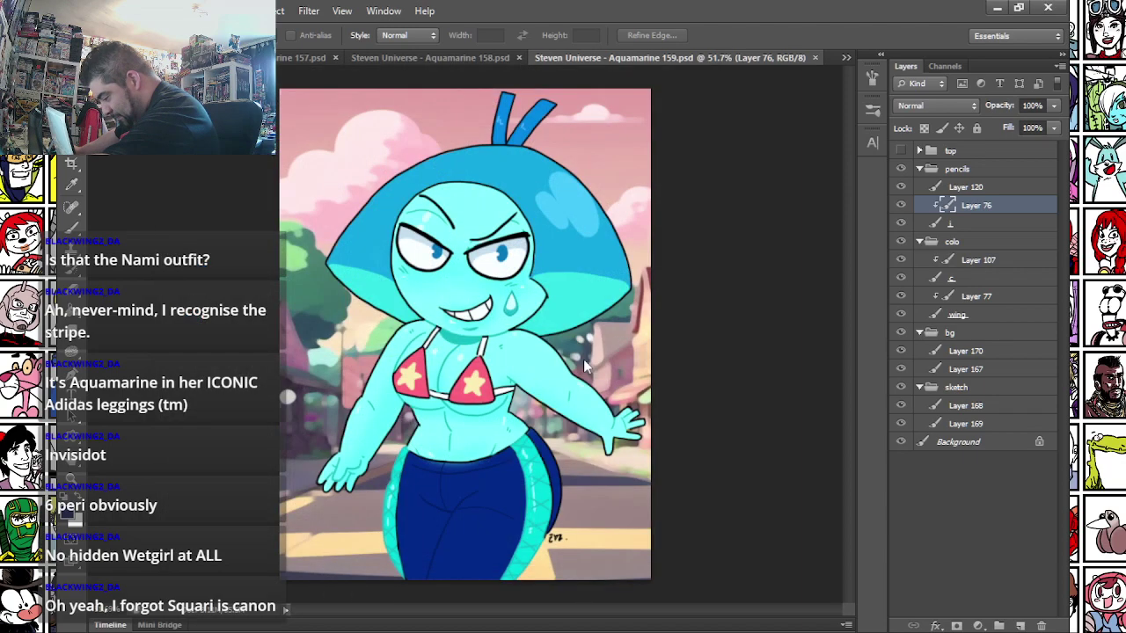
{"action": "key", "text": "Return"}
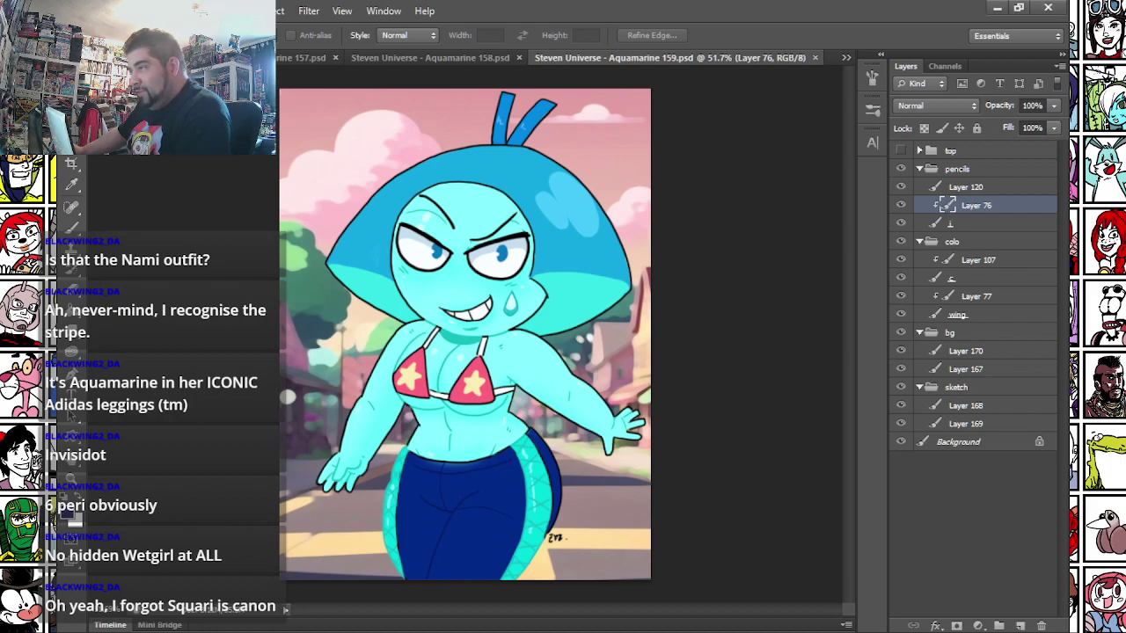
- Bring up Steven Universe - Peridot 225.psd and Steven Universe - Peridot 169.png, detaching the PNG into its own window
{"action": "key", "text": "ctrl+Tab"}
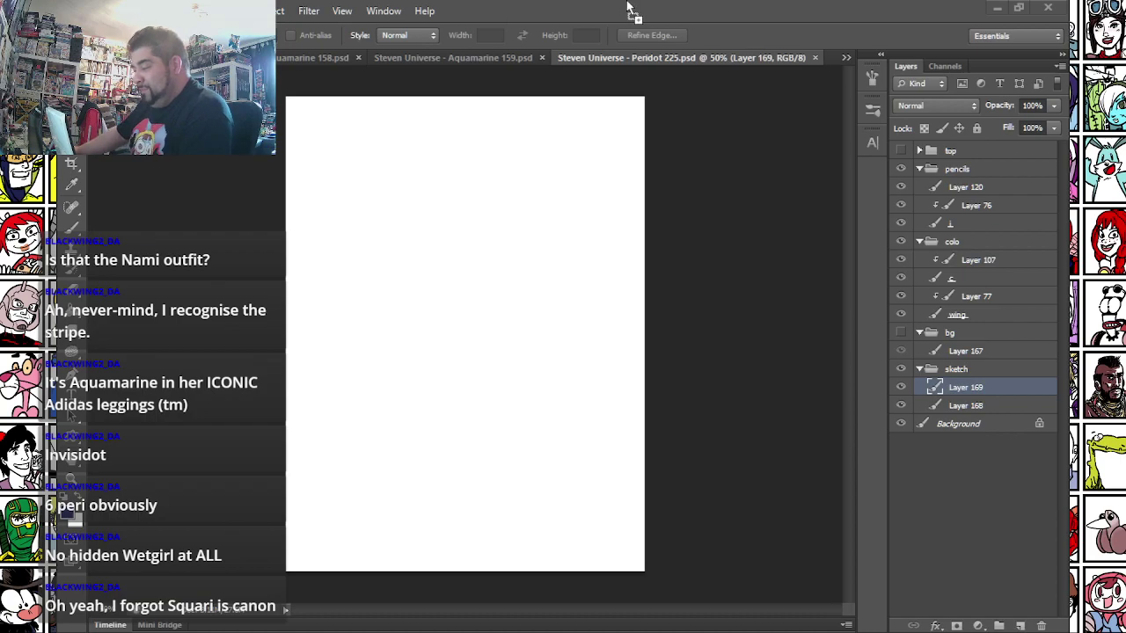
{"action": "scroll", "coordinate": [603, 114], "scroll_direction": "down", "scroll_amount": 2}
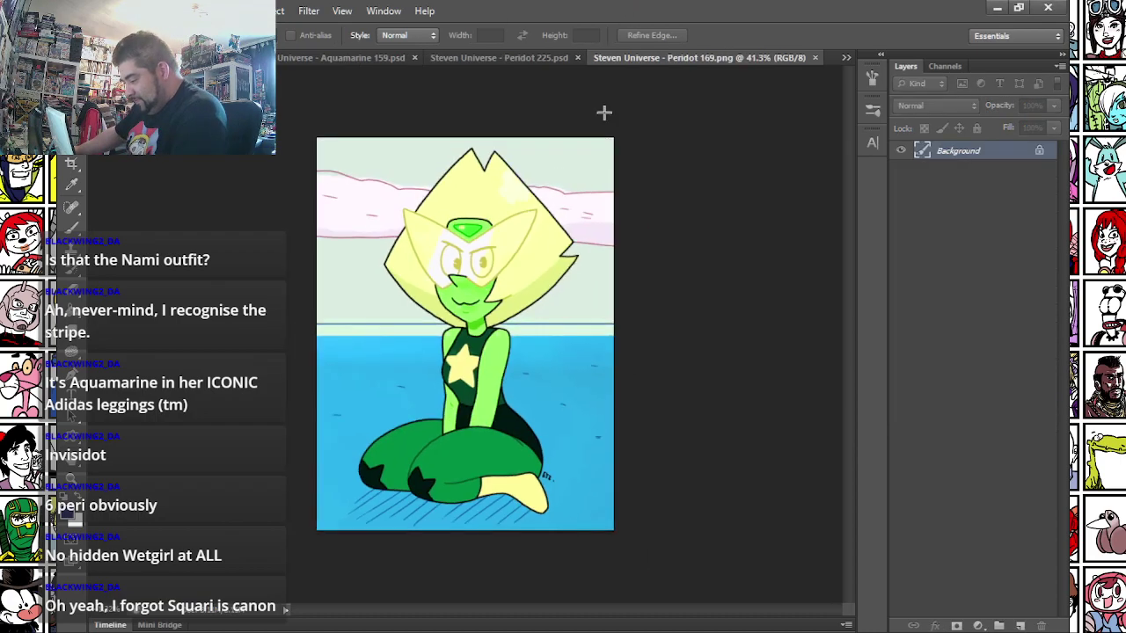
{"action": "left_click_drag", "start_coordinate": [674, 54], "coordinate": [1125, 263]}
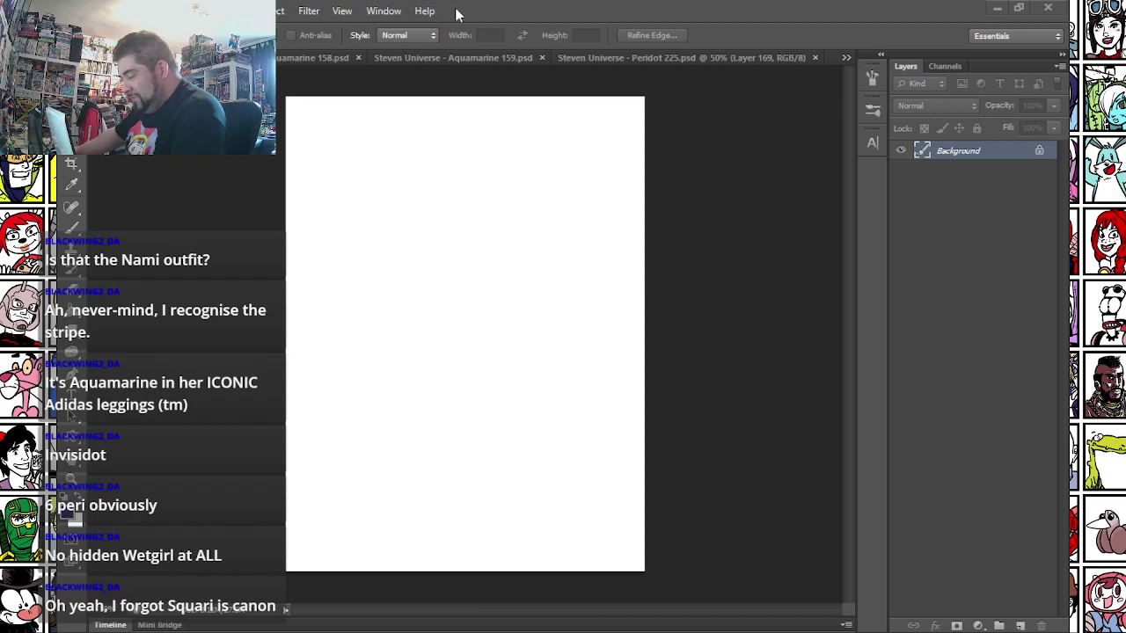
{"action": "left_click", "coordinate": [718, 185]}
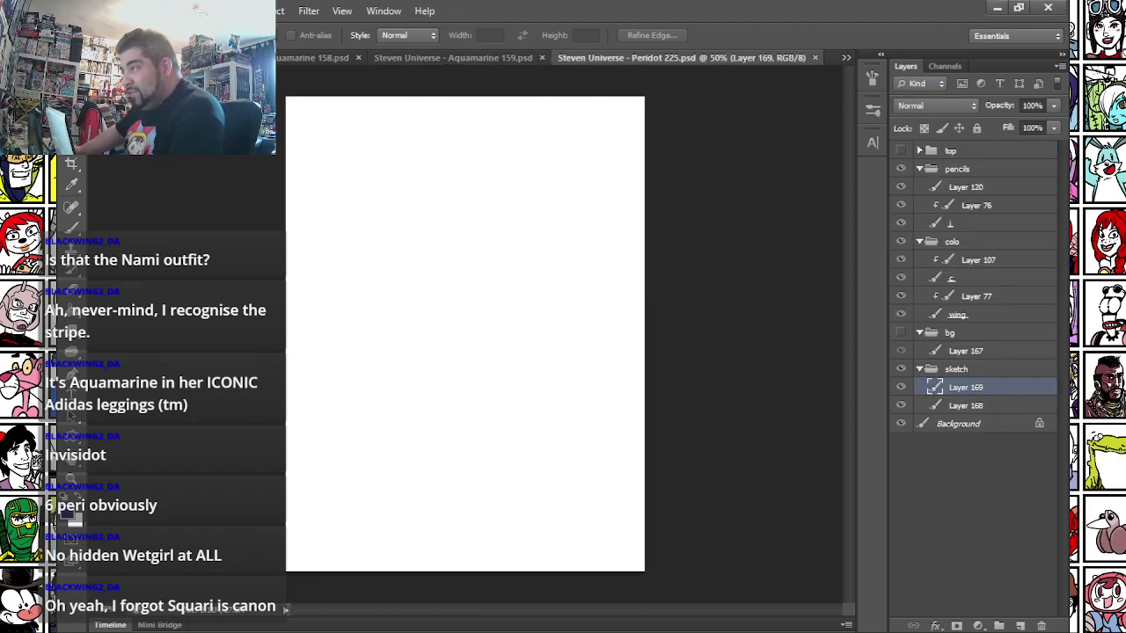
- Copy the frowning Peridot sketch from the scans into Peridot 225.psd, and fill its source area with the background color at 100% opacity
{"action": "key", "text": "ctrl+Tab"}
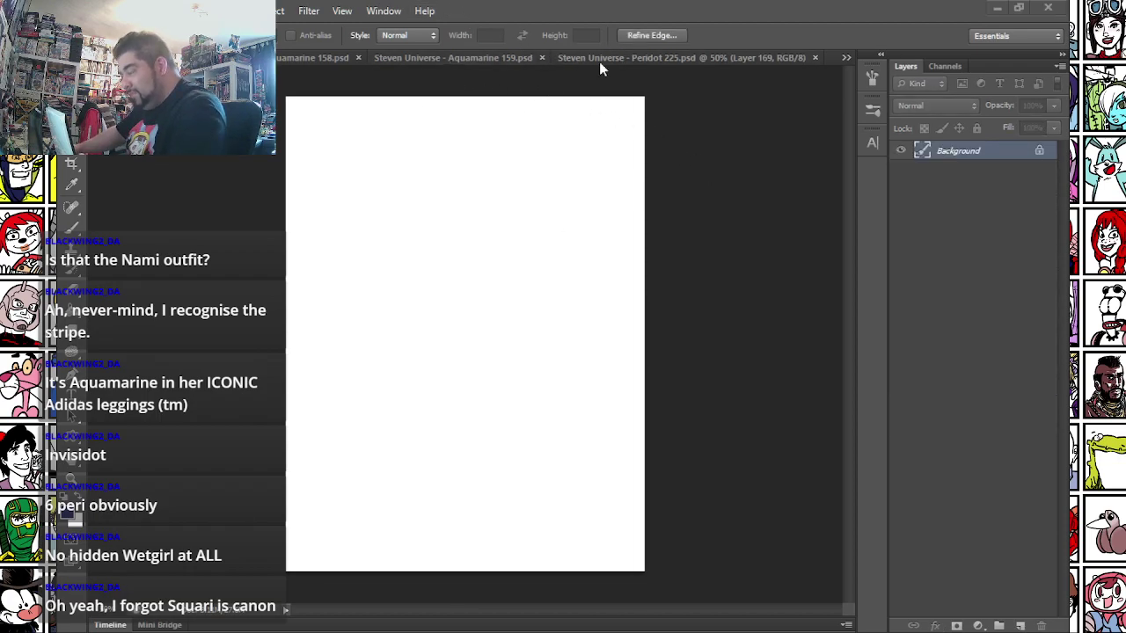
{"action": "left_click", "coordinate": [759, 212]}
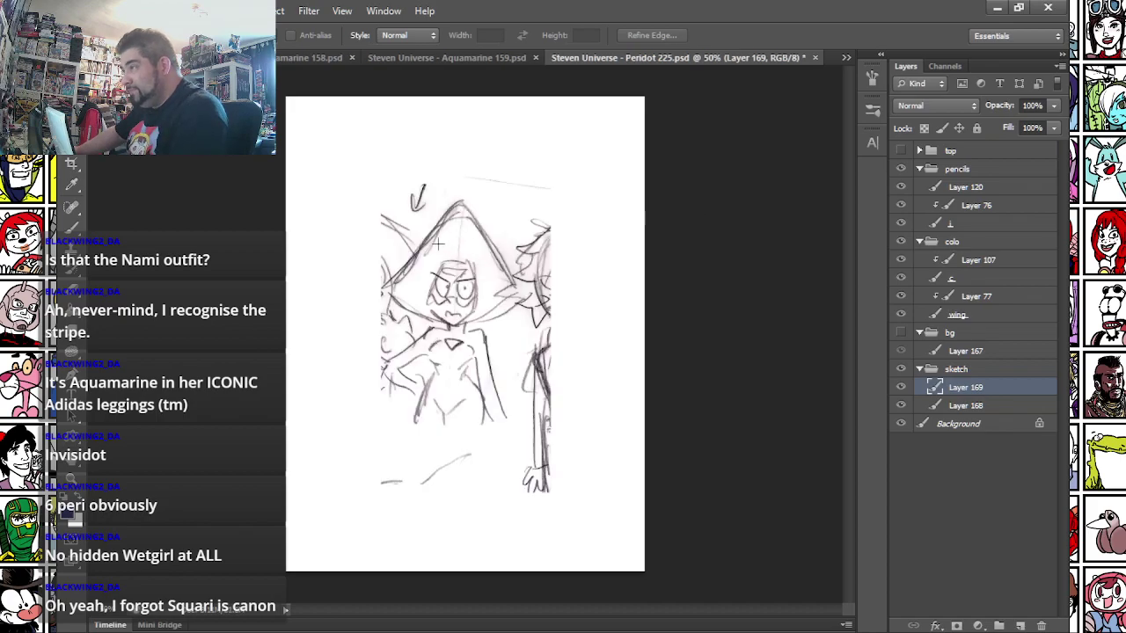
{"action": "key", "text": "ctrl+Tab"}
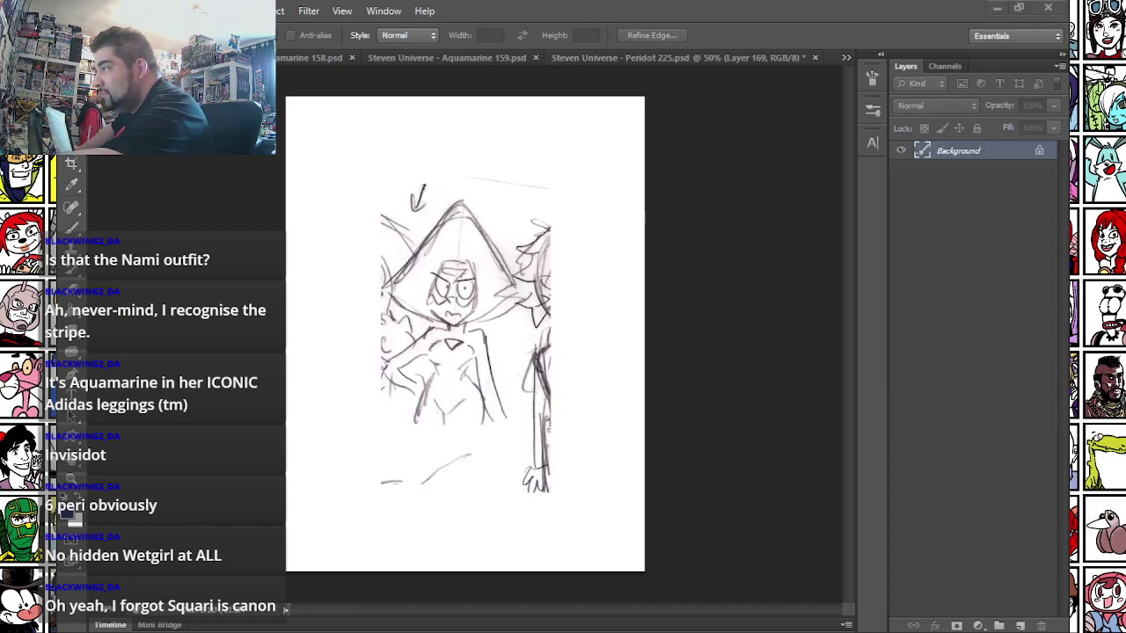
{"action": "key", "text": "shift+F5"}
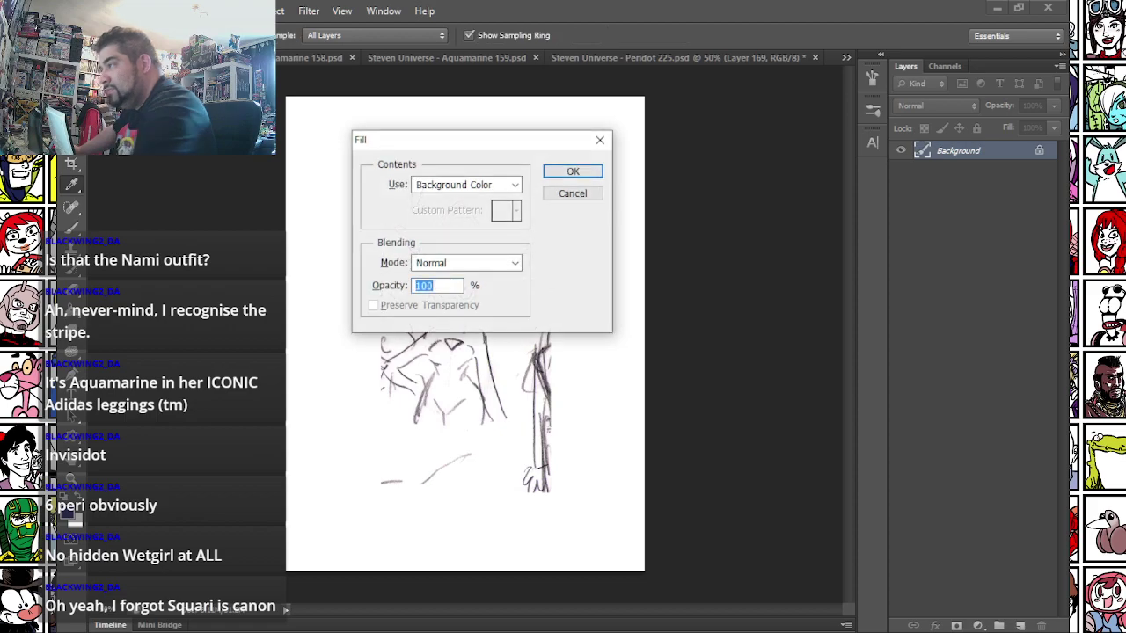
{"action": "left_click", "coordinate": [567, 172]}
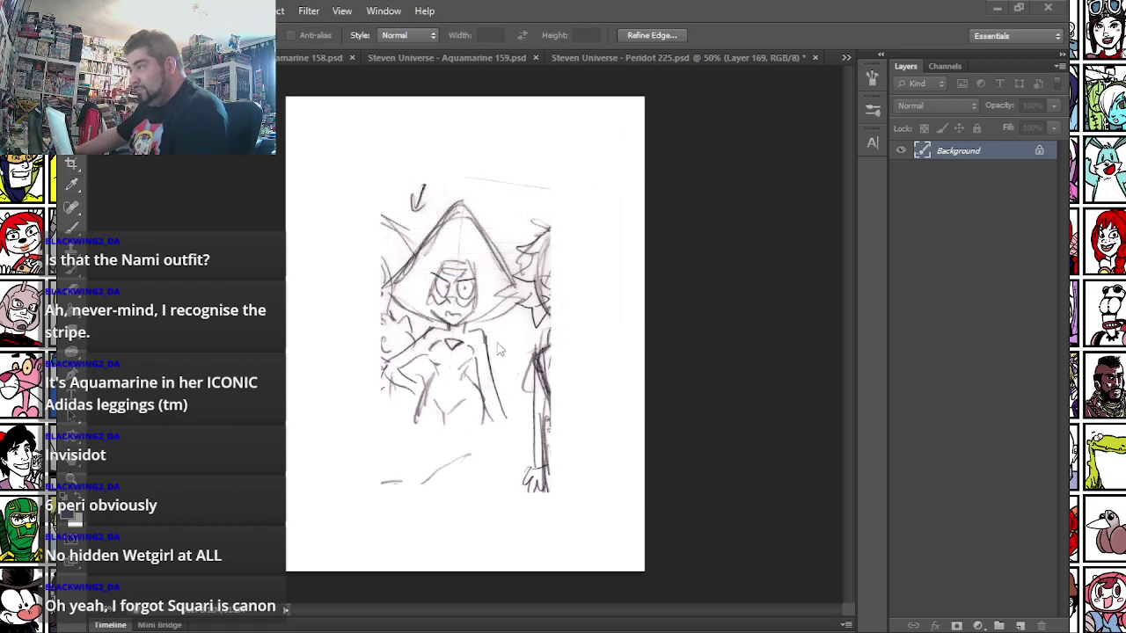
- Free-transform the pasted Peridot sketch to about 198% width and 188% height so the character fills the page
{"action": "scroll", "coordinate": [478, 271], "scroll_direction": "up", "scroll_amount": 1}
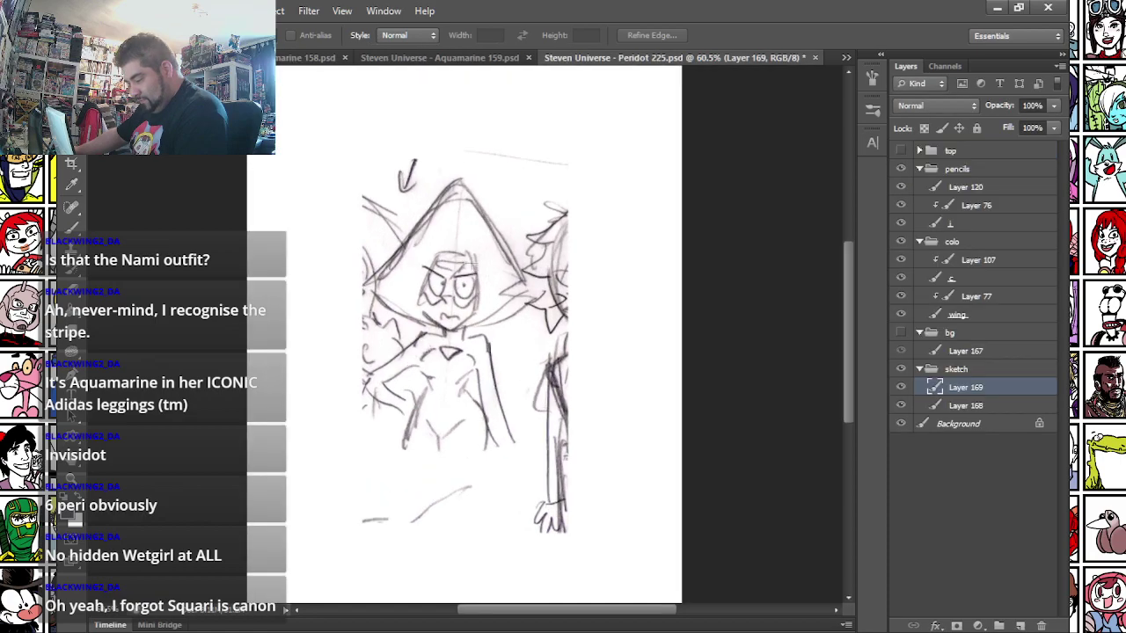
{"action": "right_click", "coordinate": [405, 229]}
{"action": "left_click", "coordinate": [464, 366]}
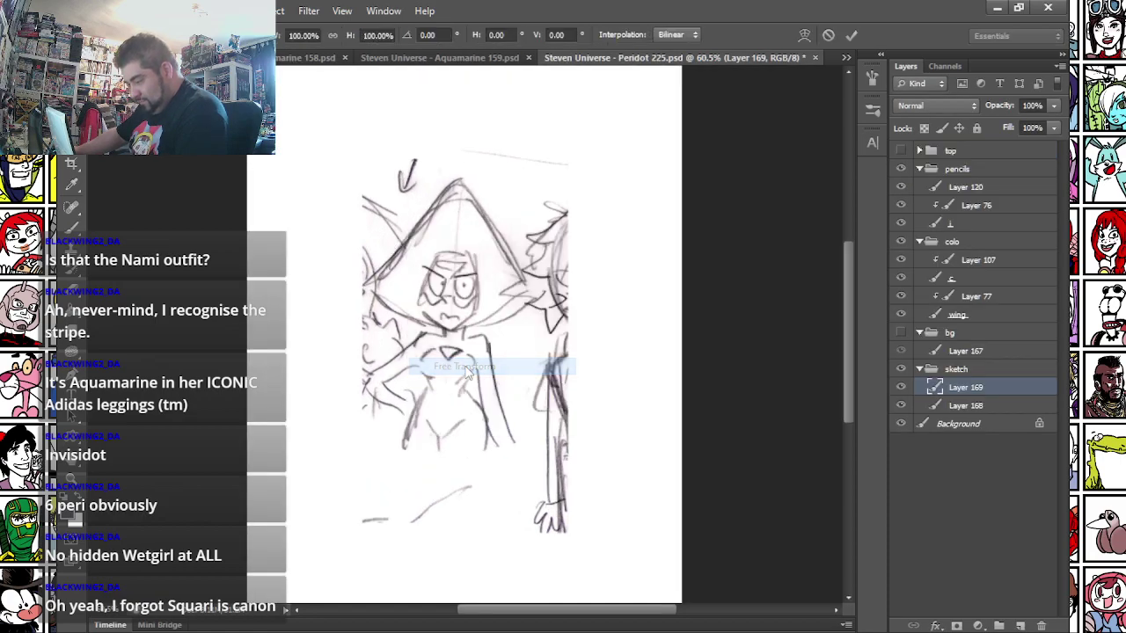
{"action": "scroll", "coordinate": [470, 369], "scroll_direction": "down", "scroll_amount": 2}
{"action": "left_click_drag", "start_coordinate": [430, 297], "coordinate": [431, 242]}
{"action": "mouse_move", "coordinate": [483, 402]}
{"action": "left_mouse_down"}
{"action": "mouse_move", "coordinate": [636, 540]}
{"action": "mouse_move", "coordinate": [653, 585]}
{"action": "left_mouse_up"}
{"action": "left_click_drag", "start_coordinate": [478, 161], "coordinate": [480, 186]}
{"action": "left_click_drag", "start_coordinate": [484, 310], "coordinate": [485, 265]}
{"action": "left_click_drag", "start_coordinate": [597, 557], "coordinate": [608, 577]}
{"action": "left_click_drag", "start_coordinate": [528, 434], "coordinate": [533, 418]}
{"action": "left_click_drag", "start_coordinate": [439, 360], "coordinate": [441, 373]}
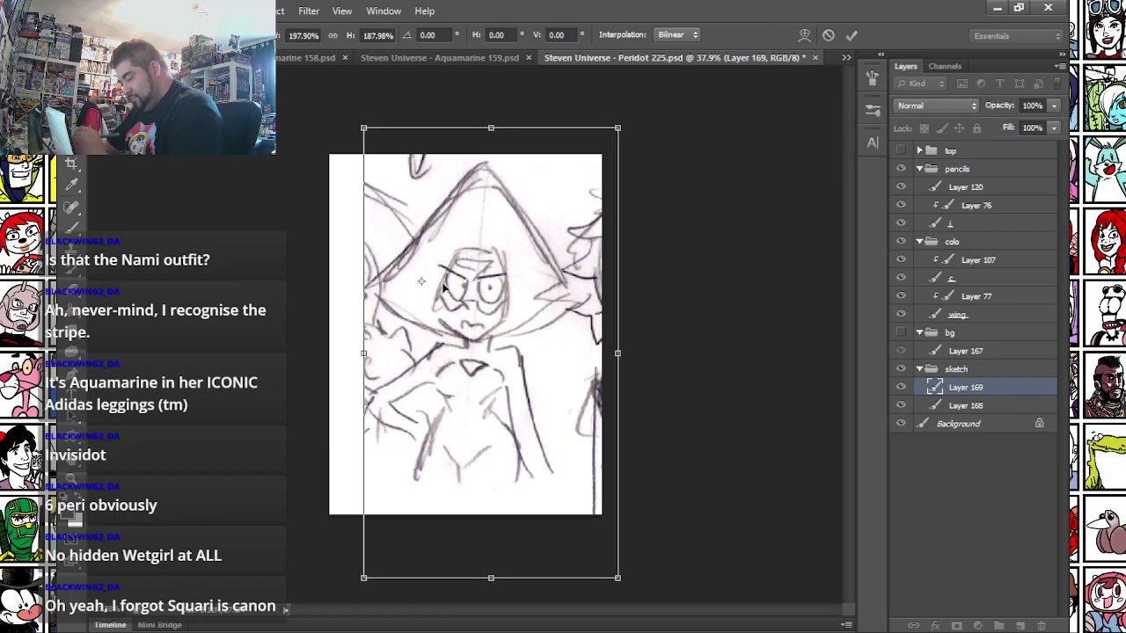
{"action": "key", "text": "Return"}
- Lower Layer 169 to 46% opacity, move it beneath Layer 168, and make Layer 168 active for brush drawing
{"action": "left_click", "coordinate": [1052, 106]}
{"action": "left_click", "coordinate": [1010, 124]}
{"action": "left_click_drag", "start_coordinate": [946, 384], "coordinate": [946, 412]}
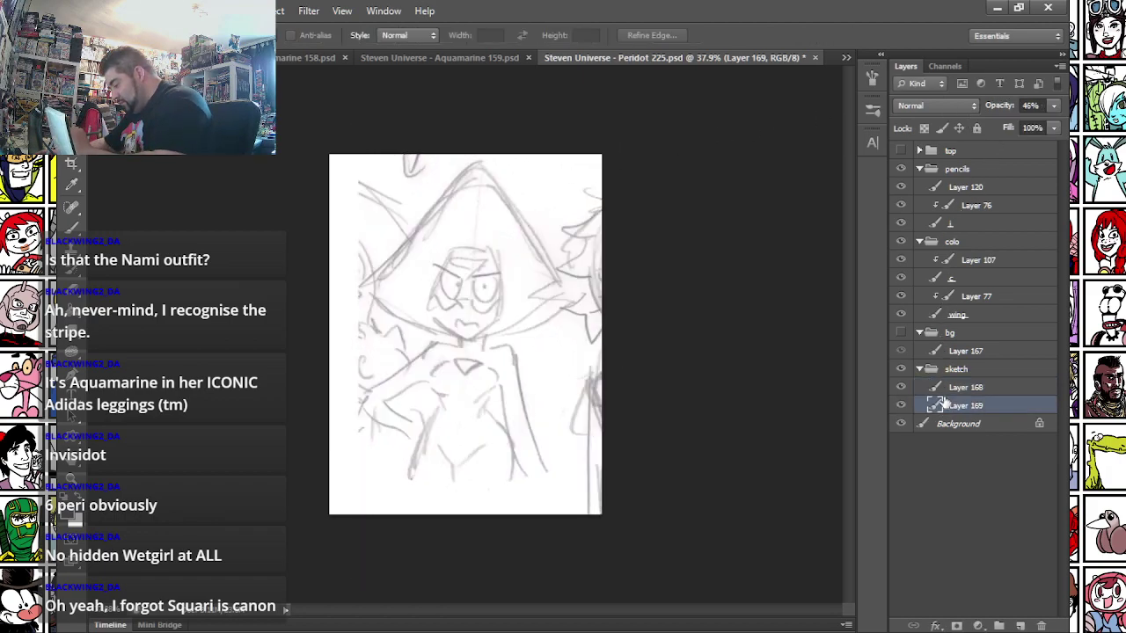
{"action": "left_click", "coordinate": [966, 387]}
{"action": "key", "text": "b"}
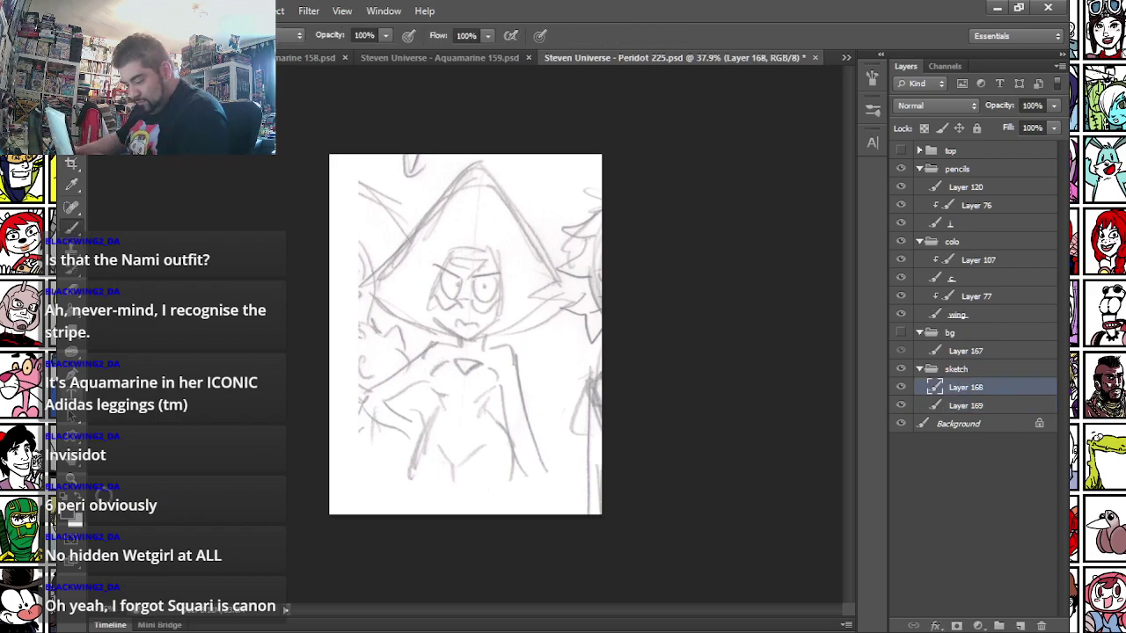
- Choose a medium blue foreground color, test it with short strokes in the page's upper corner, and reduce the brush size
{"action": "key", "text": "ctrl+0"}
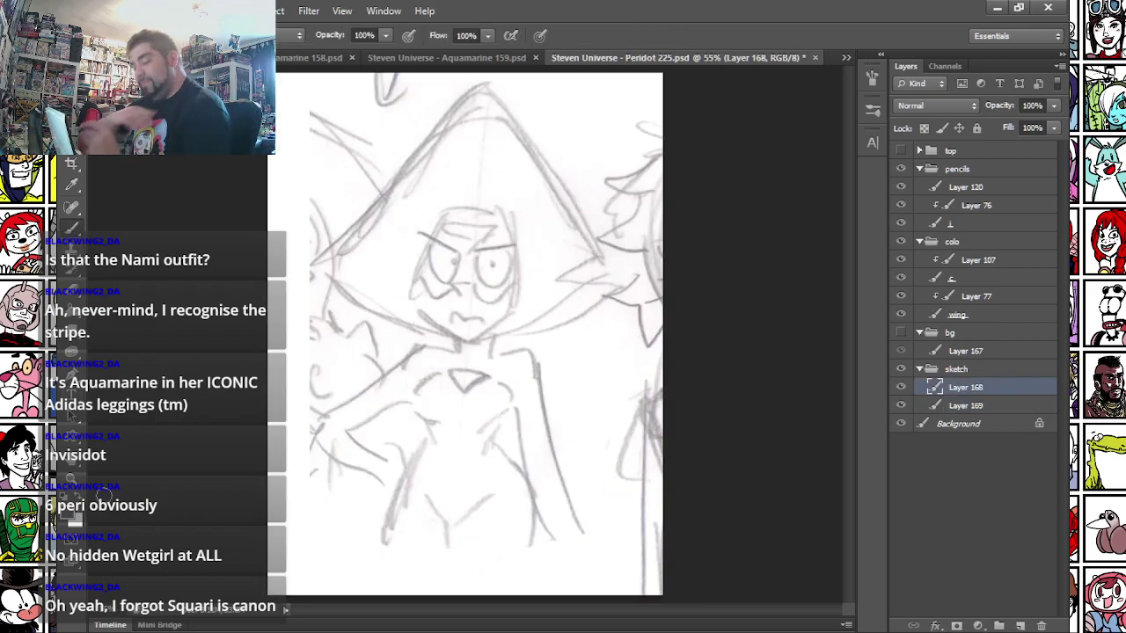
{"action": "left_click", "coordinate": [70, 516]}
{"action": "left_click_drag", "start_coordinate": [580, 208], "coordinate": [578, 215]}
{"action": "left_click_drag", "start_coordinate": [403, 134], "coordinate": [447, 150]}
{"action": "key", "text": "Return"}
{"action": "key", "text": "Return"}
{"action": "left_click_drag", "start_coordinate": [304, 101], "coordinate": [282, 139]}
{"action": "key", "text": "ctrl+plus"}
{"action": "right_click", "coordinate": [454, 233]}
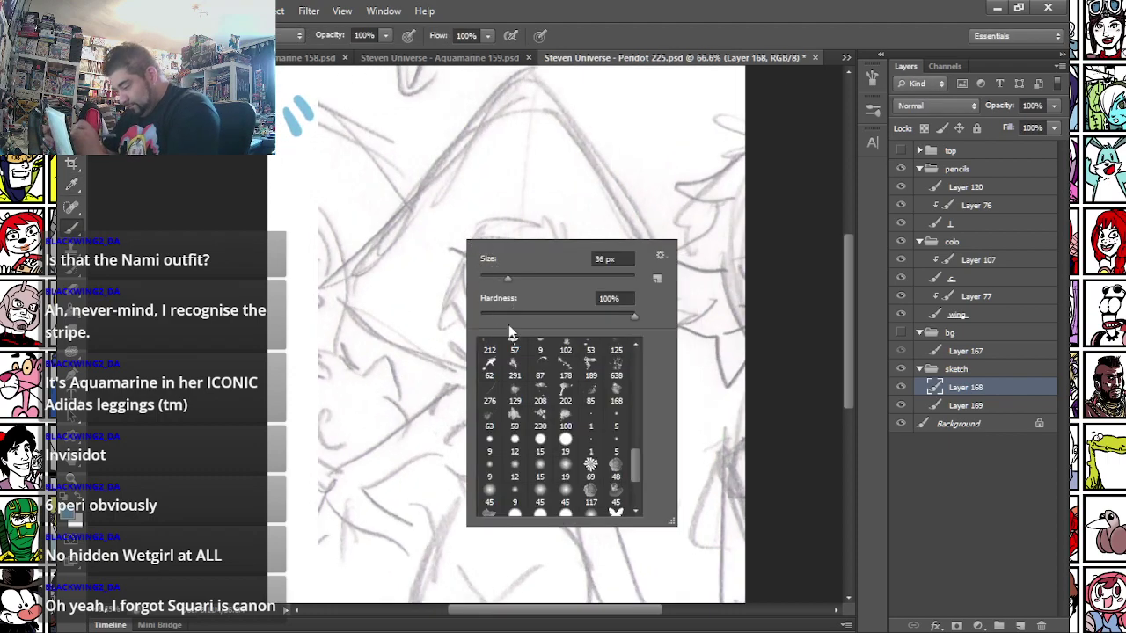
{"action": "left_click", "coordinate": [360, 219]}
- Sketch Peridot's visor, forehead gem, angry eyes and jawline in blue over the faded pencil face on Layer 168
{"action": "mouse_move", "coordinate": [489, 238]}
{"action": "left_mouse_down"}
{"action": "mouse_move", "coordinate": [508, 259]}
{"action": "mouse_move", "coordinate": [529, 243]}
{"action": "mouse_move", "coordinate": [434, 212]}
{"action": "left_mouse_up"}
{"action": "left_click_drag", "start_coordinate": [508, 265], "coordinate": [588, 222]}
{"action": "mouse_move", "coordinate": [508, 311]}
{"action": "left_mouse_down"}
{"action": "mouse_move", "coordinate": [477, 316]}
{"action": "mouse_move", "coordinate": [498, 327]}
{"action": "left_mouse_up"}
{"action": "mouse_move", "coordinate": [430, 226]}
{"action": "left_mouse_down"}
{"action": "mouse_move", "coordinate": [454, 317]}
{"action": "mouse_move", "coordinate": [528, 329]}
{"action": "mouse_move", "coordinate": [574, 287]}
{"action": "mouse_move", "coordinate": [597, 236]}
{"action": "left_mouse_up"}
{"action": "mouse_move", "coordinate": [464, 263]}
{"action": "left_mouse_down"}
{"action": "mouse_move", "coordinate": [493, 280]}
{"action": "mouse_move", "coordinate": [567, 275]}
{"action": "mouse_move", "coordinate": [537, 291]}
{"action": "mouse_move", "coordinate": [492, 284]}
{"action": "mouse_move", "coordinate": [458, 349]}
{"action": "mouse_move", "coordinate": [494, 378]}
{"action": "mouse_move", "coordinate": [540, 366]}
{"action": "mouse_move", "coordinate": [570, 343]}
{"action": "left_mouse_up"}
- Sketch Peridot's neck, both shoulders and the outer line of one upper arm in blue over the pencil guide
{"action": "mouse_move", "coordinate": [533, 376]}
{"action": "left_mouse_down"}
{"action": "mouse_move", "coordinate": [492, 384]}
{"action": "mouse_move", "coordinate": [495, 399]}
{"action": "mouse_move", "coordinate": [528, 384]}
{"action": "left_mouse_up"}
{"action": "mouse_move", "coordinate": [431, 408]}
{"action": "left_mouse_down"}
{"action": "mouse_move", "coordinate": [464, 386]}
{"action": "mouse_move", "coordinate": [492, 383]}
{"action": "left_mouse_up"}
{"action": "left_click_drag", "start_coordinate": [538, 390], "coordinate": [616, 488]}
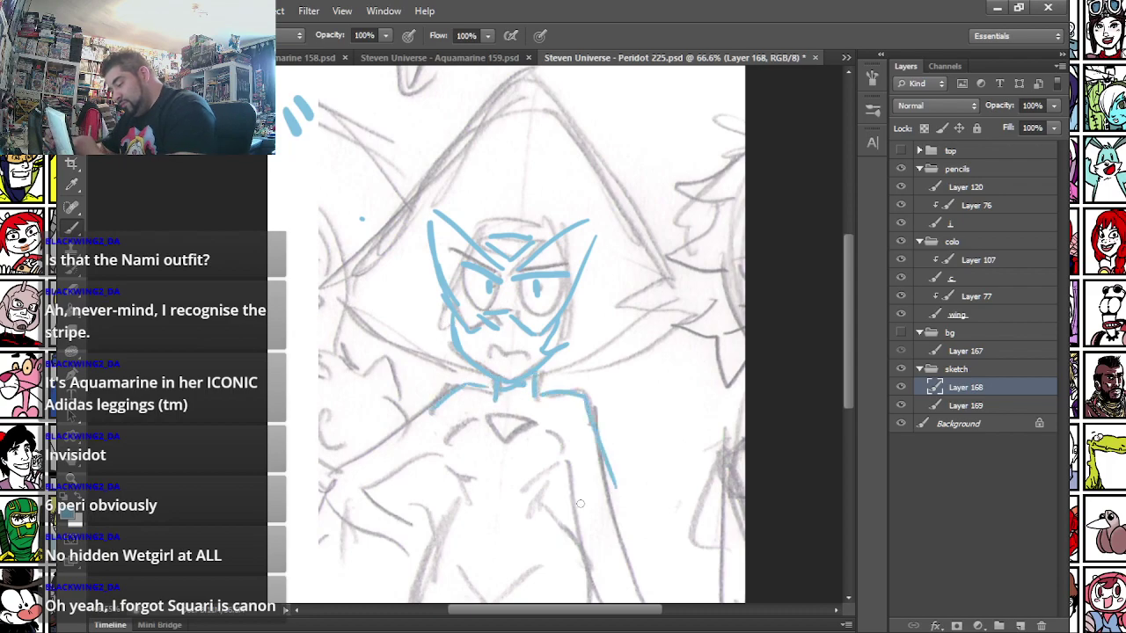
{"action": "left_click_drag", "start_coordinate": [405, 251], "coordinate": [377, 352]}
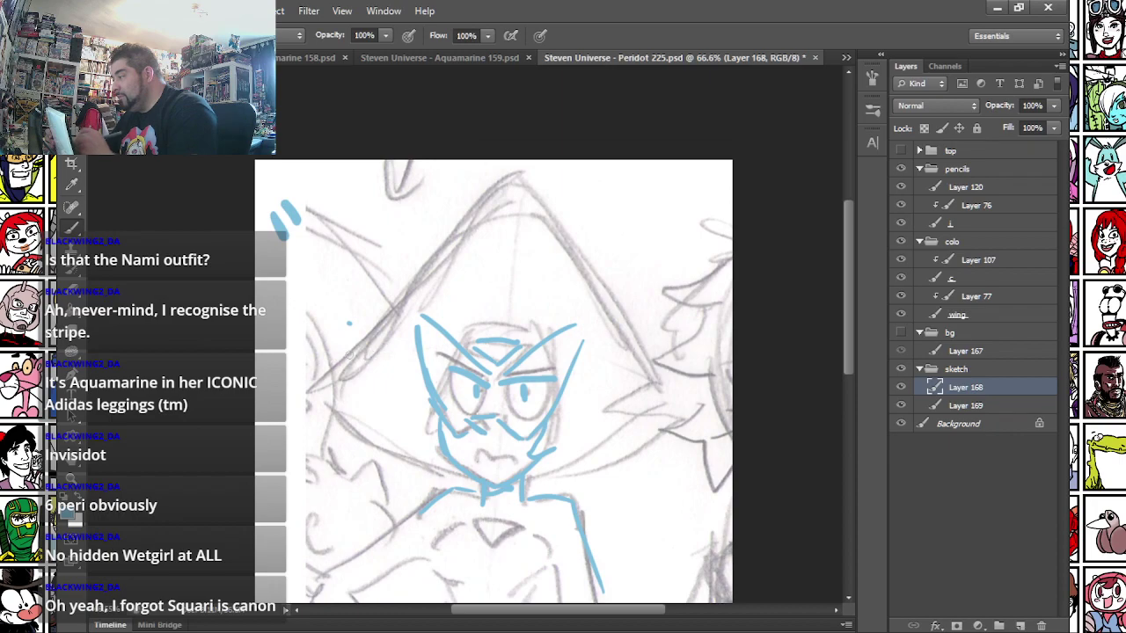
- Sketch Peridot's large triangular hair outline in blue, with a notch at the peak and pointed lower corners
{"action": "mouse_move", "coordinate": [350, 396]}
{"action": "left_mouse_down"}
{"action": "mouse_move", "coordinate": [372, 352]}
{"action": "mouse_move", "coordinate": [519, 189]}
{"action": "mouse_move", "coordinate": [522, 244]}
{"action": "mouse_move", "coordinate": [555, 206]}
{"action": "mouse_move", "coordinate": [660, 387]}
{"action": "left_mouse_up"}
{"action": "left_click_drag", "start_coordinate": [345, 411], "coordinate": [473, 485]}
{"action": "mouse_move", "coordinate": [531, 494]}
{"action": "left_mouse_down"}
{"action": "mouse_move", "coordinate": [670, 412]}
{"action": "mouse_move", "coordinate": [628, 420]}
{"action": "left_mouse_up"}
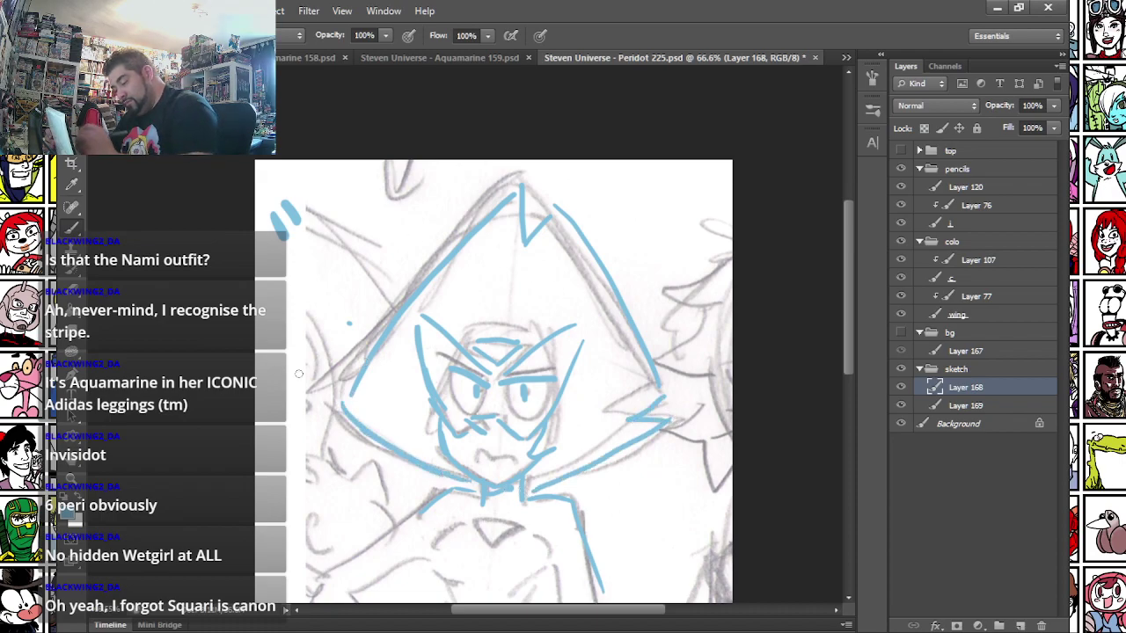
- Sketch Peridot's chest, waist, abdomen creases, hips and upper legs in blue over the pencil guide
{"action": "scroll", "coordinate": [390, 249], "scroll_direction": "down", "scroll_amount": 5}
{"action": "left_click_drag", "start_coordinate": [449, 256], "coordinate": [467, 290]}
{"action": "left_click_drag", "start_coordinate": [546, 244], "coordinate": [543, 286]}
{"action": "mouse_move", "coordinate": [472, 292]}
{"action": "left_mouse_down"}
{"action": "mouse_move", "coordinate": [528, 298]}
{"action": "mouse_move", "coordinate": [538, 330]}
{"action": "mouse_move", "coordinate": [467, 360]}
{"action": "left_mouse_up"}
{"action": "left_click_drag", "start_coordinate": [531, 347], "coordinate": [508, 380]}
{"action": "left_click_drag", "start_coordinate": [541, 327], "coordinate": [583, 467]}
{"action": "left_click_drag", "start_coordinate": [489, 430], "coordinate": [475, 505]}
{"action": "left_click_drag", "start_coordinate": [490, 457], "coordinate": [480, 504]}
{"action": "left_click_drag", "start_coordinate": [591, 416], "coordinate": [564, 505]}
{"action": "mouse_move", "coordinate": [439, 330]}
{"action": "left_mouse_down"}
{"action": "mouse_move", "coordinate": [380, 505]}
{"action": "mouse_move", "coordinate": [482, 450]}
{"action": "mouse_move", "coordinate": [453, 503]}
{"action": "left_mouse_up"}
{"action": "mouse_move", "coordinate": [453, 385]}
{"action": "left_mouse_down"}
{"action": "mouse_move", "coordinate": [471, 407]}
{"action": "mouse_move", "coordinate": [510, 403]}
{"action": "left_mouse_up"}
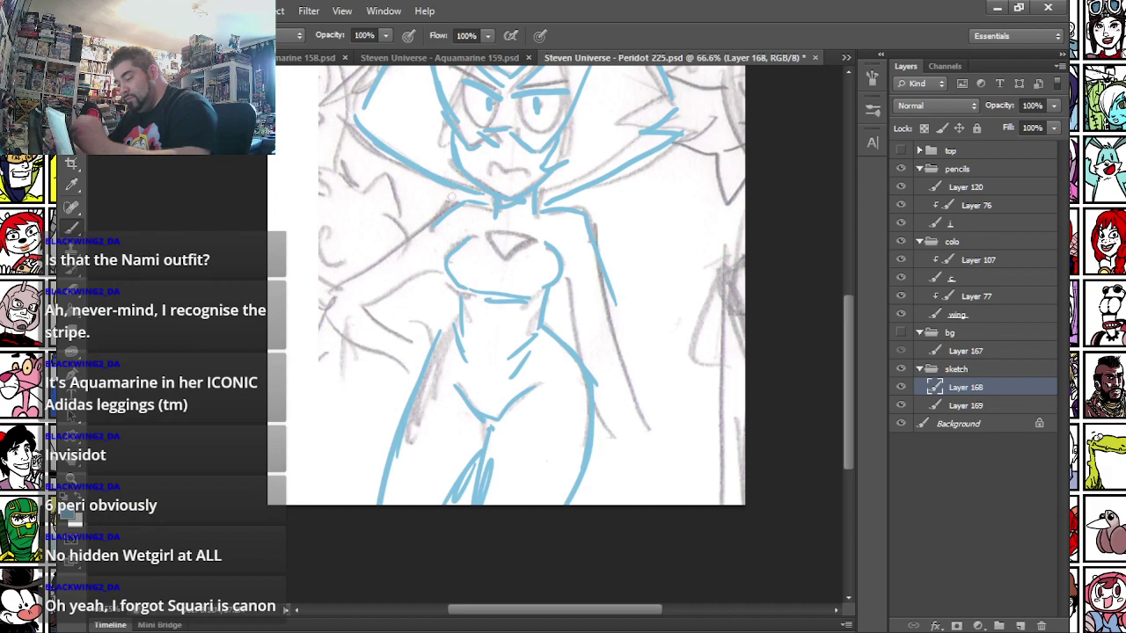
- Sketch both of Peridot's arms in blue, one bent to the hip and one hanging, with joint circles and rough hands
{"action": "left_click_drag", "start_coordinate": [588, 222], "coordinate": [646, 401]}
{"action": "left_click_drag", "start_coordinate": [573, 264], "coordinate": [607, 387]}
{"action": "left_click_drag", "start_coordinate": [584, 236], "coordinate": [554, 253]}
{"action": "left_click_drag", "start_coordinate": [475, 208], "coordinate": [454, 234]}
{"action": "mouse_move", "coordinate": [347, 307]}
{"action": "left_mouse_down"}
{"action": "mouse_move", "coordinate": [361, 283]}
{"action": "mouse_move", "coordinate": [350, 309]}
{"action": "left_mouse_up"}
{"action": "left_click_drag", "start_coordinate": [431, 220], "coordinate": [350, 284]}
{"action": "mouse_move", "coordinate": [447, 254]}
{"action": "left_mouse_down"}
{"action": "mouse_move", "coordinate": [377, 293]}
{"action": "mouse_move", "coordinate": [375, 276]}
{"action": "left_mouse_up"}
{"action": "left_click_drag", "start_coordinate": [374, 291], "coordinate": [430, 343]}
{"action": "mouse_move", "coordinate": [329, 297]}
{"action": "left_mouse_down"}
{"action": "mouse_move", "coordinate": [400, 350]}
{"action": "mouse_move", "coordinate": [437, 334]}
{"action": "mouse_move", "coordinate": [407, 368]}
{"action": "mouse_move", "coordinate": [409, 358]}
{"action": "mouse_move", "coordinate": [409, 396]}
{"action": "left_mouse_up"}
{"action": "mouse_move", "coordinate": [597, 353]}
{"action": "left_mouse_down"}
{"action": "mouse_move", "coordinate": [589, 327]}
{"action": "mouse_move", "coordinate": [598, 353]}
{"action": "left_mouse_up"}
{"action": "left_click_drag", "start_coordinate": [580, 220], "coordinate": [613, 344]}
{"action": "mouse_move", "coordinate": [559, 266]}
{"action": "left_mouse_down"}
{"action": "mouse_move", "coordinate": [599, 389]}
{"action": "mouse_move", "coordinate": [633, 438]}
{"action": "left_mouse_up"}
{"action": "mouse_move", "coordinate": [610, 350]}
{"action": "left_mouse_down"}
{"action": "mouse_move", "coordinate": [640, 410]}
{"action": "mouse_move", "coordinate": [660, 423]}
{"action": "mouse_move", "coordinate": [637, 424]}
{"action": "mouse_move", "coordinate": [679, 438]}
{"action": "left_mouse_up"}
{"action": "left_click_drag", "start_coordinate": [616, 419], "coordinate": [631, 447]}
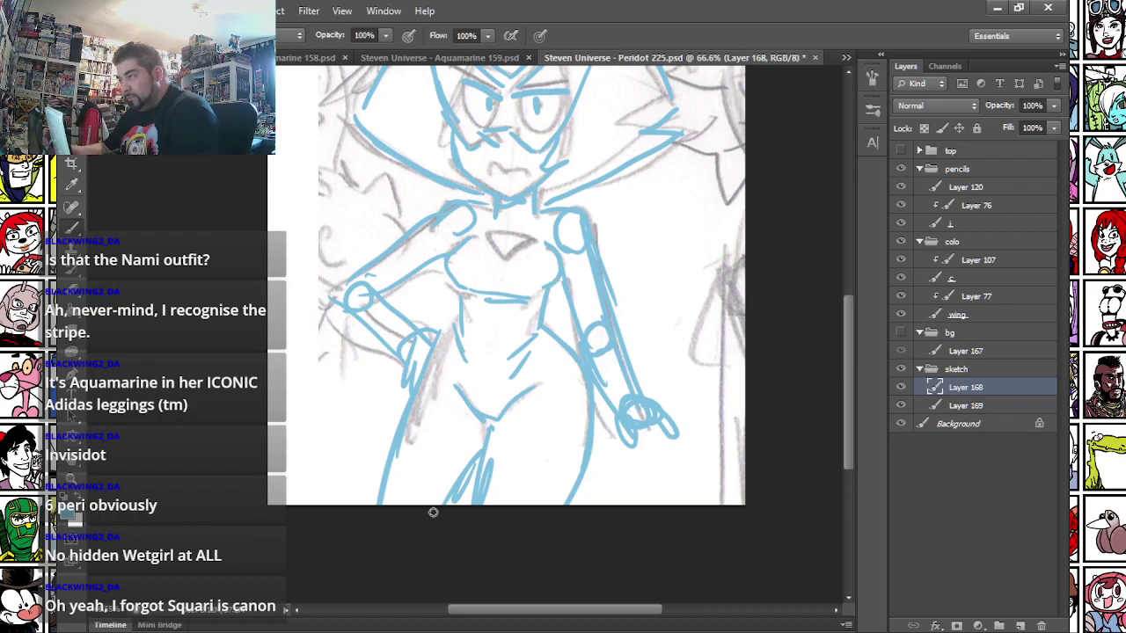
- Change the foreground color to bright green and outline the inverted triangular gem on Peridot's chest
{"action": "left_click", "coordinate": [70, 526]}
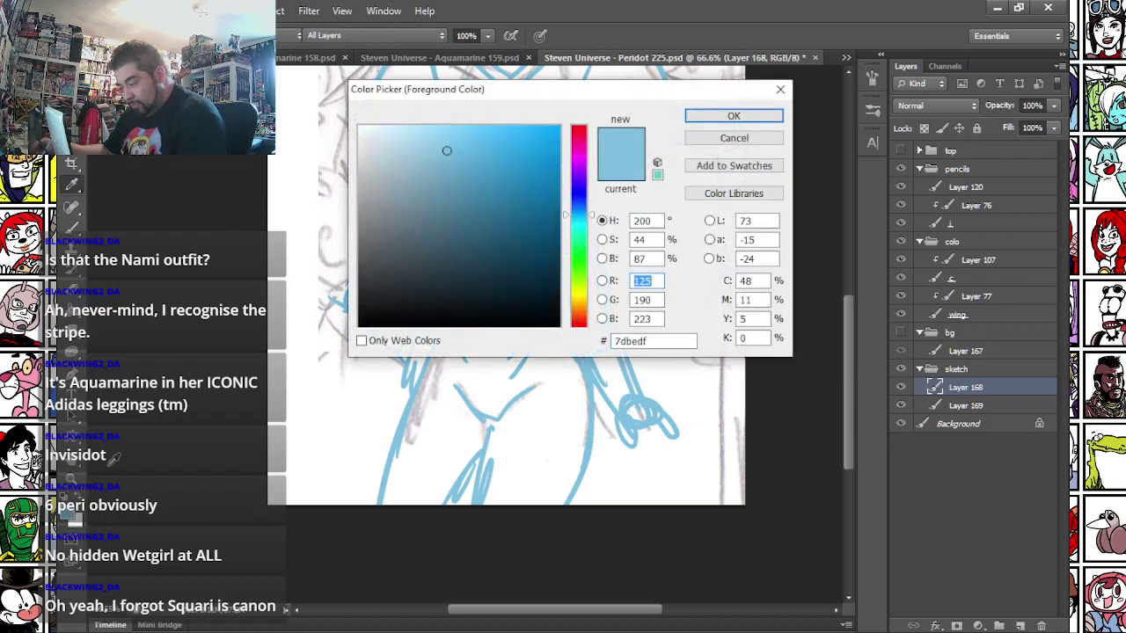
{"action": "left_click", "coordinate": [579, 244]}
{"action": "left_click", "coordinate": [501, 150]}
{"action": "key", "text": "Return"}
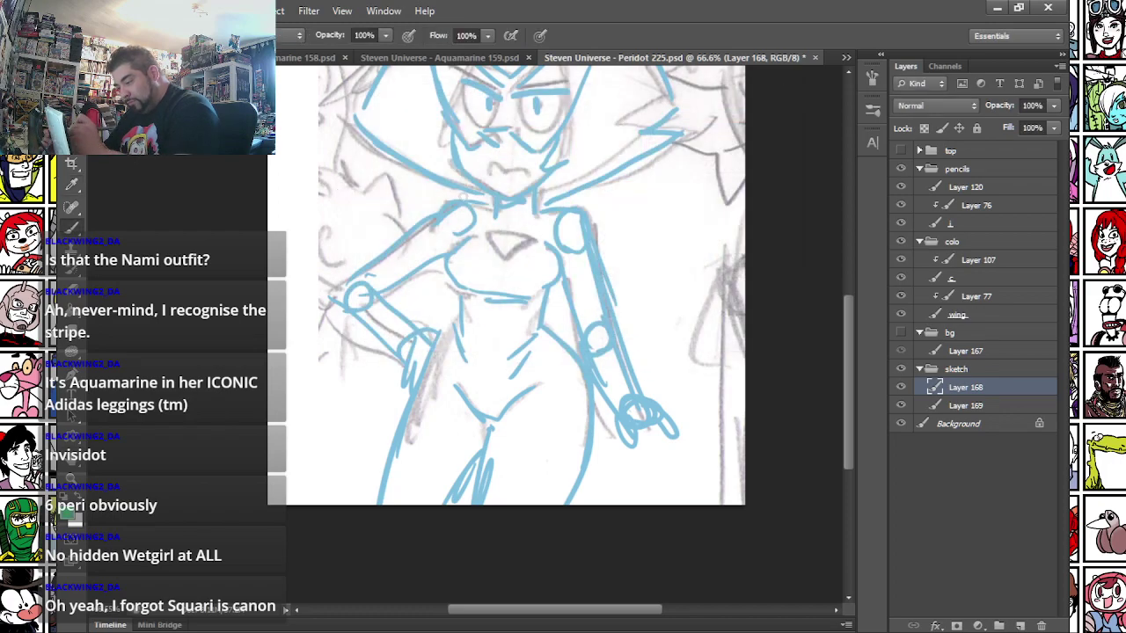
{"action": "right_click", "coordinate": [463, 196]}
{"action": "left_click", "coordinate": [518, 400]}
{"action": "left_click", "coordinate": [334, 206]}
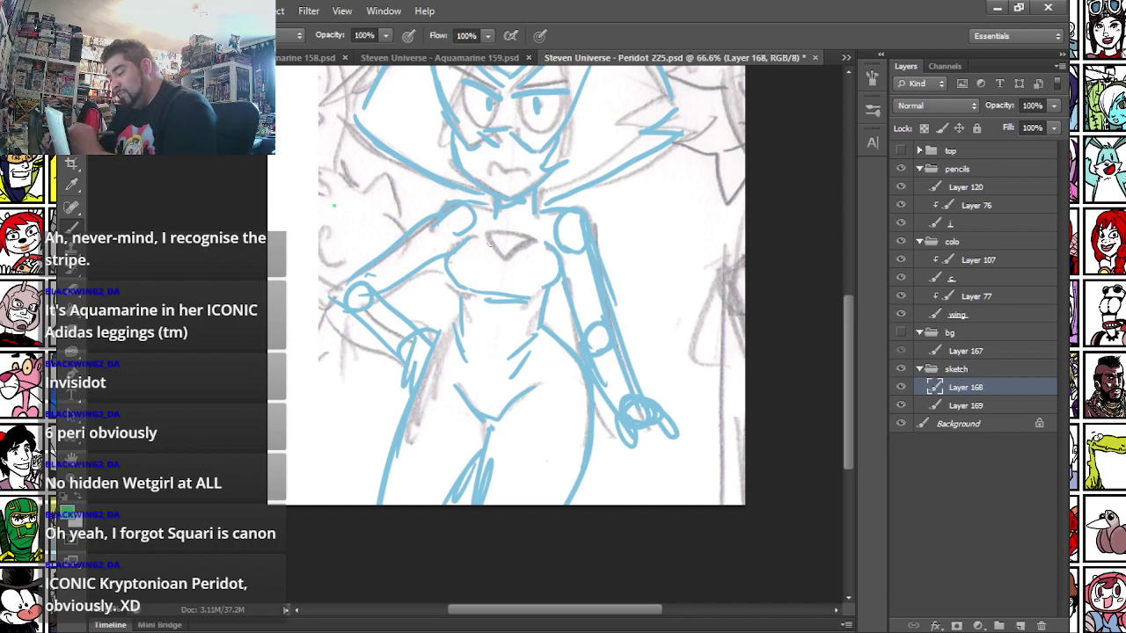
{"action": "left_click_drag", "start_coordinate": [483, 231], "coordinate": [532, 236]}
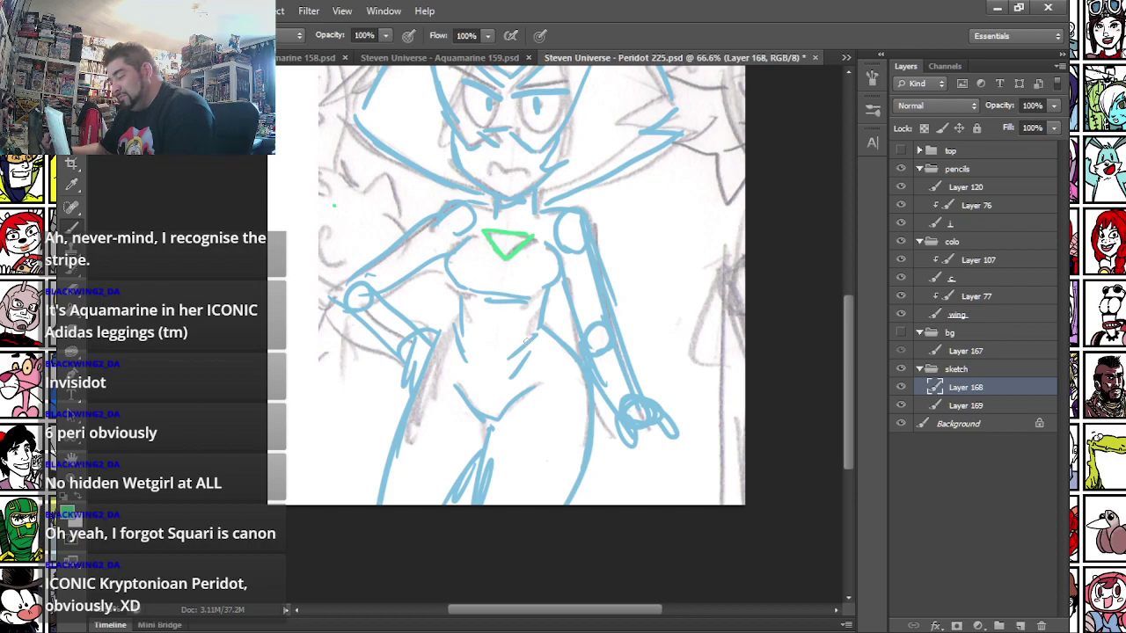
- Mark the costume seams in green: the V-shaped neckline, upper-arm bands, hip edge and thigh lines
{"action": "left_click_drag", "start_coordinate": [446, 331], "coordinate": [403, 406]}
{"action": "mouse_move", "coordinate": [433, 226]}
{"action": "left_mouse_down"}
{"action": "mouse_move", "coordinate": [494, 262]}
{"action": "mouse_move", "coordinate": [576, 246]}
{"action": "left_mouse_up"}
{"action": "left_click_drag", "start_coordinate": [558, 284], "coordinate": [603, 278]}
{"action": "left_click_drag", "start_coordinate": [405, 245], "coordinate": [444, 266]}
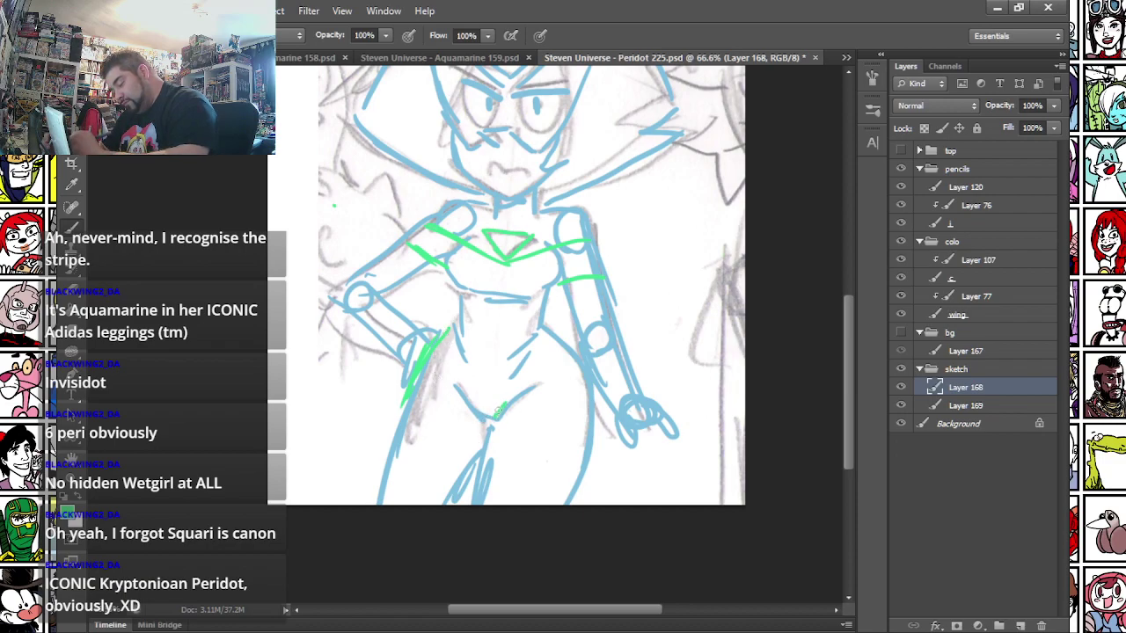
{"action": "left_click_drag", "start_coordinate": [460, 477], "coordinate": [480, 443]}
{"action": "mouse_move", "coordinate": [543, 373]}
{"action": "left_mouse_down"}
{"action": "mouse_move", "coordinate": [538, 527]}
{"action": "mouse_move", "coordinate": [551, 392]}
{"action": "left_mouse_up"}
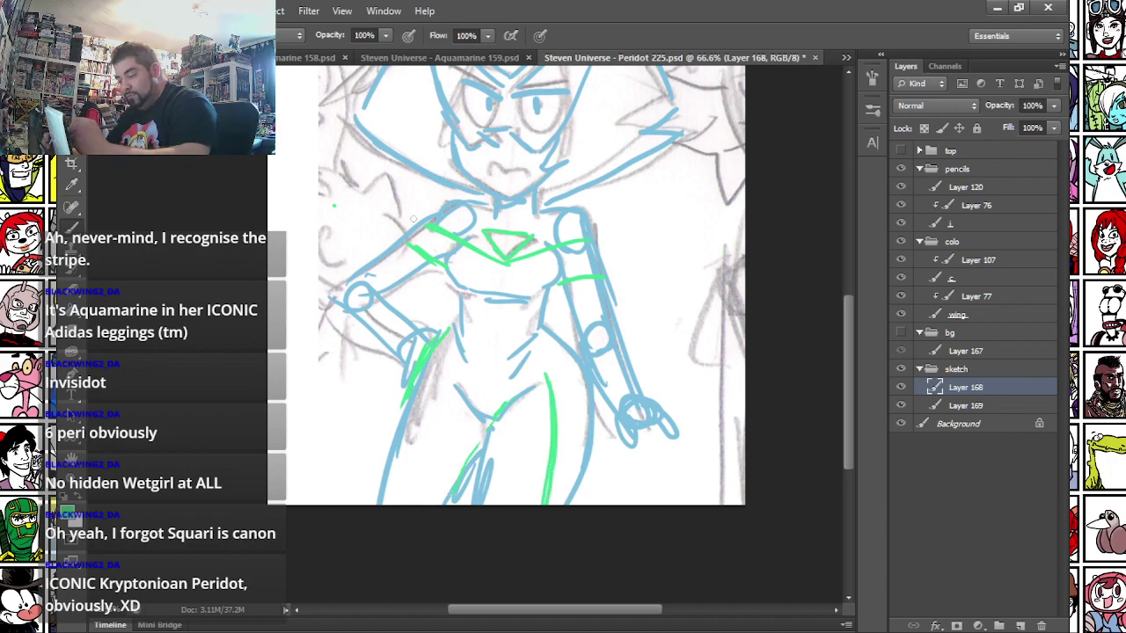
- Scribble green over the upper-arm bands and elbow-to-forearm sections of both arms to mark the sleeve areas
{"action": "left_click_drag", "start_coordinate": [561, 250], "coordinate": [588, 268]}
{"action": "left_click_drag", "start_coordinate": [414, 239], "coordinate": [437, 243]}
{"action": "mouse_move", "coordinate": [577, 308]}
{"action": "left_mouse_down"}
{"action": "mouse_move", "coordinate": [606, 332]}
{"action": "mouse_move", "coordinate": [620, 406]}
{"action": "left_mouse_up"}
{"action": "mouse_move", "coordinate": [378, 257]}
{"action": "left_mouse_down"}
{"action": "mouse_move", "coordinate": [364, 289]}
{"action": "mouse_move", "coordinate": [394, 350]}
{"action": "left_mouse_up"}
{"action": "left_click_drag", "start_coordinate": [370, 310], "coordinate": [383, 323]}
- On the i layer in the pencils group, ink Peridot's eyebrows, thick upper eyelids and pupils in black with a 9 px brush
{"action": "mouse_move", "coordinate": [345, 242]}
{"action": "left_mouse_down"}
{"action": "mouse_move", "coordinate": [371, 347]}
{"action": "mouse_move", "coordinate": [370, 438]}
{"action": "left_mouse_up"}
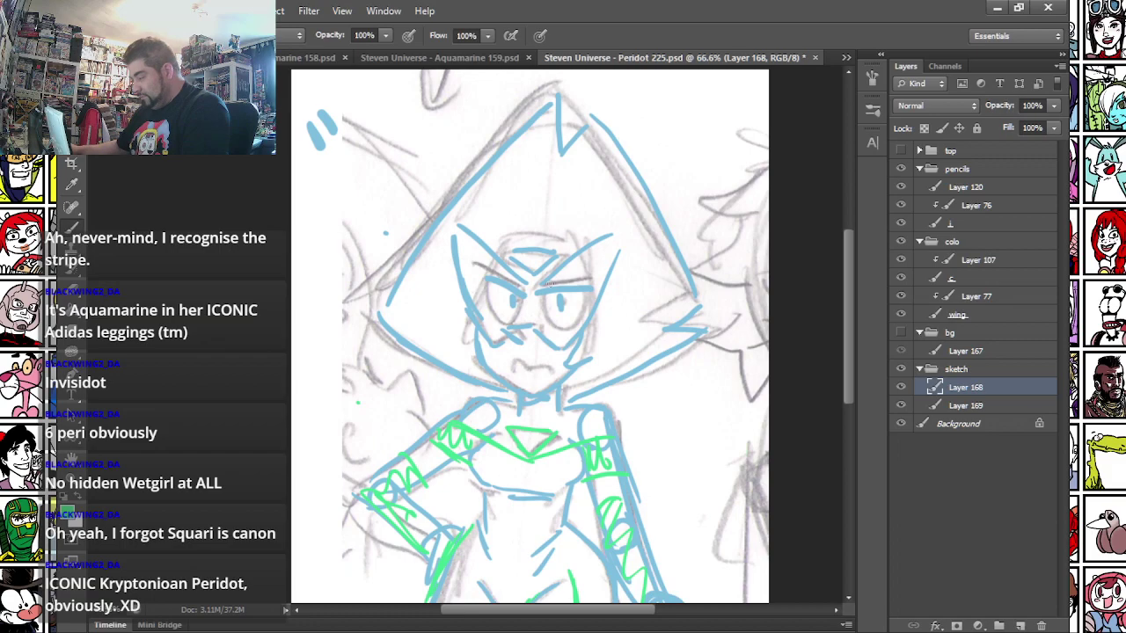
{"action": "left_click", "coordinate": [968, 228]}
{"action": "scroll", "coordinate": [613, 285], "scroll_direction": "up", "scroll_amount": 3}
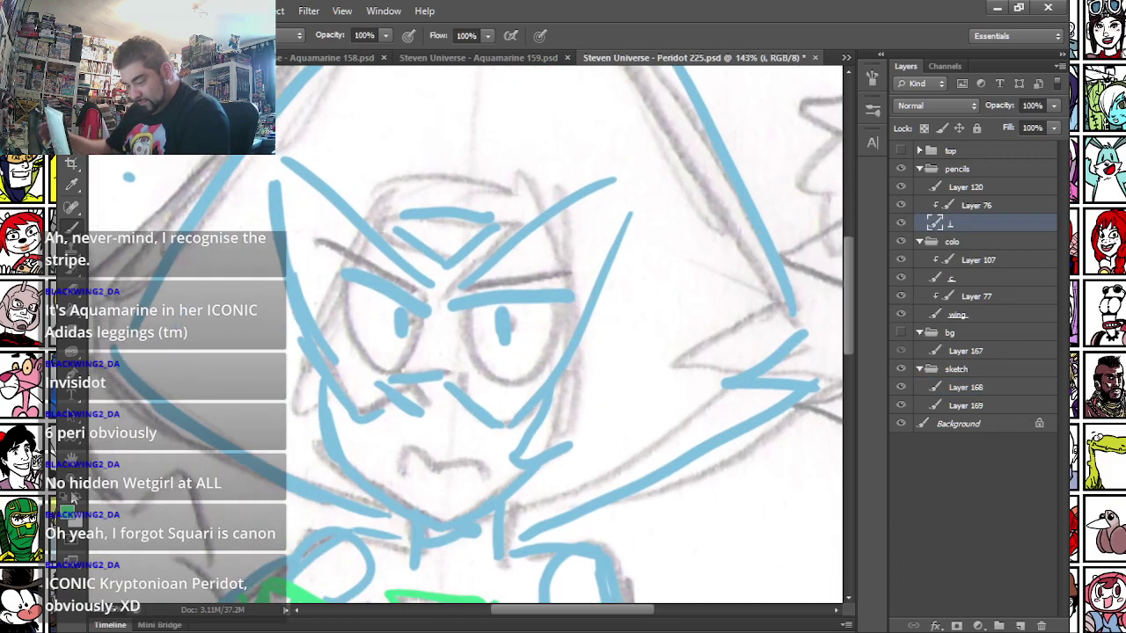
{"action": "right_click", "coordinate": [378, 280]}
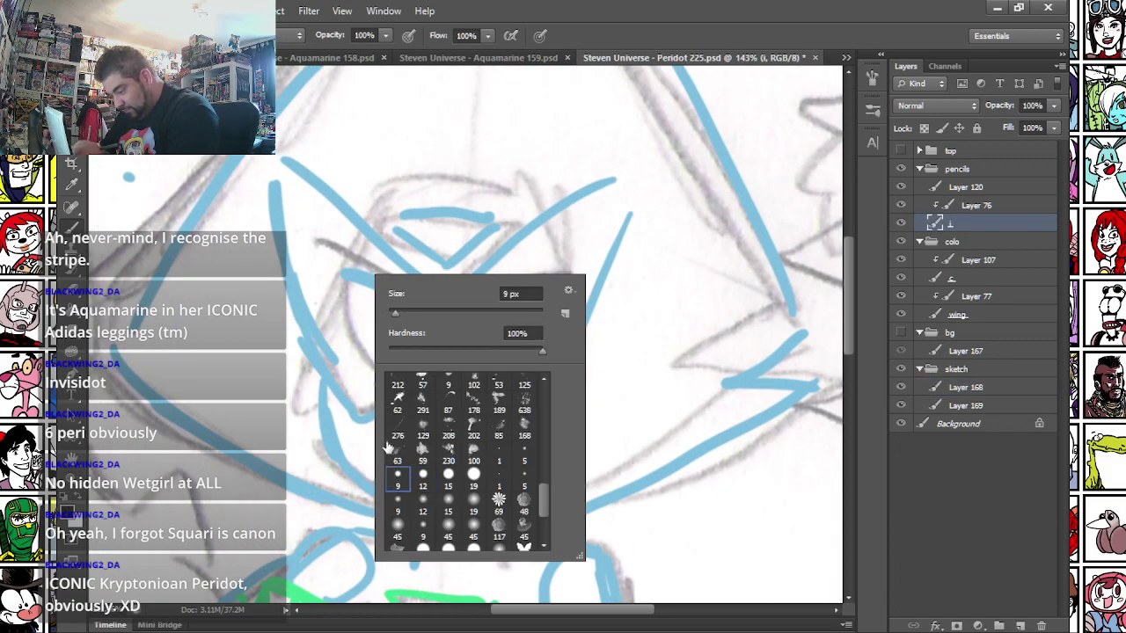
{"action": "left_click_drag", "start_coordinate": [299, 312], "coordinate": [279, 252]}
{"action": "left_click_drag", "start_coordinate": [430, 247], "coordinate": [545, 238]}
{"action": "mouse_move", "coordinate": [322, 224]}
{"action": "left_mouse_down"}
{"action": "mouse_move", "coordinate": [406, 255]}
{"action": "mouse_move", "coordinate": [551, 234]}
{"action": "left_mouse_up"}
{"action": "left_click_drag", "start_coordinate": [322, 222], "coordinate": [343, 227]}
{"action": "left_click_drag", "start_coordinate": [441, 230], "coordinate": [559, 220]}
{"action": "left_click_drag", "start_coordinate": [312, 191], "coordinate": [403, 236]}
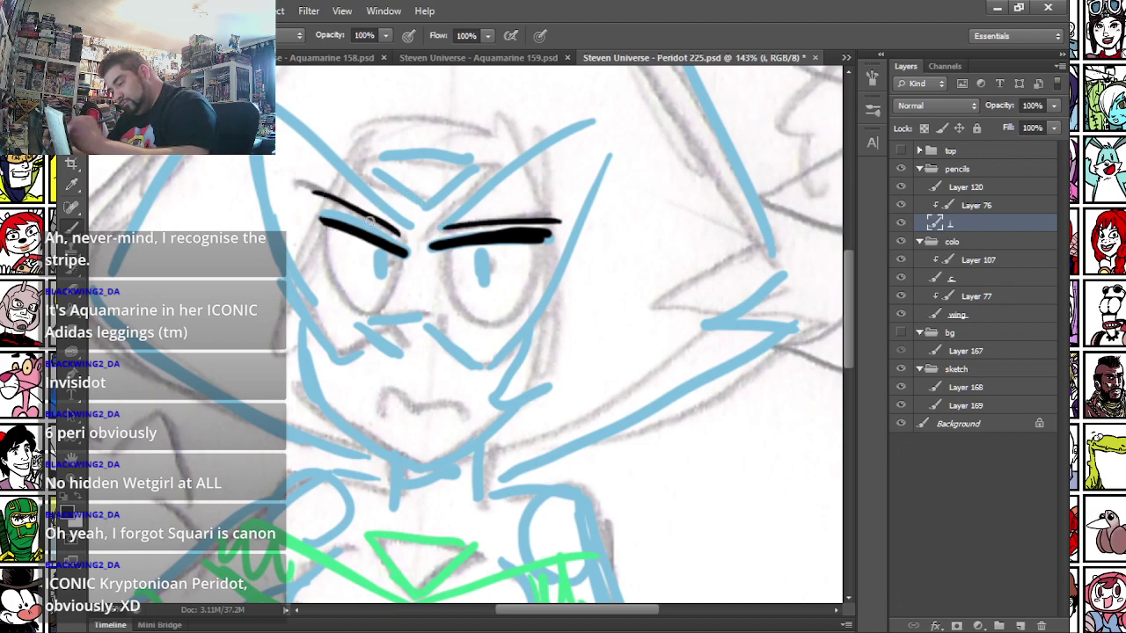
{"action": "mouse_move", "coordinate": [478, 252]}
{"action": "left_mouse_down"}
{"action": "mouse_move", "coordinate": [482, 274]}
{"action": "mouse_move", "coordinate": [480, 260]}
{"action": "left_mouse_up"}
{"action": "mouse_move", "coordinate": [380, 248]}
{"action": "left_mouse_down"}
{"action": "mouse_move", "coordinate": [382, 276]}
{"action": "mouse_move", "coordinate": [378, 262]}
{"action": "left_mouse_up"}
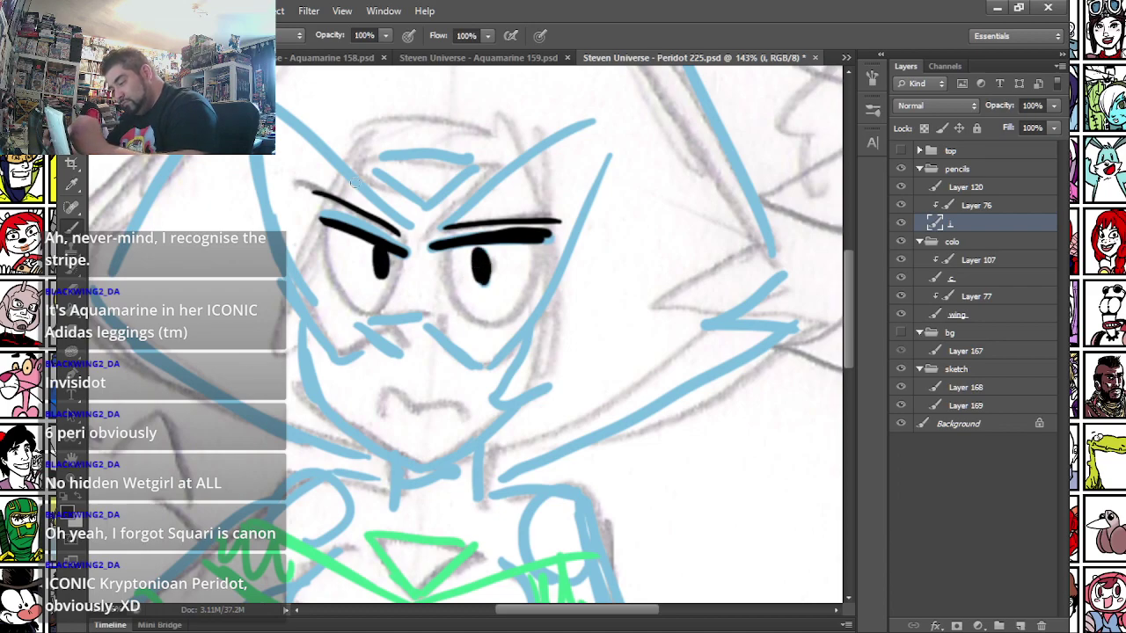
- Ink the forehead gem, the pointed visor outline and both eye outlines with a thin black brush
{"action": "right_click", "coordinate": [421, 229]}
{"action": "left_click", "coordinate": [574, 410]}
{"action": "key", "text": "Return"}
{"action": "mouse_move", "coordinate": [369, 163]}
{"action": "left_mouse_down"}
{"action": "mouse_move", "coordinate": [417, 199]}
{"action": "mouse_move", "coordinate": [442, 189]}
{"action": "mouse_move", "coordinate": [465, 162]}
{"action": "left_mouse_up"}
{"action": "left_click_drag", "start_coordinate": [372, 162], "coordinate": [458, 163]}
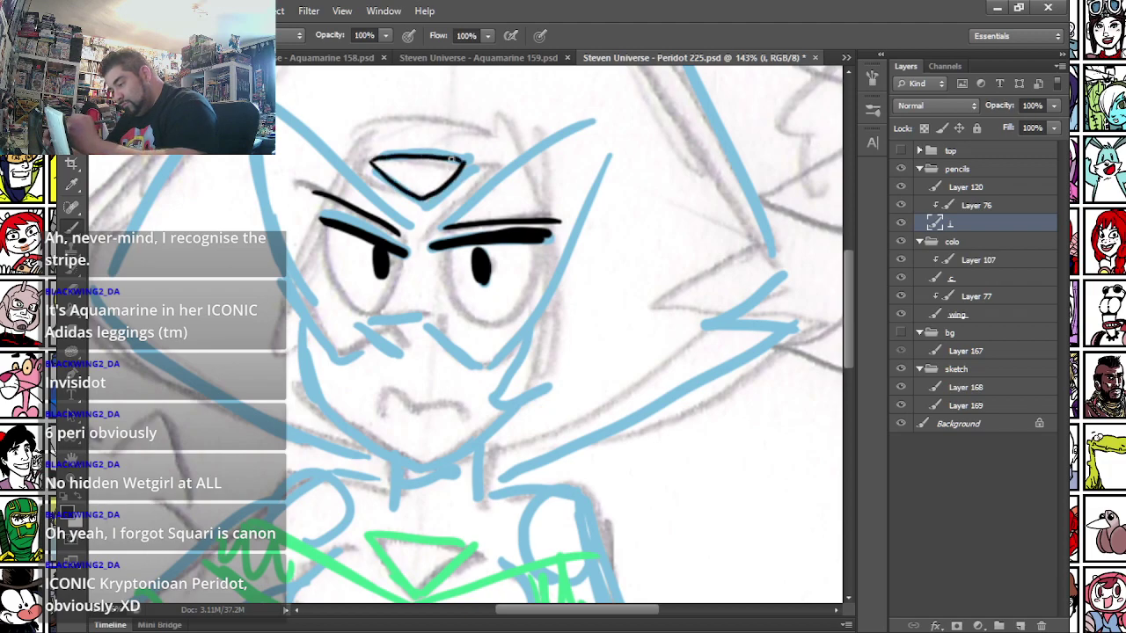
{"action": "mouse_move", "coordinate": [279, 117]}
{"action": "left_mouse_down"}
{"action": "mouse_move", "coordinate": [421, 227]}
{"action": "mouse_move", "coordinate": [603, 119]}
{"action": "left_mouse_up"}
{"action": "mouse_move", "coordinate": [257, 157]}
{"action": "left_mouse_down"}
{"action": "mouse_move", "coordinate": [271, 262]}
{"action": "mouse_move", "coordinate": [339, 359]}
{"action": "mouse_move", "coordinate": [388, 350]}
{"action": "mouse_move", "coordinate": [380, 322]}
{"action": "mouse_move", "coordinate": [417, 322]}
{"action": "mouse_move", "coordinate": [477, 362]}
{"action": "mouse_move", "coordinate": [509, 338]}
{"action": "mouse_move", "coordinate": [556, 264]}
{"action": "mouse_move", "coordinate": [607, 117]}
{"action": "left_mouse_up"}
{"action": "mouse_move", "coordinate": [329, 215]}
{"action": "left_mouse_down"}
{"action": "mouse_move", "coordinate": [339, 293]}
{"action": "mouse_move", "coordinate": [360, 306]}
{"action": "mouse_move", "coordinate": [381, 304]}
{"action": "mouse_move", "coordinate": [394, 281]}
{"action": "mouse_move", "coordinate": [451, 291]}
{"action": "mouse_move", "coordinate": [472, 321]}
{"action": "mouse_move", "coordinate": [510, 317]}
{"action": "mouse_move", "coordinate": [531, 231]}
{"action": "left_mouse_up"}
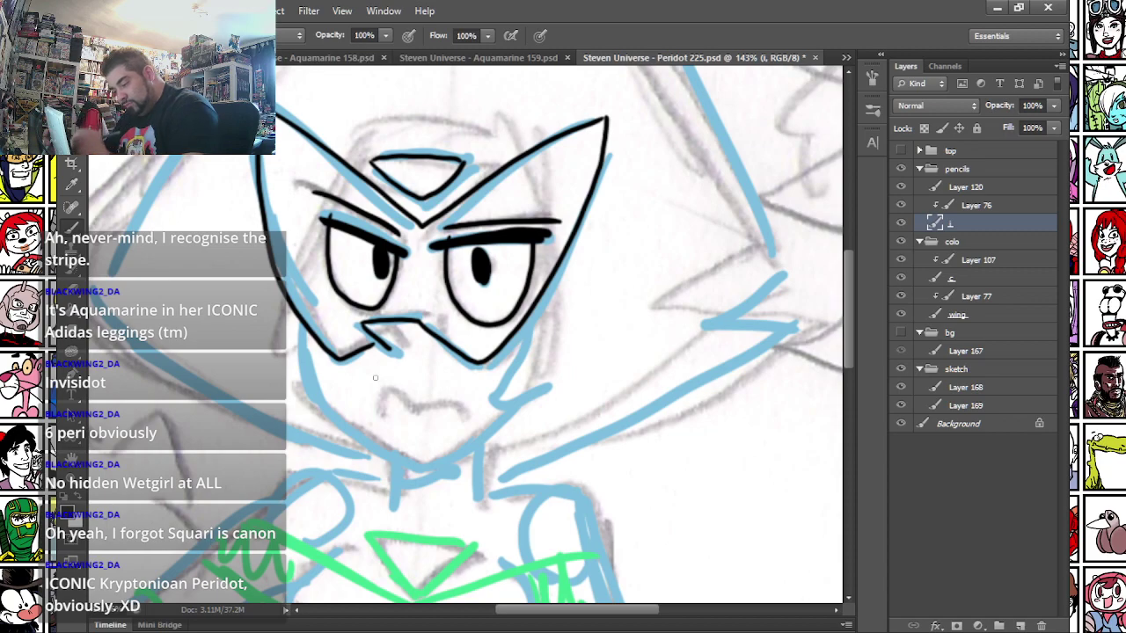
- Ink the frowning mouth, the short marks under the eyes, the jawline and the pointed cheek tufts
{"action": "left_click_drag", "start_coordinate": [381, 407], "coordinate": [461, 415]}
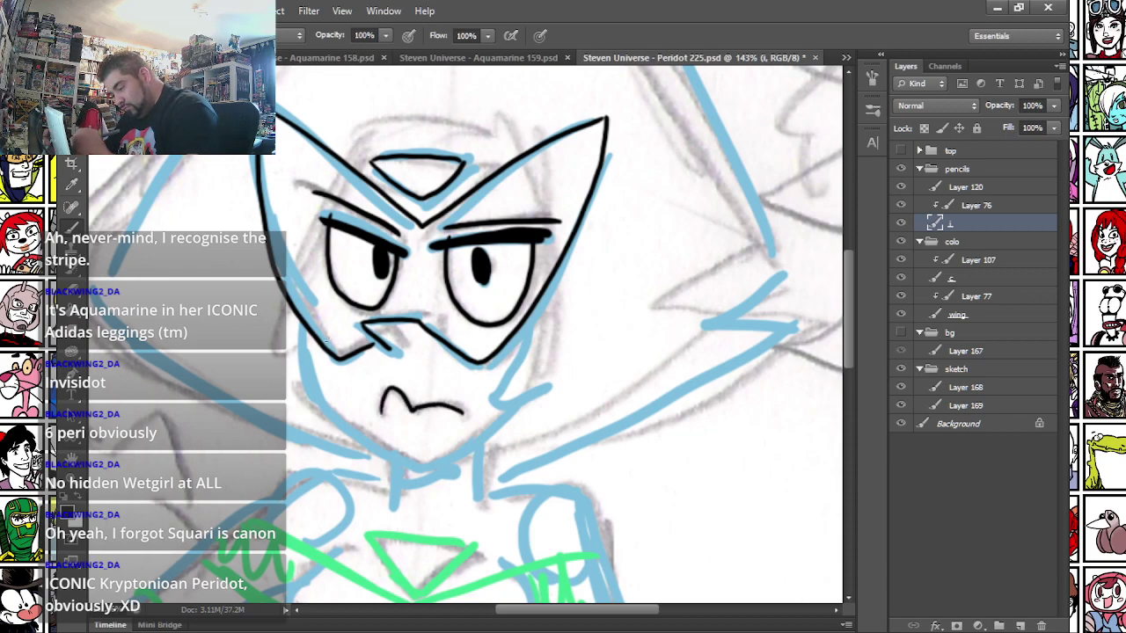
{"action": "mouse_move", "coordinate": [324, 299]}
{"action": "left_mouse_down"}
{"action": "mouse_move", "coordinate": [345, 322]}
{"action": "mouse_move", "coordinate": [334, 319]}
{"action": "left_mouse_up"}
{"action": "left_click_drag", "start_coordinate": [489, 328], "coordinate": [498, 336]}
{"action": "left_click_drag", "start_coordinate": [496, 327], "coordinate": [506, 336]}
{"action": "mouse_move", "coordinate": [306, 329]}
{"action": "left_mouse_down"}
{"action": "mouse_move", "coordinate": [310, 367]}
{"action": "mouse_move", "coordinate": [345, 396]}
{"action": "mouse_move", "coordinate": [327, 411]}
{"action": "left_mouse_up"}
{"action": "key", "text": "ctrl+z"}
{"action": "mouse_move", "coordinate": [307, 356]}
{"action": "left_mouse_down"}
{"action": "mouse_move", "coordinate": [346, 389]}
{"action": "mouse_move", "coordinate": [316, 399]}
{"action": "mouse_move", "coordinate": [410, 463]}
{"action": "mouse_move", "coordinate": [431, 466]}
{"action": "mouse_move", "coordinate": [511, 413]}
{"action": "left_mouse_up"}
{"action": "mouse_move", "coordinate": [523, 326]}
{"action": "left_mouse_down"}
{"action": "mouse_move", "coordinate": [487, 409]}
{"action": "mouse_move", "coordinate": [559, 385]}
{"action": "left_mouse_up"}
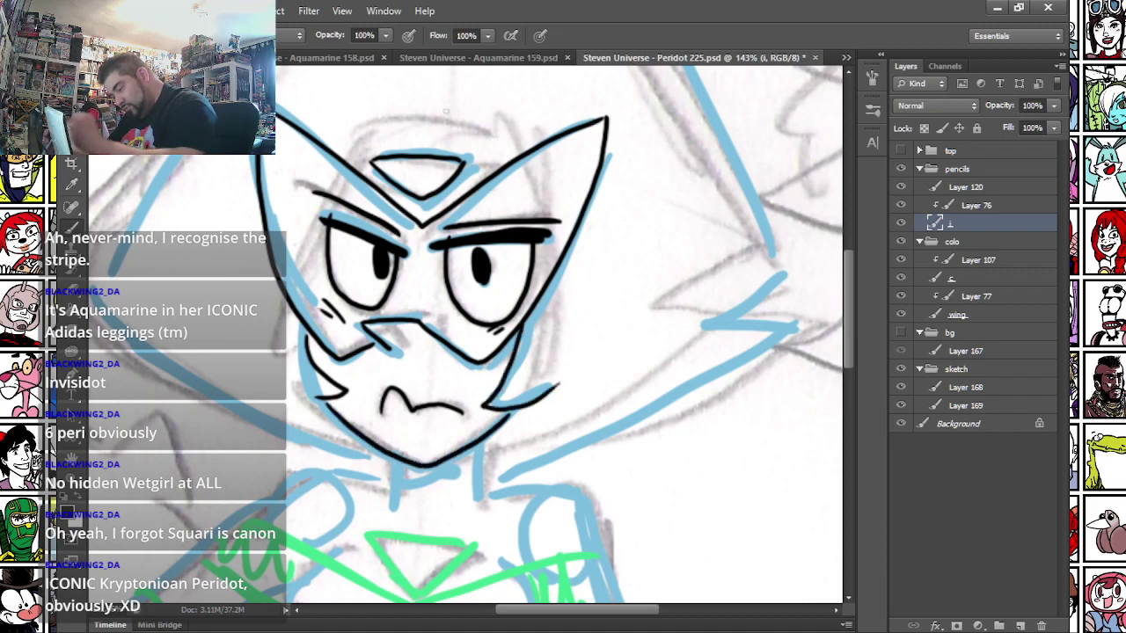
- Ink both sides of the neck and fill the shadow under the chin with a thicker black brush
{"action": "left_click_drag", "start_coordinate": [392, 451], "coordinate": [390, 509]}
{"action": "left_click_drag", "start_coordinate": [472, 445], "coordinate": [480, 508]}
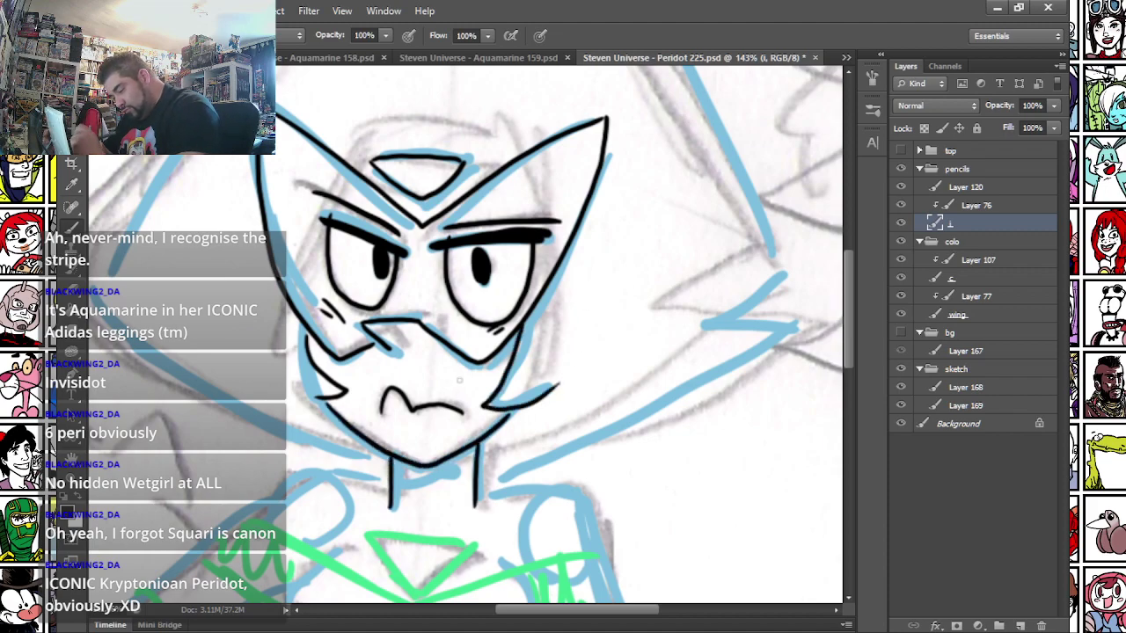
{"action": "right_click", "coordinate": [457, 381]}
{"action": "left_click", "coordinate": [533, 552]}
{"action": "mouse_move", "coordinate": [397, 465]}
{"action": "left_mouse_down"}
{"action": "mouse_move", "coordinate": [458, 460]}
{"action": "mouse_move", "coordinate": [417, 489]}
{"action": "left_mouse_up"}
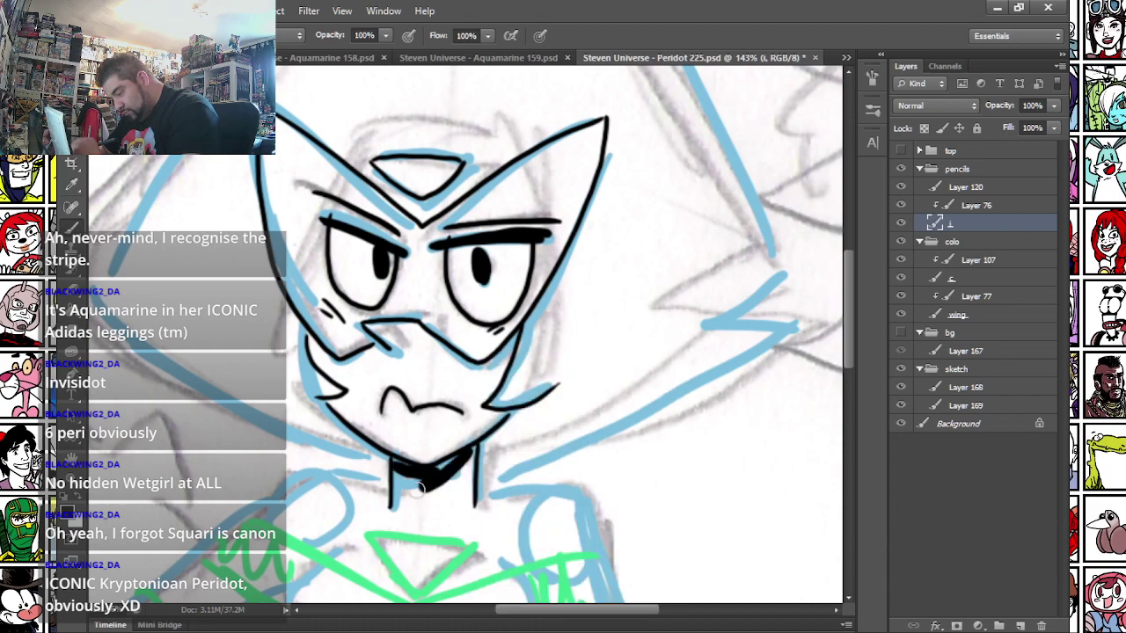
- Return to a thin brush and ink the full triangular hair outline, including its notched peak and jagged side corner
{"action": "right_click", "coordinate": [361, 266]}
{"action": "double_click", "coordinate": [502, 437]}
{"action": "mouse_move", "coordinate": [169, 275]}
{"action": "left_mouse_down"}
{"action": "mouse_move", "coordinate": [181, 302]}
{"action": "mouse_move", "coordinate": [266, 300]}
{"action": "left_mouse_up"}
{"action": "mouse_move", "coordinate": [191, 321]}
{"action": "left_mouse_down"}
{"action": "mouse_move", "coordinate": [391, 455]}
{"action": "mouse_move", "coordinate": [482, 492]}
{"action": "left_mouse_up"}
{"action": "left_click_drag", "start_coordinate": [217, 203], "coordinate": [209, 387]}
{"action": "mouse_move", "coordinate": [186, 501]}
{"action": "left_mouse_down"}
{"action": "mouse_move", "coordinate": [250, 402]}
{"action": "mouse_move", "coordinate": [522, 75]}
{"action": "left_mouse_up"}
{"action": "left_click_drag", "start_coordinate": [398, 172], "coordinate": [302, 263]}
{"action": "left_click_drag", "start_coordinate": [431, 160], "coordinate": [465, 132]}
{"action": "mouse_move", "coordinate": [465, 133]}
{"action": "left_mouse_down"}
{"action": "mouse_move", "coordinate": [483, 240]}
{"action": "mouse_move", "coordinate": [530, 181]}
{"action": "mouse_move", "coordinate": [482, 160]}
{"action": "mouse_move", "coordinate": [488, 130]}
{"action": "left_mouse_up"}
{"action": "mouse_move", "coordinate": [487, 129]}
{"action": "left_mouse_down"}
{"action": "mouse_move", "coordinate": [634, 371]}
{"action": "mouse_move", "coordinate": [711, 531]}
{"action": "left_mouse_up"}
{"action": "left_click_drag", "start_coordinate": [631, 437], "coordinate": [556, 171]}
{"action": "mouse_move", "coordinate": [577, 314]}
{"action": "left_mouse_down"}
{"action": "mouse_move", "coordinate": [629, 272]}
{"action": "mouse_move", "coordinate": [578, 314]}
{"action": "mouse_move", "coordinate": [655, 316]}
{"action": "left_mouse_up"}
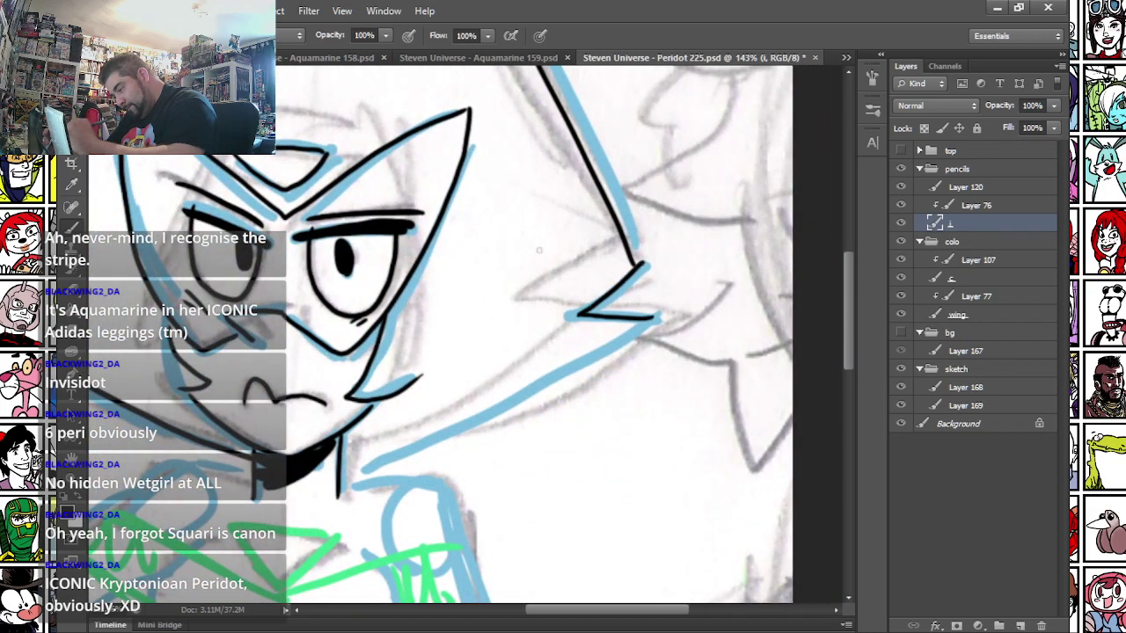
{"action": "mouse_move", "coordinate": [345, 467]}
{"action": "left_mouse_down"}
{"action": "mouse_move", "coordinate": [404, 452]}
{"action": "mouse_move", "coordinate": [658, 318]}
{"action": "left_mouse_up"}
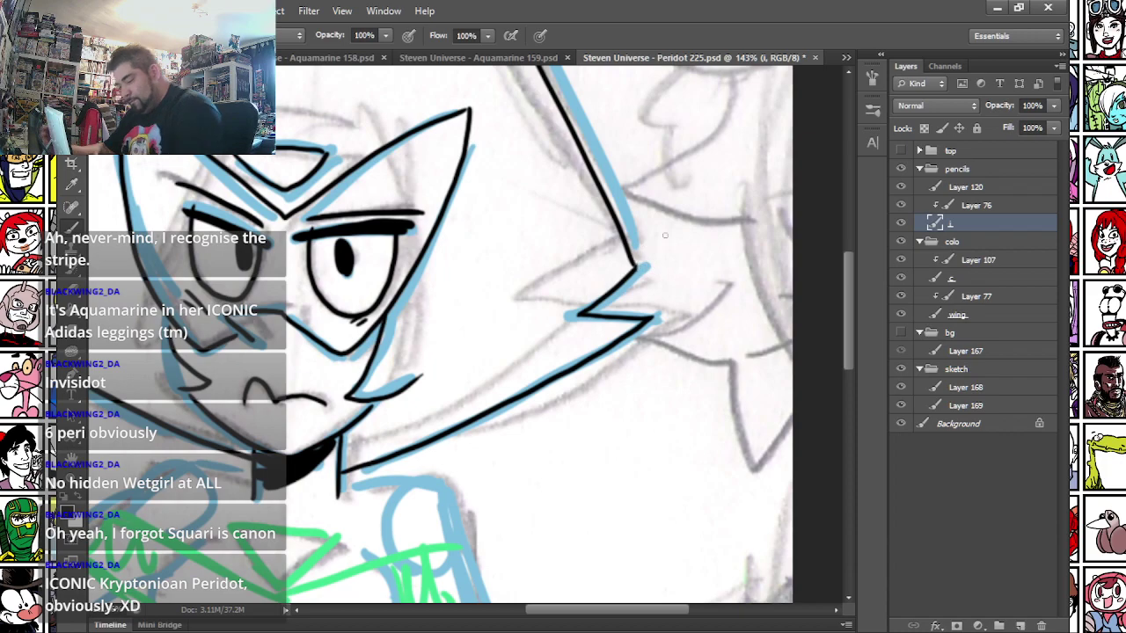
- Ink both shoulder lines and the triangular chest gem over the blue and green sketch
{"action": "left_click_drag", "start_coordinate": [186, 563], "coordinate": [343, 355]}
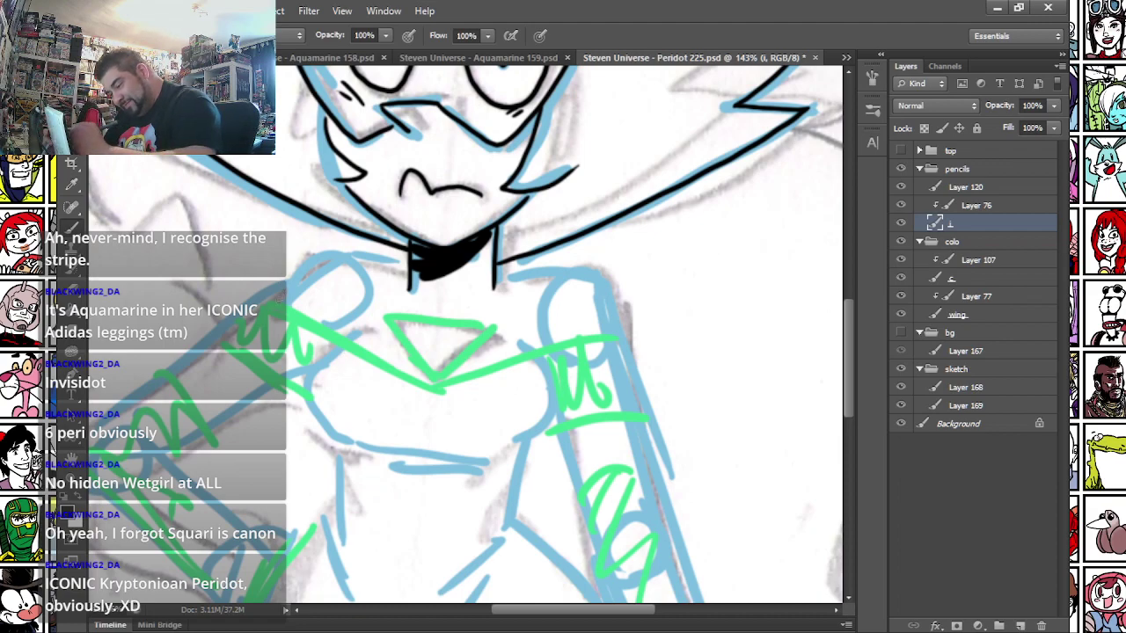
{"action": "mouse_move", "coordinate": [282, 299]}
{"action": "left_mouse_down"}
{"action": "mouse_move", "coordinate": [353, 259]}
{"action": "mouse_move", "coordinate": [407, 269]}
{"action": "left_mouse_up"}
{"action": "mouse_move", "coordinate": [494, 277]}
{"action": "left_mouse_down"}
{"action": "mouse_move", "coordinate": [579, 274]}
{"action": "mouse_move", "coordinate": [616, 333]}
{"action": "left_mouse_up"}
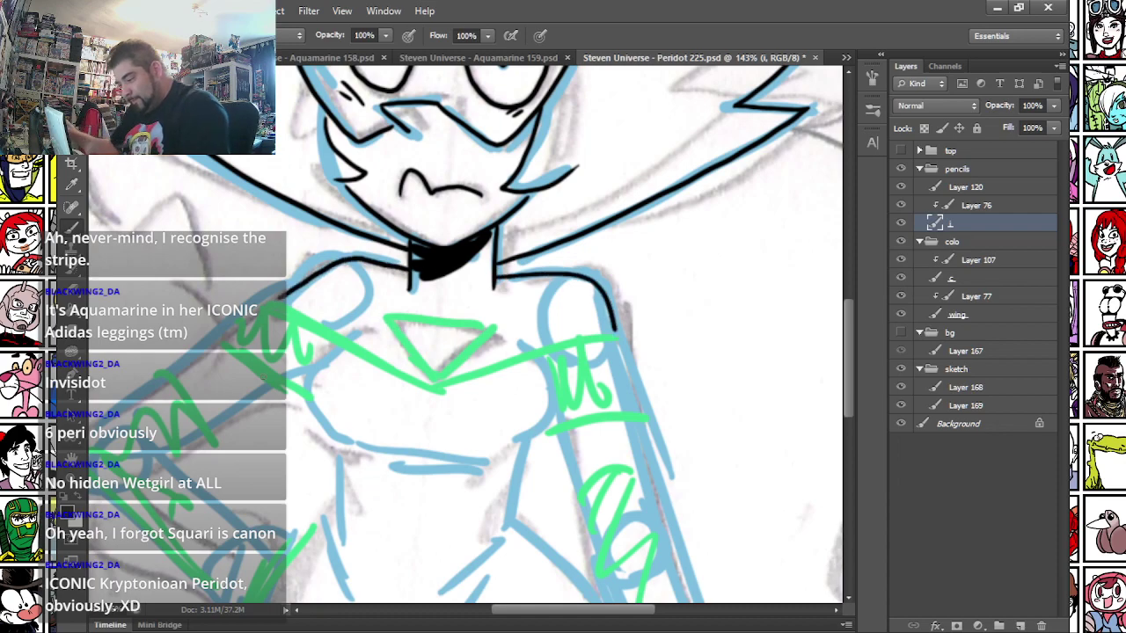
{"action": "scroll", "coordinate": [263, 376], "scroll_direction": "up", "scroll_amount": 4}
{"action": "mouse_move", "coordinate": [456, 292]}
{"action": "left_mouse_down"}
{"action": "mouse_move", "coordinate": [588, 309]}
{"action": "mouse_move", "coordinate": [460, 304]}
{"action": "mouse_move", "coordinate": [532, 364]}
{"action": "mouse_move", "coordinate": [595, 308]}
{"action": "left_mouse_up"}
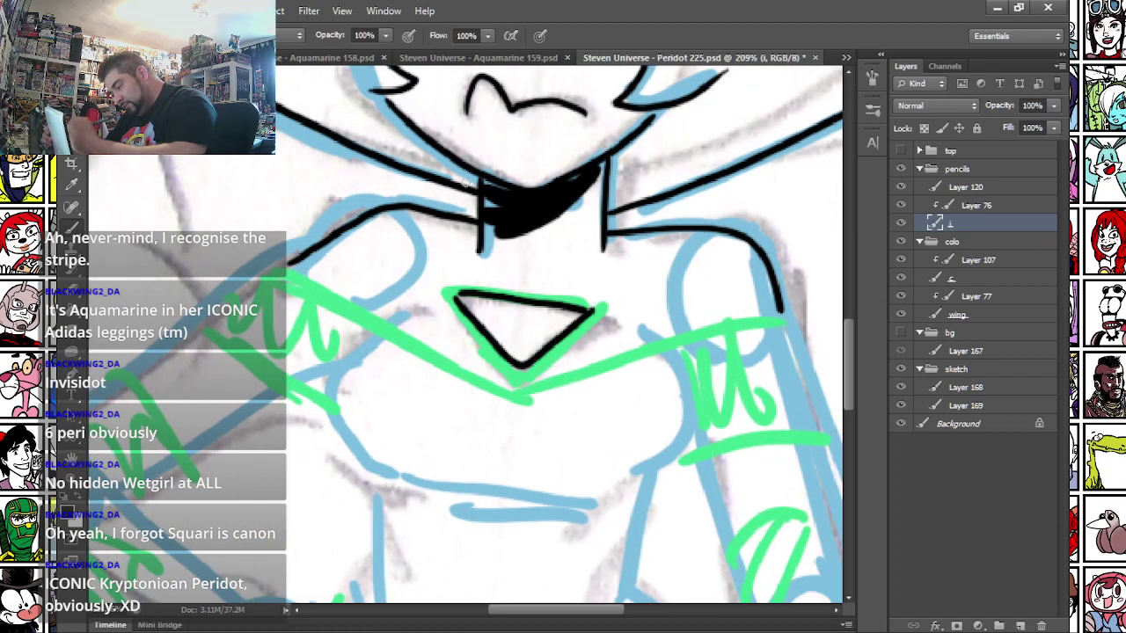
- Add dotted accents and a short curve between the neck and chest gem, and ink the curved collar lines
{"action": "left_click", "coordinate": [466, 233]}
{"action": "left_click", "coordinate": [469, 242]}
{"action": "left_click", "coordinate": [471, 250]}
{"action": "left_click", "coordinate": [473, 258]}
{"action": "left_click", "coordinate": [473, 267]}
{"action": "left_click", "coordinate": [475, 277]}
{"action": "left_click", "coordinate": [581, 293]}
{"action": "left_click", "coordinate": [597, 273]}
{"action": "left_click", "coordinate": [614, 255]}
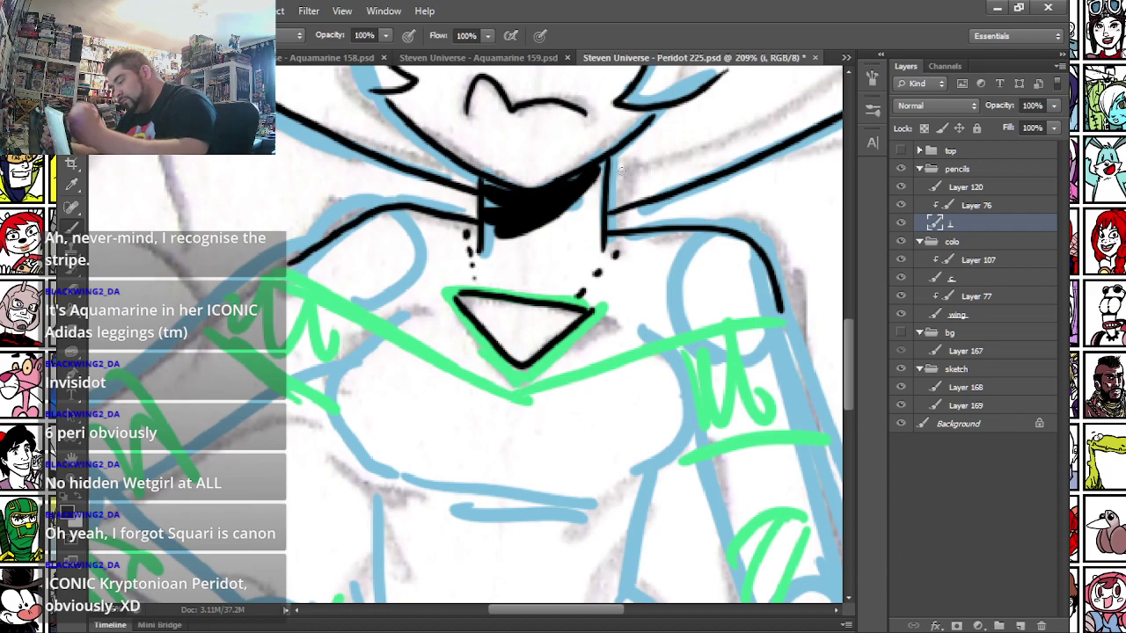
{"action": "left_click_drag", "start_coordinate": [530, 285], "coordinate": [564, 278]}
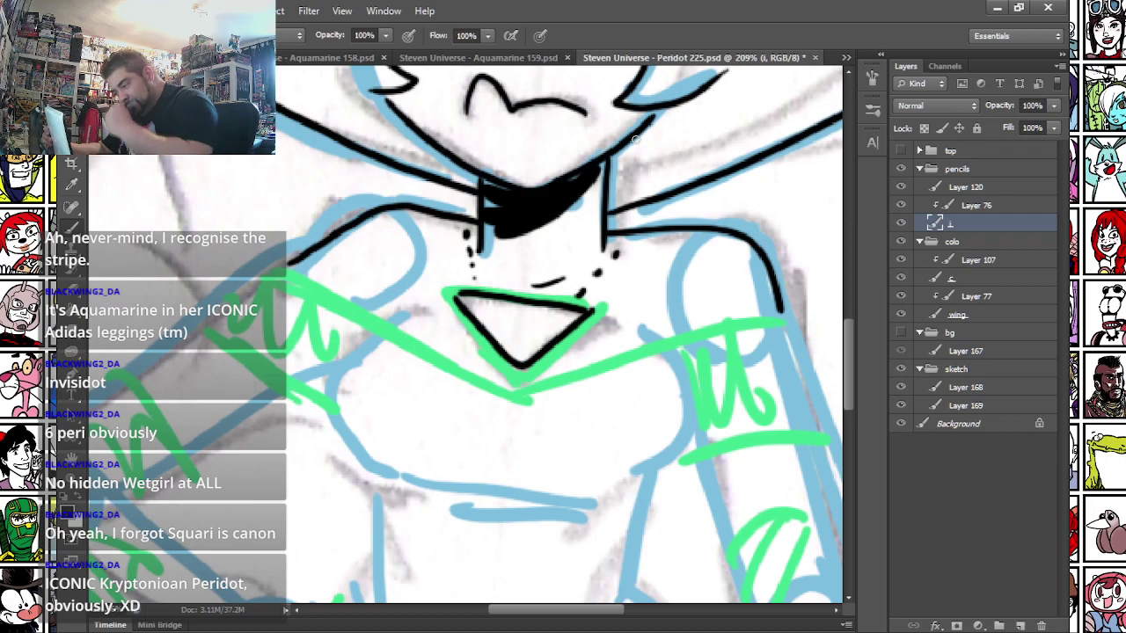
{"action": "left_click_drag", "start_coordinate": [481, 249], "coordinate": [603, 244]}
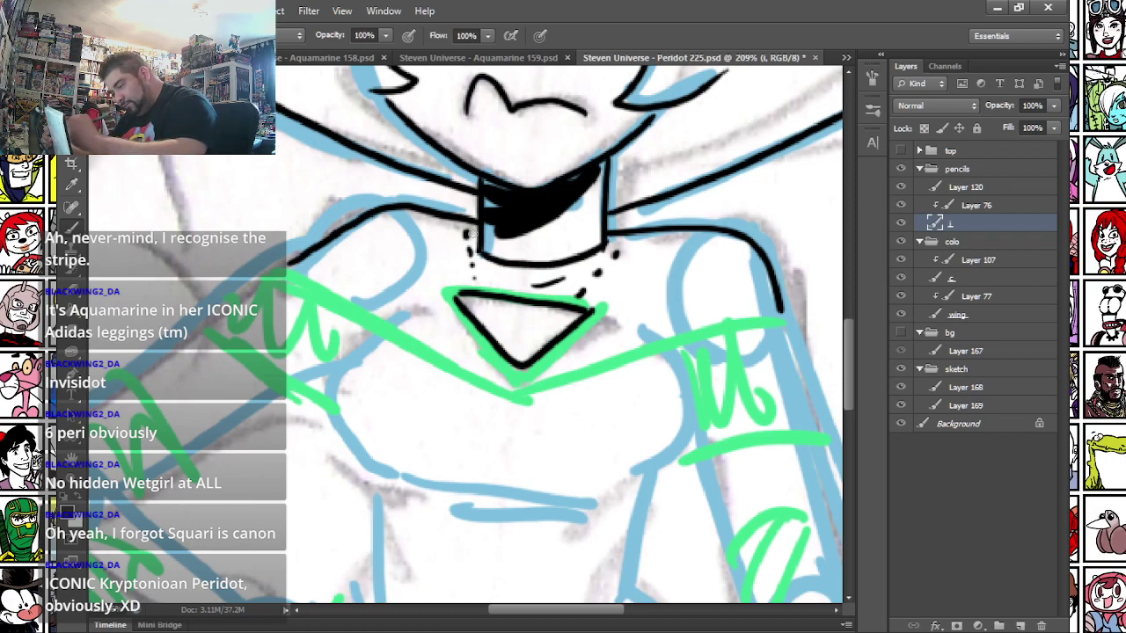
{"action": "left_click_drag", "start_coordinate": [495, 236], "coordinate": [601, 220]}
- Ink both side curves of the chest and the double line beneath it
{"action": "left_click_drag", "start_coordinate": [589, 405], "coordinate": [446, 258]}
{"action": "mouse_move", "coordinate": [211, 229]}
{"action": "left_mouse_down"}
{"action": "mouse_move", "coordinate": [334, 200]}
{"action": "mouse_move", "coordinate": [309, 313]}
{"action": "mouse_move", "coordinate": [348, 336]}
{"action": "left_mouse_up"}
{"action": "left_click_drag", "start_coordinate": [362, 350], "coordinate": [563, 363]}
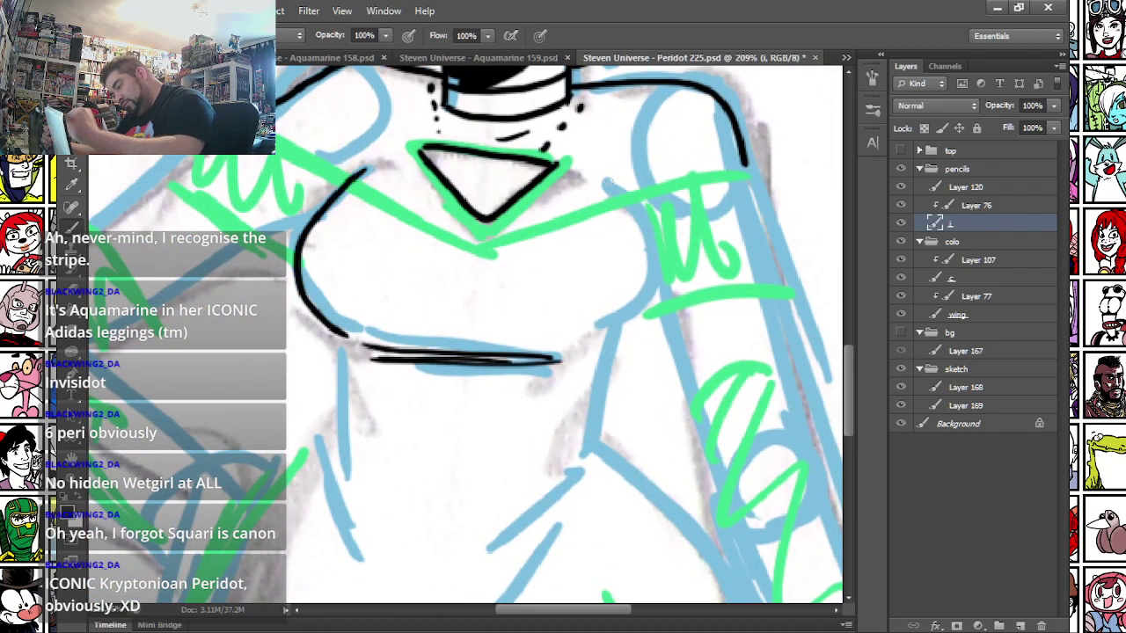
{"action": "left_click_drag", "start_coordinate": [620, 191], "coordinate": [589, 357]}
- Ink both sides of the waist and the paired diagonal creases on the lower abdomen
{"action": "left_click_drag", "start_coordinate": [331, 343], "coordinate": [345, 450]}
{"action": "left_click_drag", "start_coordinate": [614, 348], "coordinate": [601, 448]}
{"action": "mouse_move", "coordinate": [337, 435]}
{"action": "left_mouse_down"}
{"action": "mouse_move", "coordinate": [309, 456]}
{"action": "mouse_move", "coordinate": [360, 574]}
{"action": "left_mouse_up"}
{"action": "left_click_drag", "start_coordinate": [334, 453], "coordinate": [384, 534]}
{"action": "mouse_move", "coordinate": [591, 459]}
{"action": "left_mouse_down"}
{"action": "mouse_move", "coordinate": [493, 554]}
{"action": "mouse_move", "coordinate": [513, 581]}
{"action": "left_mouse_up"}
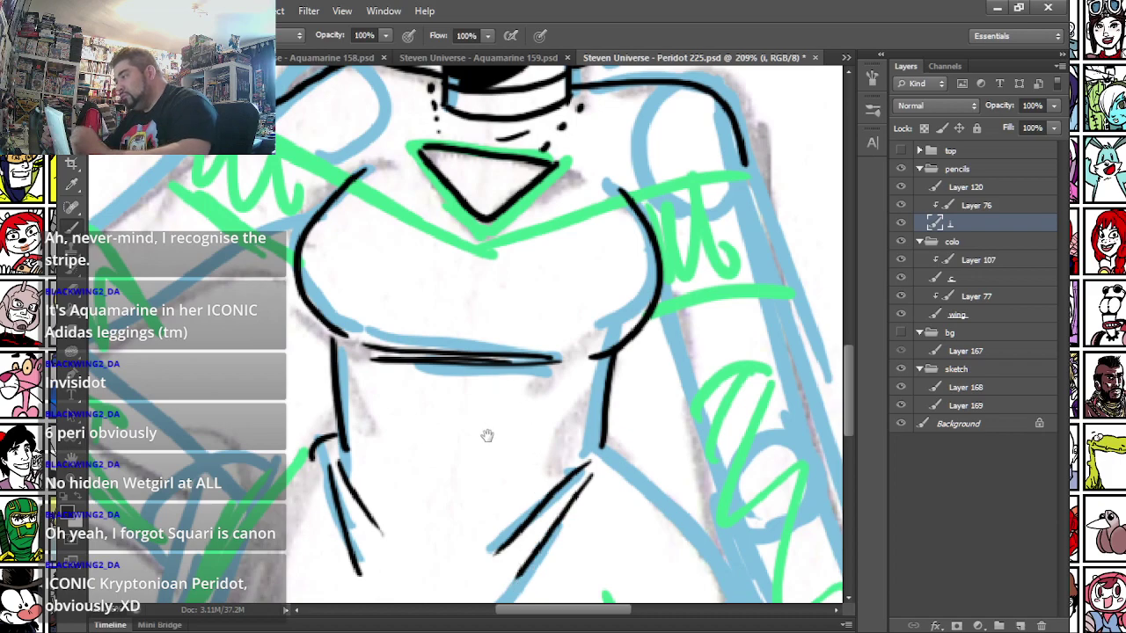
- Ink the long outer curve of the hip and thigh beside the hanging arm, redoing the stroke once
{"action": "left_click_drag", "start_coordinate": [484, 435], "coordinate": [464, 143]}
{"action": "left_click_drag", "start_coordinate": [593, 174], "coordinate": [749, 377]}
{"action": "mouse_move", "coordinate": [686, 431]}
{"action": "left_mouse_down"}
{"action": "mouse_move", "coordinate": [701, 229]}
{"action": "mouse_move", "coordinate": [691, 339]}
{"action": "left_mouse_up"}
{"action": "key", "text": "ctrl+z"}
{"action": "left_click_drag", "start_coordinate": [596, 81], "coordinate": [716, 515]}
- Ink the costume seam across the hip and down the thigh, plus the inner thigh lines below the crotch
{"action": "mouse_move", "coordinate": [489, 322]}
{"action": "left_mouse_down"}
{"action": "mouse_move", "coordinate": [540, 196]}
{"action": "mouse_move", "coordinate": [543, 212]}
{"action": "left_mouse_up"}
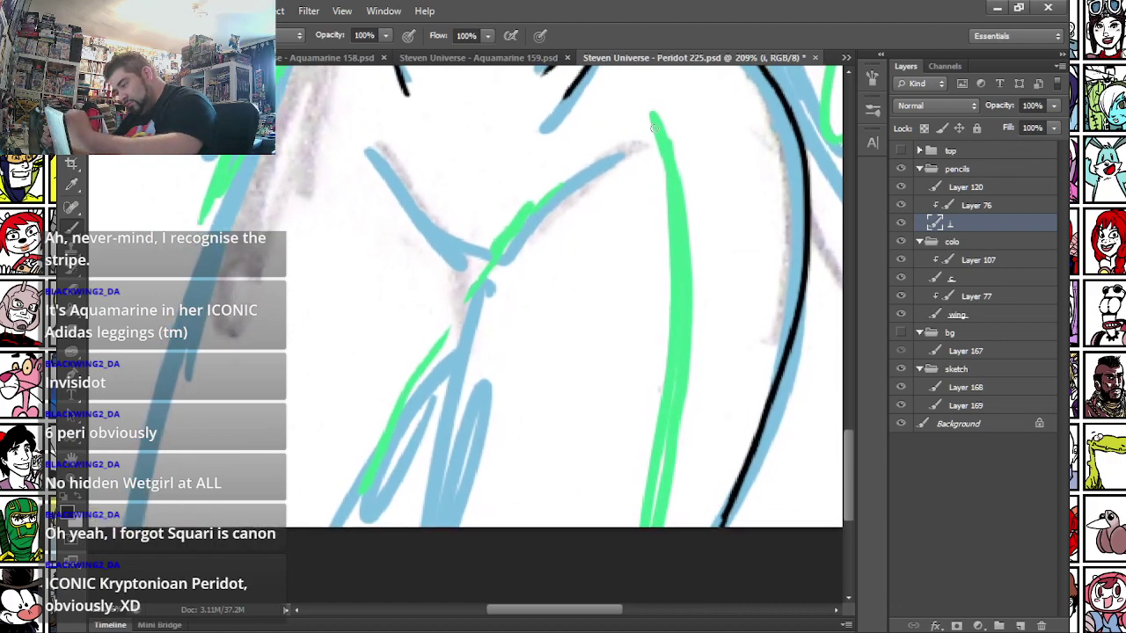
{"action": "left_click_drag", "start_coordinate": [655, 133], "coordinate": [662, 526]}
{"action": "mouse_move", "coordinate": [494, 265]}
{"action": "left_mouse_down"}
{"action": "mouse_move", "coordinate": [660, 136]}
{"action": "mouse_move", "coordinate": [484, 289]}
{"action": "mouse_move", "coordinate": [430, 526]}
{"action": "left_mouse_up"}
{"action": "key", "text": "ctrl+z"}
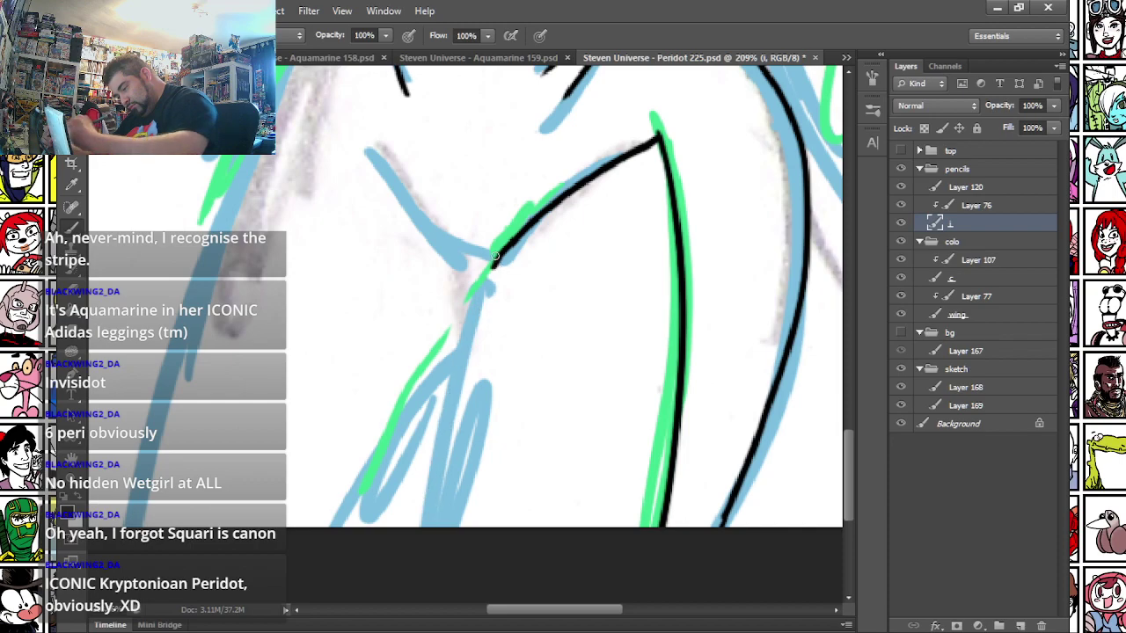
{"action": "left_click_drag", "start_coordinate": [493, 260], "coordinate": [365, 526]}
{"action": "mouse_move", "coordinate": [480, 282]}
{"action": "left_mouse_down"}
{"action": "mouse_move", "coordinate": [450, 369]}
{"action": "mouse_move", "coordinate": [429, 526]}
{"action": "left_mouse_up"}
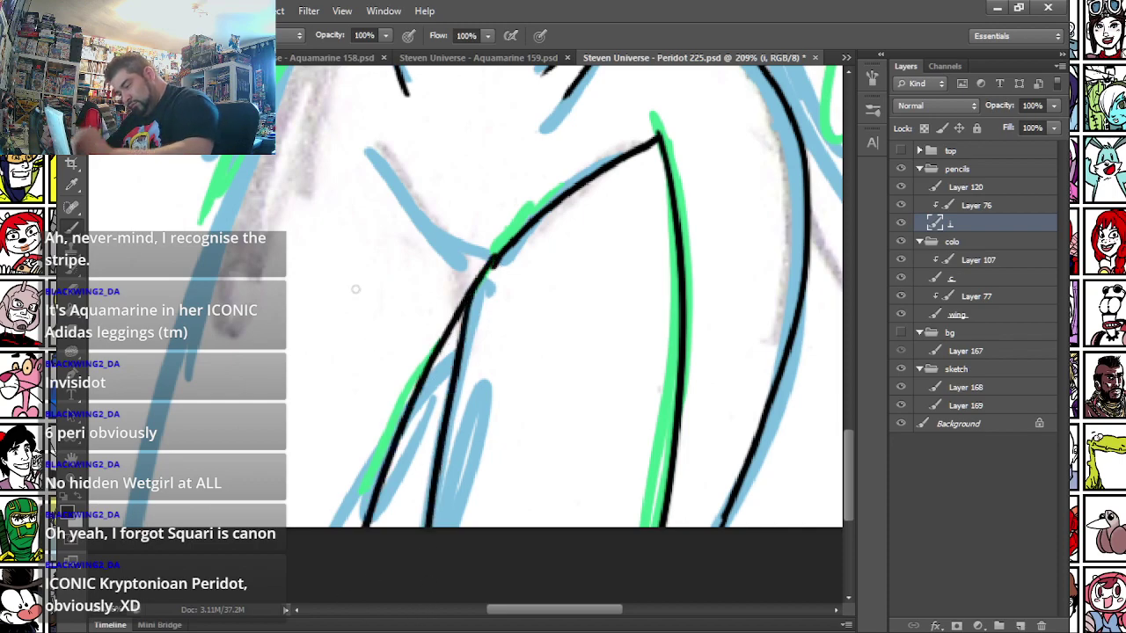
- Ink the small creases at the crotch and leg seam, then the long outer hip and thigh line on the bent-arm side
{"action": "left_click_drag", "start_coordinate": [307, 199], "coordinate": [322, 341]}
{"action": "mouse_move", "coordinate": [526, 381]}
{"action": "left_mouse_down"}
{"action": "mouse_move", "coordinate": [582, 343]}
{"action": "mouse_move", "coordinate": [508, 393]}
{"action": "left_mouse_up"}
{"action": "key", "text": "ctrl+z"}
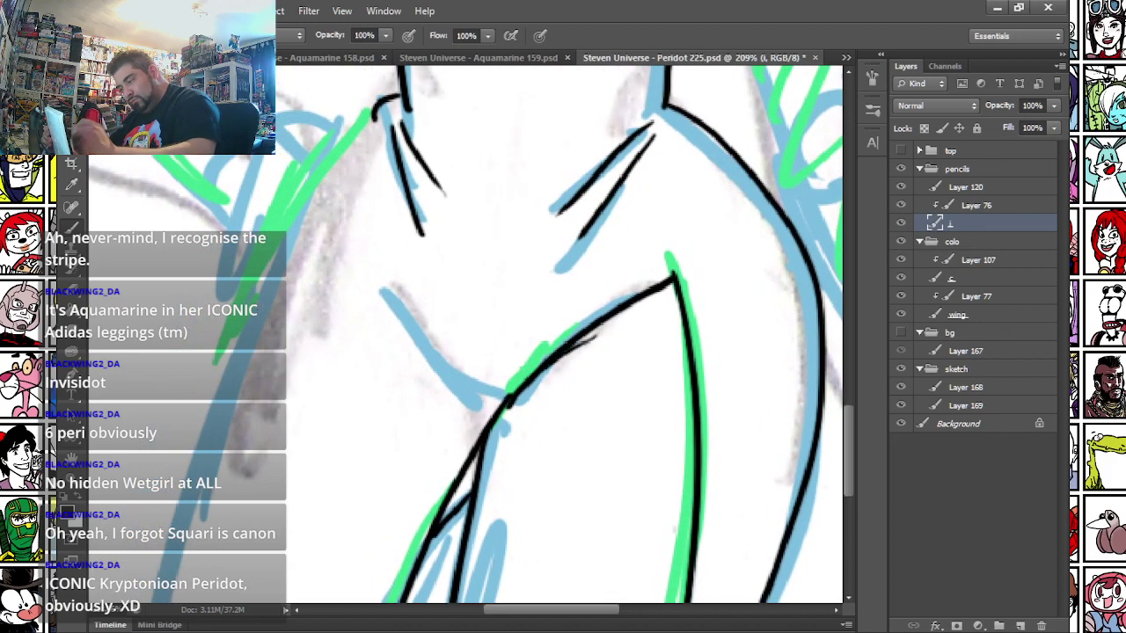
{"action": "left_click_drag", "start_coordinate": [258, 310], "coordinate": [315, 131]}
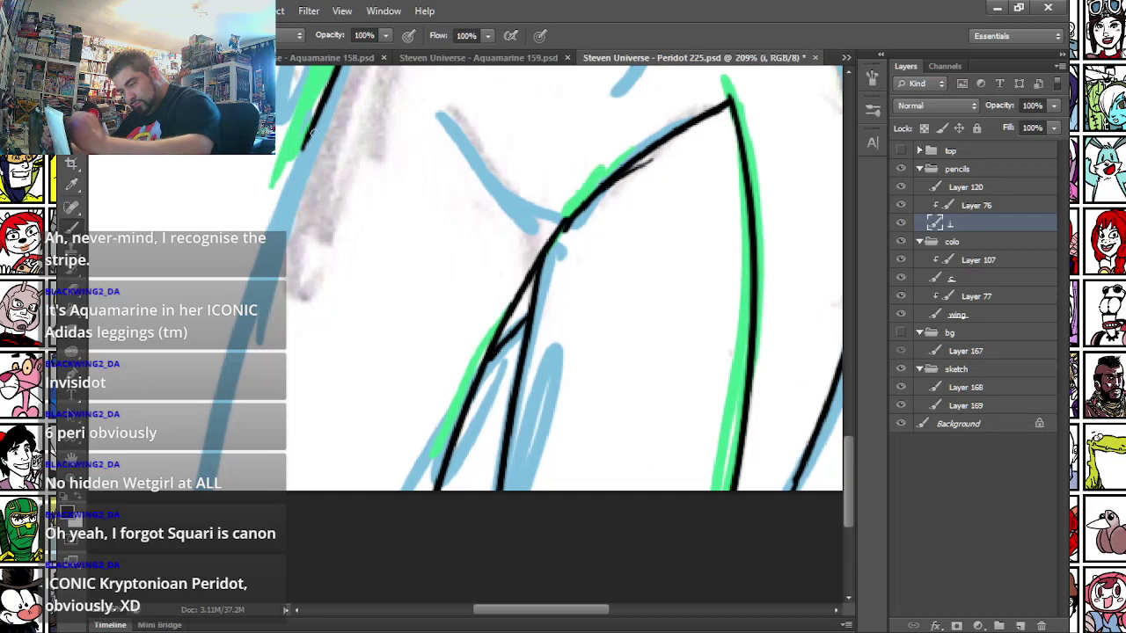
{"action": "left_click_drag", "start_coordinate": [233, 378], "coordinate": [206, 492]}
{"action": "left_click_drag", "start_coordinate": [388, 111], "coordinate": [342, 470]}
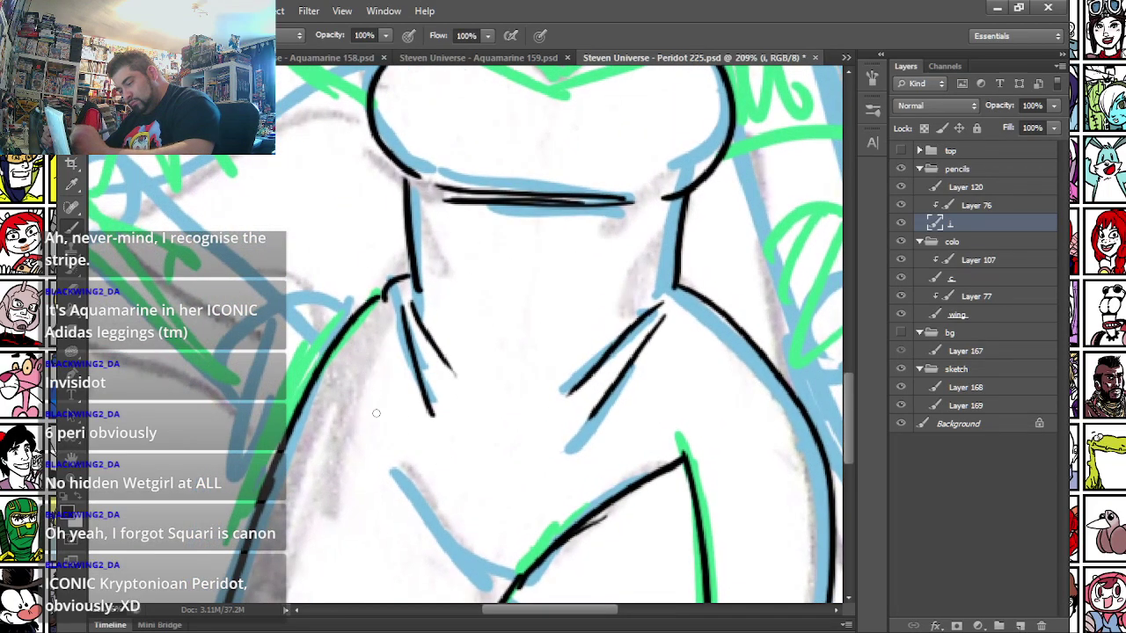
- Ink the curve running from the lower abdomen to the crotch, plus a short crease above the thigh seam
{"action": "left_click_drag", "start_coordinate": [440, 528], "coordinate": [481, 587]}
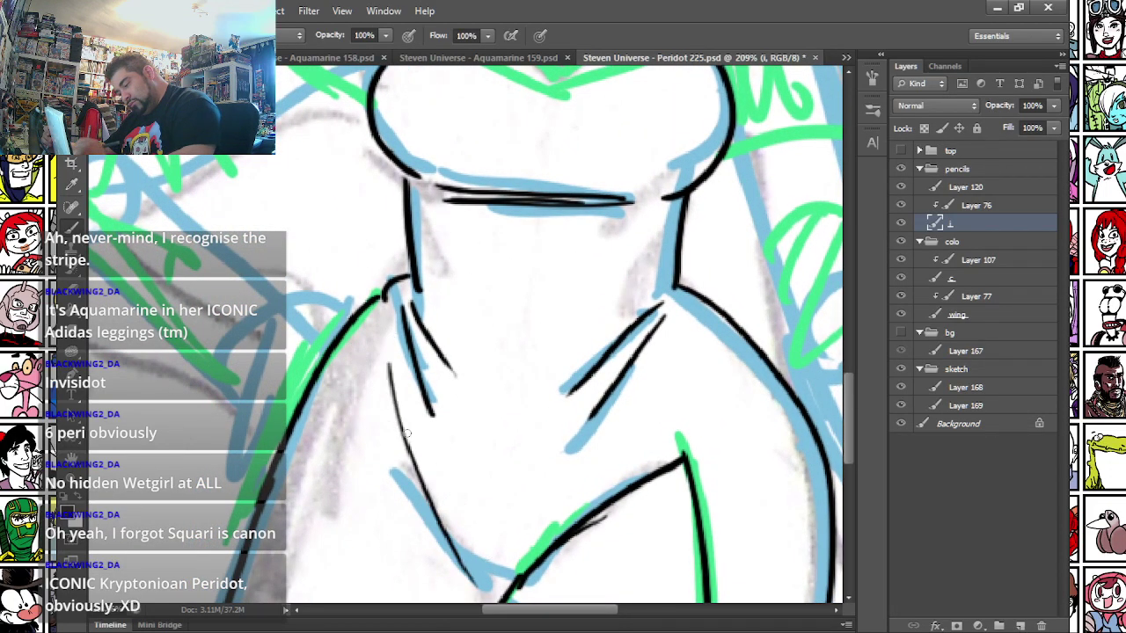
{"action": "left_click_drag", "start_coordinate": [649, 466], "coordinate": [574, 496]}
{"action": "left_click_drag", "start_coordinate": [220, 242], "coordinate": [209, 392]}
{"action": "mouse_move", "coordinate": [616, 379]}
{"action": "left_mouse_down"}
{"action": "mouse_move", "coordinate": [381, 319]}
{"action": "mouse_move", "coordinate": [386, 349]}
{"action": "left_mouse_up"}
- Ink the hanging arm's inner and outer lines, its spread hand and the curved top edge of its glove
{"action": "mouse_move", "coordinate": [547, 95]}
{"action": "left_mouse_down"}
{"action": "mouse_move", "coordinate": [597, 366]}
{"action": "mouse_move", "coordinate": [647, 470]}
{"action": "left_mouse_up"}
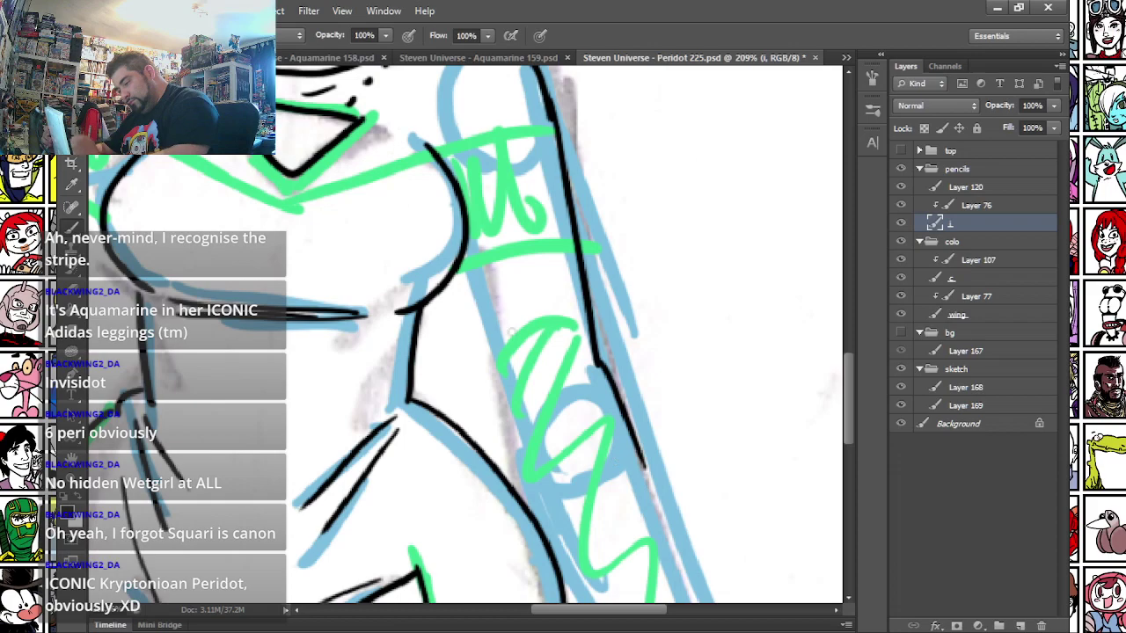
{"action": "mouse_move", "coordinate": [466, 271]}
{"action": "left_mouse_down"}
{"action": "mouse_move", "coordinate": [548, 521]}
{"action": "mouse_move", "coordinate": [437, 233]}
{"action": "mouse_move", "coordinate": [535, 416]}
{"action": "mouse_move", "coordinate": [550, 498]}
{"action": "mouse_move", "coordinate": [573, 484]}
{"action": "mouse_move", "coordinate": [571, 456]}
{"action": "mouse_move", "coordinate": [609, 434]}
{"action": "mouse_move", "coordinate": [680, 453]}
{"action": "mouse_move", "coordinate": [733, 487]}
{"action": "mouse_move", "coordinate": [742, 462]}
{"action": "mouse_move", "coordinate": [698, 419]}
{"action": "mouse_move", "coordinate": [618, 406]}
{"action": "mouse_move", "coordinate": [739, 437]}
{"action": "mouse_move", "coordinate": [742, 495]}
{"action": "left_mouse_up"}
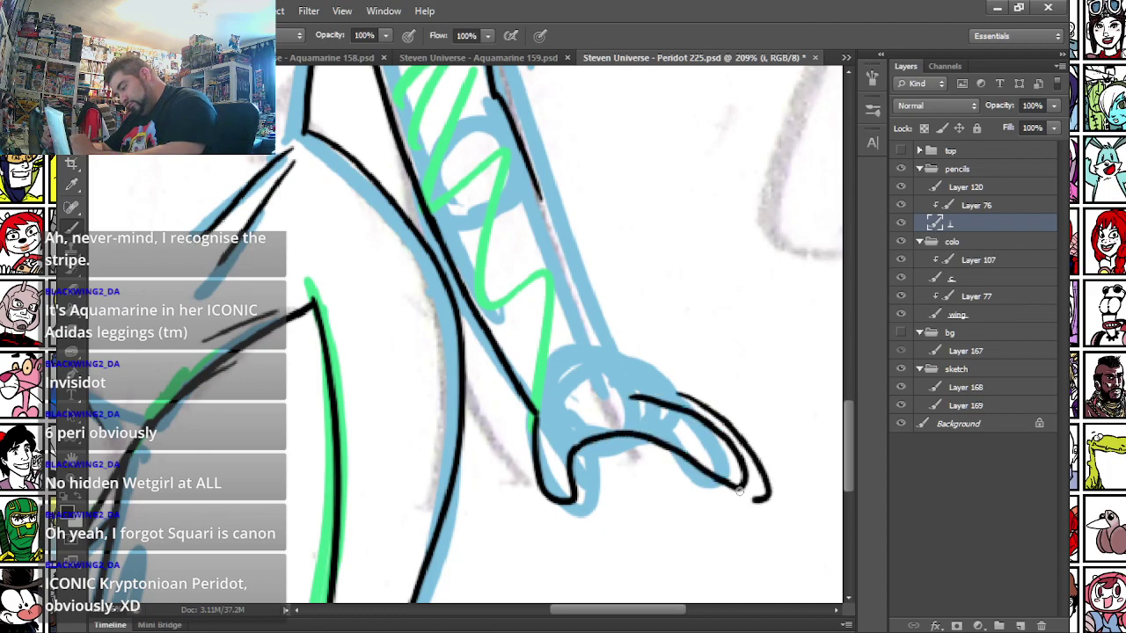
{"action": "mouse_move", "coordinate": [536, 189]}
{"action": "left_mouse_down"}
{"action": "mouse_move", "coordinate": [601, 357]}
{"action": "mouse_move", "coordinate": [638, 379]}
{"action": "mouse_move", "coordinate": [677, 387]}
{"action": "left_mouse_up"}
{"action": "mouse_move", "coordinate": [385, 189]}
{"action": "left_mouse_down"}
{"action": "mouse_move", "coordinate": [543, 351]}
{"action": "mouse_move", "coordinate": [645, 347]}
{"action": "left_mouse_up"}
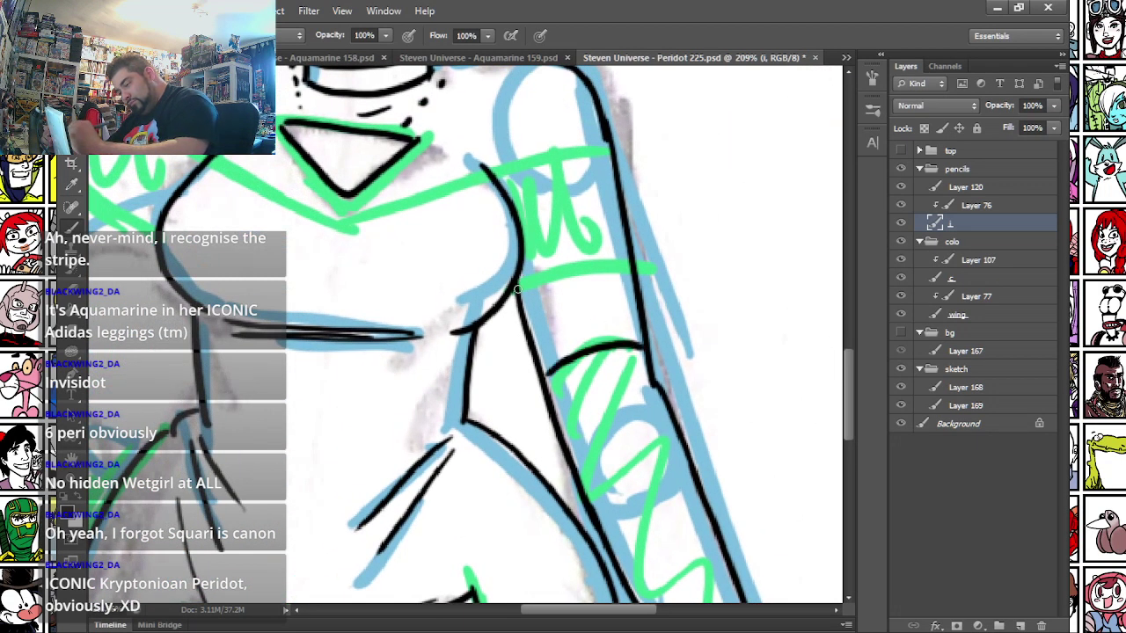
- Ink the sleeve-band edges on the hanging arm and the V-shaped chest line with a small teardrop at its point
{"action": "left_click_drag", "start_coordinate": [518, 288], "coordinate": [631, 268]}
{"action": "mouse_move", "coordinate": [211, 158]}
{"action": "left_mouse_down"}
{"action": "mouse_move", "coordinate": [337, 219]}
{"action": "mouse_move", "coordinate": [343, 262]}
{"action": "mouse_move", "coordinate": [357, 233]}
{"action": "mouse_move", "coordinate": [485, 176]}
{"action": "mouse_move", "coordinate": [608, 152]}
{"action": "left_mouse_up"}
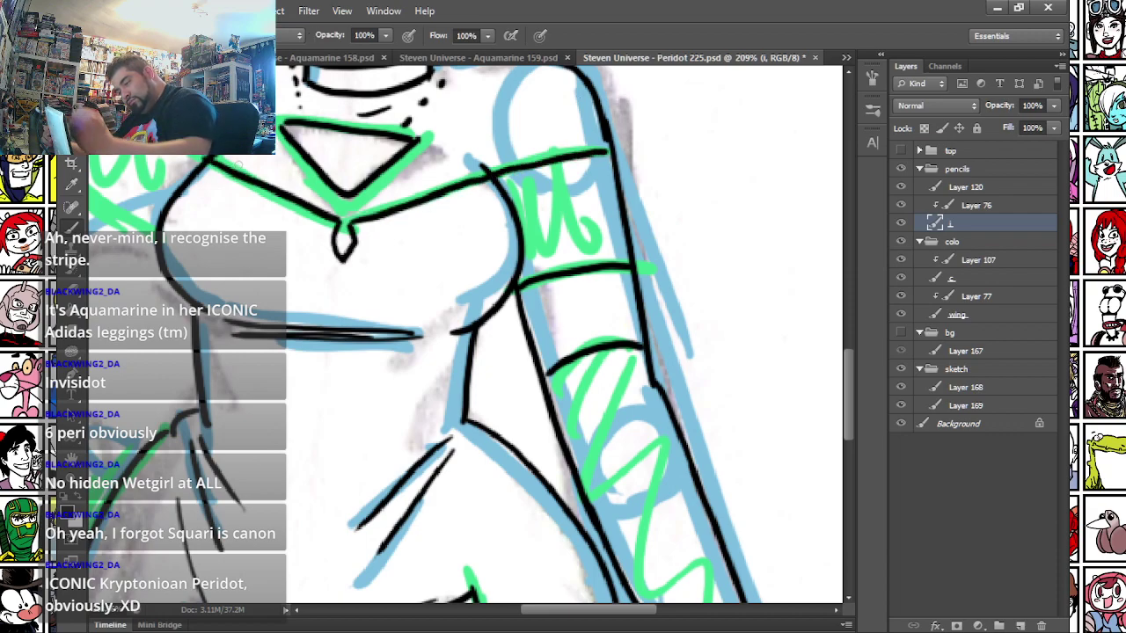
{"action": "left_click_drag", "start_coordinate": [358, 546], "coordinate": [388, 387]}
- Ink short creases at the elbow and wrist of the hanging arm
{"action": "left_click_drag", "start_coordinate": [649, 242], "coordinate": [631, 289]}
{"action": "left_click_drag", "start_coordinate": [374, 453], "coordinate": [318, 286]}
{"action": "left_click_drag", "start_coordinate": [723, 322], "coordinate": [670, 356]}
{"action": "left_click_drag", "start_coordinate": [719, 304], "coordinate": [664, 344]}
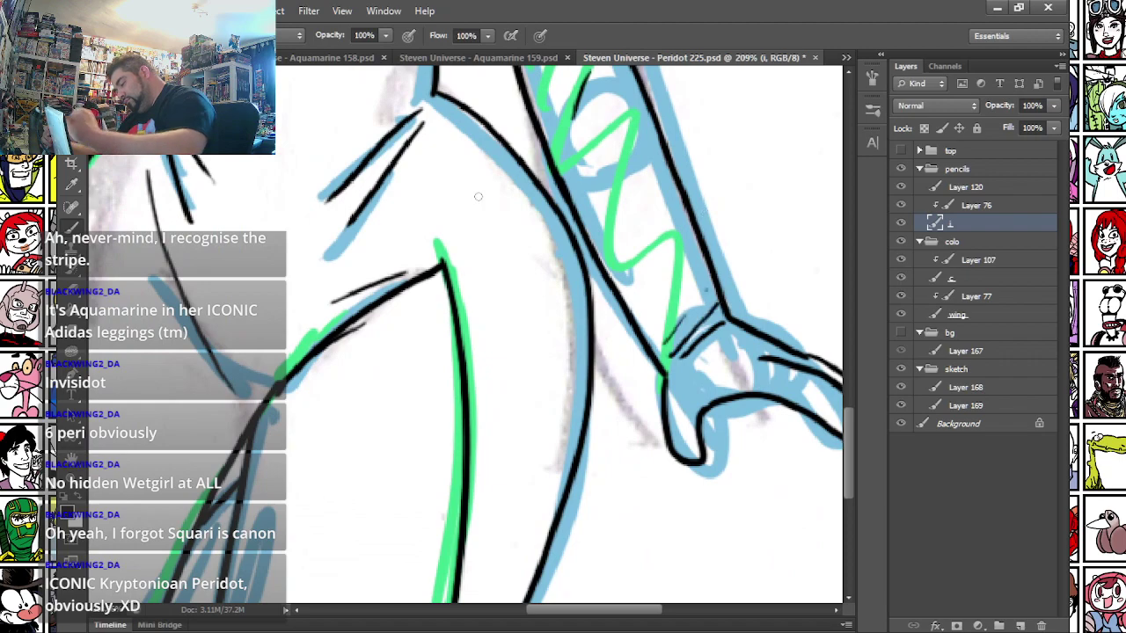
{"action": "left_click_drag", "start_coordinate": [205, 298], "coordinate": [672, 402]}
{"action": "left_click_drag", "start_coordinate": [297, 291], "coordinate": [362, 312]}
- Ink the outline of the hand resting on the hip
{"action": "mouse_move", "coordinate": [543, 341]}
{"action": "left_mouse_down"}
{"action": "mouse_move", "coordinate": [518, 444]}
{"action": "mouse_move", "coordinate": [533, 488]}
{"action": "left_mouse_up"}
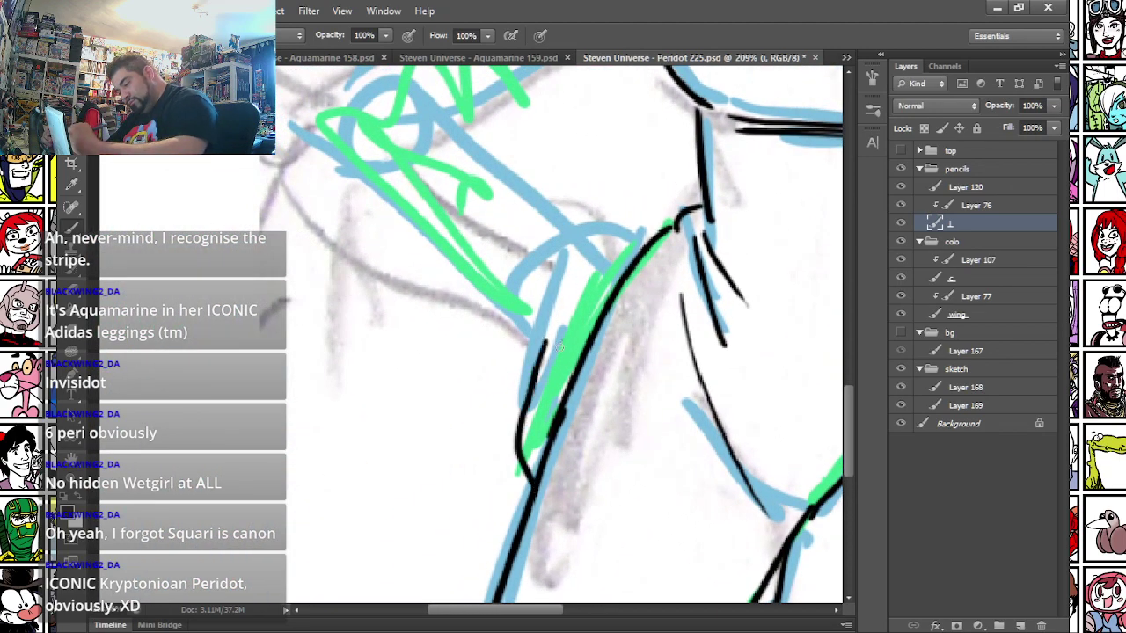
{"action": "left_click_drag", "start_coordinate": [560, 346], "coordinate": [563, 412]}
{"action": "left_click_drag", "start_coordinate": [598, 260], "coordinate": [623, 282]}
{"action": "left_click_drag", "start_coordinate": [410, 211], "coordinate": [377, 369]}
- Ink the bent arm's forearm and upper-arm lines, its elbow and wrist creases and the top edge of its glove
{"action": "left_click_drag", "start_coordinate": [427, 289], "coordinate": [562, 423]}
{"action": "left_click_drag", "start_coordinate": [427, 282], "coordinate": [607, 180]}
{"action": "mouse_move", "coordinate": [496, 112]}
{"action": "left_mouse_down"}
{"action": "mouse_move", "coordinate": [458, 242]}
{"action": "mouse_move", "coordinate": [431, 275]}
{"action": "left_mouse_up"}
{"action": "mouse_move", "coordinate": [512, 213]}
{"action": "left_mouse_down"}
{"action": "mouse_move", "coordinate": [611, 264]}
{"action": "mouse_move", "coordinate": [510, 215]}
{"action": "mouse_move", "coordinate": [440, 279]}
{"action": "mouse_move", "coordinate": [556, 352]}
{"action": "left_mouse_up"}
{"action": "mouse_move", "coordinate": [431, 275]}
{"action": "left_mouse_down"}
{"action": "mouse_move", "coordinate": [217, 442]}
{"action": "mouse_move", "coordinate": [258, 334]}
{"action": "mouse_move", "coordinate": [289, 323]}
{"action": "mouse_move", "coordinate": [481, 482]}
{"action": "left_mouse_up"}
{"action": "mouse_move", "coordinate": [517, 412]}
{"action": "left_mouse_down"}
{"action": "mouse_move", "coordinate": [483, 470]}
{"action": "mouse_move", "coordinate": [498, 467]}
{"action": "mouse_move", "coordinate": [488, 447]}
{"action": "left_mouse_up"}
{"action": "mouse_move", "coordinate": [386, 275]}
{"action": "left_mouse_down"}
{"action": "mouse_move", "coordinate": [329, 281]}
{"action": "mouse_move", "coordinate": [389, 274]}
{"action": "left_mouse_up"}
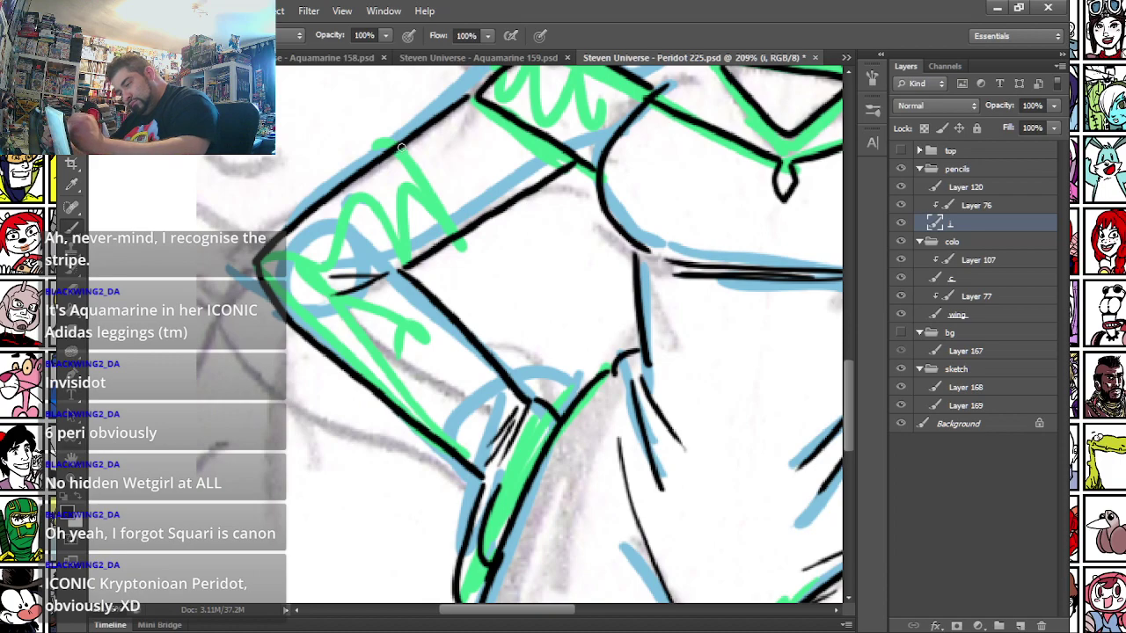
{"action": "left_click_drag", "start_coordinate": [400, 148], "coordinate": [457, 217]}
- Ink two short horizontal creases across the chest and a diagonal crease across the waist
{"action": "left_click_drag", "start_coordinate": [501, 253], "coordinate": [246, 323]}
{"action": "mouse_move", "coordinate": [466, 287]}
{"action": "left_mouse_down"}
{"action": "mouse_move", "coordinate": [563, 296]}
{"action": "mouse_move", "coordinate": [583, 313]}
{"action": "left_mouse_up"}
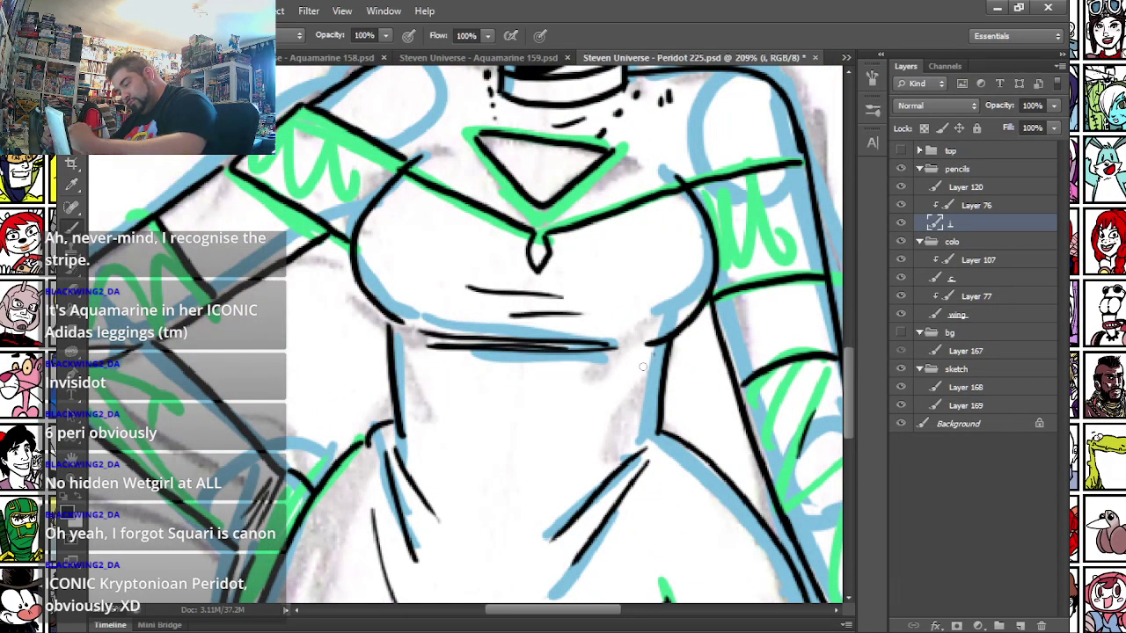
{"action": "left_click_drag", "start_coordinate": [651, 358], "coordinate": [525, 450]}
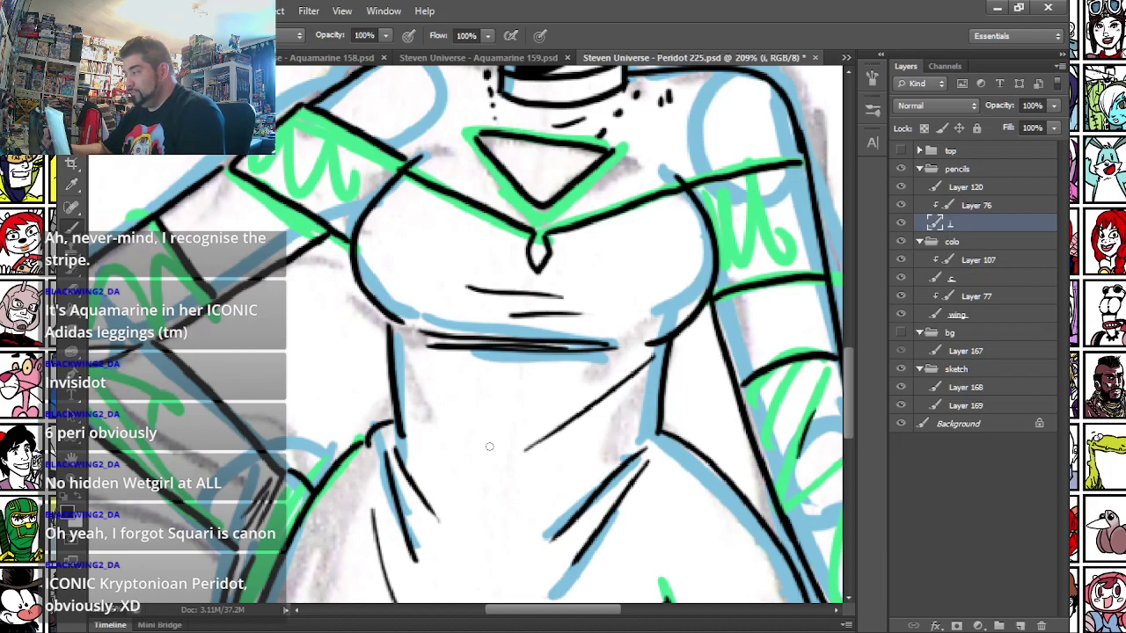
- Ink a short line below the mouth and the arc above the forehead gem joining the visor's wings, redoing the arc once
{"action": "scroll", "coordinate": [490, 446], "scroll_direction": "up", "scroll_amount": 10}
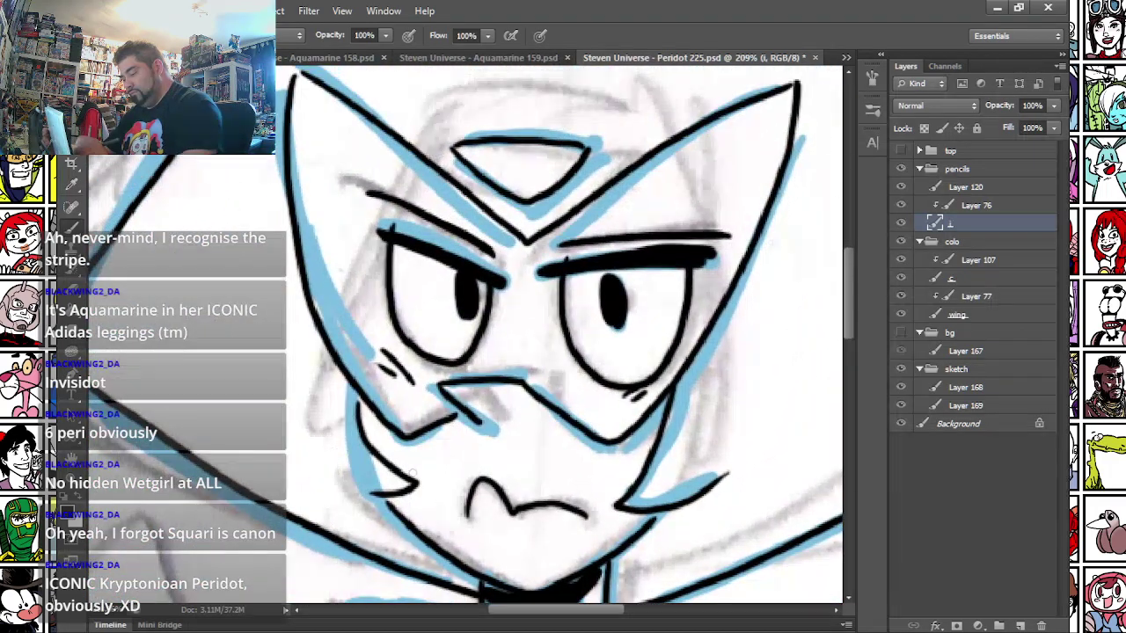
{"action": "left_click_drag", "start_coordinate": [490, 544], "coordinate": [525, 551]}
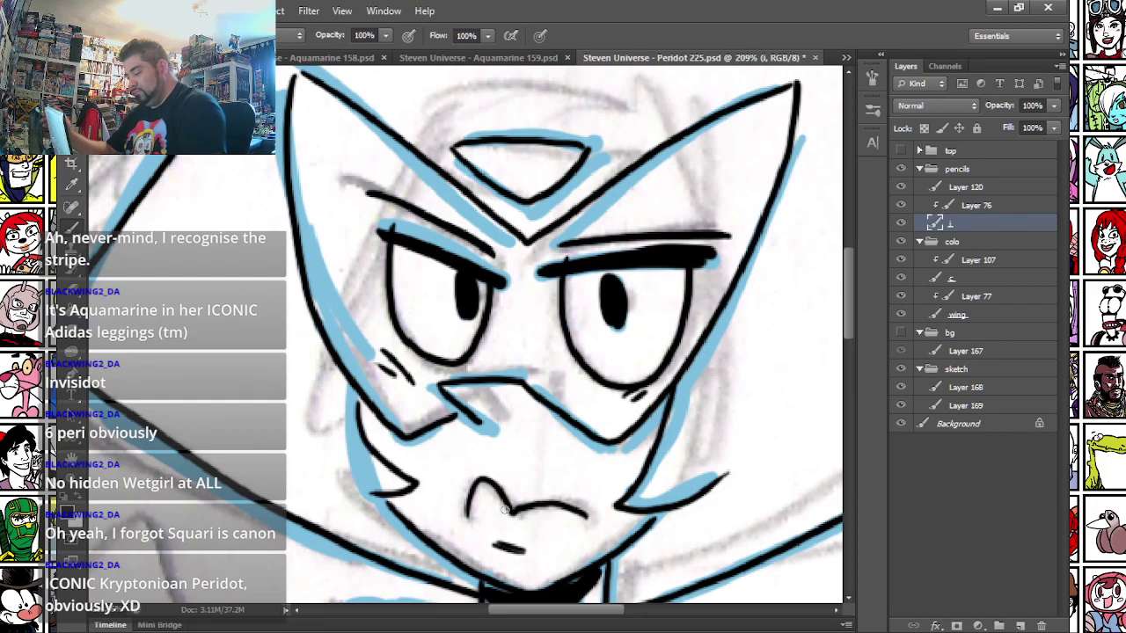
{"action": "scroll", "coordinate": [504, 508], "scroll_direction": "down", "scroll_amount": 8}
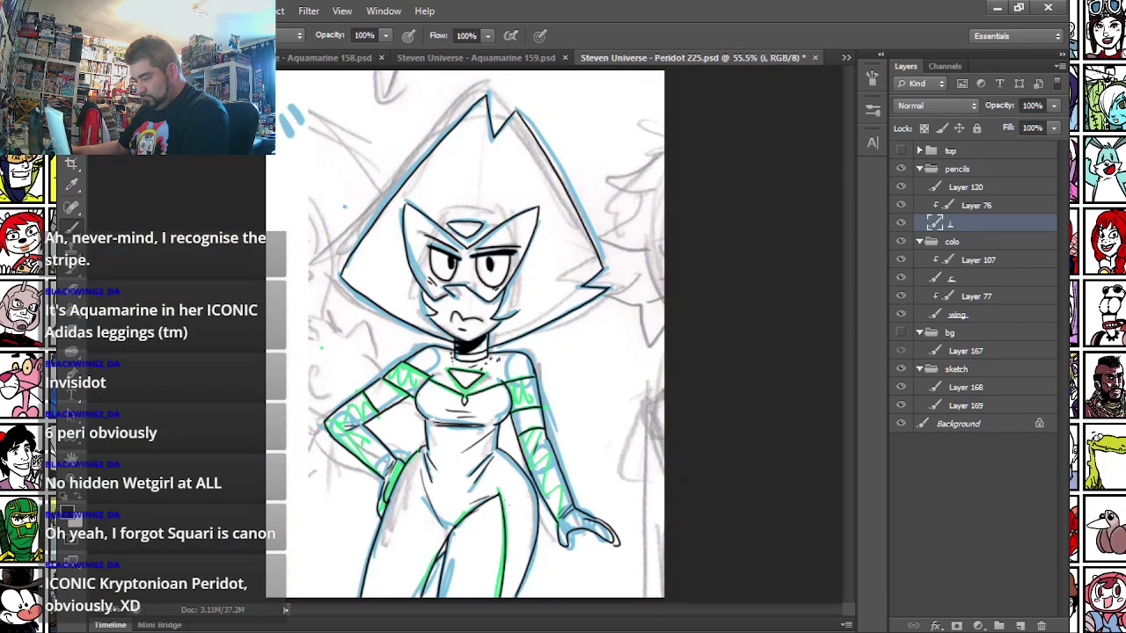
{"action": "scroll", "coordinate": [527, 149], "scroll_direction": "up", "scroll_amount": 6}
{"action": "mouse_move", "coordinate": [289, 184]}
{"action": "left_mouse_down"}
{"action": "mouse_move", "coordinate": [323, 146]}
{"action": "mouse_move", "coordinate": [370, 142]}
{"action": "mouse_move", "coordinate": [456, 153]}
{"action": "mouse_move", "coordinate": [477, 178]}
{"action": "left_mouse_up"}
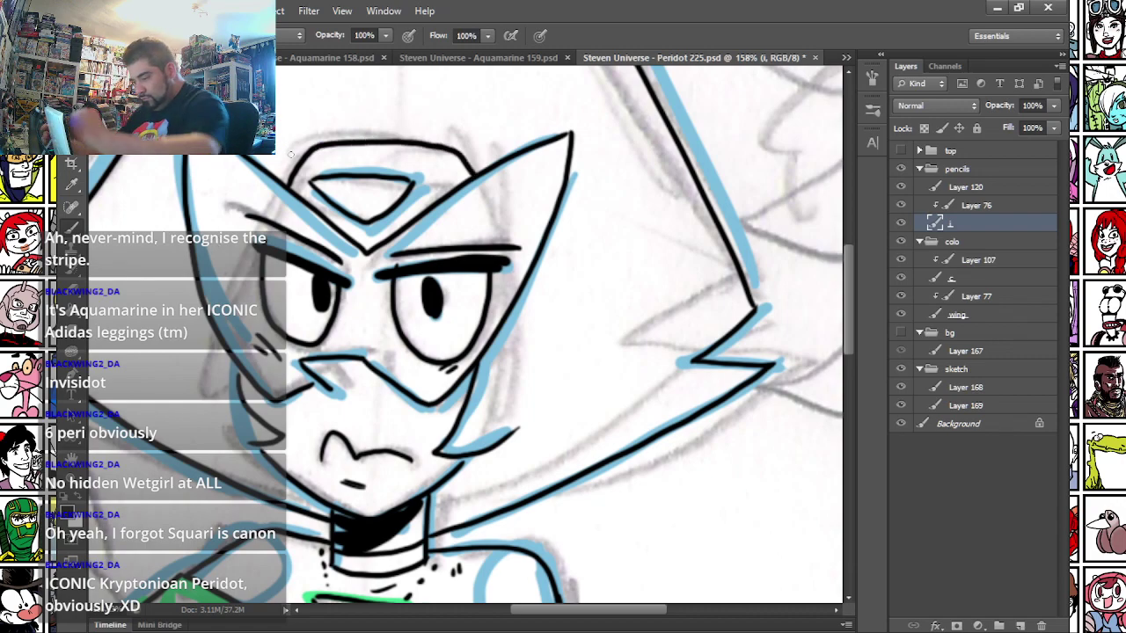
{"action": "key", "text": "ctrl+z"}
{"action": "mouse_move", "coordinate": [296, 164]}
{"action": "left_mouse_down"}
{"action": "mouse_move", "coordinate": [419, 152]}
{"action": "mouse_move", "coordinate": [477, 176]}
{"action": "left_mouse_up"}
{"action": "scroll", "coordinate": [474, 131], "scroll_direction": "down", "scroll_amount": 6}
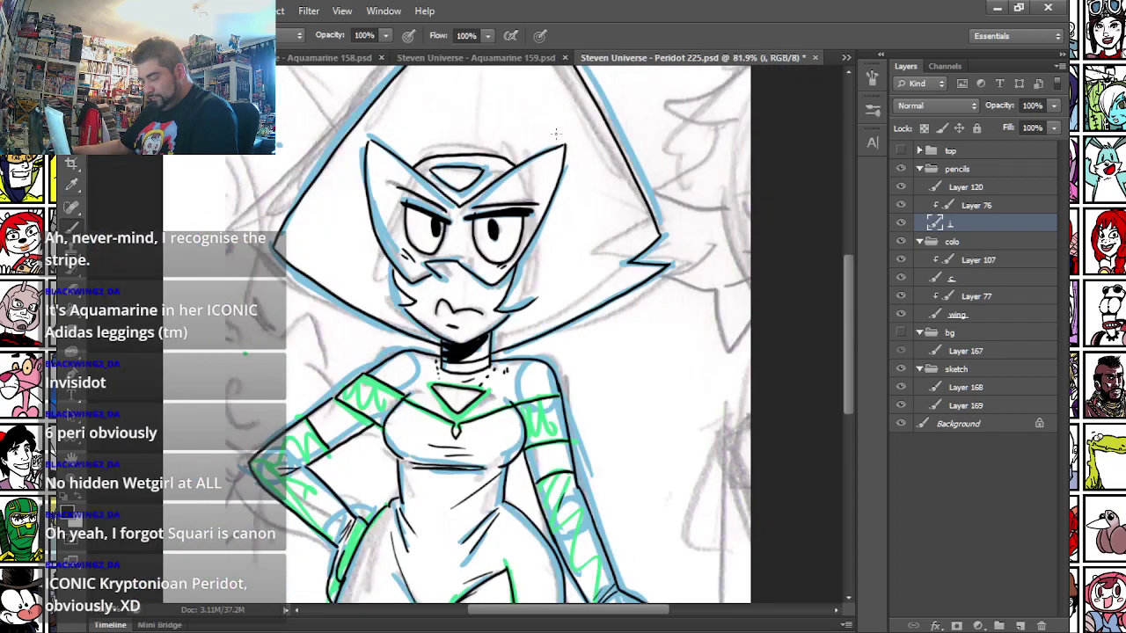
- Sign the drawing with a small black signature between the hip and the hanging hand
{"action": "scroll", "coordinate": [565, 326], "scroll_direction": "up", "scroll_amount": 8}
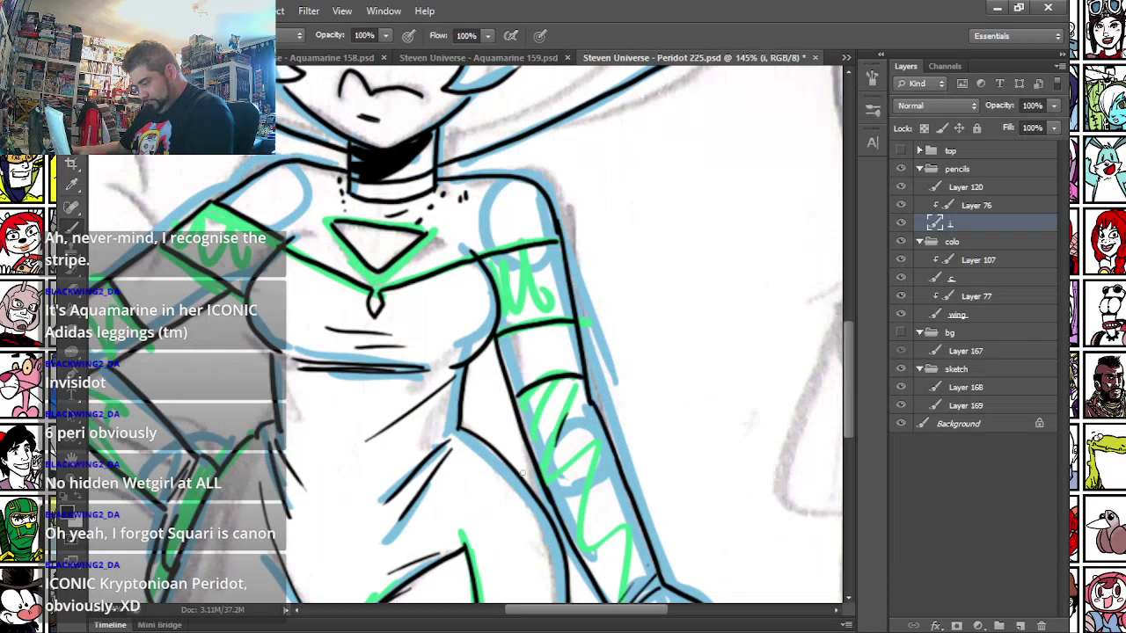
{"action": "mouse_move", "coordinate": [555, 344]}
{"action": "left_mouse_down"}
{"action": "mouse_move", "coordinate": [547, 382]}
{"action": "mouse_move", "coordinate": [553, 350]}
{"action": "mouse_move", "coordinate": [572, 359]}
{"action": "left_mouse_up"}
{"action": "mouse_move", "coordinate": [579, 339]}
{"action": "left_mouse_down"}
{"action": "mouse_move", "coordinate": [567, 384]}
{"action": "mouse_move", "coordinate": [584, 367]}
{"action": "left_mouse_up"}
{"action": "left_click", "coordinate": [582, 379]}
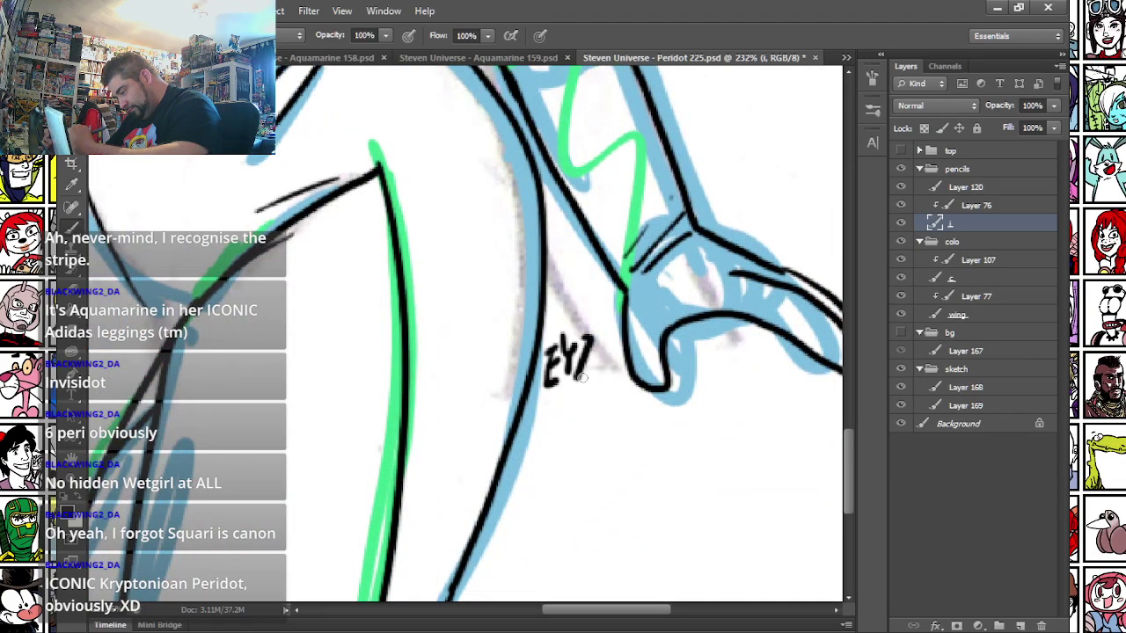
{"action": "mouse_move", "coordinate": [567, 308]}
{"action": "left_mouse_down"}
{"action": "mouse_move", "coordinate": [568, 321]}
{"action": "mouse_move", "coordinate": [588, 322]}
{"action": "left_mouse_up"}
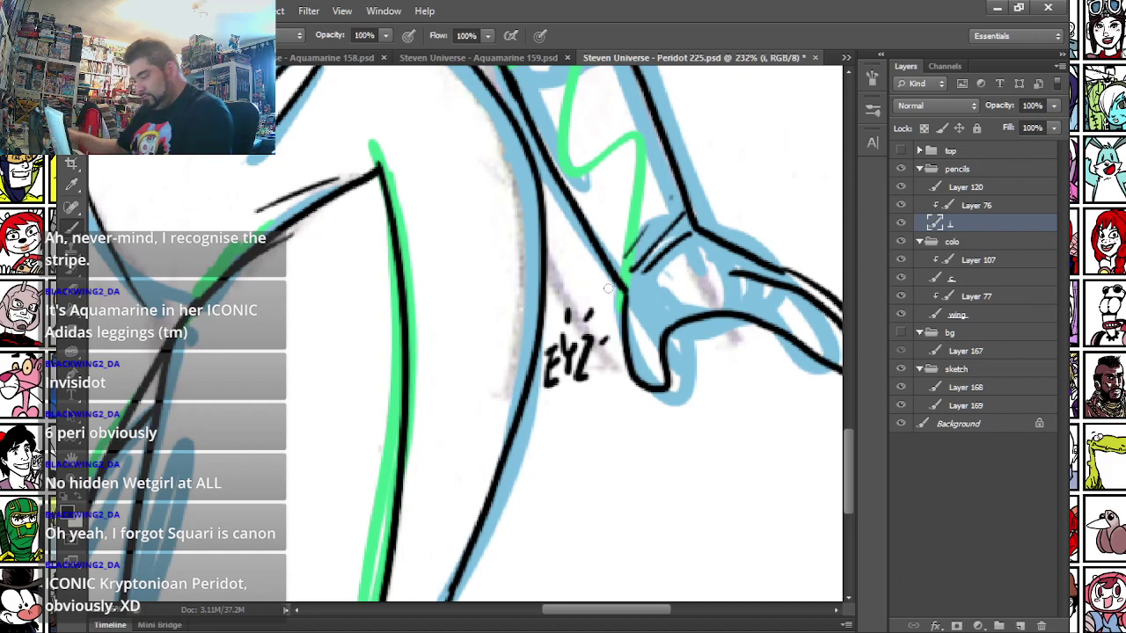
{"action": "scroll", "coordinate": [629, 220], "scroll_direction": "down", "scroll_amount": 10}
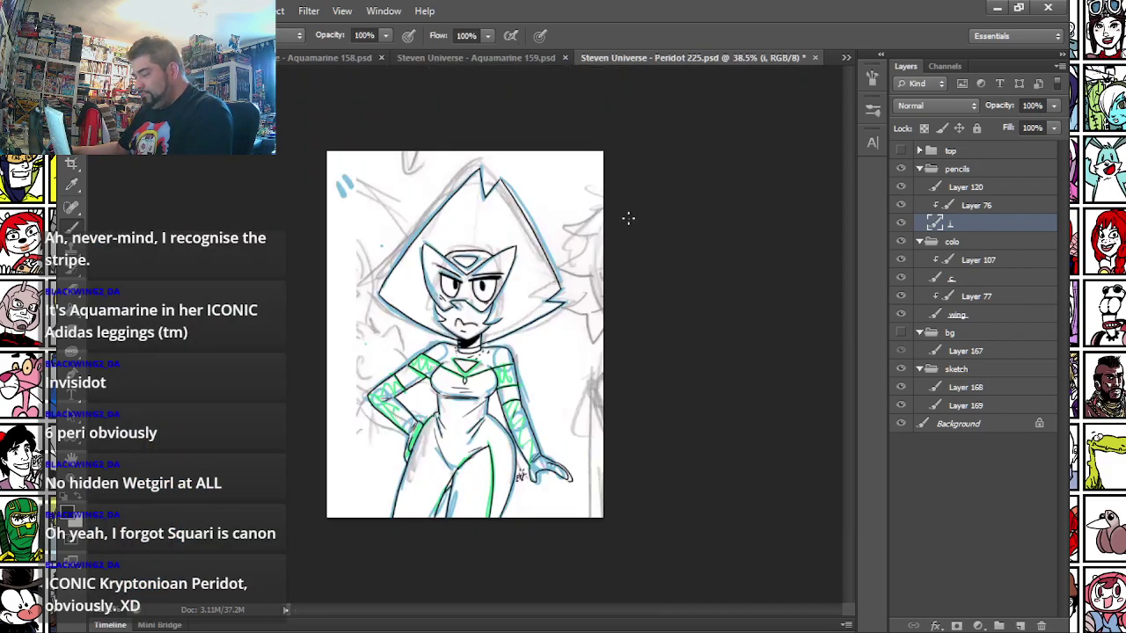
- Show the bg group so it covers the rough sketch, select its Layer 167 and save the document
{"action": "scroll", "coordinate": [465, 334], "scroll_direction": "up", "scroll_amount": 3}
{"action": "left_click", "coordinate": [956, 340]}
{"action": "left_click", "coordinate": [900, 332]}
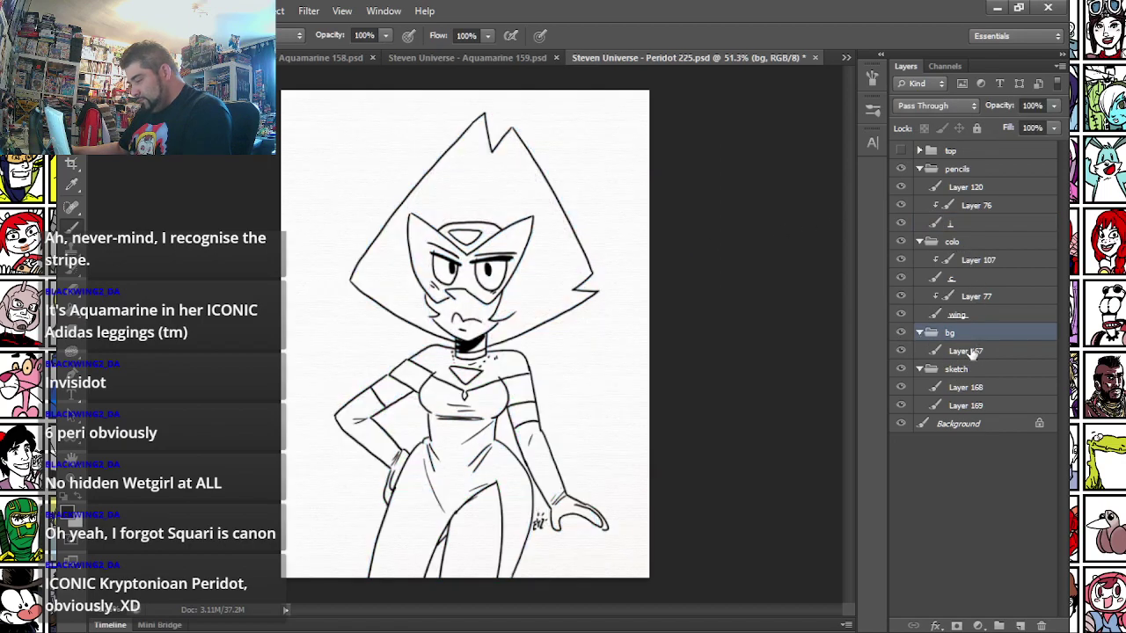
{"action": "left_click", "coordinate": [950, 350]}
{"action": "key", "text": "m"}
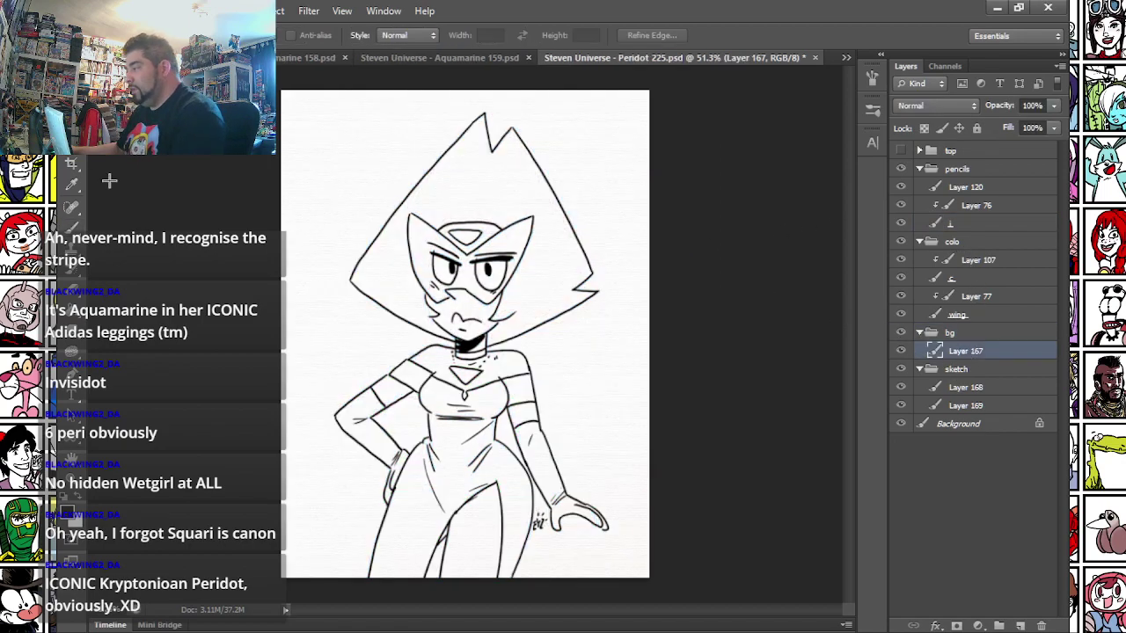
{"action": "key", "text": "ctrl+s"}
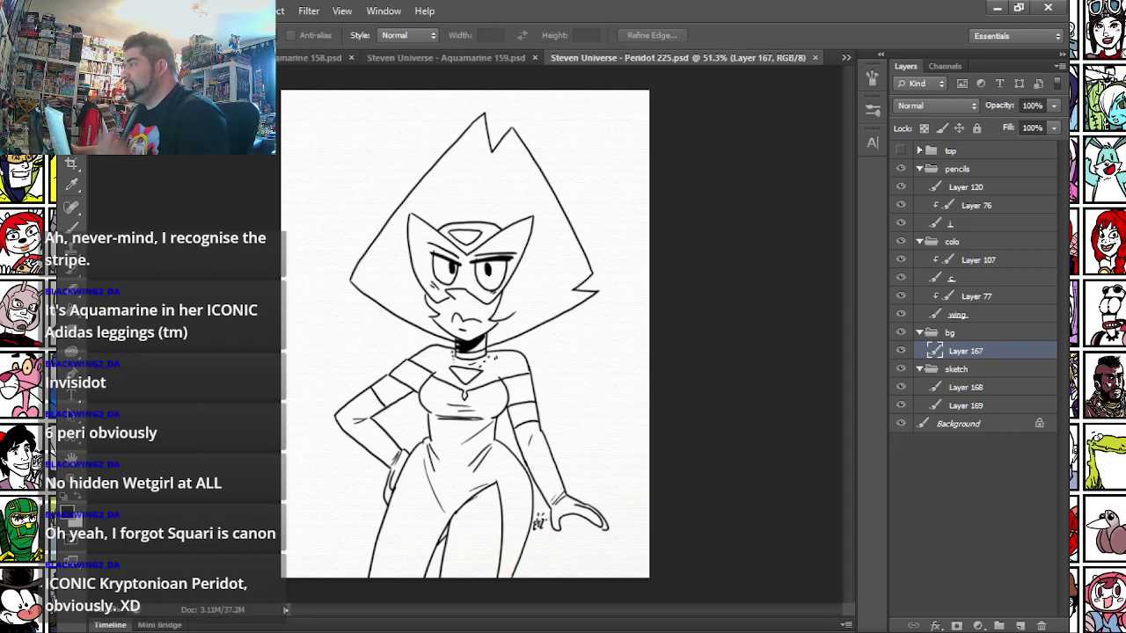
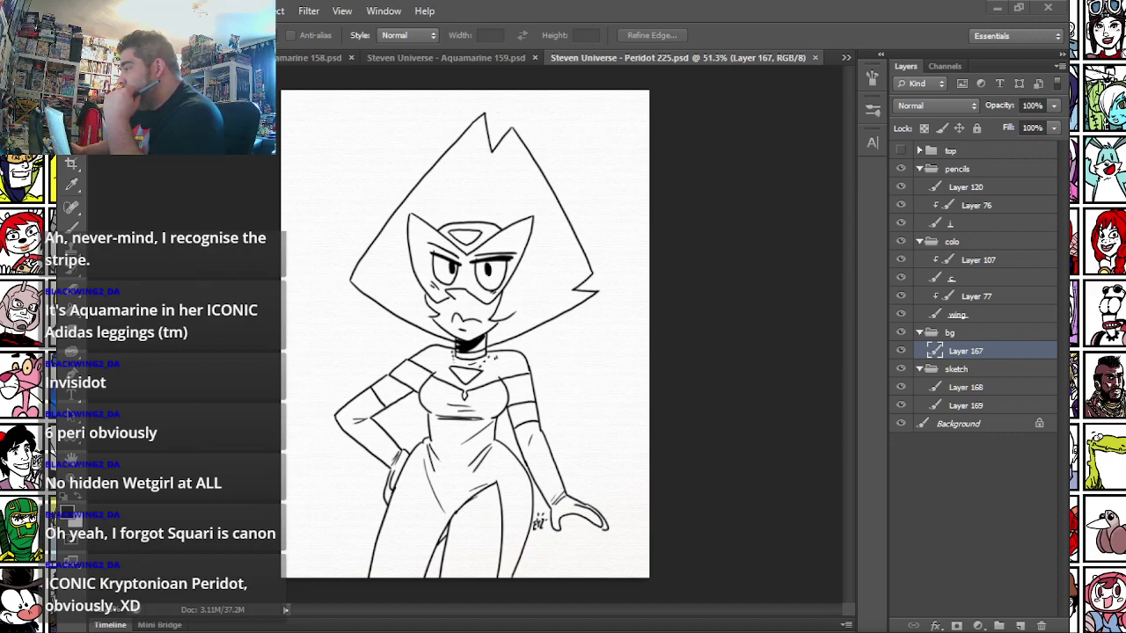
- Paste the copied street scene as a new layer above Layer 167 in the bg group
{"action": "key", "text": "ctrl+v"}
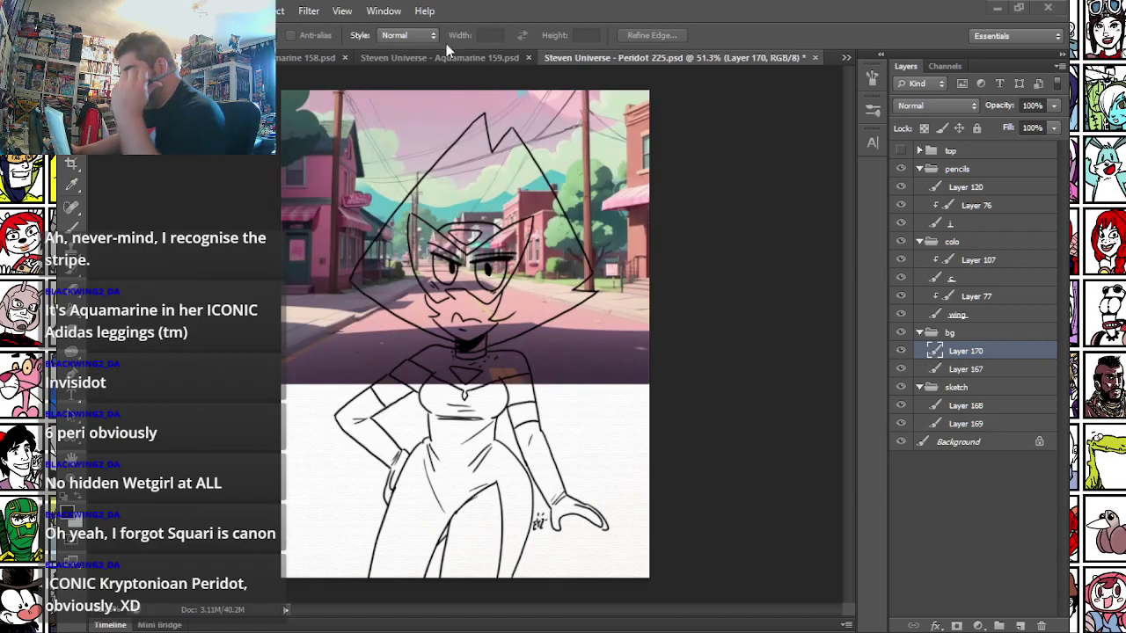
{"action": "scroll", "coordinate": [416, 175], "scroll_direction": "down", "scroll_amount": 4}
{"action": "scroll", "coordinate": [221, 169], "scroll_direction": "up", "scroll_amount": 3}
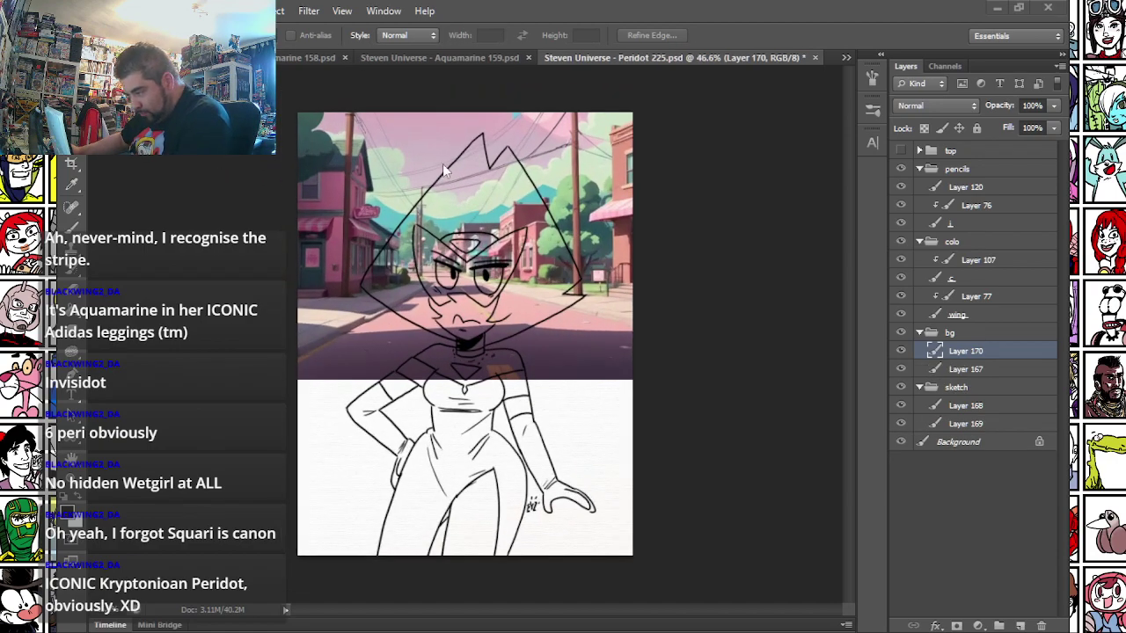
- Free-transform the street scene to 110.84% width and 135.16% height so it fills the whole canvas behind the character
{"action": "right_click", "coordinate": [443, 185]}
{"action": "left_click", "coordinate": [493, 324]}
{"action": "left_click_drag", "start_coordinate": [494, 174], "coordinate": [483, 363]}
{"action": "left_click_drag", "start_coordinate": [462, 191], "coordinate": [471, 58]}
{"action": "left_click_drag", "start_coordinate": [651, 312], "coordinate": [658, 311]}
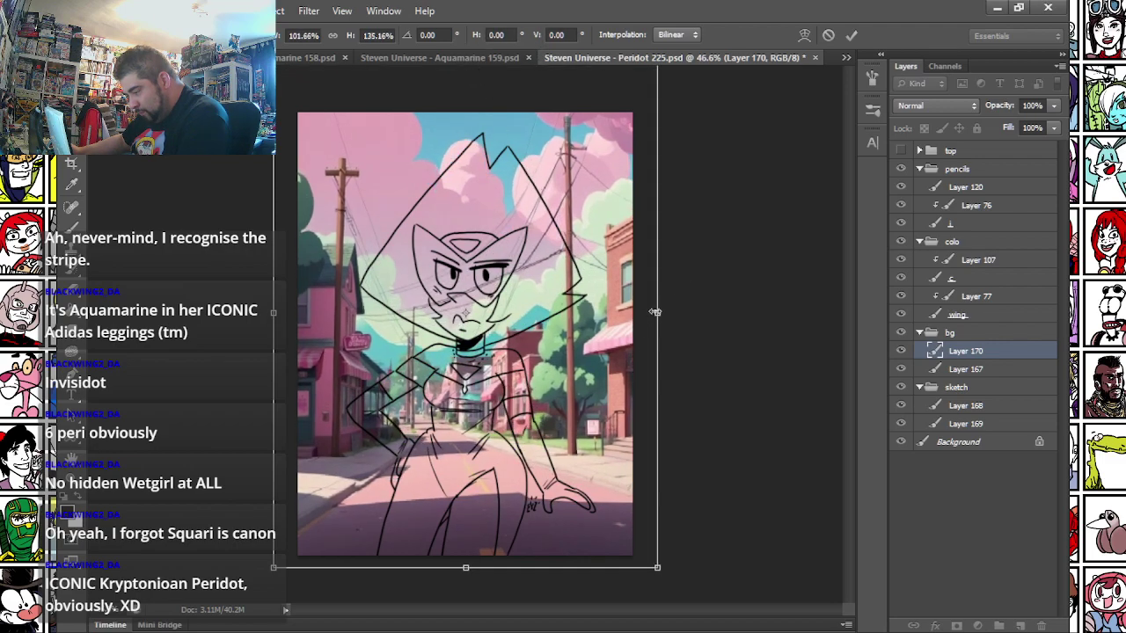
{"action": "left_click_drag", "start_coordinate": [276, 312], "coordinate": [244, 299]}
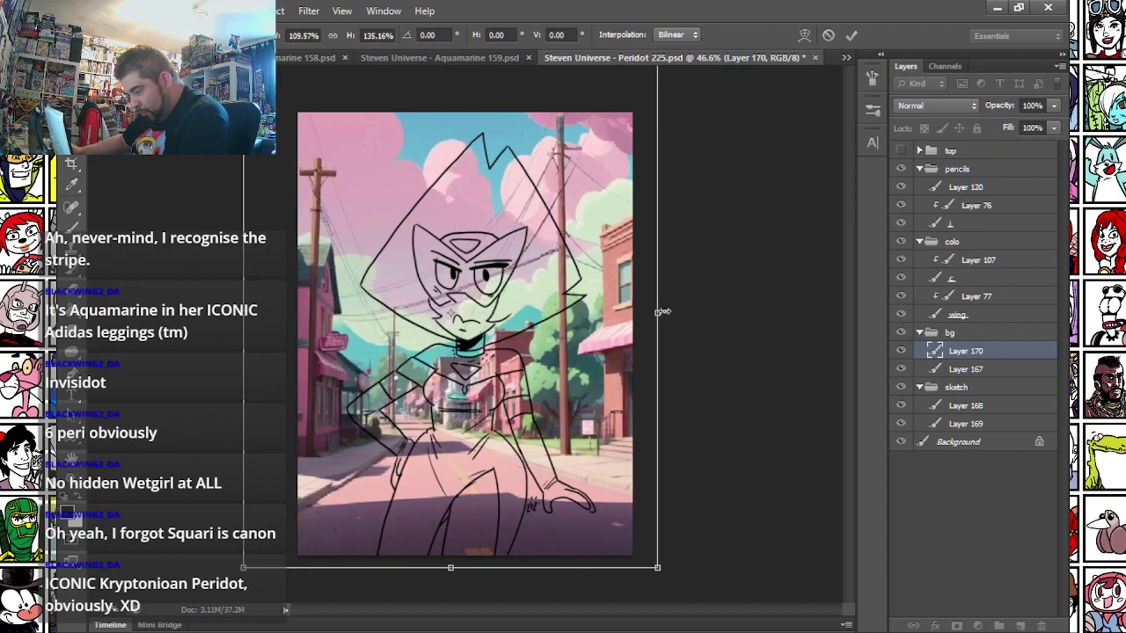
{"action": "left_click_drag", "start_coordinate": [661, 312], "coordinate": [667, 312]}
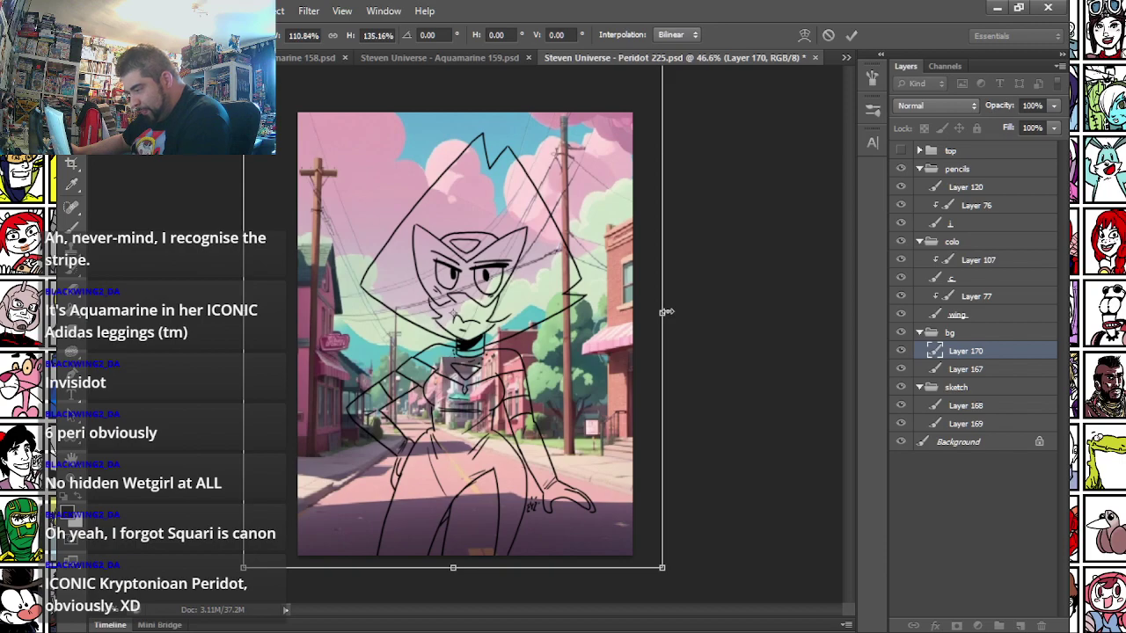
{"action": "key", "text": "Return"}
- Adjust the street scene's Hue/Saturation to saturation +39 and lightness +13
{"action": "left_click", "coordinate": [163, 10]}
{"action": "mouse_move", "coordinate": [189, 50]}
{"action": "left_click", "coordinate": [377, 133]}
{"action": "left_click_drag", "start_coordinate": [780, 288], "coordinate": [790, 332]}
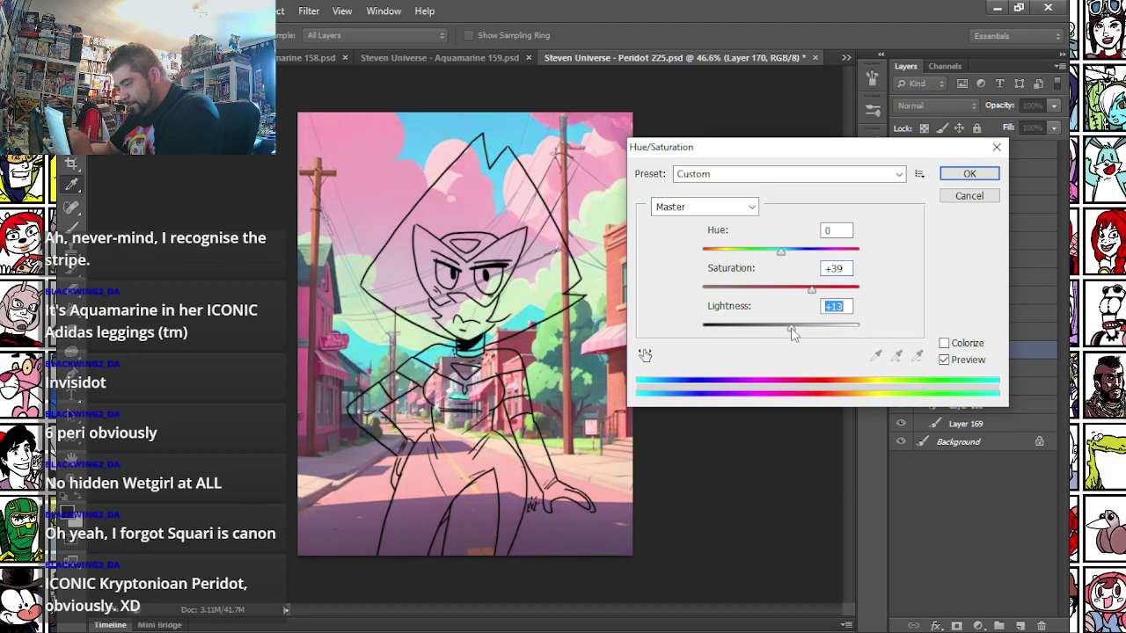
{"action": "key", "text": "Return"}
- Apply the Paint Daubs filter to the street scene with brush size 14, sharpness 0 and the Wide Blurry brush type
{"action": "left_click", "coordinate": [308, 11]}
{"action": "key", "text": "Escape"}
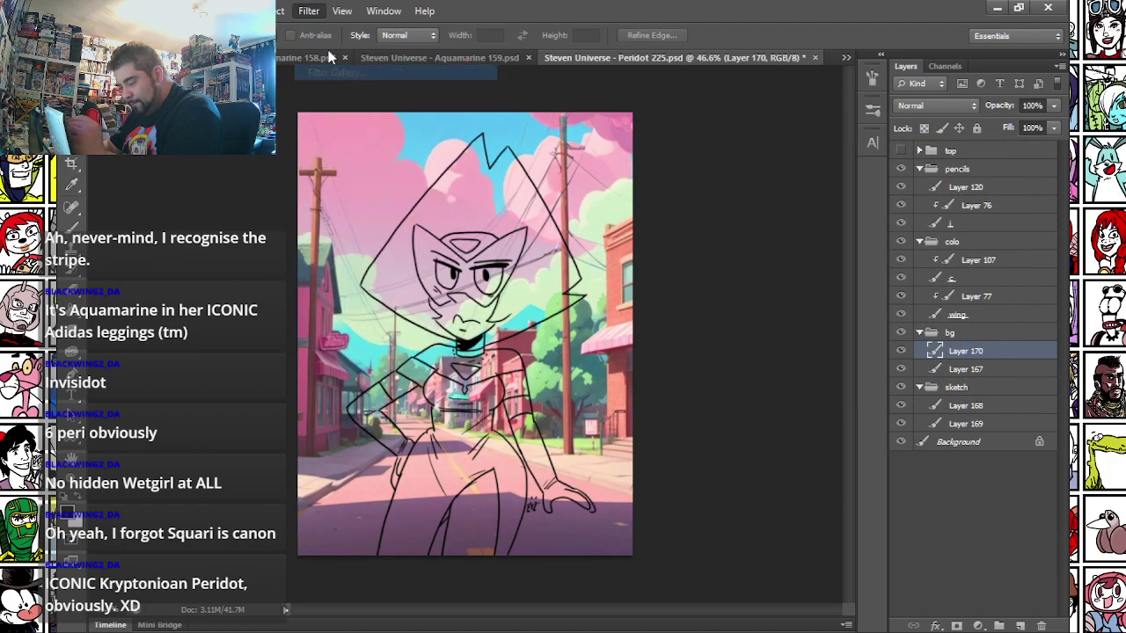
{"action": "key", "text": "ctrl+alt+f"}
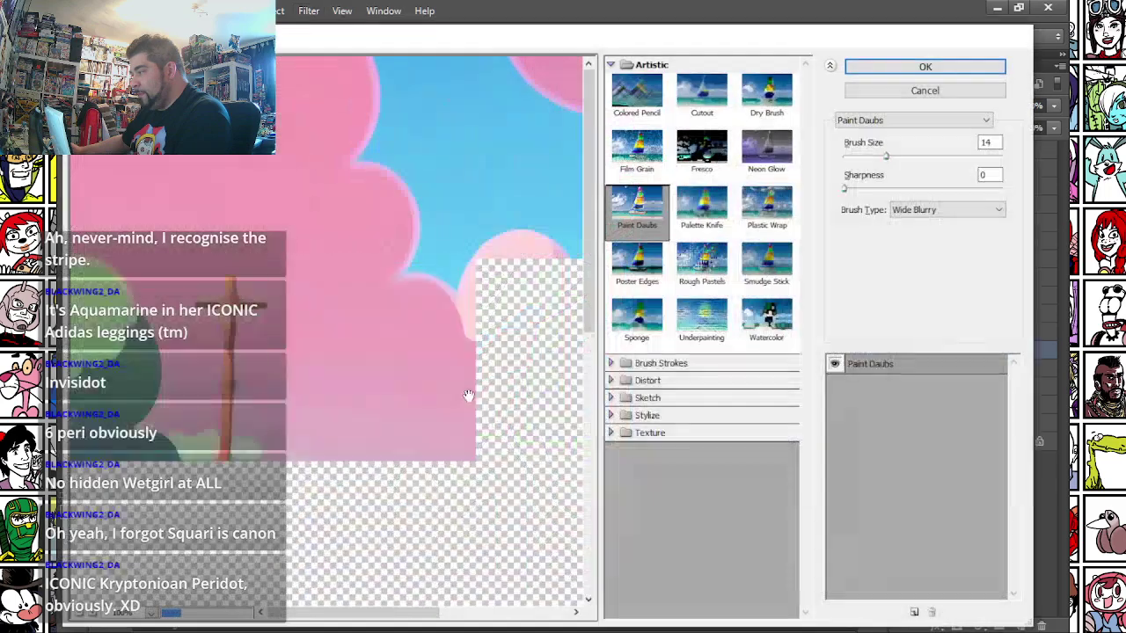
{"action": "left_click", "coordinate": [909, 70]}
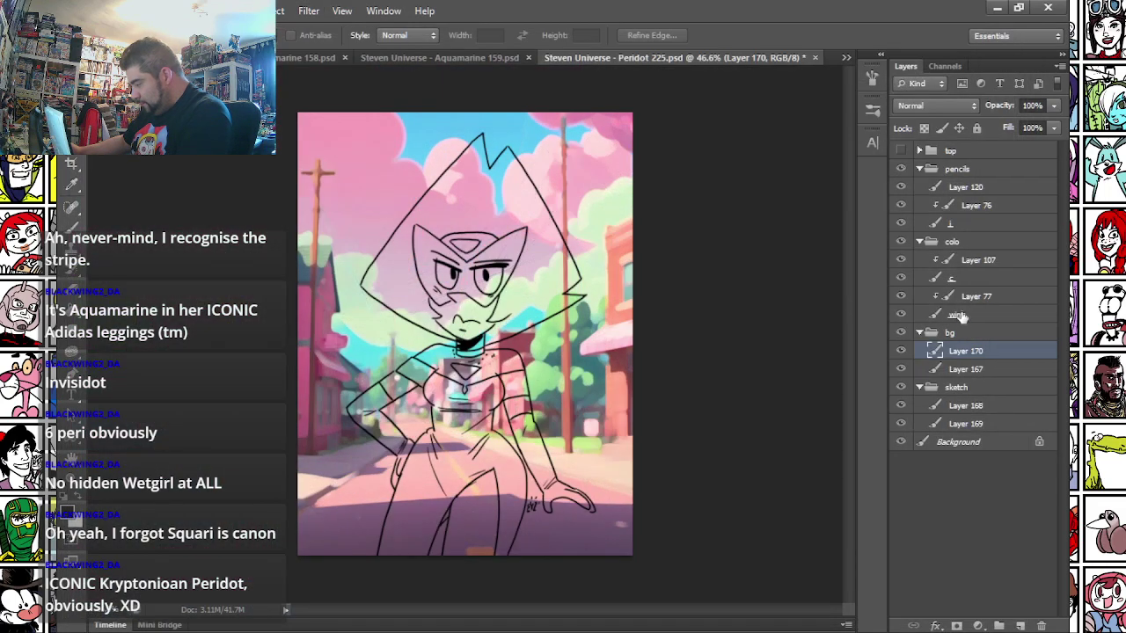
- Paint flat light green skin over the forehead, face, neck, shoulders and upper arms on the c layer with a hard brush
{"action": "left_click", "coordinate": [958, 278]}
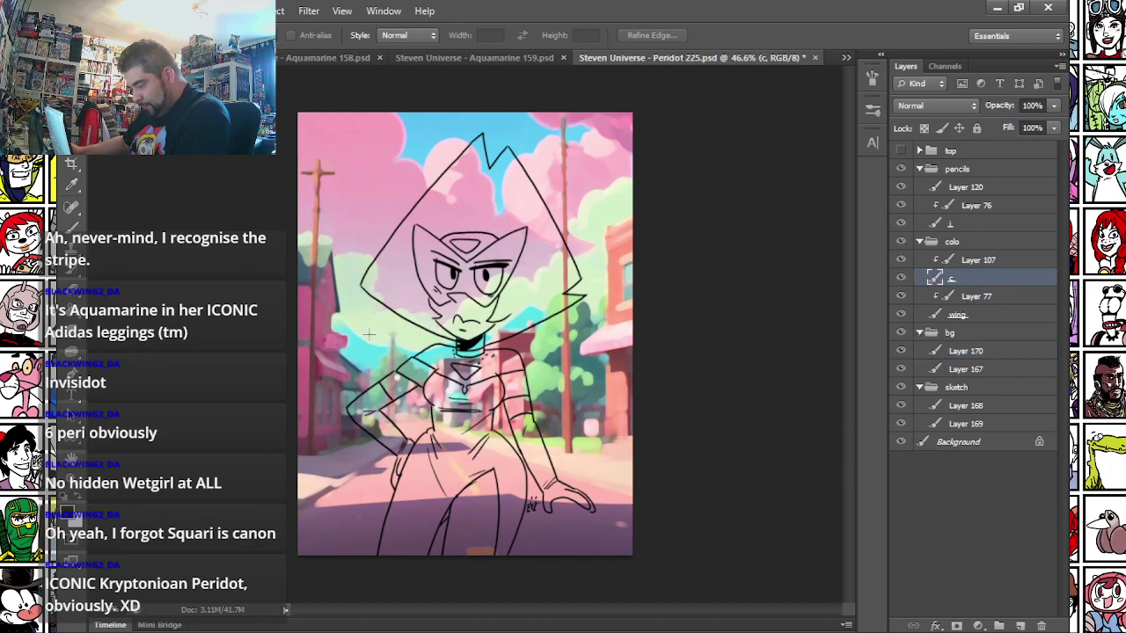
{"action": "scroll", "coordinate": [466, 297], "scroll_direction": "up", "scroll_amount": 5}
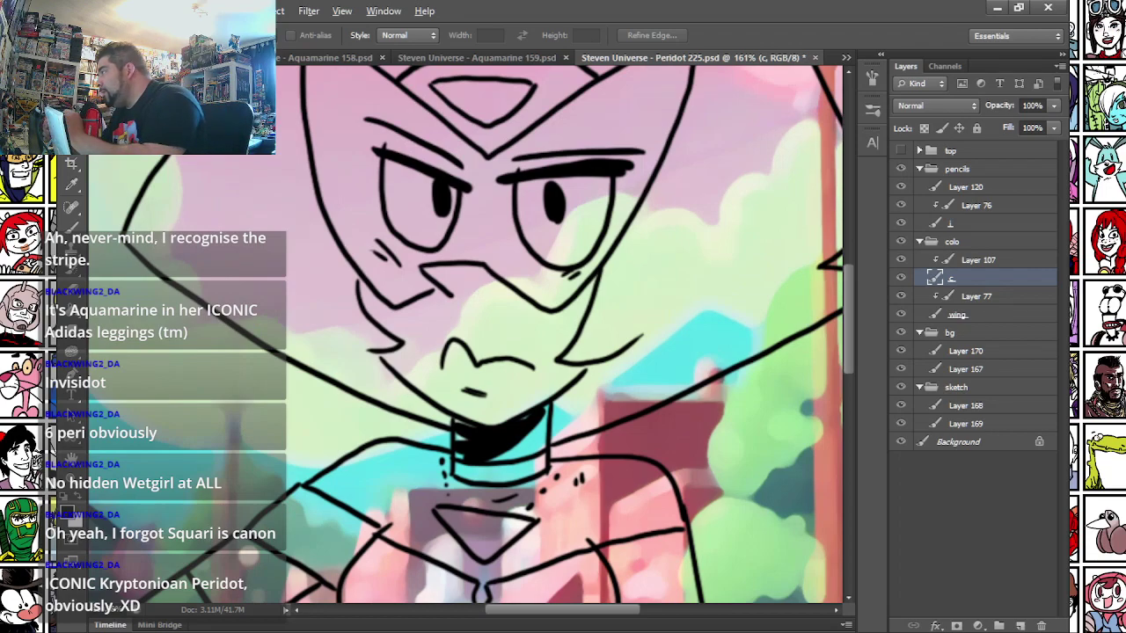
{"action": "left_click", "coordinate": [72, 229]}
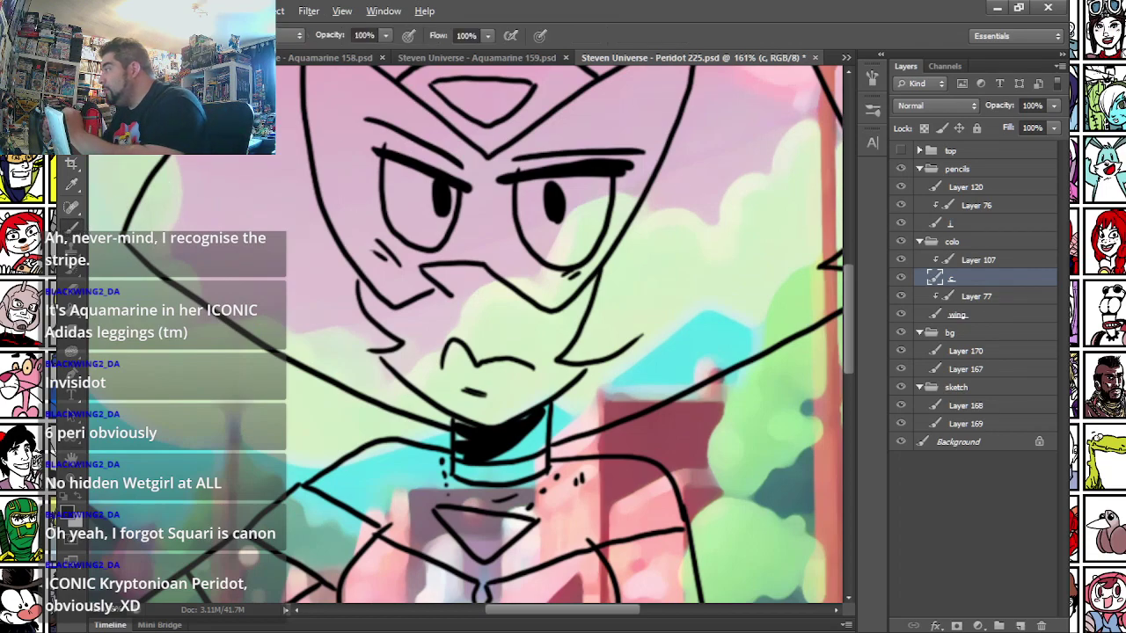
{"action": "right_click", "coordinate": [352, 163]}
{"action": "mouse_move", "coordinate": [396, 91]}
{"action": "left_mouse_down"}
{"action": "mouse_move", "coordinate": [537, 38]}
{"action": "mouse_move", "coordinate": [563, 73]}
{"action": "mouse_move", "coordinate": [528, 88]}
{"action": "mouse_move", "coordinate": [493, 156]}
{"action": "left_mouse_up"}
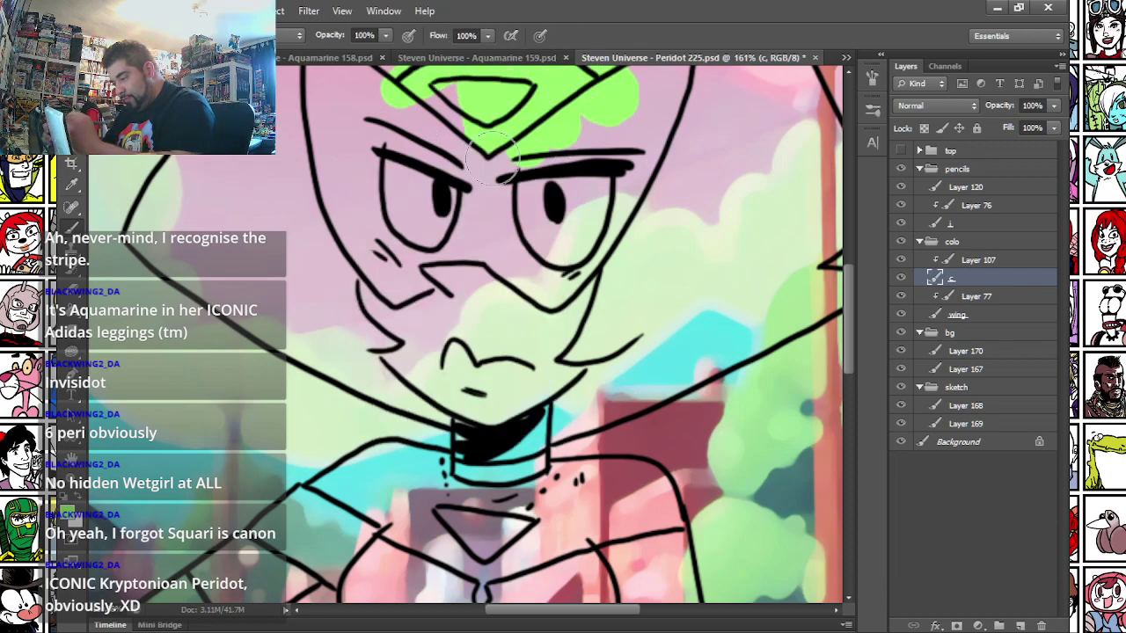
{"action": "scroll", "coordinate": [360, 229], "scroll_direction": "down", "scroll_amount": 3}
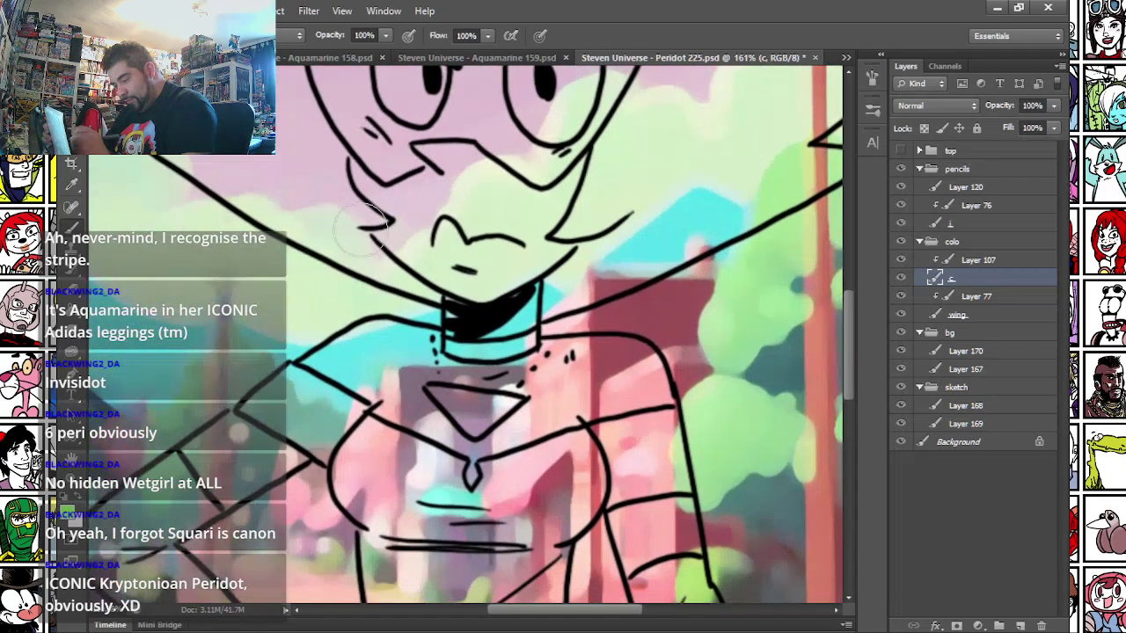
{"action": "mouse_move", "coordinate": [360, 224]}
{"action": "left_mouse_down"}
{"action": "mouse_move", "coordinate": [414, 238]}
{"action": "mouse_move", "coordinate": [480, 290]}
{"action": "mouse_move", "coordinate": [563, 123]}
{"action": "mouse_move", "coordinate": [466, 220]}
{"action": "mouse_move", "coordinate": [393, 148]}
{"action": "mouse_move", "coordinate": [345, 144]}
{"action": "left_mouse_up"}
{"action": "left_click_drag", "start_coordinate": [88, 402], "coordinate": [149, 302]}
{"action": "mouse_move", "coordinate": [103, 534]}
{"action": "left_mouse_down"}
{"action": "mouse_move", "coordinate": [219, 327]}
{"action": "mouse_move", "coordinate": [91, 494]}
{"action": "left_mouse_up"}
{"action": "mouse_move", "coordinate": [247, 331]}
{"action": "left_mouse_down"}
{"action": "mouse_move", "coordinate": [418, 198]}
{"action": "mouse_move", "coordinate": [576, 176]}
{"action": "mouse_move", "coordinate": [563, 171]}
{"action": "left_mouse_up"}
{"action": "mouse_move", "coordinate": [260, 356]}
{"action": "left_mouse_down"}
{"action": "mouse_move", "coordinate": [465, 234]}
{"action": "mouse_move", "coordinate": [519, 334]}
{"action": "mouse_move", "coordinate": [590, 246]}
{"action": "mouse_move", "coordinate": [615, 273]}
{"action": "mouse_move", "coordinate": [633, 220]}
{"action": "mouse_move", "coordinate": [695, 216]}
{"action": "mouse_move", "coordinate": [721, 233]}
{"action": "mouse_move", "coordinate": [677, 291]}
{"action": "mouse_move", "coordinate": [637, 281]}
{"action": "mouse_move", "coordinate": [748, 405]}
{"action": "mouse_move", "coordinate": [715, 387]}
{"action": "mouse_move", "coordinate": [708, 442]}
{"action": "mouse_move", "coordinate": [669, 345]}
{"action": "left_mouse_up"}
- Paint the bare thigh light green, and the gap beside it in a deeper green with near-black green below
{"action": "key", "text": "space"}
{"action": "left_click_drag", "start_coordinate": [348, 475], "coordinate": [384, 337]}
{"action": "left_click_drag", "start_coordinate": [753, 148], "coordinate": [754, 290]}
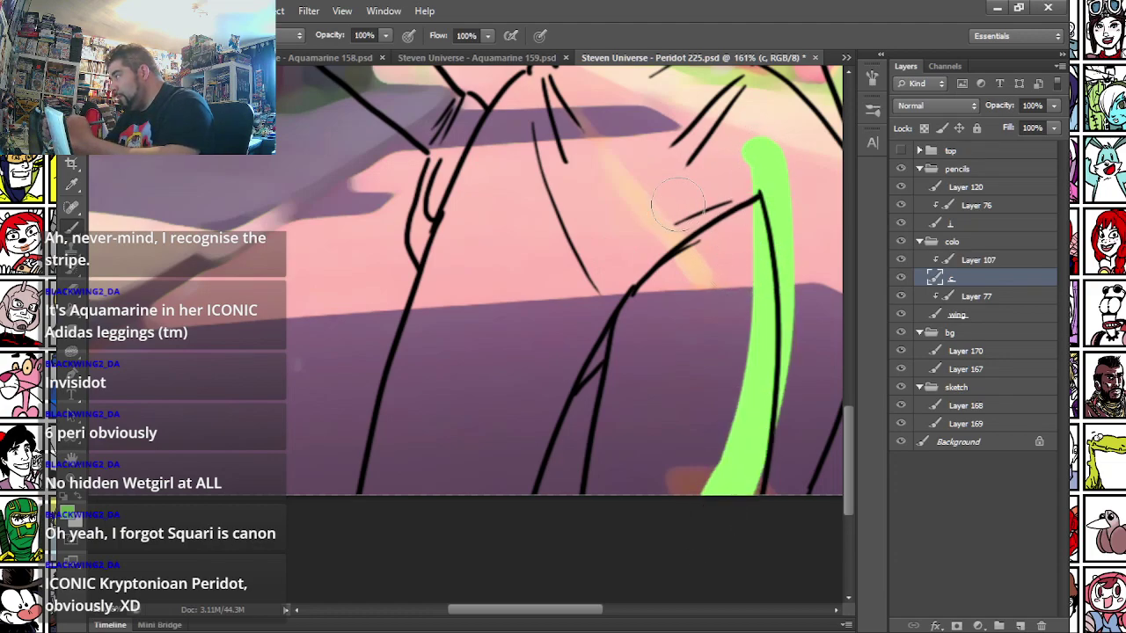
{"action": "left_click_drag", "start_coordinate": [620, 297], "coordinate": [538, 433]}
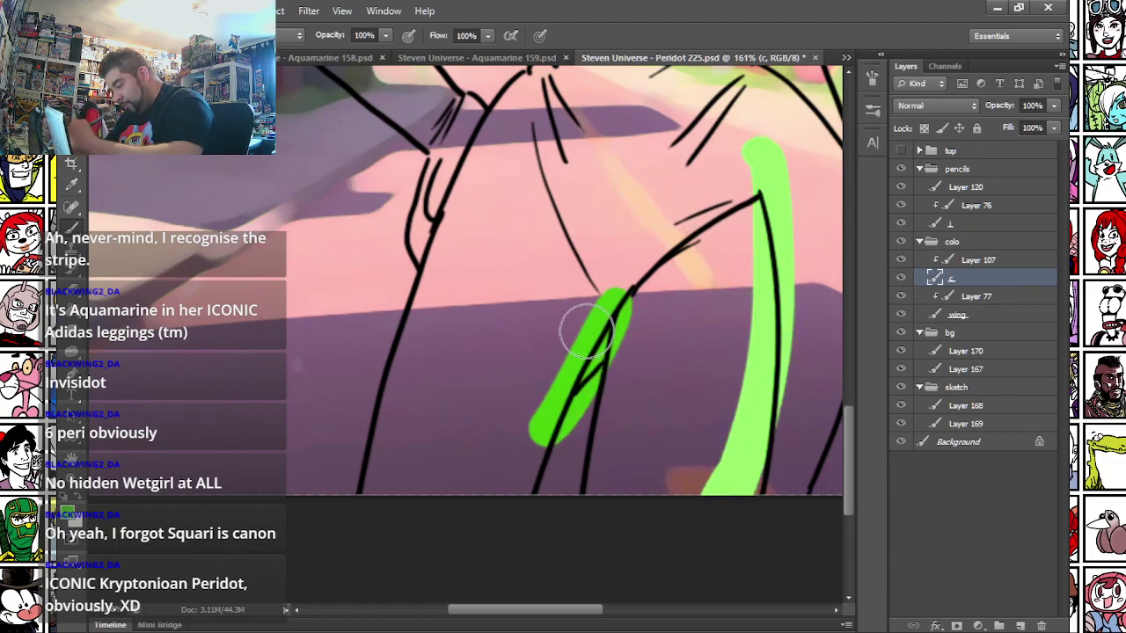
{"action": "mouse_move", "coordinate": [636, 304]}
{"action": "left_mouse_down"}
{"action": "mouse_move", "coordinate": [603, 470]}
{"action": "mouse_move", "coordinate": [620, 317]}
{"action": "mouse_move", "coordinate": [602, 494]}
{"action": "mouse_move", "coordinate": [699, 259]}
{"action": "mouse_move", "coordinate": [677, 457]}
{"action": "mouse_move", "coordinate": [659, 477]}
{"action": "mouse_move", "coordinate": [769, 329]}
{"action": "mouse_move", "coordinate": [789, 400]}
{"action": "left_mouse_up"}
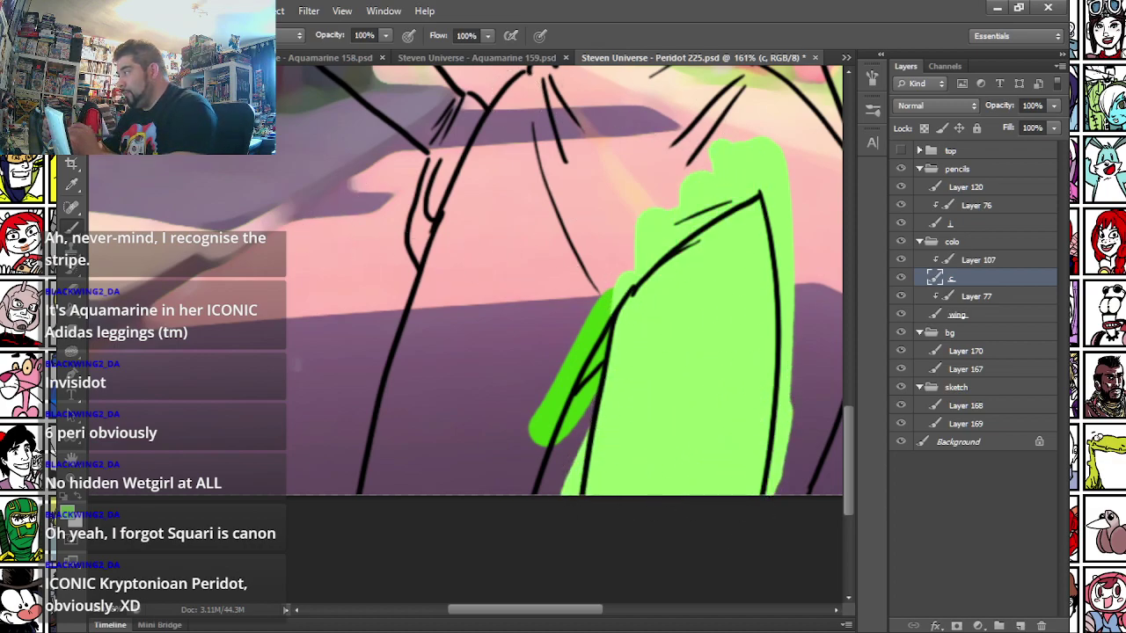
{"action": "mouse_move", "coordinate": [582, 397]}
{"action": "left_mouse_down"}
{"action": "mouse_move", "coordinate": [524, 504]}
{"action": "mouse_move", "coordinate": [584, 378]}
{"action": "left_mouse_up"}
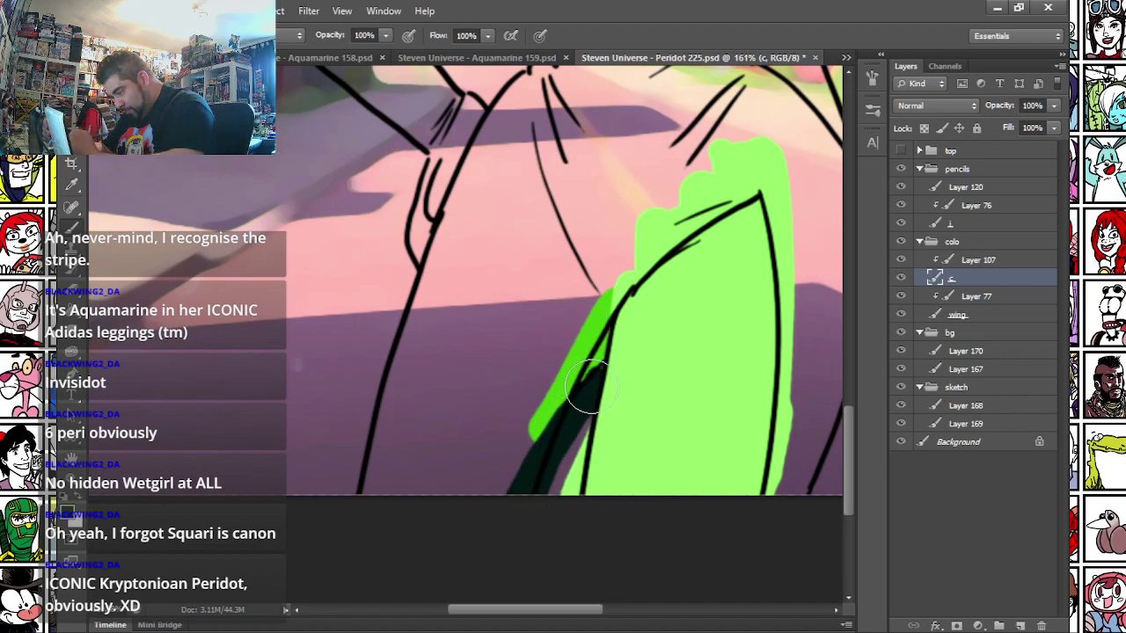
{"action": "mouse_move", "coordinate": [488, 386]}
{"action": "left_mouse_down"}
{"action": "mouse_move", "coordinate": [390, 461]}
{"action": "mouse_move", "coordinate": [417, 344]}
{"action": "left_mouse_up"}
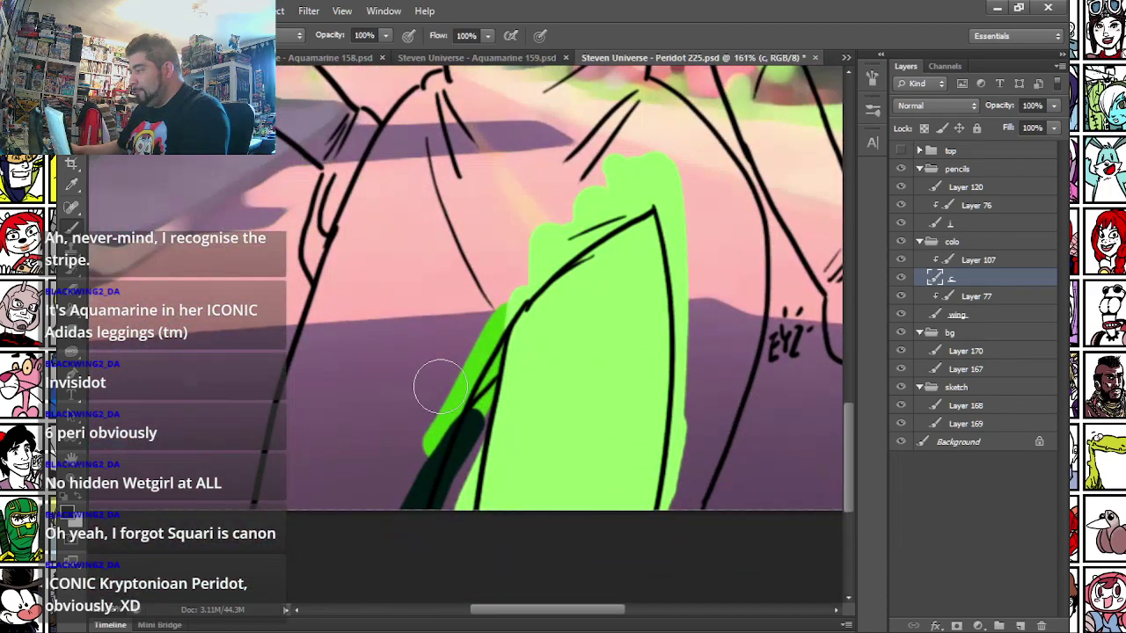
- Block in the dress, its off-shoulder sleeves and the gloves with blue #414cbc on the c layer
{"action": "scroll", "coordinate": [440, 386], "scroll_direction": "down", "scroll_amount": 3}
{"action": "left_click_drag", "start_coordinate": [320, 291], "coordinate": [225, 350]}
{"action": "left_click", "coordinate": [74, 508]}
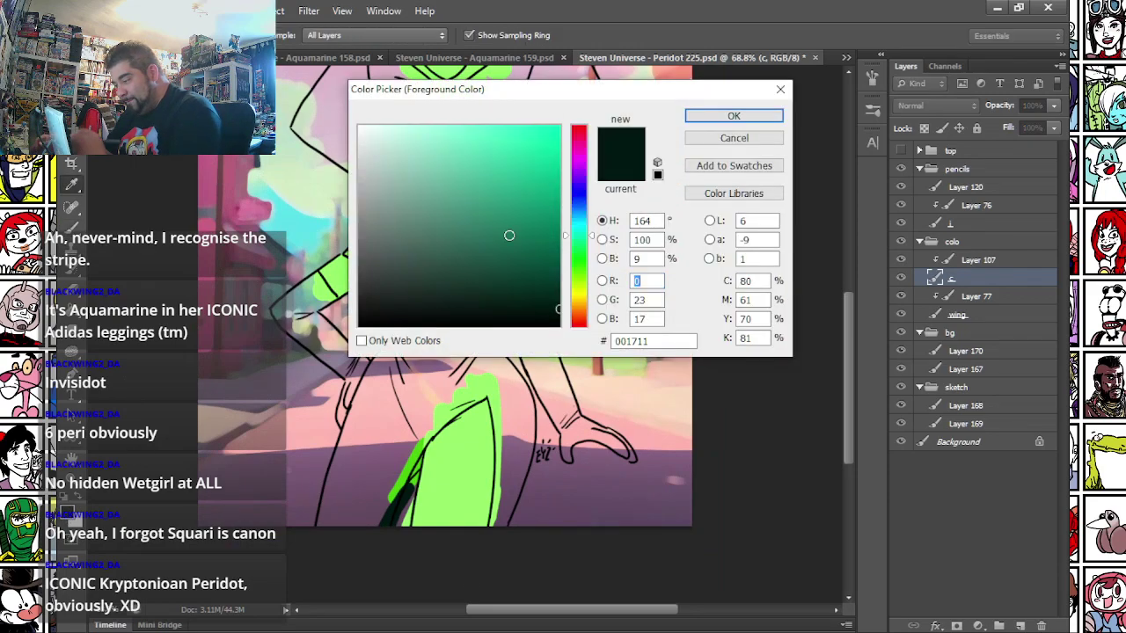
{"action": "left_click", "coordinate": [579, 195]}
{"action": "mouse_move", "coordinate": [484, 161]}
{"action": "left_mouse_down"}
{"action": "mouse_move", "coordinate": [465, 153]}
{"action": "mouse_move", "coordinate": [490, 179]}
{"action": "left_mouse_up"}
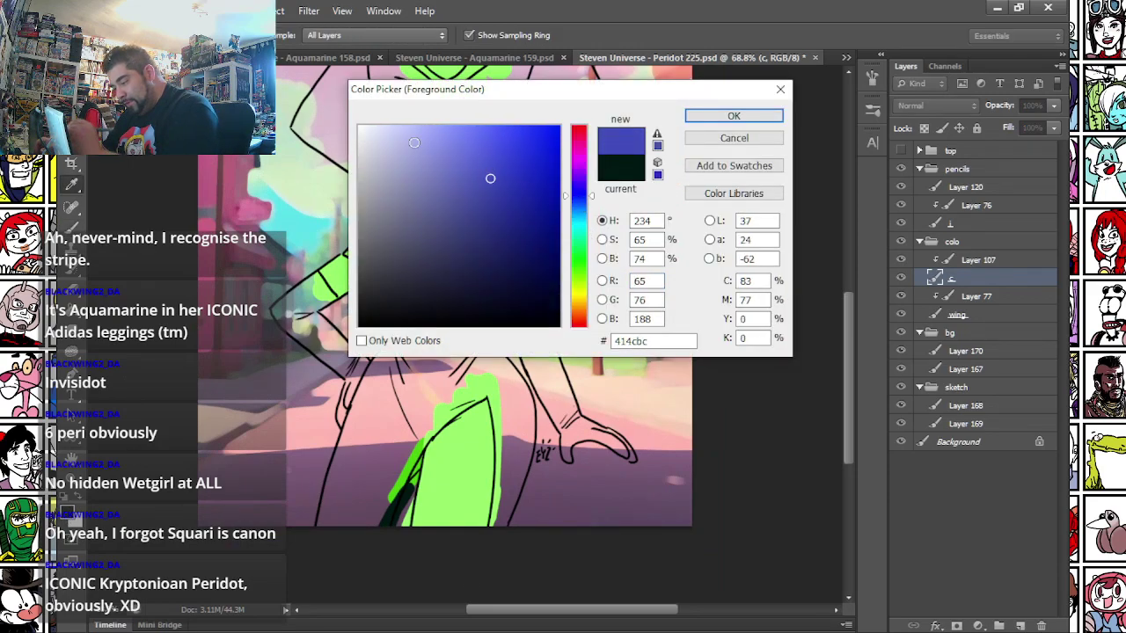
{"action": "key", "text": "Return"}
{"action": "right_click", "coordinate": [417, 274]}
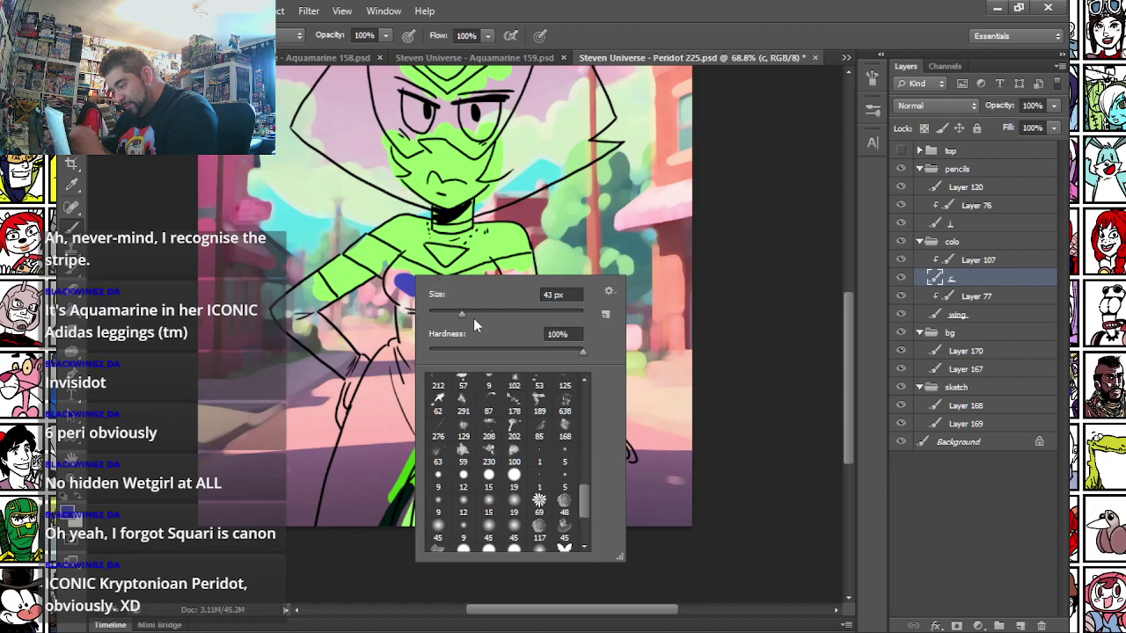
{"action": "key", "text": "Return"}
{"action": "mouse_move", "coordinate": [402, 283]}
{"action": "left_mouse_down"}
{"action": "mouse_move", "coordinate": [445, 308]}
{"action": "mouse_move", "coordinate": [478, 299]}
{"action": "mouse_move", "coordinate": [429, 346]}
{"action": "mouse_move", "coordinate": [374, 442]}
{"action": "mouse_move", "coordinate": [341, 542]}
{"action": "mouse_move", "coordinate": [443, 379]}
{"action": "mouse_move", "coordinate": [449, 335]}
{"action": "mouse_move", "coordinate": [457, 373]}
{"action": "mouse_move", "coordinate": [483, 374]}
{"action": "mouse_move", "coordinate": [515, 442]}
{"action": "left_mouse_up"}
{"action": "left_click_drag", "start_coordinate": [534, 342], "coordinate": [556, 398]}
{"action": "left_click_drag", "start_coordinate": [515, 269], "coordinate": [473, 288]}
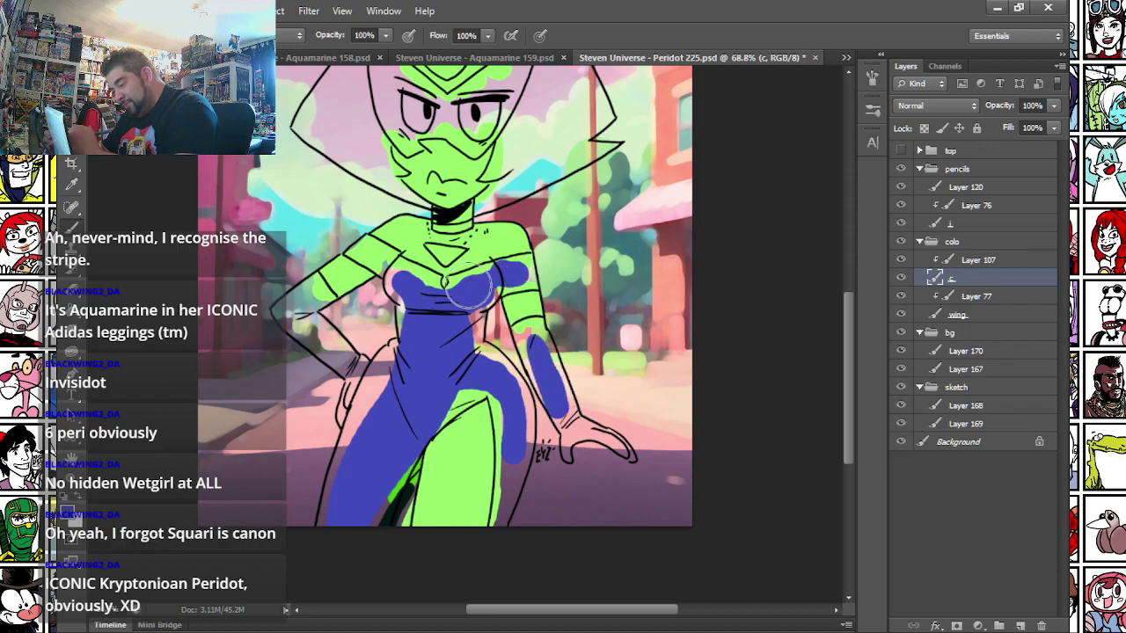
{"action": "left_click_drag", "start_coordinate": [362, 254], "coordinate": [403, 297]}
{"action": "mouse_move", "coordinate": [306, 317]}
{"action": "left_mouse_down"}
{"action": "mouse_move", "coordinate": [343, 363]}
{"action": "mouse_move", "coordinate": [389, 377]}
{"action": "left_mouse_up"}
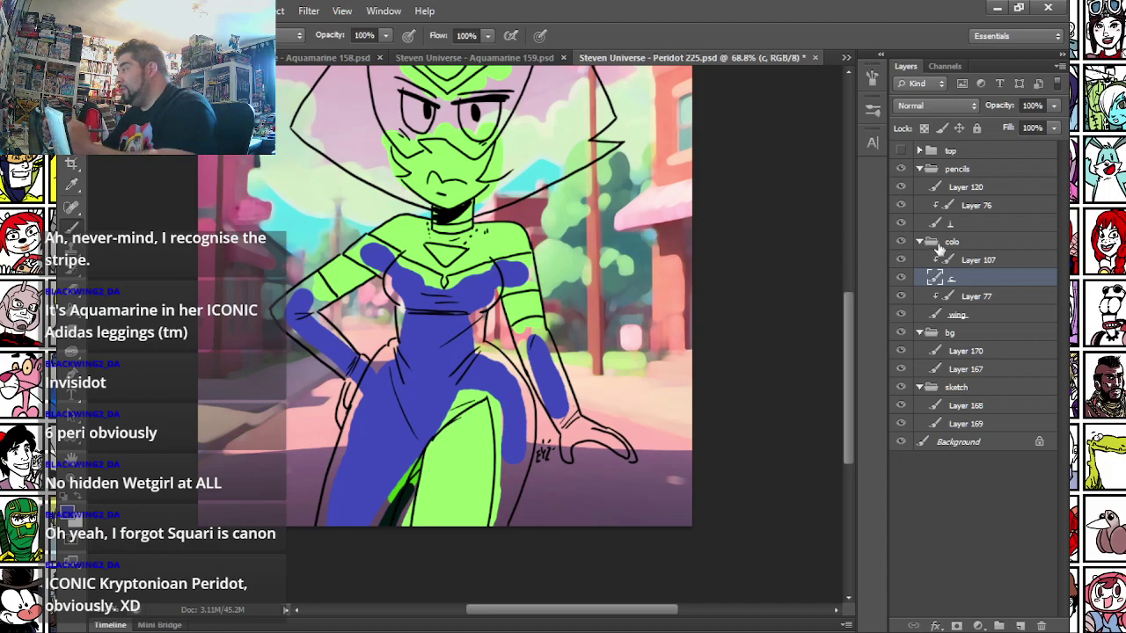
- Paint over the blue, using medium green on the dress and sleeves and dark green on both gloves
{"action": "mouse_move", "coordinate": [384, 266]}
{"action": "left_mouse_down"}
{"action": "mouse_move", "coordinate": [412, 298]}
{"action": "mouse_move", "coordinate": [458, 315]}
{"action": "mouse_move", "coordinate": [514, 268]}
{"action": "left_mouse_up"}
{"action": "mouse_move", "coordinate": [406, 301]}
{"action": "left_mouse_down"}
{"action": "mouse_move", "coordinate": [423, 376]}
{"action": "mouse_move", "coordinate": [448, 349]}
{"action": "mouse_move", "coordinate": [444, 335]}
{"action": "mouse_move", "coordinate": [430, 344]}
{"action": "mouse_move", "coordinate": [357, 505]}
{"action": "mouse_move", "coordinate": [444, 371]}
{"action": "mouse_move", "coordinate": [466, 362]}
{"action": "mouse_move", "coordinate": [497, 376]}
{"action": "mouse_move", "coordinate": [515, 462]}
{"action": "mouse_move", "coordinate": [525, 326]}
{"action": "left_mouse_up"}
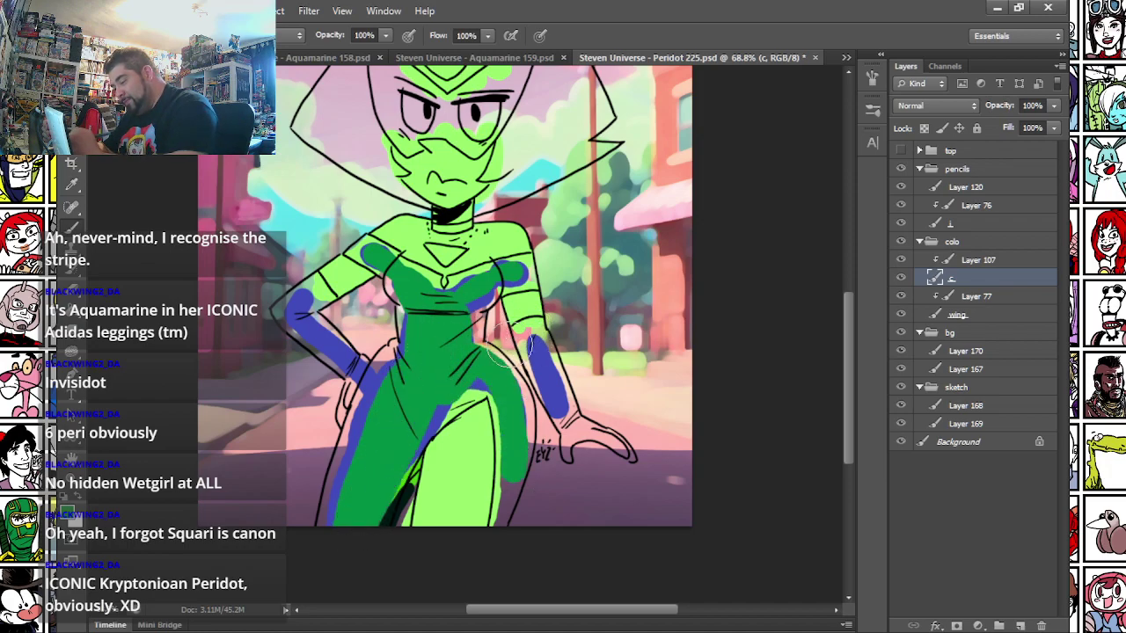
{"action": "left_click_drag", "start_coordinate": [527, 334], "coordinate": [575, 431]}
{"action": "mouse_move", "coordinate": [351, 380]}
{"action": "left_mouse_down"}
{"action": "mouse_move", "coordinate": [365, 391]}
{"action": "mouse_move", "coordinate": [303, 302]}
{"action": "left_mouse_up"}
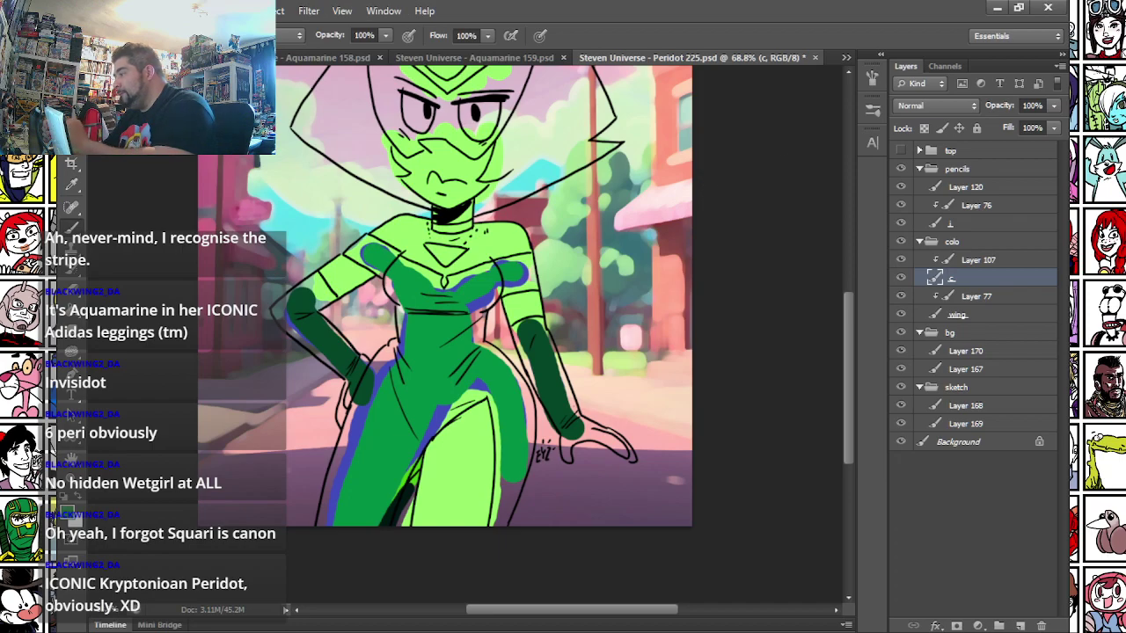
- Block in the triangular hair with pale yellow, adding darker yellow strokes along its lower edges on both sides
{"action": "left_click_drag", "start_coordinate": [356, 260], "coordinate": [382, 430]}
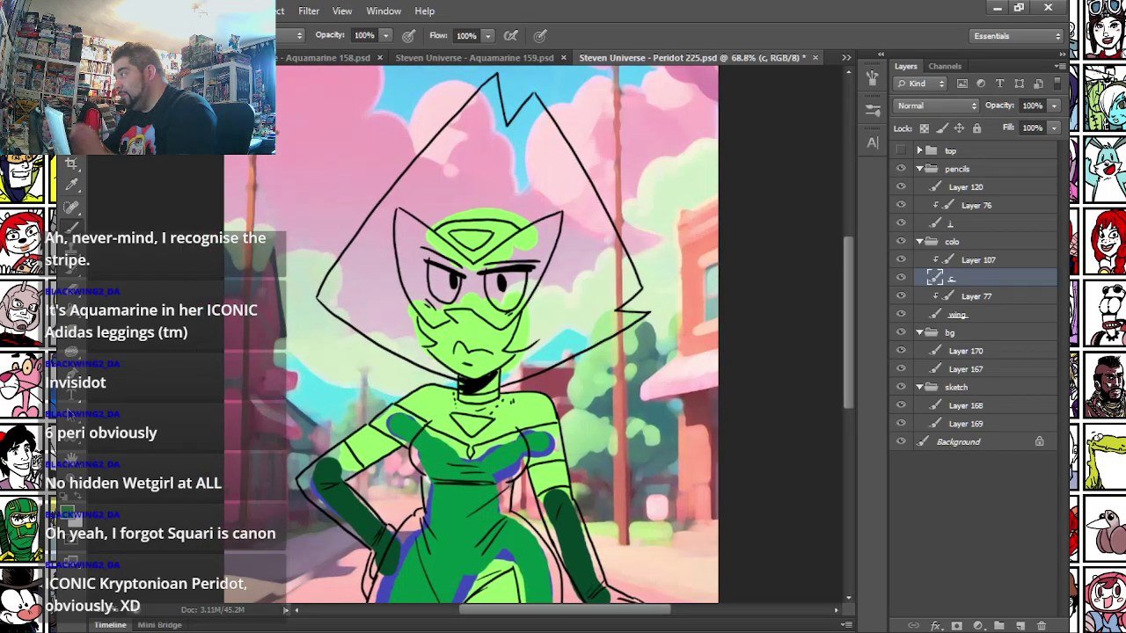
{"action": "mouse_move", "coordinate": [454, 110]}
{"action": "left_mouse_down"}
{"action": "mouse_move", "coordinate": [445, 178]}
{"action": "mouse_move", "coordinate": [463, 185]}
{"action": "mouse_move", "coordinate": [515, 147]}
{"action": "mouse_move", "coordinate": [522, 192]}
{"action": "mouse_move", "coordinate": [554, 198]}
{"action": "mouse_move", "coordinate": [578, 237]}
{"action": "mouse_move", "coordinate": [585, 295]}
{"action": "left_mouse_up"}
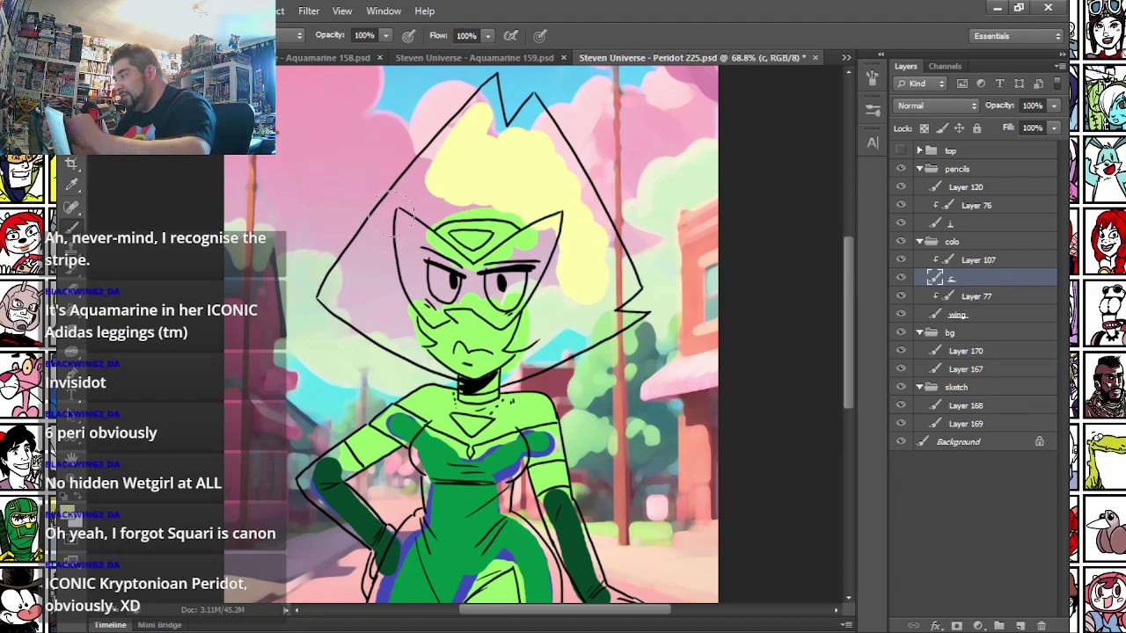
{"action": "mouse_move", "coordinate": [440, 173]}
{"action": "left_mouse_down"}
{"action": "mouse_move", "coordinate": [362, 268]}
{"action": "mouse_move", "coordinate": [369, 299]}
{"action": "left_mouse_up"}
{"action": "left_click_drag", "start_coordinate": [567, 255], "coordinate": [592, 316]}
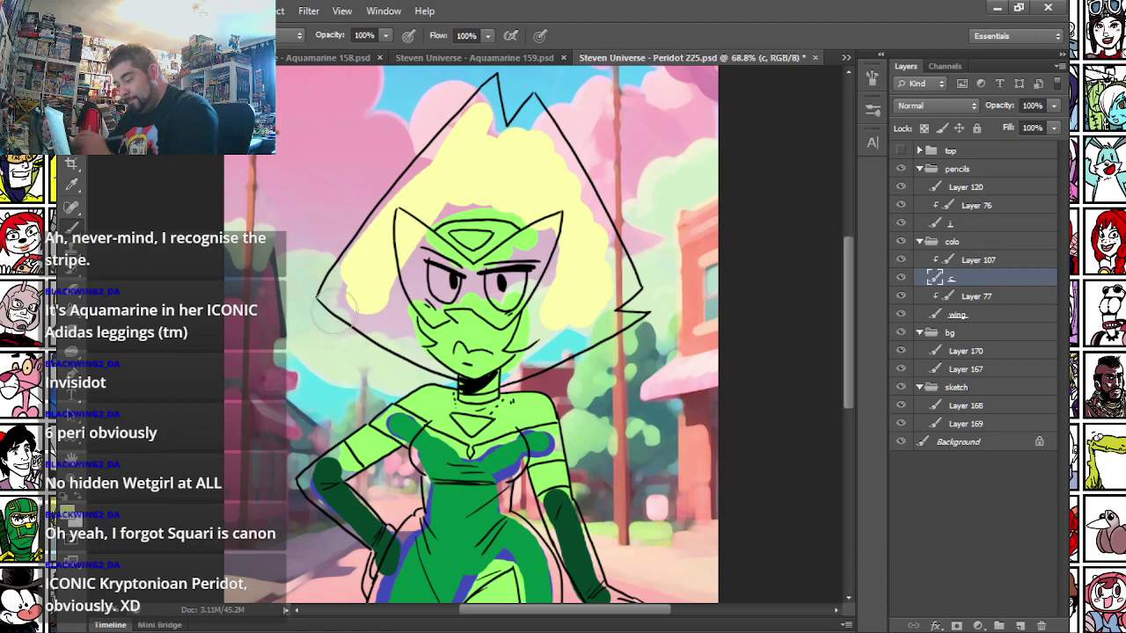
{"action": "left_click_drag", "start_coordinate": [331, 311], "coordinate": [396, 334]}
{"action": "mouse_move", "coordinate": [536, 351]}
{"action": "left_mouse_down"}
{"action": "mouse_move", "coordinate": [600, 318]}
{"action": "mouse_move", "coordinate": [559, 273]}
{"action": "left_mouse_up"}
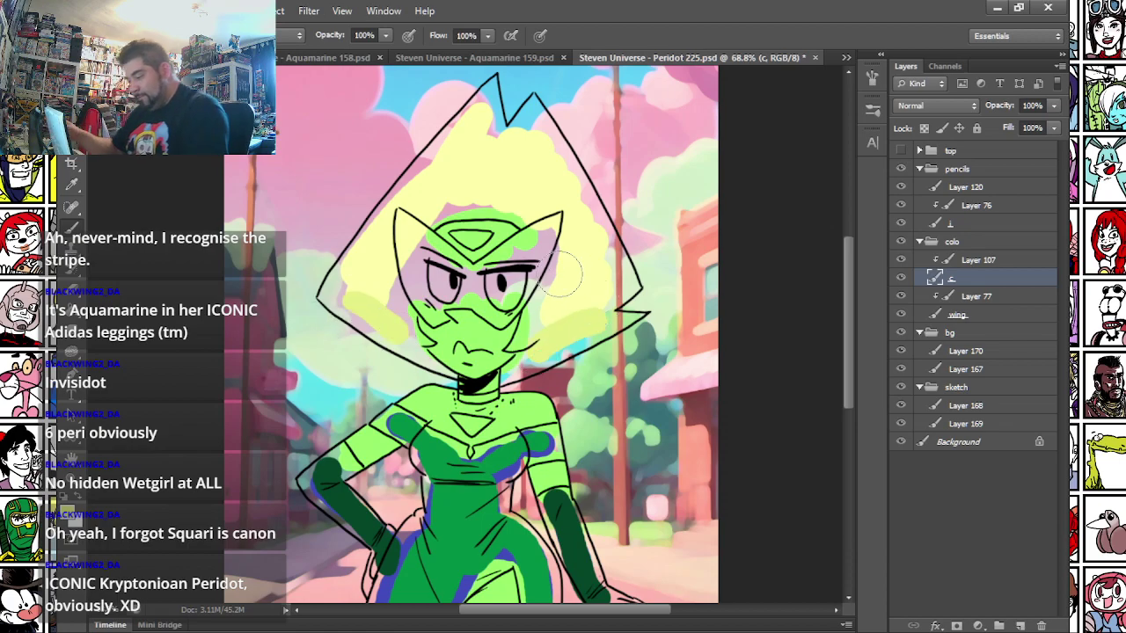
- Add a new clipped layer above the c layer and brush soft, more saturated green shading around the mouth
{"action": "scroll", "coordinate": [537, 178], "scroll_direction": "up", "scroll_amount": 8}
{"action": "left_click_drag", "start_coordinate": [211, 581], "coordinate": [411, 360]}
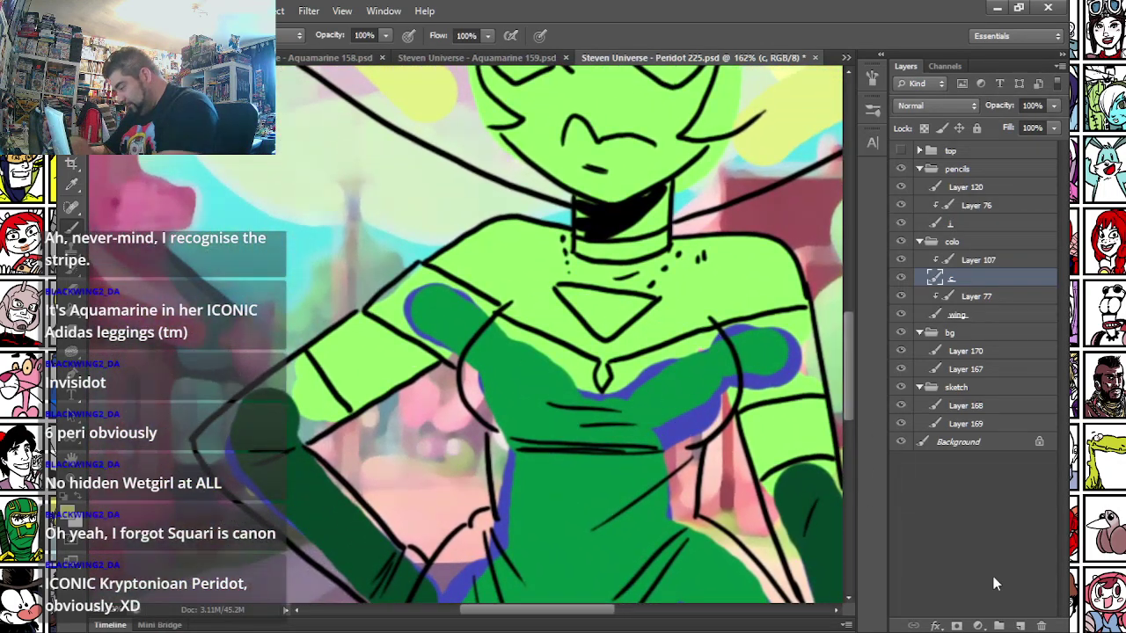
{"action": "left_click", "coordinate": [1018, 626]}
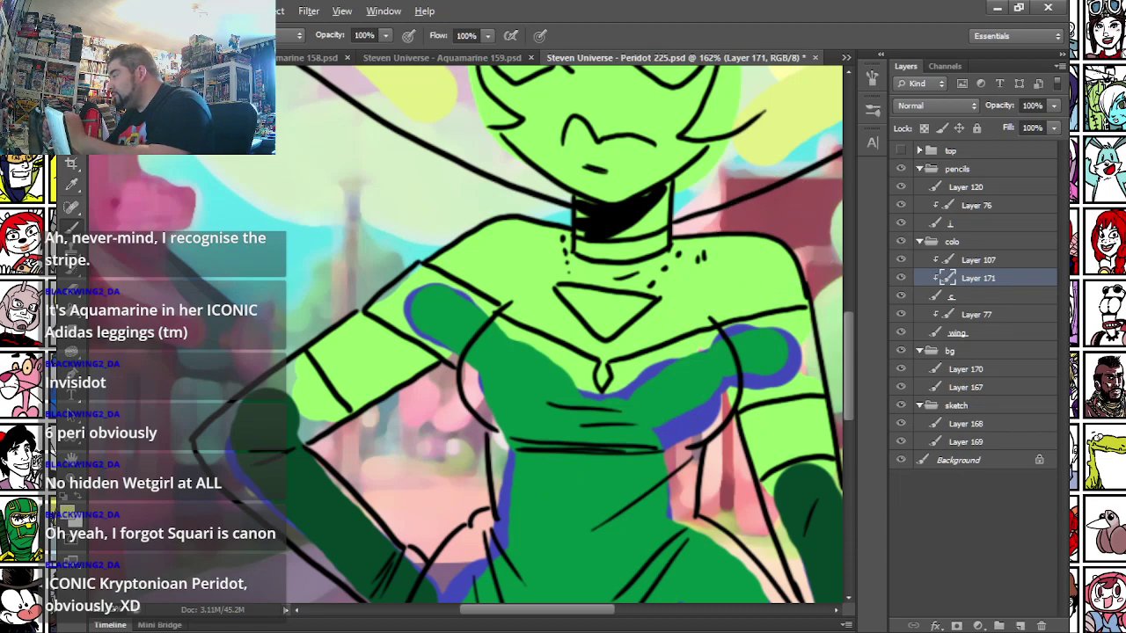
{"action": "right_click", "coordinate": [519, 184]}
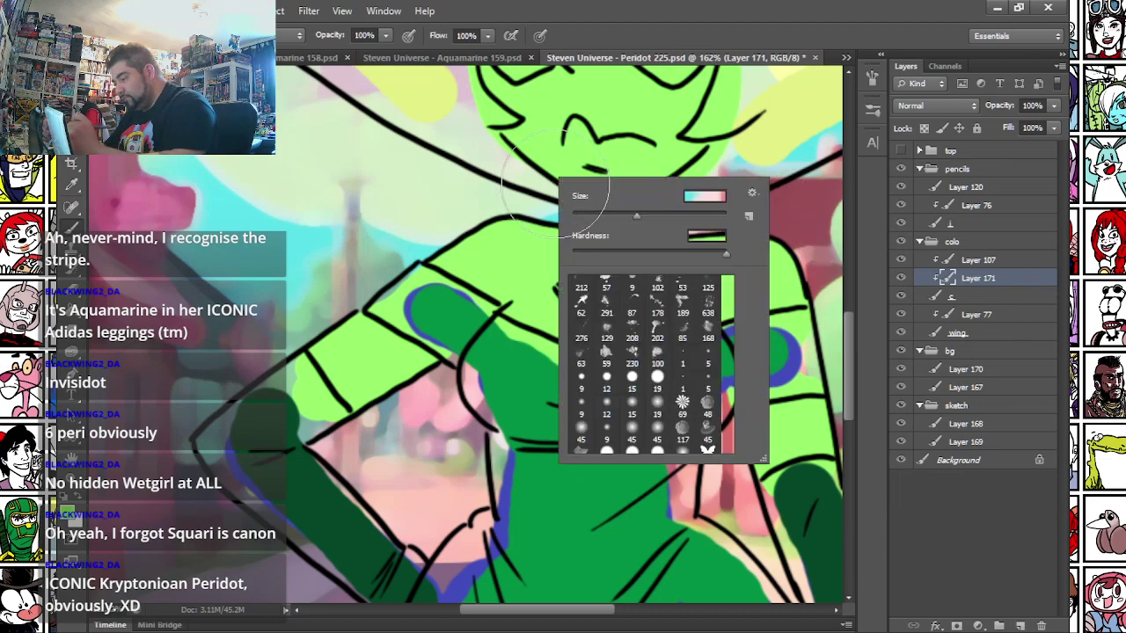
{"action": "left_click", "coordinate": [572, 145]}
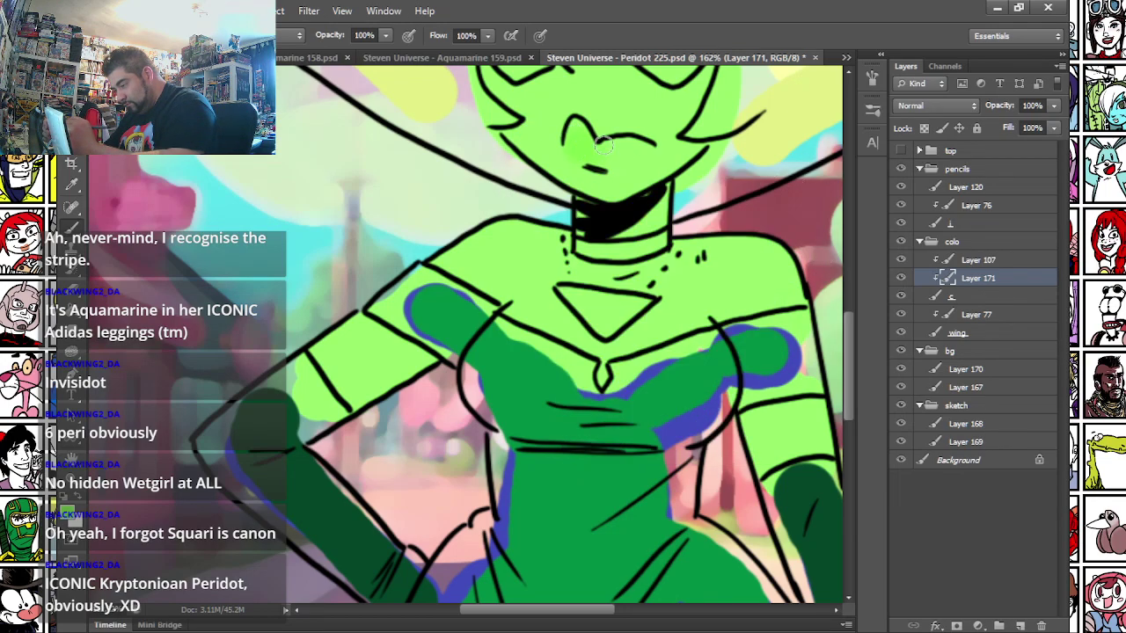
{"action": "mouse_move", "coordinate": [539, 132]}
{"action": "left_mouse_down"}
{"action": "mouse_move", "coordinate": [447, 299]}
{"action": "mouse_move", "coordinate": [417, 323]}
{"action": "left_mouse_up"}
- Shade the cheeks with a 90 px soft brush in saturated green and the nose with a 19 px hard brush
{"action": "right_click", "coordinate": [489, 301]}
{"action": "left_click", "coordinate": [523, 341]}
{"action": "left_click", "coordinate": [448, 323]}
{"action": "right_click", "coordinate": [454, 237]}
{"action": "left_click", "coordinate": [540, 276]}
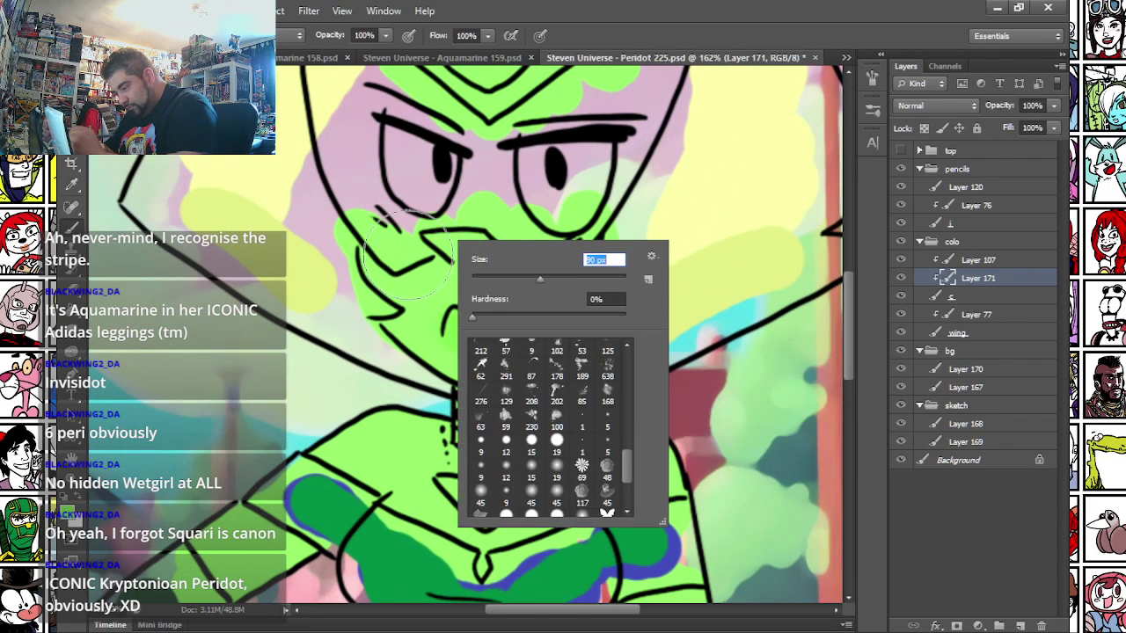
{"action": "left_click", "coordinate": [424, 257]}
{"action": "right_click", "coordinate": [499, 219]}
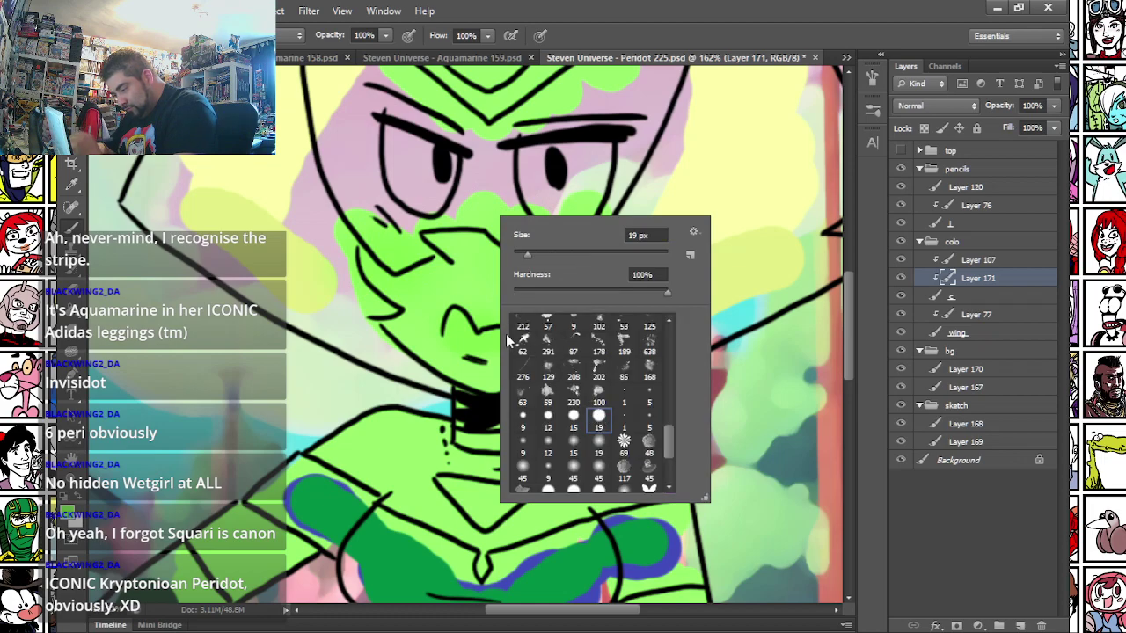
{"action": "left_click", "coordinate": [480, 266]}
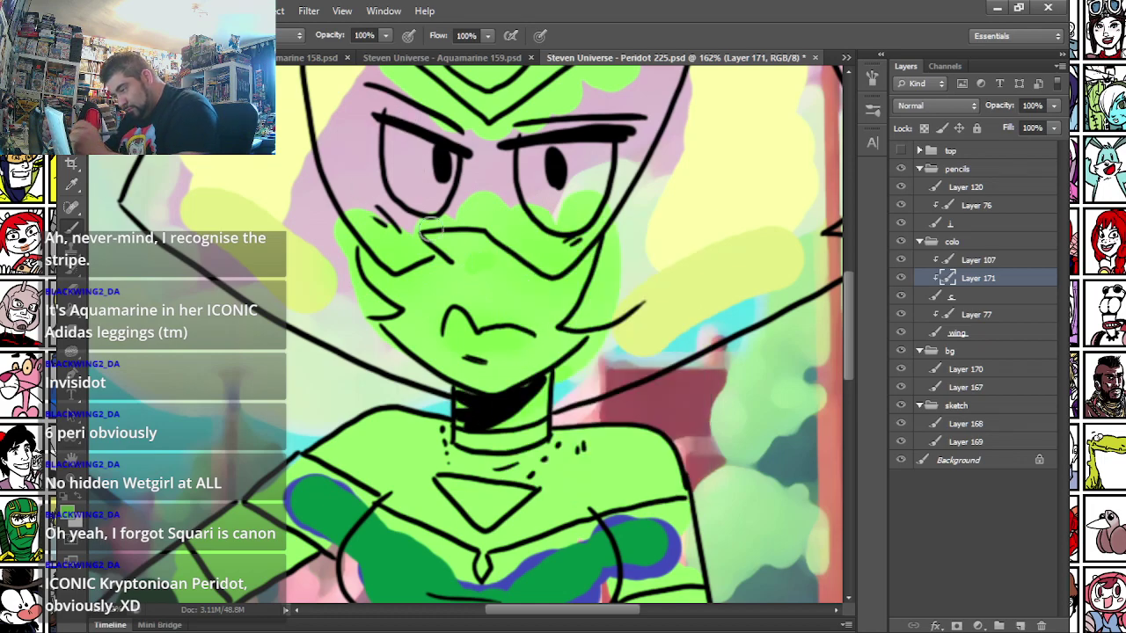
- Airbrush soft saturated green shading on the arms and along both outer edges of the bare thigh
{"action": "scroll", "coordinate": [431, 238], "scroll_direction": "down", "scroll_amount": 10}
{"action": "right_click", "coordinate": [343, 167]}
{"action": "left_click", "coordinate": [445, 397]}
{"action": "left_click_drag", "start_coordinate": [374, 206], "coordinate": [406, 205]}
{"action": "left_click", "coordinate": [337, 175]}
{"action": "mouse_move", "coordinate": [602, 251]}
{"action": "left_mouse_down"}
{"action": "mouse_move", "coordinate": [657, 212]}
{"action": "mouse_move", "coordinate": [673, 335]}
{"action": "left_mouse_up"}
{"action": "scroll", "coordinate": [503, 337], "scroll_direction": "down", "scroll_amount": 5}
{"action": "left_click_drag", "start_coordinate": [607, 133], "coordinate": [658, 261]}
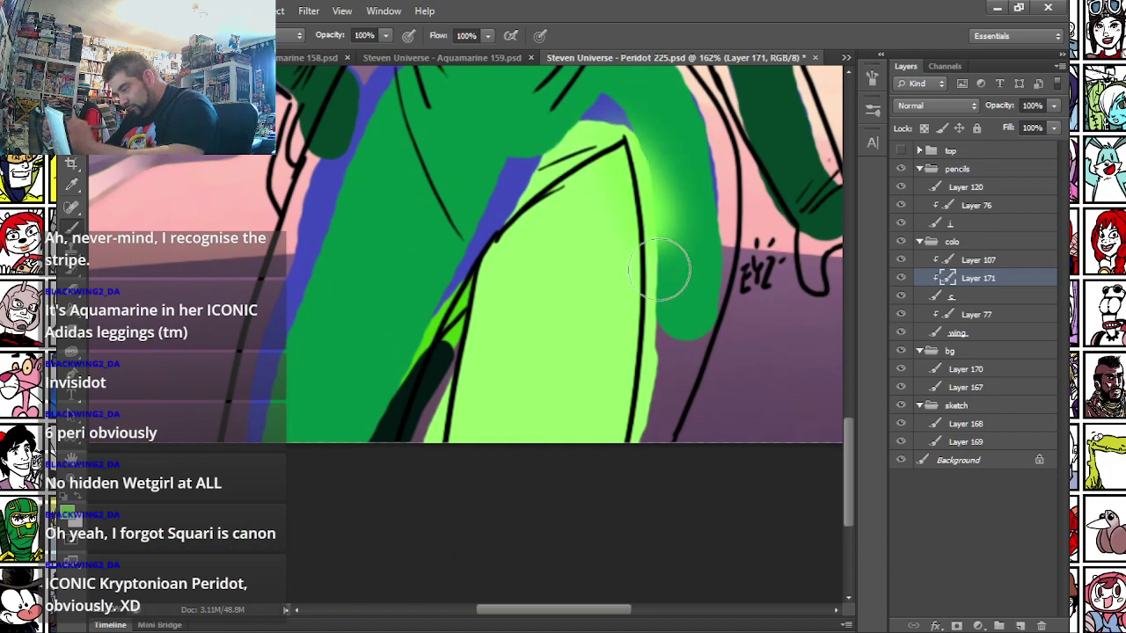
{"action": "left_click_drag", "start_coordinate": [460, 252], "coordinate": [594, 139]}
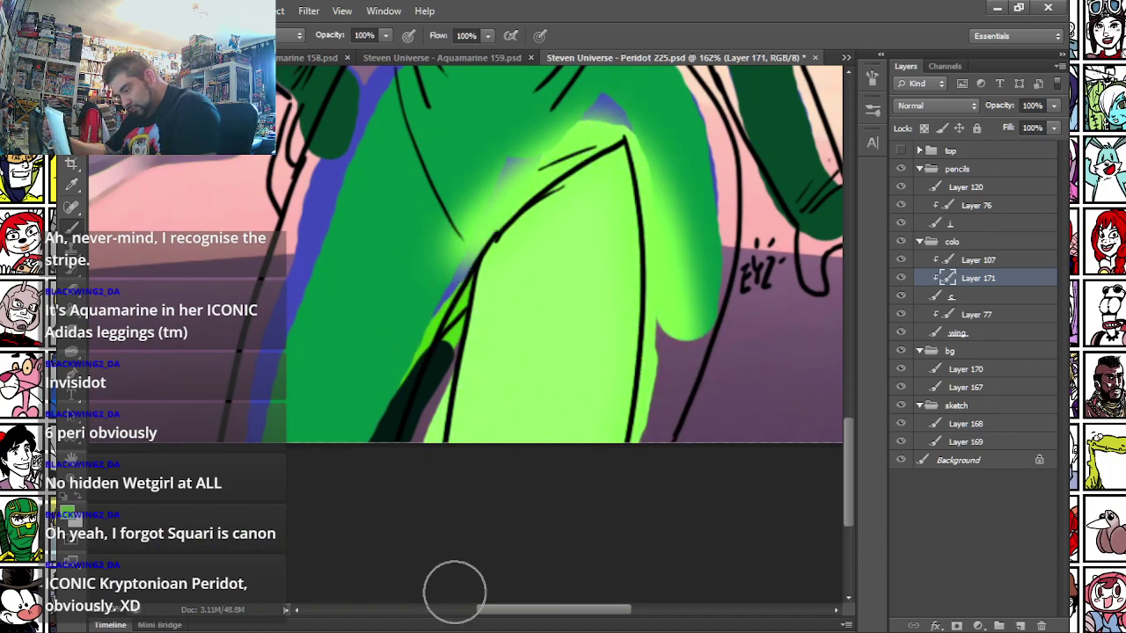
- Add small highlights in a paler green sampled from the leg to the thigh, shoulders, chest and face, using a small brush
{"action": "right_click", "coordinate": [526, 215]}
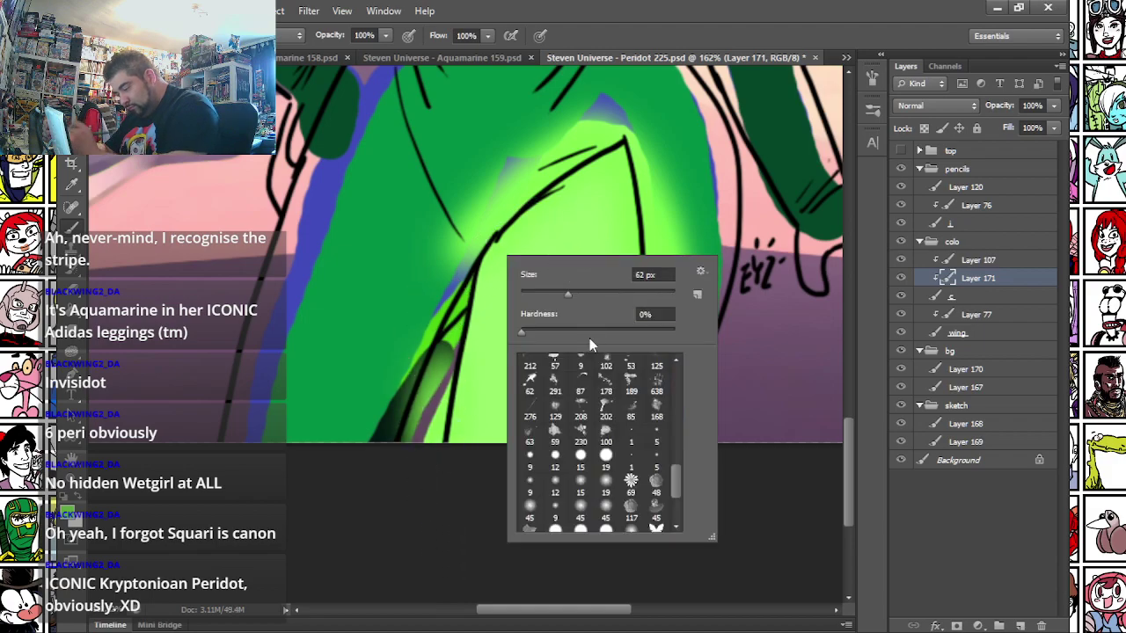
{"action": "left_click", "coordinate": [656, 435]}
{"action": "left_click", "coordinate": [68, 513]}
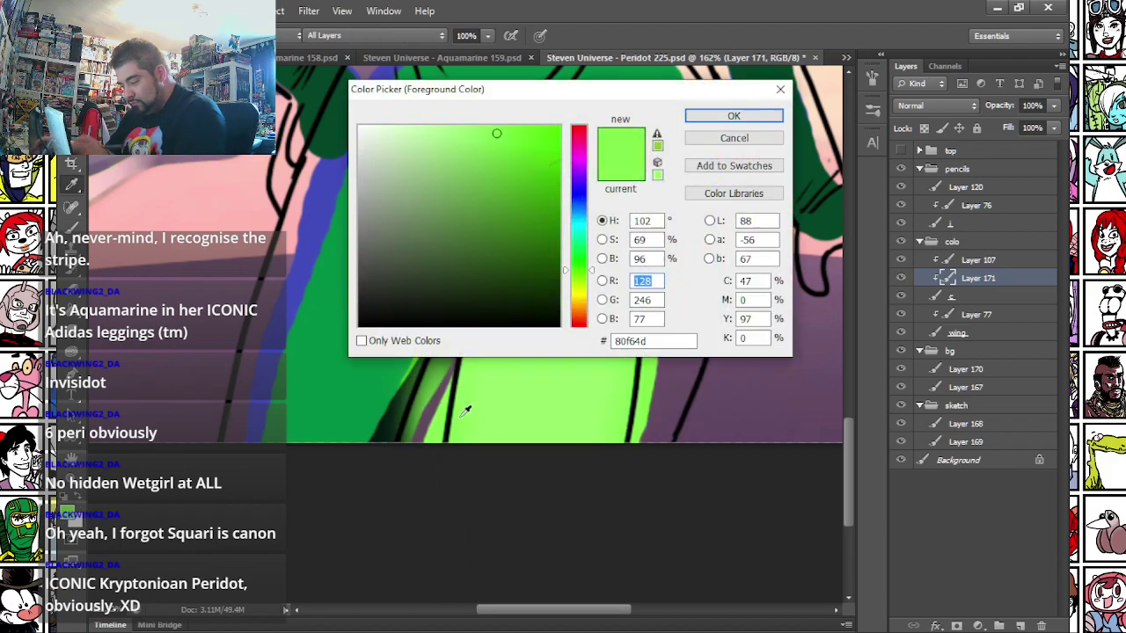
{"action": "left_click", "coordinate": [480, 387]}
{"action": "left_click", "coordinate": [425, 126]}
{"action": "key", "text": "Return"}
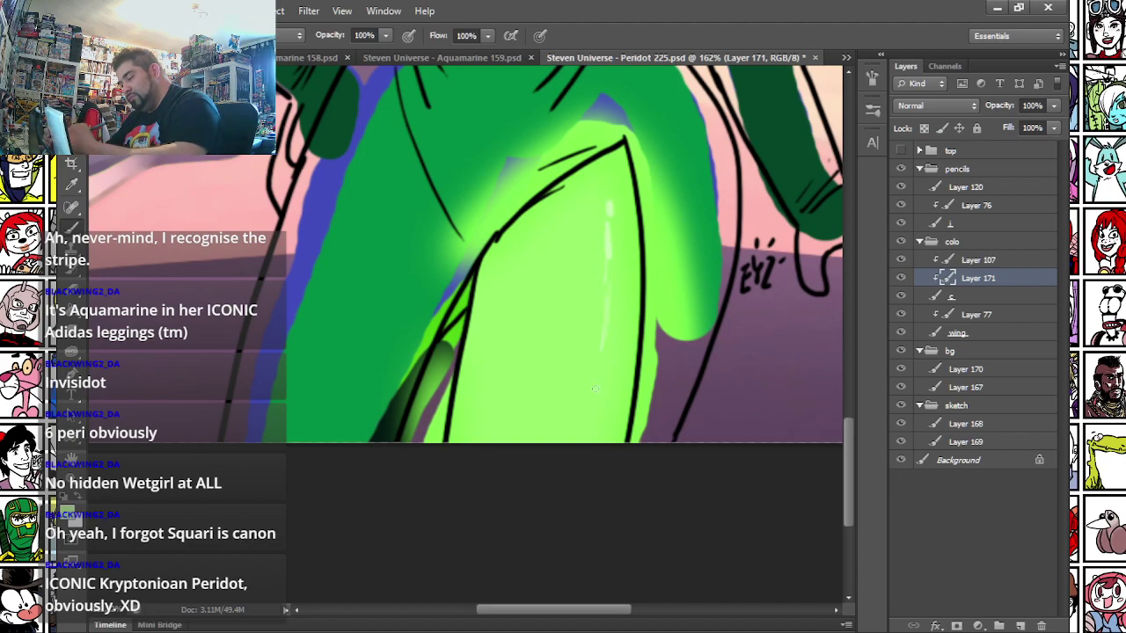
{"action": "left_click_drag", "start_coordinate": [361, 205], "coordinate": [406, 453]}
{"action": "left_click_drag", "start_coordinate": [396, 290], "coordinate": [365, 475]}
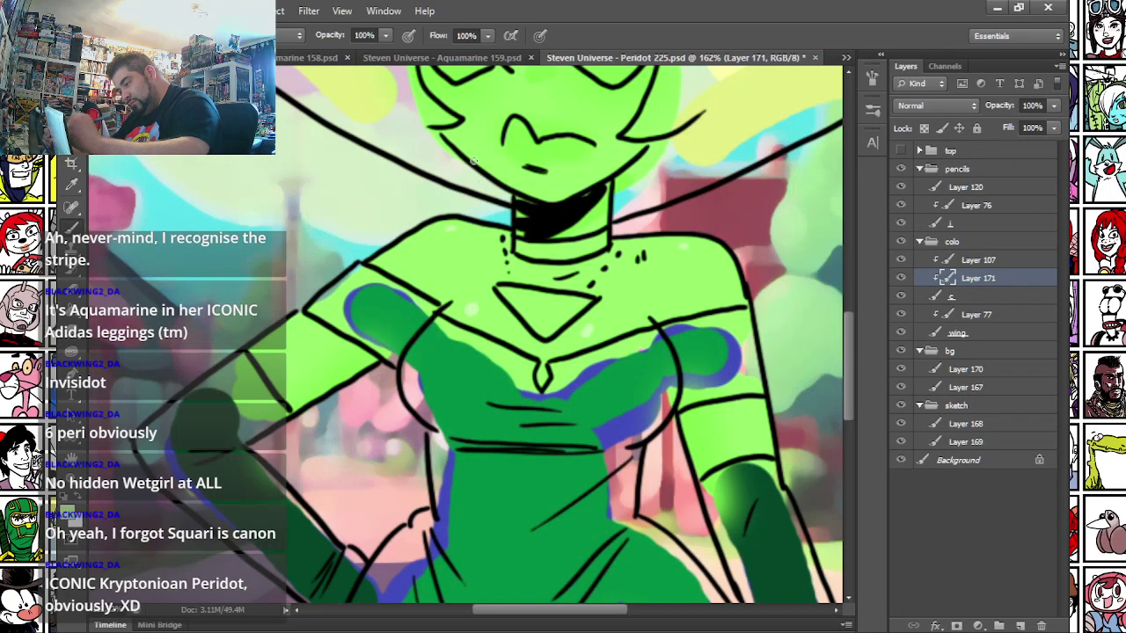
{"action": "left_click_drag", "start_coordinate": [477, 124], "coordinate": [449, 298]}
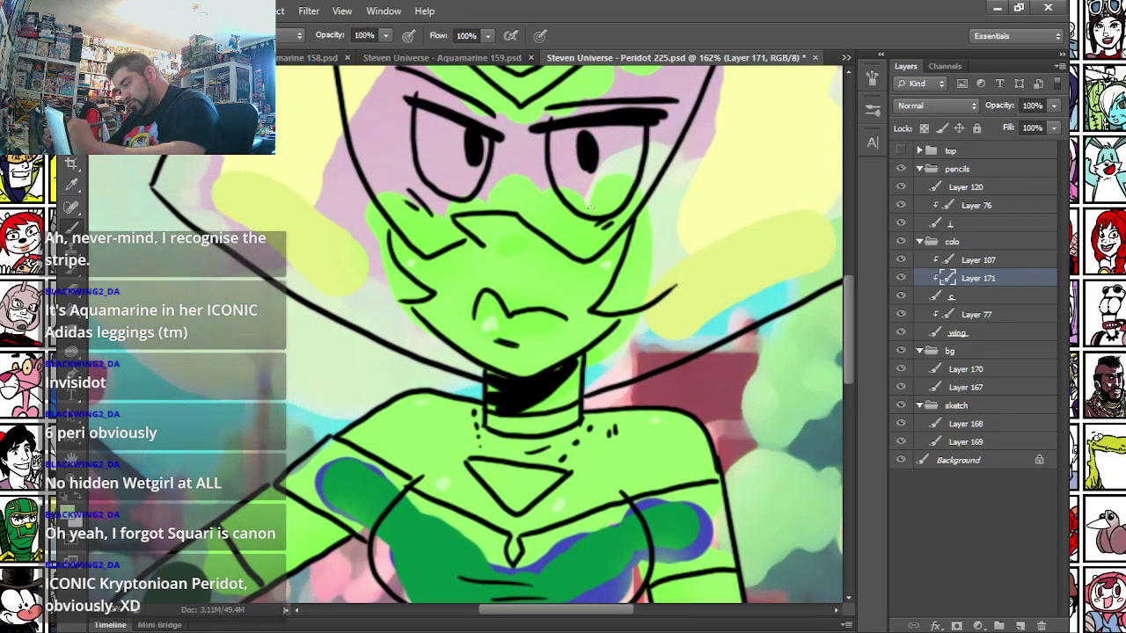
- Paint the forehead and chest gems bright saturated green and add a small pale yellow-green highlight to each
{"action": "left_click_drag", "start_coordinate": [362, 247], "coordinate": [424, 322]}
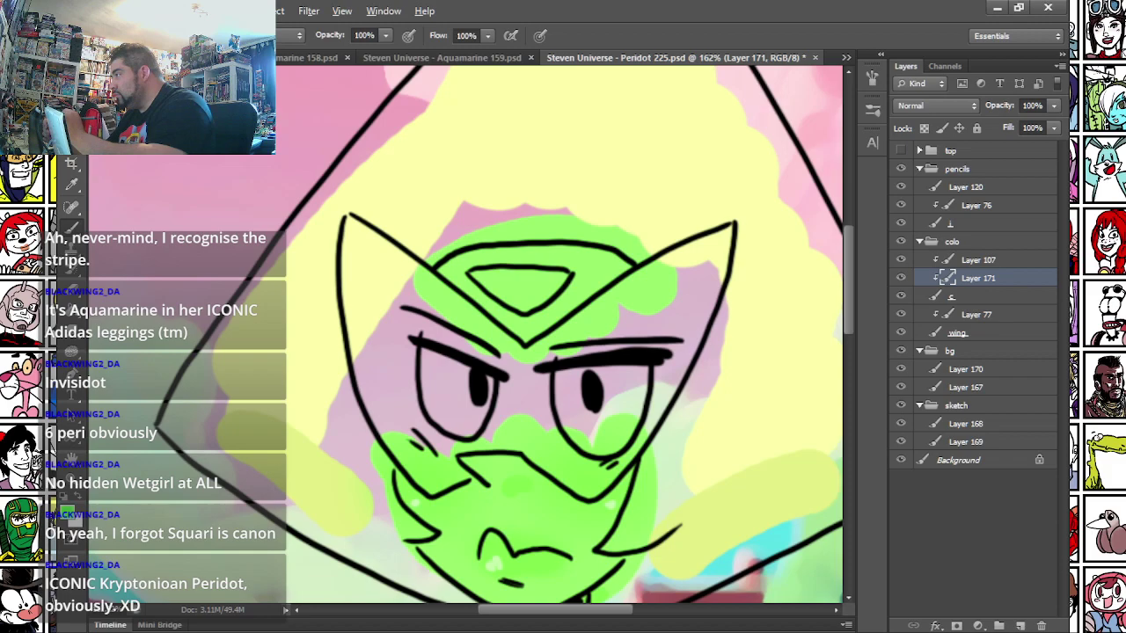
{"action": "right_click", "coordinate": [510, 277]}
{"action": "mouse_move", "coordinate": [480, 280]}
{"action": "left_mouse_down"}
{"action": "mouse_move", "coordinate": [527, 298]}
{"action": "mouse_move", "coordinate": [560, 278]}
{"action": "mouse_move", "coordinate": [486, 280]}
{"action": "left_mouse_up"}
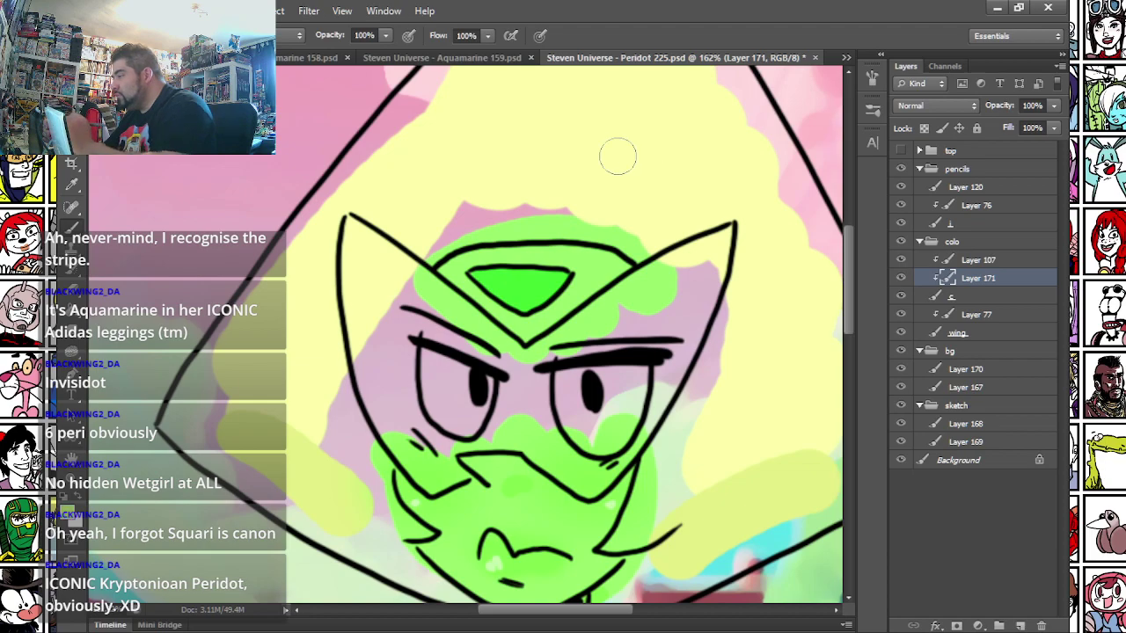
{"action": "left_click_drag", "start_coordinate": [495, 275], "coordinate": [528, 268]}
{"action": "left_click_drag", "start_coordinate": [324, 482], "coordinate": [342, 346]}
{"action": "left_click_drag", "start_coordinate": [322, 515], "coordinate": [349, 349]}
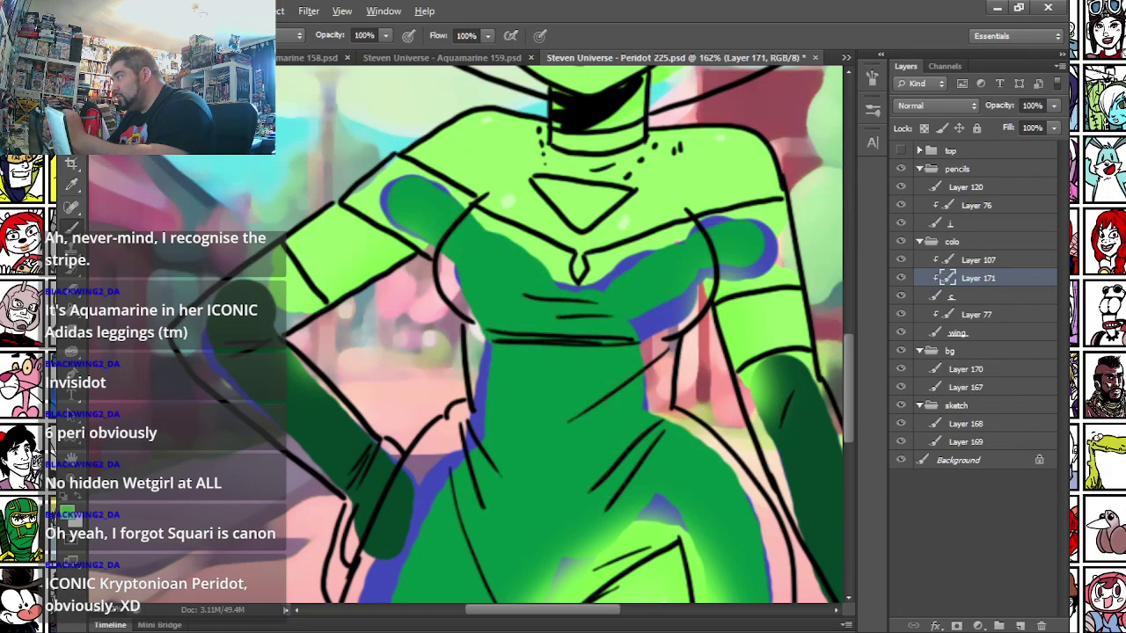
{"action": "mouse_move", "coordinate": [545, 185]}
{"action": "left_mouse_down"}
{"action": "mouse_move", "coordinate": [576, 216]}
{"action": "mouse_move", "coordinate": [614, 195]}
{"action": "mouse_move", "coordinate": [572, 193]}
{"action": "mouse_move", "coordinate": [554, 165]}
{"action": "mouse_move", "coordinate": [498, 256]}
{"action": "left_mouse_up"}
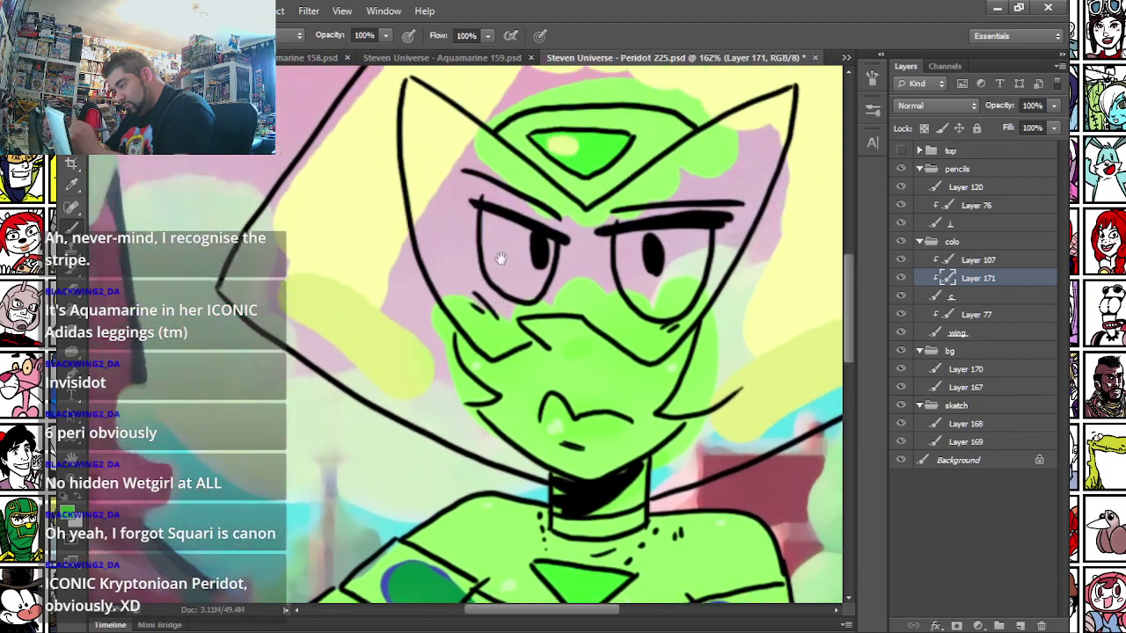
{"action": "left_click", "coordinate": [570, 197], "text": "alt"}
{"action": "mouse_move", "coordinate": [555, 449]}
{"action": "left_mouse_down"}
{"action": "mouse_move", "coordinate": [563, 305]}
{"action": "mouse_move", "coordinate": [591, 283]}
{"action": "left_mouse_up"}
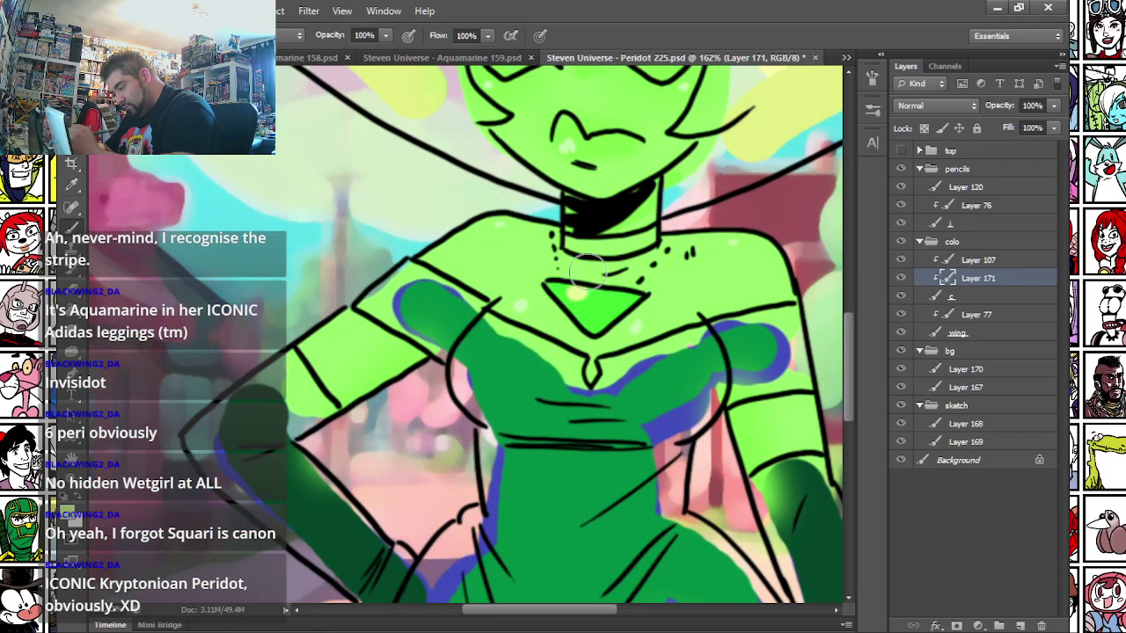
- Paint the collar, a patch on the lower skirt and the strip behind the bare thigh dark green, merging the shading layer into c
{"action": "mouse_move", "coordinate": [392, 336]}
{"action": "left_mouse_down"}
{"action": "mouse_move", "coordinate": [399, 167]}
{"action": "mouse_move", "coordinate": [394, 200]}
{"action": "left_mouse_up"}
{"action": "left_click_drag", "start_coordinate": [573, 90], "coordinate": [641, 94]}
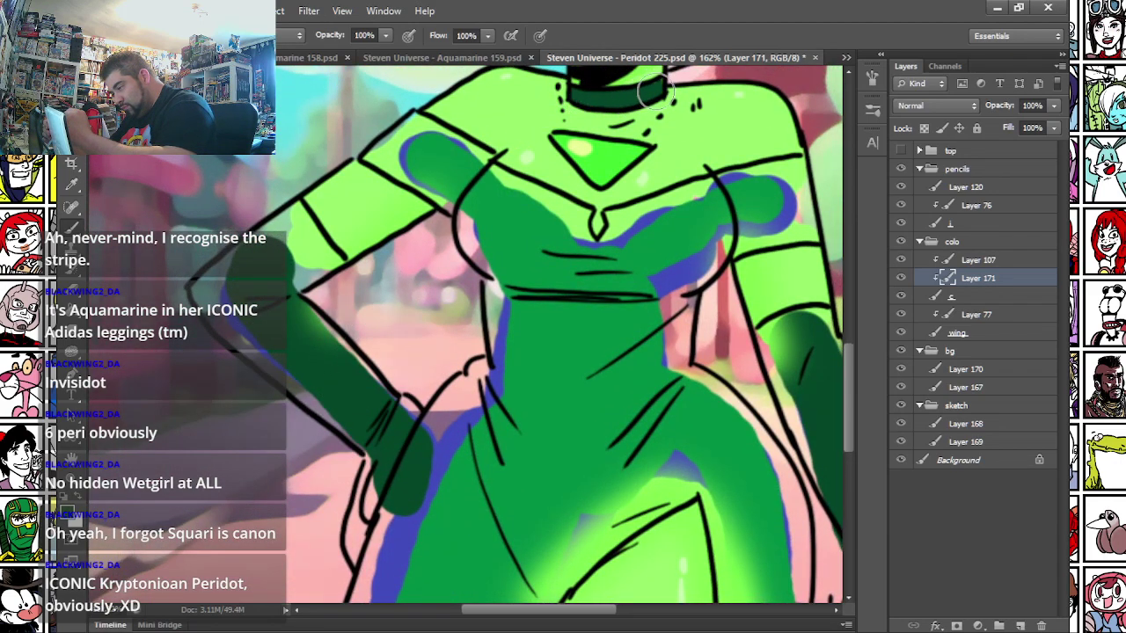
{"action": "left_click_drag", "start_coordinate": [387, 489], "coordinate": [348, 79]}
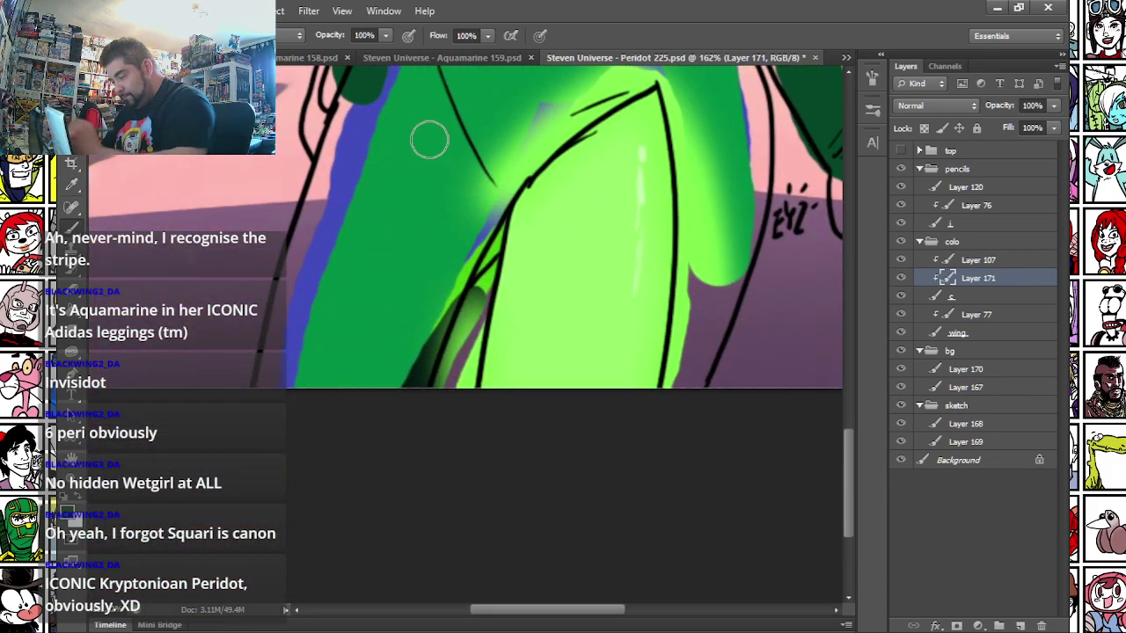
{"action": "left_click_drag", "start_coordinate": [432, 141], "coordinate": [407, 280]}
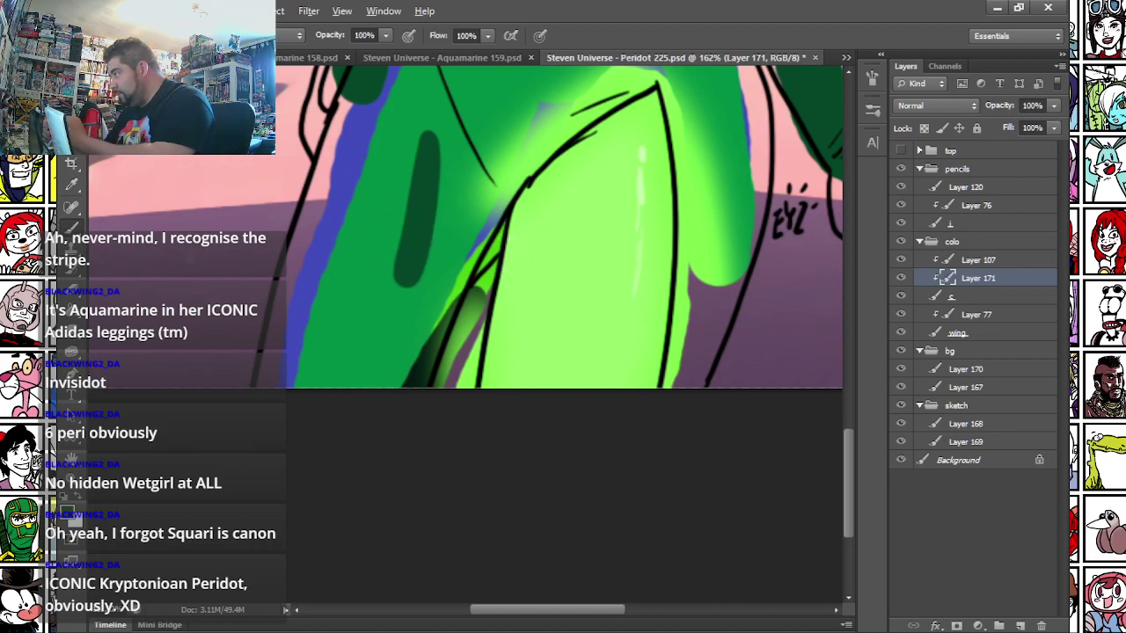
{"action": "mouse_move", "coordinate": [435, 132]}
{"action": "left_mouse_down"}
{"action": "mouse_move", "coordinate": [408, 140]}
{"action": "mouse_move", "coordinate": [392, 231]}
{"action": "left_mouse_up"}
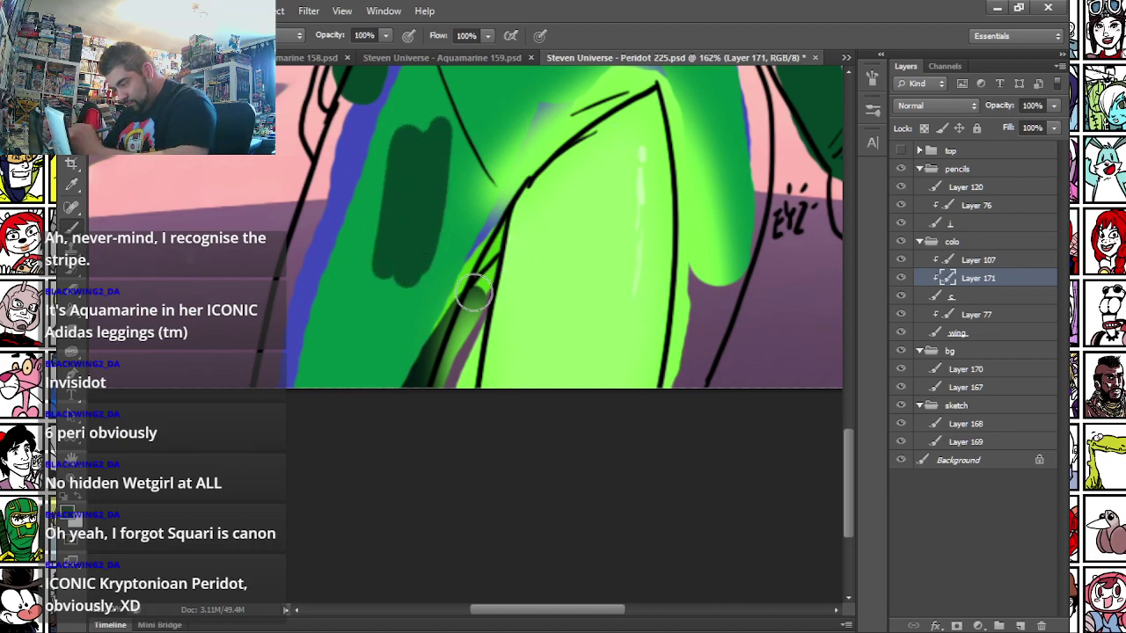
{"action": "mouse_move", "coordinate": [492, 271]}
{"action": "left_mouse_down"}
{"action": "mouse_move", "coordinate": [478, 281]}
{"action": "mouse_move", "coordinate": [454, 410]}
{"action": "left_mouse_up"}
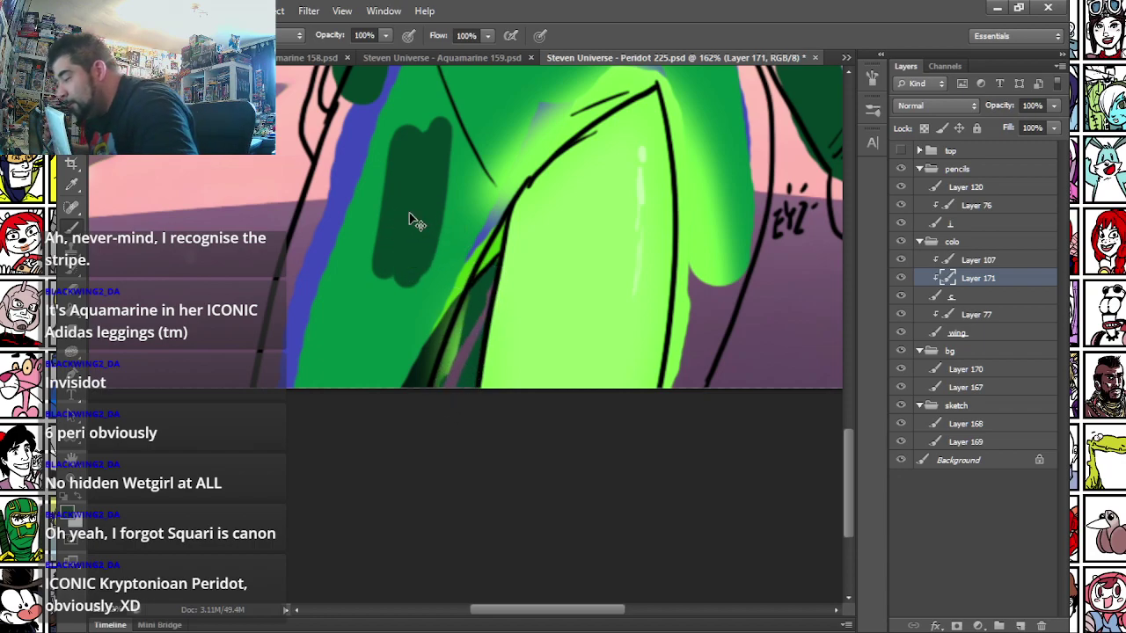
{"action": "key", "text": "ctrl+e"}
{"action": "mouse_move", "coordinate": [485, 276]}
{"action": "left_mouse_down"}
{"action": "mouse_move", "coordinate": [464, 361]}
{"action": "mouse_move", "coordinate": [473, 297]}
{"action": "mouse_move", "coordinate": [445, 371]}
{"action": "mouse_move", "coordinate": [467, 315]}
{"action": "left_mouse_up"}
- Fill both long gloves, including the hands, with dark green up to the ink lines
{"action": "scroll", "coordinate": [359, 163], "scroll_direction": "up", "scroll_amount": 5}
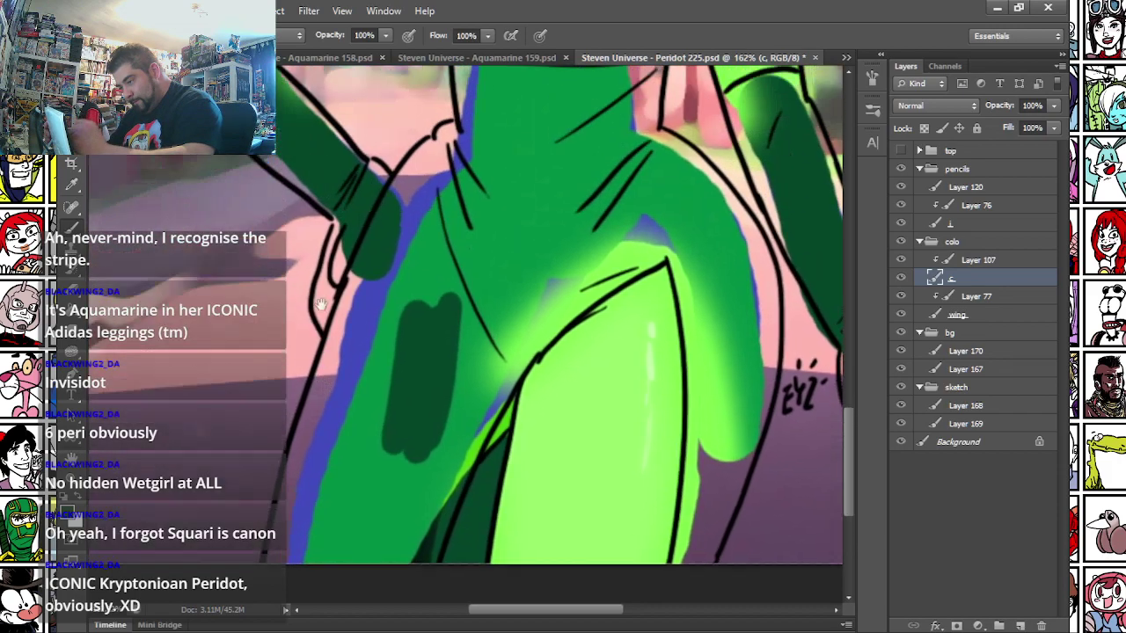
{"action": "mouse_move", "coordinate": [236, 208]}
{"action": "left_mouse_down"}
{"action": "mouse_move", "coordinate": [401, 360]}
{"action": "mouse_move", "coordinate": [414, 387]}
{"action": "mouse_move", "coordinate": [397, 475]}
{"action": "mouse_move", "coordinate": [410, 449]}
{"action": "left_mouse_up"}
{"action": "mouse_move", "coordinate": [277, 208]}
{"action": "left_mouse_down"}
{"action": "mouse_move", "coordinate": [278, 247]}
{"action": "mouse_move", "coordinate": [252, 206]}
{"action": "mouse_move", "coordinate": [339, 132]}
{"action": "mouse_move", "coordinate": [320, 171]}
{"action": "mouse_move", "coordinate": [326, 208]}
{"action": "mouse_move", "coordinate": [374, 186]}
{"action": "mouse_move", "coordinate": [356, 168]}
{"action": "mouse_move", "coordinate": [328, 193]}
{"action": "mouse_move", "coordinate": [410, 316]}
{"action": "mouse_move", "coordinate": [441, 337]}
{"action": "mouse_move", "coordinate": [442, 364]}
{"action": "mouse_move", "coordinate": [123, 300]}
{"action": "left_mouse_up"}
{"action": "left_click_drag", "start_coordinate": [468, 196], "coordinate": [631, 493]}
{"action": "left_click_drag", "start_coordinate": [577, 439], "coordinate": [531, 338]}
{"action": "mouse_move", "coordinate": [482, 194]}
{"action": "left_mouse_down"}
{"action": "mouse_move", "coordinate": [515, 181]}
{"action": "mouse_move", "coordinate": [510, 201]}
{"action": "mouse_move", "coordinate": [536, 193]}
{"action": "mouse_move", "coordinate": [604, 369]}
{"action": "mouse_move", "coordinate": [596, 432]}
{"action": "mouse_move", "coordinate": [478, 239]}
{"action": "mouse_move", "coordinate": [495, 259]}
{"action": "mouse_move", "coordinate": [507, 335]}
{"action": "mouse_move", "coordinate": [499, 317]}
{"action": "mouse_move", "coordinate": [521, 282]}
{"action": "mouse_move", "coordinate": [578, 291]}
{"action": "mouse_move", "coordinate": [656, 337]}
{"action": "mouse_move", "coordinate": [584, 274]}
{"action": "mouse_move", "coordinate": [503, 238]}
{"action": "left_mouse_up"}
{"action": "left_click_drag", "start_coordinate": [220, 183], "coordinate": [409, 443]}
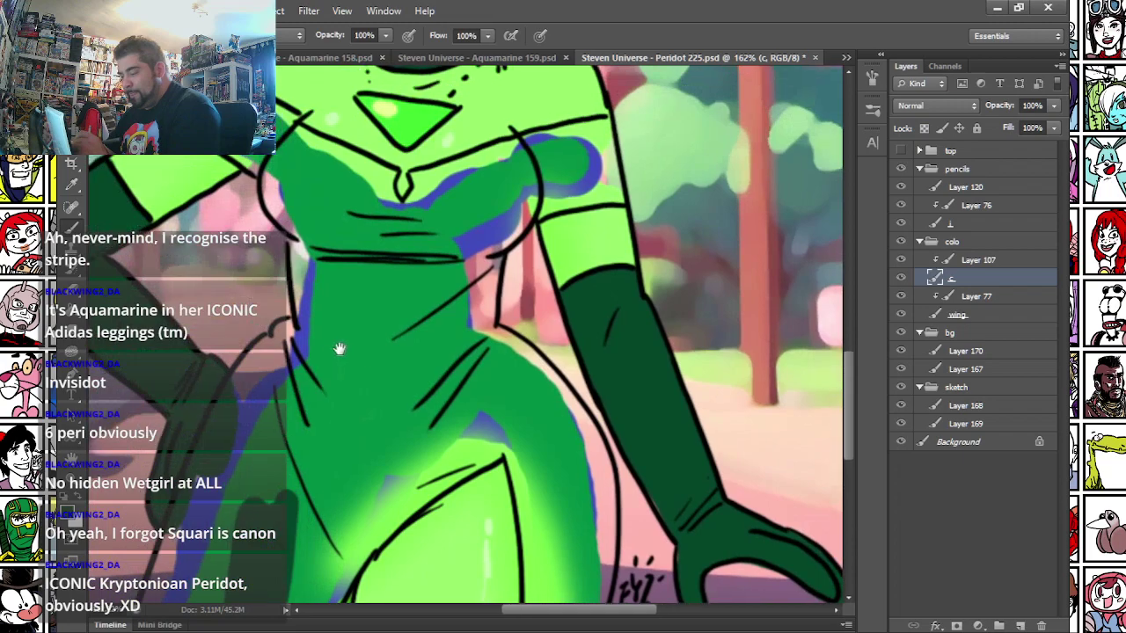
- Choose a lighter green and a small brush, and scribble thin highlights along both gloves
{"action": "left_click", "coordinate": [67, 506]}
{"action": "left_click", "coordinate": [490, 231]}
{"action": "left_click", "coordinate": [487, 221]}
{"action": "key", "text": "Return"}
{"action": "right_click", "coordinate": [559, 257]}
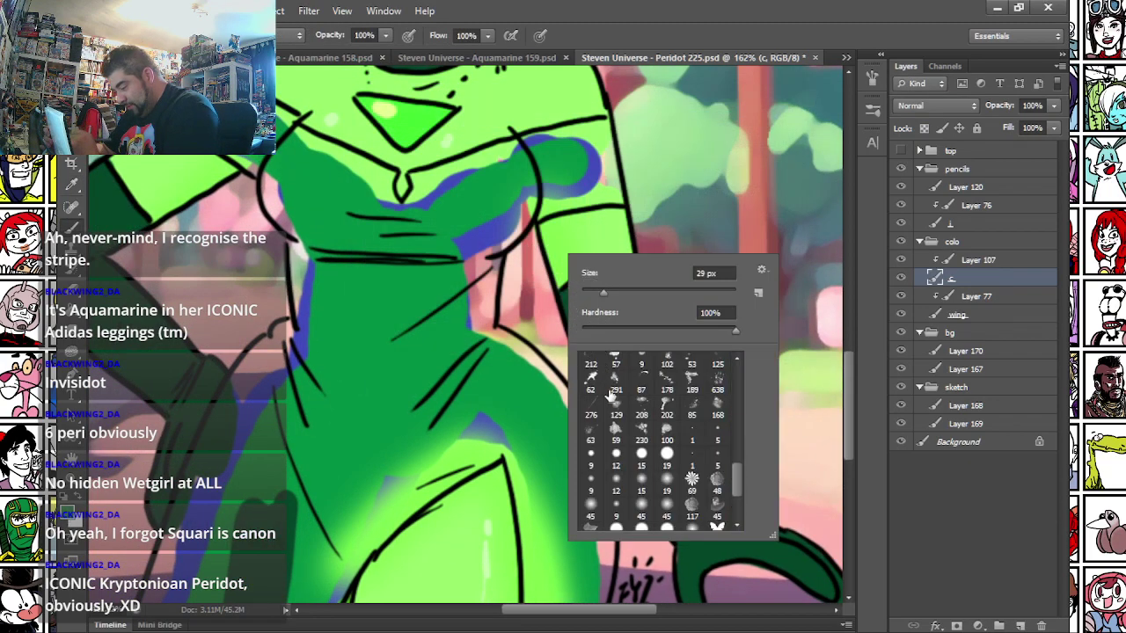
{"action": "double_click", "coordinate": [714, 434]}
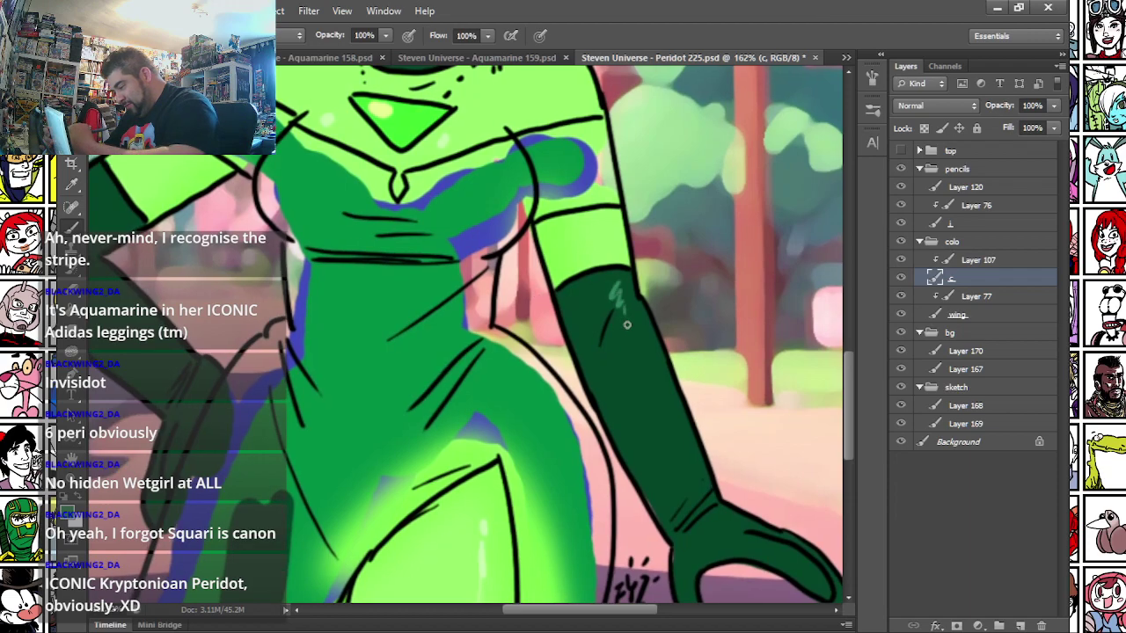
{"action": "left_click_drag", "start_coordinate": [242, 352], "coordinate": [564, 428]}
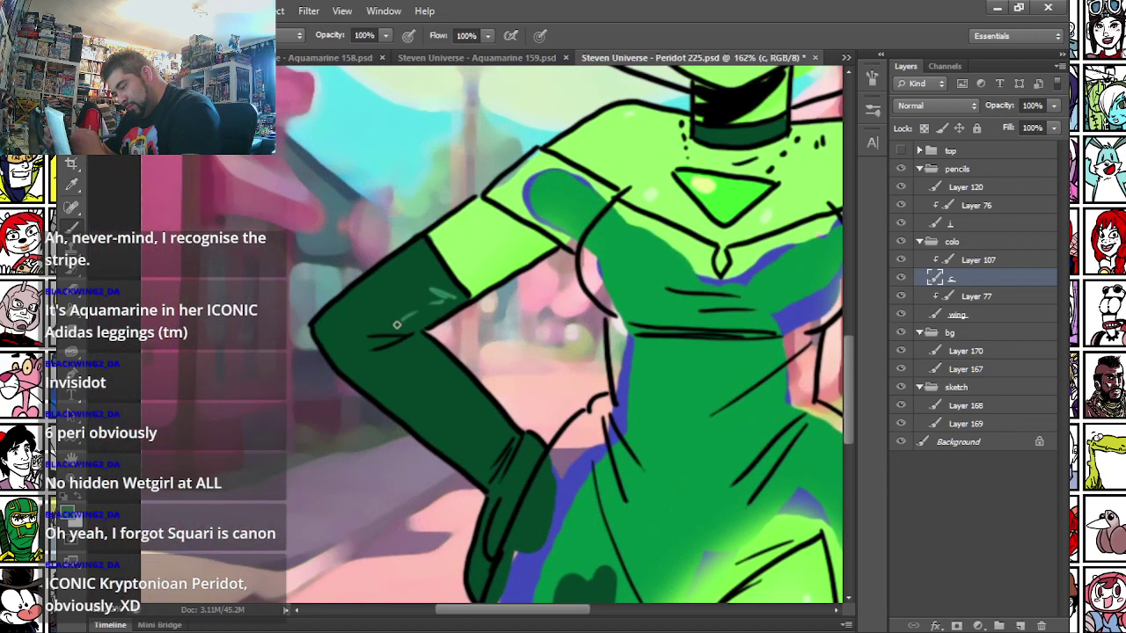
{"action": "key", "text": "h"}
{"action": "left_click_drag", "start_coordinate": [489, 407], "coordinate": [366, 415]}
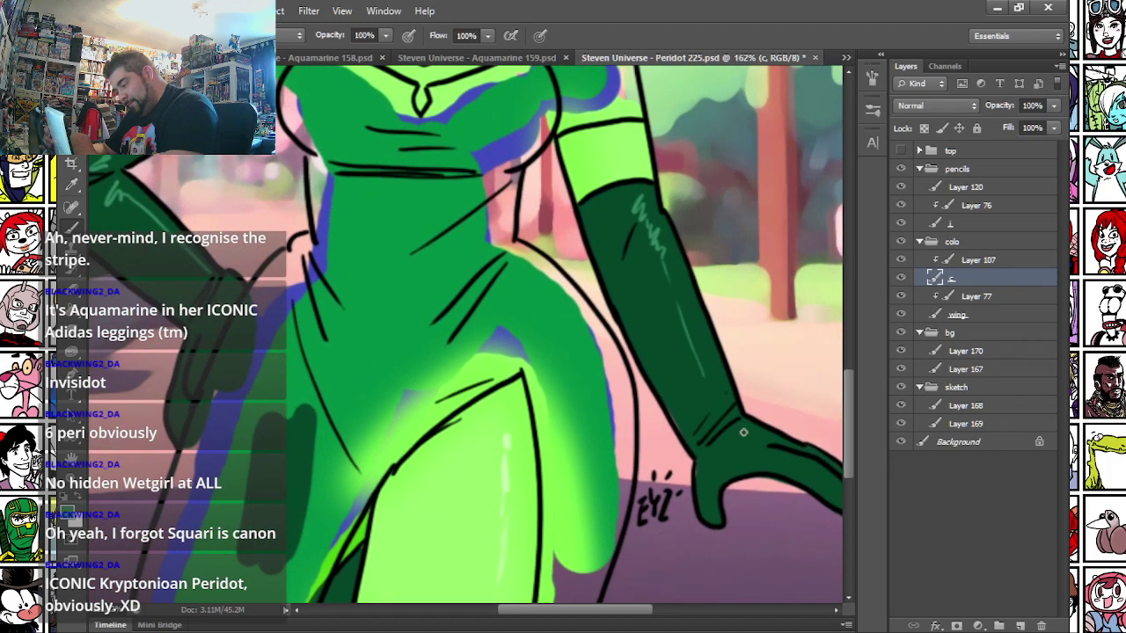
{"action": "left_click_drag", "start_coordinate": [221, 417], "coordinate": [377, 515]}
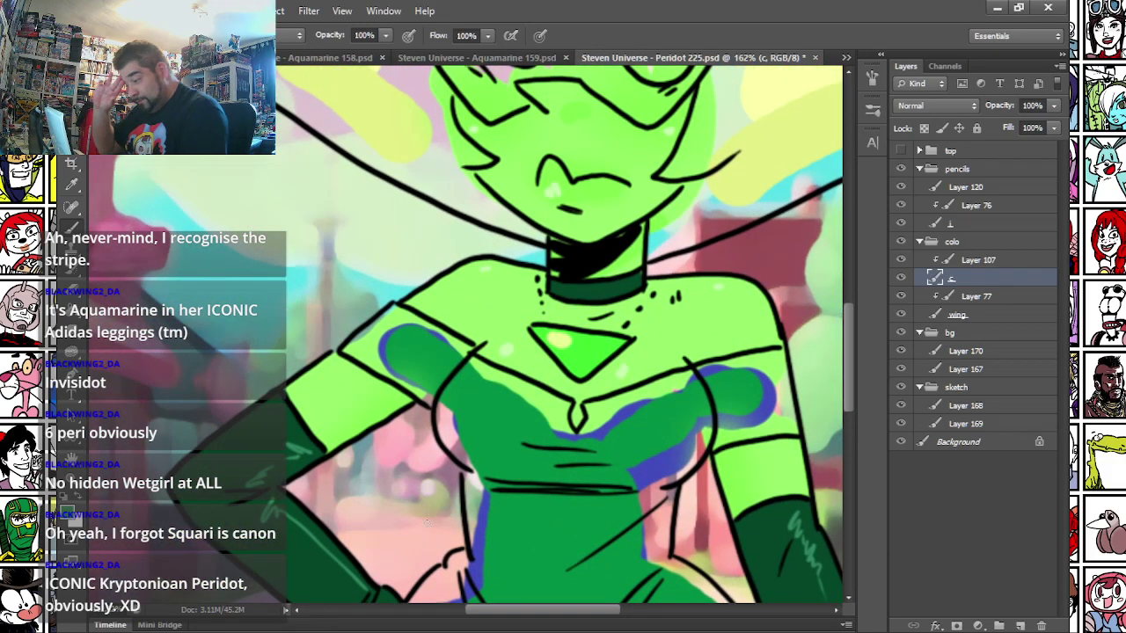
- Sample the darker yellow of the hair shadow and paint it along the hair's lower edges on both sides, using a larger brush
{"action": "left_click_drag", "start_coordinate": [384, 222], "coordinate": [372, 396]}
{"action": "left_click", "coordinate": [326, 244], "text": "alt"}
{"action": "right_click", "coordinate": [328, 226]}
{"action": "left_click_drag", "start_coordinate": [348, 265], "coordinate": [362, 265]}
{"action": "mouse_move", "coordinate": [223, 217]}
{"action": "left_mouse_down"}
{"action": "mouse_move", "coordinate": [247, 245]}
{"action": "mouse_move", "coordinate": [405, 341]}
{"action": "left_mouse_up"}
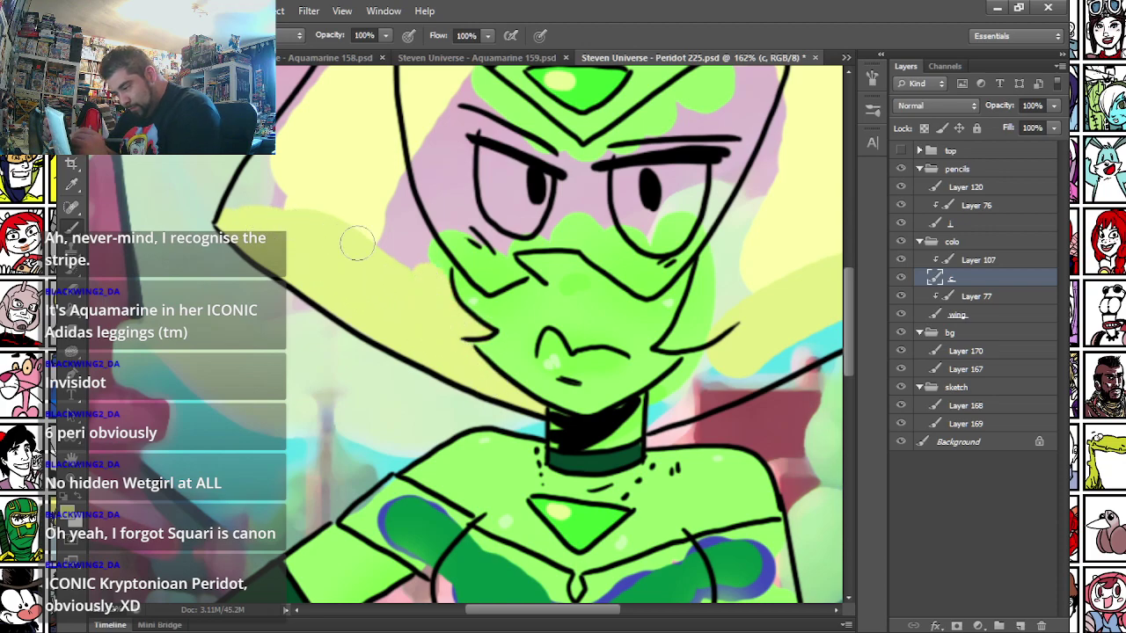
{"action": "mouse_move", "coordinate": [613, 367]}
{"action": "left_mouse_down"}
{"action": "mouse_move", "coordinate": [355, 341]}
{"action": "mouse_move", "coordinate": [397, 378]}
{"action": "mouse_move", "coordinate": [395, 397]}
{"action": "mouse_move", "coordinate": [471, 364]}
{"action": "mouse_move", "coordinate": [729, 235]}
{"action": "mouse_move", "coordinate": [641, 242]}
{"action": "mouse_move", "coordinate": [691, 188]}
{"action": "left_mouse_up"}
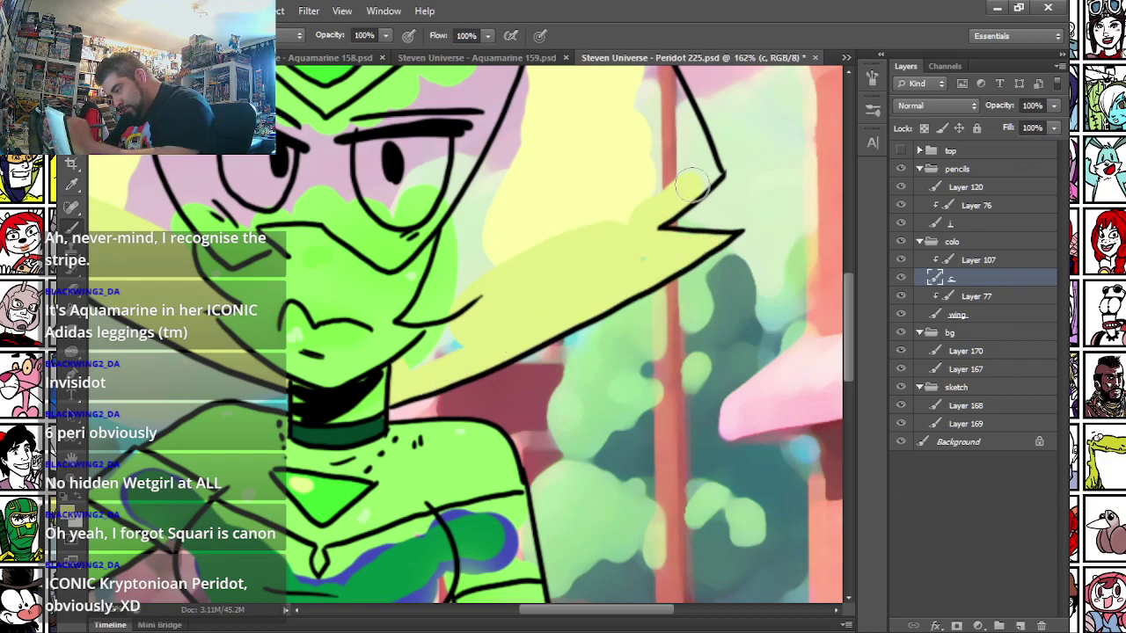
{"action": "left_click_drag", "start_coordinate": [409, 357], "coordinate": [473, 305]}
{"action": "mouse_move", "coordinate": [403, 311]}
{"action": "left_mouse_down"}
{"action": "mouse_move", "coordinate": [440, 310]}
{"action": "mouse_move", "coordinate": [605, 224]}
{"action": "mouse_move", "coordinate": [631, 220]}
{"action": "mouse_move", "coordinate": [652, 258]}
{"action": "mouse_move", "coordinate": [629, 212]}
{"action": "mouse_move", "coordinate": [669, 192]}
{"action": "left_mouse_up"}
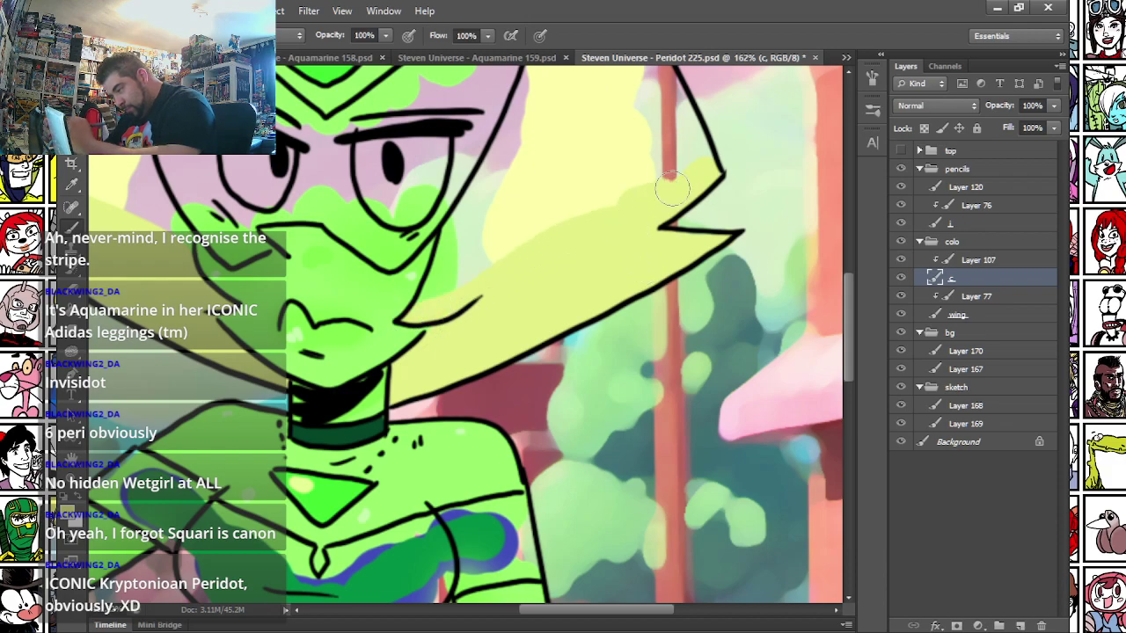
{"action": "left_click_drag", "start_coordinate": [204, 290], "coordinate": [411, 422]}
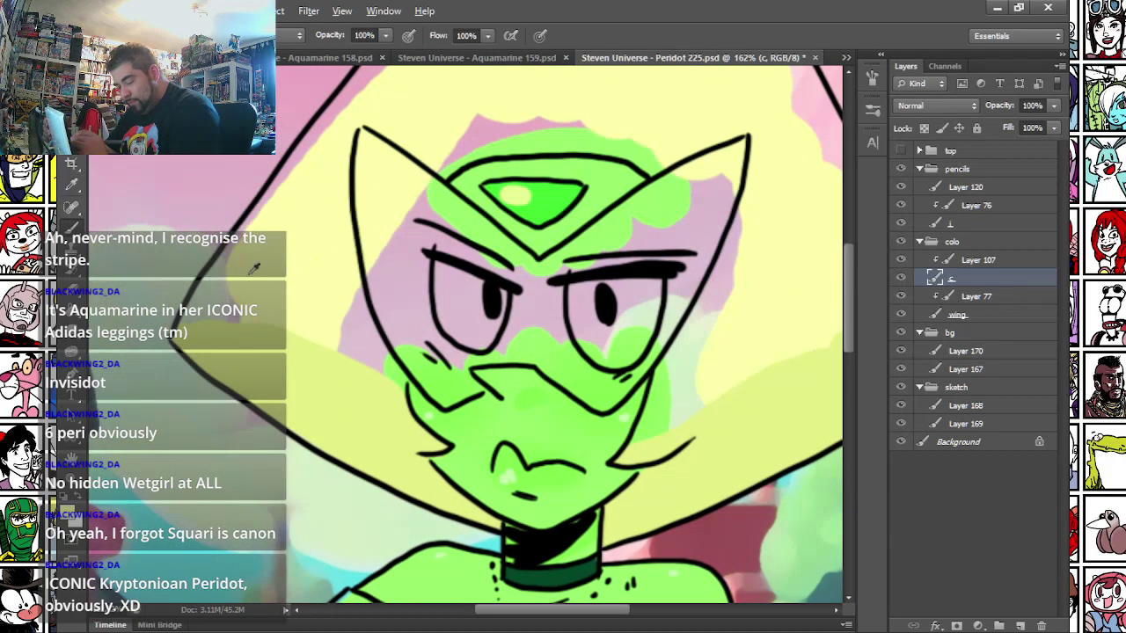
- Fill the rest of the hair with pale yellow up to its outline and brush cream highlight strokes near its upper edge
{"action": "mouse_move", "coordinate": [186, 331]}
{"action": "left_mouse_down"}
{"action": "mouse_move", "coordinate": [281, 386]}
{"action": "mouse_move", "coordinate": [405, 423]}
{"action": "mouse_move", "coordinate": [391, 395]}
{"action": "mouse_move", "coordinate": [396, 351]}
{"action": "mouse_move", "coordinate": [397, 424]}
{"action": "left_mouse_up"}
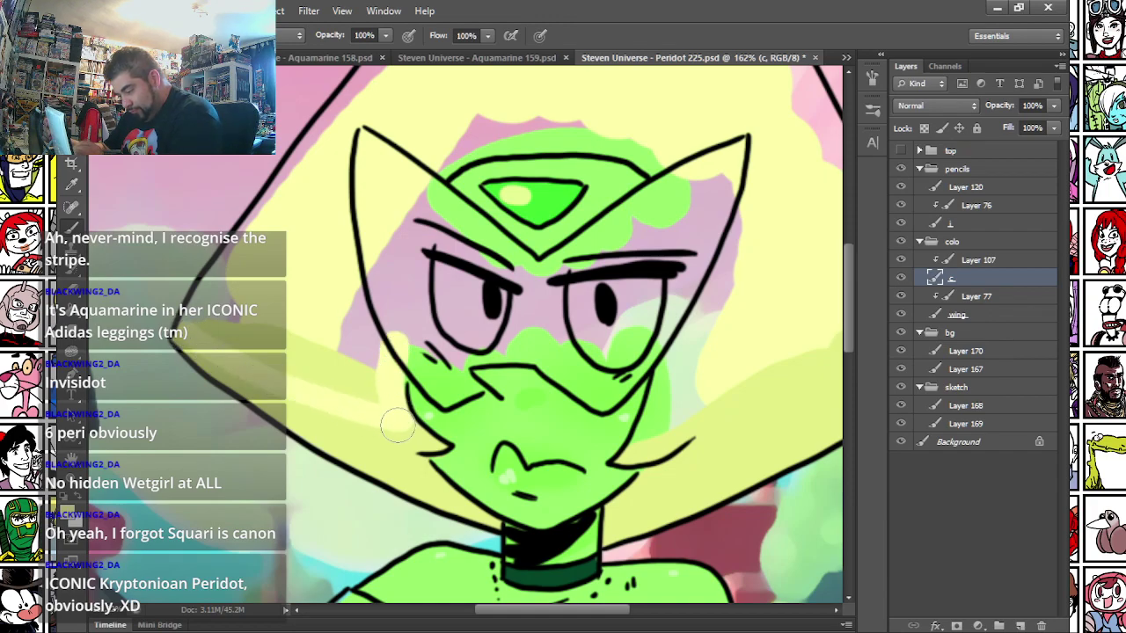
{"action": "mouse_move", "coordinate": [198, 325]}
{"action": "left_mouse_down"}
{"action": "mouse_move", "coordinate": [225, 321]}
{"action": "mouse_move", "coordinate": [277, 356]}
{"action": "mouse_move", "coordinate": [334, 355]}
{"action": "mouse_move", "coordinate": [365, 306]}
{"action": "mouse_move", "coordinate": [367, 275]}
{"action": "left_mouse_up"}
{"action": "left_click_drag", "start_coordinate": [237, 242], "coordinate": [211, 453]}
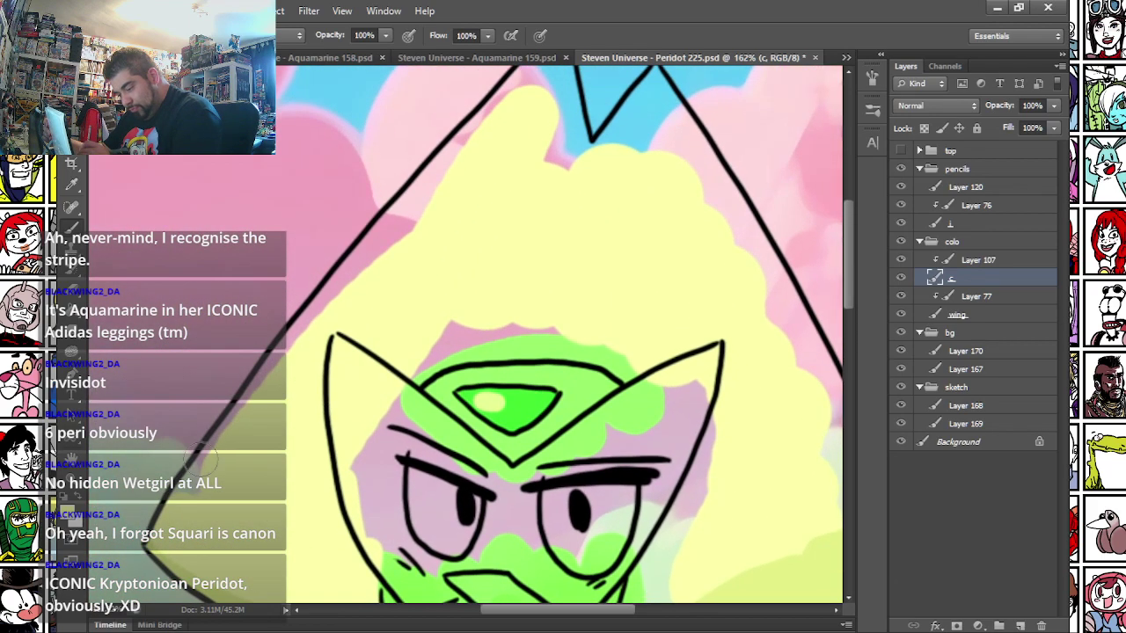
{"action": "mouse_move", "coordinate": [176, 505]}
{"action": "left_mouse_down"}
{"action": "mouse_move", "coordinate": [225, 431]}
{"action": "mouse_move", "coordinate": [400, 211]}
{"action": "left_mouse_up"}
{"action": "scroll", "coordinate": [400, 211], "scroll_direction": "up", "scroll_amount": 2}
{"action": "mouse_move", "coordinate": [391, 295]}
{"action": "left_mouse_down"}
{"action": "mouse_move", "coordinate": [529, 117]}
{"action": "mouse_move", "coordinate": [499, 209]}
{"action": "mouse_move", "coordinate": [521, 134]}
{"action": "mouse_move", "coordinate": [543, 249]}
{"action": "mouse_move", "coordinate": [515, 265]}
{"action": "mouse_move", "coordinate": [527, 253]}
{"action": "mouse_move", "coordinate": [562, 256]}
{"action": "mouse_move", "coordinate": [559, 245]}
{"action": "mouse_move", "coordinate": [619, 169]}
{"action": "mouse_move", "coordinate": [597, 245]}
{"action": "mouse_move", "coordinate": [626, 265]}
{"action": "mouse_move", "coordinate": [649, 217]}
{"action": "mouse_move", "coordinate": [618, 181]}
{"action": "mouse_move", "coordinate": [668, 306]}
{"action": "mouse_move", "coordinate": [616, 179]}
{"action": "mouse_move", "coordinate": [715, 349]}
{"action": "mouse_move", "coordinate": [684, 305]}
{"action": "left_mouse_up"}
{"action": "left_click_drag", "start_coordinate": [681, 335], "coordinate": [544, 116]}
{"action": "mouse_move", "coordinate": [622, 234]}
{"action": "left_mouse_down"}
{"action": "mouse_move", "coordinate": [577, 112]}
{"action": "mouse_move", "coordinate": [671, 344]}
{"action": "mouse_move", "coordinate": [662, 370]}
{"action": "left_mouse_up"}
{"action": "mouse_move", "coordinate": [429, 524]}
{"action": "left_mouse_down"}
{"action": "mouse_move", "coordinate": [615, 454]}
{"action": "mouse_move", "coordinate": [716, 393]}
{"action": "mouse_move", "coordinate": [630, 226]}
{"action": "left_mouse_up"}
{"action": "mouse_move", "coordinate": [688, 371]}
{"action": "left_mouse_down"}
{"action": "mouse_move", "coordinate": [671, 399]}
{"action": "mouse_move", "coordinate": [539, 467]}
{"action": "left_mouse_up"}
{"action": "mouse_move", "coordinate": [444, 509]}
{"action": "left_mouse_down"}
{"action": "mouse_move", "coordinate": [481, 391]}
{"action": "mouse_move", "coordinate": [489, 427]}
{"action": "mouse_move", "coordinate": [509, 386]}
{"action": "mouse_move", "coordinate": [513, 265]}
{"action": "left_mouse_up"}
{"action": "mouse_move", "coordinate": [238, 250]}
{"action": "left_mouse_down"}
{"action": "mouse_move", "coordinate": [297, 182]}
{"action": "mouse_move", "coordinate": [265, 224]}
{"action": "mouse_move", "coordinate": [313, 210]}
{"action": "mouse_move", "coordinate": [387, 213]}
{"action": "mouse_move", "coordinate": [355, 214]}
{"action": "mouse_move", "coordinate": [434, 226]}
{"action": "mouse_move", "coordinate": [469, 253]}
{"action": "left_mouse_up"}
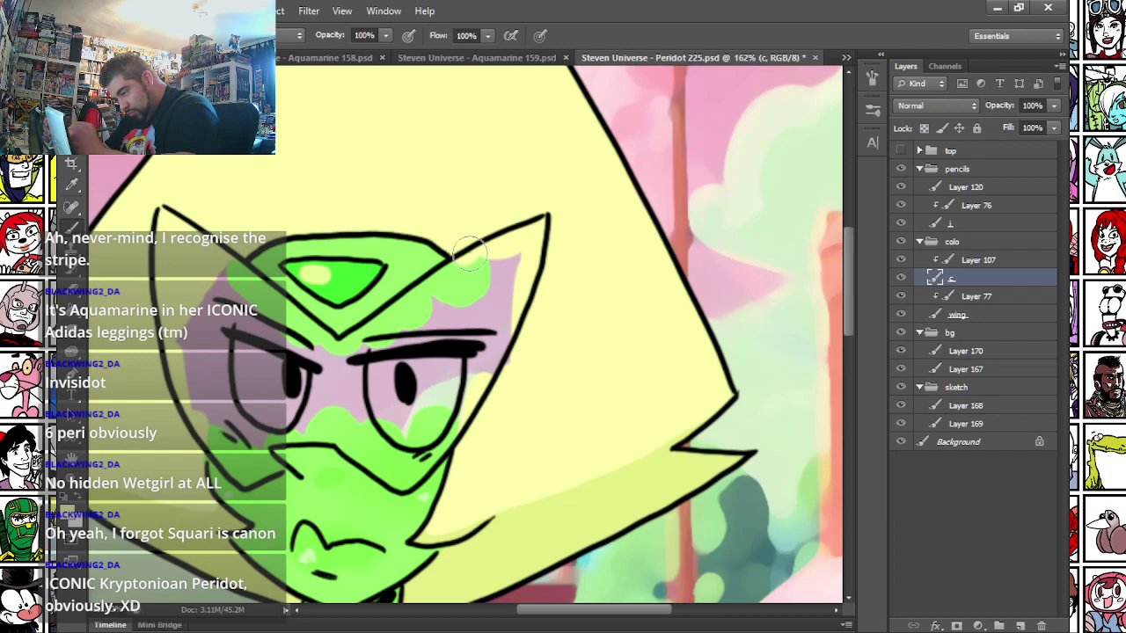
{"action": "left_click_drag", "start_coordinate": [193, 288], "coordinate": [352, 220]}
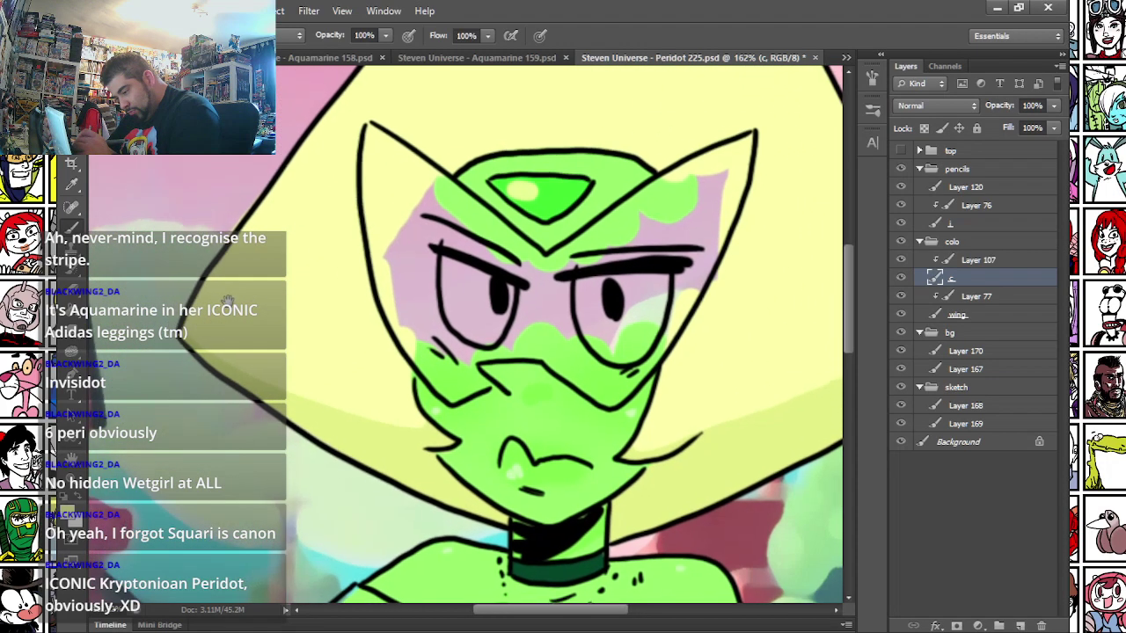
{"action": "left_click_drag", "start_coordinate": [299, 158], "coordinate": [272, 314]}
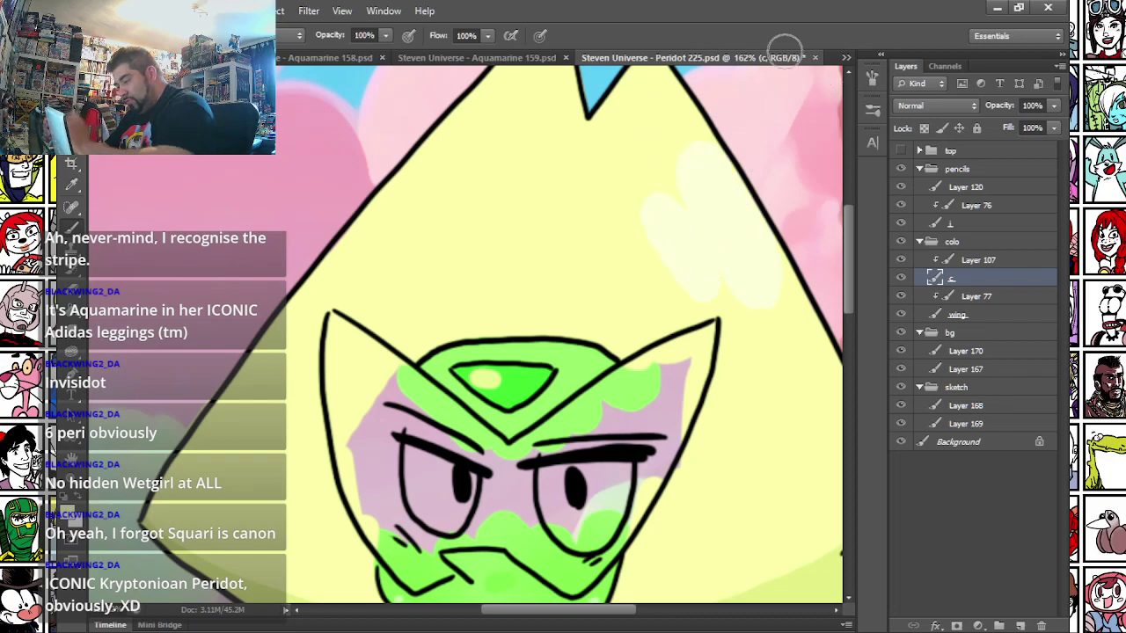
- Paint the visor around the eyes pale yellow and cover its middle with a broad, slanted near-white reflection
{"action": "left_click_drag", "start_coordinate": [326, 572], "coordinate": [340, 396]}
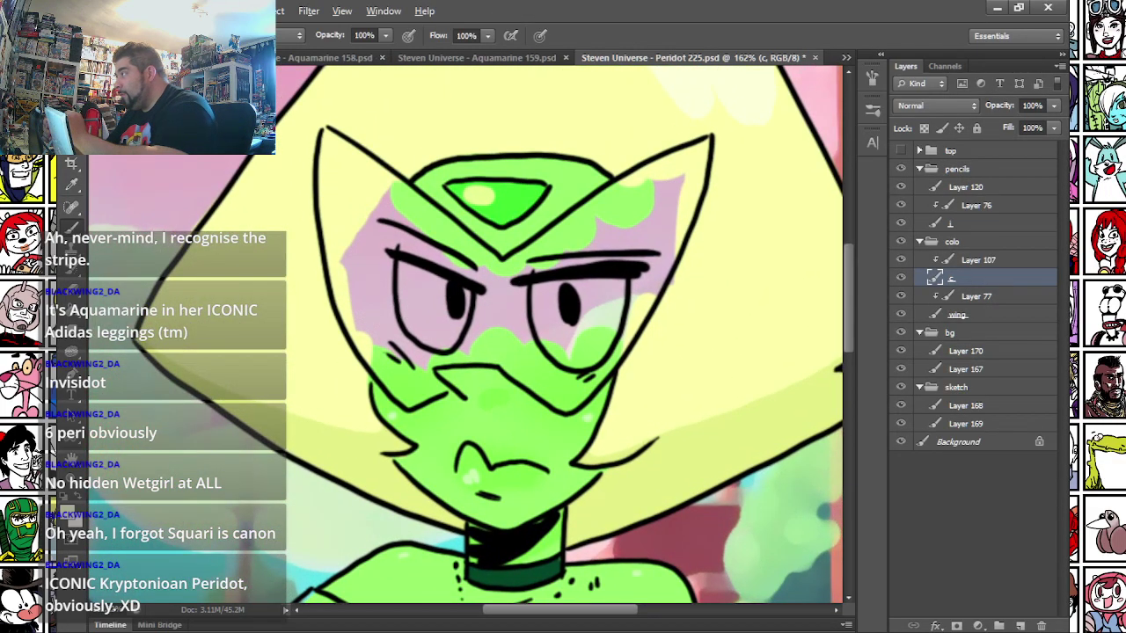
{"action": "mouse_move", "coordinate": [350, 236]}
{"action": "left_mouse_down"}
{"action": "mouse_move", "coordinate": [358, 332]}
{"action": "mouse_move", "coordinate": [407, 398]}
{"action": "mouse_move", "coordinate": [439, 388]}
{"action": "mouse_move", "coordinate": [422, 380]}
{"action": "mouse_move", "coordinate": [429, 361]}
{"action": "mouse_move", "coordinate": [487, 349]}
{"action": "mouse_move", "coordinate": [563, 401]}
{"action": "mouse_move", "coordinate": [672, 253]}
{"action": "left_mouse_up"}
{"action": "mouse_move", "coordinate": [377, 176]}
{"action": "left_mouse_down"}
{"action": "mouse_move", "coordinate": [500, 273]}
{"action": "mouse_move", "coordinate": [629, 189]}
{"action": "mouse_move", "coordinate": [664, 215]}
{"action": "mouse_move", "coordinate": [694, 167]}
{"action": "left_mouse_up"}
{"action": "mouse_move", "coordinate": [660, 264]}
{"action": "left_mouse_down"}
{"action": "mouse_move", "coordinate": [593, 303]}
{"action": "mouse_move", "coordinate": [566, 248]}
{"action": "mouse_move", "coordinate": [457, 333]}
{"action": "mouse_move", "coordinate": [366, 209]}
{"action": "mouse_move", "coordinate": [385, 216]}
{"action": "mouse_move", "coordinate": [383, 289]}
{"action": "mouse_move", "coordinate": [425, 336]}
{"action": "left_mouse_up"}
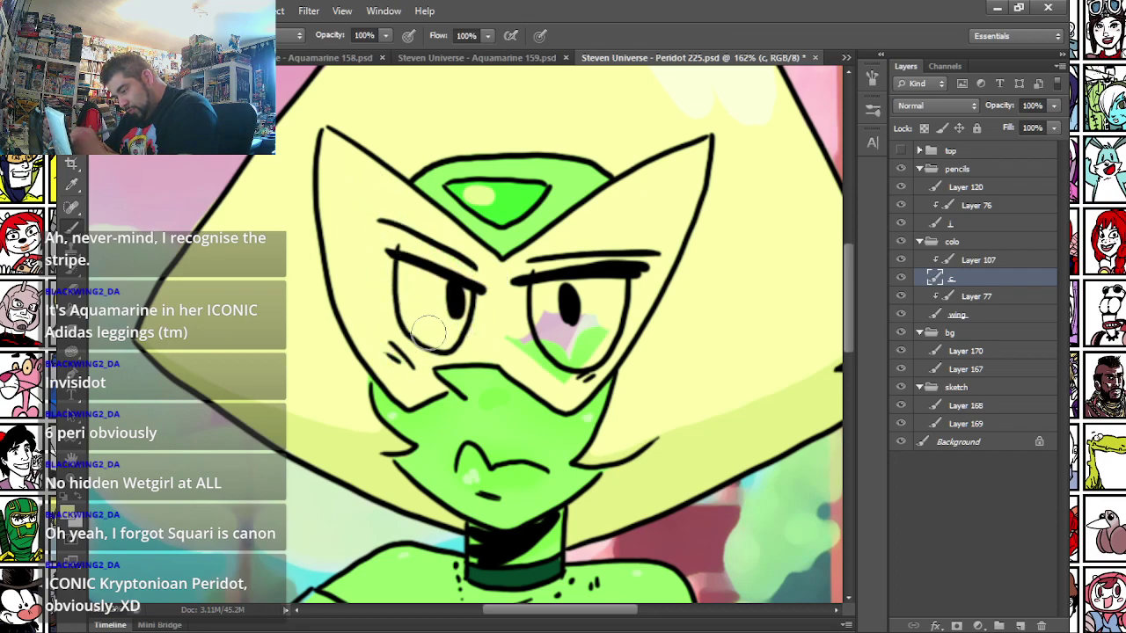
{"action": "mouse_move", "coordinate": [515, 335]}
{"action": "left_mouse_down"}
{"action": "mouse_move", "coordinate": [553, 373]}
{"action": "mouse_move", "coordinate": [579, 355]}
{"action": "mouse_move", "coordinate": [658, 242]}
{"action": "left_mouse_up"}
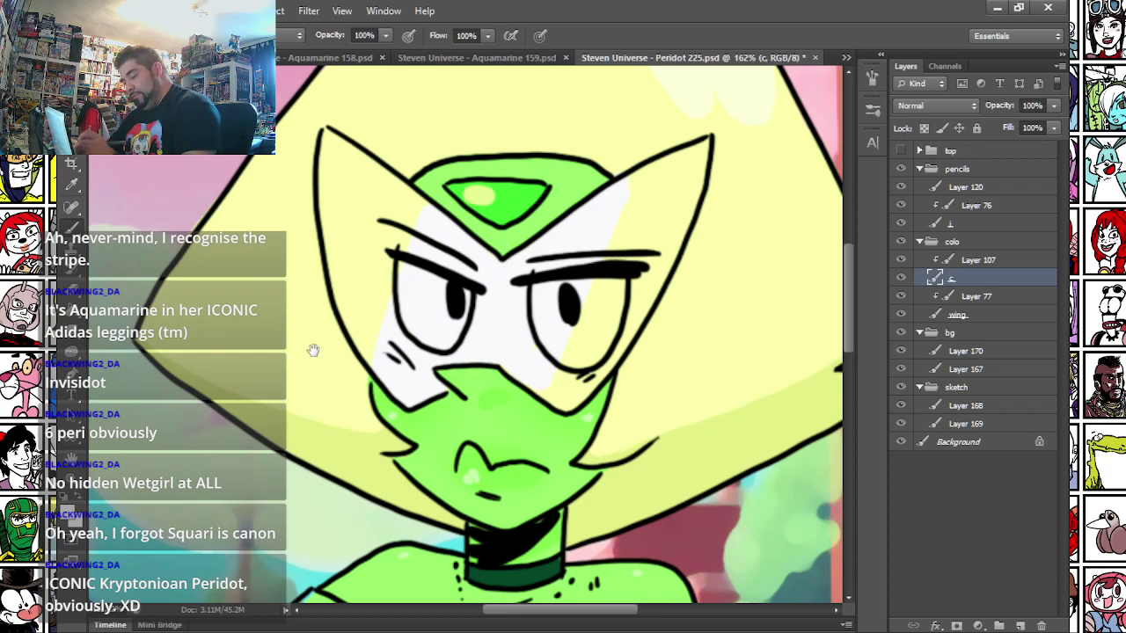
- On Layer 120, choose pure white (ffffff) and a smaller brush, and dot a small catchlight in each eye's black pupil
{"action": "left_click", "coordinate": [955, 189]}
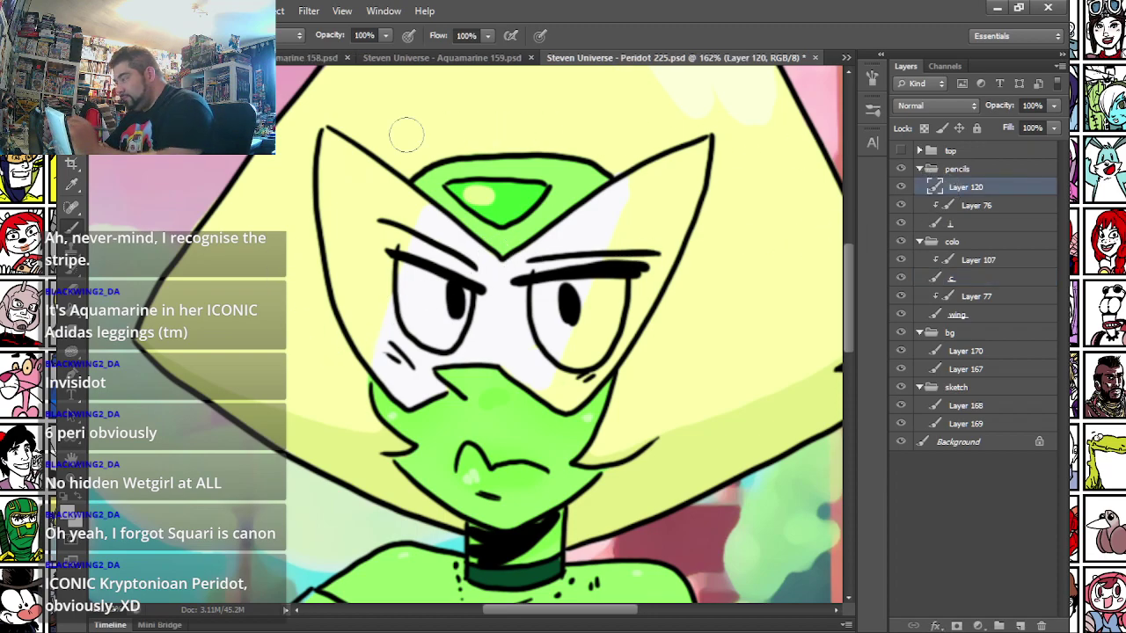
{"action": "left_click", "coordinate": [74, 519]}
{"action": "left_click_drag", "start_coordinate": [465, 234], "coordinate": [359, 126]}
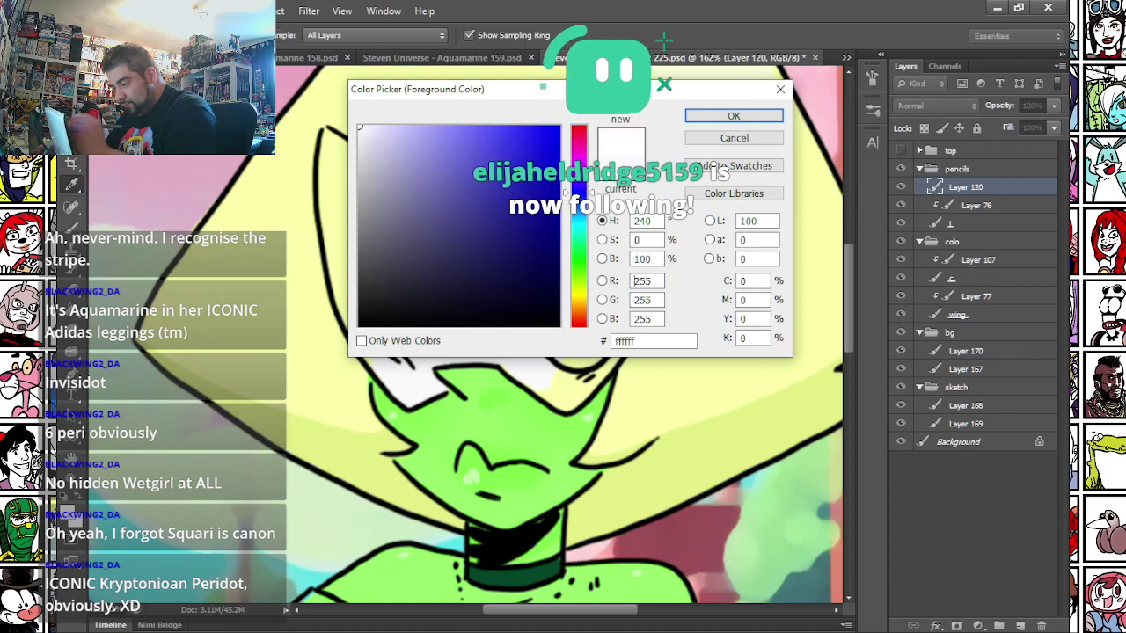
{"action": "left_click", "coordinate": [768, 118]}
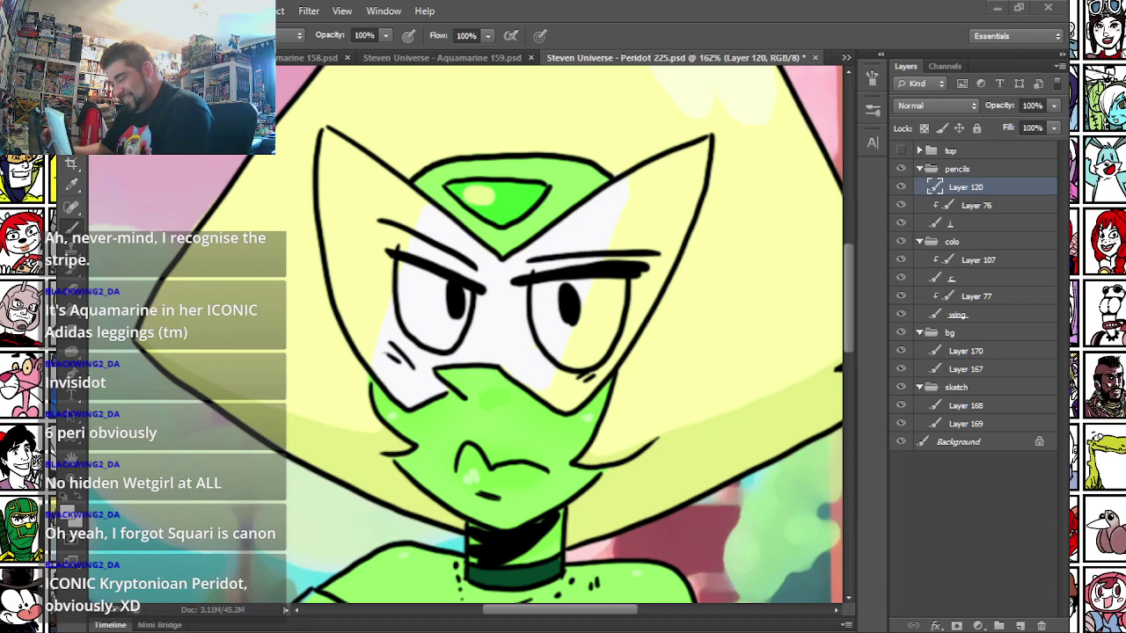
{"action": "left_click", "coordinate": [439, 301]}
{"action": "left_click", "coordinate": [448, 306], "text": "ctrl"}
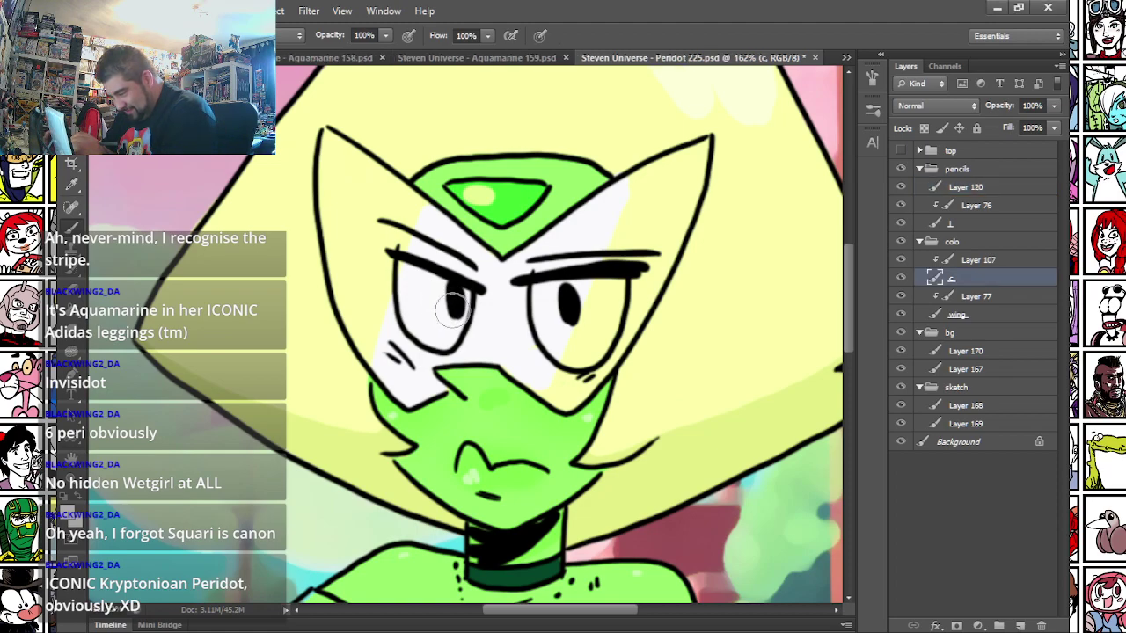
{"action": "left_click", "coordinate": [965, 225]}
{"action": "left_click", "coordinate": [965, 187]}
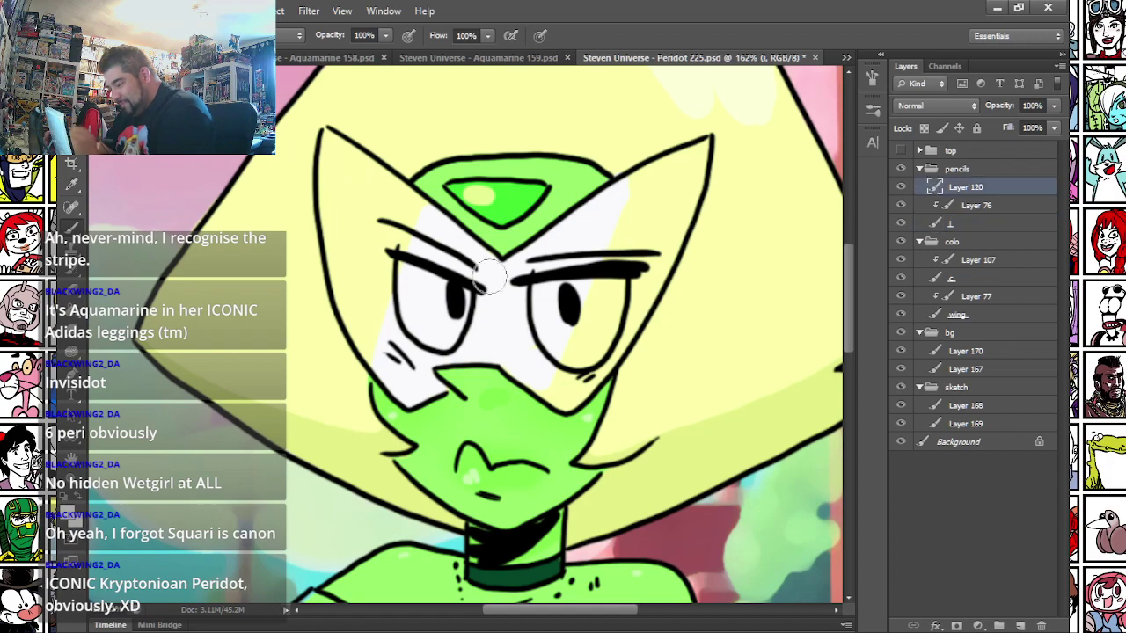
{"action": "right_click", "coordinate": [466, 304]}
{"action": "left_click", "coordinate": [496, 501]}
{"action": "left_click", "coordinate": [448, 302]}
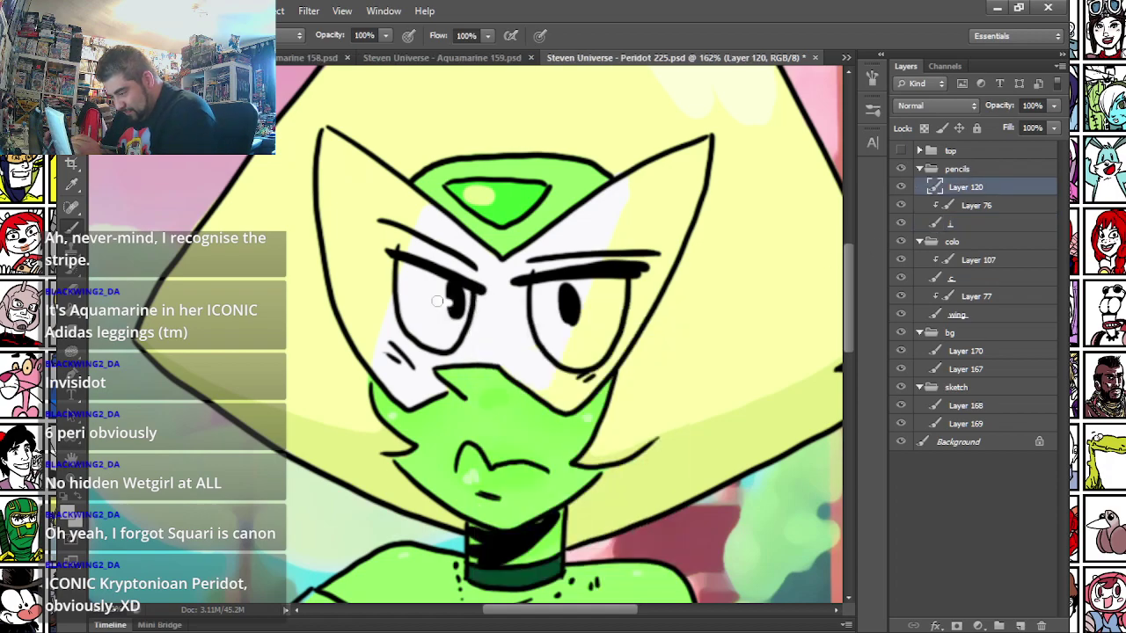
- Sample the dress green and, on the c colour layer, fill the off-shoulder sleeve of the bent arm up to its outline
{"action": "left_click_drag", "start_coordinate": [345, 476], "coordinate": [366, 419]}
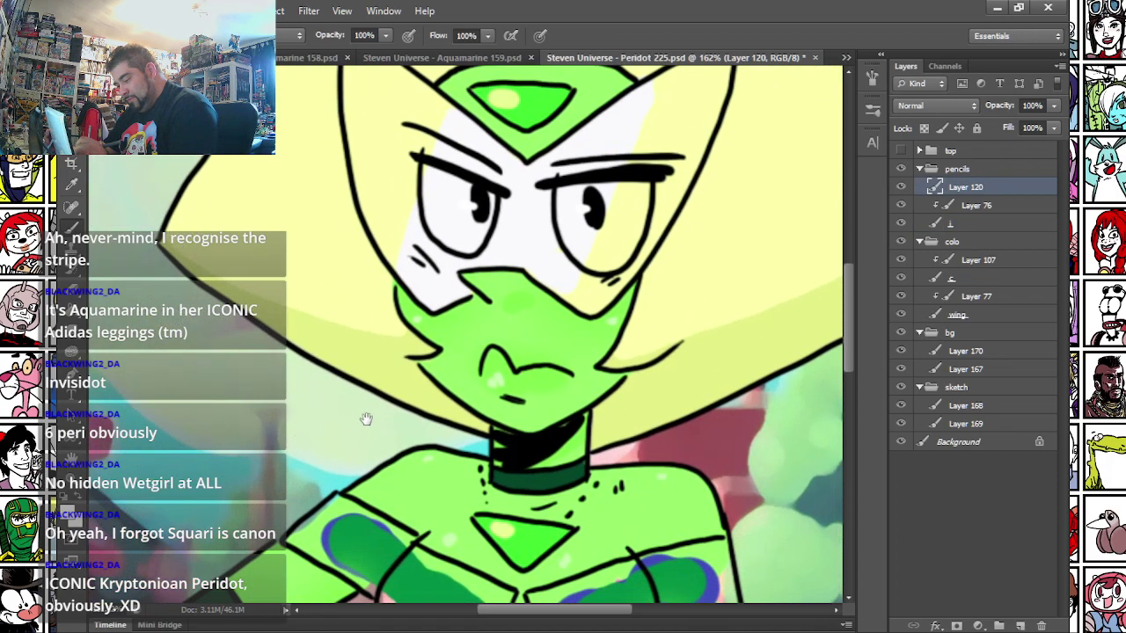
{"action": "left_click", "coordinate": [957, 316]}
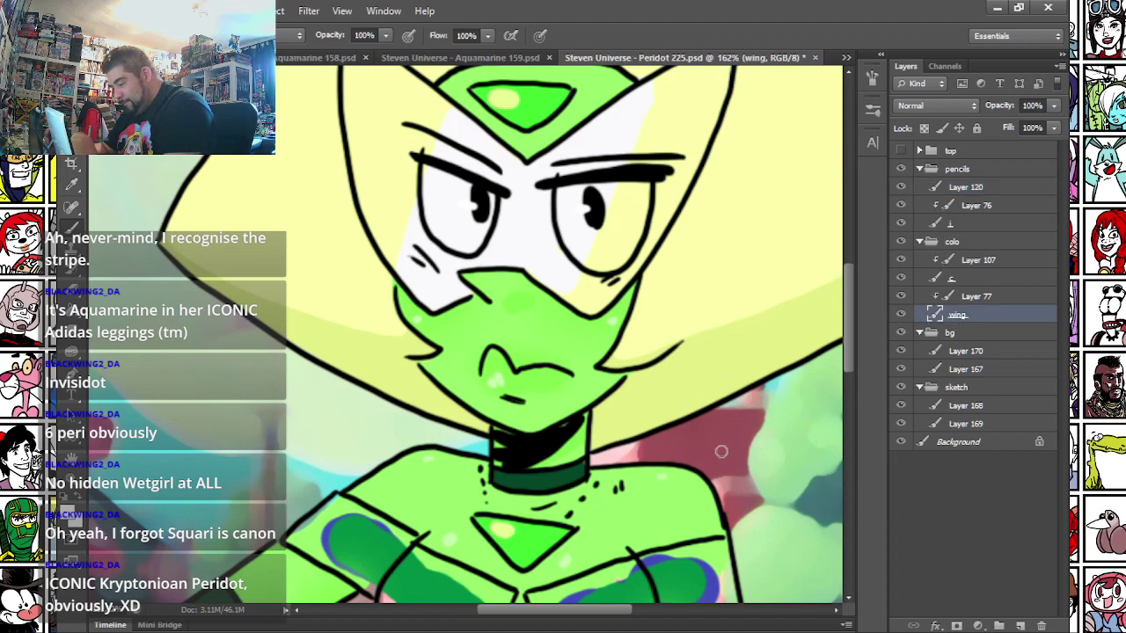
{"action": "left_click", "coordinate": [933, 283]}
{"action": "left_click_drag", "start_coordinate": [293, 453], "coordinate": [332, 298]}
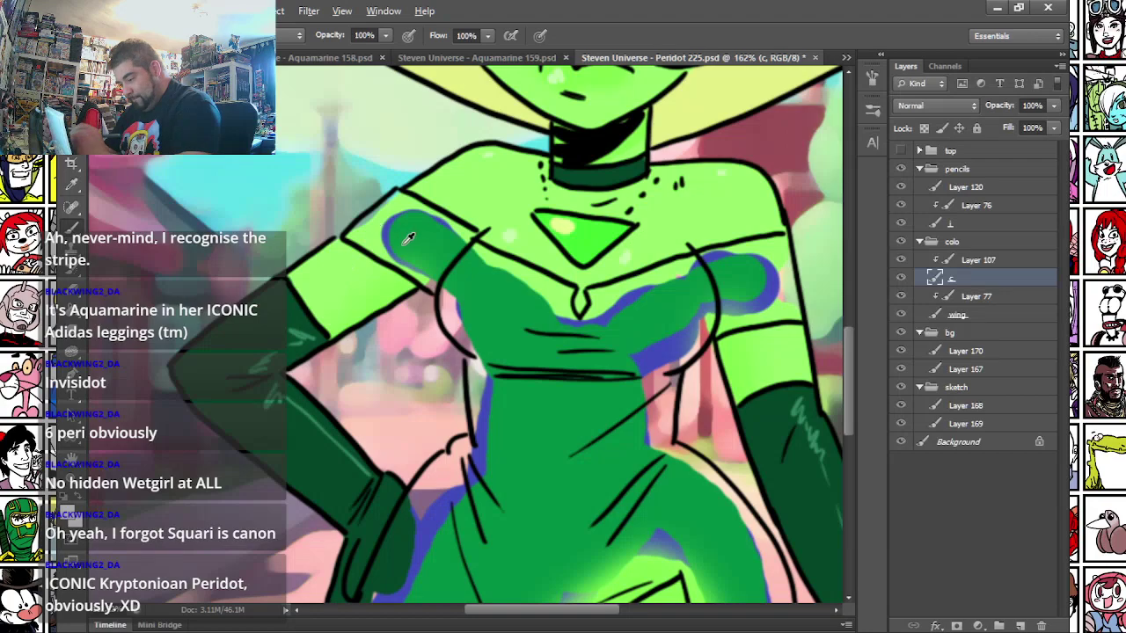
{"action": "right_click", "coordinate": [398, 237]}
{"action": "left_click", "coordinate": [425, 261]}
{"action": "left_click_drag", "start_coordinate": [349, 232], "coordinate": [437, 289]}
{"action": "key", "text": "ctrl+z"}
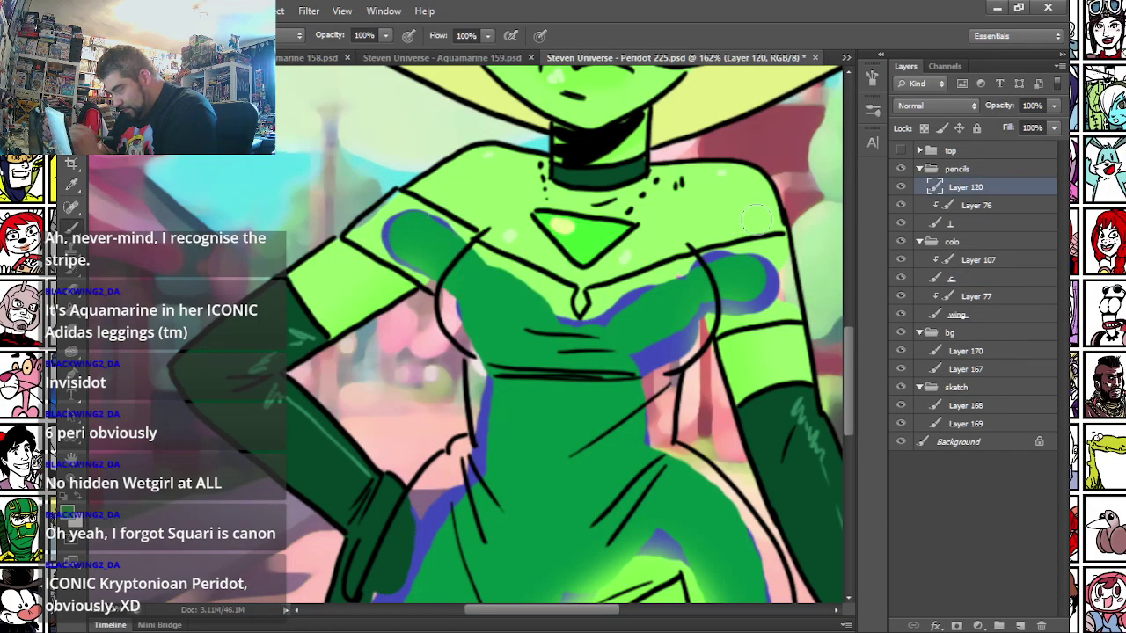
{"action": "left_click", "coordinate": [950, 278]}
{"action": "left_click_drag", "start_coordinate": [351, 235], "coordinate": [447, 294]}
{"action": "mouse_move", "coordinate": [363, 235]}
{"action": "left_mouse_down"}
{"action": "mouse_move", "coordinate": [390, 207]}
{"action": "mouse_move", "coordinate": [387, 224]}
{"action": "left_mouse_up"}
{"action": "mouse_move", "coordinate": [446, 282]}
{"action": "left_mouse_down"}
{"action": "mouse_move", "coordinate": [404, 203]}
{"action": "mouse_move", "coordinate": [465, 238]}
{"action": "mouse_move", "coordinate": [474, 256]}
{"action": "mouse_move", "coordinate": [564, 293]}
{"action": "mouse_move", "coordinate": [561, 343]}
{"action": "left_mouse_up"}
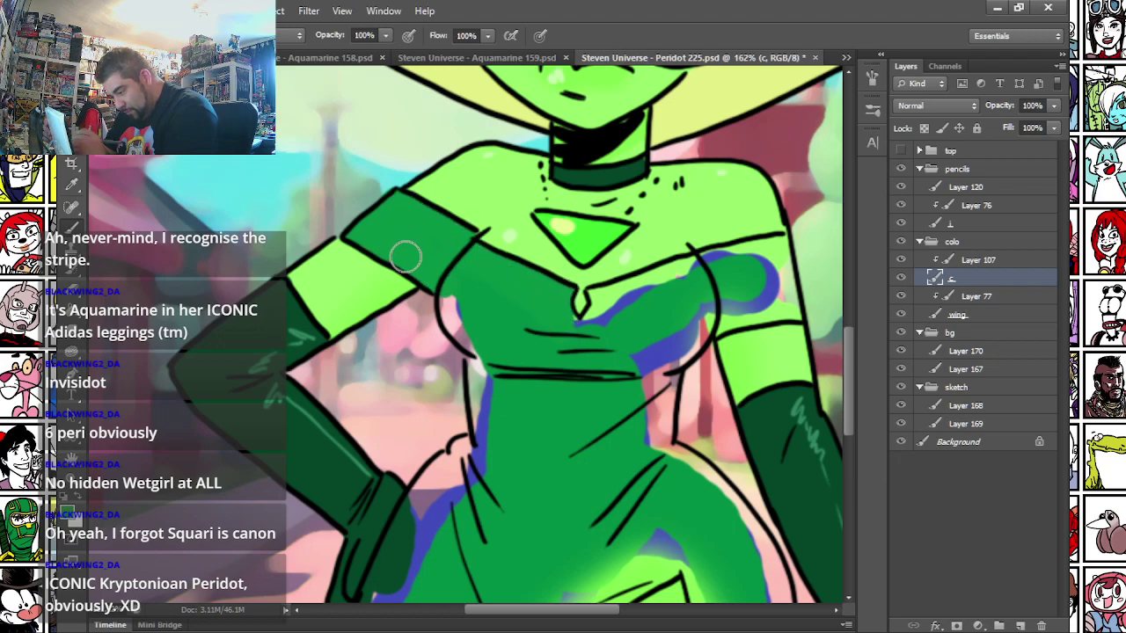
- Enlarge the brush and fill the bodice and the other sleeve with the dress green, covering the remaining blue edges
{"action": "right_click", "coordinate": [422, 261]}
{"action": "left_click", "coordinate": [465, 296]}
{"action": "mouse_move", "coordinate": [439, 268]}
{"action": "left_mouse_down"}
{"action": "mouse_move", "coordinate": [470, 331]}
{"action": "mouse_move", "coordinate": [505, 348]}
{"action": "mouse_move", "coordinate": [552, 350]}
{"action": "mouse_move", "coordinate": [557, 334]}
{"action": "mouse_move", "coordinate": [609, 320]}
{"action": "mouse_move", "coordinate": [597, 296]}
{"action": "mouse_move", "coordinate": [726, 268]}
{"action": "mouse_move", "coordinate": [666, 337]}
{"action": "mouse_move", "coordinate": [756, 302]}
{"action": "mouse_move", "coordinate": [792, 313]}
{"action": "mouse_move", "coordinate": [779, 246]}
{"action": "mouse_move", "coordinate": [735, 266]}
{"action": "mouse_move", "coordinate": [786, 312]}
{"action": "mouse_move", "coordinate": [680, 275]}
{"action": "mouse_move", "coordinate": [697, 323]}
{"action": "mouse_move", "coordinate": [666, 361]}
{"action": "mouse_move", "coordinate": [670, 330]}
{"action": "mouse_move", "coordinate": [628, 299]}
{"action": "left_mouse_up"}
{"action": "key", "text": "space"}
{"action": "mouse_move", "coordinate": [478, 355]}
{"action": "left_mouse_down"}
{"action": "mouse_move", "coordinate": [435, 172]}
{"action": "mouse_move", "coordinate": [456, 267]}
{"action": "mouse_move", "coordinate": [440, 202]}
{"action": "mouse_move", "coordinate": [483, 247]}
{"action": "mouse_move", "coordinate": [558, 281]}
{"action": "mouse_move", "coordinate": [616, 183]}
{"action": "mouse_move", "coordinate": [613, 250]}
{"action": "left_mouse_up"}
{"action": "key", "text": "space"}
- Fill the waist, hips and skirt on both sides of the slit with the dress green up to the line art
{"action": "left_click_drag", "start_coordinate": [308, 442], "coordinate": [367, 227]}
{"action": "mouse_move", "coordinate": [351, 307]}
{"action": "left_mouse_down"}
{"action": "mouse_move", "coordinate": [313, 467]}
{"action": "mouse_move", "coordinate": [364, 410]}
{"action": "mouse_move", "coordinate": [447, 452]}
{"action": "mouse_move", "coordinate": [445, 478]}
{"action": "mouse_move", "coordinate": [527, 277]}
{"action": "mouse_move", "coordinate": [572, 226]}
{"action": "mouse_move", "coordinate": [640, 185]}
{"action": "mouse_move", "coordinate": [694, 120]}
{"action": "mouse_move", "coordinate": [520, 247]}
{"action": "mouse_move", "coordinate": [460, 261]}
{"action": "mouse_move", "coordinate": [383, 320]}
{"action": "mouse_move", "coordinate": [377, 286]}
{"action": "left_mouse_up"}
{"action": "left_click_drag", "start_coordinate": [390, 211], "coordinate": [393, 328]}
{"action": "mouse_move", "coordinate": [354, 432]}
{"action": "left_mouse_down"}
{"action": "mouse_move", "coordinate": [410, 272]}
{"action": "mouse_move", "coordinate": [442, 211]}
{"action": "mouse_move", "coordinate": [490, 172]}
{"action": "left_mouse_up"}
{"action": "left_click_drag", "start_coordinate": [418, 315], "coordinate": [508, 238]}
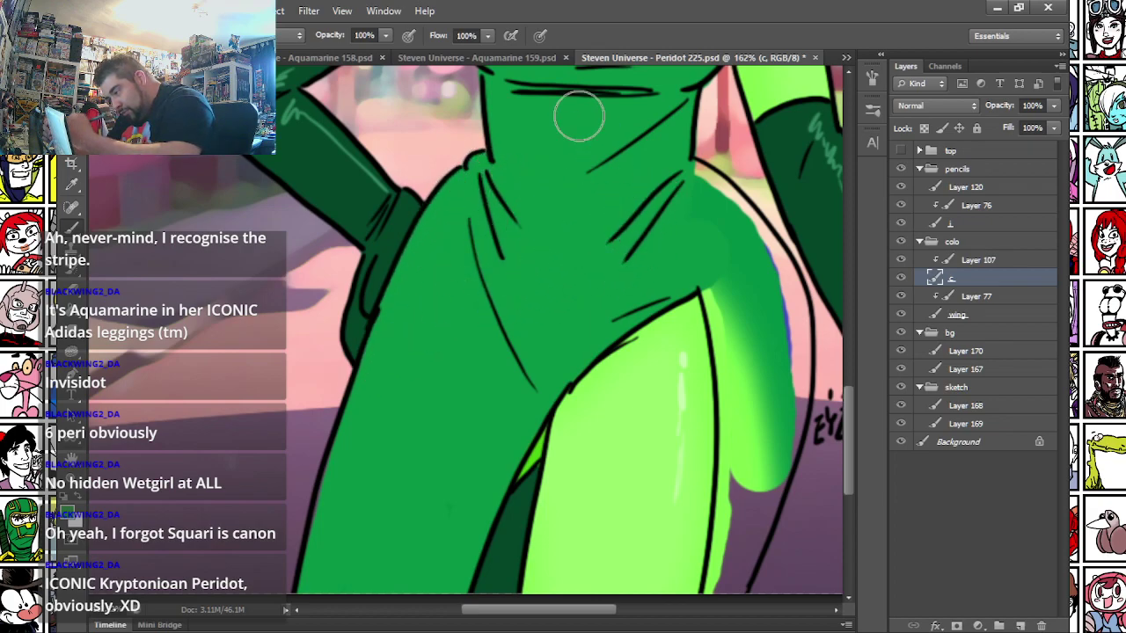
{"action": "left_click_drag", "start_coordinate": [616, 249], "coordinate": [417, 211]}
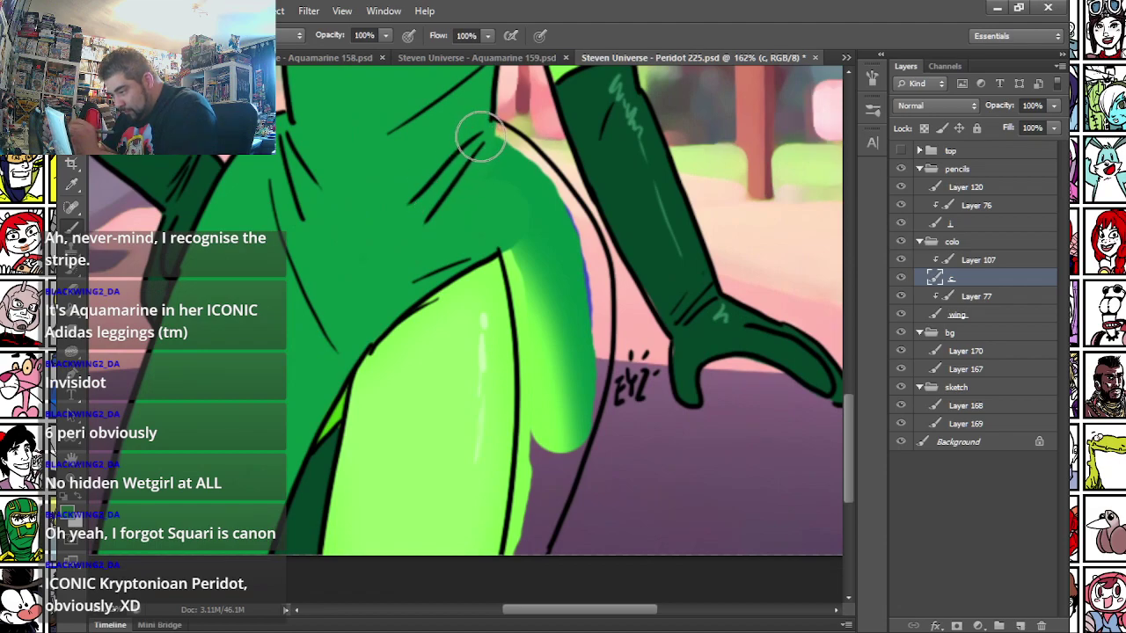
{"action": "mouse_move", "coordinate": [486, 139]}
{"action": "left_mouse_down"}
{"action": "mouse_move", "coordinate": [573, 239]}
{"action": "mouse_move", "coordinate": [589, 310]}
{"action": "mouse_move", "coordinate": [530, 557]}
{"action": "mouse_move", "coordinate": [507, 567]}
{"action": "mouse_move", "coordinate": [553, 381]}
{"action": "mouse_move", "coordinate": [553, 402]}
{"action": "mouse_move", "coordinate": [533, 443]}
{"action": "mouse_move", "coordinate": [517, 246]}
{"action": "left_mouse_up"}
- Choose a lighter green and try round highlight dabs on both sides of the dress's bust
{"action": "mouse_move", "coordinate": [241, 161]}
{"action": "left_mouse_down"}
{"action": "mouse_move", "coordinate": [311, 377]}
{"action": "mouse_move", "coordinate": [367, 471]}
{"action": "left_mouse_up"}
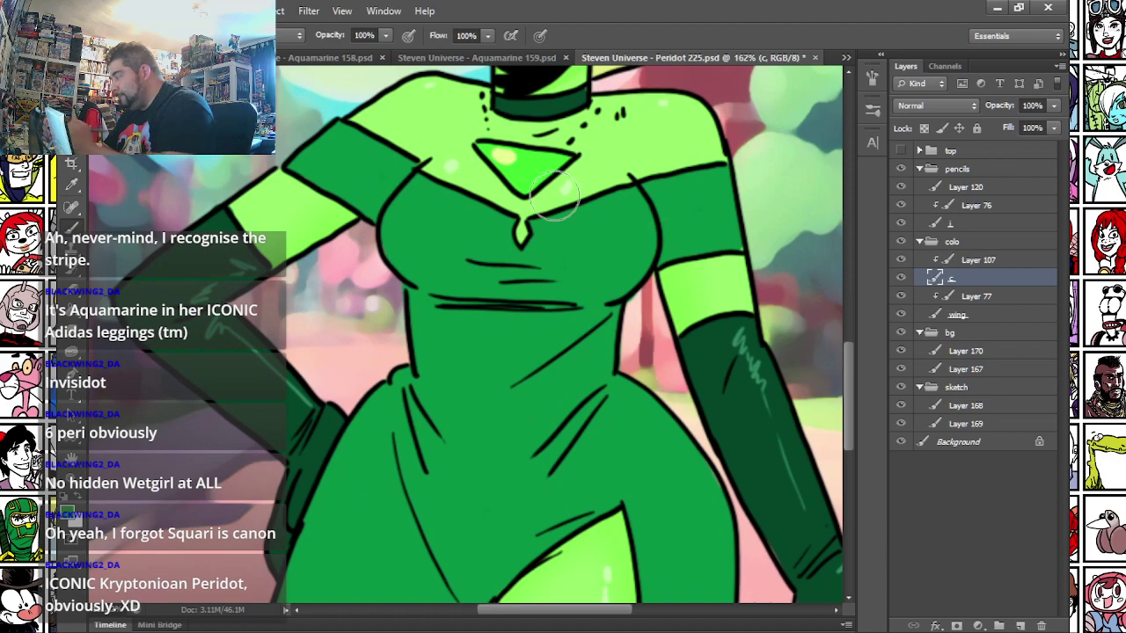
{"action": "left_click", "coordinate": [71, 514]}
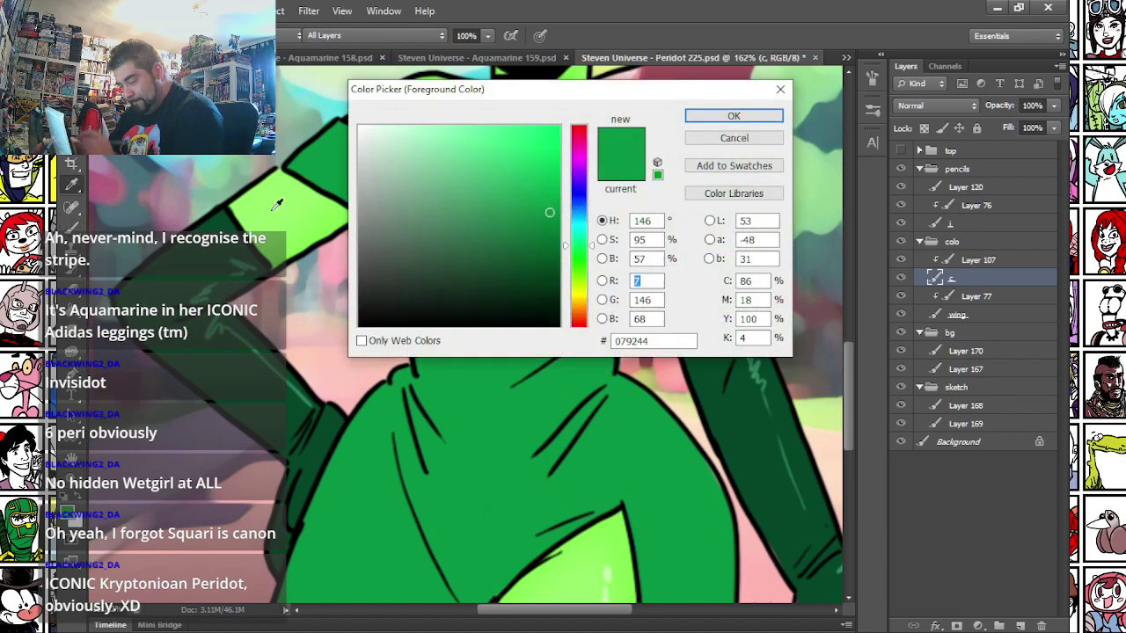
{"action": "left_click", "coordinate": [509, 175]}
{"action": "key", "text": "Return"}
{"action": "mouse_move", "coordinate": [584, 208]}
{"action": "left_mouse_down"}
{"action": "mouse_move", "coordinate": [632, 227]}
{"action": "mouse_move", "coordinate": [599, 205]}
{"action": "left_mouse_up"}
{"action": "left_click_drag", "start_coordinate": [446, 214], "coordinate": [459, 240]}
{"action": "key", "text": "ctrl+z"}
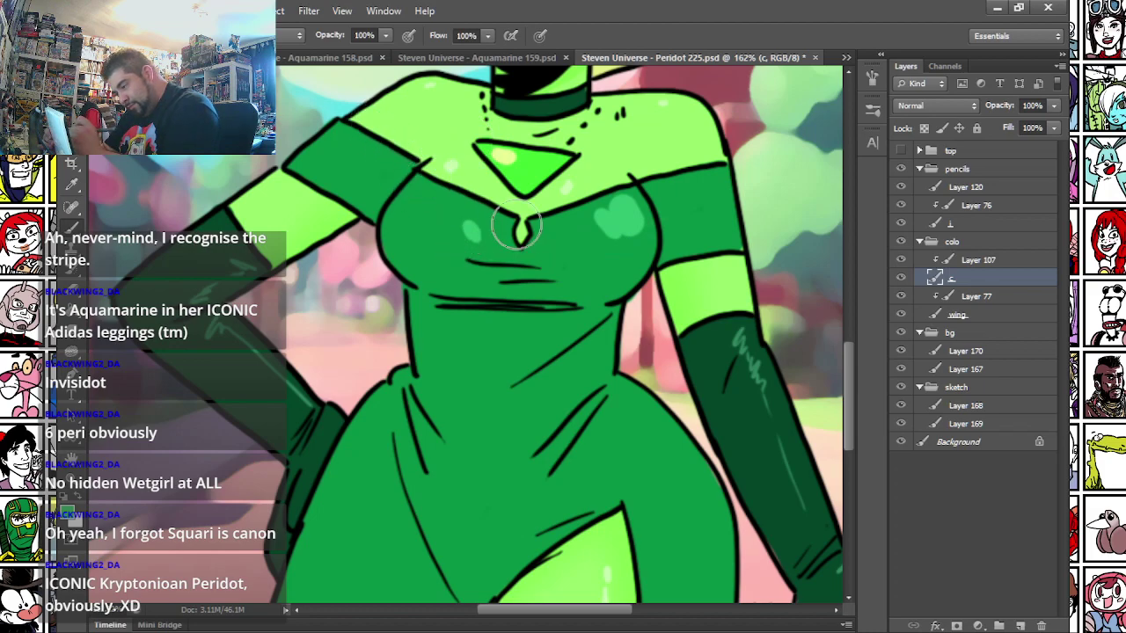
- Switch to a smaller round brush, undo the bust dabs, and scribble light green highlights on the bust and both sleeves
{"action": "right_click", "coordinate": [526, 235]}
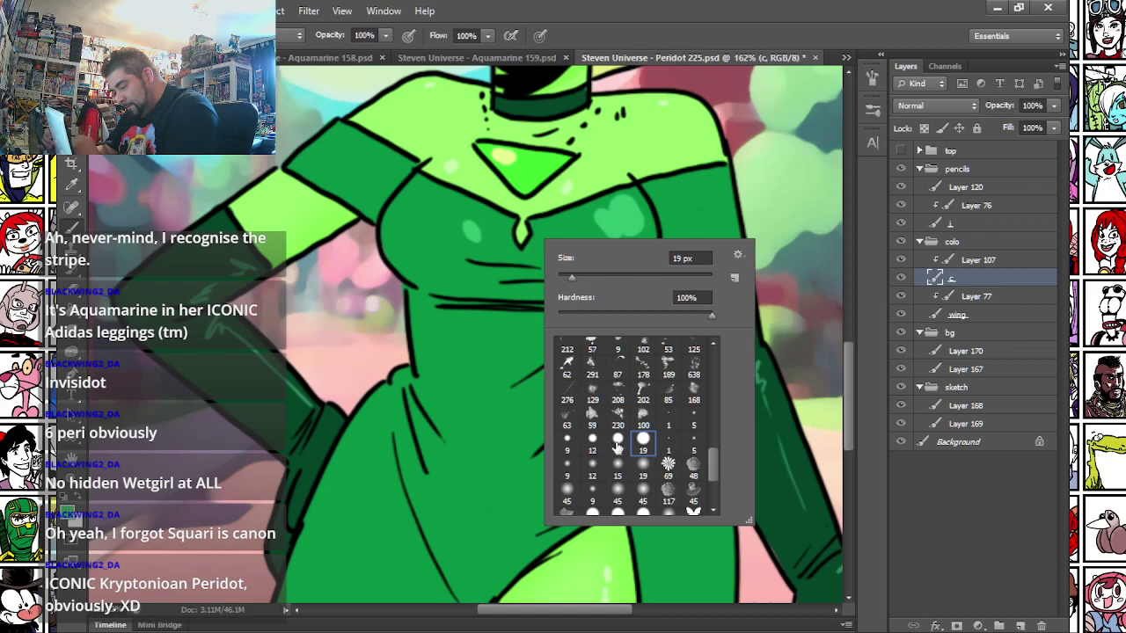
{"action": "left_click", "coordinate": [616, 445]}
{"action": "left_click_drag", "start_coordinate": [447, 243], "coordinate": [452, 252]}
{"action": "key", "text": "ctrl+alt+z"}
{"action": "key", "text": "ctrl+alt+z"}
{"action": "key", "text": "ctrl+alt+z"}
{"action": "mouse_move", "coordinate": [621, 216]}
{"action": "left_mouse_down"}
{"action": "mouse_move", "coordinate": [641, 244]}
{"action": "mouse_move", "coordinate": [610, 249]}
{"action": "left_mouse_up"}
{"action": "mouse_move", "coordinate": [474, 219]}
{"action": "left_mouse_down"}
{"action": "mouse_move", "coordinate": [488, 239]}
{"action": "mouse_move", "coordinate": [445, 248]}
{"action": "left_mouse_up"}
{"action": "mouse_move", "coordinate": [387, 162]}
{"action": "left_mouse_down"}
{"action": "mouse_move", "coordinate": [378, 180]}
{"action": "mouse_move", "coordinate": [391, 189]}
{"action": "left_mouse_up"}
{"action": "left_click_drag", "start_coordinate": [723, 181], "coordinate": [716, 210]}
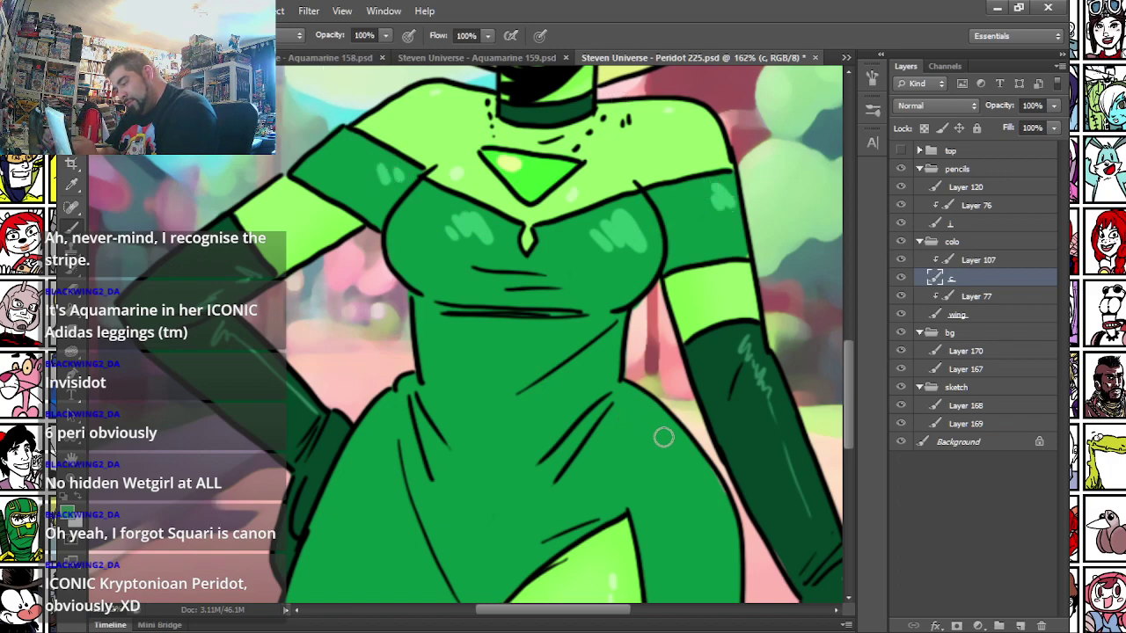
- Scribble light green highlights on the dress's hip and the side of its waist
{"action": "left_click_drag", "start_coordinate": [662, 406], "coordinate": [632, 450]}
{"action": "left_click_drag", "start_coordinate": [607, 353], "coordinate": [601, 366]}
{"action": "left_click_drag", "start_coordinate": [601, 361], "coordinate": [597, 375]}
- On the clipped line-colour layer, Layer 76, recolour the outline of the forehead gem a darker teal green
{"action": "mouse_move", "coordinate": [336, 436]}
{"action": "left_mouse_down"}
{"action": "mouse_move", "coordinate": [334, 390]}
{"action": "mouse_move", "coordinate": [289, 337]}
{"action": "left_mouse_up"}
{"action": "left_click_drag", "start_coordinate": [223, 202], "coordinate": [331, 438]}
{"action": "left_click_drag", "start_coordinate": [321, 379], "coordinate": [307, 515]}
{"action": "left_click_drag", "start_coordinate": [355, 287], "coordinate": [354, 415]}
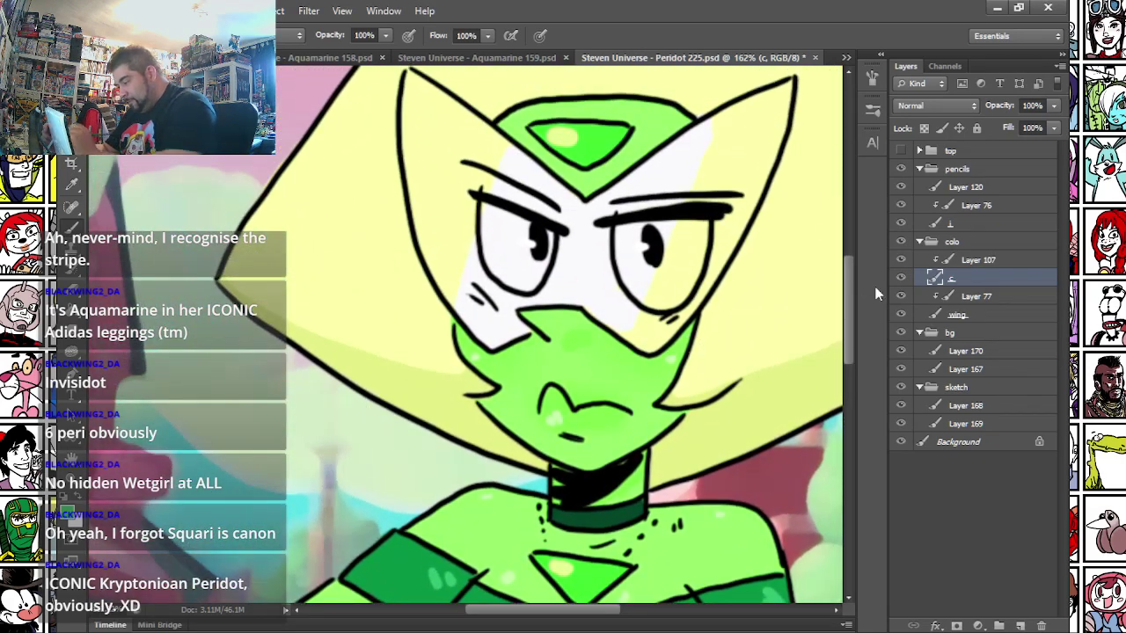
{"action": "left_click", "coordinate": [967, 206]}
{"action": "left_click_drag", "start_coordinate": [497, 231], "coordinate": [400, 304]}
{"action": "mouse_move", "coordinate": [435, 197]}
{"action": "left_mouse_down"}
{"action": "mouse_move", "coordinate": [500, 236]}
{"action": "mouse_move", "coordinate": [445, 197]}
{"action": "left_mouse_up"}
{"action": "left_click_drag", "start_coordinate": [267, 431], "coordinate": [275, 401]}
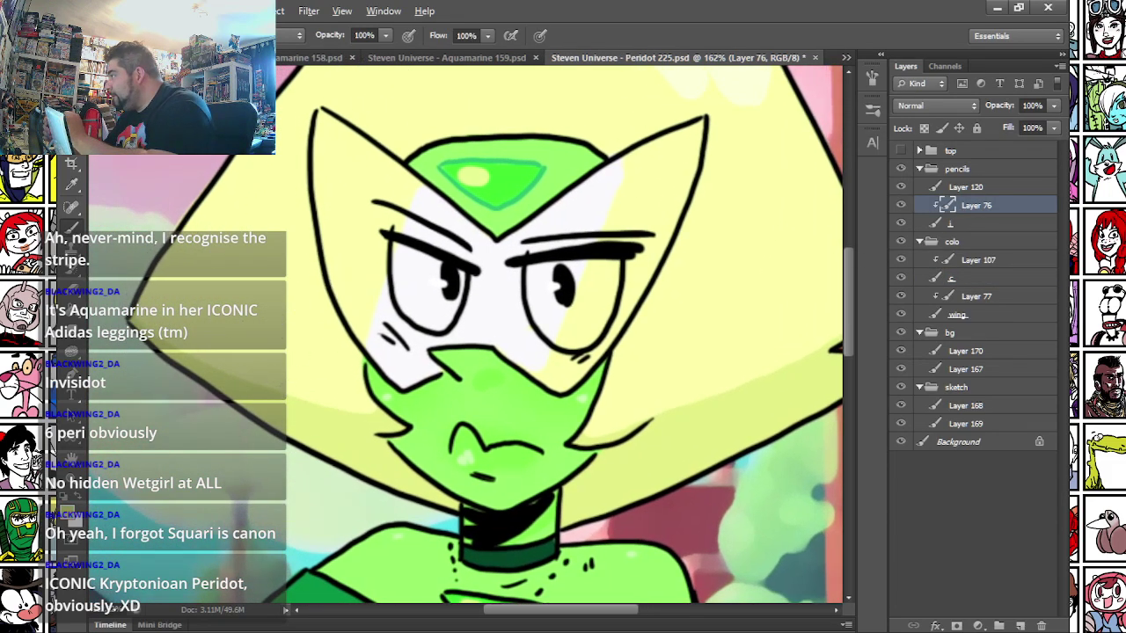
- Choose a dark mustard yellow and recolour the visor outline, eyebrows, eye outlines and pupils over the black ink
{"action": "right_click", "coordinate": [426, 182]}
{"action": "left_click", "coordinate": [455, 214]}
{"action": "mouse_move", "coordinate": [318, 105]}
{"action": "left_mouse_down"}
{"action": "mouse_move", "coordinate": [310, 194]}
{"action": "mouse_move", "coordinate": [336, 300]}
{"action": "mouse_move", "coordinate": [375, 319]}
{"action": "mouse_move", "coordinate": [481, 316]}
{"action": "mouse_move", "coordinate": [558, 331]}
{"action": "mouse_move", "coordinate": [606, 322]}
{"action": "mouse_move", "coordinate": [674, 264]}
{"action": "mouse_move", "coordinate": [689, 94]}
{"action": "mouse_move", "coordinate": [626, 151]}
{"action": "left_mouse_up"}
{"action": "mouse_move", "coordinate": [319, 109]}
{"action": "left_mouse_down"}
{"action": "mouse_move", "coordinate": [471, 225]}
{"action": "mouse_move", "coordinate": [519, 232]}
{"action": "mouse_move", "coordinate": [690, 123]}
{"action": "left_mouse_up"}
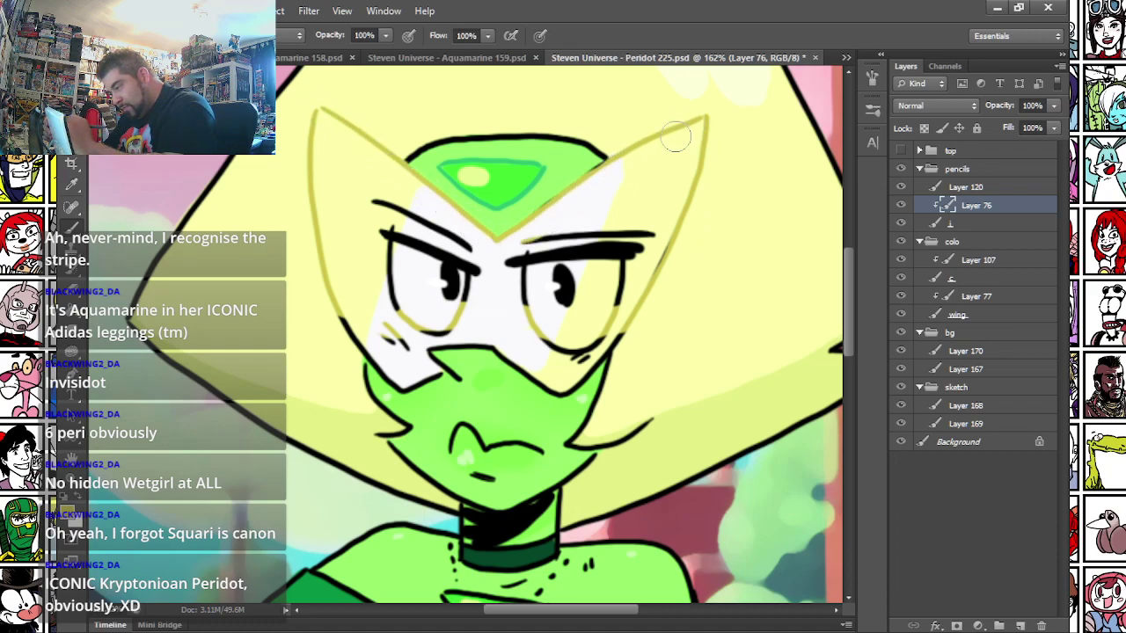
{"action": "mouse_move", "coordinate": [651, 236]}
{"action": "left_mouse_down"}
{"action": "mouse_move", "coordinate": [602, 264]}
{"action": "mouse_move", "coordinate": [556, 268]}
{"action": "mouse_move", "coordinate": [518, 231]}
{"action": "mouse_move", "coordinate": [460, 238]}
{"action": "mouse_move", "coordinate": [421, 217]}
{"action": "mouse_move", "coordinate": [398, 236]}
{"action": "mouse_move", "coordinate": [396, 305]}
{"action": "mouse_move", "coordinate": [474, 271]}
{"action": "left_mouse_up"}
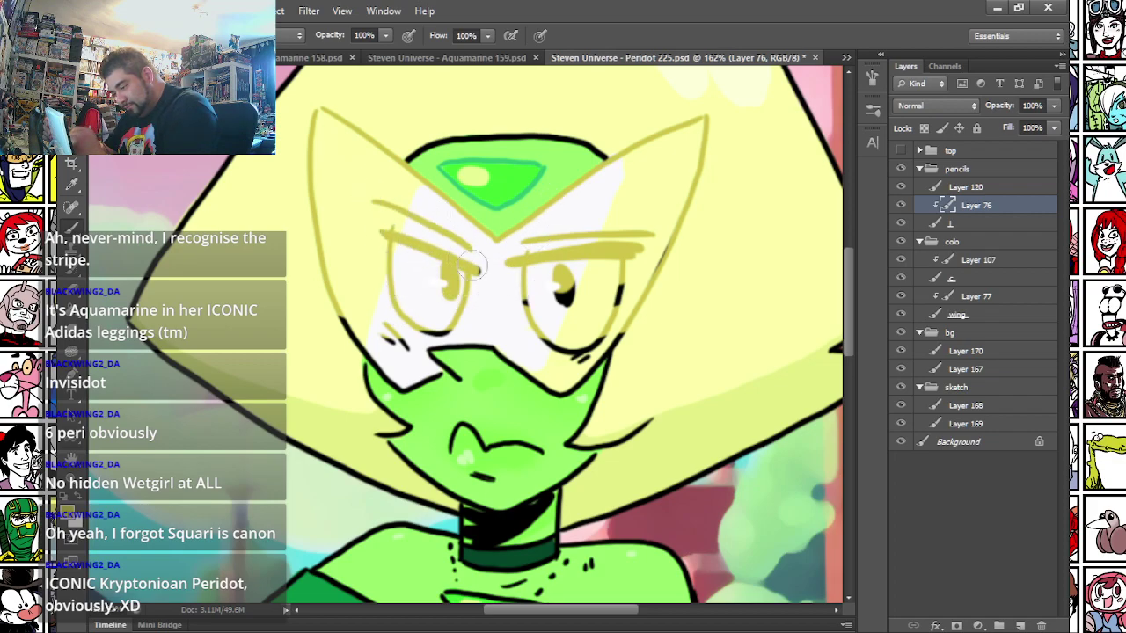
{"action": "mouse_move", "coordinate": [352, 302]}
{"action": "left_mouse_down"}
{"action": "mouse_move", "coordinate": [347, 334]}
{"action": "mouse_move", "coordinate": [392, 382]}
{"action": "mouse_move", "coordinate": [436, 378]}
{"action": "mouse_move", "coordinate": [399, 321]}
{"action": "mouse_move", "coordinate": [478, 300]}
{"action": "mouse_move", "coordinate": [503, 366]}
{"action": "mouse_move", "coordinate": [541, 383]}
{"action": "mouse_move", "coordinate": [583, 363]}
{"action": "mouse_move", "coordinate": [616, 304]}
{"action": "mouse_move", "coordinate": [563, 295]}
{"action": "mouse_move", "coordinate": [546, 343]}
{"action": "mouse_move", "coordinate": [541, 313]}
{"action": "left_mouse_up"}
- Recolour the black neck shadow, the mark below the mouth and the small shoulder marks with a mid green
{"action": "left_click_drag", "start_coordinate": [348, 426], "coordinate": [380, 317]}
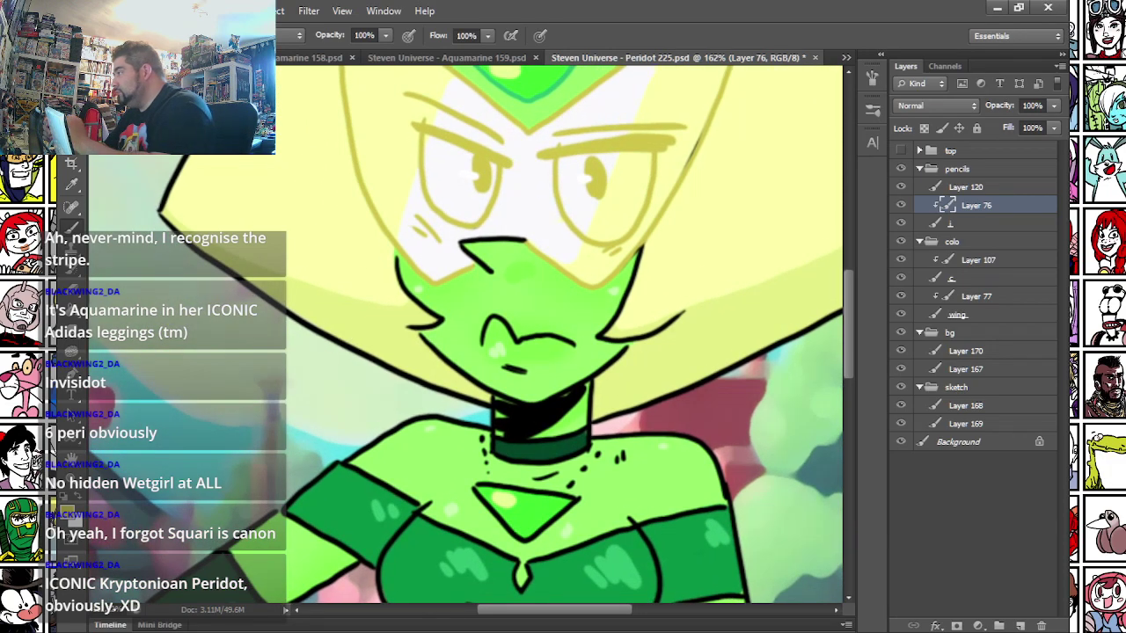
{"action": "mouse_move", "coordinate": [497, 356]}
{"action": "left_mouse_down"}
{"action": "mouse_move", "coordinate": [537, 366]}
{"action": "mouse_move", "coordinate": [498, 372]}
{"action": "mouse_move", "coordinate": [507, 427]}
{"action": "mouse_move", "coordinate": [551, 418]}
{"action": "mouse_move", "coordinate": [574, 390]}
{"action": "mouse_move", "coordinate": [519, 411]}
{"action": "mouse_move", "coordinate": [591, 440]}
{"action": "left_mouse_up"}
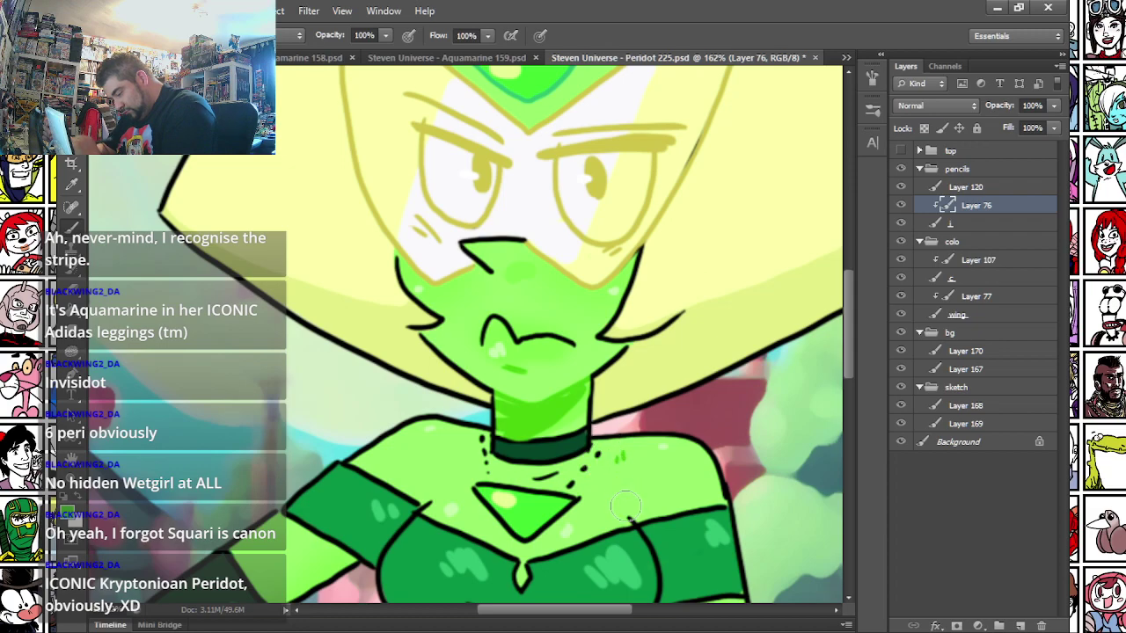
{"action": "left_click_drag", "start_coordinate": [440, 466], "coordinate": [592, 104]}
{"action": "mouse_move", "coordinate": [455, 437]}
{"action": "left_mouse_down"}
{"action": "mouse_move", "coordinate": [277, 388]}
{"action": "mouse_move", "coordinate": [263, 154]}
{"action": "left_mouse_up"}
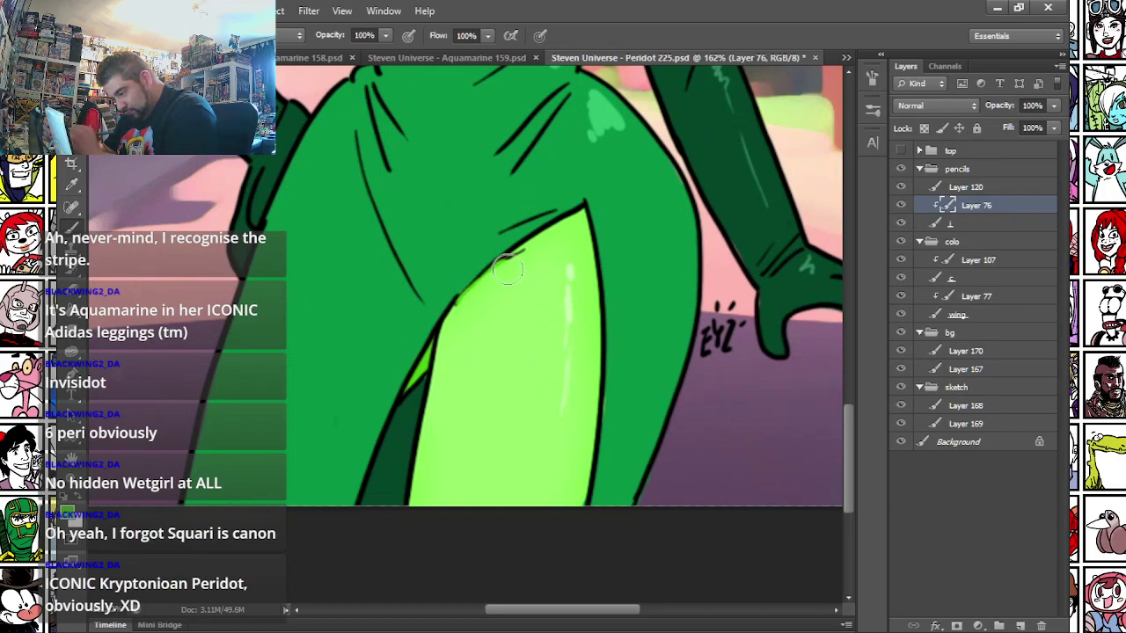
- Choose dark green 00672d and recolour the dress's inner fold and bust lines and the chest gem's outline
{"action": "left_click", "coordinate": [68, 511]}
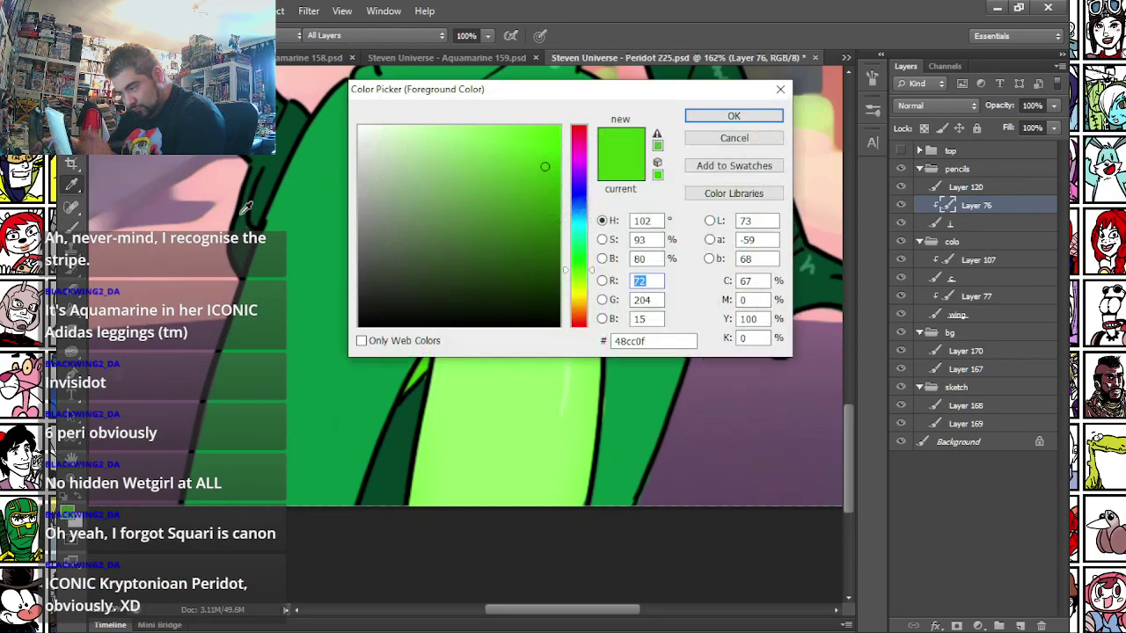
{"action": "left_click_drag", "start_coordinate": [317, 167], "coordinate": [264, 425]}
{"action": "left_click", "coordinate": [326, 326]}
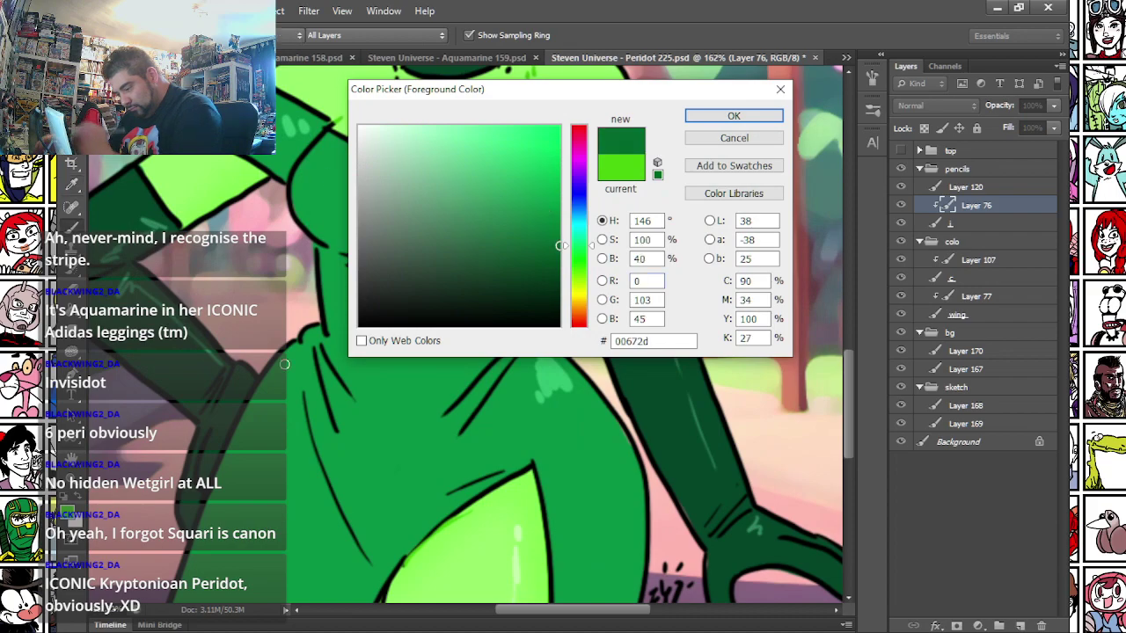
{"action": "key", "text": "Return"}
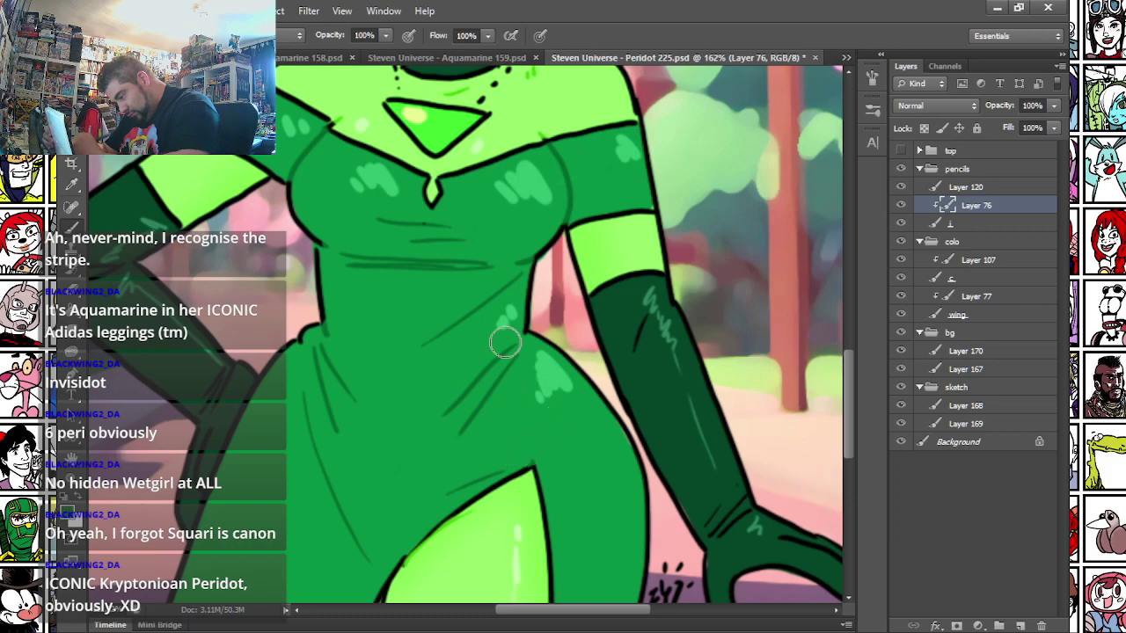
{"action": "left_click_drag", "start_coordinate": [314, 346], "coordinate": [309, 457]}
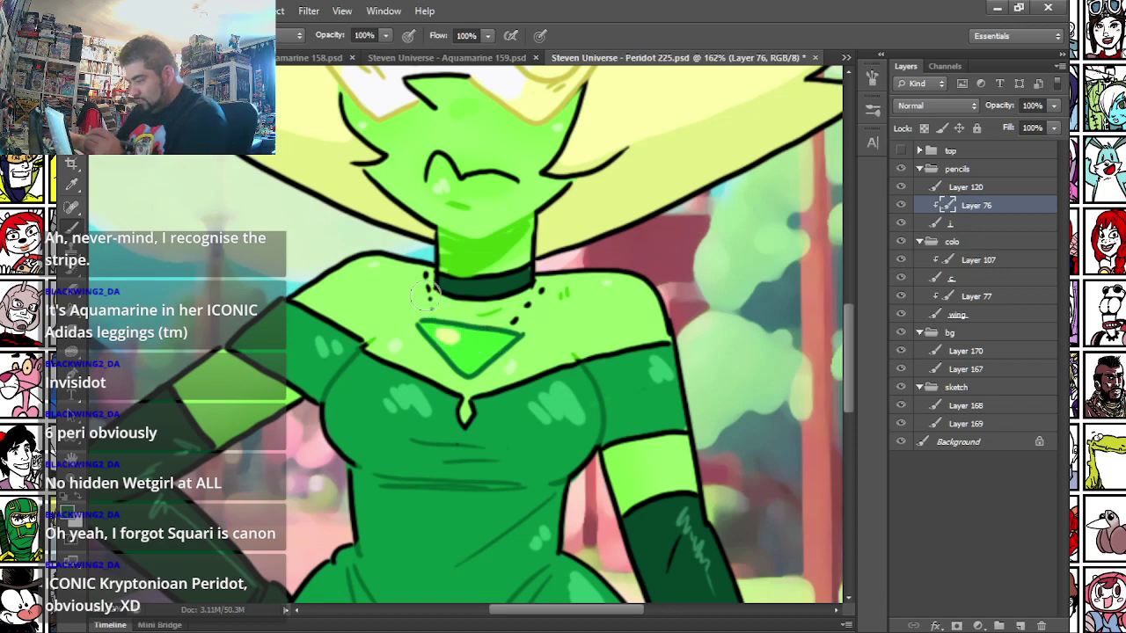
- Save a copy of the finished Peridot drawing in PNG format as Steven Universe - Peridot 225.png
{"action": "key", "text": "ctrl+0"}
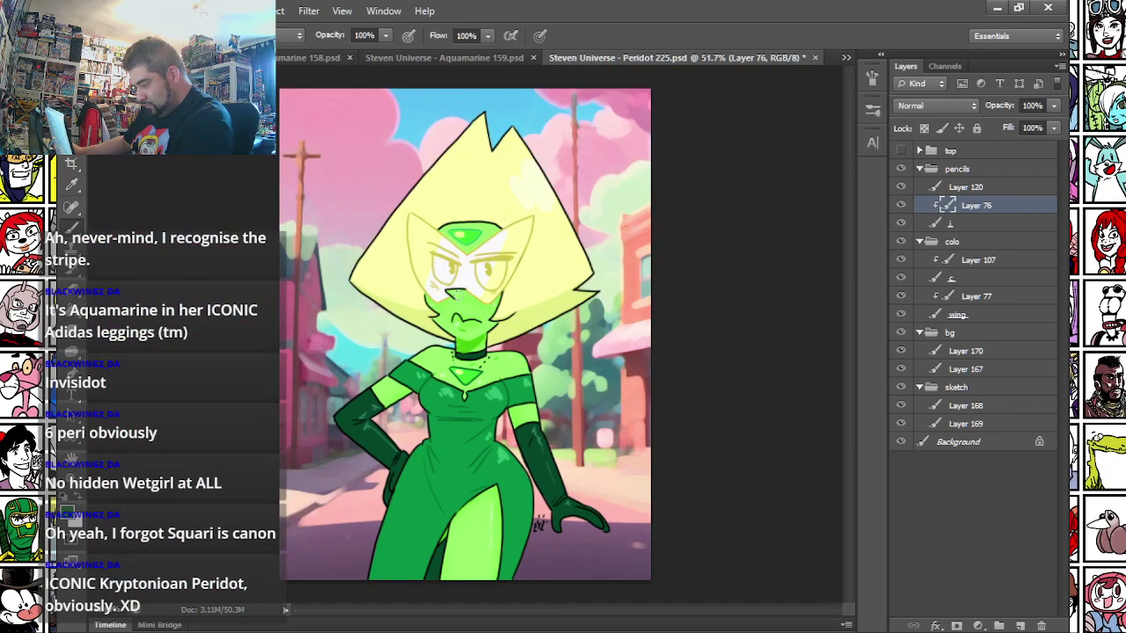
{"action": "scroll", "coordinate": [519, 328], "scroll_direction": "up", "scroll_amount": 1}
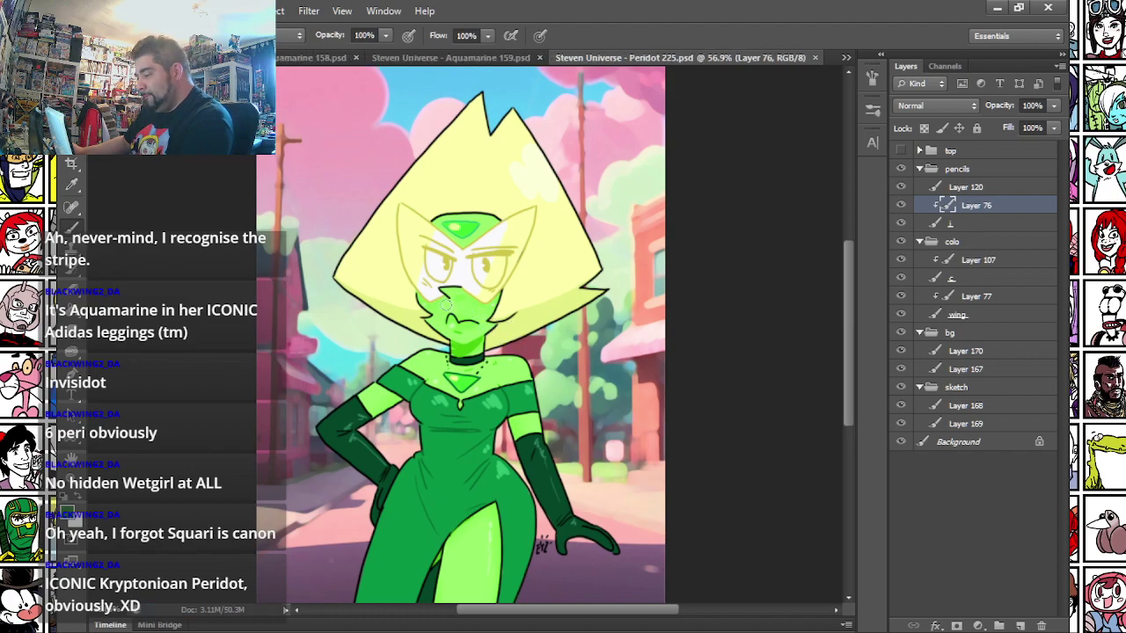
{"action": "key", "text": "m"}
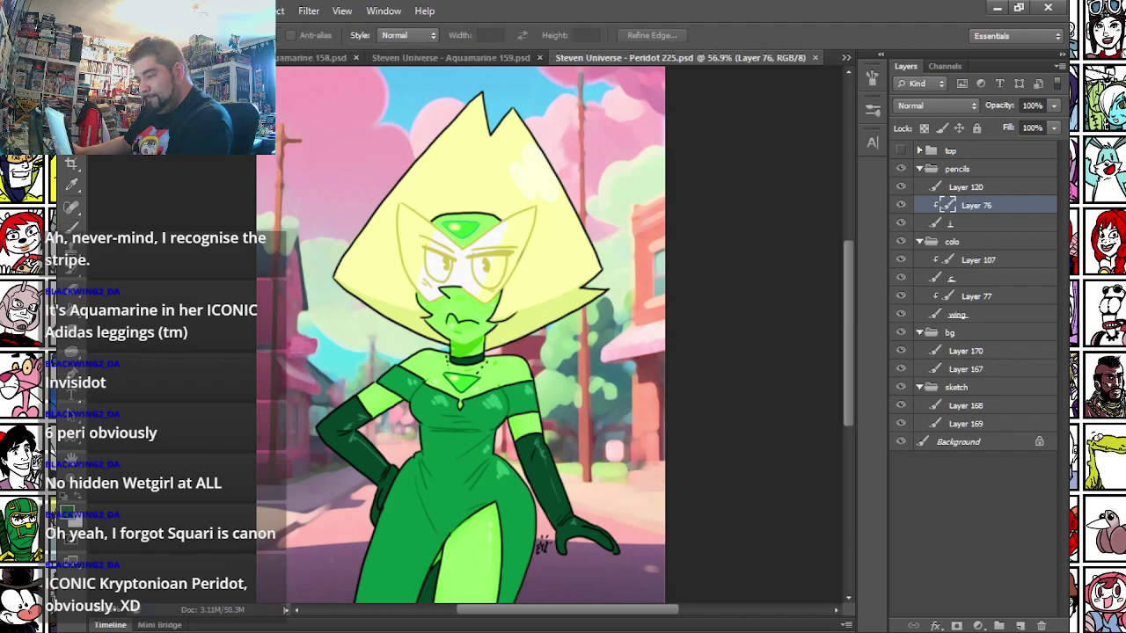
{"action": "left_click", "coordinate": [99, 11]}
{"action": "left_click", "coordinate": [133, 202]}
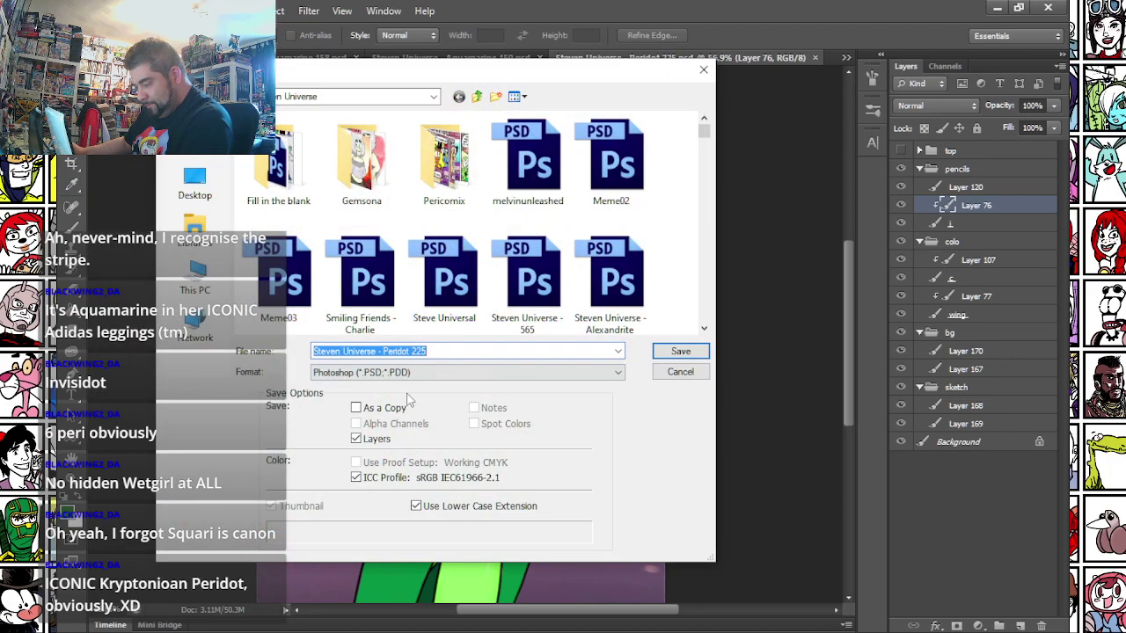
{"action": "left_click", "coordinate": [409, 373]}
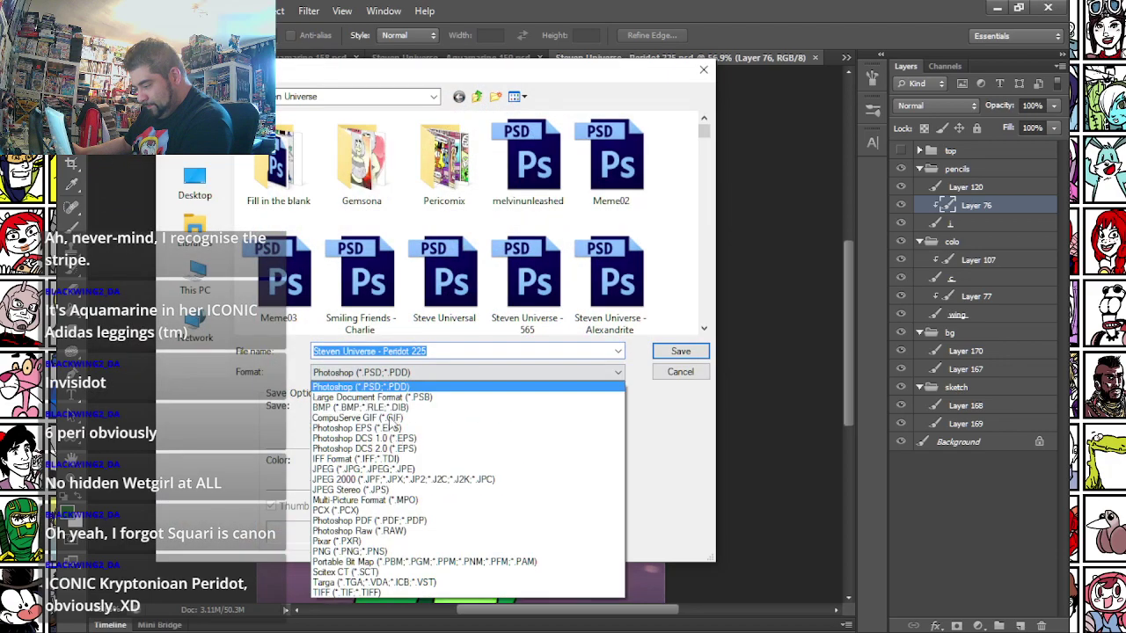
{"action": "left_click", "coordinate": [350, 554]}
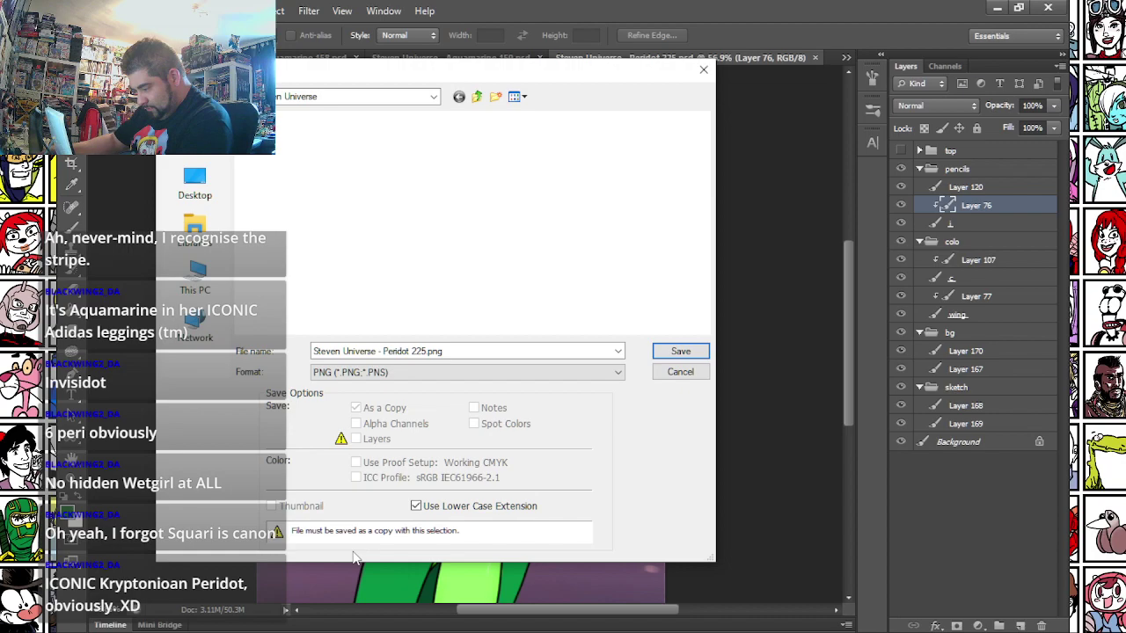
{"action": "key", "text": "Return"}
{"action": "key", "text": "Return"}
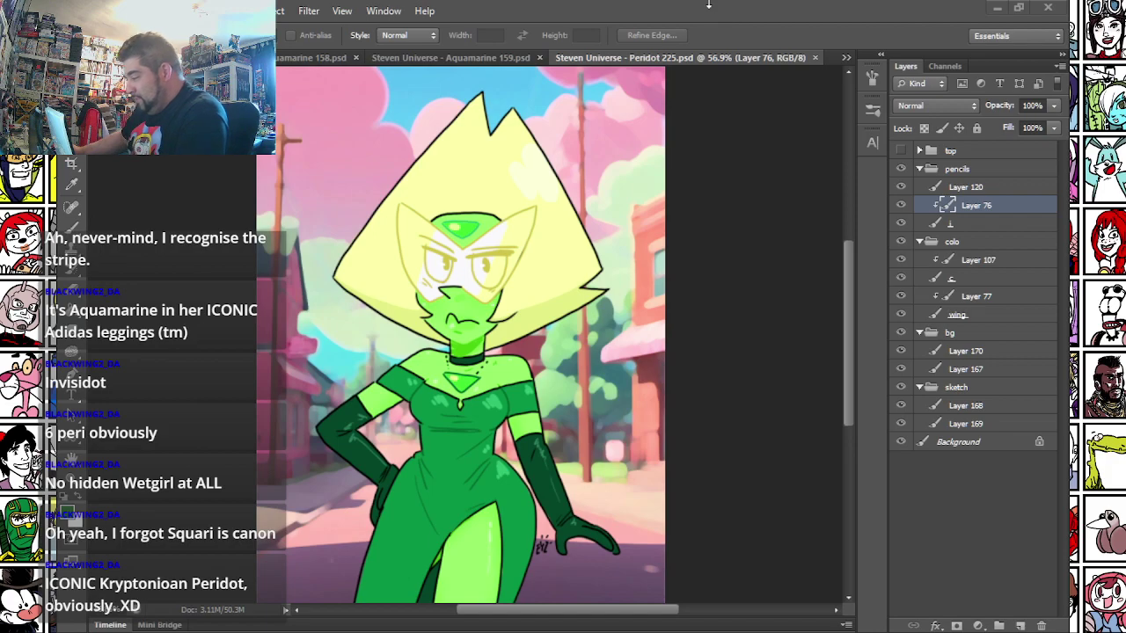
- Look over the reference image Steven Universe - Squaridot 10.png and close it
{"action": "scroll", "coordinate": [520, 151], "scroll_direction": "up", "scroll_amount": 2}
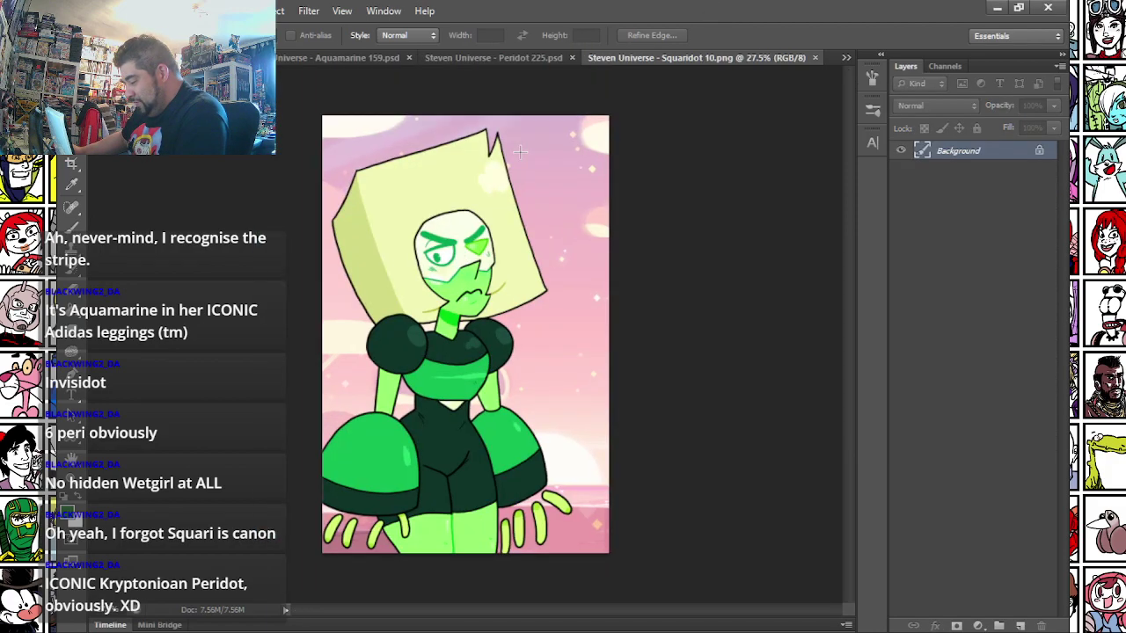
{"action": "key", "text": "ctrl+w"}
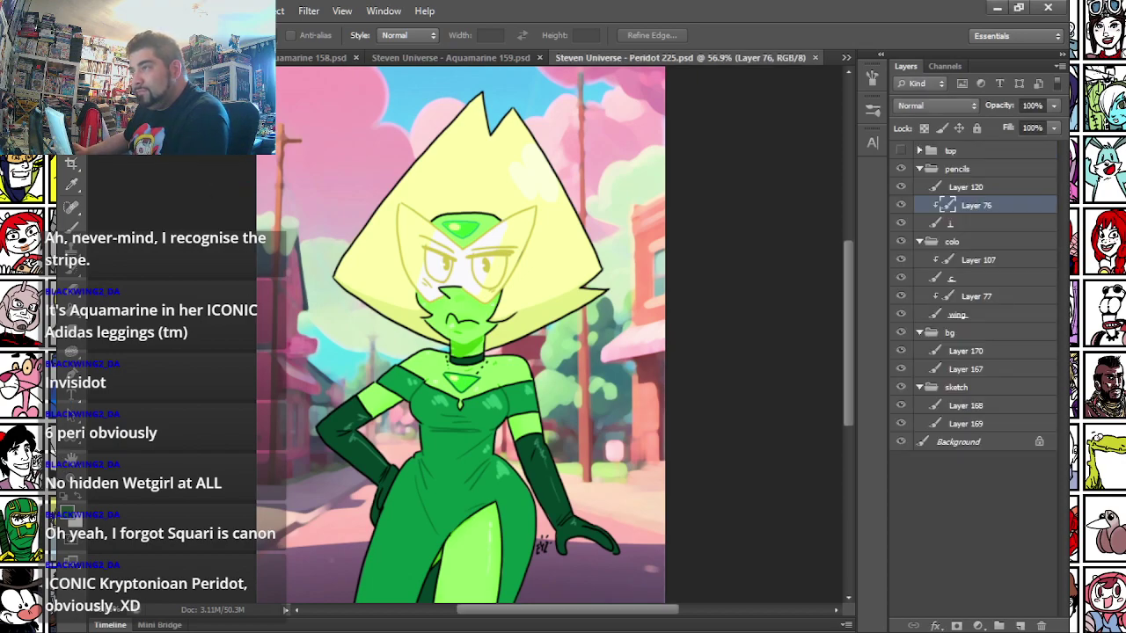
- Set up Steven Universe - Squaridot 12.psd and place the scanned pencil sketch on Layer 168 in the sketch group
{"action": "left_click", "coordinate": [179, 151]}
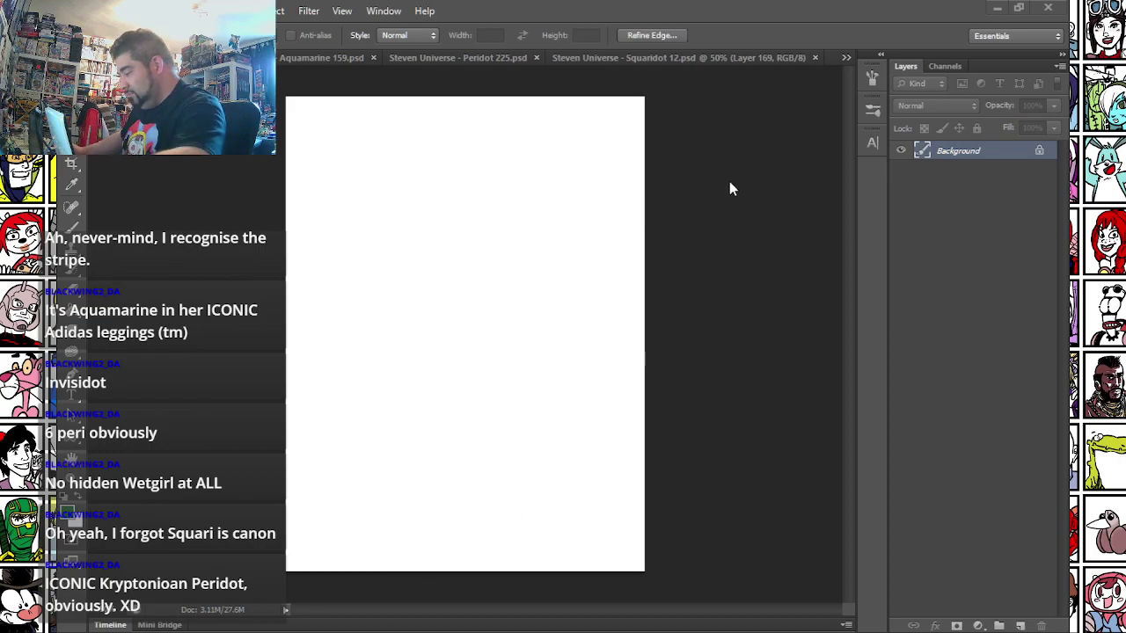
{"action": "left_click", "coordinate": [972, 408]}
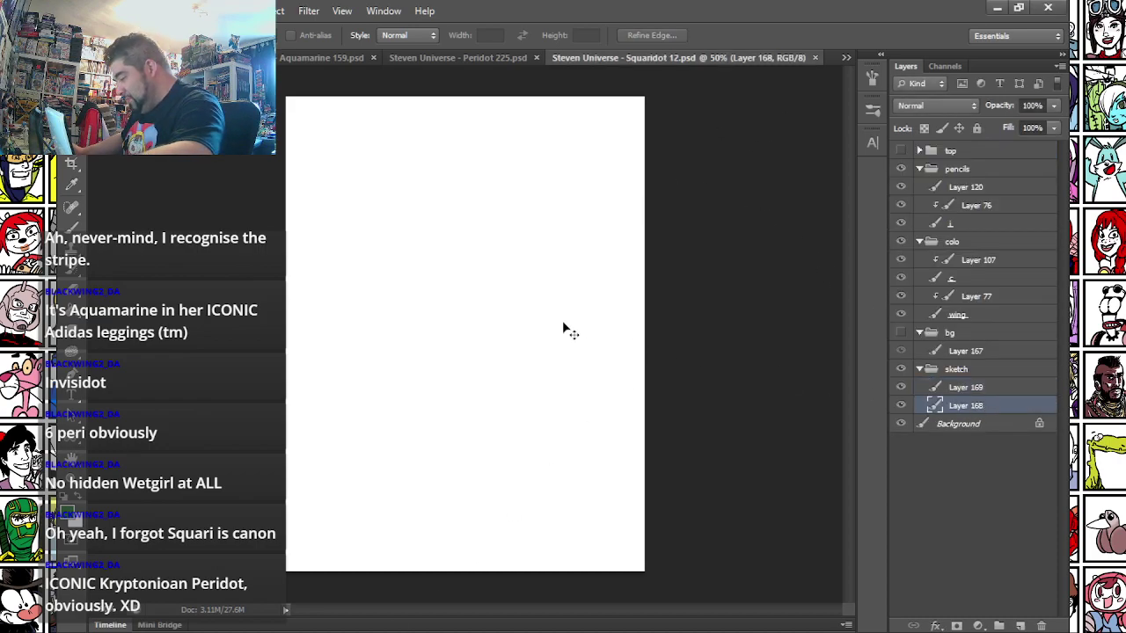
{"action": "key", "text": "ctrl+Tab"}
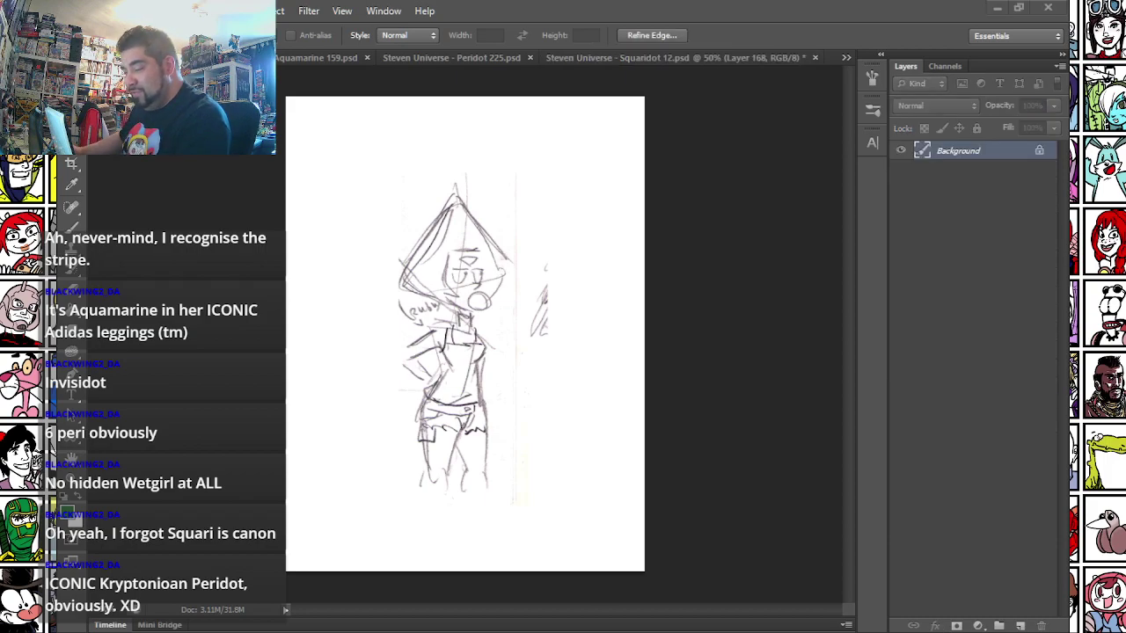
- Crop the scanned source sheet to its selected area and clear the selection
{"action": "left_click", "coordinate": [158, 11]}
{"action": "left_click", "coordinate": [206, 184]}
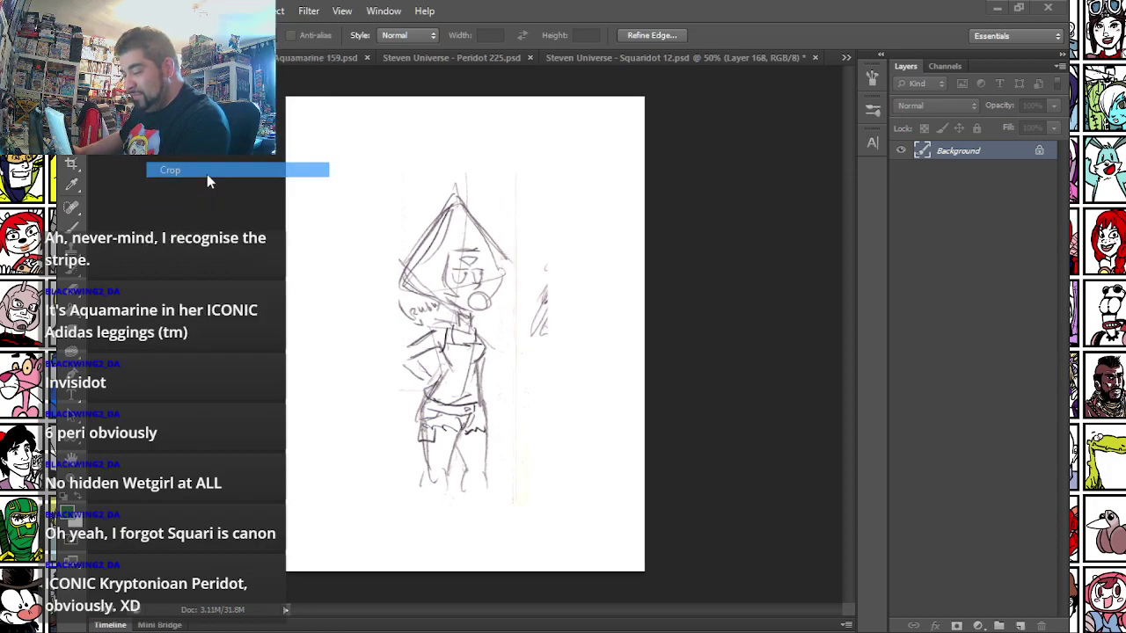
{"action": "key", "text": "ctrl+d"}
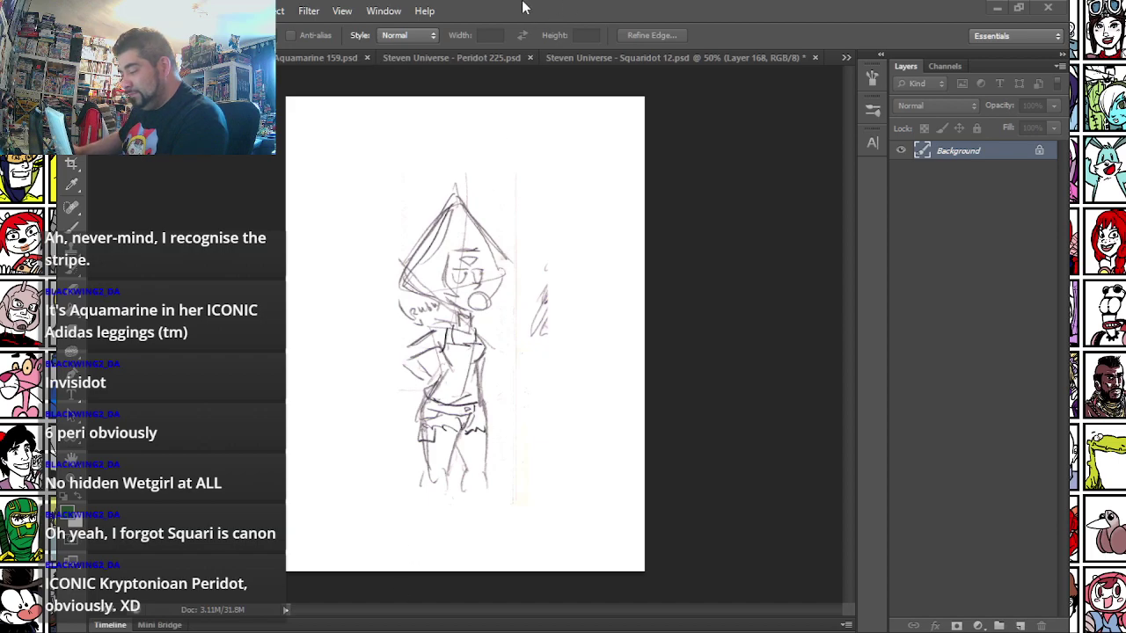
- Look at the sketch in steven universe emerald.psd and close that document
{"action": "left_click", "coordinate": [846, 58]}
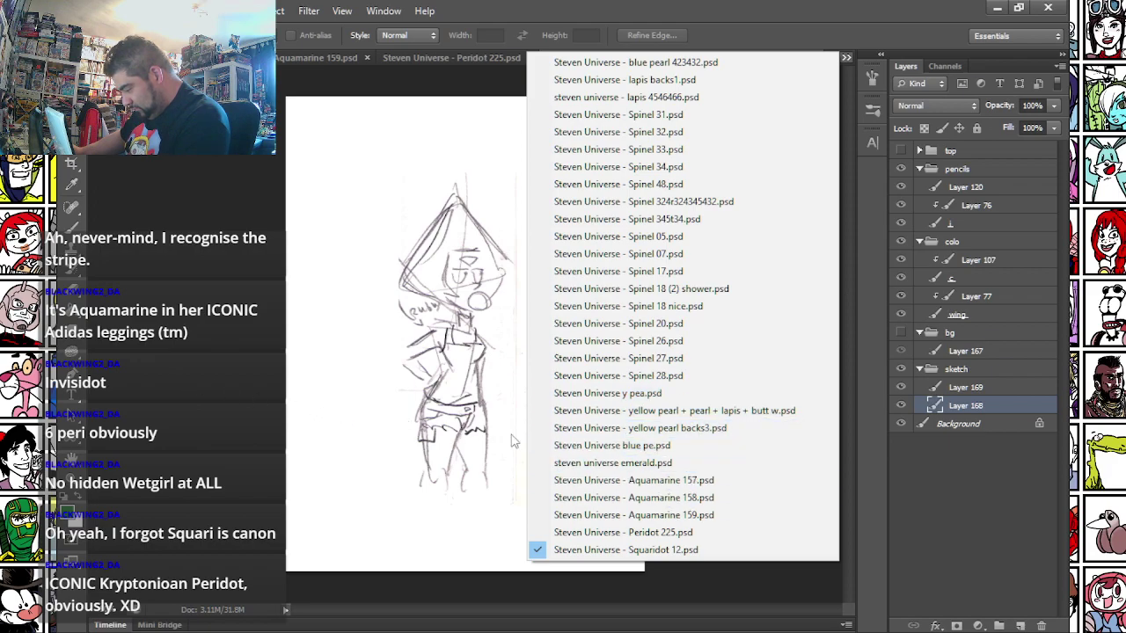
{"action": "left_click", "coordinate": [587, 463]}
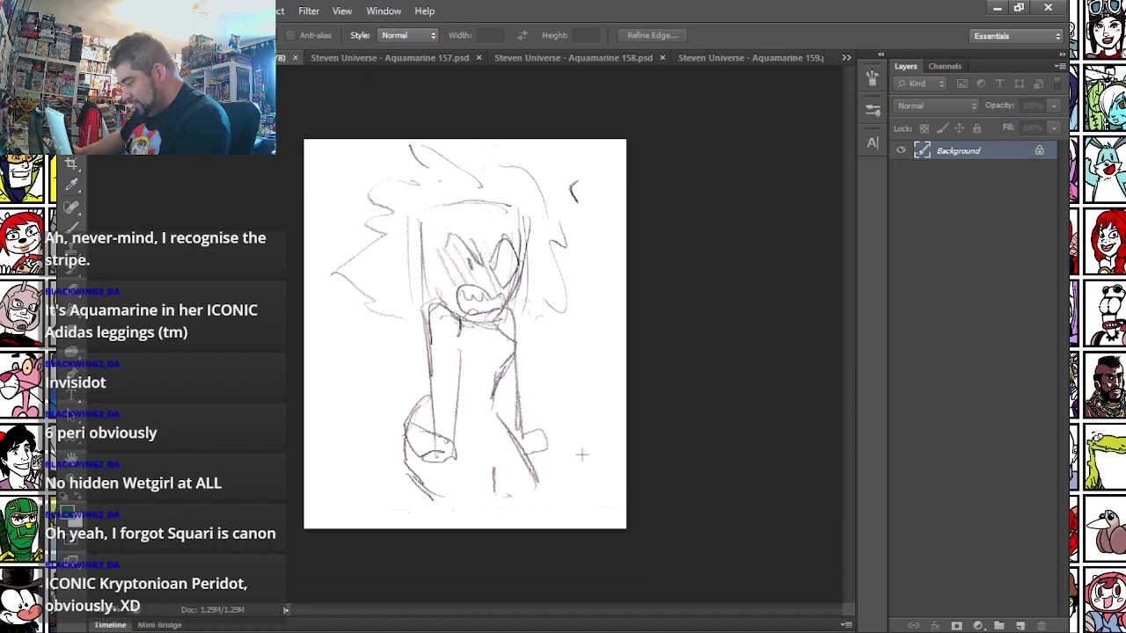
{"action": "left_click", "coordinate": [295, 56]}
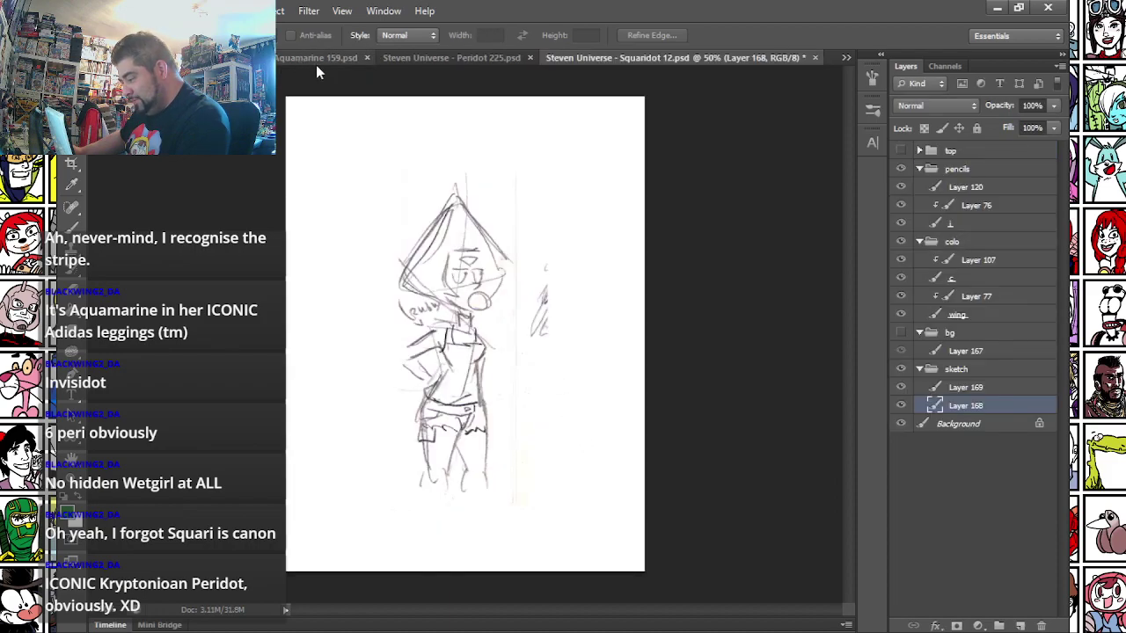
- Enlarge the sketch on Layer 168 to 185.06% width and 165.59% height, position it across the page, and lower the layer's opacity
{"action": "right_click", "coordinate": [471, 183]}
{"action": "left_click", "coordinate": [532, 322]}
{"action": "left_click_drag", "start_coordinate": [486, 233], "coordinate": [431, 344]}
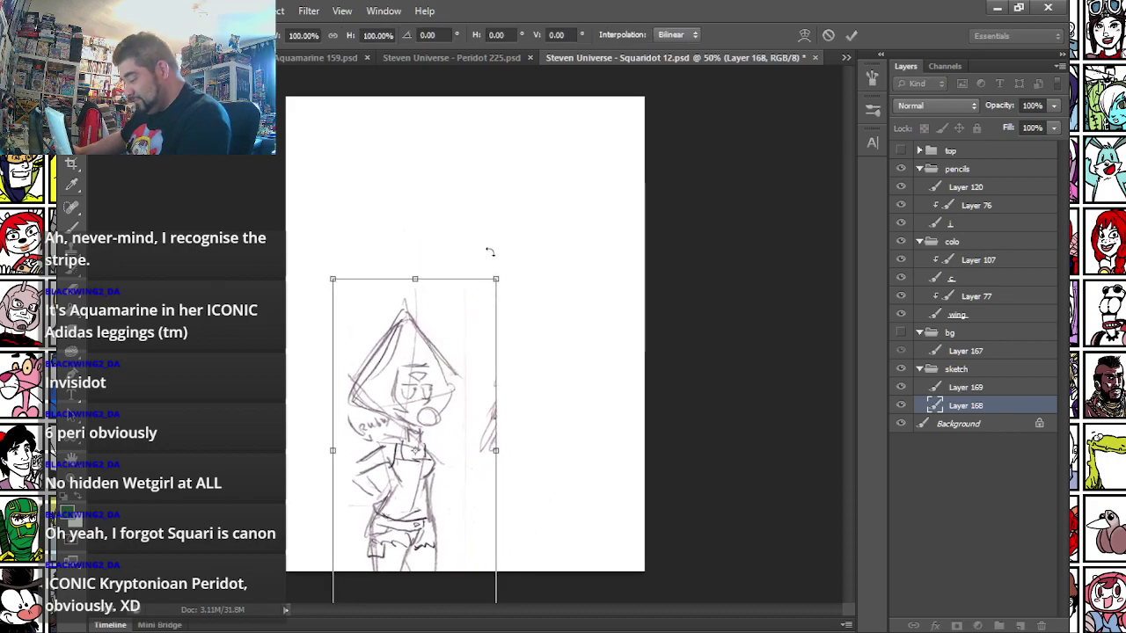
{"action": "mouse_move", "coordinate": [495, 278]}
{"action": "left_mouse_down"}
{"action": "mouse_move", "coordinate": [648, 113]}
{"action": "mouse_move", "coordinate": [752, 40]}
{"action": "mouse_move", "coordinate": [734, 54]}
{"action": "mouse_move", "coordinate": [660, 58]}
{"action": "mouse_move", "coordinate": [616, 87]}
{"action": "left_mouse_up"}
{"action": "left_click_drag", "start_coordinate": [507, 254], "coordinate": [503, 248]}
{"action": "left_click_drag", "start_coordinate": [571, 97], "coordinate": [556, 171]}
{"action": "left_click_drag", "start_coordinate": [607, 139], "coordinate": [625, 107]}
{"action": "mouse_move", "coordinate": [534, 259]}
{"action": "left_mouse_down"}
{"action": "mouse_move", "coordinate": [571, 214]}
{"action": "mouse_move", "coordinate": [556, 229]}
{"action": "left_mouse_up"}
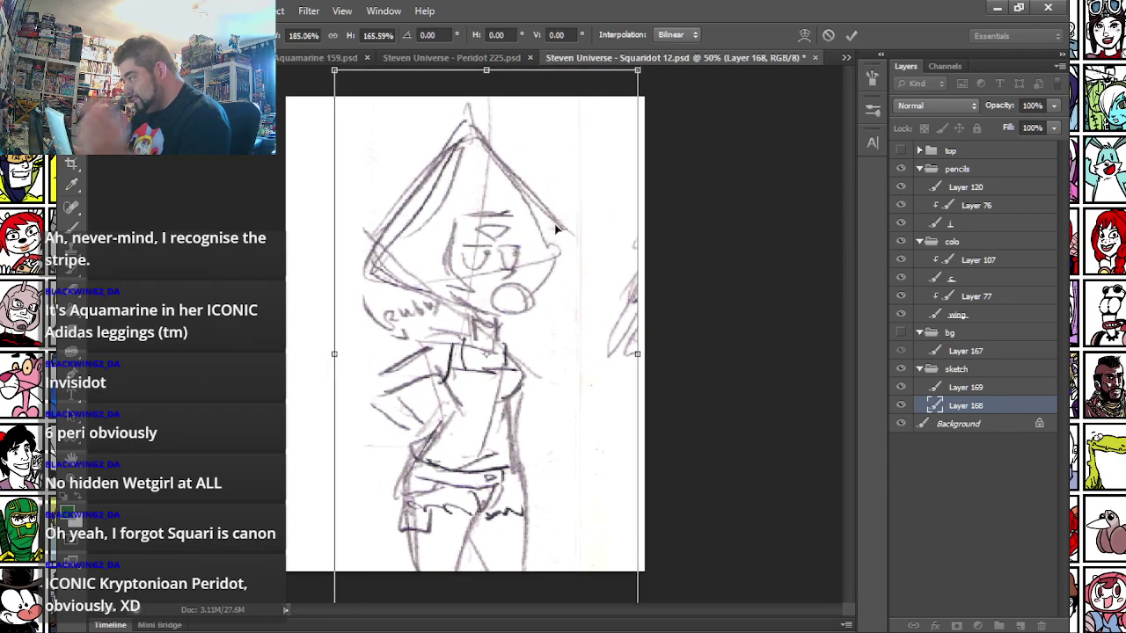
{"action": "key", "text": "Return"}
{"action": "left_click", "coordinate": [1054, 105]}
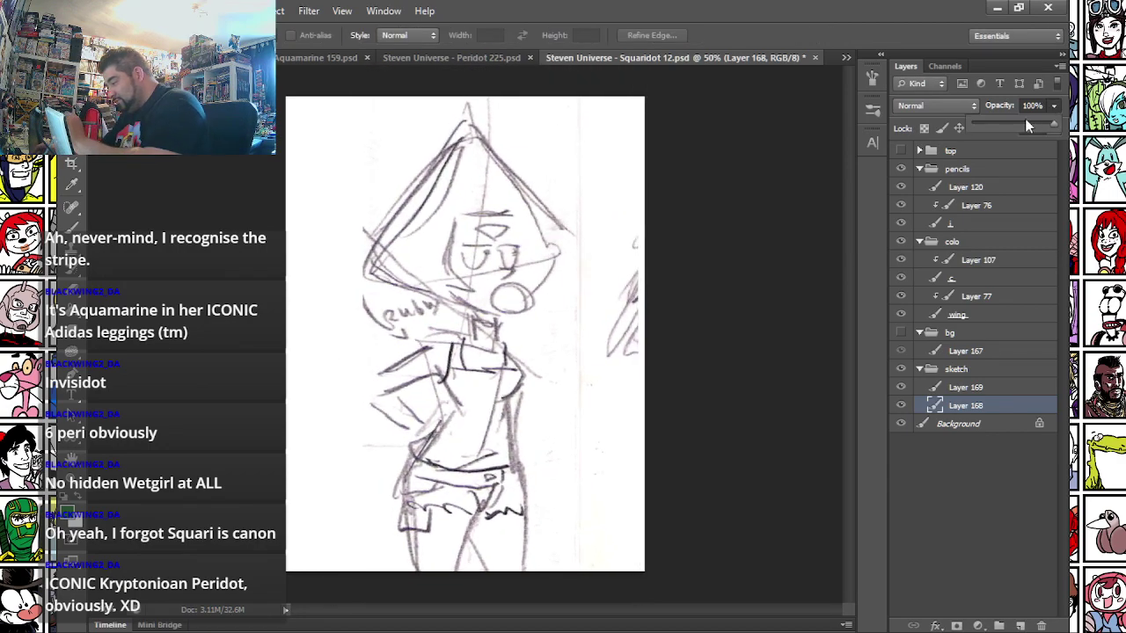
- Switch to the Brush on Layer 169 and open the foreground colour for editing
{"action": "left_click", "coordinate": [966, 388]}
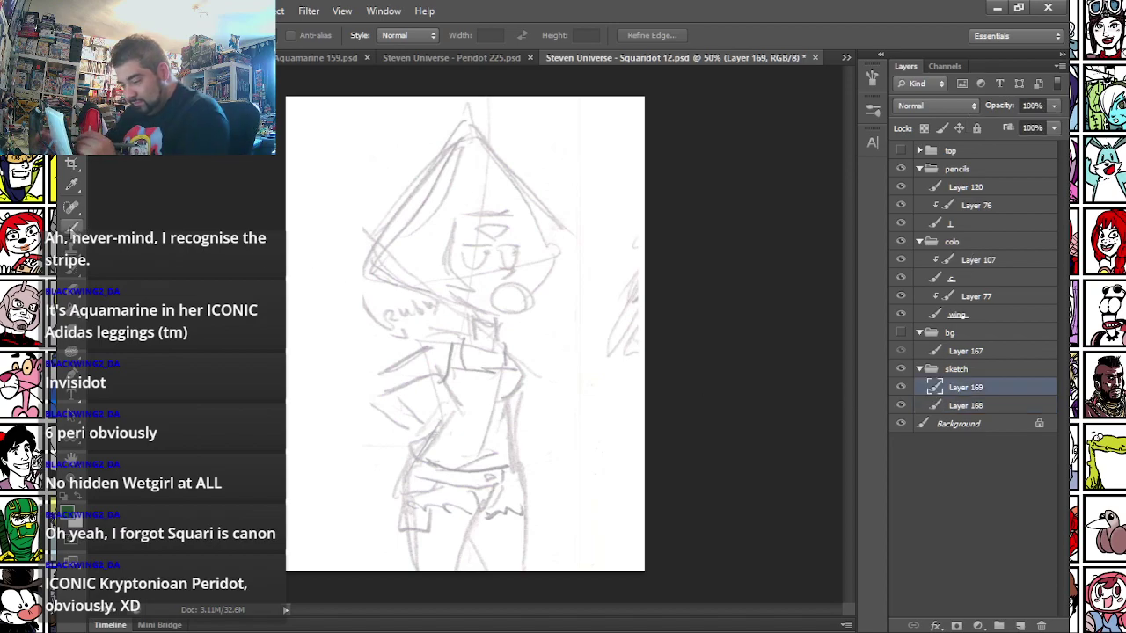
{"action": "key", "text": "b"}
{"action": "left_click", "coordinate": [69, 515]}
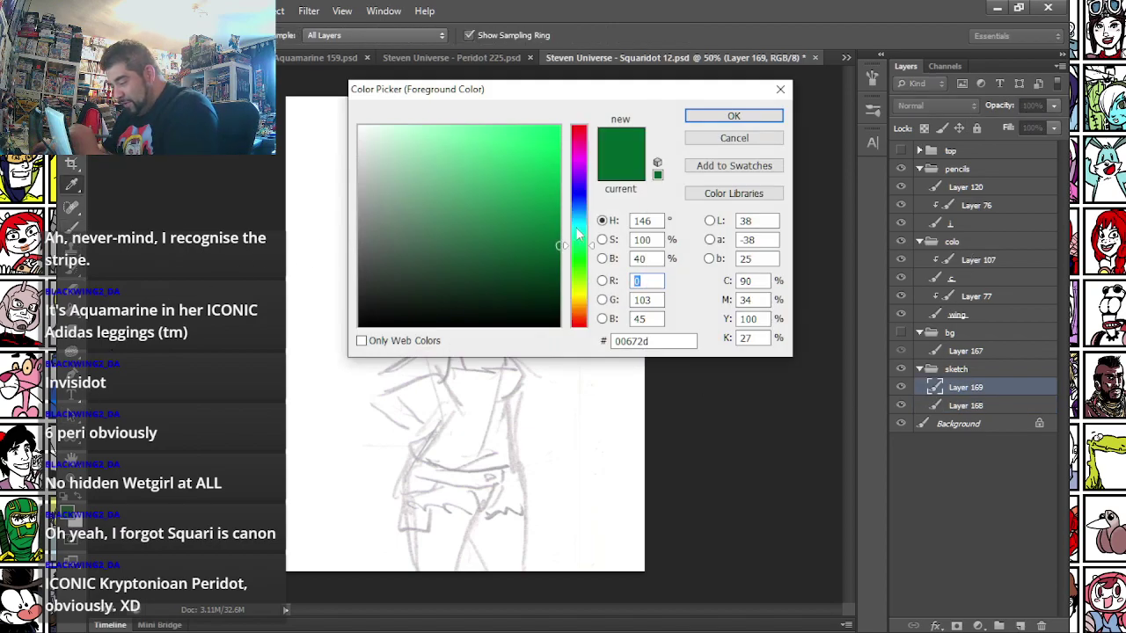
- Choose a light teal foreground colour and sketch the forehead, brows, eyes, nose and round bubble over the pencil face on Layer 169
{"action": "left_click_drag", "start_coordinate": [577, 231], "coordinate": [577, 219]}
{"action": "left_click_drag", "start_coordinate": [412, 130], "coordinate": [442, 151]}
{"action": "key", "text": "Return"}
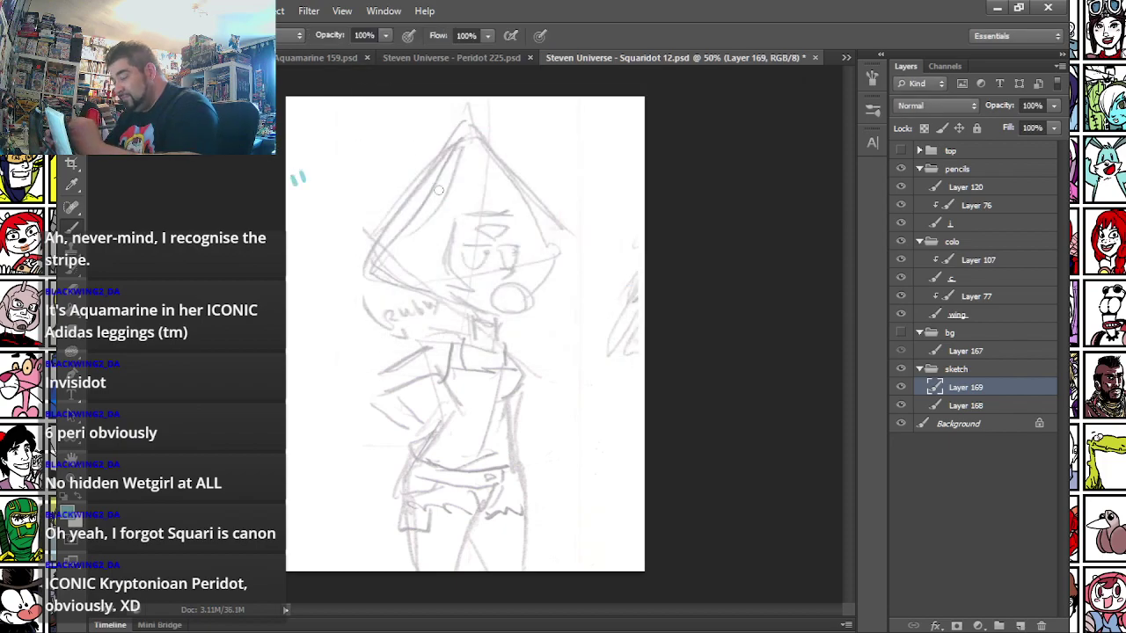
{"action": "mouse_move", "coordinate": [470, 219]}
{"action": "left_mouse_down"}
{"action": "mouse_move", "coordinate": [504, 214]}
{"action": "mouse_move", "coordinate": [451, 250]}
{"action": "left_mouse_up"}
{"action": "mouse_move", "coordinate": [510, 212]}
{"action": "left_mouse_down"}
{"action": "mouse_move", "coordinate": [521, 234]}
{"action": "mouse_move", "coordinate": [496, 248]}
{"action": "mouse_move", "coordinate": [514, 253]}
{"action": "mouse_move", "coordinate": [503, 261]}
{"action": "mouse_move", "coordinate": [472, 244]}
{"action": "mouse_move", "coordinate": [508, 225]}
{"action": "mouse_move", "coordinate": [517, 242]}
{"action": "mouse_move", "coordinate": [504, 274]}
{"action": "left_mouse_up"}
{"action": "left_click_drag", "start_coordinate": [516, 317], "coordinate": [497, 302]}
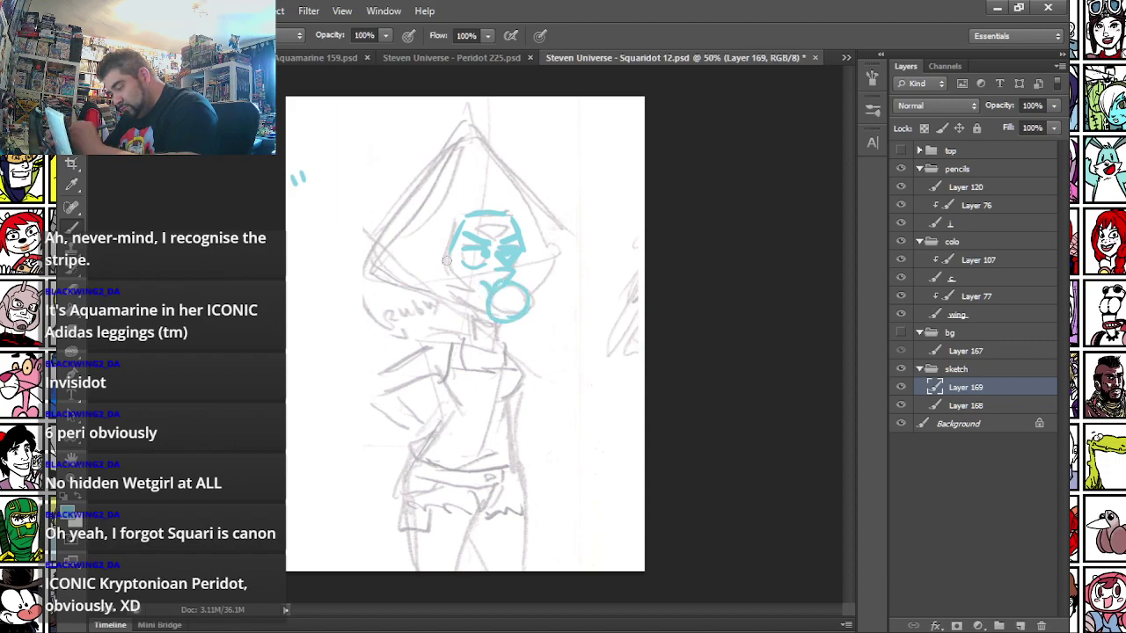
- Sketch the jaw, neck, shoulders and the start of the bent arm in teal over the pencil drawing
{"action": "mouse_move", "coordinate": [446, 272]}
{"action": "left_mouse_down"}
{"action": "mouse_move", "coordinate": [473, 297]}
{"action": "mouse_move", "coordinate": [452, 299]}
{"action": "mouse_move", "coordinate": [486, 321]}
{"action": "mouse_move", "coordinate": [457, 309]}
{"action": "mouse_move", "coordinate": [460, 327]}
{"action": "mouse_move", "coordinate": [490, 332]}
{"action": "mouse_move", "coordinate": [468, 320]}
{"action": "mouse_move", "coordinate": [451, 338]}
{"action": "mouse_move", "coordinate": [528, 340]}
{"action": "mouse_move", "coordinate": [534, 380]}
{"action": "left_mouse_up"}
{"action": "left_click_drag", "start_coordinate": [437, 334], "coordinate": [366, 380]}
{"action": "left_click_drag", "start_coordinate": [440, 369], "coordinate": [379, 392]}
{"action": "left_click_drag", "start_coordinate": [397, 398], "coordinate": [431, 426]}
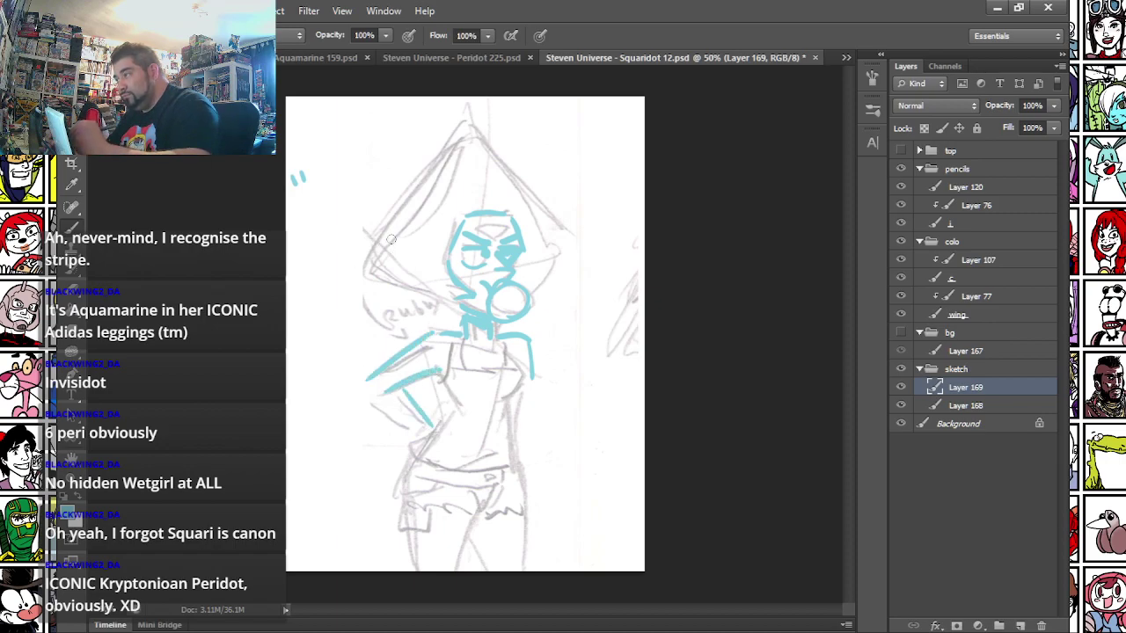
- Sketch a large squared hair outline around the head, with inner strand lines beside the face
{"action": "mouse_move", "coordinate": [417, 176]}
{"action": "left_mouse_down"}
{"action": "mouse_move", "coordinate": [424, 299]}
{"action": "mouse_move", "coordinate": [406, 158]}
{"action": "mouse_move", "coordinate": [537, 142]}
{"action": "mouse_move", "coordinate": [554, 162]}
{"action": "mouse_move", "coordinate": [549, 274]}
{"action": "mouse_move", "coordinate": [521, 317]}
{"action": "left_mouse_up"}
{"action": "mouse_move", "coordinate": [392, 152]}
{"action": "left_mouse_down"}
{"action": "mouse_move", "coordinate": [485, 149]}
{"action": "mouse_move", "coordinate": [404, 152]}
{"action": "mouse_move", "coordinate": [376, 201]}
{"action": "mouse_move", "coordinate": [384, 314]}
{"action": "mouse_move", "coordinate": [376, 230]}
{"action": "mouse_move", "coordinate": [387, 299]}
{"action": "left_mouse_up"}
{"action": "mouse_move", "coordinate": [383, 255]}
{"action": "left_mouse_down"}
{"action": "mouse_move", "coordinate": [394, 324]}
{"action": "mouse_move", "coordinate": [459, 325]}
{"action": "left_mouse_up"}
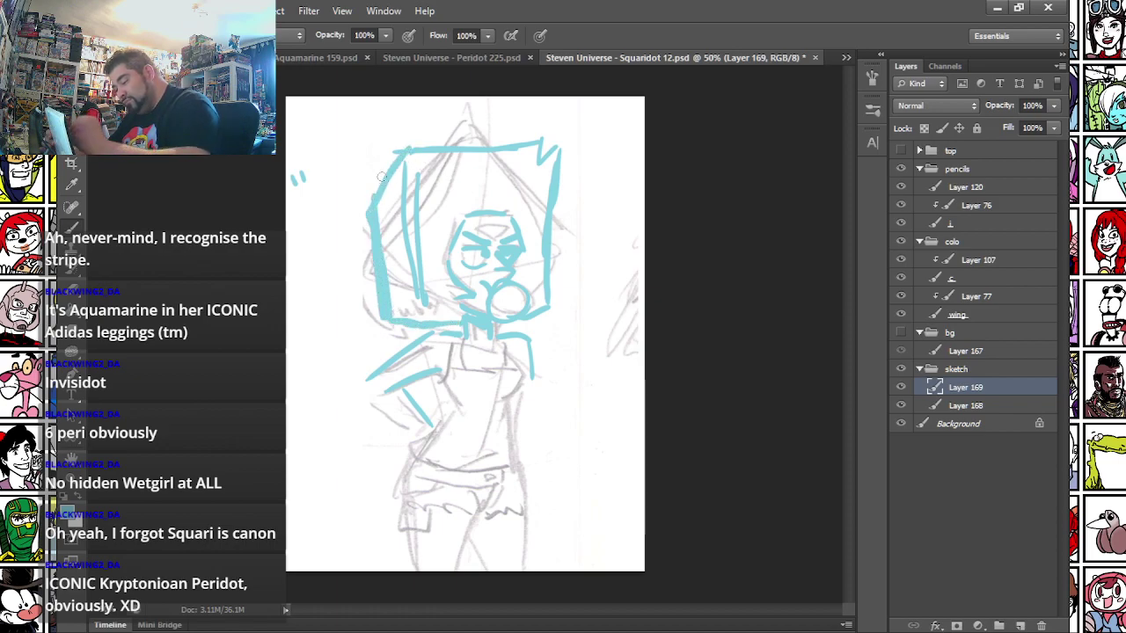
- Sketch the torso sides, bent forearm, waist, hips and both legs in teal down to the canvas edge
{"action": "left_click_drag", "start_coordinate": [520, 363], "coordinate": [499, 396]}
{"action": "key", "text": "ctrl+z"}
{"action": "mouse_move", "coordinate": [508, 356]}
{"action": "left_mouse_down"}
{"action": "mouse_move", "coordinate": [526, 373]}
{"action": "mouse_move", "coordinate": [508, 410]}
{"action": "mouse_move", "coordinate": [513, 471]}
{"action": "left_mouse_up"}
{"action": "mouse_move", "coordinate": [426, 364]}
{"action": "left_mouse_down"}
{"action": "mouse_move", "coordinate": [446, 410]}
{"action": "mouse_move", "coordinate": [420, 459]}
{"action": "mouse_move", "coordinate": [512, 480]}
{"action": "mouse_move", "coordinate": [520, 440]}
{"action": "left_mouse_up"}
{"action": "mouse_move", "coordinate": [424, 433]}
{"action": "left_mouse_down"}
{"action": "mouse_move", "coordinate": [395, 489]}
{"action": "mouse_move", "coordinate": [402, 510]}
{"action": "left_mouse_up"}
{"action": "mouse_move", "coordinate": [519, 452]}
{"action": "left_mouse_down"}
{"action": "mouse_move", "coordinate": [520, 523]}
{"action": "mouse_move", "coordinate": [454, 570]}
{"action": "left_mouse_up"}
{"action": "left_click_drag", "start_coordinate": [392, 508], "coordinate": [414, 572]}
{"action": "left_click_drag", "start_coordinate": [474, 548], "coordinate": [490, 569]}
{"action": "left_click_drag", "start_coordinate": [517, 477], "coordinate": [533, 567]}
- Sketch the hand on the hip, the bent arm's outer edge and the other arm hanging along the body
{"action": "left_click_drag", "start_coordinate": [426, 449], "coordinate": [412, 471]}
{"action": "left_click_drag", "start_coordinate": [406, 439], "coordinate": [398, 469]}
{"action": "left_click_drag", "start_coordinate": [398, 439], "coordinate": [395, 490]}
{"action": "left_click_drag", "start_coordinate": [365, 383], "coordinate": [416, 440]}
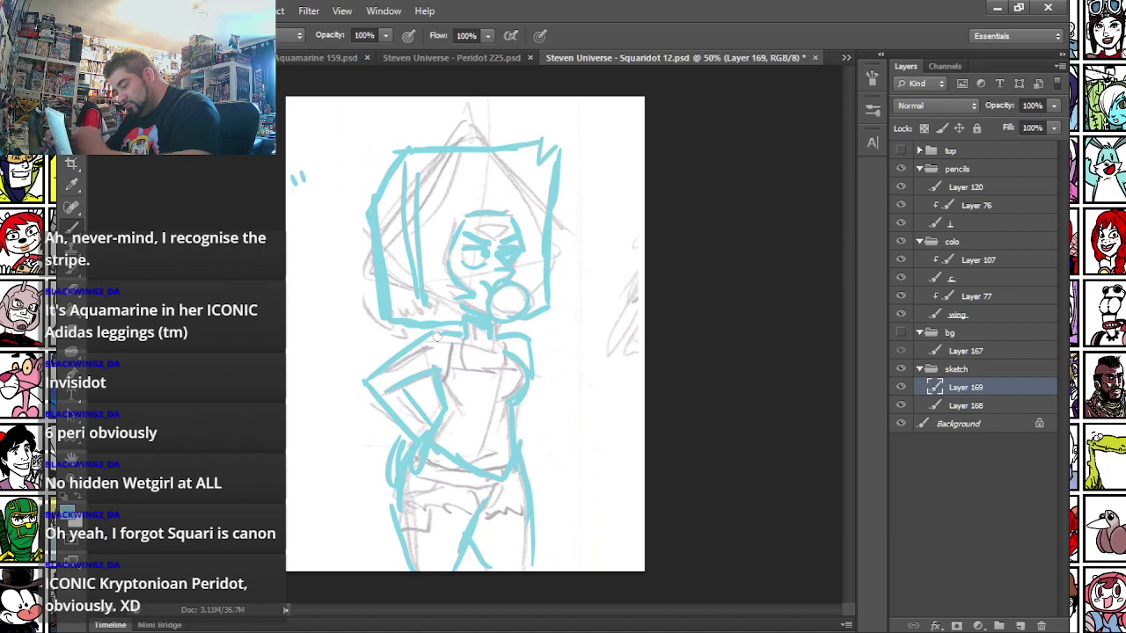
{"action": "mouse_move", "coordinate": [525, 409]}
{"action": "left_mouse_down"}
{"action": "mouse_move", "coordinate": [542, 517]}
{"action": "mouse_move", "coordinate": [533, 526]}
{"action": "left_mouse_up"}
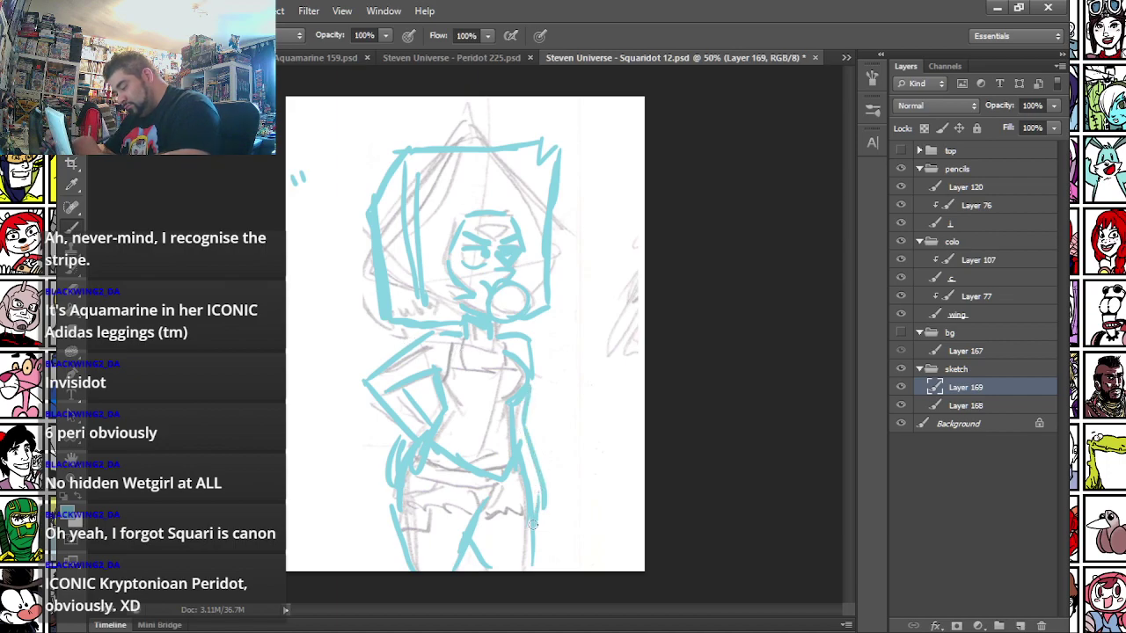
- Free-transform the sketch group, enlarging it to about 107.7% and repositioning the figure on the canvas
{"action": "key", "text": "m"}
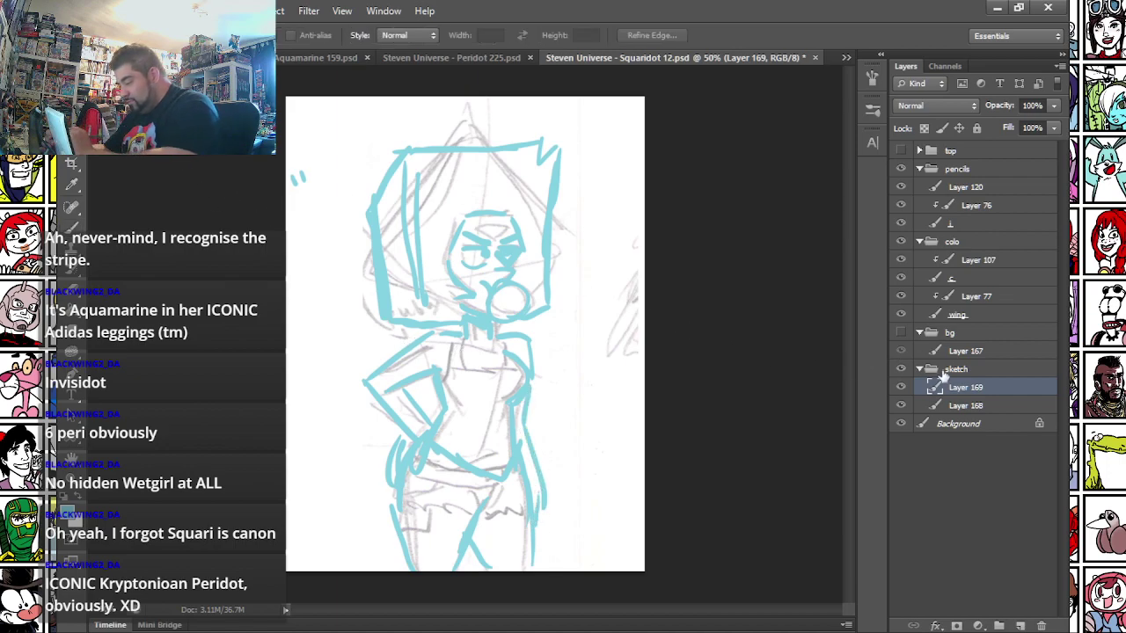
{"action": "left_click", "coordinate": [950, 369]}
{"action": "right_click", "coordinate": [421, 250]}
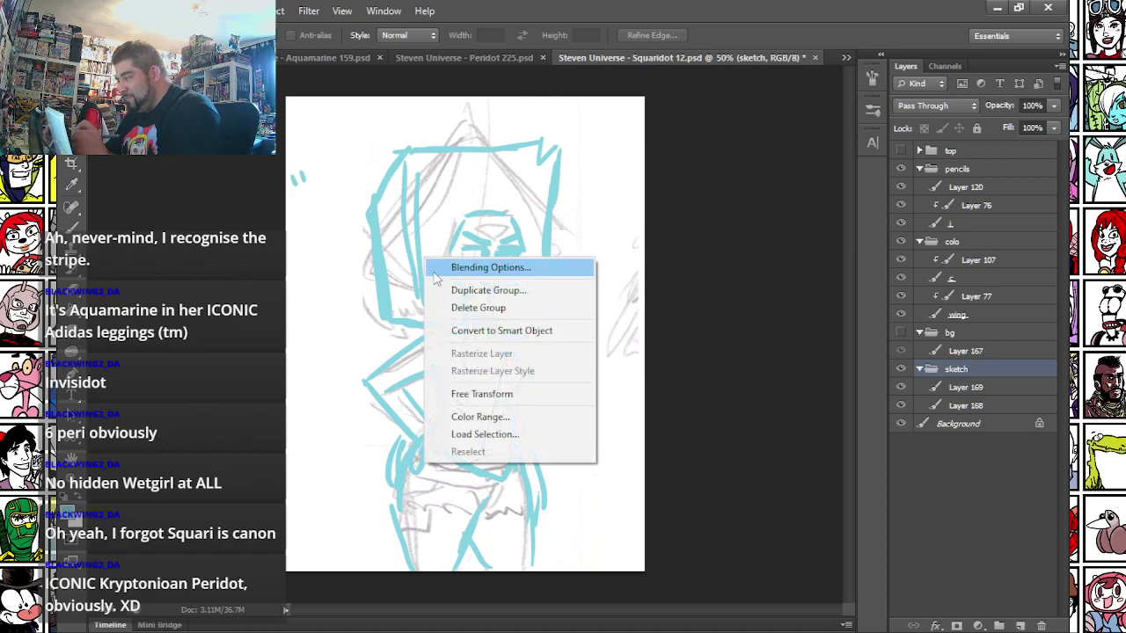
{"action": "left_click", "coordinate": [467, 400]}
{"action": "left_click_drag", "start_coordinate": [288, 70], "coordinate": [263, 27]}
{"action": "left_click_drag", "start_coordinate": [336, 230], "coordinate": [343, 238]}
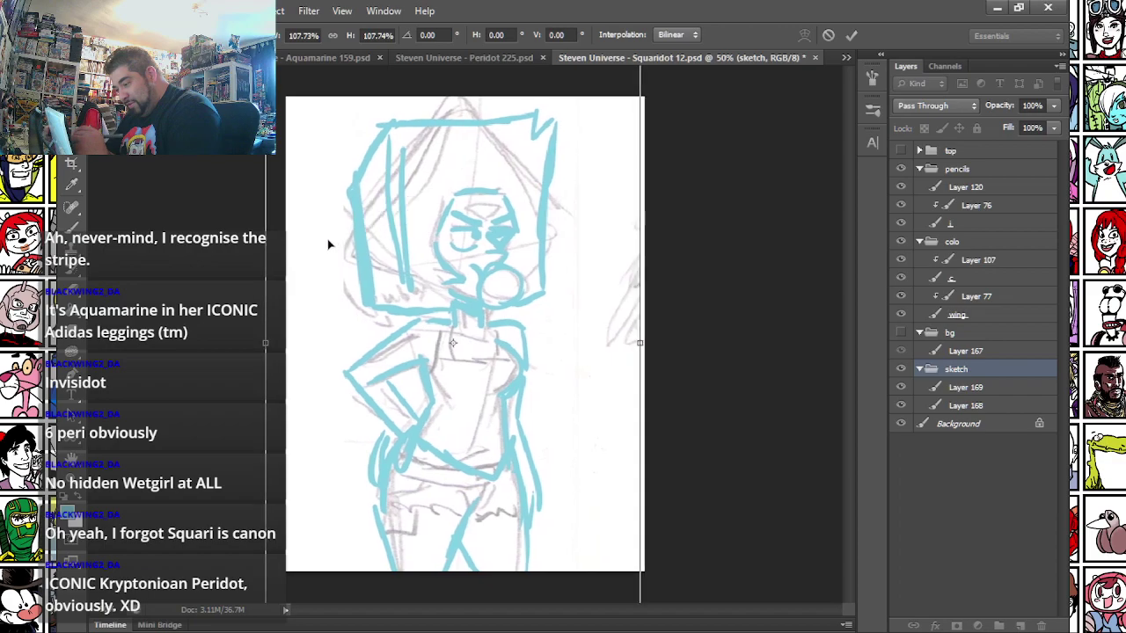
{"action": "key", "text": "Return"}
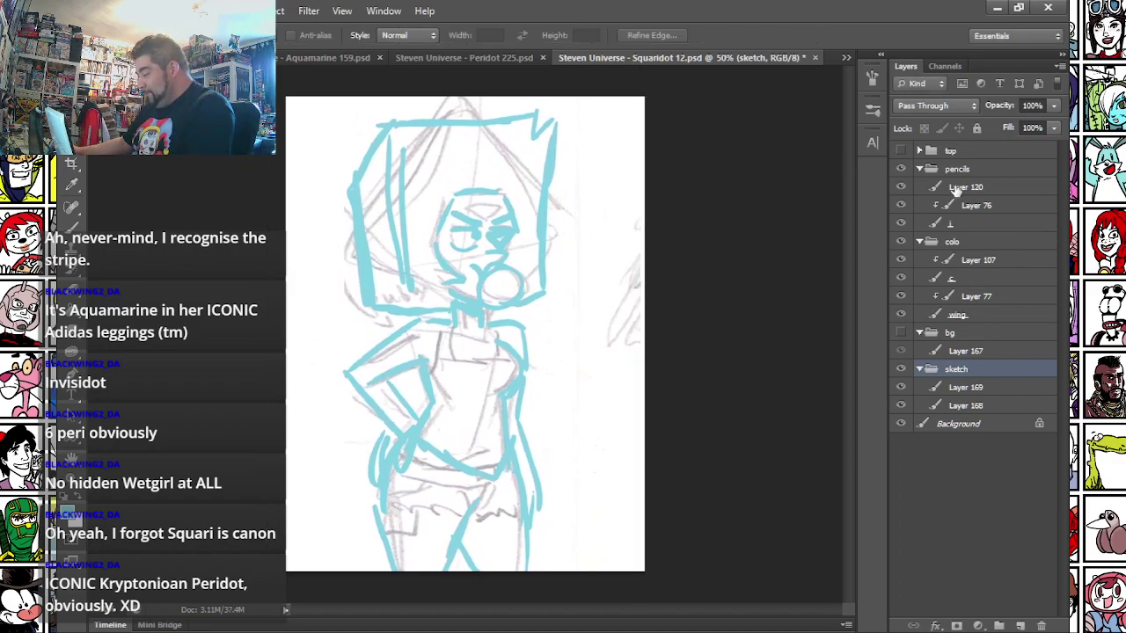
- Ink the round bubble and its small angular highlight in black on the "i" layer with a 5 px brush
{"action": "left_click", "coordinate": [961, 227]}
{"action": "scroll", "coordinate": [528, 222], "scroll_direction": "up", "scroll_amount": 9}
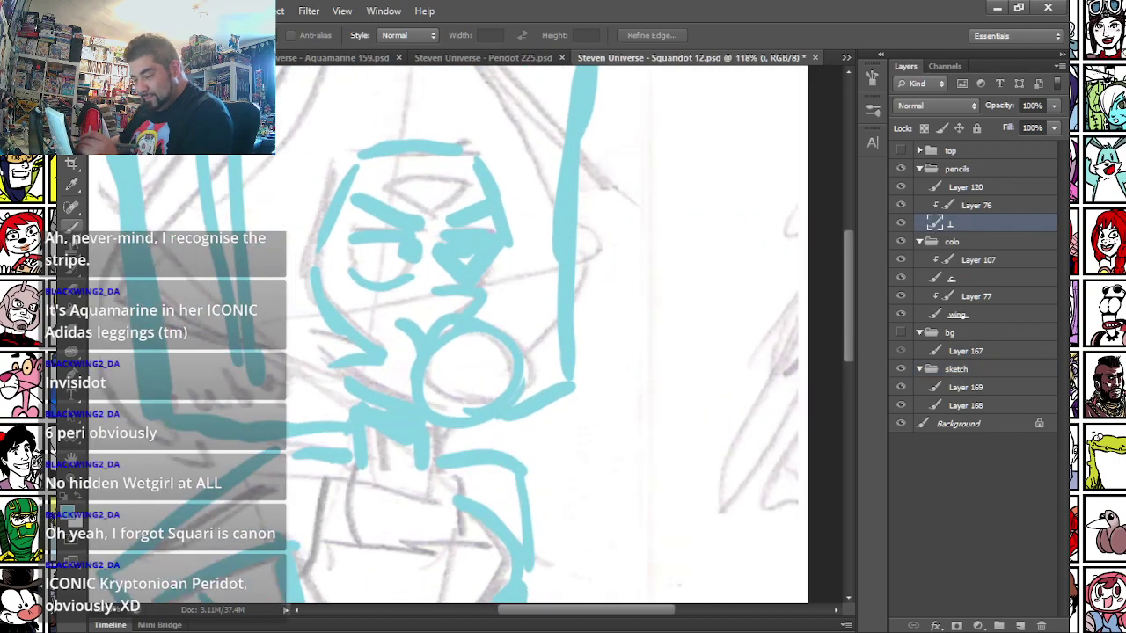
{"action": "left_click", "coordinate": [71, 227]}
{"action": "right_click", "coordinate": [466, 273]}
{"action": "left_click", "coordinate": [619, 446]}
{"action": "left_click_drag", "start_coordinate": [366, 332], "coordinate": [381, 250]}
{"action": "mouse_move", "coordinate": [490, 343]}
{"action": "left_mouse_down"}
{"action": "mouse_move", "coordinate": [528, 324]}
{"action": "mouse_move", "coordinate": [531, 259]}
{"action": "mouse_move", "coordinate": [477, 247]}
{"action": "mouse_move", "coordinate": [429, 297]}
{"action": "mouse_move", "coordinate": [446, 333]}
{"action": "mouse_move", "coordinate": [502, 345]}
{"action": "left_mouse_up"}
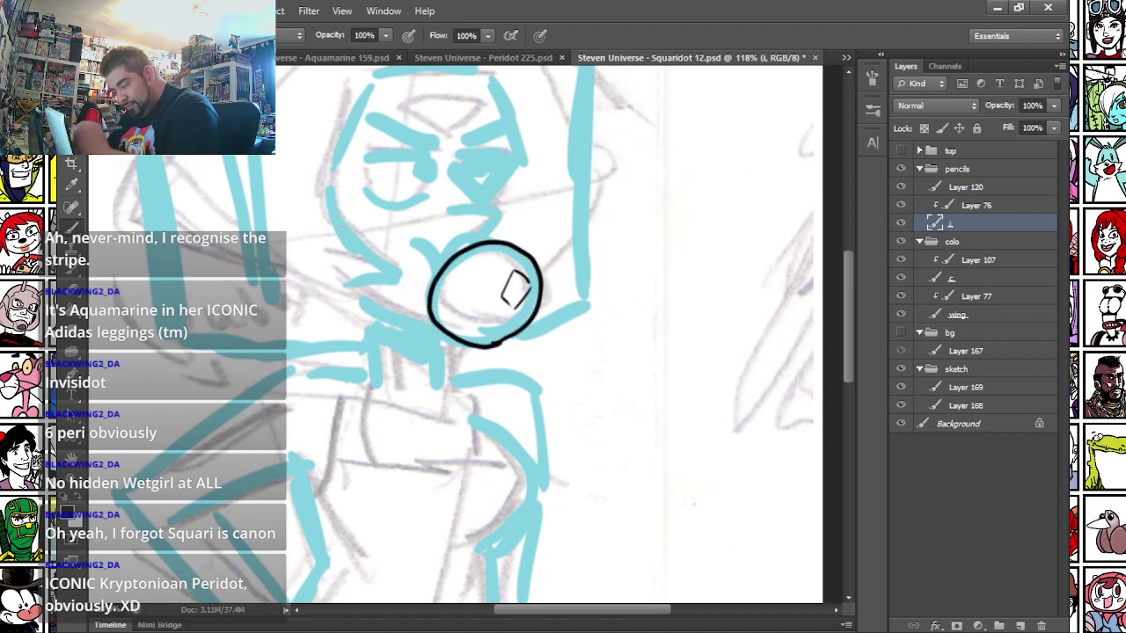
- Ink the curved mouth corner beside the bubble and the angular nose above it
{"action": "left_click_drag", "start_coordinate": [414, 246], "coordinate": [429, 297]}
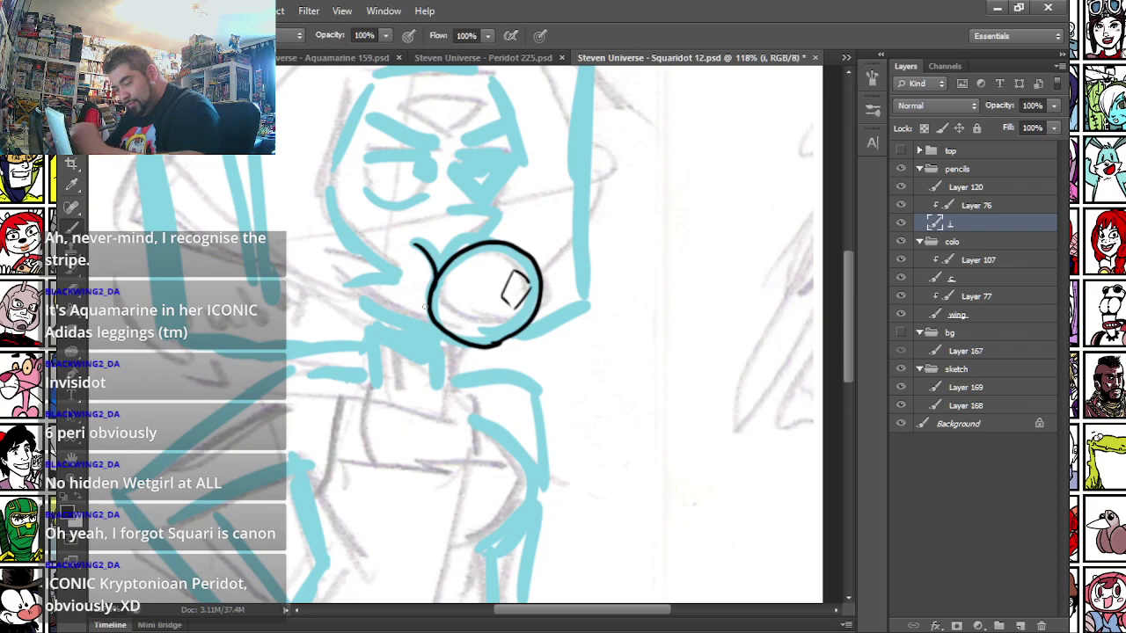
{"action": "scroll", "coordinate": [439, 208], "scroll_direction": "up", "scroll_amount": 2}
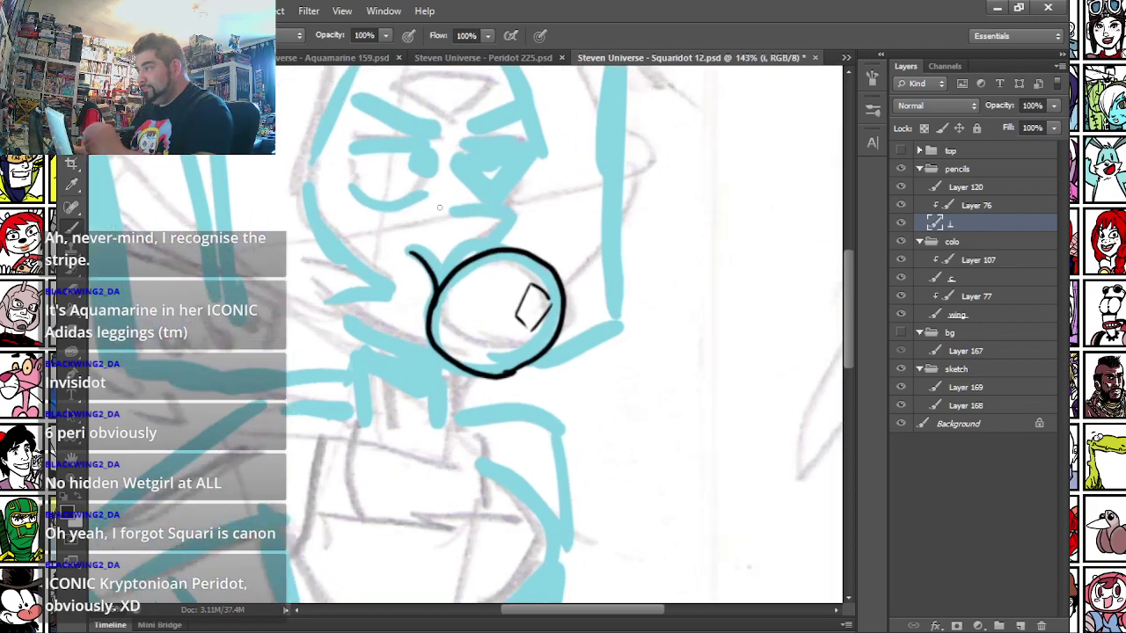
{"action": "mouse_move", "coordinate": [445, 214]}
{"action": "left_mouse_down"}
{"action": "mouse_move", "coordinate": [513, 212]}
{"action": "mouse_move", "coordinate": [488, 250]}
{"action": "left_mouse_up"}
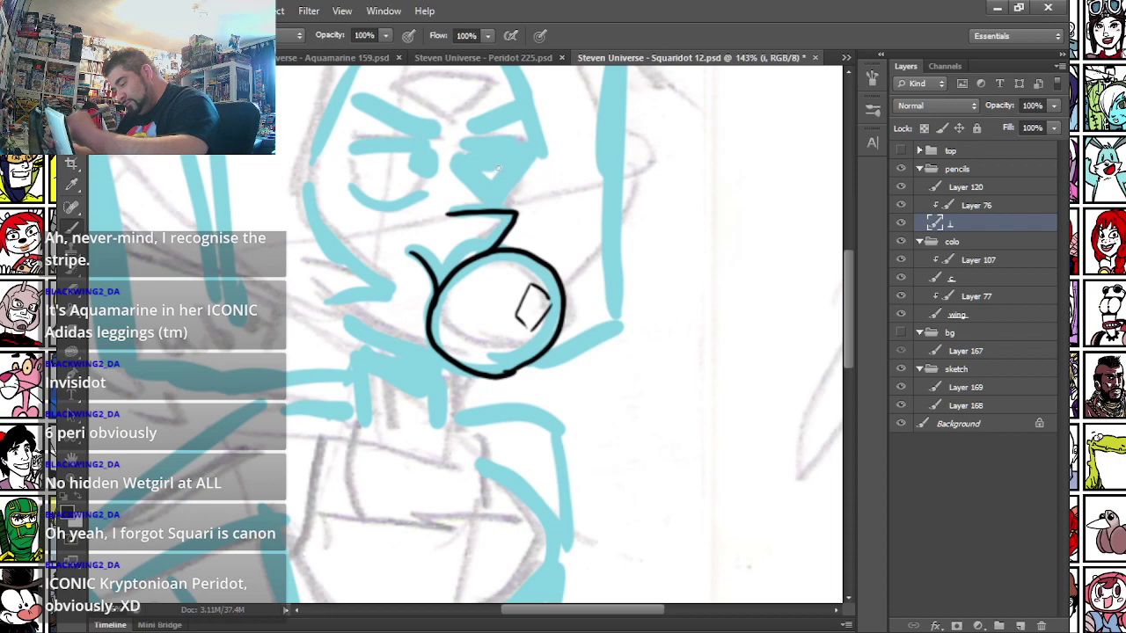
- Ink the left eye with a thick flat upper lid at 9 px and a rounded lower outline
{"action": "left_click_drag", "start_coordinate": [277, 171], "coordinate": [298, 297]}
{"action": "right_click", "coordinate": [460, 234]}
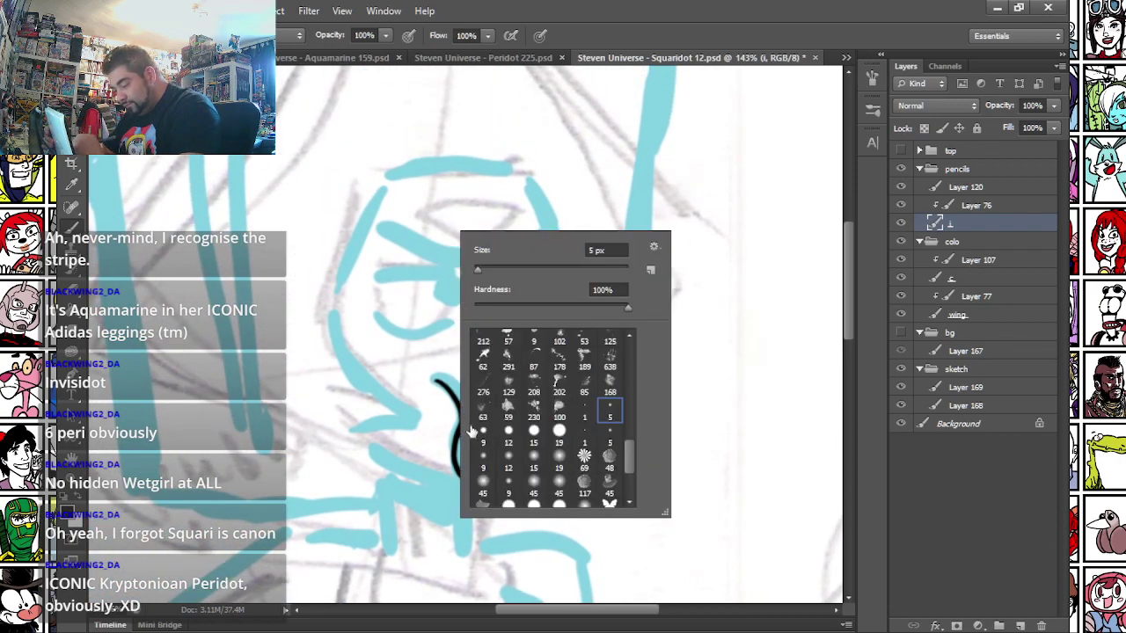
{"action": "left_click_drag", "start_coordinate": [423, 331], "coordinate": [420, 296]}
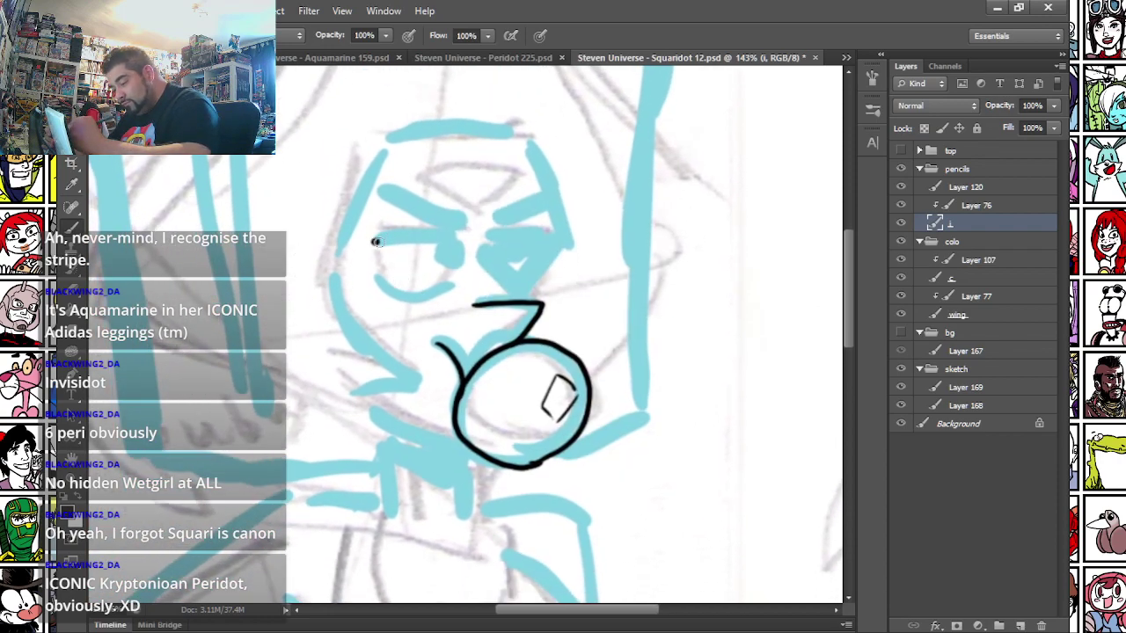
{"action": "left_click_drag", "start_coordinate": [375, 242], "coordinate": [462, 235]}
{"action": "left_click_drag", "start_coordinate": [367, 241], "coordinate": [463, 236]}
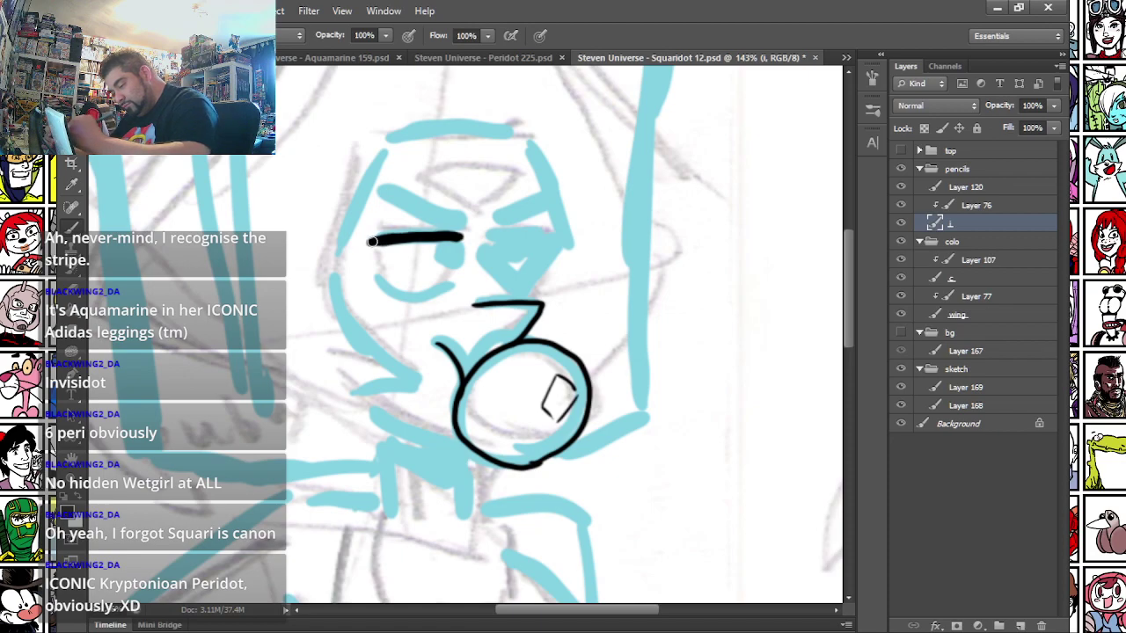
{"action": "right_click", "coordinate": [436, 187]}
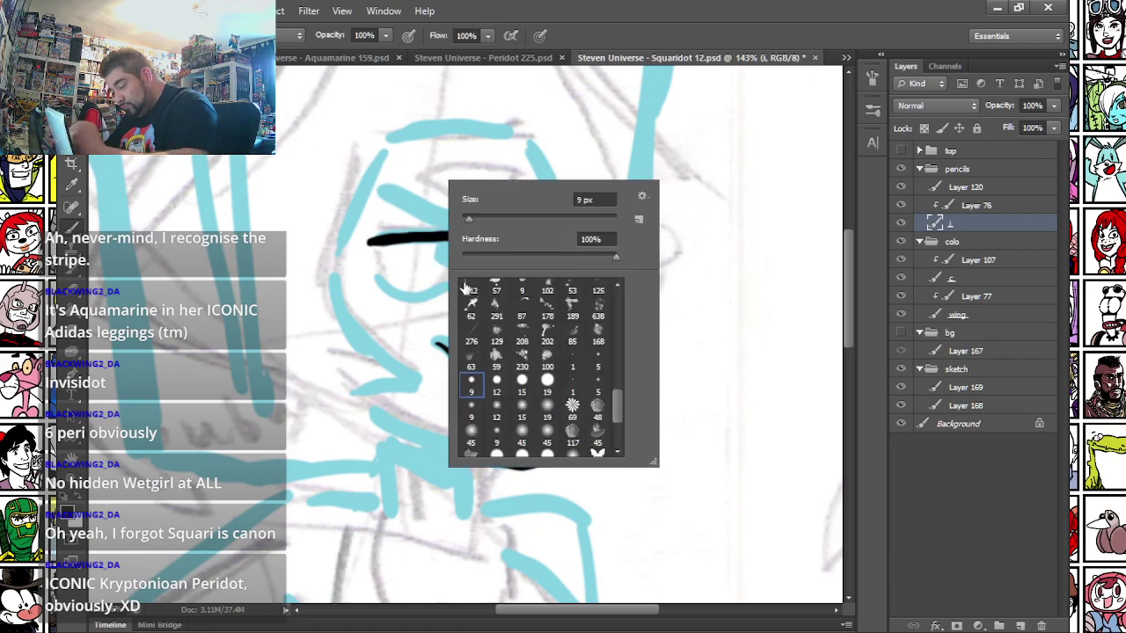
{"action": "mouse_move", "coordinate": [370, 241]}
{"action": "left_mouse_down"}
{"action": "mouse_move", "coordinate": [391, 284]}
{"action": "mouse_move", "coordinate": [459, 269]}
{"action": "mouse_move", "coordinate": [459, 278]}
{"action": "left_mouse_up"}
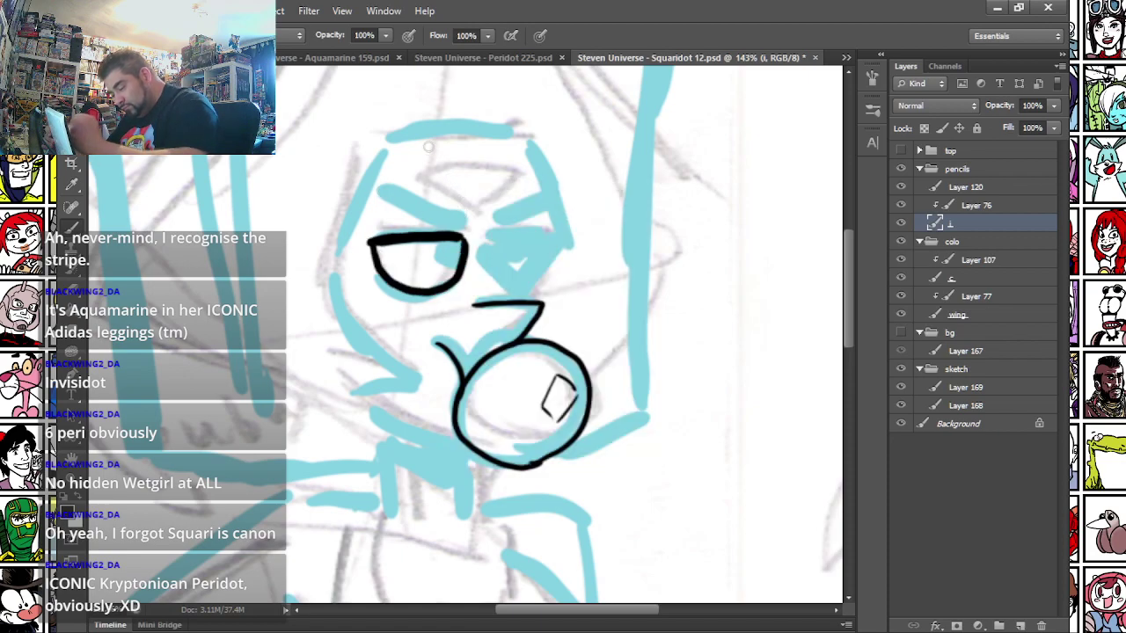
- Ink two thick, angry slanted eyebrows with a 19 px hard brush
{"action": "right_click", "coordinate": [450, 182]}
{"action": "left_click", "coordinate": [538, 385]}
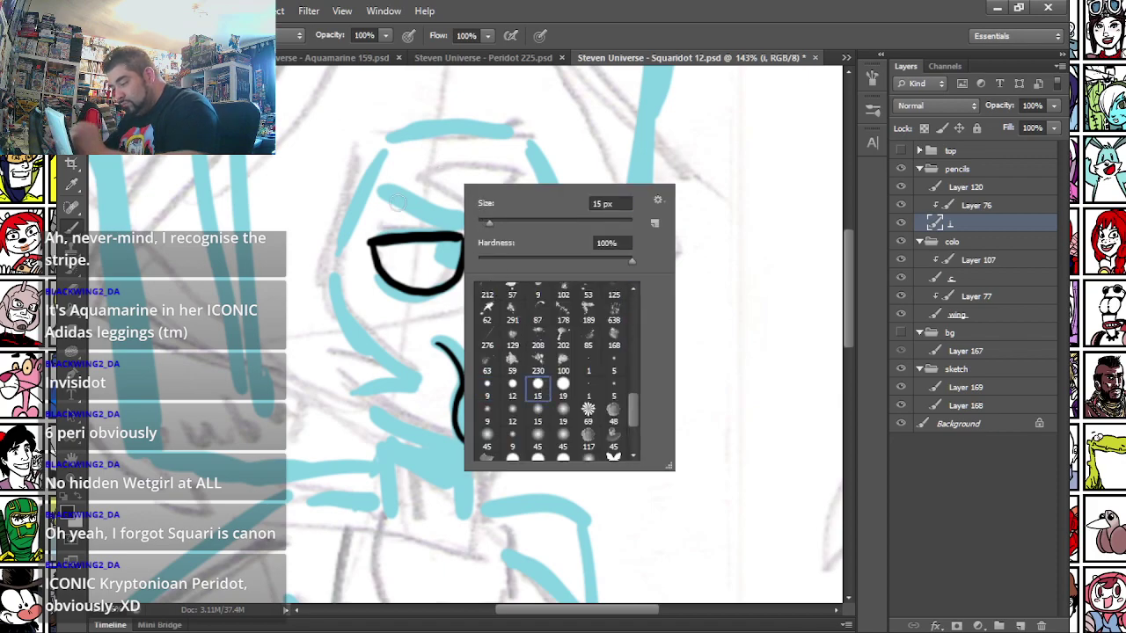
{"action": "left_click", "coordinate": [563, 385]}
{"action": "left_click", "coordinate": [386, 198]}
{"action": "mouse_move", "coordinate": [387, 198]}
{"action": "left_mouse_down"}
{"action": "mouse_move", "coordinate": [463, 219]}
{"action": "mouse_move", "coordinate": [434, 215]}
{"action": "mouse_move", "coordinate": [515, 211]}
{"action": "mouse_move", "coordinate": [550, 195]}
{"action": "left_mouse_up"}
{"action": "left_click_drag", "start_coordinate": [486, 222], "coordinate": [541, 198]}
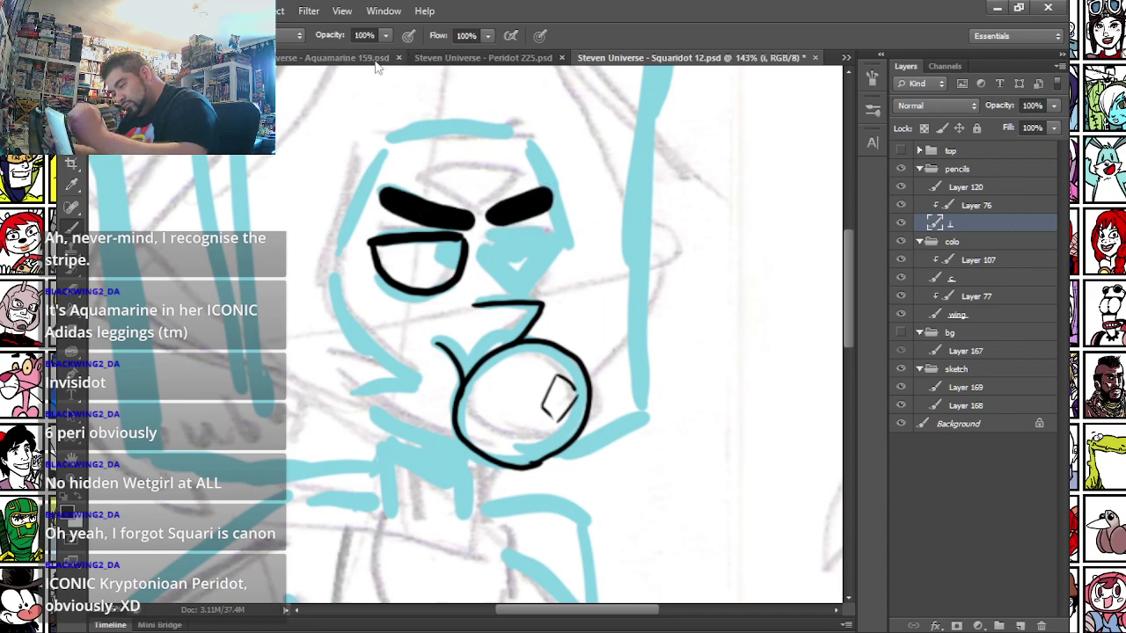
- Ink the forehead, face sides and chin corner with a 5 px brush, adding an angled cheek line below the eye
{"action": "right_click", "coordinate": [460, 208]}
{"action": "left_click", "coordinate": [605, 392]}
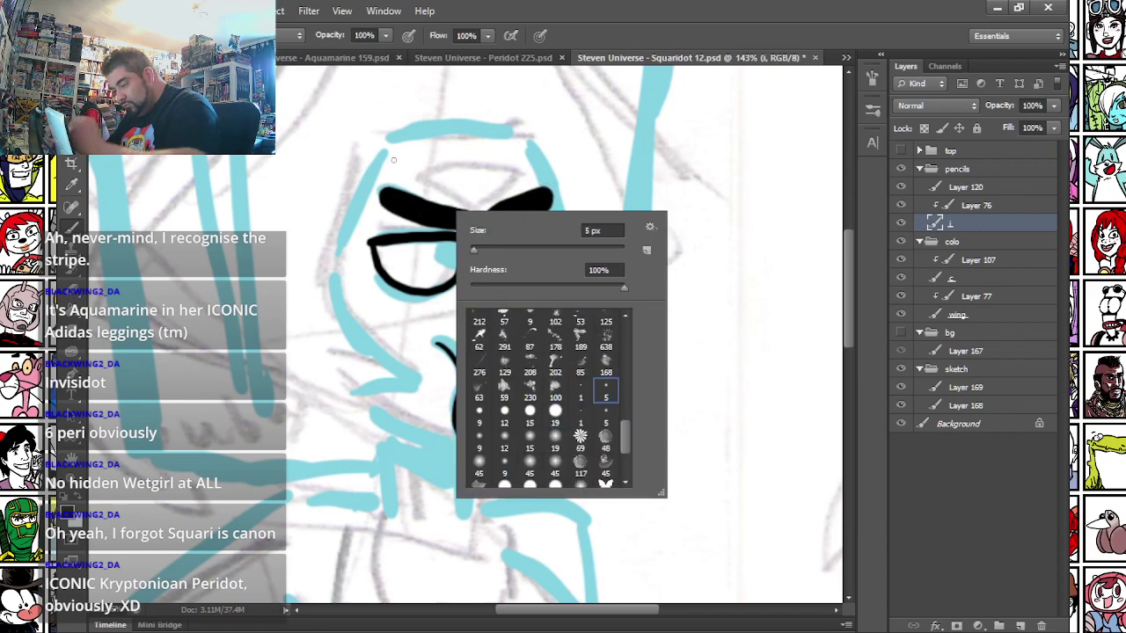
{"action": "mouse_move", "coordinate": [390, 146]}
{"action": "left_mouse_down"}
{"action": "mouse_move", "coordinate": [505, 139]}
{"action": "mouse_move", "coordinate": [554, 213]}
{"action": "mouse_move", "coordinate": [563, 253]}
{"action": "left_mouse_up"}
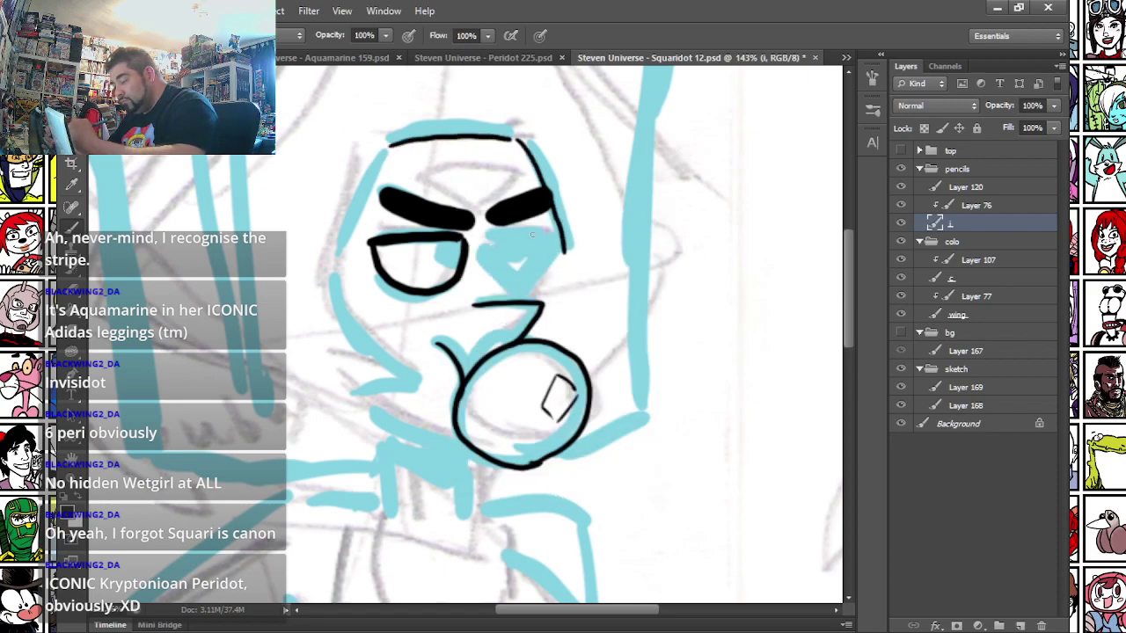
{"action": "mouse_move", "coordinate": [383, 150]}
{"action": "left_mouse_down"}
{"action": "mouse_move", "coordinate": [335, 270]}
{"action": "mouse_move", "coordinate": [349, 308]}
{"action": "mouse_move", "coordinate": [421, 389]}
{"action": "mouse_move", "coordinate": [345, 407]}
{"action": "left_mouse_up"}
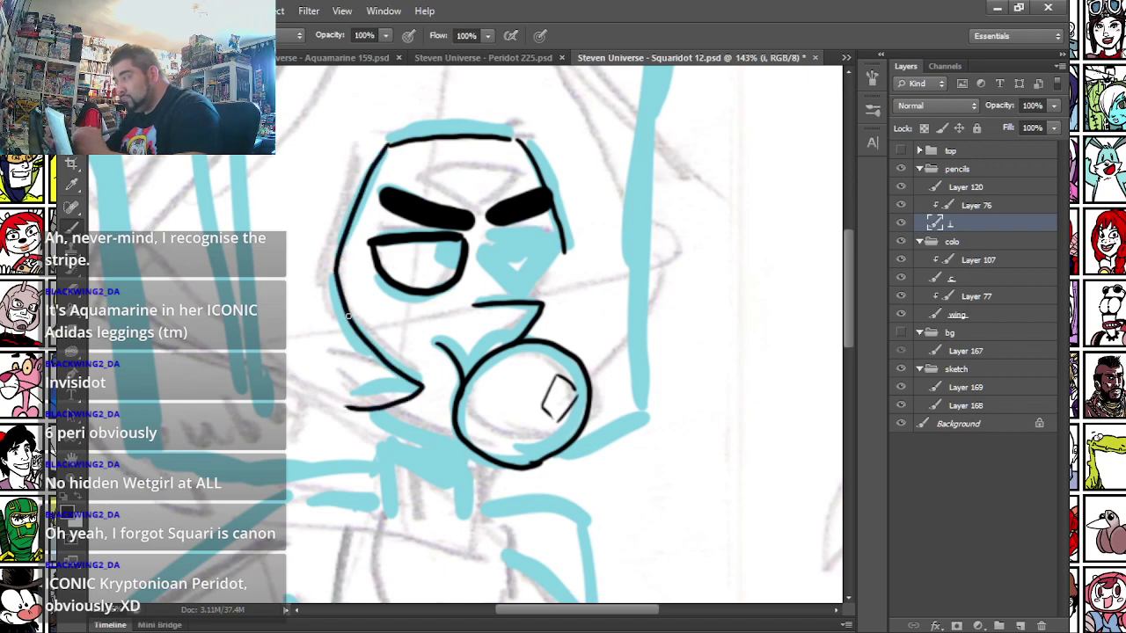
{"action": "mouse_move", "coordinate": [347, 320]}
{"action": "left_mouse_down"}
{"action": "mouse_move", "coordinate": [409, 343]}
{"action": "mouse_move", "coordinate": [468, 306]}
{"action": "left_mouse_up"}
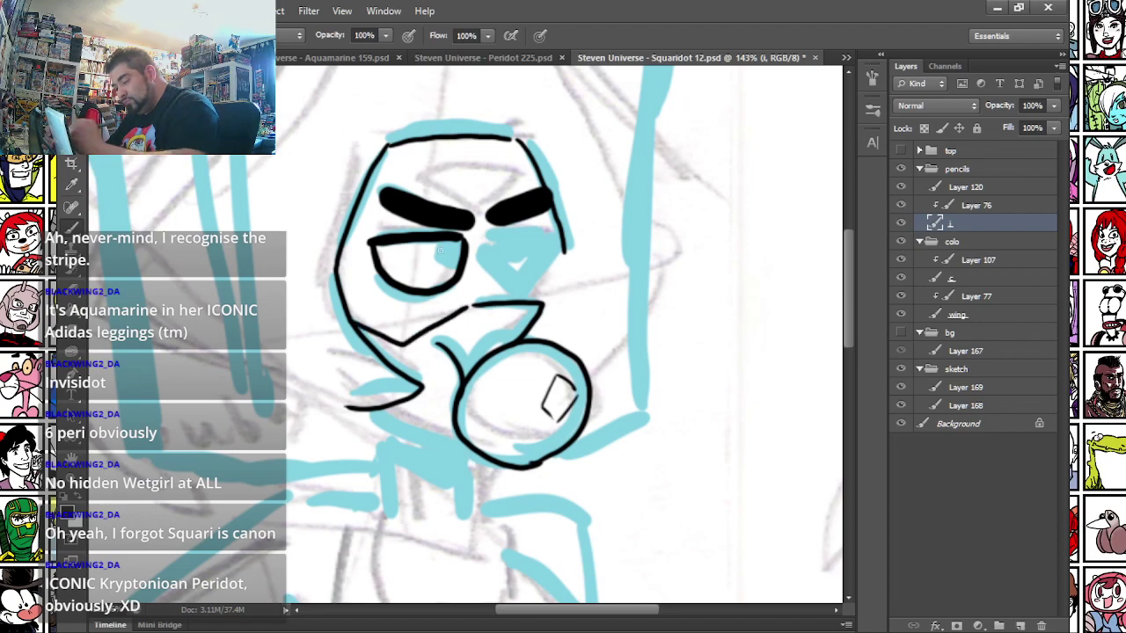
- Ink the left eye's pupil with a 15 px brush and add a small white highlight to it on Layer 120
{"action": "right_click", "coordinate": [483, 234]}
{"action": "left_click", "coordinate": [554, 437]}
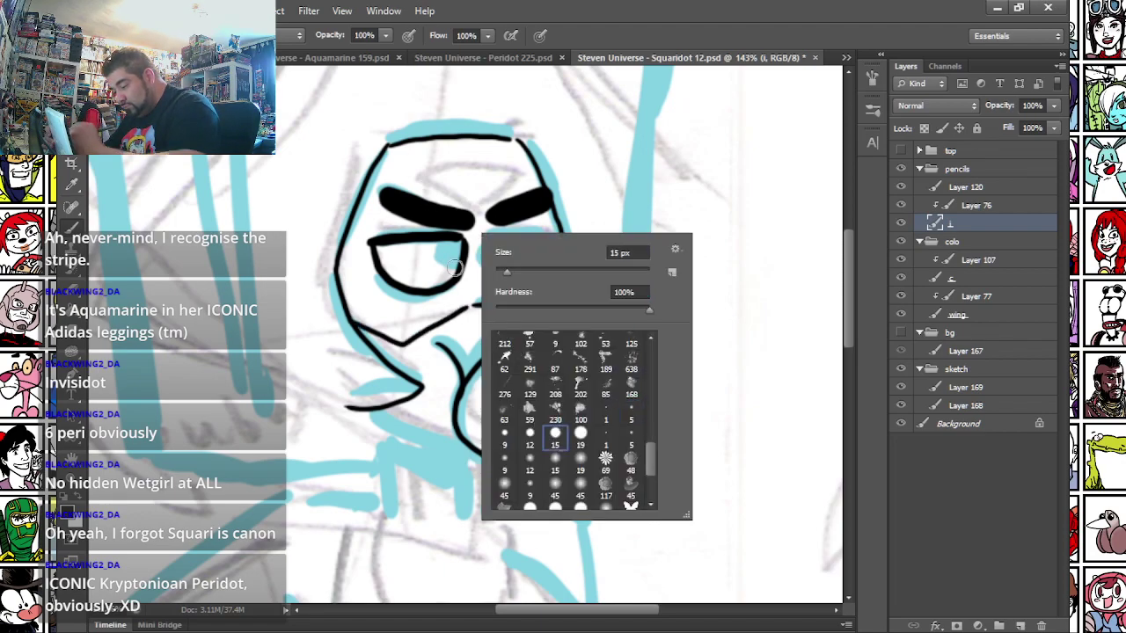
{"action": "left_click_drag", "start_coordinate": [452, 251], "coordinate": [453, 265]}
{"action": "left_click", "coordinate": [951, 184]}
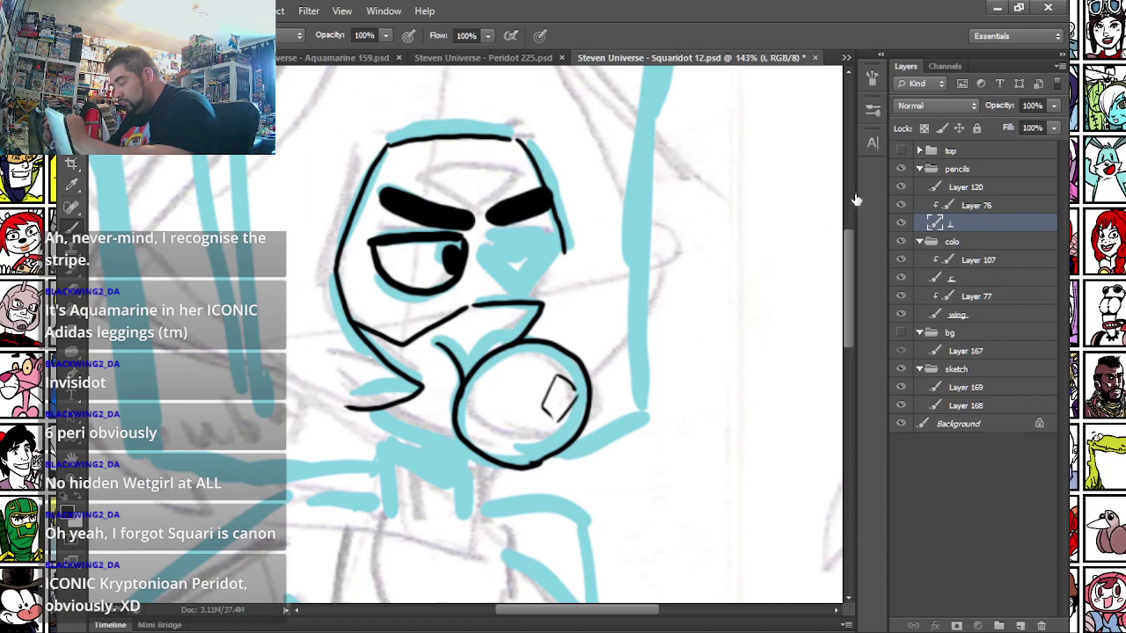
{"action": "left_click", "coordinate": [456, 156], "text": "alt"}
{"action": "left_click", "coordinate": [447, 253]}
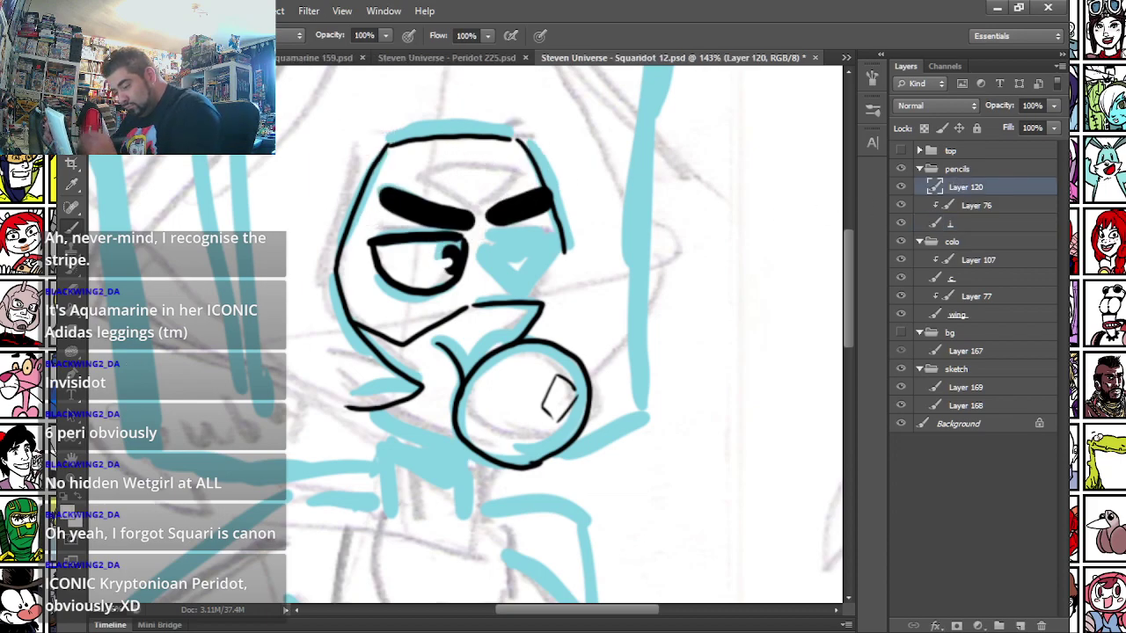
- Return to the "i" layer with a 5 px brush for inking the rest of the face
{"action": "left_click", "coordinate": [953, 224]}
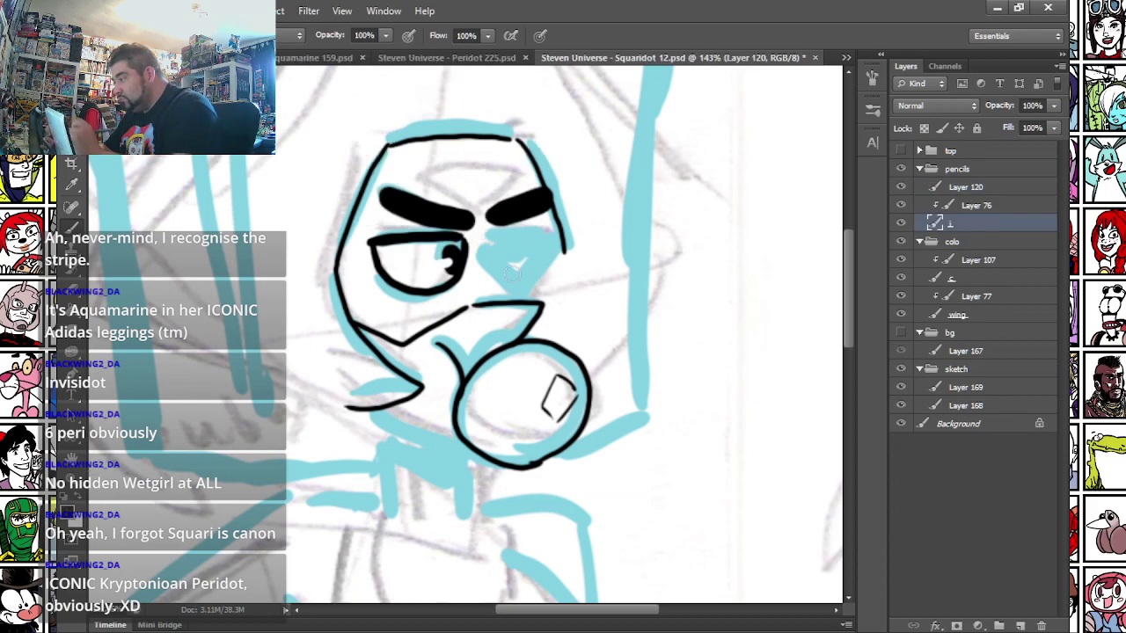
{"action": "right_click", "coordinate": [461, 265]}
{"action": "left_click", "coordinate": [621, 447]}
{"action": "left_click_drag", "start_coordinate": [436, 265], "coordinate": [442, 262]}
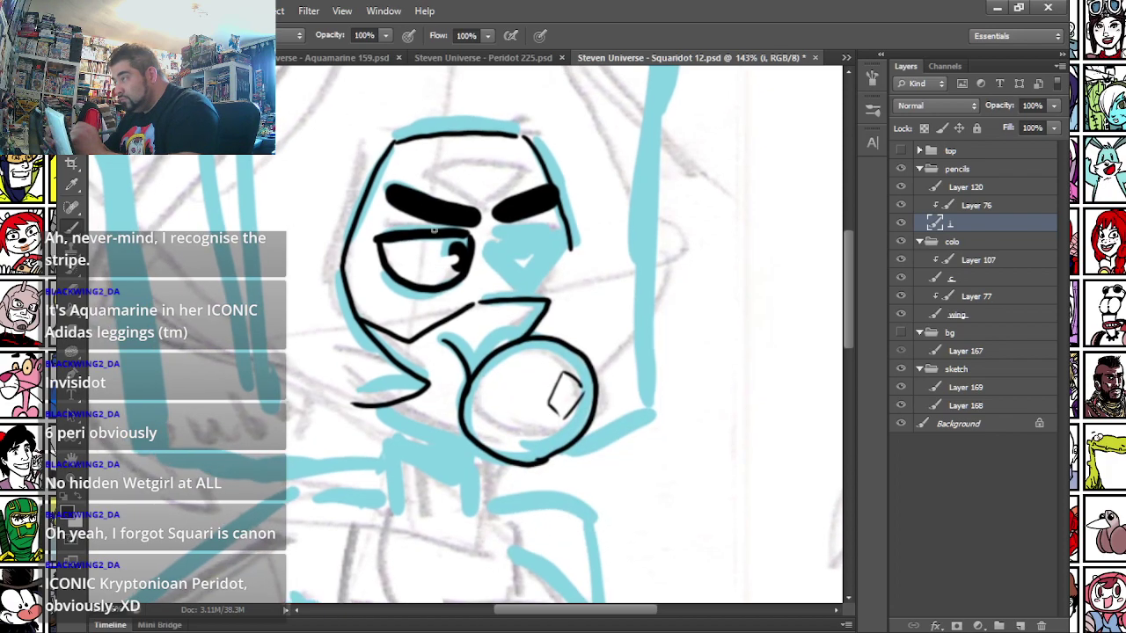
{"action": "left_click_drag", "start_coordinate": [538, 320], "coordinate": [556, 324]}
{"action": "key", "text": "ctrl+z"}
{"action": "key", "text": "ctrl+z"}
- Ink the face's right contour down to the bubble, the jawline beneath the chin and both sides of the neck
{"action": "left_click", "coordinate": [951, 225]}
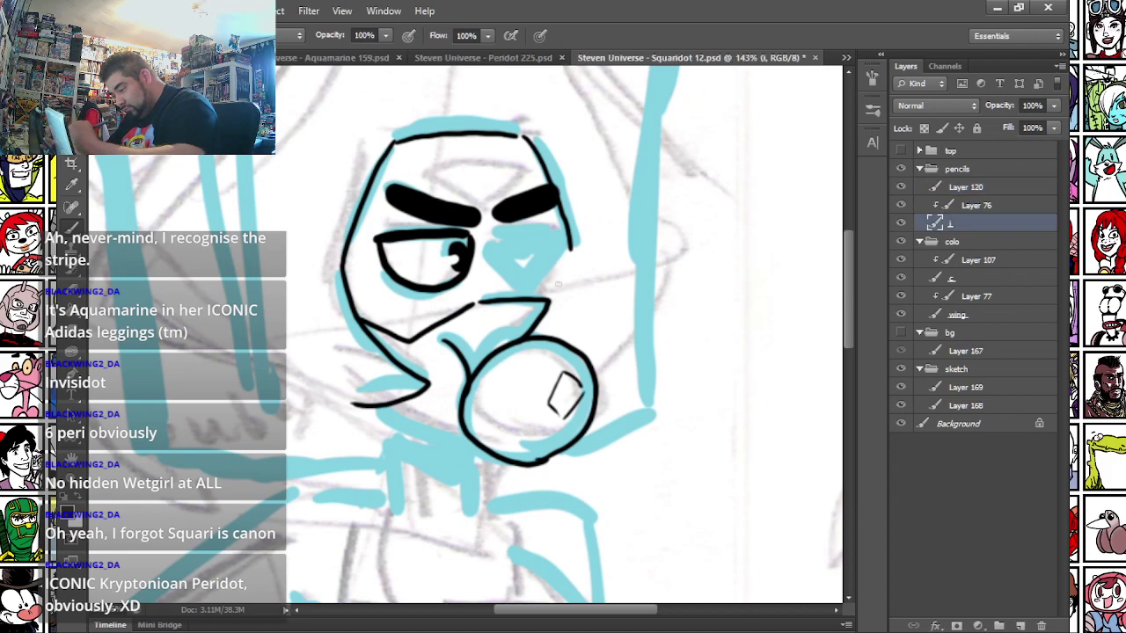
{"action": "left_click_drag", "start_coordinate": [570, 240], "coordinate": [556, 325]}
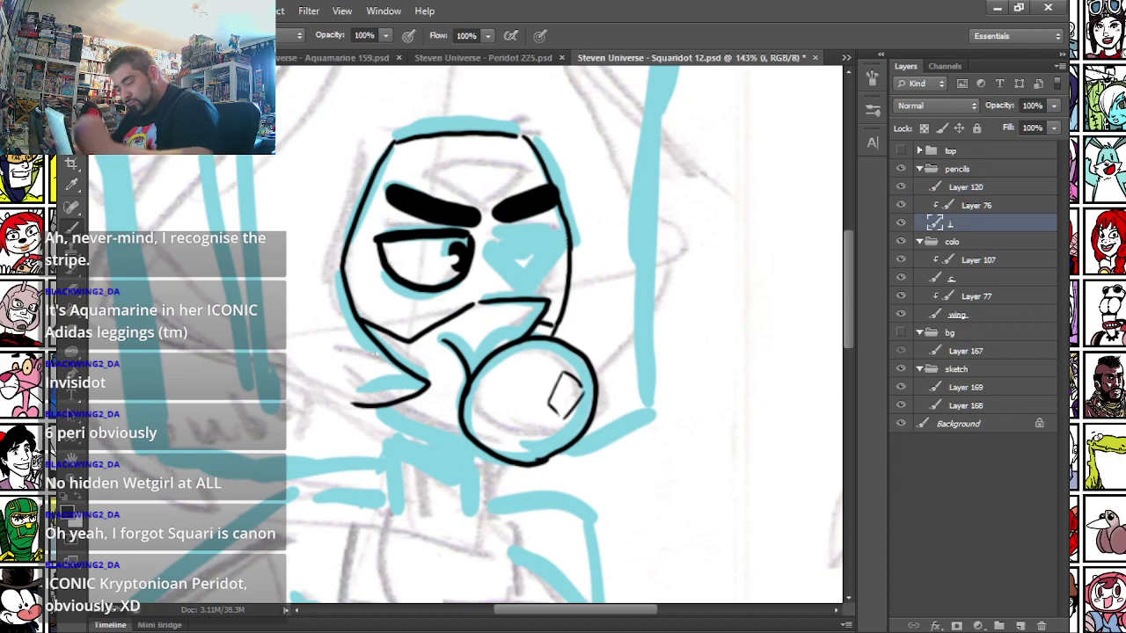
{"action": "left_click_drag", "start_coordinate": [380, 407], "coordinate": [475, 448]}
{"action": "key", "text": "ctrl+z"}
{"action": "left_click_drag", "start_coordinate": [366, 408], "coordinate": [485, 452]}
{"action": "left_click_drag", "start_coordinate": [387, 502], "coordinate": [388, 424]}
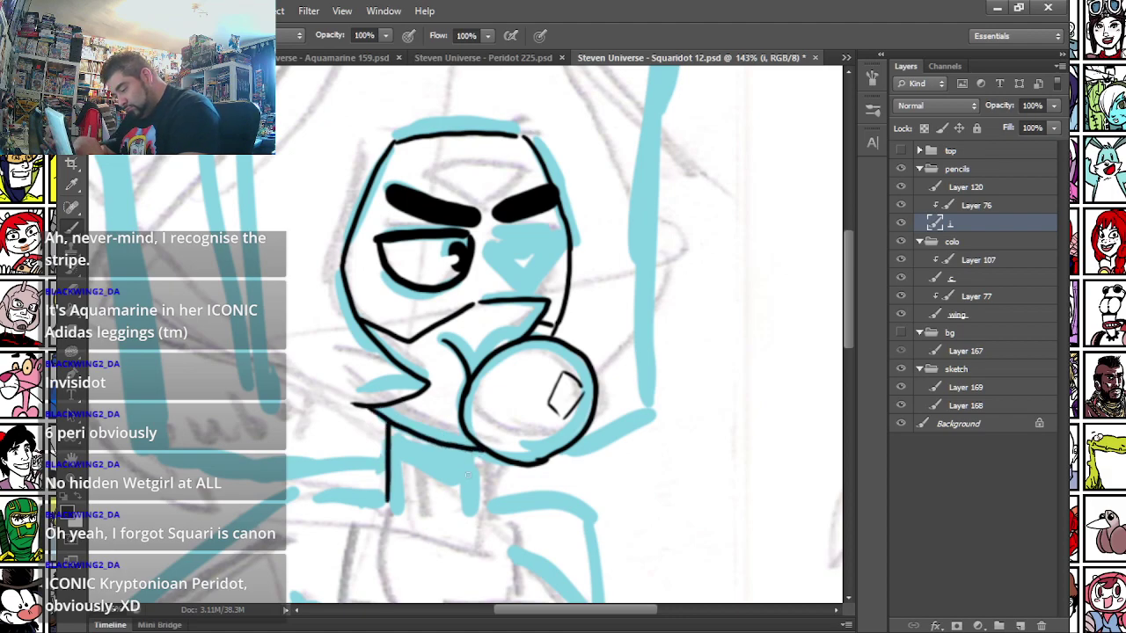
{"action": "left_click_drag", "start_coordinate": [469, 516], "coordinate": [474, 448]}
- Fill a solid black shadow across the top of the neck under the jaw with a 15 px brush
{"action": "right_click", "coordinate": [495, 302]}
{"action": "left_click", "coordinate": [573, 508]}
{"action": "left_click_drag", "start_coordinate": [392, 430], "coordinate": [466, 466]}
{"action": "left_click_drag", "start_coordinate": [400, 449], "coordinate": [464, 475]}
- Ink two short lines beneath the left eye with a 5 px brush
{"action": "right_click", "coordinate": [501, 277]}
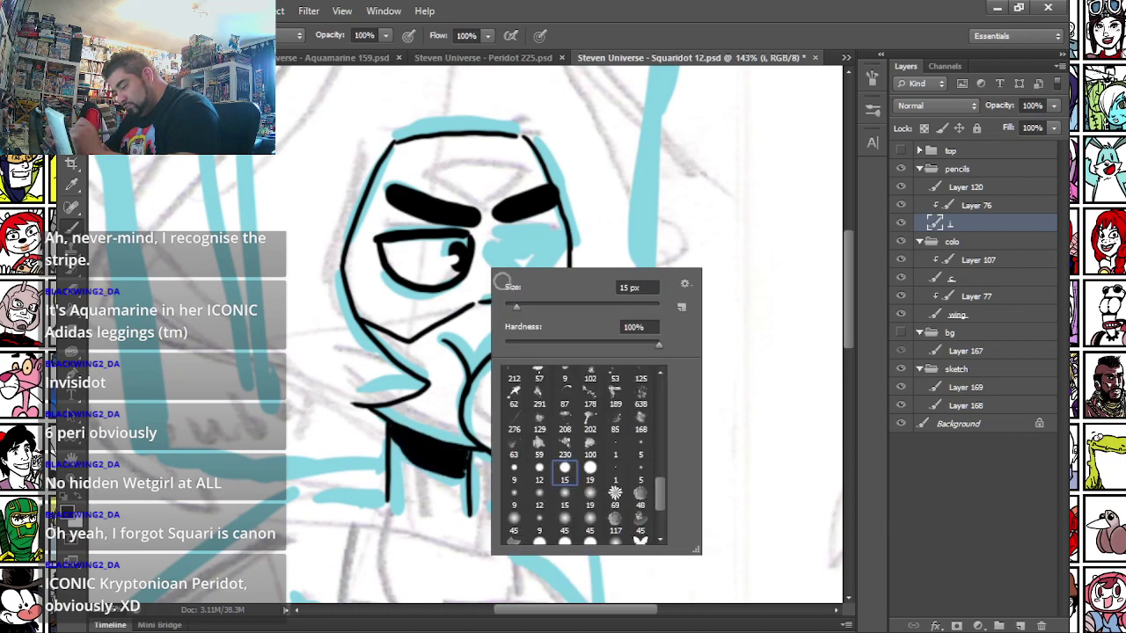
{"action": "left_click", "coordinate": [639, 451]}
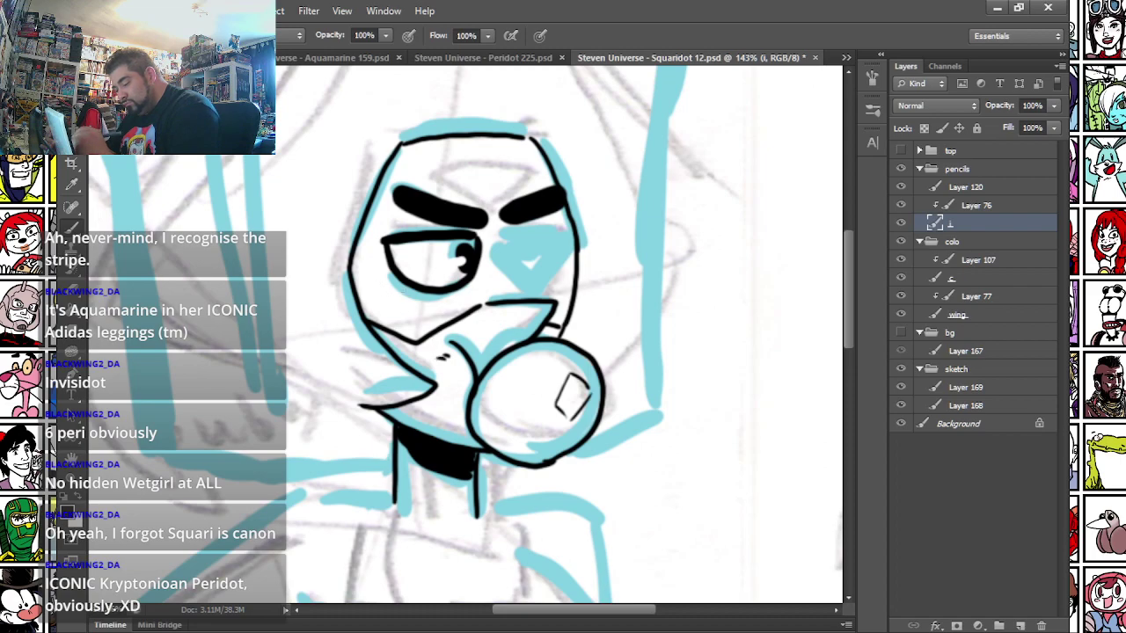
{"action": "left_click_drag", "start_coordinate": [408, 304], "coordinate": [387, 294]}
{"action": "left_click_drag", "start_coordinate": [397, 301], "coordinate": [378, 292]}
{"action": "left_click_drag", "start_coordinate": [500, 241], "coordinate": [570, 234]}
{"action": "key", "text": "ctrl+z"}
{"action": "left_click_drag", "start_coordinate": [498, 242], "coordinate": [572, 240]}
{"action": "mouse_move", "coordinate": [498, 255]}
{"action": "left_mouse_down"}
{"action": "mouse_move", "coordinate": [533, 281]}
{"action": "mouse_move", "coordinate": [572, 248]}
{"action": "mouse_move", "coordinate": [547, 244]}
{"action": "mouse_move", "coordinate": [570, 247]}
{"action": "mouse_move", "coordinate": [537, 280]}
{"action": "mouse_move", "coordinate": [574, 246]}
{"action": "left_mouse_up"}
{"action": "key", "text": "ctrl+alt+z"}
{"action": "key", "text": "ctrl+alt+z"}
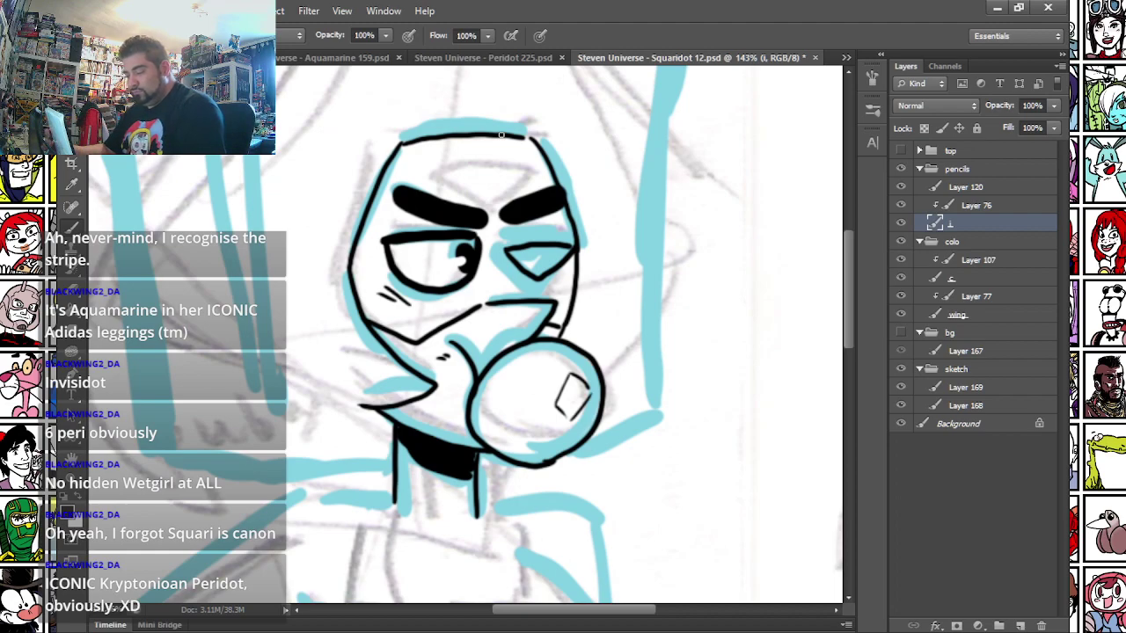
{"action": "key", "text": "ctrl+alt+z"}
{"action": "key", "text": "ctrl+alt+z"}
{"action": "key", "text": "ctrl+alt+z"}
{"action": "key", "text": "ctrl+alt+z"}
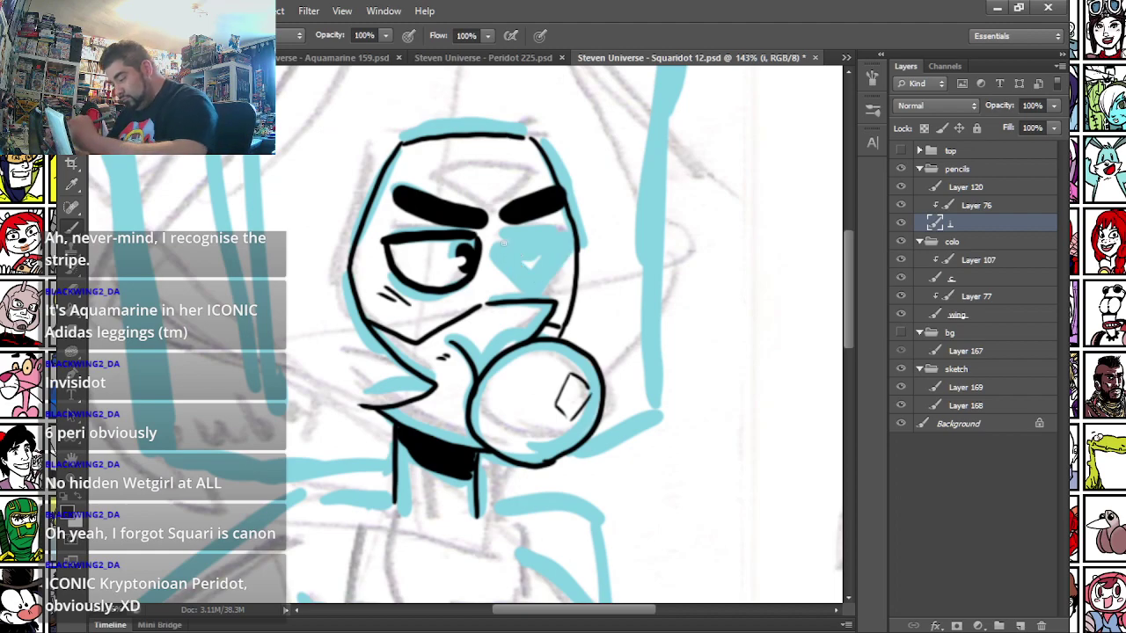
- Ink the right eye with a straight upper lid line and a pointed lower outline, following the teal sketch
{"action": "left_click_drag", "start_coordinate": [505, 245], "coordinate": [577, 240]}
{"action": "key", "text": "ctrl+alt+z"}
{"action": "left_click_drag", "start_coordinate": [502, 245], "coordinate": [575, 238]}
{"action": "mouse_move", "coordinate": [501, 250]}
{"action": "left_mouse_down"}
{"action": "mouse_move", "coordinate": [533, 278]}
{"action": "mouse_move", "coordinate": [577, 238]}
{"action": "left_mouse_up"}
- Ink the square hair's outer outline around the head, closing its lower edges at the bubble and the neck
{"action": "left_click_drag", "start_coordinate": [216, 277], "coordinate": [282, 478]}
{"action": "mouse_move", "coordinate": [236, 205]}
{"action": "left_mouse_down"}
{"action": "mouse_move", "coordinate": [323, 140]}
{"action": "mouse_move", "coordinate": [695, 107]}
{"action": "mouse_move", "coordinate": [695, 144]}
{"action": "mouse_move", "coordinate": [713, 156]}
{"action": "mouse_move", "coordinate": [739, 111]}
{"action": "mouse_move", "coordinate": [725, 396]}
{"action": "mouse_move", "coordinate": [714, 184]}
{"action": "left_mouse_up"}
{"action": "left_click_drag", "start_coordinate": [723, 146], "coordinate": [719, 385]}
{"action": "left_click_drag", "start_coordinate": [642, 426], "coordinate": [724, 389]}
{"action": "left_click_drag", "start_coordinate": [228, 334], "coordinate": [327, 384]}
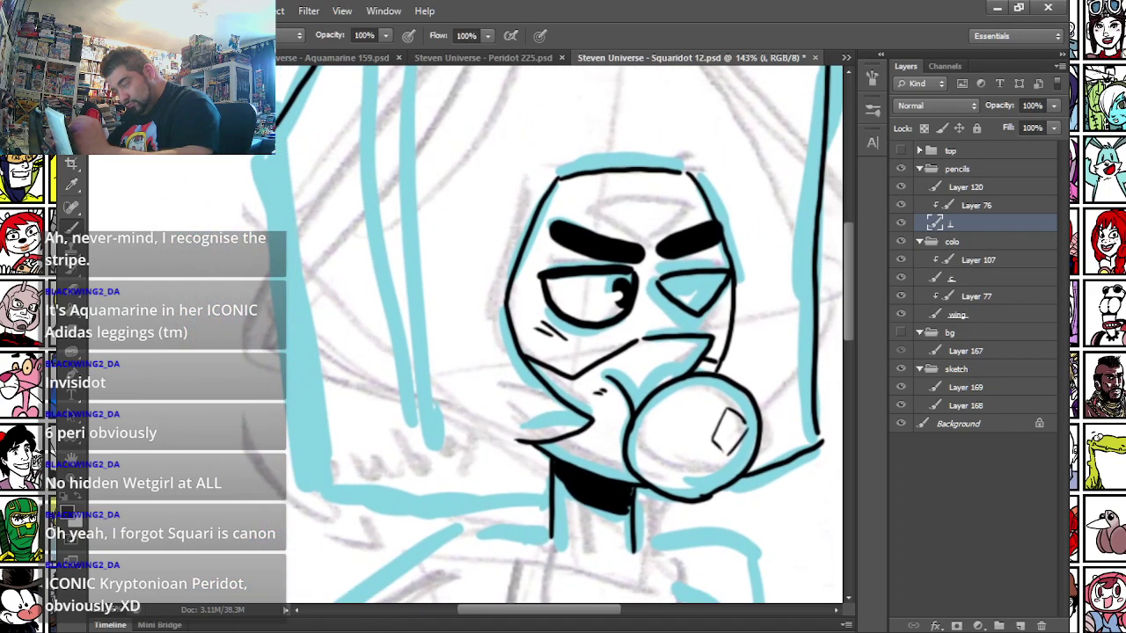
{"action": "mouse_move", "coordinate": [271, 156]}
{"action": "left_mouse_down"}
{"action": "mouse_move", "coordinate": [290, 322]}
{"action": "mouse_move", "coordinate": [339, 481]}
{"action": "mouse_move", "coordinate": [550, 506]}
{"action": "left_mouse_up"}
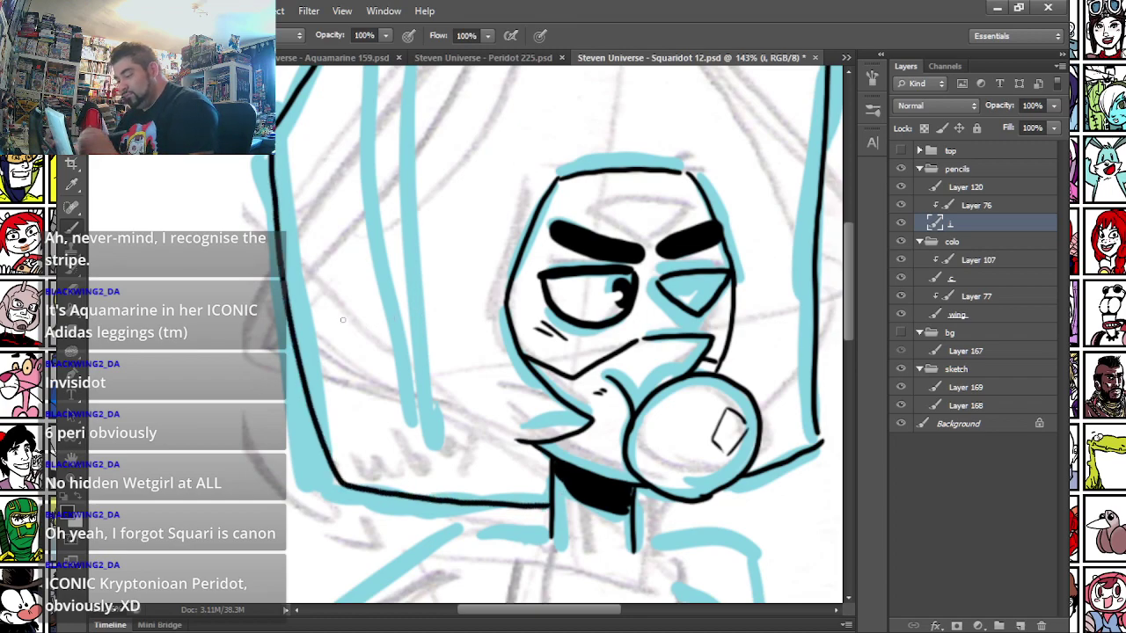
- Ink both shoulders, the right side of the chest, the left side of the torso and the bent left arm's upper part
{"action": "mouse_move", "coordinate": [368, 403]}
{"action": "left_mouse_down"}
{"action": "mouse_move", "coordinate": [360, 180]}
{"action": "mouse_move", "coordinate": [355, 235]}
{"action": "left_mouse_up"}
{"action": "mouse_move", "coordinate": [587, 183]}
{"action": "left_mouse_down"}
{"action": "mouse_move", "coordinate": [649, 174]}
{"action": "mouse_move", "coordinate": [704, 203]}
{"action": "mouse_move", "coordinate": [715, 277]}
{"action": "left_mouse_up"}
{"action": "mouse_move", "coordinate": [650, 239]}
{"action": "left_mouse_down"}
{"action": "mouse_move", "coordinate": [709, 313]}
{"action": "mouse_move", "coordinate": [696, 362]}
{"action": "mouse_move", "coordinate": [651, 396]}
{"action": "left_mouse_up"}
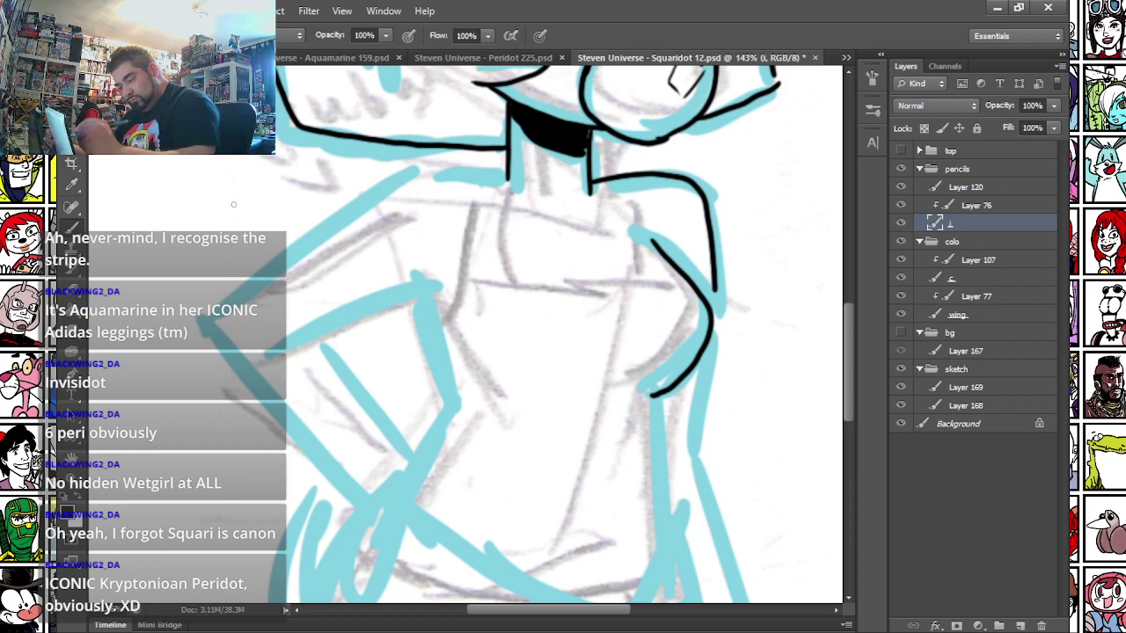
{"action": "mouse_move", "coordinate": [294, 339]}
{"action": "left_mouse_down"}
{"action": "mouse_move", "coordinate": [438, 289]}
{"action": "mouse_move", "coordinate": [415, 312]}
{"action": "mouse_move", "coordinate": [455, 405]}
{"action": "left_mouse_up"}
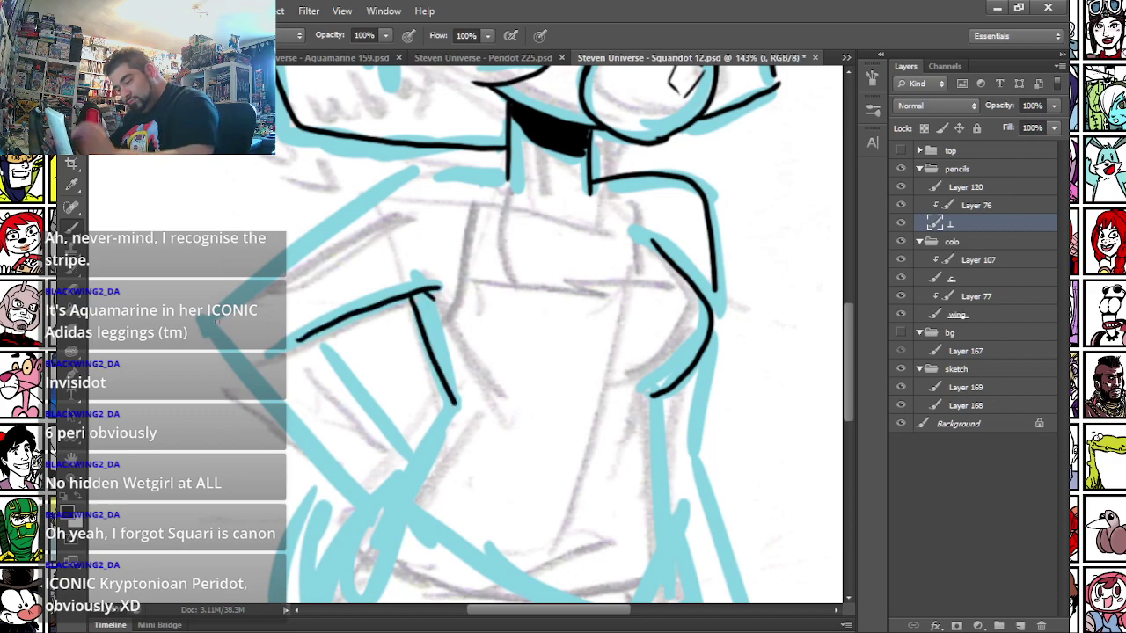
{"action": "mouse_move", "coordinate": [253, 381]}
{"action": "left_mouse_down"}
{"action": "mouse_move", "coordinate": [226, 319]}
{"action": "mouse_move", "coordinate": [270, 274]}
{"action": "mouse_move", "coordinate": [401, 185]}
{"action": "mouse_move", "coordinate": [506, 177]}
{"action": "left_mouse_up"}
- Ink the tank top's straps, ragged neckline, waist and jagged pointed hem, and add the two collarbone lines
{"action": "mouse_move", "coordinate": [420, 321]}
{"action": "left_mouse_down"}
{"action": "mouse_move", "coordinate": [472, 269]}
{"action": "mouse_move", "coordinate": [478, 183]}
{"action": "mouse_move", "coordinate": [525, 283]}
{"action": "mouse_move", "coordinate": [563, 296]}
{"action": "mouse_move", "coordinate": [619, 285]}
{"action": "mouse_move", "coordinate": [635, 235]}
{"action": "mouse_move", "coordinate": [607, 185]}
{"action": "mouse_move", "coordinate": [630, 197]}
{"action": "mouse_move", "coordinate": [656, 244]}
{"action": "left_mouse_up"}
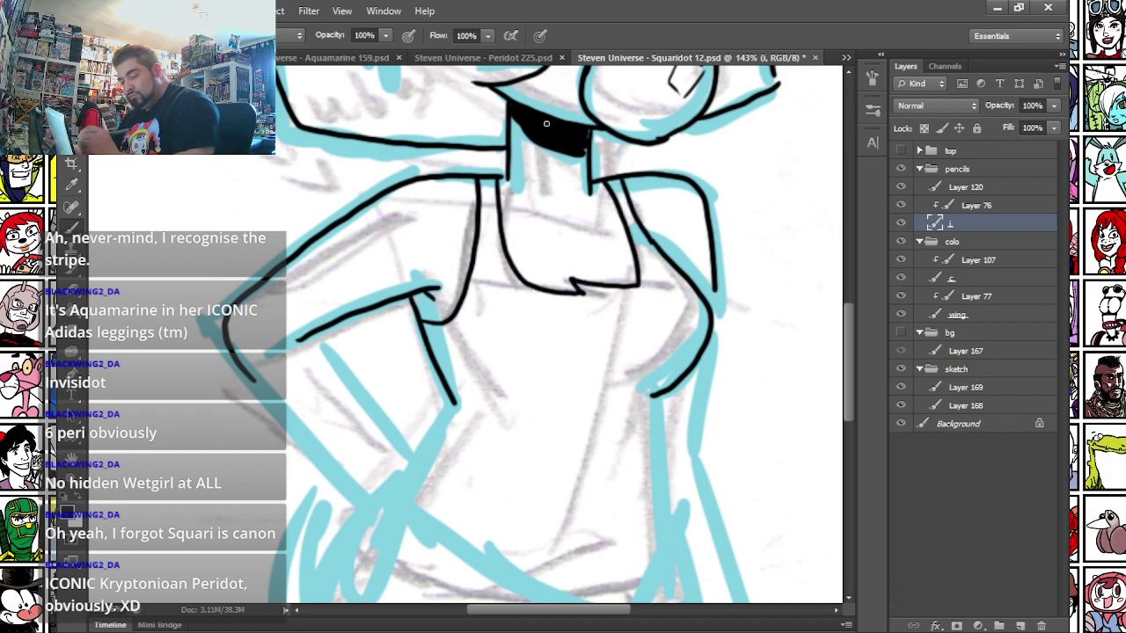
{"action": "mouse_move", "coordinate": [496, 205]}
{"action": "left_mouse_down"}
{"action": "mouse_move", "coordinate": [562, 225]}
{"action": "mouse_move", "coordinate": [616, 213]}
{"action": "left_mouse_up"}
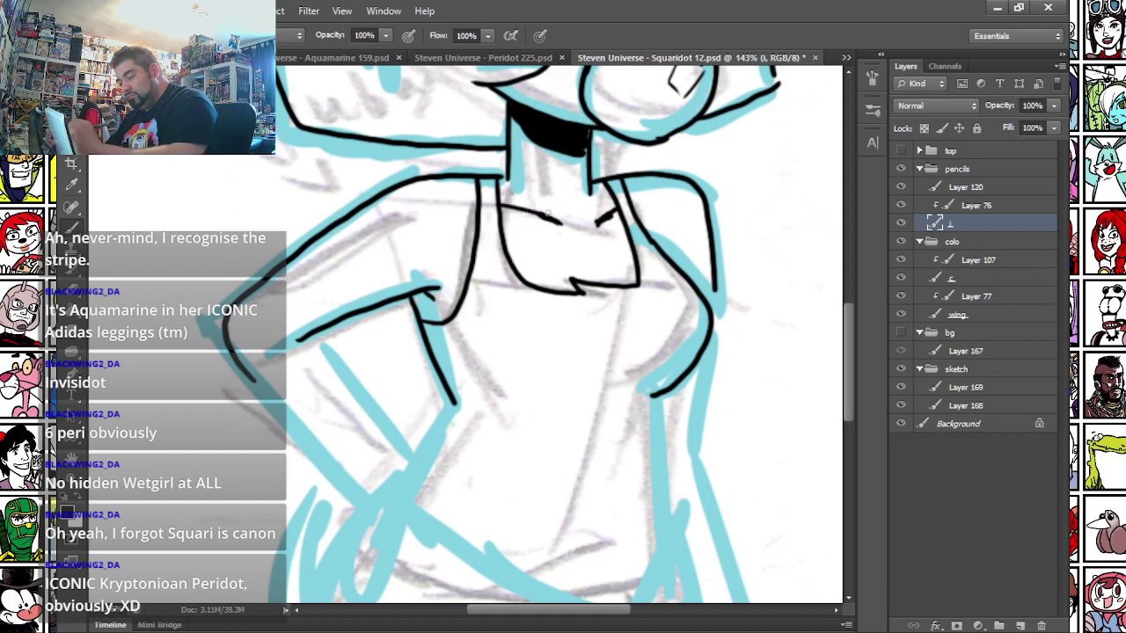
{"action": "scroll", "coordinate": [396, 149], "scroll_direction": "down", "scroll_amount": 6}
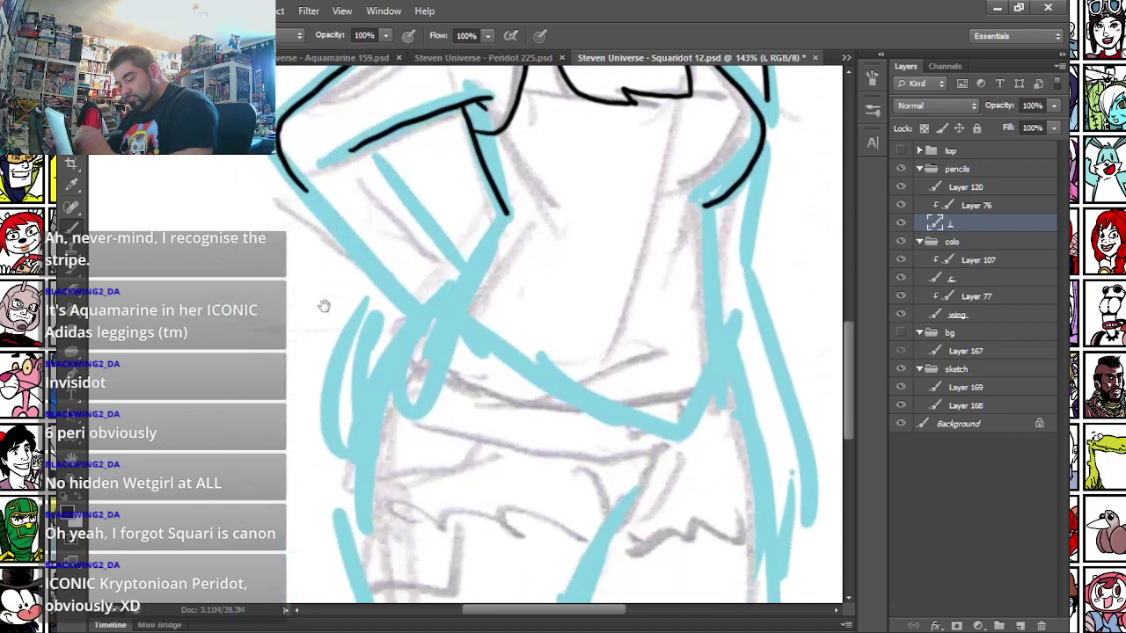
{"action": "mouse_move", "coordinate": [476, 193]}
{"action": "left_mouse_down"}
{"action": "mouse_move", "coordinate": [422, 281]}
{"action": "mouse_move", "coordinate": [465, 333]}
{"action": "mouse_move", "coordinate": [648, 410]}
{"action": "mouse_move", "coordinate": [695, 349]}
{"action": "left_mouse_up"}
{"action": "left_click_drag", "start_coordinate": [679, 183], "coordinate": [699, 327]}
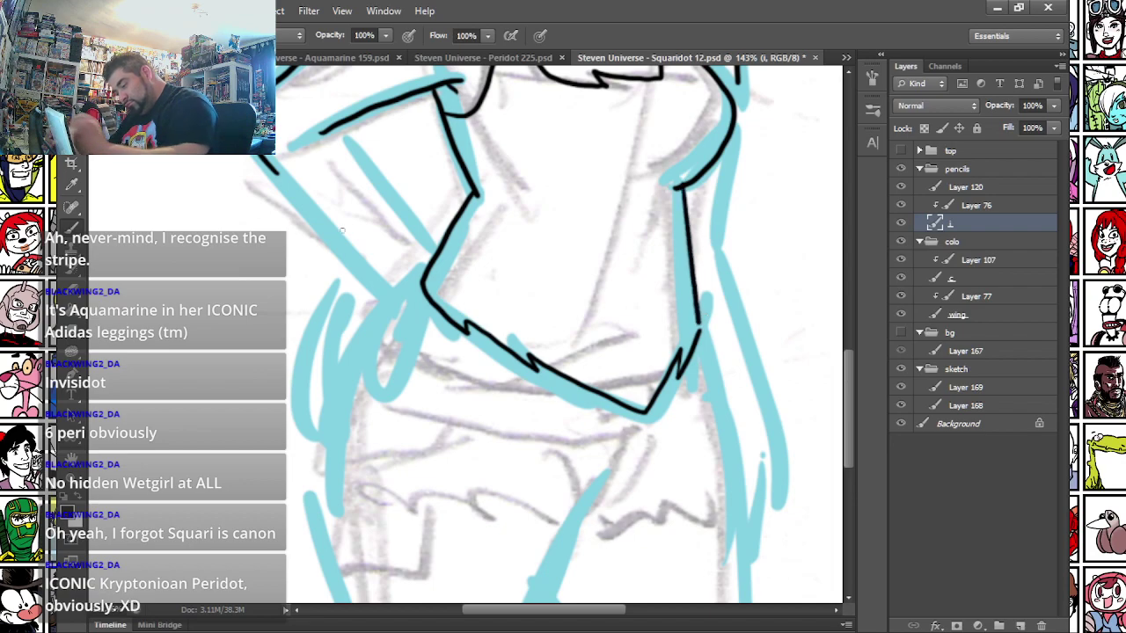
- Ink the left forearm and the hand resting on the hip, including the thumb and fingers
{"action": "mouse_move", "coordinate": [380, 316]}
{"action": "left_mouse_down"}
{"action": "mouse_move", "coordinate": [373, 385]}
{"action": "mouse_move", "coordinate": [397, 370]}
{"action": "mouse_move", "coordinate": [428, 259]}
{"action": "mouse_move", "coordinate": [342, 132]}
{"action": "left_mouse_up"}
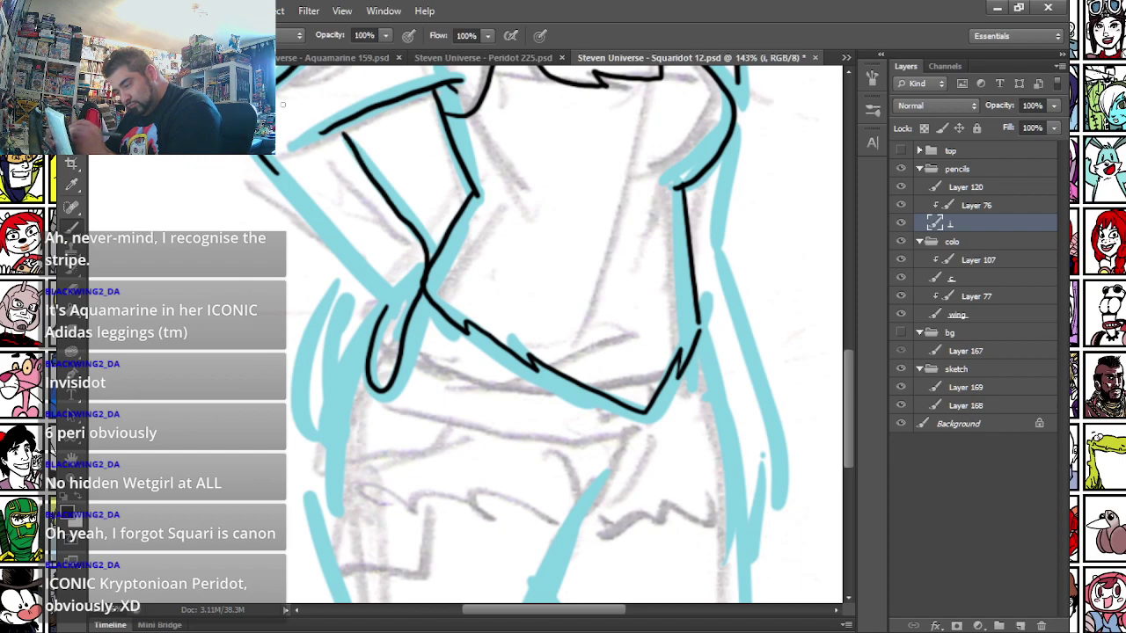
{"action": "mouse_move", "coordinate": [273, 172]}
{"action": "left_mouse_down"}
{"action": "mouse_move", "coordinate": [352, 271]}
{"action": "mouse_move", "coordinate": [377, 269]}
{"action": "left_mouse_up"}
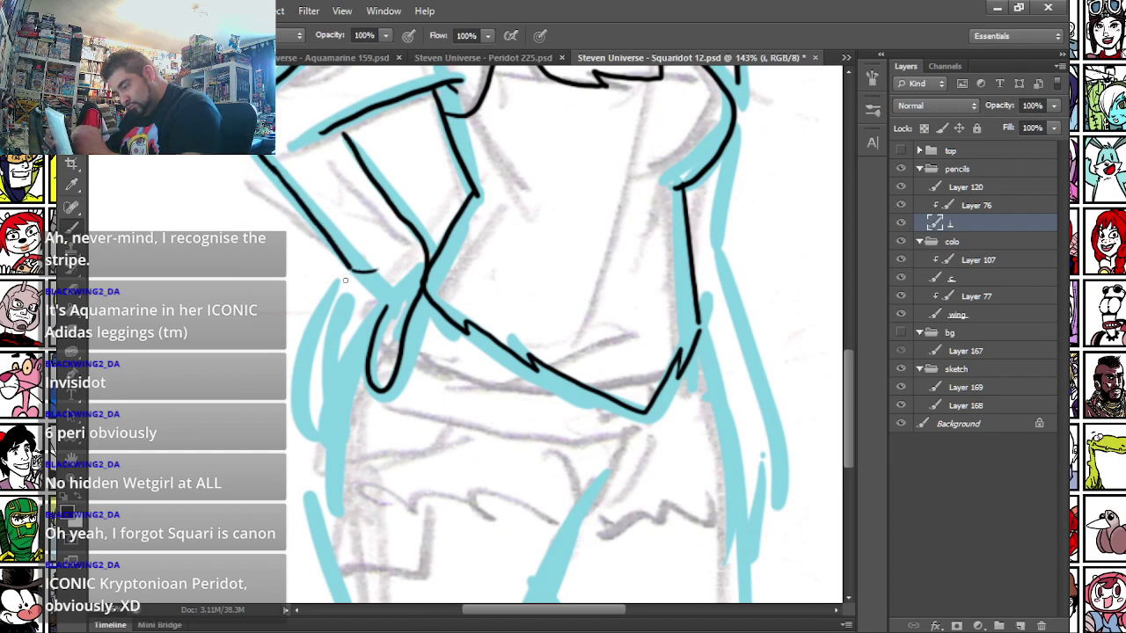
{"action": "mouse_move", "coordinate": [338, 343]}
{"action": "left_mouse_down"}
{"action": "mouse_move", "coordinate": [328, 395]}
{"action": "mouse_move", "coordinate": [337, 440]}
{"action": "mouse_move", "coordinate": [354, 419]}
{"action": "mouse_move", "coordinate": [366, 351]}
{"action": "mouse_move", "coordinate": [316, 442]}
{"action": "mouse_move", "coordinate": [338, 441]}
{"action": "mouse_move", "coordinate": [312, 372]}
{"action": "mouse_move", "coordinate": [320, 342]}
{"action": "left_mouse_up"}
{"action": "left_click_drag", "start_coordinate": [302, 413], "coordinate": [307, 357]}
{"action": "left_click_drag", "start_coordinate": [329, 305], "coordinate": [304, 361]}
{"action": "mouse_move", "coordinate": [351, 267]}
{"action": "left_mouse_down"}
{"action": "mouse_move", "coordinate": [322, 310]}
{"action": "mouse_move", "coordinate": [341, 339]}
{"action": "left_mouse_up"}
- Ink the shorts' upper waistband edge, fly curve, leg openings and right hip, and add the round waistband button
{"action": "mouse_move", "coordinate": [347, 382]}
{"action": "left_mouse_down"}
{"action": "mouse_move", "coordinate": [281, 228]}
{"action": "mouse_move", "coordinate": [356, 225]}
{"action": "mouse_move", "coordinate": [547, 252]}
{"action": "left_mouse_up"}
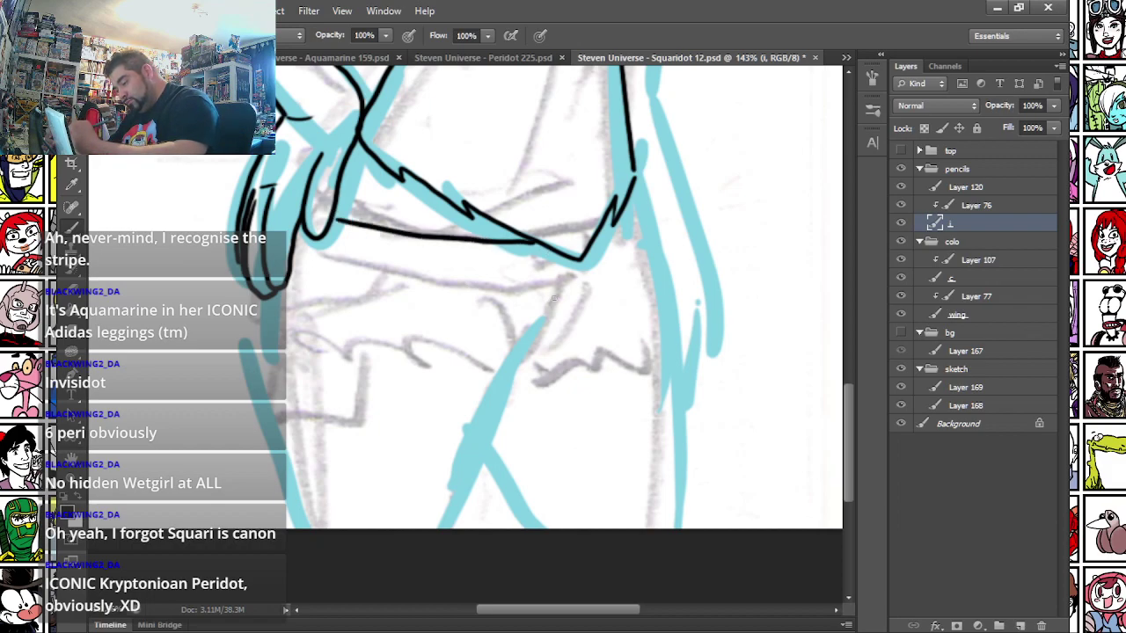
{"action": "left_click_drag", "start_coordinate": [561, 295], "coordinate": [514, 362]}
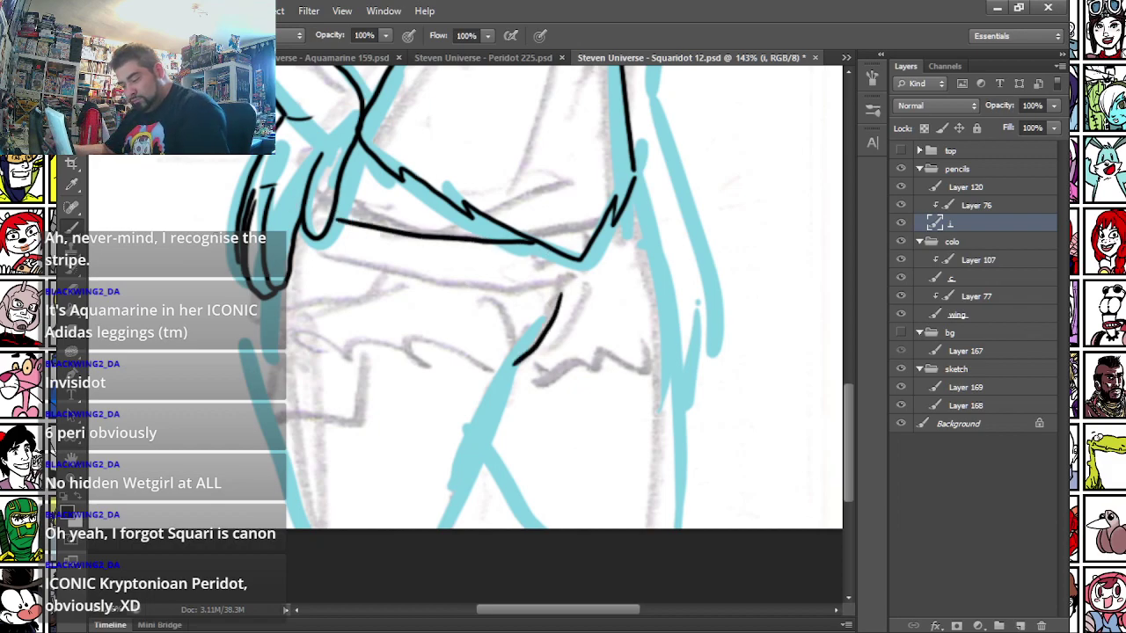
{"action": "mouse_move", "coordinate": [259, 332]}
{"action": "left_mouse_down"}
{"action": "mouse_move", "coordinate": [436, 344]}
{"action": "mouse_move", "coordinate": [518, 365]}
{"action": "mouse_move", "coordinate": [669, 329]}
{"action": "left_mouse_up"}
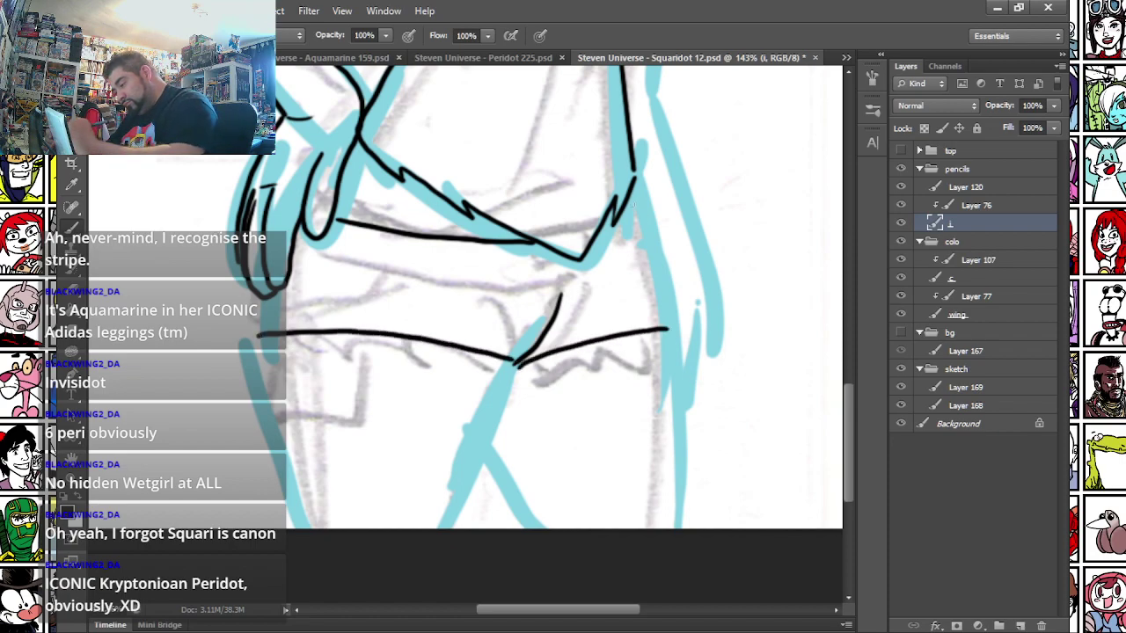
{"action": "left_click_drag", "start_coordinate": [632, 176], "coordinate": [673, 328]}
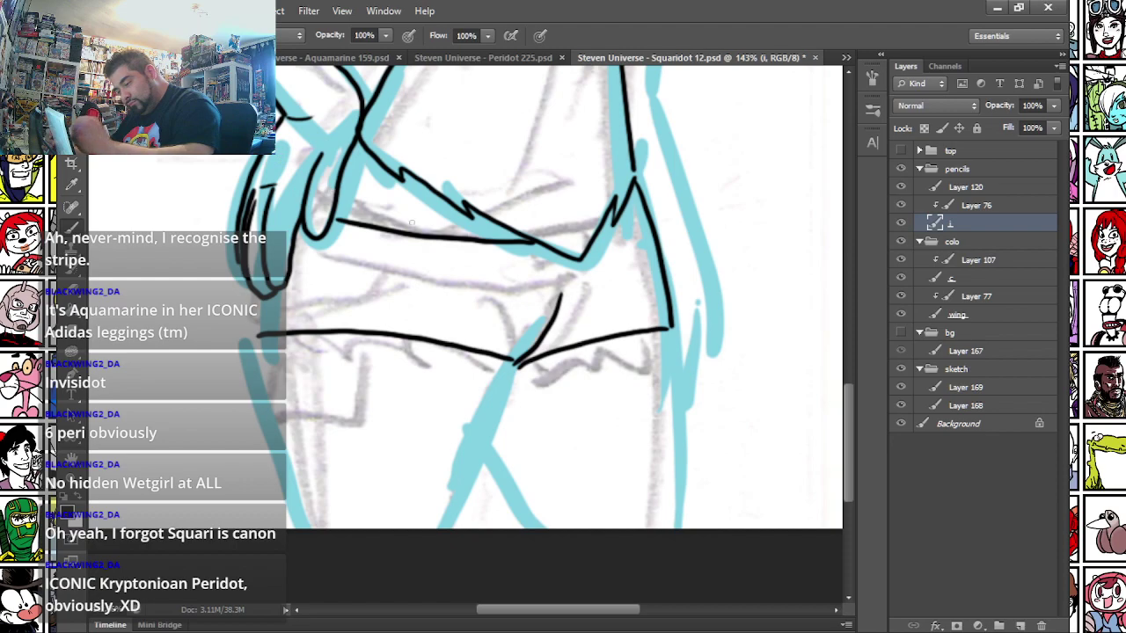
{"action": "left_click_drag", "start_coordinate": [590, 246], "coordinate": [651, 229]}
{"action": "mouse_move", "coordinate": [560, 250]}
{"action": "left_mouse_down"}
{"action": "mouse_move", "coordinate": [560, 282]}
{"action": "mouse_move", "coordinate": [533, 260]}
{"action": "left_mouse_up"}
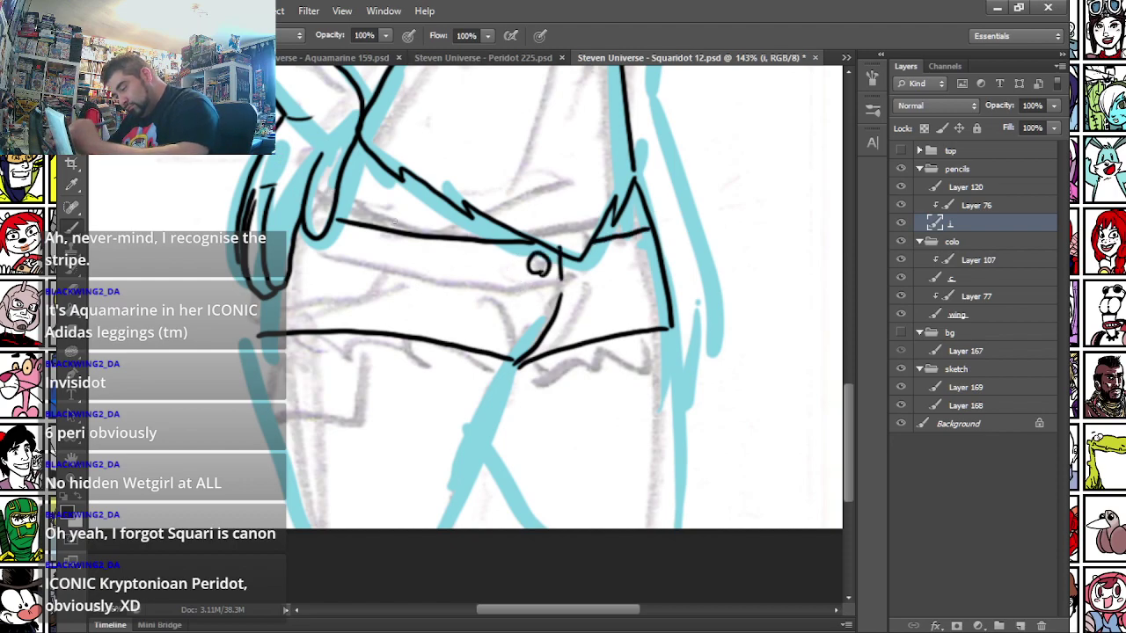
- Ink the lower edge of the shorts' waistband and add pairs of short lines as belt loops
{"action": "mouse_move", "coordinate": [304, 243]}
{"action": "left_mouse_down"}
{"action": "mouse_move", "coordinate": [540, 279]}
{"action": "mouse_move", "coordinate": [656, 246]}
{"action": "mouse_move", "coordinate": [619, 258]}
{"action": "mouse_move", "coordinate": [630, 257]}
{"action": "left_mouse_up"}
{"action": "mouse_move", "coordinate": [497, 245]}
{"action": "left_mouse_down"}
{"action": "mouse_move", "coordinate": [496, 276]}
{"action": "mouse_move", "coordinate": [483, 278]}
{"action": "left_mouse_up"}
{"action": "mouse_move", "coordinate": [376, 231]}
{"action": "left_mouse_down"}
{"action": "mouse_move", "coordinate": [376, 253]}
{"action": "mouse_move", "coordinate": [361, 255]}
{"action": "left_mouse_up"}
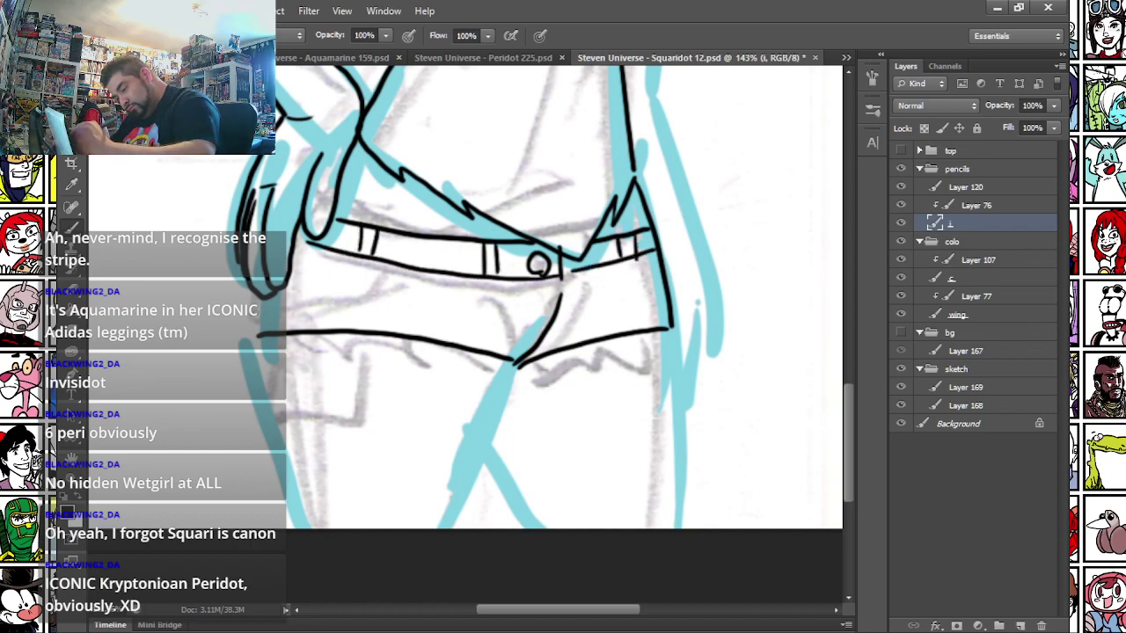
- Ink the left and right pocket openings on the shorts with dashed stitching along them
{"action": "mouse_move", "coordinate": [255, 292]}
{"action": "left_mouse_down"}
{"action": "mouse_move", "coordinate": [250, 334]}
{"action": "mouse_move", "coordinate": [358, 299]}
{"action": "mouse_move", "coordinate": [385, 262]}
{"action": "left_mouse_up"}
{"action": "key", "text": "ctrl+z"}
{"action": "mouse_move", "coordinate": [255, 327]}
{"action": "left_mouse_down"}
{"action": "mouse_move", "coordinate": [362, 309]}
{"action": "mouse_move", "coordinate": [394, 264]}
{"action": "left_mouse_up"}
{"action": "left_click_drag", "start_coordinate": [635, 255], "coordinate": [666, 310]}
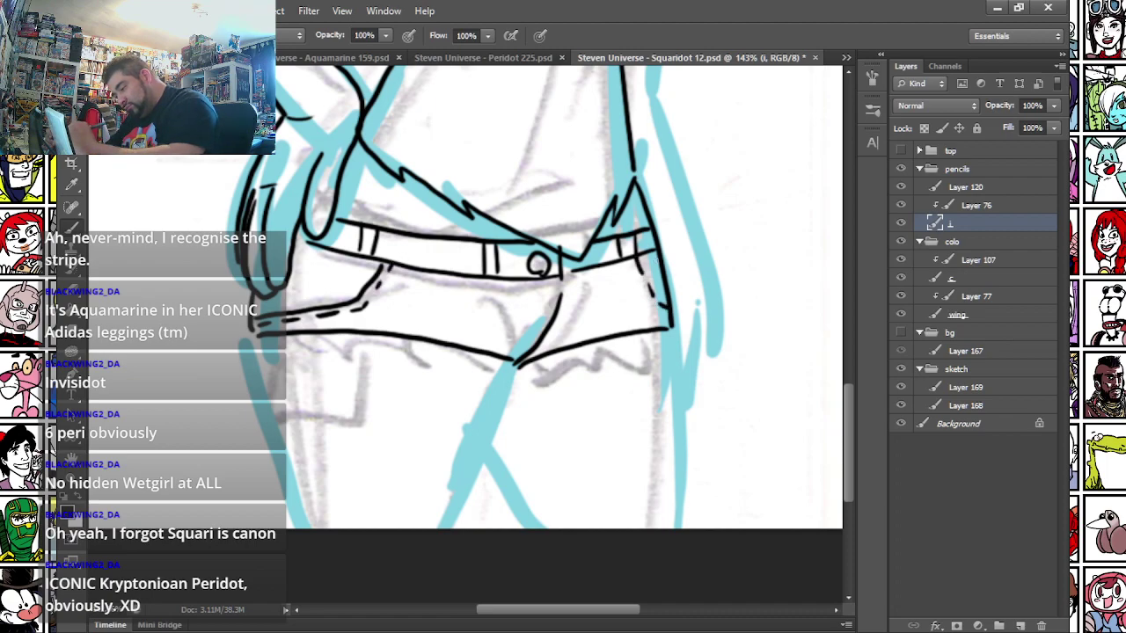
{"action": "left_click_drag", "start_coordinate": [643, 254], "coordinate": [667, 295]}
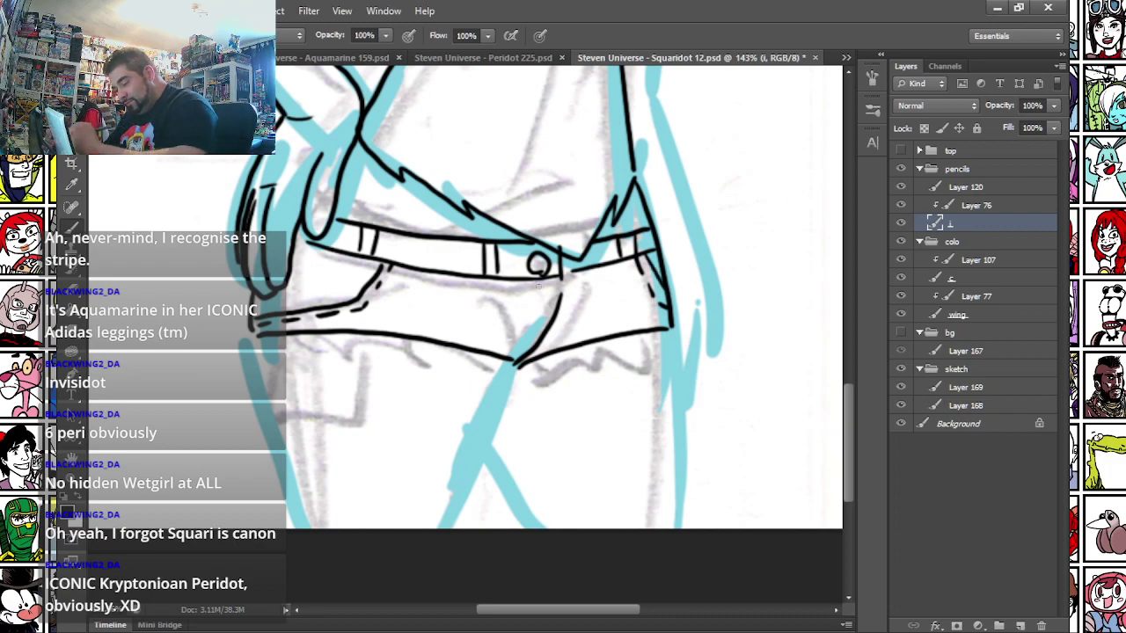
- Ink fold lines on both sides of the shorts' fly and a wavy frayed edge beneath both leg openings
{"action": "mouse_move", "coordinate": [545, 281]}
{"action": "left_mouse_down"}
{"action": "mouse_move", "coordinate": [509, 358]}
{"action": "mouse_move", "coordinate": [498, 352]}
{"action": "left_mouse_up"}
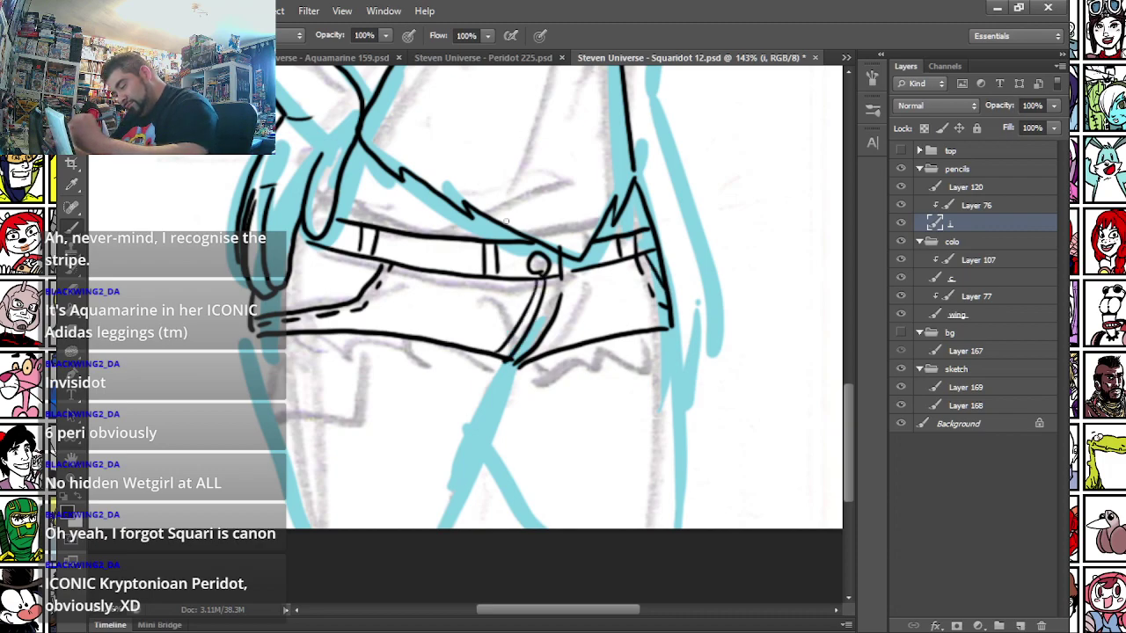
{"action": "left_click_drag", "start_coordinate": [584, 308], "coordinate": [526, 359]}
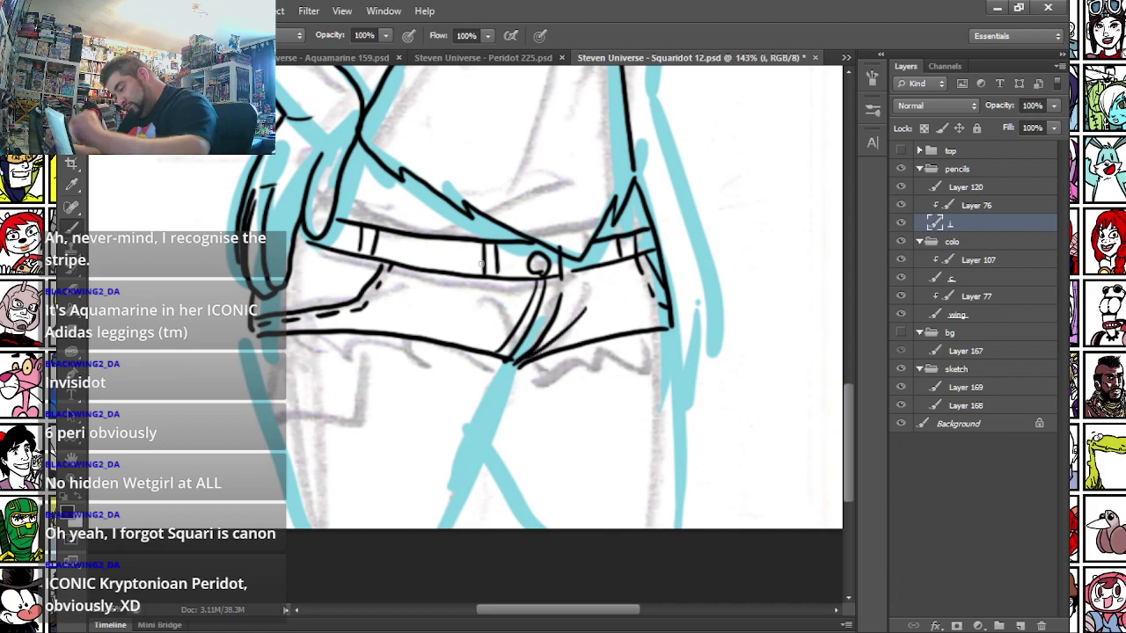
{"action": "mouse_move", "coordinate": [247, 336]}
{"action": "left_mouse_down"}
{"action": "mouse_move", "coordinate": [331, 358]}
{"action": "mouse_move", "coordinate": [360, 349]}
{"action": "mouse_move", "coordinate": [502, 381]}
{"action": "mouse_move", "coordinate": [516, 361]}
{"action": "mouse_move", "coordinate": [519, 384]}
{"action": "mouse_move", "coordinate": [554, 366]}
{"action": "mouse_move", "coordinate": [673, 352]}
{"action": "mouse_move", "coordinate": [674, 318]}
{"action": "left_mouse_up"}
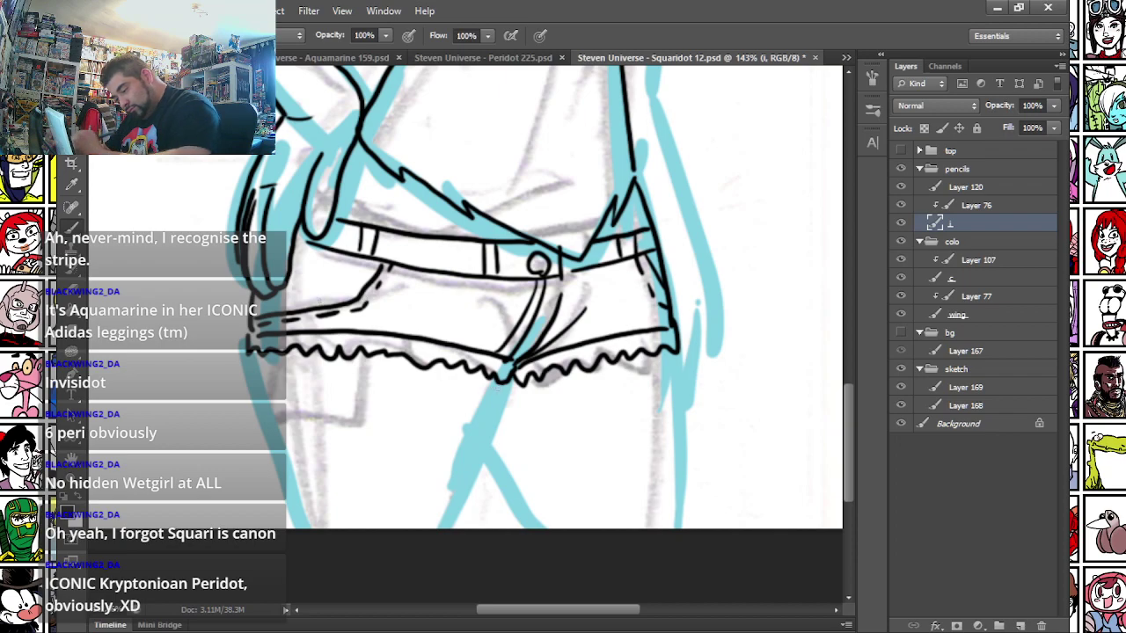
- Ink both thighs, the square pocket lining below the left shorts hem and two small ticks on the left thigh
{"action": "left_click_drag", "start_coordinate": [509, 381], "coordinate": [430, 546]}
{"action": "left_click_drag", "start_coordinate": [486, 450], "coordinate": [560, 553]}
{"action": "left_click_drag", "start_coordinate": [675, 347], "coordinate": [691, 528]}
{"action": "mouse_move", "coordinate": [250, 354]}
{"action": "left_mouse_down"}
{"action": "mouse_move", "coordinate": [261, 433]}
{"action": "mouse_move", "coordinate": [334, 424]}
{"action": "mouse_move", "coordinate": [359, 352]}
{"action": "left_mouse_up"}
{"action": "left_click_drag", "start_coordinate": [273, 432], "coordinate": [301, 528]}
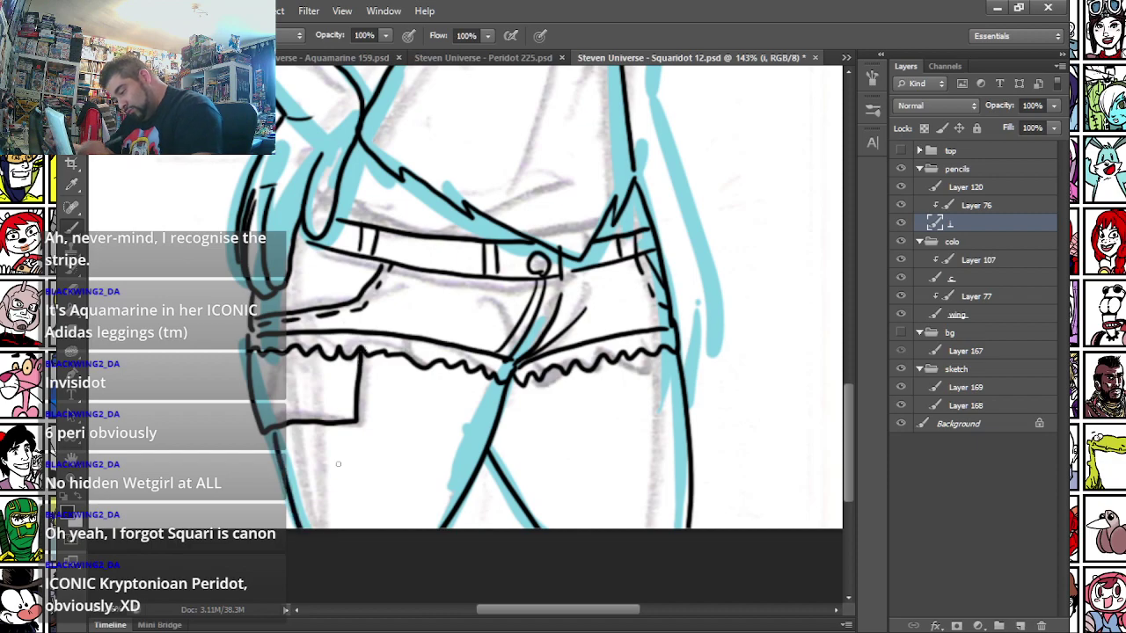
{"action": "left_click_drag", "start_coordinate": [443, 466], "coordinate": [442, 475]}
{"action": "left_click_drag", "start_coordinate": [431, 467], "coordinate": [431, 474]}
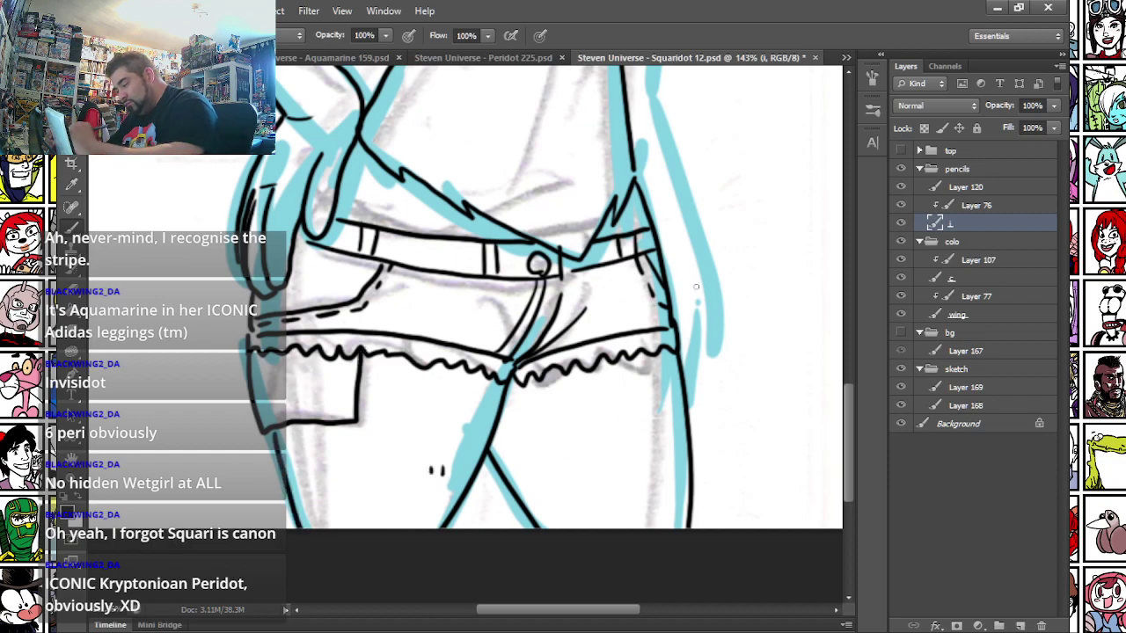
- Ink the right arm hanging beside the body with its hand and wrist line, plus a short tick at the inner elbow
{"action": "mouse_move", "coordinate": [616, 170]}
{"action": "left_mouse_down"}
{"action": "mouse_move", "coordinate": [567, 414]}
{"action": "mouse_move", "coordinate": [615, 245]}
{"action": "mouse_move", "coordinate": [606, 320]}
{"action": "mouse_move", "coordinate": [666, 559]}
{"action": "mouse_move", "coordinate": [649, 552]}
{"action": "mouse_move", "coordinate": [665, 383]}
{"action": "left_mouse_up"}
{"action": "left_click_drag", "start_coordinate": [662, 398], "coordinate": [653, 480]}
{"action": "mouse_move", "coordinate": [677, 380]}
{"action": "left_mouse_down"}
{"action": "mouse_move", "coordinate": [667, 480]}
{"action": "mouse_move", "coordinate": [653, 485]}
{"action": "left_mouse_up"}
{"action": "left_click_drag", "start_coordinate": [640, 333], "coordinate": [661, 330]}
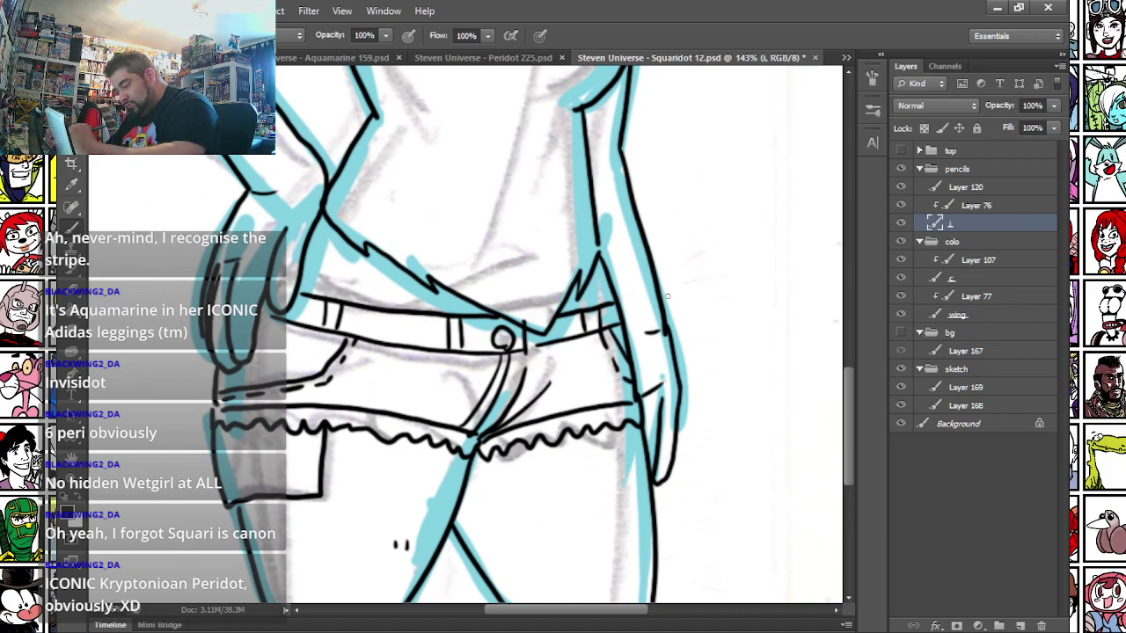
{"action": "left_click_drag", "start_coordinate": [346, 142], "coordinate": [384, 284]}
{"action": "left_click_drag", "start_coordinate": [640, 328], "coordinate": [633, 338]}
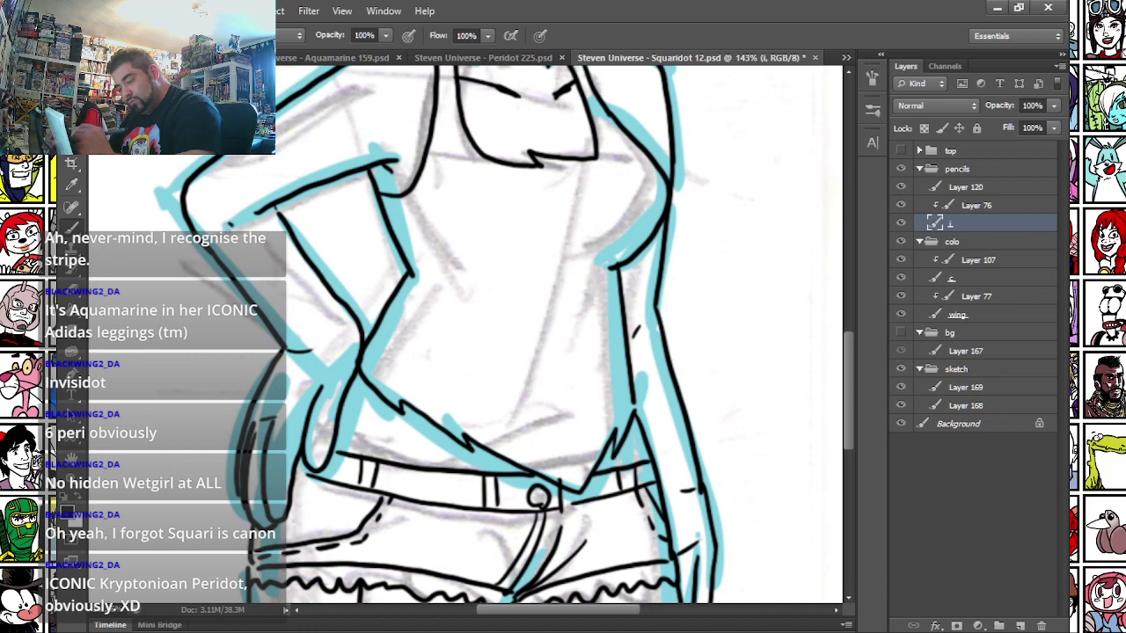
- Ink thin fold lines across the tank top's chest, waist and hem, and add small detail marks on the left hip
{"action": "mouse_move", "coordinate": [577, 269]}
{"action": "left_mouse_down"}
{"action": "mouse_move", "coordinate": [478, 280]}
{"action": "mouse_move", "coordinate": [574, 267]}
{"action": "left_mouse_up"}
{"action": "left_click_drag", "start_coordinate": [618, 403], "coordinate": [586, 420]}
{"action": "mouse_move", "coordinate": [367, 361]}
{"action": "left_mouse_down"}
{"action": "mouse_move", "coordinate": [479, 424]}
{"action": "mouse_move", "coordinate": [533, 420]}
{"action": "left_mouse_up"}
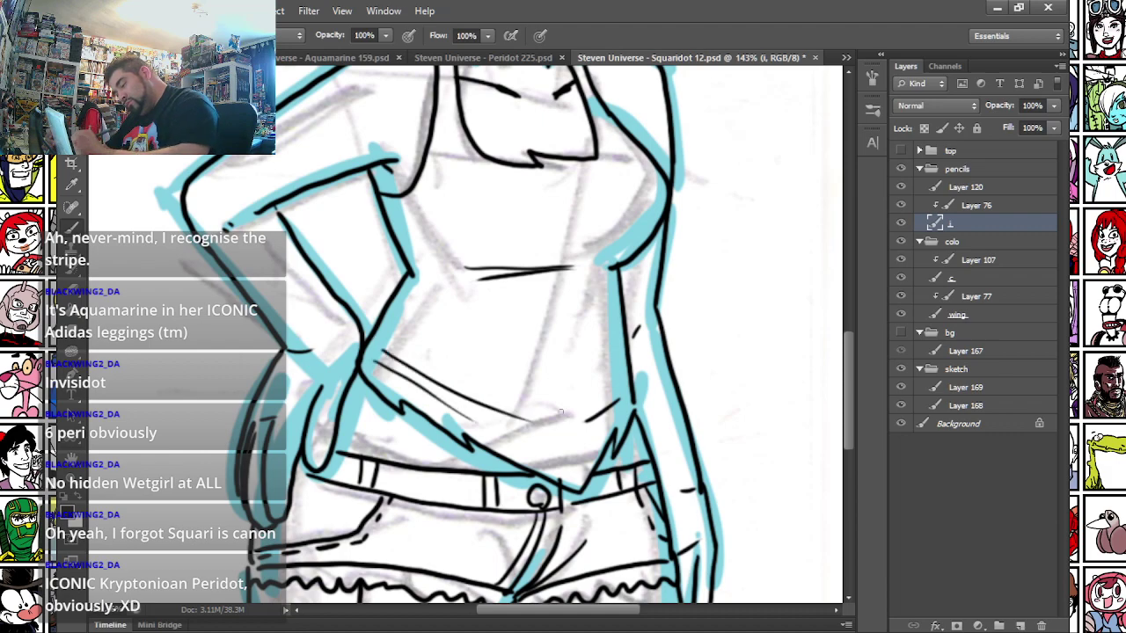
{"action": "left_click_drag", "start_coordinate": [400, 151], "coordinate": [420, 325]}
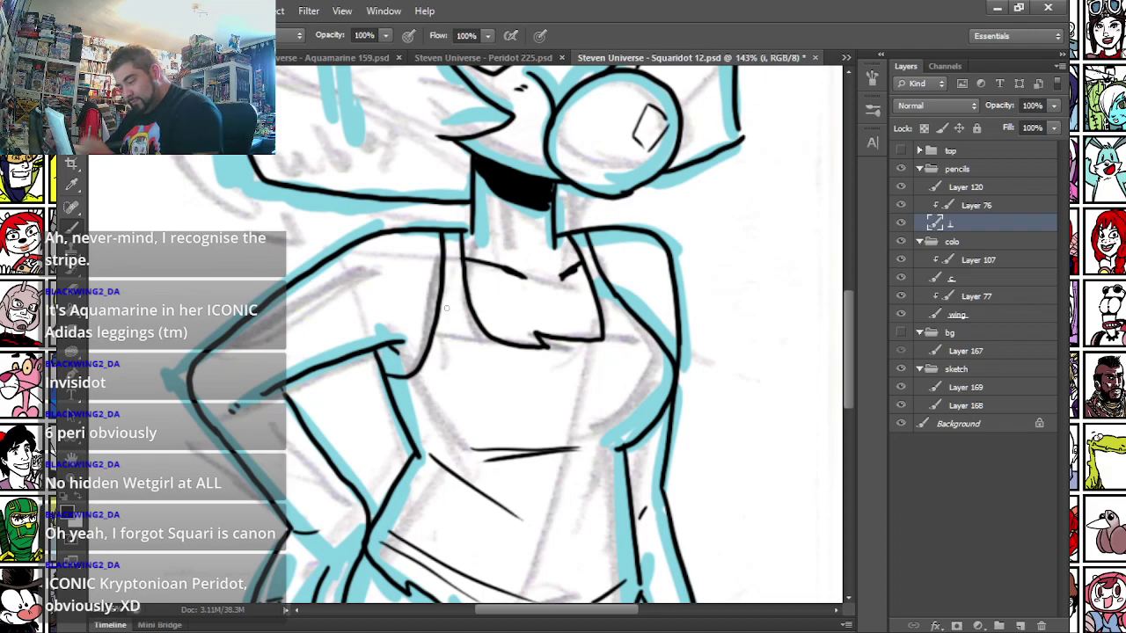
{"action": "scroll", "coordinate": [446, 308], "scroll_direction": "down", "scroll_amount": 5}
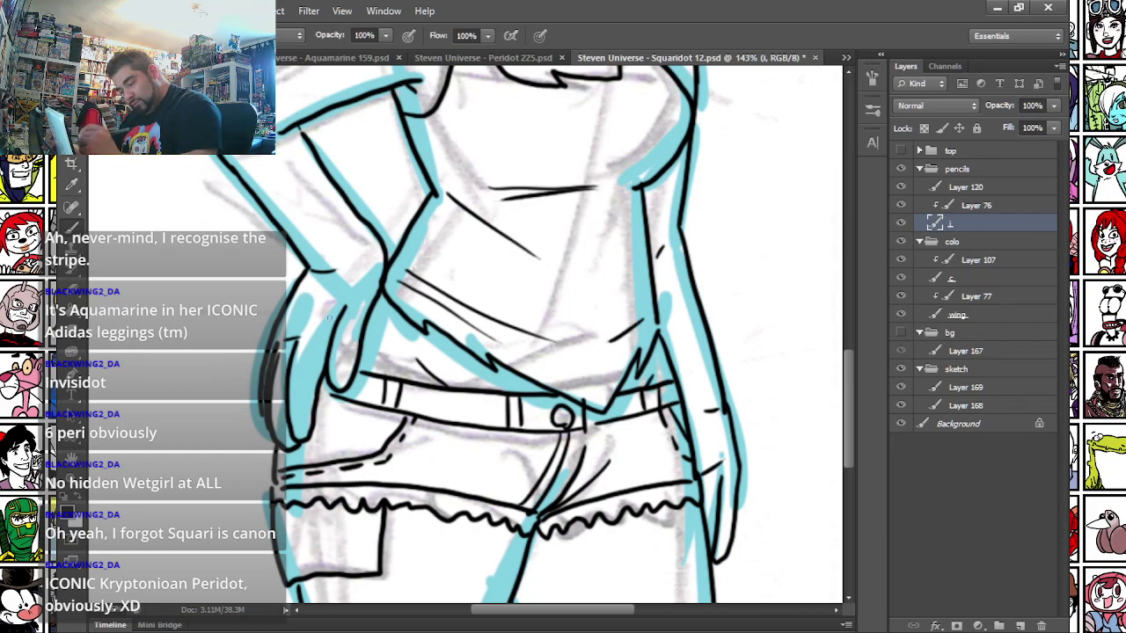
{"action": "left_click_drag", "start_coordinate": [390, 325], "coordinate": [383, 336]}
{"action": "scroll", "coordinate": [339, 237], "scroll_direction": "down", "scroll_amount": 3}
{"action": "scroll", "coordinate": [324, 227], "scroll_direction": "up", "scroll_amount": 4}
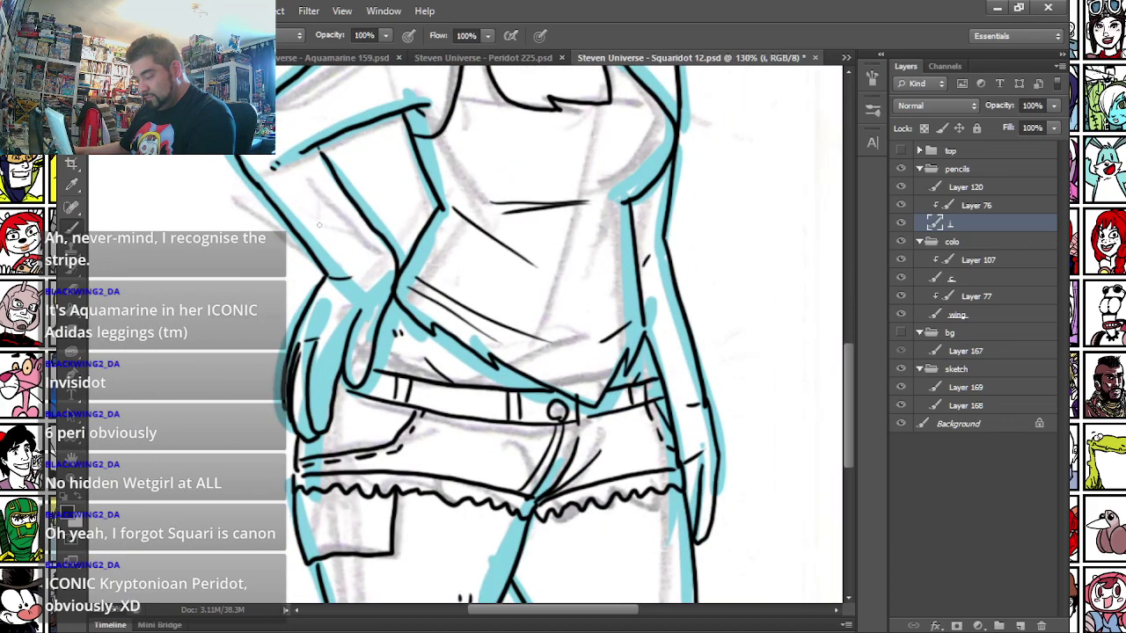
- Sign the drawing with small handwritten initials beside the left thigh
{"action": "left_click_drag", "start_coordinate": [247, 413], "coordinate": [281, 359]}
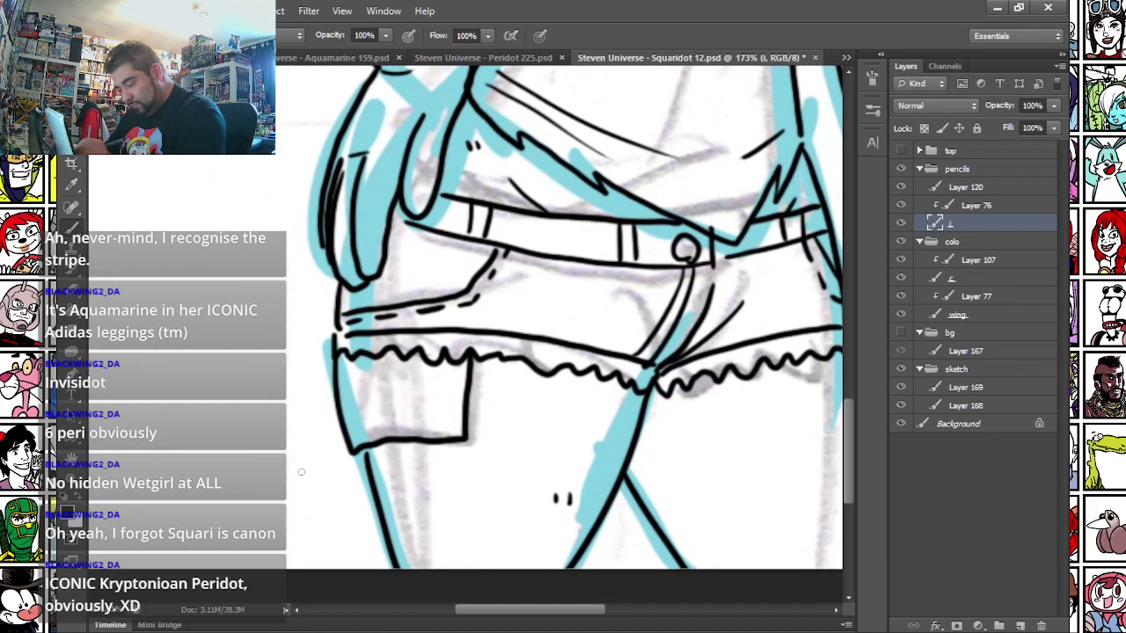
{"action": "left_click_drag", "start_coordinate": [303, 474], "coordinate": [313, 496]}
{"action": "left_click_drag", "start_coordinate": [315, 475], "coordinate": [328, 492]}
{"action": "left_click", "coordinate": [335, 476]}
{"action": "scroll", "coordinate": [325, 414], "scroll_direction": "down", "scroll_amount": 3}
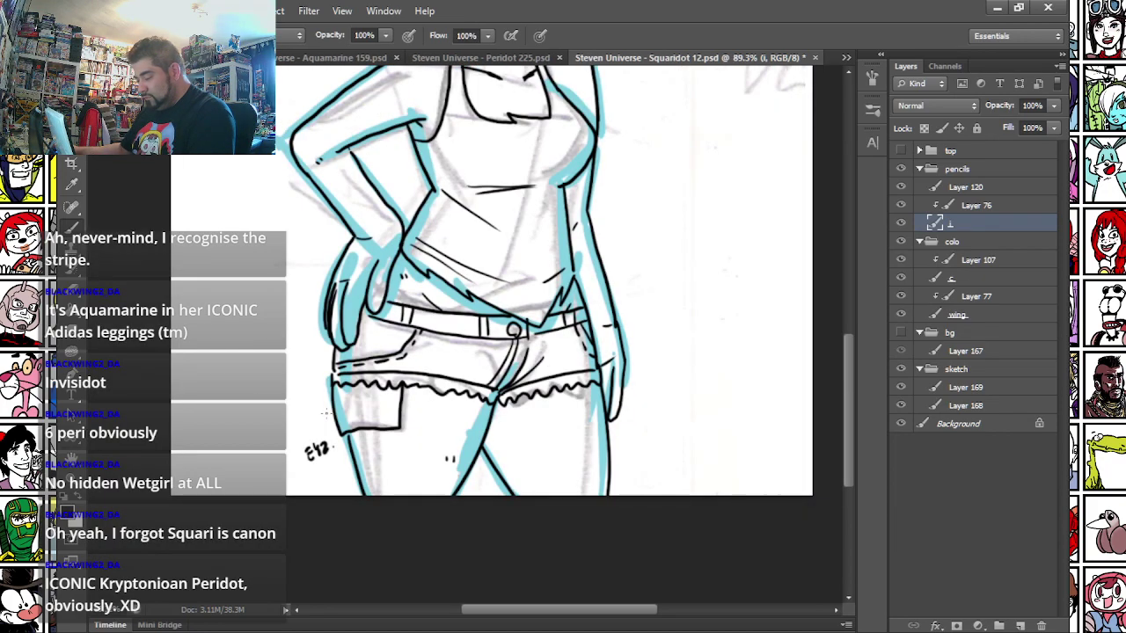
- Turn on the bg group and paste the pink-skied street image above Layer 167 as the backdrop
{"action": "scroll", "coordinate": [326, 413], "scroll_direction": "down", "scroll_amount": 3}
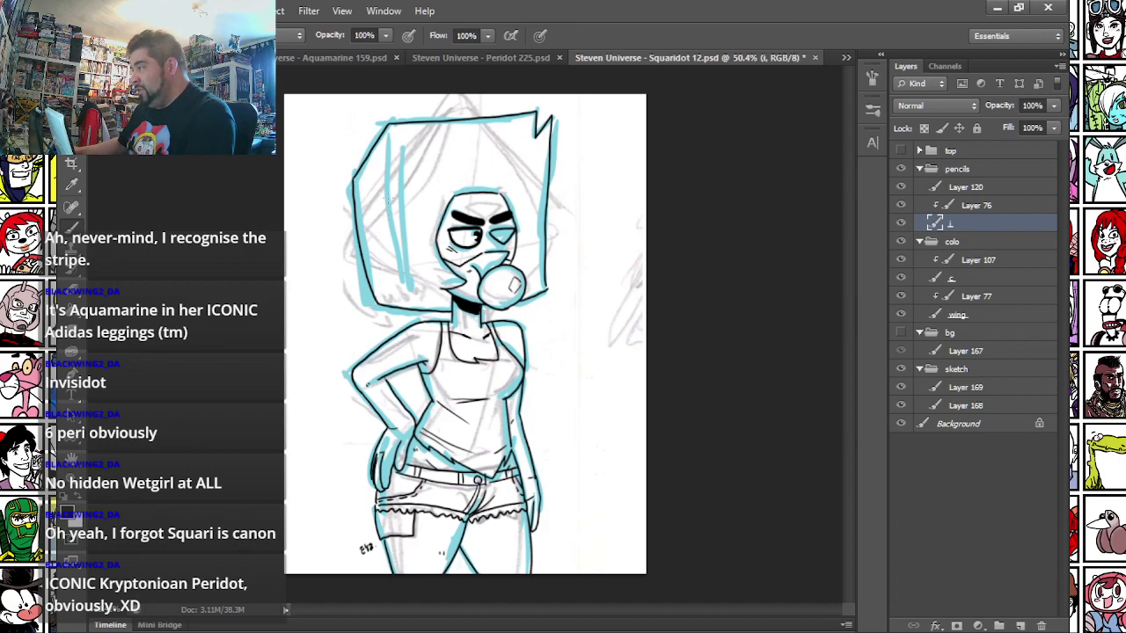
{"action": "key", "text": "m"}
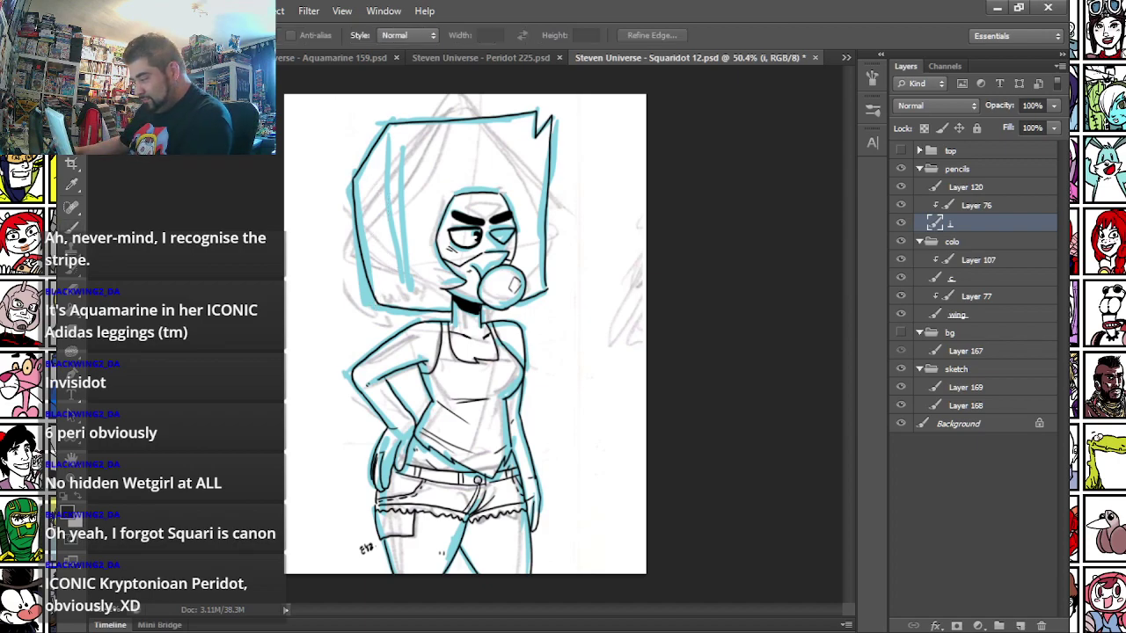
{"action": "left_click", "coordinate": [900, 333]}
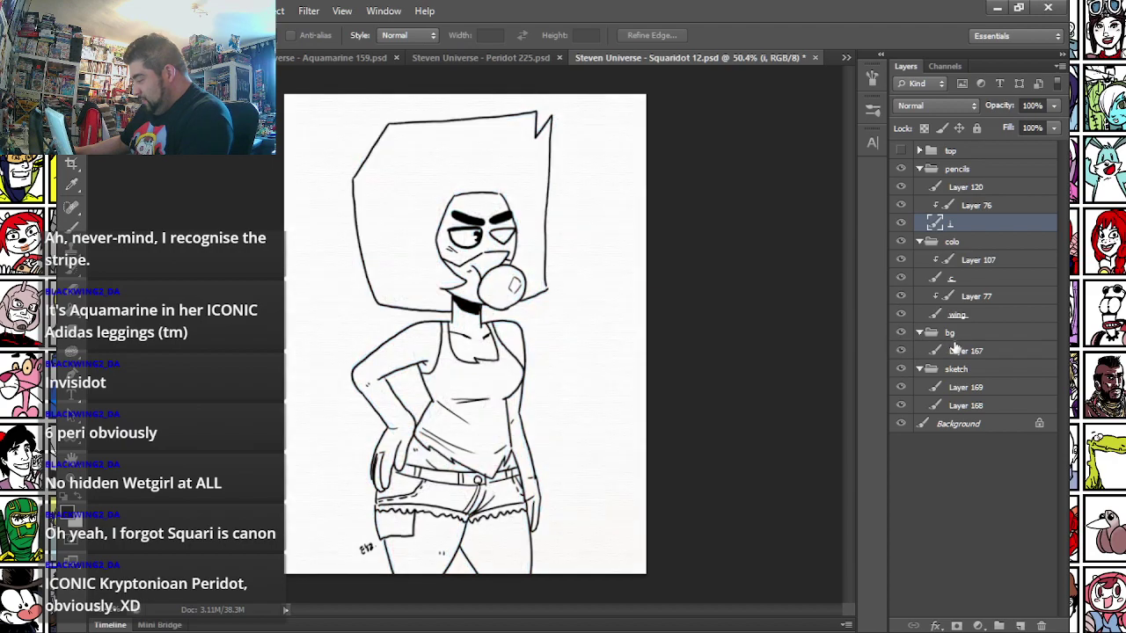
{"action": "left_click", "coordinate": [965, 351]}
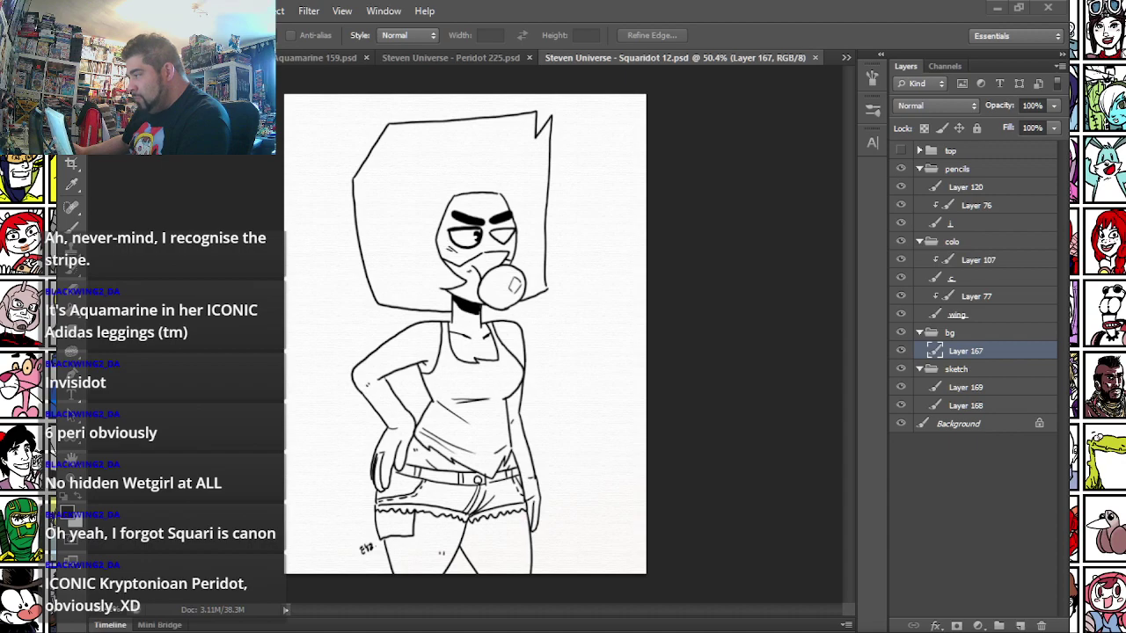
{"action": "key", "text": "ctrl+v"}
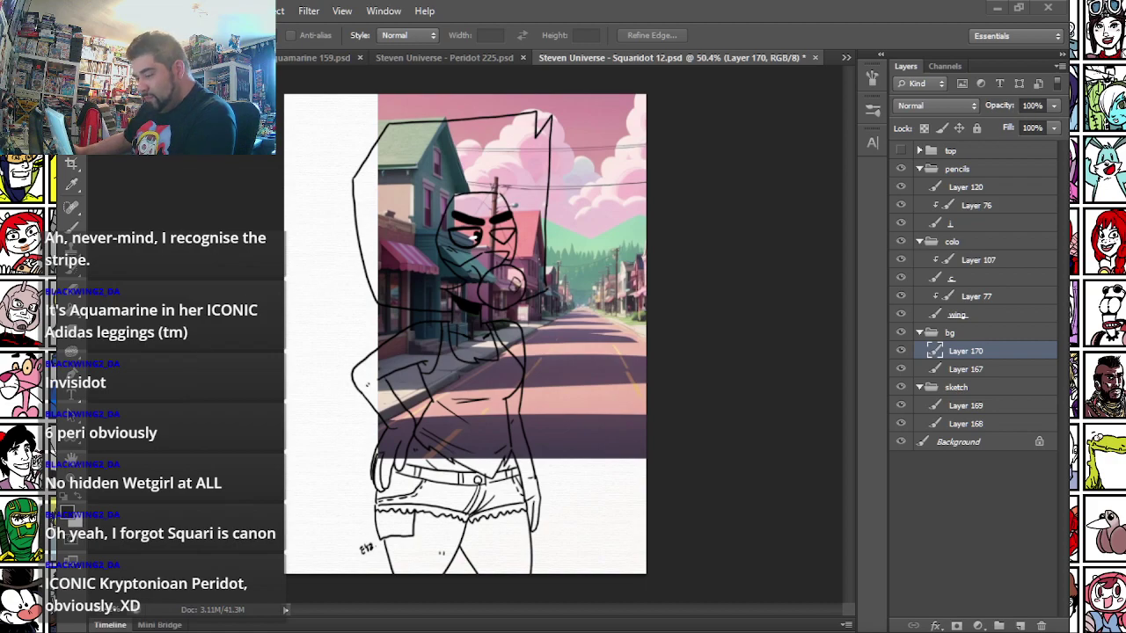
- Flip the pasted street image horizontally, enlarge it and reposition it to cover the whole canvas
{"action": "right_click", "coordinate": [504, 166]}
{"action": "left_click", "coordinate": [558, 305]}
{"action": "left_click_drag", "start_coordinate": [556, 309], "coordinate": [352, 418]}
{"action": "left_click_drag", "start_coordinate": [500, 232], "coordinate": [938, 26]}
{"action": "left_click_drag", "start_coordinate": [651, 258], "coordinate": [406, 335]}
{"action": "key", "text": "Return"}
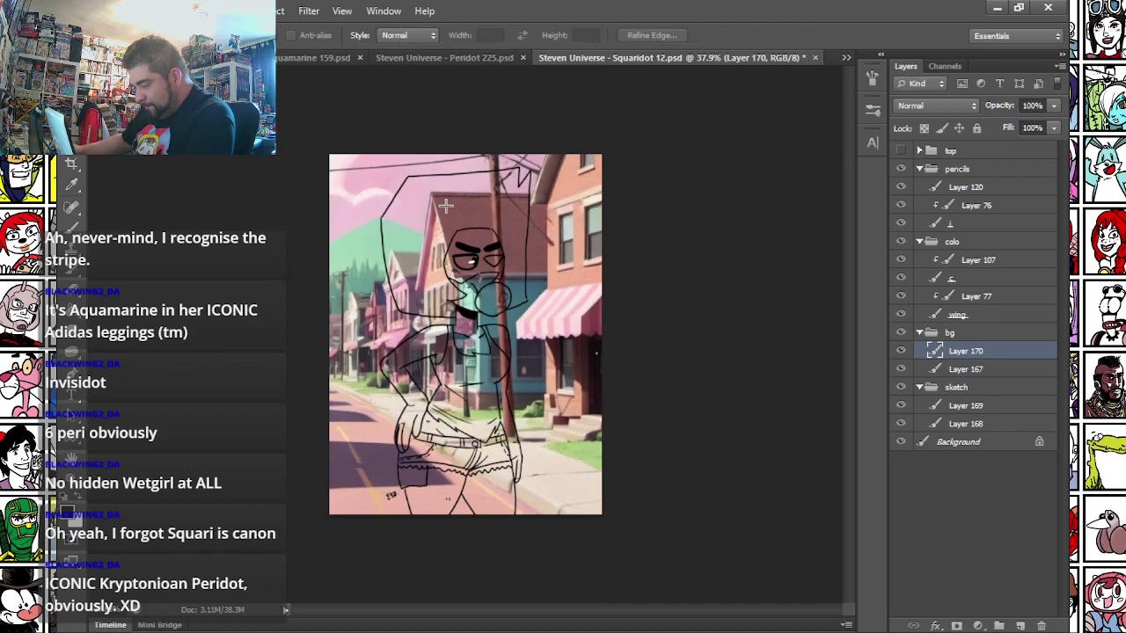
{"action": "key", "text": "ctrl+0"}
- Adjust the street image with Hue/Saturation, setting Saturation to +35 and Lightness to +9
{"action": "left_click", "coordinate": [163, 10]}
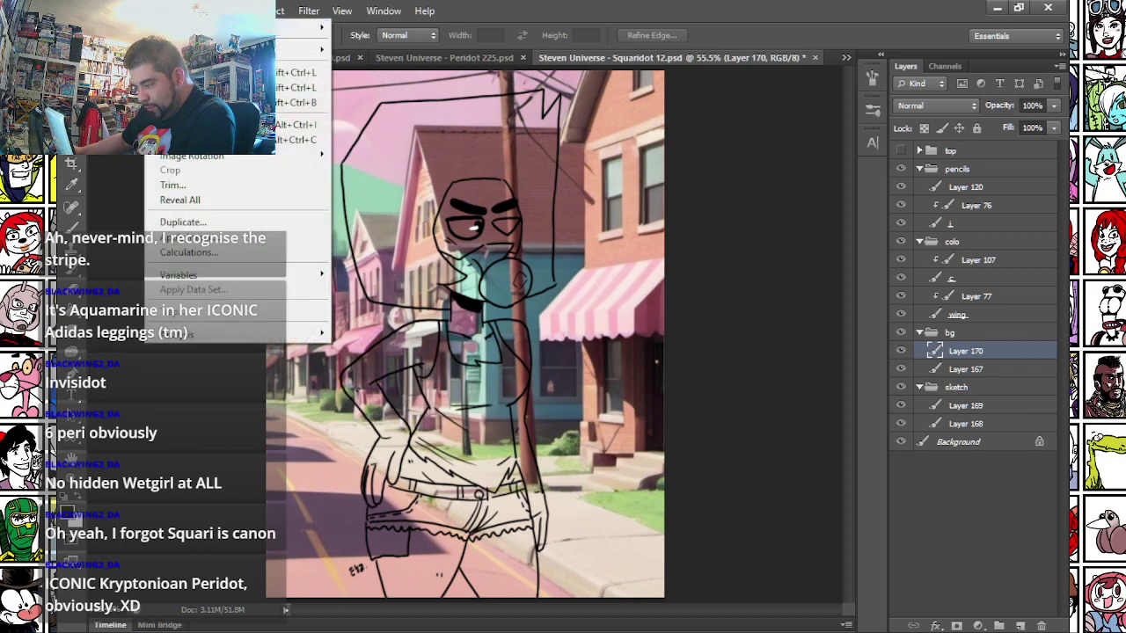
{"action": "mouse_move", "coordinate": [308, 49]}
{"action": "left_click", "coordinate": [378, 133]}
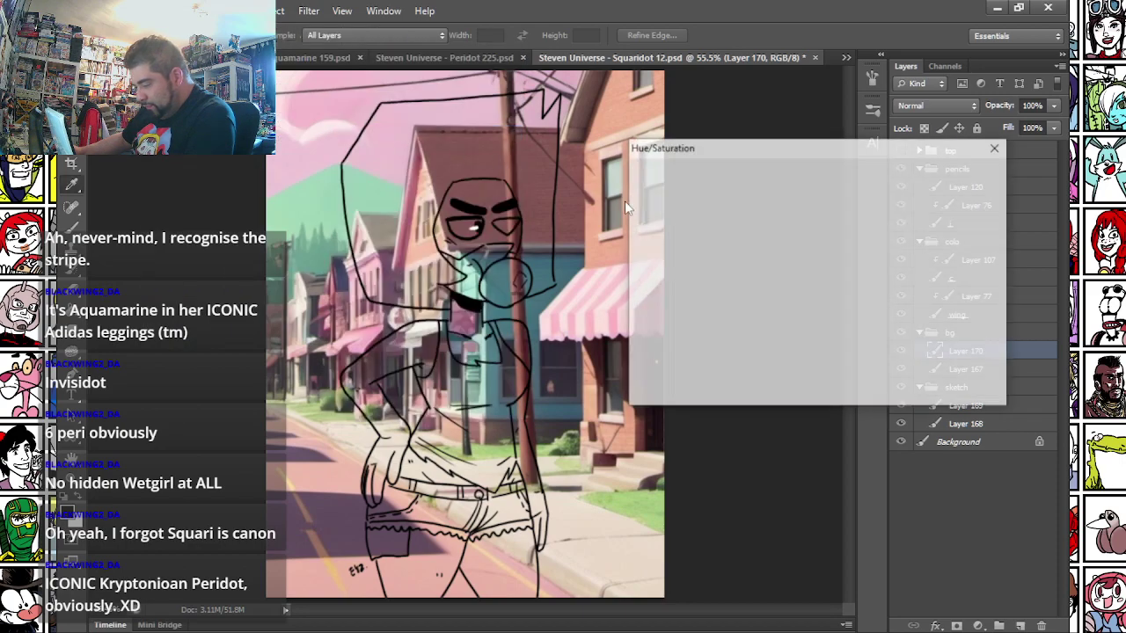
{"action": "left_click_drag", "start_coordinate": [777, 290], "coordinate": [808, 292]}
{"action": "left_click_drag", "start_coordinate": [801, 329], "coordinate": [789, 333]}
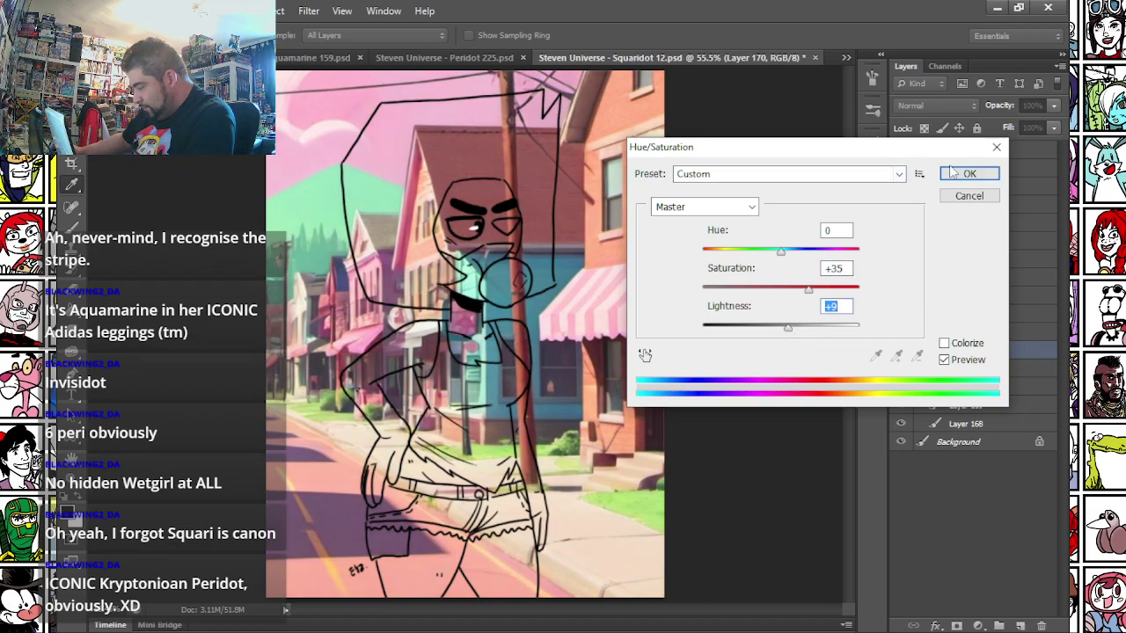
{"action": "left_click", "coordinate": [966, 174]}
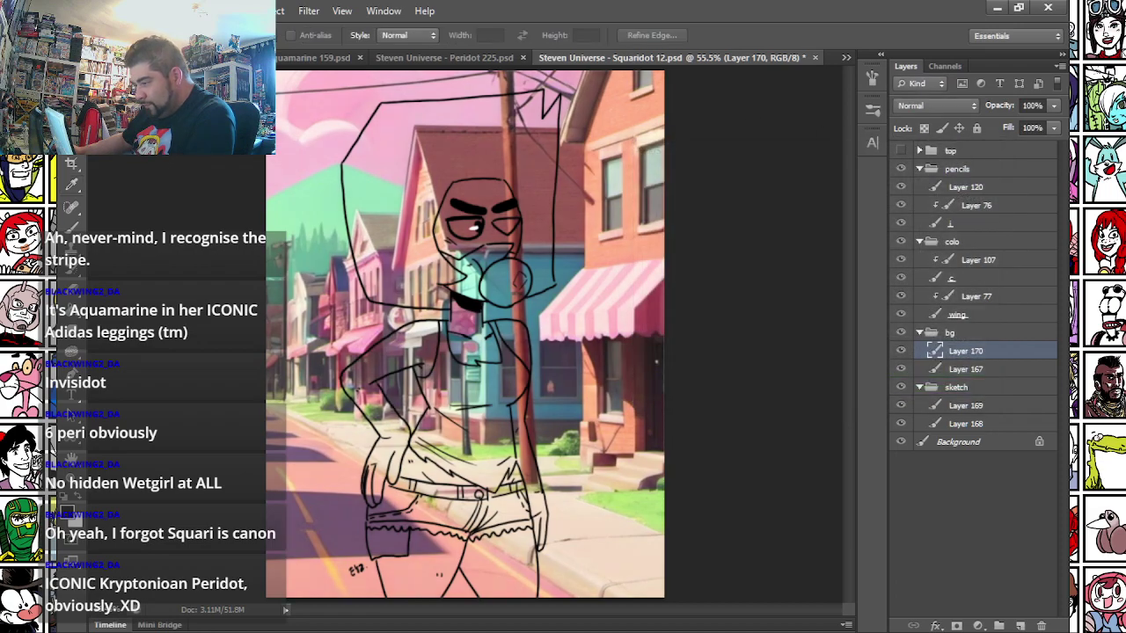
- Apply the Paint Daubs filter to the street image with Brush Size 14, Sharpness 0 and the Wide Blurry brush type
{"action": "left_click", "coordinate": [308, 12]}
{"action": "left_click", "coordinate": [338, 74]}
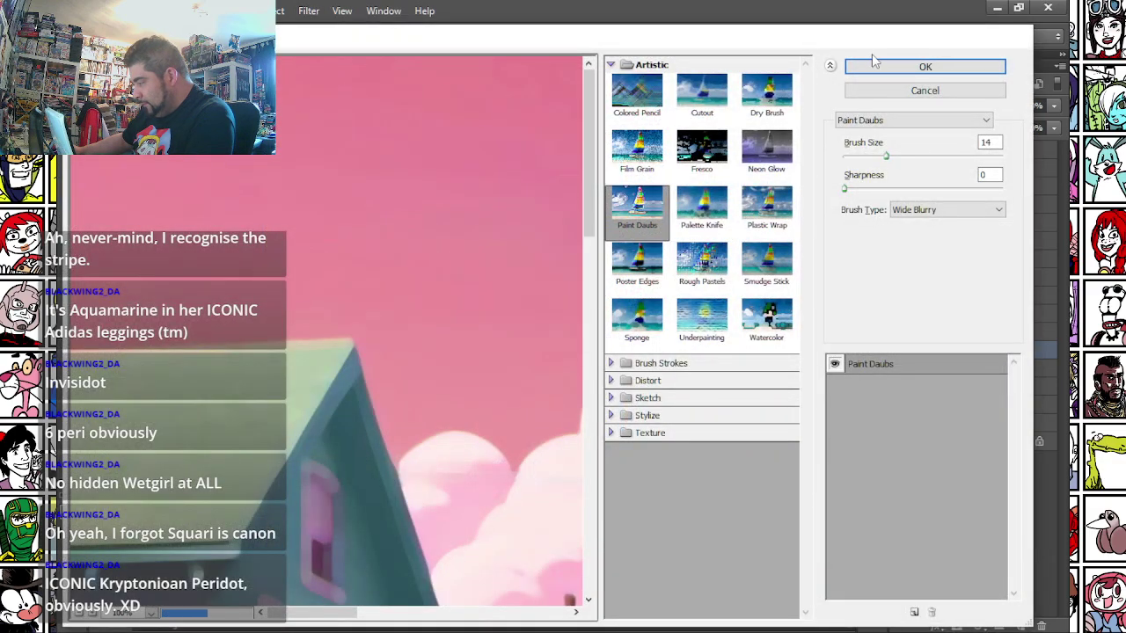
{"action": "left_click", "coordinate": [874, 68]}
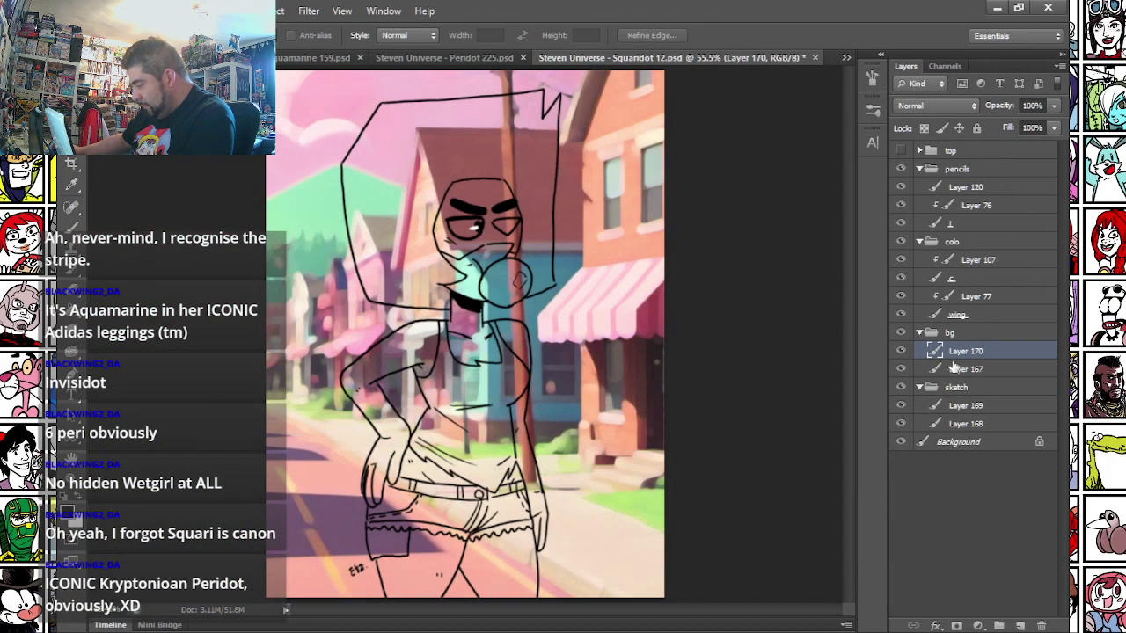
- On layer c, block in light green skin with a larger brush over the lower face, neck, chest, both arms, waist and thighs
{"action": "left_click", "coordinate": [967, 277]}
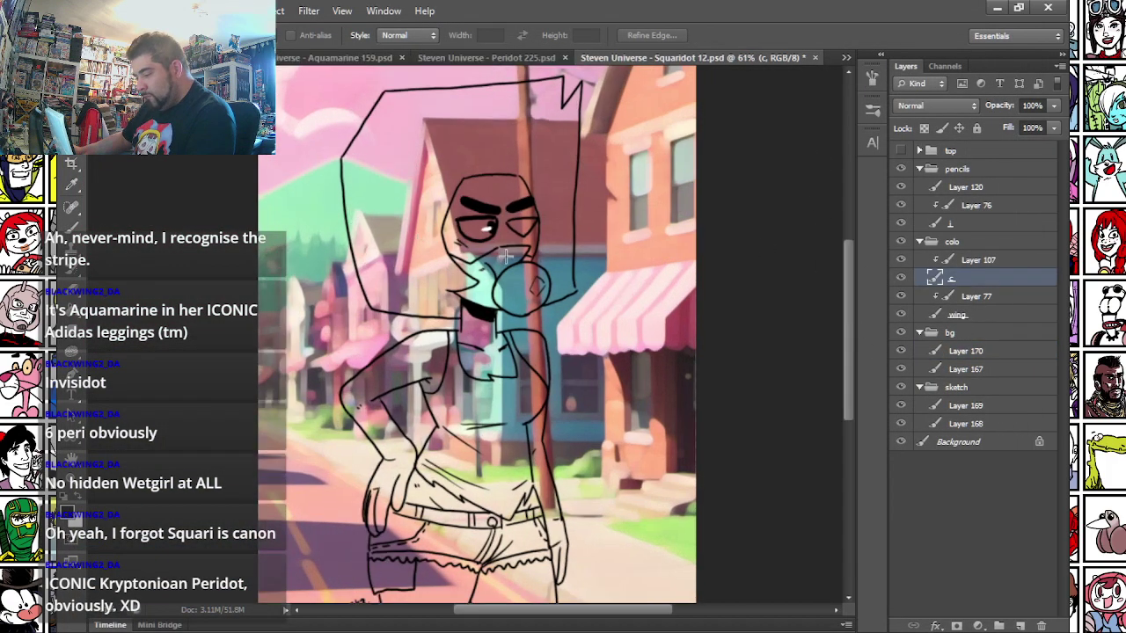
{"action": "scroll", "coordinate": [480, 235], "scroll_direction": "up", "scroll_amount": 5}
{"action": "key", "text": "b"}
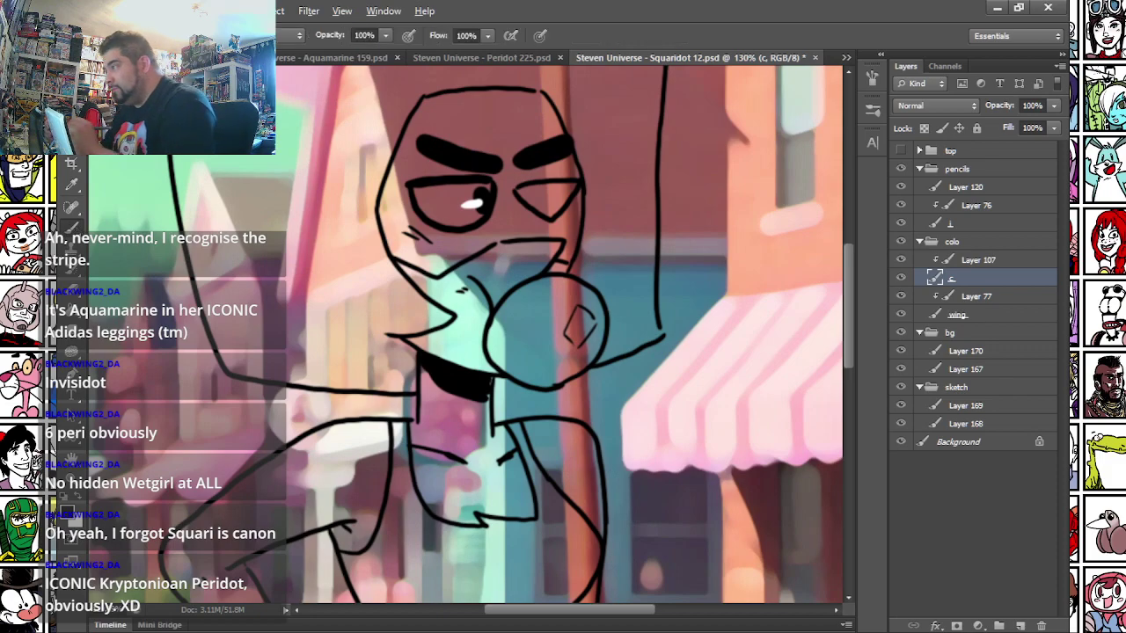
{"action": "right_click", "coordinate": [446, 167]}
{"action": "left_click_drag", "start_coordinate": [464, 206], "coordinate": [508, 206]}
{"action": "mouse_move", "coordinate": [460, 144]}
{"action": "left_mouse_down"}
{"action": "mouse_move", "coordinate": [488, 274]}
{"action": "mouse_move", "coordinate": [514, 293]}
{"action": "mouse_move", "coordinate": [559, 256]}
{"action": "mouse_move", "coordinate": [526, 227]}
{"action": "mouse_move", "coordinate": [431, 242]}
{"action": "left_mouse_up"}
{"action": "left_click_drag", "start_coordinate": [319, 393], "coordinate": [396, 132]}
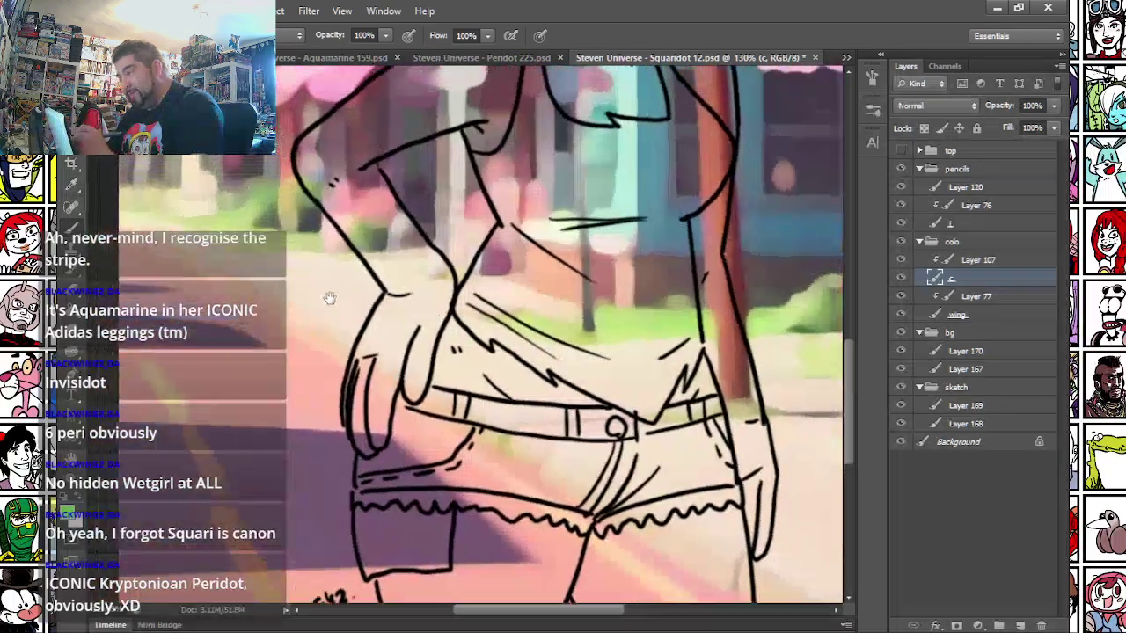
{"action": "left_click_drag", "start_coordinate": [329, 293], "coordinate": [366, 369]}
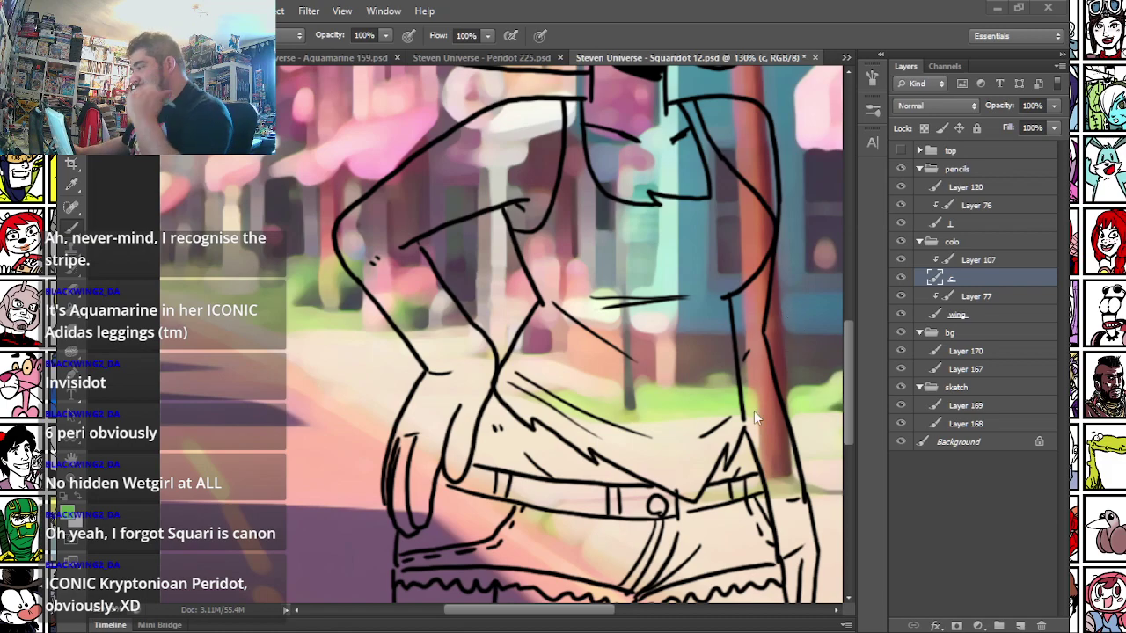
{"action": "mouse_move", "coordinate": [496, 404]}
{"action": "left_mouse_down"}
{"action": "mouse_move", "coordinate": [542, 410]}
{"action": "mouse_move", "coordinate": [577, 499]}
{"action": "mouse_move", "coordinate": [648, 503]}
{"action": "left_mouse_up"}
{"action": "left_click_drag", "start_coordinate": [450, 541], "coordinate": [422, 307]}
{"action": "mouse_move", "coordinate": [413, 361]}
{"action": "left_mouse_down"}
{"action": "mouse_move", "coordinate": [445, 502]}
{"action": "mouse_move", "coordinate": [463, 453]}
{"action": "mouse_move", "coordinate": [487, 433]}
{"action": "mouse_move", "coordinate": [504, 455]}
{"action": "mouse_move", "coordinate": [570, 355]}
{"action": "mouse_move", "coordinate": [715, 363]}
{"action": "mouse_move", "coordinate": [671, 369]}
{"action": "mouse_move", "coordinate": [640, 346]}
{"action": "mouse_move", "coordinate": [740, 329]}
{"action": "mouse_move", "coordinate": [754, 350]}
{"action": "mouse_move", "coordinate": [708, 161]}
{"action": "mouse_move", "coordinate": [655, 438]}
{"action": "left_mouse_up"}
{"action": "mouse_move", "coordinate": [669, 167]}
{"action": "left_mouse_down"}
{"action": "mouse_move", "coordinate": [716, 238]}
{"action": "mouse_move", "coordinate": [687, 523]}
{"action": "left_mouse_up"}
{"action": "mouse_move", "coordinate": [532, 176]}
{"action": "left_mouse_down"}
{"action": "mouse_move", "coordinate": [674, 182]}
{"action": "mouse_move", "coordinate": [613, 200]}
{"action": "mouse_move", "coordinate": [576, 245]}
{"action": "left_mouse_up"}
{"action": "mouse_move", "coordinate": [352, 424]}
{"action": "left_mouse_down"}
{"action": "mouse_move", "coordinate": [409, 191]}
{"action": "mouse_move", "coordinate": [423, 415]}
{"action": "left_mouse_up"}
{"action": "mouse_move", "coordinate": [528, 352]}
{"action": "left_mouse_down"}
{"action": "mouse_move", "coordinate": [427, 176]}
{"action": "mouse_move", "coordinate": [391, 303]}
{"action": "mouse_move", "coordinate": [506, 216]}
{"action": "mouse_move", "coordinate": [616, 321]}
{"action": "left_mouse_up"}
{"action": "left_click_drag", "start_coordinate": [576, 140], "coordinate": [531, 374]}
{"action": "mouse_move", "coordinate": [591, 407]}
{"action": "left_mouse_down"}
{"action": "mouse_move", "coordinate": [565, 227]}
{"action": "mouse_move", "coordinate": [620, 299]}
{"action": "mouse_move", "coordinate": [704, 170]}
{"action": "mouse_move", "coordinate": [534, 231]}
{"action": "left_mouse_up"}
{"action": "mouse_move", "coordinate": [501, 180]}
{"action": "left_mouse_down"}
{"action": "mouse_move", "coordinate": [691, 253]}
{"action": "mouse_move", "coordinate": [678, 194]}
{"action": "mouse_move", "coordinate": [640, 216]}
{"action": "mouse_move", "coordinate": [581, 163]}
{"action": "mouse_move", "coordinate": [523, 155]}
{"action": "mouse_move", "coordinate": [545, 228]}
{"action": "mouse_move", "coordinate": [479, 216]}
{"action": "mouse_move", "coordinate": [559, 285]}
{"action": "mouse_move", "coordinate": [528, 276]}
{"action": "mouse_move", "coordinate": [626, 260]}
{"action": "mouse_move", "coordinate": [648, 286]}
{"action": "left_mouse_up"}
{"action": "left_click", "coordinate": [598, 330], "text": "alt"}
{"action": "mouse_move", "coordinate": [502, 312]}
{"action": "left_mouse_down"}
{"action": "mouse_move", "coordinate": [491, 125]}
{"action": "mouse_move", "coordinate": [624, 144]}
{"action": "left_mouse_up"}
- Extend the green skin to the ink outlines along the neck, the hanging right arm and both thighs
{"action": "right_click", "coordinate": [572, 187]}
{"action": "left_click", "coordinate": [595, 222]}
{"action": "key", "text": "Return"}
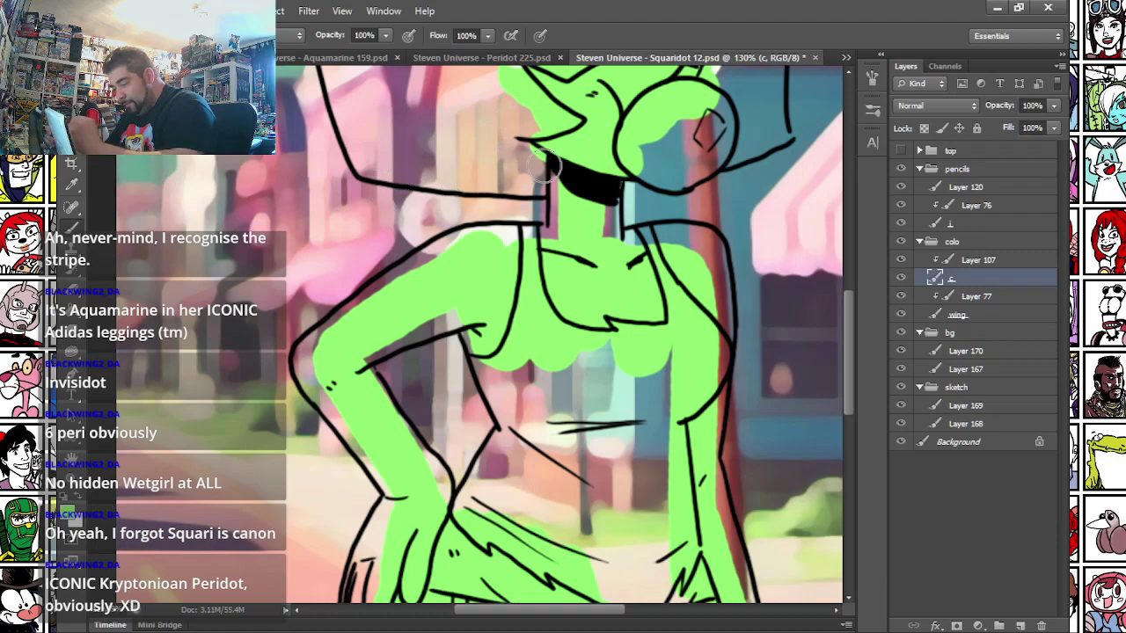
{"action": "mouse_move", "coordinate": [552, 185]}
{"action": "left_mouse_down"}
{"action": "mouse_move", "coordinate": [559, 244]}
{"action": "mouse_move", "coordinate": [560, 127]}
{"action": "mouse_move", "coordinate": [554, 199]}
{"action": "mouse_move", "coordinate": [539, 236]}
{"action": "left_mouse_up"}
{"action": "mouse_move", "coordinate": [632, 243]}
{"action": "left_mouse_down"}
{"action": "mouse_move", "coordinate": [680, 236]}
{"action": "mouse_move", "coordinate": [702, 241]}
{"action": "mouse_move", "coordinate": [713, 262]}
{"action": "mouse_move", "coordinate": [704, 436]}
{"action": "mouse_move", "coordinate": [636, 202]}
{"action": "left_mouse_up"}
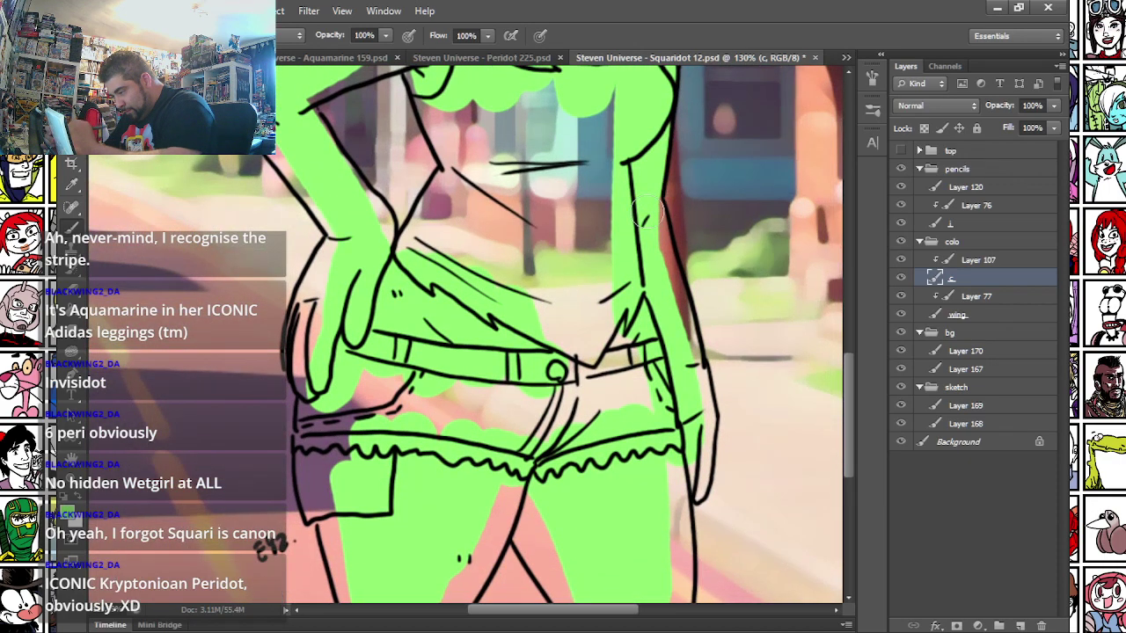
{"action": "mouse_move", "coordinate": [664, 253]}
{"action": "left_mouse_down"}
{"action": "mouse_move", "coordinate": [696, 402]}
{"action": "mouse_move", "coordinate": [697, 490]}
{"action": "mouse_move", "coordinate": [705, 398]}
{"action": "left_mouse_up"}
{"action": "left_click_drag", "start_coordinate": [507, 431], "coordinate": [527, 192]}
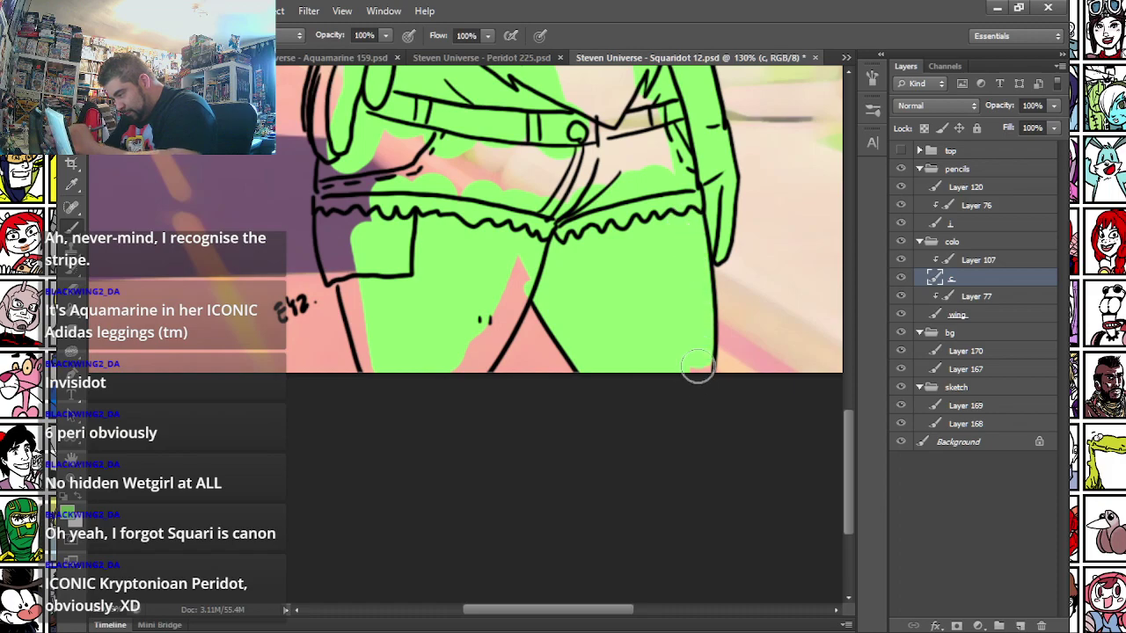
{"action": "mouse_move", "coordinate": [346, 270]}
{"action": "left_mouse_down"}
{"action": "mouse_move", "coordinate": [356, 356]}
{"action": "mouse_move", "coordinate": [393, 373]}
{"action": "left_mouse_up"}
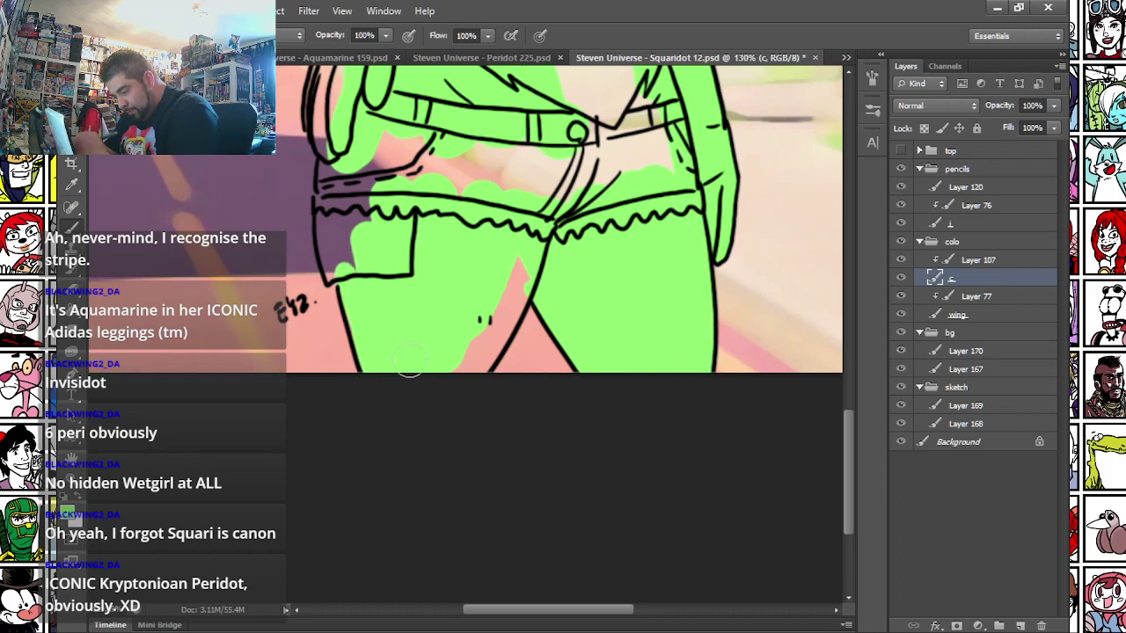
{"action": "mouse_move", "coordinate": [473, 362]}
{"action": "left_mouse_down"}
{"action": "mouse_move", "coordinate": [502, 325]}
{"action": "mouse_move", "coordinate": [515, 269]}
{"action": "left_mouse_up"}
- Fill the bent left arm with green out to its outline and paint the upper face pale cream
{"action": "mouse_move", "coordinate": [301, 132]}
{"action": "left_mouse_down"}
{"action": "mouse_move", "coordinate": [444, 400]}
{"action": "mouse_move", "coordinate": [460, 387]}
{"action": "mouse_move", "coordinate": [473, 394]}
{"action": "mouse_move", "coordinate": [471, 310]}
{"action": "mouse_move", "coordinate": [474, 324]}
{"action": "mouse_move", "coordinate": [506, 230]}
{"action": "mouse_move", "coordinate": [558, 269]}
{"action": "left_mouse_up"}
{"action": "mouse_move", "coordinate": [475, 142]}
{"action": "left_mouse_down"}
{"action": "mouse_move", "coordinate": [484, 305]}
{"action": "mouse_move", "coordinate": [519, 265]}
{"action": "mouse_move", "coordinate": [562, 246]}
{"action": "left_mouse_up"}
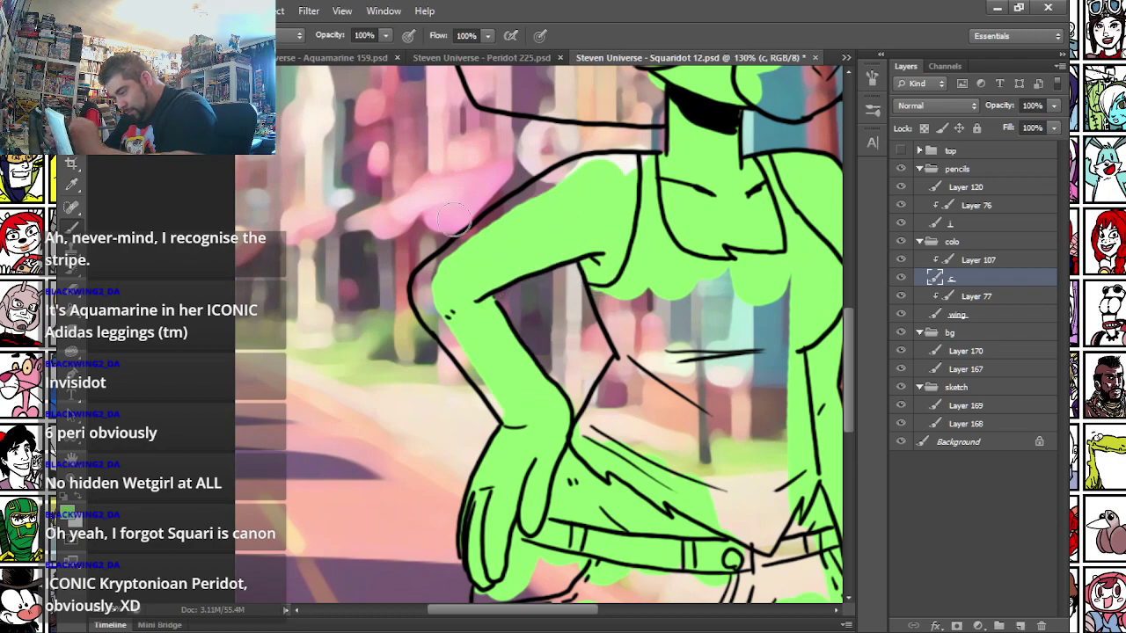
{"action": "mouse_move", "coordinate": [485, 386]}
{"action": "left_mouse_down"}
{"action": "mouse_move", "coordinate": [431, 326]}
{"action": "mouse_move", "coordinate": [417, 290]}
{"action": "mouse_move", "coordinate": [492, 215]}
{"action": "mouse_move", "coordinate": [591, 159]}
{"action": "mouse_move", "coordinate": [642, 163]}
{"action": "mouse_move", "coordinate": [639, 371]}
{"action": "left_mouse_up"}
{"action": "left_click_drag", "start_coordinate": [563, 202], "coordinate": [426, 274]}
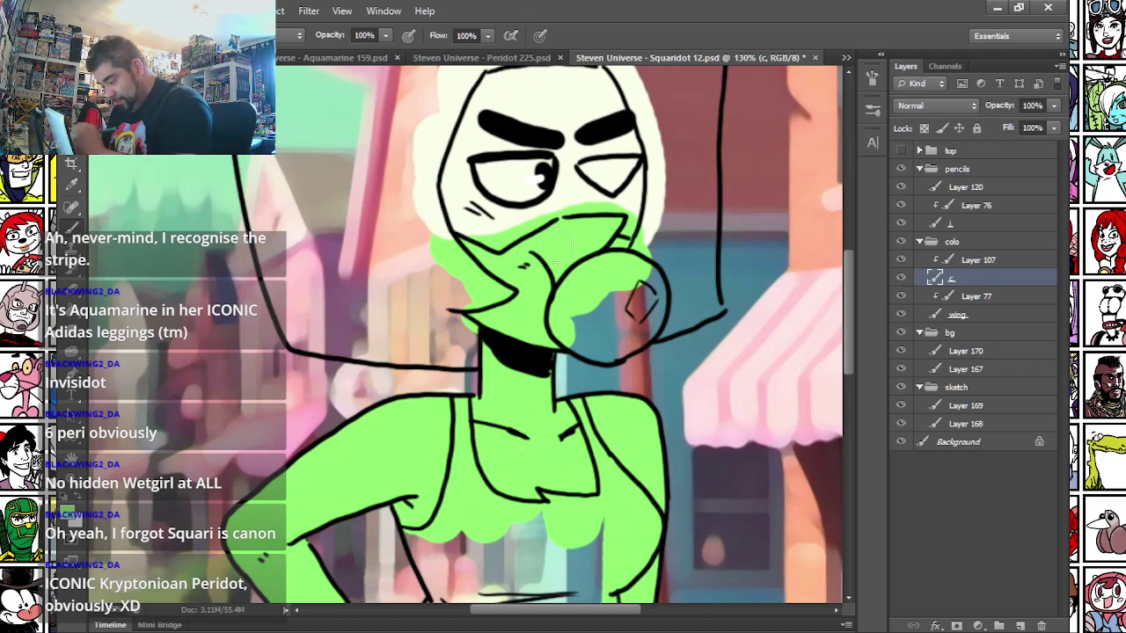
- Choose the 19 px soft round brush and blend green upward into the cream below the left eye
{"action": "right_click", "coordinate": [588, 202]}
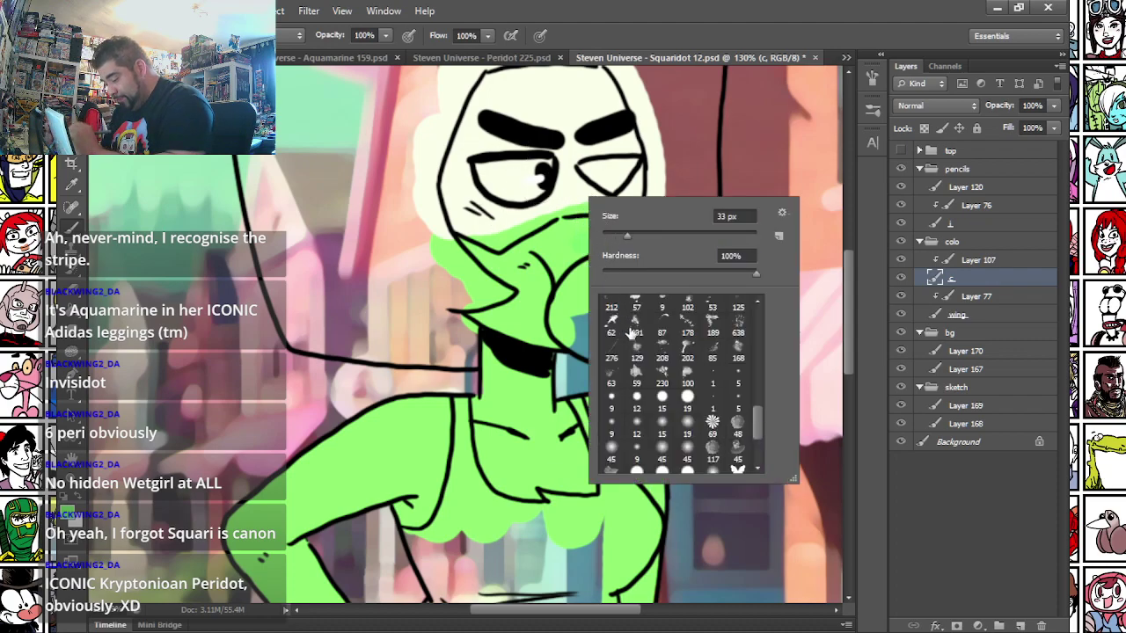
{"action": "left_click", "coordinate": [687, 423]}
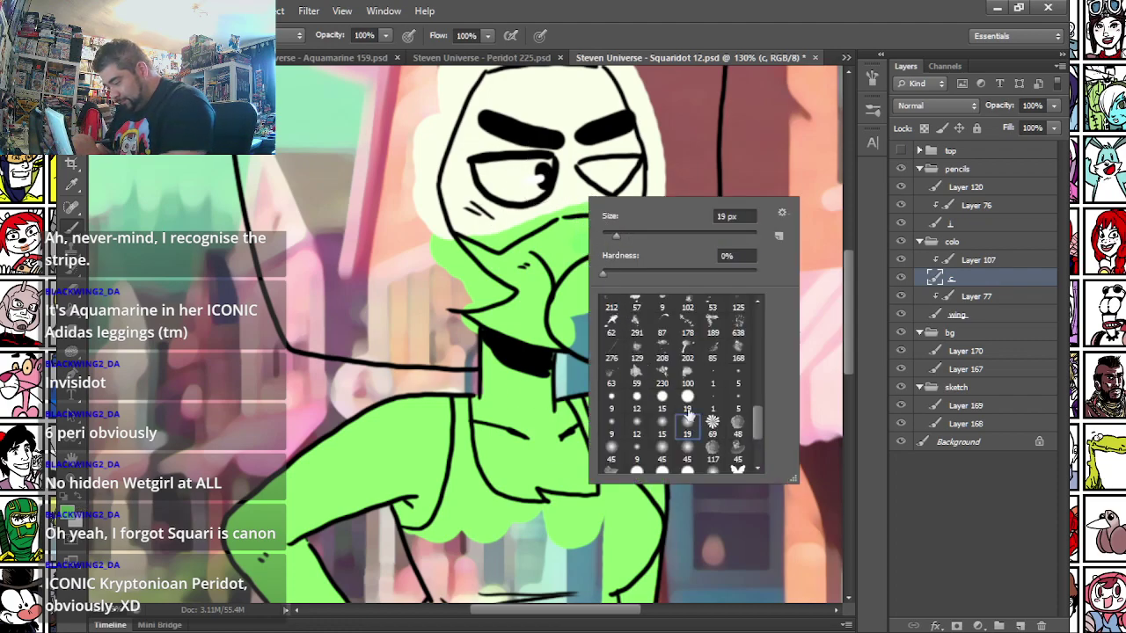
{"action": "left_click", "coordinate": [484, 264]}
{"action": "left_click_drag", "start_coordinate": [497, 255], "coordinate": [502, 220]}
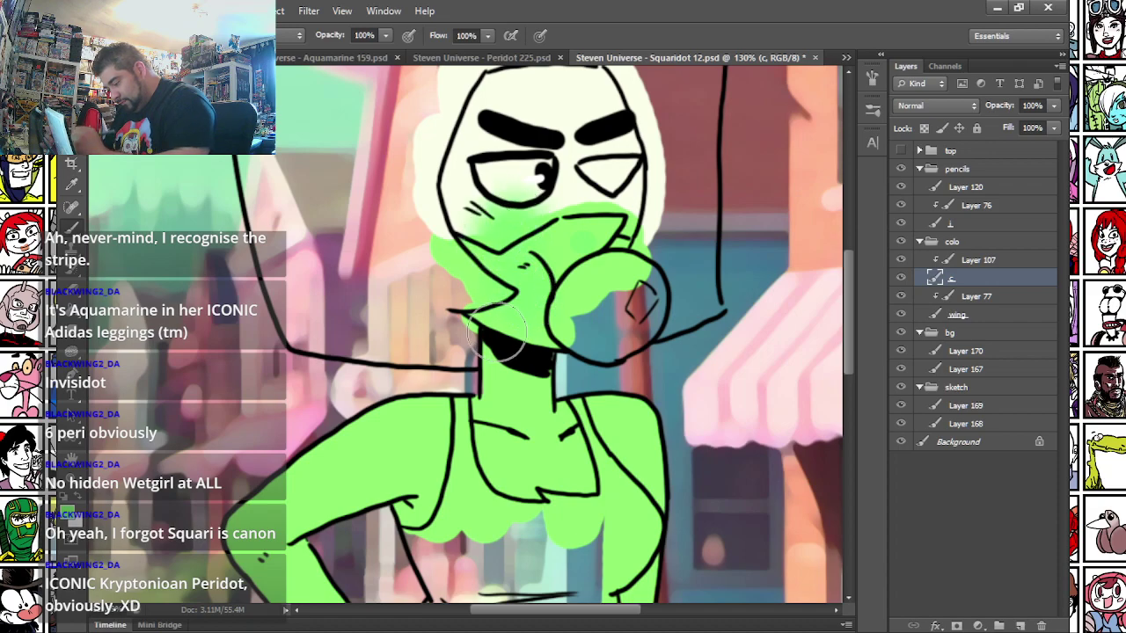
- Add a new layer clipped to layer c and softly shade the green skin on the arms, chest and thighs
{"action": "left_click", "coordinate": [1020, 625]}
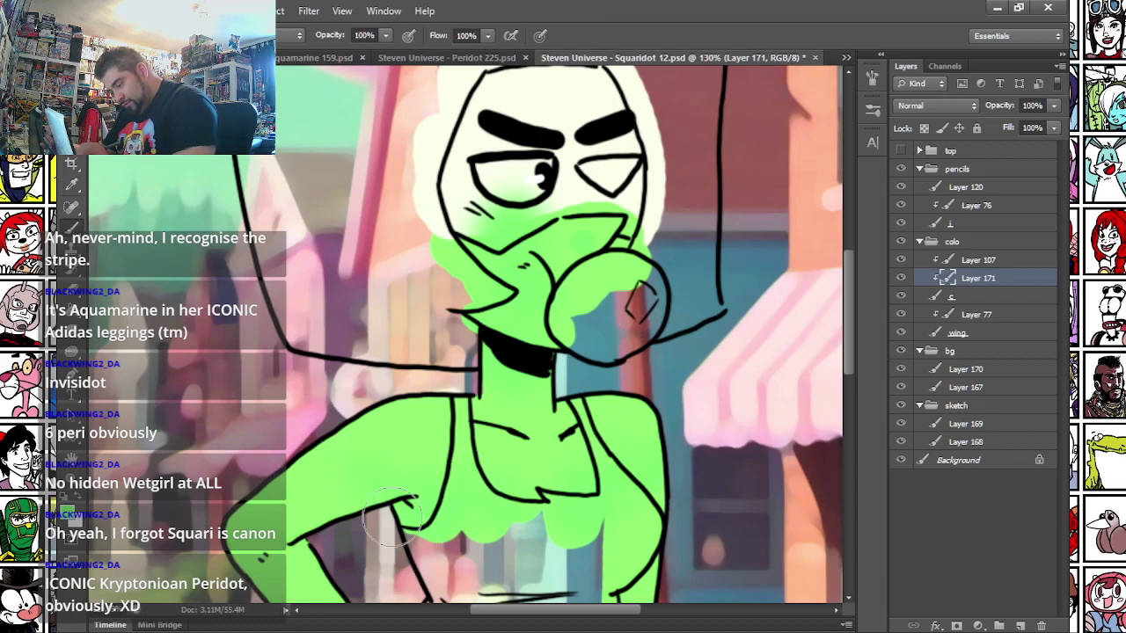
{"action": "mouse_move", "coordinate": [252, 488]}
{"action": "left_mouse_down"}
{"action": "mouse_move", "coordinate": [278, 436]}
{"action": "mouse_move", "coordinate": [287, 145]}
{"action": "left_mouse_up"}
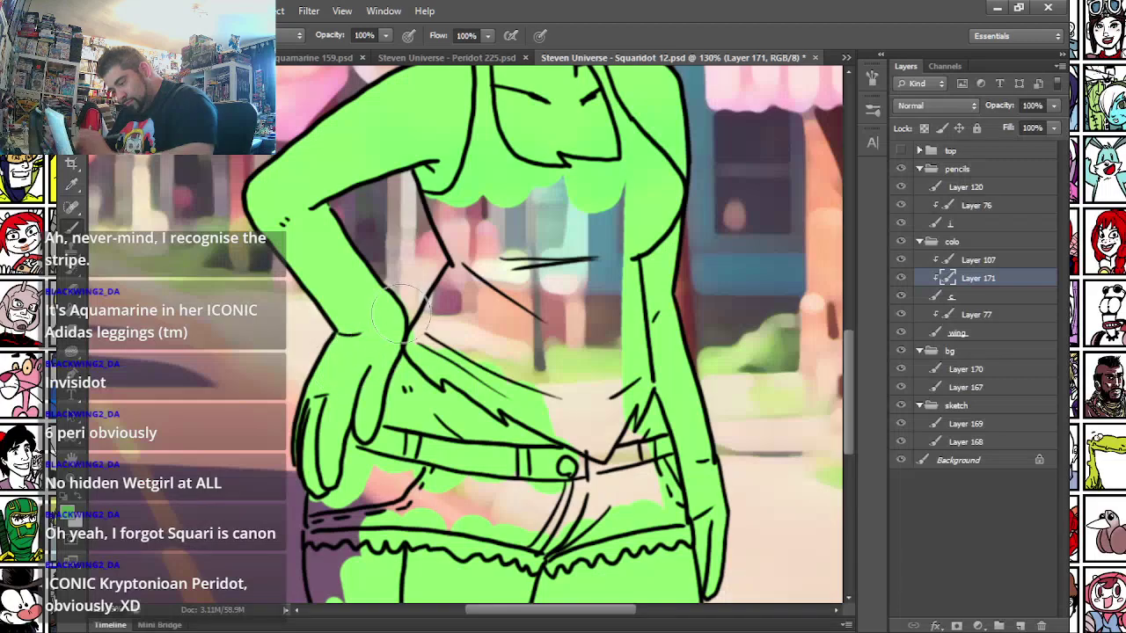
{"action": "left_click_drag", "start_coordinate": [433, 468], "coordinate": [444, 197]}
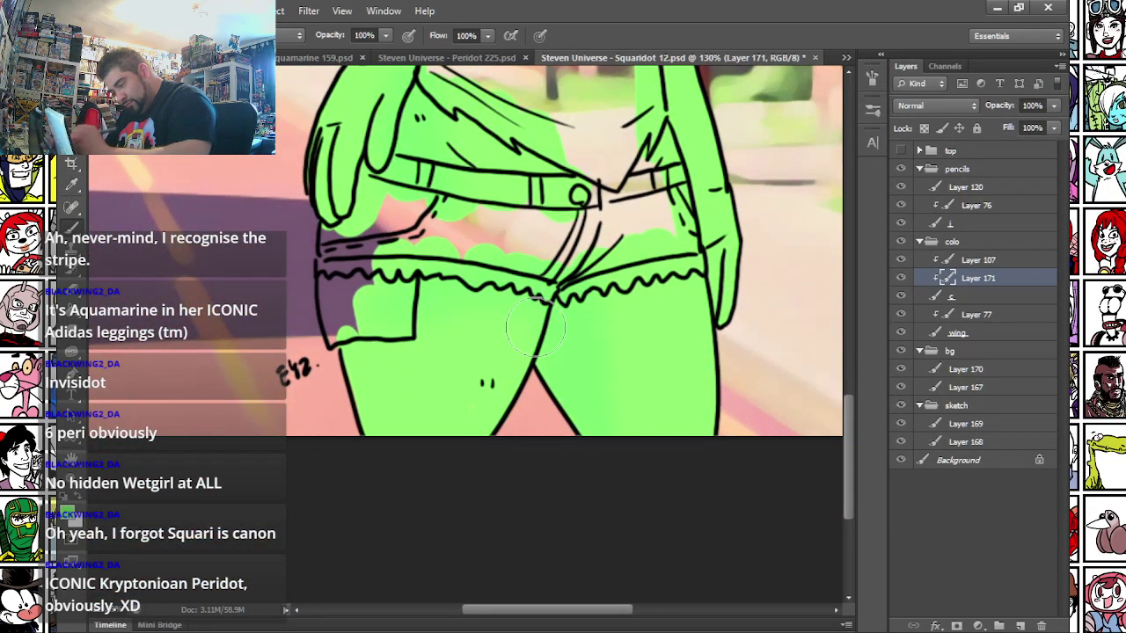
{"action": "left_click_drag", "start_coordinate": [374, 314], "coordinate": [361, 306]}
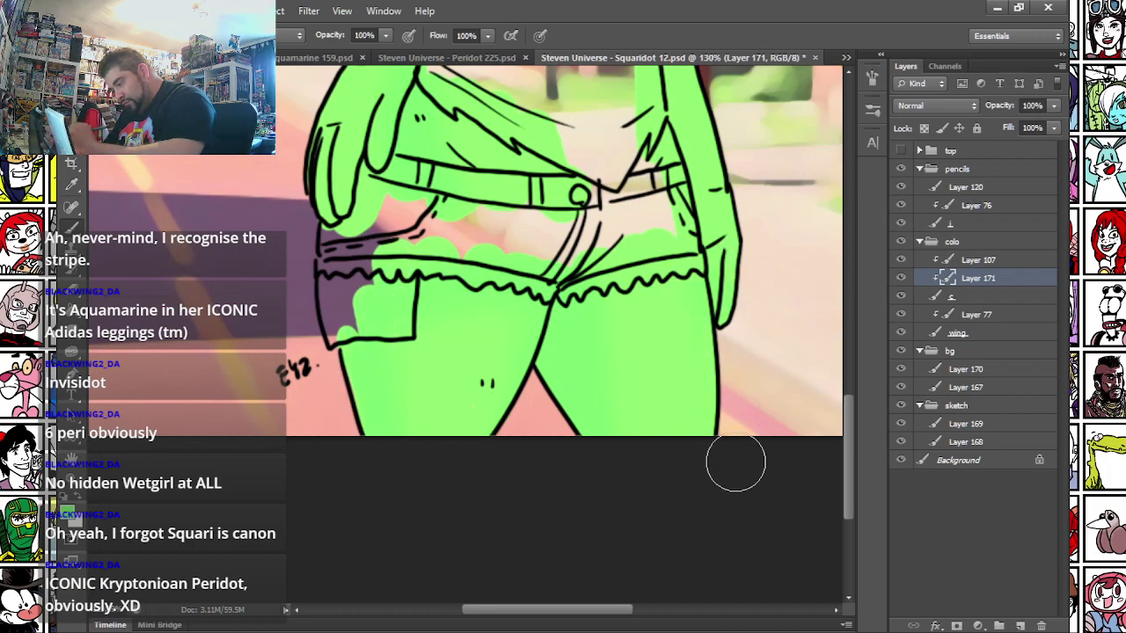
{"action": "left_click_drag", "start_coordinate": [580, 109], "coordinate": [602, 577]}
{"action": "left_click_drag", "start_coordinate": [517, 222], "coordinate": [385, 340]}
- Set the foreground colour to pale green d5ffc9 and dab small highlights on the shoulders, chest, lower face and thighs
{"action": "left_click", "coordinate": [68, 514]}
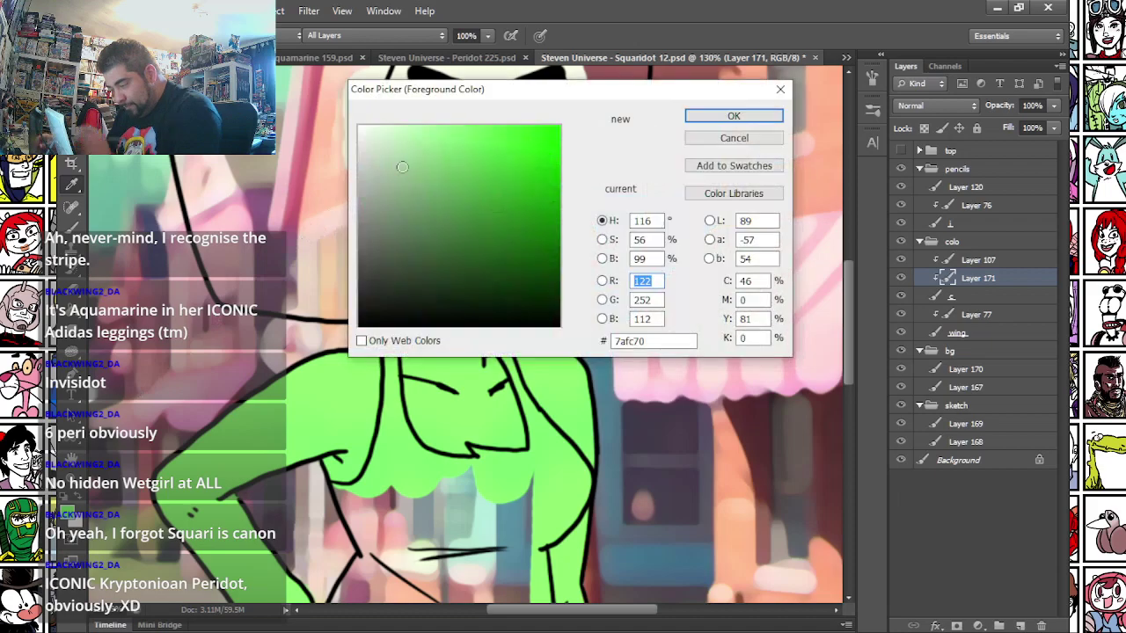
{"action": "left_click", "coordinate": [400, 125]}
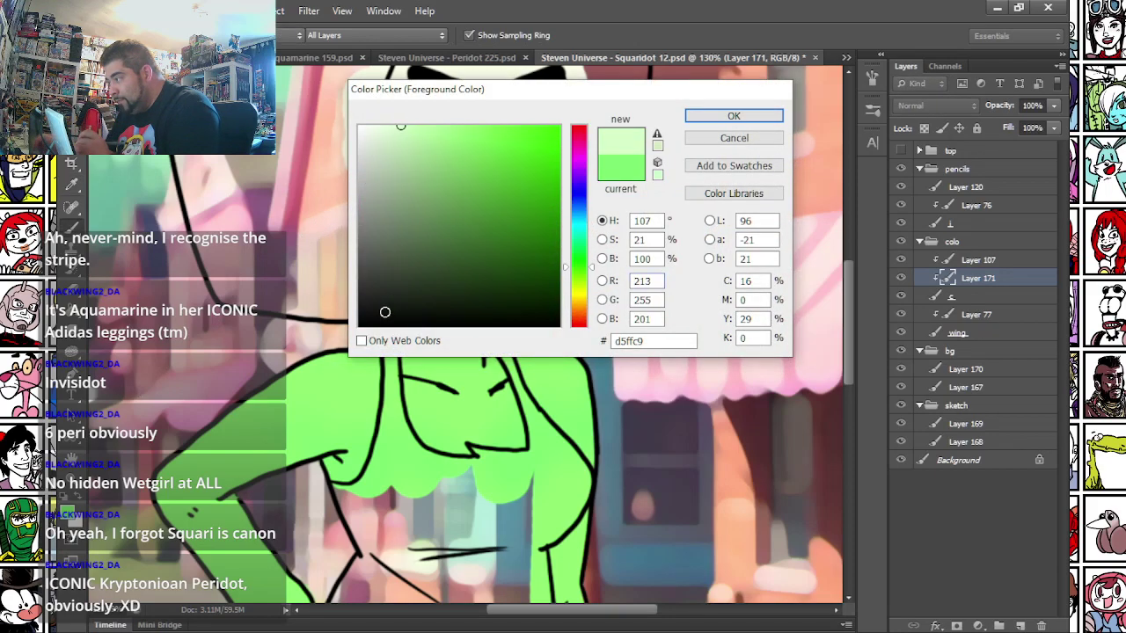
{"action": "key", "text": "Return"}
{"action": "right_click", "coordinate": [412, 274]}
{"action": "left_click", "coordinate": [561, 453]}
{"action": "key", "text": "Return"}
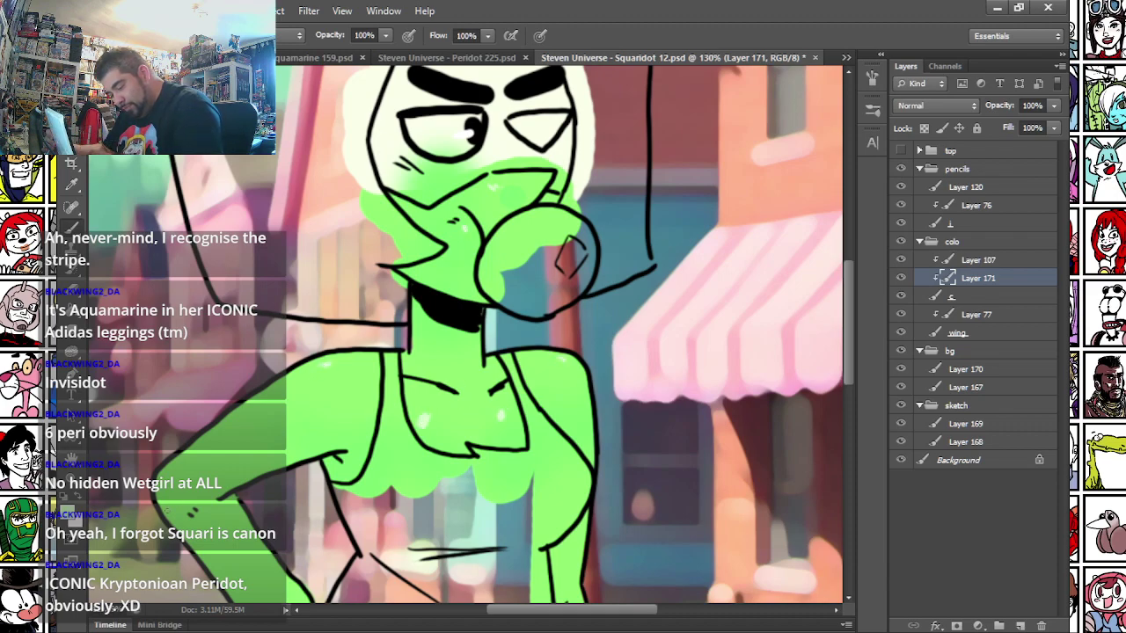
{"action": "scroll", "coordinate": [560, 334], "scroll_direction": "down", "scroll_amount": 5}
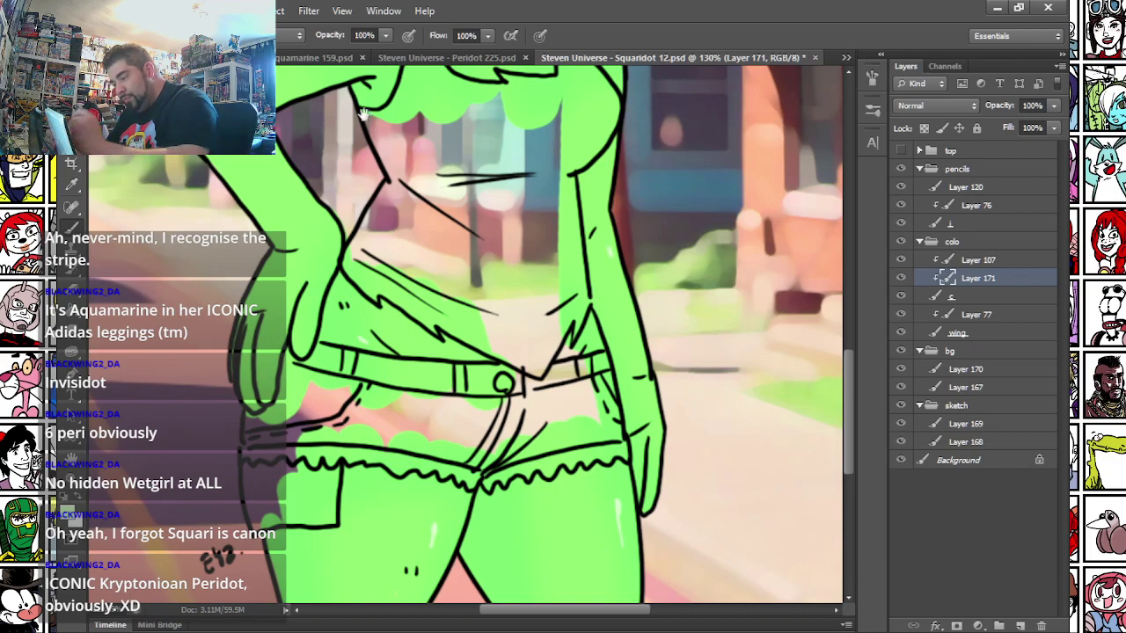
- Tidy the cream face down to its zigzag edge and colour the eyes, white on the left and green on the right
{"action": "scroll", "coordinate": [361, 114], "scroll_direction": "up", "scroll_amount": 6}
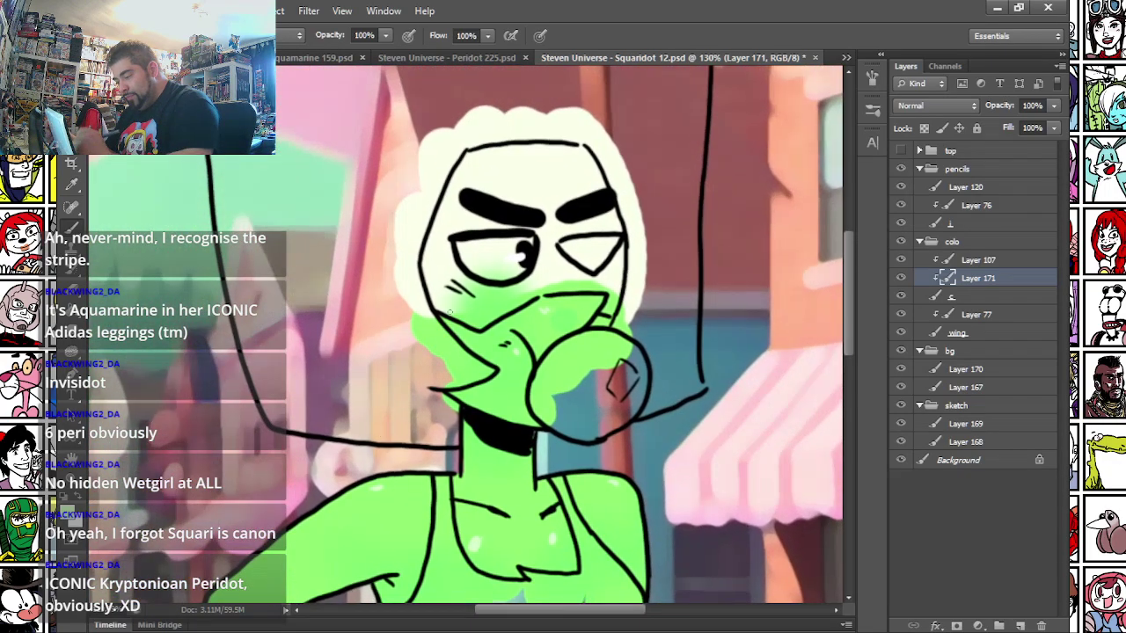
{"action": "right_click", "coordinate": [500, 182]}
{"action": "left_click_drag", "start_coordinate": [523, 220], "coordinate": [538, 220]}
{"action": "mouse_move", "coordinate": [433, 304]}
{"action": "left_mouse_down"}
{"action": "mouse_move", "coordinate": [478, 315]}
{"action": "mouse_move", "coordinate": [543, 280]}
{"action": "mouse_move", "coordinate": [619, 279]}
{"action": "left_mouse_up"}
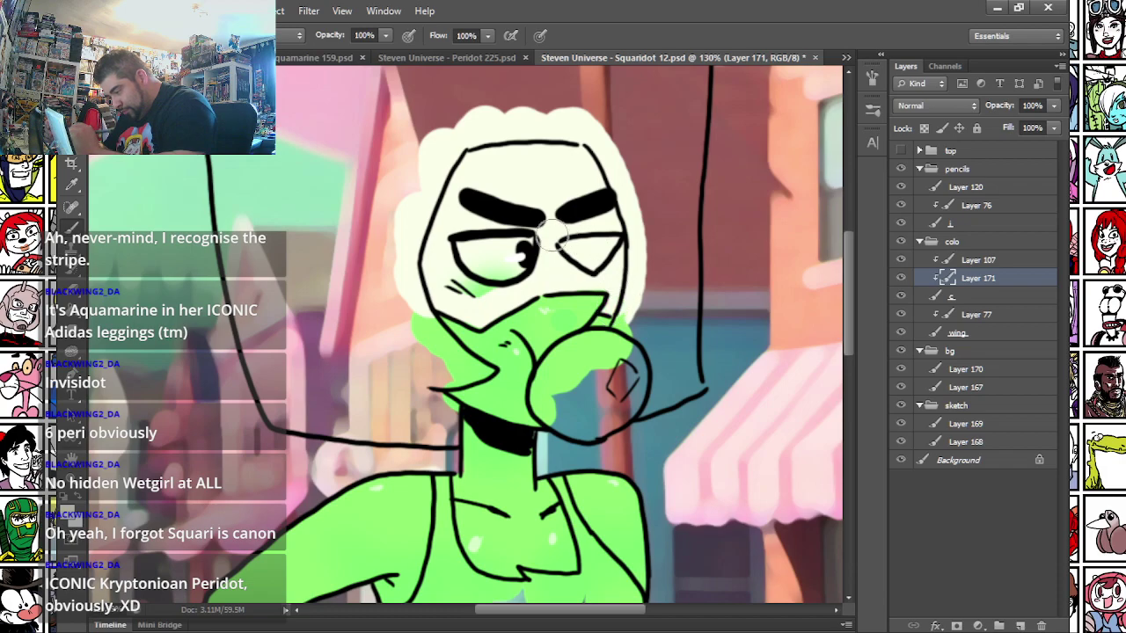
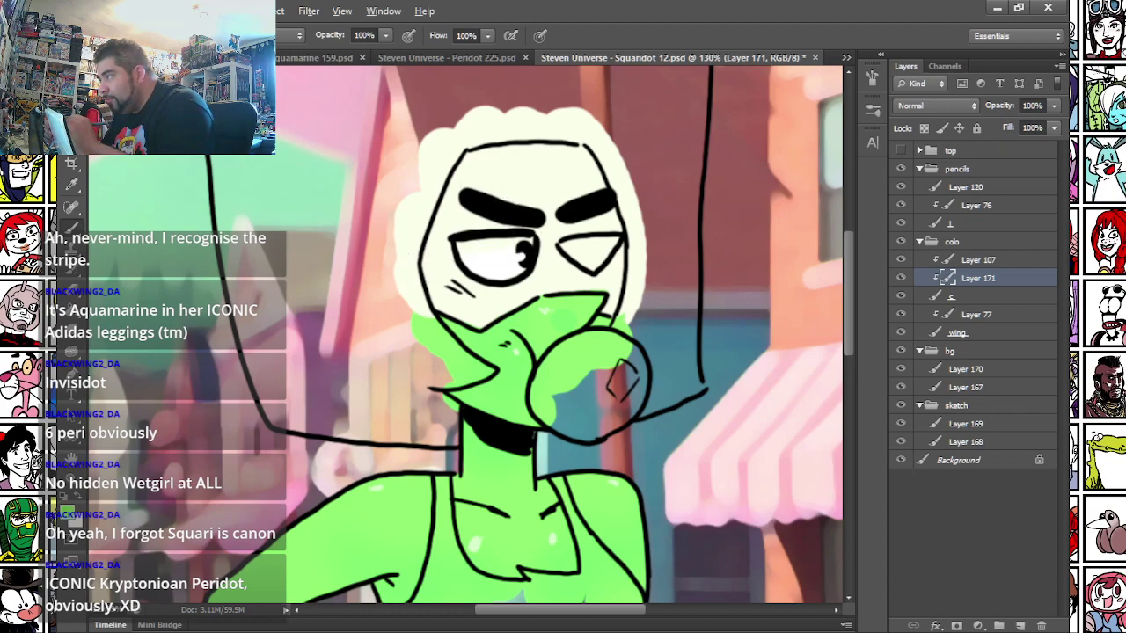
{"action": "mouse_move", "coordinate": [569, 248]}
{"action": "left_mouse_down"}
{"action": "mouse_move", "coordinate": [591, 260]}
{"action": "mouse_move", "coordinate": [609, 240]}
{"action": "mouse_move", "coordinate": [578, 249]}
{"action": "left_mouse_up"}
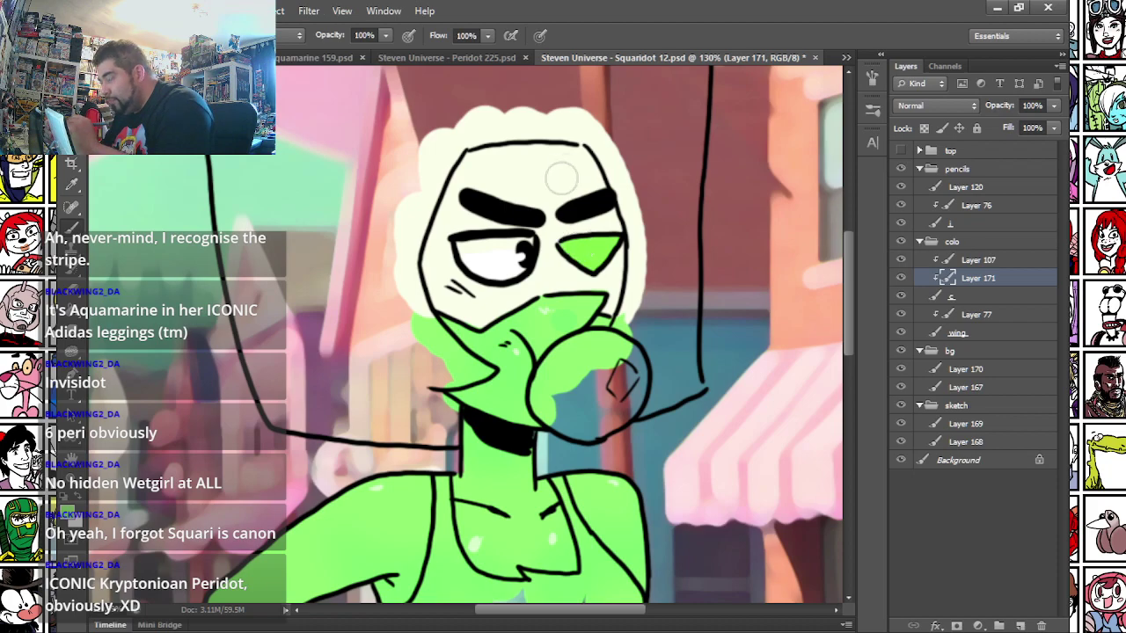
{"action": "left_click_drag", "start_coordinate": [350, 434], "coordinate": [312, 307]}
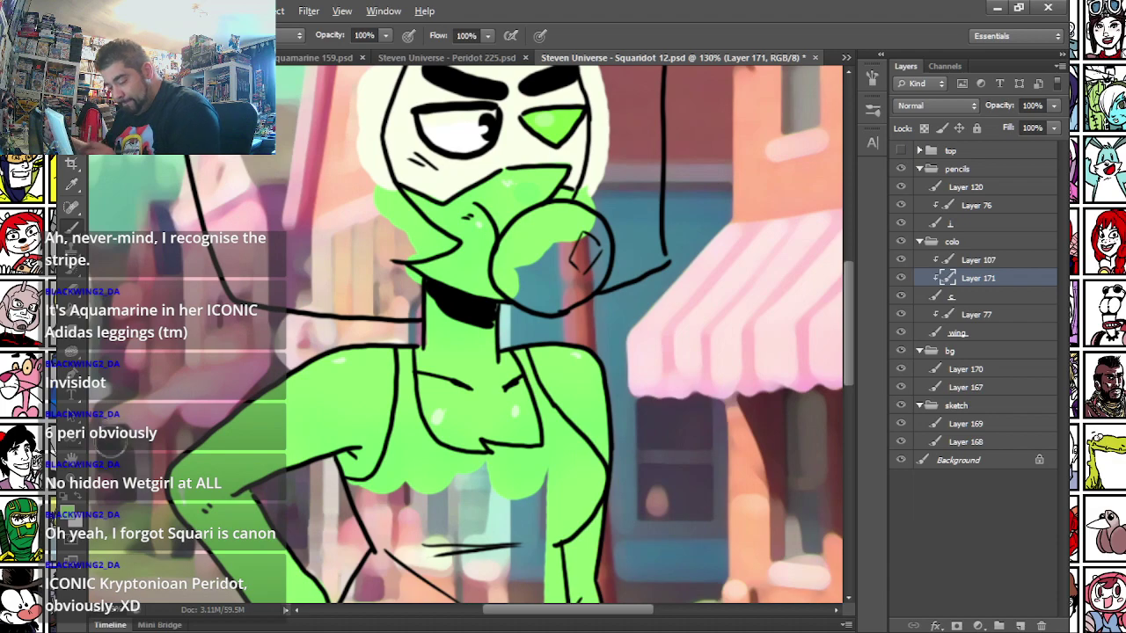
- Merge Layer 171 down into layer c and fill the bubble with light blue a5e0f6
{"action": "left_click", "coordinate": [75, 519]}
{"action": "left_click_drag", "start_coordinate": [581, 230], "coordinate": [581, 217]}
{"action": "left_click", "coordinate": [424, 133]}
{"action": "key", "text": "Return"}
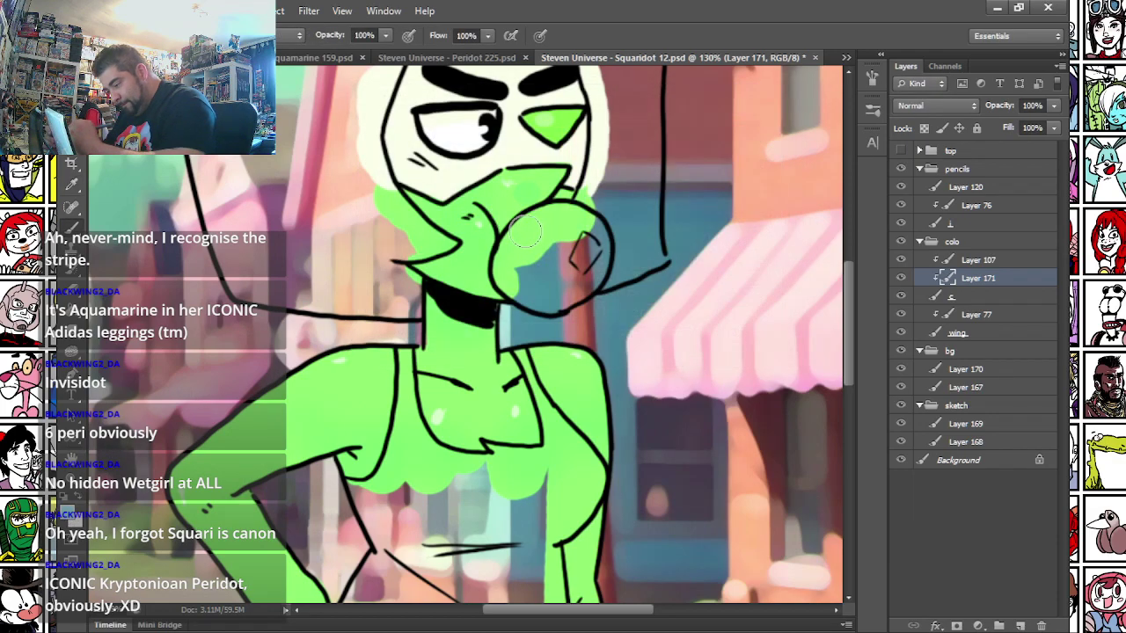
{"action": "mouse_move", "coordinate": [506, 257]}
{"action": "left_mouse_down"}
{"action": "mouse_move", "coordinate": [514, 289]}
{"action": "mouse_move", "coordinate": [542, 299]}
{"action": "left_mouse_up"}
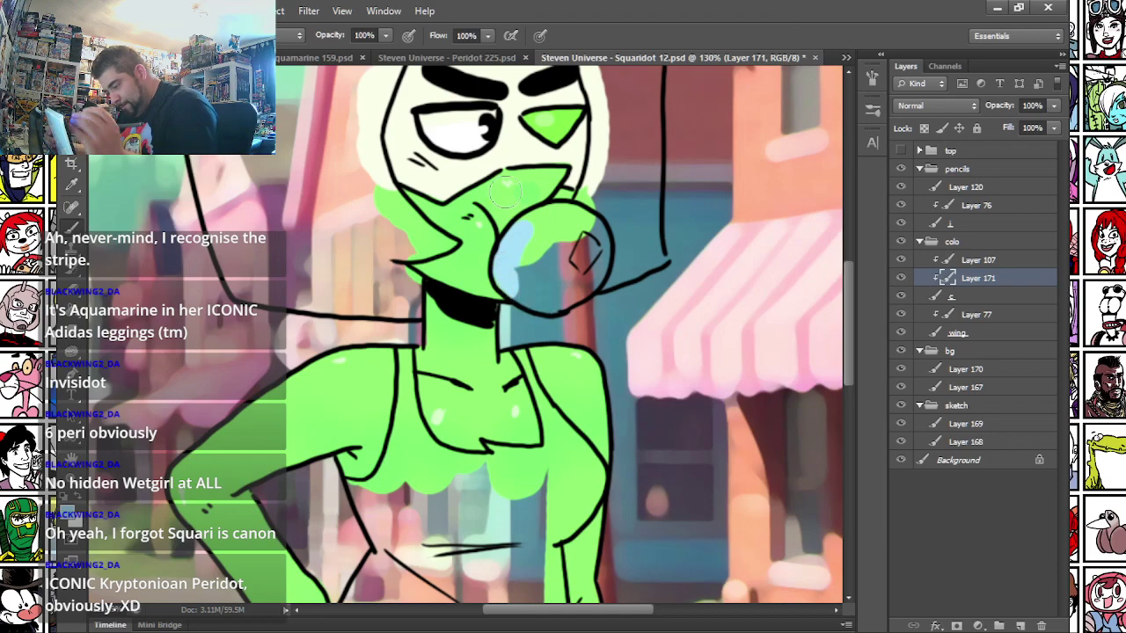
{"action": "key", "text": "ctrl+e"}
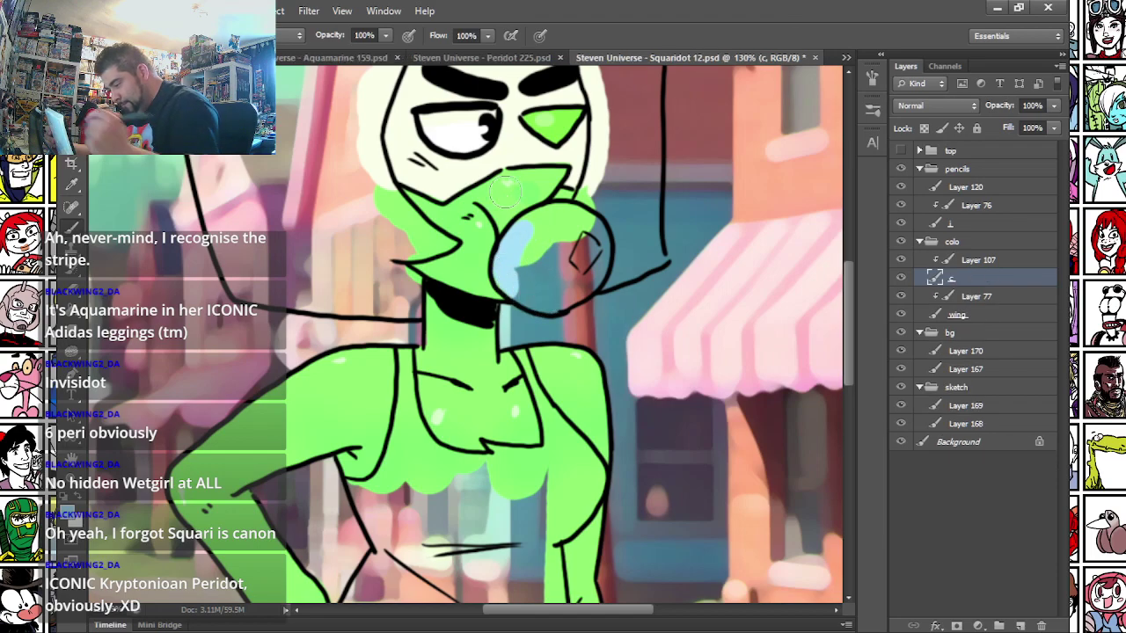
{"action": "mouse_move", "coordinate": [532, 227]}
{"action": "left_mouse_down"}
{"action": "mouse_move", "coordinate": [514, 256]}
{"action": "mouse_move", "coordinate": [538, 299]}
{"action": "mouse_move", "coordinate": [575, 287]}
{"action": "mouse_move", "coordinate": [603, 260]}
{"action": "mouse_move", "coordinate": [538, 276]}
{"action": "left_mouse_up"}
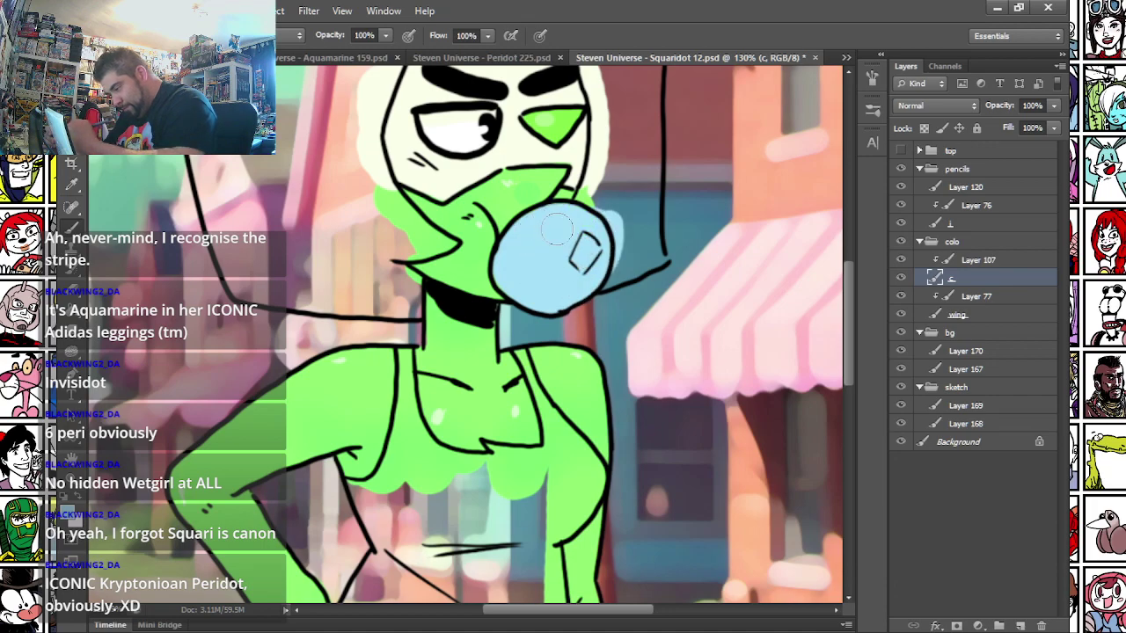
- Set the foreground colour to lighter blue beedff and softly brighten the middle of the bubble with a soft round brush
{"action": "left_click", "coordinate": [67, 508]}
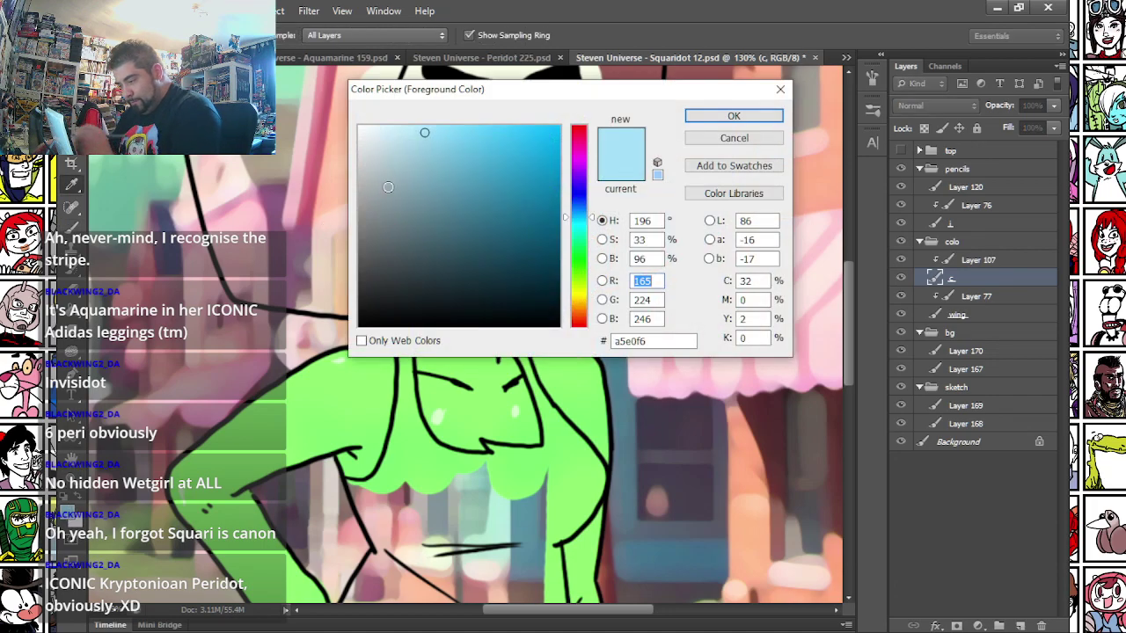
{"action": "left_click_drag", "start_coordinate": [407, 136], "coordinate": [408, 124]}
{"action": "key", "text": "Return"}
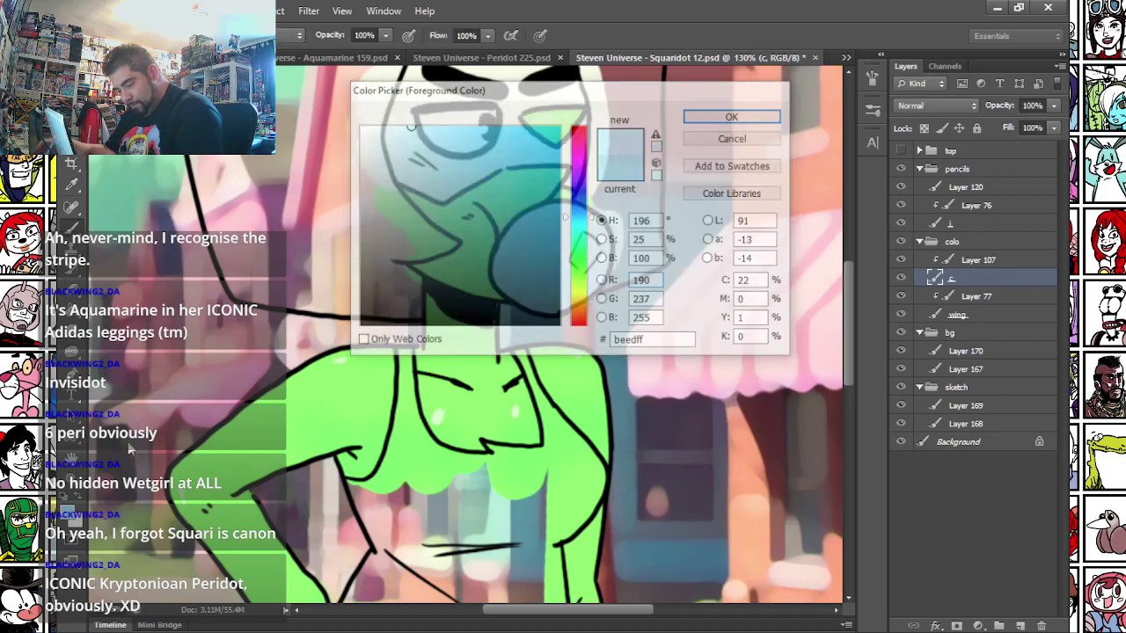
{"action": "right_click", "coordinate": [544, 229]}
{"action": "left_click", "coordinate": [641, 452]}
{"action": "mouse_move", "coordinate": [580, 265]}
{"action": "left_mouse_down"}
{"action": "mouse_move", "coordinate": [552, 264]}
{"action": "mouse_move", "coordinate": [555, 236]}
{"action": "mouse_move", "coordinate": [576, 259]}
{"action": "left_mouse_up"}
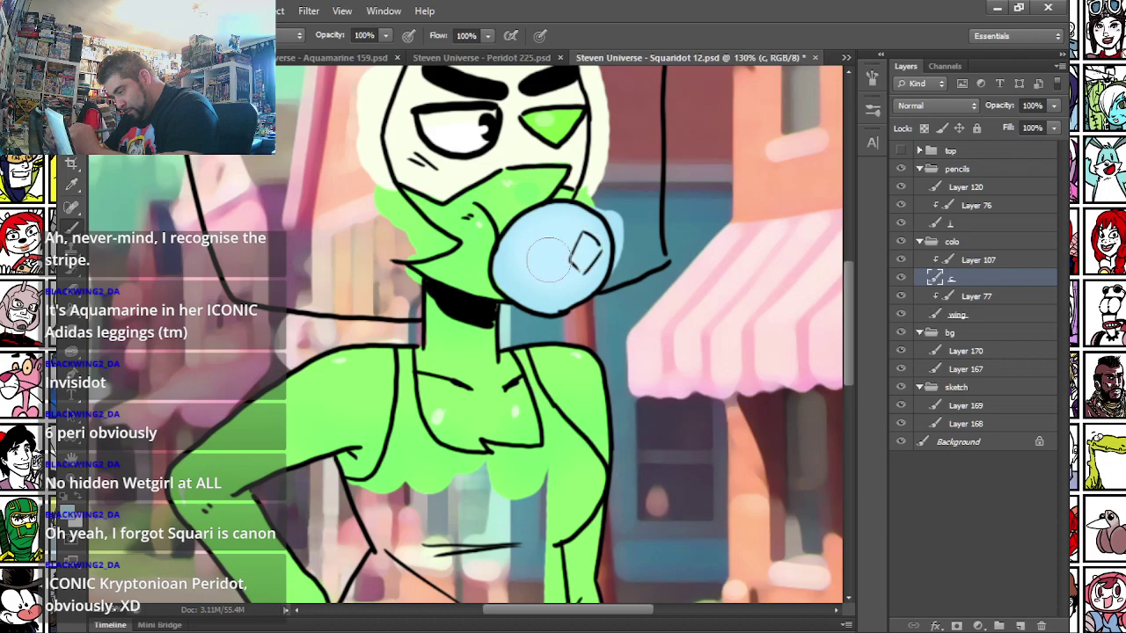
- Switch to a small hard brush with an even paler blue and fill the square highlight on the bubble
{"action": "right_click", "coordinate": [556, 218]}
{"action": "left_click", "coordinate": [644, 413]}
{"action": "left_click", "coordinate": [73, 518]}
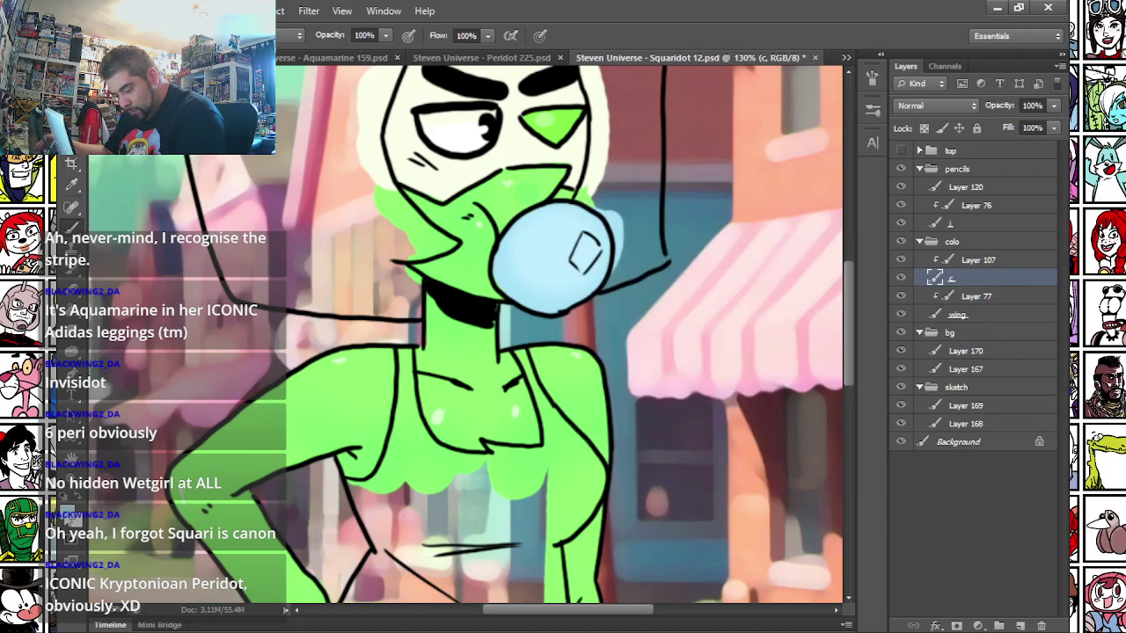
{"action": "left_click_drag", "start_coordinate": [398, 133], "coordinate": [394, 125]}
{"action": "key", "text": "Return"}
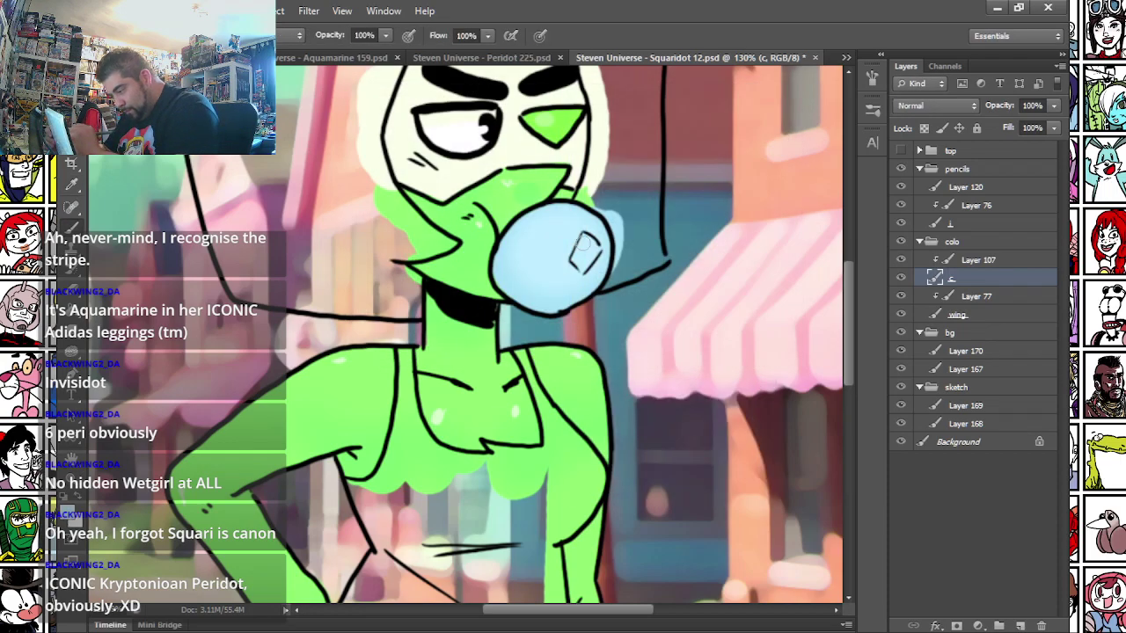
- Fill the narrow left side of the square hair with muted yellow-green using the 41 px hard round brush
{"action": "left_click_drag", "start_coordinate": [193, 292], "coordinate": [242, 439]}
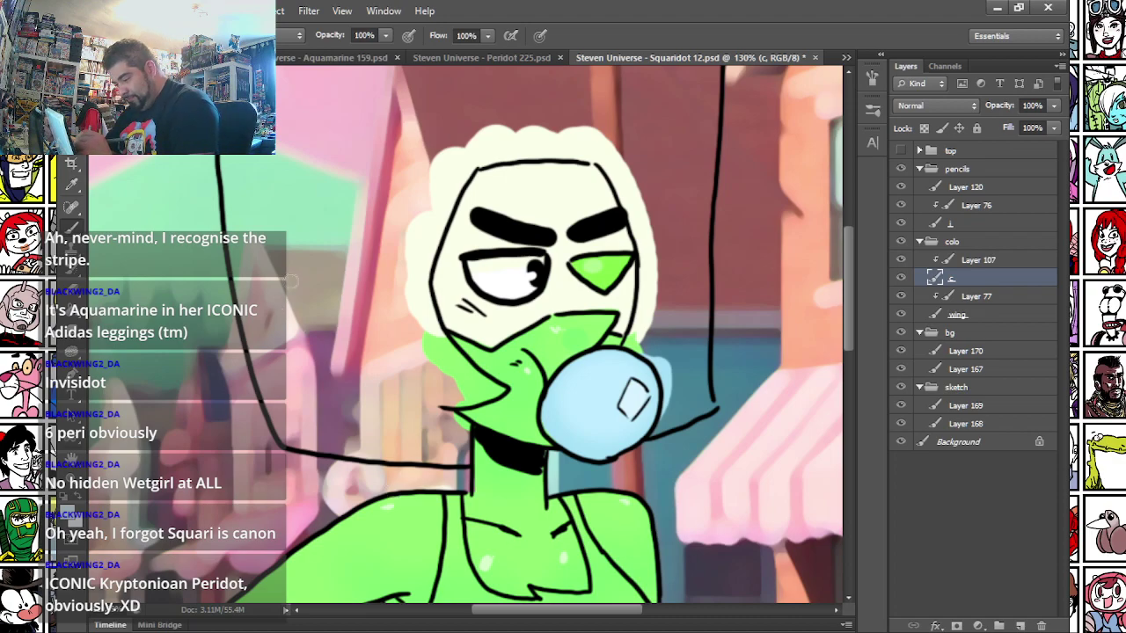
{"action": "left_click_drag", "start_coordinate": [361, 277], "coordinate": [388, 352]}
{"action": "right_click", "coordinate": [295, 176]}
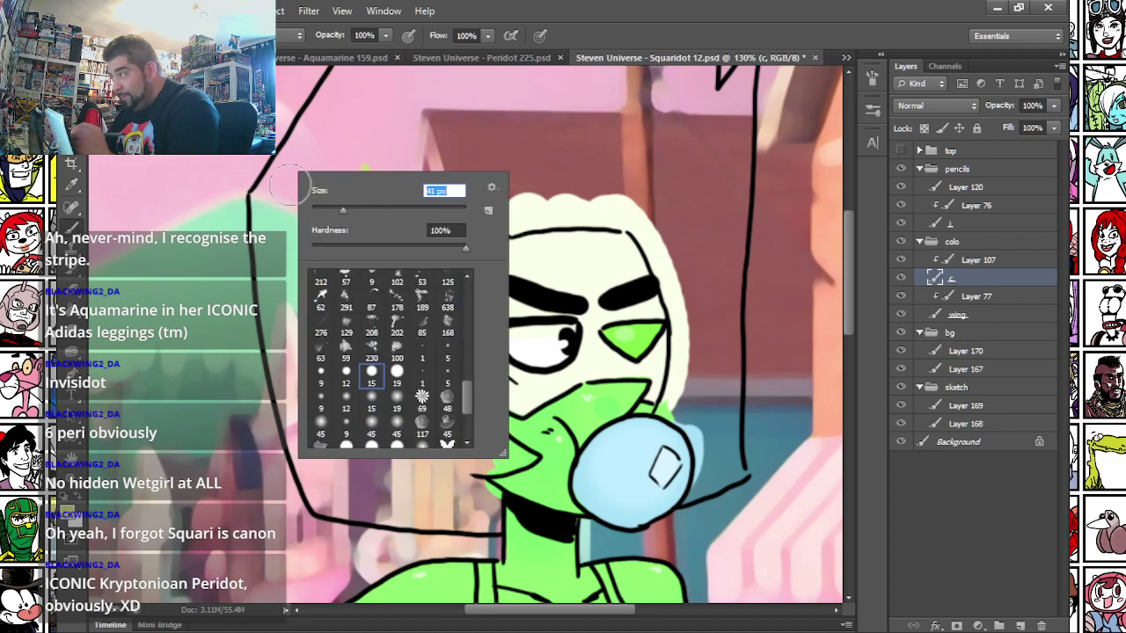
{"action": "left_click", "coordinate": [291, 187]}
{"action": "mouse_move", "coordinate": [269, 262]}
{"action": "left_mouse_down"}
{"action": "mouse_move", "coordinate": [306, 434]}
{"action": "mouse_move", "coordinate": [293, 412]}
{"action": "mouse_move", "coordinate": [324, 499]}
{"action": "mouse_move", "coordinate": [402, 511]}
{"action": "mouse_move", "coordinate": [434, 453]}
{"action": "mouse_move", "coordinate": [388, 485]}
{"action": "mouse_move", "coordinate": [364, 479]}
{"action": "mouse_move", "coordinate": [314, 396]}
{"action": "left_mouse_up"}
{"action": "left_click_drag", "start_coordinate": [271, 190], "coordinate": [291, 302]}
{"action": "mouse_move", "coordinate": [317, 264]}
{"action": "left_mouse_down"}
{"action": "mouse_move", "coordinate": [376, 178]}
{"action": "mouse_move", "coordinate": [395, 215]}
{"action": "mouse_move", "coordinate": [399, 278]}
{"action": "mouse_move", "coordinate": [337, 254]}
{"action": "left_mouse_up"}
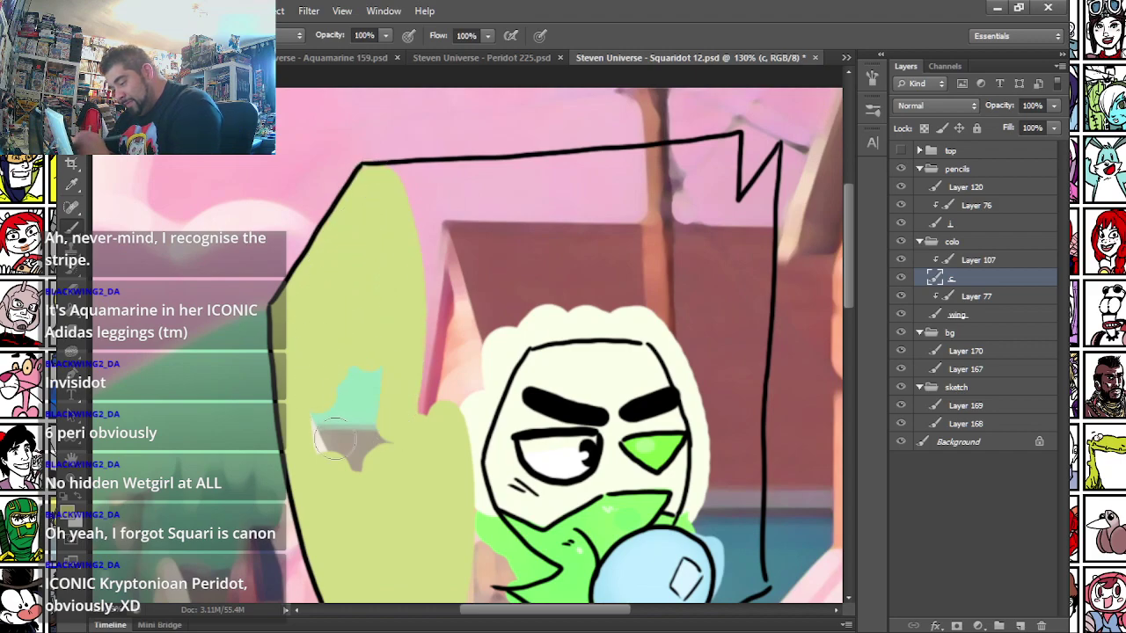
{"action": "mouse_move", "coordinate": [328, 406]}
{"action": "left_mouse_down"}
{"action": "mouse_move", "coordinate": [354, 455]}
{"action": "mouse_move", "coordinate": [398, 442]}
{"action": "left_mouse_up"}
{"action": "left_click_drag", "start_coordinate": [331, 440], "coordinate": [434, 420]}
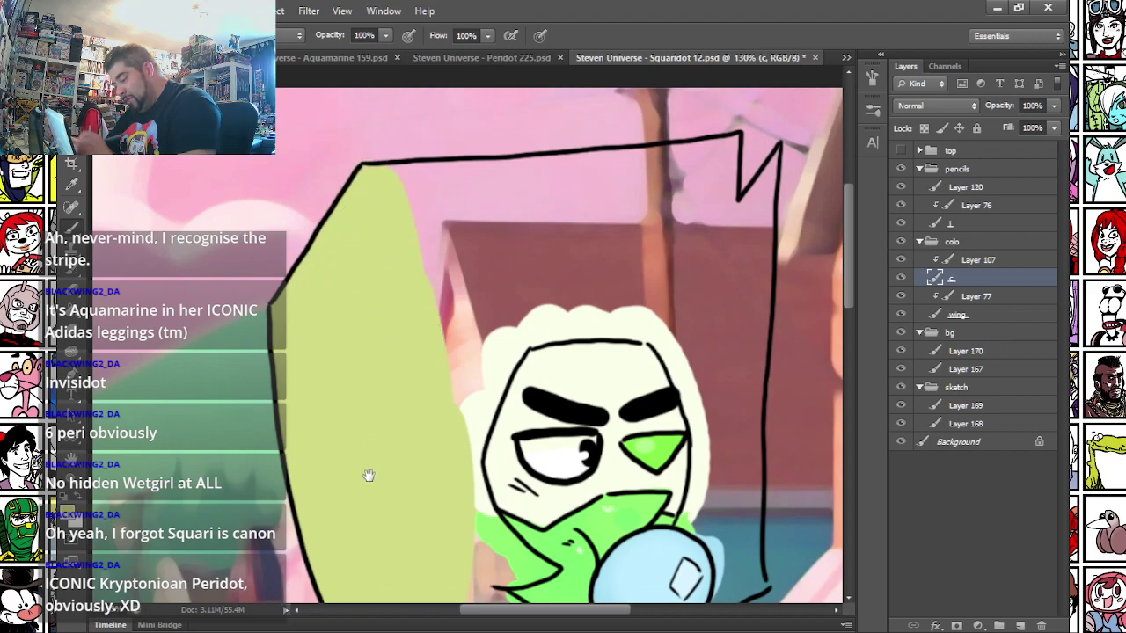
- Block in the upper front of the hair above the face with pale yellow
{"action": "left_click_drag", "start_coordinate": [369, 469], "coordinate": [314, 307]}
{"action": "scroll", "coordinate": [506, 134], "scroll_direction": "up", "scroll_amount": 5}
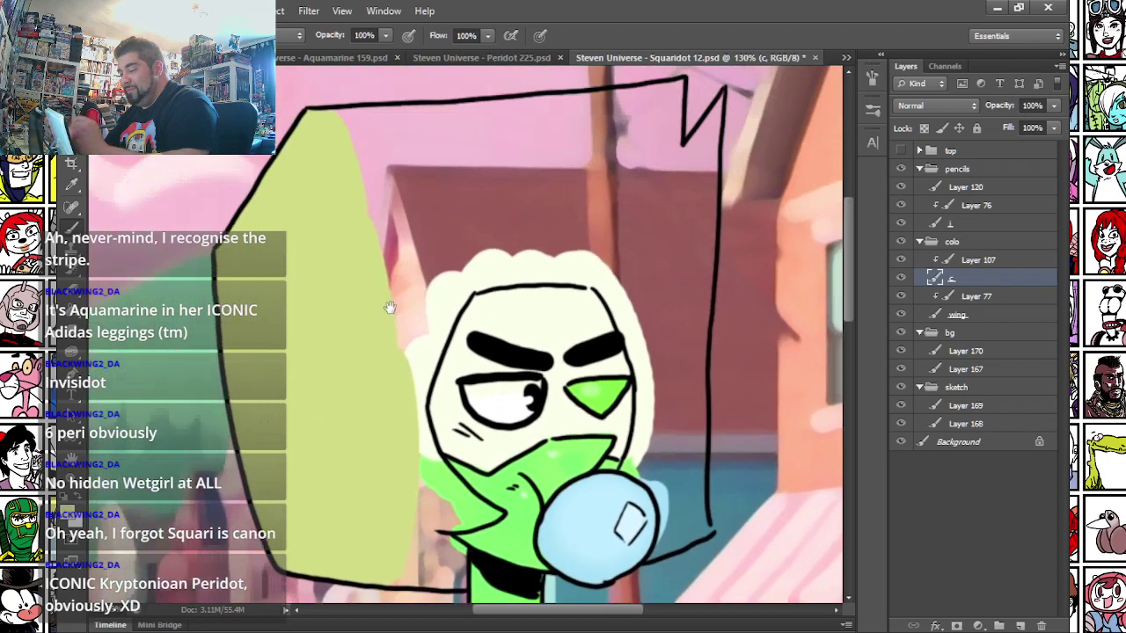
{"action": "mouse_move", "coordinate": [317, 297]}
{"action": "left_mouse_down"}
{"action": "mouse_move", "coordinate": [627, 286]}
{"action": "mouse_move", "coordinate": [658, 443]}
{"action": "mouse_move", "coordinate": [670, 452]}
{"action": "mouse_move", "coordinate": [643, 454]}
{"action": "mouse_move", "coordinate": [564, 319]}
{"action": "mouse_move", "coordinate": [478, 349]}
{"action": "mouse_move", "coordinate": [446, 427]}
{"action": "mouse_move", "coordinate": [407, 449]}
{"action": "mouse_move", "coordinate": [360, 369]}
{"action": "left_mouse_up"}
{"action": "mouse_move", "coordinate": [343, 421]}
{"action": "left_mouse_down"}
{"action": "mouse_move", "coordinate": [363, 205]}
{"action": "mouse_move", "coordinate": [386, 274]}
{"action": "mouse_move", "coordinate": [393, 250]}
{"action": "left_mouse_up"}
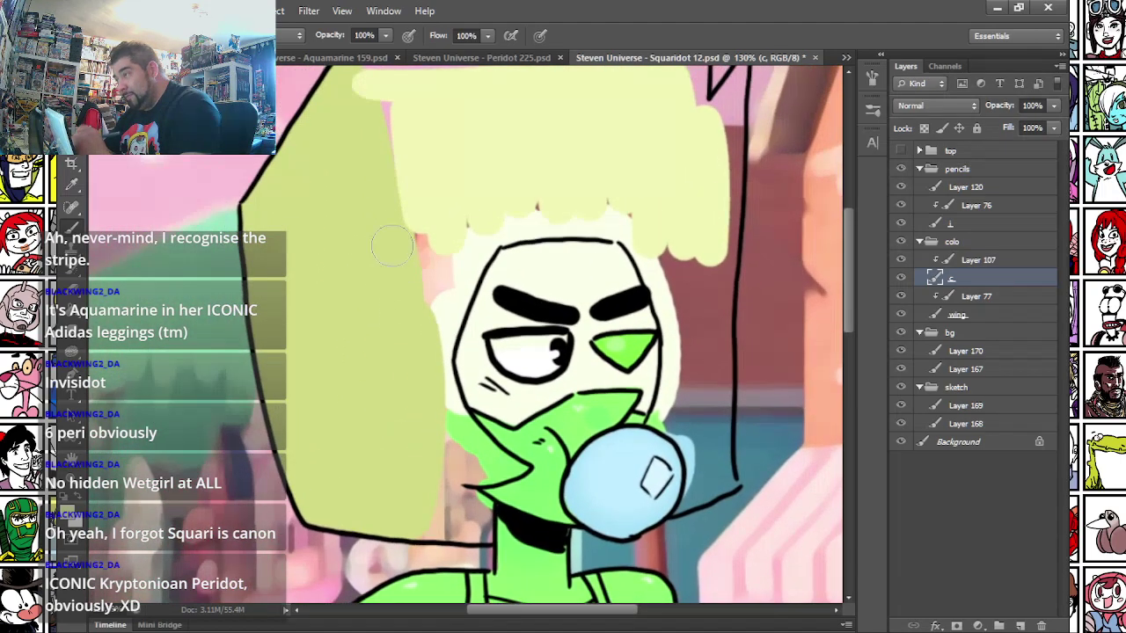
{"action": "left_click_drag", "start_coordinate": [369, 167], "coordinate": [359, 243]}
- Trace the left and lower edges of the hair's front face in pale yellow with the 19 px hard round brush, past the neck
{"action": "right_click", "coordinate": [397, 207]}
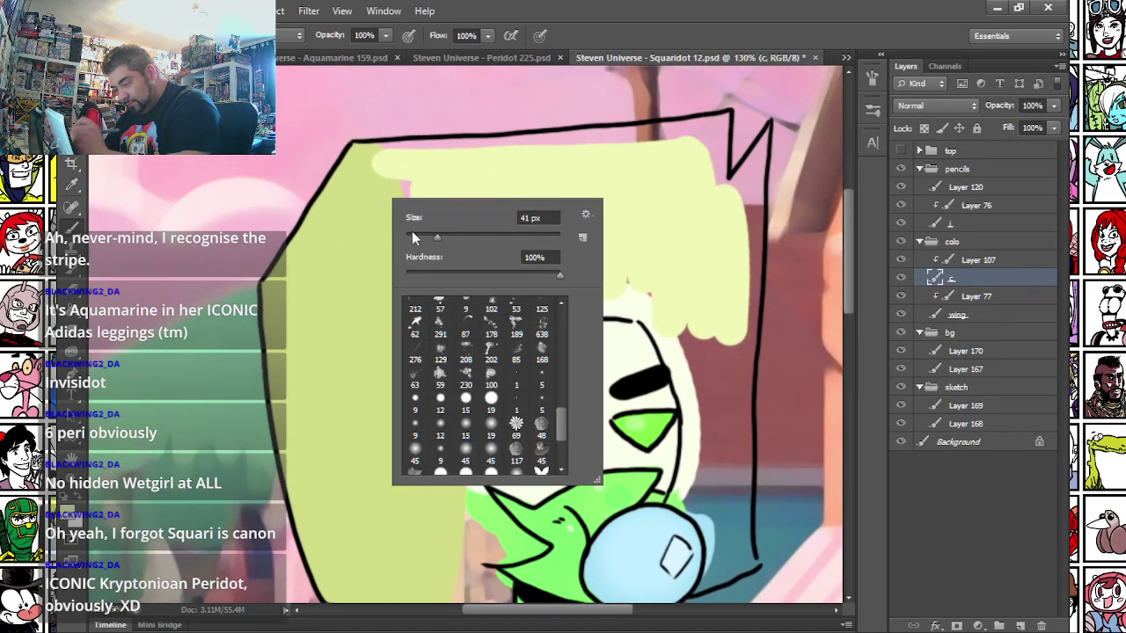
{"action": "left_click", "coordinate": [487, 402]}
{"action": "left_click_drag", "start_coordinate": [359, 146], "coordinate": [404, 423]}
{"action": "mouse_move", "coordinate": [403, 379]}
{"action": "left_mouse_down"}
{"action": "mouse_move", "coordinate": [419, 430]}
{"action": "mouse_move", "coordinate": [386, 201]}
{"action": "mouse_move", "coordinate": [399, 368]}
{"action": "mouse_move", "coordinate": [474, 382]}
{"action": "left_mouse_up"}
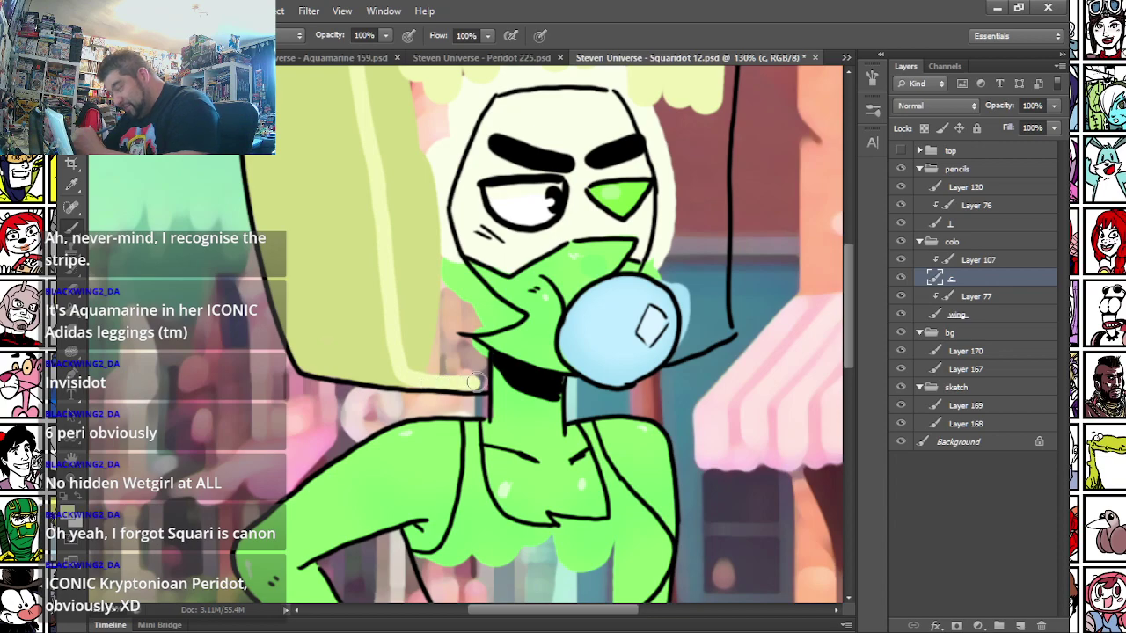
{"action": "left_click_drag", "start_coordinate": [455, 281], "coordinate": [431, 274]}
{"action": "left_click_drag", "start_coordinate": [542, 378], "coordinate": [531, 380]}
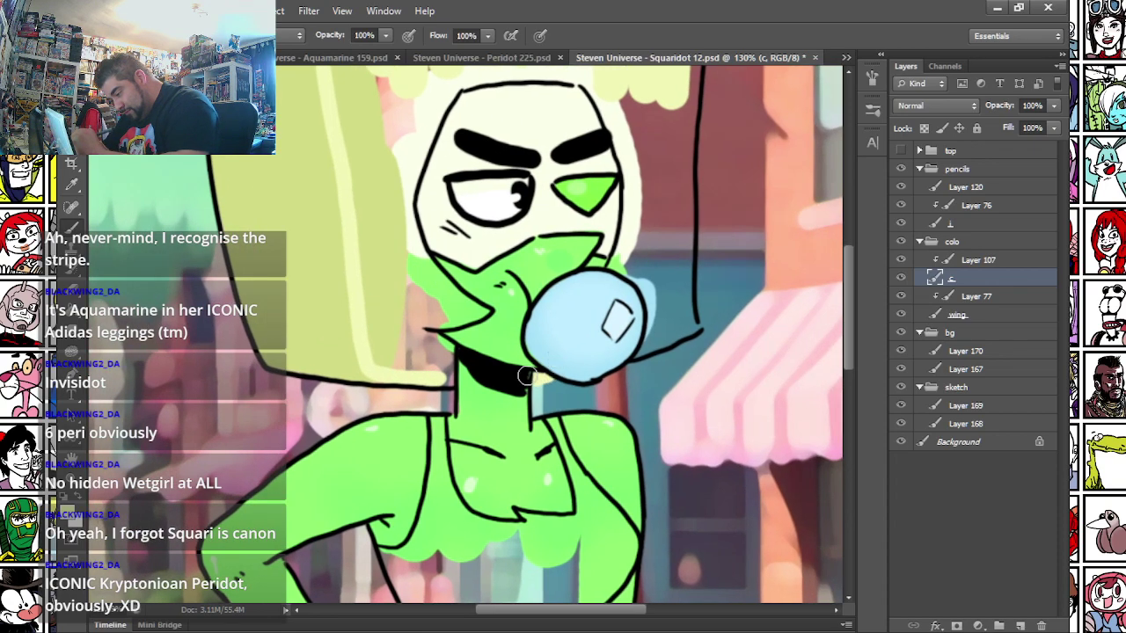
- Paint the hair strip between the face and the right hair outline pale yellow down to the lower corner
{"action": "mouse_move", "coordinate": [646, 347]}
{"action": "left_mouse_down"}
{"action": "mouse_move", "coordinate": [654, 312]}
{"action": "mouse_move", "coordinate": [613, 257]}
{"action": "mouse_move", "coordinate": [642, 279]}
{"action": "mouse_move", "coordinate": [651, 348]}
{"action": "mouse_move", "coordinate": [691, 325]}
{"action": "mouse_move", "coordinate": [686, 251]}
{"action": "left_mouse_up"}
{"action": "left_click_drag", "start_coordinate": [538, 187], "coordinate": [519, 302]}
{"action": "right_click", "coordinate": [640, 238]}
{"action": "left_click", "coordinate": [674, 282]}
{"action": "mouse_move", "coordinate": [637, 236]}
{"action": "left_mouse_down"}
{"action": "mouse_move", "coordinate": [613, 224]}
{"action": "mouse_move", "coordinate": [625, 371]}
{"action": "mouse_move", "coordinate": [638, 278]}
{"action": "mouse_move", "coordinate": [572, 149]}
{"action": "mouse_move", "coordinate": [641, 204]}
{"action": "mouse_move", "coordinate": [668, 440]}
{"action": "mouse_move", "coordinate": [680, 425]}
{"action": "mouse_move", "coordinate": [660, 327]}
{"action": "left_mouse_up"}
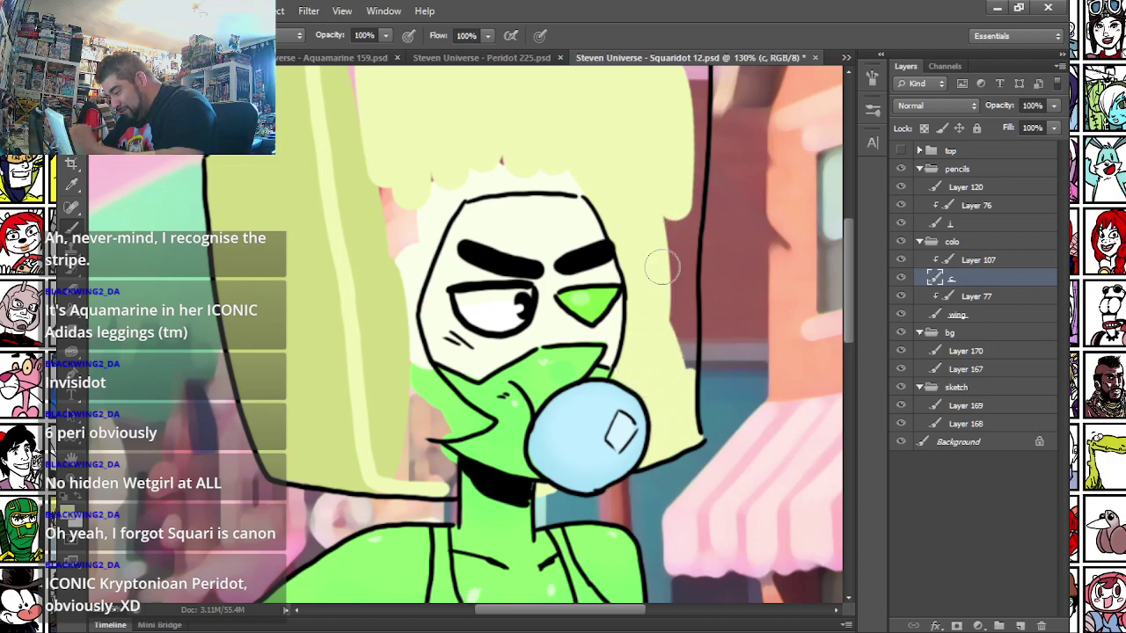
- Fill the rest of the hair front with pale yellow around the head and dab cream highlights beside the notched corner
{"action": "left_click_drag", "start_coordinate": [648, 126], "coordinate": [569, 280]}
{"action": "mouse_move", "coordinate": [609, 130]}
{"action": "left_mouse_down"}
{"action": "mouse_move", "coordinate": [593, 197]}
{"action": "mouse_move", "coordinate": [587, 182]}
{"action": "mouse_move", "coordinate": [605, 202]}
{"action": "mouse_move", "coordinate": [644, 142]}
{"action": "mouse_move", "coordinate": [624, 204]}
{"action": "mouse_move", "coordinate": [636, 163]}
{"action": "mouse_move", "coordinate": [620, 368]}
{"action": "mouse_move", "coordinate": [604, 373]}
{"action": "mouse_move", "coordinate": [607, 439]}
{"action": "mouse_move", "coordinate": [616, 359]}
{"action": "mouse_move", "coordinate": [611, 504]}
{"action": "left_mouse_up"}
{"action": "mouse_move", "coordinate": [250, 167]}
{"action": "left_mouse_down"}
{"action": "mouse_move", "coordinate": [558, 148]}
{"action": "mouse_move", "coordinate": [598, 132]}
{"action": "left_mouse_up"}
{"action": "mouse_move", "coordinate": [250, 204]}
{"action": "left_mouse_down"}
{"action": "mouse_move", "coordinate": [291, 227]}
{"action": "mouse_move", "coordinate": [259, 187]}
{"action": "mouse_move", "coordinate": [298, 382]}
{"action": "mouse_move", "coordinate": [346, 361]}
{"action": "mouse_move", "coordinate": [380, 314]}
{"action": "mouse_move", "coordinate": [528, 319]}
{"action": "left_mouse_up"}
{"action": "left_click_drag", "start_coordinate": [280, 408], "coordinate": [320, 250]}
{"action": "mouse_move", "coordinate": [315, 198]}
{"action": "left_mouse_down"}
{"action": "mouse_move", "coordinate": [337, 272]}
{"action": "mouse_move", "coordinate": [358, 442]}
{"action": "mouse_move", "coordinate": [421, 467]}
{"action": "mouse_move", "coordinate": [392, 417]}
{"action": "mouse_move", "coordinate": [416, 460]}
{"action": "mouse_move", "coordinate": [383, 425]}
{"action": "mouse_move", "coordinate": [362, 371]}
{"action": "mouse_move", "coordinate": [355, 184]}
{"action": "mouse_move", "coordinate": [365, 254]}
{"action": "mouse_move", "coordinate": [418, 170]}
{"action": "mouse_move", "coordinate": [362, 307]}
{"action": "mouse_move", "coordinate": [403, 198]}
{"action": "mouse_move", "coordinate": [363, 307]}
{"action": "mouse_move", "coordinate": [379, 317]}
{"action": "mouse_move", "coordinate": [382, 374]}
{"action": "mouse_move", "coordinate": [377, 304]}
{"action": "mouse_move", "coordinate": [412, 382]}
{"action": "mouse_move", "coordinate": [400, 356]}
{"action": "mouse_move", "coordinate": [459, 403]}
{"action": "mouse_move", "coordinate": [410, 402]}
{"action": "left_mouse_up"}
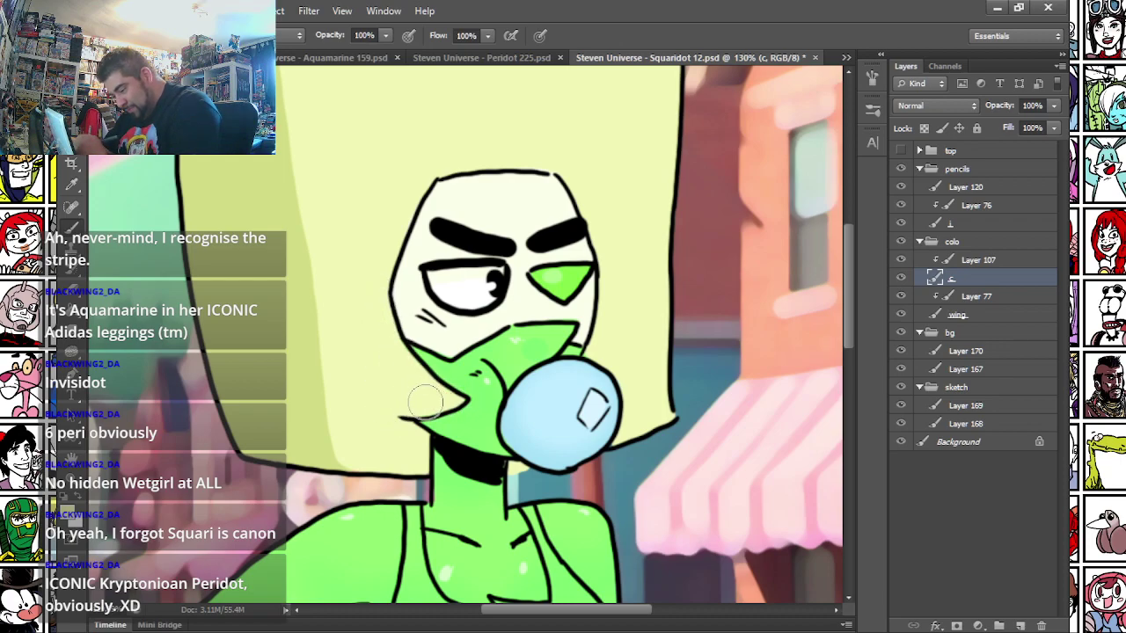
{"action": "left_click_drag", "start_coordinate": [253, 223], "coordinate": [331, 261]}
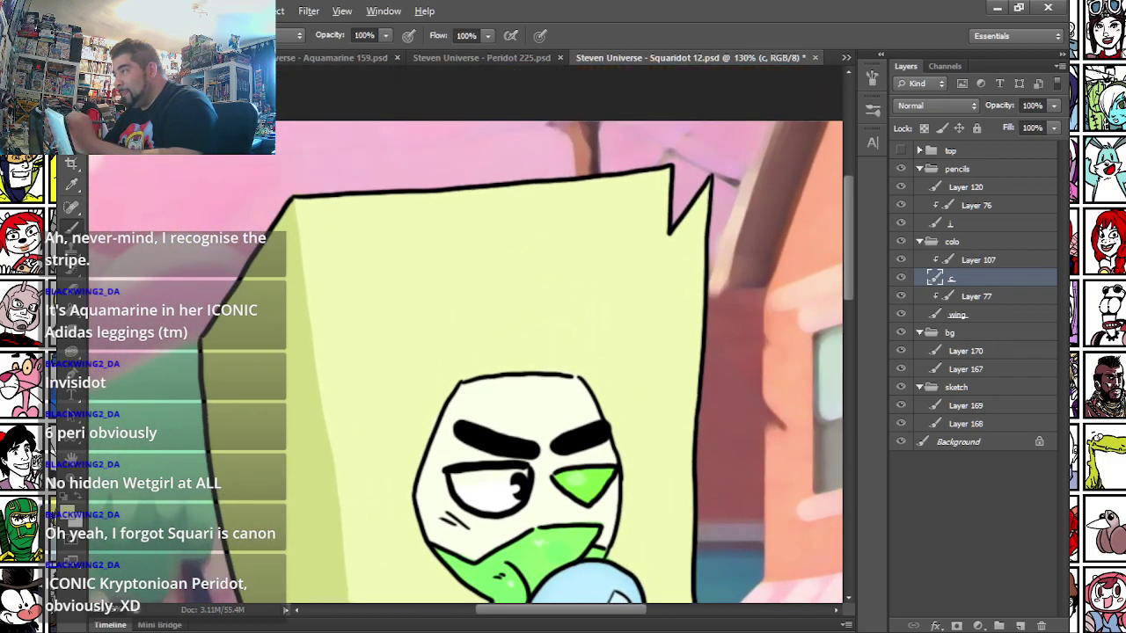
{"action": "mouse_move", "coordinate": [655, 257]}
{"action": "left_mouse_down"}
{"action": "mouse_move", "coordinate": [648, 214]}
{"action": "mouse_move", "coordinate": [618, 216]}
{"action": "mouse_move", "coordinate": [585, 246]}
{"action": "mouse_move", "coordinate": [583, 297]}
{"action": "left_mouse_up"}
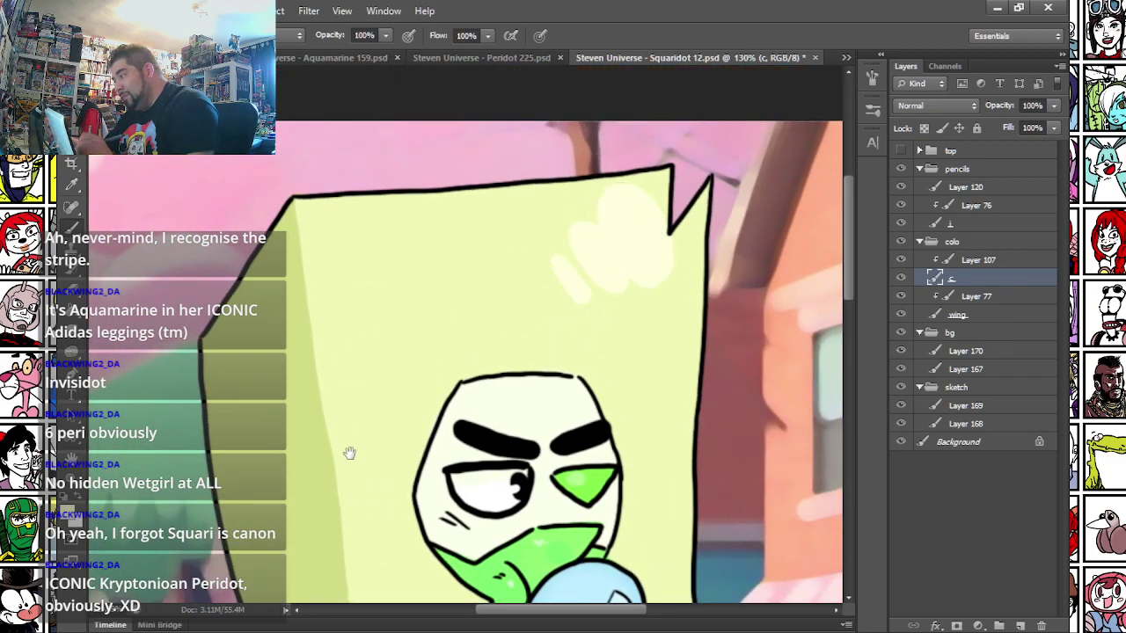
- Fill the pocket hanging below the hem of the shorts with white
{"action": "scroll", "coordinate": [349, 446], "scroll_direction": "down", "scroll_amount": 15}
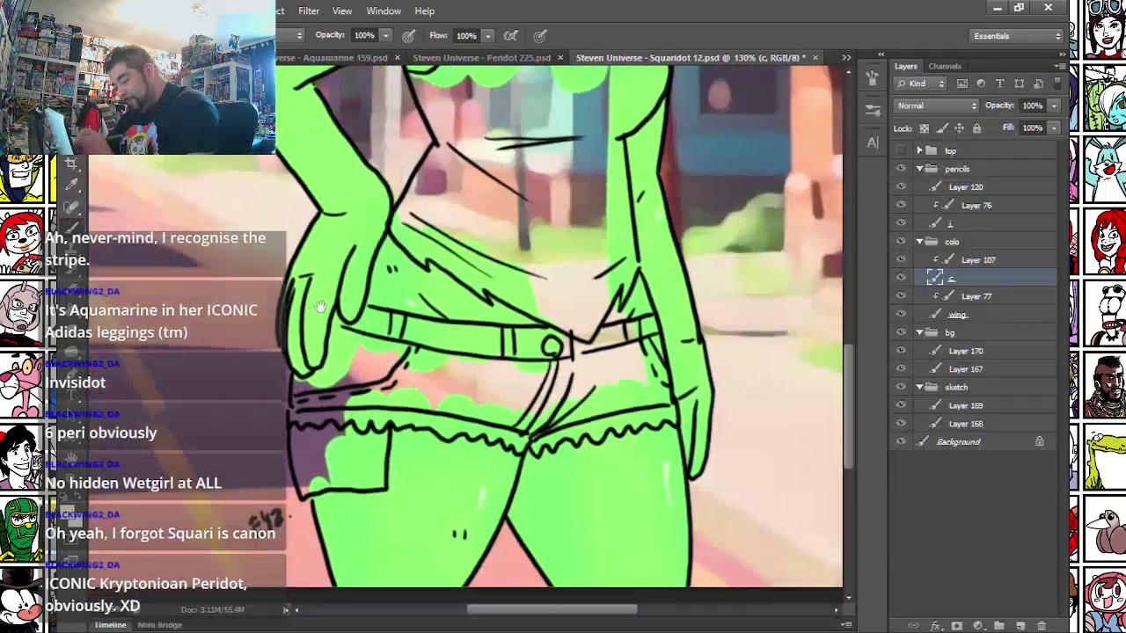
{"action": "left_click_drag", "start_coordinate": [319, 310], "coordinate": [332, 259]}
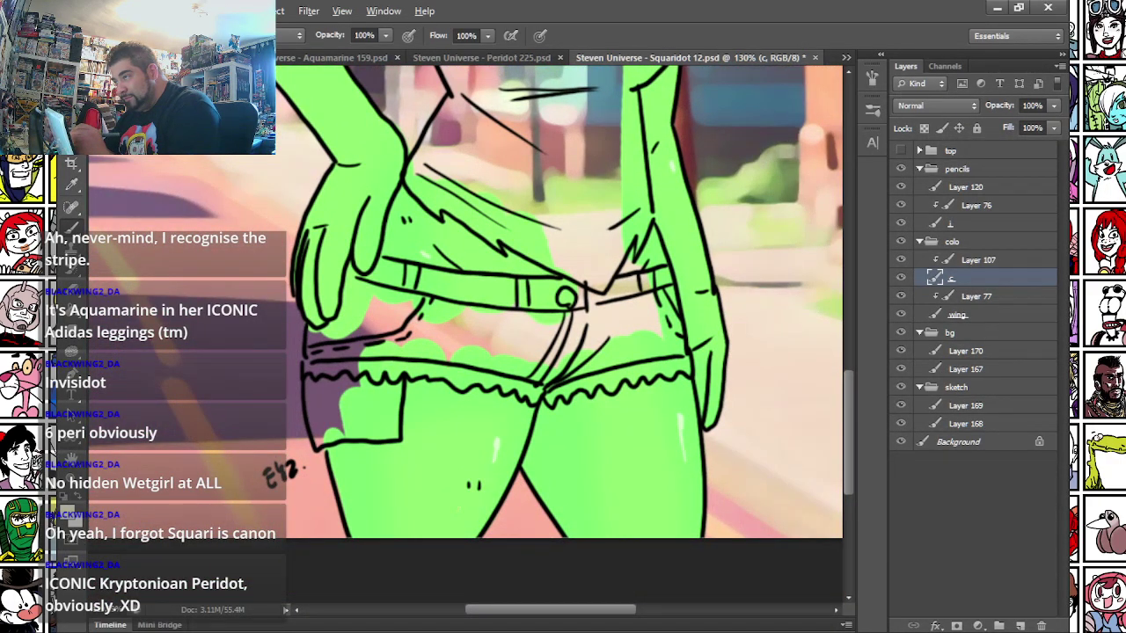
{"action": "mouse_move", "coordinate": [312, 343]}
{"action": "left_mouse_down"}
{"action": "mouse_move", "coordinate": [319, 440]}
{"action": "mouse_move", "coordinate": [357, 425]}
{"action": "mouse_move", "coordinate": [387, 431]}
{"action": "mouse_move", "coordinate": [386, 400]}
{"action": "mouse_move", "coordinate": [370, 411]}
{"action": "mouse_move", "coordinate": [332, 376]}
{"action": "mouse_move", "coordinate": [329, 416]}
{"action": "left_mouse_up"}
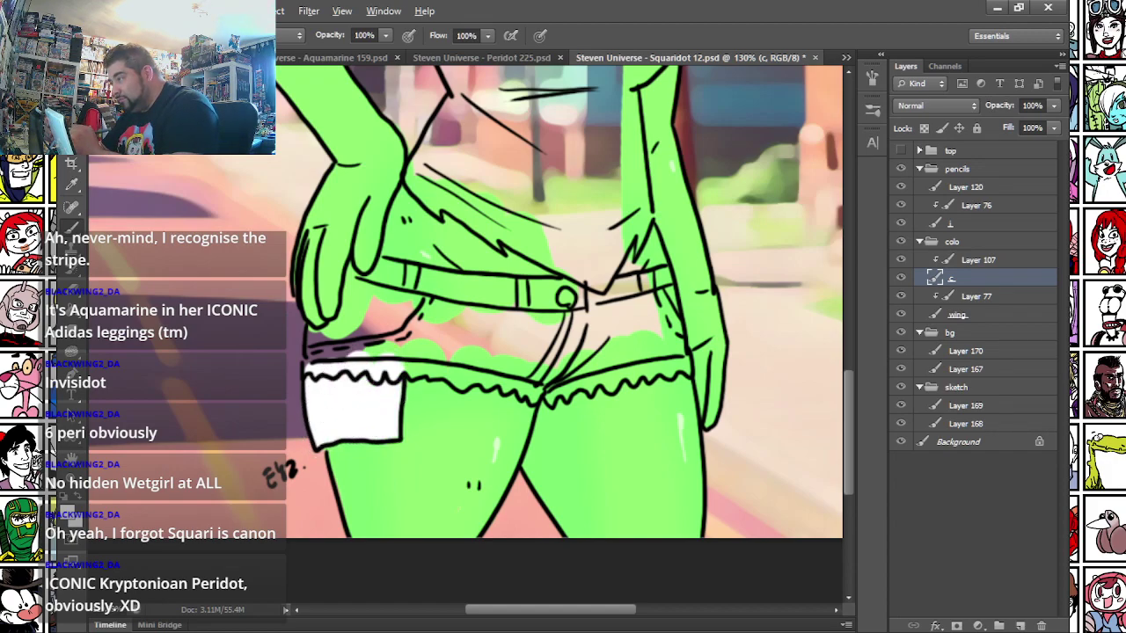
- Block in the middle of the shorts with dark green and paint the bare skin above the waistband with the sampled skin green
{"action": "mouse_move", "coordinate": [309, 339]}
{"action": "left_mouse_down"}
{"action": "mouse_move", "coordinate": [388, 331]}
{"action": "mouse_move", "coordinate": [635, 339]}
{"action": "mouse_move", "coordinate": [652, 287]}
{"action": "mouse_move", "coordinate": [618, 320]}
{"action": "mouse_move", "coordinate": [497, 309]}
{"action": "left_mouse_up"}
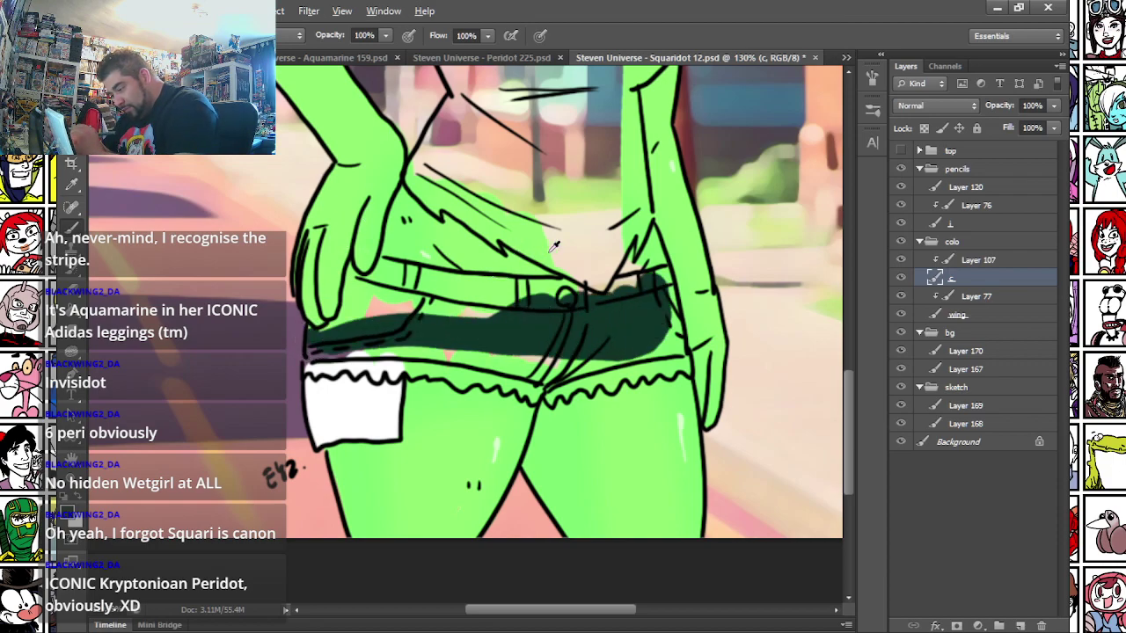
{"action": "left_click", "coordinate": [658, 248], "text": "alt"}
{"action": "left_click_drag", "start_coordinate": [658, 247], "coordinate": [594, 285]}
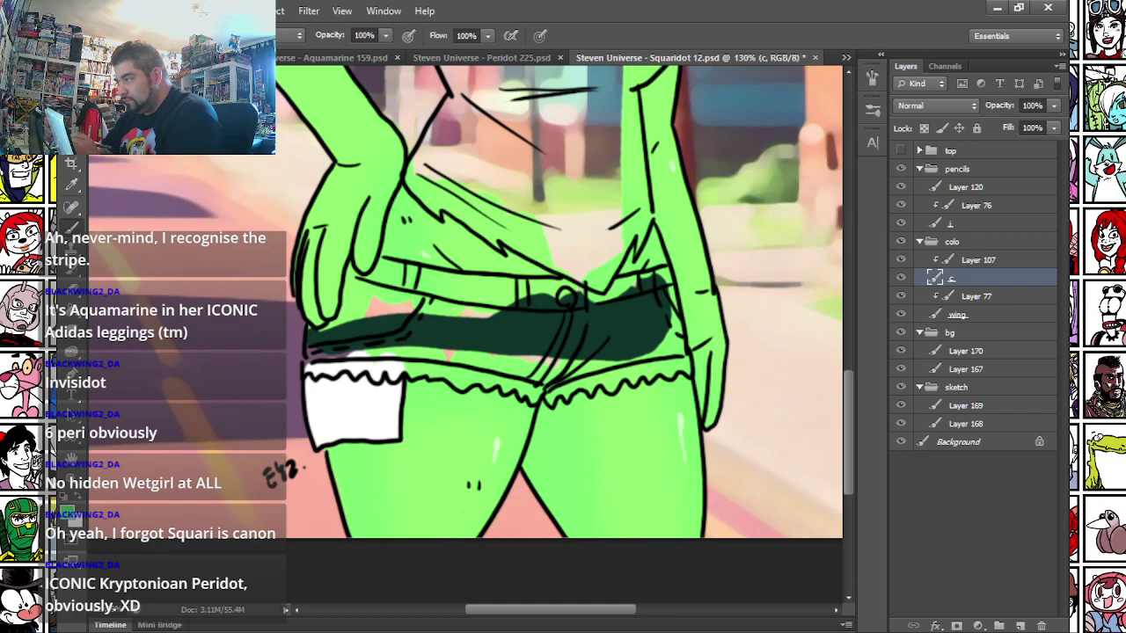
- Pick a muted pale green and paint the ruffled hem of the shorts across both legs
{"action": "right_click", "coordinate": [422, 352]}
{"action": "mouse_move", "coordinate": [316, 353]}
{"action": "left_mouse_down"}
{"action": "mouse_move", "coordinate": [309, 366]}
{"action": "mouse_move", "coordinate": [337, 363]}
{"action": "left_mouse_up"}
{"action": "left_click", "coordinate": [67, 515]}
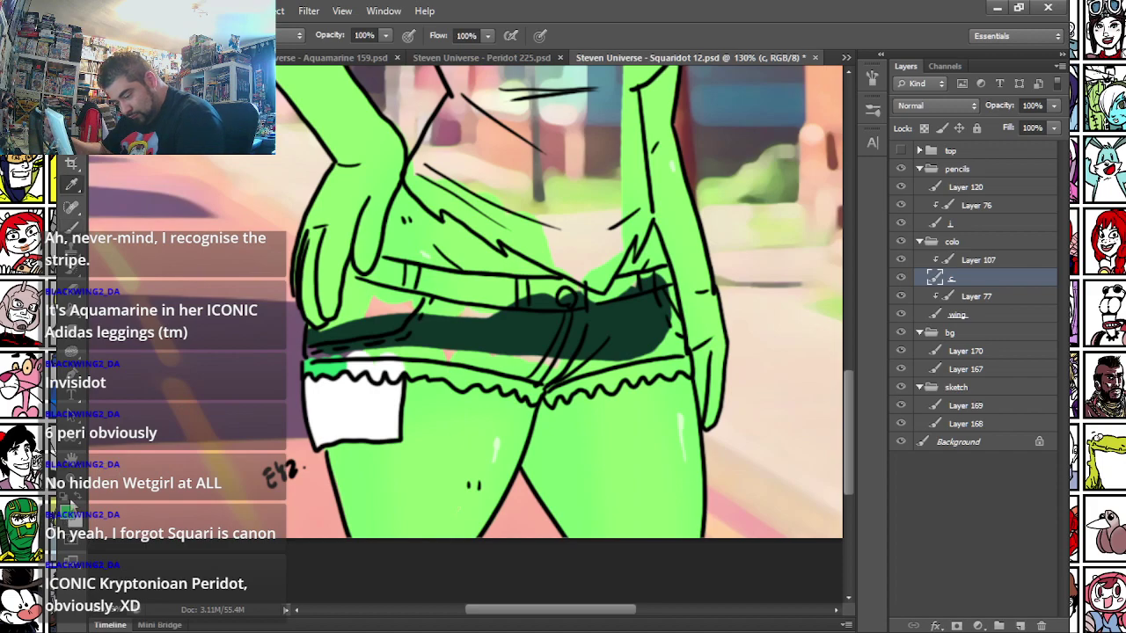
{"action": "left_click", "coordinate": [417, 154]}
{"action": "left_click", "coordinate": [733, 115]}
{"action": "left_click_drag", "start_coordinate": [322, 366], "coordinate": [391, 371]}
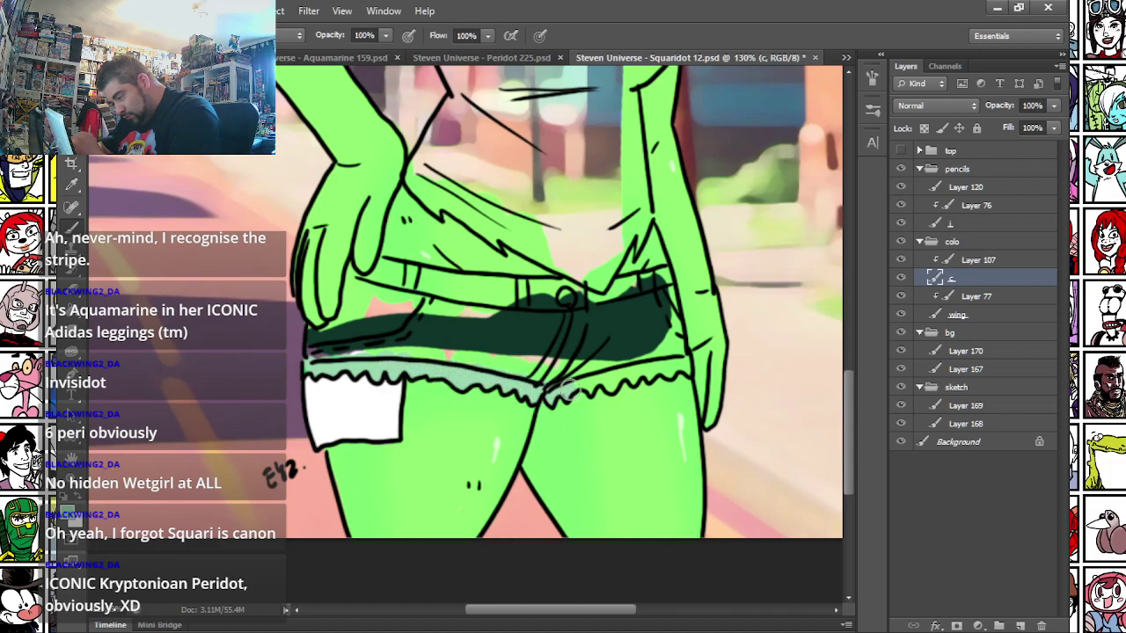
{"action": "left_click_drag", "start_coordinate": [595, 381], "coordinate": [621, 368]}
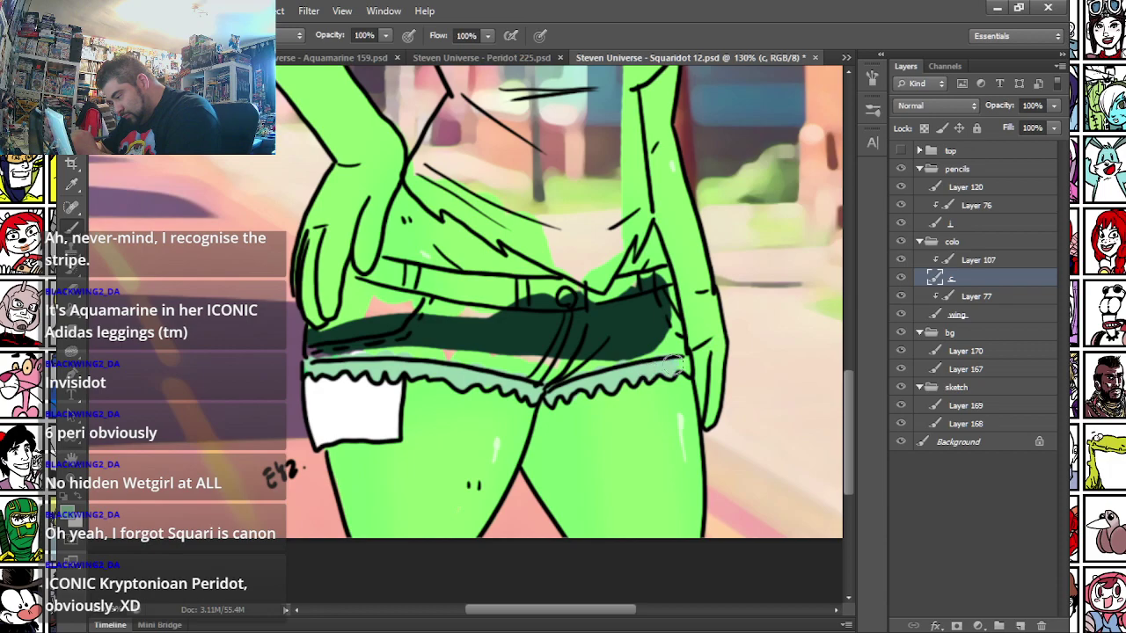
- Fill the rest of the shorts and waistband with dark green and colour the waist button pale yellow
{"action": "right_click", "coordinate": [364, 322]}
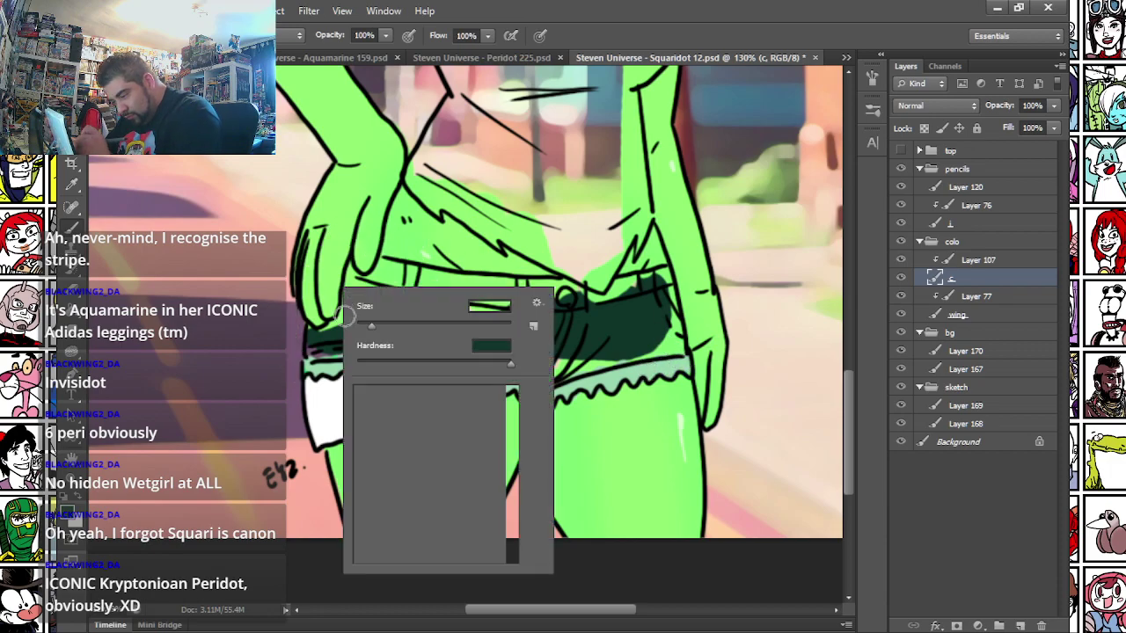
{"action": "left_click", "coordinate": [308, 328]}
{"action": "mouse_move", "coordinate": [308, 339]}
{"action": "left_mouse_down"}
{"action": "mouse_move", "coordinate": [313, 351]}
{"action": "mouse_move", "coordinate": [401, 352]}
{"action": "mouse_move", "coordinate": [550, 378]}
{"action": "mouse_move", "coordinate": [670, 349]}
{"action": "left_mouse_up"}
{"action": "mouse_move", "coordinate": [614, 292]}
{"action": "left_mouse_down"}
{"action": "mouse_move", "coordinate": [664, 276]}
{"action": "mouse_move", "coordinate": [666, 349]}
{"action": "left_mouse_up"}
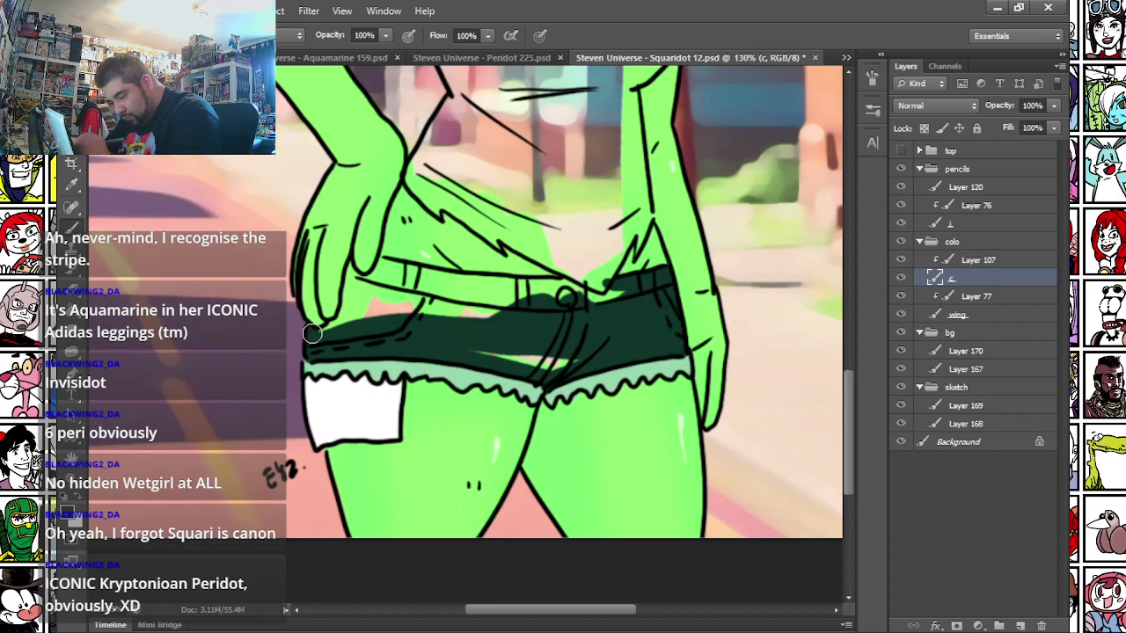
{"action": "mouse_move", "coordinate": [338, 326]}
{"action": "left_mouse_down"}
{"action": "mouse_move", "coordinate": [349, 288]}
{"action": "mouse_move", "coordinate": [430, 274]}
{"action": "mouse_move", "coordinate": [620, 289]}
{"action": "mouse_move", "coordinate": [598, 337]}
{"action": "mouse_move", "coordinate": [568, 342]}
{"action": "mouse_move", "coordinate": [549, 303]}
{"action": "mouse_move", "coordinate": [510, 363]}
{"action": "mouse_move", "coordinate": [515, 309]}
{"action": "mouse_move", "coordinate": [477, 329]}
{"action": "mouse_move", "coordinate": [350, 298]}
{"action": "mouse_move", "coordinate": [448, 291]}
{"action": "left_mouse_up"}
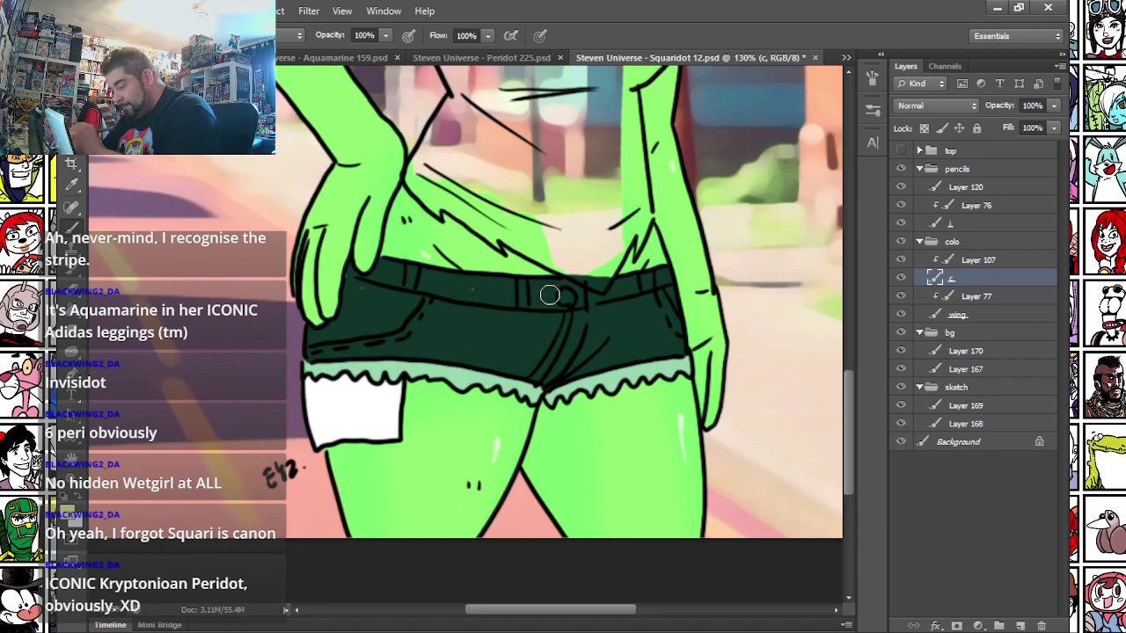
- Paint the tank top's straps and neckline medium green, with a guide stroke down the middle of the torso
{"action": "left_click_drag", "start_coordinate": [319, 209], "coordinate": [325, 253]}
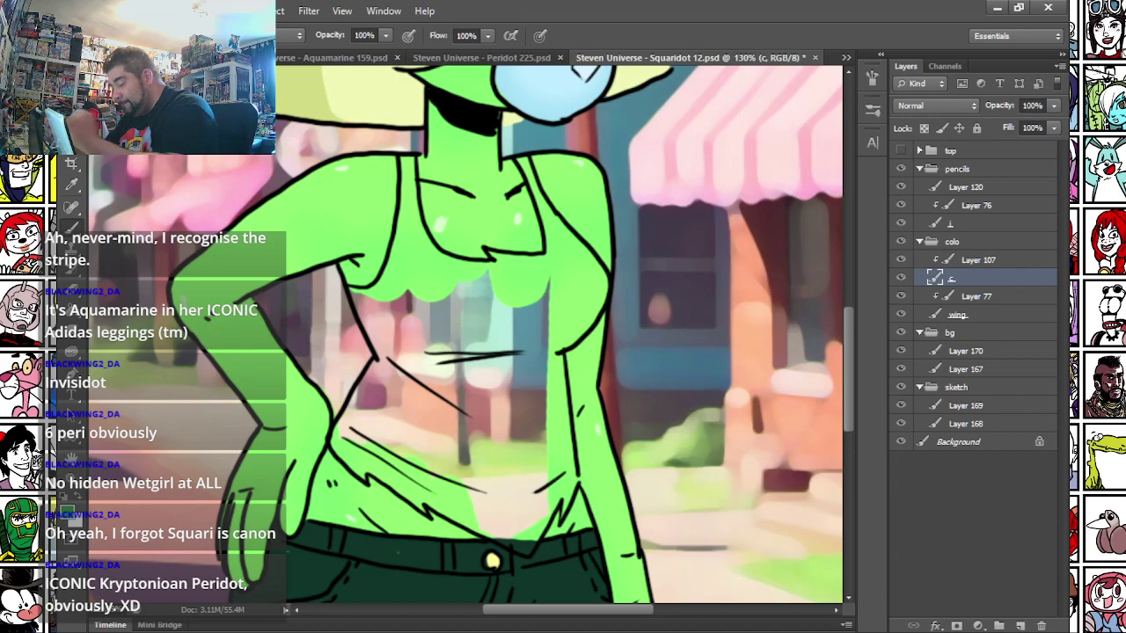
{"action": "left_click_drag", "start_coordinate": [422, 259], "coordinate": [466, 429]}
{"action": "mouse_move", "coordinate": [404, 167]}
{"action": "left_mouse_down"}
{"action": "mouse_move", "coordinate": [396, 254]}
{"action": "mouse_move", "coordinate": [408, 159]}
{"action": "mouse_move", "coordinate": [425, 247]}
{"action": "mouse_move", "coordinate": [416, 232]}
{"action": "mouse_move", "coordinate": [394, 257]}
{"action": "mouse_move", "coordinate": [506, 266]}
{"action": "mouse_move", "coordinate": [485, 256]}
{"action": "mouse_move", "coordinate": [581, 256]}
{"action": "left_mouse_up"}
{"action": "mouse_move", "coordinate": [526, 167]}
{"action": "left_mouse_down"}
{"action": "mouse_move", "coordinate": [548, 254]}
{"action": "mouse_move", "coordinate": [552, 222]}
{"action": "mouse_move", "coordinate": [595, 273]}
{"action": "left_mouse_up"}
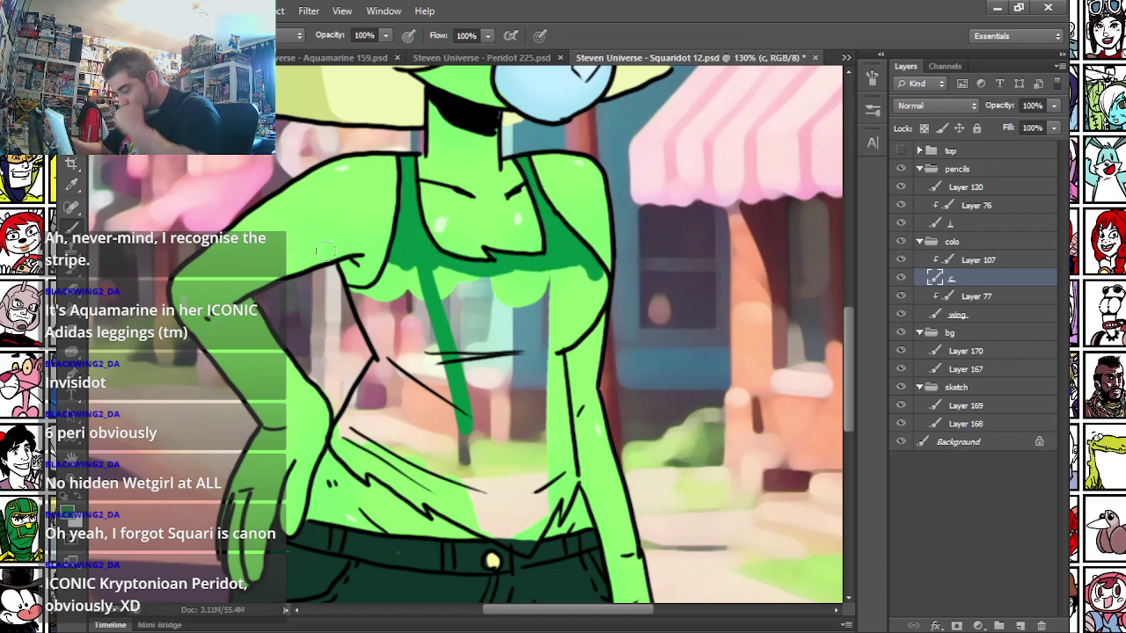
- Pick a pale cream and fill the body of the tank top from below the green neckline down to the ragged hem
{"action": "left_click", "coordinate": [72, 517]}
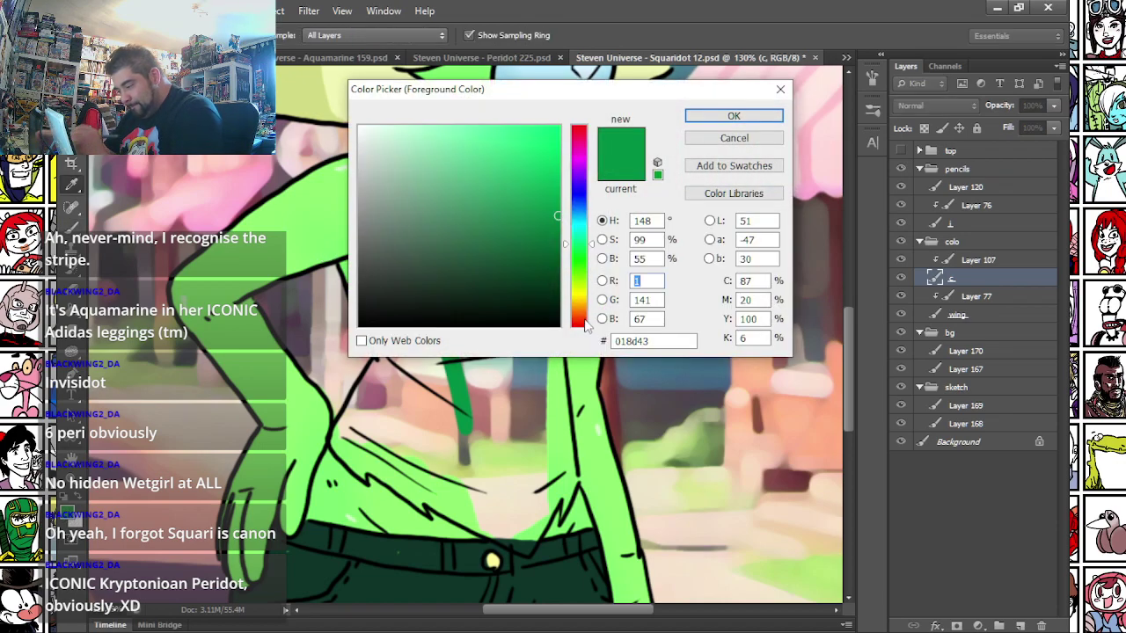
{"action": "left_click", "coordinate": [578, 297]}
{"action": "left_click", "coordinate": [380, 131]}
{"action": "key", "text": "Return"}
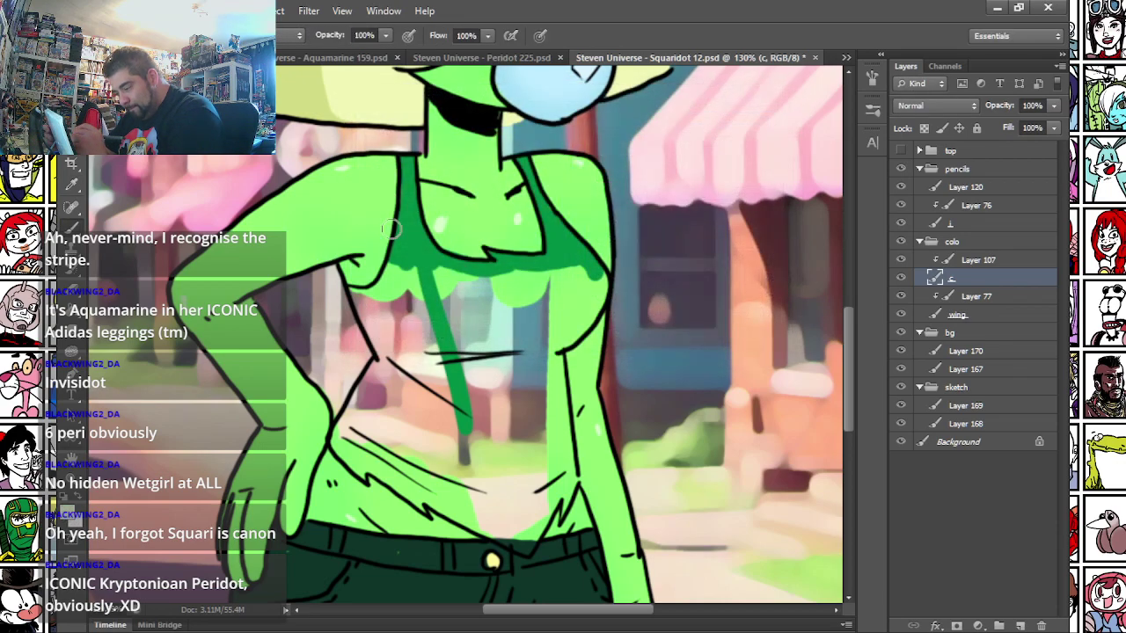
{"action": "right_click", "coordinate": [408, 266]}
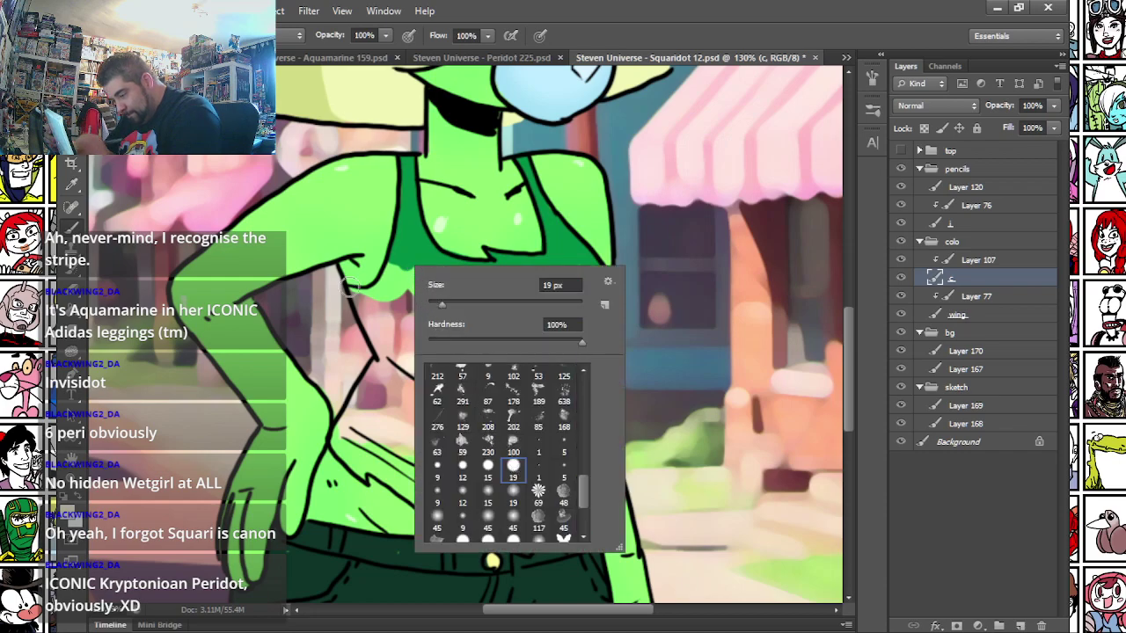
{"action": "mouse_move", "coordinate": [351, 290]}
{"action": "left_mouse_down"}
{"action": "mouse_move", "coordinate": [372, 293]}
{"action": "mouse_move", "coordinate": [378, 343]}
{"action": "mouse_move", "coordinate": [361, 387]}
{"action": "left_mouse_up"}
{"action": "right_click", "coordinate": [389, 287]}
{"action": "left_click", "coordinate": [418, 325]}
{"action": "mouse_move", "coordinate": [336, 442]}
{"action": "left_mouse_down"}
{"action": "mouse_move", "coordinate": [384, 354]}
{"action": "mouse_move", "coordinate": [344, 449]}
{"action": "mouse_move", "coordinate": [362, 472]}
{"action": "mouse_move", "coordinate": [528, 548]}
{"action": "mouse_move", "coordinate": [571, 481]}
{"action": "mouse_move", "coordinate": [549, 341]}
{"action": "left_mouse_up"}
{"action": "left_click_drag", "start_coordinate": [390, 260], "coordinate": [586, 261]}
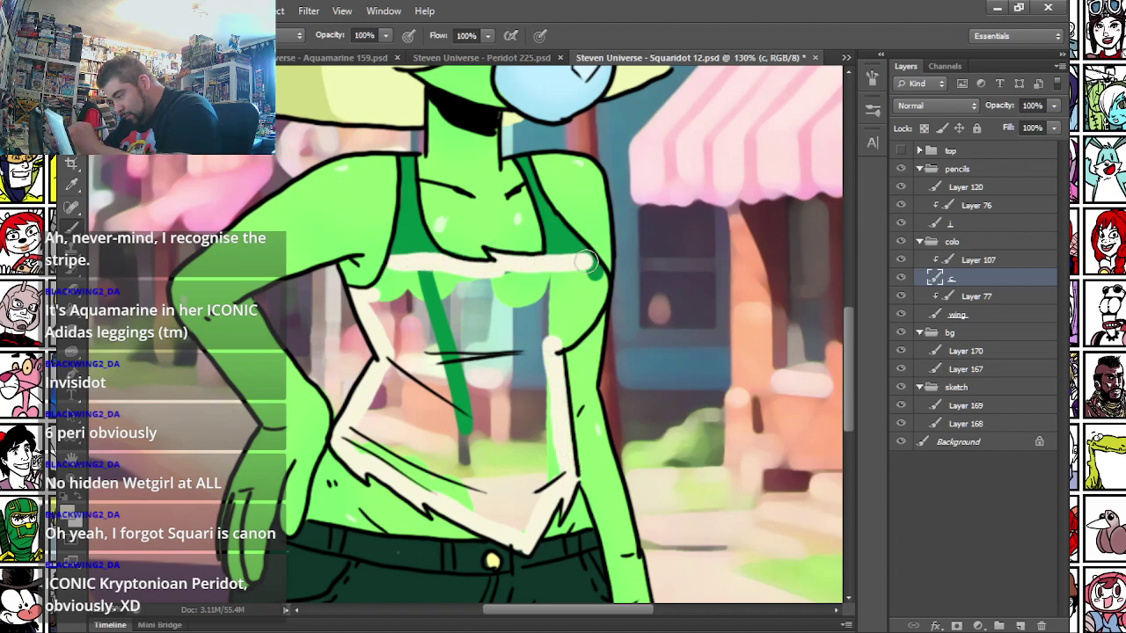
{"action": "mouse_move", "coordinate": [551, 348]}
{"action": "left_mouse_down"}
{"action": "mouse_move", "coordinate": [600, 287]}
{"action": "mouse_move", "coordinate": [590, 265]}
{"action": "mouse_move", "coordinate": [570, 323]}
{"action": "mouse_move", "coordinate": [555, 270]}
{"action": "mouse_move", "coordinate": [506, 339]}
{"action": "mouse_move", "coordinate": [479, 316]}
{"action": "mouse_move", "coordinate": [492, 289]}
{"action": "mouse_move", "coordinate": [519, 284]}
{"action": "mouse_move", "coordinate": [438, 348]}
{"action": "mouse_move", "coordinate": [403, 293]}
{"action": "mouse_move", "coordinate": [369, 295]}
{"action": "mouse_move", "coordinate": [384, 289]}
{"action": "mouse_move", "coordinate": [386, 331]}
{"action": "mouse_move", "coordinate": [403, 333]}
{"action": "mouse_move", "coordinate": [350, 444]}
{"action": "mouse_move", "coordinate": [369, 457]}
{"action": "mouse_move", "coordinate": [405, 423]}
{"action": "mouse_move", "coordinate": [404, 482]}
{"action": "mouse_move", "coordinate": [439, 468]}
{"action": "mouse_move", "coordinate": [454, 499]}
{"action": "mouse_move", "coordinate": [485, 495]}
{"action": "mouse_move", "coordinate": [518, 535]}
{"action": "mouse_move", "coordinate": [558, 459]}
{"action": "mouse_move", "coordinate": [542, 404]}
{"action": "mouse_move", "coordinate": [512, 481]}
{"action": "mouse_move", "coordinate": [493, 460]}
{"action": "mouse_move", "coordinate": [472, 352]}
{"action": "mouse_move", "coordinate": [523, 389]}
{"action": "mouse_move", "coordinate": [542, 490]}
{"action": "mouse_move", "coordinate": [533, 465]}
{"action": "mouse_move", "coordinate": [482, 434]}
{"action": "mouse_move", "coordinate": [446, 354]}
{"action": "mouse_move", "coordinate": [424, 361]}
{"action": "mouse_move", "coordinate": [408, 439]}
{"action": "mouse_move", "coordinate": [408, 408]}
{"action": "mouse_move", "coordinate": [501, 346]}
{"action": "left_mouse_up"}
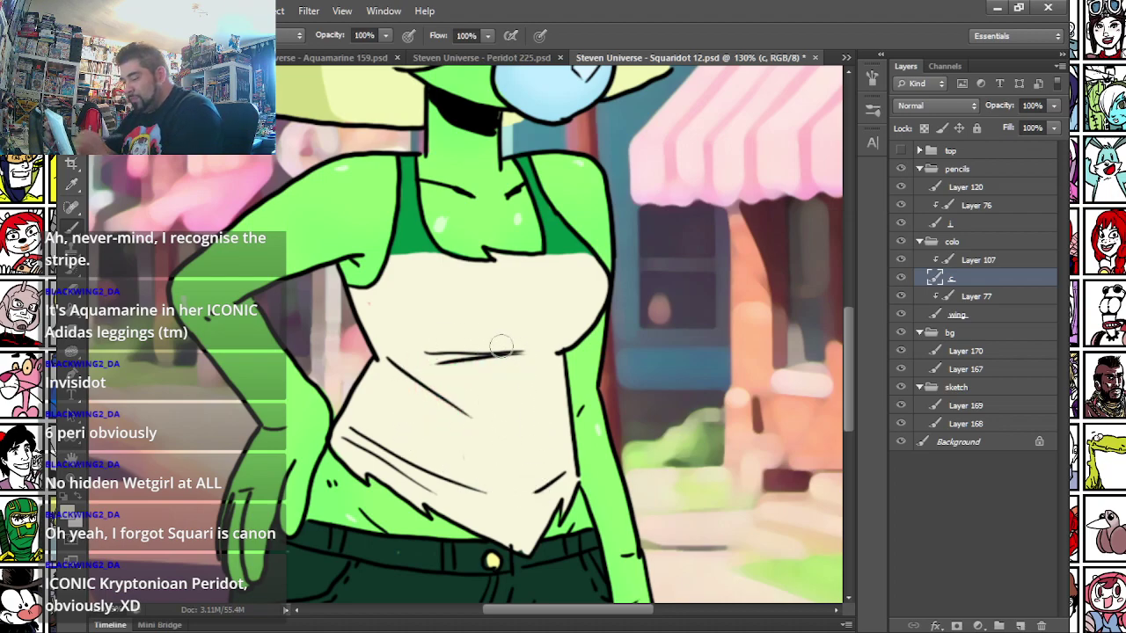
- Tidy the green edge below the tank top's neckline and paint a pale yellow star on the front
{"action": "right_click", "coordinate": [493, 251]}
{"action": "left_click_drag", "start_coordinate": [392, 256], "coordinate": [441, 253]}
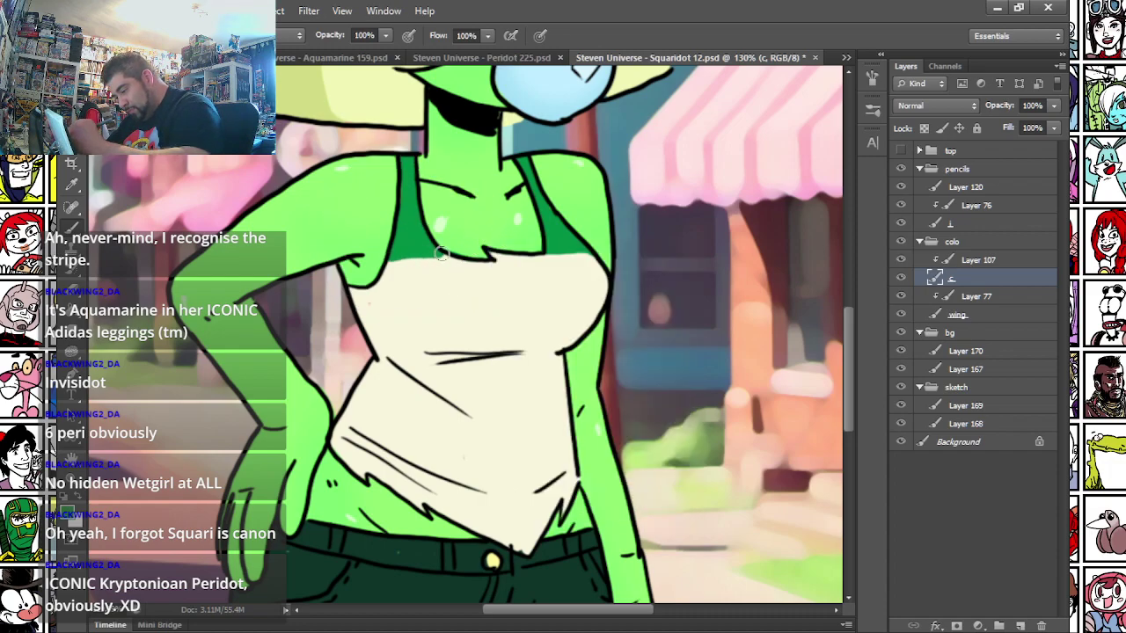
{"action": "left_click", "coordinate": [414, 281], "text": "alt"}
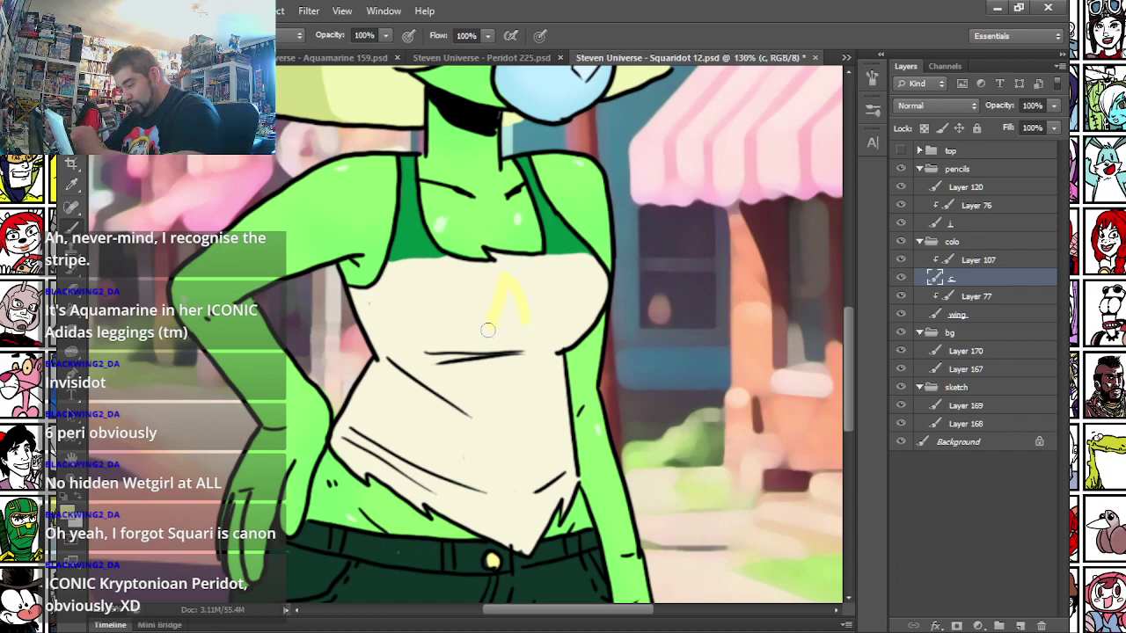
{"action": "left_click_drag", "start_coordinate": [496, 383], "coordinate": [516, 346]}
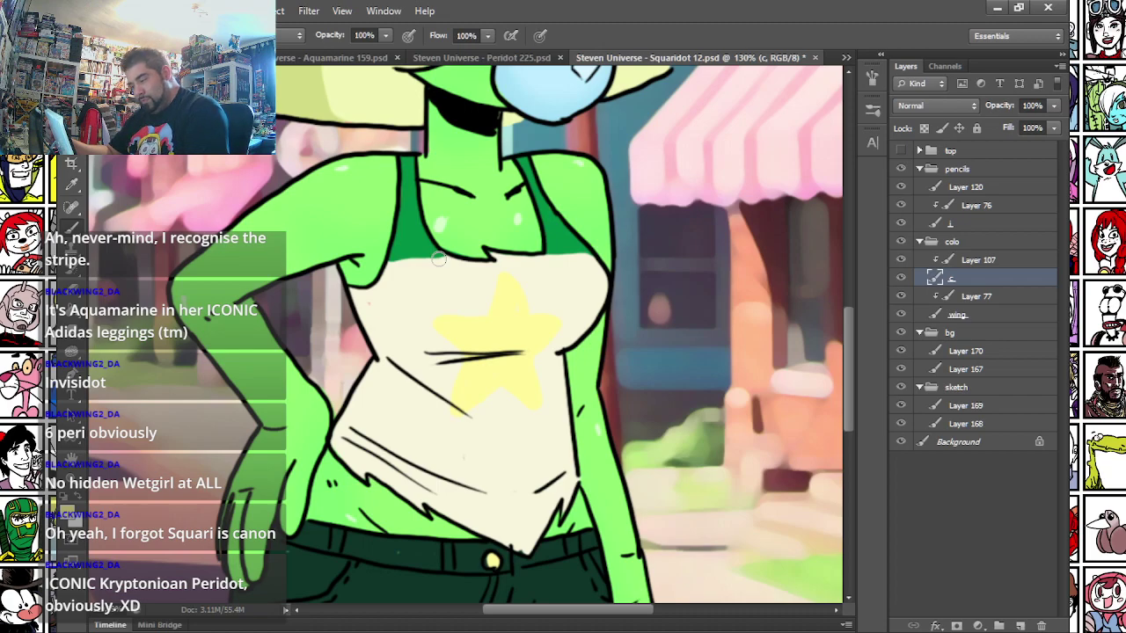
- Draw thin wavy green stripes across the cream tank top around the star with a 5 px brush, down to the hem
{"action": "right_click", "coordinate": [427, 239]}
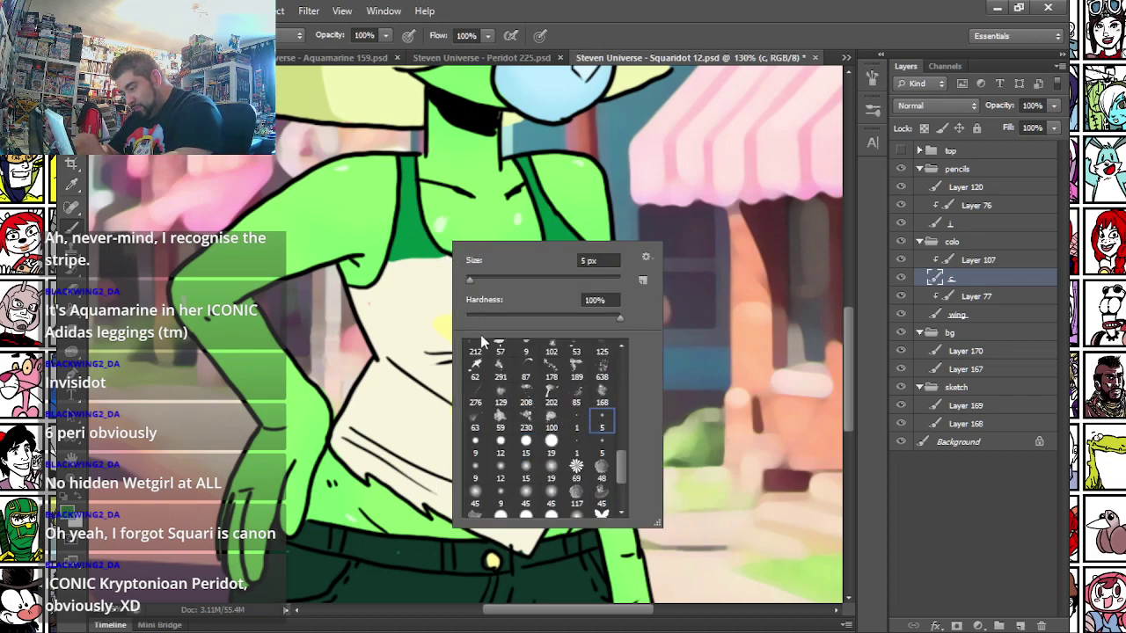
{"action": "left_click_drag", "start_coordinate": [378, 281], "coordinate": [445, 276]}
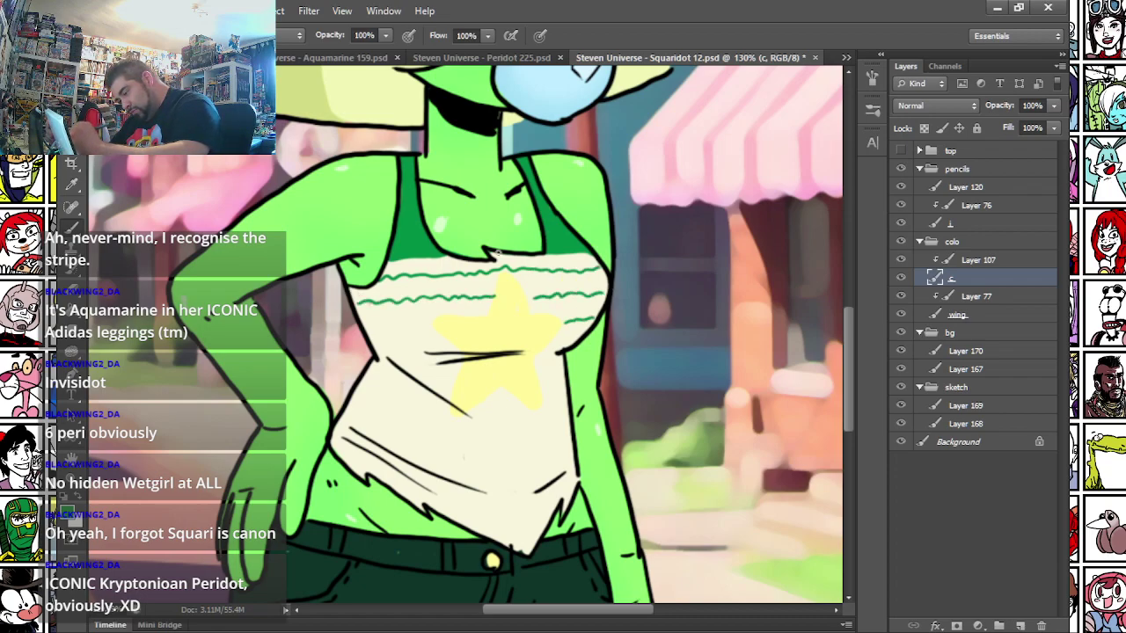
{"action": "left_click_drag", "start_coordinate": [360, 325], "coordinate": [429, 325]}
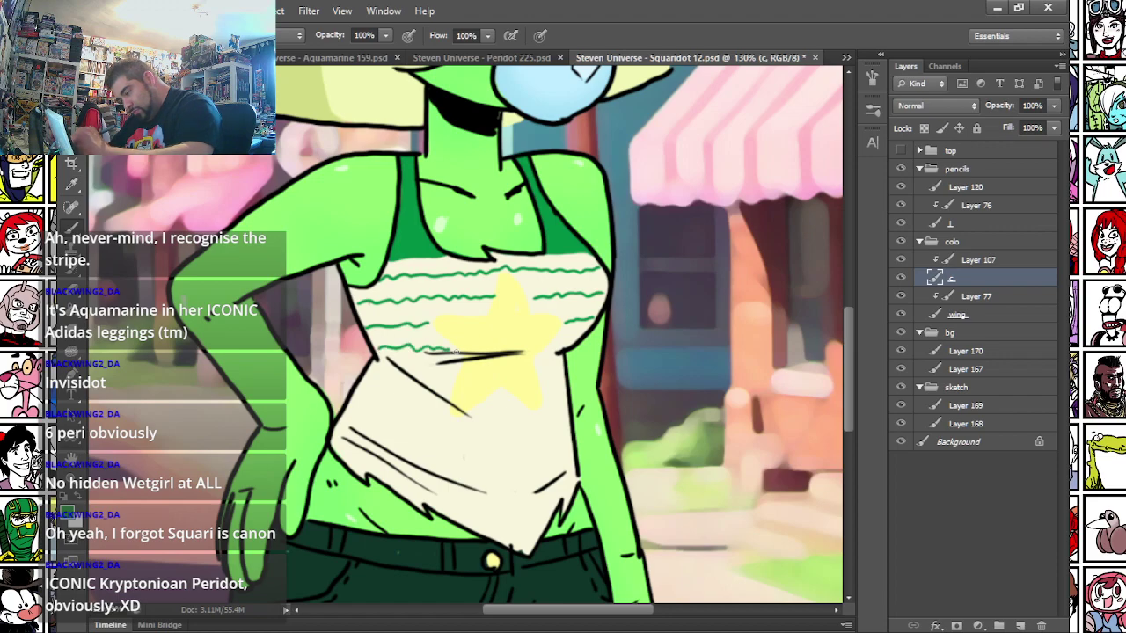
{"action": "left_click_drag", "start_coordinate": [370, 375], "coordinate": [464, 375]}
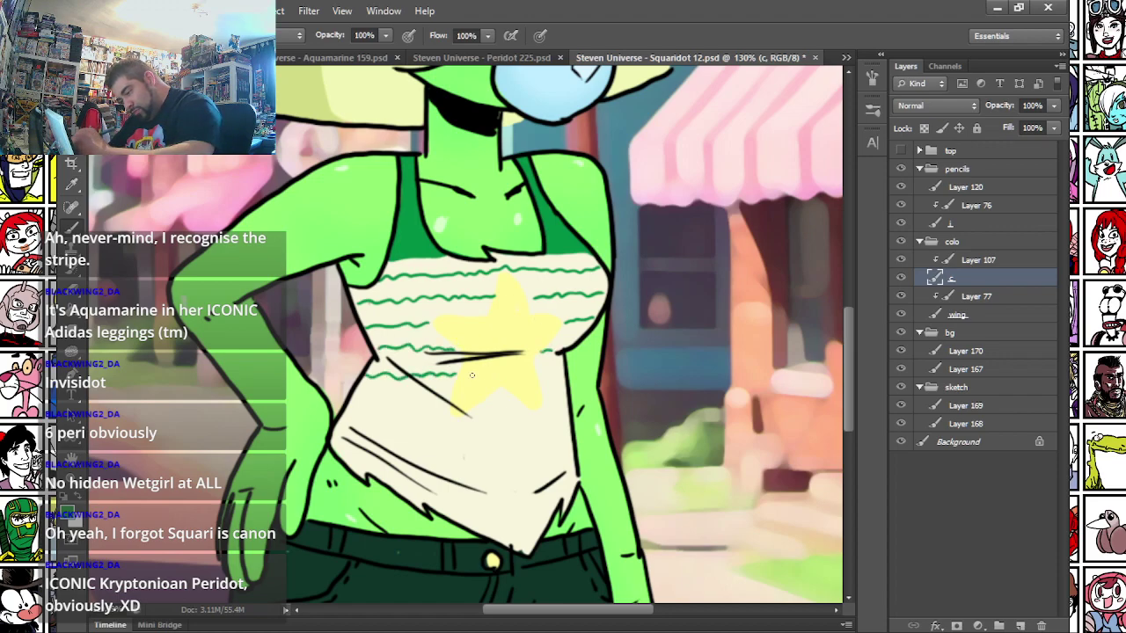
{"action": "left_click_drag", "start_coordinate": [343, 407], "coordinate": [449, 397]}
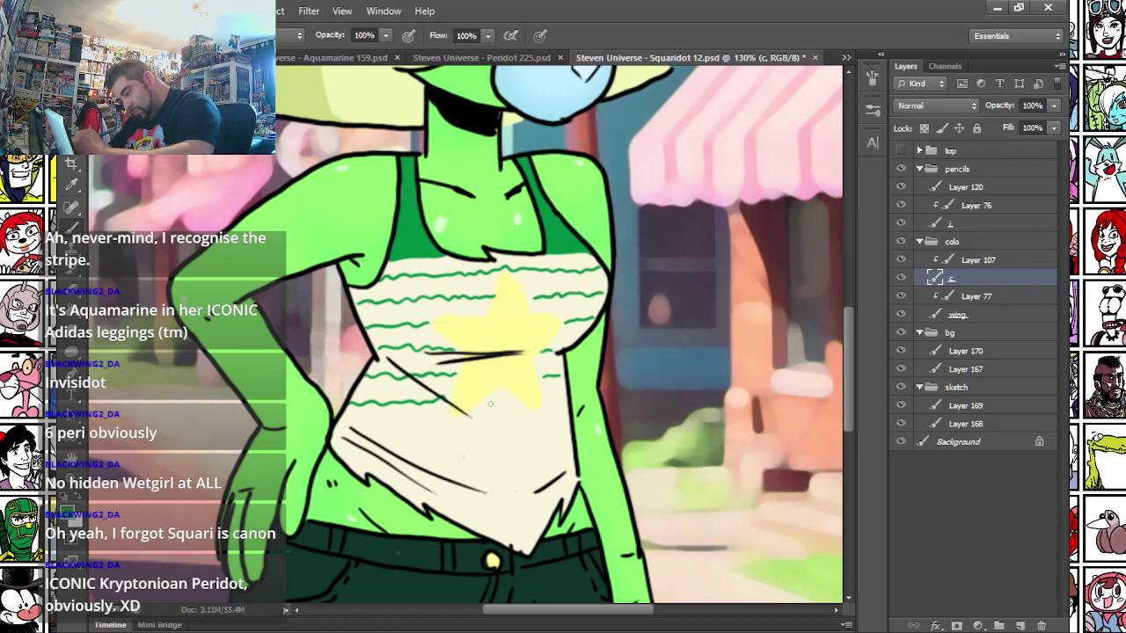
{"action": "left_click_drag", "start_coordinate": [335, 421], "coordinate": [419, 431]}
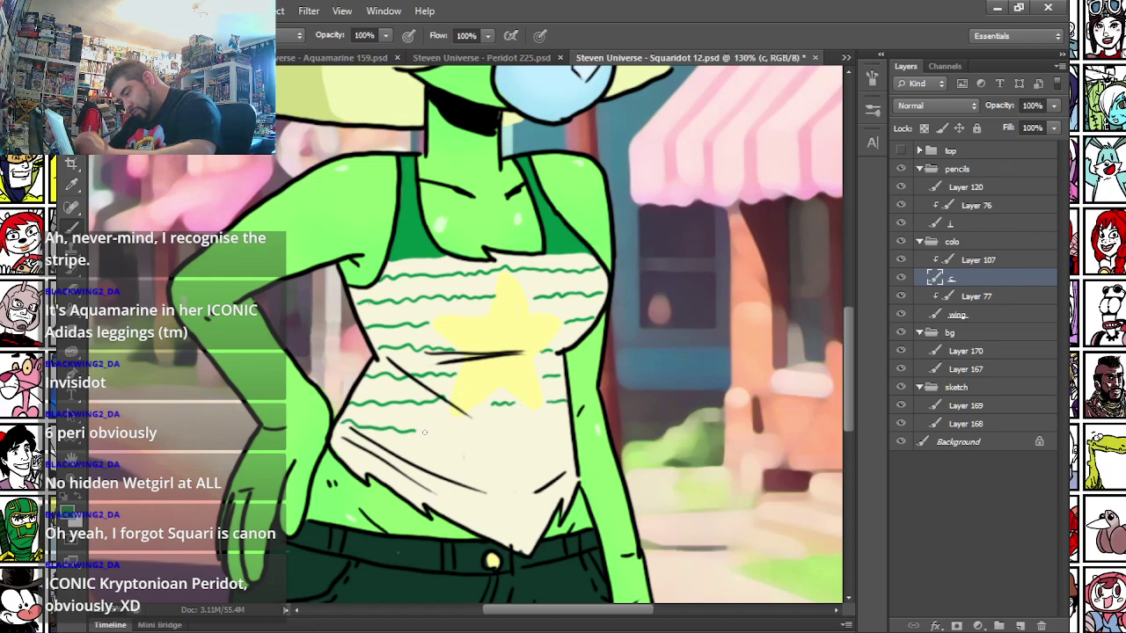
{"action": "left_click_drag", "start_coordinate": [340, 445], "coordinate": [456, 458]}
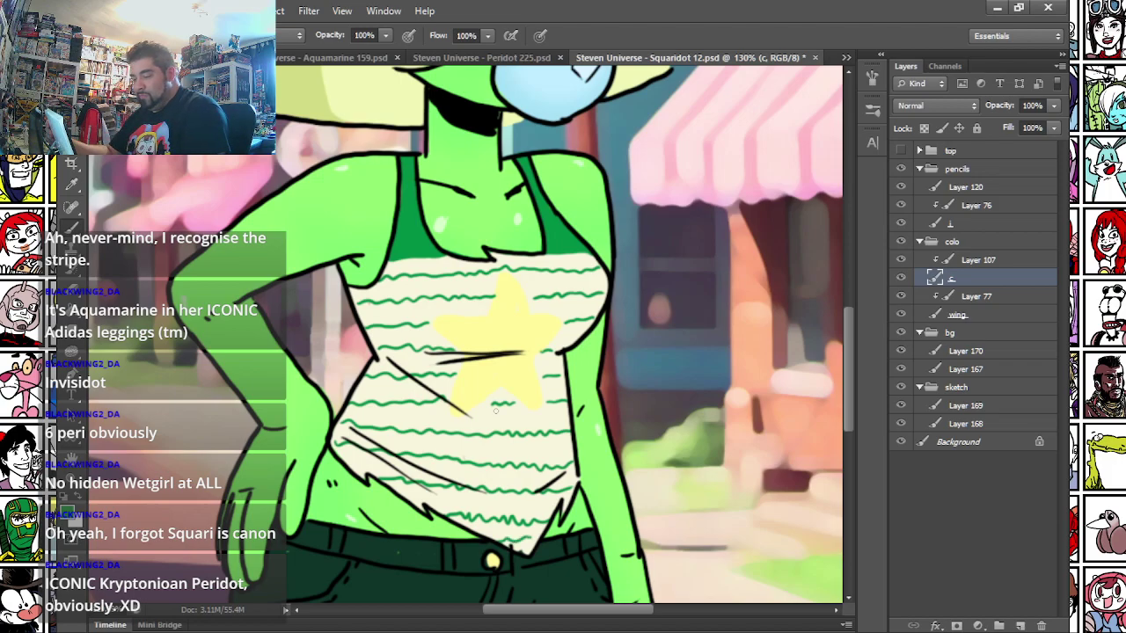
- On Layer 76, recolour the lines of the eyebrows, open eye, cheek marks and lower mask edge medium green
{"action": "left_click_drag", "start_coordinate": [216, 332], "coordinate": [237, 505]}
{"action": "left_click_drag", "start_coordinate": [295, 285], "coordinate": [326, 452]}
{"action": "left_click_drag", "start_coordinate": [417, 400], "coordinate": [403, 488]}
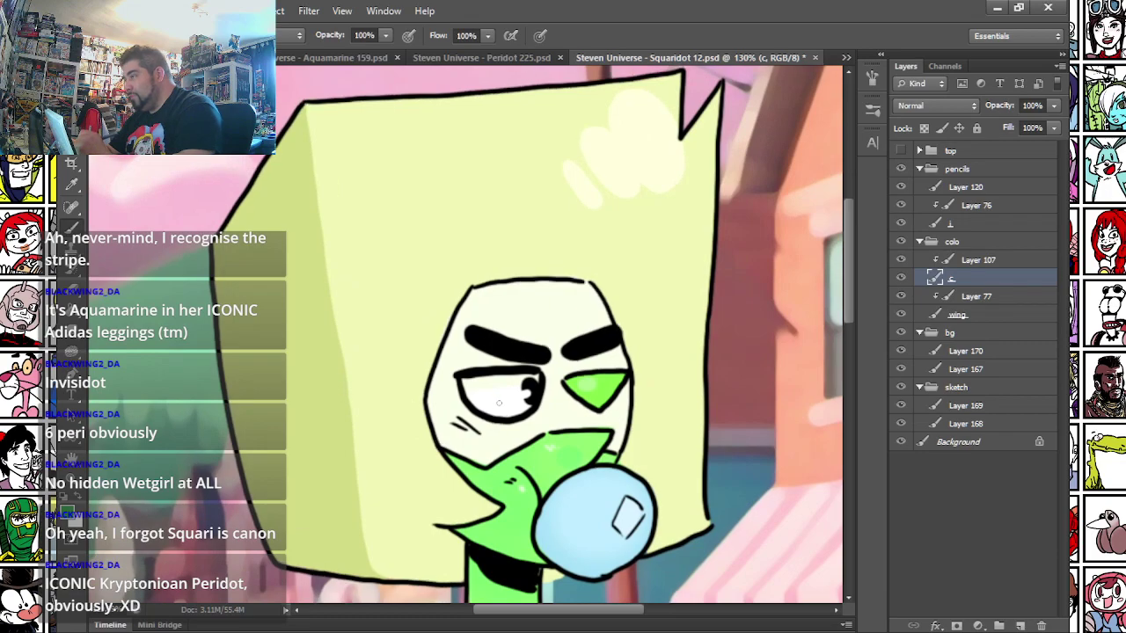
{"action": "left_click", "coordinate": [954, 204]}
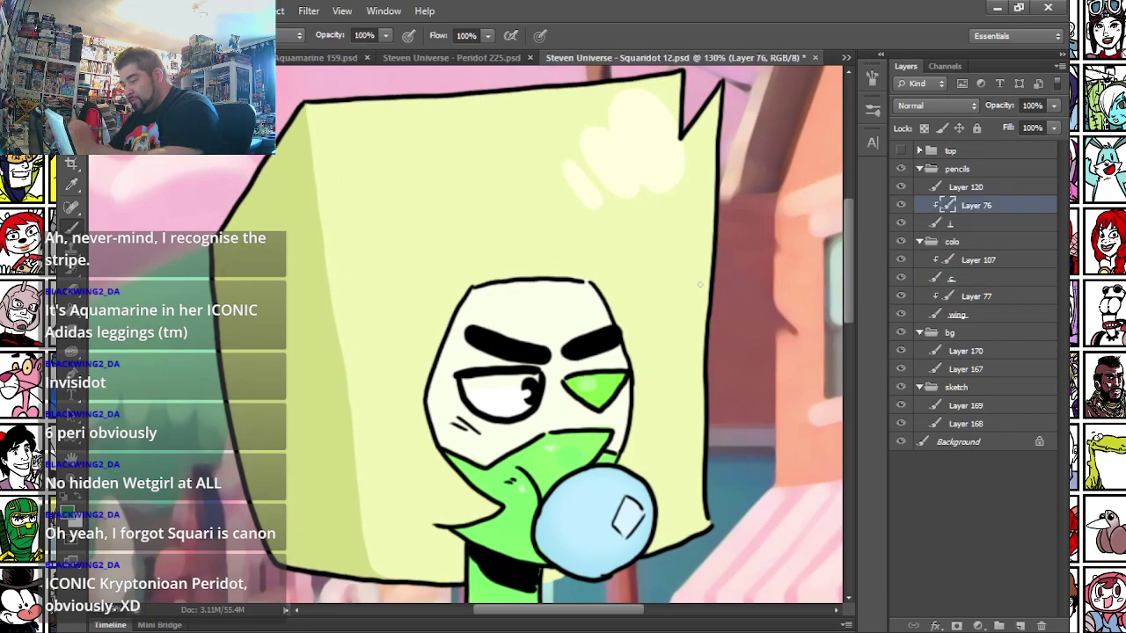
{"action": "left_click_drag", "start_coordinate": [383, 410], "coordinate": [351, 343]}
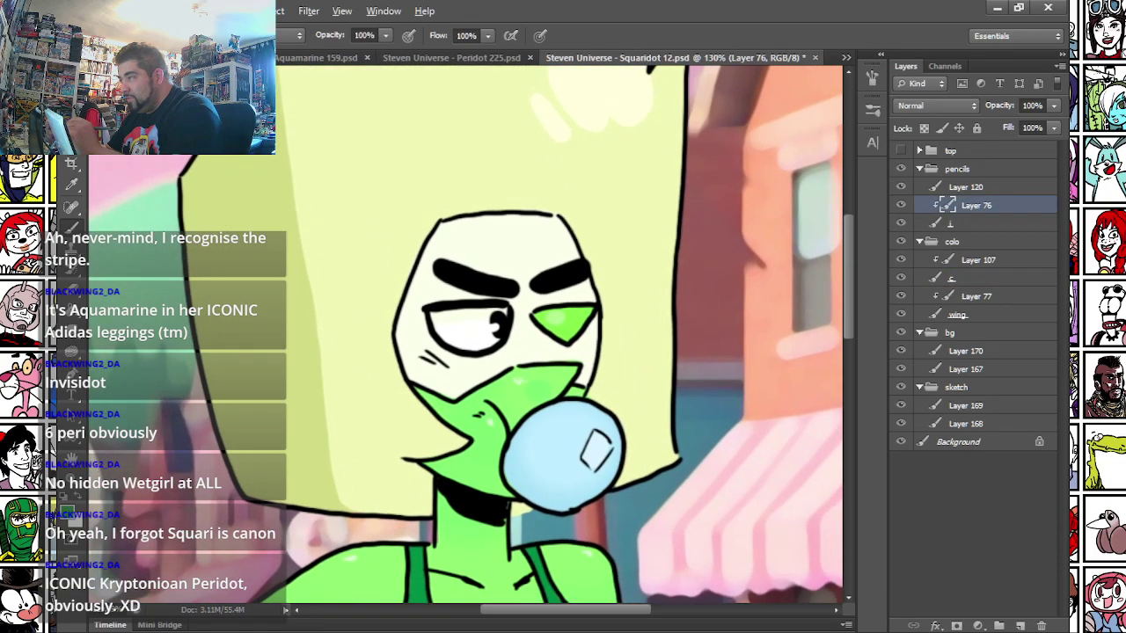
{"action": "right_click", "coordinate": [500, 278]}
{"action": "left_click", "coordinate": [530, 319]}
{"action": "mouse_move", "coordinate": [440, 262]}
{"action": "left_mouse_down"}
{"action": "mouse_move", "coordinate": [442, 368]}
{"action": "mouse_move", "coordinate": [429, 387]}
{"action": "mouse_move", "coordinate": [500, 372]}
{"action": "mouse_move", "coordinate": [453, 285]}
{"action": "mouse_move", "coordinate": [554, 280]}
{"action": "mouse_move", "coordinate": [591, 268]}
{"action": "mouse_move", "coordinate": [582, 253]}
{"action": "left_mouse_up"}
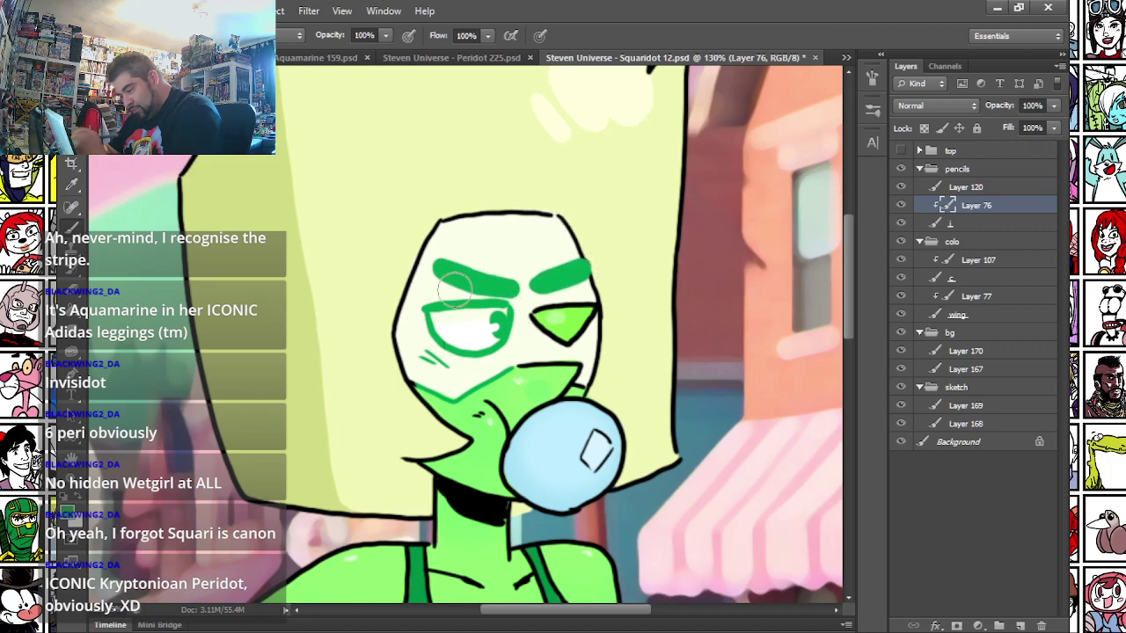
- Pick a bright green and recolour the lines of the green eye, mouth and cheek, neck shadow and collarbones
{"action": "left_click", "coordinate": [68, 514]}
{"action": "mouse_move", "coordinate": [568, 319]}
{"action": "left_mouse_down"}
{"action": "mouse_move", "coordinate": [475, 406]}
{"action": "mouse_move", "coordinate": [451, 414]}
{"action": "mouse_move", "coordinate": [478, 418]}
{"action": "mouse_move", "coordinate": [493, 397]}
{"action": "mouse_move", "coordinate": [444, 395]}
{"action": "left_mouse_up"}
{"action": "left_click", "coordinate": [475, 407]}
{"action": "left_click", "coordinate": [548, 186]}
{"action": "left_click", "coordinate": [707, 119]}
{"action": "left_click_drag", "start_coordinate": [311, 469], "coordinate": [284, 293]}
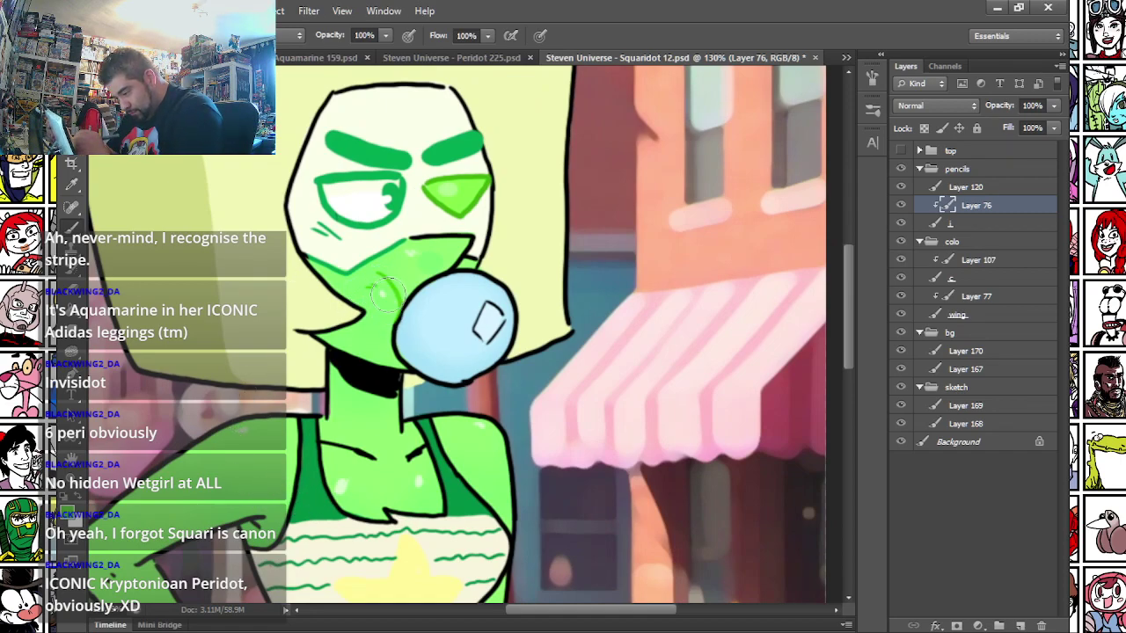
{"action": "mouse_move", "coordinate": [350, 370]}
{"action": "left_mouse_down"}
{"action": "mouse_move", "coordinate": [389, 384]}
{"action": "mouse_move", "coordinate": [374, 378]}
{"action": "left_mouse_up"}
{"action": "mouse_move", "coordinate": [317, 433]}
{"action": "left_mouse_down"}
{"action": "mouse_move", "coordinate": [384, 470]}
{"action": "mouse_move", "coordinate": [415, 449]}
{"action": "left_mouse_up"}
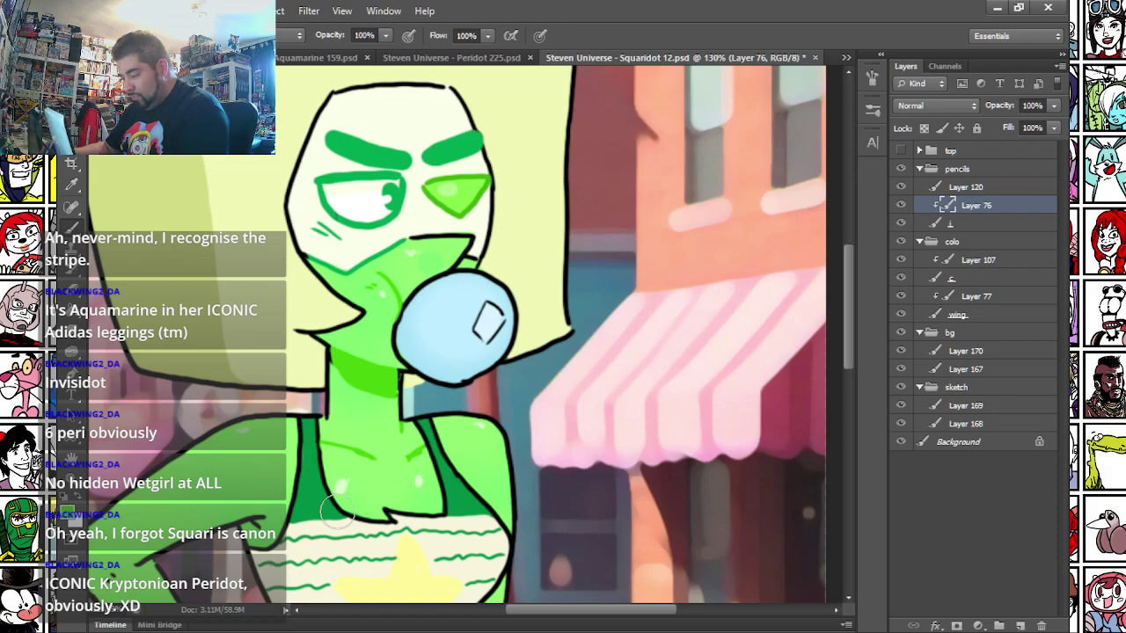
- Recolour the inner skin lines of the arms, hands, waist and thighs in the same bright green
{"action": "left_click_drag", "start_coordinate": [234, 505], "coordinate": [374, 229]}
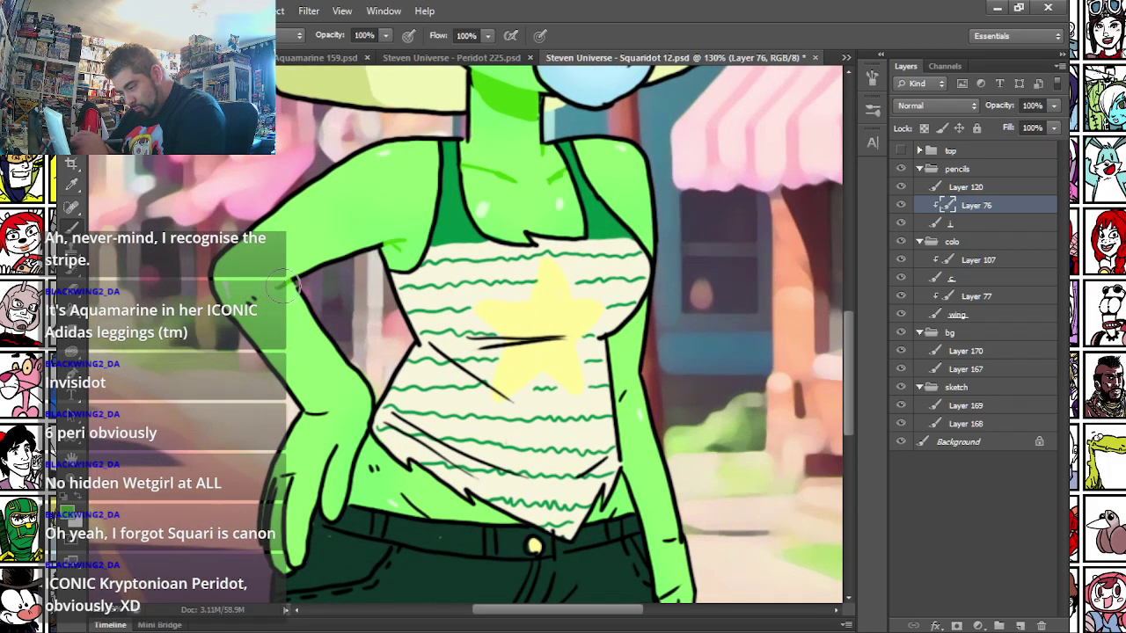
{"action": "mouse_move", "coordinate": [287, 475]}
{"action": "left_mouse_down"}
{"action": "mouse_move", "coordinate": [266, 548]}
{"action": "mouse_move", "coordinate": [288, 558]}
{"action": "left_mouse_up"}
{"action": "mouse_move", "coordinate": [313, 481]}
{"action": "left_mouse_down"}
{"action": "mouse_move", "coordinate": [342, 461]}
{"action": "mouse_move", "coordinate": [345, 491]}
{"action": "left_mouse_up"}
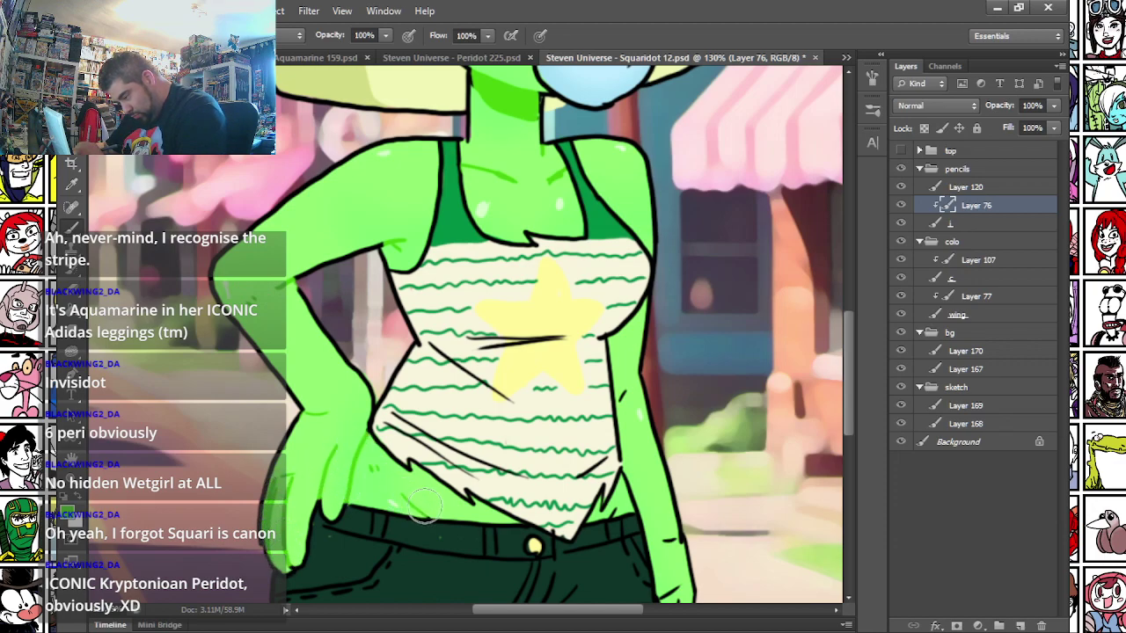
{"action": "left_click_drag", "start_coordinate": [612, 409], "coordinate": [543, 194]}
{"action": "left_click_drag", "start_coordinate": [600, 264], "coordinate": [620, 382]}
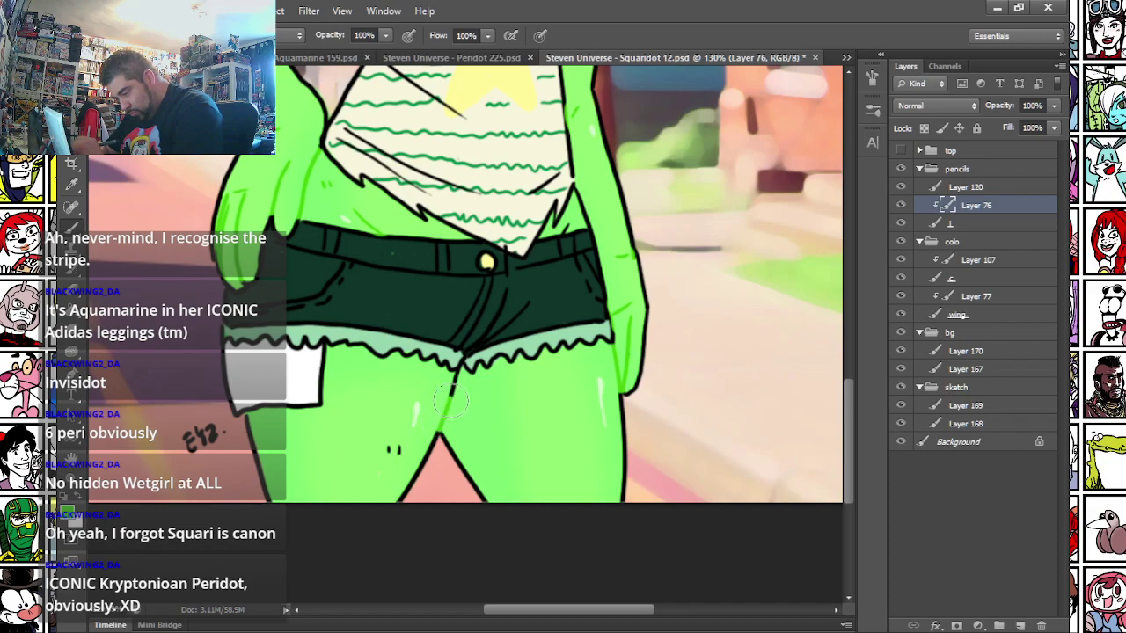
- Pick the grey-beige 8f8c74 and recolour the fold lines across the chest and lower part of the tank top
{"action": "left_click_drag", "start_coordinate": [268, 270], "coordinate": [205, 409]}
{"action": "left_click", "coordinate": [68, 510]}
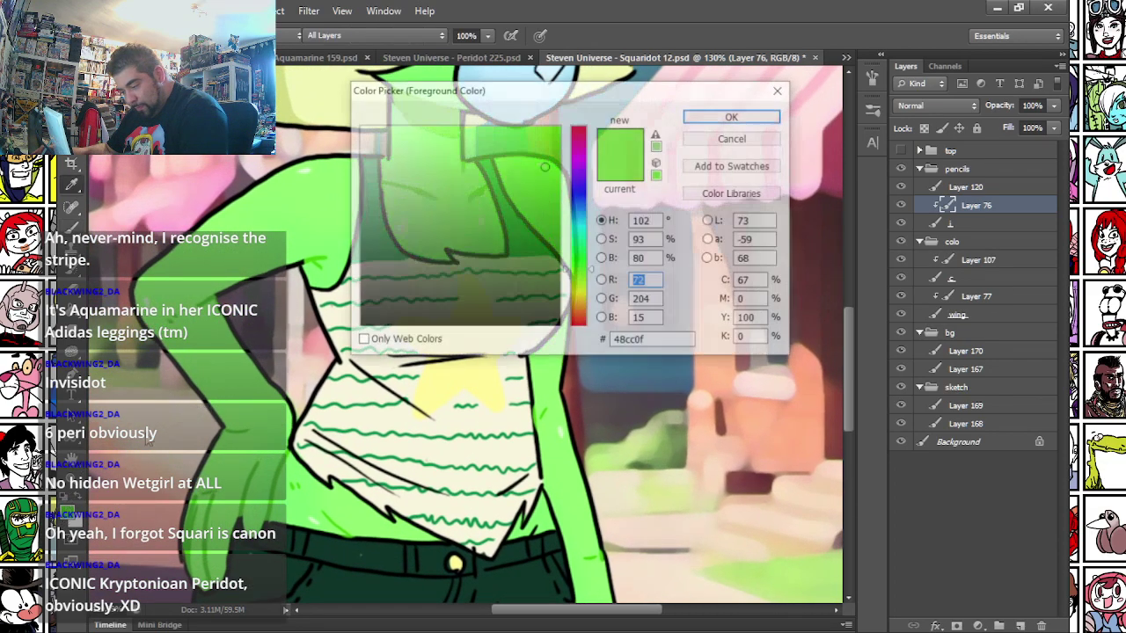
{"action": "left_click", "coordinate": [334, 321]}
{"action": "left_click_drag", "start_coordinate": [400, 189], "coordinate": [397, 213]}
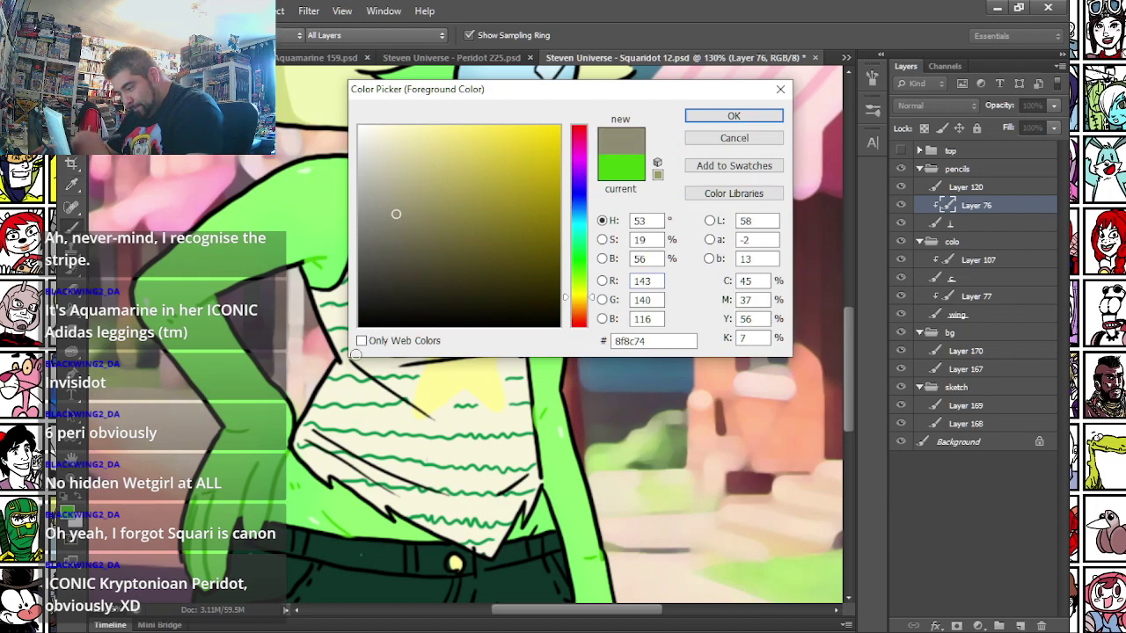
{"action": "key", "text": "Return"}
{"action": "left_click_drag", "start_coordinate": [350, 361], "coordinate": [420, 412]}
{"action": "mouse_move", "coordinate": [387, 360]}
{"action": "left_mouse_down"}
{"action": "mouse_move", "coordinate": [477, 357]}
{"action": "mouse_move", "coordinate": [459, 368]}
{"action": "left_mouse_up"}
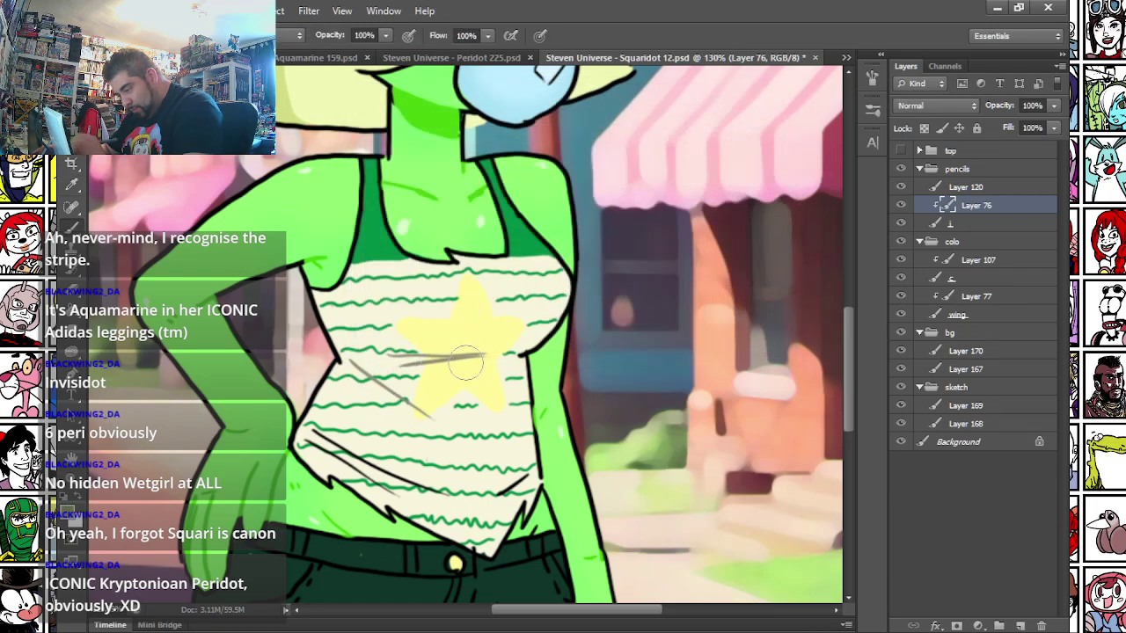
{"action": "mouse_move", "coordinate": [312, 438]}
{"action": "left_mouse_down"}
{"action": "mouse_move", "coordinate": [466, 496]}
{"action": "mouse_move", "coordinate": [512, 481]}
{"action": "left_mouse_up"}
- Pick a medium blue and recolour the outline and highlight lines of the bubble
{"action": "key", "text": "space"}
{"action": "left_click_drag", "start_coordinate": [227, 448], "coordinate": [262, 243]}
{"action": "left_click_drag", "start_coordinate": [252, 294], "coordinate": [196, 421]}
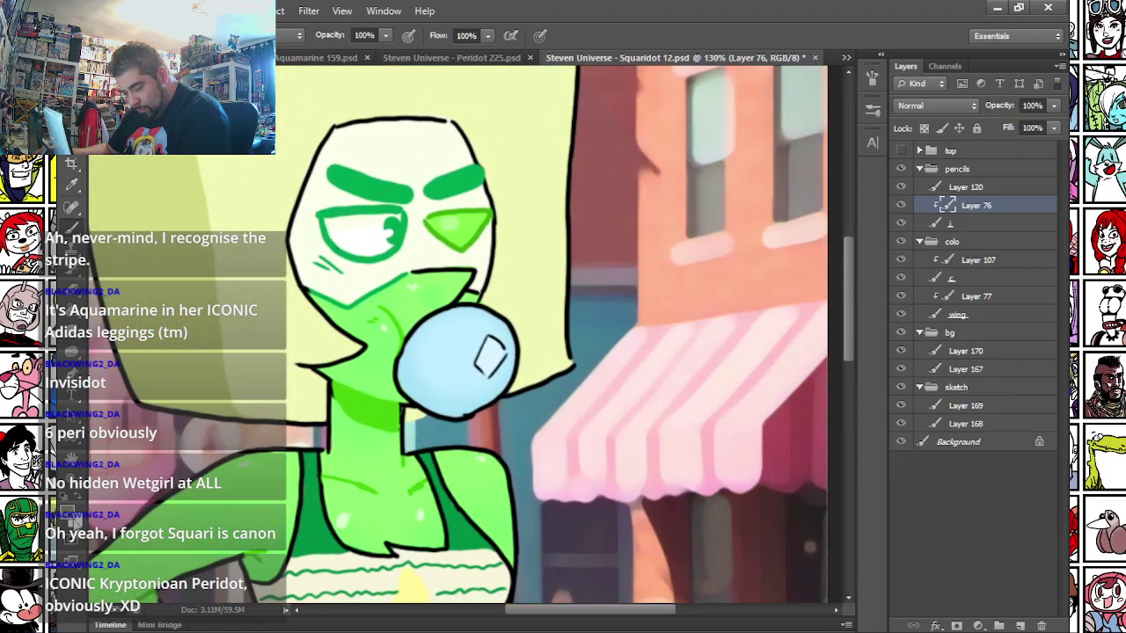
{"action": "left_click", "coordinate": [75, 523]}
{"action": "left_click", "coordinate": [431, 392]}
{"action": "left_click_drag", "start_coordinate": [474, 161], "coordinate": [502, 196]}
{"action": "key", "text": "Return"}
{"action": "mouse_move", "coordinate": [417, 391]}
{"action": "left_mouse_down"}
{"action": "mouse_move", "coordinate": [454, 411]}
{"action": "mouse_move", "coordinate": [399, 371]}
{"action": "mouse_move", "coordinate": [412, 345]}
{"action": "mouse_move", "coordinate": [437, 320]}
{"action": "mouse_move", "coordinate": [484, 317]}
{"action": "mouse_move", "coordinate": [510, 340]}
{"action": "mouse_move", "coordinate": [460, 409]}
{"action": "left_mouse_up"}
{"action": "left_click_drag", "start_coordinate": [487, 345], "coordinate": [469, 391]}
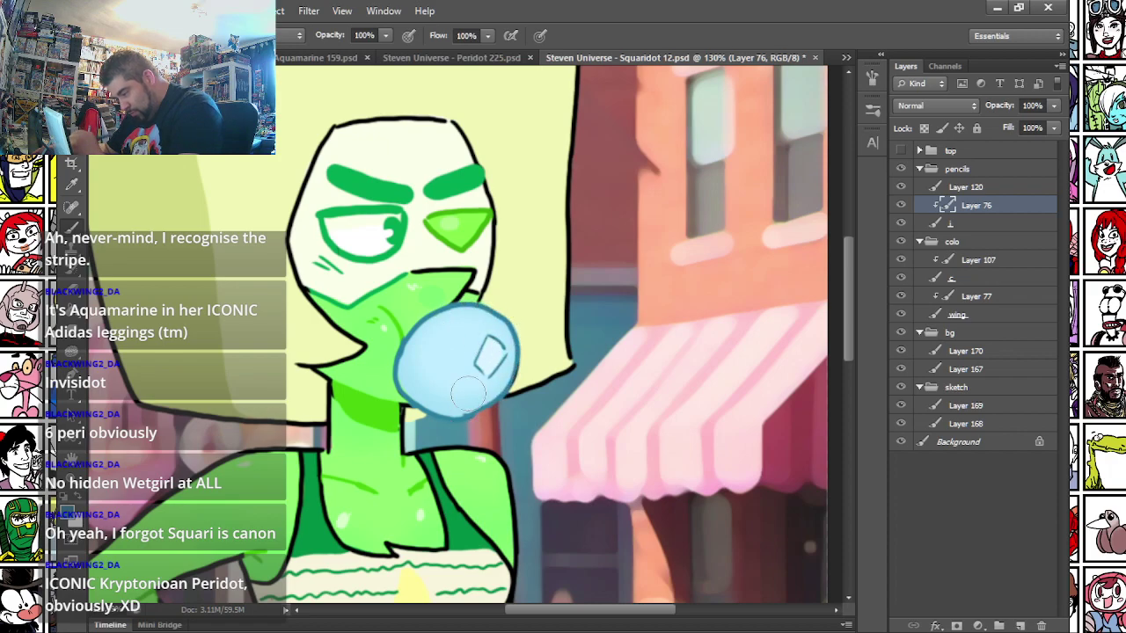
{"action": "scroll", "coordinate": [449, 329], "scroll_direction": "down", "scroll_amount": 5}
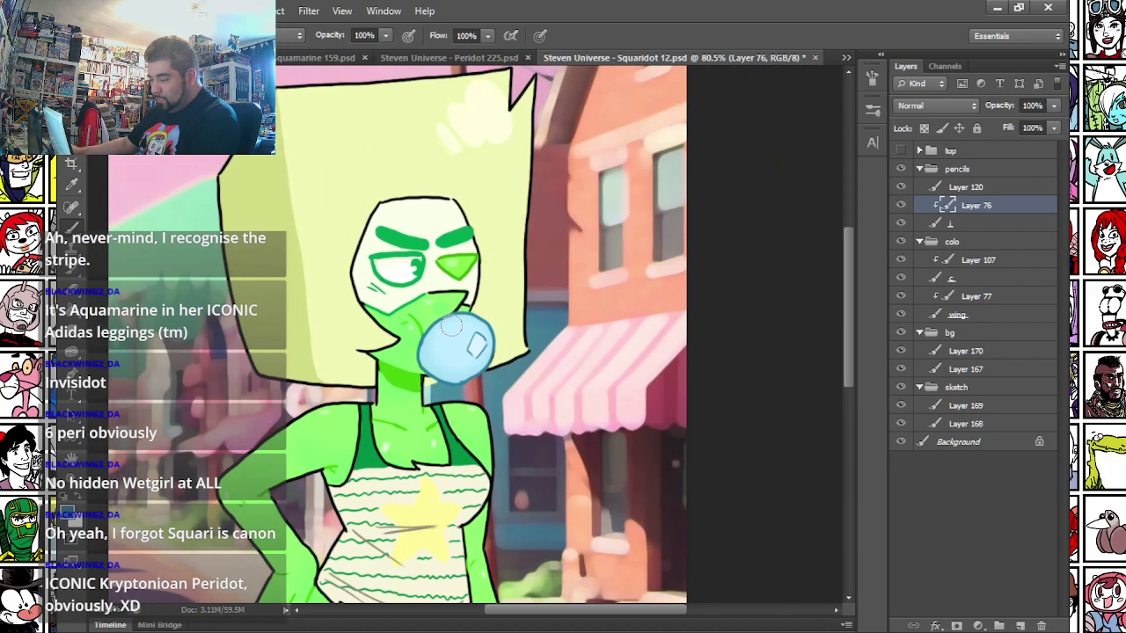
- Save the finished drawing with Save As under the name Steven Universe - Squaridot 12
{"action": "scroll", "coordinate": [565, 412], "scroll_direction": "down", "scroll_amount": 1}
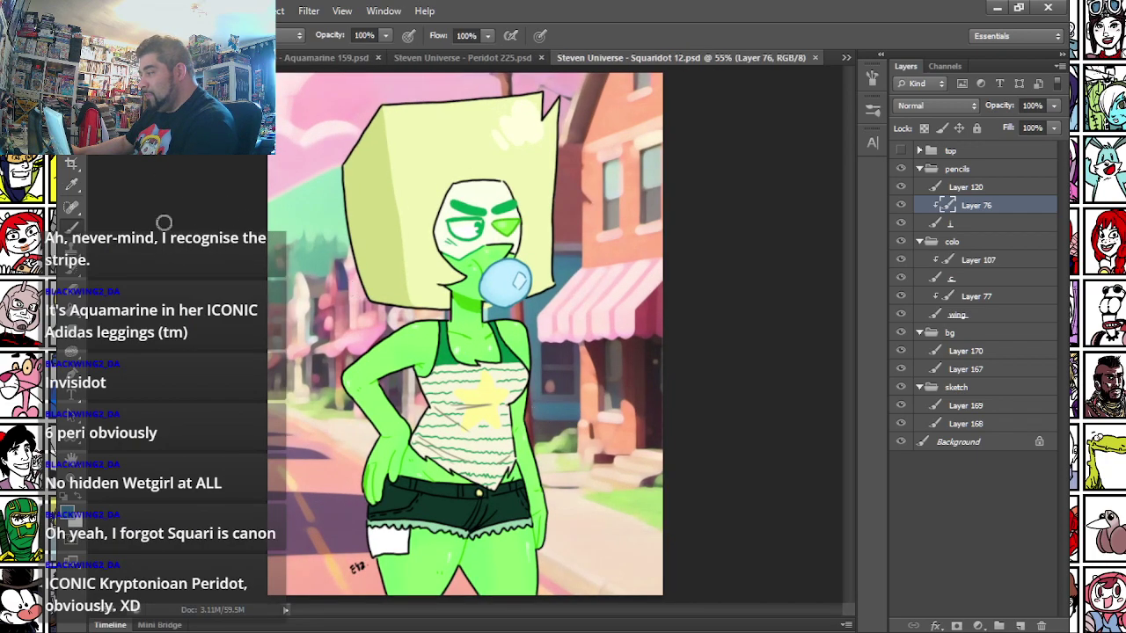
{"action": "left_click", "coordinate": [99, 11]}
{"action": "left_click", "coordinate": [131, 203]}
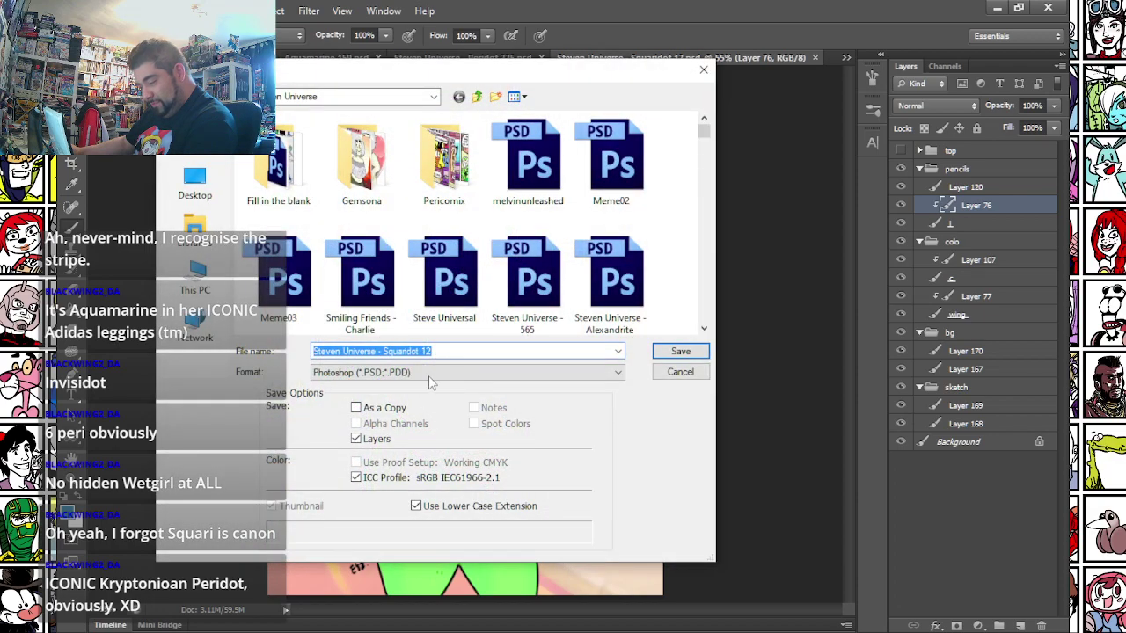
{"action": "left_click", "coordinate": [409, 374]}
{"action": "left_click", "coordinate": [409, 374]}
{"action": "left_click", "coordinate": [409, 374]}
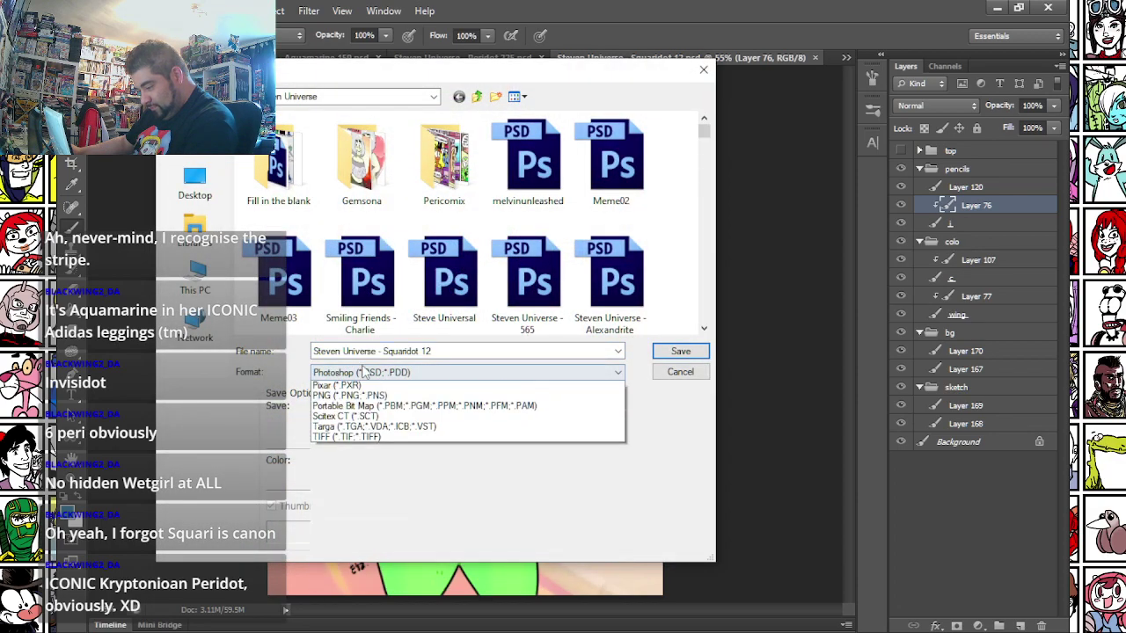
{"action": "left_click", "coordinate": [315, 552]}
{"action": "key", "text": "Return"}
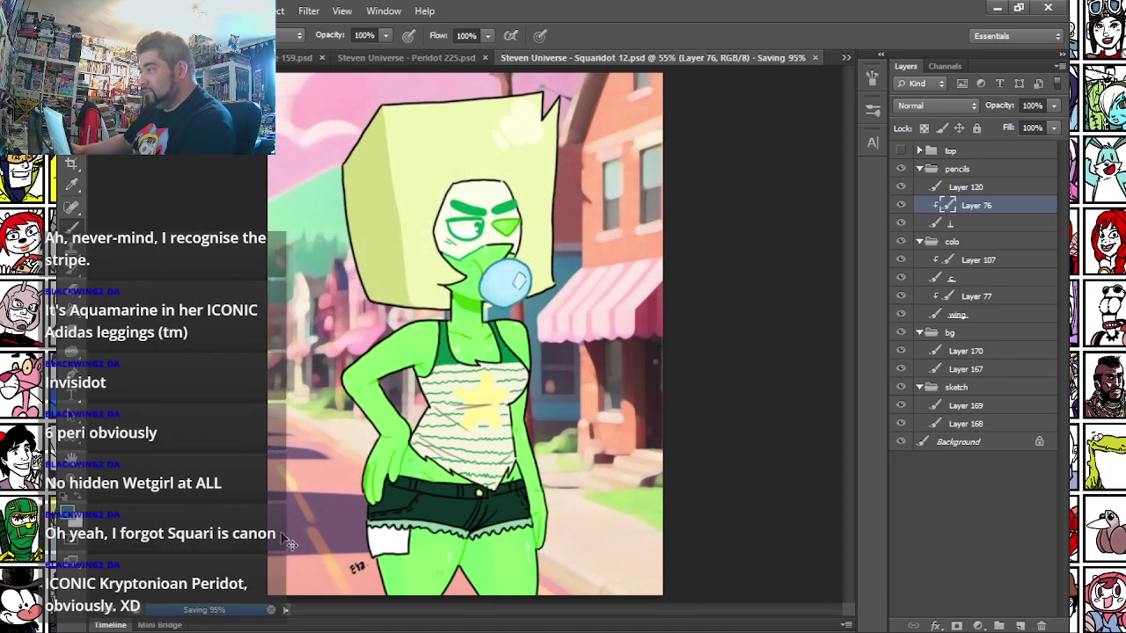
- Bring up Steven Universe - blue pearl 423432.psd and Steven Universe - lapis backs1.psd in turn and close each one
{"action": "key", "text": "m"}
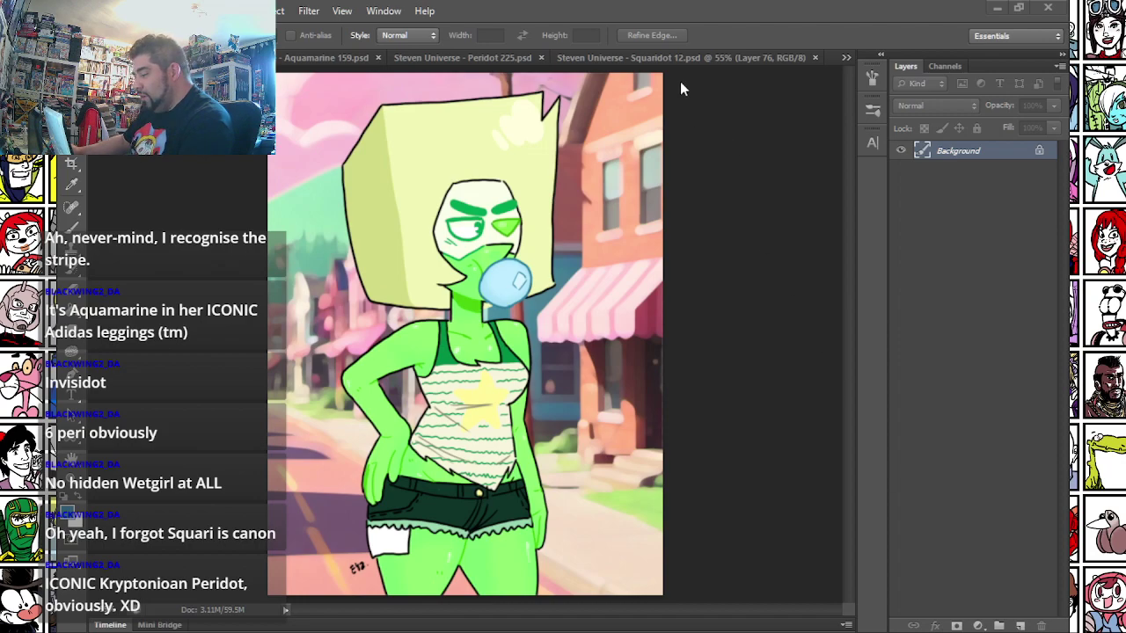
{"action": "left_click", "coordinate": [845, 58]}
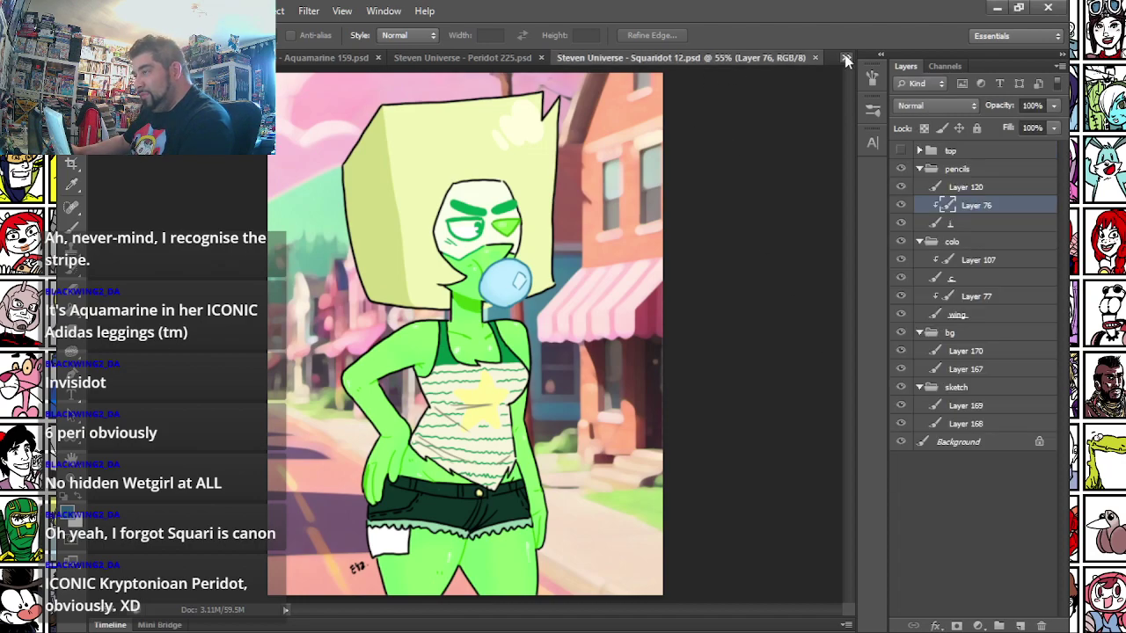
{"action": "left_click", "coordinate": [846, 59]}
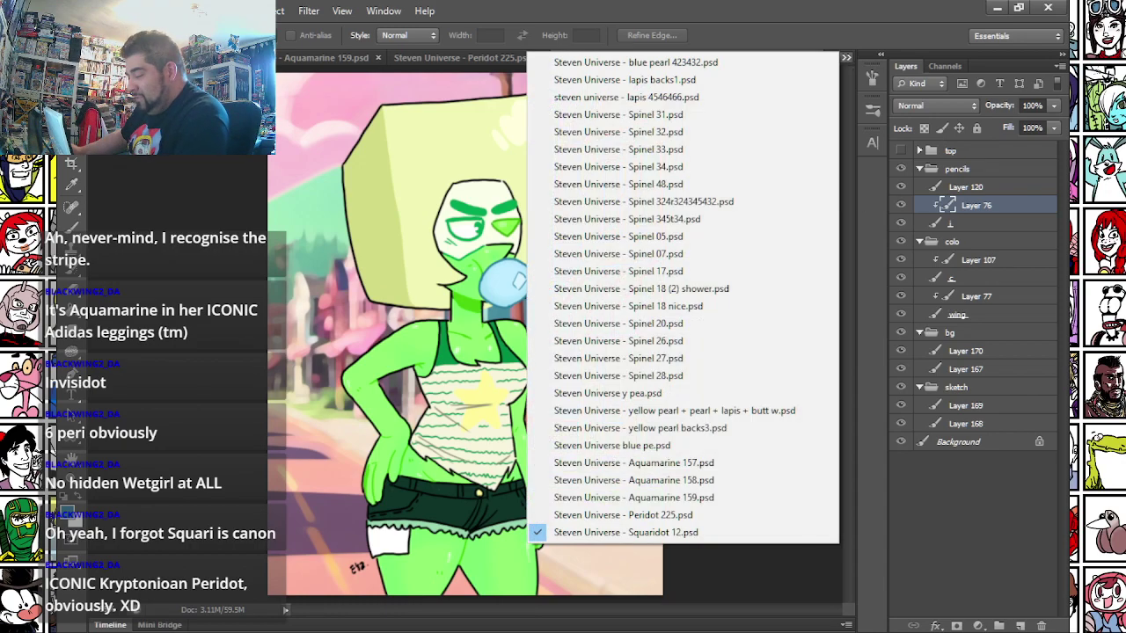
{"action": "left_click", "coordinate": [710, 70]}
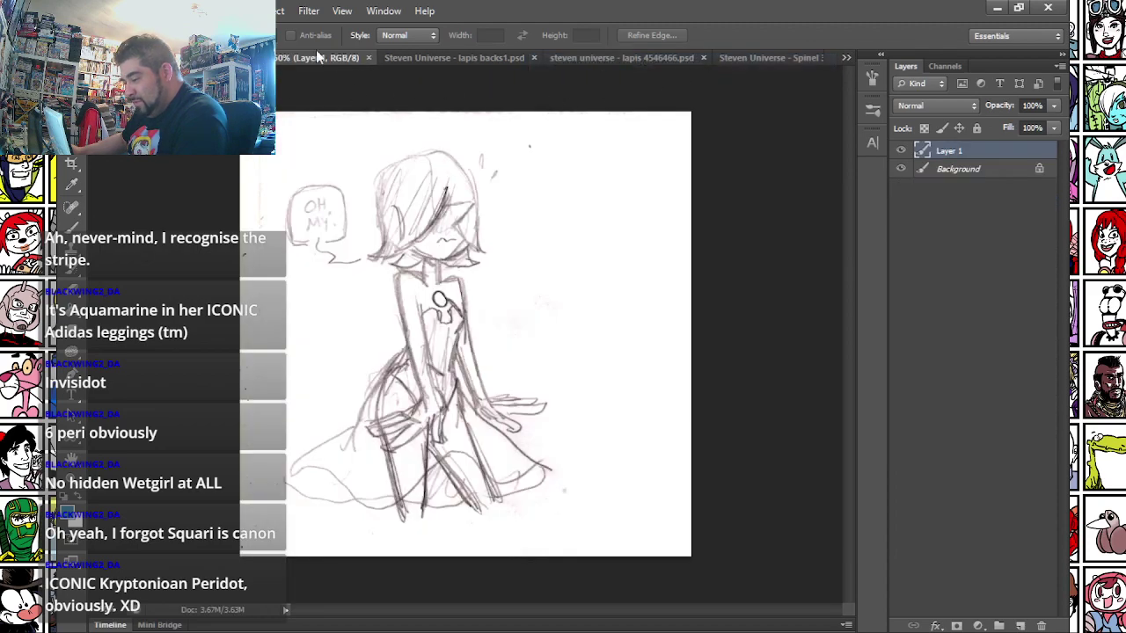
{"action": "left_click", "coordinate": [368, 57]}
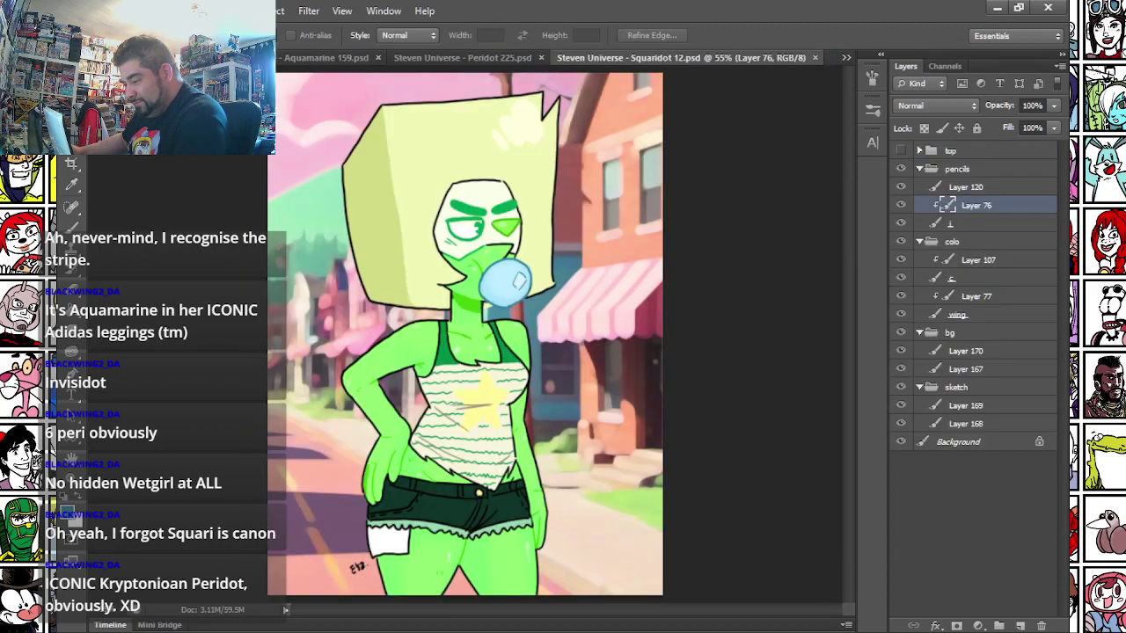
{"action": "left_click", "coordinate": [844, 58]}
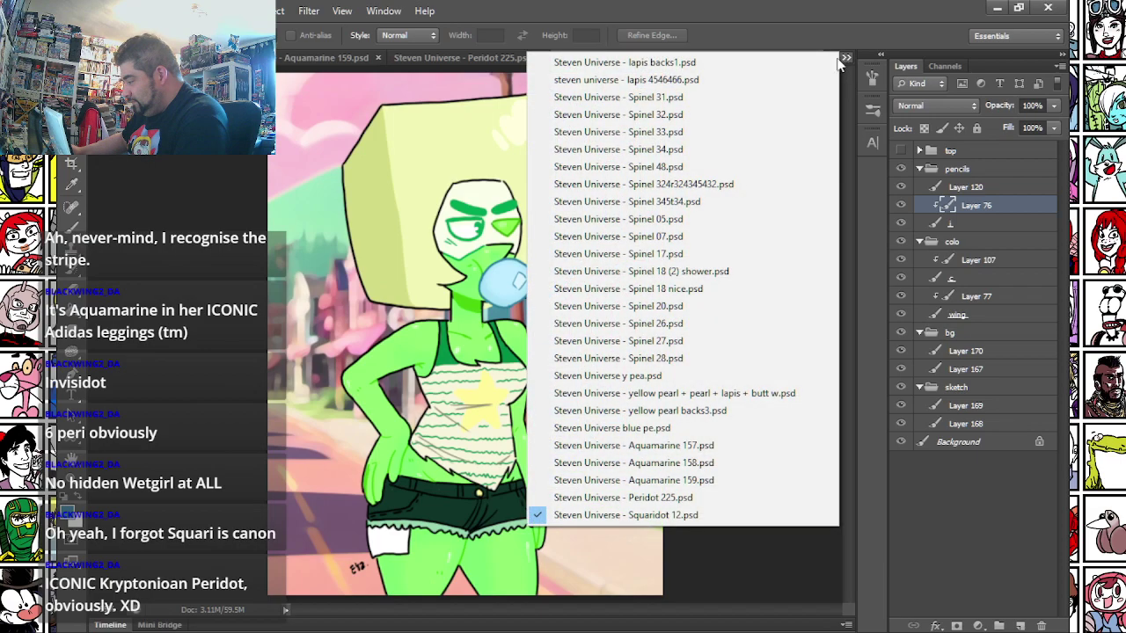
{"action": "left_click", "coordinate": [688, 61]}
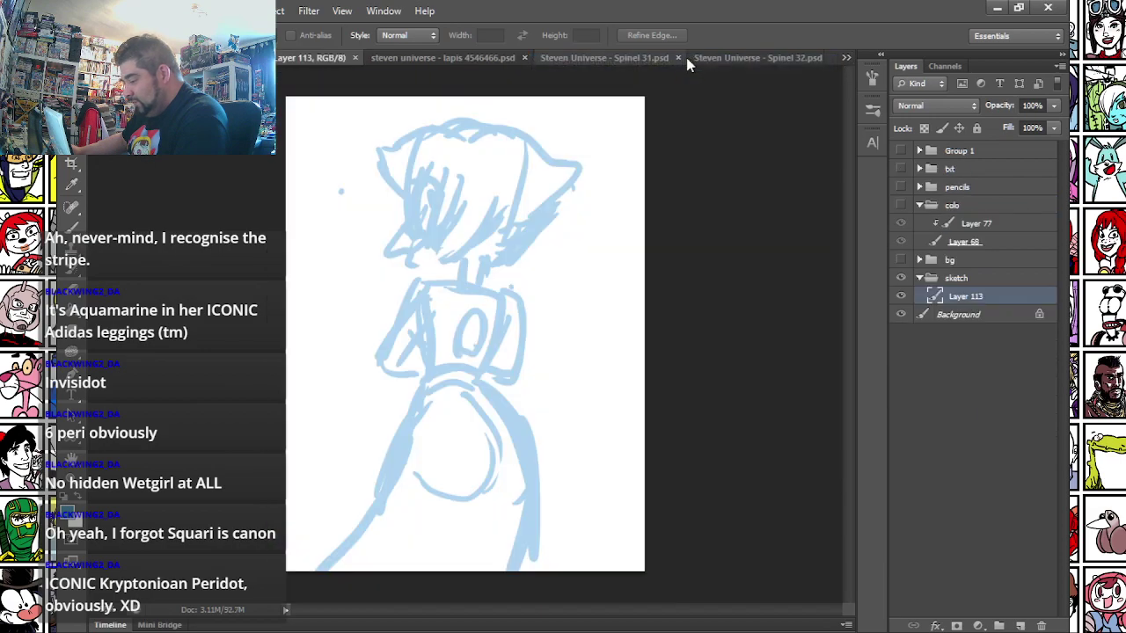
{"action": "left_click", "coordinate": [354, 57]}
- Bring up steven universe - lapis 4546466.psd and close it, saving its changes
{"action": "left_click", "coordinate": [845, 59]}
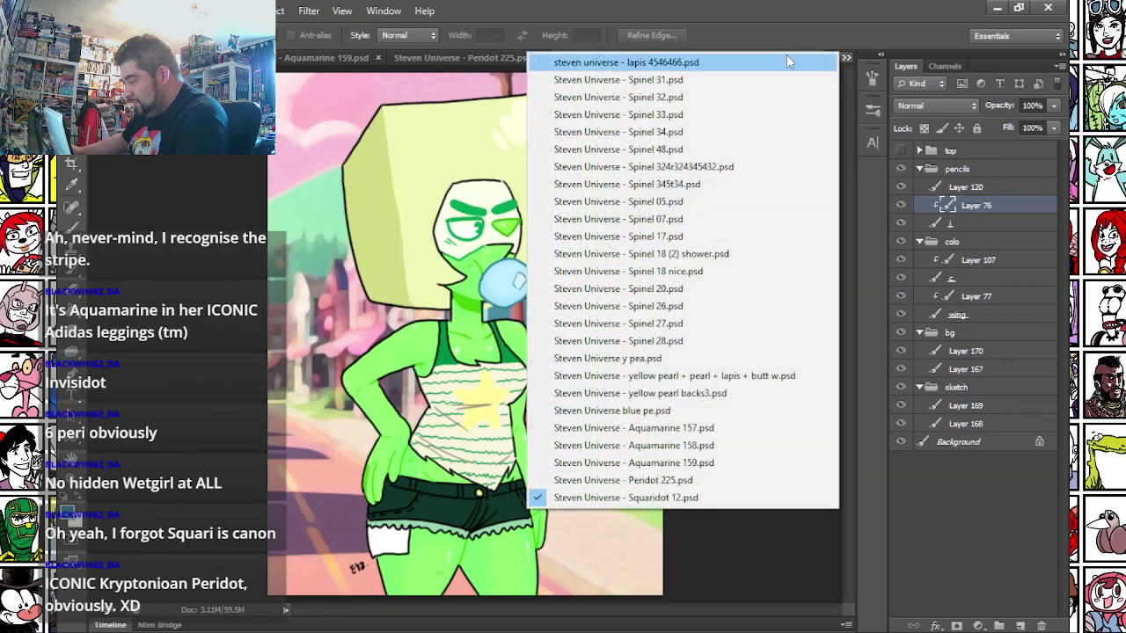
{"action": "left_click", "coordinate": [802, 58]}
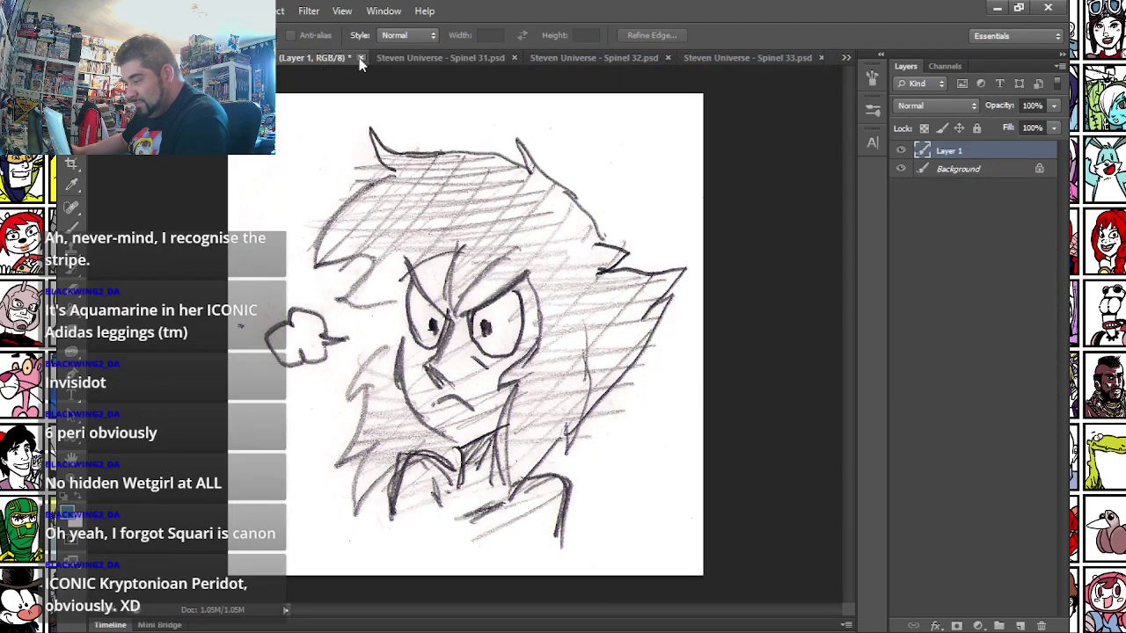
{"action": "left_click", "coordinate": [360, 58]}
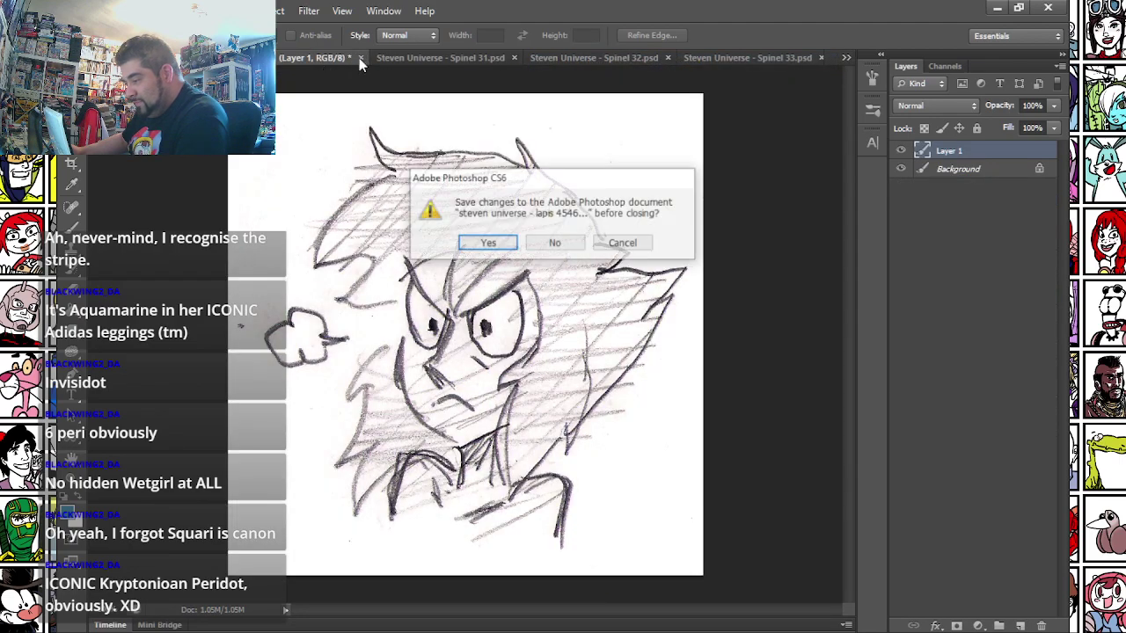
{"action": "left_click", "coordinate": [488, 244]}
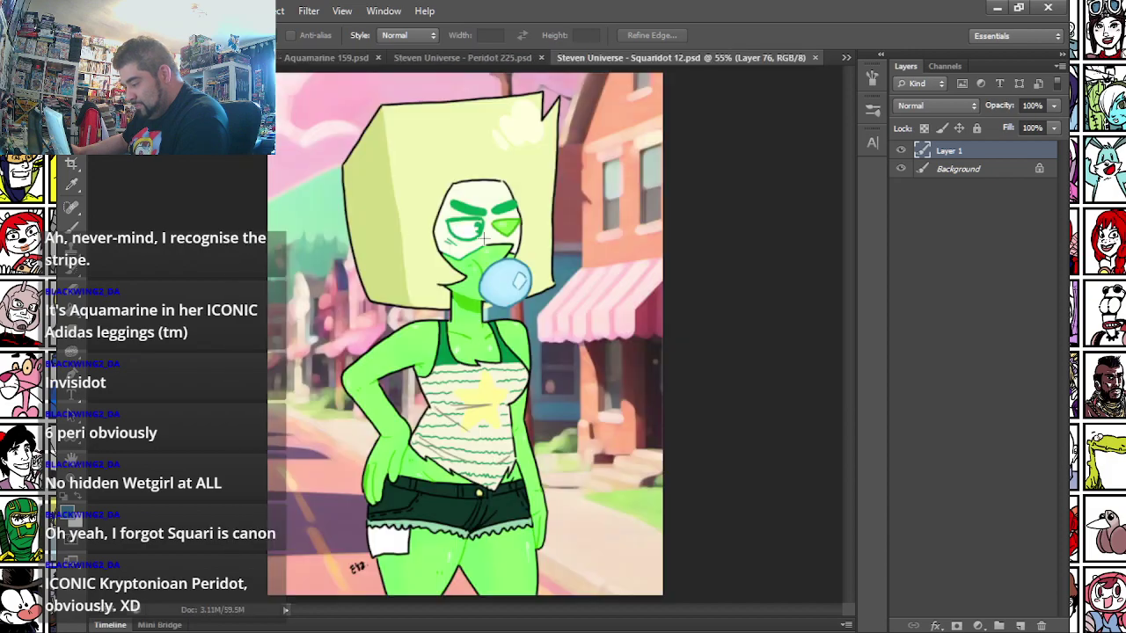
- Look over the sketch sheets Steven Universe - Spinel 31.psd and Spinel 32.psd in turn and close both
{"action": "left_click", "coordinate": [846, 58]}
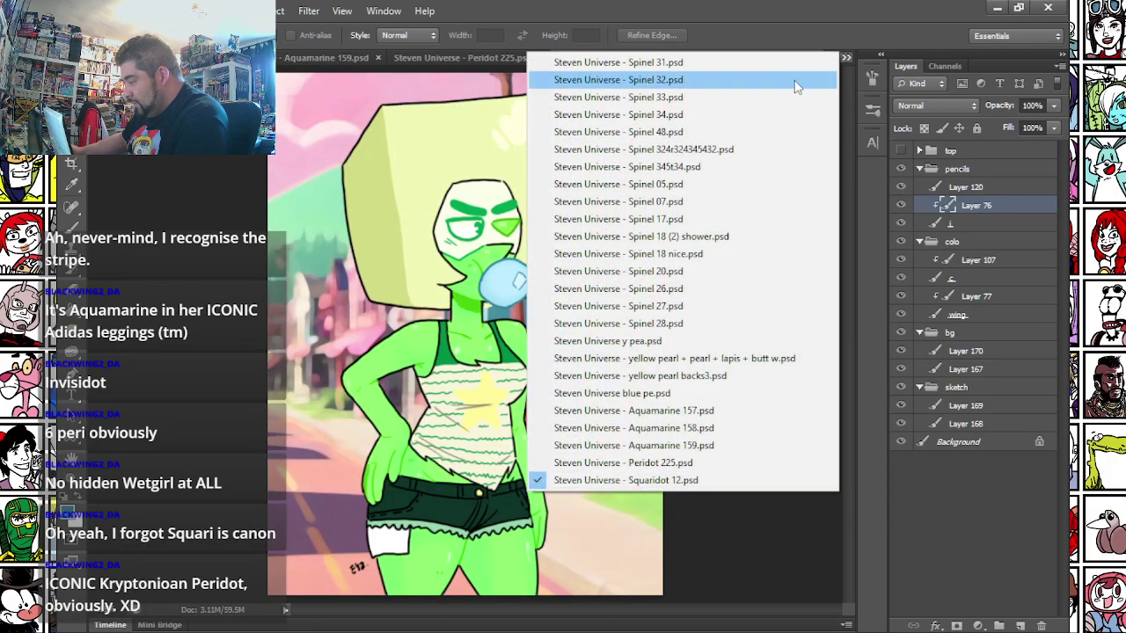
{"action": "left_click", "coordinate": [796, 58]}
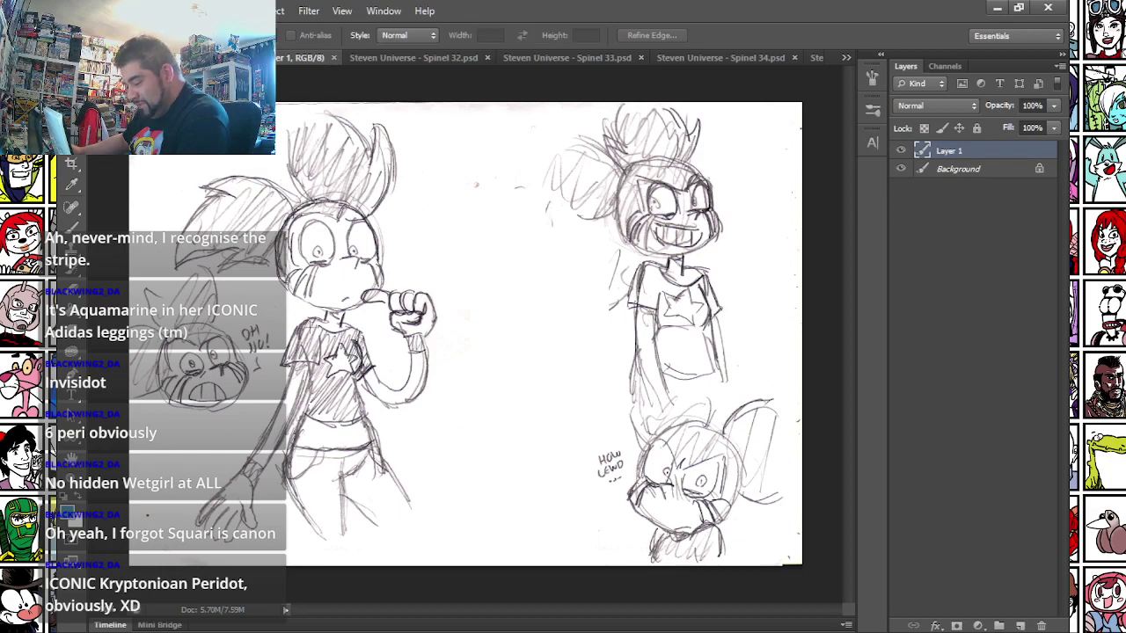
{"action": "scroll", "coordinate": [309, 327], "scroll_direction": "down", "scroll_amount": 1}
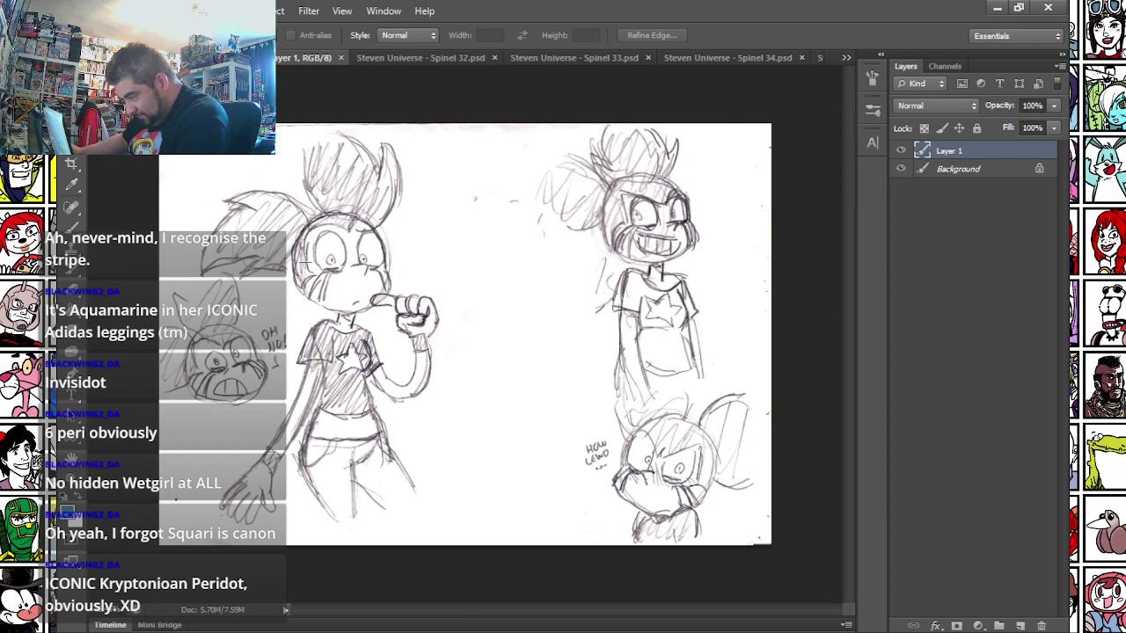
{"action": "scroll", "coordinate": [297, 262], "scroll_direction": "down", "scroll_amount": 1}
{"action": "left_click_drag", "start_coordinate": [327, 185], "coordinate": [466, 506]}
{"action": "key", "text": "ctrl+shift+Tab"}
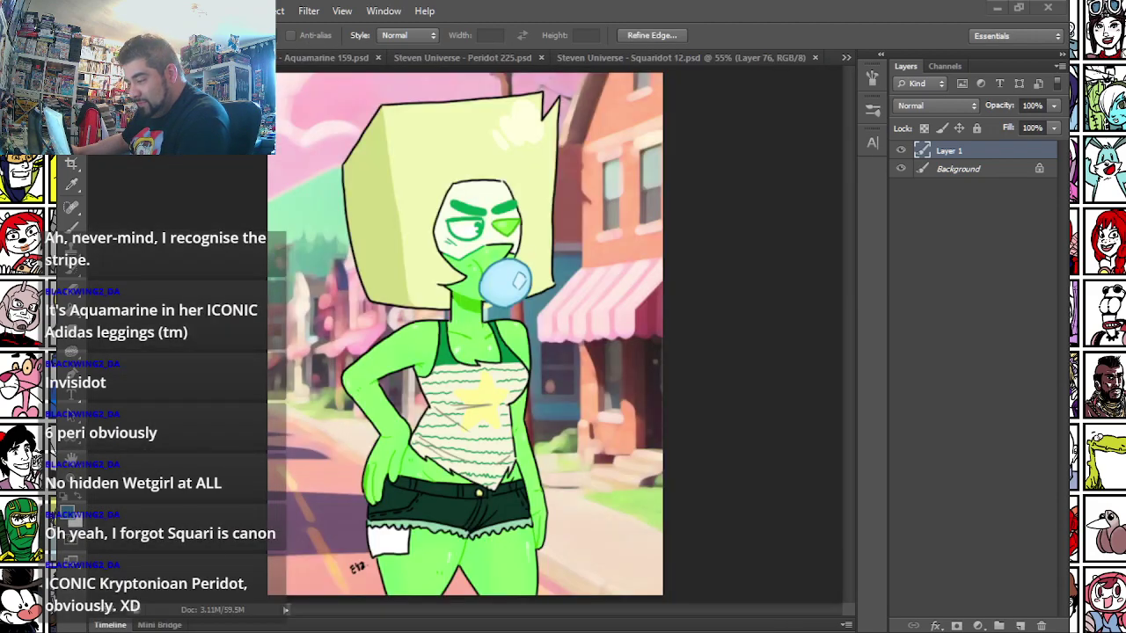
{"action": "left_click", "coordinate": [844, 58]}
{"action": "left_click", "coordinate": [662, 67]}
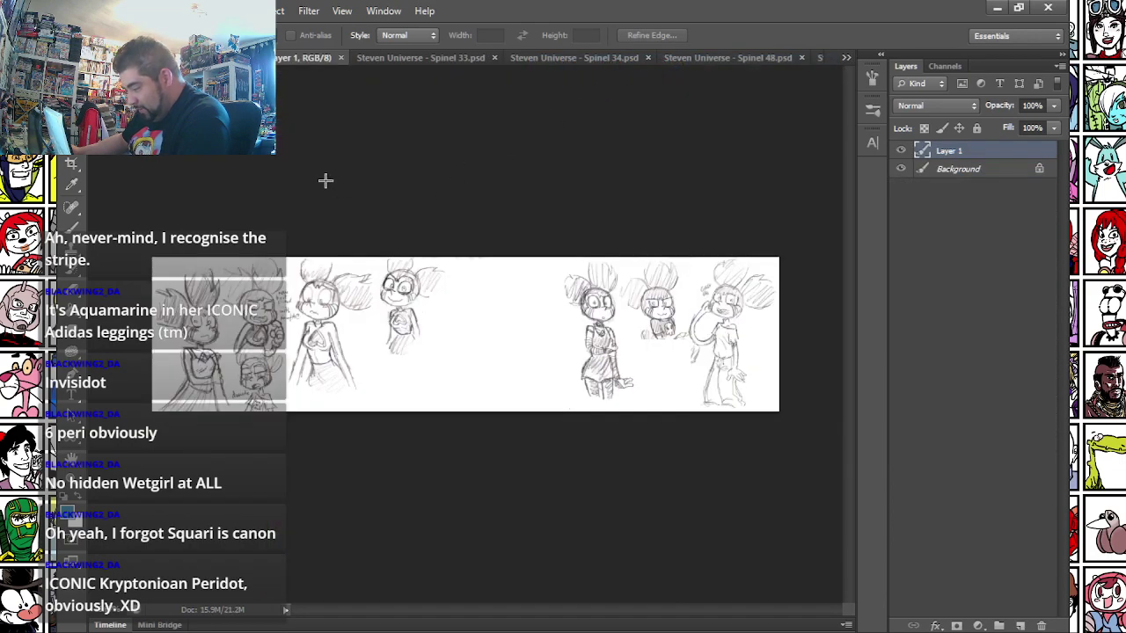
{"action": "key", "text": "ctrl+plus"}
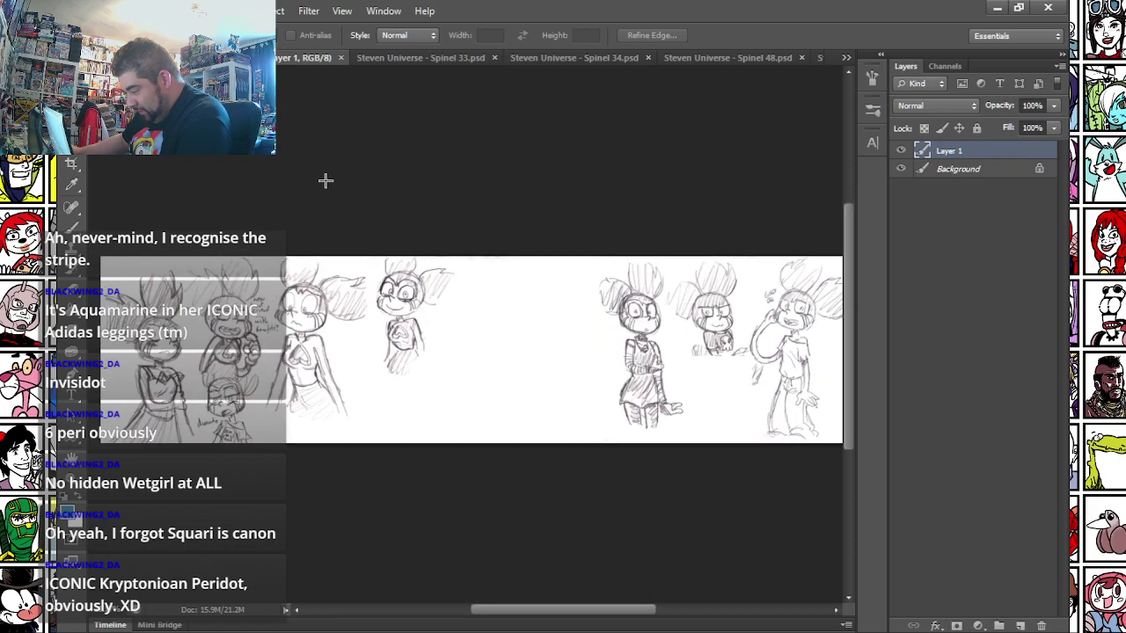
{"action": "left_click", "coordinate": [341, 57]}
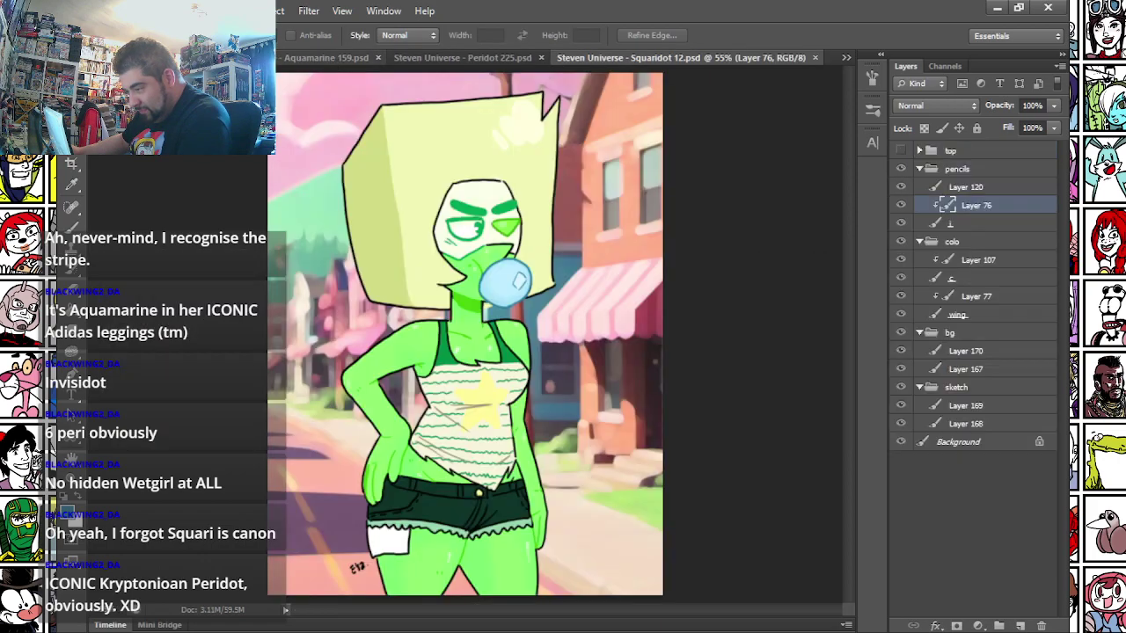
- Bring up Steven Universe - Spinel 33.psd and Spinel 34.psd in turn and close both
{"action": "left_click", "coordinate": [844, 58]}
{"action": "left_click", "coordinate": [729, 66]}
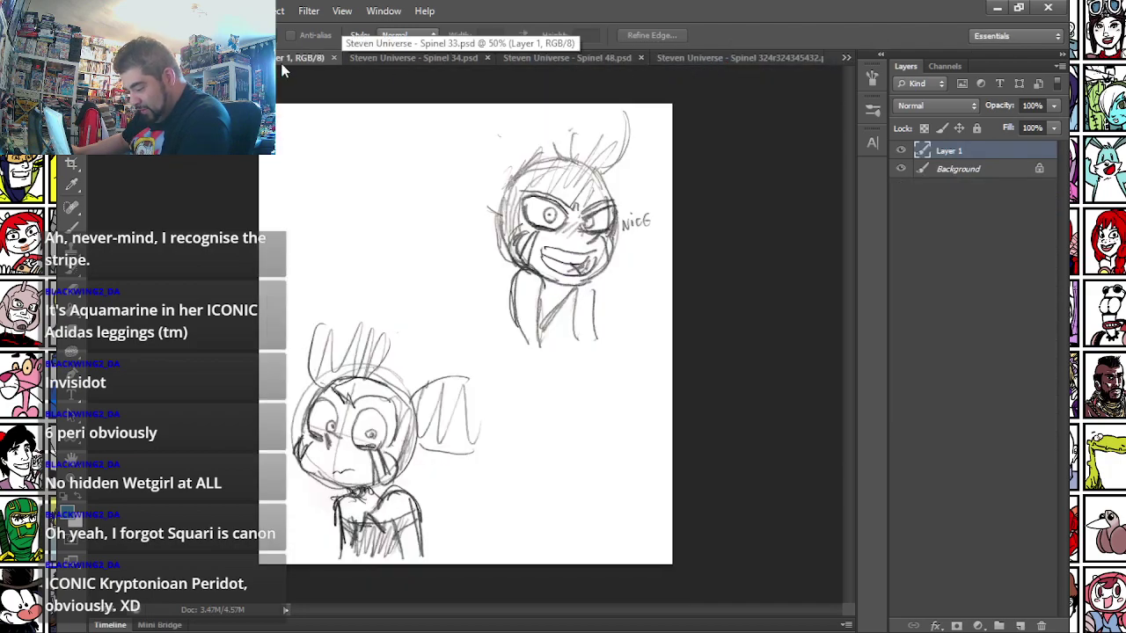
{"action": "left_click", "coordinate": [335, 56]}
{"action": "left_click", "coordinate": [845, 58]}
{"action": "left_click", "coordinate": [798, 65]}
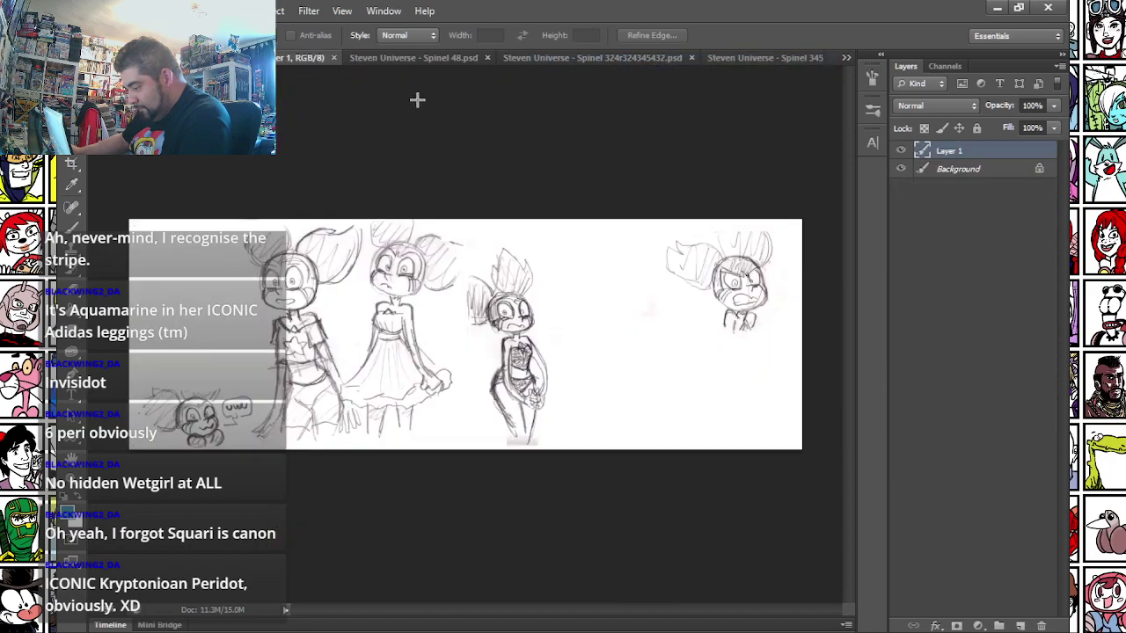
{"action": "left_click", "coordinate": [333, 57]}
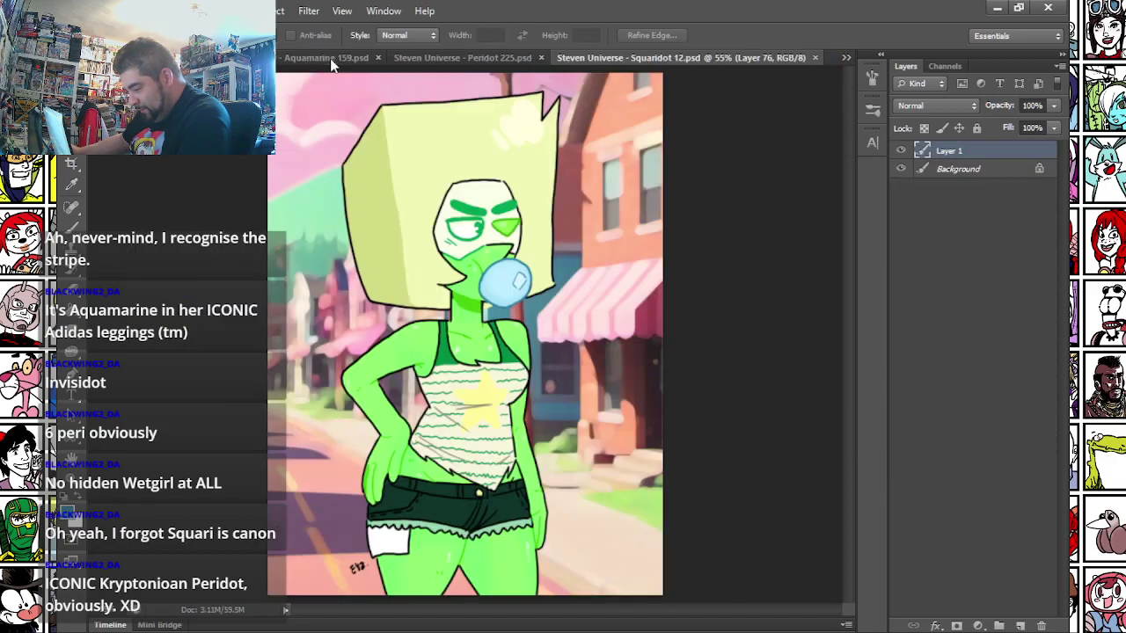
- Bring up Steven Universe - Spinel 48.psd and Spinel 324r324345432.psd in turn and close both
{"action": "left_click", "coordinate": [846, 58]}
{"action": "left_click", "coordinate": [704, 61]}
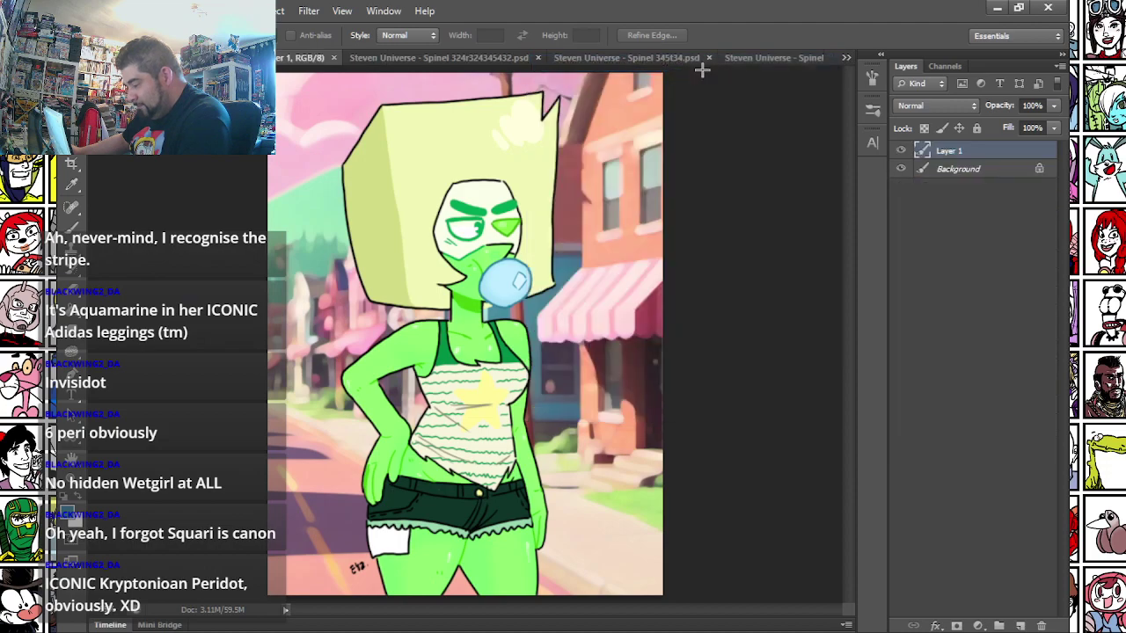
{"action": "left_click", "coordinate": [334, 57]}
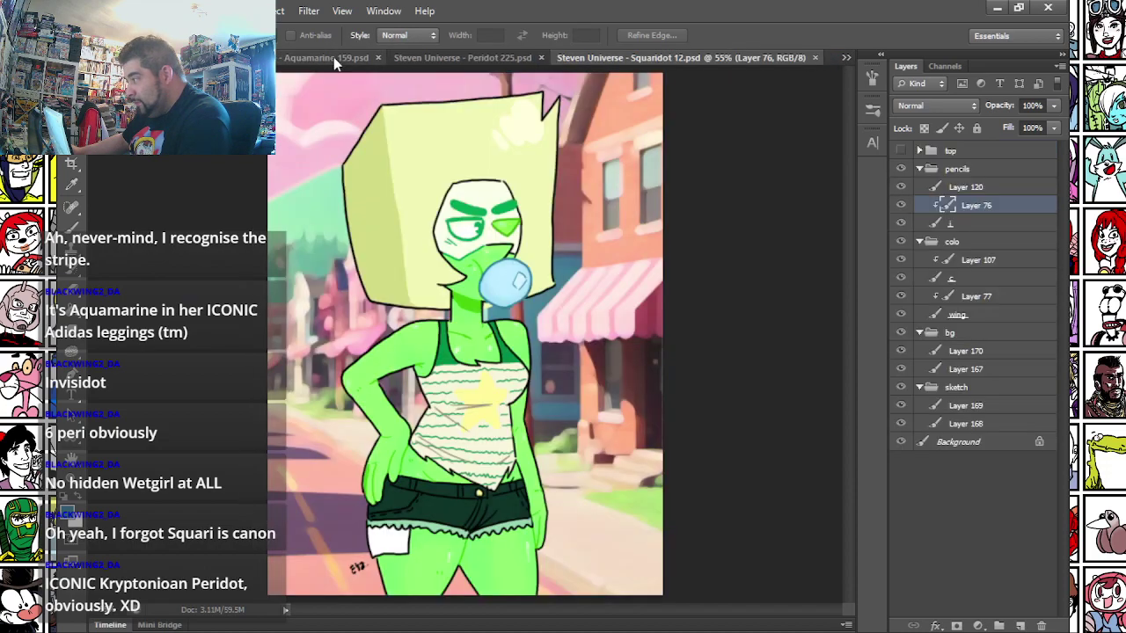
{"action": "left_click", "coordinate": [845, 58]}
{"action": "left_click", "coordinate": [792, 63]}
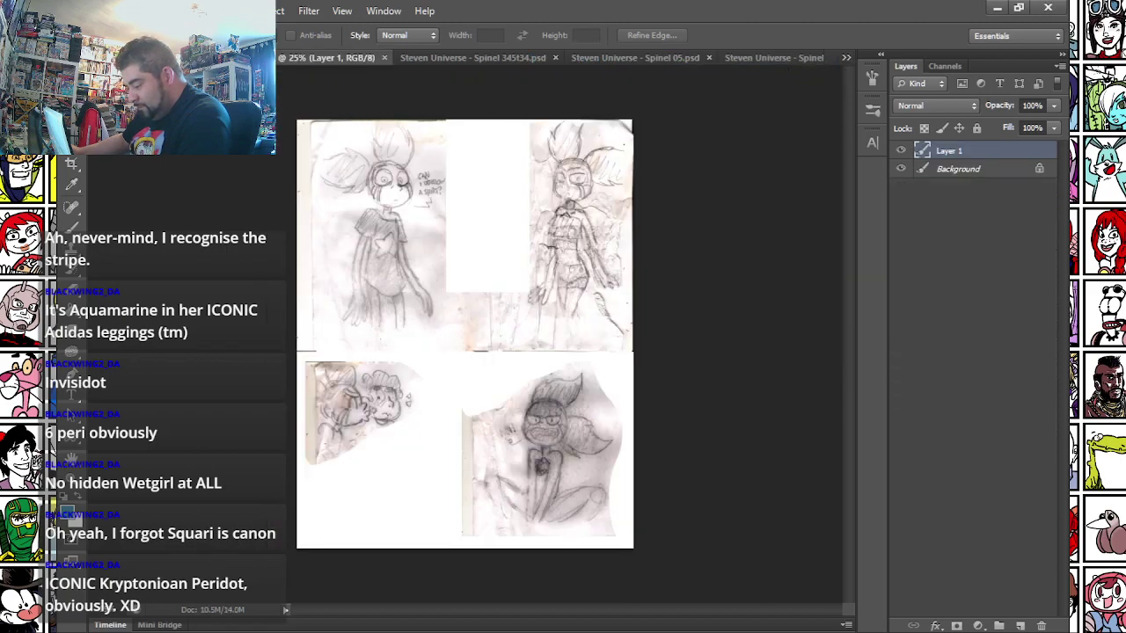
{"action": "left_click", "coordinate": [383, 57]}
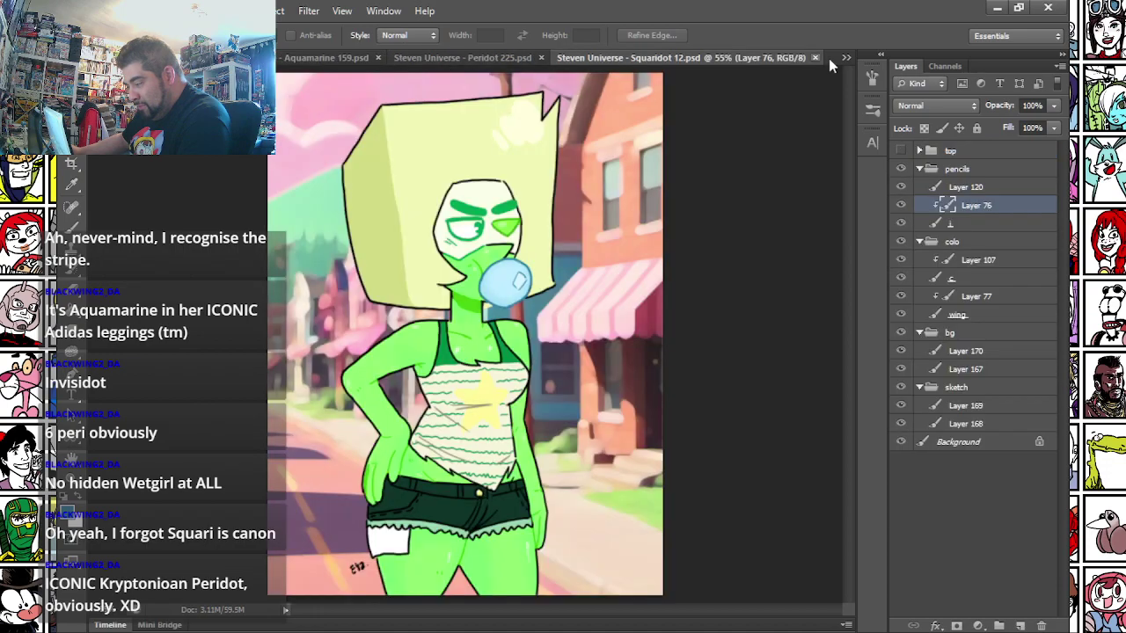
- Look over the sketches in Steven Universe - Spinel 345t34.psd, marquee the middle figure, and close the document
{"action": "left_click", "coordinate": [846, 58]}
{"action": "left_click", "coordinate": [598, 63]}
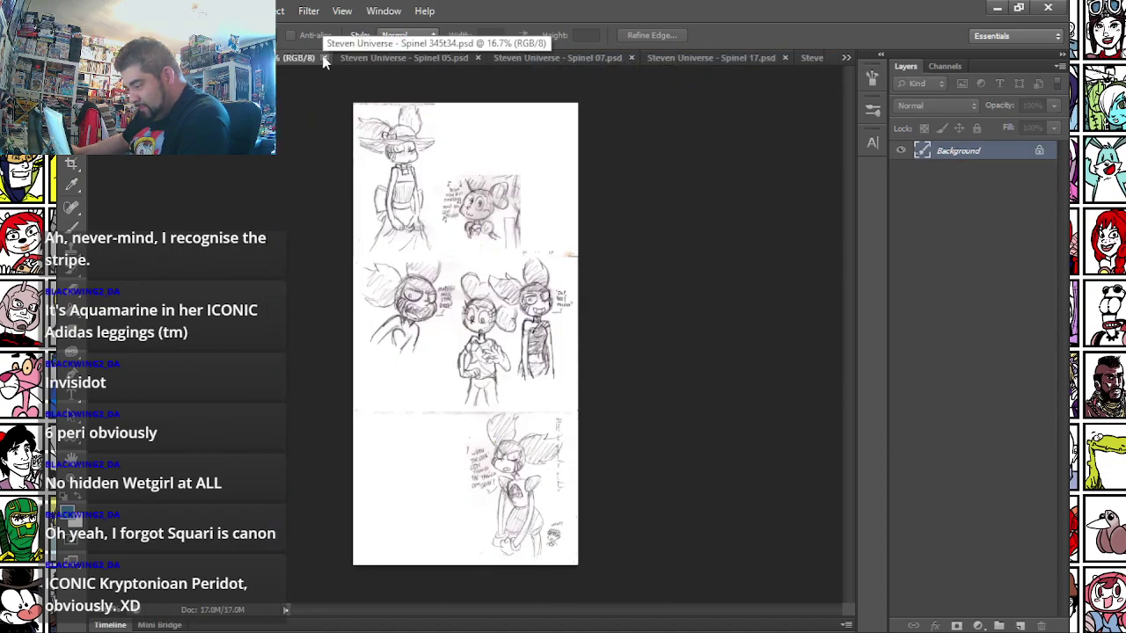
{"action": "scroll", "coordinate": [469, 376], "scroll_direction": "up", "scroll_amount": 4}
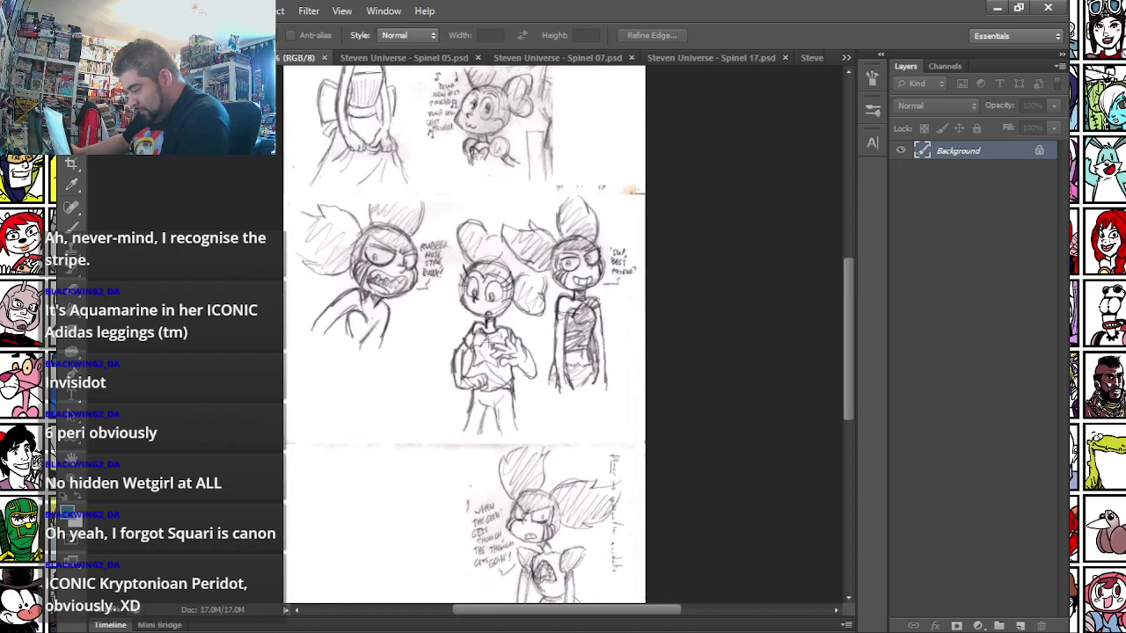
{"action": "scroll", "coordinate": [493, 344], "scroll_direction": "up", "scroll_amount": 2}
{"action": "left_click_drag", "start_coordinate": [389, 134], "coordinate": [572, 559]}
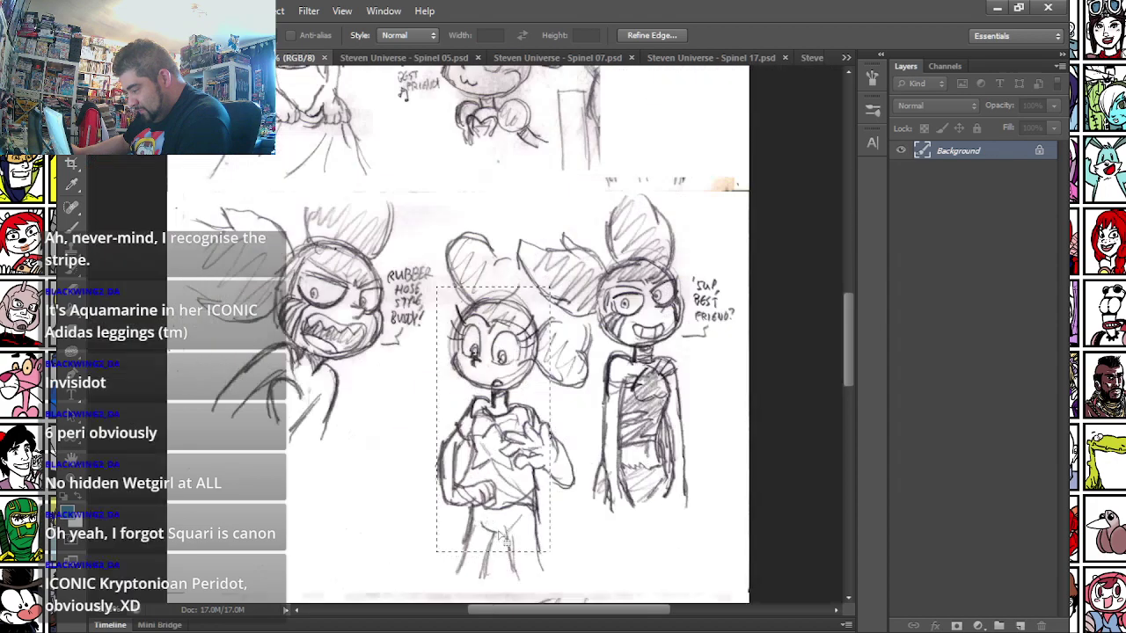
{"action": "scroll", "coordinate": [523, 546], "scroll_direction": "down", "scroll_amount": 3}
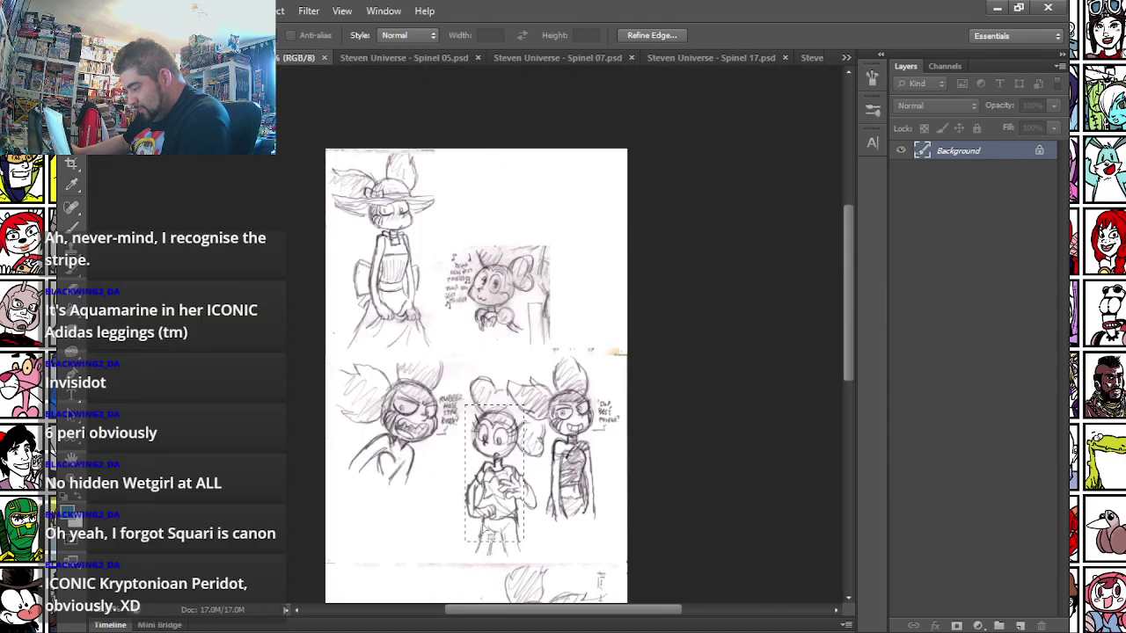
{"action": "left_click", "coordinate": [322, 58]}
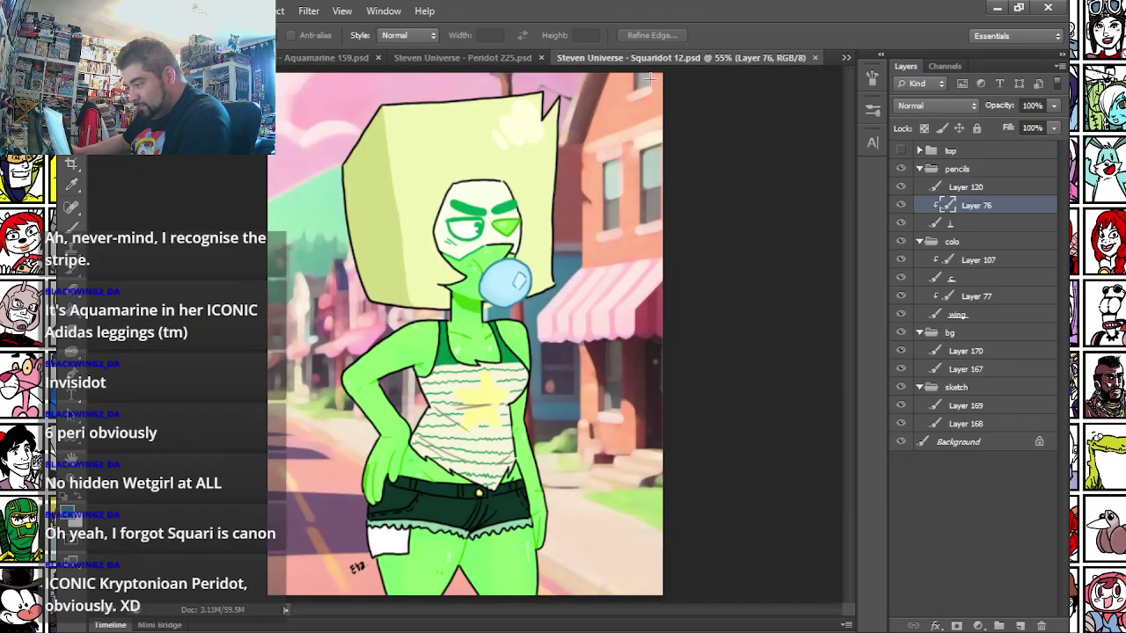
- Bring up Steven Universe - Spinel 05.psd, marquee the upper-left figure, and examine the sketches on the sheet up close
{"action": "left_click", "coordinate": [845, 58]}
{"action": "left_click", "coordinate": [797, 72]}
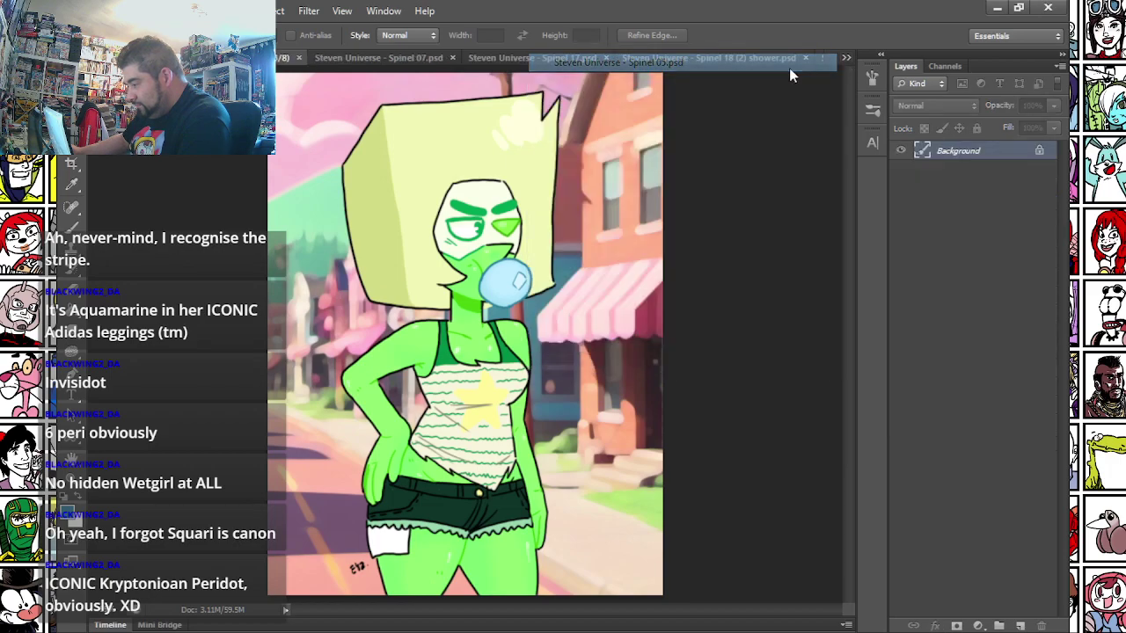
{"action": "mouse_move", "coordinate": [325, 117]}
{"action": "left_mouse_down"}
{"action": "mouse_move", "coordinate": [406, 206]}
{"action": "mouse_move", "coordinate": [450, 325]}
{"action": "left_mouse_up"}
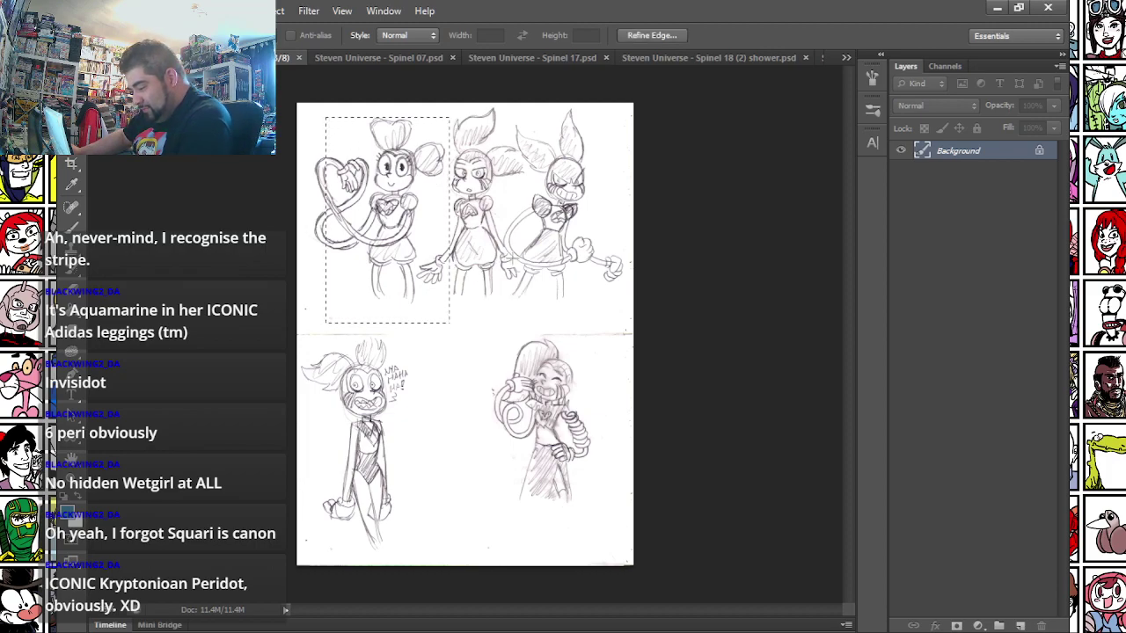
{"action": "scroll", "coordinate": [566, 449], "scroll_direction": "up", "scroll_amount": 5}
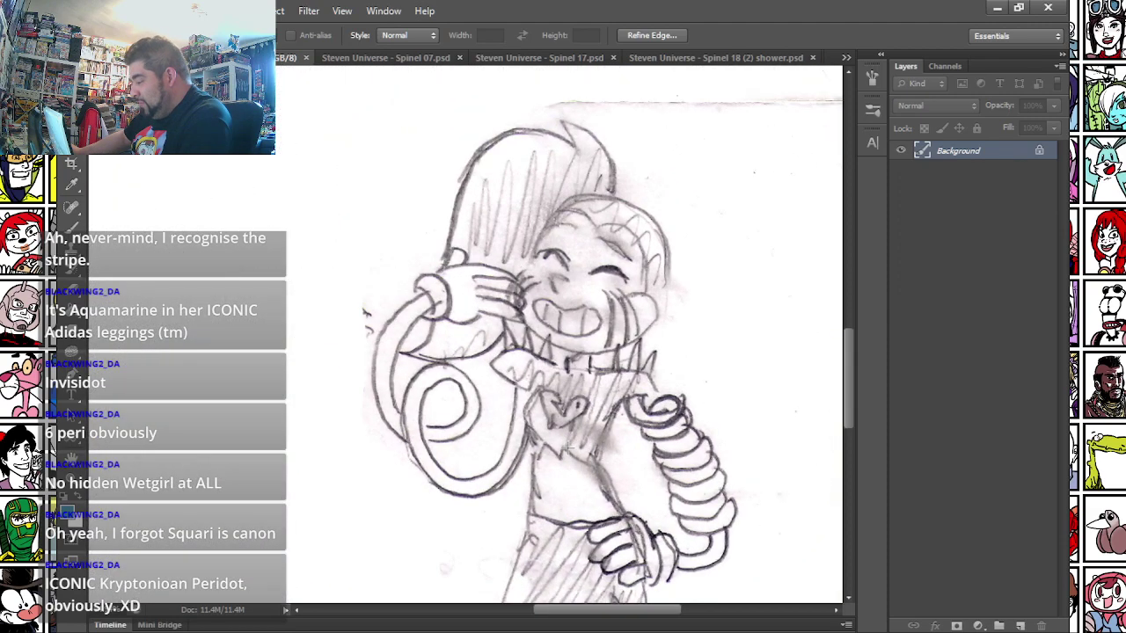
{"action": "scroll", "coordinate": [568, 449], "scroll_direction": "down", "scroll_amount": 1}
{"action": "mouse_move", "coordinate": [844, 313]}
{"action": "left_mouse_down"}
{"action": "mouse_move", "coordinate": [843, 350]}
{"action": "mouse_move", "coordinate": [838, 329]}
{"action": "left_mouse_up"}
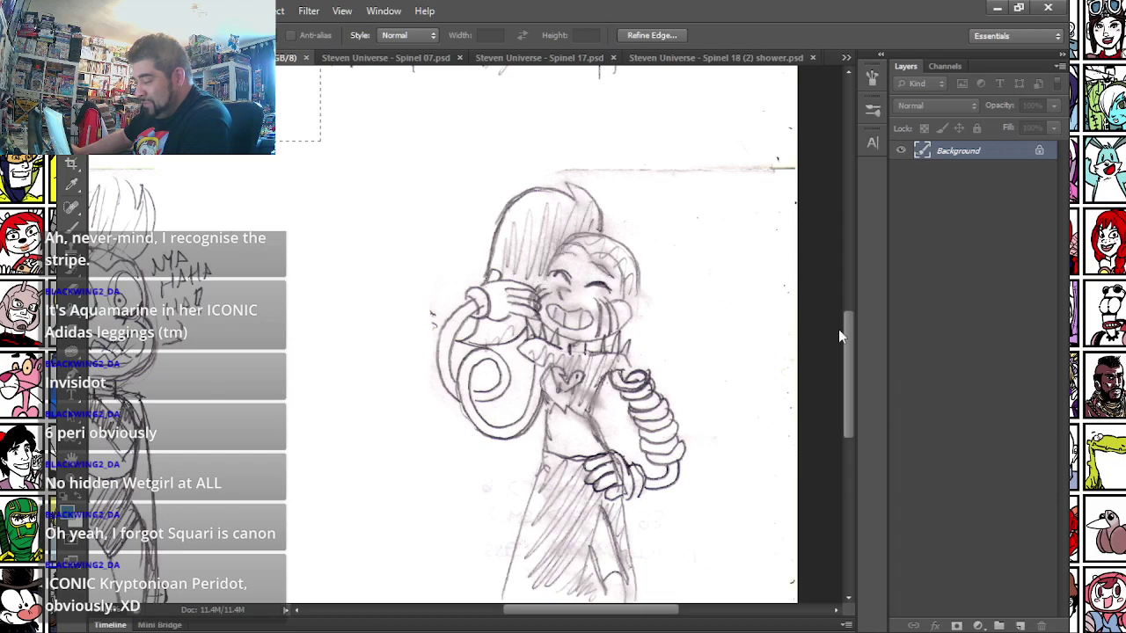
{"action": "scroll", "coordinate": [449, 324], "scroll_direction": "down", "scroll_amount": 1}
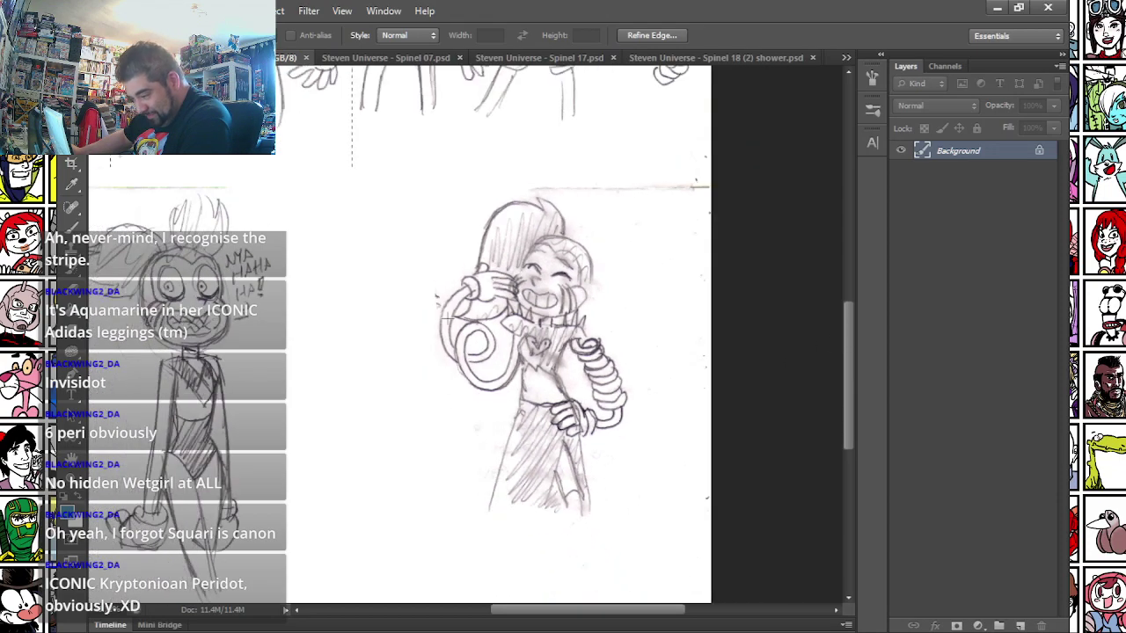
{"action": "scroll", "coordinate": [448, 321], "scroll_direction": "down", "scroll_amount": 3}
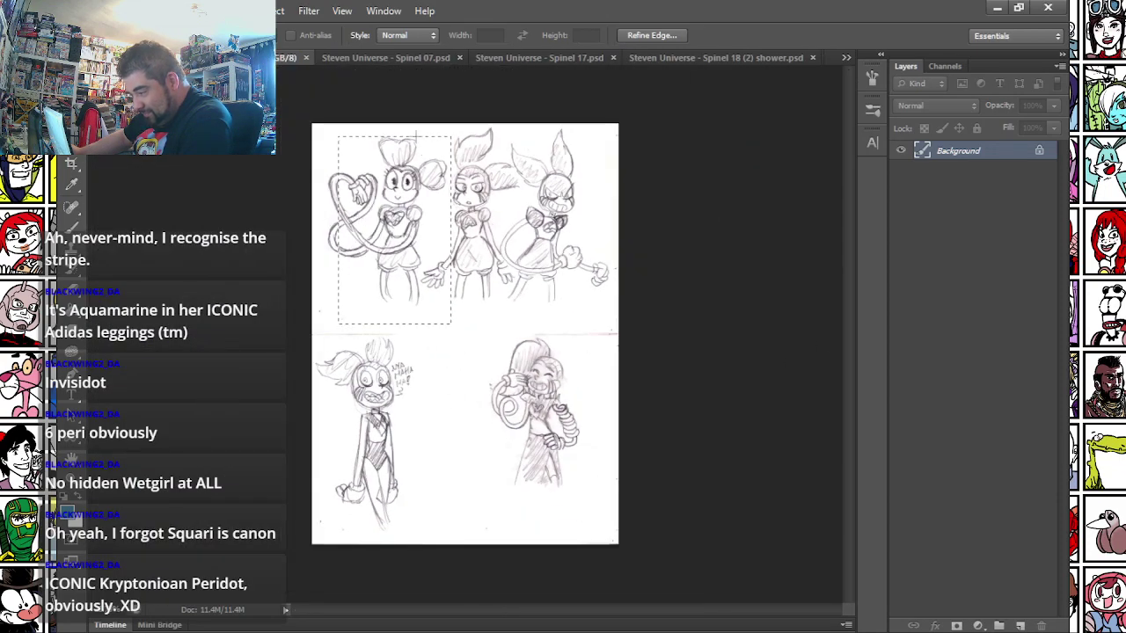
{"action": "scroll", "coordinate": [400, 171], "scroll_direction": "up", "scroll_amount": 2}
{"action": "scroll", "coordinate": [503, 124], "scroll_direction": "up", "scroll_amount": 3}
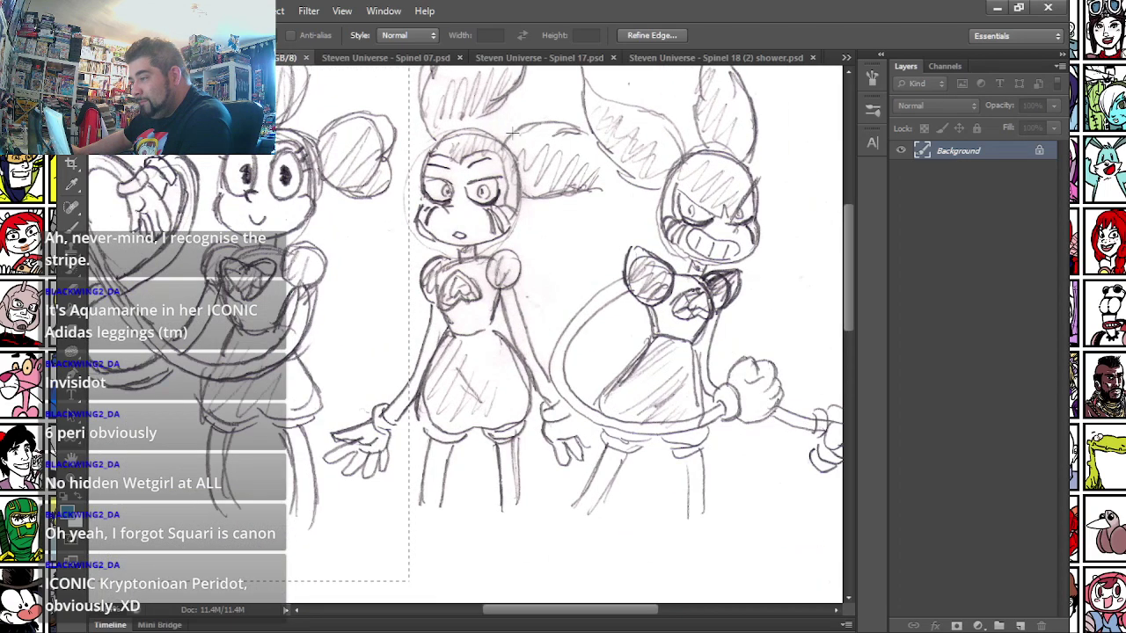
- Replace the selection with a marquee around the middle figure of the upper row and close Steven Universe - Spinel 05.psd
{"action": "left_click", "coordinate": [528, 121]}
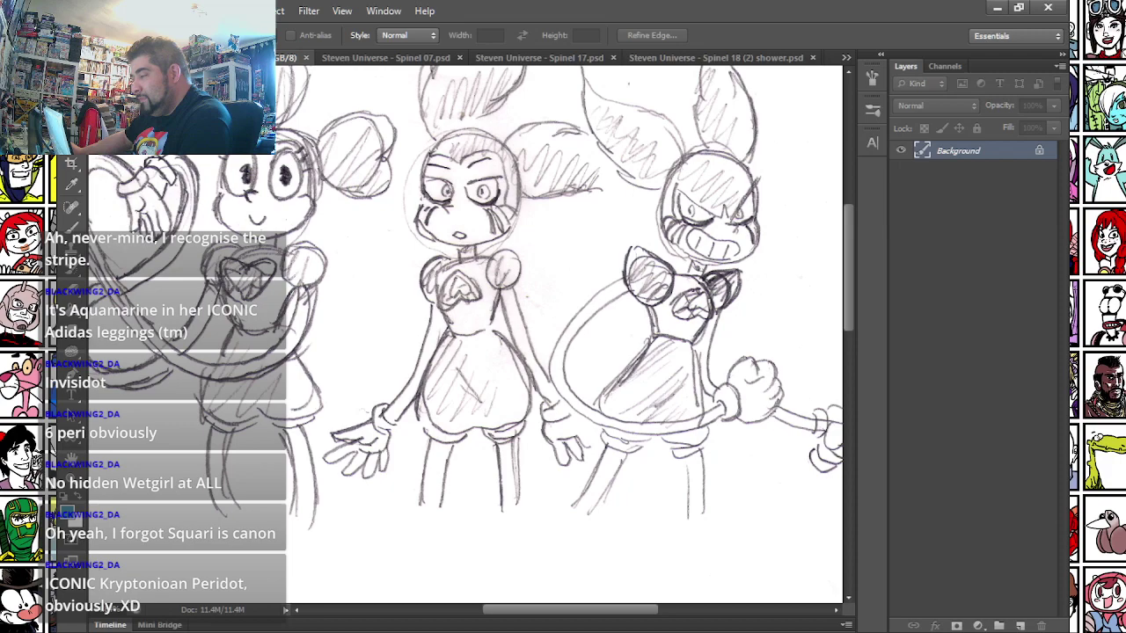
{"action": "key", "text": "ctrl+l"}
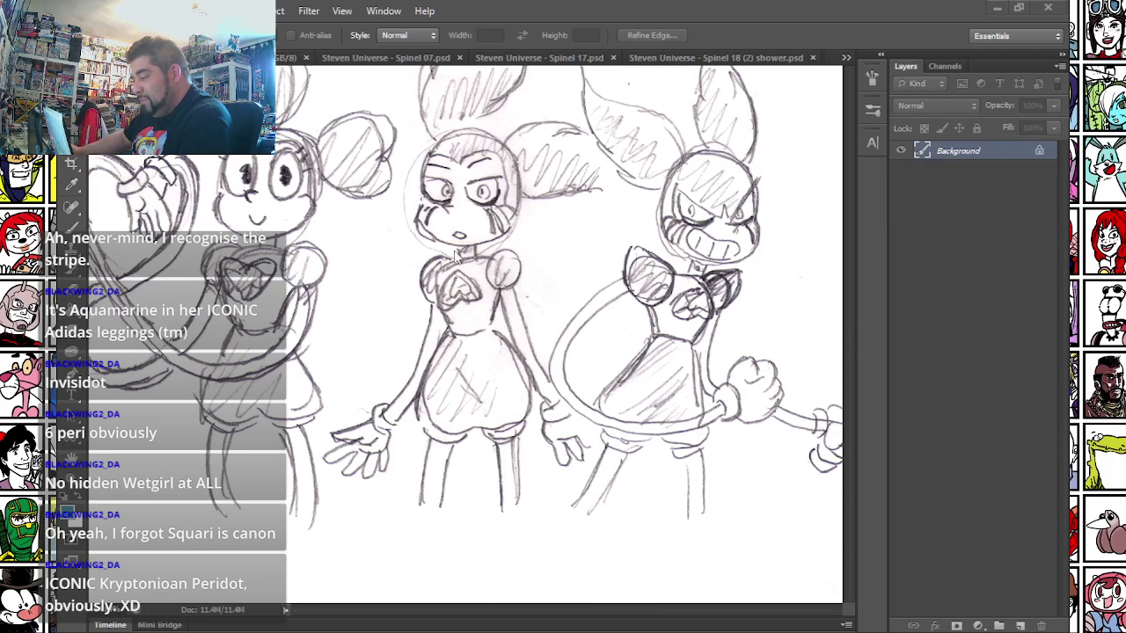
{"action": "mouse_move", "coordinate": [370, 104]}
{"action": "left_mouse_down"}
{"action": "mouse_move", "coordinate": [551, 364]}
{"action": "mouse_move", "coordinate": [595, 563]}
{"action": "left_mouse_up"}
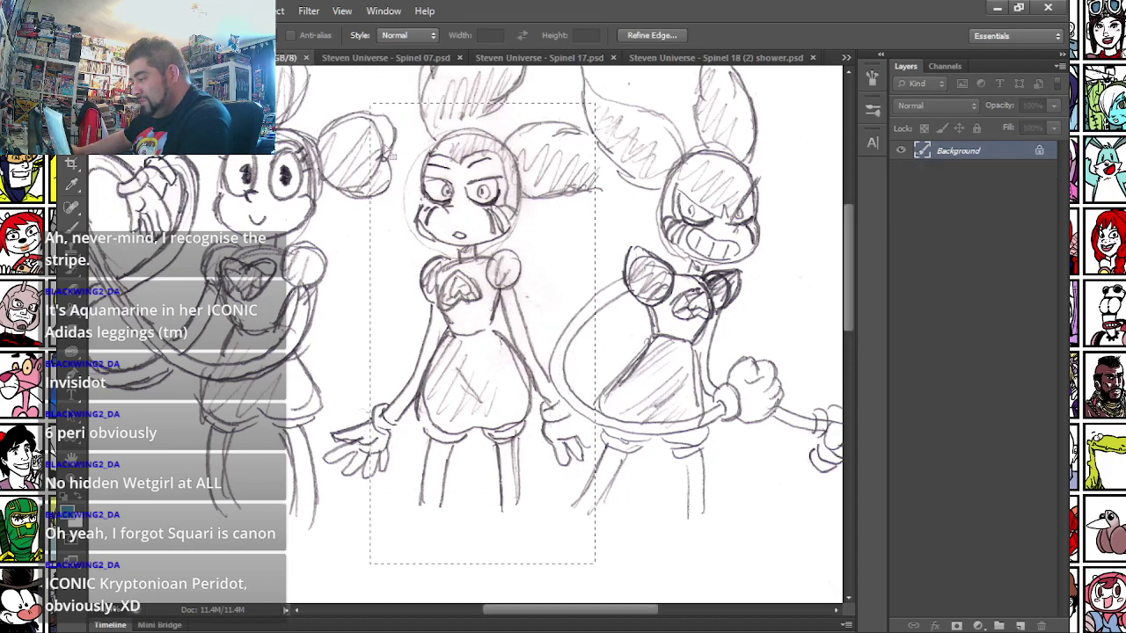
{"action": "left_click", "coordinate": [306, 57]}
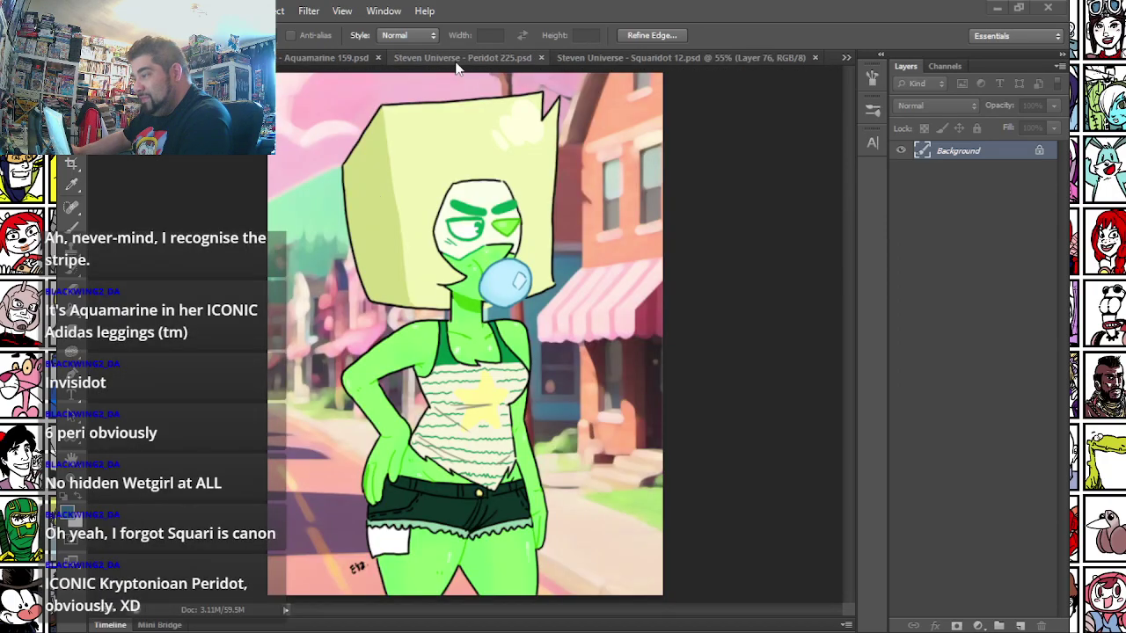
- Bring up Steven Universe - Spinel 17.psd, look over its sketches, and close the document
{"action": "left_click", "coordinate": [845, 60]}
{"action": "left_click", "coordinate": [734, 80]}
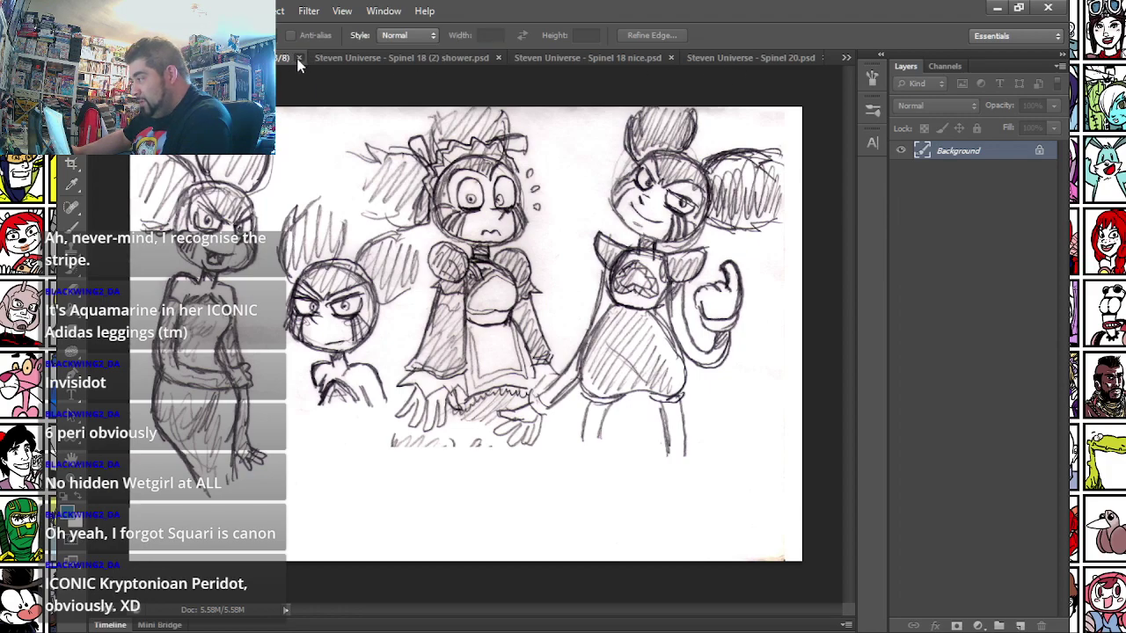
{"action": "left_click", "coordinate": [298, 59]}
- Bring up Steven Universe - Spinel 07.psd, look closely at the lower sketches, and close the document
{"action": "left_click", "coordinate": [846, 59]}
{"action": "left_click", "coordinate": [718, 66]}
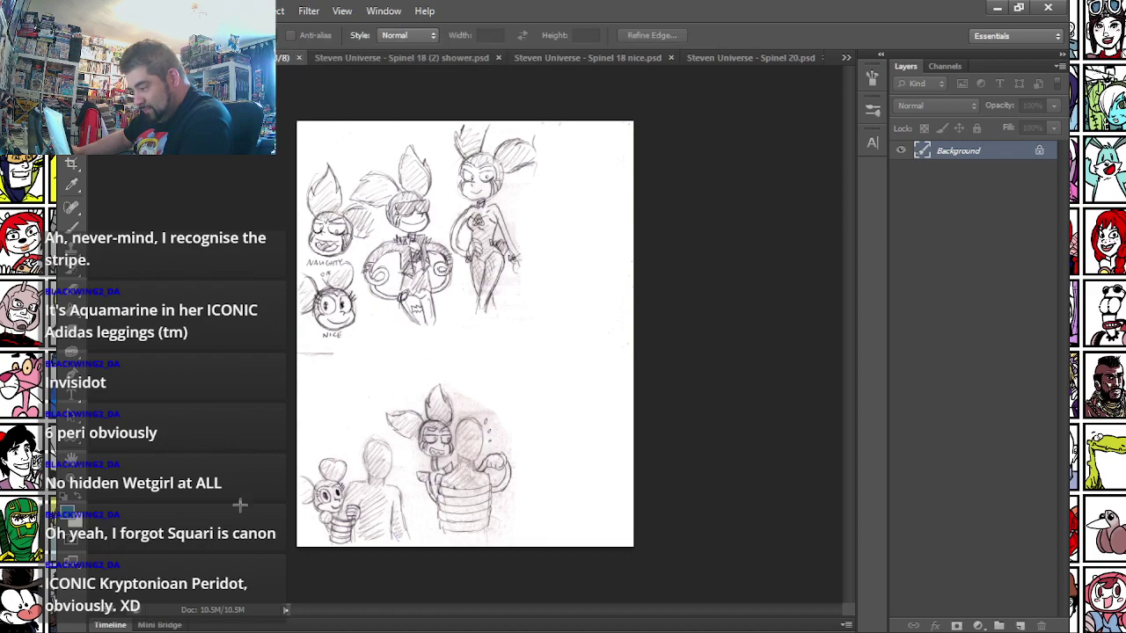
{"action": "key", "text": "ctrl+plus"}
{"action": "scroll", "coordinate": [412, 479], "scroll_direction": "up", "scroll_amount": 9}
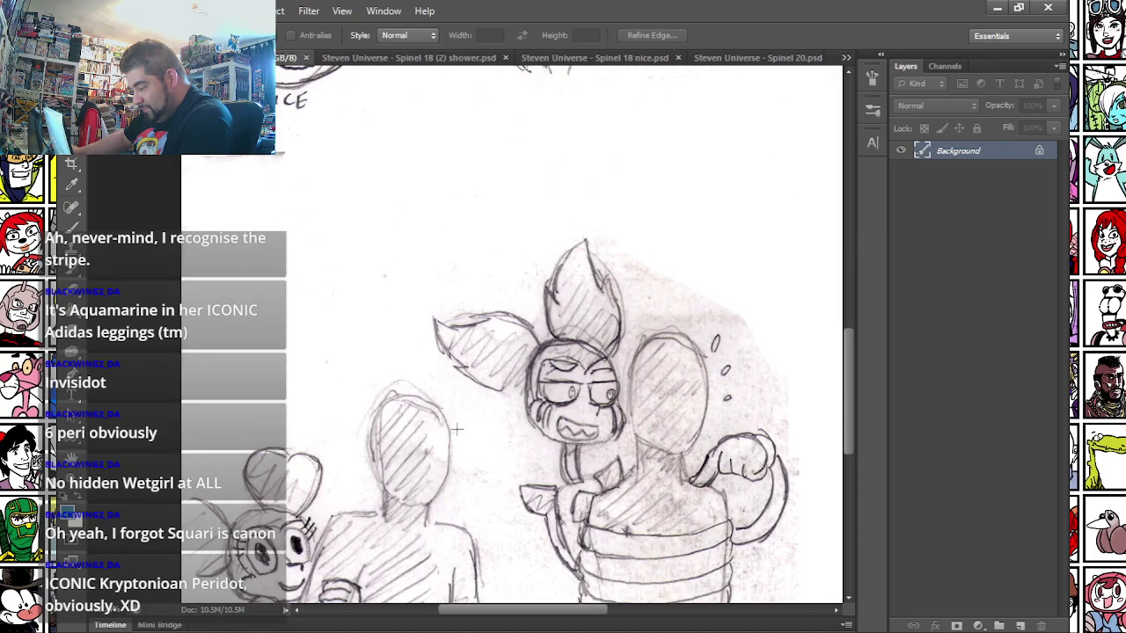
{"action": "mouse_move", "coordinate": [464, 413]}
{"action": "left_mouse_down"}
{"action": "mouse_move", "coordinate": [419, 213]}
{"action": "mouse_move", "coordinate": [432, 284]}
{"action": "left_mouse_up"}
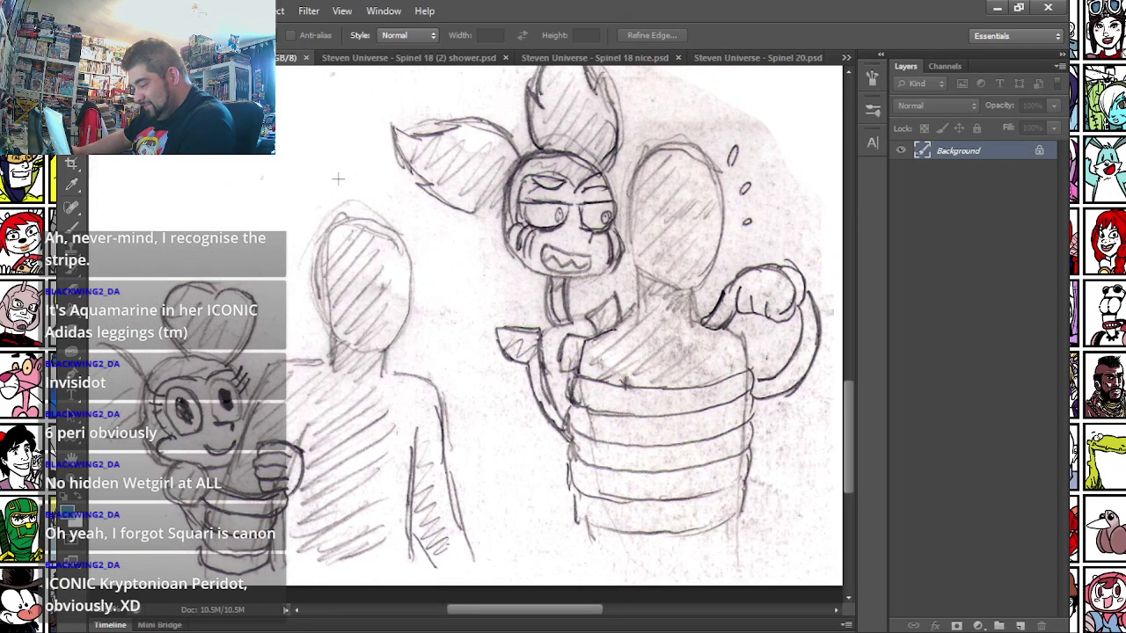
{"action": "left_click", "coordinate": [305, 57]}
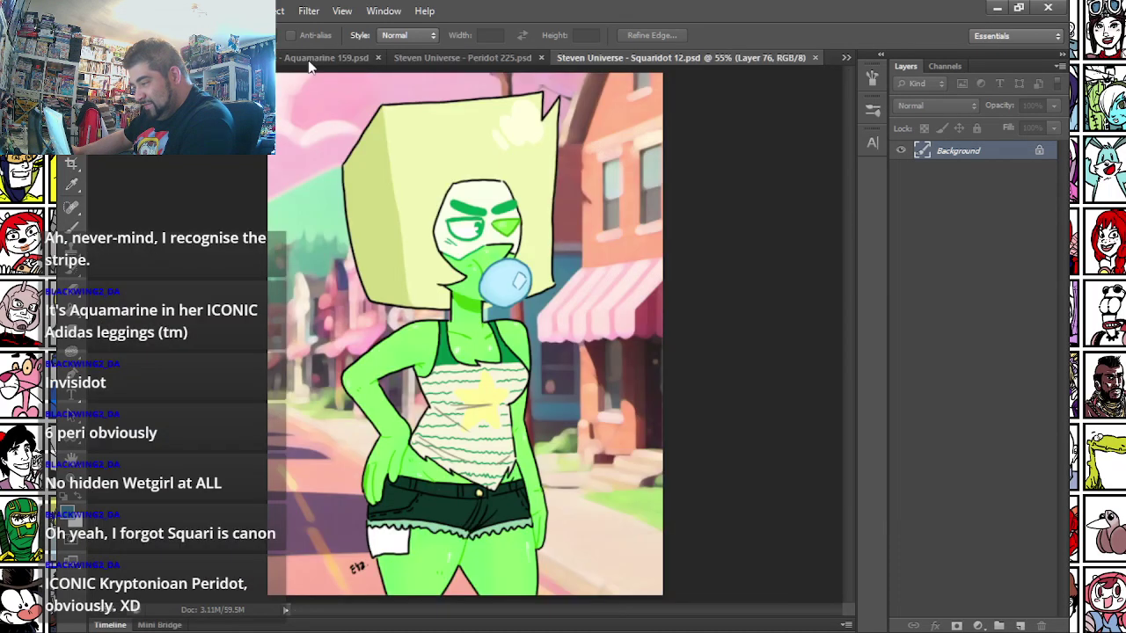
- Bring up Steven Universe - Spinel 18 (2) shower.psd and close it
{"action": "left_click", "coordinate": [846, 58]}
{"action": "left_click", "coordinate": [703, 61]}
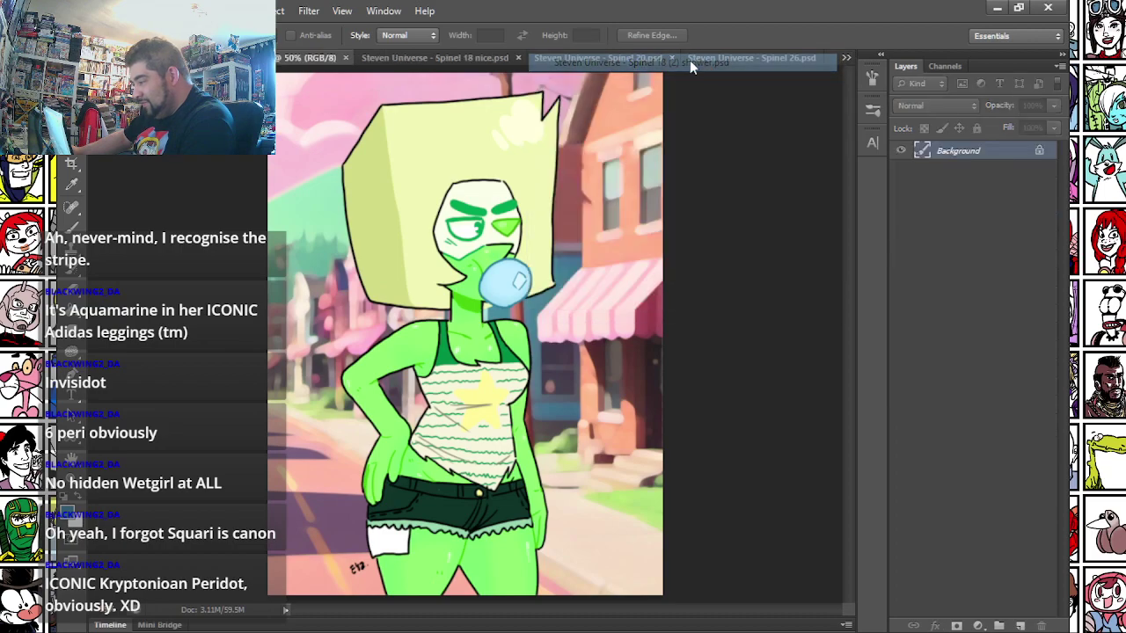
{"action": "left_click", "coordinate": [346, 58]}
- Bring up Steven Universe - Spinel 18 nice.psd, marquee the waving figure, and close the document
{"action": "left_click", "coordinate": [845, 59]}
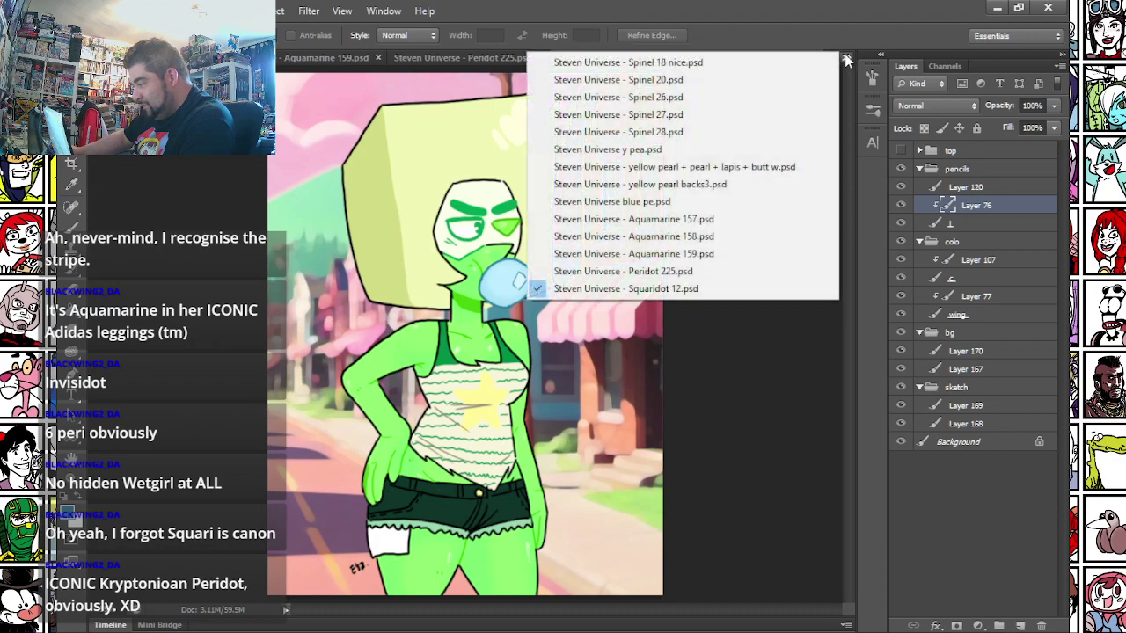
{"action": "left_click", "coordinate": [736, 67]}
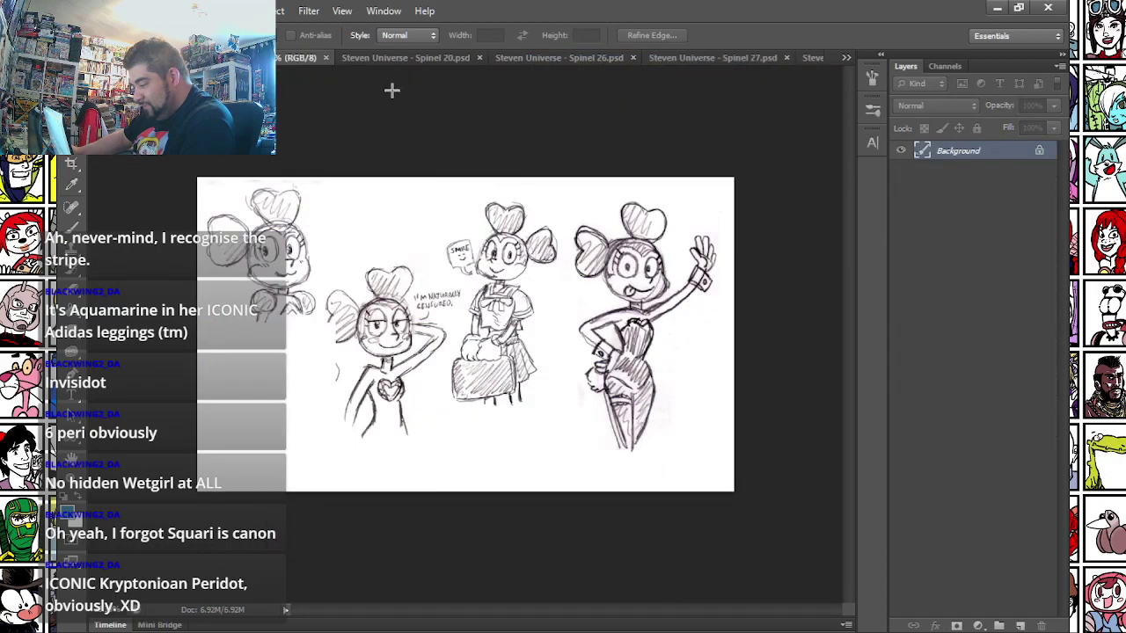
{"action": "key", "text": "ctrl+plus"}
{"action": "key", "text": "ctrl+plus"}
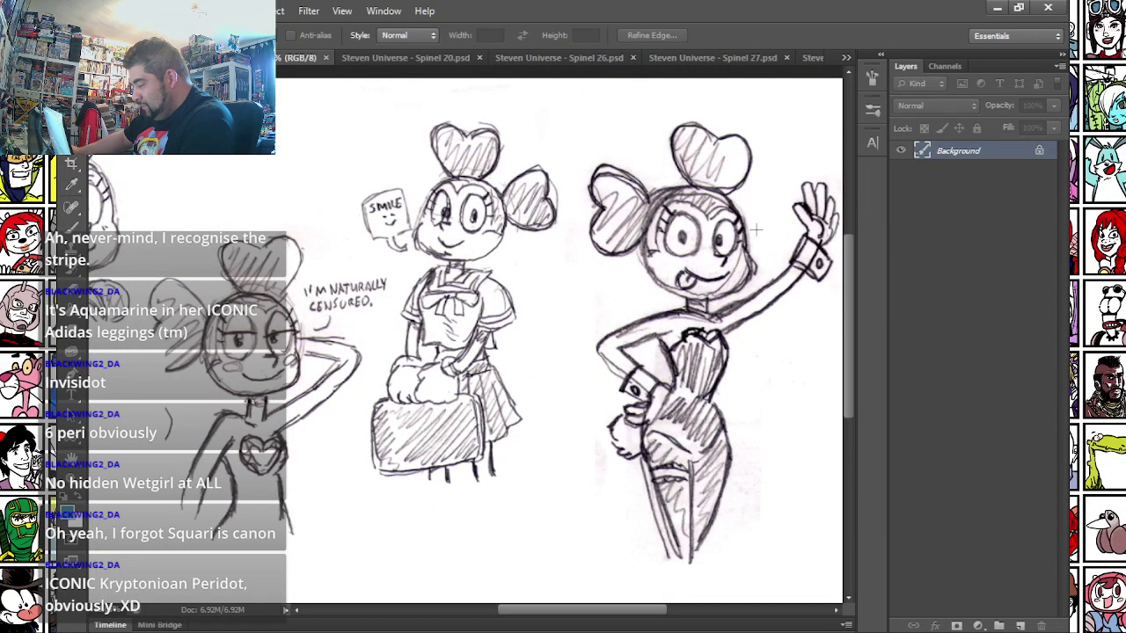
{"action": "mouse_move", "coordinate": [589, 130]}
{"action": "left_mouse_down"}
{"action": "mouse_move", "coordinate": [717, 426]}
{"action": "mouse_move", "coordinate": [833, 525]}
{"action": "left_mouse_up"}
{"action": "key", "text": "ctrl+minus"}
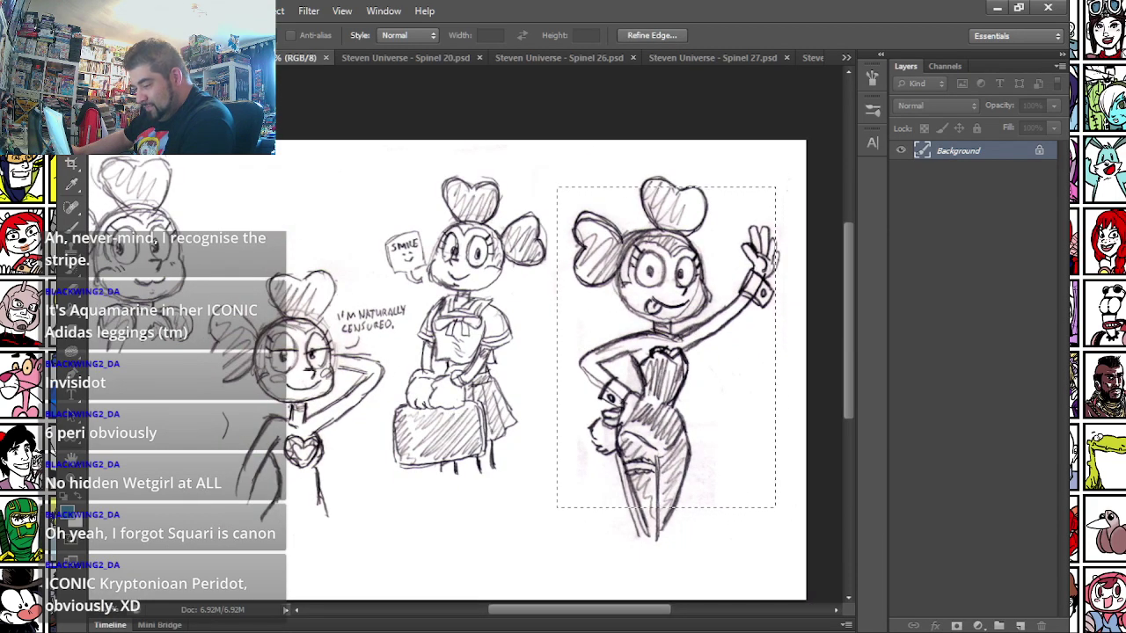
{"action": "left_click", "coordinate": [322, 58]}
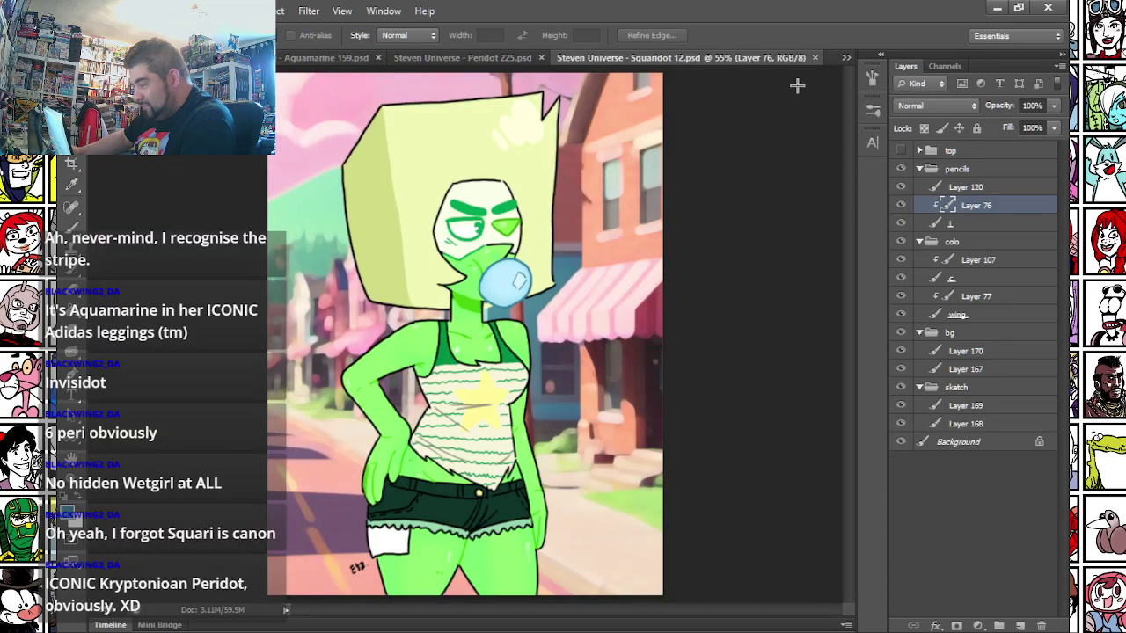
- Bring up Steven Universe - Spinel 20.psd, marquee the area containing the sketched figures, and crop the canvas to it
{"action": "left_click", "coordinate": [846, 59]}
{"action": "left_click", "coordinate": [765, 68]}
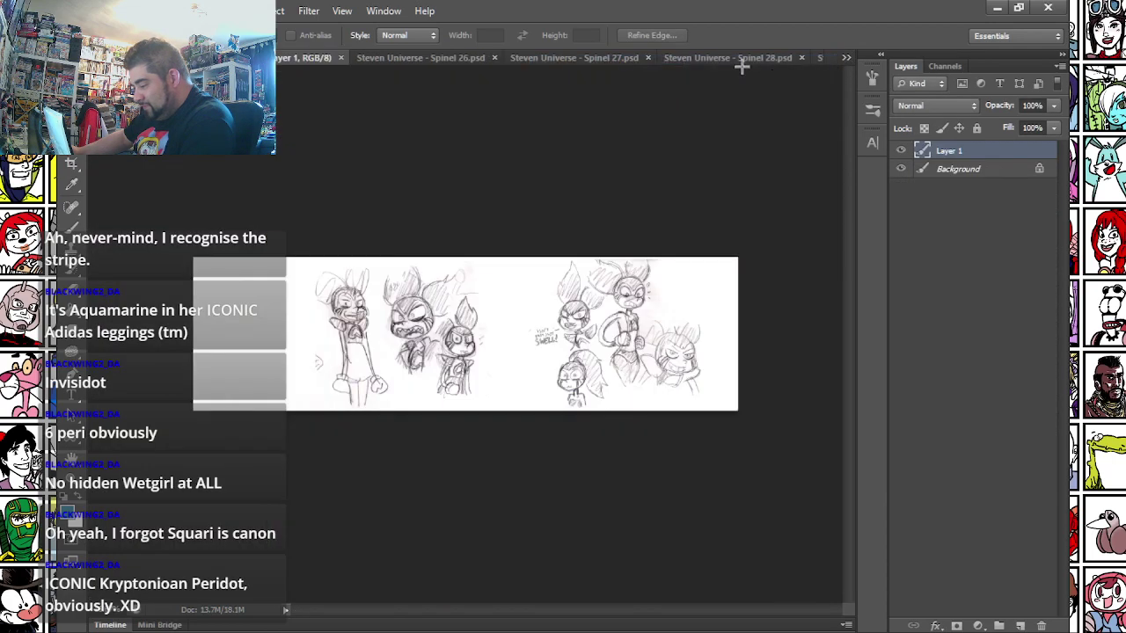
{"action": "scroll", "coordinate": [600, 357], "scroll_direction": "up", "scroll_amount": 3}
{"action": "scroll", "coordinate": [589, 350], "scroll_direction": "down", "scroll_amount": 1}
{"action": "mouse_move", "coordinate": [272, 229]}
{"action": "left_mouse_down"}
{"action": "mouse_move", "coordinate": [478, 356]}
{"action": "mouse_move", "coordinate": [760, 480]}
{"action": "left_mouse_up"}
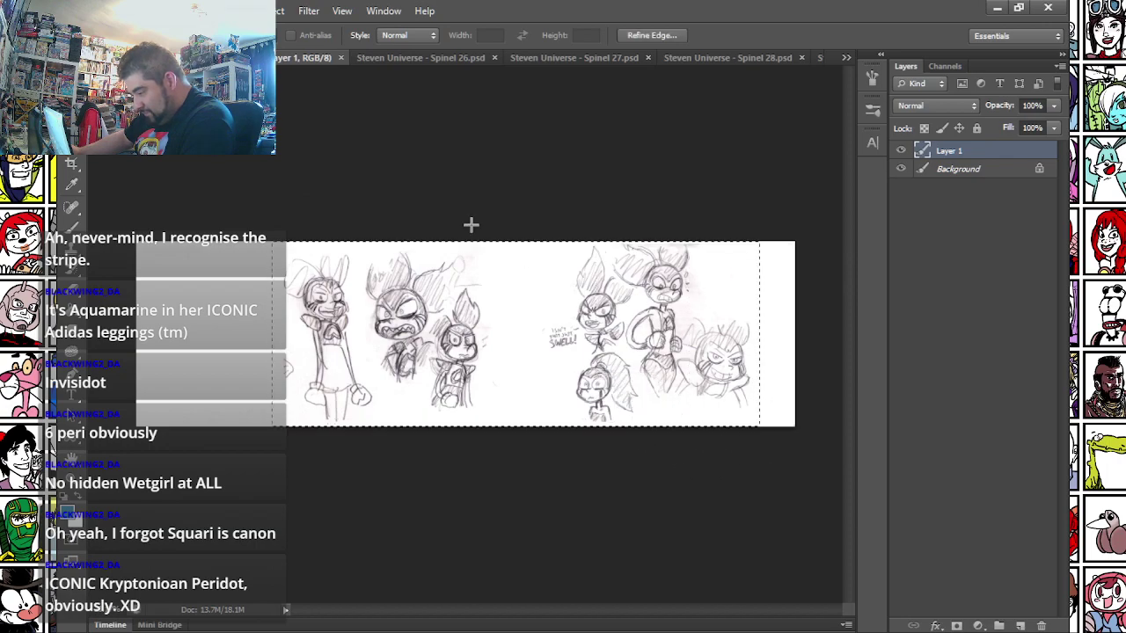
{"action": "left_click", "coordinate": [165, 11]}
{"action": "left_click", "coordinate": [213, 173]}
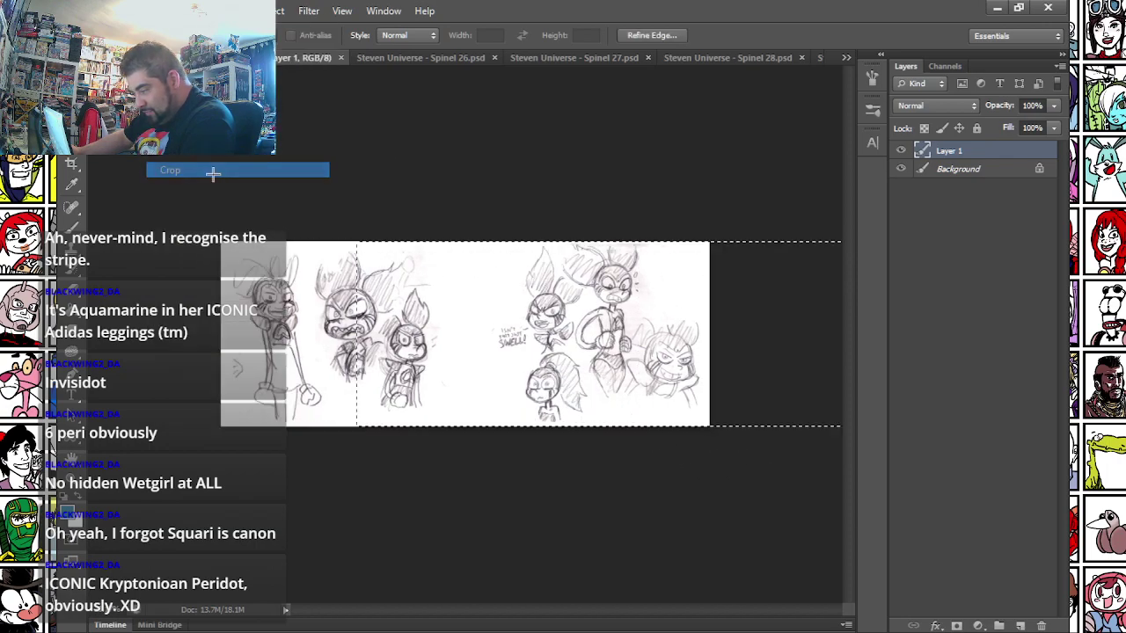
- Hand-letter "SPINEL GOES BRRRRR" in black with the Brush tool above the grinning figure at the sheet's right end
{"action": "scroll", "coordinate": [737, 370], "scroll_direction": "up", "scroll_amount": 4}
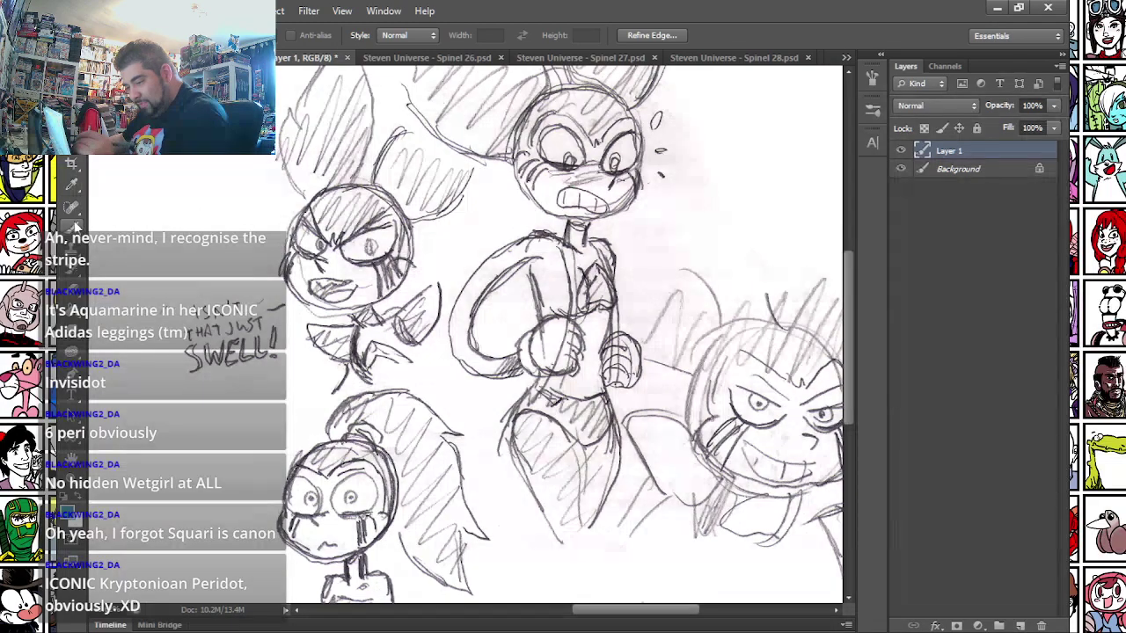
{"action": "left_click", "coordinate": [74, 228]}
{"action": "right_click", "coordinate": [580, 248]}
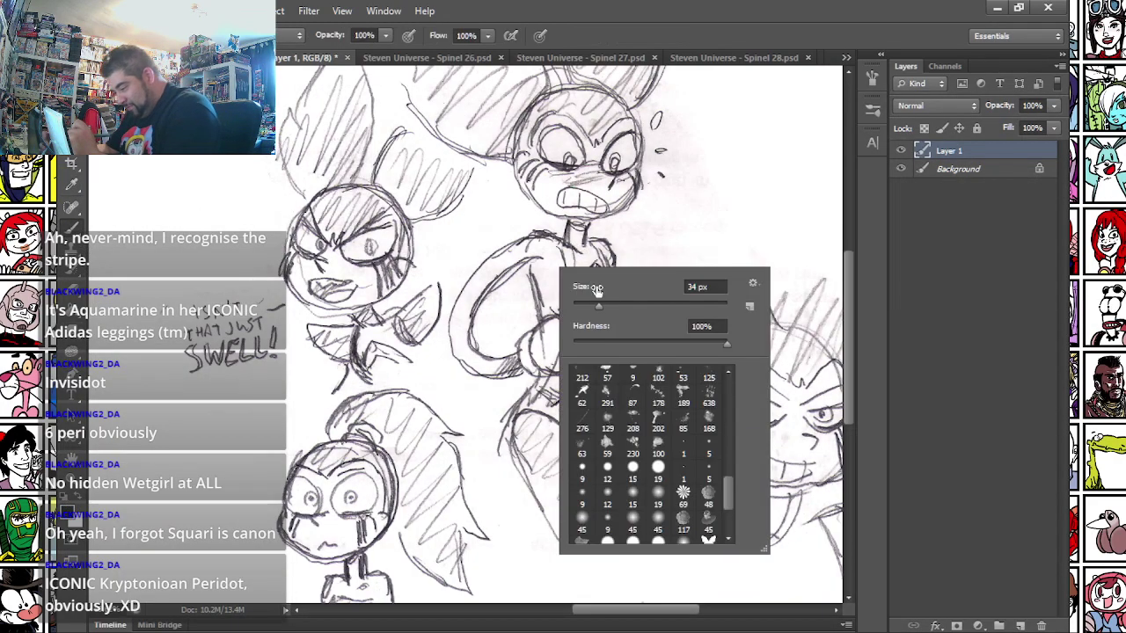
{"action": "left_click_drag", "start_coordinate": [528, 222], "coordinate": [334, 188]}
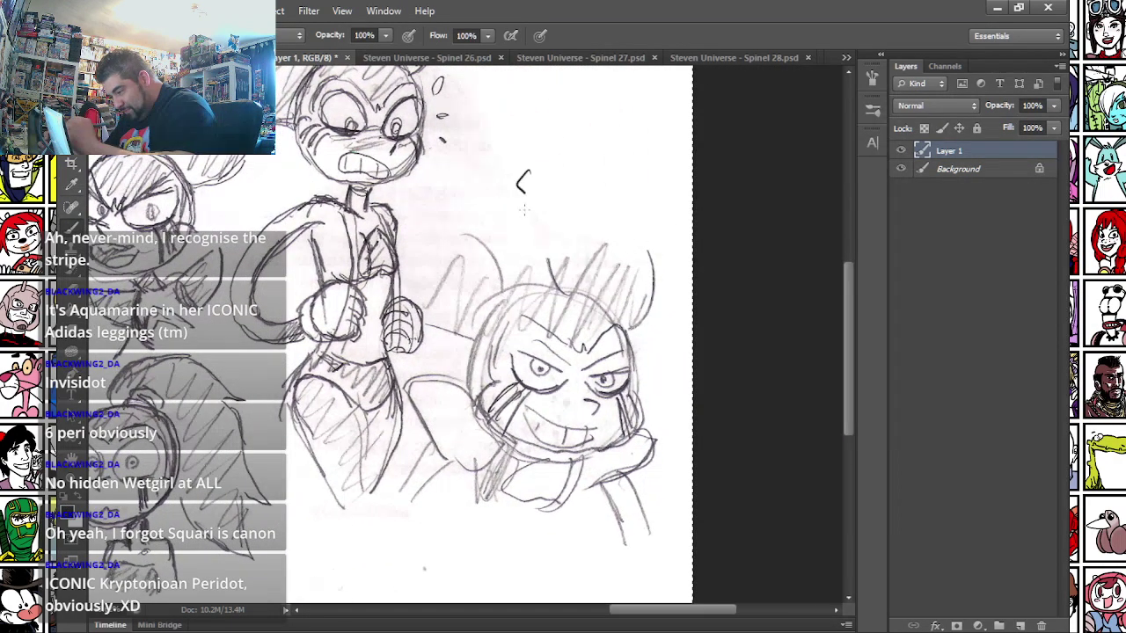
{"action": "left_click_drag", "start_coordinate": [562, 185], "coordinate": [568, 185]}
{"action": "mouse_move", "coordinate": [573, 173]}
{"action": "left_mouse_down"}
{"action": "mouse_move", "coordinate": [561, 223]}
{"action": "mouse_move", "coordinate": [584, 216]}
{"action": "mouse_move", "coordinate": [575, 251]}
{"action": "mouse_move", "coordinate": [579, 231]}
{"action": "mouse_move", "coordinate": [613, 235]}
{"action": "left_mouse_up"}
{"action": "left_click_drag", "start_coordinate": [616, 237], "coordinate": [642, 225]}
{"action": "left_click_drag", "start_coordinate": [649, 198], "coordinate": [644, 219]}
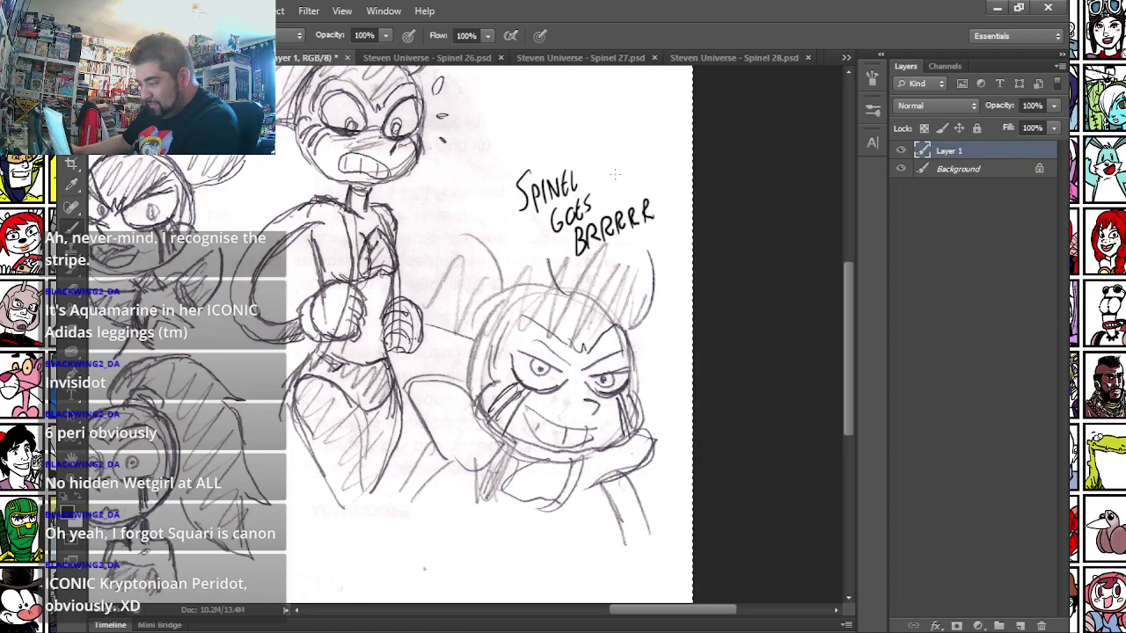
- Save the cropped and lettered Steven Universe - Spinel 20.psd and close it
{"action": "scroll", "coordinate": [609, 177], "scroll_direction": "down", "scroll_amount": 2}
{"action": "scroll", "coordinate": [611, 178], "scroll_direction": "down", "scroll_amount": 3}
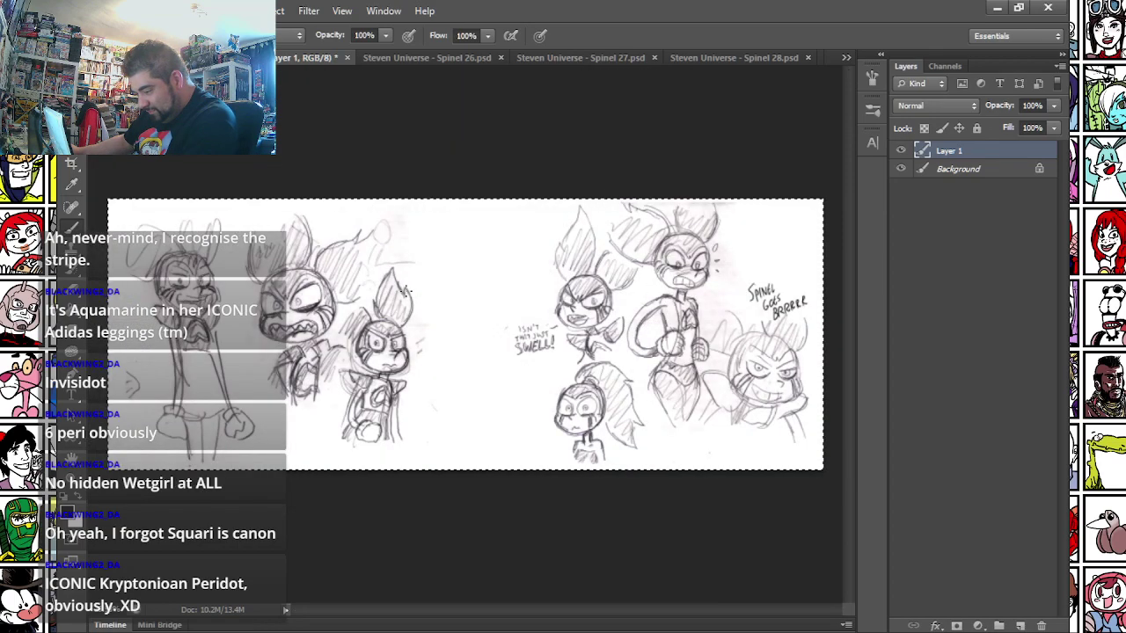
{"action": "key", "text": "ctrl+s"}
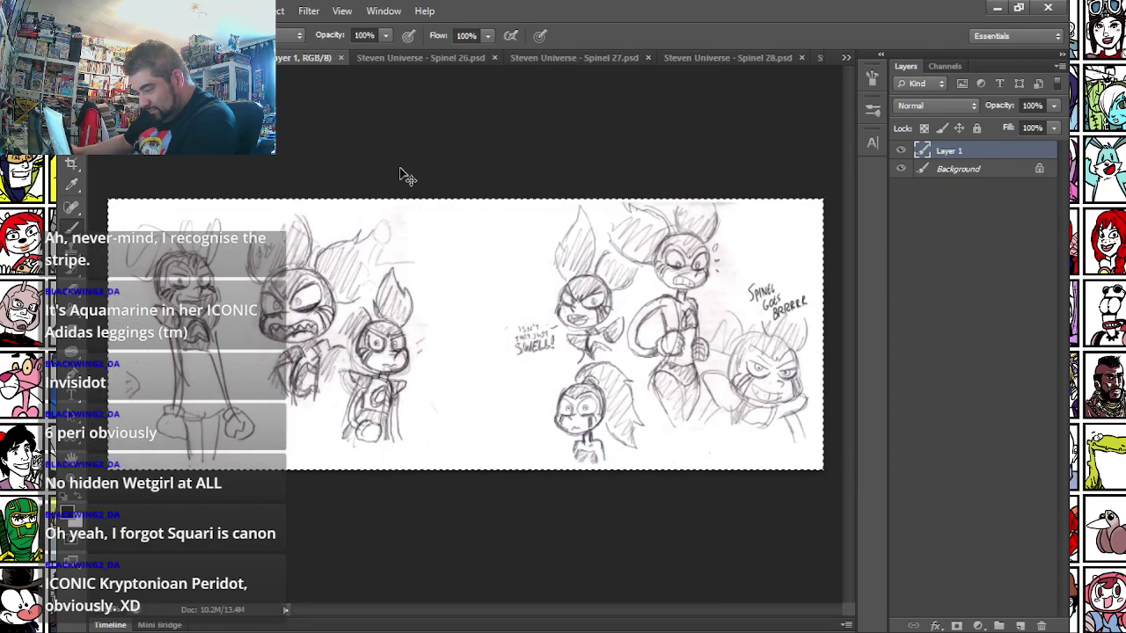
{"action": "left_click", "coordinate": [340, 57]}
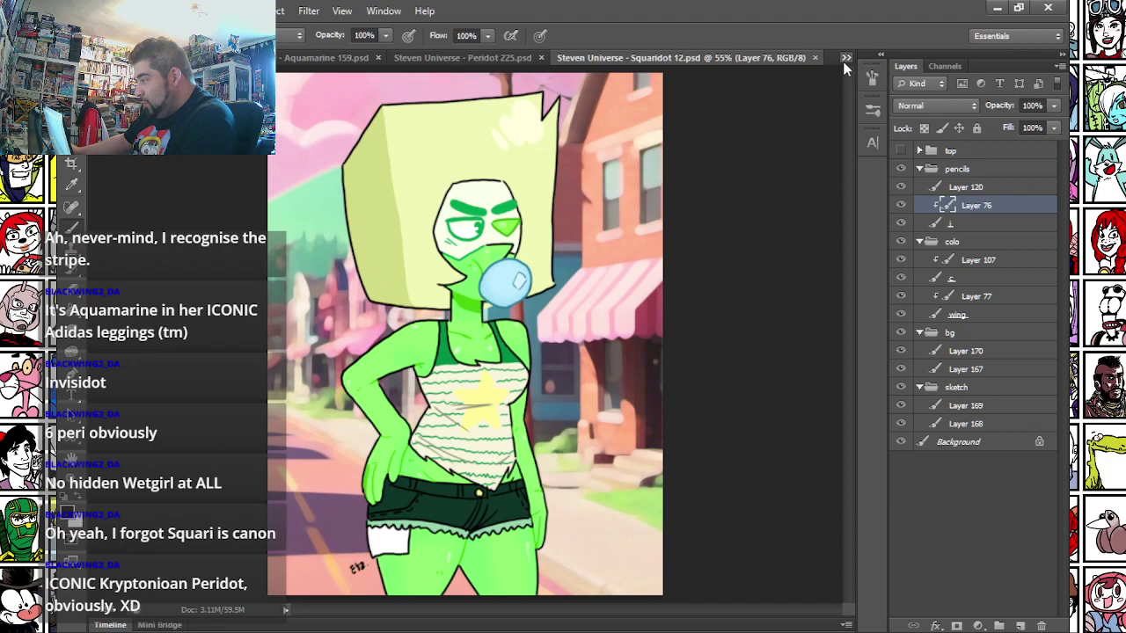
- Bring up the Spinel sketch sheet listed before Spinel 27, crop away the blank strip beyond its last figure, and close the document
{"action": "left_click", "coordinate": [845, 57]}
{"action": "left_click", "coordinate": [646, 67]}
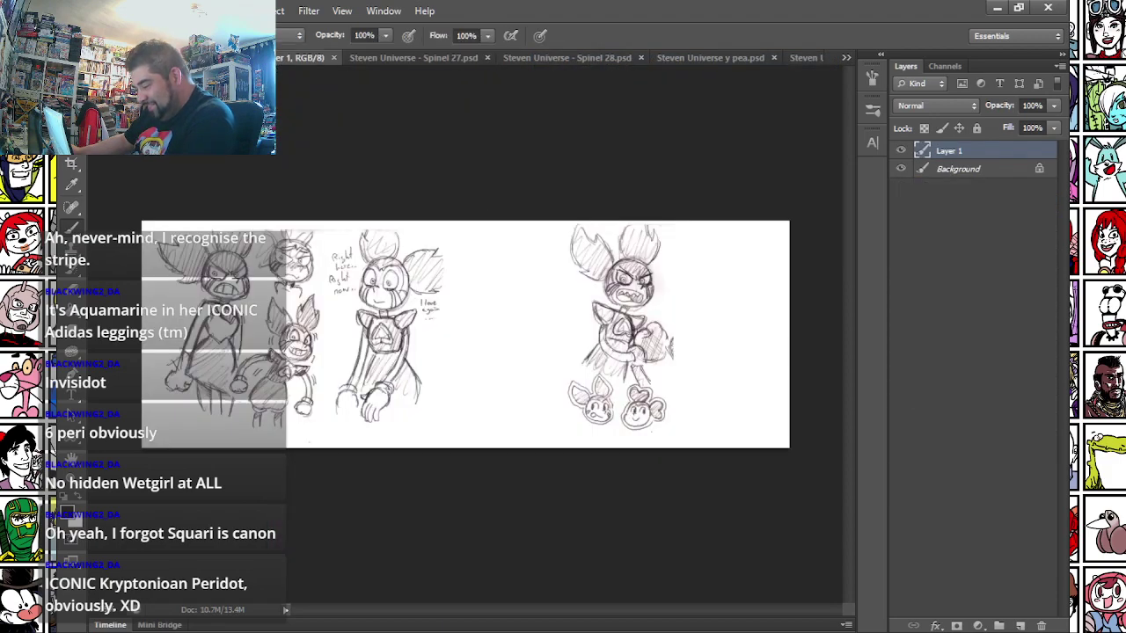
{"action": "scroll", "coordinate": [647, 430], "scroll_direction": "up", "scroll_amount": 6}
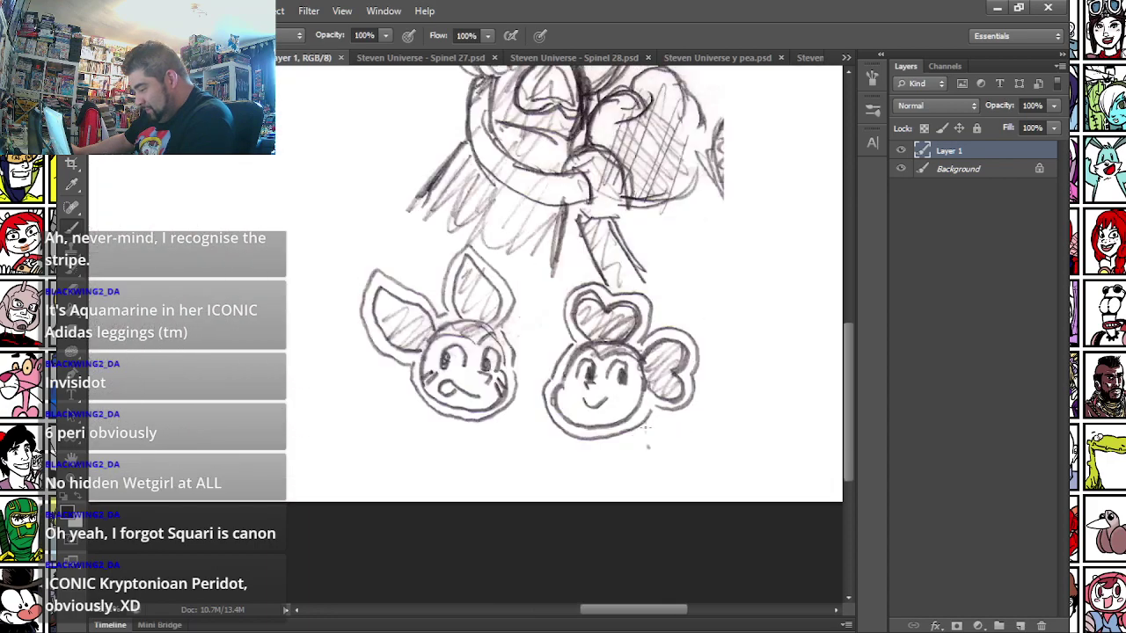
{"action": "scroll", "coordinate": [299, 268], "scroll_direction": "down", "scroll_amount": 6}
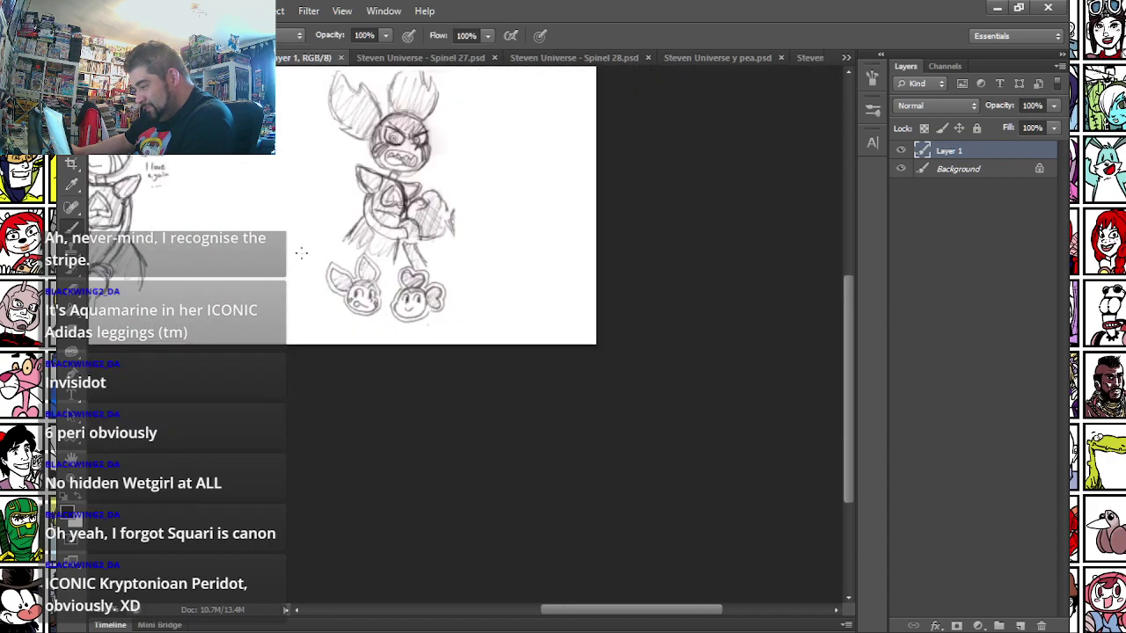
{"action": "key", "text": "m"}
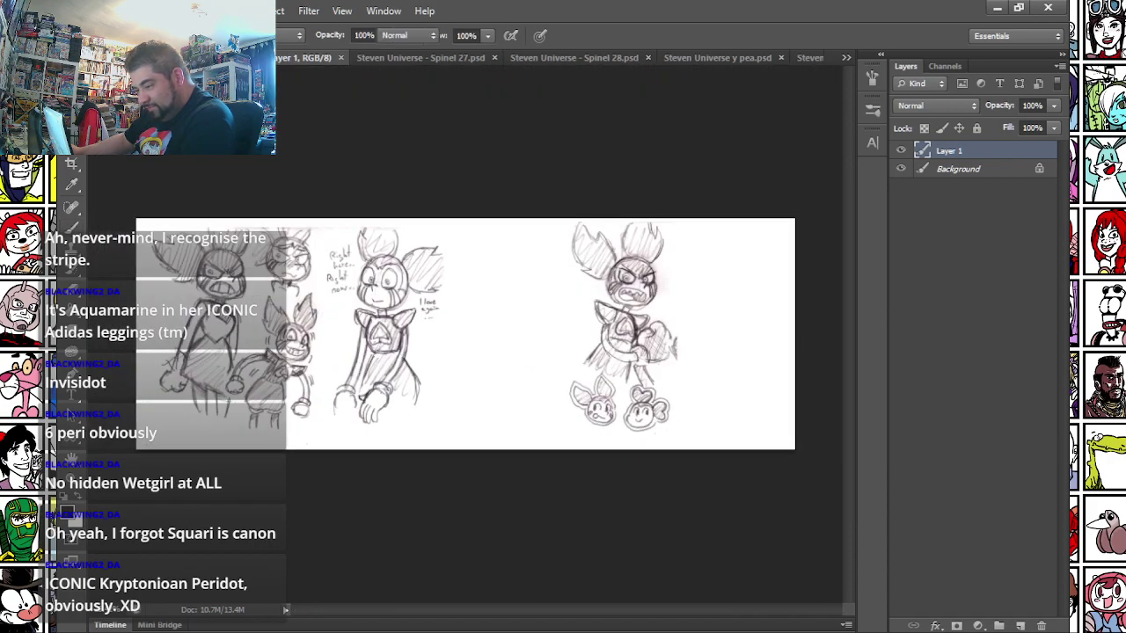
{"action": "mouse_move", "coordinate": [121, 158]}
{"action": "left_mouse_down"}
{"action": "mouse_move", "coordinate": [695, 483]}
{"action": "mouse_move", "coordinate": [686, 483]}
{"action": "left_mouse_up"}
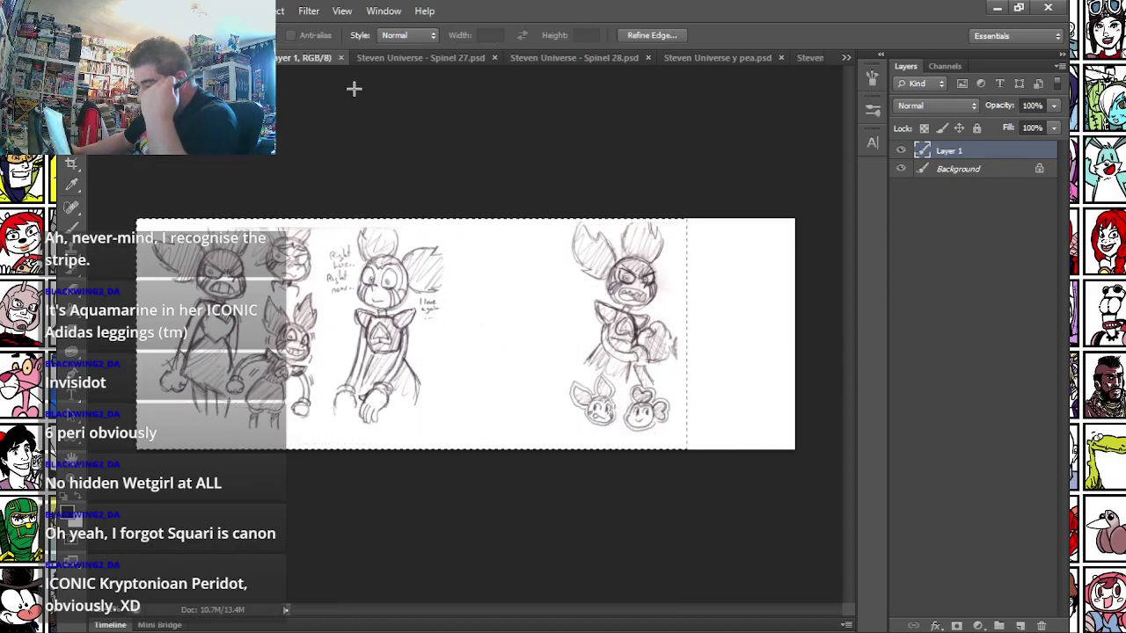
{"action": "left_click", "coordinate": [163, 10]}
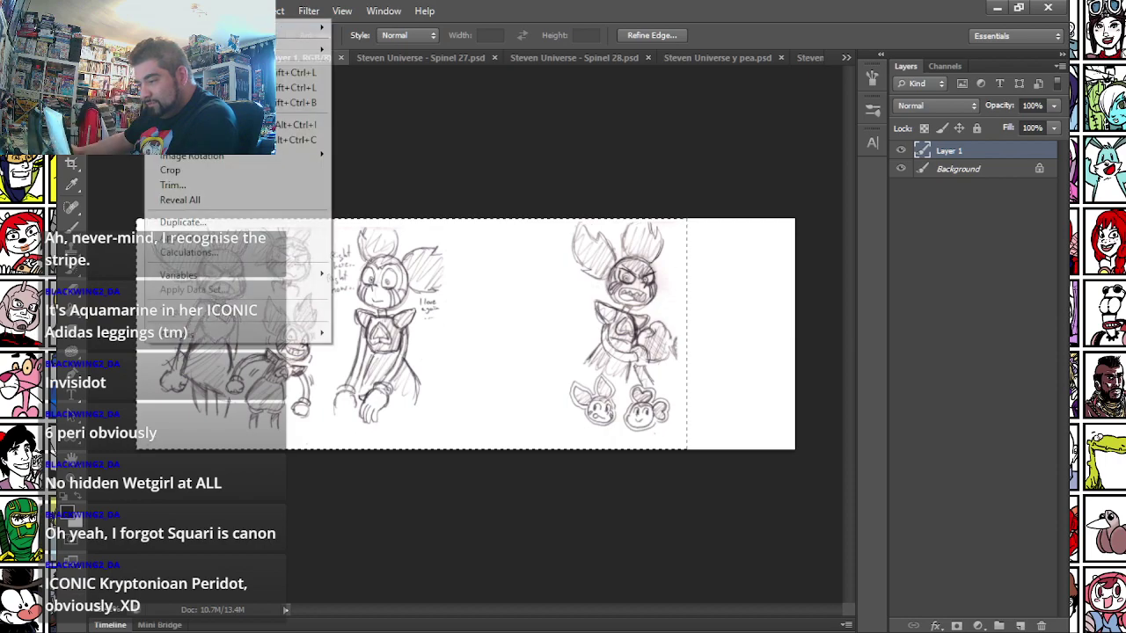
{"action": "left_click", "coordinate": [208, 171]}
{"action": "left_click", "coordinate": [340, 58]}
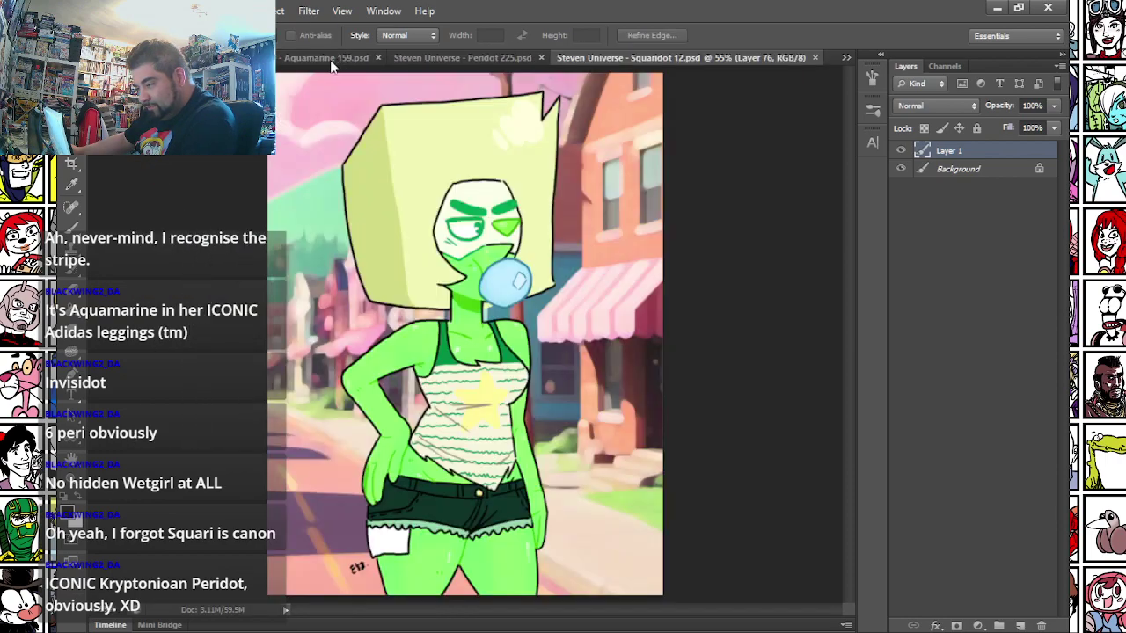
- Review Steven Universe - Spinel 27.psd and Steven Universe - Spinel 28.psd in turn, closing each one
{"action": "left_click", "coordinate": [844, 58]}
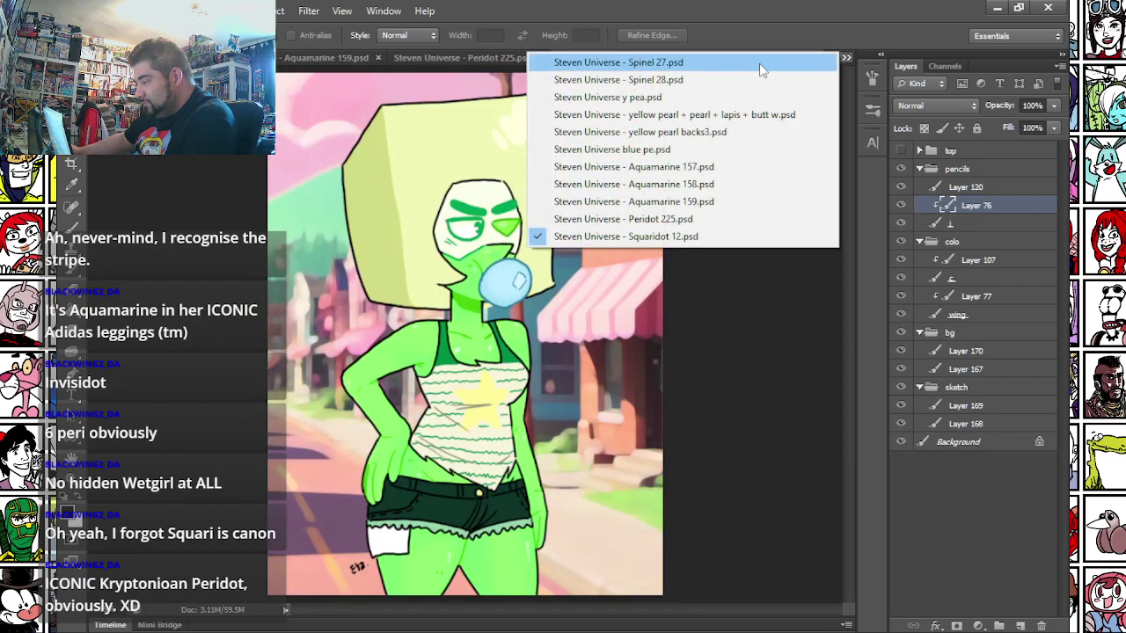
{"action": "left_click", "coordinate": [762, 68]}
{"action": "key", "text": "ctrl+plus"}
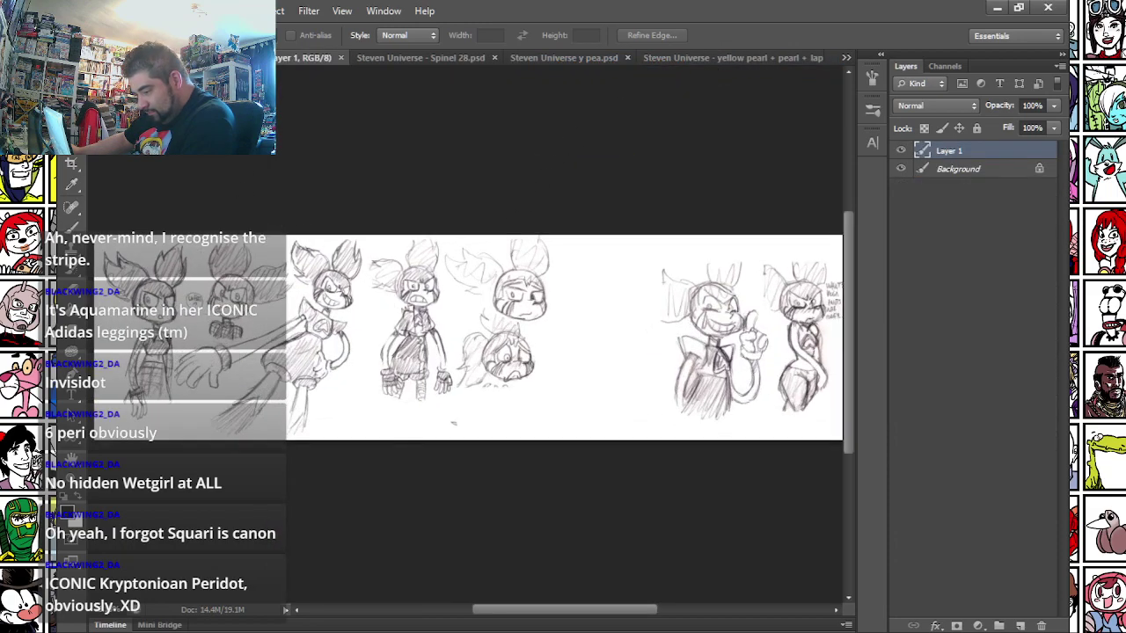
{"action": "left_click", "coordinate": [341, 57]}
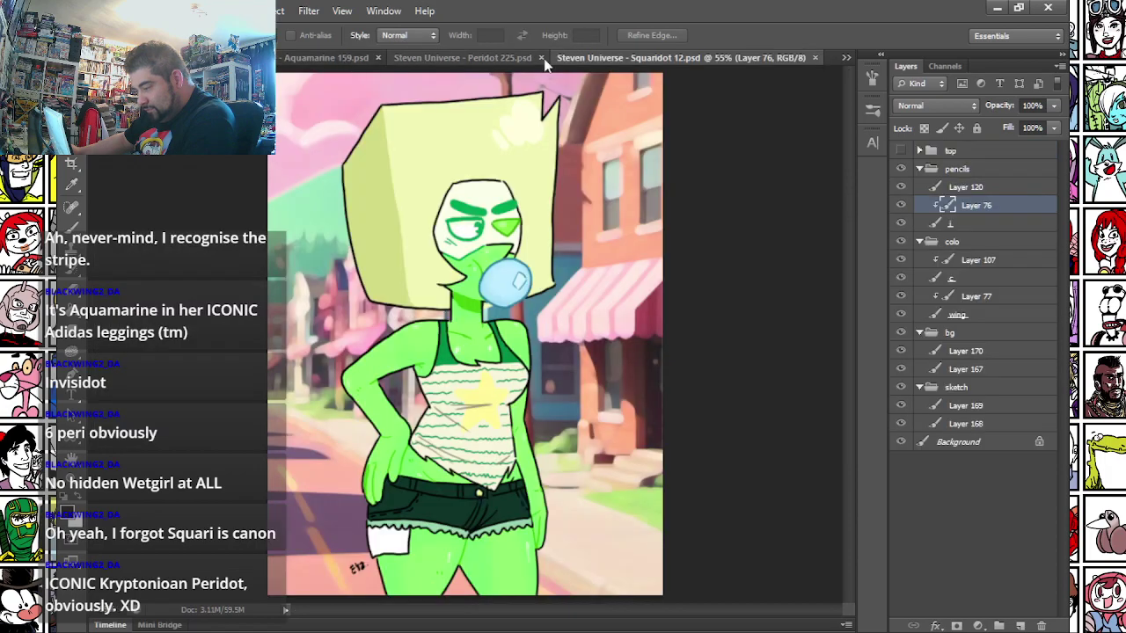
{"action": "left_click", "coordinate": [847, 59]}
{"action": "left_click", "coordinate": [761, 63]}
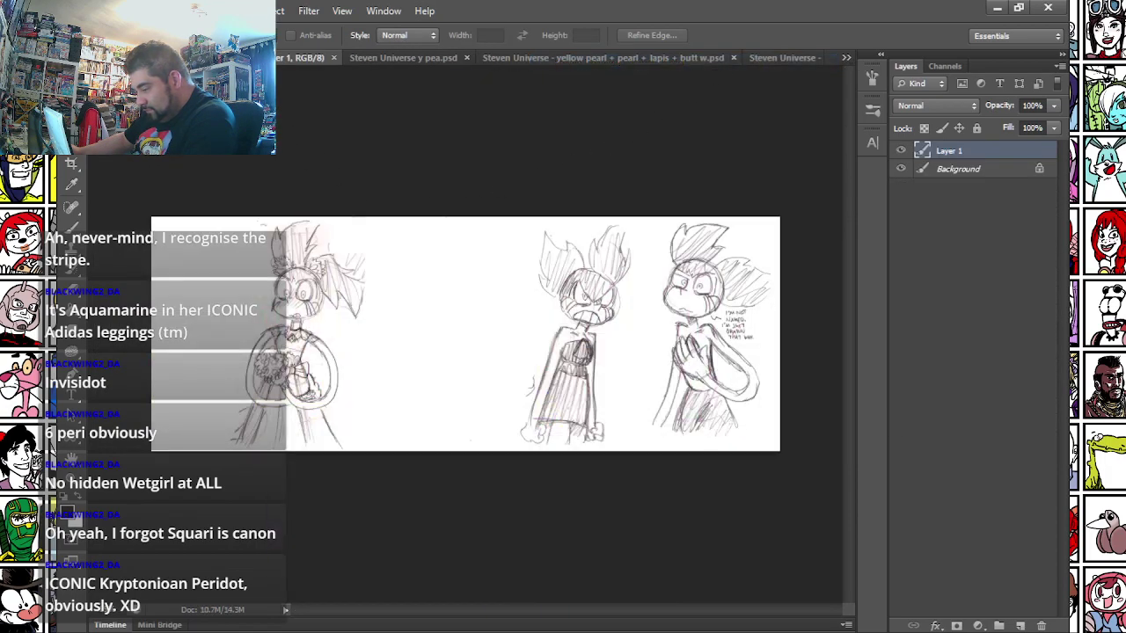
{"action": "left_click", "coordinate": [333, 58]}
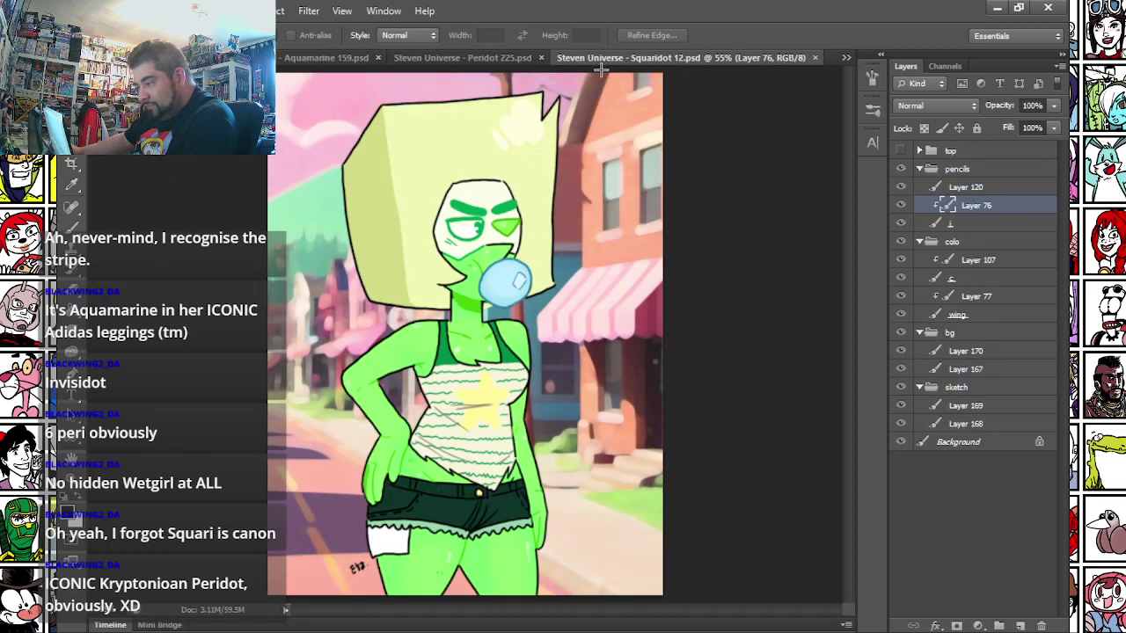
- Bring up Steven Universe y pea.psd, look over its blue sketch, and close the document
{"action": "left_click", "coordinate": [846, 59]}
{"action": "left_click", "coordinate": [758, 66]}
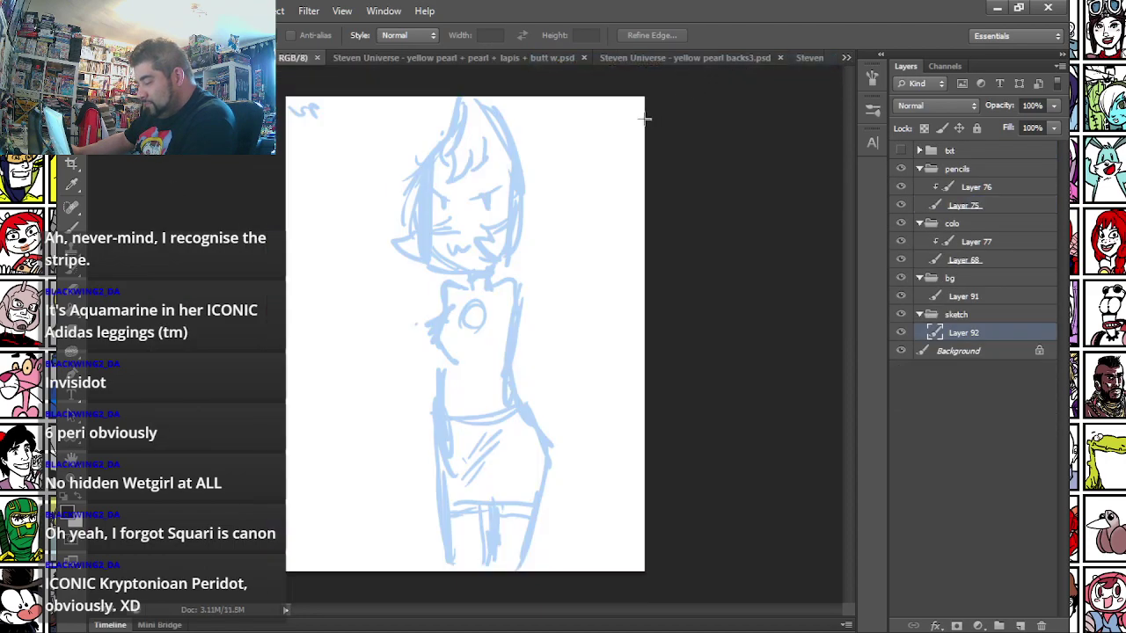
{"action": "left_click", "coordinate": [316, 58]}
- Bring up Steven Universe - yellow pearl + pearl + lapis + butt w.psd, marquee the sheet's last two figures, and close the document
{"action": "left_click", "coordinate": [846, 58]}
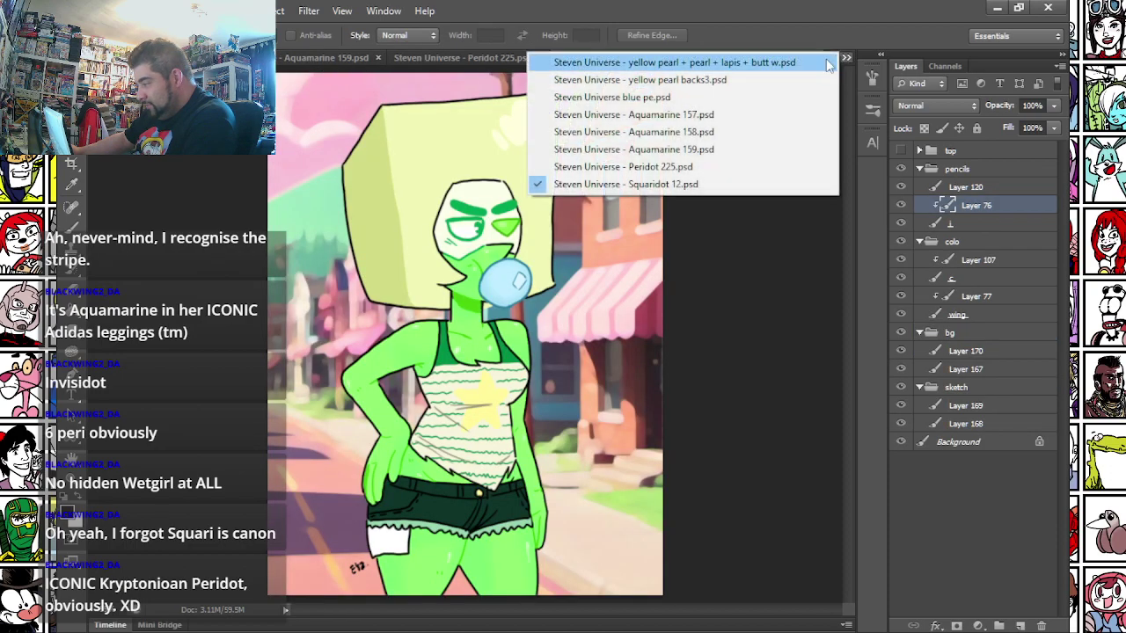
{"action": "left_click", "coordinate": [770, 66]}
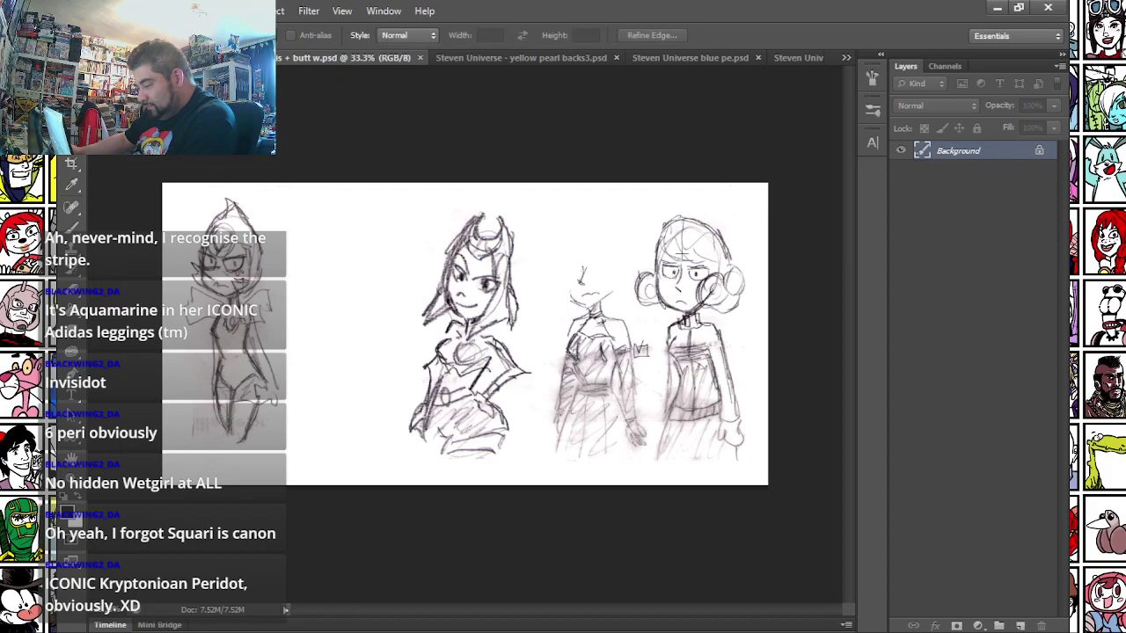
{"action": "mouse_move", "coordinate": [543, 187]}
{"action": "left_mouse_down"}
{"action": "mouse_move", "coordinate": [742, 326]}
{"action": "mouse_move", "coordinate": [787, 484]}
{"action": "left_mouse_up"}
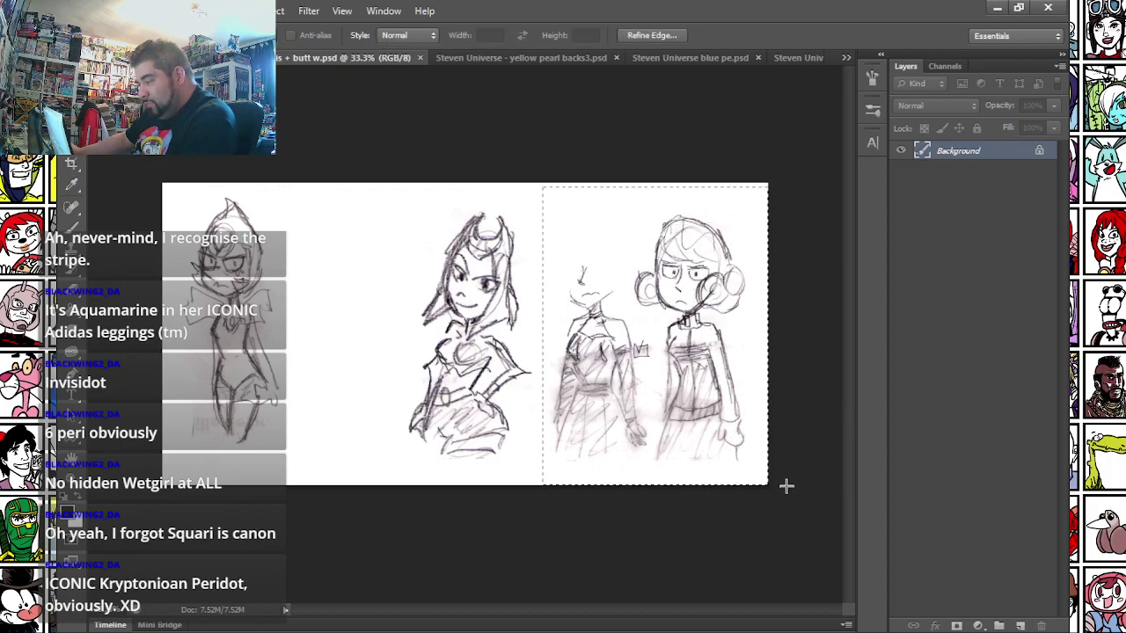
{"action": "left_click", "coordinate": [419, 58]}
- Review Steven Universe - yellow pearl backs3.psd and Steven Universe blue pe.psd in turn, closing each one
{"action": "left_click", "coordinate": [845, 57]}
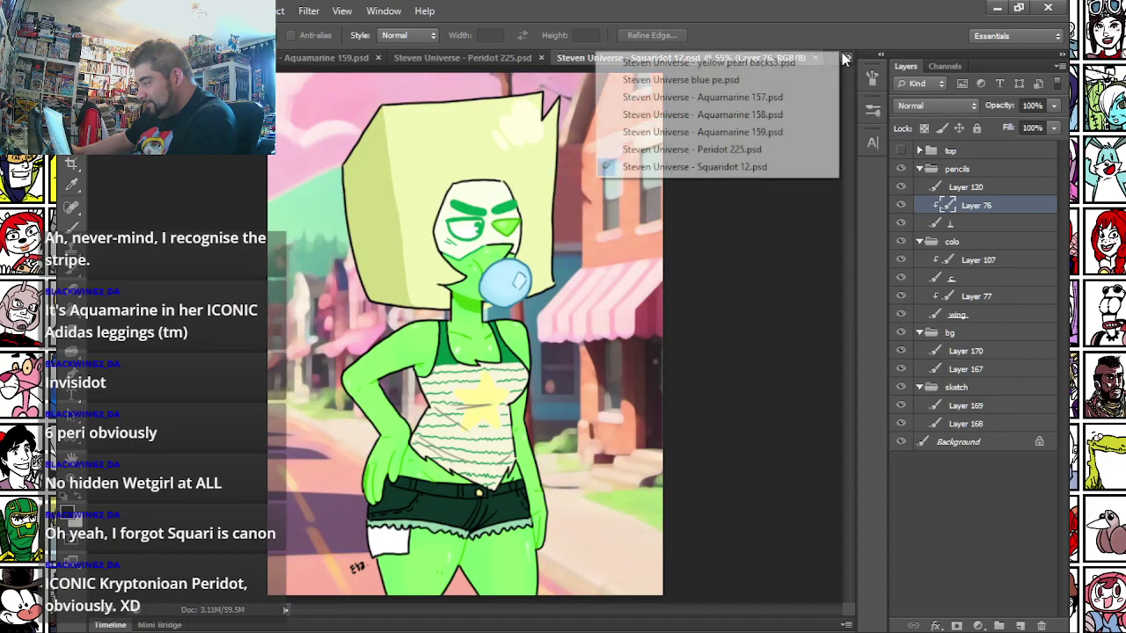
{"action": "left_click", "coordinate": [827, 63]}
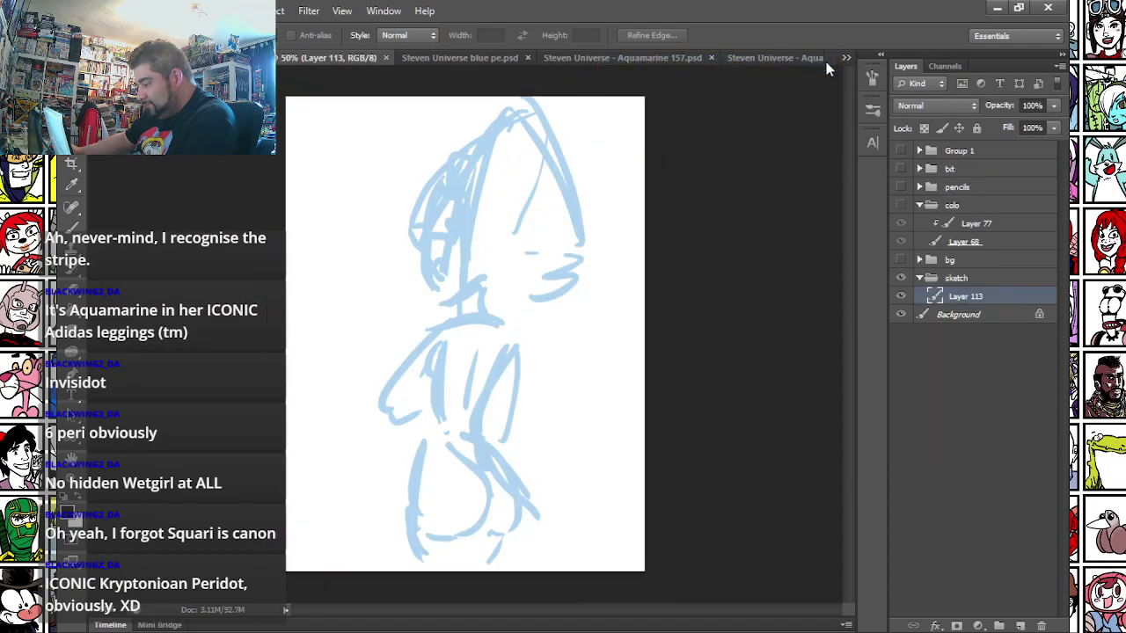
{"action": "left_click", "coordinate": [389, 58]}
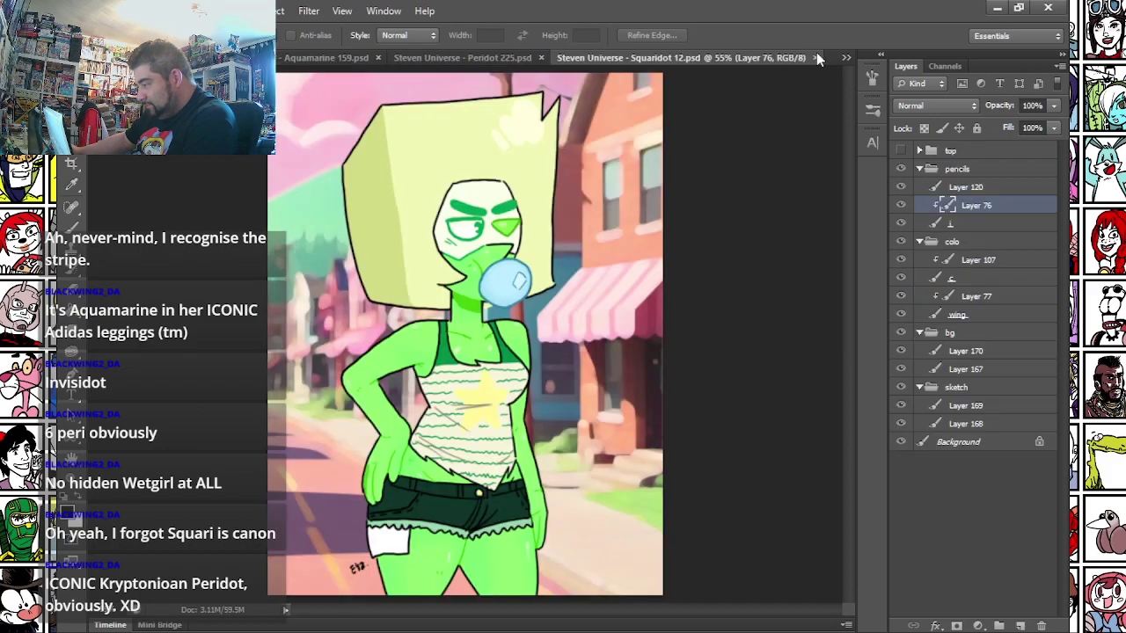
{"action": "left_click", "coordinate": [846, 57]}
{"action": "left_click", "coordinate": [775, 60]}
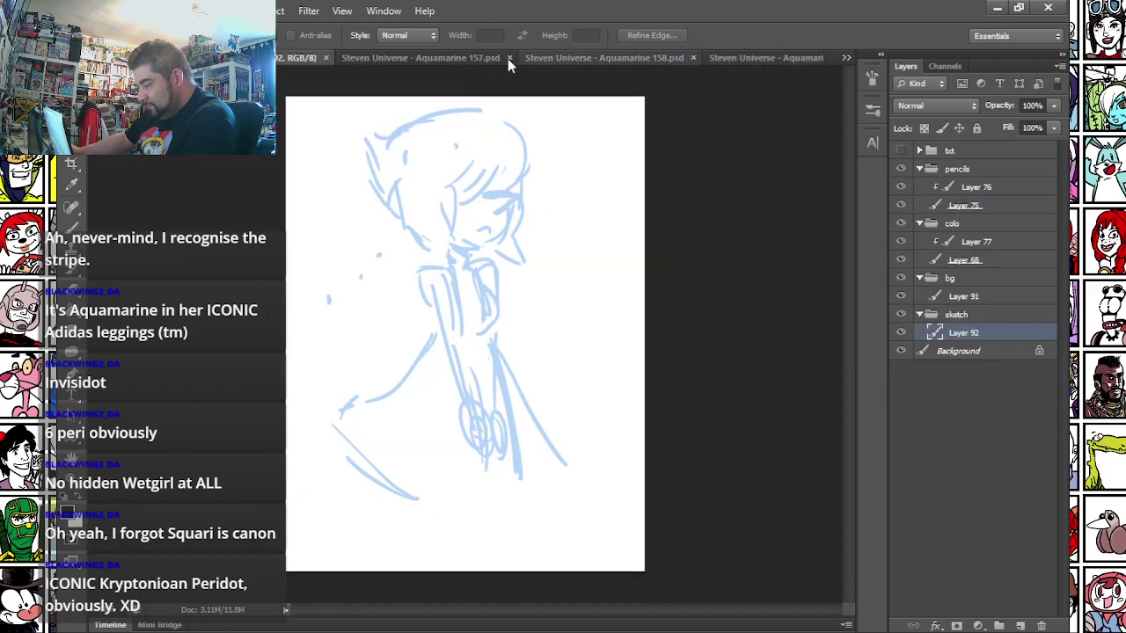
{"action": "left_click", "coordinate": [325, 57]}
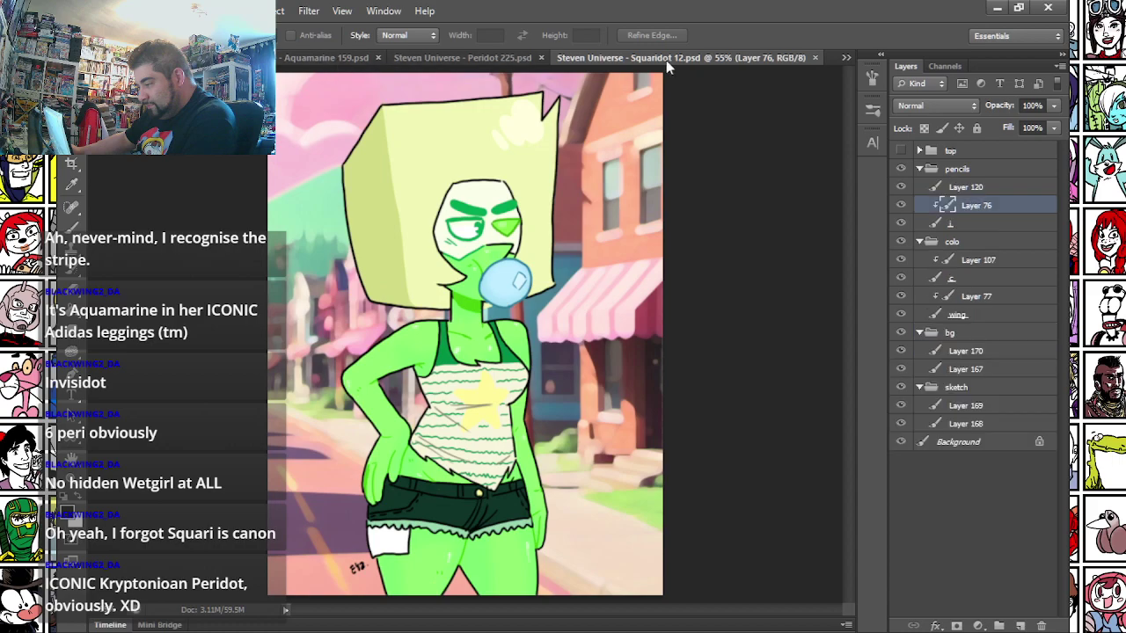
- Open Steven Universe - Spinel 49.png, examine the finished Spinel drawing up close, and close it
{"action": "left_click", "coordinate": [845, 57]}
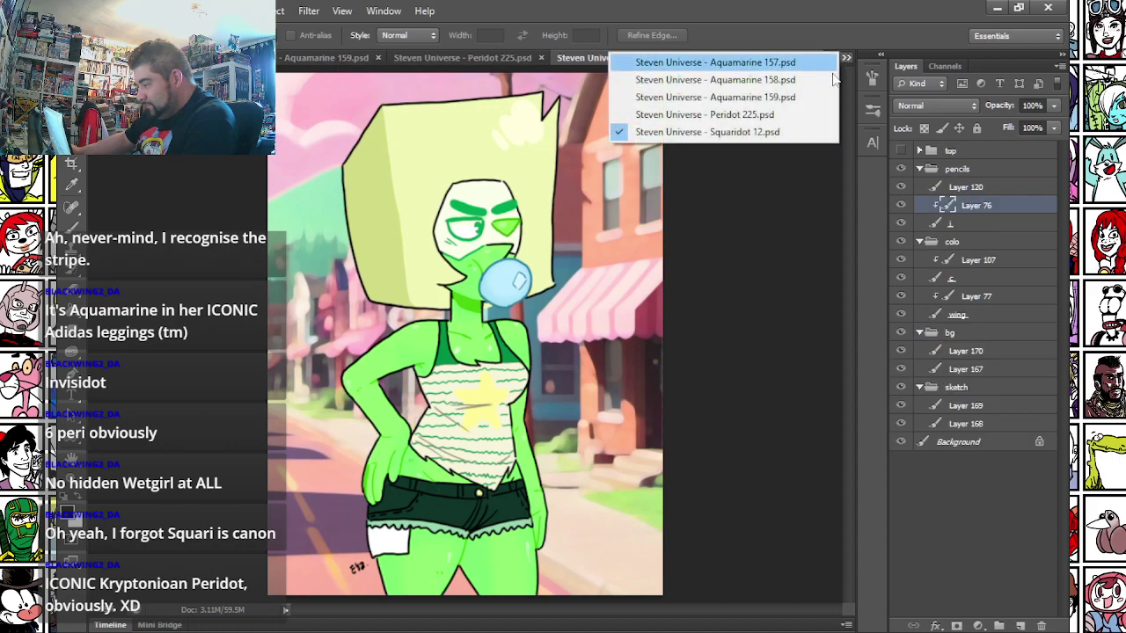
{"action": "left_click", "coordinate": [783, 176]}
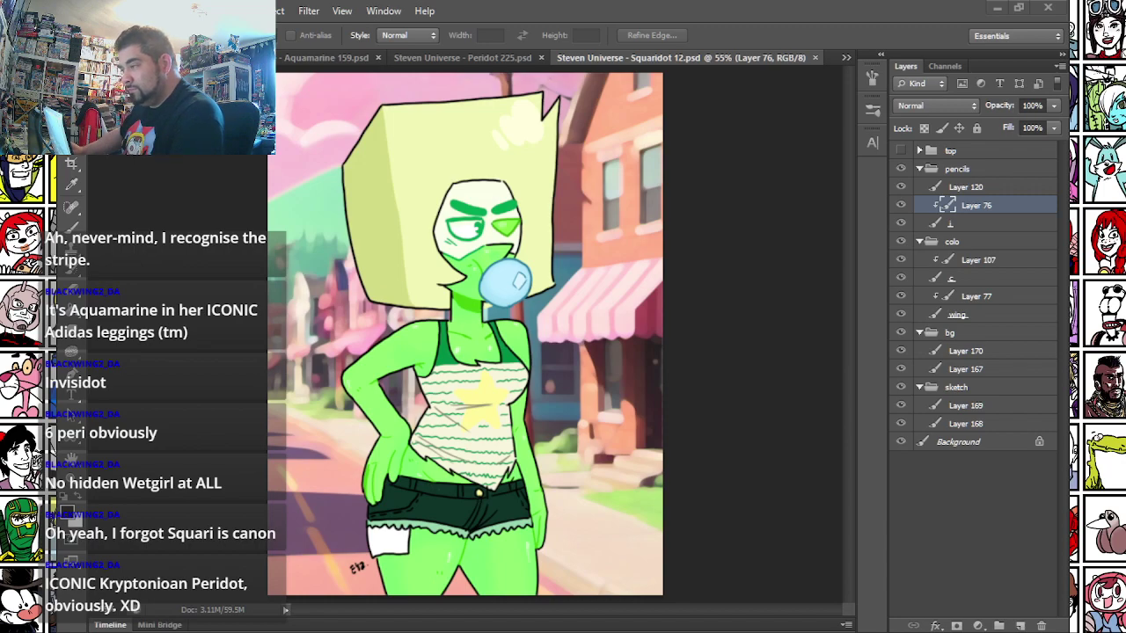
{"action": "left_click_drag", "start_coordinate": [539, 5], "coordinate": [569, 4]}
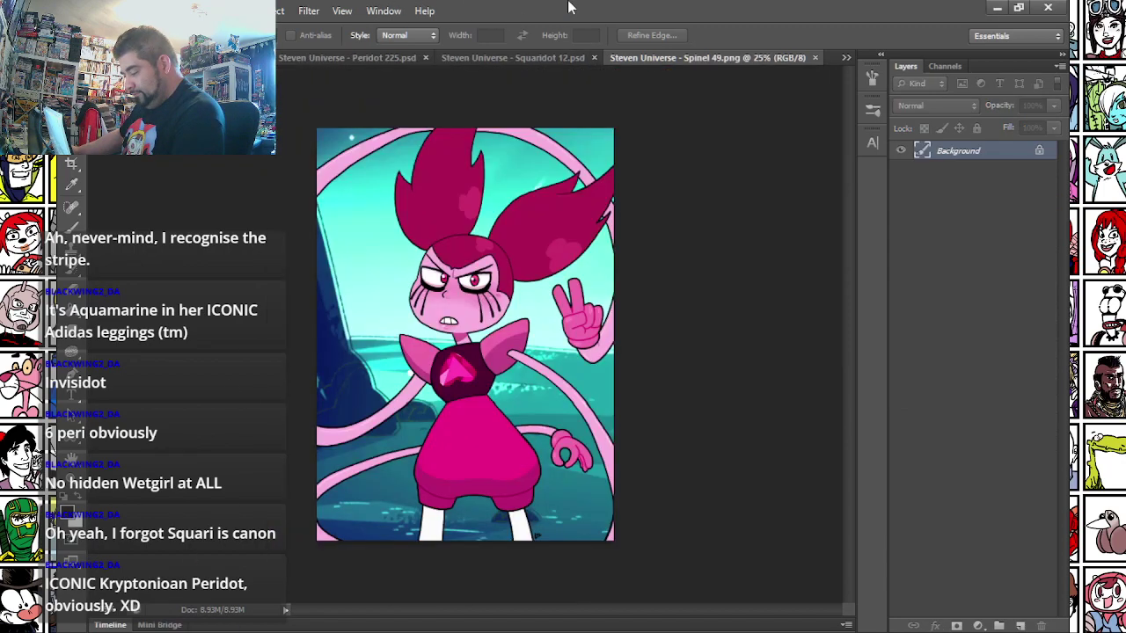
{"action": "scroll", "coordinate": [578, 83], "scroll_direction": "up", "scroll_amount": 2}
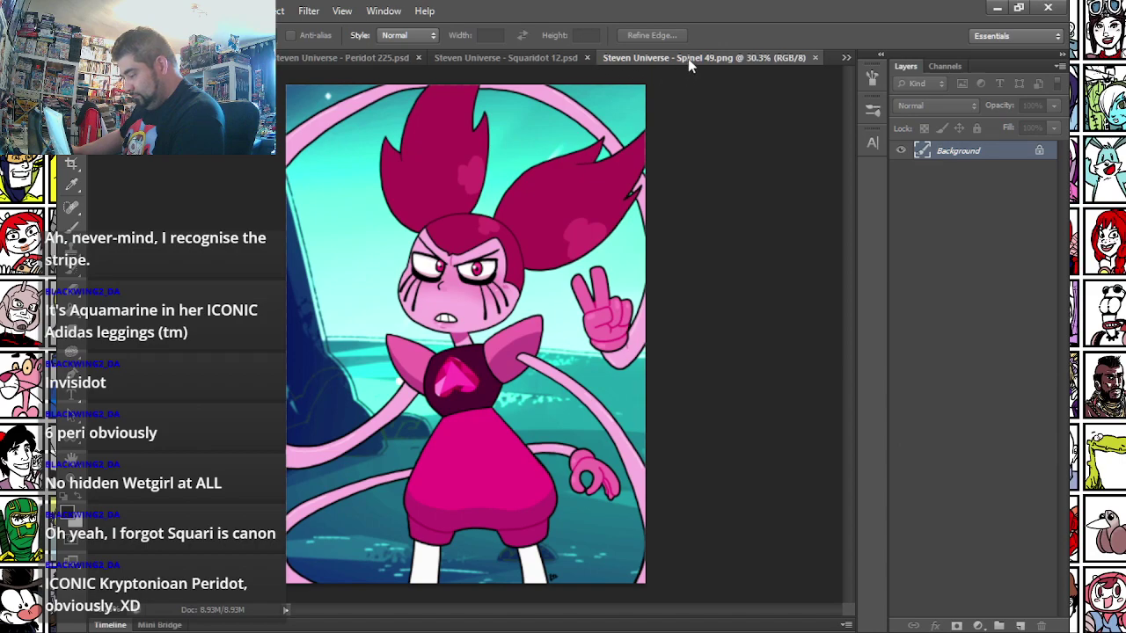
{"action": "key", "text": "ctrl+w"}
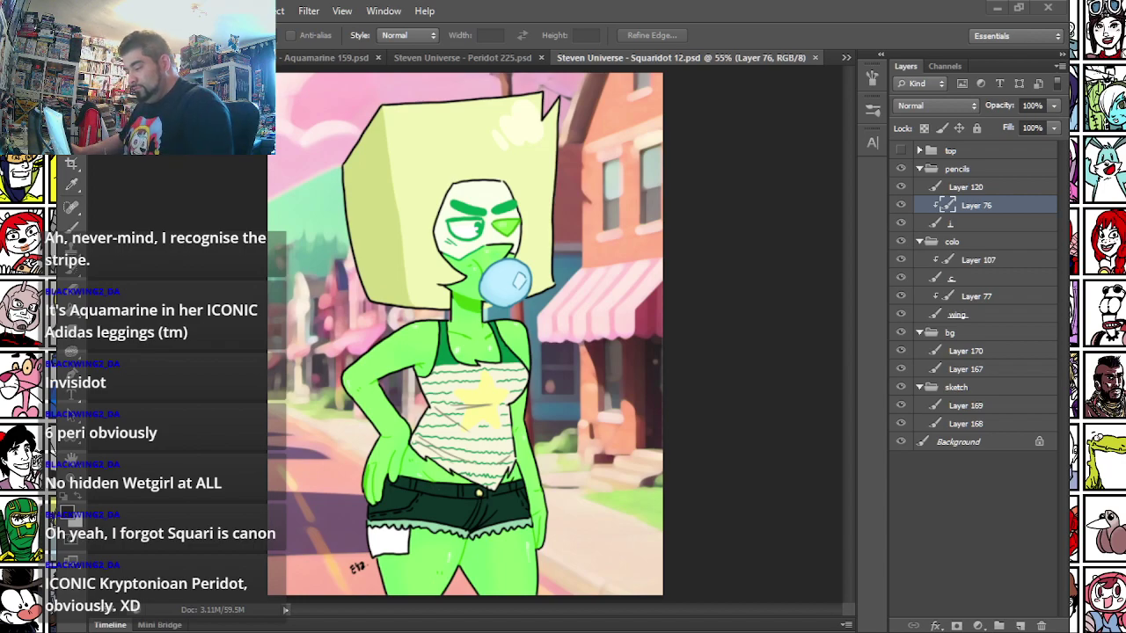
- Bring the pencil Spinel sketch into Steven Universe - Spinel 55.psd as Layer 169 and move that layer below Layer 168
{"action": "key", "text": "ctrl+Tab"}
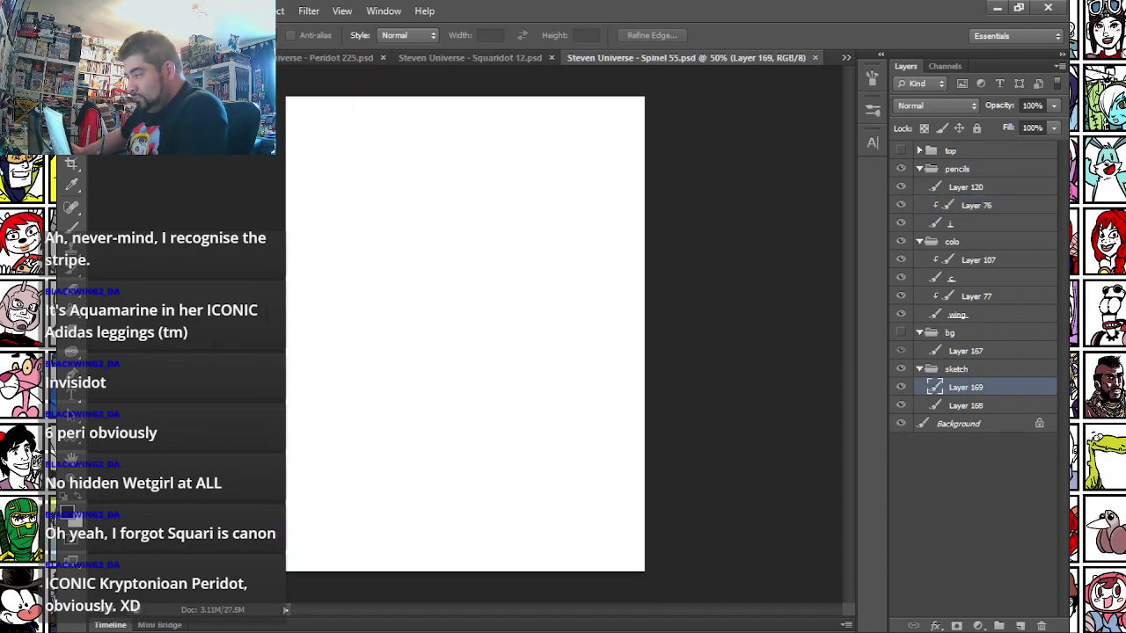
{"action": "key", "text": "ctrl+Tab"}
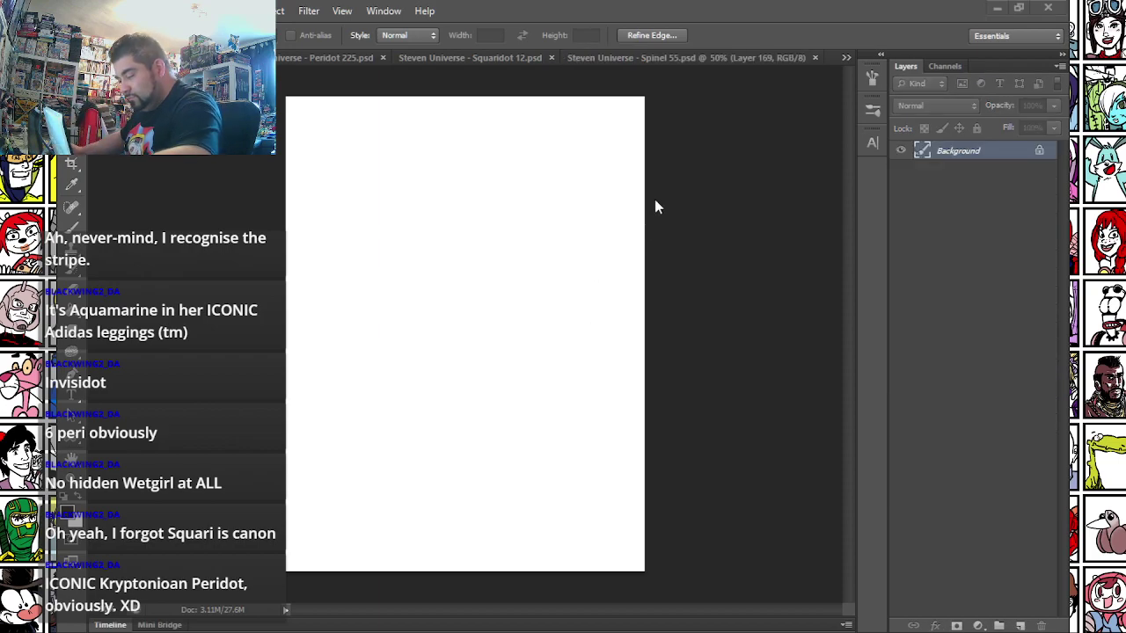
{"action": "key", "text": "ctrl+Tab"}
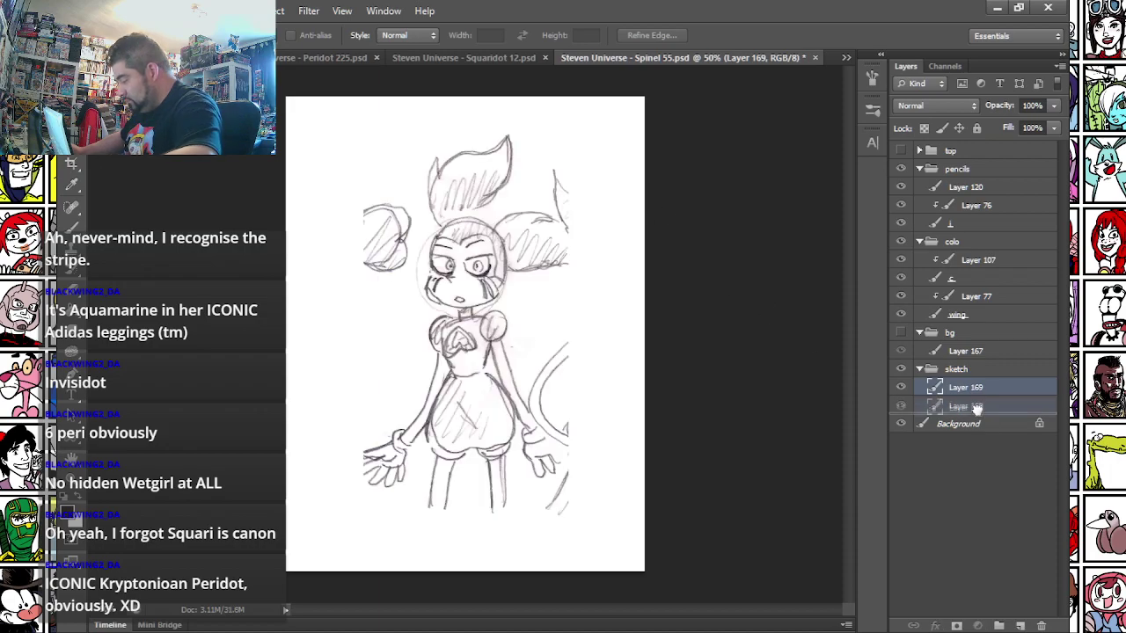
- Switch to the other document, which has only a Background layer, fill the selected areas, and clear the selection
{"action": "key", "text": "ctrl+Tab"}
{"action": "key", "text": "ctrl+d"}
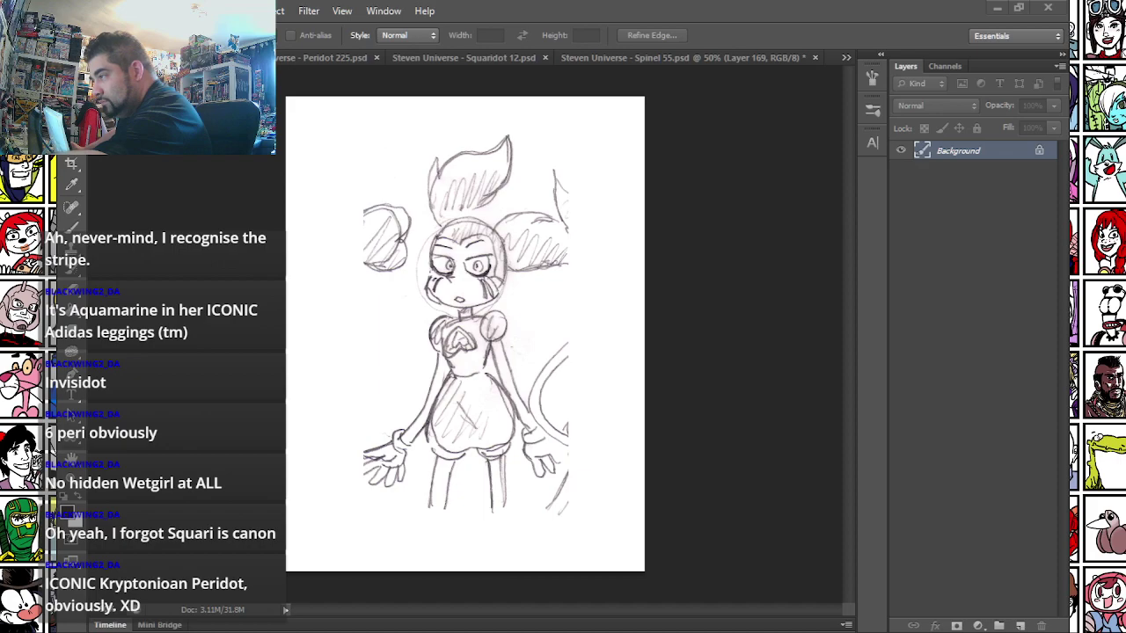
{"action": "key", "text": "shift+BackSpace"}
{"action": "key", "text": "Return"}
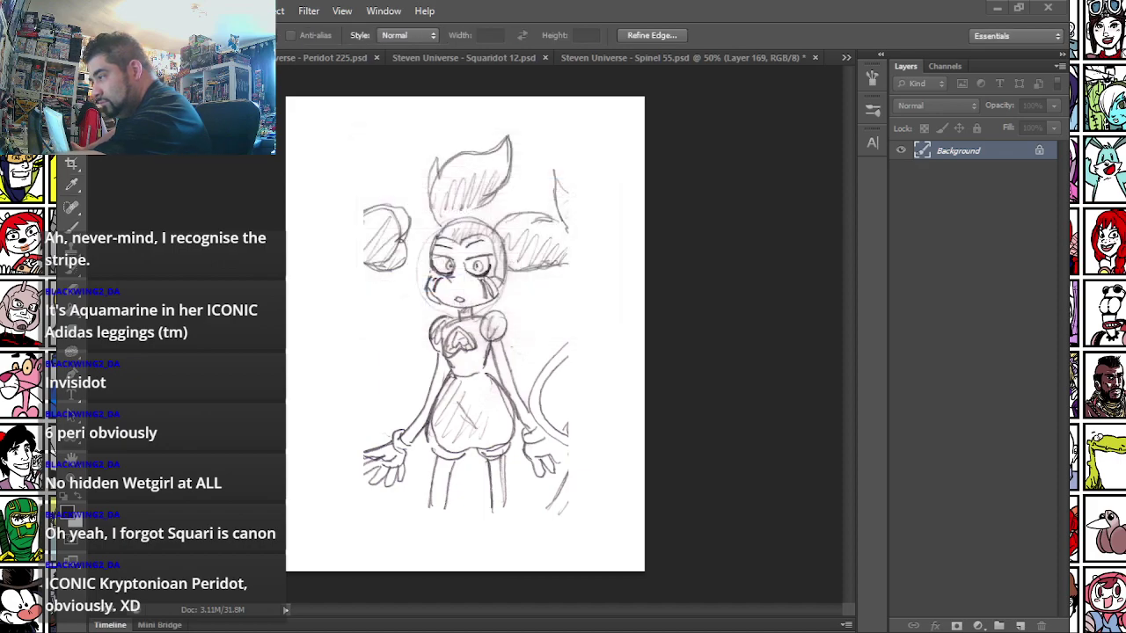
{"action": "key", "text": "shift+BackSpace"}
{"action": "key", "text": "Return"}
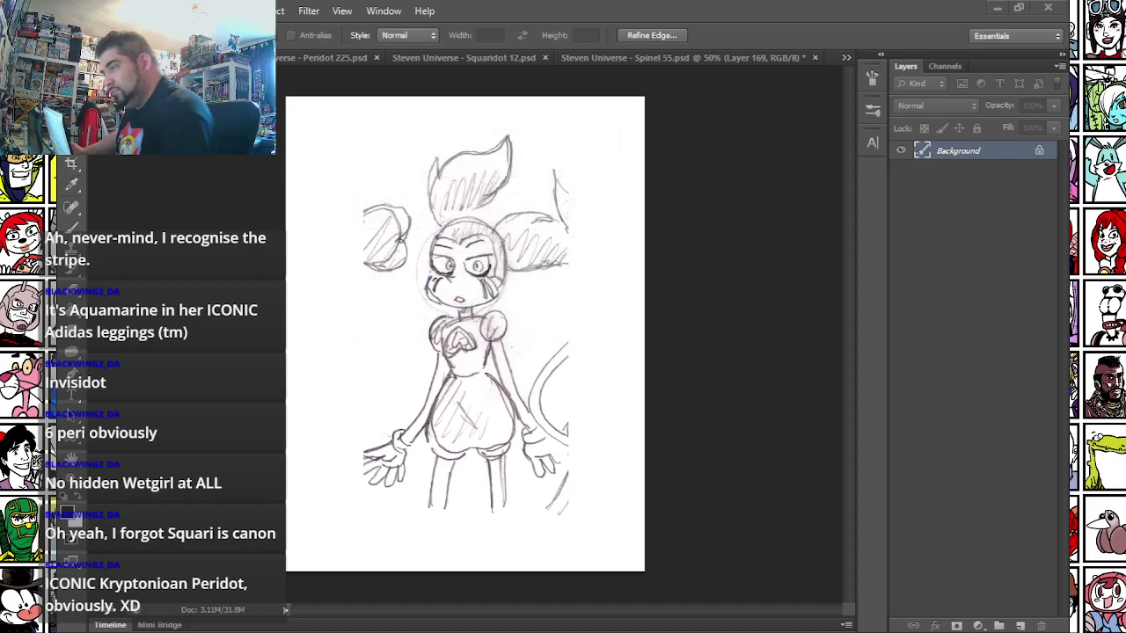
{"action": "key", "text": "ctrl+d"}
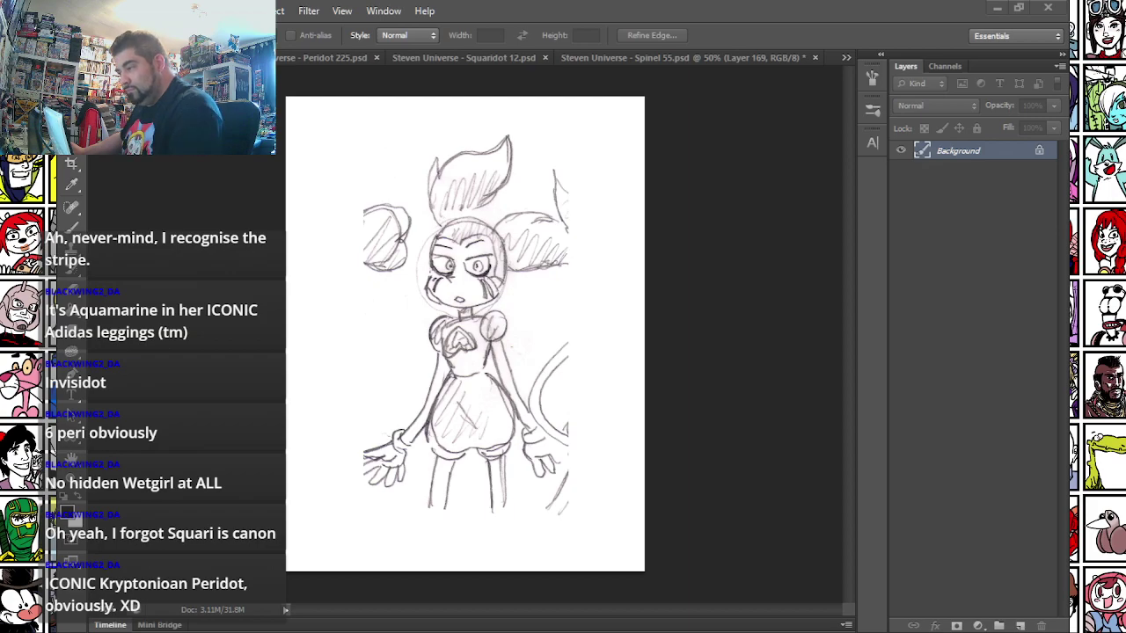
- Enlarge the pencil sketch on Layer 169 of Spinel 55.psd with Free Transform so the figure spans the canvas height
{"action": "left_click", "coordinate": [548, 246]}
{"action": "right_click", "coordinate": [475, 151]}
{"action": "left_click", "coordinate": [567, 291]}
{"action": "left_click_drag", "start_coordinate": [539, 206], "coordinate": [499, 282]}
{"action": "mouse_move", "coordinate": [528, 206]}
{"action": "left_mouse_down"}
{"action": "mouse_move", "coordinate": [659, 79]}
{"action": "mouse_move", "coordinate": [643, 103]}
{"action": "left_mouse_up"}
{"action": "mouse_move", "coordinate": [521, 166]}
{"action": "left_mouse_down"}
{"action": "mouse_move", "coordinate": [507, 188]}
{"action": "mouse_move", "coordinate": [513, 171]}
{"action": "mouse_move", "coordinate": [519, 179]}
{"action": "left_mouse_up"}
{"action": "left_click", "coordinate": [851, 35]}
- Lower Layer 169's opacity to about 37% and make Layer 168 active for drawing over the faded sketch
{"action": "left_click", "coordinate": [1054, 106]}
{"action": "left_click_drag", "start_coordinate": [1049, 121], "coordinate": [994, 121]}
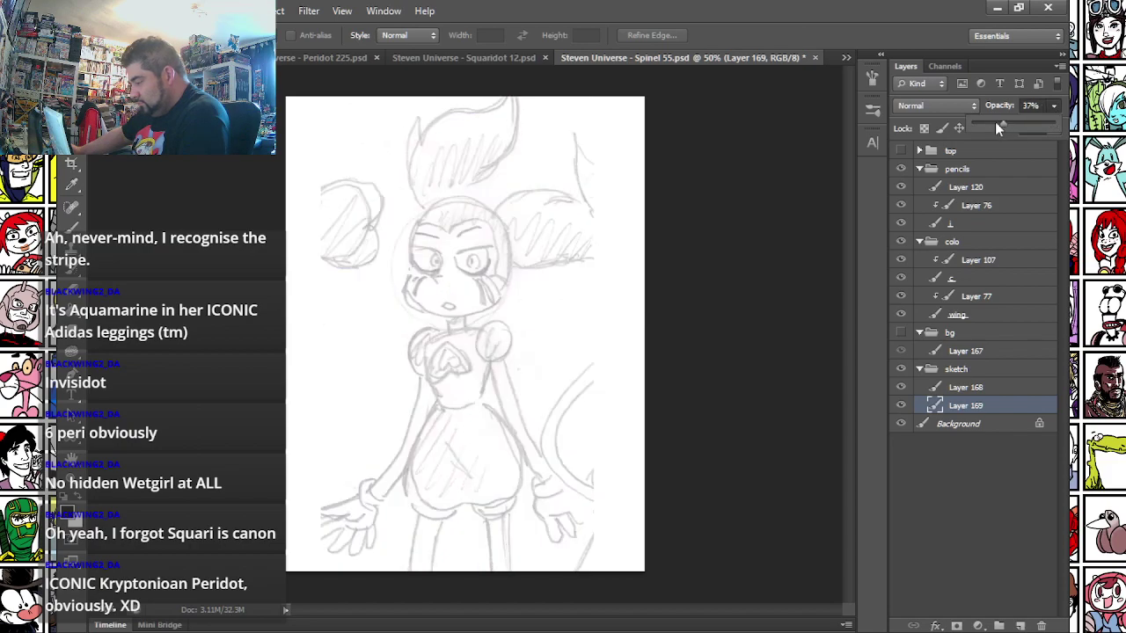
{"action": "left_click", "coordinate": [966, 387]}
{"action": "key", "text": "ctrl+plus"}
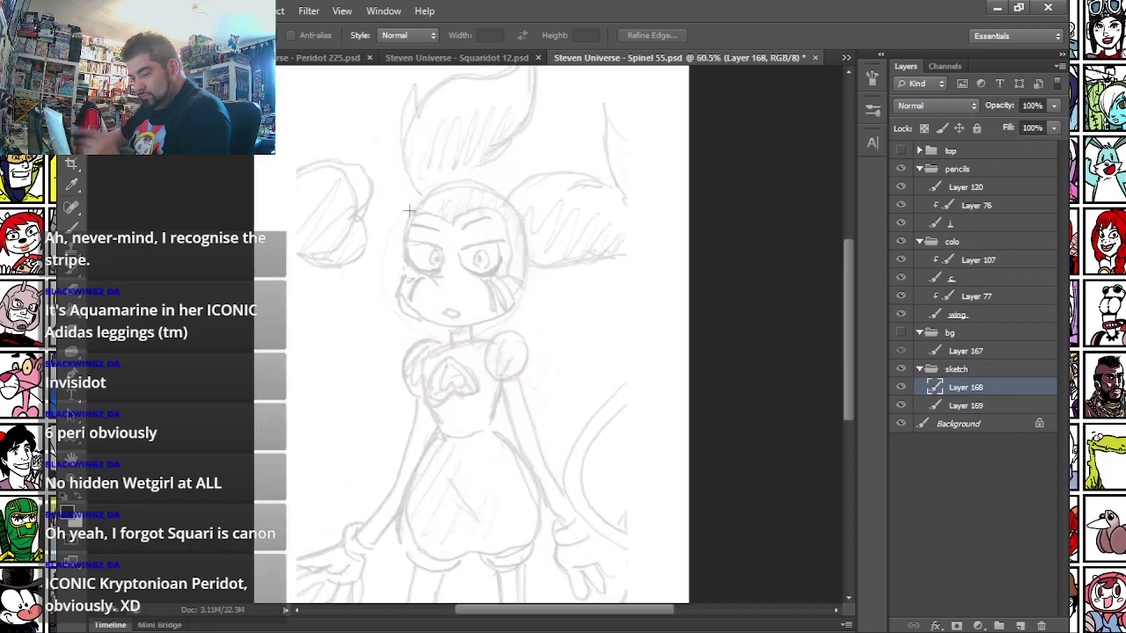
- Set the brush's foreground colour to light blue 6ea7e2 and choose a hard round 19 px brush tip
{"action": "left_click", "coordinate": [74, 227]}
{"action": "scroll", "coordinate": [79, 206], "scroll_direction": "up", "scroll_amount": 2}
{"action": "left_click", "coordinate": [68, 514]}
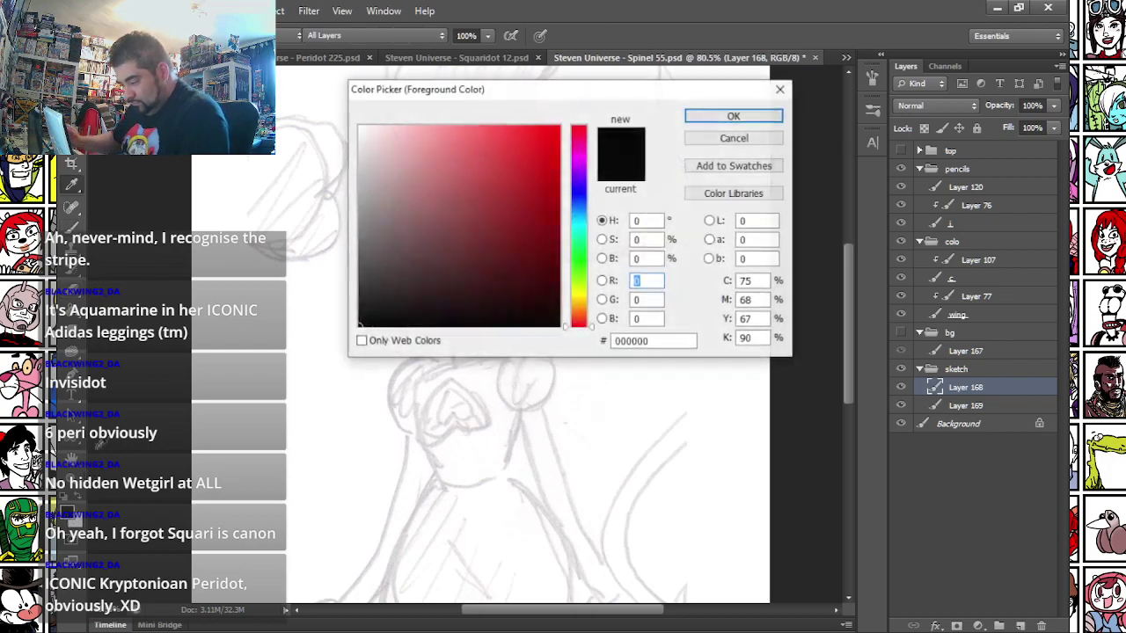
{"action": "left_click", "coordinate": [578, 208]}
{"action": "left_click", "coordinate": [462, 147]}
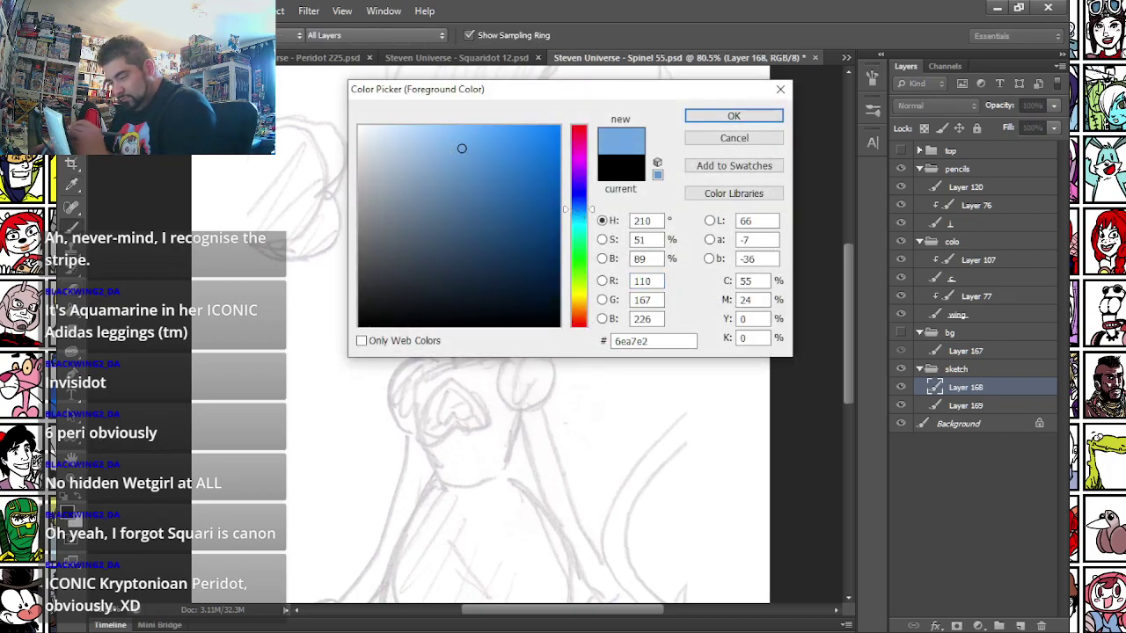
{"action": "key", "text": "Return"}
{"action": "right_click", "coordinate": [257, 156]}
{"action": "double_click", "coordinate": [357, 361]}
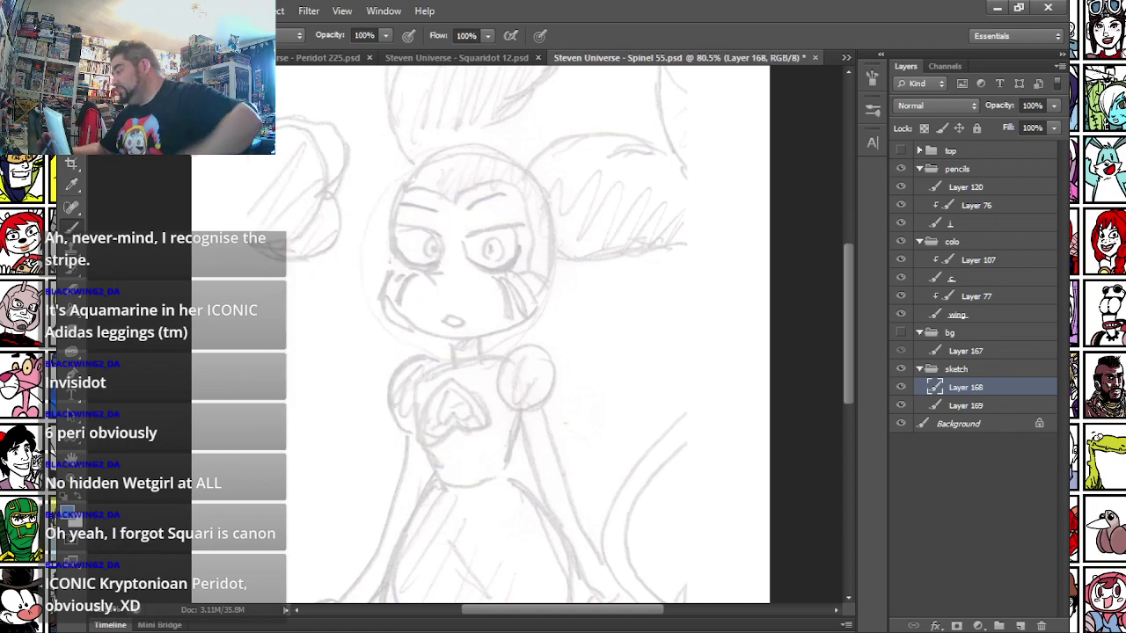
- Sketch the pointed hair tufts above and to the right of Spinel's head in blue on Layer 168
{"action": "mouse_move", "coordinate": [526, 172]}
{"action": "left_mouse_down"}
{"action": "mouse_move", "coordinate": [578, 139]}
{"action": "mouse_move", "coordinate": [642, 137]}
{"action": "mouse_move", "coordinate": [567, 138]}
{"action": "mouse_move", "coordinate": [640, 125]}
{"action": "mouse_move", "coordinate": [690, 132]}
{"action": "mouse_move", "coordinate": [652, 153]}
{"action": "mouse_move", "coordinate": [624, 149]}
{"action": "mouse_move", "coordinate": [648, 156]}
{"action": "mouse_move", "coordinate": [700, 159]}
{"action": "mouse_move", "coordinate": [761, 137]}
{"action": "mouse_move", "coordinate": [752, 168]}
{"action": "mouse_move", "coordinate": [603, 244]}
{"action": "mouse_move", "coordinate": [635, 249]}
{"action": "left_mouse_up"}
{"action": "mouse_move", "coordinate": [551, 246]}
{"action": "left_mouse_down"}
{"action": "mouse_move", "coordinate": [581, 257]}
{"action": "mouse_move", "coordinate": [726, 215]}
{"action": "mouse_move", "coordinate": [741, 198]}
{"action": "left_mouse_up"}
{"action": "mouse_move", "coordinate": [373, 168]}
{"action": "left_mouse_down"}
{"action": "mouse_move", "coordinate": [393, 262]}
{"action": "mouse_move", "coordinate": [414, 223]}
{"action": "mouse_move", "coordinate": [423, 142]}
{"action": "mouse_move", "coordinate": [442, 120]}
{"action": "mouse_move", "coordinate": [446, 165]}
{"action": "mouse_move", "coordinate": [475, 127]}
{"action": "mouse_move", "coordinate": [538, 93]}
{"action": "left_mouse_up"}
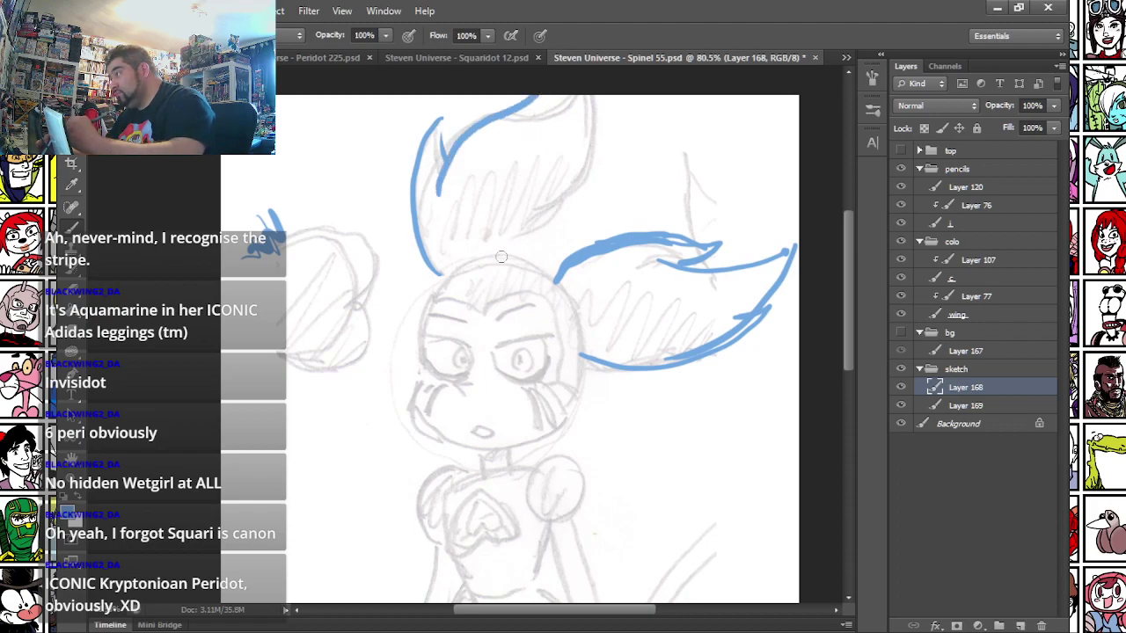
{"action": "mouse_move", "coordinate": [507, 257]}
{"action": "left_mouse_down"}
{"action": "mouse_move", "coordinate": [578, 167]}
{"action": "mouse_move", "coordinate": [576, 95]}
{"action": "left_mouse_up"}
- Mark a blue guide cross at the middle of the face and a short patch for the neck below the chin
{"action": "mouse_move", "coordinate": [390, 407]}
{"action": "left_mouse_down"}
{"action": "mouse_move", "coordinate": [466, 299]}
{"action": "mouse_move", "coordinate": [482, 193]}
{"action": "left_mouse_up"}
{"action": "mouse_move", "coordinate": [537, 143]}
{"action": "left_mouse_down"}
{"action": "mouse_move", "coordinate": [535, 220]}
{"action": "mouse_move", "coordinate": [559, 187]}
{"action": "left_mouse_up"}
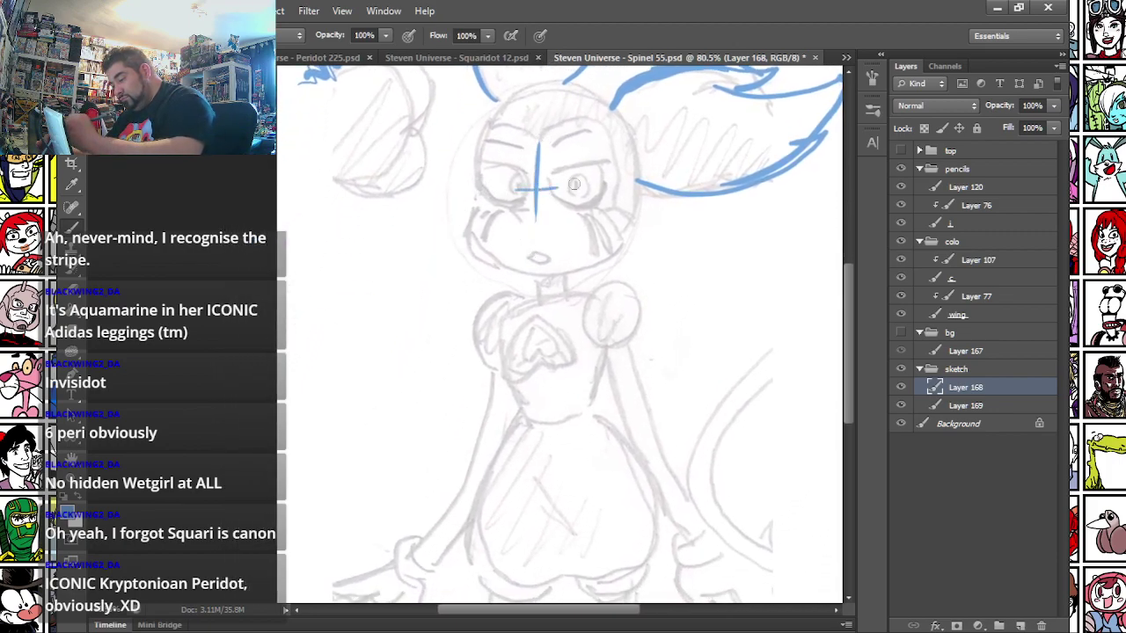
{"action": "left_click_drag", "start_coordinate": [538, 278], "coordinate": [546, 283]}
- Sketch both pointed puff shoulders and the sides and neckline of the bodice in blue
{"action": "mouse_move", "coordinate": [426, 358]}
{"action": "left_mouse_down"}
{"action": "mouse_move", "coordinate": [435, 284]}
{"action": "mouse_move", "coordinate": [414, 364]}
{"action": "left_mouse_up"}
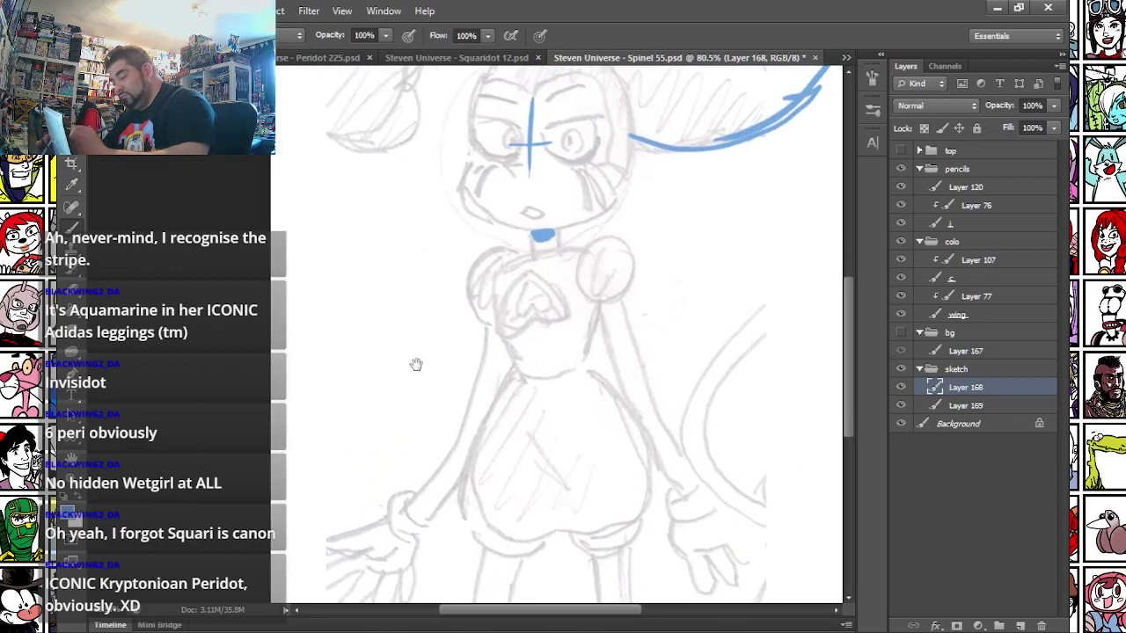
{"action": "mouse_move", "coordinate": [577, 250]}
{"action": "left_mouse_down"}
{"action": "mouse_move", "coordinate": [649, 228]}
{"action": "mouse_move", "coordinate": [603, 308]}
{"action": "left_mouse_up"}
{"action": "left_click_drag", "start_coordinate": [579, 254], "coordinate": [587, 304]}
{"action": "mouse_move", "coordinate": [517, 255]}
{"action": "left_mouse_down"}
{"action": "mouse_move", "coordinate": [447, 244]}
{"action": "mouse_move", "coordinate": [457, 289]}
{"action": "mouse_move", "coordinate": [470, 299]}
{"action": "mouse_move", "coordinate": [462, 280]}
{"action": "mouse_move", "coordinate": [495, 310]}
{"action": "left_mouse_up"}
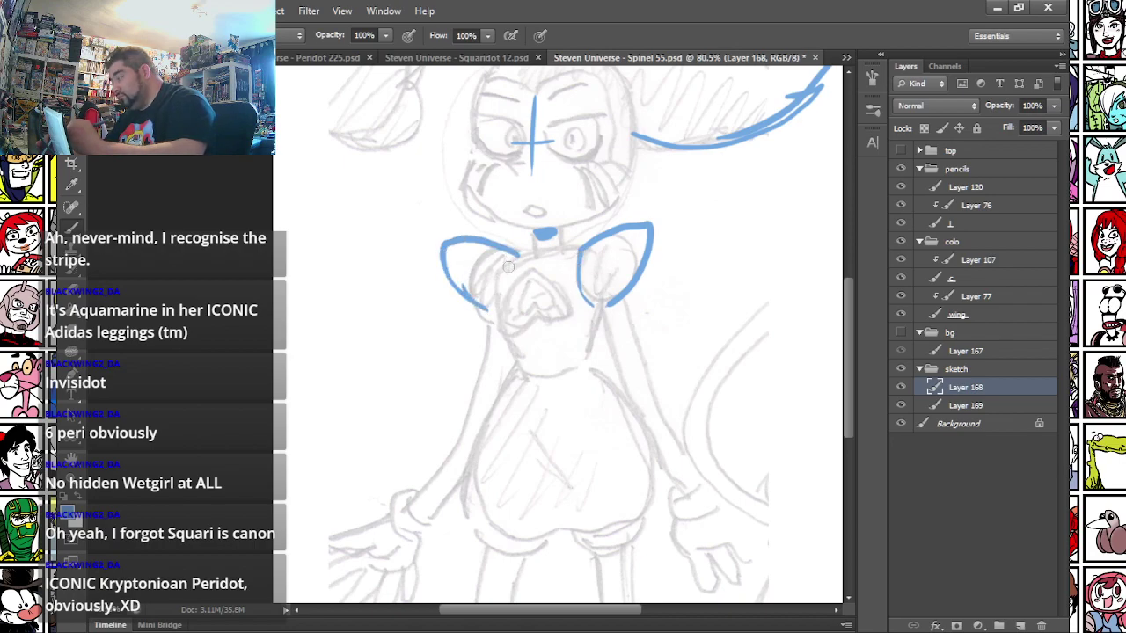
{"action": "left_click_drag", "start_coordinate": [510, 258], "coordinate": [497, 317]}
{"action": "mouse_move", "coordinate": [509, 269]}
{"action": "left_mouse_down"}
{"action": "mouse_move", "coordinate": [490, 318]}
{"action": "mouse_move", "coordinate": [504, 355]}
{"action": "mouse_move", "coordinate": [539, 361]}
{"action": "mouse_move", "coordinate": [592, 307]}
{"action": "mouse_move", "coordinate": [592, 341]}
{"action": "mouse_move", "coordinate": [579, 250]}
{"action": "left_mouse_up"}
- Sketch the rounded sides of the shorts in blue and rough in the hands on either side
{"action": "mouse_move", "coordinate": [508, 371]}
{"action": "left_mouse_down"}
{"action": "mouse_move", "coordinate": [448, 484]}
{"action": "mouse_move", "coordinate": [482, 543]}
{"action": "left_mouse_up"}
{"action": "mouse_move", "coordinate": [588, 350]}
{"action": "left_mouse_down"}
{"action": "mouse_move", "coordinate": [608, 369]}
{"action": "mouse_move", "coordinate": [649, 531]}
{"action": "mouse_move", "coordinate": [631, 539]}
{"action": "left_mouse_up"}
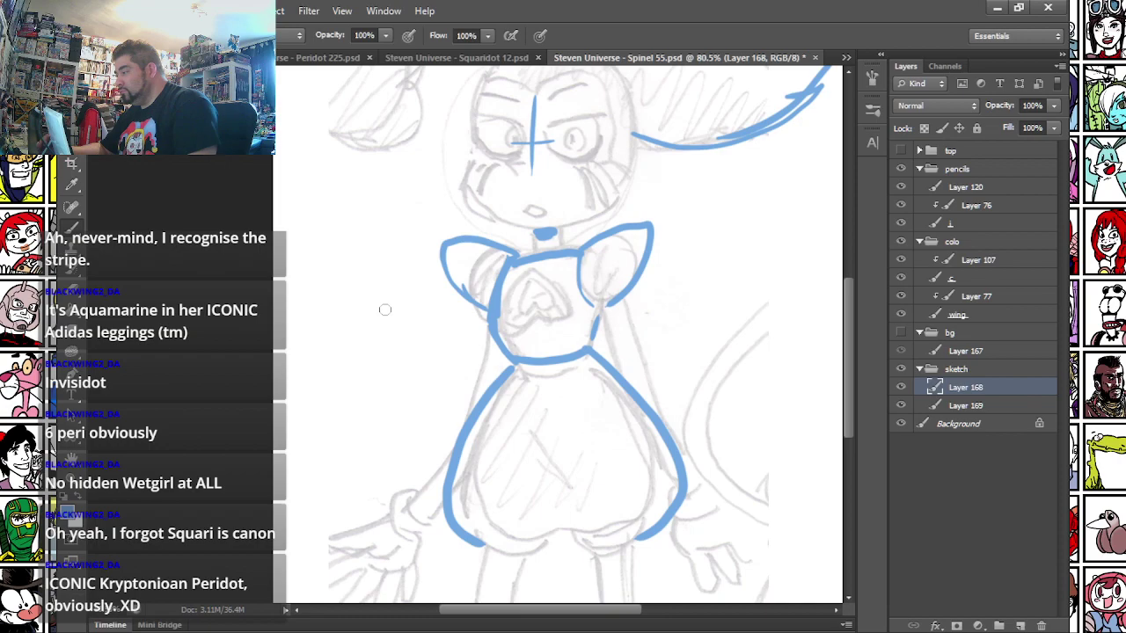
{"action": "left_click_drag", "start_coordinate": [342, 467], "coordinate": [365, 284]}
{"action": "mouse_move", "coordinate": [350, 362]}
{"action": "left_mouse_down"}
{"action": "mouse_move", "coordinate": [354, 387]}
{"action": "mouse_move", "coordinate": [429, 415]}
{"action": "left_mouse_up"}
{"action": "mouse_move", "coordinate": [716, 388]}
{"action": "left_mouse_down"}
{"action": "mouse_move", "coordinate": [794, 357]}
{"action": "mouse_move", "coordinate": [790, 321]}
{"action": "left_mouse_up"}
{"action": "mouse_move", "coordinate": [725, 348]}
{"action": "left_mouse_down"}
{"action": "mouse_move", "coordinate": [802, 324]}
{"action": "mouse_move", "coordinate": [745, 311]}
{"action": "left_mouse_up"}
{"action": "scroll", "coordinate": [382, 316], "scroll_direction": "up", "scroll_amount": 8}
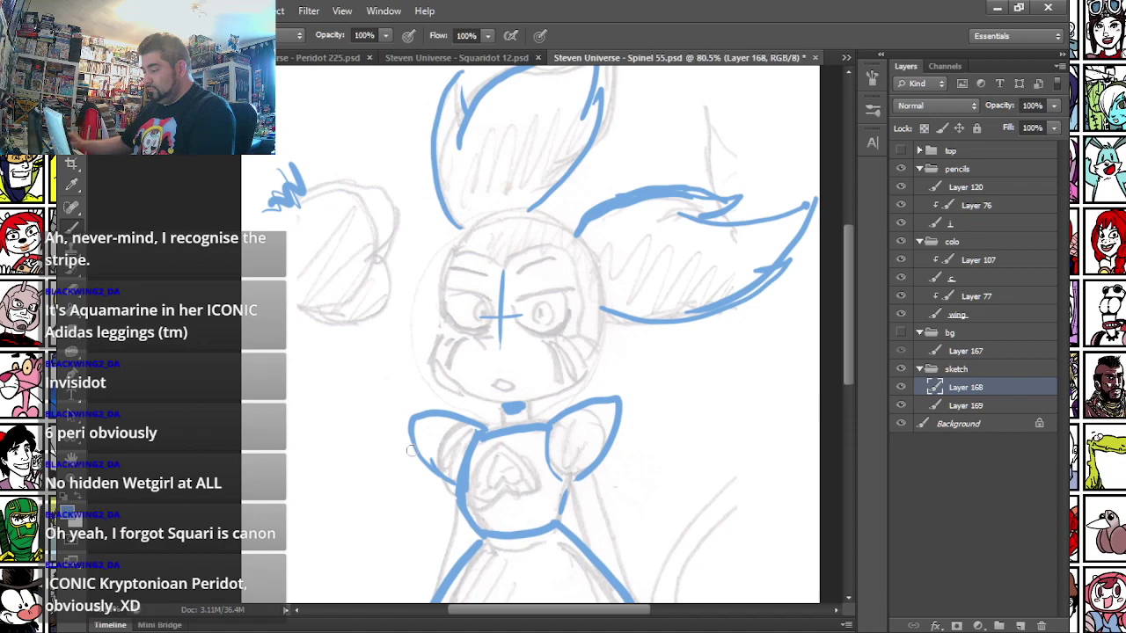
- Make layer i in the pencils group active and draw both eyebrows in black with a 9 px hard brush
{"action": "scroll", "coordinate": [518, 294], "scroll_direction": "up", "scroll_amount": 3}
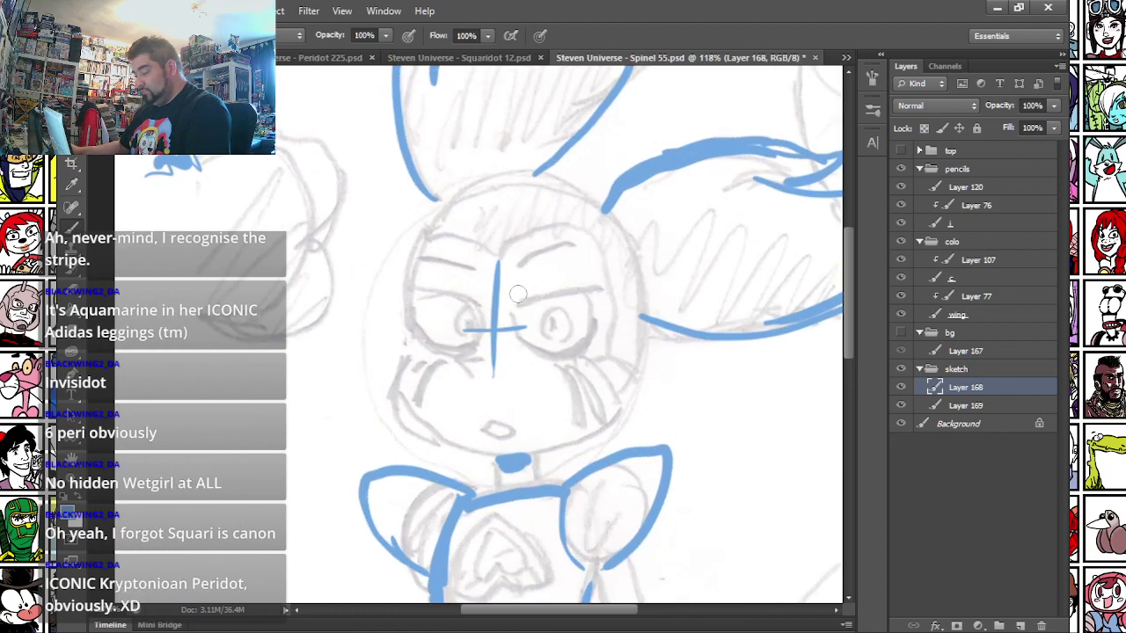
{"action": "left_click", "coordinate": [944, 223]}
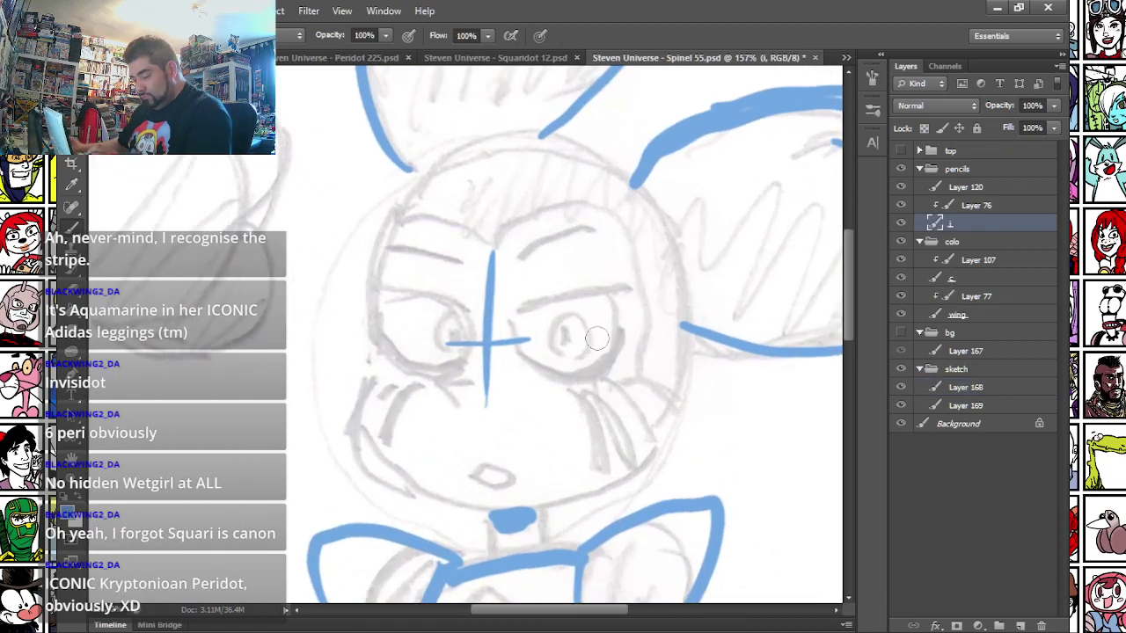
{"action": "right_click", "coordinate": [467, 273]}
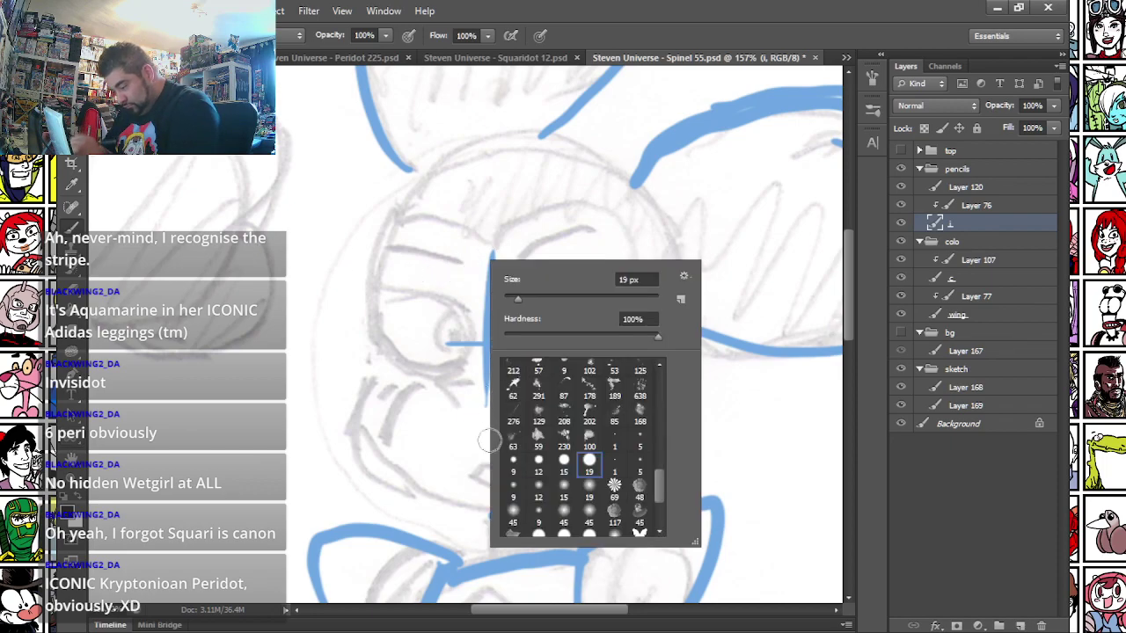
{"action": "left_click", "coordinate": [514, 471]}
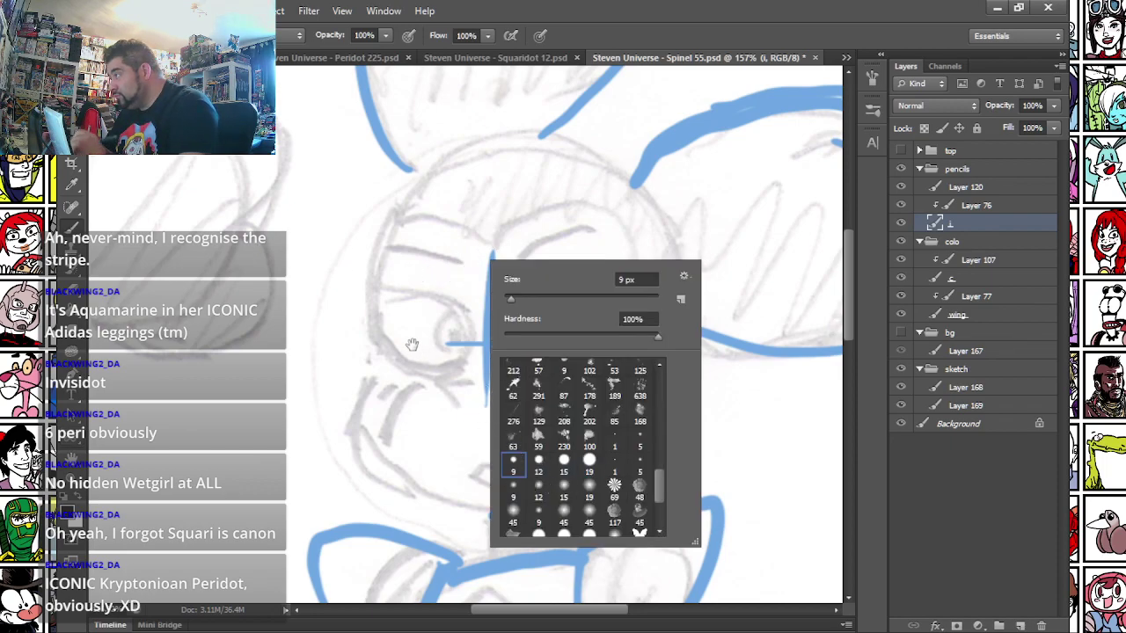
{"action": "left_click_drag", "start_coordinate": [446, 316], "coordinate": [436, 287]}
{"action": "mouse_move", "coordinate": [373, 220]}
{"action": "left_mouse_down"}
{"action": "mouse_move", "coordinate": [472, 233]}
{"action": "mouse_move", "coordinate": [603, 193]}
{"action": "left_mouse_up"}
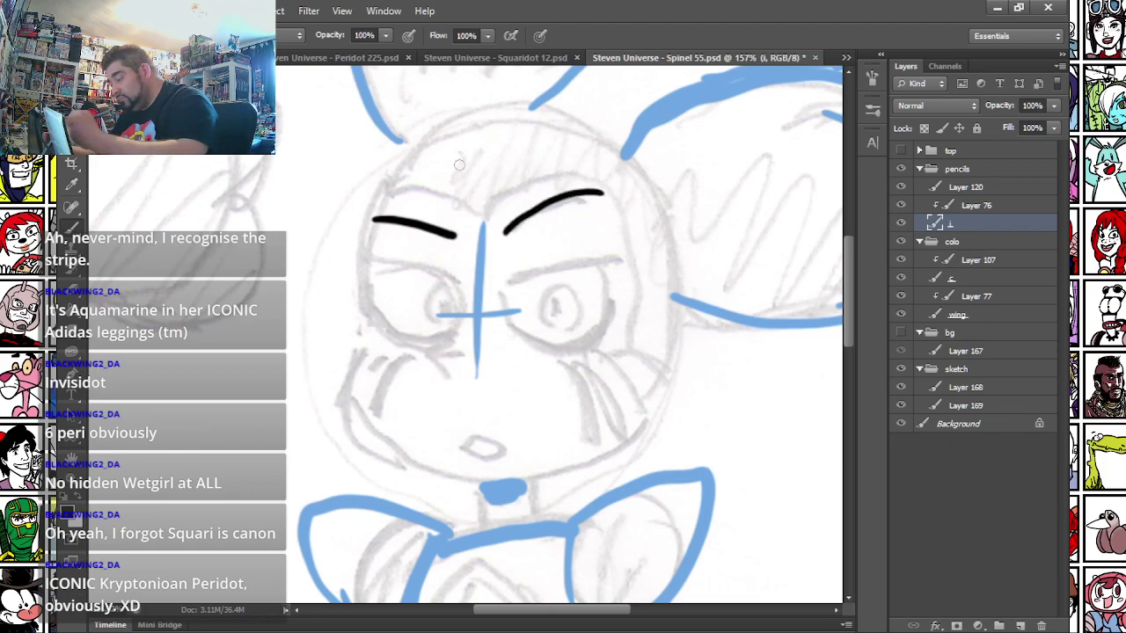
{"action": "left_click_drag", "start_coordinate": [510, 228], "coordinate": [577, 193]}
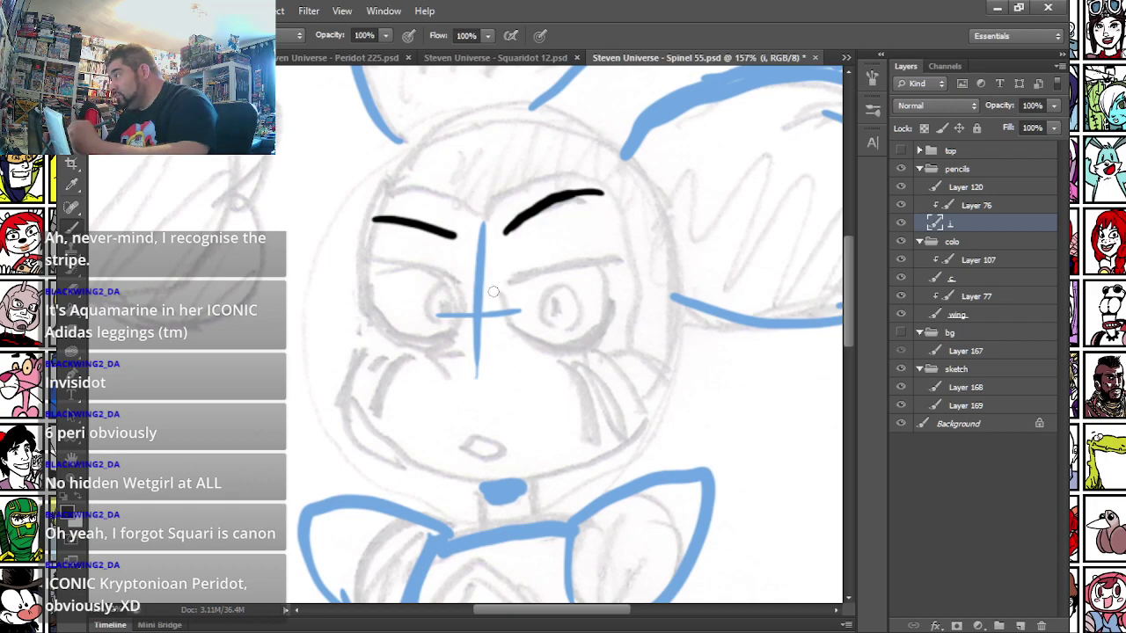
- Ink the heavy upper lids of both eyes and close each eye with a rounded lower outline
{"action": "left_click_drag", "start_coordinate": [494, 291], "coordinate": [622, 264]}
{"action": "mouse_move", "coordinate": [366, 262]}
{"action": "left_mouse_down"}
{"action": "mouse_move", "coordinate": [466, 288]}
{"action": "mouse_move", "coordinate": [623, 264]}
{"action": "left_mouse_up"}
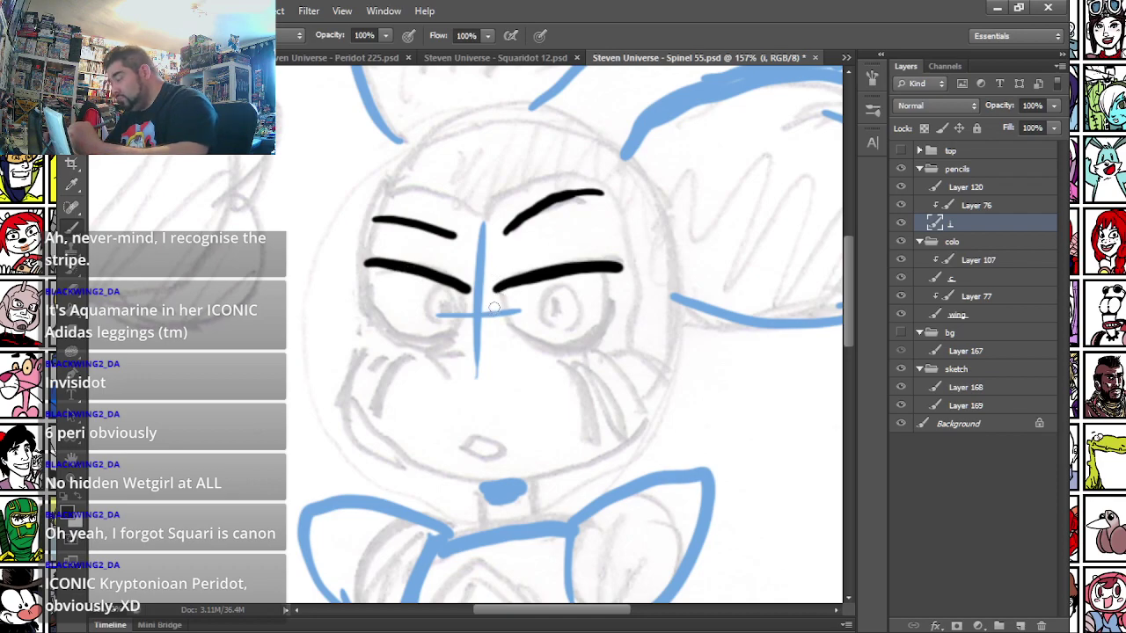
{"action": "mouse_move", "coordinate": [498, 295]}
{"action": "left_mouse_down"}
{"action": "mouse_move", "coordinate": [530, 336]}
{"action": "mouse_move", "coordinate": [583, 339]}
{"action": "mouse_move", "coordinate": [623, 271]}
{"action": "left_mouse_up"}
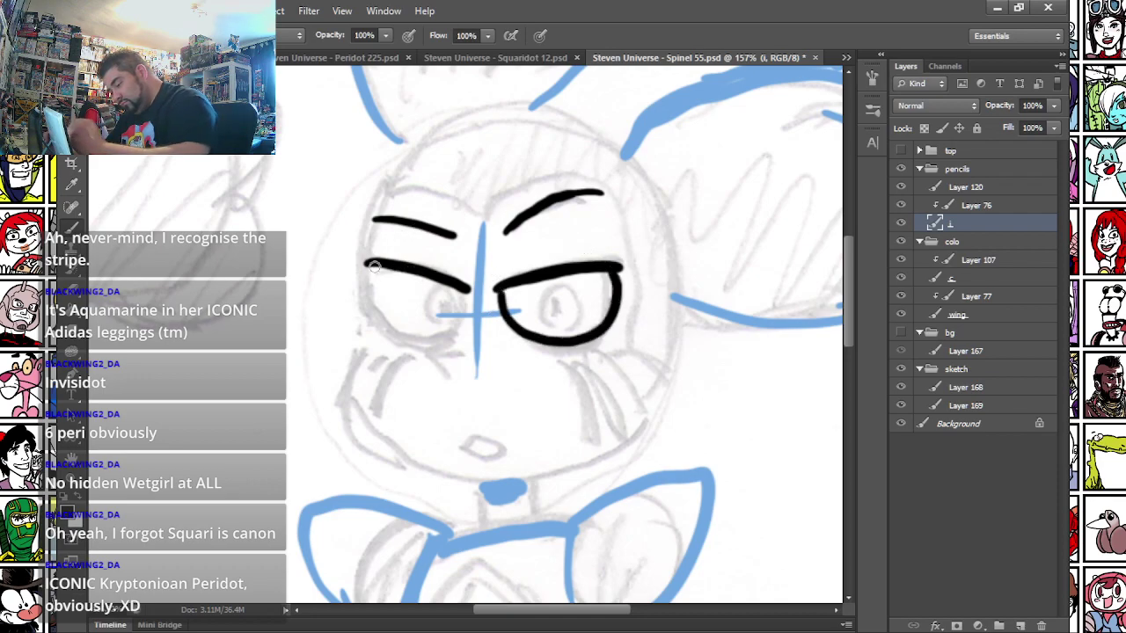
{"action": "mouse_move", "coordinate": [370, 273]}
{"action": "left_mouse_down"}
{"action": "mouse_move", "coordinate": [377, 308]}
{"action": "mouse_move", "coordinate": [406, 330]}
{"action": "mouse_move", "coordinate": [440, 332]}
{"action": "mouse_move", "coordinate": [472, 264]}
{"action": "left_mouse_up"}
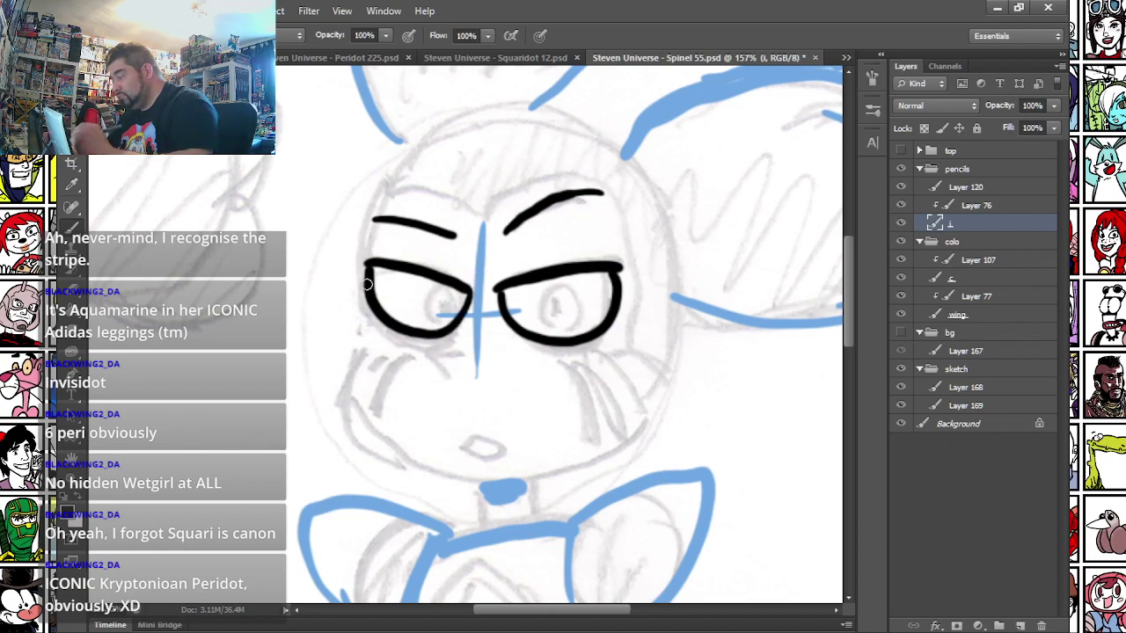
- Draw both pupils, outline the irises with a 5 px brush, and add white highlights to the pupils
{"action": "left_click_drag", "start_coordinate": [557, 304], "coordinate": [562, 308]}
{"action": "left_click_drag", "start_coordinate": [438, 307], "coordinate": [474, 279]}
{"action": "right_click", "coordinate": [504, 262]}
{"action": "left_click", "coordinate": [667, 440]}
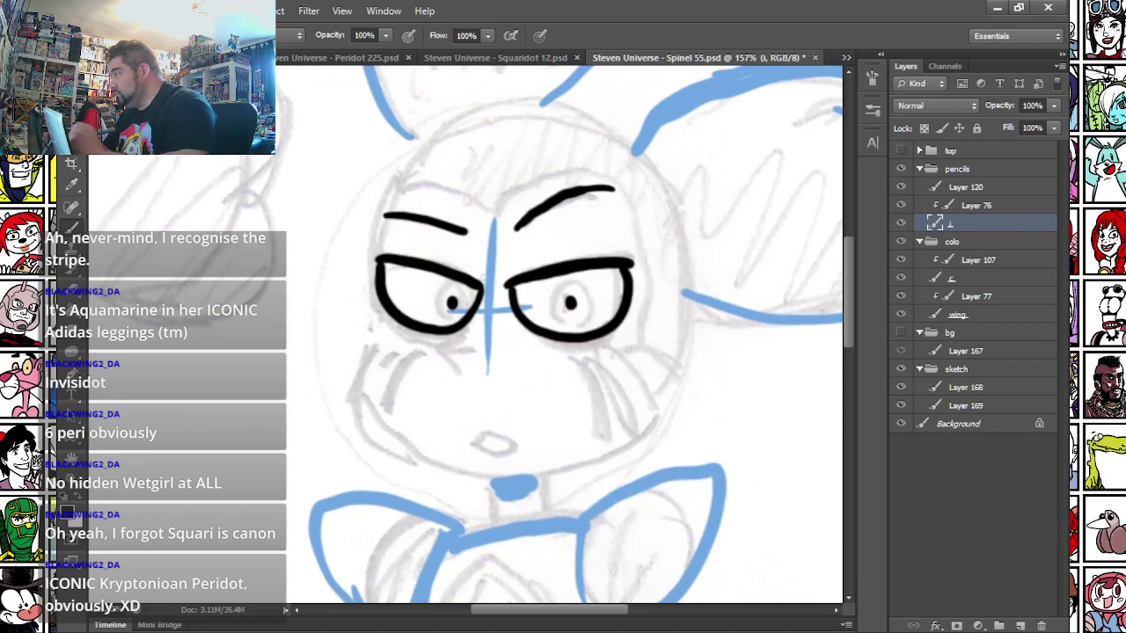
{"action": "mouse_move", "coordinate": [579, 321]}
{"action": "left_mouse_down"}
{"action": "mouse_move", "coordinate": [560, 276]}
{"action": "mouse_move", "coordinate": [574, 326]}
{"action": "left_mouse_up"}
{"action": "mouse_move", "coordinate": [457, 320]}
{"action": "left_mouse_down"}
{"action": "mouse_move", "coordinate": [443, 279]}
{"action": "mouse_move", "coordinate": [448, 323]}
{"action": "left_mouse_up"}
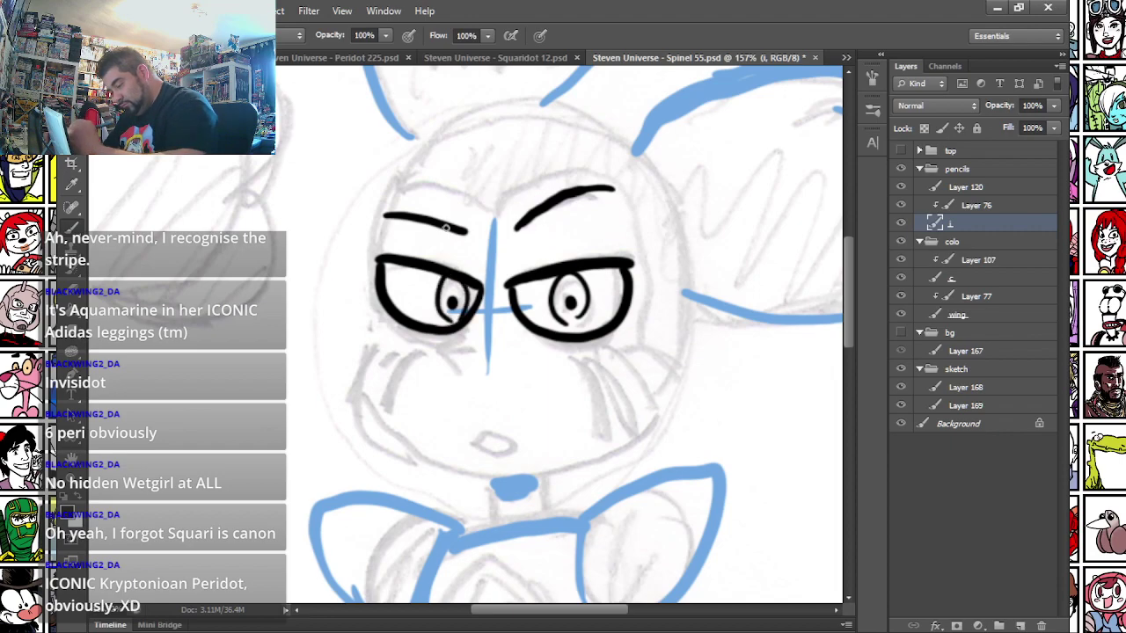
{"action": "right_click", "coordinate": [431, 279]}
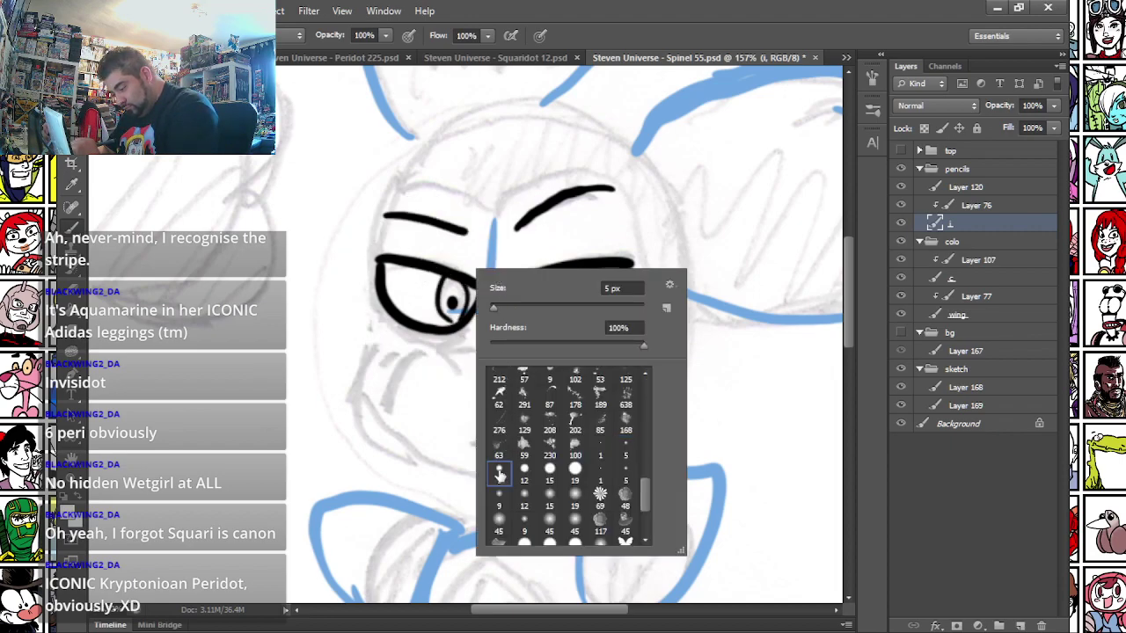
{"action": "key", "text": "Return"}
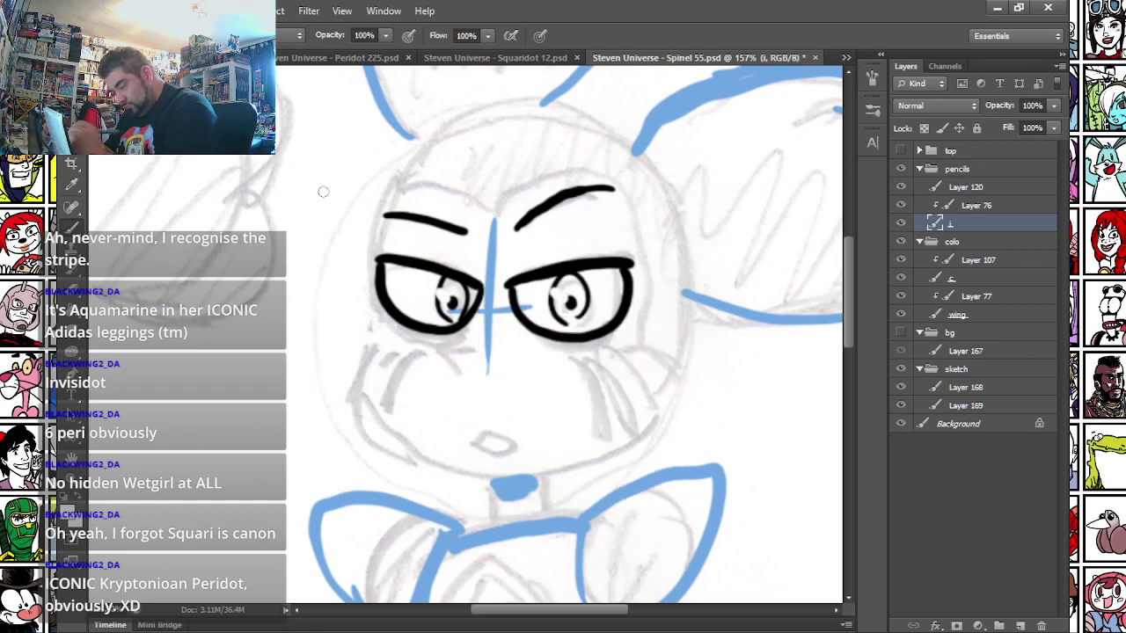
- Choose a thinner brush and ink the full outline of the head, including the bulging cheek and chin
{"action": "right_click", "coordinate": [432, 238]}
{"action": "left_click", "coordinate": [580, 416]}
{"action": "mouse_move", "coordinate": [404, 236]}
{"action": "left_mouse_down"}
{"action": "mouse_move", "coordinate": [270, 288]}
{"action": "mouse_move", "coordinate": [302, 315]}
{"action": "left_mouse_up"}
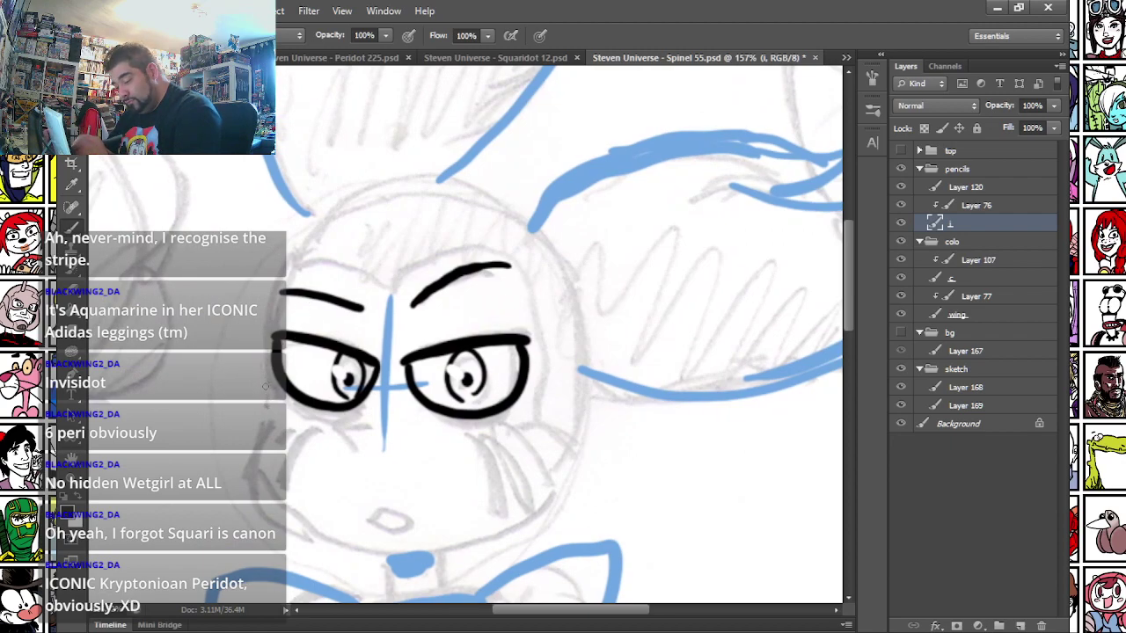
{"action": "mouse_move", "coordinate": [266, 384]}
{"action": "left_mouse_down"}
{"action": "mouse_move", "coordinate": [279, 290]}
{"action": "mouse_move", "coordinate": [335, 223]}
{"action": "mouse_move", "coordinate": [386, 203]}
{"action": "mouse_move", "coordinate": [456, 201]}
{"action": "mouse_move", "coordinate": [531, 229]}
{"action": "mouse_move", "coordinate": [583, 305]}
{"action": "mouse_move", "coordinate": [588, 399]}
{"action": "left_mouse_up"}
{"action": "mouse_move", "coordinate": [266, 387]}
{"action": "left_mouse_down"}
{"action": "mouse_move", "coordinate": [266, 523]}
{"action": "mouse_move", "coordinate": [335, 552]}
{"action": "mouse_move", "coordinate": [416, 562]}
{"action": "mouse_move", "coordinate": [506, 540]}
{"action": "mouse_move", "coordinate": [568, 489]}
{"action": "mouse_move", "coordinate": [599, 364]}
{"action": "left_mouse_up"}
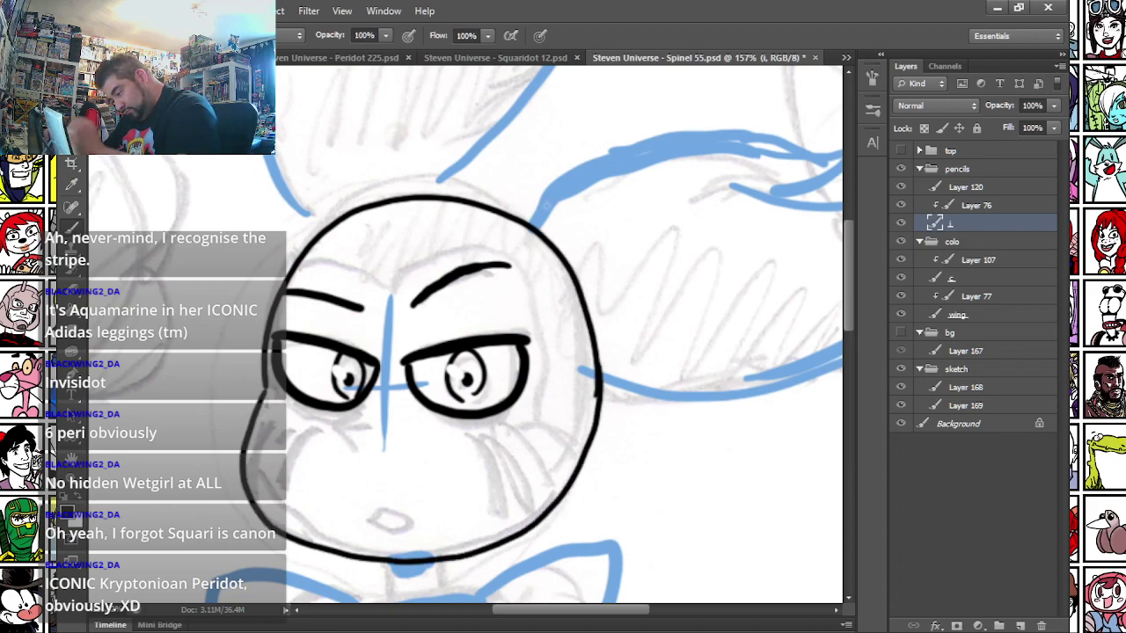
- Ink the small mouth with a line below it and the angled nose, redrawing the nose after undoing its first version
{"action": "left_click_drag", "start_coordinate": [290, 509], "coordinate": [322, 378]}
{"action": "mouse_move", "coordinate": [390, 388]}
{"action": "left_mouse_down"}
{"action": "mouse_move", "coordinate": [411, 379]}
{"action": "mouse_move", "coordinate": [449, 394]}
{"action": "mouse_move", "coordinate": [431, 407]}
{"action": "mouse_move", "coordinate": [449, 394]}
{"action": "mouse_move", "coordinate": [444, 421]}
{"action": "left_mouse_up"}
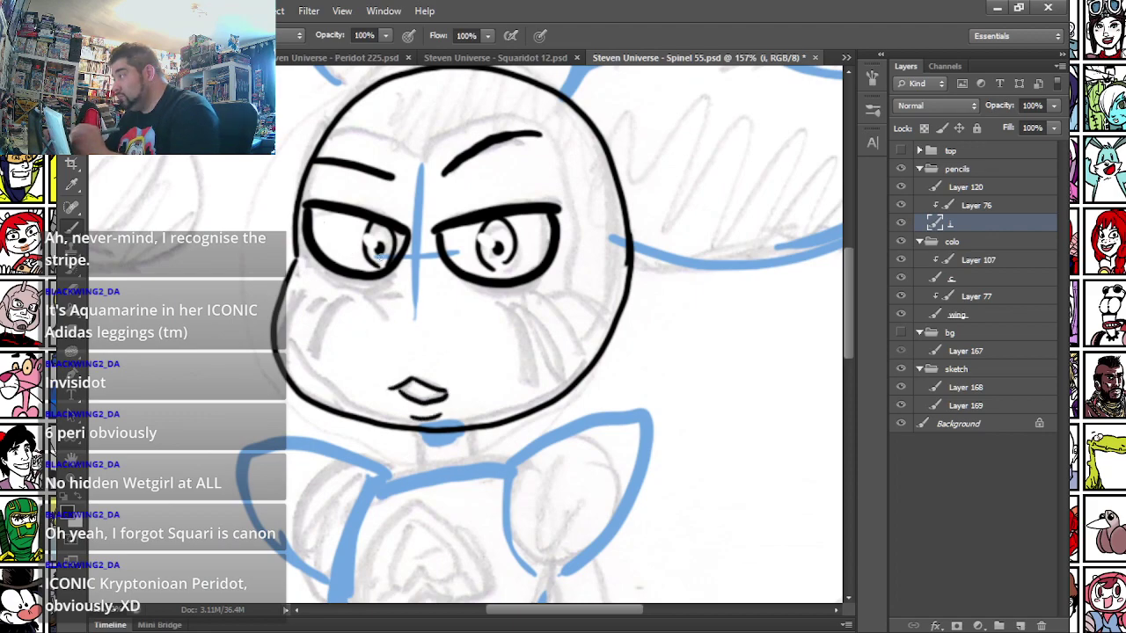
{"action": "mouse_move", "coordinate": [396, 296]}
{"action": "left_mouse_down"}
{"action": "mouse_move", "coordinate": [393, 324]}
{"action": "mouse_move", "coordinate": [382, 297]}
{"action": "mouse_move", "coordinate": [399, 287]}
{"action": "left_mouse_up"}
{"action": "key", "text": "ctrl+z"}
{"action": "key", "text": "ctrl+z"}
{"action": "mouse_move", "coordinate": [385, 325]}
{"action": "left_mouse_down"}
{"action": "mouse_move", "coordinate": [376, 312]}
{"action": "mouse_move", "coordinate": [396, 290]}
{"action": "left_mouse_up"}
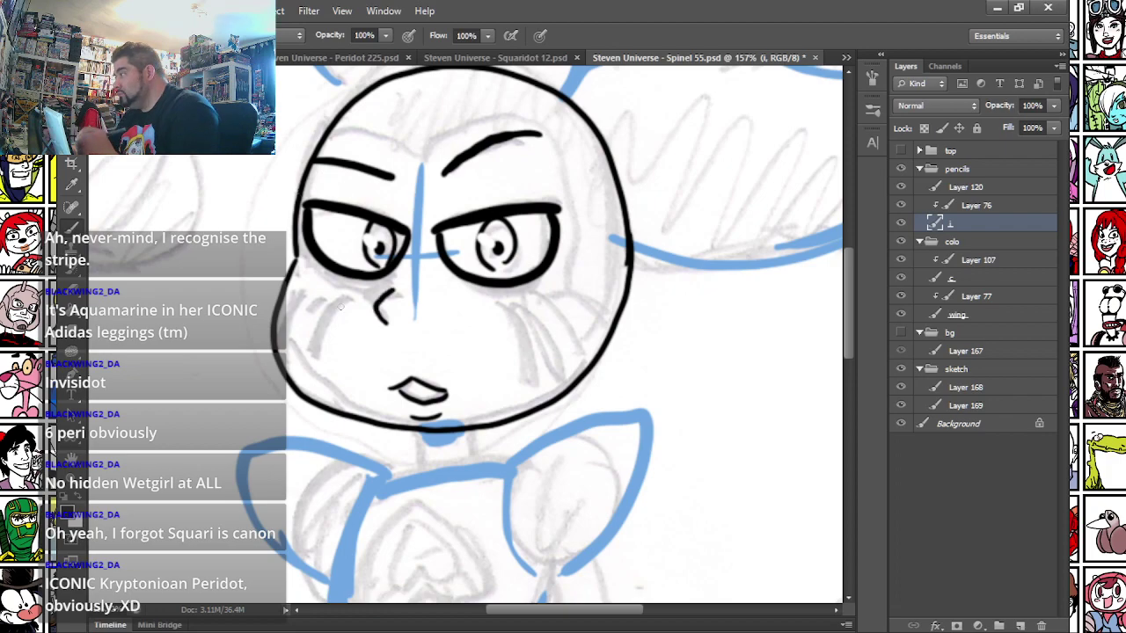
- With a 9 px brush, draw three black streaks running down the cheek below each eye
{"action": "right_click", "coordinate": [496, 283]}
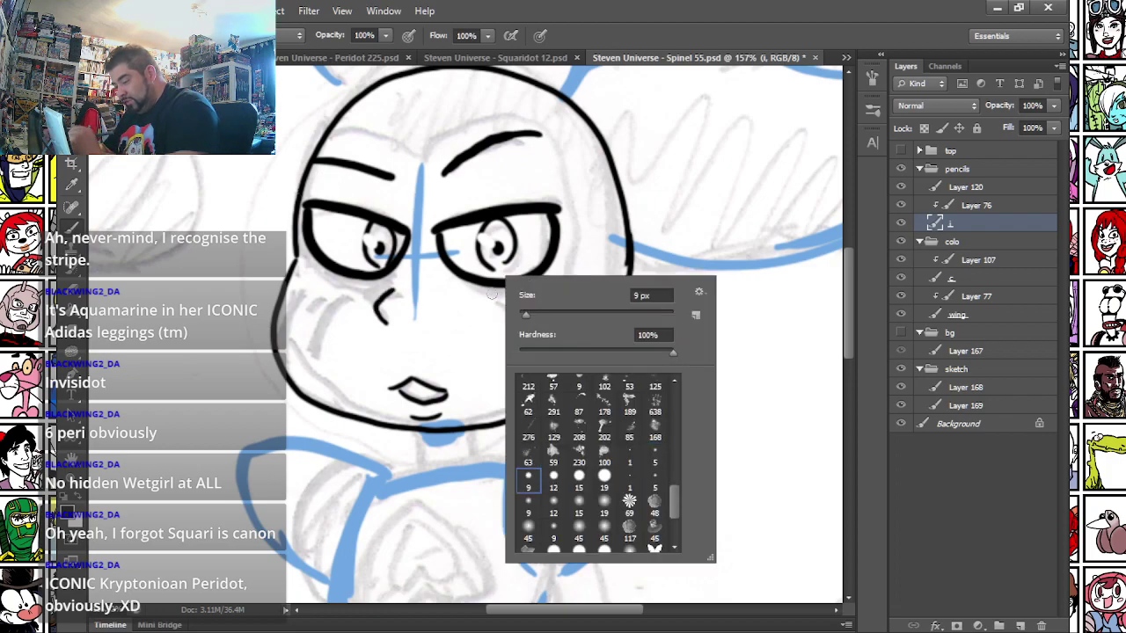
{"action": "left_click", "coordinate": [498, 288]}
{"action": "left_click_drag", "start_coordinate": [498, 294], "coordinate": [531, 401]}
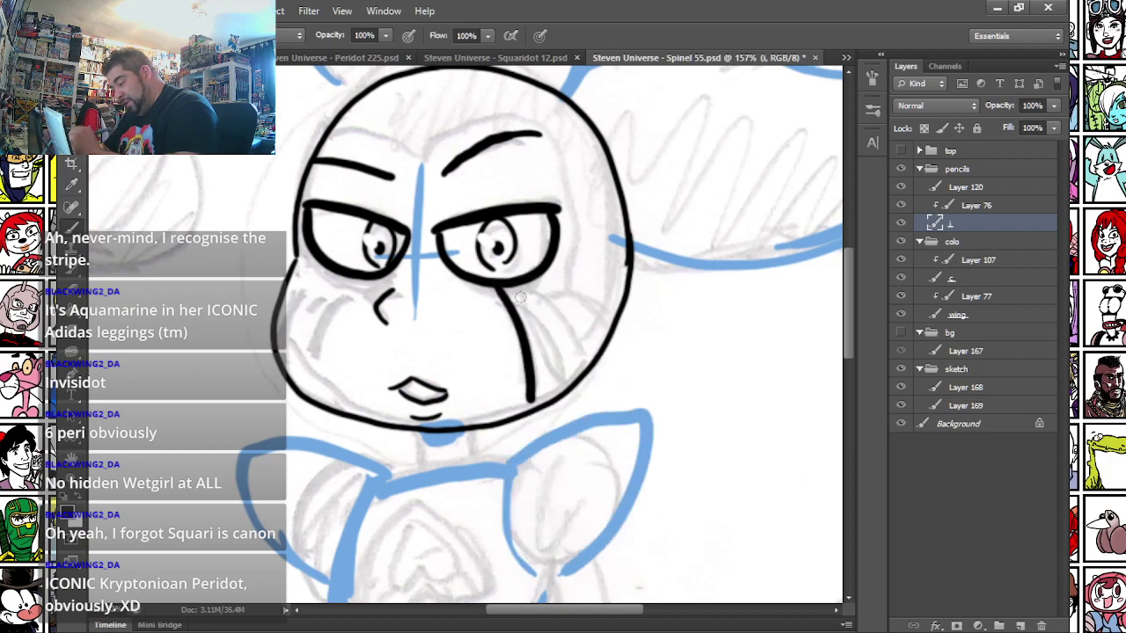
{"action": "left_click_drag", "start_coordinate": [518, 285], "coordinate": [557, 364]}
{"action": "key", "text": "ctrl+z"}
{"action": "mouse_move", "coordinate": [519, 288]}
{"action": "left_mouse_down"}
{"action": "mouse_move", "coordinate": [563, 373]}
{"action": "mouse_move", "coordinate": [581, 374]}
{"action": "left_mouse_up"}
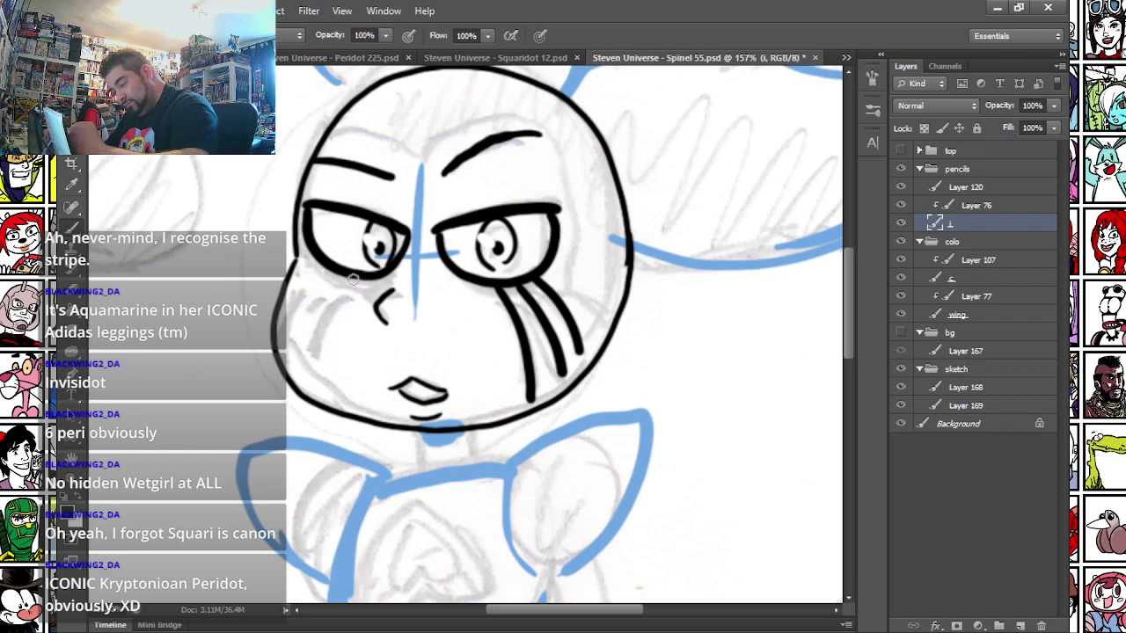
{"action": "left_click_drag", "start_coordinate": [350, 282], "coordinate": [317, 389]}
{"action": "left_click_drag", "start_coordinate": [318, 292], "coordinate": [291, 362]}
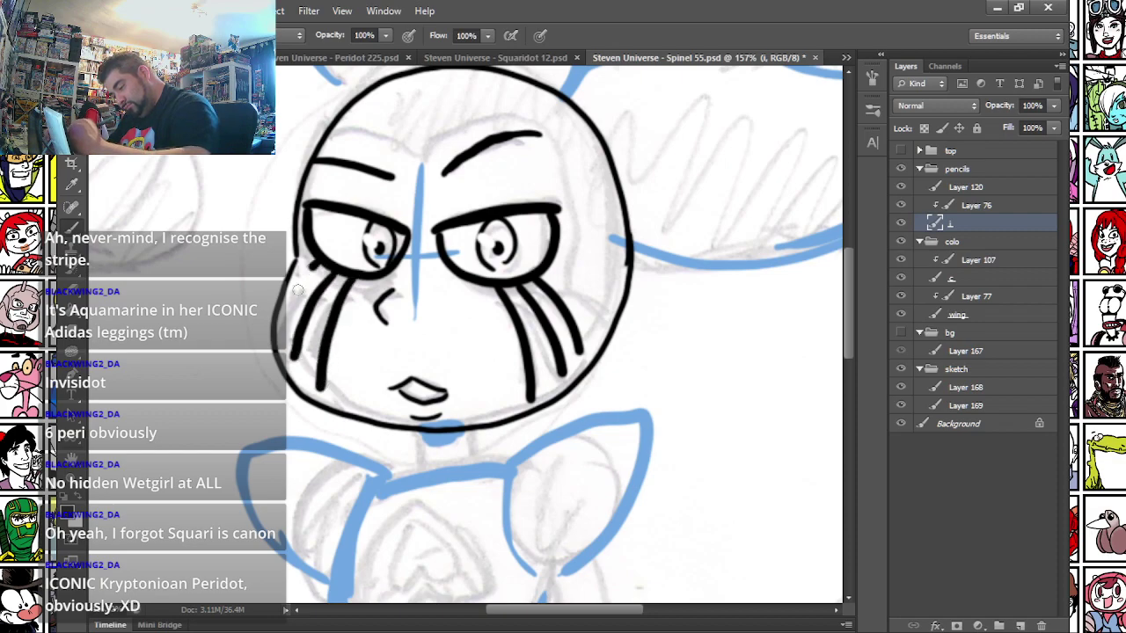
{"action": "left_click_drag", "start_coordinate": [307, 264], "coordinate": [281, 331]}
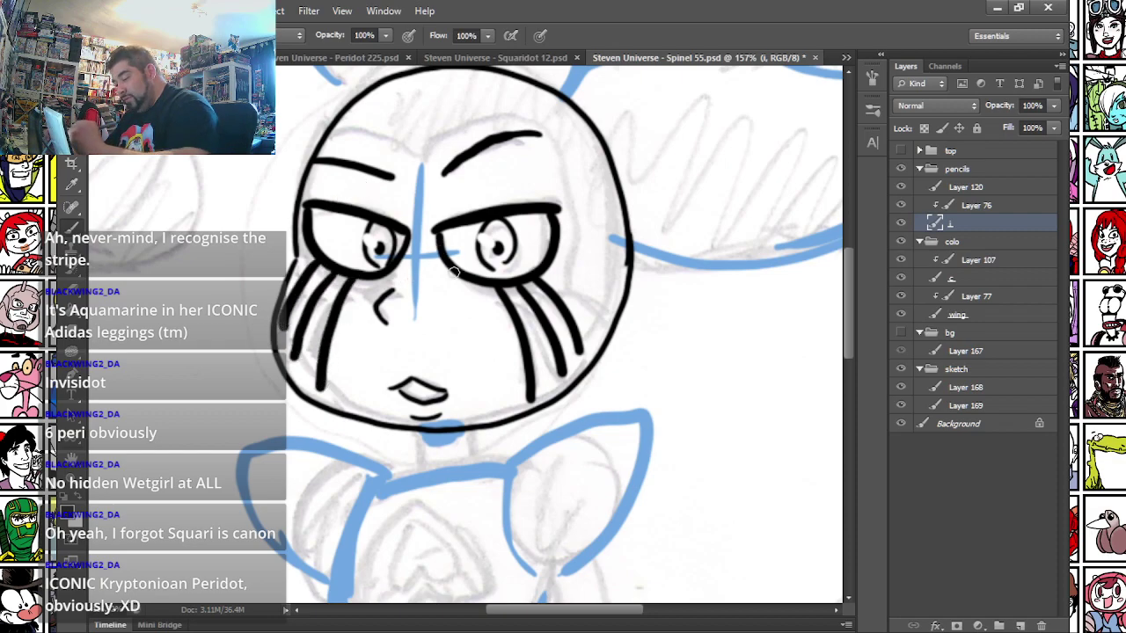
- Fill in thick black shadows along both lower eyelids and thicken the lower ends of the cheek streaks
{"action": "mouse_move", "coordinate": [452, 277]}
{"action": "left_mouse_down"}
{"action": "mouse_move", "coordinate": [524, 290]}
{"action": "mouse_move", "coordinate": [549, 269]}
{"action": "left_mouse_up"}
{"action": "mouse_move", "coordinate": [475, 286]}
{"action": "left_mouse_down"}
{"action": "mouse_move", "coordinate": [545, 281]}
{"action": "mouse_move", "coordinate": [551, 261]}
{"action": "left_mouse_up"}
{"action": "mouse_move", "coordinate": [308, 259]}
{"action": "left_mouse_down"}
{"action": "mouse_move", "coordinate": [330, 282]}
{"action": "mouse_move", "coordinate": [365, 281]}
{"action": "mouse_move", "coordinate": [311, 257]}
{"action": "mouse_move", "coordinate": [323, 279]}
{"action": "mouse_move", "coordinate": [371, 283]}
{"action": "left_mouse_up"}
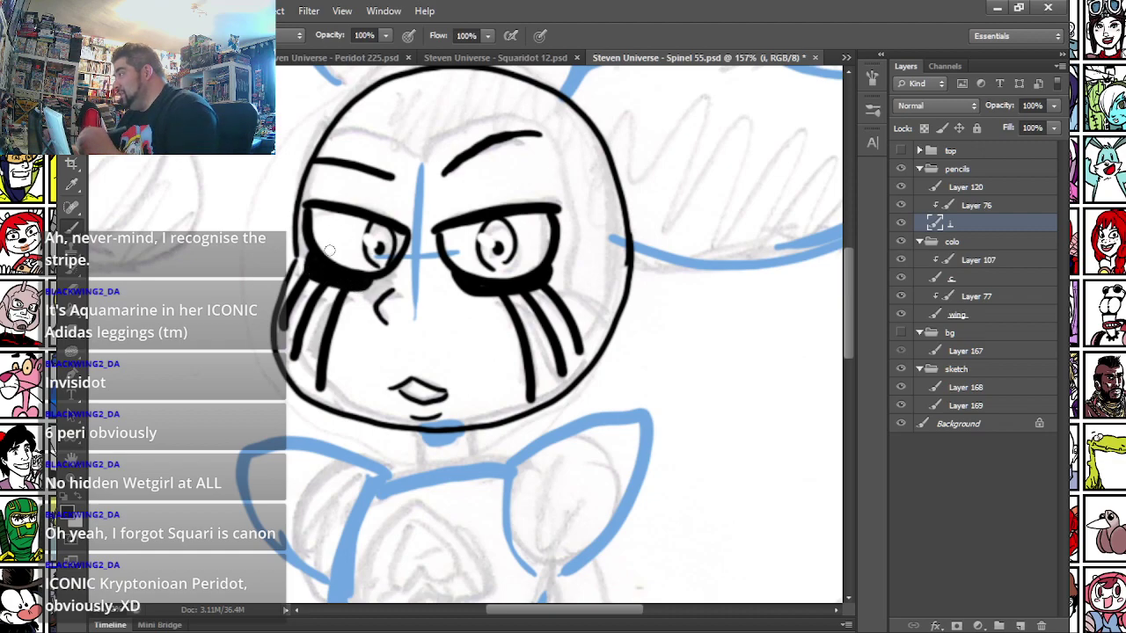
{"action": "mouse_move", "coordinate": [567, 319]}
{"action": "left_mouse_down"}
{"action": "mouse_move", "coordinate": [580, 351]}
{"action": "mouse_move", "coordinate": [567, 384]}
{"action": "left_mouse_up"}
{"action": "left_click_drag", "start_coordinate": [525, 352], "coordinate": [534, 407]}
{"action": "left_click_drag", "start_coordinate": [328, 316], "coordinate": [317, 385]}
{"action": "left_click_drag", "start_coordinate": [300, 331], "coordinate": [295, 359]}
{"action": "left_click_drag", "start_coordinate": [290, 306], "coordinate": [281, 338]}
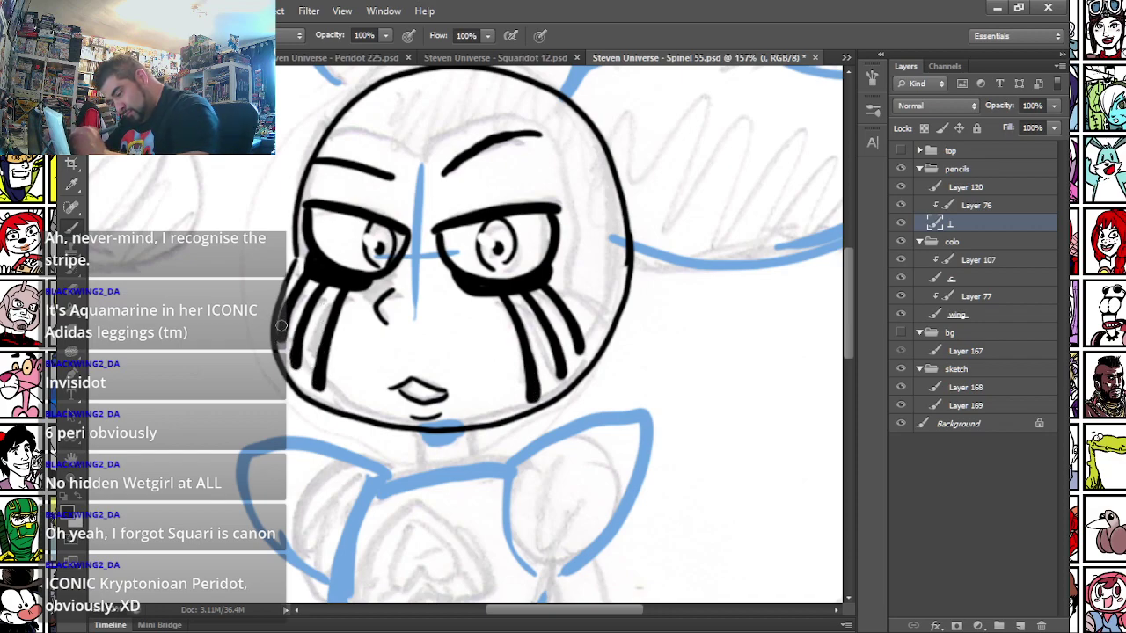
- Ink the hairline over both brows and down the temple, with small crease lines between the eyebrows
{"action": "right_click", "coordinate": [387, 134]}
{"action": "left_click", "coordinate": [532, 322]}
{"action": "left_click_drag", "start_coordinate": [317, 174], "coordinate": [302, 273]}
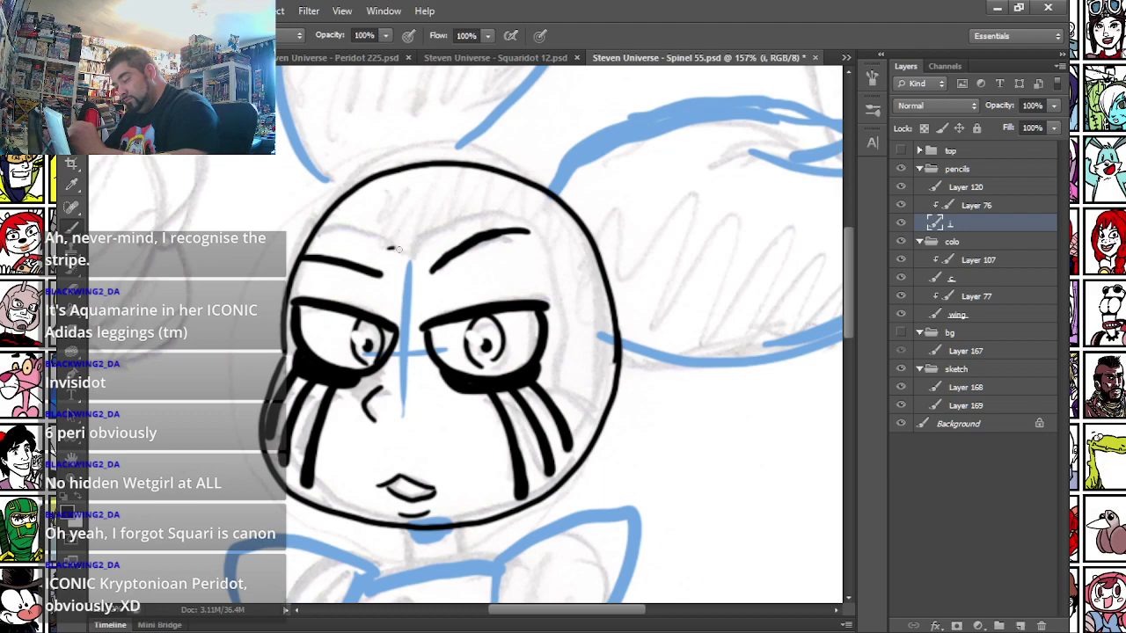
{"action": "mouse_move", "coordinate": [407, 283]}
{"action": "left_mouse_down"}
{"action": "mouse_move", "coordinate": [404, 251]}
{"action": "mouse_move", "coordinate": [415, 252]}
{"action": "left_mouse_up"}
{"action": "key", "text": "ctrl+z"}
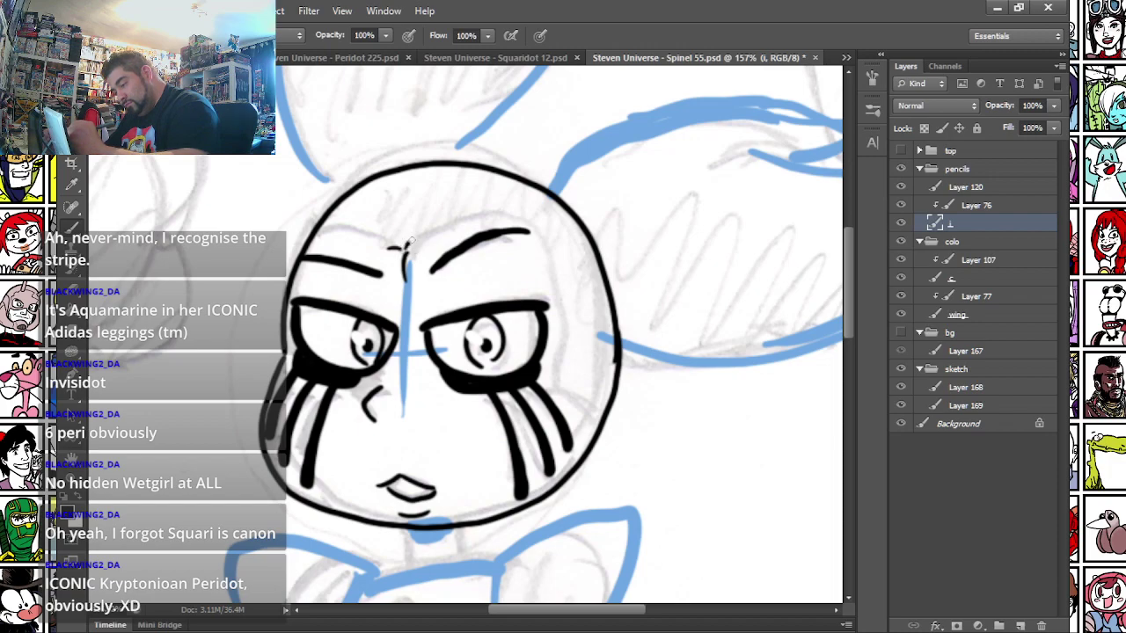
{"action": "mouse_move", "coordinate": [420, 246]}
{"action": "left_mouse_down"}
{"action": "mouse_move", "coordinate": [484, 212]}
{"action": "mouse_move", "coordinate": [532, 210]}
{"action": "mouse_move", "coordinate": [560, 286]}
{"action": "mouse_move", "coordinate": [556, 365]}
{"action": "mouse_move", "coordinate": [612, 402]}
{"action": "left_mouse_up"}
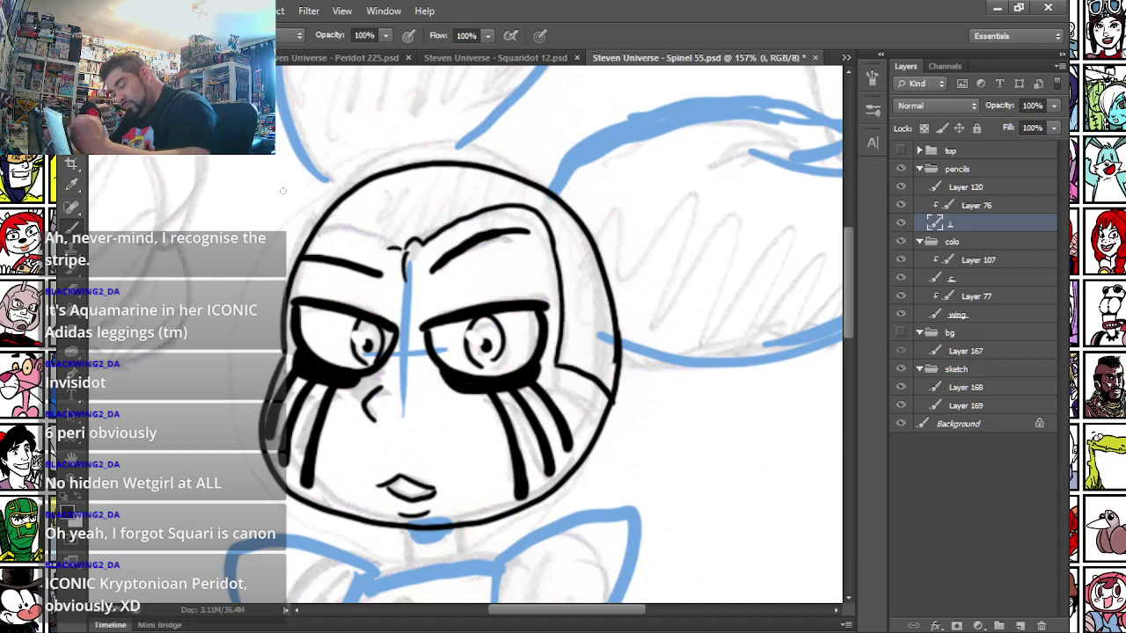
{"action": "mouse_move", "coordinate": [311, 235]}
{"action": "left_mouse_down"}
{"action": "mouse_move", "coordinate": [382, 245]}
{"action": "mouse_move", "coordinate": [401, 283]}
{"action": "left_mouse_up"}
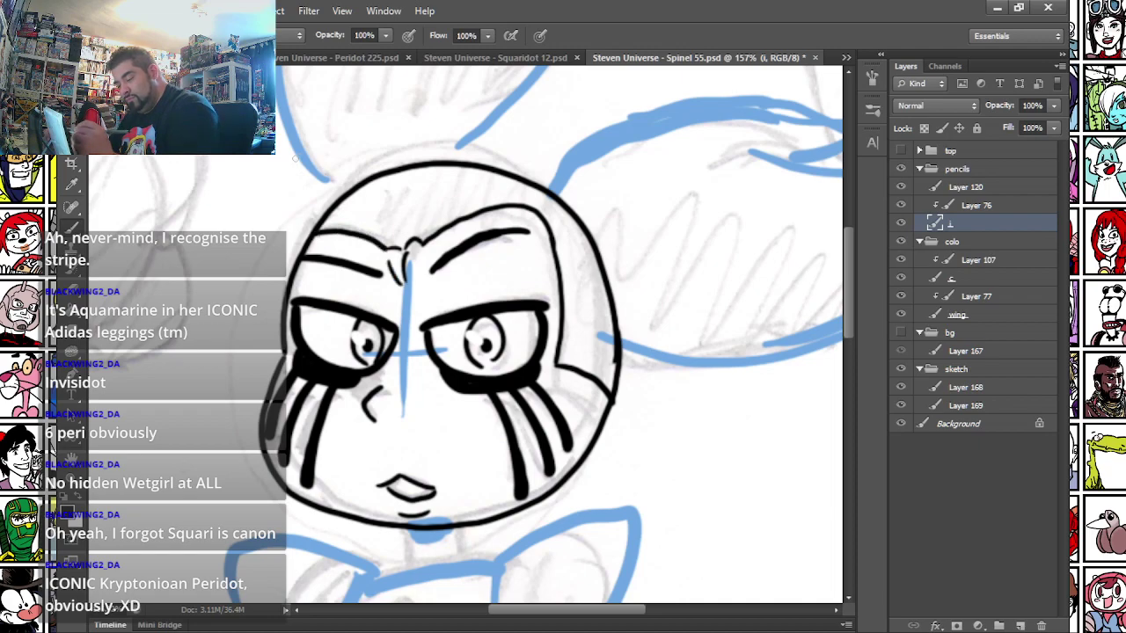
- Ink the outlines of the two large hair tufts, one rising above the head and one sweeping out sideways, with pointed tips
{"action": "left_click_drag", "start_coordinate": [475, 220], "coordinate": [273, 299]}
{"action": "mouse_move", "coordinate": [347, 270]}
{"action": "left_mouse_down"}
{"action": "mouse_move", "coordinate": [359, 247]}
{"action": "mouse_move", "coordinate": [557, 187]}
{"action": "mouse_move", "coordinate": [658, 208]}
{"action": "mouse_move", "coordinate": [619, 242]}
{"action": "mouse_move", "coordinate": [774, 217]}
{"action": "mouse_move", "coordinate": [752, 293]}
{"action": "mouse_move", "coordinate": [709, 334]}
{"action": "left_mouse_up"}
{"action": "mouse_move", "coordinate": [414, 425]}
{"action": "left_mouse_down"}
{"action": "mouse_move", "coordinate": [462, 440]}
{"action": "mouse_move", "coordinate": [771, 323]}
{"action": "mouse_move", "coordinate": [709, 332]}
{"action": "left_mouse_up"}
{"action": "left_click_drag", "start_coordinate": [157, 203], "coordinate": [408, 474]}
{"action": "mouse_move", "coordinate": [387, 554]}
{"action": "left_mouse_down"}
{"action": "mouse_move", "coordinate": [340, 493]}
{"action": "mouse_move", "coordinate": [338, 371]}
{"action": "mouse_move", "coordinate": [381, 262]}
{"action": "mouse_move", "coordinate": [394, 306]}
{"action": "left_mouse_up"}
{"action": "mouse_move", "coordinate": [384, 361]}
{"action": "left_mouse_down"}
{"action": "mouse_move", "coordinate": [458, 231]}
{"action": "mouse_move", "coordinate": [551, 174]}
{"action": "left_mouse_up"}
{"action": "left_click_drag", "start_coordinate": [647, 176], "coordinate": [619, 310]}
{"action": "mouse_move", "coordinate": [659, 227]}
{"action": "left_mouse_down"}
{"action": "mouse_move", "coordinate": [637, 257]}
{"action": "mouse_move", "coordinate": [641, 379]}
{"action": "mouse_move", "coordinate": [530, 508]}
{"action": "left_mouse_up"}
- Ink the neck with its shadow under the chin, the rounded bodice, and the pointed sleeve on the picture's right
{"action": "scroll", "coordinate": [349, 342], "scroll_direction": "down", "scroll_amount": 10}
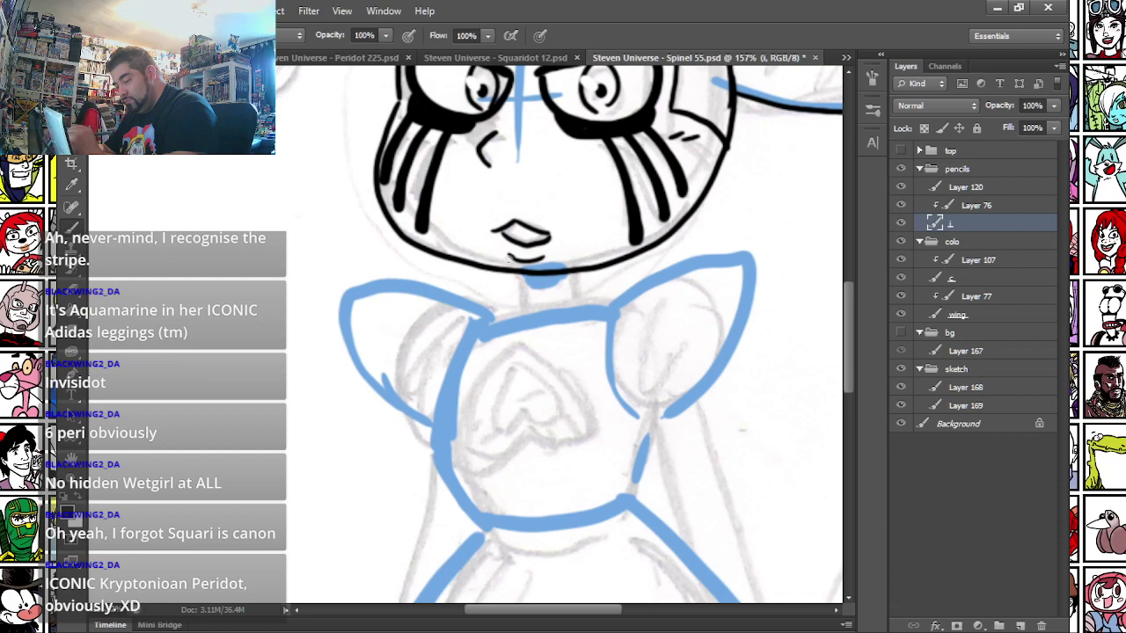
{"action": "left_click_drag", "start_coordinate": [525, 276], "coordinate": [528, 310]}
{"action": "mouse_move", "coordinate": [567, 273]}
{"action": "left_mouse_down"}
{"action": "mouse_move", "coordinate": [572, 309]}
{"action": "mouse_move", "coordinate": [528, 285]}
{"action": "mouse_move", "coordinate": [549, 276]}
{"action": "left_mouse_up"}
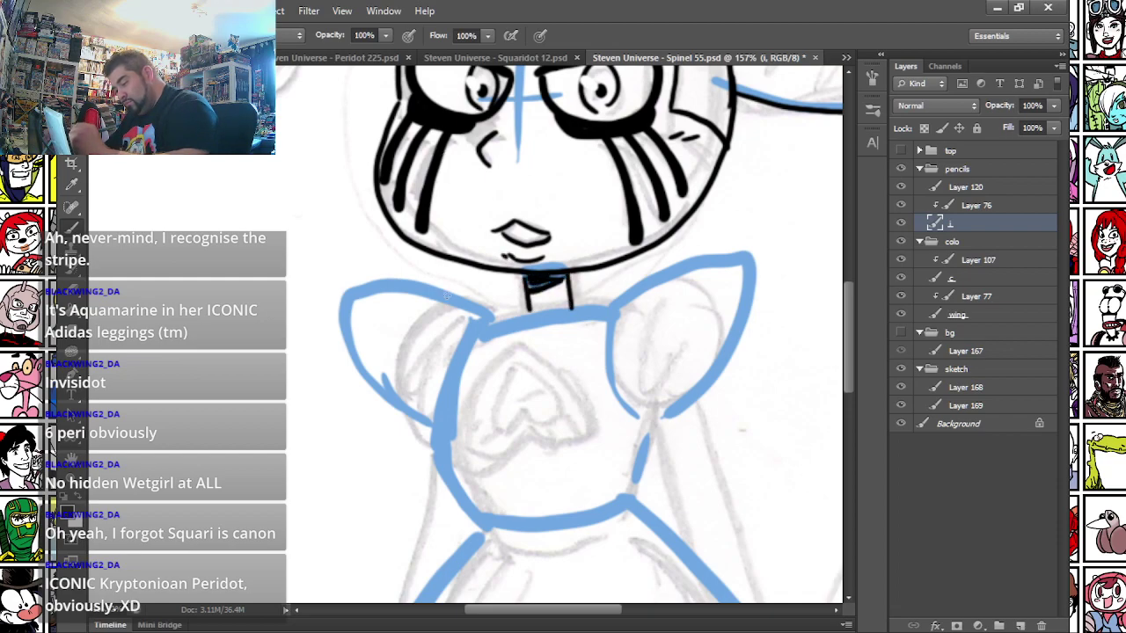
{"action": "mouse_move", "coordinate": [484, 323]}
{"action": "left_mouse_down"}
{"action": "mouse_move", "coordinate": [606, 311]}
{"action": "mouse_move", "coordinate": [510, 278]}
{"action": "mouse_move", "coordinate": [513, 324]}
{"action": "mouse_move", "coordinate": [564, 375]}
{"action": "mouse_move", "coordinate": [642, 231]}
{"action": "left_mouse_up"}
{"action": "mouse_move", "coordinate": [511, 269]}
{"action": "left_mouse_down"}
{"action": "mouse_move", "coordinate": [585, 230]}
{"action": "mouse_move", "coordinate": [647, 222]}
{"action": "left_mouse_up"}
{"action": "mouse_move", "coordinate": [384, 287]}
{"action": "left_mouse_down"}
{"action": "mouse_move", "coordinate": [354, 332]}
{"action": "mouse_move", "coordinate": [355, 446]}
{"action": "mouse_move", "coordinate": [417, 486]}
{"action": "mouse_move", "coordinate": [531, 464]}
{"action": "mouse_move", "coordinate": [555, 377]}
{"action": "left_mouse_up"}
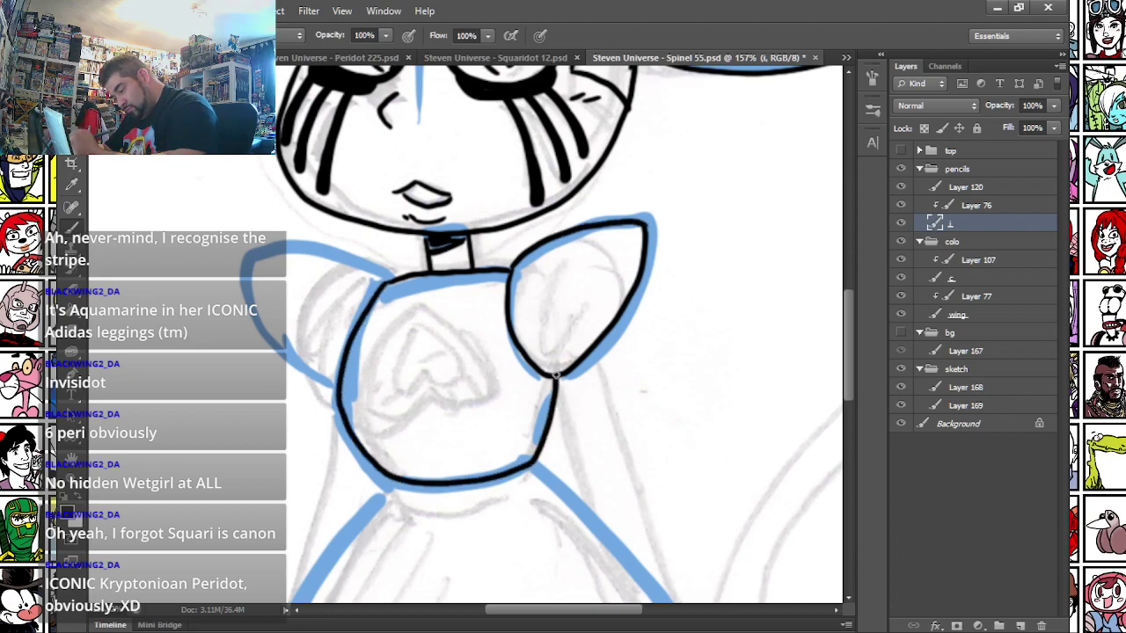
- Ink the long thin arm on the picture's right, with its rolled glove cuff and open hand
{"action": "left_click_drag", "start_coordinate": [485, 507], "coordinate": [350, 248]}
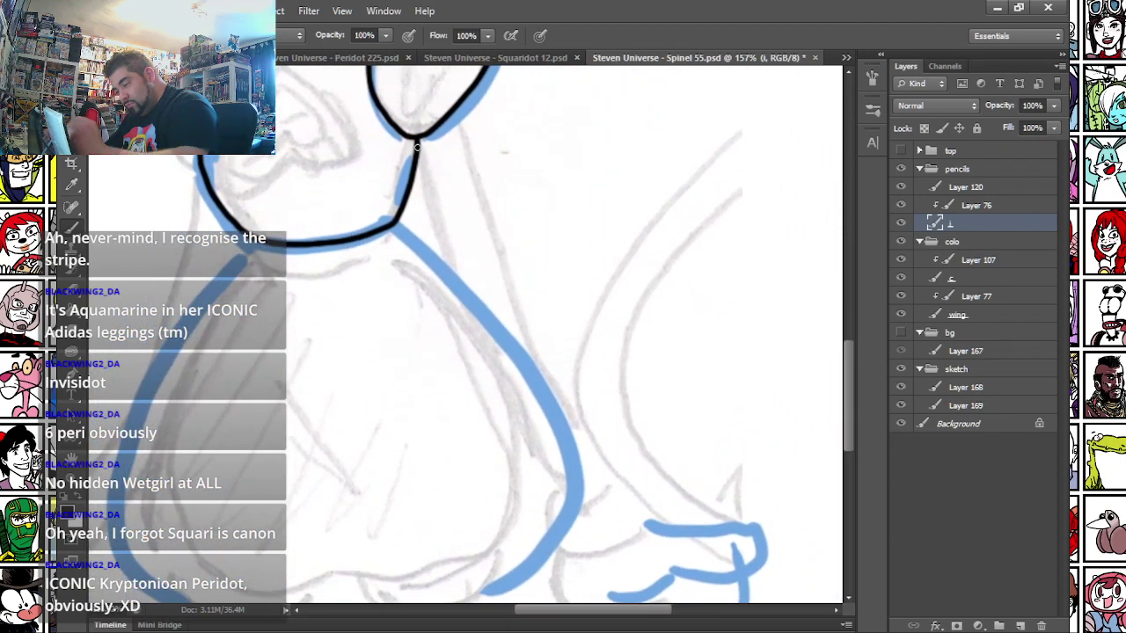
{"action": "mouse_move", "coordinate": [419, 145]}
{"action": "left_mouse_down"}
{"action": "mouse_move", "coordinate": [484, 372]}
{"action": "mouse_move", "coordinate": [577, 508]}
{"action": "left_mouse_up"}
{"action": "mouse_move", "coordinate": [450, 109]}
{"action": "left_mouse_down"}
{"action": "mouse_move", "coordinate": [497, 264]}
{"action": "mouse_move", "coordinate": [582, 447]}
{"action": "mouse_move", "coordinate": [616, 491]}
{"action": "mouse_move", "coordinate": [577, 507]}
{"action": "mouse_move", "coordinate": [563, 545]}
{"action": "left_mouse_up"}
{"action": "mouse_move", "coordinate": [607, 482]}
{"action": "left_mouse_down"}
{"action": "mouse_move", "coordinate": [626, 475]}
{"action": "mouse_move", "coordinate": [652, 523]}
{"action": "left_mouse_up"}
{"action": "mouse_move", "coordinate": [561, 538]}
{"action": "left_mouse_down"}
{"action": "mouse_move", "coordinate": [591, 549]}
{"action": "mouse_move", "coordinate": [652, 525]}
{"action": "mouse_move", "coordinate": [609, 257]}
{"action": "mouse_move", "coordinate": [690, 263]}
{"action": "mouse_move", "coordinate": [679, 300]}
{"action": "mouse_move", "coordinate": [635, 305]}
{"action": "left_mouse_up"}
{"action": "left_click_drag", "start_coordinate": [570, 329], "coordinate": [636, 304]}
{"action": "mouse_move", "coordinate": [556, 346]}
{"action": "left_mouse_down"}
{"action": "mouse_move", "coordinate": [608, 341]}
{"action": "mouse_move", "coordinate": [642, 314]}
{"action": "left_mouse_up"}
{"action": "mouse_move", "coordinate": [511, 275]}
{"action": "left_mouse_down"}
{"action": "mouse_move", "coordinate": [546, 385]}
{"action": "mouse_move", "coordinate": [585, 413]}
{"action": "mouse_move", "coordinate": [572, 352]}
{"action": "mouse_move", "coordinate": [603, 420]}
{"action": "mouse_move", "coordinate": [616, 362]}
{"action": "mouse_move", "coordinate": [633, 383]}
{"action": "mouse_move", "coordinate": [683, 398]}
{"action": "mouse_move", "coordinate": [641, 334]}
{"action": "mouse_move", "coordinate": [697, 374]}
{"action": "mouse_move", "coordinate": [657, 305]}
{"action": "left_mouse_up"}
- Ink the balloon-shaped shorts below the bodice, redrawing one stroke and closing the curved hem
{"action": "left_click_drag", "start_coordinate": [208, 283], "coordinate": [453, 470]}
{"action": "mouse_move", "coordinate": [447, 160]}
{"action": "left_mouse_down"}
{"action": "mouse_move", "coordinate": [345, 308]}
{"action": "mouse_move", "coordinate": [353, 514]}
{"action": "mouse_move", "coordinate": [489, 526]}
{"action": "mouse_move", "coordinate": [716, 480]}
{"action": "left_mouse_up"}
{"action": "key", "text": "ctrl+z"}
{"action": "left_click_drag", "start_coordinate": [475, 504], "coordinate": [673, 517]}
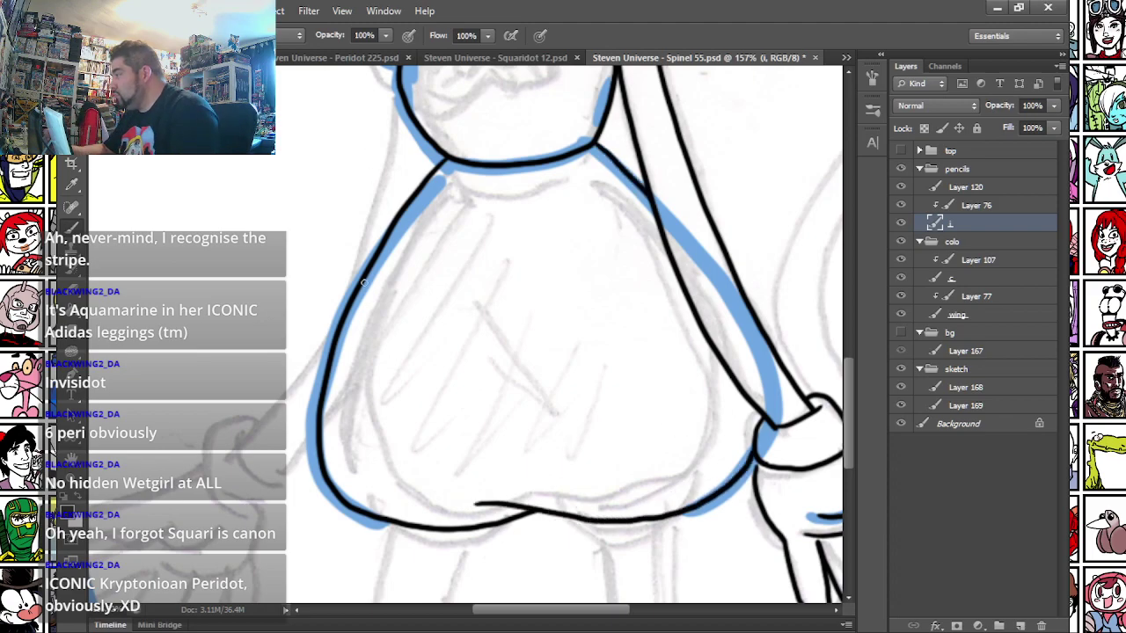
- Ink the two rounded cuffs under the shorts and both legs down to the canvas edge
{"action": "left_click_drag", "start_coordinate": [367, 463], "coordinate": [367, 239]}
{"action": "mouse_move", "coordinate": [541, 297]}
{"action": "left_mouse_down"}
{"action": "mouse_move", "coordinate": [595, 339]}
{"action": "mouse_move", "coordinate": [676, 267]}
{"action": "left_mouse_up"}
{"action": "mouse_move", "coordinate": [326, 292]}
{"action": "left_mouse_down"}
{"action": "mouse_move", "coordinate": [342, 327]}
{"action": "mouse_move", "coordinate": [395, 344]}
{"action": "mouse_move", "coordinate": [441, 339]}
{"action": "mouse_move", "coordinate": [471, 304]}
{"action": "left_mouse_up"}
{"action": "left_click_drag", "start_coordinate": [575, 340], "coordinate": [595, 487]}
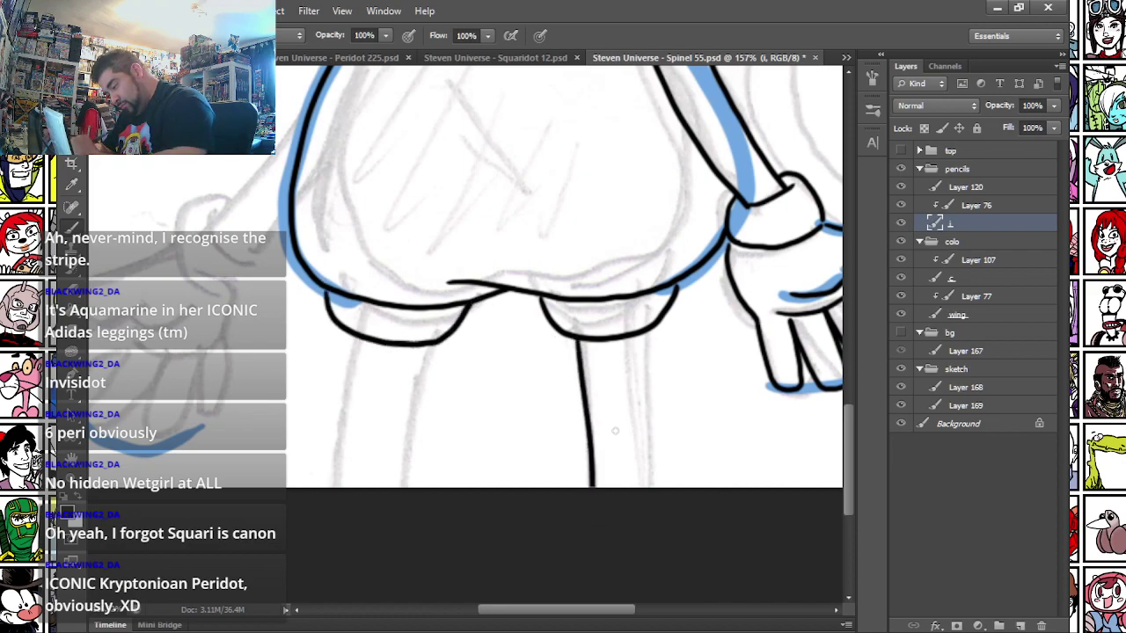
{"action": "left_click_drag", "start_coordinate": [631, 335], "coordinate": [649, 487]}
{"action": "left_click_drag", "start_coordinate": [359, 341], "coordinate": [332, 487]}
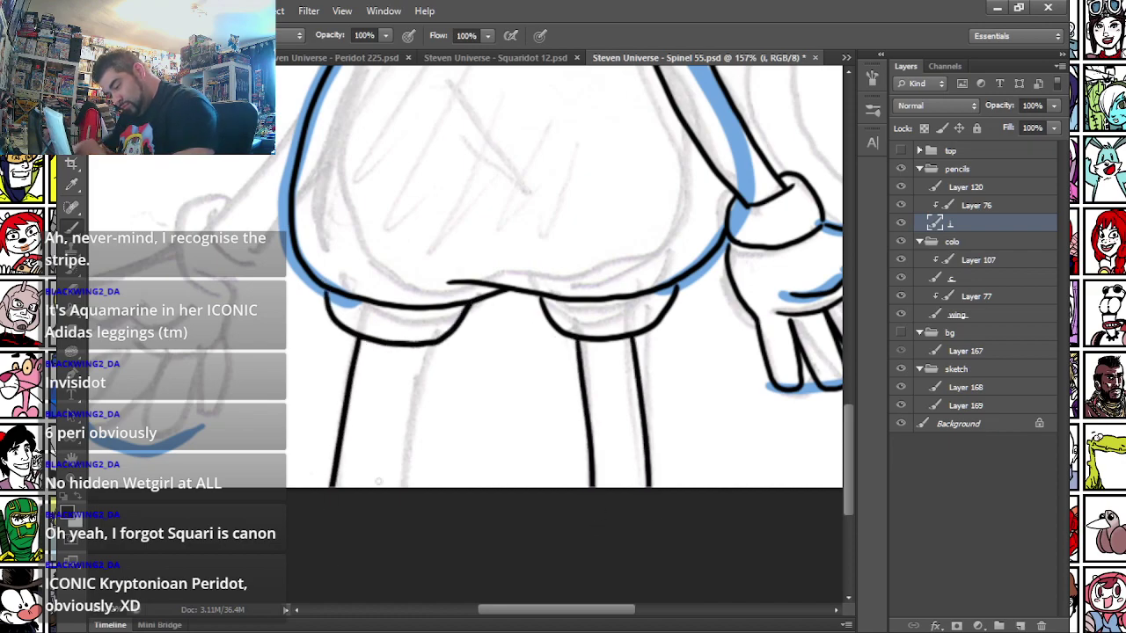
{"action": "left_click_drag", "start_coordinate": [418, 344], "coordinate": [404, 488]}
- Ink the upside-down heart gem on the chest, two short sleeve creases, and the pointed sleeve on the picture's left
{"action": "mouse_move", "coordinate": [294, 141]}
{"action": "left_mouse_down"}
{"action": "mouse_move", "coordinate": [341, 354]}
{"action": "mouse_move", "coordinate": [323, 444]}
{"action": "left_mouse_up"}
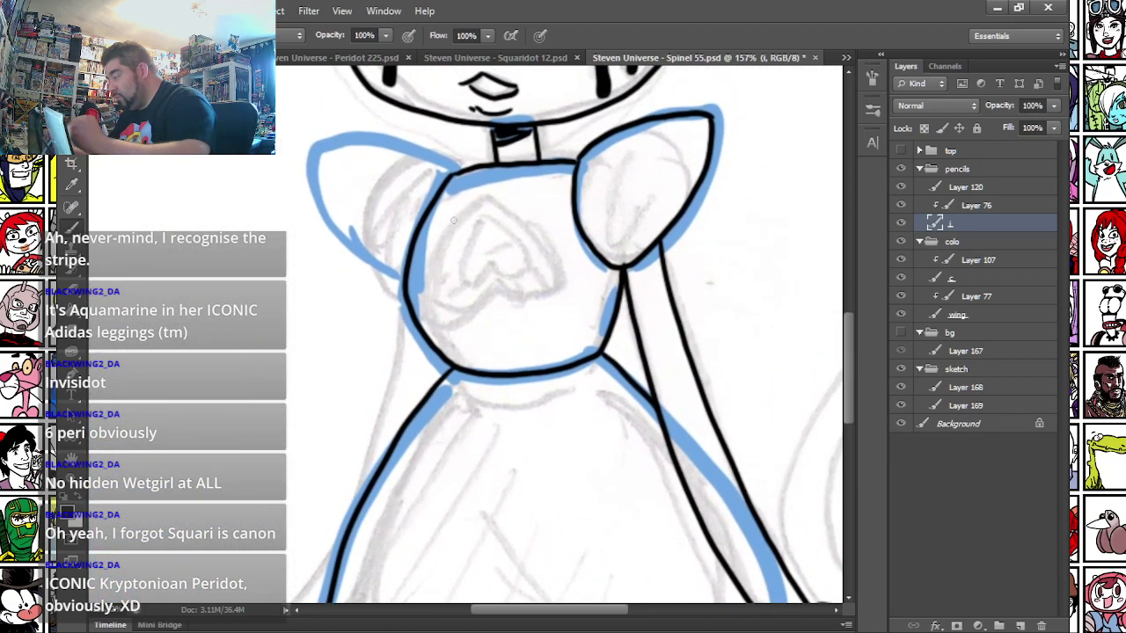
{"action": "mouse_move", "coordinate": [481, 202]}
{"action": "left_mouse_down"}
{"action": "mouse_move", "coordinate": [431, 278]}
{"action": "mouse_move", "coordinate": [449, 313]}
{"action": "mouse_move", "coordinate": [547, 306]}
{"action": "mouse_move", "coordinate": [561, 280]}
{"action": "mouse_move", "coordinate": [517, 215]}
{"action": "mouse_move", "coordinate": [489, 201]}
{"action": "left_mouse_up"}
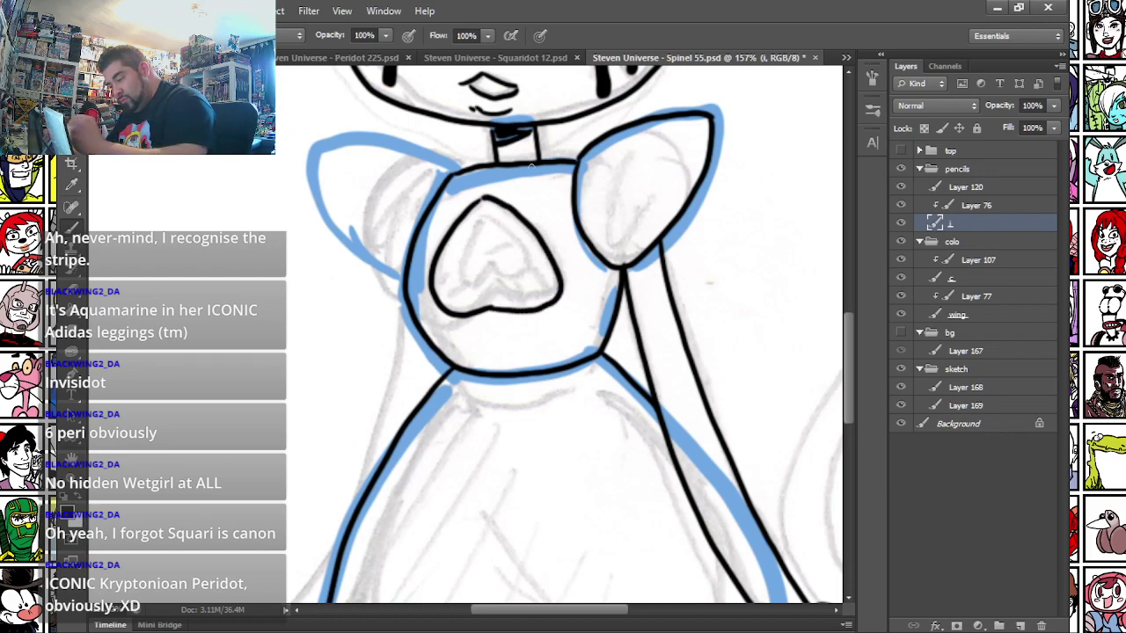
{"action": "left_click_drag", "start_coordinate": [596, 157], "coordinate": [598, 167]}
{"action": "left_click_drag", "start_coordinate": [604, 156], "coordinate": [604, 165]}
{"action": "mouse_move", "coordinate": [322, 141]}
{"action": "left_mouse_down"}
{"action": "mouse_move", "coordinate": [377, 142]}
{"action": "mouse_move", "coordinate": [435, 169]}
{"action": "left_mouse_up"}
{"action": "mouse_move", "coordinate": [323, 146]}
{"action": "left_mouse_down"}
{"action": "mouse_move", "coordinate": [317, 183]}
{"action": "mouse_move", "coordinate": [340, 231]}
{"action": "mouse_move", "coordinate": [401, 283]}
{"action": "left_mouse_up"}
- Ink the thin arm on the picture's left and the rolled glove cuff at its wrist
{"action": "mouse_move", "coordinate": [337, 381]}
{"action": "left_mouse_down"}
{"action": "mouse_move", "coordinate": [377, 134]}
{"action": "mouse_move", "coordinate": [416, 104]}
{"action": "left_mouse_up"}
{"action": "left_click_drag", "start_coordinate": [314, 377], "coordinate": [363, 422]}
{"action": "left_click_drag", "start_coordinate": [336, 288], "coordinate": [337, 398]}
{"action": "mouse_move", "coordinate": [469, 117]}
{"action": "left_mouse_down"}
{"action": "mouse_move", "coordinate": [453, 251]}
{"action": "mouse_move", "coordinate": [426, 327]}
{"action": "mouse_move", "coordinate": [327, 502]}
{"action": "left_mouse_up"}
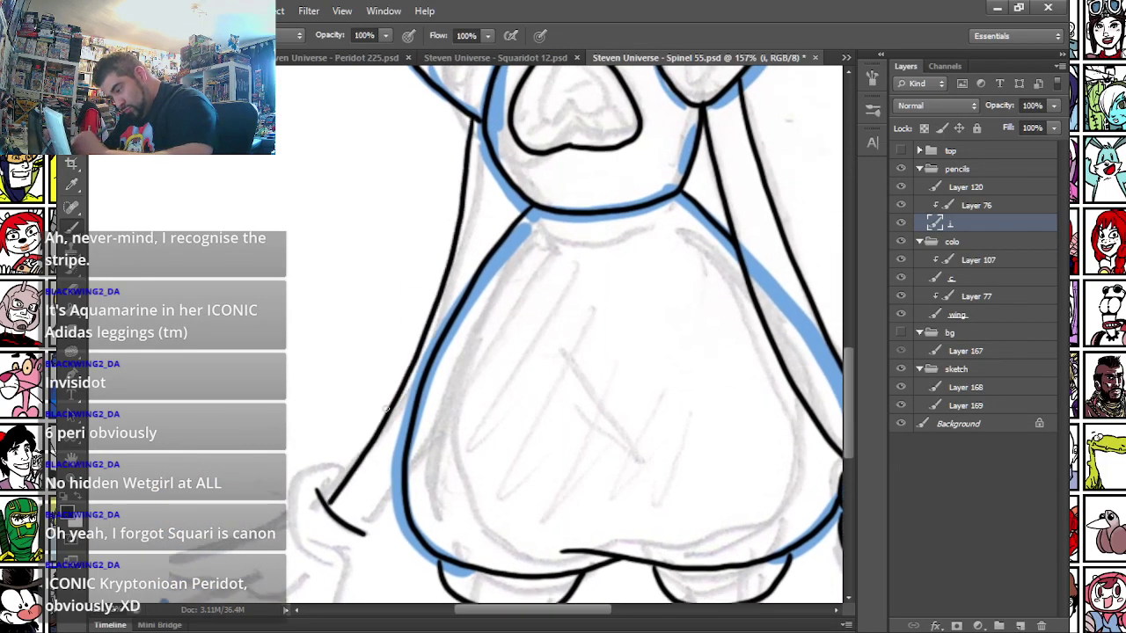
{"action": "left_click_drag", "start_coordinate": [503, 178], "coordinate": [498, 243]}
{"action": "left_click_drag", "start_coordinate": [363, 531], "coordinate": [401, 479]}
{"action": "mouse_move", "coordinate": [289, 494]}
{"action": "left_mouse_down"}
{"action": "mouse_move", "coordinate": [363, 319]}
{"action": "mouse_move", "coordinate": [397, 306]}
{"action": "mouse_move", "coordinate": [351, 346]}
{"action": "mouse_move", "coordinate": [357, 336]}
{"action": "mouse_move", "coordinate": [397, 386]}
{"action": "mouse_move", "coordinate": [429, 396]}
{"action": "mouse_move", "coordinate": [450, 373]}
{"action": "left_mouse_up"}
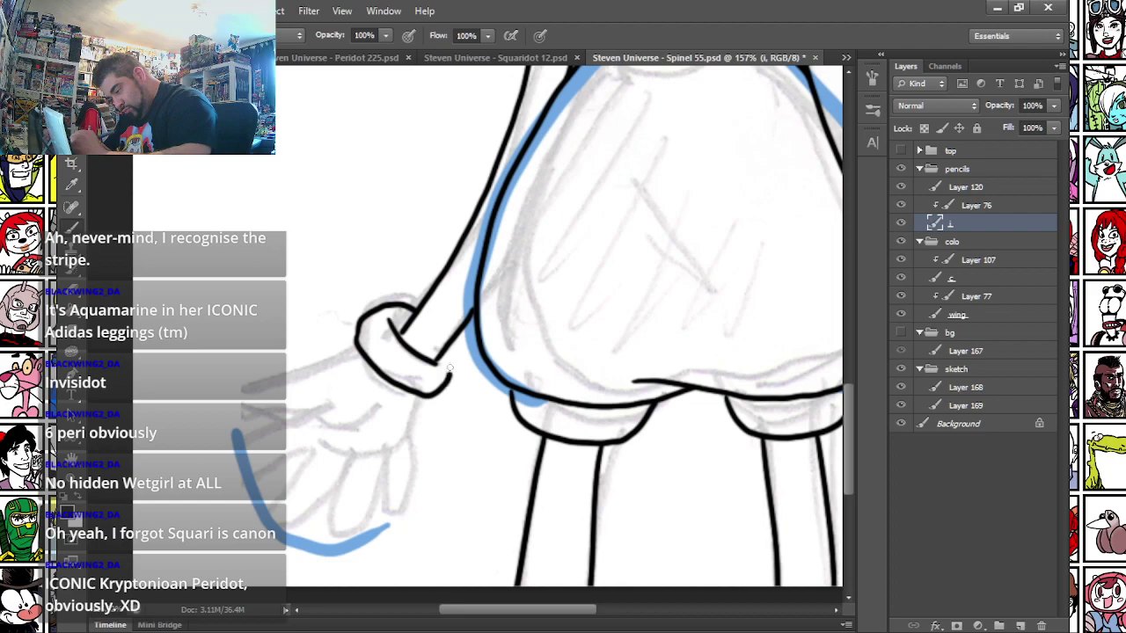
- Ink the open hand on the picture's left, with its thumb, palm crease and spread fingers
{"action": "mouse_move", "coordinate": [349, 343]}
{"action": "left_mouse_down"}
{"action": "mouse_move", "coordinate": [255, 386]}
{"action": "mouse_move", "coordinate": [322, 413]}
{"action": "mouse_move", "coordinate": [391, 397]}
{"action": "left_mouse_up"}
{"action": "left_click_drag", "start_coordinate": [306, 427], "coordinate": [399, 449]}
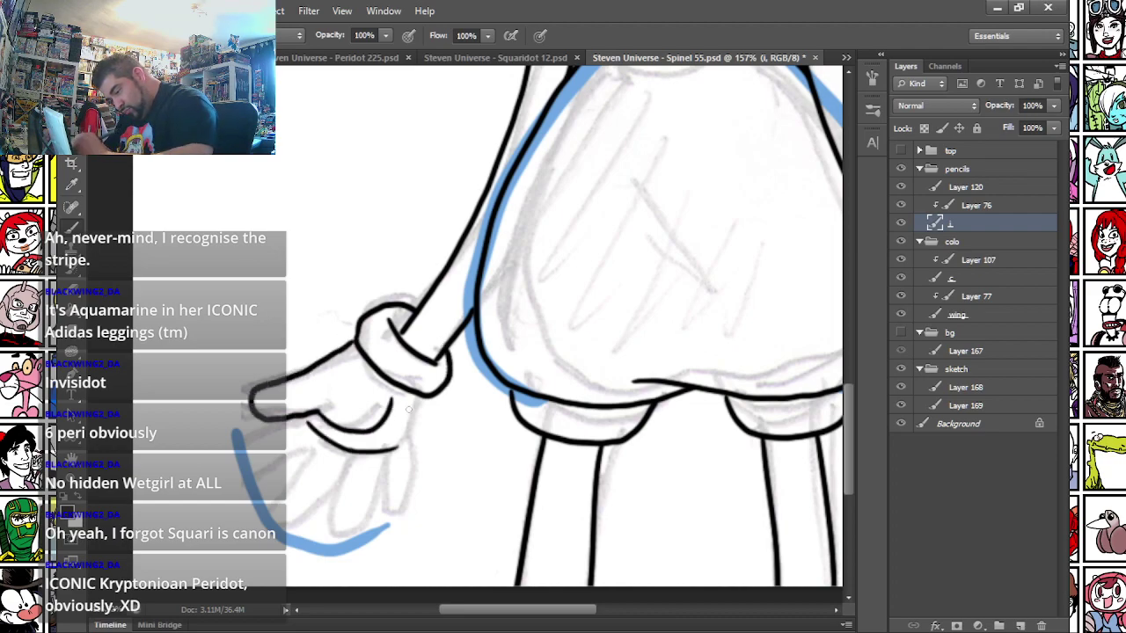
{"action": "left_click_drag", "start_coordinate": [422, 394], "coordinate": [404, 446]}
{"action": "mouse_move", "coordinate": [266, 424]}
{"action": "left_mouse_down"}
{"action": "mouse_move", "coordinate": [245, 469]}
{"action": "mouse_move", "coordinate": [311, 431]}
{"action": "mouse_move", "coordinate": [265, 510]}
{"action": "mouse_move", "coordinate": [314, 489]}
{"action": "left_mouse_up"}
{"action": "mouse_move", "coordinate": [337, 451]}
{"action": "left_mouse_down"}
{"action": "mouse_move", "coordinate": [307, 498]}
{"action": "mouse_move", "coordinate": [308, 539]}
{"action": "mouse_move", "coordinate": [350, 514]}
{"action": "mouse_move", "coordinate": [369, 454]}
{"action": "mouse_move", "coordinate": [363, 538]}
{"action": "mouse_move", "coordinate": [407, 442]}
{"action": "left_mouse_up"}
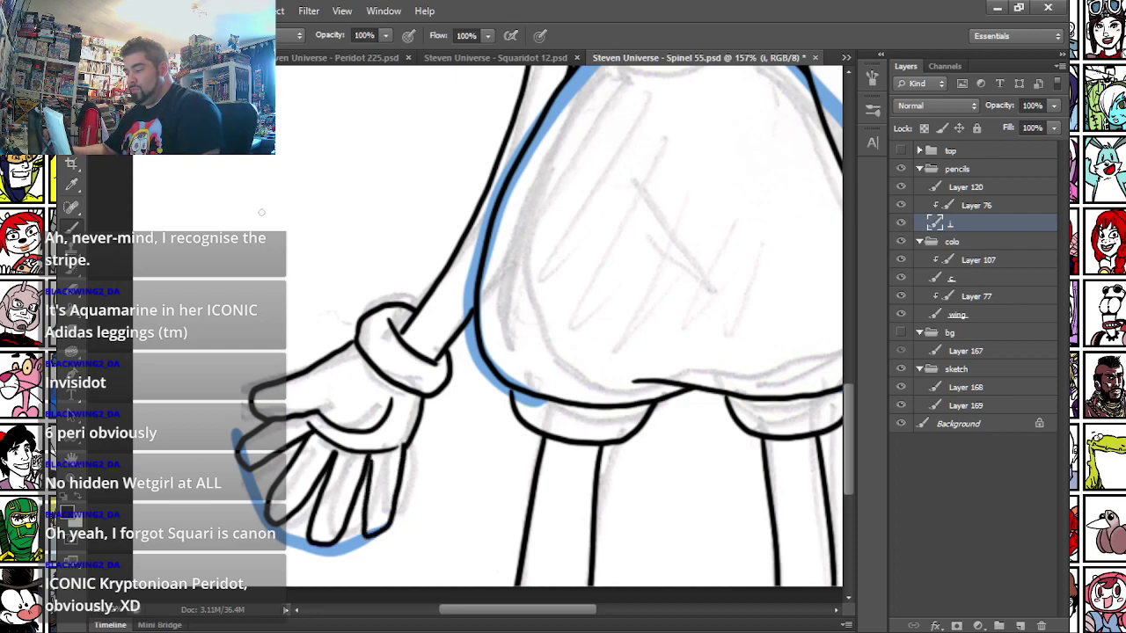
- Try a diagonal crease line across the front of the shorts
{"action": "left_click_drag", "start_coordinate": [602, 162], "coordinate": [730, 307]}
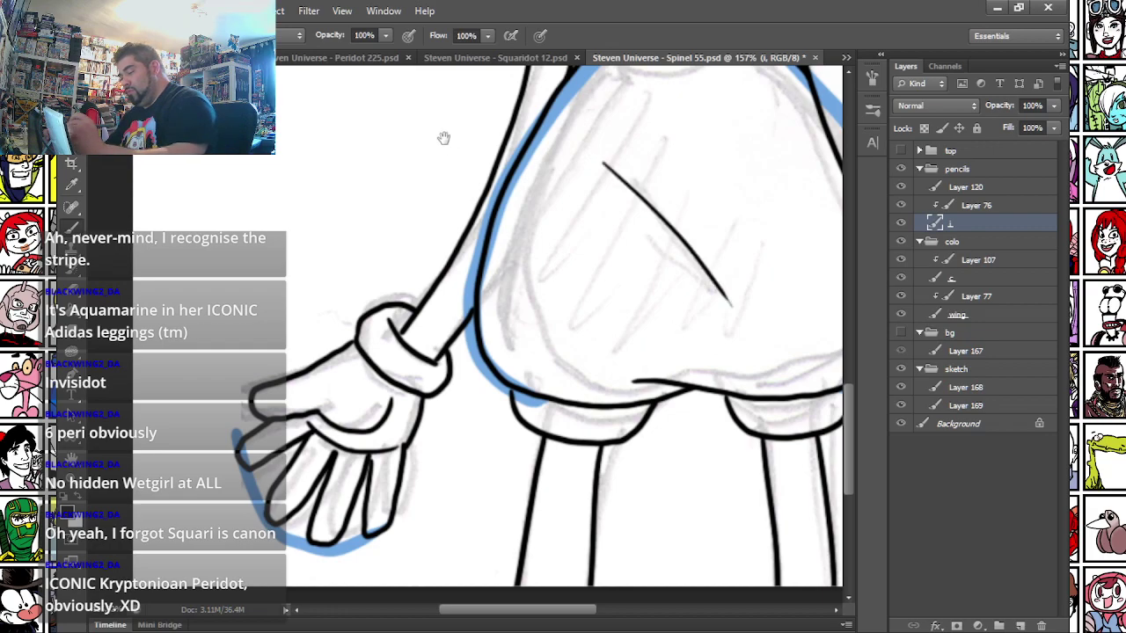
{"action": "left_click_drag", "start_coordinate": [444, 134], "coordinate": [428, 281]}
{"action": "left_click_drag", "start_coordinate": [407, 234], "coordinate": [343, 388]}
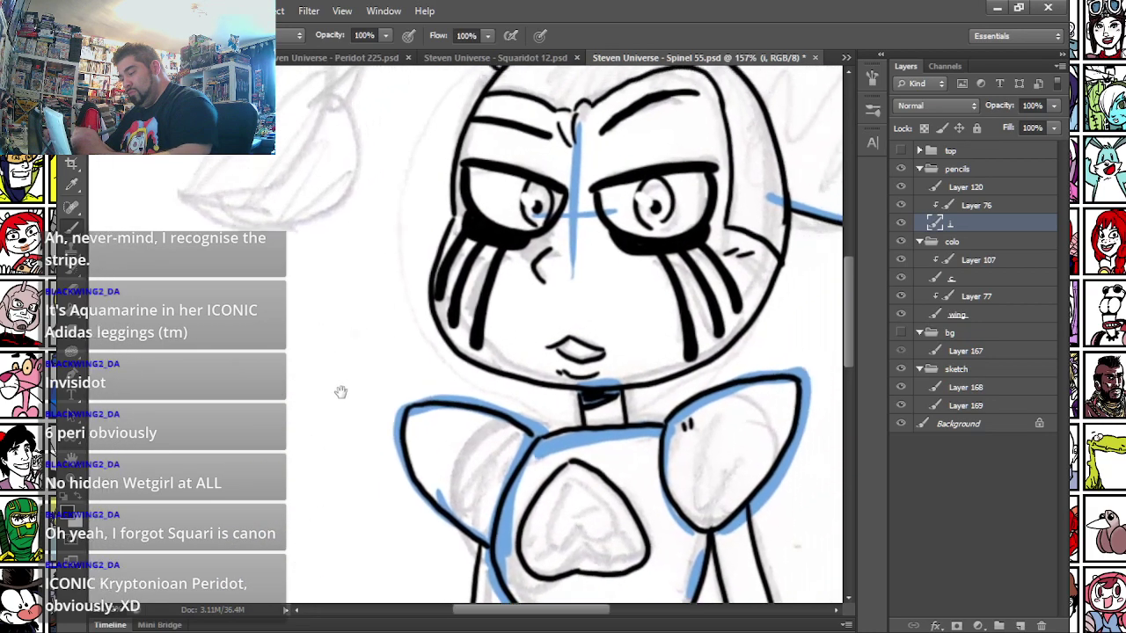
{"action": "left_click_drag", "start_coordinate": [409, 300], "coordinate": [340, 358]}
{"action": "left_click_drag", "start_coordinate": [325, 288], "coordinate": [384, 442]}
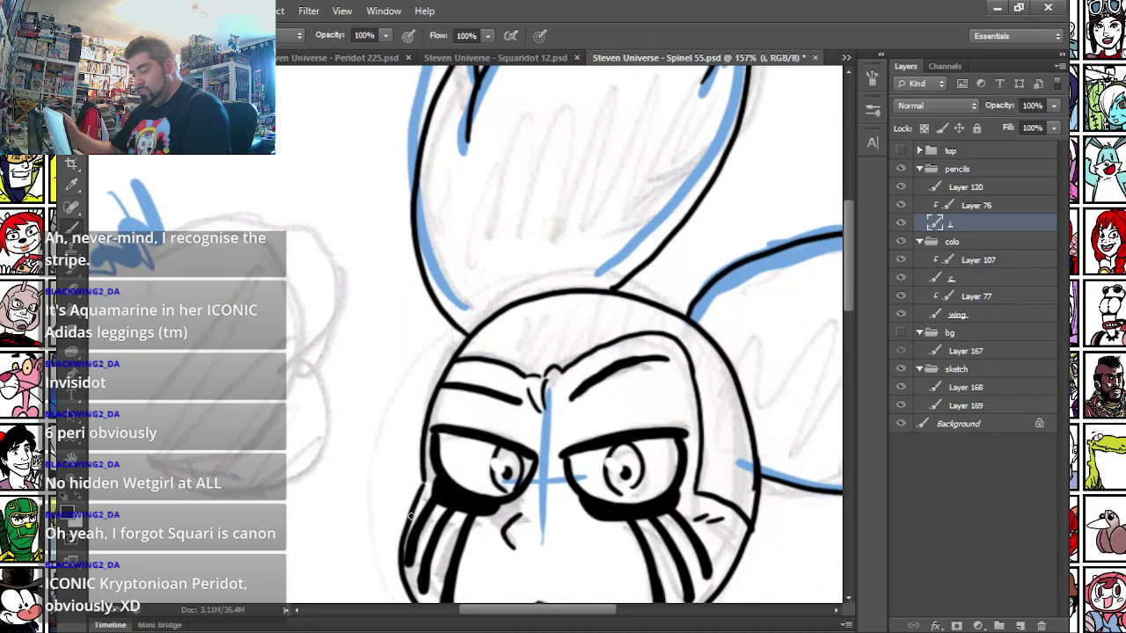
- Select Layer 167, make the bg group visible so it covers the sketch, and save the file
{"action": "scroll", "coordinate": [410, 516], "scroll_direction": "down", "scroll_amount": 10}
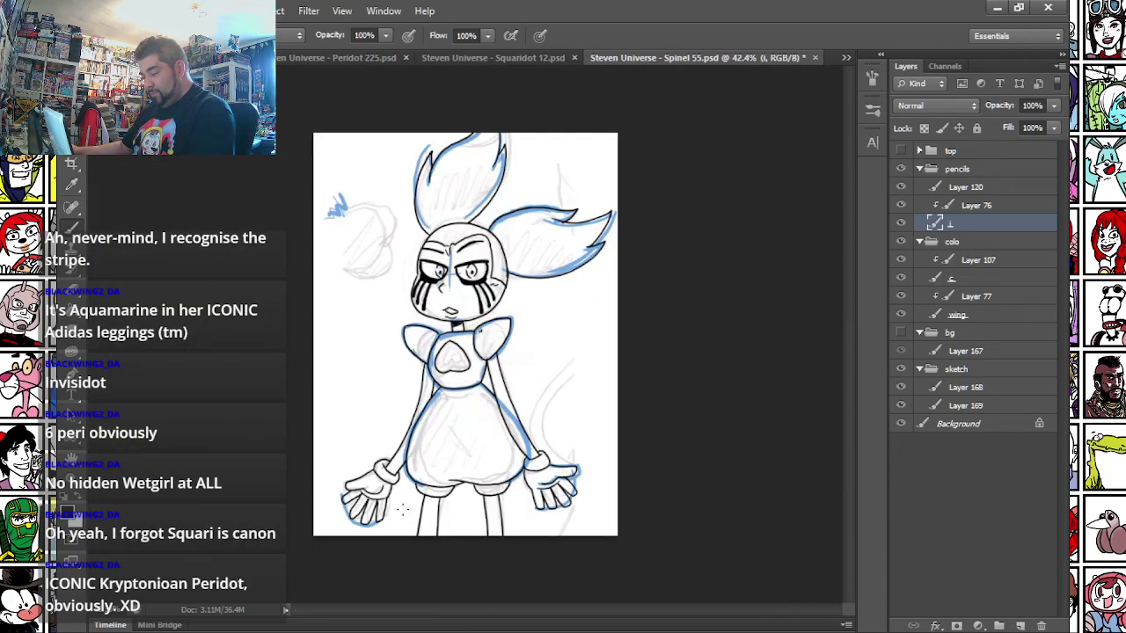
{"action": "key", "text": "m"}
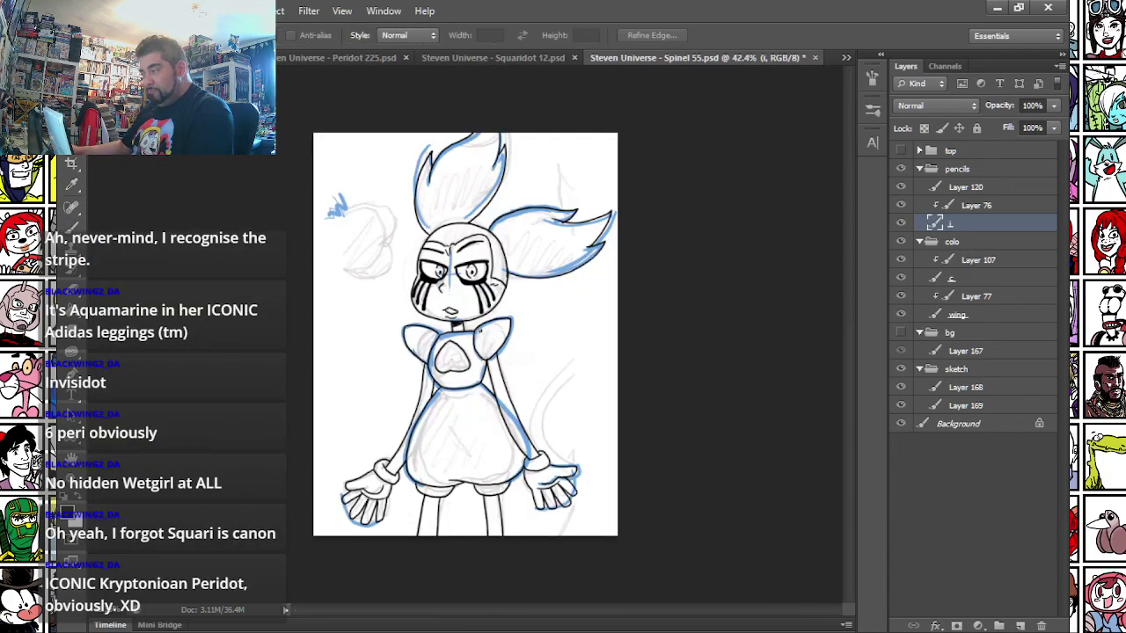
{"action": "left_click", "coordinate": [922, 348]}
{"action": "left_click", "coordinate": [903, 332]}
{"action": "key", "text": "ctrl+s"}
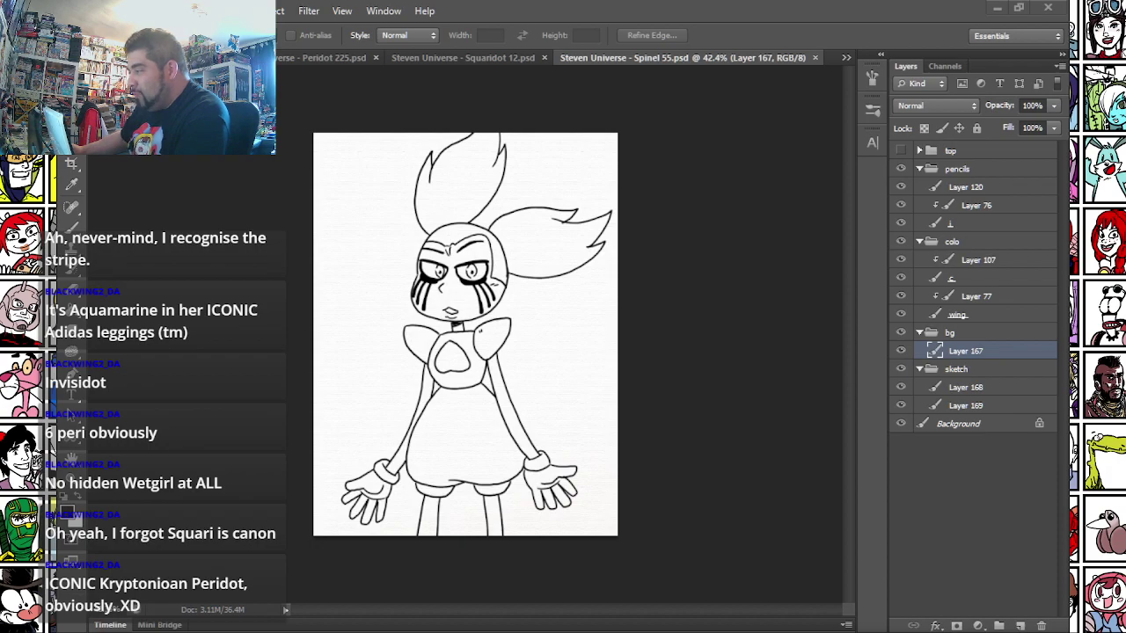
- Paste the pastel street image above Layer 167 and scale it to about 130% wide and 124% high, covering the canvas
{"action": "left_click_drag", "start_coordinate": [622, 331], "coordinate": [475, 253]}
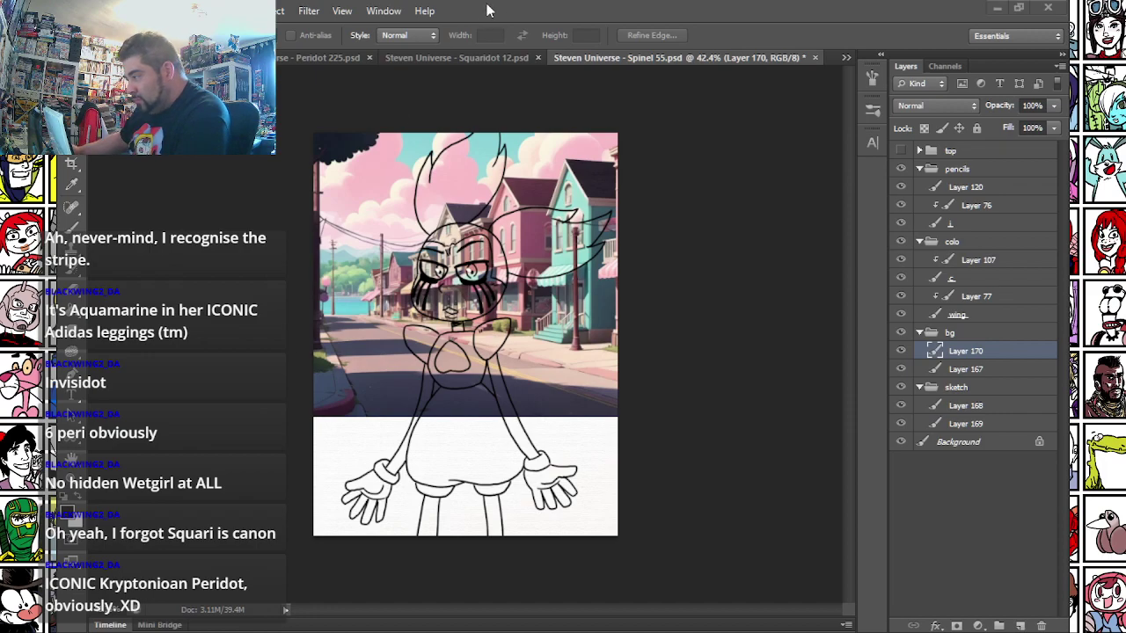
{"action": "right_click", "coordinate": [459, 182]}
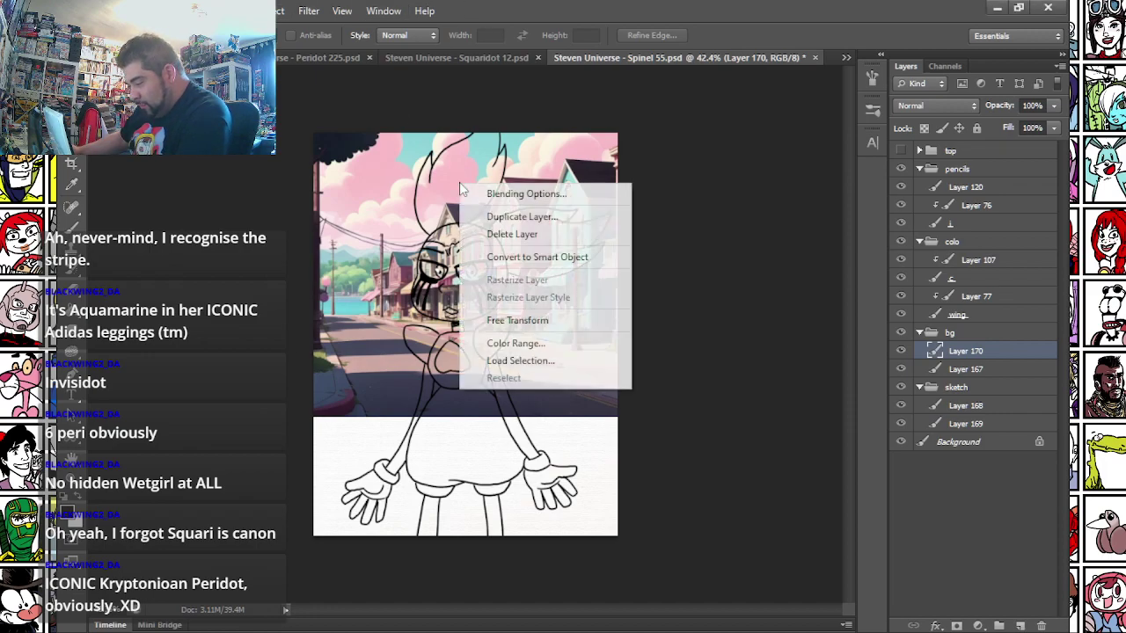
{"action": "left_click", "coordinate": [514, 320]}
{"action": "left_click_drag", "start_coordinate": [496, 261], "coordinate": [499, 380]}
{"action": "left_click_drag", "start_coordinate": [480, 198], "coordinate": [485, 115]}
{"action": "left_click_drag", "start_coordinate": [655, 338], "coordinate": [760, 337]}
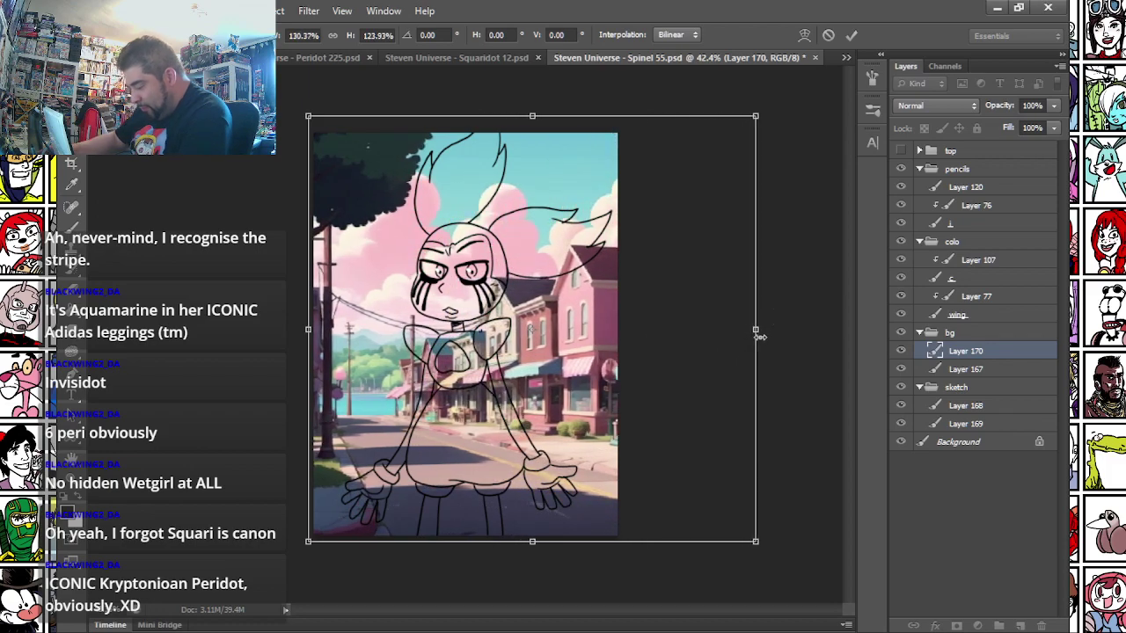
{"action": "key", "text": "Return"}
- Set the street layer's saturation to +40, raise its lightness, and apply a filter that smooths it into painterly patches
{"action": "scroll", "coordinate": [479, 339], "scroll_direction": "up", "scroll_amount": 2}
{"action": "left_click", "coordinate": [151, 11]}
{"action": "mouse_move", "coordinate": [229, 49]}
{"action": "left_click", "coordinate": [395, 134]}
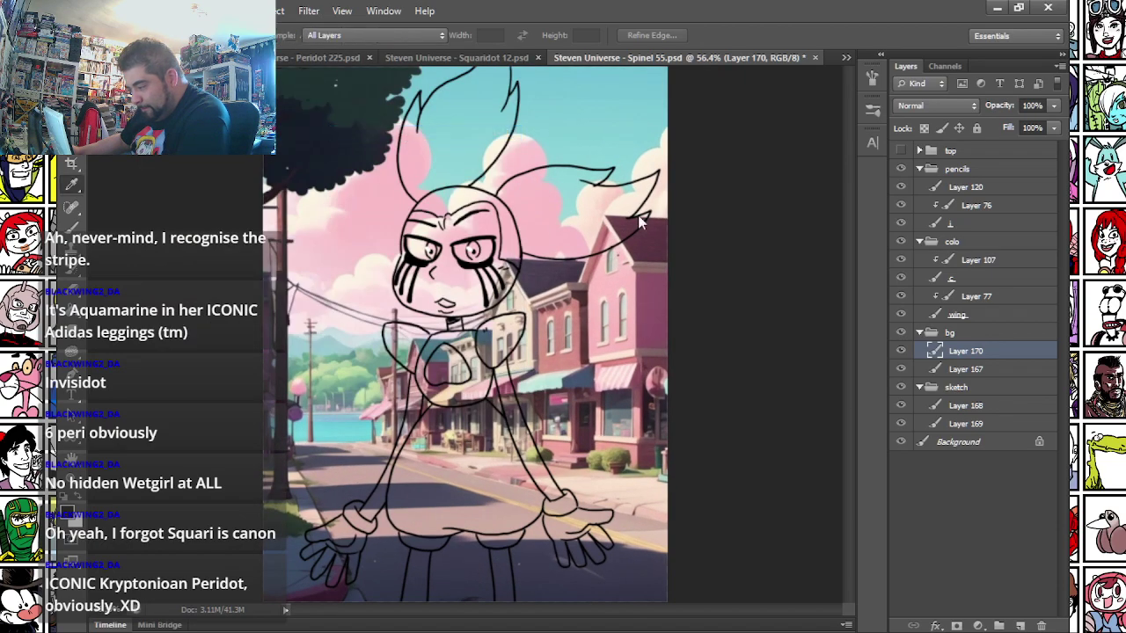
{"action": "left_click", "coordinate": [812, 289]}
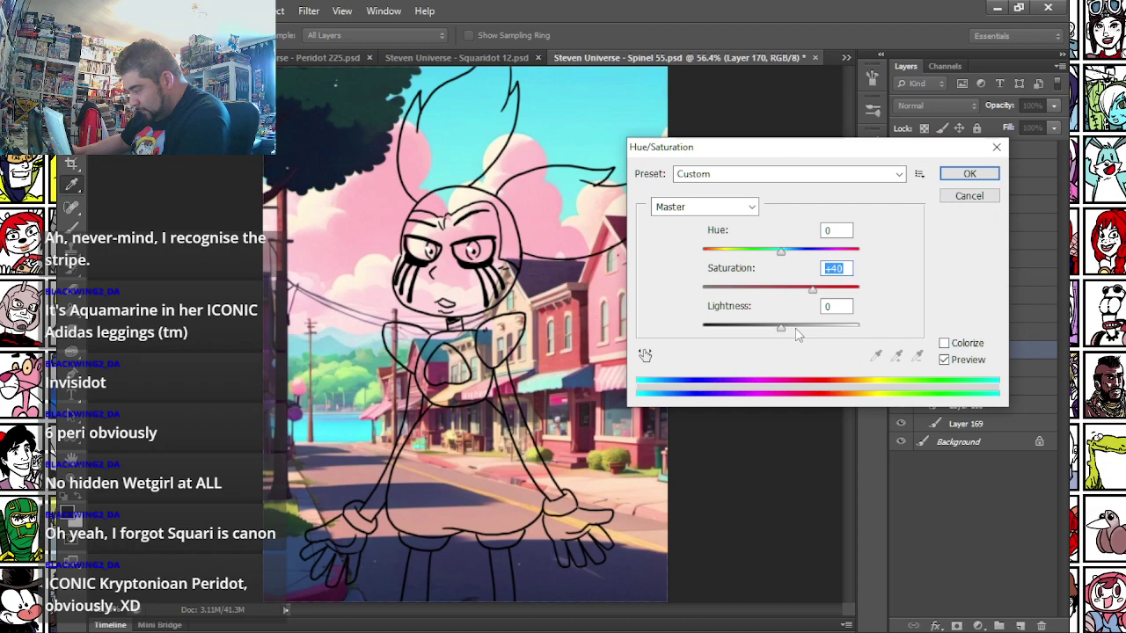
{"action": "left_click", "coordinate": [797, 327]}
{"action": "left_click", "coordinate": [968, 173]}
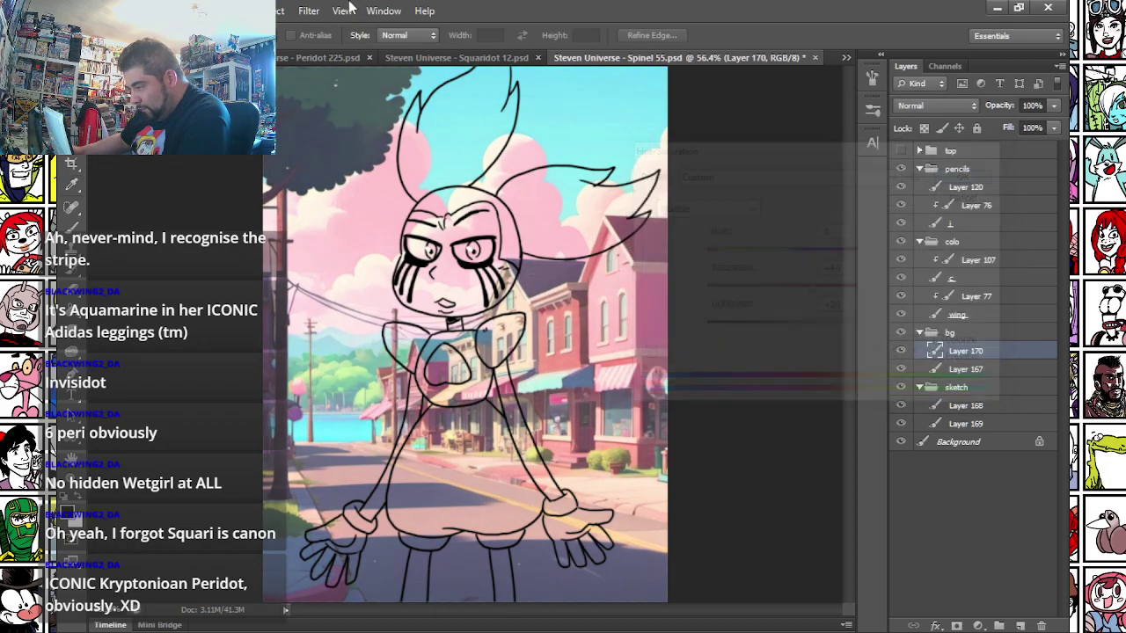
{"action": "left_click", "coordinate": [308, 11]}
{"action": "left_click", "coordinate": [326, 143]}
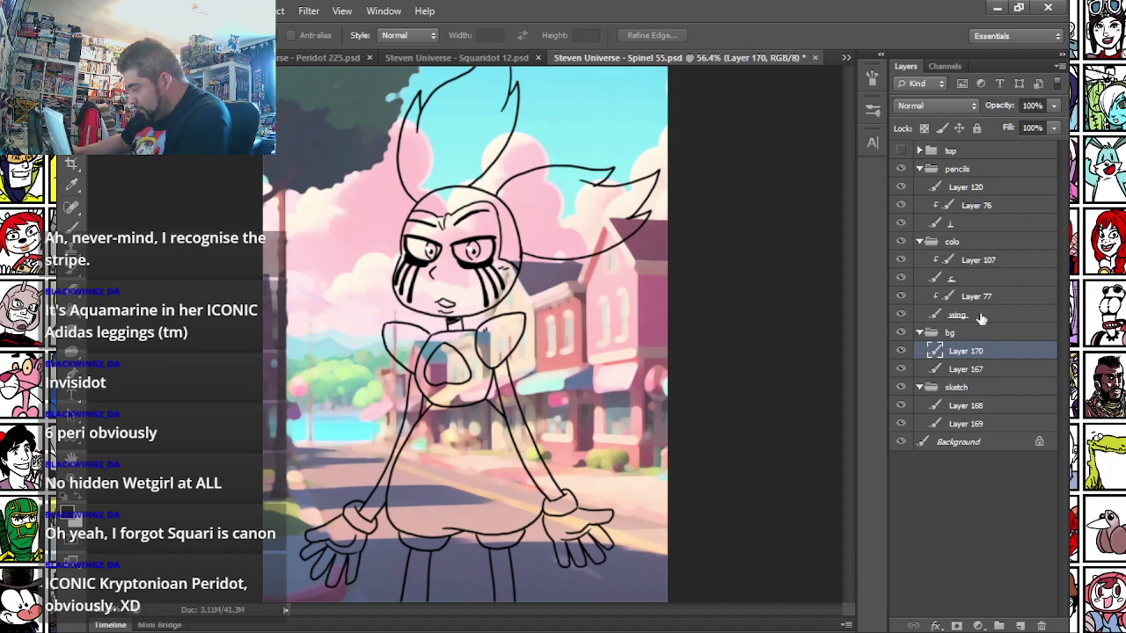
- Select layer c in the colo group and brush flat light pink over the whole face beneath the line art
{"action": "left_click", "coordinate": [981, 280]}
{"action": "scroll", "coordinate": [422, 230], "scroll_direction": "up", "scroll_amount": 4}
{"action": "key", "text": "b"}
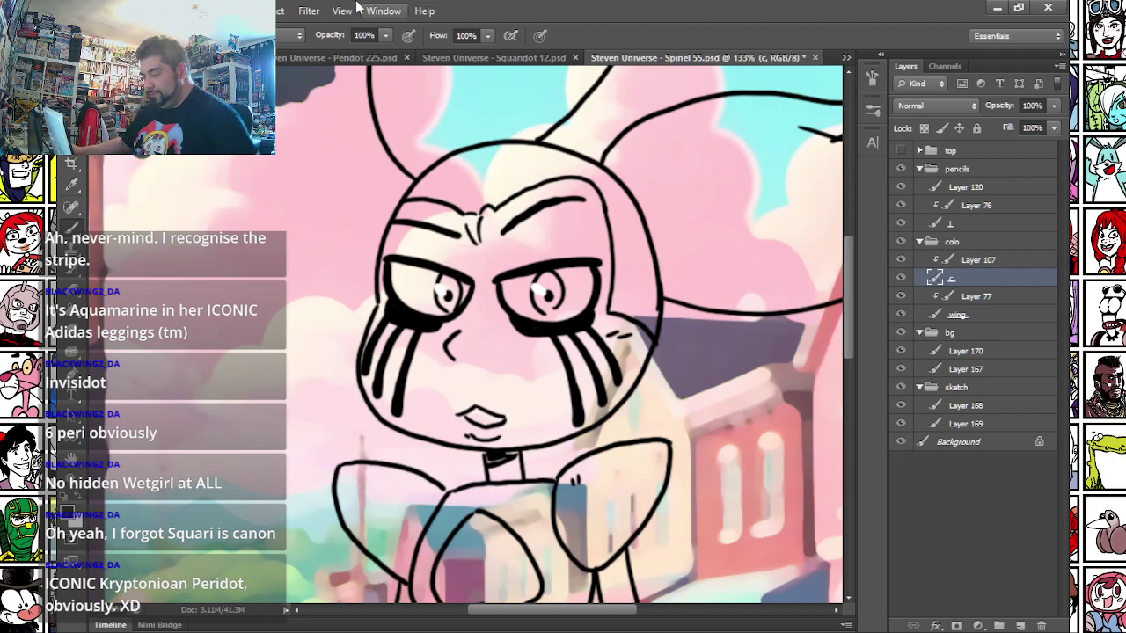
{"action": "scroll", "coordinate": [520, 266], "scroll_direction": "up", "scroll_amount": 1}
{"action": "scroll", "coordinate": [519, 266], "scroll_direction": "up", "scroll_amount": 2}
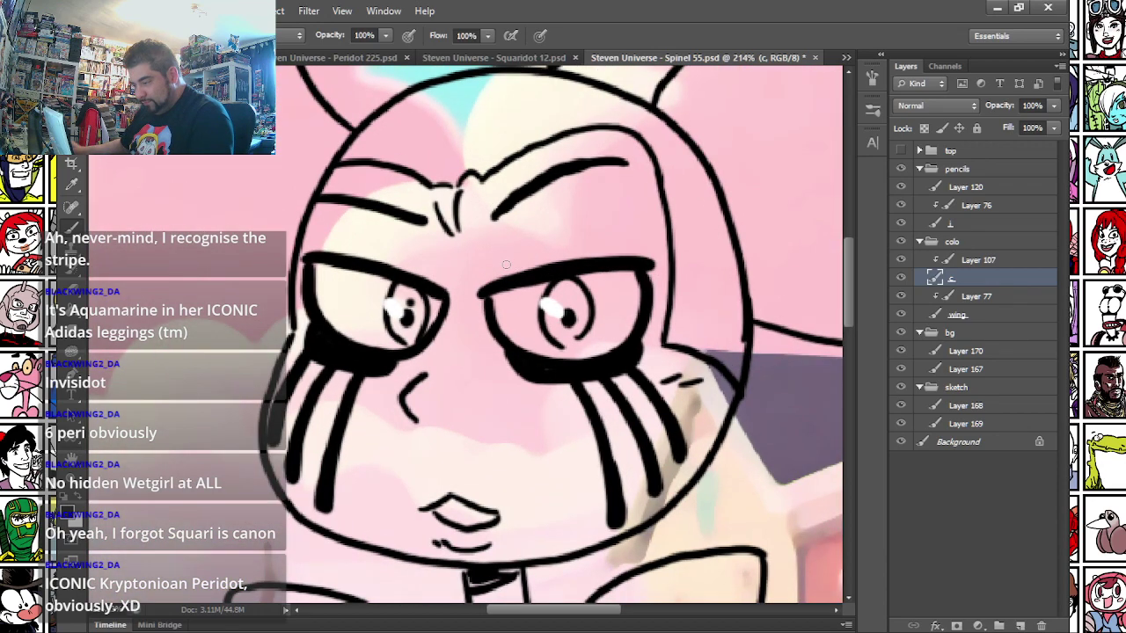
{"action": "right_click", "coordinate": [409, 215]}
{"action": "left_click", "coordinate": [445, 247]}
{"action": "left_click", "coordinate": [310, 323]}
{"action": "mouse_move", "coordinate": [311, 326]}
{"action": "left_mouse_down"}
{"action": "mouse_move", "coordinate": [343, 220]}
{"action": "mouse_move", "coordinate": [356, 246]}
{"action": "mouse_move", "coordinate": [308, 341]}
{"action": "mouse_move", "coordinate": [289, 431]}
{"action": "mouse_move", "coordinate": [307, 488]}
{"action": "mouse_move", "coordinate": [396, 532]}
{"action": "mouse_move", "coordinate": [522, 535]}
{"action": "mouse_move", "coordinate": [615, 510]}
{"action": "mouse_move", "coordinate": [677, 458]}
{"action": "mouse_move", "coordinate": [717, 370]}
{"action": "mouse_move", "coordinate": [656, 177]}
{"action": "mouse_move", "coordinate": [563, 132]}
{"action": "mouse_move", "coordinate": [475, 149]}
{"action": "mouse_move", "coordinate": [388, 264]}
{"action": "mouse_move", "coordinate": [352, 369]}
{"action": "mouse_move", "coordinate": [445, 396]}
{"action": "mouse_move", "coordinate": [519, 378]}
{"action": "mouse_move", "coordinate": [616, 396]}
{"action": "mouse_move", "coordinate": [598, 326]}
{"action": "left_mouse_up"}
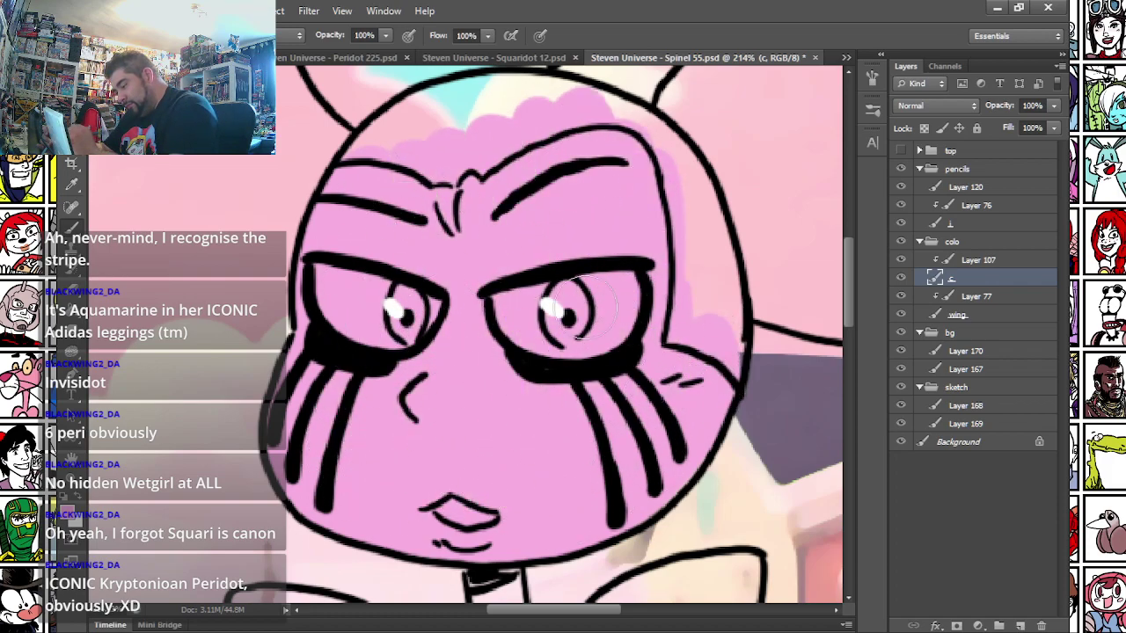
- Paint the neck and the arm on the street-shop side flat light pink, down to the glove cuff
{"action": "scroll", "coordinate": [361, 387], "scroll_direction": "down", "scroll_amount": 5}
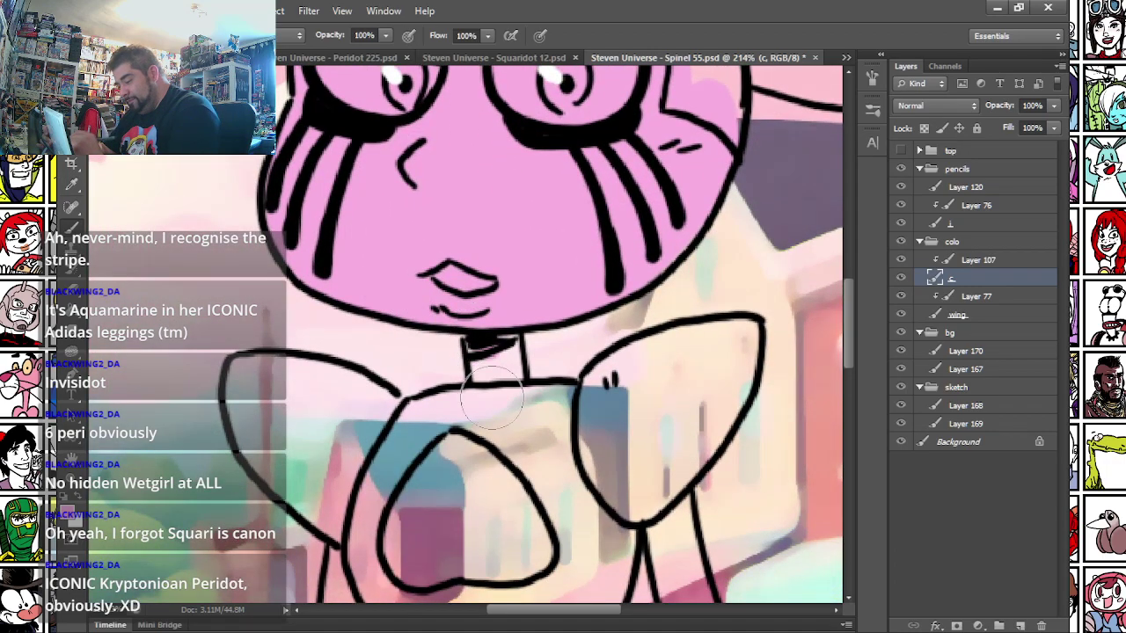
{"action": "scroll", "coordinate": [502, 352], "scroll_direction": "down", "scroll_amount": 10}
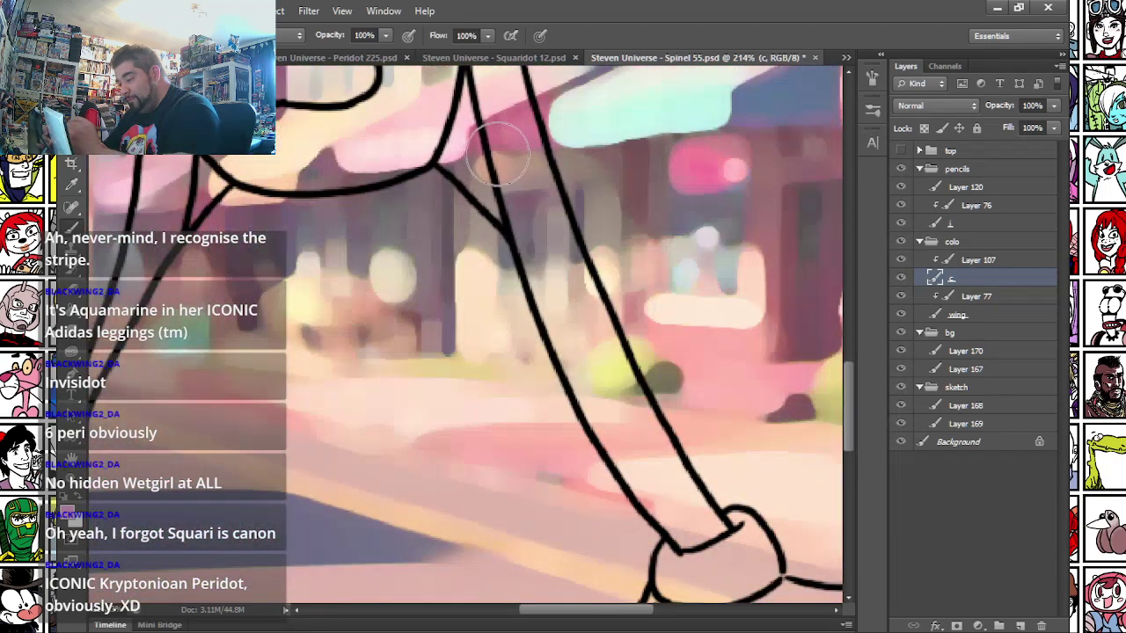
{"action": "scroll", "coordinate": [498, 151], "scroll_direction": "up", "scroll_amount": 3}
{"action": "mouse_move", "coordinate": [506, 157]}
{"action": "left_mouse_down"}
{"action": "mouse_move", "coordinate": [533, 229]}
{"action": "mouse_move", "coordinate": [556, 404]}
{"action": "left_mouse_up"}
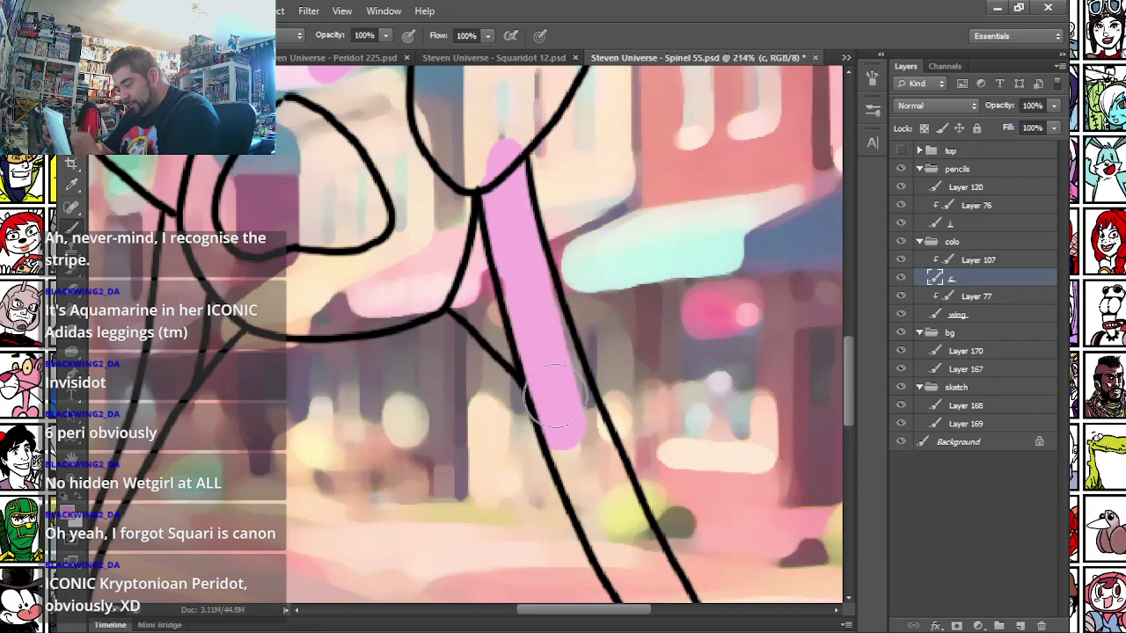
{"action": "scroll", "coordinate": [475, 282], "scroll_direction": "down", "scroll_amount": 5}
{"action": "mouse_move", "coordinate": [420, 161]}
{"action": "left_mouse_down"}
{"action": "mouse_move", "coordinate": [583, 406]}
{"action": "mouse_move", "coordinate": [591, 400]}
{"action": "mouse_move", "coordinate": [439, 139]}
{"action": "left_mouse_up"}
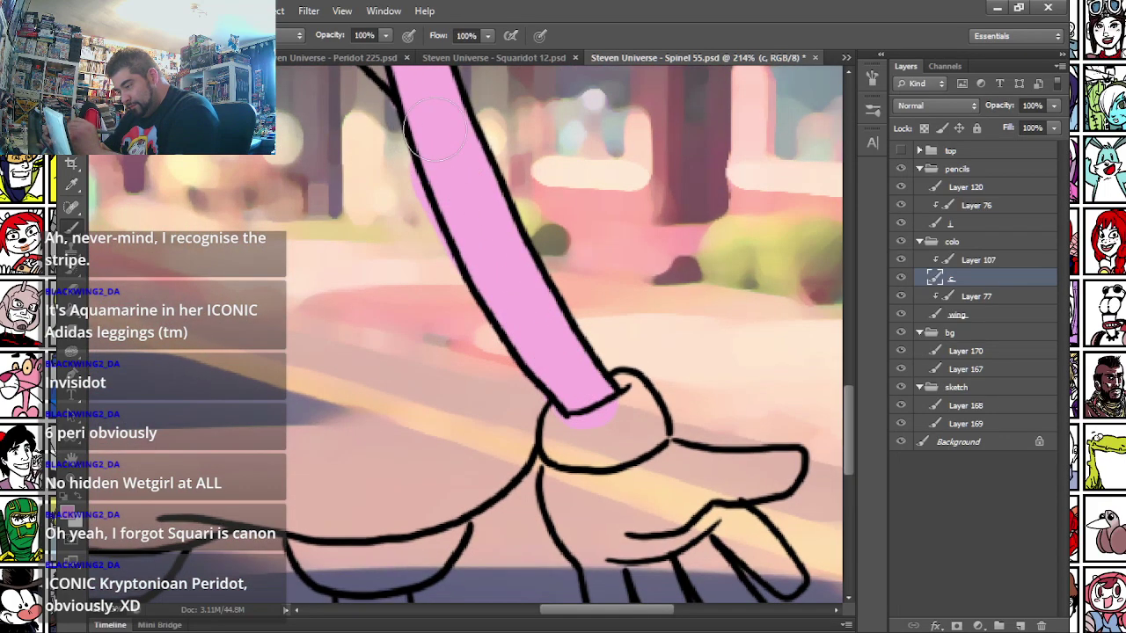
- Fill both legs below the shorts with flat white
{"action": "scroll", "coordinate": [439, 139], "scroll_direction": "down", "scroll_amount": 6}
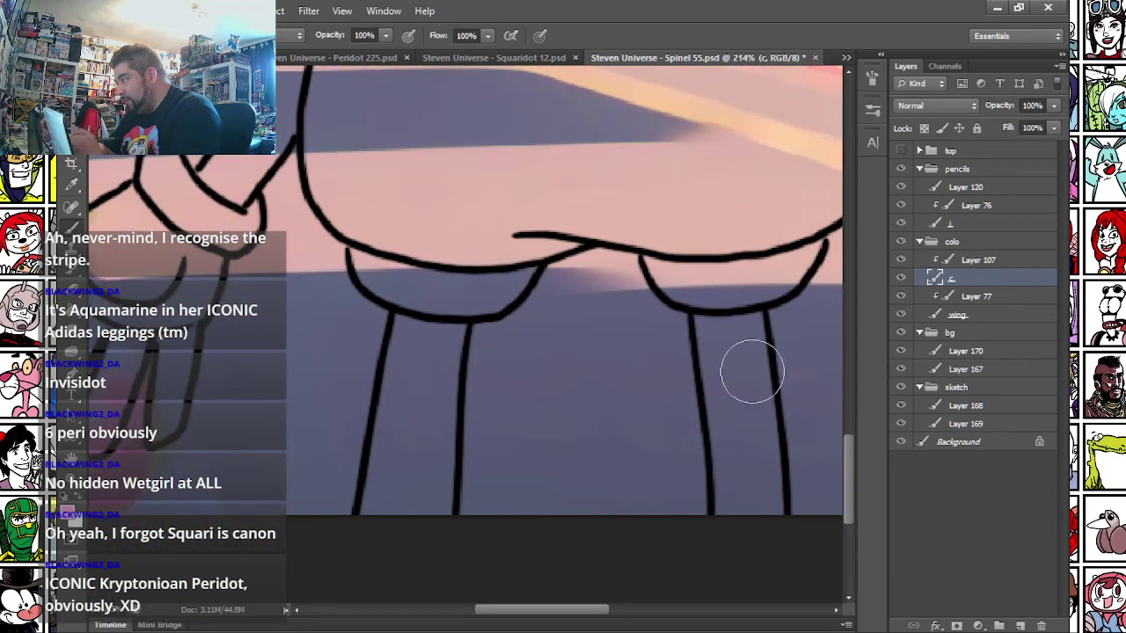
{"action": "mouse_move", "coordinate": [409, 291]}
{"action": "left_mouse_down"}
{"action": "mouse_move", "coordinate": [390, 477]}
{"action": "mouse_move", "coordinate": [444, 312]}
{"action": "mouse_move", "coordinate": [428, 566]}
{"action": "left_mouse_up"}
{"action": "mouse_move", "coordinate": [716, 302]}
{"action": "left_mouse_down"}
{"action": "mouse_move", "coordinate": [734, 532]}
{"action": "mouse_move", "coordinate": [732, 302]}
{"action": "mouse_move", "coordinate": [743, 347]}
{"action": "mouse_move", "coordinate": [762, 578]}
{"action": "left_mouse_up"}
- Sample the light pink skin colour and paint the other arm from the shoulder down to its glove cuff
{"action": "left_click_drag", "start_coordinate": [152, 187], "coordinate": [320, 262]}
{"action": "left_click_drag", "start_coordinate": [464, 251], "coordinate": [239, 320]}
{"action": "left_click_drag", "start_coordinate": [774, 225], "coordinate": [424, 331]}
{"action": "left_click", "coordinate": [483, 299], "text": "alt"}
{"action": "left_click_drag", "start_coordinate": [263, 324], "coordinate": [876, 495]}
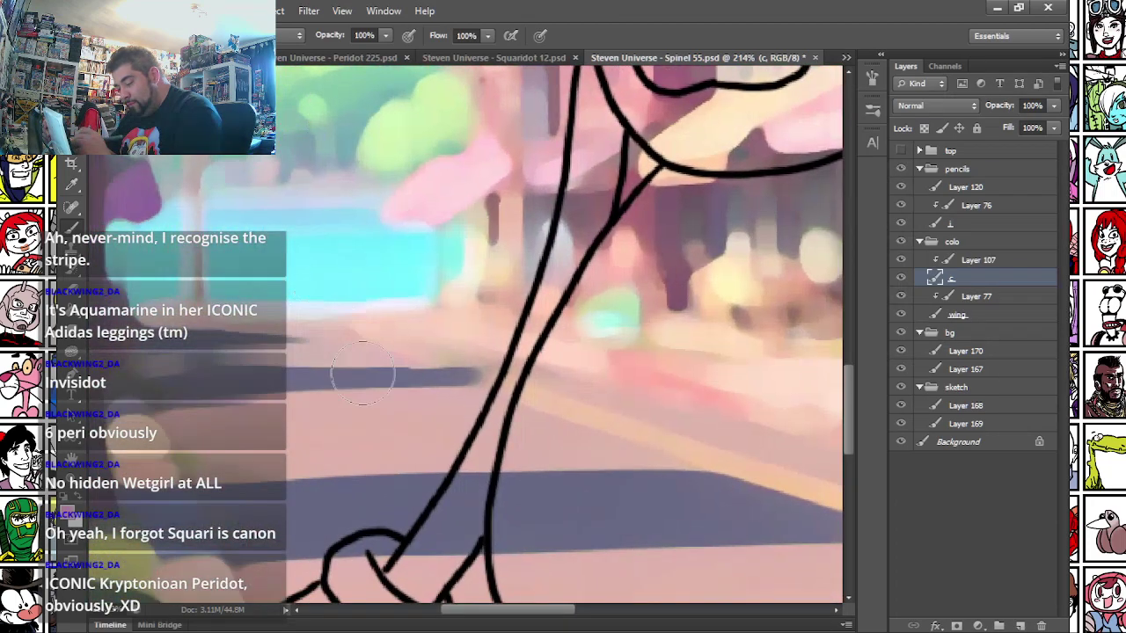
{"action": "mouse_move", "coordinate": [407, 588]}
{"action": "left_mouse_down"}
{"action": "mouse_move", "coordinate": [505, 422]}
{"action": "mouse_move", "coordinate": [568, 220]}
{"action": "mouse_move", "coordinate": [576, 308]}
{"action": "mouse_move", "coordinate": [545, 453]}
{"action": "left_mouse_up"}
{"action": "scroll", "coordinate": [567, 219], "scroll_direction": "up", "scroll_amount": 5}
{"action": "mouse_move", "coordinate": [502, 240]}
{"action": "left_mouse_down"}
{"action": "mouse_move", "coordinate": [482, 370]}
{"action": "mouse_move", "coordinate": [409, 598]}
{"action": "left_mouse_up"}
{"action": "left_click_drag", "start_coordinate": [457, 272], "coordinate": [419, 435]}
- Add a layer clipped to layer c and shade the cheeks under both eyes in darker pink with a 70 px soft brush
{"action": "left_click", "coordinate": [1020, 626]}
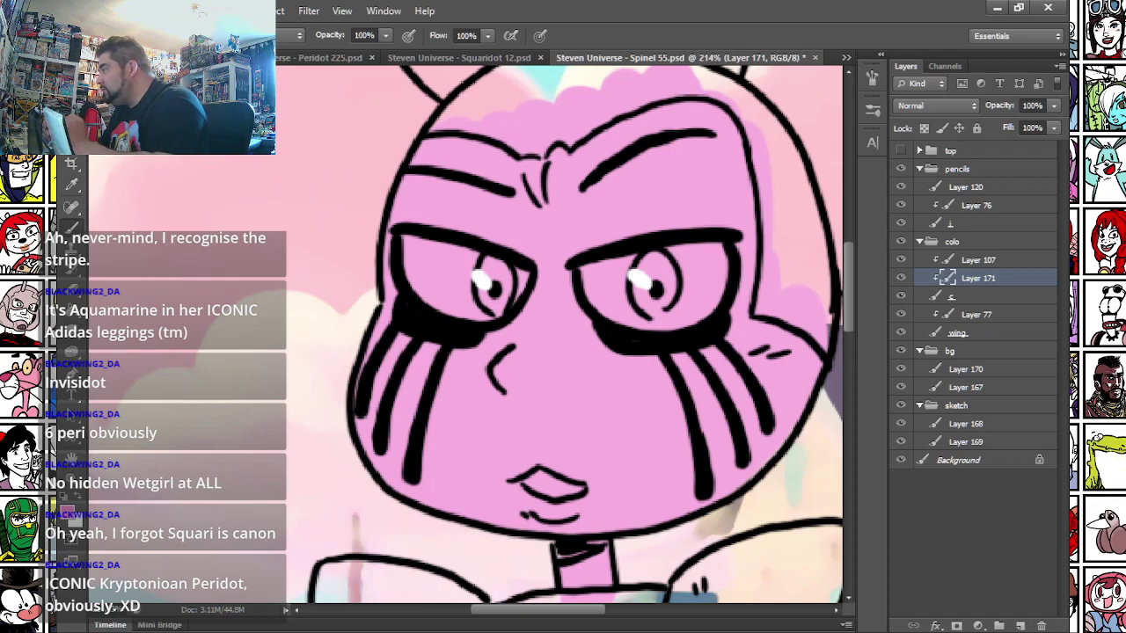
{"action": "right_click", "coordinate": [488, 204]}
{"action": "left_click", "coordinate": [583, 431]}
{"action": "left_click", "coordinate": [555, 243]}
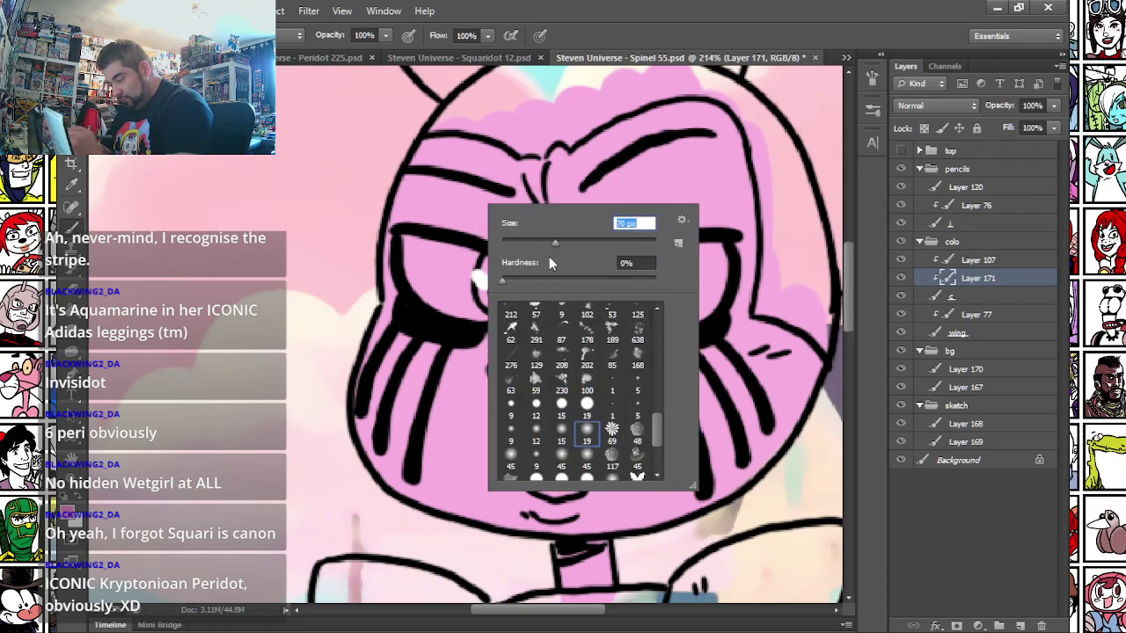
{"action": "mouse_move", "coordinate": [373, 320]}
{"action": "left_mouse_down"}
{"action": "mouse_move", "coordinate": [420, 334]}
{"action": "mouse_move", "coordinate": [546, 314]}
{"action": "mouse_move", "coordinate": [627, 350]}
{"action": "mouse_move", "coordinate": [666, 327]}
{"action": "mouse_move", "coordinate": [711, 334]}
{"action": "mouse_move", "coordinate": [686, 352]}
{"action": "left_mouse_up"}
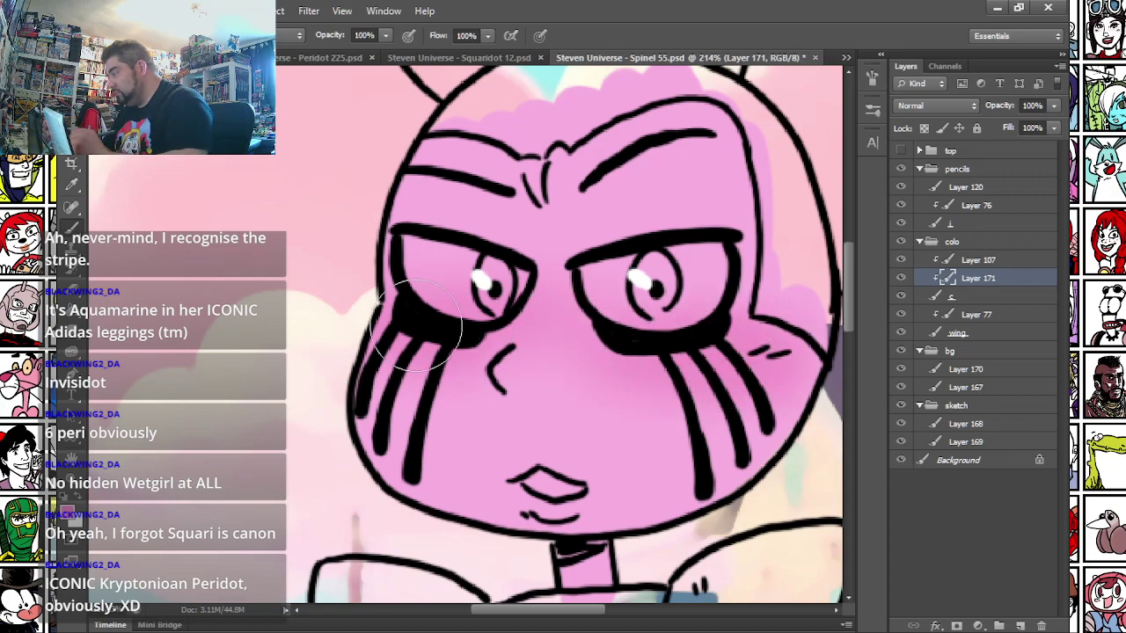
- Add a darker pink blush under the nose and around the lips with a smaller soft brush
{"action": "right_click", "coordinate": [588, 324]}
{"action": "left_click", "coordinate": [586, 326]}
{"action": "mouse_move", "coordinate": [534, 393]}
{"action": "left_mouse_down"}
{"action": "mouse_move", "coordinate": [515, 390]}
{"action": "mouse_move", "coordinate": [546, 388]}
{"action": "left_mouse_up"}
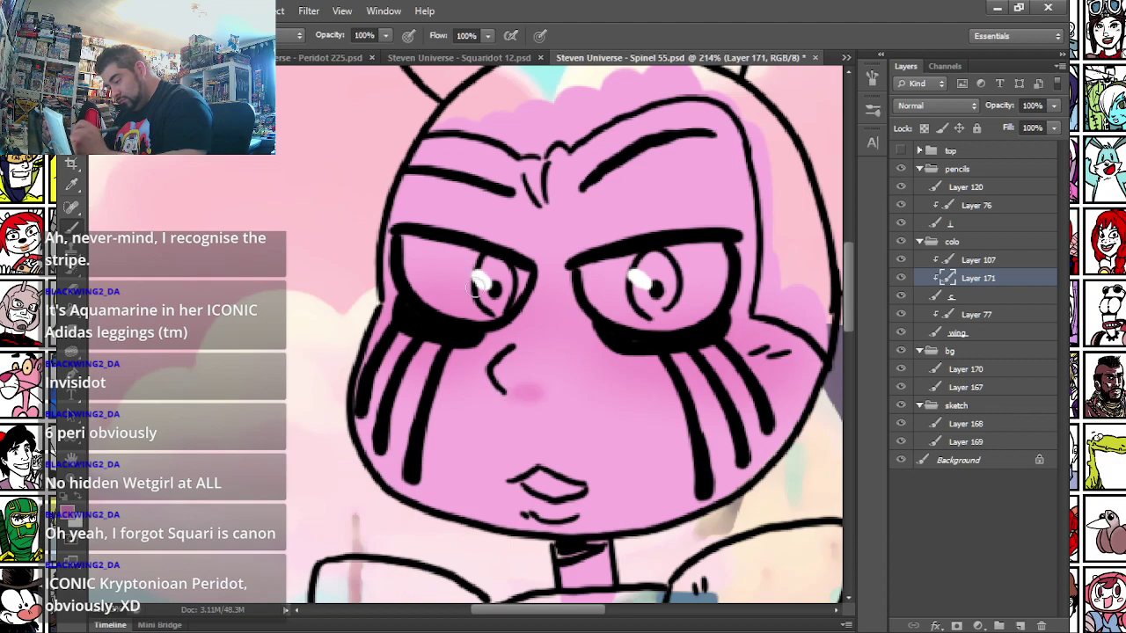
{"action": "mouse_move", "coordinate": [525, 489]}
{"action": "left_mouse_down"}
{"action": "mouse_move", "coordinate": [579, 491]}
{"action": "mouse_move", "coordinate": [527, 475]}
{"action": "mouse_move", "coordinate": [549, 507]}
{"action": "left_mouse_up"}
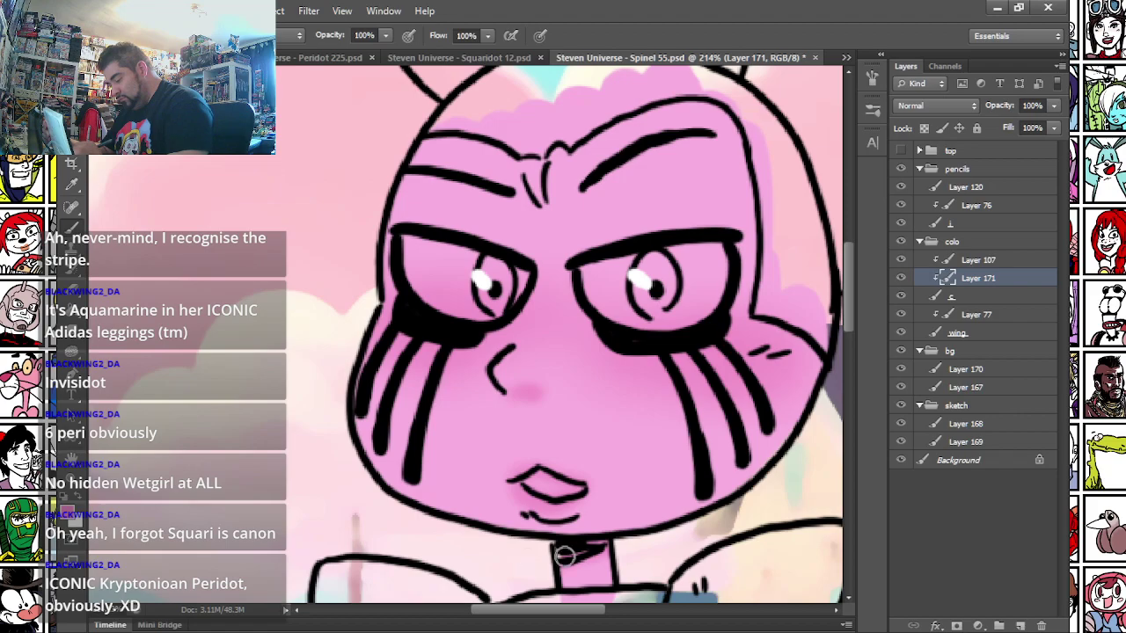
- Shade the arm on the lake side in soft darker pink on Layer 171
{"action": "scroll", "coordinate": [468, 449], "scroll_direction": "down", "scroll_amount": 10}
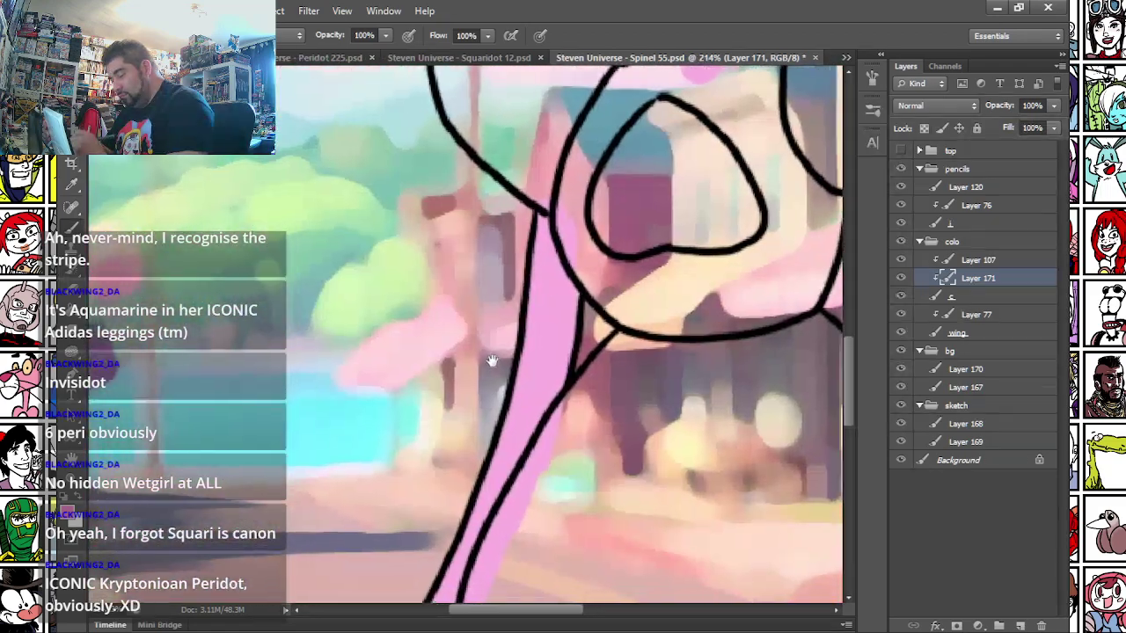
{"action": "right_click", "coordinate": [526, 244]}
{"action": "left_click", "coordinate": [557, 287]}
{"action": "left_click", "coordinate": [485, 224]}
{"action": "mouse_move", "coordinate": [538, 227]}
{"action": "left_mouse_down"}
{"action": "mouse_move", "coordinate": [563, 273]}
{"action": "mouse_move", "coordinate": [555, 475]}
{"action": "left_mouse_up"}
{"action": "left_click_drag", "start_coordinate": [396, 590], "coordinate": [533, 188]}
{"action": "left_click_drag", "start_coordinate": [477, 352], "coordinate": [566, 191]}
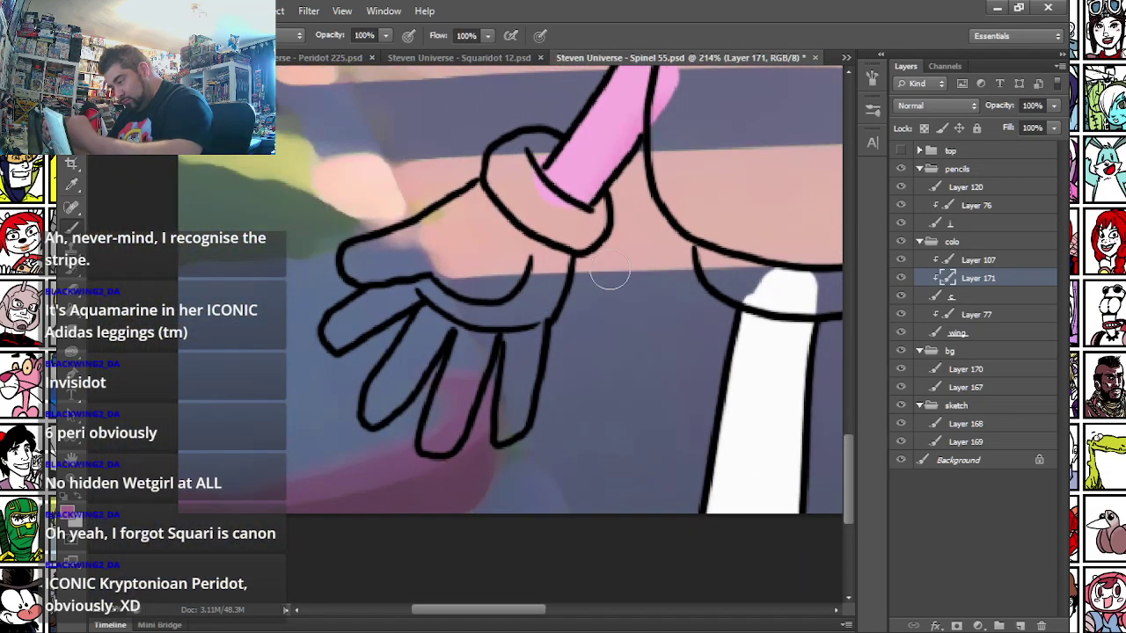
- Shade the arm on the shop side in soft darker pink along its length
{"action": "left_click_drag", "start_coordinate": [818, 168], "coordinate": [397, 367]}
{"action": "mouse_move", "coordinate": [721, 162]}
{"action": "left_mouse_down"}
{"action": "mouse_move", "coordinate": [482, 402]}
{"action": "mouse_move", "coordinate": [505, 482]}
{"action": "left_mouse_up"}
{"action": "left_click_drag", "start_coordinate": [394, 123], "coordinate": [312, 215]}
{"action": "left_click_drag", "start_coordinate": [326, 165], "coordinate": [359, 324]}
{"action": "left_click_drag", "start_coordinate": [382, 418], "coordinate": [373, 326]}
{"action": "mouse_move", "coordinate": [332, 132]}
{"action": "left_mouse_down"}
{"action": "mouse_move", "coordinate": [380, 249]}
{"action": "mouse_move", "coordinate": [461, 377]}
{"action": "left_mouse_up"}
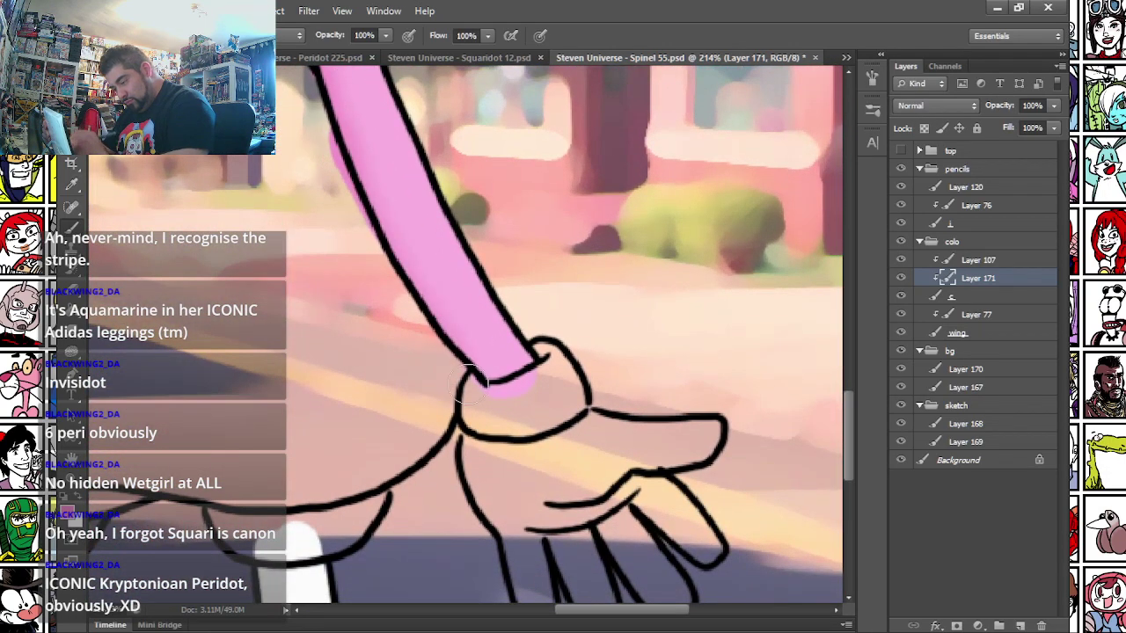
- Add soft darker pink shading around the eyelids of both eyes
{"action": "left_click_drag", "start_coordinate": [269, 235], "coordinate": [440, 377]}
{"action": "mouse_move", "coordinate": [470, 186]}
{"action": "left_mouse_down"}
{"action": "mouse_move", "coordinate": [414, 414]}
{"action": "mouse_move", "coordinate": [316, 408]}
{"action": "left_mouse_up"}
{"action": "left_click_drag", "start_coordinate": [393, 275], "coordinate": [407, 390]}
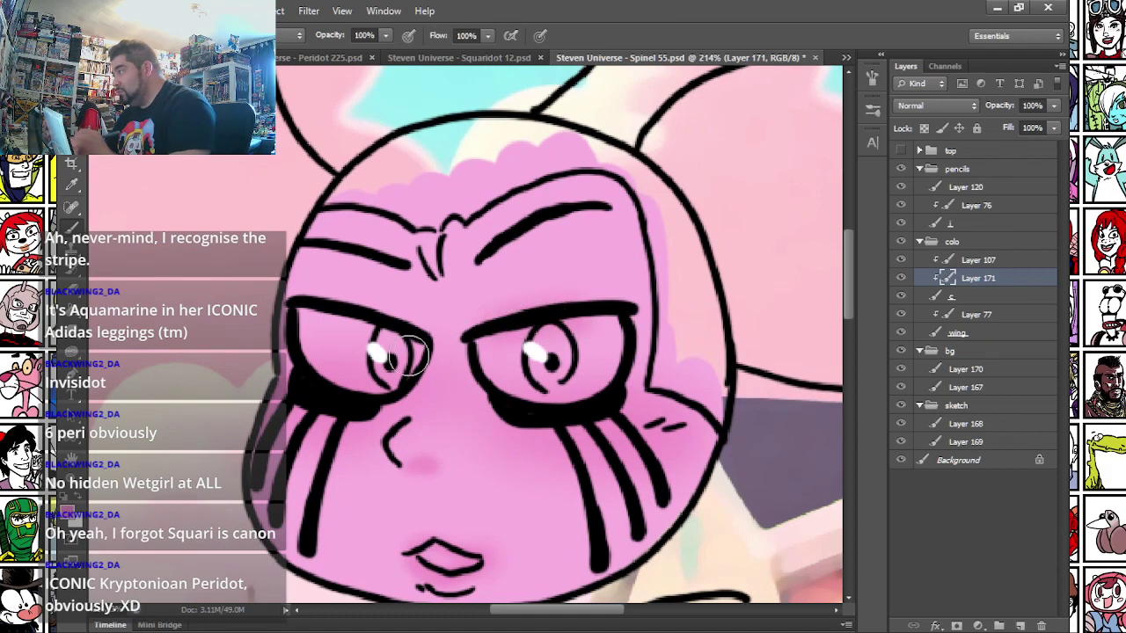
{"action": "left_click_drag", "start_coordinate": [305, 317], "coordinate": [380, 332]}
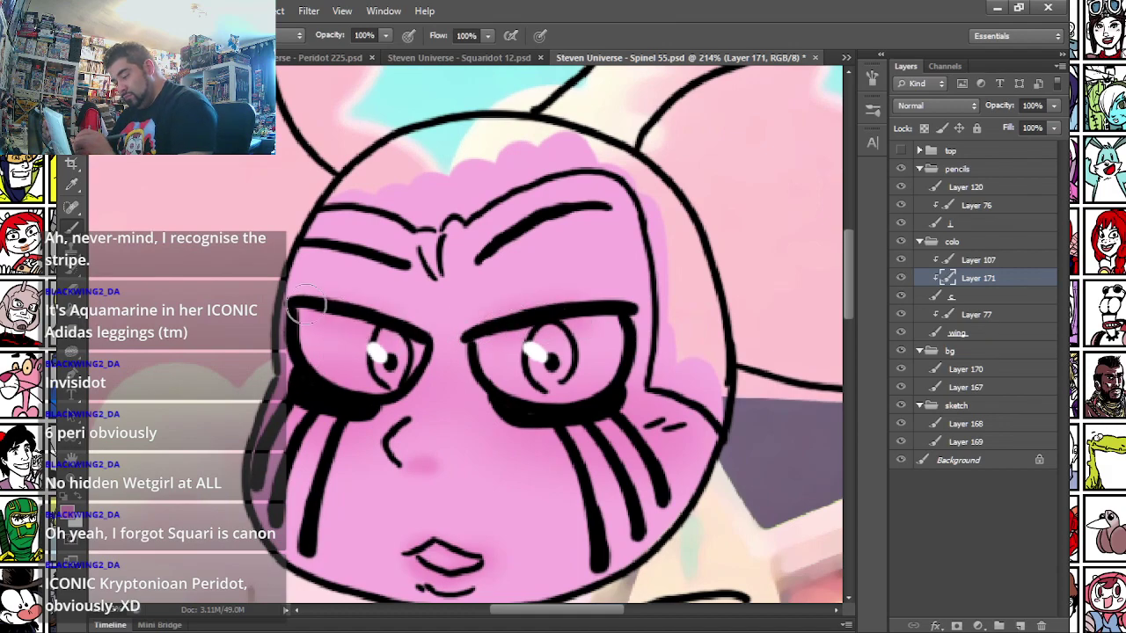
{"action": "left_click_drag", "start_coordinate": [274, 411], "coordinate": [315, 298]}
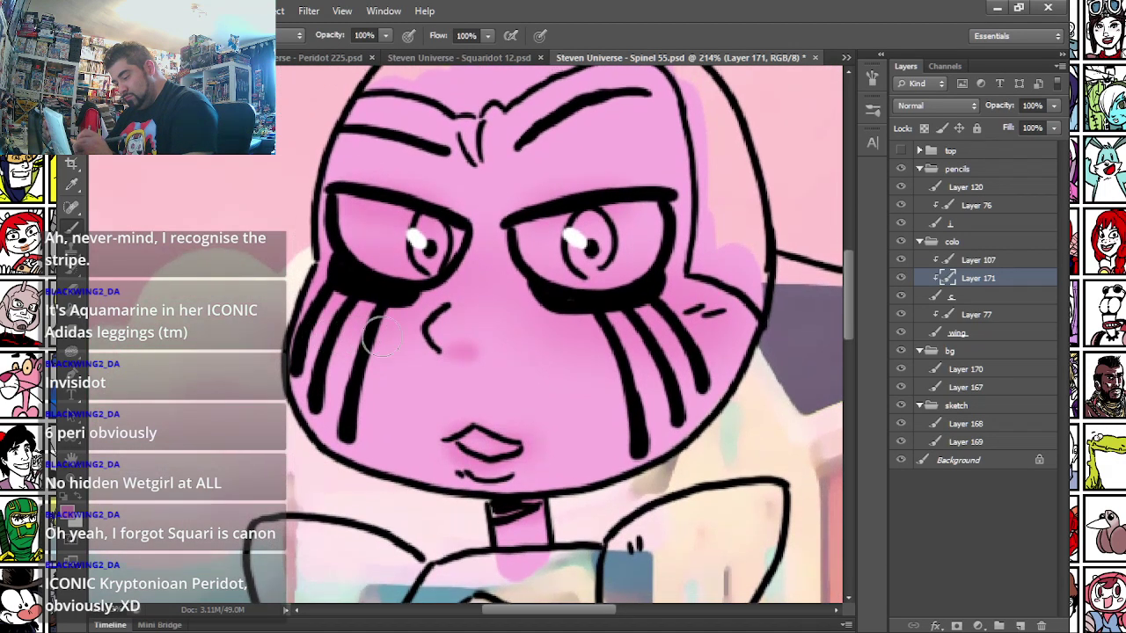
- Switch to the hard round 19 px brush and merge Layer 171 down into layer c
{"action": "right_click", "coordinate": [578, 261]}
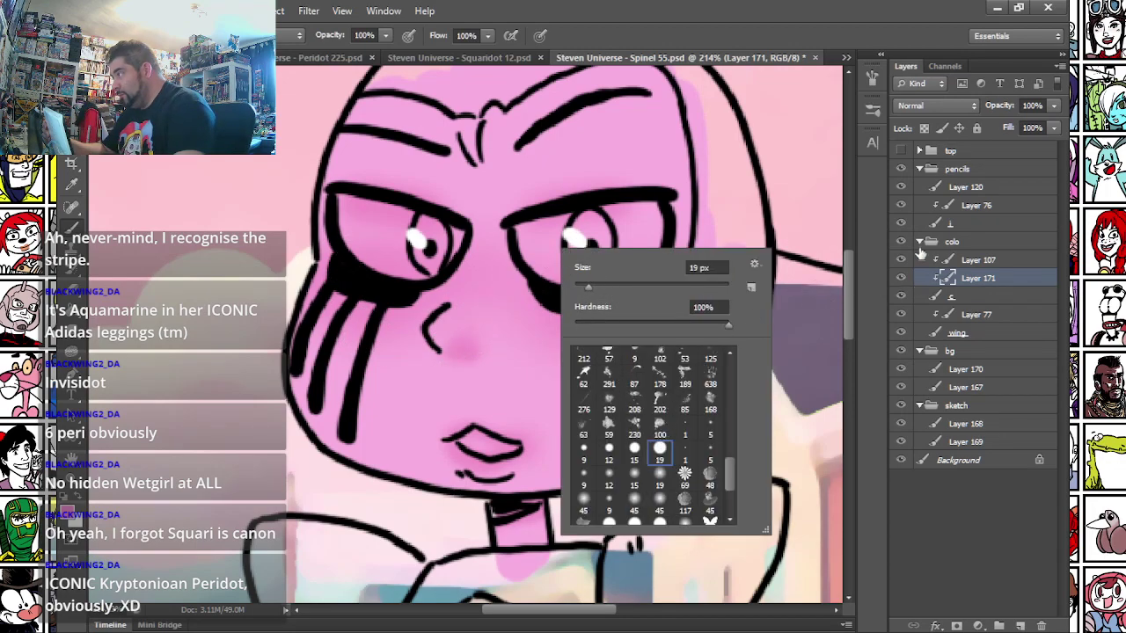
{"action": "key", "text": "Return"}
{"action": "key", "text": "ctrl+e"}
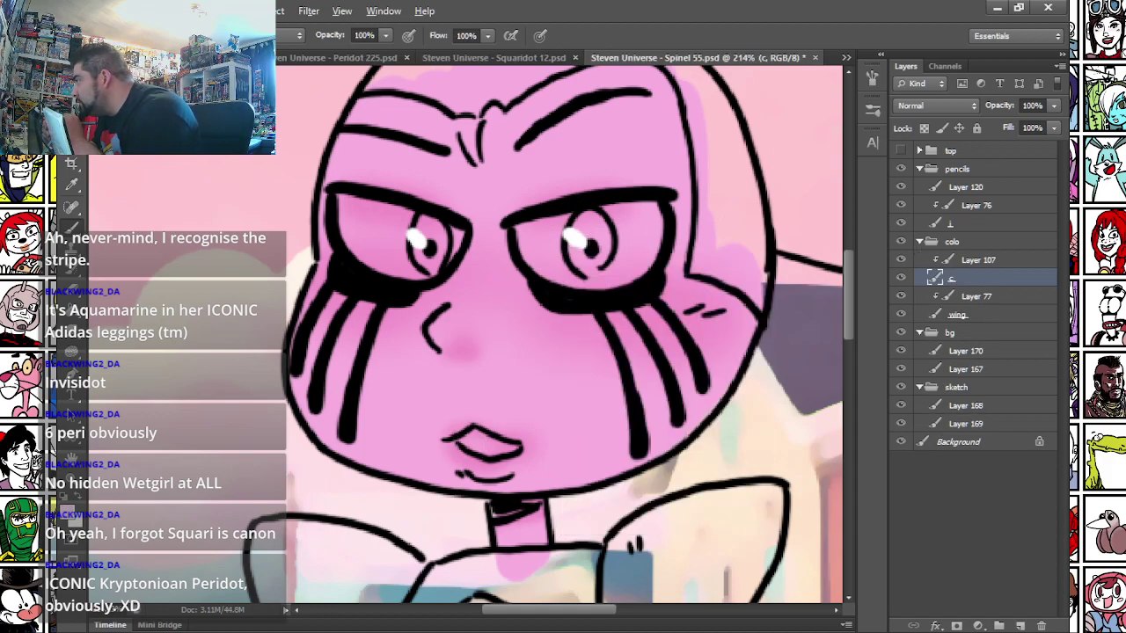
- Paint a pale lavender shadow tone across the upper part of both eyes and lighten the area below it
{"action": "left_click_drag", "start_coordinate": [527, 236], "coordinate": [649, 208]}
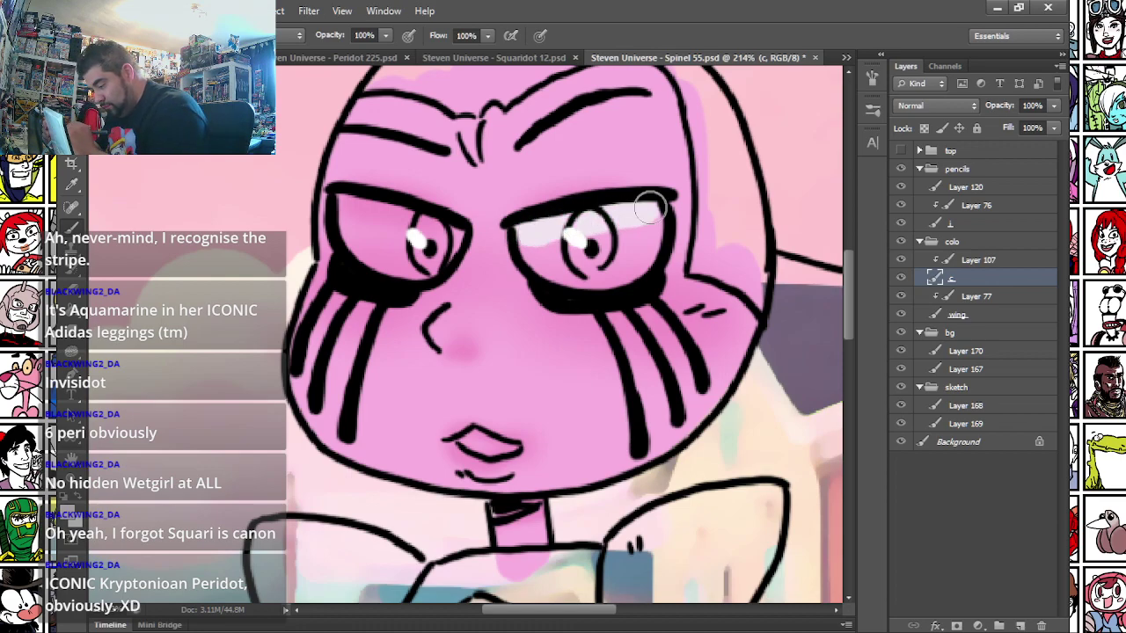
{"action": "mouse_move", "coordinate": [437, 236]}
{"action": "left_mouse_down"}
{"action": "mouse_move", "coordinate": [343, 204]}
{"action": "mouse_move", "coordinate": [392, 231]}
{"action": "mouse_move", "coordinate": [472, 227]}
{"action": "left_mouse_up"}
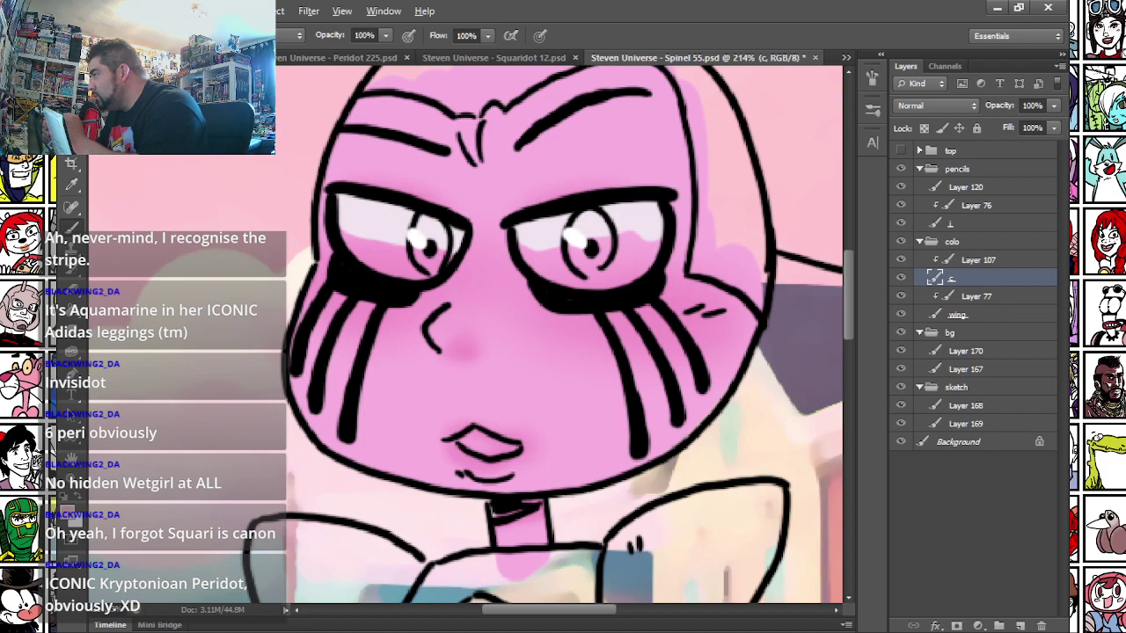
{"action": "left_click_drag", "start_coordinate": [565, 278], "coordinate": [649, 263]}
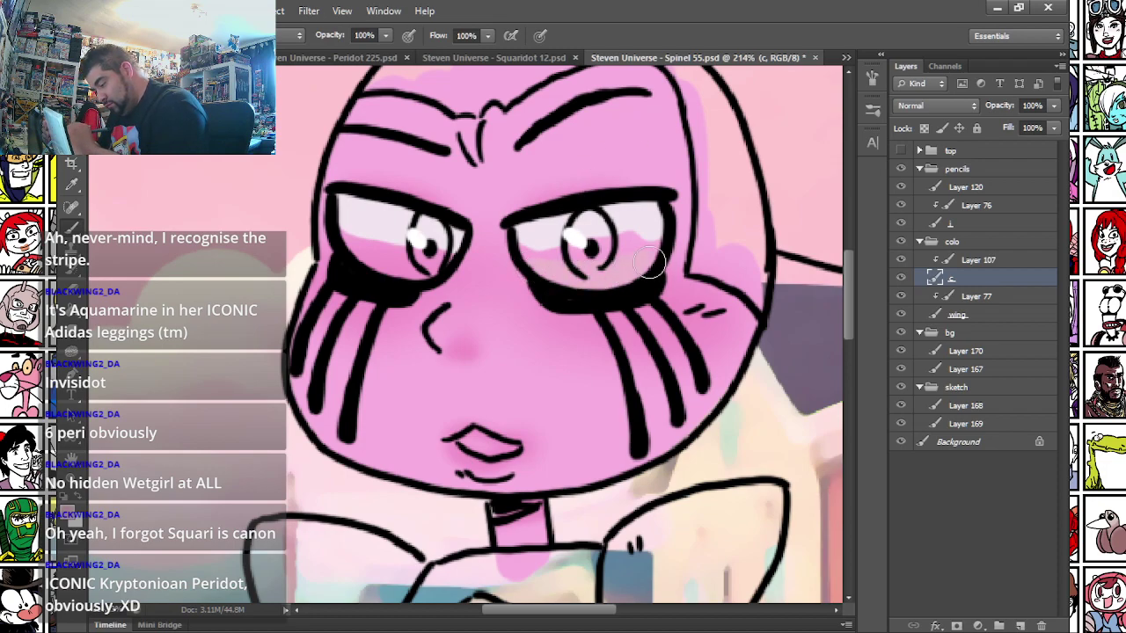
{"action": "left_click_drag", "start_coordinate": [345, 257], "coordinate": [444, 269]}
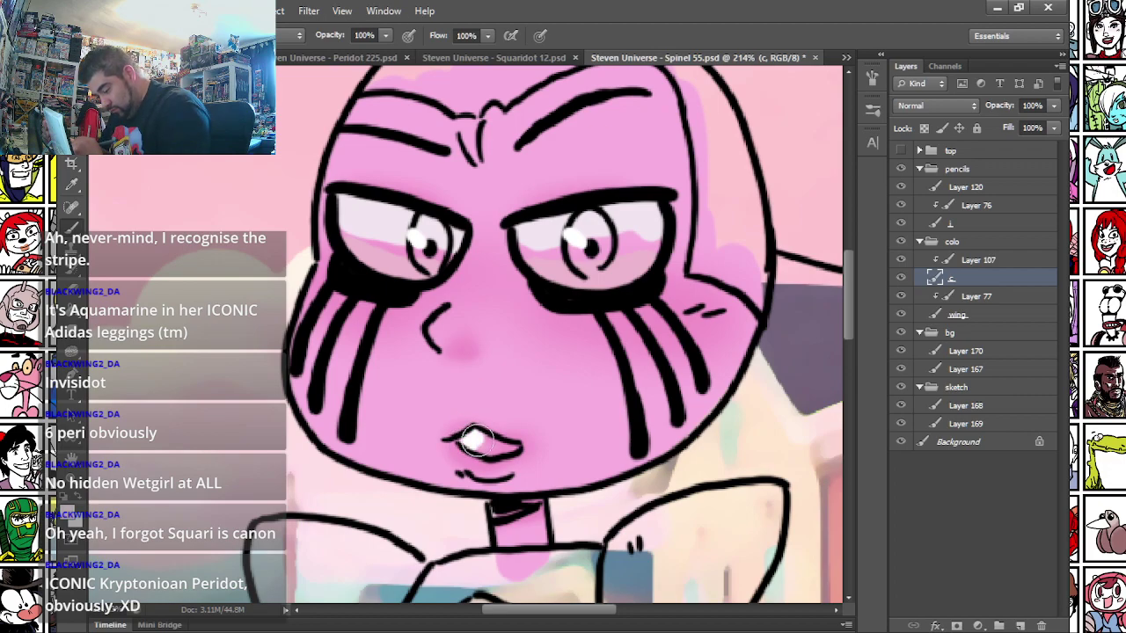
- Fill the mouth and the lower part of both eyes with white, leaving a thin lavender shadow beneath the lids
{"action": "left_click_drag", "start_coordinate": [524, 245], "coordinate": [661, 233]}
{"action": "mouse_move", "coordinate": [541, 258]}
{"action": "left_mouse_down"}
{"action": "mouse_move", "coordinate": [629, 263]}
{"action": "mouse_move", "coordinate": [555, 252]}
{"action": "left_mouse_up"}
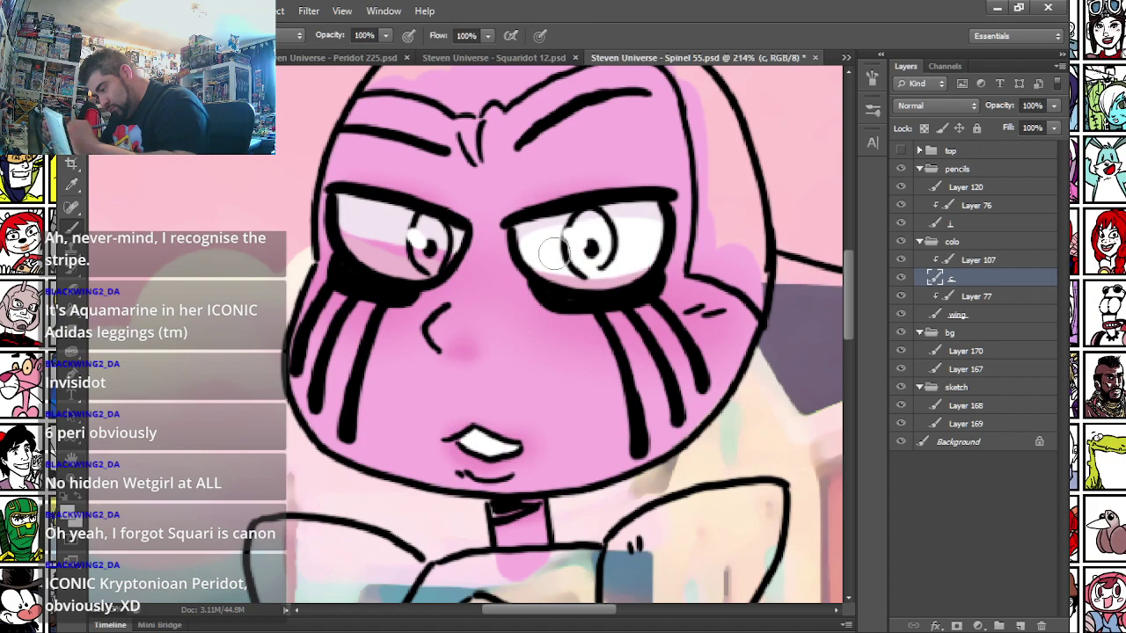
{"action": "left_click_drag", "start_coordinate": [352, 236], "coordinate": [426, 251]}
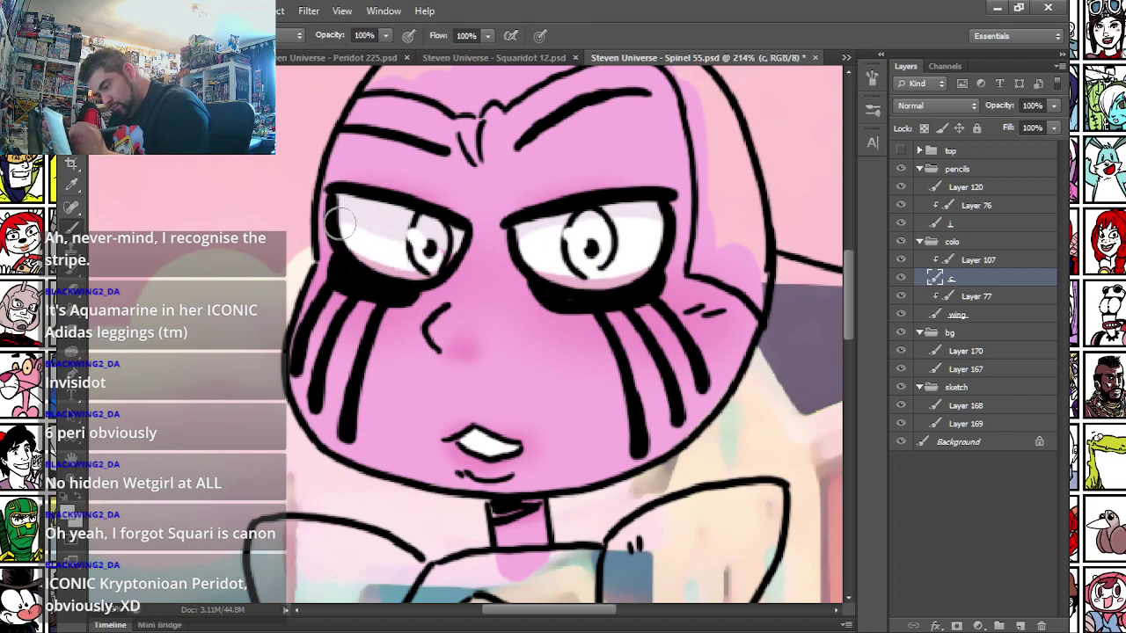
{"action": "left_click_drag", "start_coordinate": [341, 222], "coordinate": [423, 243]}
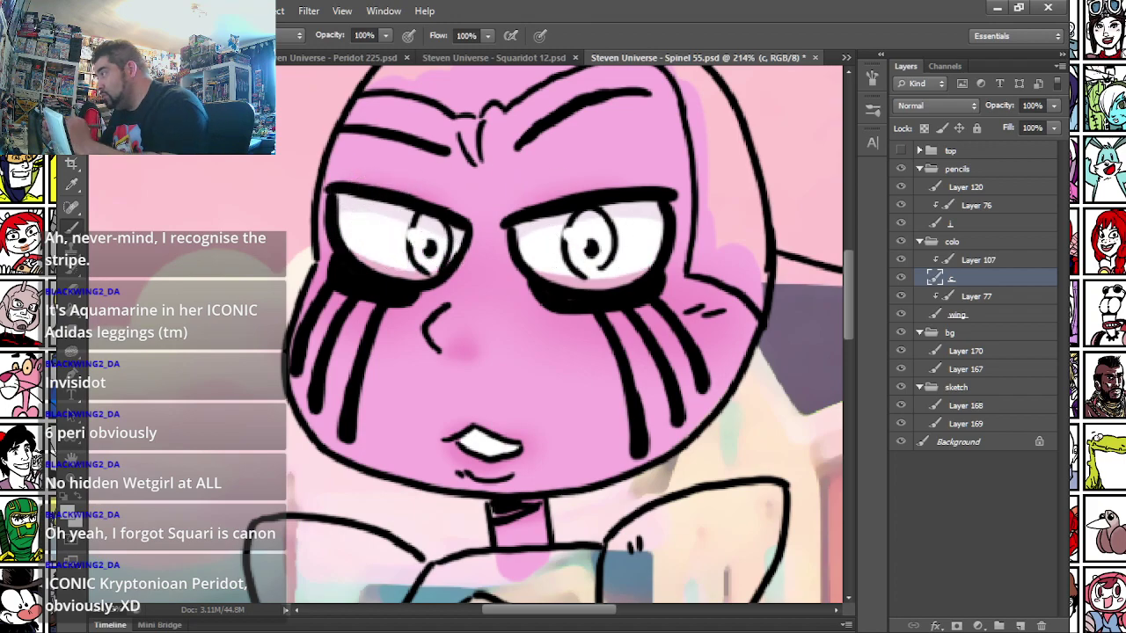
- Paint both irises magenta around the pupils
{"action": "mouse_move", "coordinate": [582, 223]}
{"action": "left_mouse_down"}
{"action": "mouse_move", "coordinate": [582, 262]}
{"action": "mouse_move", "coordinate": [597, 253]}
{"action": "mouse_move", "coordinate": [586, 224]}
{"action": "left_mouse_up"}
{"action": "left_click_drag", "start_coordinate": [425, 227], "coordinate": [434, 258]}
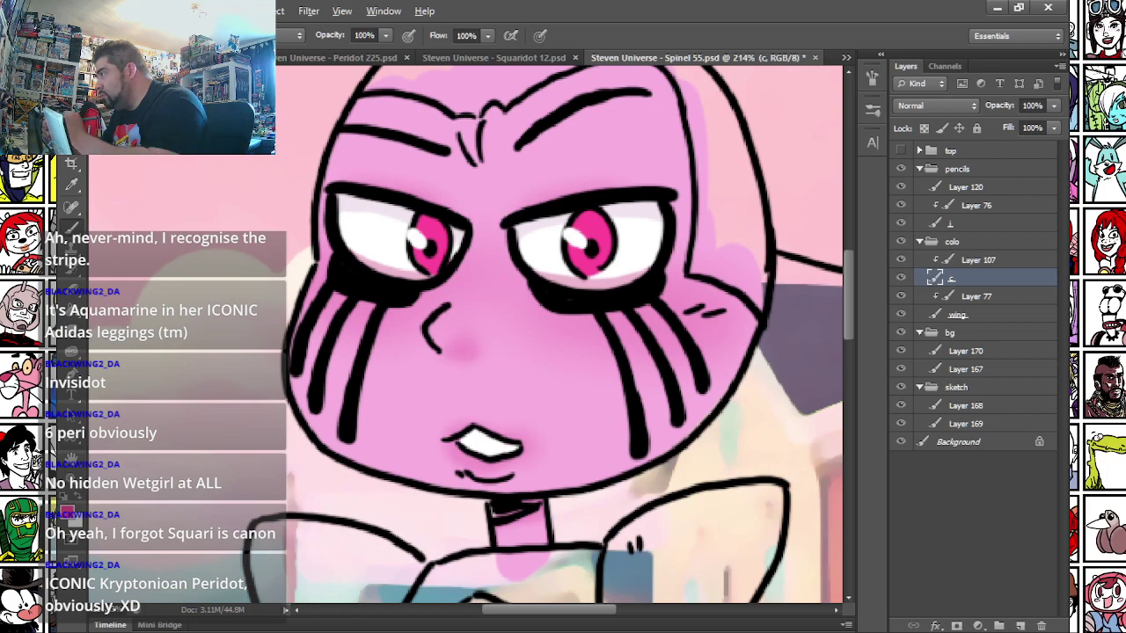
{"action": "left_click_drag", "start_coordinate": [581, 254], "coordinate": [591, 255]}
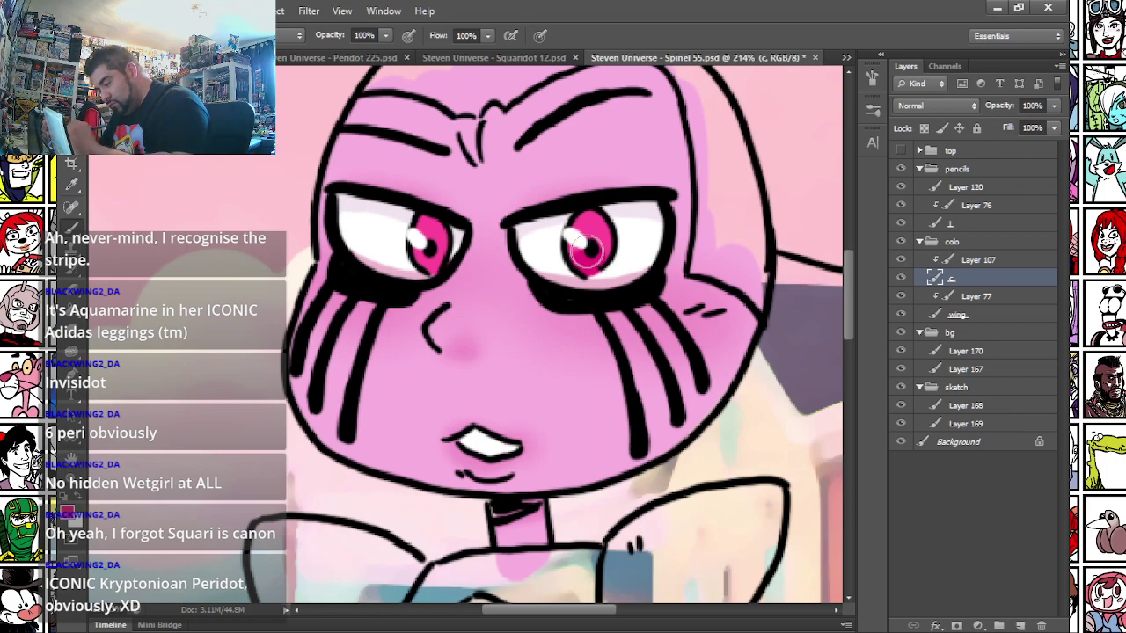
- Paint the glove on the lake-side hand flat deep pink, covering the cuff, palm and all fingers
{"action": "mouse_move", "coordinate": [421, 260]}
{"action": "left_mouse_down"}
{"action": "mouse_move", "coordinate": [431, 245]}
{"action": "mouse_move", "coordinate": [405, 339]}
{"action": "mouse_move", "coordinate": [408, 387]}
{"action": "left_mouse_up"}
{"action": "left_click_drag", "start_coordinate": [378, 493], "coordinate": [417, 213]}
{"action": "left_click_drag", "start_coordinate": [362, 510], "coordinate": [382, 296]}
{"action": "left_click_drag", "start_coordinate": [375, 588], "coordinate": [374, 176]}
{"action": "left_click_drag", "start_coordinate": [361, 581], "coordinate": [375, 211]}
{"action": "left_click_drag", "start_coordinate": [359, 336], "coordinate": [673, 277]}
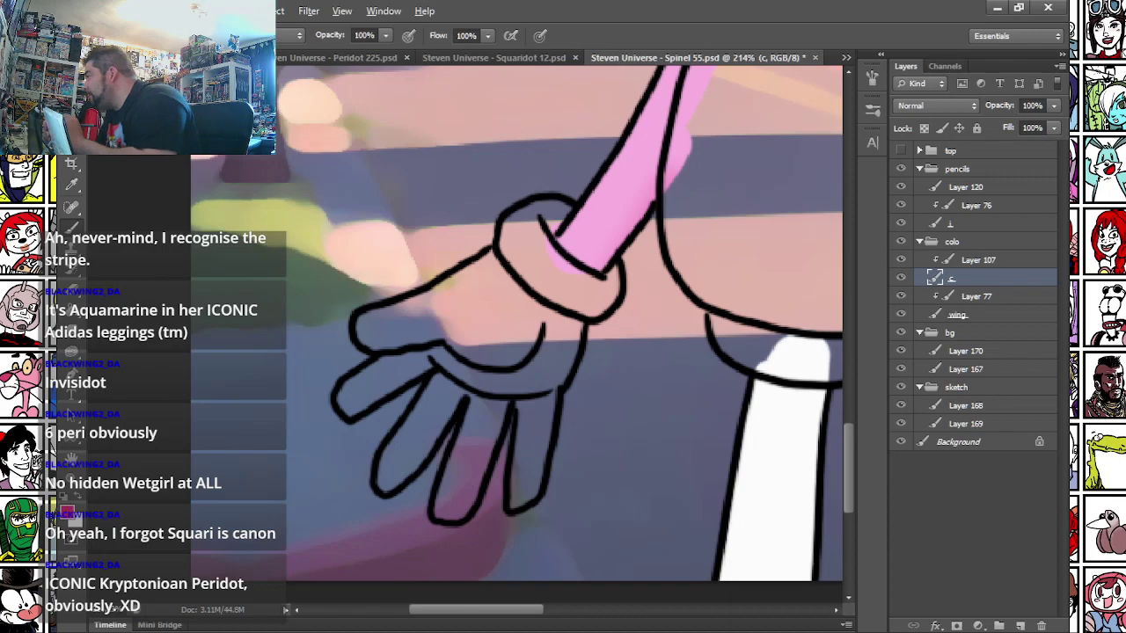
{"action": "right_click", "coordinate": [453, 295]}
{"action": "mouse_move", "coordinate": [366, 325]}
{"action": "left_mouse_down"}
{"action": "mouse_move", "coordinate": [452, 299]}
{"action": "mouse_move", "coordinate": [491, 273]}
{"action": "mouse_move", "coordinate": [522, 228]}
{"action": "mouse_move", "coordinate": [557, 212]}
{"action": "mouse_move", "coordinate": [531, 244]}
{"action": "mouse_move", "coordinate": [551, 270]}
{"action": "mouse_move", "coordinate": [597, 291]}
{"action": "mouse_move", "coordinate": [614, 278]}
{"action": "mouse_move", "coordinate": [599, 301]}
{"action": "mouse_move", "coordinate": [572, 323]}
{"action": "left_mouse_up"}
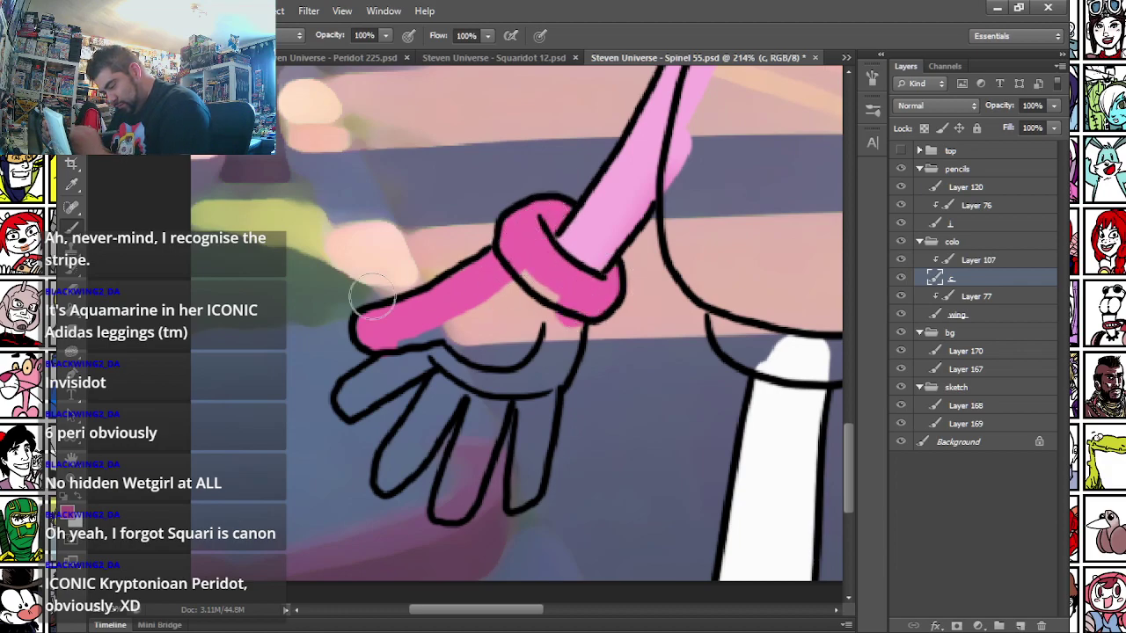
{"action": "mouse_move", "coordinate": [350, 400]}
{"action": "left_mouse_down"}
{"action": "mouse_move", "coordinate": [376, 385]}
{"action": "mouse_move", "coordinate": [407, 337]}
{"action": "left_mouse_up"}
{"action": "left_click_drag", "start_coordinate": [352, 404], "coordinate": [438, 345]}
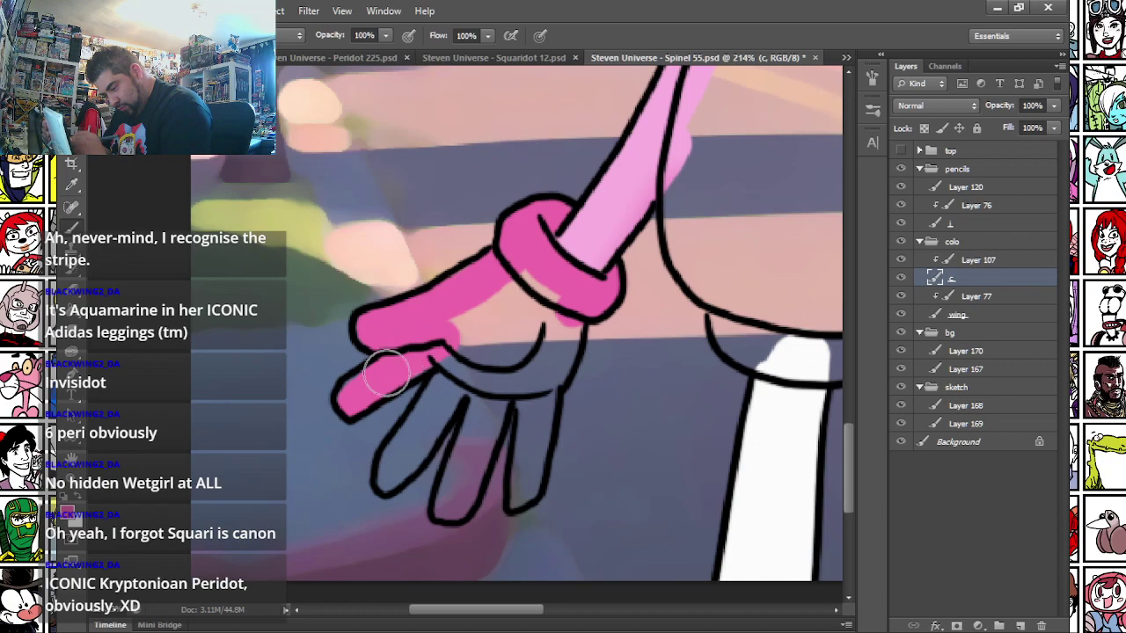
{"action": "mouse_move", "coordinate": [392, 471]}
{"action": "left_mouse_down"}
{"action": "mouse_move", "coordinate": [455, 359]}
{"action": "mouse_move", "coordinate": [440, 405]}
{"action": "mouse_move", "coordinate": [475, 384]}
{"action": "mouse_move", "coordinate": [480, 428]}
{"action": "mouse_move", "coordinate": [442, 508]}
{"action": "mouse_move", "coordinate": [518, 385]}
{"action": "mouse_move", "coordinate": [518, 495]}
{"action": "mouse_move", "coordinate": [554, 364]}
{"action": "mouse_move", "coordinate": [556, 301]}
{"action": "mouse_move", "coordinate": [446, 333]}
{"action": "left_mouse_up"}
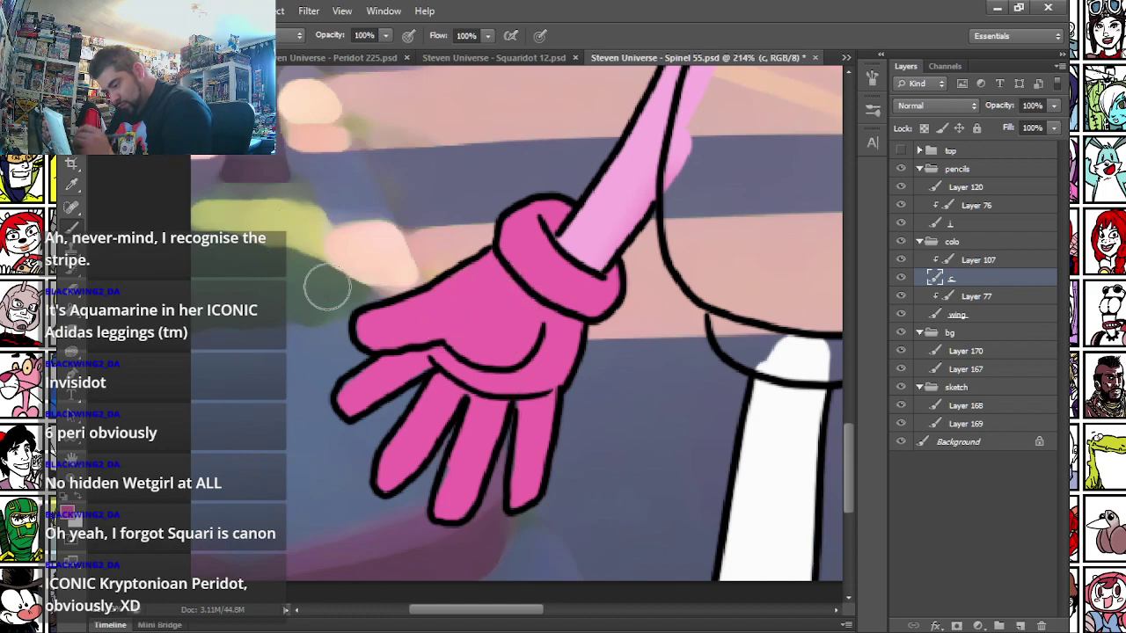
- Paint the other glove flat deep pink and dab lighter pink highlights on the cuff and thumb base of both gloves
{"action": "left_click_drag", "start_coordinate": [659, 410], "coordinate": [422, 381]}
{"action": "mouse_move", "coordinate": [376, 204]}
{"action": "left_mouse_down"}
{"action": "mouse_move", "coordinate": [389, 286]}
{"action": "mouse_move", "coordinate": [451, 441]}
{"action": "mouse_move", "coordinate": [449, 344]}
{"action": "mouse_move", "coordinate": [517, 437]}
{"action": "mouse_move", "coordinate": [486, 344]}
{"action": "mouse_move", "coordinate": [535, 346]}
{"action": "mouse_move", "coordinate": [555, 394]}
{"action": "mouse_move", "coordinate": [512, 344]}
{"action": "mouse_move", "coordinate": [577, 427]}
{"action": "mouse_move", "coordinate": [582, 414]}
{"action": "mouse_move", "coordinate": [522, 324]}
{"action": "mouse_move", "coordinate": [540, 305]}
{"action": "mouse_move", "coordinate": [619, 371]}
{"action": "mouse_move", "coordinate": [552, 286]}
{"action": "mouse_move", "coordinate": [610, 268]}
{"action": "mouse_move", "coordinate": [618, 254]}
{"action": "mouse_move", "coordinate": [440, 211]}
{"action": "mouse_move", "coordinate": [456, 176]}
{"action": "mouse_move", "coordinate": [496, 244]}
{"action": "mouse_move", "coordinate": [577, 263]}
{"action": "mouse_move", "coordinate": [542, 311]}
{"action": "mouse_move", "coordinate": [514, 311]}
{"action": "mouse_move", "coordinate": [421, 234]}
{"action": "mouse_move", "coordinate": [387, 231]}
{"action": "left_mouse_up"}
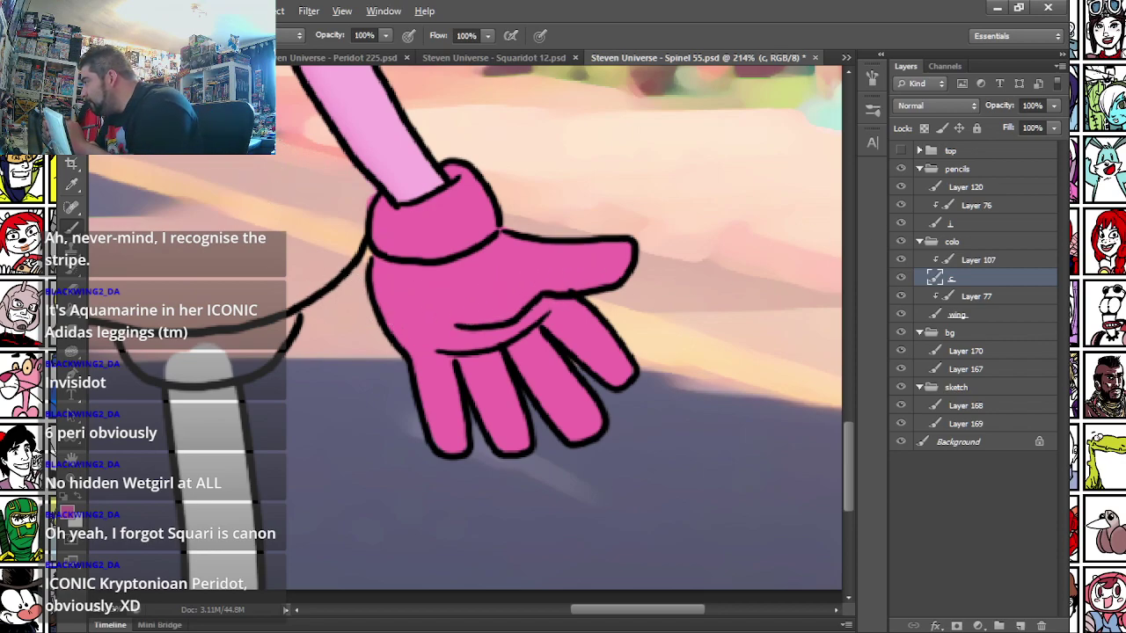
{"action": "left_click_drag", "start_coordinate": [503, 251], "coordinate": [531, 256]}
{"action": "left_click_drag", "start_coordinate": [468, 194], "coordinate": [475, 211]}
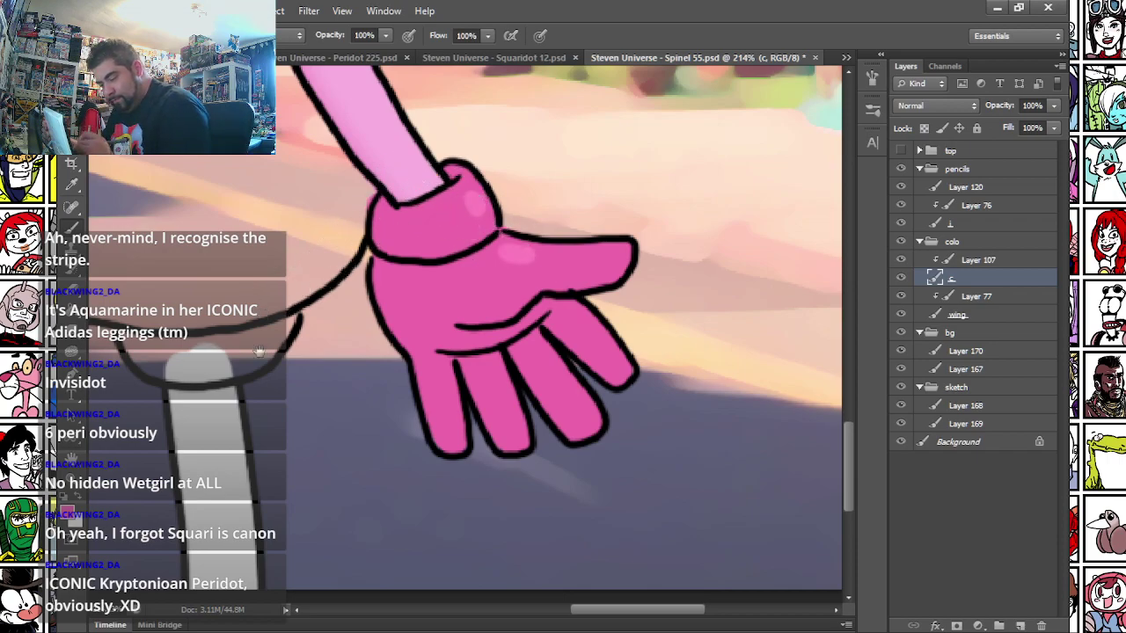
{"action": "left_click_drag", "start_coordinate": [252, 353], "coordinate": [791, 290]}
{"action": "left_click_drag", "start_coordinate": [364, 347], "coordinate": [528, 331]}
{"action": "left_click", "coordinate": [466, 158]}
{"action": "left_click_drag", "start_coordinate": [415, 211], "coordinate": [431, 202]}
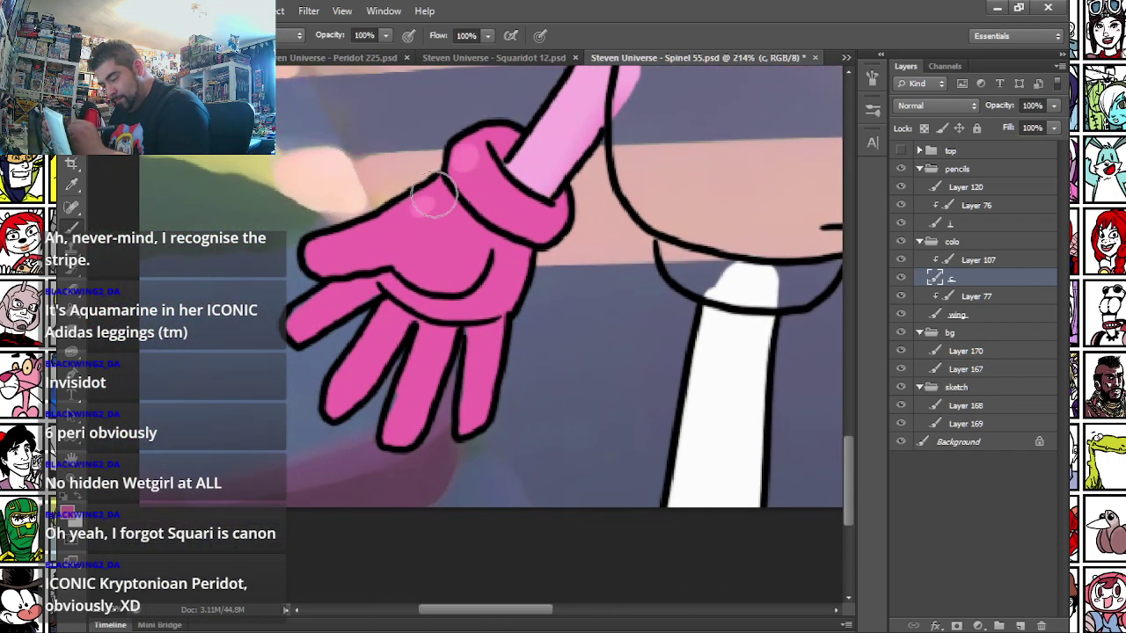
- Fill the lower half of the puffy shorts and both leg cuffs with dark magenta
{"action": "key", "text": "space"}
{"action": "mouse_move", "coordinate": [352, 191]}
{"action": "left_mouse_down"}
{"action": "mouse_move", "coordinate": [343, 414]}
{"action": "mouse_move", "coordinate": [377, 279]}
{"action": "mouse_move", "coordinate": [435, 244]}
{"action": "mouse_move", "coordinate": [453, 190]}
{"action": "mouse_move", "coordinate": [459, 306]}
{"action": "left_mouse_up"}
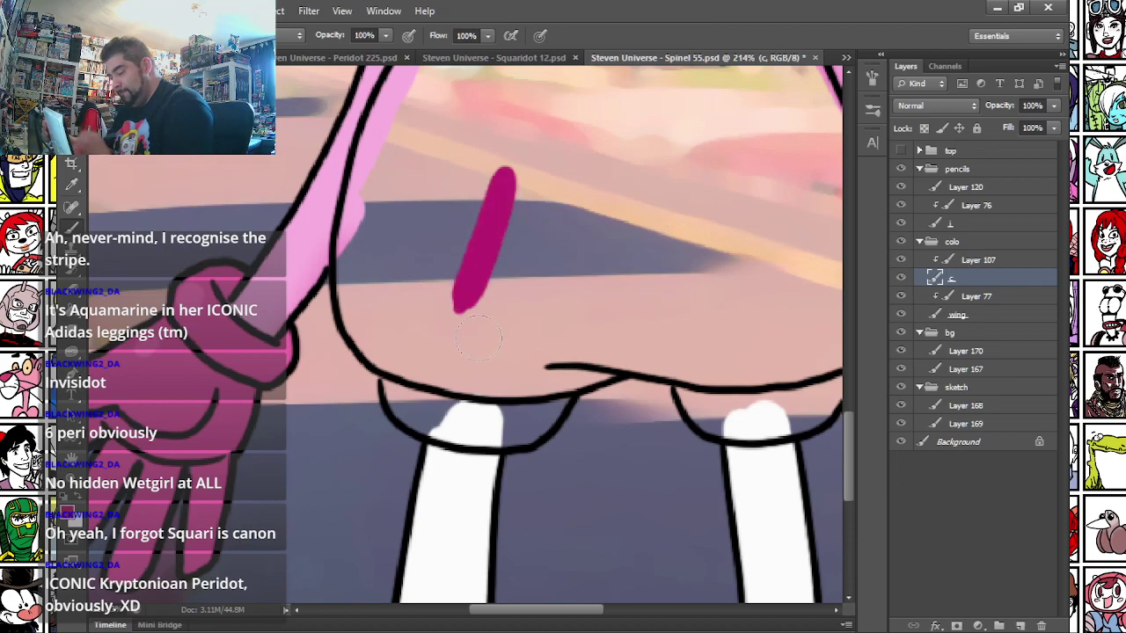
{"action": "scroll", "coordinate": [477, 339], "scroll_direction": "down", "scroll_amount": 2}
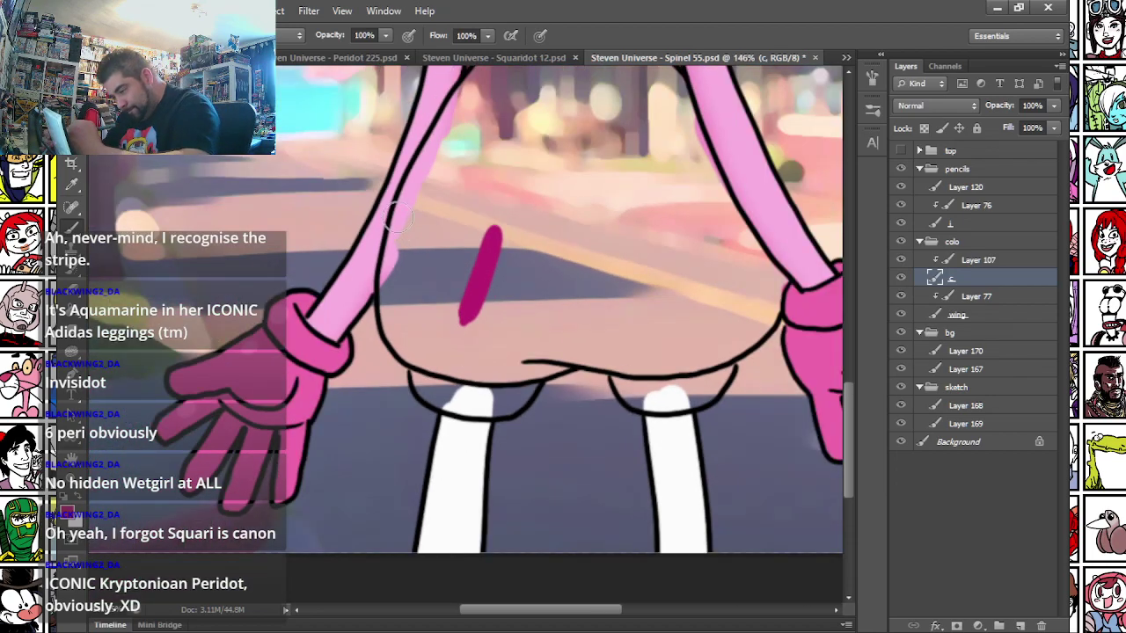
{"action": "right_click", "coordinate": [426, 207]}
{"action": "left_click", "coordinate": [464, 245]}
{"action": "mouse_move", "coordinate": [408, 199]}
{"action": "left_mouse_down"}
{"action": "mouse_move", "coordinate": [396, 324]}
{"action": "mouse_move", "coordinate": [428, 384]}
{"action": "mouse_move", "coordinate": [454, 401]}
{"action": "mouse_move", "coordinate": [502, 404]}
{"action": "mouse_move", "coordinate": [574, 354]}
{"action": "mouse_move", "coordinate": [620, 361]}
{"action": "mouse_move", "coordinate": [654, 399]}
{"action": "mouse_move", "coordinate": [708, 383]}
{"action": "mouse_move", "coordinate": [728, 345]}
{"action": "mouse_move", "coordinate": [759, 325]}
{"action": "mouse_move", "coordinate": [771, 289]}
{"action": "mouse_move", "coordinate": [694, 162]}
{"action": "mouse_move", "coordinate": [756, 258]}
{"action": "left_mouse_up"}
{"action": "mouse_move", "coordinate": [405, 151]}
{"action": "left_mouse_down"}
{"action": "mouse_move", "coordinate": [425, 186]}
{"action": "mouse_move", "coordinate": [449, 372]}
{"action": "mouse_move", "coordinate": [504, 288]}
{"action": "mouse_move", "coordinate": [530, 285]}
{"action": "mouse_move", "coordinate": [549, 338]}
{"action": "mouse_move", "coordinate": [588, 308]}
{"action": "mouse_move", "coordinate": [626, 305]}
{"action": "mouse_move", "coordinate": [640, 359]}
{"action": "mouse_move", "coordinate": [631, 395]}
{"action": "mouse_move", "coordinate": [620, 357]}
{"action": "mouse_move", "coordinate": [677, 357]}
{"action": "mouse_move", "coordinate": [751, 278]}
{"action": "mouse_move", "coordinate": [670, 305]}
{"action": "mouse_move", "coordinate": [604, 245]}
{"action": "mouse_move", "coordinate": [498, 255]}
{"action": "left_mouse_up"}
{"action": "mouse_move", "coordinate": [418, 206]}
{"action": "left_mouse_down"}
{"action": "mouse_move", "coordinate": [378, 326]}
{"action": "mouse_move", "coordinate": [393, 369]}
{"action": "left_mouse_up"}
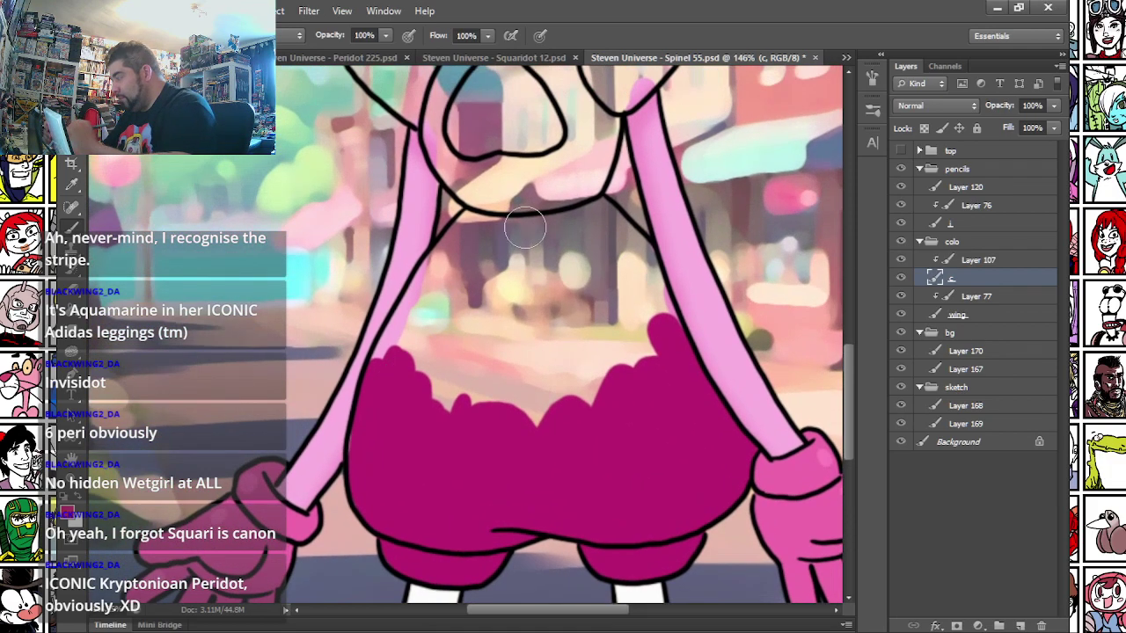
- Paint the upper part of the shorts bright magenta up to the waist, leaving a curved dark magenta shadow along the bottom
{"action": "mouse_move", "coordinate": [367, 418]}
{"action": "left_mouse_down"}
{"action": "mouse_move", "coordinate": [390, 444]}
{"action": "mouse_move", "coordinate": [487, 459]}
{"action": "left_mouse_up"}
{"action": "key", "text": "ctrl+z"}
{"action": "mouse_move", "coordinate": [352, 421]}
{"action": "left_mouse_down"}
{"action": "mouse_move", "coordinate": [384, 452]}
{"action": "mouse_move", "coordinate": [460, 470]}
{"action": "mouse_move", "coordinate": [606, 463]}
{"action": "mouse_move", "coordinate": [674, 437]}
{"action": "mouse_move", "coordinate": [694, 384]}
{"action": "mouse_move", "coordinate": [629, 248]}
{"action": "mouse_move", "coordinate": [570, 193]}
{"action": "left_mouse_up"}
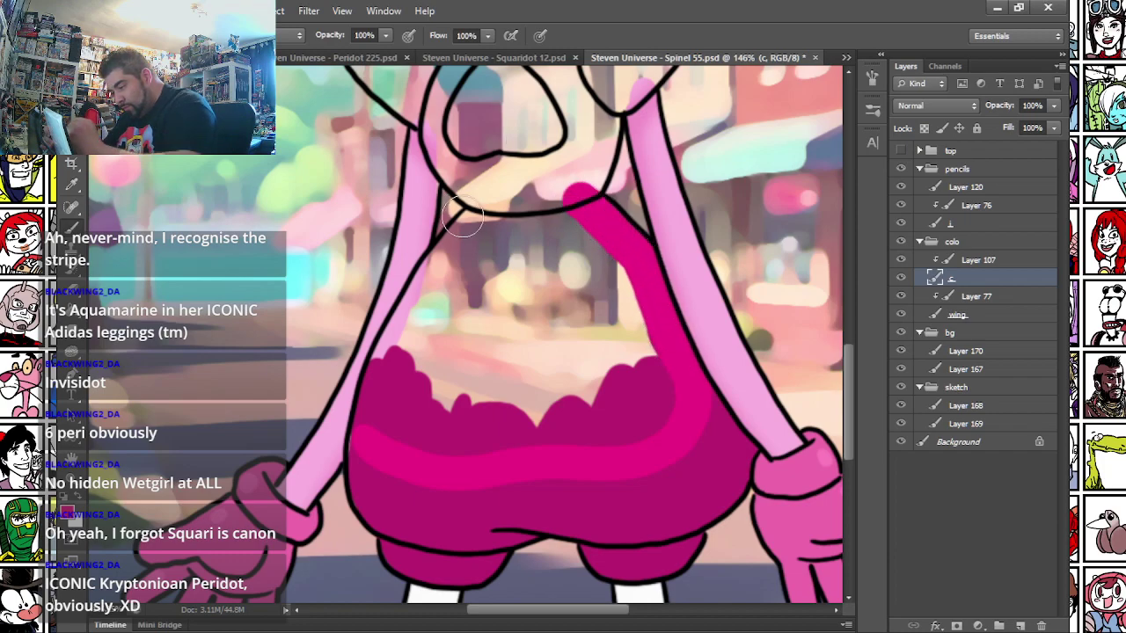
{"action": "mouse_move", "coordinate": [379, 396]}
{"action": "left_mouse_down"}
{"action": "mouse_move", "coordinate": [373, 402]}
{"action": "mouse_move", "coordinate": [418, 295]}
{"action": "mouse_move", "coordinate": [457, 246]}
{"action": "mouse_move", "coordinate": [519, 282]}
{"action": "mouse_move", "coordinate": [568, 253]}
{"action": "mouse_move", "coordinate": [642, 325]}
{"action": "mouse_move", "coordinate": [647, 390]}
{"action": "mouse_move", "coordinate": [573, 259]}
{"action": "mouse_move", "coordinate": [384, 407]}
{"action": "mouse_move", "coordinate": [444, 405]}
{"action": "mouse_move", "coordinate": [510, 447]}
{"action": "mouse_move", "coordinate": [607, 385]}
{"action": "left_mouse_up"}
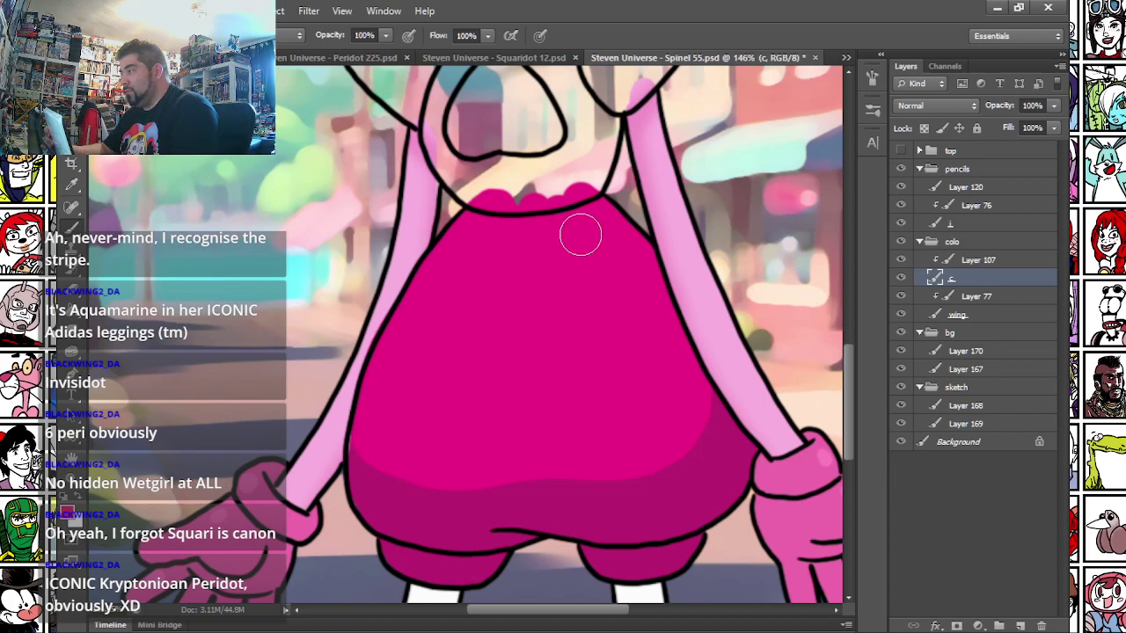
- Paint the lake-side puffed sleeve deep pink with a darker magenta shadow along its lower edge
{"action": "left_click_drag", "start_coordinate": [381, 249], "coordinate": [453, 447]}
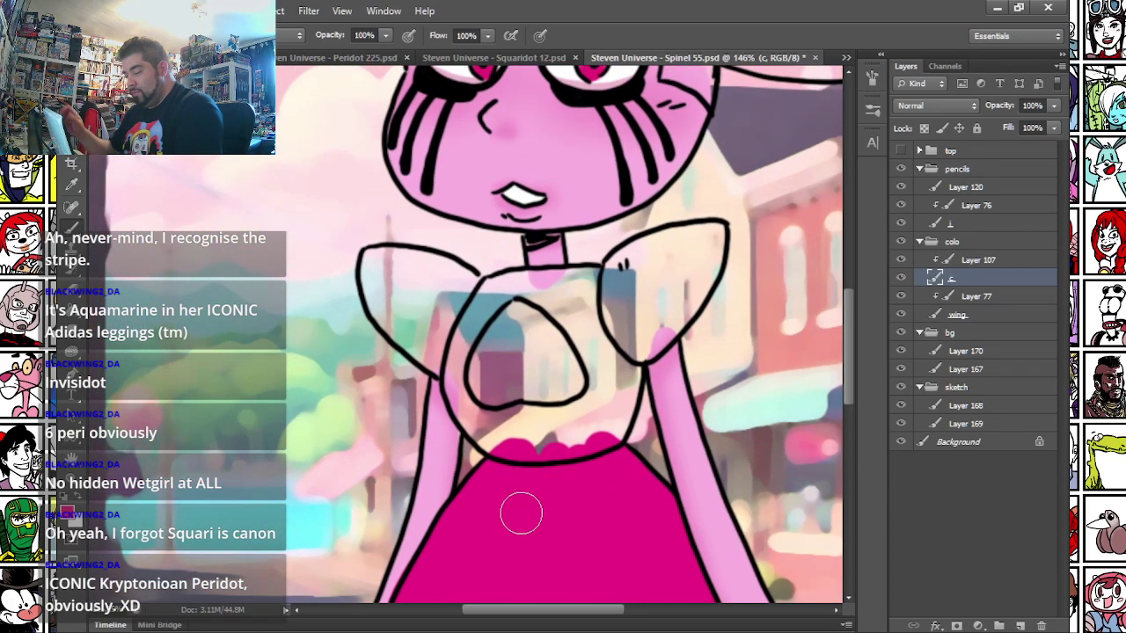
{"action": "scroll", "coordinate": [512, 501], "scroll_direction": "up", "scroll_amount": 1}
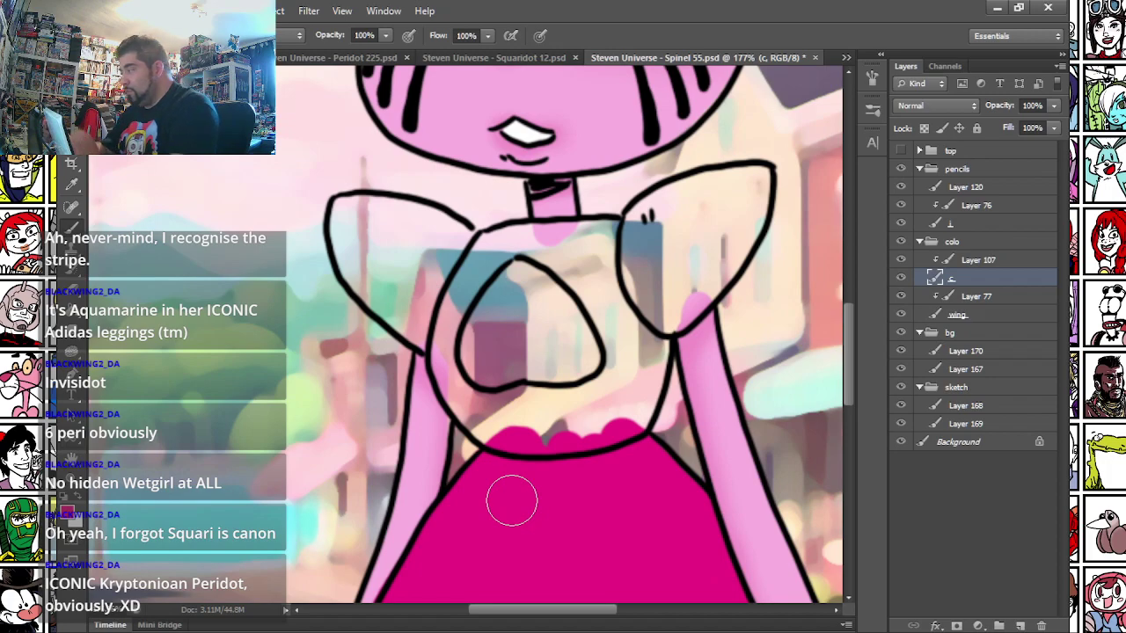
{"action": "mouse_move", "coordinate": [332, 214]}
{"action": "left_mouse_down"}
{"action": "mouse_move", "coordinate": [378, 297]}
{"action": "mouse_move", "coordinate": [425, 333]}
{"action": "mouse_move", "coordinate": [372, 252]}
{"action": "mouse_move", "coordinate": [356, 256]}
{"action": "left_mouse_up"}
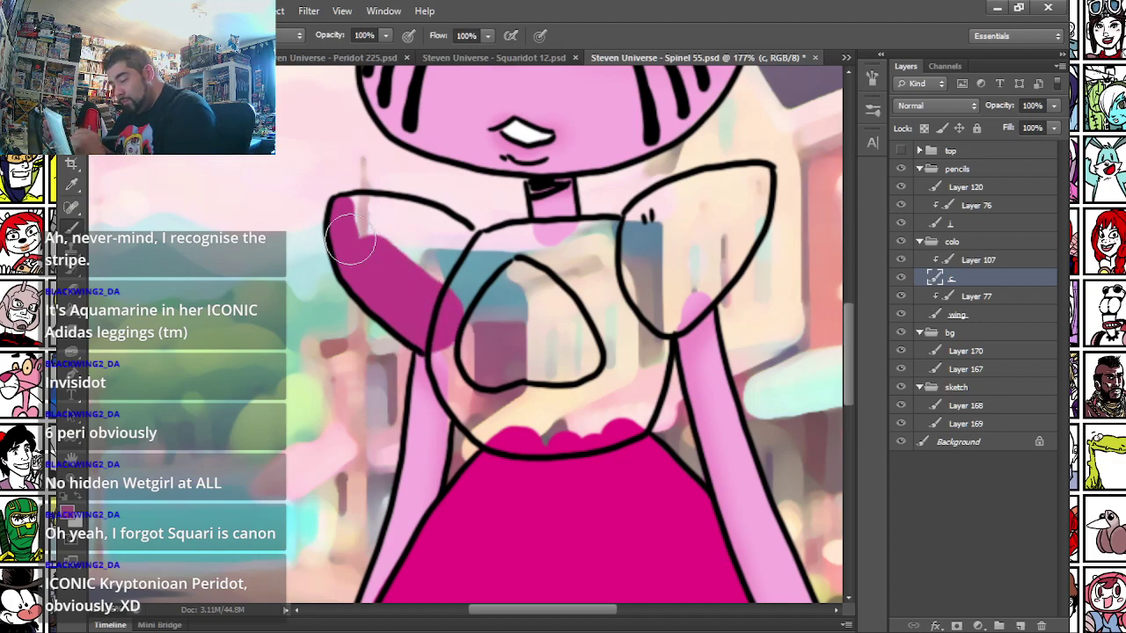
{"action": "mouse_move", "coordinate": [345, 208]}
{"action": "left_mouse_down"}
{"action": "mouse_move", "coordinate": [378, 255]}
{"action": "mouse_move", "coordinate": [348, 216]}
{"action": "mouse_move", "coordinate": [379, 211]}
{"action": "mouse_move", "coordinate": [459, 244]}
{"action": "mouse_move", "coordinate": [428, 257]}
{"action": "mouse_move", "coordinate": [418, 227]}
{"action": "left_mouse_up"}
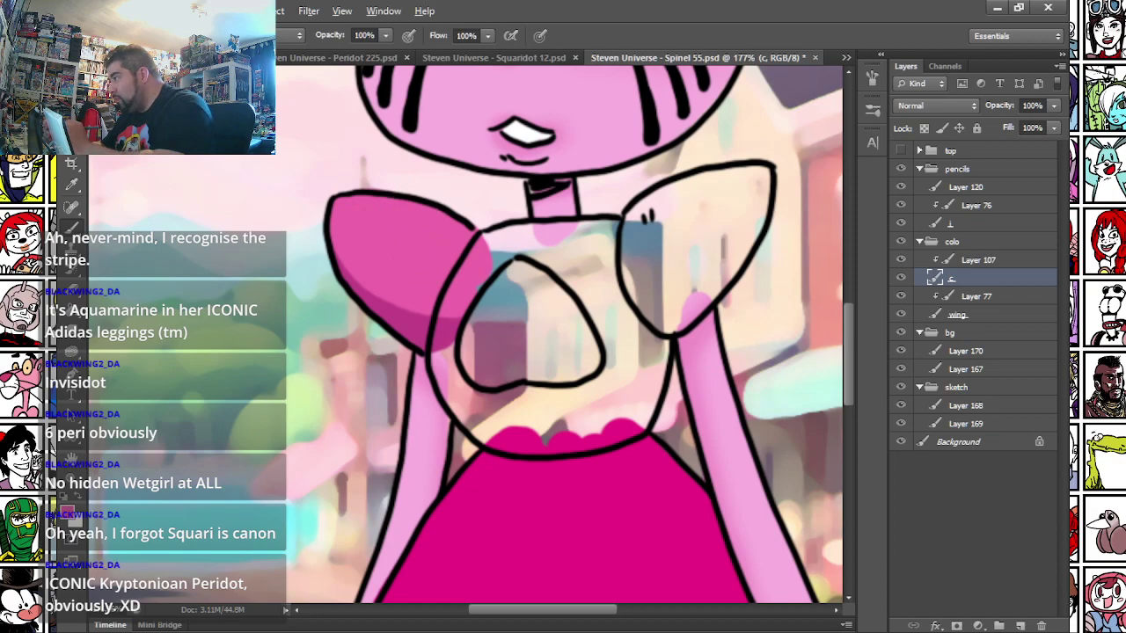
- Fill the chest with dark plum and paint the other puffed sleeve with a magenta shadow and deep pink above it
{"action": "mouse_move", "coordinate": [486, 233]}
{"action": "left_mouse_down"}
{"action": "mouse_move", "coordinate": [441, 356]}
{"action": "mouse_move", "coordinate": [493, 435]}
{"action": "mouse_move", "coordinate": [607, 429]}
{"action": "mouse_move", "coordinate": [633, 413]}
{"action": "mouse_move", "coordinate": [628, 397]}
{"action": "mouse_move", "coordinate": [586, 390]}
{"action": "mouse_move", "coordinate": [515, 339]}
{"action": "mouse_move", "coordinate": [486, 399]}
{"action": "mouse_move", "coordinate": [493, 244]}
{"action": "mouse_move", "coordinate": [604, 239]}
{"action": "mouse_move", "coordinate": [563, 307]}
{"action": "mouse_move", "coordinate": [504, 284]}
{"action": "left_mouse_up"}
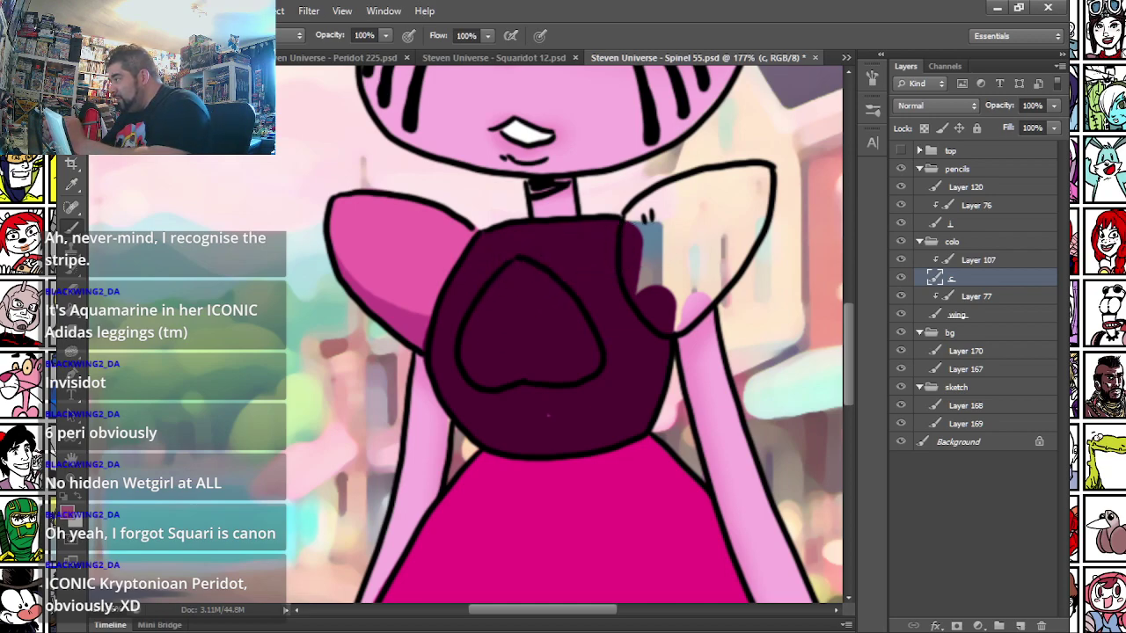
{"action": "mouse_move", "coordinate": [635, 256]}
{"action": "left_mouse_down"}
{"action": "mouse_move", "coordinate": [658, 297]}
{"action": "mouse_move", "coordinate": [679, 296]}
{"action": "mouse_move", "coordinate": [726, 244]}
{"action": "mouse_move", "coordinate": [745, 199]}
{"action": "mouse_move", "coordinate": [653, 184]}
{"action": "left_mouse_up"}
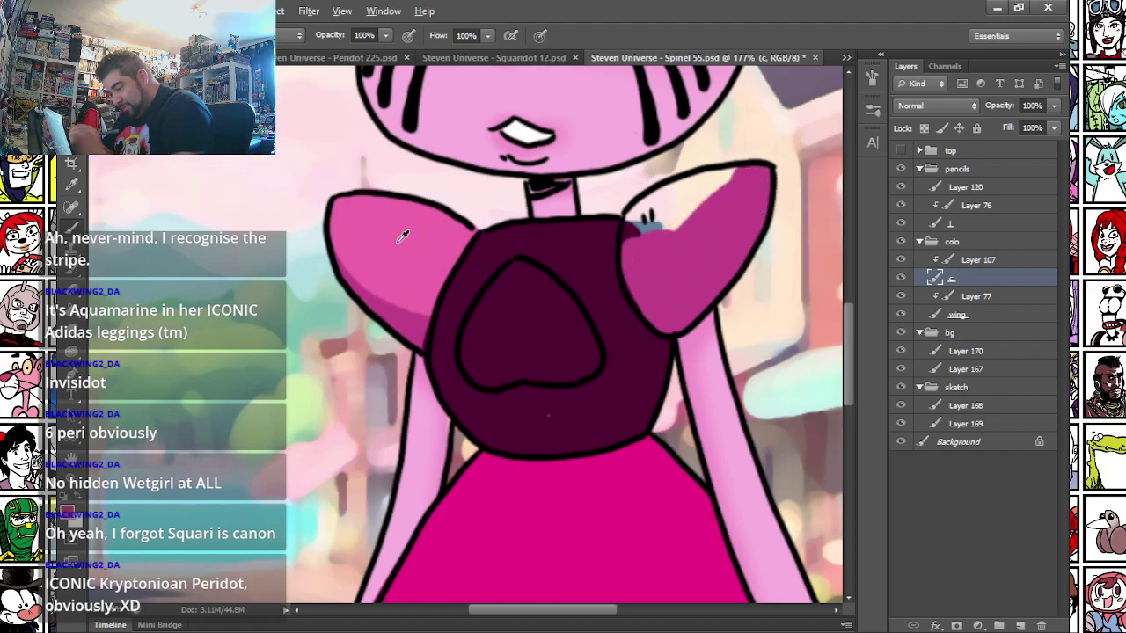
{"action": "mouse_move", "coordinate": [651, 282]}
{"action": "left_mouse_down"}
{"action": "mouse_move", "coordinate": [740, 189]}
{"action": "mouse_move", "coordinate": [641, 269]}
{"action": "mouse_move", "coordinate": [640, 231]}
{"action": "mouse_move", "coordinate": [673, 200]}
{"action": "mouse_move", "coordinate": [729, 181]}
{"action": "mouse_move", "coordinate": [632, 264]}
{"action": "left_mouse_up"}
- Paint dark crimson along the inside edges and pointed tips of the hair outline above the head
{"action": "left_click_drag", "start_coordinate": [428, 260], "coordinate": [466, 576]}
{"action": "left_click_drag", "start_coordinate": [449, 306], "coordinate": [421, 433]}
{"action": "left_click_drag", "start_coordinate": [438, 180], "coordinate": [446, 397]}
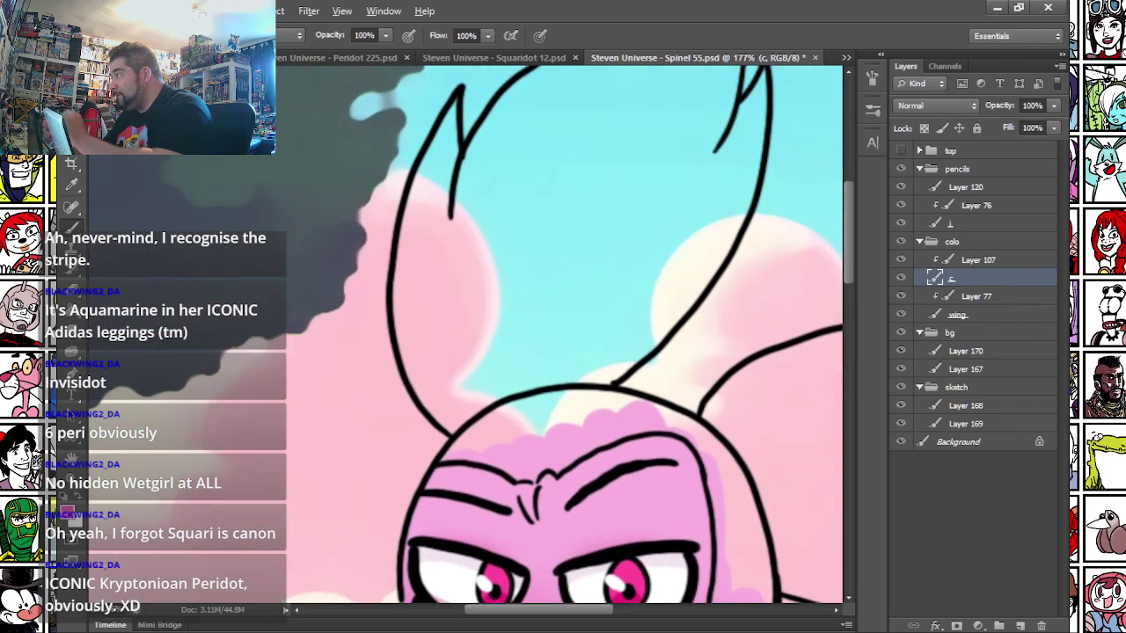
{"action": "left_click_drag", "start_coordinate": [598, 123], "coordinate": [507, 297]}
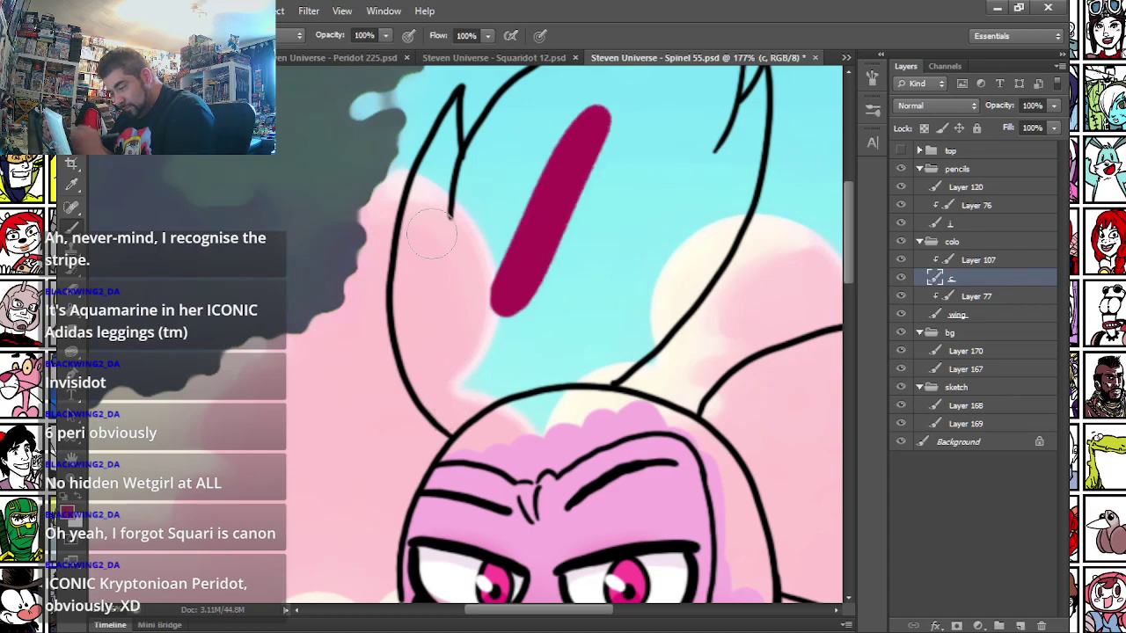
{"action": "left_click_drag", "start_coordinate": [431, 237], "coordinate": [317, 365]}
{"action": "right_click", "coordinate": [420, 283]}
{"action": "mouse_move", "coordinate": [343, 259]}
{"action": "left_mouse_down"}
{"action": "mouse_move", "coordinate": [350, 237]}
{"action": "mouse_move", "coordinate": [340, 259]}
{"action": "mouse_move", "coordinate": [349, 302]}
{"action": "mouse_move", "coordinate": [399, 237]}
{"action": "mouse_move", "coordinate": [576, 128]}
{"action": "left_mouse_up"}
{"action": "left_click_drag", "start_coordinate": [626, 174], "coordinate": [622, 250]}
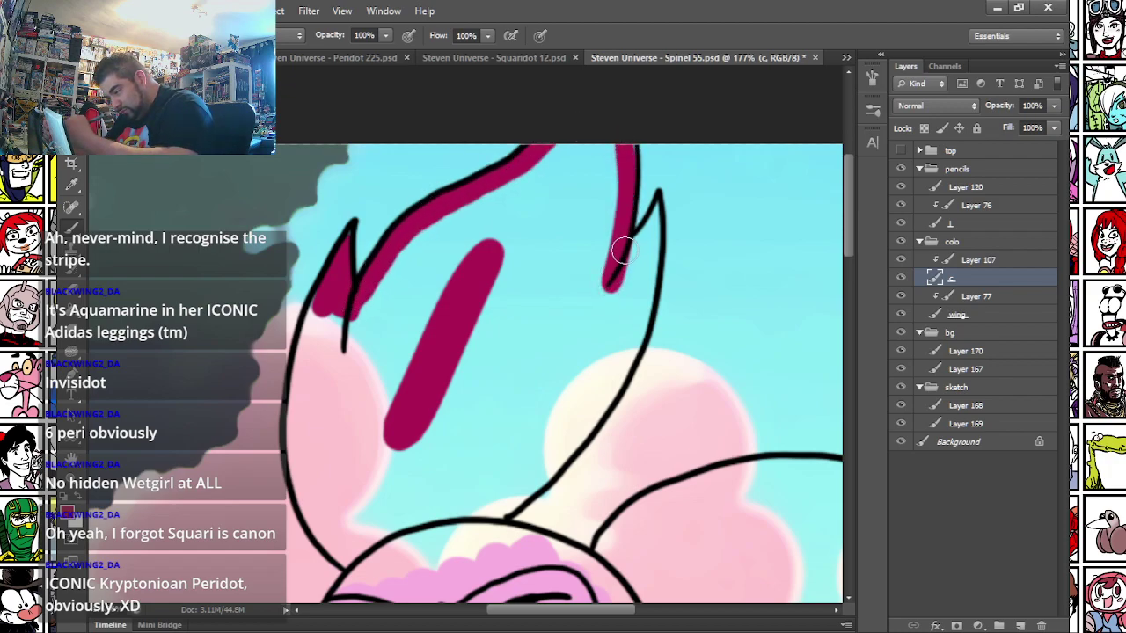
{"action": "left_click_drag", "start_coordinate": [656, 206], "coordinate": [607, 387]}
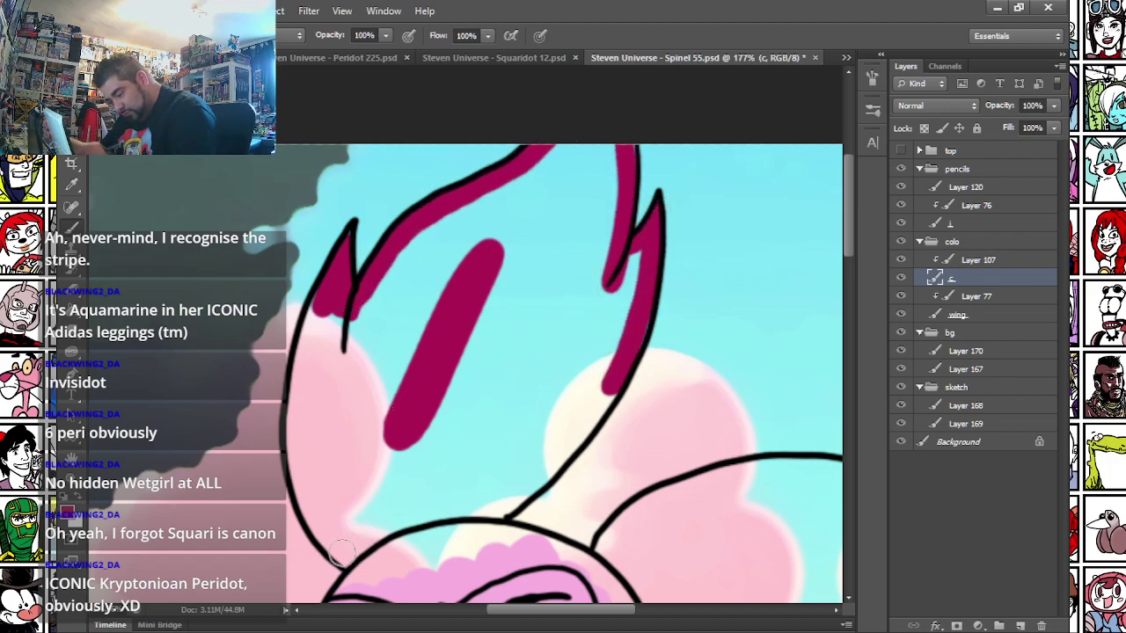
- Paint dark magenta along the inside of the hair outlines around the face and the right pigtail on layer c
{"action": "mouse_move", "coordinate": [352, 559]}
{"action": "left_mouse_down"}
{"action": "mouse_move", "coordinate": [352, 246]}
{"action": "mouse_move", "coordinate": [352, 306]}
{"action": "mouse_move", "coordinate": [400, 337]}
{"action": "mouse_move", "coordinate": [552, 299]}
{"action": "mouse_move", "coordinate": [598, 306]}
{"action": "mouse_move", "coordinate": [617, 365]}
{"action": "mouse_move", "coordinate": [609, 484]}
{"action": "mouse_move", "coordinate": [660, 506]}
{"action": "mouse_move", "coordinate": [673, 423]}
{"action": "left_mouse_up"}
{"action": "left_click_drag", "start_coordinate": [439, 350], "coordinate": [442, 355]}
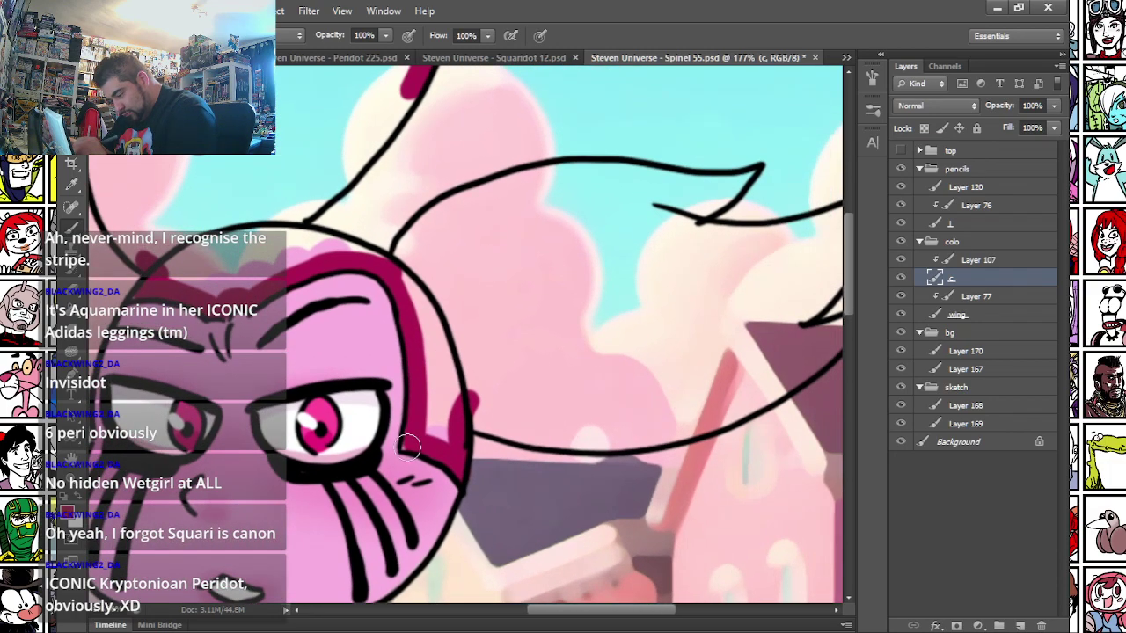
{"action": "mouse_move", "coordinate": [478, 424]}
{"action": "left_mouse_down"}
{"action": "mouse_move", "coordinate": [590, 431]}
{"action": "mouse_move", "coordinate": [734, 411]}
{"action": "left_mouse_up"}
{"action": "scroll", "coordinate": [396, 230], "scroll_direction": "right", "scroll_amount": 3}
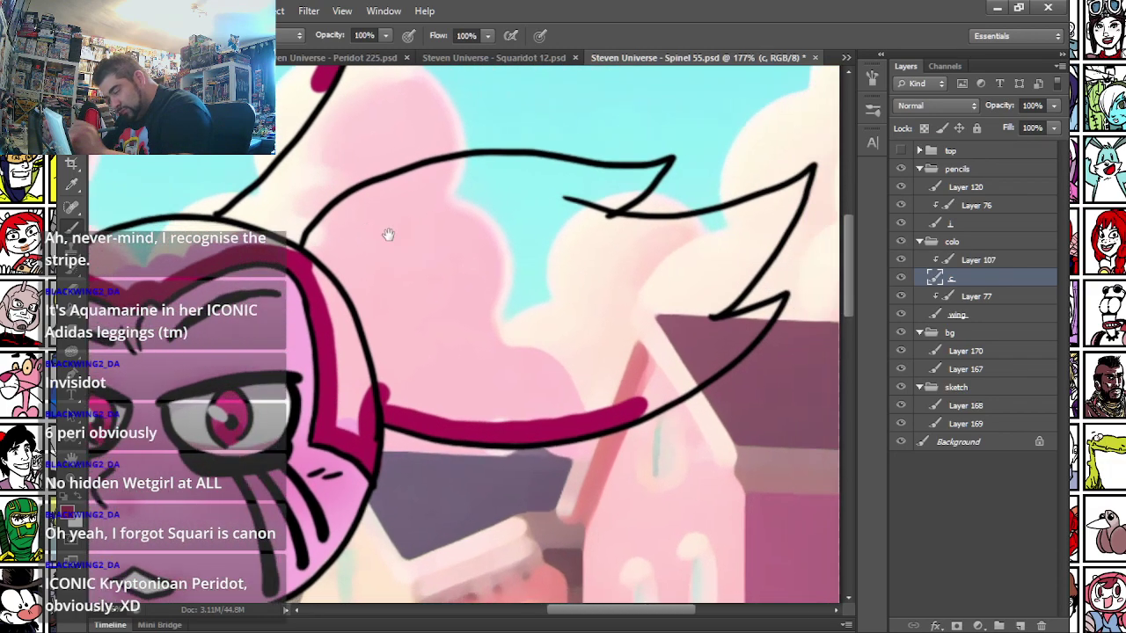
{"action": "mouse_move", "coordinate": [515, 167]}
{"action": "left_mouse_down"}
{"action": "mouse_move", "coordinate": [599, 176]}
{"action": "mouse_move", "coordinate": [651, 165]}
{"action": "mouse_move", "coordinate": [599, 212]}
{"action": "mouse_move", "coordinate": [672, 226]}
{"action": "mouse_move", "coordinate": [791, 181]}
{"action": "mouse_move", "coordinate": [707, 306]}
{"action": "mouse_move", "coordinate": [656, 350]}
{"action": "left_mouse_up"}
{"action": "mouse_move", "coordinate": [620, 397]}
{"action": "left_mouse_down"}
{"action": "mouse_move", "coordinate": [720, 350]}
{"action": "mouse_move", "coordinate": [765, 303]}
{"action": "mouse_move", "coordinate": [694, 332]}
{"action": "mouse_move", "coordinate": [698, 346]}
{"action": "mouse_move", "coordinate": [634, 402]}
{"action": "mouse_move", "coordinate": [696, 339]}
{"action": "left_mouse_up"}
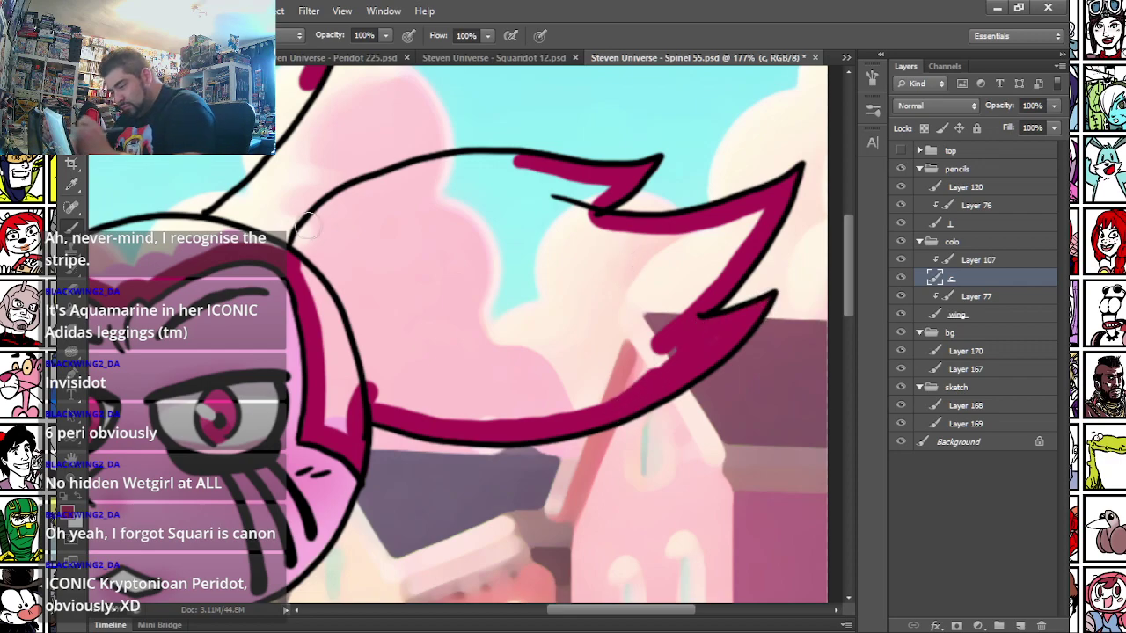
- Fill the head hair and both pigtails with solid dark magenta using a larger brush
{"action": "right_click", "coordinate": [324, 240]}
{"action": "left_click_drag", "start_coordinate": [356, 280], "coordinate": [369, 278]}
{"action": "mouse_move", "coordinate": [298, 257]}
{"action": "left_mouse_down"}
{"action": "mouse_move", "coordinate": [386, 193]}
{"action": "mouse_move", "coordinate": [471, 178]}
{"action": "mouse_move", "coordinate": [402, 178]}
{"action": "mouse_move", "coordinate": [487, 174]}
{"action": "mouse_move", "coordinate": [597, 191]}
{"action": "mouse_move", "coordinate": [479, 303]}
{"action": "mouse_move", "coordinate": [445, 313]}
{"action": "mouse_move", "coordinate": [303, 264]}
{"action": "mouse_move", "coordinate": [337, 355]}
{"action": "mouse_move", "coordinate": [331, 431]}
{"action": "mouse_move", "coordinate": [396, 372]}
{"action": "mouse_move", "coordinate": [422, 401]}
{"action": "mouse_move", "coordinate": [509, 412]}
{"action": "mouse_move", "coordinate": [628, 377]}
{"action": "mouse_move", "coordinate": [753, 212]}
{"action": "mouse_move", "coordinate": [699, 268]}
{"action": "mouse_move", "coordinate": [692, 249]}
{"action": "mouse_move", "coordinate": [650, 236]}
{"action": "mouse_move", "coordinate": [580, 345]}
{"action": "mouse_move", "coordinate": [532, 375]}
{"action": "mouse_move", "coordinate": [469, 374]}
{"action": "mouse_move", "coordinate": [413, 340]}
{"action": "mouse_move", "coordinate": [513, 367]}
{"action": "left_mouse_up"}
{"action": "mouse_move", "coordinate": [160, 289]}
{"action": "left_mouse_down"}
{"action": "mouse_move", "coordinate": [362, 395]}
{"action": "mouse_move", "coordinate": [475, 472]}
{"action": "left_mouse_up"}
{"action": "mouse_move", "coordinate": [351, 176]}
{"action": "left_mouse_down"}
{"action": "mouse_move", "coordinate": [314, 313]}
{"action": "mouse_move", "coordinate": [310, 287]}
{"action": "mouse_move", "coordinate": [314, 349]}
{"action": "mouse_move", "coordinate": [350, 425]}
{"action": "mouse_move", "coordinate": [338, 230]}
{"action": "mouse_move", "coordinate": [478, 102]}
{"action": "mouse_move", "coordinate": [577, 74]}
{"action": "left_mouse_up"}
{"action": "mouse_move", "coordinate": [535, 120]}
{"action": "left_mouse_down"}
{"action": "mouse_move", "coordinate": [535, 198]}
{"action": "mouse_move", "coordinate": [603, 112]}
{"action": "left_mouse_up"}
{"action": "mouse_move", "coordinate": [597, 200]}
{"action": "left_mouse_down"}
{"action": "mouse_move", "coordinate": [589, 235]}
{"action": "mouse_move", "coordinate": [563, 232]}
{"action": "mouse_move", "coordinate": [595, 218]}
{"action": "mouse_move", "coordinate": [638, 241]}
{"action": "mouse_move", "coordinate": [549, 239]}
{"action": "mouse_move", "coordinate": [370, 358]}
{"action": "mouse_move", "coordinate": [375, 317]}
{"action": "mouse_move", "coordinate": [406, 362]}
{"action": "mouse_move", "coordinate": [385, 497]}
{"action": "mouse_move", "coordinate": [398, 534]}
{"action": "mouse_move", "coordinate": [500, 521]}
{"action": "mouse_move", "coordinate": [489, 501]}
{"action": "mouse_move", "coordinate": [558, 376]}
{"action": "mouse_move", "coordinate": [610, 353]}
{"action": "mouse_move", "coordinate": [487, 473]}
{"action": "mouse_move", "coordinate": [583, 335]}
{"action": "mouse_move", "coordinate": [513, 331]}
{"action": "mouse_move", "coordinate": [431, 385]}
{"action": "mouse_move", "coordinate": [417, 509]}
{"action": "mouse_move", "coordinate": [463, 508]}
{"action": "mouse_move", "coordinate": [383, 208]}
{"action": "mouse_move", "coordinate": [438, 195]}
{"action": "mouse_move", "coordinate": [479, 235]}
{"action": "mouse_move", "coordinate": [451, 208]}
{"action": "mouse_move", "coordinate": [538, 235]}
{"action": "left_mouse_up"}
- Paint pairs of lighter magenta highlight patches near the outer edges of both pigtails
{"action": "right_click", "coordinate": [448, 198]}
{"action": "left_click", "coordinate": [477, 233]}
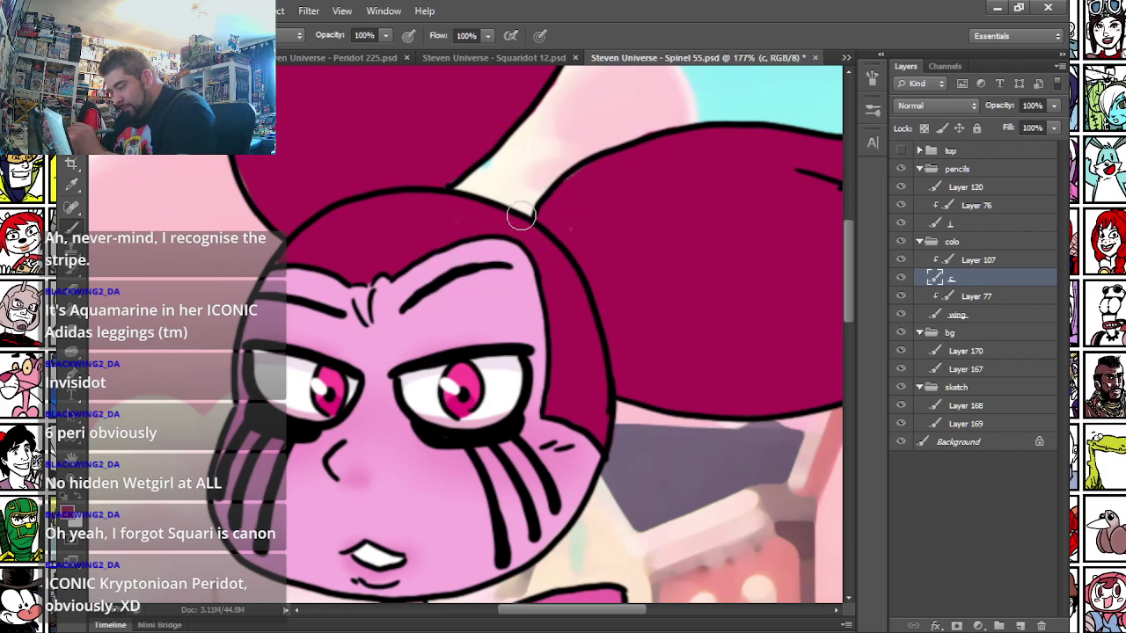
{"action": "left_click_drag", "start_coordinate": [475, 173], "coordinate": [495, 328]}
{"action": "mouse_move", "coordinate": [536, 228]}
{"action": "left_mouse_down"}
{"action": "mouse_move", "coordinate": [516, 224]}
{"action": "mouse_move", "coordinate": [526, 202]}
{"action": "left_mouse_up"}
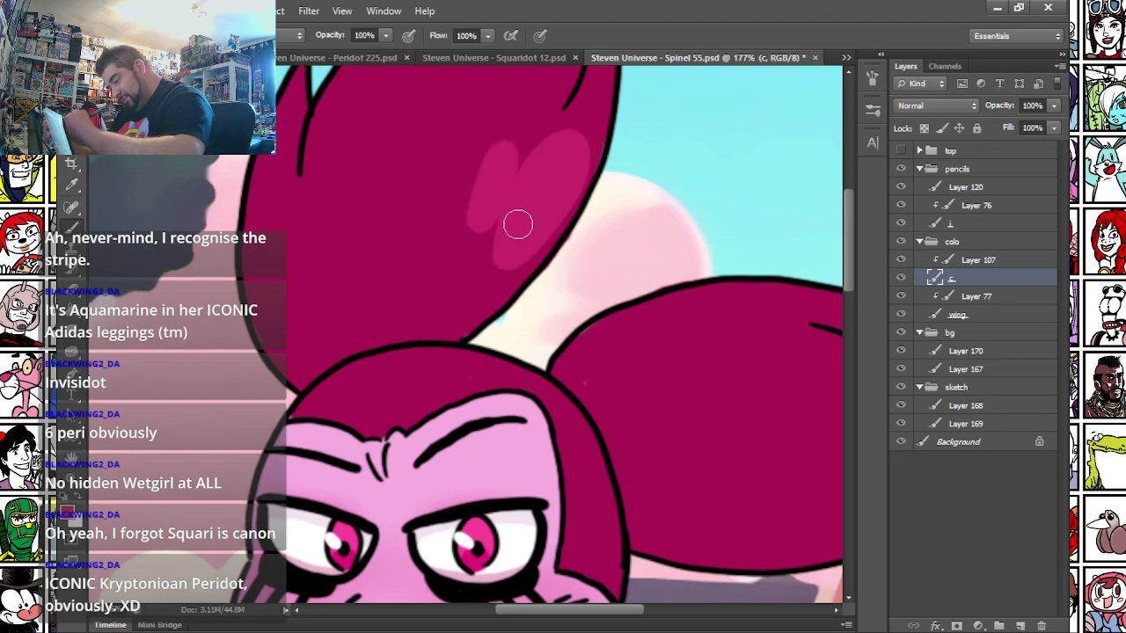
{"action": "mouse_move", "coordinate": [593, 282]}
{"action": "left_mouse_down"}
{"action": "mouse_move", "coordinate": [523, 247]}
{"action": "mouse_move", "coordinate": [478, 154]}
{"action": "left_mouse_up"}
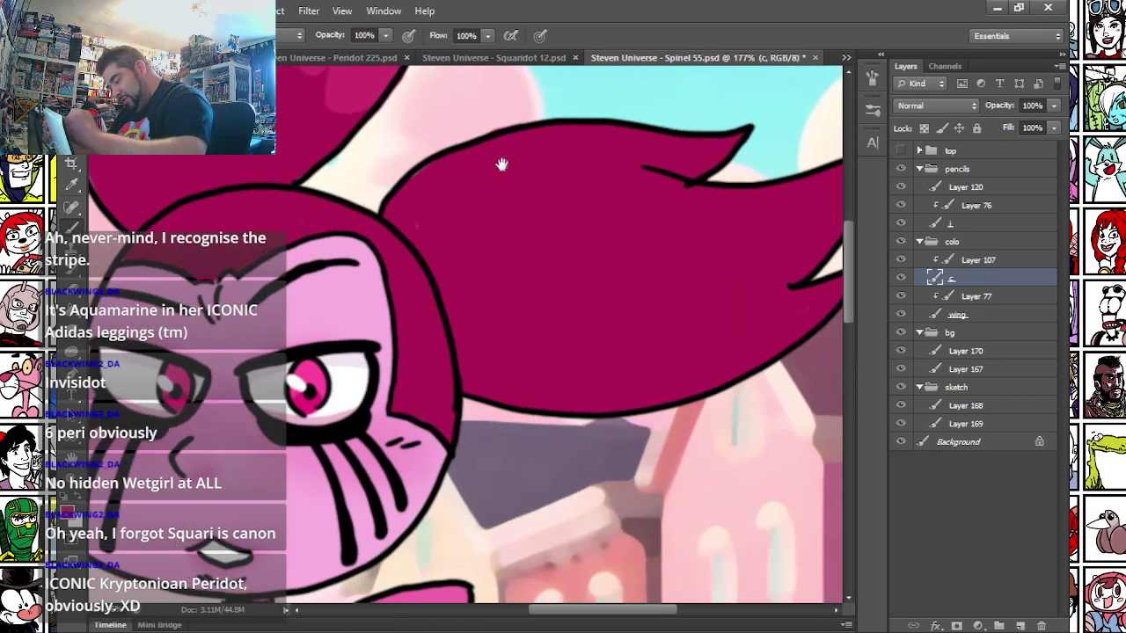
{"action": "left_click_drag", "start_coordinate": [620, 390], "coordinate": [616, 381]}
{"action": "left_click_drag", "start_coordinate": [635, 338], "coordinate": [642, 327]}
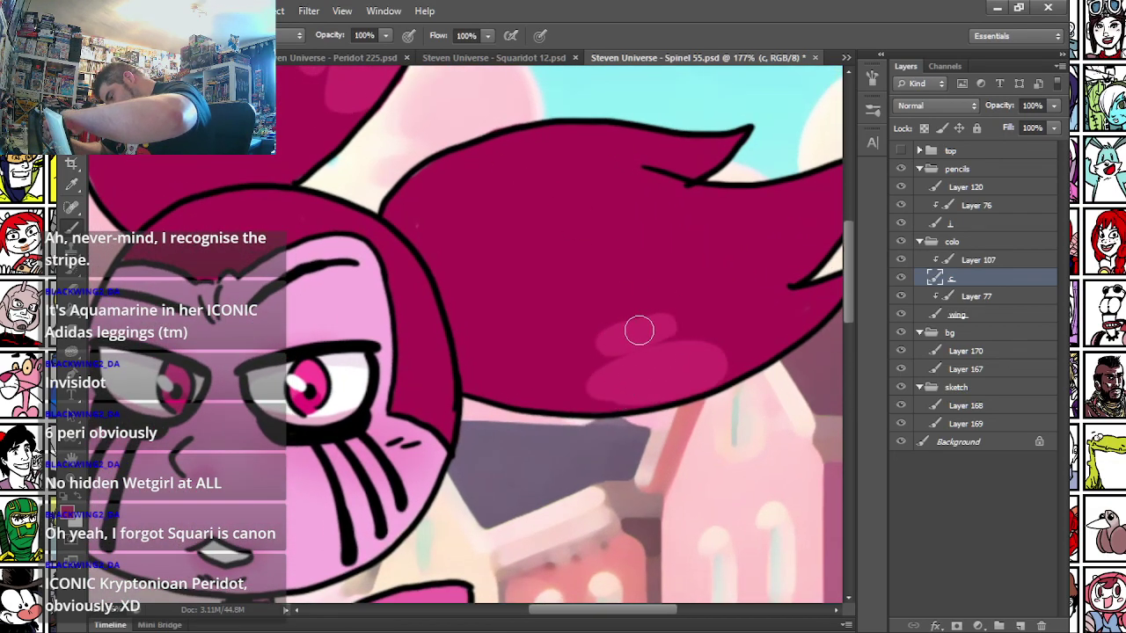
- Pick a pale pink and paint small shine marks on the face's nose, lip, cheek and forehead with a small brush
{"action": "left_click_drag", "start_coordinate": [241, 456], "coordinate": [432, 272]}
{"action": "left_click", "coordinate": [70, 515]}
{"action": "left_click", "coordinate": [417, 132]}
{"action": "left_click", "coordinate": [386, 128]}
{"action": "key", "text": "Return"}
{"action": "right_click", "coordinate": [436, 232]}
{"action": "left_click", "coordinate": [582, 413]}
{"action": "left_click_drag", "start_coordinate": [381, 266], "coordinate": [391, 269]}
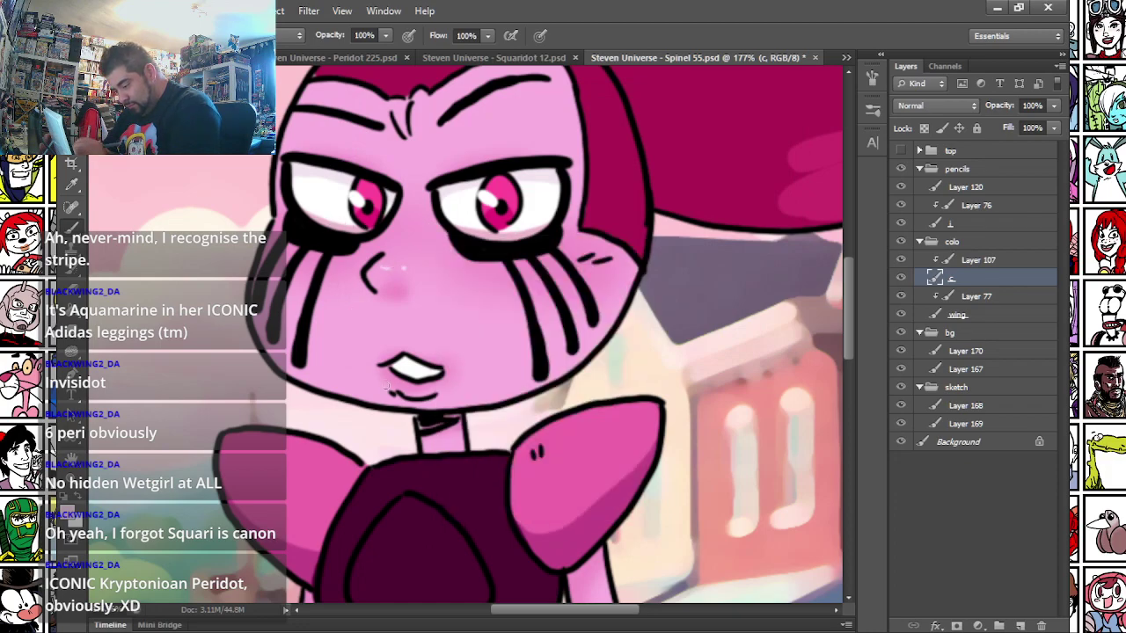
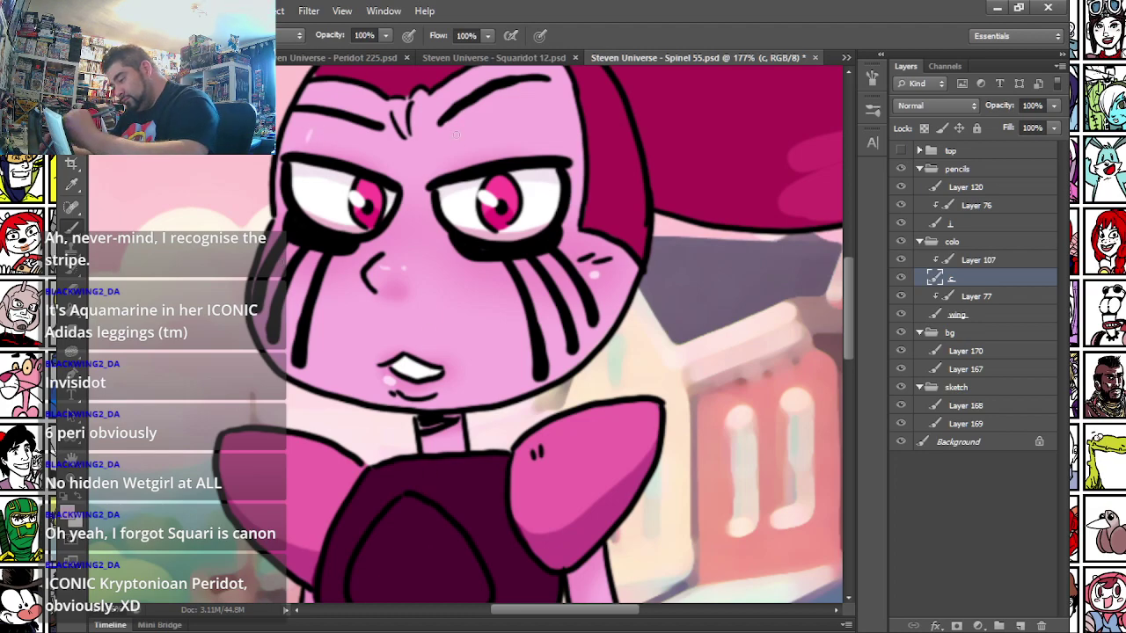
- Add pale pink shine strokes to both arms and save the document
{"action": "left_click_drag", "start_coordinate": [270, 461], "coordinate": [294, 273]}
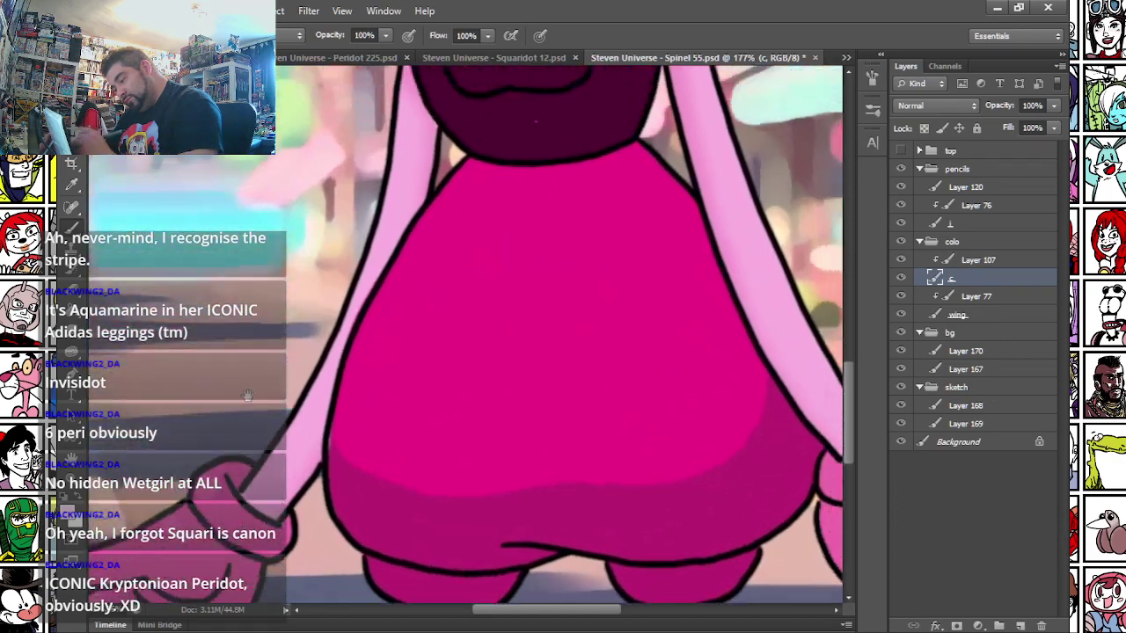
{"action": "left_click_drag", "start_coordinate": [256, 382], "coordinate": [211, 527]}
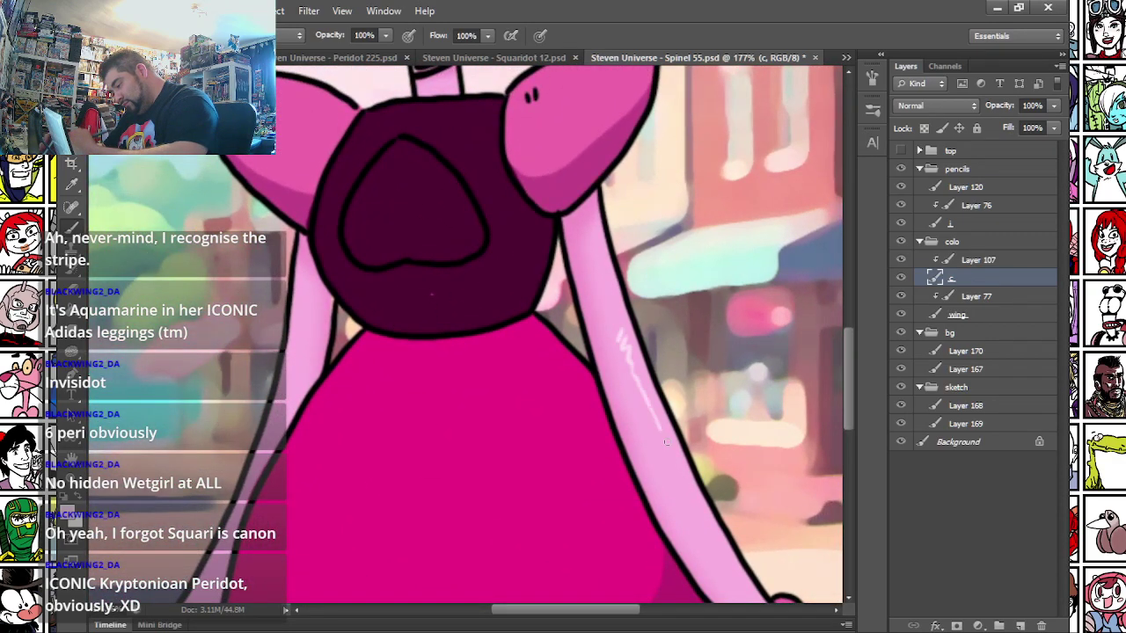
{"action": "left_click_drag", "start_coordinate": [338, 435], "coordinate": [385, 205]}
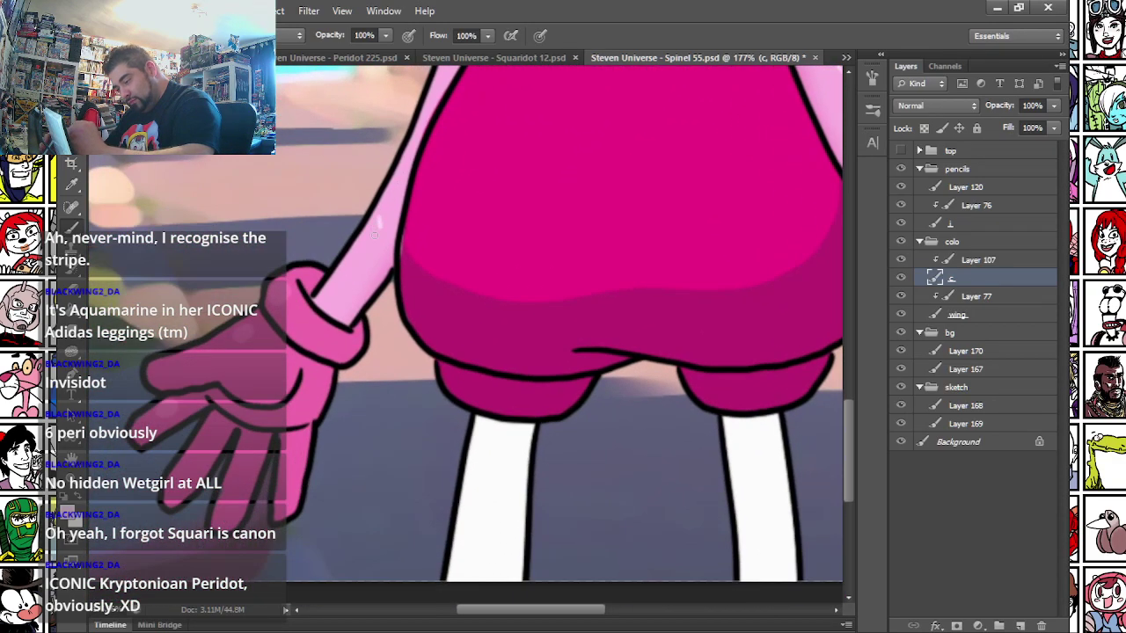
{"action": "left_click", "coordinate": [358, 262]}
{"action": "mouse_move", "coordinate": [329, 315]}
{"action": "left_mouse_down"}
{"action": "mouse_move", "coordinate": [311, 319]}
{"action": "mouse_move", "coordinate": [304, 540]}
{"action": "left_mouse_up"}
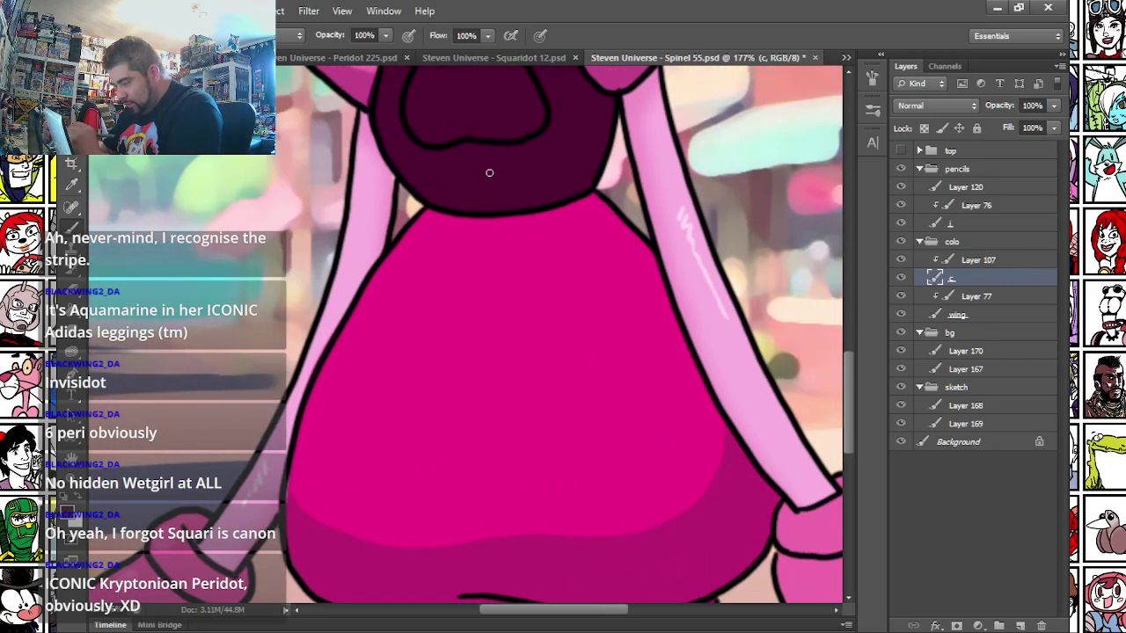
{"action": "scroll", "coordinate": [341, 398], "scroll_direction": "up", "scroll_amount": 5}
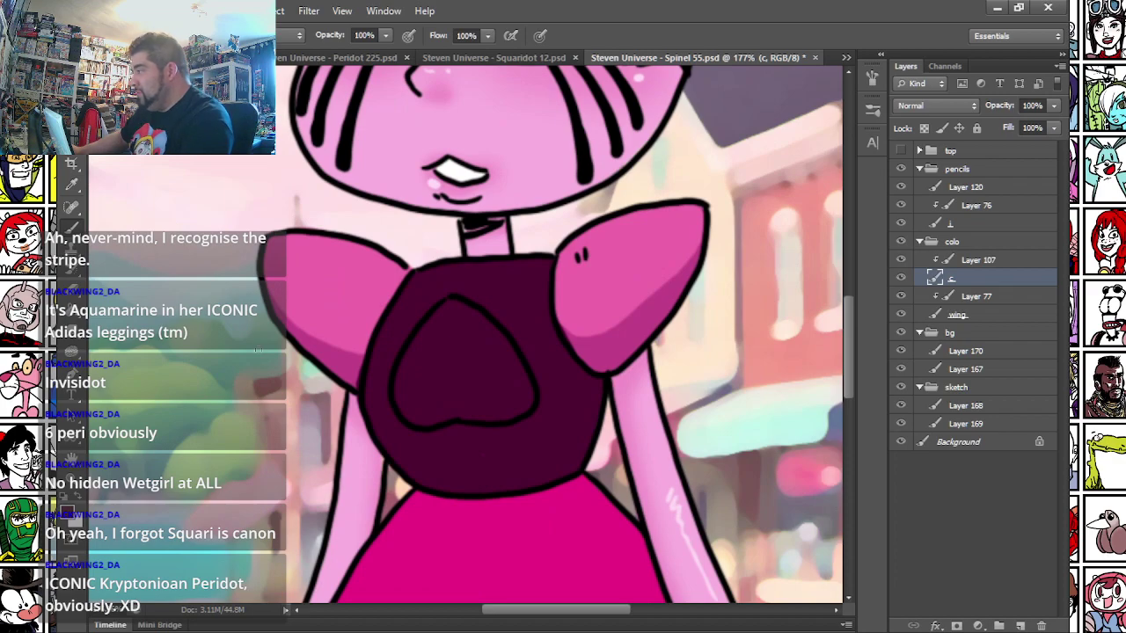
{"action": "key", "text": "ctrl+s"}
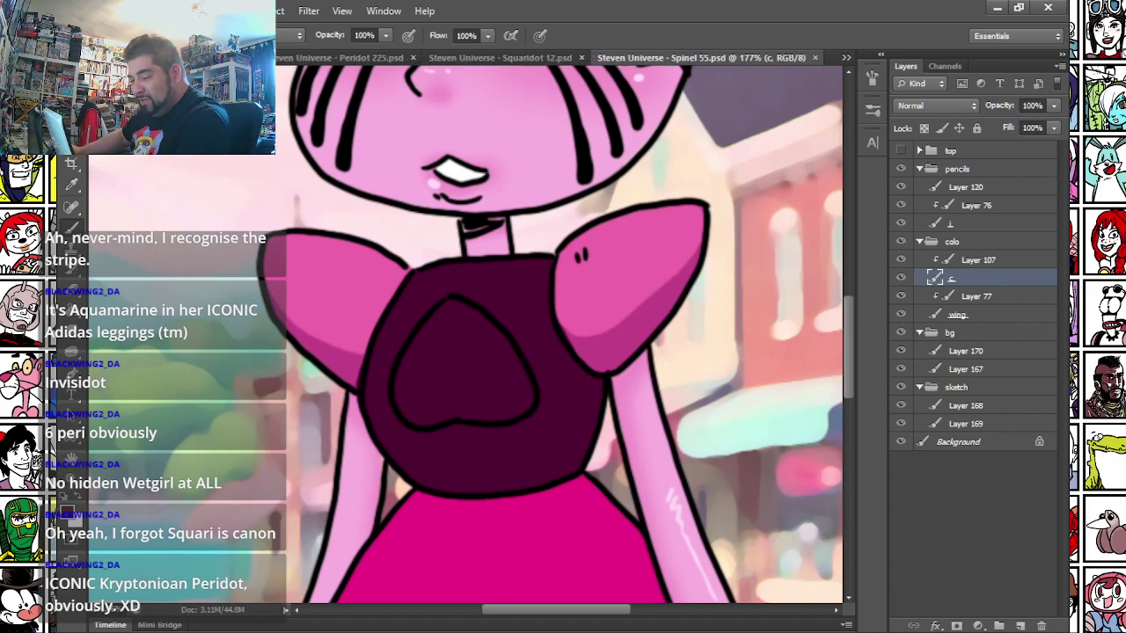
- Copy the whole flattened reference image and paste it into Steven Universe - Spinel 55.psd as a layer clipped to layer c
{"action": "key", "text": "m"}
{"action": "key", "text": "ctrl+Tab"}
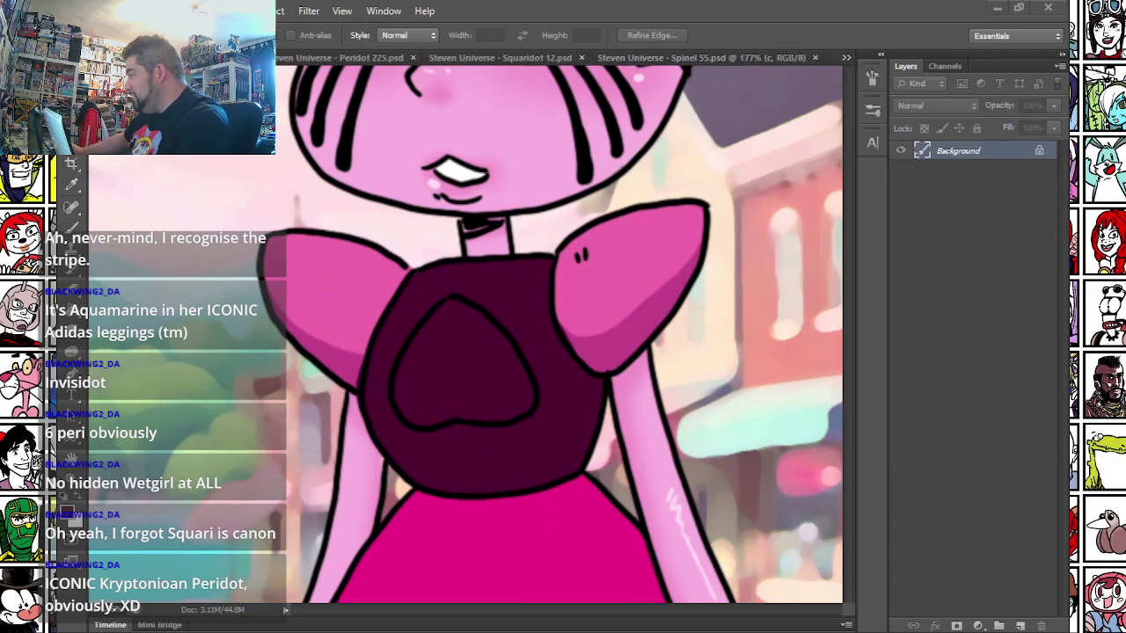
{"action": "key", "text": "ctrl+a"}
{"action": "left_click_drag", "start_coordinate": [852, 57], "coordinate": [890, 632]}
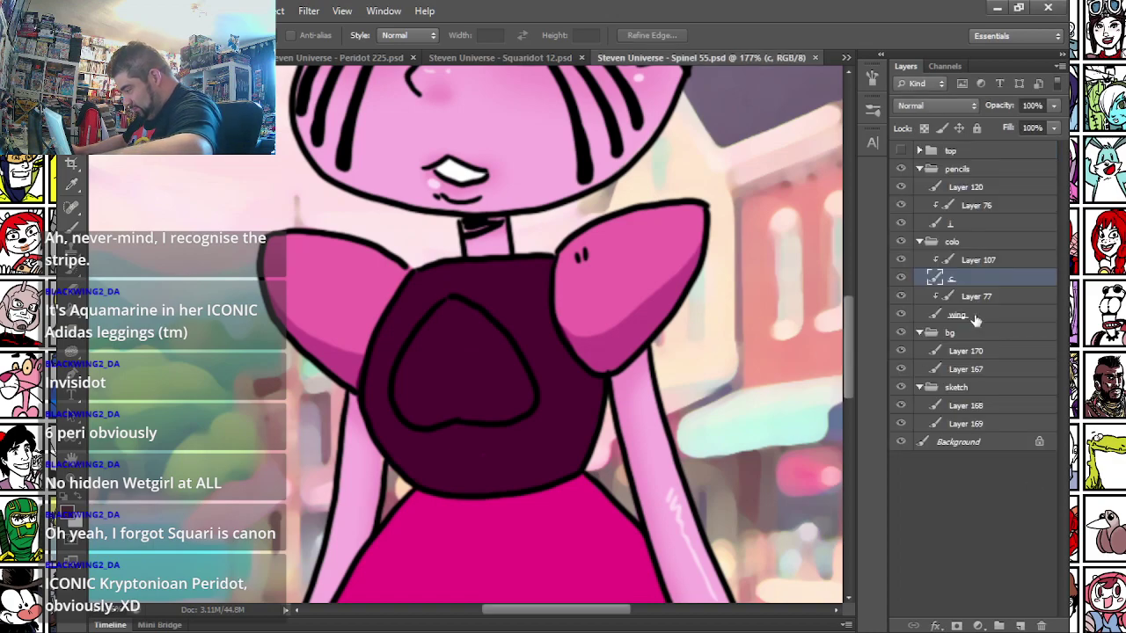
{"action": "key", "text": "ctrl+v"}
- Free-transform the pasted layer down to about 40% and move its gem over the chest gem outline
{"action": "right_click", "coordinate": [404, 276]}
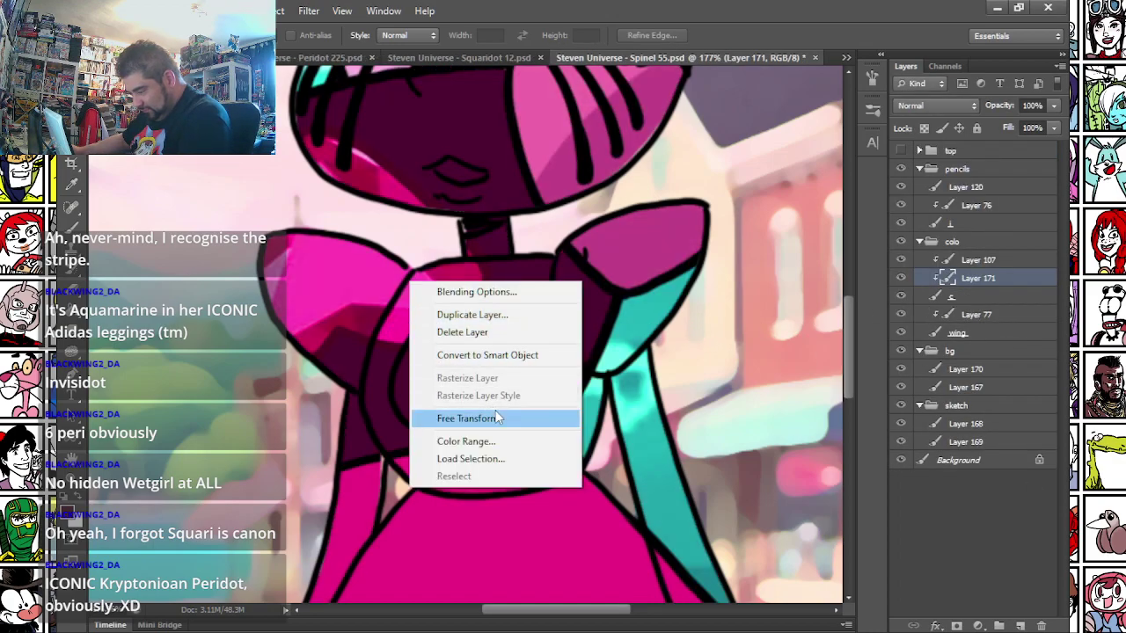
{"action": "left_click", "coordinate": [464, 417]}
{"action": "scroll", "coordinate": [547, 233], "scroll_direction": "down", "scroll_amount": 2}
{"action": "left_click_drag", "start_coordinate": [262, 133], "coordinate": [530, 397]}
{"action": "scroll", "coordinate": [570, 484], "scroll_direction": "up", "scroll_amount": 5}
{"action": "left_click_drag", "start_coordinate": [607, 468], "coordinate": [485, 294]}
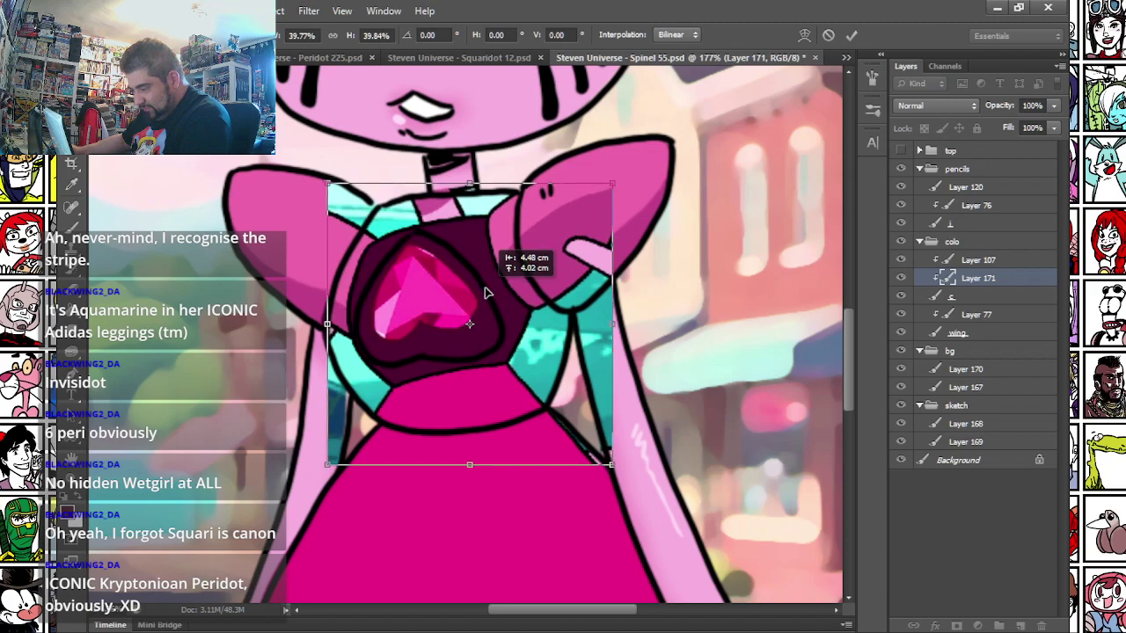
- Rotate the pasted gem to 5.58° and stretch its height to 51.91% to follow the chest outline
{"action": "mouse_move", "coordinate": [677, 257]}
{"action": "left_mouse_down"}
{"action": "mouse_move", "coordinate": [687, 297]}
{"action": "mouse_move", "coordinate": [686, 275]}
{"action": "left_mouse_up"}
{"action": "left_click_drag", "start_coordinate": [557, 283], "coordinate": [555, 279]}
{"action": "left_click_drag", "start_coordinate": [454, 457], "coordinate": [473, 527]}
{"action": "left_click_drag", "start_coordinate": [478, 178], "coordinate": [483, 160]}
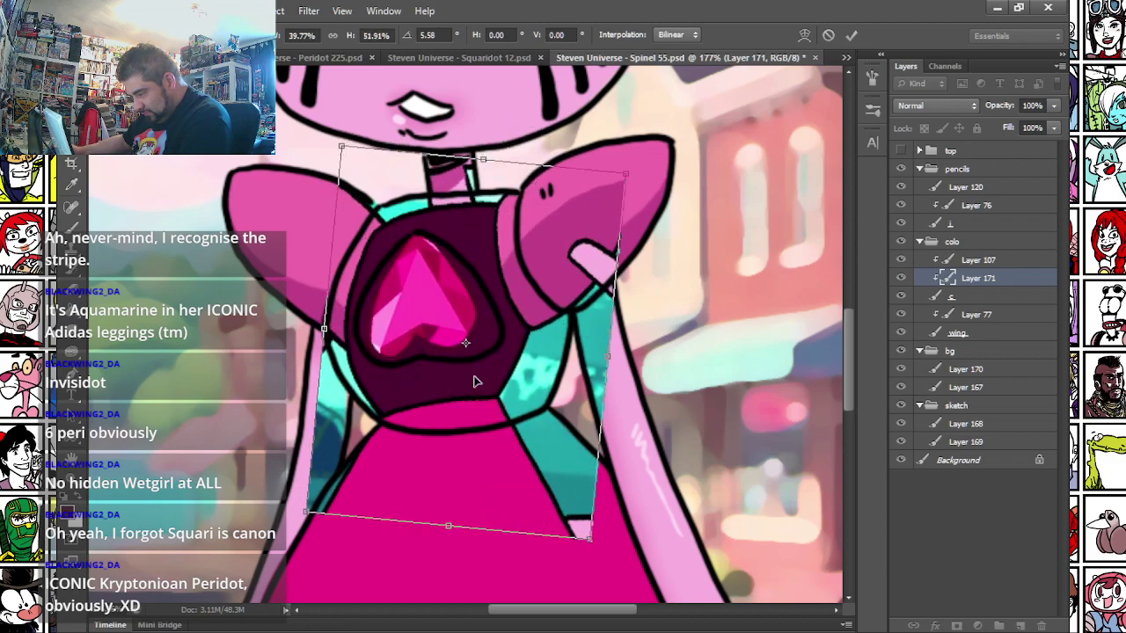
- Fit the gem to its outline at 55.46% width, 54.25% height and 8.50° rotation, and apply the transform
{"action": "left_click_drag", "start_coordinate": [444, 525], "coordinate": [445, 538]}
{"action": "left_click_drag", "start_coordinate": [708, 447], "coordinate": [700, 466]}
{"action": "left_click_drag", "start_coordinate": [319, 326], "coordinate": [312, 327]}
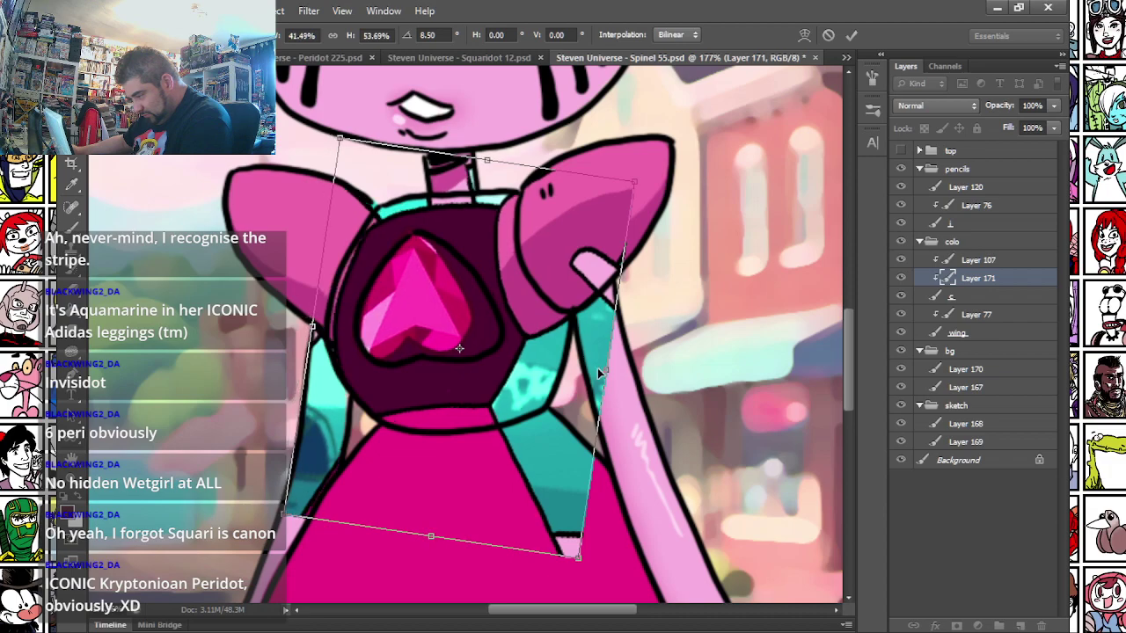
{"action": "mouse_move", "coordinate": [609, 374]}
{"action": "left_mouse_down"}
{"action": "mouse_move", "coordinate": [704, 391]}
{"action": "mouse_move", "coordinate": [601, 377]}
{"action": "left_mouse_up"}
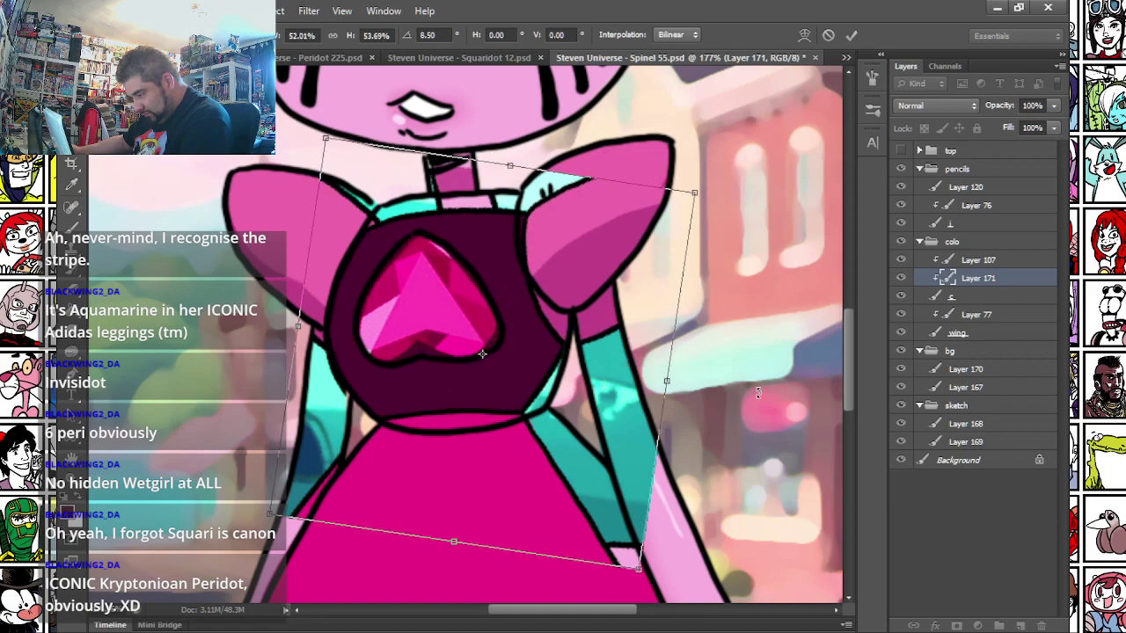
{"action": "mouse_move", "coordinate": [670, 384]}
{"action": "left_mouse_down"}
{"action": "mouse_move", "coordinate": [693, 385]}
{"action": "mouse_move", "coordinate": [663, 385]}
{"action": "left_mouse_up"}
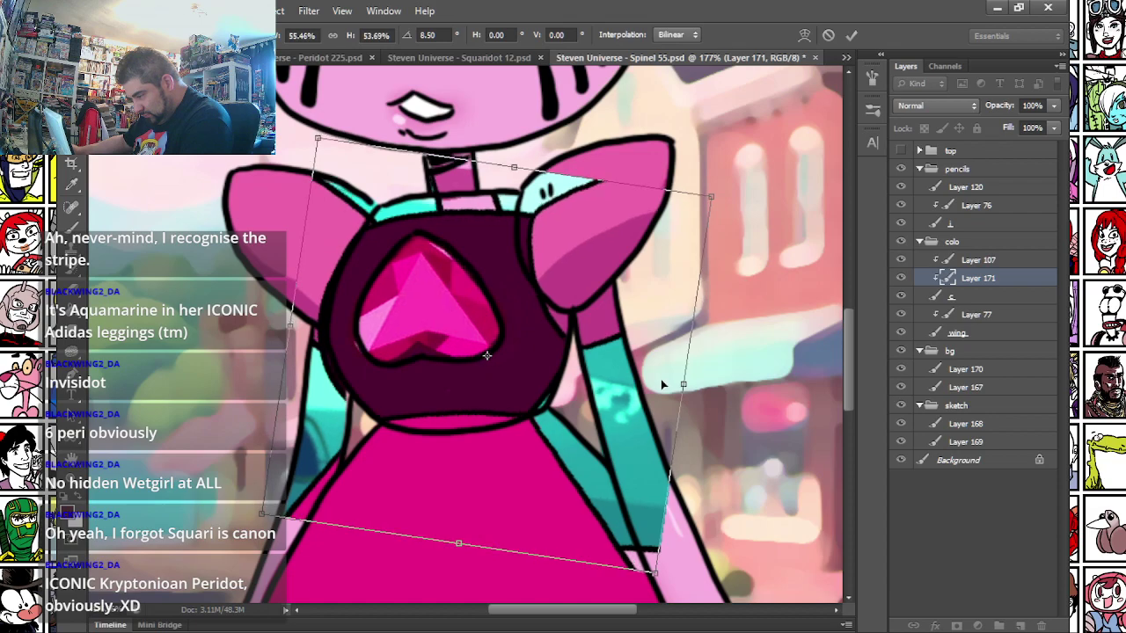
{"action": "left_click_drag", "start_coordinate": [453, 547], "coordinate": [455, 551]}
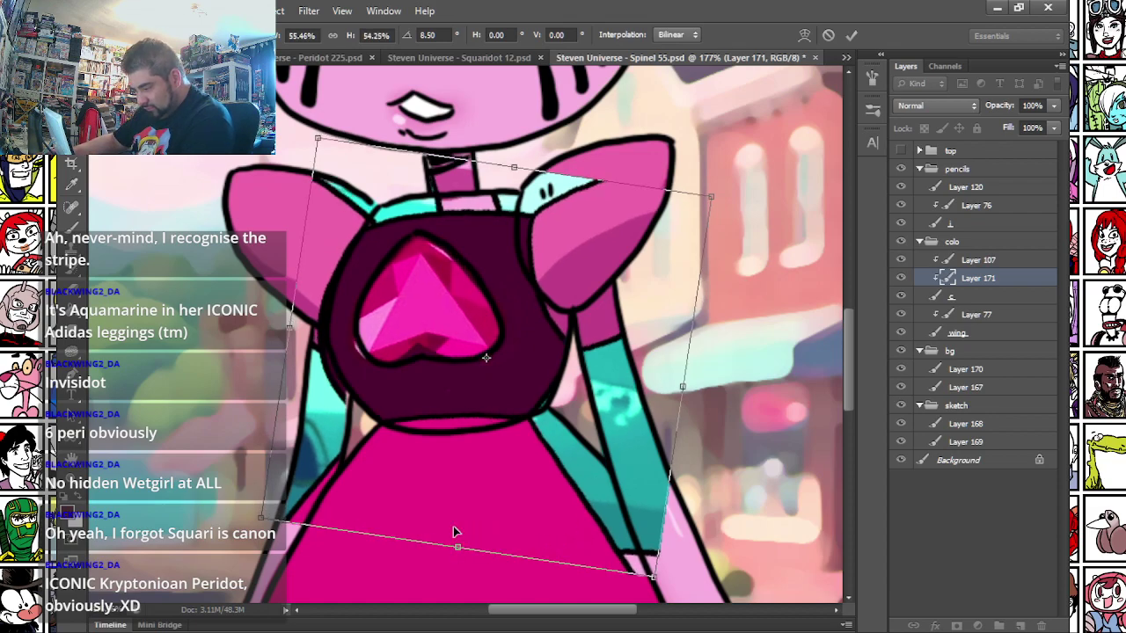
{"action": "key", "text": "Return"}
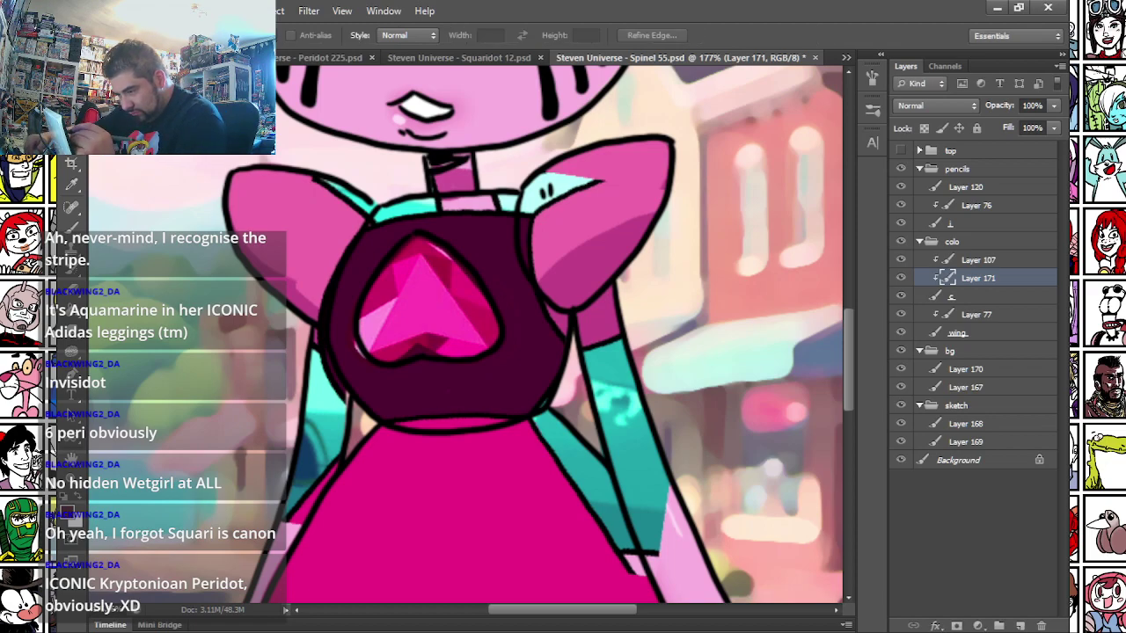
- Lasso the chest gem, delete everything outside it from the pasted layer, and clear the selection
{"action": "key", "text": "v"}
{"action": "key", "text": "l"}
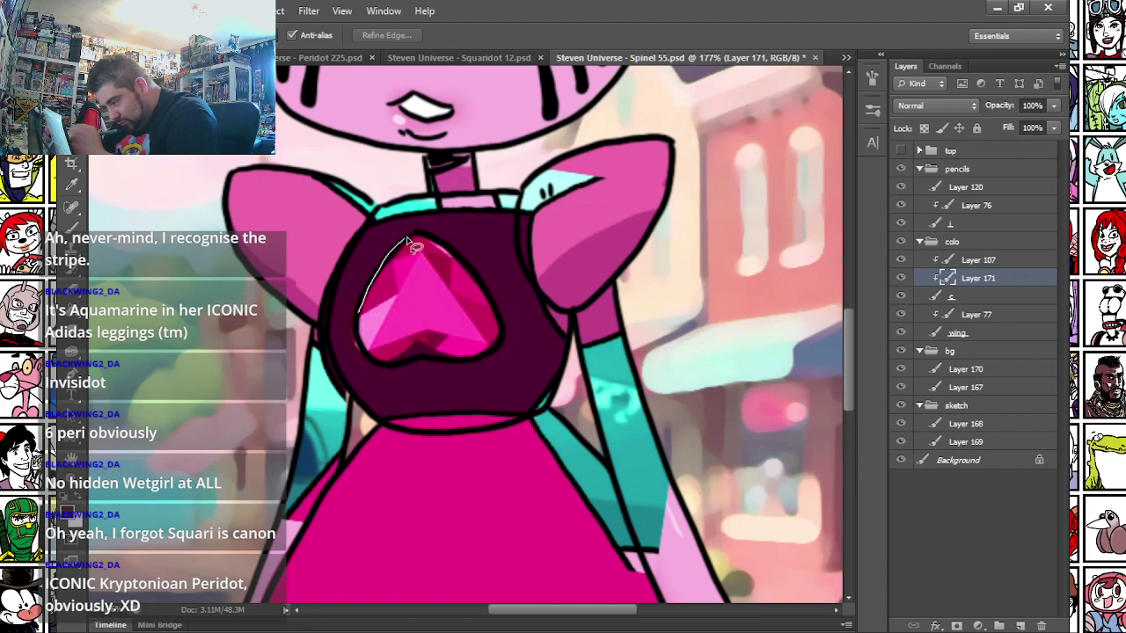
{"action": "mouse_move", "coordinate": [448, 260]}
{"action": "left_mouse_down"}
{"action": "mouse_move", "coordinate": [409, 353]}
{"action": "mouse_move", "coordinate": [355, 330]}
{"action": "mouse_move", "coordinate": [385, 368]}
{"action": "mouse_move", "coordinate": [497, 349]}
{"action": "left_mouse_up"}
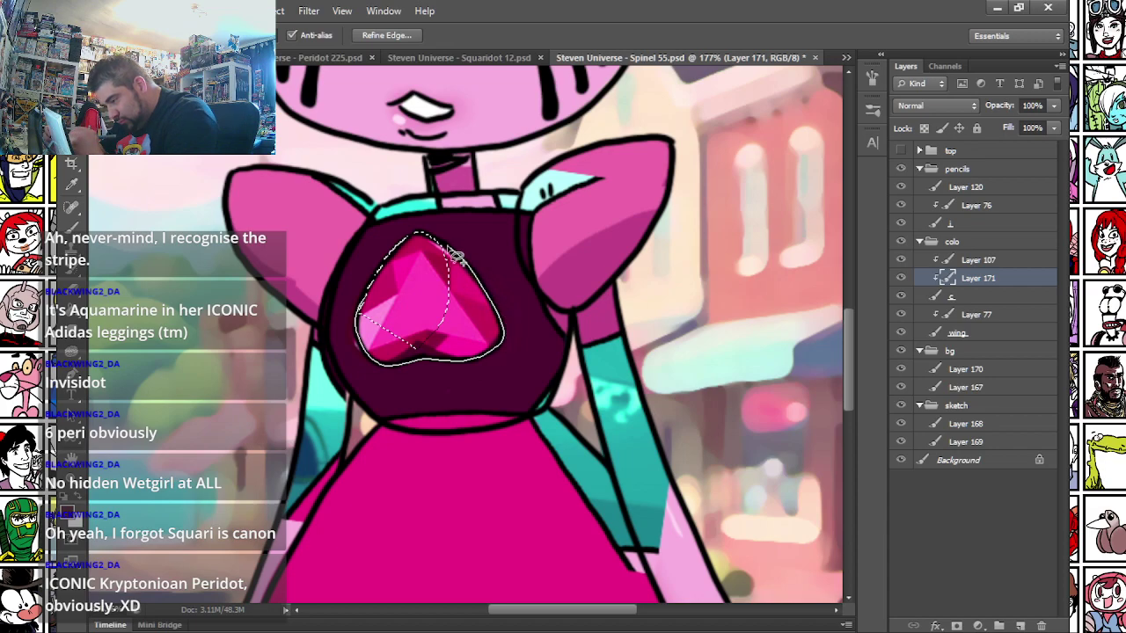
{"action": "left_click_drag", "start_coordinate": [417, 239], "coordinate": [401, 220]}
{"action": "right_click", "coordinate": [404, 279]}
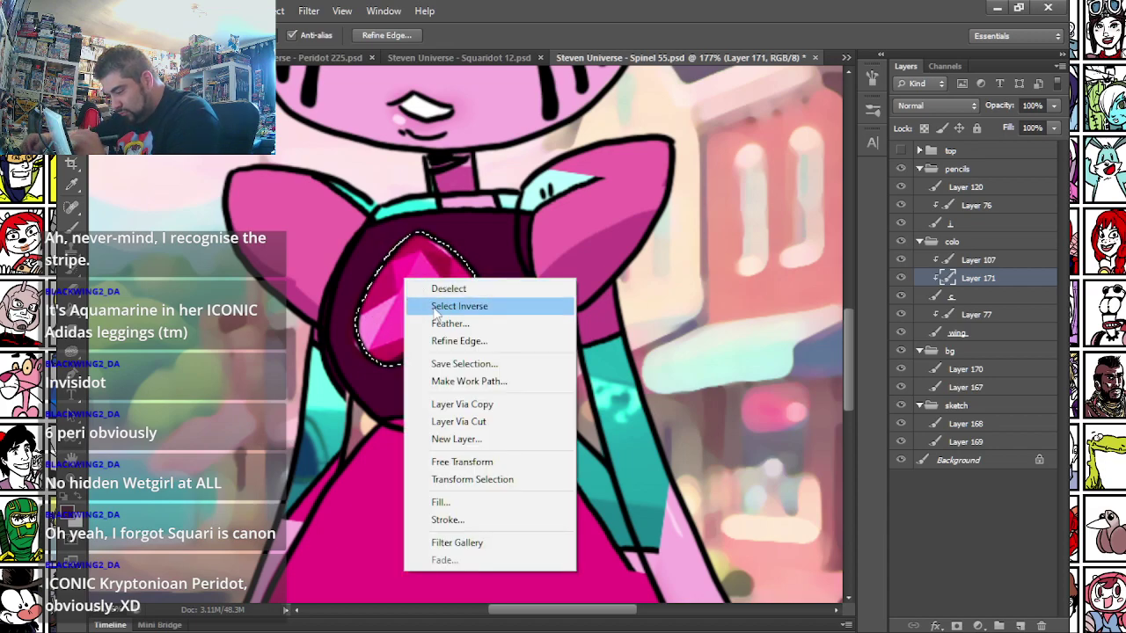
{"action": "left_click", "coordinate": [433, 307]}
{"action": "key", "text": "Delete"}
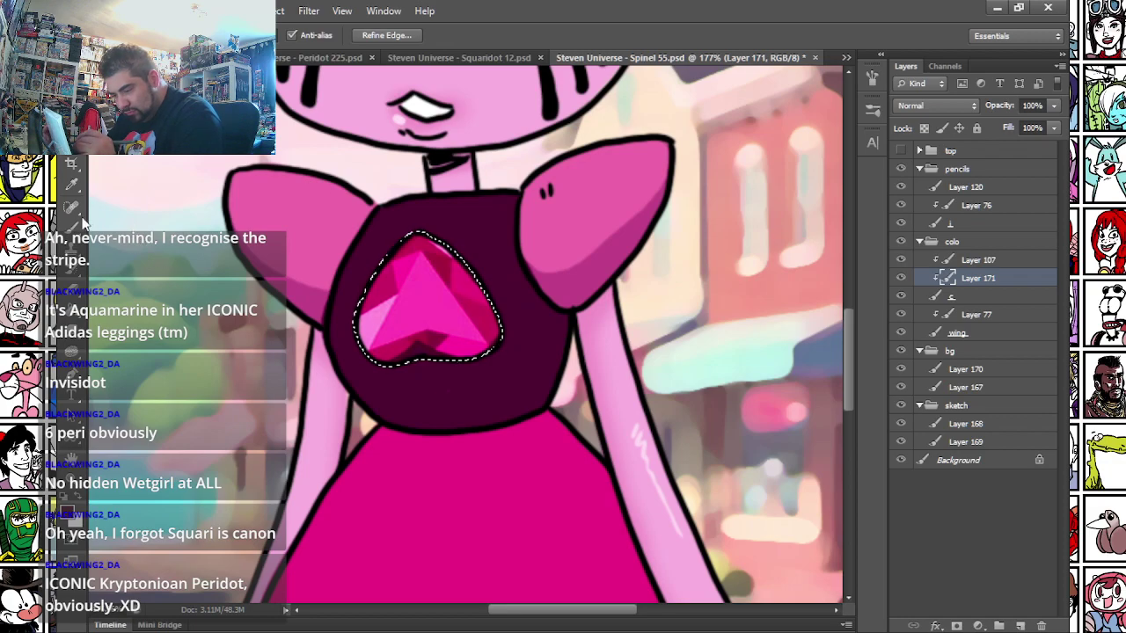
{"action": "key", "text": "ctrl+d"}
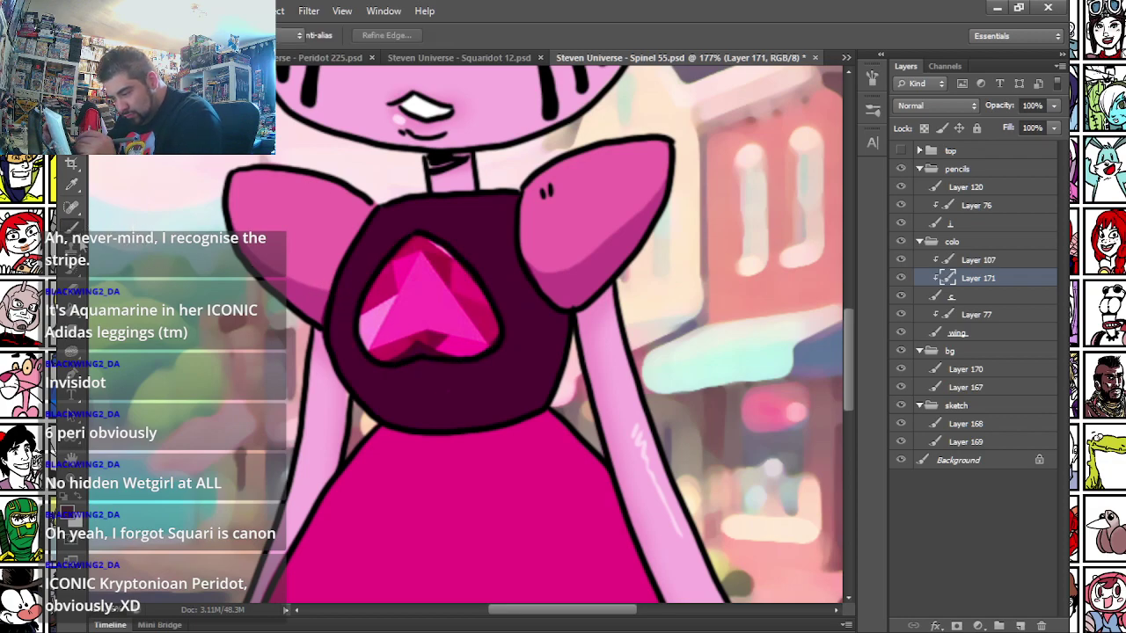
- Touch up the lower facets of the gem with a brush in colours sampled from it
{"action": "key", "text": "b"}
{"action": "right_click", "coordinate": [402, 340]}
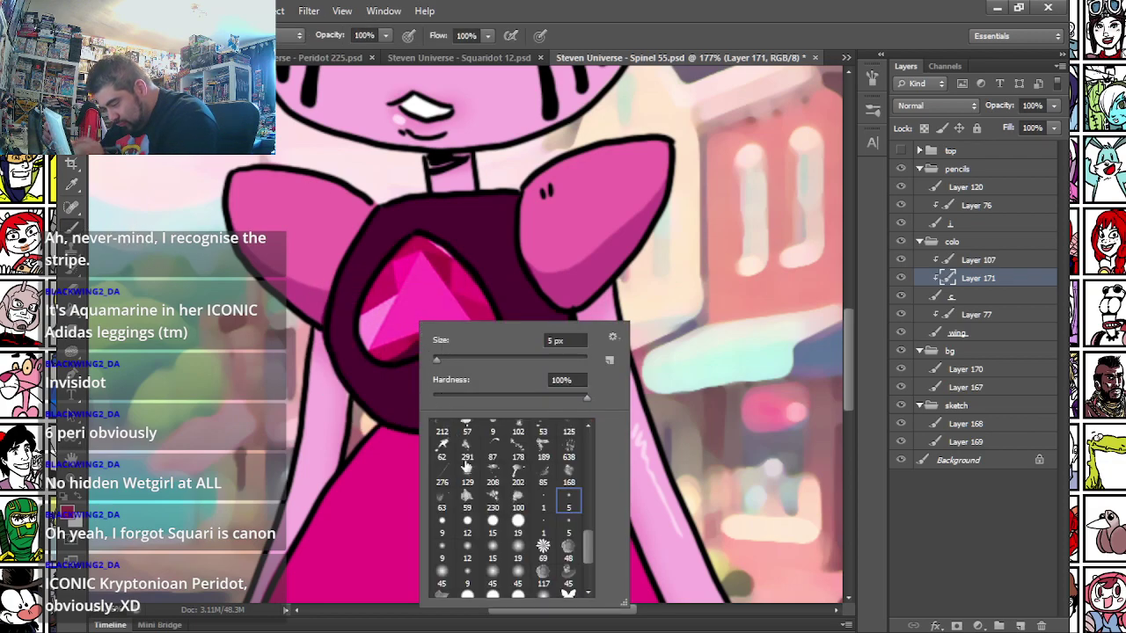
{"action": "left_click", "coordinate": [378, 357]}
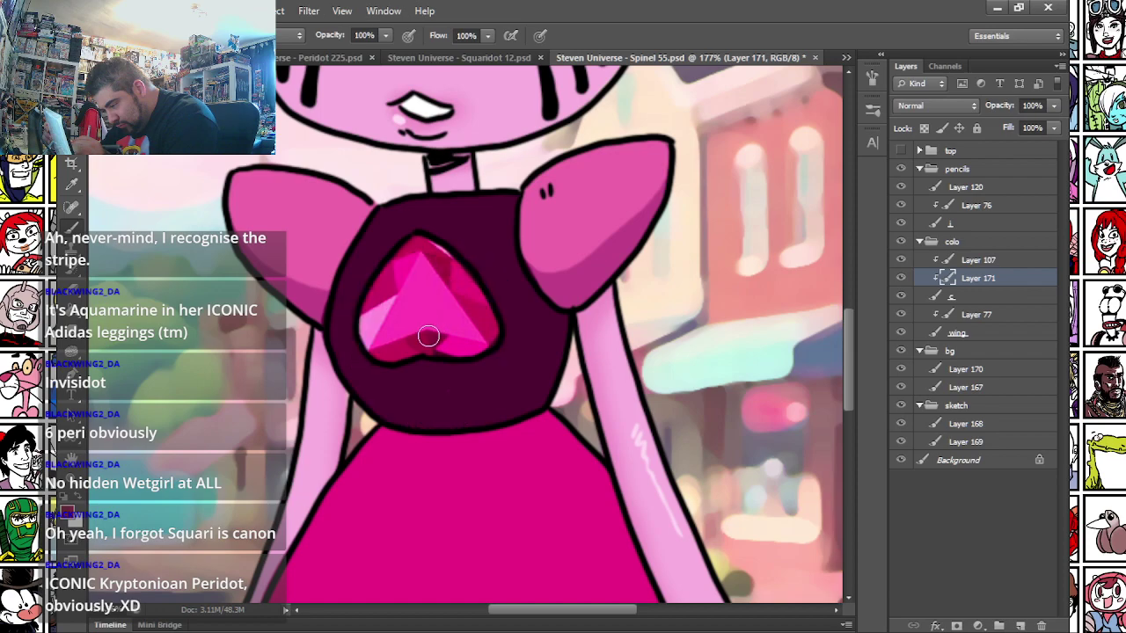
{"action": "left_click", "coordinate": [455, 348], "text": "alt"}
{"action": "left_click_drag", "start_coordinate": [448, 349], "coordinate": [442, 352]}
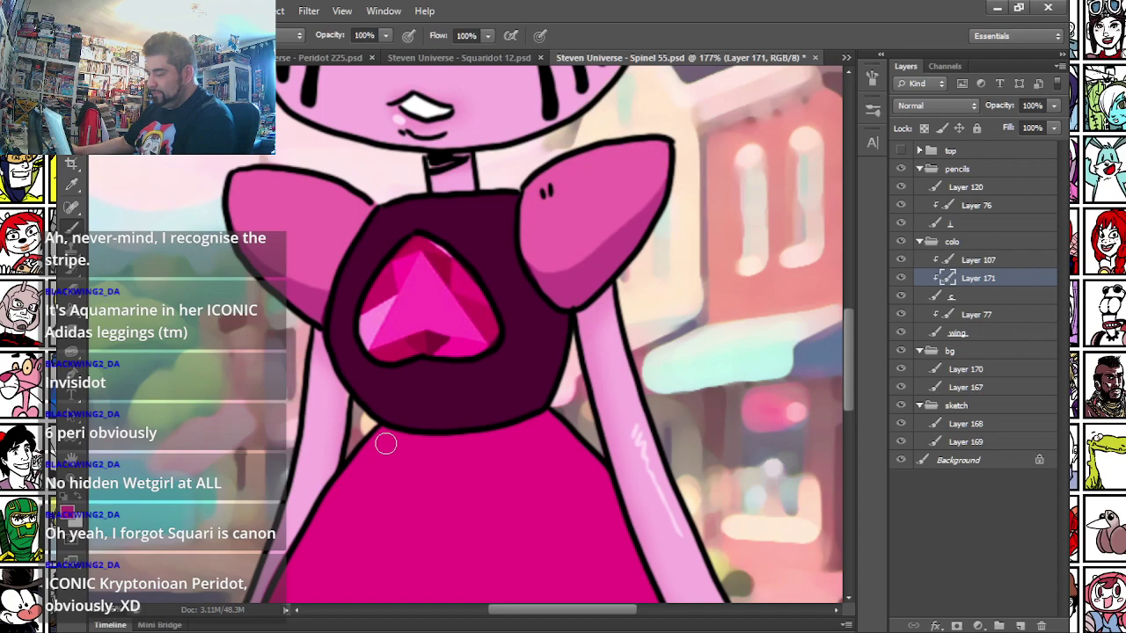
- Sample a magenta from the gem's upper edge and paint over the facets beside its tip
{"action": "left_click", "coordinate": [446, 243], "text": "alt"}
{"action": "right_click", "coordinate": [471, 267]}
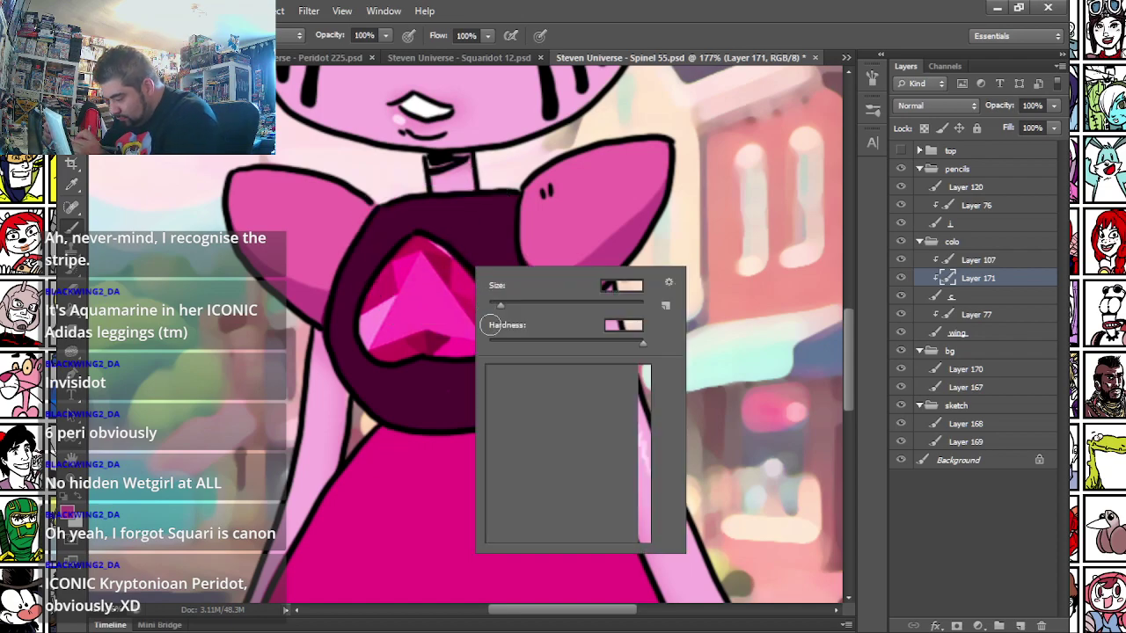
{"action": "left_click_drag", "start_coordinate": [418, 238], "coordinate": [440, 249]}
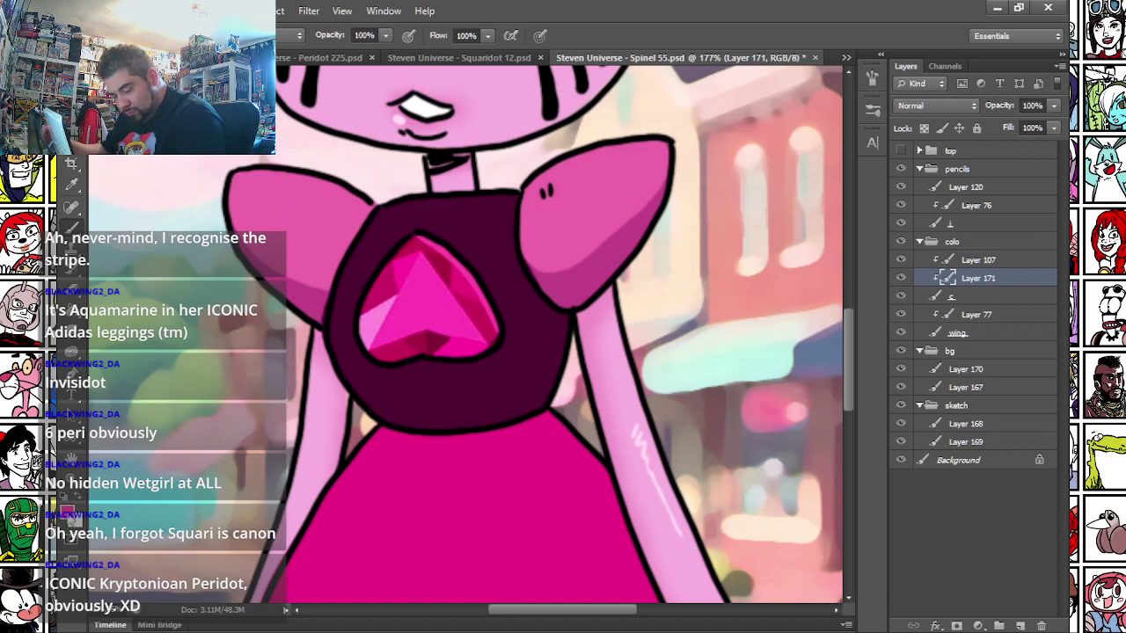
- Set the foreground to pale pink #f2c3dc and paint a highlight along the upper edge of the chest gem
{"action": "left_click", "coordinate": [69, 513]}
{"action": "left_click", "coordinate": [397, 136]}
{"action": "key", "text": "Return"}
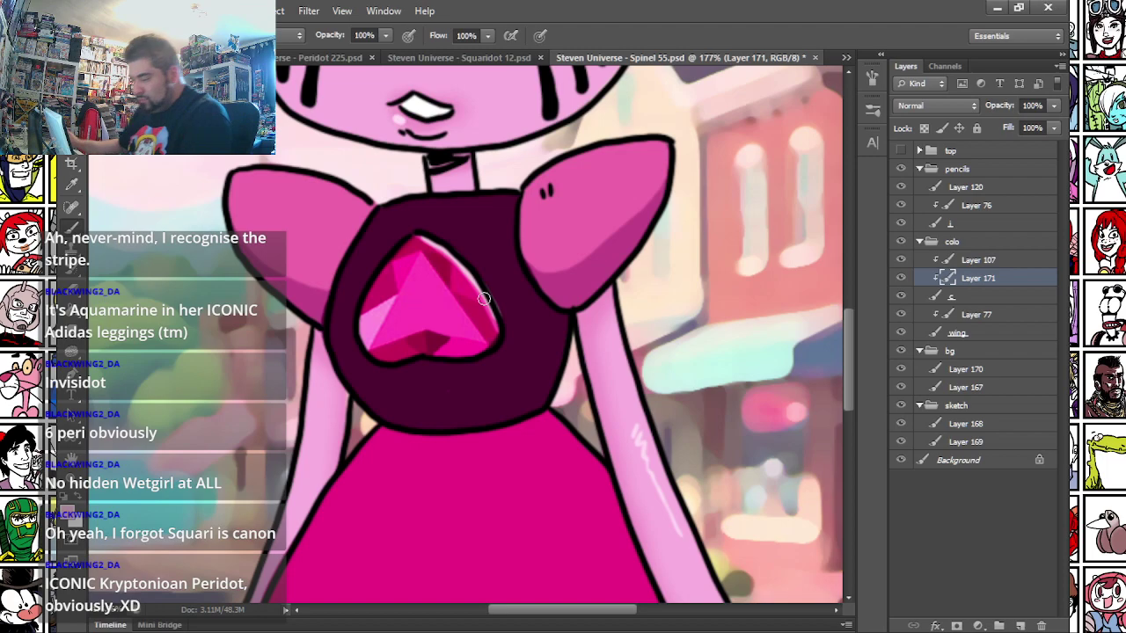
{"action": "scroll", "coordinate": [578, 315], "scroll_direction": "down", "scroll_amount": 3}
{"action": "scroll", "coordinate": [585, 308], "scroll_direction": "up", "scroll_amount": 2}
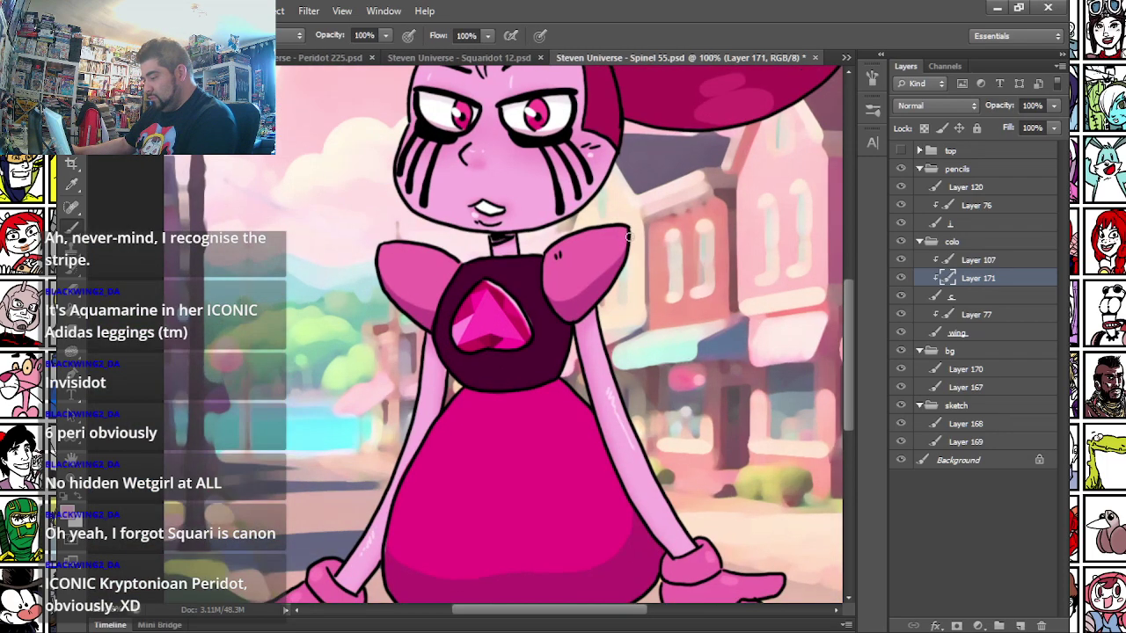
- On Layer 76, sample the gem's dark facet, choose a darker shade of it and recolour the gem's outline with the brush
{"action": "left_click", "coordinate": [977, 205]}
{"action": "scroll", "coordinate": [497, 217], "scroll_direction": "up", "scroll_amount": 2}
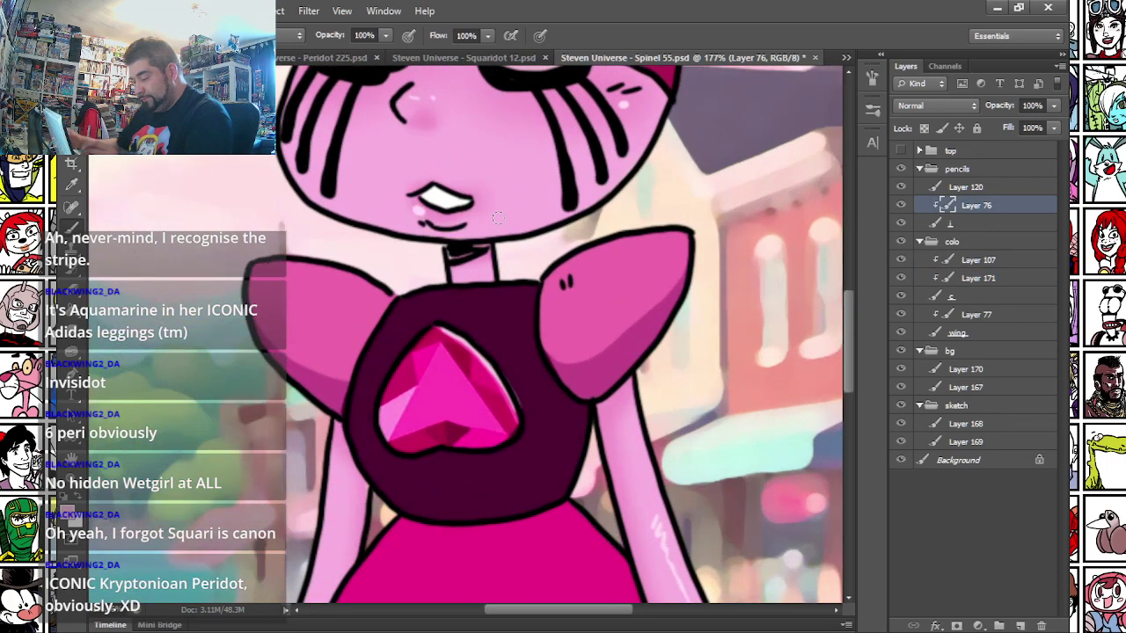
{"action": "left_click", "coordinate": [72, 479]}
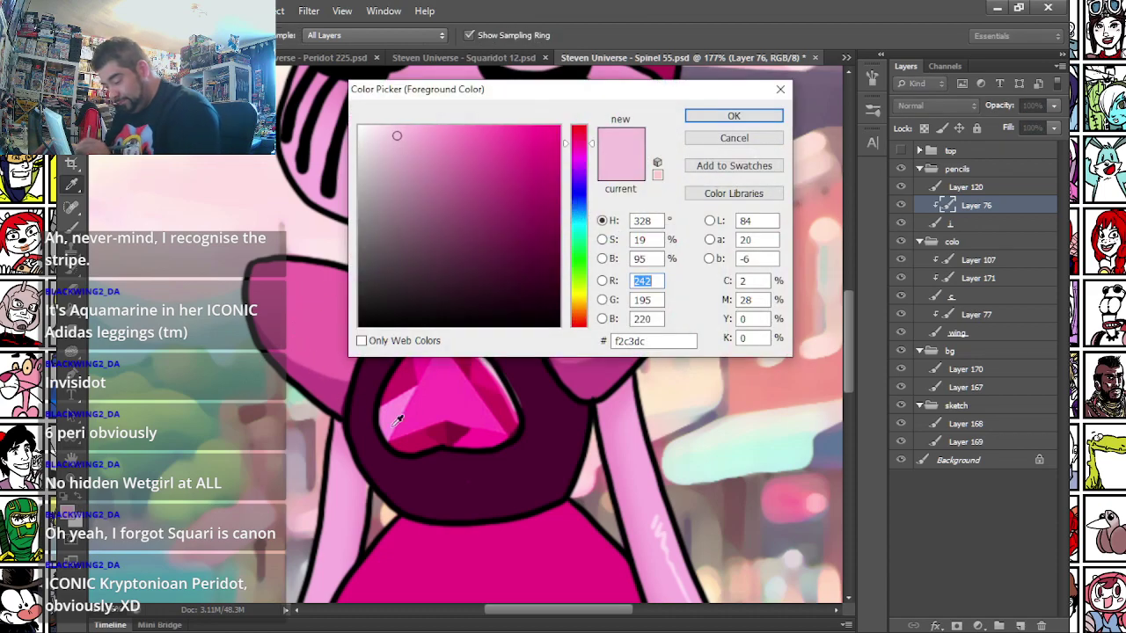
{"action": "left_click", "coordinate": [416, 441]}
{"action": "left_click", "coordinate": [461, 227]}
{"action": "key", "text": "Return"}
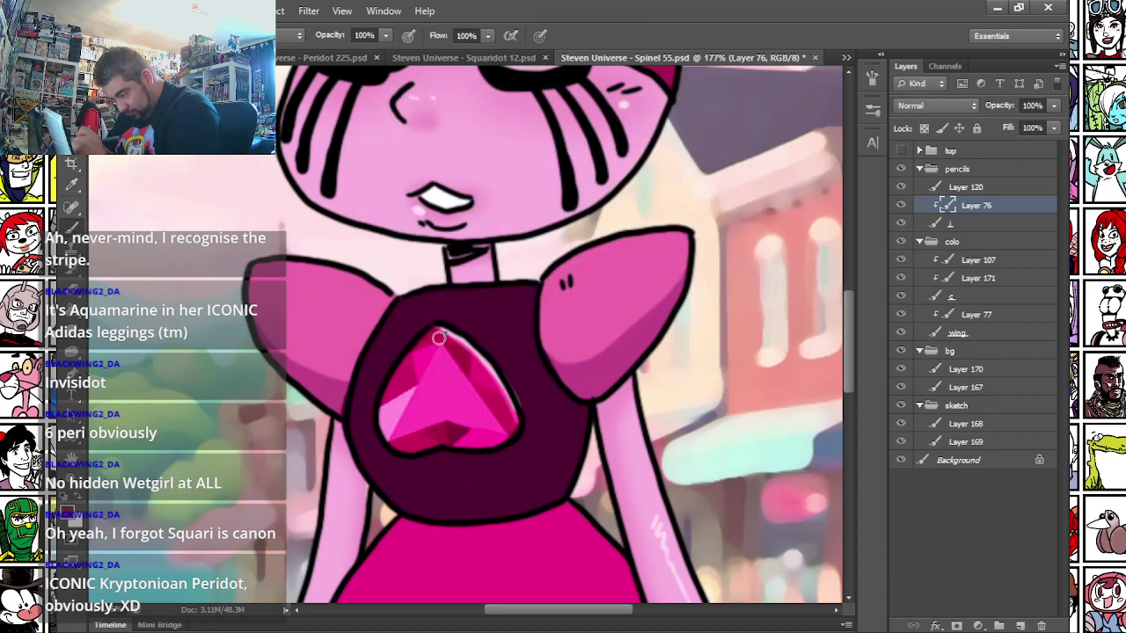
{"action": "right_click", "coordinate": [434, 325]}
{"action": "mouse_move", "coordinate": [434, 325]}
{"action": "left_mouse_down"}
{"action": "mouse_move", "coordinate": [372, 427]}
{"action": "mouse_move", "coordinate": [460, 445]}
{"action": "mouse_move", "coordinate": [445, 323]}
{"action": "left_mouse_up"}
{"action": "left_click_drag", "start_coordinate": [321, 249], "coordinate": [324, 461]}
{"action": "left_click_drag", "start_coordinate": [342, 194], "coordinate": [354, 408]}
{"action": "left_click_drag", "start_coordinate": [400, 339], "coordinate": [342, 376]}
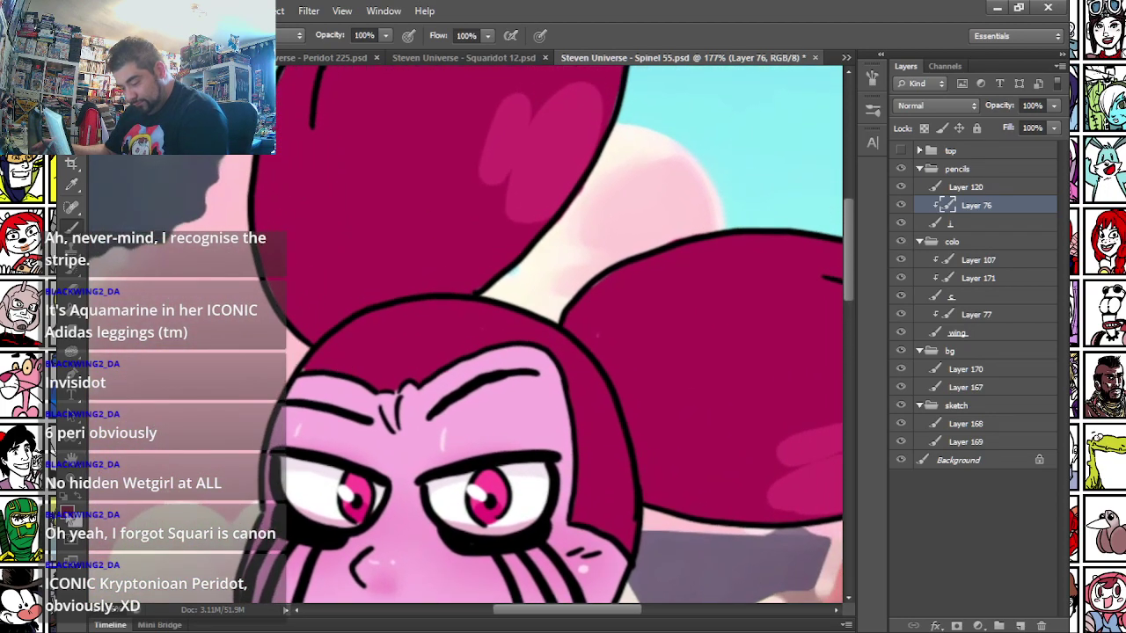
- Sample the hair colour, choose a darker shade and recolour the inner lines of the hair and both pigtails
{"action": "left_click", "coordinate": [70, 515]}
{"action": "left_click", "coordinate": [337, 209]}
{"action": "left_click", "coordinate": [557, 238]}
{"action": "key", "text": "Return"}
{"action": "left_click_drag", "start_coordinate": [288, 167], "coordinate": [299, 321]}
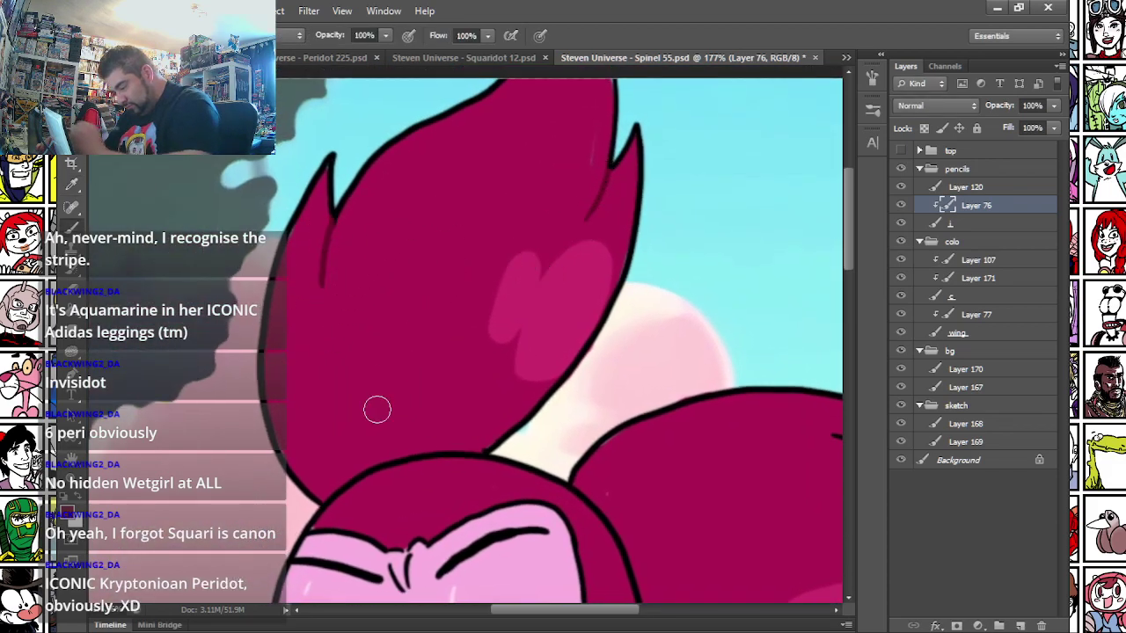
{"action": "mouse_move", "coordinate": [467, 450]}
{"action": "left_mouse_down"}
{"action": "mouse_move", "coordinate": [346, 262]}
{"action": "mouse_move", "coordinate": [327, 188]}
{"action": "left_mouse_up"}
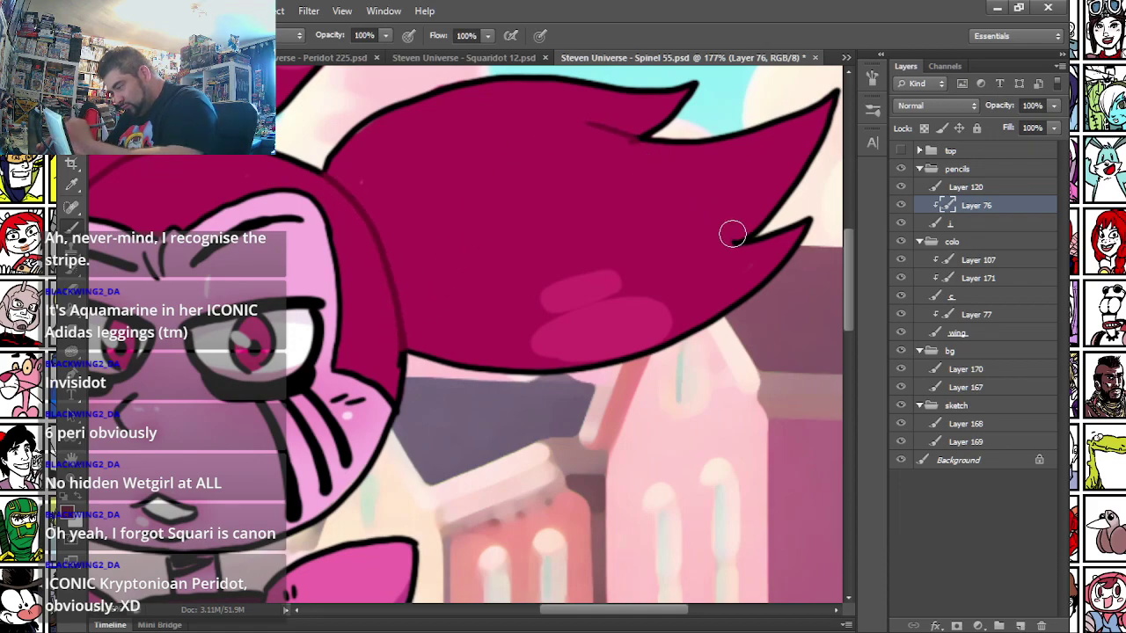
{"action": "mouse_move", "coordinate": [216, 370]}
{"action": "left_mouse_down"}
{"action": "mouse_move", "coordinate": [384, 357]}
{"action": "mouse_move", "coordinate": [379, 336]}
{"action": "left_mouse_up"}
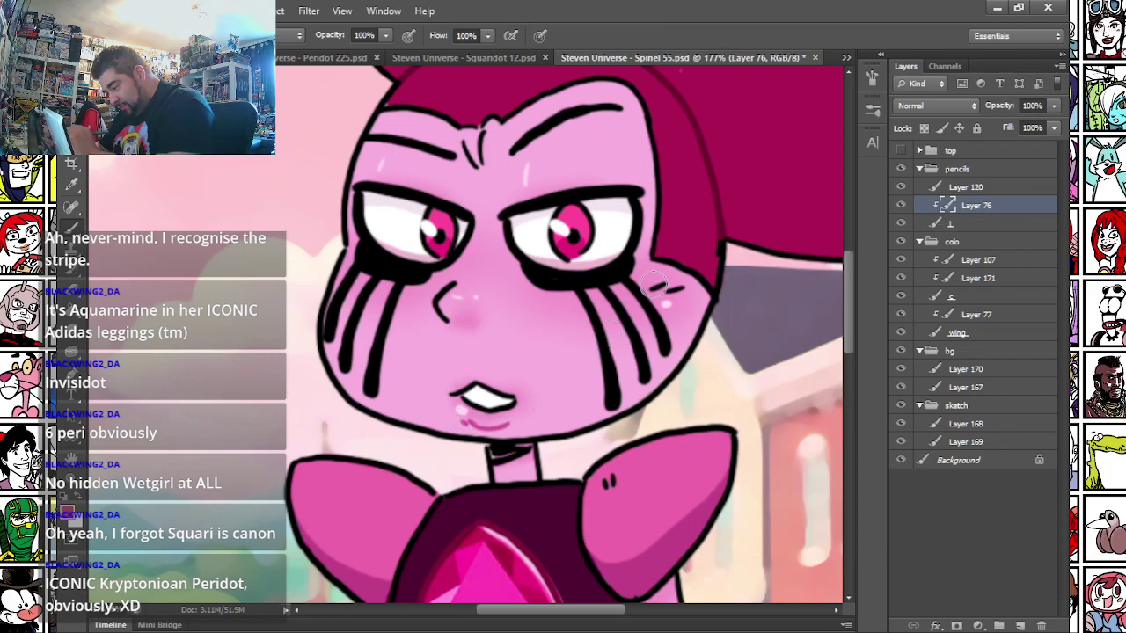
- Recolour the brow furrow, cheek marks and neck line with a darker pink
{"action": "left_click_drag", "start_coordinate": [476, 165], "coordinate": [482, 132]}
{"action": "mouse_move", "coordinate": [495, 447]}
{"action": "left_mouse_down"}
{"action": "mouse_move", "coordinate": [500, 461]}
{"action": "mouse_move", "coordinate": [526, 443]}
{"action": "left_mouse_up"}
{"action": "left_click_drag", "start_coordinate": [390, 533], "coordinate": [252, 385]}
- Set the foreground to #9b1962 and recolour the inner lines of both gloves
{"action": "left_click", "coordinate": [66, 519]}
{"action": "left_click", "coordinate": [501, 193]}
{"action": "left_click", "coordinate": [312, 288]}
{"action": "left_click", "coordinate": [308, 351]}
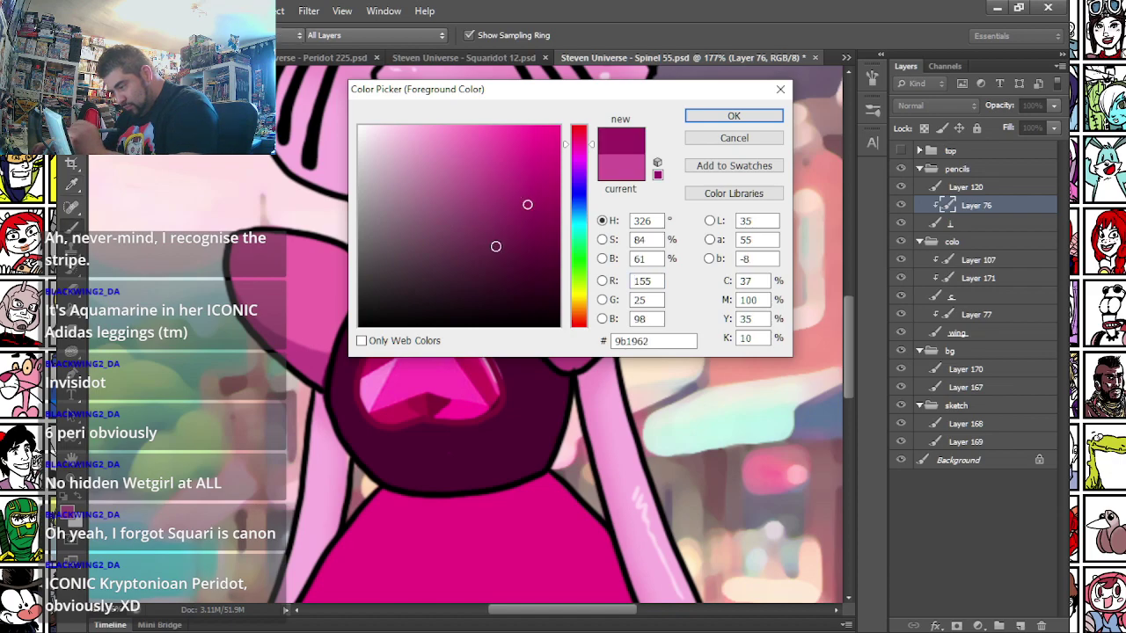
{"action": "key", "text": "Return"}
{"action": "scroll", "coordinate": [356, 285], "scroll_direction": "down", "scroll_amount": 5}
{"action": "scroll", "coordinate": [357, 284], "scroll_direction": "down", "scroll_amount": 3}
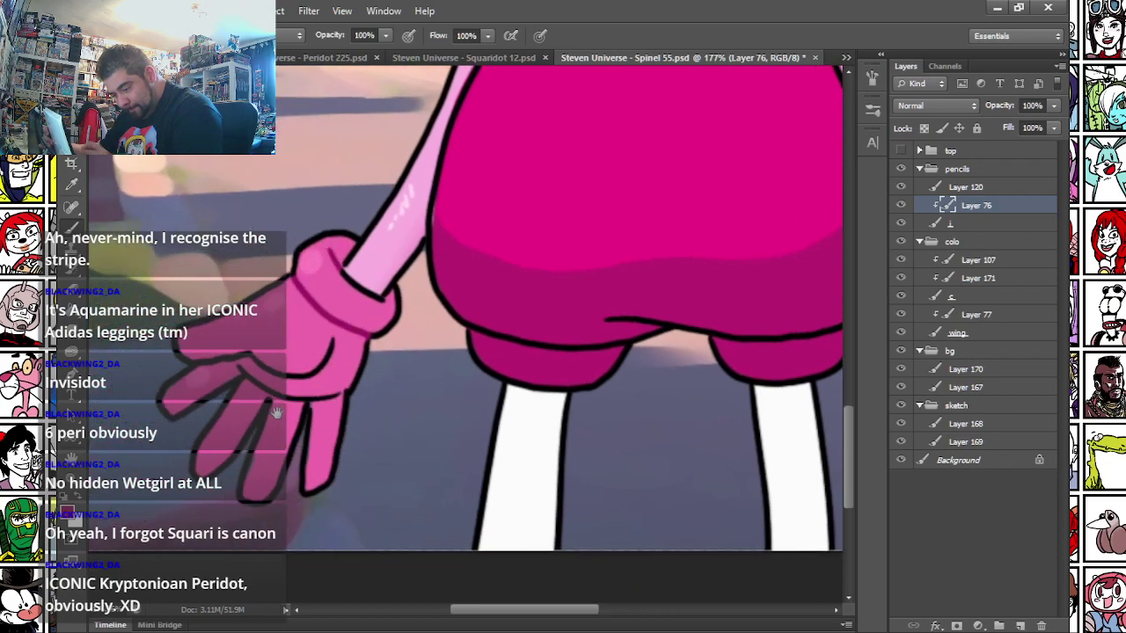
{"action": "scroll", "coordinate": [205, 357], "scroll_direction": "left", "scroll_amount": 3}
{"action": "mouse_move", "coordinate": [205, 361]}
{"action": "left_mouse_down"}
{"action": "mouse_move", "coordinate": [250, 350]}
{"action": "mouse_move", "coordinate": [232, 365]}
{"action": "mouse_move", "coordinate": [286, 397]}
{"action": "mouse_move", "coordinate": [341, 389]}
{"action": "left_mouse_up"}
{"action": "left_click_drag", "start_coordinate": [334, 346], "coordinate": [311, 371]}
{"action": "scroll", "coordinate": [391, 387], "scroll_direction": "right", "scroll_amount": 5}
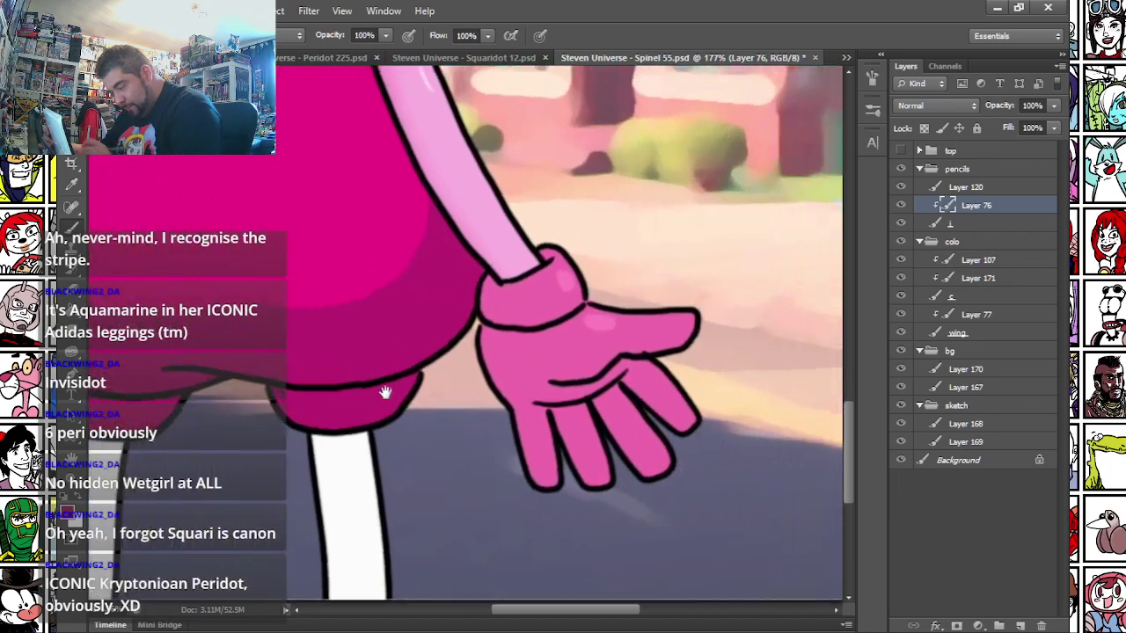
{"action": "mouse_move", "coordinate": [489, 412]}
{"action": "left_mouse_down"}
{"action": "mouse_move", "coordinate": [588, 393]}
{"action": "mouse_move", "coordinate": [542, 427]}
{"action": "mouse_move", "coordinate": [500, 410]}
{"action": "mouse_move", "coordinate": [593, 357]}
{"action": "mouse_move", "coordinate": [580, 384]}
{"action": "left_mouse_up"}
- Sample the shorts' magenta, choose a darker shade and recolour the fold lines between the dress hem and both leg cuffs
{"action": "scroll", "coordinate": [480, 362], "scroll_direction": "left", "scroll_amount": 5}
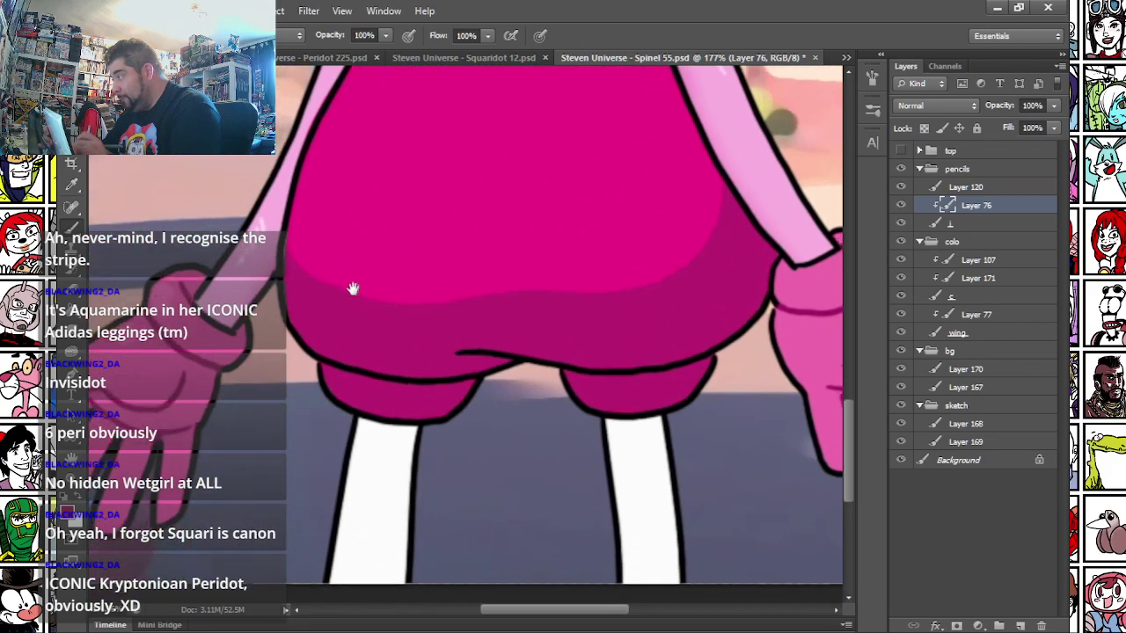
{"action": "left_click", "coordinate": [68, 515]}
{"action": "left_click", "coordinate": [357, 381]}
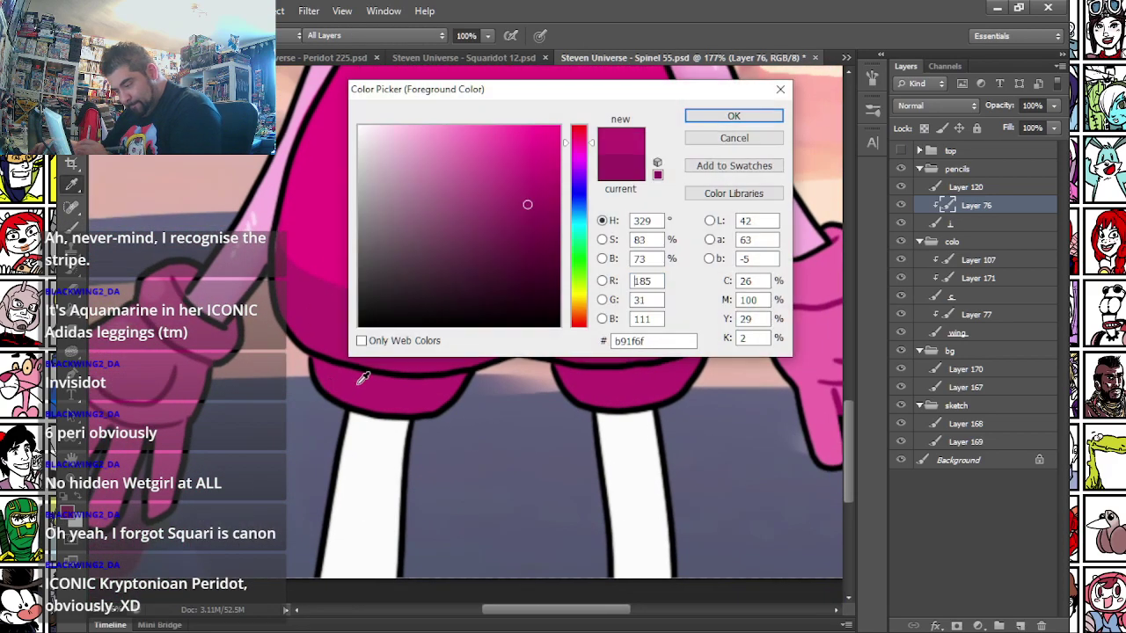
{"action": "left_click", "coordinate": [556, 214]}
{"action": "key", "text": "Return"}
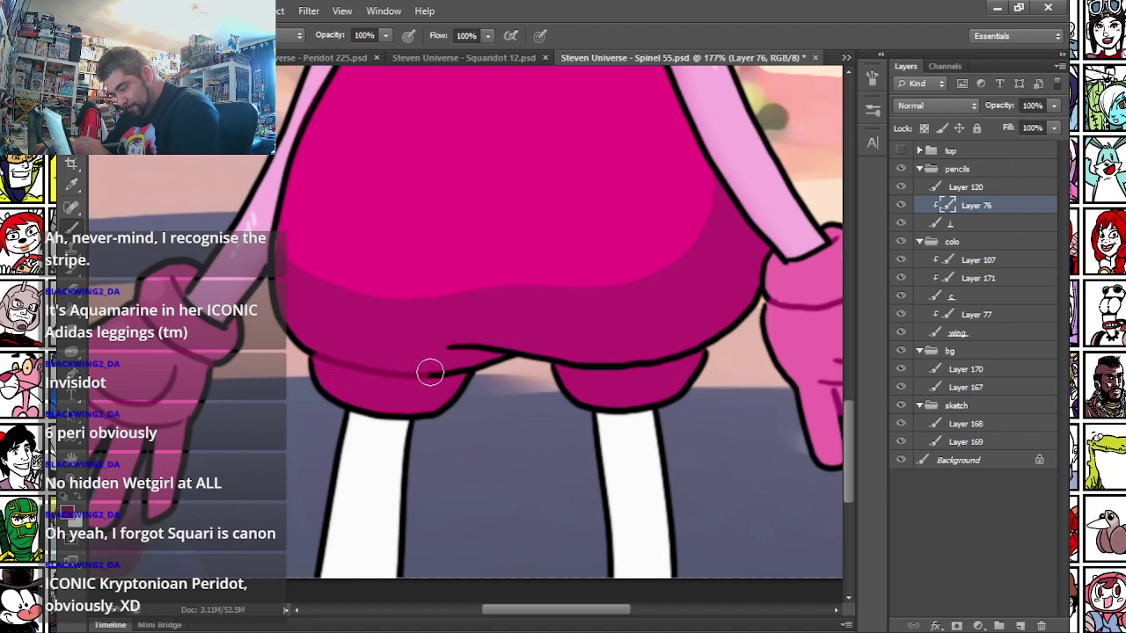
{"action": "mouse_move", "coordinate": [511, 340]}
{"action": "left_mouse_down"}
{"action": "mouse_move", "coordinate": [627, 366]}
{"action": "mouse_move", "coordinate": [686, 343]}
{"action": "left_mouse_up"}
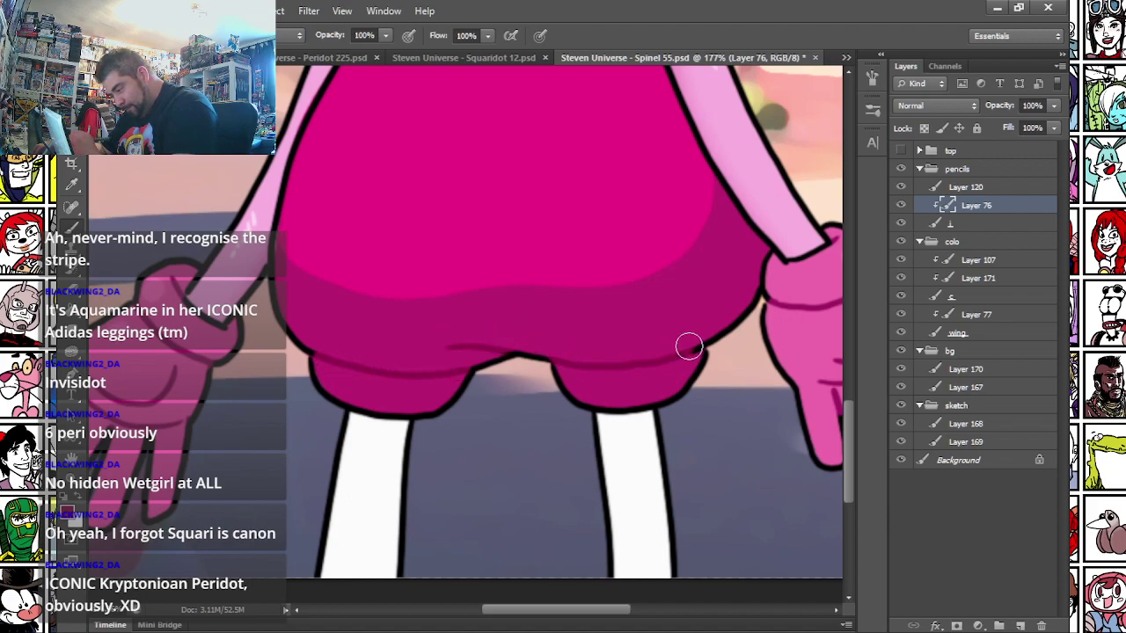
- Save the Spinel 55 document
{"action": "scroll", "coordinate": [532, 221], "scroll_direction": "down", "scroll_amount": 10}
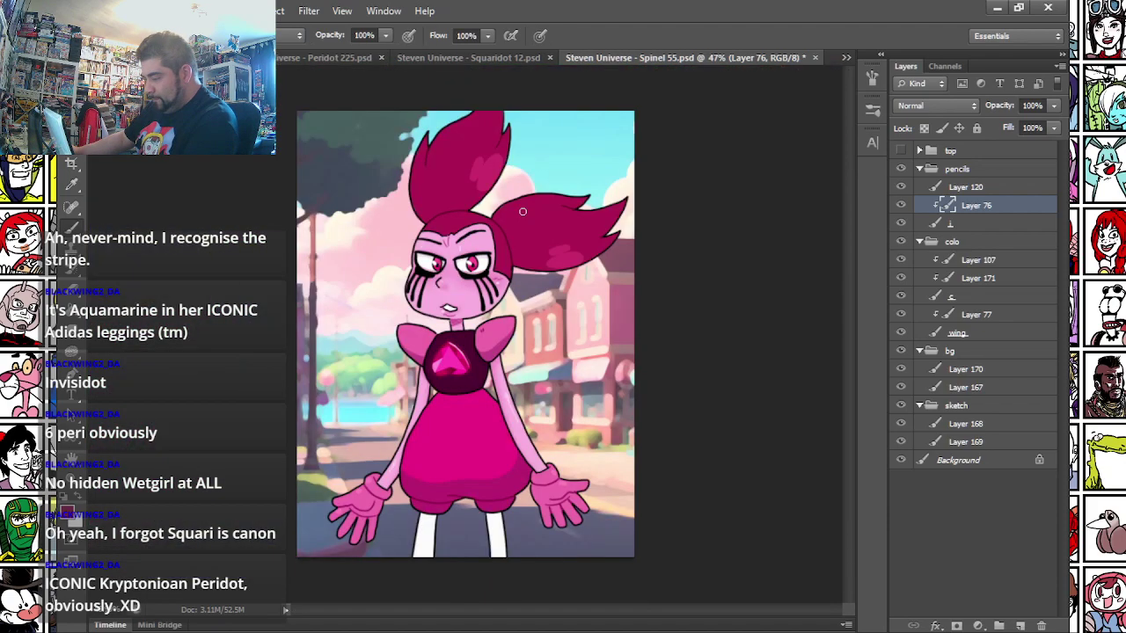
{"action": "scroll", "coordinate": [504, 216], "scroll_direction": "up", "scroll_amount": 5}
{"action": "key", "text": "ctrl+s"}
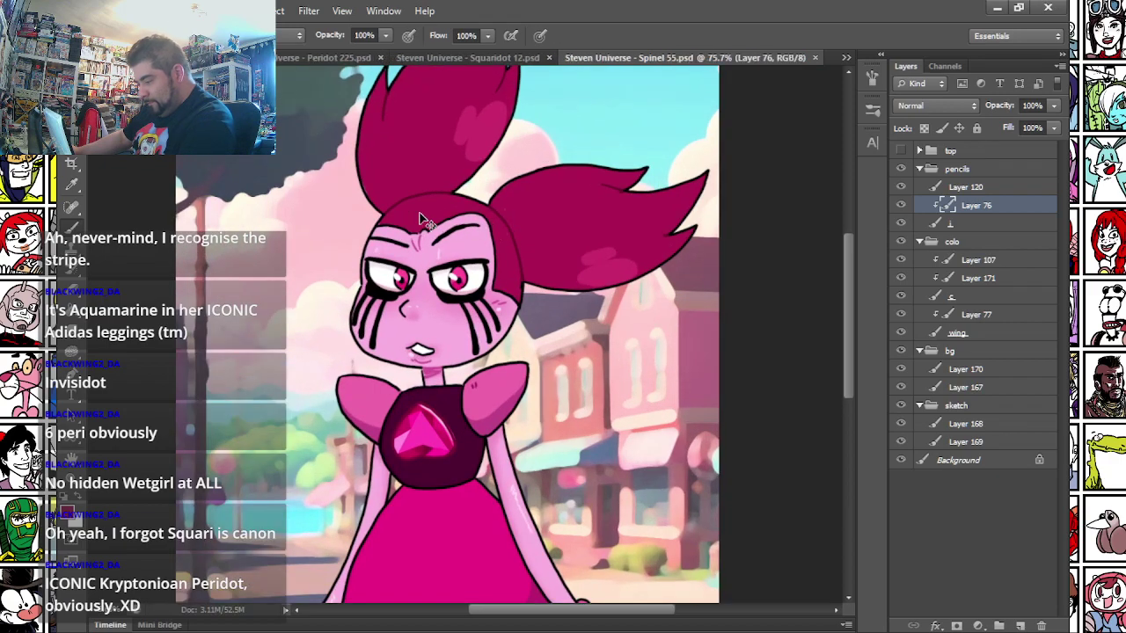
- Save a PNG copy of the drawing as Steven Universe - Spinel 55.png with the default PNG options
{"action": "scroll", "coordinate": [299, 200], "scroll_direction": "down", "scroll_amount": 2}
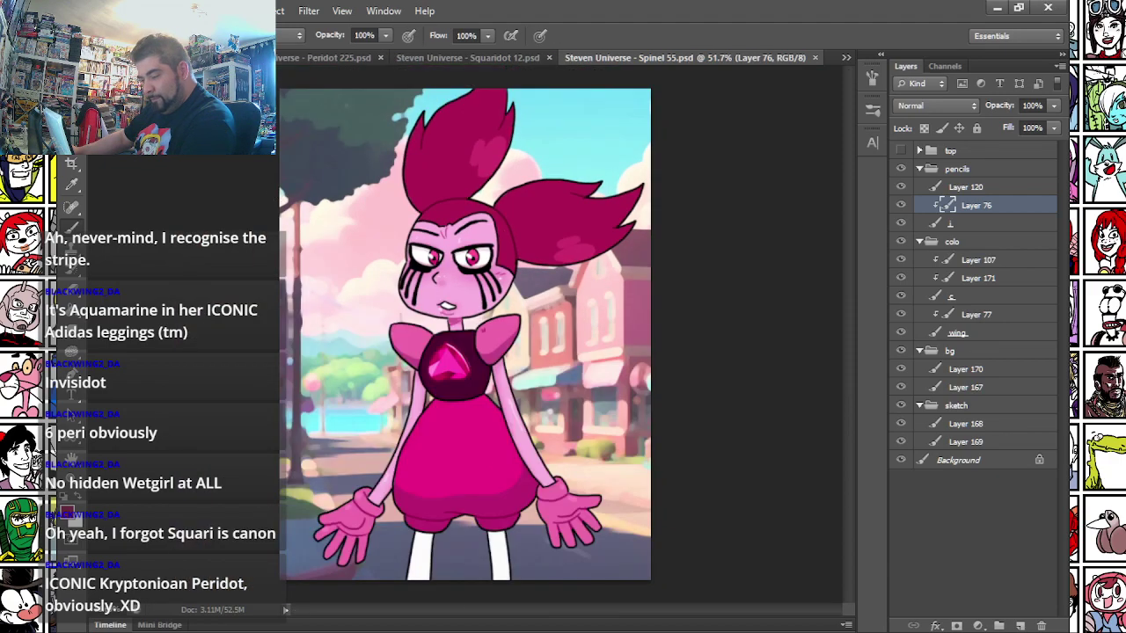
{"action": "left_click", "coordinate": [98, 11]}
{"action": "left_click", "coordinate": [132, 200]}
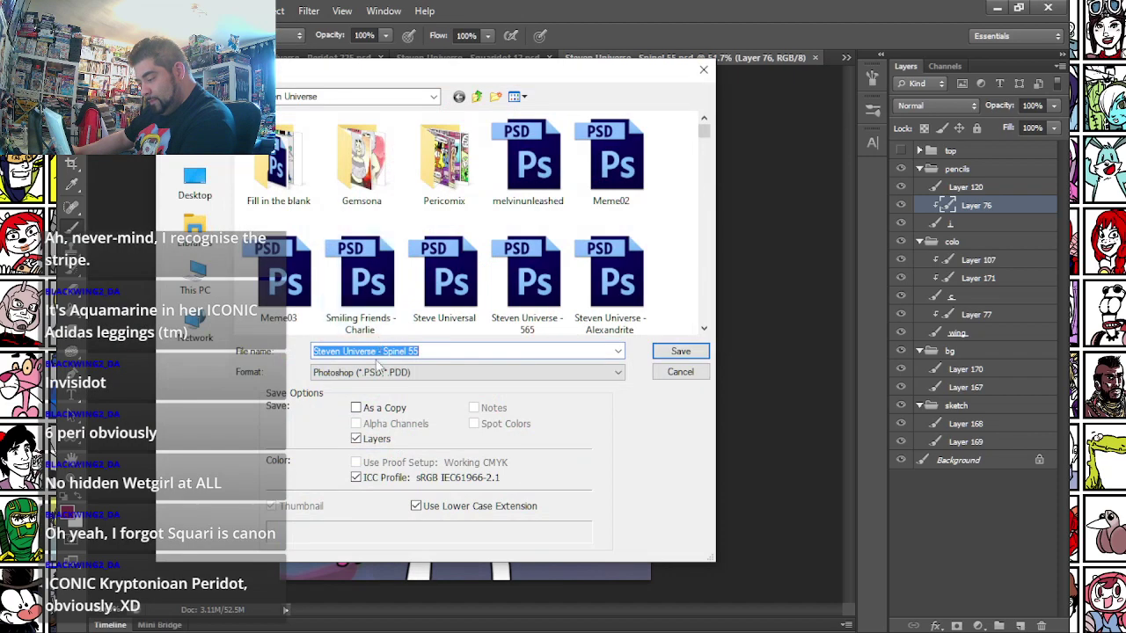
{"action": "left_click", "coordinate": [378, 372]}
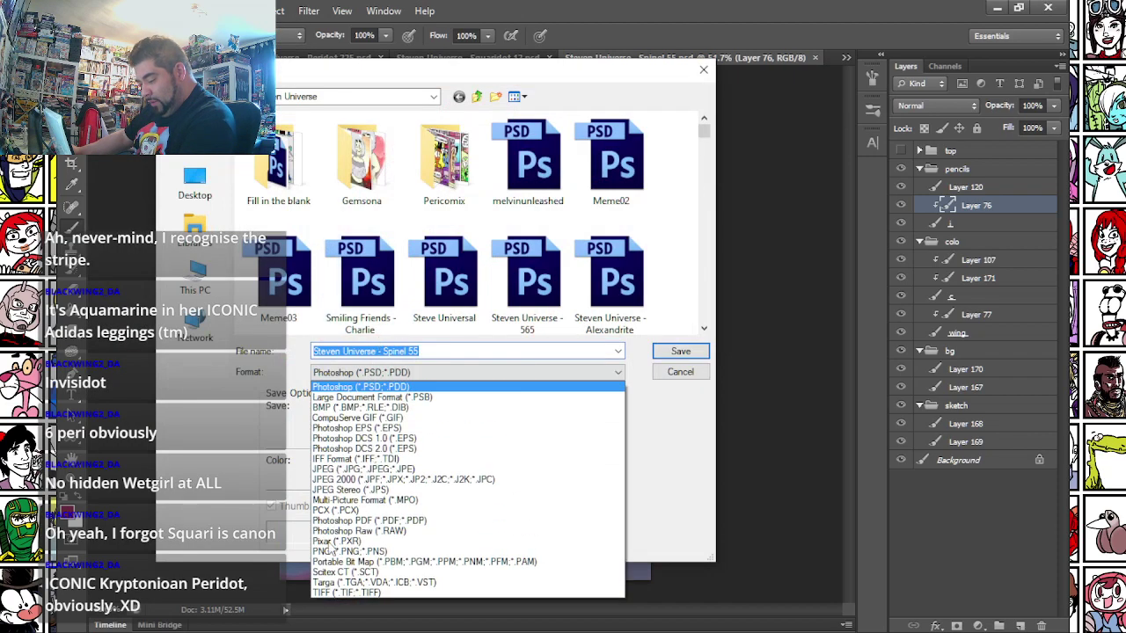
{"action": "left_click", "coordinate": [333, 552]}
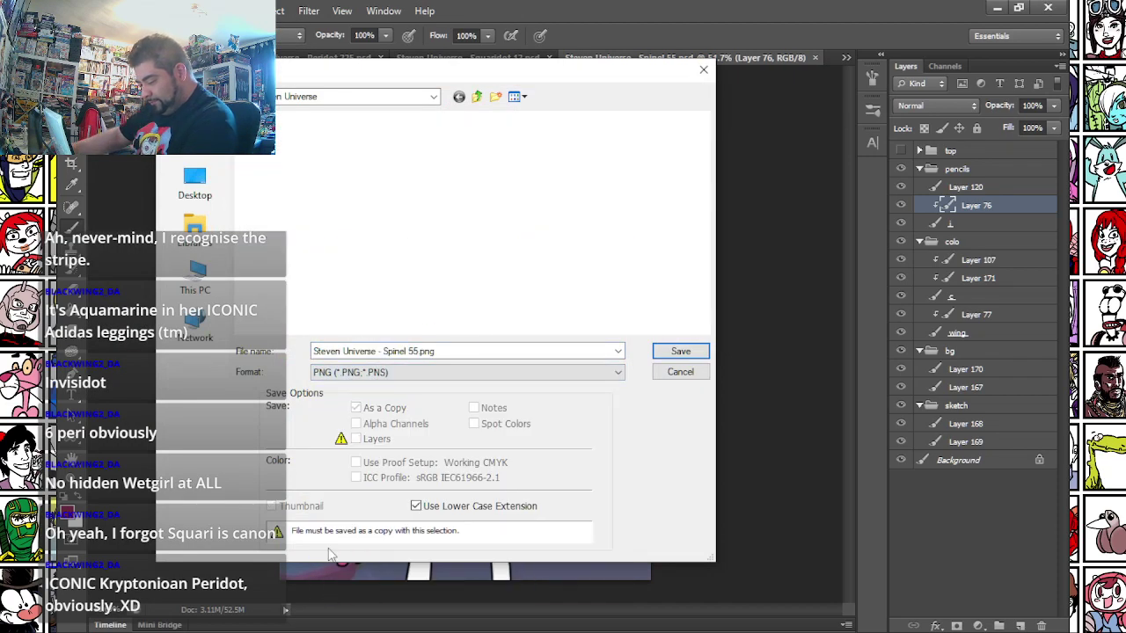
{"action": "key", "text": "Return"}
{"action": "key", "text": "Return"}
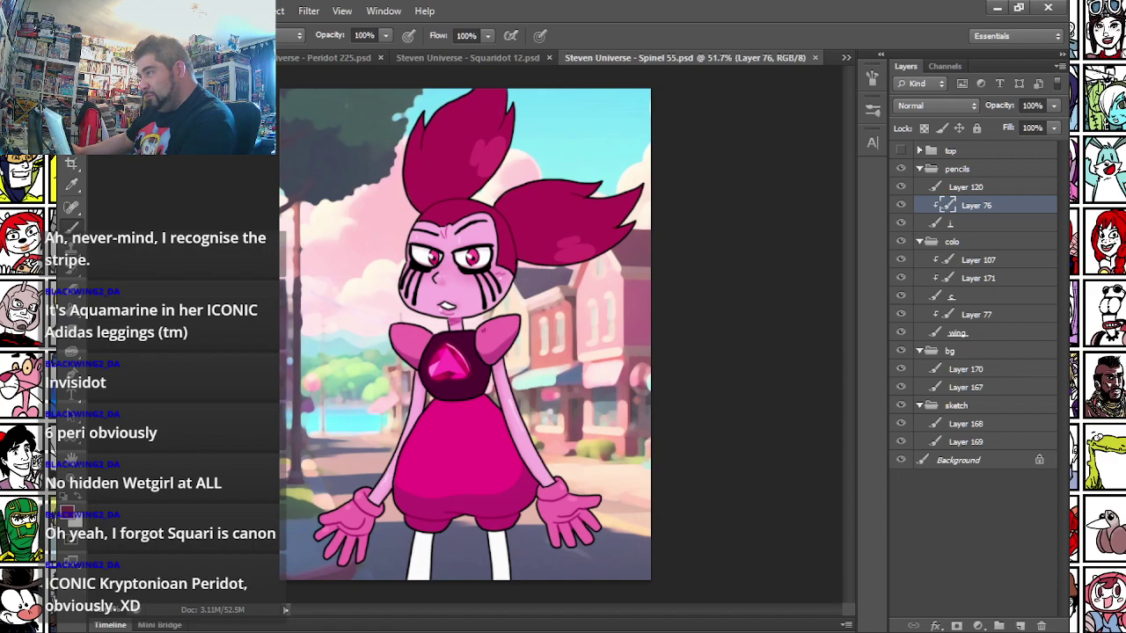
- Switch to the other open document and merge Layer 1 down into its Background
{"action": "key", "text": "ctrl+Tab"}
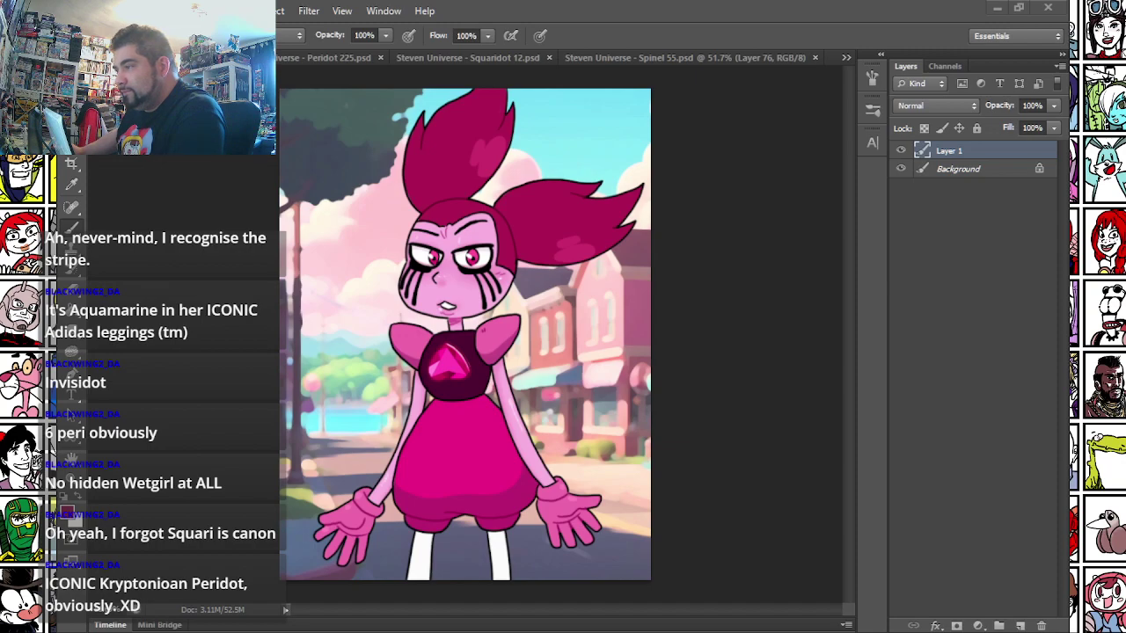
{"action": "key", "text": "ctrl+e"}
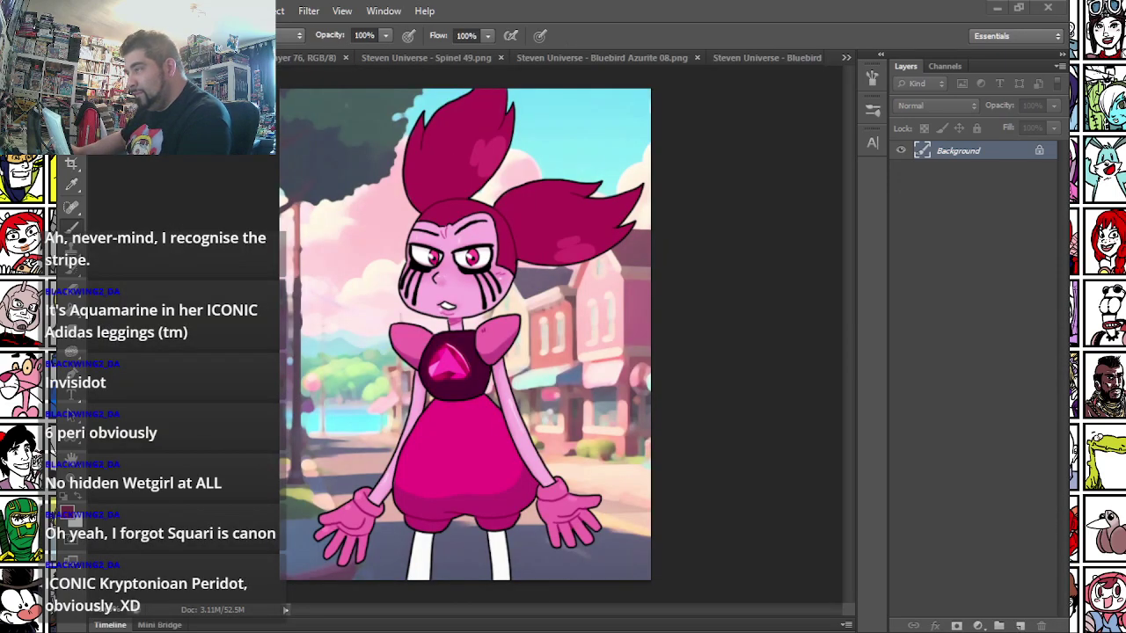
- Move the Bluebird Azurite 13.png and Bluebird Azurite 08.png reference images out of the main window's document tabs
{"action": "left_click", "coordinate": [770, 56]}
{"action": "scroll", "coordinate": [726, 98], "scroll_direction": "down", "scroll_amount": 5}
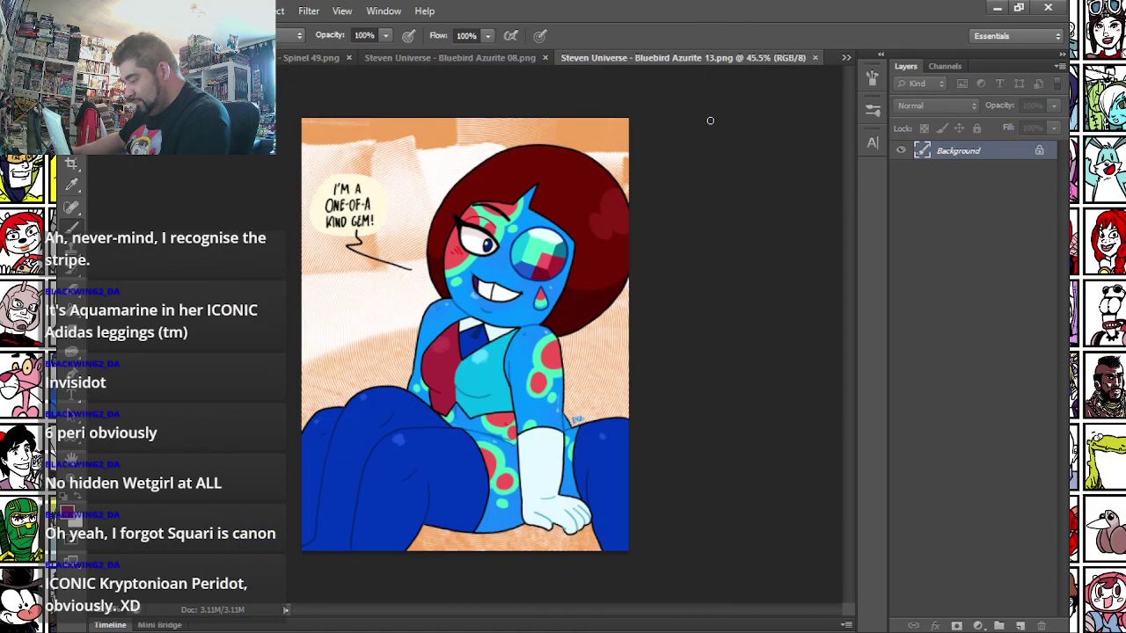
{"action": "left_click_drag", "start_coordinate": [686, 58], "coordinate": [587, 632]}
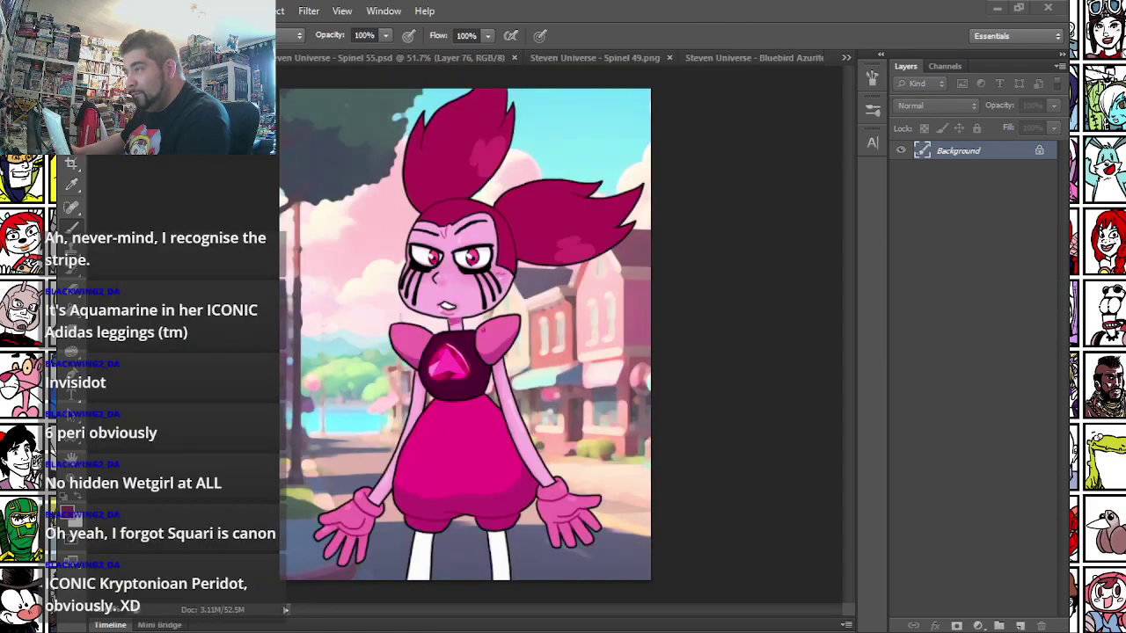
{"action": "left_click", "coordinate": [750, 55]}
{"action": "scroll", "coordinate": [721, 115], "scroll_direction": "down", "scroll_amount": 3}
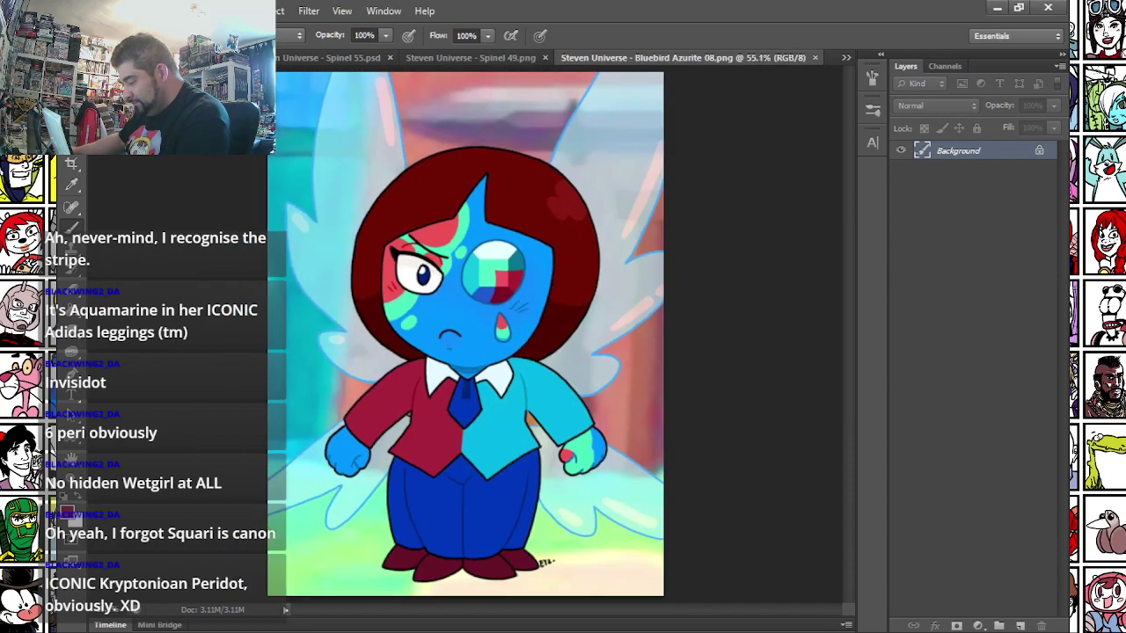
{"action": "key", "text": "ctrl+w"}
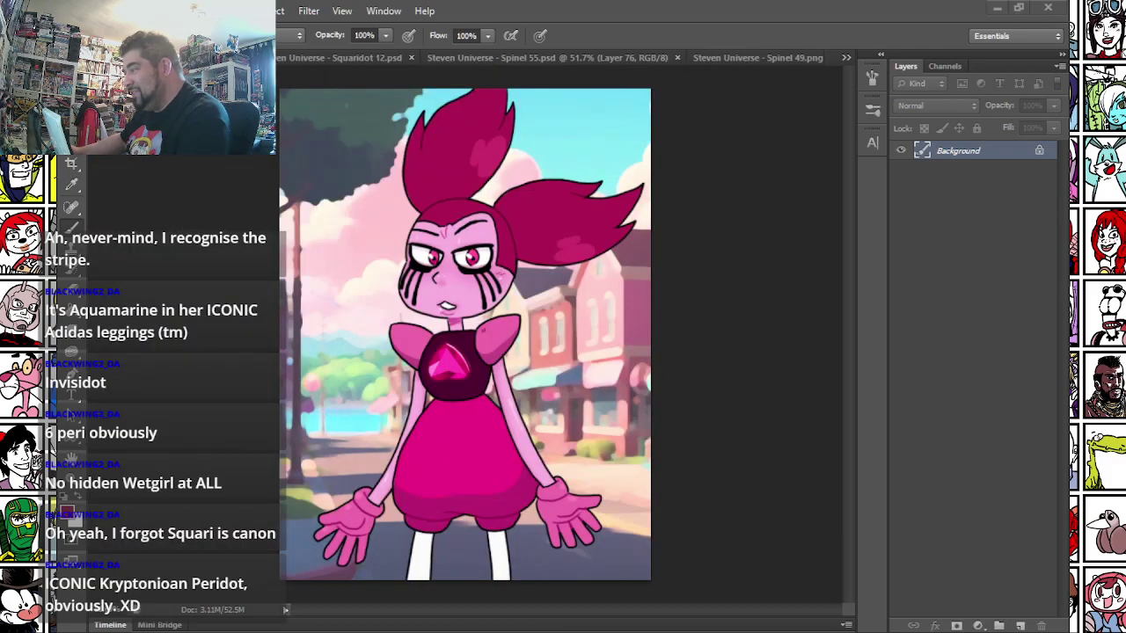
- Close the Steven Universe - Spinel 49.png reference image
{"action": "left_click", "coordinate": [761, 58]}
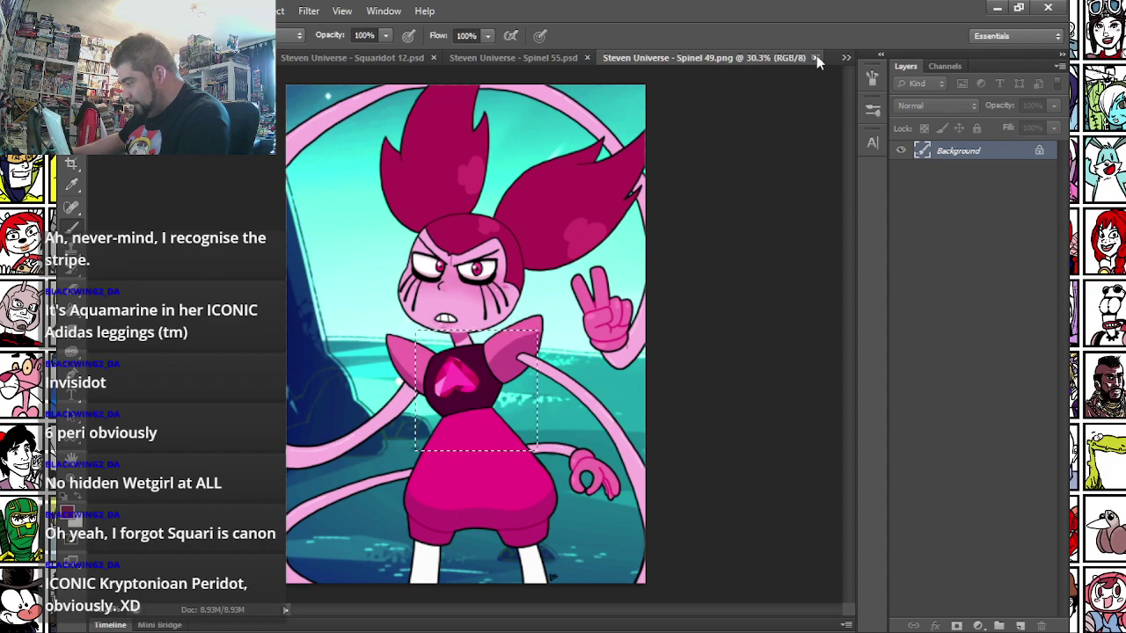
{"action": "left_click", "coordinate": [816, 58]}
{"action": "left_click", "coordinate": [845, 58]}
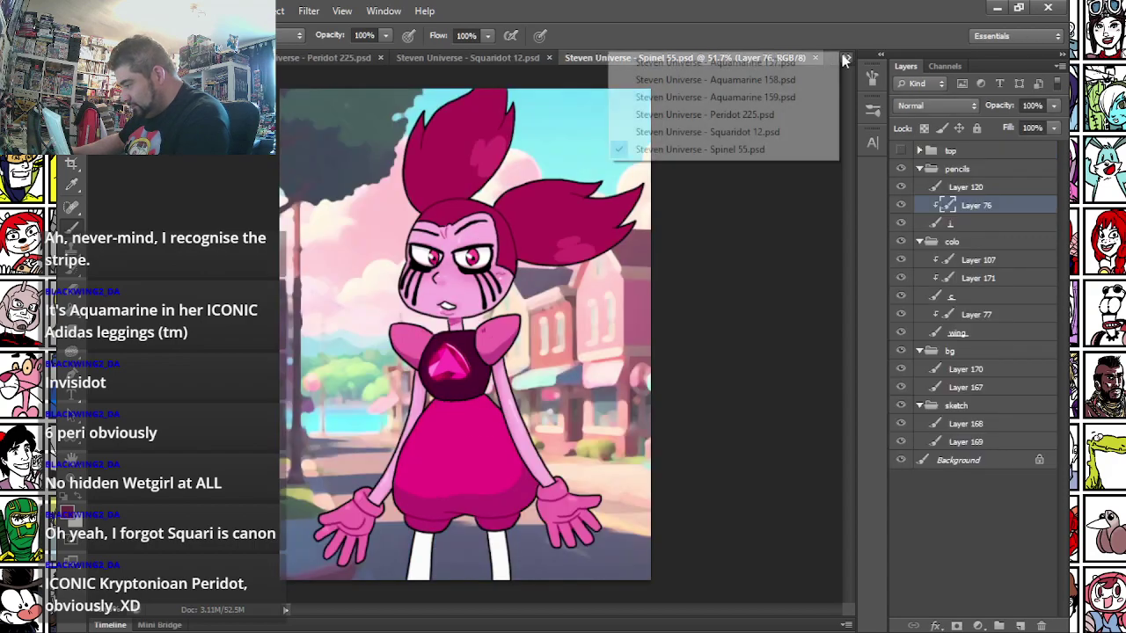
{"action": "left_click", "coordinate": [782, 22]}
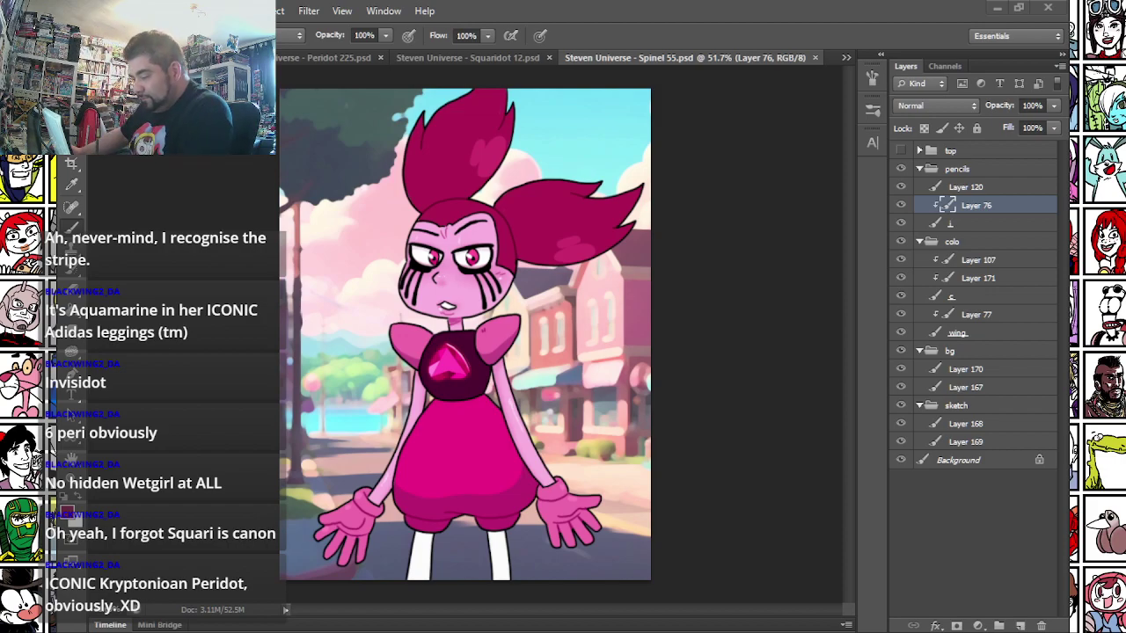
- Copy the rough pencil sketch from the other open document into Layer 169 of Steven Universe - Bluebird Azurite 23.psd
{"action": "key", "text": "ctrl+Tab"}
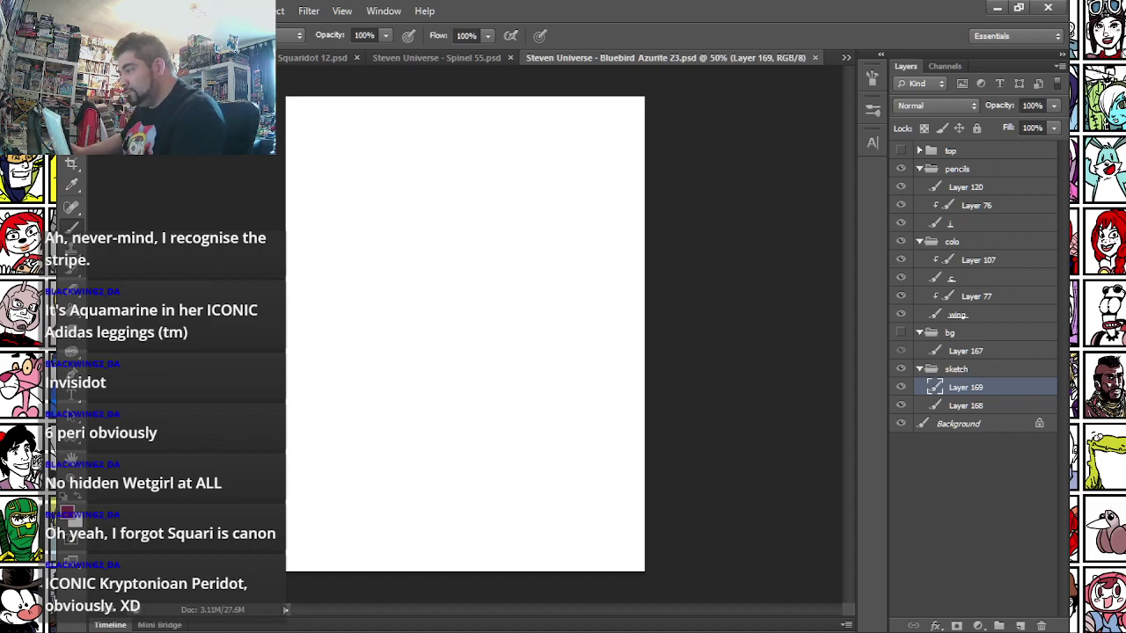
{"action": "key", "text": "ctrl+Tab"}
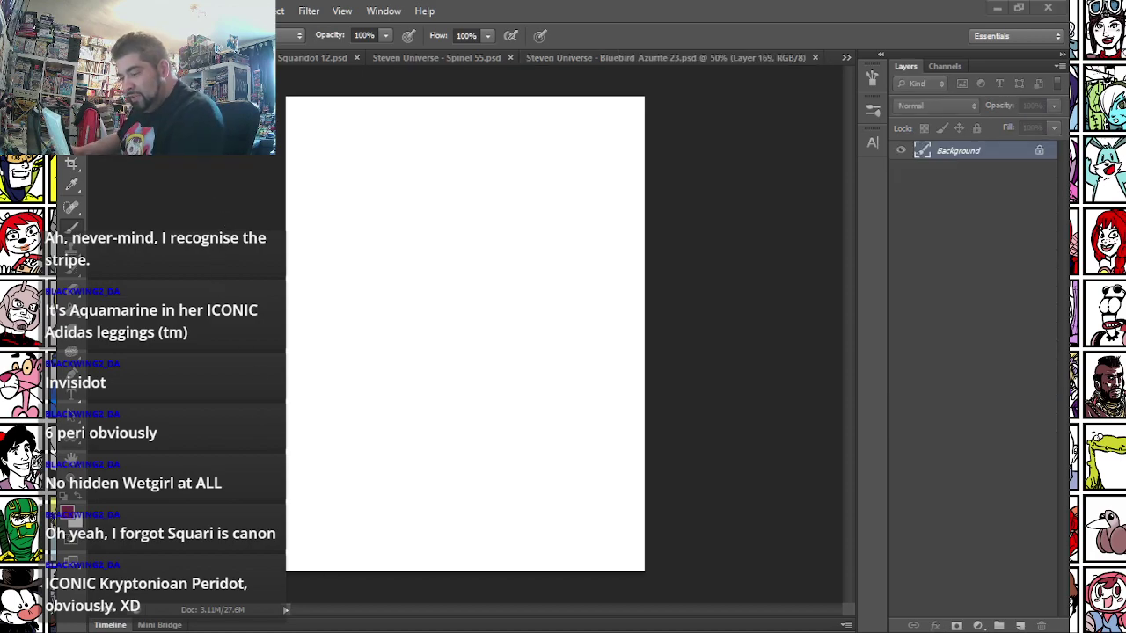
{"action": "key", "text": "m"}
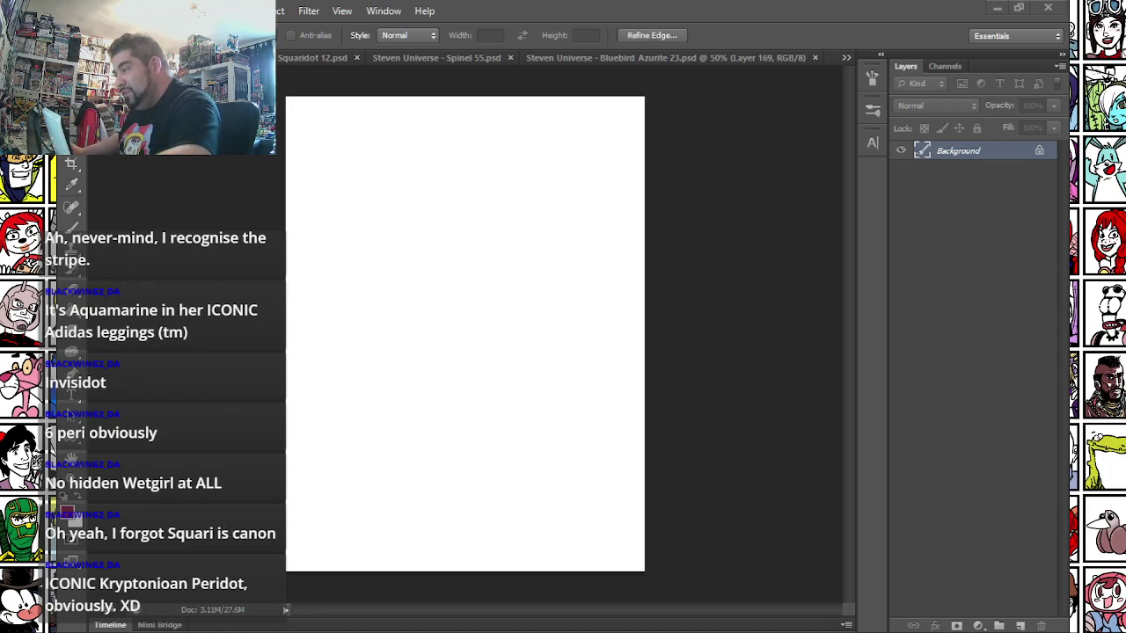
{"action": "key", "text": "ctrl+v"}
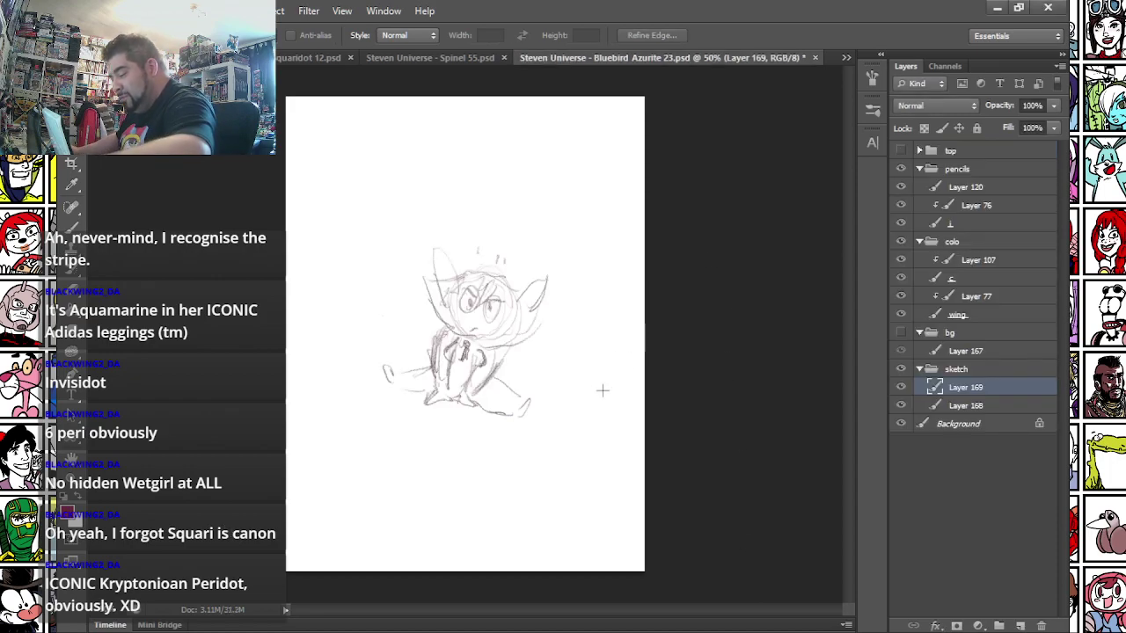
{"action": "key", "text": "ctrl+Tab"}
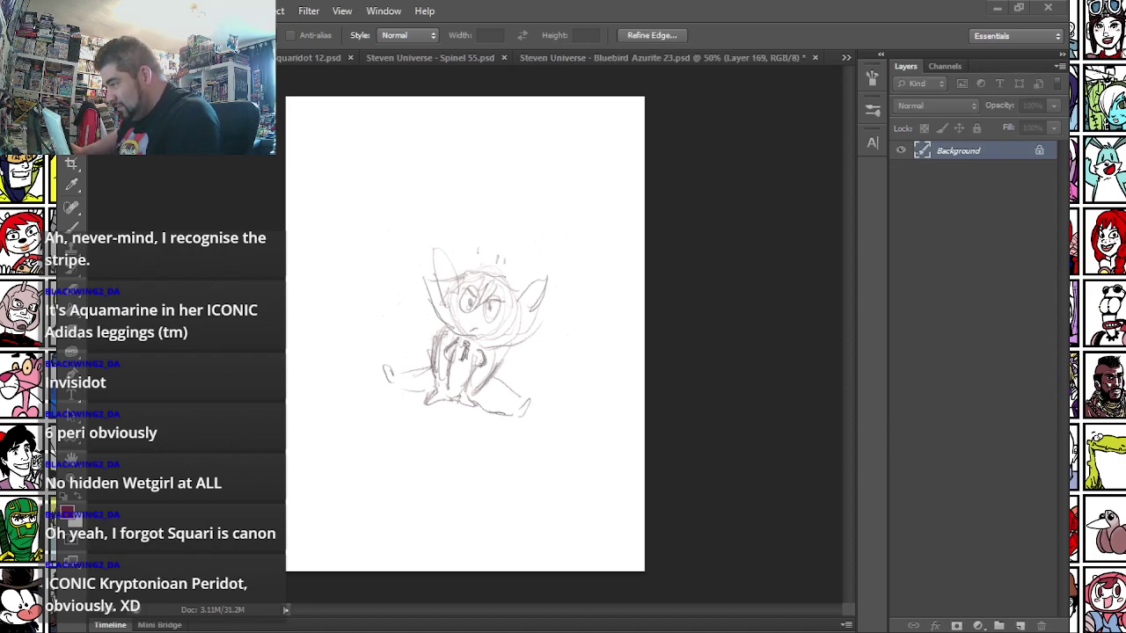
{"action": "left_click", "coordinate": [162, 10]}
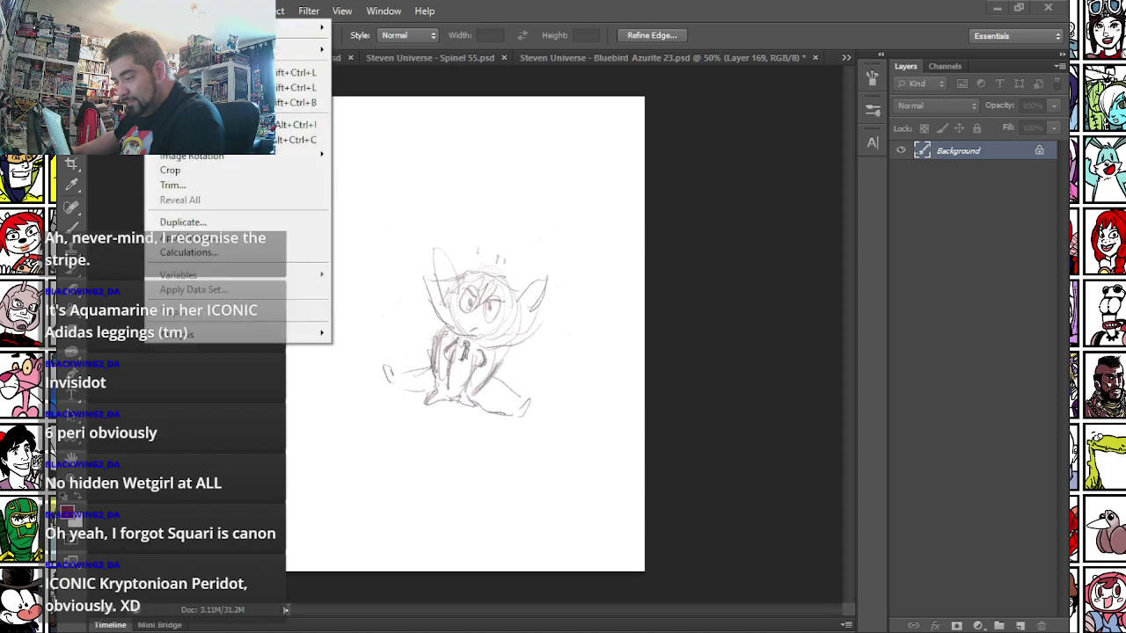
{"action": "left_click", "coordinate": [182, 187]}
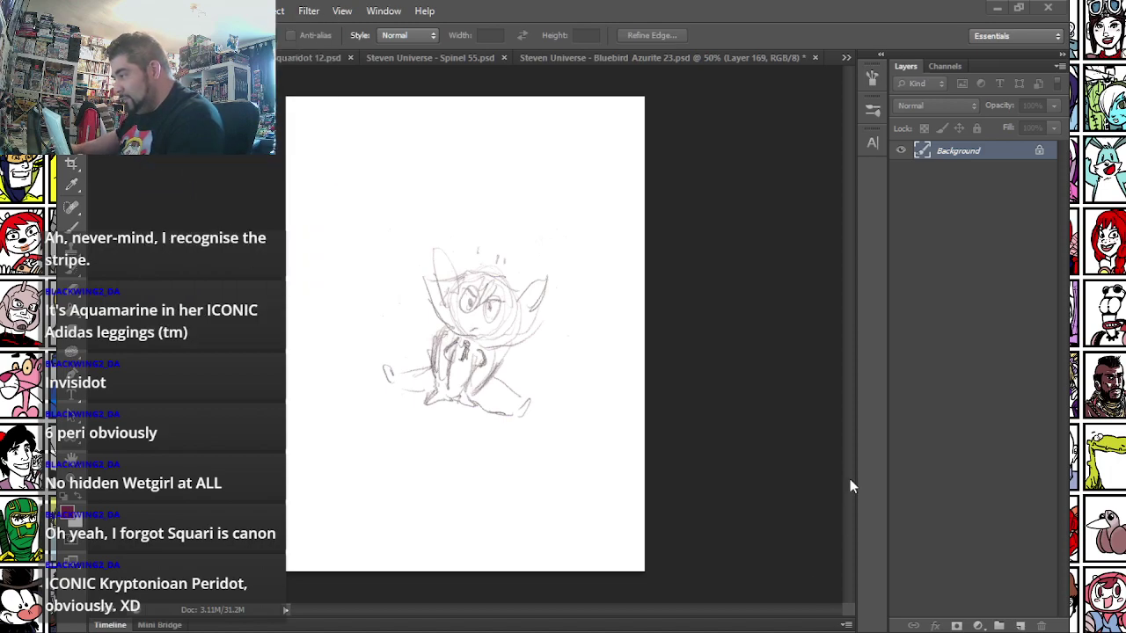
- Free-transform the pasted sketch to about 281%, rotate it -2.63° and position it so the figure fills the canvas
{"action": "right_click", "coordinate": [449, 264]}
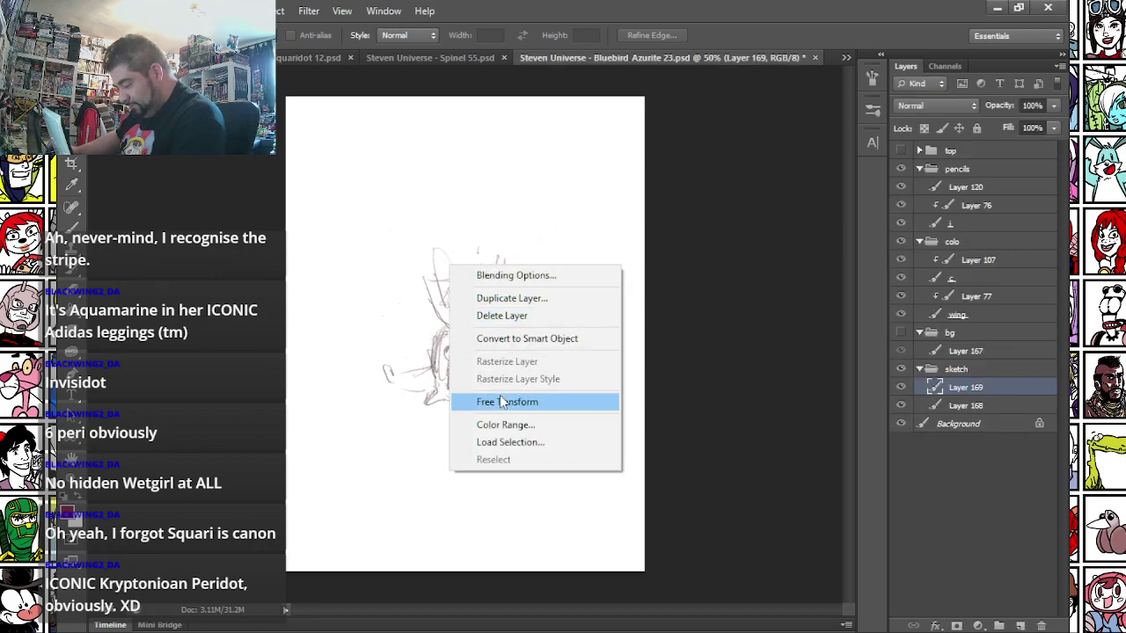
{"action": "left_click", "coordinate": [497, 401]}
{"action": "mouse_move", "coordinate": [568, 444]}
{"action": "left_mouse_down"}
{"action": "mouse_move", "coordinate": [834, 616]}
{"action": "mouse_move", "coordinate": [941, 626]}
{"action": "left_mouse_up"}
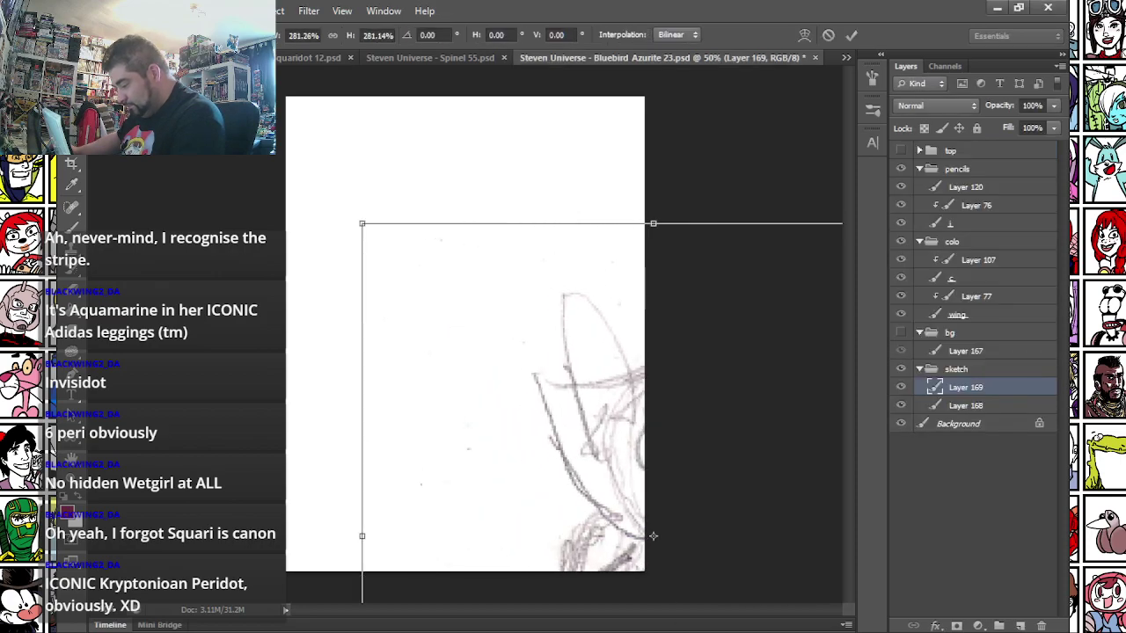
{"action": "mouse_move", "coordinate": [630, 434]}
{"action": "left_mouse_down"}
{"action": "mouse_move", "coordinate": [424, 165]}
{"action": "mouse_move", "coordinate": [428, 248]}
{"action": "left_mouse_up"}
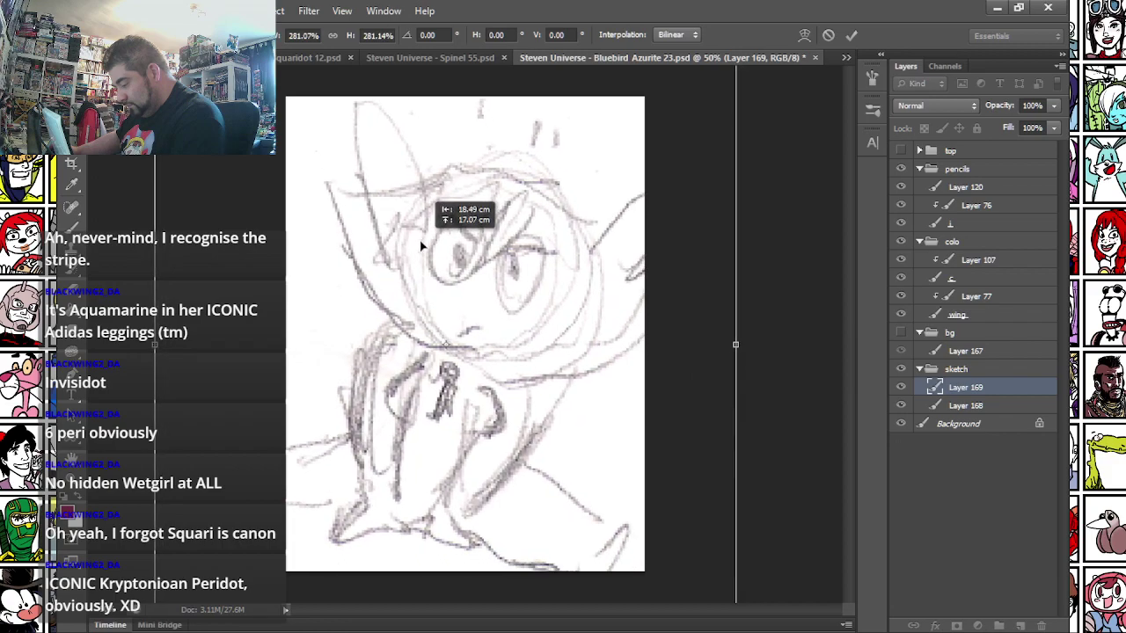
{"action": "mouse_move", "coordinate": [794, 239]}
{"action": "left_mouse_down"}
{"action": "mouse_move", "coordinate": [779, 207]}
{"action": "mouse_move", "coordinate": [769, 234]}
{"action": "left_mouse_up"}
{"action": "mouse_move", "coordinate": [590, 255]}
{"action": "left_mouse_down"}
{"action": "mouse_move", "coordinate": [610, 244]}
{"action": "mouse_move", "coordinate": [608, 263]}
{"action": "left_mouse_up"}
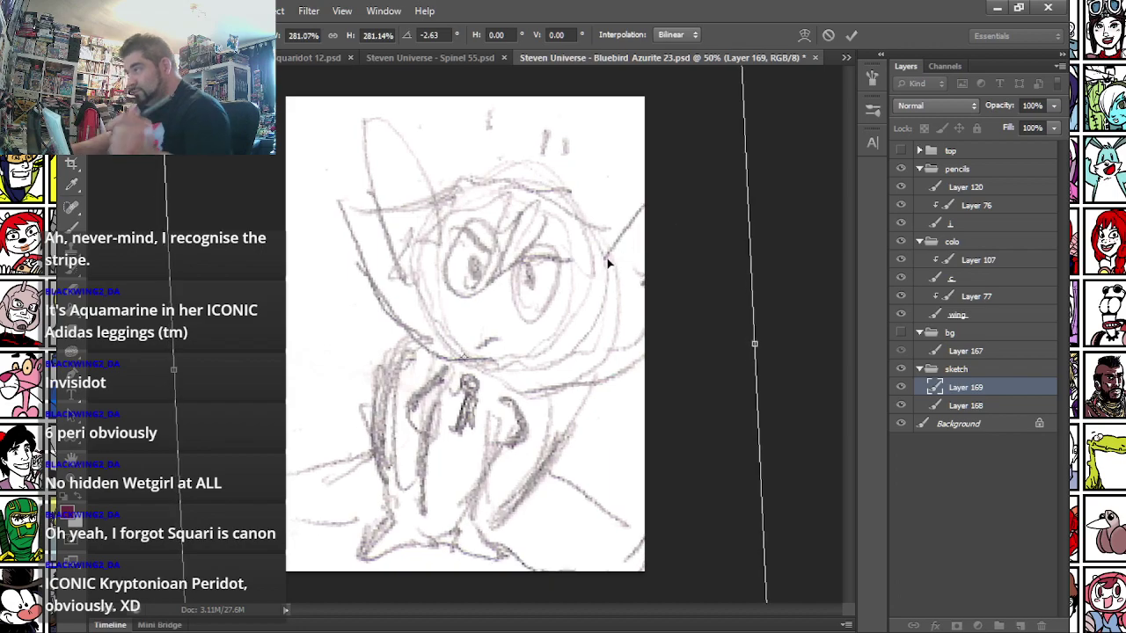
{"action": "key", "text": "Return"}
- Lower the opacity of Layer 169 to fade the pencil sketch, and move Layer 168 above it in the sketch group
{"action": "left_click", "coordinate": [1053, 107]}
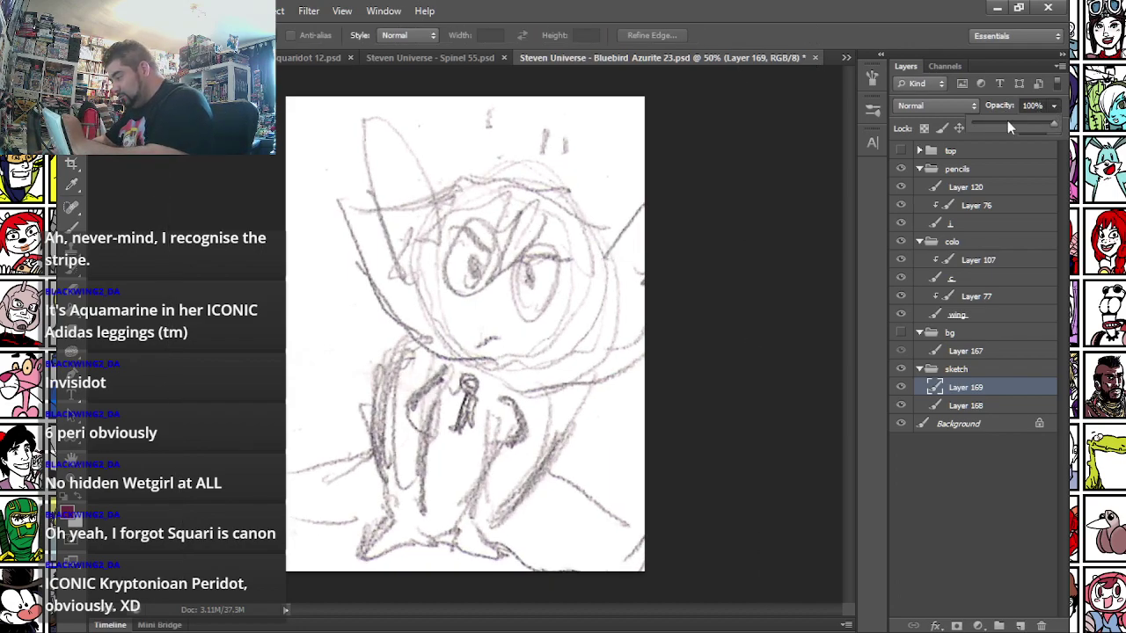
{"action": "left_click", "coordinate": [1000, 124]}
{"action": "left_click_drag", "start_coordinate": [1006, 126], "coordinate": [1011, 124]}
{"action": "left_click", "coordinate": [952, 407], "text": "shift"}
{"action": "left_click_drag", "start_coordinate": [952, 411], "coordinate": [951, 381]}
- Set the brush colour to a medium blue and draw a small scribble in the canvas's upper-left corner on Layer 168
{"action": "key", "text": "b"}
{"action": "left_click", "coordinate": [68, 514]}
{"action": "left_click", "coordinate": [579, 208]}
{"action": "left_click", "coordinate": [422, 151]}
{"action": "key", "text": "Return"}
{"action": "left_click_drag", "start_coordinate": [300, 131], "coordinate": [299, 140]}
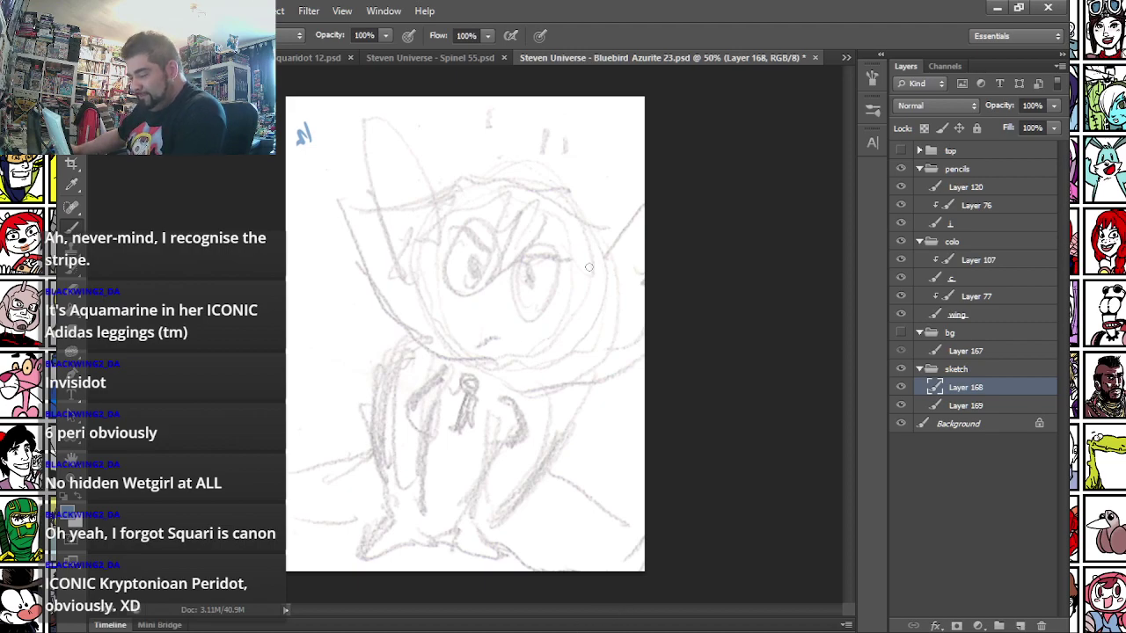
- Sketch the left-hand eye in blue over the pencils, with a thick slanted upper lid, curved outline and filled pupil
{"action": "scroll", "coordinate": [512, 230], "scroll_direction": "up", "scroll_amount": 8}
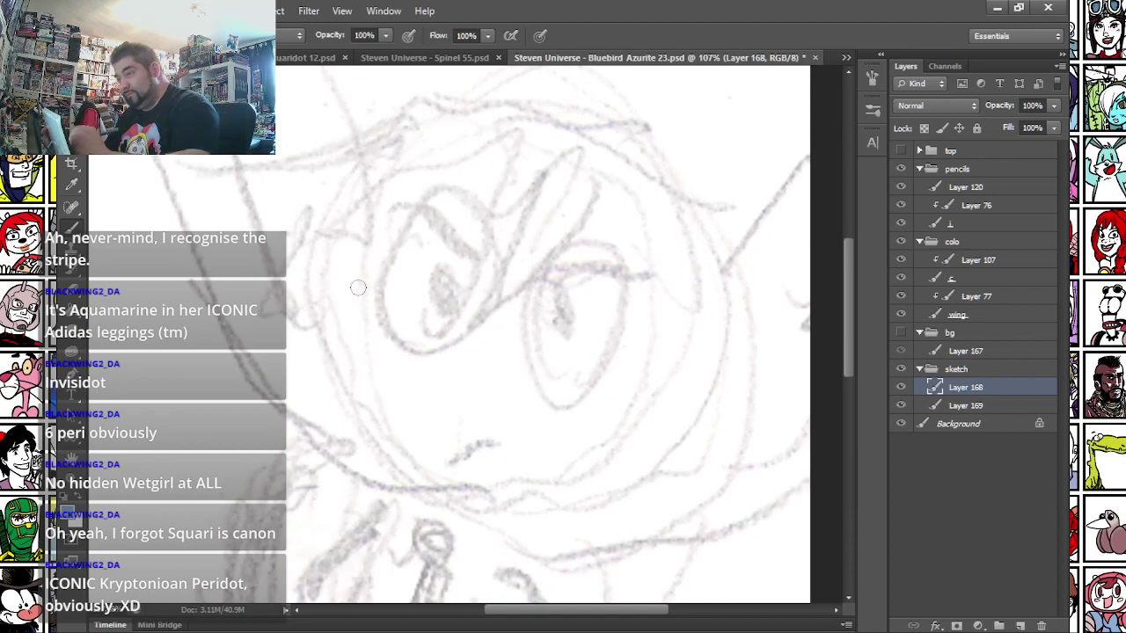
{"action": "right_click", "coordinate": [424, 241]}
{"action": "left_click", "coordinate": [387, 254]}
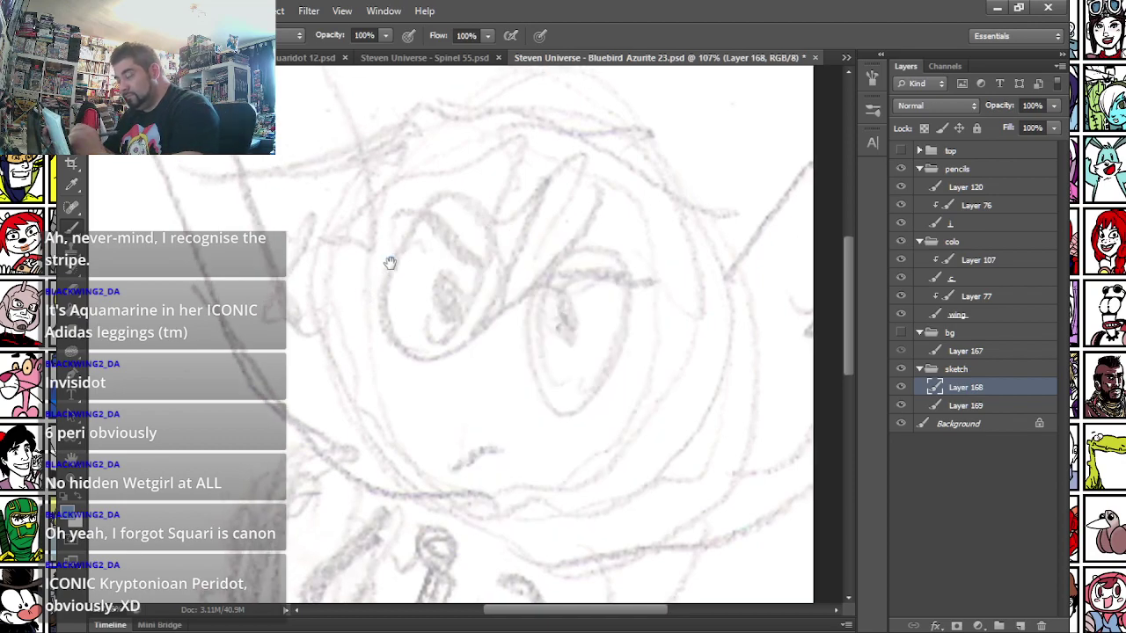
{"action": "left_click_drag", "start_coordinate": [405, 227], "coordinate": [489, 294]}
{"action": "left_click_drag", "start_coordinate": [393, 227], "coordinate": [444, 257]}
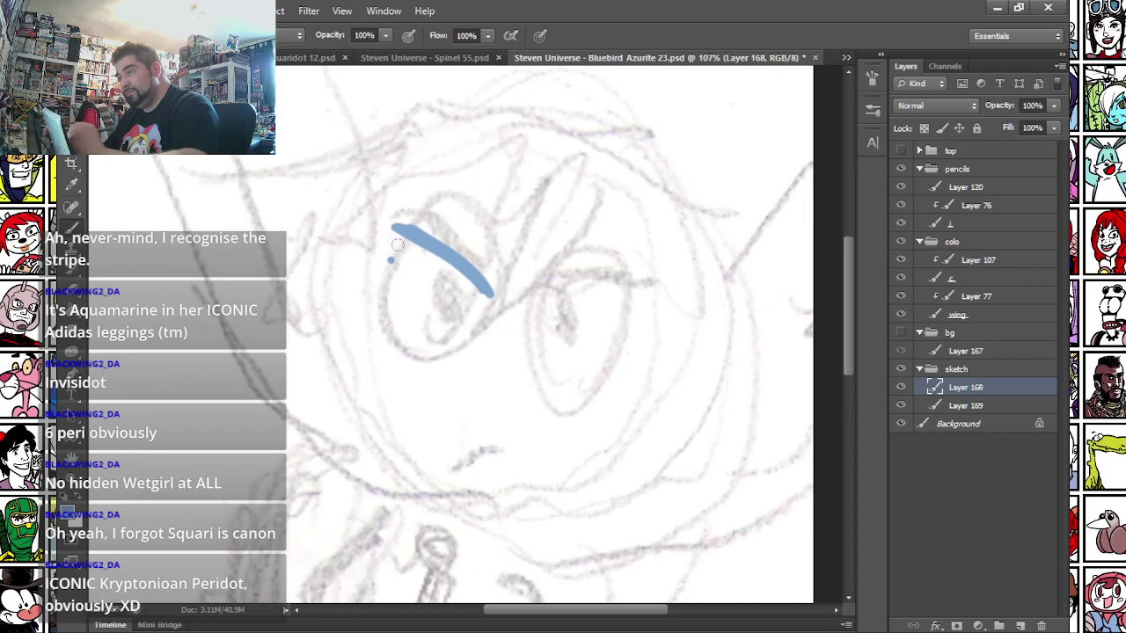
{"action": "left_click", "coordinate": [383, 243]}
{"action": "left_click_drag", "start_coordinate": [473, 328], "coordinate": [450, 299]}
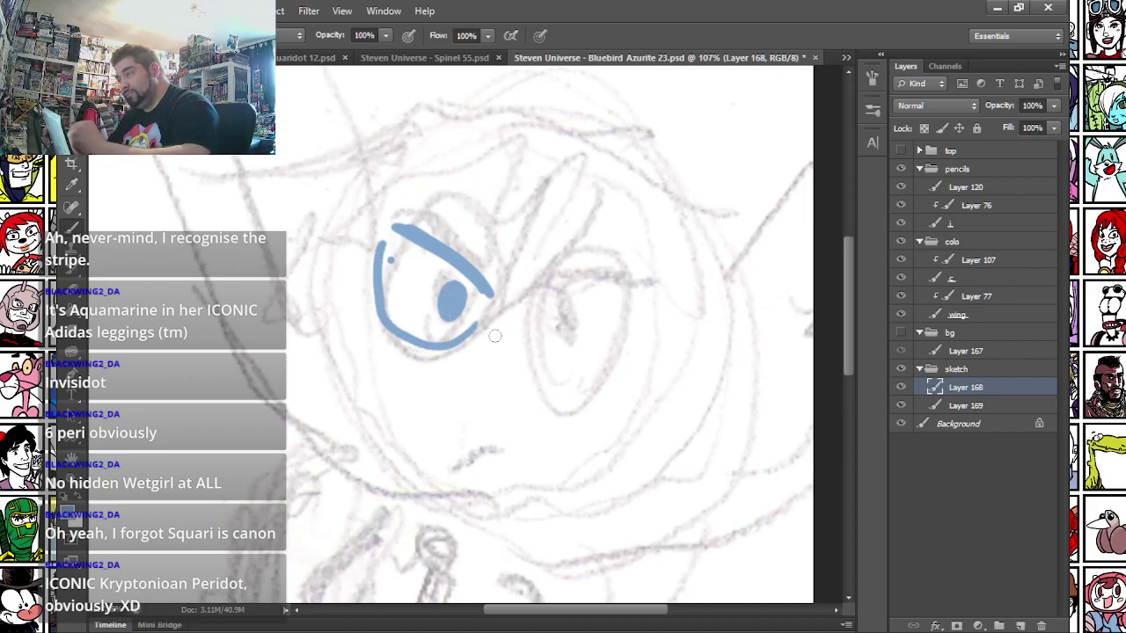
- Sketch the round right-hand eye with its pupil arc, the teardrop shape beneath it and the frowning mouth
{"action": "mouse_move", "coordinate": [577, 406]}
{"action": "left_mouse_down"}
{"action": "mouse_move", "coordinate": [641, 323]}
{"action": "mouse_move", "coordinate": [535, 318]}
{"action": "mouse_move", "coordinate": [596, 405]}
{"action": "mouse_move", "coordinate": [591, 278]}
{"action": "mouse_move", "coordinate": [563, 397]}
{"action": "mouse_move", "coordinate": [607, 333]}
{"action": "mouse_move", "coordinate": [545, 316]}
{"action": "left_mouse_up"}
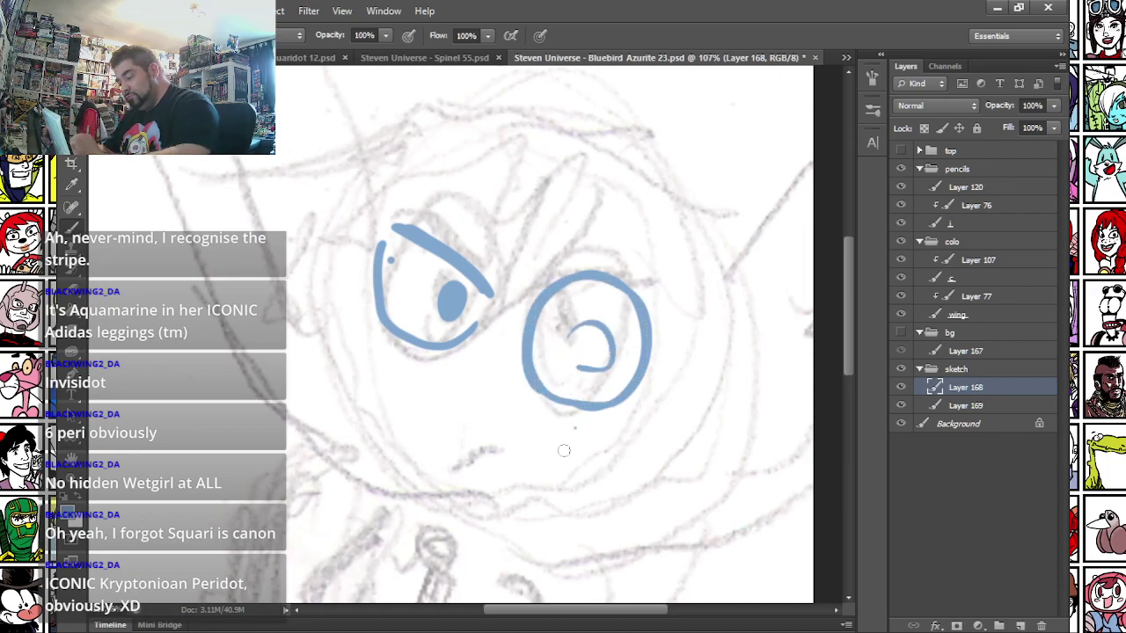
{"action": "left_click_drag", "start_coordinate": [581, 428], "coordinate": [574, 431]}
{"action": "left_click_drag", "start_coordinate": [454, 467], "coordinate": [504, 467]}
- Sketch the fringe above both eyes with a pointed spike in the middle, plus the left-hand side of the face
{"action": "scroll", "coordinate": [267, 323], "scroll_direction": "down", "scroll_amount": 2}
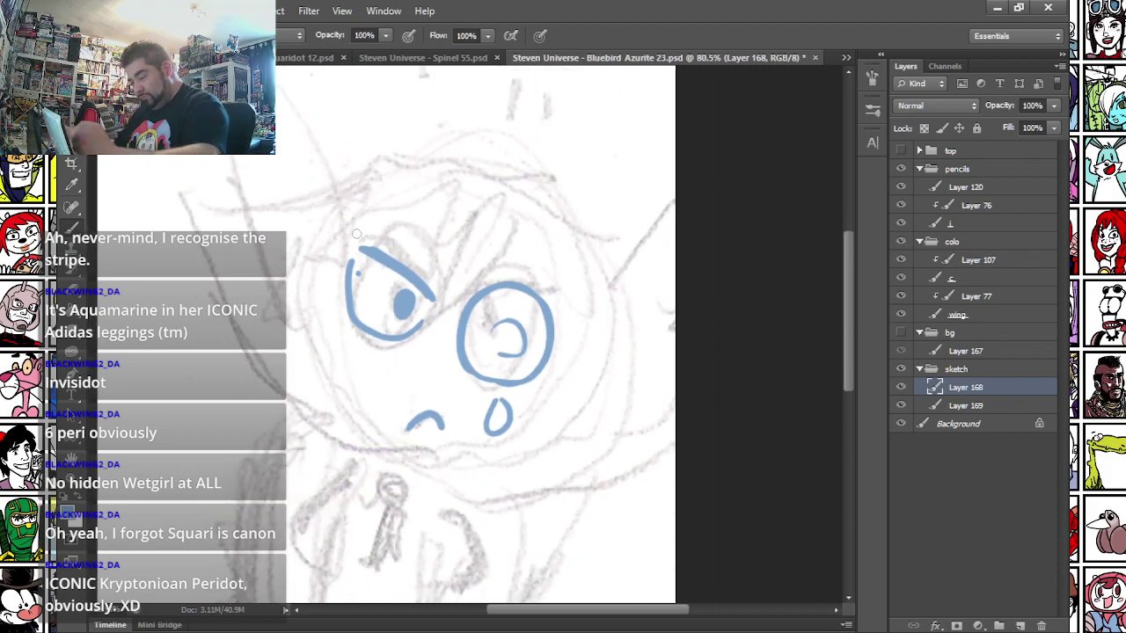
{"action": "left_click_drag", "start_coordinate": [352, 231], "coordinate": [448, 252]}
{"action": "mouse_move", "coordinate": [452, 255]}
{"action": "left_mouse_down"}
{"action": "mouse_move", "coordinate": [475, 224]}
{"action": "mouse_move", "coordinate": [489, 264]}
{"action": "mouse_move", "coordinate": [563, 293]}
{"action": "left_mouse_up"}
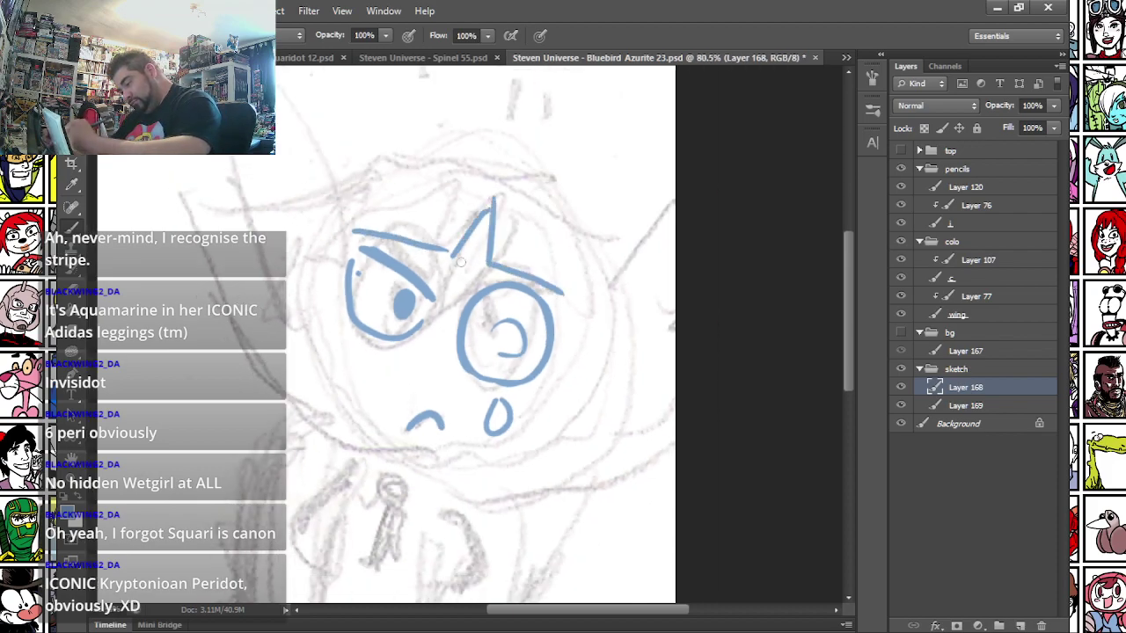
{"action": "mouse_move", "coordinate": [343, 251]}
{"action": "left_mouse_down"}
{"action": "mouse_move", "coordinate": [316, 324]}
{"action": "mouse_move", "coordinate": [328, 387]}
{"action": "left_mouse_up"}
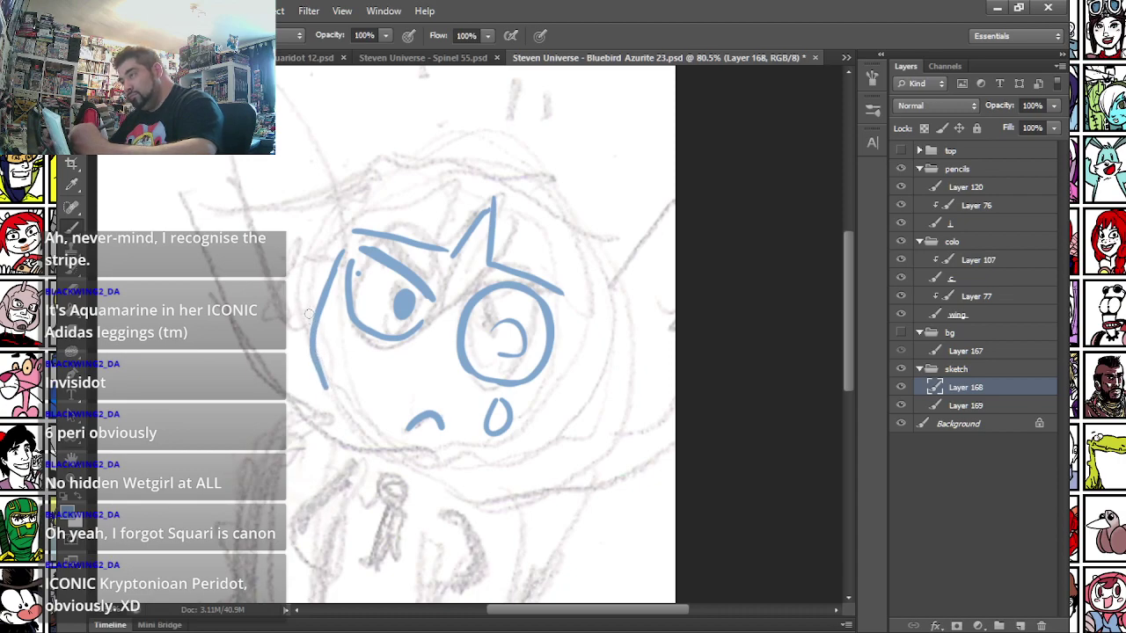
- Sketch the curved outline of the head, the chin line and the round hair shape surrounding the face
{"action": "mouse_move", "coordinate": [338, 240]}
{"action": "left_mouse_down"}
{"action": "mouse_move", "coordinate": [331, 414]}
{"action": "mouse_move", "coordinate": [399, 464]}
{"action": "mouse_move", "coordinate": [462, 480]}
{"action": "mouse_move", "coordinate": [543, 426]}
{"action": "mouse_move", "coordinate": [572, 297]}
{"action": "left_mouse_up"}
{"action": "left_click_drag", "start_coordinate": [561, 387], "coordinate": [434, 466]}
{"action": "mouse_move", "coordinate": [360, 438]}
{"action": "left_mouse_down"}
{"action": "mouse_move", "coordinate": [451, 471]}
{"action": "mouse_move", "coordinate": [562, 396]}
{"action": "left_mouse_up"}
{"action": "mouse_move", "coordinate": [464, 486]}
{"action": "left_mouse_down"}
{"action": "mouse_move", "coordinate": [578, 425]}
{"action": "mouse_move", "coordinate": [616, 228]}
{"action": "mouse_move", "coordinate": [435, 151]}
{"action": "mouse_move", "coordinate": [310, 413]}
{"action": "left_mouse_up"}
{"action": "mouse_move", "coordinate": [290, 238]}
{"action": "left_mouse_down"}
{"action": "mouse_move", "coordinate": [299, 422]}
{"action": "mouse_move", "coordinate": [631, 225]}
{"action": "mouse_move", "coordinate": [278, 253]}
{"action": "mouse_move", "coordinate": [303, 414]}
{"action": "left_mouse_up"}
{"action": "mouse_move", "coordinate": [277, 359]}
{"action": "left_mouse_down"}
{"action": "mouse_move", "coordinate": [471, 127]}
{"action": "mouse_move", "coordinate": [637, 352]}
{"action": "left_mouse_up"}
- Sketch the pointed shirt collar below the chin and the necktie filled with hatching strokes
{"action": "mouse_move", "coordinate": [263, 466]}
{"action": "left_mouse_down"}
{"action": "mouse_move", "coordinate": [362, 199]}
{"action": "mouse_move", "coordinate": [355, 272]}
{"action": "left_mouse_up"}
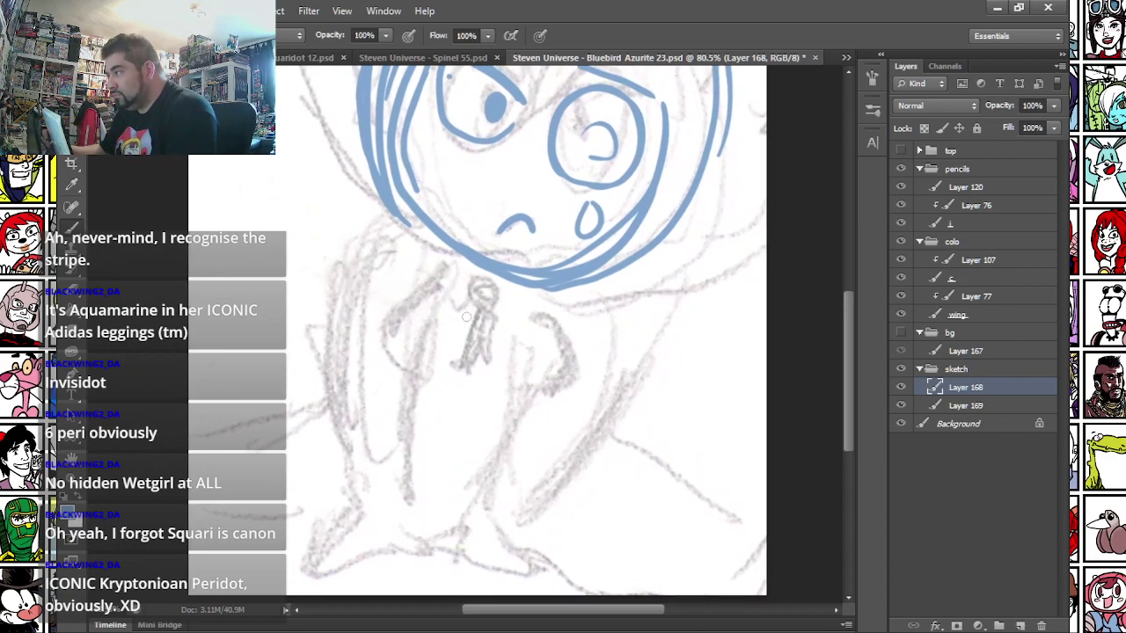
{"action": "mouse_move", "coordinate": [436, 238]}
{"action": "left_mouse_down"}
{"action": "mouse_move", "coordinate": [417, 280]}
{"action": "mouse_move", "coordinate": [453, 280]}
{"action": "left_mouse_up"}
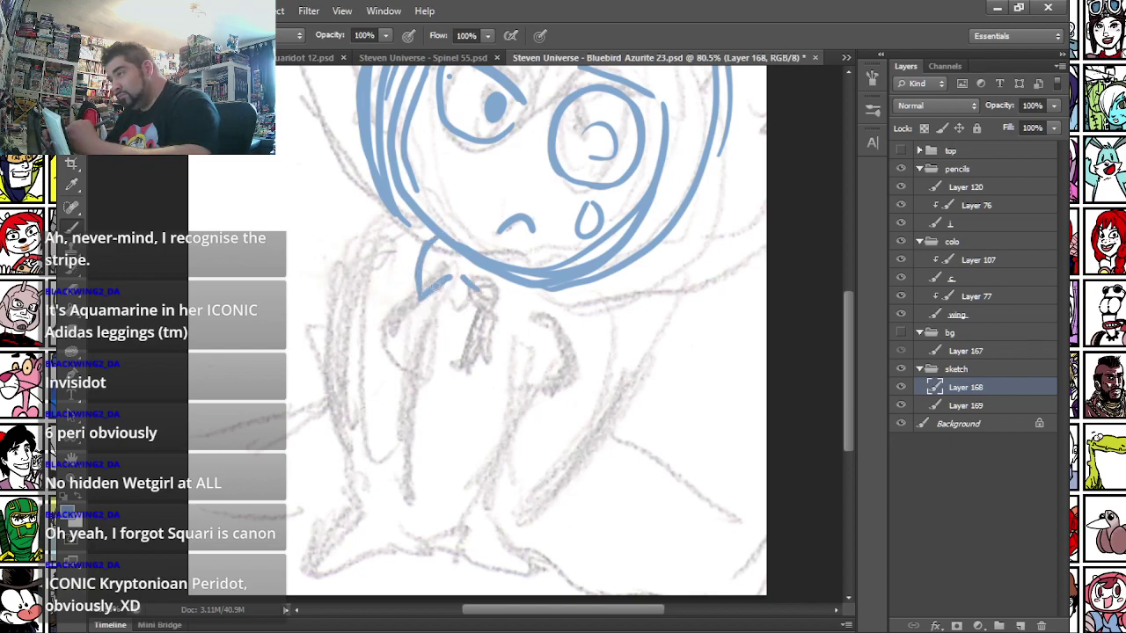
{"action": "mouse_move", "coordinate": [506, 300]}
{"action": "left_mouse_down"}
{"action": "mouse_move", "coordinate": [531, 303]}
{"action": "mouse_move", "coordinate": [549, 332]}
{"action": "mouse_move", "coordinate": [572, 289]}
{"action": "left_mouse_up"}
{"action": "left_click_drag", "start_coordinate": [445, 241], "coordinate": [420, 247]}
{"action": "mouse_move", "coordinate": [578, 294]}
{"action": "left_mouse_down"}
{"action": "mouse_move", "coordinate": [545, 335]}
{"action": "mouse_move", "coordinate": [533, 308]}
{"action": "mouse_move", "coordinate": [450, 344]}
{"action": "left_mouse_up"}
{"action": "mouse_move", "coordinate": [505, 312]}
{"action": "left_mouse_down"}
{"action": "mouse_move", "coordinate": [491, 355]}
{"action": "mouse_move", "coordinate": [450, 378]}
{"action": "mouse_move", "coordinate": [492, 357]}
{"action": "mouse_move", "coordinate": [498, 310]}
{"action": "mouse_move", "coordinate": [458, 350]}
{"action": "left_mouse_up"}
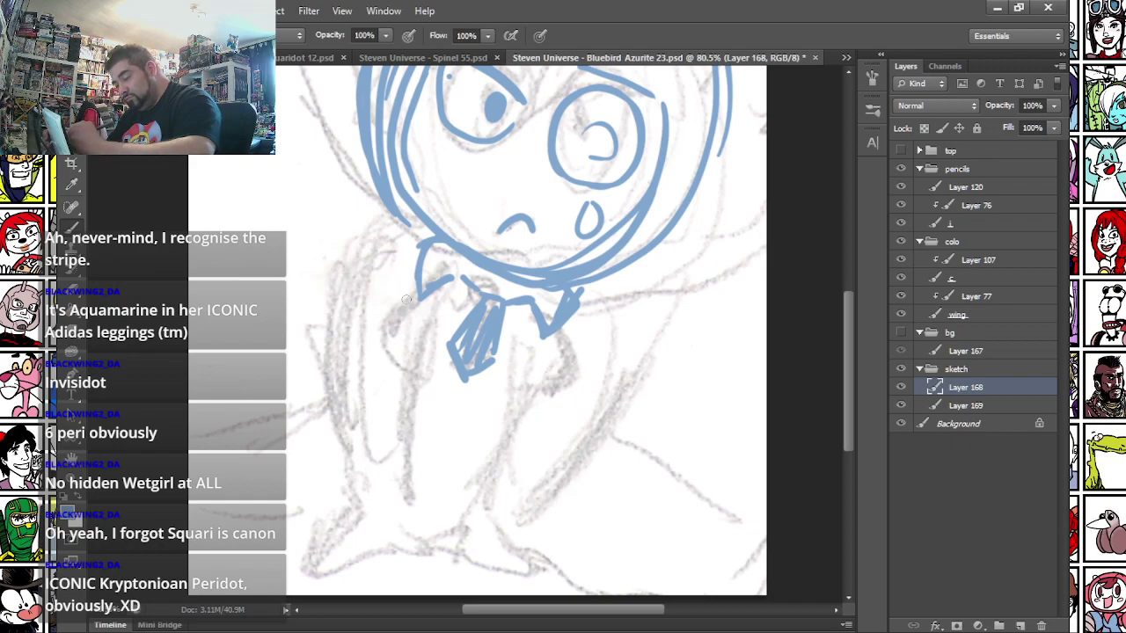
- Sketch the inner edges of both arms and the slanted sleeve ends at the wrists
{"action": "mouse_move", "coordinate": [423, 275]}
{"action": "left_mouse_down"}
{"action": "mouse_move", "coordinate": [390, 320]}
{"action": "mouse_move", "coordinate": [409, 369]}
{"action": "left_mouse_up"}
{"action": "mouse_move", "coordinate": [570, 318]}
{"action": "left_mouse_down"}
{"action": "mouse_move", "coordinate": [574, 368]}
{"action": "mouse_move", "coordinate": [524, 407]}
{"action": "left_mouse_up"}
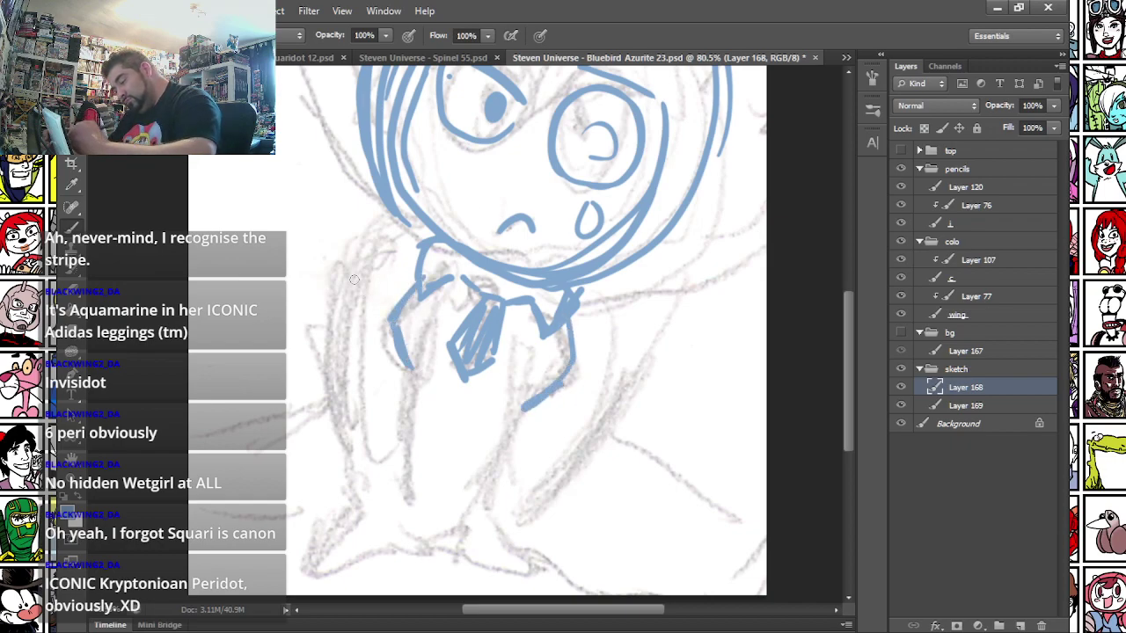
{"action": "left_click_drag", "start_coordinate": [421, 380], "coordinate": [419, 468]}
{"action": "left_click_drag", "start_coordinate": [356, 494], "coordinate": [419, 481]}
{"action": "mouse_move", "coordinate": [523, 408]}
{"action": "left_mouse_down"}
{"action": "mouse_move", "coordinate": [475, 487]}
{"action": "mouse_move", "coordinate": [540, 507]}
{"action": "left_mouse_up"}
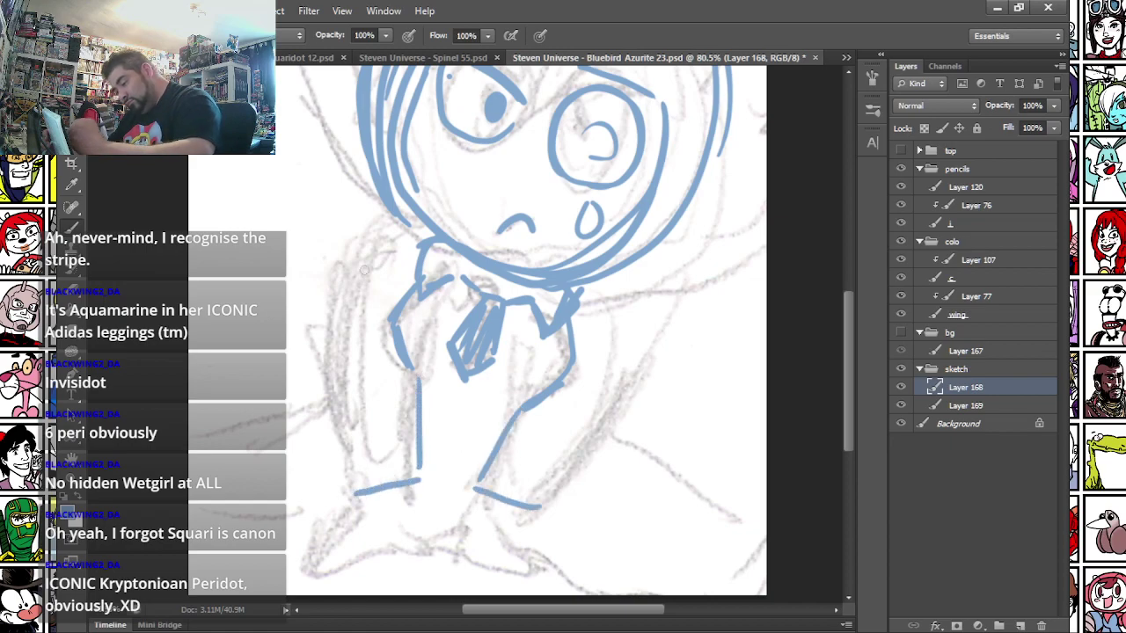
- Sketch the outer contours of both arms from the shoulders down to the sleeve ends
{"action": "mouse_move", "coordinate": [426, 215]}
{"action": "left_mouse_down"}
{"action": "mouse_move", "coordinate": [350, 266]}
{"action": "mouse_move", "coordinate": [326, 306]}
{"action": "left_mouse_up"}
{"action": "mouse_move", "coordinate": [605, 274]}
{"action": "left_mouse_down"}
{"action": "mouse_move", "coordinate": [635, 336]}
{"action": "mouse_move", "coordinate": [623, 369]}
{"action": "left_mouse_up"}
{"action": "left_click_drag", "start_coordinate": [631, 330], "coordinate": [533, 498]}
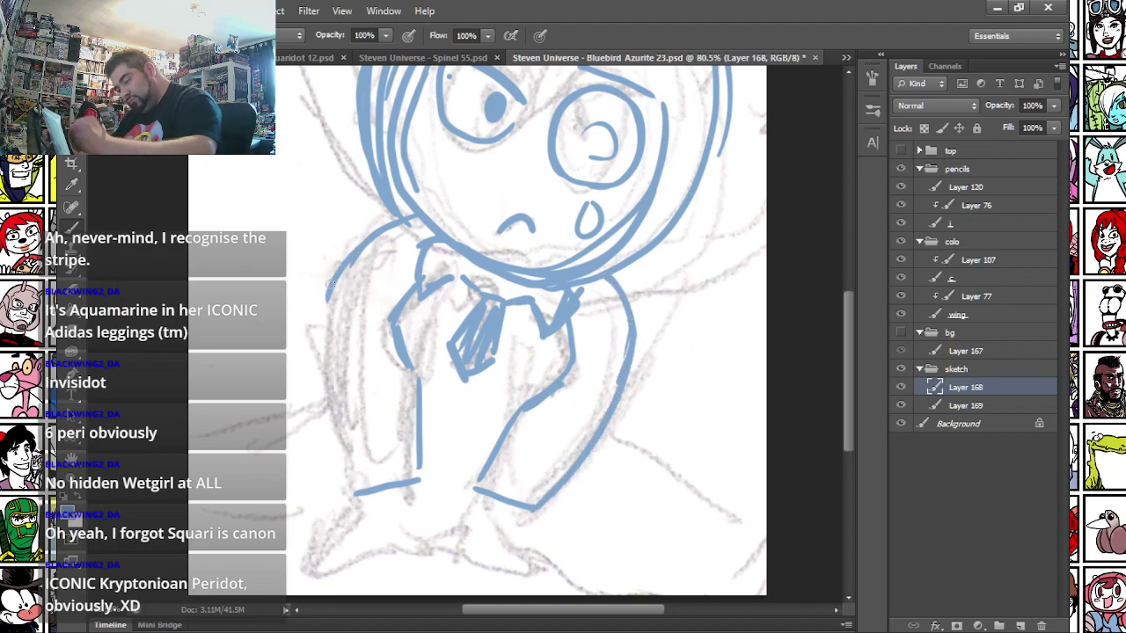
{"action": "mouse_move", "coordinate": [331, 387]}
{"action": "left_mouse_down"}
{"action": "mouse_move", "coordinate": [364, 253]}
{"action": "mouse_move", "coordinate": [420, 222]}
{"action": "left_mouse_up"}
{"action": "mouse_move", "coordinate": [339, 305]}
{"action": "left_mouse_down"}
{"action": "mouse_move", "coordinate": [367, 247]}
{"action": "mouse_move", "coordinate": [331, 384]}
{"action": "left_mouse_up"}
{"action": "left_click_drag", "start_coordinate": [334, 337], "coordinate": [346, 482]}
- Sketch the shirt cuffs and both hands resting on the ground, with the small round joint shape between them
{"action": "mouse_move", "coordinate": [389, 552]}
{"action": "left_mouse_down"}
{"action": "mouse_move", "coordinate": [441, 548]}
{"action": "mouse_move", "coordinate": [455, 533]}
{"action": "mouse_move", "coordinate": [475, 562]}
{"action": "mouse_move", "coordinate": [535, 574]}
{"action": "left_mouse_up"}
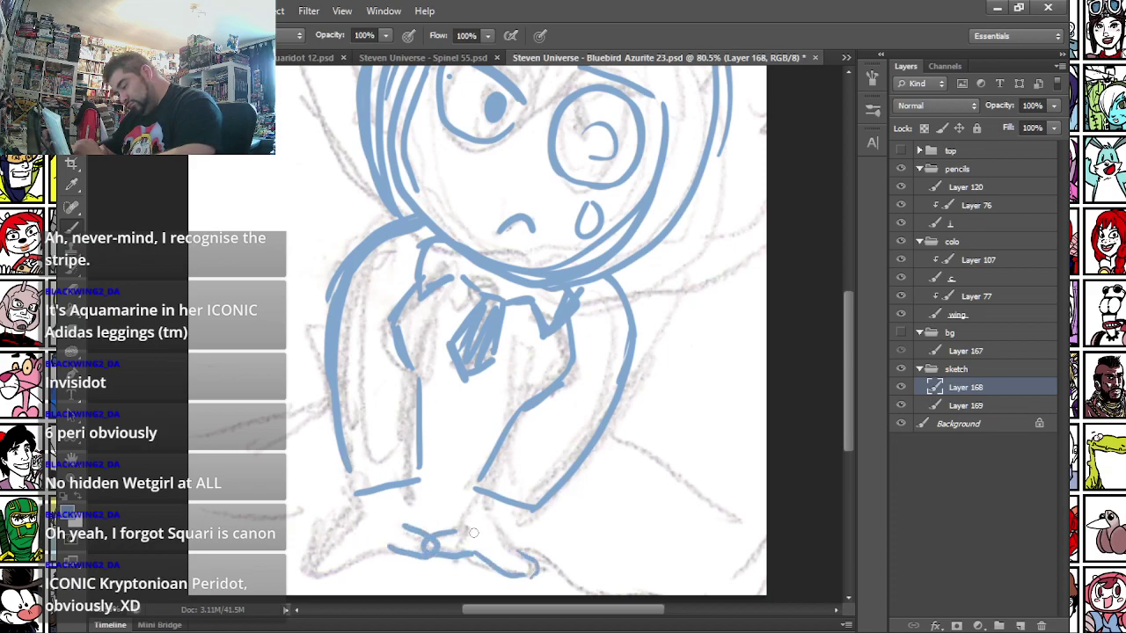
{"action": "left_click_drag", "start_coordinate": [479, 493], "coordinate": [463, 530]}
{"action": "left_click_drag", "start_coordinate": [528, 510], "coordinate": [518, 532]}
{"action": "left_click_drag", "start_coordinate": [406, 487], "coordinate": [407, 522]}
{"action": "mouse_move", "coordinate": [354, 496]}
{"action": "left_mouse_down"}
{"action": "mouse_move", "coordinate": [348, 518]}
{"action": "mouse_move", "coordinate": [388, 552]}
{"action": "left_mouse_up"}
{"action": "mouse_move", "coordinate": [479, 555]}
{"action": "left_mouse_down"}
{"action": "mouse_move", "coordinate": [519, 542]}
{"action": "mouse_move", "coordinate": [560, 583]}
{"action": "mouse_move", "coordinate": [530, 574]}
{"action": "left_mouse_up"}
{"action": "mouse_move", "coordinate": [349, 541]}
{"action": "left_mouse_down"}
{"action": "mouse_move", "coordinate": [326, 573]}
{"action": "mouse_move", "coordinate": [369, 552]}
{"action": "left_mouse_up"}
{"action": "left_click_drag", "start_coordinate": [344, 510], "coordinate": [294, 558]}
{"action": "left_click_drag", "start_coordinate": [349, 515], "coordinate": [496, 543]}
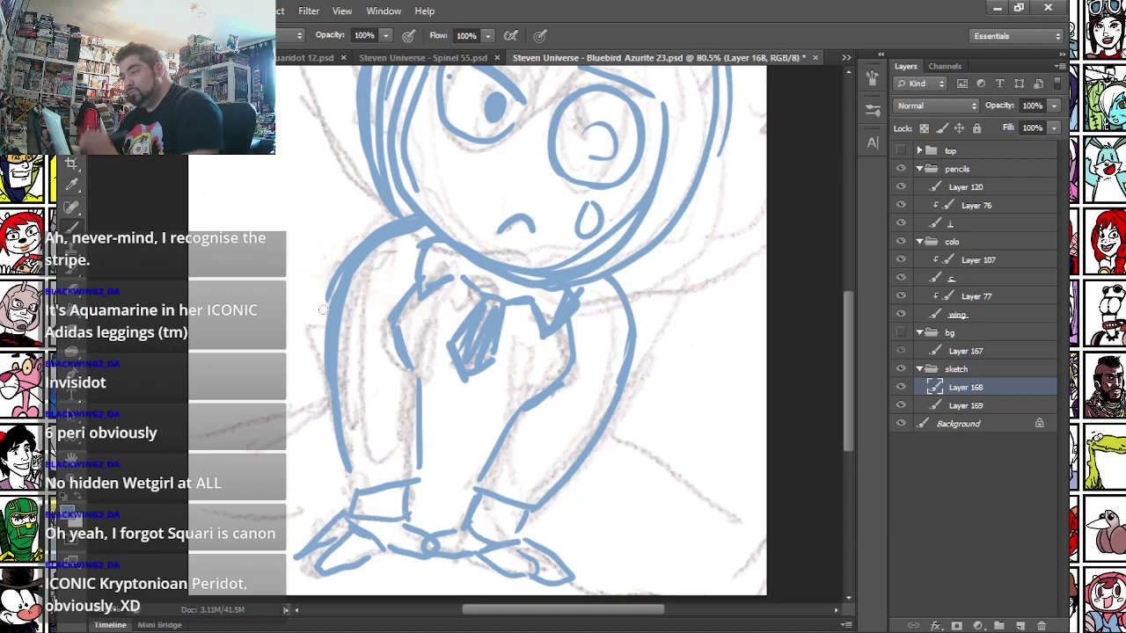
- Sketch the pointed hem of the vest between the two arms
{"action": "left_click_drag", "start_coordinate": [450, 440], "coordinate": [411, 462]}
{"action": "left_click_drag", "start_coordinate": [448, 428], "coordinate": [489, 474]}
{"action": "left_click_drag", "start_coordinate": [424, 450], "coordinate": [450, 425]}
- Sketch both outstretched legs behind the arms and begin the foot on the right-hand side
{"action": "left_click_drag", "start_coordinate": [321, 399], "coordinate": [213, 437]}
{"action": "mouse_move", "coordinate": [227, 510]}
{"action": "left_mouse_down"}
{"action": "mouse_move", "coordinate": [333, 517]}
{"action": "mouse_move", "coordinate": [232, 528]}
{"action": "left_mouse_up"}
{"action": "left_click_drag", "start_coordinate": [524, 544], "coordinate": [628, 584]}
{"action": "left_click_drag", "start_coordinate": [599, 429], "coordinate": [727, 520]}
{"action": "mouse_move", "coordinate": [615, 518]}
{"action": "left_mouse_down"}
{"action": "mouse_move", "coordinate": [560, 407]}
{"action": "mouse_move", "coordinate": [566, 414]}
{"action": "left_mouse_up"}
{"action": "mouse_move", "coordinate": [613, 484]}
{"action": "left_mouse_down"}
{"action": "mouse_move", "coordinate": [667, 418]}
{"action": "mouse_move", "coordinate": [659, 444]}
{"action": "mouse_move", "coordinate": [721, 396]}
{"action": "left_mouse_up"}
{"action": "left_click_drag", "start_coordinate": [686, 486], "coordinate": [717, 431]}
{"action": "left_click_drag", "start_coordinate": [650, 492], "coordinate": [717, 421]}
- Sketch the foot at the end of the left-hand leg and complete the shoe on the right-hand side
{"action": "left_click_drag", "start_coordinate": [142, 413], "coordinate": [151, 429]}
{"action": "left_click_drag", "start_coordinate": [158, 336], "coordinate": [144, 409]}
{"action": "left_click_drag", "start_coordinate": [159, 343], "coordinate": [165, 420]}
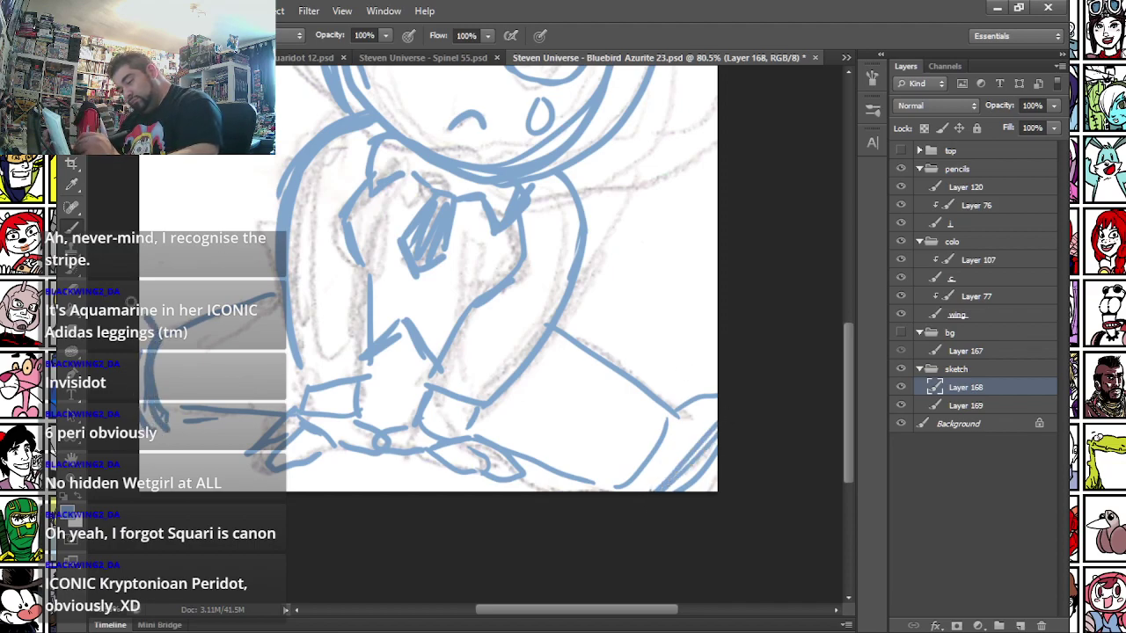
{"action": "mouse_move", "coordinate": [199, 335]}
{"action": "left_mouse_down"}
{"action": "mouse_move", "coordinate": [209, 448]}
{"action": "mouse_move", "coordinate": [208, 407]}
{"action": "mouse_move", "coordinate": [284, 390]}
{"action": "left_mouse_up"}
{"action": "mouse_move", "coordinate": [195, 413]}
{"action": "left_mouse_down"}
{"action": "mouse_move", "coordinate": [172, 449]}
{"action": "mouse_move", "coordinate": [150, 384]}
{"action": "left_mouse_up"}
{"action": "left_click_drag", "start_coordinate": [166, 435], "coordinate": [160, 378]}
{"action": "mouse_move", "coordinate": [561, 430]}
{"action": "left_mouse_down"}
{"action": "mouse_move", "coordinate": [684, 494]}
{"action": "mouse_move", "coordinate": [688, 528]}
{"action": "left_mouse_up"}
{"action": "mouse_move", "coordinate": [683, 467]}
{"action": "left_mouse_down"}
{"action": "mouse_move", "coordinate": [715, 451]}
{"action": "mouse_move", "coordinate": [714, 516]}
{"action": "mouse_move", "coordinate": [695, 493]}
{"action": "left_mouse_up"}
- Add a slanted brow stroke over the left-hand eye and thicken the round shape around the head with a larger brush
{"action": "left_click_drag", "start_coordinate": [250, 343], "coordinate": [352, 484]}
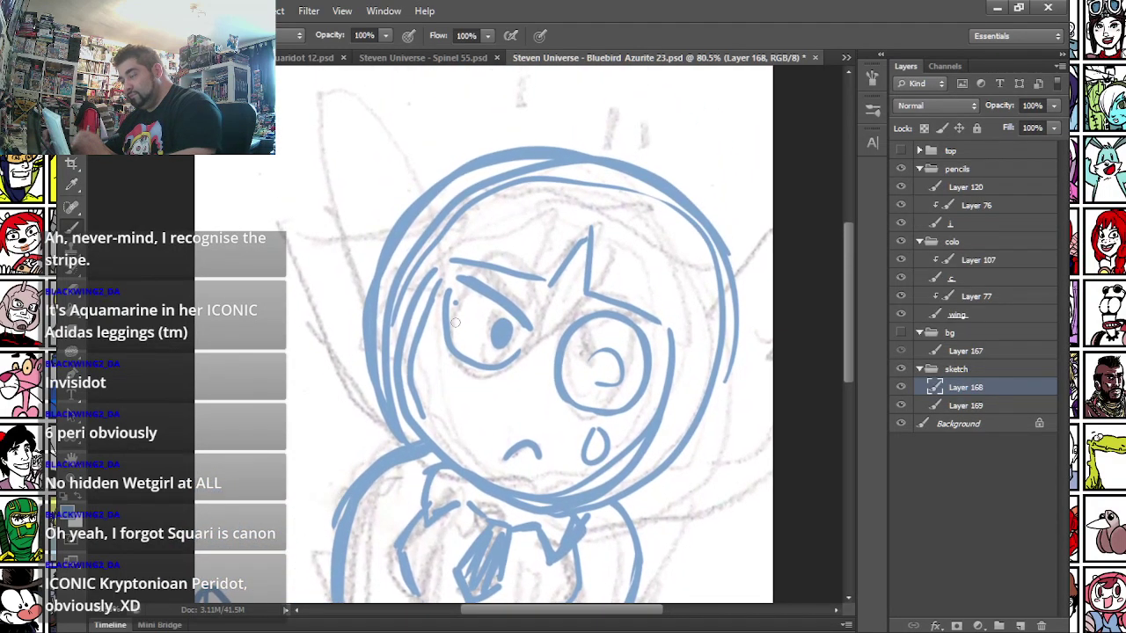
{"action": "left_click_drag", "start_coordinate": [510, 275], "coordinate": [539, 318]}
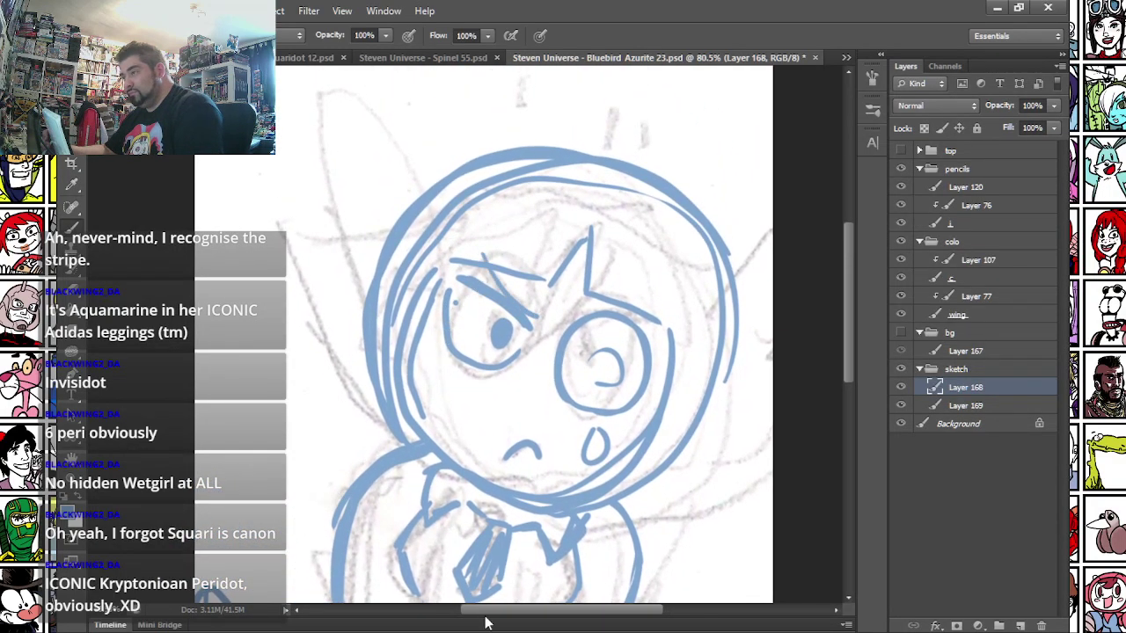
{"action": "mouse_move", "coordinate": [431, 264]}
{"action": "left_mouse_down"}
{"action": "mouse_move", "coordinate": [544, 278]}
{"action": "mouse_move", "coordinate": [591, 221]}
{"action": "mouse_move", "coordinate": [603, 301]}
{"action": "mouse_move", "coordinate": [670, 363]}
{"action": "mouse_move", "coordinate": [577, 501]}
{"action": "mouse_move", "coordinate": [716, 222]}
{"action": "mouse_move", "coordinate": [422, 231]}
{"action": "mouse_move", "coordinate": [384, 408]}
{"action": "left_mouse_up"}
{"action": "right_click", "coordinate": [445, 250]}
{"action": "left_click_drag", "start_coordinate": [467, 299], "coordinate": [479, 299]}
{"action": "mouse_move", "coordinate": [423, 445]}
{"action": "left_mouse_down"}
{"action": "mouse_move", "coordinate": [406, 417]}
{"action": "mouse_move", "coordinate": [395, 262]}
{"action": "mouse_move", "coordinate": [590, 155]}
{"action": "mouse_move", "coordinate": [717, 369]}
{"action": "mouse_move", "coordinate": [614, 475]}
{"action": "left_mouse_up"}
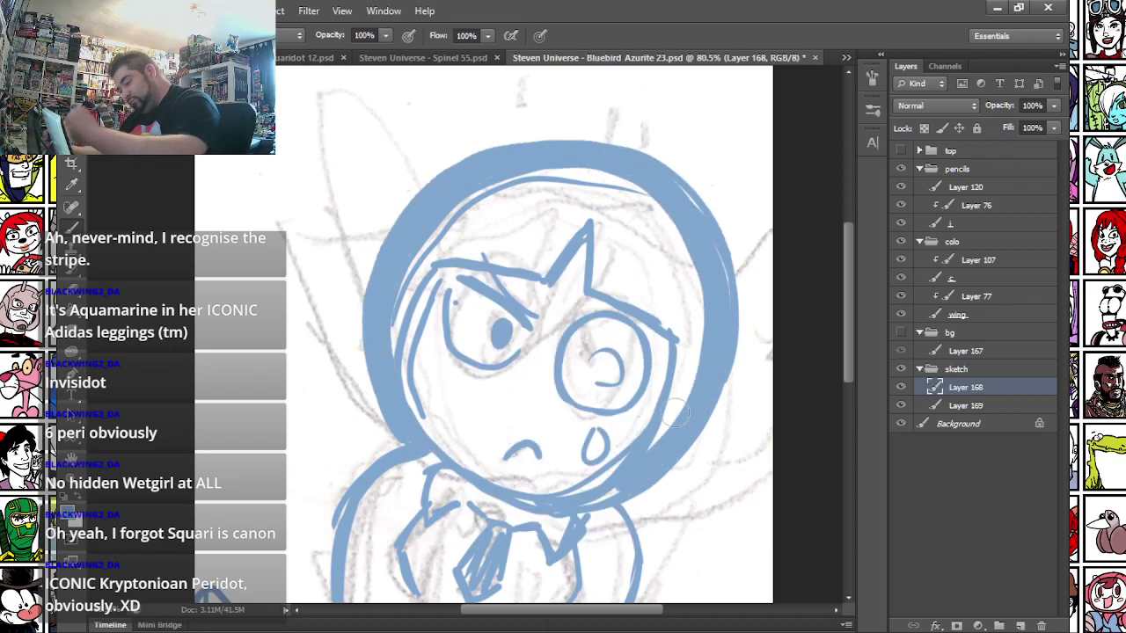
- Sketch jagged, pointed blue shapes radiating around the head and along both sides of the body
{"action": "scroll", "coordinate": [452, 220], "scroll_direction": "down", "scroll_amount": 3}
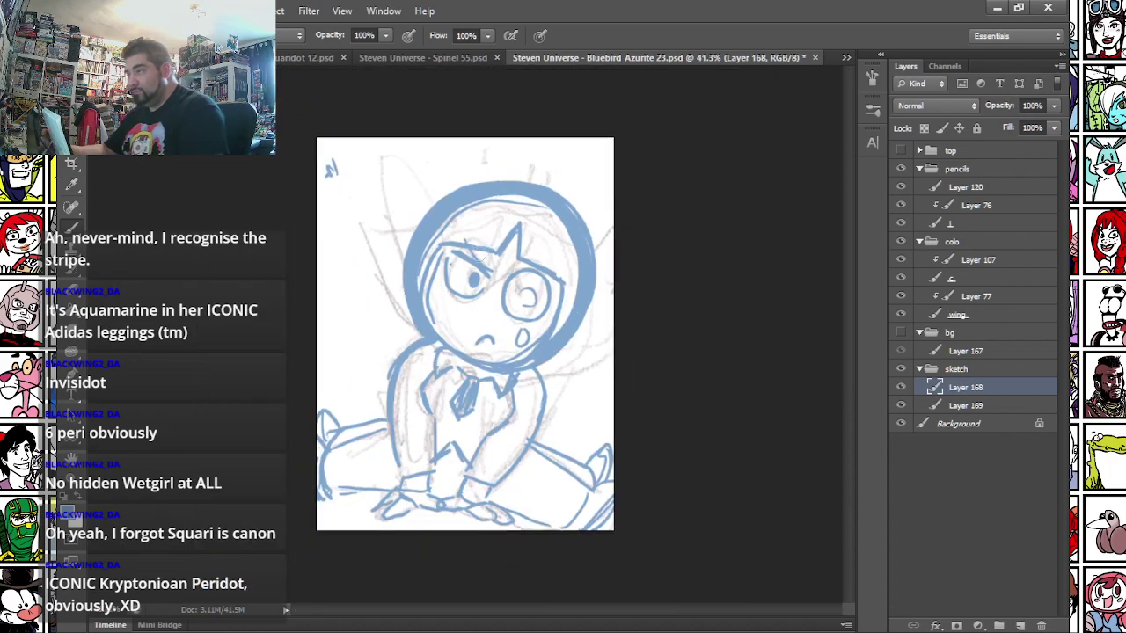
{"action": "left_click_drag", "start_coordinate": [486, 180], "coordinate": [483, 139]}
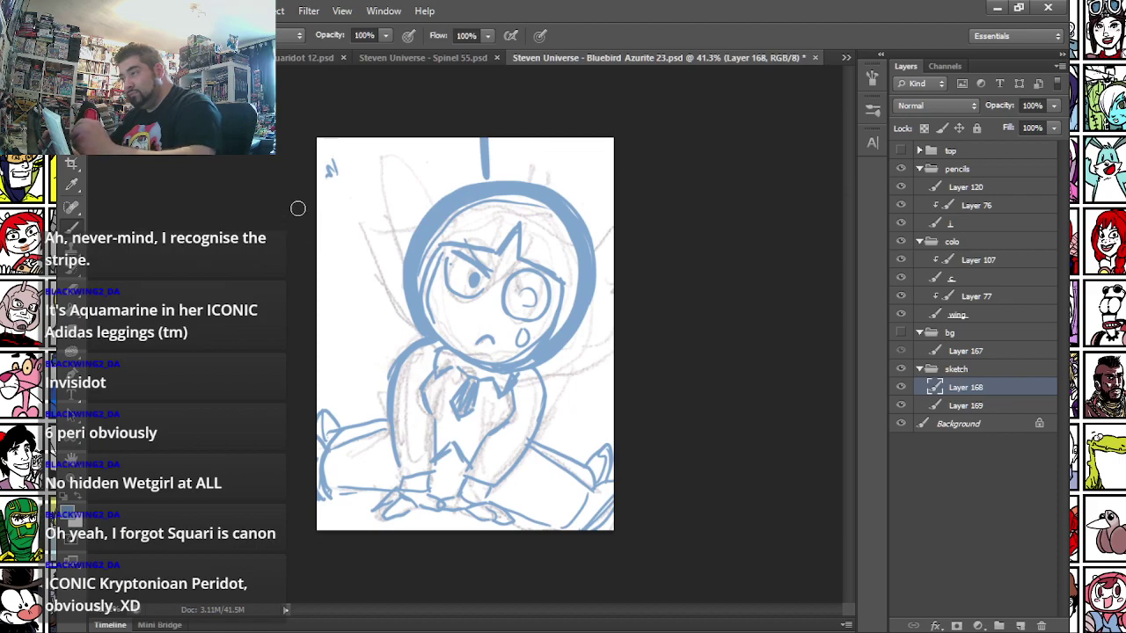
{"action": "mouse_move", "coordinate": [387, 137]}
{"action": "left_mouse_down"}
{"action": "mouse_move", "coordinate": [399, 210]}
{"action": "mouse_move", "coordinate": [361, 255]}
{"action": "mouse_move", "coordinate": [368, 265]}
{"action": "left_mouse_up"}
{"action": "mouse_move", "coordinate": [350, 216]}
{"action": "left_mouse_down"}
{"action": "mouse_move", "coordinate": [389, 289]}
{"action": "mouse_move", "coordinate": [382, 330]}
{"action": "mouse_move", "coordinate": [396, 348]}
{"action": "left_mouse_up"}
{"action": "left_click_drag", "start_coordinate": [580, 213], "coordinate": [614, 145]}
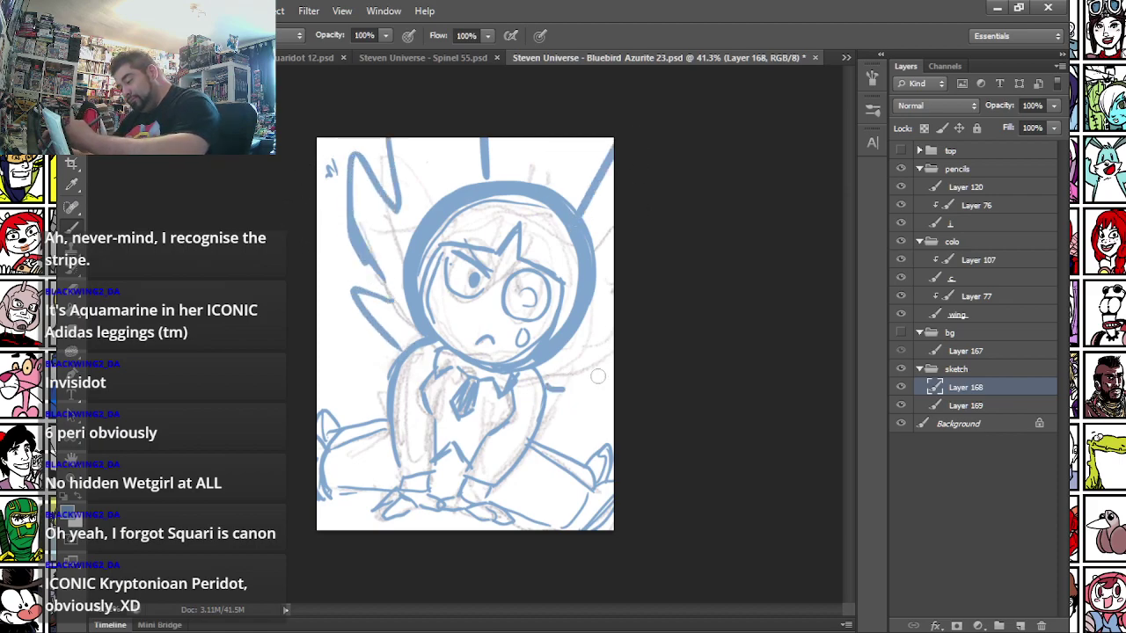
{"action": "left_click_drag", "start_coordinate": [576, 382], "coordinate": [613, 327]}
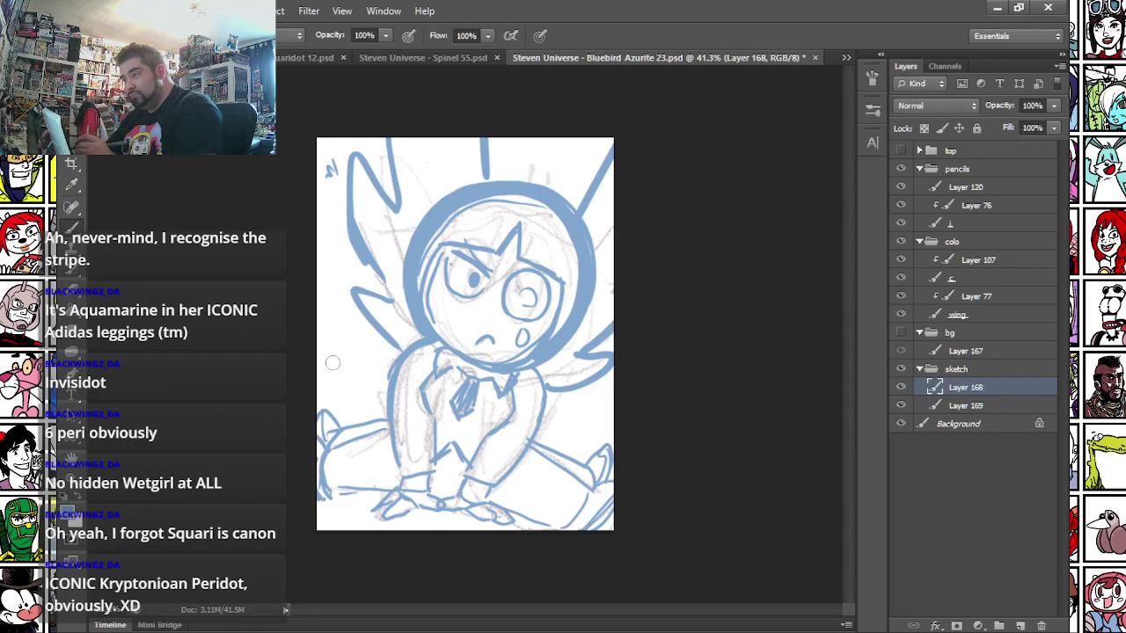
{"action": "mouse_move", "coordinate": [380, 370]}
{"action": "left_mouse_down"}
{"action": "mouse_move", "coordinate": [365, 357]}
{"action": "mouse_move", "coordinate": [315, 376]}
{"action": "mouse_move", "coordinate": [387, 411]}
{"action": "left_mouse_up"}
{"action": "left_click_drag", "start_coordinate": [543, 407], "coordinate": [614, 420]}
{"action": "left_click_drag", "start_coordinate": [614, 436], "coordinate": [537, 450]}
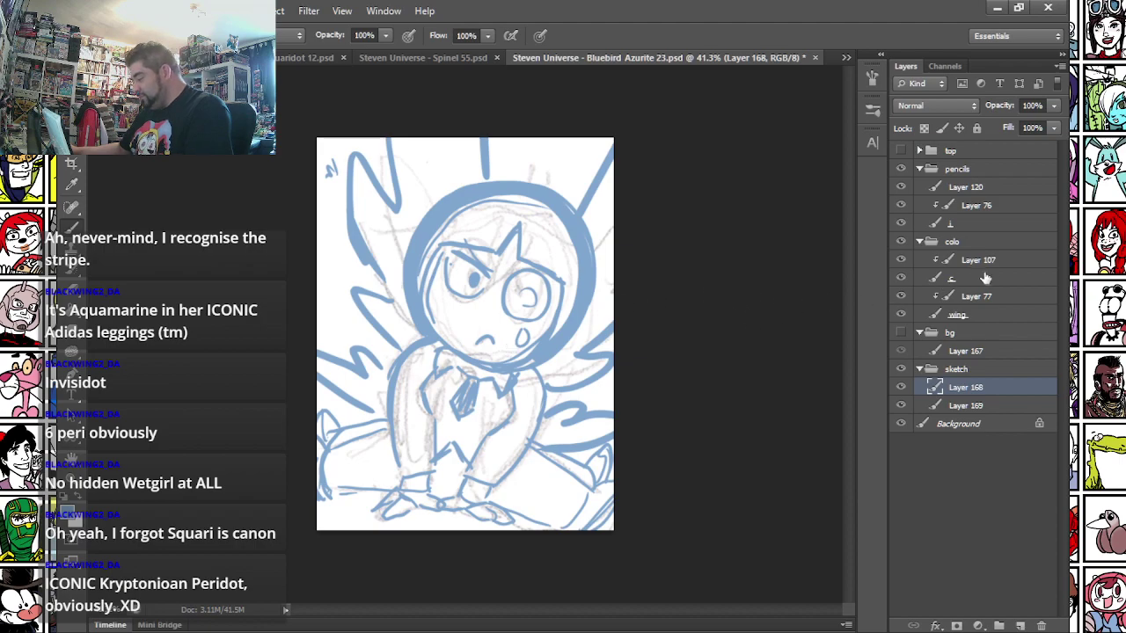
- On layer i in the pencils group, ink the round right-hand eye and the teardrop below it in black
{"action": "left_click", "coordinate": [979, 227]}
{"action": "key", "text": "ctrl+plus"}
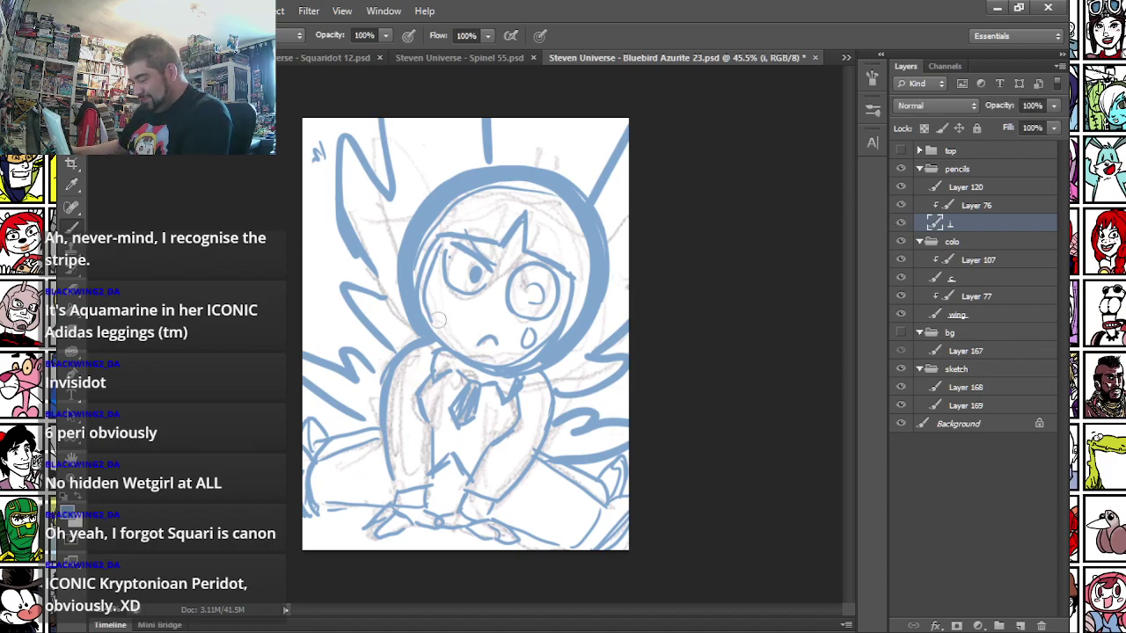
{"action": "scroll", "coordinate": [437, 319], "scroll_direction": "up", "scroll_amount": 3}
{"action": "scroll", "coordinate": [437, 319], "scroll_direction": "up", "scroll_amount": 2}
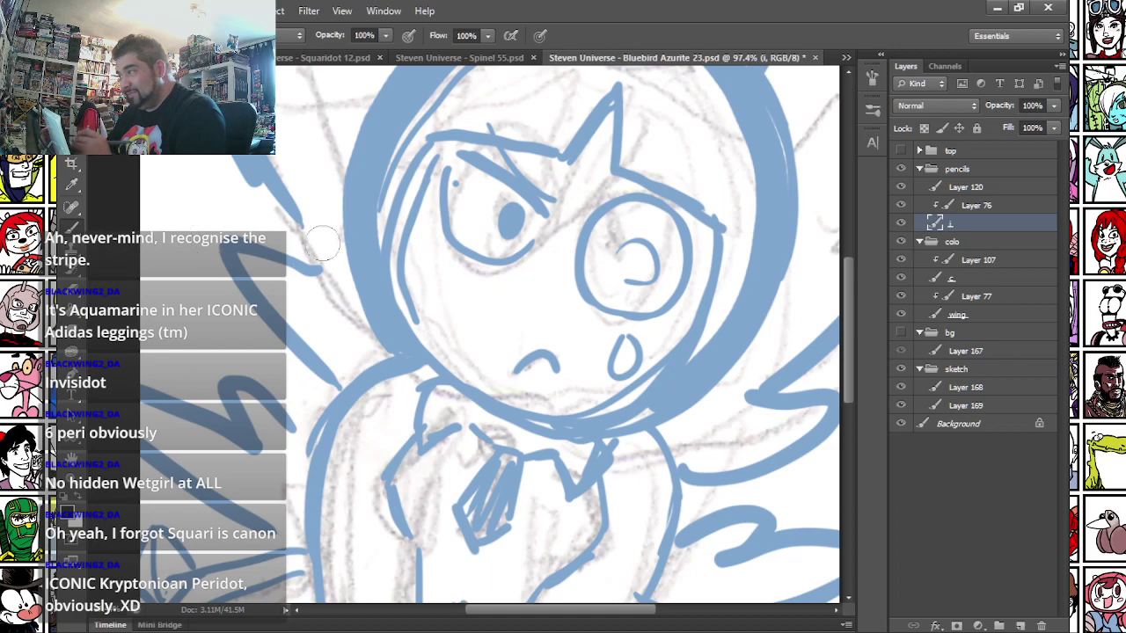
{"action": "right_click", "coordinate": [514, 208]}
{"action": "double_click", "coordinate": [665, 385]}
{"action": "left_click_drag", "start_coordinate": [461, 308], "coordinate": [378, 324]}
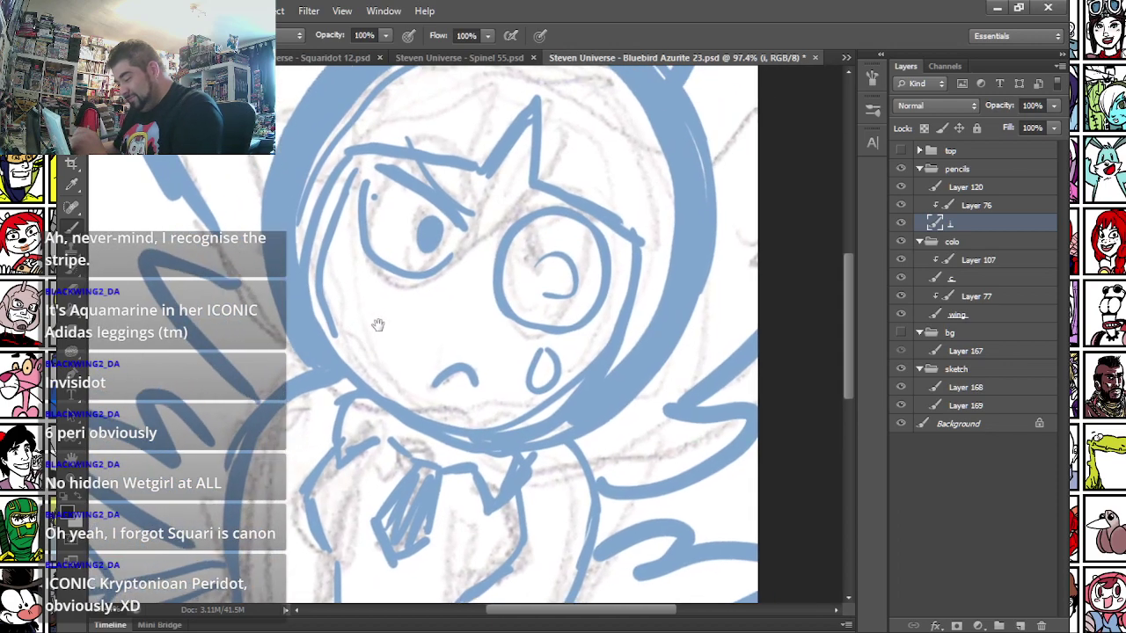
{"action": "scroll", "coordinate": [359, 291], "scroll_direction": "up", "scroll_amount": 3}
{"action": "left_click_drag", "start_coordinate": [489, 299], "coordinate": [451, 296]}
{"action": "mouse_move", "coordinate": [610, 359]}
{"action": "left_mouse_down"}
{"action": "mouse_move", "coordinate": [686, 342]}
{"action": "mouse_move", "coordinate": [684, 187]}
{"action": "mouse_move", "coordinate": [555, 227]}
{"action": "mouse_move", "coordinate": [591, 354]}
{"action": "mouse_move", "coordinate": [615, 361]}
{"action": "mouse_move", "coordinate": [612, 453]}
{"action": "mouse_move", "coordinate": [619, 387]}
{"action": "mouse_move", "coordinate": [607, 403]}
{"action": "mouse_move", "coordinate": [632, 421]}
{"action": "mouse_move", "coordinate": [619, 386]}
{"action": "left_mouse_up"}
{"action": "key", "text": "ctrl+z"}
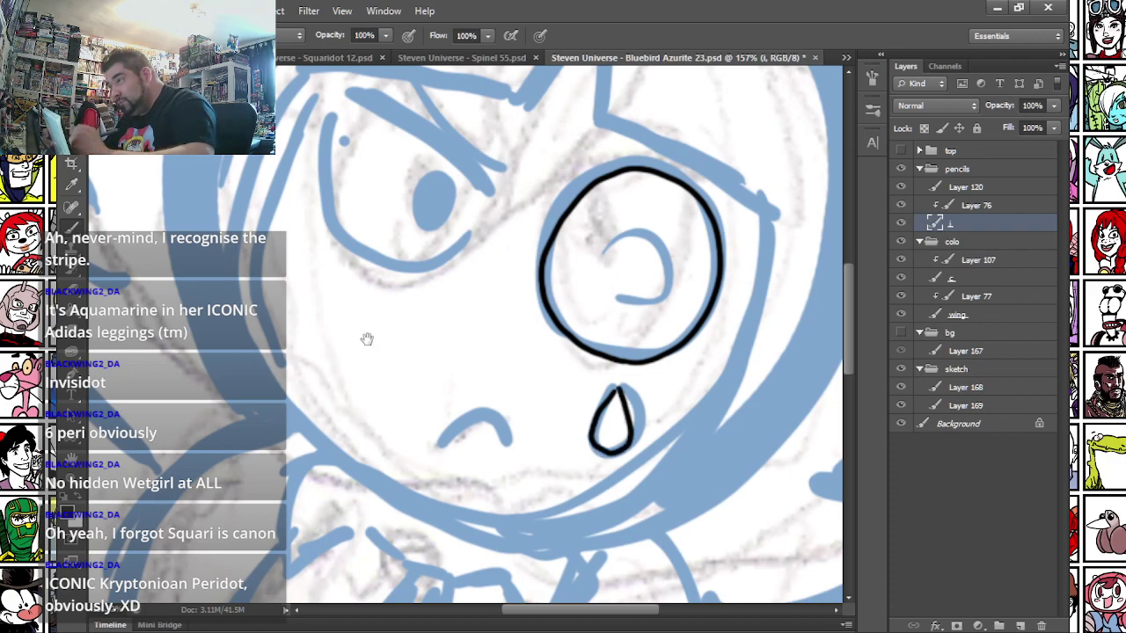
- Ink the frowning mouth with a thicker brush
{"action": "left_click_drag", "start_coordinate": [367, 339], "coordinate": [418, 344]}
{"action": "right_click", "coordinate": [535, 344]}
{"action": "left_click", "coordinate": [551, 550]}
{"action": "mouse_move", "coordinate": [488, 446]}
{"action": "left_mouse_down"}
{"action": "mouse_move", "coordinate": [558, 445]}
{"action": "mouse_move", "coordinate": [559, 456]}
{"action": "left_mouse_up"}
{"action": "key", "text": "ctrl+z"}
{"action": "mouse_move", "coordinate": [489, 444]}
{"action": "left_mouse_down"}
{"action": "mouse_move", "coordinate": [534, 417]}
{"action": "mouse_move", "coordinate": [559, 458]}
{"action": "left_mouse_up"}
- Ink the left-hand eye with a heavy slanted upper lid and thickened outer edge, and add the brow line above it
{"action": "scroll", "coordinate": [393, 254], "scroll_direction": "up", "scroll_amount": 3}
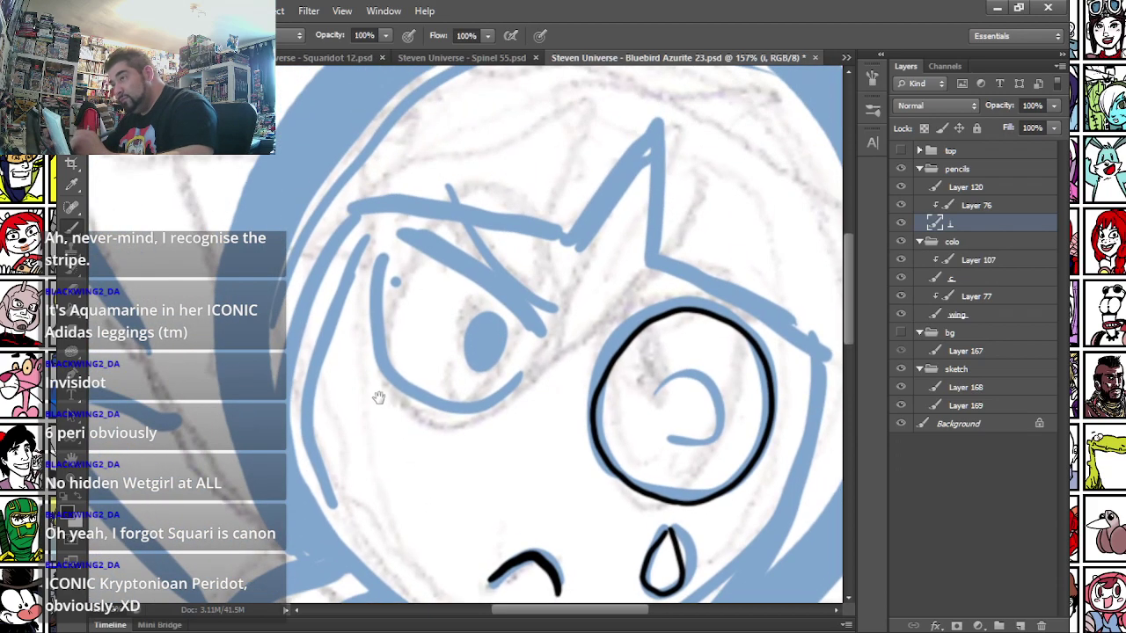
{"action": "mouse_move", "coordinate": [541, 337]}
{"action": "left_mouse_down"}
{"action": "mouse_move", "coordinate": [487, 286]}
{"action": "mouse_move", "coordinate": [387, 233]}
{"action": "left_mouse_up"}
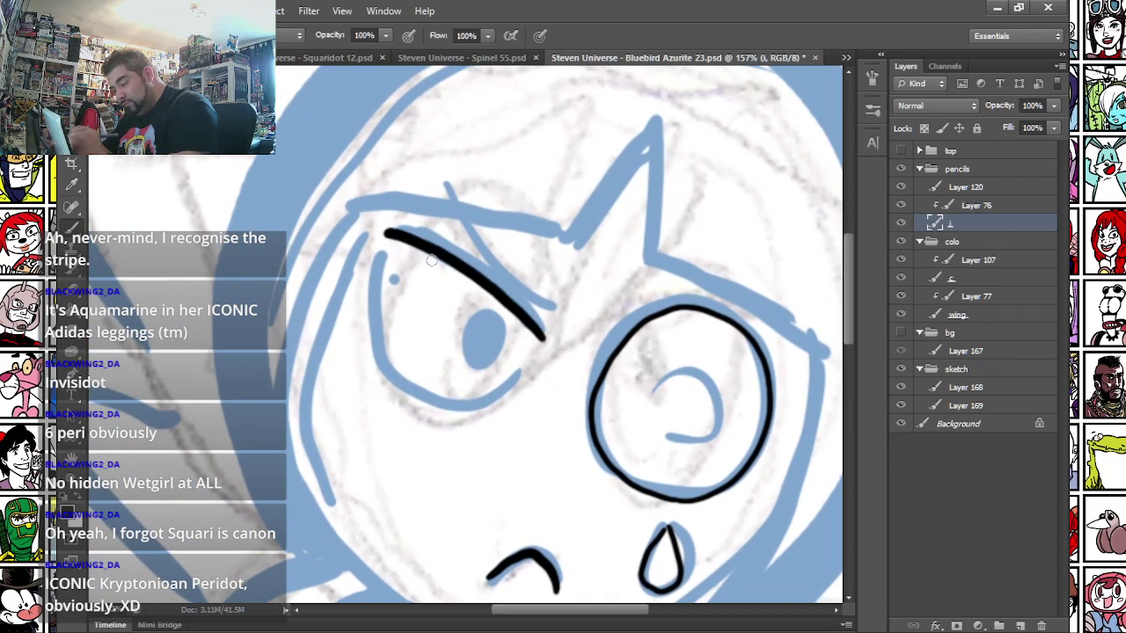
{"action": "mouse_move", "coordinate": [531, 326]}
{"action": "left_mouse_down"}
{"action": "mouse_move", "coordinate": [445, 251]}
{"action": "mouse_move", "coordinate": [380, 225]}
{"action": "left_mouse_up"}
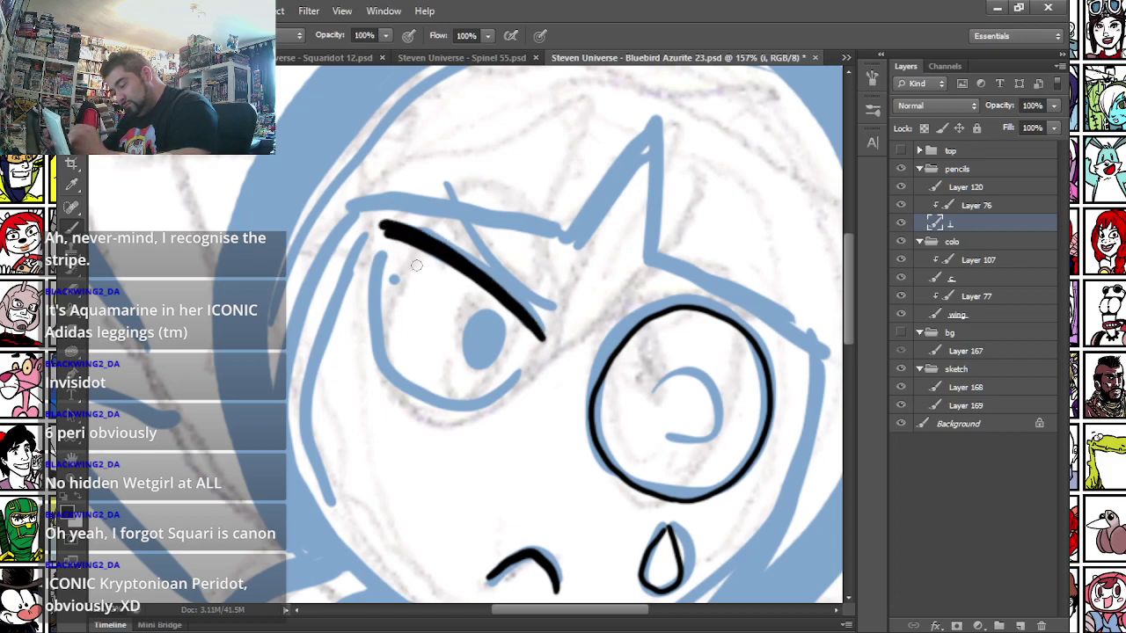
{"action": "mouse_move", "coordinate": [387, 242]}
{"action": "left_mouse_down"}
{"action": "mouse_move", "coordinate": [373, 333]}
{"action": "mouse_move", "coordinate": [435, 392]}
{"action": "mouse_move", "coordinate": [526, 369]}
{"action": "mouse_move", "coordinate": [543, 335]}
{"action": "left_mouse_up"}
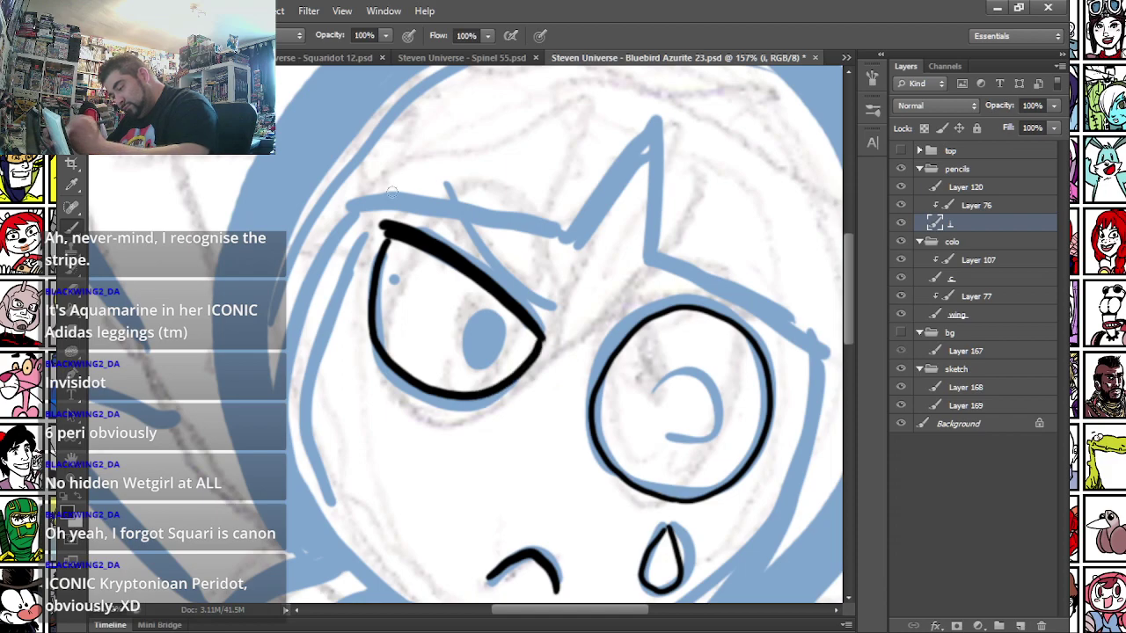
{"action": "mouse_move", "coordinate": [376, 348]}
{"action": "left_mouse_down"}
{"action": "mouse_move", "coordinate": [380, 241]}
{"action": "mouse_move", "coordinate": [400, 230]}
{"action": "left_mouse_up"}
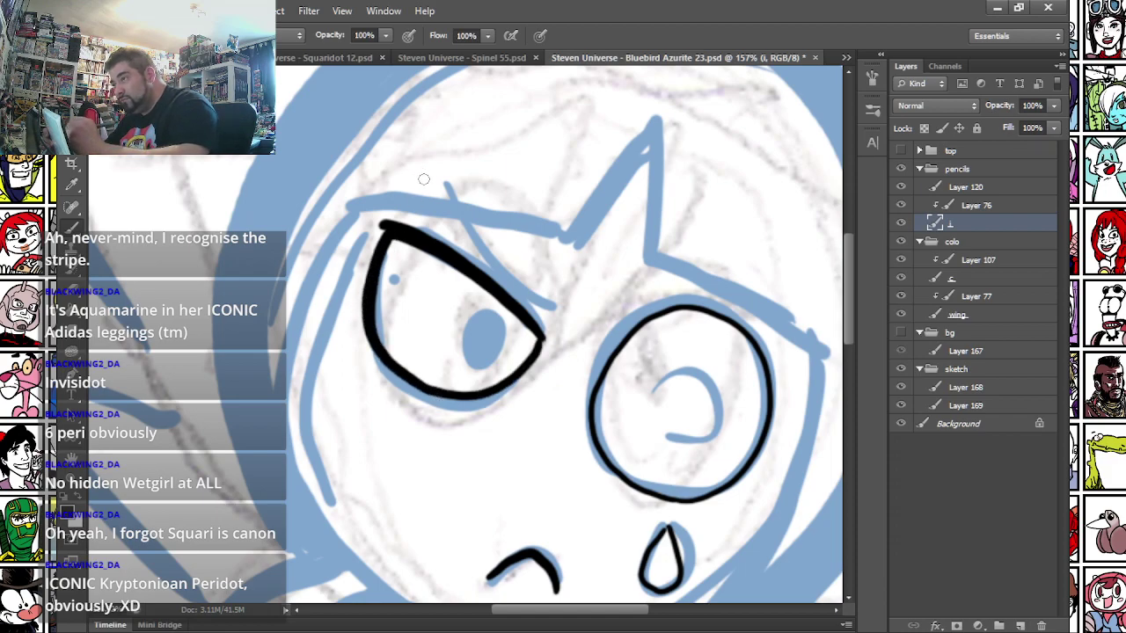
{"action": "mouse_move", "coordinate": [445, 185]}
{"action": "left_mouse_down"}
{"action": "mouse_move", "coordinate": [532, 297]}
{"action": "mouse_move", "coordinate": [559, 308]}
{"action": "left_mouse_up"}
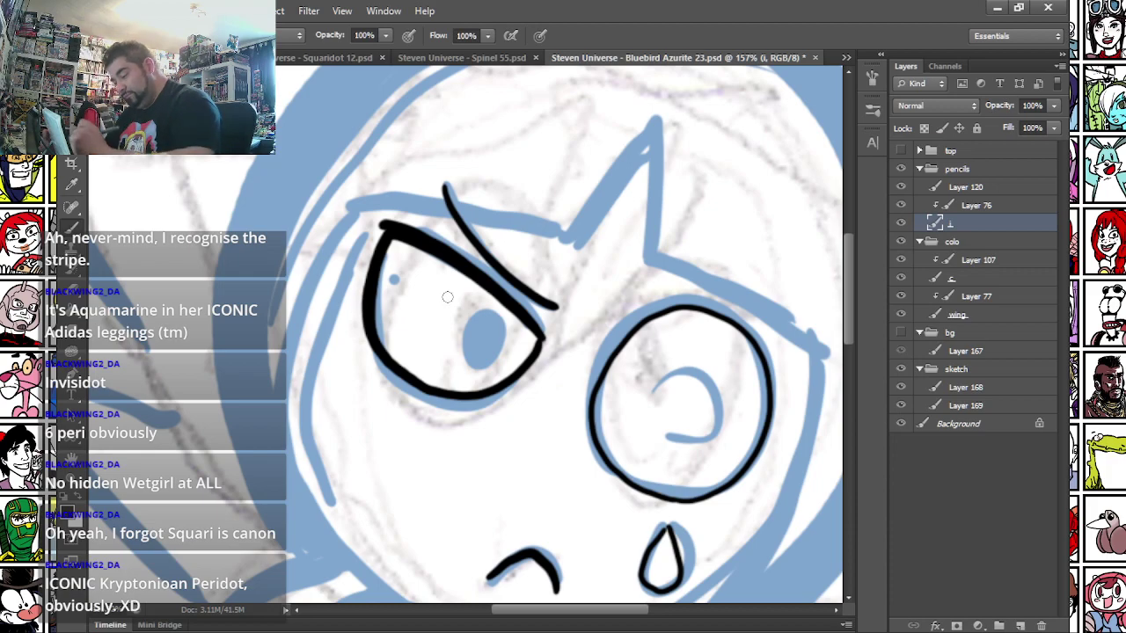
- With a finer brush, ink the two short cheek marks and the pupil of the left-hand eye, adding a white highlight
{"action": "right_click", "coordinate": [494, 305]}
{"action": "left_click", "coordinate": [640, 484]}
{"action": "mouse_move", "coordinate": [351, 340]}
{"action": "left_mouse_down"}
{"action": "mouse_move", "coordinate": [335, 243]}
{"action": "mouse_move", "coordinate": [354, 280]}
{"action": "mouse_move", "coordinate": [345, 273]}
{"action": "left_mouse_up"}
{"action": "mouse_move", "coordinate": [466, 262]}
{"action": "left_mouse_down"}
{"action": "mouse_move", "coordinate": [489, 236]}
{"action": "mouse_move", "coordinate": [456, 269]}
{"action": "left_mouse_up"}
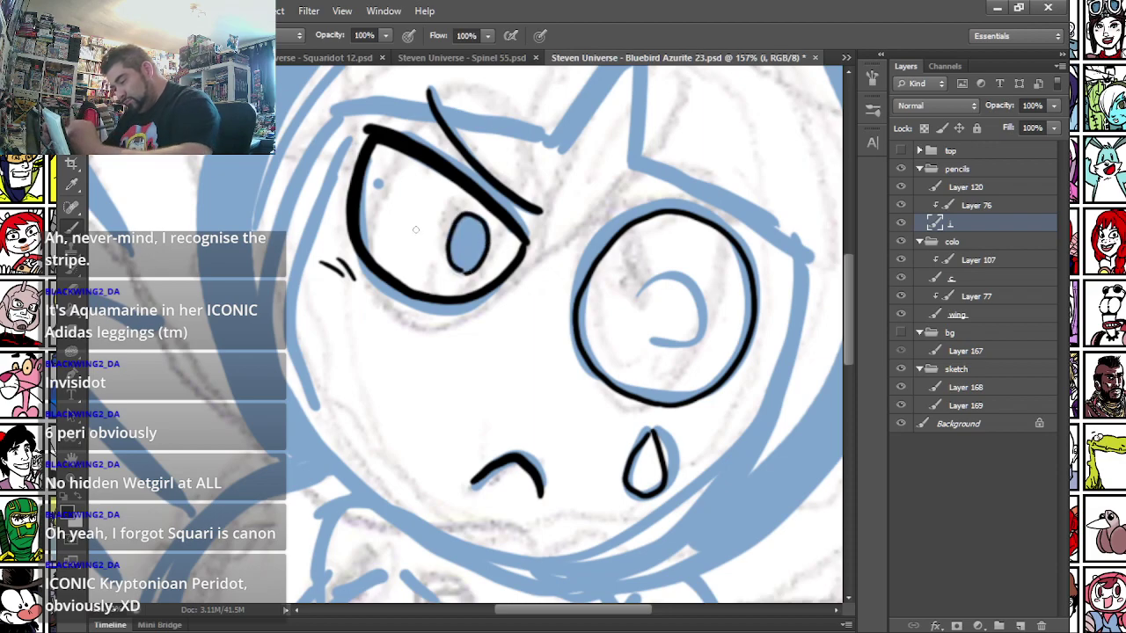
{"action": "right_click", "coordinate": [503, 230]}
{"action": "key", "text": "Escape"}
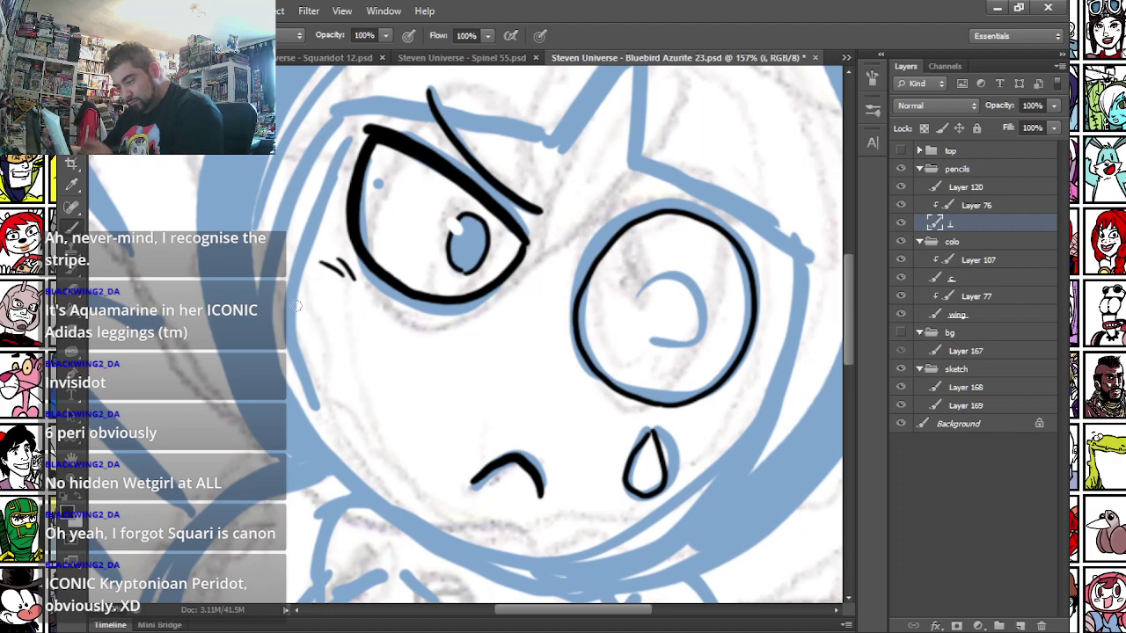
- Ink the pointed hairline across the forehead and the face outline around the cheeks and chin with a thin brush
{"action": "right_click", "coordinate": [438, 220]}
{"action": "double_click", "coordinate": [555, 418]}
{"action": "left_click_drag", "start_coordinate": [340, 227], "coordinate": [310, 322]}
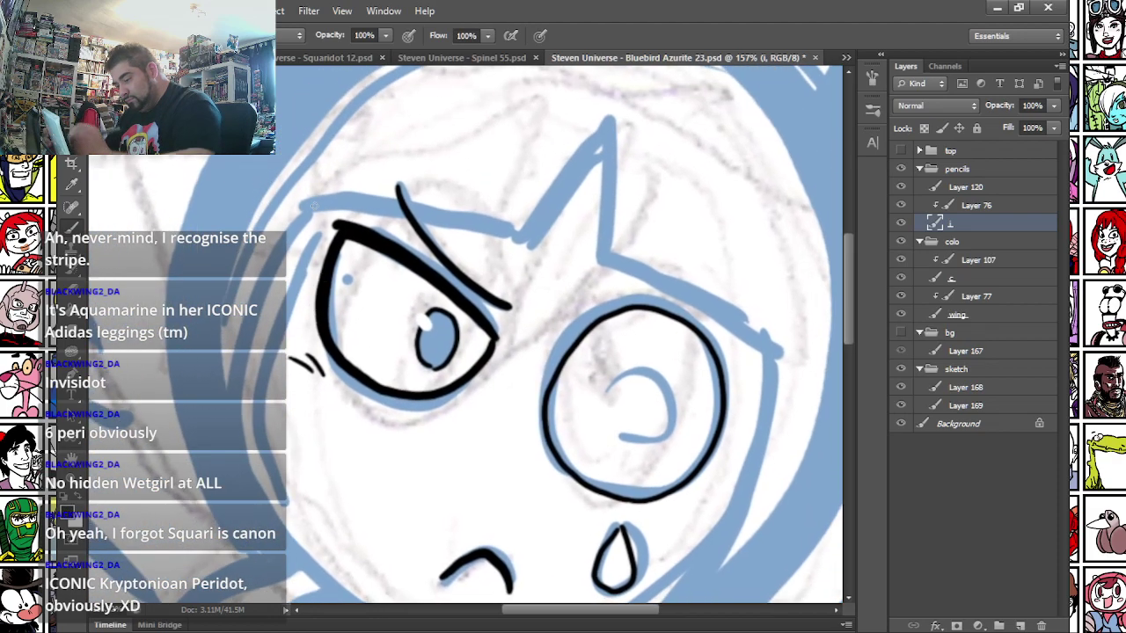
{"action": "left_click_drag", "start_coordinate": [319, 206], "coordinate": [489, 222]}
{"action": "mouse_move", "coordinate": [529, 236]}
{"action": "left_mouse_down"}
{"action": "mouse_move", "coordinate": [587, 157]}
{"action": "mouse_move", "coordinate": [606, 185]}
{"action": "mouse_move", "coordinate": [619, 264]}
{"action": "mouse_move", "coordinate": [774, 353]}
{"action": "left_mouse_up"}
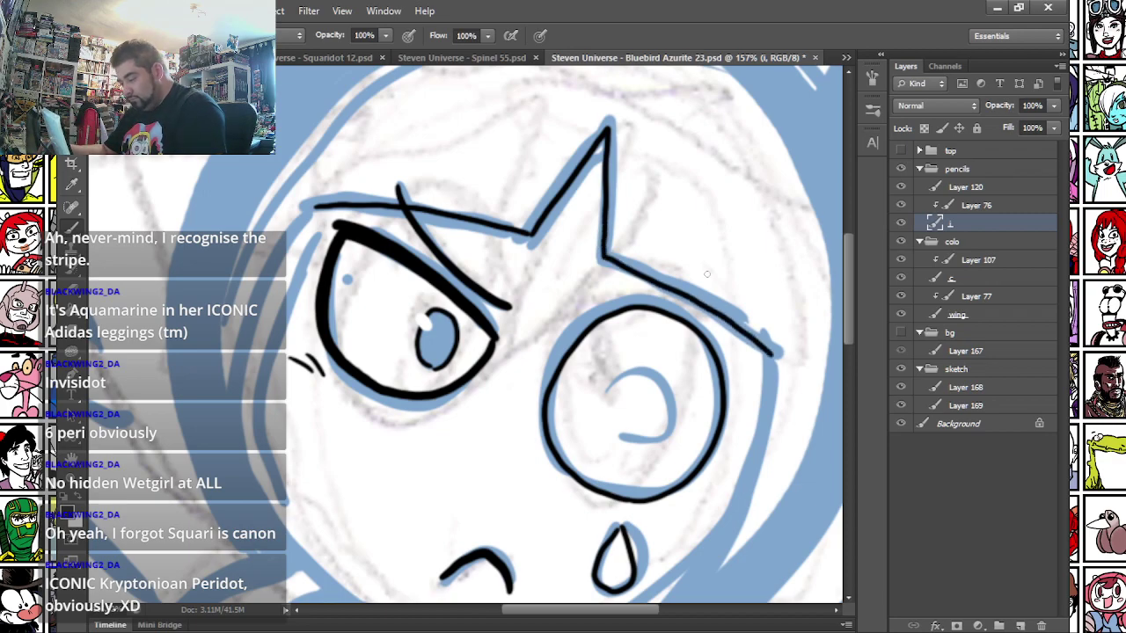
{"action": "left_click_drag", "start_coordinate": [707, 275], "coordinate": [698, 183]}
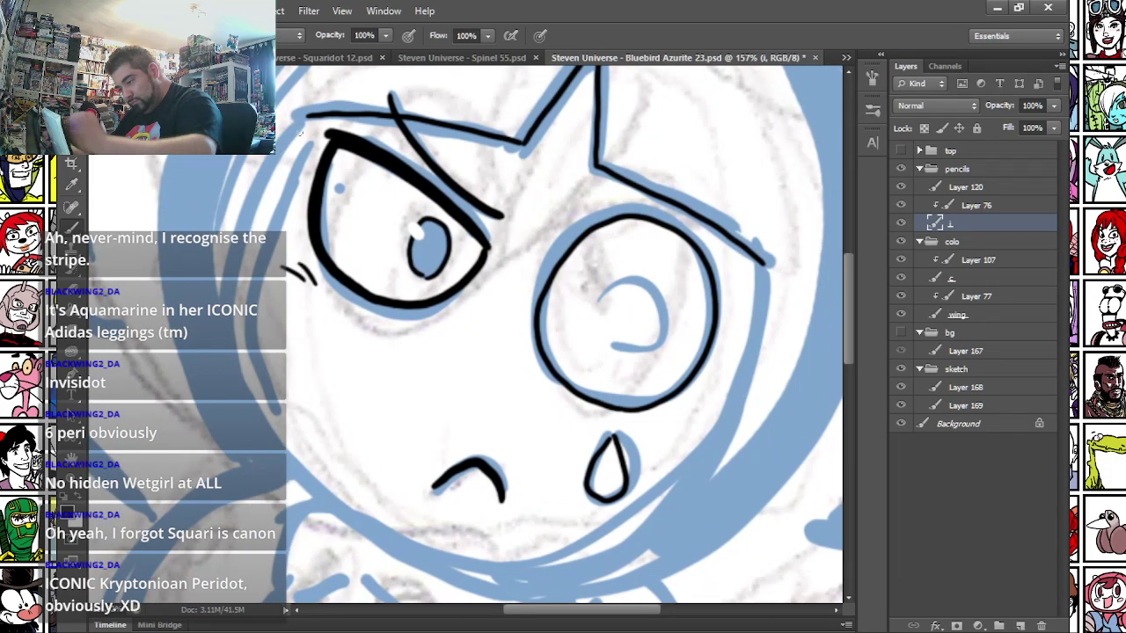
{"action": "mouse_move", "coordinate": [299, 128]}
{"action": "left_mouse_down"}
{"action": "mouse_move", "coordinate": [245, 289]}
{"action": "mouse_move", "coordinate": [248, 378]}
{"action": "mouse_move", "coordinate": [297, 475]}
{"action": "mouse_move", "coordinate": [367, 535]}
{"action": "mouse_move", "coordinate": [451, 566]}
{"action": "mouse_move", "coordinate": [532, 580]}
{"action": "mouse_move", "coordinate": [611, 565]}
{"action": "mouse_move", "coordinate": [688, 490]}
{"action": "mouse_move", "coordinate": [738, 387]}
{"action": "mouse_move", "coordinate": [759, 260]}
{"action": "left_mouse_up"}
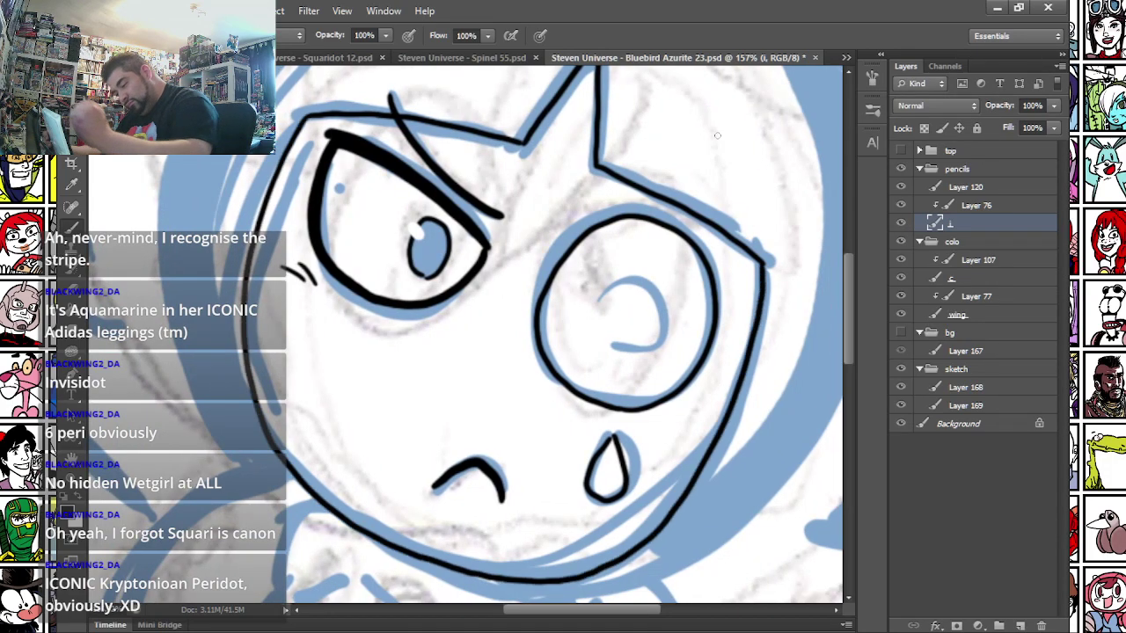
- Ink the short cheek marks above the teardrop and the right-hand curve of the outer outline around the head
{"action": "left_click_drag", "start_coordinate": [651, 429], "coordinate": [695, 427]}
{"action": "mouse_move", "coordinate": [311, 354]}
{"action": "left_mouse_down"}
{"action": "mouse_move", "coordinate": [164, 276]}
{"action": "mouse_move", "coordinate": [96, 289]}
{"action": "left_mouse_up"}
{"action": "mouse_move", "coordinate": [387, 528]}
{"action": "left_mouse_down"}
{"action": "mouse_move", "coordinate": [434, 519]}
{"action": "mouse_move", "coordinate": [529, 459]}
{"action": "mouse_move", "coordinate": [621, 341]}
{"action": "mouse_move", "coordinate": [666, 198]}
{"action": "left_mouse_up"}
{"action": "key", "text": "ctrl+z"}
{"action": "mouse_move", "coordinate": [383, 532]}
{"action": "left_mouse_down"}
{"action": "mouse_move", "coordinate": [465, 512]}
{"action": "mouse_move", "coordinate": [563, 434]}
{"action": "mouse_move", "coordinate": [642, 317]}
{"action": "mouse_move", "coordinate": [669, 149]}
{"action": "left_mouse_up"}
{"action": "key", "text": "ctrl+z"}
{"action": "mouse_move", "coordinate": [373, 535]}
{"action": "left_mouse_down"}
{"action": "mouse_move", "coordinate": [464, 509]}
{"action": "mouse_move", "coordinate": [559, 439]}
{"action": "mouse_move", "coordinate": [635, 320]}
{"action": "mouse_move", "coordinate": [663, 129]}
{"action": "left_mouse_up"}
- Continue the round outer head outline over the crown and down the left-hand side to the chin
{"action": "left_click_drag", "start_coordinate": [540, 182], "coordinate": [514, 508]}
{"action": "mouse_move", "coordinate": [638, 456]}
{"action": "left_mouse_down"}
{"action": "mouse_move", "coordinate": [618, 380]}
{"action": "mouse_move", "coordinate": [553, 269]}
{"action": "mouse_move", "coordinate": [457, 202]}
{"action": "mouse_move", "coordinate": [288, 167]}
{"action": "left_mouse_up"}
{"action": "left_click_drag", "start_coordinate": [24, 298], "coordinate": [302, 304]}
{"action": "mouse_move", "coordinate": [275, 352]}
{"action": "left_mouse_down"}
{"action": "mouse_move", "coordinate": [329, 278]}
{"action": "mouse_move", "coordinate": [459, 193]}
{"action": "mouse_move", "coordinate": [623, 179]}
{"action": "left_mouse_up"}
{"action": "left_click_drag", "start_coordinate": [262, 380], "coordinate": [353, 201]}
{"action": "mouse_move", "coordinate": [371, 159]}
{"action": "left_mouse_down"}
{"action": "mouse_move", "coordinate": [334, 254]}
{"action": "mouse_move", "coordinate": [326, 390]}
{"action": "mouse_move", "coordinate": [344, 440]}
{"action": "mouse_move", "coordinate": [358, 275]}
{"action": "mouse_move", "coordinate": [350, 373]}
{"action": "mouse_move", "coordinate": [363, 404]}
{"action": "mouse_move", "coordinate": [398, 468]}
{"action": "mouse_move", "coordinate": [467, 532]}
{"action": "left_mouse_up"}
{"action": "mouse_move", "coordinate": [458, 449]}
{"action": "left_mouse_down"}
{"action": "mouse_move", "coordinate": [327, 339]}
{"action": "mouse_move", "coordinate": [323, 358]}
{"action": "left_mouse_up"}
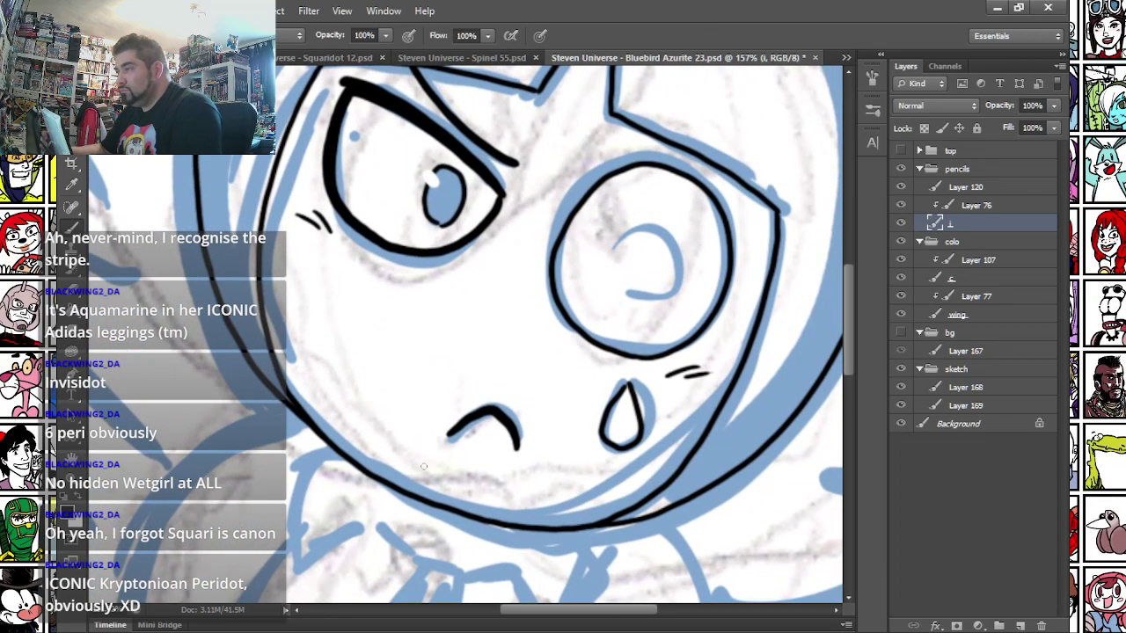
- Ink a pointed lash at the outer corner of the left-hand eye and a thin crease above its lid
{"action": "left_click_drag", "start_coordinate": [301, 142], "coordinate": [321, 271]}
{"action": "left_click_drag", "start_coordinate": [359, 223], "coordinate": [342, 218]}
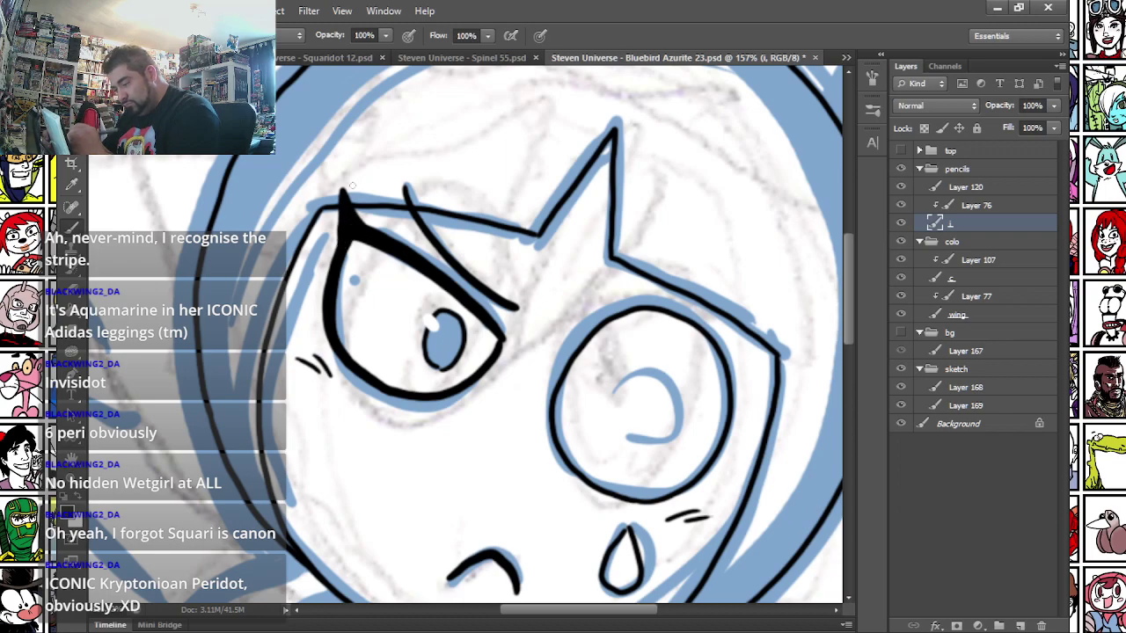
{"action": "left_click_drag", "start_coordinate": [378, 223], "coordinate": [416, 236]}
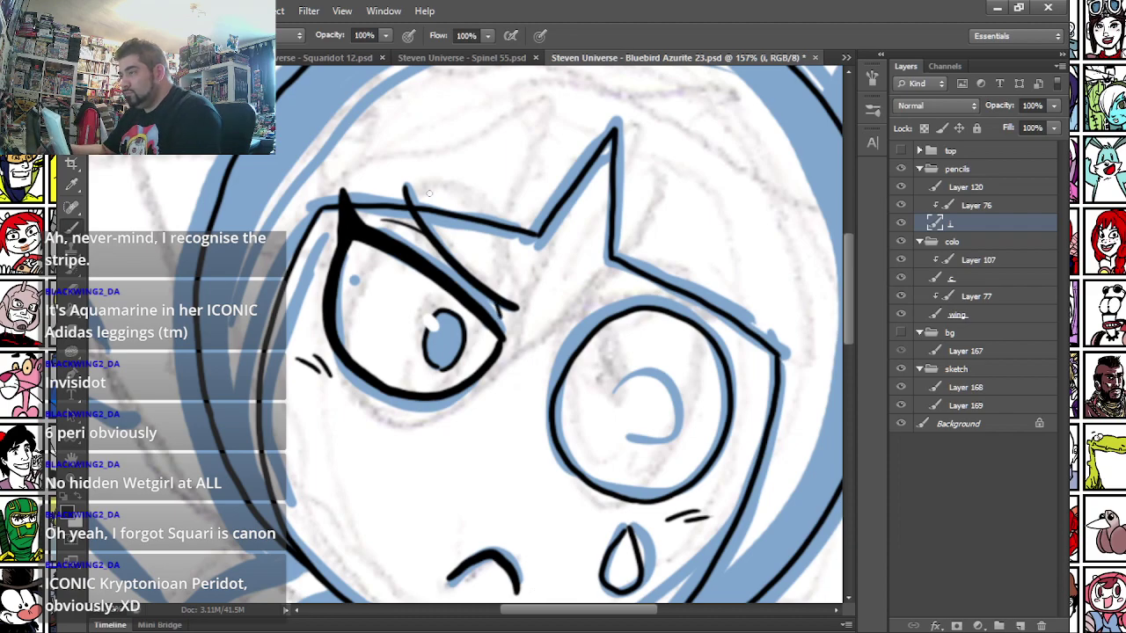
- Ink the outline of the tie below the chin
{"action": "left_click_drag", "start_coordinate": [284, 522], "coordinate": [403, 241]}
{"action": "left_click_drag", "start_coordinate": [236, 598], "coordinate": [347, 372]}
{"action": "left_click_drag", "start_coordinate": [466, 322], "coordinate": [289, 415]}
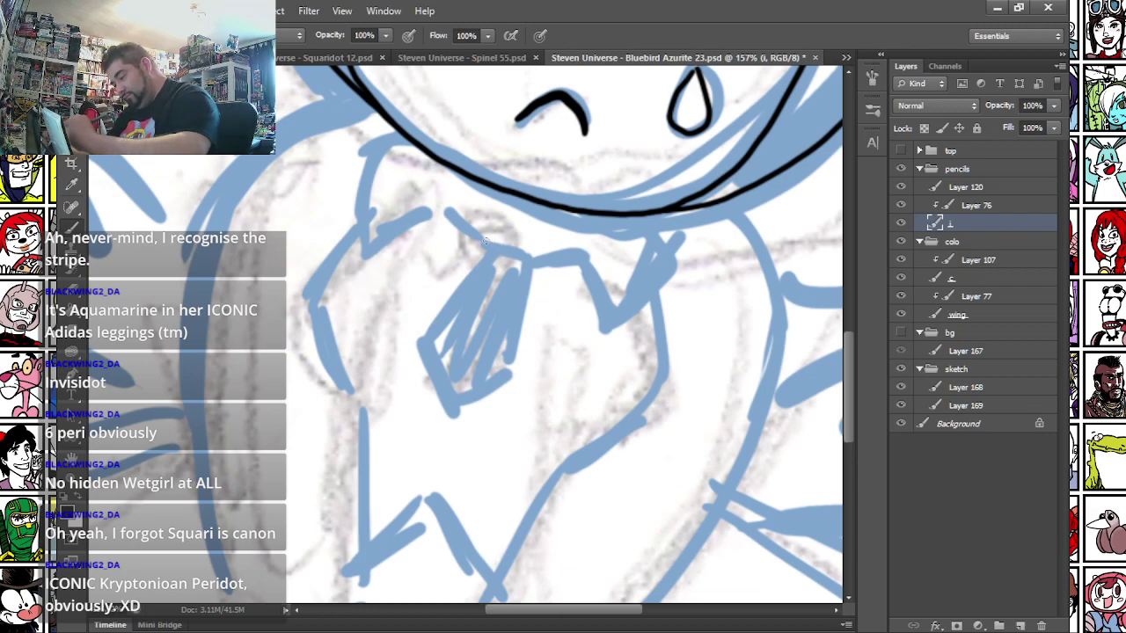
{"action": "mouse_move", "coordinate": [492, 246]}
{"action": "left_mouse_down"}
{"action": "mouse_move", "coordinate": [534, 260]}
{"action": "mouse_move", "coordinate": [461, 292]}
{"action": "mouse_move", "coordinate": [427, 342]}
{"action": "mouse_move", "coordinate": [438, 384]}
{"action": "mouse_move", "coordinate": [505, 370]}
{"action": "left_mouse_up"}
{"action": "left_click_drag", "start_coordinate": [535, 261], "coordinate": [507, 370]}
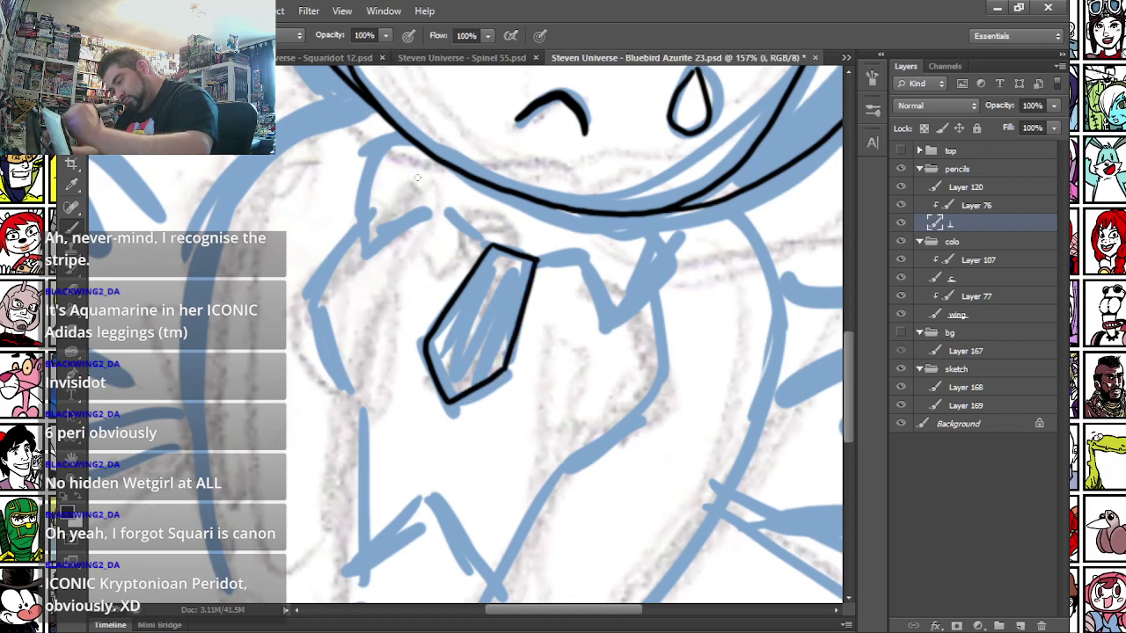
- Ink both sides of the pointed collar around the tie
{"action": "left_click_drag", "start_coordinate": [486, 250], "coordinate": [440, 198]}
{"action": "mouse_move", "coordinate": [532, 262]}
{"action": "left_mouse_down"}
{"action": "mouse_move", "coordinate": [579, 261]}
{"action": "mouse_move", "coordinate": [613, 325]}
{"action": "left_mouse_up"}
{"action": "left_click_drag", "start_coordinate": [374, 241], "coordinate": [440, 200]}
{"action": "mouse_move", "coordinate": [375, 241]}
{"action": "left_mouse_down"}
{"action": "mouse_move", "coordinate": [385, 158]}
{"action": "mouse_move", "coordinate": [405, 135]}
{"action": "left_mouse_up"}
{"action": "mouse_move", "coordinate": [627, 314]}
{"action": "left_mouse_down"}
{"action": "mouse_move", "coordinate": [656, 276]}
{"action": "mouse_move", "coordinate": [654, 214]}
{"action": "left_mouse_up"}
- Ink the inner edges of both sleeves and the cuff edges at the wrists
{"action": "mouse_move", "coordinate": [358, 222]}
{"action": "left_mouse_down"}
{"action": "mouse_move", "coordinate": [332, 255]}
{"action": "mouse_move", "coordinate": [338, 385]}
{"action": "mouse_move", "coordinate": [355, 406]}
{"action": "left_mouse_up"}
{"action": "mouse_move", "coordinate": [653, 298]}
{"action": "left_mouse_down"}
{"action": "mouse_move", "coordinate": [647, 396]}
{"action": "mouse_move", "coordinate": [615, 436]}
{"action": "mouse_move", "coordinate": [557, 464]}
{"action": "left_mouse_up"}
{"action": "mouse_move", "coordinate": [276, 440]}
{"action": "left_mouse_down"}
{"action": "mouse_move", "coordinate": [352, 264]}
{"action": "mouse_move", "coordinate": [455, 142]}
{"action": "mouse_move", "coordinate": [471, 336]}
{"action": "left_mouse_up"}
{"action": "mouse_move", "coordinate": [669, 190]}
{"action": "left_mouse_down"}
{"action": "mouse_move", "coordinate": [578, 350]}
{"action": "mouse_move", "coordinate": [625, 374]}
{"action": "mouse_move", "coordinate": [702, 396]}
{"action": "left_mouse_up"}
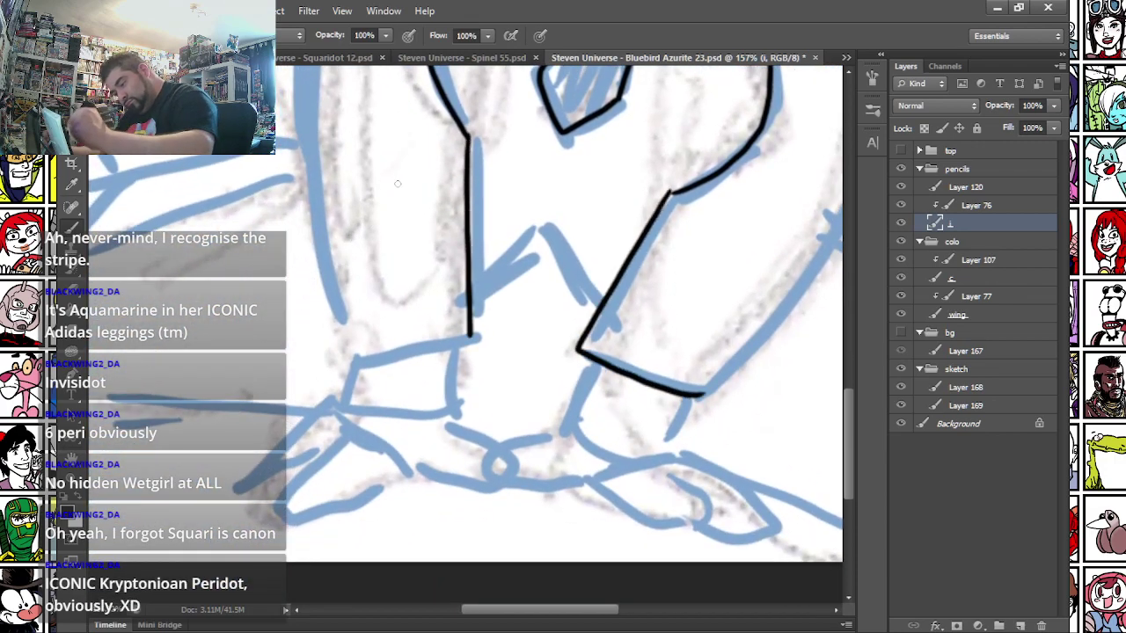
{"action": "key", "text": "ctrl+z"}
{"action": "mouse_move", "coordinate": [671, 191]}
{"action": "left_mouse_down"}
{"action": "mouse_move", "coordinate": [578, 369]}
{"action": "mouse_move", "coordinate": [632, 399]}
{"action": "mouse_move", "coordinate": [690, 410]}
{"action": "left_mouse_up"}
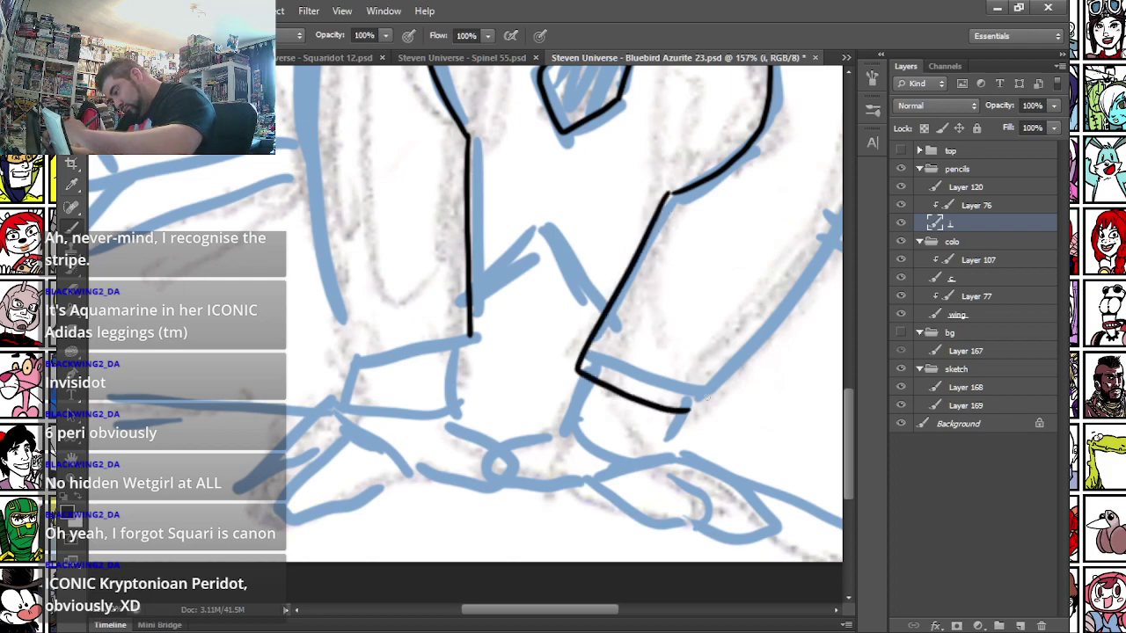
{"action": "left_click_drag", "start_coordinate": [343, 366], "coordinate": [472, 338]}
- Ink the outer edges of both arms from the shoulders down to the cuffs
{"action": "left_click_drag", "start_coordinate": [326, 78], "coordinate": [344, 331]}
{"action": "mouse_move", "coordinate": [493, 84]}
{"action": "left_mouse_down"}
{"action": "mouse_move", "coordinate": [421, 123]}
{"action": "mouse_move", "coordinate": [370, 183]}
{"action": "mouse_move", "coordinate": [334, 306]}
{"action": "left_mouse_up"}
{"action": "key", "text": "ctrl+z"}
{"action": "mouse_move", "coordinate": [497, 85]}
{"action": "left_mouse_down"}
{"action": "mouse_move", "coordinate": [424, 119]}
{"action": "mouse_move", "coordinate": [355, 214]}
{"action": "mouse_move", "coordinate": [328, 314]}
{"action": "mouse_move", "coordinate": [348, 220]}
{"action": "left_mouse_up"}
{"action": "mouse_move", "coordinate": [341, 180]}
{"action": "left_mouse_down"}
{"action": "mouse_move", "coordinate": [343, 308]}
{"action": "mouse_move", "coordinate": [374, 478]}
{"action": "mouse_move", "coordinate": [364, 276]}
{"action": "left_mouse_up"}
{"action": "left_click_drag", "start_coordinate": [609, 151], "coordinate": [369, 267]}
{"action": "mouse_move", "coordinate": [484, 167]}
{"action": "left_mouse_down"}
{"action": "mouse_move", "coordinate": [364, 339]}
{"action": "mouse_move", "coordinate": [523, 170]}
{"action": "mouse_move", "coordinate": [549, 339]}
{"action": "mouse_move", "coordinate": [538, 375]}
{"action": "left_mouse_up"}
{"action": "mouse_move", "coordinate": [522, 369]}
{"action": "left_mouse_down"}
{"action": "mouse_move", "coordinate": [558, 266]}
{"action": "mouse_move", "coordinate": [575, 238]}
{"action": "mouse_move", "coordinate": [599, 229]}
{"action": "mouse_move", "coordinate": [531, 352]}
{"action": "mouse_move", "coordinate": [421, 491]}
{"action": "left_mouse_up"}
- Ink the left-hand wrist and hand with its thumb and fingers resting on the ground
{"action": "left_click_drag", "start_coordinate": [109, 464], "coordinate": [419, 308]}
{"action": "mouse_move", "coordinate": [459, 390]}
{"action": "left_mouse_down"}
{"action": "mouse_move", "coordinate": [543, 394]}
{"action": "mouse_move", "coordinate": [484, 342]}
{"action": "mouse_move", "coordinate": [483, 286]}
{"action": "left_mouse_up"}
{"action": "mouse_move", "coordinate": [386, 368]}
{"action": "left_mouse_down"}
{"action": "mouse_move", "coordinate": [329, 447]}
{"action": "mouse_move", "coordinate": [352, 451]}
{"action": "mouse_move", "coordinate": [459, 384]}
{"action": "left_mouse_up"}
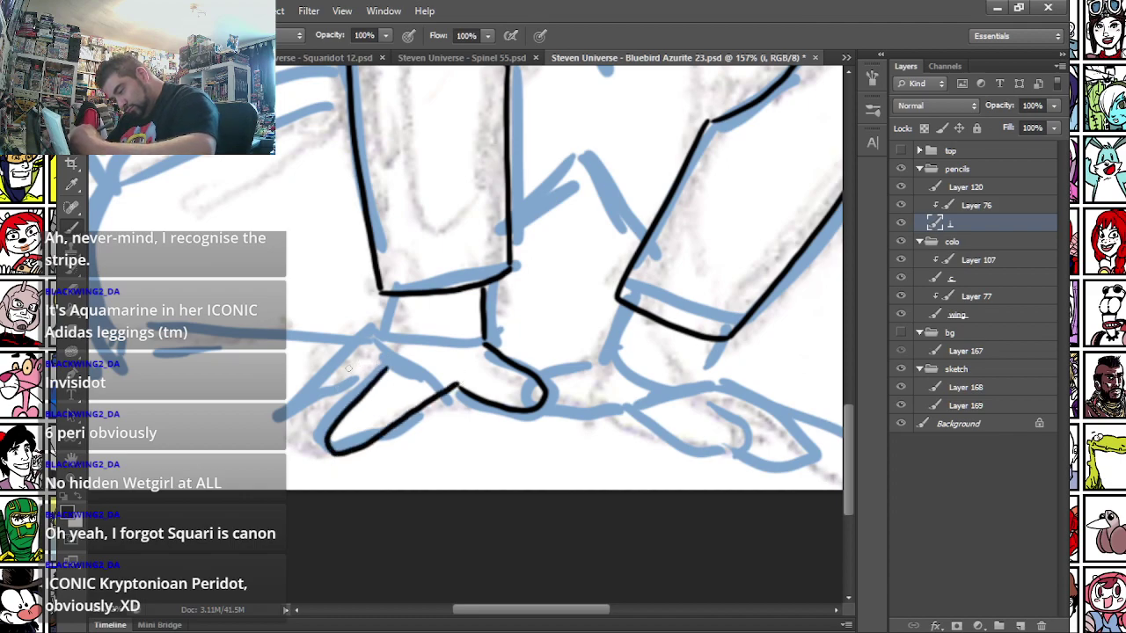
{"action": "mouse_move", "coordinate": [352, 365]}
{"action": "left_mouse_down"}
{"action": "mouse_move", "coordinate": [317, 456]}
{"action": "mouse_move", "coordinate": [333, 452]}
{"action": "mouse_move", "coordinate": [293, 420]}
{"action": "mouse_move", "coordinate": [355, 339]}
{"action": "left_mouse_up"}
{"action": "mouse_move", "coordinate": [296, 404]}
{"action": "left_mouse_down"}
{"action": "mouse_move", "coordinate": [281, 387]}
{"action": "mouse_move", "coordinate": [380, 315]}
{"action": "mouse_move", "coordinate": [433, 333]}
{"action": "left_mouse_up"}
- Ink the right-hand hand with its thumb and fingers, and add a small wrist line
{"action": "mouse_move", "coordinate": [620, 299]}
{"action": "left_mouse_down"}
{"action": "mouse_move", "coordinate": [570, 354]}
{"action": "mouse_move", "coordinate": [534, 372]}
{"action": "mouse_move", "coordinate": [607, 387]}
{"action": "mouse_move", "coordinate": [655, 420]}
{"action": "mouse_move", "coordinate": [737, 449]}
{"action": "mouse_move", "coordinate": [678, 382]}
{"action": "mouse_move", "coordinate": [778, 453]}
{"action": "mouse_move", "coordinate": [735, 445]}
{"action": "left_mouse_up"}
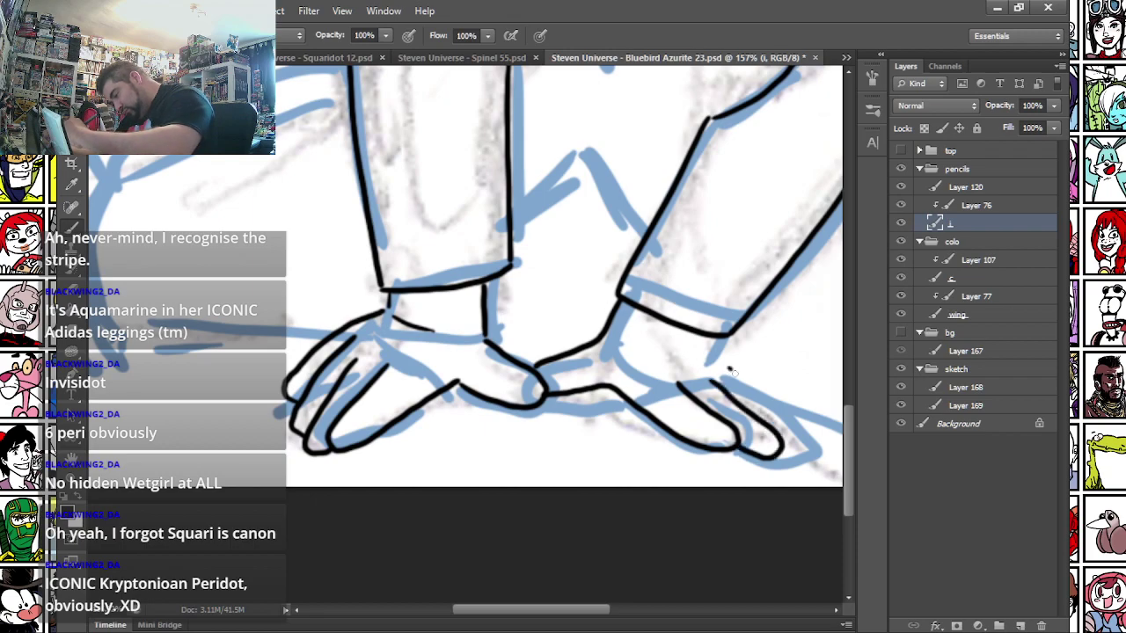
{"action": "mouse_move", "coordinate": [730, 370]}
{"action": "left_mouse_down"}
{"action": "mouse_move", "coordinate": [779, 410]}
{"action": "mouse_move", "coordinate": [785, 450]}
{"action": "left_mouse_up"}
{"action": "left_click_drag", "start_coordinate": [719, 334], "coordinate": [800, 429]}
{"action": "left_click_drag", "start_coordinate": [677, 341], "coordinate": [710, 341]}
- Ink the pointed vest hem between the arms, the centre seam below it and the short edges between the hands
{"action": "left_click_drag", "start_coordinate": [329, 162], "coordinate": [312, 211]}
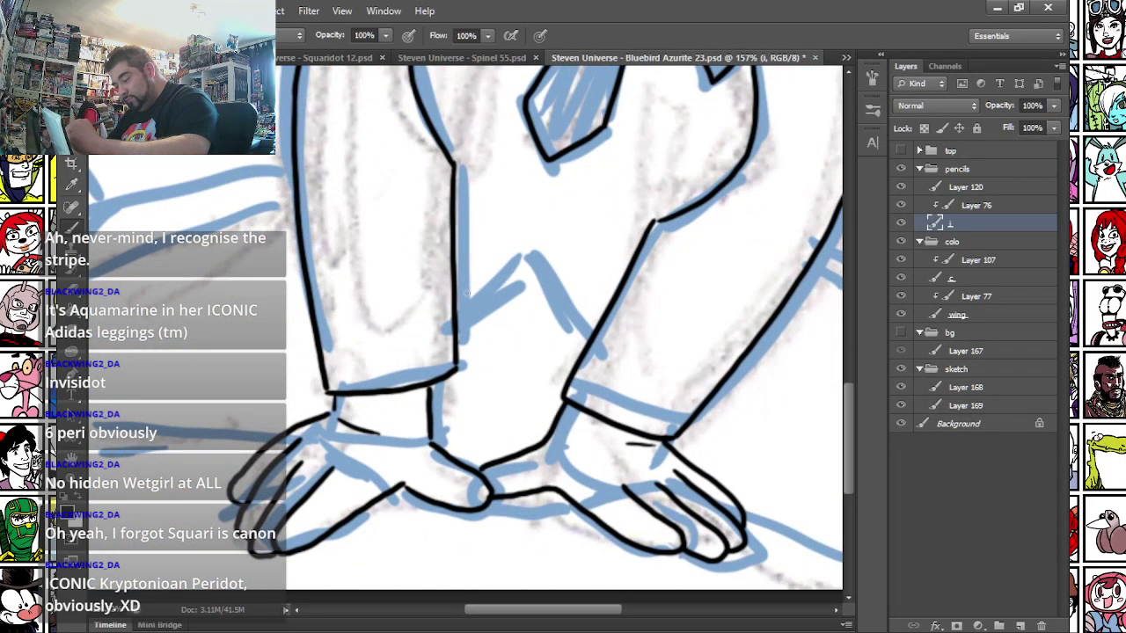
{"action": "mouse_move", "coordinate": [457, 308]}
{"action": "left_mouse_down"}
{"action": "mouse_move", "coordinate": [532, 260]}
{"action": "mouse_move", "coordinate": [589, 344]}
{"action": "left_mouse_up"}
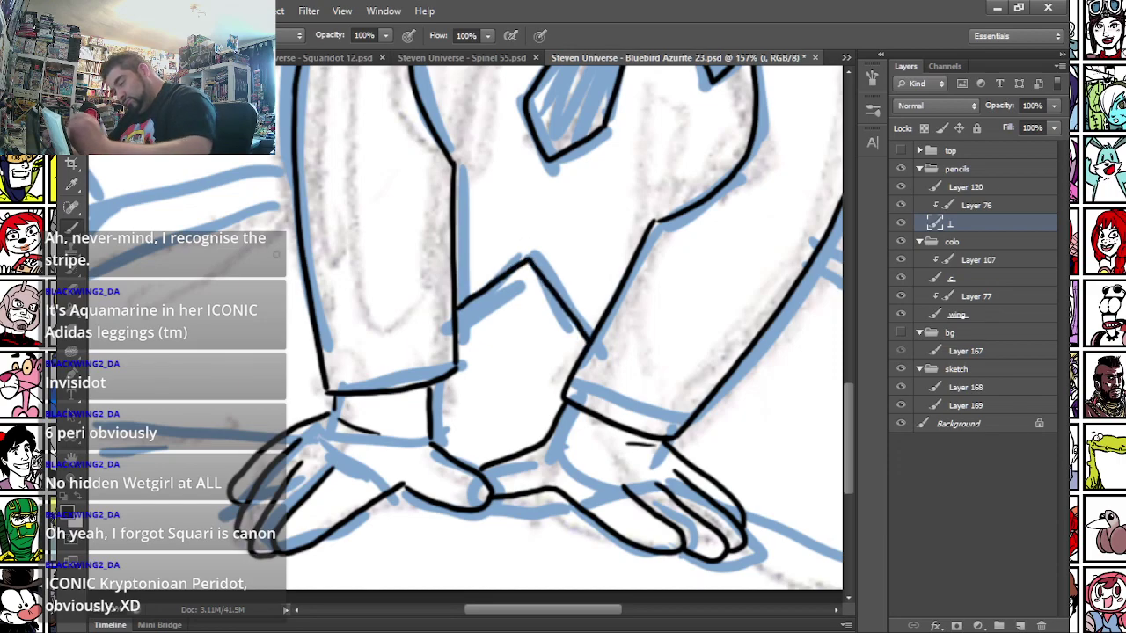
{"action": "left_click_drag", "start_coordinate": [268, 304], "coordinate": [308, 291]}
{"action": "mouse_move", "coordinate": [562, 262]}
{"action": "left_mouse_down"}
{"action": "mouse_move", "coordinate": [532, 424]}
{"action": "mouse_move", "coordinate": [529, 410]}
{"action": "mouse_move", "coordinate": [576, 433]}
{"action": "left_mouse_up"}
{"action": "key", "text": "ctrl+z"}
{"action": "left_click_drag", "start_coordinate": [568, 254], "coordinate": [541, 387]}
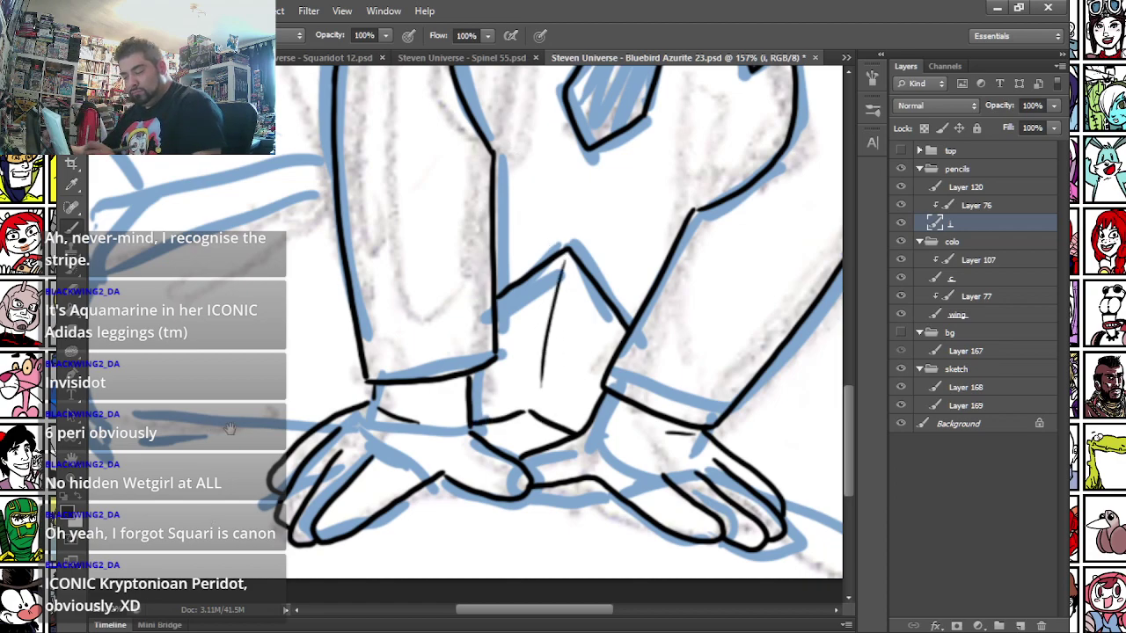
- Ink the left-hand outstretched leg with its rounded end, lower and upper edges, and the second line running above it
{"action": "left_click_drag", "start_coordinate": [215, 431], "coordinate": [479, 420]}
{"action": "mouse_move", "coordinate": [356, 265]}
{"action": "left_mouse_down"}
{"action": "mouse_move", "coordinate": [345, 409]}
{"action": "mouse_move", "coordinate": [422, 420]}
{"action": "mouse_move", "coordinate": [570, 411]}
{"action": "left_mouse_up"}
{"action": "left_click_drag", "start_coordinate": [360, 267], "coordinate": [598, 174]}
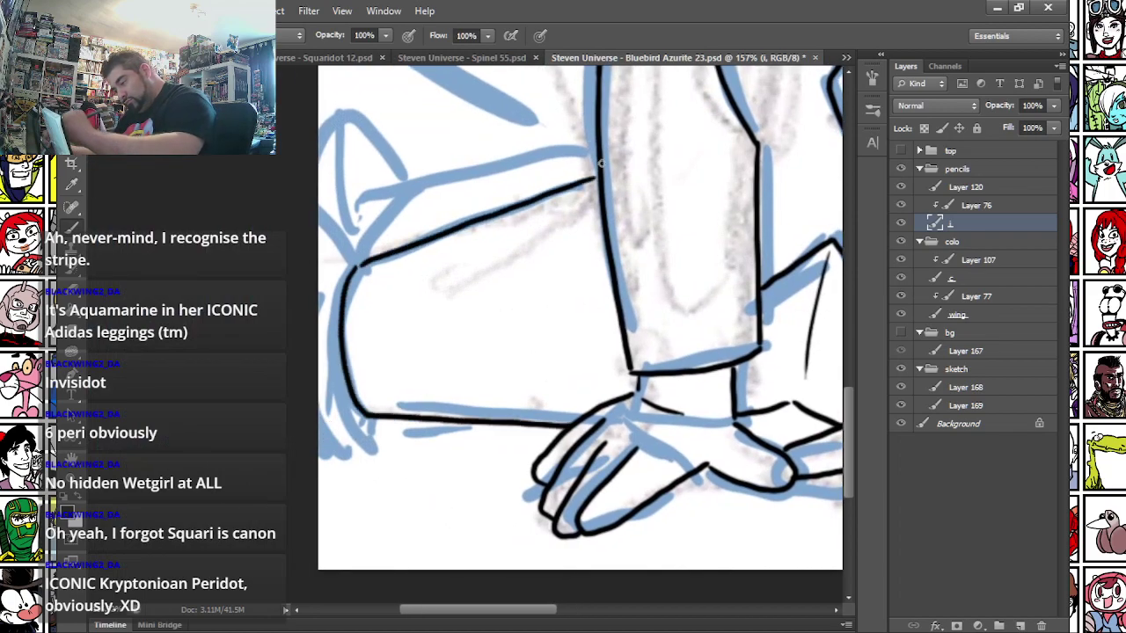
{"action": "mouse_move", "coordinate": [373, 256]}
{"action": "left_mouse_down"}
{"action": "mouse_move", "coordinate": [407, 203]}
{"action": "mouse_move", "coordinate": [594, 143]}
{"action": "left_mouse_up"}
- Ink the pointed shape behind the end of the left-hand leg and the short curves running to the canvas edge
{"action": "left_click_drag", "start_coordinate": [350, 274], "coordinate": [319, 220]}
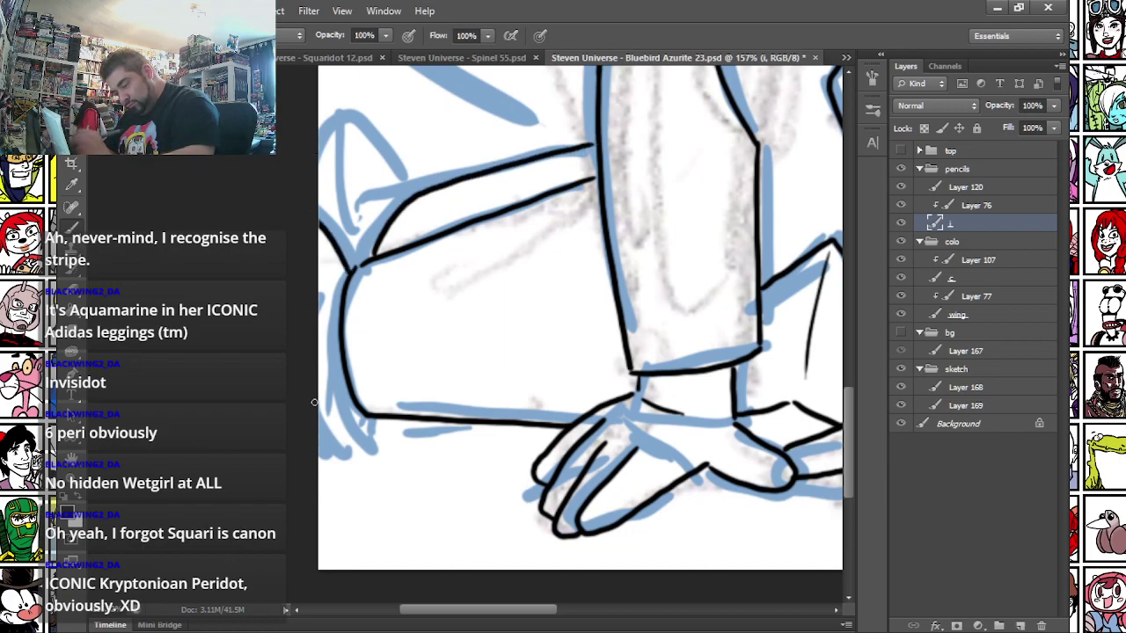
{"action": "left_click_drag", "start_coordinate": [311, 441], "coordinate": [357, 413]}
{"action": "mouse_move", "coordinate": [404, 188]}
{"action": "left_mouse_down"}
{"action": "mouse_move", "coordinate": [389, 157]}
{"action": "mouse_move", "coordinate": [335, 141]}
{"action": "mouse_move", "coordinate": [329, 239]}
{"action": "left_mouse_up"}
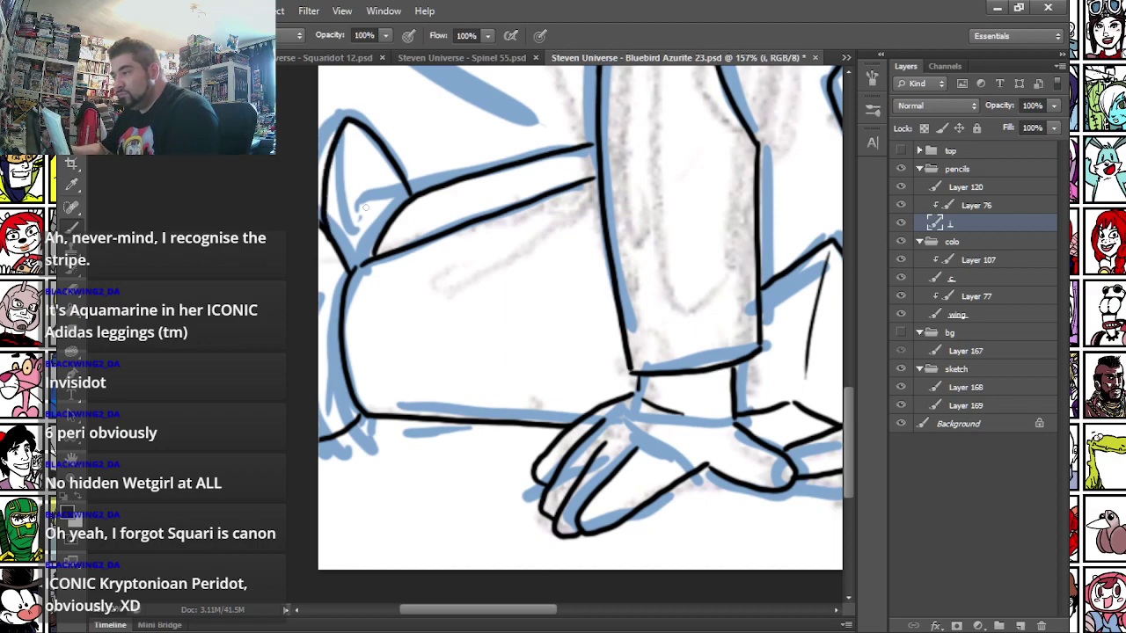
{"action": "key", "text": "ctrl+z"}
{"action": "mouse_move", "coordinate": [349, 116]}
{"action": "left_mouse_down"}
{"action": "mouse_move", "coordinate": [391, 165]}
{"action": "mouse_move", "coordinate": [405, 208]}
{"action": "mouse_move", "coordinate": [326, 164]}
{"action": "mouse_move", "coordinate": [336, 250]}
{"action": "left_mouse_up"}
- Ink the outline of the right-hand outstretched leg, from the sleeve around its rounded end and back to the hand
{"action": "left_click_drag", "start_coordinate": [628, 353], "coordinate": [357, 347]}
{"action": "mouse_move", "coordinate": [668, 336]}
{"action": "left_mouse_down"}
{"action": "mouse_move", "coordinate": [395, 327]}
{"action": "mouse_move", "coordinate": [282, 185]}
{"action": "left_mouse_up"}
{"action": "mouse_move", "coordinate": [450, 90]}
{"action": "left_mouse_down"}
{"action": "mouse_move", "coordinate": [686, 268]}
{"action": "mouse_move", "coordinate": [597, 402]}
{"action": "left_mouse_up"}
{"action": "left_click_drag", "start_coordinate": [388, 339], "coordinate": [590, 408]}
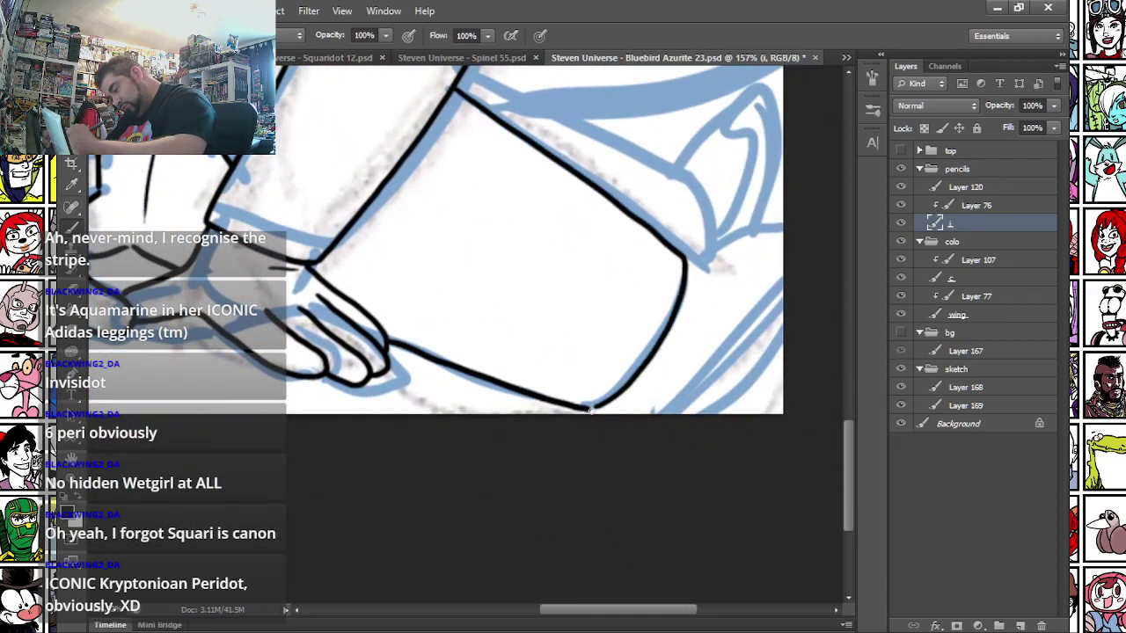
- Ink the right-hand leg's second upper line, the curves beyond its end and the pointed shape behind it
{"action": "mouse_move", "coordinate": [686, 285]}
{"action": "left_mouse_down"}
{"action": "mouse_move", "coordinate": [652, 261]}
{"action": "mouse_move", "coordinate": [747, 224]}
{"action": "left_mouse_up"}
{"action": "left_click_drag", "start_coordinate": [744, 323], "coordinate": [668, 412]}
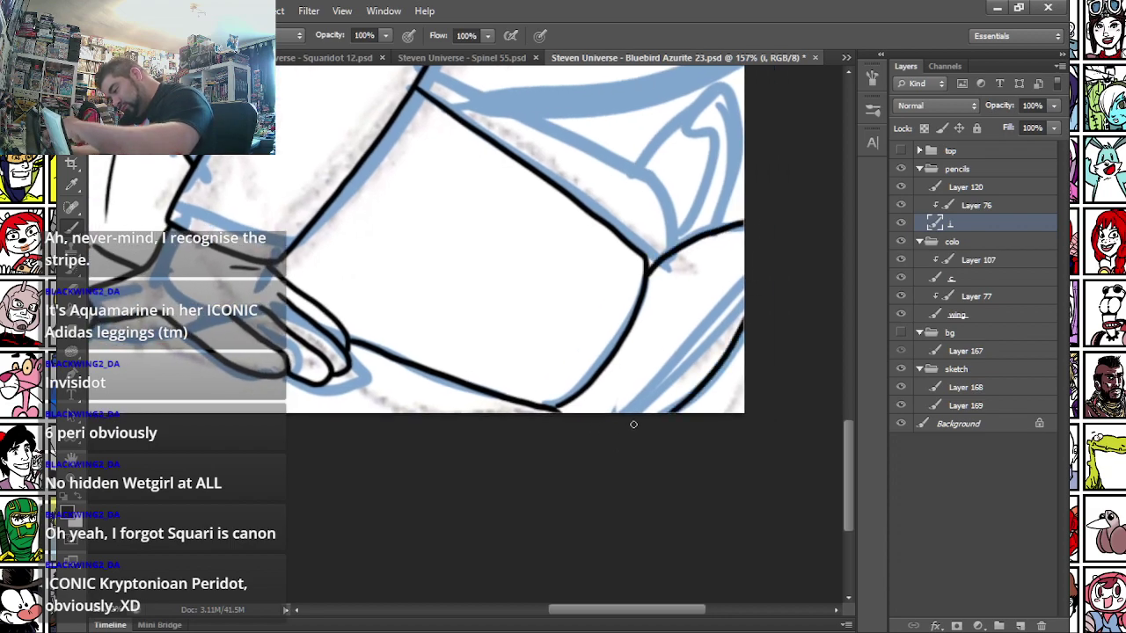
{"action": "scroll", "coordinate": [326, 220], "scroll_direction": "up", "scroll_amount": 3}
{"action": "mouse_move", "coordinate": [420, 171]}
{"action": "left_mouse_down"}
{"action": "mouse_move", "coordinate": [631, 275]}
{"action": "mouse_move", "coordinate": [655, 334]}
{"action": "mouse_move", "coordinate": [643, 361]}
{"action": "left_mouse_up"}
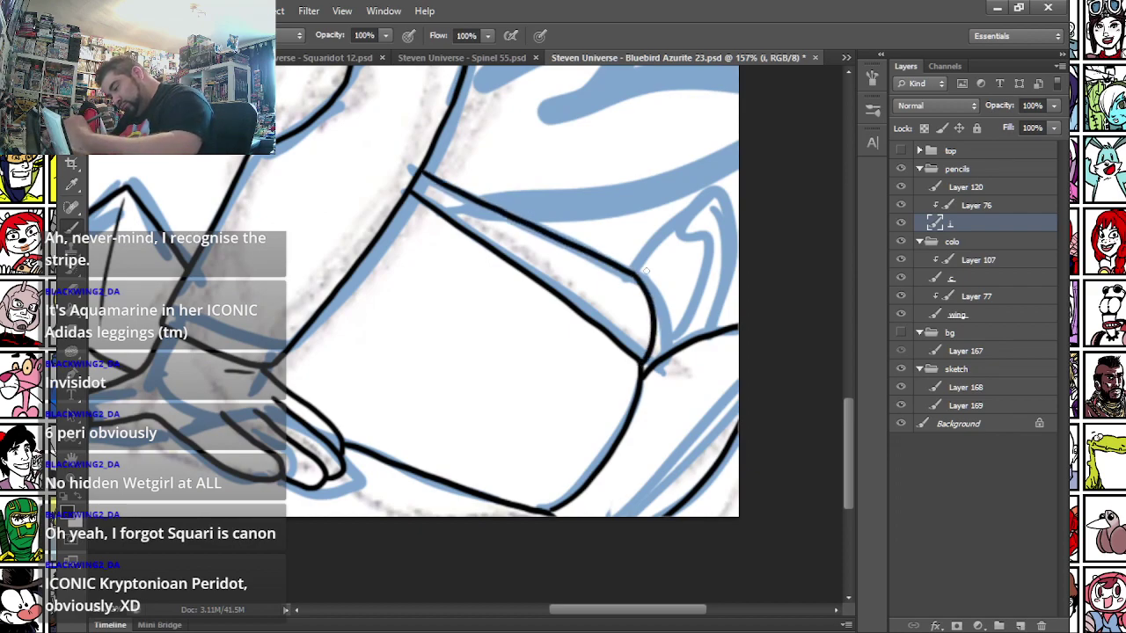
{"action": "left_click_drag", "start_coordinate": [639, 278], "coordinate": [718, 206]}
{"action": "key", "text": "ctrl+z"}
{"action": "mouse_move", "coordinate": [635, 277]}
{"action": "left_mouse_down"}
{"action": "mouse_move", "coordinate": [720, 225]}
{"action": "mouse_move", "coordinate": [727, 304]}
{"action": "mouse_move", "coordinate": [708, 336]}
{"action": "left_mouse_up"}
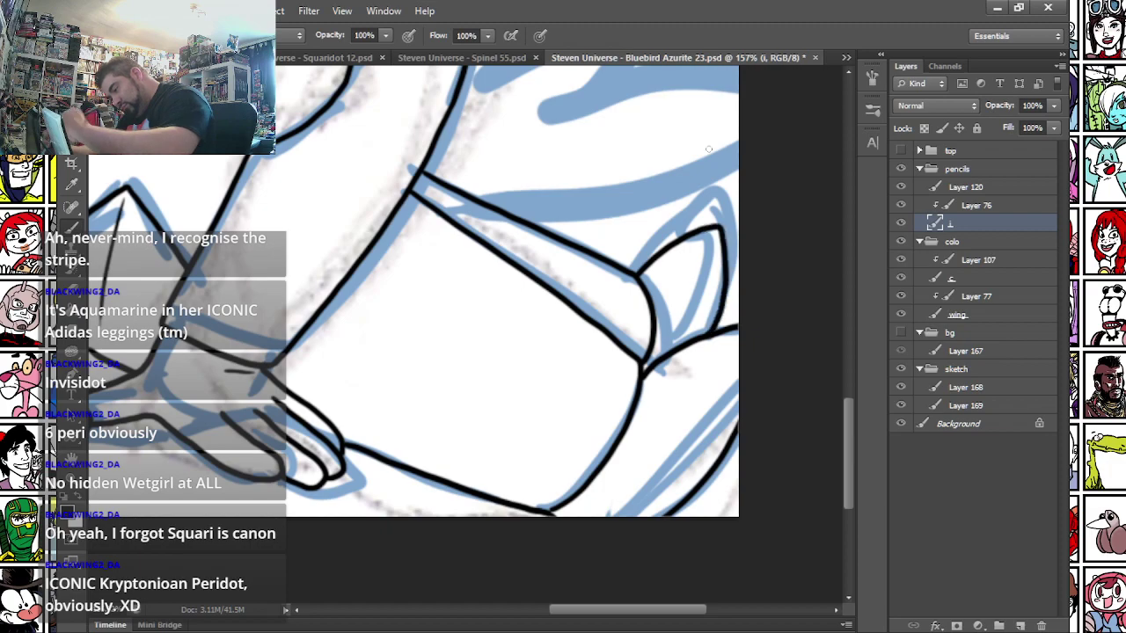
- Ink a thin, slightly curved line across the vest below the tie
{"action": "left_click_drag", "start_coordinate": [290, 187], "coordinate": [594, 501]}
{"action": "left_click_drag", "start_coordinate": [301, 334], "coordinate": [370, 259]}
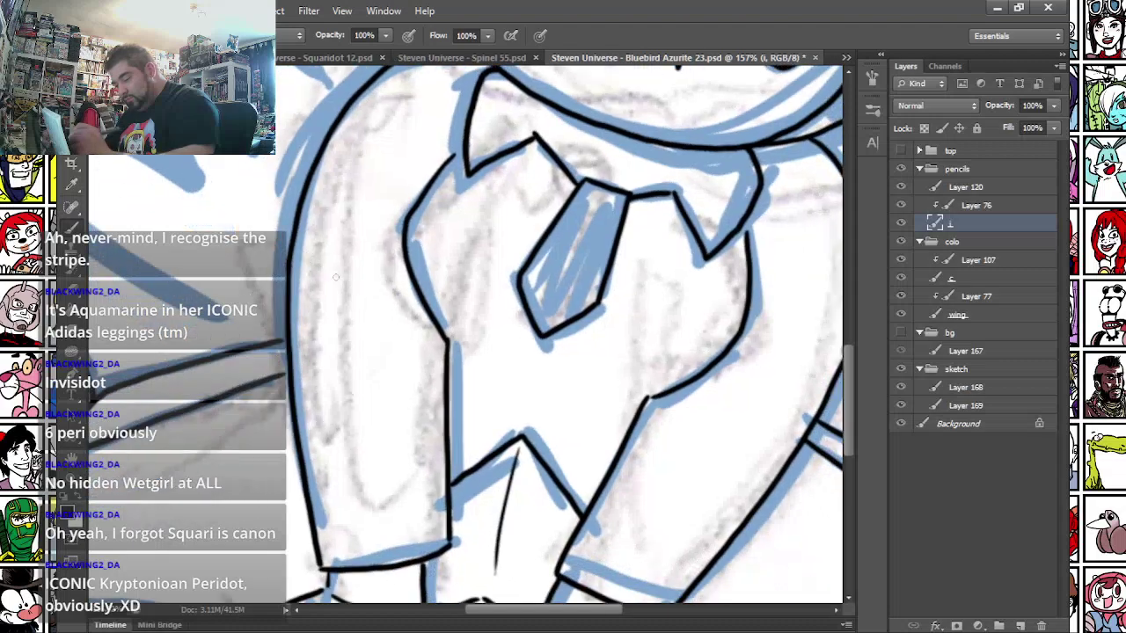
{"action": "left_click_drag", "start_coordinate": [488, 354], "coordinate": [587, 386]}
{"action": "key", "text": "ctrl+z"}
{"action": "left_click_drag", "start_coordinate": [477, 356], "coordinate": [602, 386]}
{"action": "left_click_drag", "start_coordinate": [525, 367], "coordinate": [622, 392]}
{"action": "left_click_drag", "start_coordinate": [518, 364], "coordinate": [524, 366]}
{"action": "key", "text": "ctrl+z"}
- Ink the lower left-hand wing feathers between the canvas edge and the sleeve
{"action": "mouse_move", "coordinate": [299, 188]}
{"action": "left_mouse_down"}
{"action": "mouse_move", "coordinate": [324, 219]}
{"action": "mouse_move", "coordinate": [344, 201]}
{"action": "mouse_move", "coordinate": [347, 148]}
{"action": "left_mouse_up"}
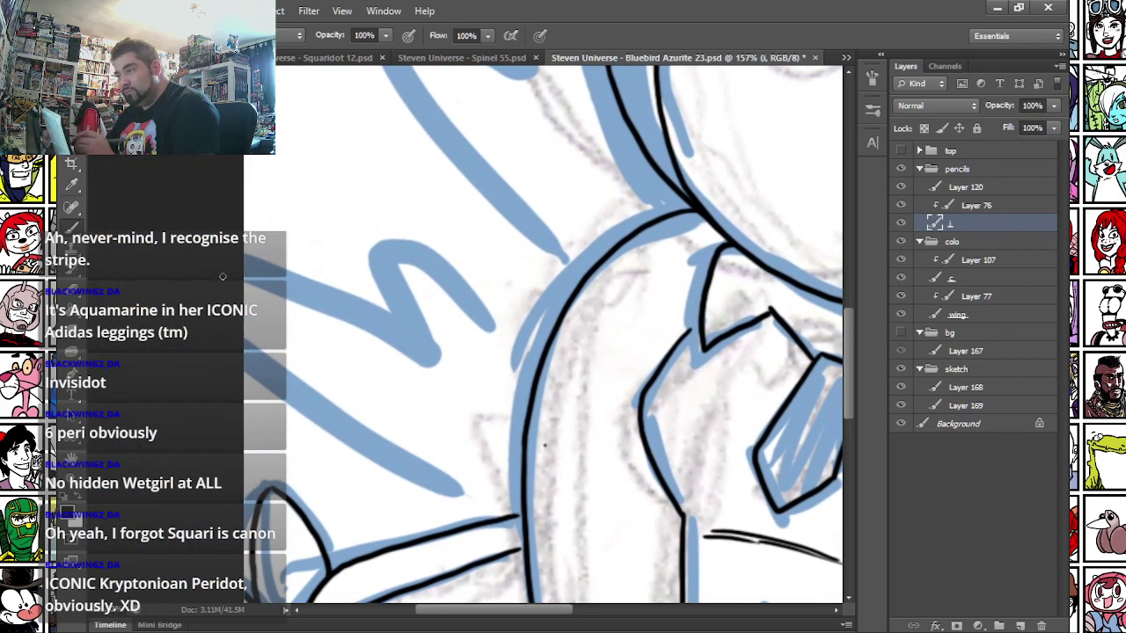
{"action": "mouse_move", "coordinate": [446, 370]}
{"action": "left_mouse_down"}
{"action": "mouse_move", "coordinate": [429, 350]}
{"action": "mouse_move", "coordinate": [421, 244]}
{"action": "mouse_move", "coordinate": [530, 387]}
{"action": "left_mouse_up"}
{"action": "mouse_move", "coordinate": [247, 362]}
{"action": "left_mouse_down"}
{"action": "mouse_move", "coordinate": [387, 450]}
{"action": "mouse_move", "coordinate": [519, 498]}
{"action": "left_mouse_up"}
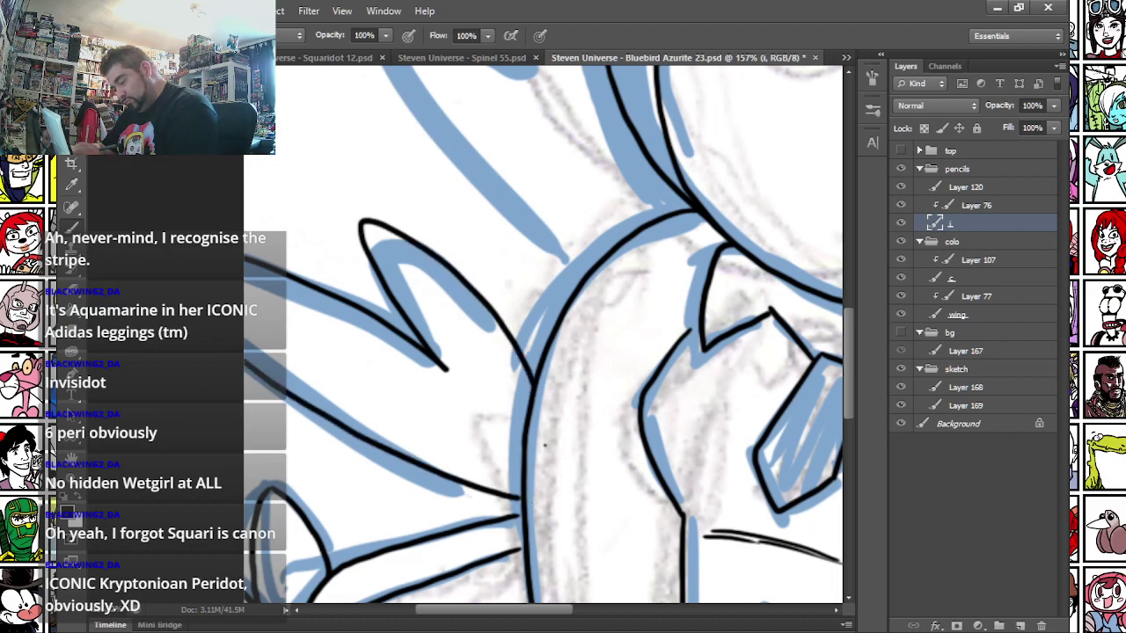
- Ink the lower right-hand wing feathers above the outstretched leg
{"action": "left_click_drag", "start_coordinate": [616, 466], "coordinate": [318, 422]}
{"action": "left_click_drag", "start_coordinate": [791, 414], "coordinate": [485, 356]}
{"action": "mouse_move", "coordinate": [432, 384]}
{"action": "left_mouse_down"}
{"action": "mouse_move", "coordinate": [612, 332]}
{"action": "mouse_move", "coordinate": [745, 375]}
{"action": "left_mouse_up"}
{"action": "left_click_drag", "start_coordinate": [425, 484], "coordinate": [711, 454]}
- Ink the middle and tall upper feathers of the left-hand wing and the vertical line above the hood
{"action": "left_click_drag", "start_coordinate": [278, 189], "coordinate": [827, 440]}
{"action": "mouse_move", "coordinate": [259, 157]}
{"action": "left_mouse_down"}
{"action": "mouse_move", "coordinate": [414, 262]}
{"action": "mouse_move", "coordinate": [387, 603]}
{"action": "left_mouse_up"}
{"action": "mouse_move", "coordinate": [425, 339]}
{"action": "left_mouse_down"}
{"action": "mouse_move", "coordinate": [362, 237]}
{"action": "mouse_move", "coordinate": [193, 156]}
{"action": "left_mouse_up"}
{"action": "left_click_drag", "start_coordinate": [332, 325], "coordinate": [329, 342]}
{"action": "left_click_drag", "start_coordinate": [655, 306], "coordinate": [629, 33]}
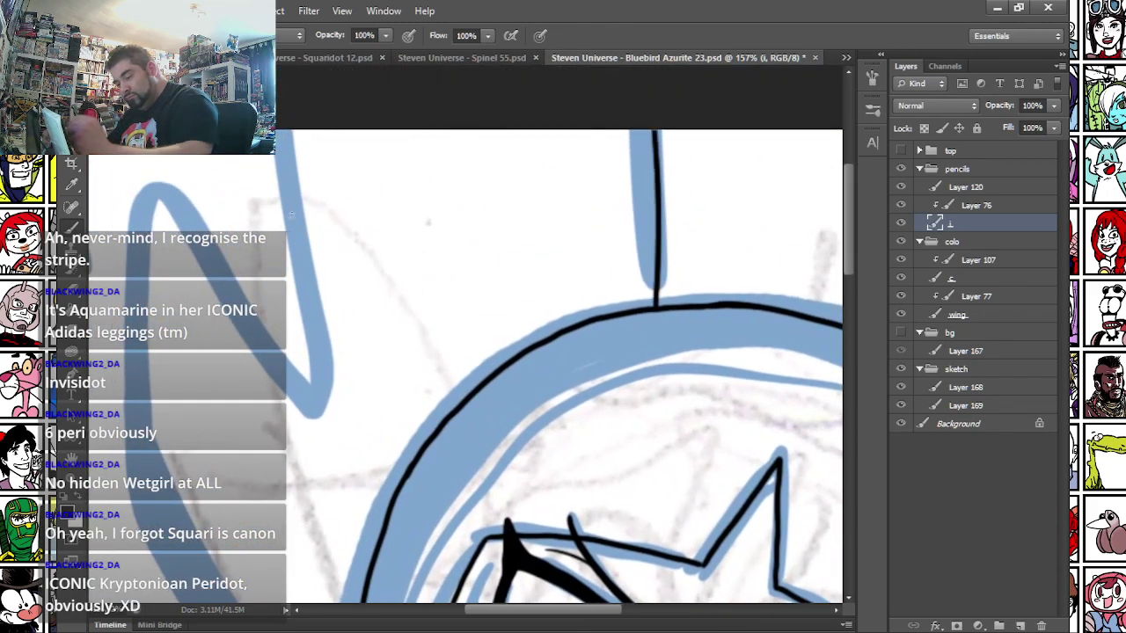
{"action": "left_click_drag", "start_coordinate": [323, 411], "coordinate": [301, 95]}
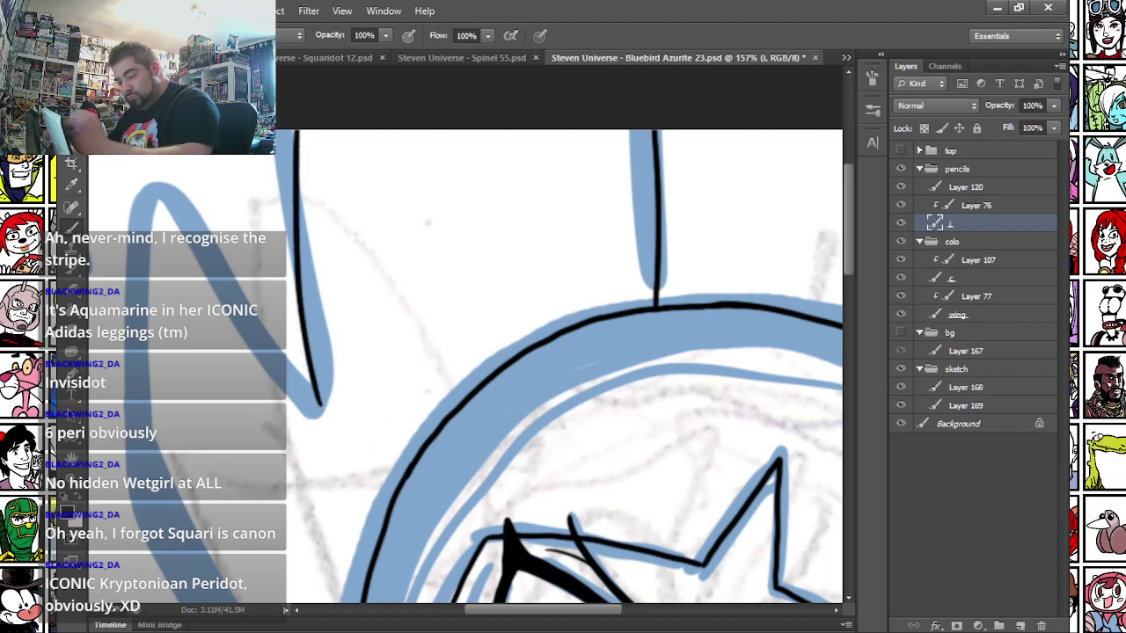
{"action": "mouse_move", "coordinate": [318, 405]}
{"action": "left_mouse_down"}
{"action": "mouse_move", "coordinate": [199, 179]}
{"action": "mouse_move", "coordinate": [183, 559]}
{"action": "mouse_move", "coordinate": [213, 206]}
{"action": "mouse_move", "coordinate": [341, 415]}
{"action": "mouse_move", "coordinate": [293, 384]}
{"action": "mouse_move", "coordinate": [220, 426]}
{"action": "mouse_move", "coordinate": [300, 549]}
{"action": "mouse_move", "coordinate": [262, 293]}
{"action": "mouse_move", "coordinate": [328, 388]}
{"action": "mouse_move", "coordinate": [361, 406]}
{"action": "left_mouse_up"}
- Ink the diagonal line from the hood to the upper right canvas corner and the feather beside the right cheek
{"action": "left_click_drag", "start_coordinate": [783, 189], "coordinate": [377, 395]}
{"action": "mouse_move", "coordinate": [633, 182]}
{"action": "left_mouse_down"}
{"action": "mouse_move", "coordinate": [463, 402]}
{"action": "mouse_move", "coordinate": [480, 494]}
{"action": "left_mouse_up"}
{"action": "left_click_drag", "start_coordinate": [472, 557], "coordinate": [492, 284]}
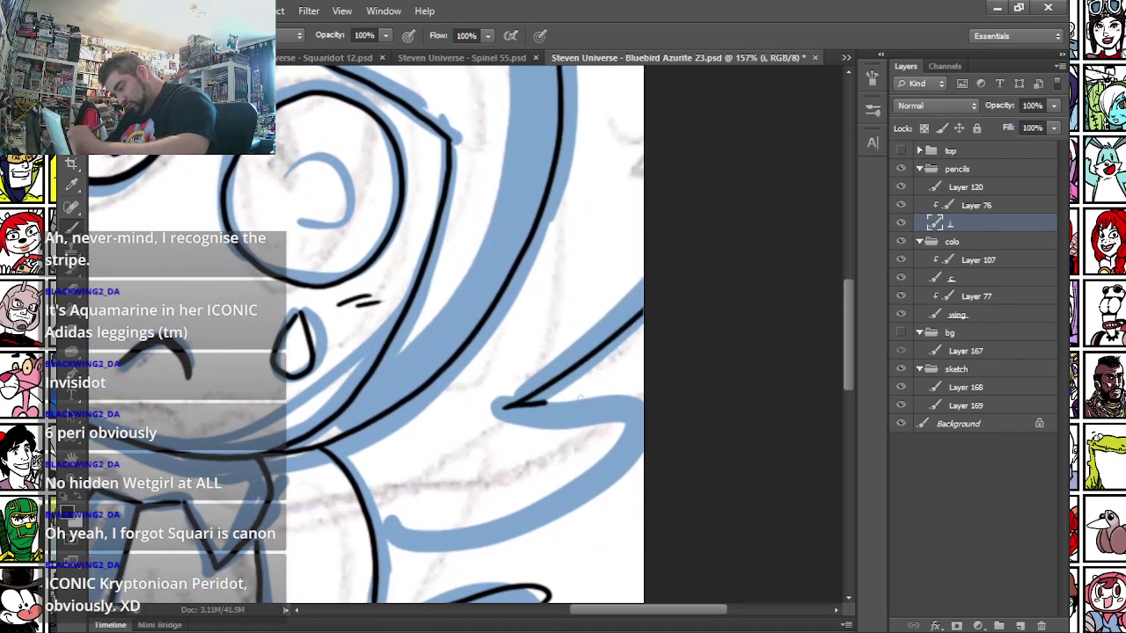
{"action": "left_click", "coordinate": [684, 381], "text": "shift"}
{"action": "left_click_drag", "start_coordinate": [381, 535], "coordinate": [644, 455]}
- Ink the small feather tip at the right canvas edge beside the hood, redrawing it slightly closer to the hood
{"action": "mouse_move", "coordinate": [518, 114]}
{"action": "left_mouse_down"}
{"action": "mouse_move", "coordinate": [442, 369]}
{"action": "mouse_move", "coordinate": [481, 381]}
{"action": "left_mouse_up"}
{"action": "left_click_drag", "start_coordinate": [621, 299], "coordinate": [711, 210]}
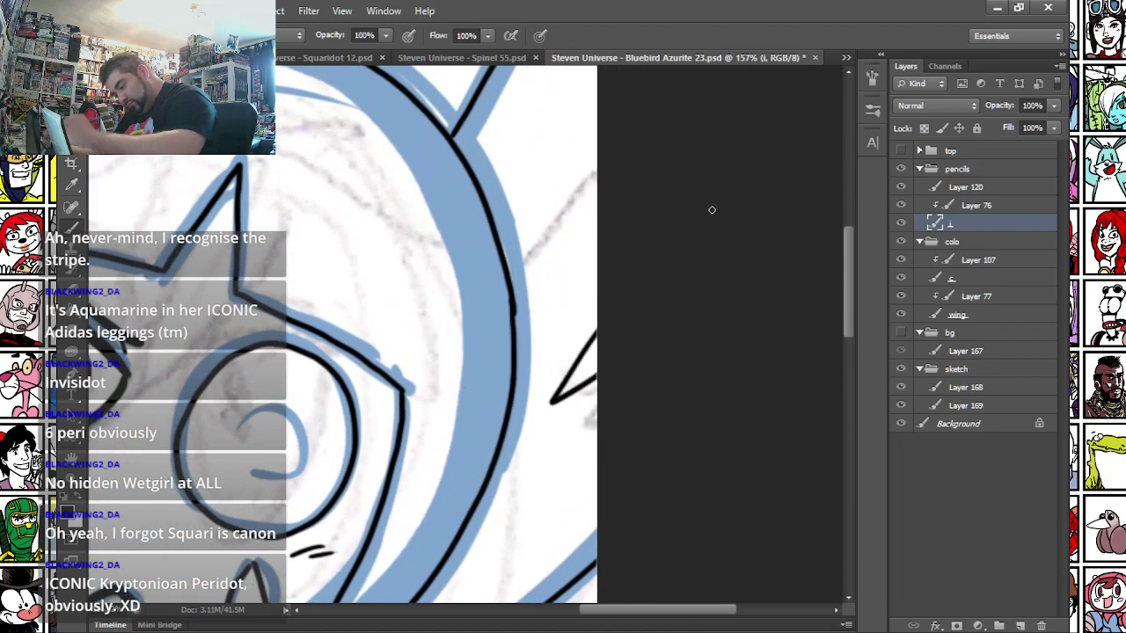
{"action": "key", "text": "ctrl+z"}
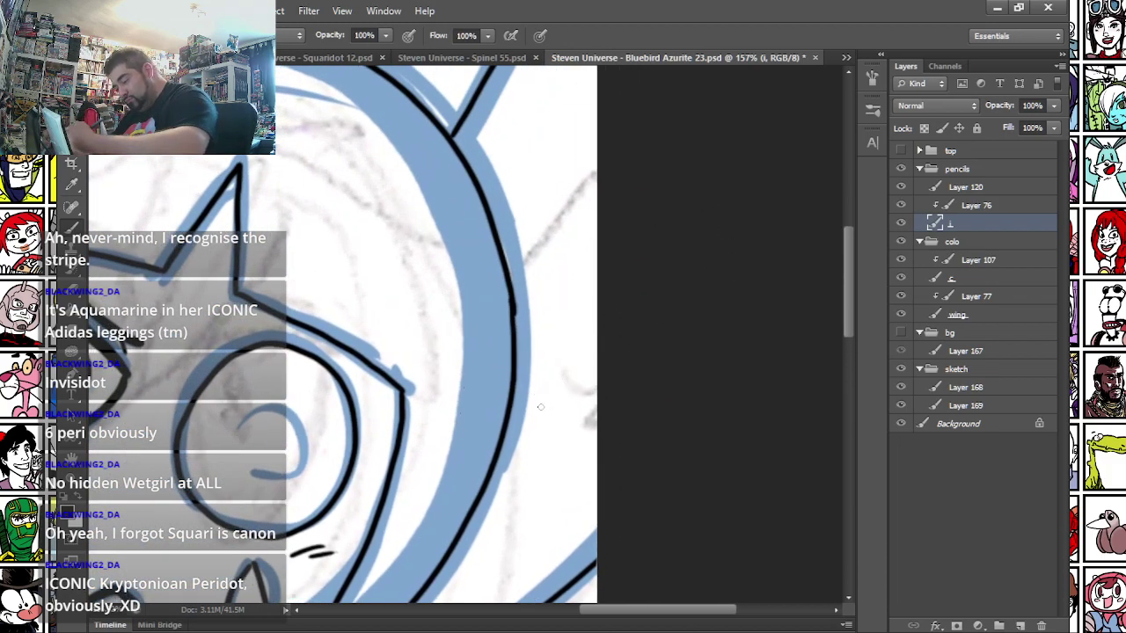
{"action": "left_click_drag", "start_coordinate": [533, 413], "coordinate": [607, 333]}
{"action": "left_click_drag", "start_coordinate": [536, 411], "coordinate": [691, 290]}
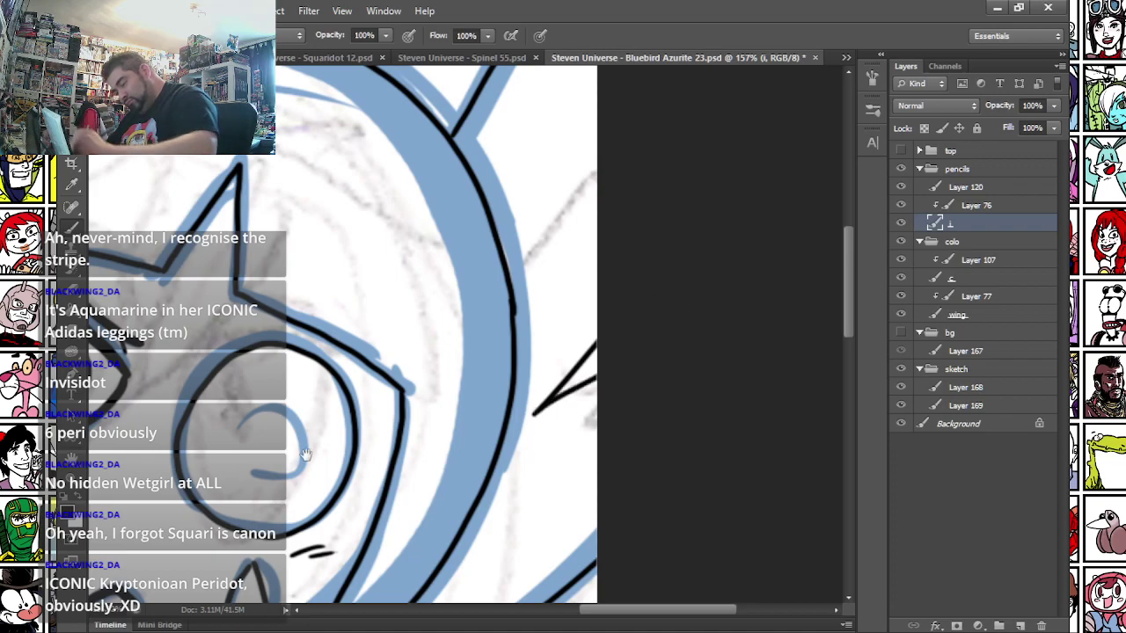
- Sign the drawing with the artist's small handwritten signature just above the left-hand leg
{"action": "left_click_drag", "start_coordinate": [306, 454], "coordinate": [528, 119]}
{"action": "left_click_drag", "start_coordinate": [309, 307], "coordinate": [523, 603]}
{"action": "left_click_drag", "start_coordinate": [347, 579], "coordinate": [311, 402]}
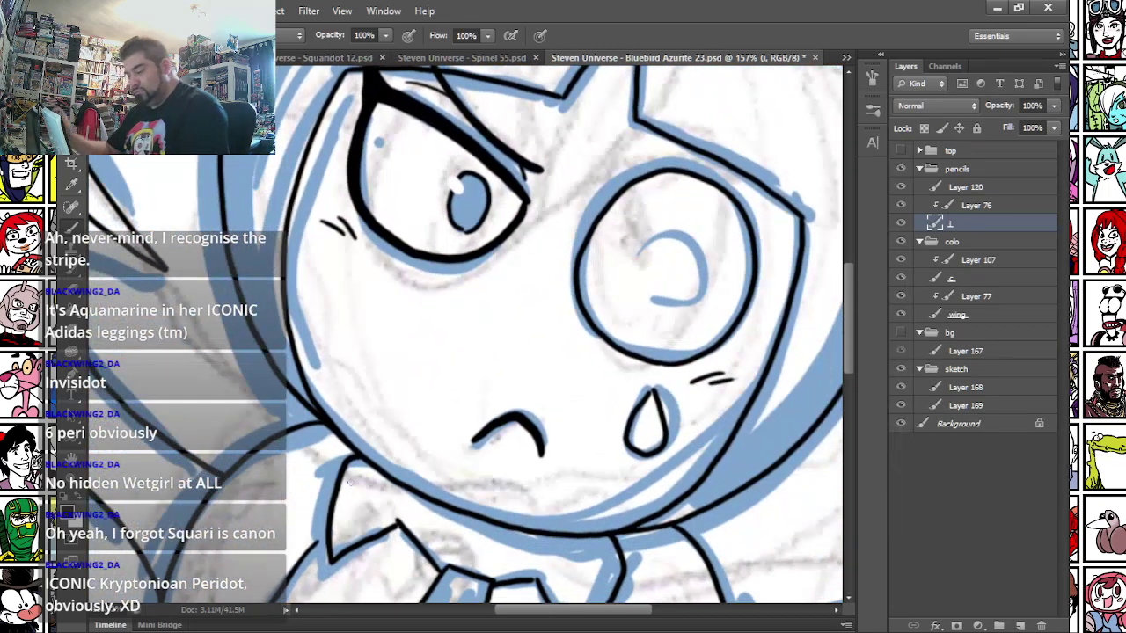
{"action": "scroll", "coordinate": [372, 476], "scroll_direction": "down", "scroll_amount": 5}
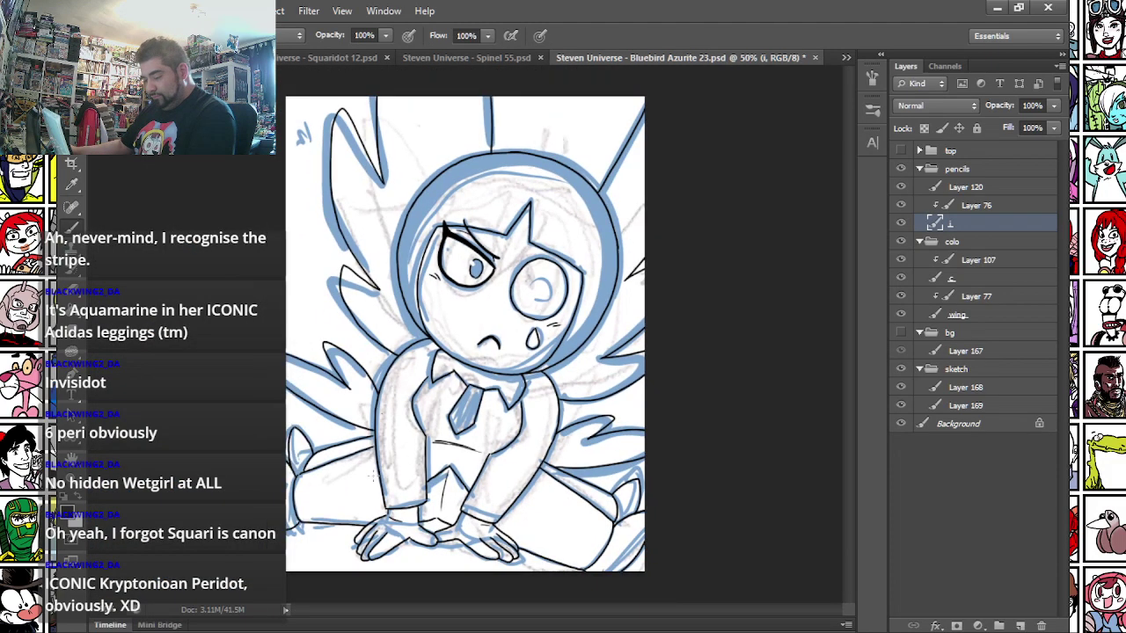
{"action": "scroll", "coordinate": [353, 486], "scroll_direction": "up", "scroll_amount": 5}
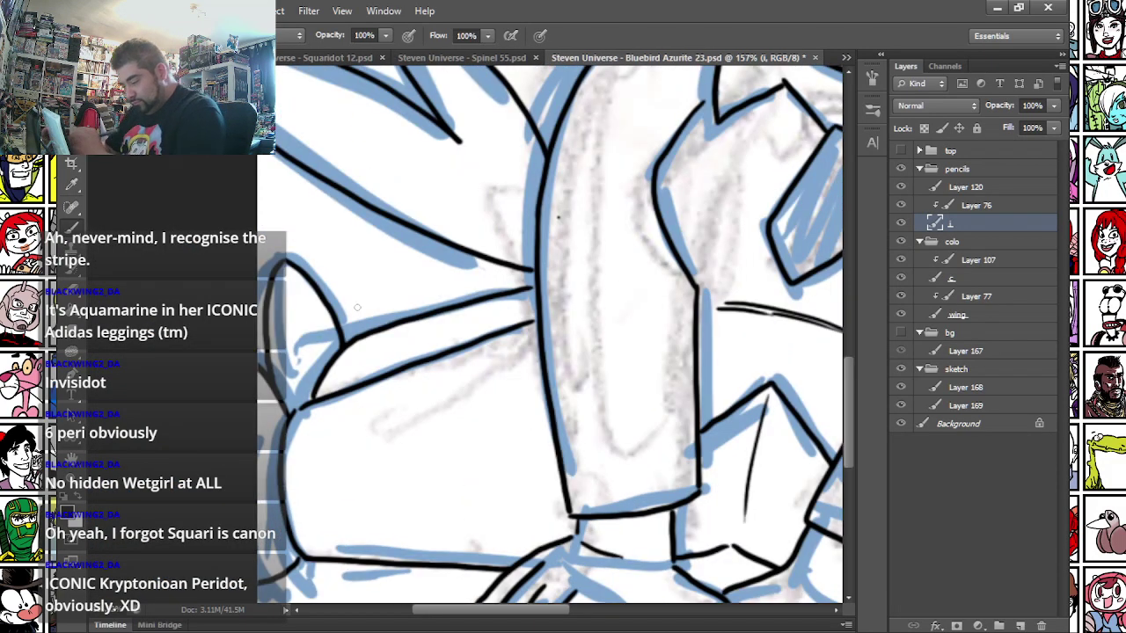
{"action": "left_click_drag", "start_coordinate": [366, 305], "coordinate": [381, 310]}
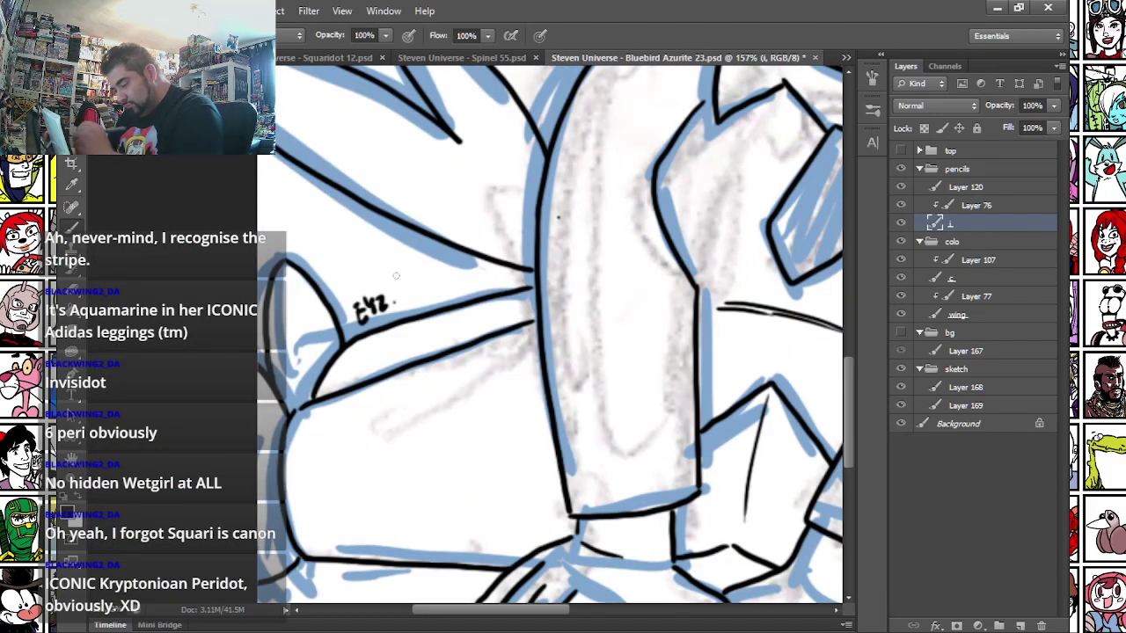
- Switch to the Spinel 55 document and add the handwritten signature on layer i between the dress and the open glove
{"action": "left_click", "coordinate": [490, 57]}
{"action": "scroll", "coordinate": [456, 498], "scroll_direction": "up", "scroll_amount": 8}
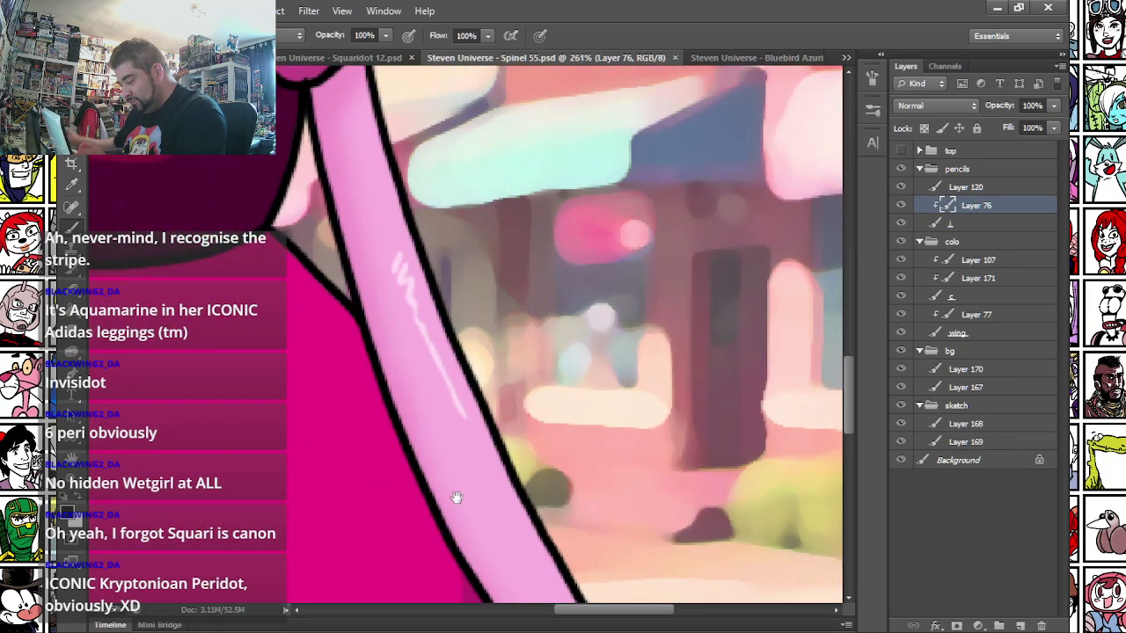
{"action": "mouse_move", "coordinate": [456, 497]}
{"action": "left_mouse_down"}
{"action": "mouse_move", "coordinate": [372, 221]}
{"action": "mouse_move", "coordinate": [394, 172]}
{"action": "left_mouse_up"}
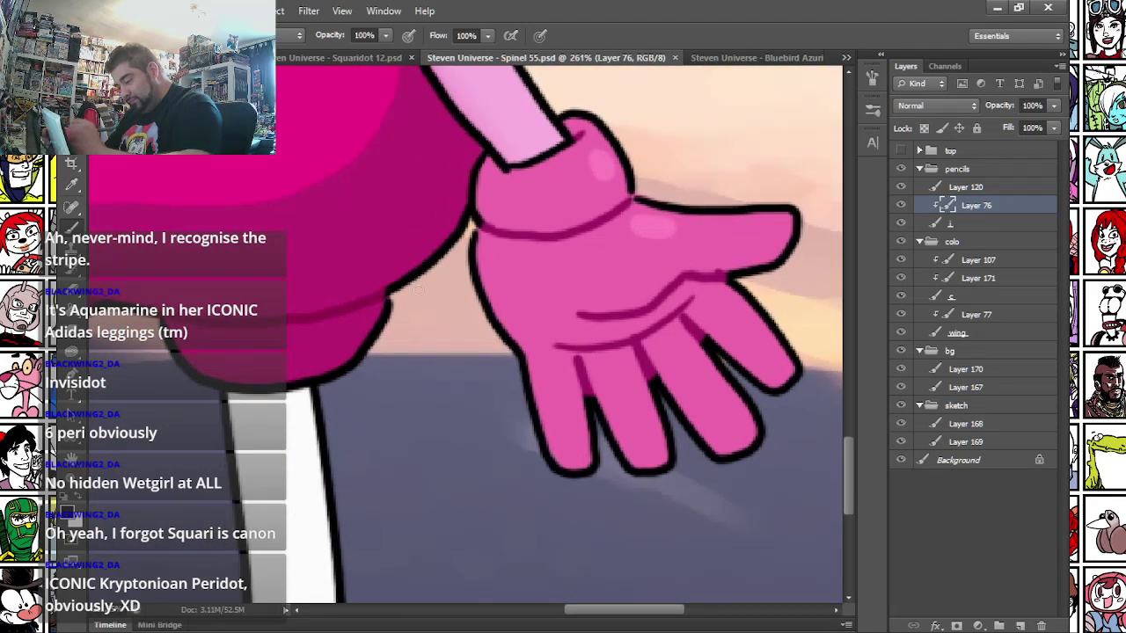
{"action": "mouse_move", "coordinate": [403, 338]}
{"action": "left_mouse_down"}
{"action": "mouse_move", "coordinate": [421, 310]}
{"action": "mouse_move", "coordinate": [424, 325]}
{"action": "mouse_move", "coordinate": [442, 293]}
{"action": "mouse_move", "coordinate": [460, 322]}
{"action": "left_mouse_up"}
{"action": "left_click", "coordinate": [915, 225]}
{"action": "scroll", "coordinate": [462, 291], "scroll_direction": "down", "scroll_amount": 10}
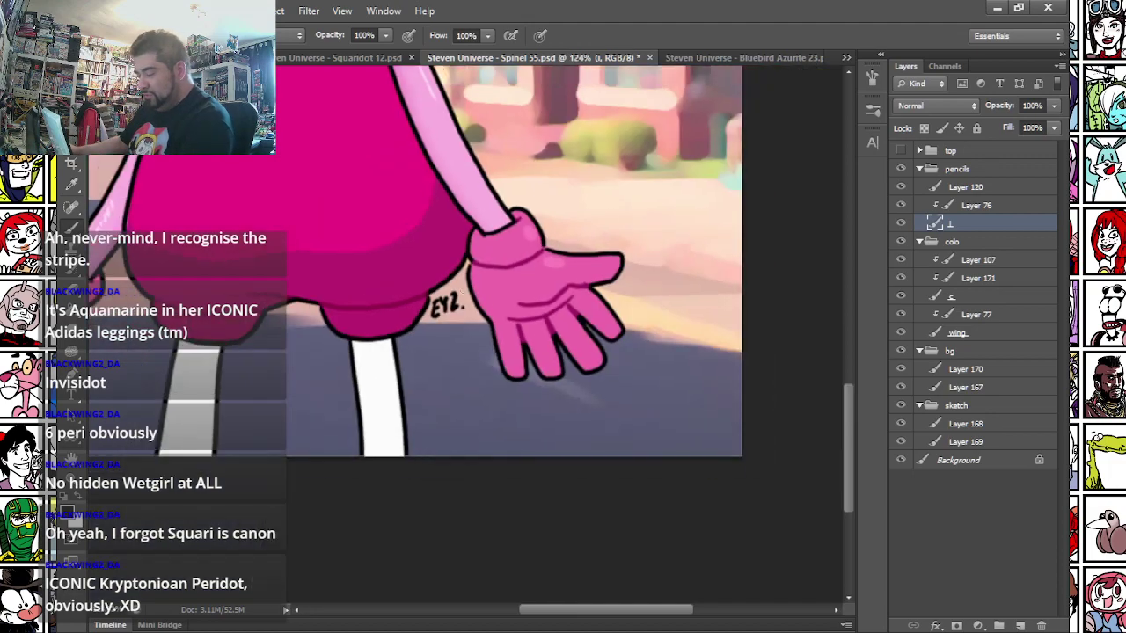
- Save the Spinel 55 document and save a PNG copy named Steven Universe - Spinel 55, replacing the existing file
{"action": "key", "text": "ctrl+s"}
{"action": "left_click", "coordinate": [103, 10]}
{"action": "left_click", "coordinate": [140, 207]}
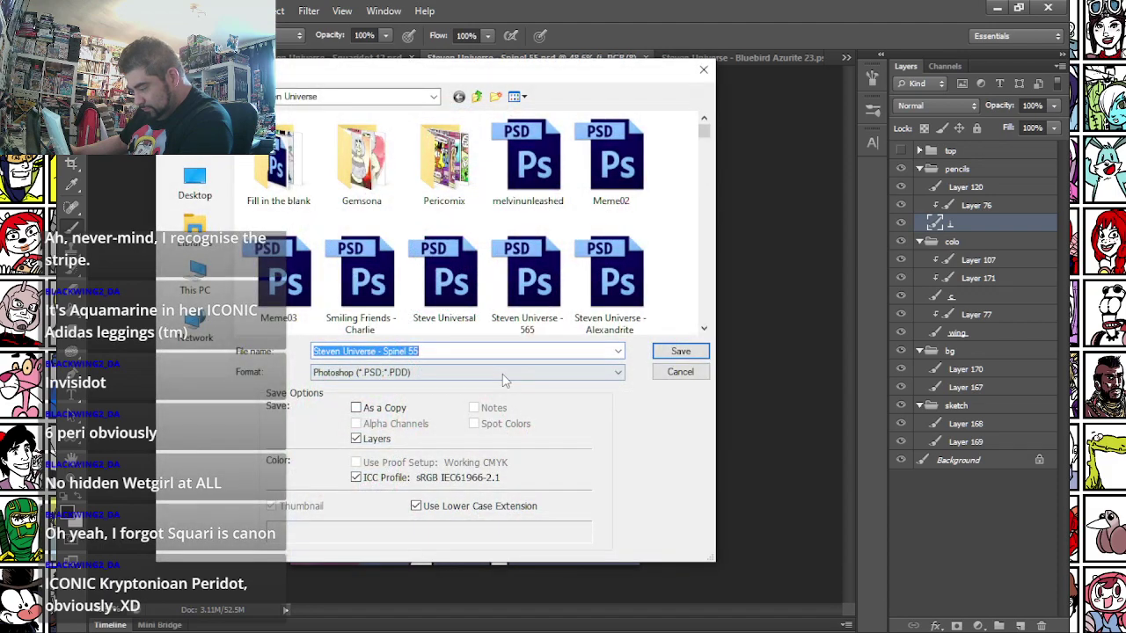
{"action": "left_click", "coordinate": [509, 373]}
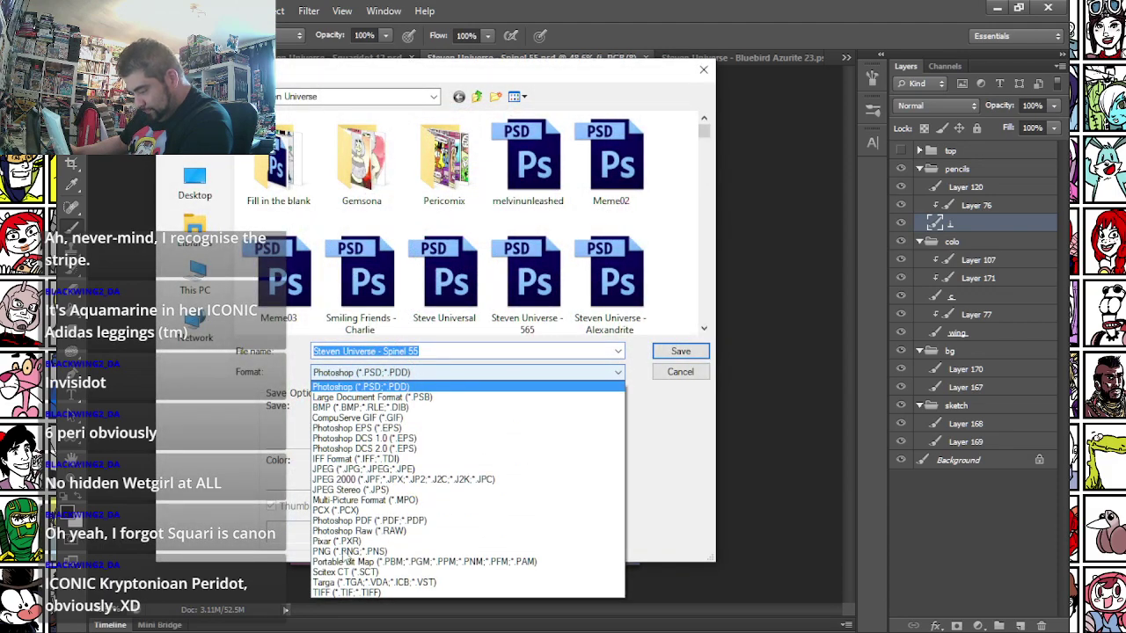
{"action": "left_click", "coordinate": [348, 551]}
{"action": "key", "text": "Return"}
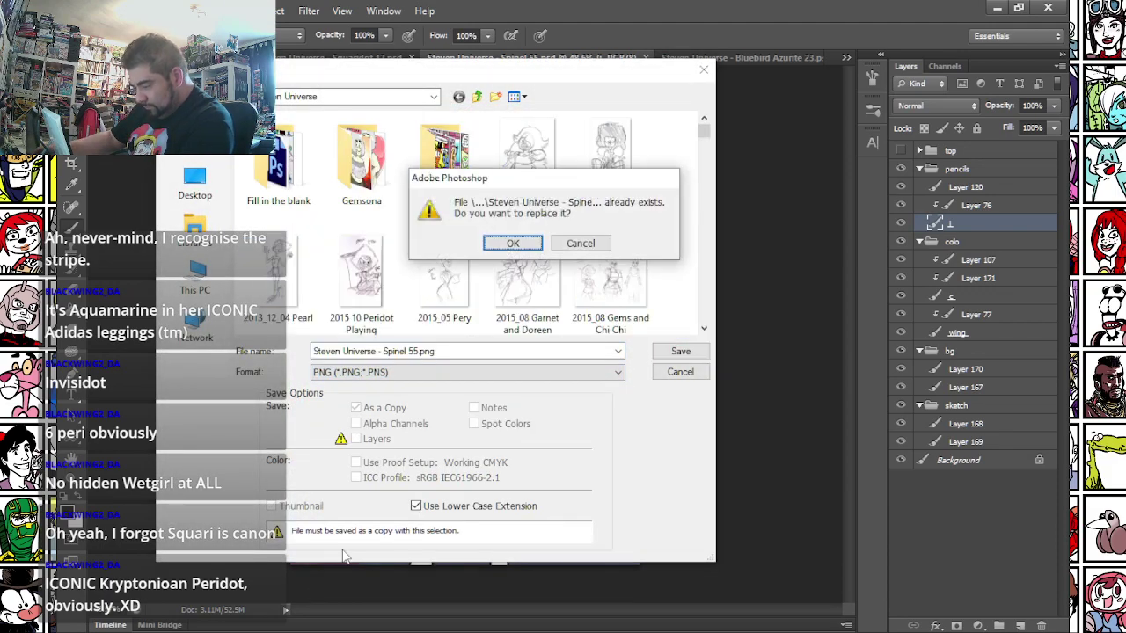
{"action": "key", "text": "Return"}
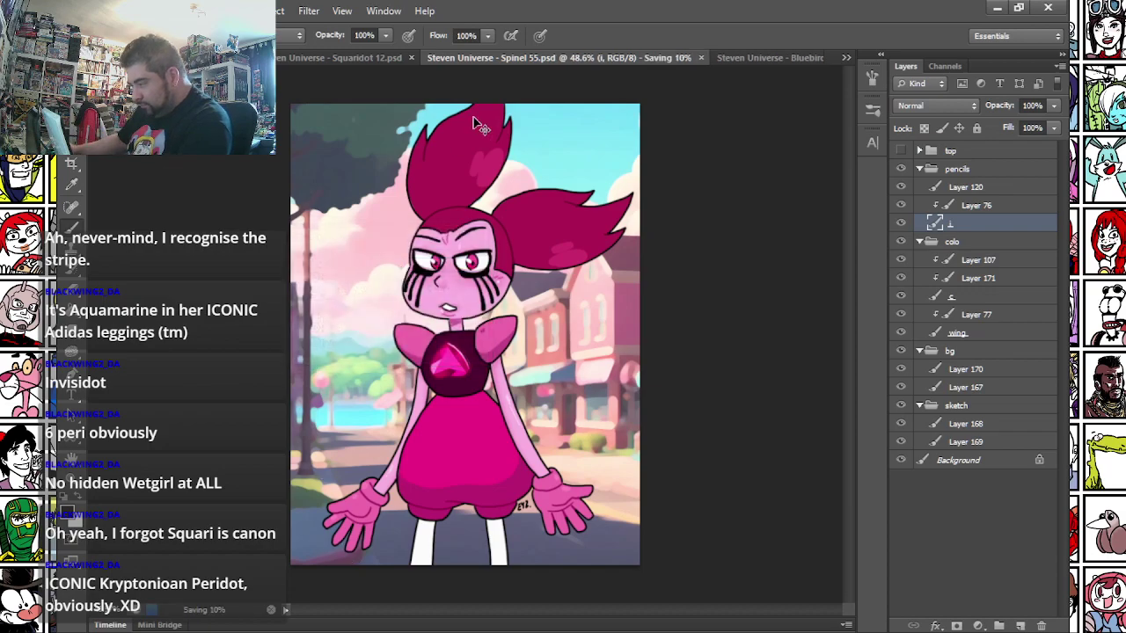
- Return to the Bluebird Azurite 23 document, select Layer 167 and make the bg group visible
{"action": "left_click", "coordinate": [775, 56]}
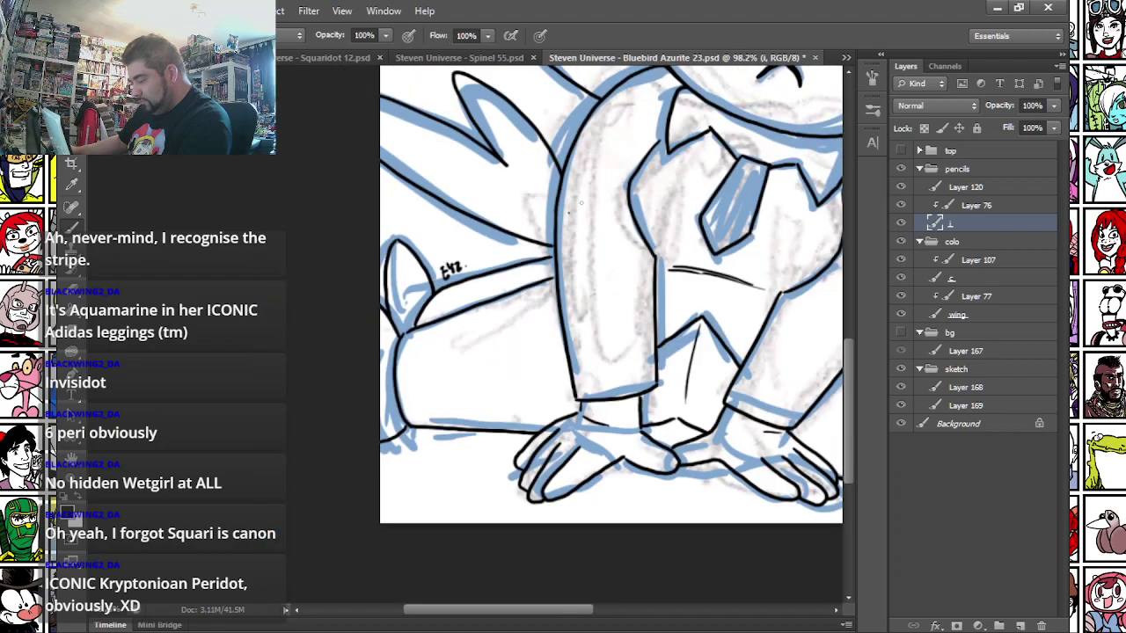
{"action": "scroll", "coordinate": [581, 203], "scroll_direction": "down", "scroll_amount": 5}
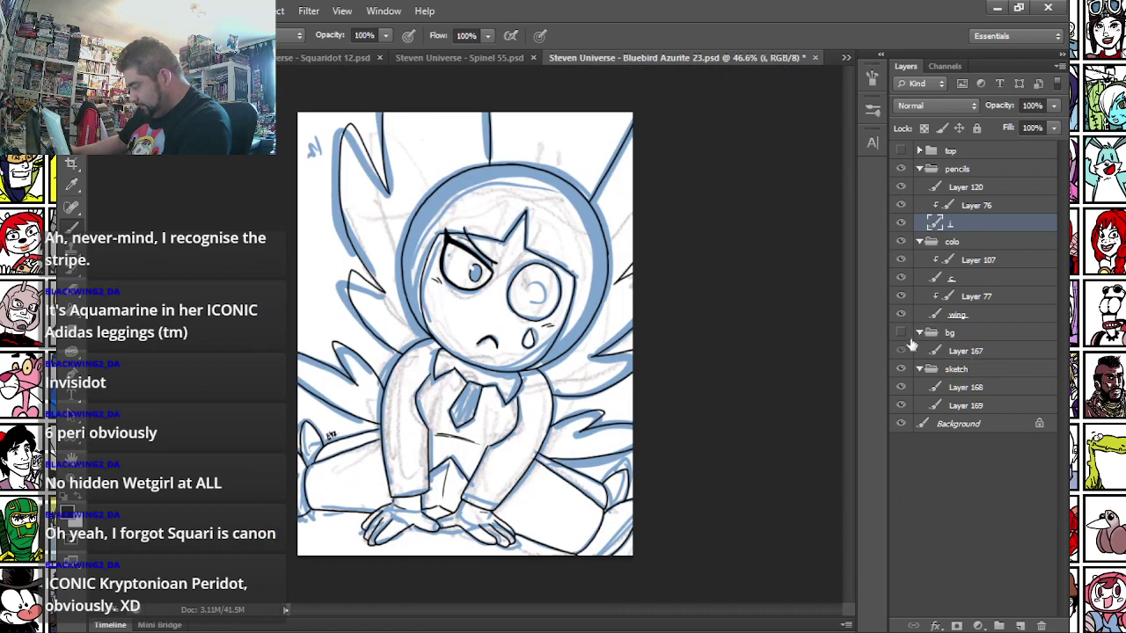
{"action": "left_click", "coordinate": [923, 350]}
{"action": "left_click", "coordinate": [900, 332]}
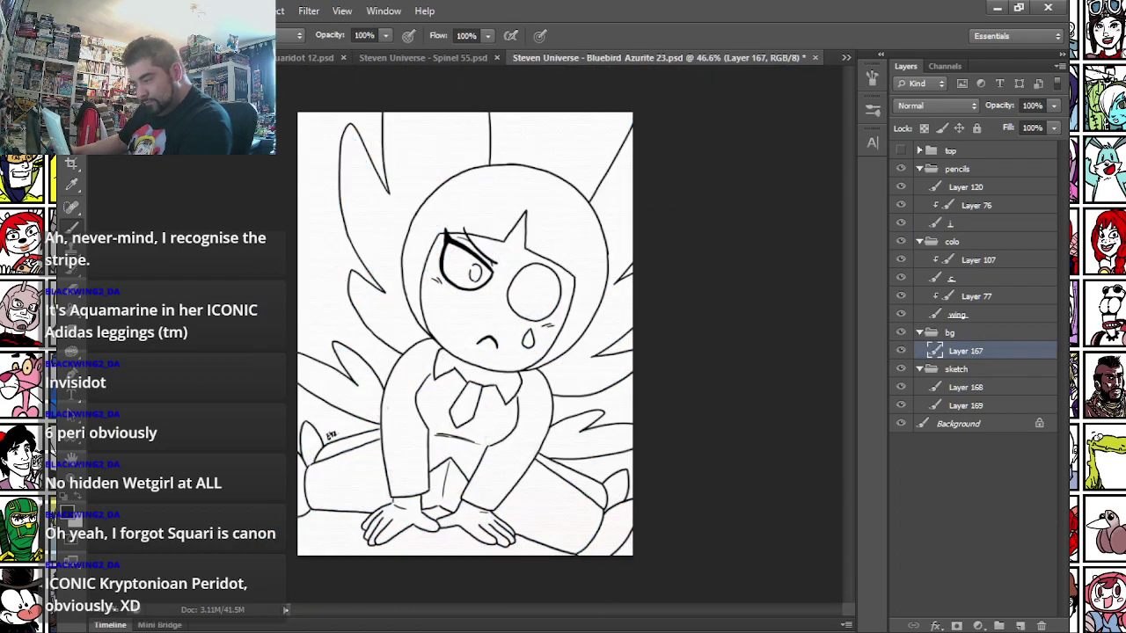
- Paste the copied pink street picture as a new layer above Layer 167 in the bg group
{"action": "key", "text": "m"}
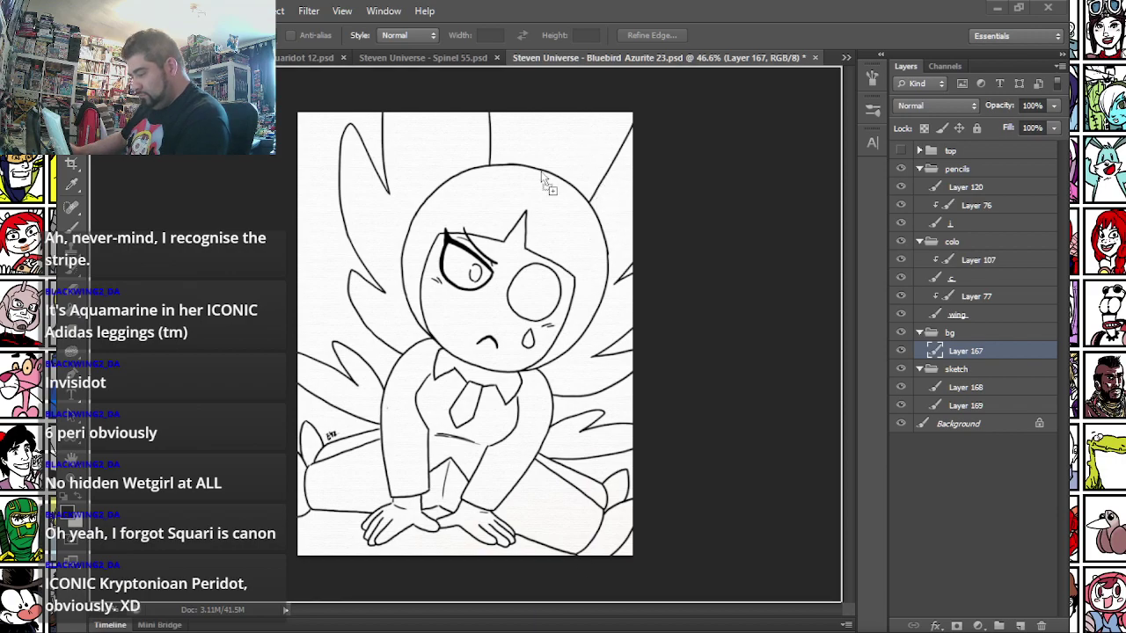
{"action": "left_click", "coordinate": [531, 227]}
{"action": "key", "text": "ctrl+v"}
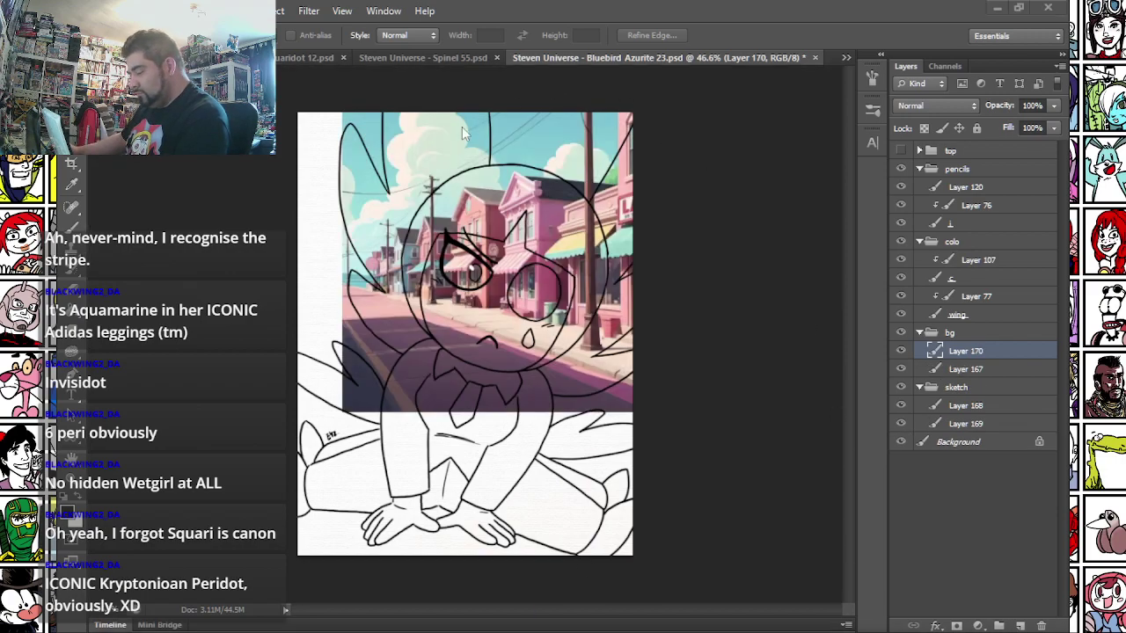
- Free-transform the pasted street picture, moving and enlarging it to cover the whole canvas behind the character
{"action": "scroll", "coordinate": [395, 227], "scroll_direction": "down", "scroll_amount": 1}
{"action": "right_click", "coordinate": [463, 212]}
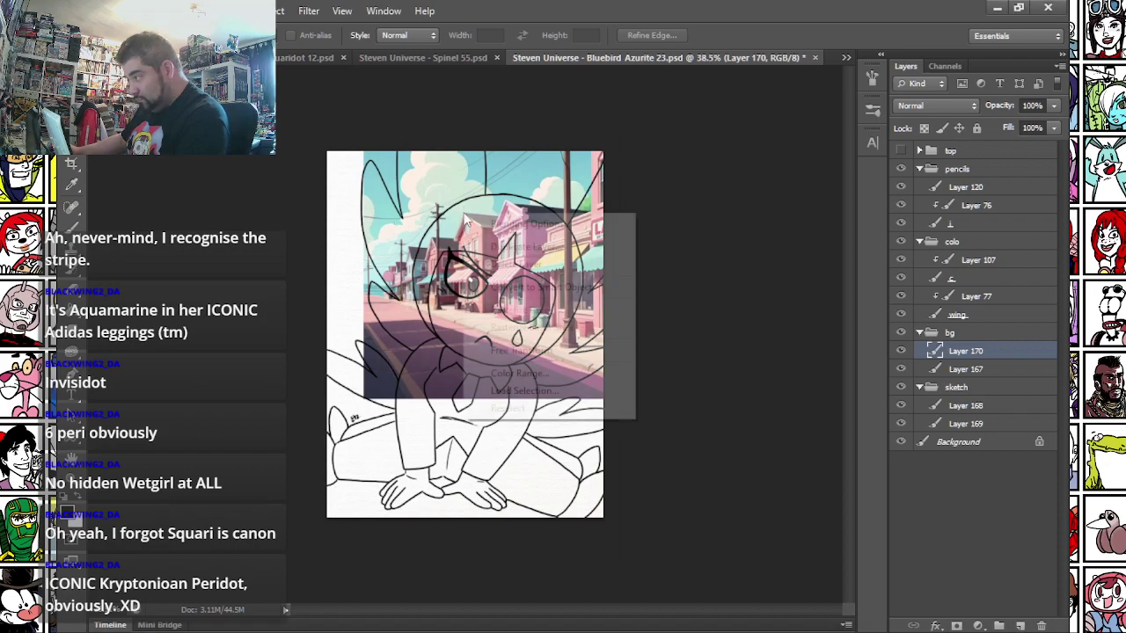
{"action": "left_click", "coordinate": [513, 355]}
{"action": "left_click_drag", "start_coordinate": [497, 259], "coordinate": [441, 388]}
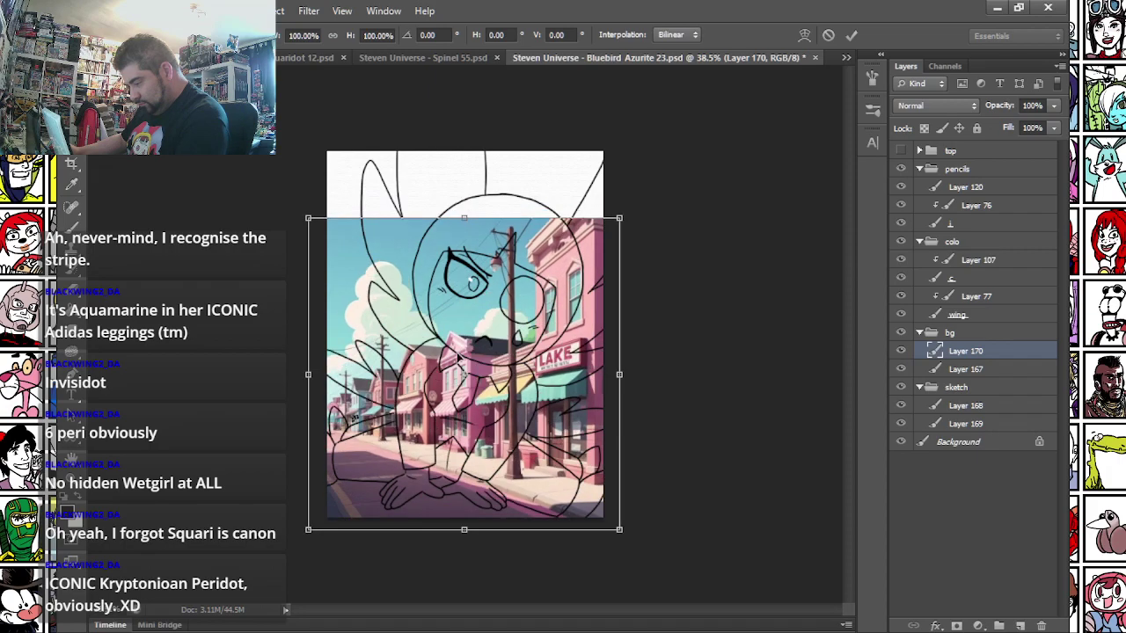
{"action": "left_click_drag", "start_coordinate": [619, 217], "coordinate": [675, 178]}
{"action": "key", "text": "Return"}
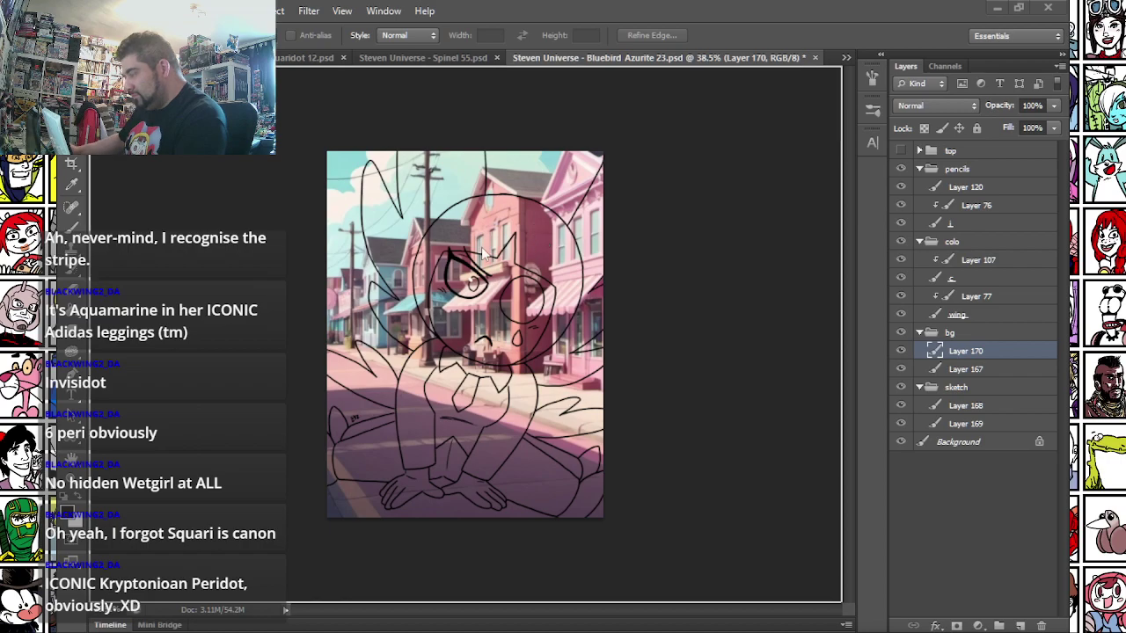
- Paste the copied beach picture as a new layer above Layer 170 and free-transform it to 203.61% and 2.25°, covering the canvas
{"action": "key", "text": "ctrl+shift+alt+n"}
{"action": "key", "text": "ctrl+v"}
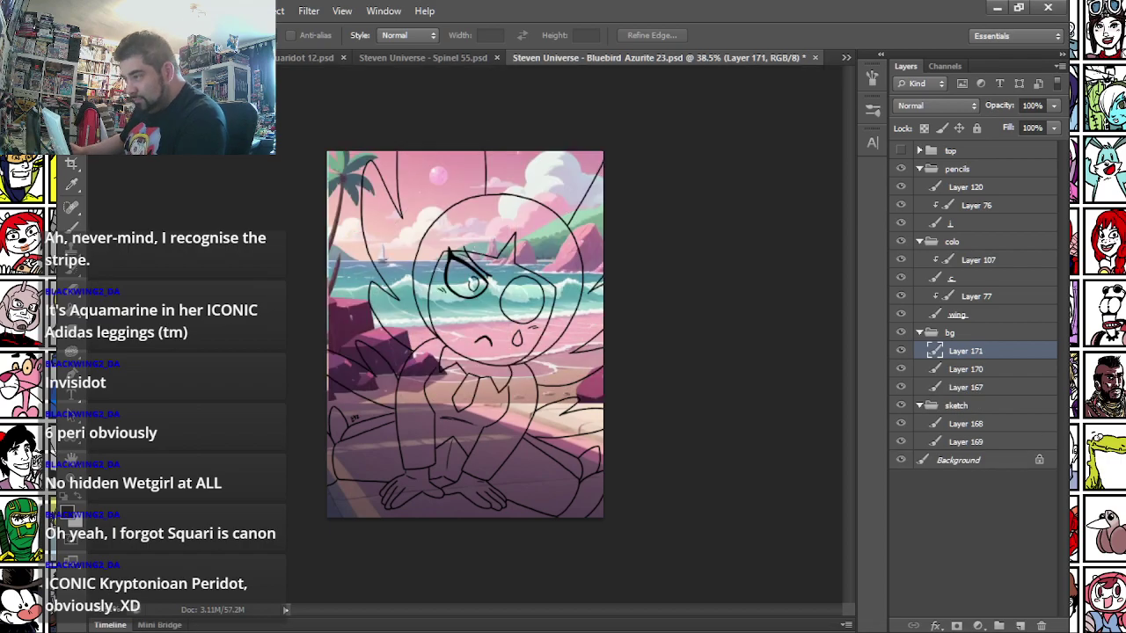
{"action": "right_click", "coordinate": [467, 239]}
{"action": "left_click", "coordinate": [510, 377]}
{"action": "left_click_drag", "start_coordinate": [520, 299], "coordinate": [455, 436]}
{"action": "left_click_drag", "start_coordinate": [610, 197], "coordinate": [883, 66]}
{"action": "left_click_drag", "start_coordinate": [719, 269], "coordinate": [597, 289]}
{"action": "left_click_drag", "start_coordinate": [686, 553], "coordinate": [740, 531]}
{"action": "left_click_drag", "start_coordinate": [797, 283], "coordinate": [829, 293]}
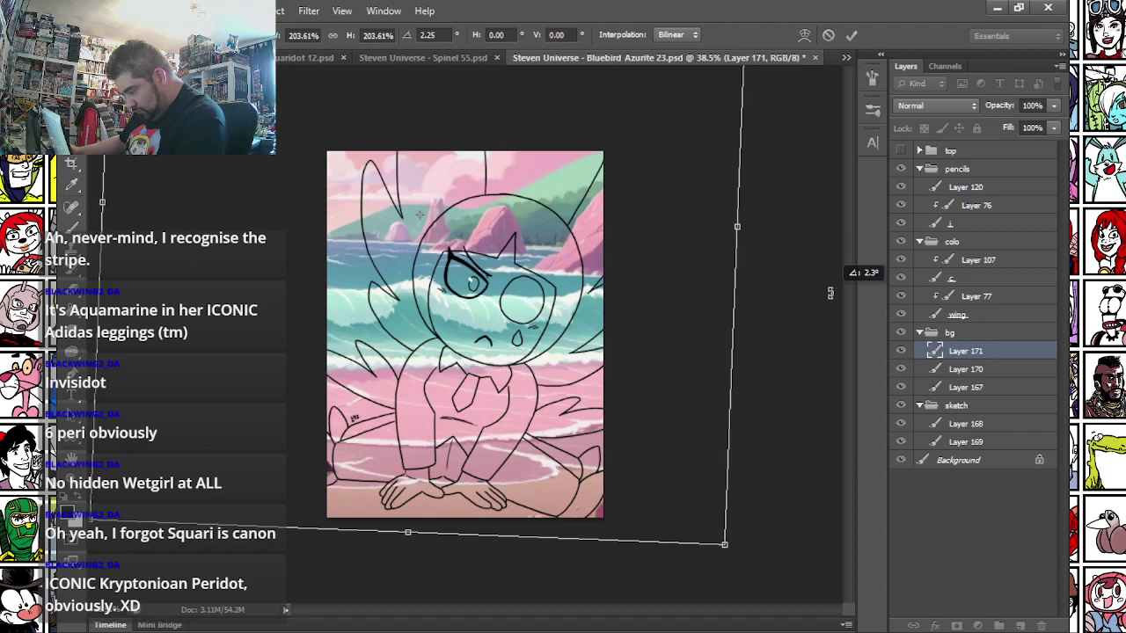
{"action": "mouse_move", "coordinate": [666, 325]}
{"action": "left_mouse_down"}
{"action": "mouse_move", "coordinate": [637, 327]}
{"action": "mouse_move", "coordinate": [642, 340]}
{"action": "mouse_move", "coordinate": [644, 324]}
{"action": "left_mouse_up"}
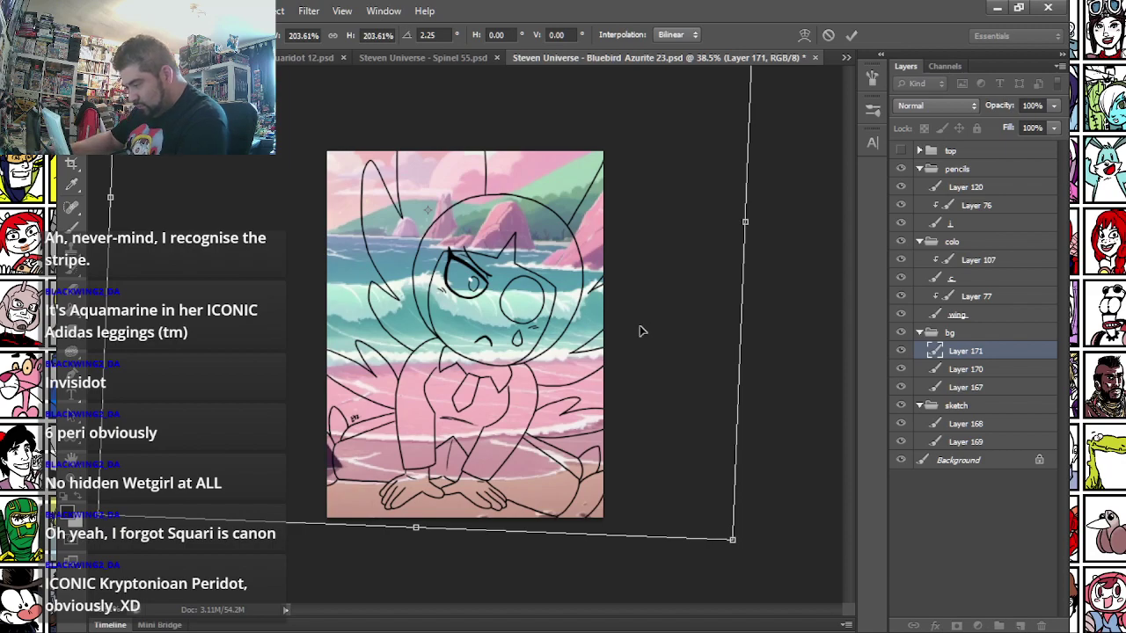
{"action": "key", "text": "Return"}
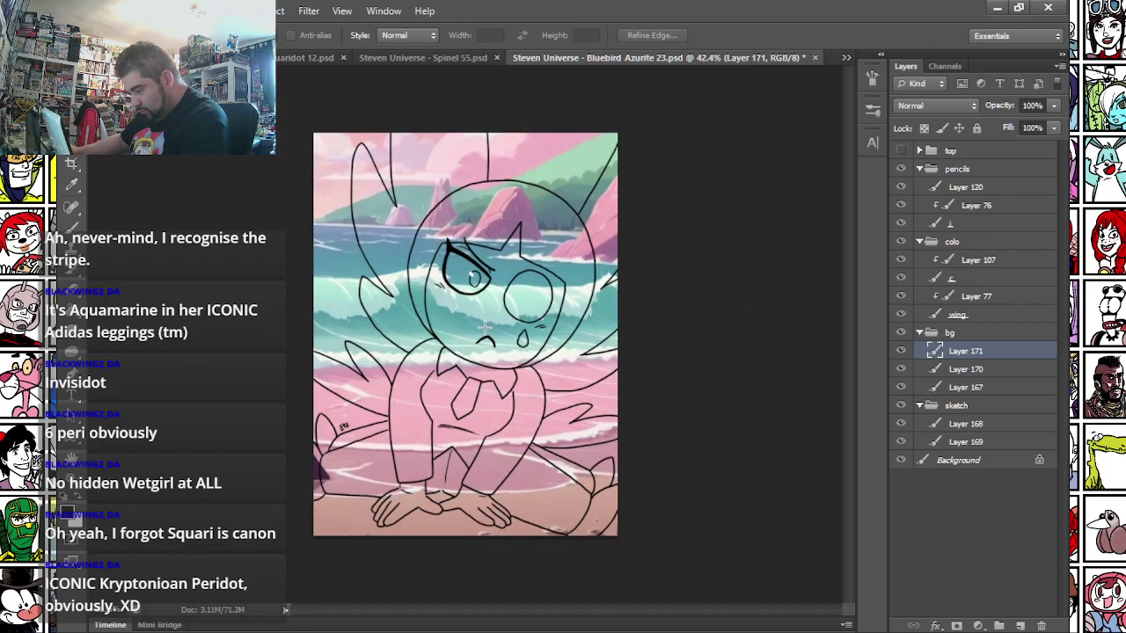
- Adjust the beach picture to Hue +14, Saturation +36 and Lightness +10, and reapply the last used filter
{"action": "scroll", "coordinate": [485, 327], "scroll_direction": "up", "scroll_amount": 2}
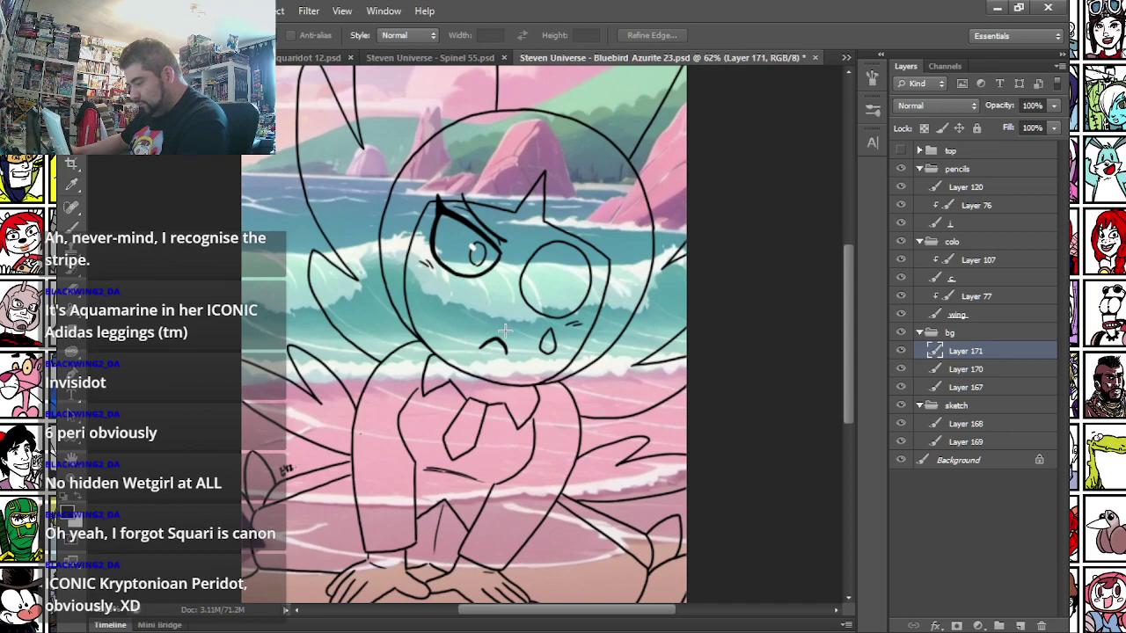
{"action": "left_click", "coordinate": [160, 11]}
{"action": "mouse_move", "coordinate": [238, 49]}
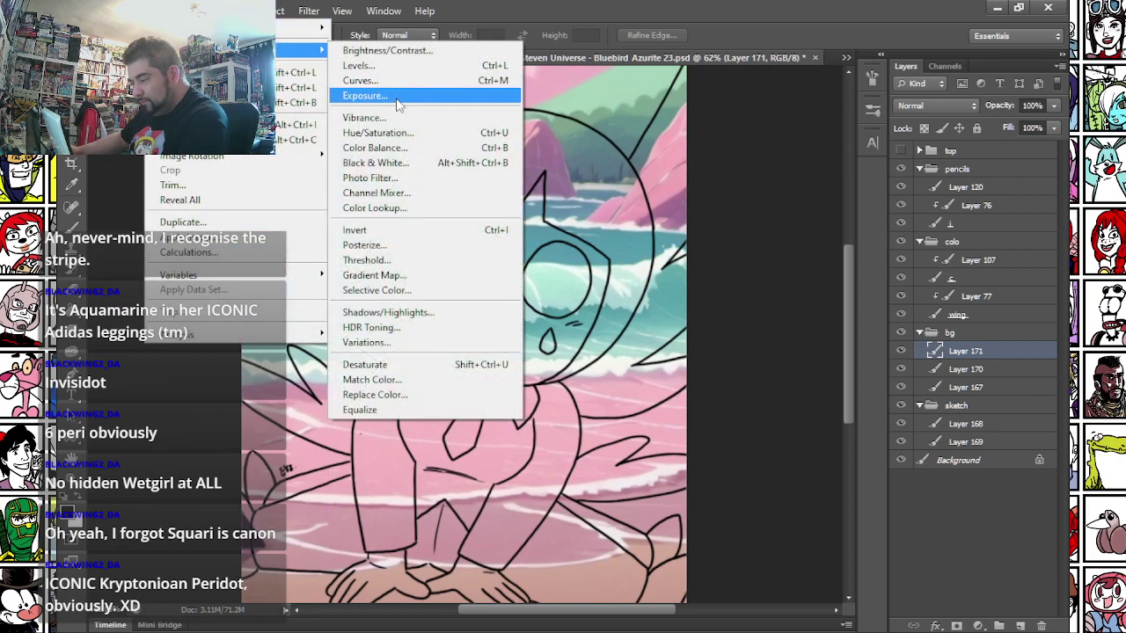
{"action": "left_click", "coordinate": [392, 132]}
{"action": "mouse_move", "coordinate": [780, 287]}
{"action": "left_mouse_down"}
{"action": "mouse_move", "coordinate": [804, 293]}
{"action": "mouse_move", "coordinate": [791, 257]}
{"action": "mouse_move", "coordinate": [780, 261]}
{"action": "mouse_move", "coordinate": [794, 261]}
{"action": "left_mouse_up"}
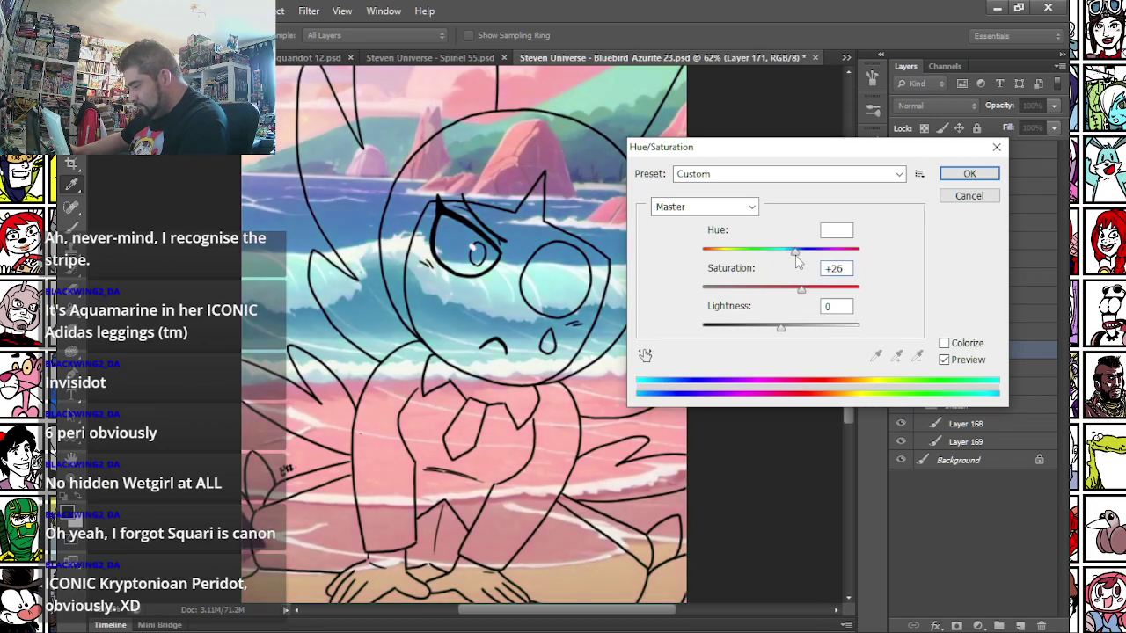
{"action": "left_click_drag", "start_coordinate": [781, 329], "coordinate": [791, 331]}
{"action": "left_click_drag", "start_coordinate": [802, 290], "coordinate": [809, 291]}
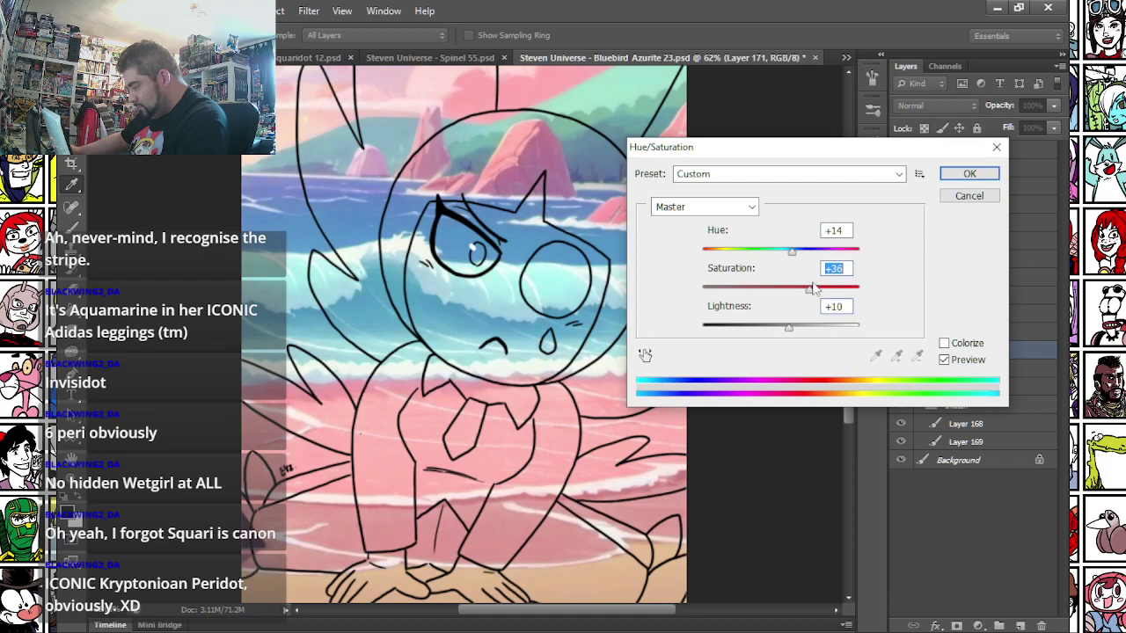
{"action": "left_click", "coordinate": [960, 175]}
{"action": "left_click", "coordinate": [308, 11]}
{"action": "left_click", "coordinate": [338, 21]}
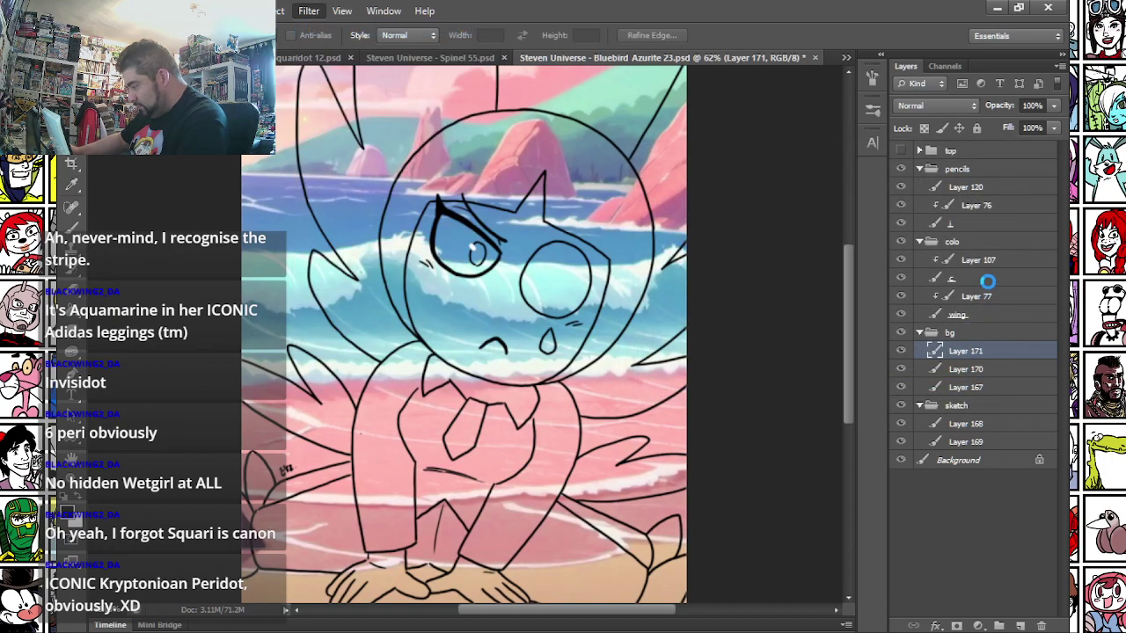
- Select the wing layer in the colo group and set a hard round brush to 58 px
{"action": "left_click", "coordinate": [988, 279]}
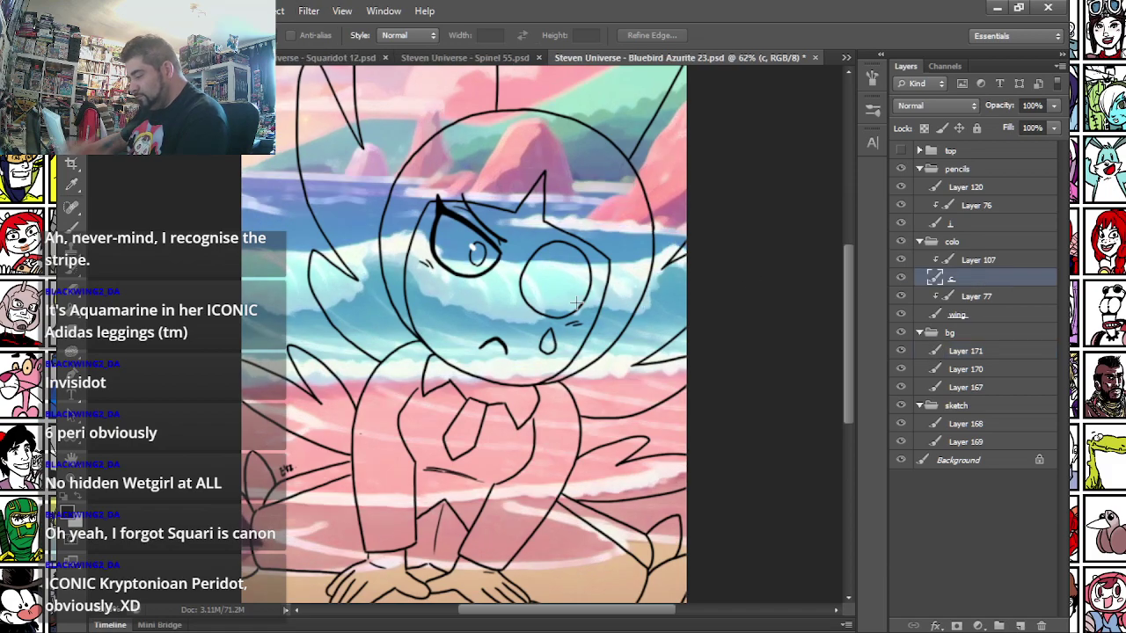
{"action": "scroll", "coordinate": [576, 303], "scroll_direction": "down", "scroll_amount": 2}
{"action": "left_click", "coordinate": [967, 317]}
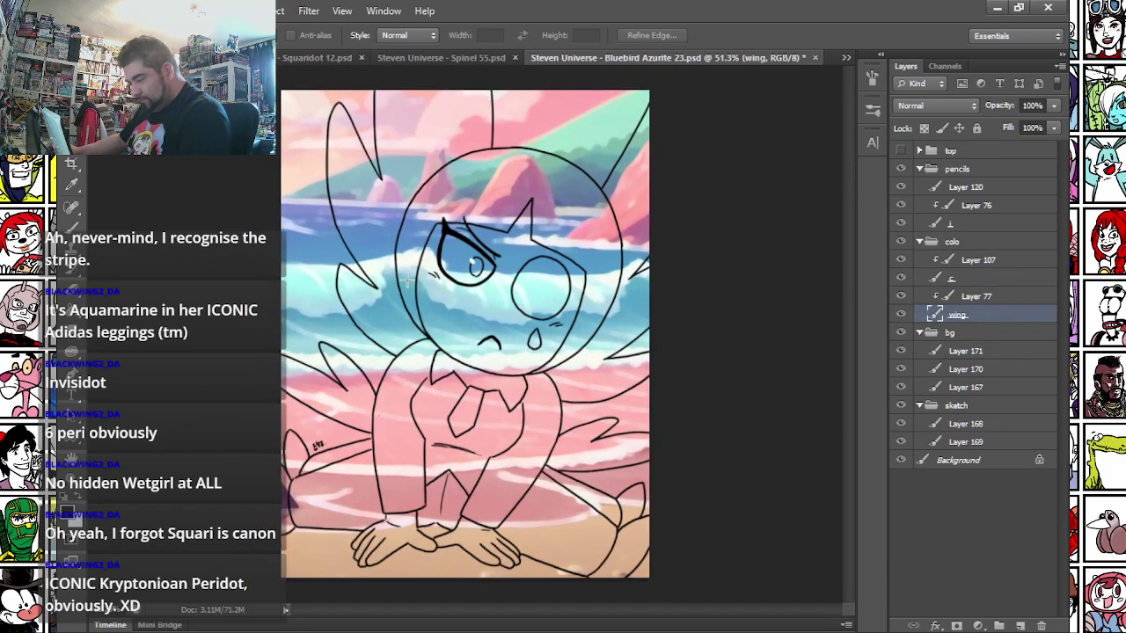
{"action": "scroll", "coordinate": [413, 286], "scroll_direction": "up", "scroll_amount": 3}
{"action": "key", "text": "b"}
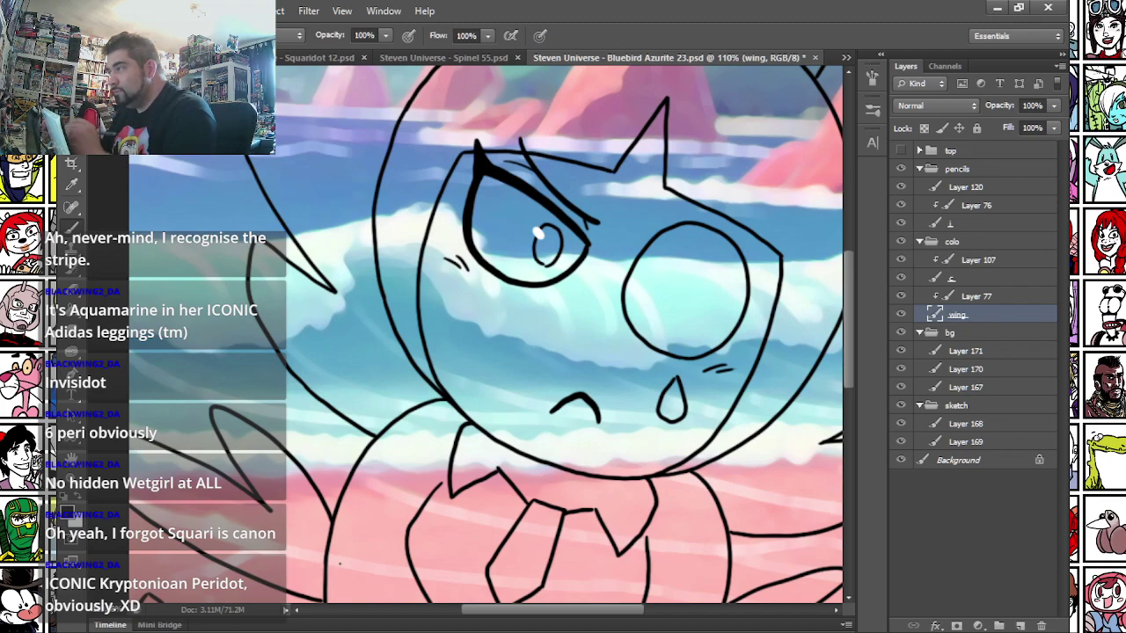
{"action": "left_click", "coordinate": [965, 351]}
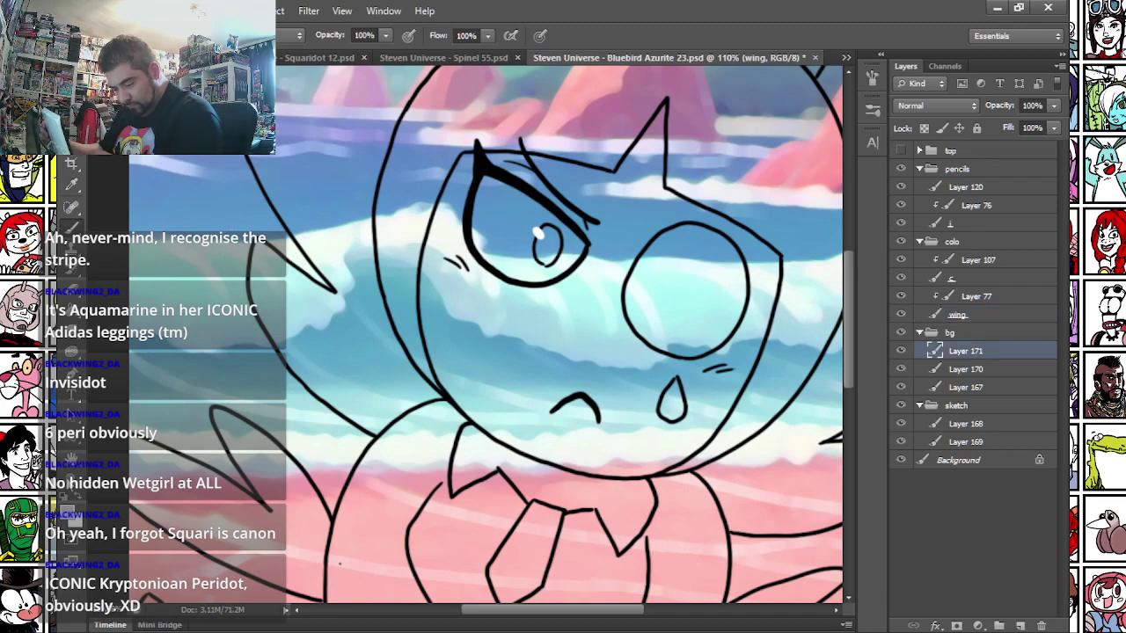
{"action": "left_click", "coordinate": [920, 314]}
{"action": "right_click", "coordinate": [334, 116]}
{"action": "left_click", "coordinate": [396, 156]}
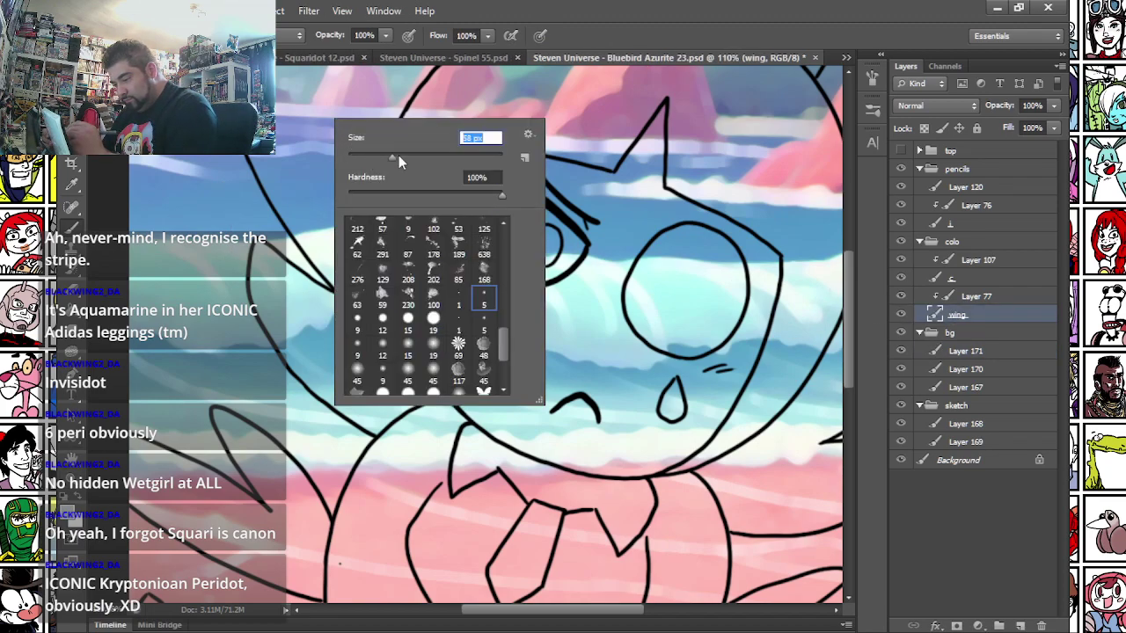
- Choose a pale blue foreground colour and block in the upper feathers of the character's left-hand wing
{"action": "left_click_drag", "start_coordinate": [304, 99], "coordinate": [409, 251]}
{"action": "left_click_drag", "start_coordinate": [246, 390], "coordinate": [260, 496]}
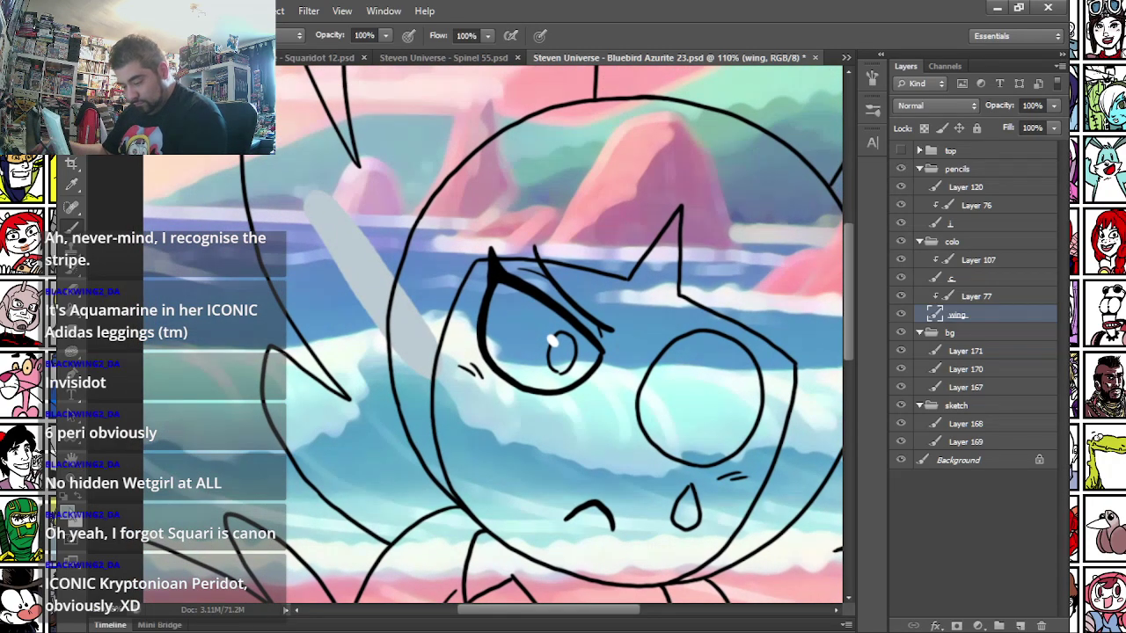
{"action": "left_click", "coordinate": [71, 517]}
{"action": "left_click", "coordinate": [390, 131]}
{"action": "key", "text": "Return"}
{"action": "left_click_drag", "start_coordinate": [291, 189], "coordinate": [299, 318]}
{"action": "mouse_move", "coordinate": [370, 127]}
{"action": "left_mouse_down"}
{"action": "mouse_move", "coordinate": [383, 100]}
{"action": "mouse_move", "coordinate": [418, 104]}
{"action": "mouse_move", "coordinate": [523, 194]}
{"action": "left_mouse_up"}
{"action": "mouse_move", "coordinate": [287, 200]}
{"action": "left_mouse_down"}
{"action": "mouse_move", "coordinate": [325, 315]}
{"action": "mouse_move", "coordinate": [378, 338]}
{"action": "mouse_move", "coordinate": [407, 401]}
{"action": "mouse_move", "coordinate": [430, 409]}
{"action": "mouse_move", "coordinate": [396, 438]}
{"action": "mouse_move", "coordinate": [287, 273]}
{"action": "mouse_move", "coordinate": [378, 510]}
{"action": "left_mouse_up"}
{"action": "scroll", "coordinate": [378, 493], "scroll_direction": "down", "scroll_amount": 5}
{"action": "mouse_move", "coordinate": [290, 167]}
{"action": "left_mouse_down"}
{"action": "mouse_move", "coordinate": [361, 205]}
{"action": "mouse_move", "coordinate": [387, 193]}
{"action": "mouse_move", "coordinate": [407, 260]}
{"action": "mouse_move", "coordinate": [477, 290]}
{"action": "left_mouse_up"}
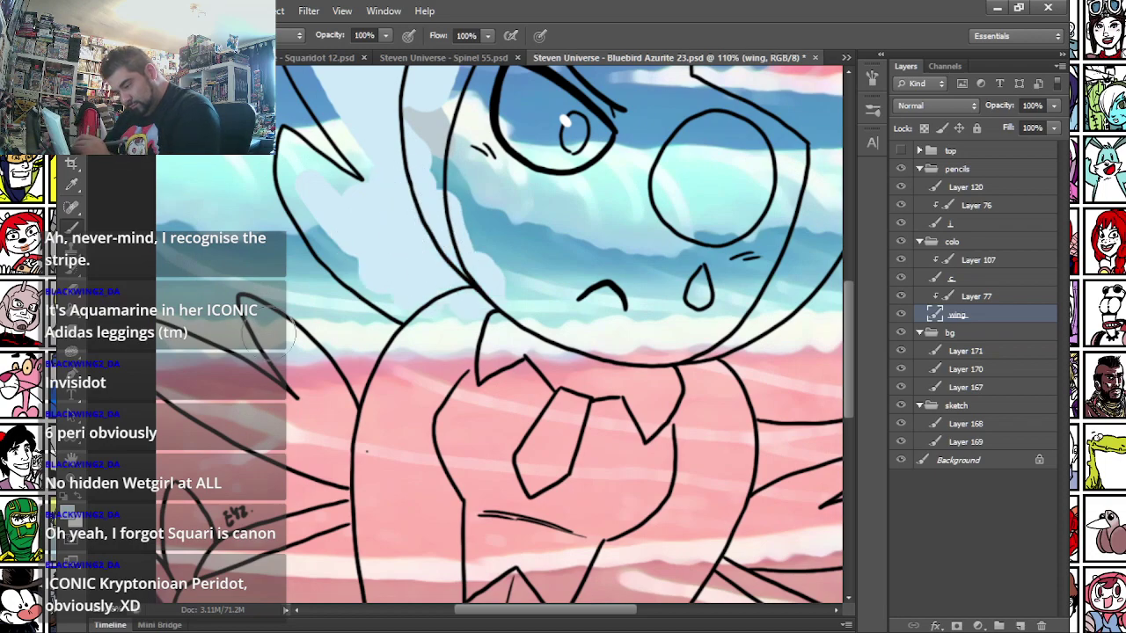
- Roughly paint the lower left-hand feathers and the right-hand wing in the same pale blue
{"action": "left_click_drag", "start_coordinate": [269, 332], "coordinate": [361, 451]}
{"action": "left_click_drag", "start_coordinate": [153, 361], "coordinate": [327, 453]}
{"action": "mouse_move", "coordinate": [444, 504]}
{"action": "left_mouse_down"}
{"action": "mouse_move", "coordinate": [0, 370]}
{"action": "mouse_move", "coordinate": [1, 396]}
{"action": "left_mouse_up"}
{"action": "mouse_move", "coordinate": [374, 384]}
{"action": "left_mouse_down"}
{"action": "mouse_move", "coordinate": [291, 430]}
{"action": "mouse_move", "coordinate": [475, 417]}
{"action": "left_mouse_up"}
{"action": "left_click_drag", "start_coordinate": [288, 281], "coordinate": [444, 262]}
{"action": "left_click_drag", "start_coordinate": [444, 262], "coordinate": [268, 246]}
{"action": "left_click_drag", "start_coordinate": [303, 210], "coordinate": [330, 442]}
{"action": "left_click_drag", "start_coordinate": [333, 262], "coordinate": [350, 416]}
{"action": "mouse_move", "coordinate": [533, 145]}
{"action": "left_mouse_down"}
{"action": "mouse_move", "coordinate": [516, 314]}
{"action": "mouse_move", "coordinate": [390, 603]}
{"action": "left_mouse_up"}
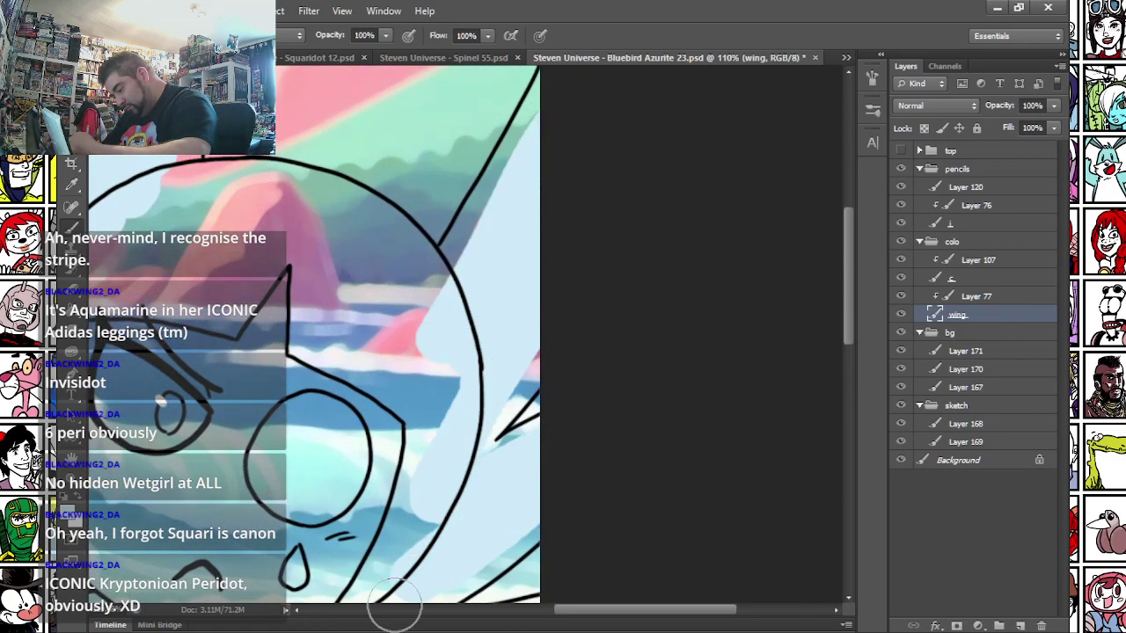
- With a smaller brush, fill the middle and lower right-hand wing feathers with pale blue up to their outlines
{"action": "scroll", "coordinate": [480, 255], "scroll_direction": "up", "scroll_amount": 2}
{"action": "right_click", "coordinate": [494, 248]}
{"action": "left_click", "coordinate": [527, 287]}
{"action": "mouse_move", "coordinate": [494, 255]}
{"action": "left_mouse_down"}
{"action": "mouse_move", "coordinate": [433, 332]}
{"action": "mouse_move", "coordinate": [532, 166]}
{"action": "mouse_move", "coordinate": [504, 239]}
{"action": "mouse_move", "coordinate": [526, 207]}
{"action": "left_mouse_up"}
{"action": "mouse_move", "coordinate": [490, 465]}
{"action": "left_mouse_down"}
{"action": "mouse_move", "coordinate": [540, 232]}
{"action": "mouse_move", "coordinate": [534, 265]}
{"action": "mouse_move", "coordinate": [584, 219]}
{"action": "mouse_move", "coordinate": [553, 257]}
{"action": "mouse_move", "coordinate": [542, 297]}
{"action": "mouse_move", "coordinate": [584, 268]}
{"action": "left_mouse_up"}
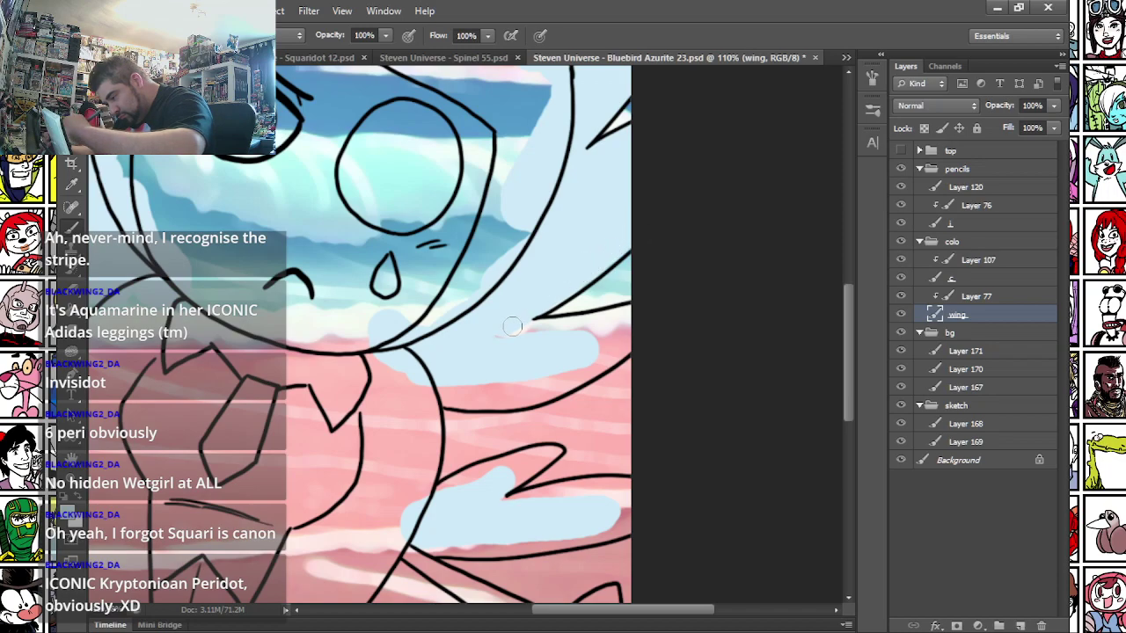
{"action": "mouse_move", "coordinate": [573, 326]}
{"action": "left_mouse_down"}
{"action": "mouse_move", "coordinate": [639, 310]}
{"action": "mouse_move", "coordinate": [590, 332]}
{"action": "mouse_move", "coordinate": [615, 337]}
{"action": "mouse_move", "coordinate": [442, 396]}
{"action": "mouse_move", "coordinate": [482, 403]}
{"action": "mouse_move", "coordinate": [522, 385]}
{"action": "mouse_move", "coordinate": [515, 398]}
{"action": "mouse_move", "coordinate": [544, 395]}
{"action": "mouse_move", "coordinate": [609, 363]}
{"action": "left_mouse_up"}
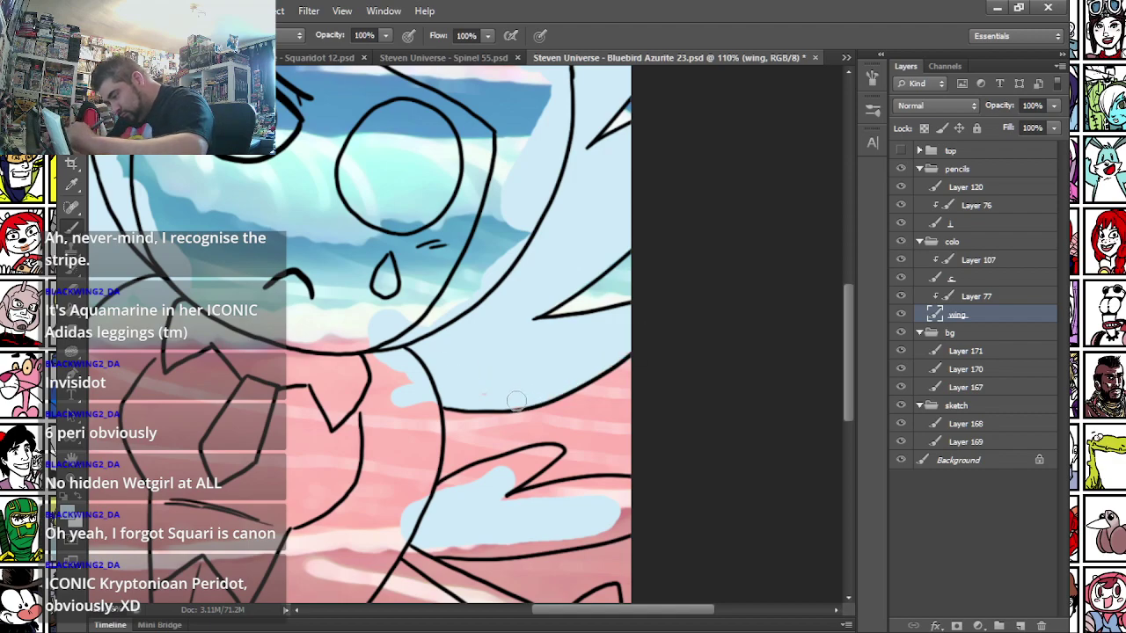
{"action": "left_click_drag", "start_coordinate": [334, 482], "coordinate": [381, 283]}
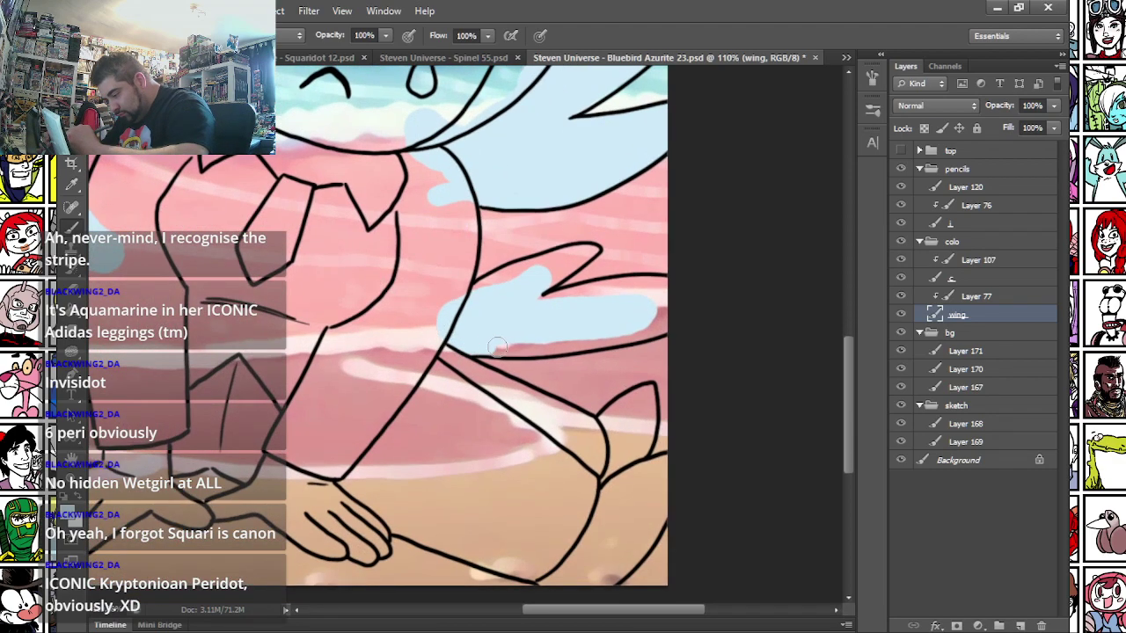
{"action": "mouse_move", "coordinate": [533, 350]}
{"action": "left_mouse_down"}
{"action": "mouse_move", "coordinate": [644, 335]}
{"action": "mouse_move", "coordinate": [682, 305]}
{"action": "mouse_move", "coordinate": [658, 308]}
{"action": "mouse_move", "coordinate": [668, 289]}
{"action": "mouse_move", "coordinate": [641, 283]}
{"action": "mouse_move", "coordinate": [539, 302]}
{"action": "mouse_move", "coordinate": [639, 292]}
{"action": "mouse_move", "coordinate": [537, 324]}
{"action": "mouse_move", "coordinate": [451, 300]}
{"action": "mouse_move", "coordinate": [589, 251]}
{"action": "mouse_move", "coordinate": [533, 294]}
{"action": "left_mouse_up"}
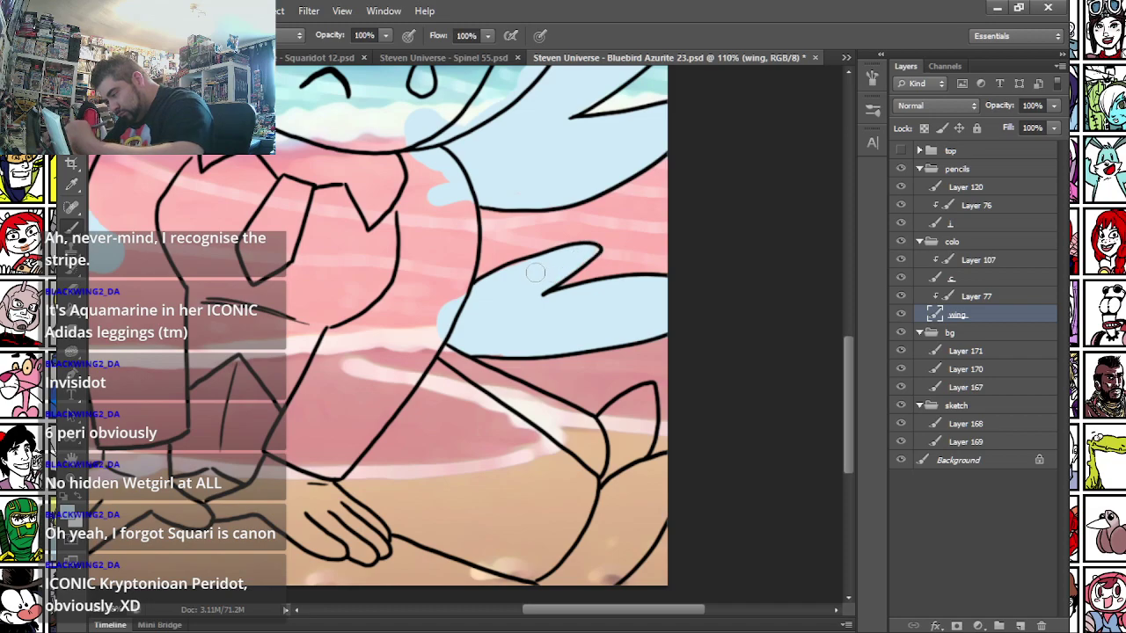
- Set the brush to 34 px and fill the lower left-hand wing feathers up to their outlines
{"action": "left_click_drag", "start_coordinate": [444, 347], "coordinate": [889, 526]}
{"action": "right_click", "coordinate": [387, 274]}
{"action": "left_click", "coordinate": [432, 280]}
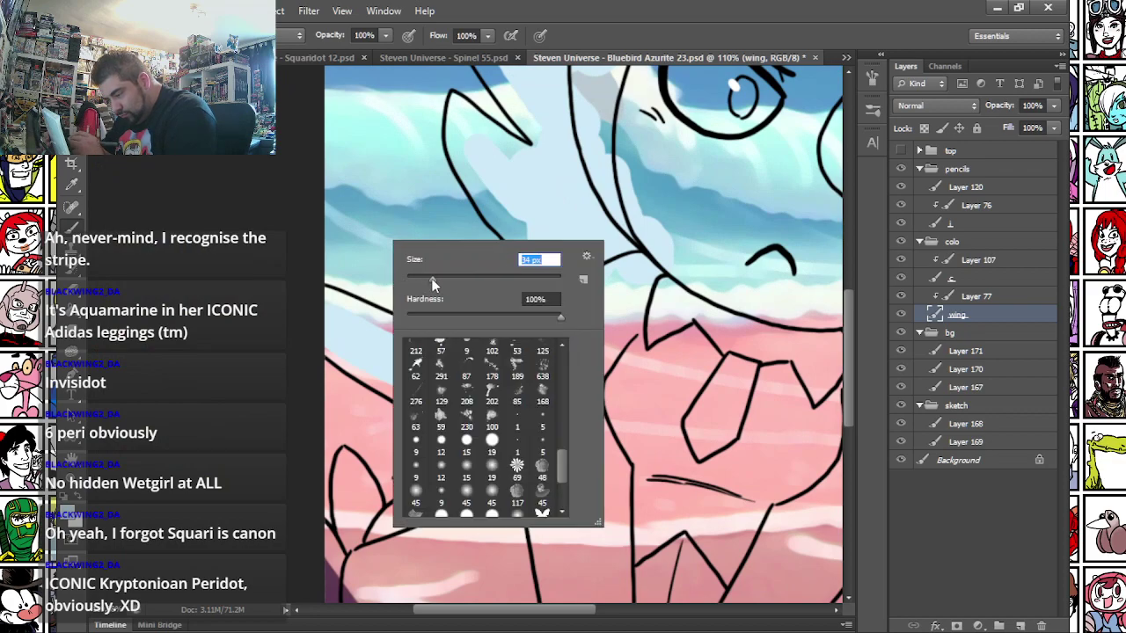
{"action": "mouse_move", "coordinate": [324, 345]}
{"action": "left_mouse_down"}
{"action": "mouse_move", "coordinate": [478, 429]}
{"action": "mouse_move", "coordinate": [507, 422]}
{"action": "left_mouse_up"}
{"action": "left_click_drag", "start_coordinate": [317, 297], "coordinate": [457, 368]}
{"action": "mouse_move", "coordinate": [430, 294]}
{"action": "left_mouse_down"}
{"action": "mouse_move", "coordinate": [415, 266]}
{"action": "mouse_move", "coordinate": [471, 310]}
{"action": "mouse_move", "coordinate": [517, 376]}
{"action": "left_mouse_up"}
- Fill the remaining gaps in the upper left-hand feathers and the tall feather above the head with pale blue
{"action": "mouse_move", "coordinate": [455, 106]}
{"action": "left_mouse_down"}
{"action": "mouse_move", "coordinate": [467, 172]}
{"action": "mouse_move", "coordinate": [569, 276]}
{"action": "mouse_move", "coordinate": [509, 225]}
{"action": "left_mouse_up"}
{"action": "mouse_move", "coordinate": [519, 146]}
{"action": "left_mouse_down"}
{"action": "mouse_move", "coordinate": [548, 335]}
{"action": "mouse_move", "coordinate": [526, 343]}
{"action": "left_mouse_up"}
{"action": "mouse_move", "coordinate": [457, 197]}
{"action": "left_mouse_down"}
{"action": "mouse_move", "coordinate": [539, 324]}
{"action": "mouse_move", "coordinate": [541, 310]}
{"action": "mouse_move", "coordinate": [571, 435]}
{"action": "left_mouse_up"}
{"action": "mouse_move", "coordinate": [490, 109]}
{"action": "left_mouse_down"}
{"action": "mouse_move", "coordinate": [554, 233]}
{"action": "mouse_move", "coordinate": [549, 223]}
{"action": "left_mouse_up"}
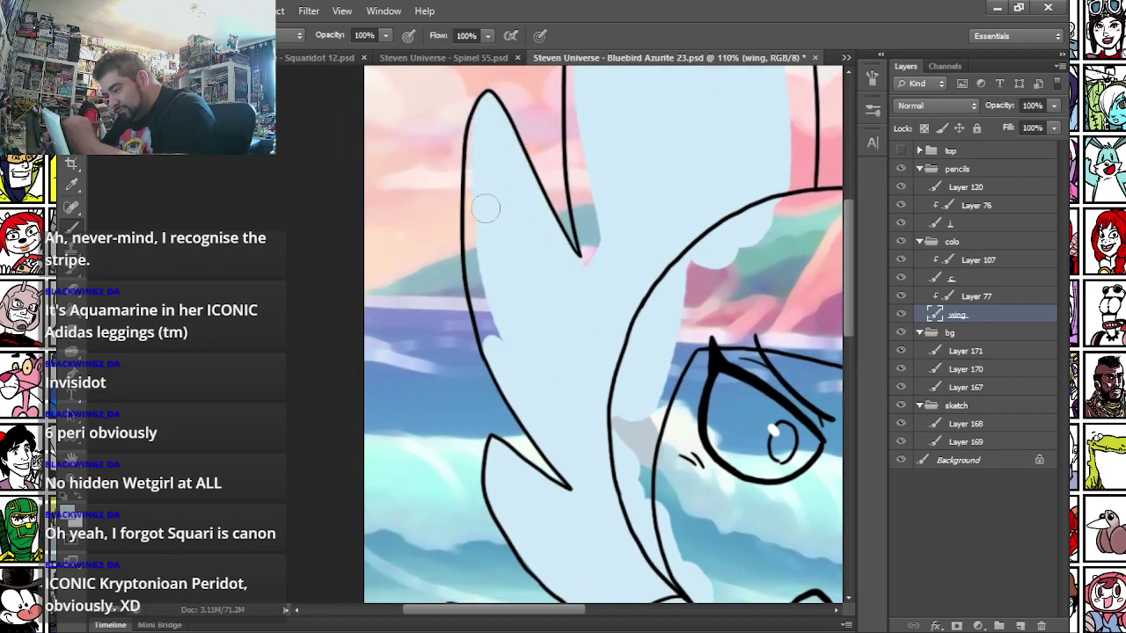
{"action": "left_click_drag", "start_coordinate": [474, 250], "coordinate": [503, 356]}
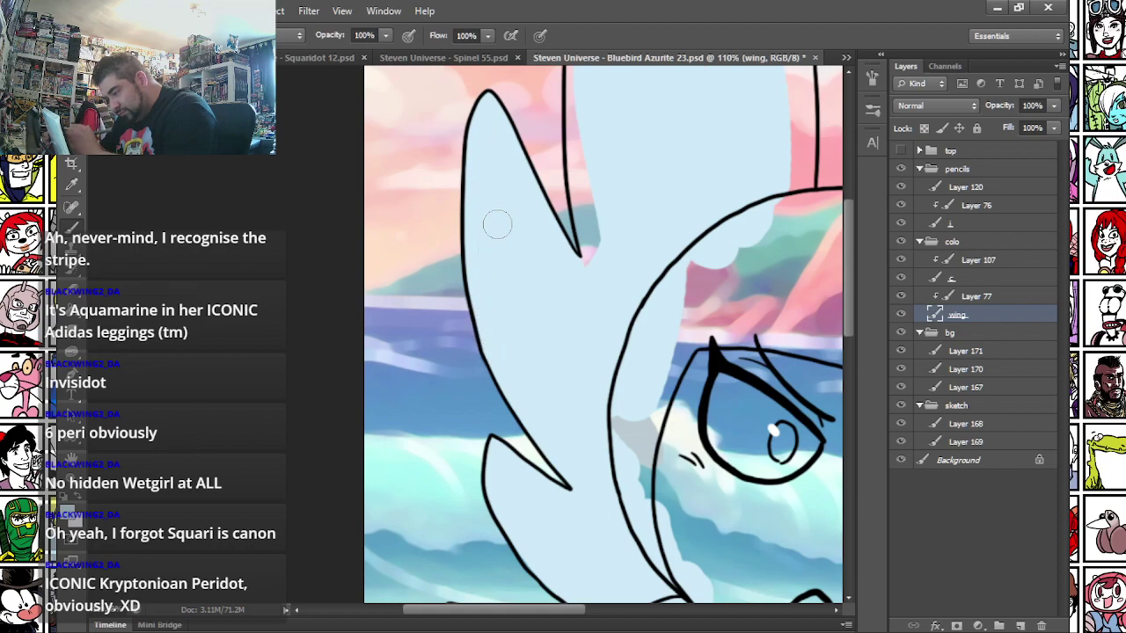
{"action": "left_click_drag", "start_coordinate": [542, 135], "coordinate": [533, 264]}
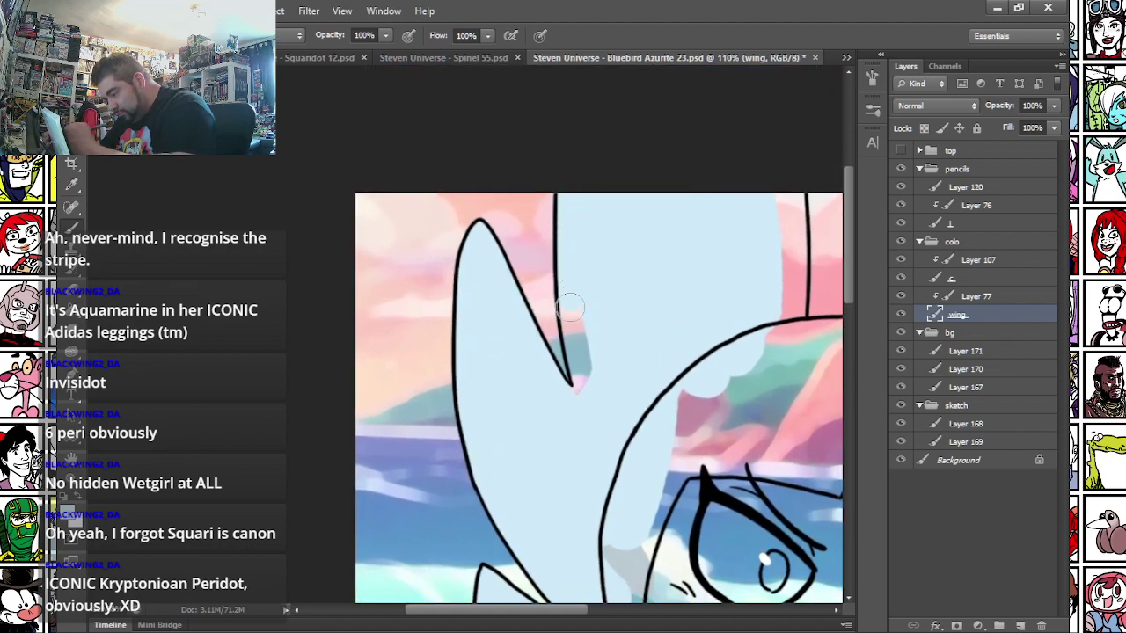
{"action": "left_click_drag", "start_coordinate": [776, 187], "coordinate": [788, 183]}
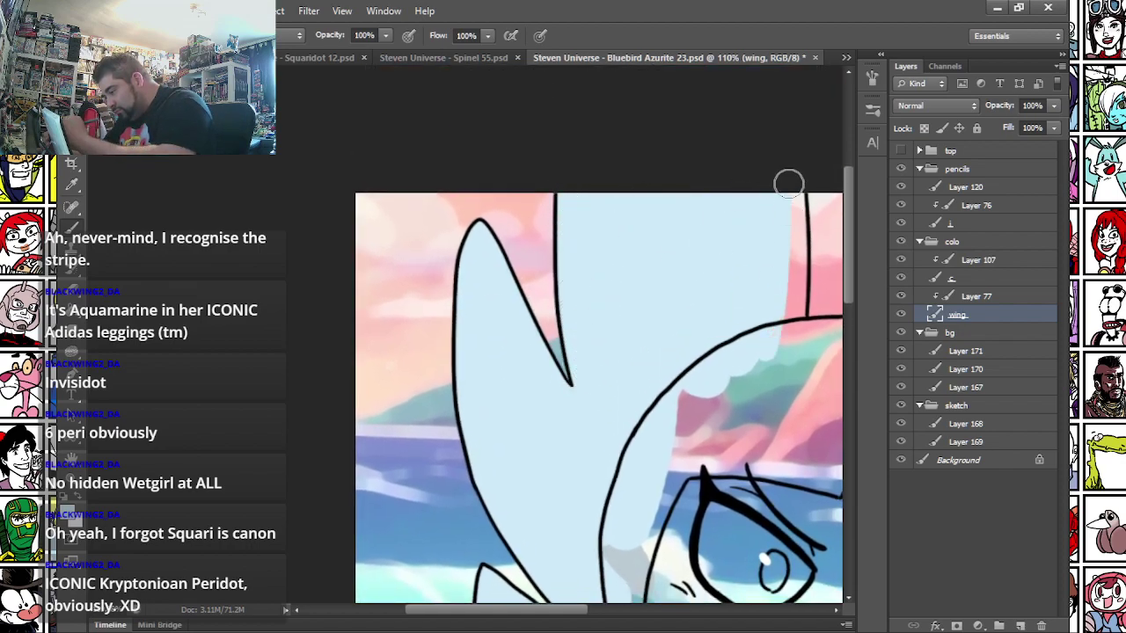
{"action": "mouse_move", "coordinate": [796, 275]}
{"action": "left_mouse_down"}
{"action": "mouse_move", "coordinate": [789, 332]}
{"action": "mouse_move", "coordinate": [785, 279]}
{"action": "left_mouse_up"}
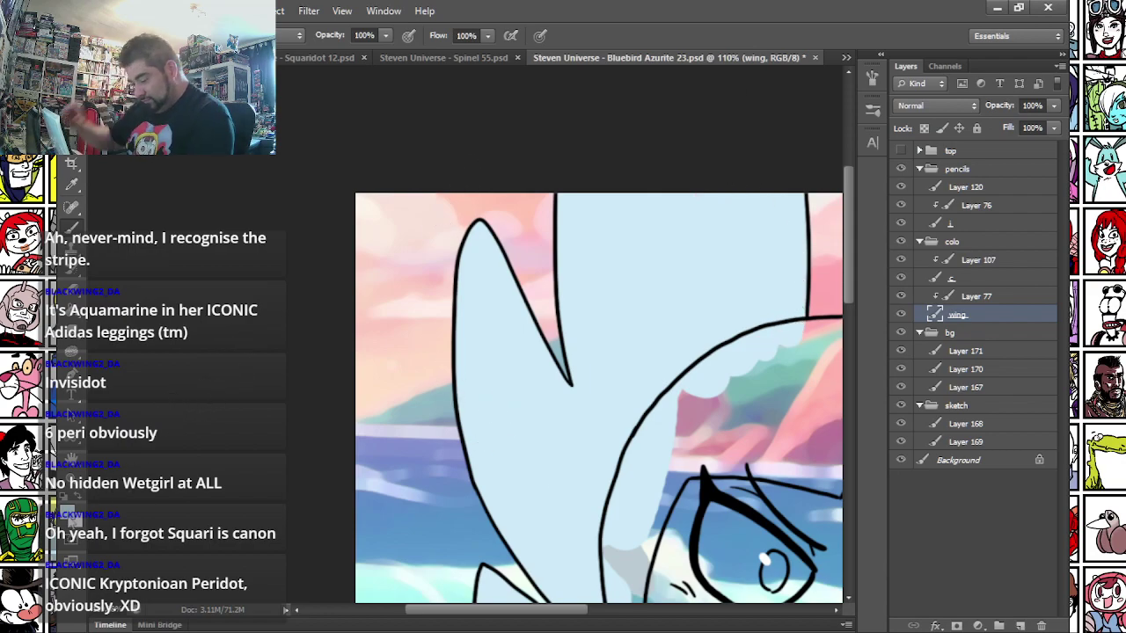
- Set the foreground colour to f1fbff and paint a highlight along the right edge of the tall feather with a resized brush
{"action": "left_click", "coordinate": [72, 519]}
{"action": "left_click_drag", "start_coordinate": [390, 130], "coordinate": [370, 129]}
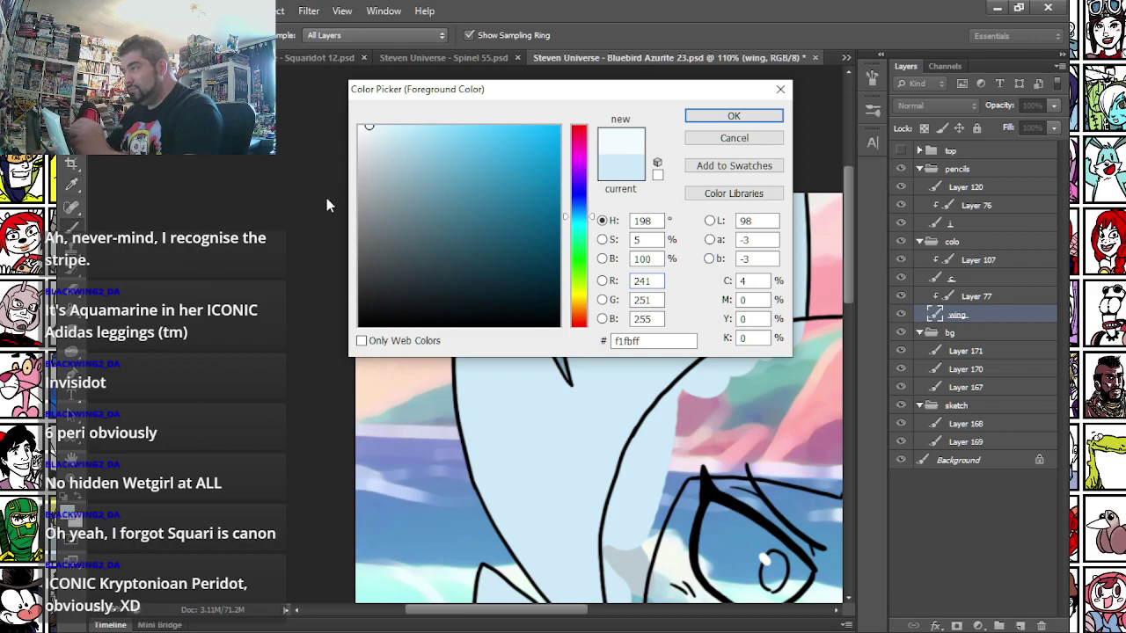
{"action": "key", "text": "Return"}
{"action": "right_click", "coordinate": [774, 246]}
{"action": "mouse_move", "coordinate": [805, 274]}
{"action": "left_mouse_down"}
{"action": "mouse_move", "coordinate": [827, 276]}
{"action": "mouse_move", "coordinate": [772, 180]}
{"action": "left_mouse_up"}
{"action": "key", "text": "Return"}
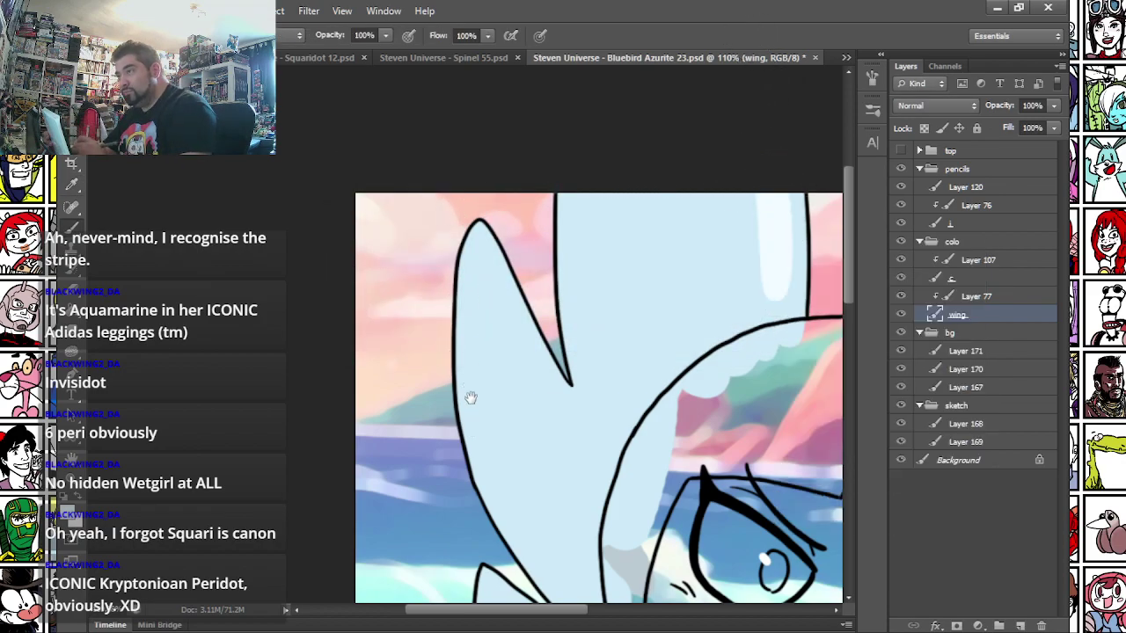
- Paint near-white highlights on the upper, middle and lower feathers of the left-hand wing
{"action": "left_click_drag", "start_coordinate": [471, 417], "coordinate": [461, 259]}
{"action": "mouse_move", "coordinate": [469, 104]}
{"action": "left_mouse_down"}
{"action": "mouse_move", "coordinate": [527, 218]}
{"action": "mouse_move", "coordinate": [476, 110]}
{"action": "left_mouse_up"}
{"action": "key", "text": "ctrl+z"}
{"action": "left_click_drag", "start_coordinate": [462, 428], "coordinate": [347, 221]}
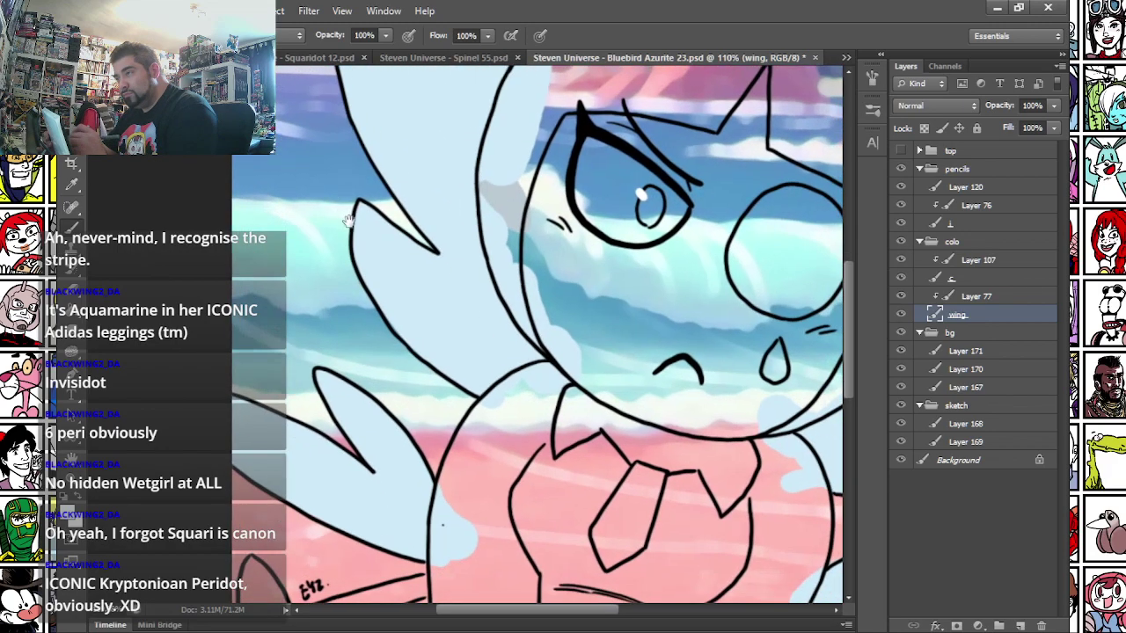
{"action": "left_click_drag", "start_coordinate": [418, 274], "coordinate": [383, 244]}
{"action": "left_click_drag", "start_coordinate": [316, 407], "coordinate": [330, 276]}
{"action": "left_click_drag", "start_coordinate": [420, 342], "coordinate": [369, 275]}
- Paint near-white highlights on the lowest feathers of the right-hand wing
{"action": "left_click_drag", "start_coordinate": [563, 352], "coordinate": [132, 448]}
{"action": "mouse_move", "coordinate": [416, 533]}
{"action": "left_mouse_down"}
{"action": "mouse_move", "coordinate": [470, 374]}
{"action": "mouse_move", "coordinate": [621, 396]}
{"action": "left_mouse_up"}
{"action": "left_click_drag", "start_coordinate": [400, 223], "coordinate": [380, 511]}
{"action": "left_click_drag", "start_coordinate": [460, 258], "coordinate": [448, 357]}
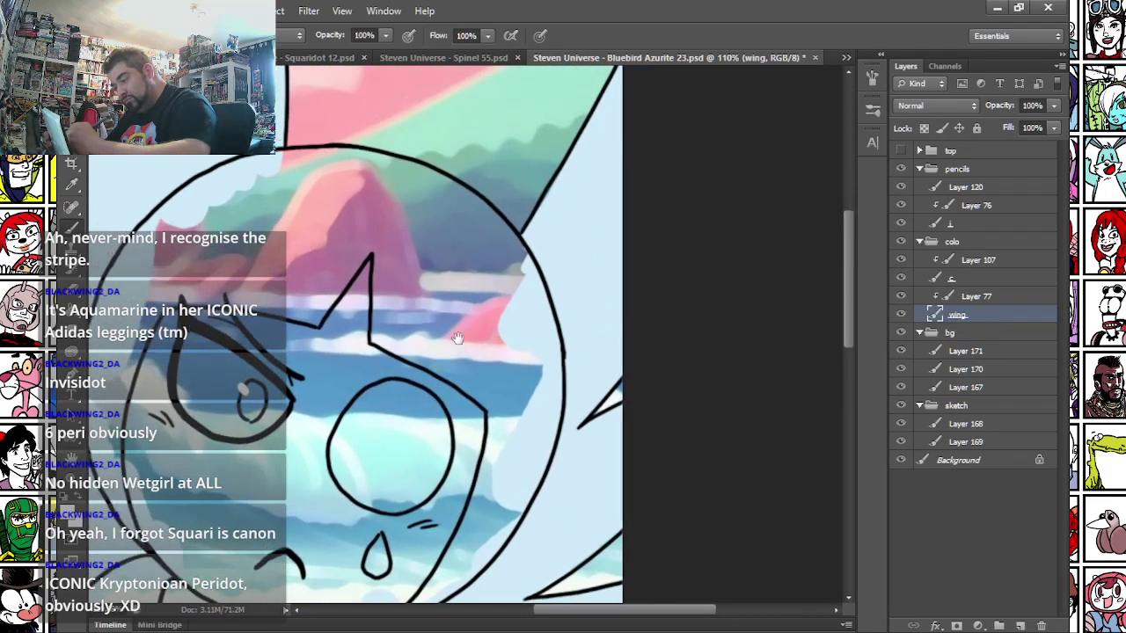
- Paint near-white highlights on the upper and middle feathers of the right-hand wing
{"action": "left_click_drag", "start_coordinate": [635, 95], "coordinate": [545, 262]}
{"action": "key", "text": "ctrl+z"}
{"action": "left_click_drag", "start_coordinate": [629, 103], "coordinate": [553, 246]}
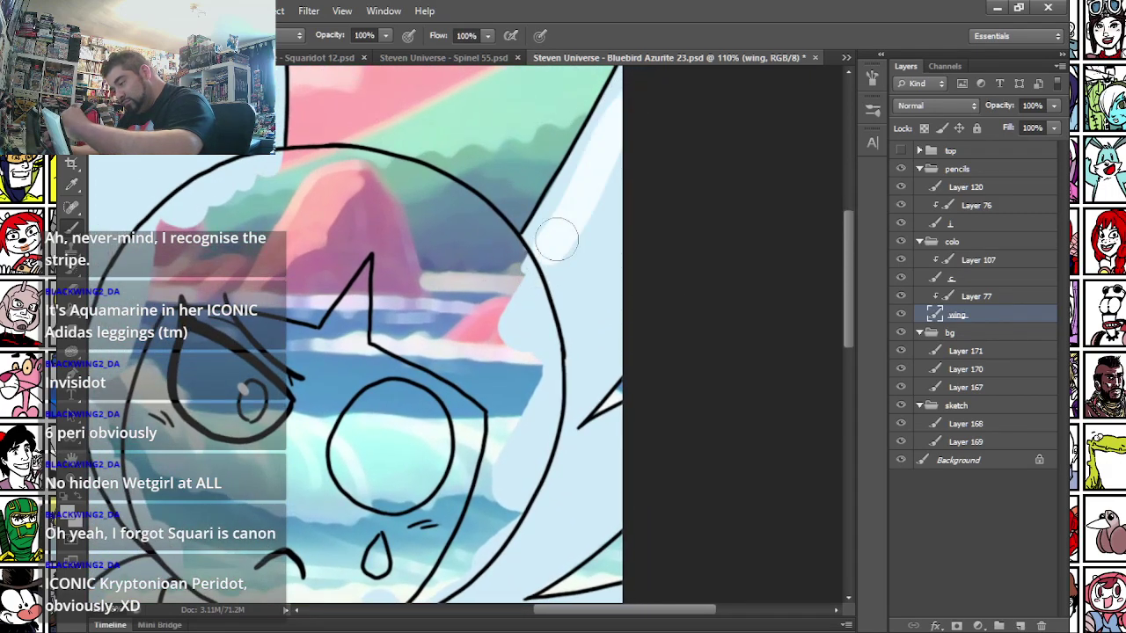
{"action": "left_click", "coordinate": [608, 435]}
{"action": "left_click_drag", "start_coordinate": [528, 486], "coordinate": [587, 424]}
{"action": "left_click_drag", "start_coordinate": [354, 597], "coordinate": [479, 375]}
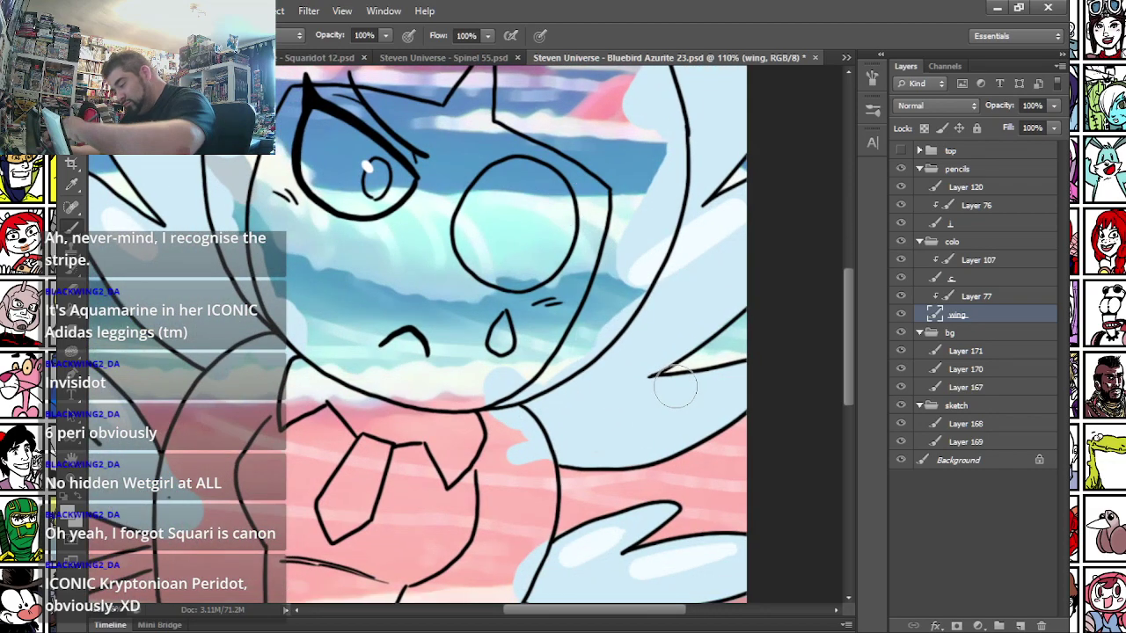
{"action": "left_click_drag", "start_coordinate": [716, 391], "coordinate": [620, 403]}
{"action": "left_click_drag", "start_coordinate": [244, 316], "coordinate": [346, 507]}
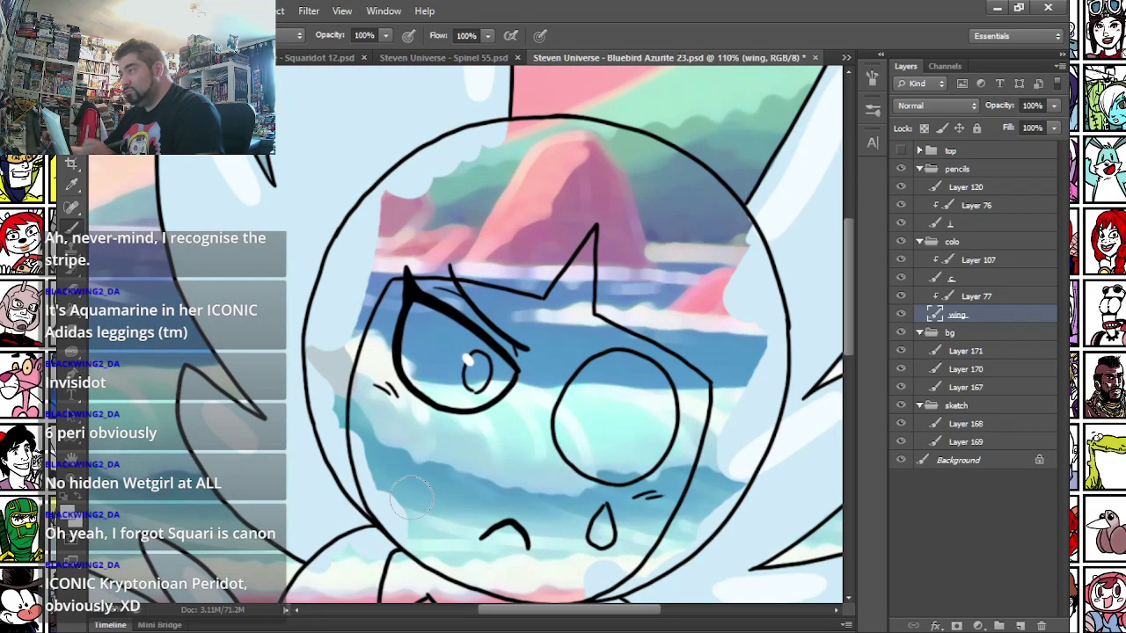
{"action": "scroll", "coordinate": [412, 498], "scroll_direction": "down", "scroll_amount": 10}
{"action": "scroll", "coordinate": [473, 376], "scroll_direction": "up", "scroll_amount": 2}
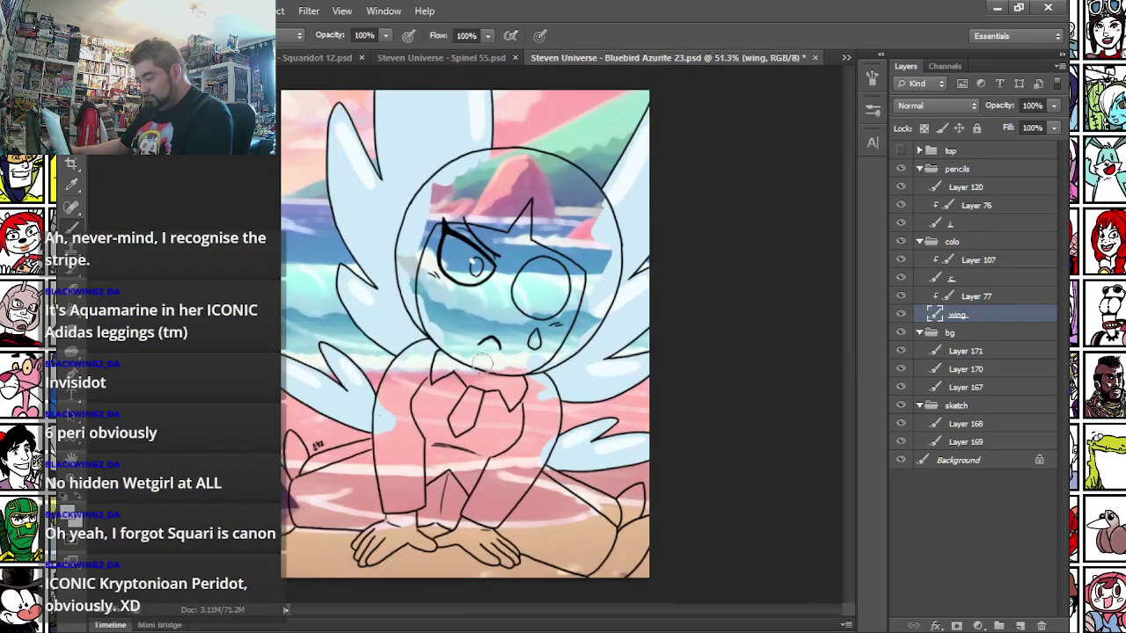
- Lower the wing layer's opacity to about 73% and make the c layer active
{"action": "left_click", "coordinate": [1053, 107]}
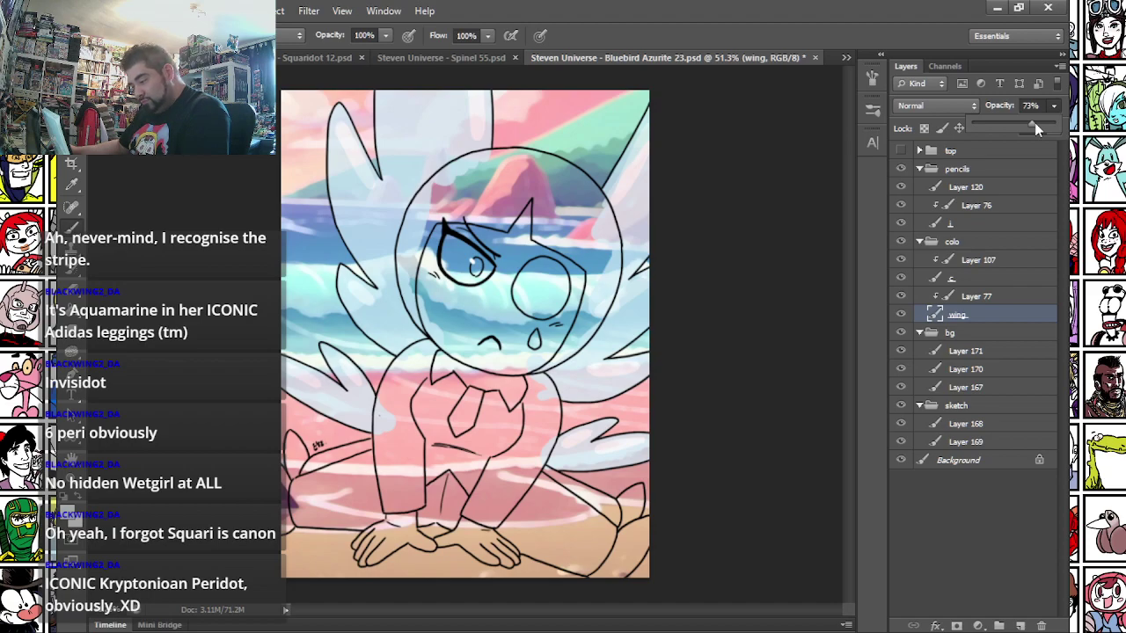
{"action": "left_click", "coordinate": [985, 283]}
{"action": "left_click", "coordinate": [985, 280]}
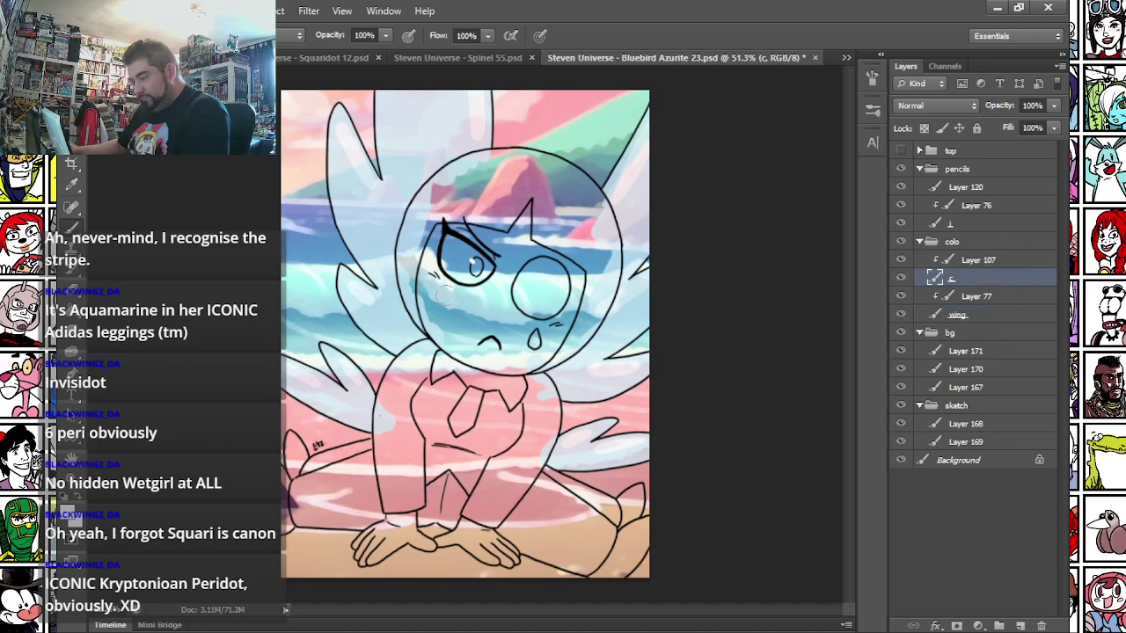
- Block in the character's hair in dark red with a resized brush, from both side locks up over the crown
{"action": "right_click", "coordinate": [465, 254]}
{"action": "left_click_drag", "start_coordinate": [526, 290], "coordinate": [553, 290]}
{"action": "left_click_drag", "start_coordinate": [415, 244], "coordinate": [433, 308]}
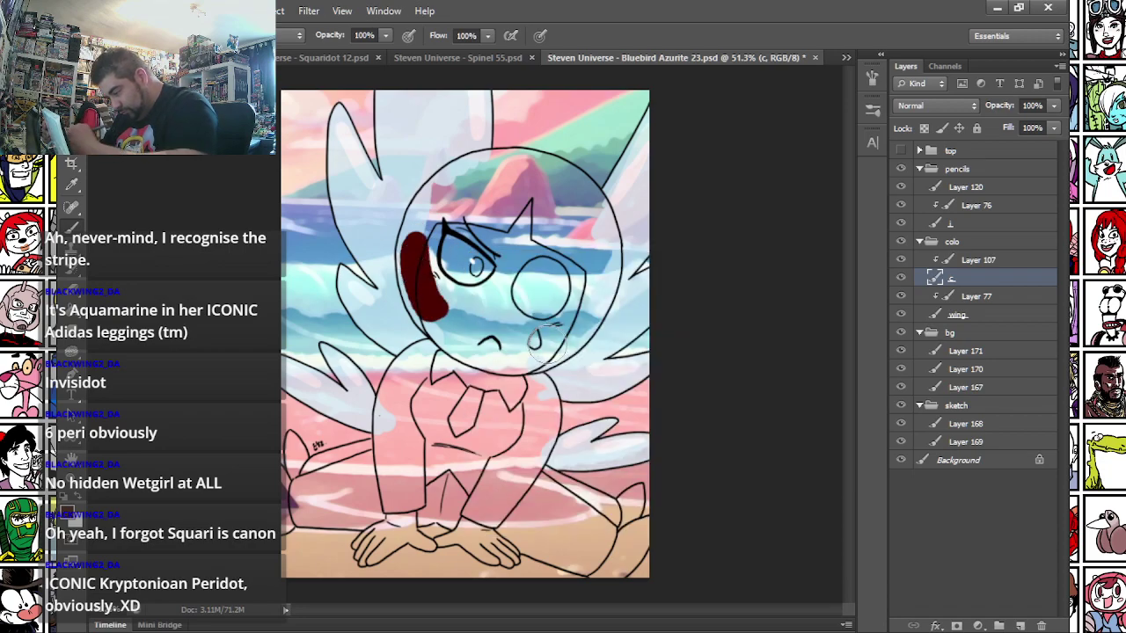
{"action": "left_click_drag", "start_coordinate": [547, 340], "coordinate": [561, 324]}
{"action": "mouse_move", "coordinate": [422, 246]}
{"action": "left_mouse_down"}
{"action": "mouse_move", "coordinate": [586, 279]}
{"action": "mouse_move", "coordinate": [571, 205]}
{"action": "mouse_move", "coordinate": [501, 169]}
{"action": "mouse_move", "coordinate": [453, 184]}
{"action": "mouse_move", "coordinate": [426, 244]}
{"action": "mouse_move", "coordinate": [473, 238]}
{"action": "mouse_move", "coordinate": [515, 184]}
{"action": "mouse_move", "coordinate": [553, 253]}
{"action": "mouse_move", "coordinate": [556, 219]}
{"action": "mouse_move", "coordinate": [524, 185]}
{"action": "left_mouse_up"}
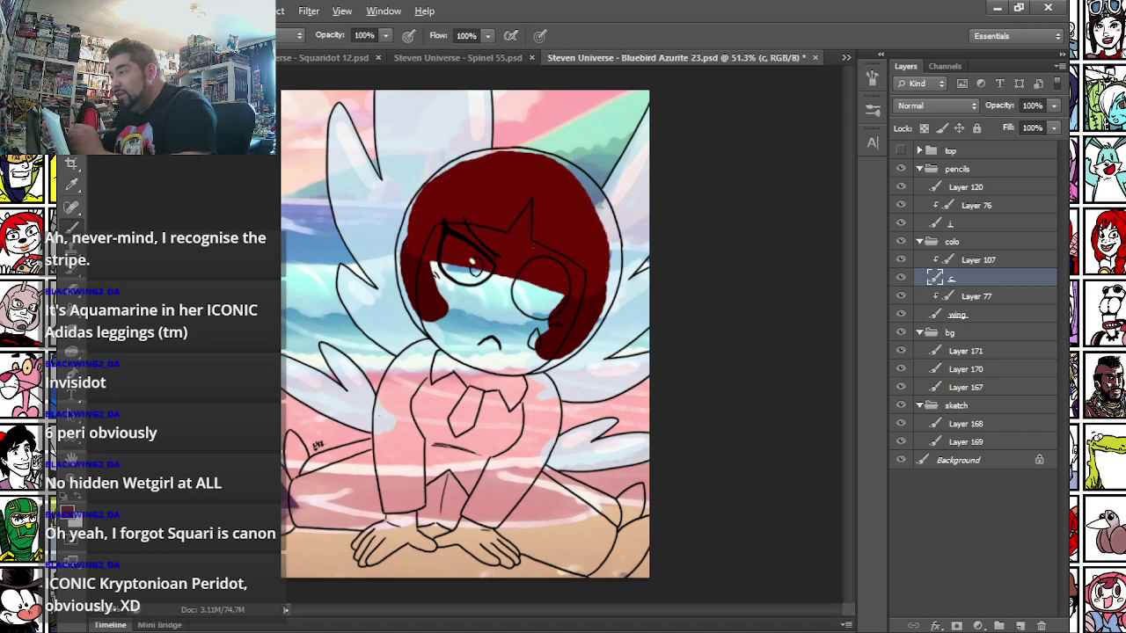
- Block in the jacket in two halves, crimson on the left-hand side and cyan on the right-hand side
{"action": "left_click", "coordinate": [397, 482]}
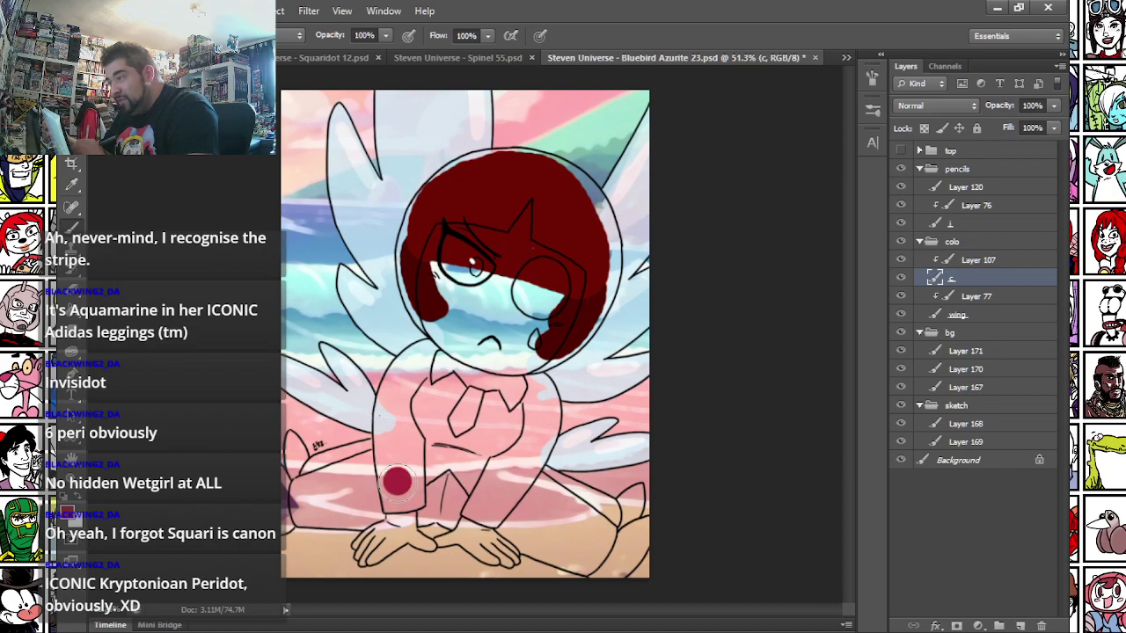
{"action": "mouse_move", "coordinate": [431, 360]}
{"action": "left_mouse_down"}
{"action": "mouse_move", "coordinate": [399, 410]}
{"action": "mouse_move", "coordinate": [402, 484]}
{"action": "mouse_move", "coordinate": [420, 454]}
{"action": "mouse_move", "coordinate": [444, 466]}
{"action": "mouse_move", "coordinate": [398, 482]}
{"action": "mouse_move", "coordinate": [411, 512]}
{"action": "left_mouse_up"}
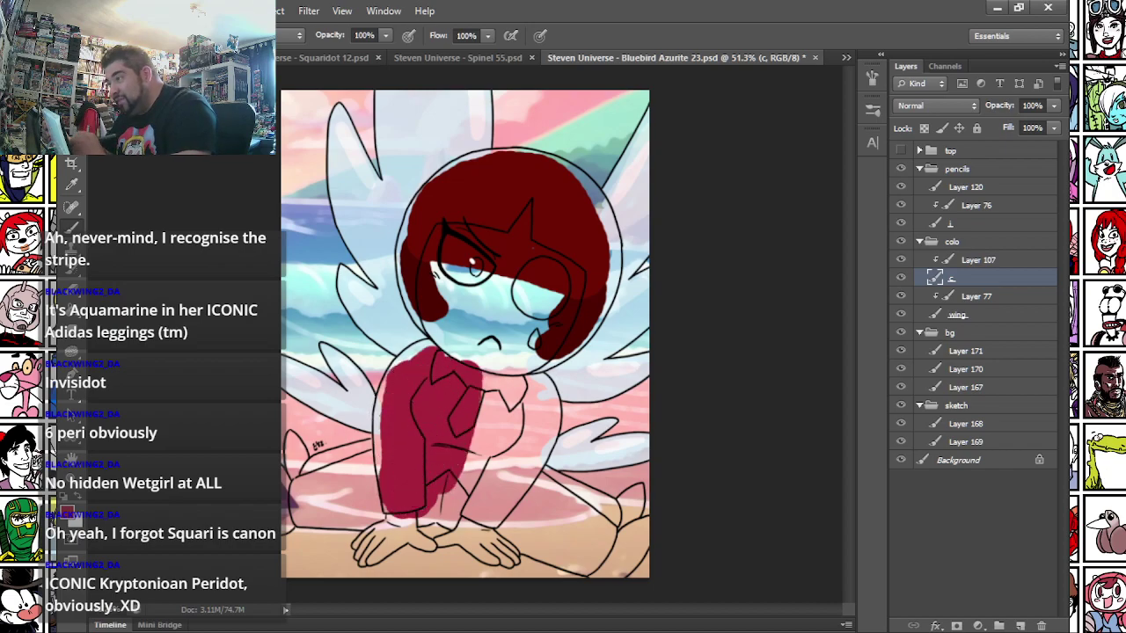
{"action": "mouse_move", "coordinate": [470, 409]}
{"action": "left_mouse_down"}
{"action": "mouse_move", "coordinate": [500, 411]}
{"action": "mouse_move", "coordinate": [478, 491]}
{"action": "mouse_move", "coordinate": [503, 492]}
{"action": "mouse_move", "coordinate": [522, 388]}
{"action": "mouse_move", "coordinate": [499, 449]}
{"action": "left_mouse_up"}
- Block in the legs in deep blue and the shoes at both edges of the picture in dark maroon
{"action": "mouse_move", "coordinate": [294, 483]}
{"action": "left_mouse_down"}
{"action": "mouse_move", "coordinate": [325, 505]}
{"action": "mouse_move", "coordinate": [346, 490]}
{"action": "mouse_move", "coordinate": [546, 507]}
{"action": "mouse_move", "coordinate": [557, 539]}
{"action": "mouse_move", "coordinate": [591, 528]}
{"action": "mouse_move", "coordinate": [623, 556]}
{"action": "left_mouse_up"}
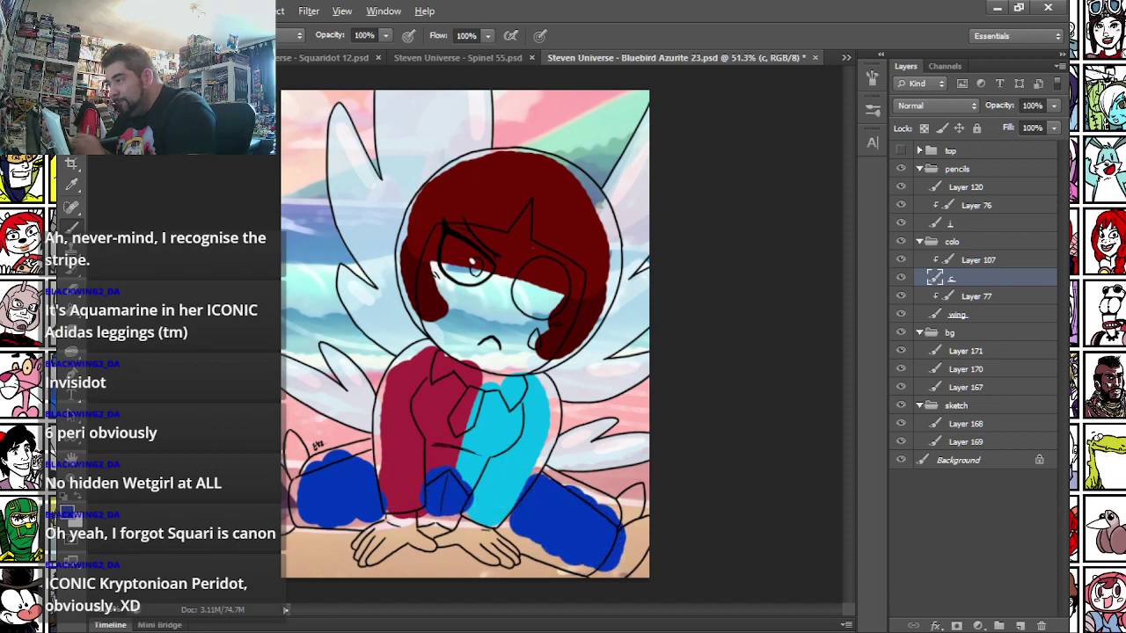
{"action": "left_click_drag", "start_coordinate": [626, 500], "coordinate": [602, 570]}
{"action": "left_click_drag", "start_coordinate": [286, 488], "coordinate": [306, 450]}
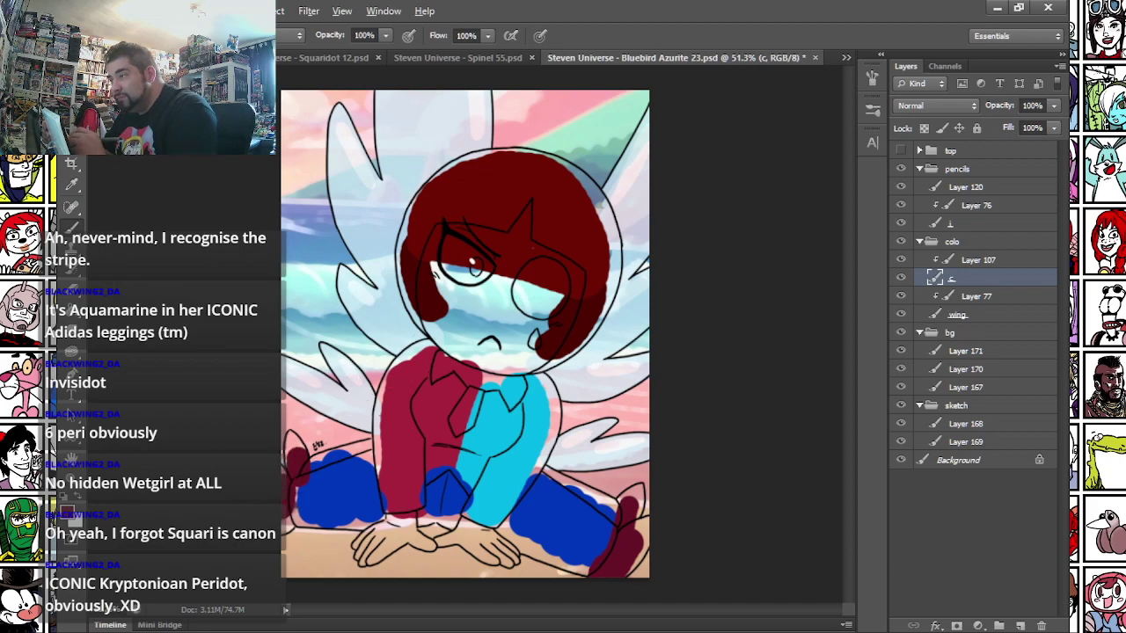
- Paint the collar area near-white and fill the main area of the face with bright blue
{"action": "mouse_move", "coordinate": [444, 368]}
{"action": "left_mouse_down"}
{"action": "mouse_move", "coordinate": [502, 382]}
{"action": "mouse_move", "coordinate": [429, 349]}
{"action": "mouse_move", "coordinate": [448, 368]}
{"action": "mouse_move", "coordinate": [507, 382]}
{"action": "left_mouse_up"}
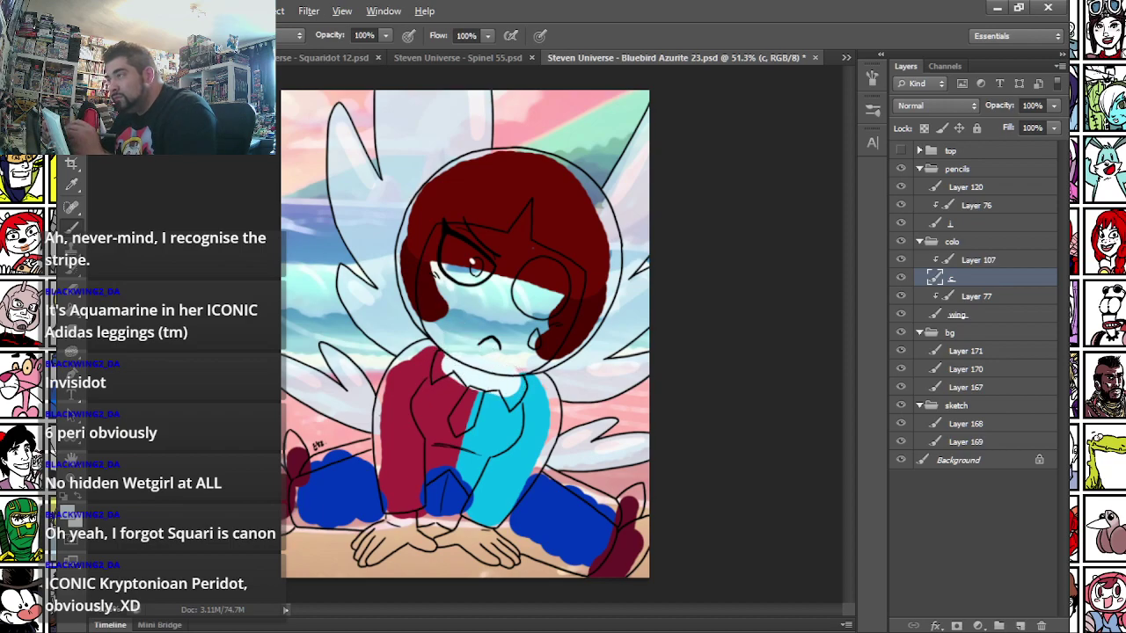
{"action": "mouse_move", "coordinate": [440, 264]}
{"action": "left_mouse_down"}
{"action": "mouse_move", "coordinate": [446, 234]}
{"action": "mouse_move", "coordinate": [492, 360]}
{"action": "mouse_move", "coordinate": [563, 281]}
{"action": "mouse_move", "coordinate": [518, 225]}
{"action": "mouse_move", "coordinate": [506, 313]}
{"action": "mouse_move", "coordinate": [466, 264]}
{"action": "mouse_move", "coordinate": [539, 231]}
{"action": "left_mouse_up"}
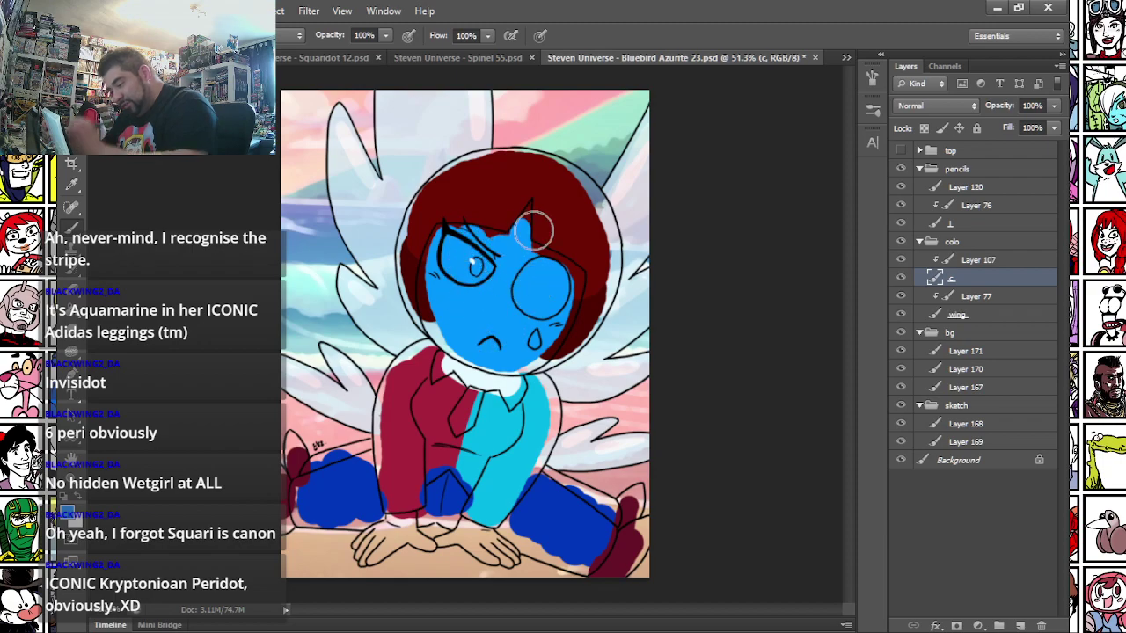
- Extend the bright blue face fill to the ink lines along the fringe, the pointed hair notch and the sides with a resized brush
{"action": "scroll", "coordinate": [540, 287], "scroll_direction": "up", "scroll_amount": 3}
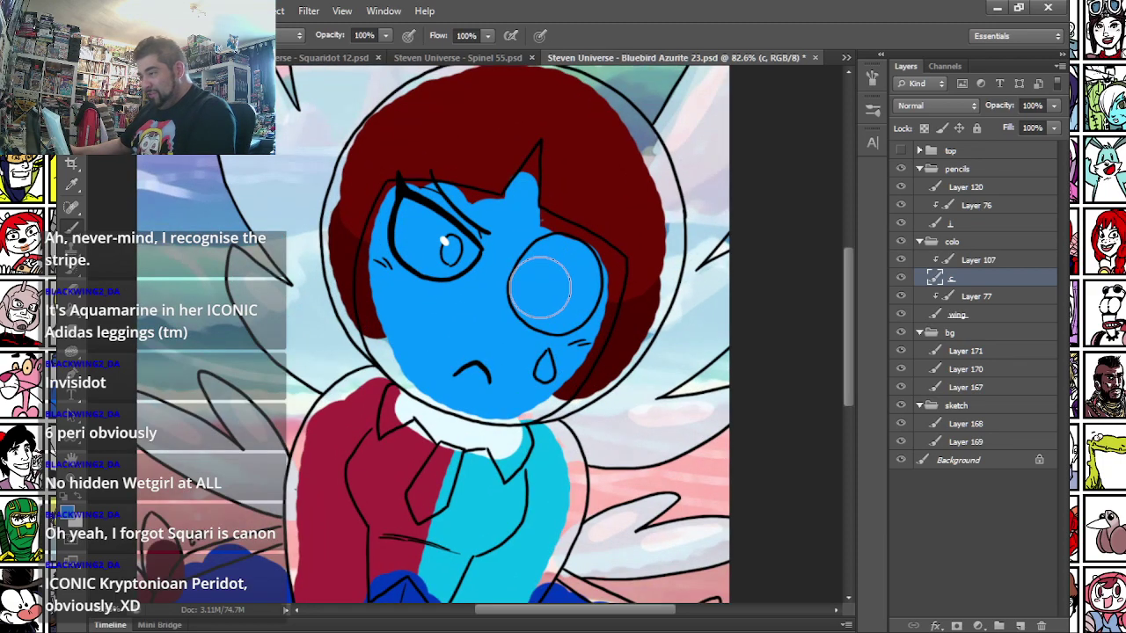
{"action": "mouse_move", "coordinate": [354, 188]}
{"action": "left_mouse_down"}
{"action": "mouse_move", "coordinate": [365, 217]}
{"action": "mouse_move", "coordinate": [586, 234]}
{"action": "left_mouse_up"}
{"action": "right_click", "coordinate": [526, 182]}
{"action": "left_click", "coordinate": [546, 150]}
{"action": "left_click_drag", "start_coordinate": [546, 149], "coordinate": [534, 184]}
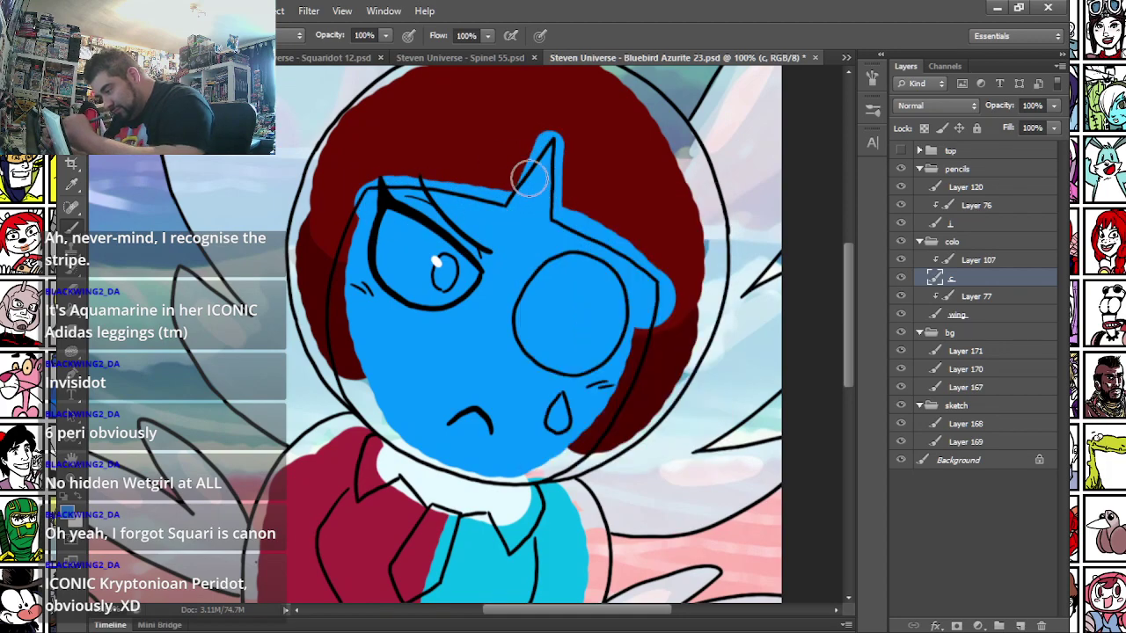
{"action": "scroll", "coordinate": [352, 233], "scroll_direction": "up", "scroll_amount": 1}
{"action": "mouse_move", "coordinate": [356, 234]}
{"action": "left_mouse_down"}
{"action": "mouse_move", "coordinate": [344, 331]}
{"action": "mouse_move", "coordinate": [354, 384]}
{"action": "mouse_move", "coordinate": [415, 454]}
{"action": "mouse_move", "coordinate": [558, 497]}
{"action": "mouse_move", "coordinate": [666, 381]}
{"action": "mouse_move", "coordinate": [667, 287]}
{"action": "left_mouse_up"}
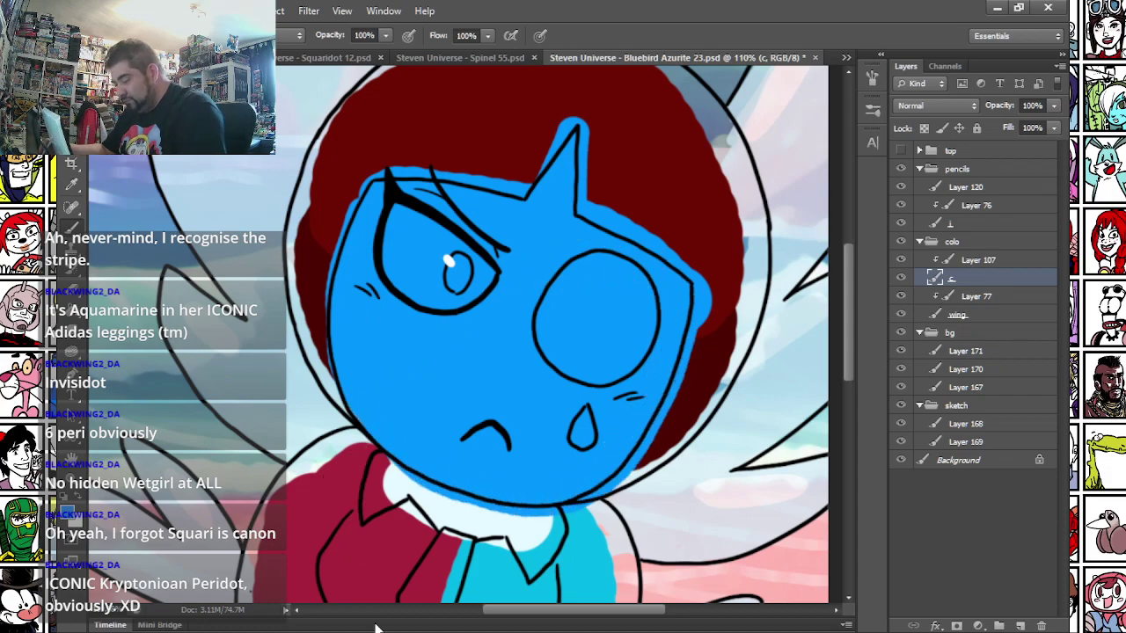
- Paint both hands bright blue, from the fingertips up to the cuffs
{"action": "scroll", "coordinate": [344, 220], "scroll_direction": "down", "scroll_amount": 10}
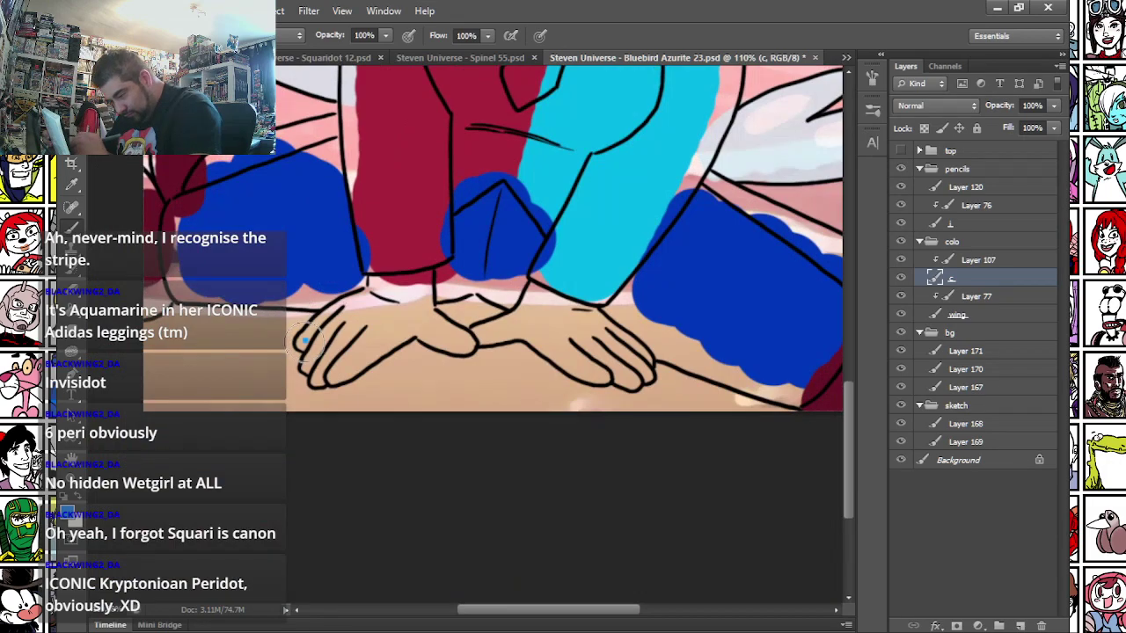
{"action": "mouse_move", "coordinate": [314, 341]}
{"action": "left_mouse_down"}
{"action": "mouse_move", "coordinate": [382, 264]}
{"action": "mouse_move", "coordinate": [316, 337]}
{"action": "mouse_move", "coordinate": [327, 335]}
{"action": "mouse_move", "coordinate": [318, 370]}
{"action": "mouse_move", "coordinate": [352, 334]}
{"action": "mouse_move", "coordinate": [317, 334]}
{"action": "mouse_move", "coordinate": [340, 329]}
{"action": "mouse_move", "coordinate": [326, 374]}
{"action": "mouse_move", "coordinate": [374, 347]}
{"action": "mouse_move", "coordinate": [424, 279]}
{"action": "mouse_move", "coordinate": [413, 325]}
{"action": "mouse_move", "coordinate": [440, 339]}
{"action": "mouse_move", "coordinate": [462, 345]}
{"action": "mouse_move", "coordinate": [440, 334]}
{"action": "mouse_move", "coordinate": [506, 321]}
{"action": "mouse_move", "coordinate": [547, 284]}
{"action": "mouse_move", "coordinate": [474, 338]}
{"action": "mouse_move", "coordinate": [547, 341]}
{"action": "mouse_move", "coordinate": [581, 364]}
{"action": "mouse_move", "coordinate": [635, 374]}
{"action": "mouse_move", "coordinate": [626, 347]}
{"action": "mouse_move", "coordinate": [547, 260]}
{"action": "left_mouse_up"}
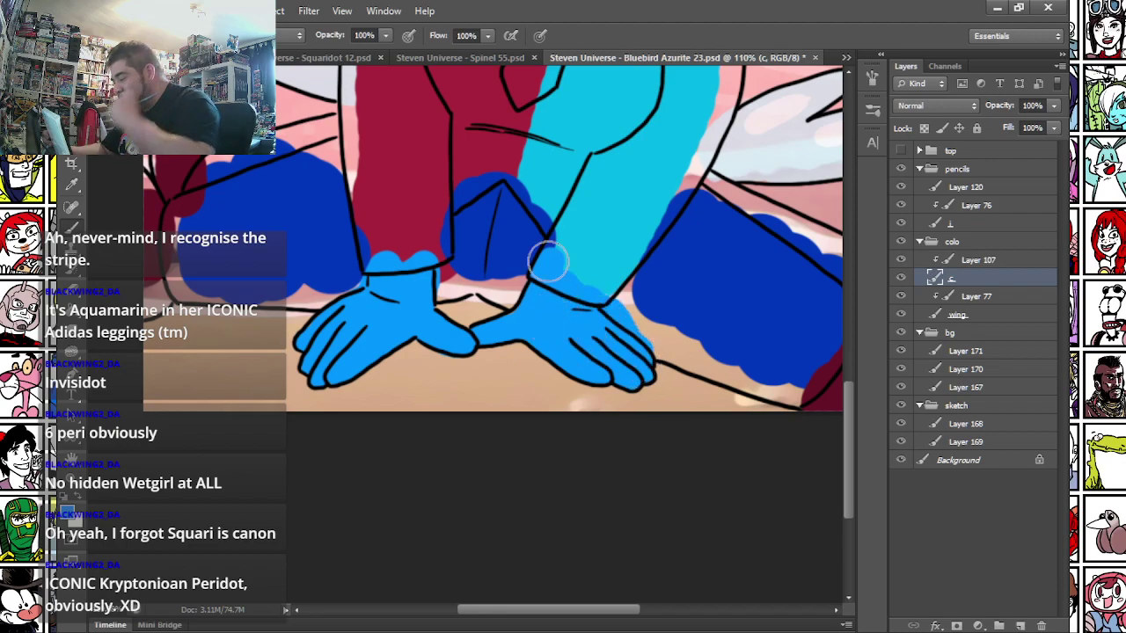
- Add a new layer clipped to c and softly shade the face, the round eye area, the chin and the neck in darker blue
{"action": "left_click", "coordinate": [1021, 625]}
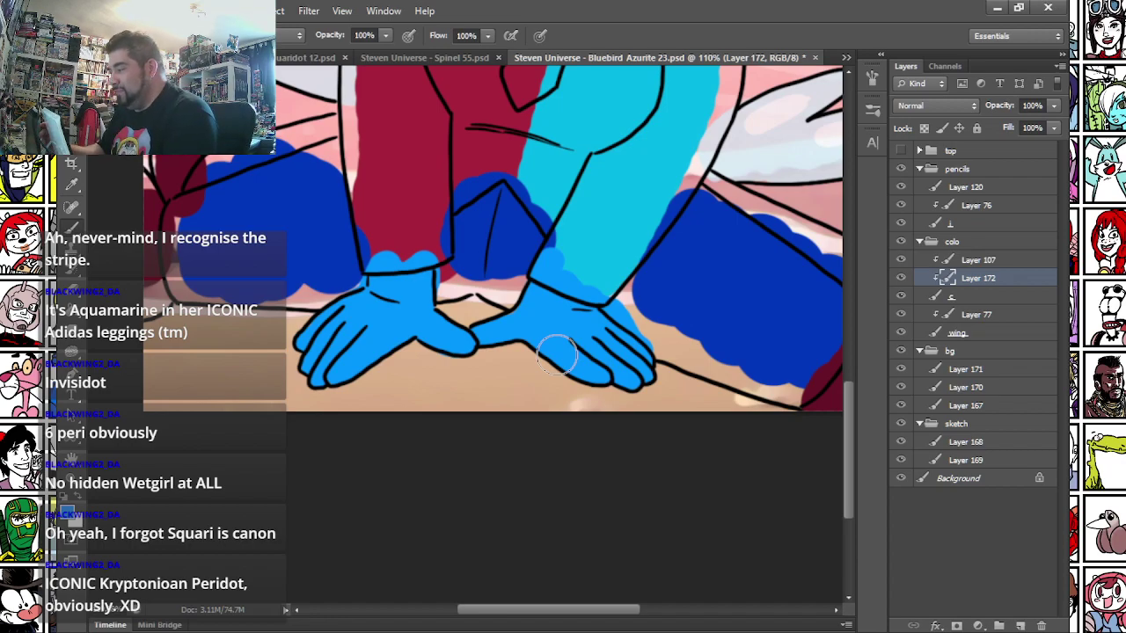
{"action": "left_click_drag", "start_coordinate": [398, 231], "coordinate": [409, 396]}
{"action": "left_click_drag", "start_coordinate": [416, 180], "coordinate": [429, 402]}
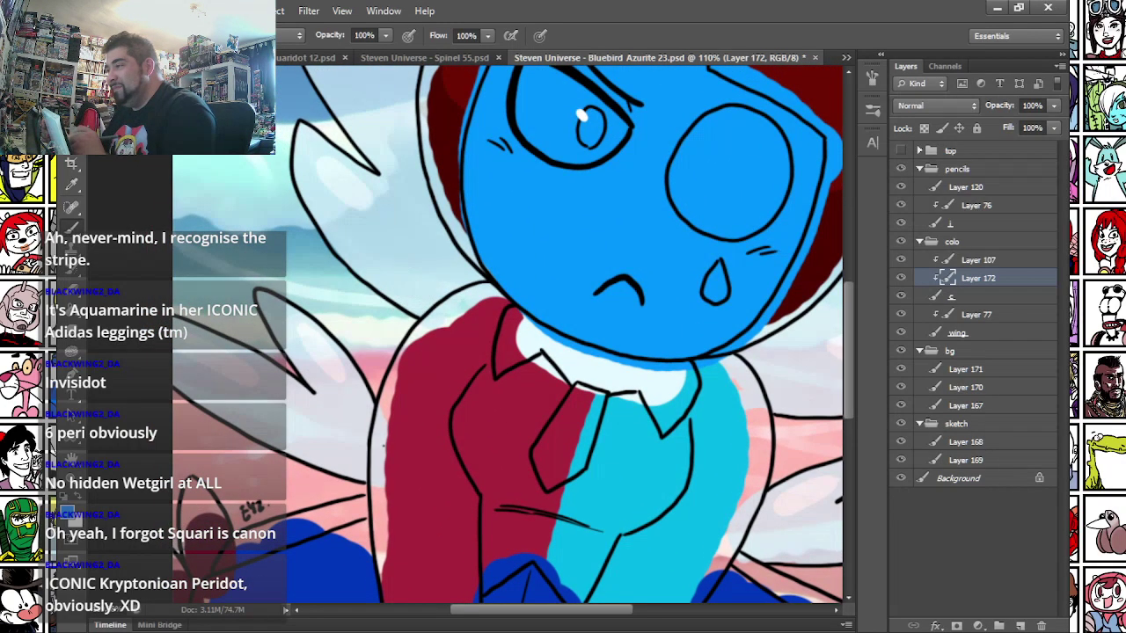
{"action": "left_click", "coordinate": [717, 207]}
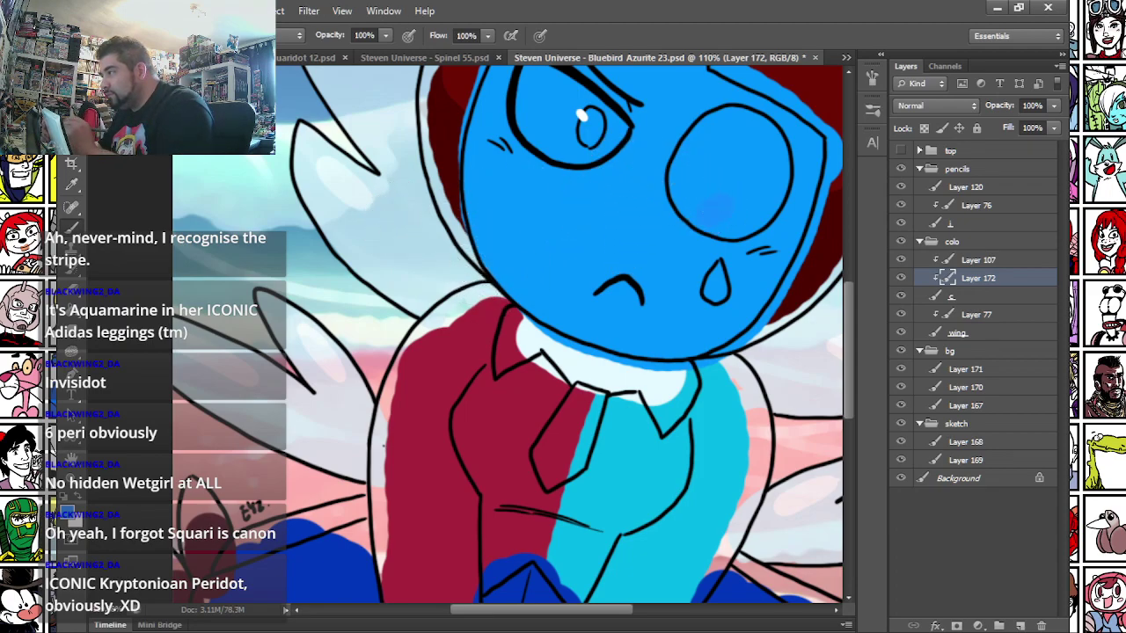
{"action": "right_click", "coordinate": [669, 214]}
{"action": "left_click_drag", "start_coordinate": [720, 252], "coordinate": [746, 252]}
{"action": "mouse_move", "coordinate": [540, 149]}
{"action": "left_mouse_down"}
{"action": "mouse_move", "coordinate": [467, 111]}
{"action": "mouse_move", "coordinate": [530, 138]}
{"action": "mouse_move", "coordinate": [506, 119]}
{"action": "left_mouse_up"}
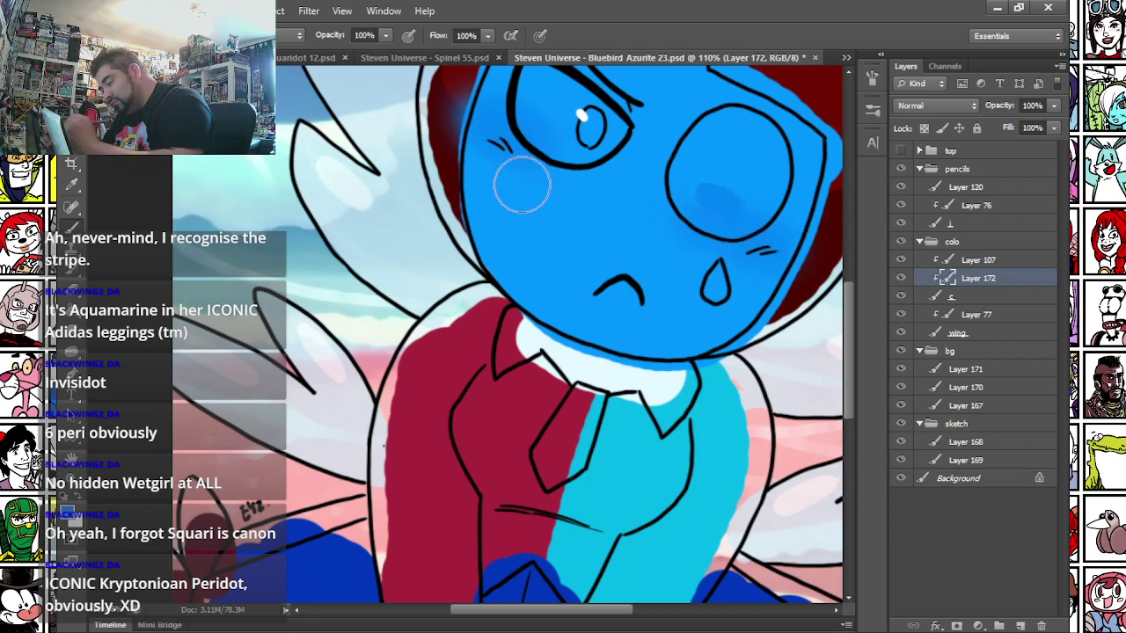
{"action": "mouse_move", "coordinate": [520, 307]}
{"action": "left_mouse_down"}
{"action": "mouse_move", "coordinate": [548, 337]}
{"action": "mouse_move", "coordinate": [673, 372]}
{"action": "left_mouse_up"}
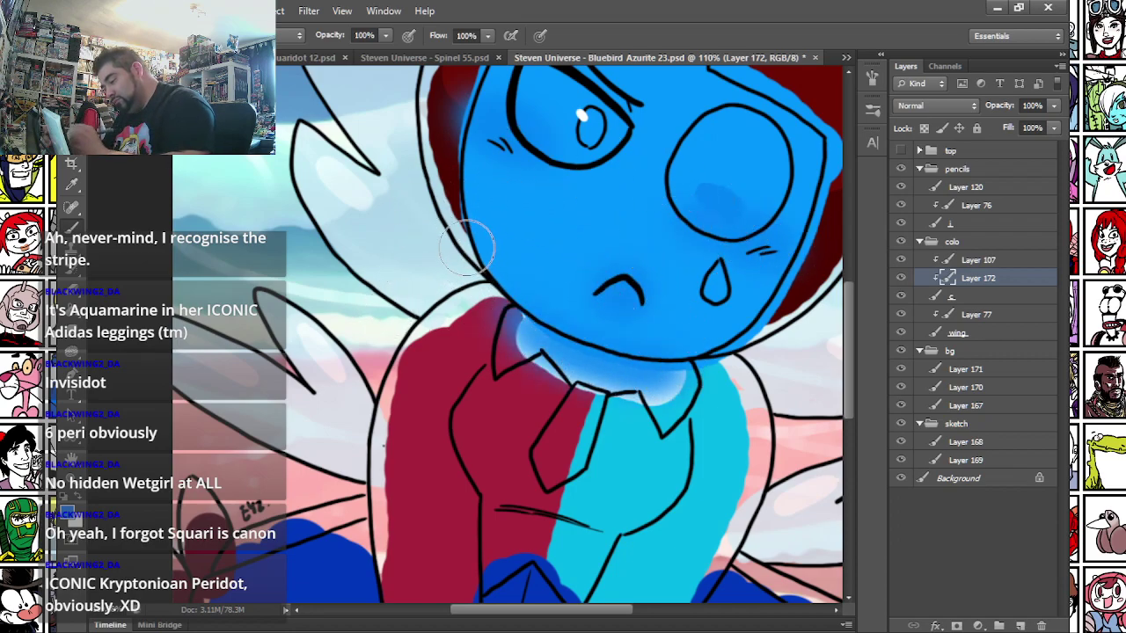
{"action": "left_click_drag", "start_coordinate": [572, 333], "coordinate": [758, 376]}
- Shade the hands in darker blue with a resized soft brush
{"action": "mouse_move", "coordinate": [374, 475]}
{"action": "left_mouse_down"}
{"action": "mouse_move", "coordinate": [430, 263]}
{"action": "mouse_move", "coordinate": [321, 344]}
{"action": "mouse_move", "coordinate": [326, 264]}
{"action": "left_mouse_up"}
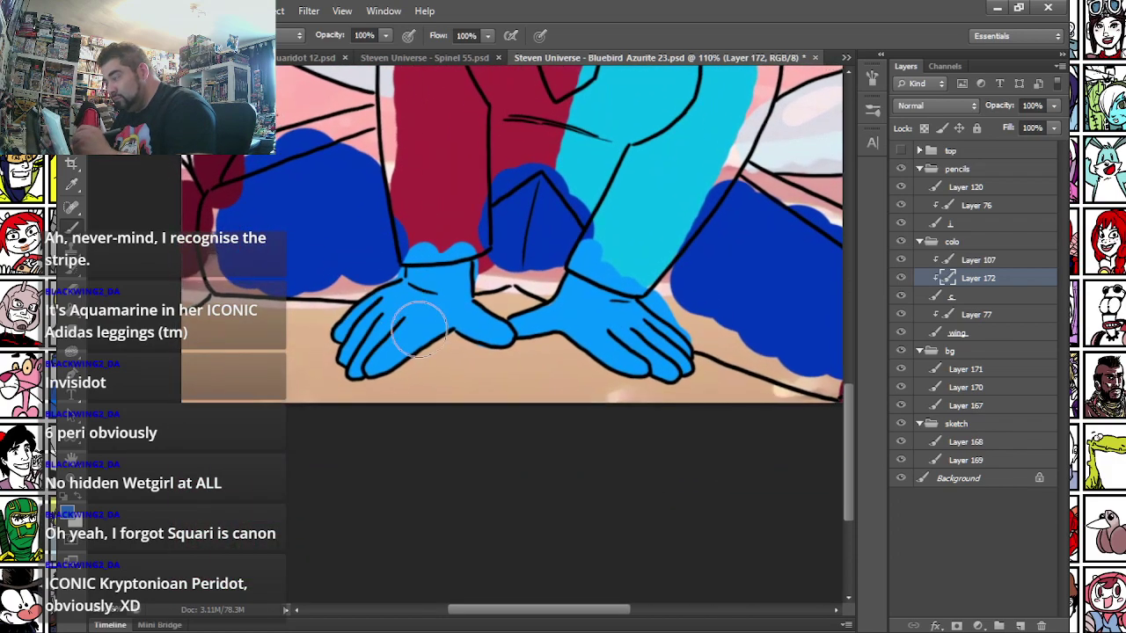
{"action": "right_click", "coordinate": [497, 241]}
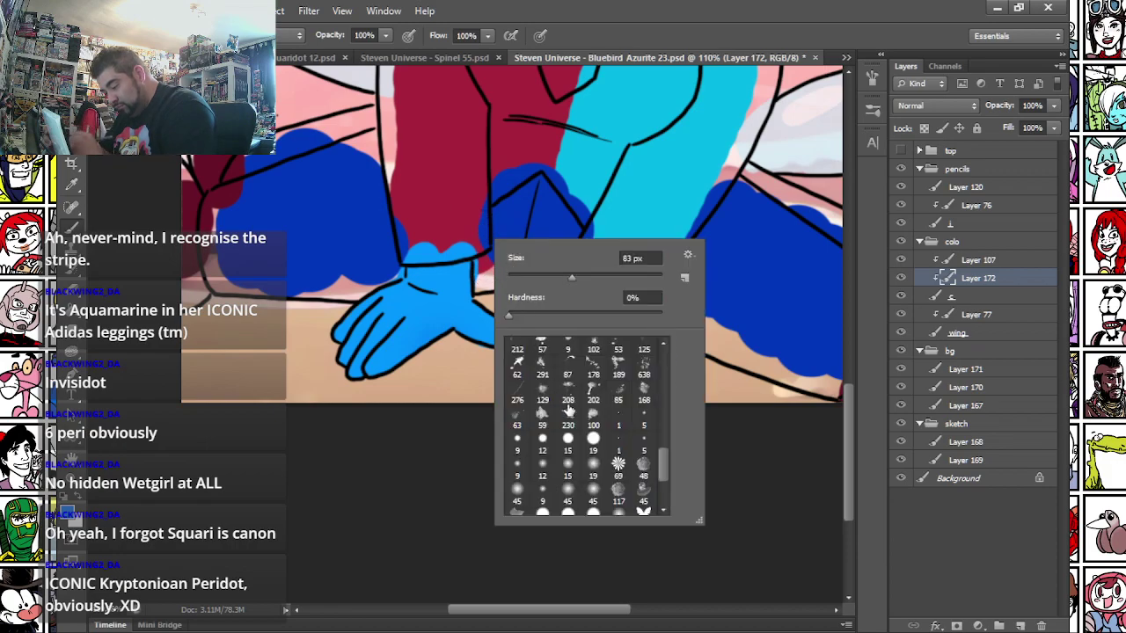
{"action": "left_click", "coordinate": [538, 276]}
{"action": "left_click", "coordinate": [456, 195]}
- Paint mint green patches and small spots on the face, covering the forehead, the open eye and the cheek
{"action": "left_click_drag", "start_coordinate": [420, 301], "coordinate": [395, 472]}
{"action": "left_click_drag", "start_coordinate": [485, 124], "coordinate": [440, 444]}
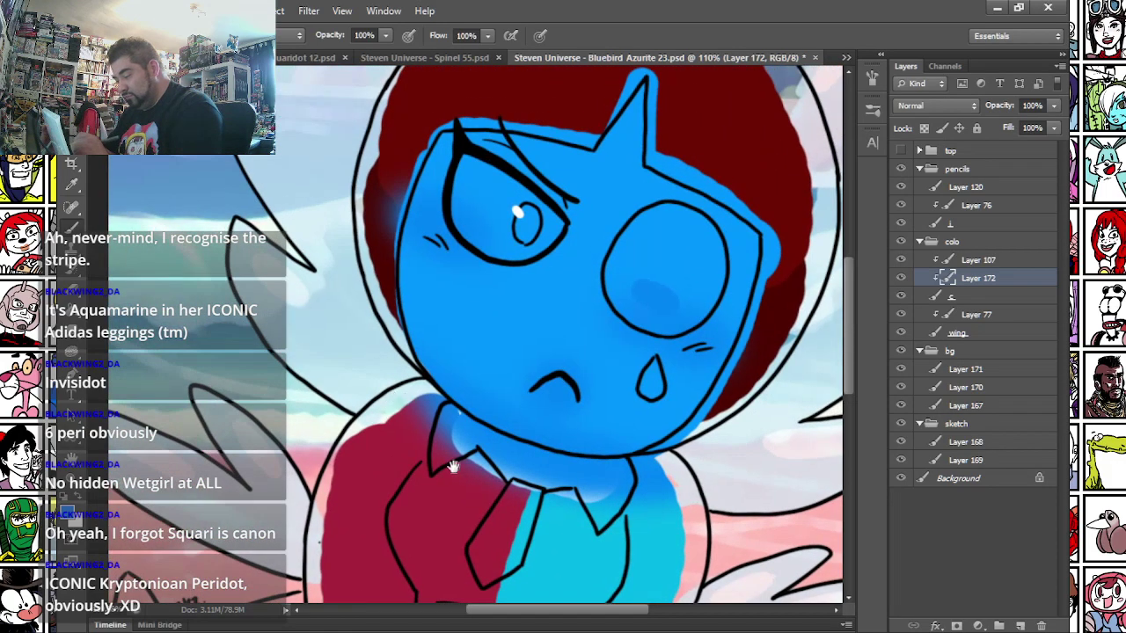
{"action": "scroll", "coordinate": [479, 423], "scroll_direction": "up", "scroll_amount": 1}
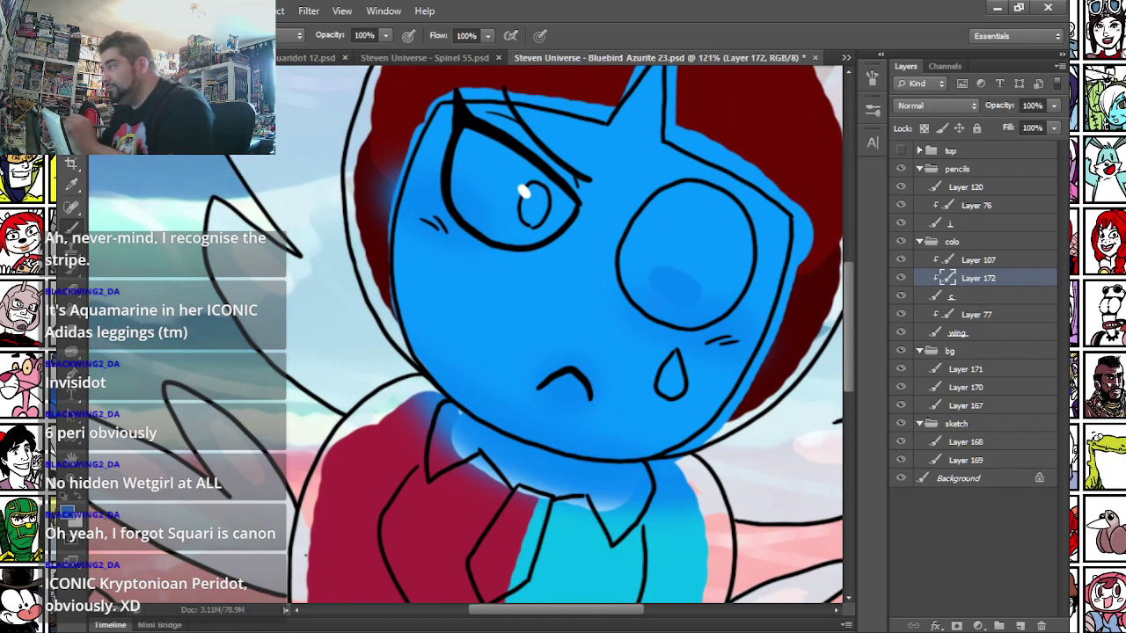
{"action": "mouse_move", "coordinate": [603, 95]}
{"action": "left_mouse_down"}
{"action": "mouse_move", "coordinate": [615, 187]}
{"action": "mouse_move", "coordinate": [573, 151]}
{"action": "mouse_move", "coordinate": [591, 208]}
{"action": "mouse_move", "coordinate": [603, 185]}
{"action": "left_mouse_up"}
{"action": "mouse_move", "coordinate": [512, 220]}
{"action": "left_mouse_down"}
{"action": "mouse_move", "coordinate": [496, 277]}
{"action": "mouse_move", "coordinate": [405, 322]}
{"action": "left_mouse_up"}
{"action": "left_click_drag", "start_coordinate": [480, 273], "coordinate": [519, 227]}
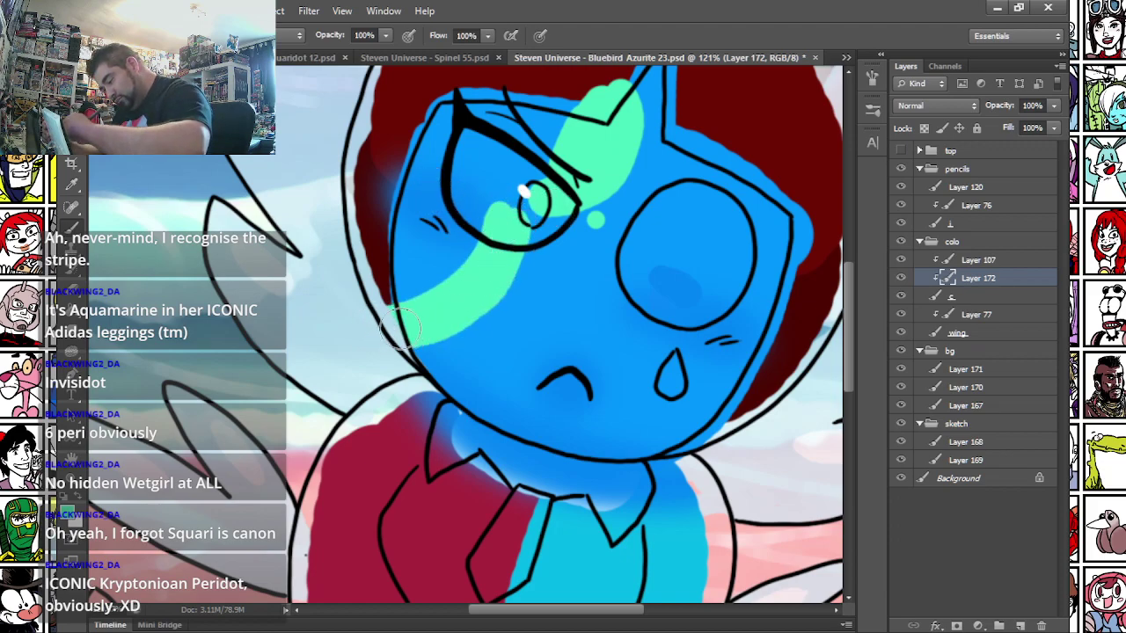
{"action": "mouse_move", "coordinate": [398, 330]}
{"action": "left_mouse_down"}
{"action": "mouse_move", "coordinate": [478, 171]}
{"action": "mouse_move", "coordinate": [466, 105]}
{"action": "mouse_move", "coordinate": [528, 140]}
{"action": "mouse_move", "coordinate": [479, 91]}
{"action": "left_mouse_up"}
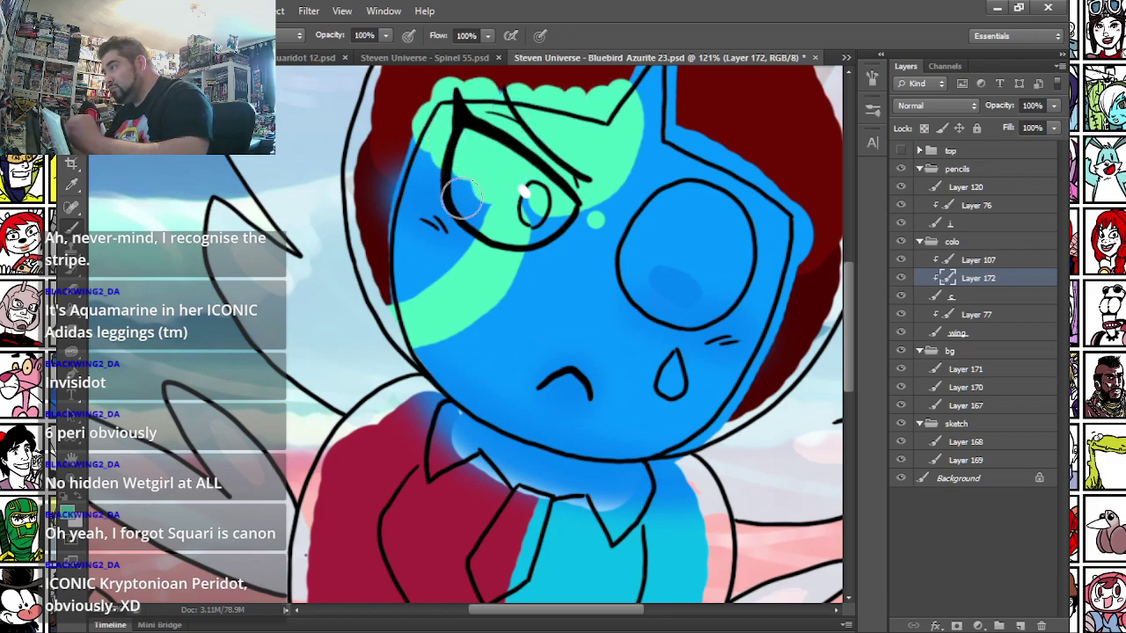
{"action": "left_click", "coordinate": [456, 353]}
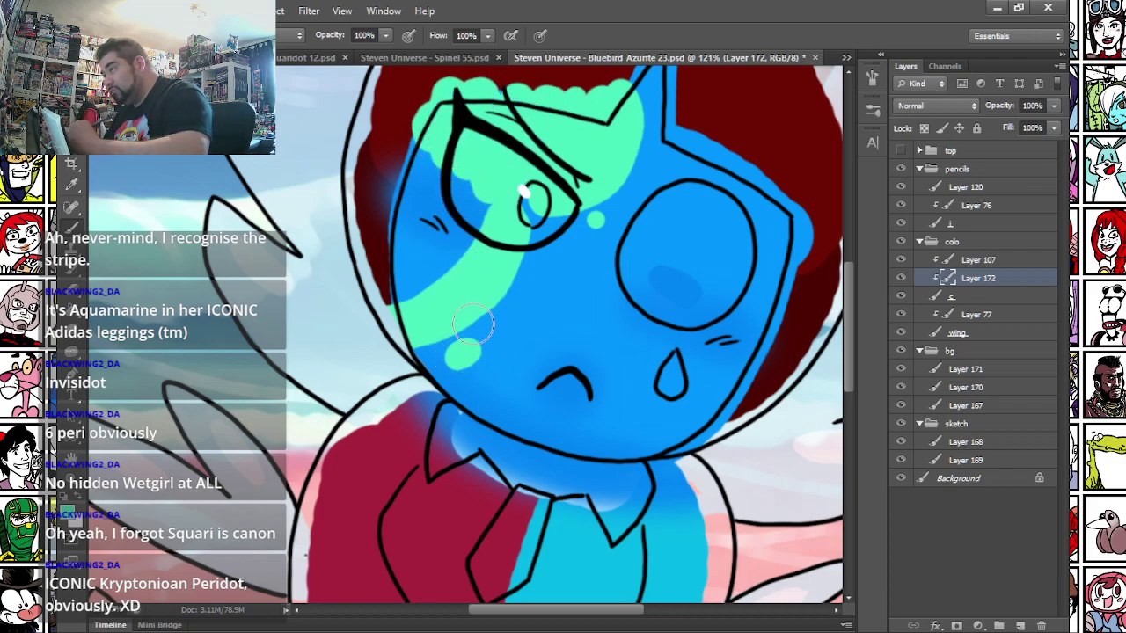
- Paint mint green over the hand below the cyan sleeve, covering its wrist, thumb base and lower fingers
{"action": "mouse_move", "coordinate": [478, 408]}
{"action": "left_mouse_down"}
{"action": "mouse_move", "coordinate": [339, 266]}
{"action": "mouse_move", "coordinate": [389, 231]}
{"action": "left_mouse_up"}
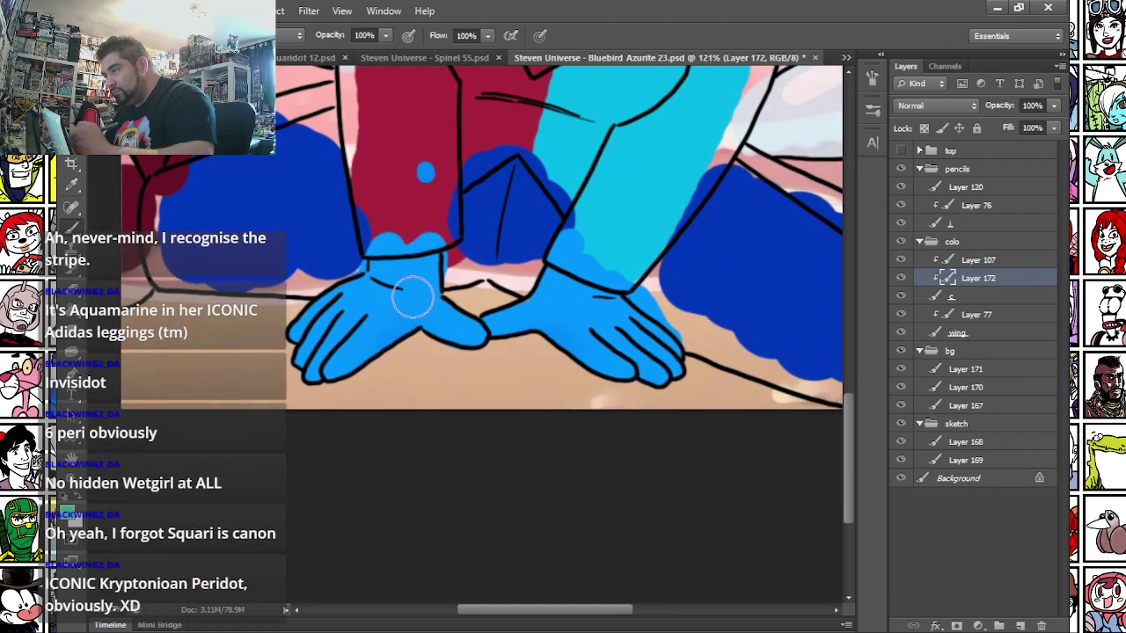
{"action": "left_click", "coordinate": [612, 280]}
{"action": "mouse_move", "coordinate": [612, 279]}
{"action": "left_mouse_down"}
{"action": "mouse_move", "coordinate": [594, 284]}
{"action": "mouse_move", "coordinate": [625, 280]}
{"action": "mouse_move", "coordinate": [569, 304]}
{"action": "mouse_move", "coordinate": [564, 320]}
{"action": "left_mouse_up"}
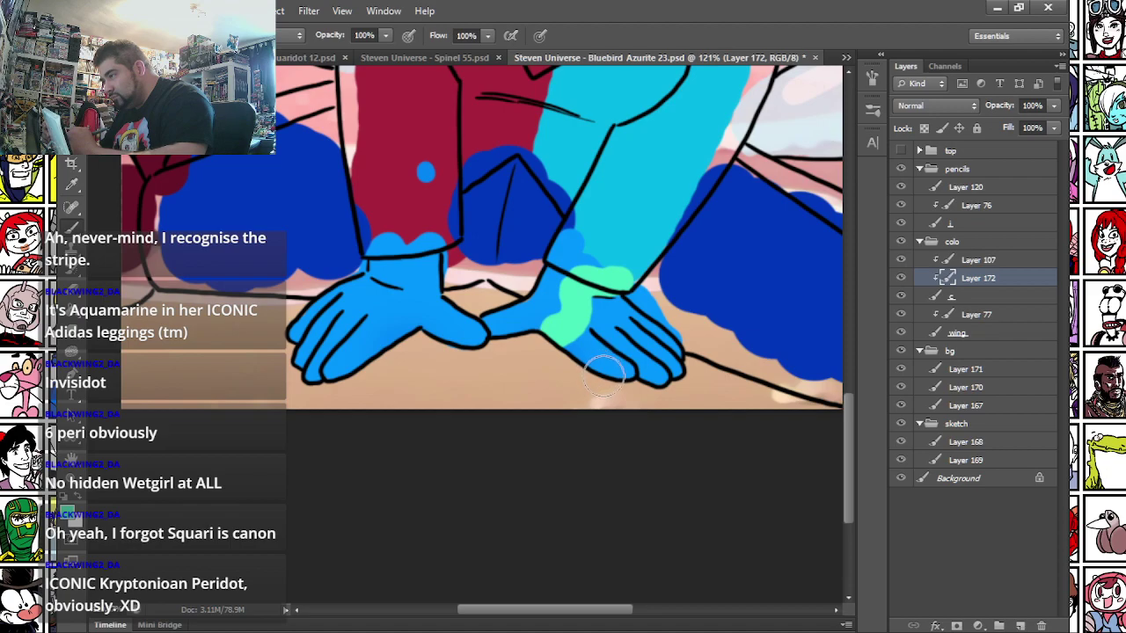
{"action": "mouse_move", "coordinate": [629, 373]}
{"action": "left_mouse_down"}
{"action": "mouse_move", "coordinate": [609, 346]}
{"action": "mouse_move", "coordinate": [589, 342]}
{"action": "mouse_move", "coordinate": [650, 384]}
{"action": "left_mouse_up"}
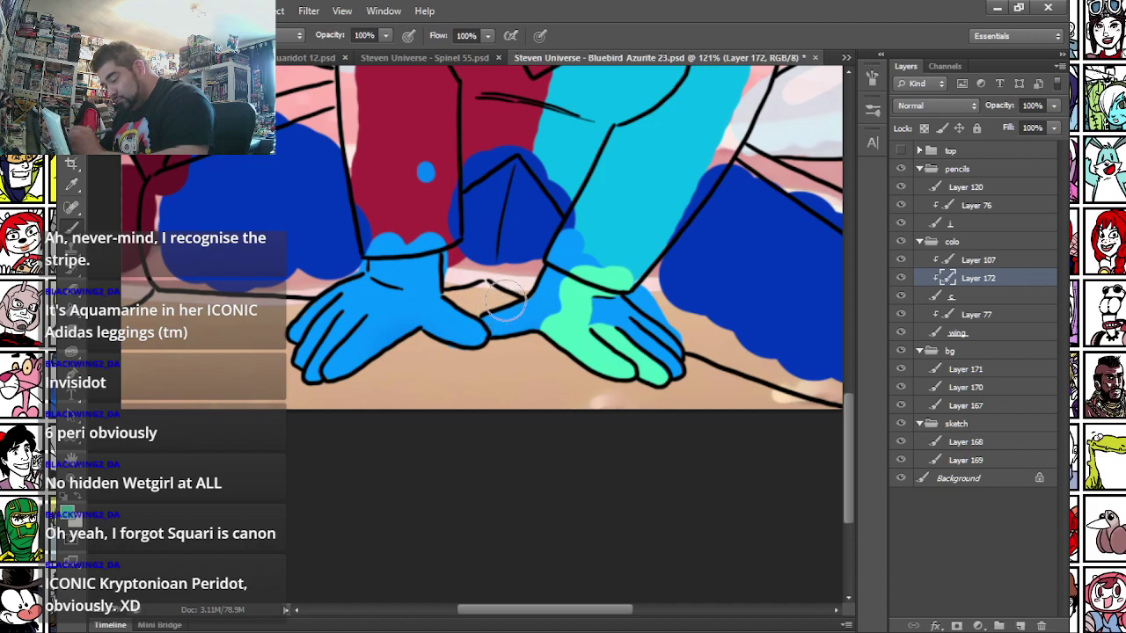
{"action": "left_click_drag", "start_coordinate": [503, 299], "coordinate": [547, 314]}
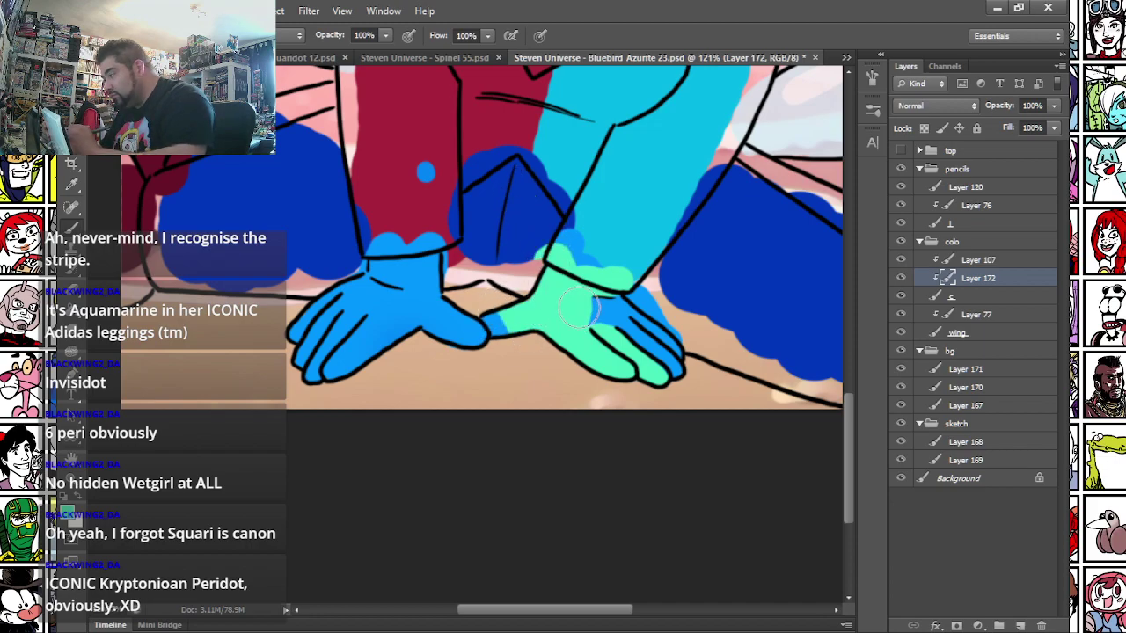
{"action": "mouse_move", "coordinate": [609, 344]}
{"action": "left_mouse_down"}
{"action": "mouse_move", "coordinate": [592, 265]}
{"action": "mouse_move", "coordinate": [561, 232]}
{"action": "mouse_move", "coordinate": [582, 295]}
{"action": "left_mouse_up"}
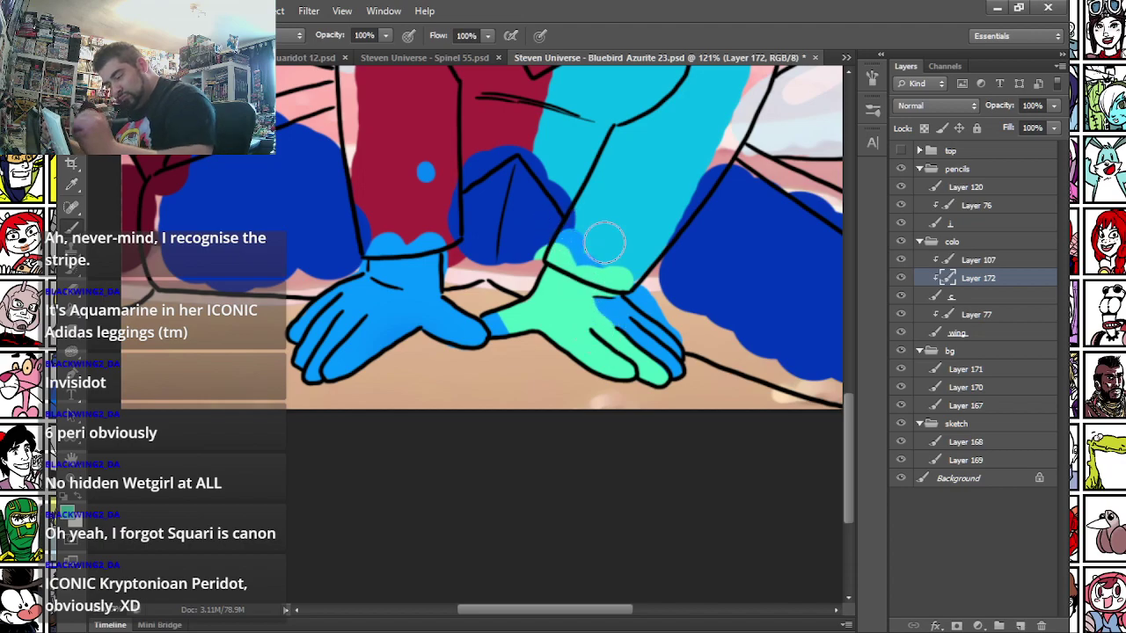
{"action": "left_click_drag", "start_coordinate": [347, 261], "coordinate": [366, 315]}
{"action": "mouse_move", "coordinate": [438, 295]}
{"action": "left_mouse_down"}
{"action": "mouse_move", "coordinate": [454, 310]}
{"action": "mouse_move", "coordinate": [400, 304]}
{"action": "mouse_move", "coordinate": [466, 302]}
{"action": "left_mouse_up"}
- Paint red patches over the forehead and the cheek beside the open eye, overlapping the mint green
{"action": "left_click_drag", "start_coordinate": [389, 142], "coordinate": [429, 550]}
{"action": "mouse_move", "coordinate": [480, 192]}
{"action": "left_mouse_down"}
{"action": "mouse_move", "coordinate": [393, 342]}
{"action": "mouse_move", "coordinate": [335, 320]}
{"action": "left_mouse_up"}
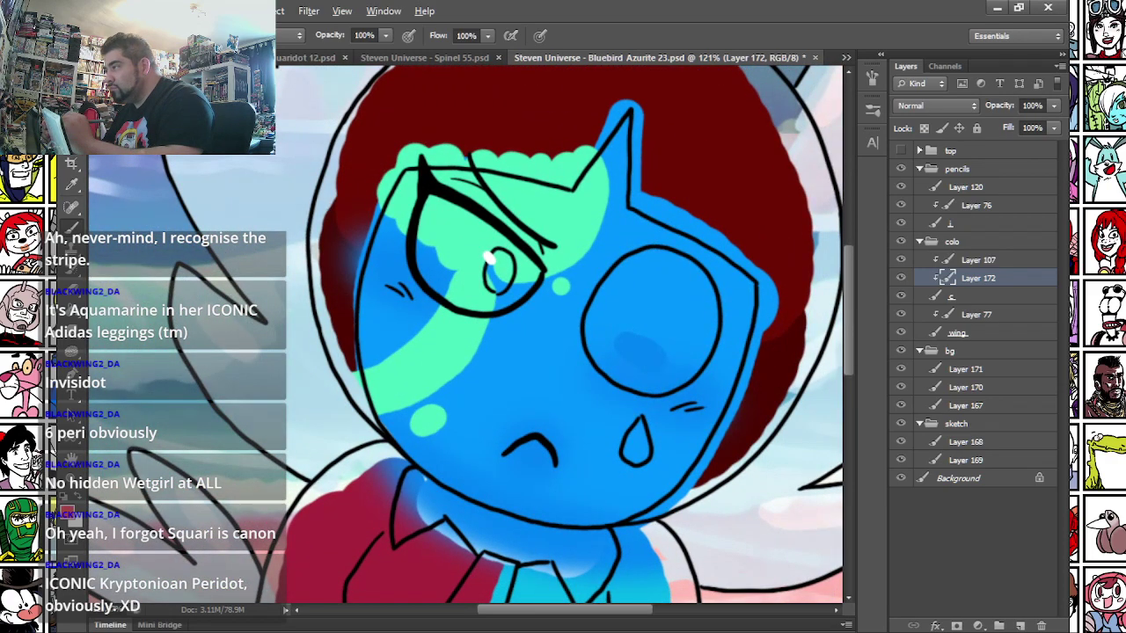
{"action": "left_click_drag", "start_coordinate": [537, 230], "coordinate": [535, 181]}
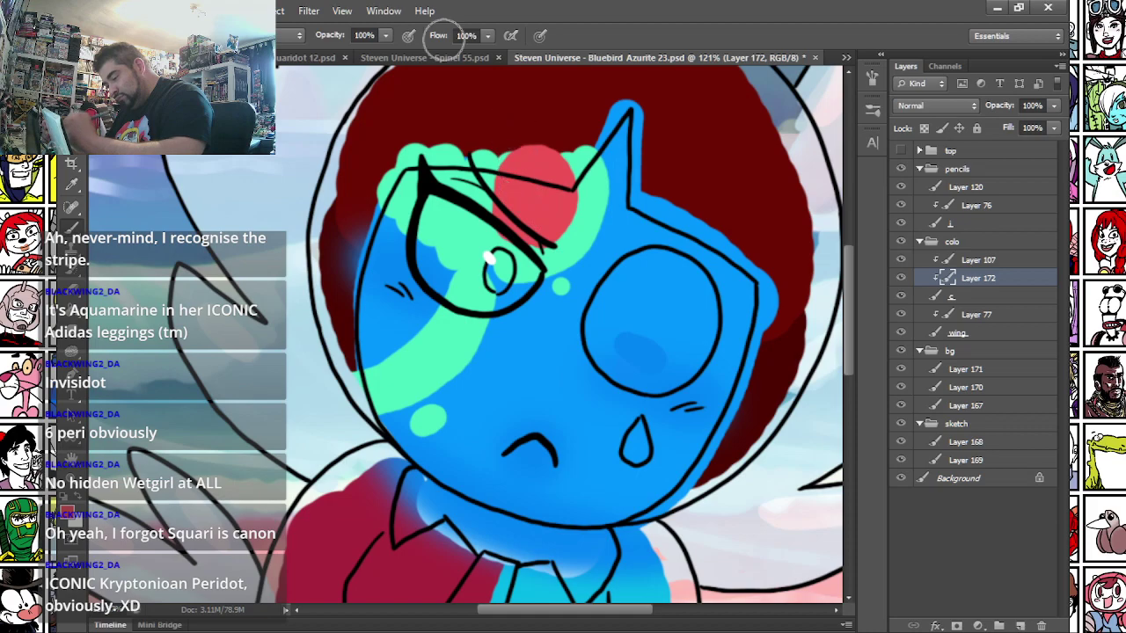
{"action": "mouse_move", "coordinate": [372, 348]}
{"action": "left_mouse_down"}
{"action": "mouse_move", "coordinate": [379, 363]}
{"action": "mouse_move", "coordinate": [447, 268]}
{"action": "left_mouse_up"}
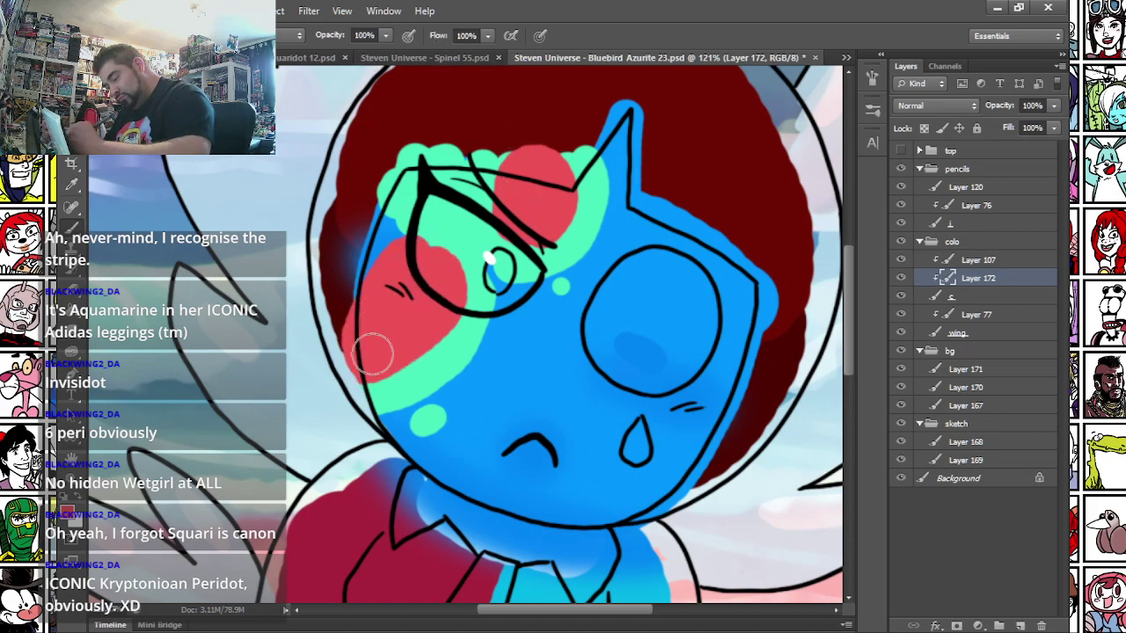
- Extend the red cheek patch up over the temple and brow, and repaint mint green strokes above the open eye's outer corner
{"action": "key", "text": "ctrl+z"}
{"action": "mouse_move", "coordinate": [364, 364]}
{"action": "left_mouse_down"}
{"action": "mouse_move", "coordinate": [432, 329]}
{"action": "mouse_move", "coordinate": [437, 296]}
{"action": "left_mouse_up"}
{"action": "key", "text": "ctrl+z"}
{"action": "mouse_move", "coordinate": [359, 366]}
{"action": "left_mouse_down"}
{"action": "mouse_move", "coordinate": [423, 326]}
{"action": "mouse_move", "coordinate": [437, 276]}
{"action": "mouse_move", "coordinate": [395, 211]}
{"action": "mouse_move", "coordinate": [413, 145]}
{"action": "mouse_move", "coordinate": [483, 167]}
{"action": "mouse_move", "coordinate": [519, 202]}
{"action": "left_mouse_up"}
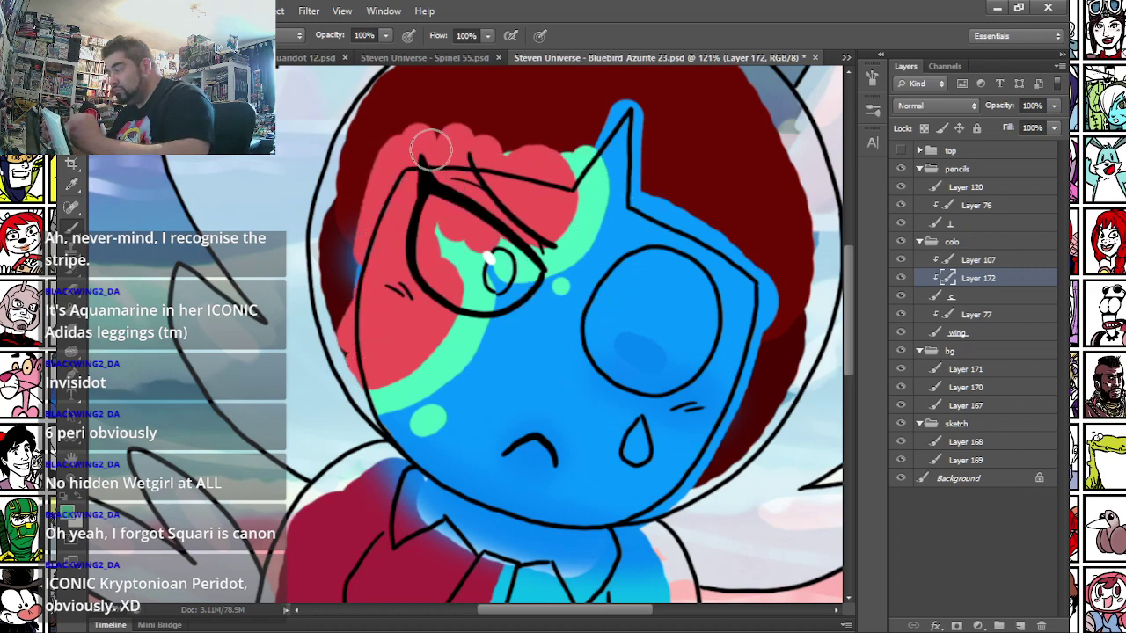
{"action": "mouse_move", "coordinate": [437, 146]}
{"action": "left_mouse_down"}
{"action": "mouse_move", "coordinate": [450, 207]}
{"action": "mouse_move", "coordinate": [426, 154]}
{"action": "mouse_move", "coordinate": [401, 159]}
{"action": "mouse_move", "coordinate": [410, 159]}
{"action": "mouse_move", "coordinate": [438, 223]}
{"action": "mouse_move", "coordinate": [399, 153]}
{"action": "mouse_move", "coordinate": [440, 225]}
{"action": "mouse_move", "coordinate": [402, 156]}
{"action": "left_mouse_up"}
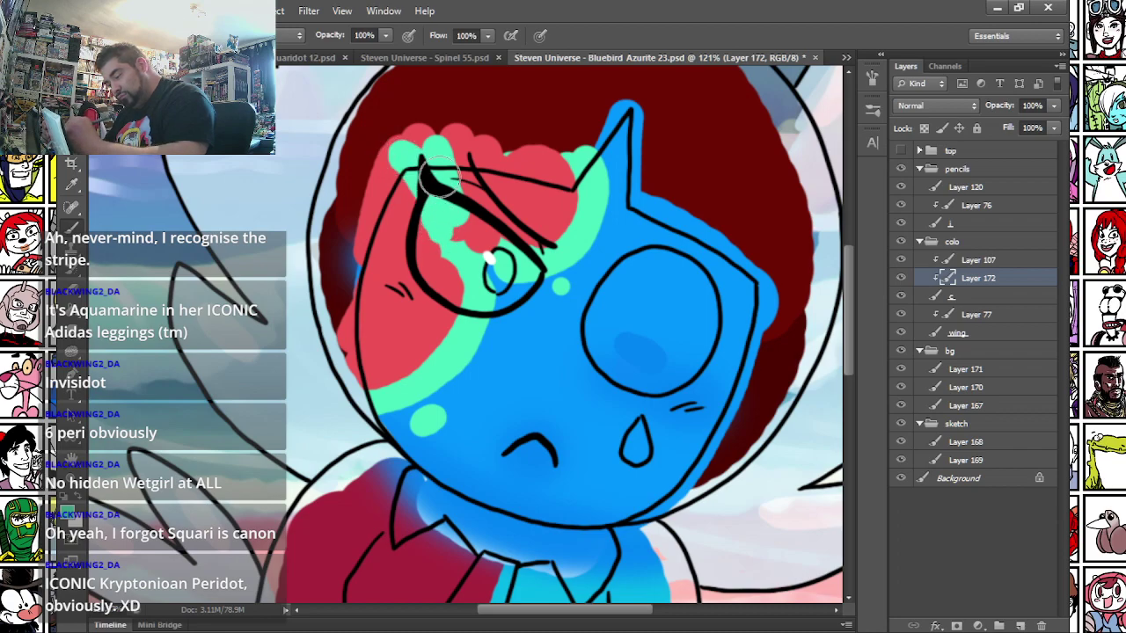
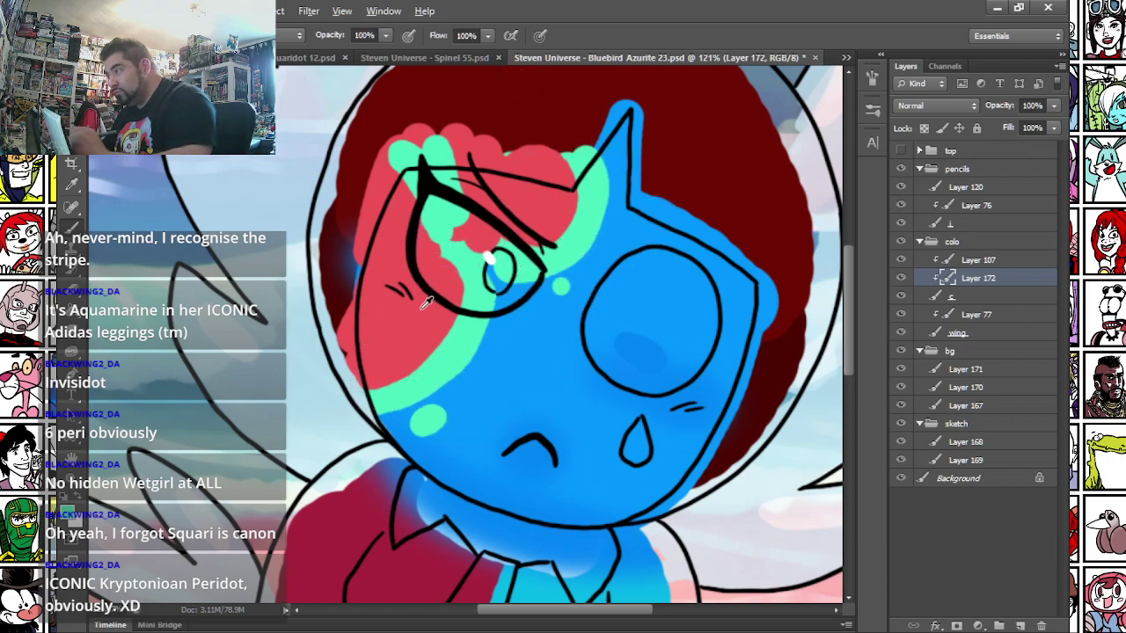
- Paint the thumb of the mint green hand red
{"action": "scroll", "coordinate": [421, 330], "scroll_direction": "down", "scroll_amount": 10}
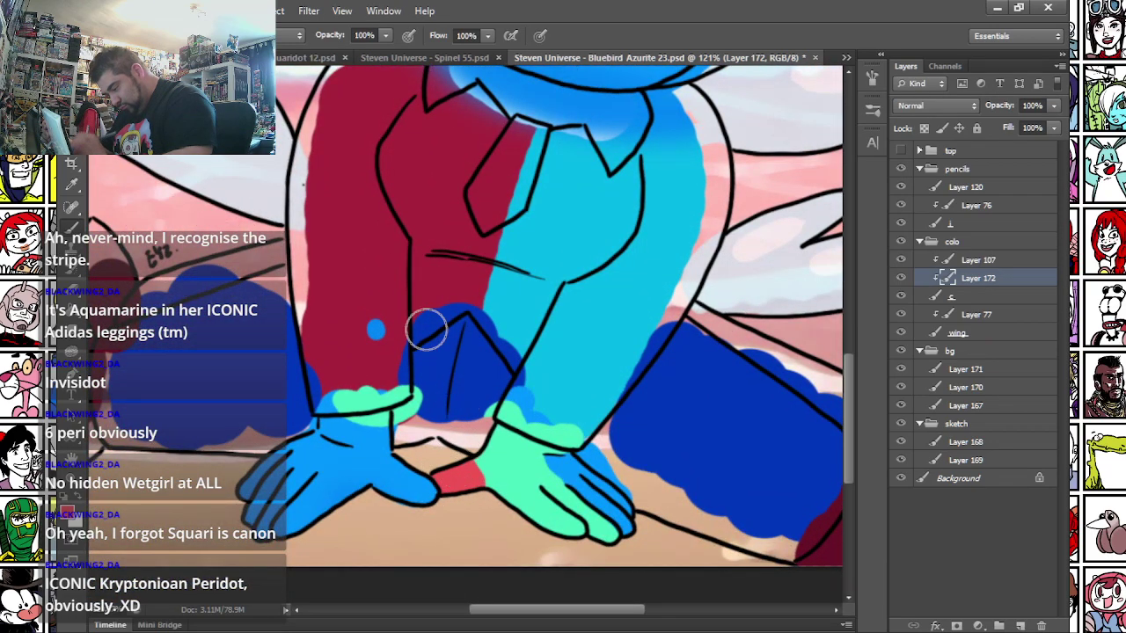
{"action": "left_click_drag", "start_coordinate": [338, 272], "coordinate": [349, 285]}
{"action": "scroll", "coordinate": [348, 286], "scroll_direction": "up", "scroll_amount": 10}
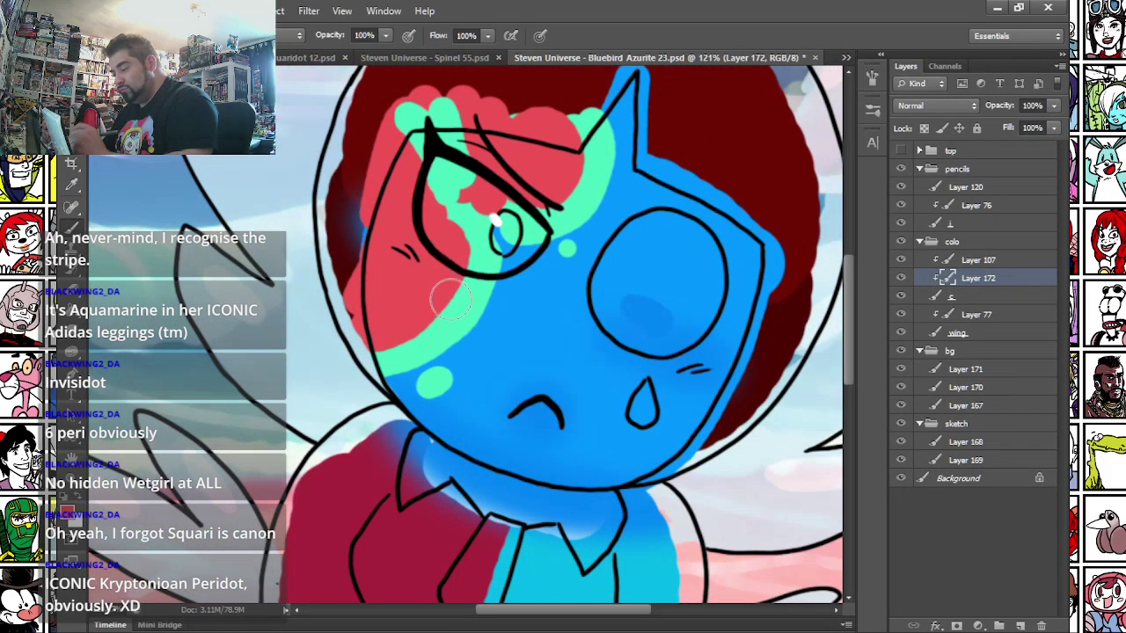
- Fill the open eye with white and a pale pinkish shadow beneath the upper lid
{"action": "scroll", "coordinate": [598, 360], "scroll_direction": "up", "scroll_amount": 2}
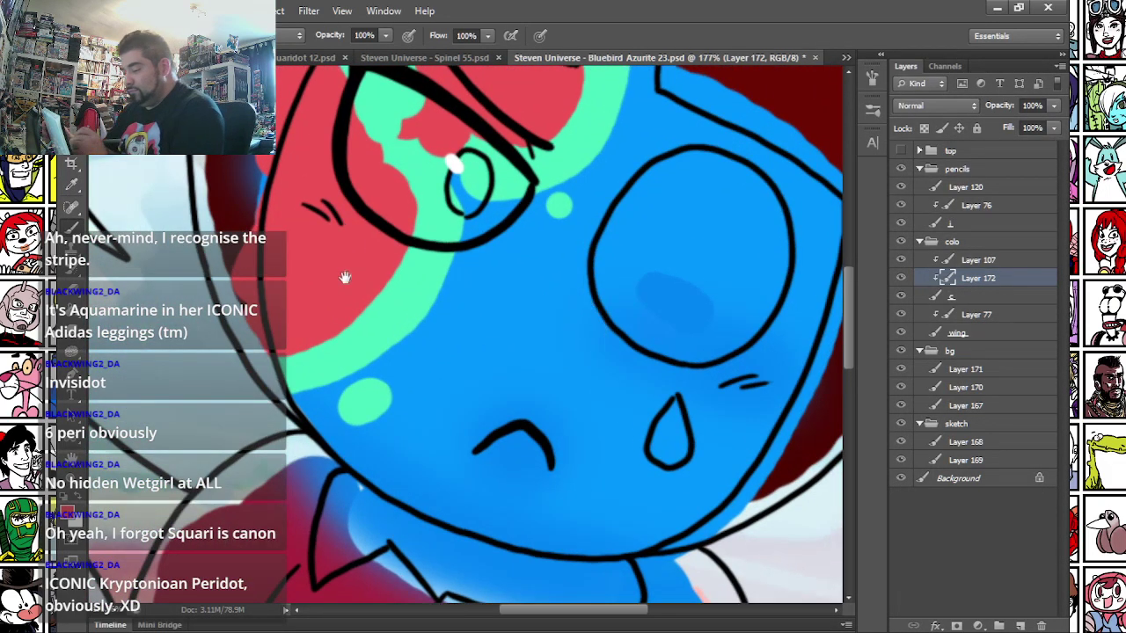
{"action": "scroll", "coordinate": [383, 314], "scroll_direction": "up", "scroll_amount": 1}
{"action": "mouse_move", "coordinate": [396, 132]}
{"action": "left_mouse_down"}
{"action": "mouse_move", "coordinate": [395, 176]}
{"action": "mouse_move", "coordinate": [405, 164]}
{"action": "mouse_move", "coordinate": [461, 198]}
{"action": "mouse_move", "coordinate": [529, 257]}
{"action": "mouse_move", "coordinate": [502, 257]}
{"action": "mouse_move", "coordinate": [410, 202]}
{"action": "mouse_move", "coordinate": [435, 195]}
{"action": "left_mouse_up"}
{"action": "mouse_move", "coordinate": [378, 219]}
{"action": "left_mouse_down"}
{"action": "mouse_move", "coordinate": [424, 228]}
{"action": "mouse_move", "coordinate": [510, 282]}
{"action": "mouse_move", "coordinate": [382, 224]}
{"action": "mouse_move", "coordinate": [392, 254]}
{"action": "mouse_move", "coordinate": [422, 279]}
{"action": "mouse_move", "coordinate": [495, 292]}
{"action": "left_mouse_up"}
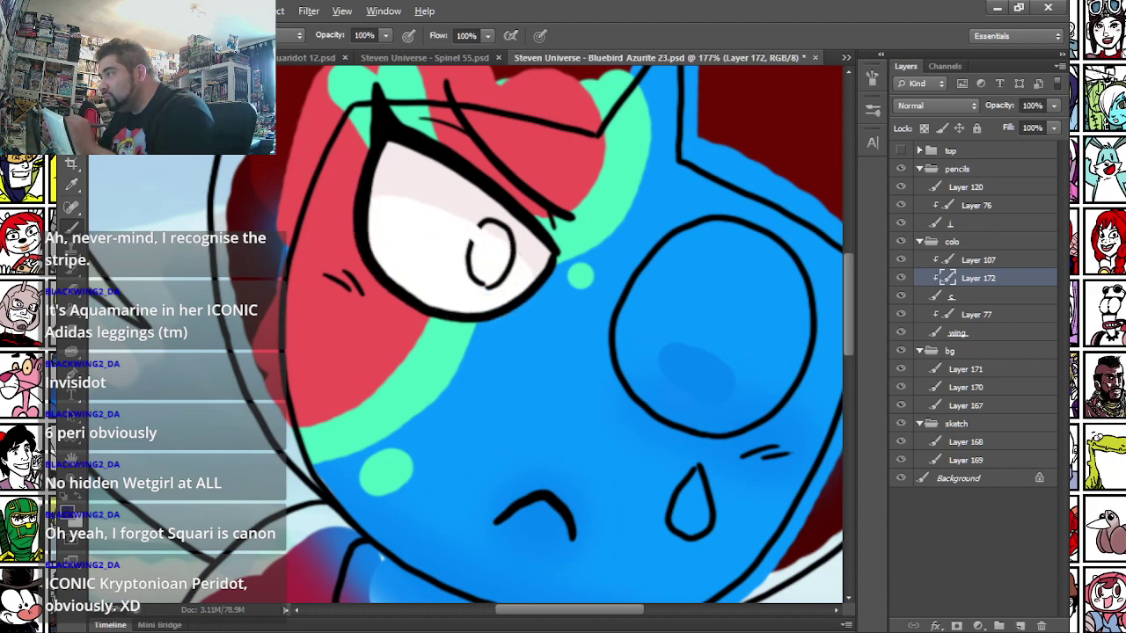
- Paint the open eye's iris dark navy blue, leaving a small white highlight at its upper edge
{"action": "right_click", "coordinate": [497, 243]}
{"action": "left_click_drag", "start_coordinate": [541, 282], "coordinate": [532, 283]}
{"action": "left_click_drag", "start_coordinate": [489, 236], "coordinate": [481, 263]}
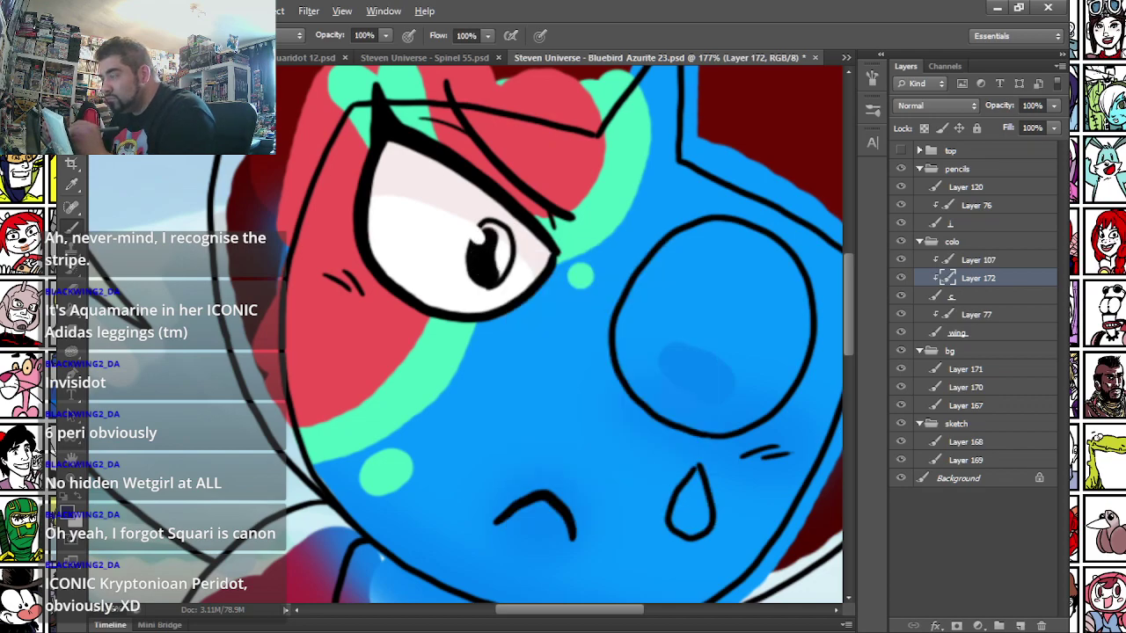
{"action": "left_click", "coordinate": [481, 254]}
{"action": "left_click_drag", "start_coordinate": [491, 274], "coordinate": [495, 246]}
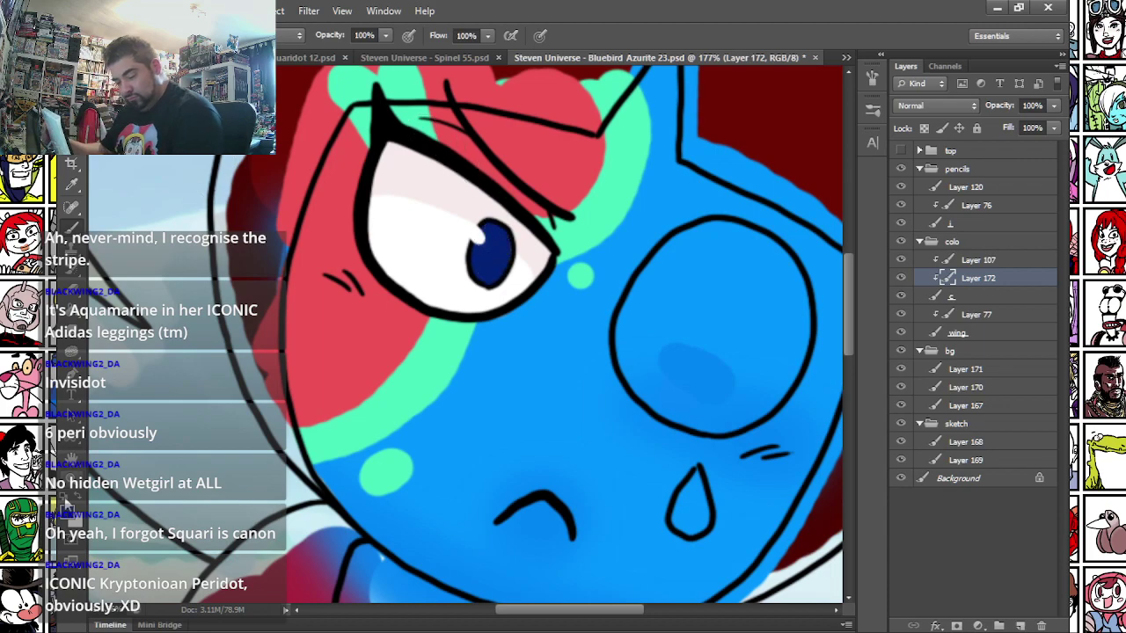
- Choose light pink fb9394 and paint a small highlight below the marks on the red cheek
{"action": "left_click", "coordinate": [71, 480]}
{"action": "left_click", "coordinate": [443, 129]}
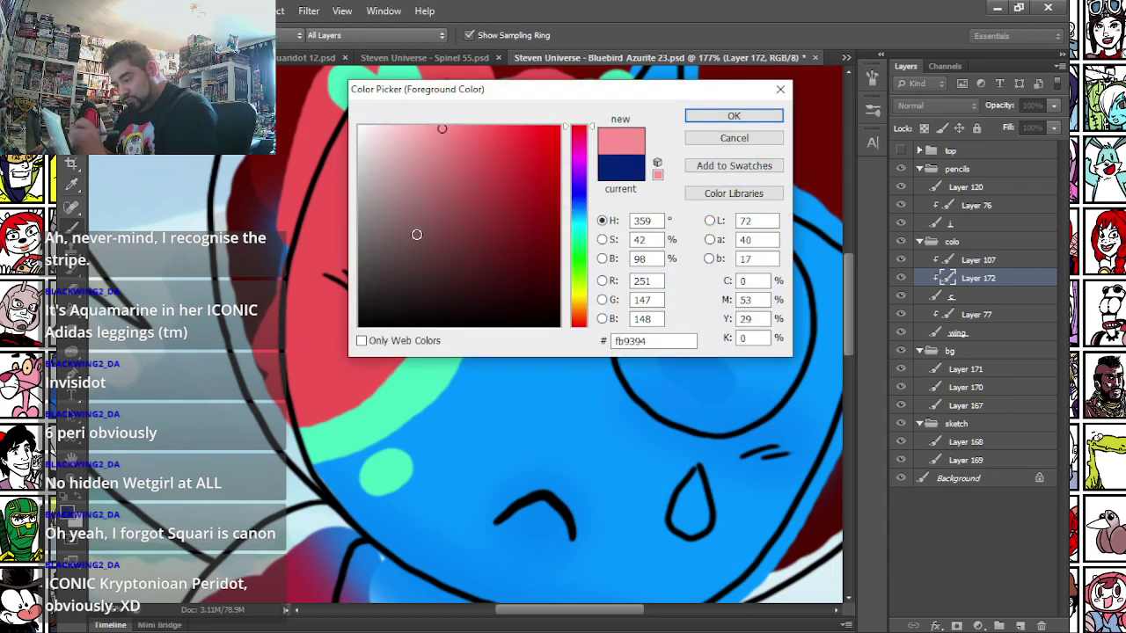
{"action": "key", "text": "Return"}
{"action": "right_click", "coordinate": [467, 274]}
{"action": "left_click_drag", "start_coordinate": [331, 309], "coordinate": [323, 306]}
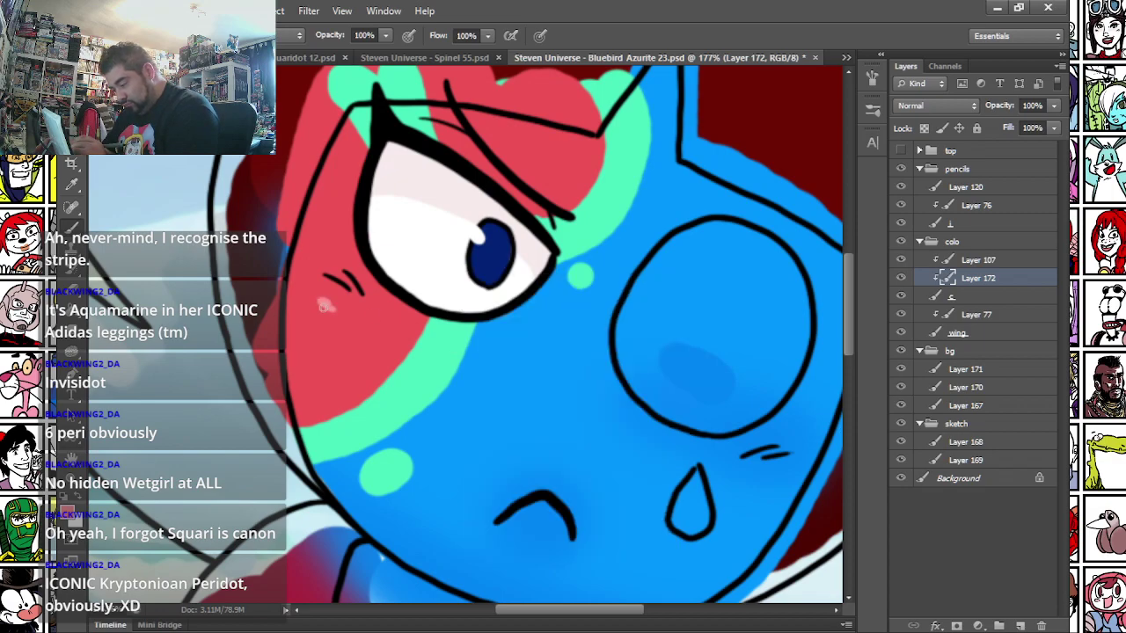
- Choose a light blue based on the skin colour and paint small highlights beside the mouth and below the blue cheek's marks
{"action": "left_click", "coordinate": [67, 515]}
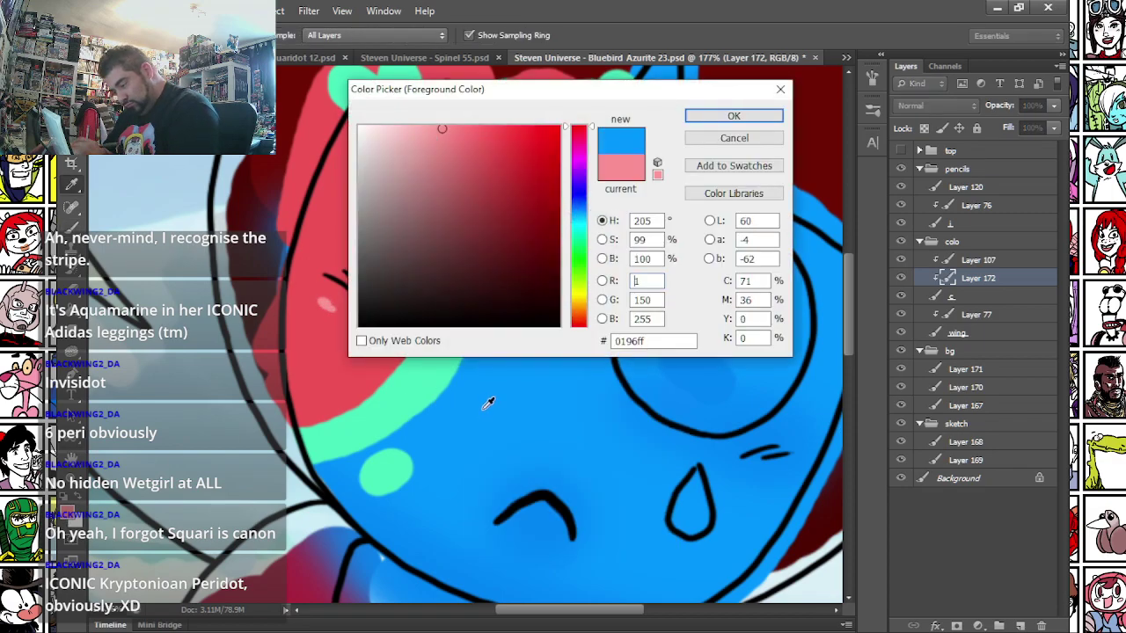
{"action": "left_click", "coordinate": [483, 409]}
{"action": "left_click", "coordinate": [445, 133]}
{"action": "key", "text": "Return"}
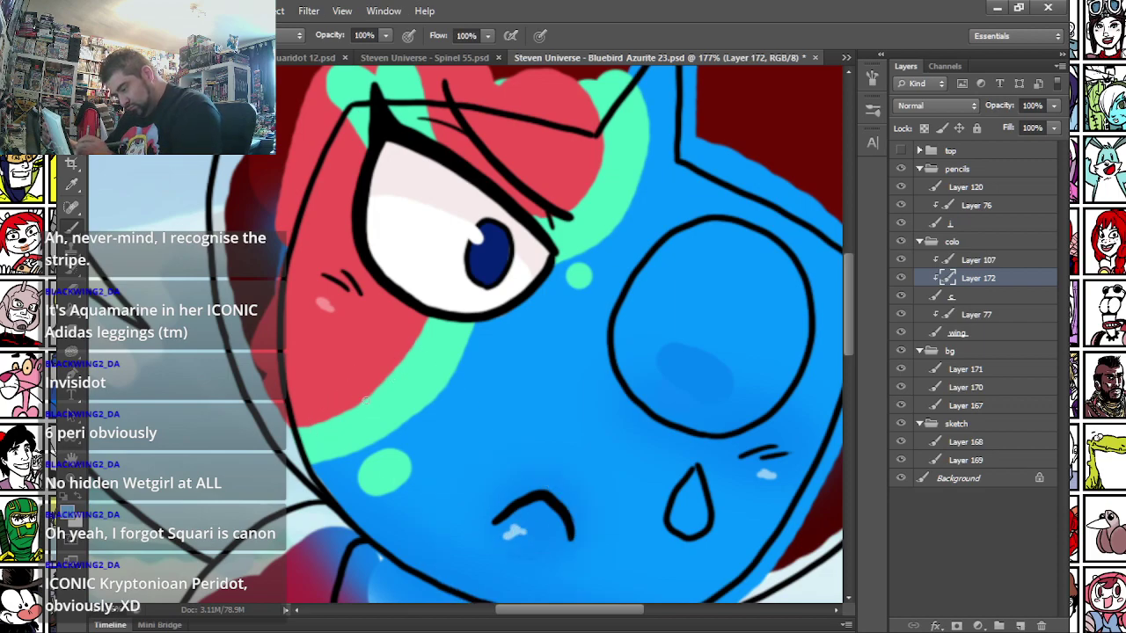
{"action": "left_click_drag", "start_coordinate": [326, 563], "coordinate": [299, 231]}
{"action": "left_click_drag", "start_coordinate": [296, 519], "coordinate": [331, 305]}
{"action": "left_click_drag", "start_coordinate": [202, 215], "coordinate": [317, 519]}
{"action": "left_click_drag", "start_coordinate": [334, 231], "coordinate": [364, 545]}
{"action": "left_click_drag", "start_coordinate": [463, 274], "coordinate": [367, 414]}
{"action": "left_click_drag", "start_coordinate": [470, 402], "coordinate": [312, 397]}
{"action": "left_click_drag", "start_coordinate": [368, 468], "coordinate": [377, 352]}
{"action": "scroll", "coordinate": [376, 352], "scroll_direction": "down", "scroll_amount": 2}
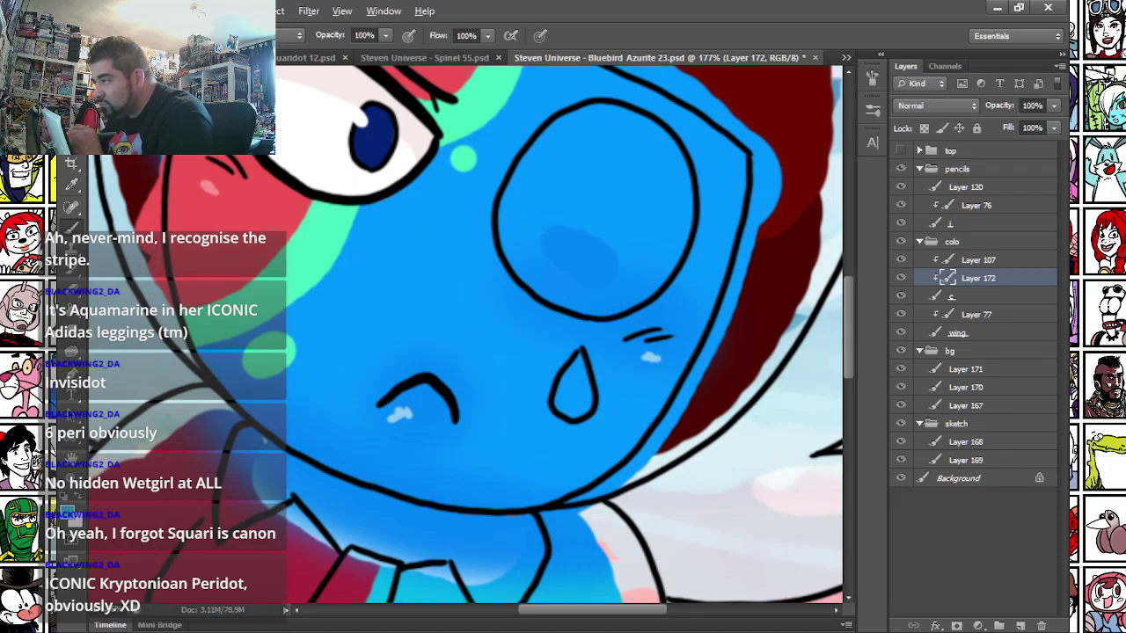
- Colour the teardrop on the cheek in three bands: dark blue at its base, mint green in the middle and red at its tip
{"action": "right_click", "coordinate": [587, 376]}
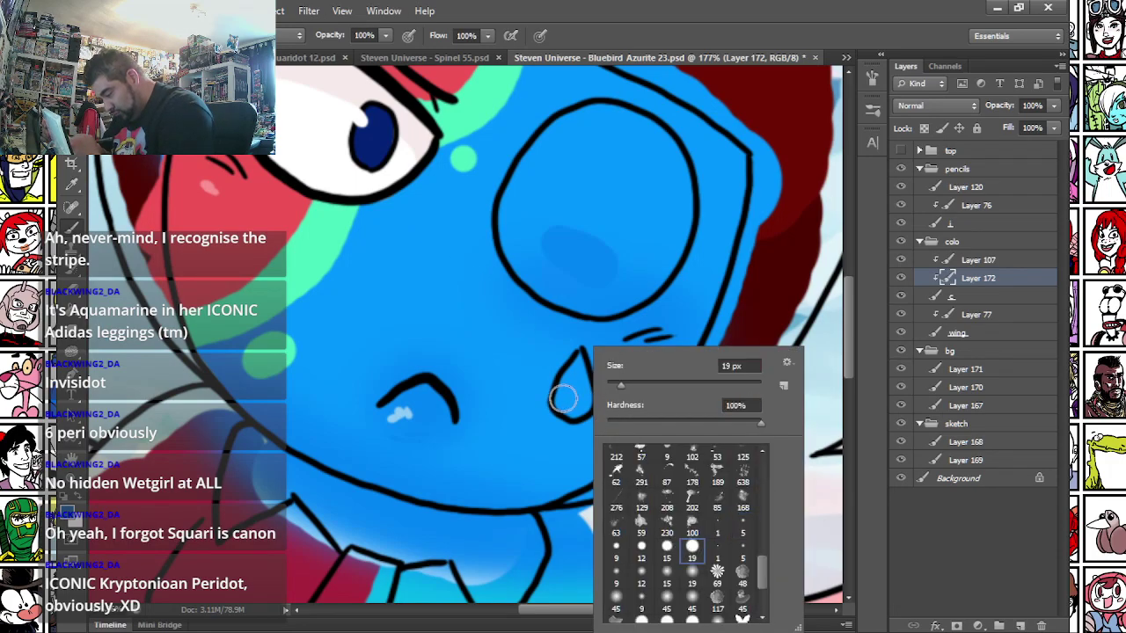
{"action": "left_click", "coordinate": [563, 399]}
{"action": "left_click_drag", "start_coordinate": [561, 403], "coordinate": [580, 404]}
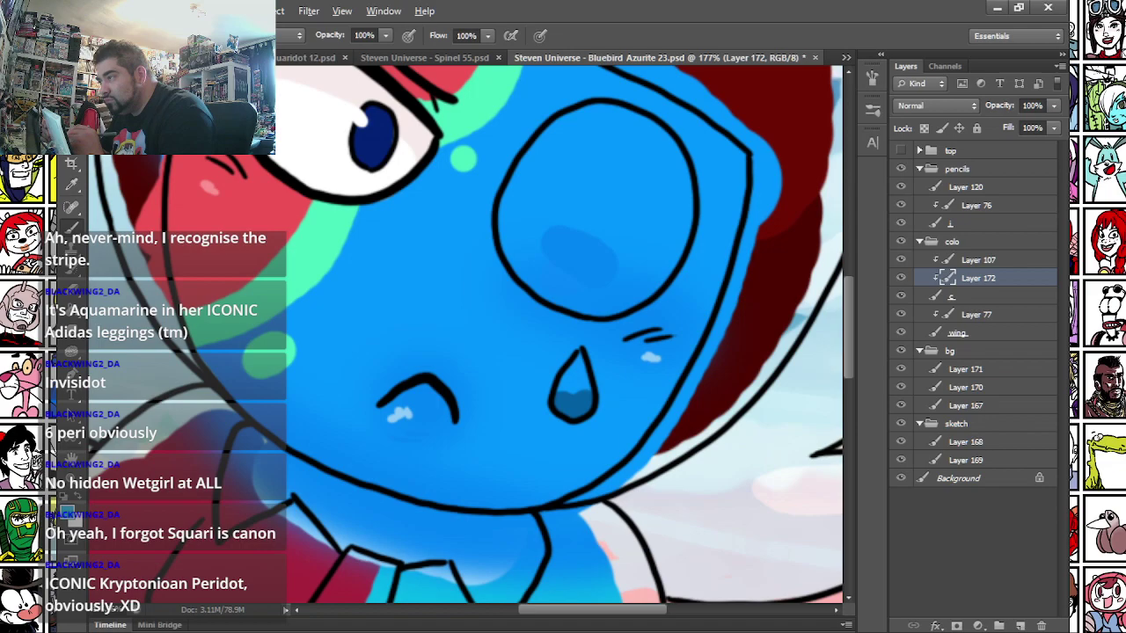
{"action": "left_click_drag", "start_coordinate": [564, 393], "coordinate": [577, 398]}
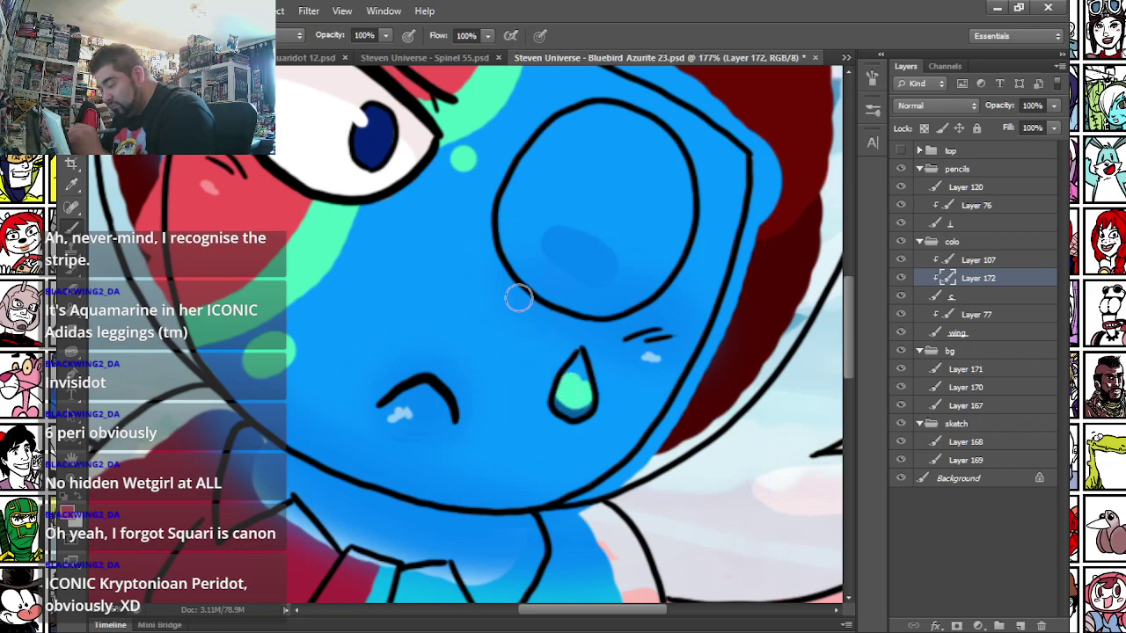
{"action": "left_click_drag", "start_coordinate": [568, 375], "coordinate": [577, 366]}
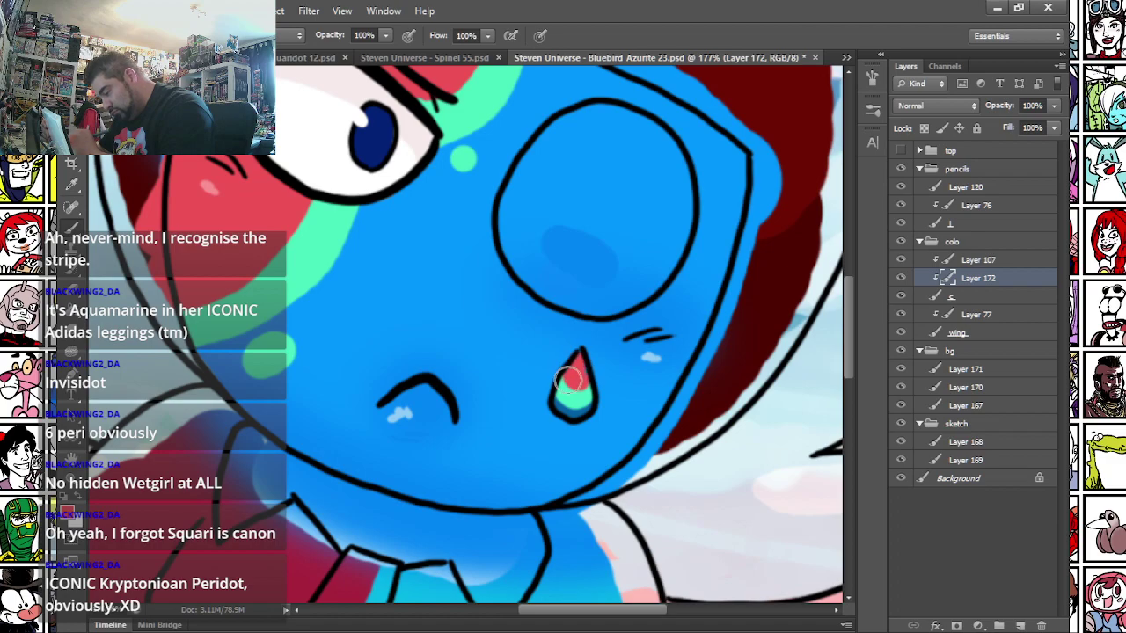
- Merge Layer 172 into the colour layer below and paint dark red hair up to the face outline beside the blue cheek
{"action": "left_click_drag", "start_coordinate": [173, 249], "coordinate": [356, 269]}
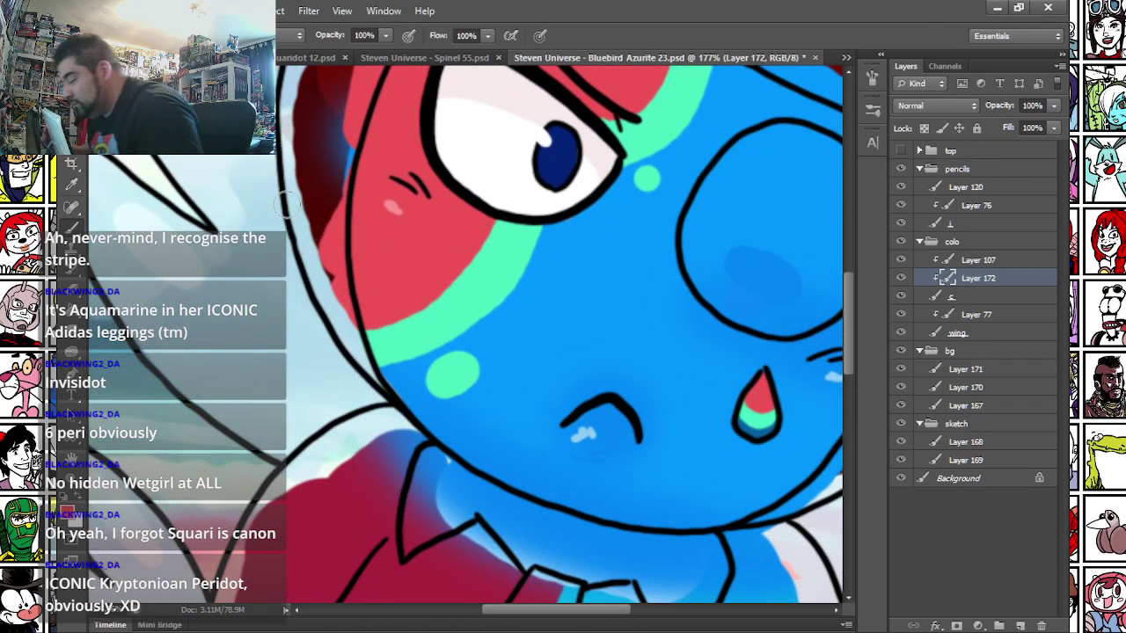
{"action": "key", "text": "ctrl+e"}
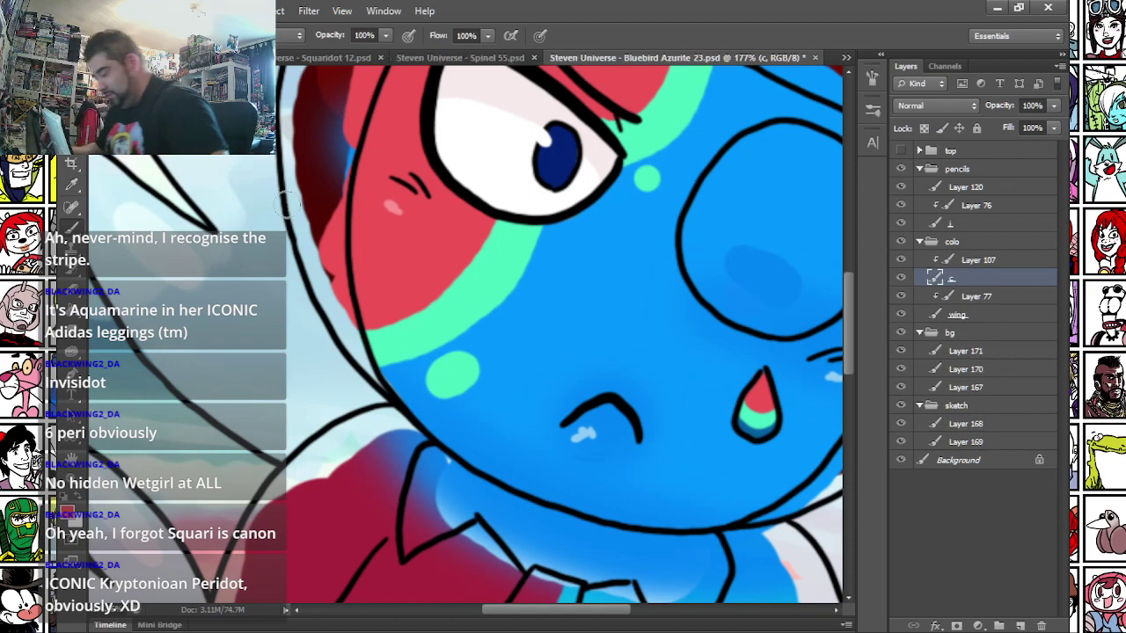
{"action": "left_click_drag", "start_coordinate": [705, 305], "coordinate": [389, 344]}
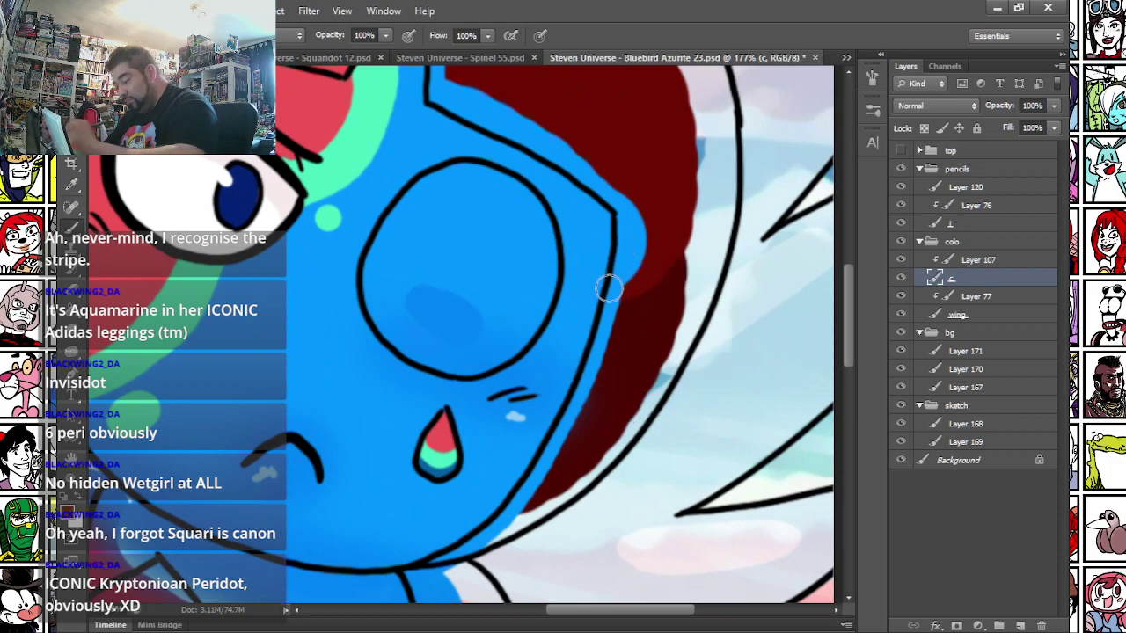
{"action": "mouse_move", "coordinate": [428, 564]}
{"action": "left_mouse_down"}
{"action": "mouse_move", "coordinate": [498, 531]}
{"action": "mouse_move", "coordinate": [525, 499]}
{"action": "mouse_move", "coordinate": [580, 409]}
{"action": "mouse_move", "coordinate": [612, 296]}
{"action": "mouse_move", "coordinate": [657, 332]}
{"action": "mouse_move", "coordinate": [619, 297]}
{"action": "left_mouse_up"}
{"action": "right_click", "coordinate": [619, 288]}
{"action": "left_click", "coordinate": [656, 326]}
{"action": "mouse_move", "coordinate": [473, 539]}
{"action": "left_mouse_down"}
{"action": "mouse_move", "coordinate": [570, 482]}
{"action": "mouse_move", "coordinate": [633, 410]}
{"action": "mouse_move", "coordinate": [686, 314]}
{"action": "mouse_move", "coordinate": [681, 272]}
{"action": "mouse_move", "coordinate": [638, 302]}
{"action": "left_mouse_up"}
{"action": "mouse_move", "coordinate": [278, 318]}
{"action": "left_mouse_down"}
{"action": "mouse_move", "coordinate": [297, 339]}
{"action": "mouse_move", "coordinate": [661, 391]}
{"action": "left_mouse_up"}
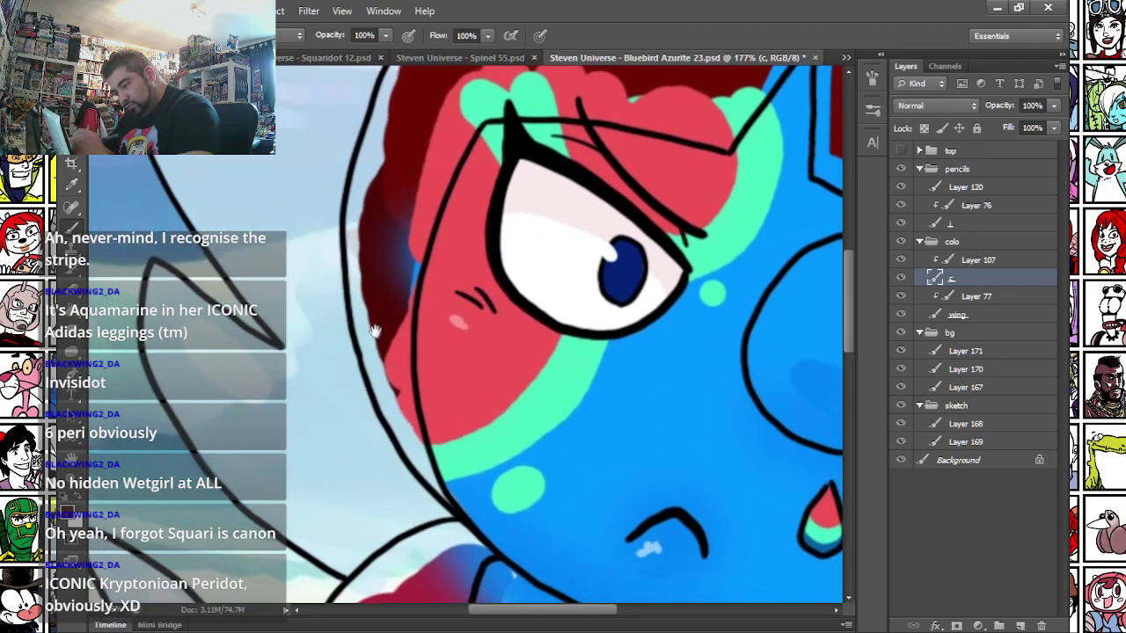
- Fill the hair beside the red cheek with dark red, covering the gaps and overflow between the face and hair outlines
{"action": "mouse_move", "coordinate": [381, 130]}
{"action": "left_mouse_down"}
{"action": "mouse_move", "coordinate": [359, 232]}
{"action": "mouse_move", "coordinate": [385, 370]}
{"action": "left_mouse_up"}
{"action": "mouse_move", "coordinate": [434, 485]}
{"action": "left_mouse_down"}
{"action": "mouse_move", "coordinate": [395, 372]}
{"action": "mouse_move", "coordinate": [396, 297]}
{"action": "mouse_move", "coordinate": [413, 264]}
{"action": "left_mouse_up"}
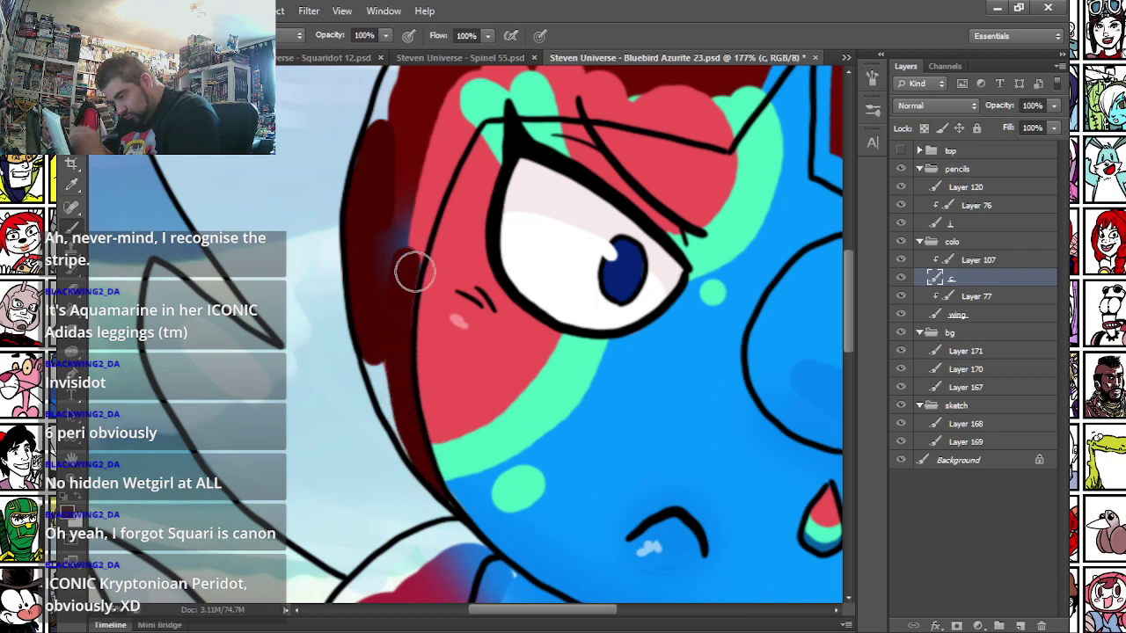
{"action": "mouse_move", "coordinate": [402, 319]}
{"action": "left_mouse_down"}
{"action": "mouse_move", "coordinate": [443, 148]}
{"action": "mouse_move", "coordinate": [418, 137]}
{"action": "mouse_move", "coordinate": [386, 180]}
{"action": "mouse_move", "coordinate": [376, 352]}
{"action": "mouse_move", "coordinate": [409, 450]}
{"action": "mouse_move", "coordinate": [374, 308]}
{"action": "left_mouse_up"}
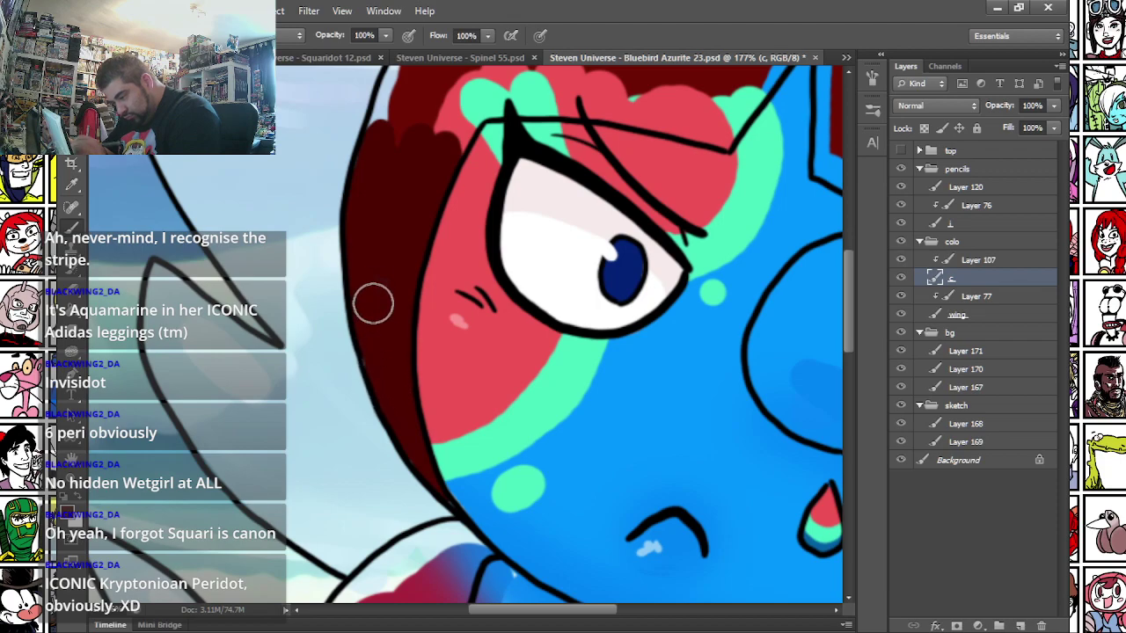
- Extend the dark red hair to its upper outline and cover the red and mint overflow above the brow
{"action": "left_click_drag", "start_coordinate": [407, 115], "coordinate": [337, 327]}
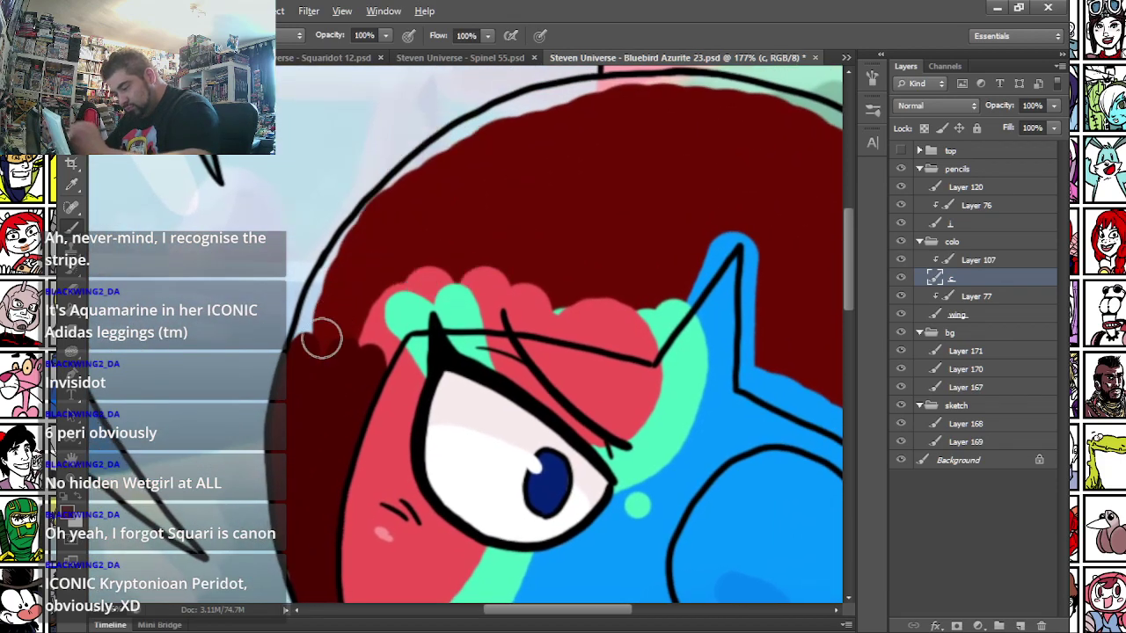
{"action": "mouse_move", "coordinate": [284, 445]}
{"action": "left_mouse_down"}
{"action": "mouse_move", "coordinate": [338, 443]}
{"action": "mouse_move", "coordinate": [377, 347]}
{"action": "mouse_move", "coordinate": [339, 357]}
{"action": "left_mouse_up"}
{"action": "mouse_move", "coordinate": [283, 437]}
{"action": "left_mouse_down"}
{"action": "mouse_move", "coordinate": [331, 269]}
{"action": "mouse_move", "coordinate": [381, 196]}
{"action": "mouse_move", "coordinate": [453, 144]}
{"action": "mouse_move", "coordinate": [528, 106]}
{"action": "mouse_move", "coordinate": [599, 94]}
{"action": "mouse_move", "coordinate": [767, 104]}
{"action": "mouse_move", "coordinate": [810, 131]}
{"action": "left_mouse_up"}
{"action": "mouse_move", "coordinate": [329, 360]}
{"action": "left_mouse_down"}
{"action": "mouse_move", "coordinate": [329, 377]}
{"action": "mouse_move", "coordinate": [406, 282]}
{"action": "mouse_move", "coordinate": [407, 322]}
{"action": "mouse_move", "coordinate": [465, 314]}
{"action": "mouse_move", "coordinate": [640, 345]}
{"action": "mouse_move", "coordinate": [729, 241]}
{"action": "mouse_move", "coordinate": [643, 309]}
{"action": "mouse_move", "coordinate": [384, 278]}
{"action": "mouse_move", "coordinate": [402, 309]}
{"action": "left_mouse_up"}
- Fill the remaining hair around the crown and blue forehead with dark red, covering the blue overflow along the pointed hairline
{"action": "key", "text": "space"}
{"action": "left_click_drag", "start_coordinate": [802, 489], "coordinate": [372, 329]}
{"action": "mouse_move", "coordinate": [316, 550]}
{"action": "left_mouse_down"}
{"action": "mouse_move", "coordinate": [553, 469]}
{"action": "mouse_move", "coordinate": [424, 487]}
{"action": "left_mouse_up"}
{"action": "mouse_move", "coordinate": [601, 376]}
{"action": "left_mouse_down"}
{"action": "mouse_move", "coordinate": [613, 317]}
{"action": "mouse_move", "coordinate": [621, 372]}
{"action": "mouse_move", "coordinate": [661, 347]}
{"action": "mouse_move", "coordinate": [671, 358]}
{"action": "mouse_move", "coordinate": [711, 219]}
{"action": "mouse_move", "coordinate": [664, 414]}
{"action": "left_mouse_up"}
{"action": "left_click_drag", "start_coordinate": [573, 151], "coordinate": [510, 414]}
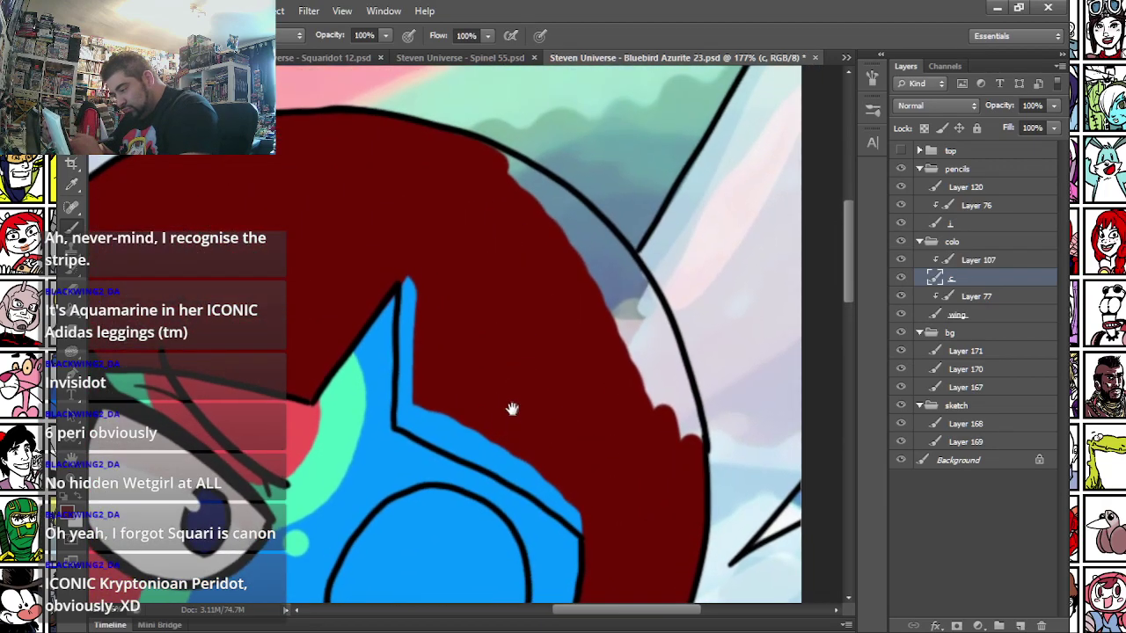
{"action": "mouse_move", "coordinate": [485, 156]}
{"action": "left_mouse_down"}
{"action": "mouse_move", "coordinate": [613, 299]}
{"action": "mouse_move", "coordinate": [513, 168]}
{"action": "mouse_move", "coordinate": [609, 249]}
{"action": "mouse_move", "coordinate": [691, 442]}
{"action": "left_mouse_up"}
{"action": "mouse_move", "coordinate": [424, 350]}
{"action": "left_mouse_down"}
{"action": "mouse_move", "coordinate": [410, 342]}
{"action": "mouse_move", "coordinate": [407, 414]}
{"action": "mouse_move", "coordinate": [573, 503]}
{"action": "mouse_move", "coordinate": [424, 401]}
{"action": "left_mouse_up"}
{"action": "left_click_drag", "start_coordinate": [173, 601], "coordinate": [371, 368]}
{"action": "scroll", "coordinate": [378, 390], "scroll_direction": "down", "scroll_amount": 3}
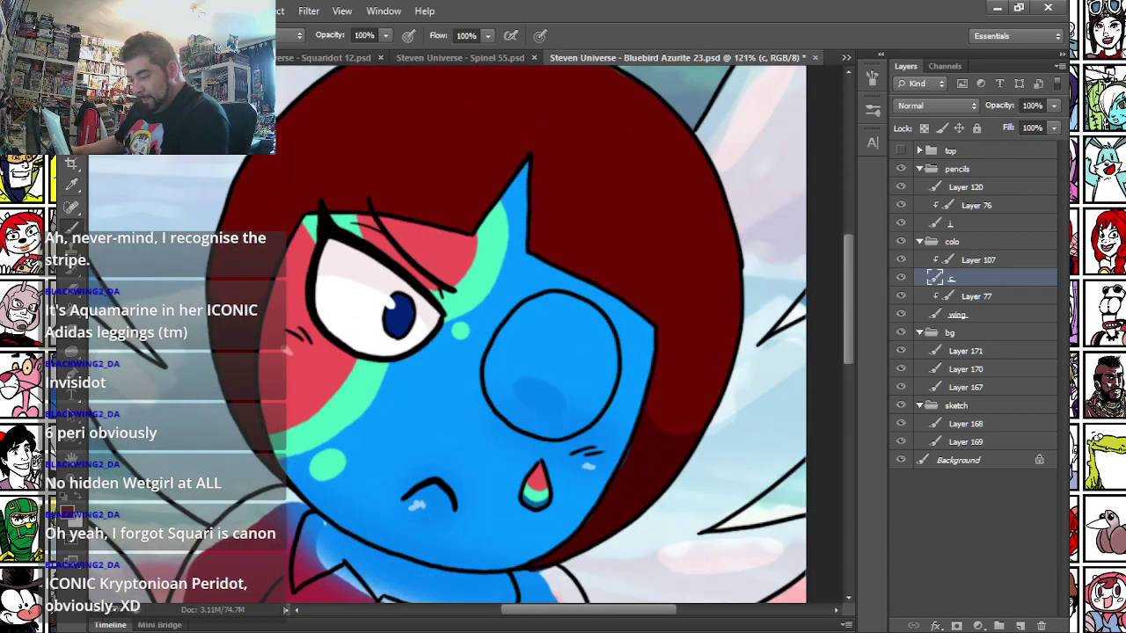
- Paste the copied multicoloured faceted gem onto a new layer clipped to the character's colour layer
{"action": "key", "text": "m"}
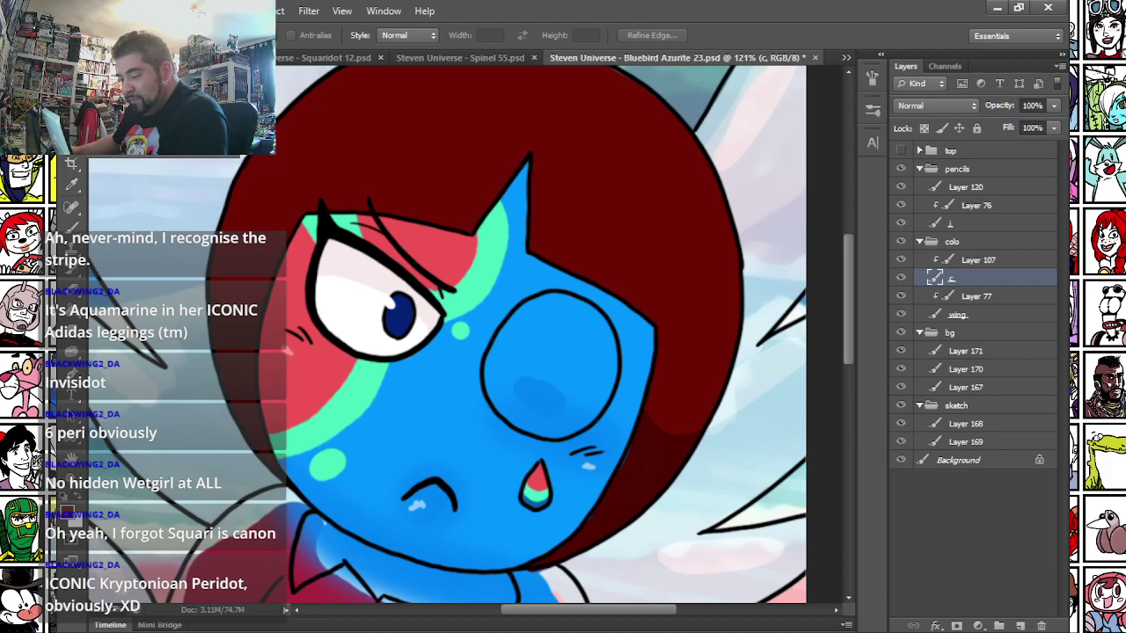
{"action": "key", "text": "ctrl+shift+e"}
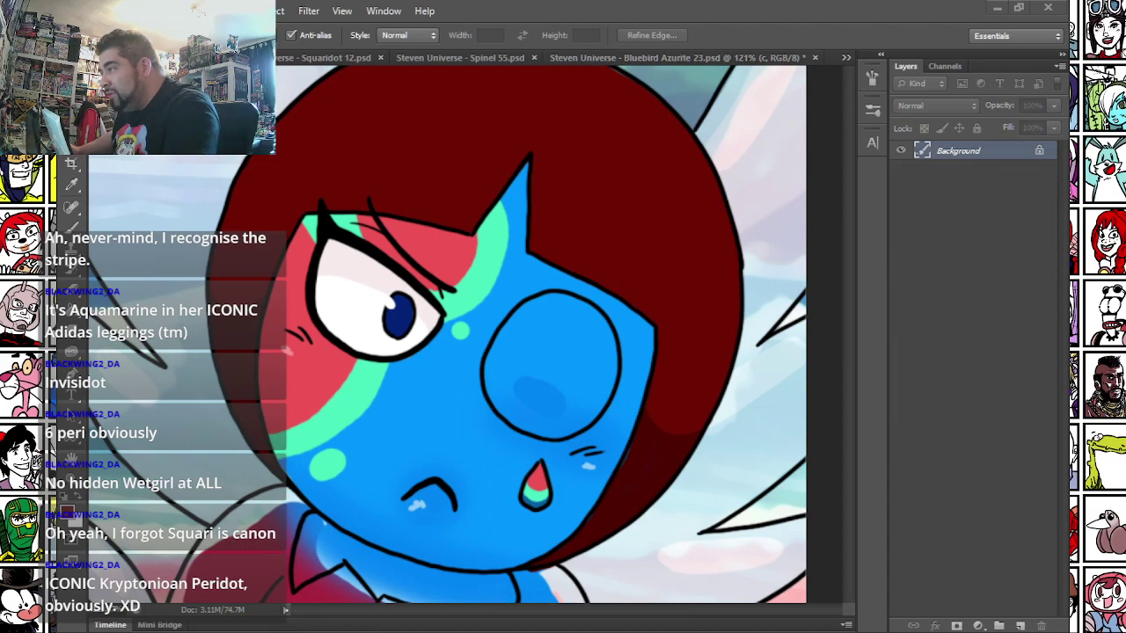
{"action": "key", "text": "ctrl+a"}
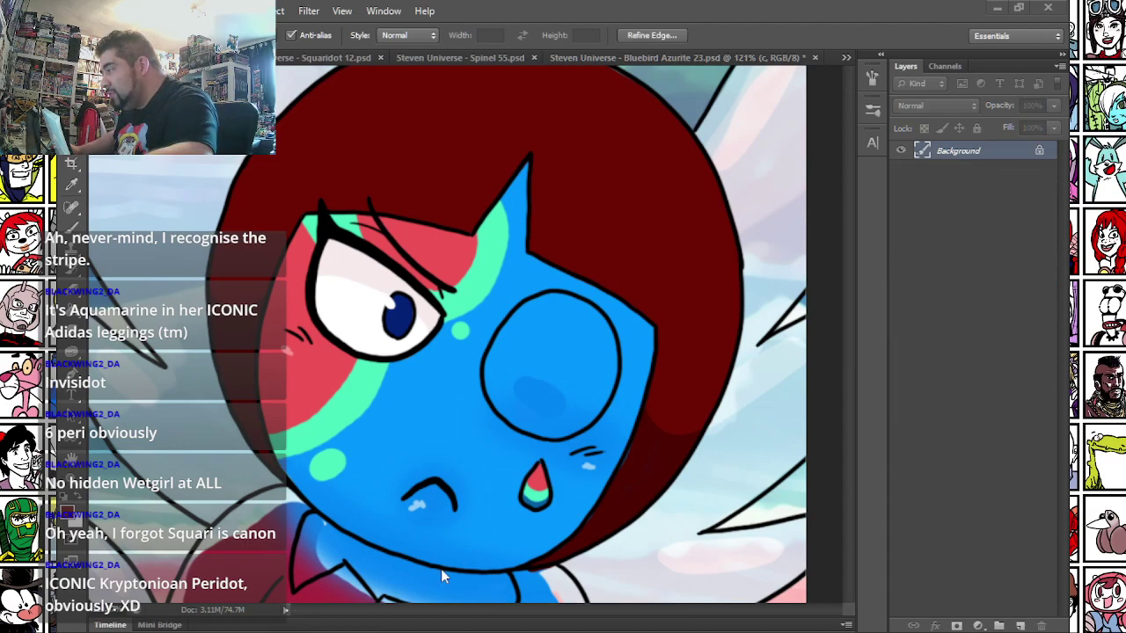
{"action": "key", "text": "ctrl+v"}
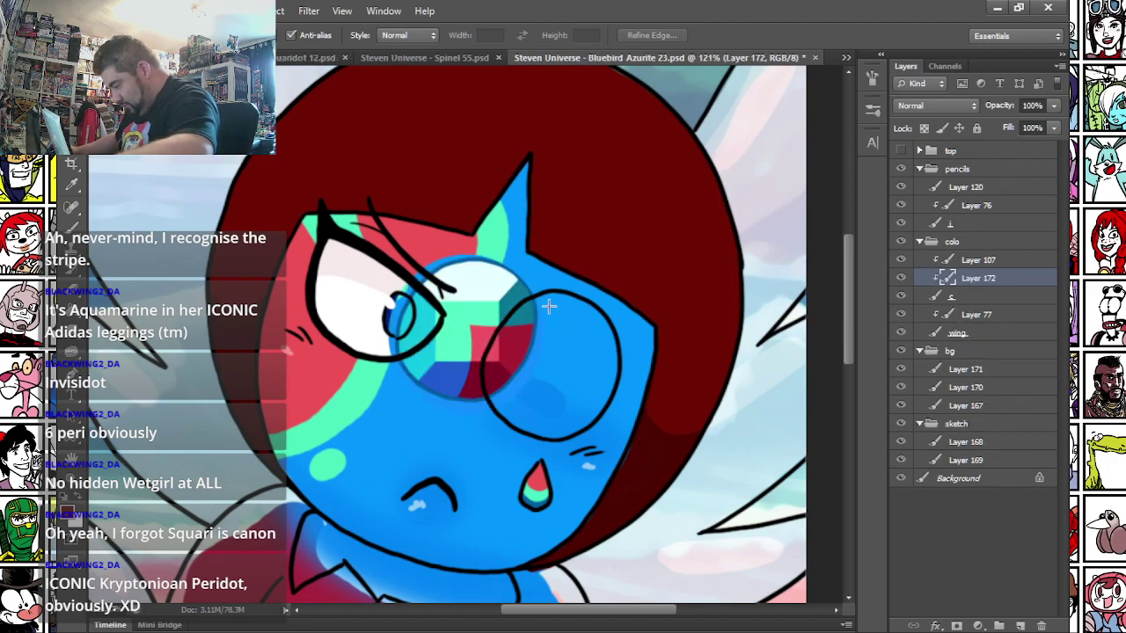
- Transform the gem to fit the circle on the blue side of the face, about 22.25° rotation, 109.88% width and 110.79% height
{"action": "right_click", "coordinate": [549, 308]}
{"action": "left_click", "coordinate": [616, 447]}
{"action": "left_click_drag", "start_coordinate": [619, 330], "coordinate": [616, 383]}
{"action": "left_click_drag", "start_coordinate": [495, 317], "coordinate": [581, 361]}
{"action": "left_click_drag", "start_coordinate": [670, 425], "coordinate": [674, 412]}
{"action": "left_click_drag", "start_coordinate": [579, 301], "coordinate": [582, 294]}
{"action": "left_click_drag", "start_coordinate": [567, 362], "coordinate": [568, 359]}
{"action": "mouse_move", "coordinate": [616, 394]}
{"action": "left_mouse_down"}
{"action": "mouse_move", "coordinate": [633, 388]}
{"action": "mouse_move", "coordinate": [627, 396]}
{"action": "left_mouse_up"}
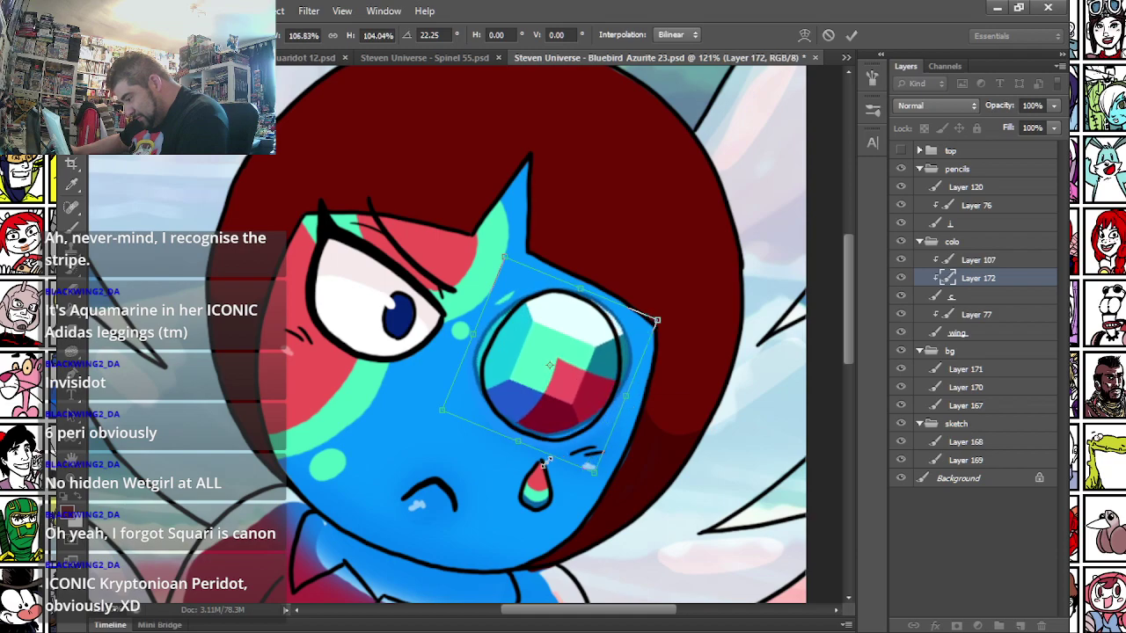
{"action": "left_click_drag", "start_coordinate": [519, 452], "coordinate": [524, 462]}
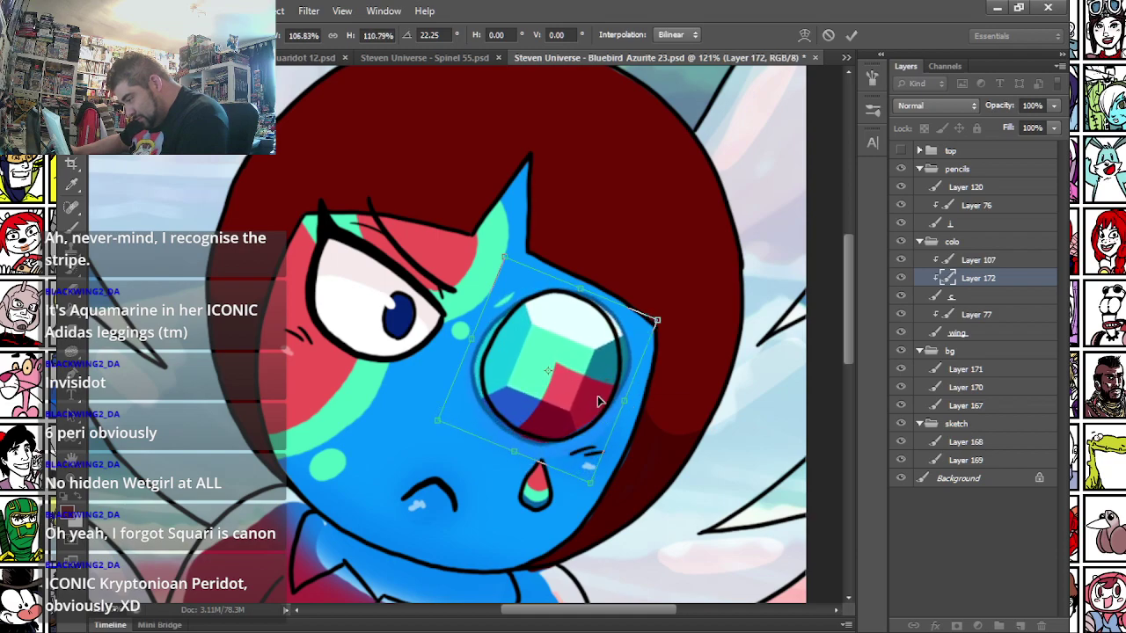
{"action": "left_click_drag", "start_coordinate": [621, 404], "coordinate": [625, 410]}
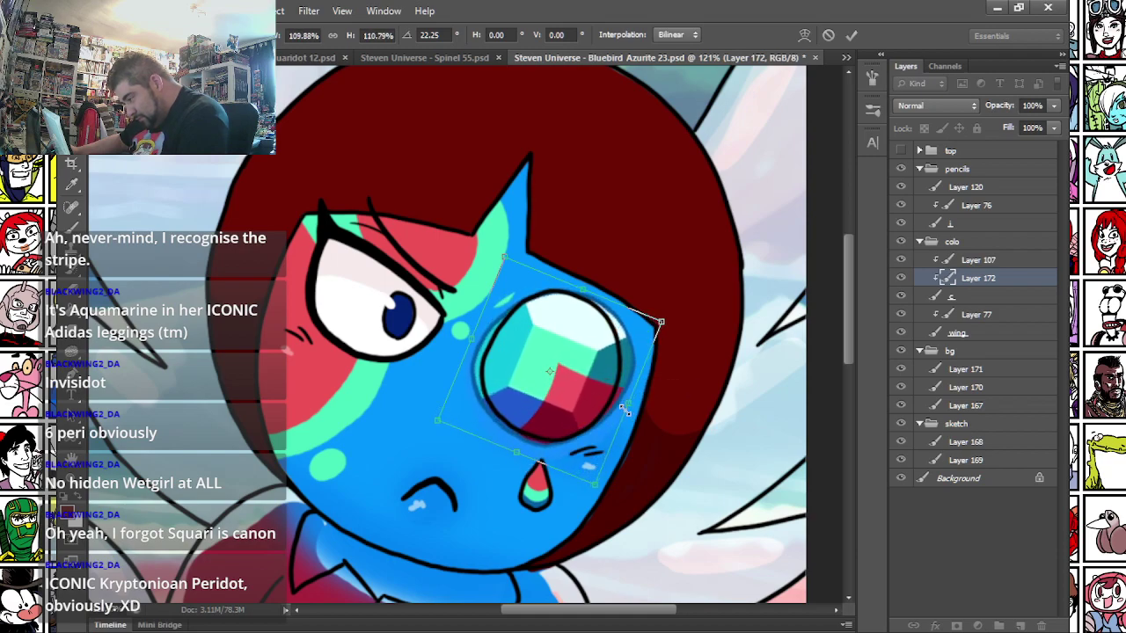
{"action": "key", "text": "Return"}
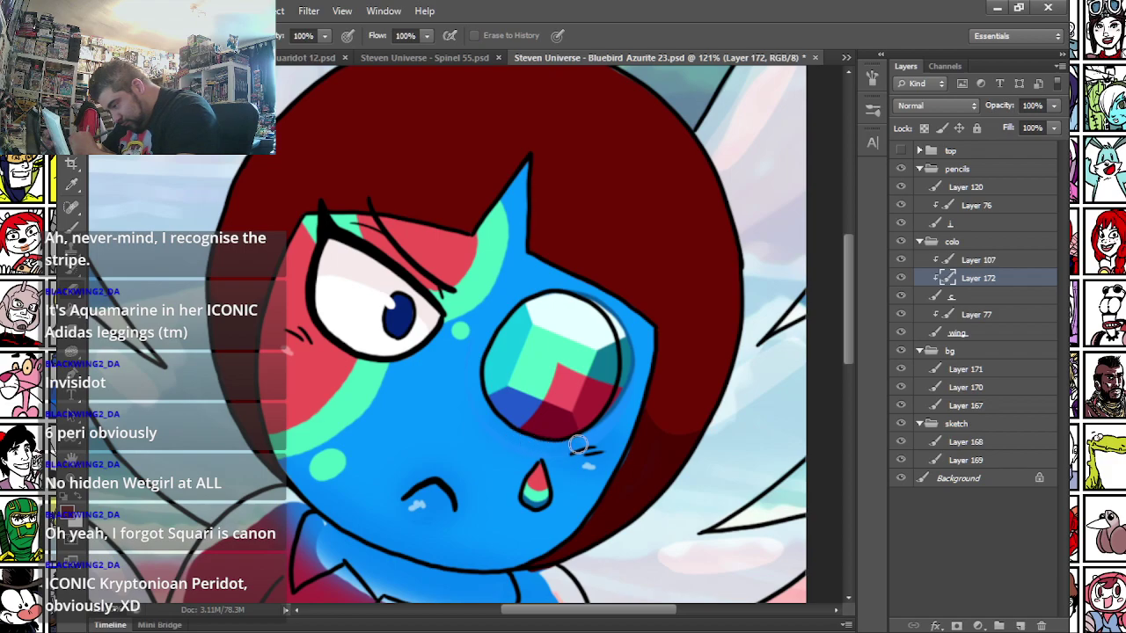
- Erase the faceted gem's overflow beyond the circle outline along its outer edge
{"action": "left_click_drag", "start_coordinate": [610, 416], "coordinate": [633, 339]}
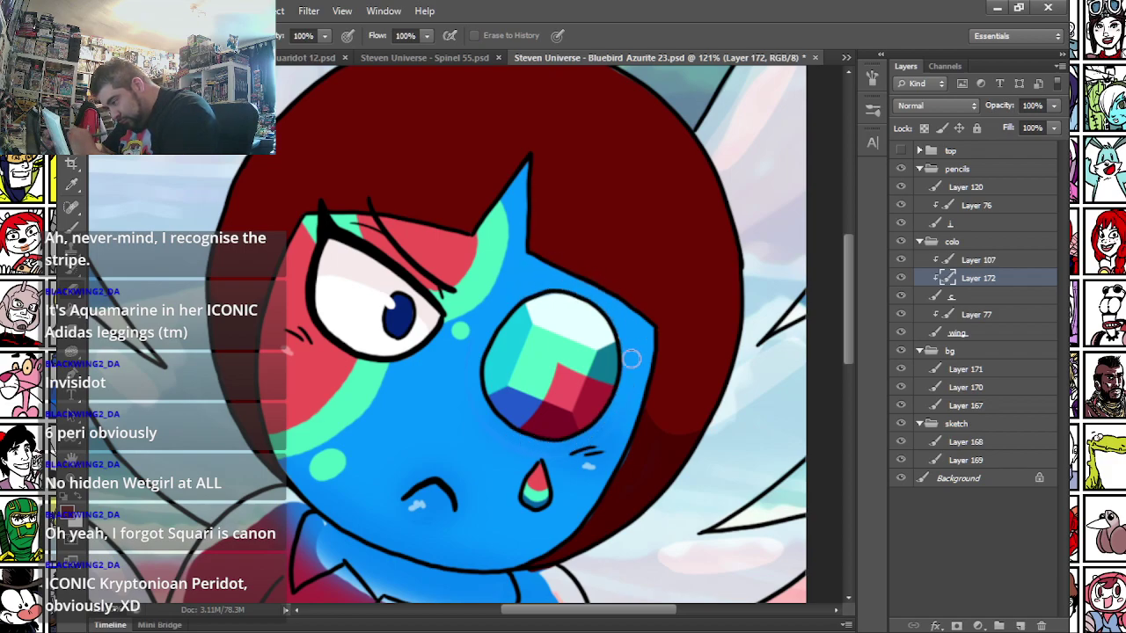
- On the character's colour layer "c", fill the shoes on both sides of the picture with dark maroon up to their outlines
{"action": "left_click", "coordinate": [72, 228]}
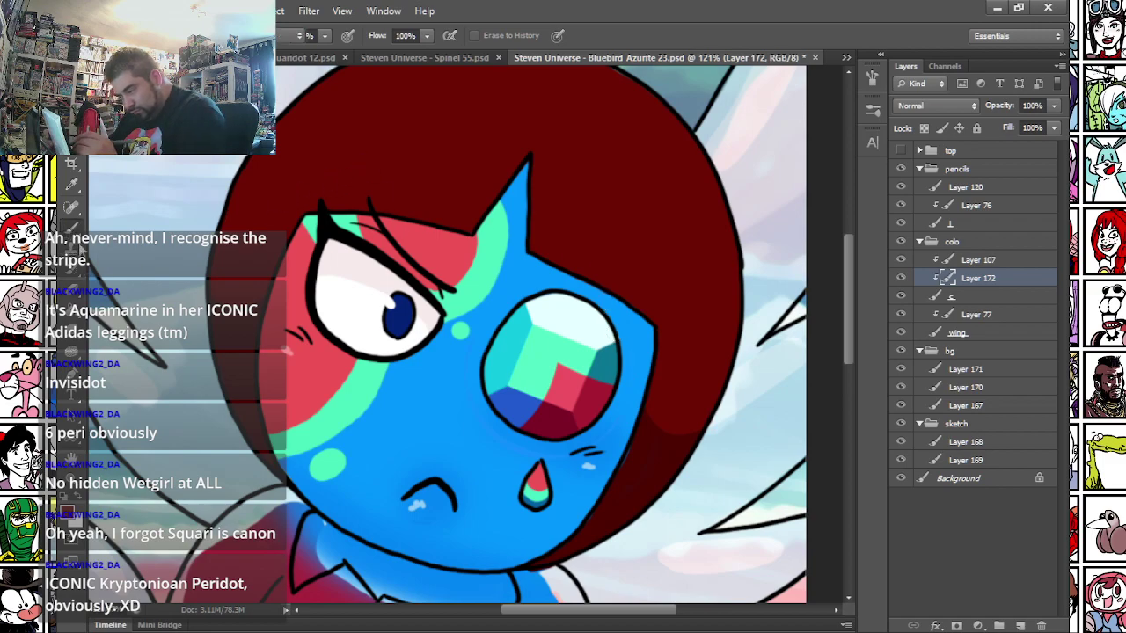
{"action": "left_click_drag", "start_coordinate": [198, 620], "coordinate": [308, 276]}
{"action": "left_click_drag", "start_coordinate": [286, 440], "coordinate": [288, 440]}
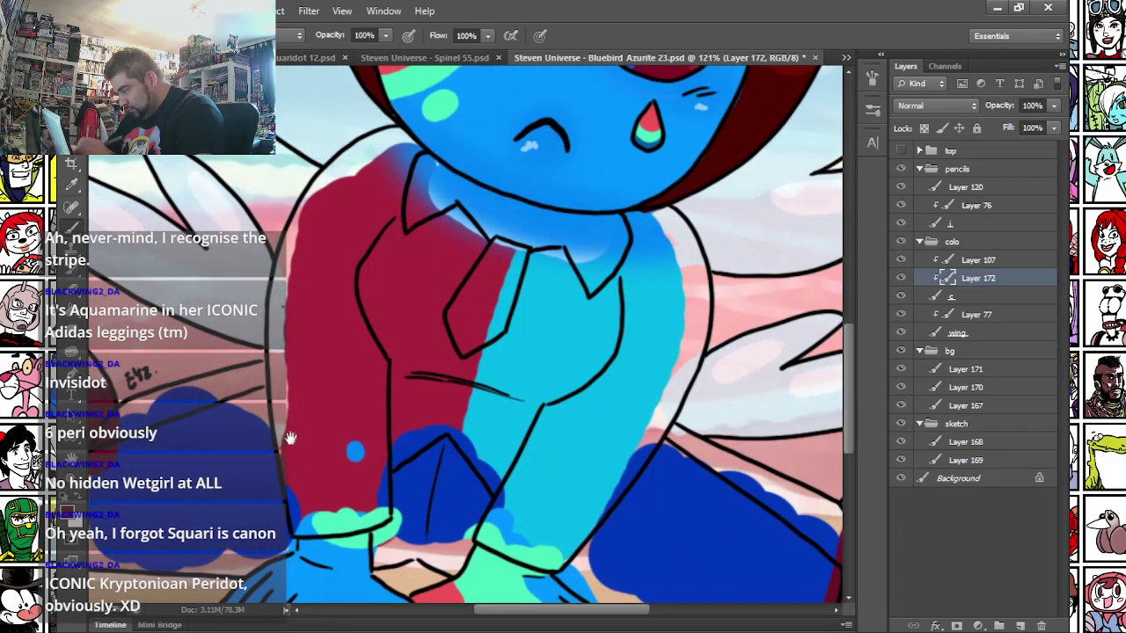
{"action": "left_click", "coordinate": [954, 298]}
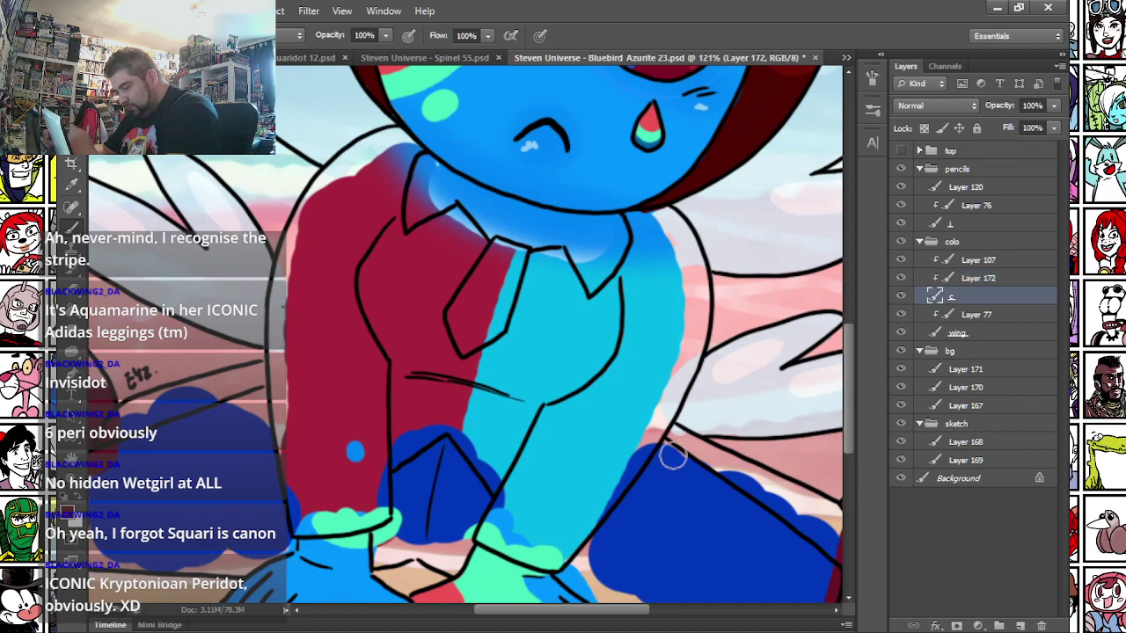
{"action": "scroll", "coordinate": [266, 278], "scroll_direction": "down", "scroll_amount": 5}
{"action": "scroll", "coordinate": [266, 278], "scroll_direction": "left", "scroll_amount": 5}
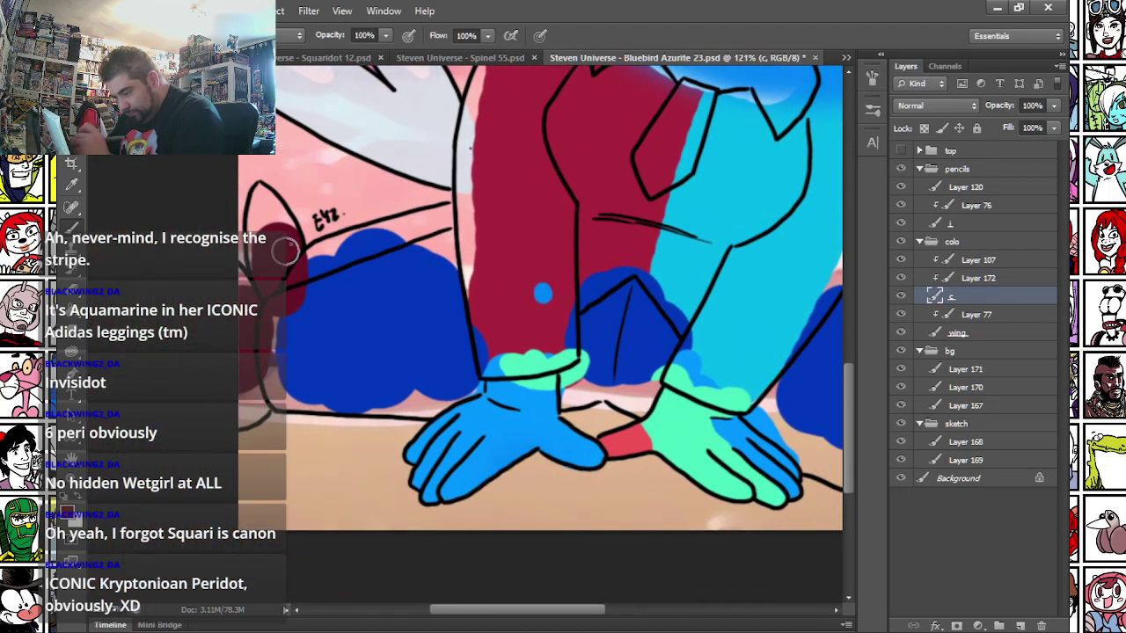
{"action": "right_click", "coordinate": [292, 249]}
{"action": "left_click", "coordinate": [247, 295]}
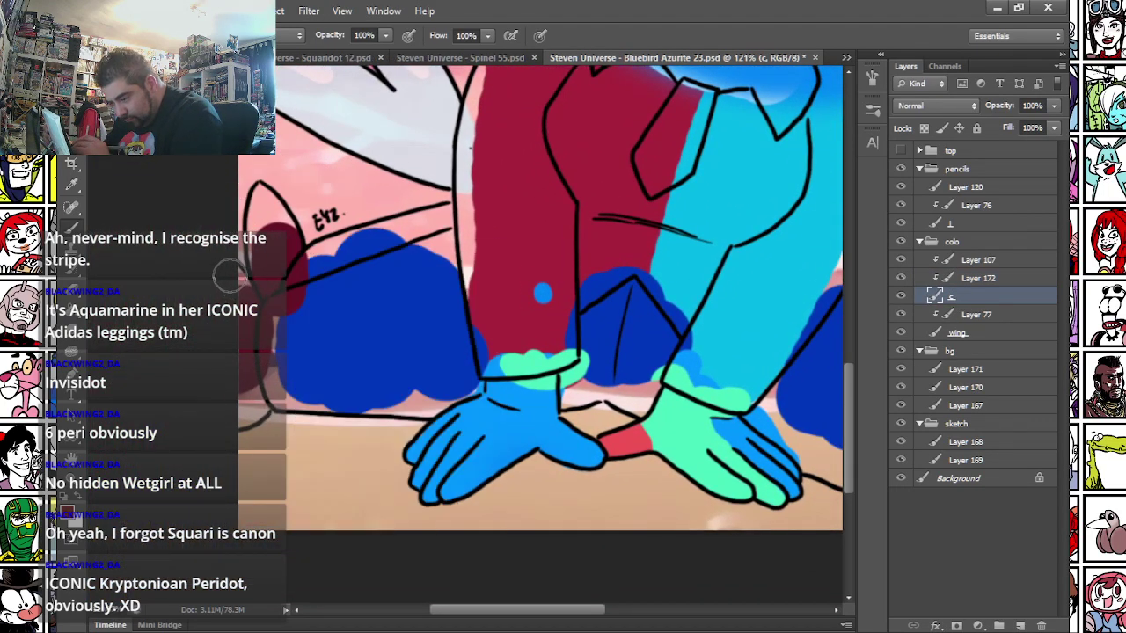
{"action": "left_click_drag", "start_coordinate": [238, 415], "coordinate": [261, 383]}
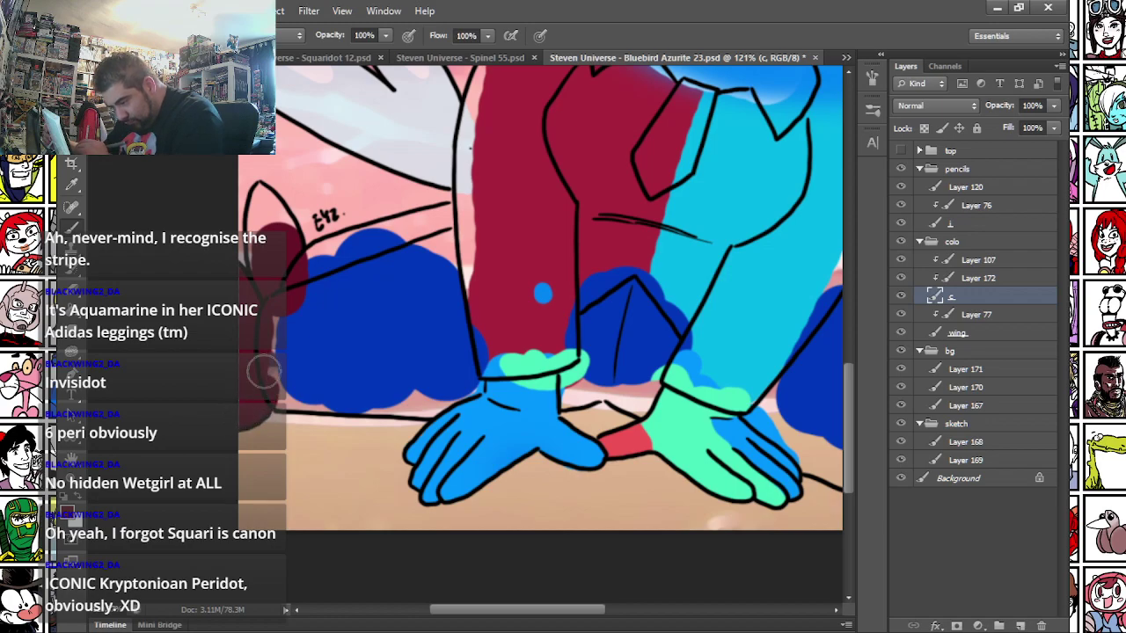
{"action": "mouse_move", "coordinate": [260, 271]}
{"action": "left_mouse_down"}
{"action": "mouse_move", "coordinate": [261, 190]}
{"action": "mouse_move", "coordinate": [272, 231]}
{"action": "left_mouse_up"}
{"action": "left_click_drag", "start_coordinate": [487, 365], "coordinate": [97, 313]}
{"action": "mouse_move", "coordinate": [500, 296]}
{"action": "left_mouse_down"}
{"action": "mouse_move", "coordinate": [541, 262]}
{"action": "mouse_move", "coordinate": [532, 336]}
{"action": "mouse_move", "coordinate": [540, 280]}
{"action": "mouse_move", "coordinate": [520, 342]}
{"action": "mouse_move", "coordinate": [542, 277]}
{"action": "mouse_move", "coordinate": [475, 403]}
{"action": "mouse_move", "coordinate": [570, 340]}
{"action": "mouse_move", "coordinate": [563, 383]}
{"action": "mouse_move", "coordinate": [505, 462]}
{"action": "left_mouse_up"}
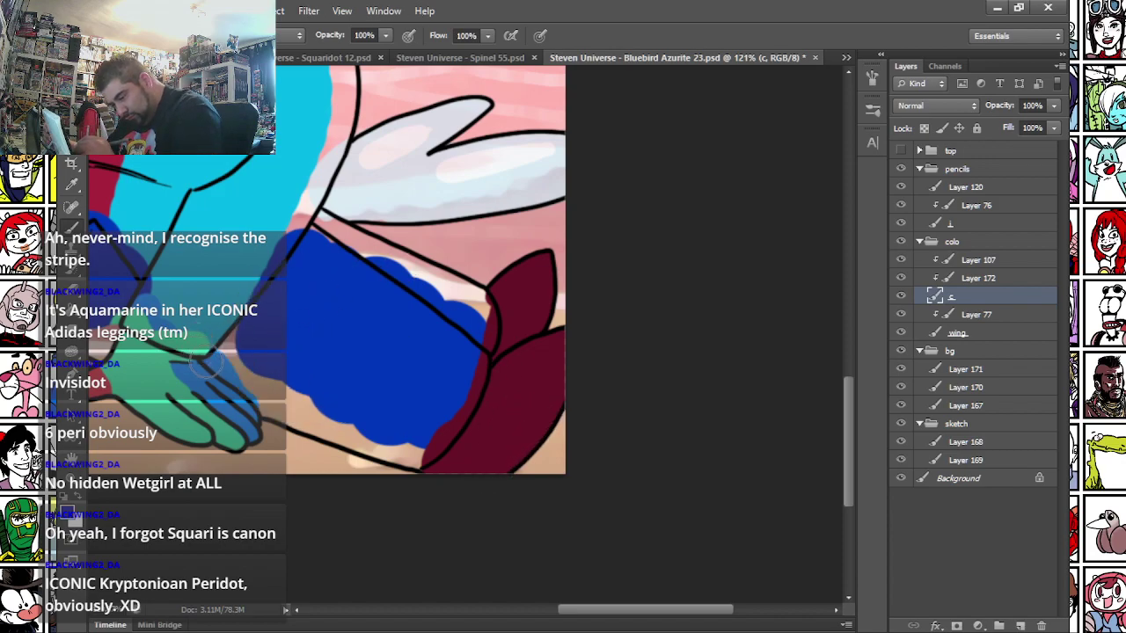
- Fill the leg beside the green and blue hand with dark blue up to its outline, covering the maroon overflow near the shoe
{"action": "mouse_move", "coordinate": [204, 350]}
{"action": "left_mouse_down"}
{"action": "mouse_move", "coordinate": [271, 412]}
{"action": "mouse_move", "coordinate": [421, 458]}
{"action": "left_mouse_up"}
{"action": "mouse_move", "coordinate": [308, 218]}
{"action": "left_mouse_down"}
{"action": "mouse_move", "coordinate": [473, 296]}
{"action": "mouse_move", "coordinate": [483, 329]}
{"action": "mouse_move", "coordinate": [448, 425]}
{"action": "left_mouse_up"}
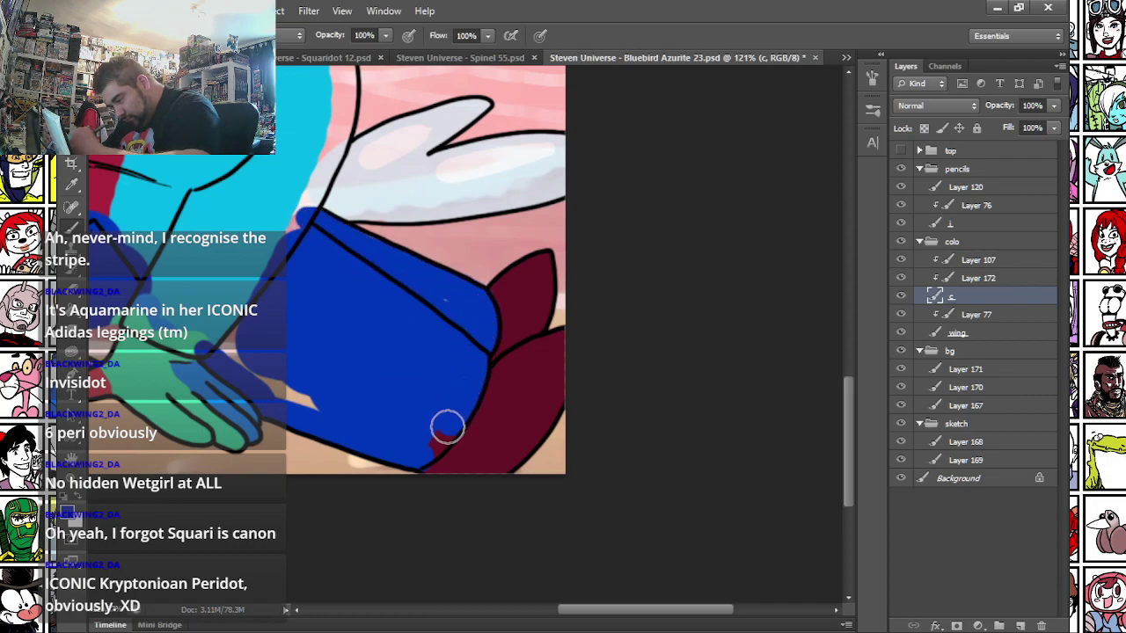
{"action": "mouse_move", "coordinate": [270, 336]}
{"action": "left_mouse_down"}
{"action": "mouse_move", "coordinate": [223, 334]}
{"action": "mouse_move", "coordinate": [258, 377]}
{"action": "mouse_move", "coordinate": [336, 413]}
{"action": "left_mouse_up"}
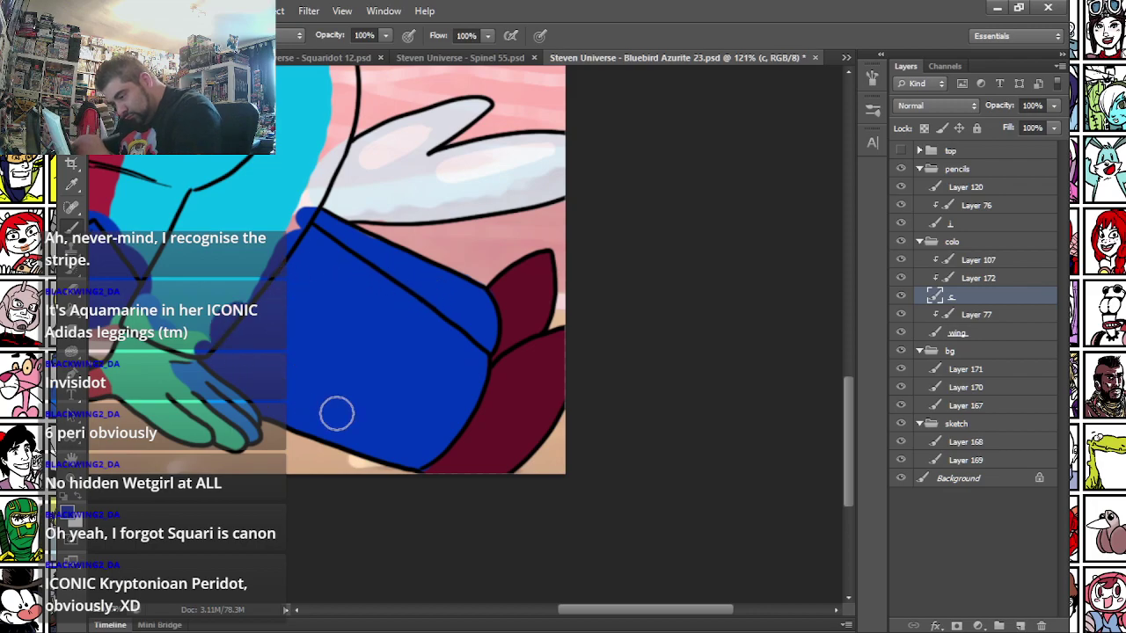
- Fill the leg beside the all-blue hand and the area between the arms with dark blue up to the outlines
{"action": "left_click_drag", "start_coordinate": [183, 315], "coordinate": [572, 336]}
{"action": "left_click_drag", "start_coordinate": [182, 378], "coordinate": [350, 387]}
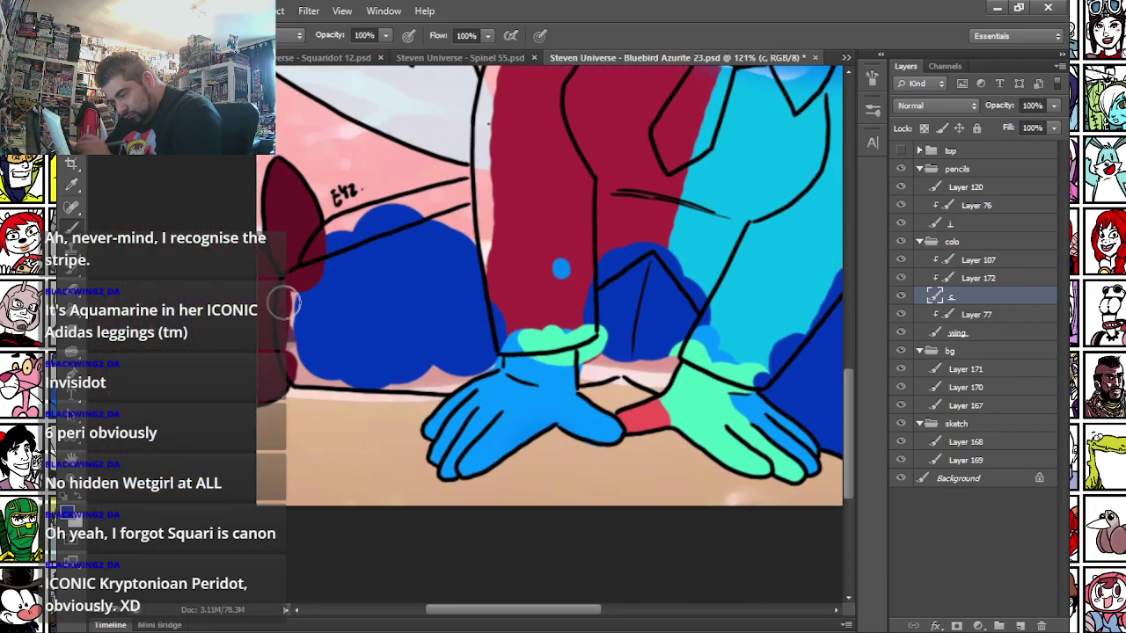
{"action": "mouse_move", "coordinate": [306, 271]}
{"action": "left_mouse_down"}
{"action": "mouse_move", "coordinate": [346, 227]}
{"action": "mouse_move", "coordinate": [468, 190]}
{"action": "mouse_move", "coordinate": [462, 220]}
{"action": "left_mouse_up"}
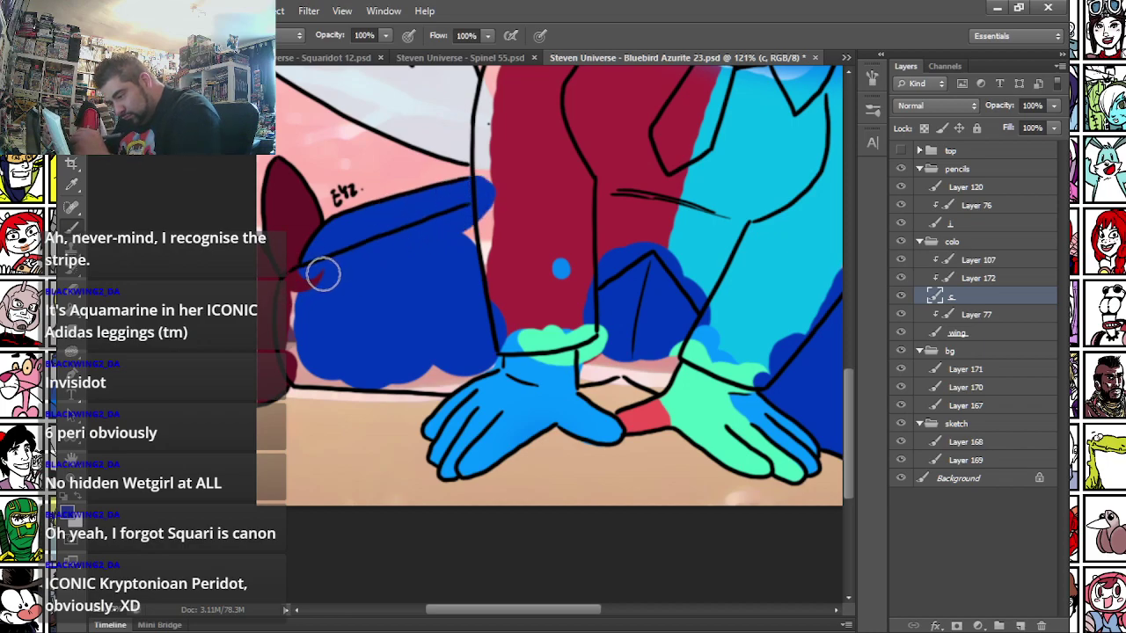
{"action": "mouse_move", "coordinate": [301, 278]}
{"action": "left_mouse_down"}
{"action": "mouse_move", "coordinate": [289, 291]}
{"action": "mouse_move", "coordinate": [296, 366]}
{"action": "mouse_move", "coordinate": [432, 381]}
{"action": "mouse_move", "coordinate": [489, 359]}
{"action": "left_mouse_up"}
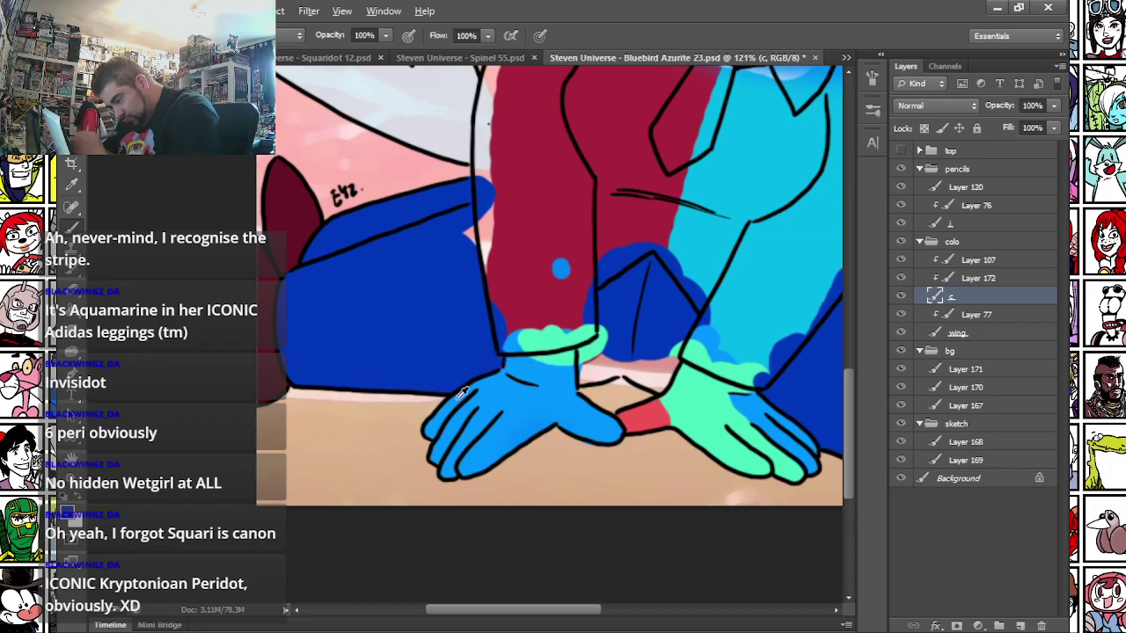
{"action": "left_click_drag", "start_coordinate": [469, 225], "coordinate": [477, 298]}
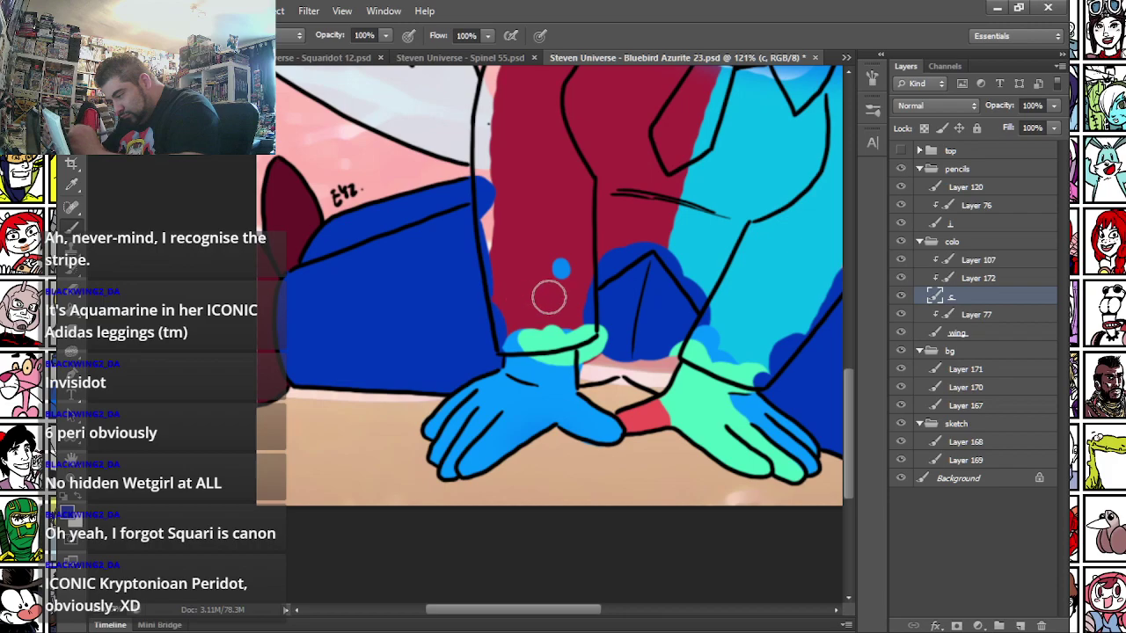
{"action": "mouse_move", "coordinate": [583, 339]}
{"action": "left_mouse_down"}
{"action": "mouse_move", "coordinate": [581, 376]}
{"action": "mouse_move", "coordinate": [617, 363]}
{"action": "mouse_move", "coordinate": [655, 382]}
{"action": "mouse_move", "coordinate": [674, 342]}
{"action": "mouse_move", "coordinate": [660, 359]}
{"action": "mouse_move", "coordinate": [591, 338]}
{"action": "left_mouse_up"}
- Fill the crimson half of the jacket and its sleeve to the outlines, covering the blue, mint and dark blue overflow
{"action": "left_click_drag", "start_coordinate": [553, 272], "coordinate": [454, 313]}
{"action": "left_click_drag", "start_coordinate": [319, 337], "coordinate": [364, 433]}
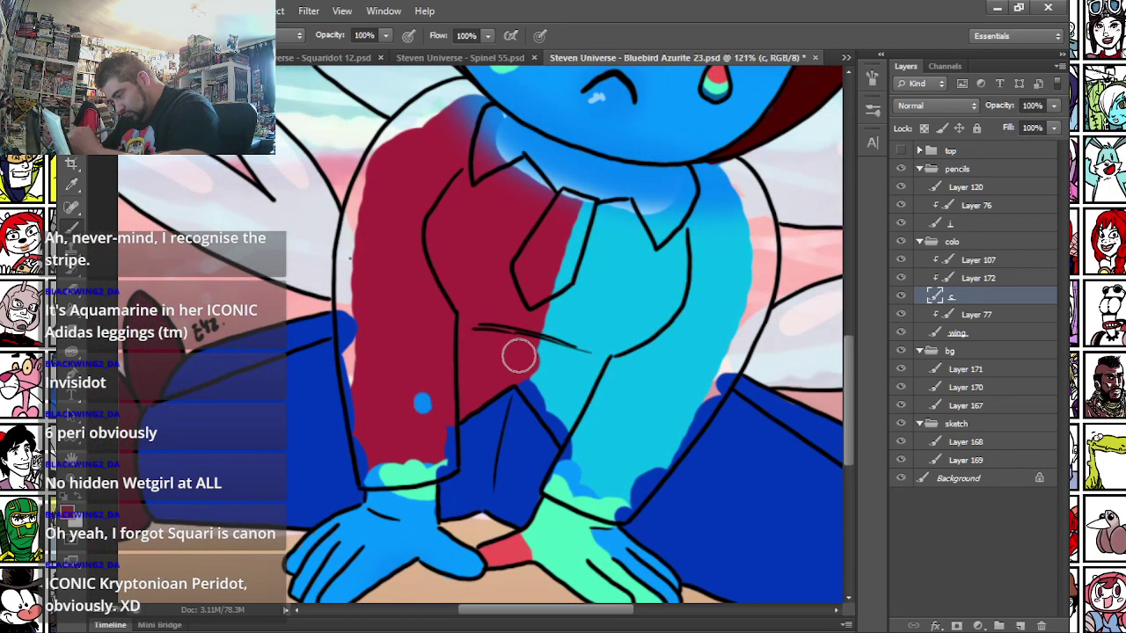
{"action": "mouse_move", "coordinate": [538, 192]}
{"action": "left_mouse_down"}
{"action": "mouse_move", "coordinate": [533, 170]}
{"action": "mouse_move", "coordinate": [509, 164]}
{"action": "left_mouse_up"}
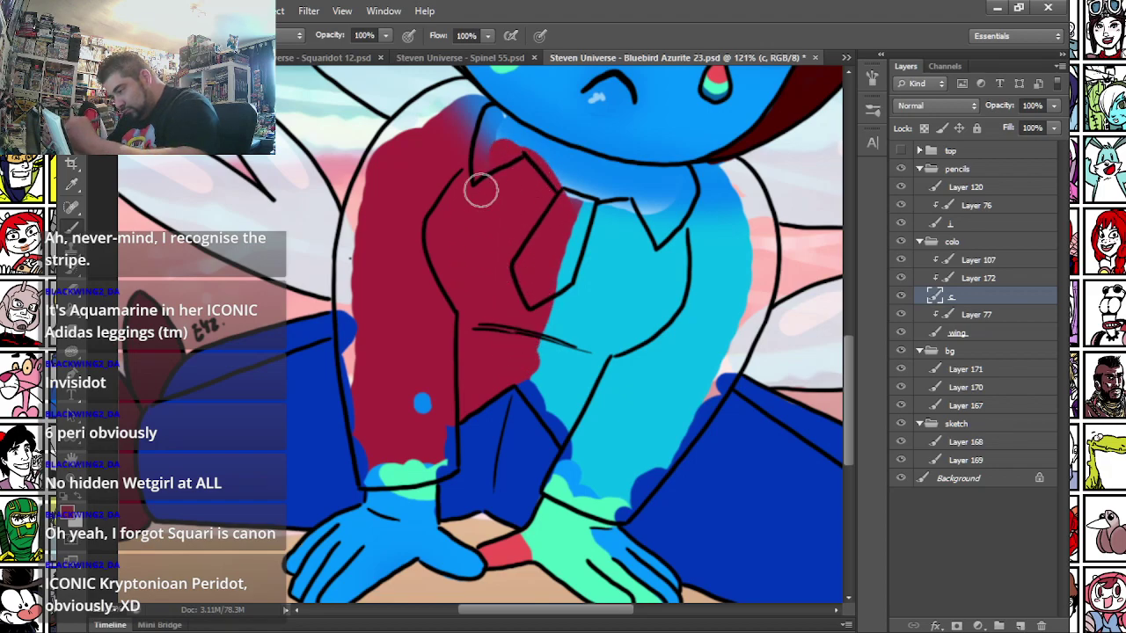
{"action": "mouse_move", "coordinate": [391, 141]}
{"action": "left_mouse_down"}
{"action": "mouse_move", "coordinate": [463, 90]}
{"action": "mouse_move", "coordinate": [496, 156]}
{"action": "mouse_move", "coordinate": [464, 160]}
{"action": "mouse_move", "coordinate": [440, 131]}
{"action": "mouse_move", "coordinate": [423, 169]}
{"action": "mouse_move", "coordinate": [398, 130]}
{"action": "mouse_move", "coordinate": [367, 182]}
{"action": "mouse_move", "coordinate": [354, 255]}
{"action": "mouse_move", "coordinate": [355, 197]}
{"action": "mouse_move", "coordinate": [345, 334]}
{"action": "mouse_move", "coordinate": [369, 479]}
{"action": "mouse_move", "coordinate": [447, 464]}
{"action": "mouse_move", "coordinate": [443, 444]}
{"action": "mouse_move", "coordinate": [404, 410]}
{"action": "mouse_move", "coordinate": [348, 278]}
{"action": "left_mouse_up"}
{"action": "left_click", "coordinate": [953, 222]}
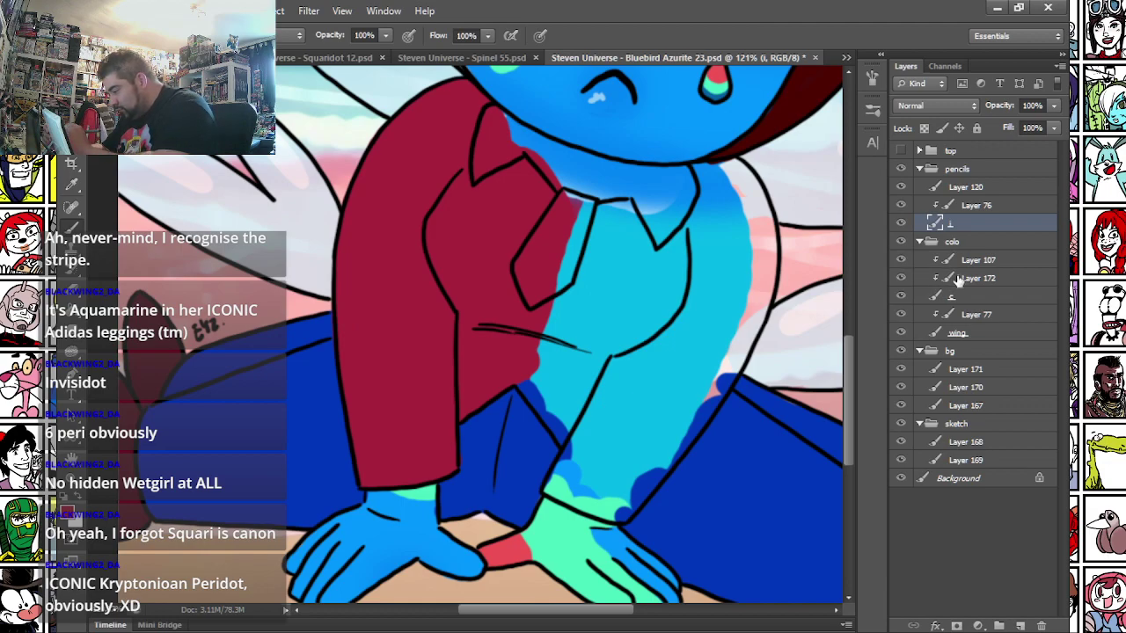
- On layer "c", fill the cyan half of the jacket and its sleeve to the outlines, covering the dark blue and mint overflow
{"action": "left_click", "coordinate": [956, 292]}
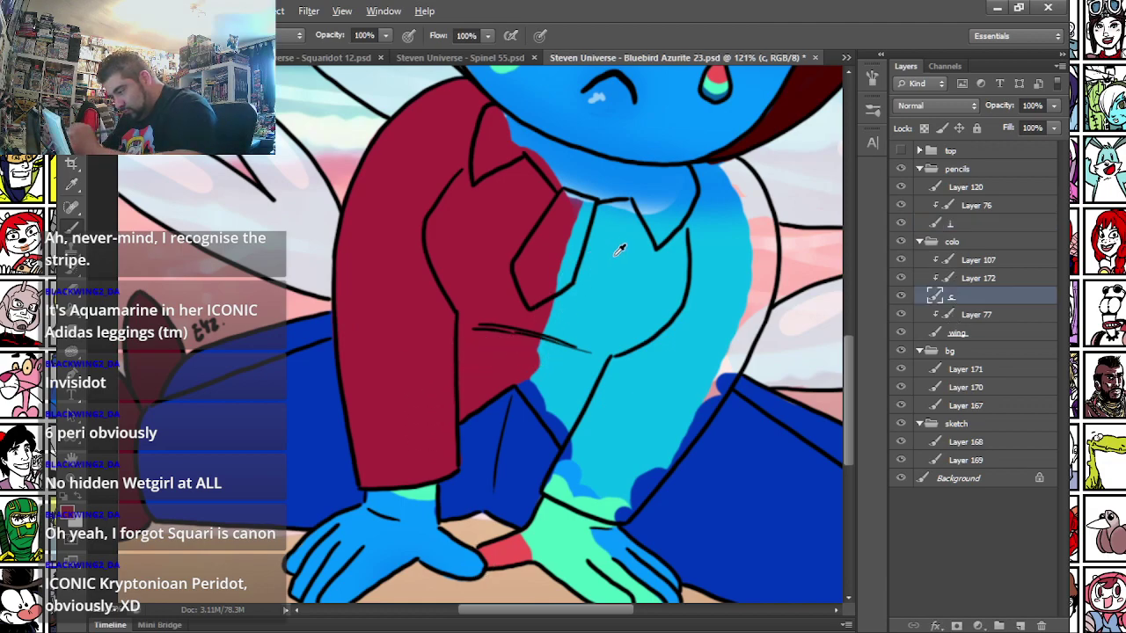
{"action": "mouse_move", "coordinate": [577, 208]}
{"action": "left_mouse_down"}
{"action": "mouse_move", "coordinate": [520, 377]}
{"action": "mouse_move", "coordinate": [545, 282]}
{"action": "mouse_move", "coordinate": [524, 381]}
{"action": "mouse_move", "coordinate": [568, 452]}
{"action": "mouse_move", "coordinate": [556, 483]}
{"action": "mouse_move", "coordinate": [634, 493]}
{"action": "left_mouse_up"}
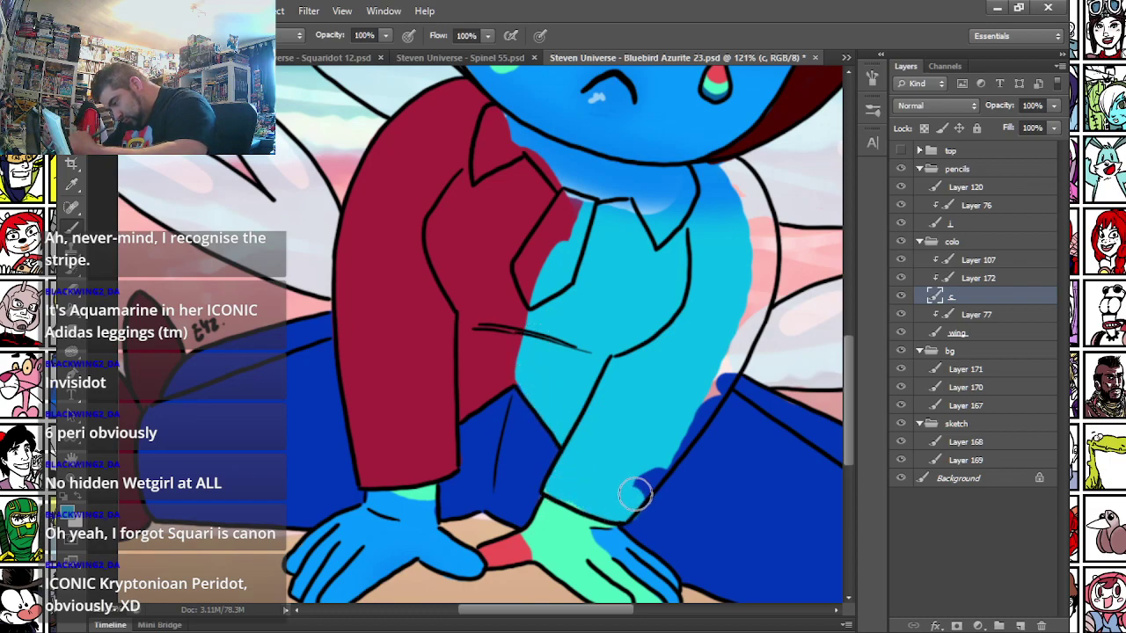
{"action": "mouse_move", "coordinate": [687, 170]}
{"action": "left_mouse_down"}
{"action": "mouse_move", "coordinate": [731, 173]}
{"action": "mouse_move", "coordinate": [746, 191]}
{"action": "mouse_move", "coordinate": [763, 235]}
{"action": "mouse_move", "coordinate": [761, 285]}
{"action": "mouse_move", "coordinate": [687, 428]}
{"action": "mouse_move", "coordinate": [634, 490]}
{"action": "left_mouse_up"}
{"action": "mouse_move", "coordinate": [731, 200]}
{"action": "left_mouse_down"}
{"action": "mouse_move", "coordinate": [666, 293]}
{"action": "mouse_move", "coordinate": [639, 295]}
{"action": "mouse_move", "coordinate": [588, 197]}
{"action": "mouse_move", "coordinate": [602, 297]}
{"action": "mouse_move", "coordinate": [692, 217]}
{"action": "left_mouse_up"}
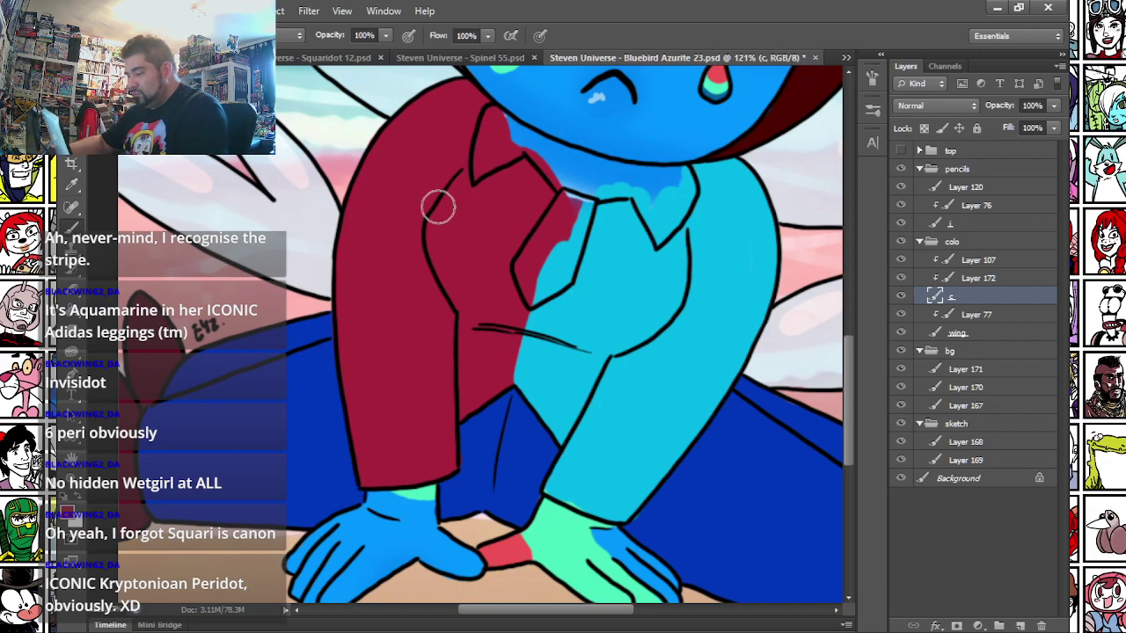
- Fill the shirt collar under the chin with near-white and tidy the crimson and cyan jacket edges around its points
{"action": "scroll", "coordinate": [599, 136], "scroll_direction": "up", "scroll_amount": 5}
{"action": "left_click_drag", "start_coordinate": [462, 247], "coordinate": [377, 307]}
{"action": "mouse_move", "coordinate": [387, 203]}
{"action": "left_mouse_down"}
{"action": "mouse_move", "coordinate": [349, 168]}
{"action": "mouse_move", "coordinate": [515, 253]}
{"action": "mouse_move", "coordinate": [656, 260]}
{"action": "left_mouse_up"}
{"action": "left_click_drag", "start_coordinate": [338, 173], "coordinate": [322, 243]}
{"action": "key", "text": "ctrl+z"}
{"action": "mouse_move", "coordinate": [337, 189]}
{"action": "left_mouse_down"}
{"action": "mouse_move", "coordinate": [321, 262]}
{"action": "mouse_move", "coordinate": [367, 225]}
{"action": "mouse_move", "coordinate": [352, 197]}
{"action": "mouse_move", "coordinate": [338, 239]}
{"action": "left_mouse_up"}
{"action": "left_click", "coordinate": [344, 283], "text": "alt"}
{"action": "mouse_move", "coordinate": [344, 284]}
{"action": "left_mouse_down"}
{"action": "mouse_move", "coordinate": [367, 207]}
{"action": "mouse_move", "coordinate": [467, 277]}
{"action": "mouse_move", "coordinate": [580, 281]}
{"action": "mouse_move", "coordinate": [614, 325]}
{"action": "mouse_move", "coordinate": [614, 354]}
{"action": "mouse_move", "coordinate": [647, 291]}
{"action": "mouse_move", "coordinate": [614, 365]}
{"action": "mouse_move", "coordinate": [580, 274]}
{"action": "mouse_move", "coordinate": [609, 363]}
{"action": "left_mouse_up"}
{"action": "left_click", "coordinate": [356, 207], "text": "alt"}
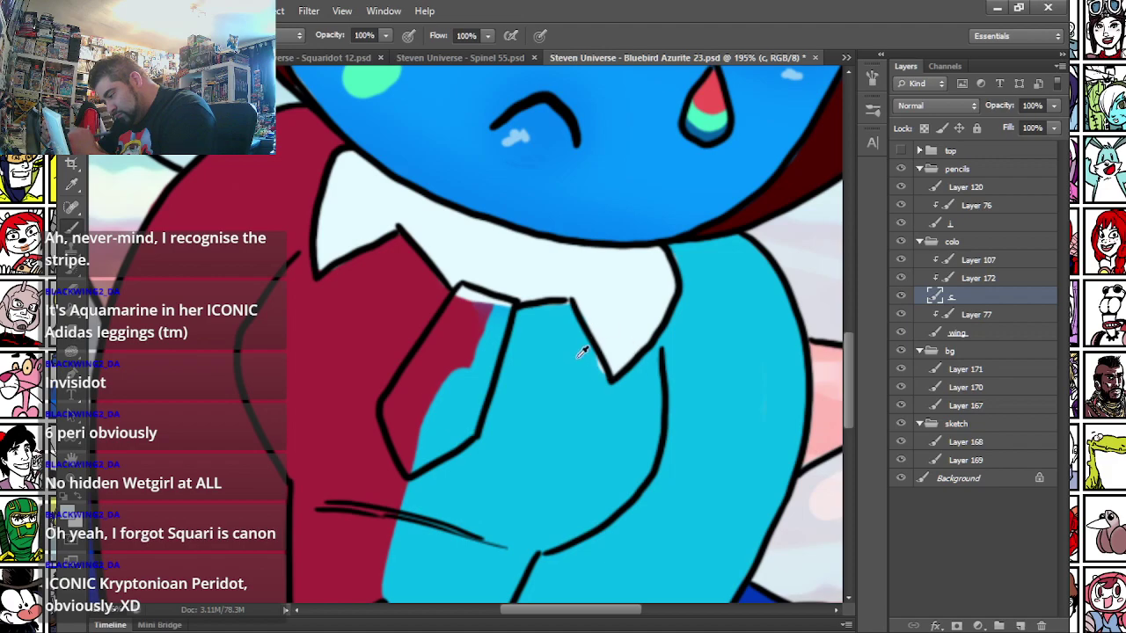
{"action": "right_click", "coordinate": [459, 236]}
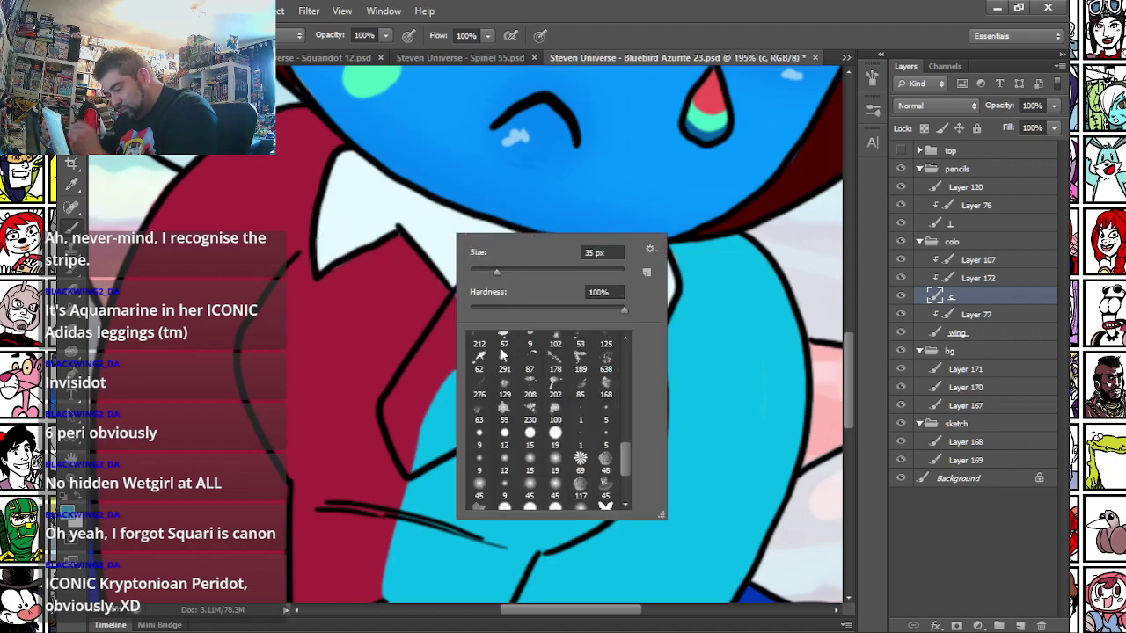
{"action": "left_click_drag", "start_coordinate": [396, 265], "coordinate": [405, 291]}
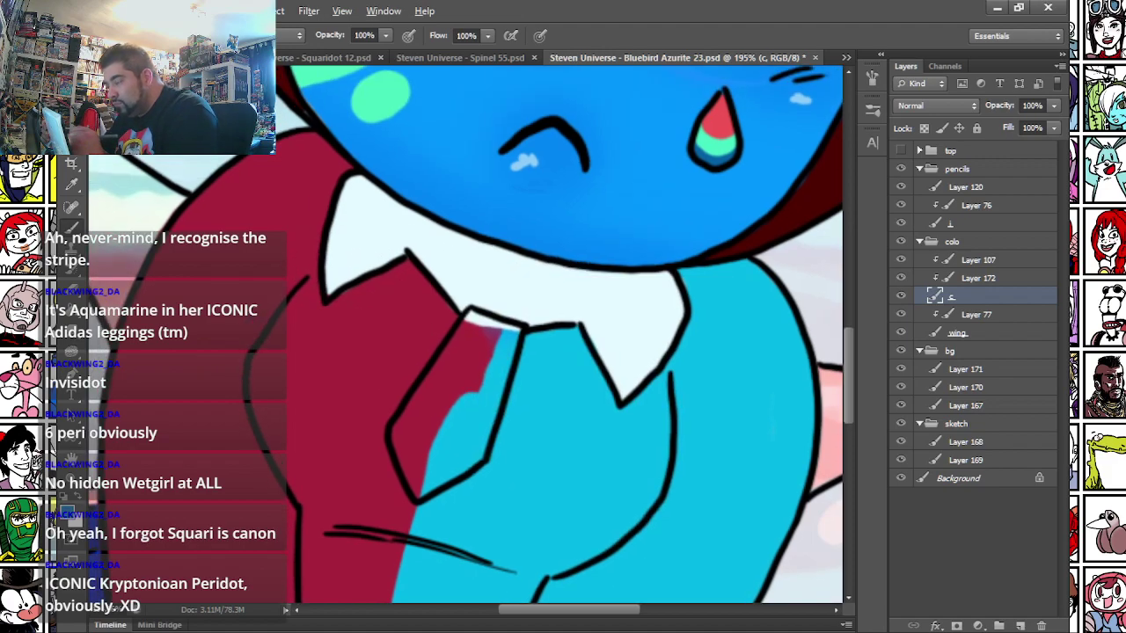
- Try a darker blue neck strip under the chin, edged with a thin black line from a 5 px brush
{"action": "mouse_move", "coordinate": [443, 229]}
{"action": "left_mouse_down"}
{"action": "mouse_move", "coordinate": [509, 269]}
{"action": "mouse_move", "coordinate": [570, 269]}
{"action": "left_mouse_up"}
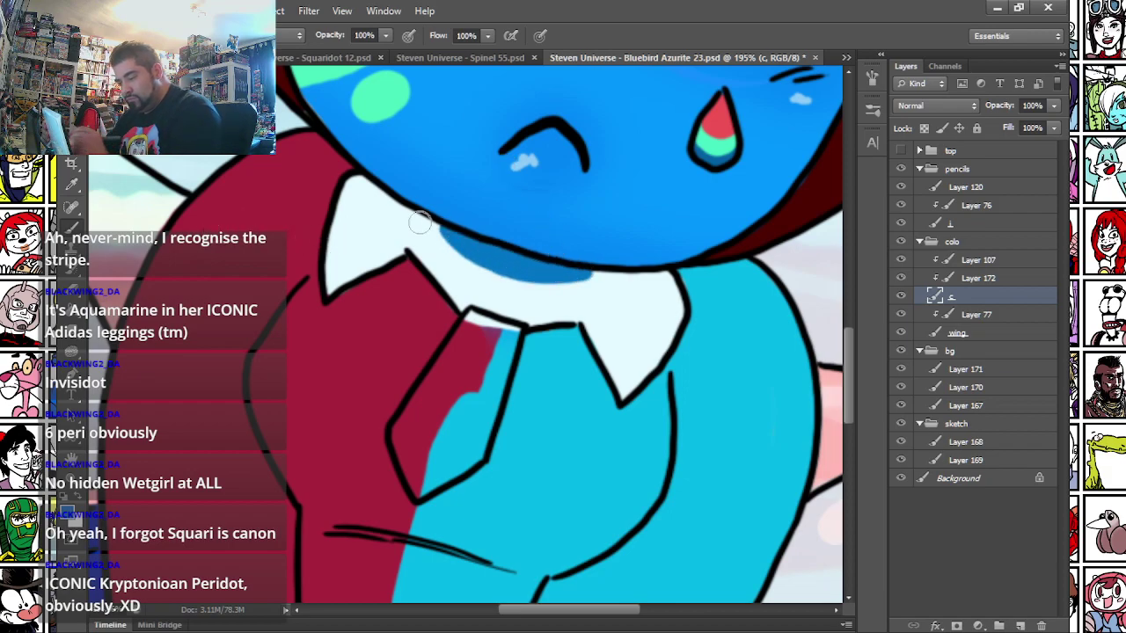
{"action": "right_click", "coordinate": [522, 216]}
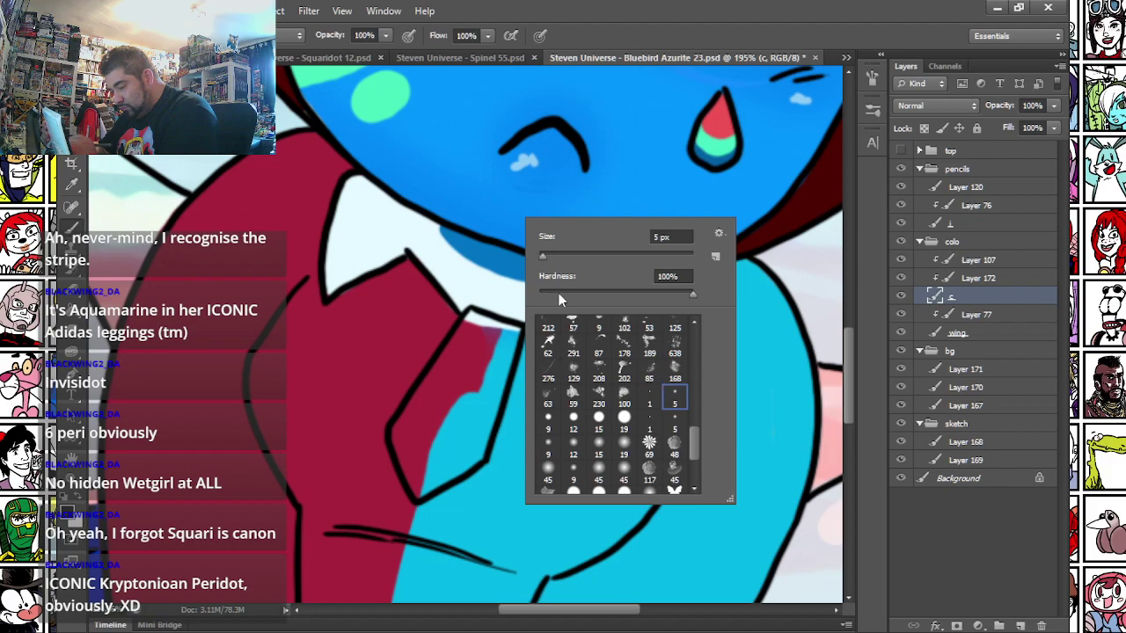
{"action": "left_click", "coordinate": [428, 223]}
{"action": "left_click_drag", "start_coordinate": [429, 223], "coordinate": [450, 240]}
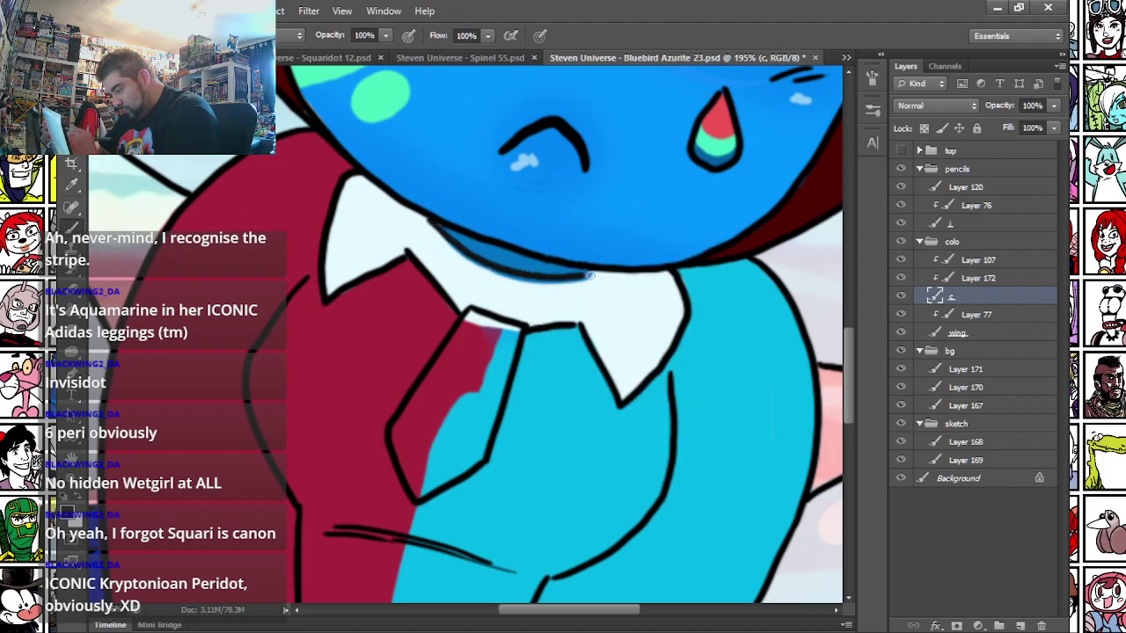
{"action": "right_click", "coordinate": [484, 286]}
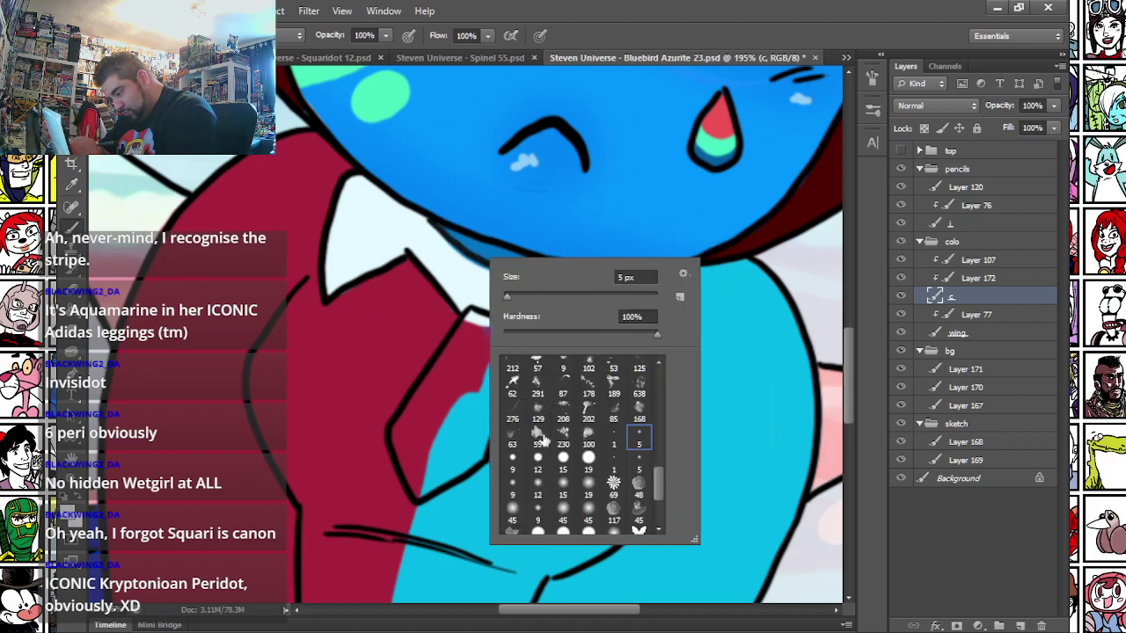
{"action": "left_click", "coordinate": [417, 226]}
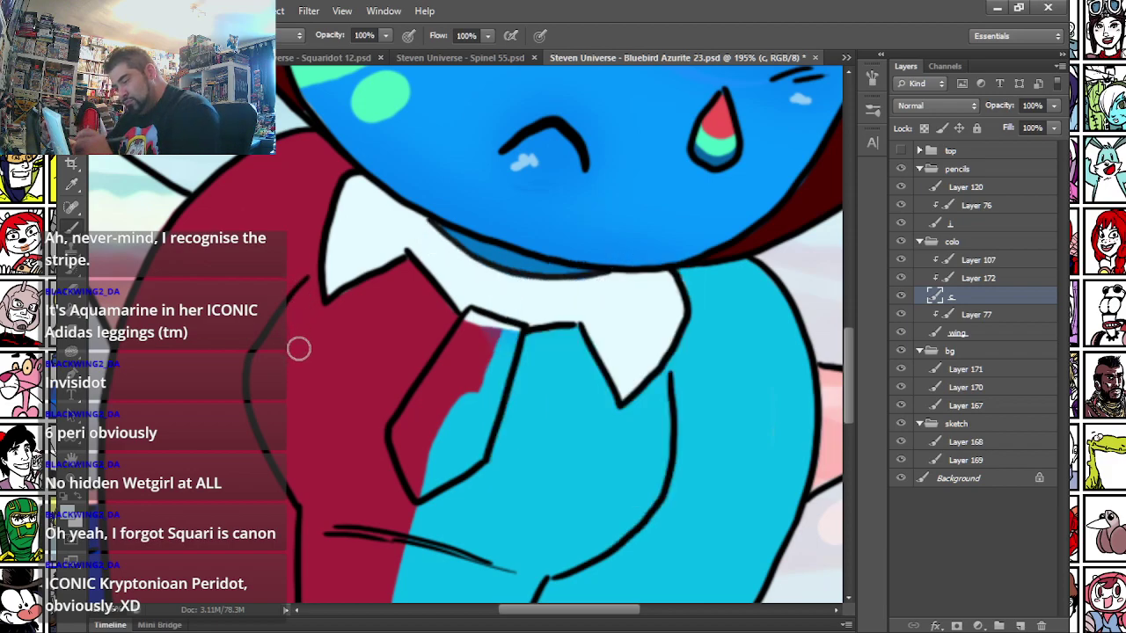
{"action": "left_click_drag", "start_coordinate": [296, 348], "coordinate": [346, 470]}
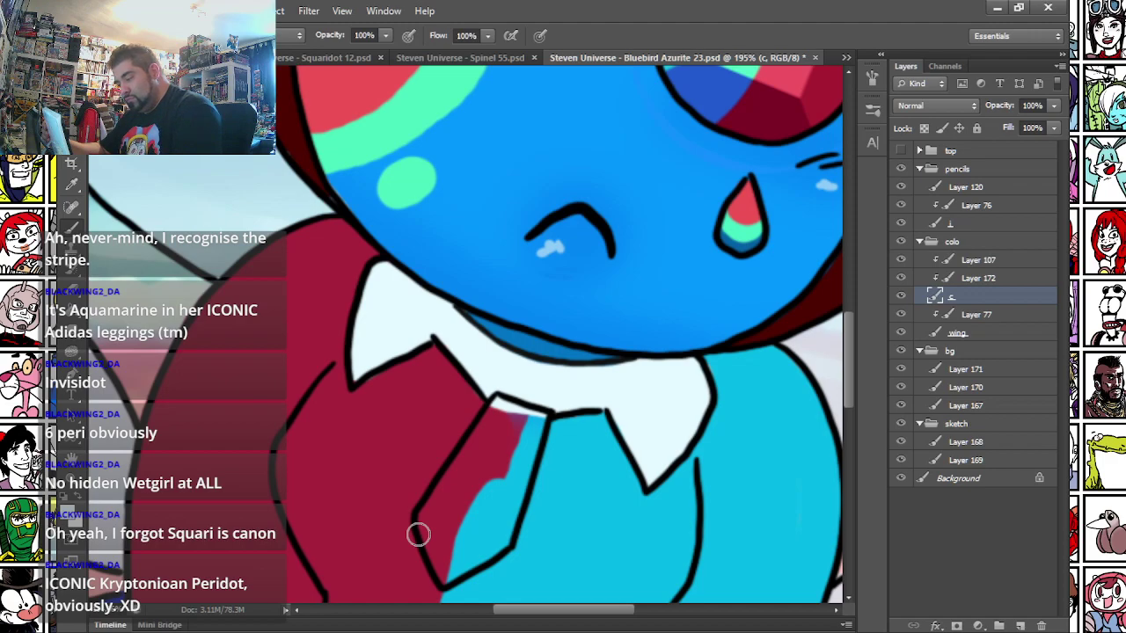
{"action": "left_click_drag", "start_coordinate": [394, 305], "coordinate": [387, 270]}
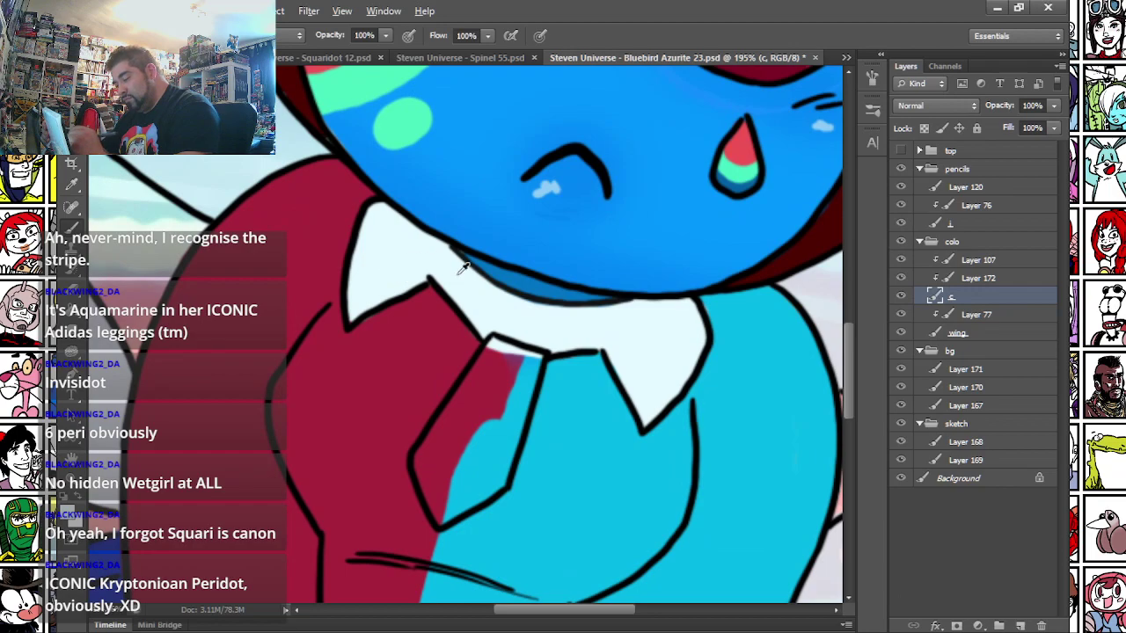
- Cover the blue neck strip and its black edge with the collar's near-white
{"action": "right_click", "coordinate": [478, 274]}
{"action": "left_click", "coordinate": [498, 305]}
{"action": "mouse_move", "coordinate": [447, 259]}
{"action": "left_mouse_down"}
{"action": "mouse_move", "coordinate": [511, 301]}
{"action": "mouse_move", "coordinate": [618, 315]}
{"action": "left_mouse_up"}
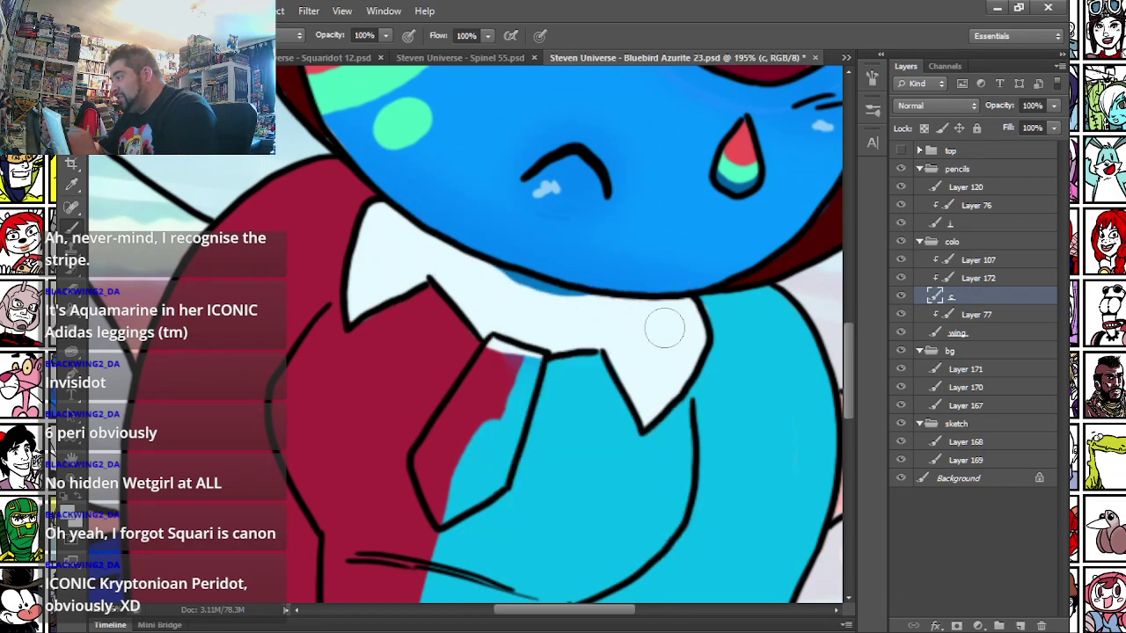
- On the ink layer "i", draw the two inner collar edges in black with a 5 px brush, from the chin down to the tie knot
{"action": "left_click", "coordinate": [963, 226]}
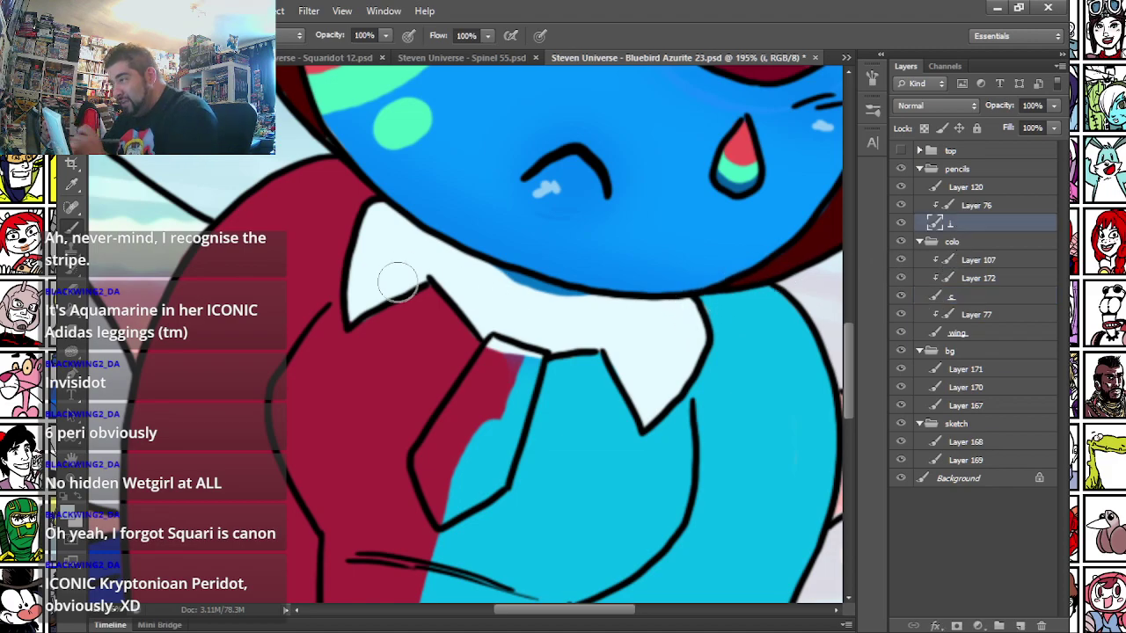
{"action": "right_click", "coordinate": [519, 231]}
{"action": "key", "text": "Return"}
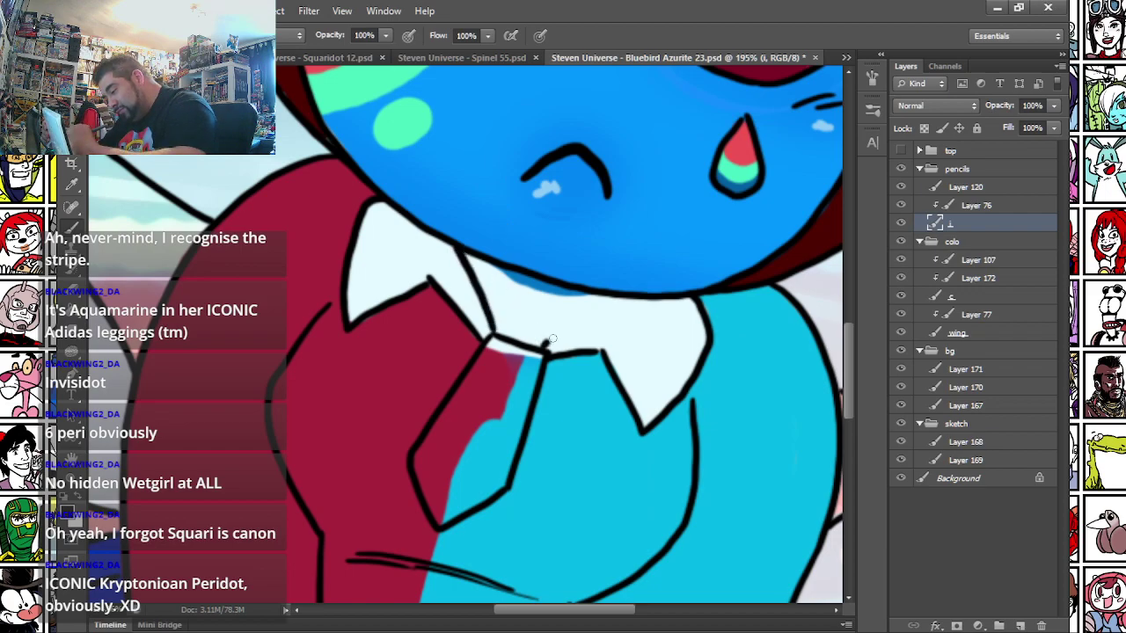
{"action": "right_click", "coordinate": [568, 257]}
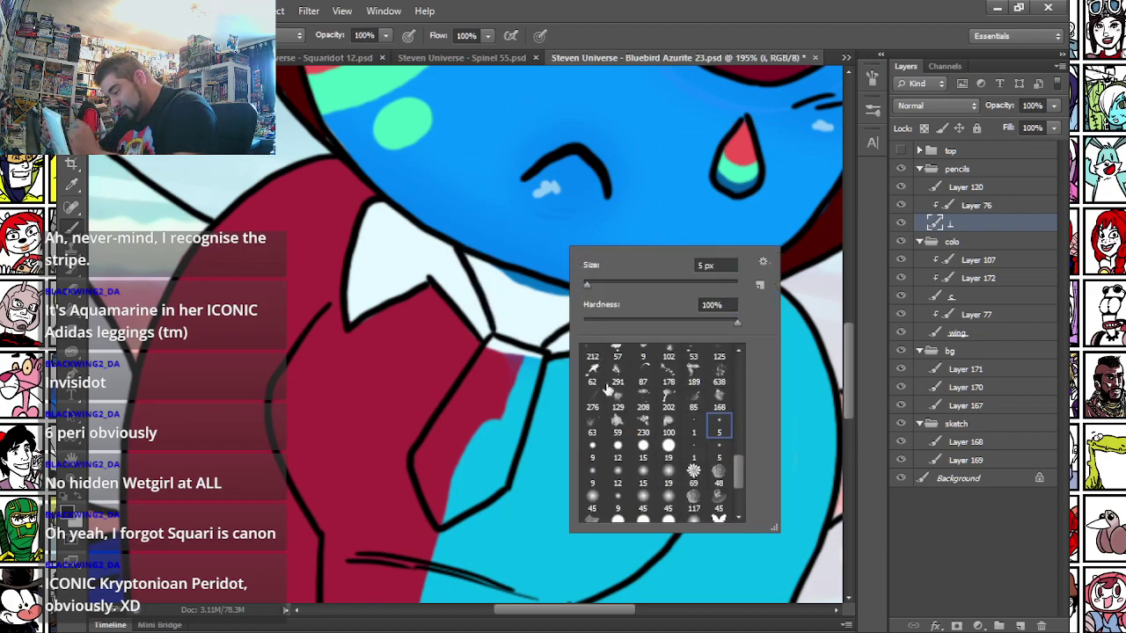
{"action": "left_click", "coordinate": [948, 299]}
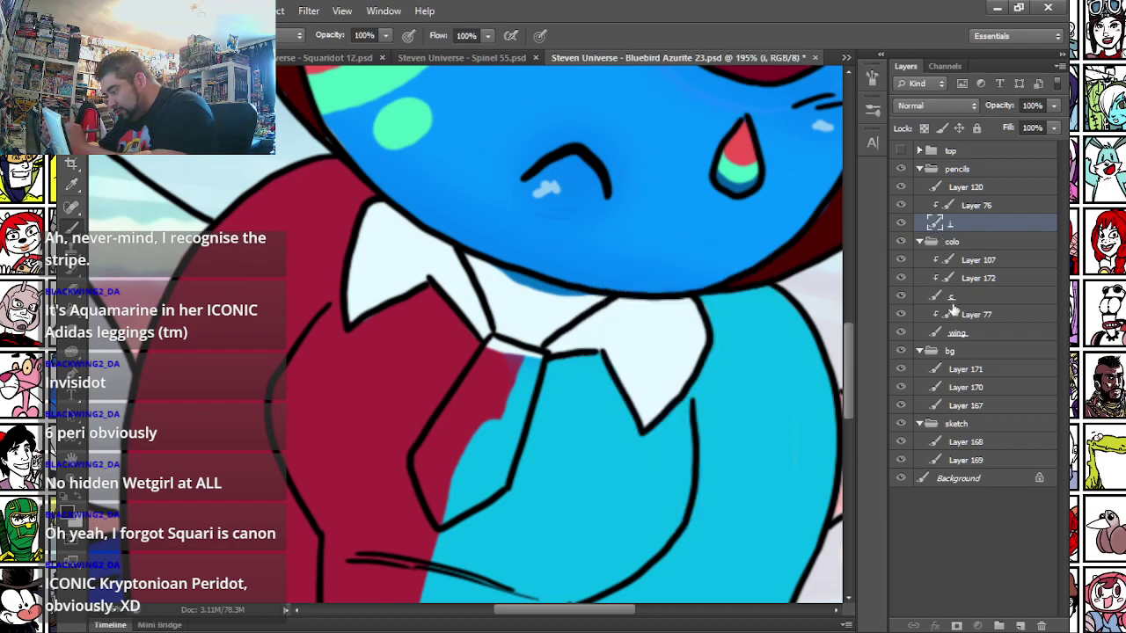
- On layer "c", fill the neck between the collar edges with skin blue and a darker blue shadow under the chin
{"action": "left_click", "coordinate": [950, 296]}
{"action": "mouse_move", "coordinate": [475, 269]}
{"action": "left_mouse_down"}
{"action": "mouse_move", "coordinate": [498, 318]}
{"action": "mouse_move", "coordinate": [517, 327]}
{"action": "mouse_move", "coordinate": [563, 317]}
{"action": "mouse_move", "coordinate": [499, 294]}
{"action": "mouse_move", "coordinate": [484, 261]}
{"action": "mouse_move", "coordinate": [541, 296]}
{"action": "mouse_move", "coordinate": [598, 300]}
{"action": "left_mouse_up"}
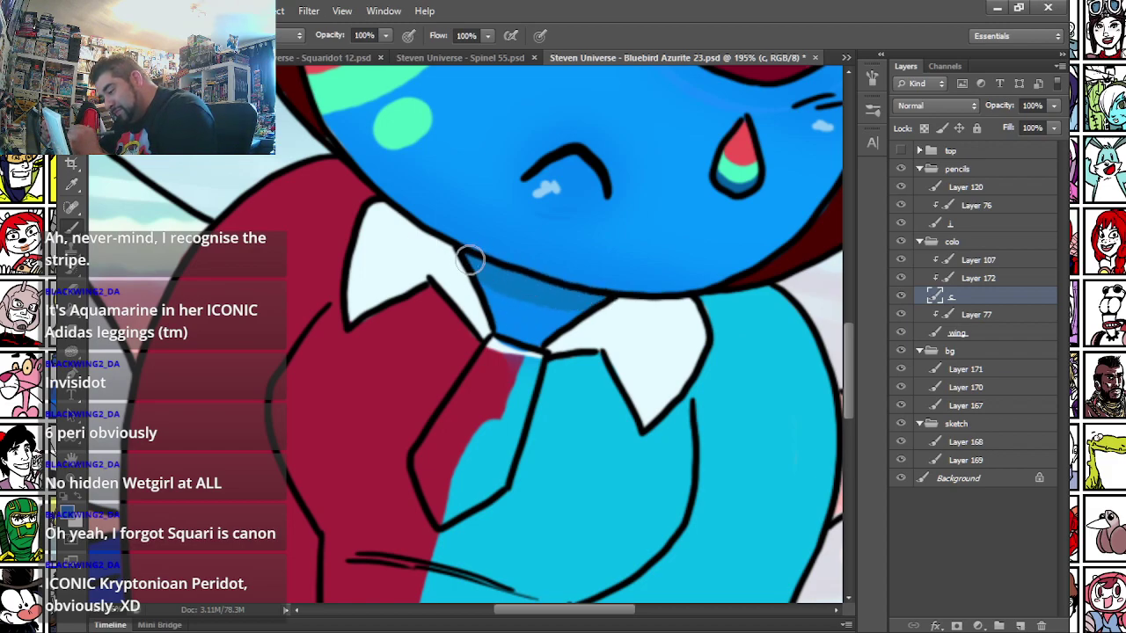
{"action": "left_click_drag", "start_coordinate": [519, 294], "coordinate": [570, 306]}
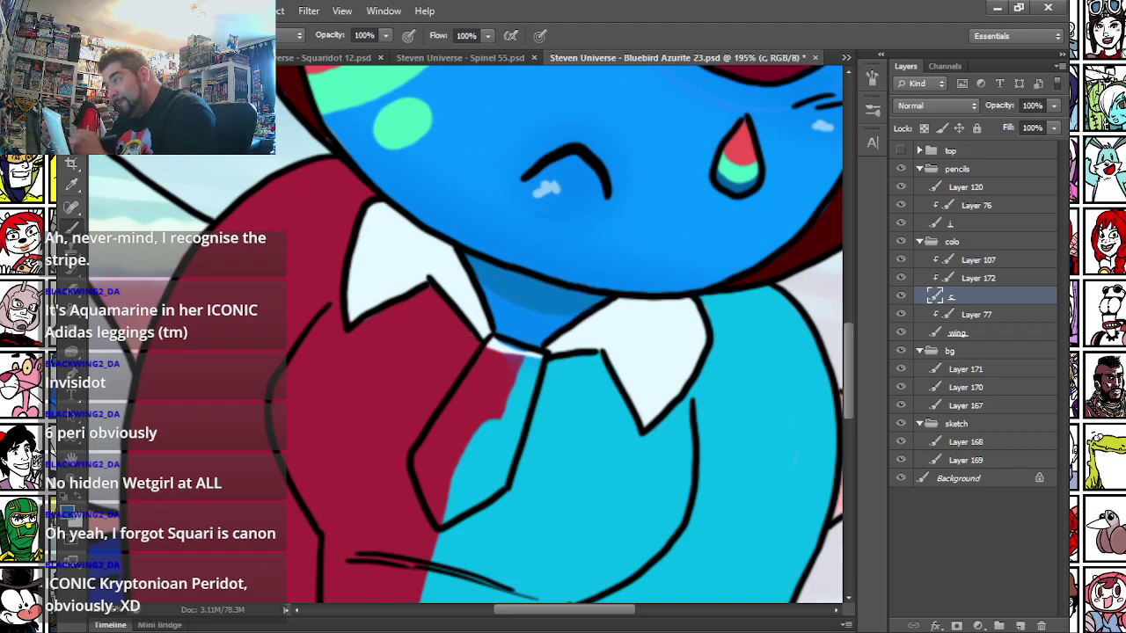
- Fill the tie with deep blue and add a darker navy shadow down from the knot
{"action": "mouse_move", "coordinate": [493, 347]}
{"action": "left_mouse_down"}
{"action": "mouse_move", "coordinate": [427, 452]}
{"action": "mouse_move", "coordinate": [445, 515]}
{"action": "mouse_move", "coordinate": [503, 470]}
{"action": "mouse_move", "coordinate": [531, 367]}
{"action": "mouse_move", "coordinate": [502, 354]}
{"action": "mouse_move", "coordinate": [478, 457]}
{"action": "mouse_move", "coordinate": [441, 449]}
{"action": "left_mouse_up"}
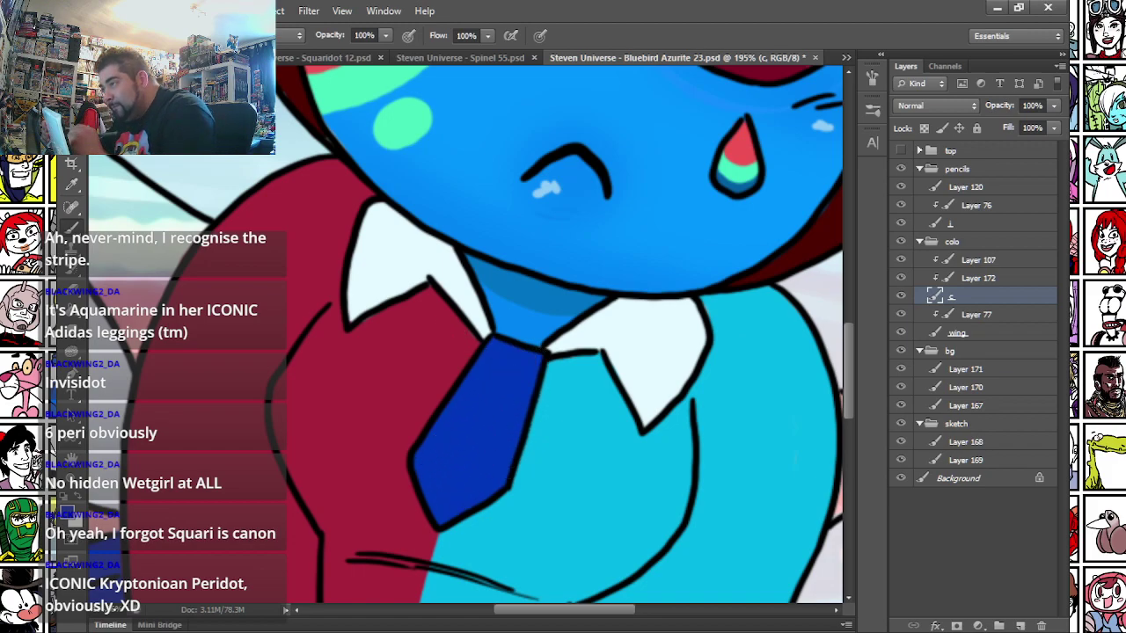
{"action": "left_click_drag", "start_coordinate": [510, 354], "coordinate": [483, 444]}
{"action": "mouse_move", "coordinate": [517, 356]}
{"action": "left_mouse_down"}
{"action": "mouse_move", "coordinate": [474, 437]}
{"action": "mouse_move", "coordinate": [493, 454]}
{"action": "left_mouse_up"}
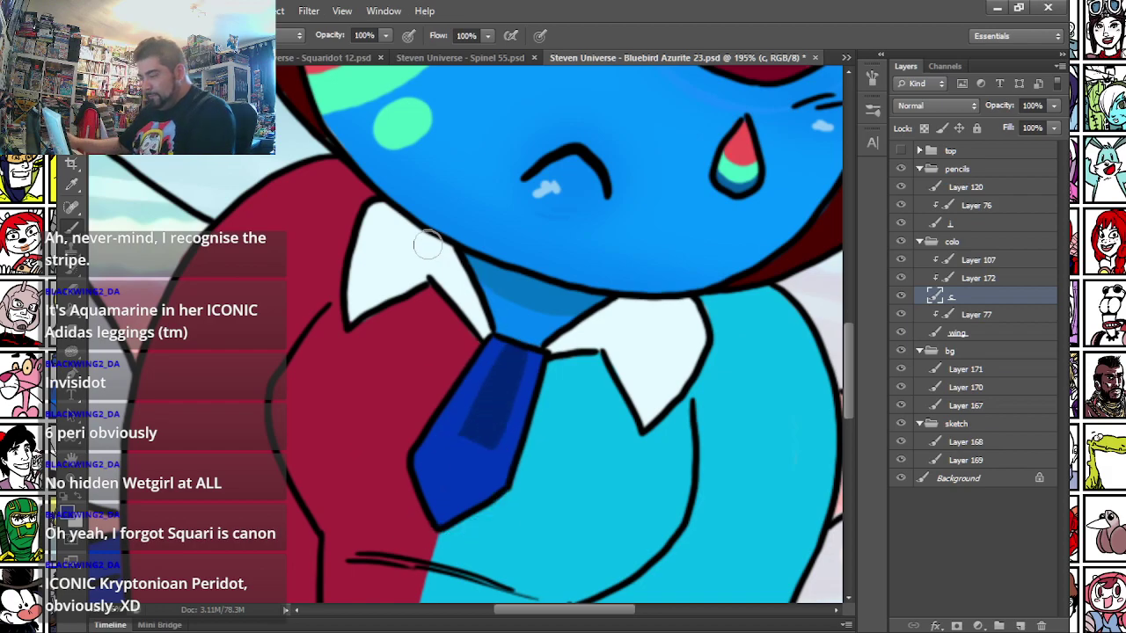
{"action": "key", "text": "ctrl+0"}
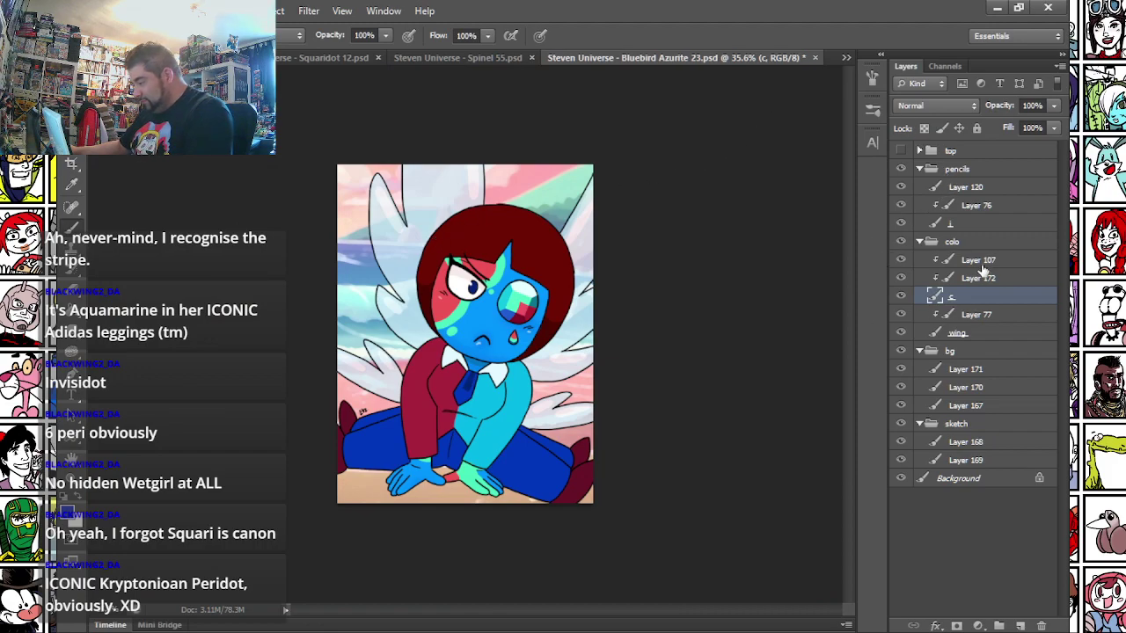
- On Layer 76, recolour the line of the tall feather above the hair in muted blue #4084b4
{"action": "left_click", "coordinate": [970, 208]}
{"action": "scroll", "coordinate": [427, 259], "scroll_direction": "up", "scroll_amount": 12}
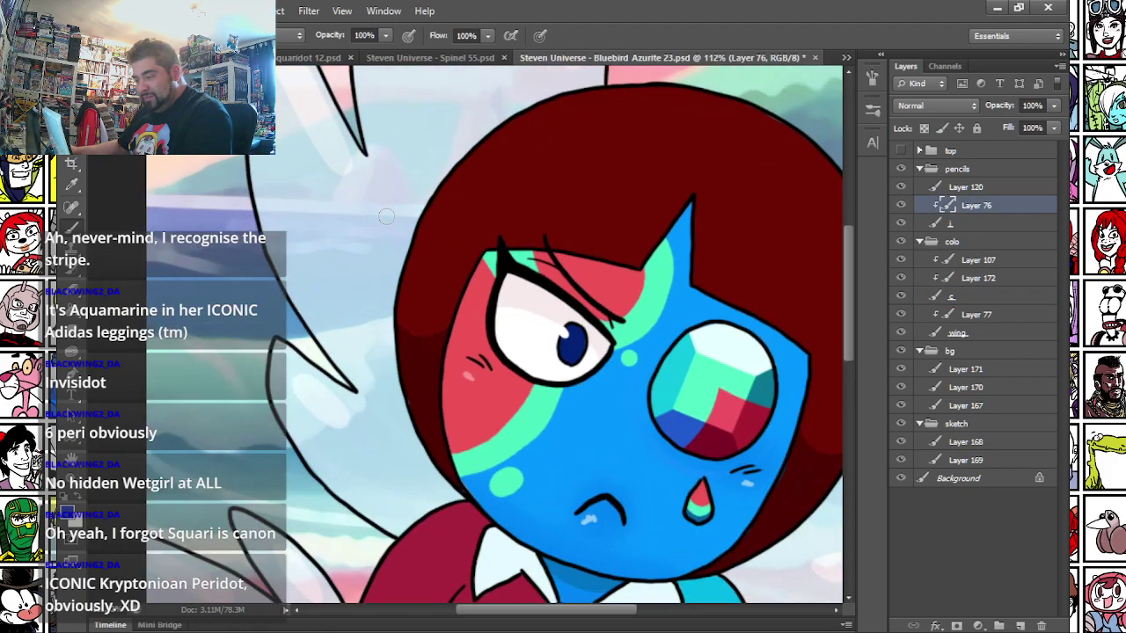
{"action": "left_click", "coordinate": [280, 183]}
{"action": "mouse_move", "coordinate": [475, 167]}
{"action": "left_mouse_down"}
{"action": "mouse_move", "coordinate": [489, 184]}
{"action": "mouse_move", "coordinate": [503, 329]}
{"action": "left_mouse_up"}
{"action": "key", "text": "Return"}
{"action": "left_click_drag", "start_coordinate": [621, 208], "coordinate": [613, 116]}
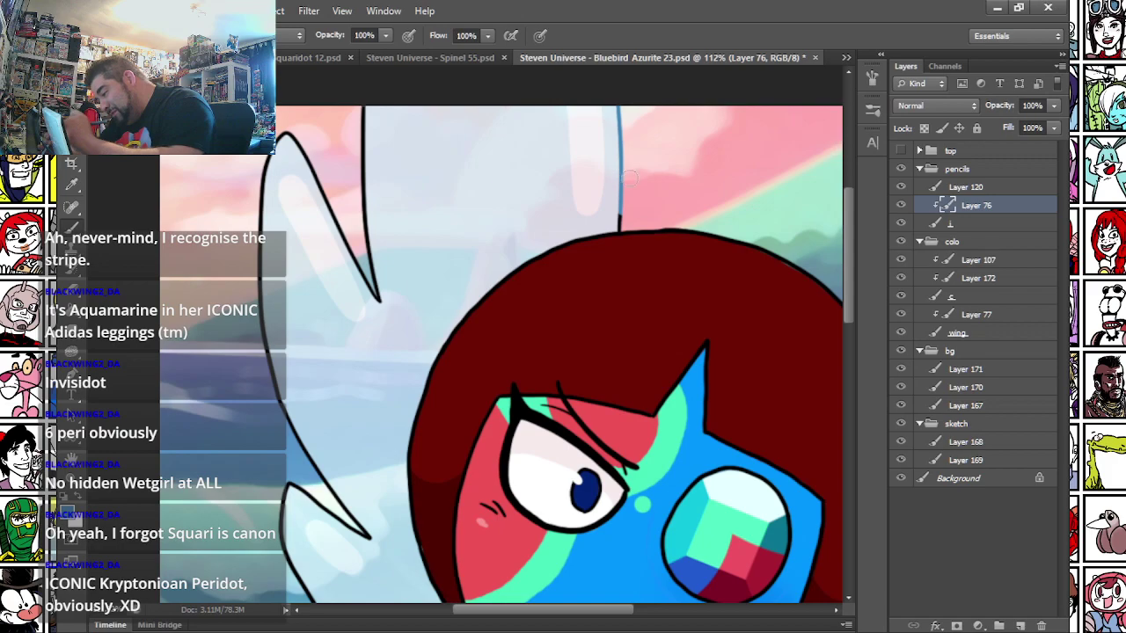
{"action": "right_click", "coordinate": [631, 178]}
{"action": "key", "text": "Return"}
- Recolour the remaining black outlines of the left-hand wing feathers in the same muted blue
{"action": "left_click_drag", "start_coordinate": [362, 110], "coordinate": [378, 299]}
{"action": "left_click_drag", "start_coordinate": [303, 152], "coordinate": [376, 297]}
{"action": "mouse_move", "coordinate": [285, 132]}
{"action": "left_mouse_down"}
{"action": "mouse_move", "coordinate": [255, 419]}
{"action": "mouse_move", "coordinate": [326, 188]}
{"action": "mouse_move", "coordinate": [352, 169]}
{"action": "mouse_move", "coordinate": [390, 167]}
{"action": "mouse_move", "coordinate": [458, 269]}
{"action": "mouse_move", "coordinate": [382, 217]}
{"action": "mouse_move", "coordinate": [372, 235]}
{"action": "mouse_move", "coordinate": [397, 301]}
{"action": "left_mouse_up"}
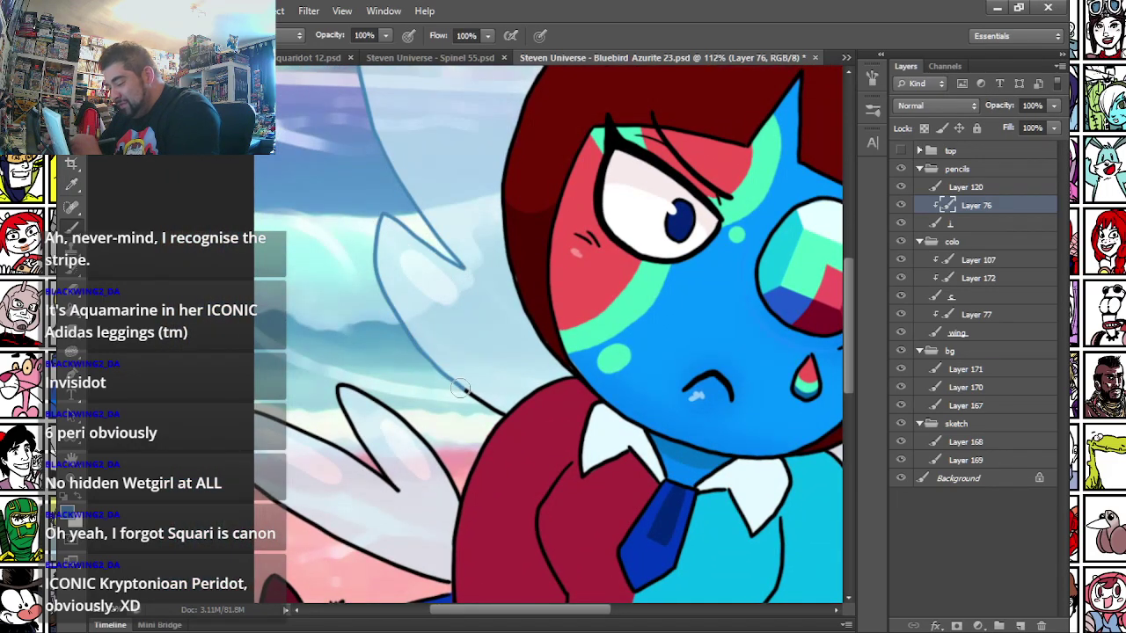
{"action": "mouse_move", "coordinate": [311, 493]}
{"action": "left_mouse_down"}
{"action": "mouse_move", "coordinate": [358, 246]}
{"action": "mouse_move", "coordinate": [313, 248]}
{"action": "mouse_move", "coordinate": [471, 328]}
{"action": "left_mouse_up"}
{"action": "mouse_move", "coordinate": [500, 238]}
{"action": "left_mouse_down"}
{"action": "mouse_move", "coordinate": [478, 204]}
{"action": "mouse_move", "coordinate": [386, 132]}
{"action": "mouse_move", "coordinate": [429, 228]}
{"action": "mouse_move", "coordinate": [381, 150]}
{"action": "mouse_move", "coordinate": [390, 202]}
{"action": "mouse_move", "coordinate": [361, 201]}
{"action": "left_mouse_up"}
- Recolour the outlines of the lower right-hand wing feathers beside the cyan sleeve in muted blue
{"action": "left_click_drag", "start_coordinate": [791, 390], "coordinate": [304, 311]}
{"action": "left_click_drag", "start_coordinate": [456, 252], "coordinate": [486, 279]}
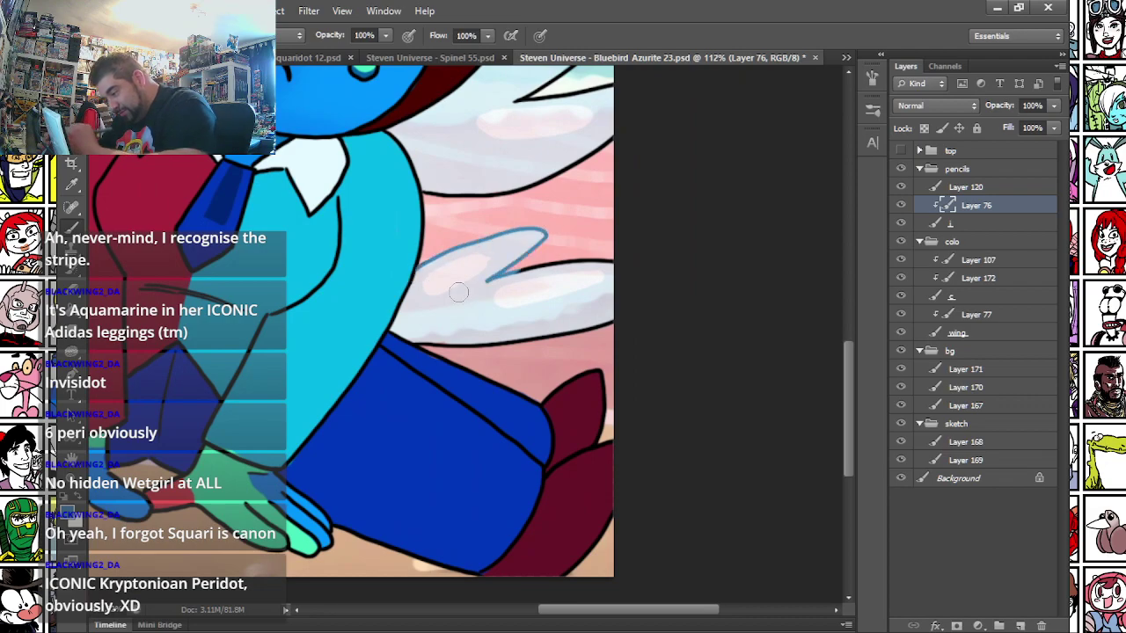
{"action": "mouse_move", "coordinate": [411, 334]}
{"action": "left_mouse_down"}
{"action": "mouse_move", "coordinate": [536, 341]}
{"action": "mouse_move", "coordinate": [632, 304]}
{"action": "mouse_move", "coordinate": [608, 261]}
{"action": "mouse_move", "coordinate": [497, 277]}
{"action": "left_mouse_up"}
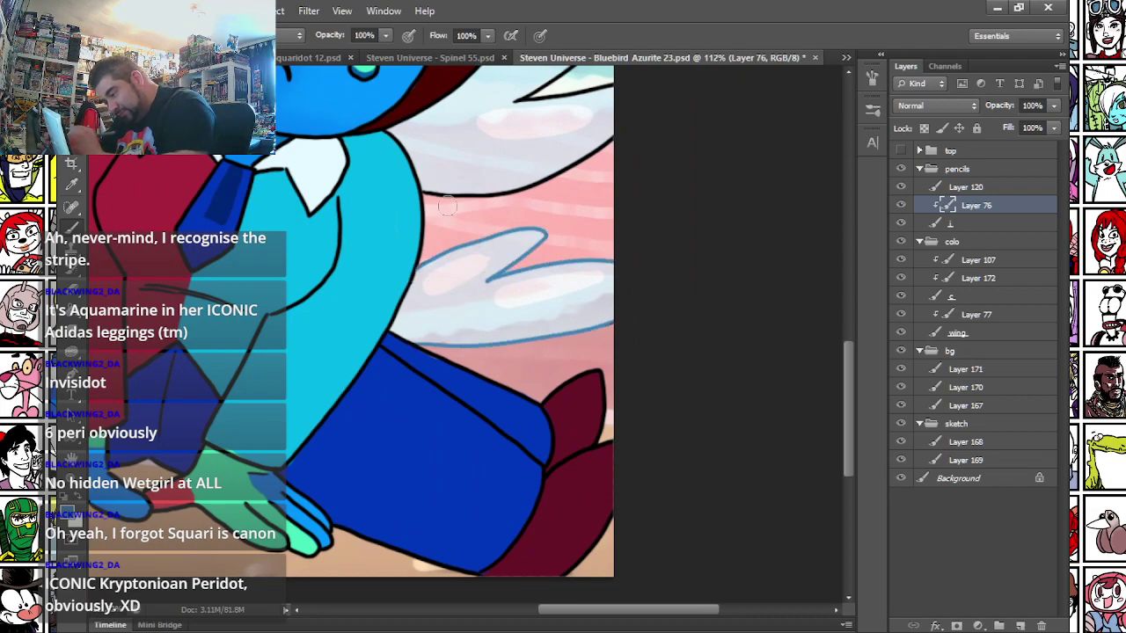
{"action": "left_click_drag", "start_coordinate": [429, 194], "coordinate": [639, 98]}
- Recolour the upper right-hand wing feather outlines beside the hair in muted blue
{"action": "left_click_drag", "start_coordinate": [450, 157], "coordinate": [417, 489]}
{"action": "left_click_drag", "start_coordinate": [539, 249], "coordinate": [590, 190]}
{"action": "left_click_drag", "start_coordinate": [545, 243], "coordinate": [589, 219]}
{"action": "scroll", "coordinate": [441, 390], "scroll_direction": "up", "scroll_amount": 5}
{"action": "mouse_move", "coordinate": [495, 347]}
{"action": "left_mouse_down"}
{"action": "mouse_move", "coordinate": [570, 197]}
{"action": "mouse_move", "coordinate": [562, 130]}
{"action": "left_mouse_up"}
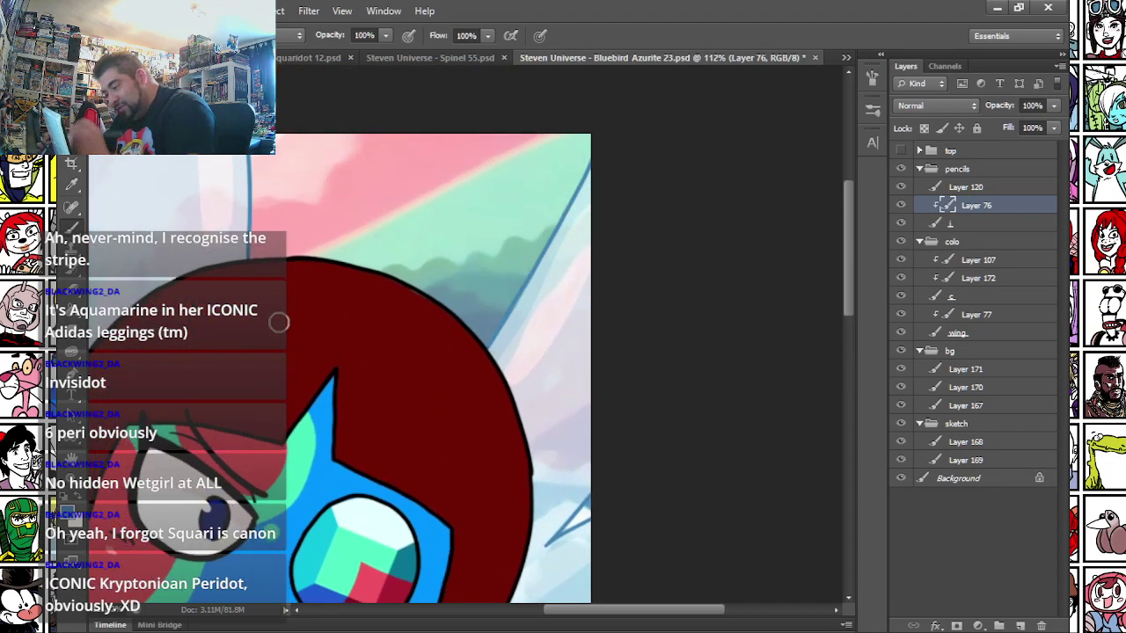
{"action": "left_click_drag", "start_coordinate": [232, 419], "coordinate": [505, 452]}
{"action": "left_click_drag", "start_coordinate": [356, 588], "coordinate": [257, 388]}
{"action": "mouse_move", "coordinate": [455, 307]}
{"action": "left_mouse_down"}
{"action": "mouse_move", "coordinate": [465, 350]}
{"action": "mouse_move", "coordinate": [506, 372]}
{"action": "mouse_move", "coordinate": [552, 358]}
{"action": "left_mouse_up"}
- Recolour the outlines of the round gem and the teardrop in dark navy #143272
{"action": "left_click", "coordinate": [70, 498]}
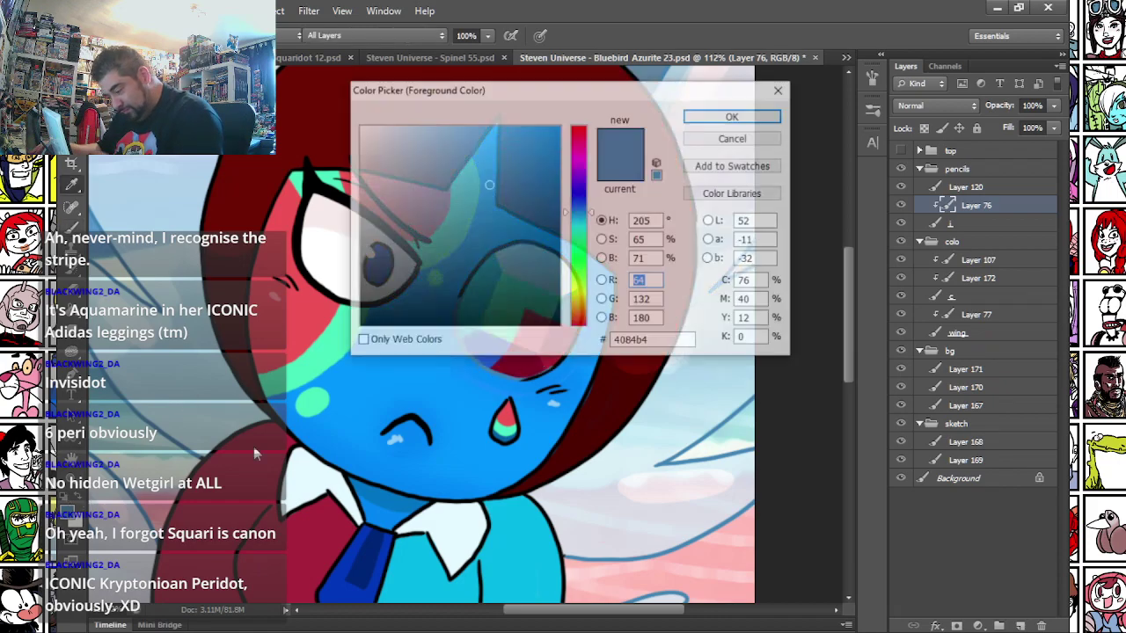
{"action": "left_click", "coordinate": [492, 362]}
{"action": "left_click", "coordinate": [526, 238]}
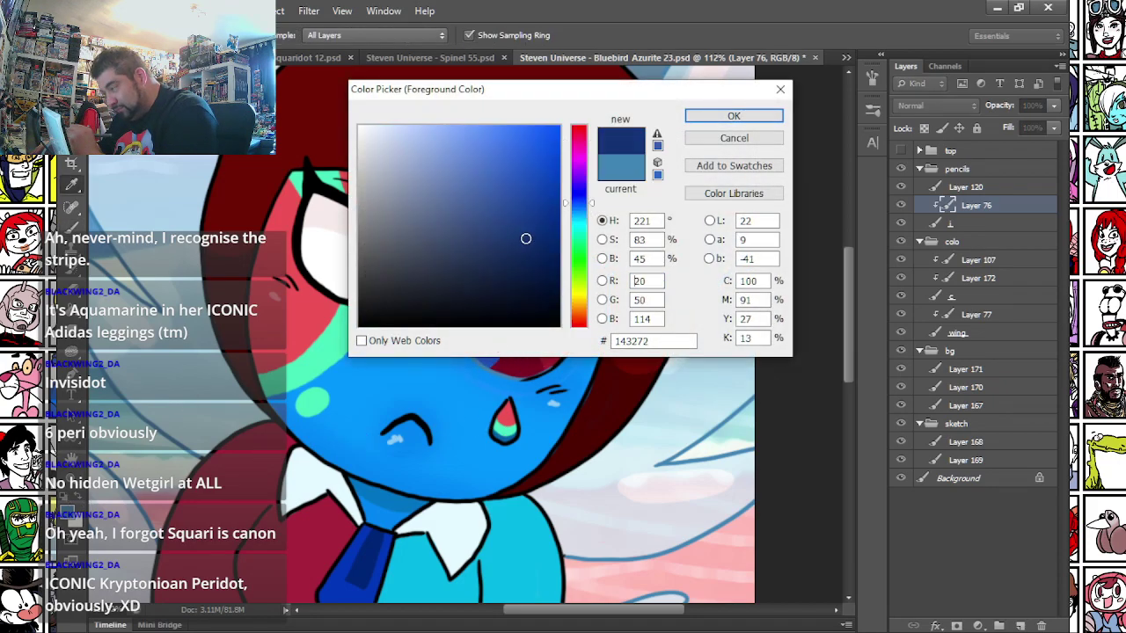
{"action": "key", "text": "Return"}
{"action": "mouse_move", "coordinate": [508, 401]}
{"action": "left_mouse_down"}
{"action": "mouse_move", "coordinate": [525, 373]}
{"action": "mouse_move", "coordinate": [573, 341]}
{"action": "mouse_move", "coordinate": [572, 269]}
{"action": "mouse_move", "coordinate": [528, 247]}
{"action": "mouse_move", "coordinate": [468, 275]}
{"action": "mouse_move", "coordinate": [513, 375]}
{"action": "left_mouse_up"}
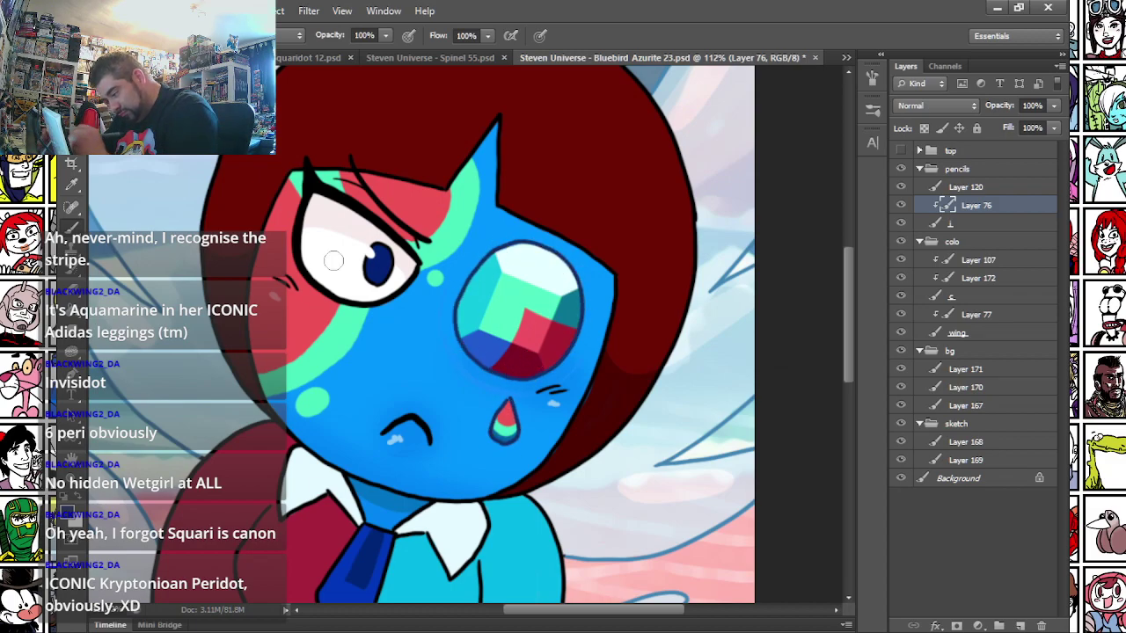
- Recolour the cheek marks below the gem in neck-shadow blue and those on the red cheek in jacket crimson
{"action": "left_click", "coordinate": [375, 496], "text": "alt"}
{"action": "left_click_drag", "start_coordinate": [355, 475], "coordinate": [428, 493]}
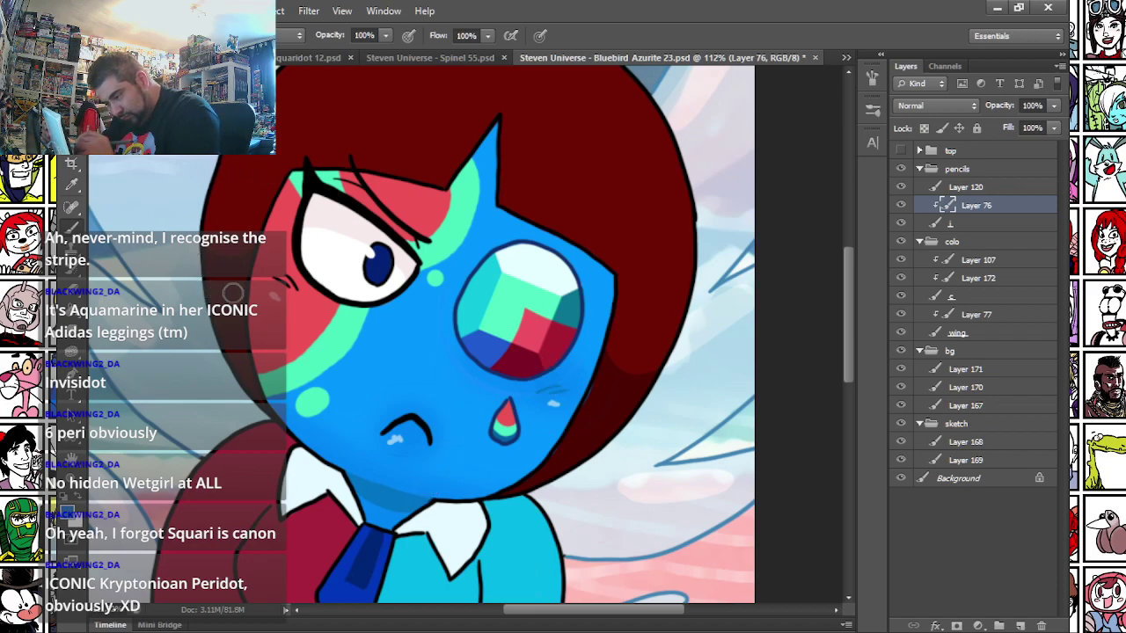
{"action": "left_click", "coordinate": [242, 487], "text": "alt"}
{"action": "left_click_drag", "start_coordinate": [276, 279], "coordinate": [288, 287]}
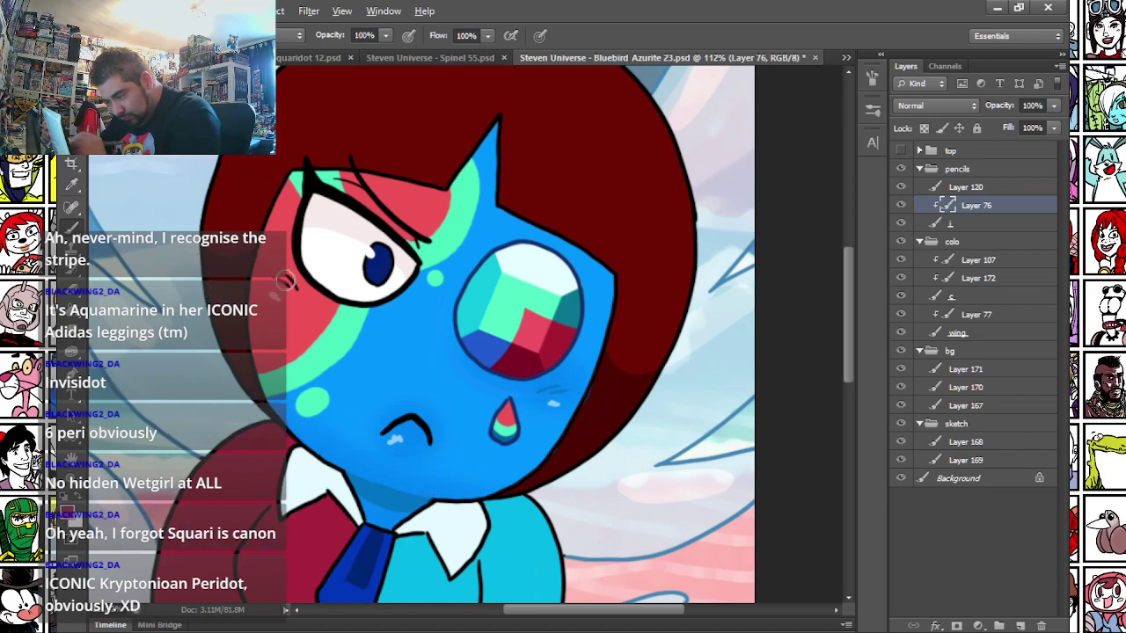
{"action": "left_click_drag", "start_coordinate": [336, 179], "coordinate": [357, 188]}
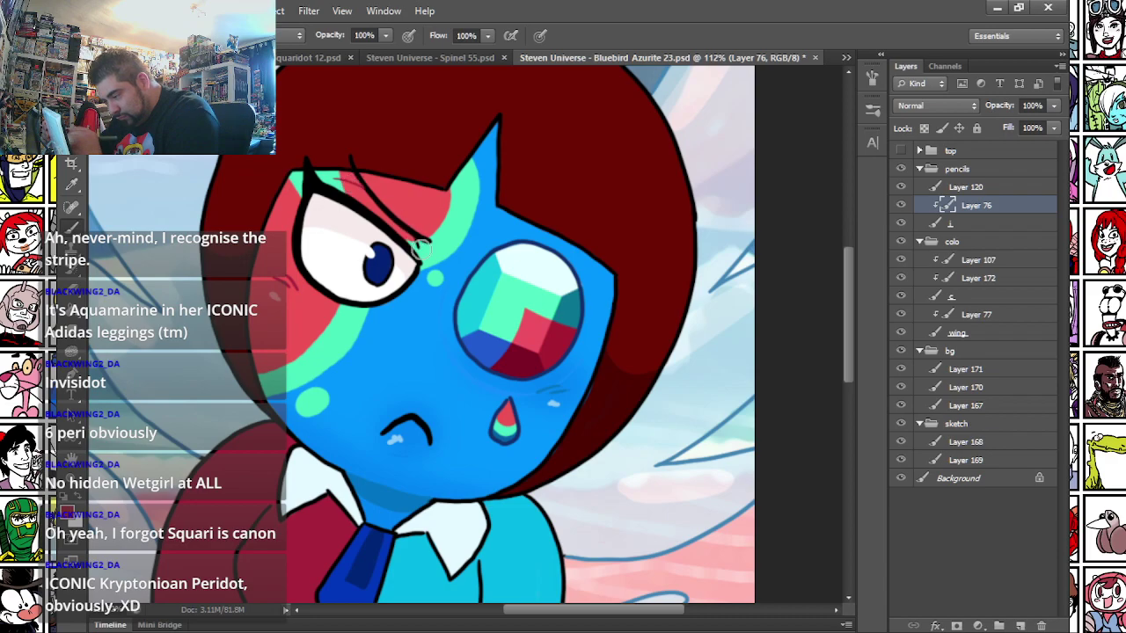
- Recolour the inner sleeve and fold lines on the crimson half of the jacket in darker crimson #8e1a2f
{"action": "mouse_move", "coordinate": [188, 480]}
{"action": "left_mouse_down"}
{"action": "mouse_move", "coordinate": [221, 397]}
{"action": "mouse_move", "coordinate": [259, 202]}
{"action": "left_mouse_up"}
{"action": "mouse_move", "coordinate": [234, 468]}
{"action": "left_mouse_down"}
{"action": "mouse_move", "coordinate": [249, 365]}
{"action": "mouse_move", "coordinate": [299, 426]}
{"action": "left_mouse_up"}
{"action": "left_click_drag", "start_coordinate": [396, 186], "coordinate": [373, 264]}
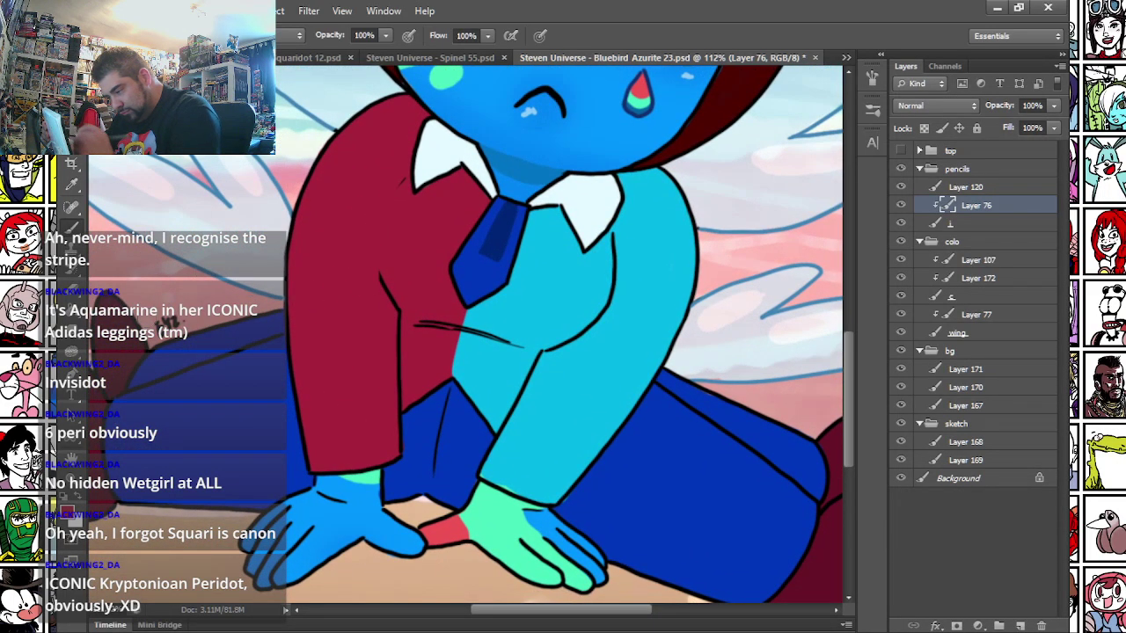
{"action": "left_click", "coordinate": [73, 514]}
{"action": "left_click", "coordinate": [524, 214]}
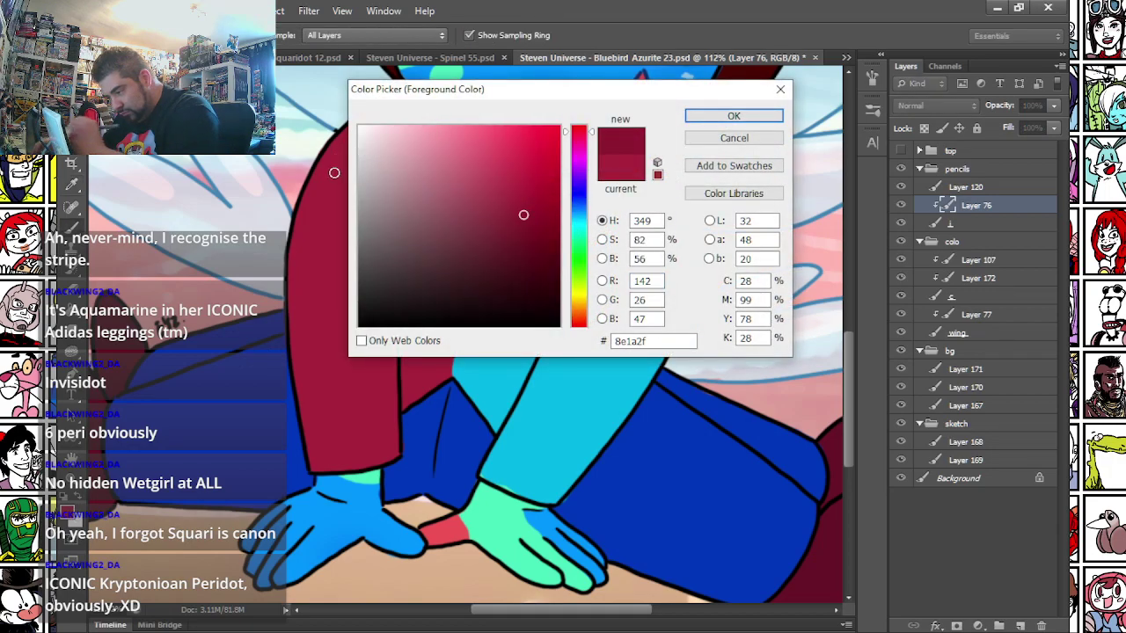
{"action": "key", "text": "Return"}
{"action": "mouse_move", "coordinate": [397, 180]}
{"action": "left_mouse_down"}
{"action": "mouse_move", "coordinate": [375, 289]}
{"action": "mouse_move", "coordinate": [368, 246]}
{"action": "mouse_move", "coordinate": [402, 319]}
{"action": "mouse_move", "coordinate": [395, 372]}
{"action": "left_mouse_up"}
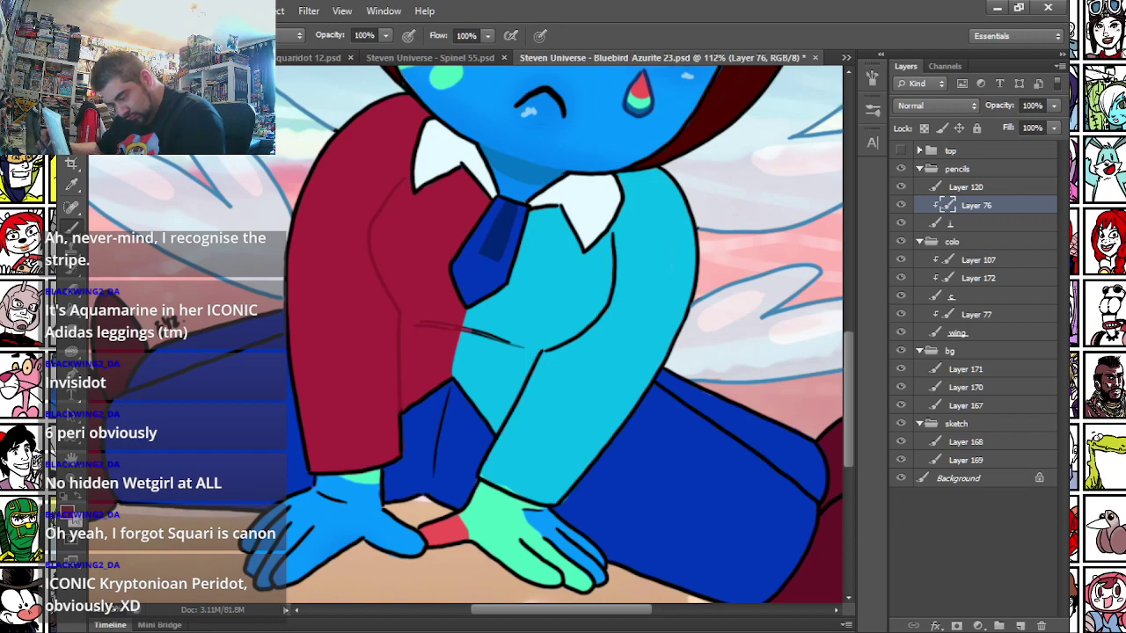
- Recolour the finger lines on both hands in a darker shade of the skin blue
{"action": "left_click", "coordinate": [67, 516]}
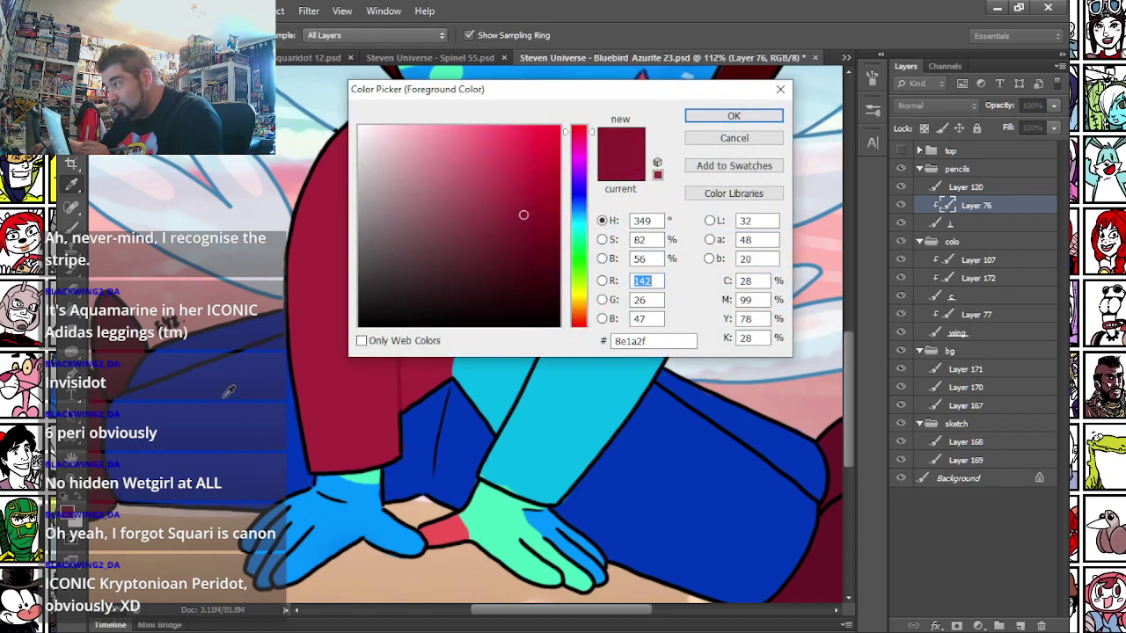
{"action": "left_click", "coordinate": [331, 519]}
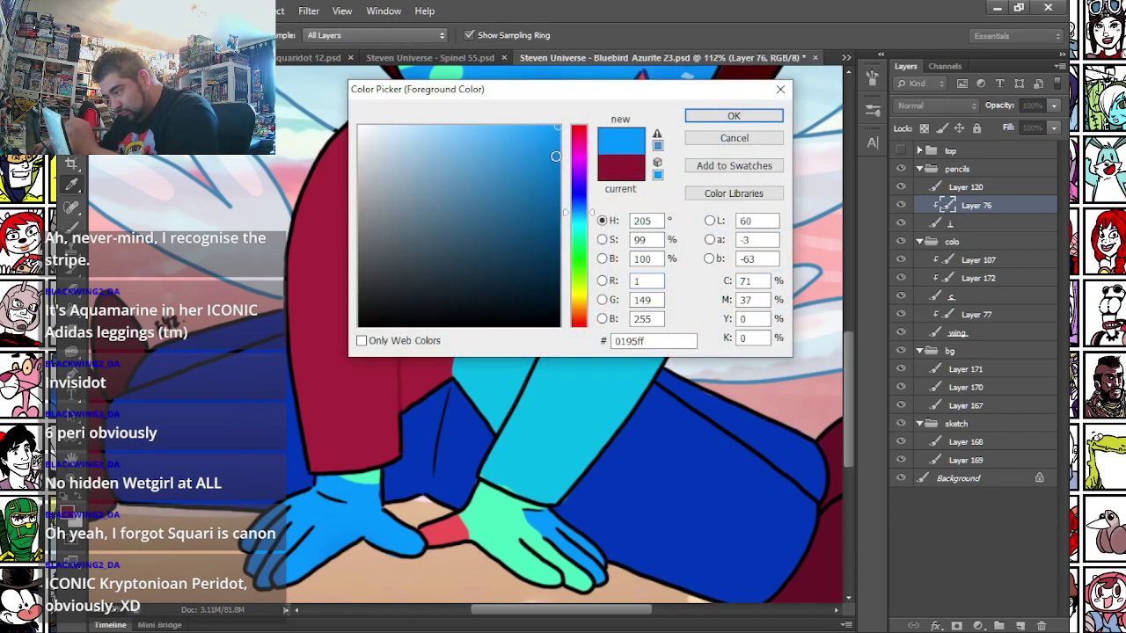
{"action": "left_click", "coordinate": [375, 380]}
{"action": "key", "text": "Return"}
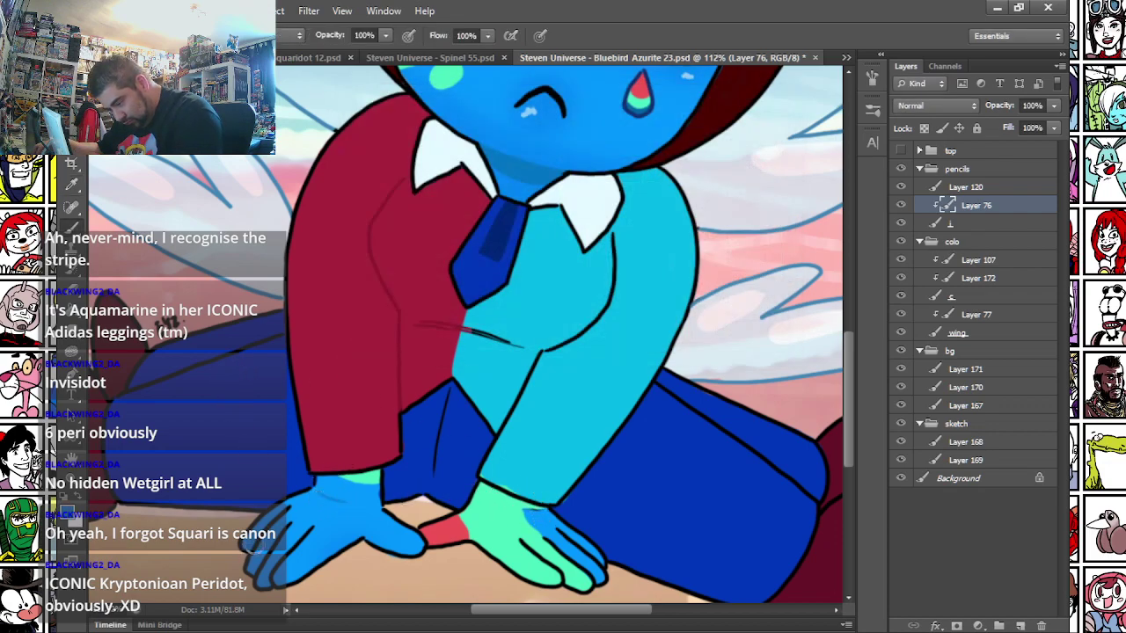
{"action": "left_click_drag", "start_coordinate": [257, 570], "coordinate": [309, 530]}
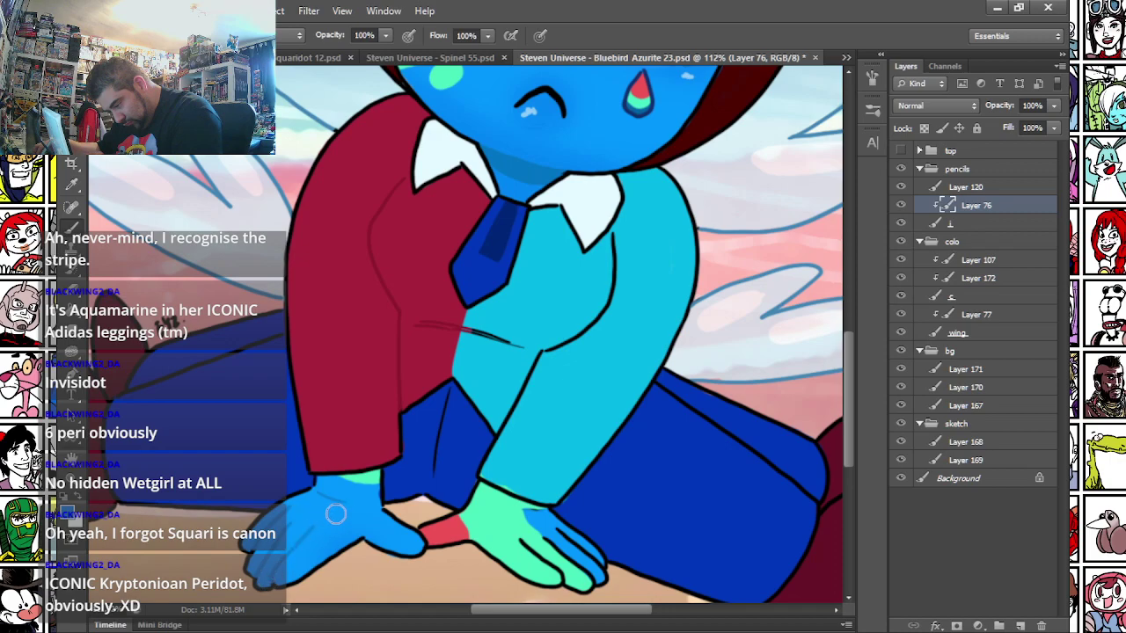
{"action": "mouse_move", "coordinate": [588, 578]}
{"action": "left_mouse_down"}
{"action": "mouse_move", "coordinate": [578, 551]}
{"action": "mouse_move", "coordinate": [532, 530]}
{"action": "left_mouse_up"}
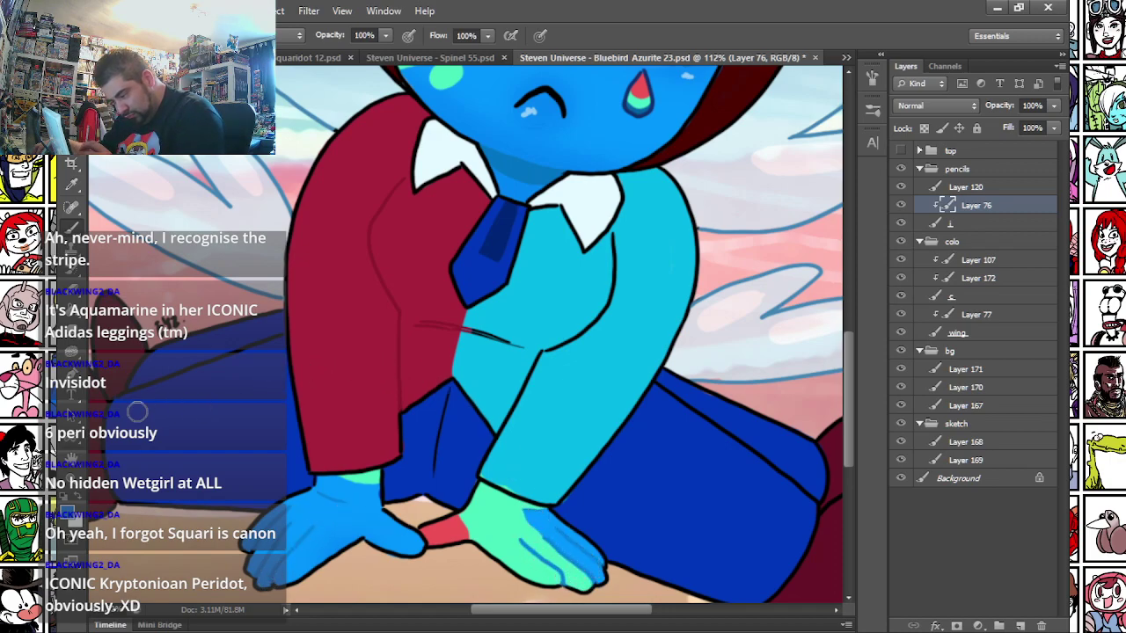
- Undo a light blue trial line on the trousers and recolour the trouser fold lines in a darker trouser blue
{"action": "left_click_drag", "start_coordinate": [447, 392], "coordinate": [435, 465]}
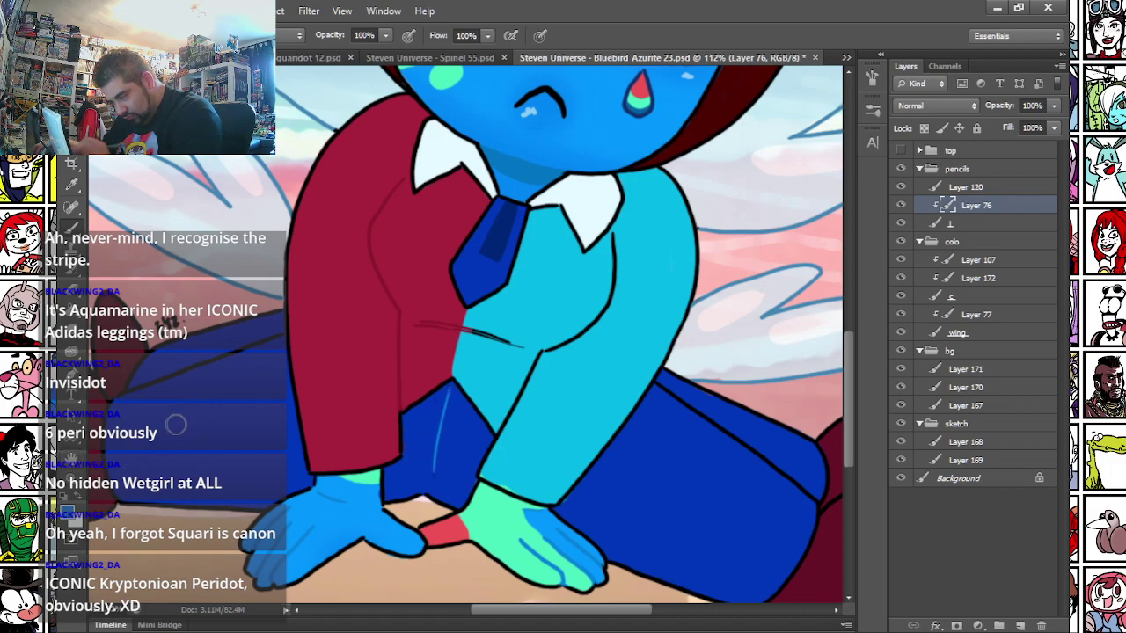
{"action": "key", "text": "ctrl+z"}
{"action": "left_click", "coordinate": [67, 515]}
{"action": "left_click", "coordinate": [444, 423]}
{"action": "left_click", "coordinate": [559, 223]}
{"action": "key", "text": "Return"}
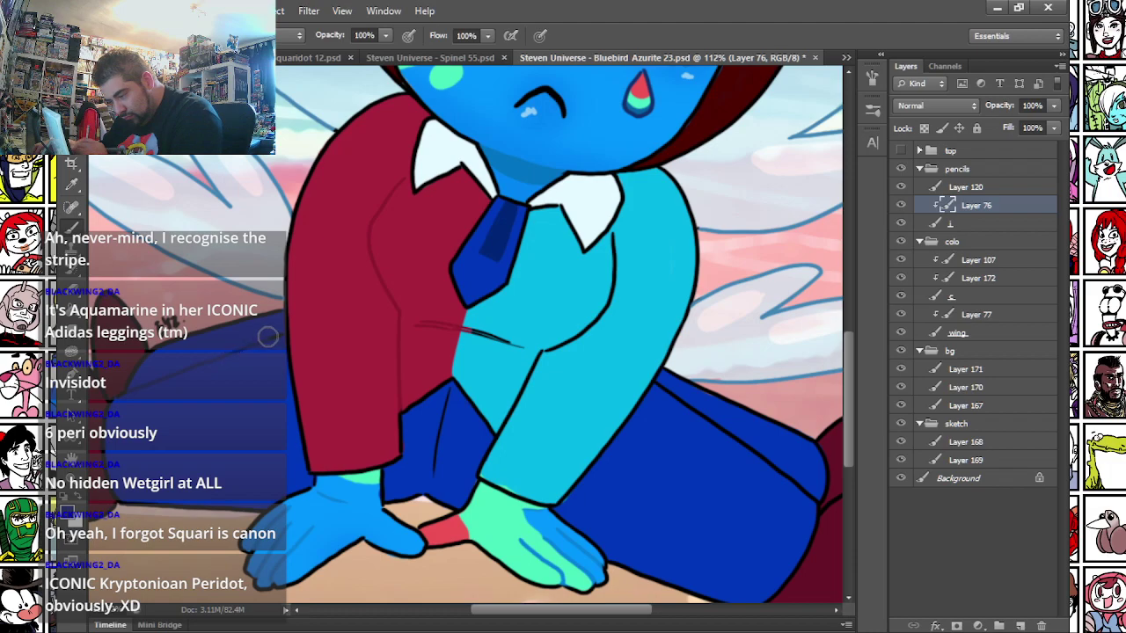
{"action": "left_click_drag", "start_coordinate": [449, 390], "coordinate": [436, 474]}
{"action": "left_click_drag", "start_coordinate": [659, 387], "coordinate": [807, 498]}
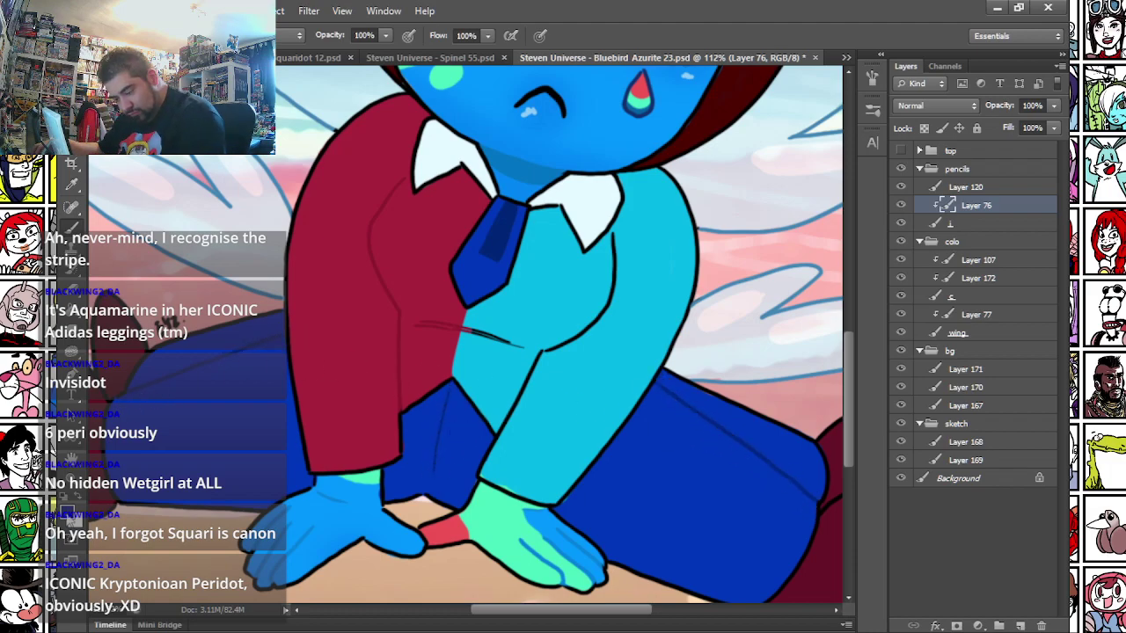
- Recolour the inner sleeve and fold lines on the cyan half of the jacket in dark teal #007fa0
{"action": "left_click", "coordinate": [69, 516]}
{"action": "left_click", "coordinate": [497, 387]}
{"action": "left_click_drag", "start_coordinate": [558, 192], "coordinate": [560, 201]}
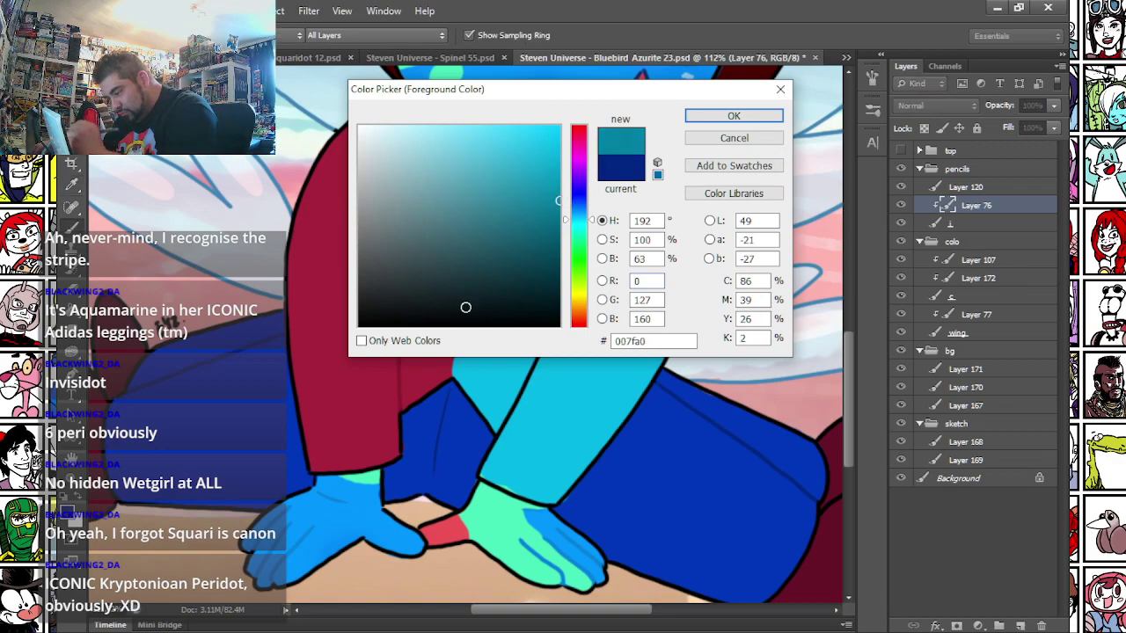
{"action": "key", "text": "Return"}
{"action": "left_click_drag", "start_coordinate": [498, 432], "coordinate": [542, 352]}
{"action": "mouse_move", "coordinate": [467, 331]}
{"action": "left_mouse_down"}
{"action": "mouse_move", "coordinate": [549, 352]}
{"action": "mouse_move", "coordinate": [589, 320]}
{"action": "mouse_move", "coordinate": [615, 263]}
{"action": "mouse_move", "coordinate": [596, 204]}
{"action": "left_mouse_up"}
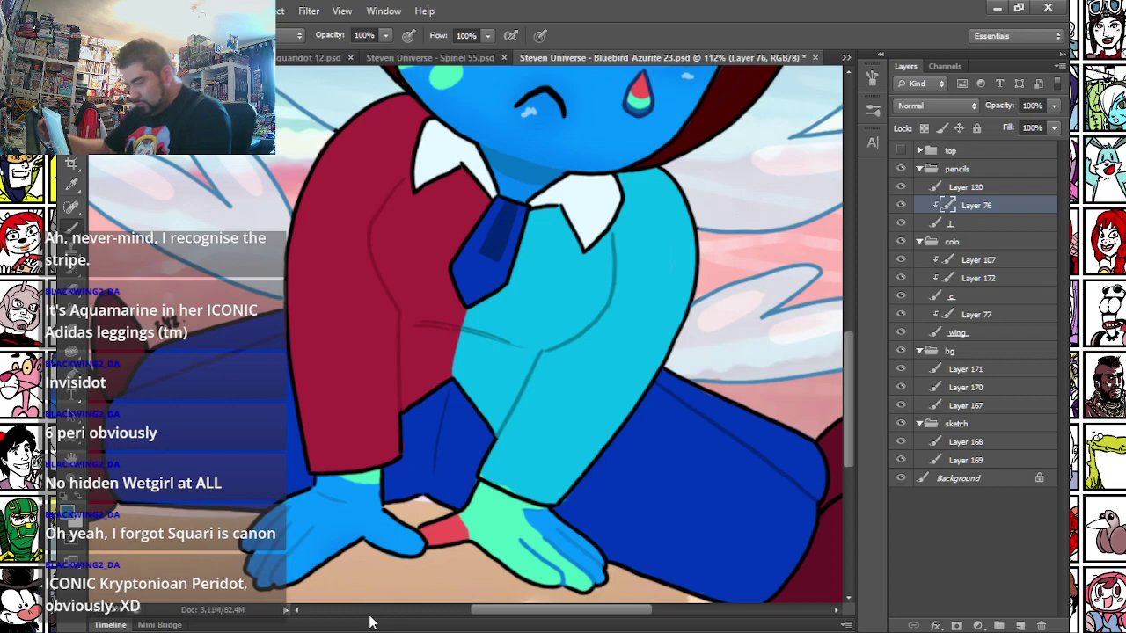
{"action": "left_click", "coordinate": [948, 299]}
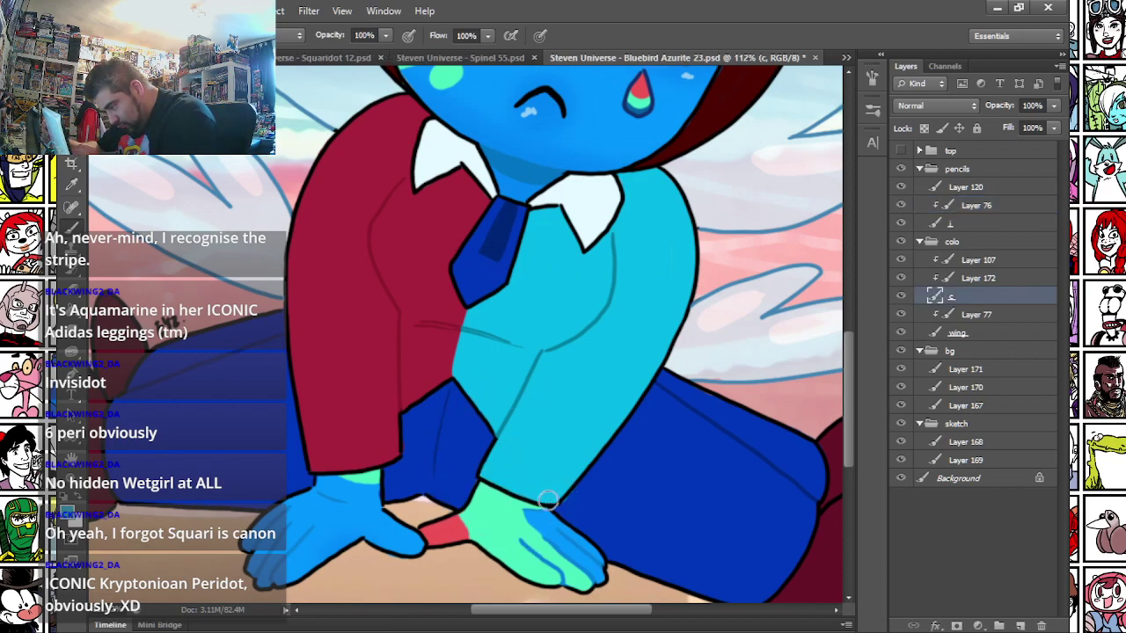
{"action": "left_click_drag", "start_coordinate": [279, 350], "coordinate": [310, 482]}
{"action": "mouse_move", "coordinate": [319, 285]}
{"action": "left_mouse_down"}
{"action": "mouse_move", "coordinate": [312, 440]}
{"action": "mouse_move", "coordinate": [282, 541]}
{"action": "mouse_move", "coordinate": [326, 382]}
{"action": "left_mouse_up"}
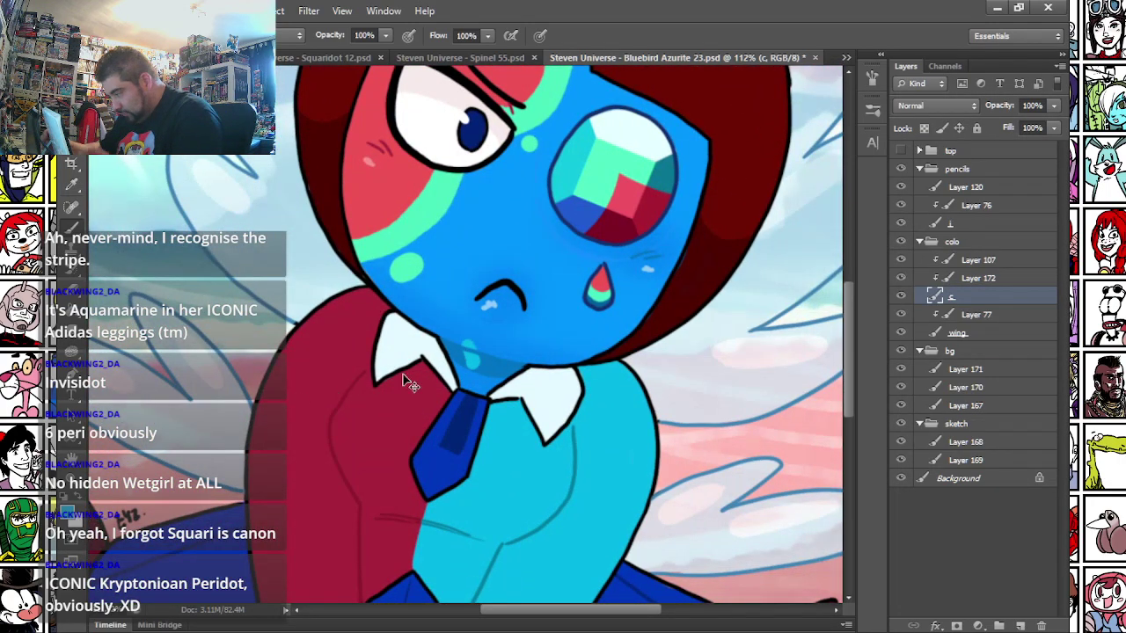
- On Layer 76, recolour the chin line above the neck in a darker shade of the neck blue
{"action": "left_click", "coordinate": [967, 206]}
{"action": "left_click", "coordinate": [68, 514]}
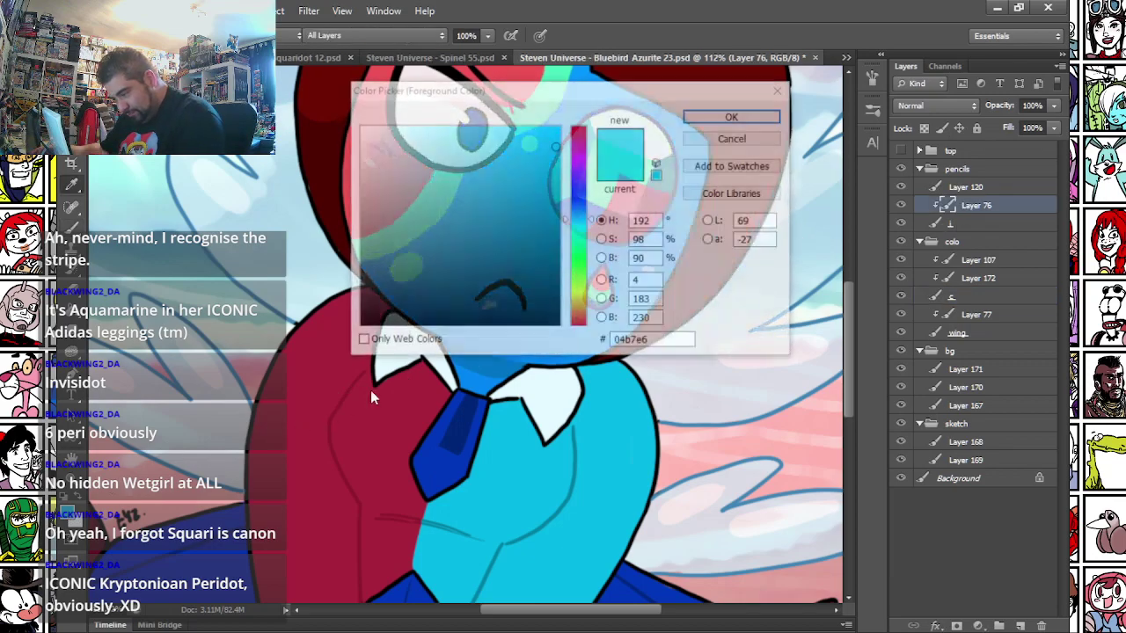
{"action": "left_click", "coordinate": [494, 367]}
{"action": "left_click", "coordinate": [535, 188]}
{"action": "left_click", "coordinate": [555, 206]}
{"action": "key", "text": "Return"}
{"action": "left_click_drag", "start_coordinate": [447, 338], "coordinate": [521, 358]}
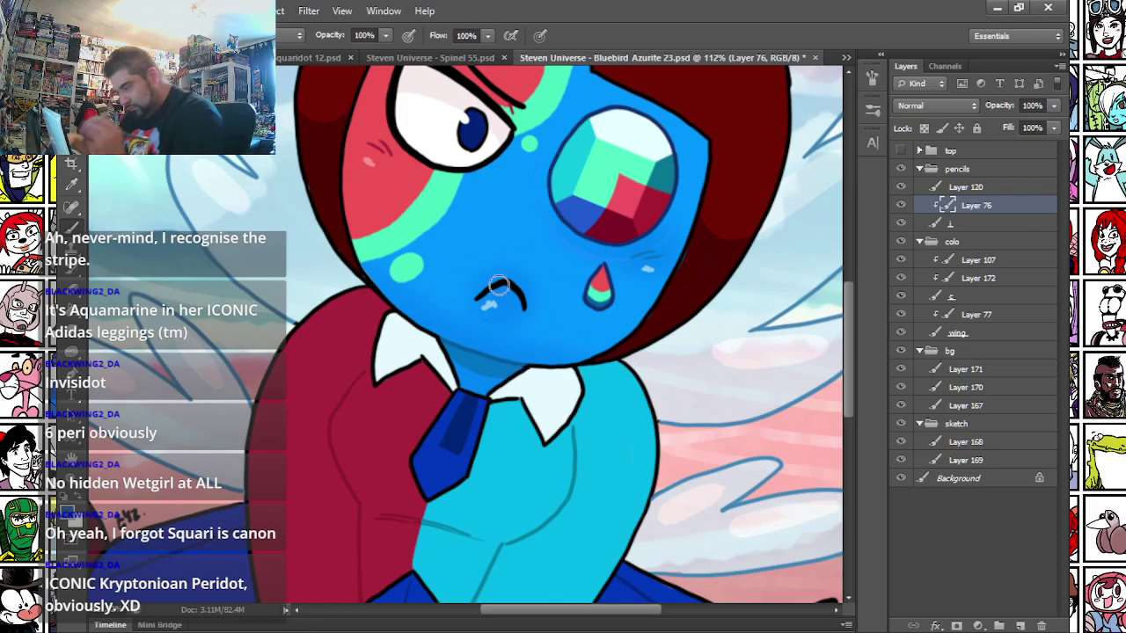
{"action": "scroll", "coordinate": [683, 332], "scroll_direction": "down", "scroll_amount": 7}
{"action": "scroll", "coordinate": [678, 329], "scroll_direction": "down", "scroll_amount": 4}
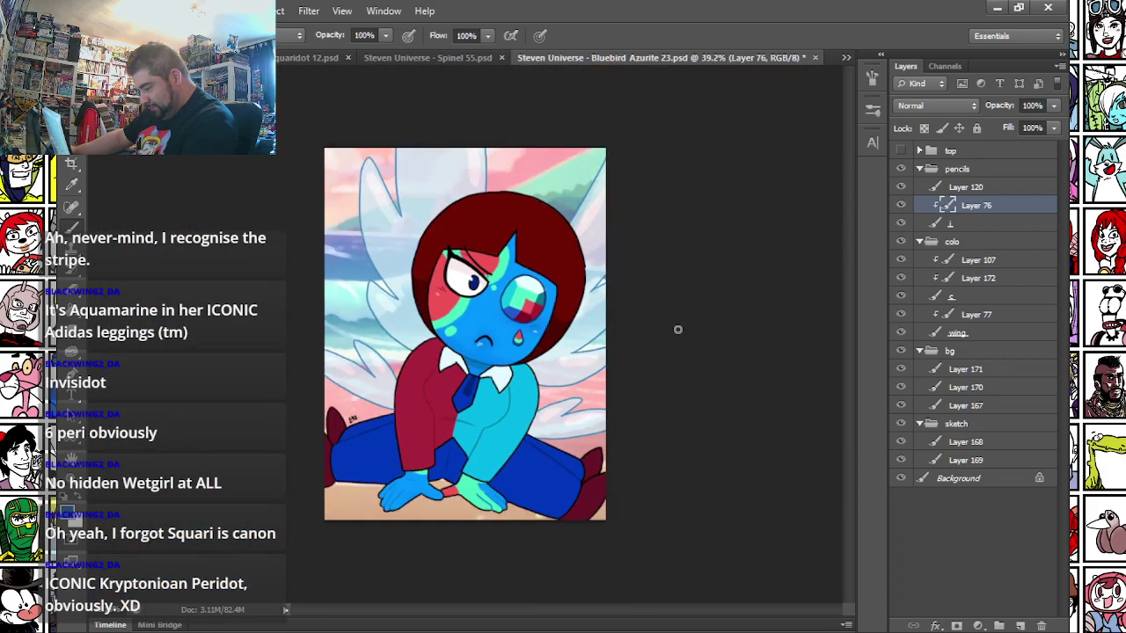
- Save the Bluebird Azurite 23 document and save a flattened copy of it in PNG format
{"action": "scroll", "coordinate": [609, 330], "scroll_direction": "up", "scroll_amount": 2}
{"action": "key", "text": "ctrl+s"}
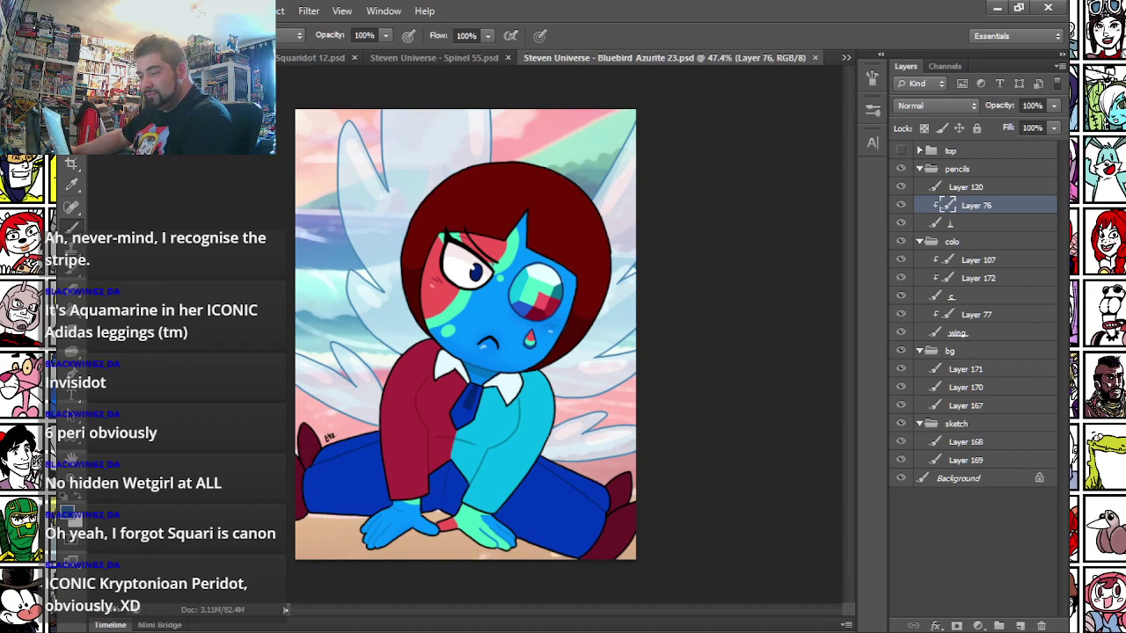
{"action": "left_click", "coordinate": [98, 11]}
{"action": "left_click", "coordinate": [143, 194]}
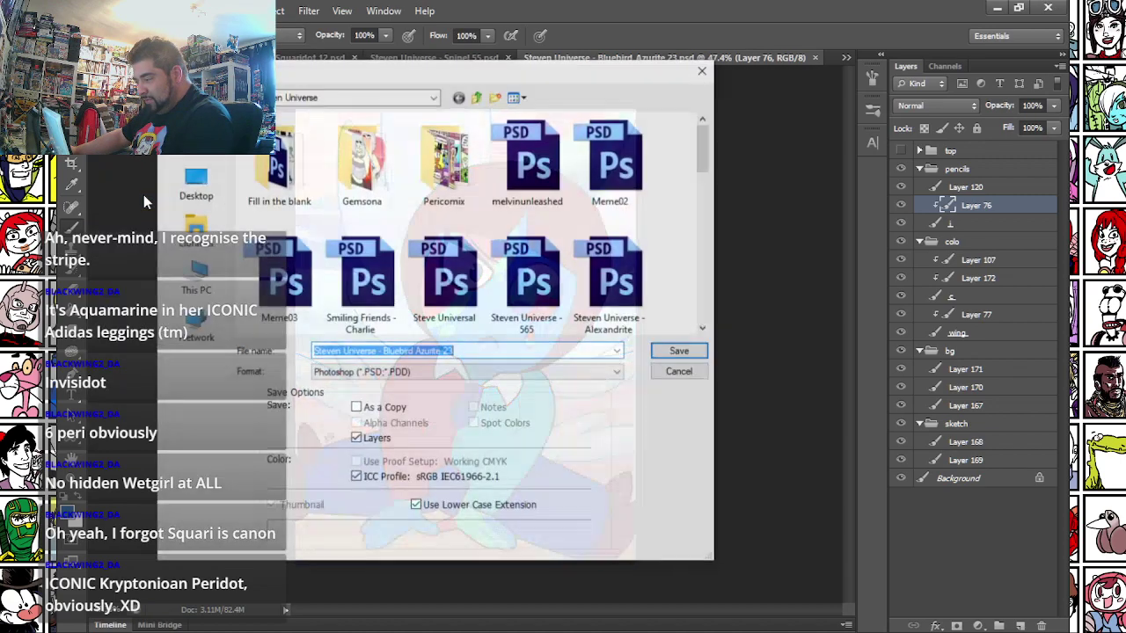
{"action": "left_click", "coordinate": [382, 377]}
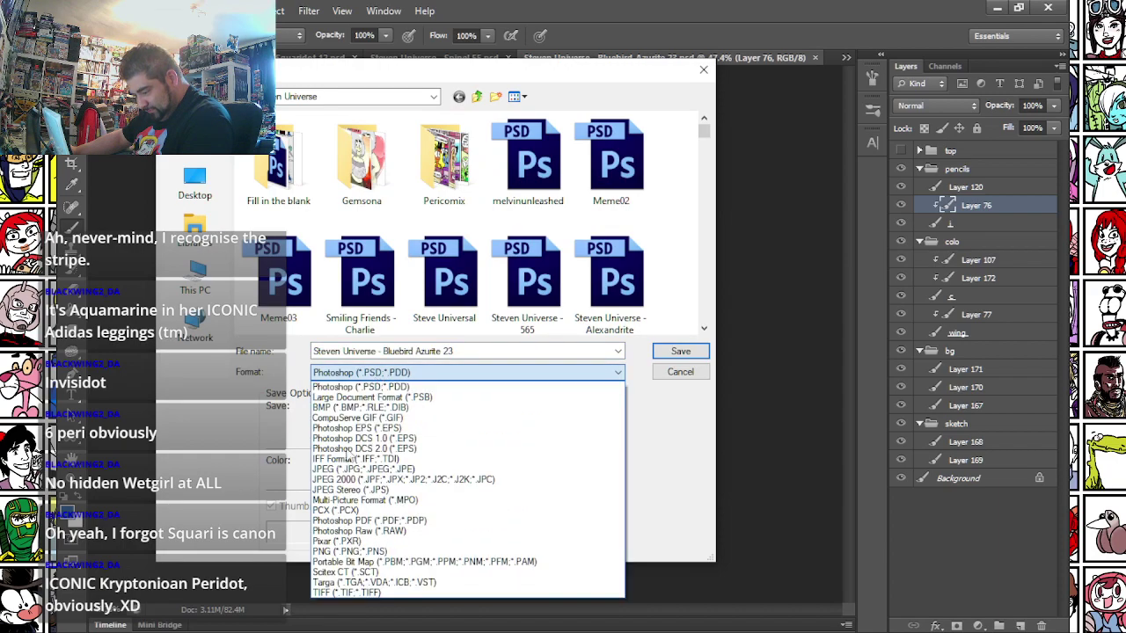
{"action": "left_click", "coordinate": [323, 551]}
{"action": "key", "text": "Return"}
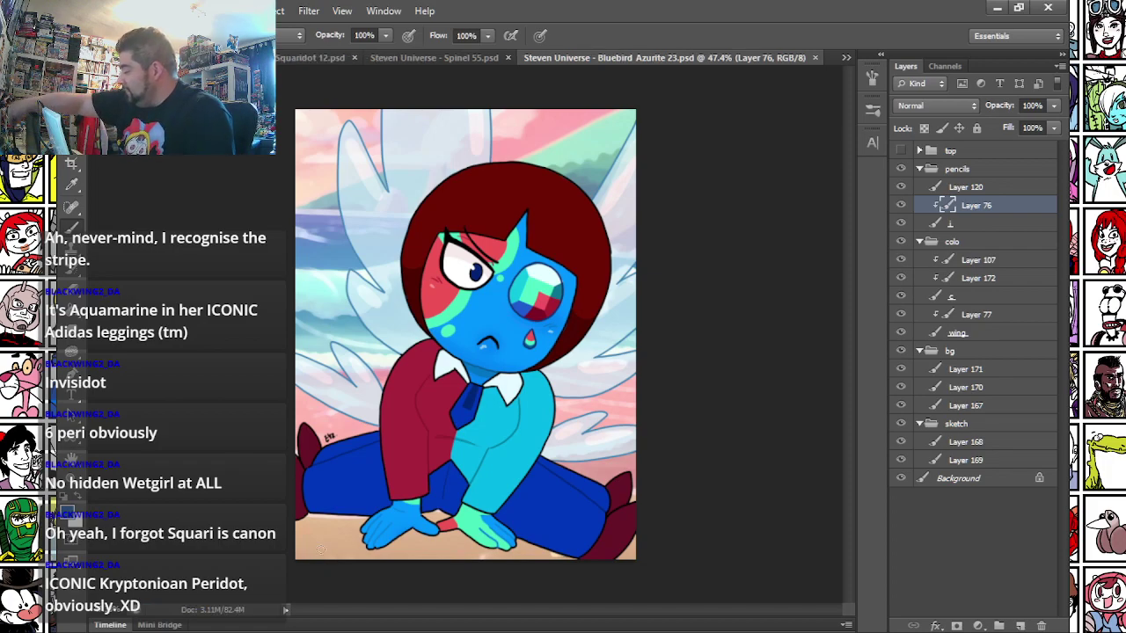
- Arrange the open documents in a 6-up tiled layout
{"action": "left_click", "coordinate": [387, 10]}
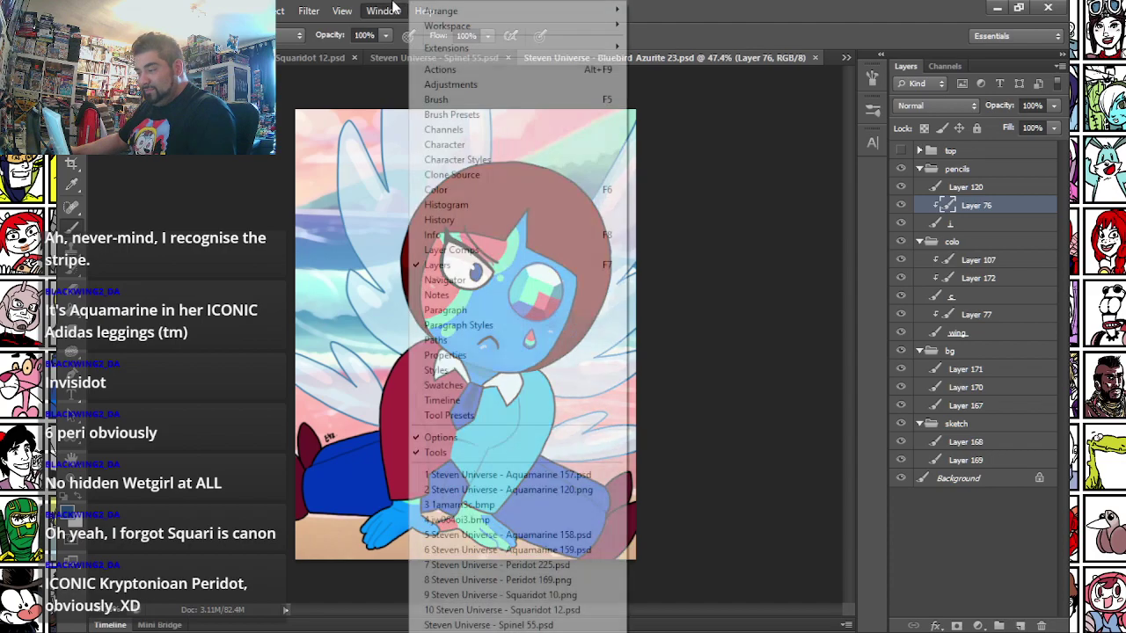
{"action": "mouse_move", "coordinate": [445, 11]}
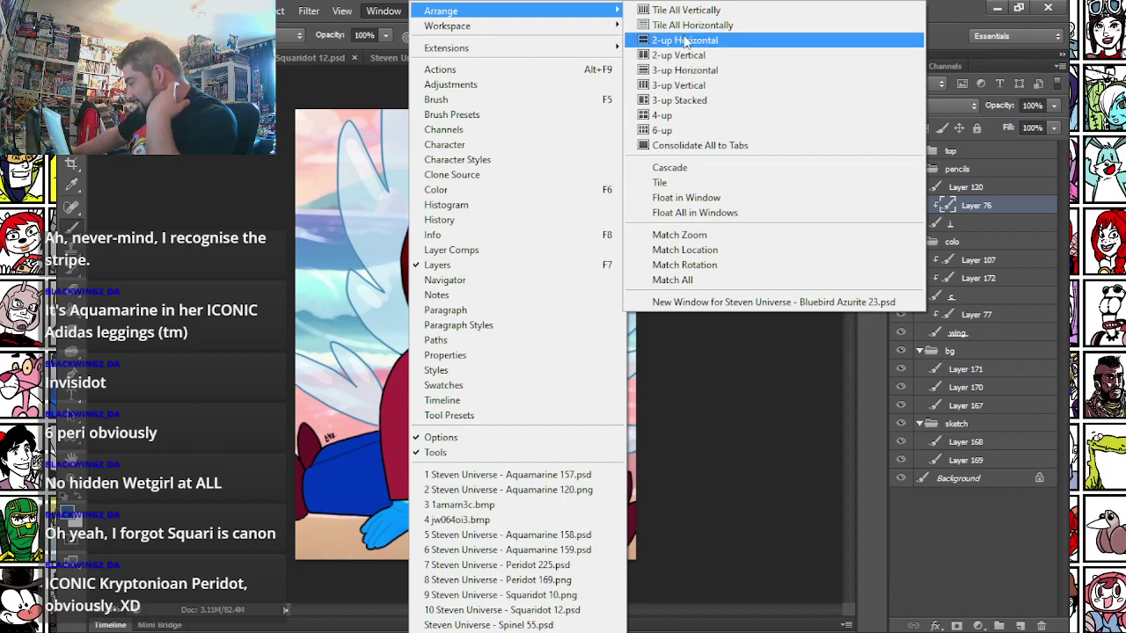
{"action": "left_click", "coordinate": [687, 130]}
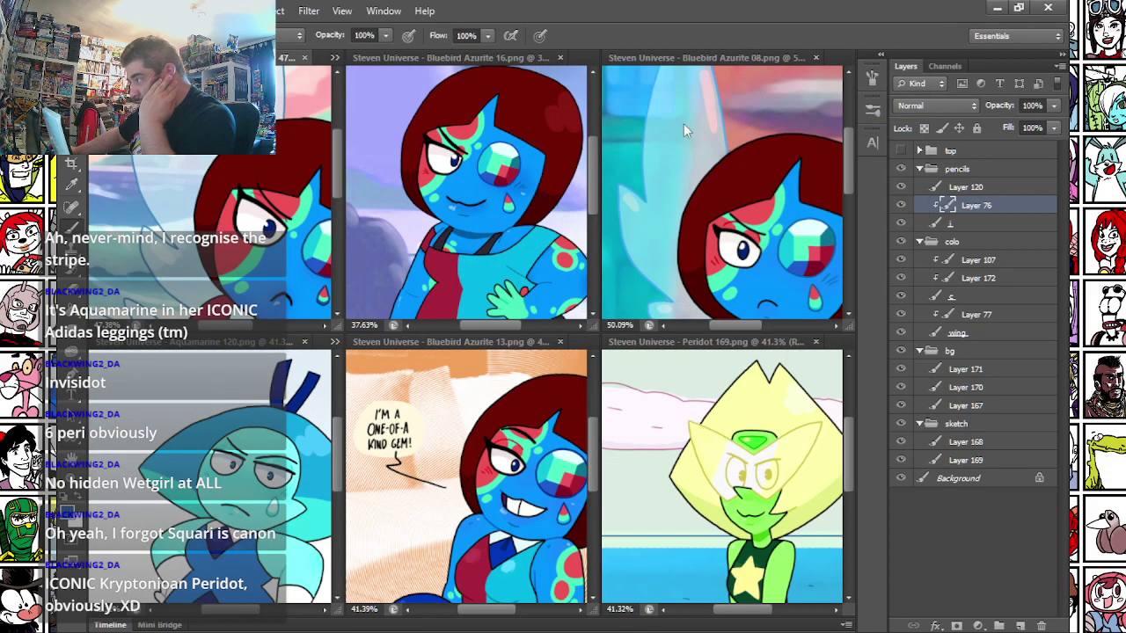
- Close the two reference bitmaps 1amarn3c.bmp and jw064oi3.bmp
{"action": "left_click", "coordinate": [491, 58]}
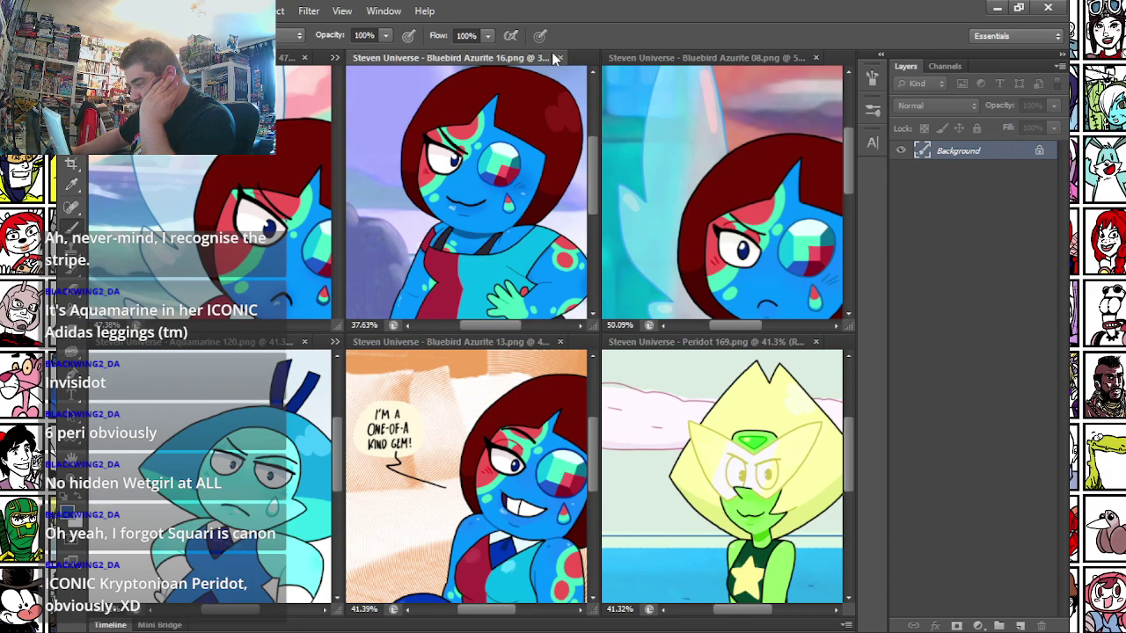
{"action": "left_click", "coordinate": [384, 11]}
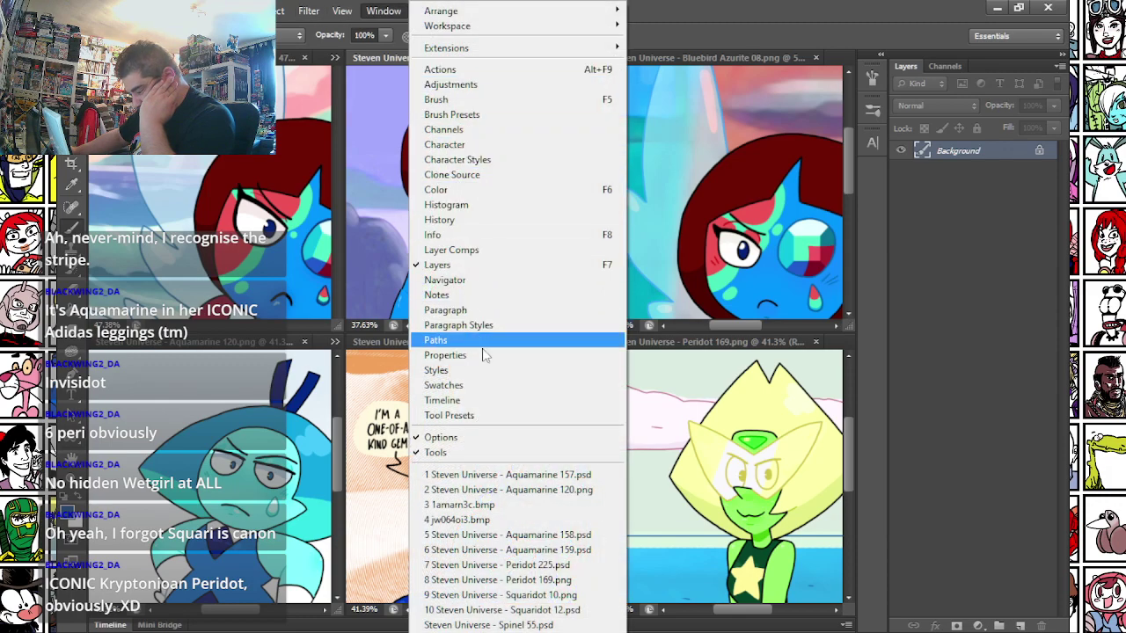
{"action": "left_click", "coordinate": [498, 505]}
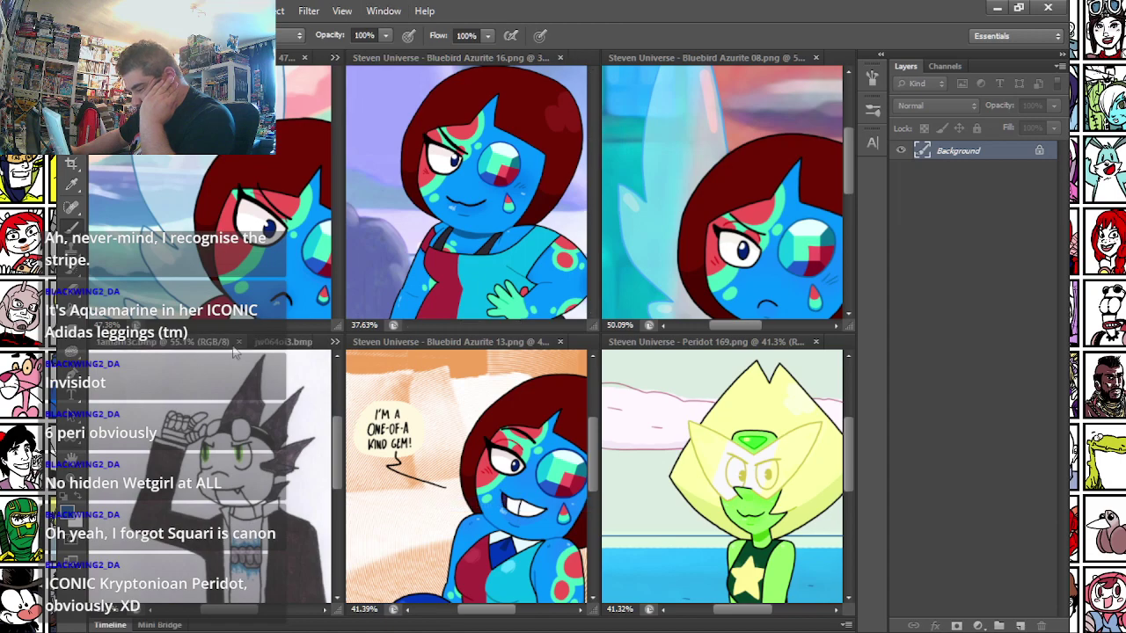
{"action": "left_click", "coordinate": [238, 342]}
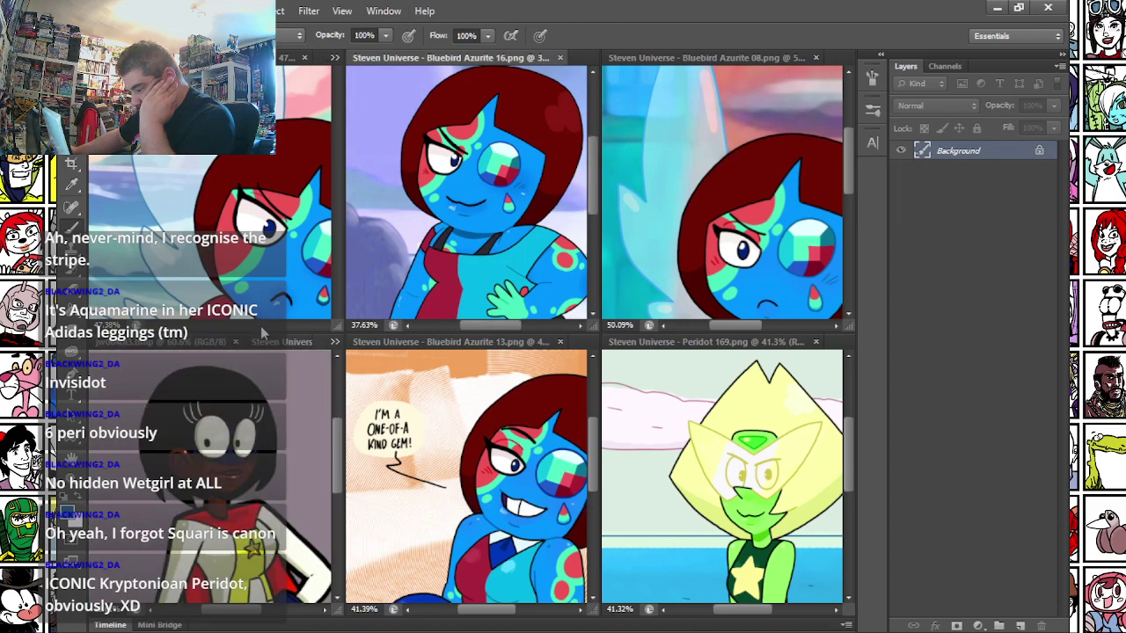
{"action": "left_click", "coordinate": [227, 353]}
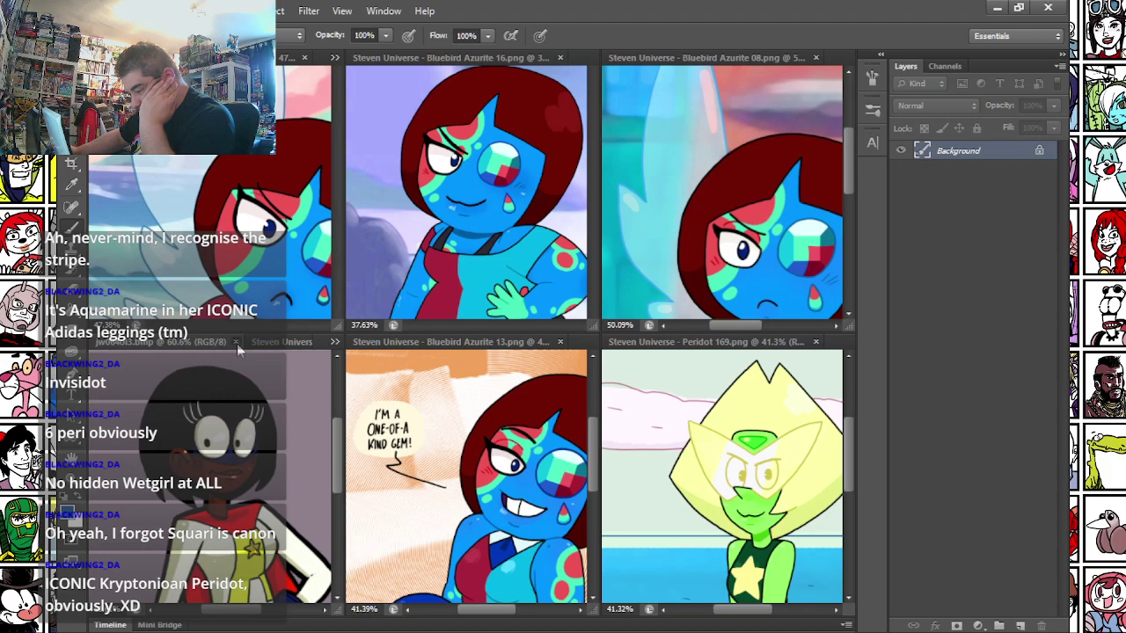
{"action": "left_click", "coordinate": [235, 343]}
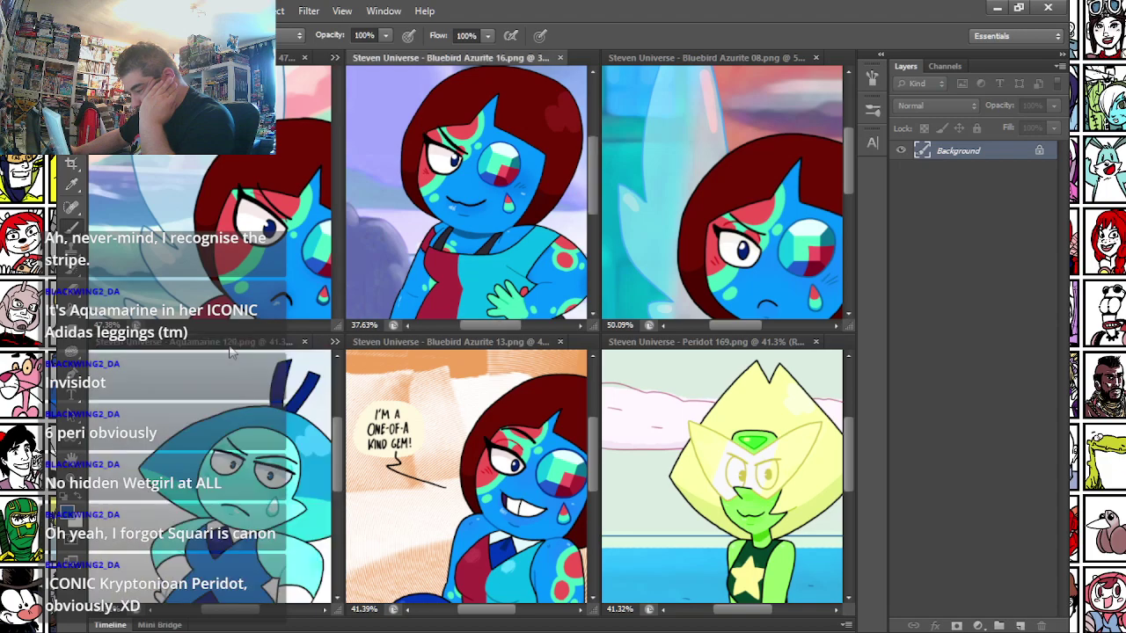
- Close the reference images Bluebird Azurite 08.png and Peridot 169.png
{"action": "left_click", "coordinate": [383, 11]}
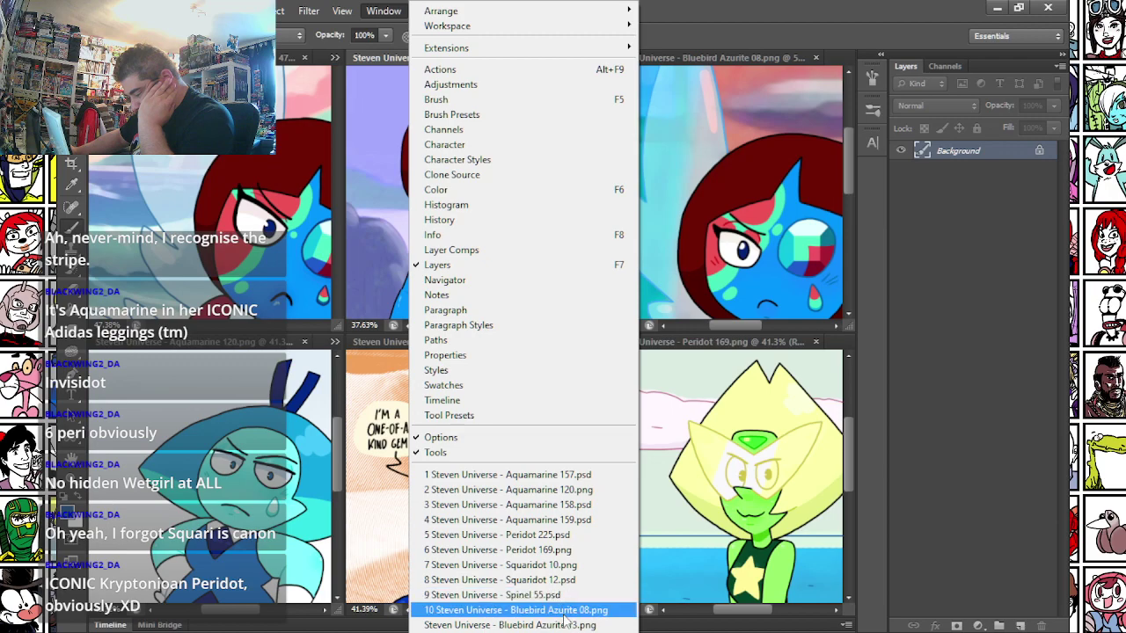
{"action": "left_click", "coordinate": [492, 611]}
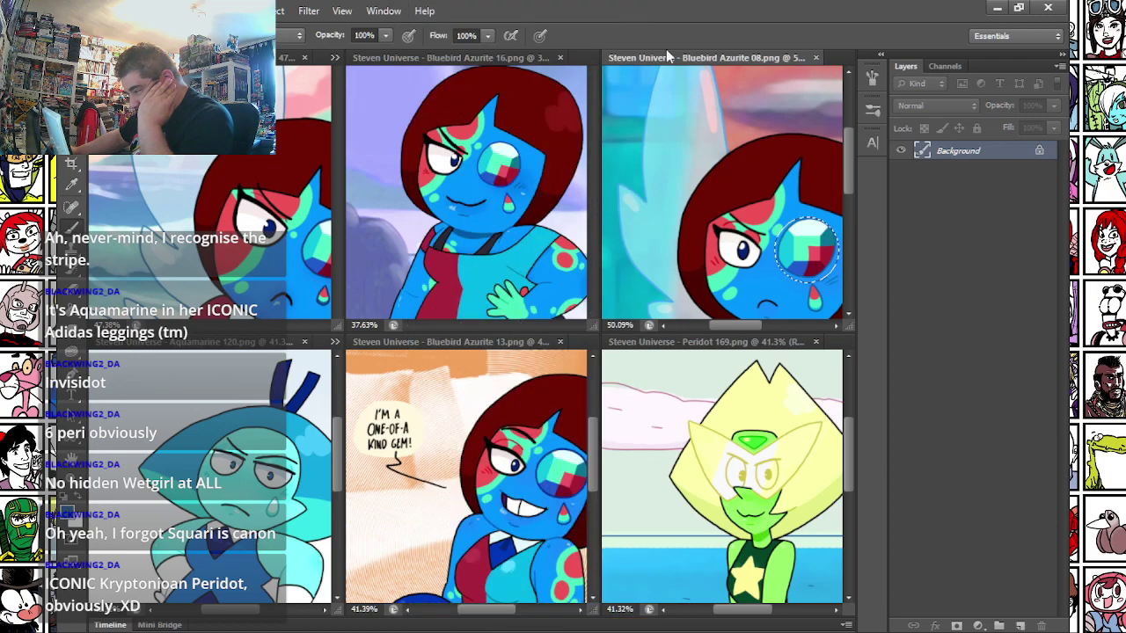
{"action": "left_click", "coordinate": [815, 57]}
{"action": "left_click", "coordinate": [387, 10]}
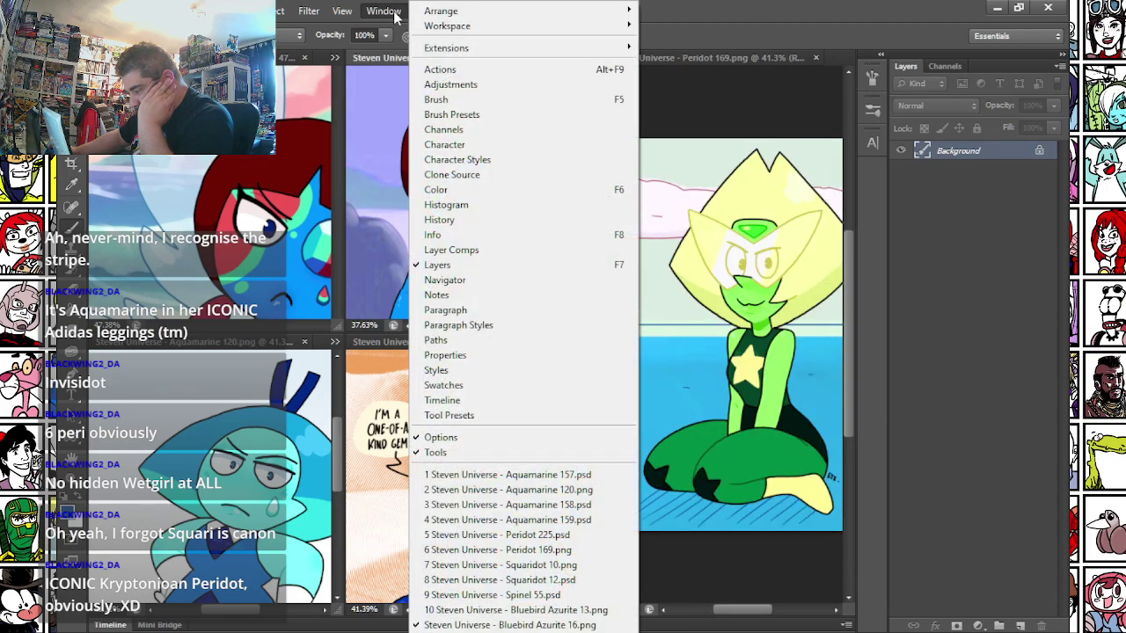
{"action": "left_click", "coordinate": [554, 550]}
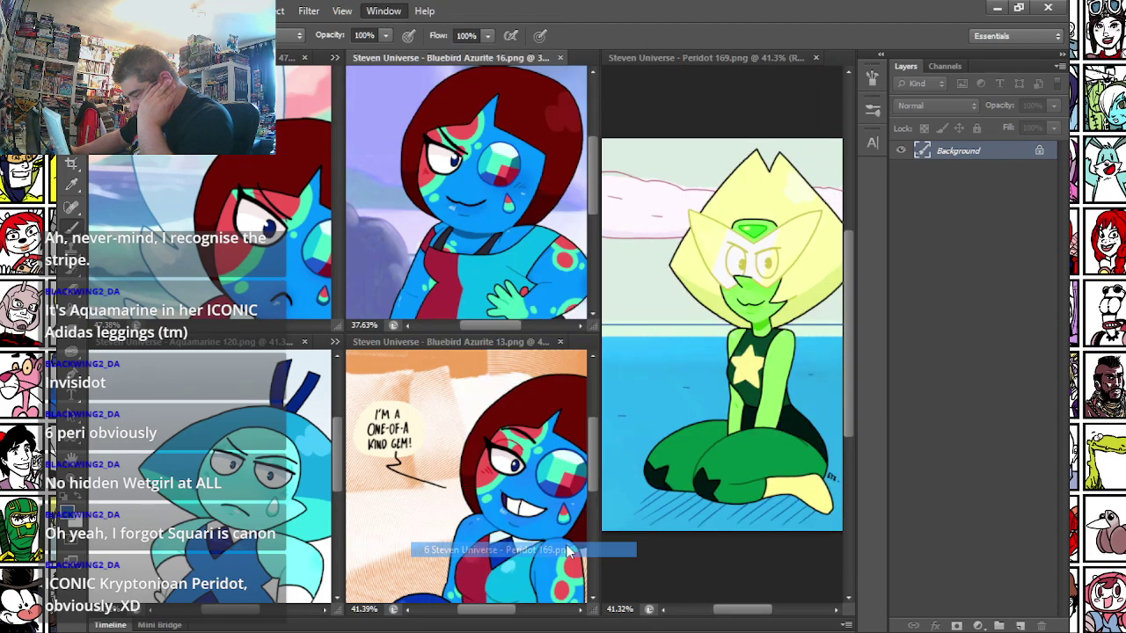
{"action": "left_click", "coordinate": [816, 58]}
- Close the remaining reference images Bluebird Azurite 13.png, Bluebird Azurite 16.png and Squaridot 10.png
{"action": "left_click", "coordinate": [384, 11]}
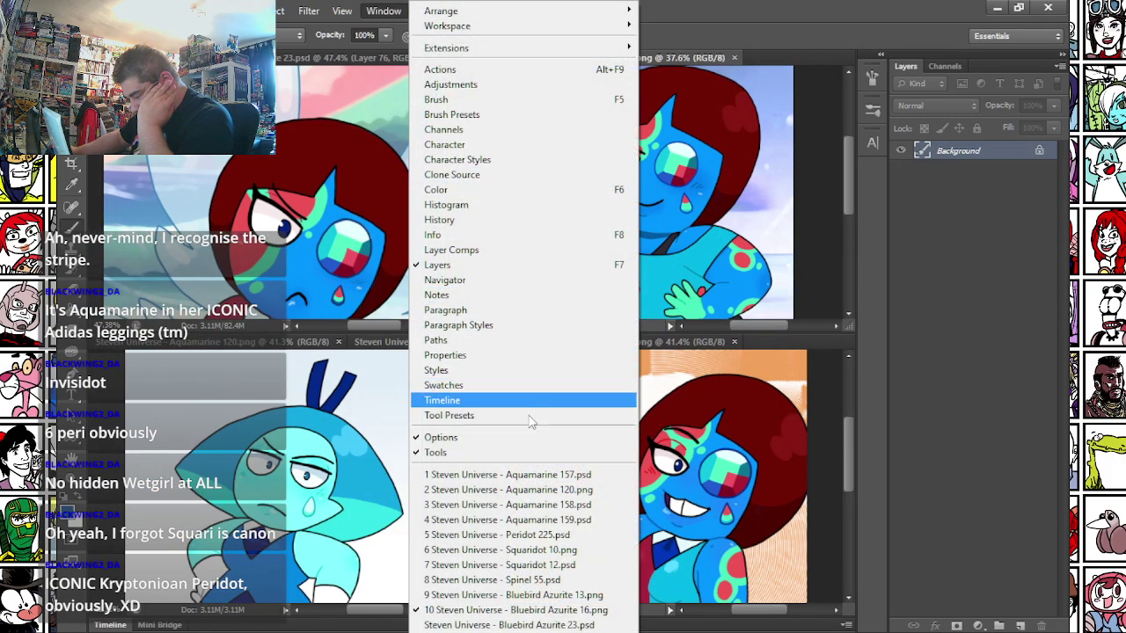
{"action": "left_click", "coordinate": [603, 596]}
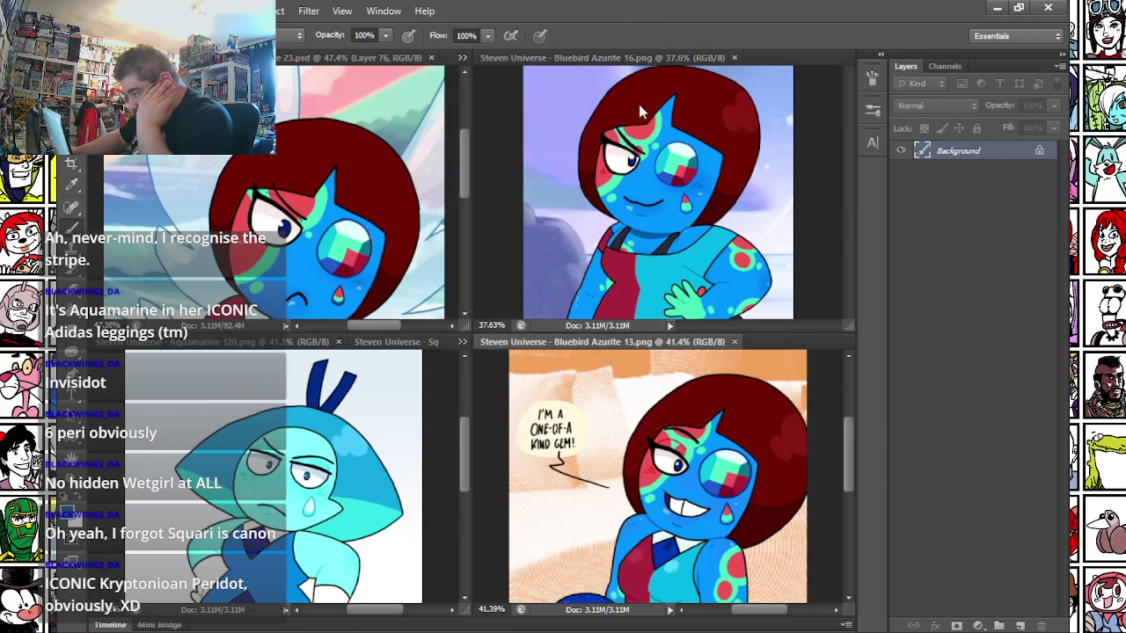
{"action": "left_click", "coordinate": [735, 342]}
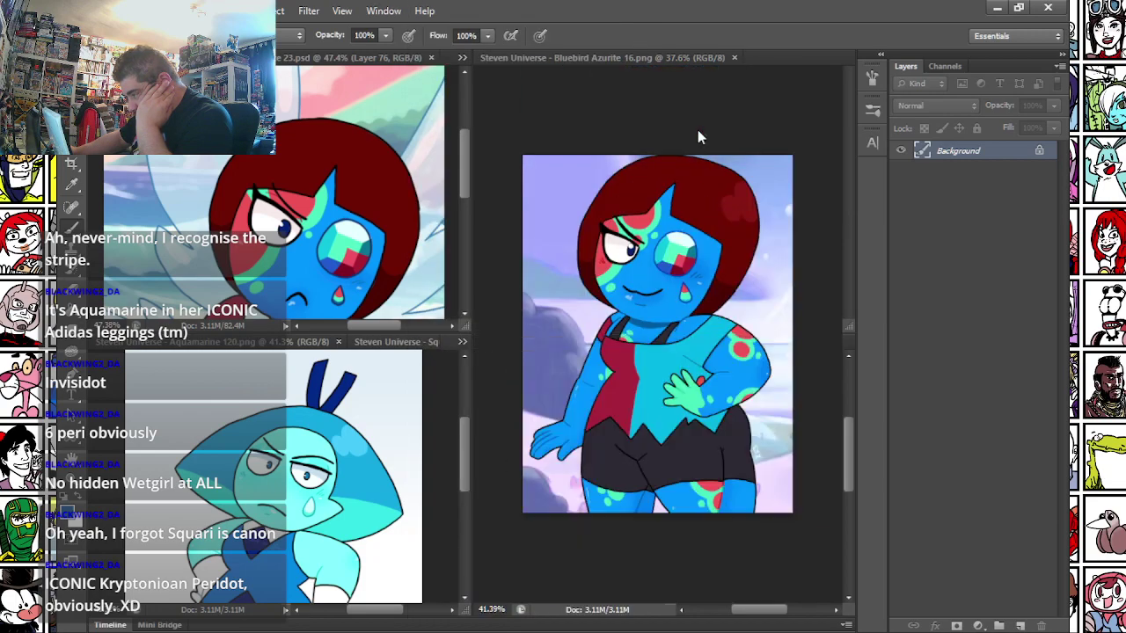
{"action": "left_click", "coordinate": [735, 57]}
{"action": "left_click", "coordinate": [382, 11]}
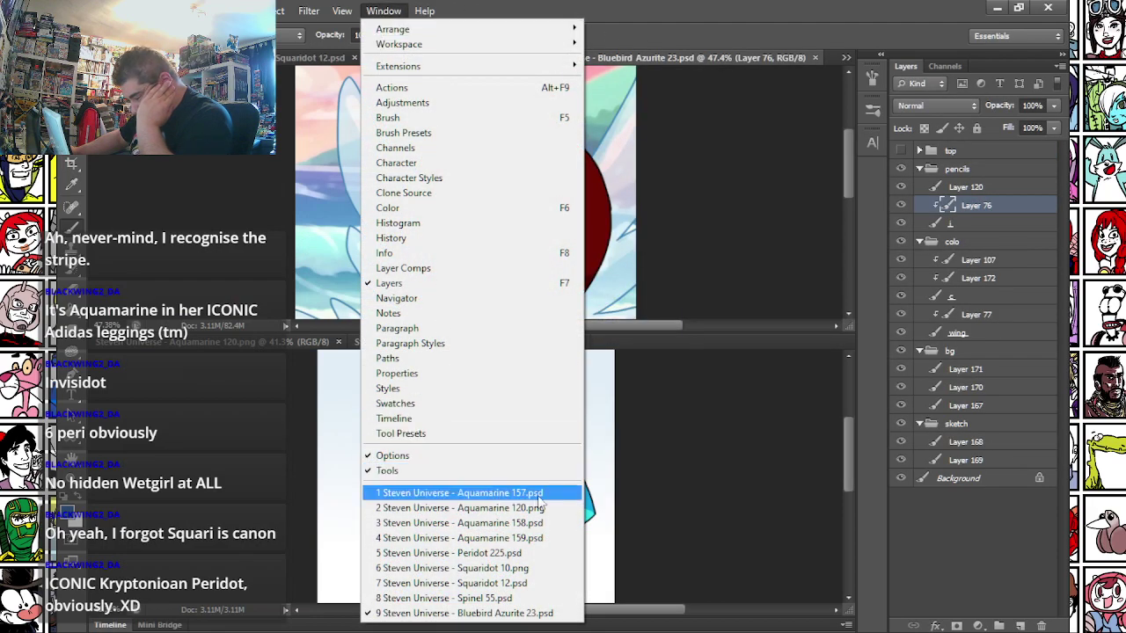
{"action": "left_click", "coordinate": [545, 569]}
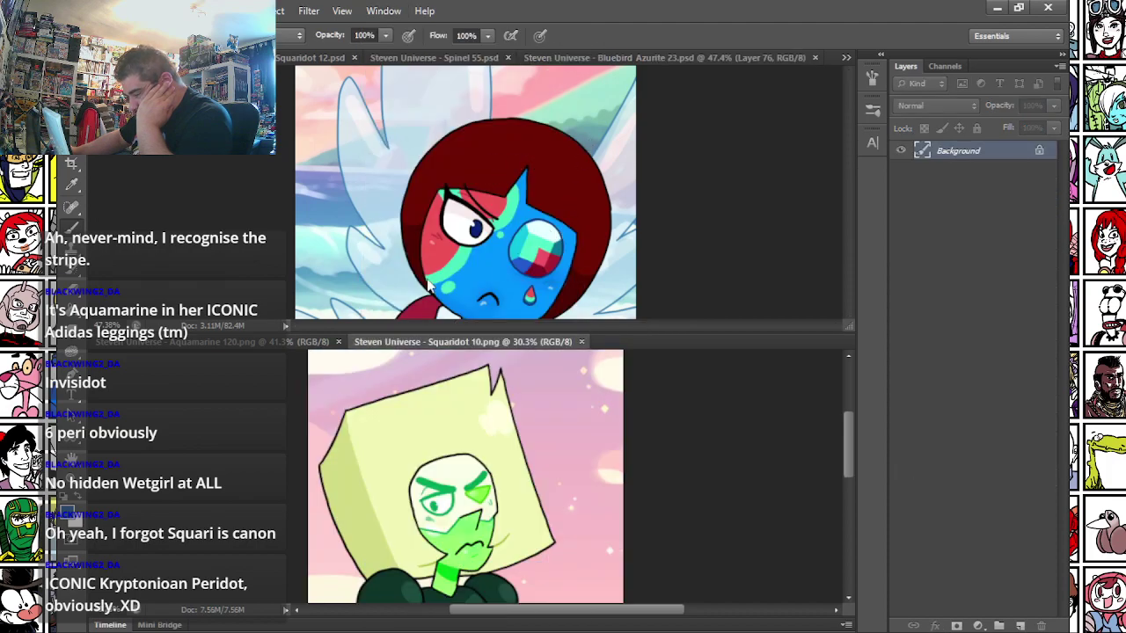
{"action": "key", "text": "ctrl+w"}
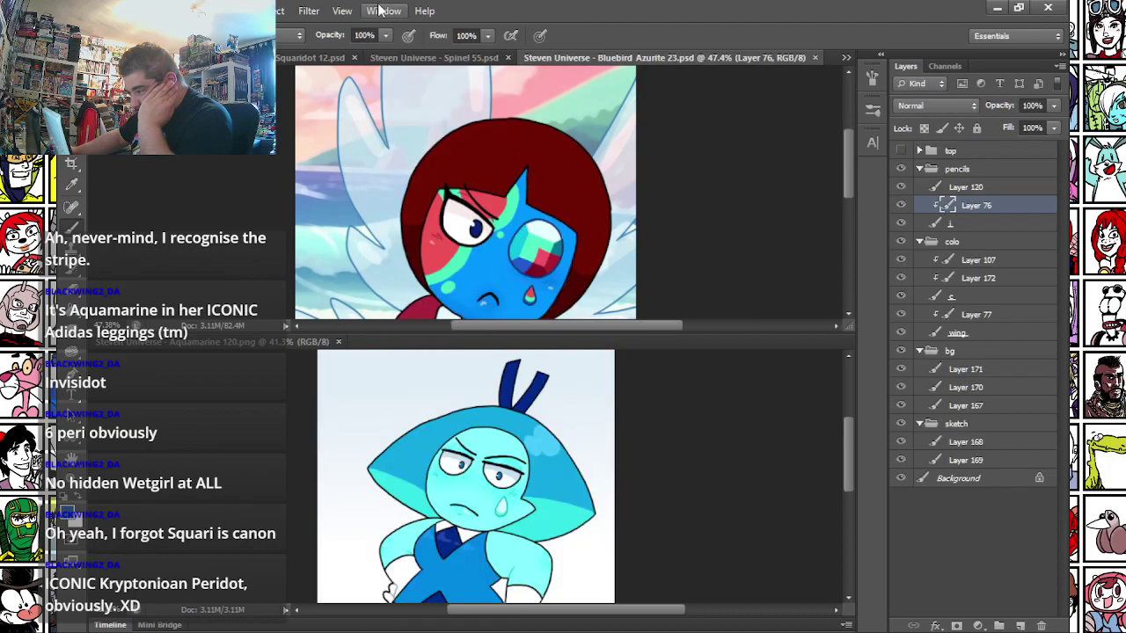
- Rearrange the remaining open documents into a 6-up layout to show the other character pictures side by side
{"action": "left_click", "coordinate": [384, 10]}
{"action": "mouse_move", "coordinate": [483, 49]}
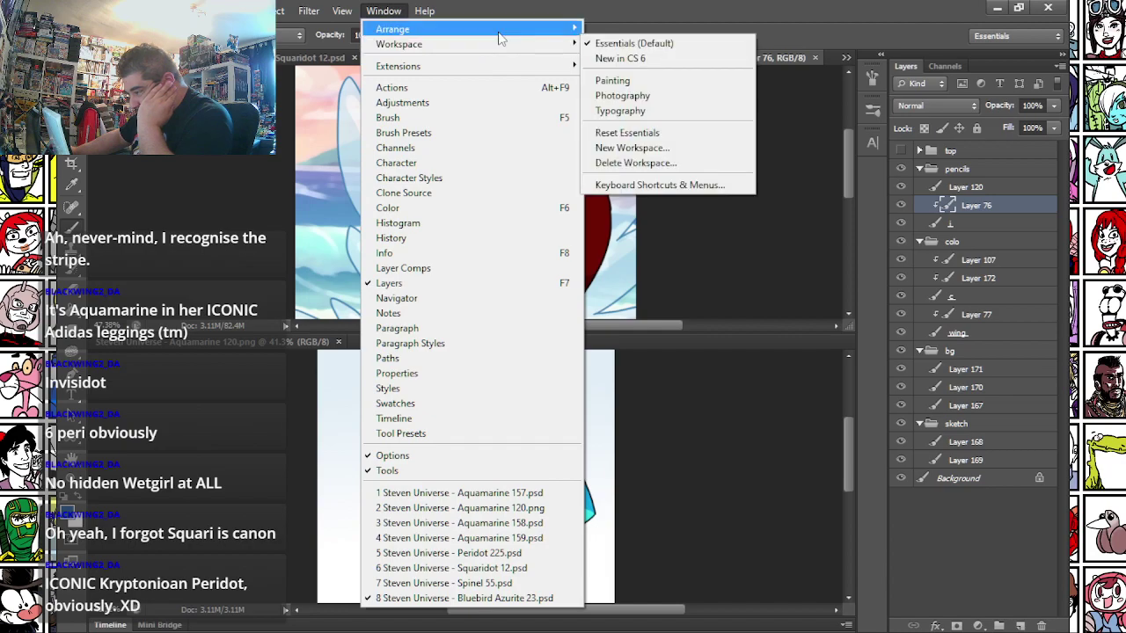
{"action": "mouse_move", "coordinate": [500, 32]}
{"action": "left_click", "coordinate": [699, 153]}
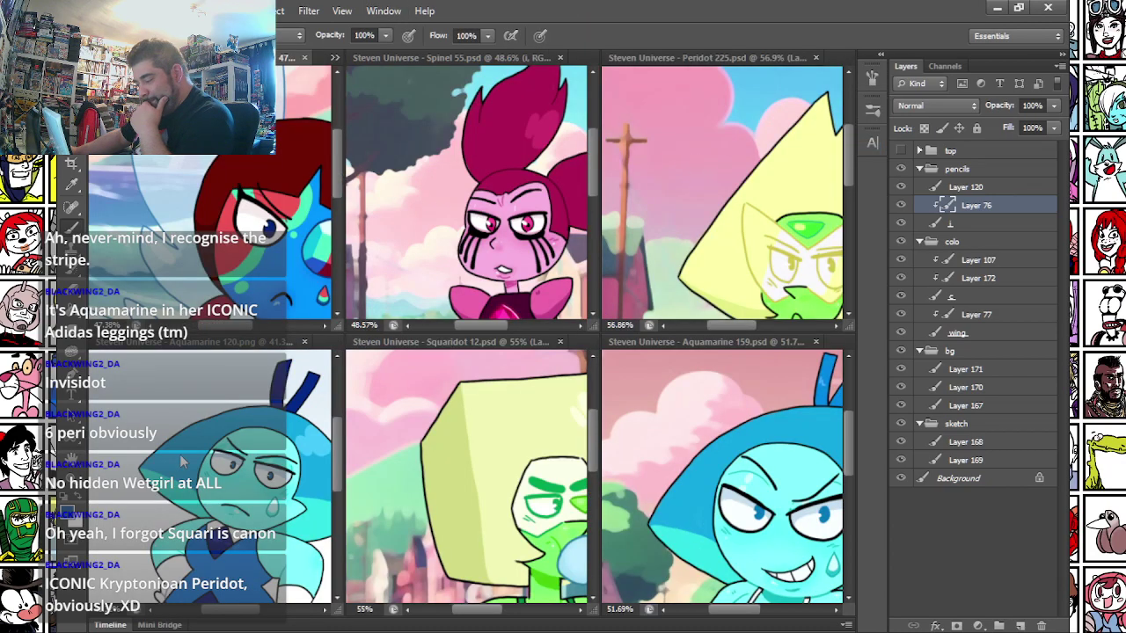
- Examine the whole figures in the Bluebird Azurite 23, Spinel 55 and Peridot 225 pictures side by side
{"action": "scroll", "coordinate": [704, 427], "scroll_direction": "down", "scroll_amount": 1}
{"action": "scroll", "coordinate": [225, 231], "scroll_direction": "down", "scroll_amount": 4}
{"action": "scroll", "coordinate": [225, 230], "scroll_direction": "up", "scroll_amount": 1}
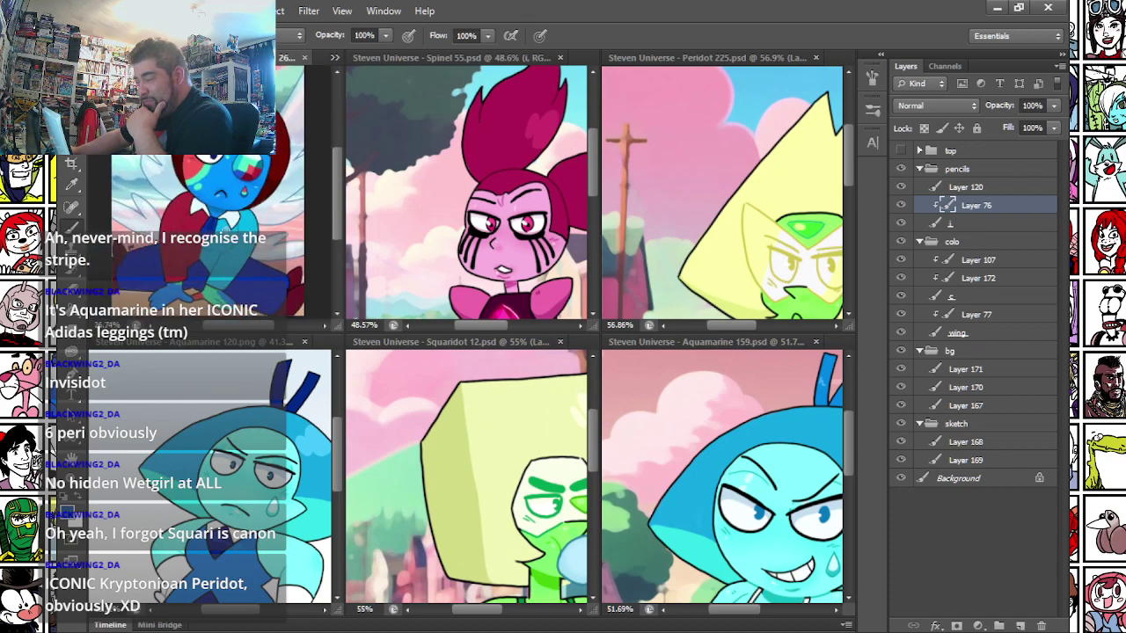
{"action": "left_click", "coordinate": [444, 57]}
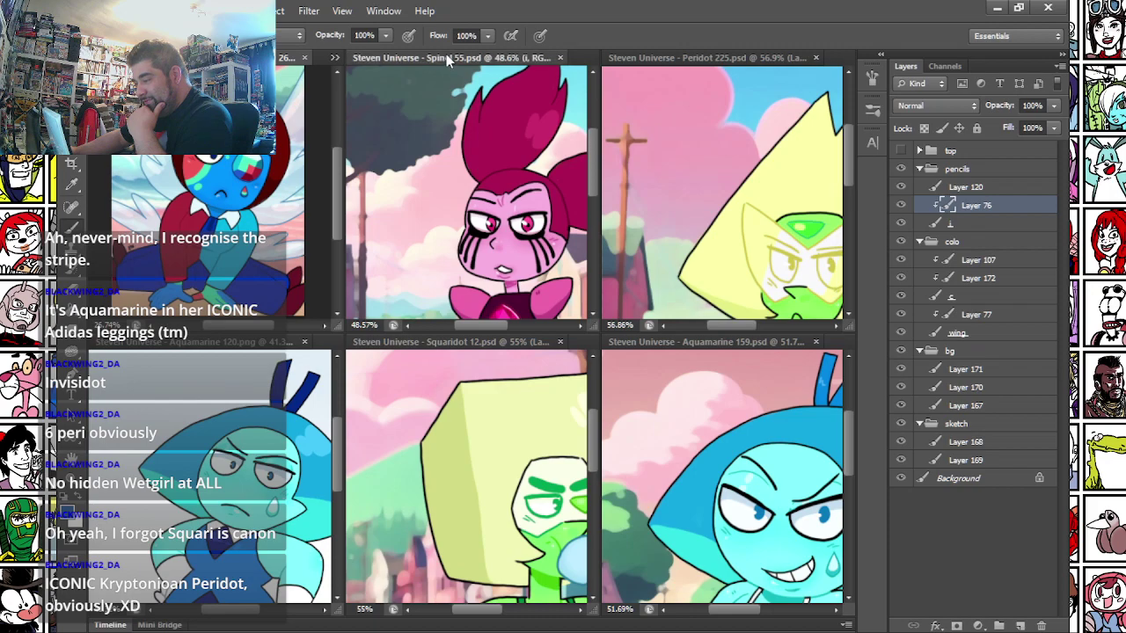
{"action": "scroll", "coordinate": [466, 193], "scroll_direction": "down", "scroll_amount": 6}
{"action": "scroll", "coordinate": [466, 193], "scroll_direction": "up", "scroll_amount": 1}
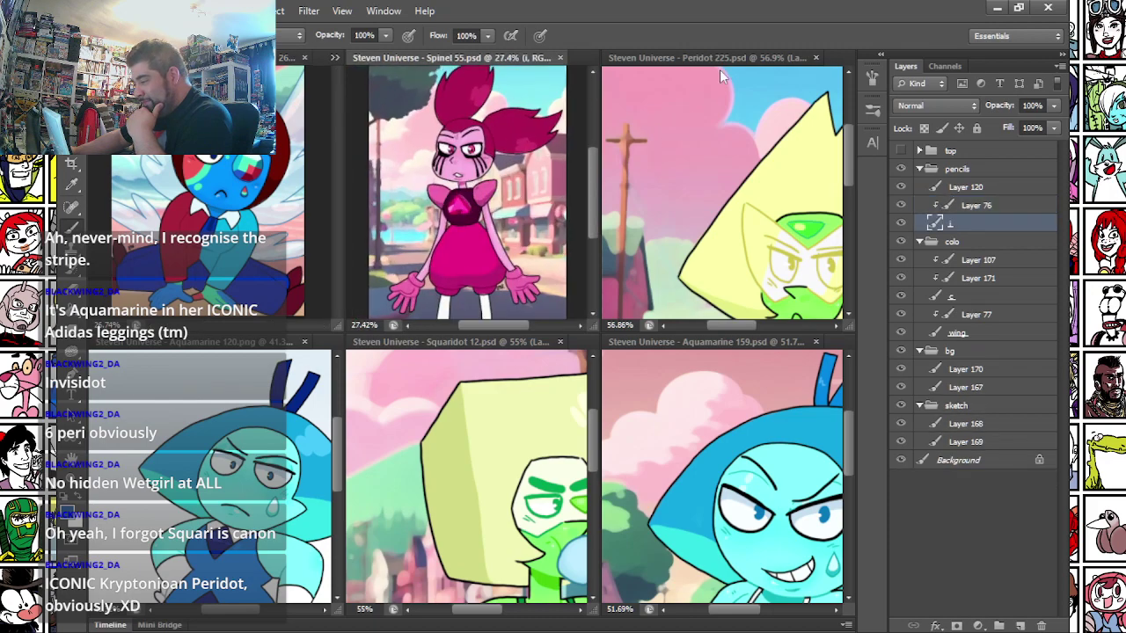
{"action": "left_click", "coordinate": [718, 75]}
{"action": "scroll", "coordinate": [701, 163], "scroll_direction": "down", "scroll_amount": 2}
{"action": "scroll", "coordinate": [701, 163], "scroll_direction": "down", "scroll_amount": 1}
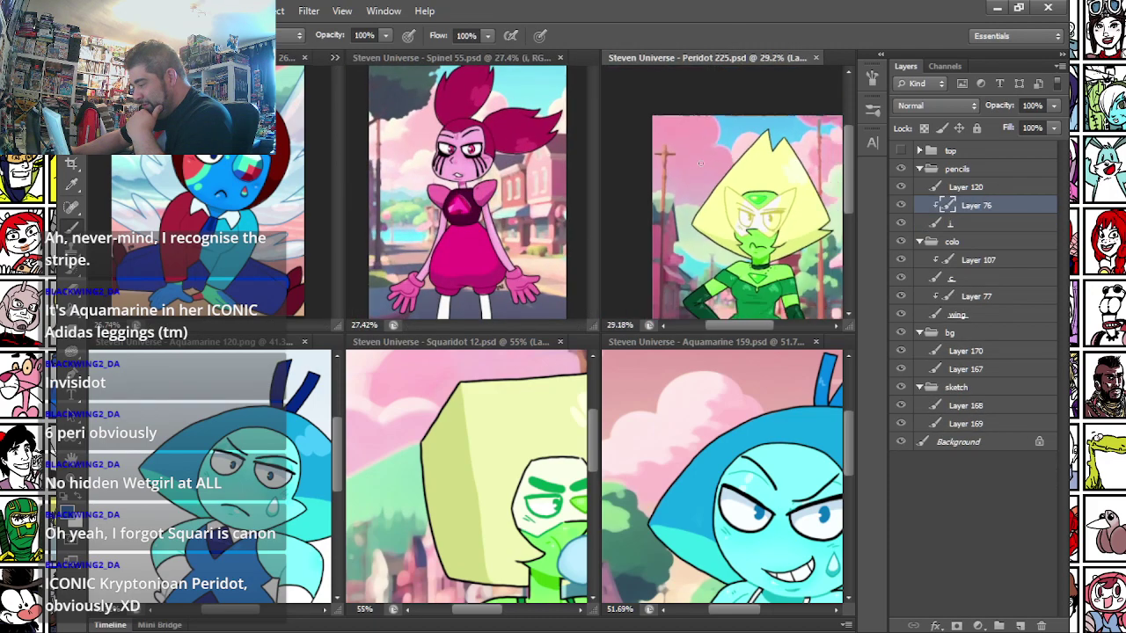
{"action": "scroll", "coordinate": [702, 163], "scroll_direction": "down", "scroll_amount": 2}
- Examine the whole figures in the Squaridot 12, Aquamarine 120 and Aquamarine 159 pictures for comparison
{"action": "left_click", "coordinate": [451, 361]}
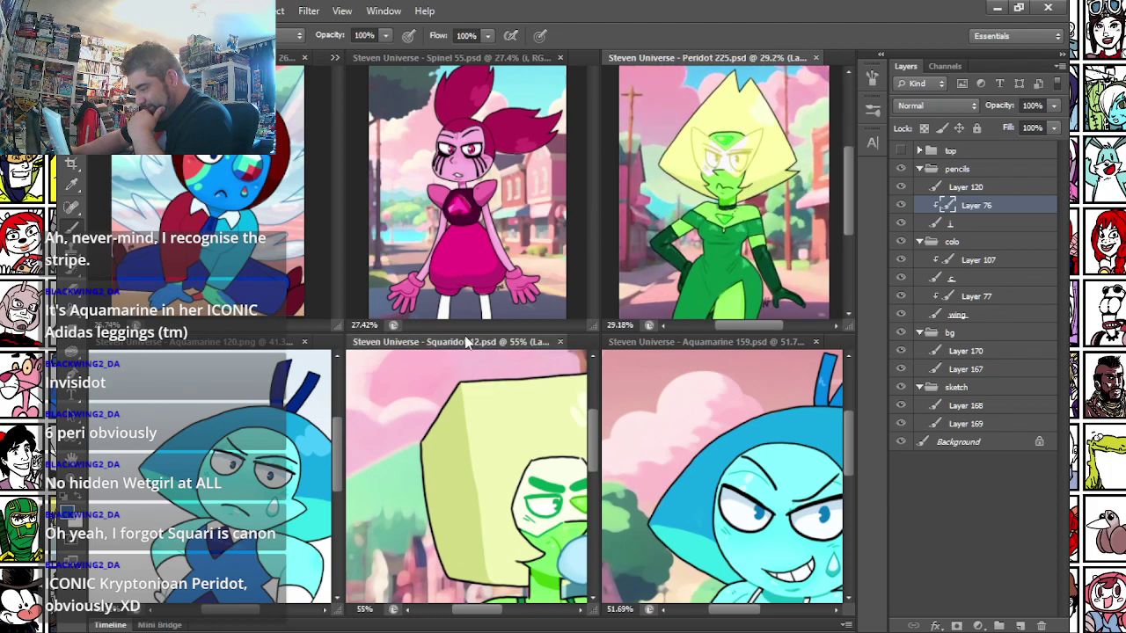
{"action": "scroll", "coordinate": [450, 361], "scroll_direction": "down", "scroll_amount": 3}
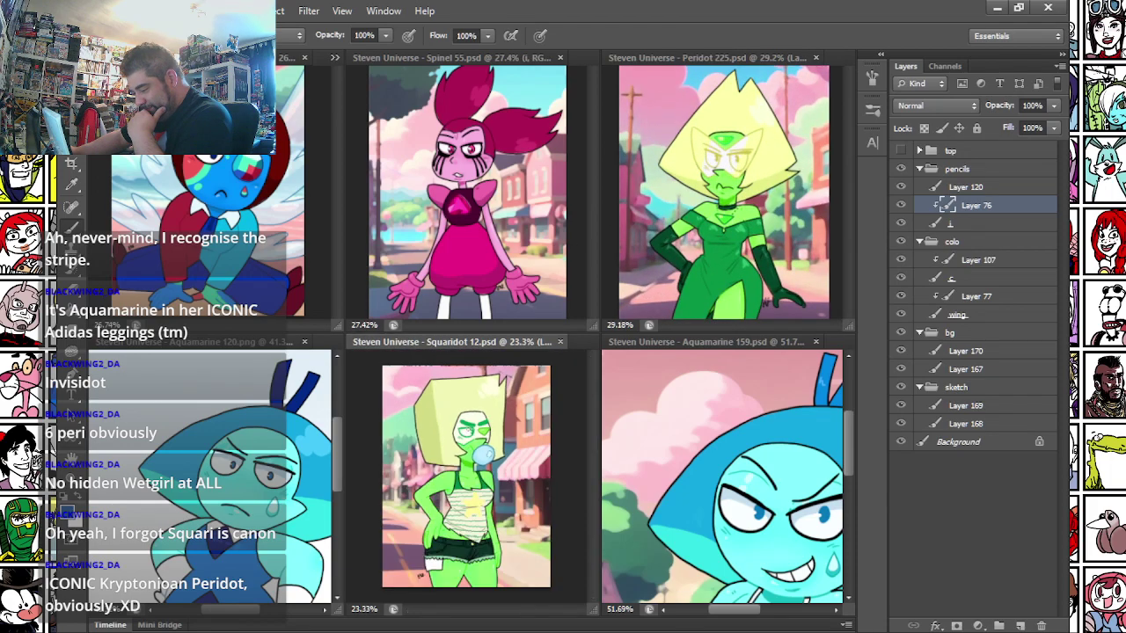
{"action": "left_click", "coordinate": [242, 343]}
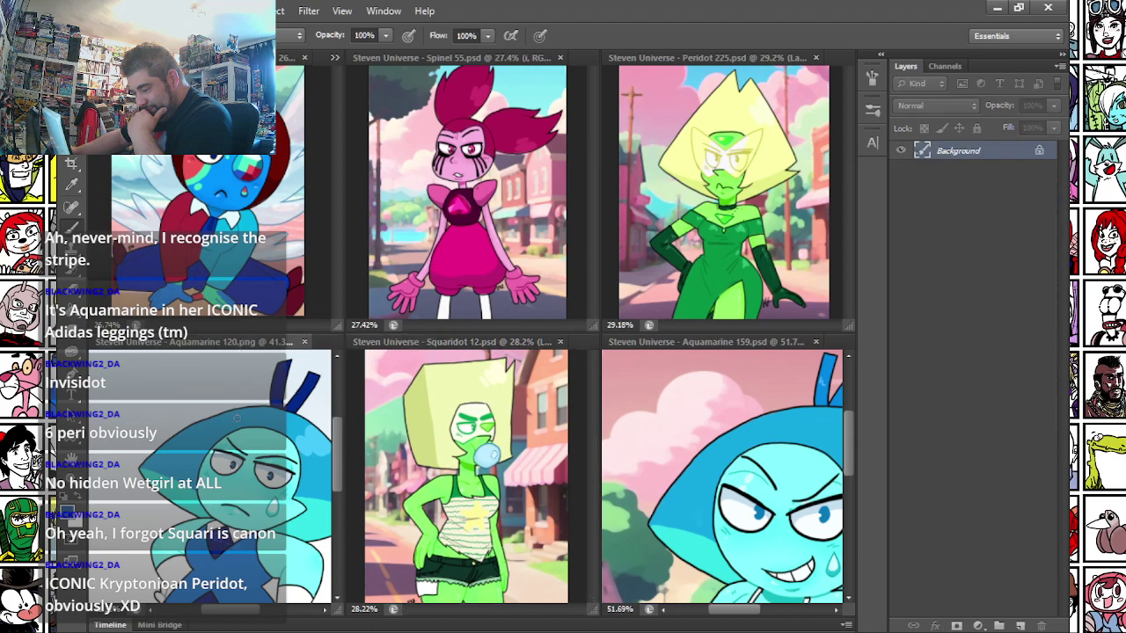
{"action": "scroll", "coordinate": [211, 475], "scroll_direction": "down", "scroll_amount": 3}
{"action": "left_click", "coordinate": [727, 343]}
{"action": "scroll", "coordinate": [727, 457], "scroll_direction": "down", "scroll_amount": 3}
{"action": "scroll", "coordinate": [726, 475], "scroll_direction": "up", "scroll_amount": 1}
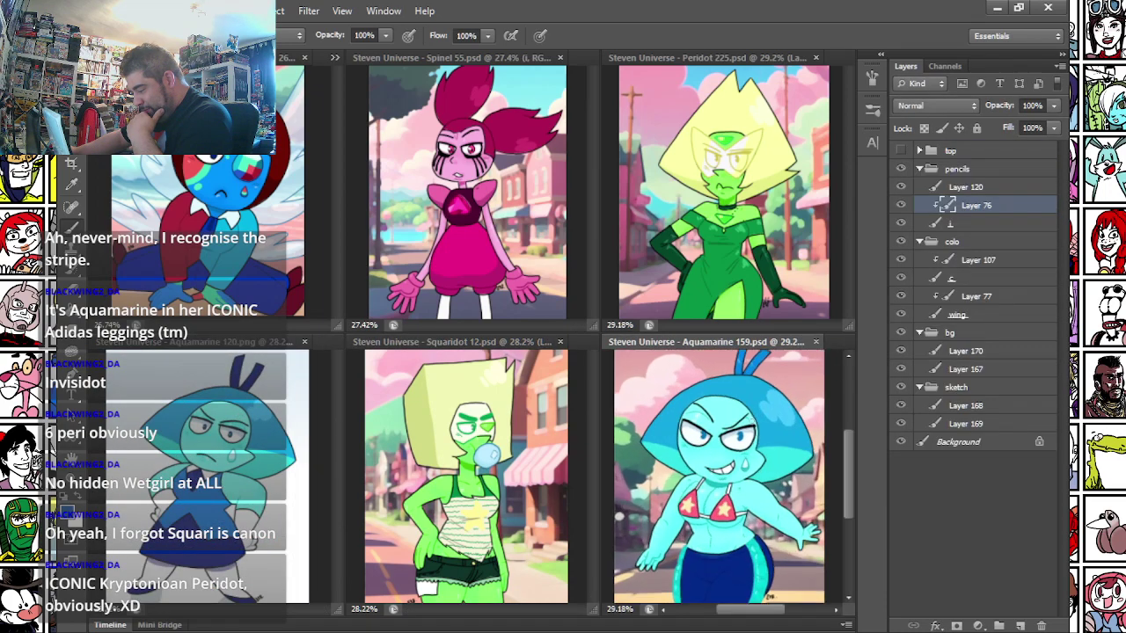
- Switch to the Aquamarine 120.png document and back to Aquamarine 159.psd within the tiled layout
{"action": "left_click", "coordinate": [383, 10]}
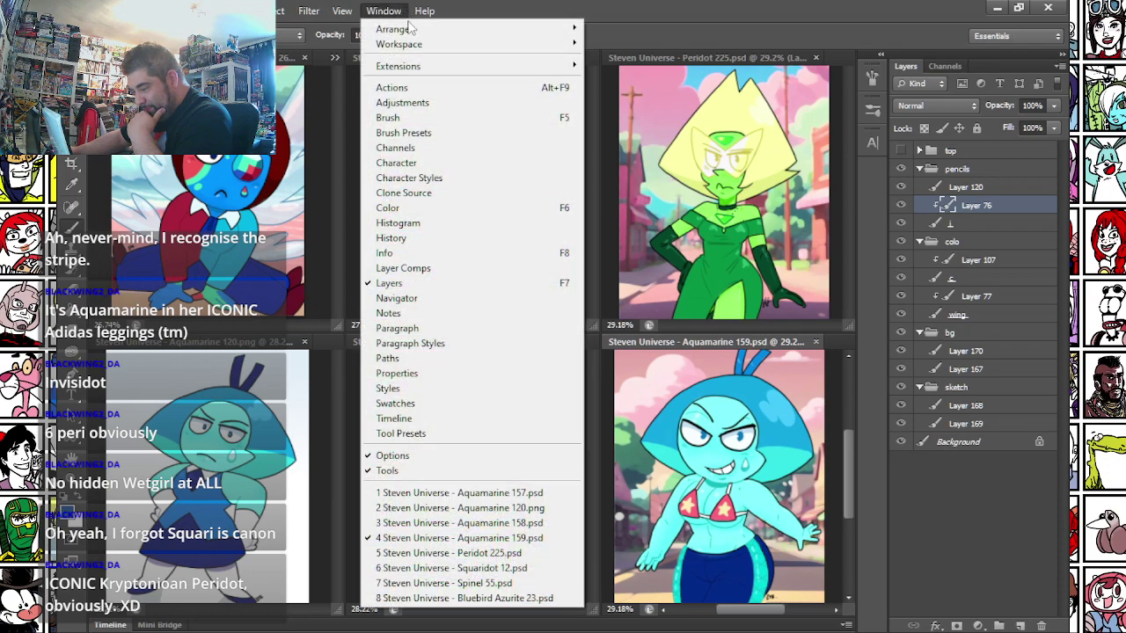
{"action": "left_click", "coordinate": [545, 508]}
{"action": "left_click", "coordinate": [383, 11]}
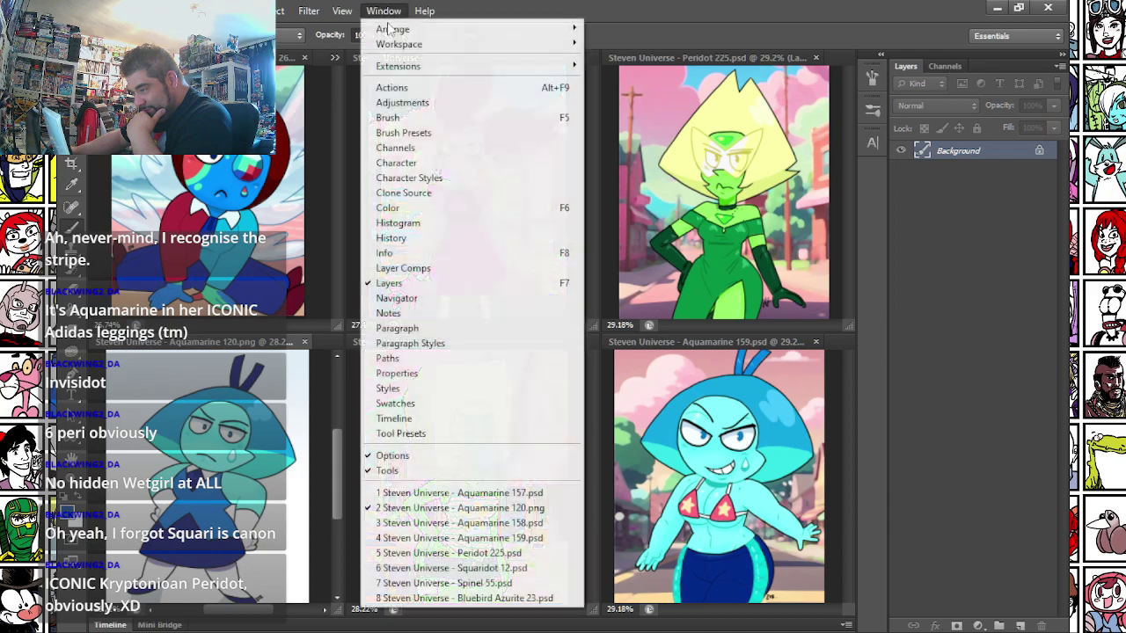
{"action": "left_click", "coordinate": [482, 539]}
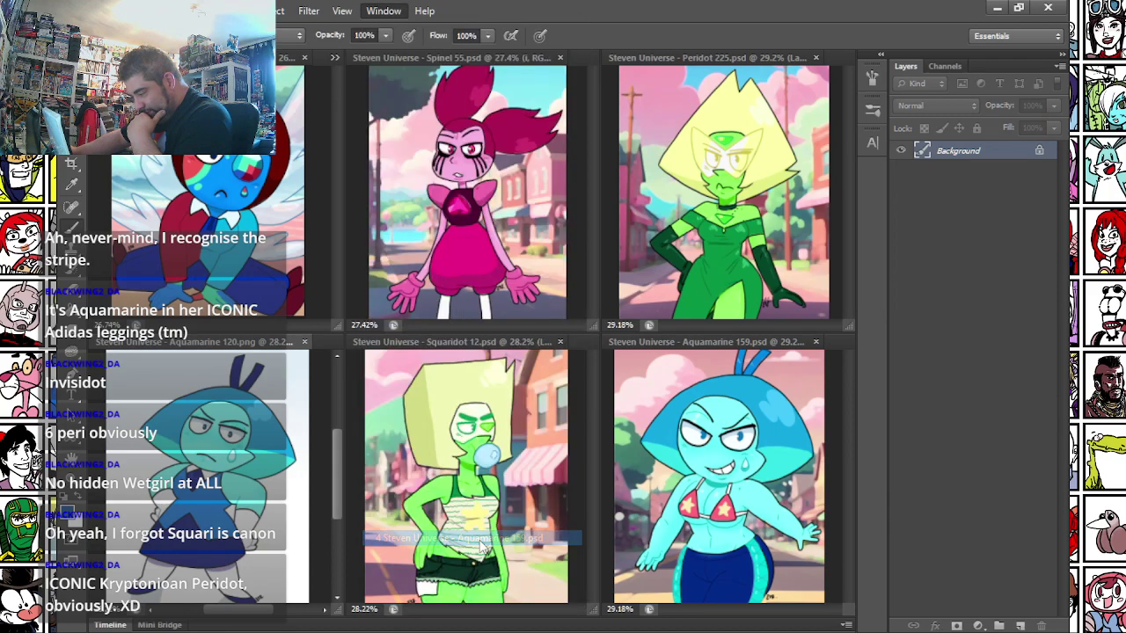
- Bring up the hidden Aquamarine 158.psd and Aquamarine 157.psd pictures in turn to view them beside the other characters
{"action": "left_click", "coordinate": [405, 10]}
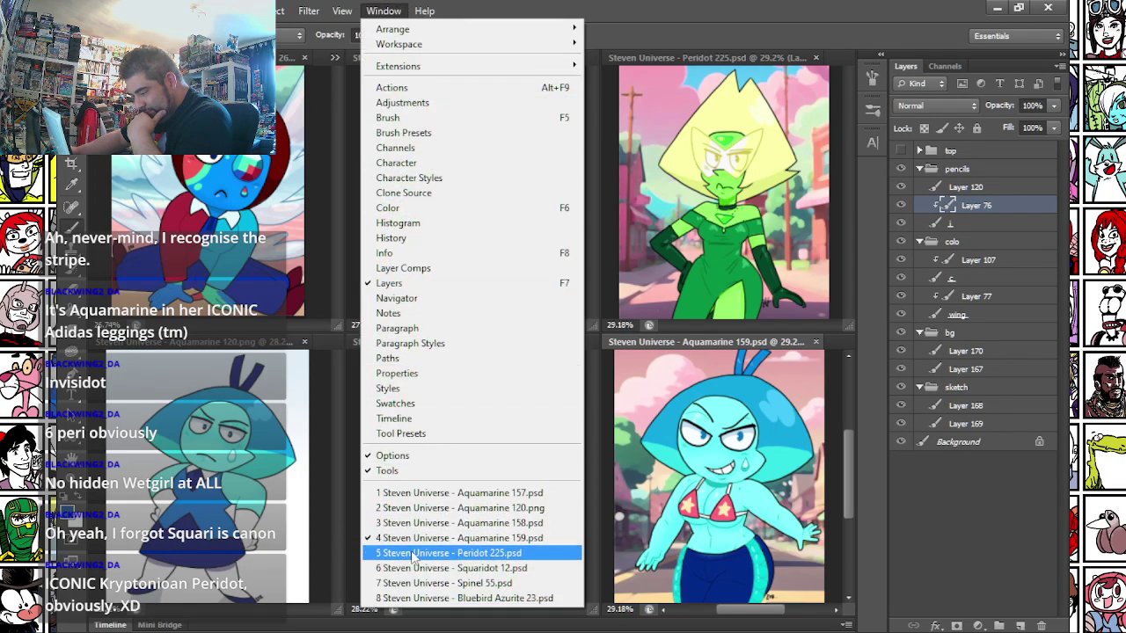
{"action": "left_click", "coordinate": [424, 525]}
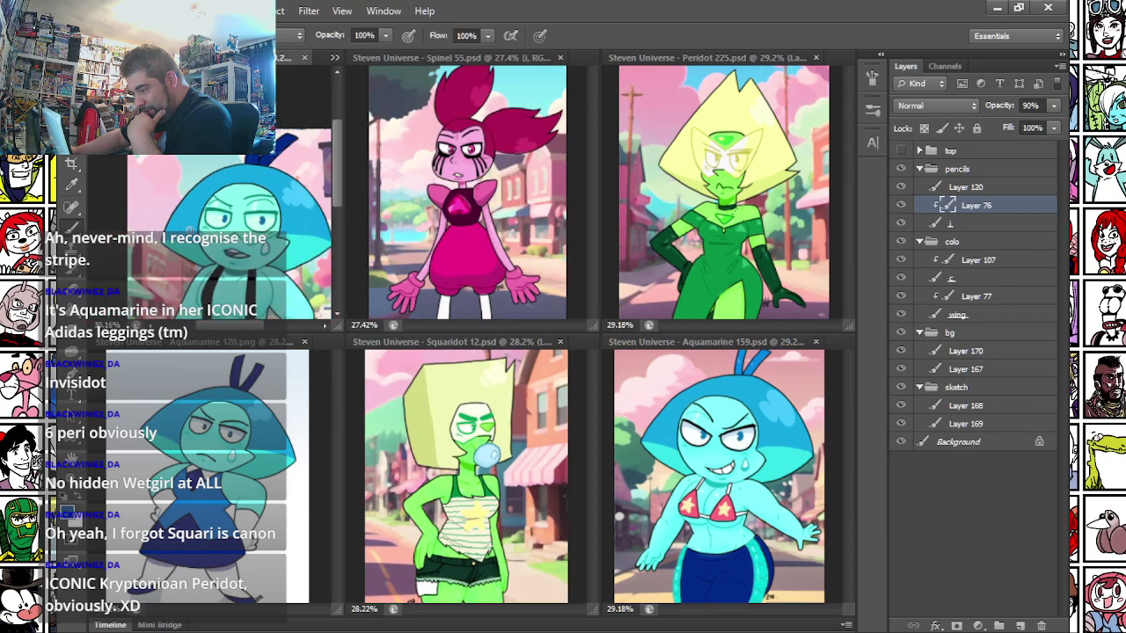
{"action": "left_click", "coordinate": [384, 11]}
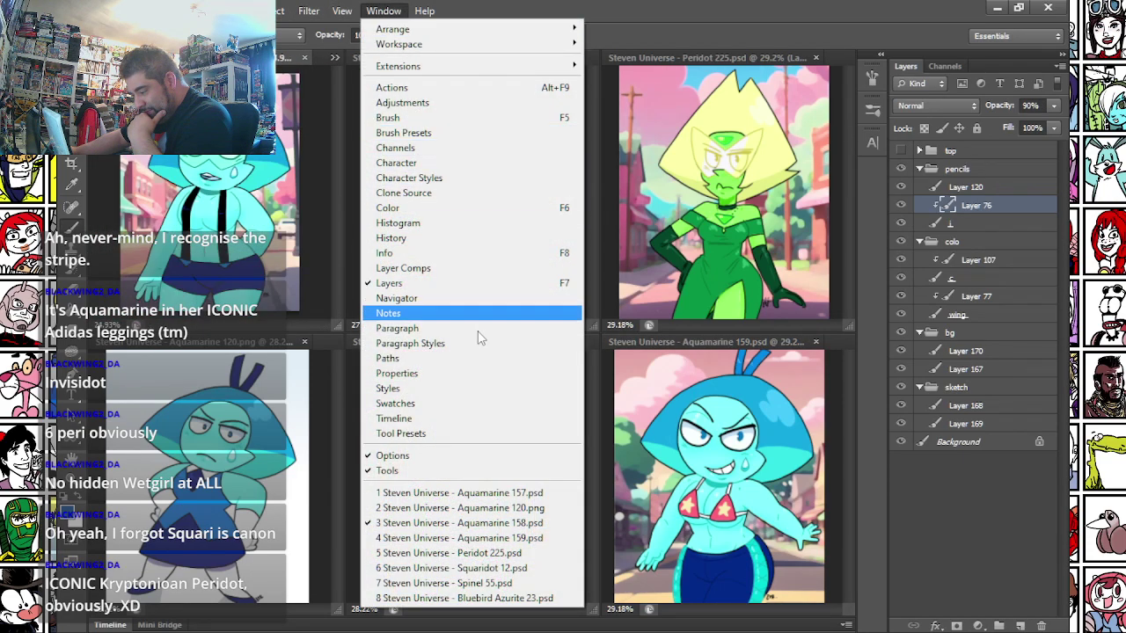
{"action": "left_click", "coordinate": [460, 493]}
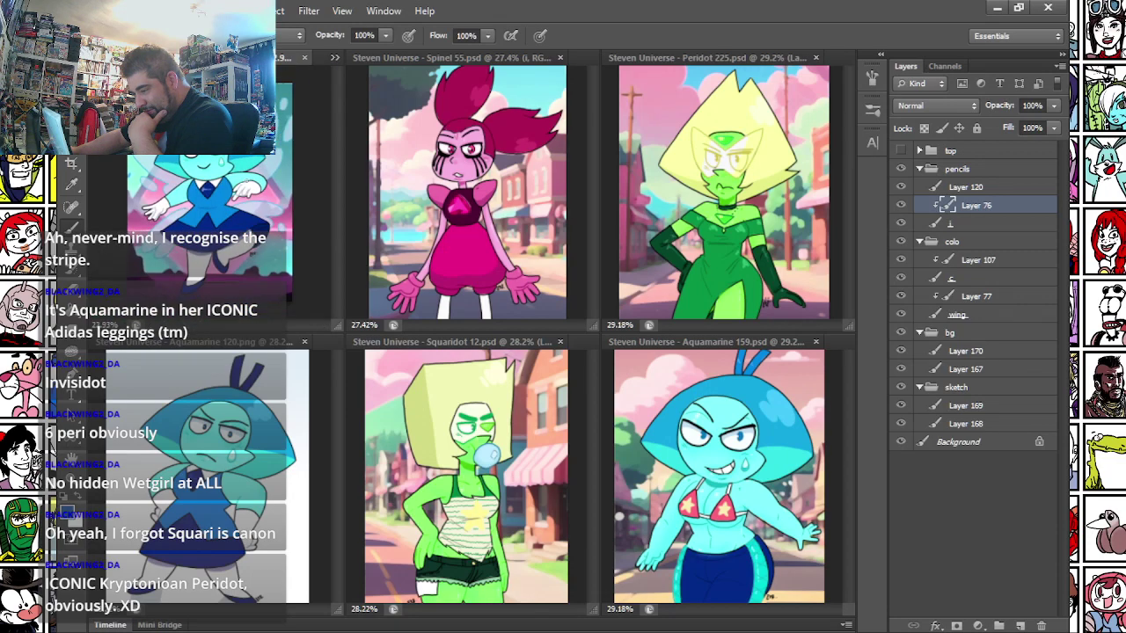
- Switch to Spinel 55.psd, and return Bluebird Azurite 23.psd to view in the tiled layout as the active document
{"action": "left_click", "coordinate": [392, 9]}
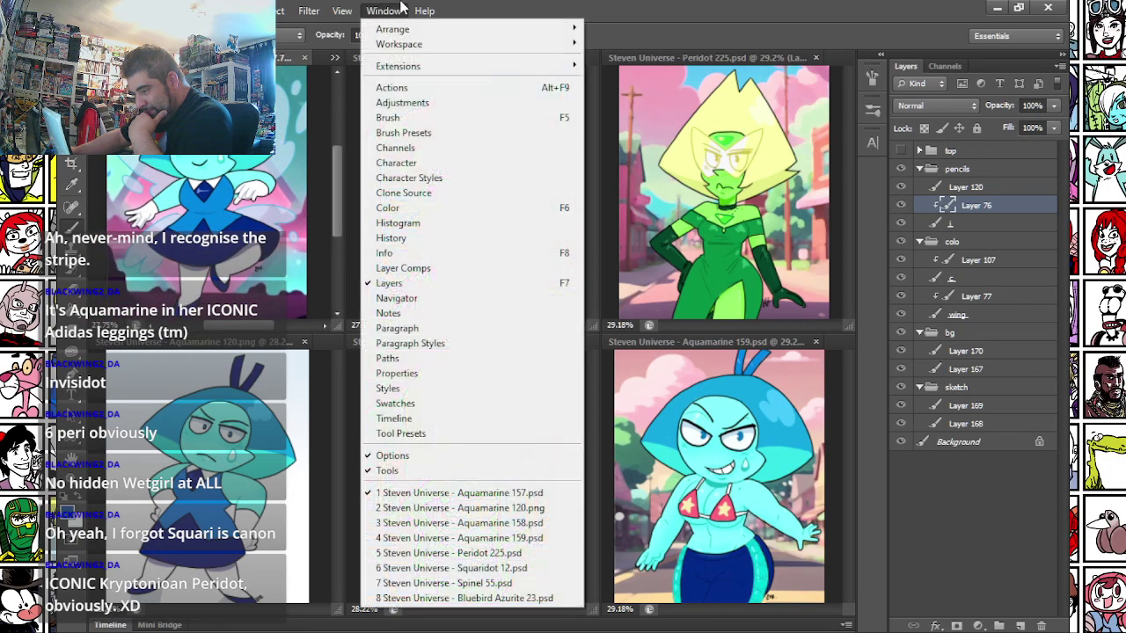
{"action": "left_click", "coordinate": [497, 585]}
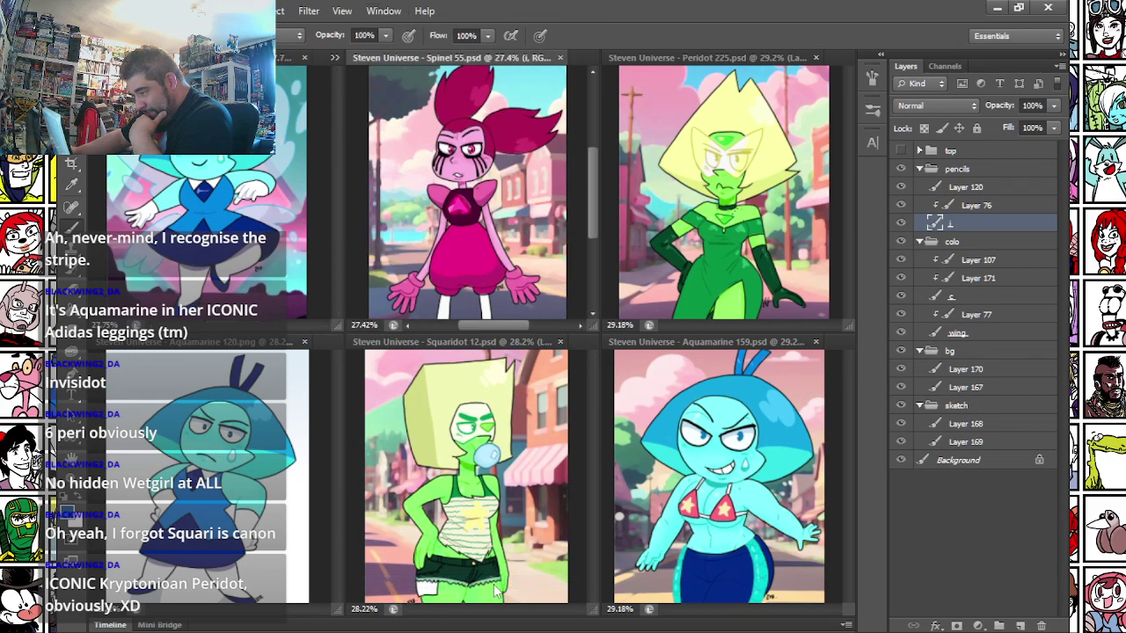
{"action": "left_click", "coordinate": [384, 11]}
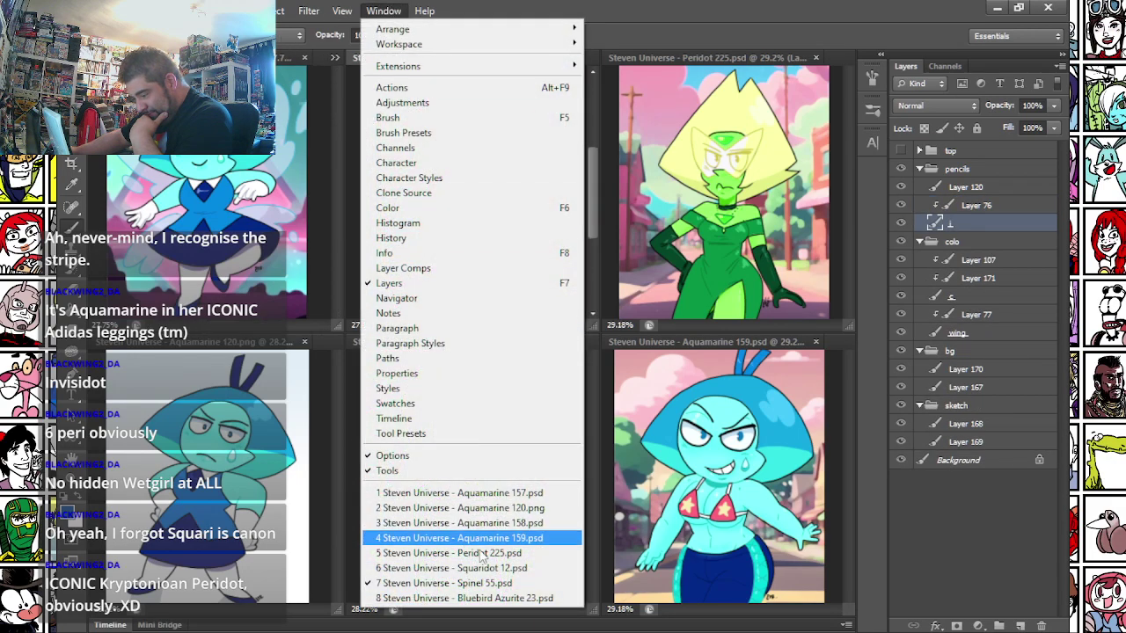
{"action": "left_click", "coordinate": [490, 600]}
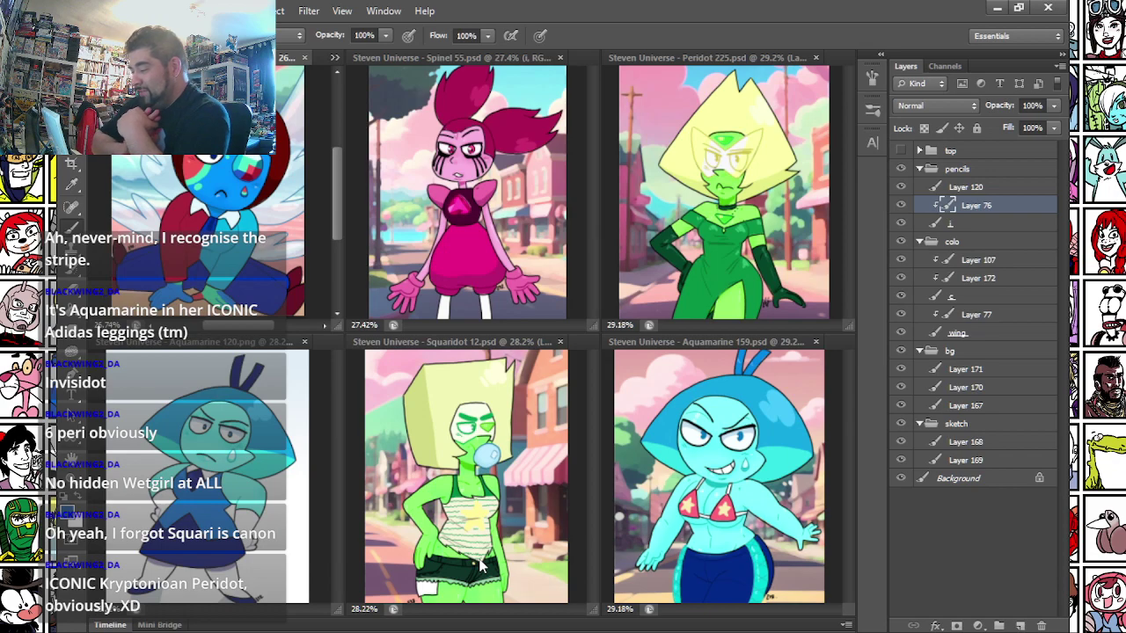
{"action": "left_click", "coordinate": [374, 9]}
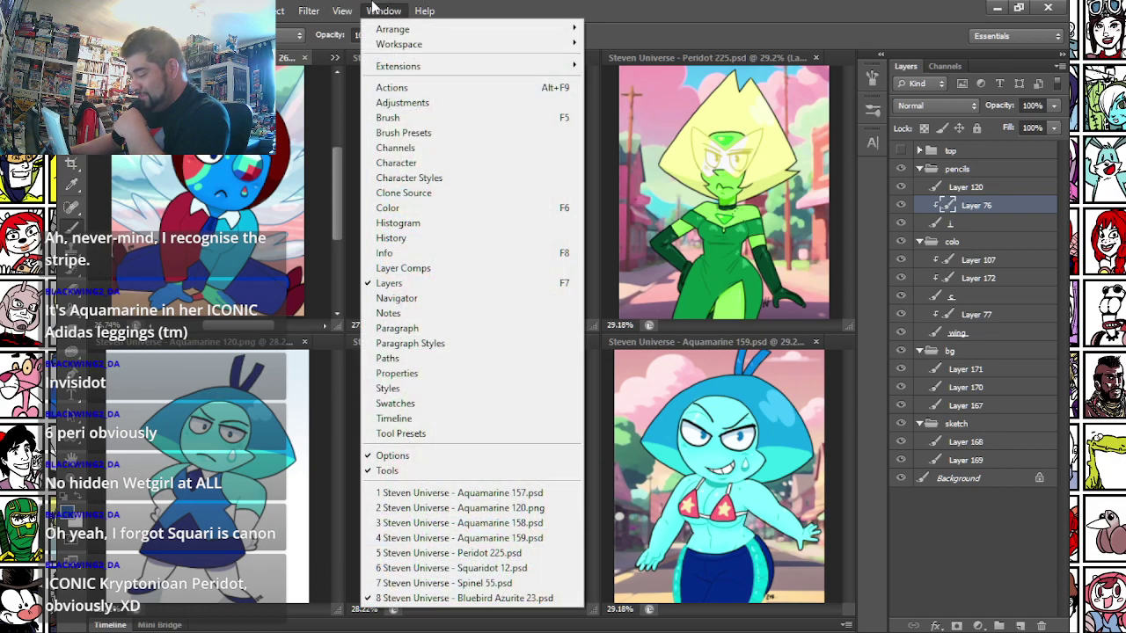
{"action": "left_click", "coordinate": [374, 9]}
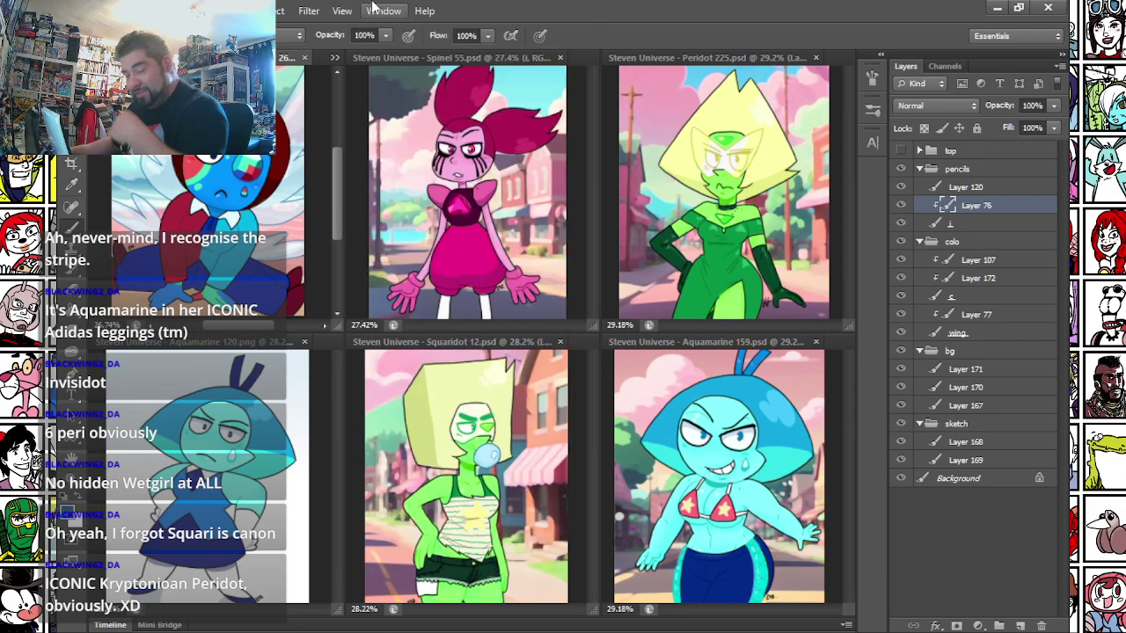